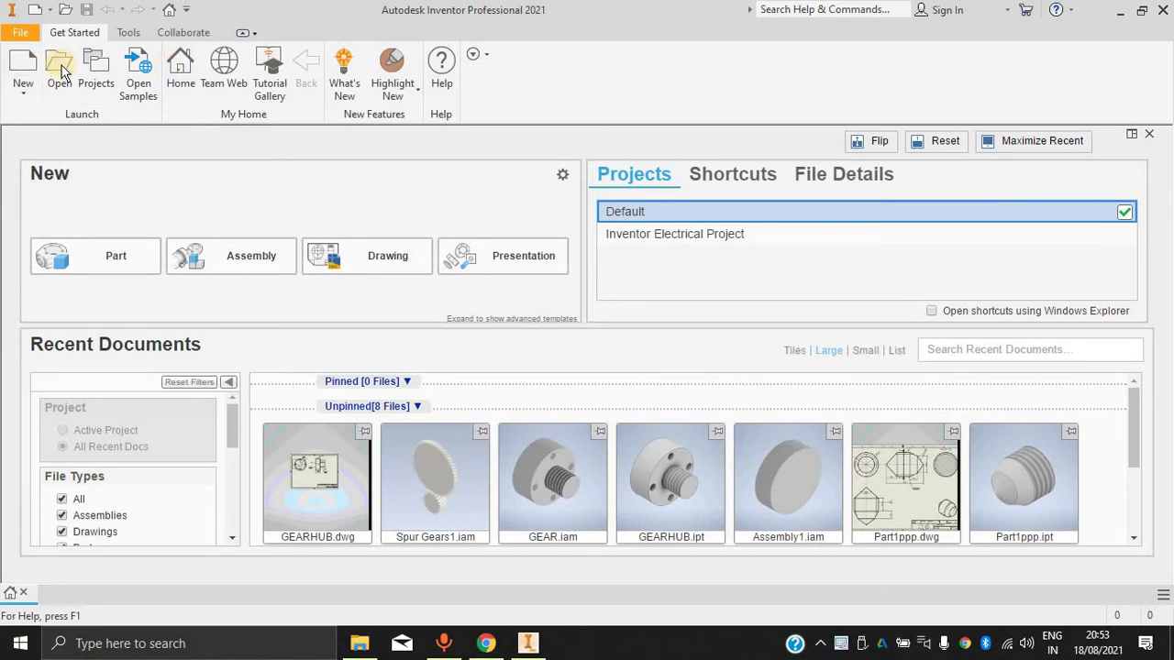
left_click(50, 9)
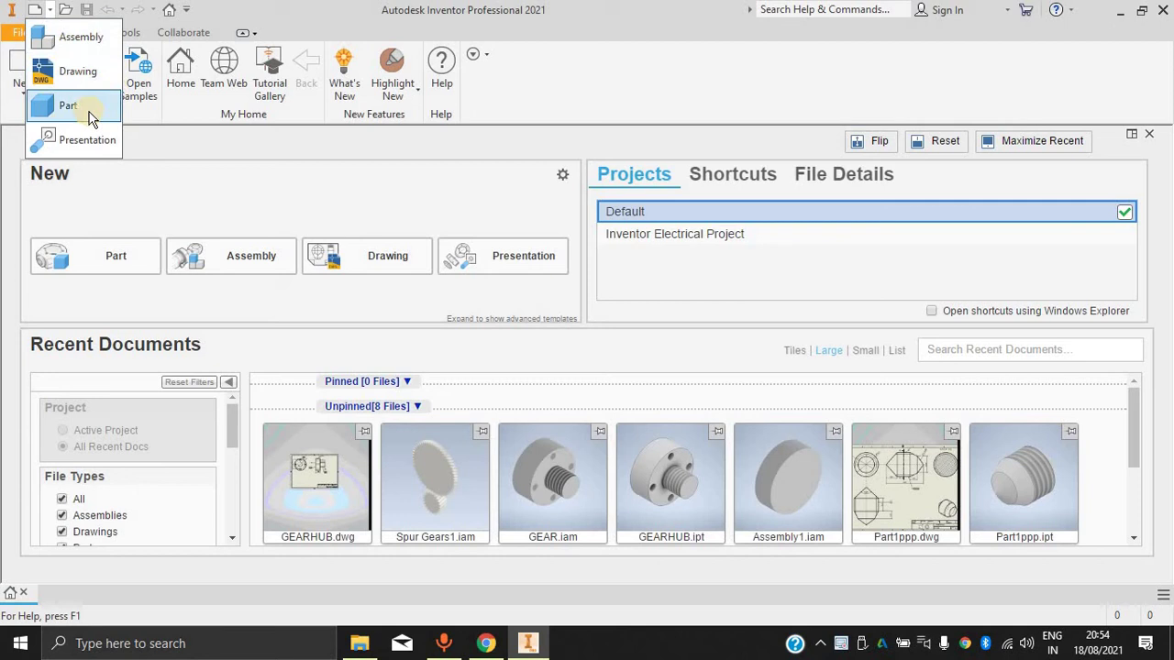
left_click(587, 109)
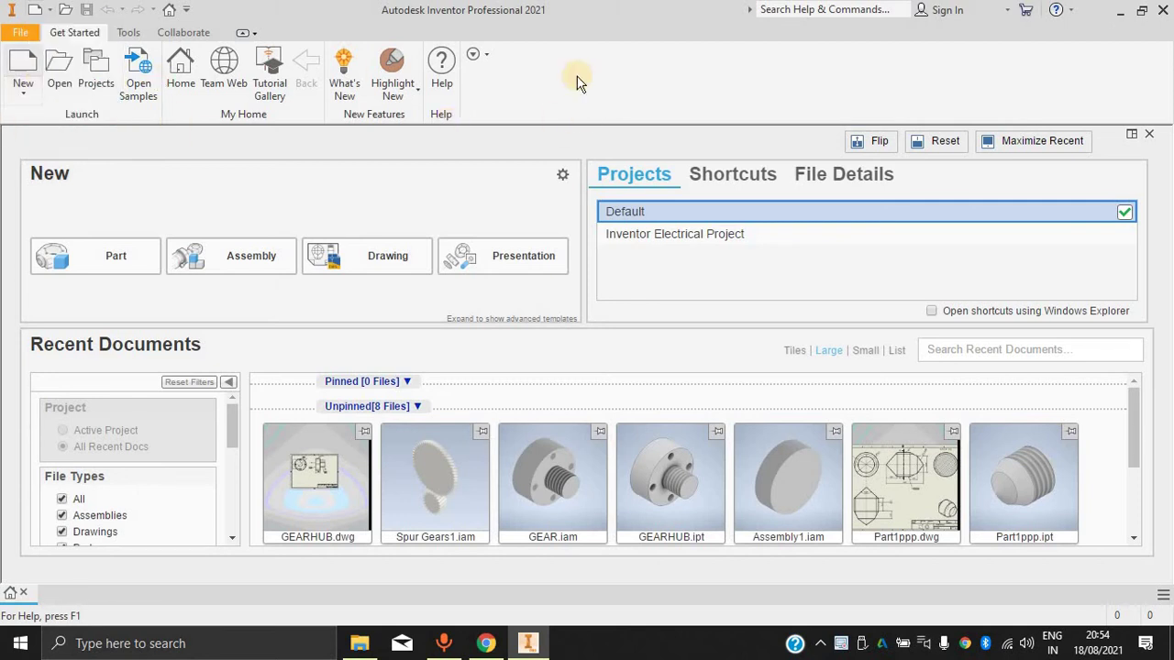
left_click(25, 88)
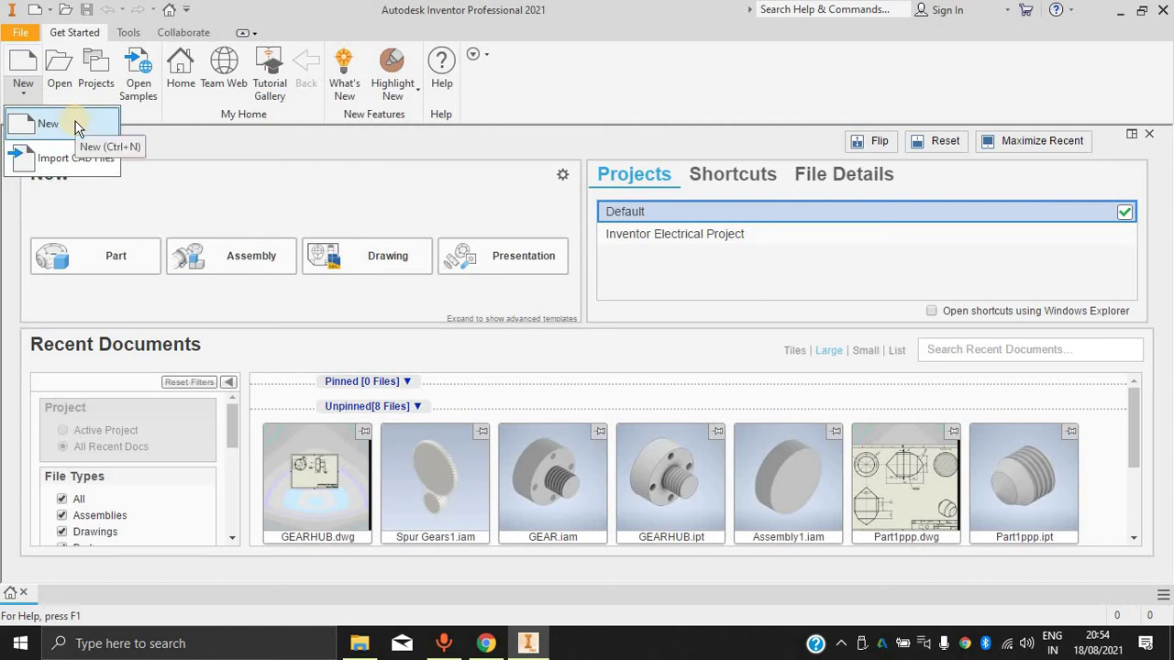
left_click(609, 107)
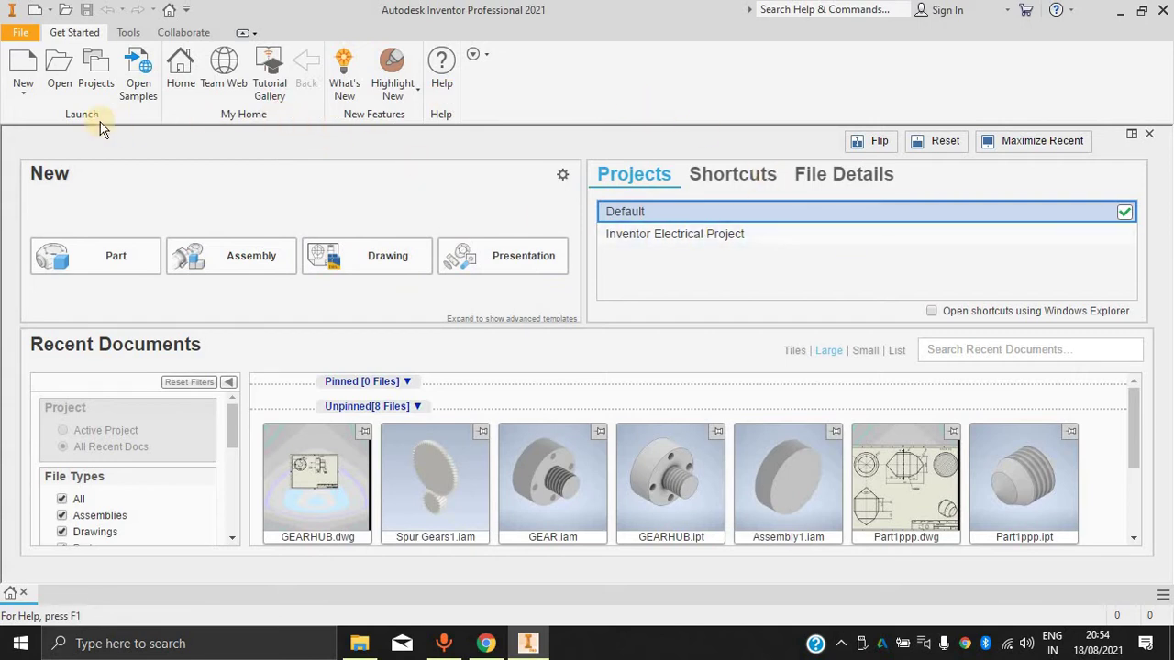
Create a new part document and close the Chrome browser window.
left_click(50, 11)
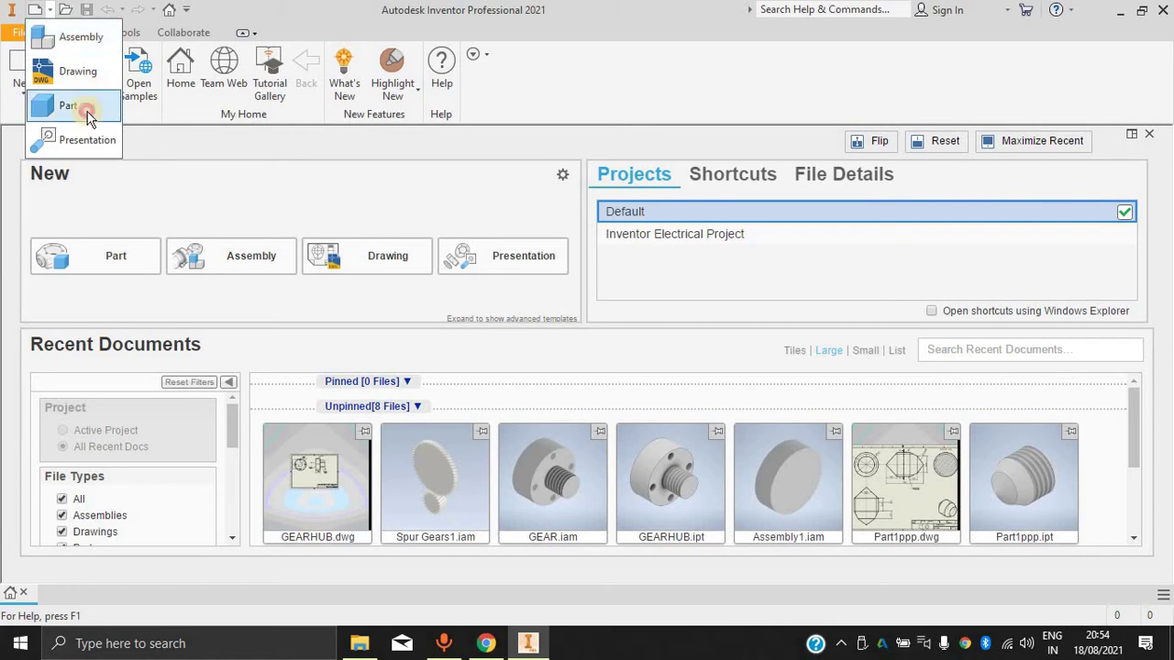
left_click(74, 107)
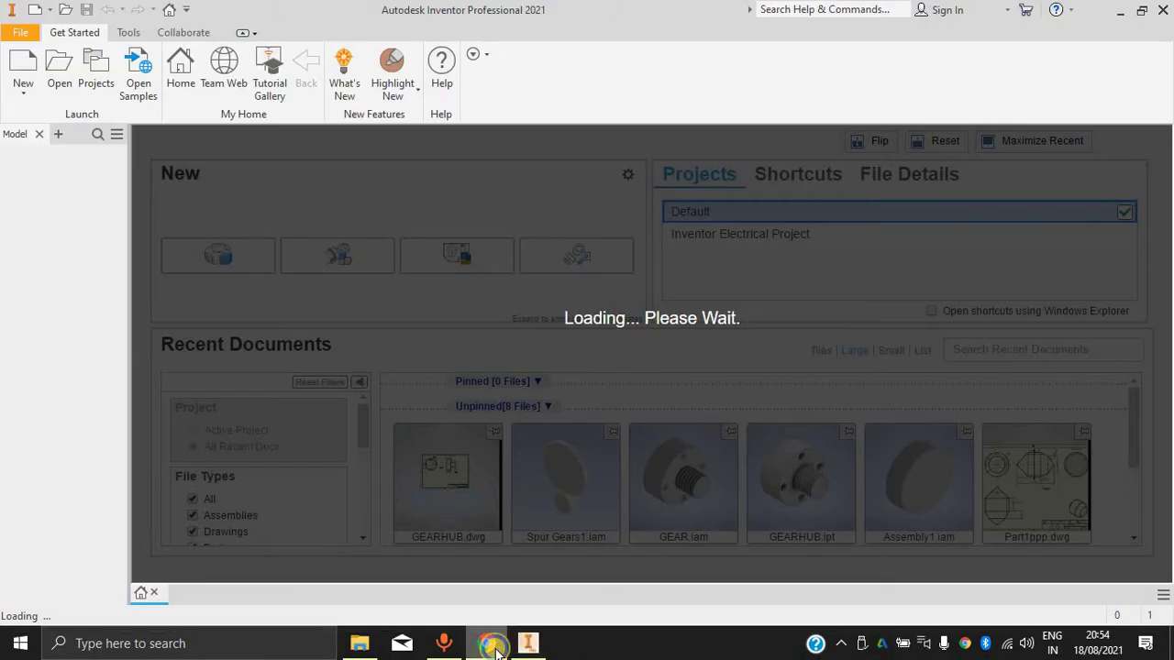
right_click(495, 648)
left_click(484, 605)
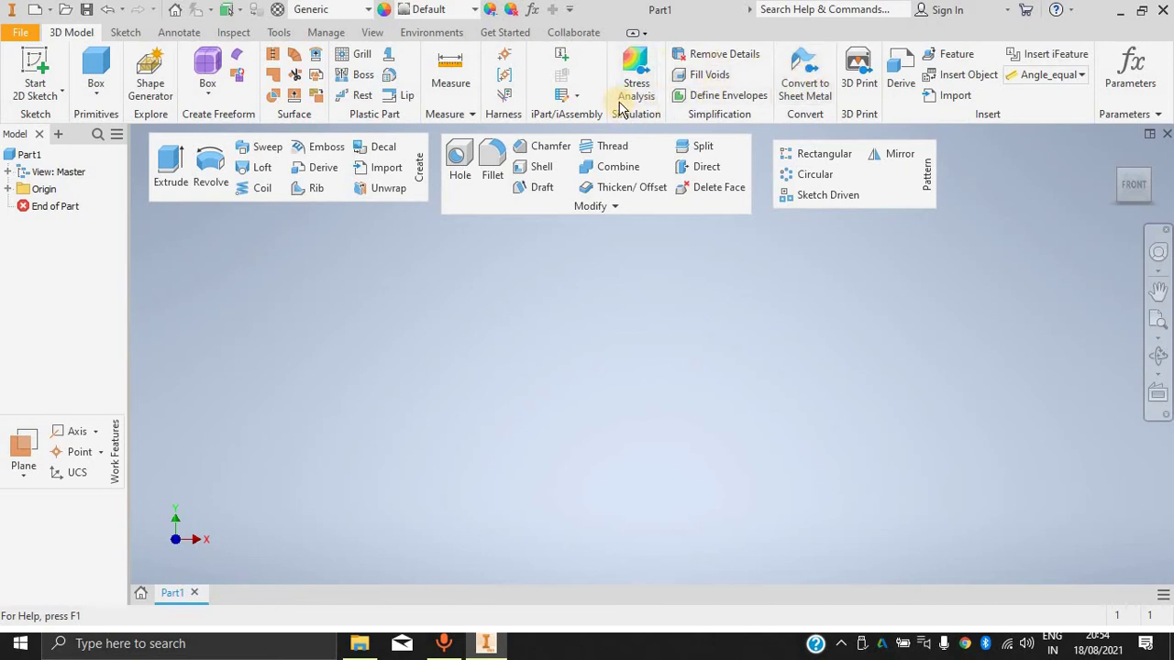
Move the Simulation ribbon panel between Insert and Parameters, and hide it from the 3D Model ribbon.
left_click_drag(647, 122, 645, 361)
left_click_drag(700, 296, 1082, 110)
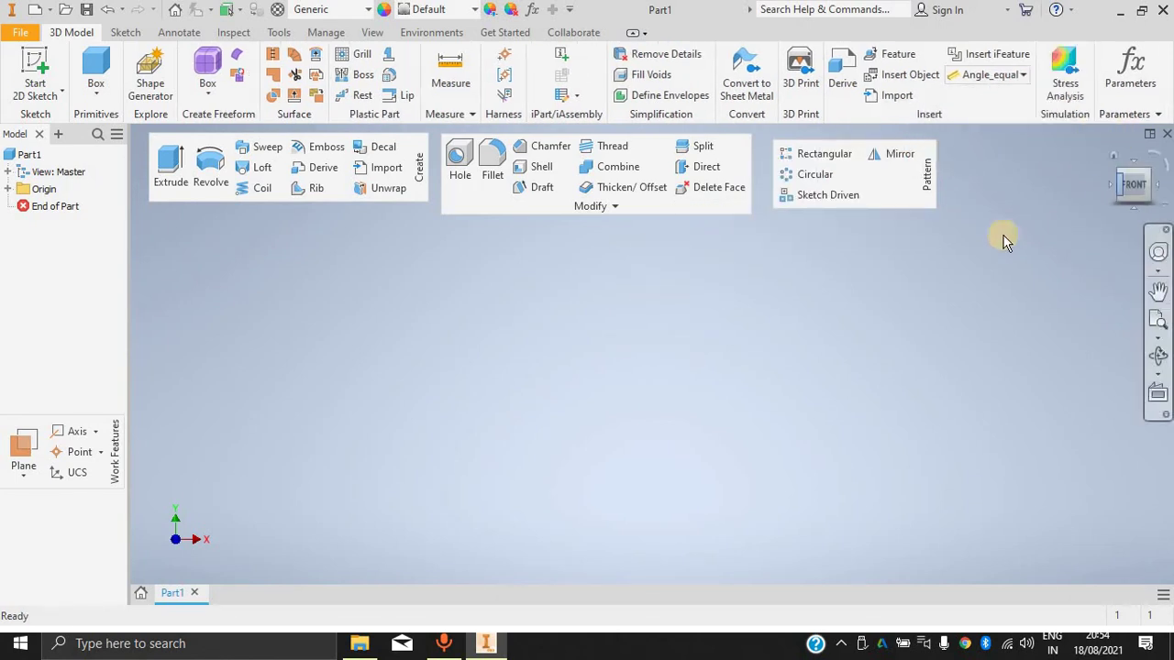
right_click(1027, 115)
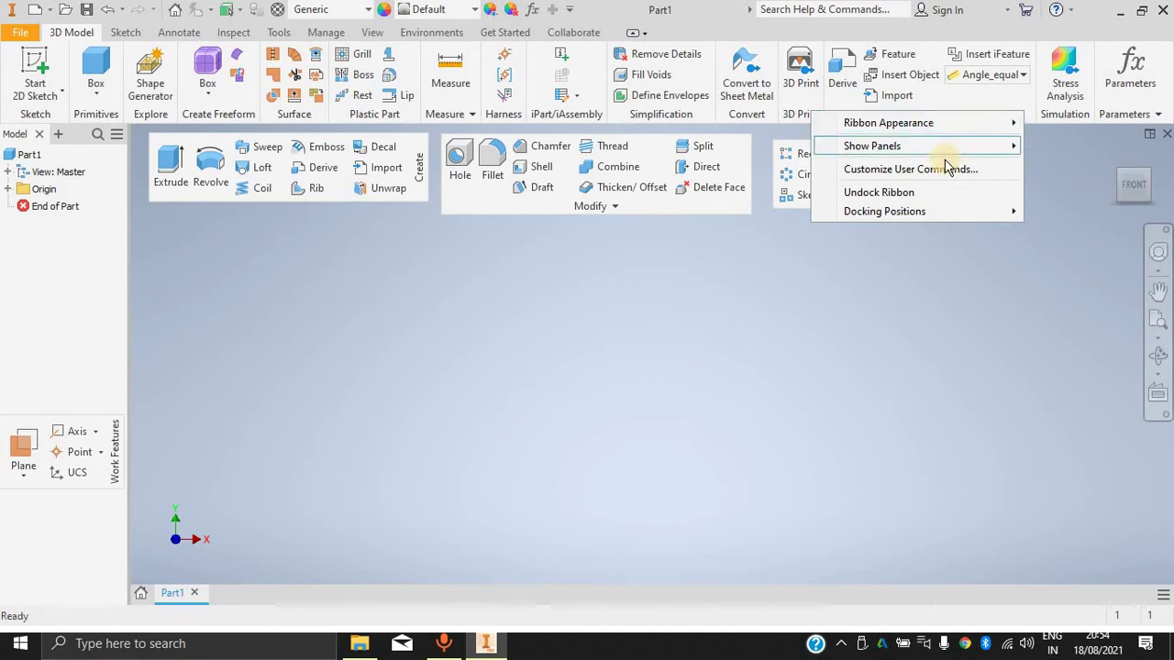
mouse_move(948, 146)
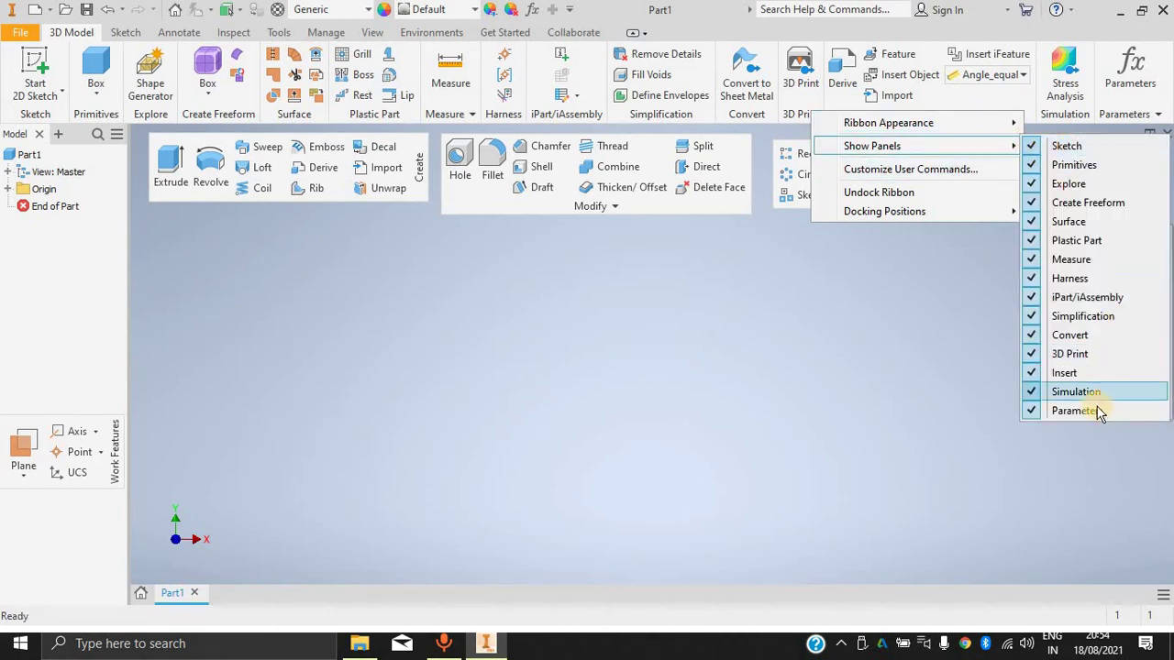
left_click(1036, 391)
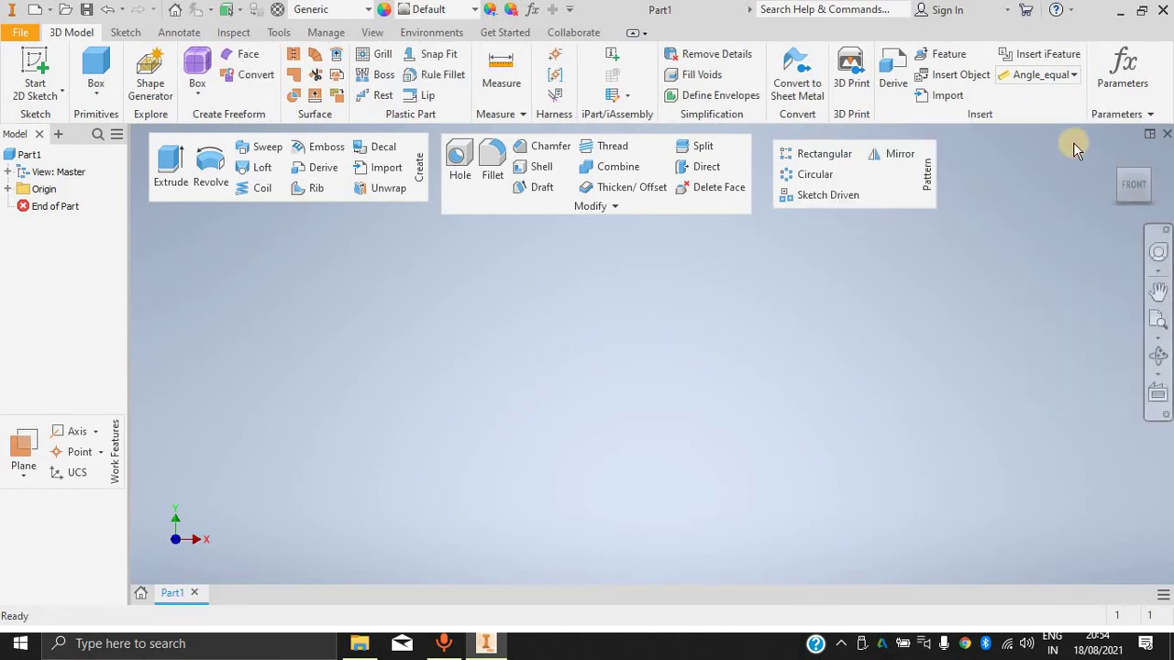
Hide the Parameters panel from the 3D Model ribbon.
right_click(1055, 107)
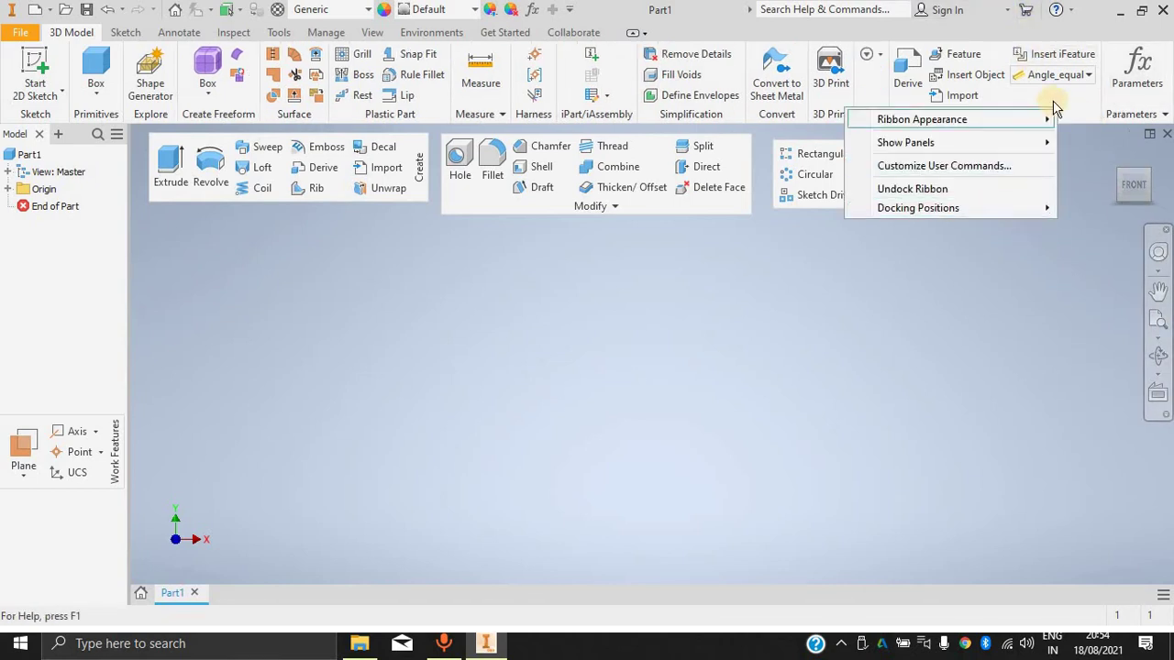
right_click(1087, 104)
mouse_move(1033, 139)
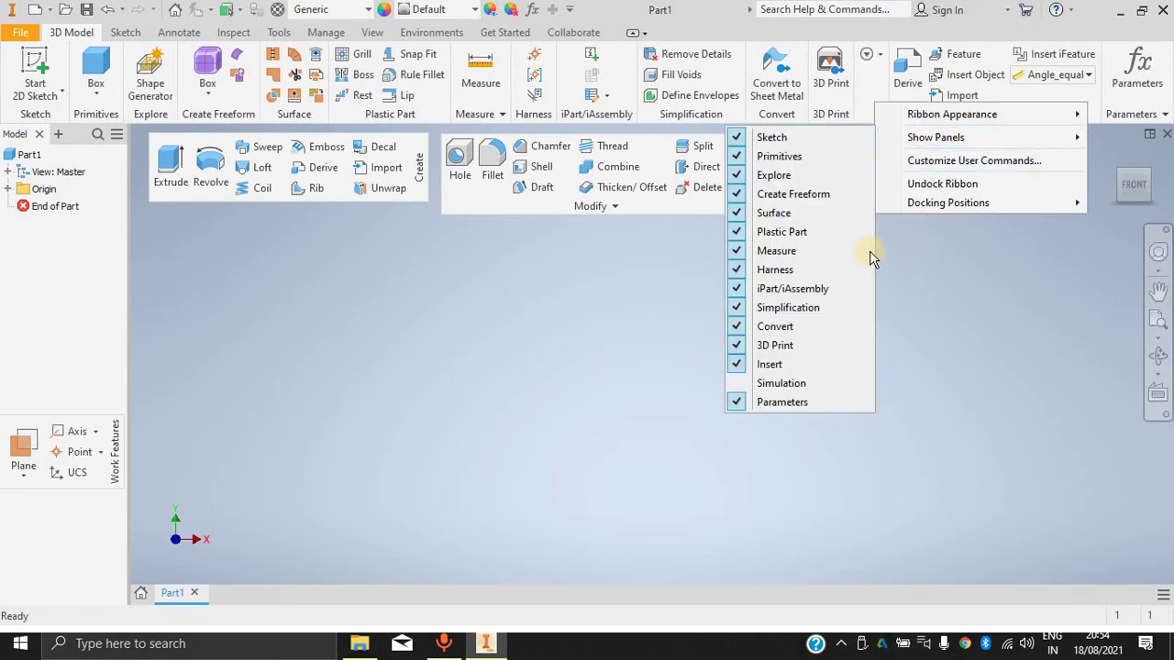
left_click(794, 401)
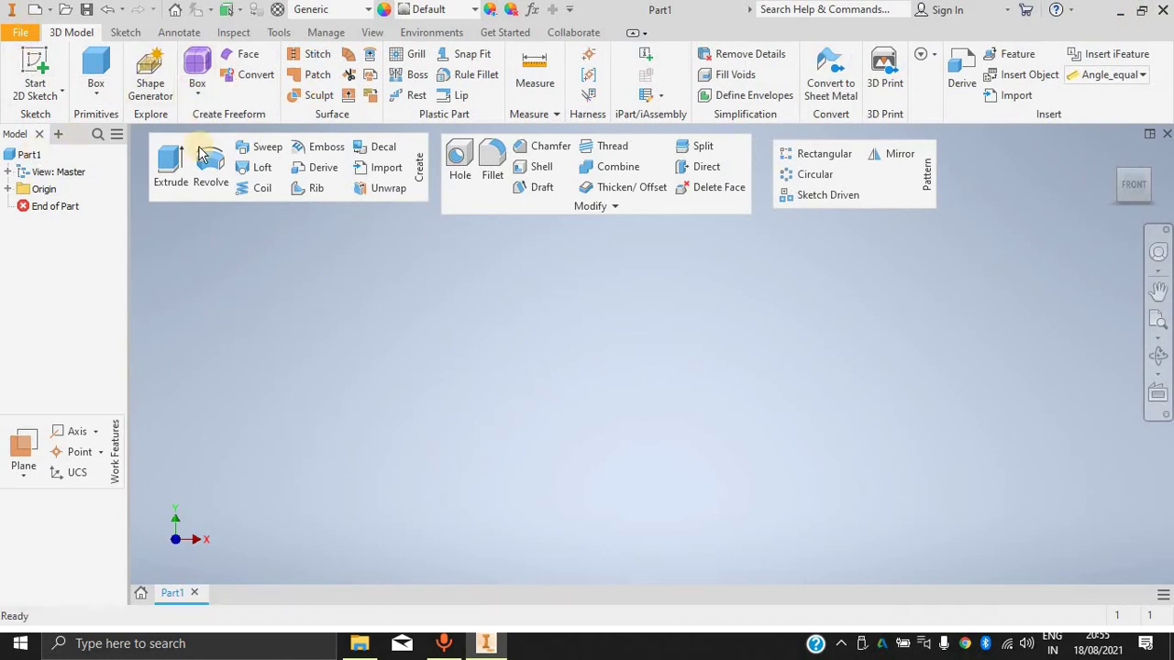
Review the part's iProperties, covering the project, custom, save and physical properties and the material choices.
left_click(22, 33)
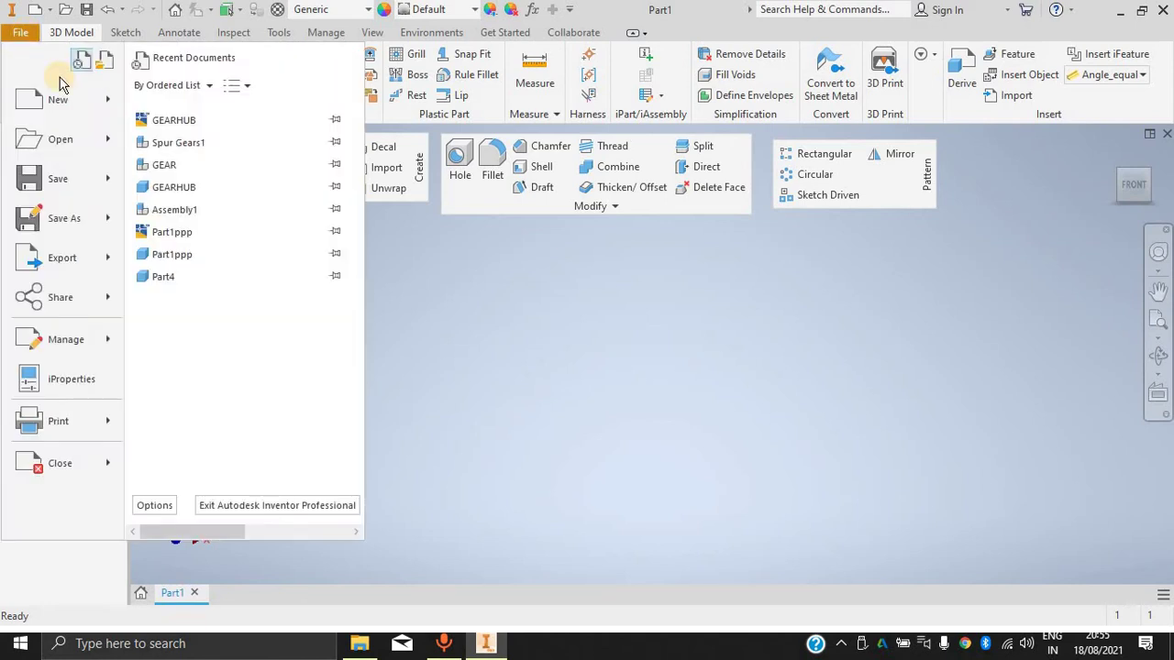
left_click(80, 378)
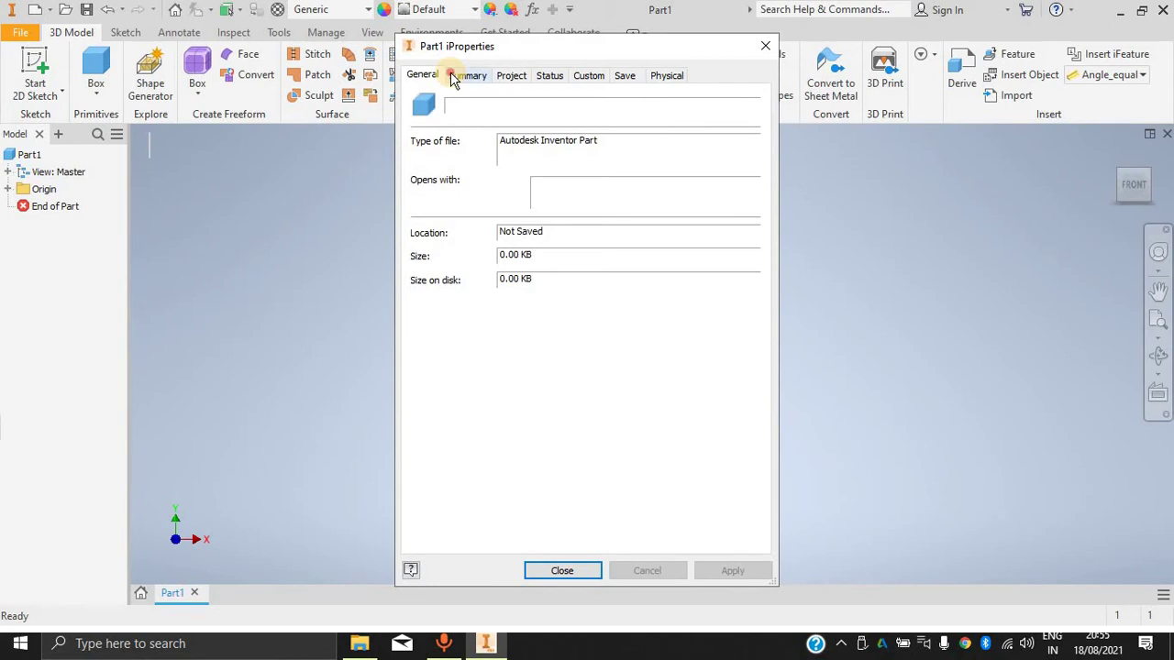
left_click(518, 79)
left_click(576, 76)
left_click(627, 76)
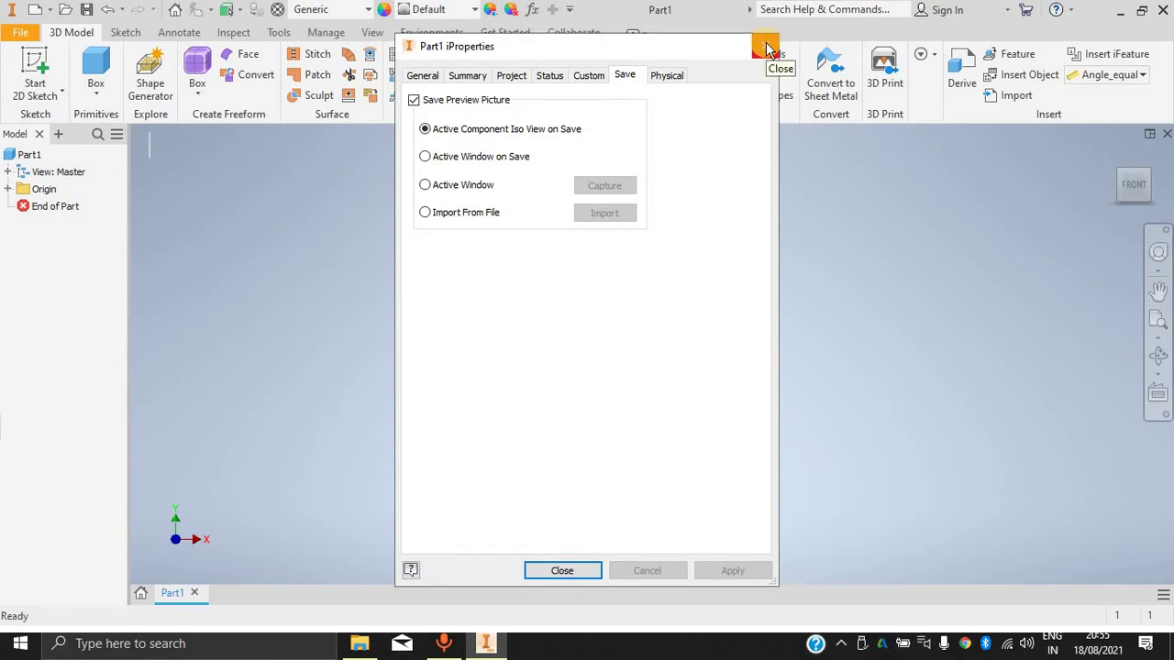
left_click(671, 77)
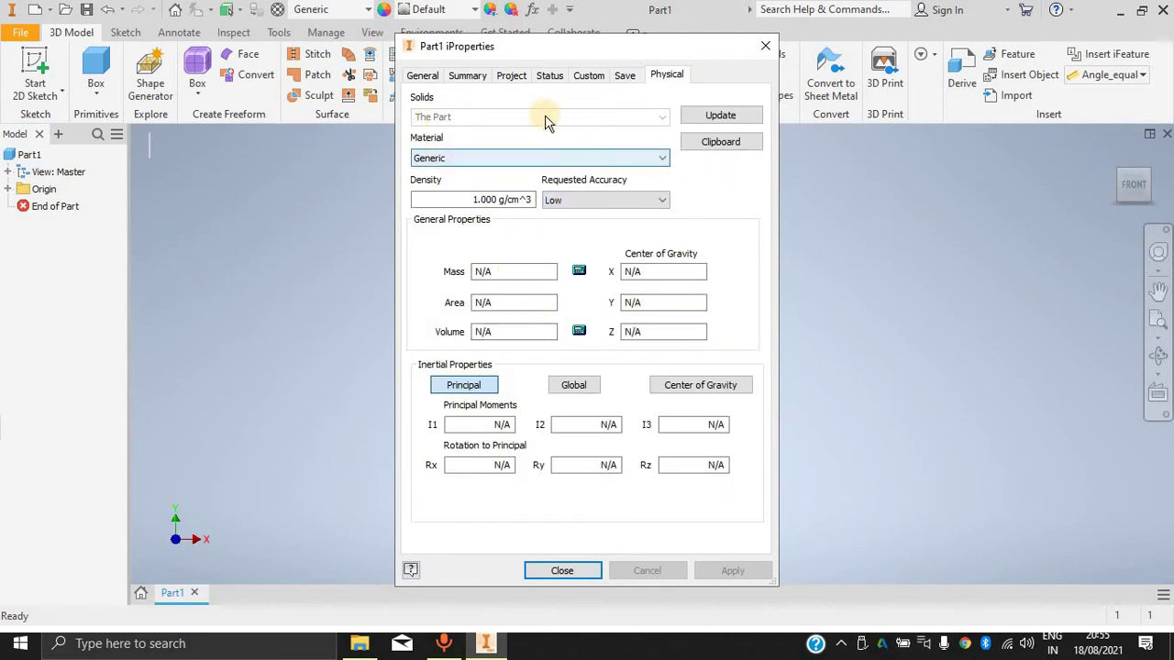
left_click(564, 161)
left_click(559, 167)
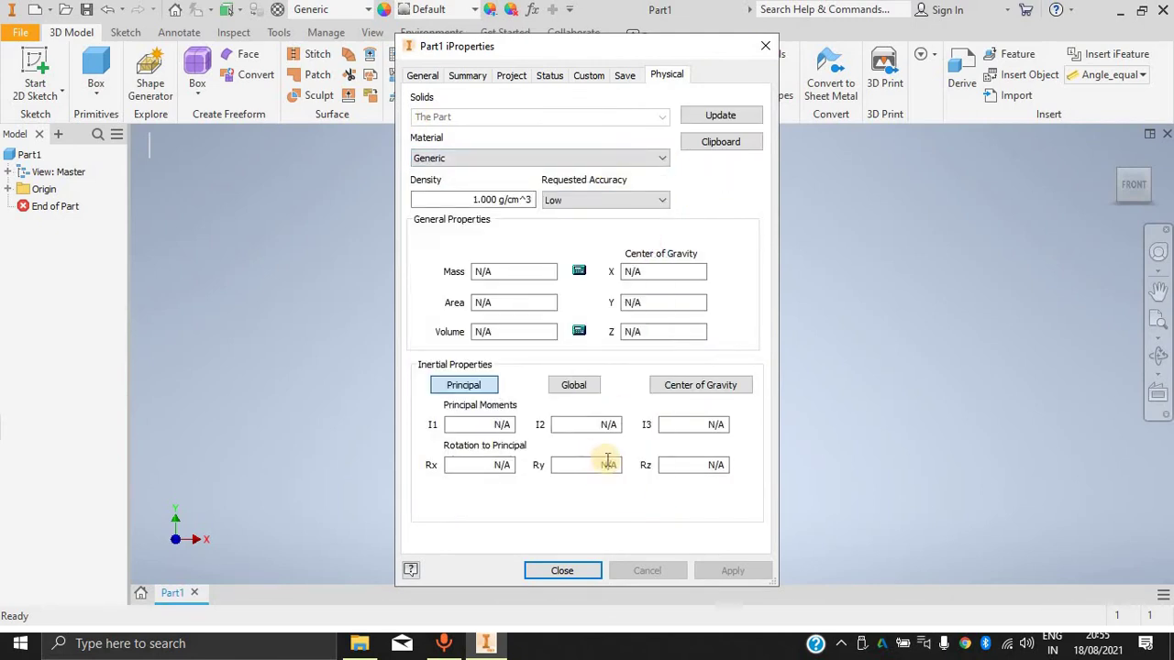
left_click(769, 47)
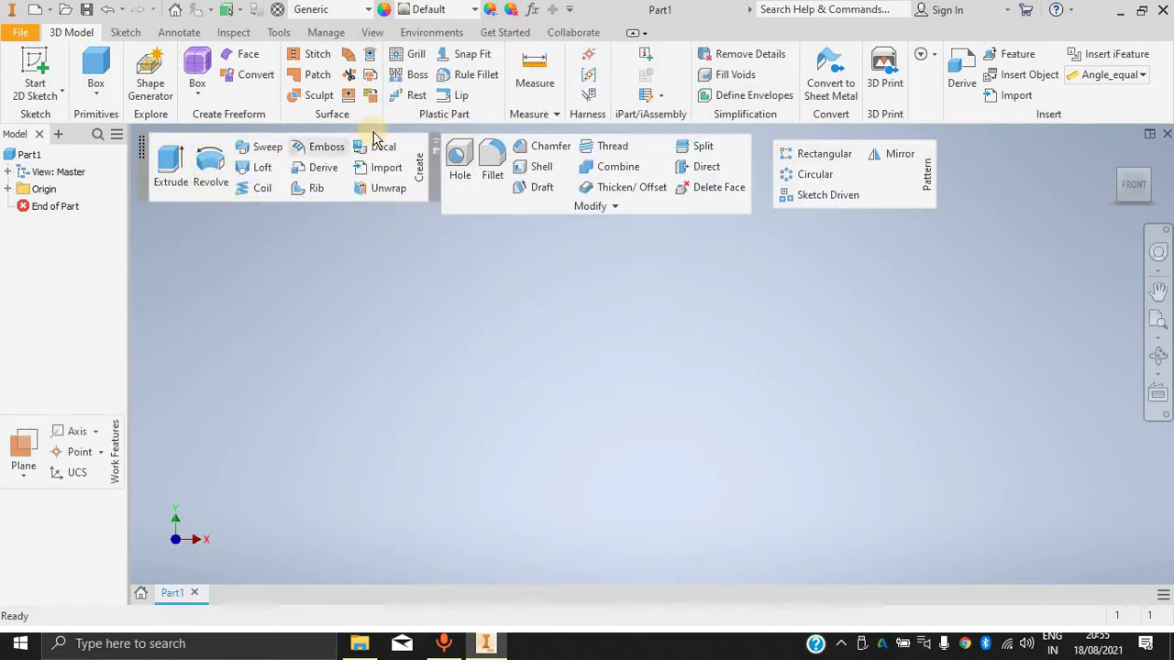
left_click(13, 16)
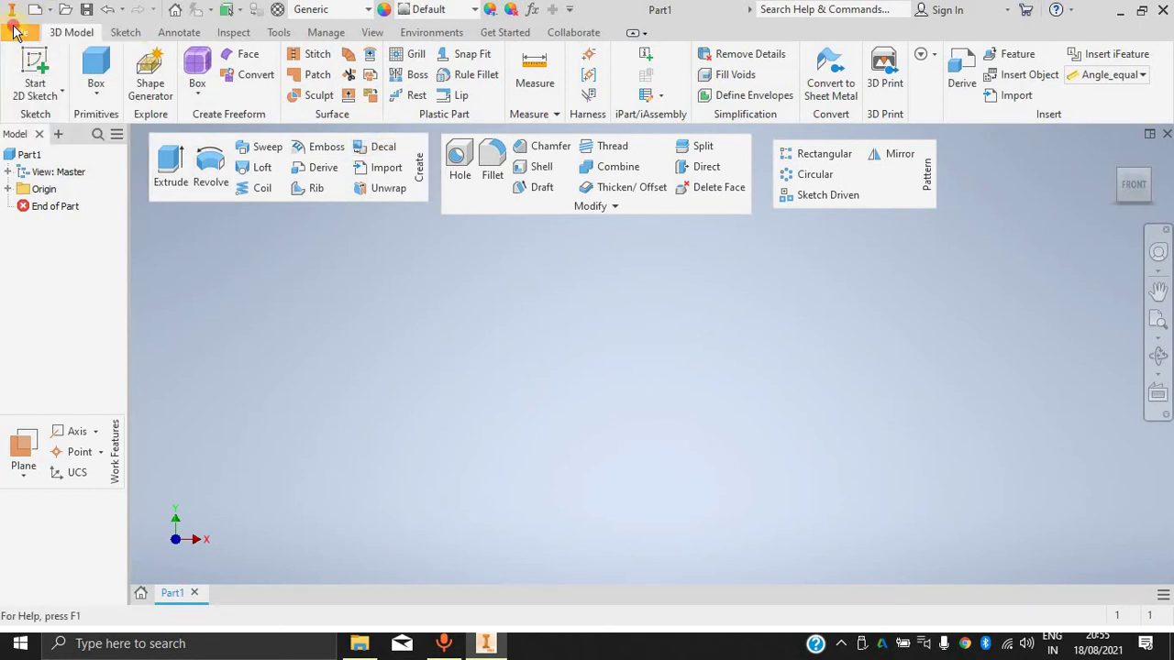
left_click(20, 33)
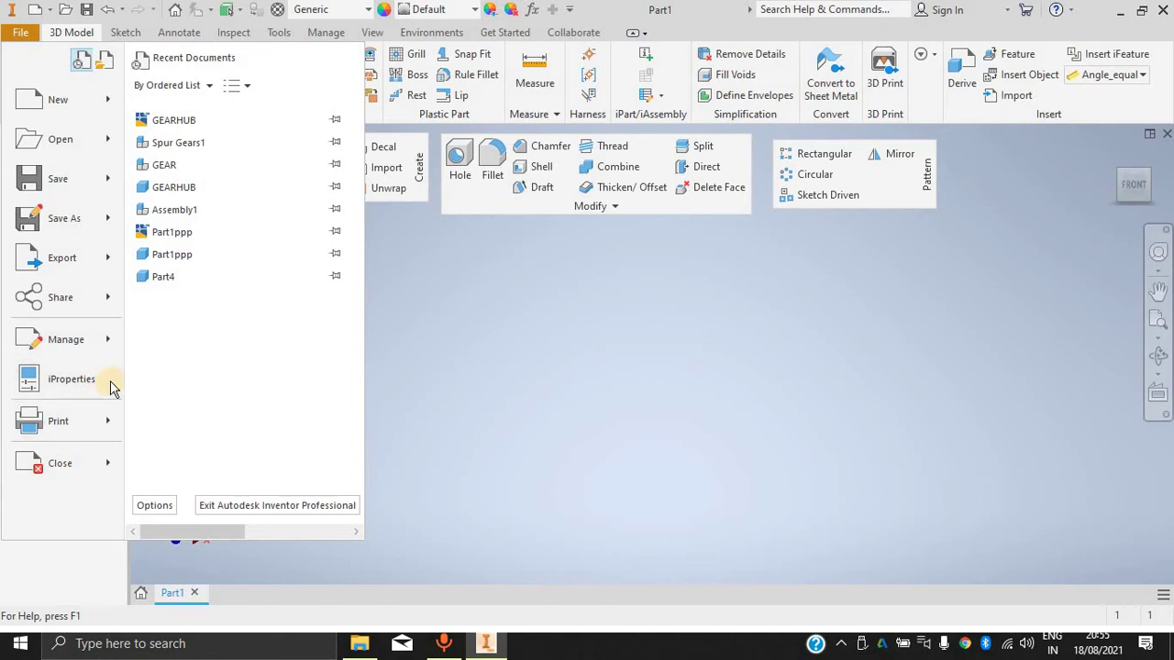
mouse_move(115, 344)
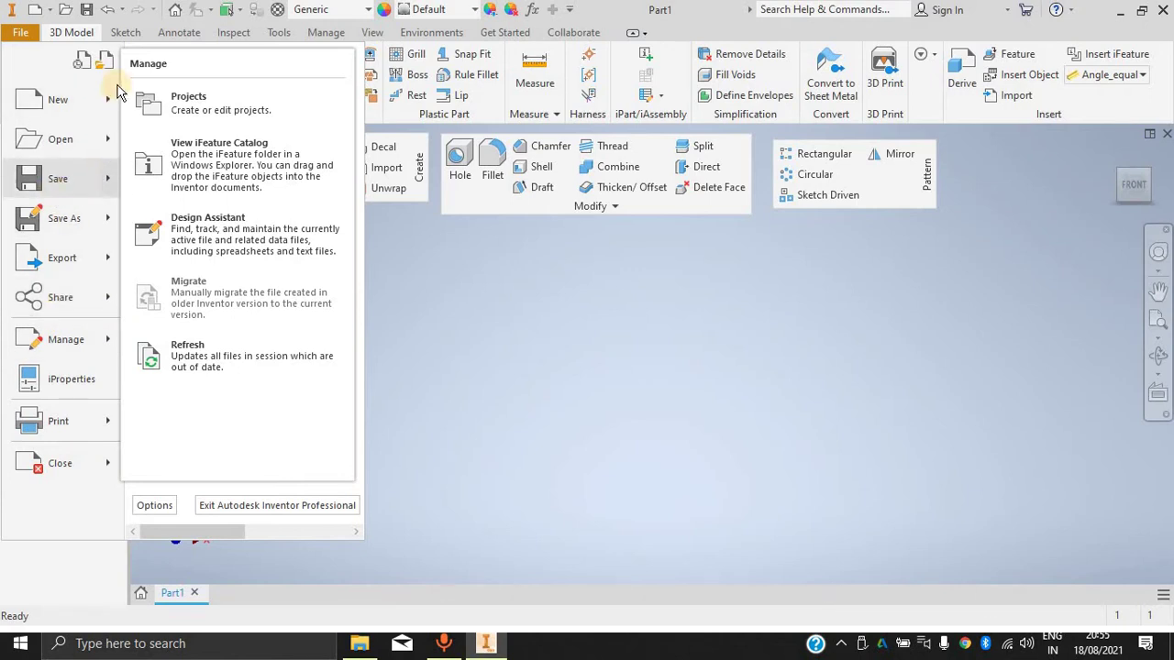
key("Escape")
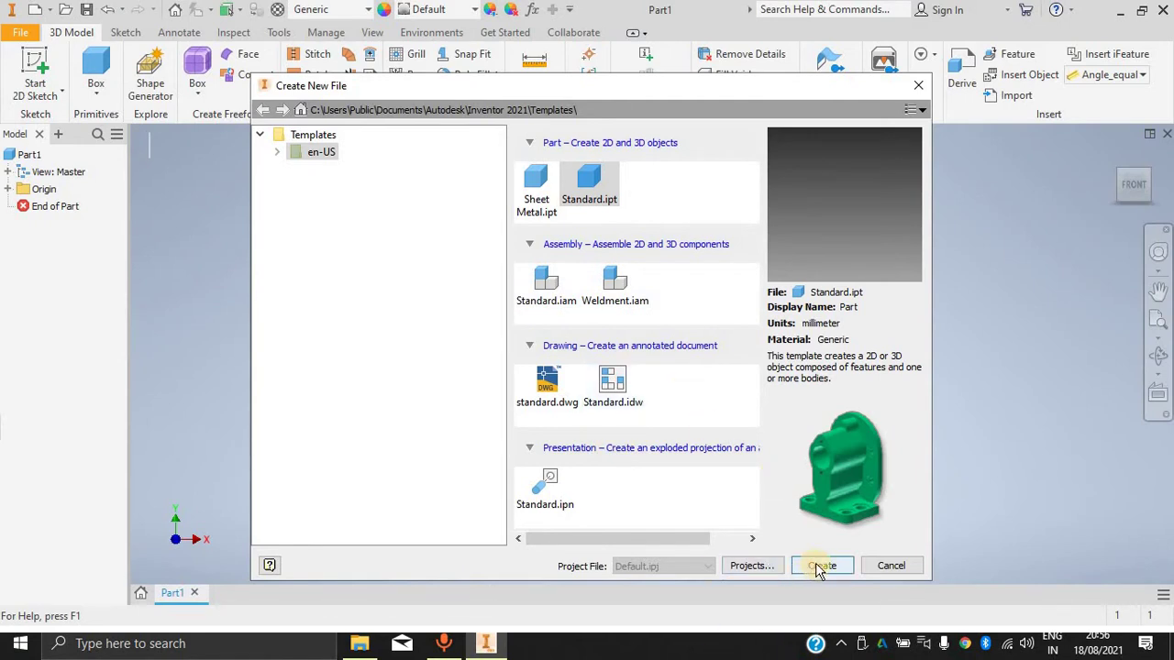
left_click(885, 566)
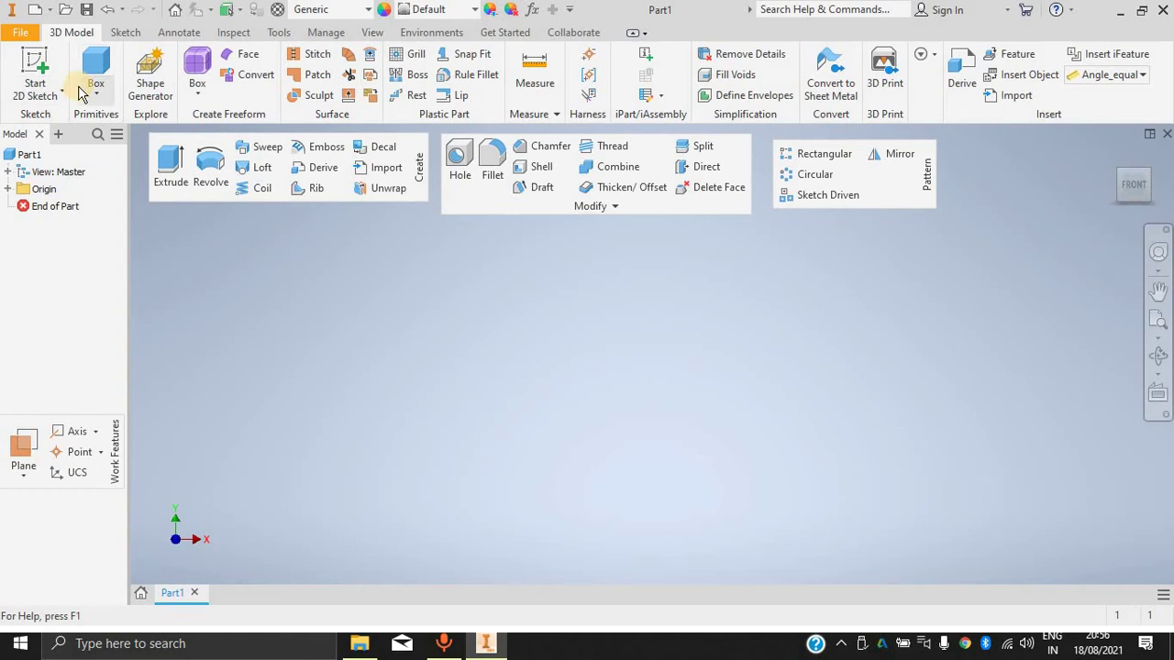
Start a new 2D sketch and orient the view to an isometric view of the origin planes.
left_click(35, 62)
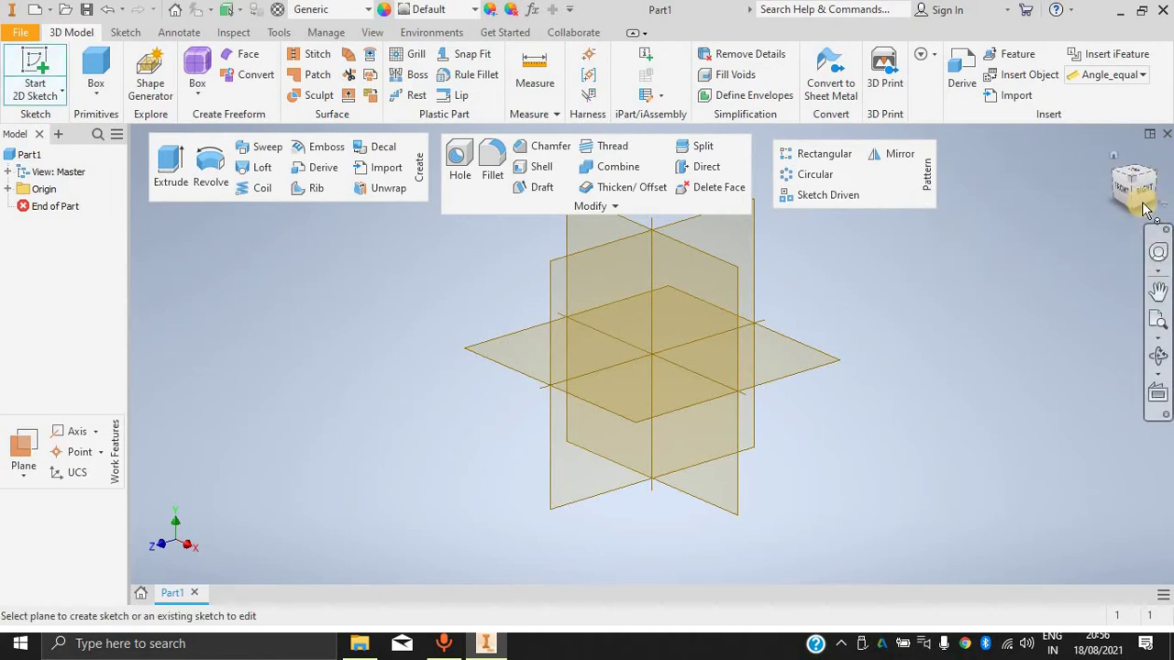
left_click(1121, 184)
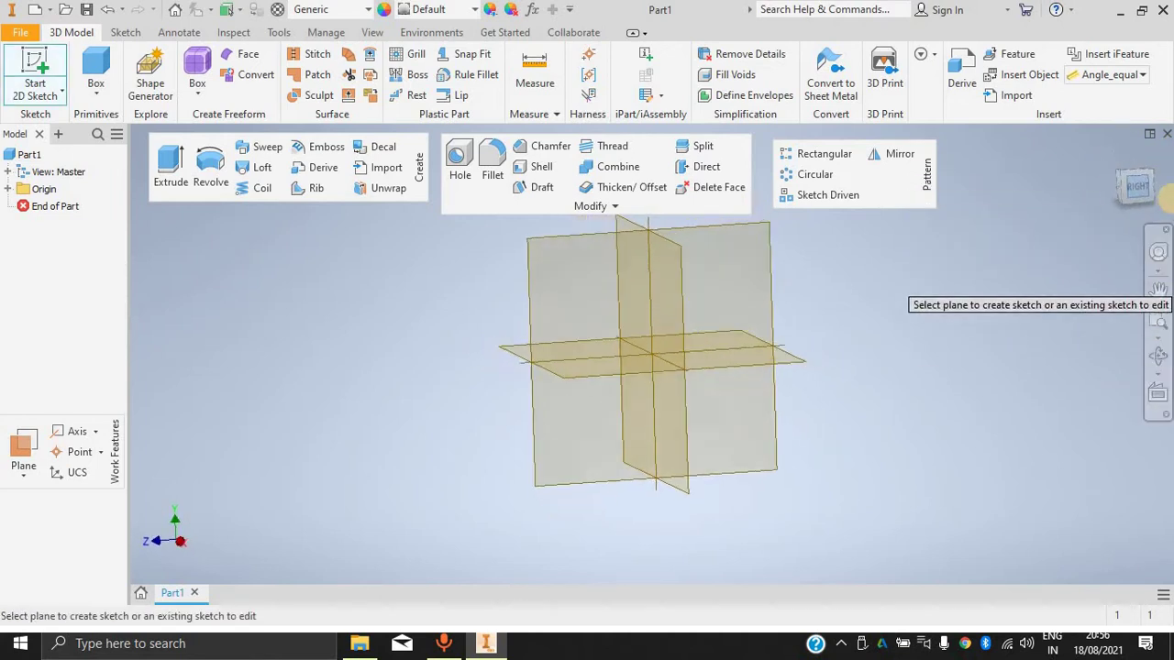
left_click(1118, 176)
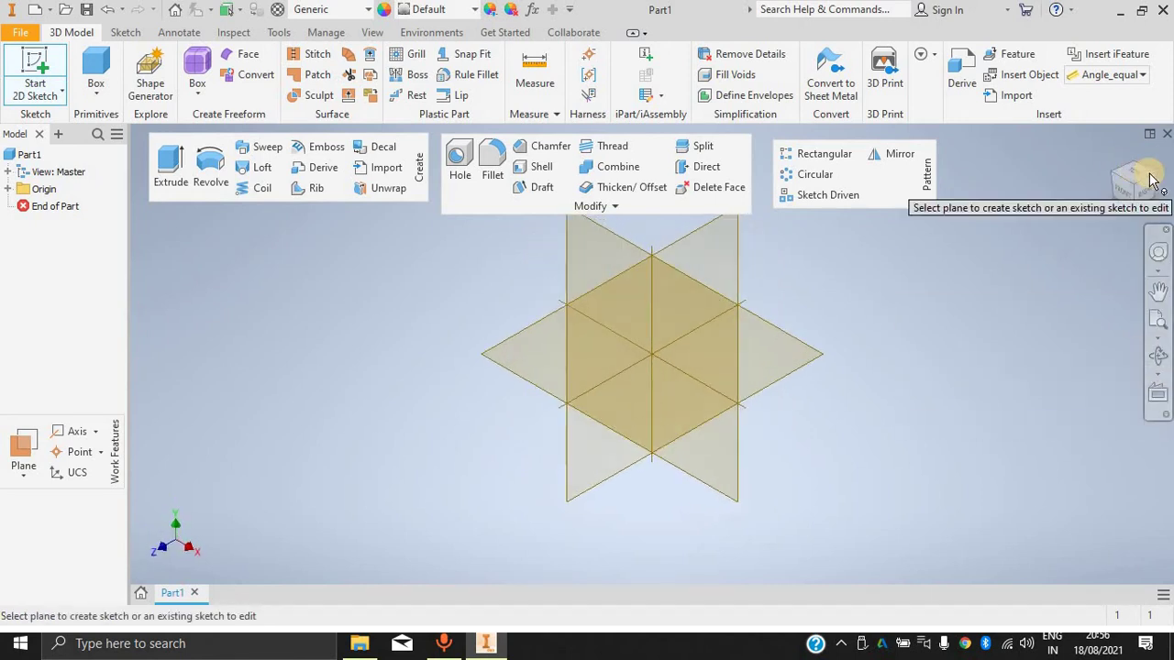
left_click(1126, 195)
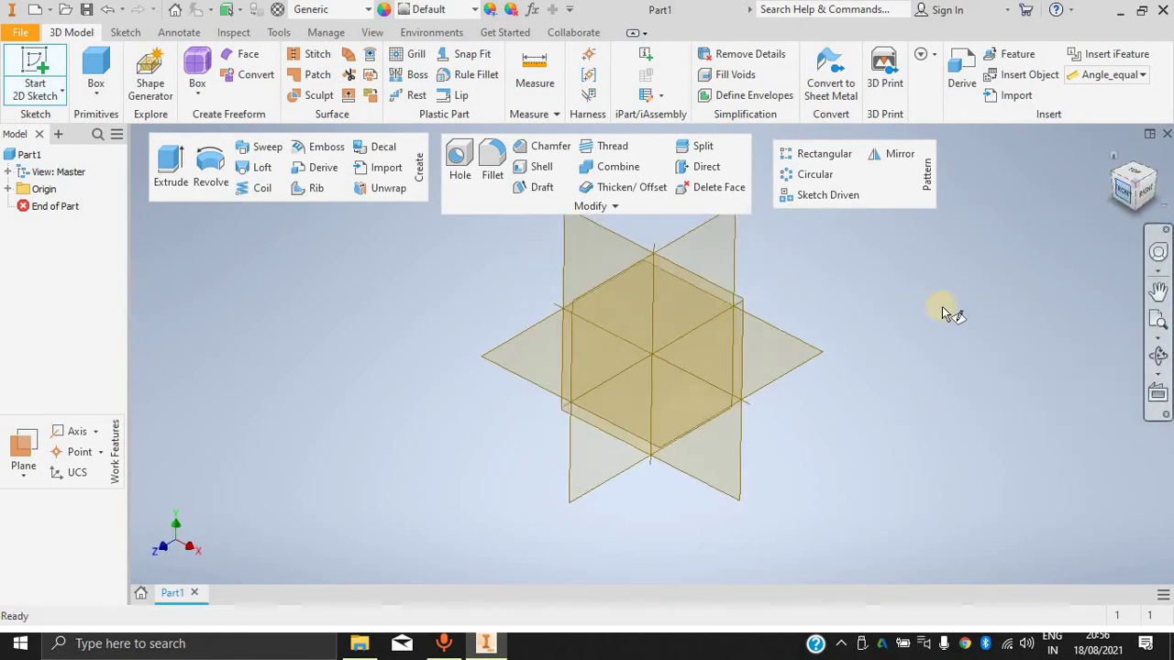
left_click(1140, 178)
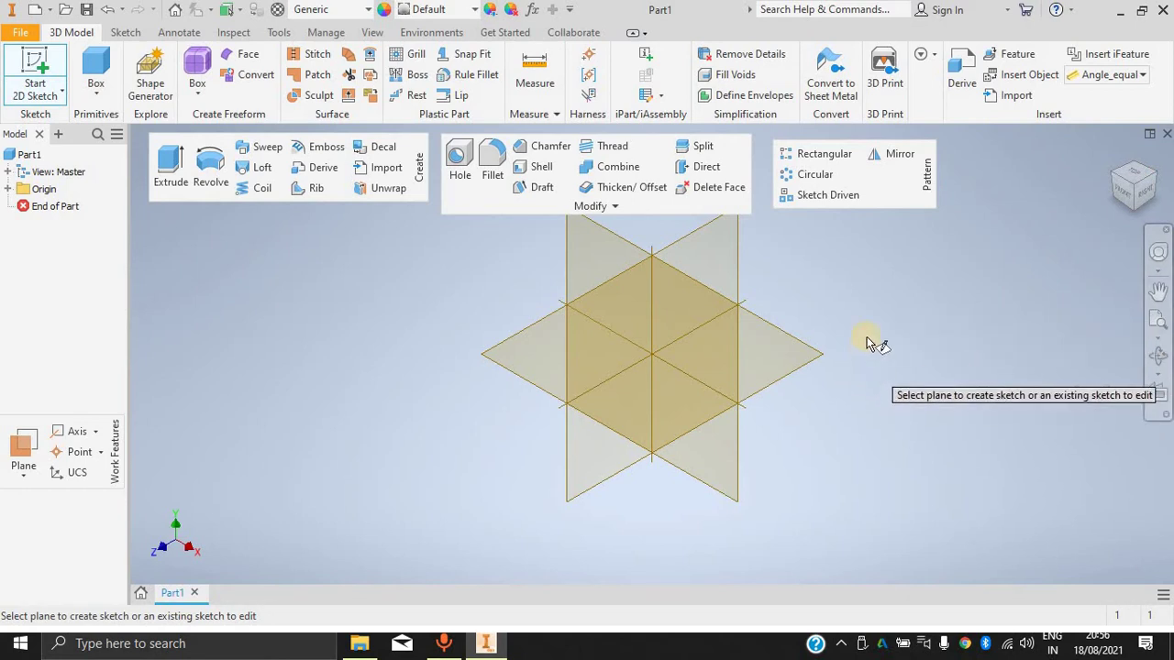
Examine the three origin planes available for the sketch at different zoom levels.
scroll(871, 342, "down", 3)
scroll(871, 343, "up", 6)
scroll(871, 342, "down", 3)
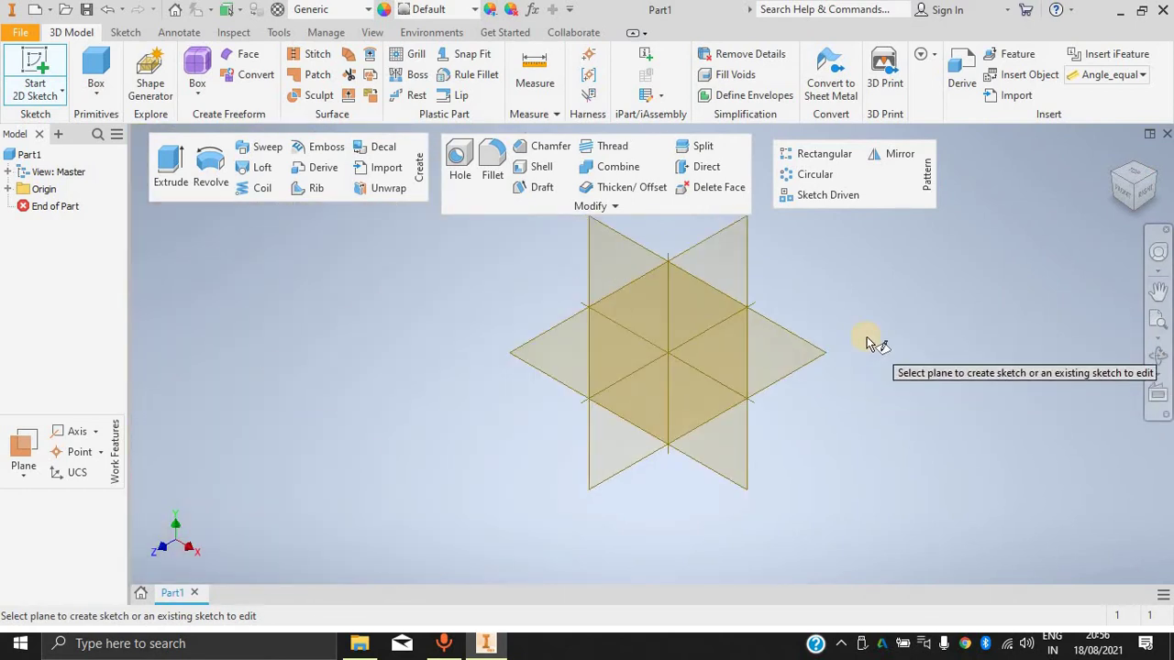
scroll(871, 342, "up", 3)
scroll(871, 342, "down", 4)
scroll(871, 342, "up", 5)
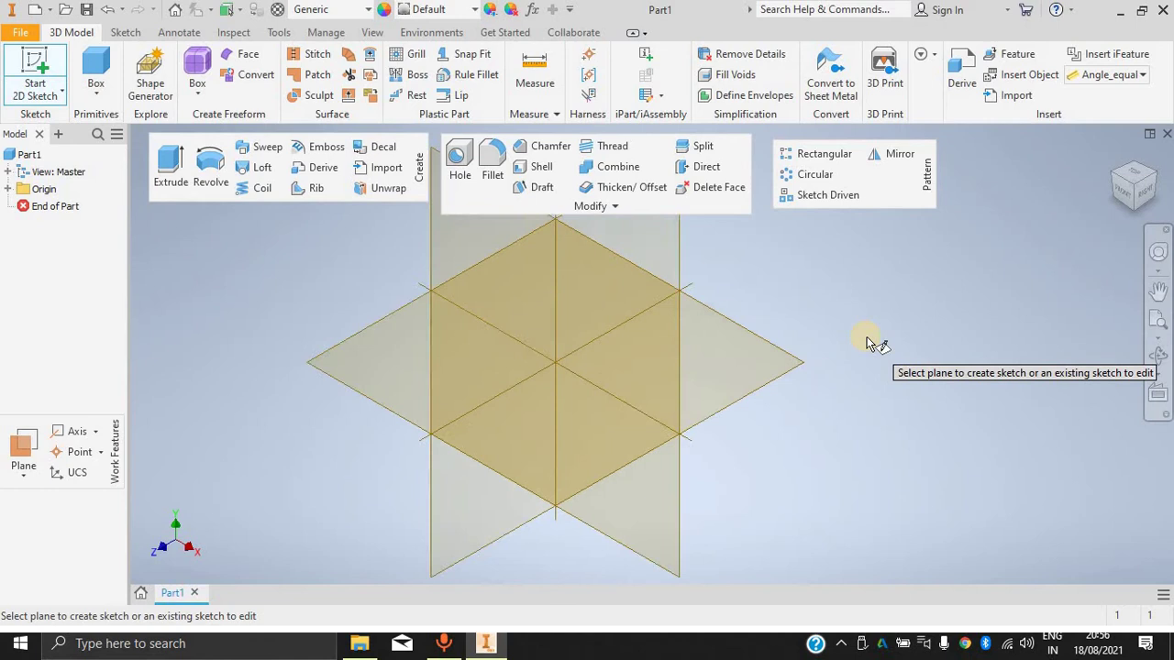
scroll(871, 342, "down", 2)
scroll(871, 342, "up", 2)
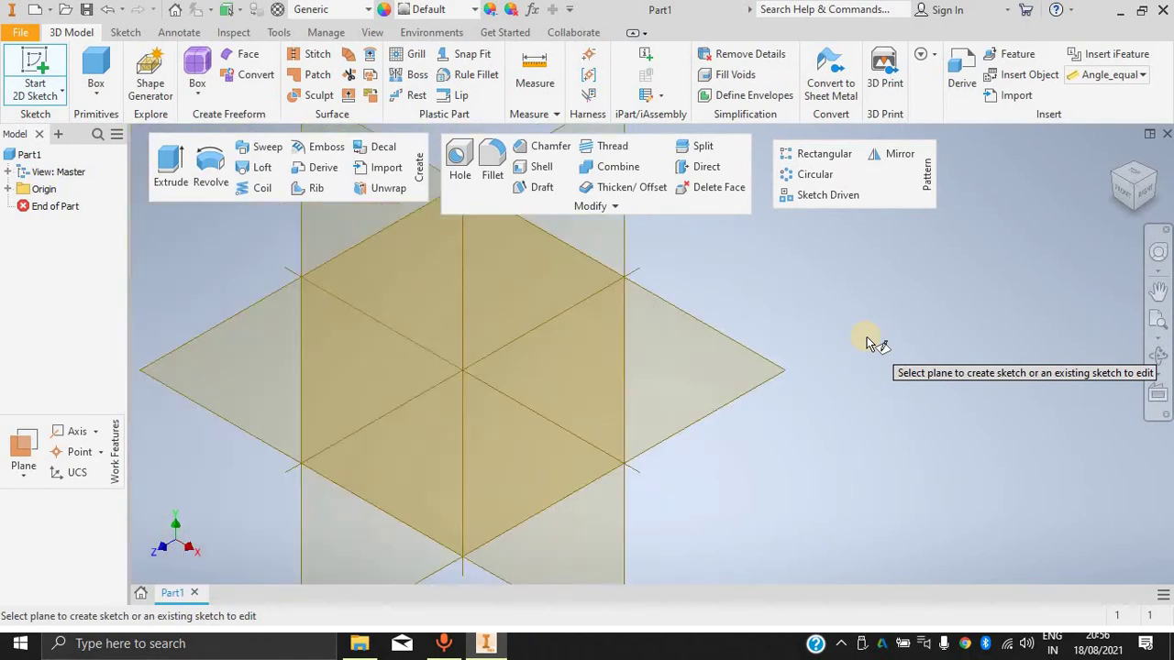
scroll(871, 342, "down", 6)
scroll(871, 342, "down", 1)
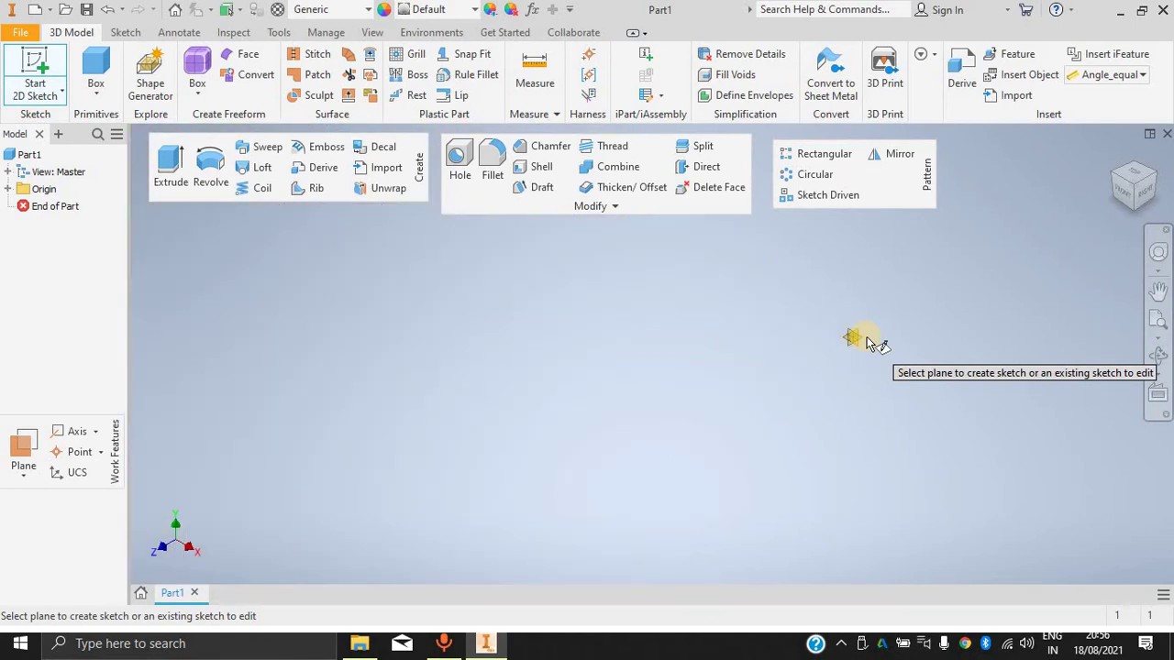
scroll(871, 342, "up", 2)
scroll(871, 342, "up", 5)
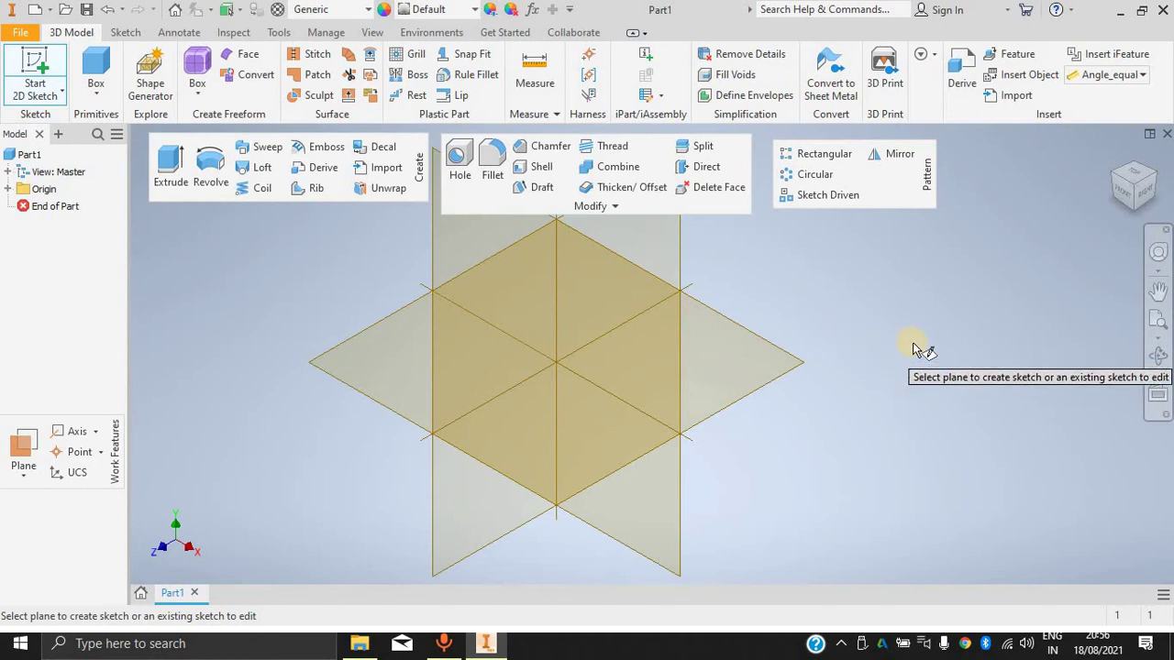
Examine the three origin planes from several angles and positions while choosing where to sketch.
mouse_move(912, 342)
middle_mouse_down("shift")
mouse_move(846, 340)
mouse_move(912, 340)
middle_mouse_up("shift")
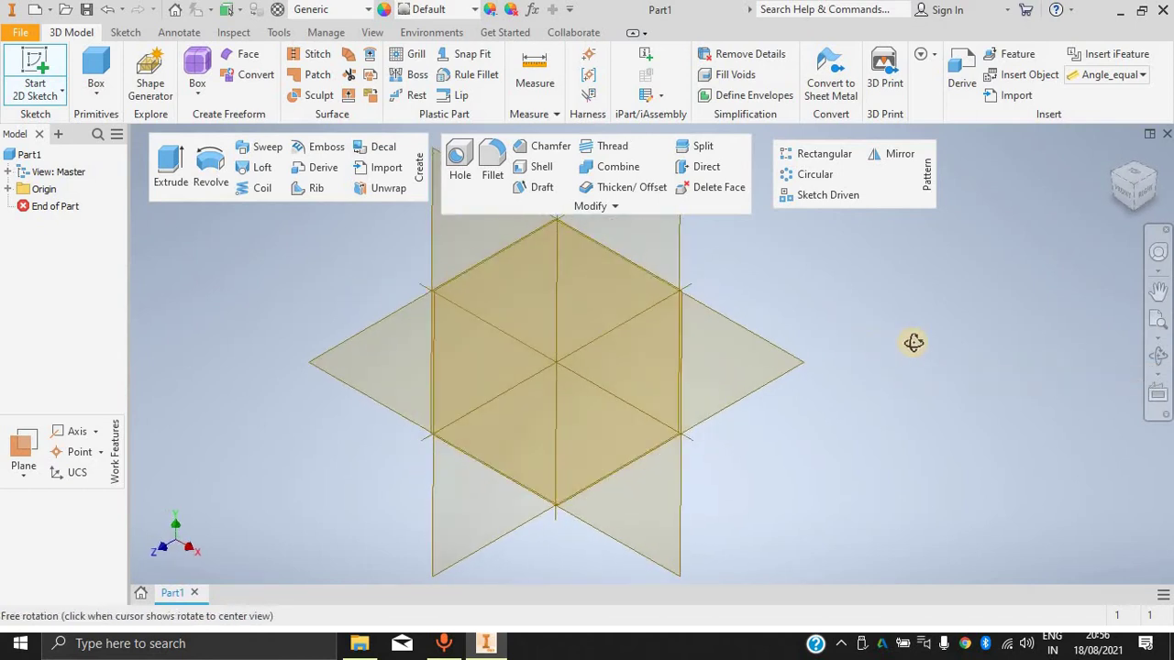
left_click(1154, 364)
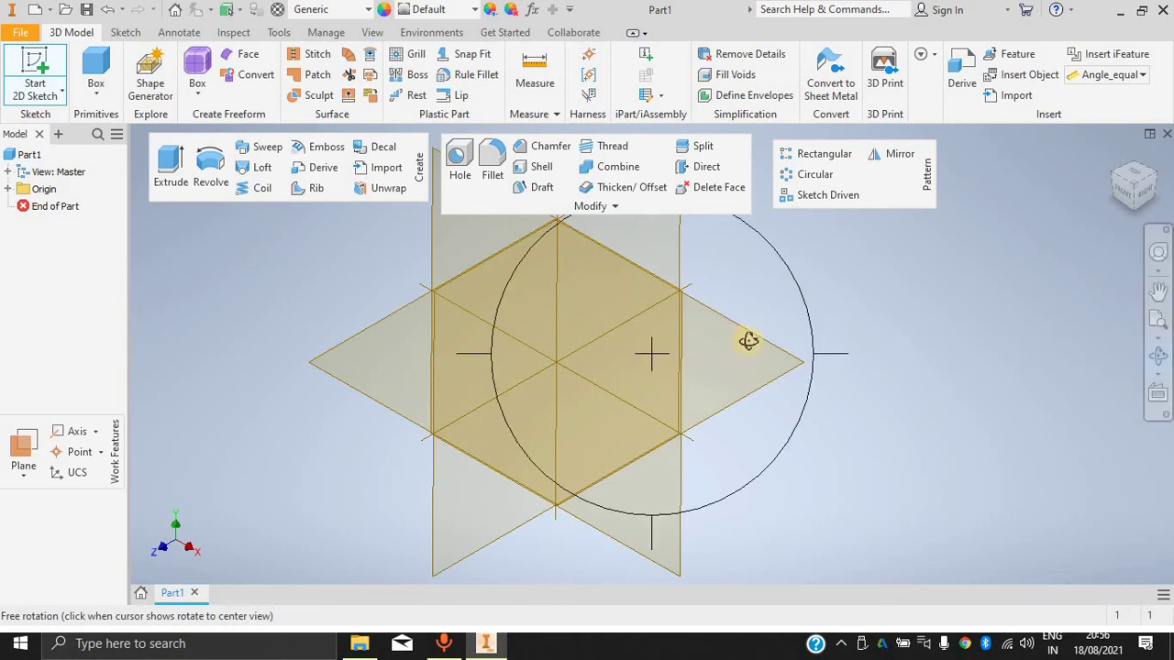
left_click_drag(765, 342, 1094, 318)
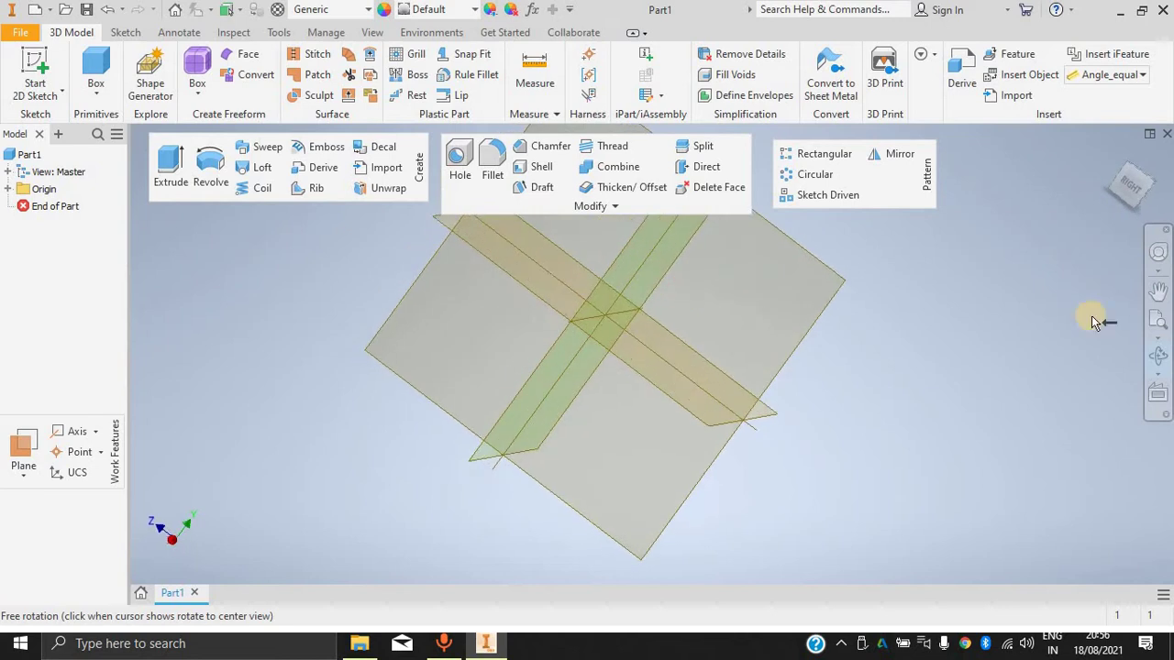
left_click(1152, 294)
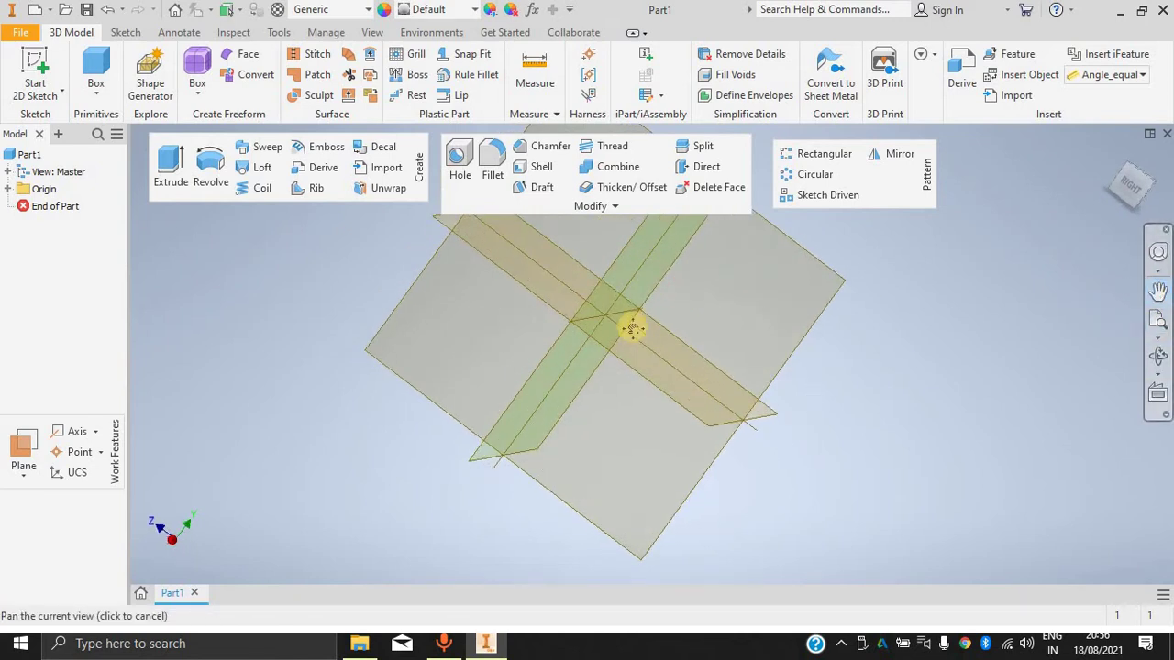
left_click_drag(629, 317, 648, 474)
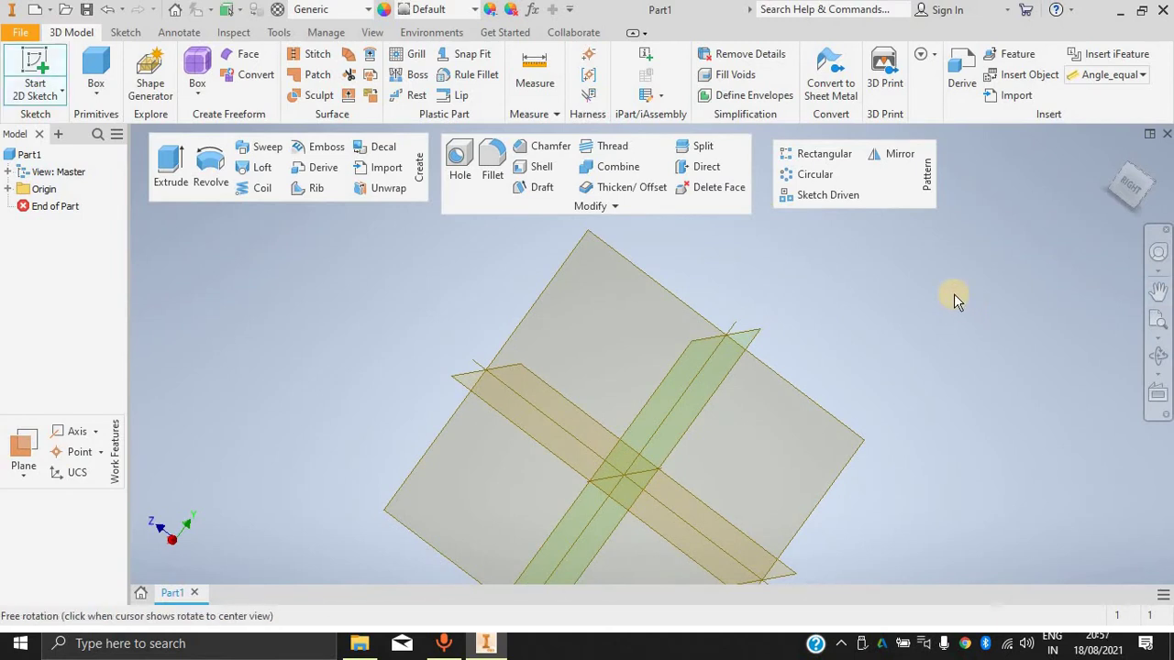
key("s")
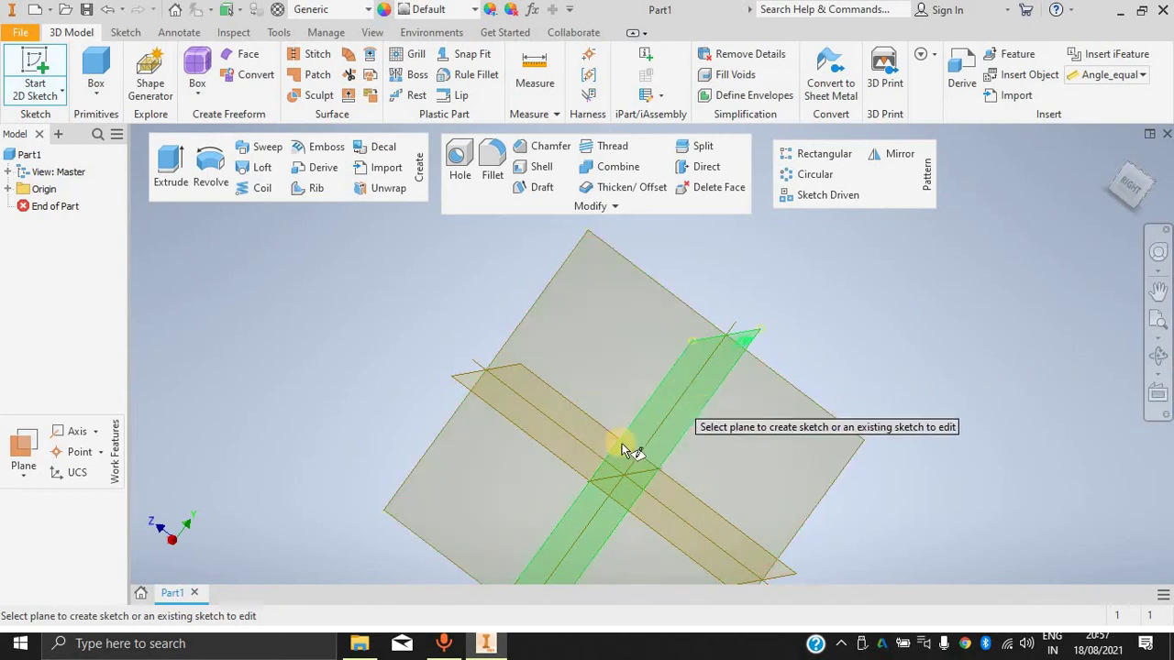
key("F2")
mouse_move(341, 346)
left_mouse_down()
mouse_move(1127, 263)
mouse_move(951, 361)
mouse_move(1109, 292)
mouse_move(778, 343)
mouse_move(834, 284)
mouse_move(856, 302)
left_mouse_up()
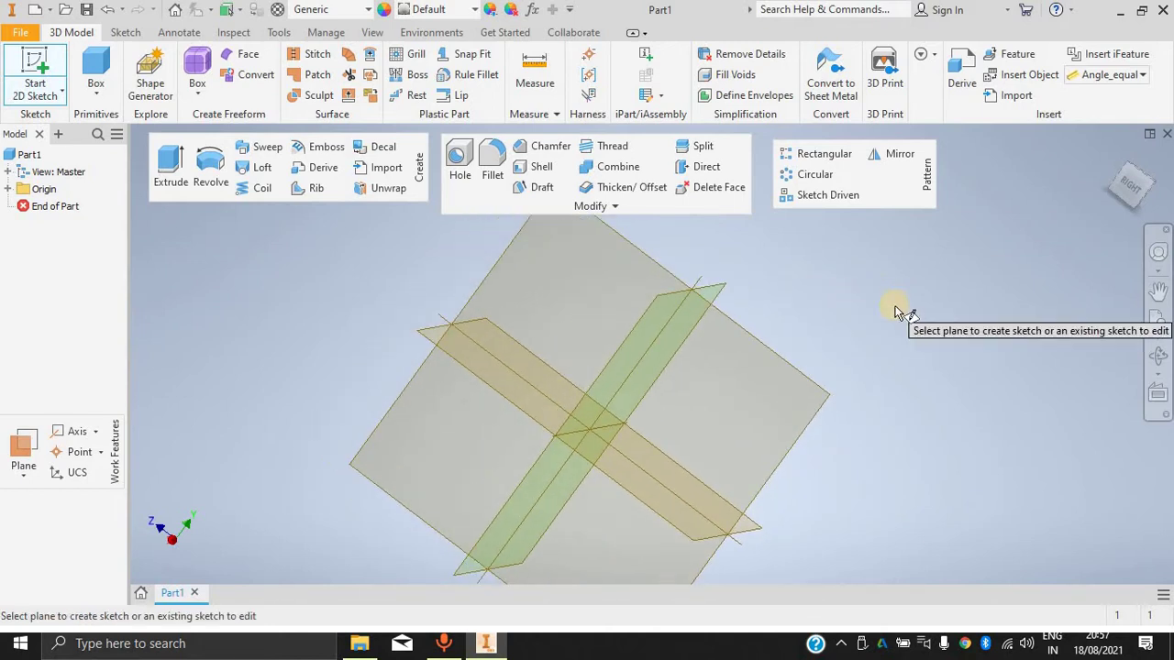
key("F4")
mouse_move(838, 340)
left_mouse_down()
mouse_move(605, 343)
mouse_move(856, 336)
mouse_move(917, 309)
left_mouse_up()
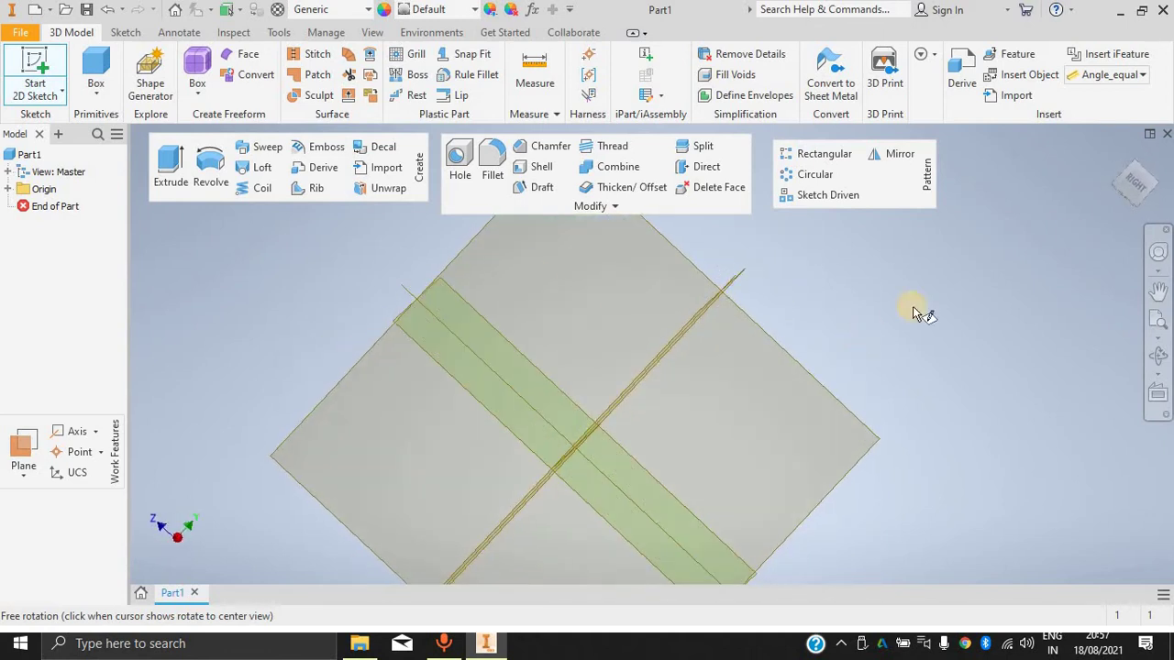
Create a 2D sketch on the YZ origin plane.
left_click(1128, 181)
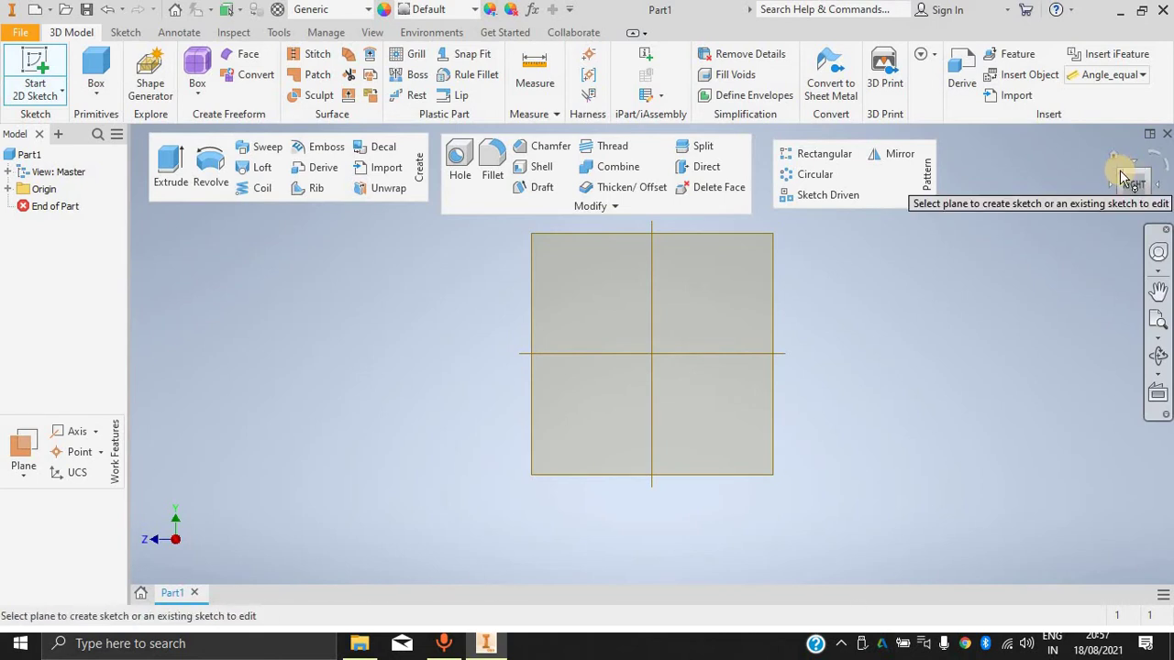
left_click(1122, 176)
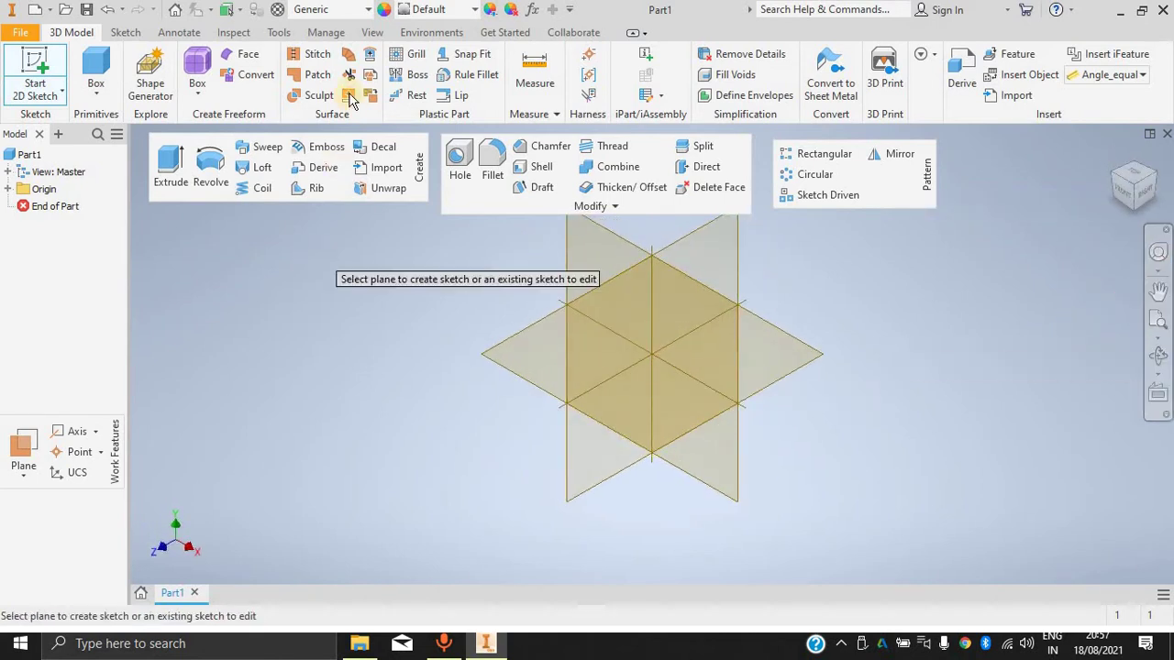
left_click(41, 66)
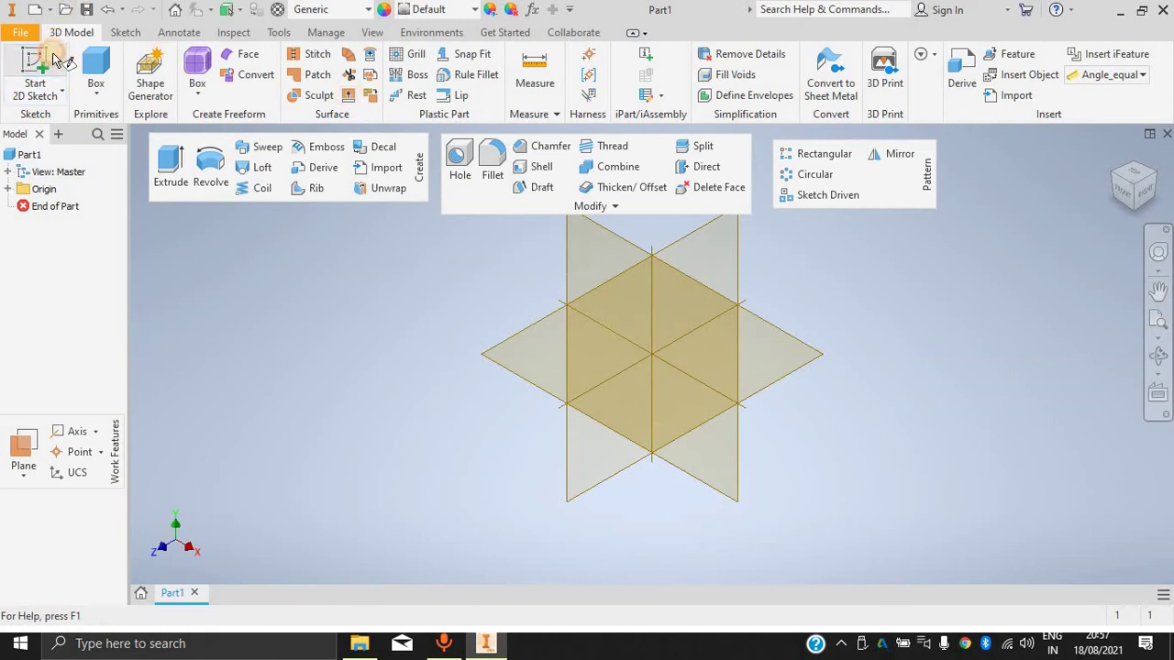
left_click(551, 260)
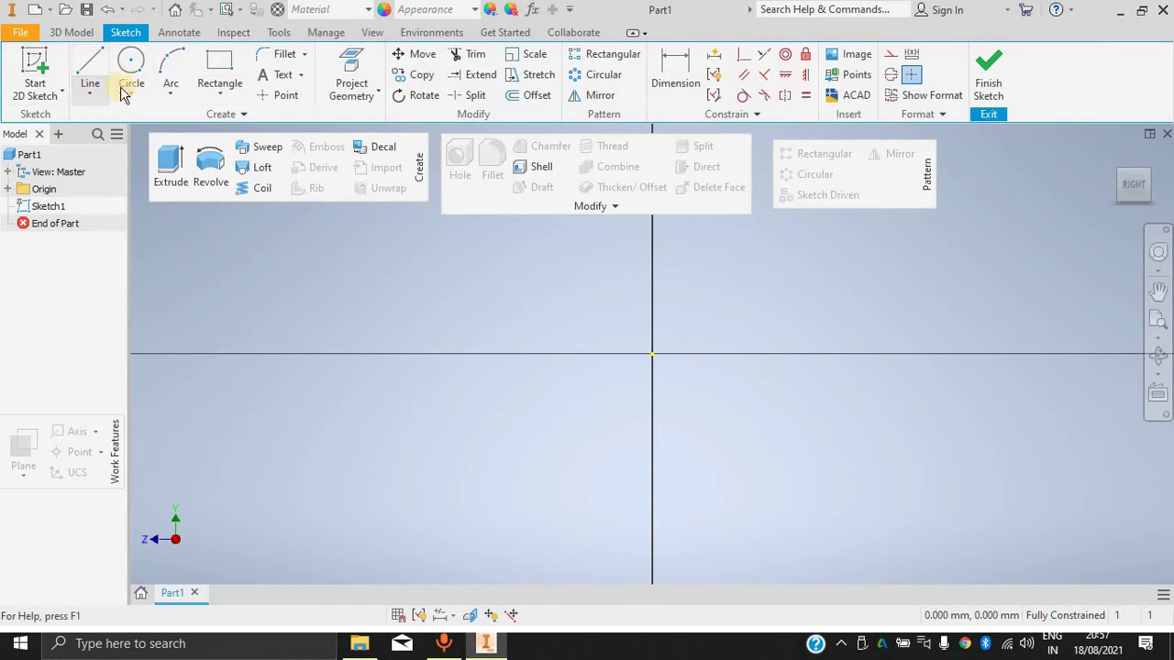
Sketch a chain of four lines from the origin, alternating slanted and horizontal, with horizontal segments about 15.9 mm and 6.9 mm long.
left_click(90, 93)
left_click(112, 113)
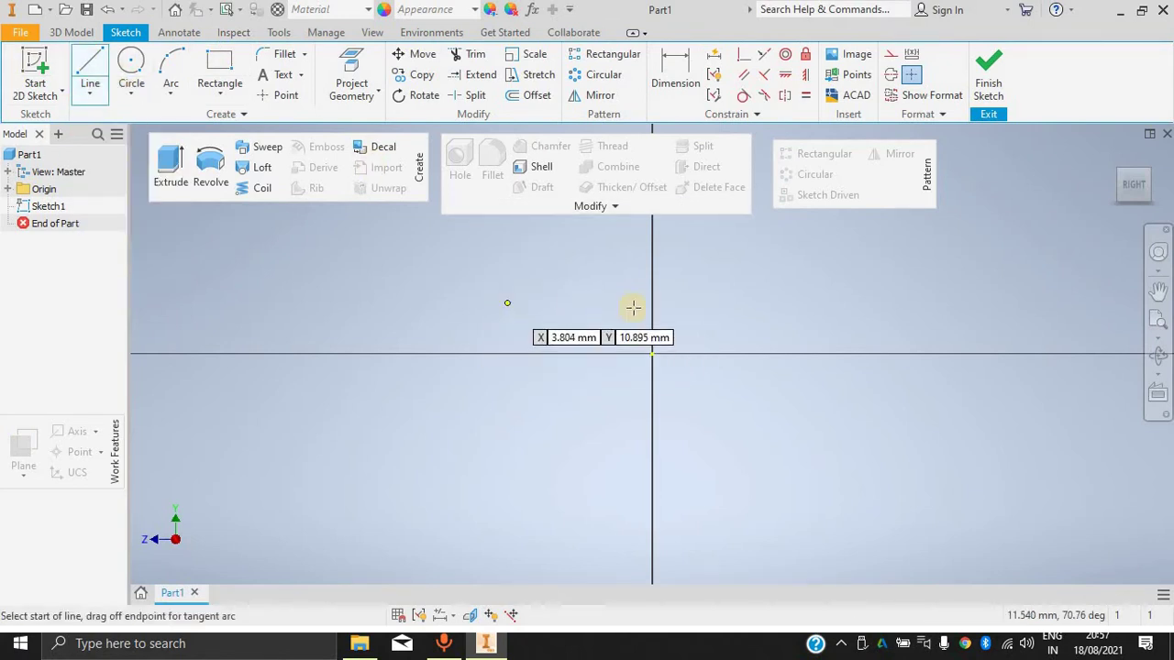
left_click(652, 354)
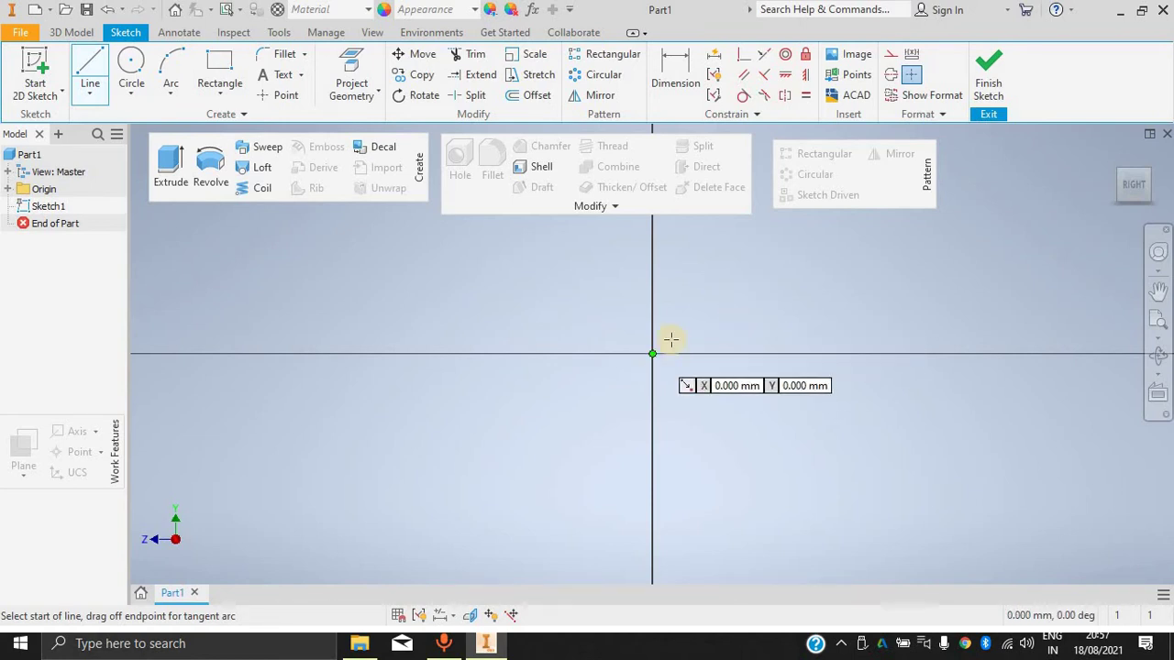
left_click(712, 270)
left_click(925, 269)
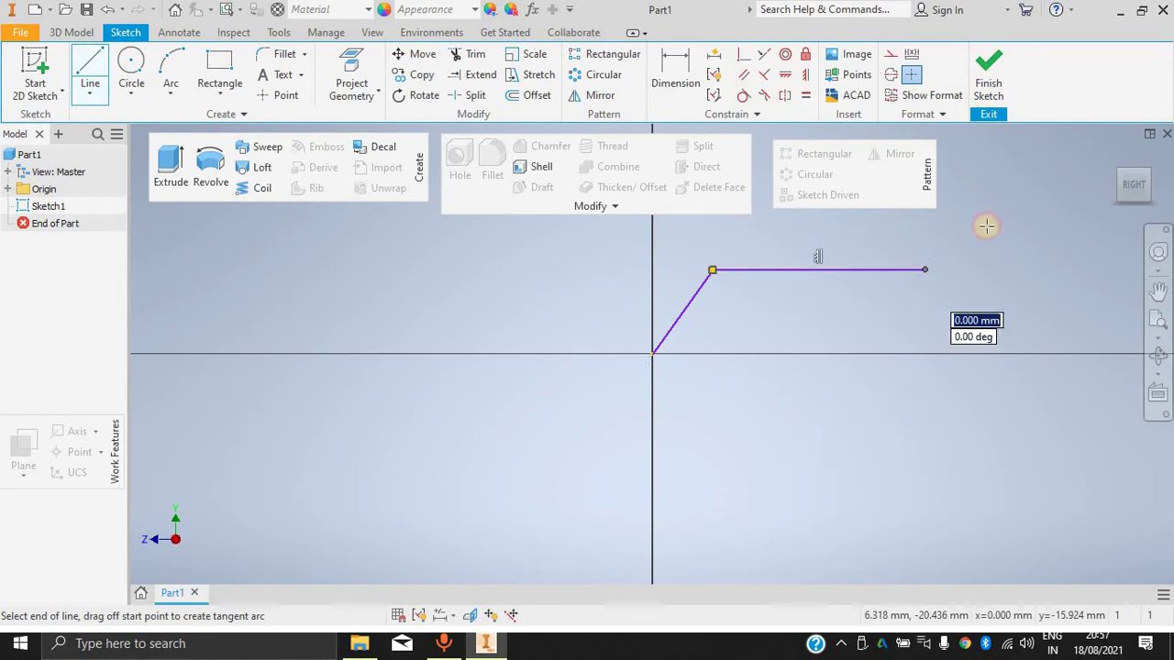
left_click(999, 187)
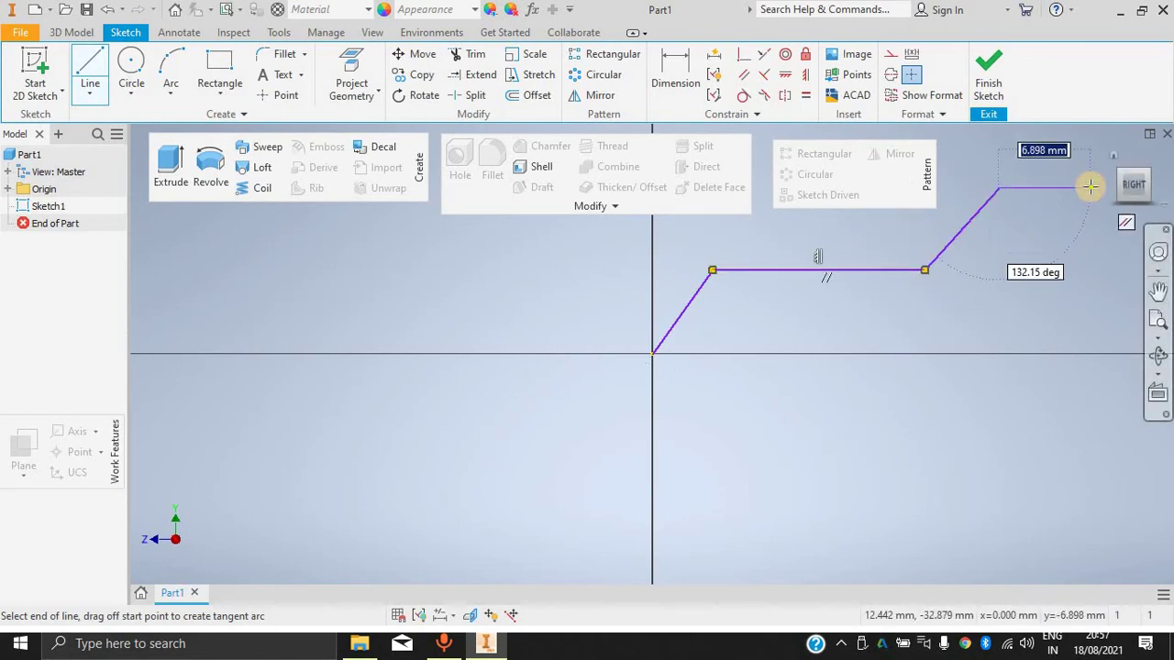
left_click(1090, 186)
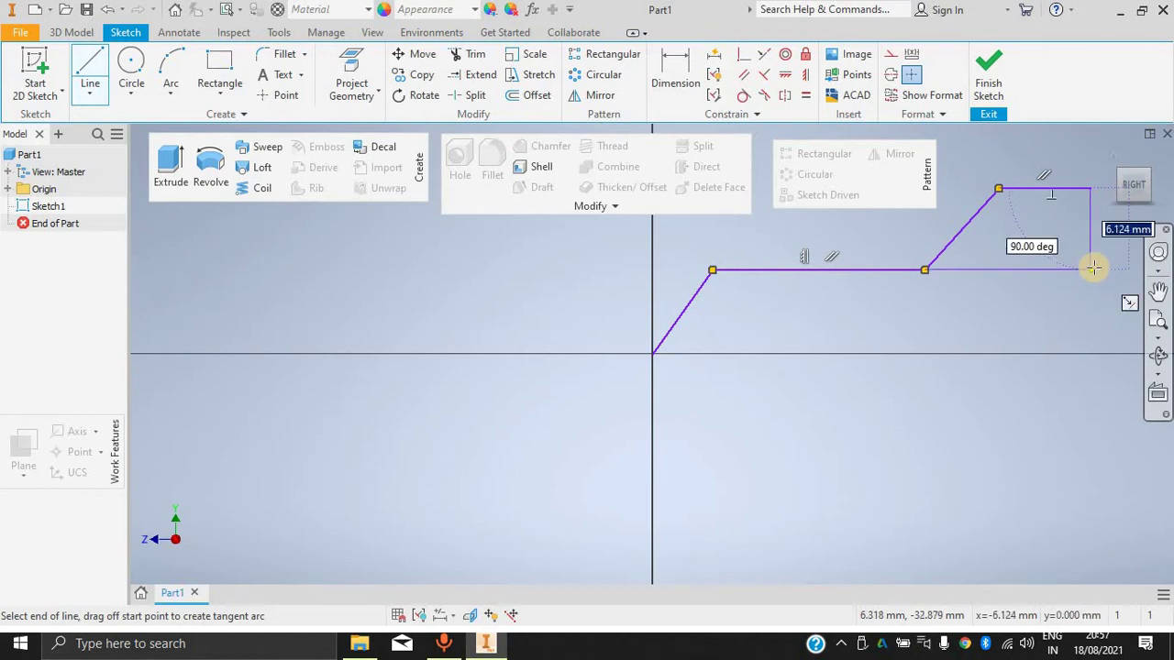
key("Escape")
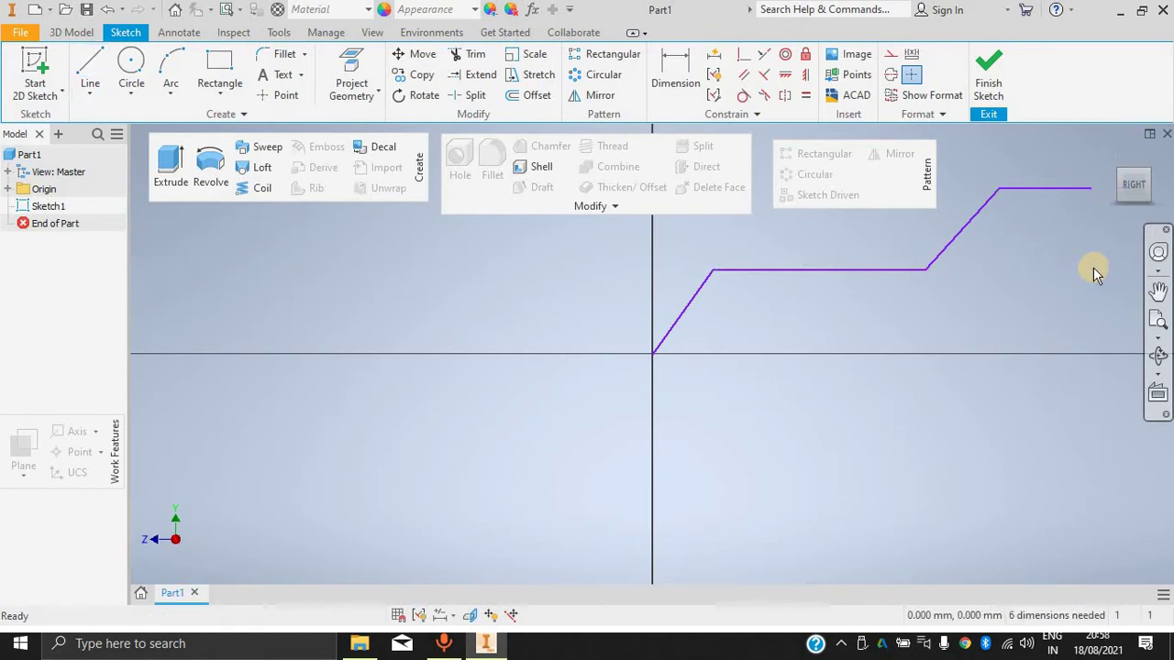
Sketch a separate slanted line from the origin, ending about 13.1 mm across and 2.1 mm up, below the line chain.
left_click(94, 74)
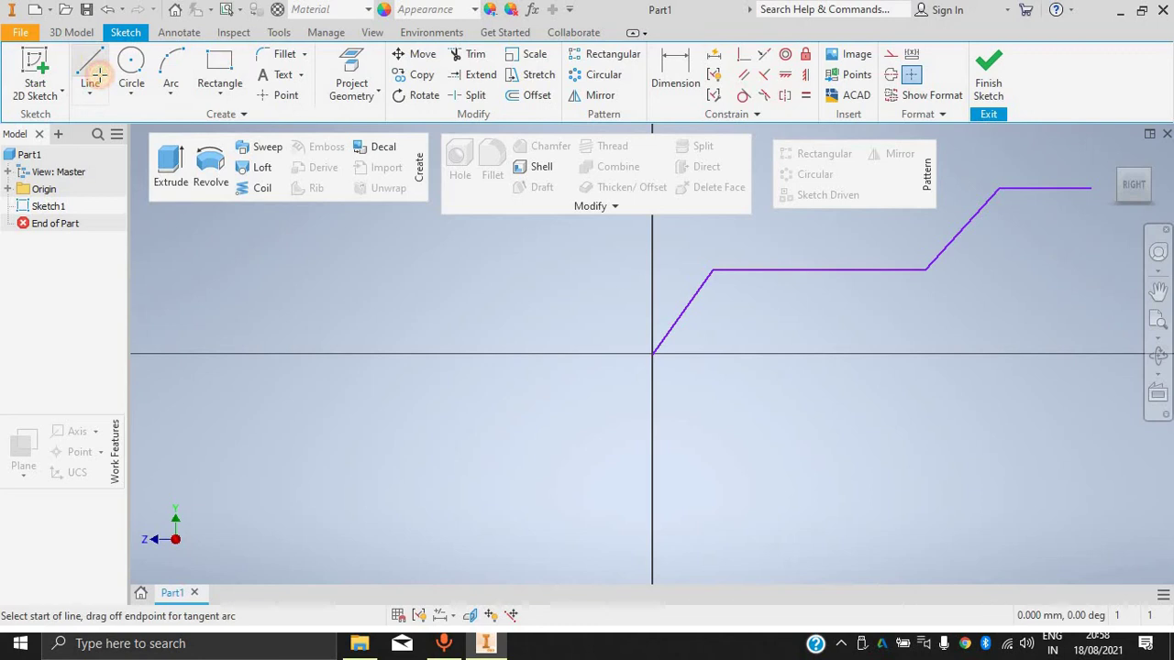
left_click(652, 352)
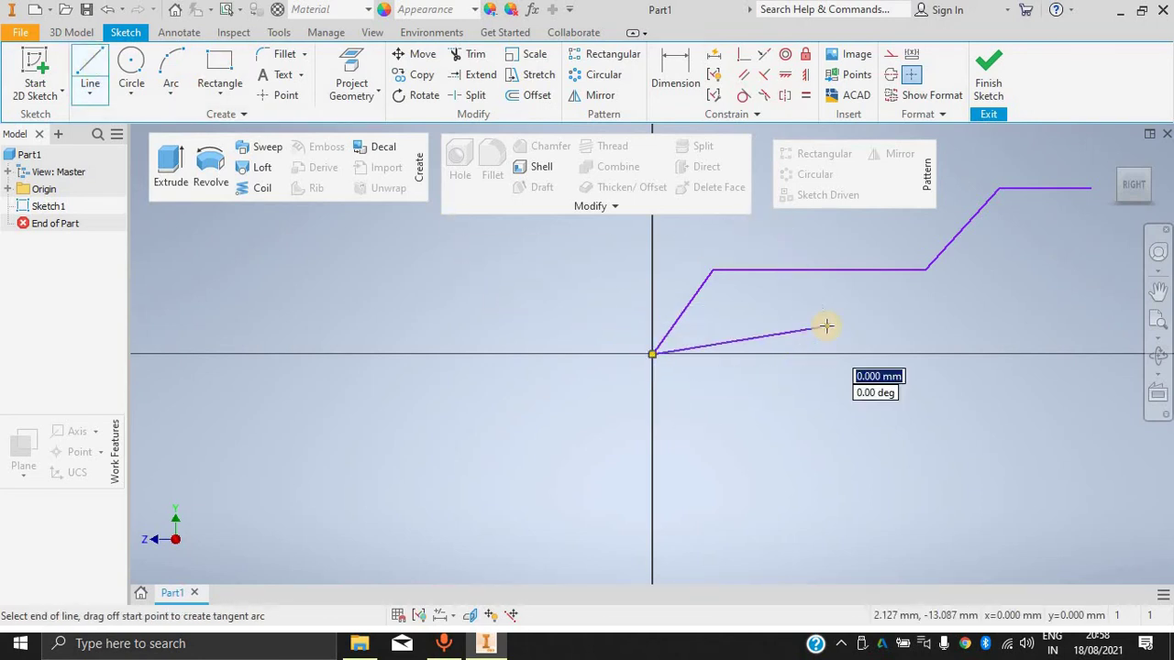
left_click(827, 328)
right_click(826, 329)
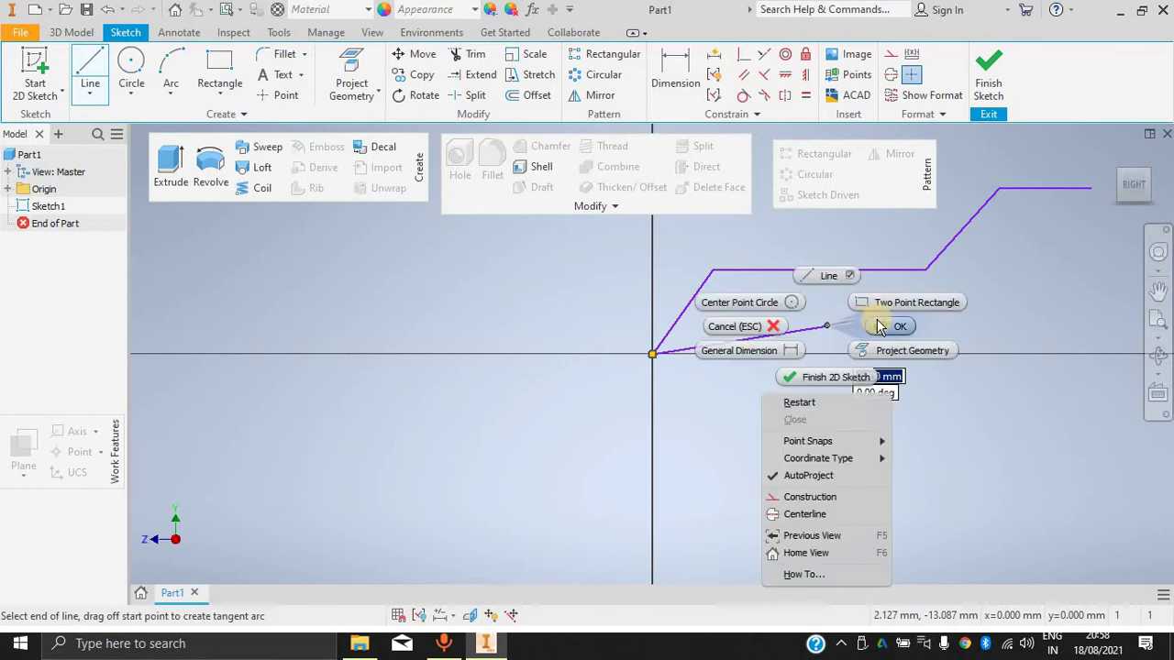
left_click(884, 320)
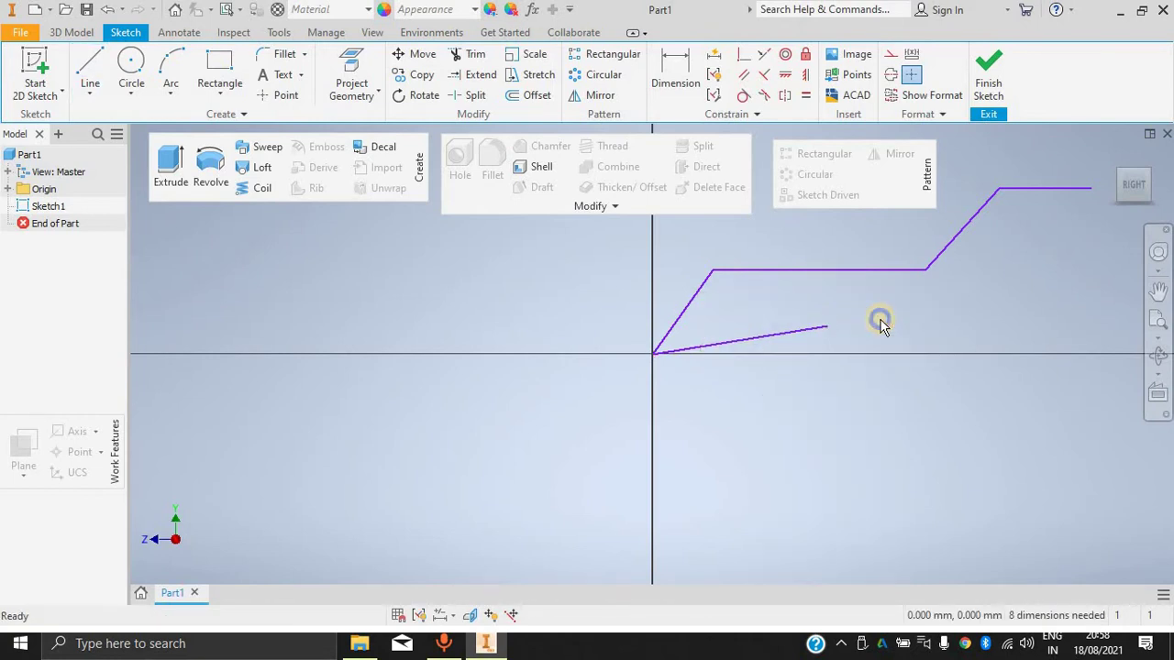
Undo the separate slanted line and the last horizontal segment of the line chain.
right_click(880, 324)
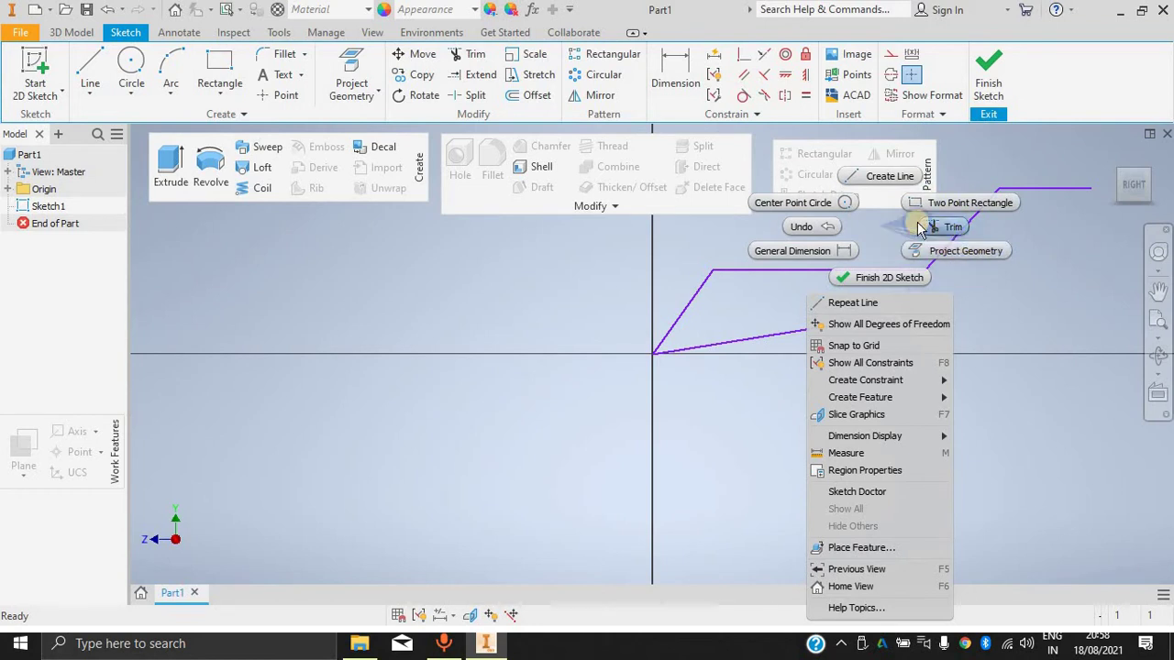
left_click(819, 229)
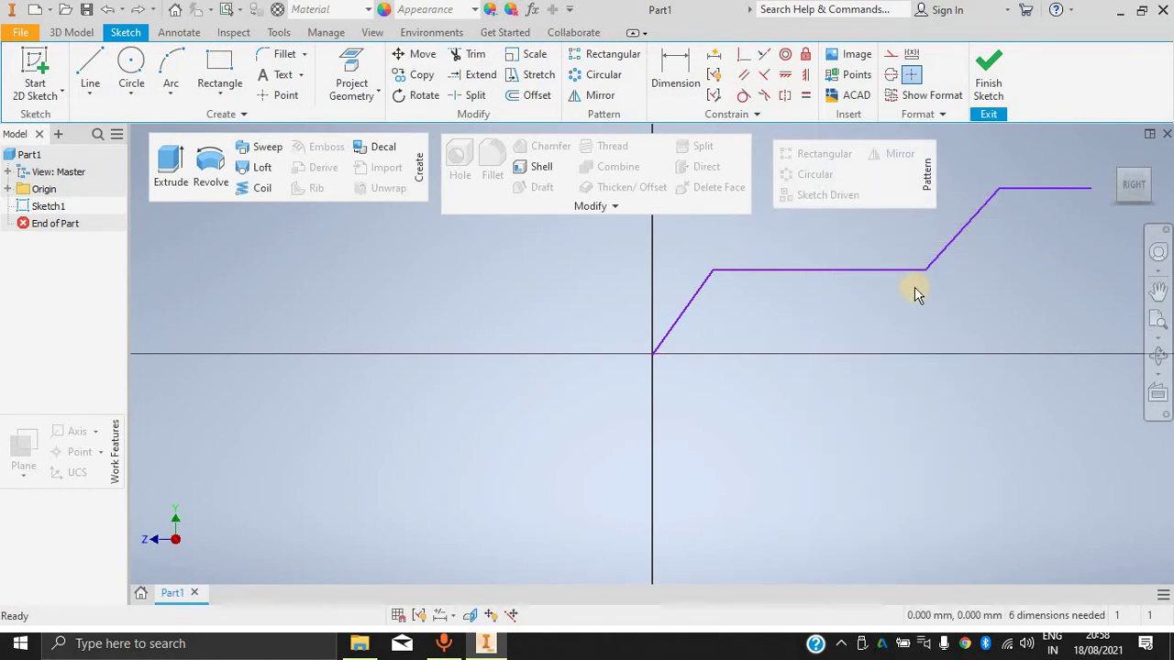
right_click(689, 240)
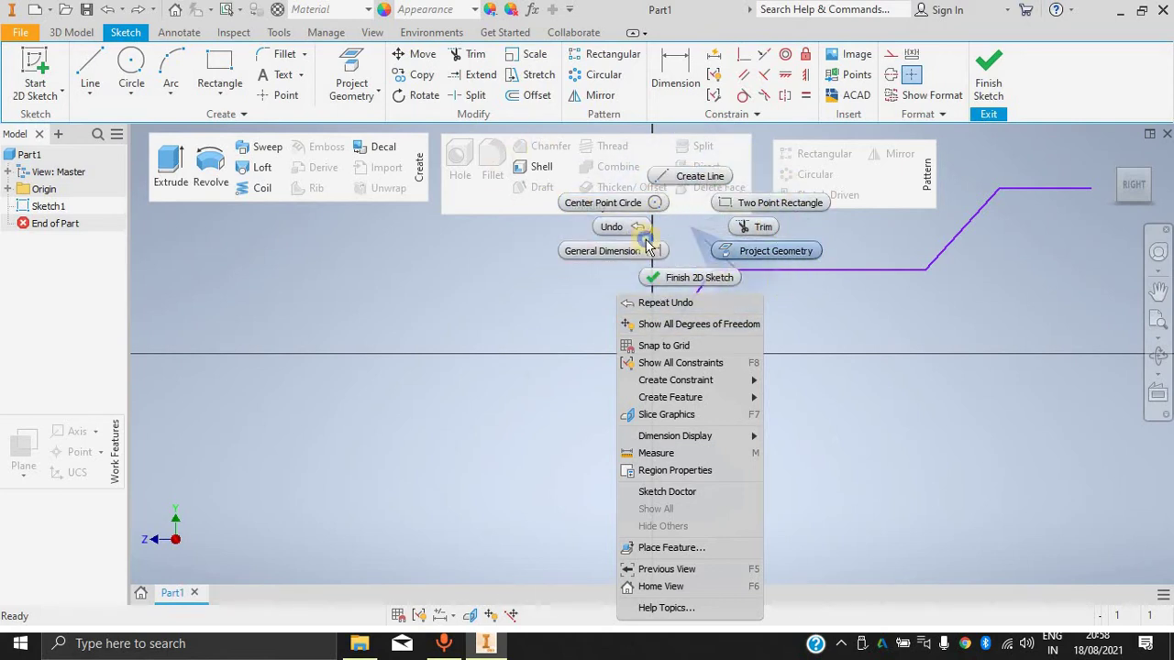
key("Escape")
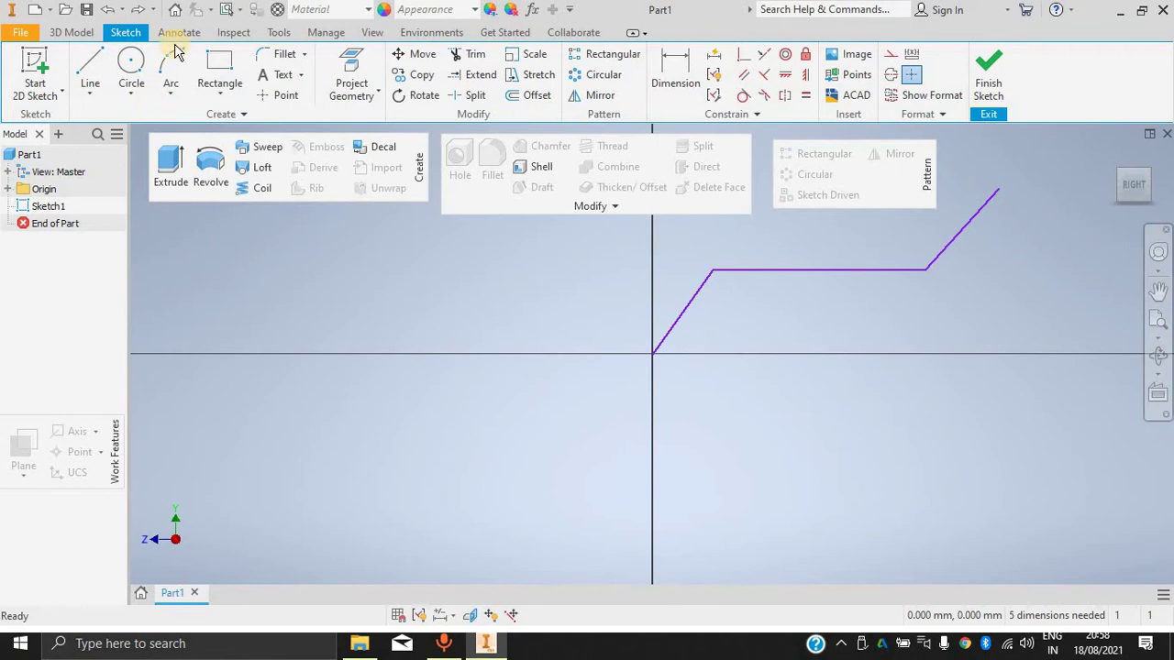
Sketch a control vertex spline from the origin with five further points towards positive Z, and lower the control vertex nearest its far end.
left_click(89, 93)
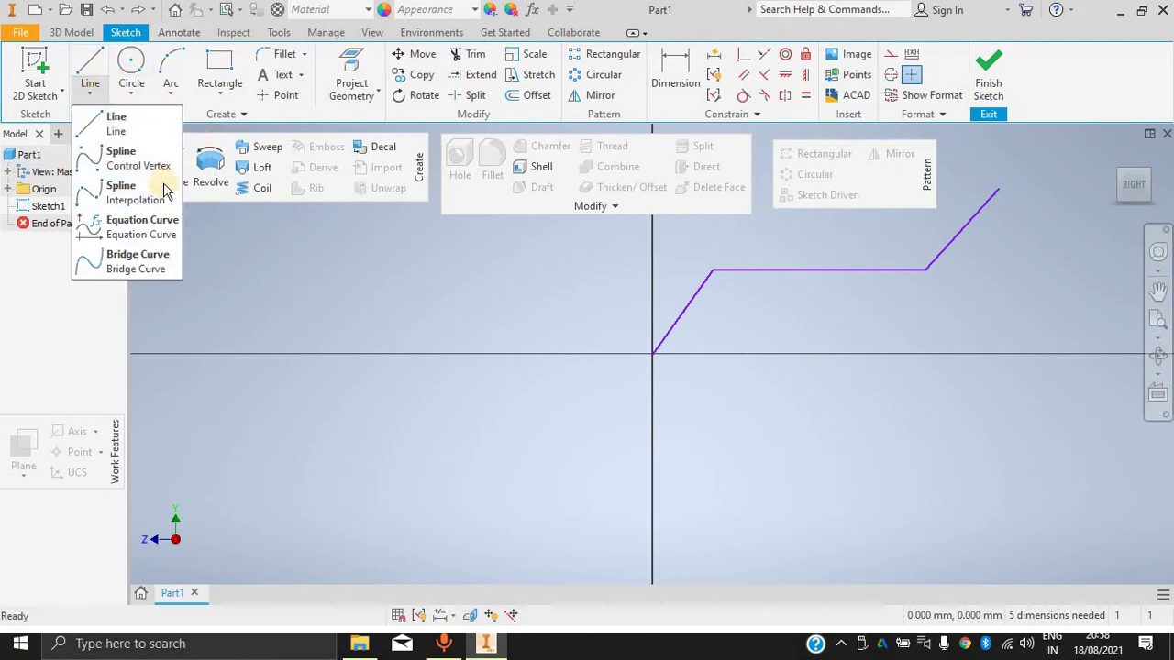
left_click(124, 158)
left_click(652, 354)
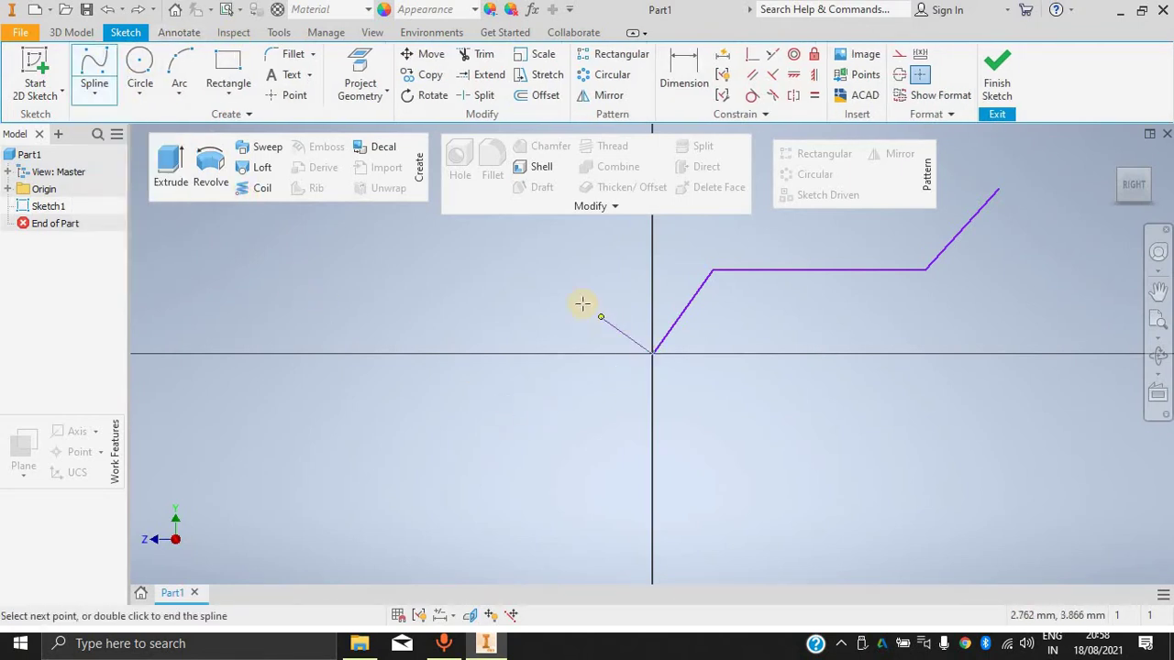
left_click(568, 298)
left_click(421, 311)
left_click(375, 244)
left_click(301, 290)
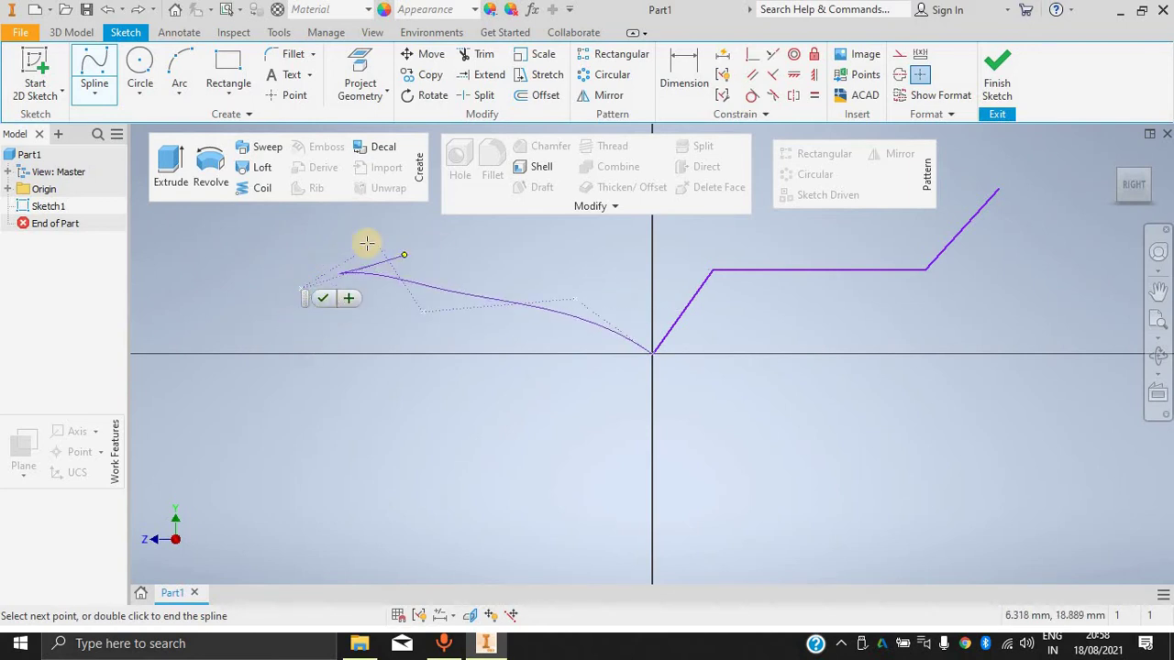
left_click(172, 303)
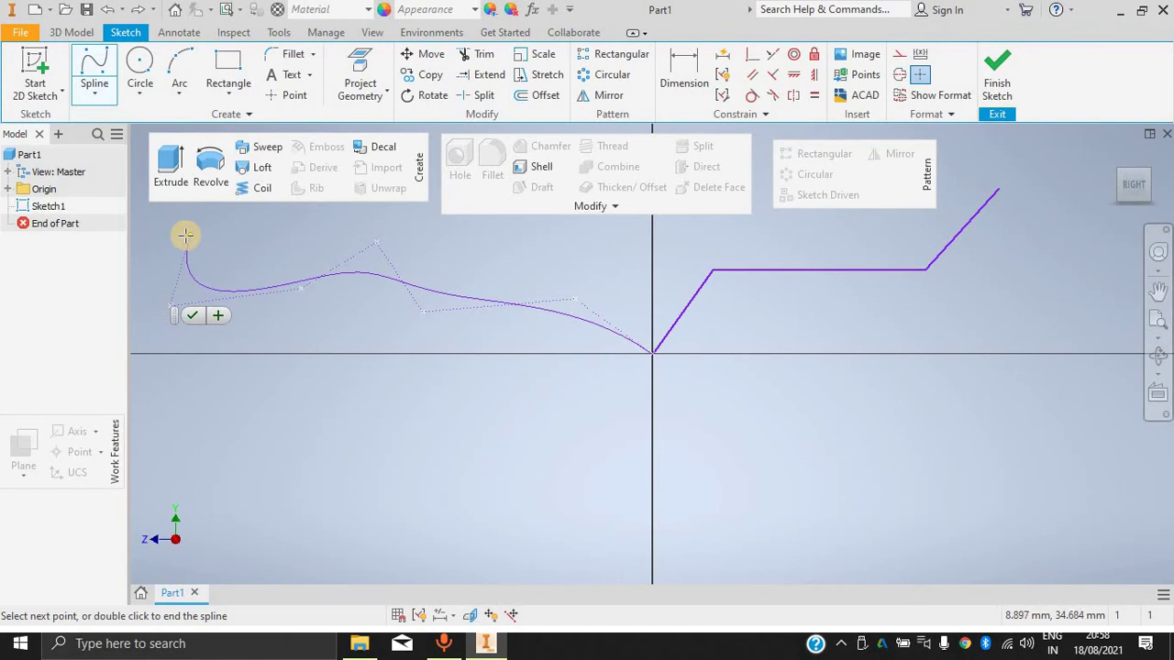
left_click(194, 315)
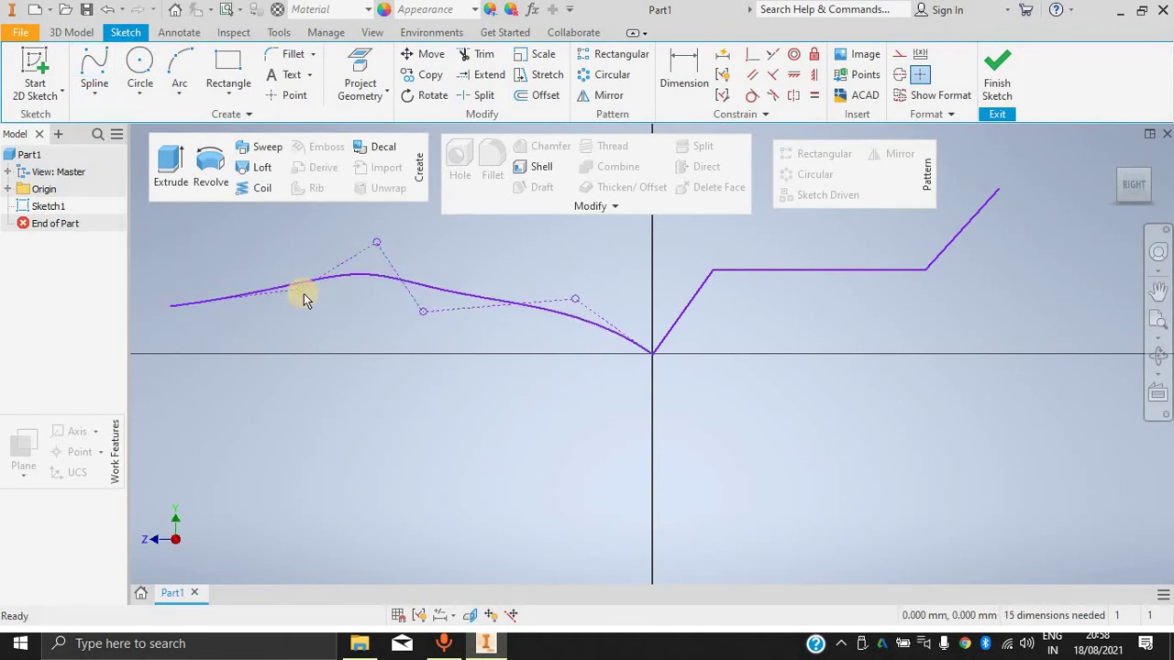
mouse_move(303, 294)
left_click_drag(300, 292, 307, 332)
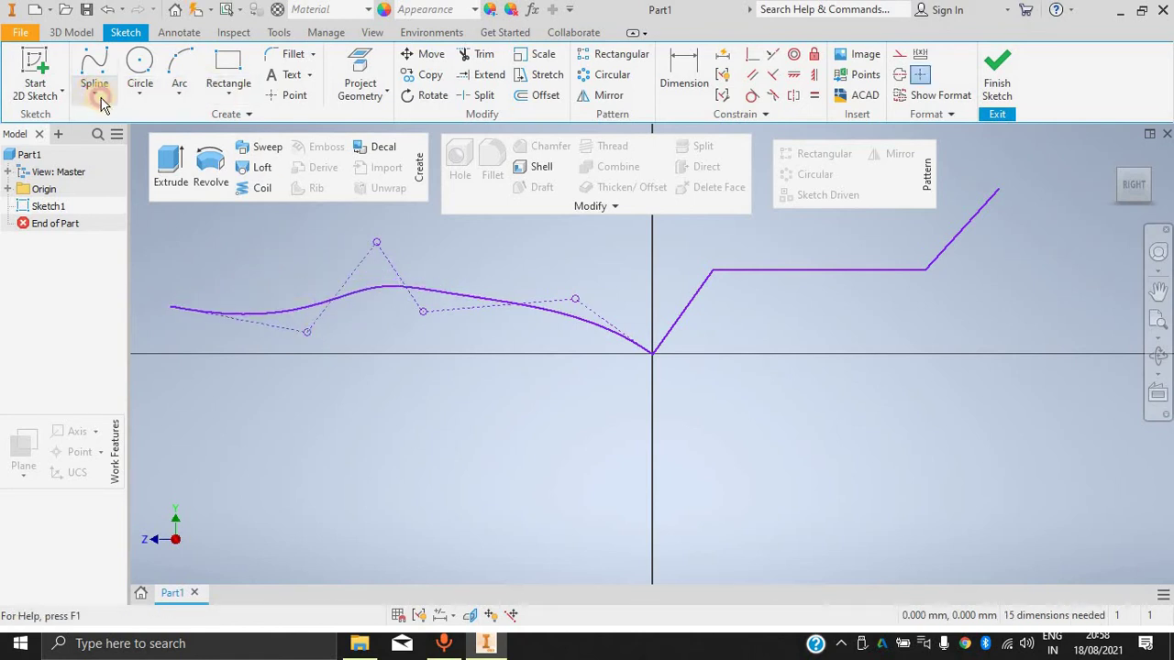
Sketch an interpolation spline from the origin through four further points towards negative Z, ending beneath the rising last line.
left_click(94, 88)
left_click(128, 193)
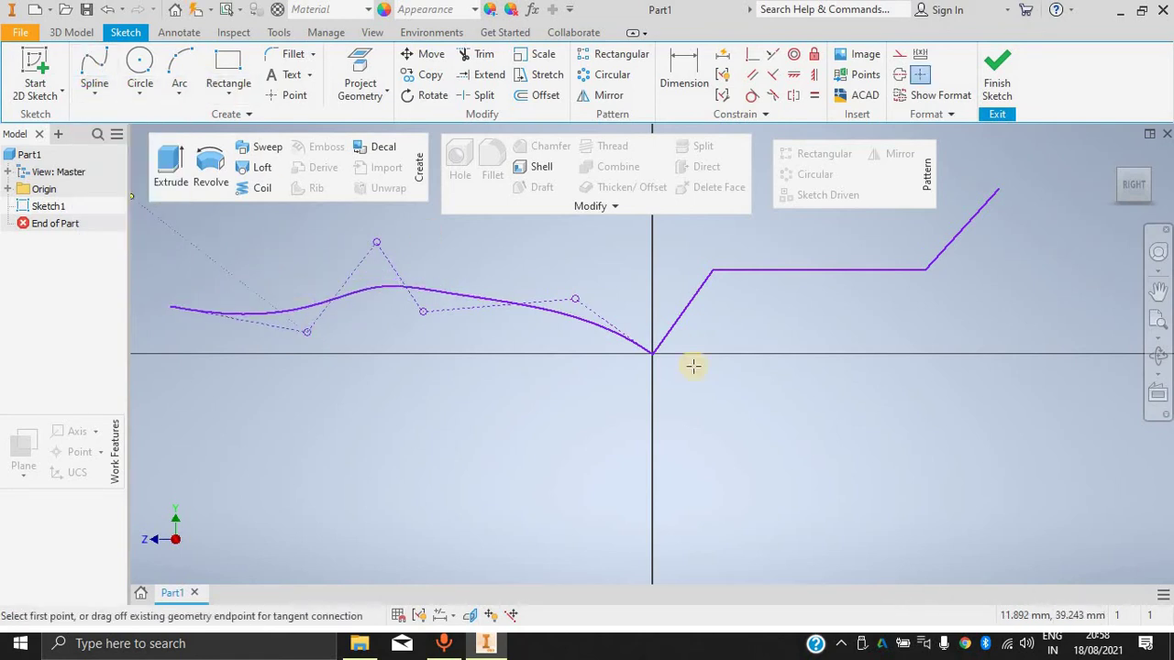
left_click(652, 353)
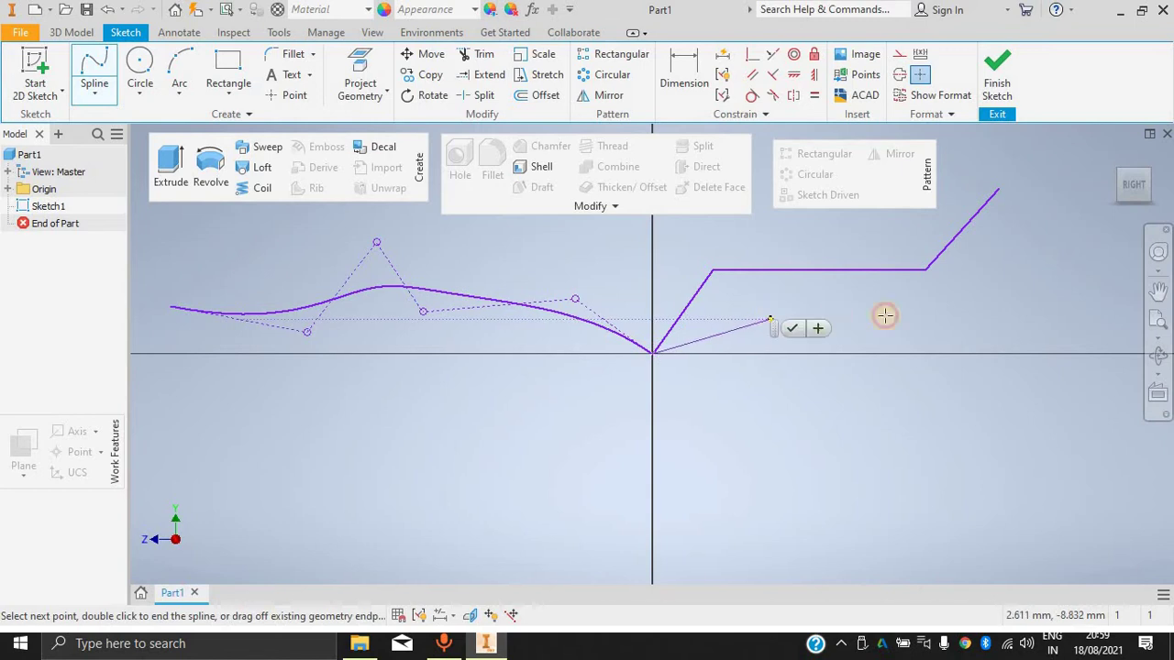
left_click(1086, 286)
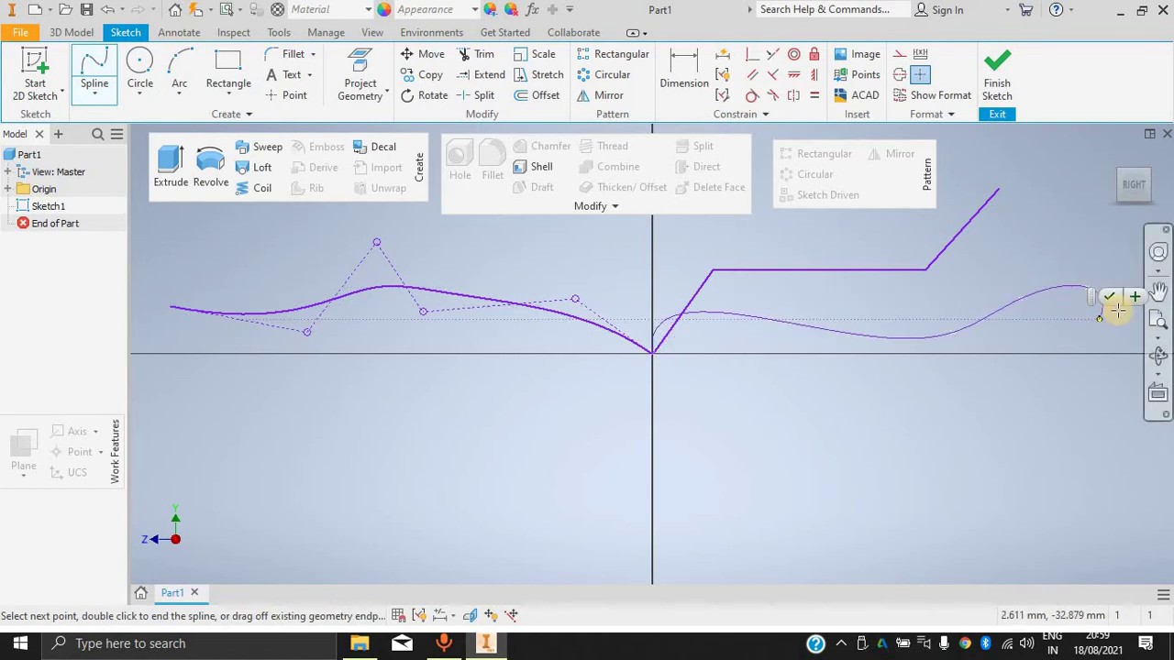
key("Escape")
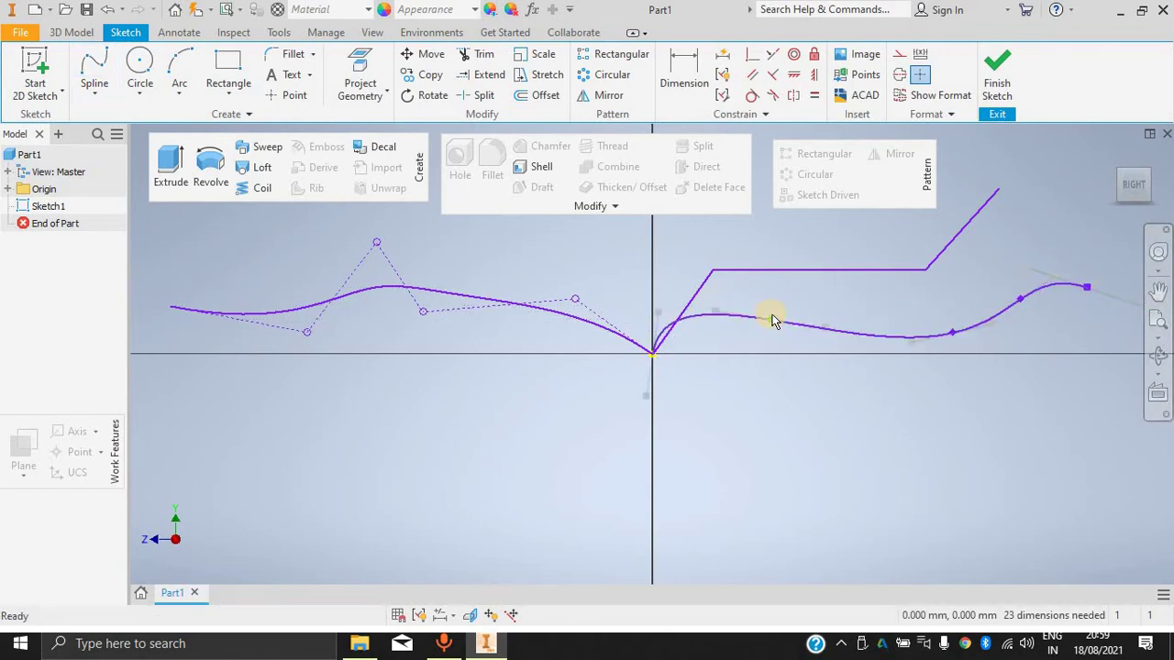
Reshape the interpolation spline by raising its first interior fit point onto the horizontal line and lowering the second one below the horizontal axis.
left_click_drag(772, 319, 816, 264)
left_click_drag(950, 326, 945, 389)
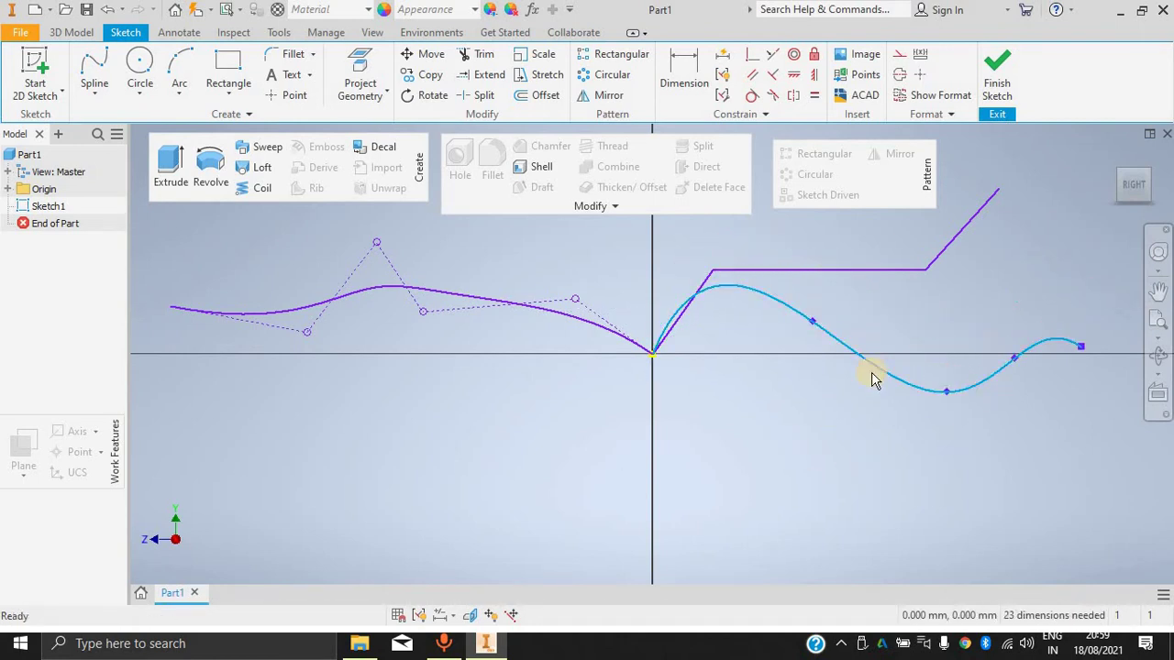
left_click_drag(816, 332, 844, 268)
left_click(95, 95)
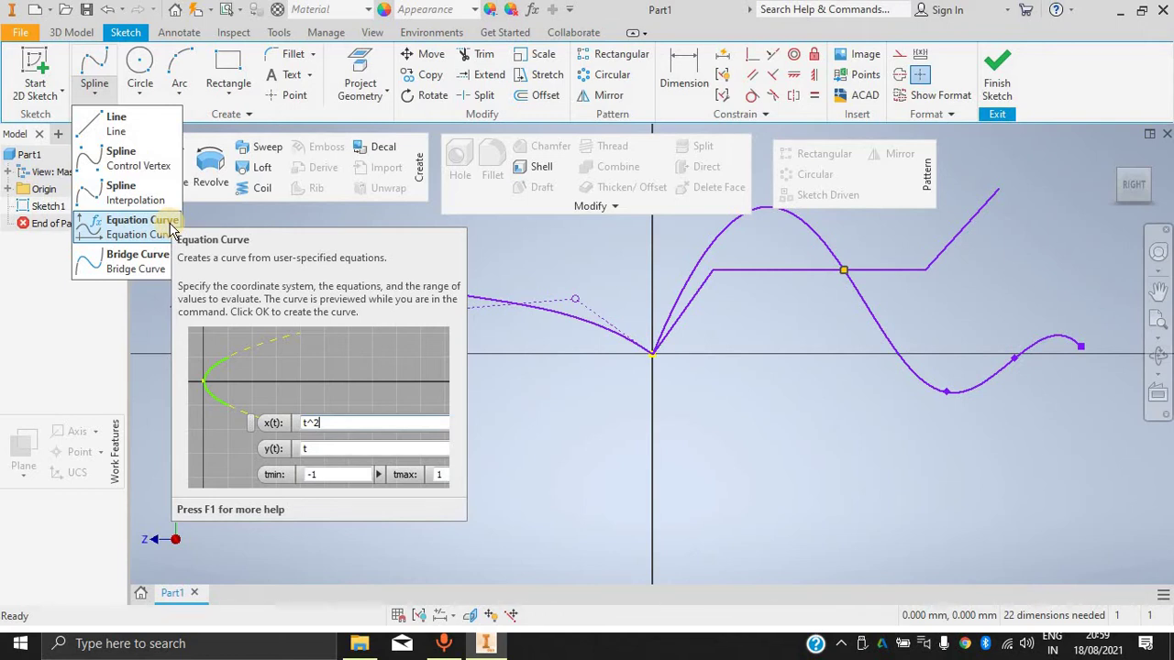
left_click(18, 317)
Sketch two center point circles below the origin, one on each side of the vertical axis, with the positive-Z circle reaching that axis.
left_click(139, 92)
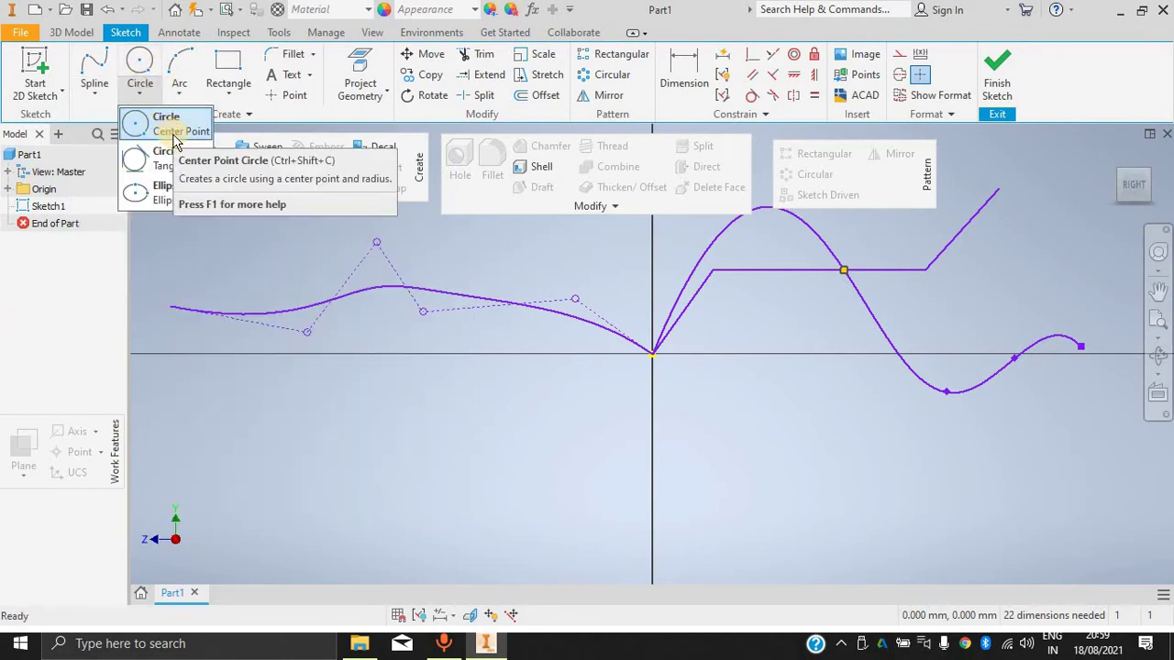
left_click(176, 138)
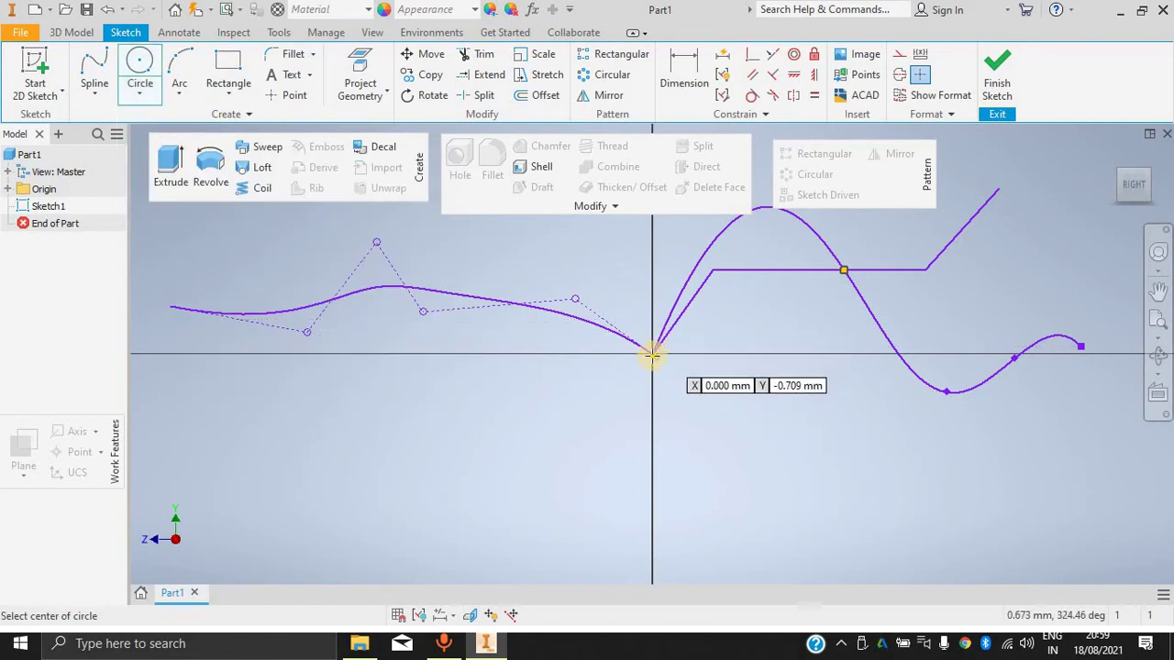
left_click(559, 423)
left_click(651, 420)
left_click(781, 414)
left_click(866, 439)
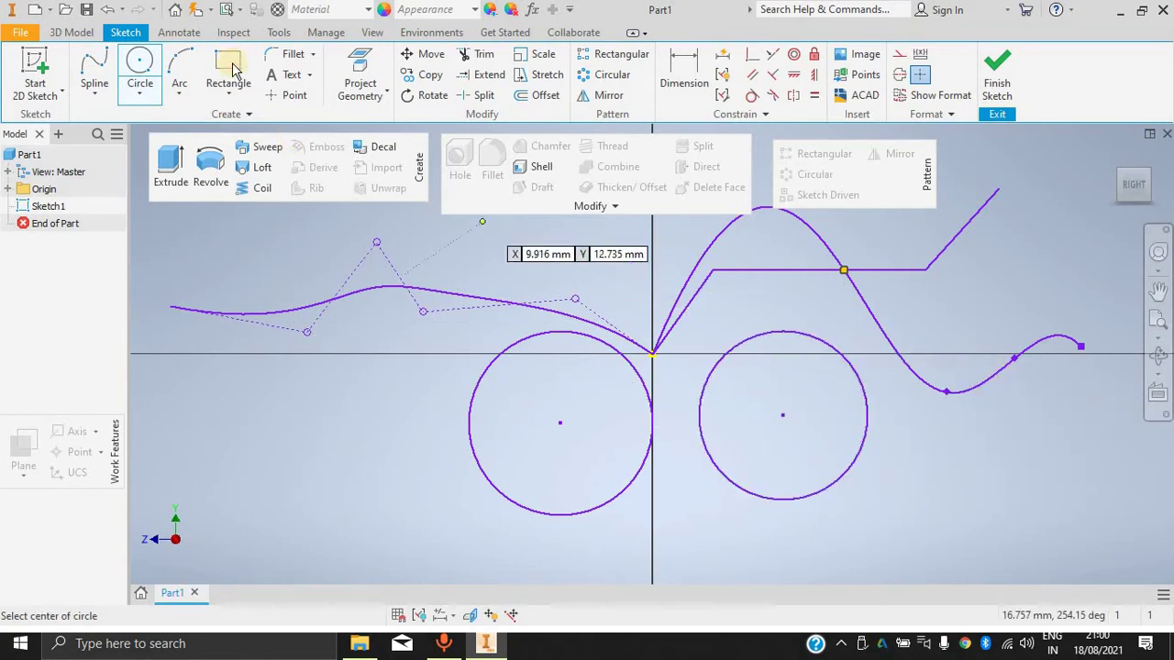
Create a tangent circle below the line chain, tangent to its first slanted line, its horizontal line and its last slanted line.
left_click(156, 88)
left_click(165, 158)
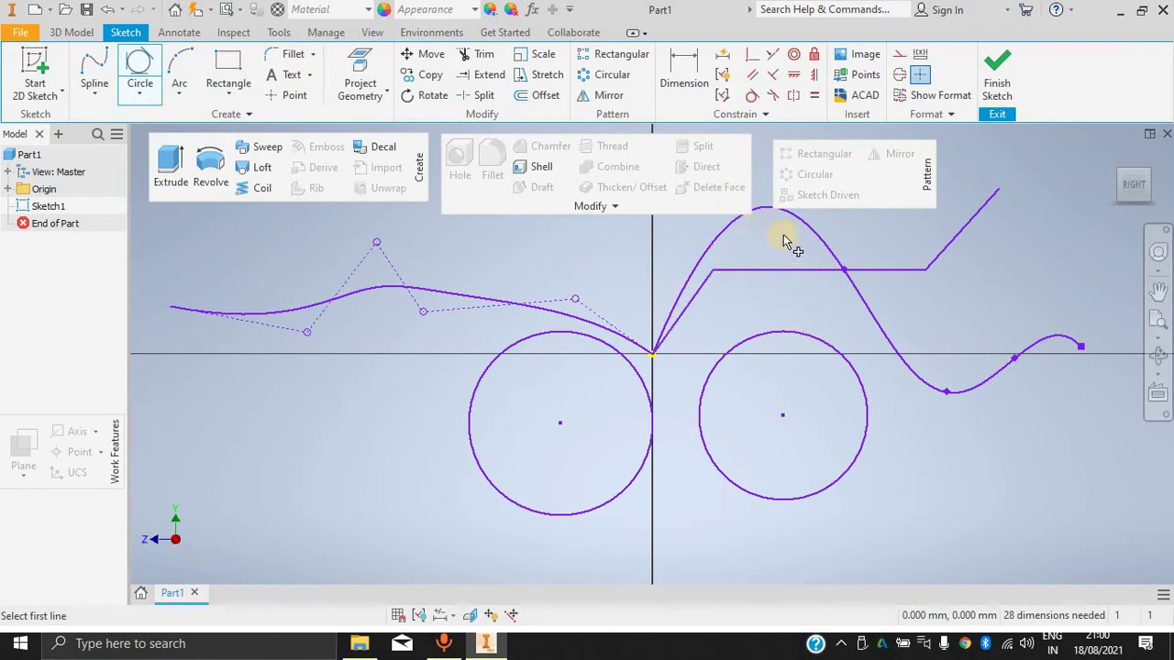
scroll(788, 232, "up", 3)
scroll(785, 230, "down", 6)
scroll(785, 230, "up", 6)
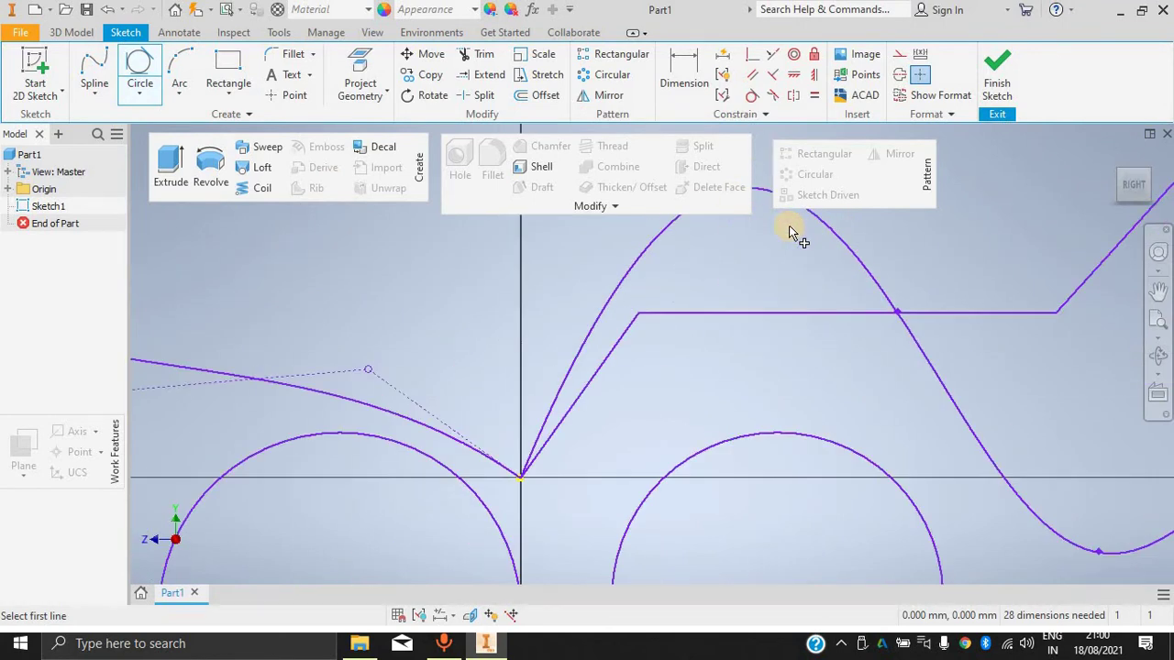
scroll(759, 310, "down", 2)
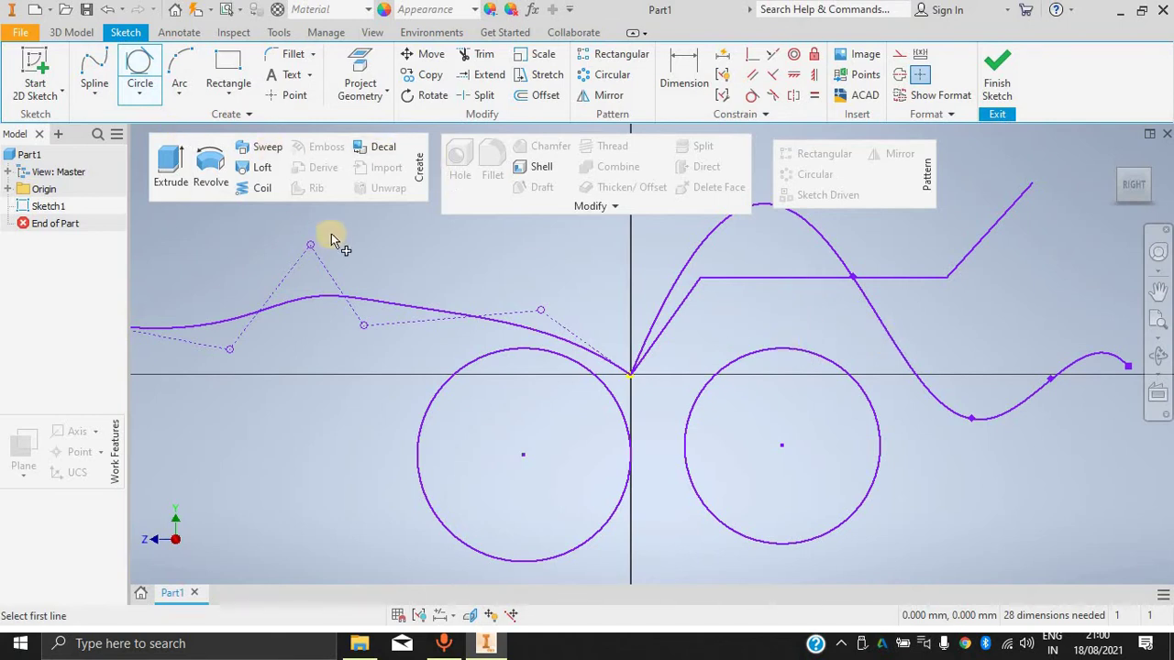
left_click(775, 284)
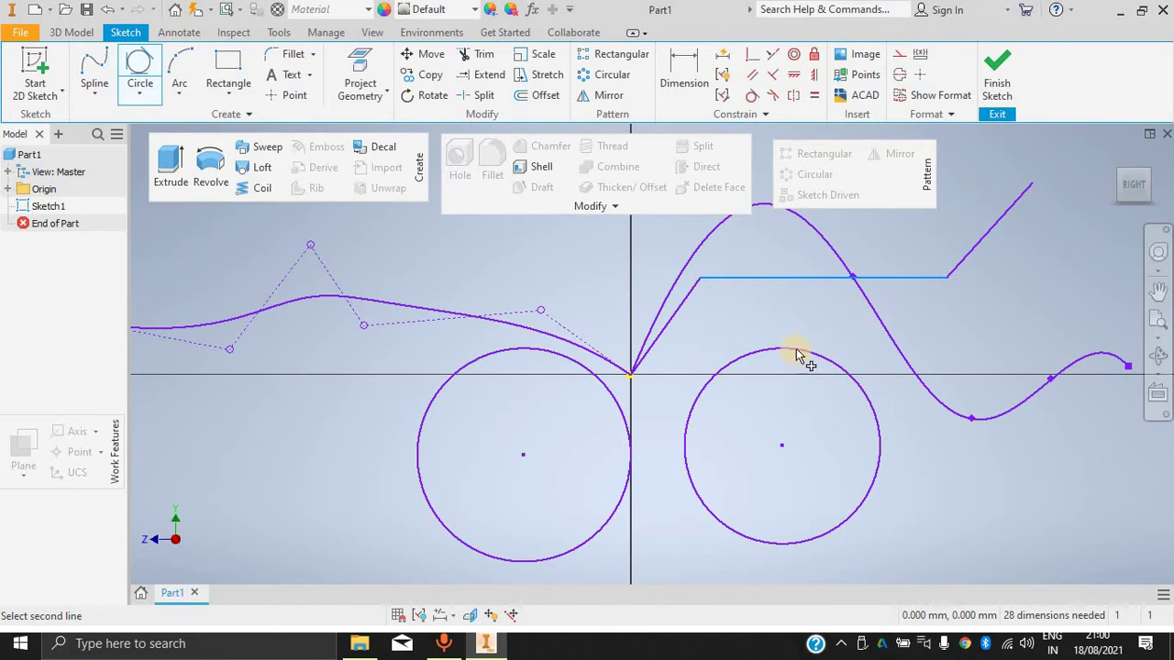
left_click(974, 239)
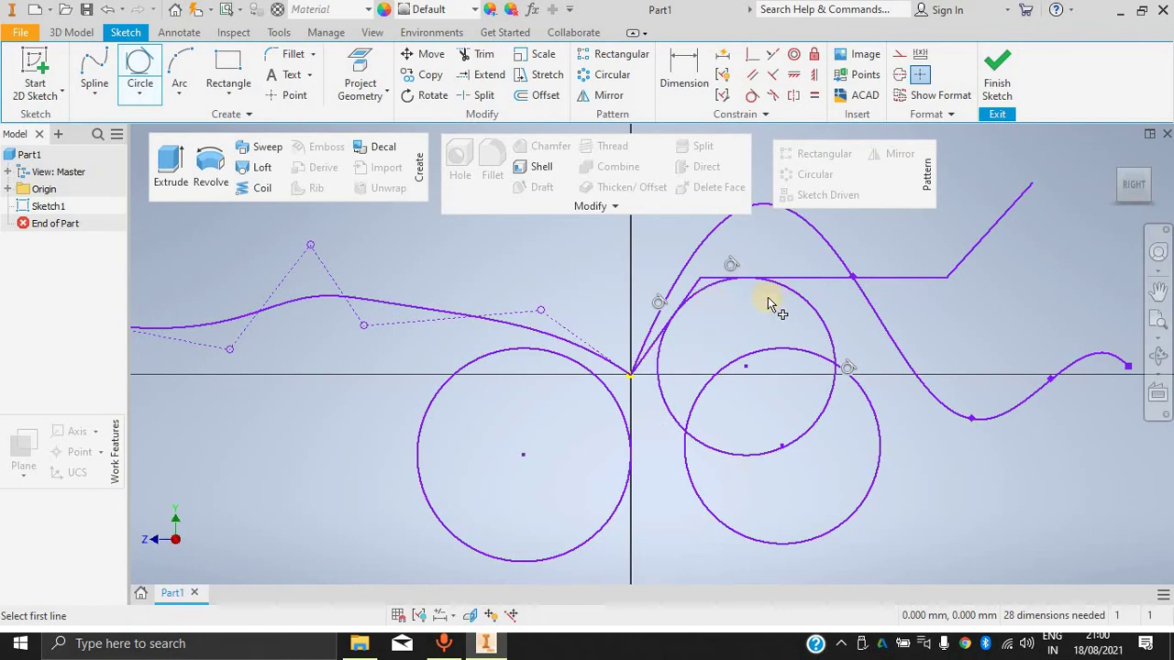
key("Escape")
left_click(254, 315)
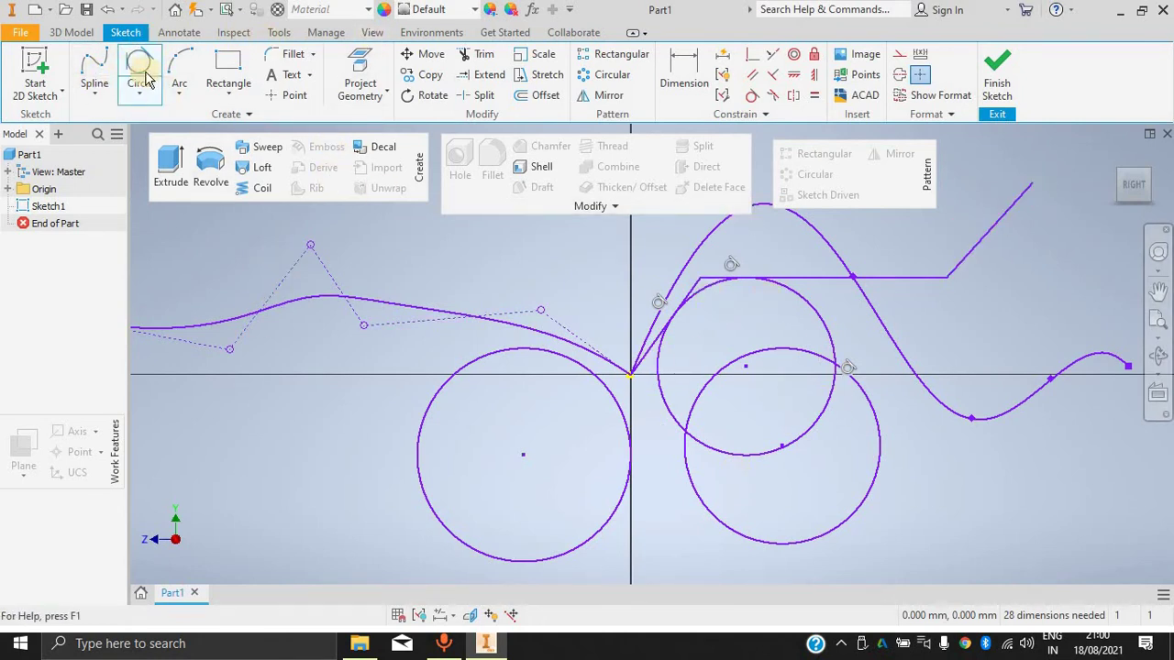
Sketch three connected lines from the chain's upper end: one vertically down, one slightly slanted back, and one up to the horizontal line.
left_click(95, 95)
left_click(105, 125)
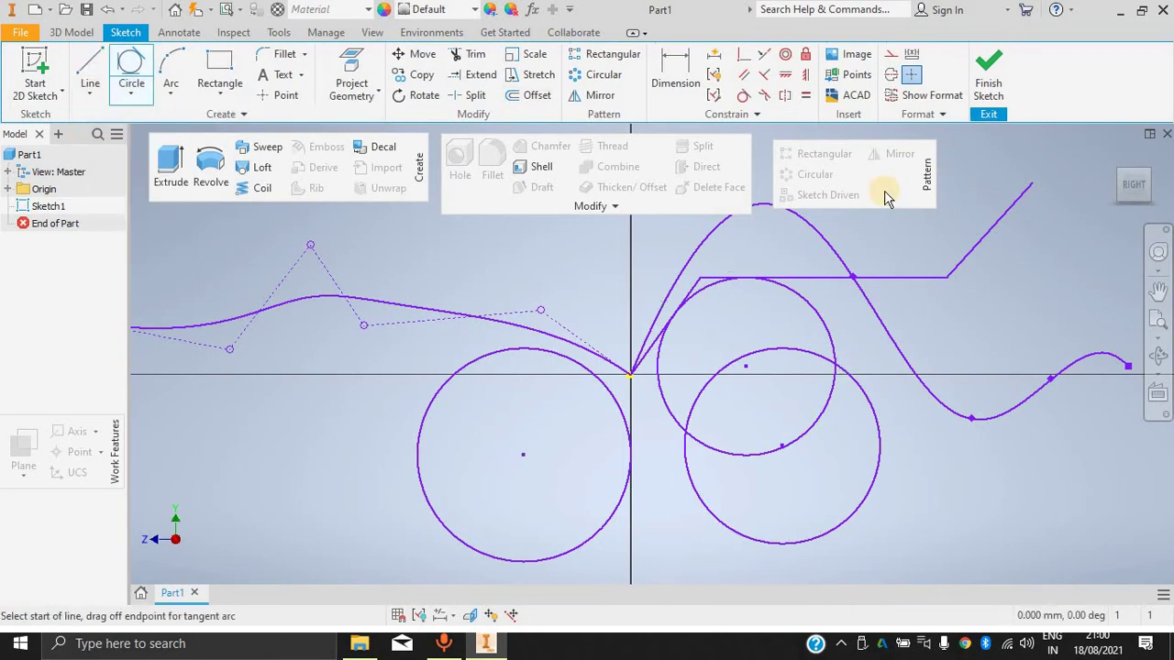
left_click(1031, 184)
left_click(1032, 354)
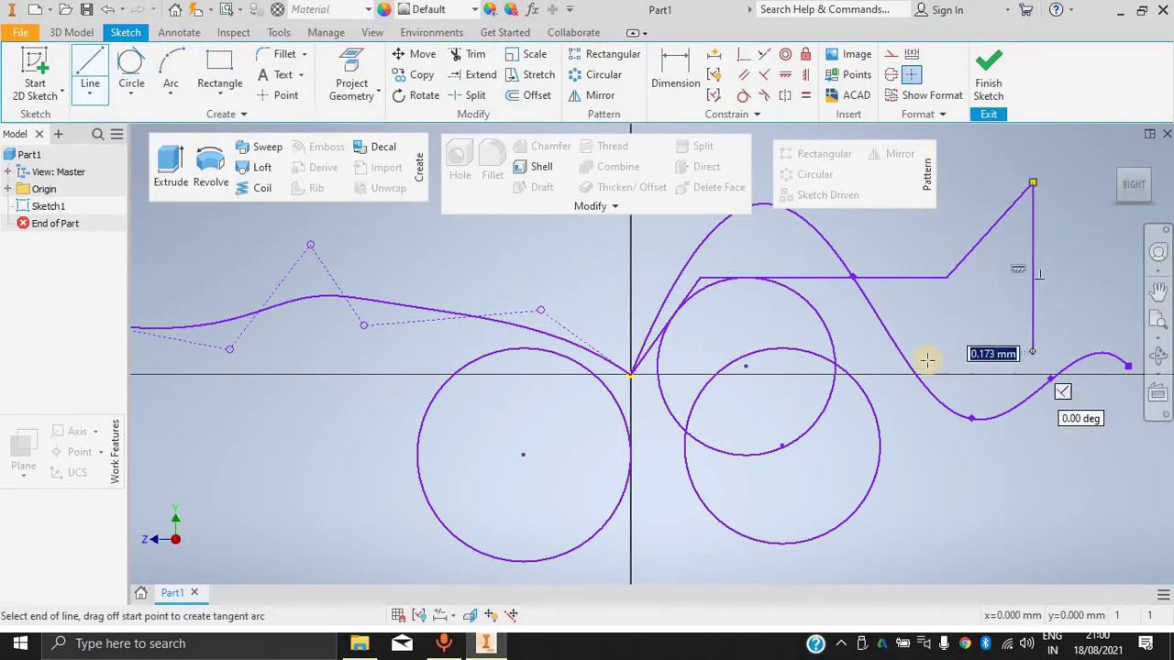
left_click(927, 364)
double_click(910, 277)
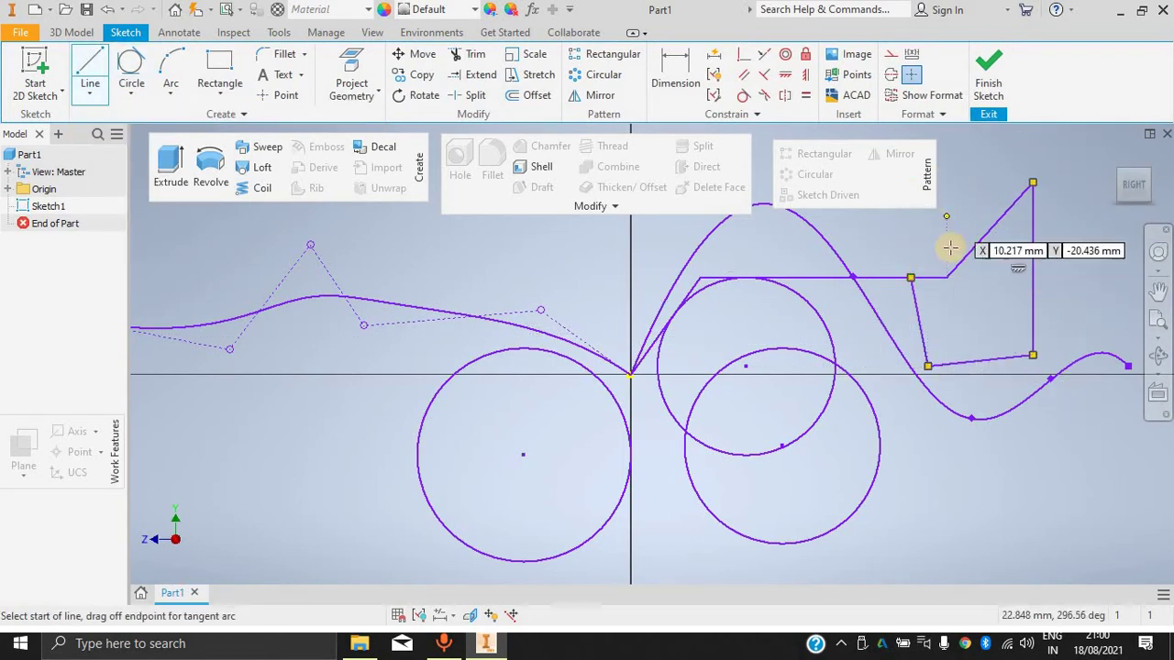
Create a tangent circle inside the closed outline, tangent to the chain's last slanted line, the vertical line and the lower line.
left_click(132, 95)
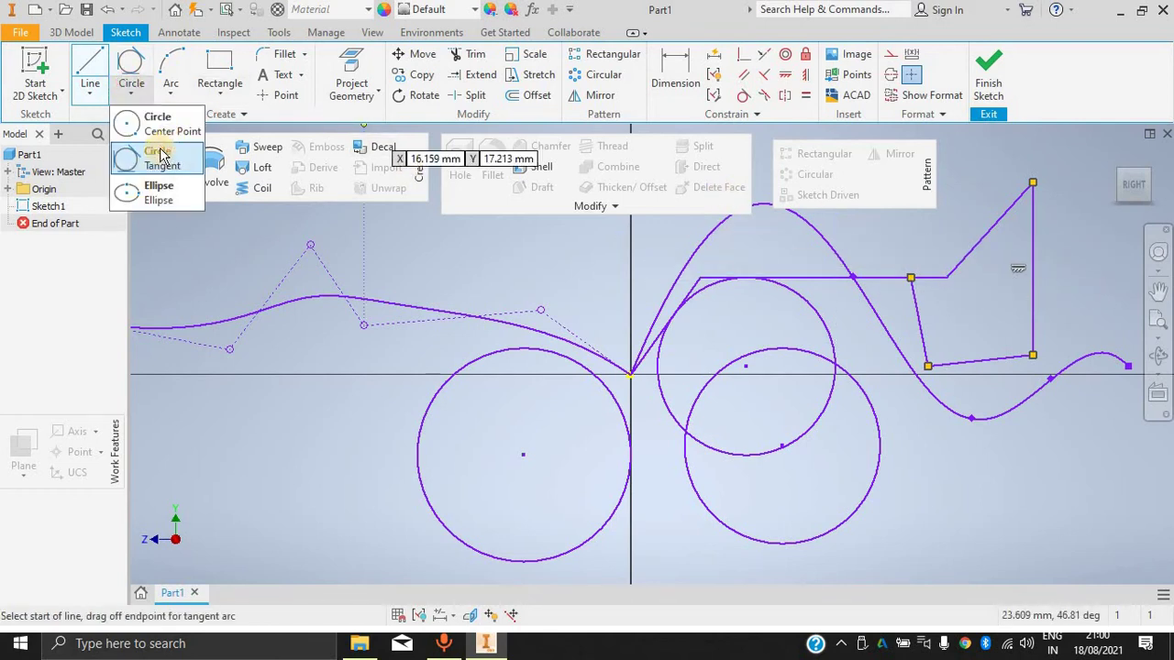
left_click(1008, 248)
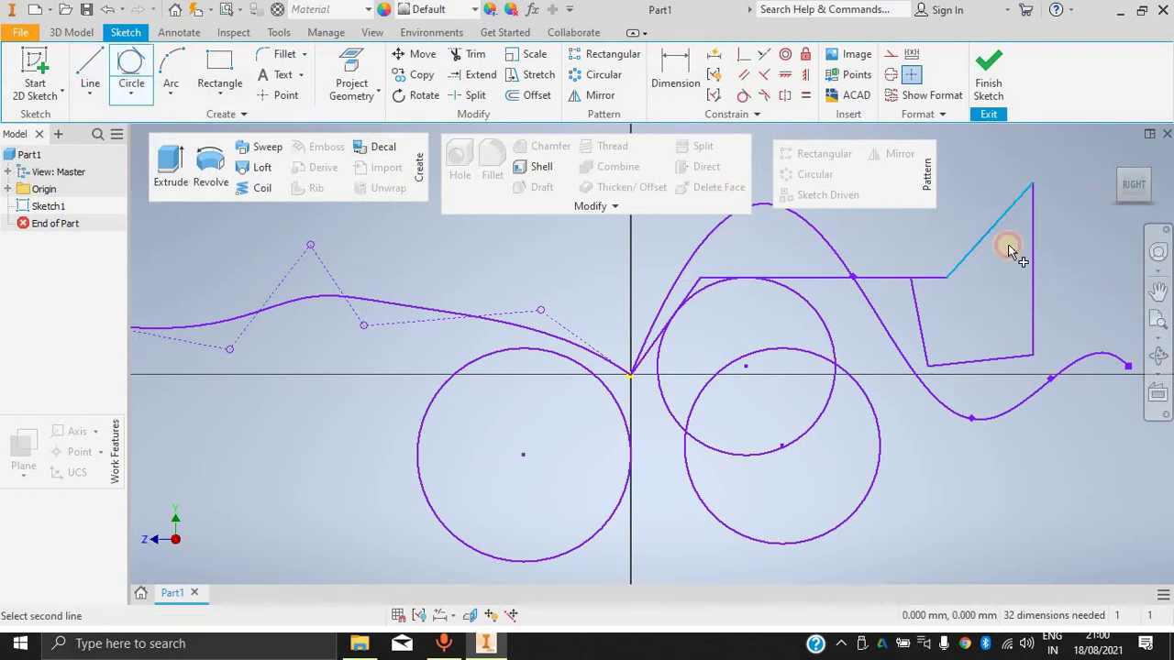
left_click(1031, 254)
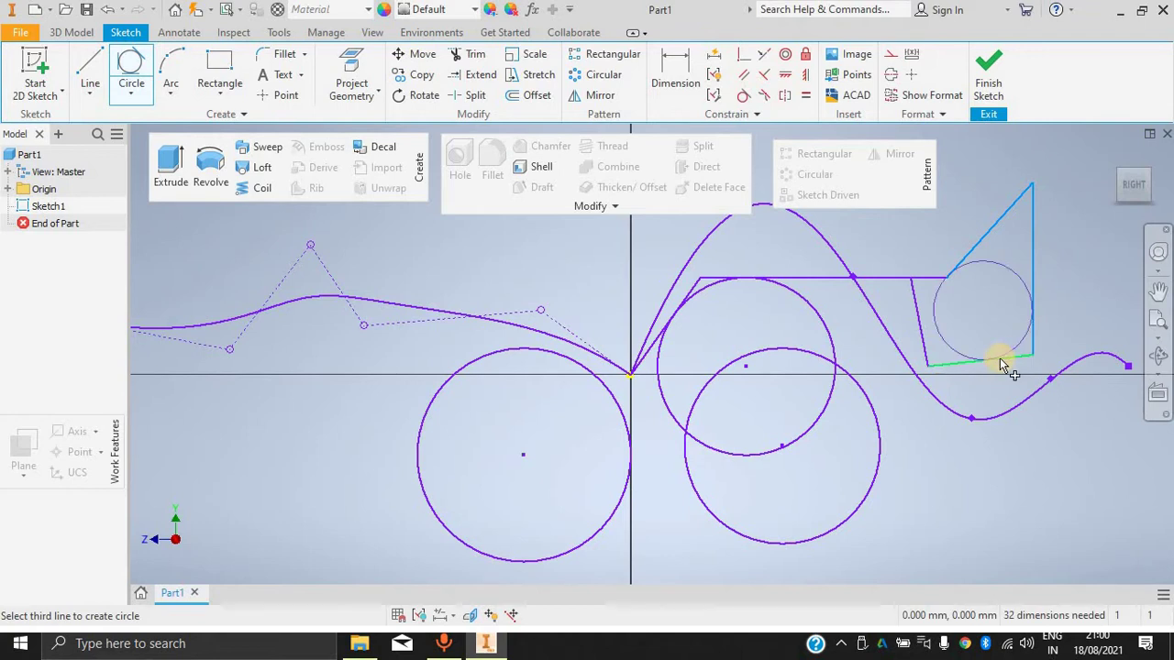
left_click(1088, 350)
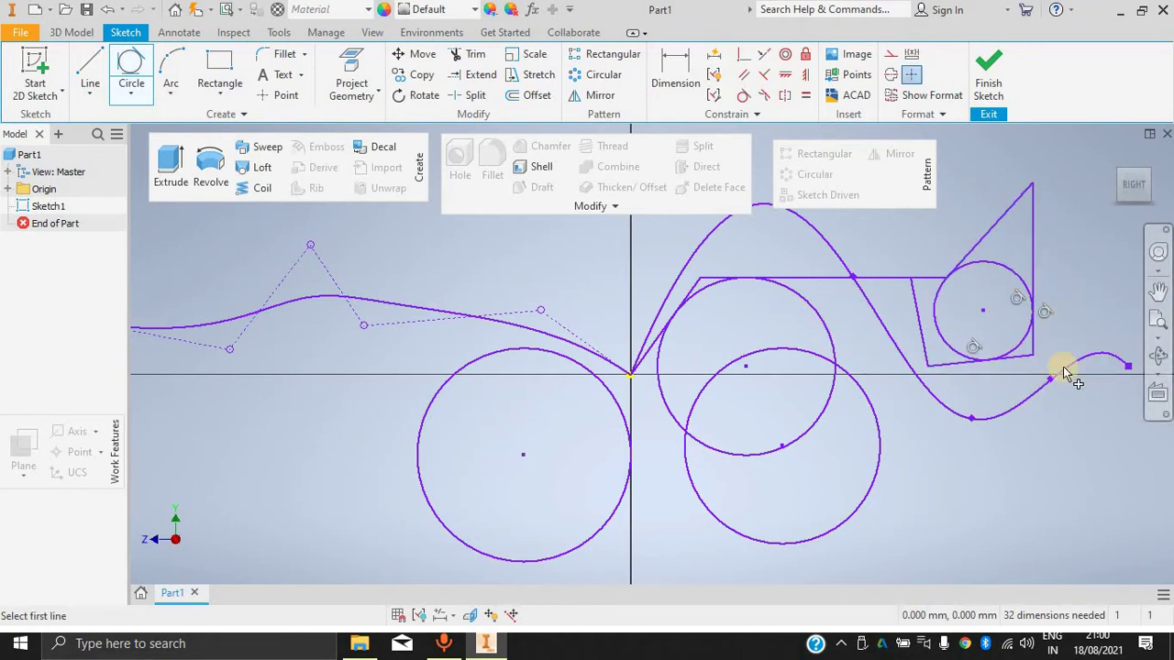
Choose the Ellipse tool and clear the sketch by deleting all its lines, splines and circles.
left_click(131, 93)
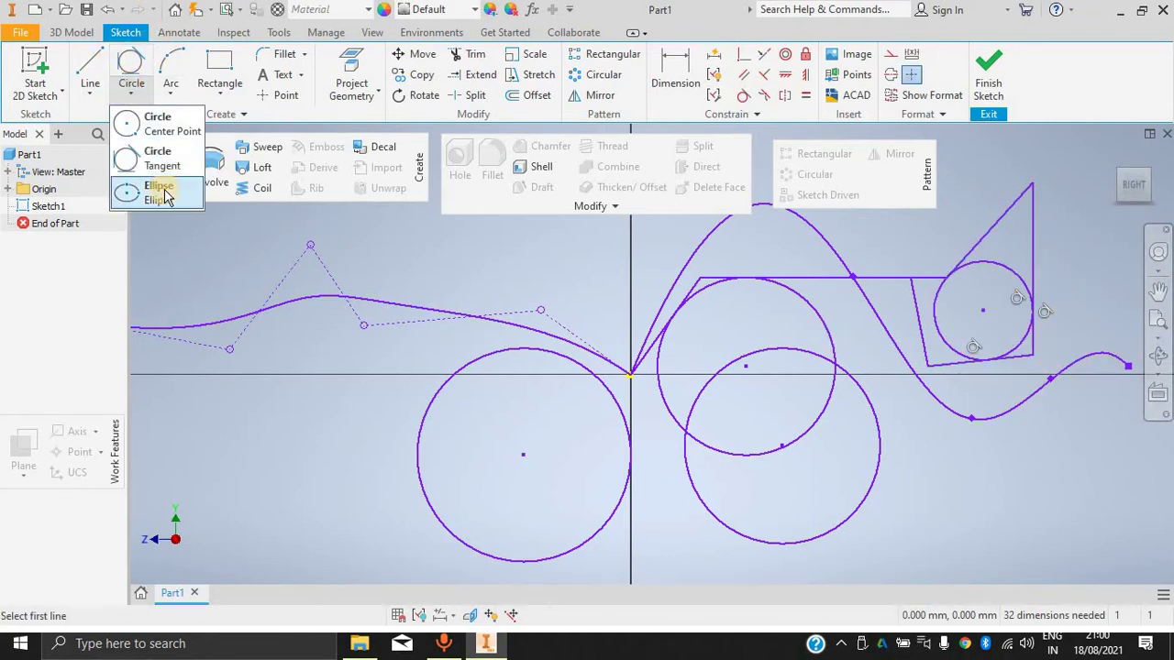
left_click(161, 193)
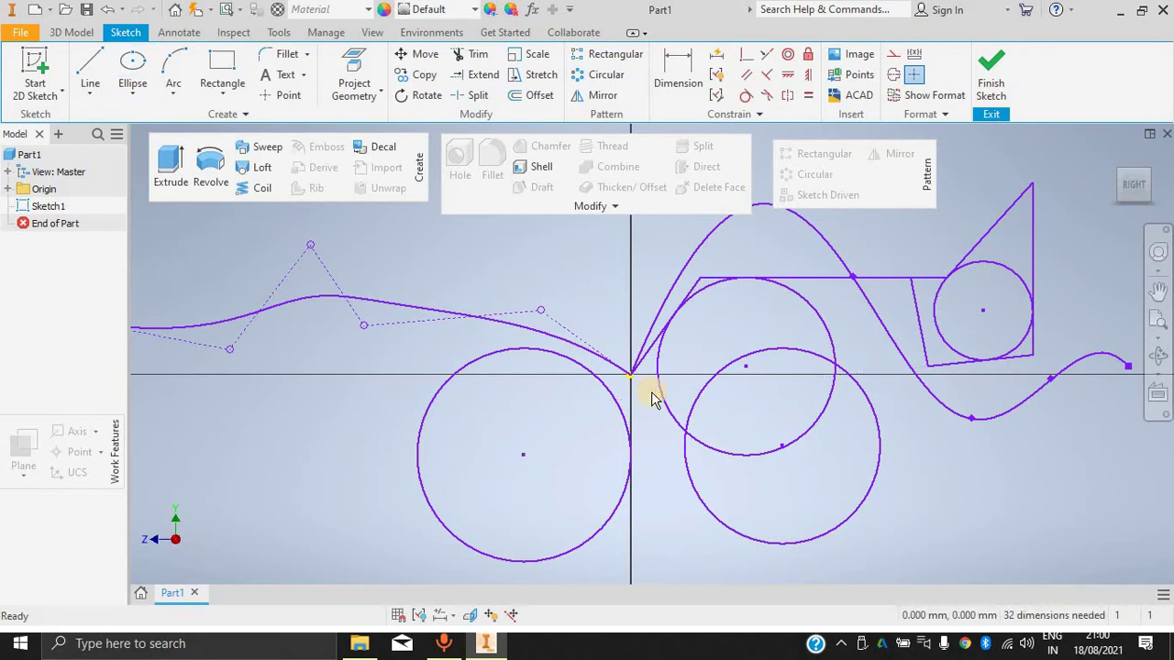
mouse_move(1080, 198)
left_mouse_down()
mouse_move(1069, 388)
mouse_move(571, 547)
mouse_move(369, 574)
mouse_move(158, 567)
left_mouse_up()
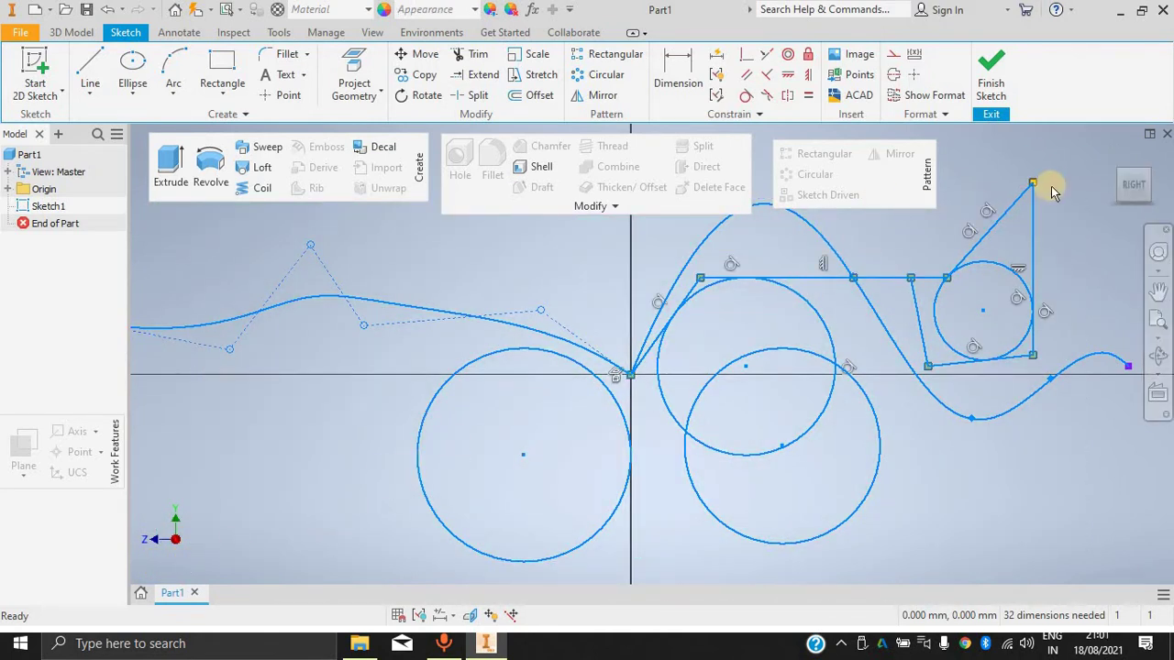
mouse_move(1066, 195)
left_mouse_down()
mouse_move(1029, 548)
mouse_move(570, 601)
mouse_move(180, 570)
left_mouse_up()
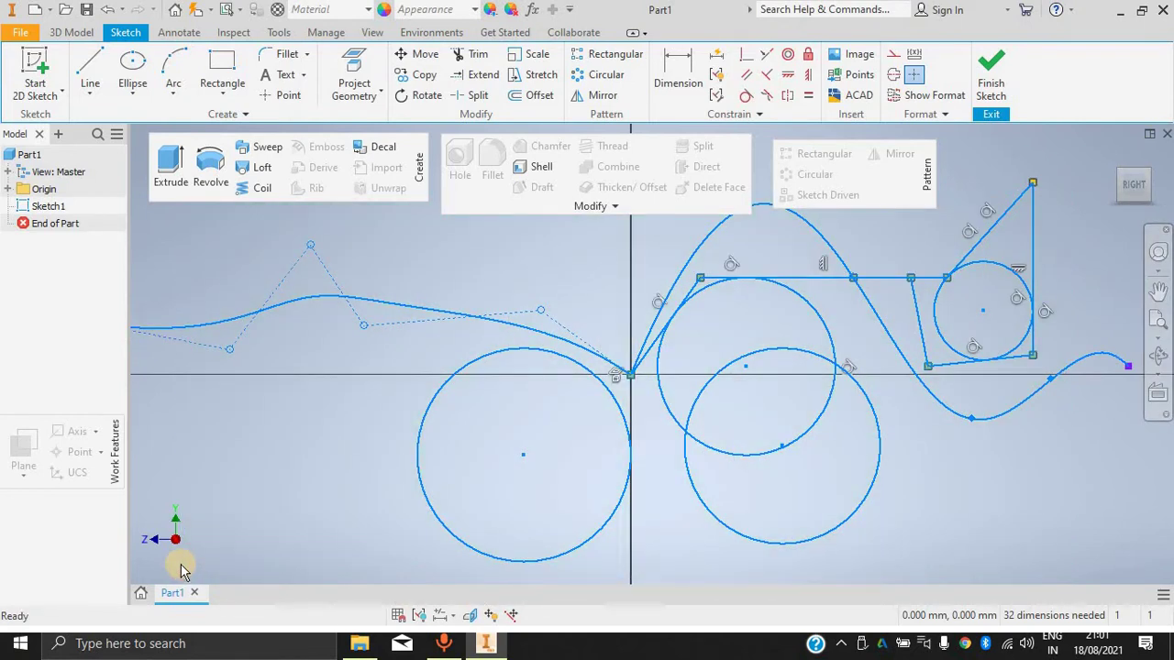
key("Delete")
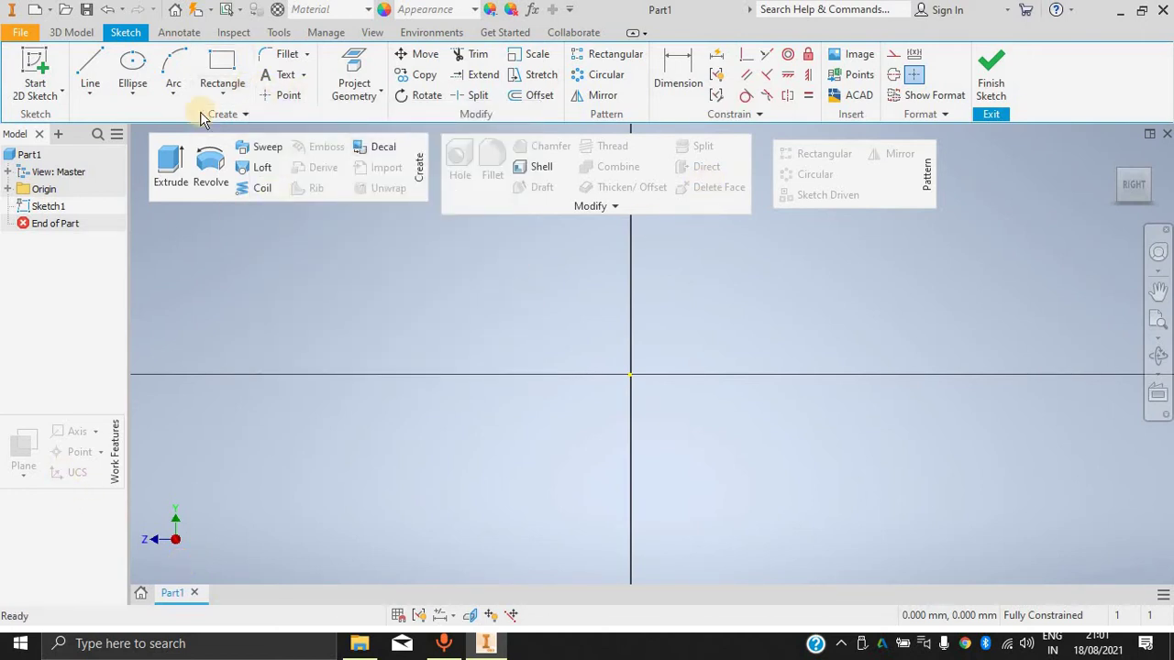
Sketch an ellipse centred on the origin with its major axis along the horizontal axis.
left_click(146, 62)
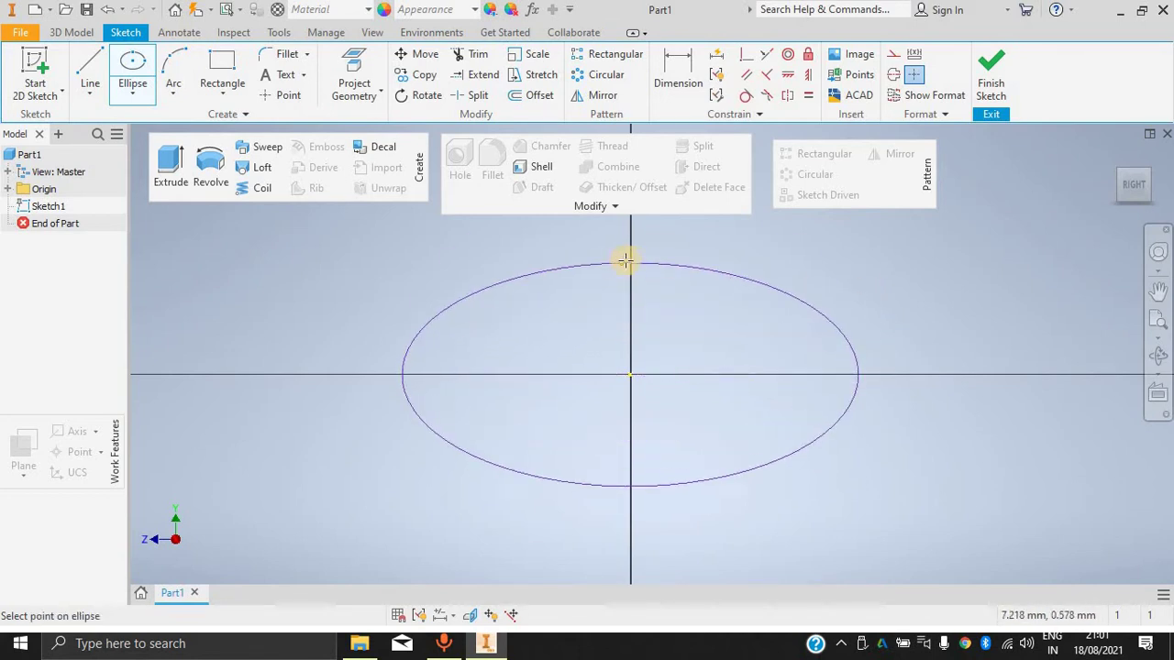
left_click(629, 257)
left_click(151, 87)
left_click(133, 93)
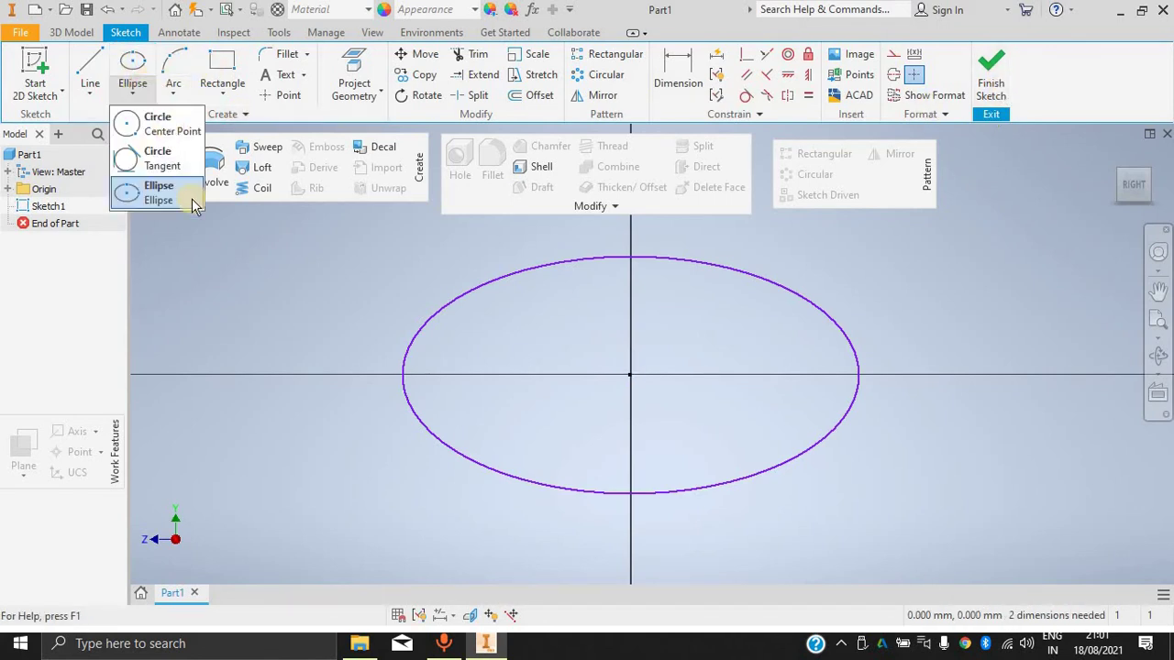
left_click(193, 274)
Sketch a three-point arc from the origin that loops over the ellipse's upper edge and ends inside the ellipse on the negative-Z side.
left_click(179, 98)
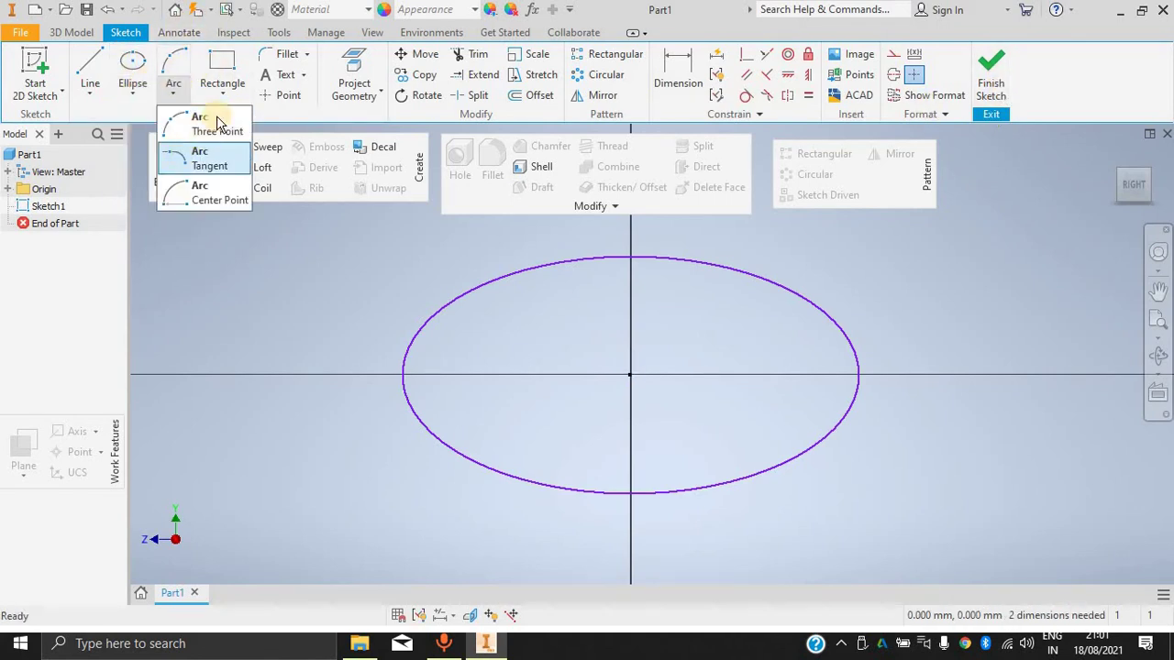
left_click(260, 127)
left_click(629, 374)
left_click(798, 307)
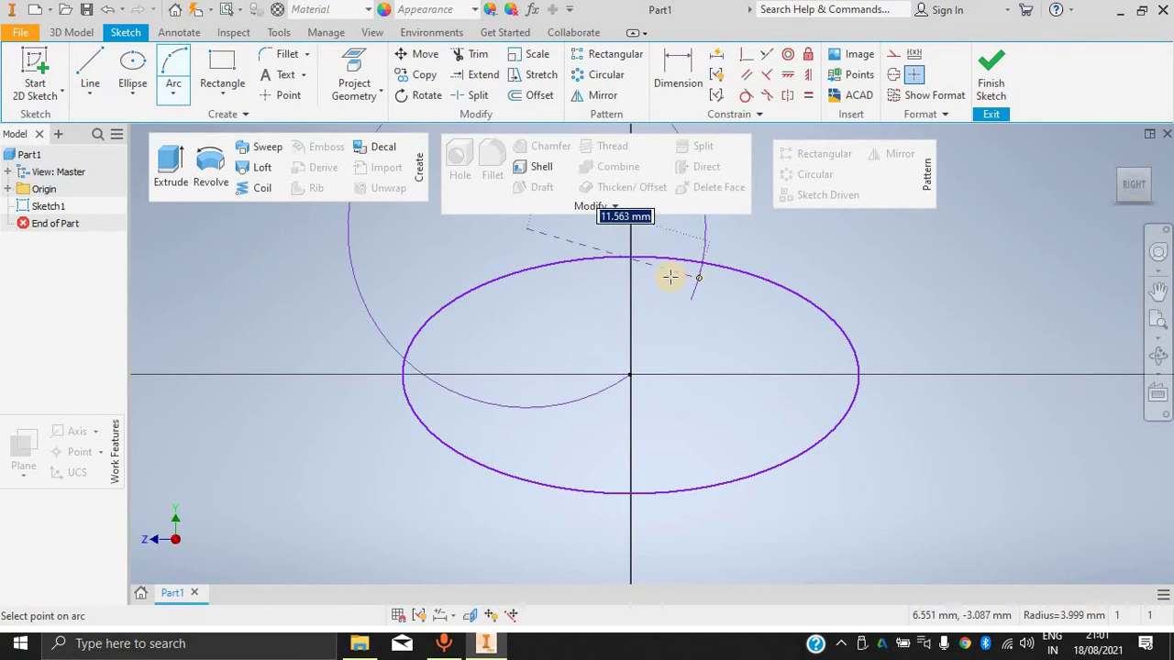
left_click(732, 293)
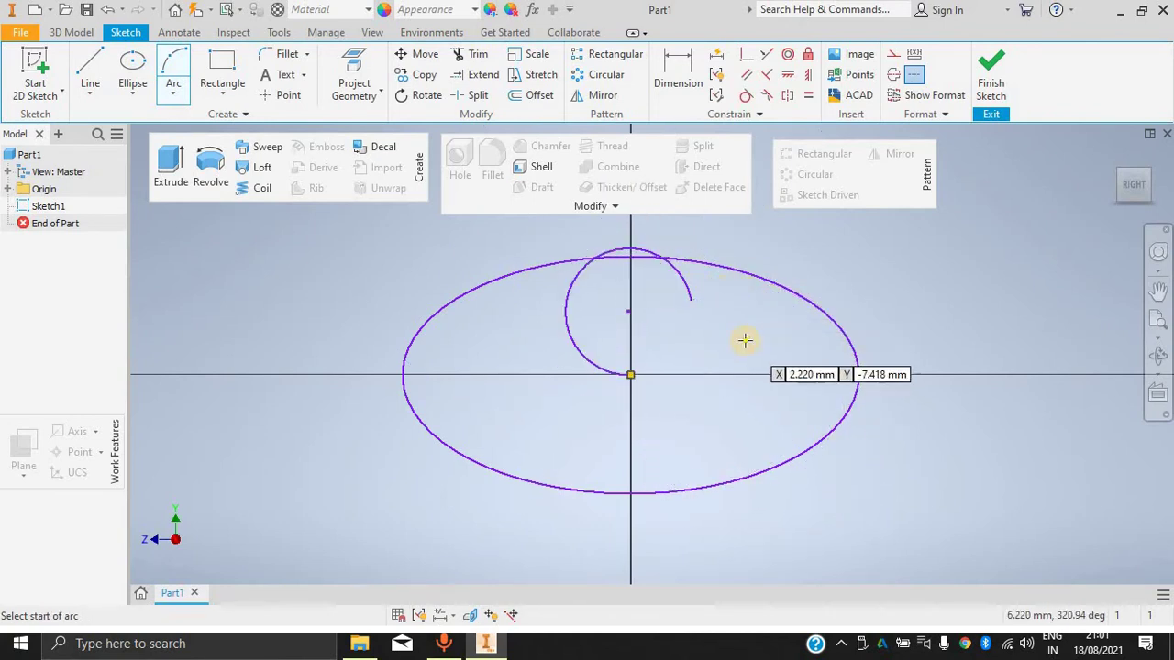
Close the arc loop with a tangent arc from the origin to the free end of the three-point arc.
left_click(170, 92)
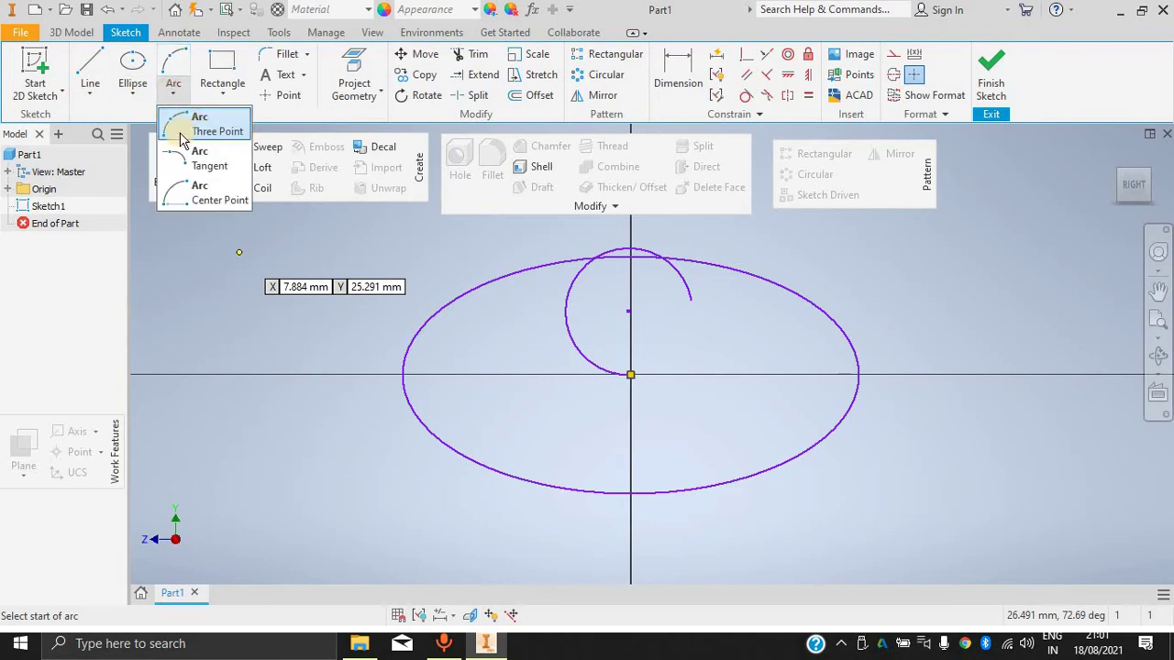
left_click(193, 158)
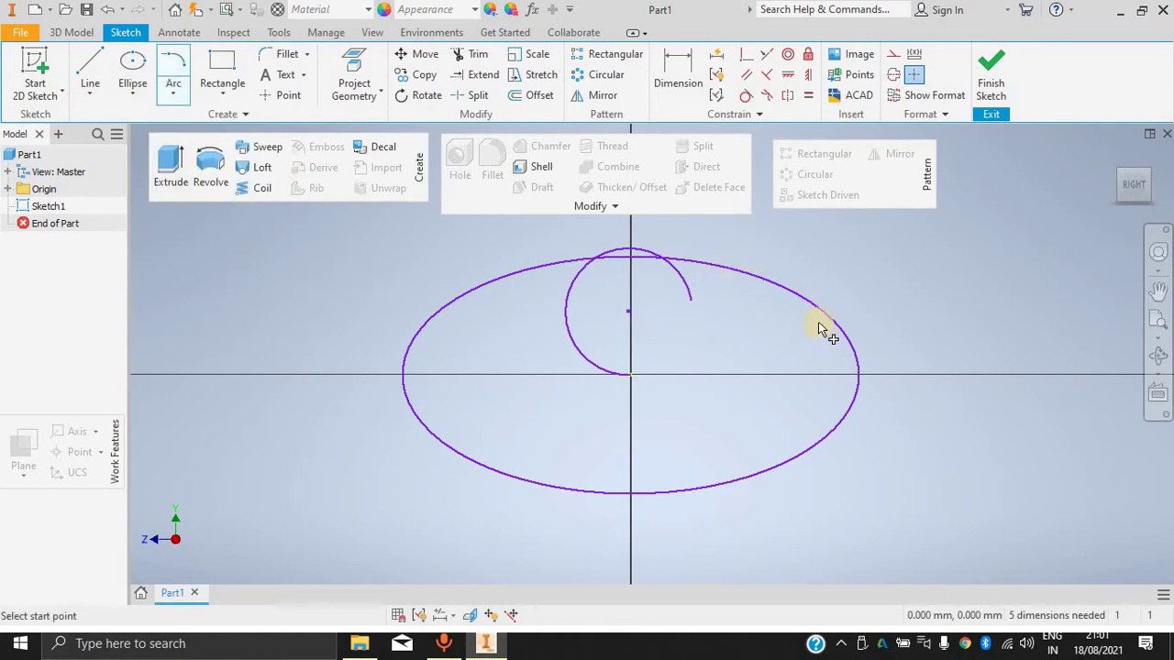
left_click(630, 374)
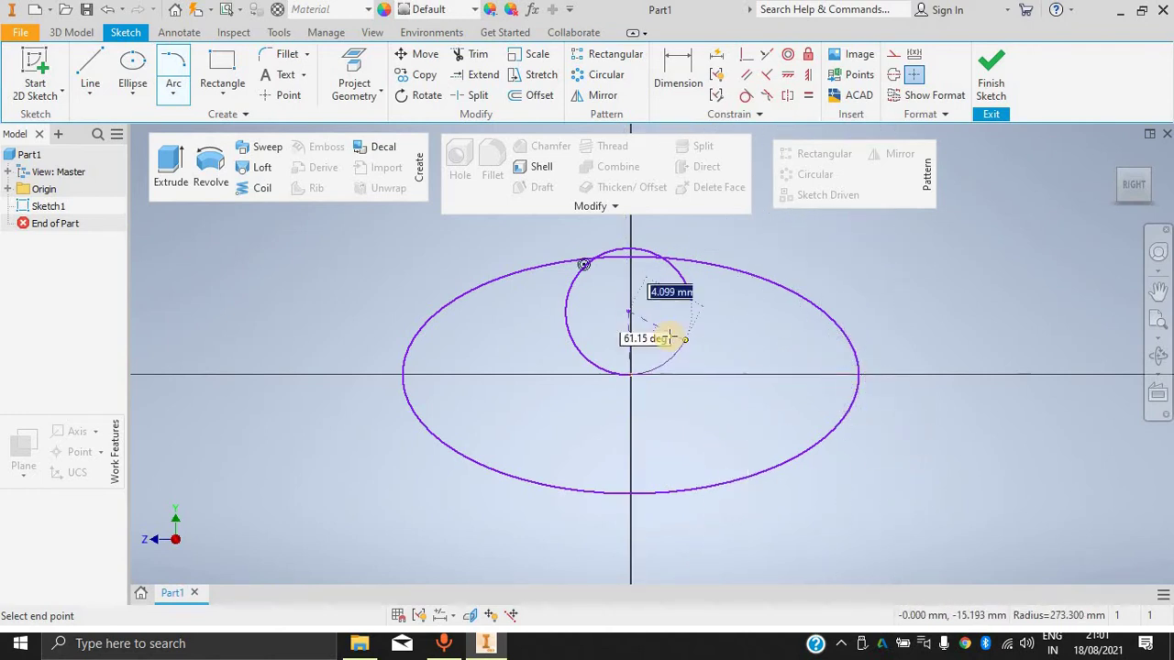
left_click(692, 303)
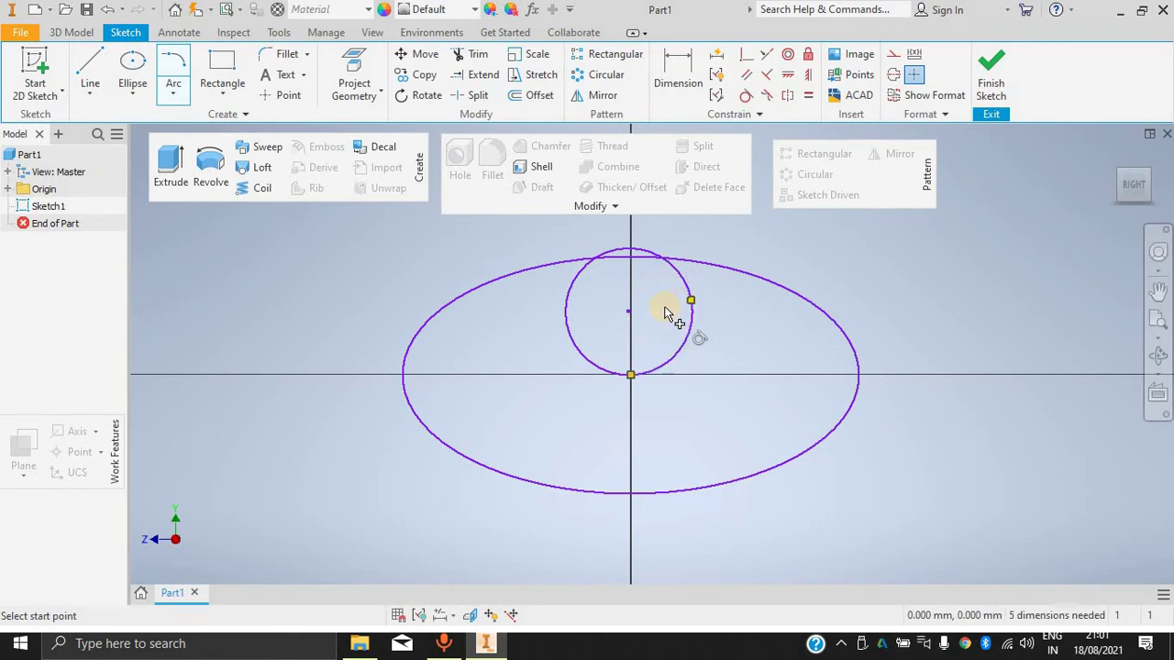
Sketch a second tangent arc from the origin to the ellipse's vertex on the negative-Z side.
left_click(173, 93)
left_click(181, 153)
left_click(174, 93)
left_click(184, 154)
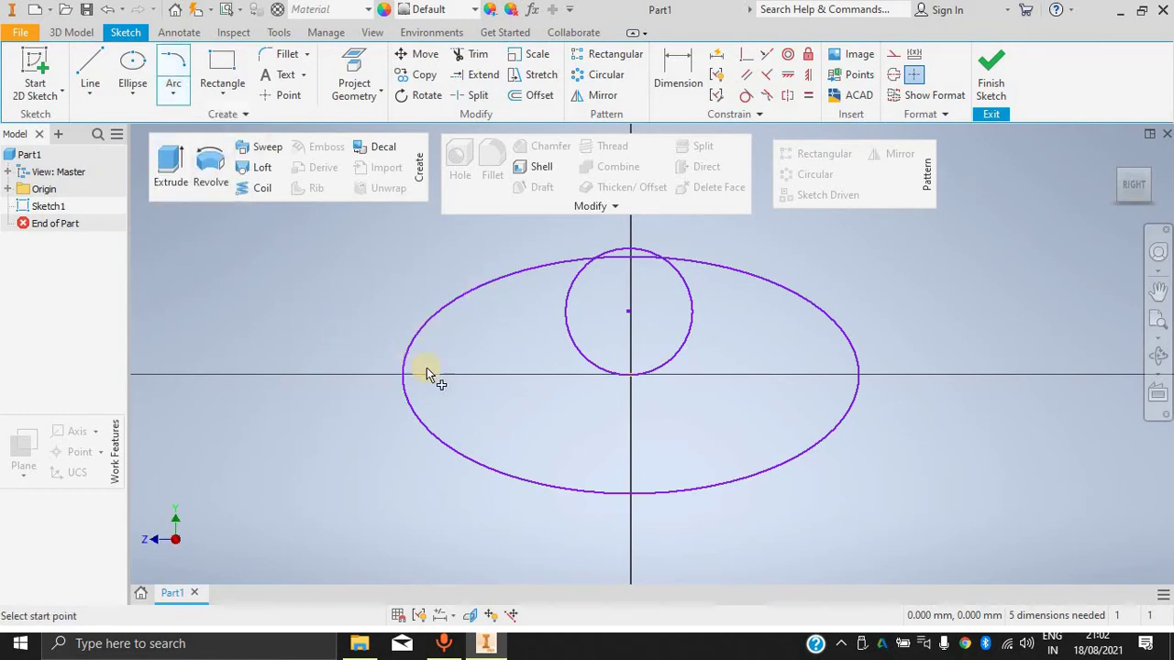
left_click(632, 374)
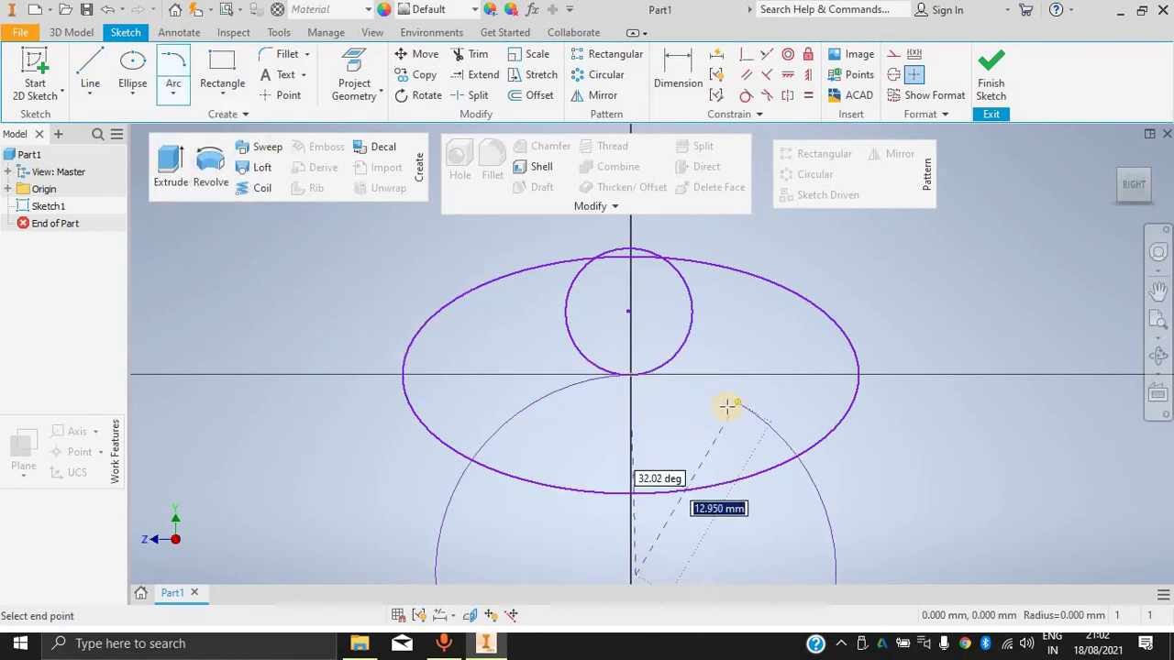
left_click(857, 375)
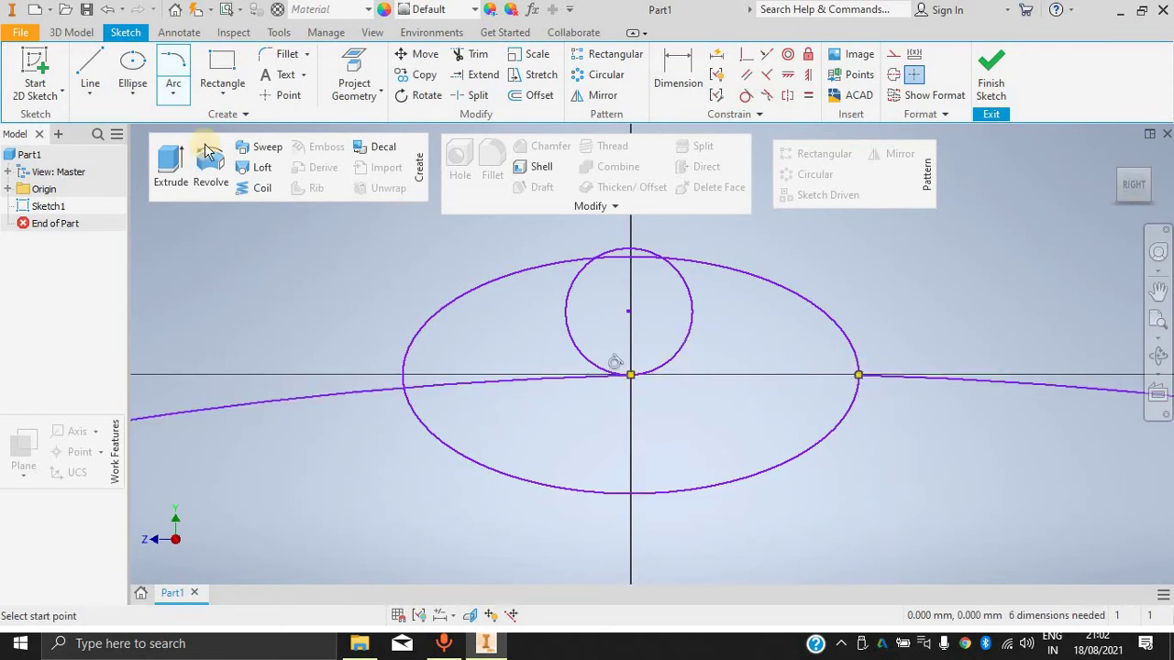
Sketch a center point arc inside the large tangent arc, sharing its centre, with a sweep angle of 150 degrees.
key("ctrl+z")
key("ctrl+z")
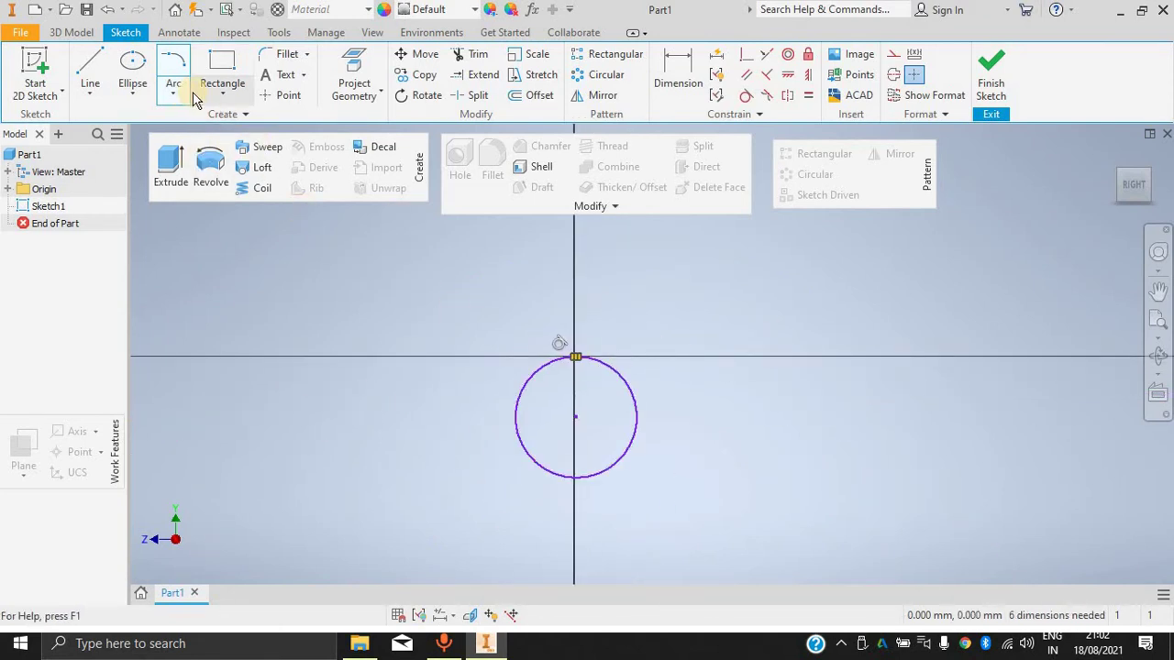
left_click(174, 92)
left_click(224, 197)
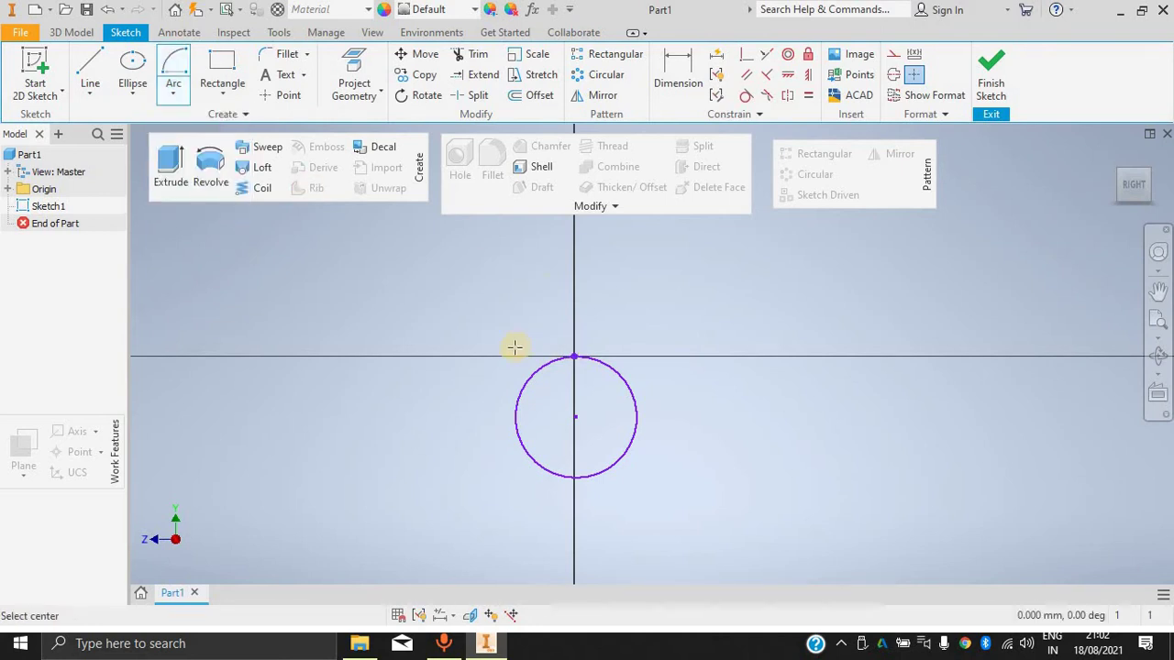
scroll(509, 342, "down", 1)
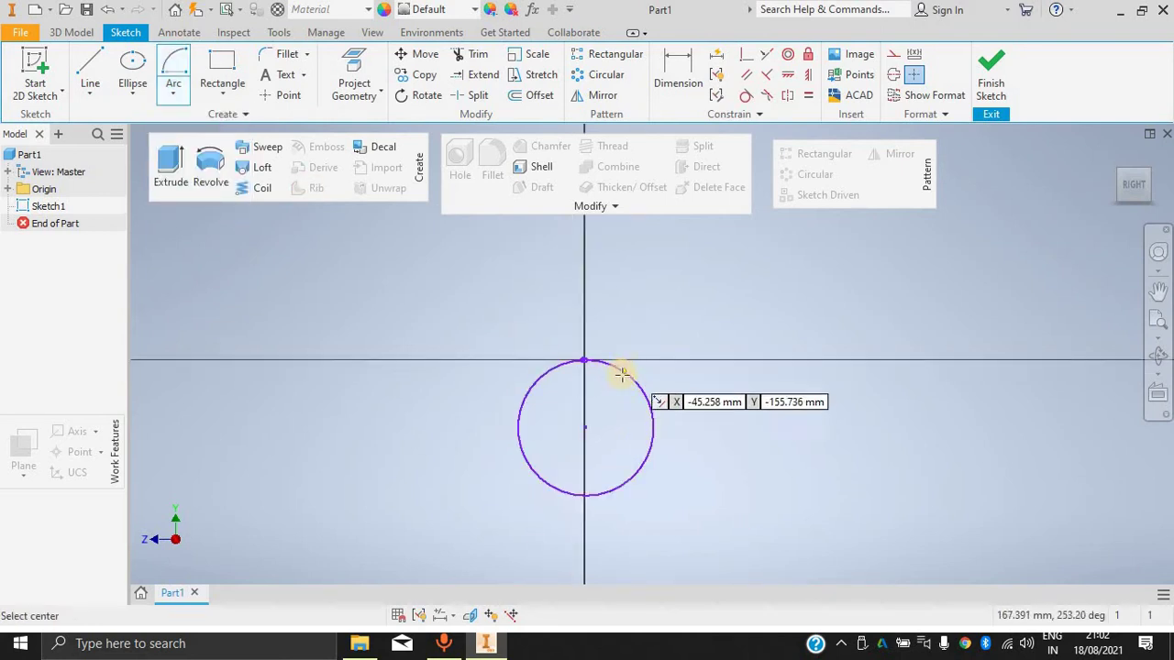
scroll(609, 371, "down", 5)
scroll(538, 448, "down", 1)
scroll(536, 449, "up", 8)
scroll(524, 413, "down", 10)
scroll(503, 361, "up", 7)
scroll(555, 340, "down", 3)
scroll(541, 340, "up", 1)
left_click(536, 349)
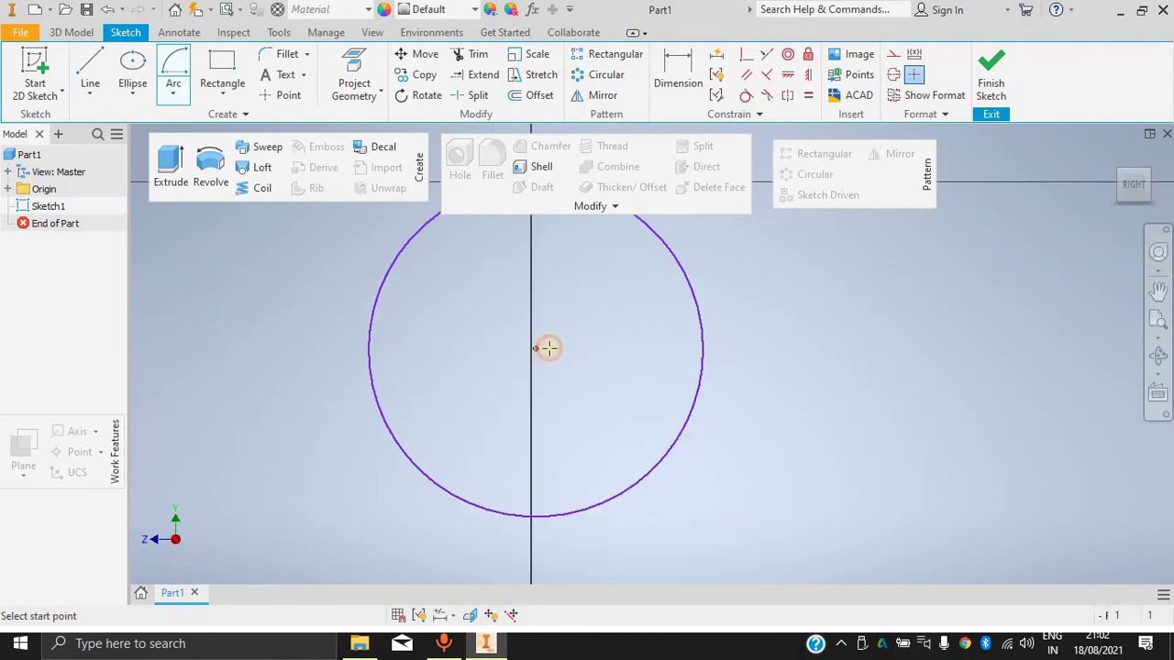
left_click(622, 348)
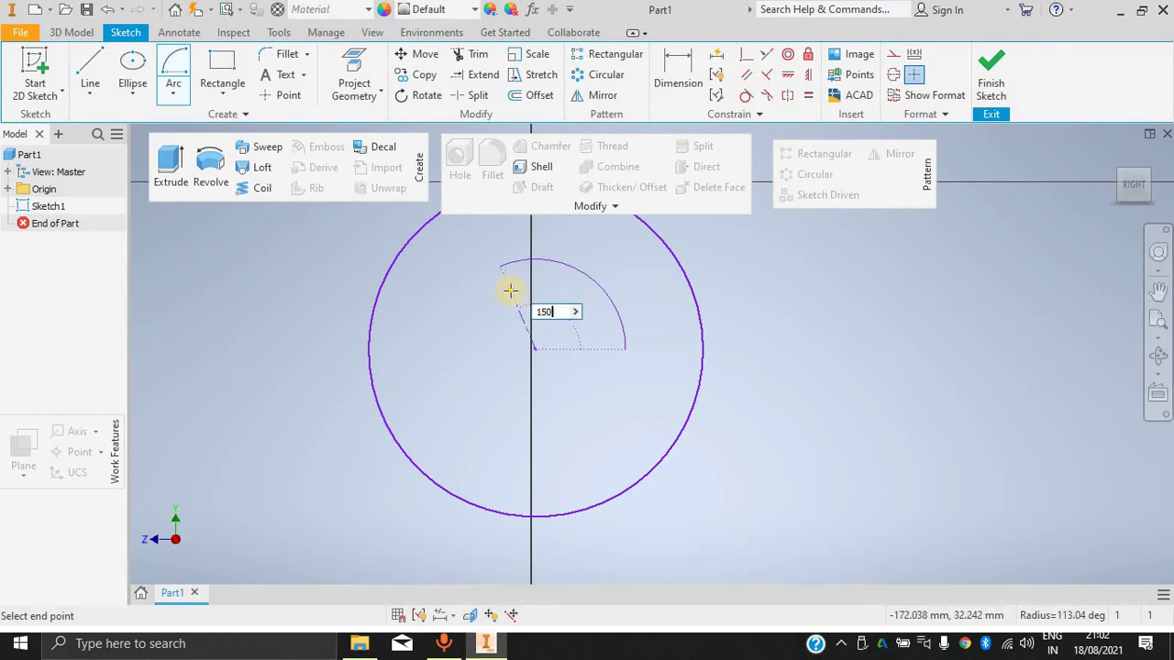
key("Return")
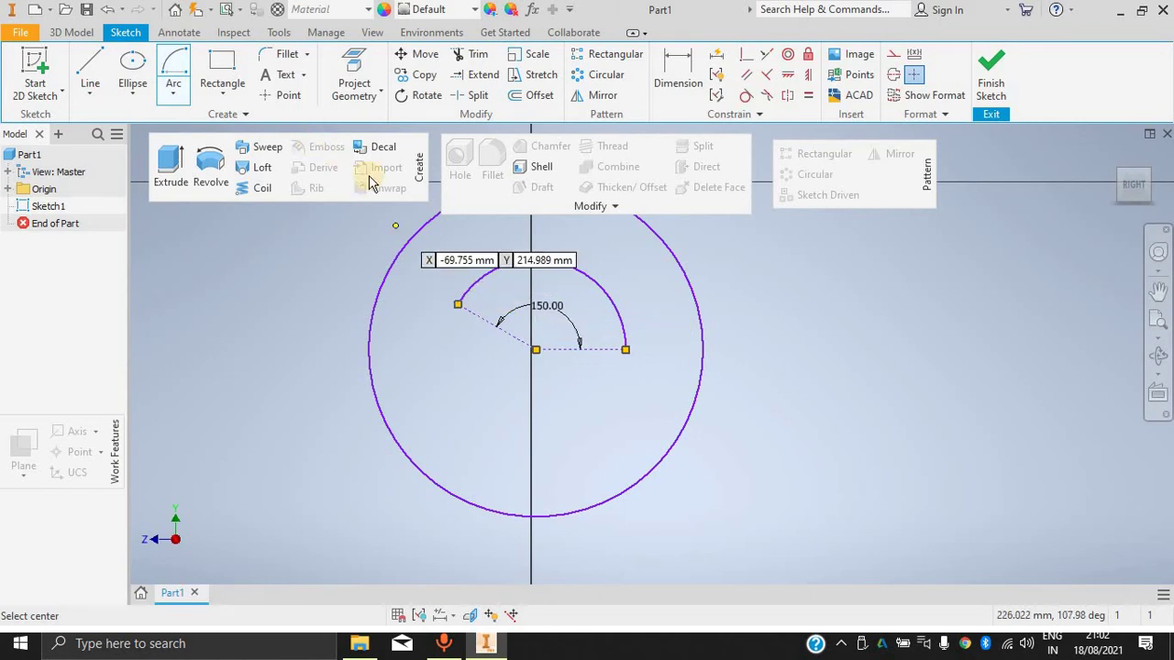
Sketch a two-point rectangle from the origin to an opposite corner above the horizontal axis on the negative-Z side.
left_click(173, 93)
left_click(221, 269)
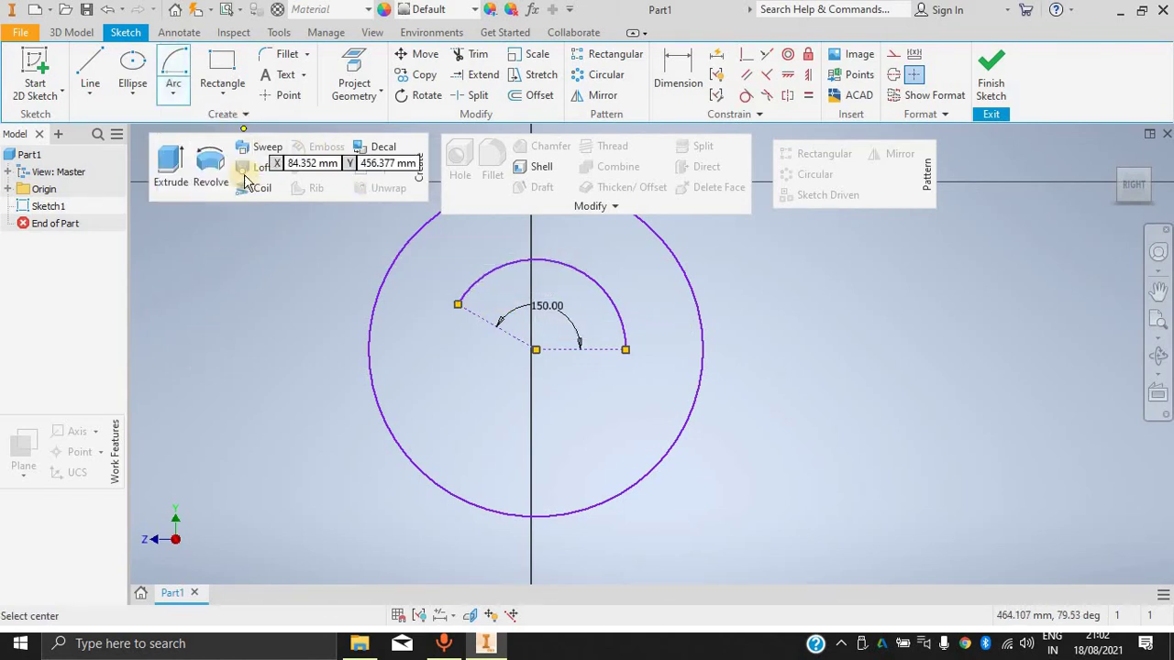
left_click(237, 101)
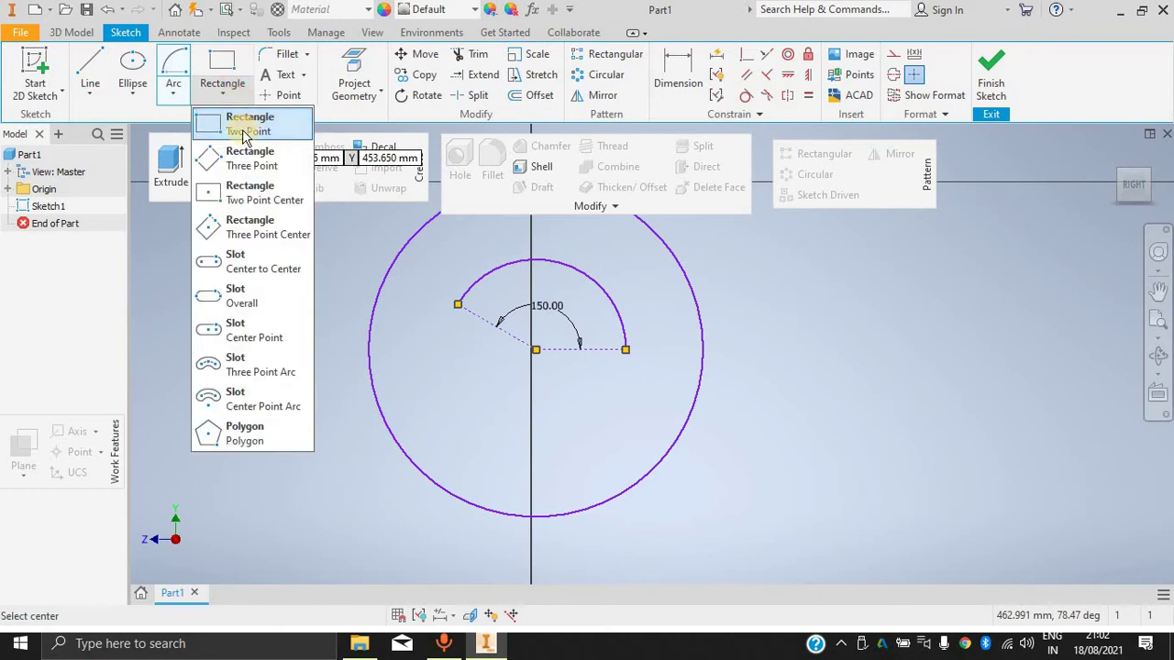
left_click(246, 135)
scroll(615, 292, "down", 8)
scroll(623, 286, "up", 5)
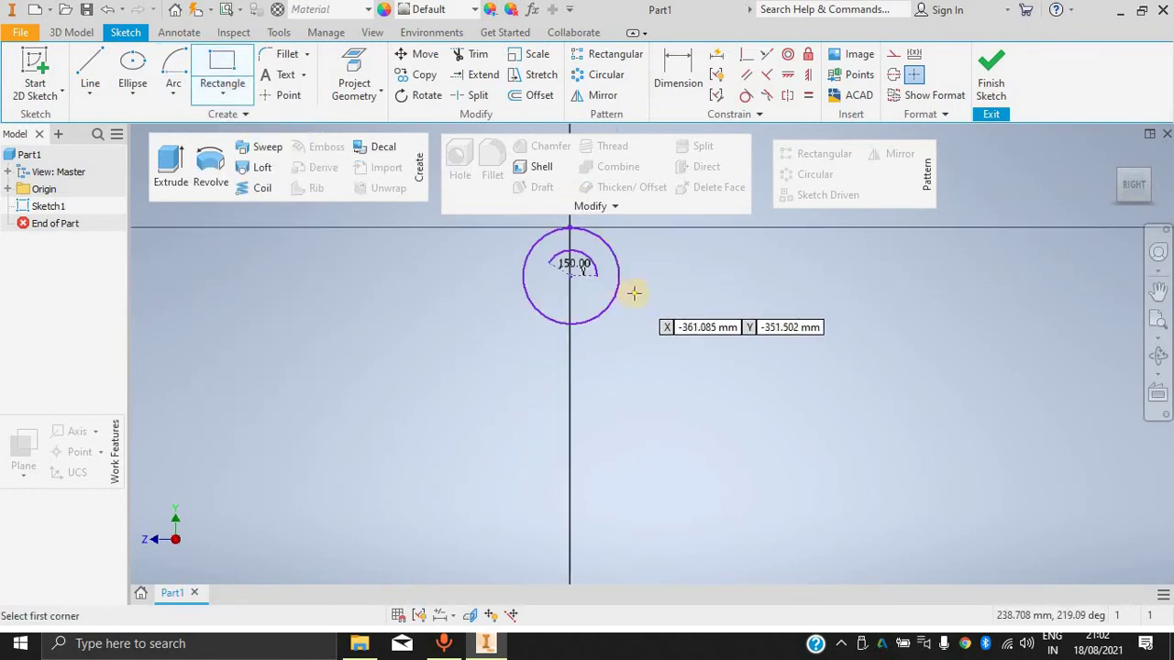
scroll(687, 283, "down", 3)
scroll(629, 275, "up", 6)
scroll(558, 357, "down", 3)
scroll(495, 385, "up", 2)
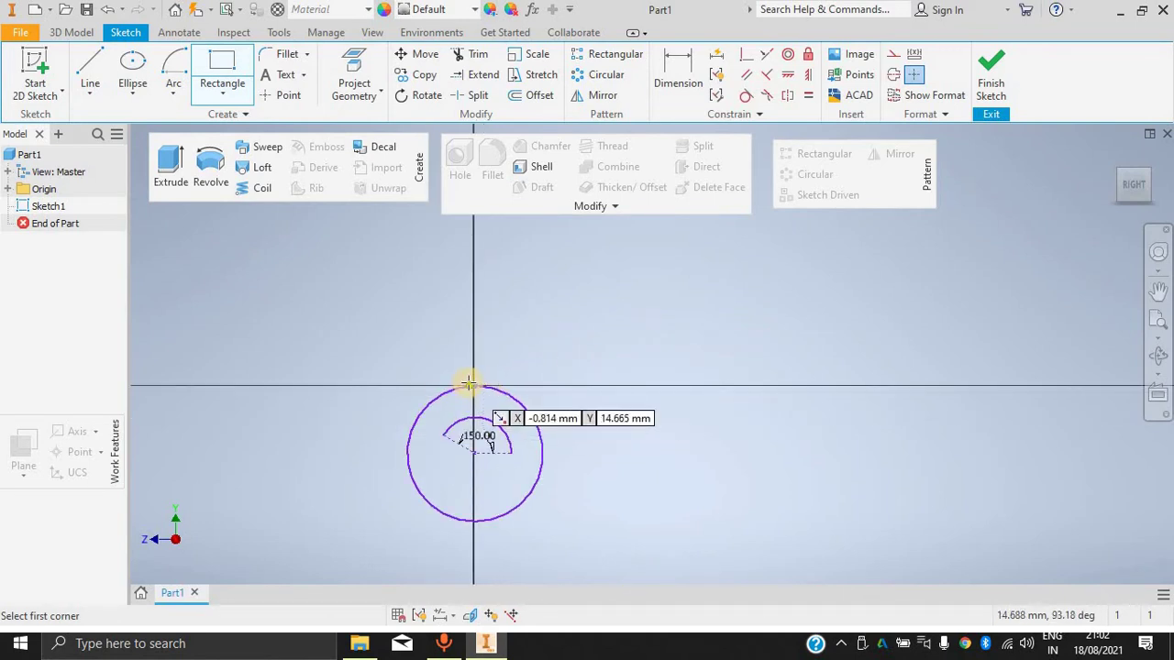
left_click(472, 383)
left_click(645, 273)
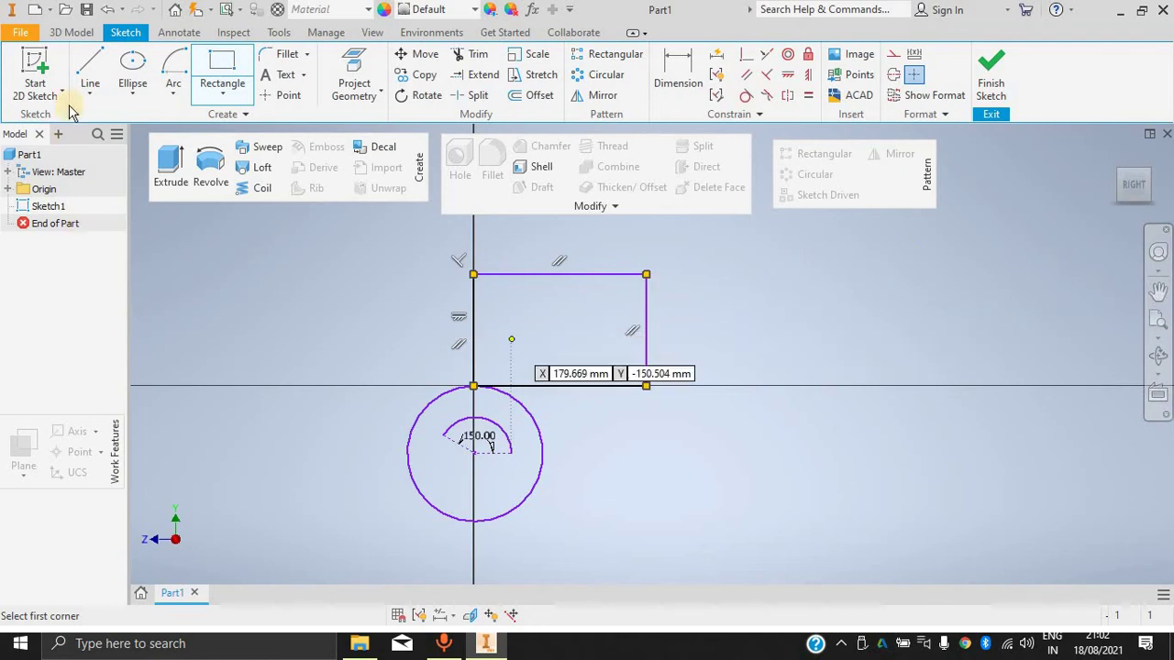
Sketch a three-point rectangle beside the first one, starting at its outer lower corner with its base along the horizontal axis.
left_click(245, 114)
left_click(262, 157)
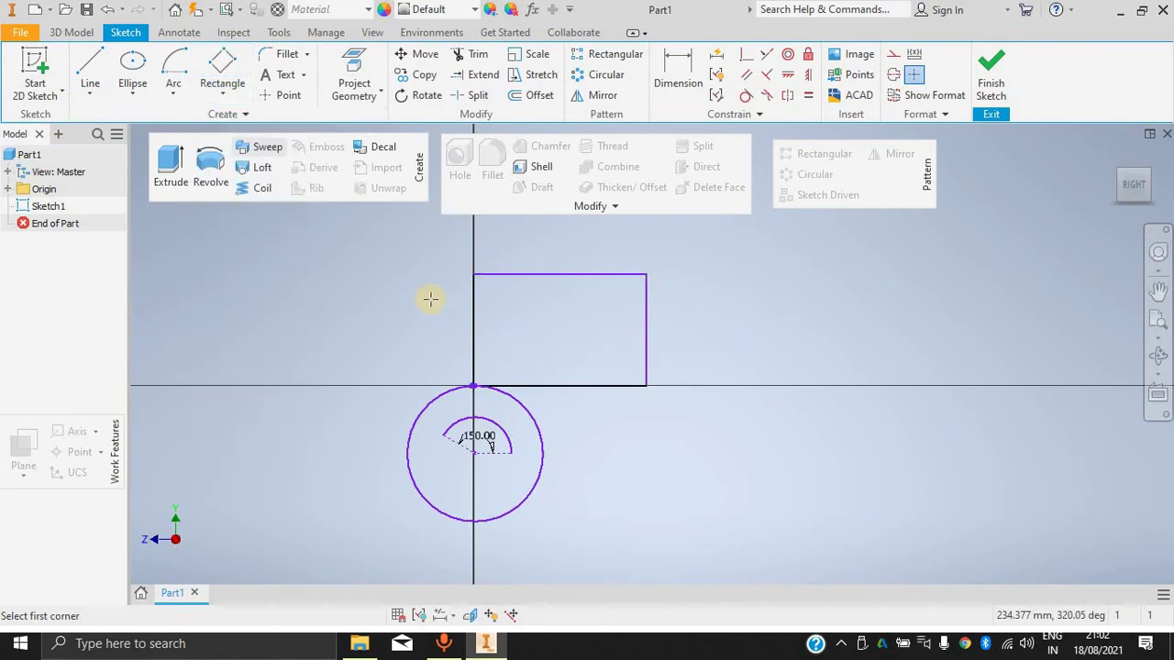
left_click(645, 384)
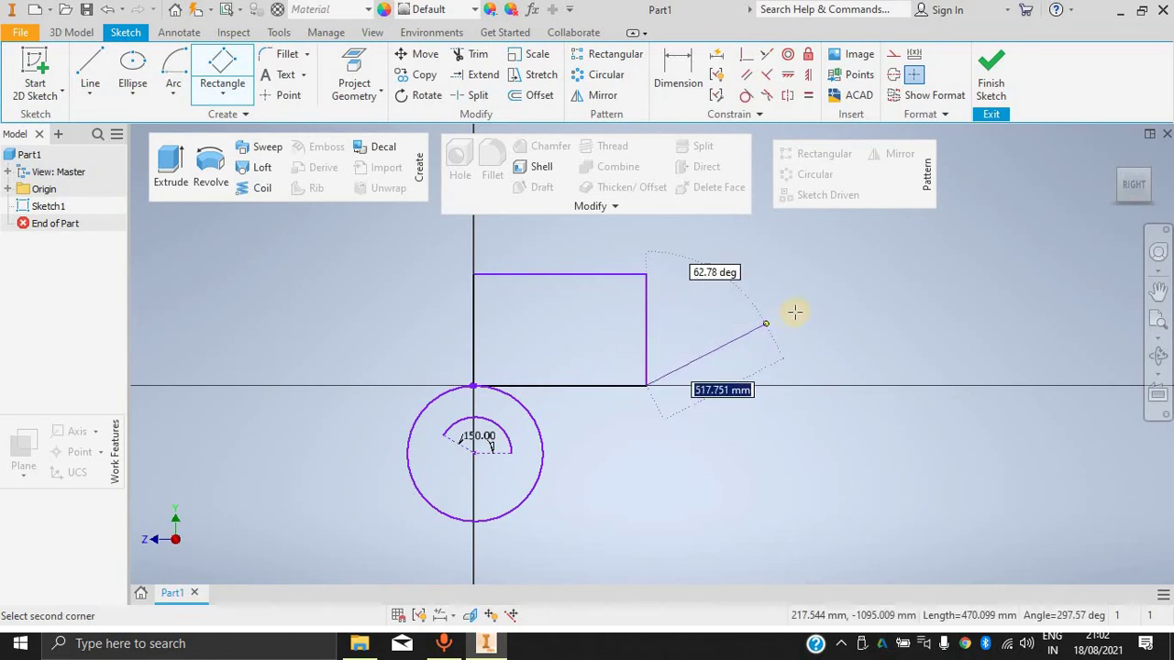
left_click(853, 383)
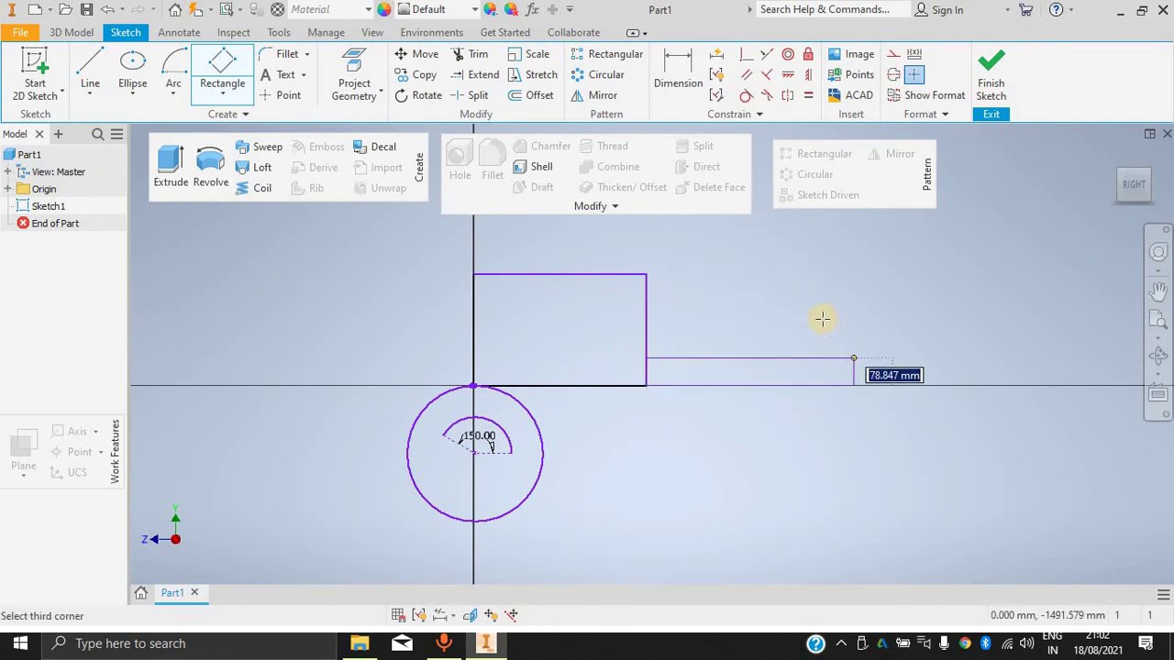
left_click(789, 284)
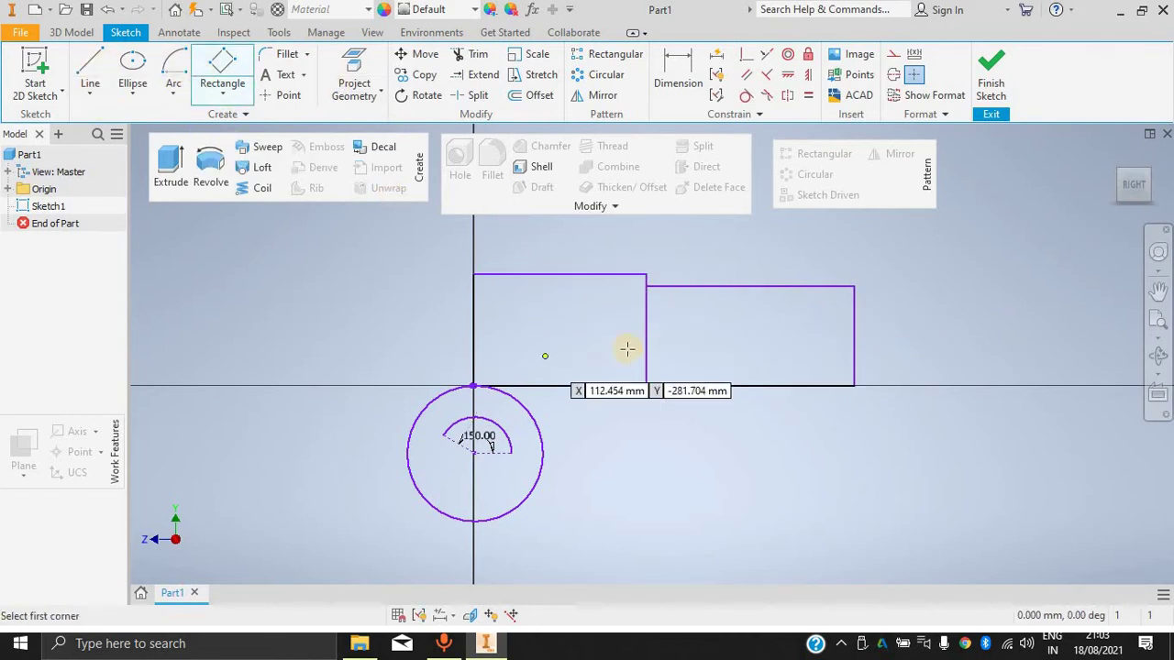
Sketch a tilted three-point rectangle from the two rectangles' shared lower corner, its first side about 508 mm long and about 60 degrees from vertical.
left_click(648, 383)
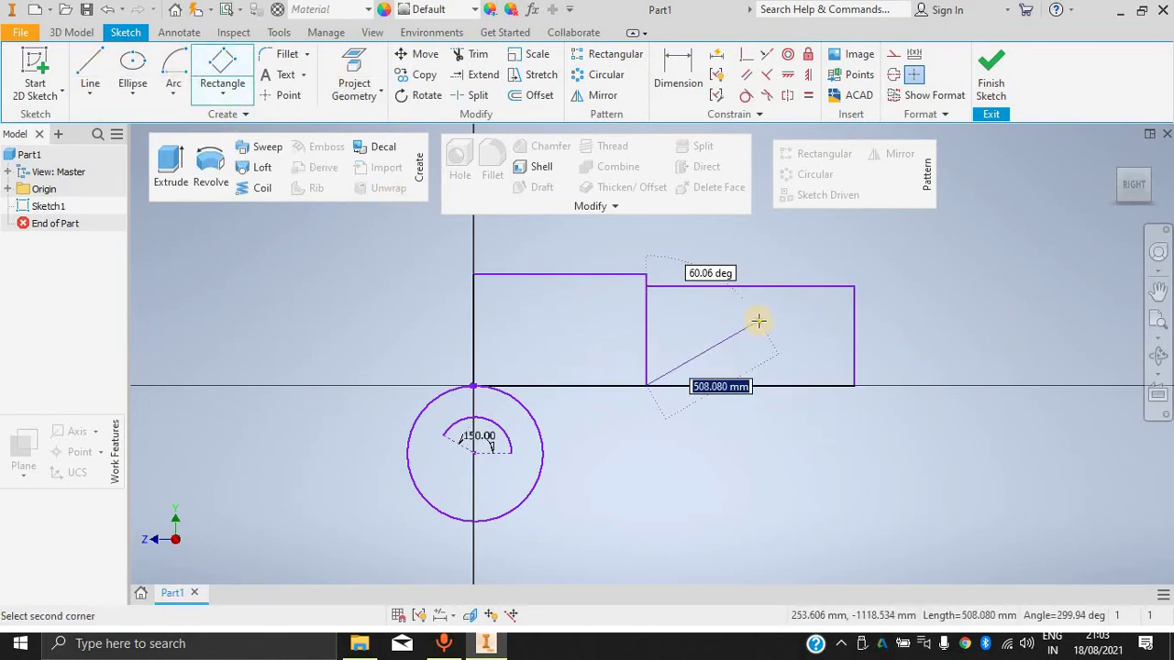
left_click(759, 320)
left_click(702, 225)
Sketch a two-point center rectangle centred on the origin, with its corner just short of the first rectangle's outer side and below the axis.
left_click(222, 90)
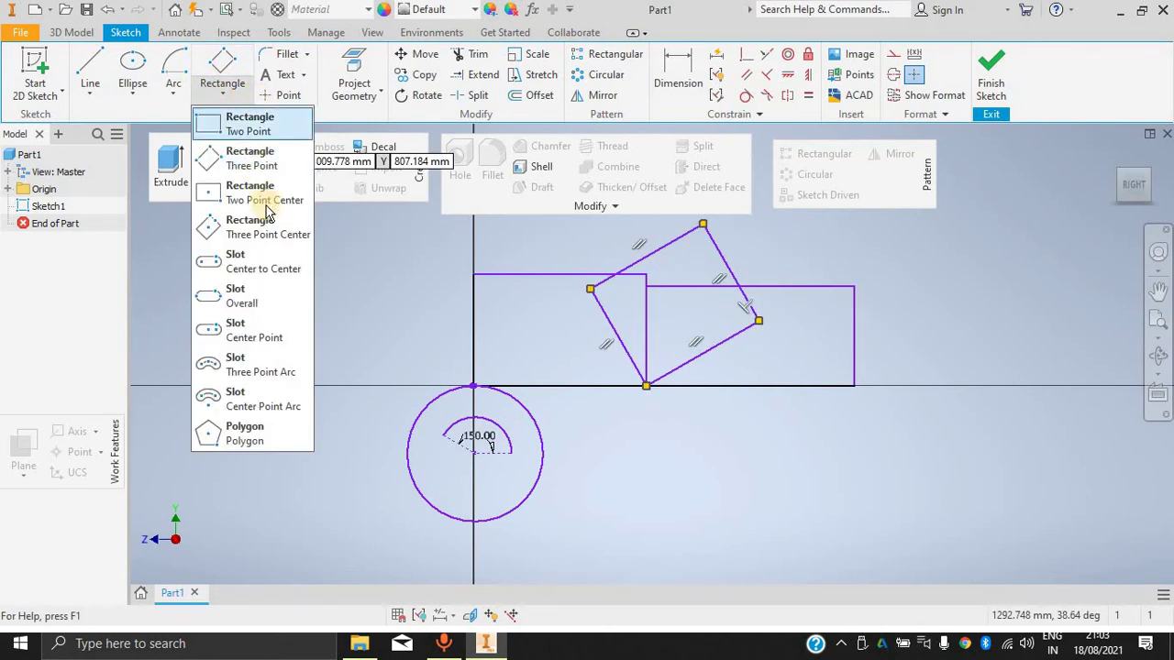
left_click(249, 194)
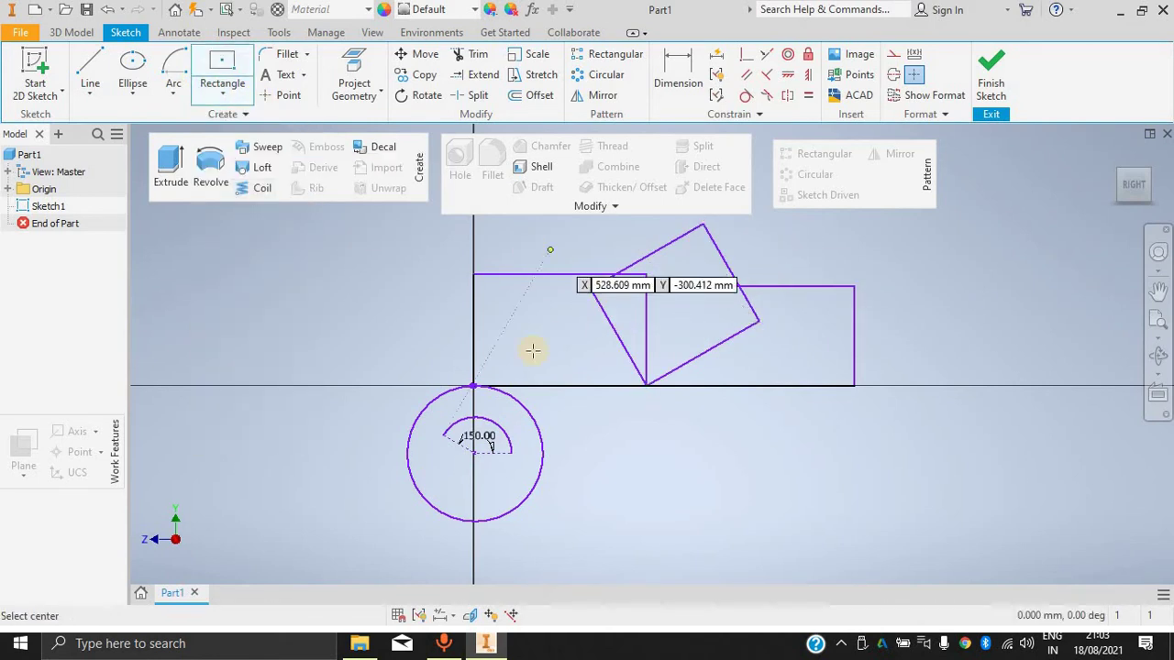
left_click(474, 384)
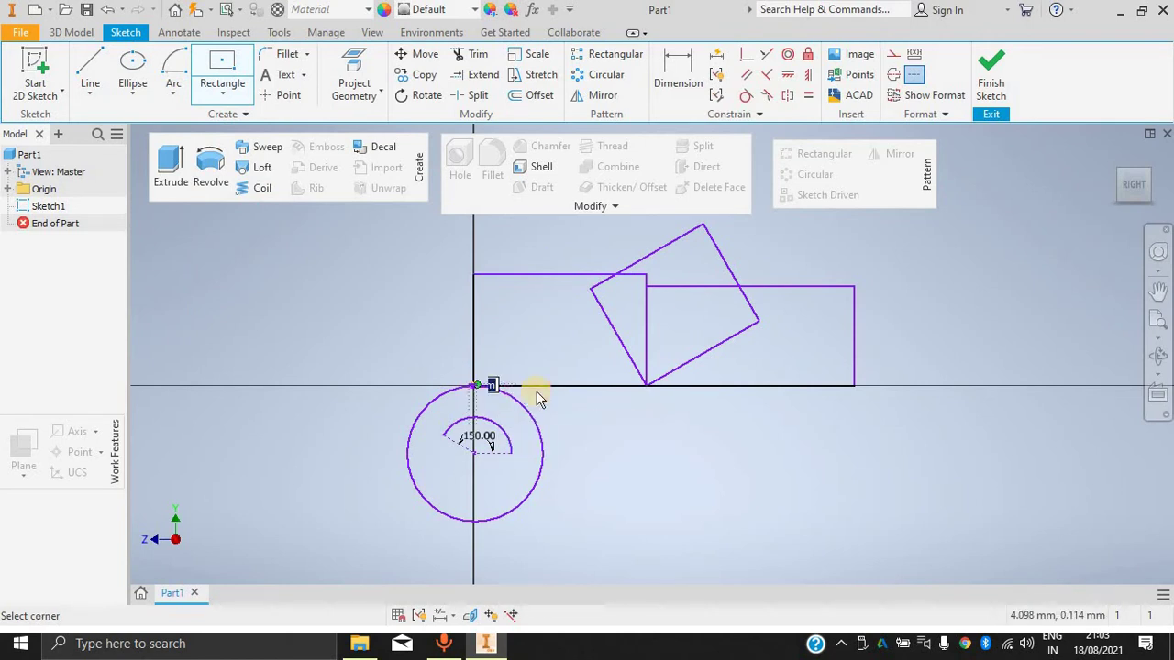
left_click(638, 474)
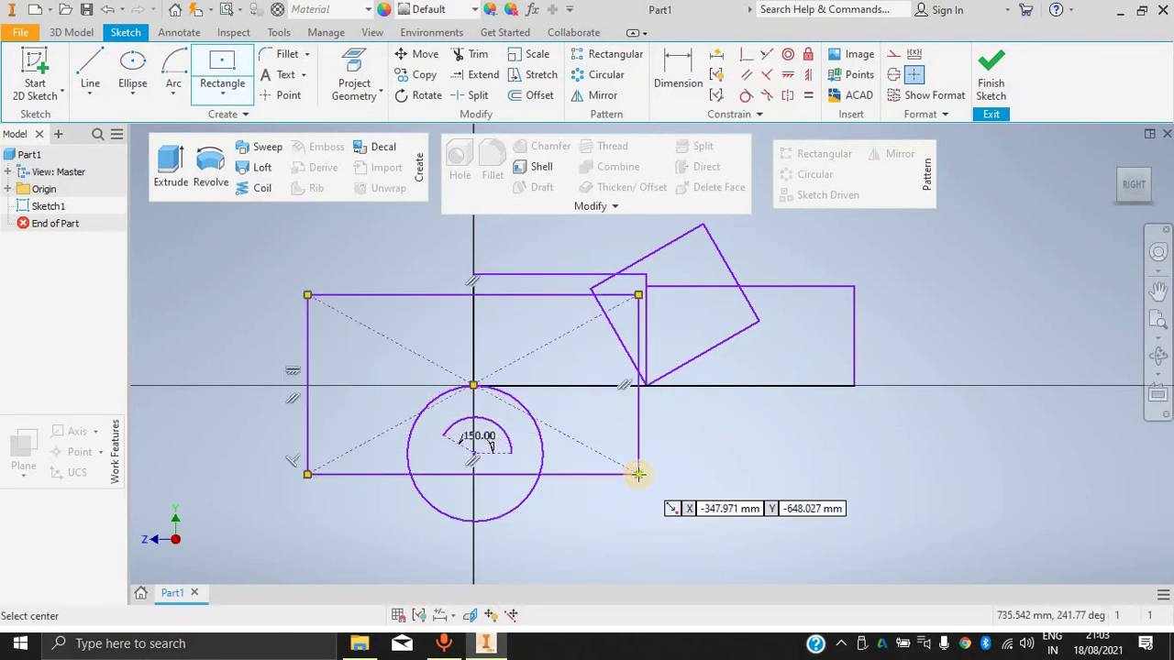
Sketch a three-point center rectangle centred on the shared lower corner, aligned with the tilted rectangle's first side and reaching its topmost corner.
left_click(222, 97)
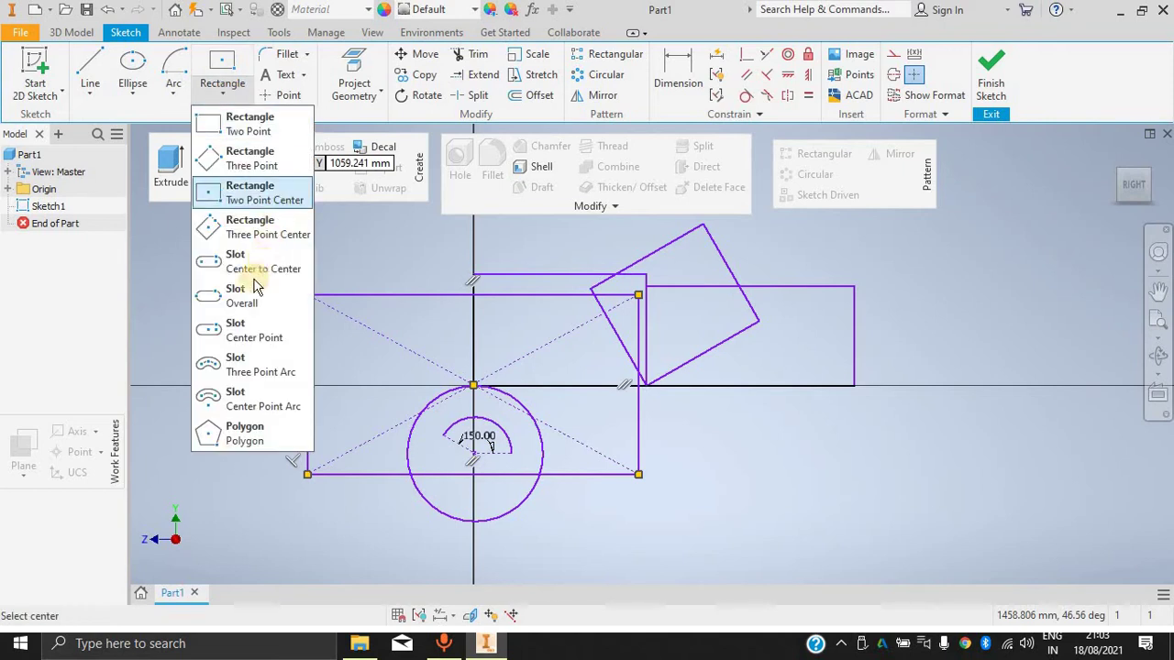
left_click(245, 231)
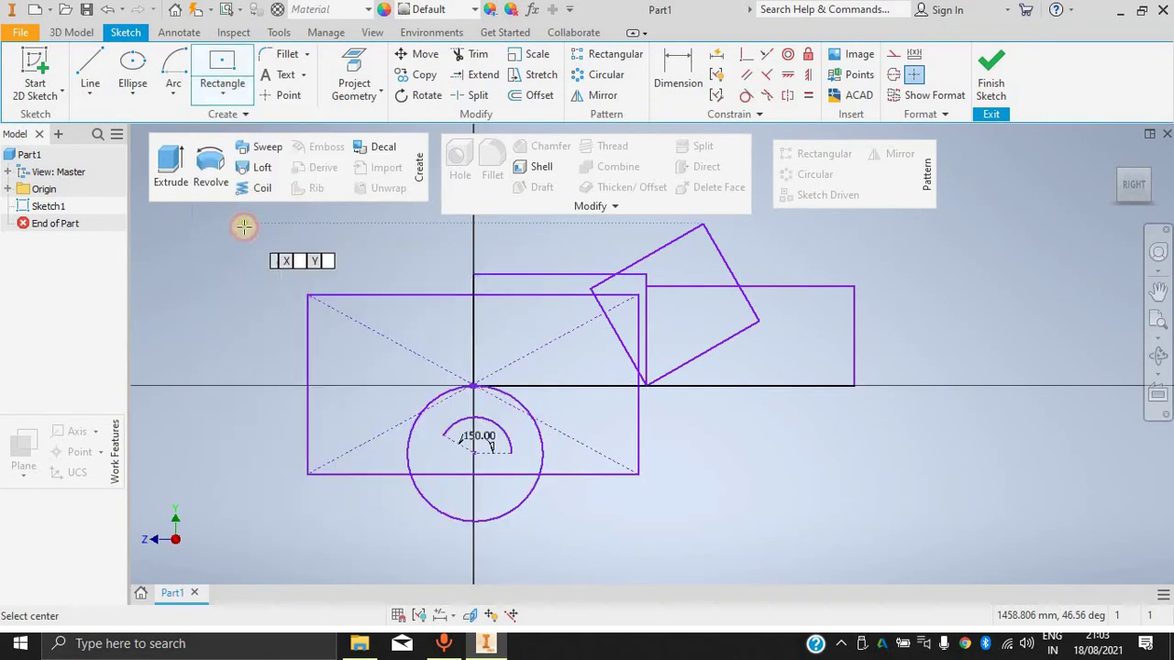
left_click(645, 386)
left_click(758, 320)
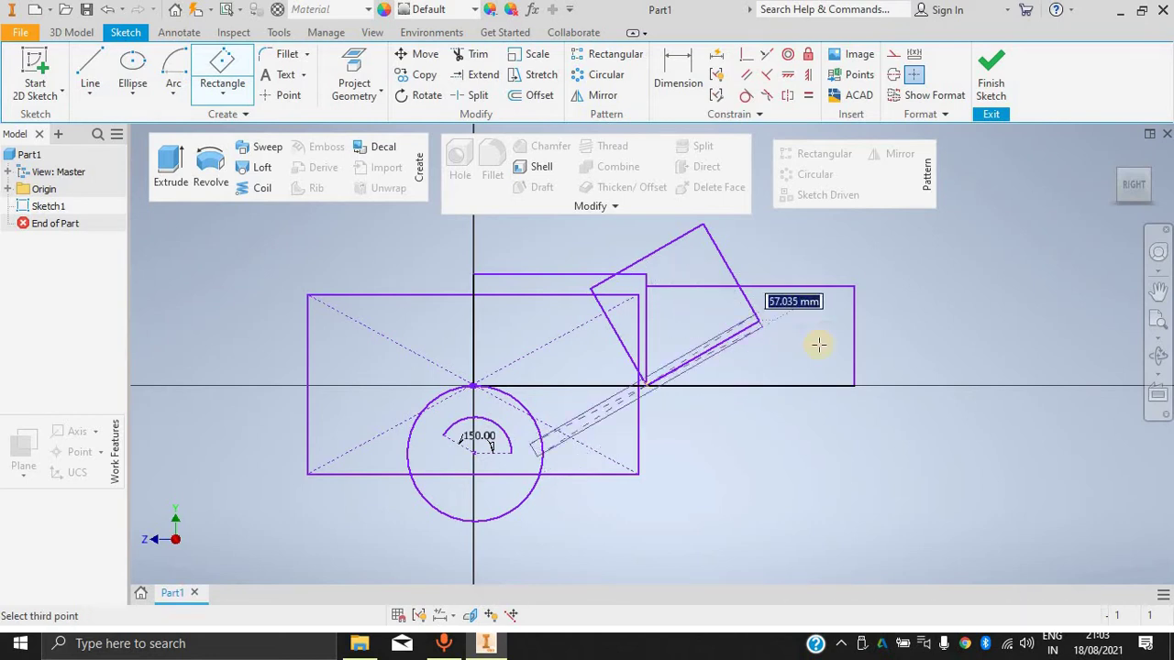
left_click(703, 223)
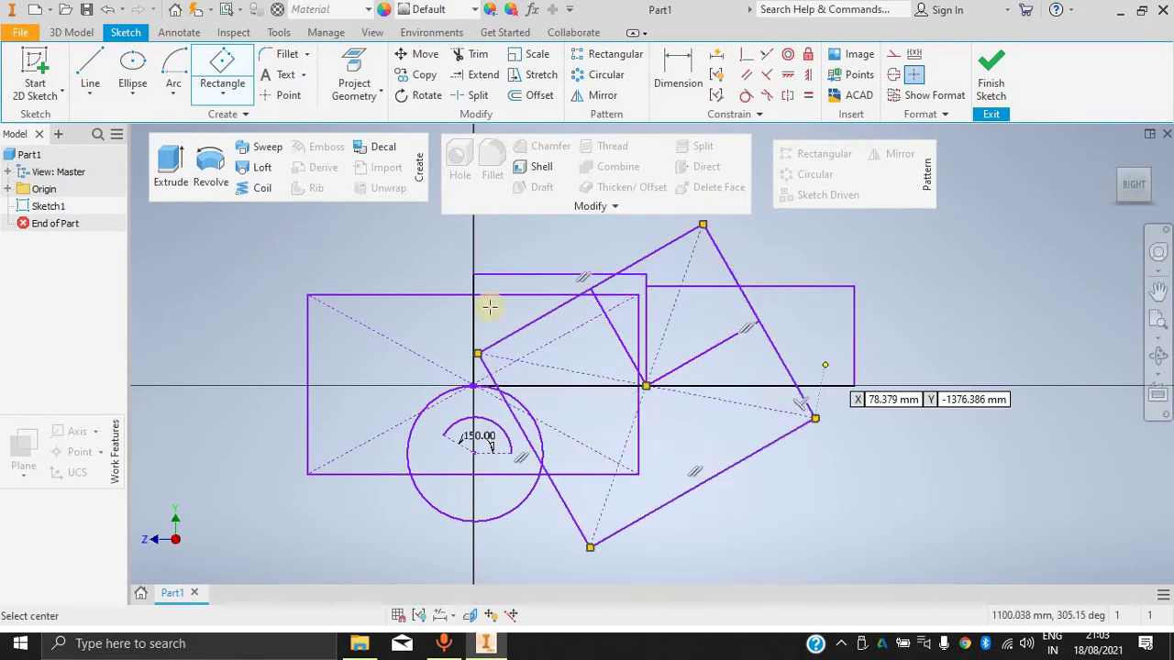
Sketch a center-to-center slot along the horizontal axis, starting at the outer lower corner of the second rectangle.
left_click(222, 94)
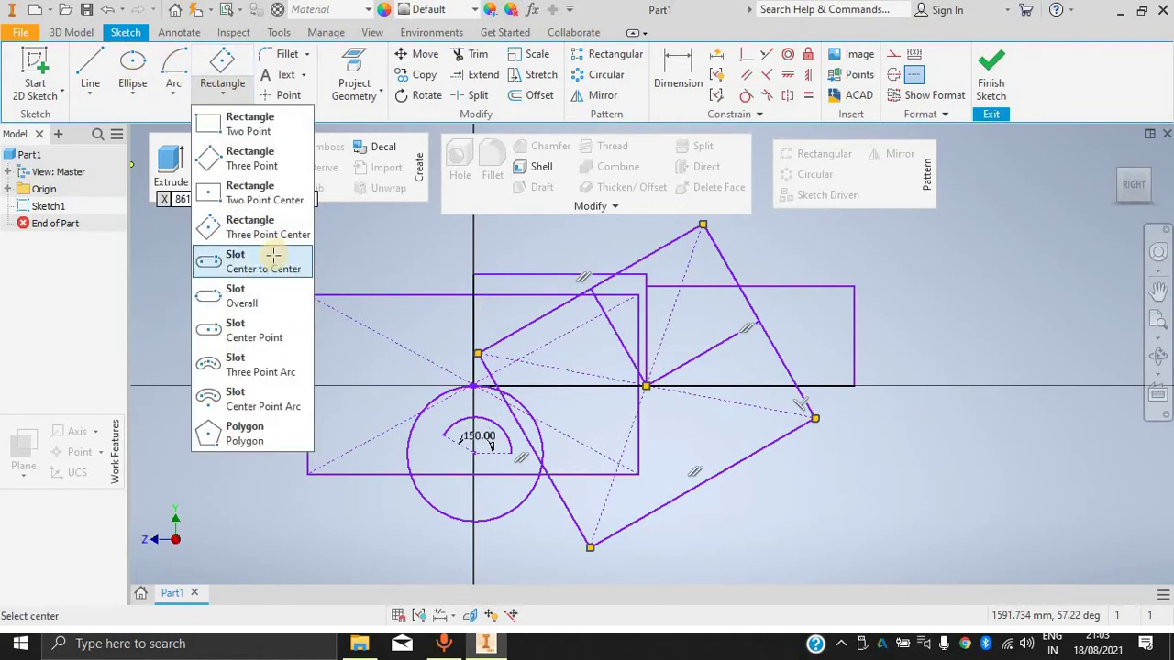
left_click(243, 261)
left_click(854, 385)
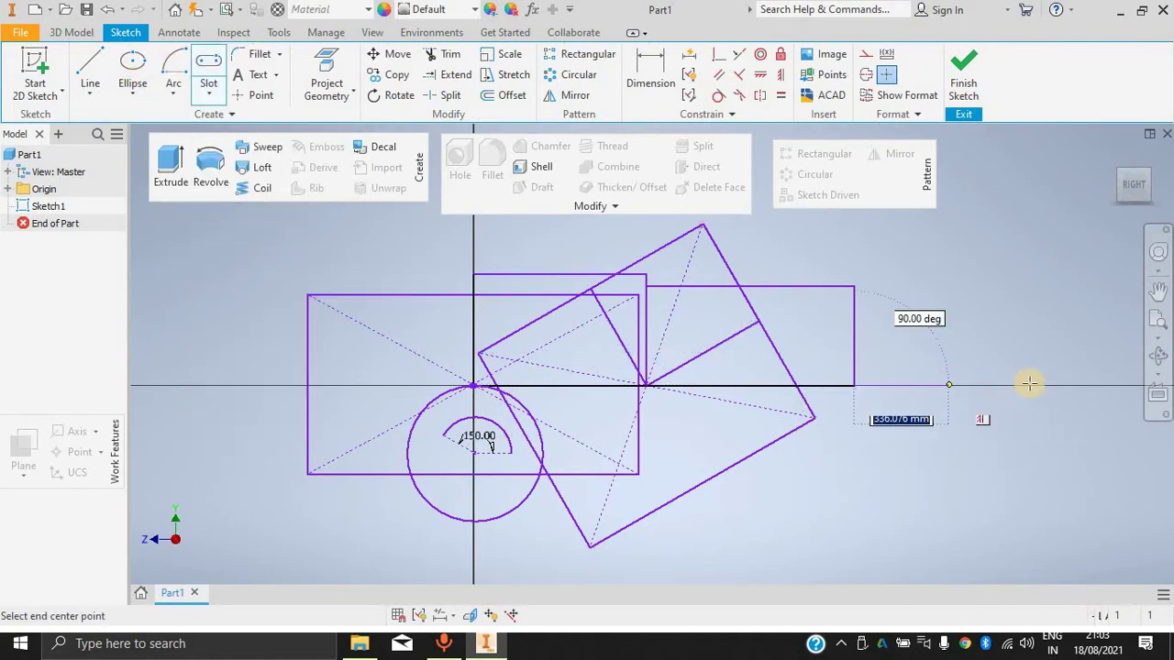
left_click(1039, 384)
left_click(1066, 339)
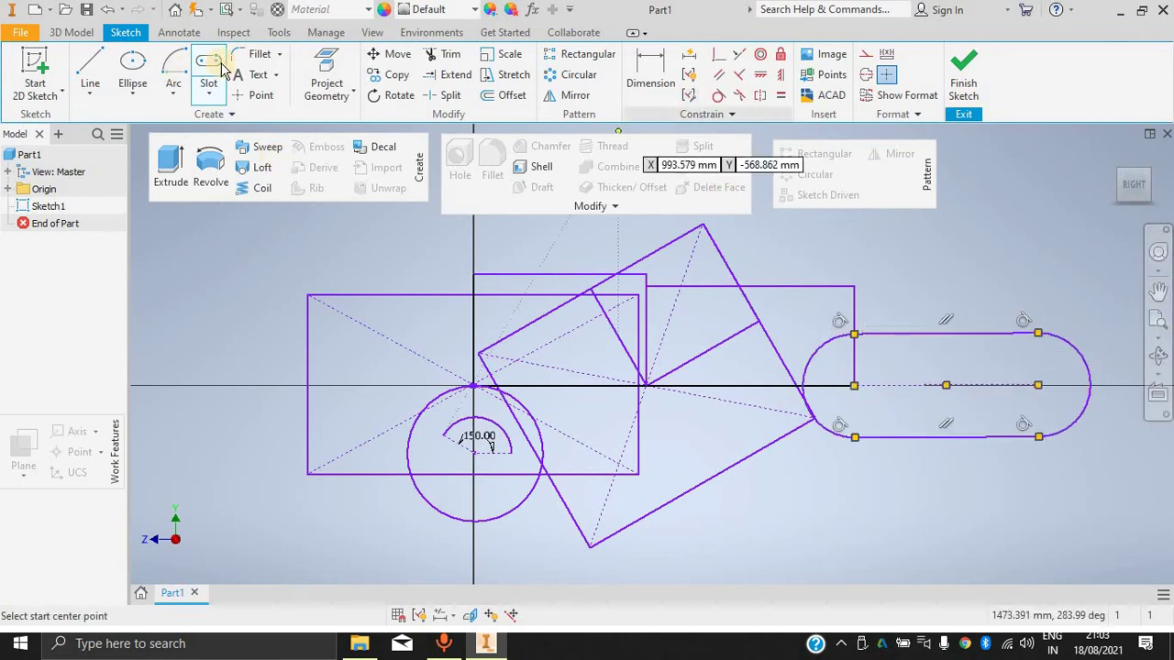
Sketch an overall slot along the horizontal axis from the origin to the outer vertical side of the center rectangle.
left_click(209, 93)
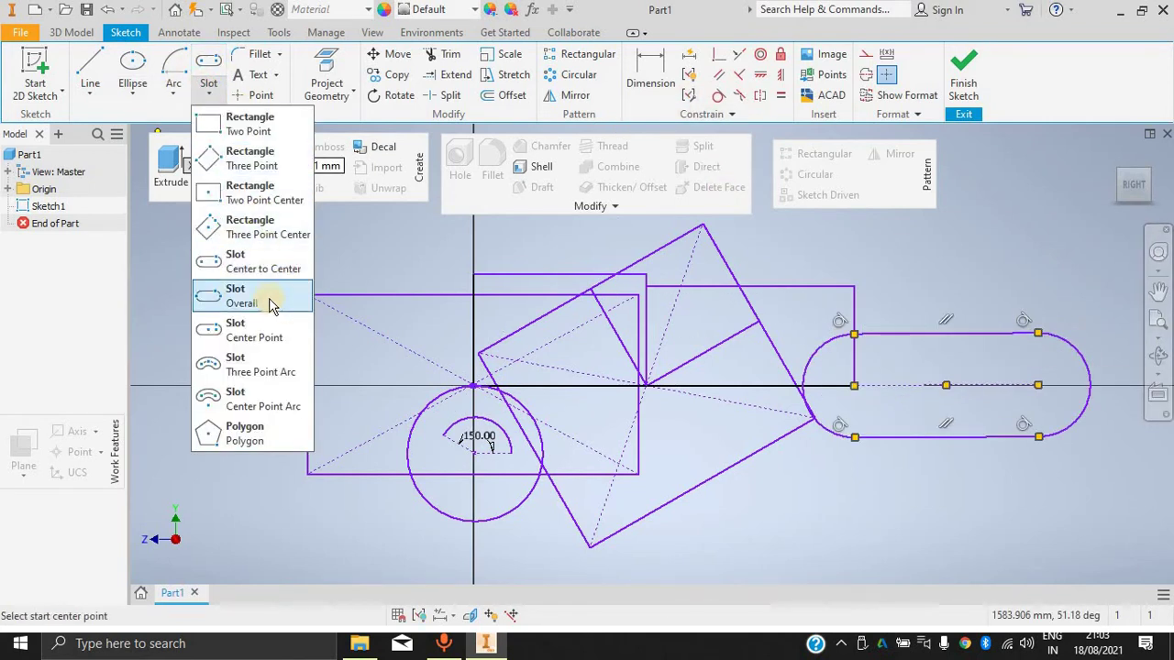
left_click(270, 304)
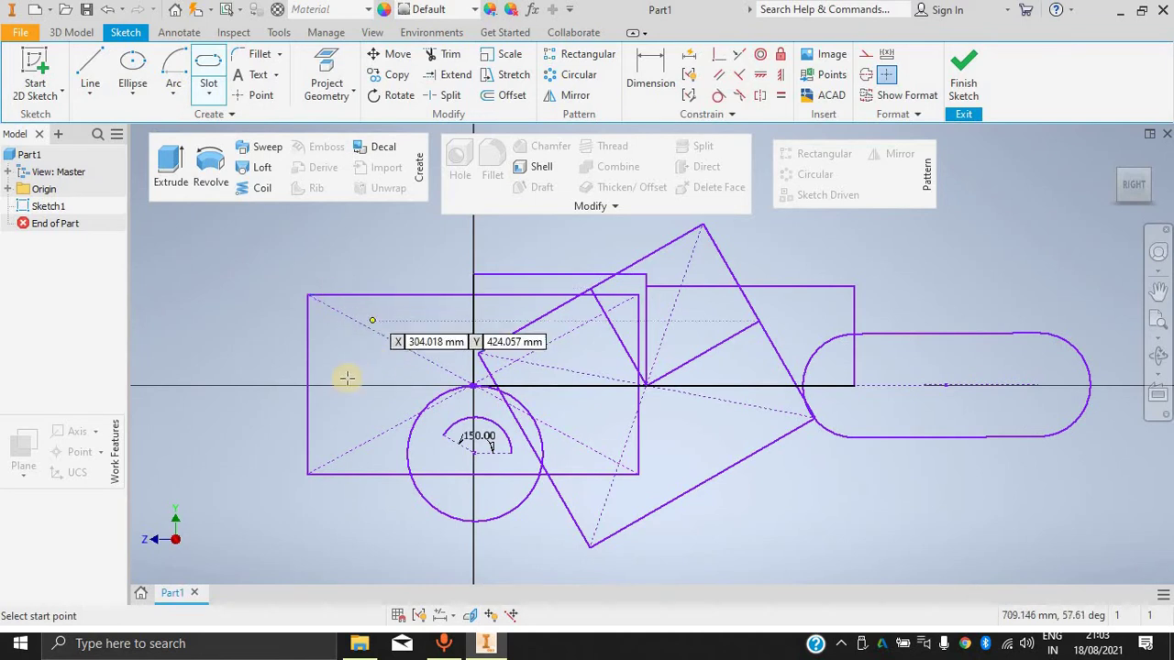
left_click(473, 386)
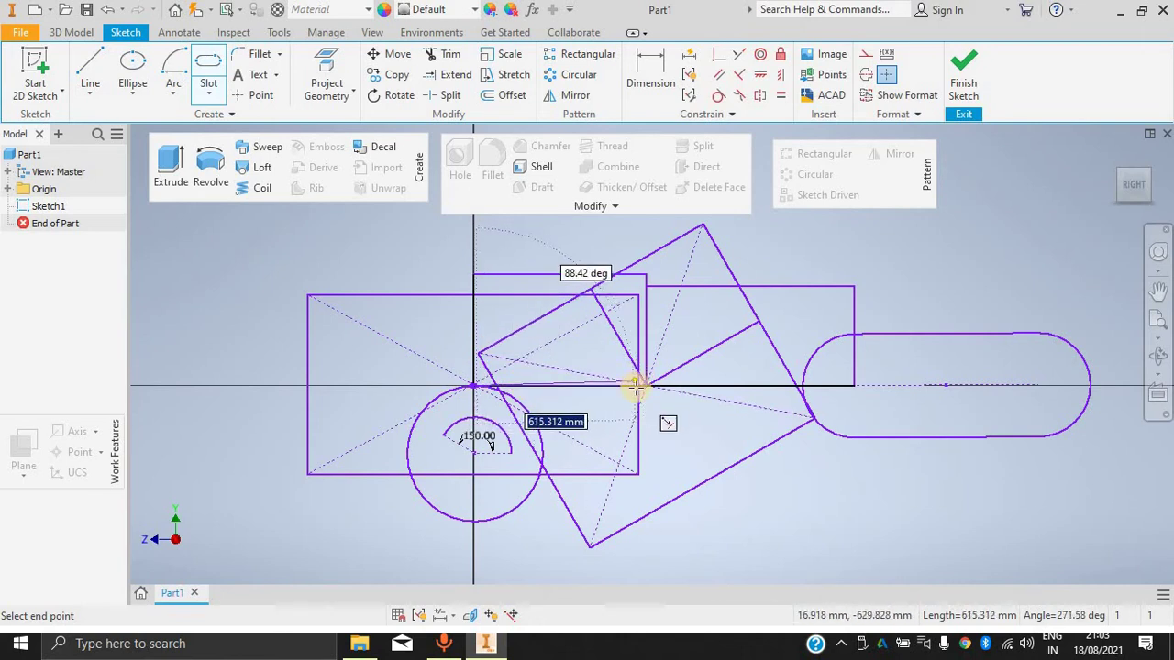
left_click(309, 382)
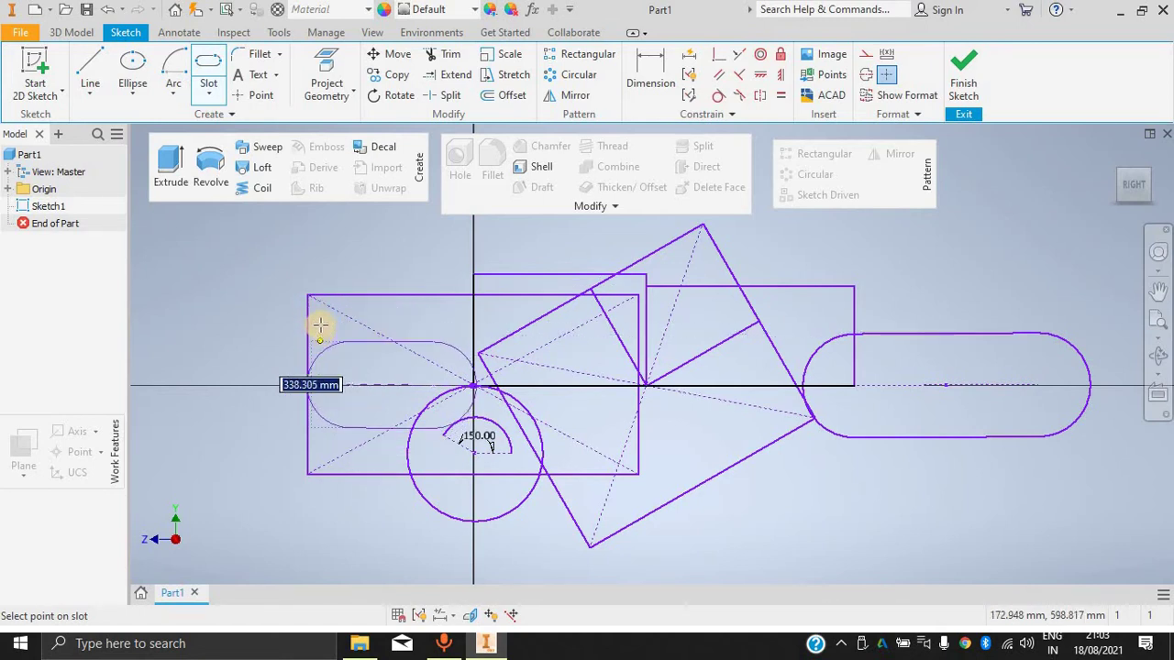
left_click(476, 354)
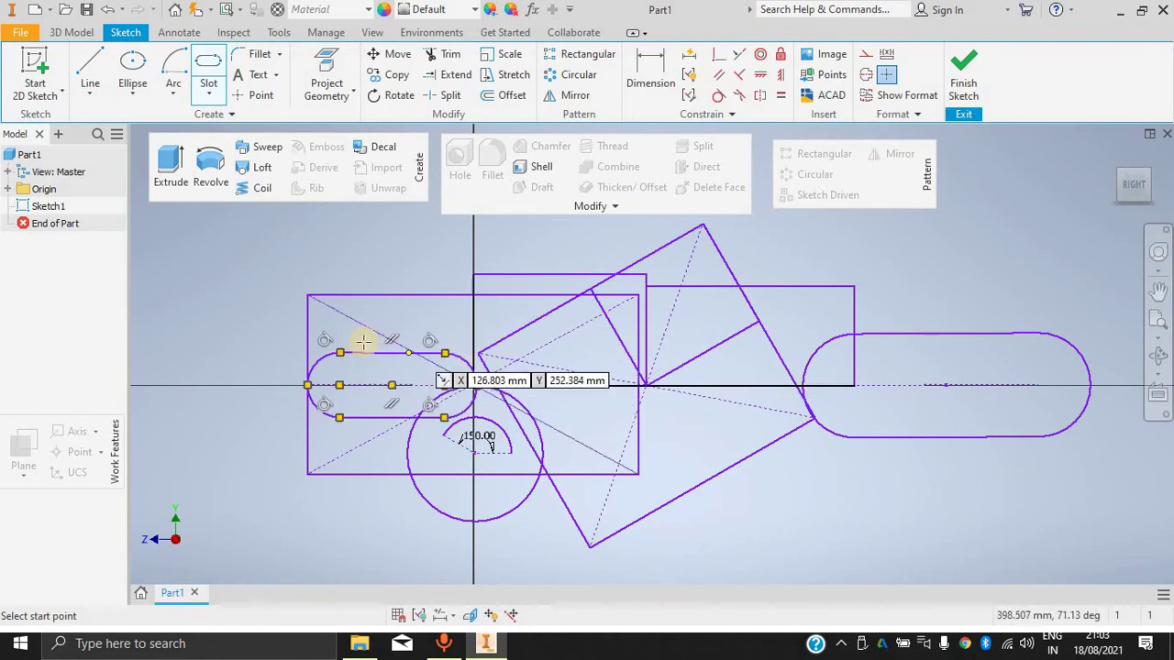
Delete the sketched rectangles, slots, circle and arc, keeping only the center rectangle's outer vertical side.
left_click(205, 99)
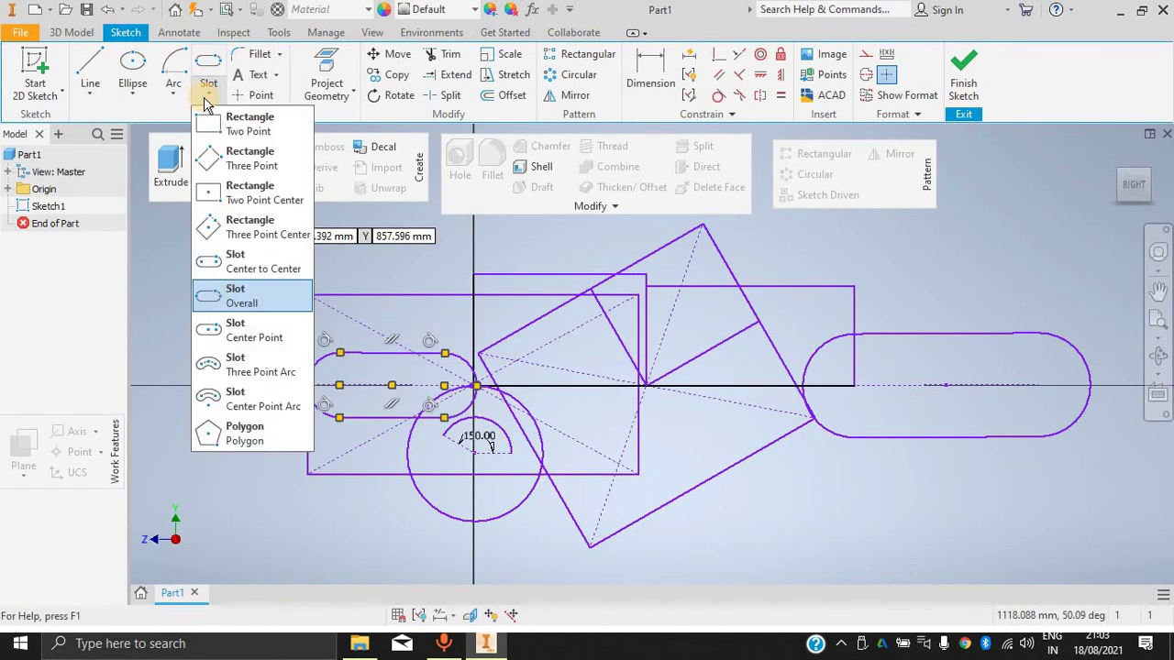
left_click(268, 368)
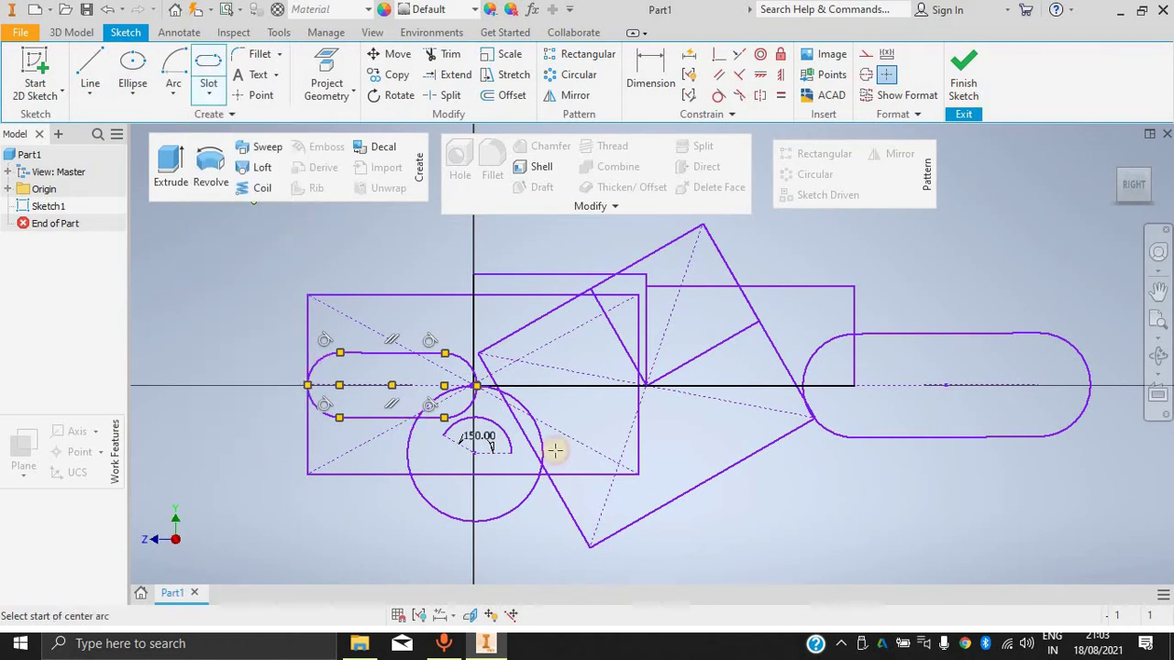
key("Escape")
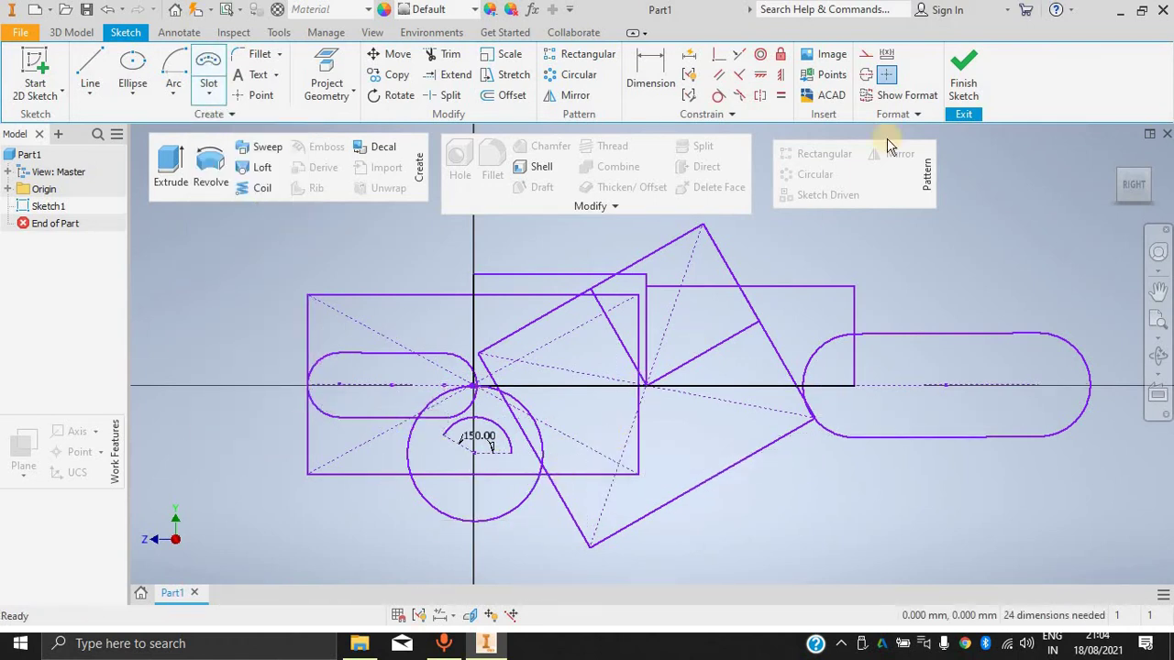
mouse_move(1064, 238)
left_mouse_down()
mouse_move(953, 499)
mouse_move(314, 539)
left_mouse_up()
key("Delete")
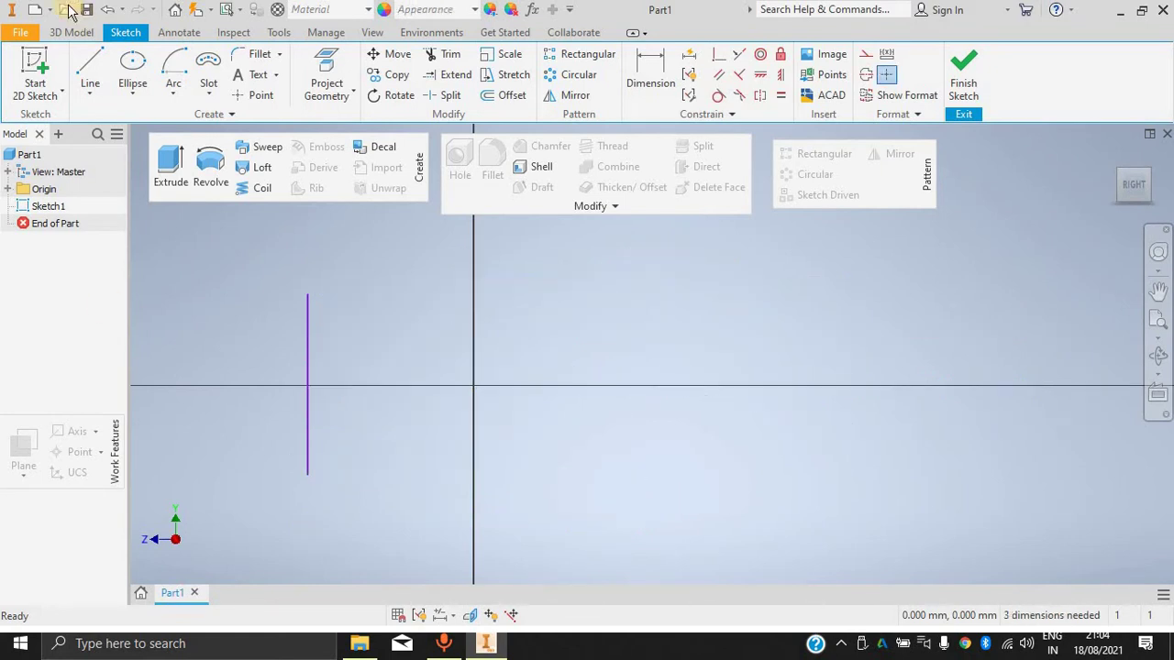
left_click(209, 82)
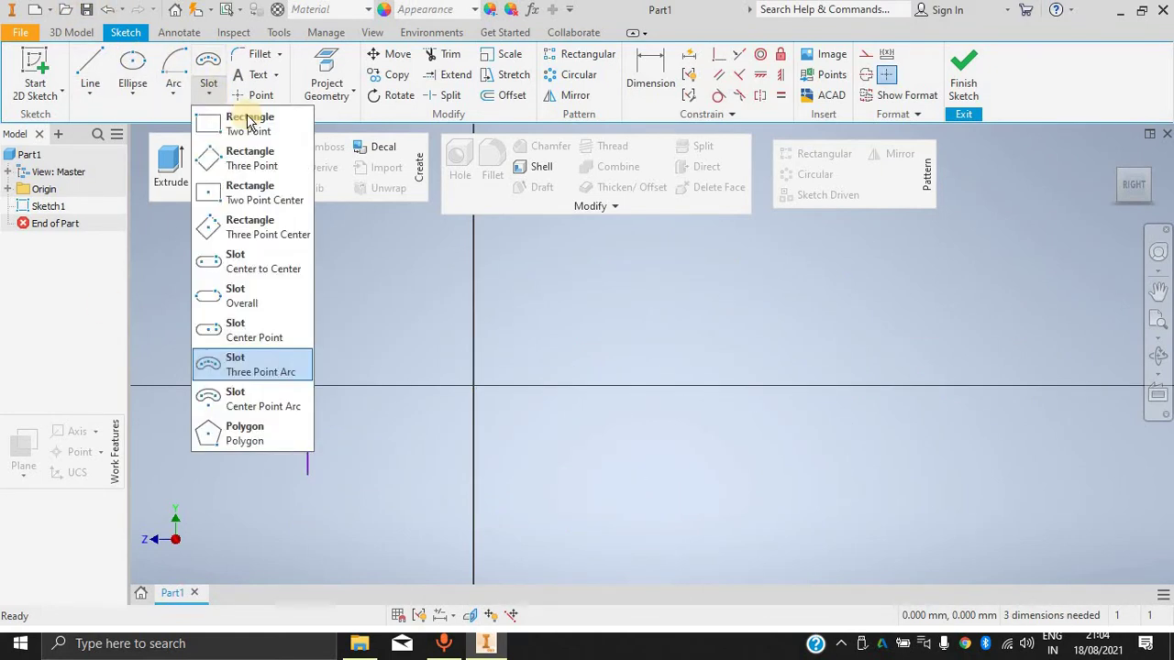
left_click(209, 61)
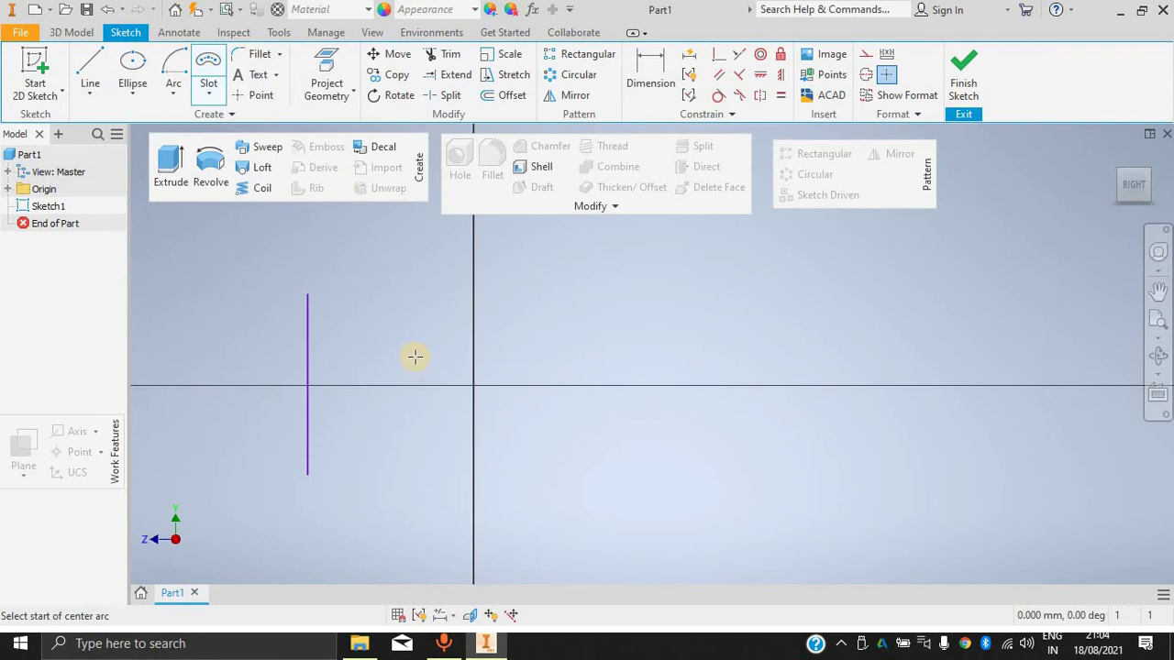
left_click(475, 386)
left_click(574, 294)
left_click(700, 307)
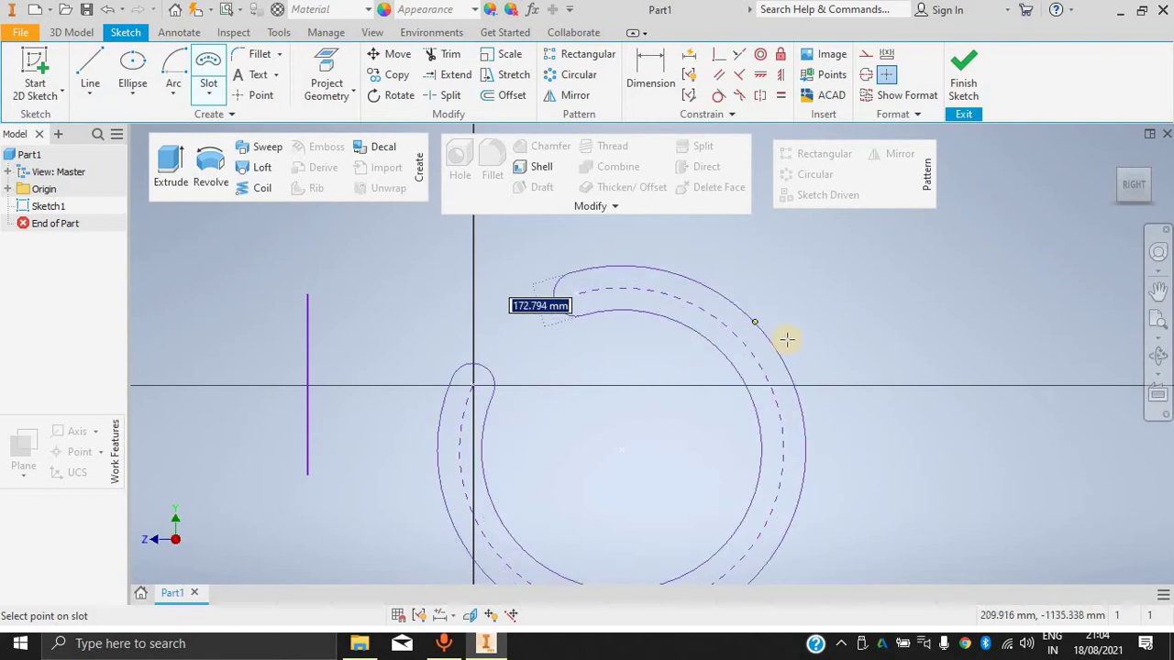
key("Escape")
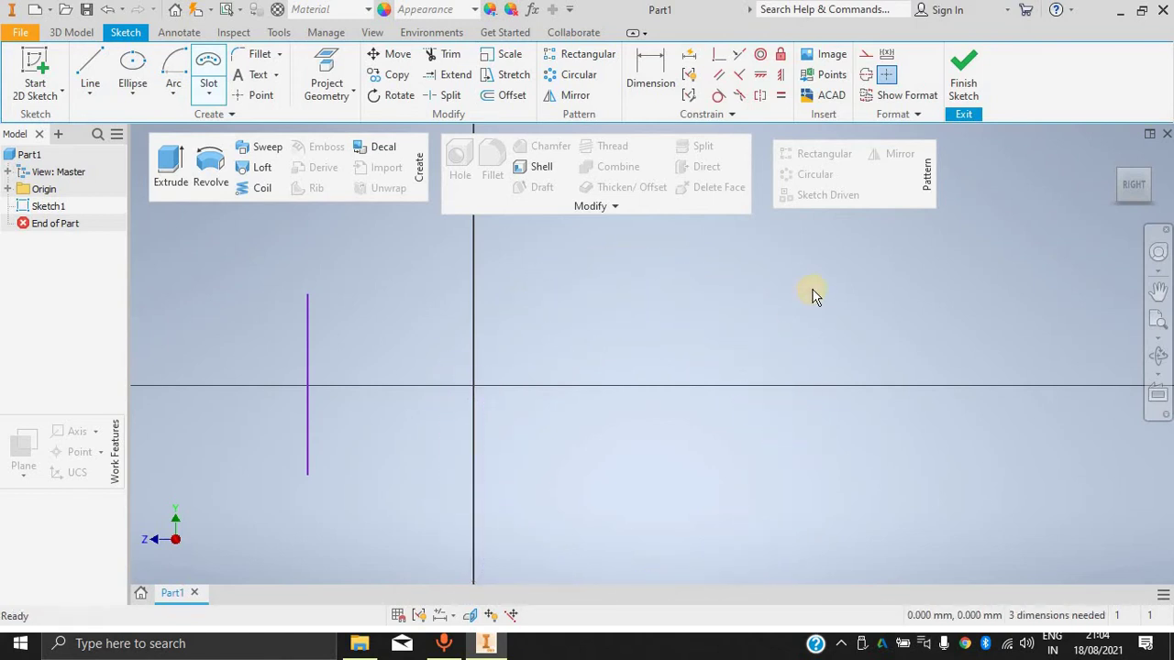
Sketch a small upward-bulging three-point arc slot across the horizontal axis, on the opposite side of the origin from the remaining vertical line.
left_click(209, 74)
left_click(539, 378)
left_click(657, 374)
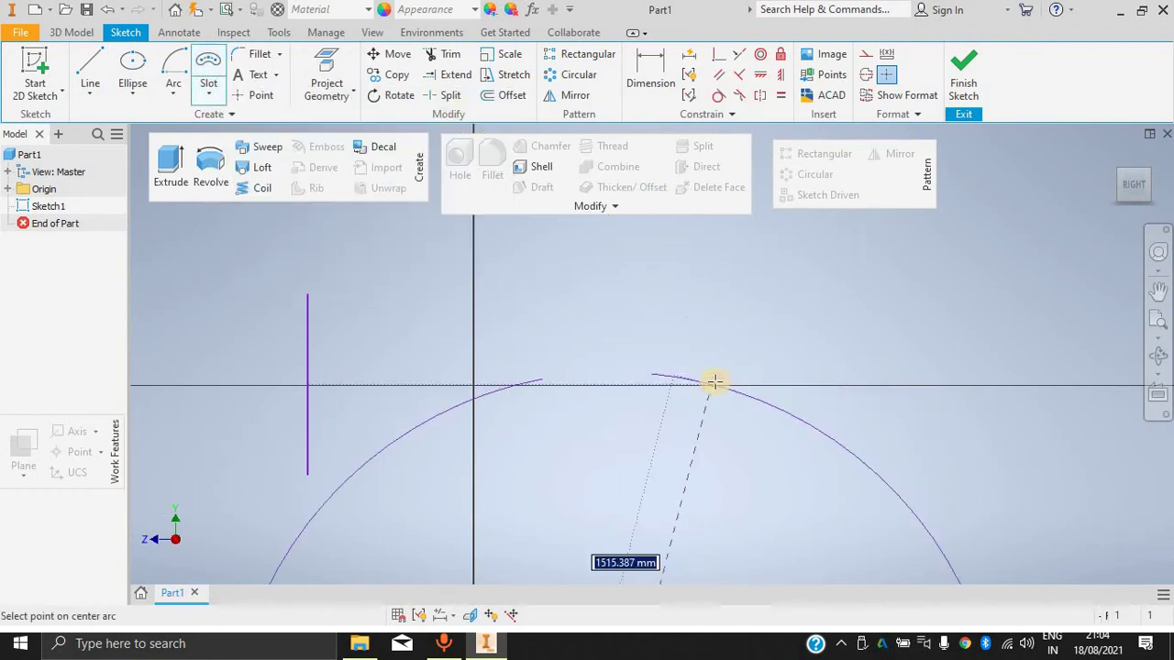
left_click(591, 354)
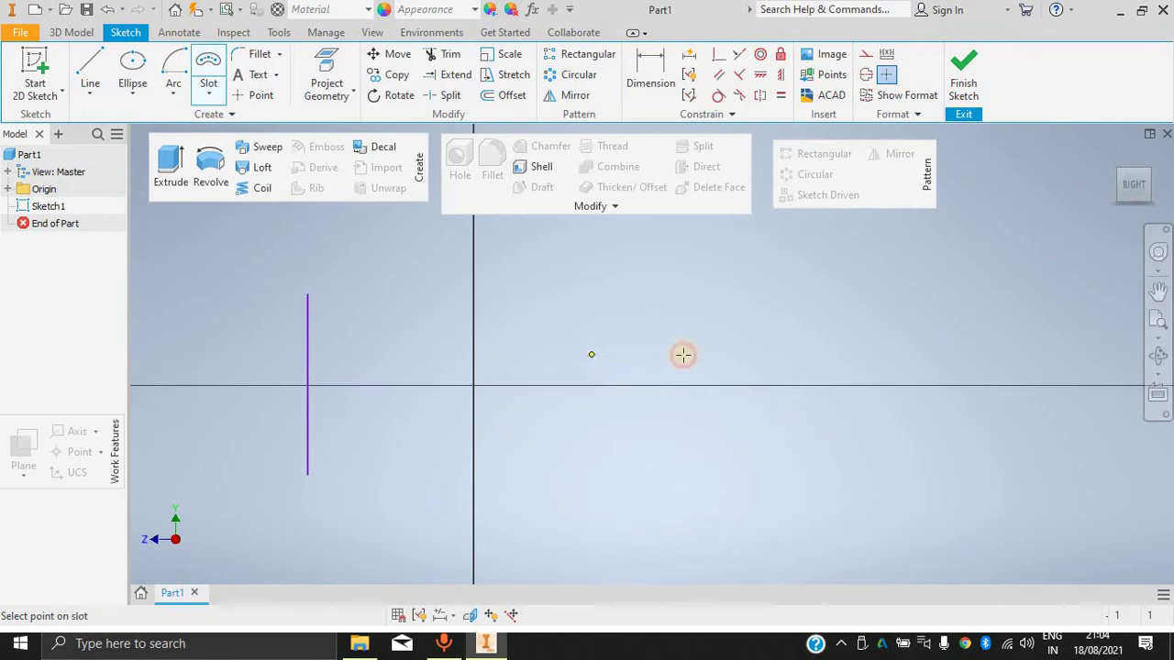
left_click(647, 395)
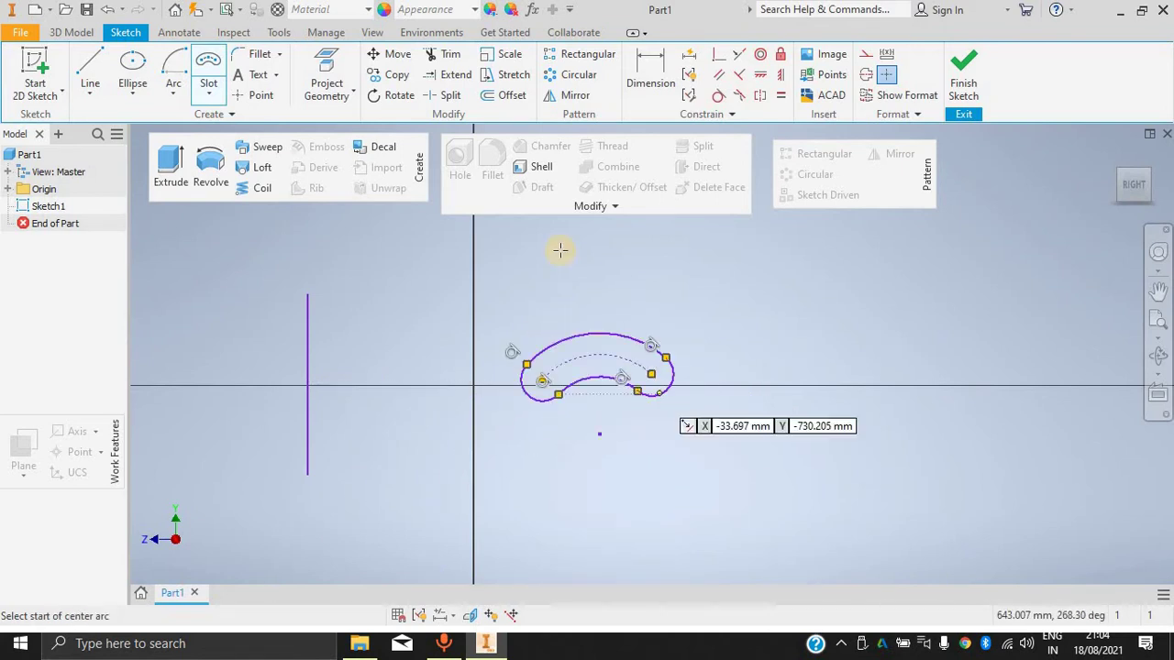
Sketch a circumscribed six-sided polygon centred on the origin, overlapping one end of the arc slot.
left_click(209, 95)
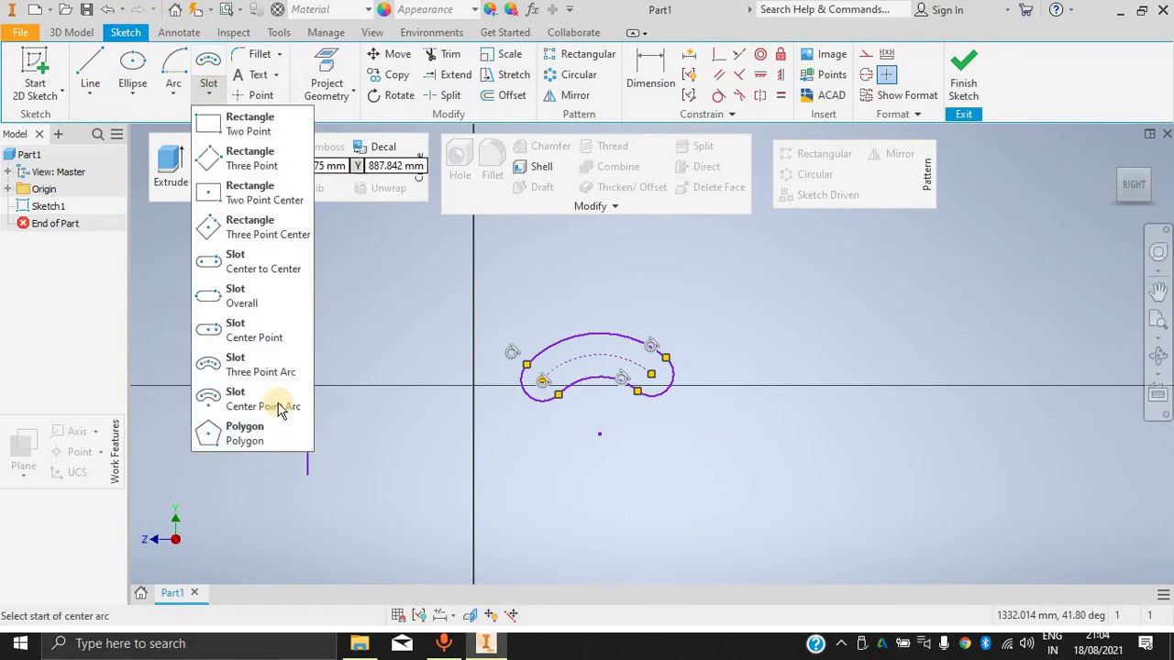
left_click(240, 433)
left_click(474, 383)
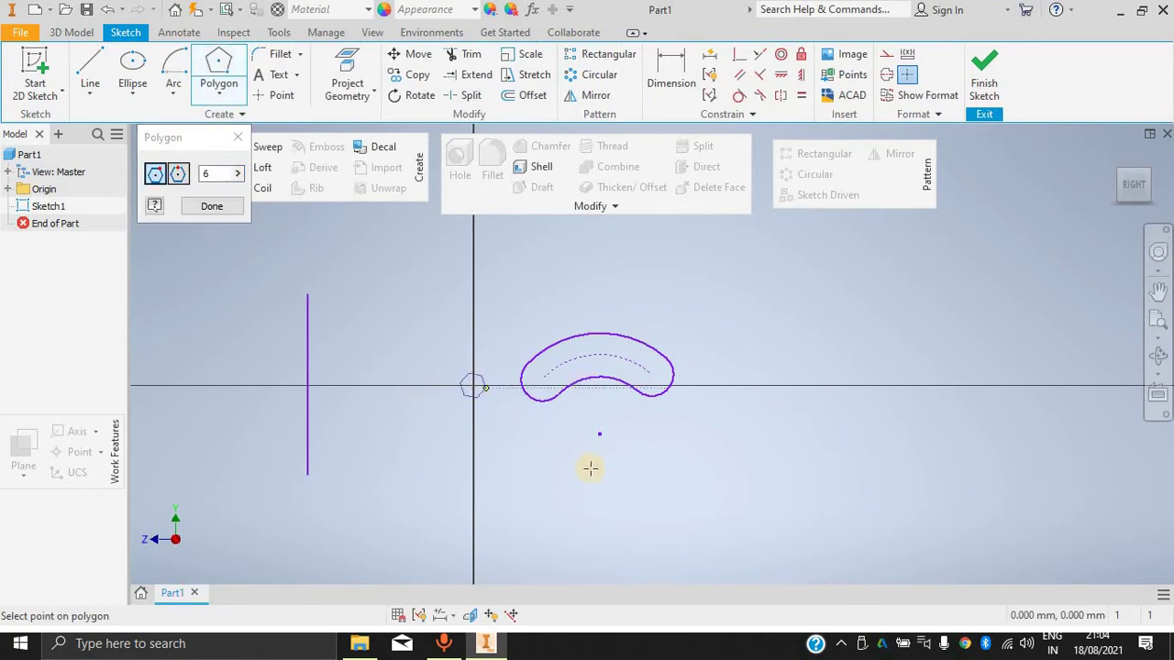
left_click(176, 174)
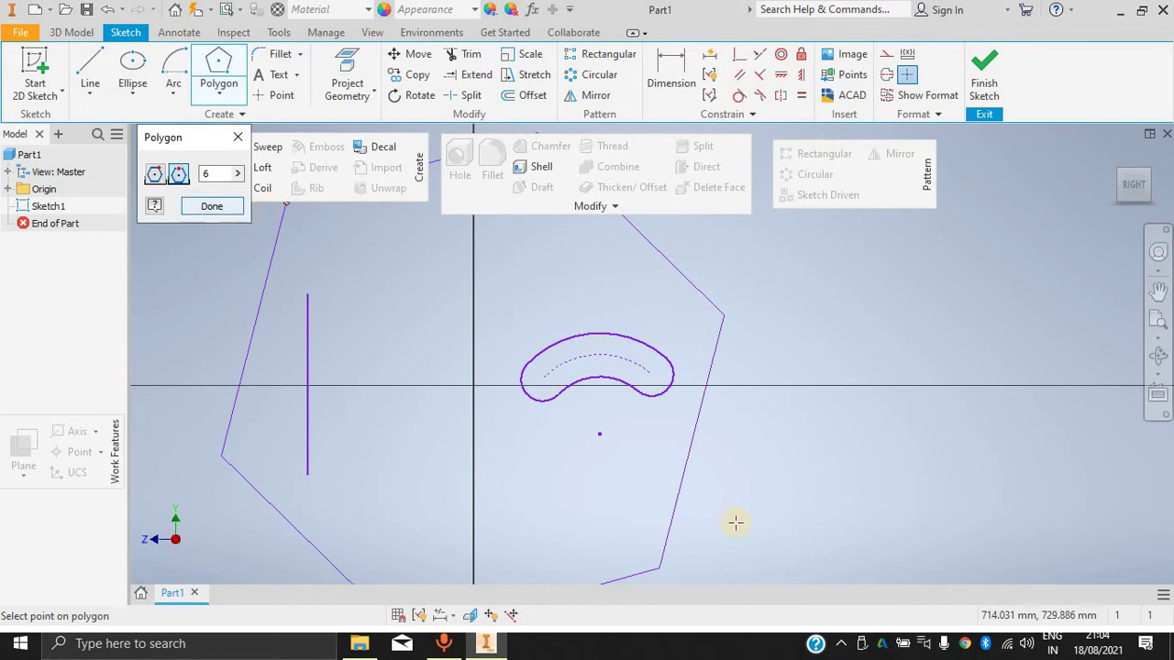
left_click(505, 306)
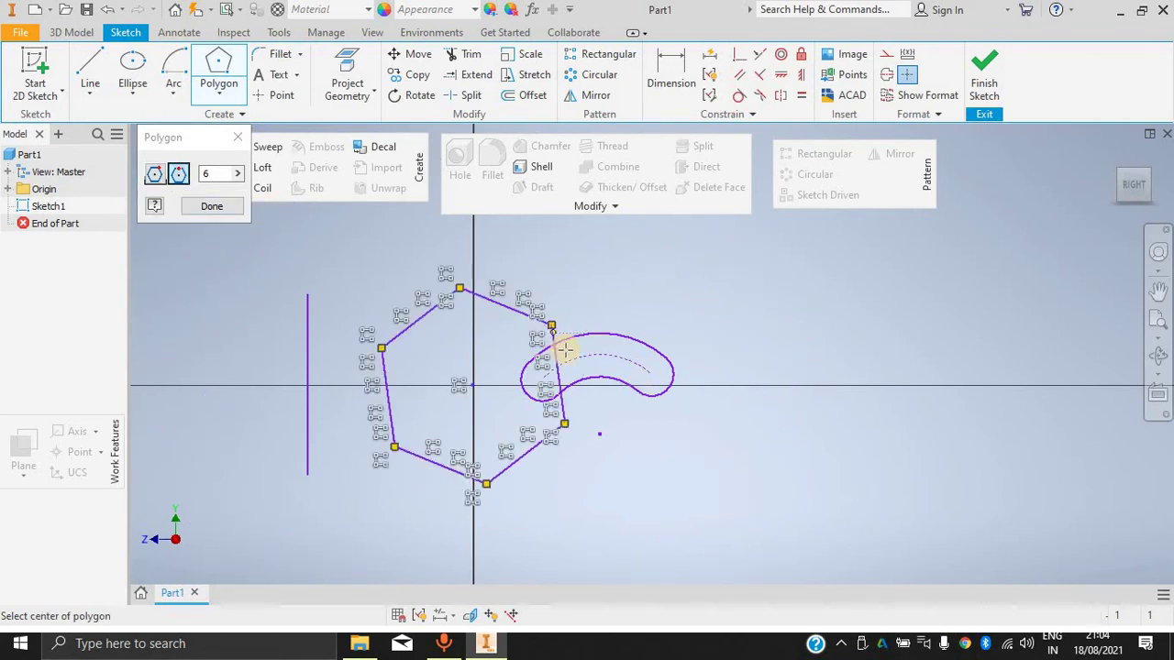
Sketch a slightly smaller inscribed six-sided polygon beyond the arc slot, centred just below the horizontal axis.
left_click(158, 175)
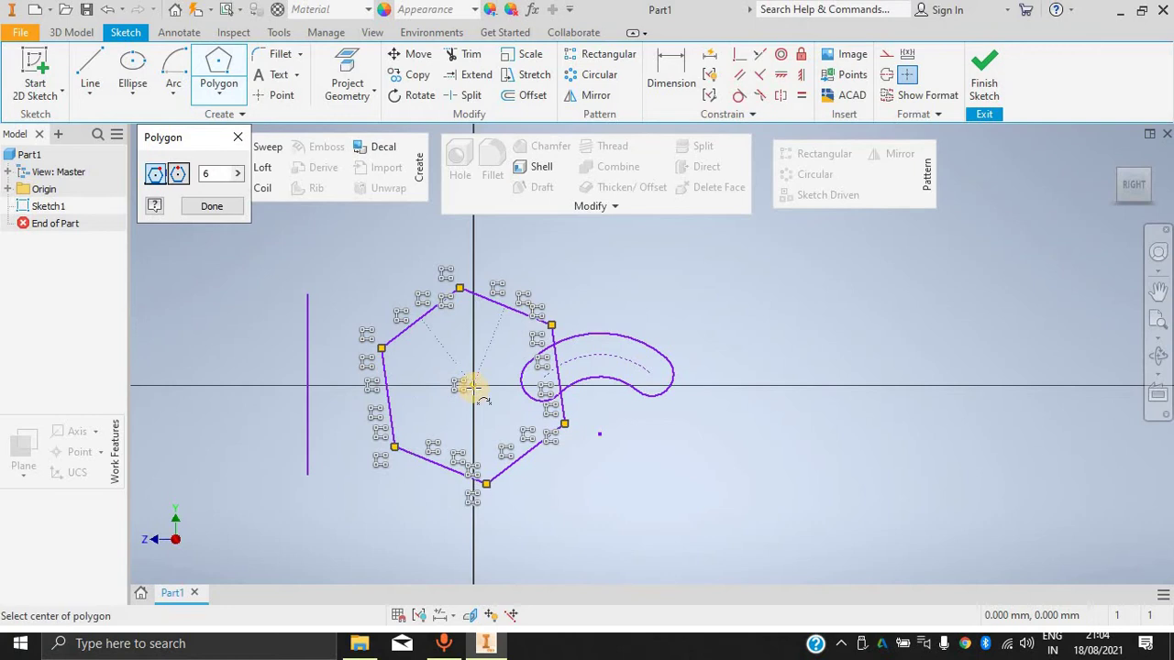
left_click(815, 390)
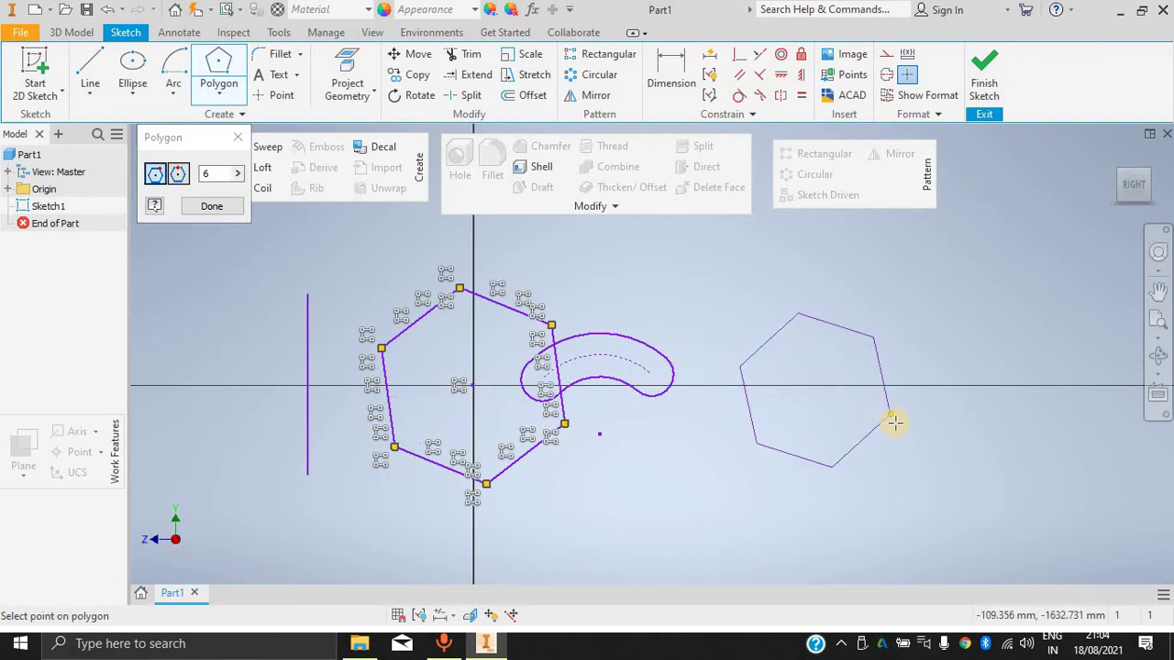
left_click(894, 423)
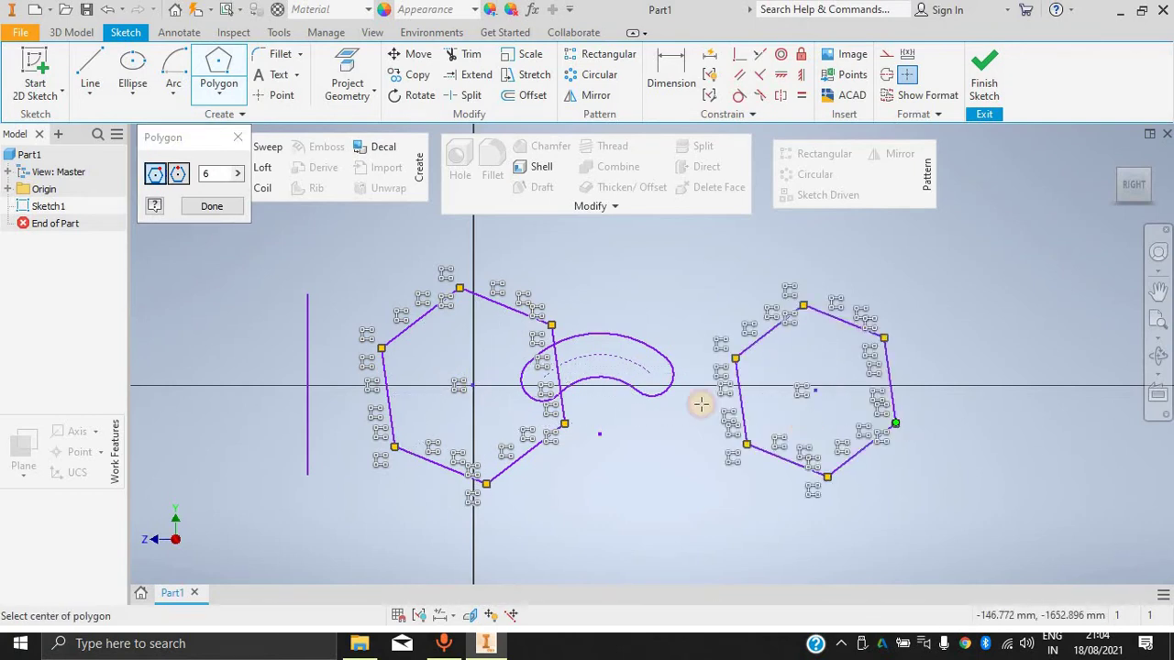
left_click(184, 177)
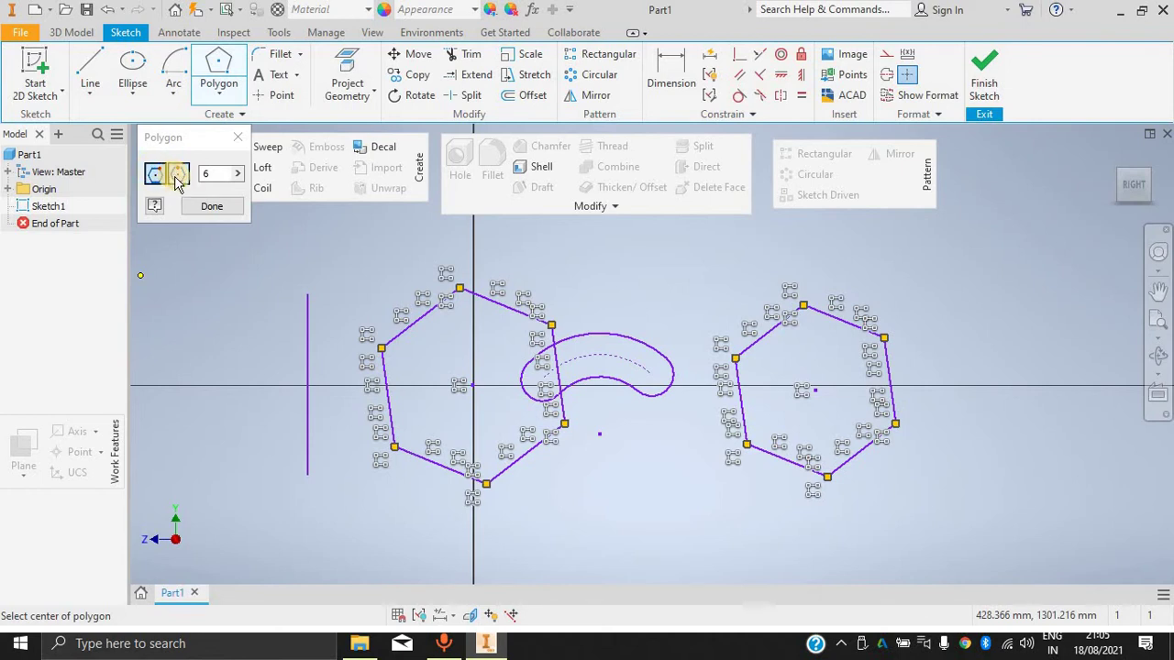
left_click(237, 173)
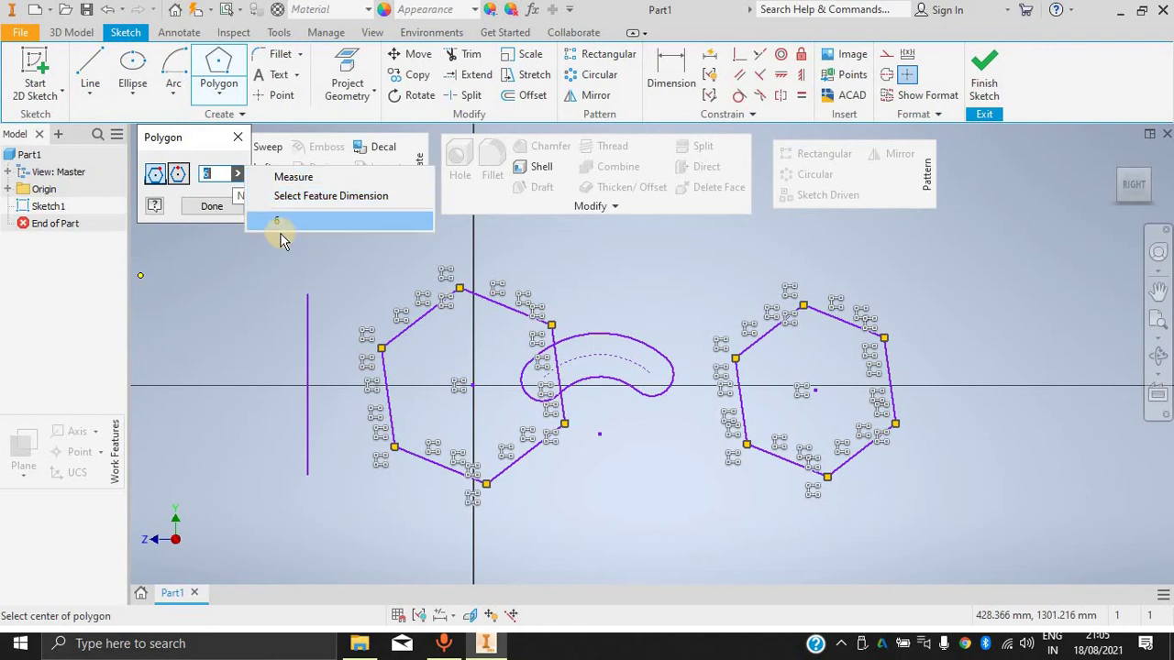
left_click(157, 363)
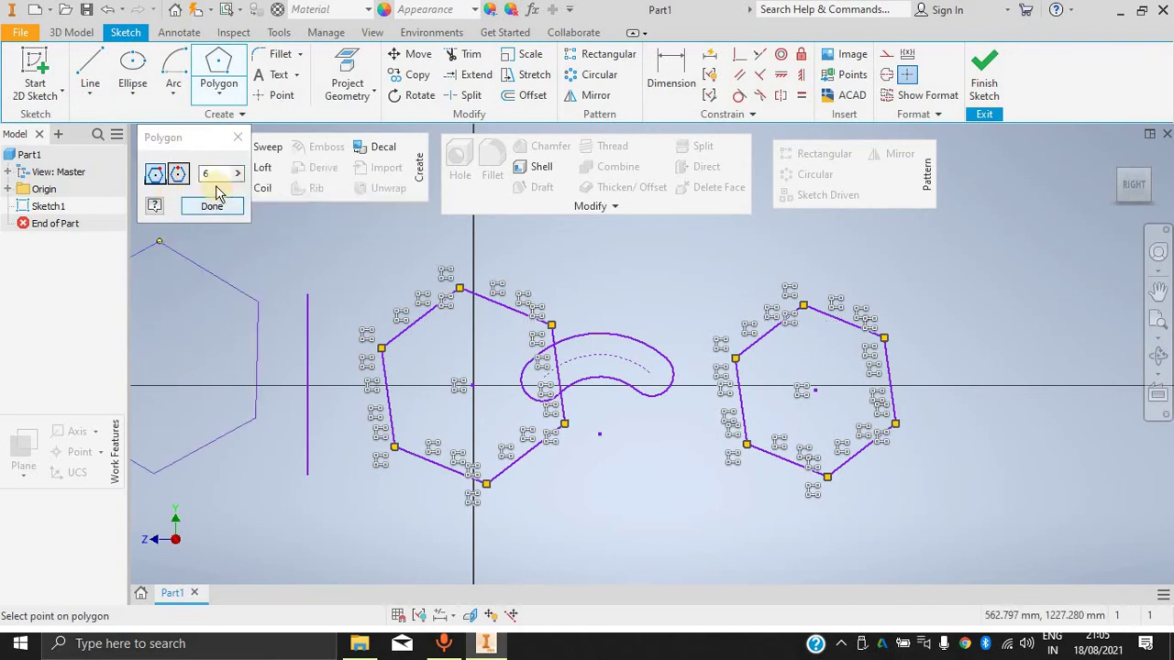
left_click(211, 206)
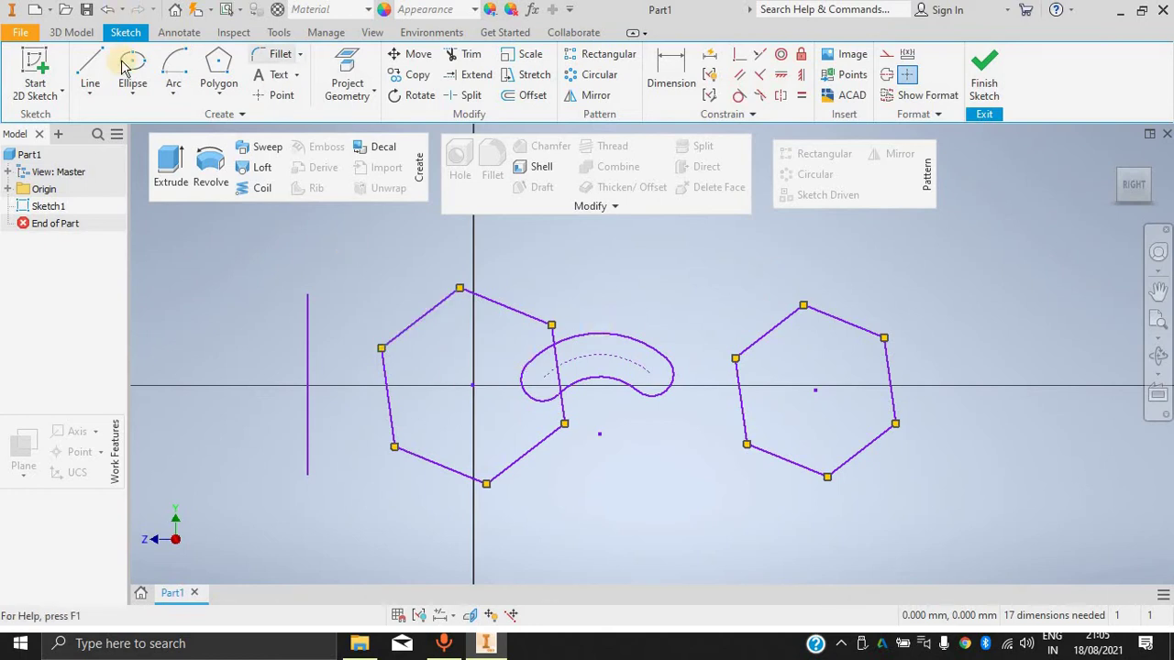
left_click(218, 91)
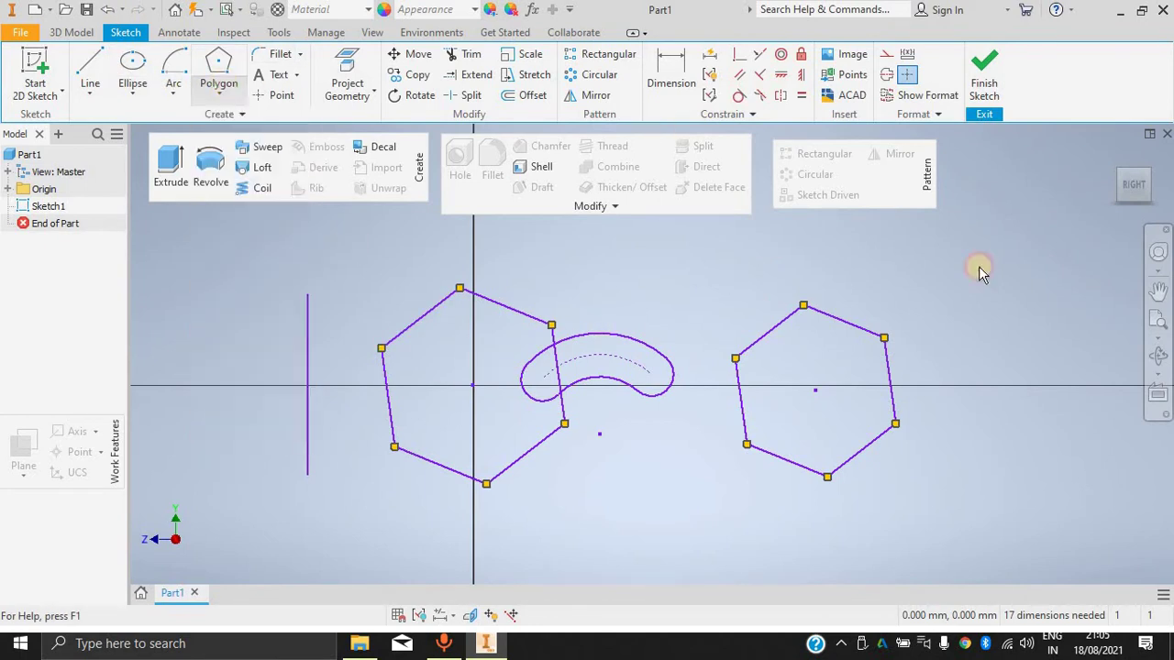
left_click(132, 91)
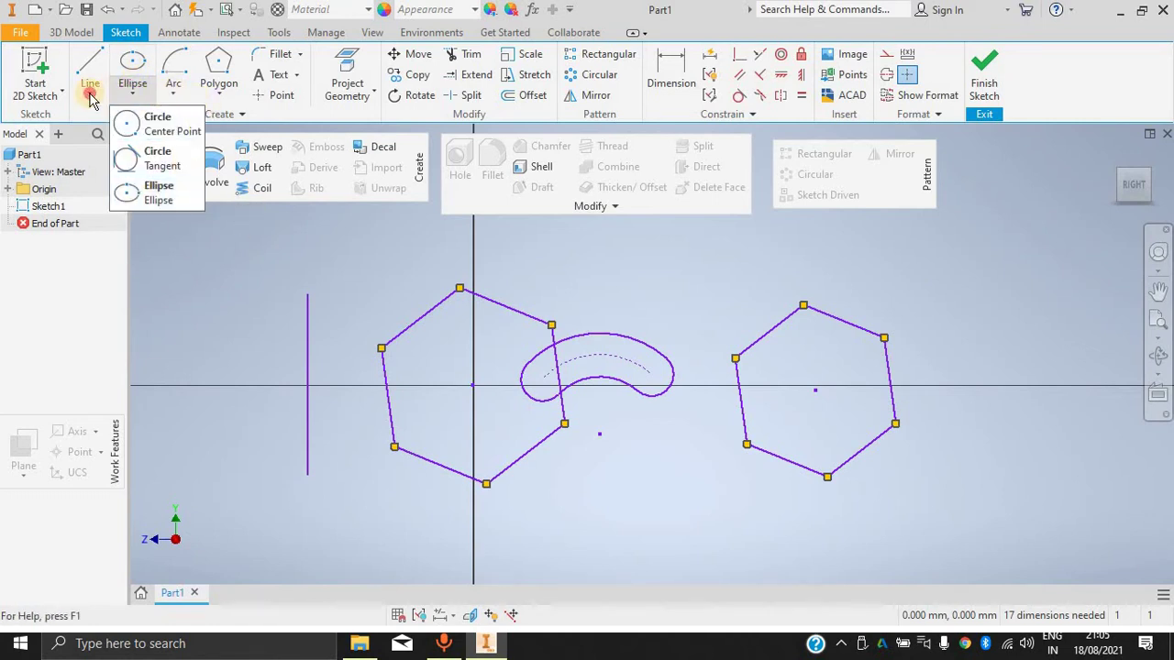
left_click(90, 90)
Sketch a large two-point rectangle above the arc slot and the second hexagon, wider than it is tall.
left_click(236, 99)
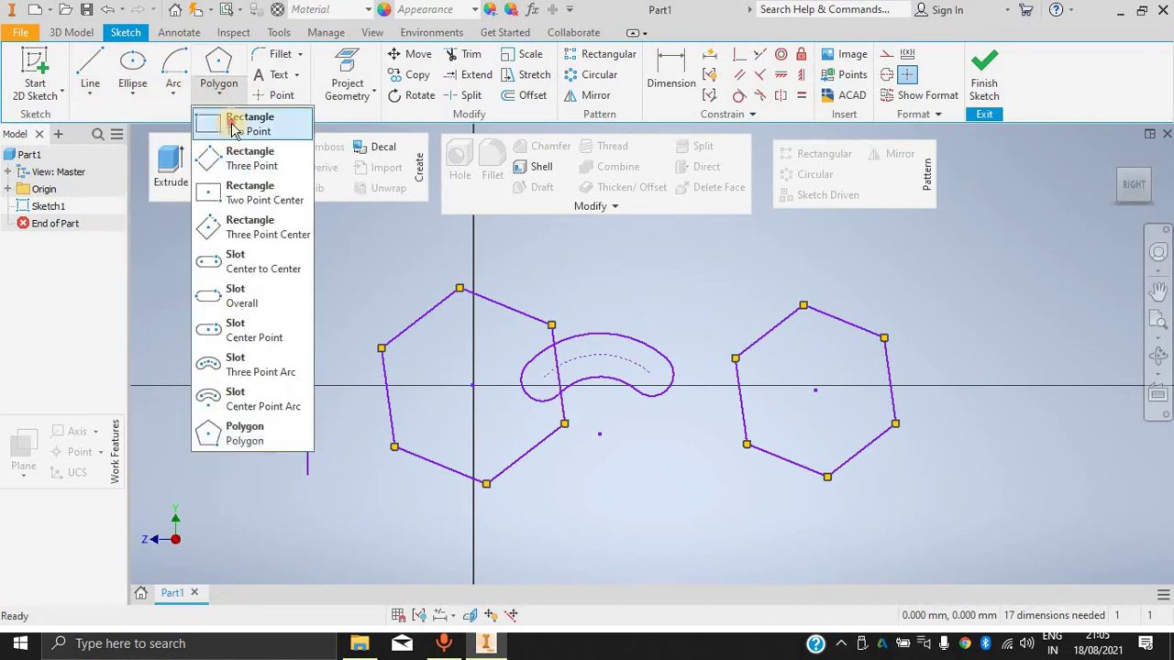
left_click(240, 121)
left_click(641, 272)
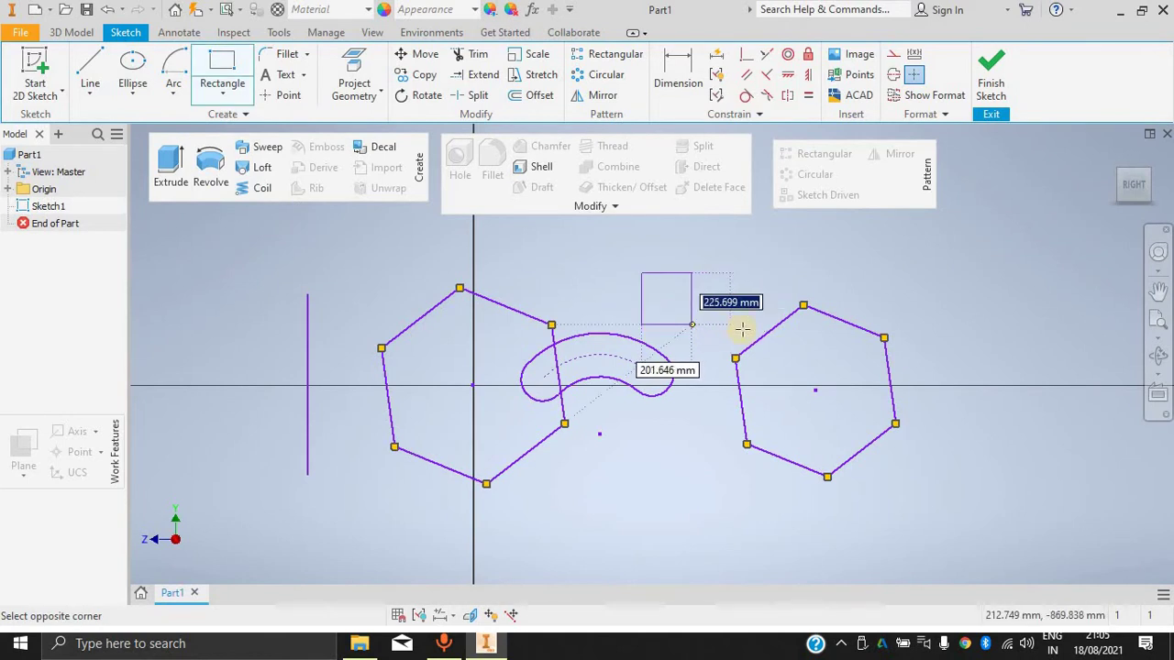
scroll(847, 487, "up", 3)
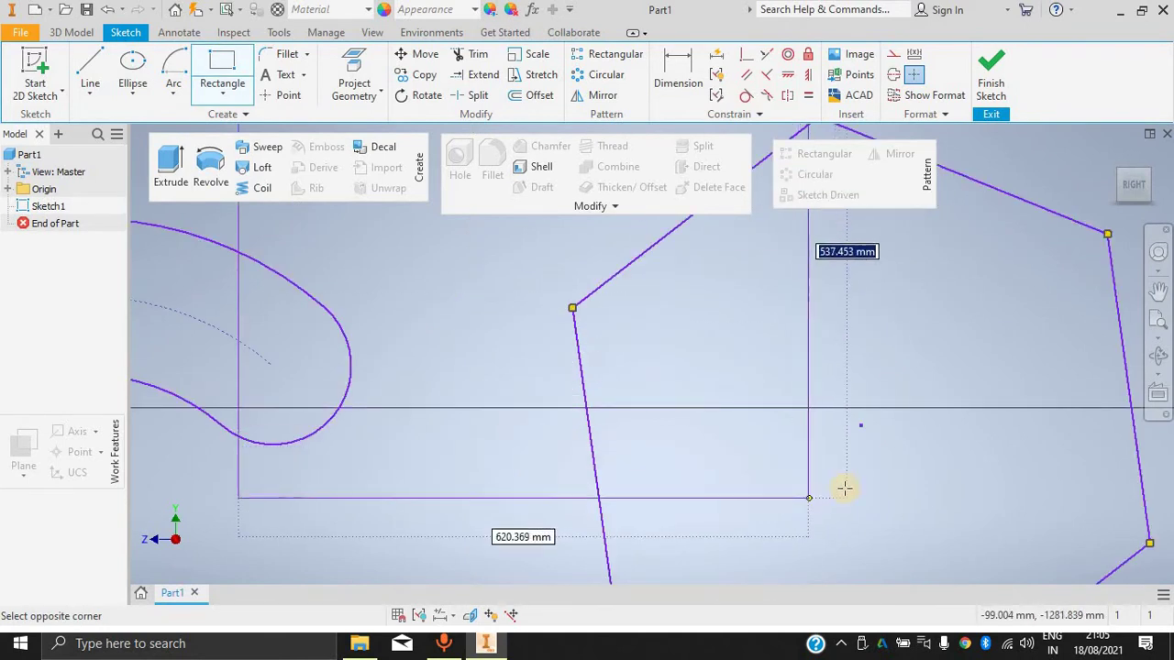
scroll(813, 464, "down", 5)
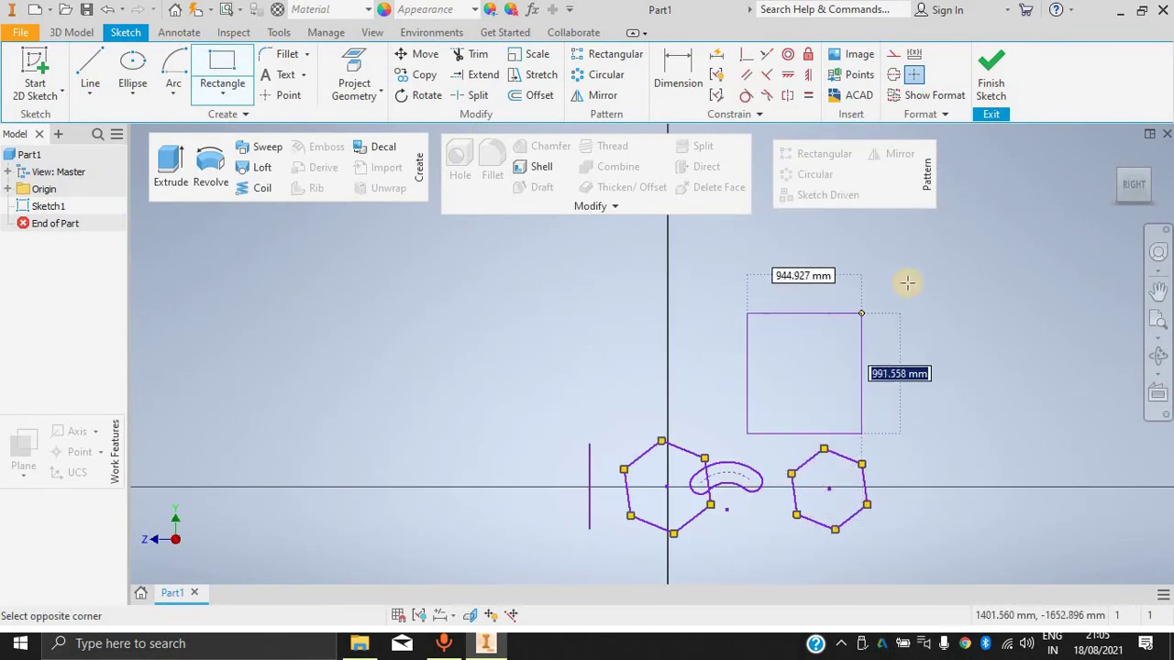
left_click(961, 275)
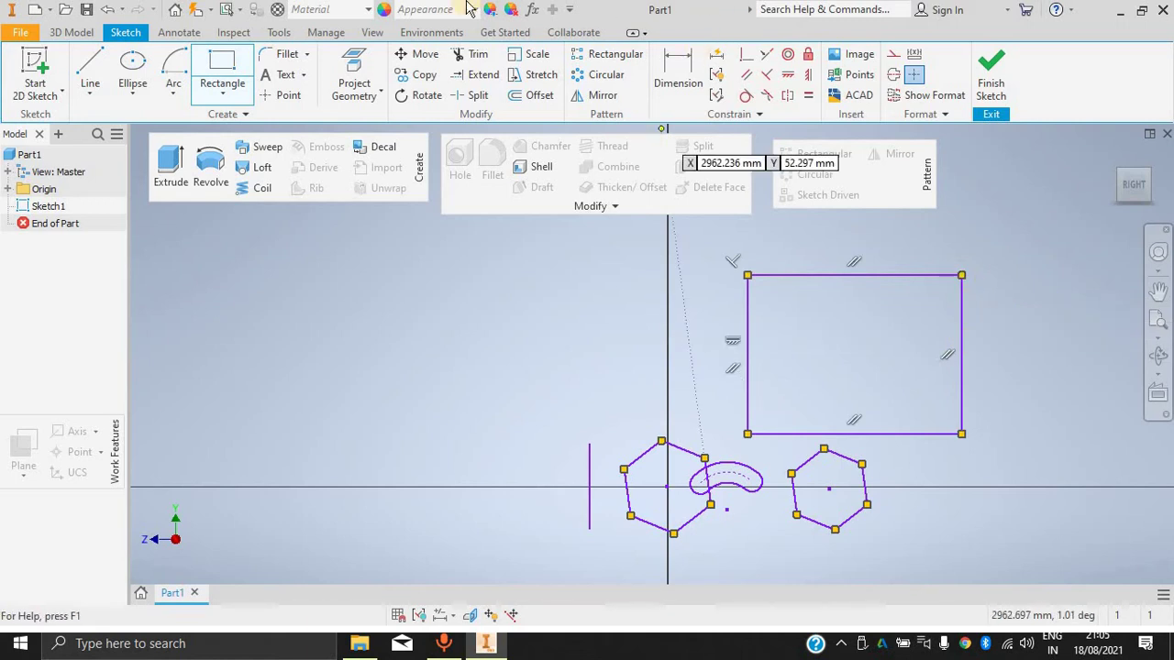
Fillet the upper-left corner of the large rectangle with a 2 mm radius.
left_click(310, 54)
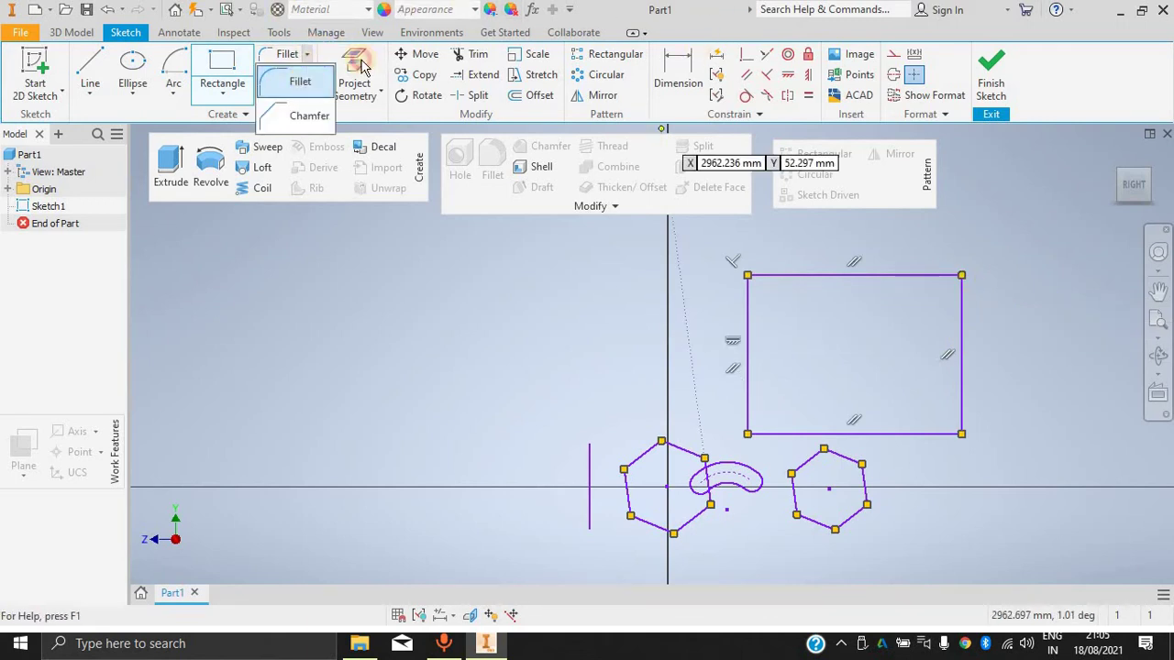
left_click(295, 79)
left_click(750, 312)
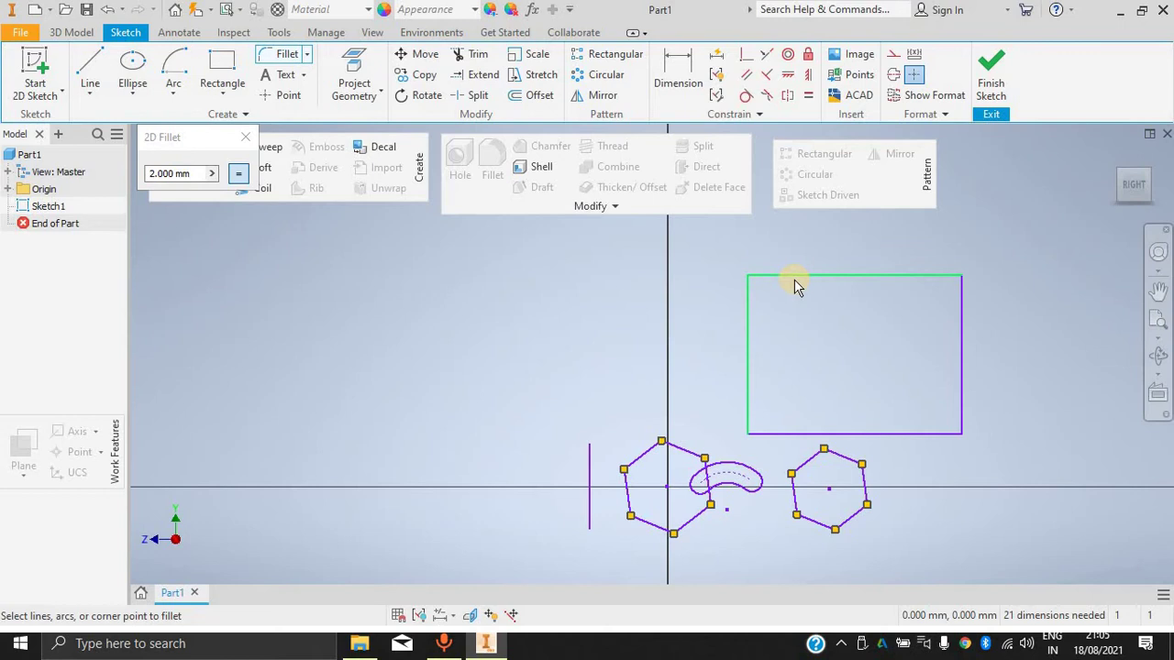
left_click(857, 301)
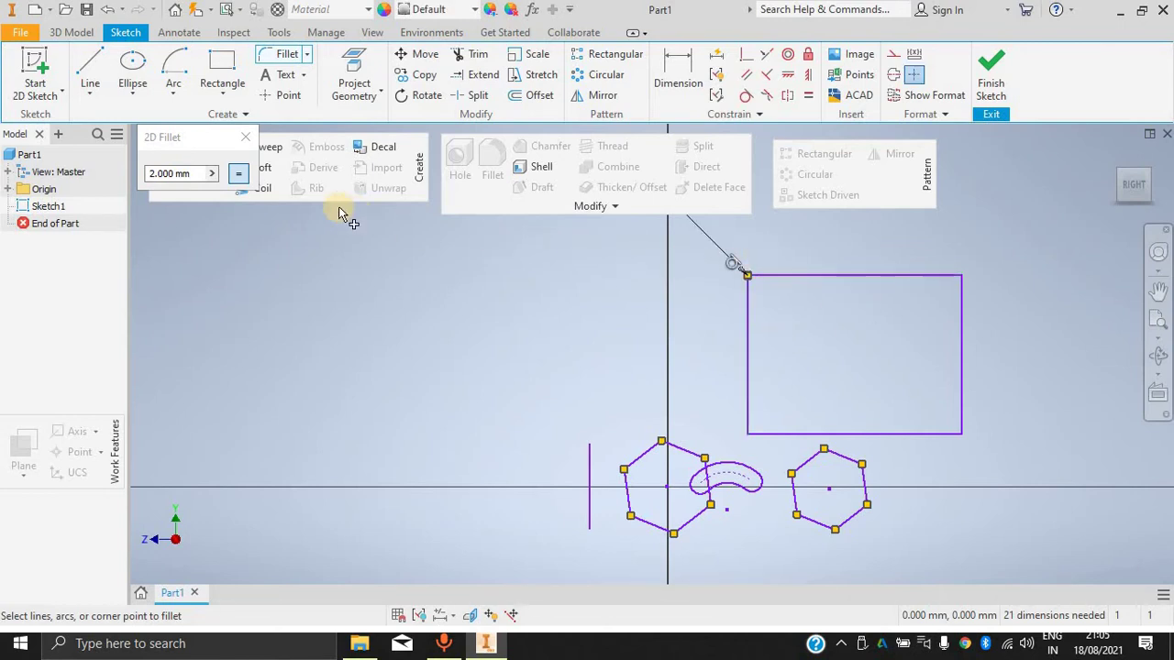
Change the Fillet tool's radius to 5 mm and end the command.
left_click(197, 176)
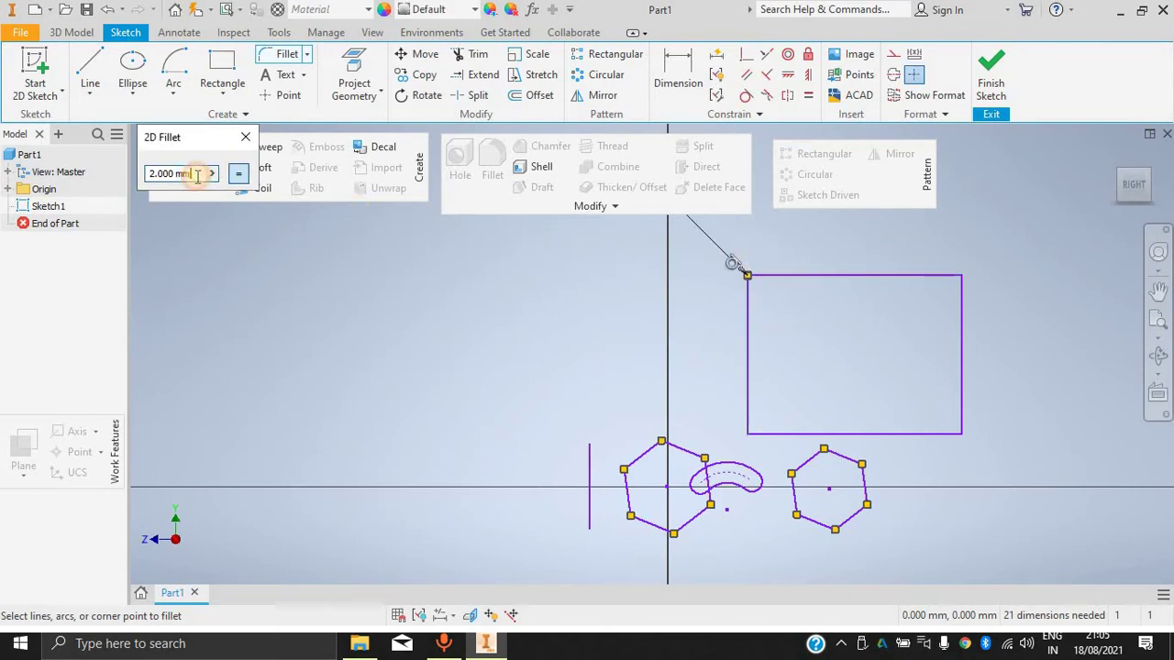
left_click_drag(197, 175, 92, 179)
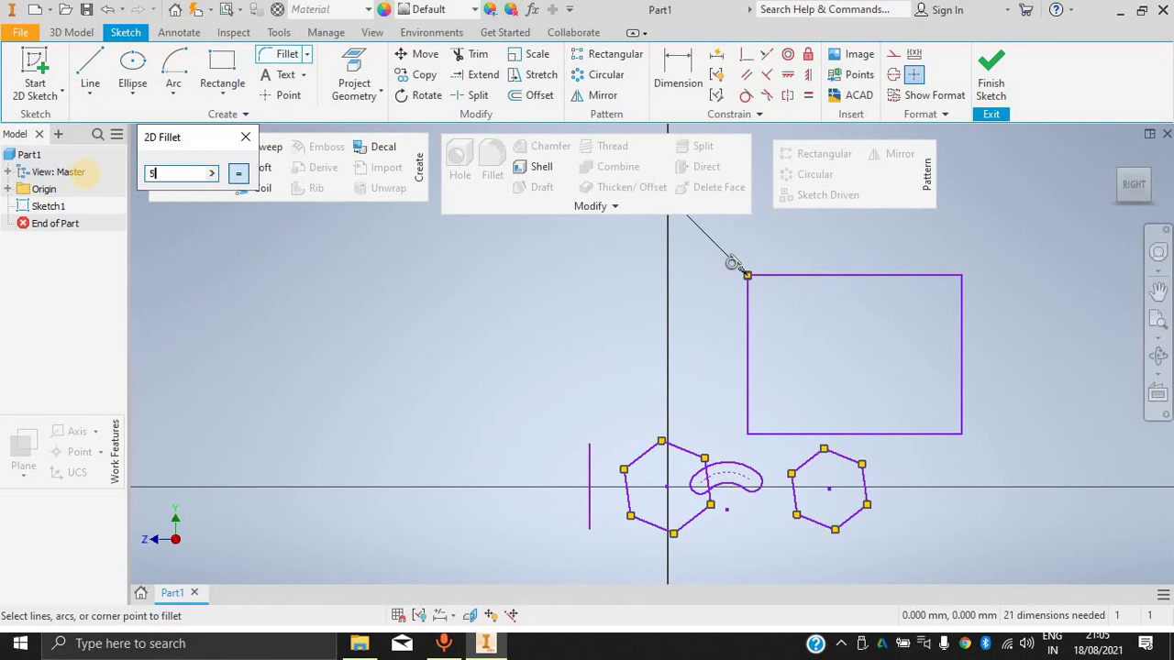
type("5")
key("Return")
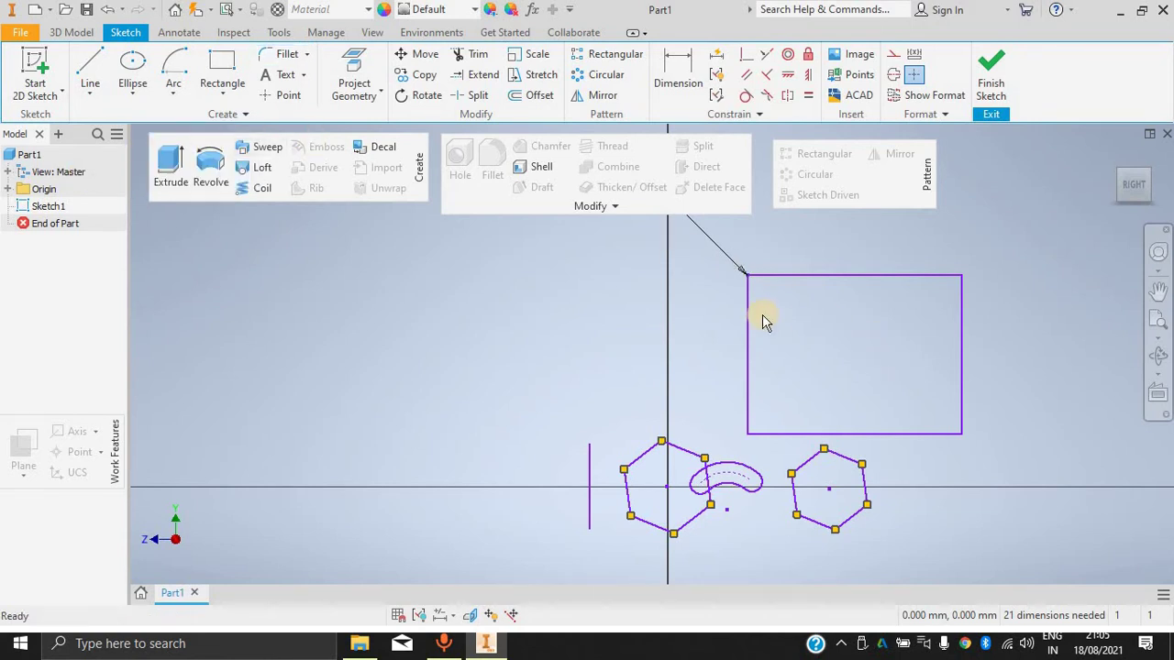
Examine the filleted upper-left corner of the large rectangle up close.
left_click(745, 341)
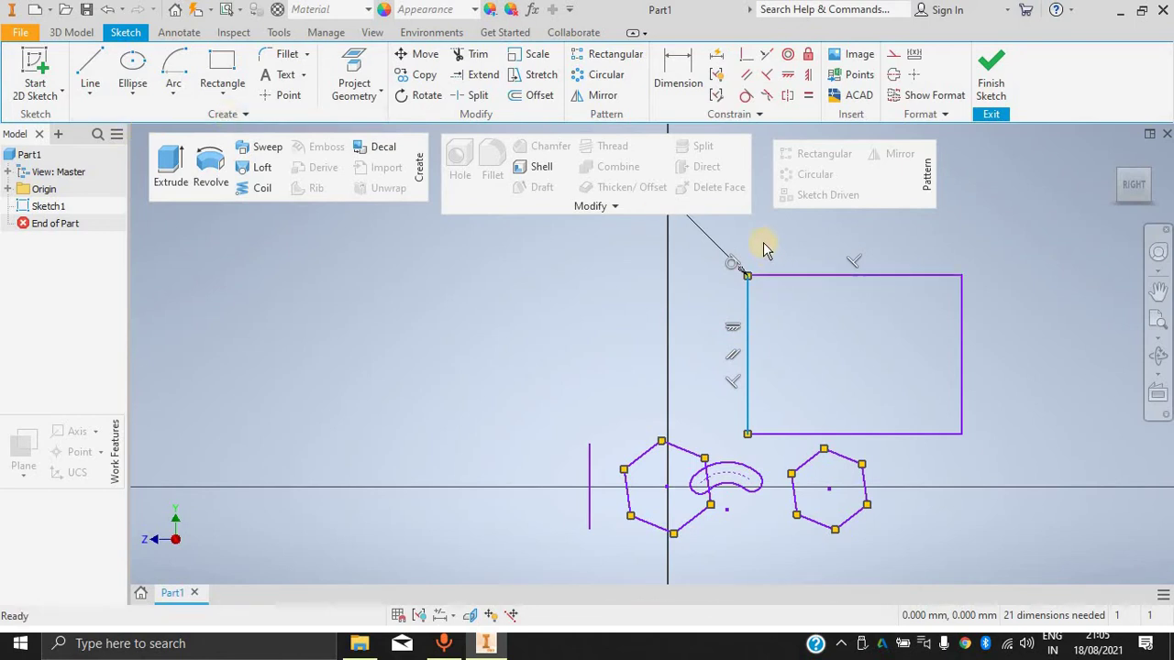
scroll(756, 287, "down", 3)
scroll(749, 275, "up", 6)
scroll(747, 248, "down", 3)
scroll(736, 367, "up", 5)
scroll(725, 476, "down", 3)
scroll(716, 408, "up", 4)
scroll(697, 275, "down", 2)
scroll(683, 247, "up", 2)
scroll(675, 229, "down", 2)
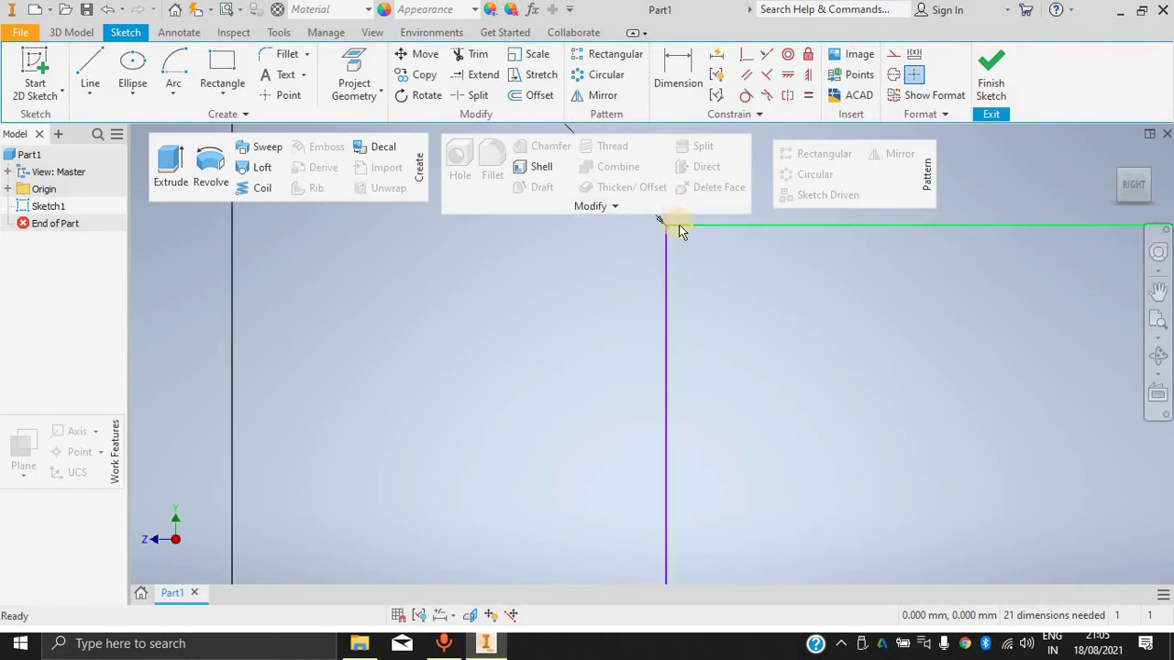
middle_click_drag(679, 228, 359, 383)
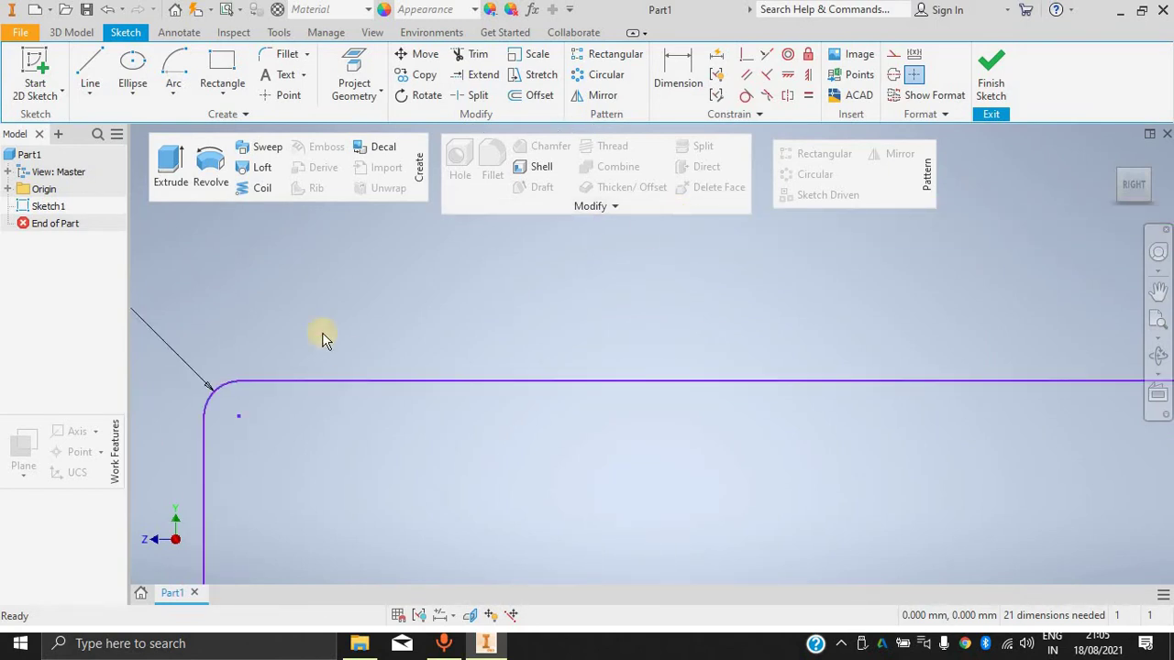
left_click(206, 395)
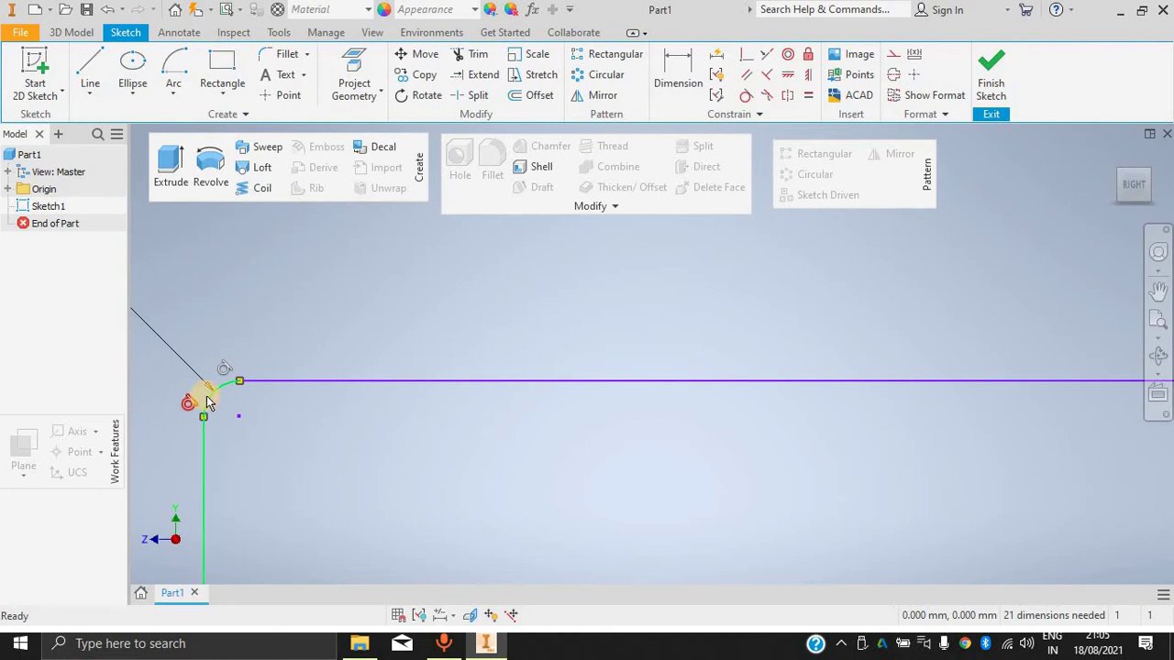
left_click(210, 401)
right_click(210, 401)
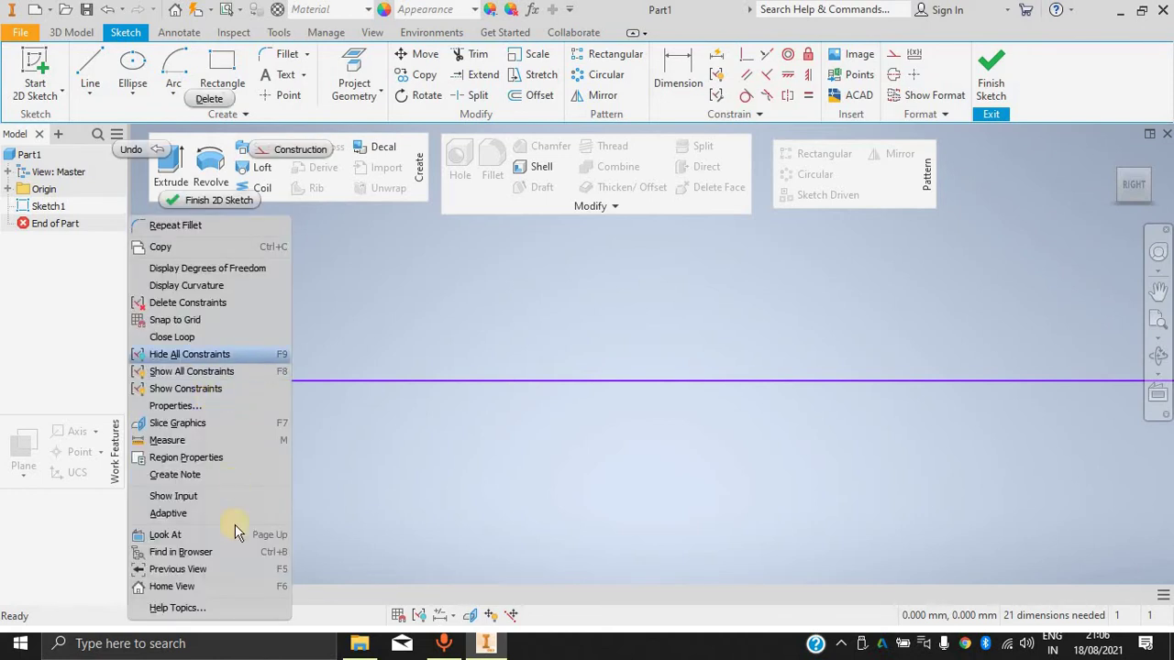
left_click(234, 410)
key("Return")
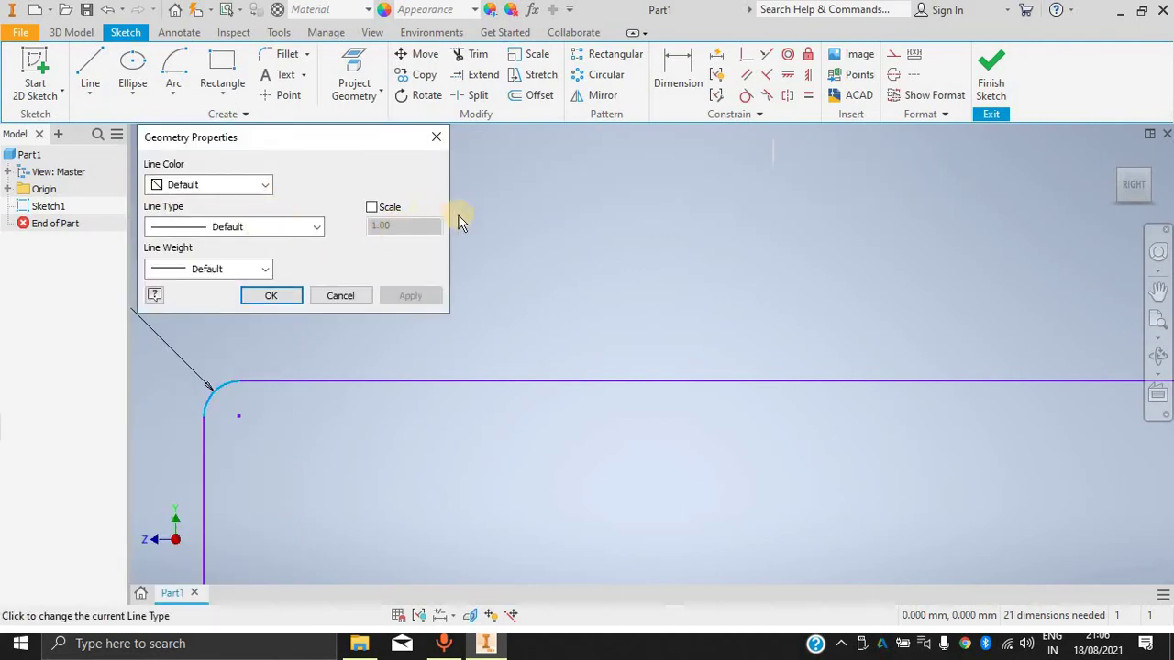
Set the radius dimension of the large rectangle's corner fillet to 55 mm.
left_click(208, 391)
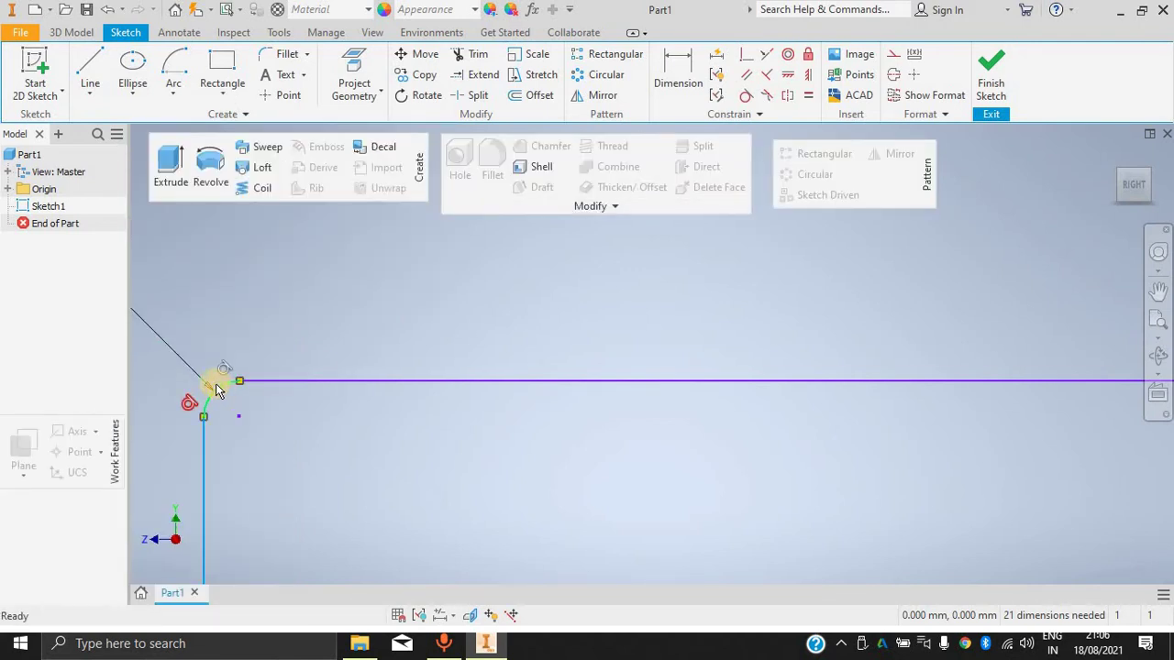
left_click(274, 447)
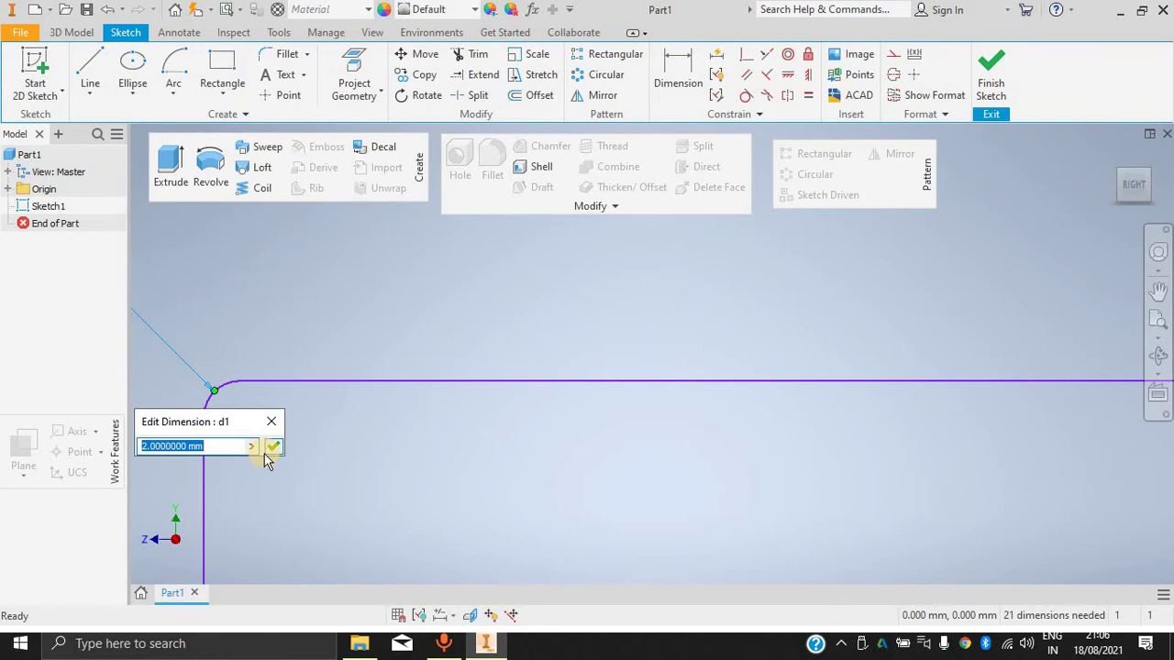
type("50")
left_click(266, 450)
scroll(263, 459, "up", 5)
scroll(245, 382, "down", 5)
scroll(242, 375, "up", 3)
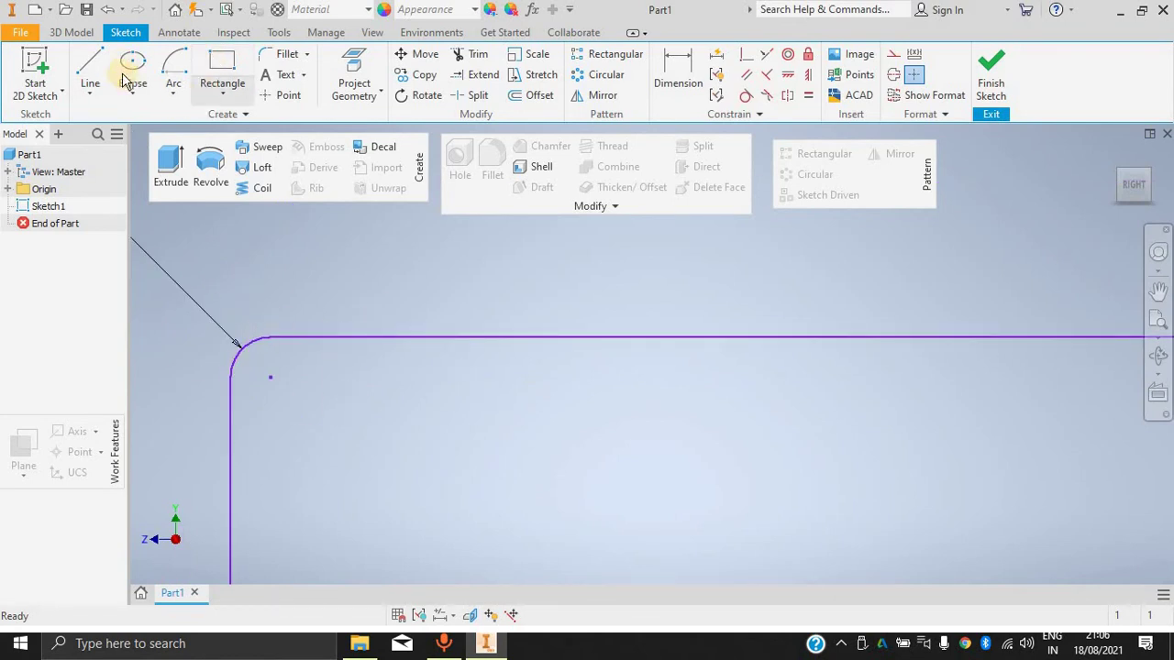
Sketch a two-point rectangle about 328 mm wide and 190 mm high inside the large rectangle, near its filleted corner.
left_click(222, 69)
left_click(457, 398)
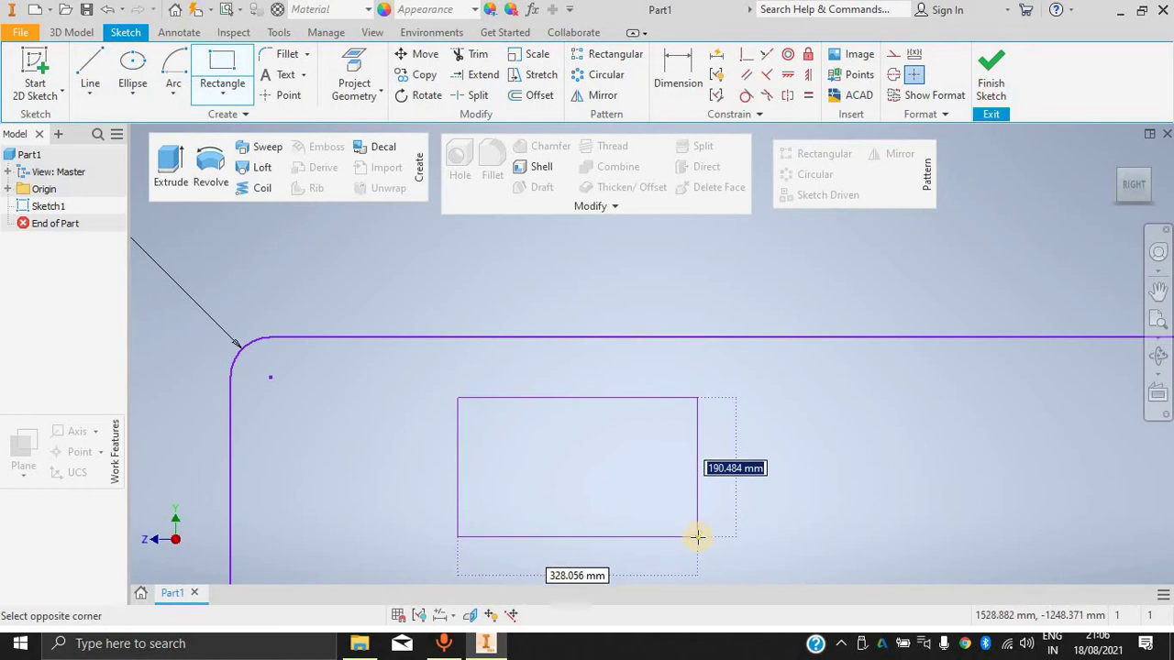
left_click(697, 536)
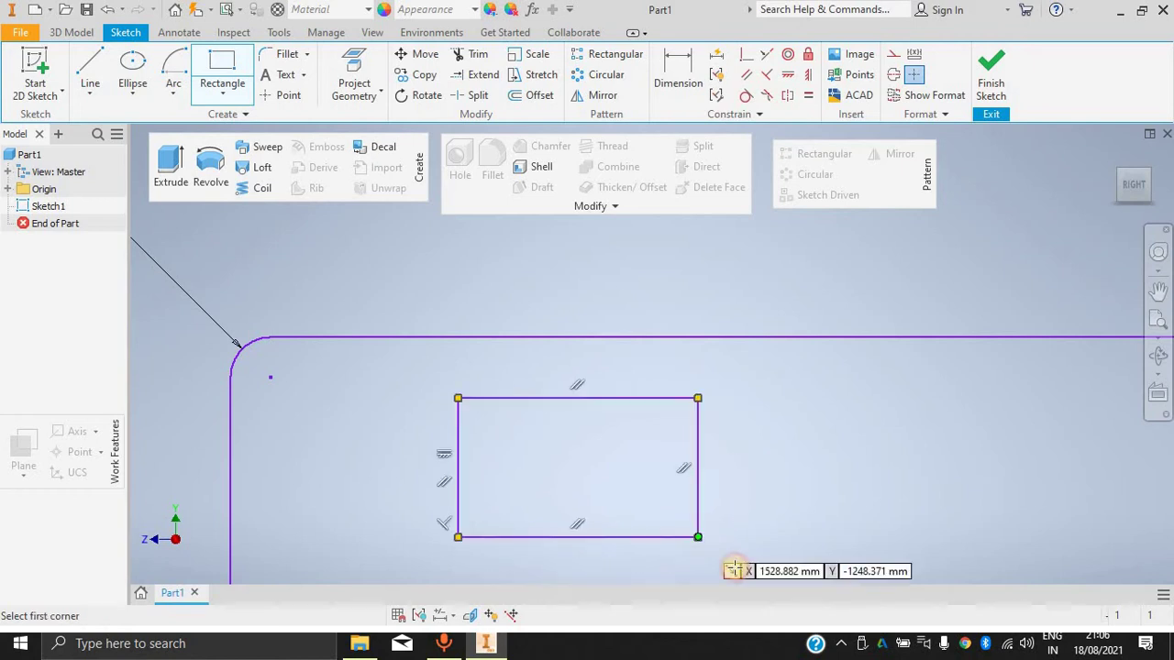
Fillet the upper-left corner of the small inner rectangle with a 50 mm radius.
left_click(277, 54)
left_click(462, 443)
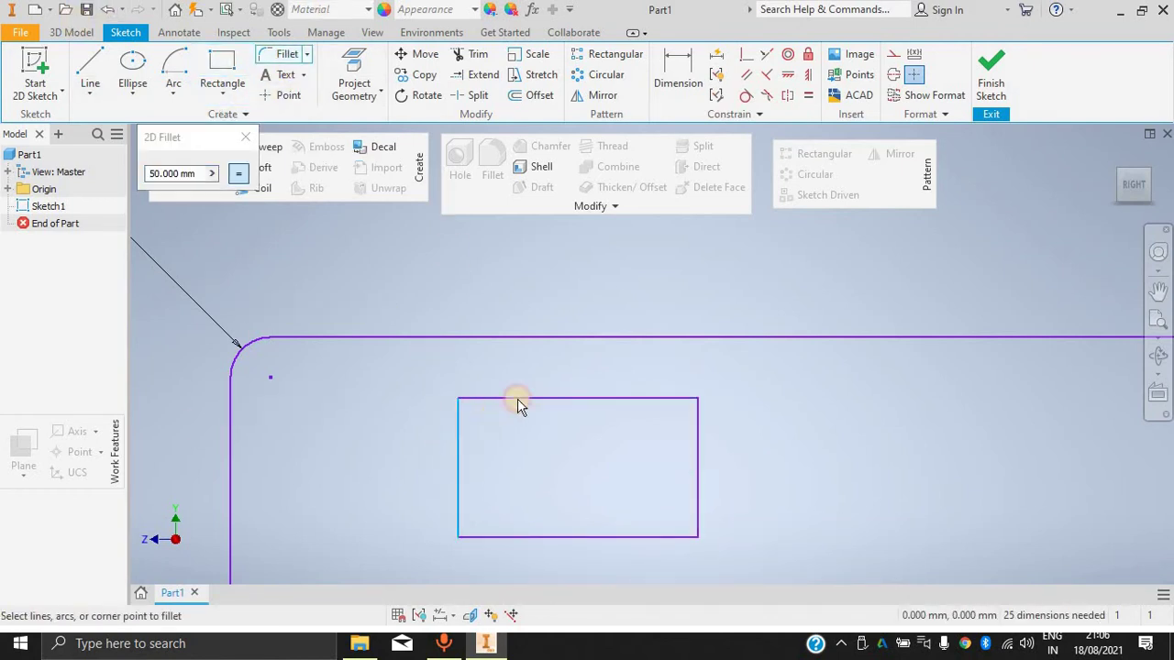
left_click(522, 397)
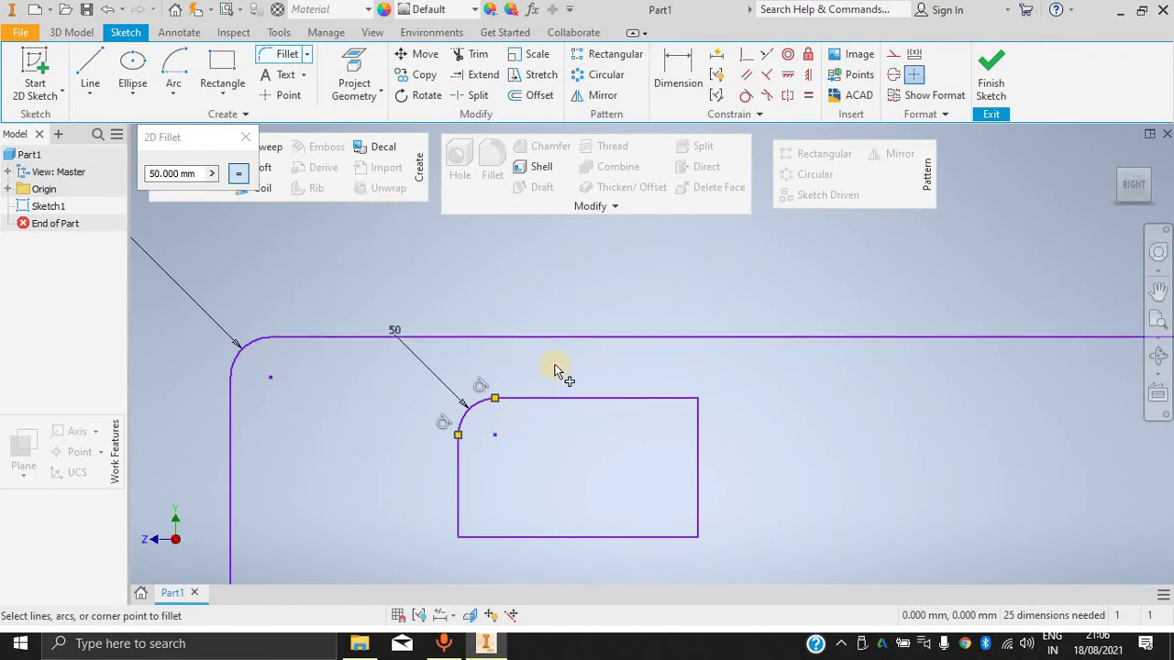
Chamfer the upper-right corner of the small inner rectangle with an equal distance of 2 mm.
left_click(306, 54)
left_click(309, 115)
left_click(646, 402)
left_click(683, 422)
Set the Chamfer tool's equal distance to 50 mm and end the command.
left_click(265, 188)
left_click(268, 189)
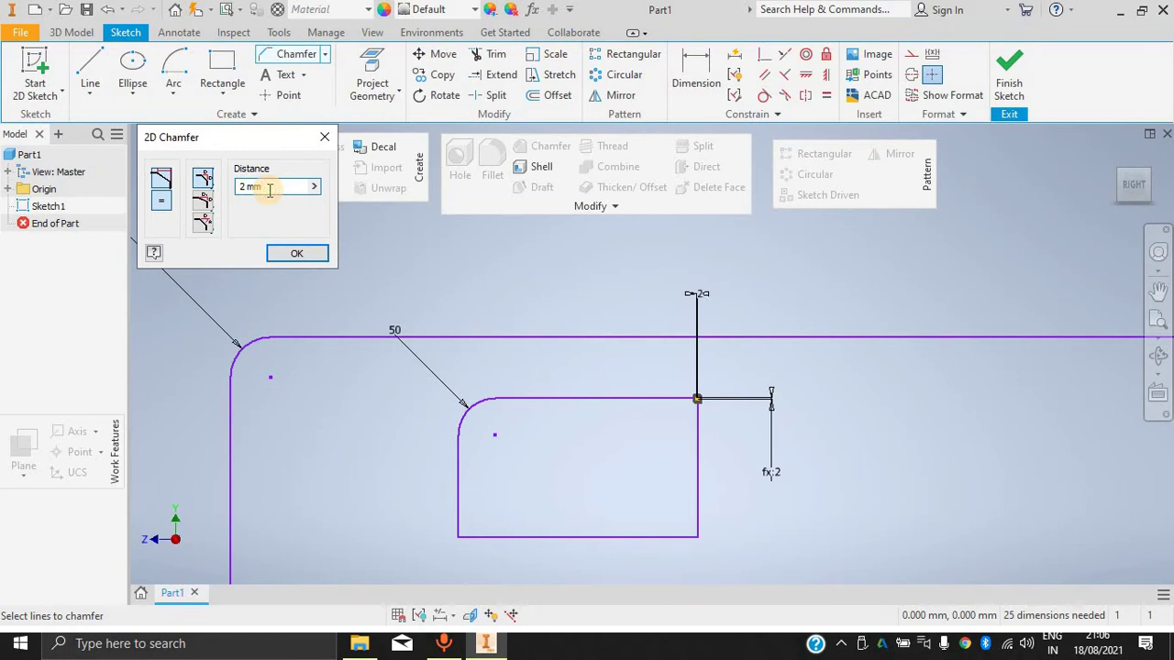
key("Return")
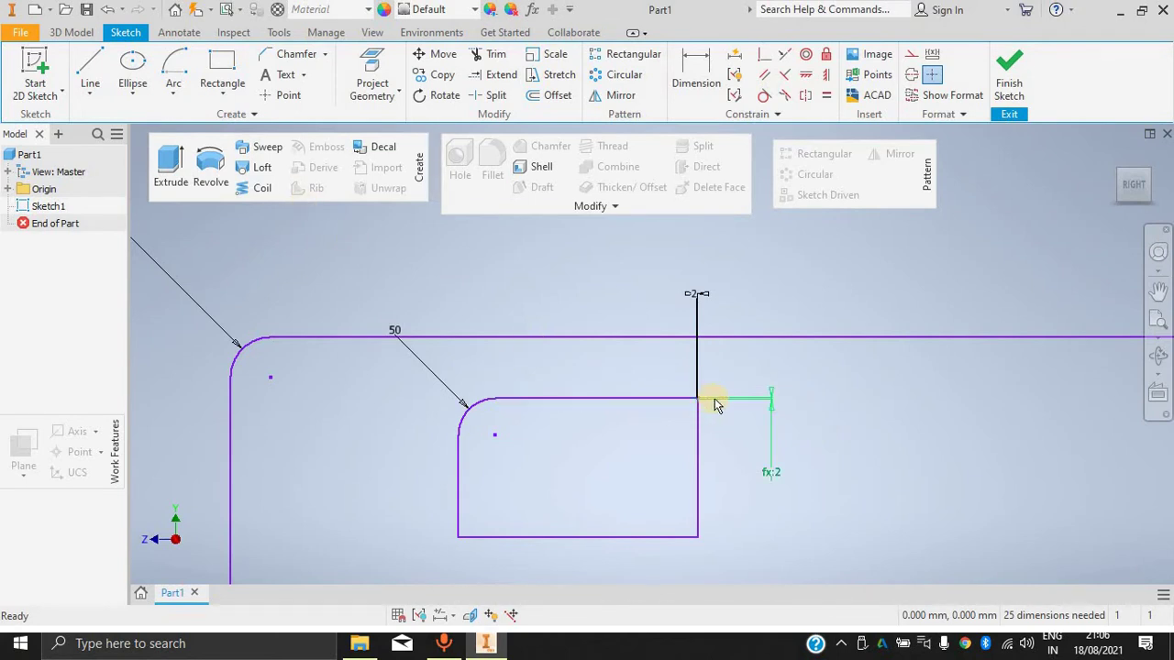
Undo the 2 mm chamfer so the inner rectangle's upper-right corner is square again.
scroll(712, 404, "up", 5)
left_click(617, 407)
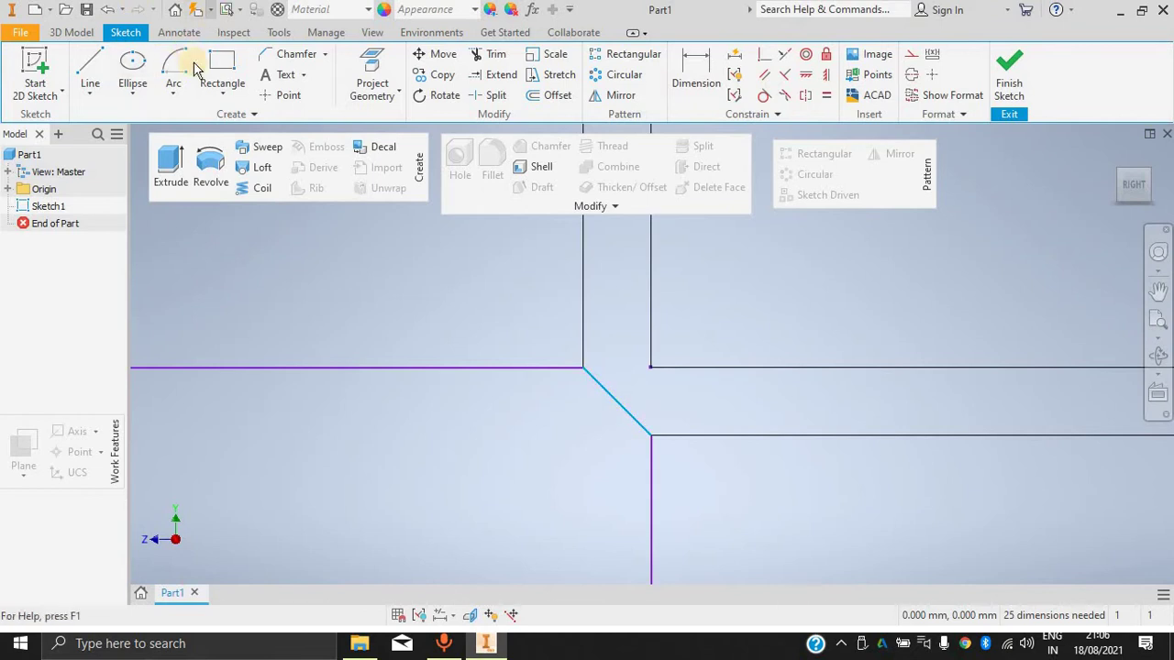
key("Delete")
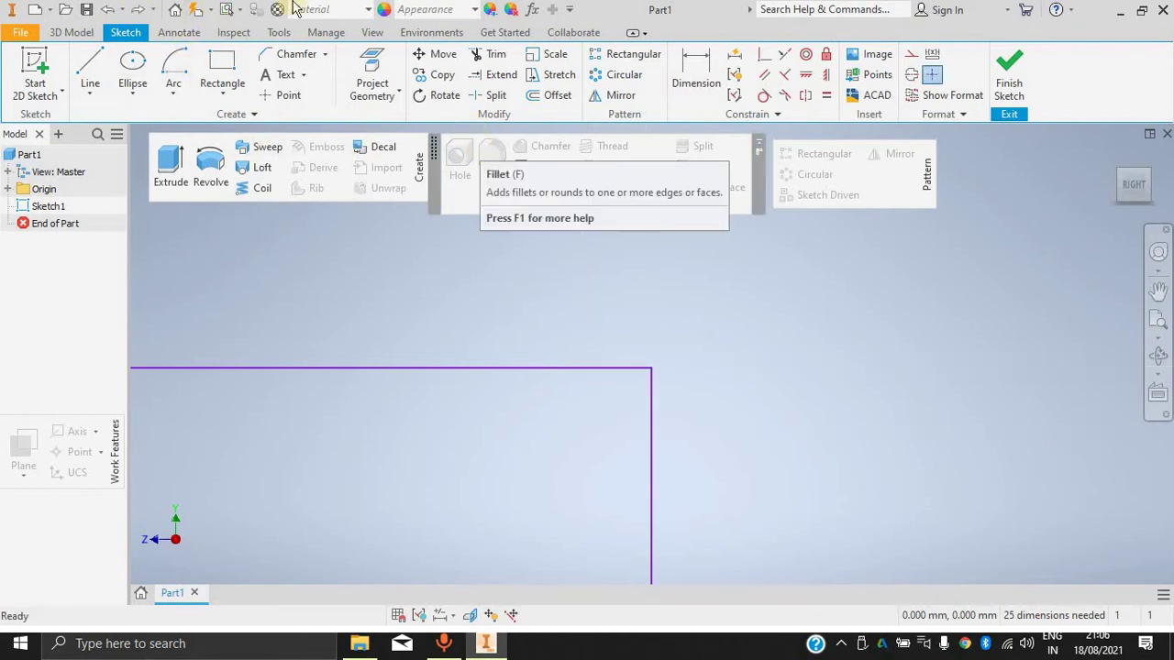
Chamfer the inner rectangle's upper-right corner with an equal distance of 50 mm.
left_click(290, 56)
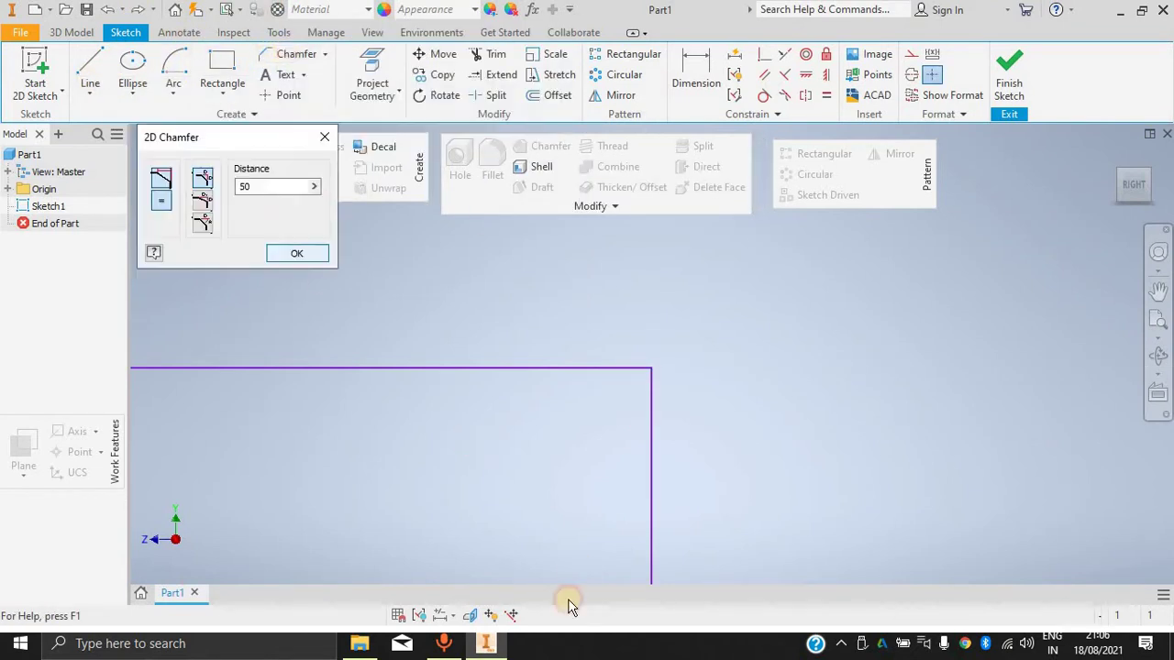
left_click(524, 367)
left_click(644, 463)
left_click(287, 190)
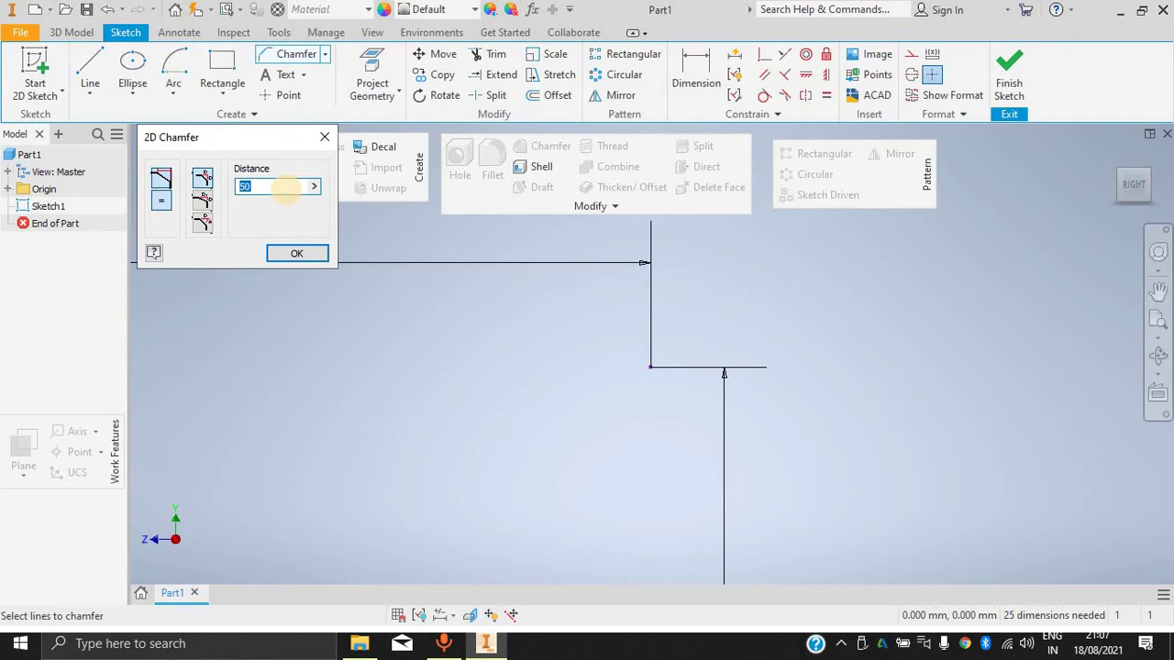
key("Return")
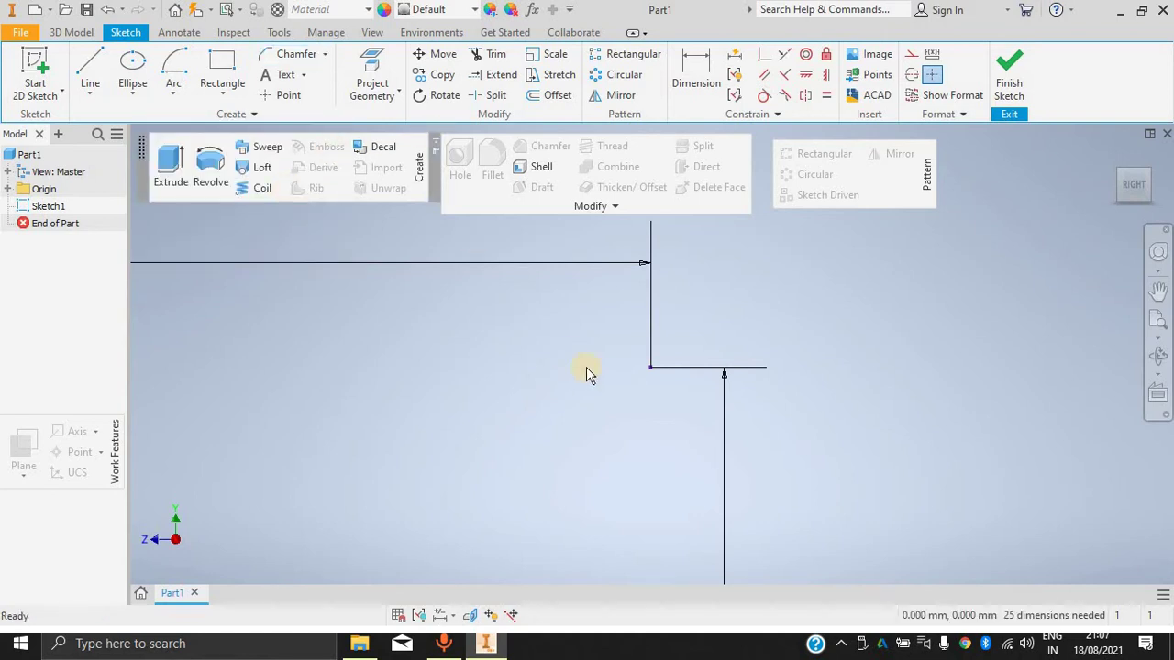
Set the horizontal distance dimension of the inner rectangle's chamfer to 100 mm.
scroll(551, 424, "up", 3)
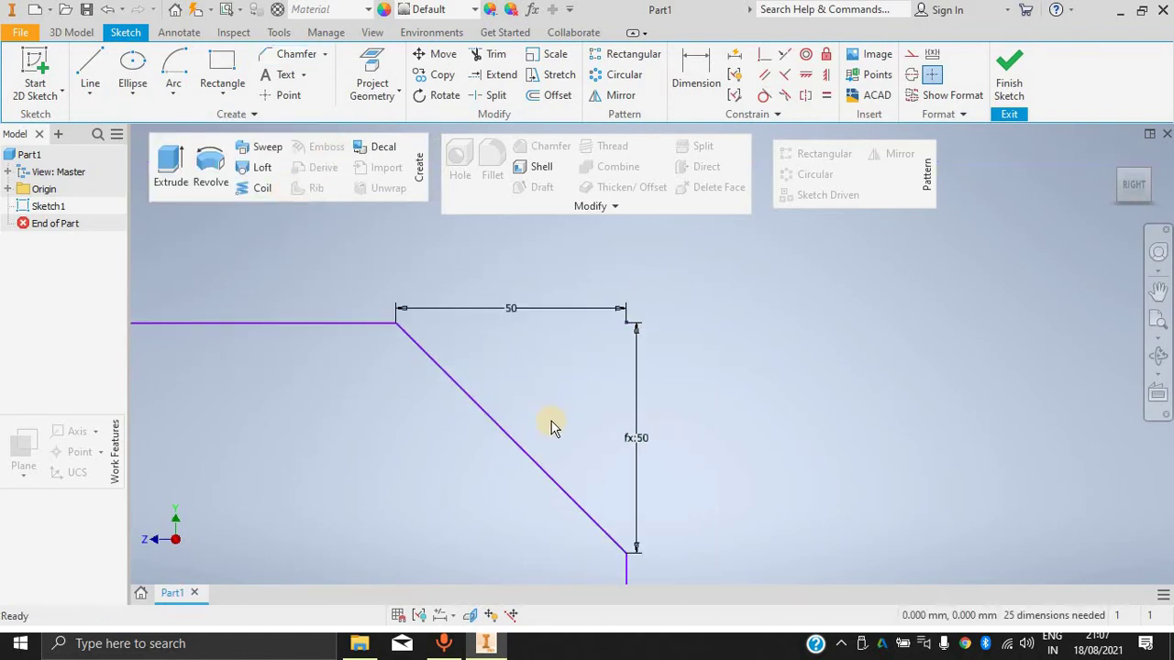
double_click(512, 309)
type("10")
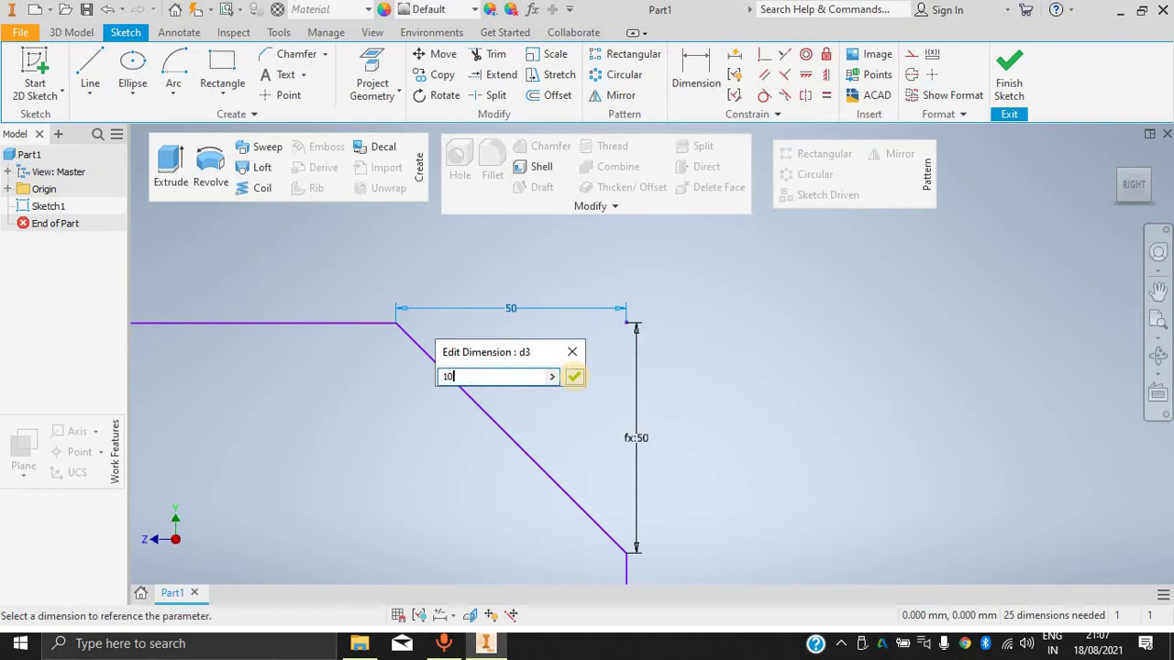
type("0")
left_click(574, 376)
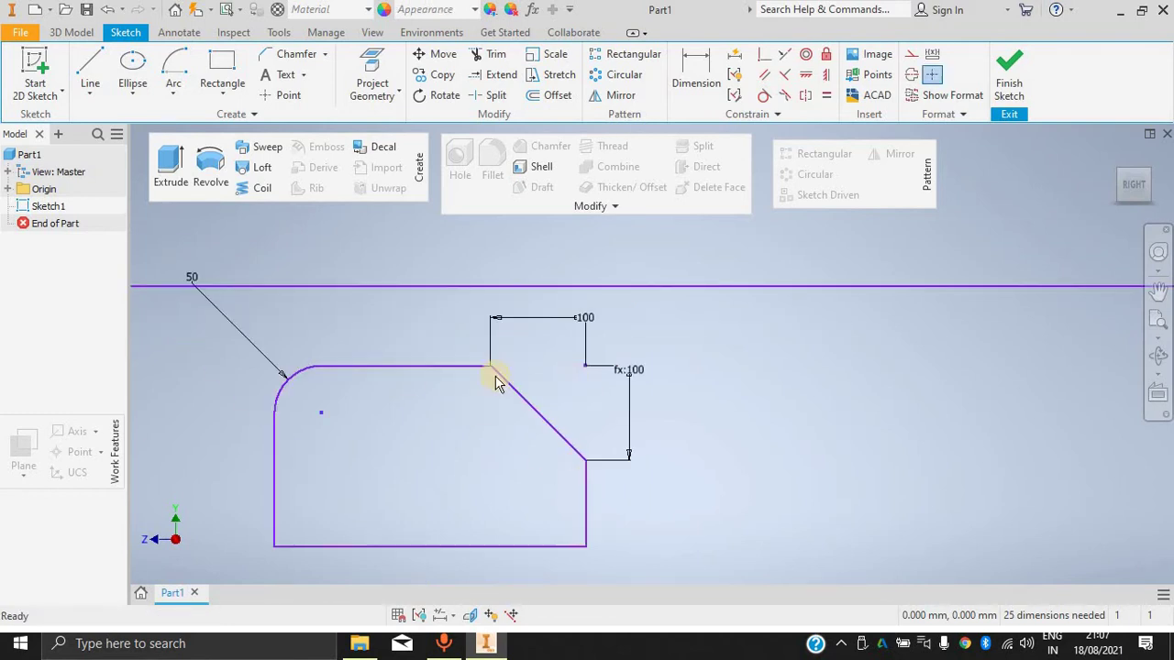
Place a sketch text reading 153 at the inner rectangle's lower-right corner, keeping the default Tahoma 3.05 mm format.
left_click(302, 74)
left_click(299, 103)
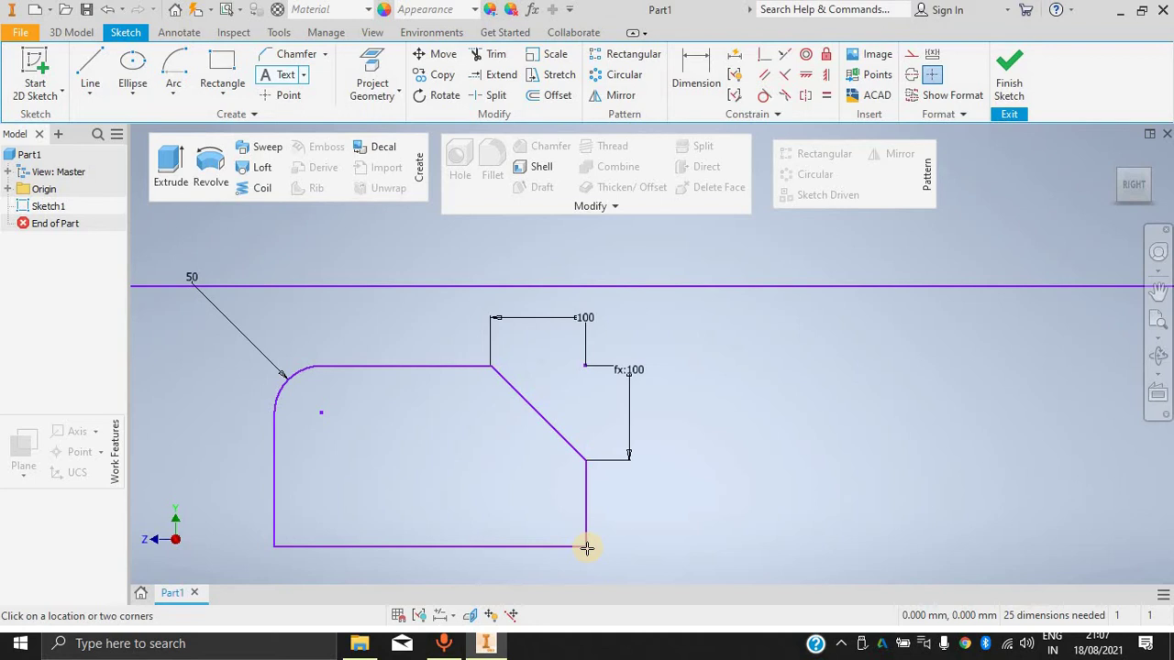
left_click(521, 537)
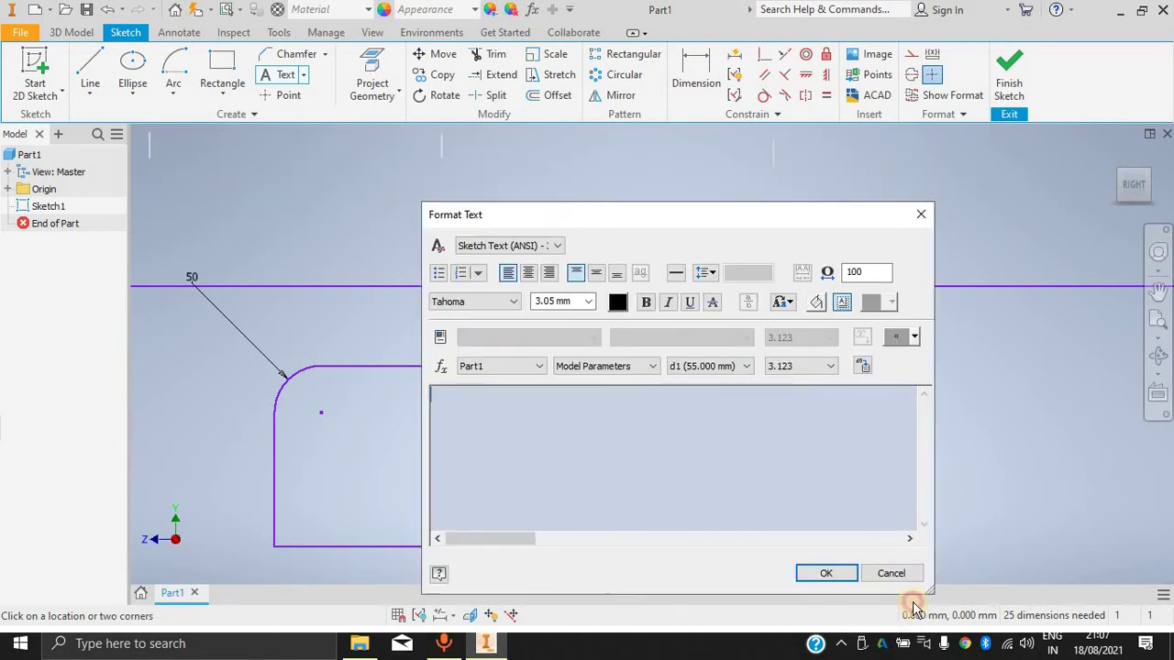
left_click(822, 572)
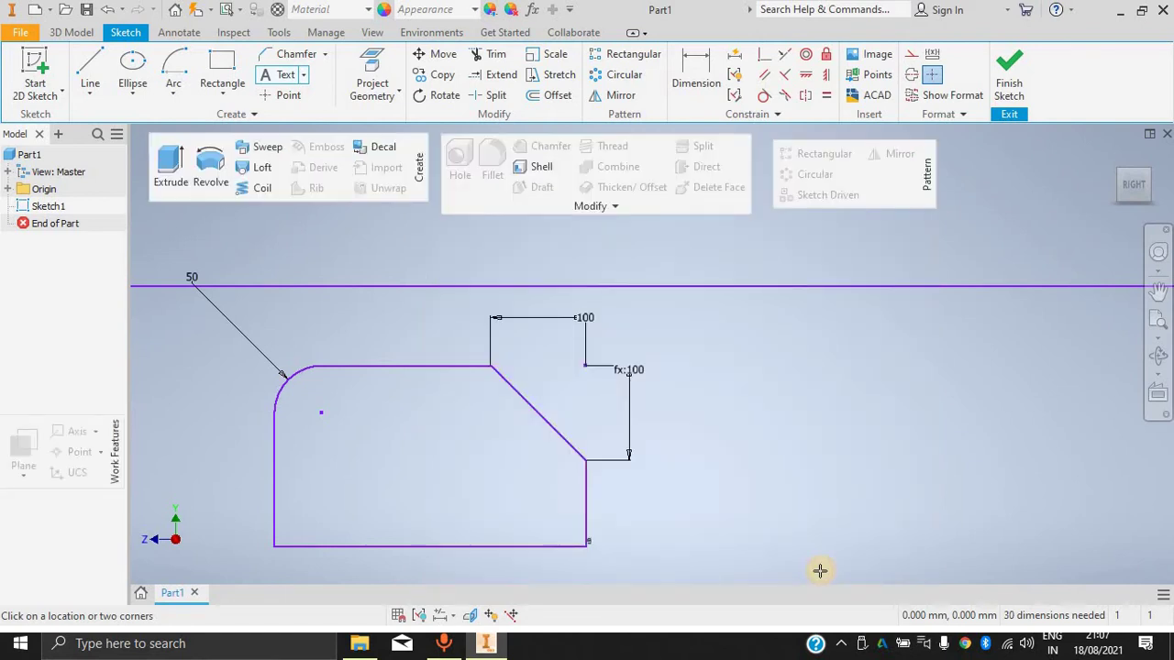
Add a text box just inside the inner rectangle's lower-right corner, with 554 and 632 on two lines.
scroll(577, 554, "up", 5)
scroll(561, 569, "down", 5)
scroll(564, 582, "up", 5)
scroll(597, 558, "down", 5)
scroll(597, 569, "up", 5)
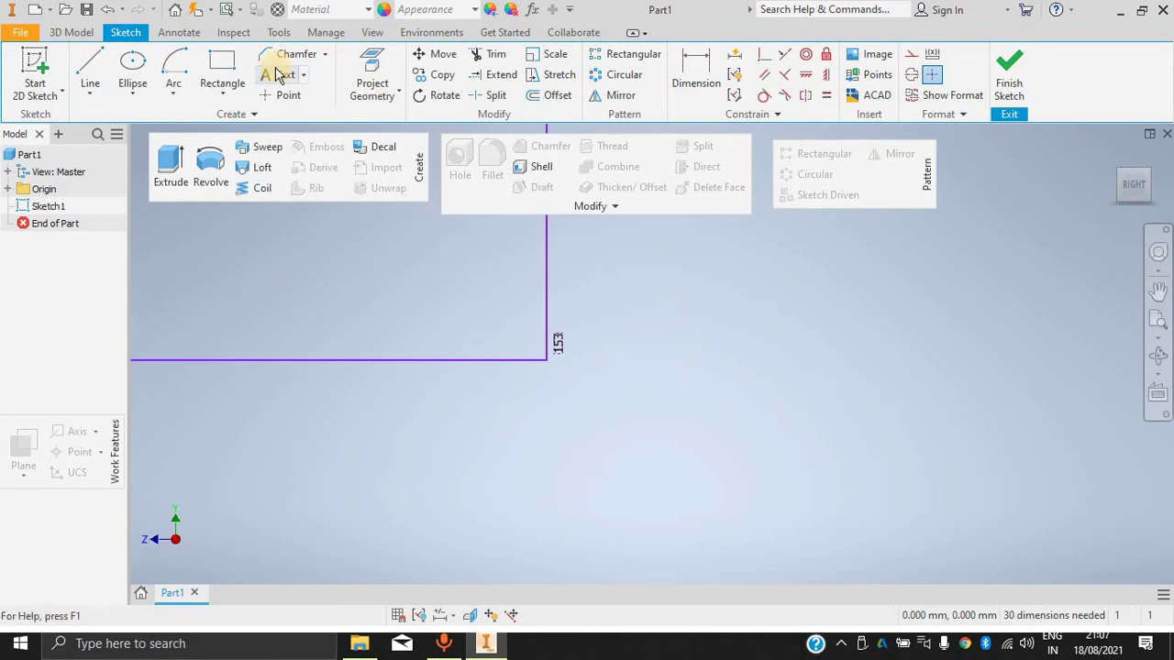
left_click_drag(391, 296, 541, 363)
left_click(829, 575)
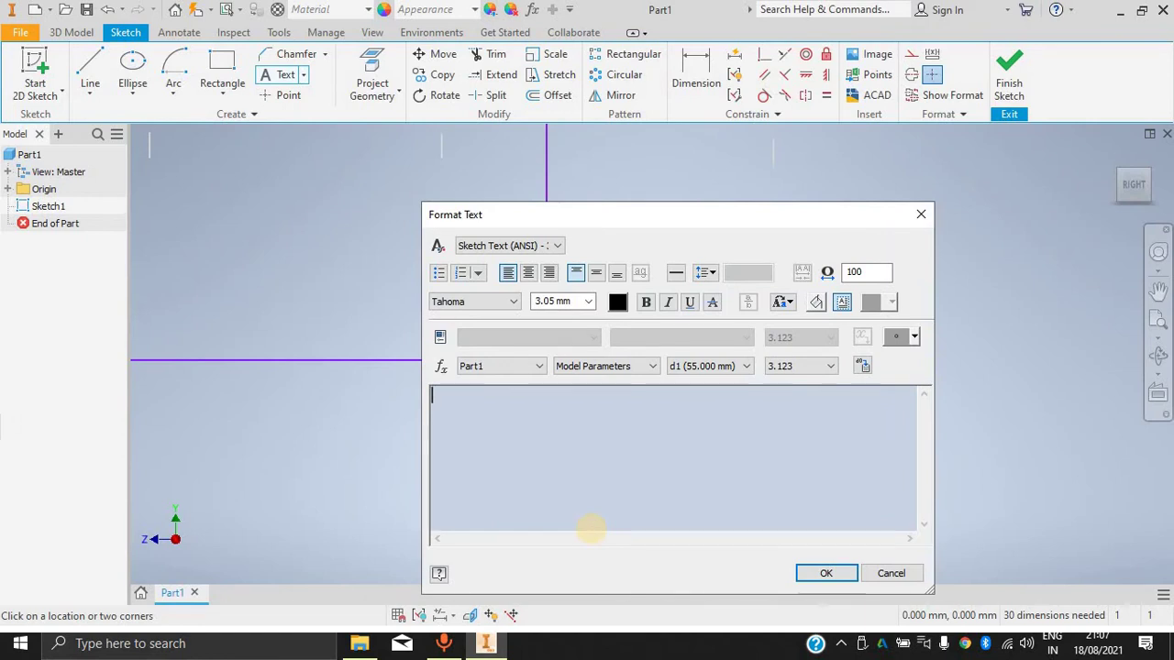
left_click(826, 573)
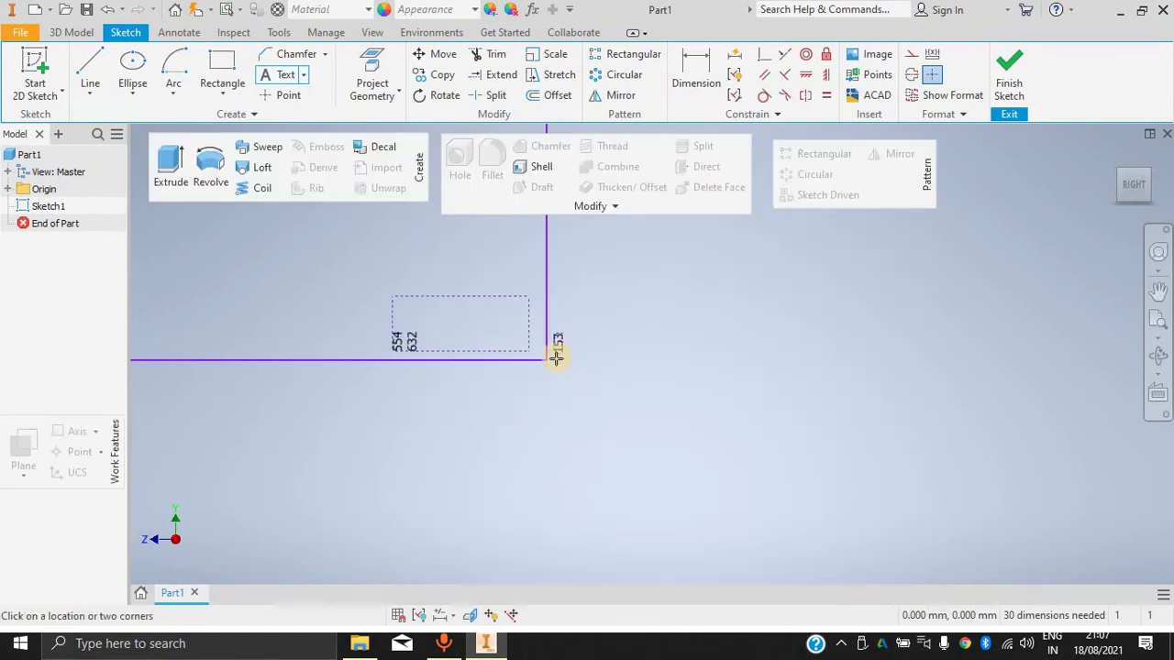
double_click(413, 333)
left_click(825, 572)
left_click(782, 566)
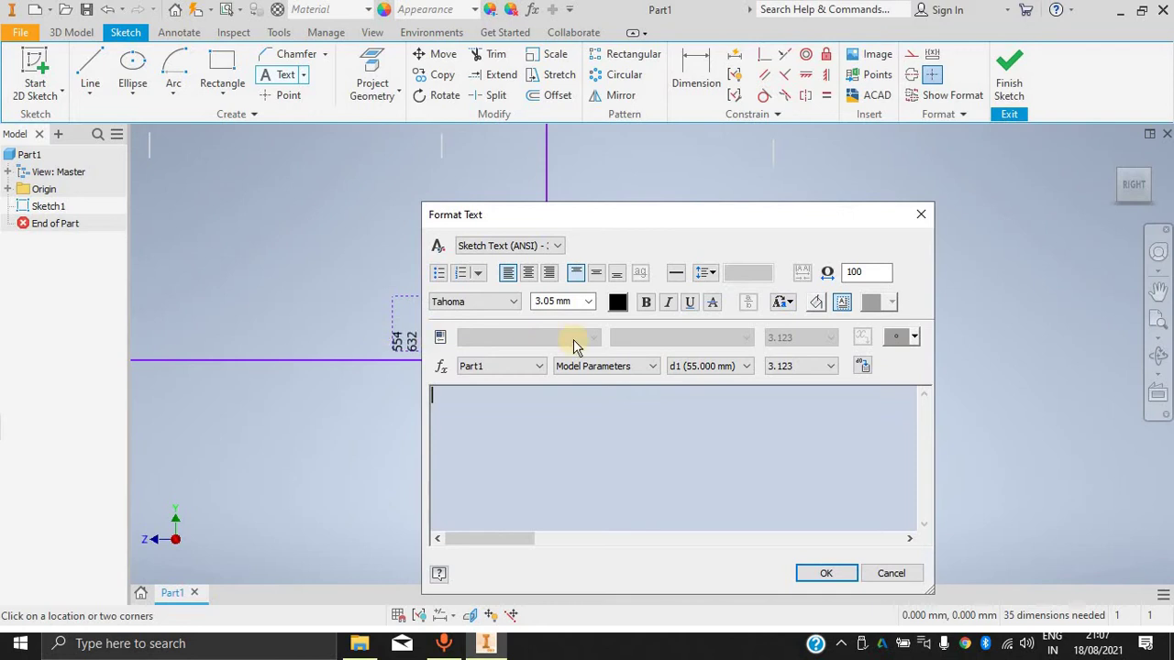
left_click(920, 220)
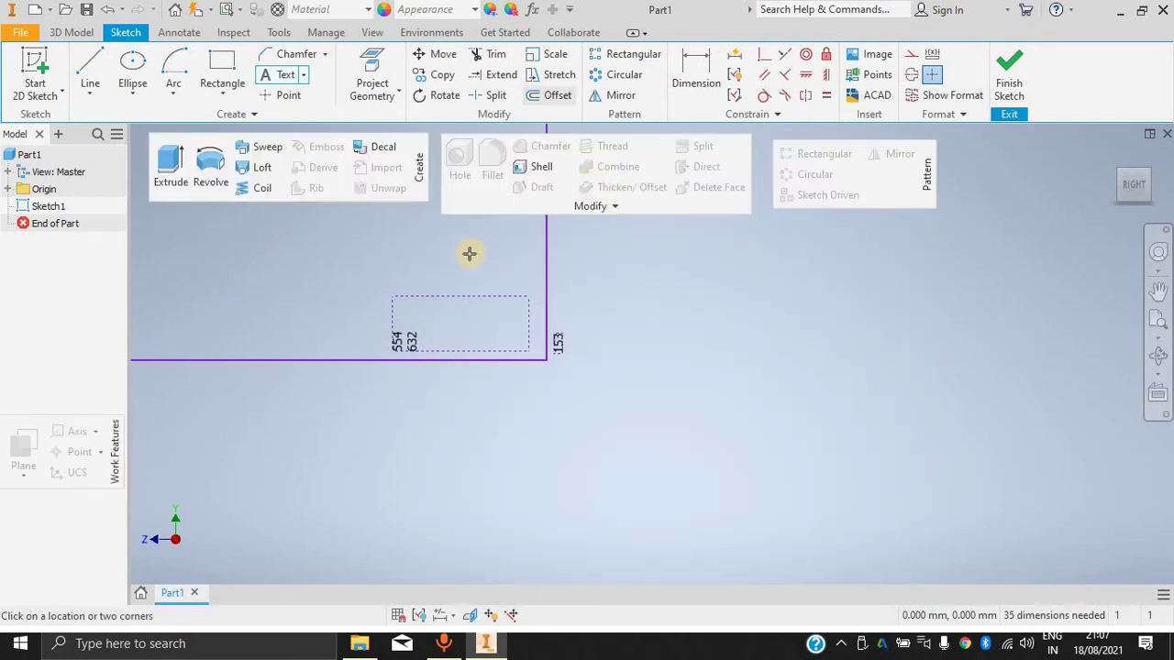
Add a text box just outside the inner rectangle's lower-right corner containing 5125151 in the default Tahoma 3.05 mm format.
left_click(304, 75)
left_click(302, 100)
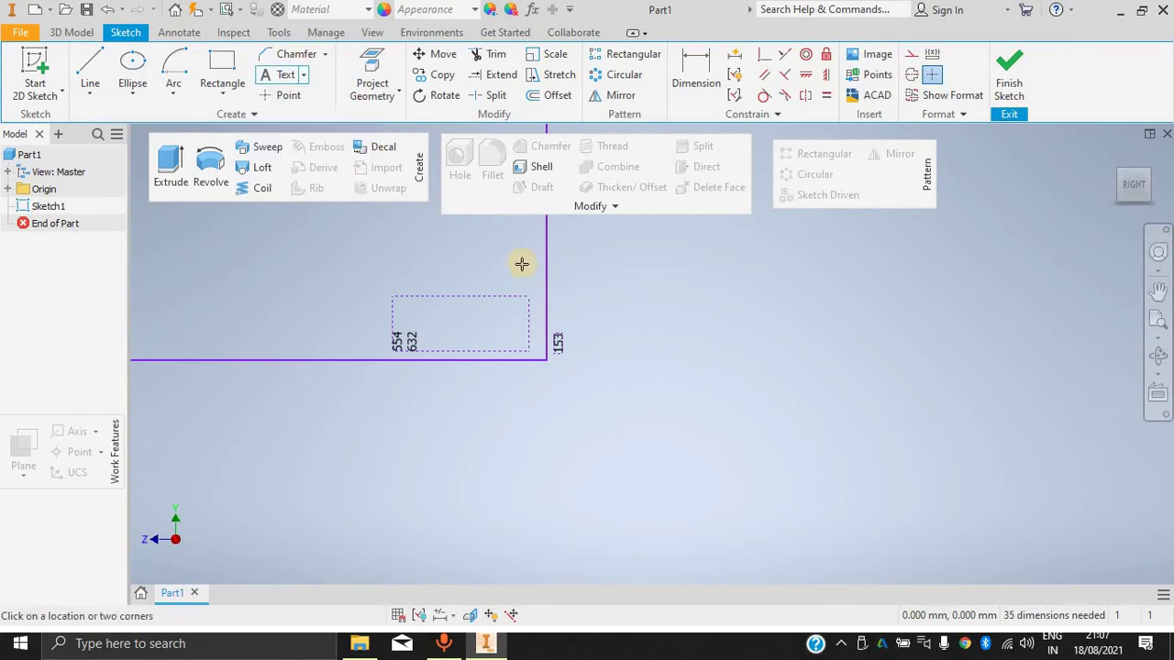
left_click_drag(564, 261, 663, 361)
type("512515")
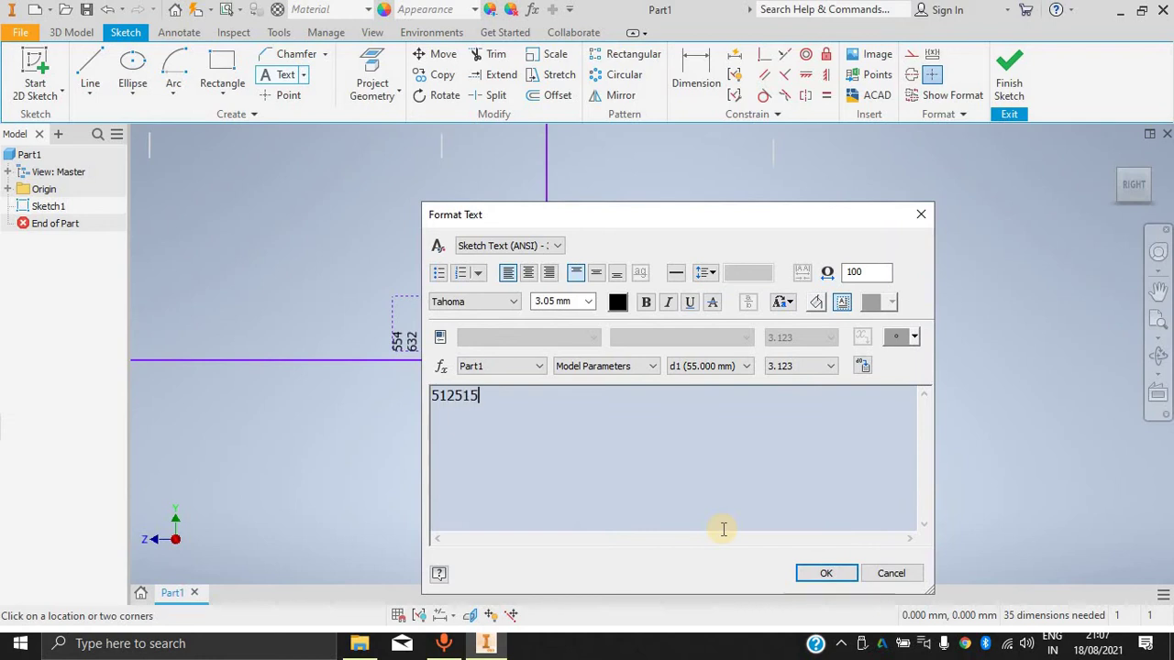
left_click(801, 573)
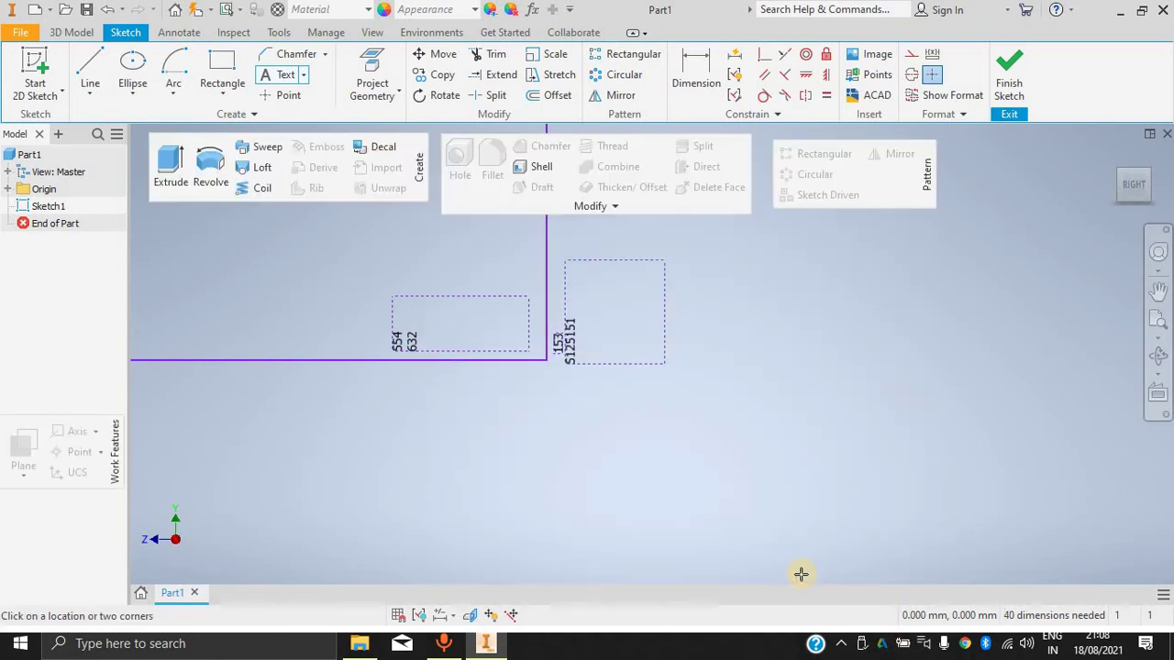
Examine the character, style and text-box options for formatting sketch text without adding any text.
left_click(565, 343)
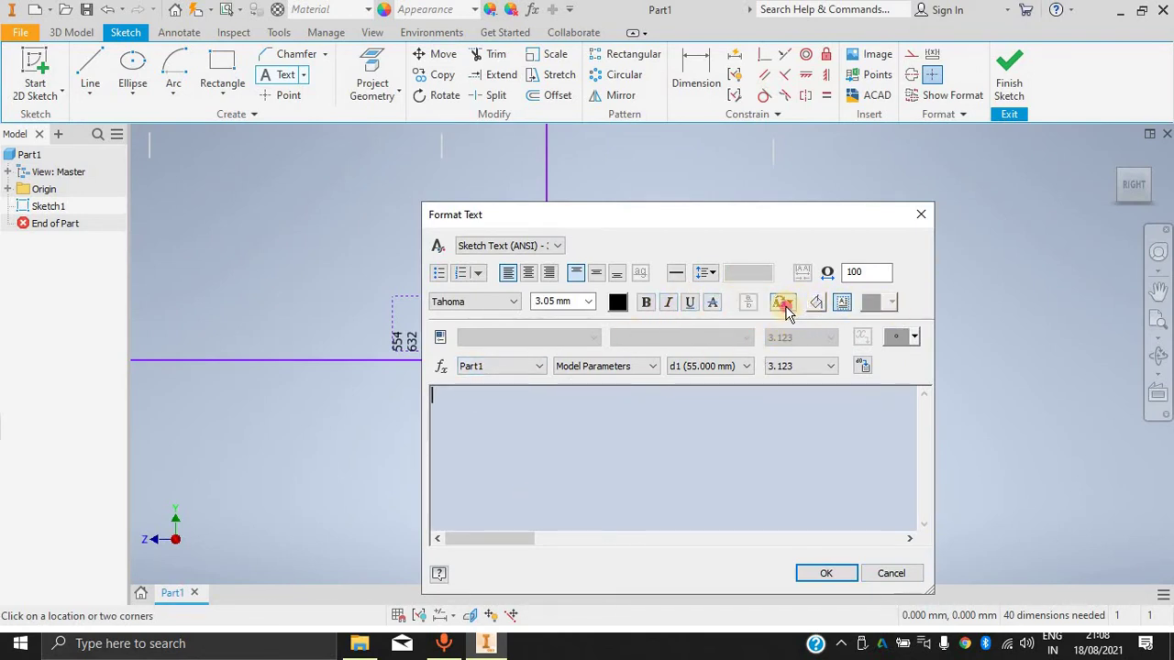
left_click(785, 306)
left_click(687, 485)
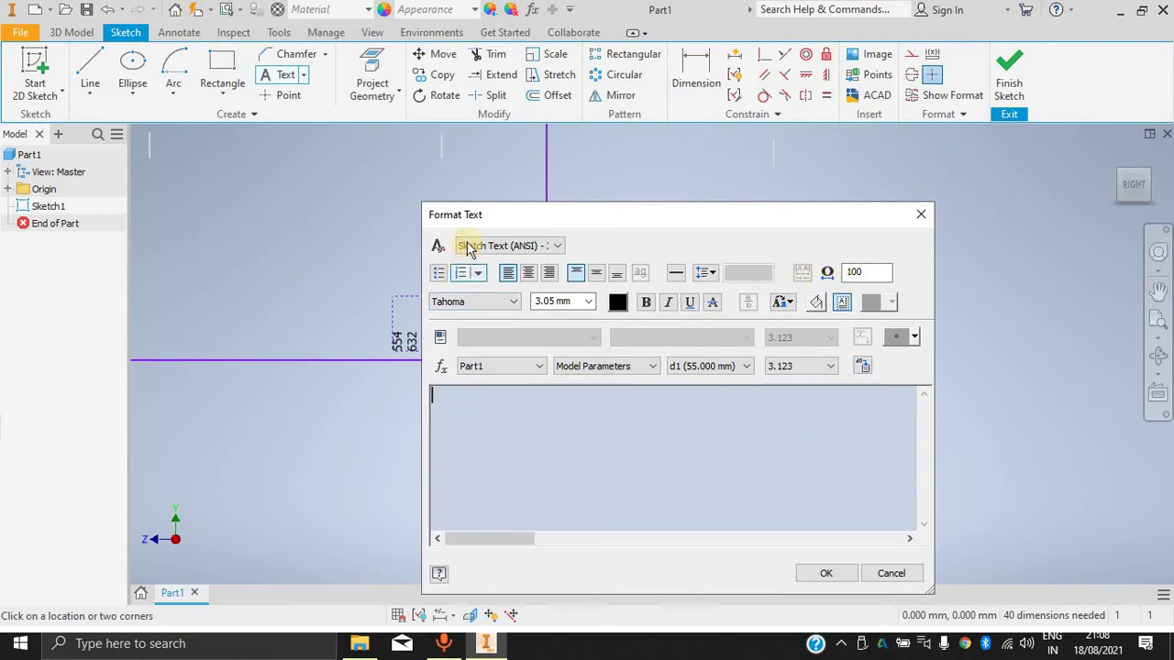
left_click(546, 250)
left_click(587, 439)
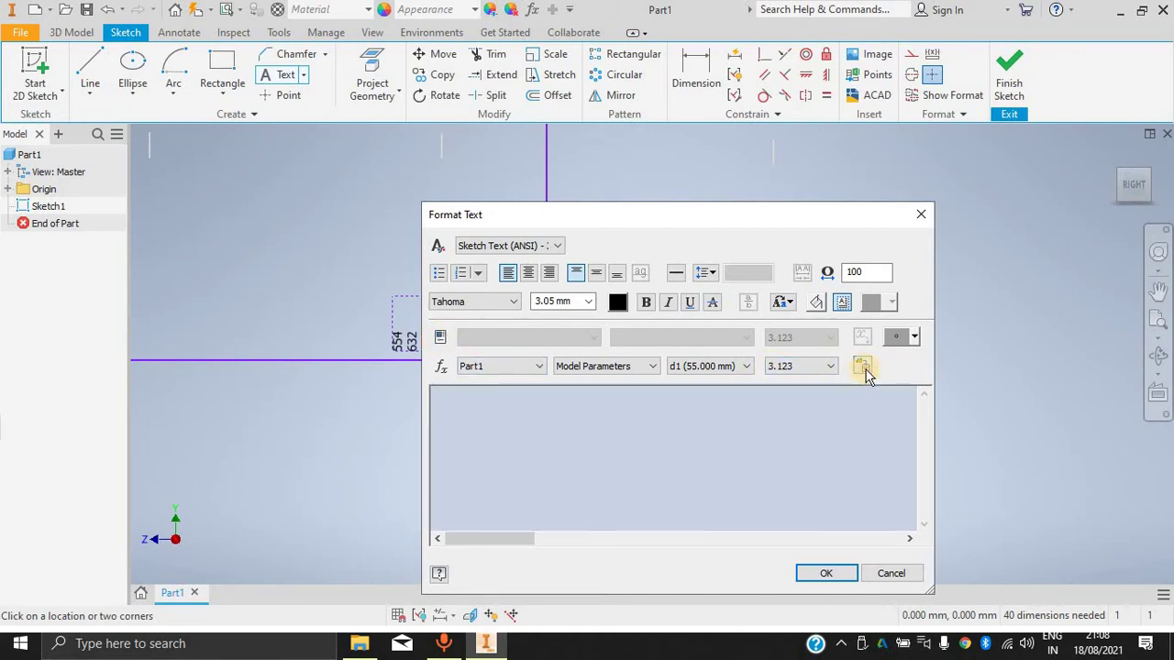
left_click(844, 304)
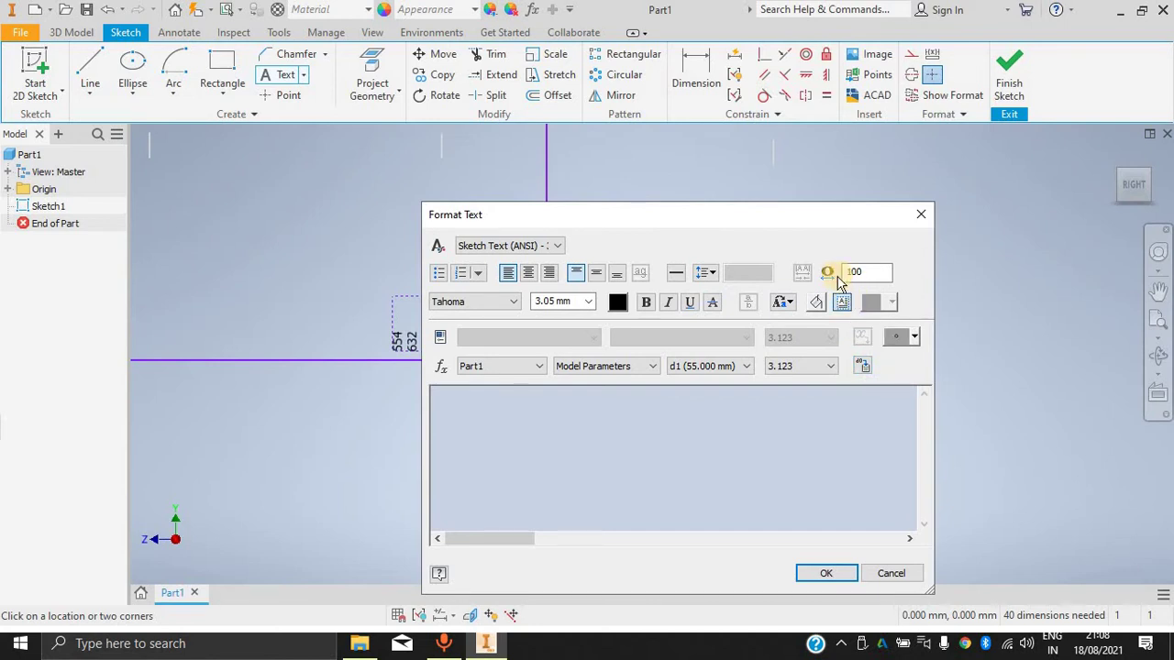
left_click(921, 214)
Scatter about eighteen sketch points to the right of and below the inner rectangle's lower-right corner.
left_click(285, 96)
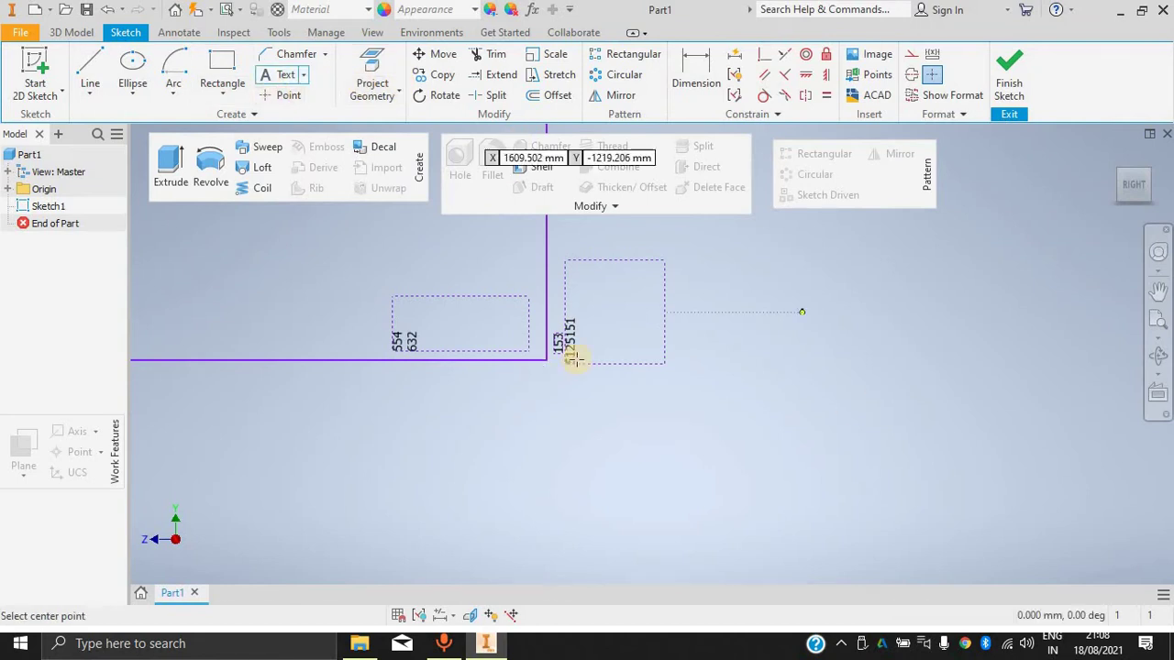
left_click(538, 465)
left_click(773, 370)
left_click(973, 296)
left_click(912, 480)
left_click(704, 442)
left_click(721, 322)
left_click(900, 283)
left_click(819, 466)
left_click(614, 464)
left_click(630, 376)
left_click(804, 432)
left_click(857, 432)
left_click(756, 507)
left_click(940, 432)
left_click(885, 352)
left_click(885, 295)
left_click(998, 339)
left_click(891, 259)
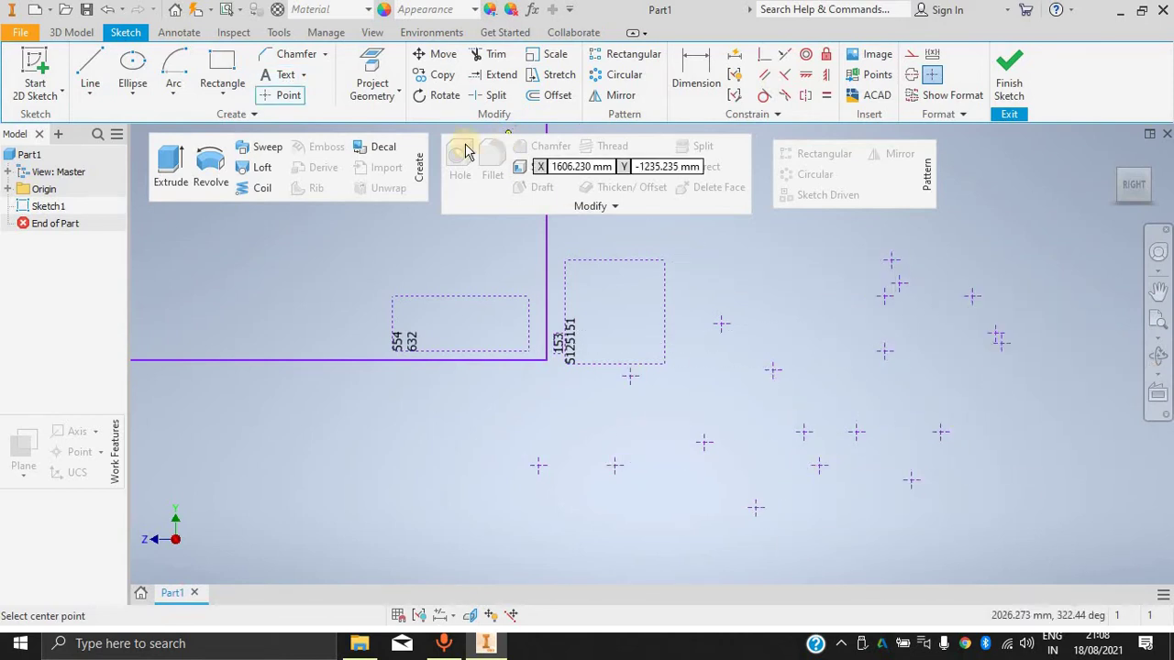
left_click(401, 96)
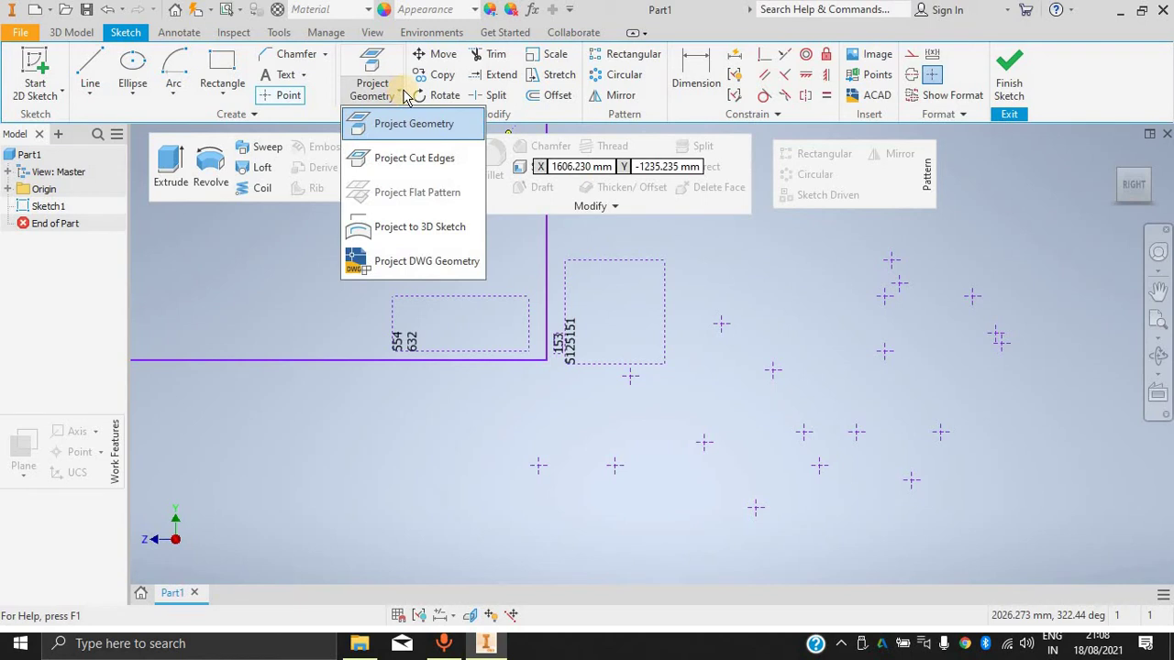
left_click(440, 54)
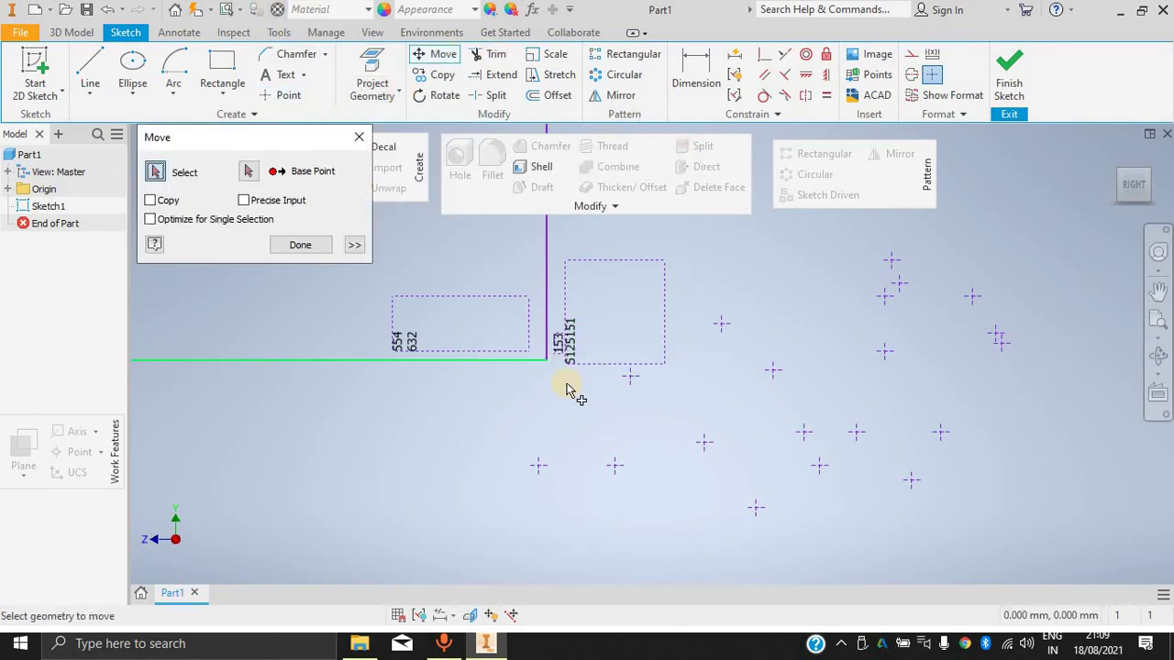
scroll(563, 388, "up", 5)
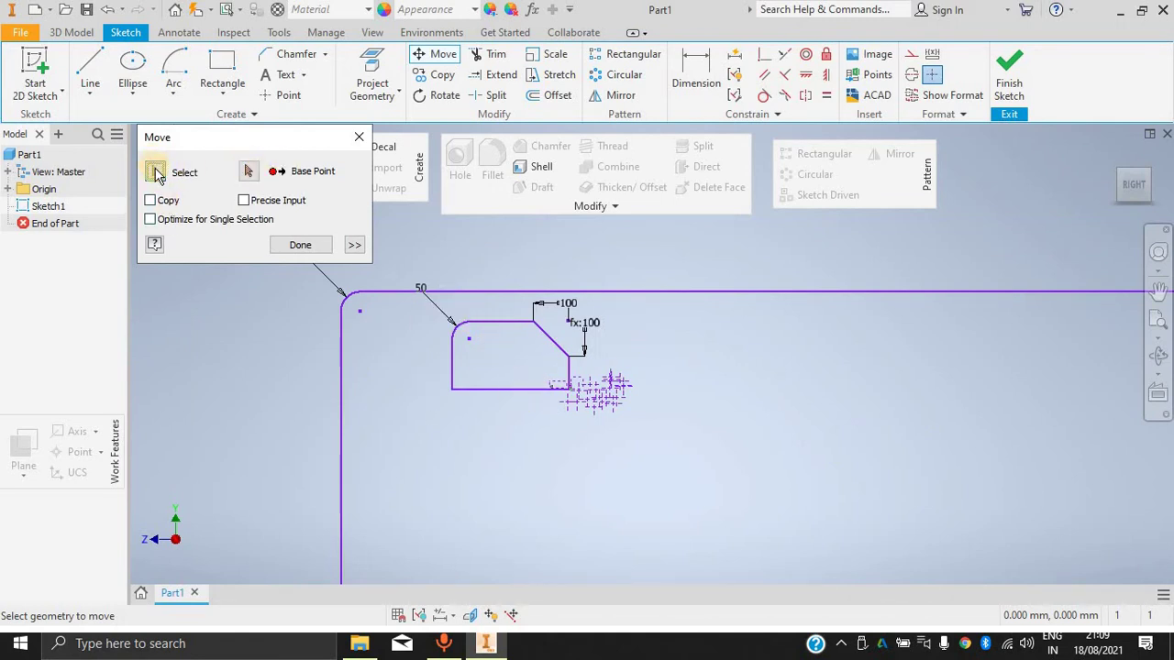
left_click(632, 353)
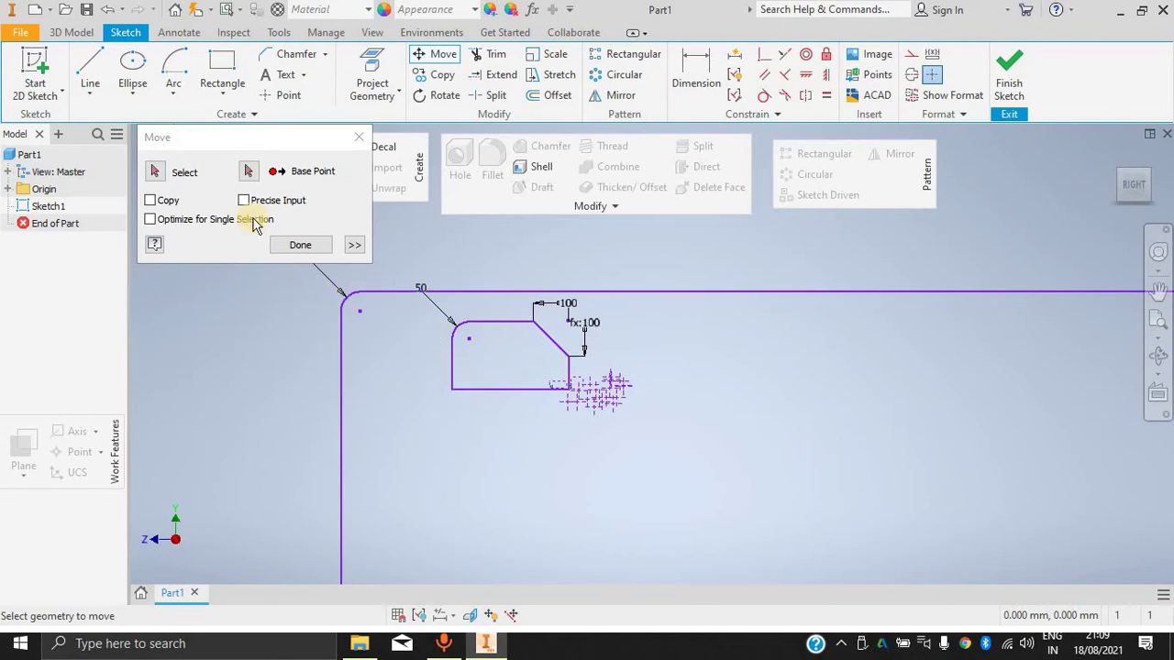
left_click(156, 172)
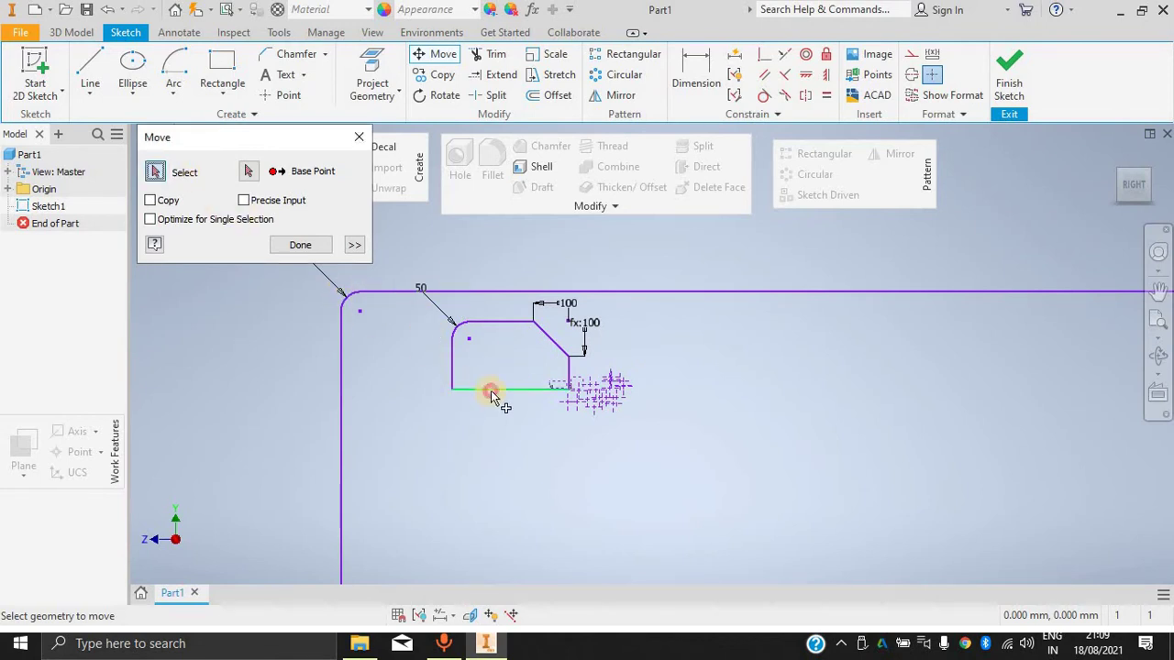
left_click(490, 390)
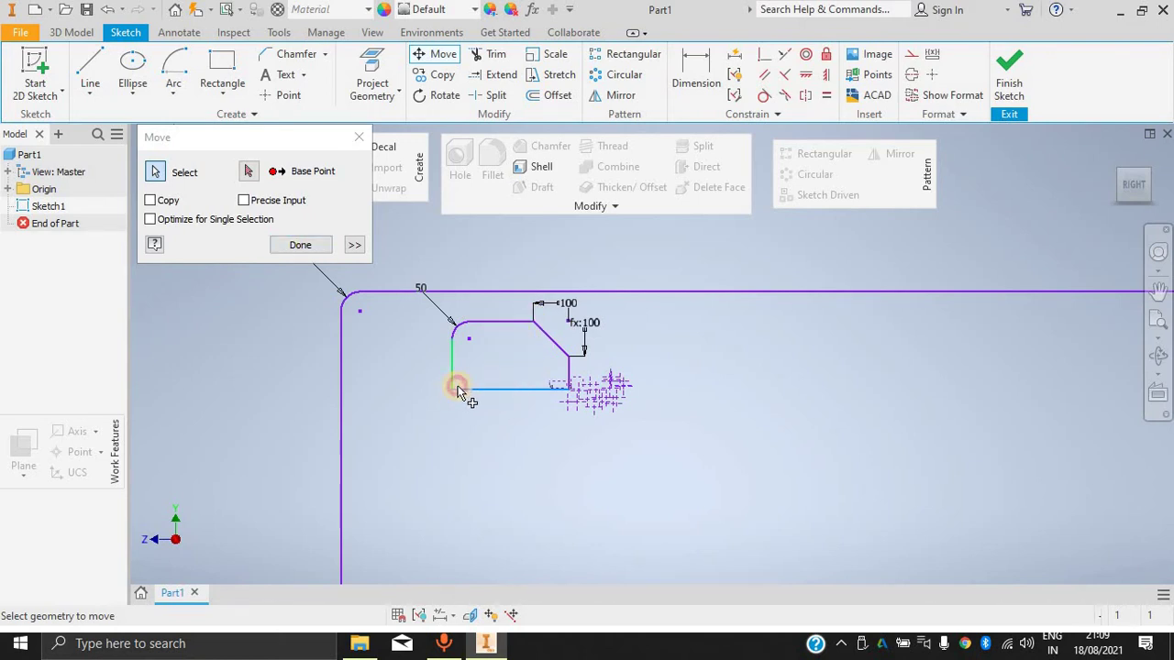
left_click(506, 385)
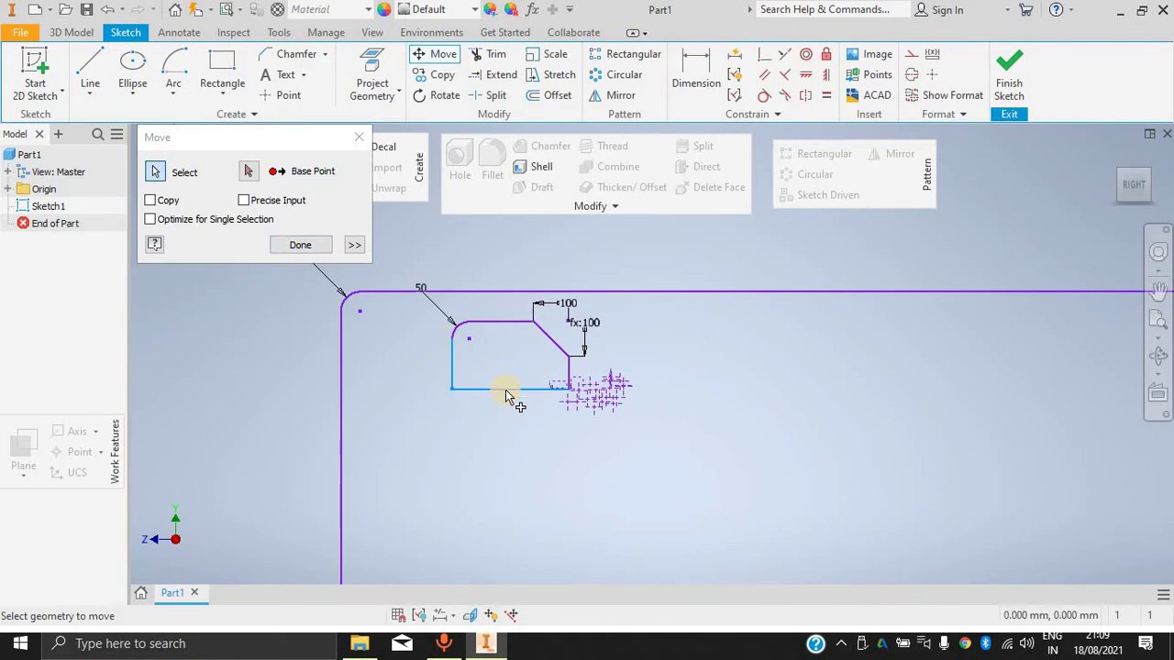
left_click(300, 245)
Move the inner rectangle's bottom, sides, fillet and chamfer a short distance right from its lower-left corner, allowing existing dimensions to be relaxed.
left_click(486, 390)
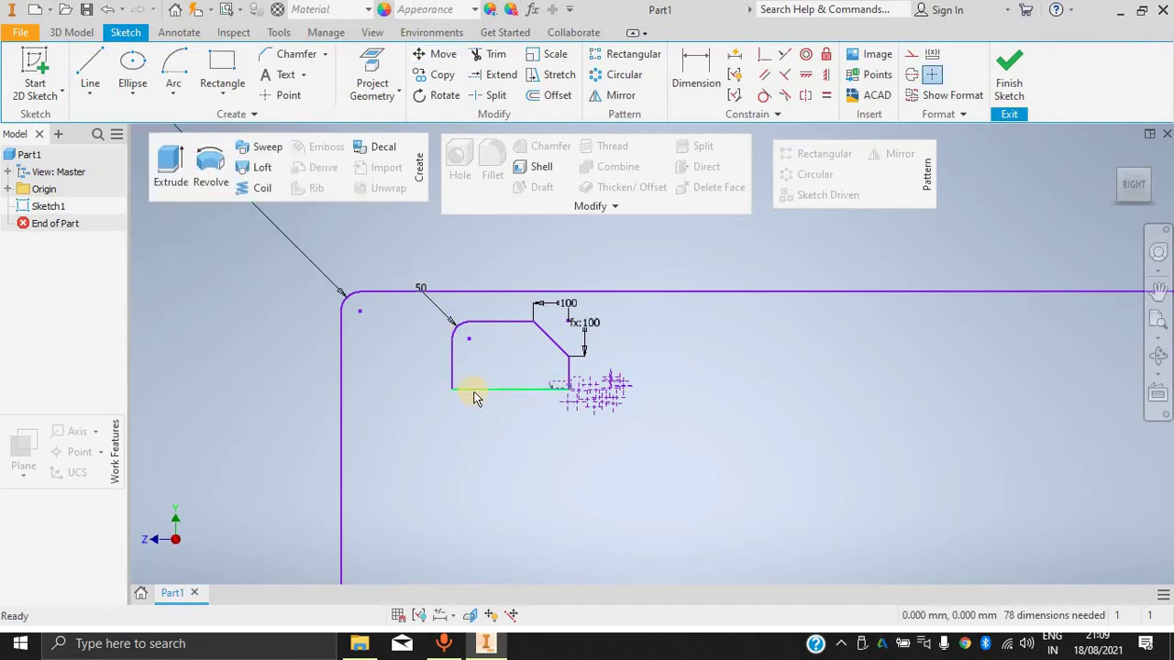
left_click(431, 55)
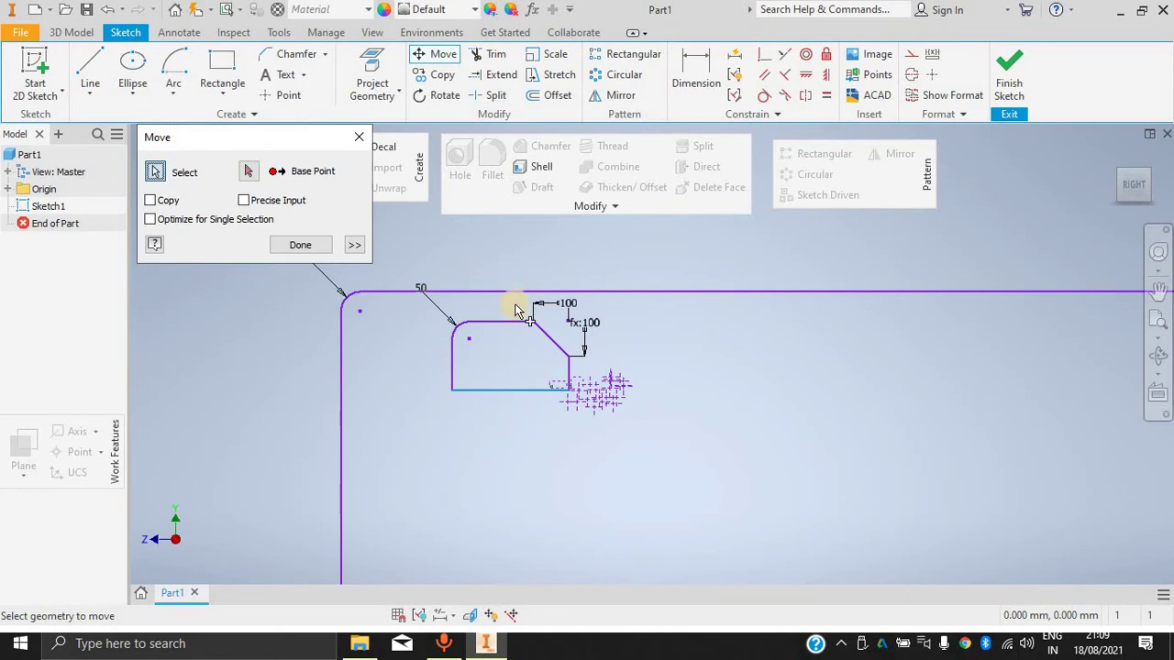
left_click_drag(613, 329, 417, 394)
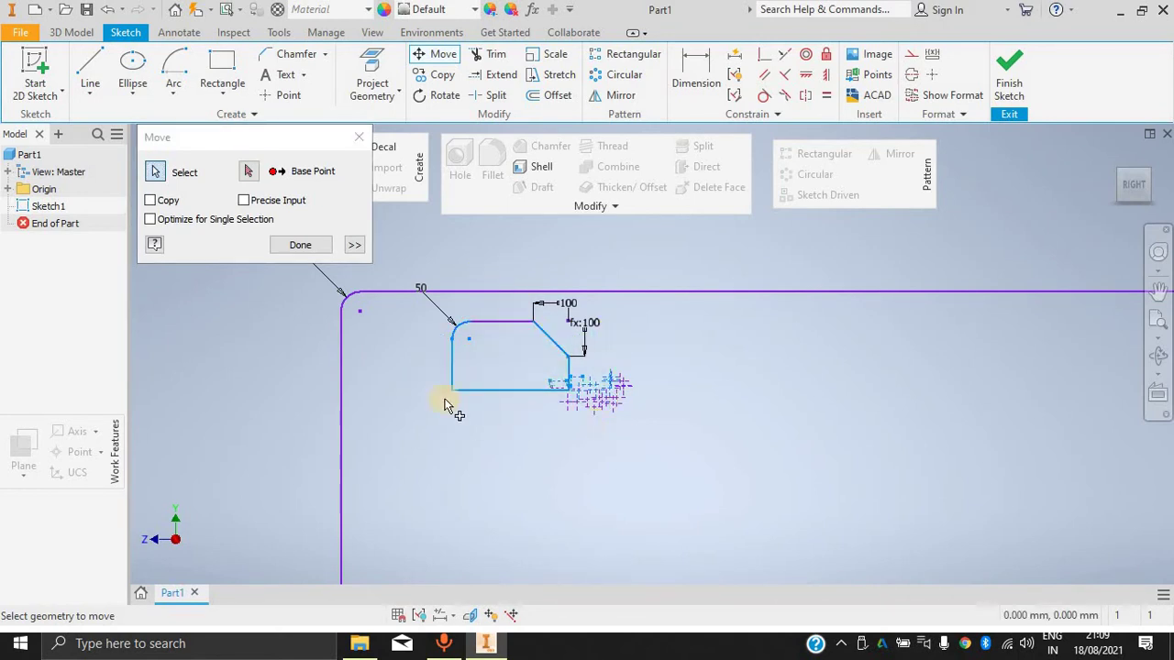
left_click(247, 170)
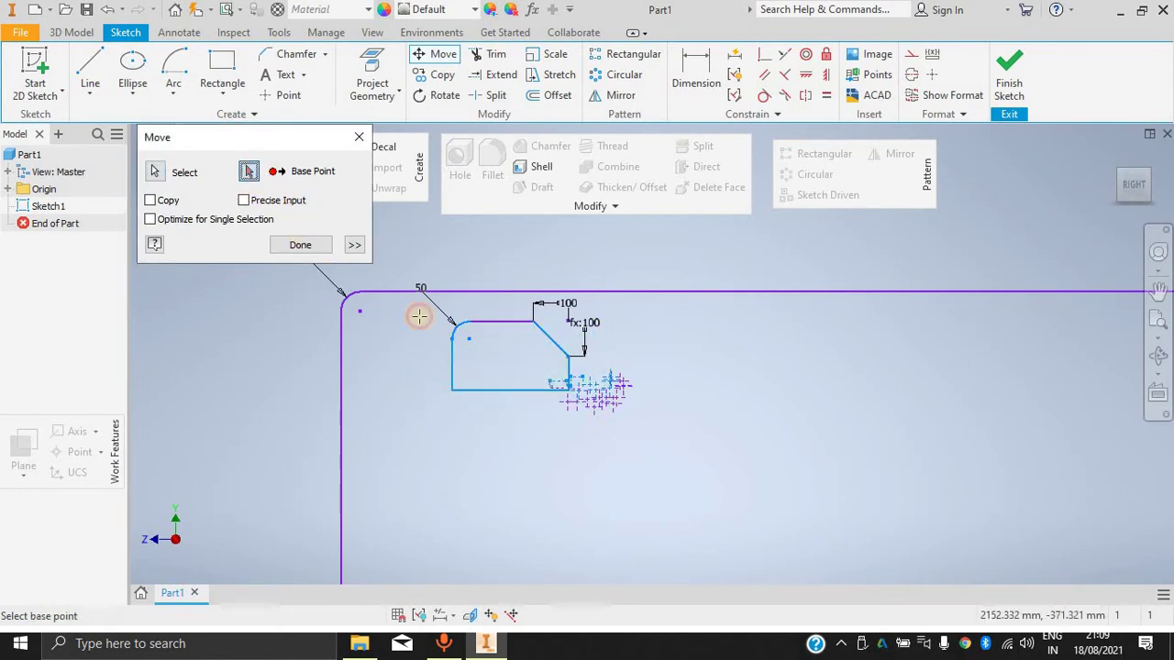
left_click(450, 390)
left_click(492, 358)
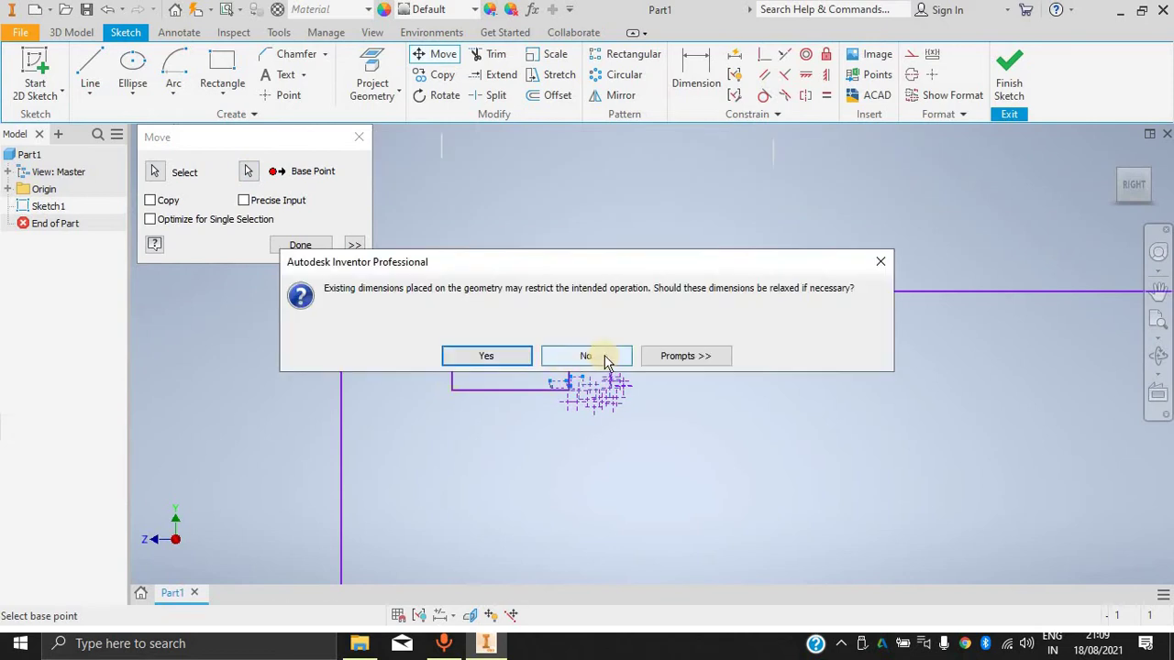
left_click(500, 358)
left_click(500, 358)
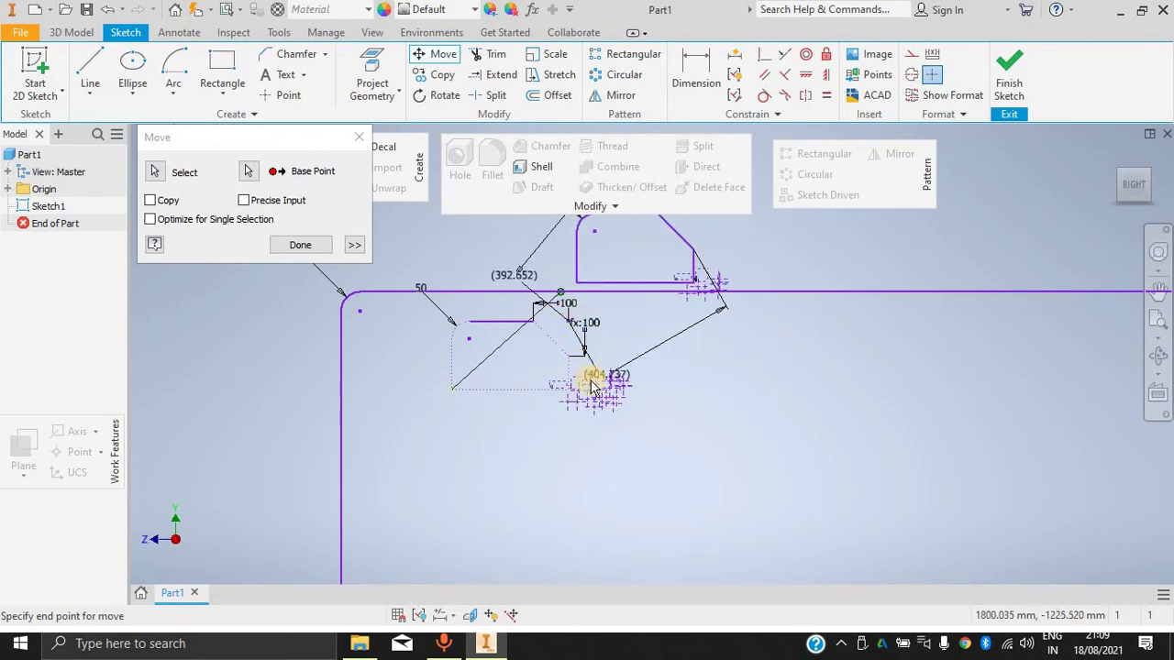
left_click(499, 401)
left_click(358, 138)
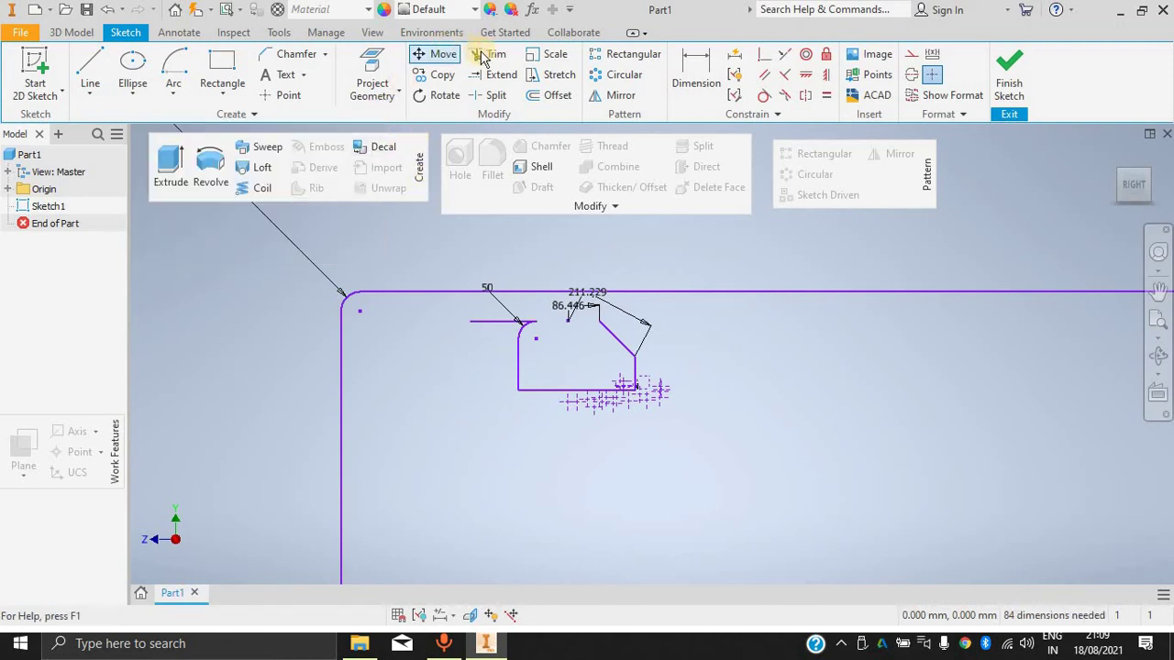
Trim the inner shape's leftover top line, part of its chamfer, a short piece of its left side and most of its fillet arc.
left_click(486, 57)
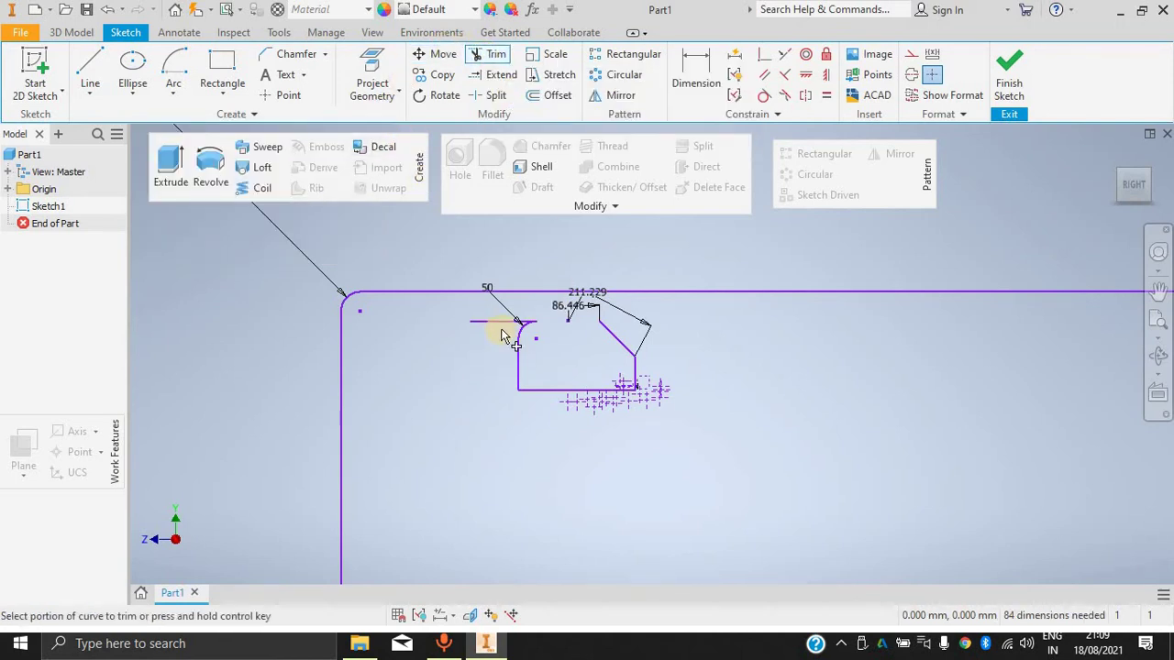
scroll(504, 332, "up", 3)
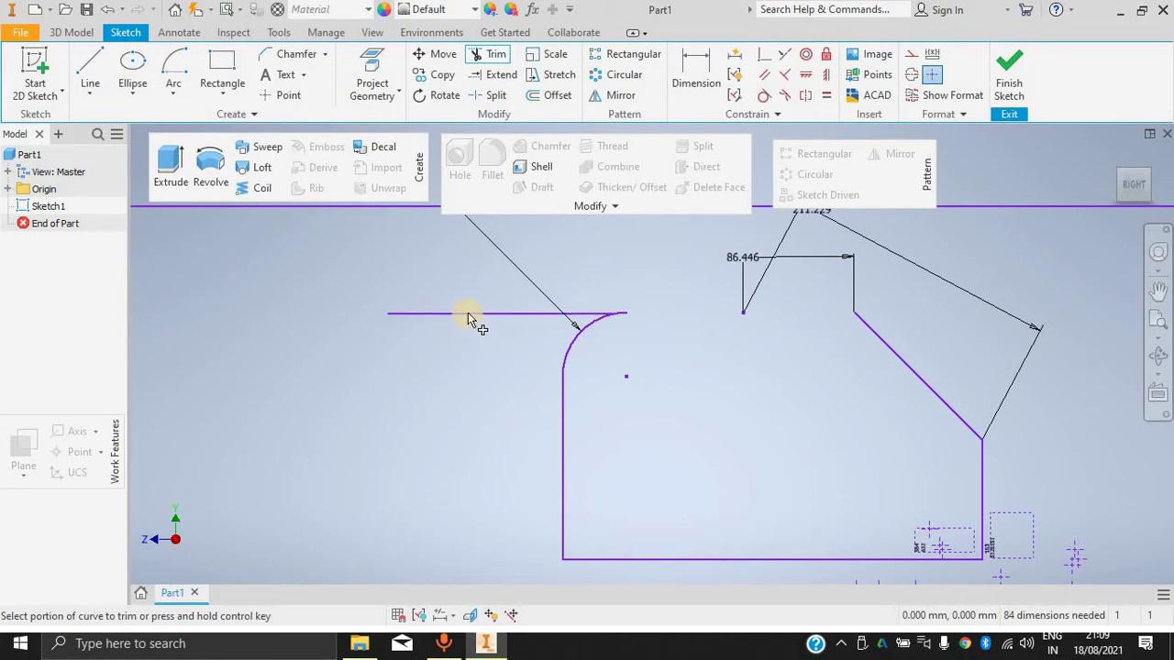
left_click(527, 320)
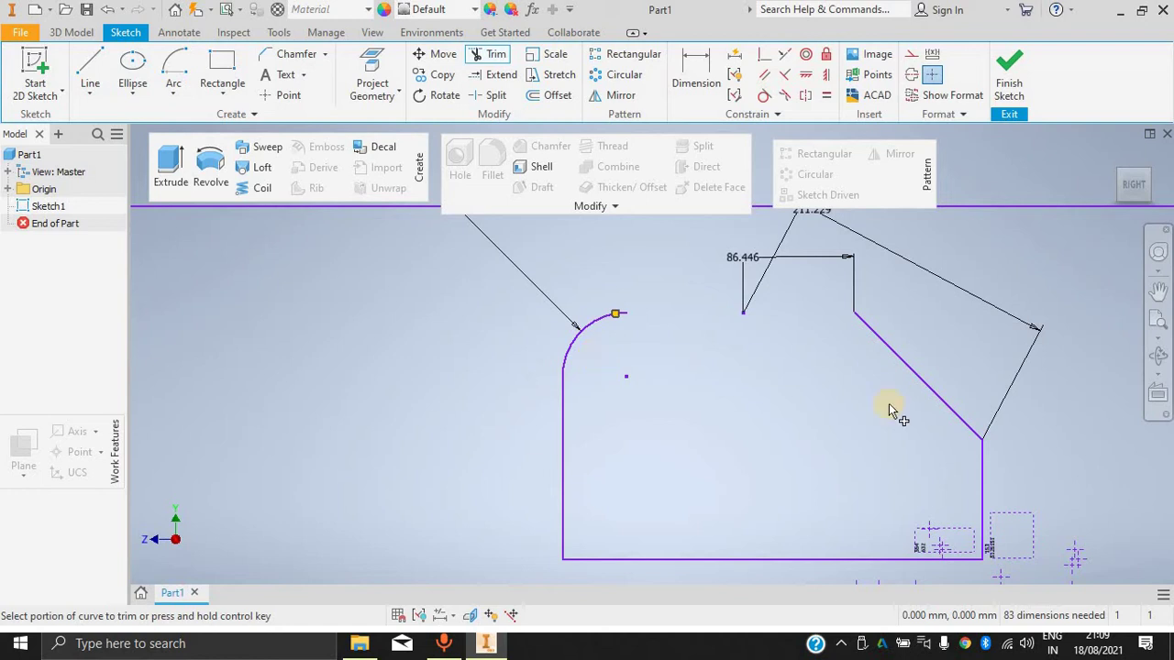
left_click(966, 433)
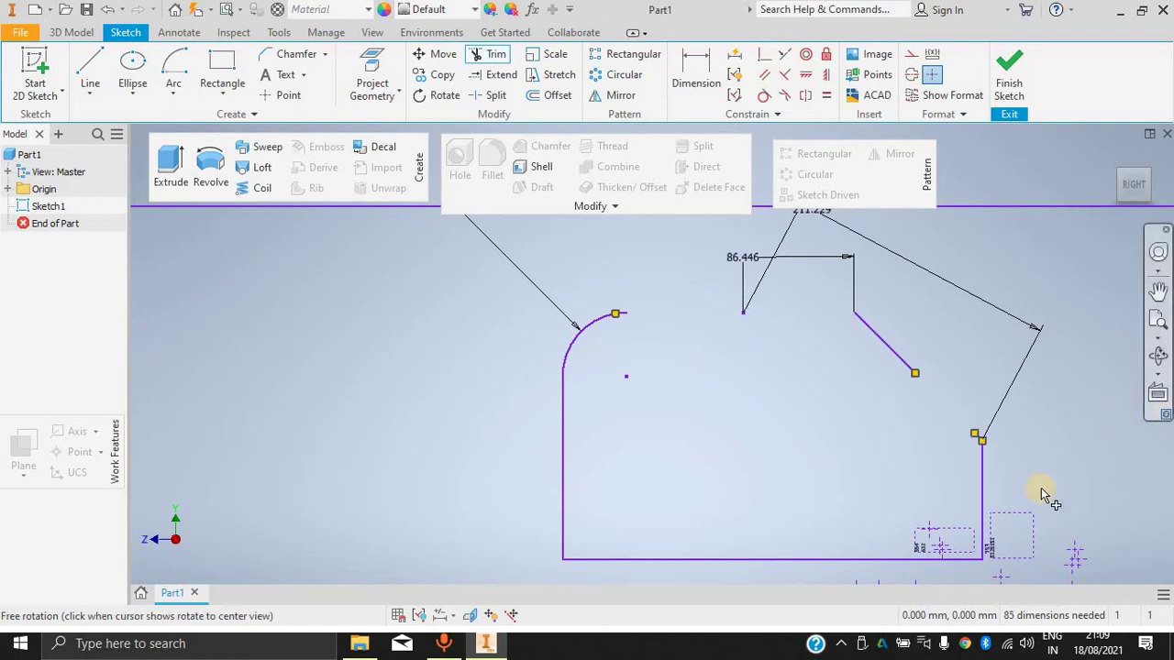
left_click(560, 533)
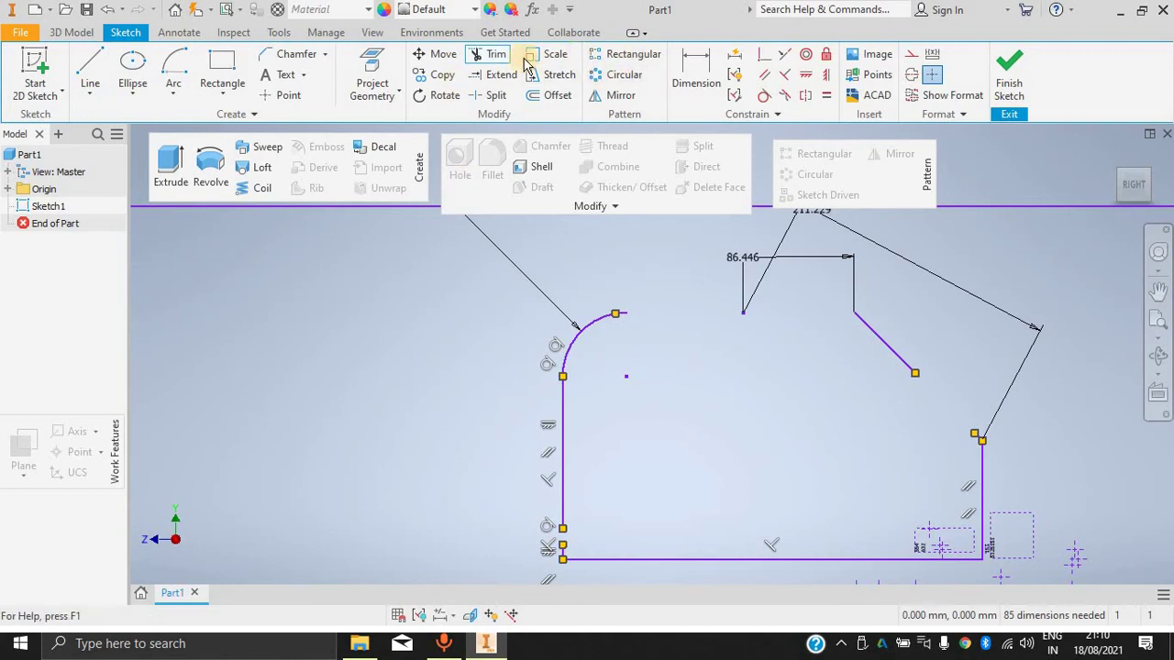
left_click(591, 339)
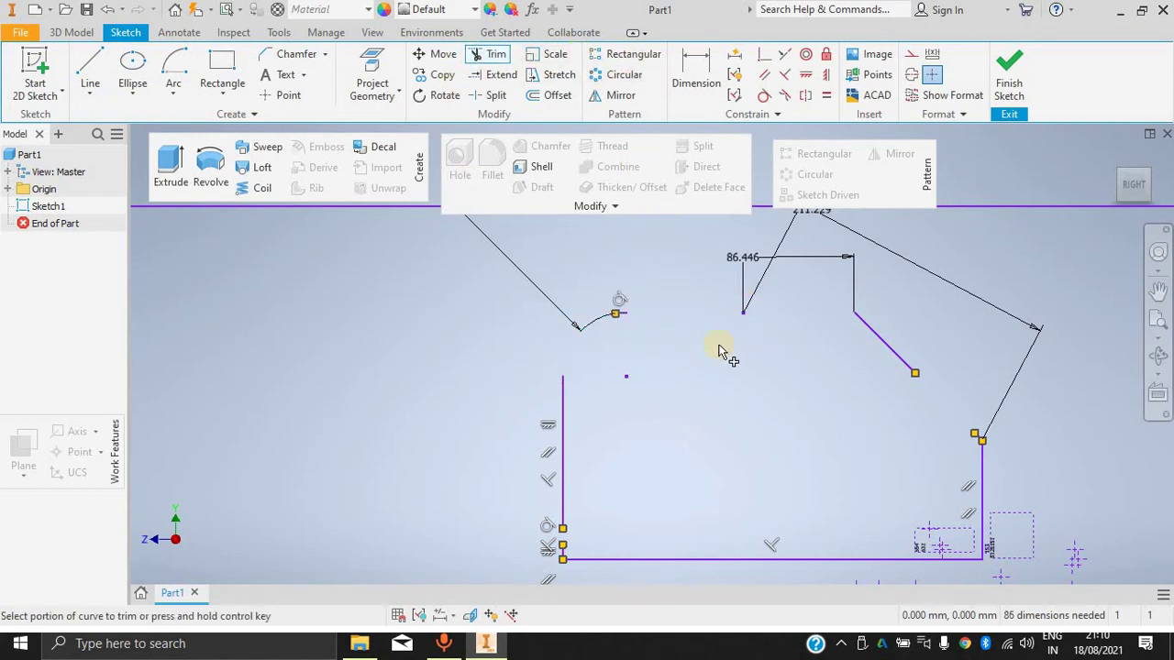
Draw a small two-point rectangle in the empty area to the left of the trimmed inner shape.
left_click(550, 54)
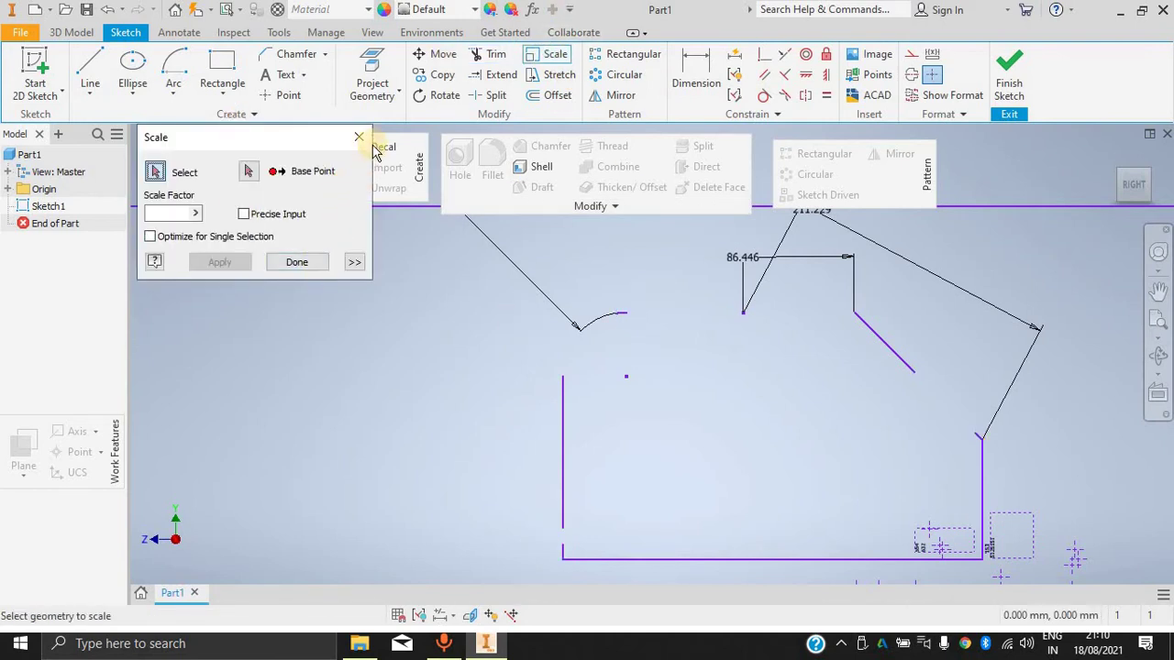
left_click(358, 137)
left_click(234, 83)
left_click(211, 343)
left_click(261, 405)
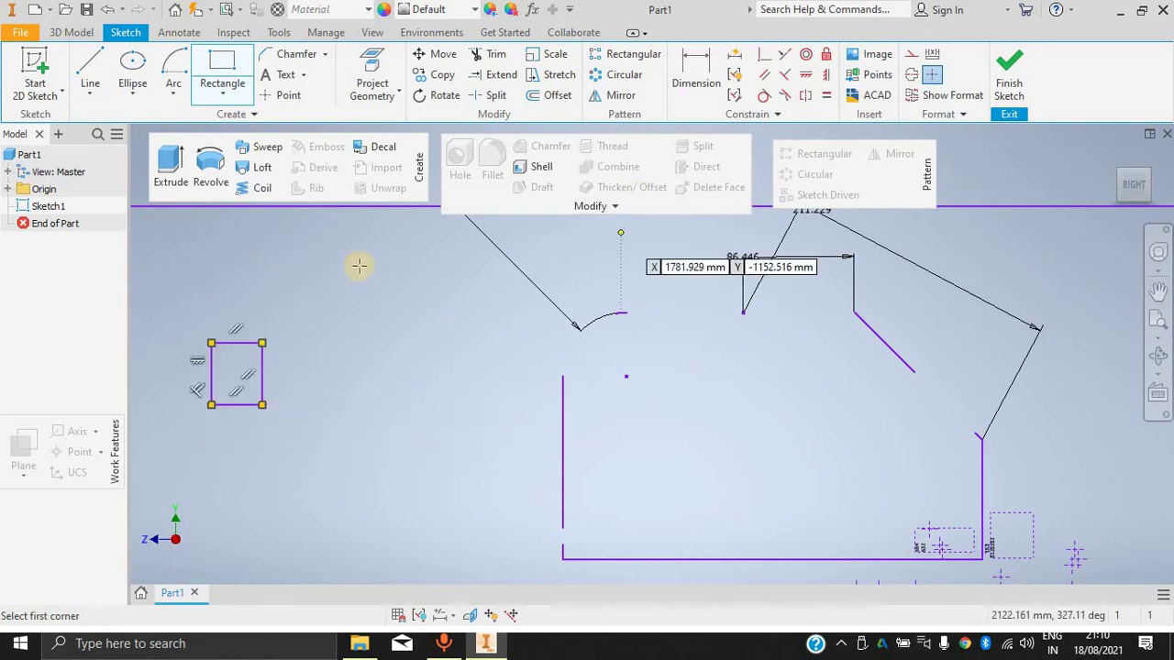
Scale the small rectangle's four sides to about twice their size, using its lower-left corner as base point.
left_click(555, 54)
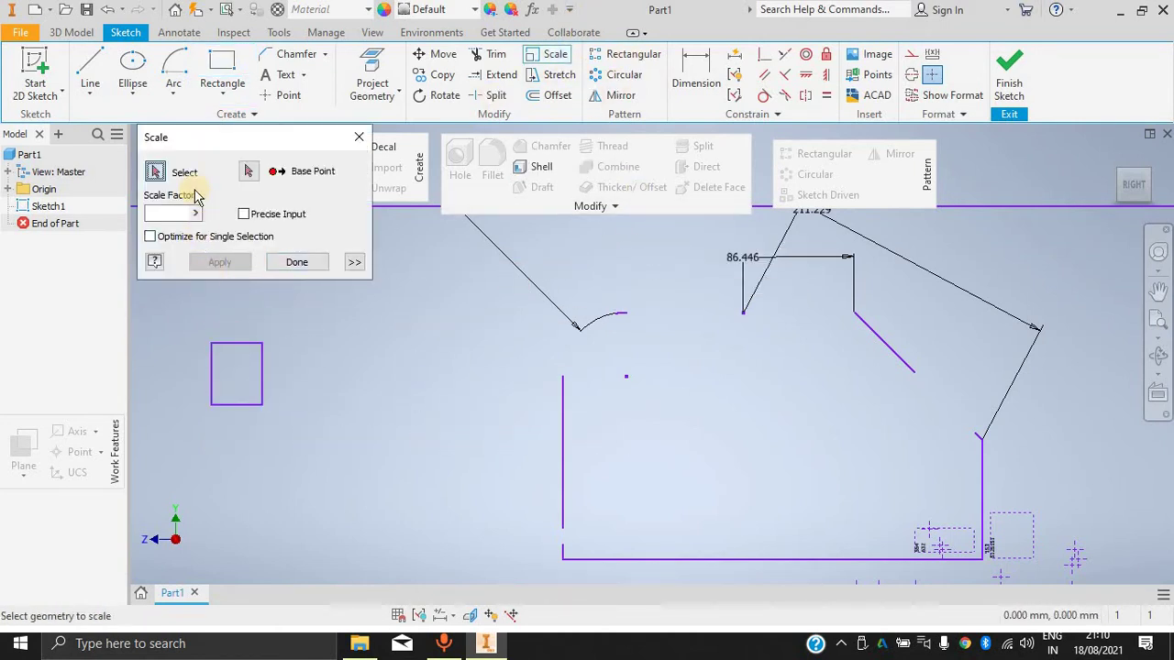
left_click(304, 343)
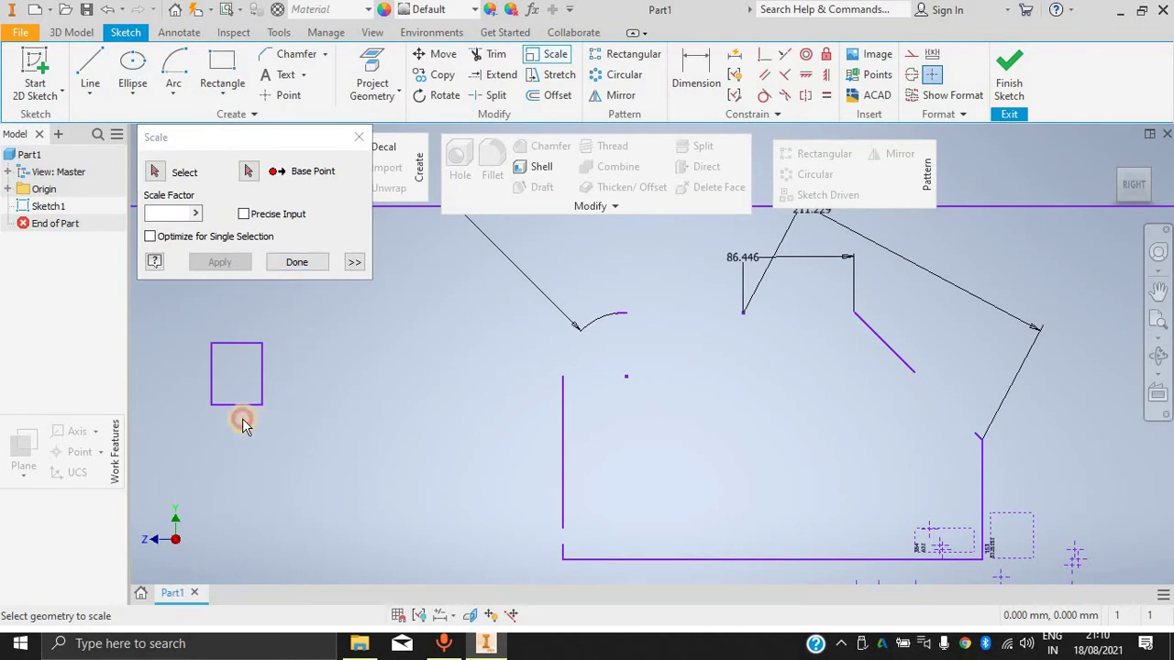
left_click(171, 165)
left_click(277, 411)
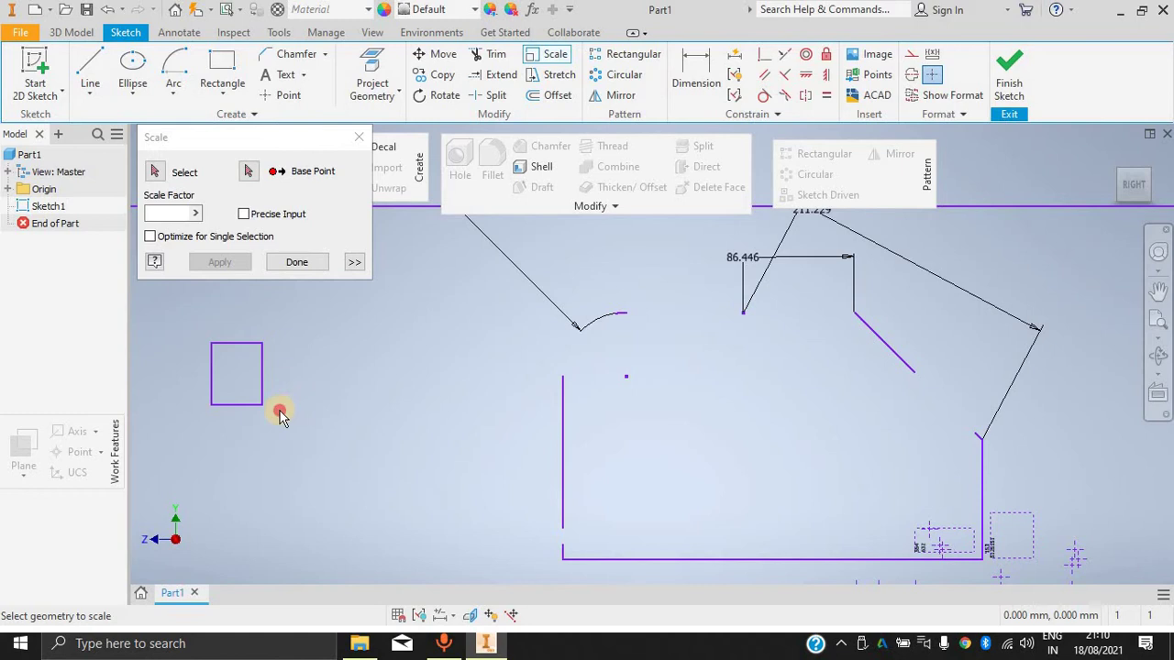
left_click(155, 171)
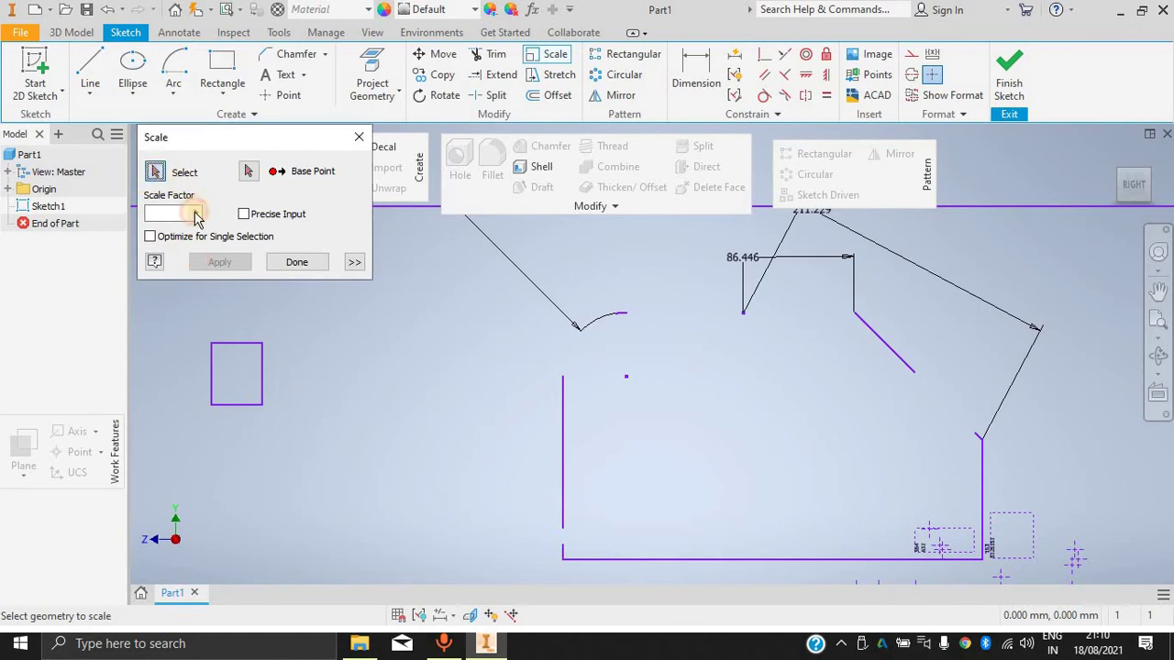
left_click(195, 214)
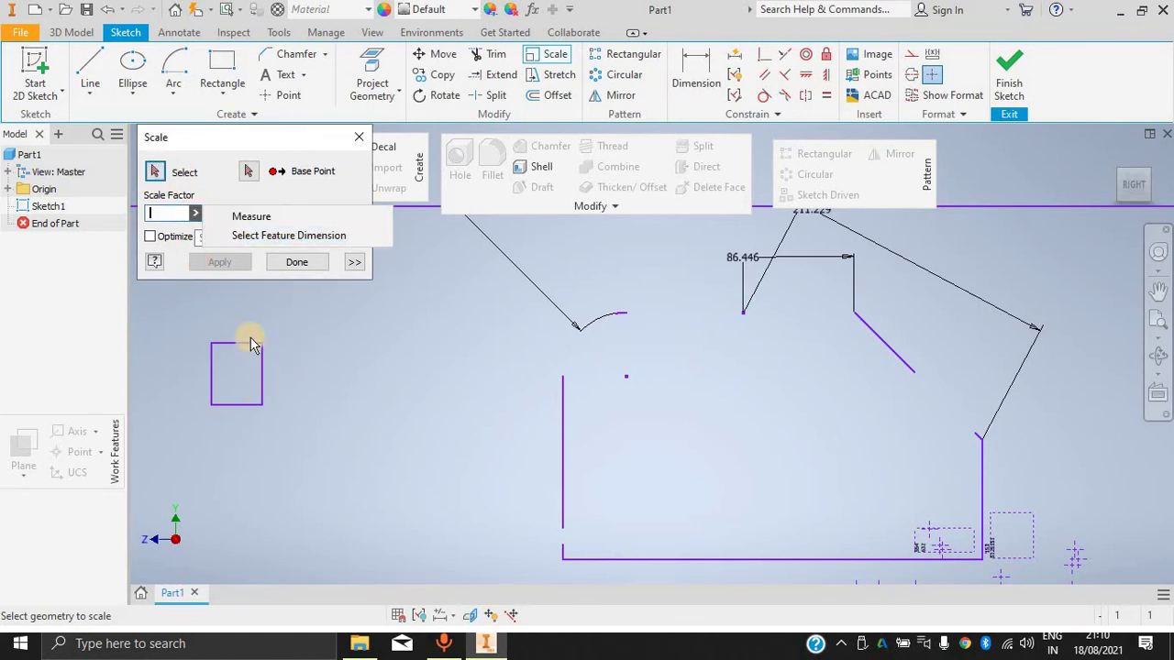
left_click(155, 171)
left_click(229, 404)
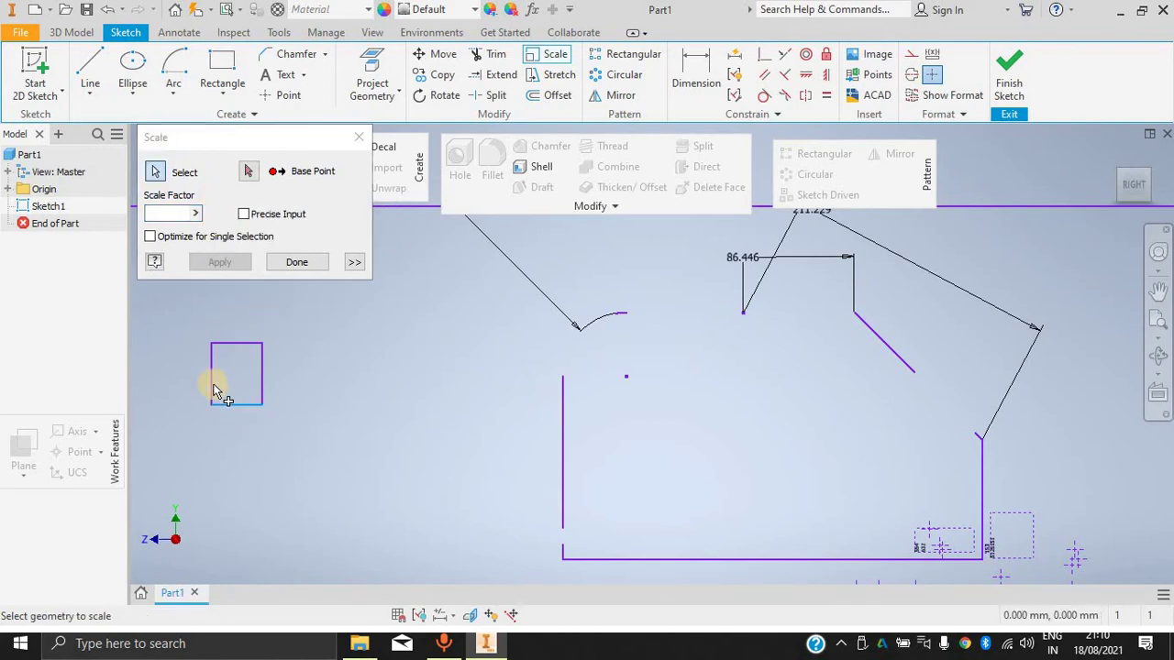
left_click(211, 371)
left_click(235, 343)
left_click(263, 367)
left_click(251, 170)
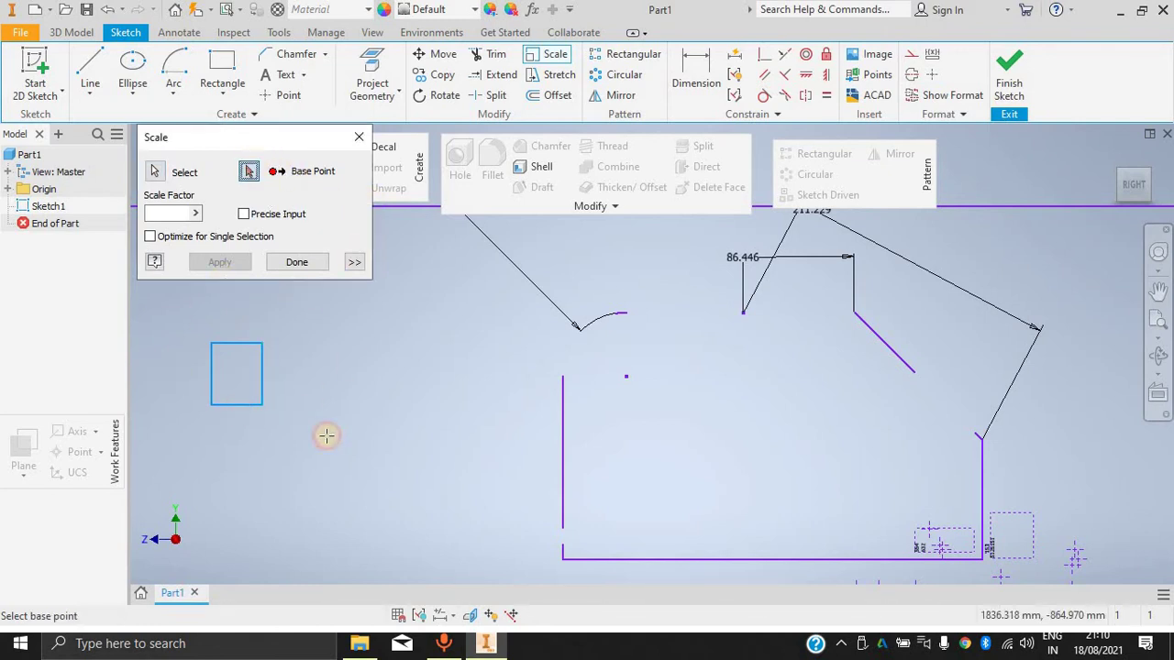
left_click(211, 404)
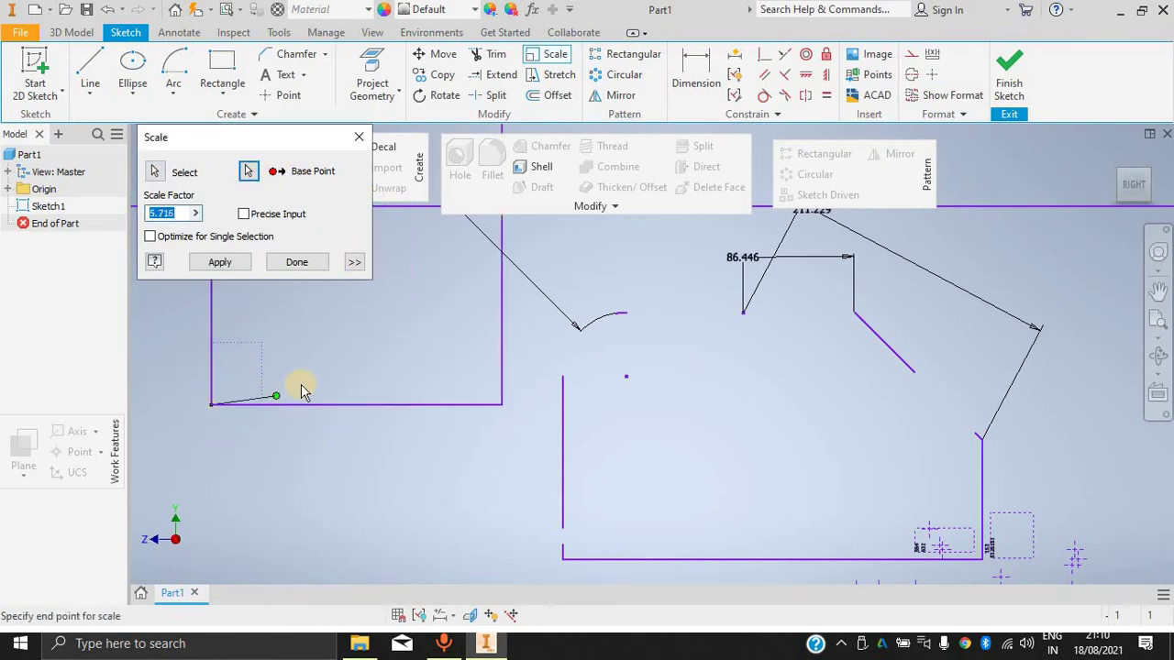
left_click(230, 382)
left_click(285, 262)
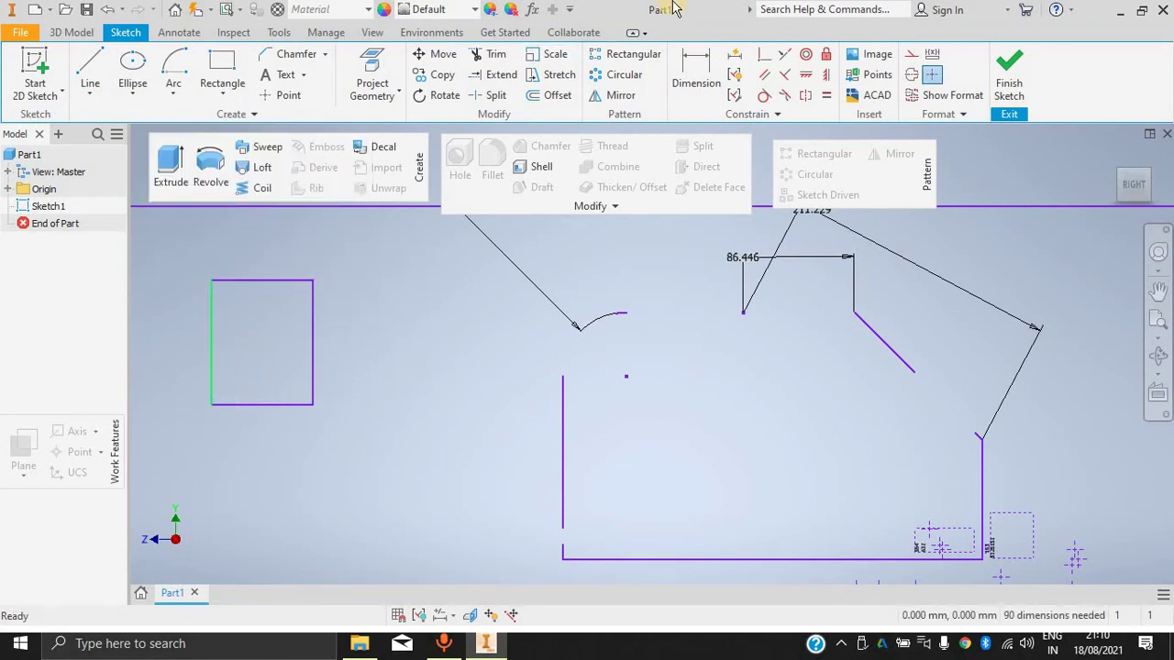
Copy the enlarged rectangle from its lower-left corner and place three spaced copies in a horizontal row to its right.
left_click(433, 77)
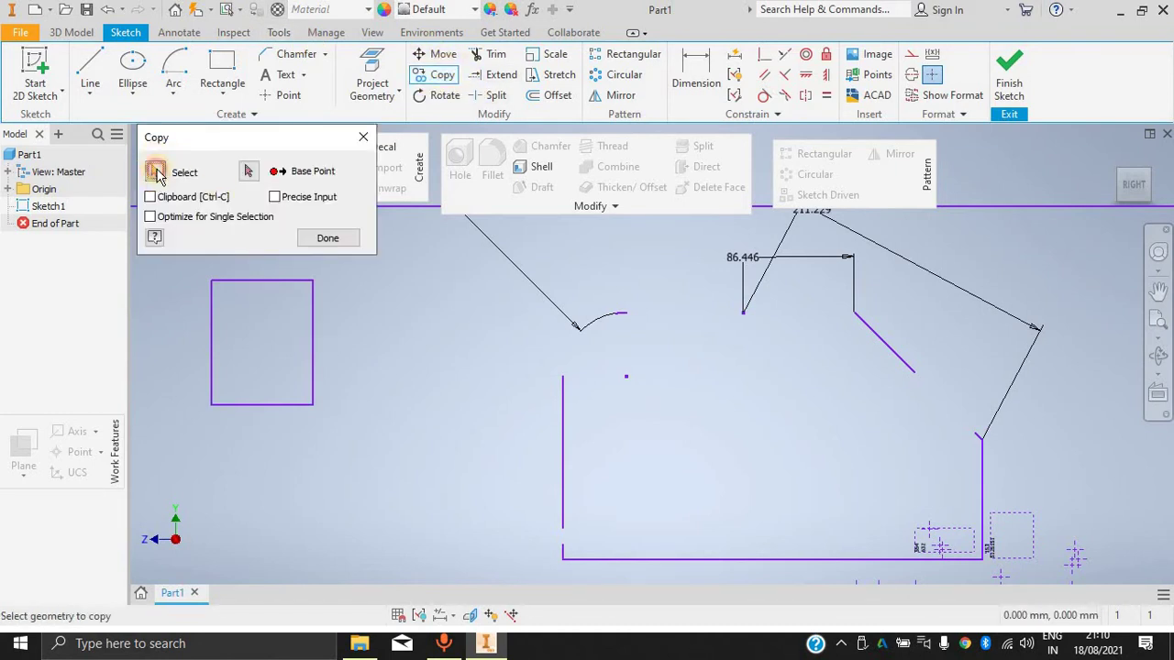
left_click(313, 318)
left_click(280, 280)
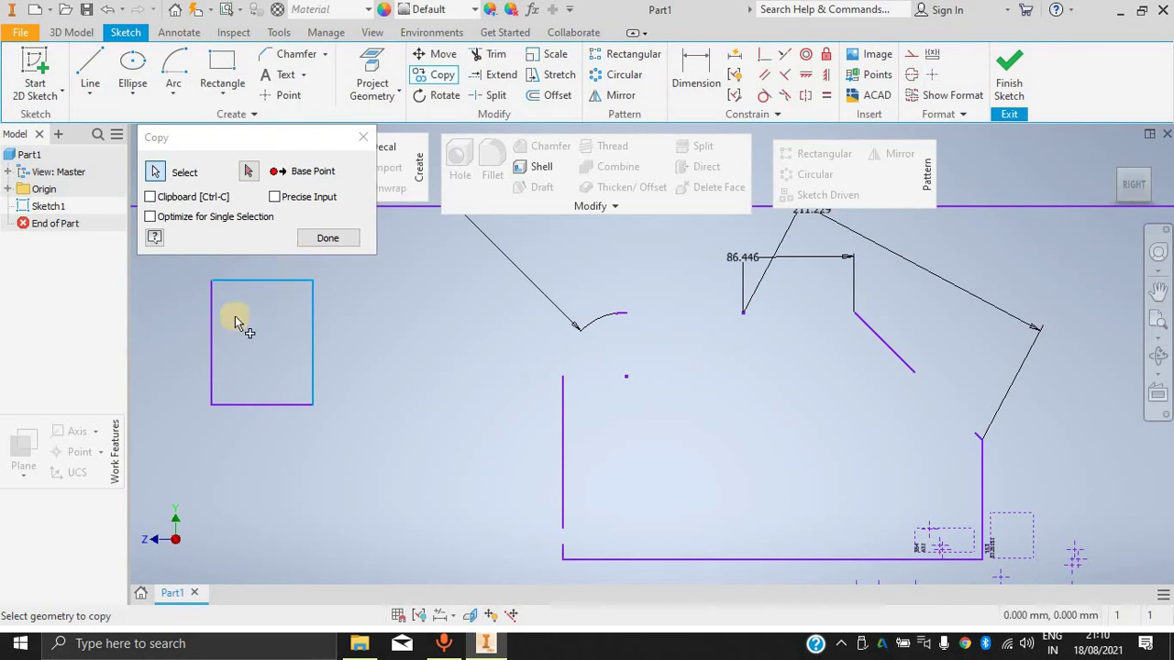
left_click(261, 405)
left_click(247, 171)
left_click(210, 405)
left_click(384, 407)
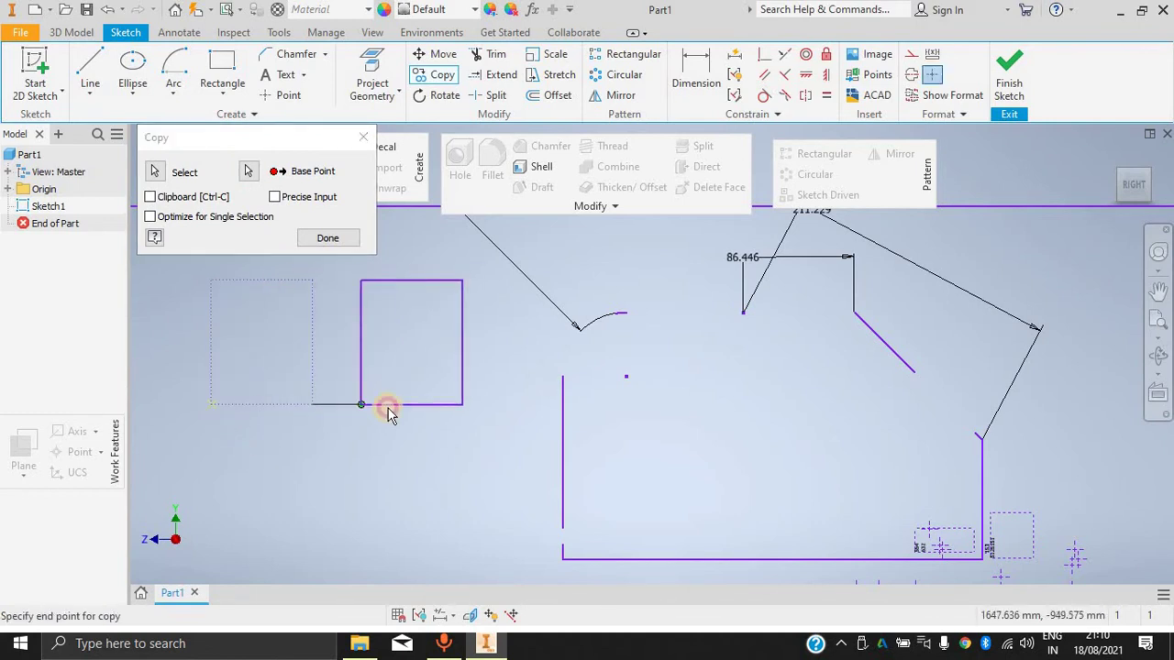
left_click(525, 405)
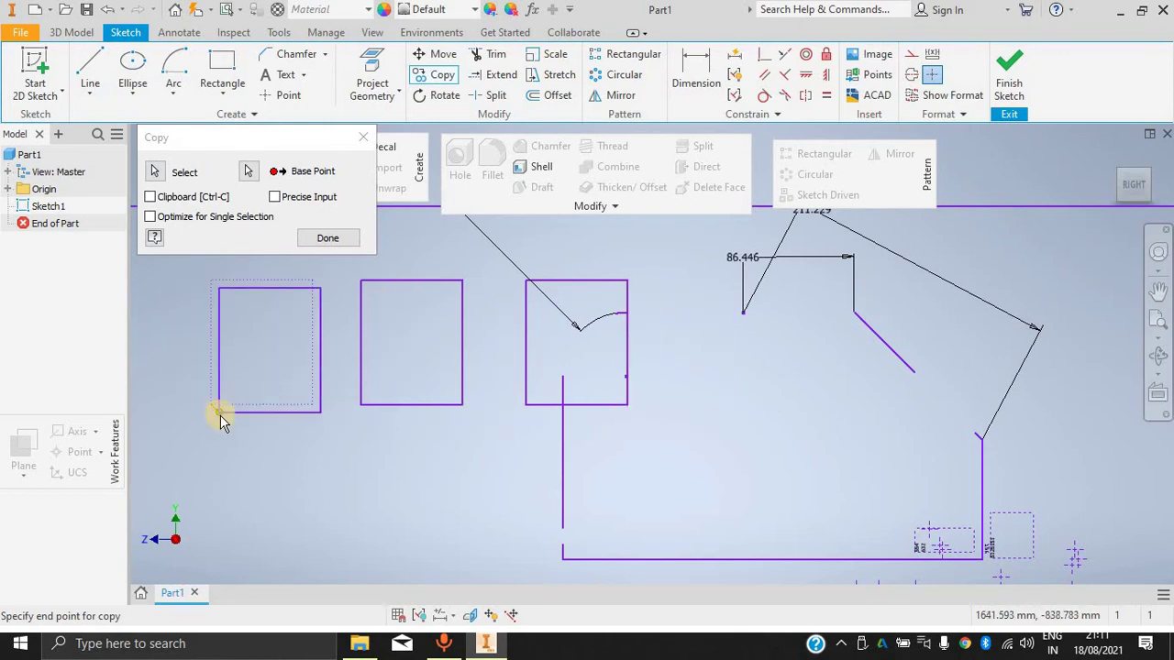
left_click(677, 404)
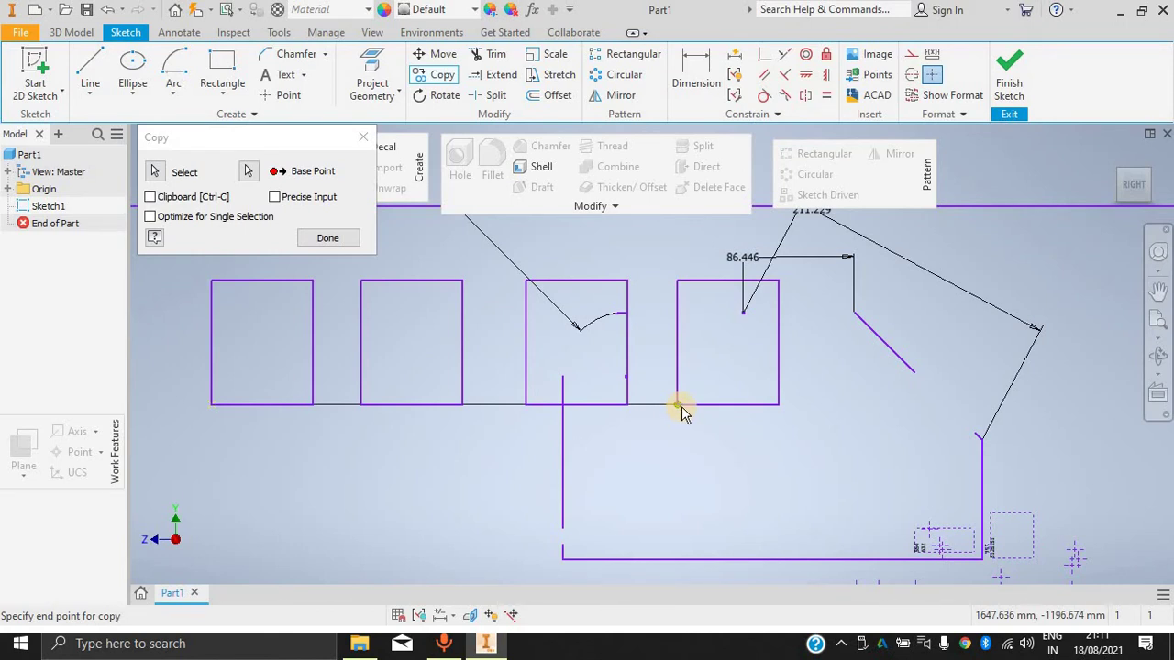
left_click(326, 240)
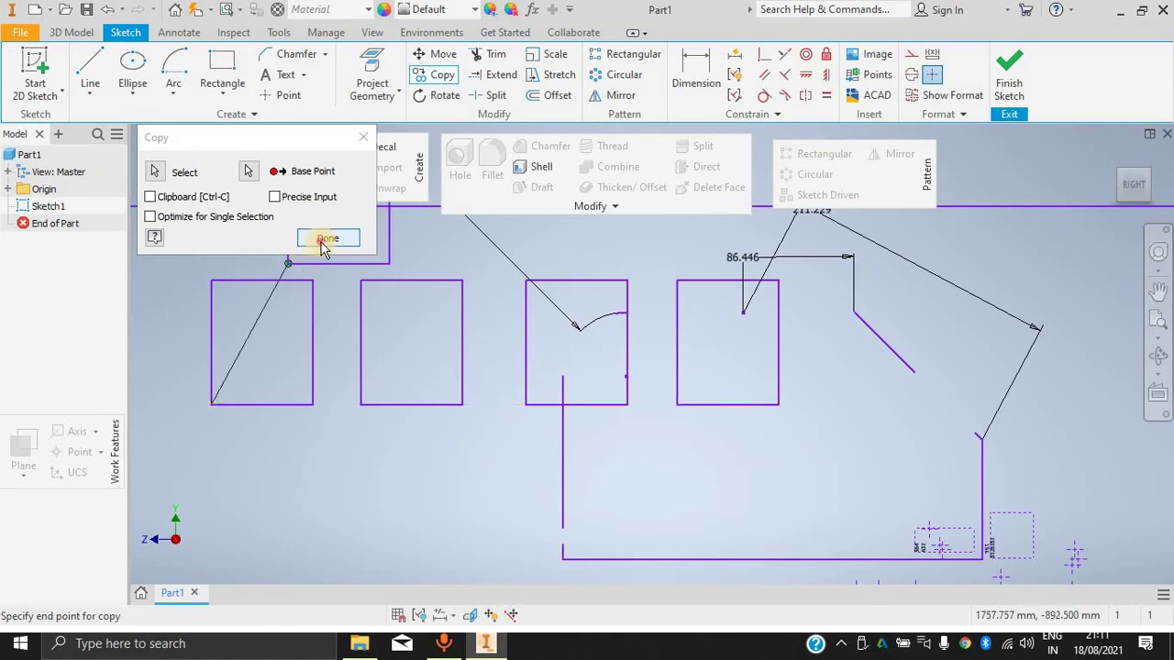
Extend the inner shape's left line up to the third rectangle's top edge and split it at that rectangle's bottom edge.
left_click(495, 77)
left_click(559, 399)
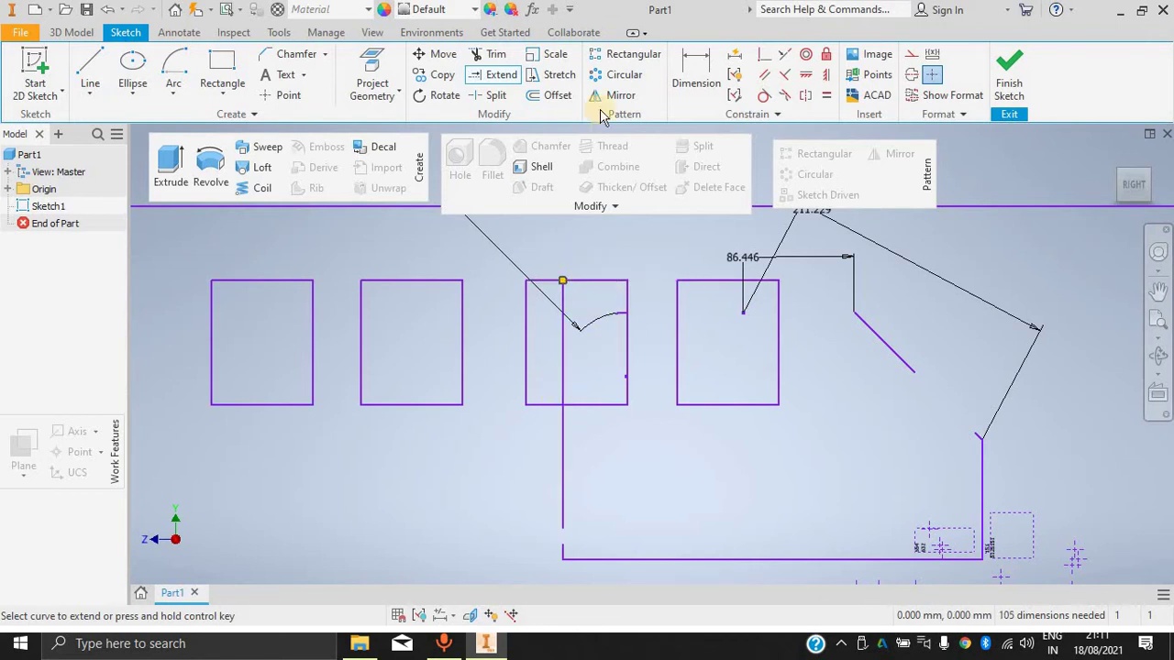
left_click(495, 96)
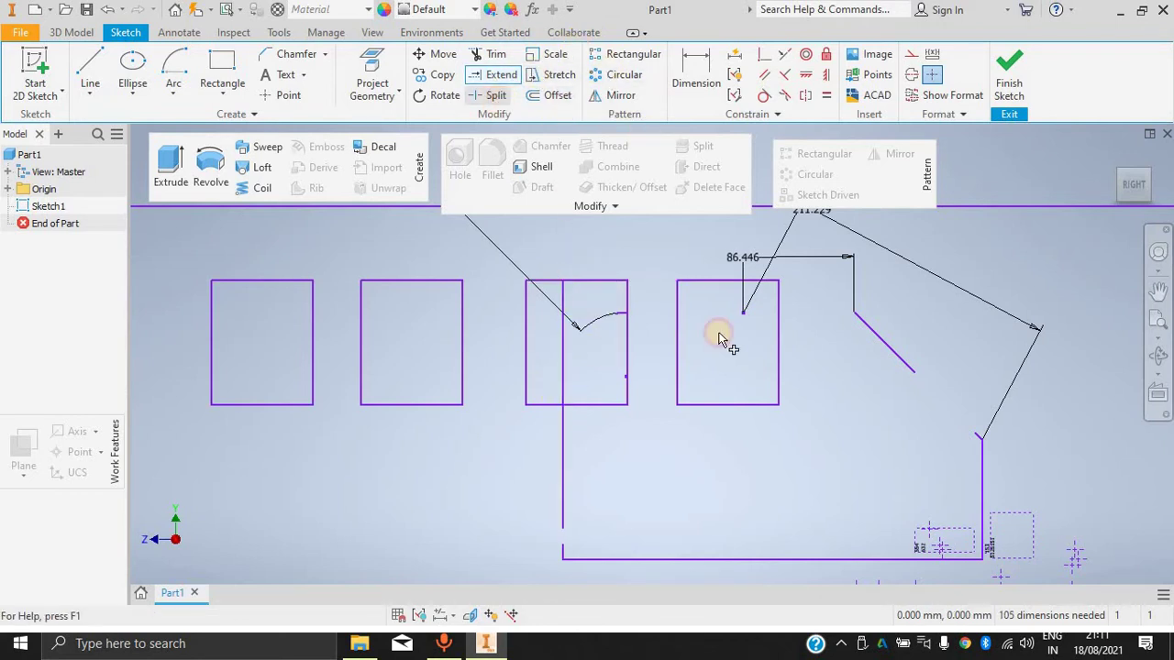
left_click(563, 449)
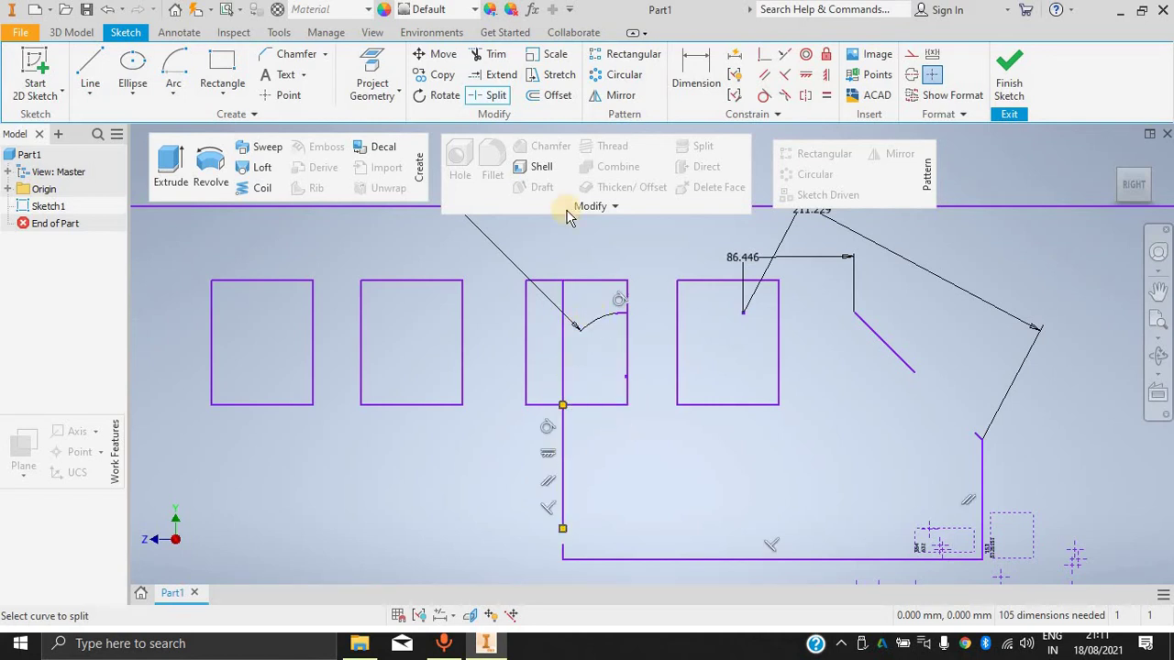
Offset the leftmost rectangle inward by 10 mm.
left_click(554, 95)
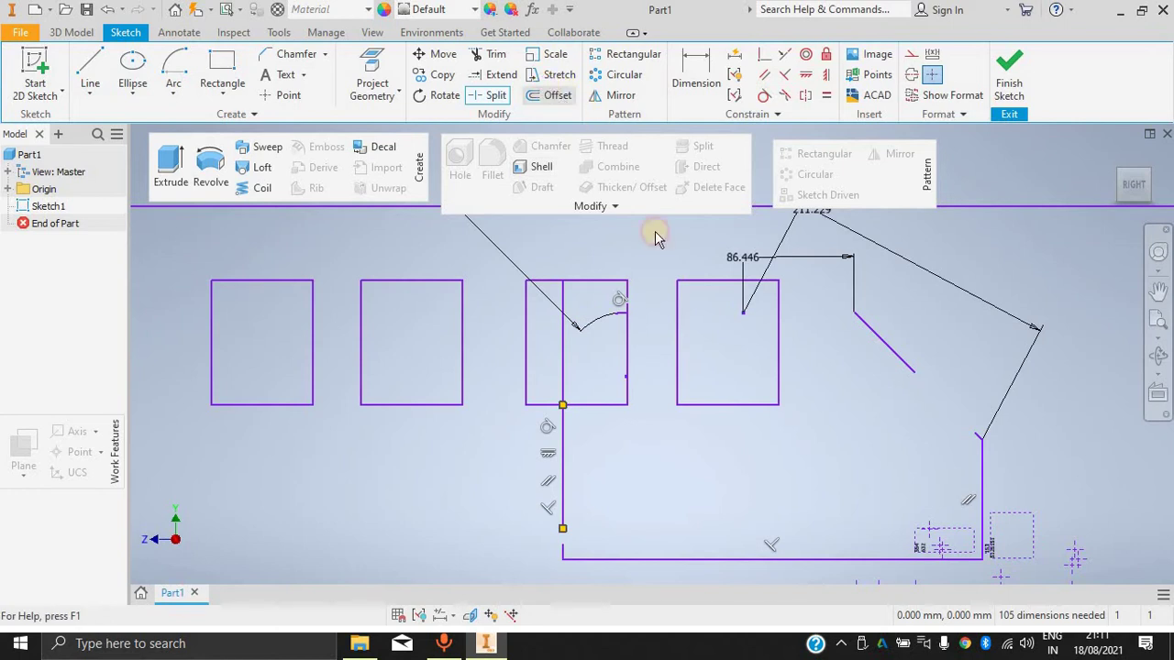
left_click(250, 282)
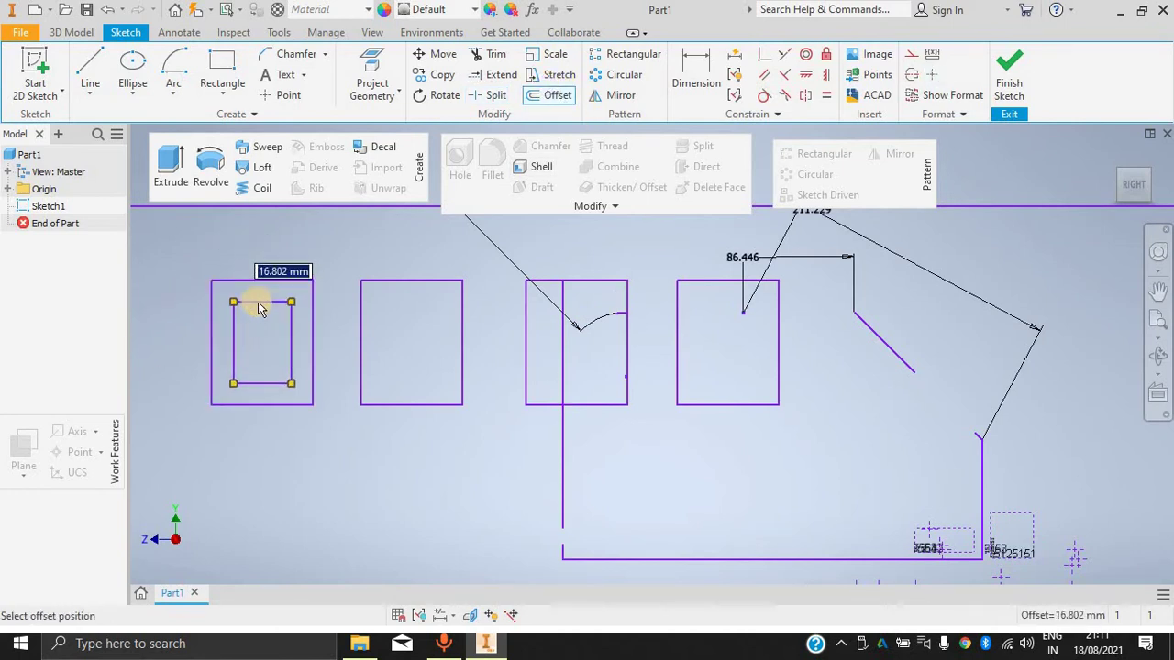
type("10")
key("Return")
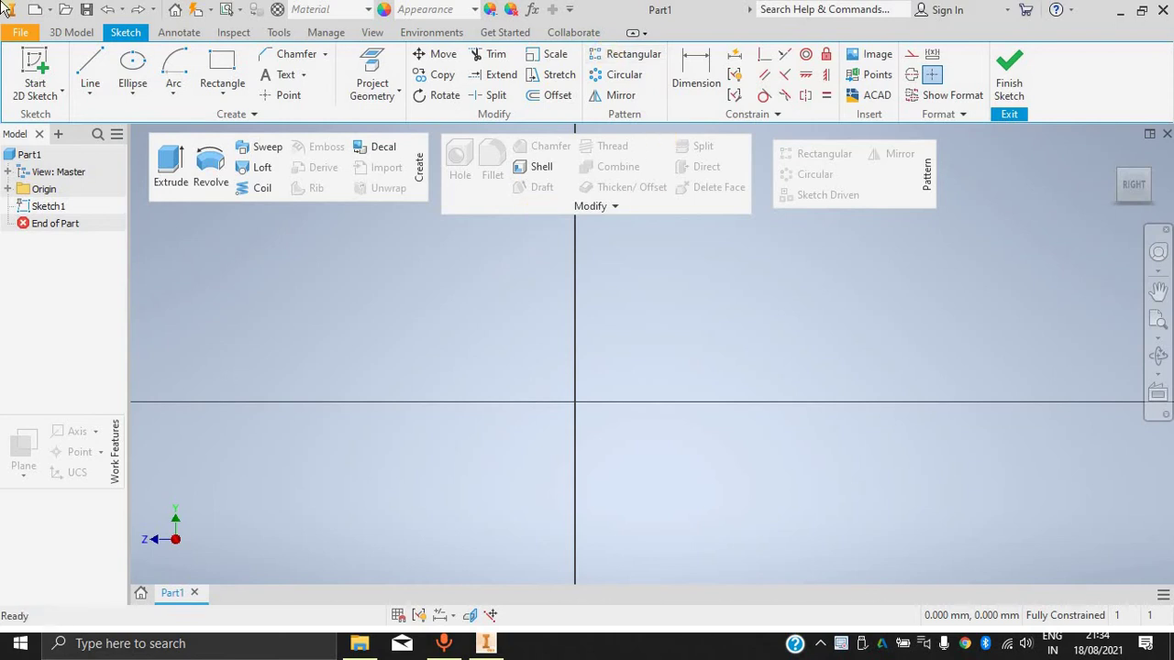
Draw a 50 mm by 50 mm two-point rectangle to the left of the vertical axis in the empty sketch.
left_click(222, 66)
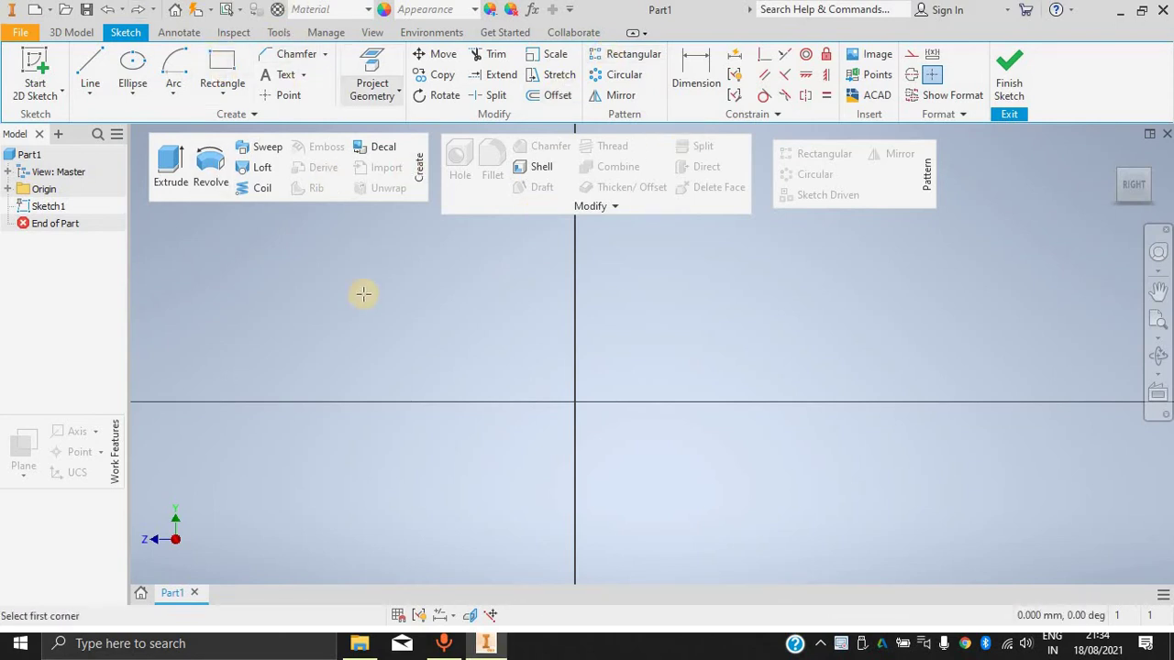
left_click(344, 346)
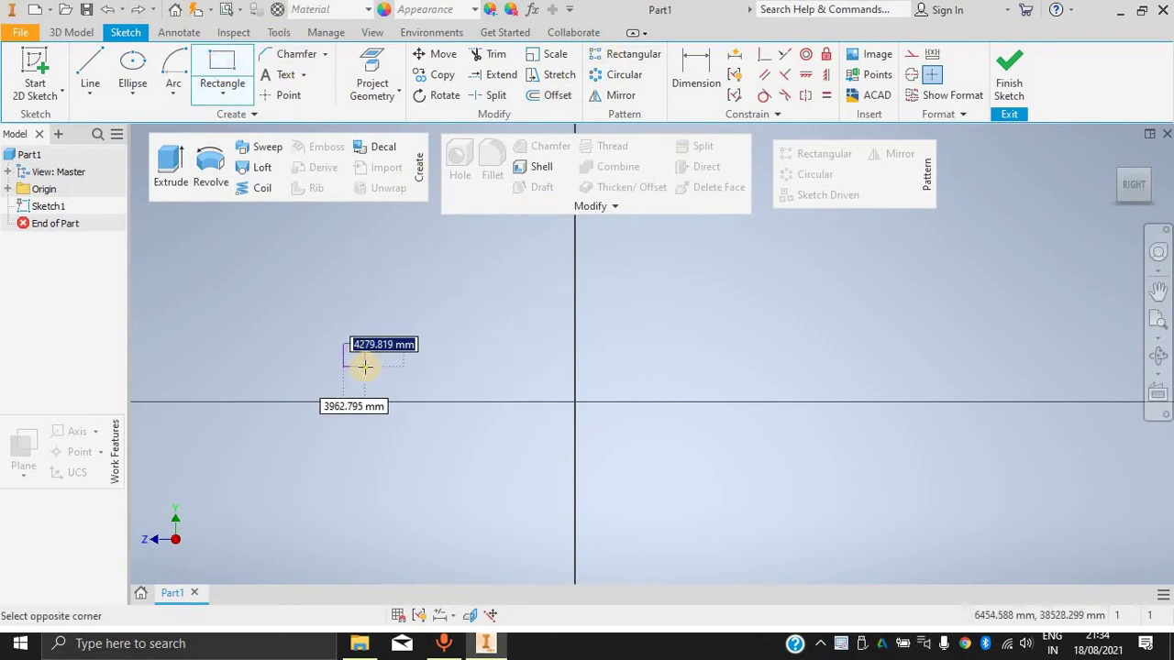
scroll(364, 367, "up", 4)
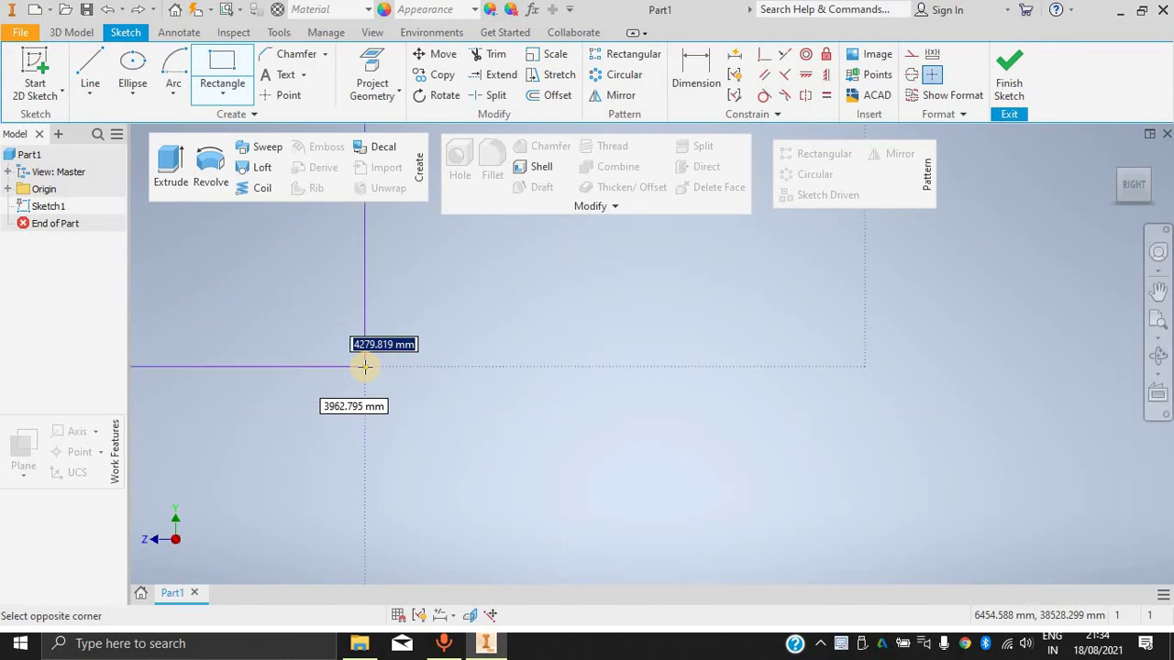
scroll(318, 310, "down", 4)
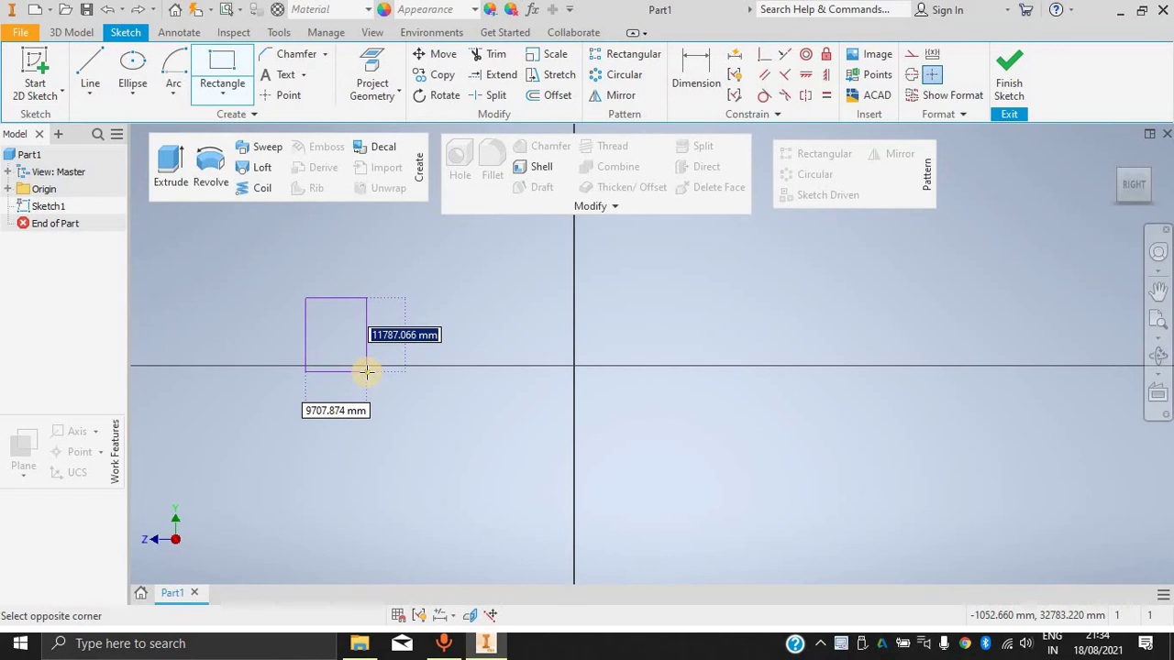
type("50")
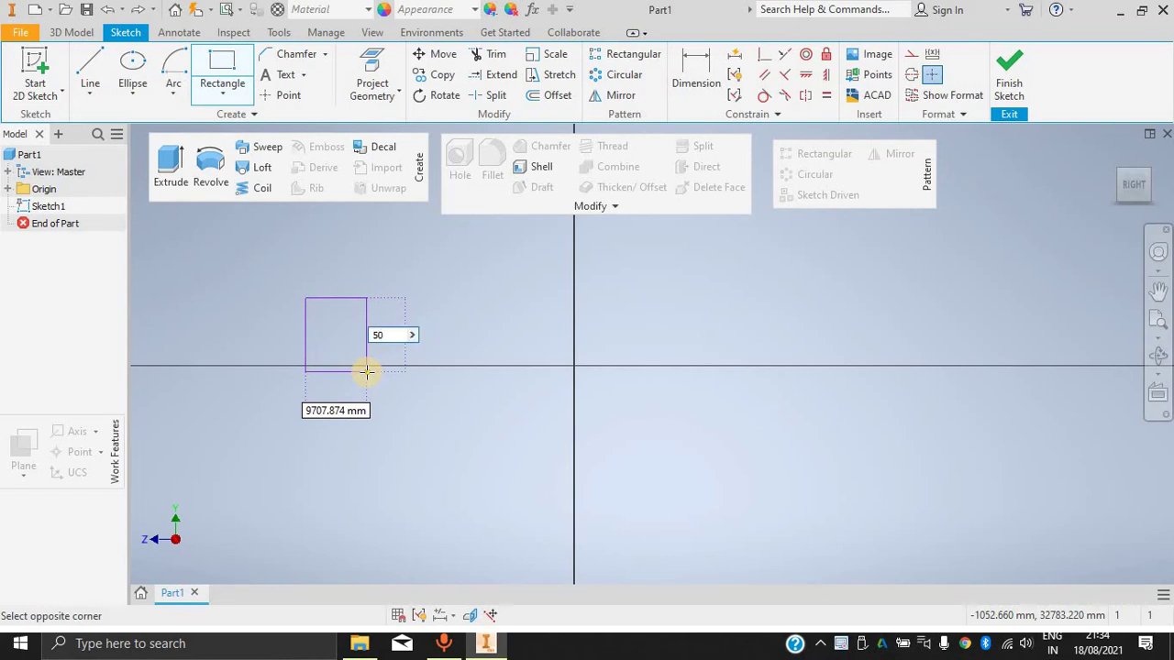
key("Tab")
type("5")
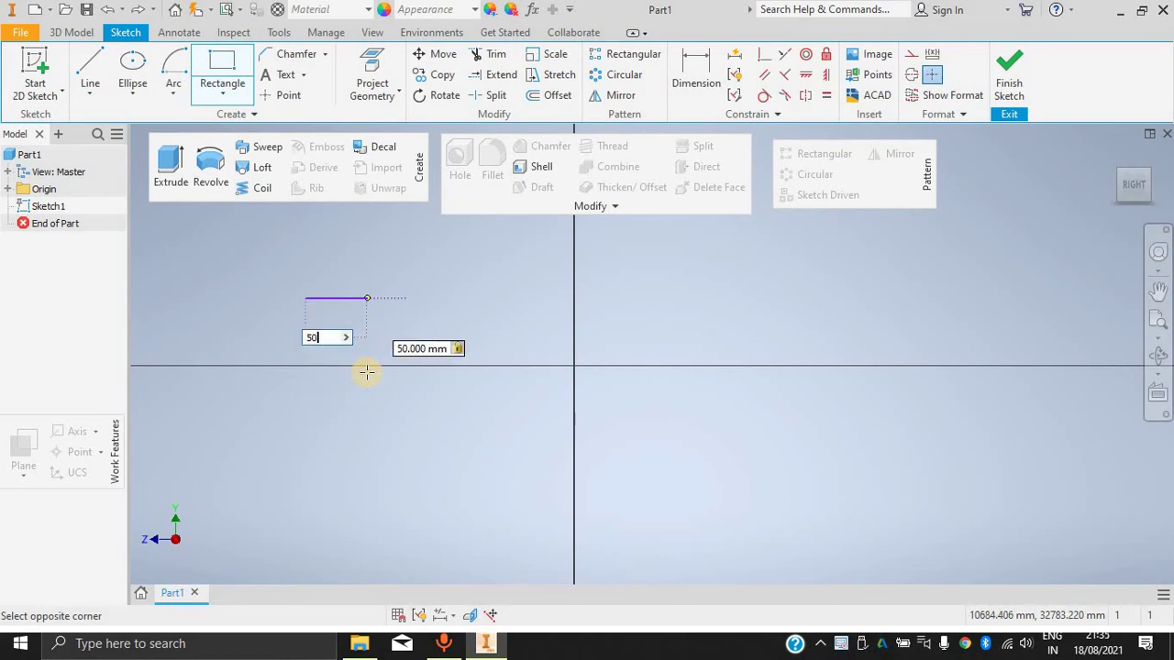
key("Return")
Start a rectangular pattern of the whole square, using its bottom edge as the first direction, pointing right.
scroll(302, 295, "up", 5)
scroll(392, 393, "up", 2)
scroll(367, 401, "down", 6)
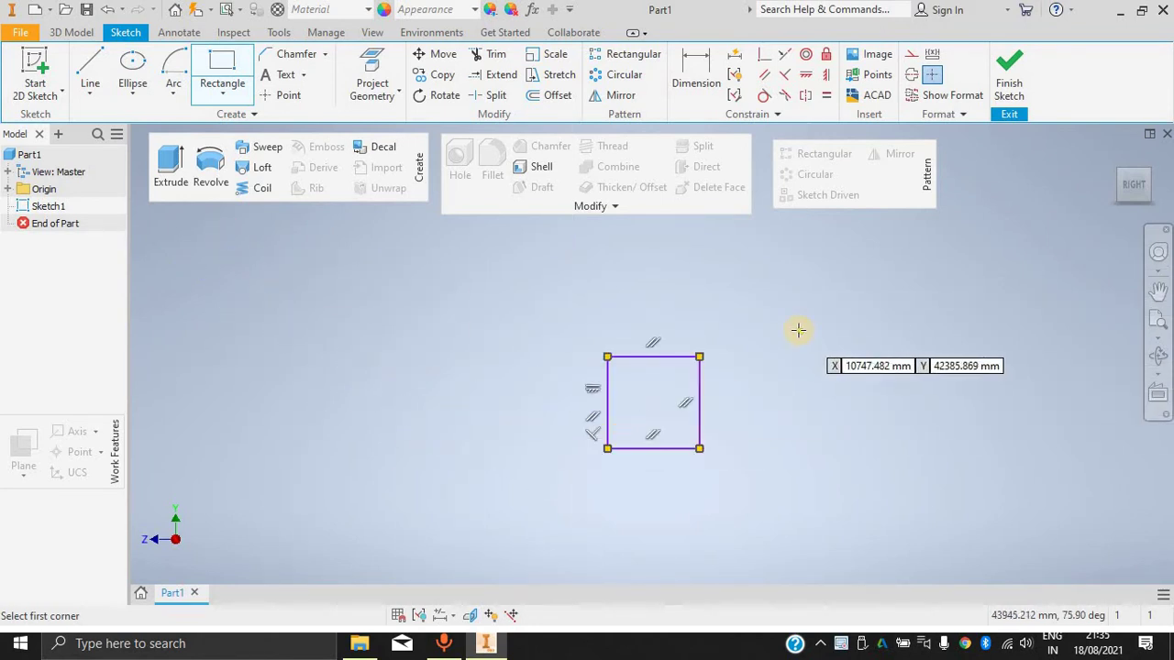
scroll(798, 330, "up", 3)
scroll(702, 417, "down", 4)
scroll(683, 469, "up", 2)
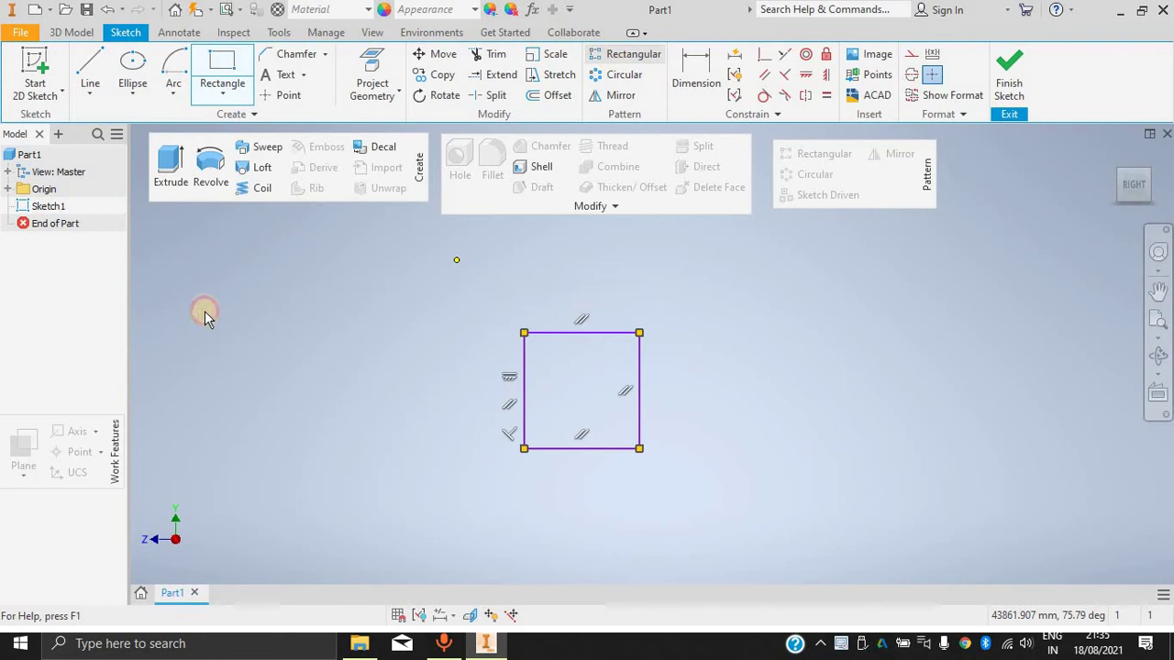
left_click_drag(693, 269, 479, 531)
left_click(163, 215)
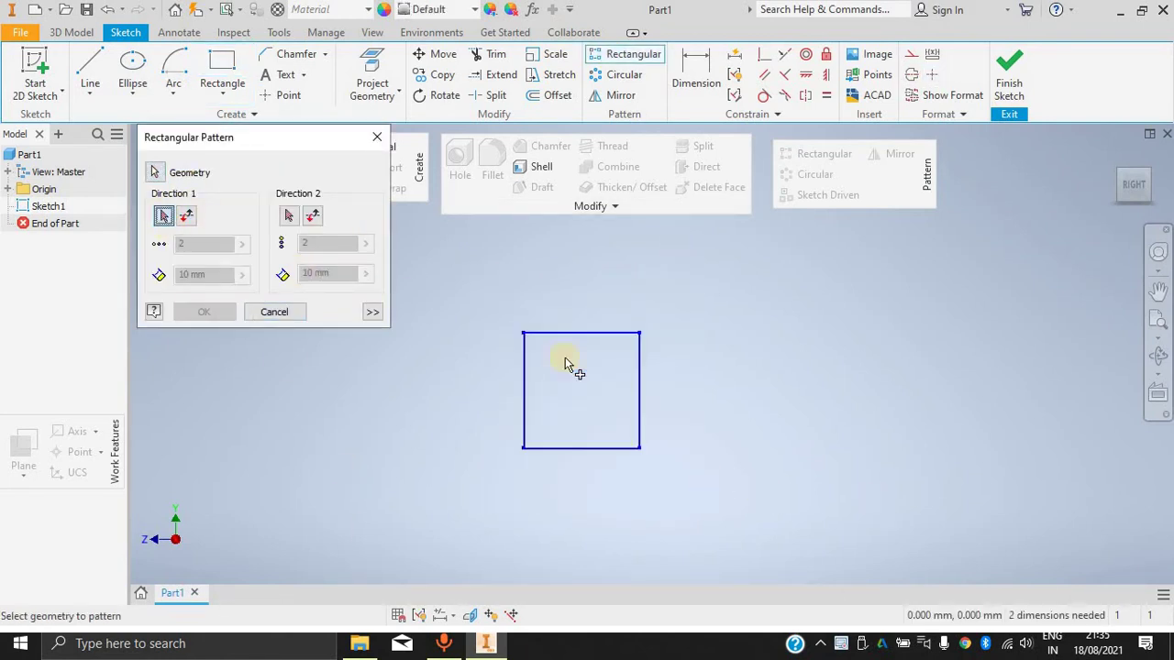
left_click(630, 451)
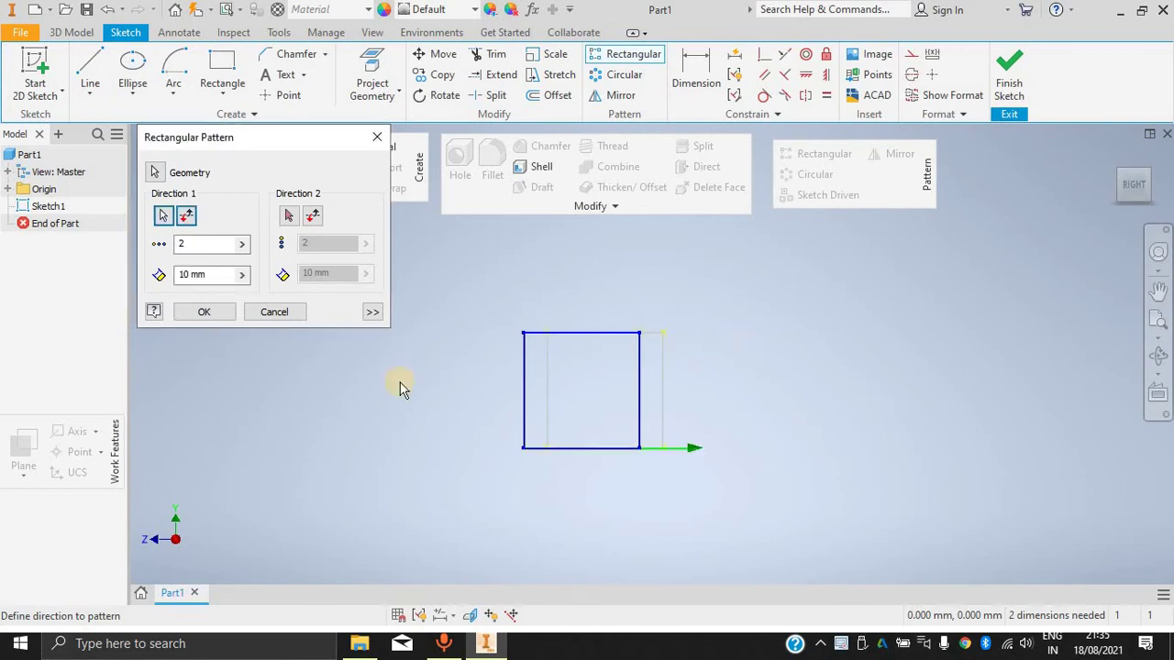
Set the pattern's first direction to 5 instances with a spacing of 50 mm.
left_click(212, 248)
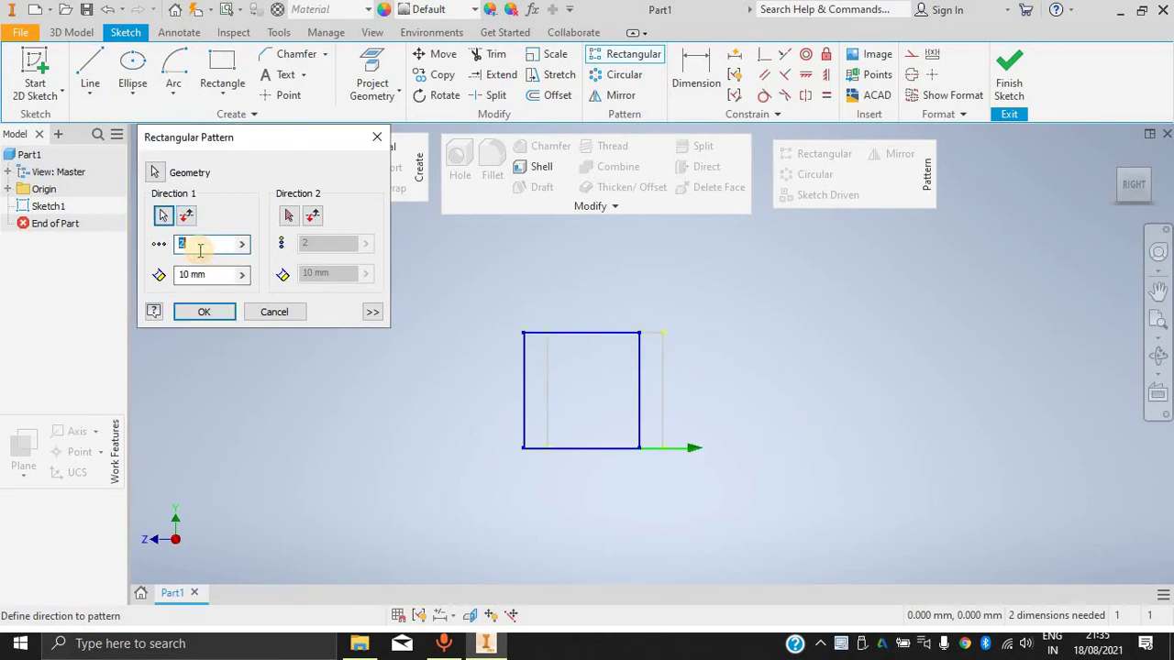
type("5")
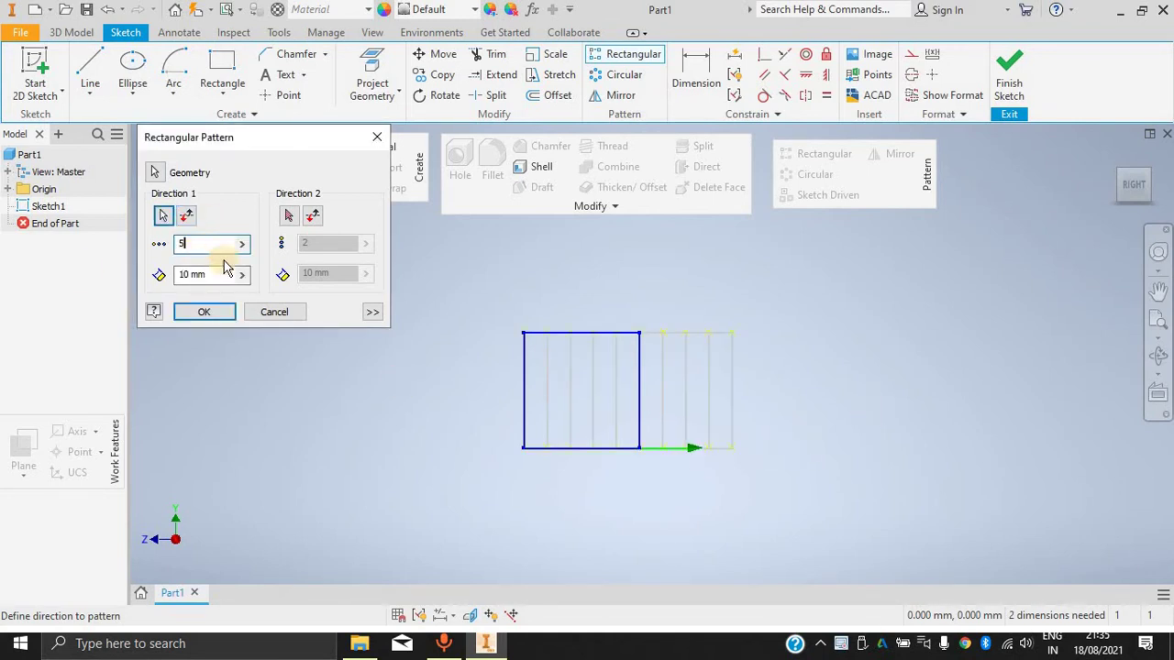
left_click_drag(220, 278, 137, 277)
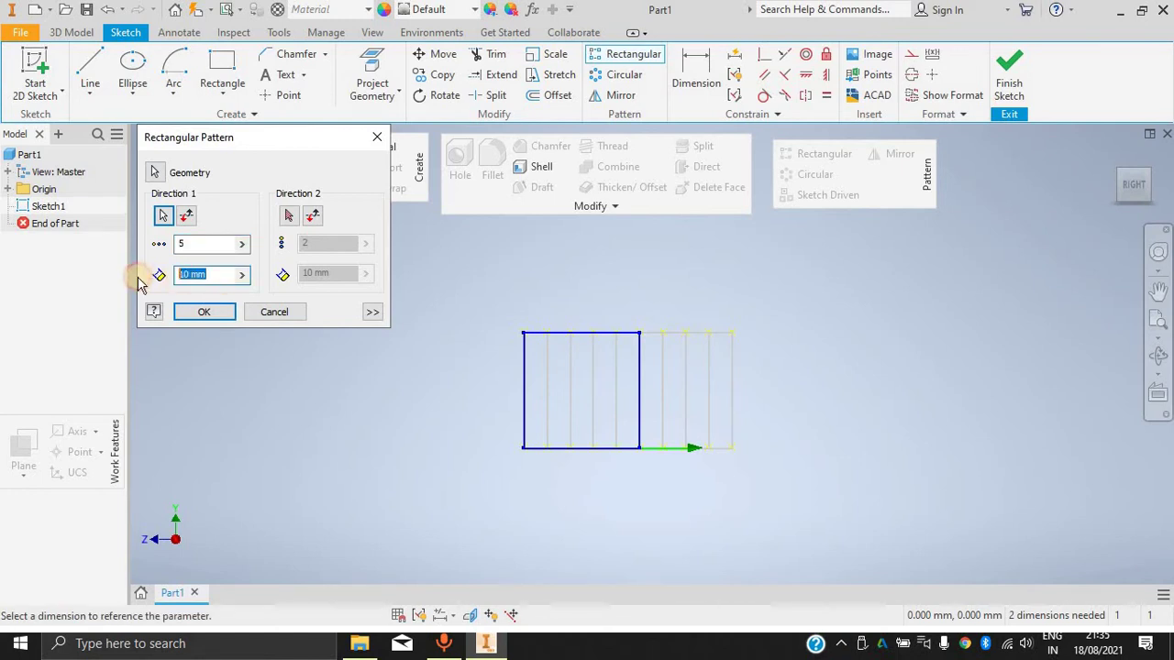
type("50")
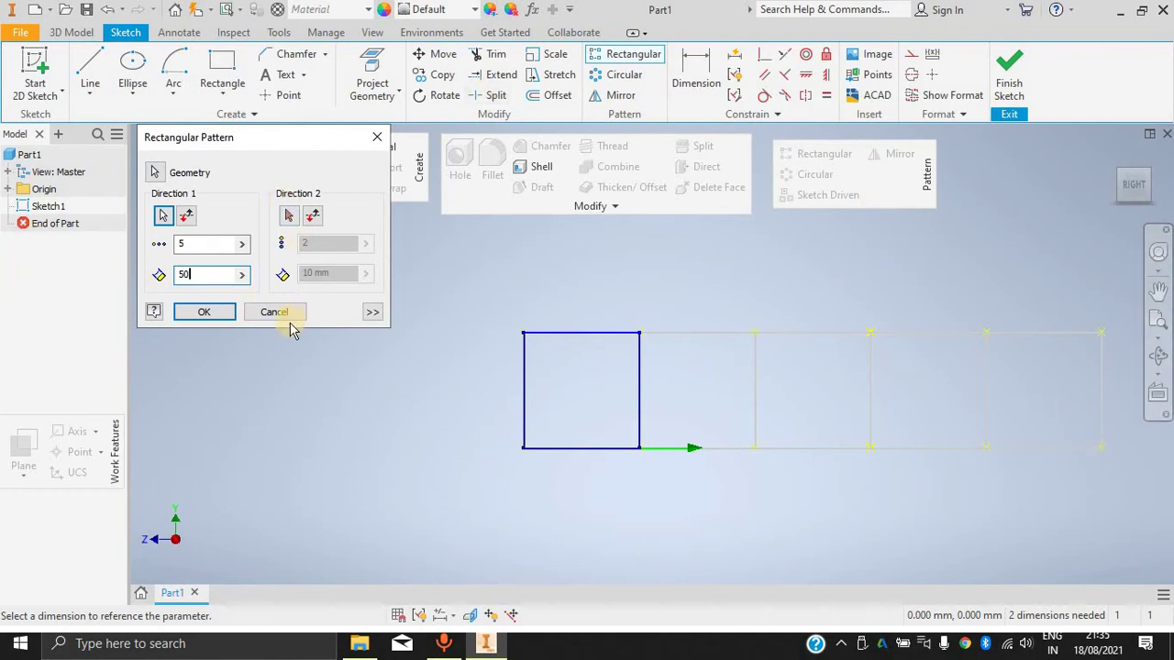
Set the pattern's second direction upward along the square's right edge with 5 instances spaced 50 mm, and create the pattern.
left_click(291, 217)
left_click(644, 344)
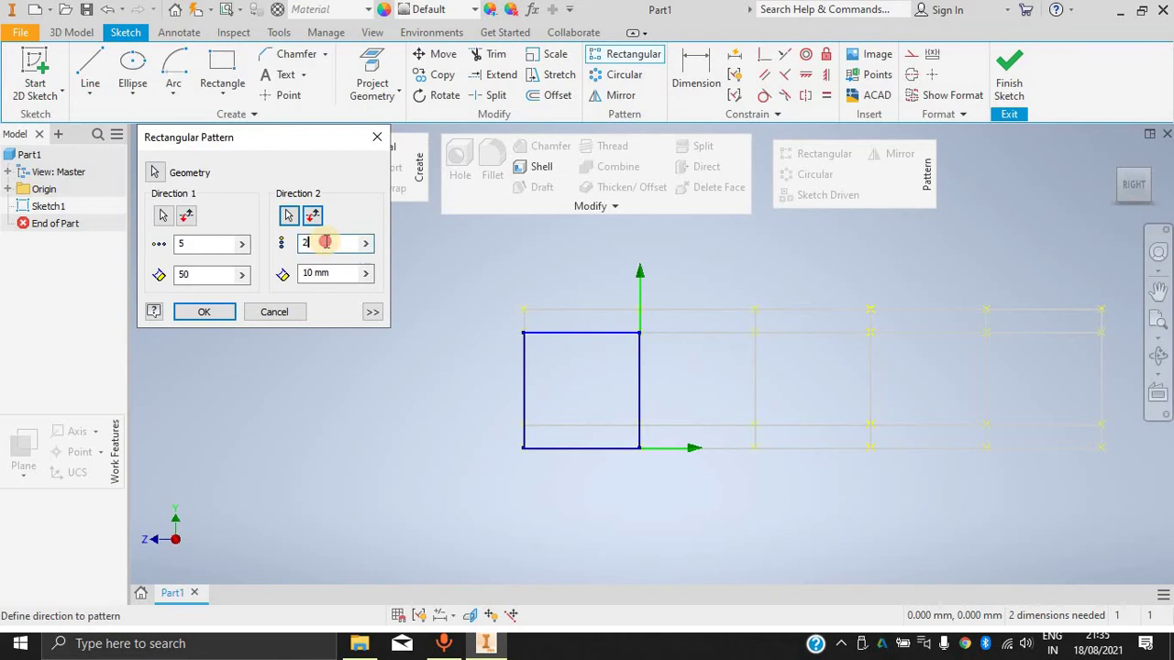
type("5")
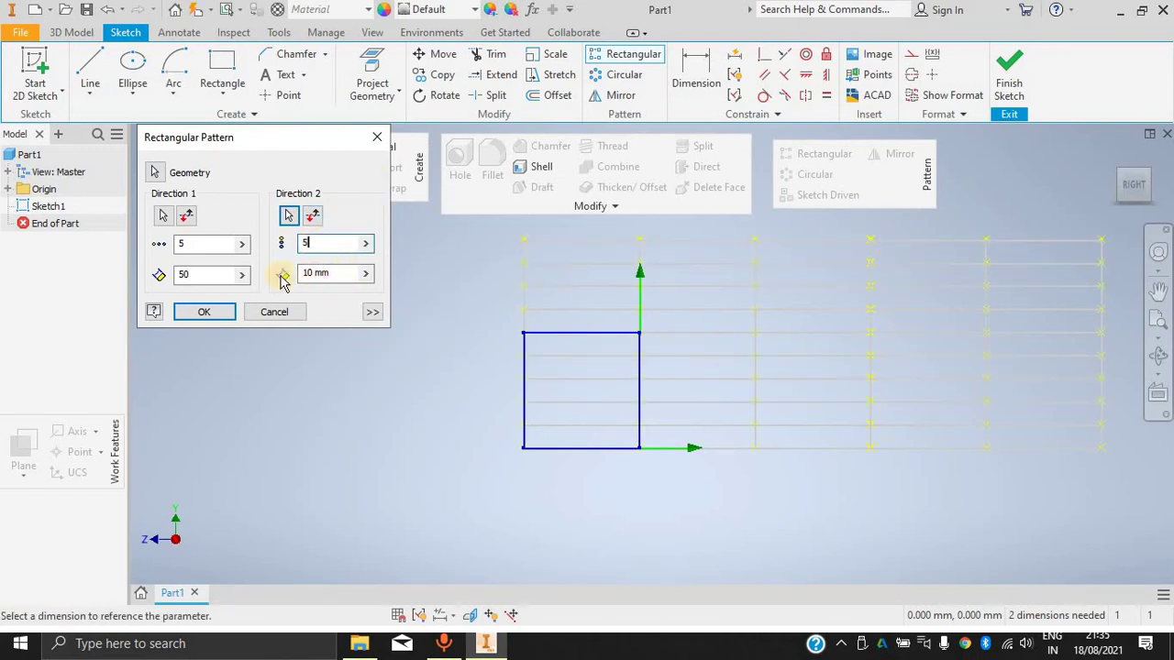
left_click(336, 271)
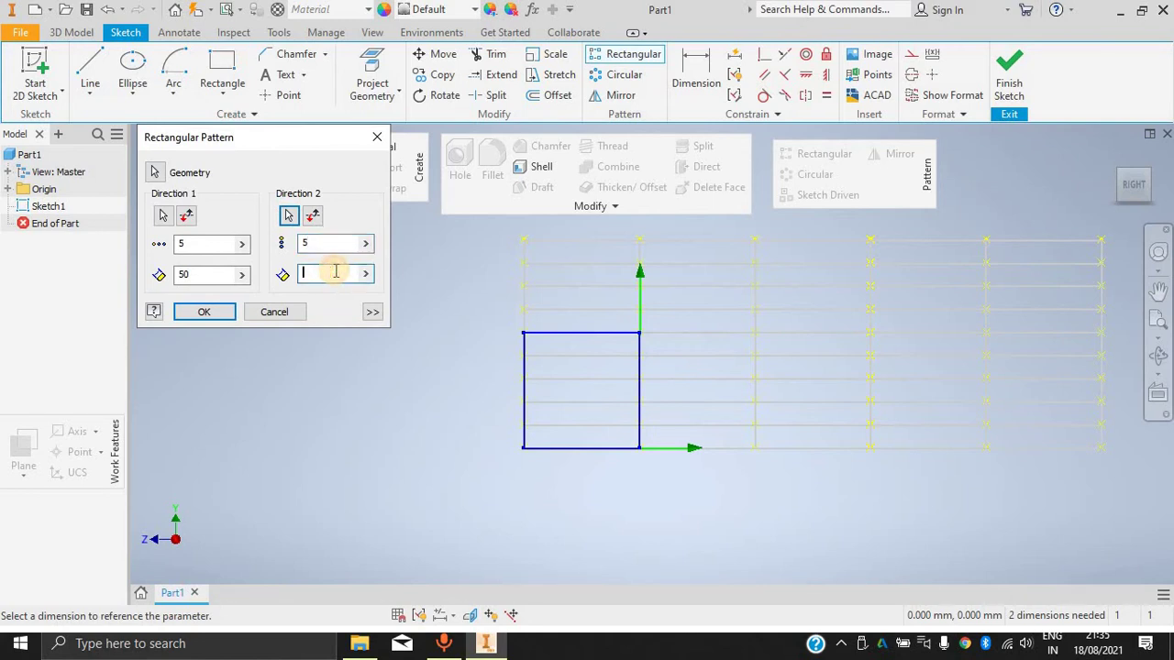
type("50")
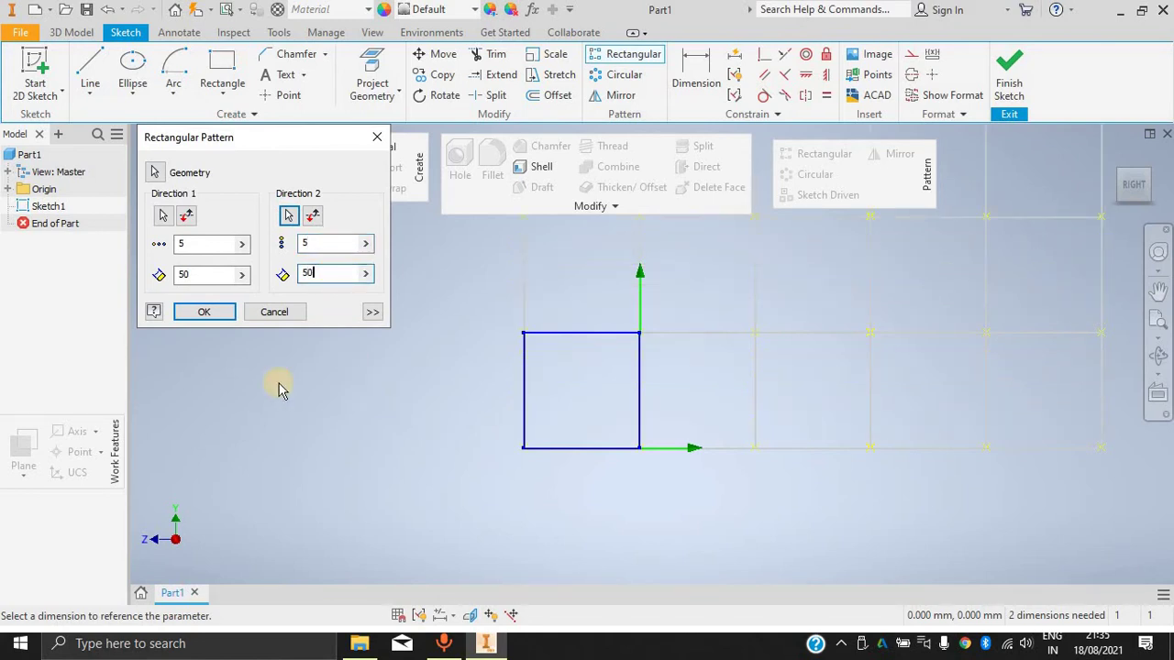
left_click(226, 314)
scroll(707, 365, "down", 10)
scroll(707, 363, "up", 8)
scroll(834, 278, "down", 6)
scroll(846, 262, "up", 5)
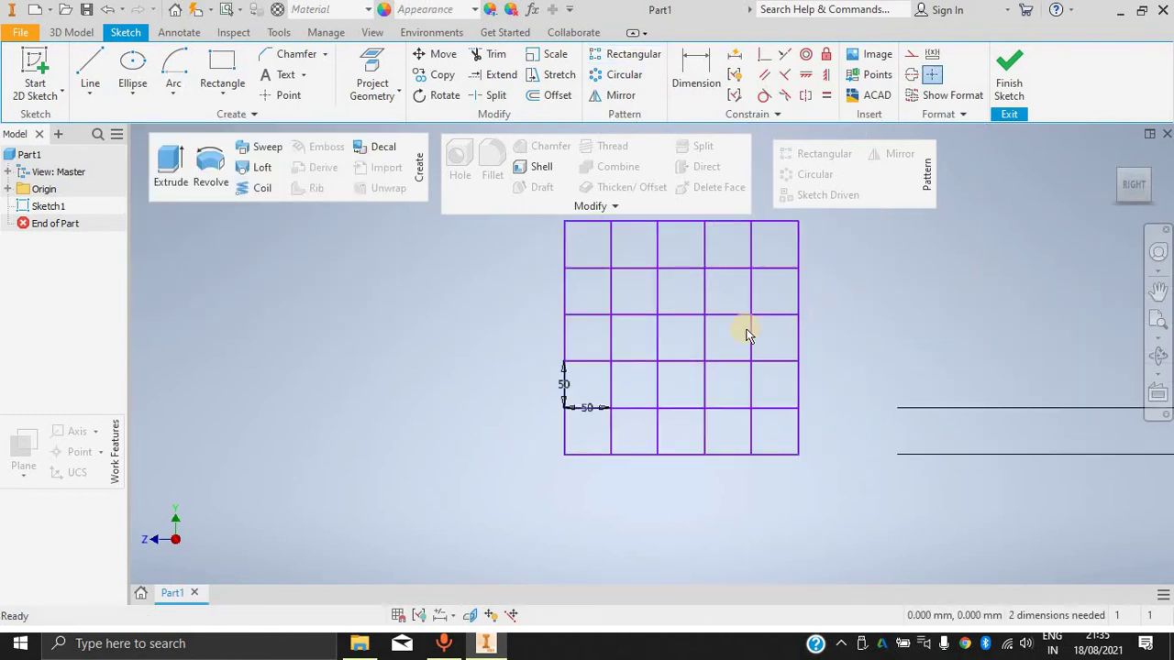
scroll(825, 275, "down", 4)
scroll(828, 268, "up", 3)
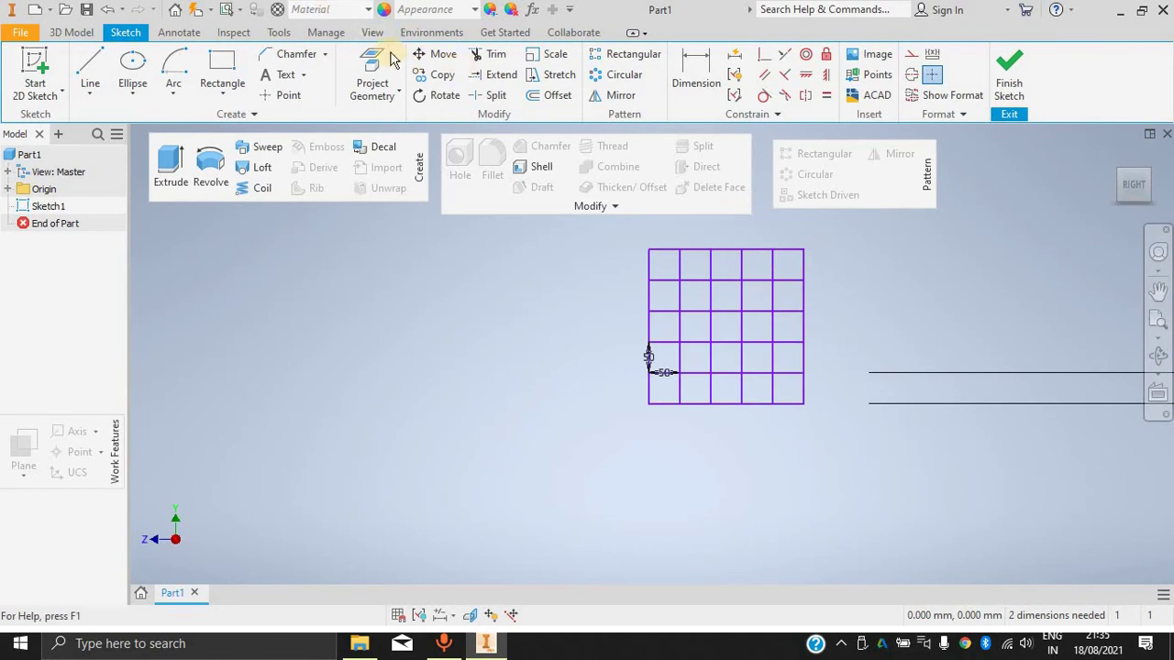
Draw a center-point circle about 351 mm in diameter to the left of the square grid.
left_click(620, 76)
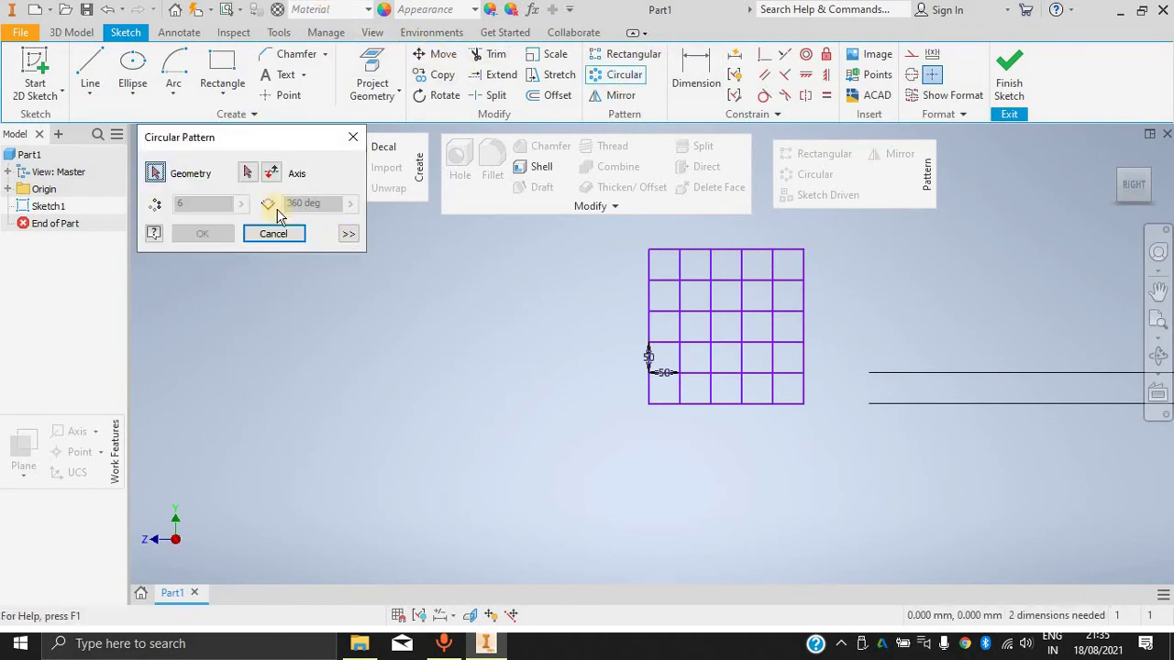
left_click(352, 136)
left_click(132, 90)
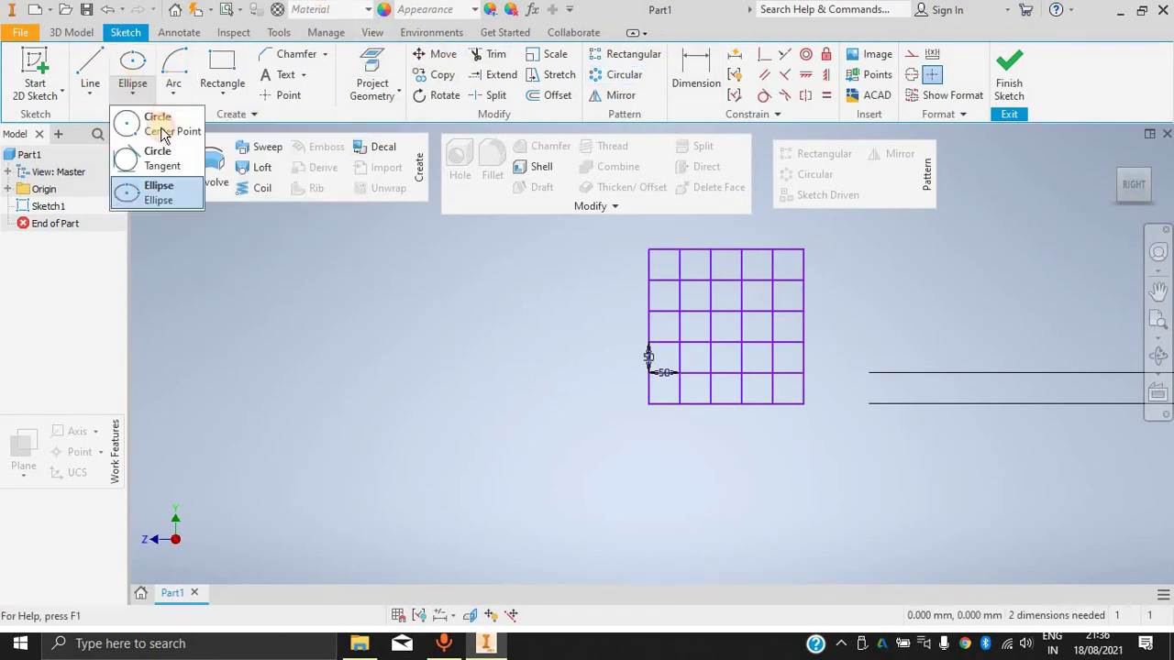
left_click(306, 349)
left_click(345, 249)
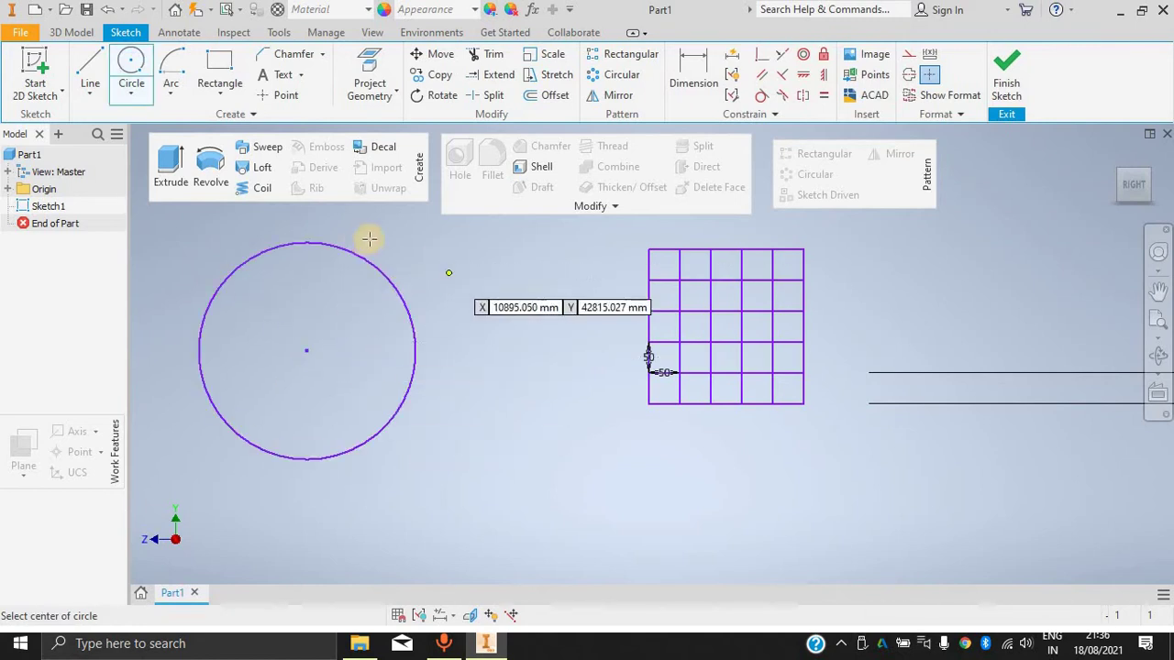
Dimension the circle's diameter as 300 mm.
key("Escape")
key("d")
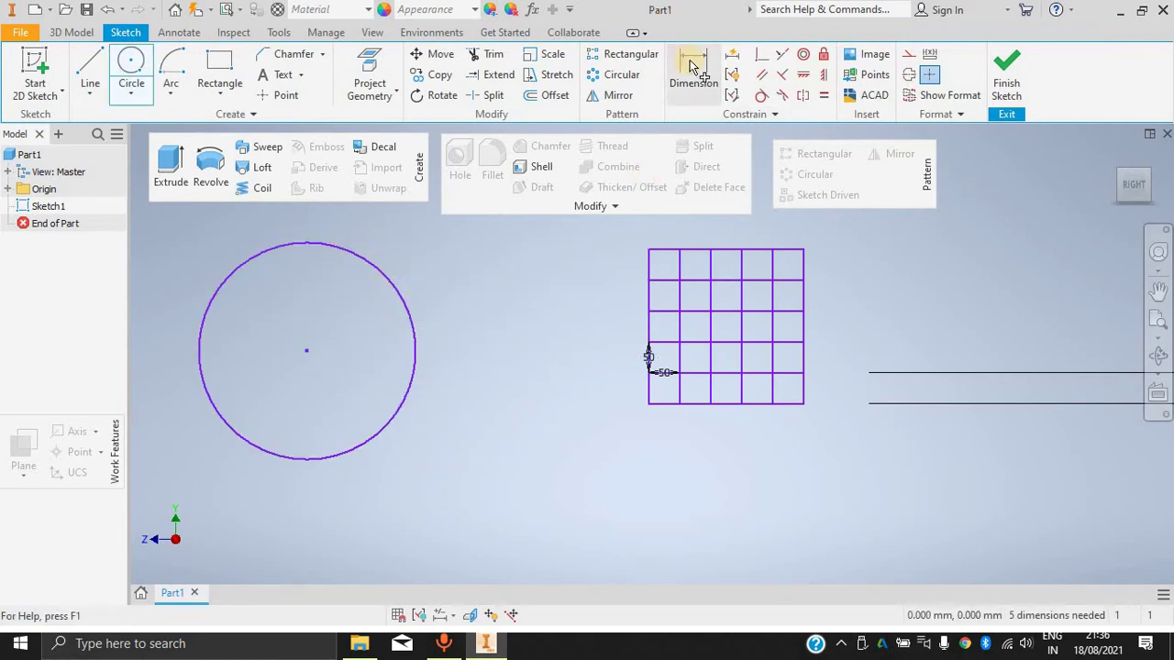
left_click(413, 358)
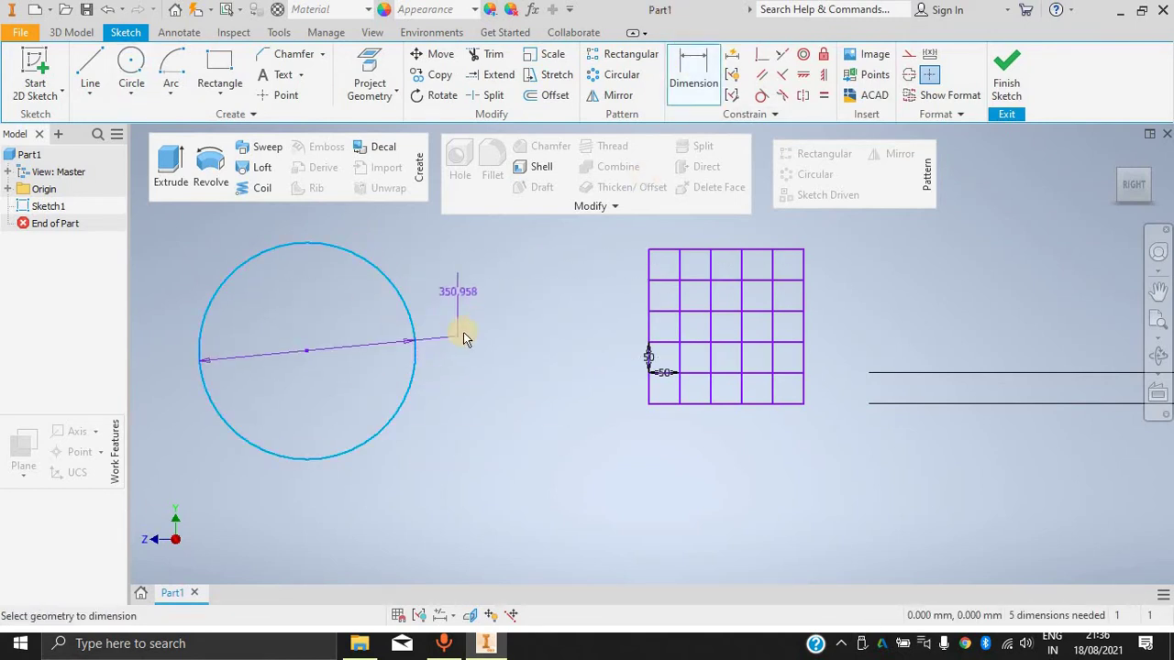
left_click(463, 332)
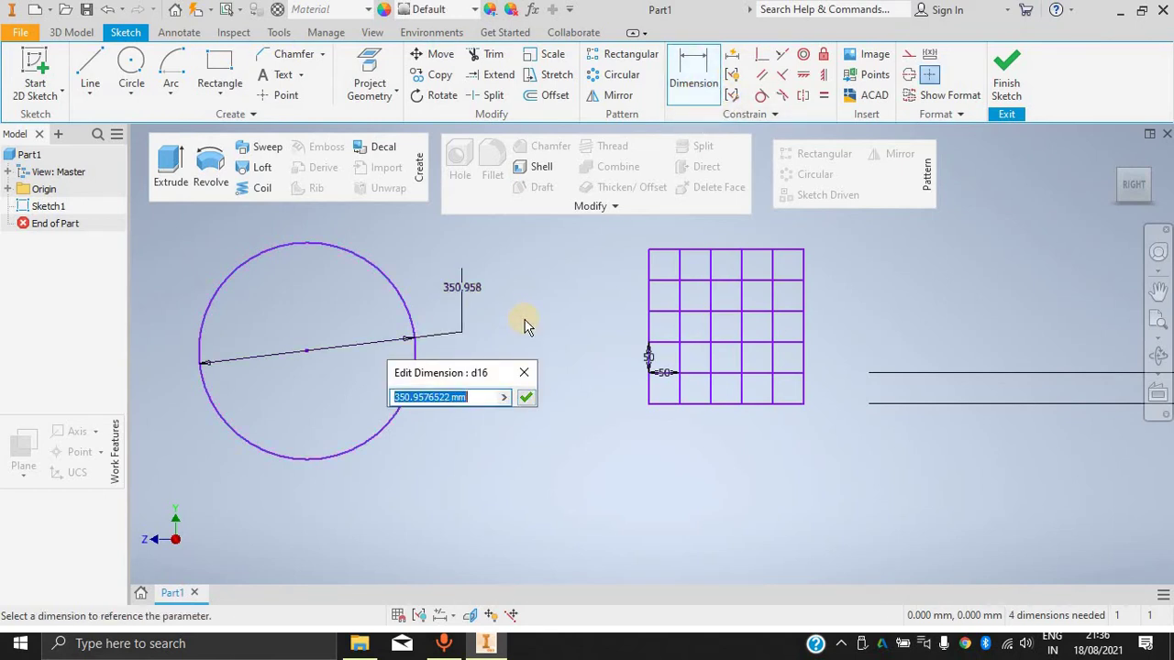
key("Return")
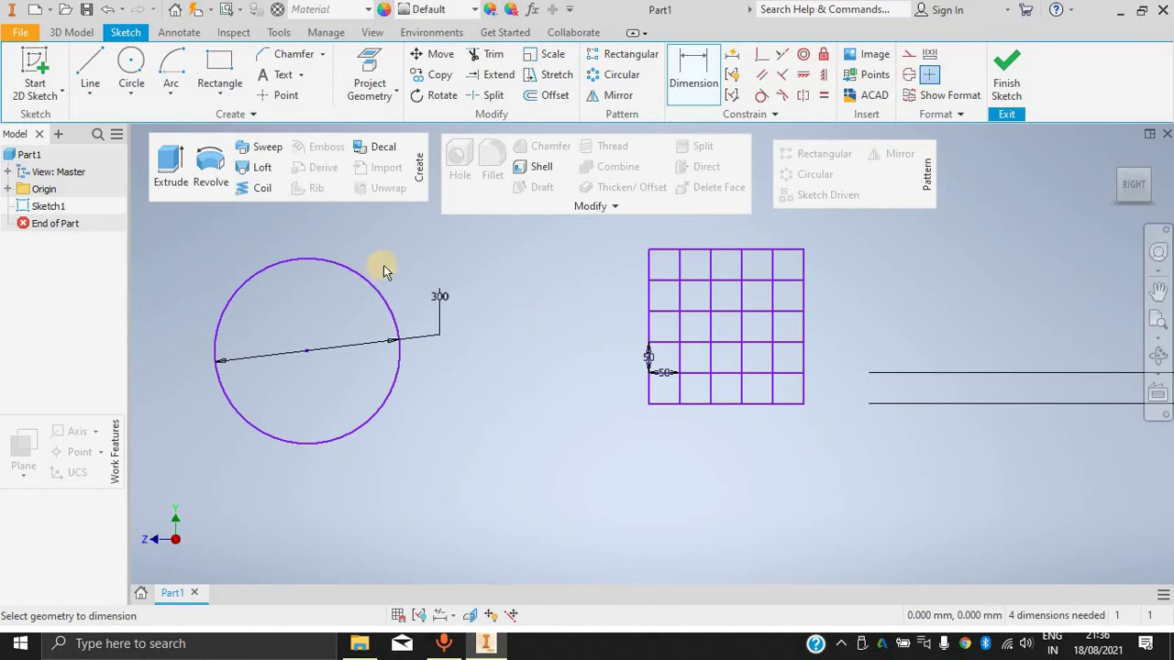
Draw a 100 mm diameter circle centered on the topmost point of the 300 mm circle.
left_click(132, 69)
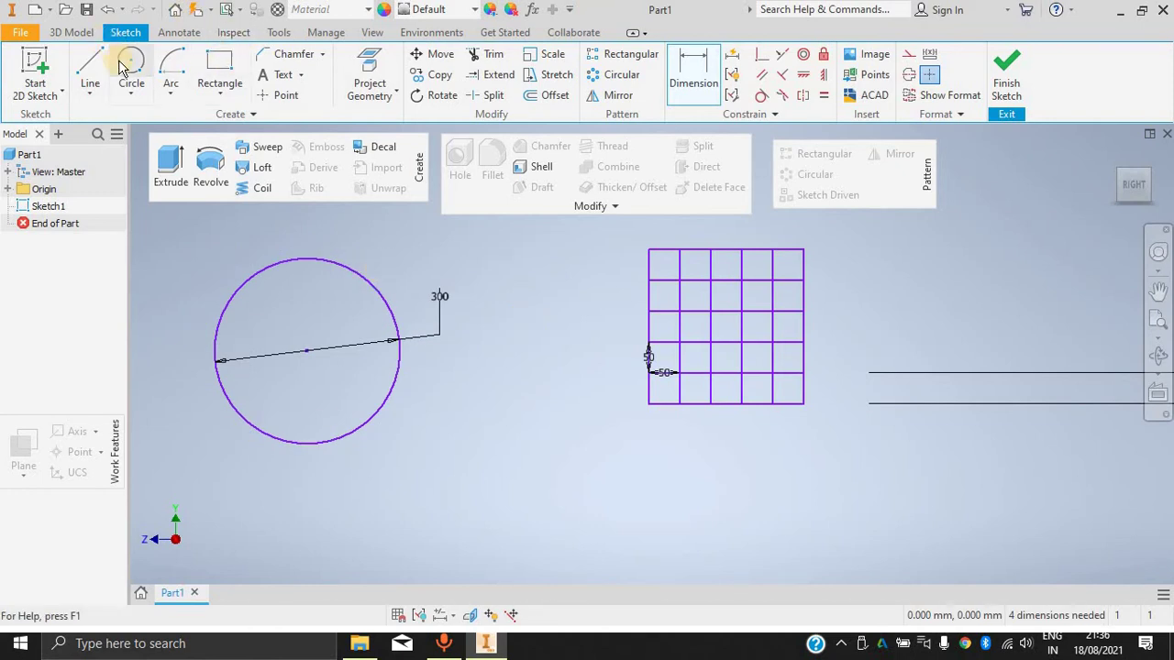
left_click(306, 258)
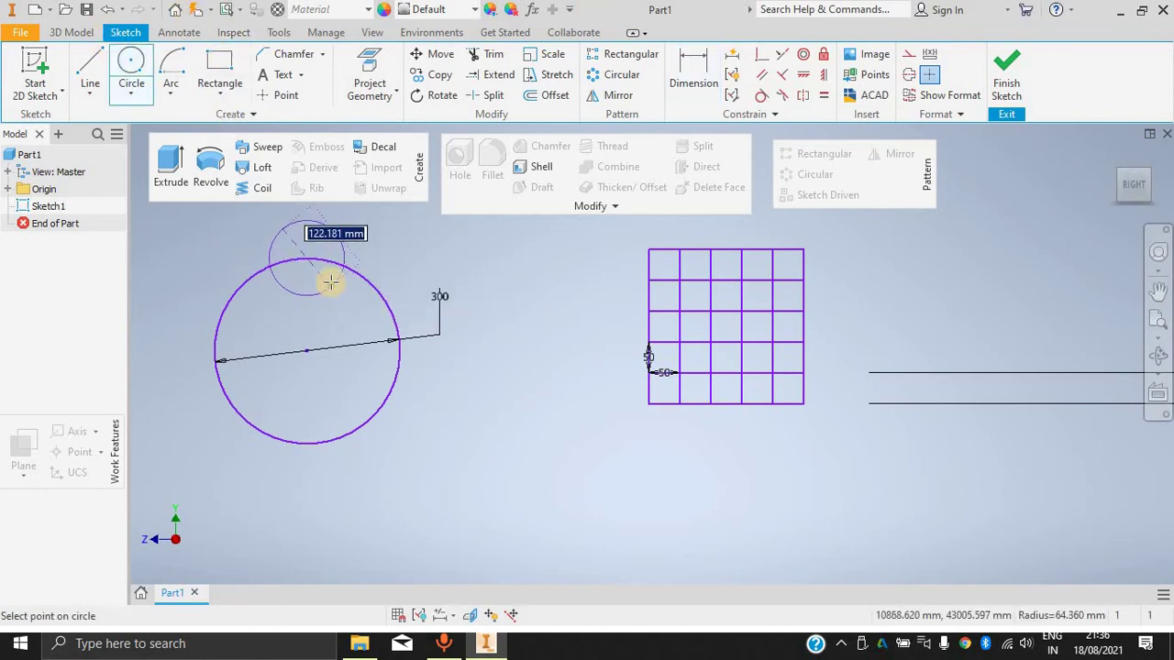
type("100")
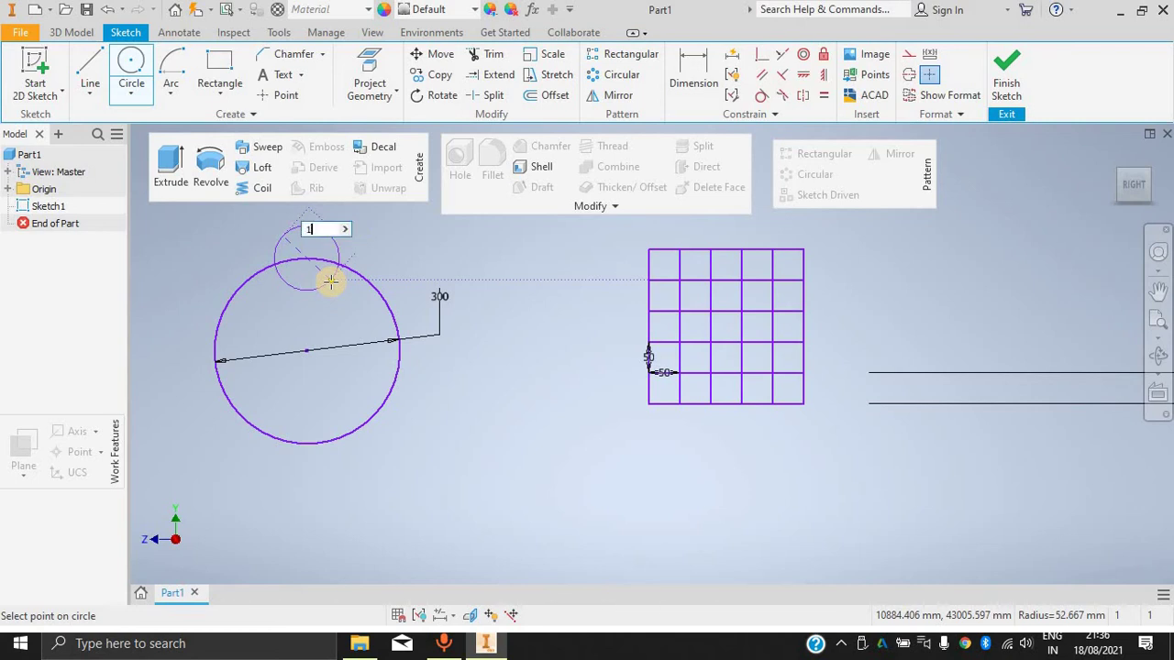
key("Return")
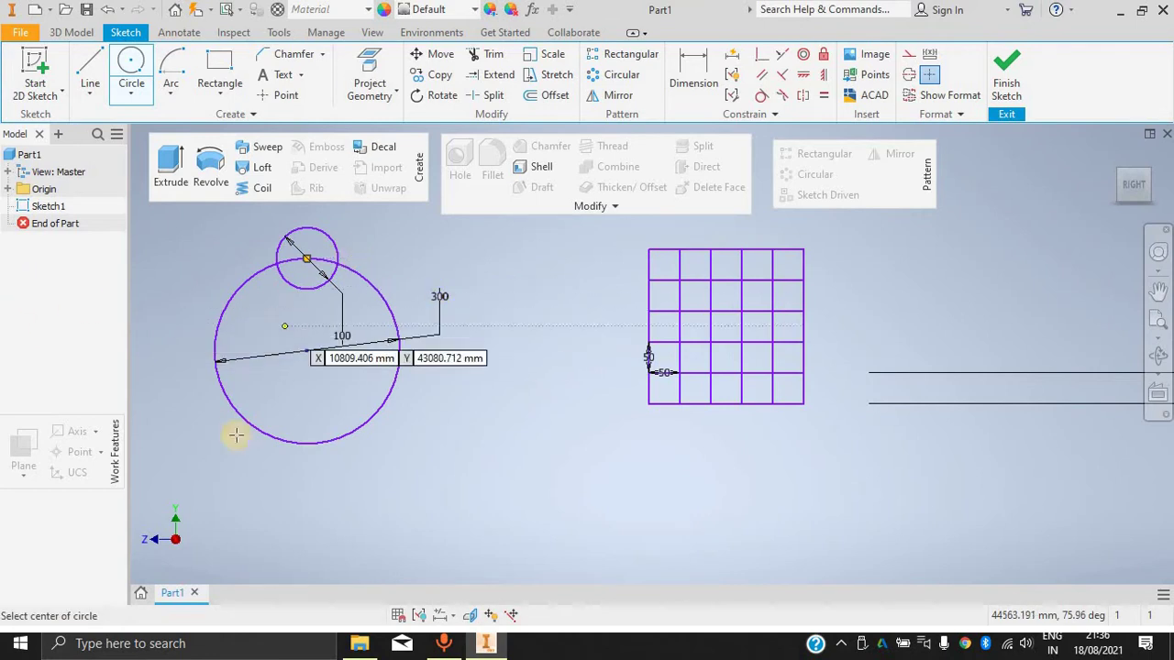
Create a circular pattern of the 100 mm circle around the 300 mm circle's center, with 4 instances over 360 degrees.
left_click(616, 74)
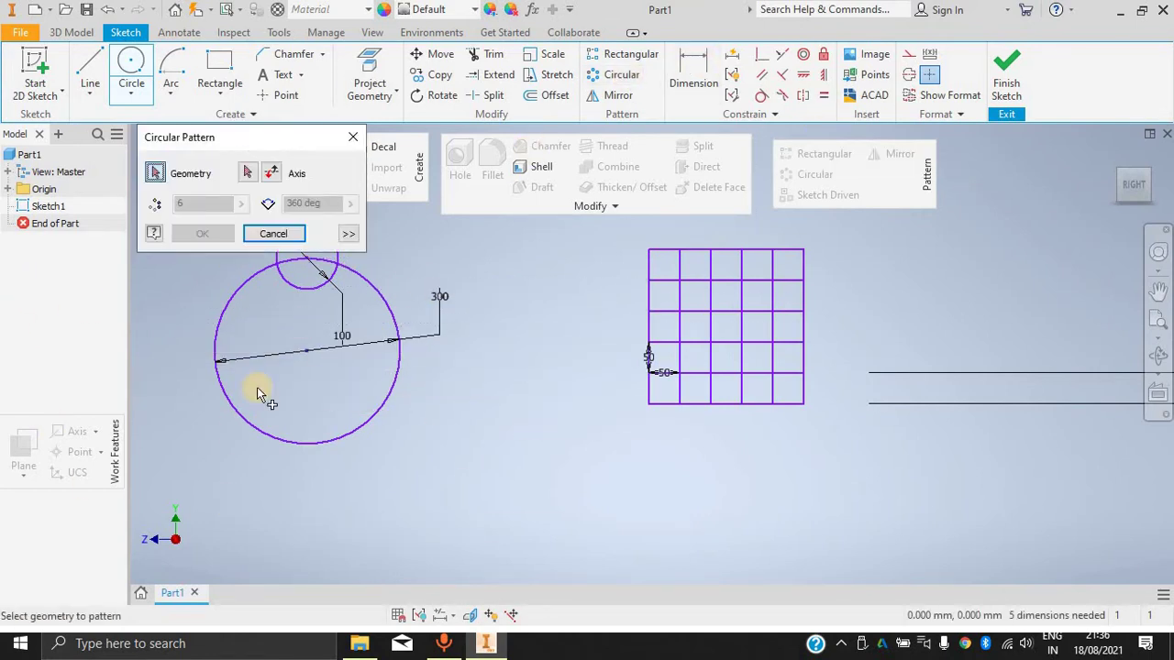
left_click(311, 298)
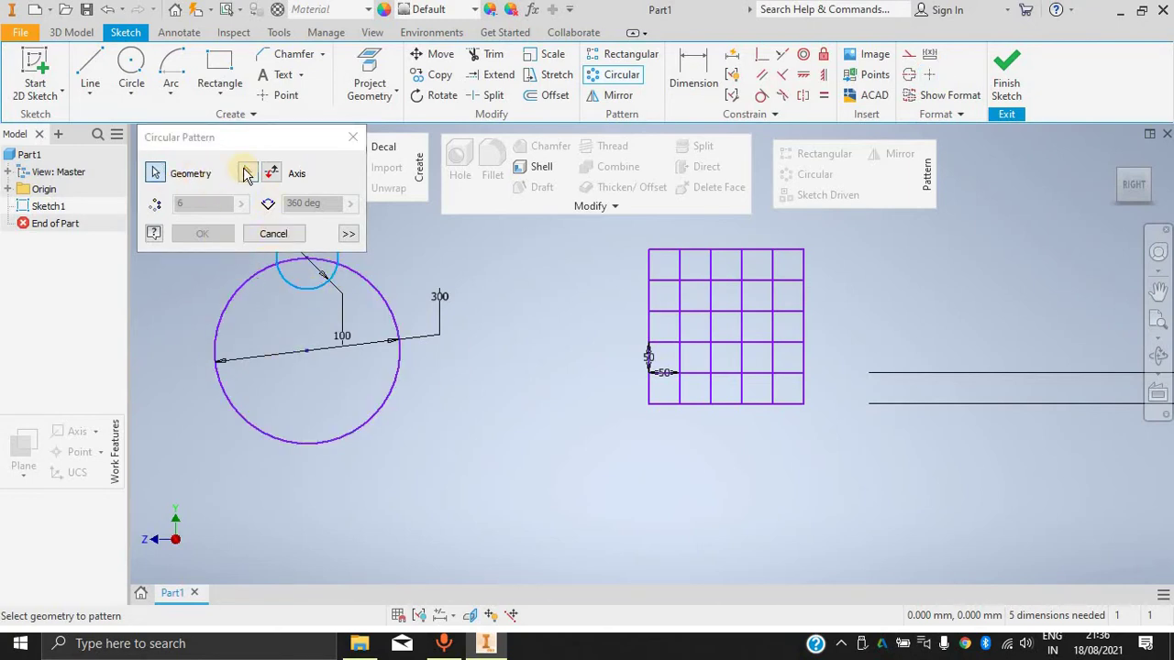
left_click(272, 175)
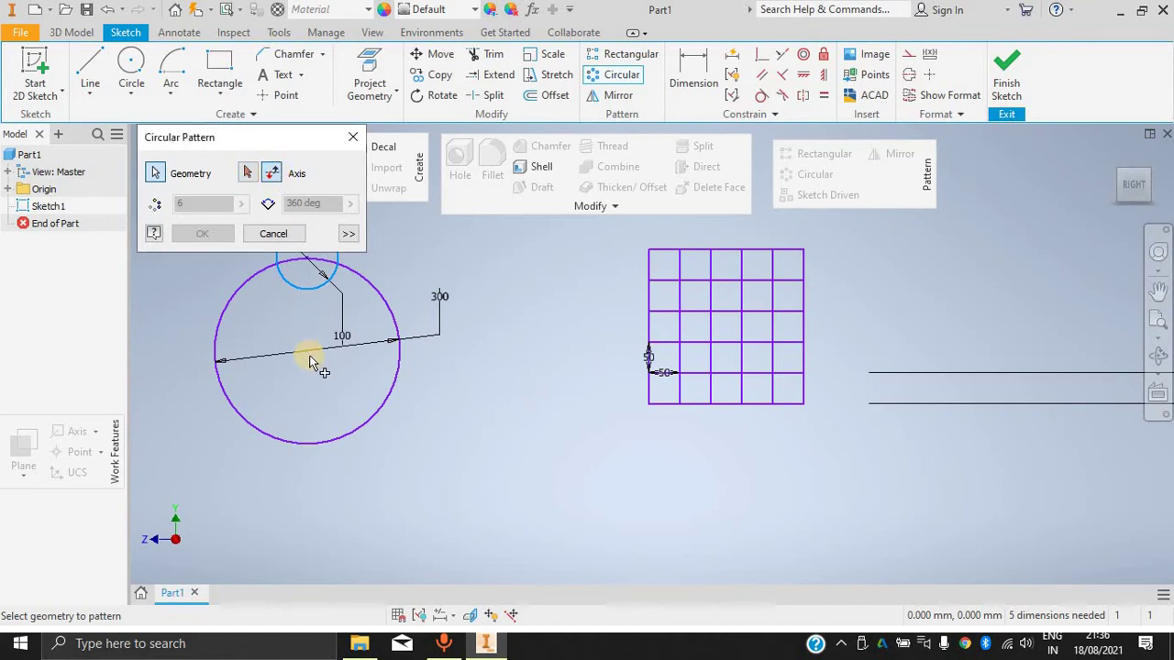
left_click(248, 174)
left_click(398, 310)
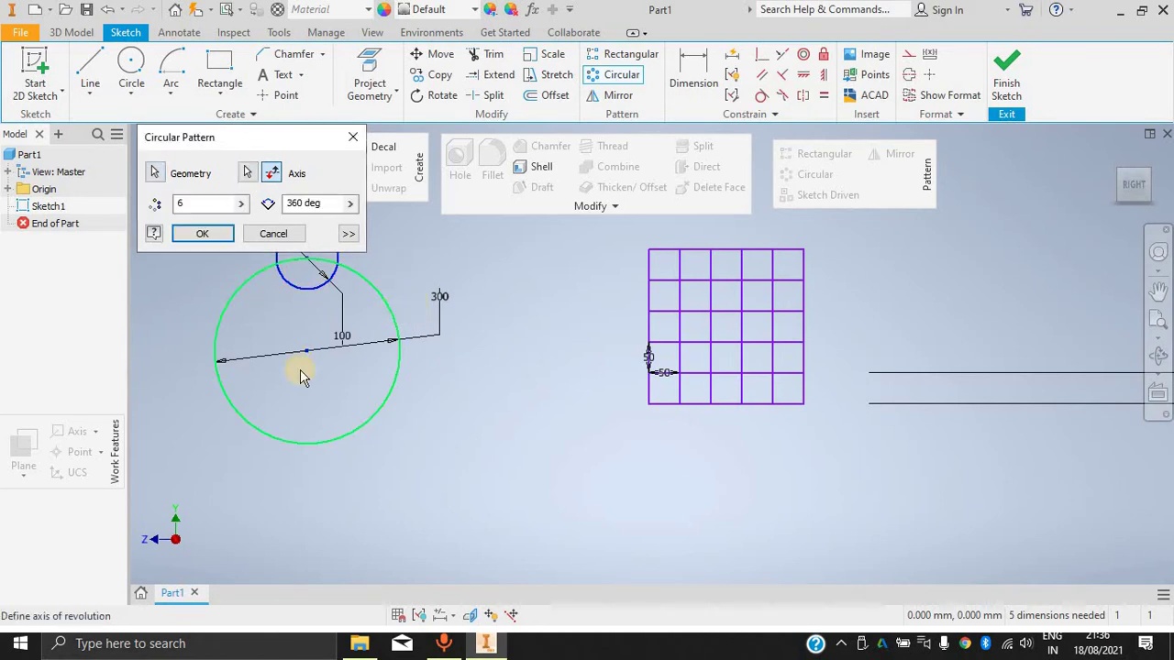
double_click(217, 206)
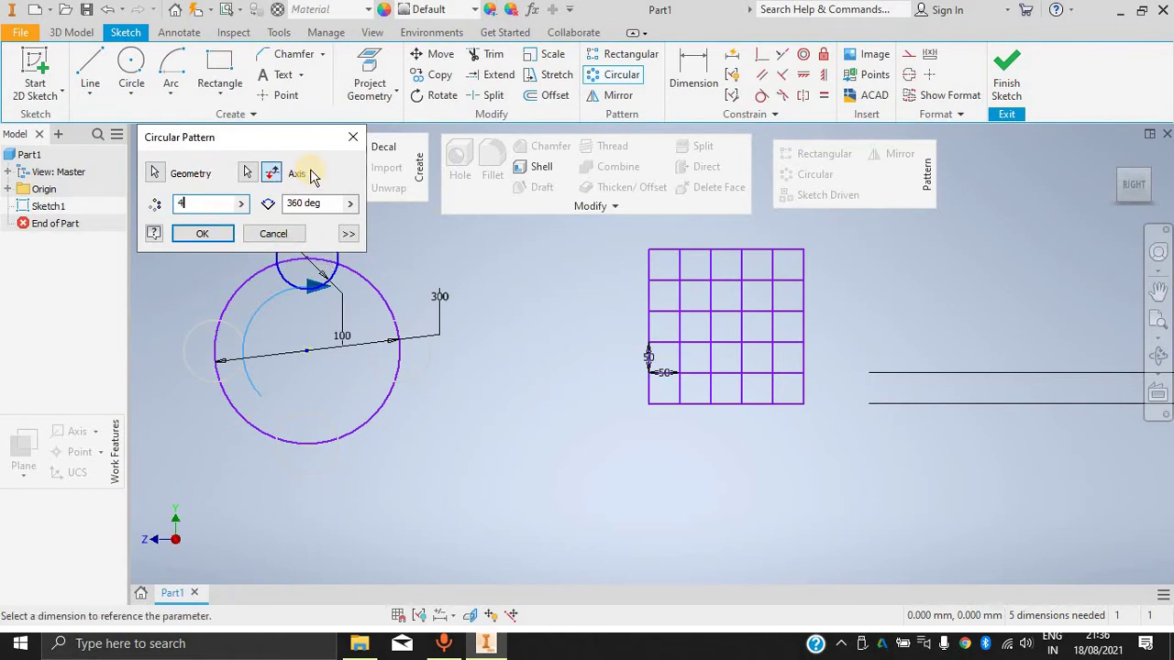
left_click(202, 232)
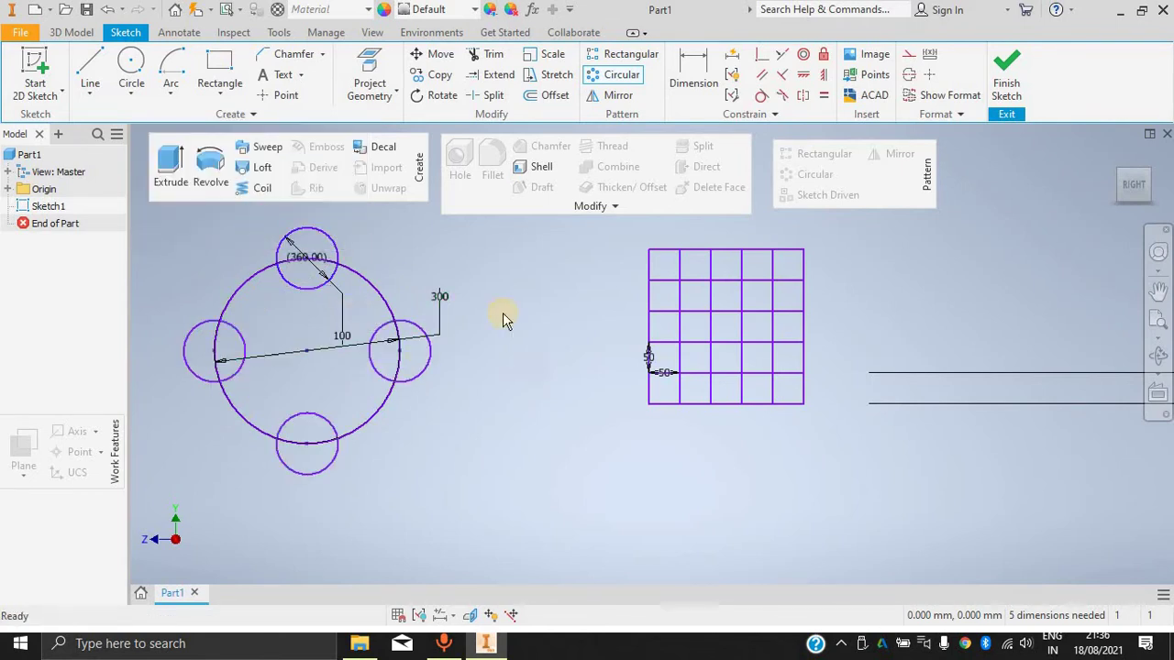
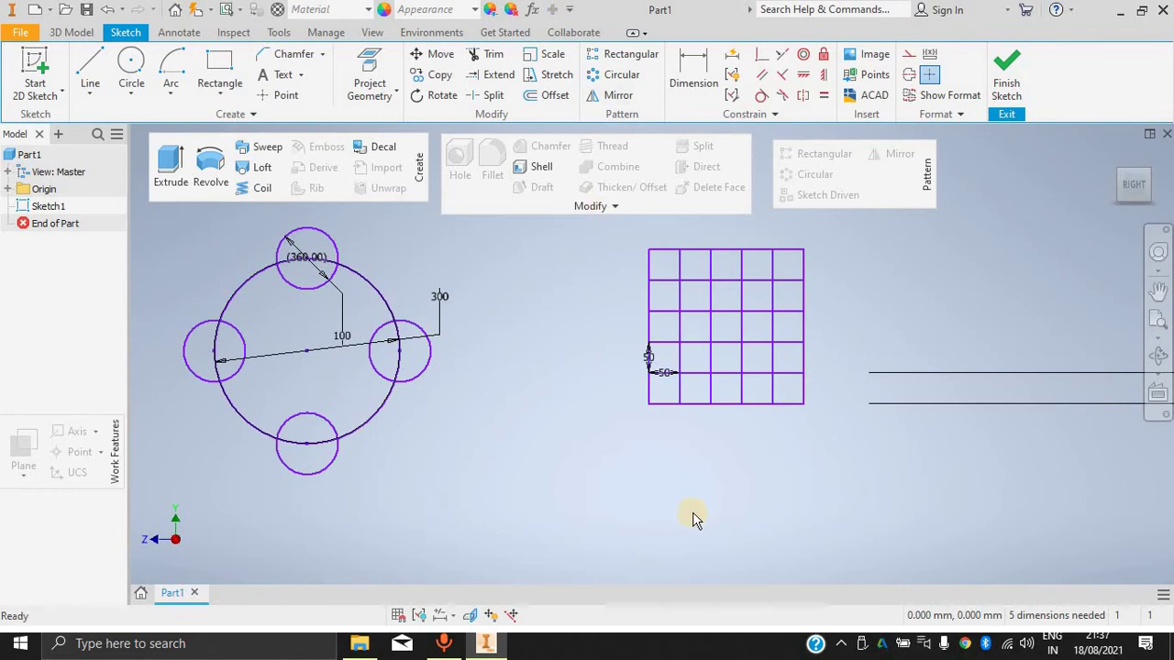
Draw a short diagonal line just outside the upper right of the 300 mm circle.
left_click(619, 97)
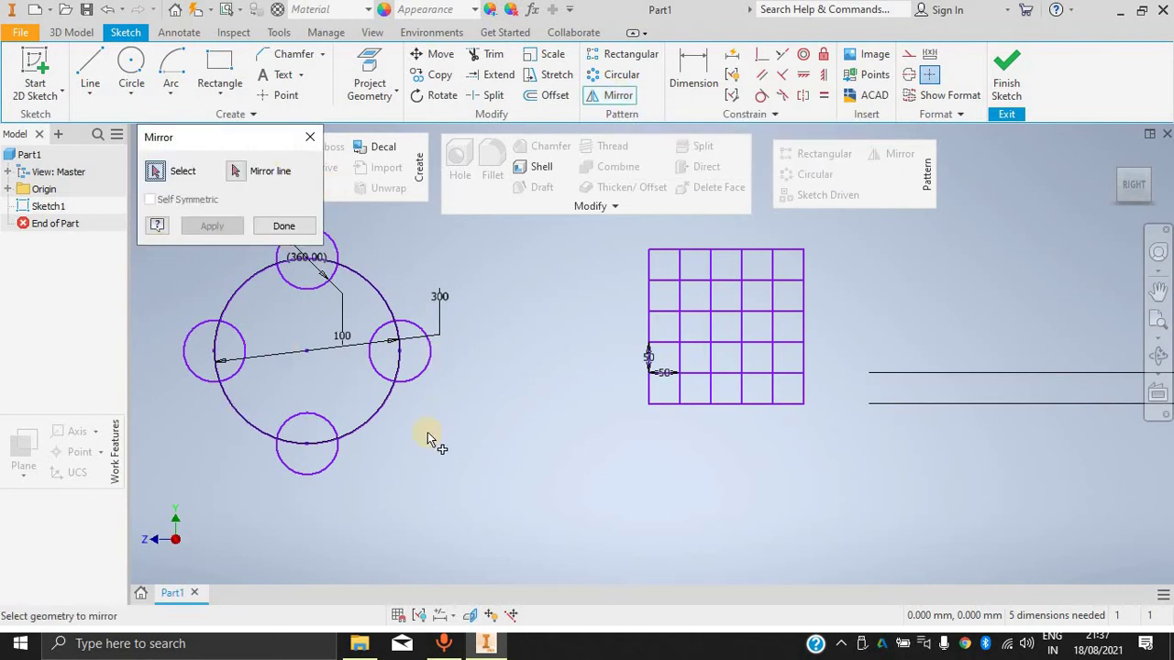
left_click(309, 138)
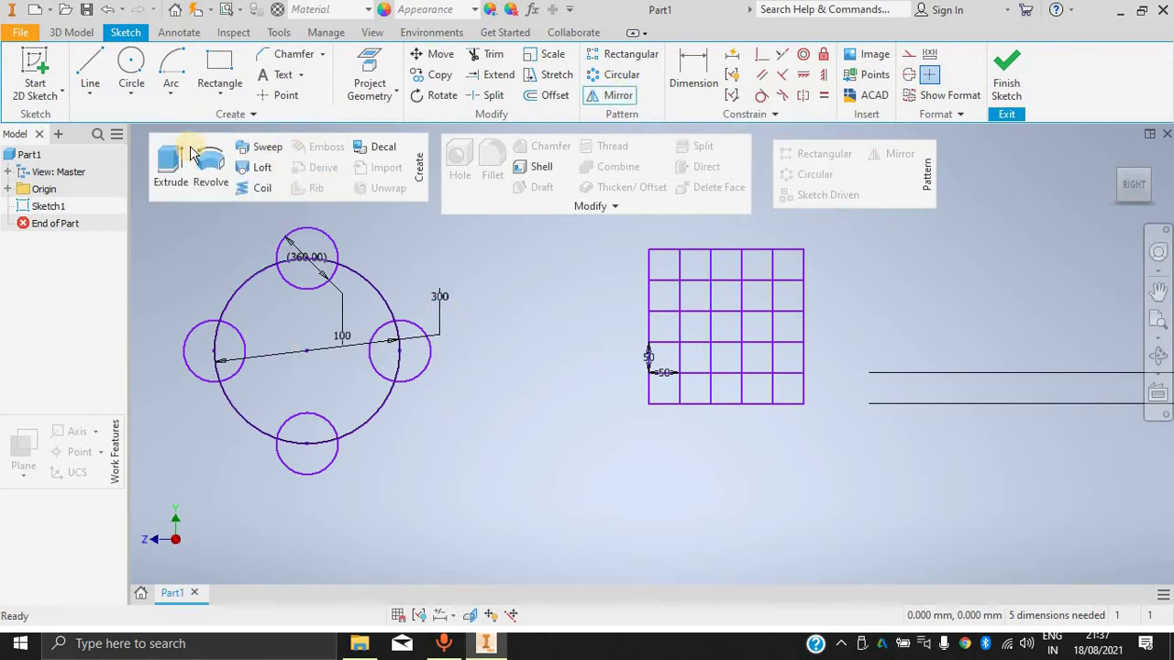
left_click(95, 69)
left_click(99, 72)
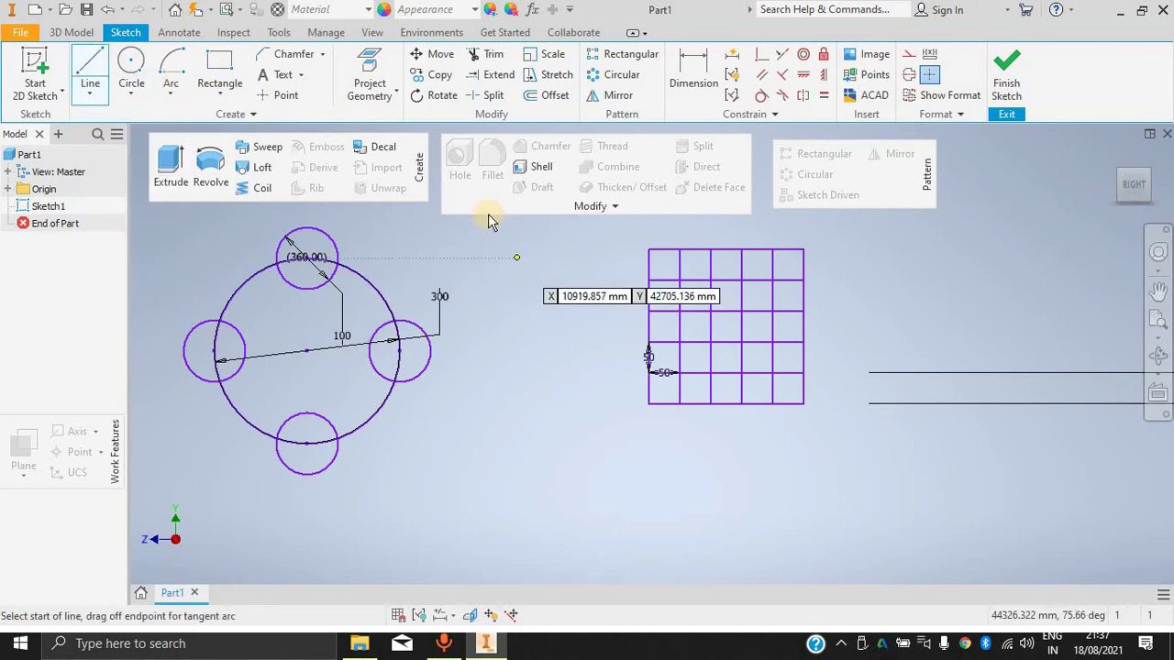
left_click(370, 264)
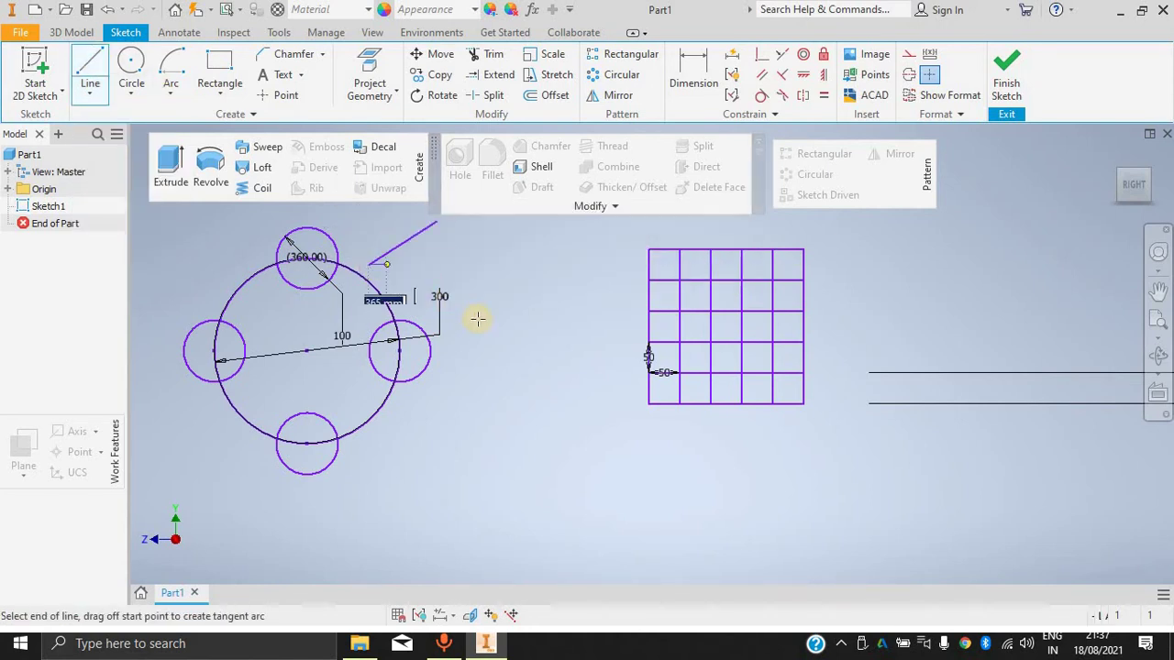
Try a nearly vertical line just left of the square grid and undo it.
left_click(87, 58)
left_click(618, 238)
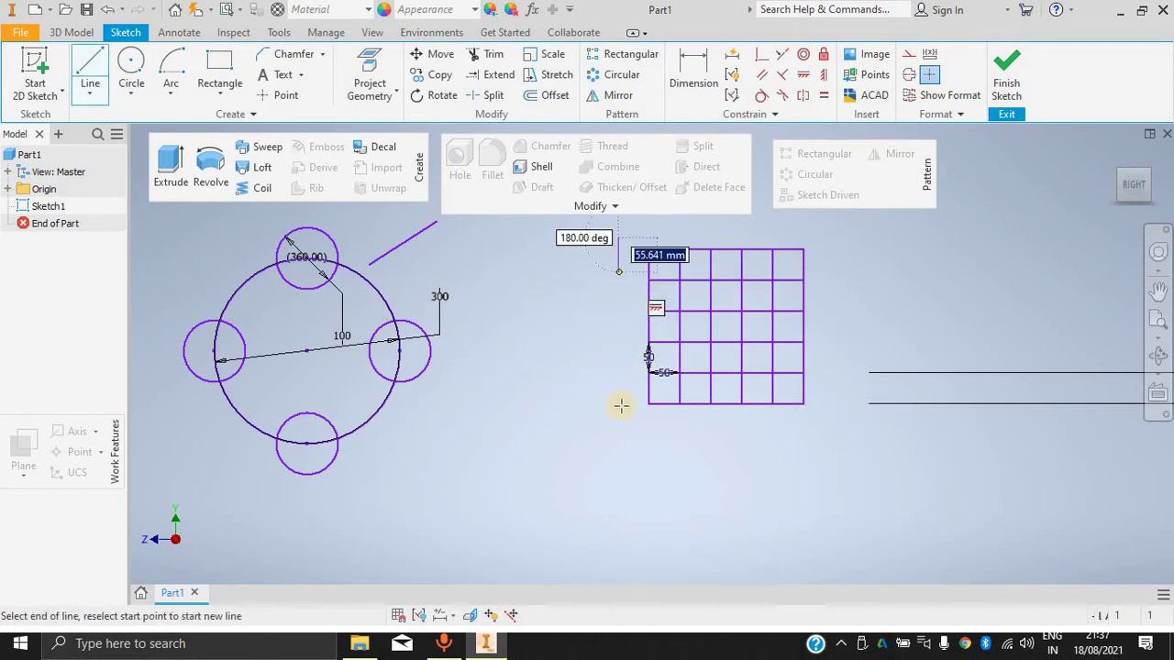
left_click(624, 485)
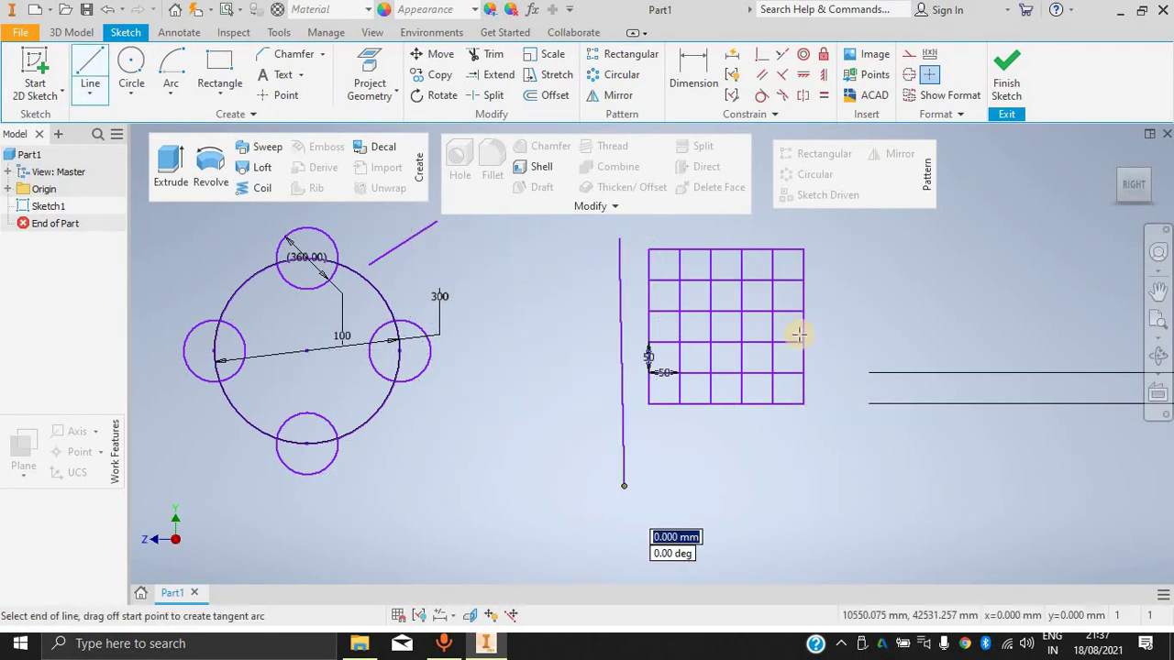
key("Escape")
key("ctrl+z")
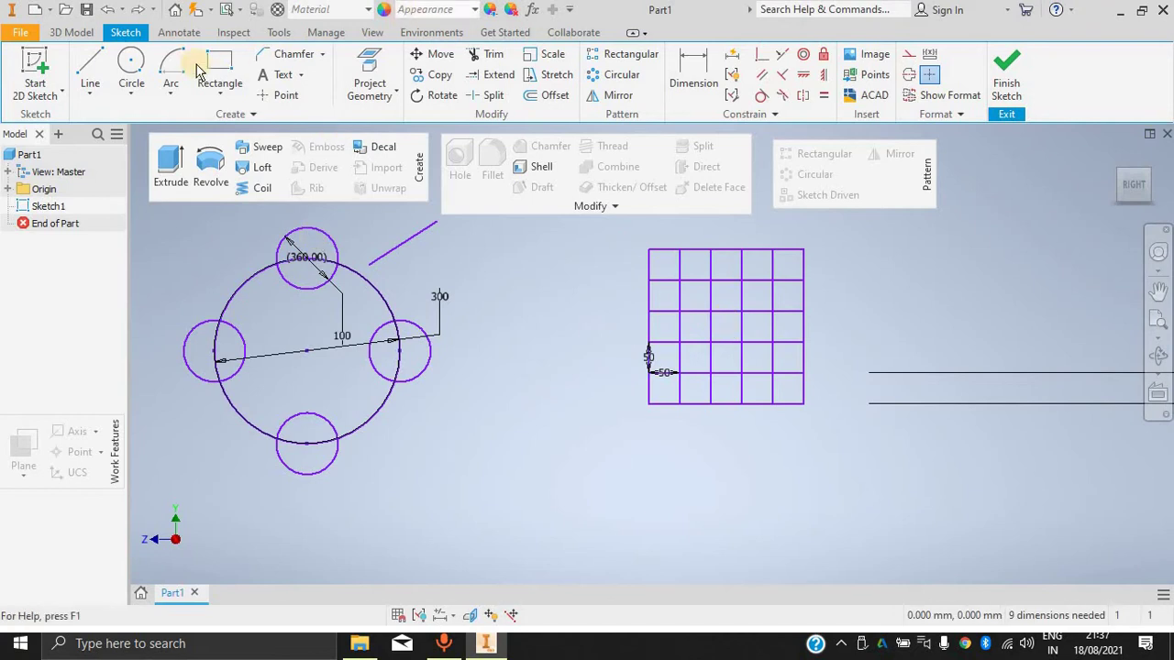
Draw a vertical line between the circle pattern and the square grid to serve as a mirror line.
left_click(90, 66)
left_click(484, 245)
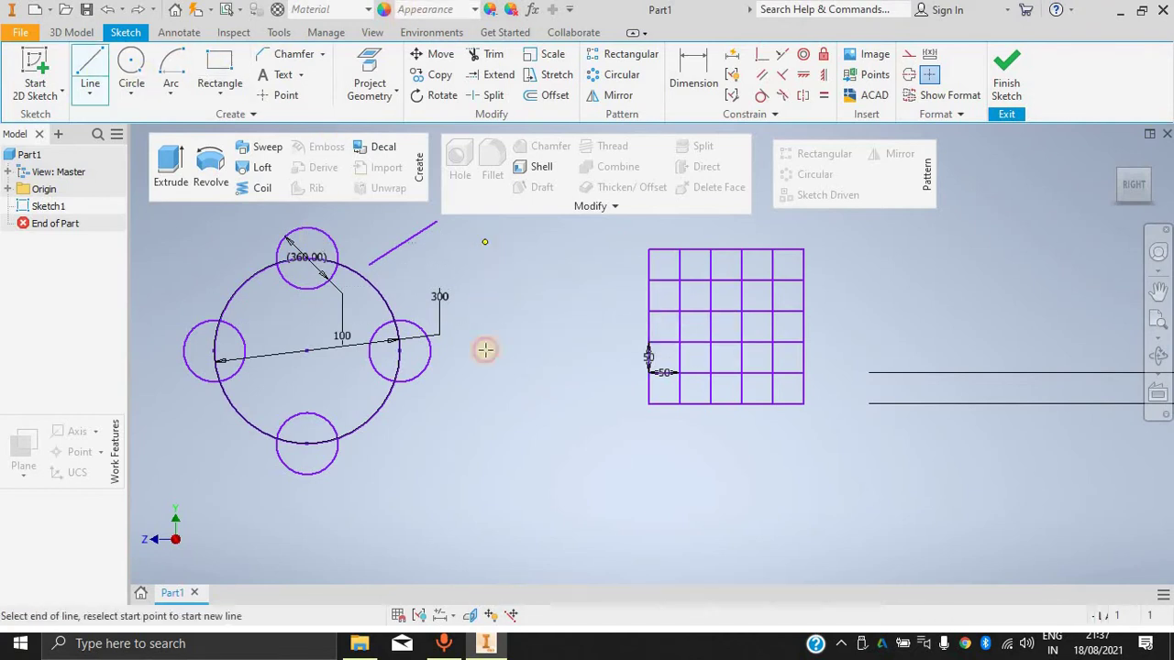
left_click(484, 465)
key("Escape")
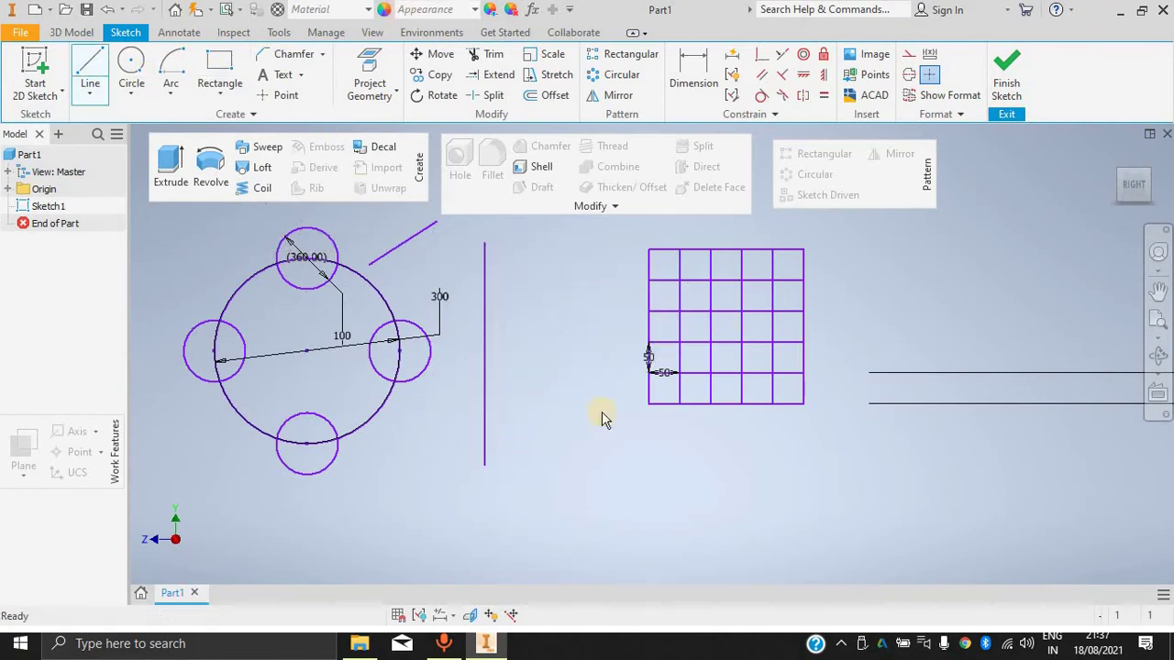
key("Escape")
Delete the two long horizontal lines to the right of the square grid.
left_click_drag(922, 233, 642, 459)
key("Escape")
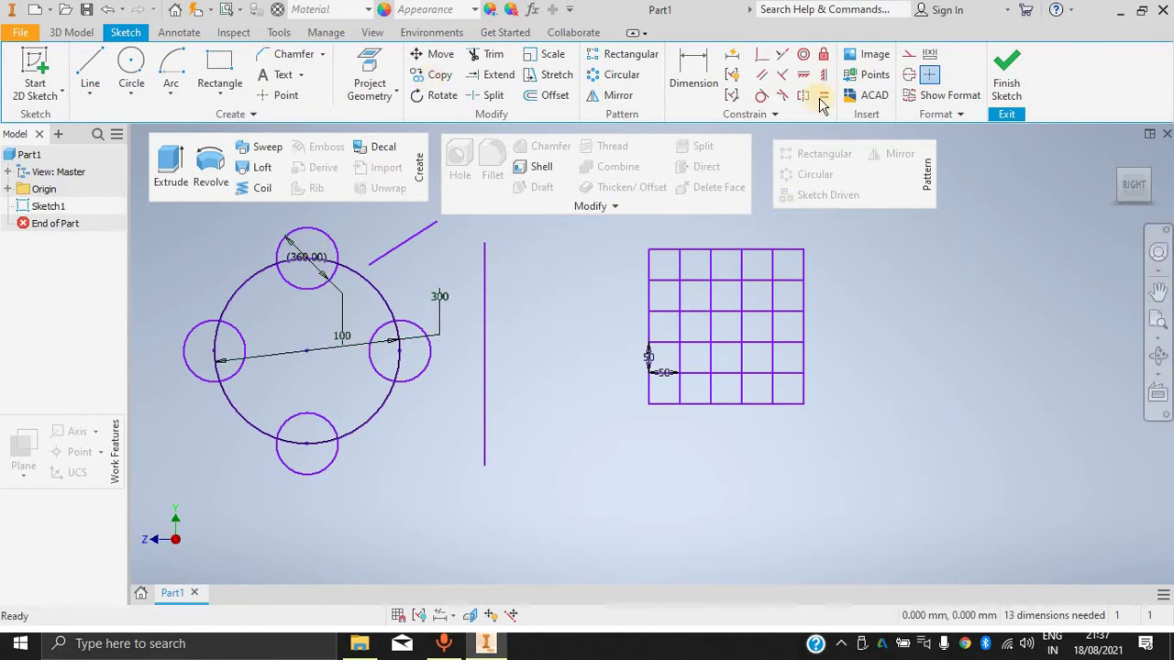
Mirror the small circle nearest the vertical line across that line, using it as the mirror line.
left_click(609, 98)
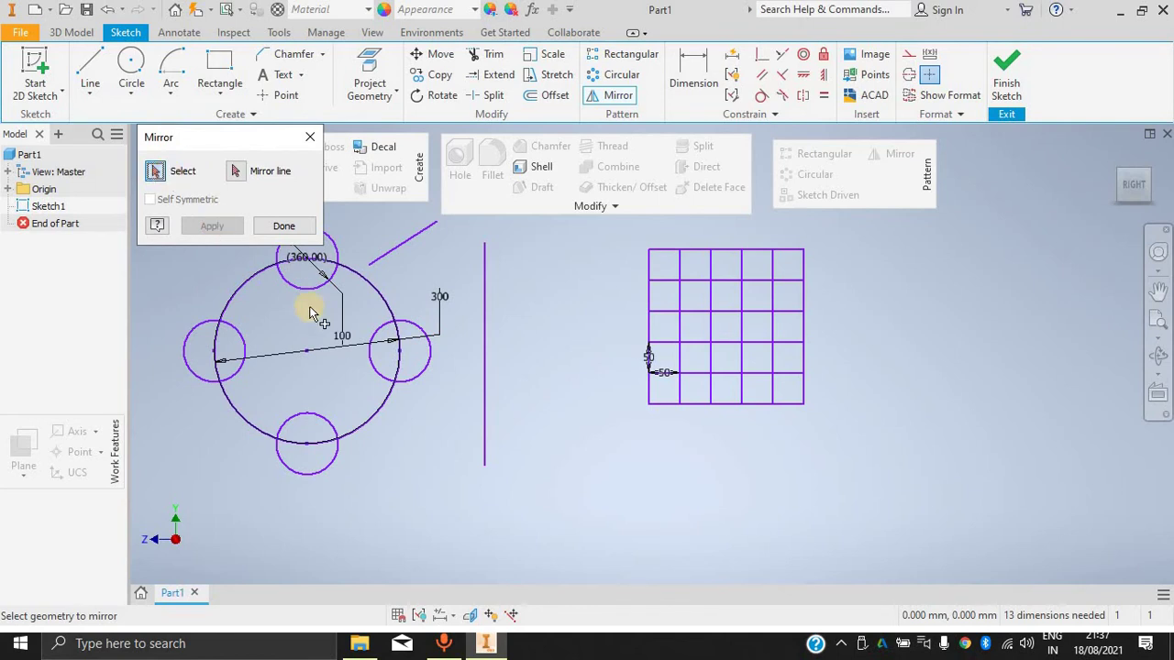
left_click(376, 370)
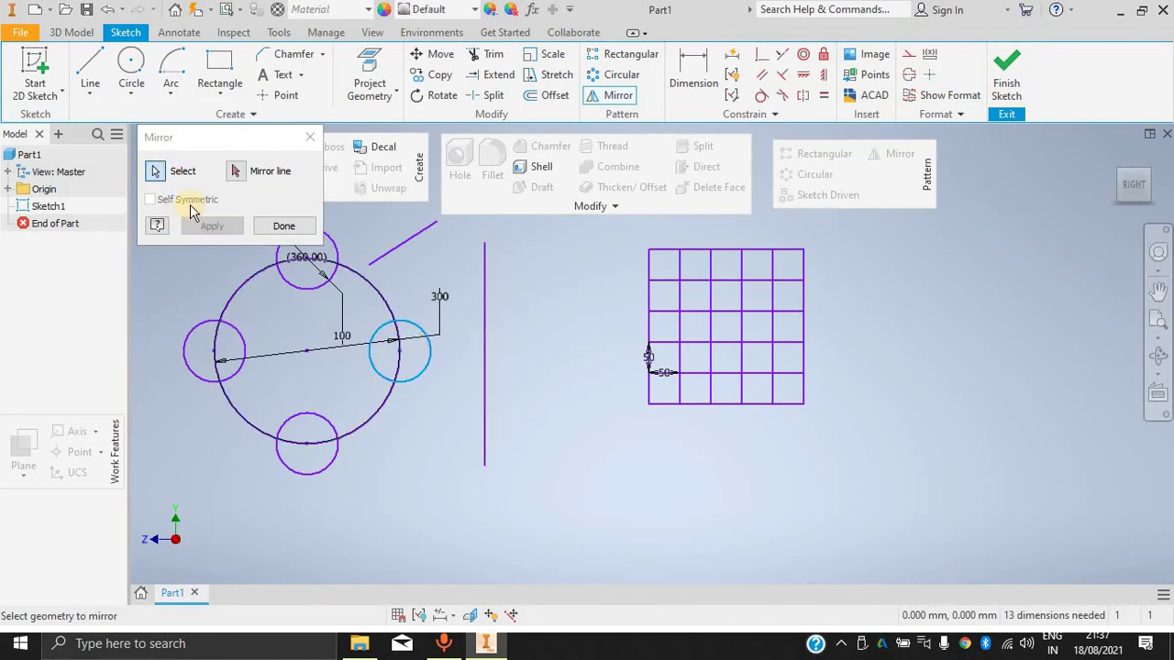
left_click(240, 171)
left_click(485, 333)
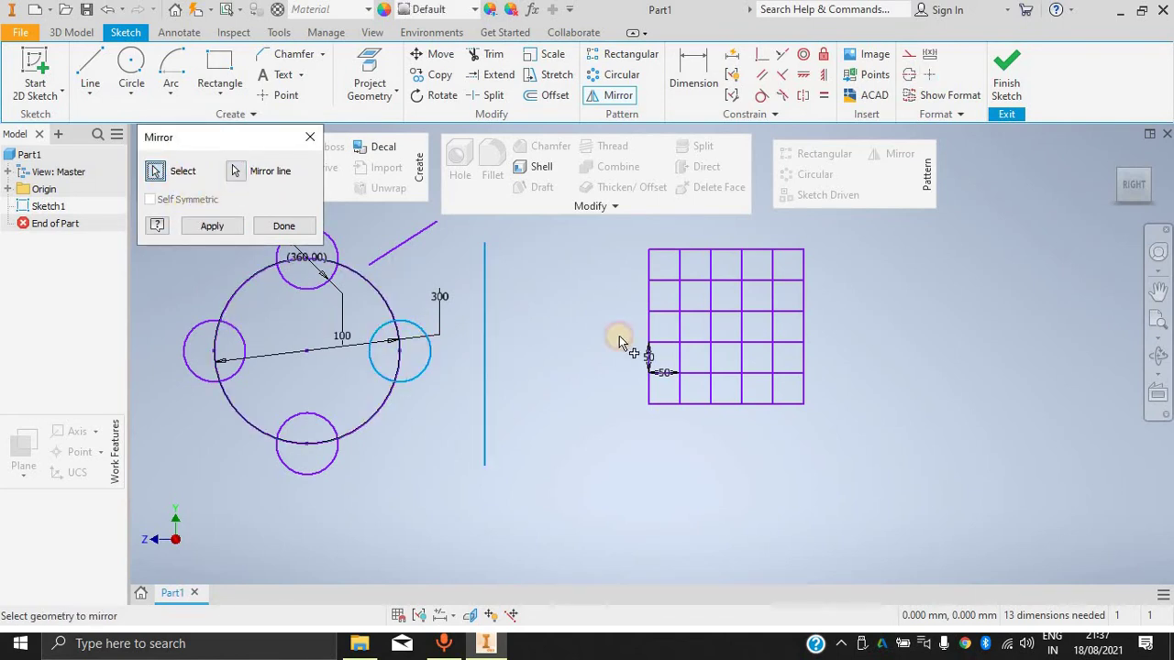
left_click(212, 226)
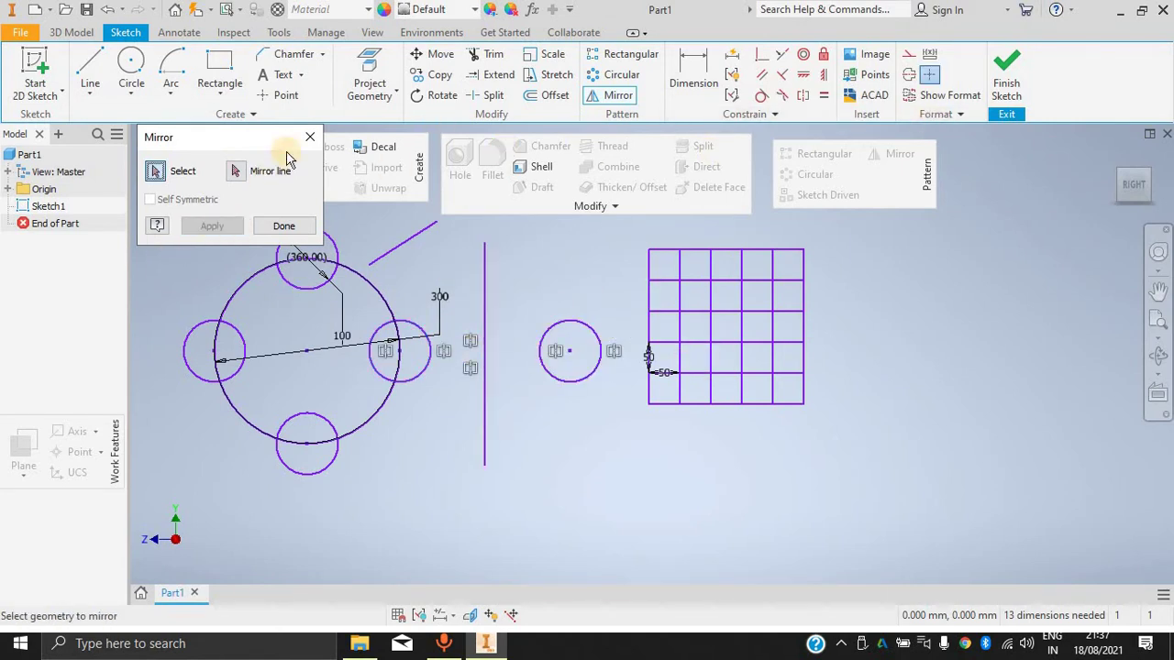
left_click(292, 226)
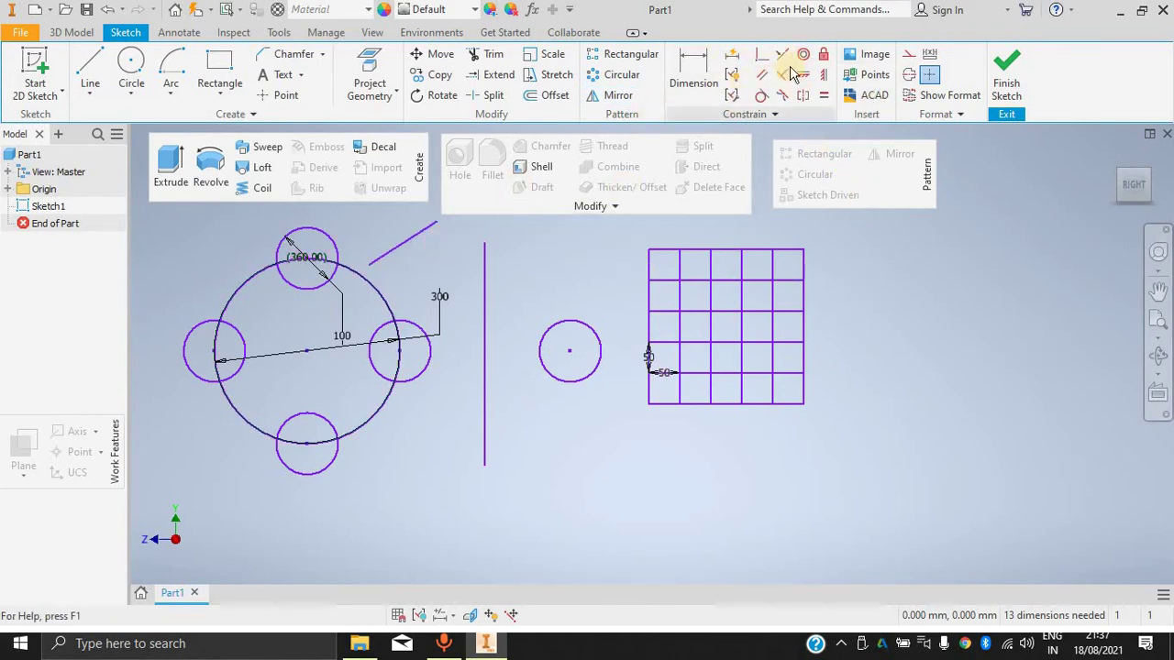
Draw a long horizontal line below the square grid, just to the right of the mirror line.
left_click(762, 112)
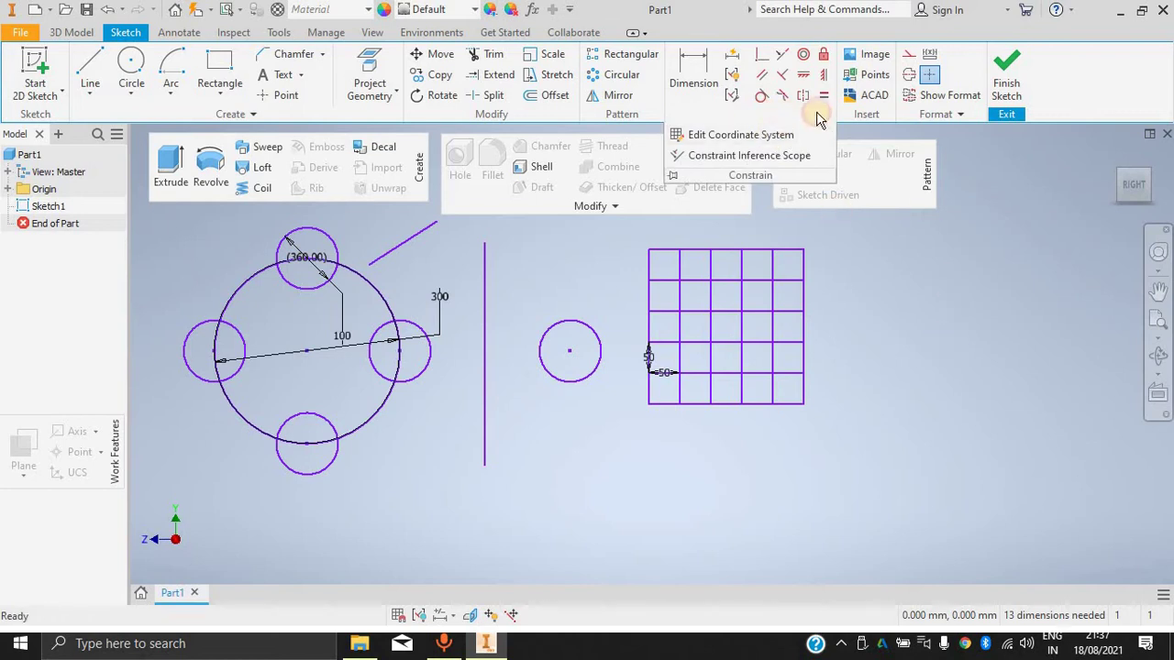
left_click(699, 64)
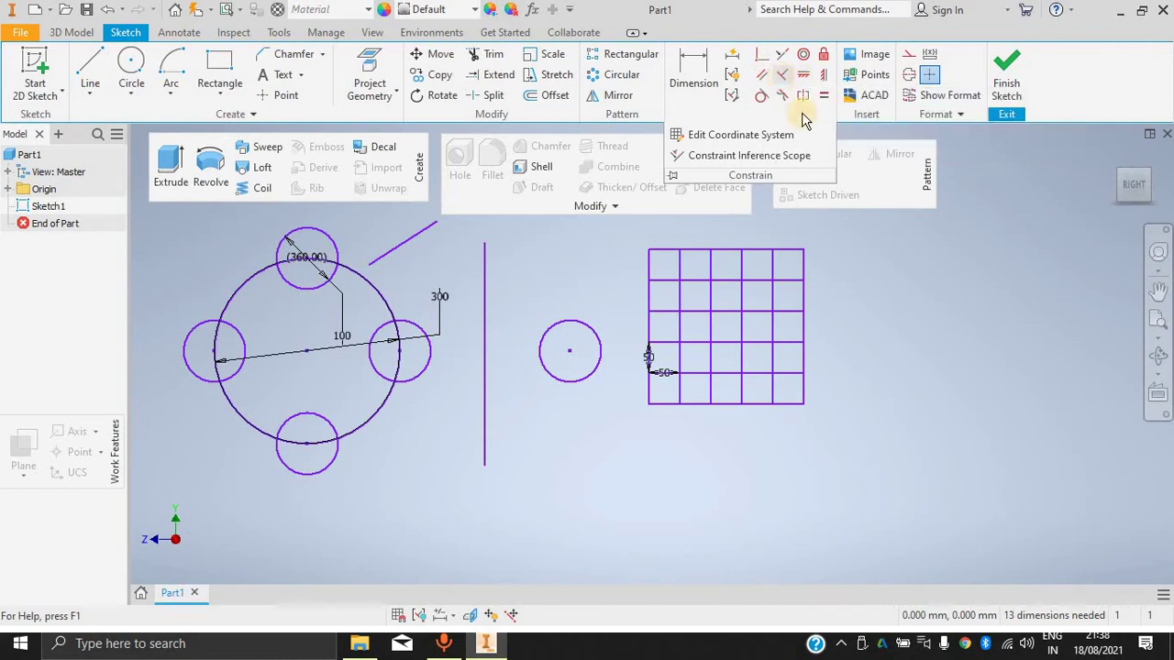
left_click(89, 72)
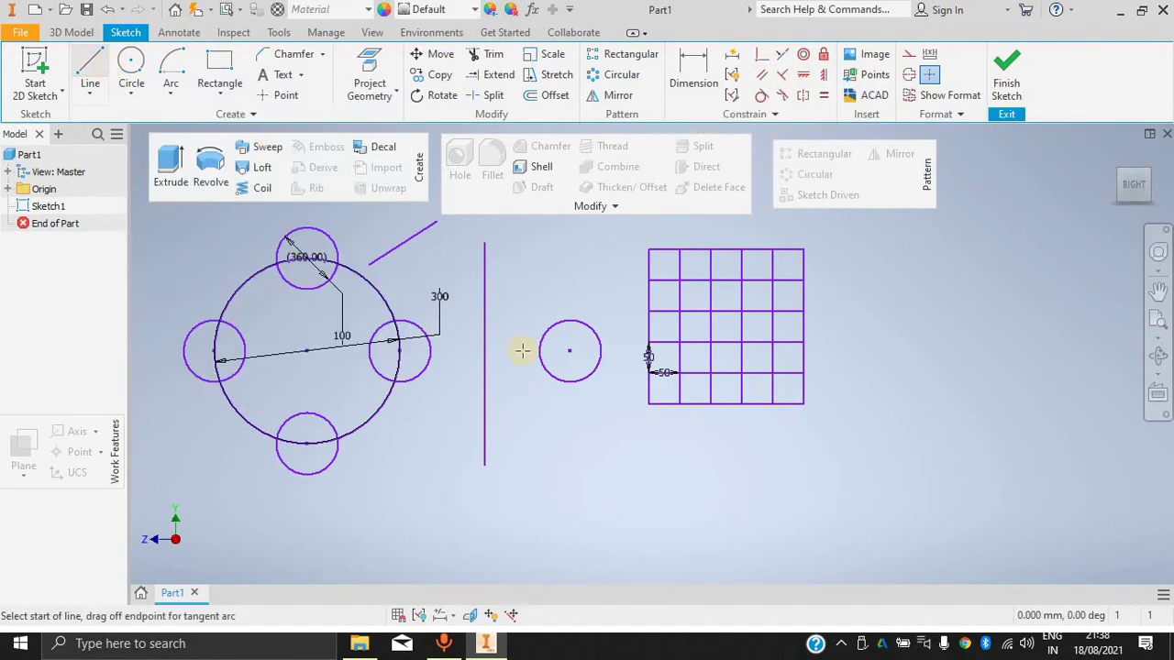
left_click(538, 489)
left_click(767, 489)
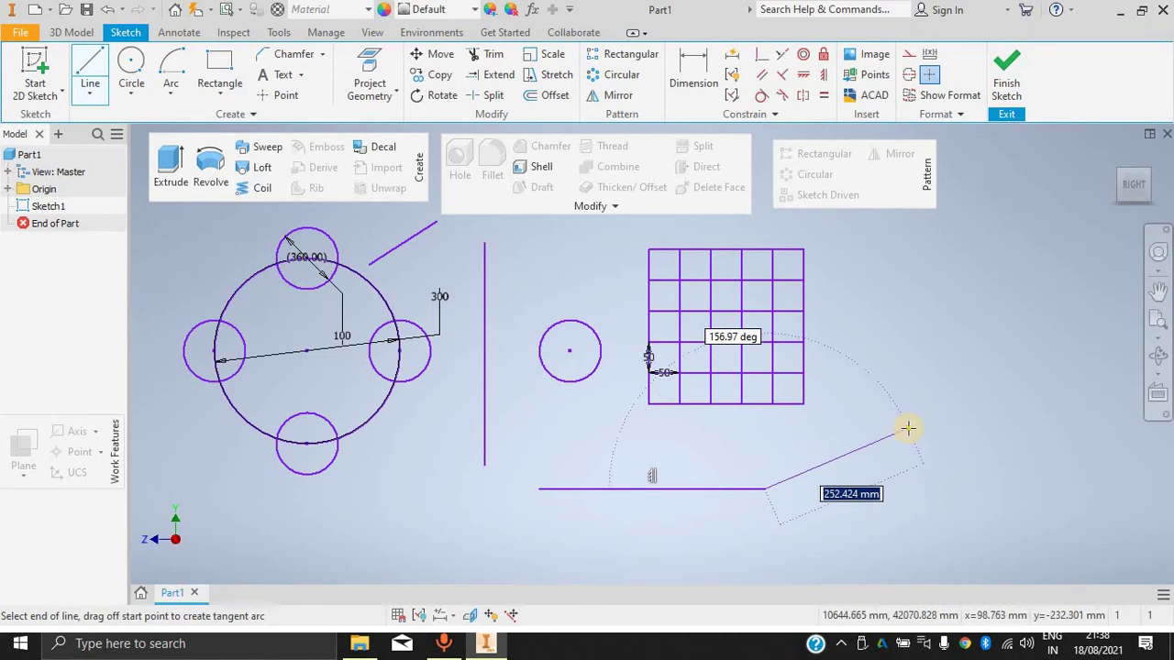
key("Escape")
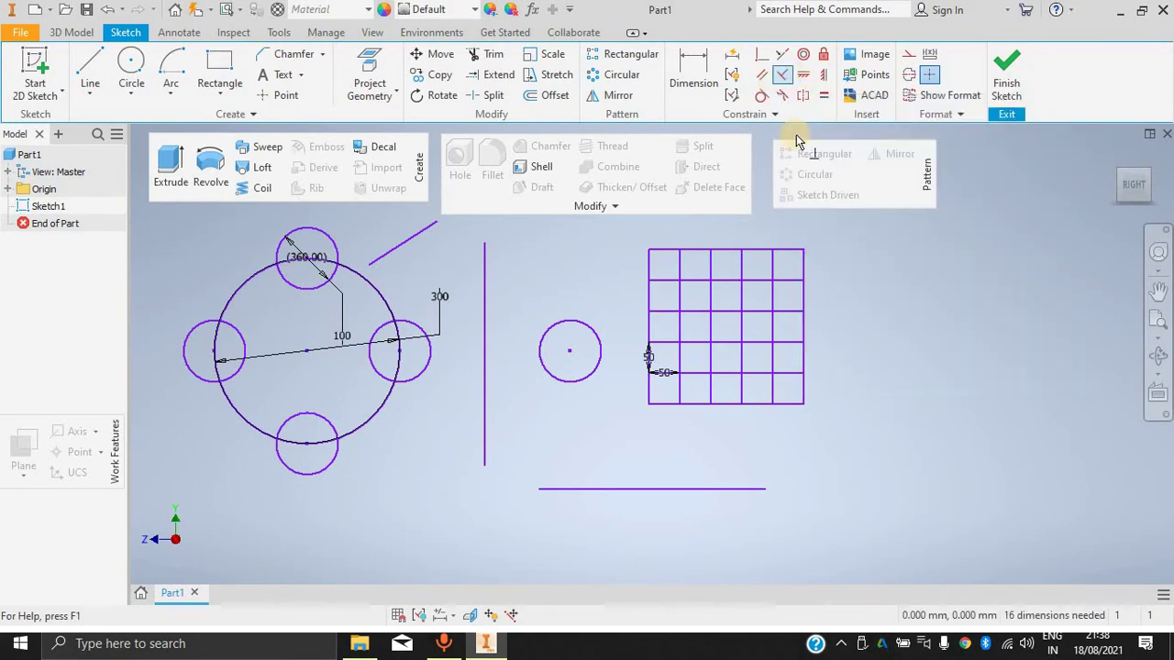
Constrain the new horizontal line to be perpendicular to the vertical mirror line and equal to it in length.
left_click(782, 73)
left_click(683, 488)
left_click(485, 408)
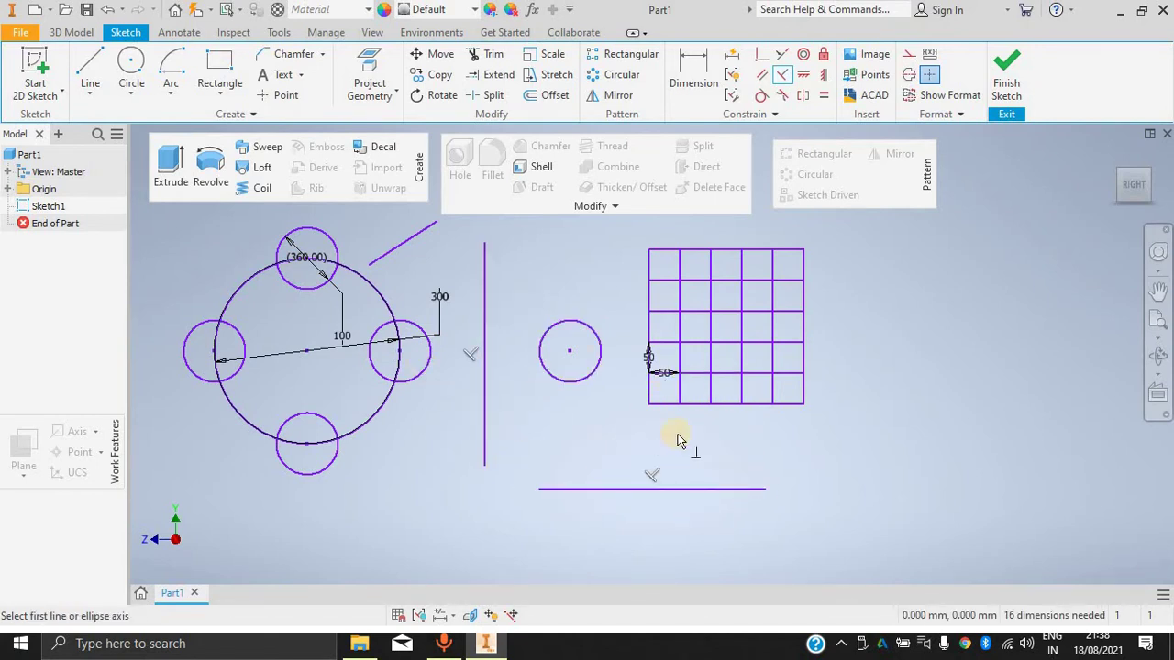
left_click(823, 94)
left_click(702, 487)
left_click(485, 378)
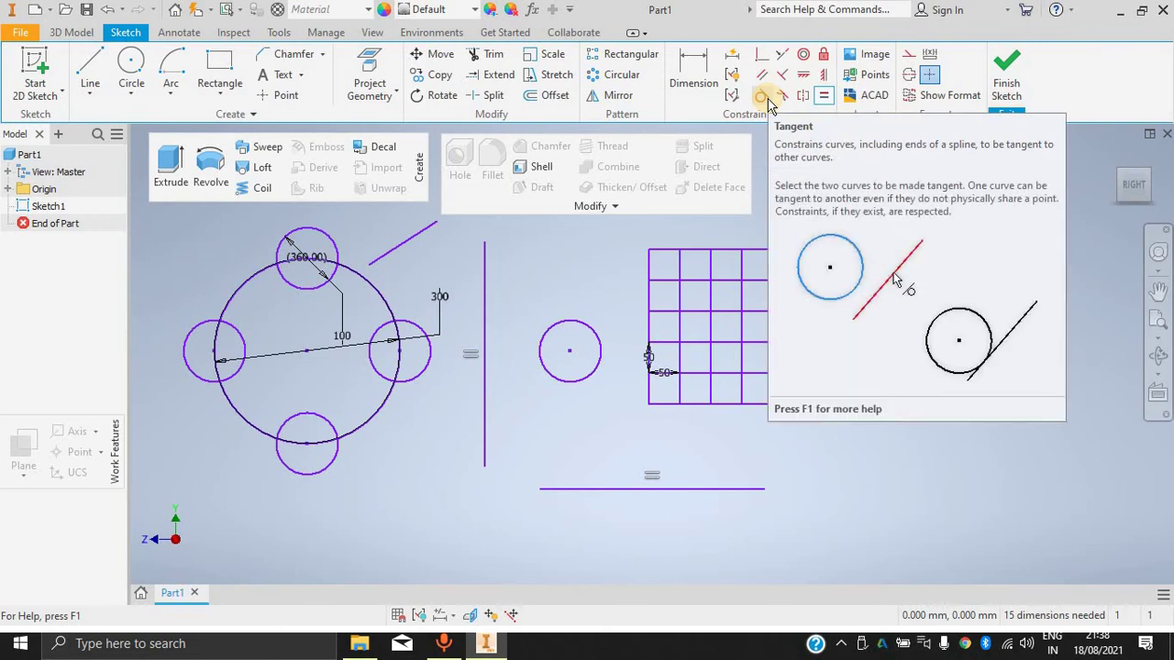
Apply a Tangent constraint between the pattern's rightmost small circle and the vertical mirror line.
left_click(762, 97)
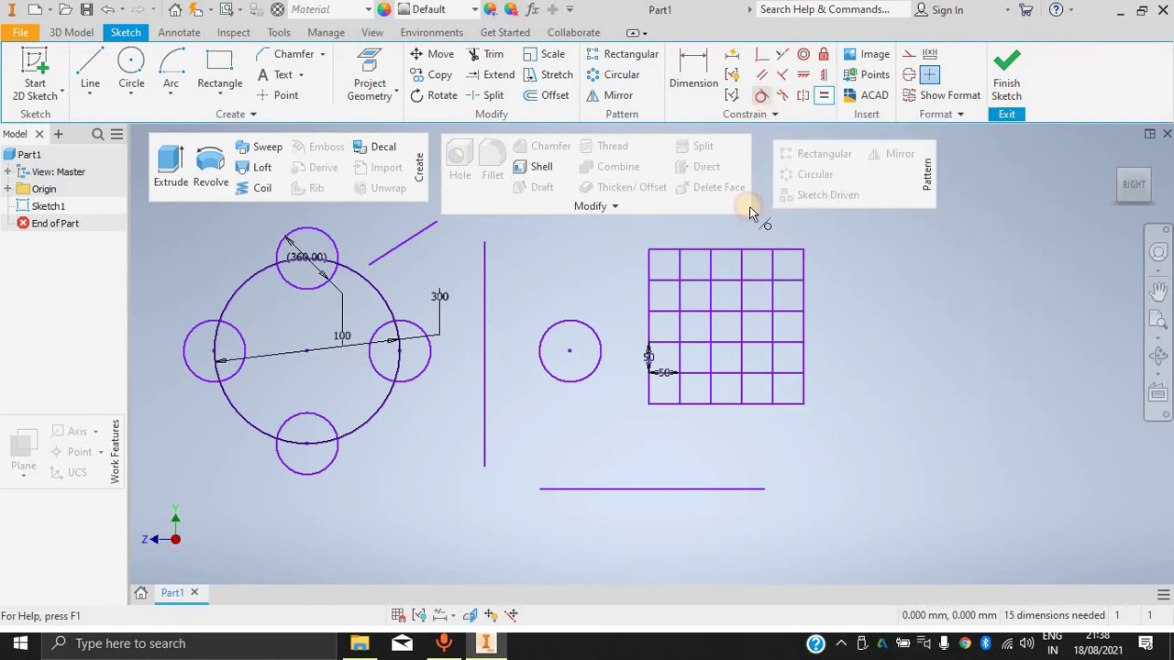
left_click(456, 369)
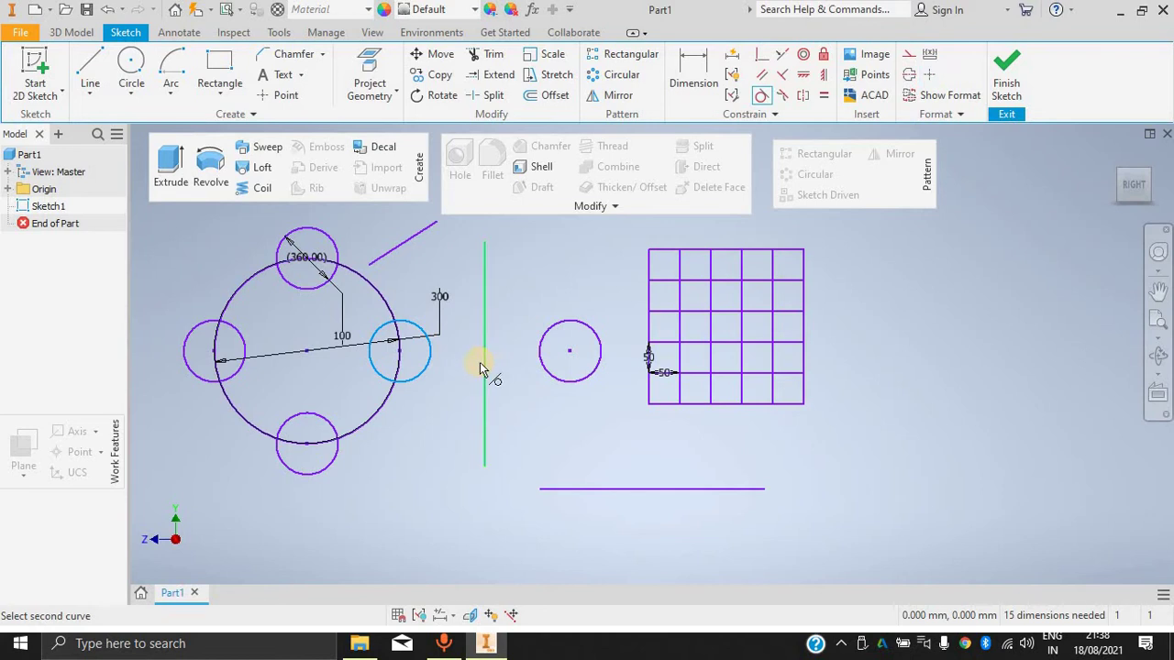
left_click(500, 401)
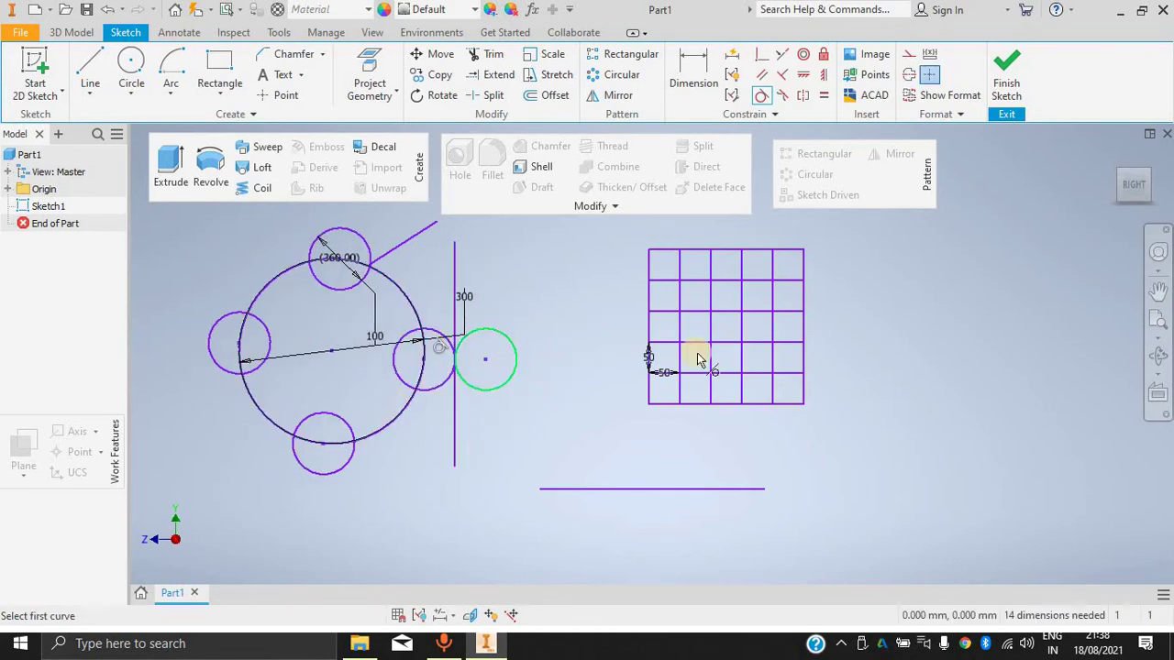
left_click(774, 116)
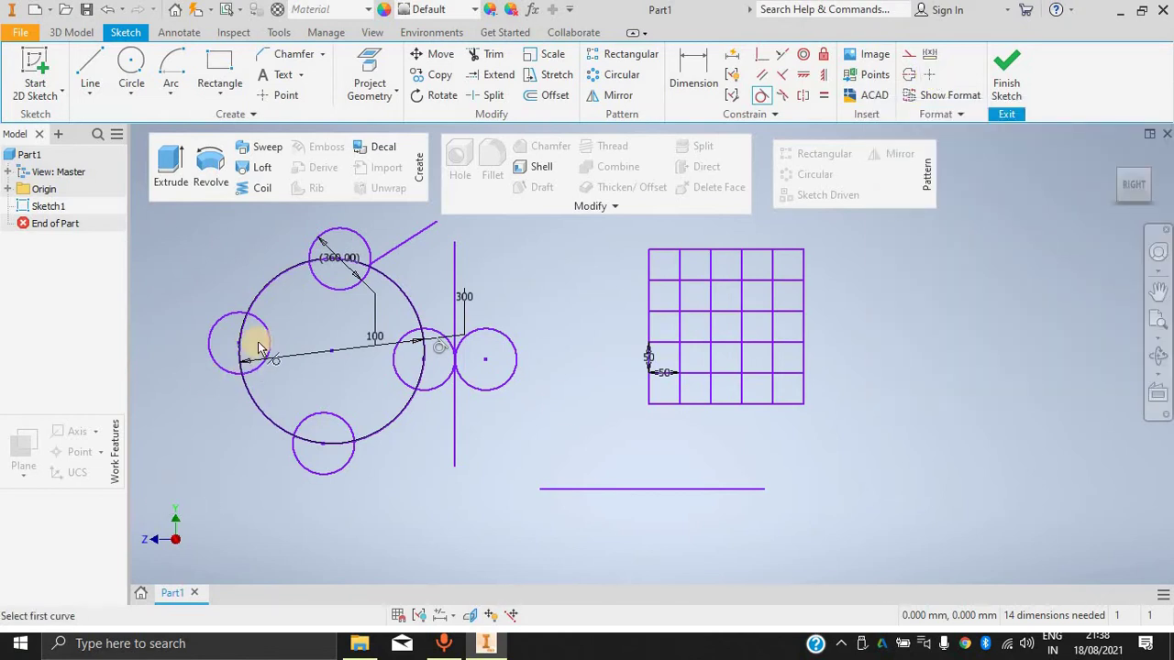
left_click(305, 344)
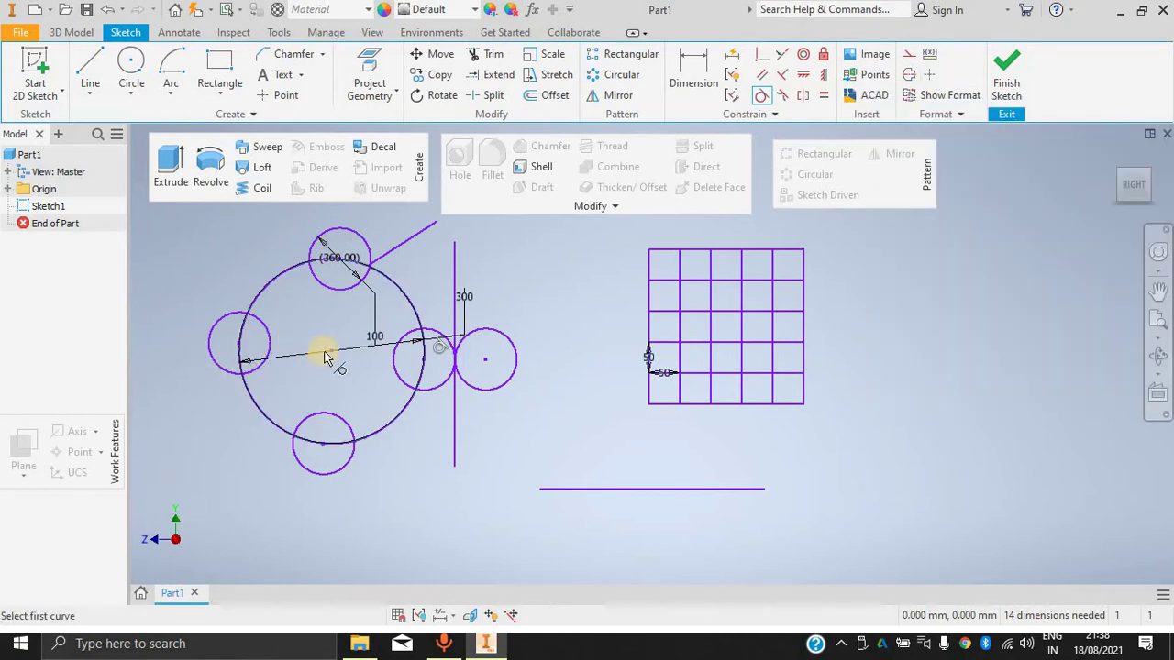
left_click(928, 80)
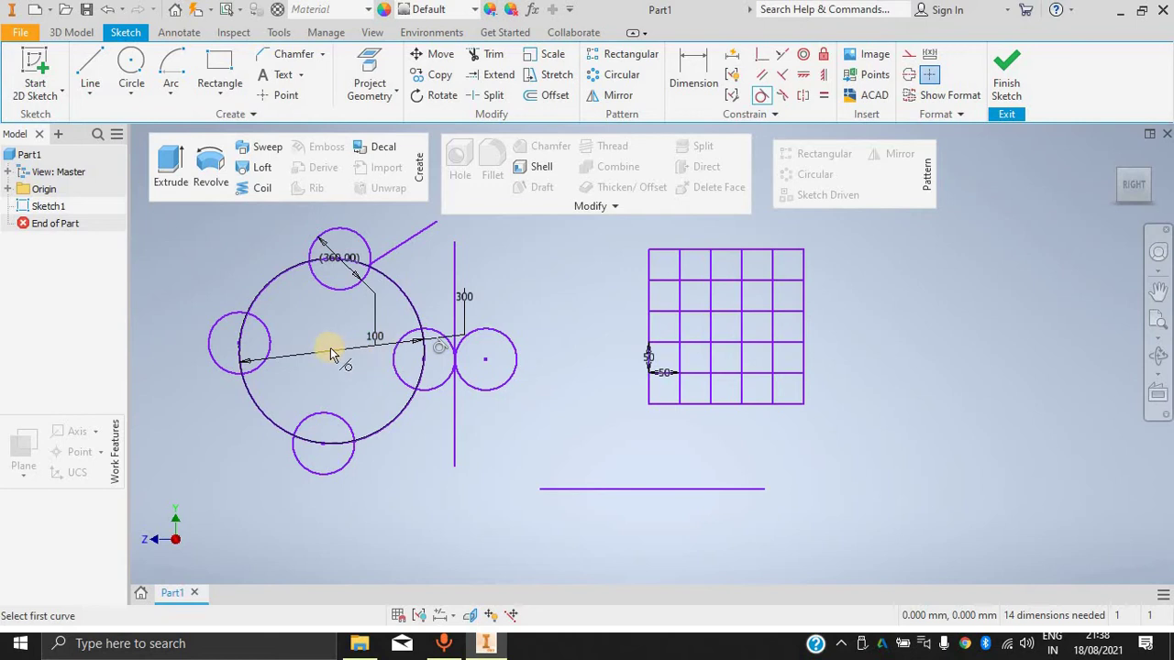
left_click(401, 409)
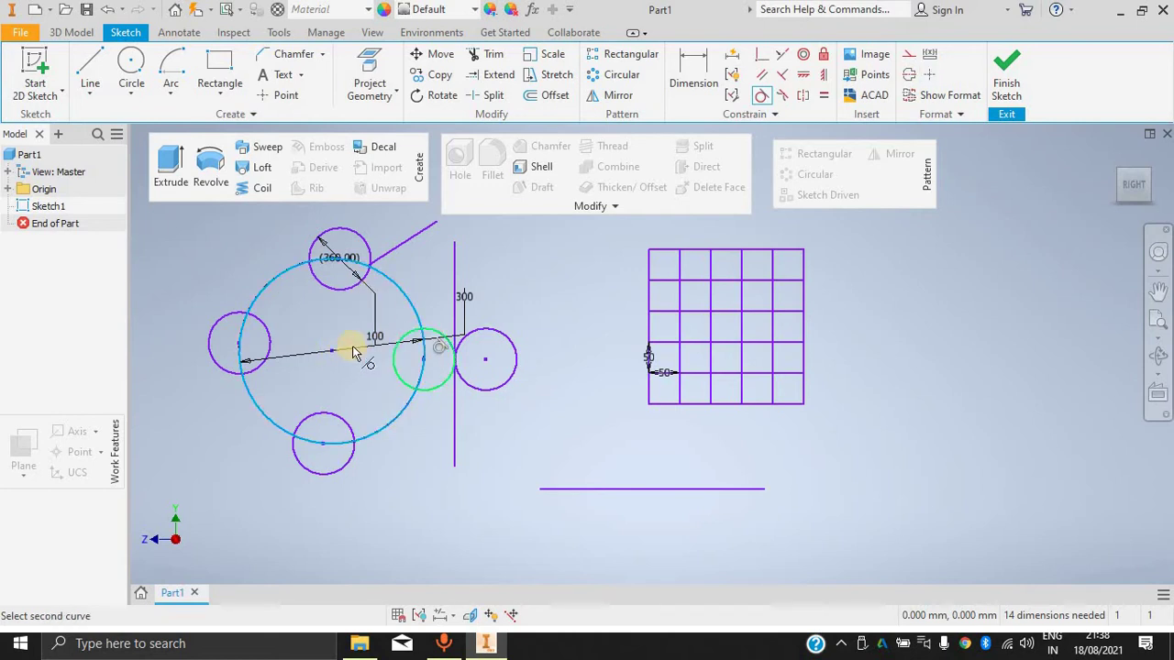
left_click(345, 279)
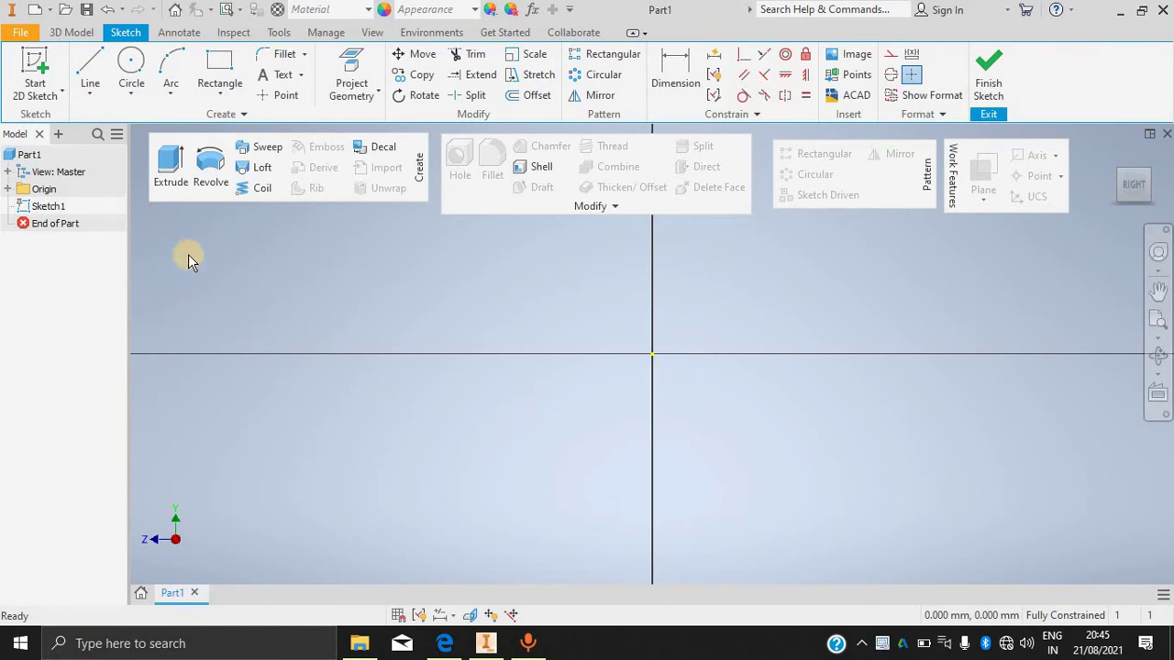
left_click(12, 12)
left_click(211, 394)
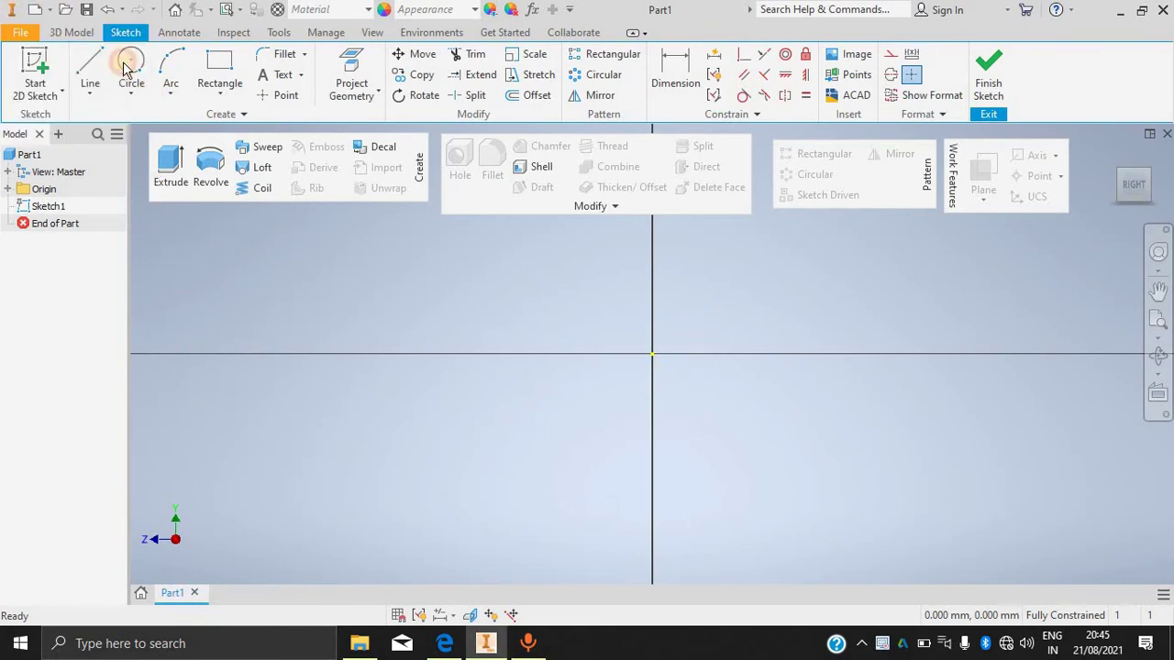
Review the default template's measurement units and drawing standard in the application options, and leave the template configuration without saving.
left_click(33, 35)
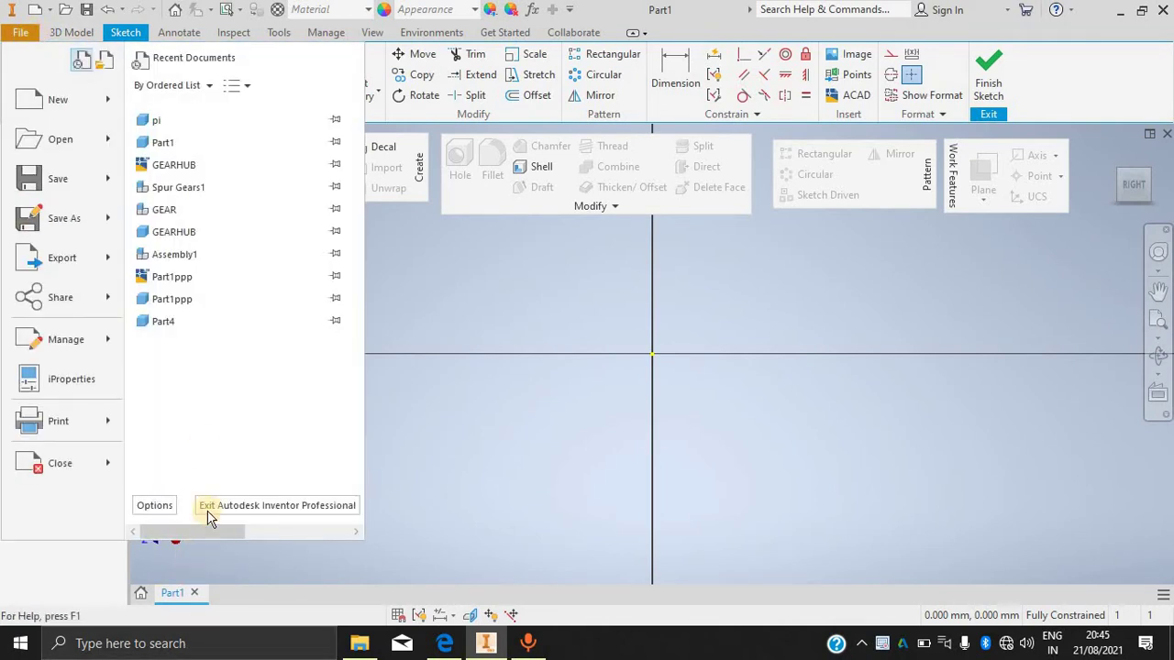
left_click(153, 506)
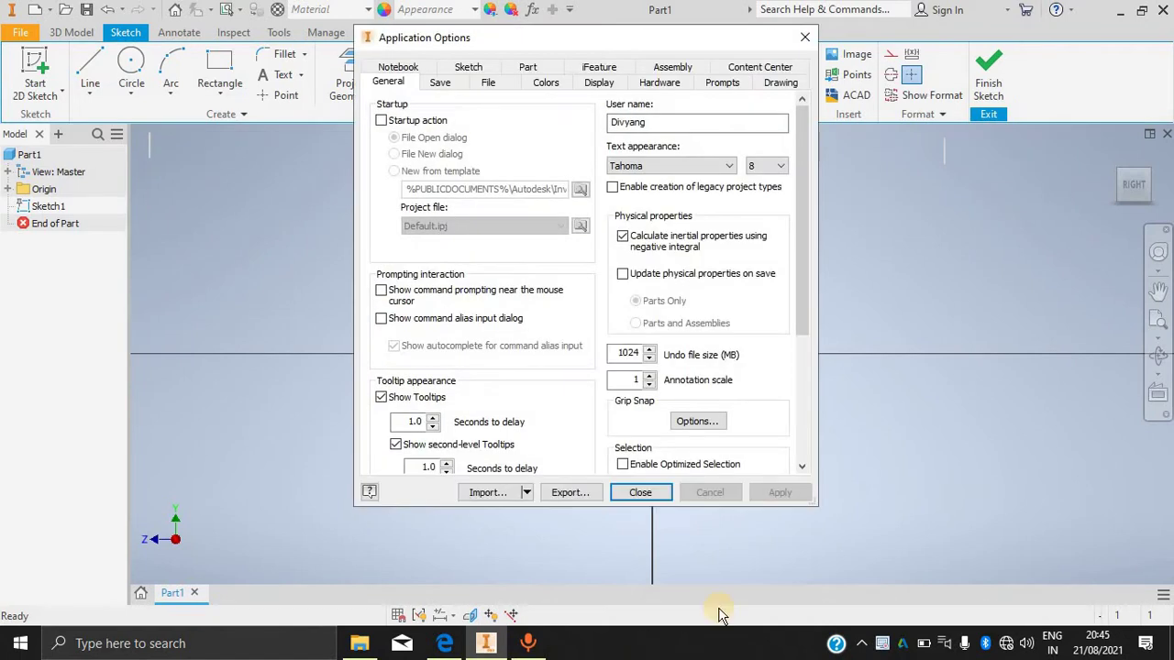
left_click(486, 84)
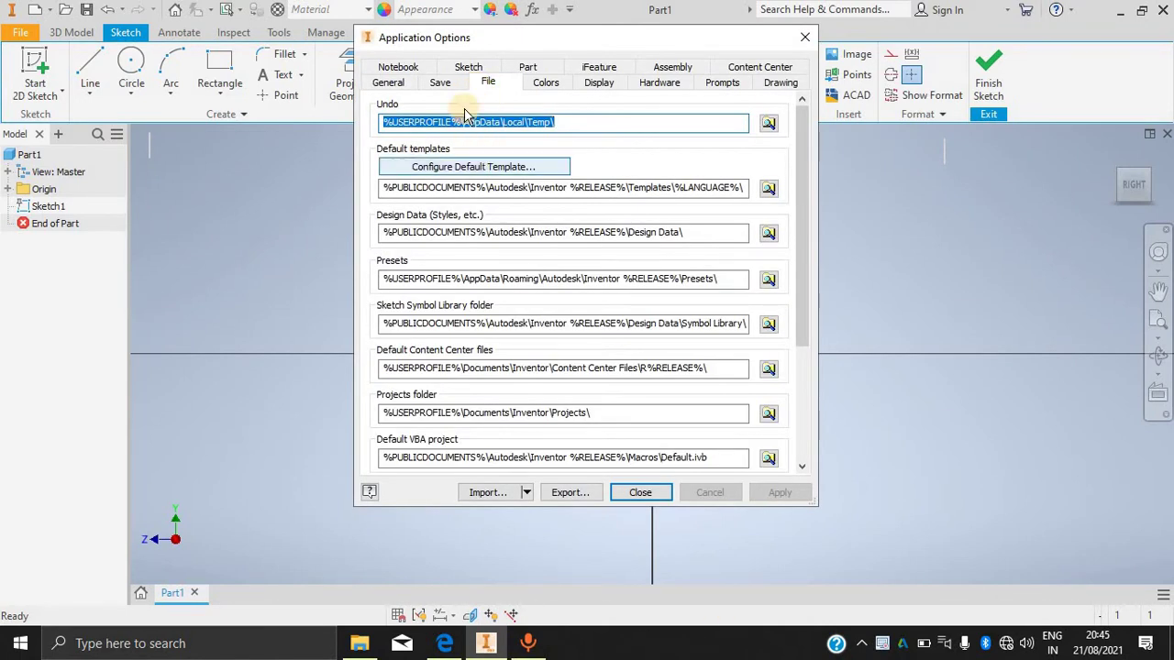
left_click(472, 167)
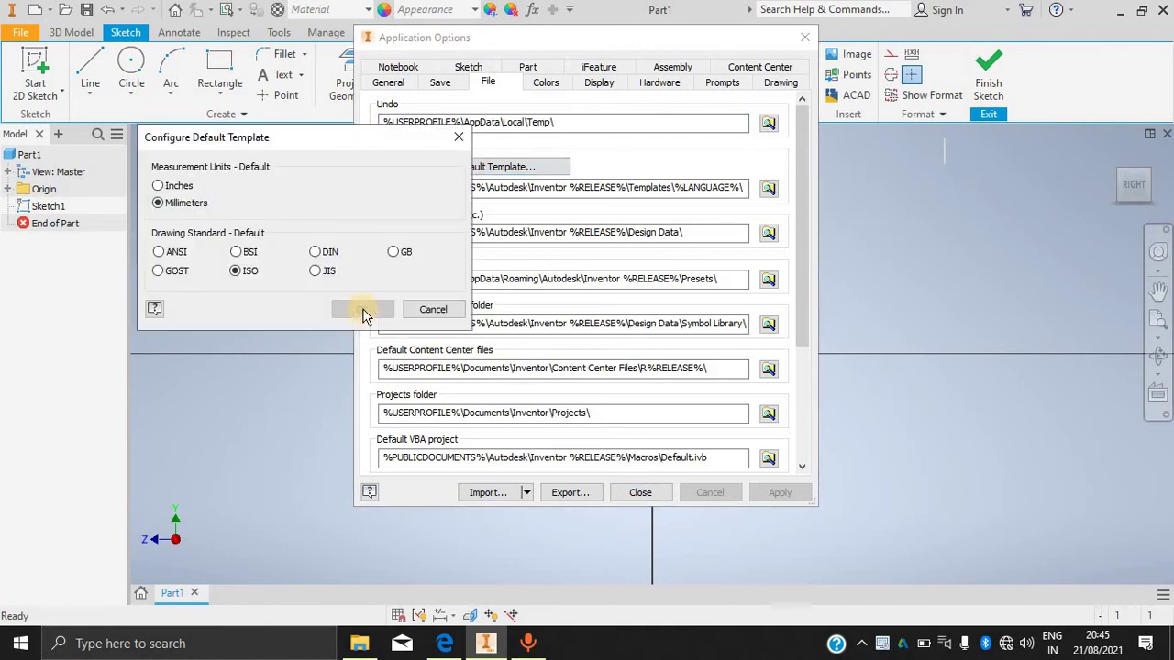
left_click(172, 203)
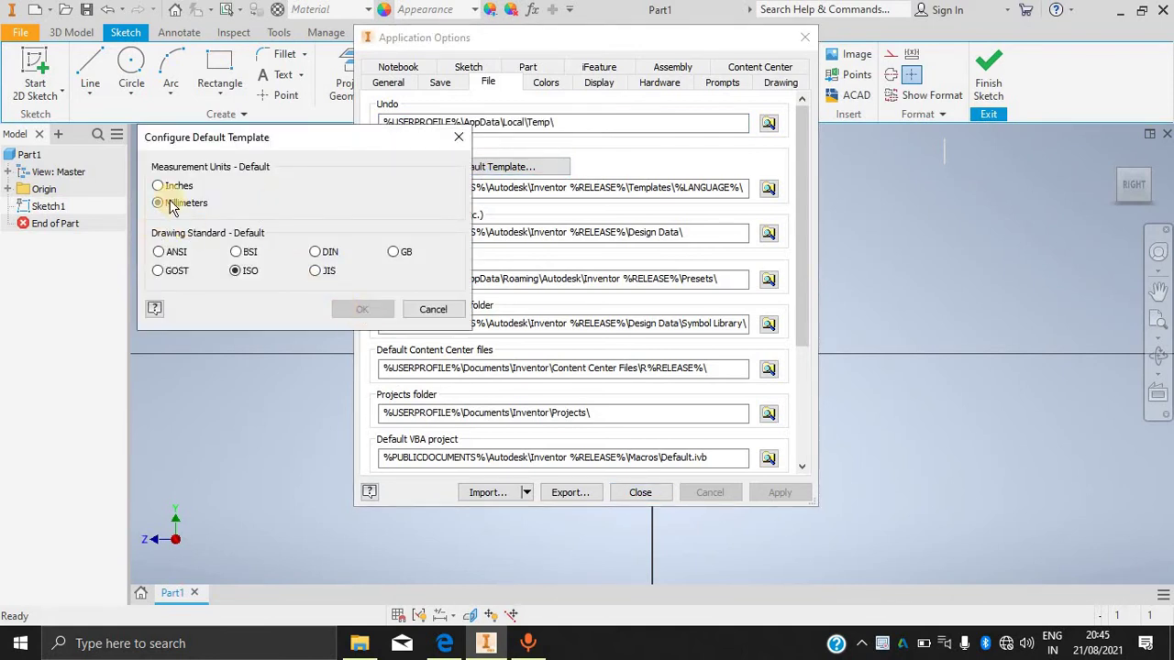
left_click(236, 280)
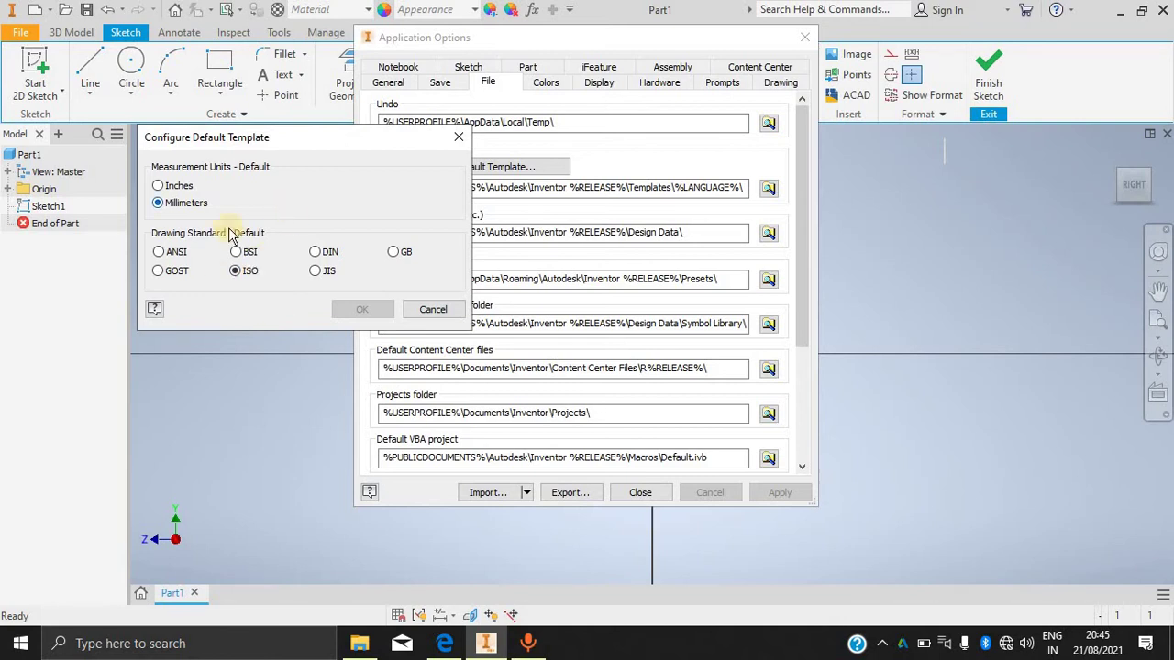
left_click(431, 308)
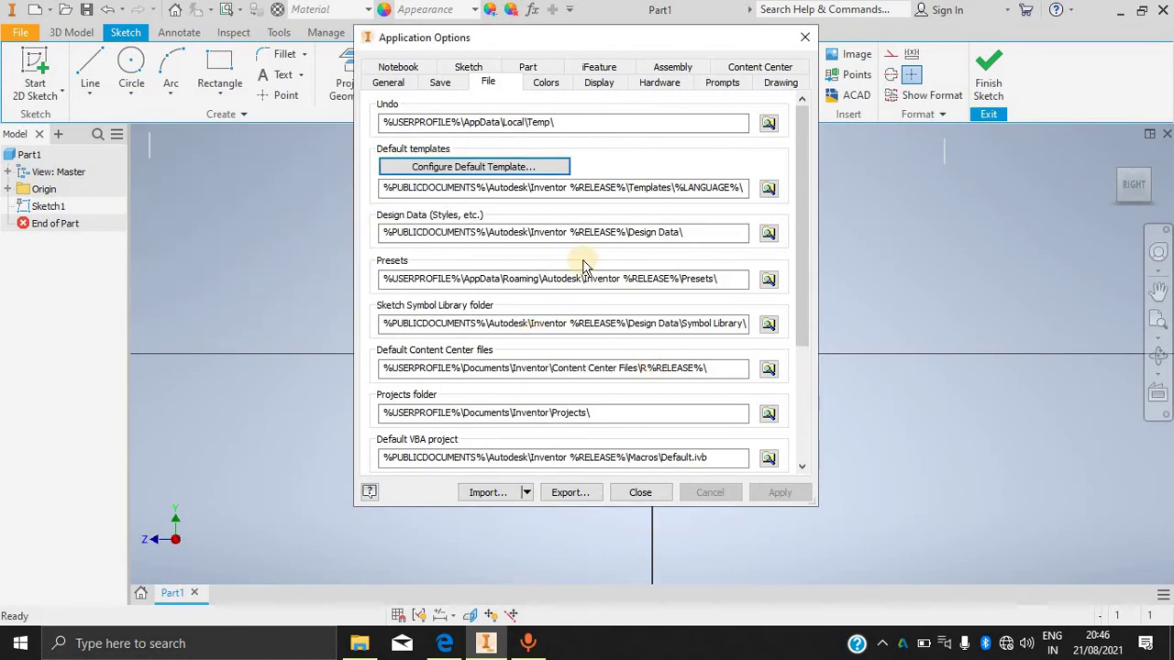
Review the Colors and Part settings in the application options, and close the options.
left_click(546, 82)
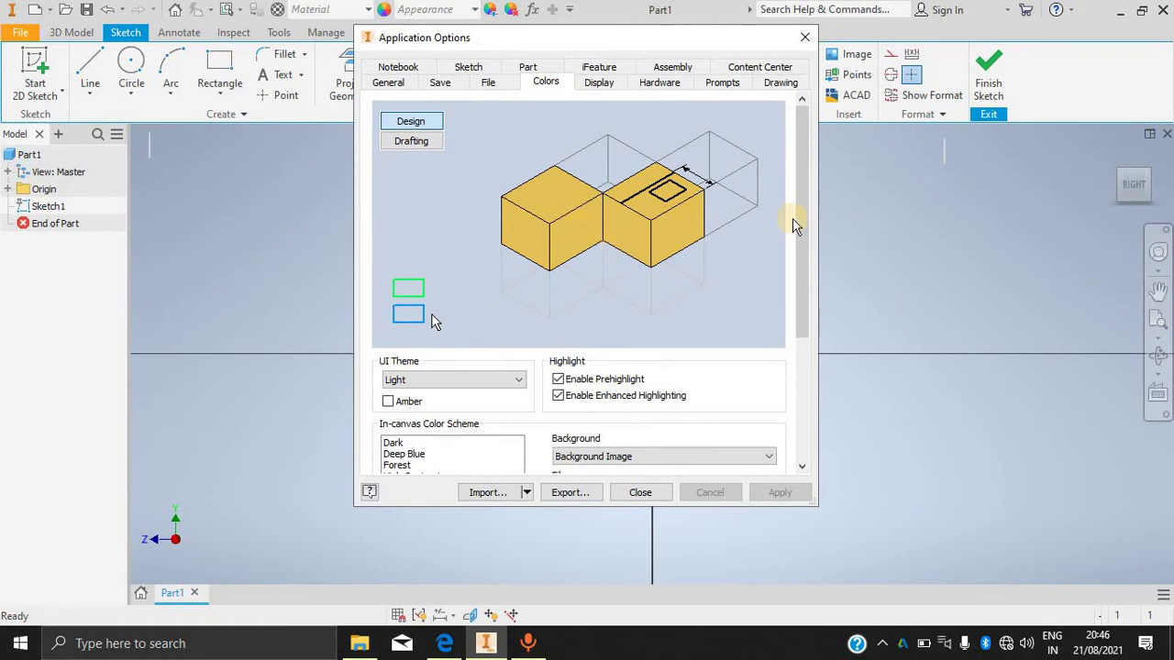
left_click(795, 359)
left_click_drag(798, 361, 825, 173)
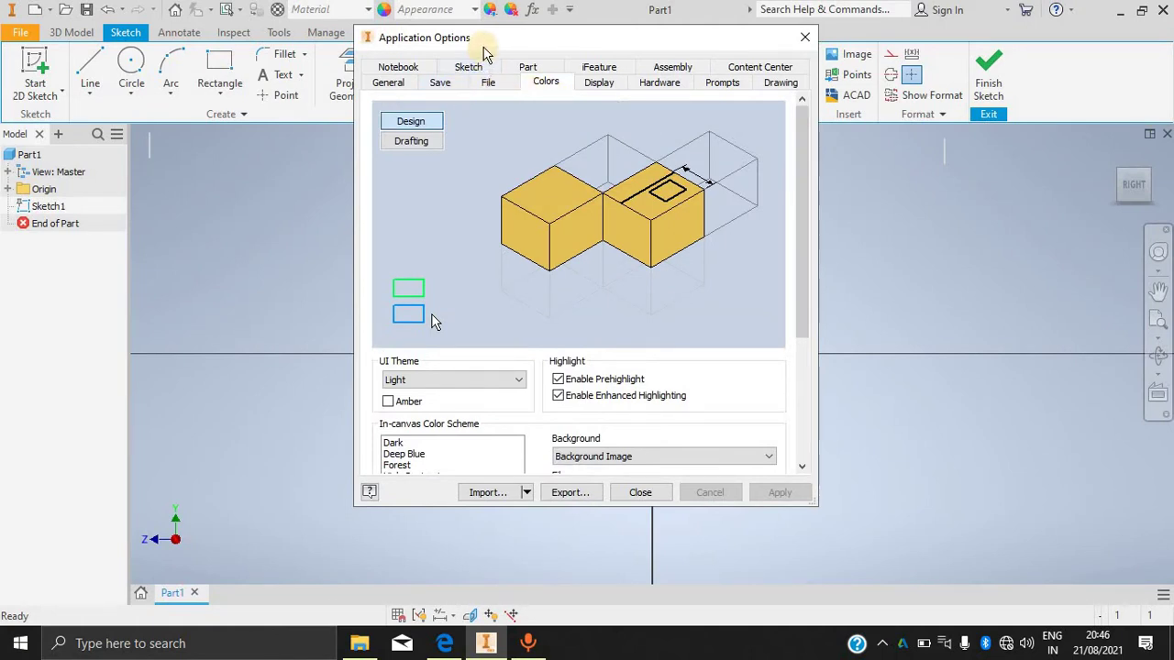
left_click(539, 67)
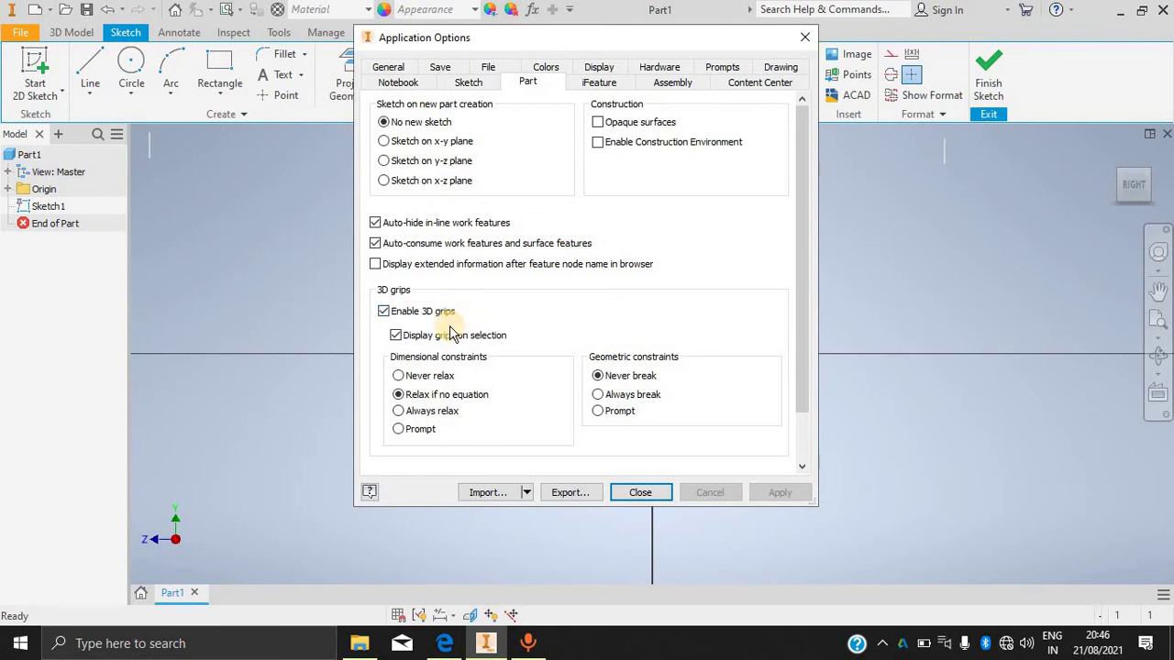
left_click(804, 36)
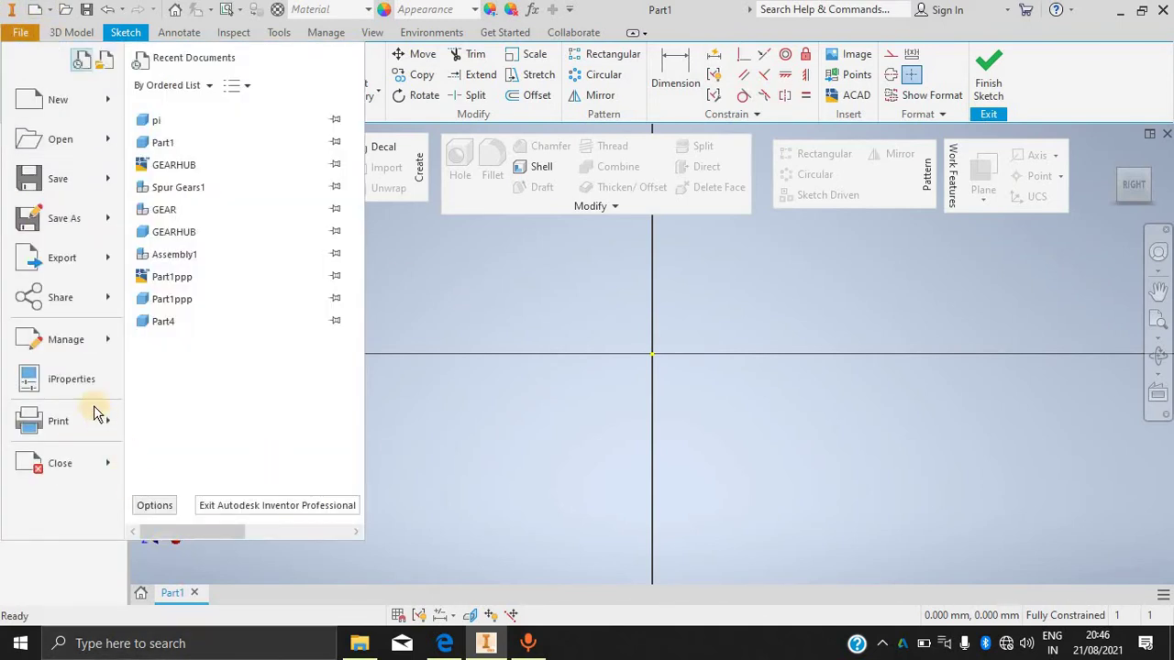
Review the default template's units and drawing standard again in the application options, leave them as they are, and close the options.
left_click(154, 505)
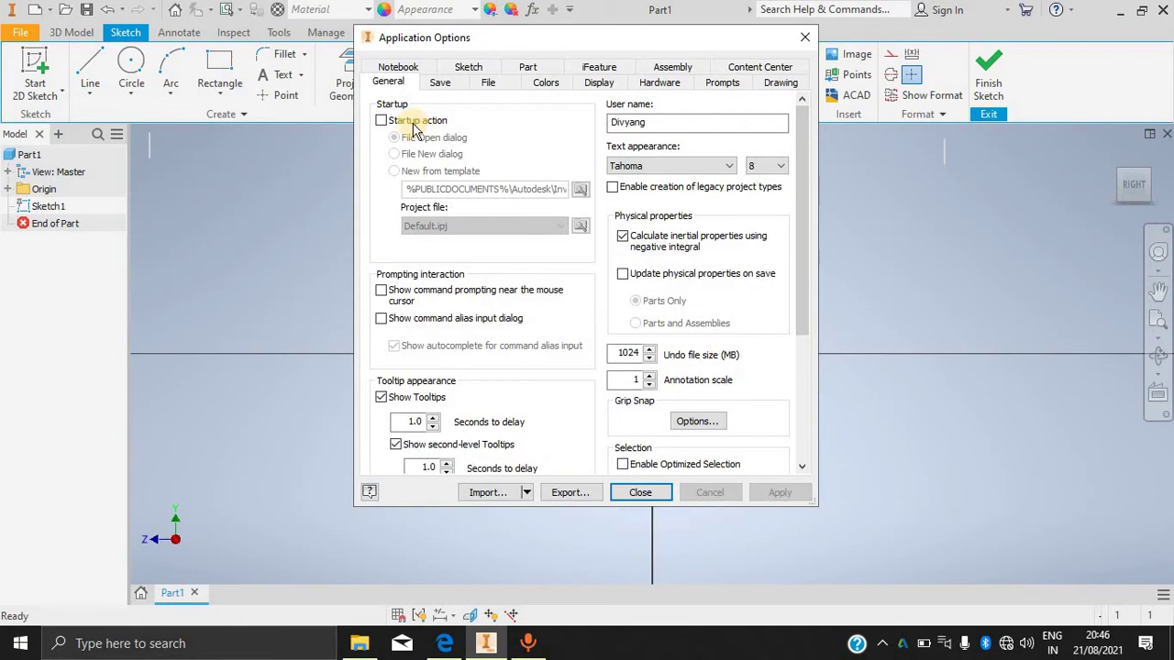
left_click(489, 84)
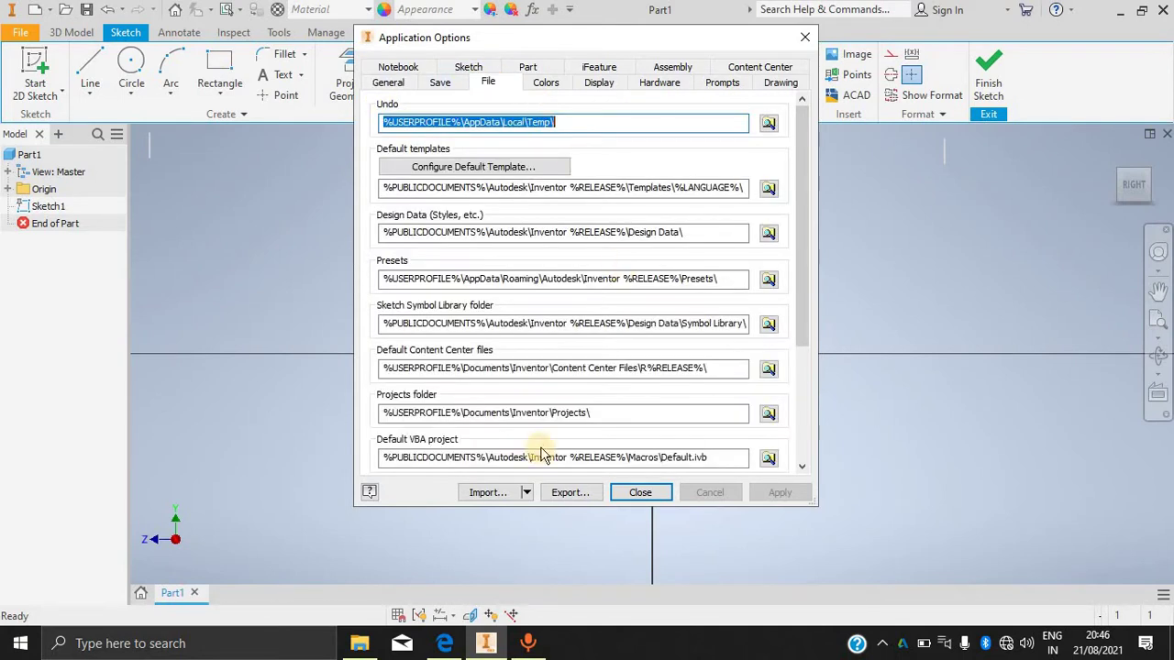
left_click(479, 169)
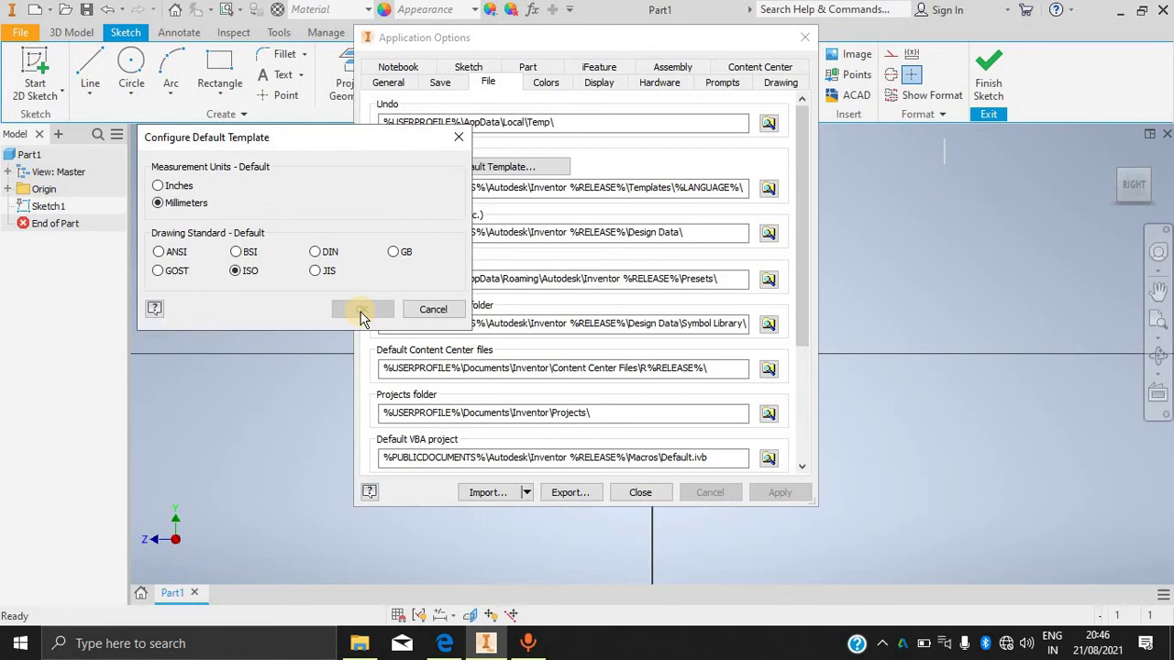
left_click(433, 310)
left_click(806, 36)
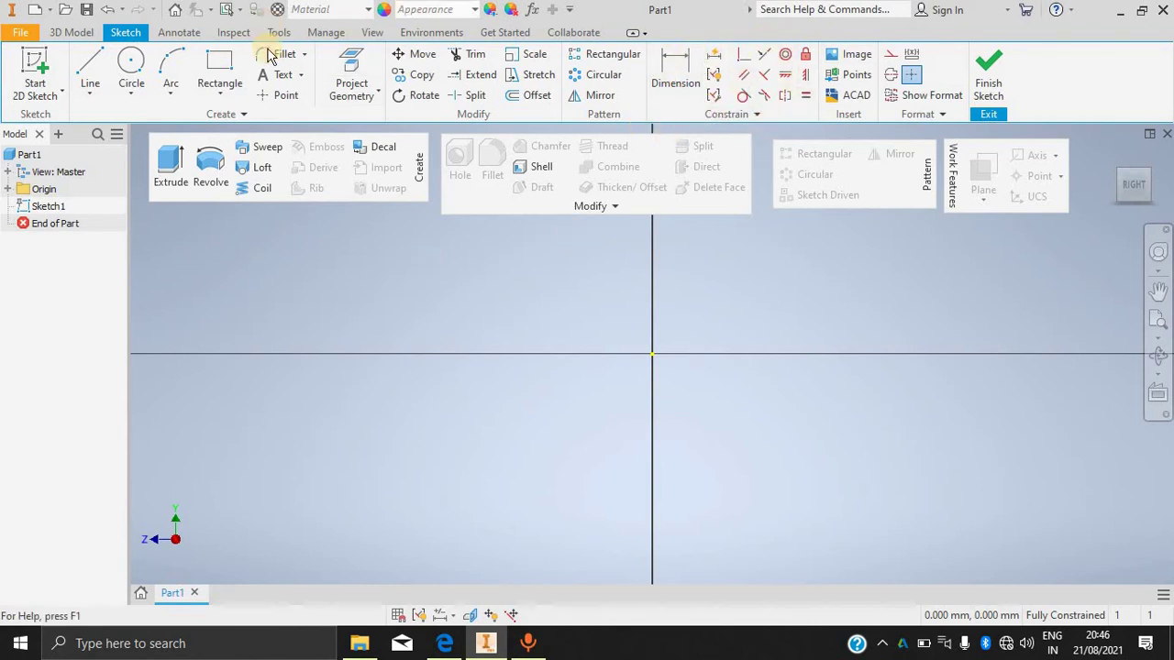
Sketch a two-point center rectangle about 14 mm high, centred on the sketch origin.
left_click(213, 71)
left_click(652, 354)
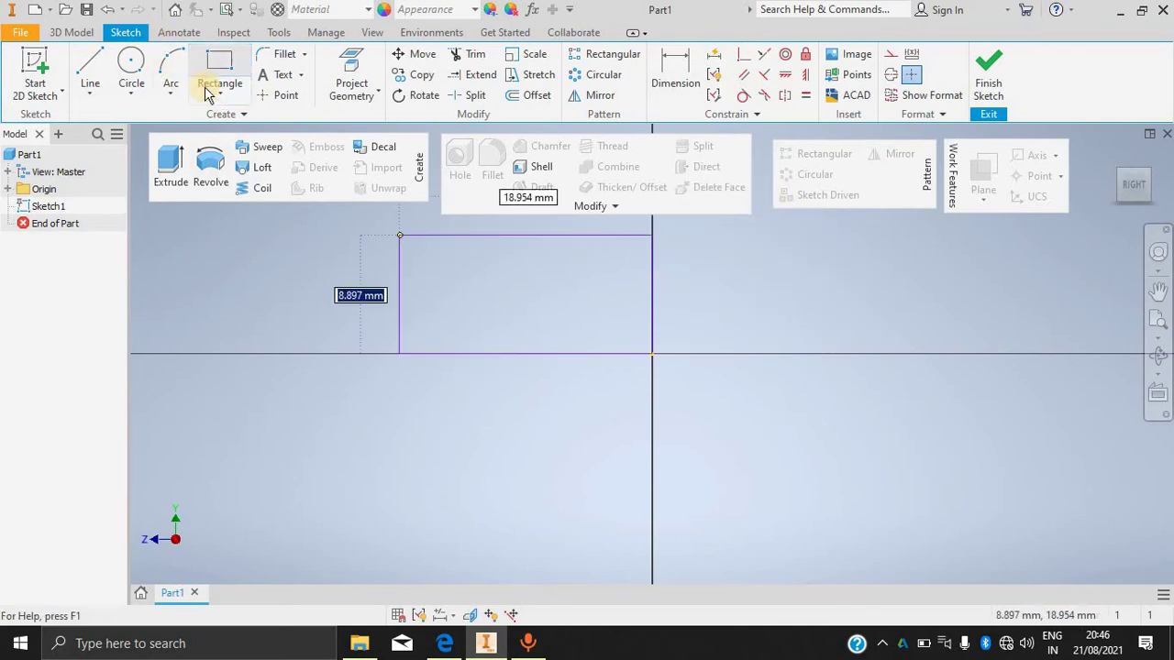
left_click(243, 94)
left_click(246, 192)
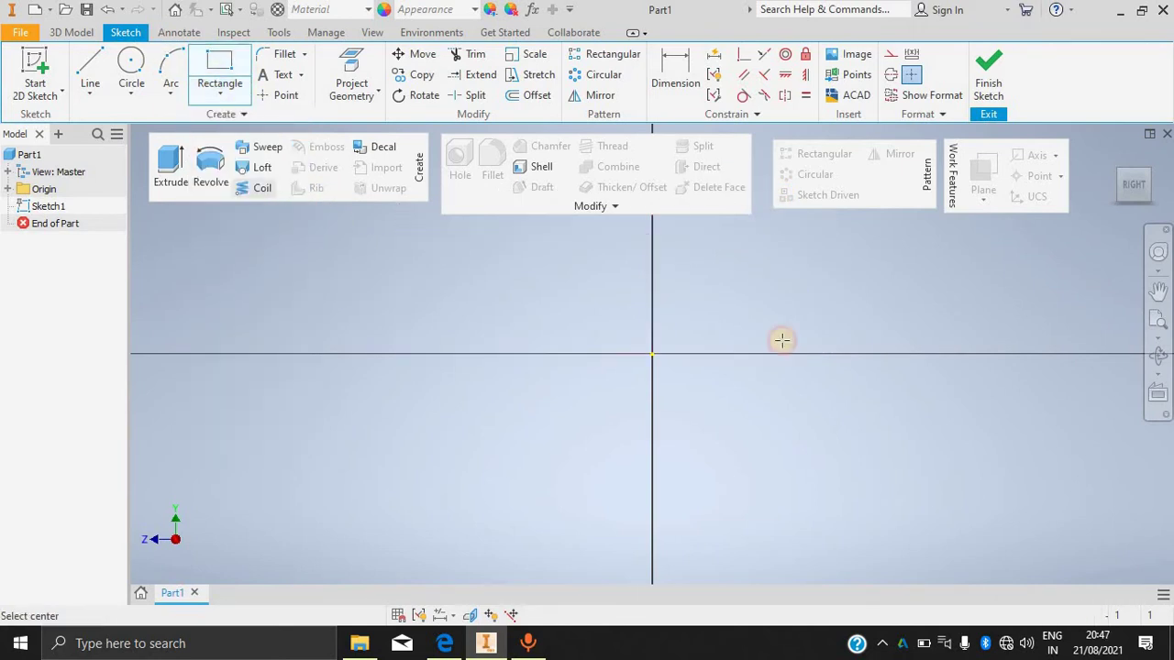
left_click(656, 354)
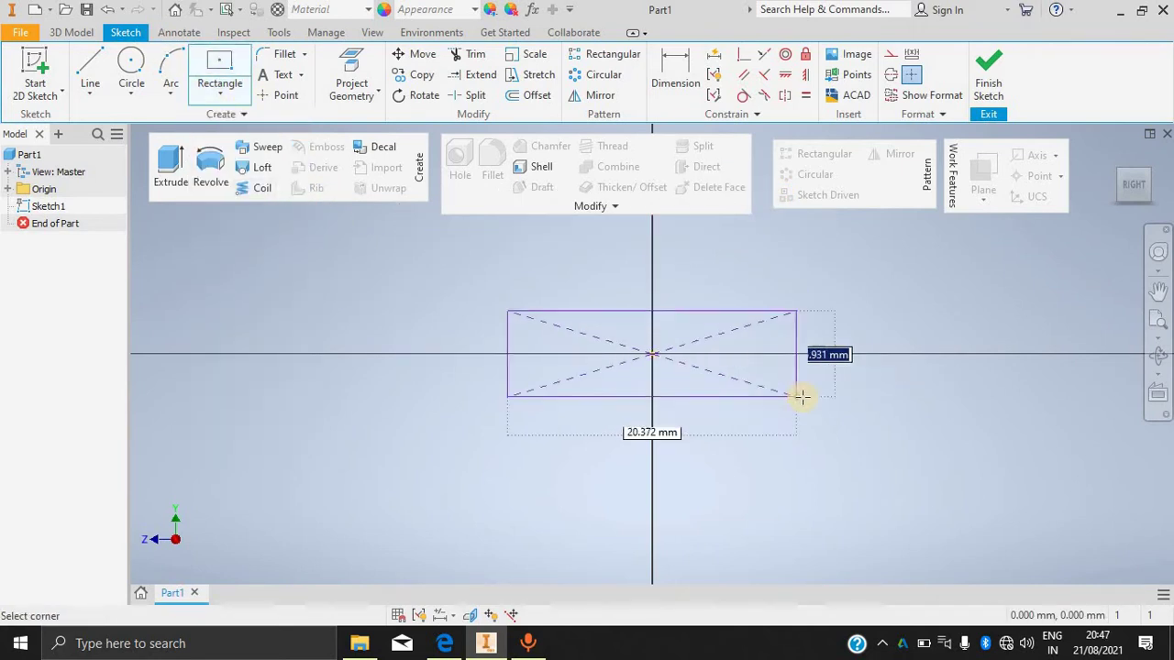
left_click(793, 447)
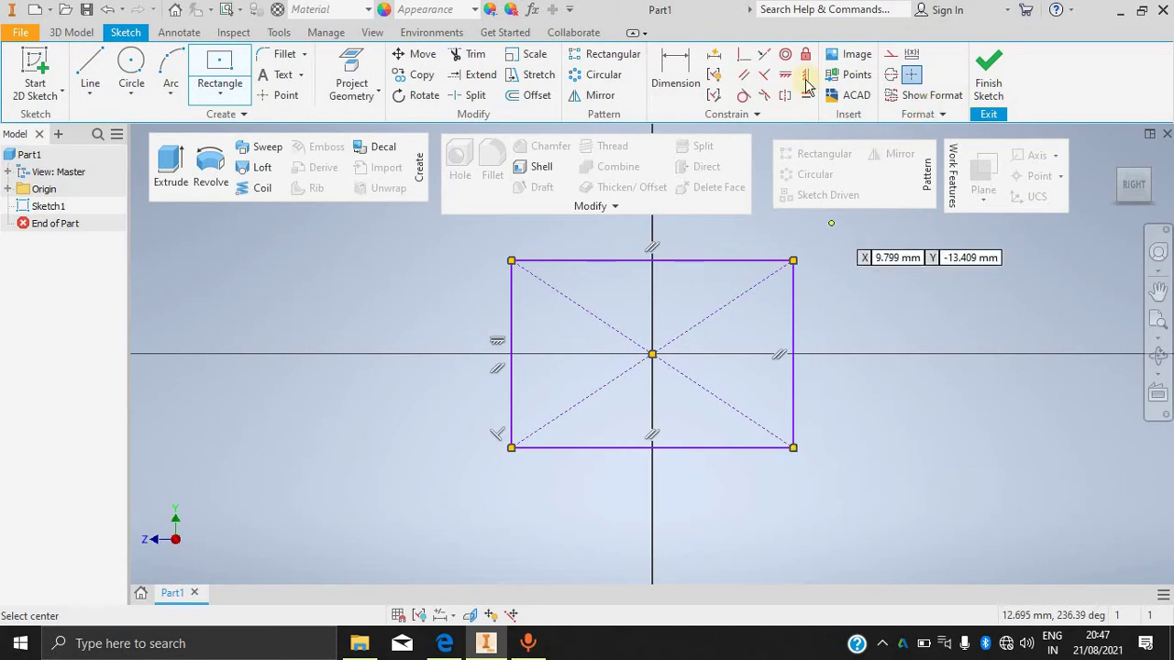
Dimension the rectangle to a height of 15 mm and a width of 20 mm.
left_click(675, 71)
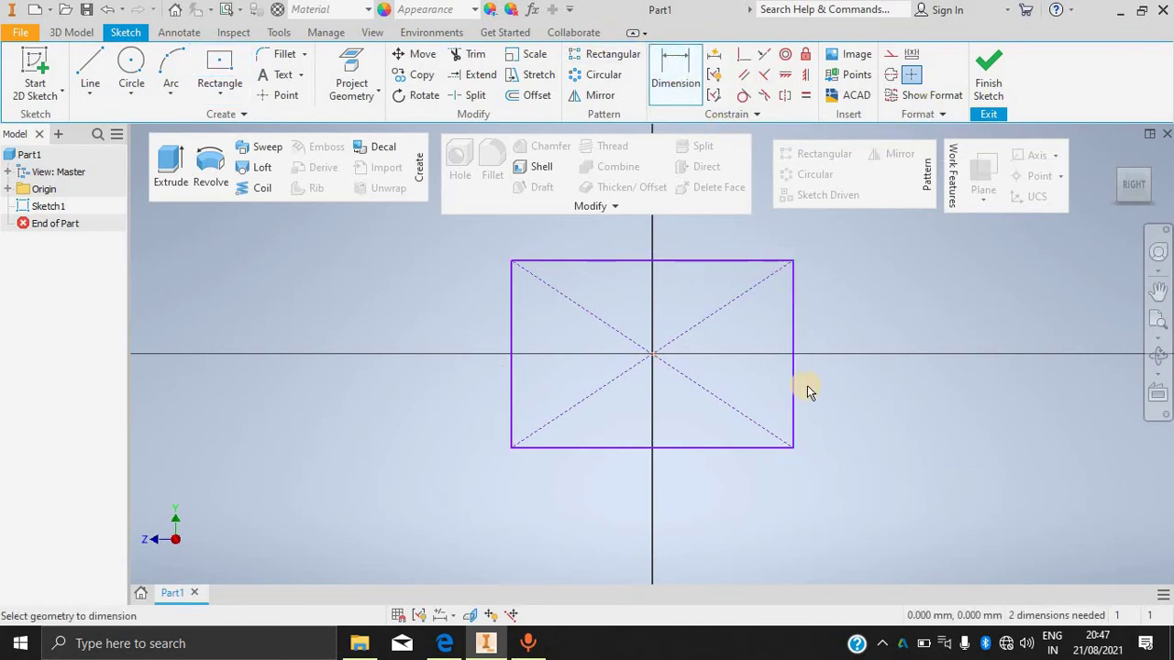
left_click(796, 333)
left_click(852, 341)
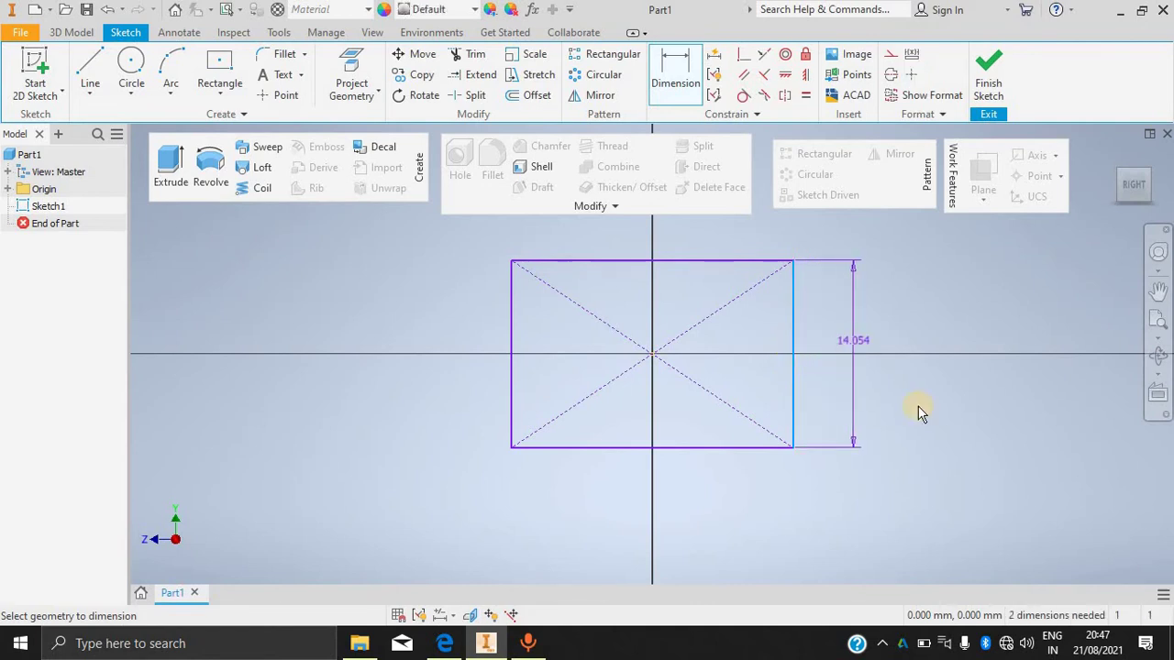
type("18")
key("Return")
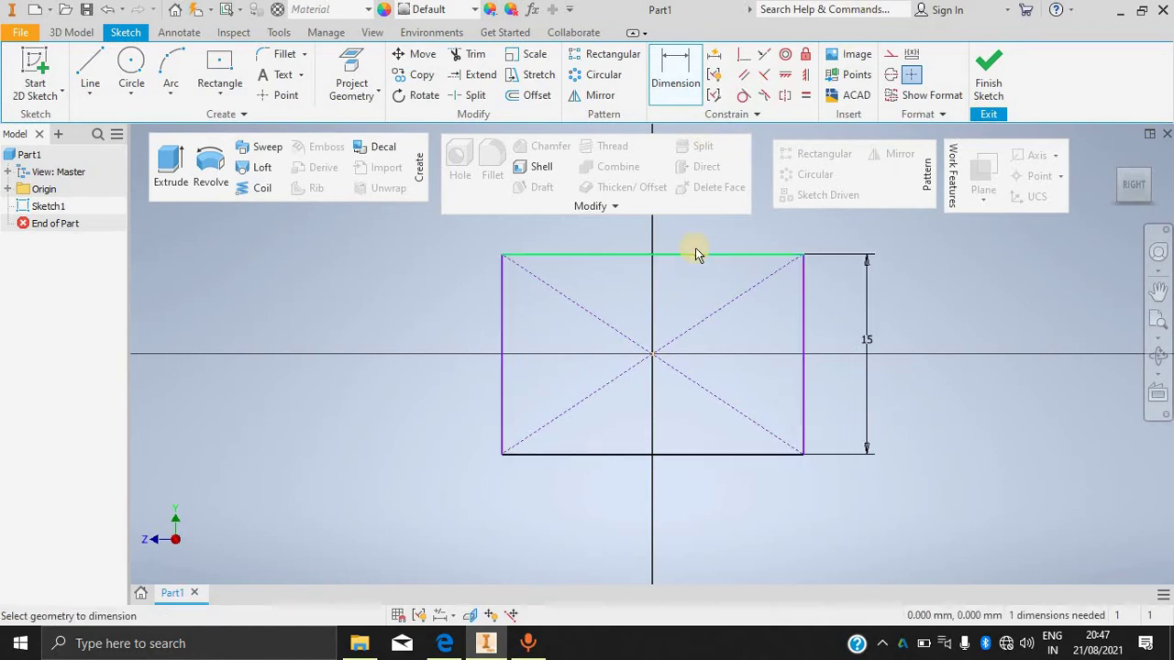
left_click(681, 454)
left_click(678, 499)
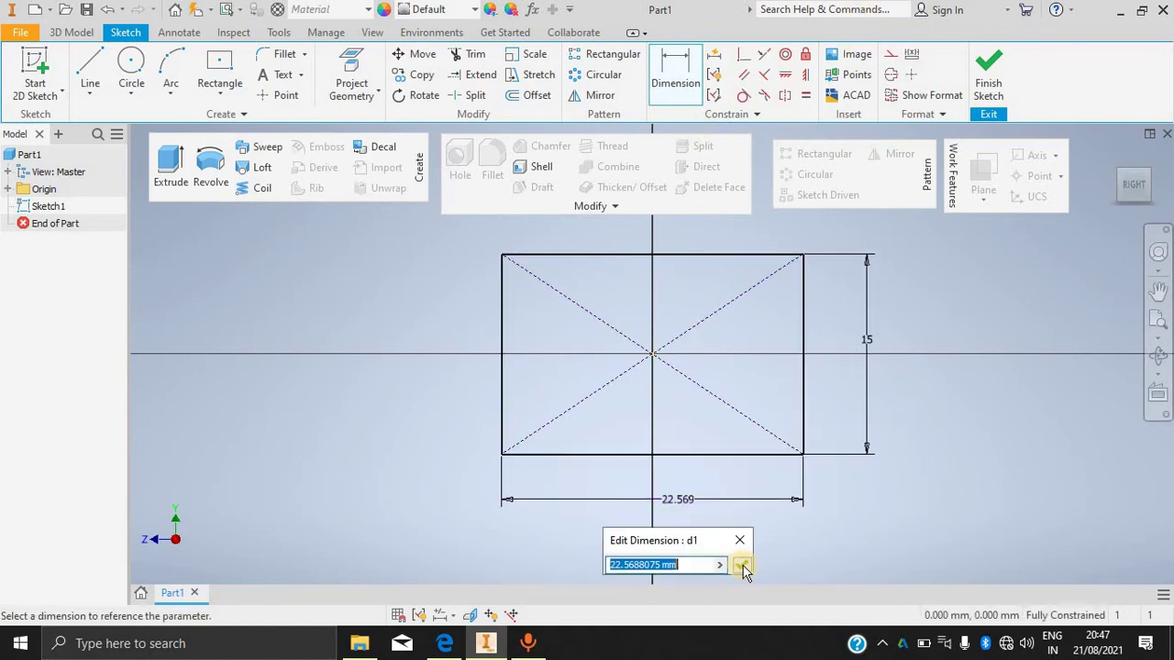
type("20")
left_click(740, 565)
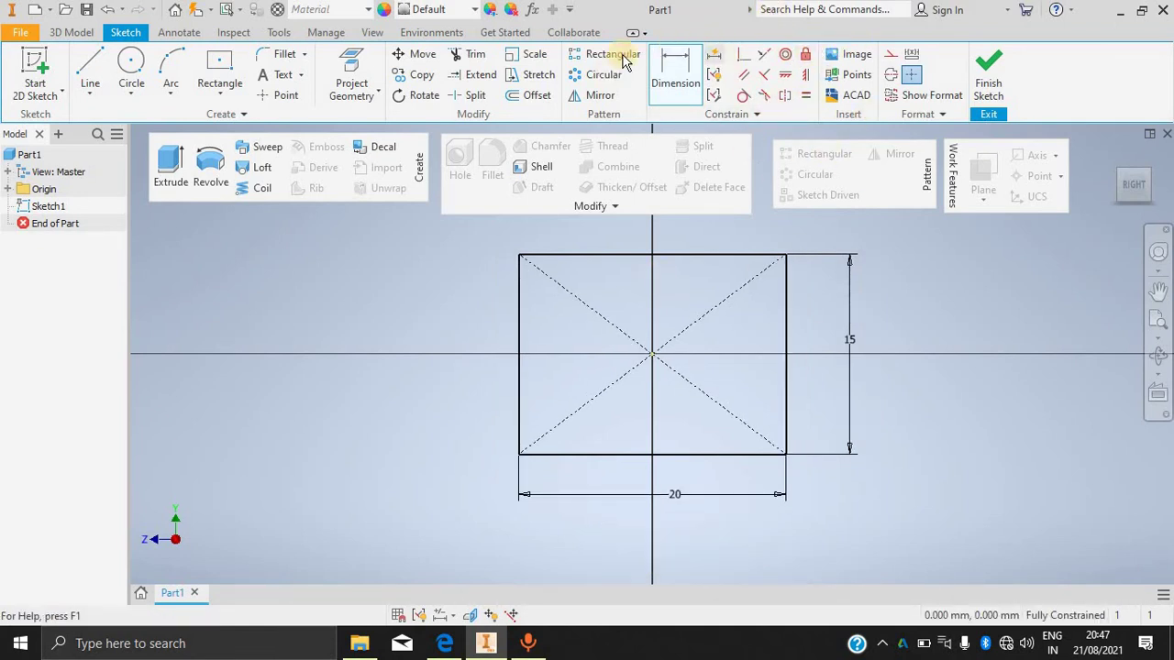
left_click(91, 66)
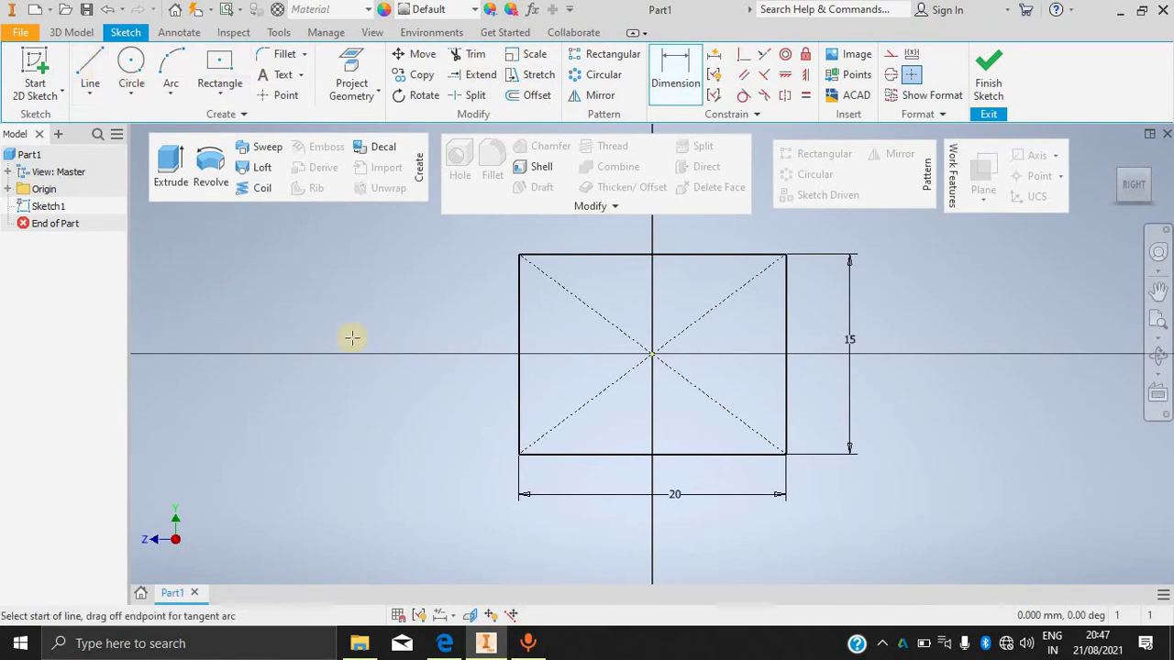
left_click(424, 314)
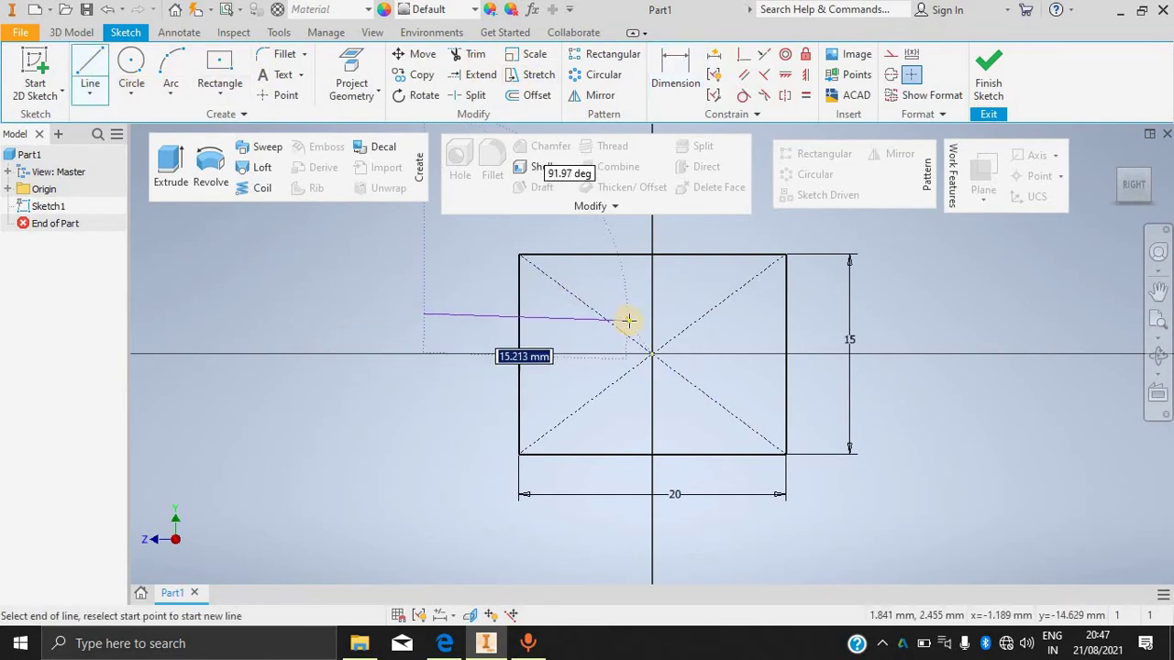
left_click(629, 321)
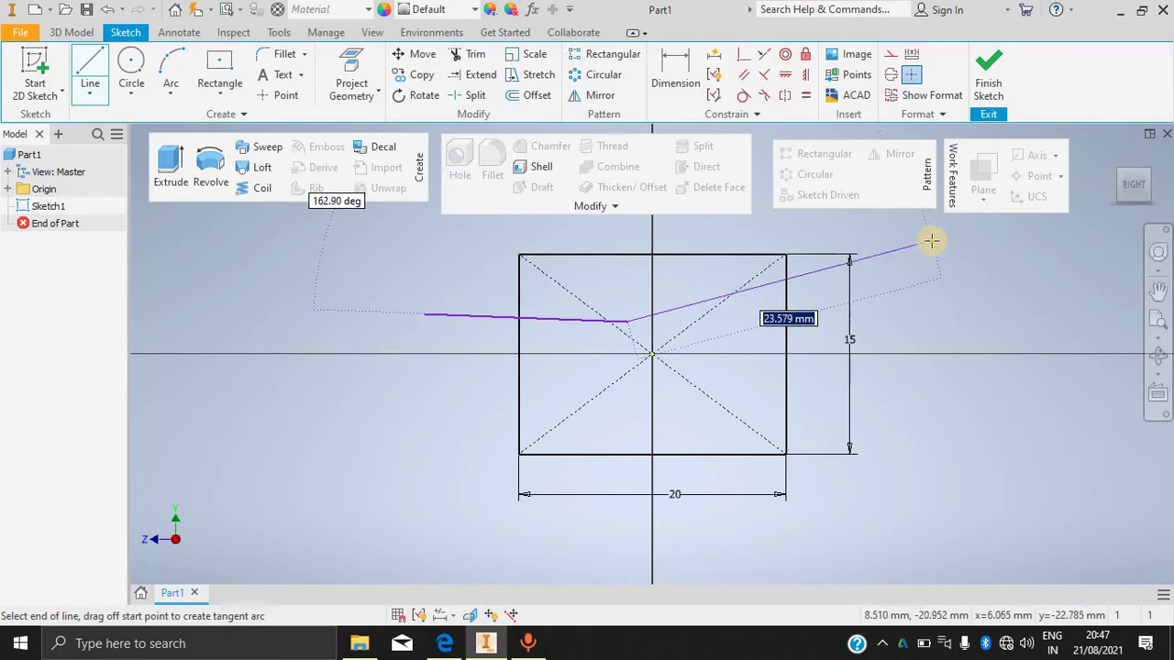
key("Escape")
key("ctrl+z")
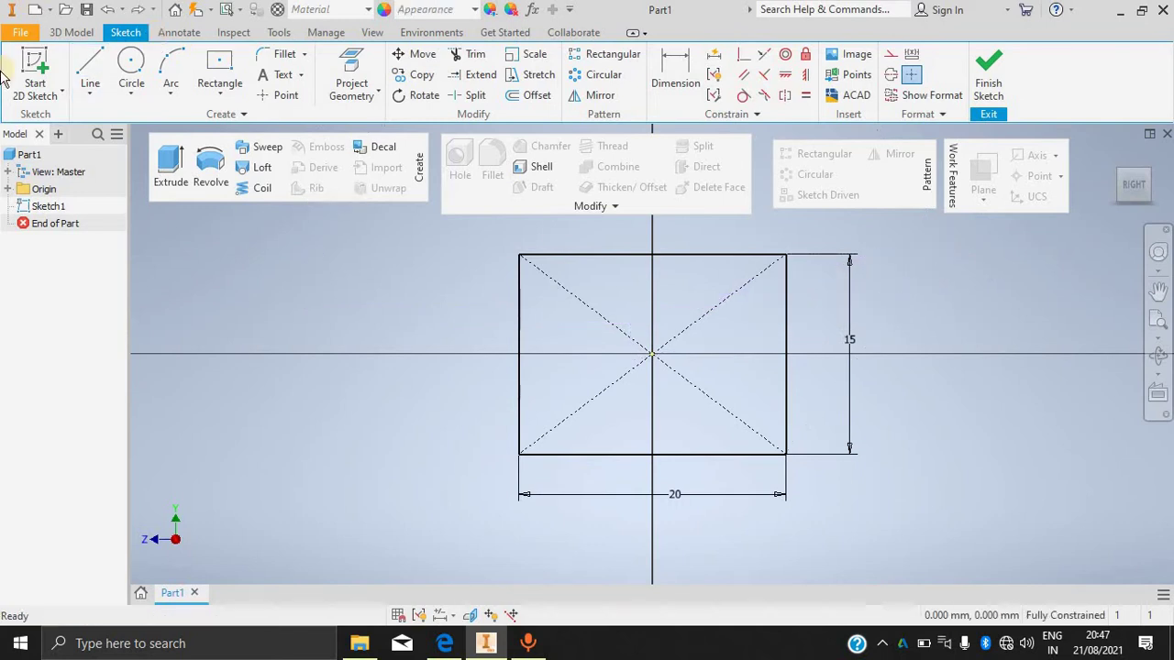
Sketch a horizontal line that starts outside the rectangle and crosses its left edge, above the horizontal axis.
left_click(91, 66)
left_click(396, 327)
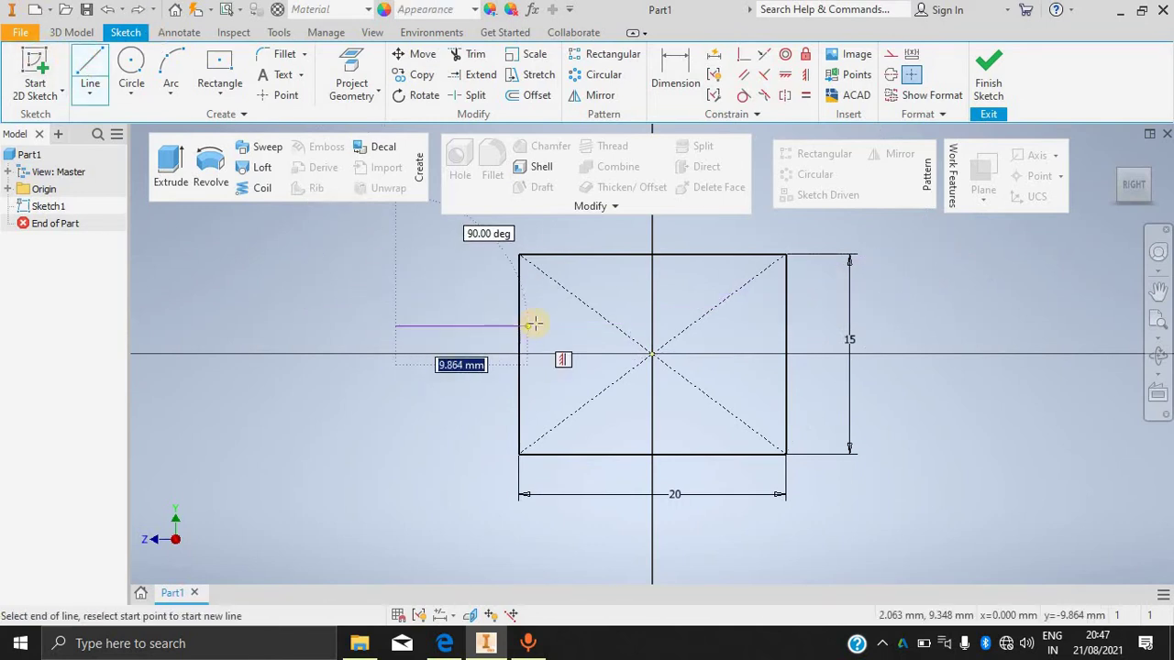
key("Escape")
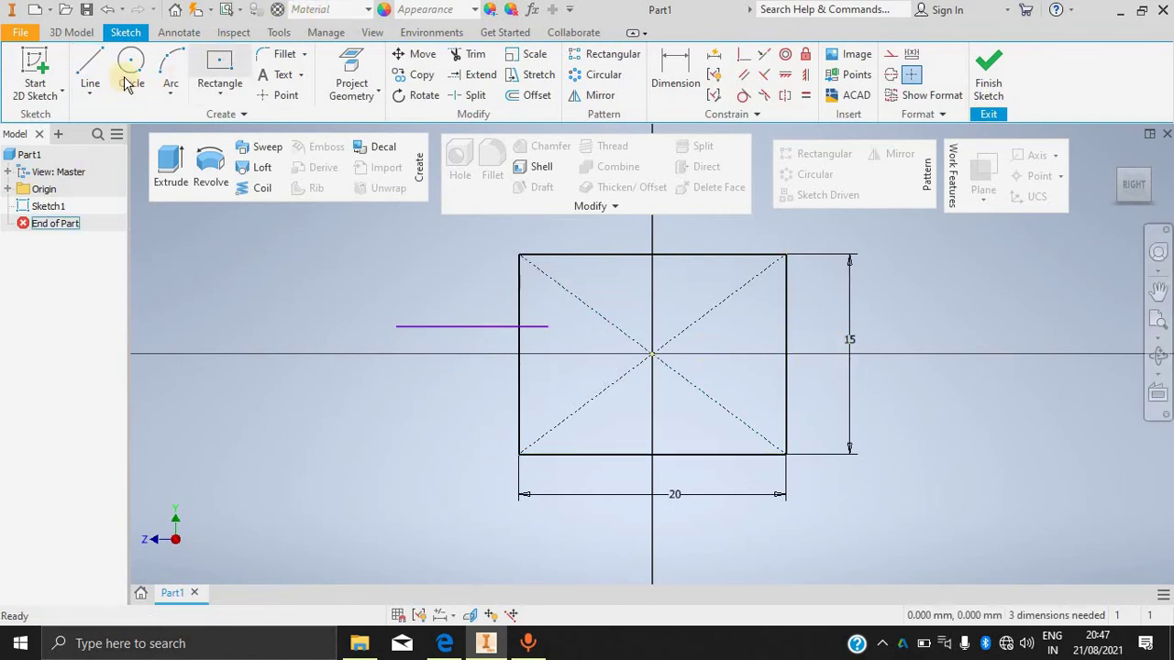
left_click(90, 64)
left_click(204, 274)
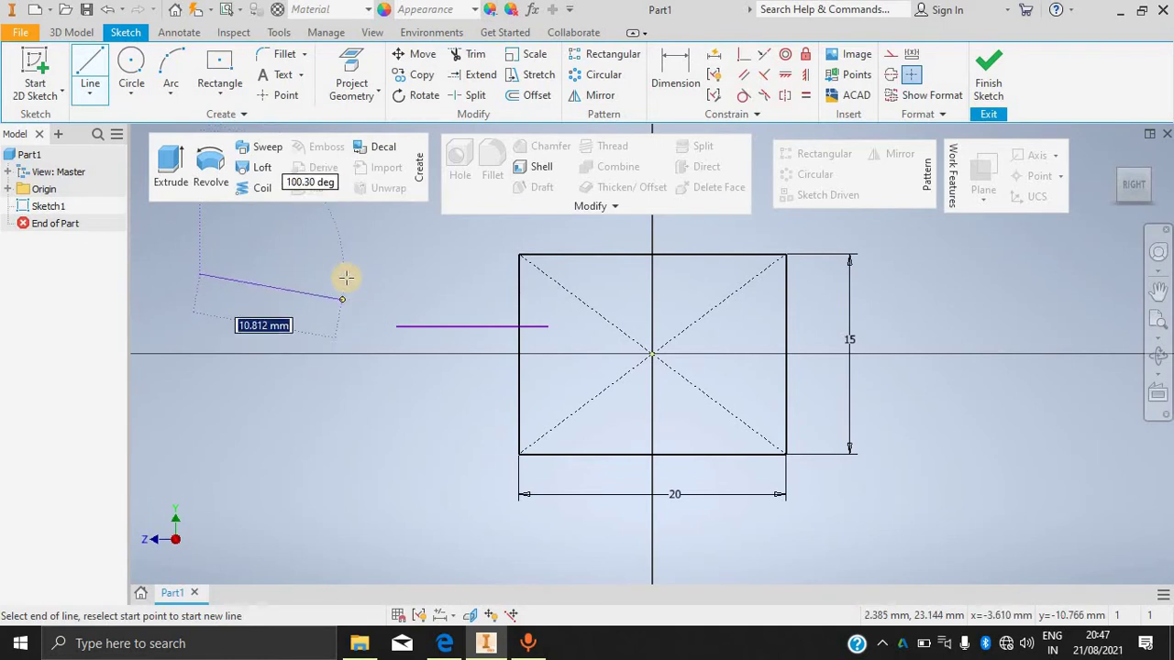
key("Escape")
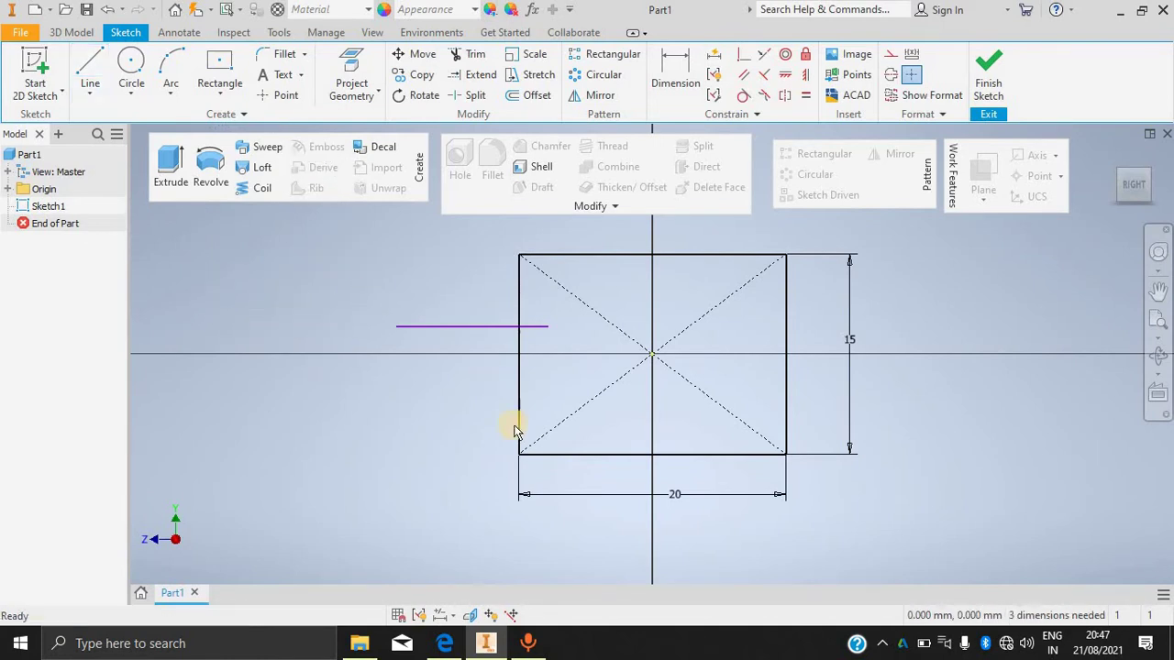
Apply a Coincident constraint between the horizontal line and the rectangle's center point.
left_click(747, 60)
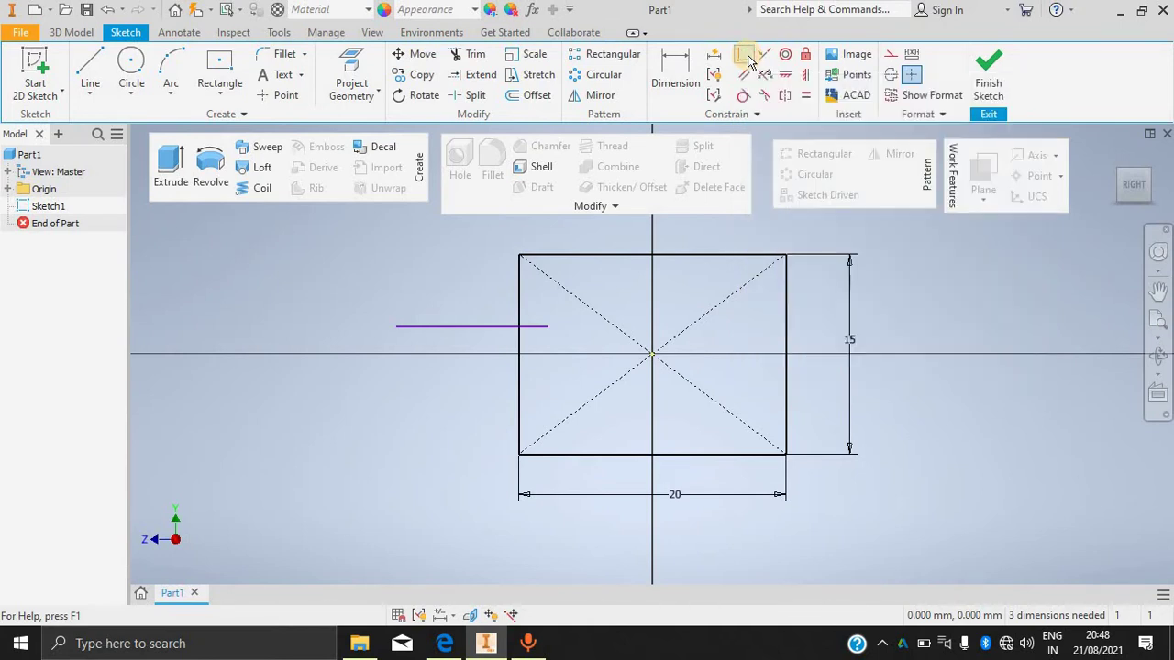
left_click(480, 327)
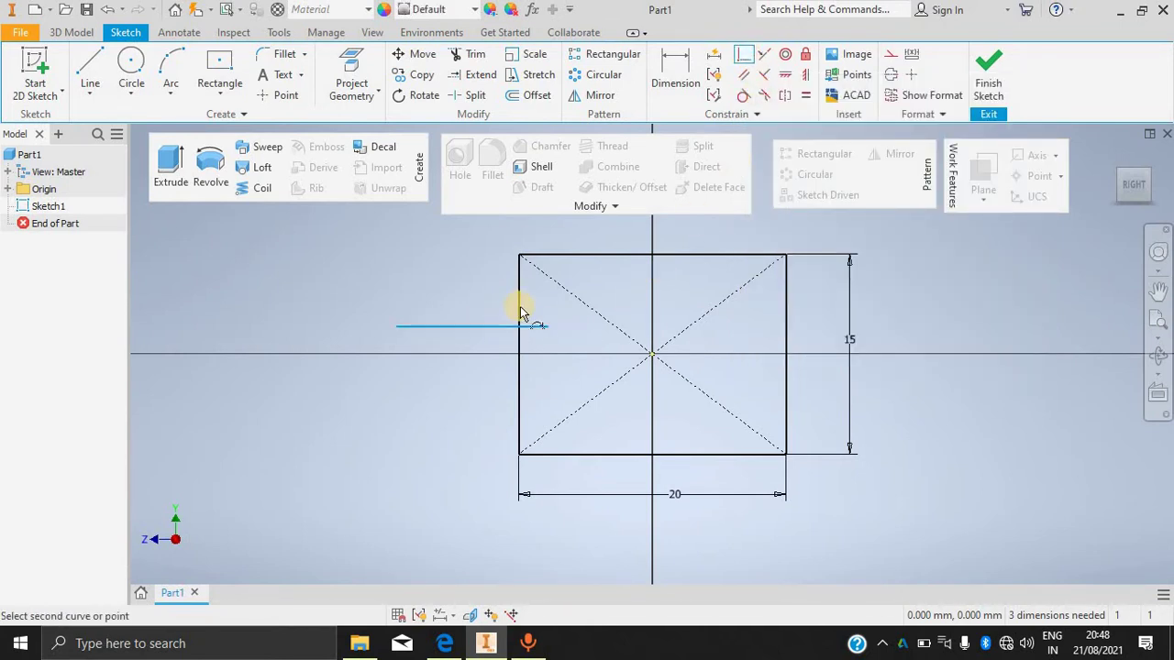
left_click(650, 353)
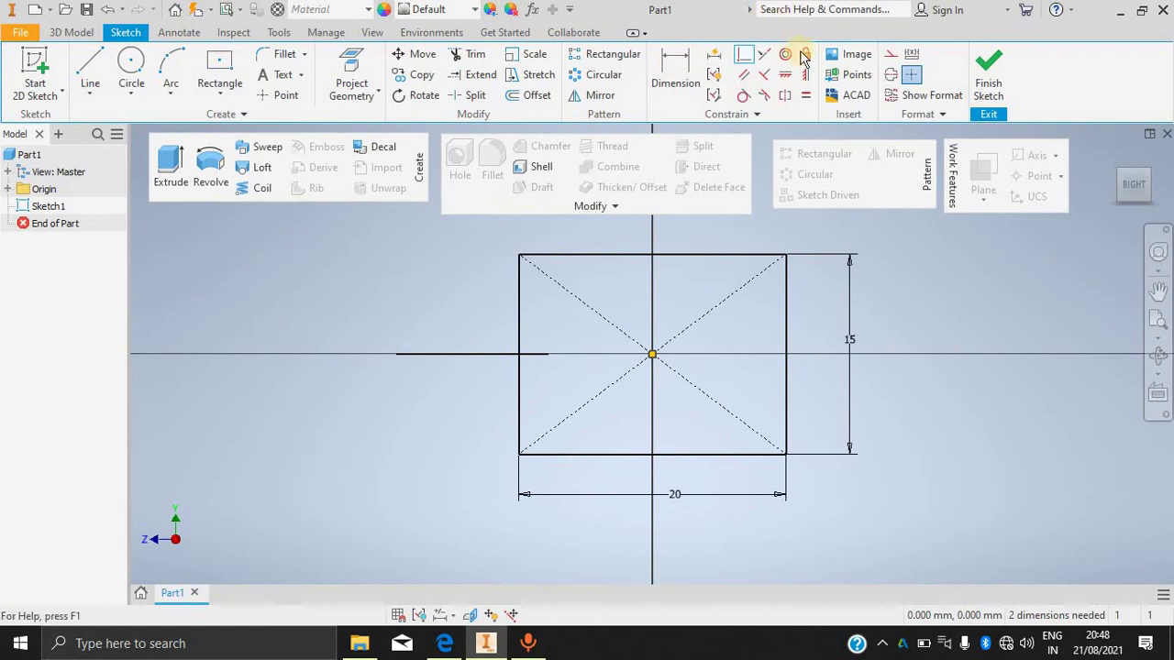
Try to make the horizontal line parallel to the rectangle's left edge, and undo its coincidence with the center point.
left_click(745, 78)
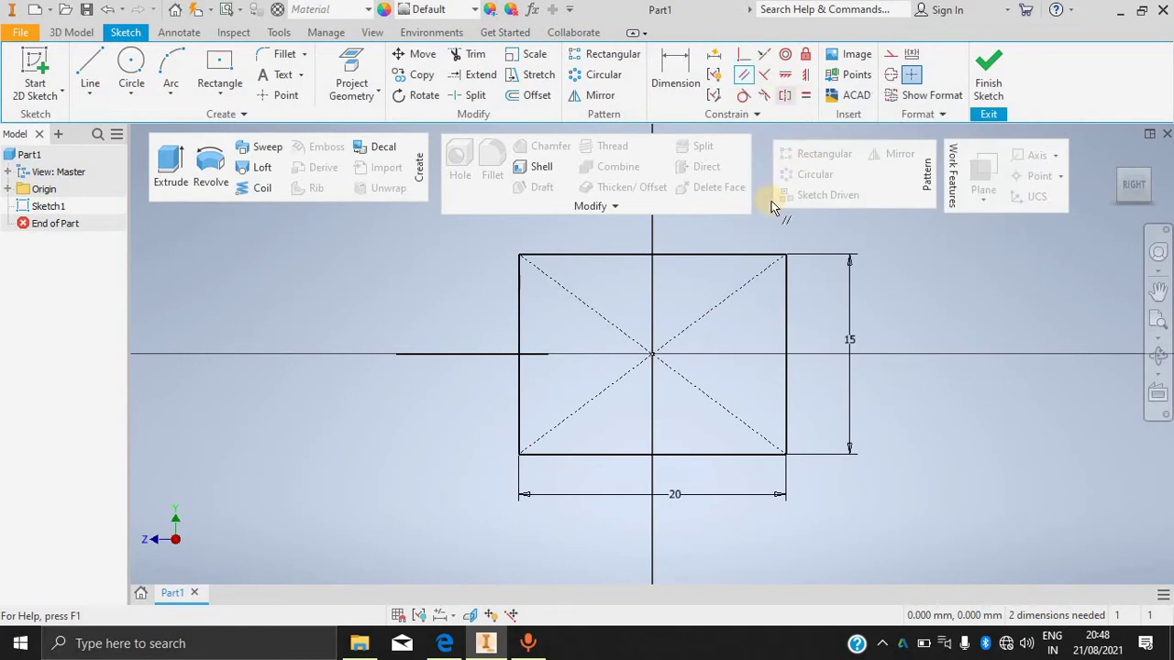
left_click(499, 354)
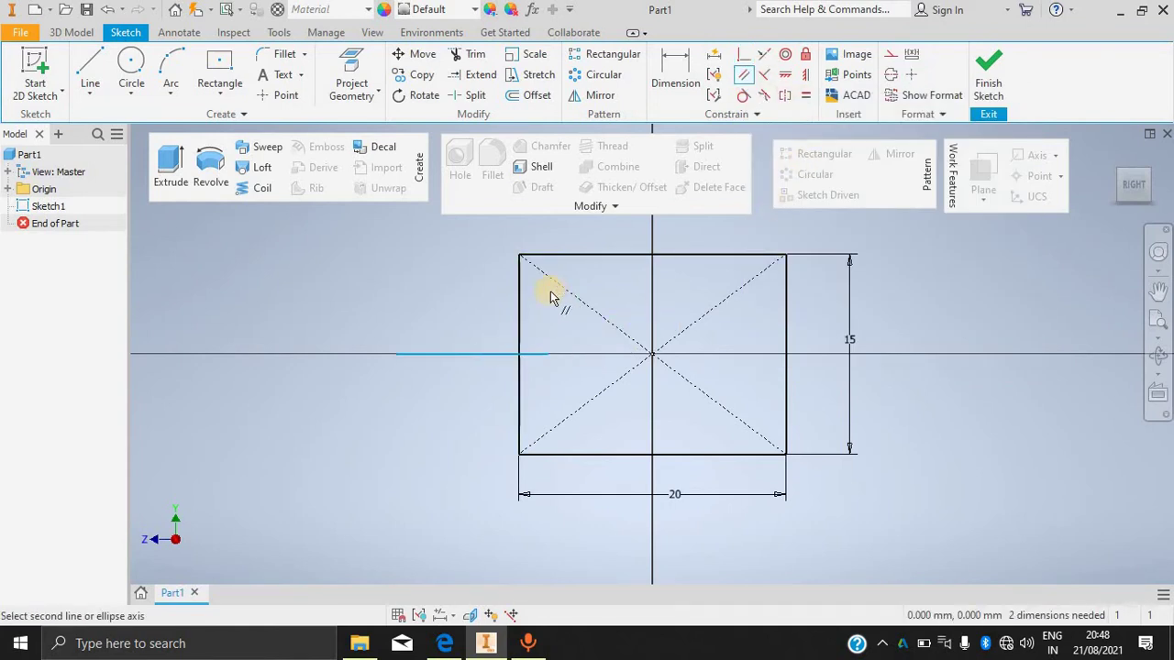
left_click(378, 166)
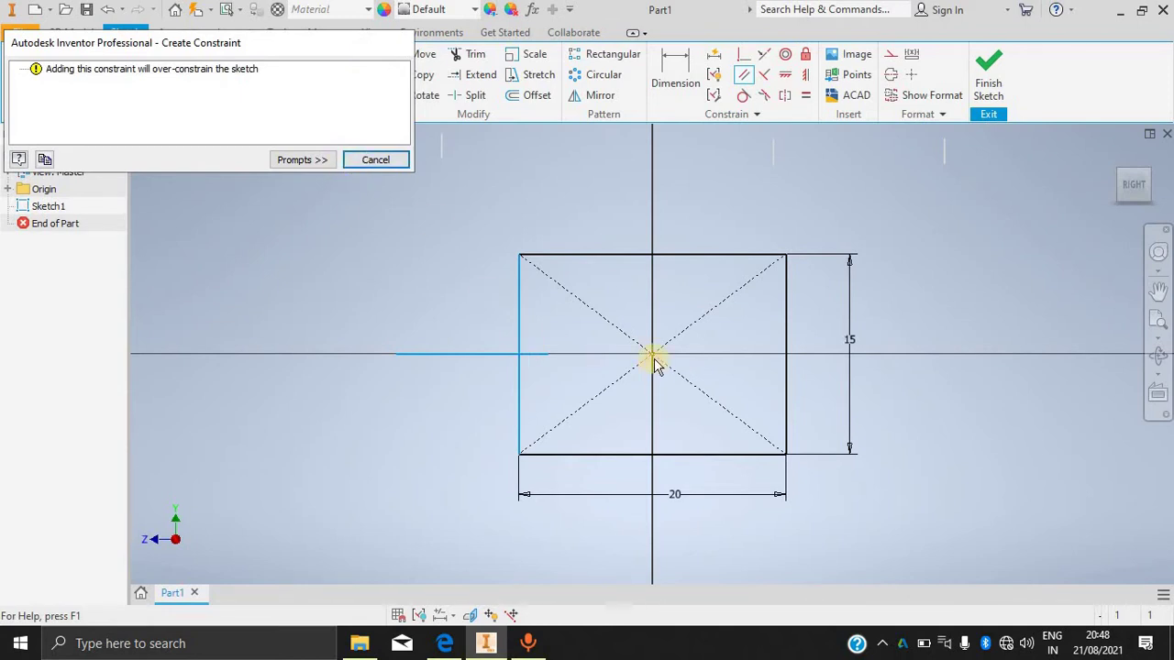
left_click(374, 162)
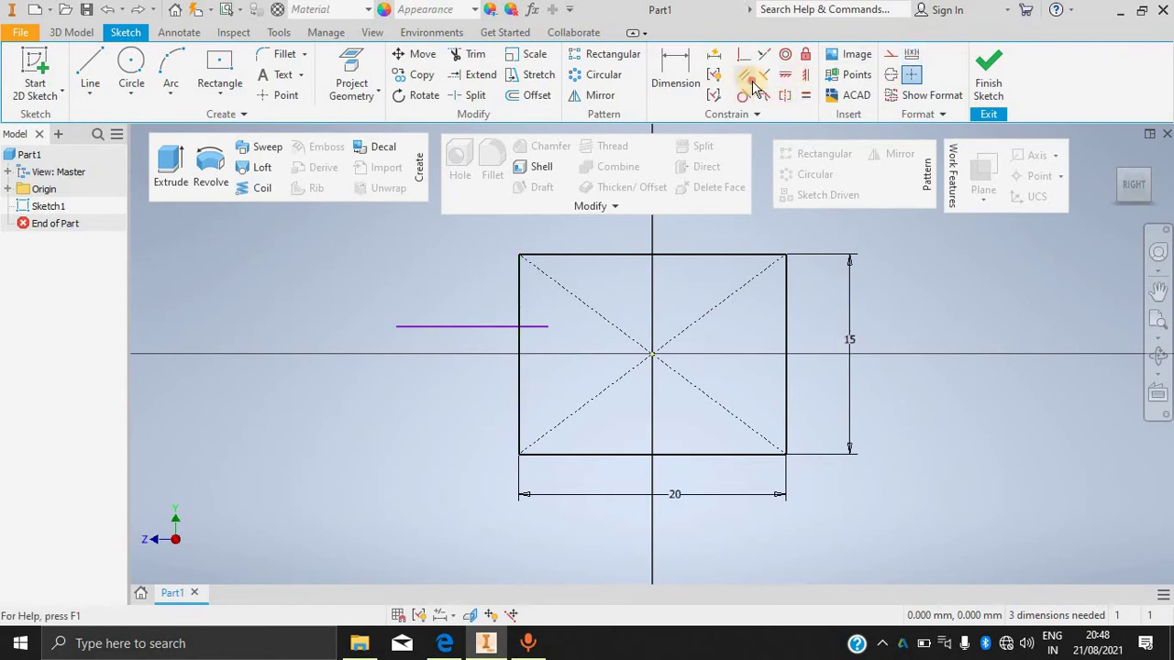
Try the Parallel constraint again between the restored horizontal line and the rectangle's left edge.
left_click(476, 325)
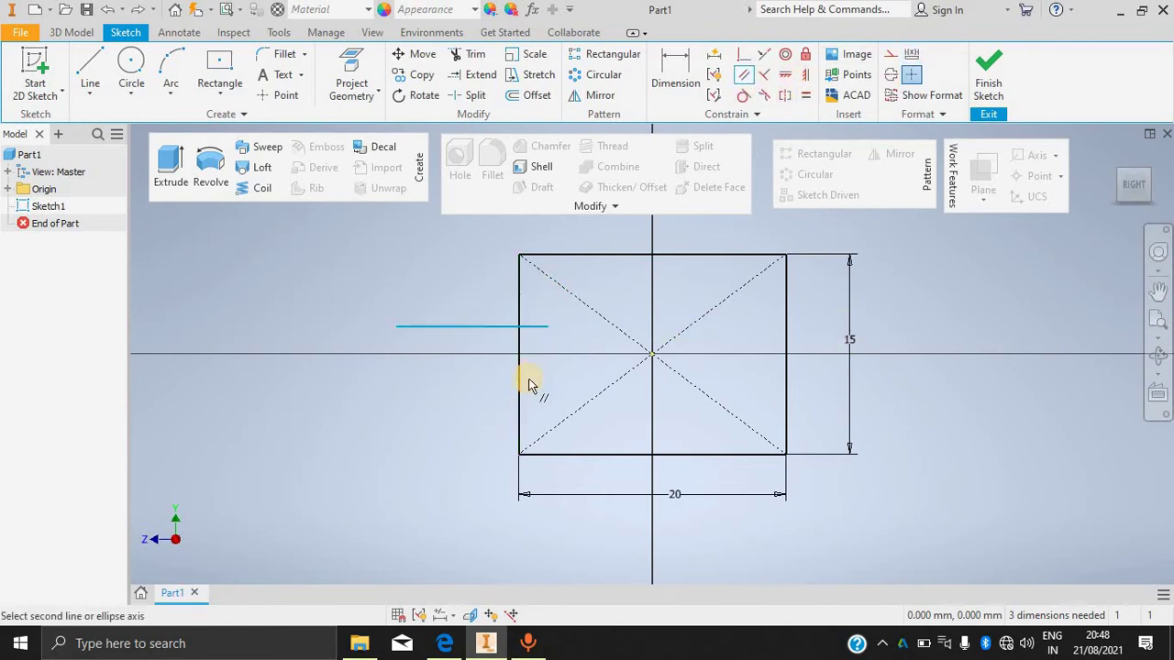
left_click(523, 382)
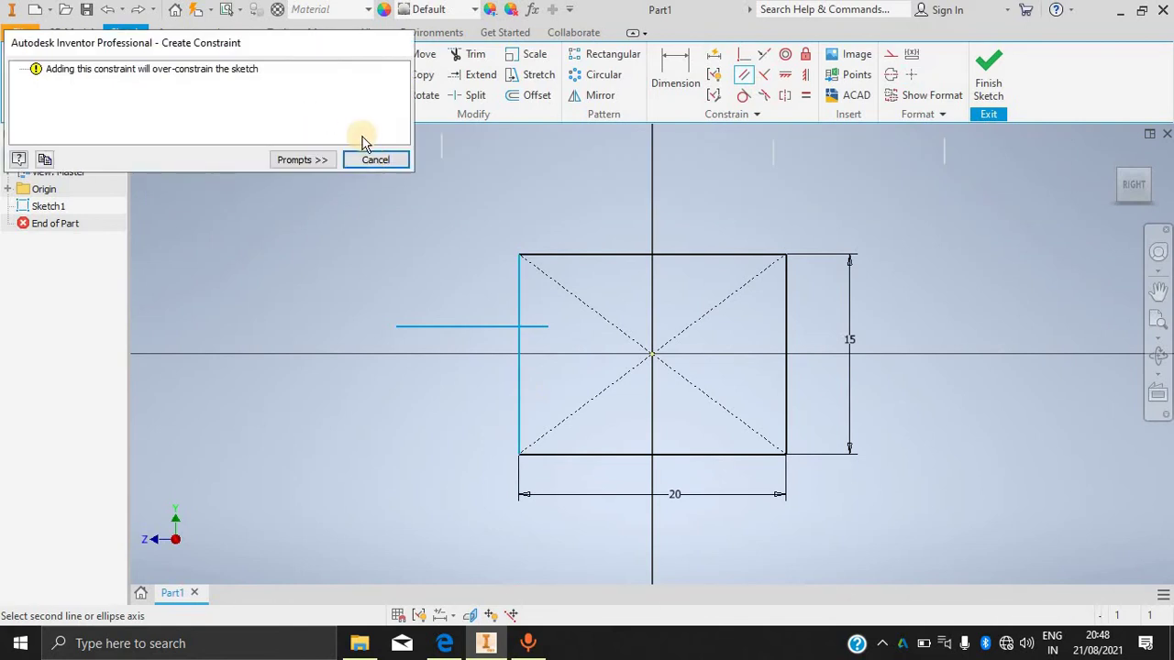
left_click(374, 161)
Delete the horizontal line that crosses the rectangle's left edge.
left_click(461, 327)
left_click(463, 327)
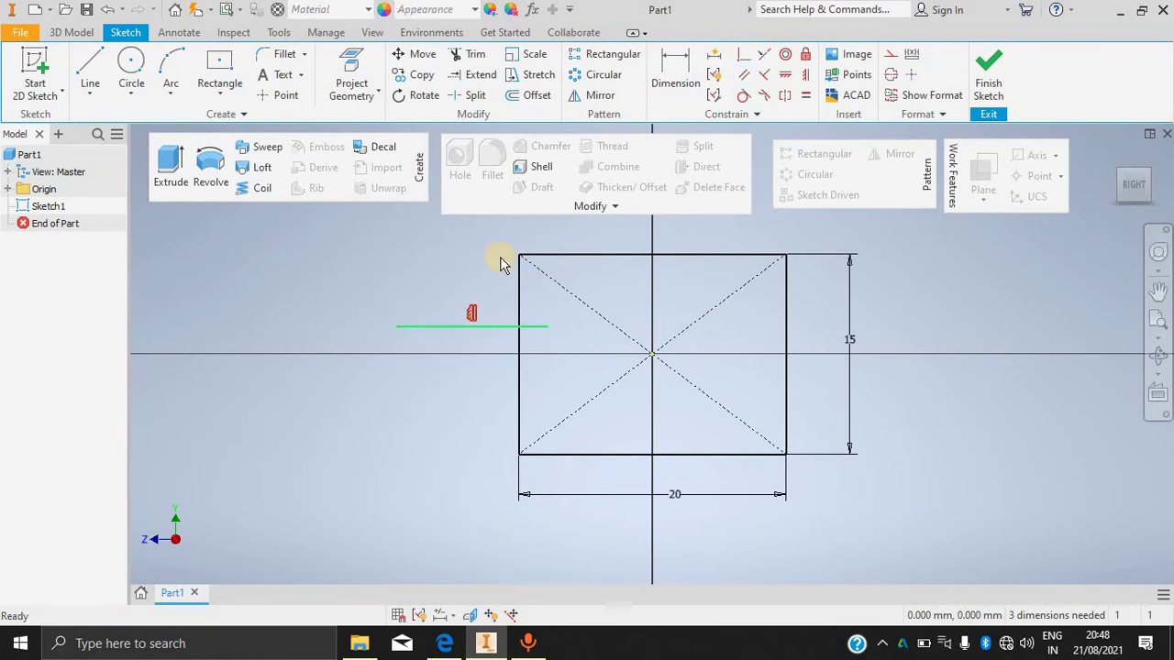
key("Delete")
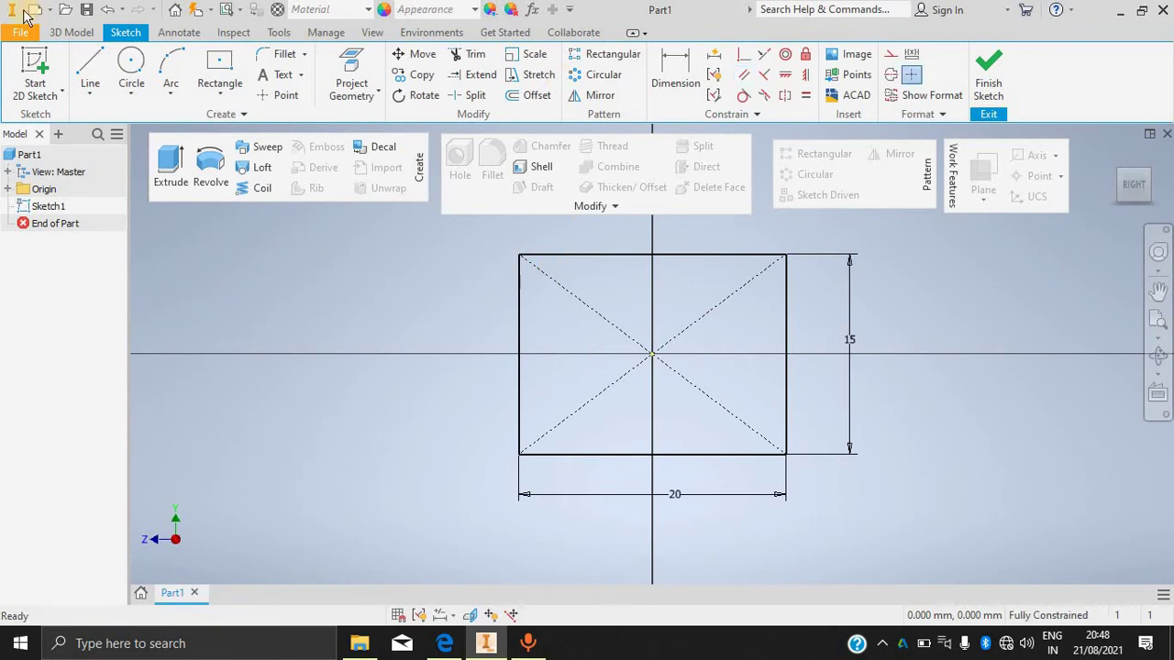
Sketch a single slanted line outside the rectangle, to its left, crossing the horizontal axis.
left_click(90, 69)
left_click(287, 296)
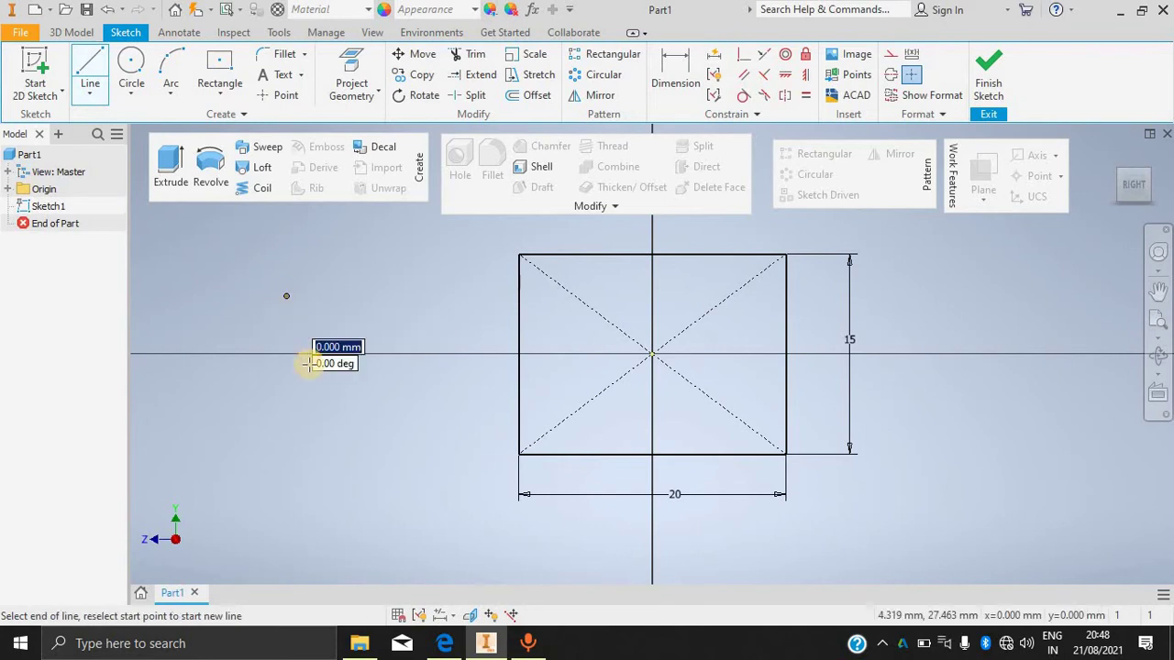
left_click(331, 419)
key("Escape")
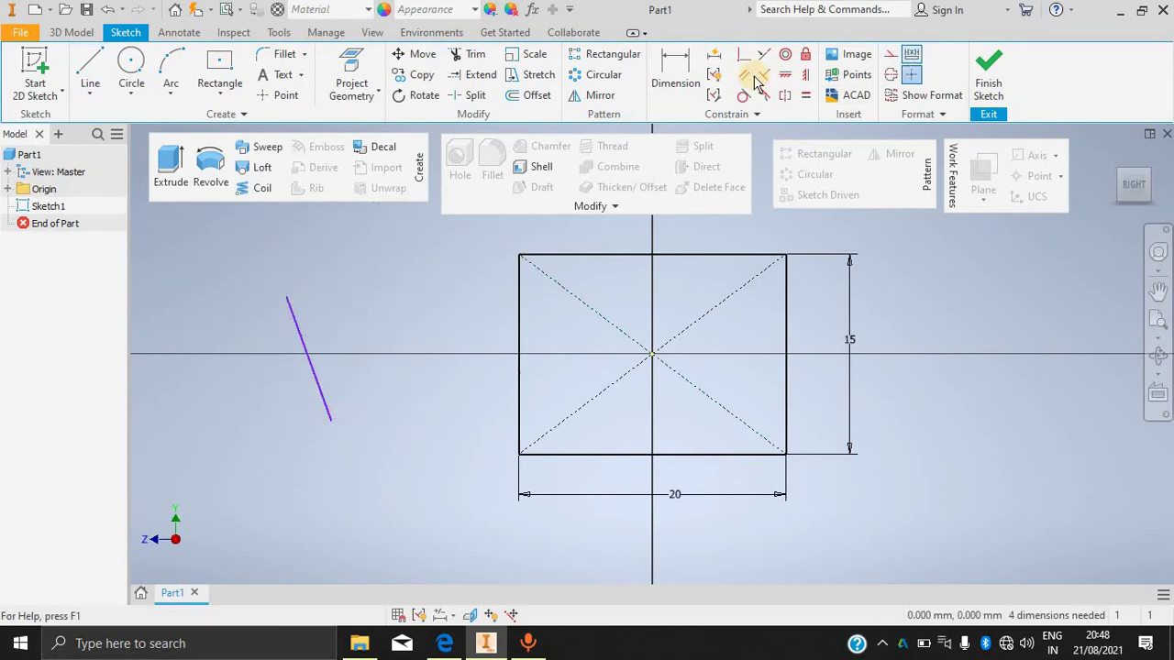
Make the slanted line parallel to the rectangle's left edge with the Parallel constraint.
left_click(751, 77)
left_click(299, 328)
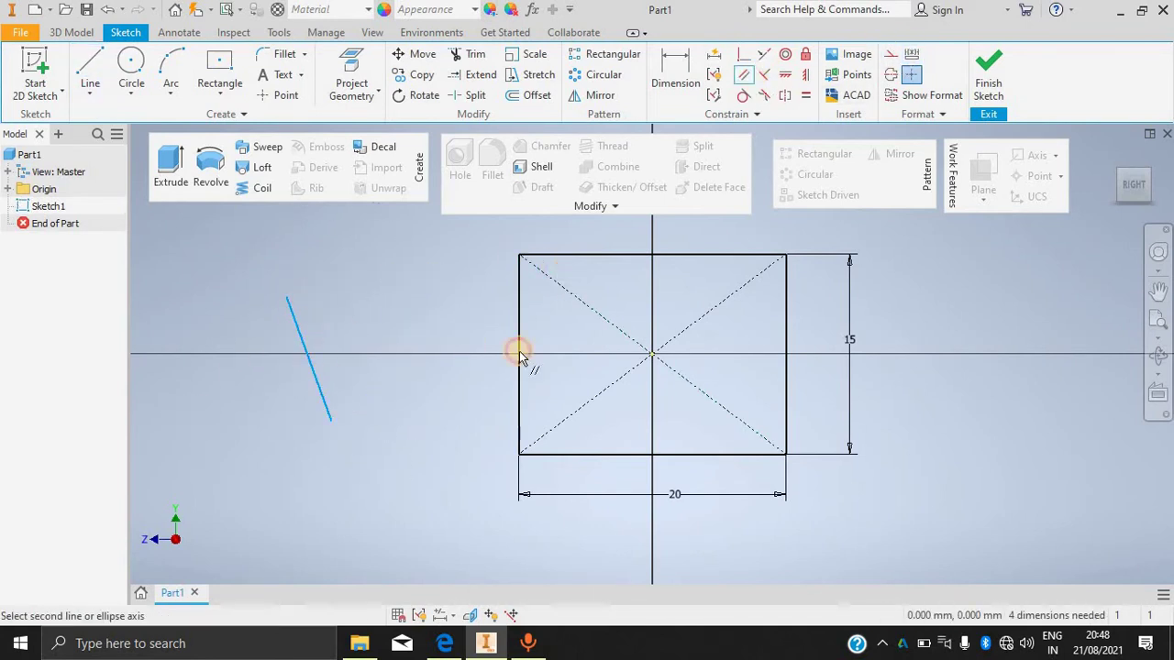
left_click(521, 341)
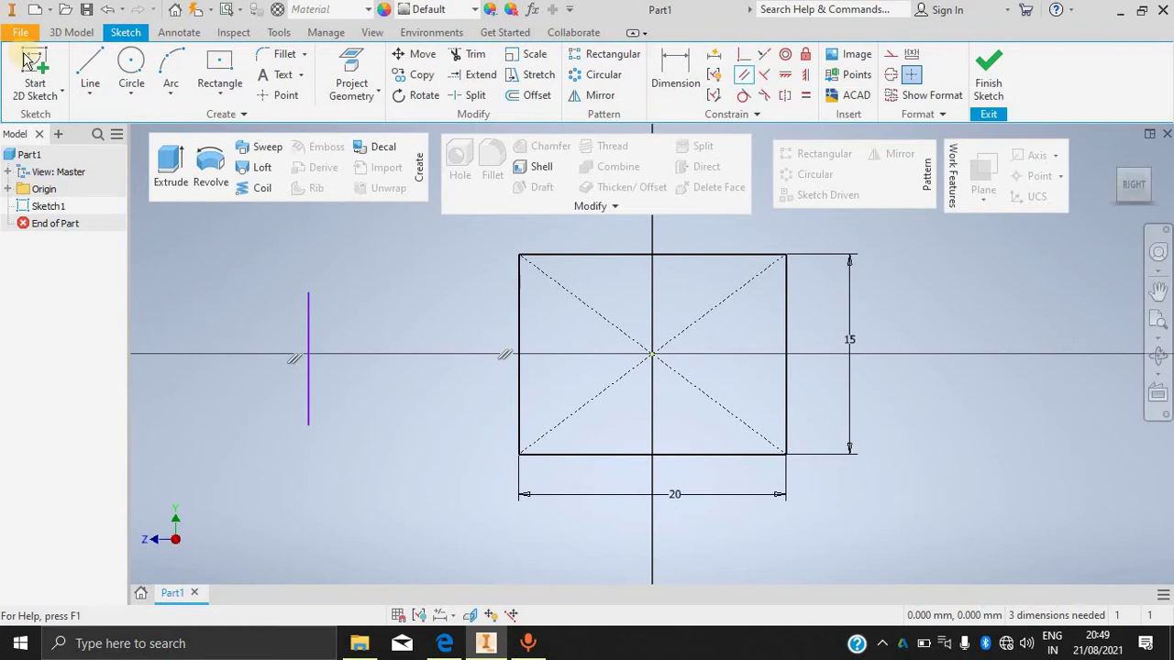
Sketch a single horizontal line below the vertical line, outside the rectangle.
left_click(92, 62)
left_click(268, 509)
left_click(437, 507)
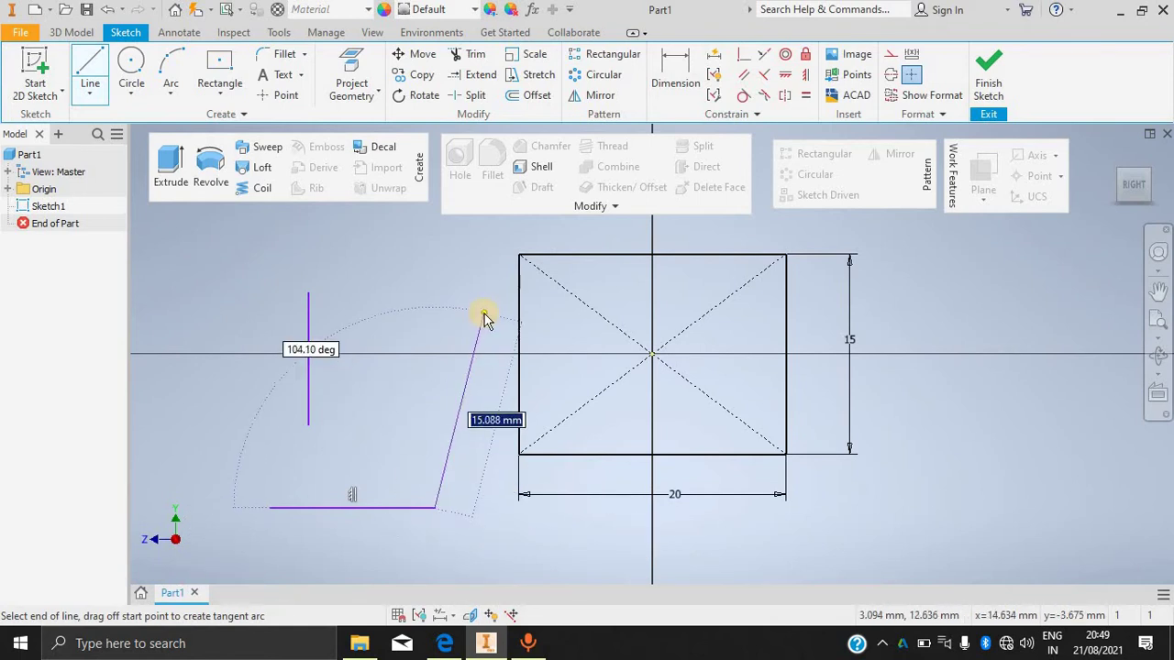
key("Escape")
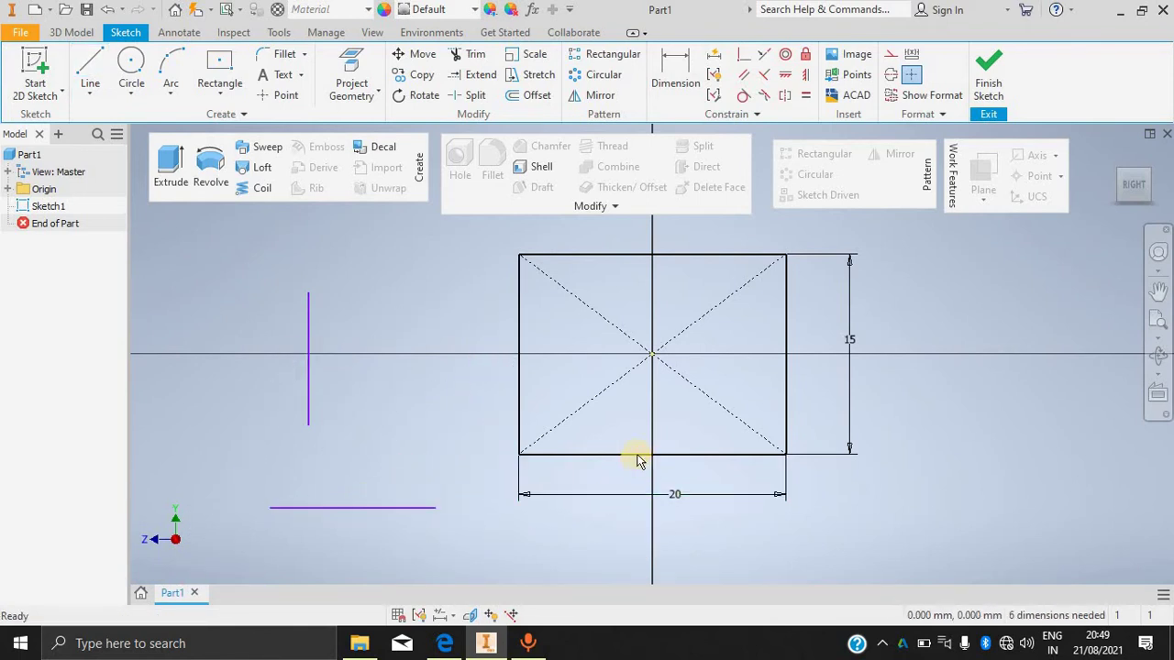
Try to make the new horizontal line perpendicular to the rectangle's bottom edge, and undo the line.
left_click(764, 75)
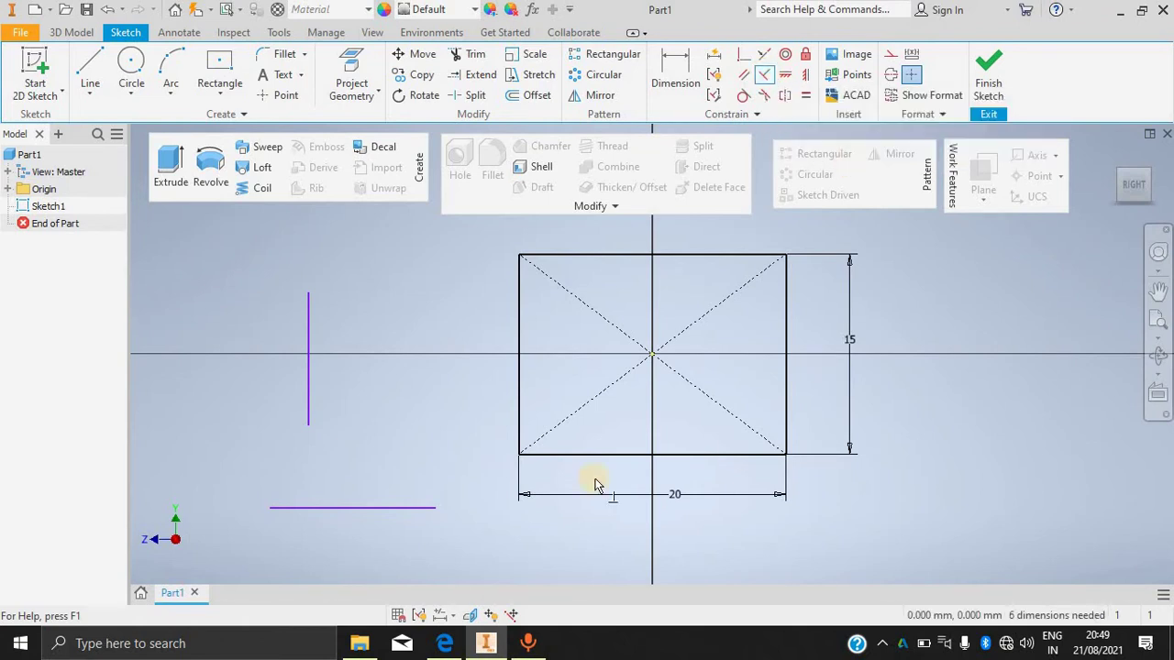
left_click(402, 510)
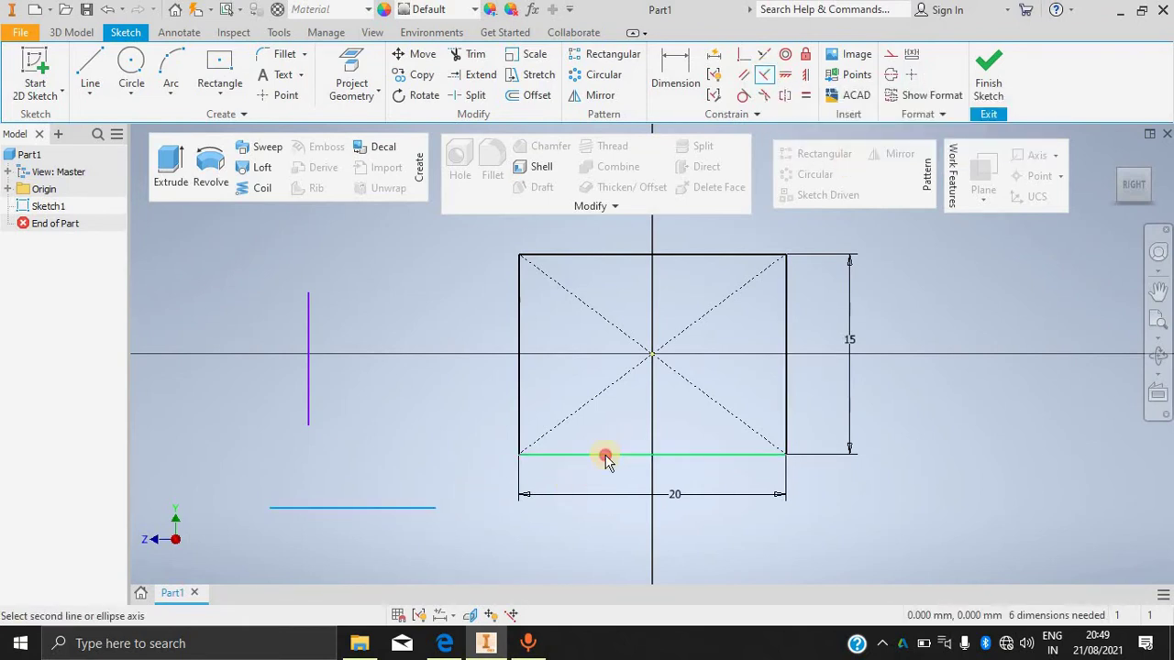
left_click(605, 456)
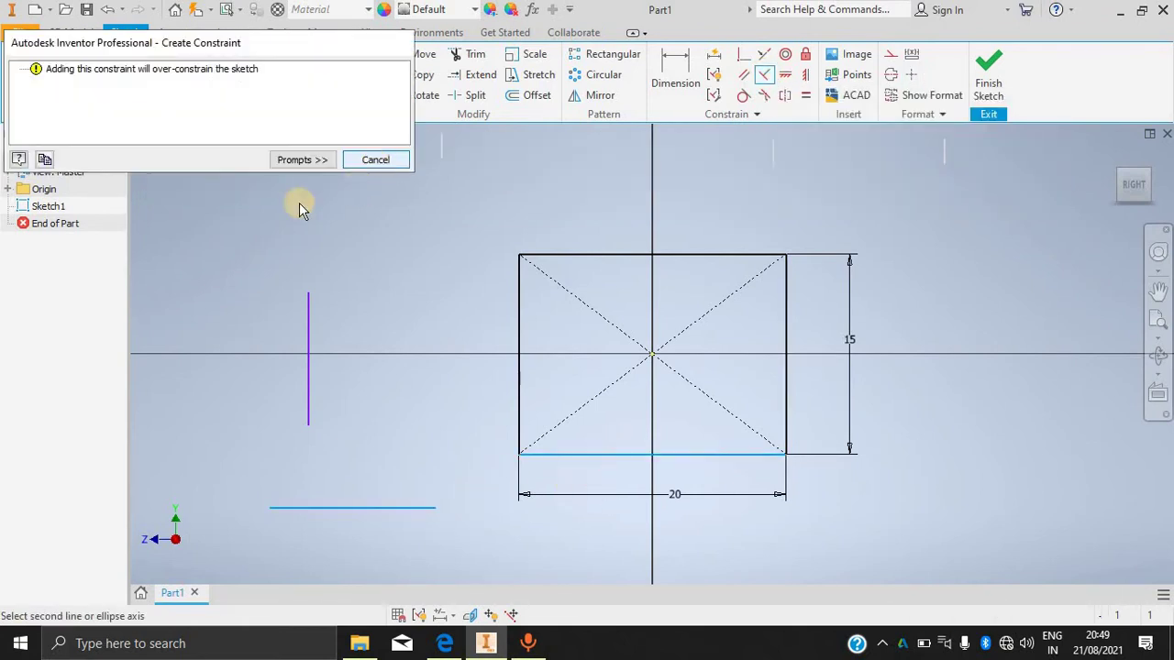
left_click(376, 161)
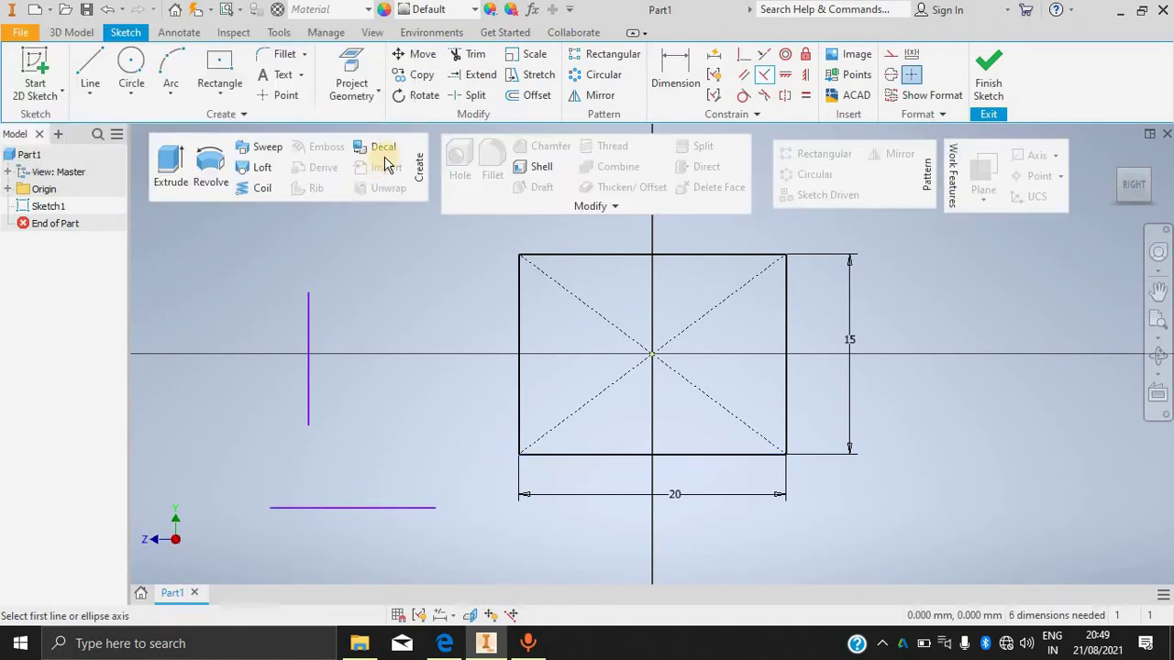
key("ctrl+z")
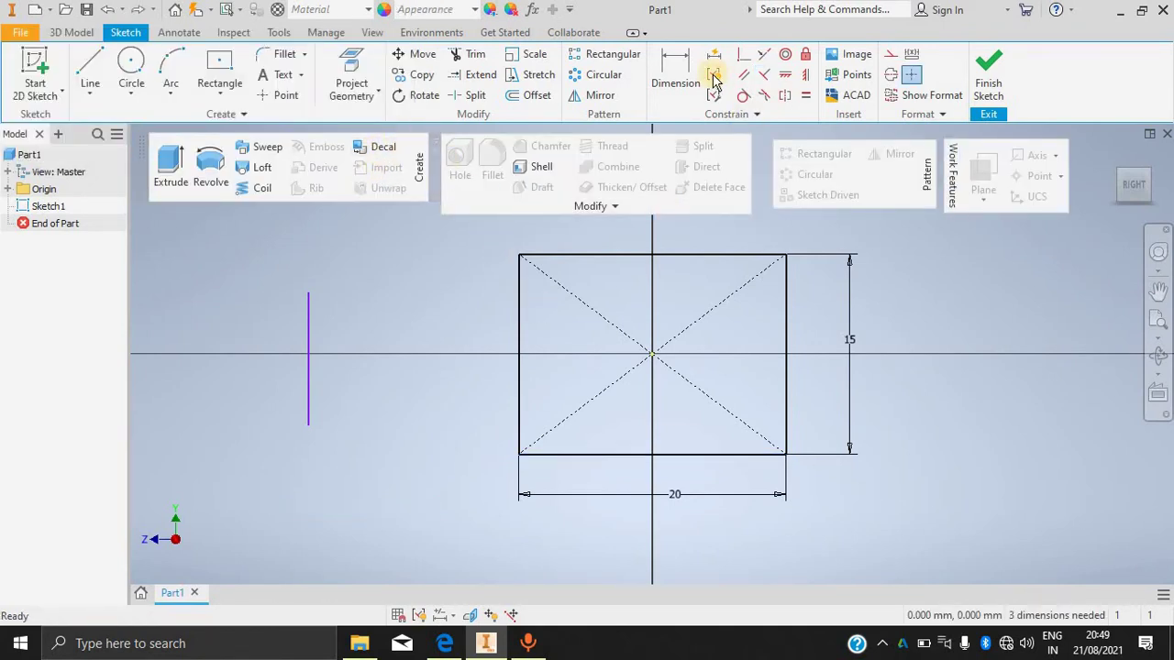
Try the Perpendicular constraint between the vertical line and the rectangle's bottom edge.
left_click(765, 75)
left_click(309, 333)
left_click(568, 454)
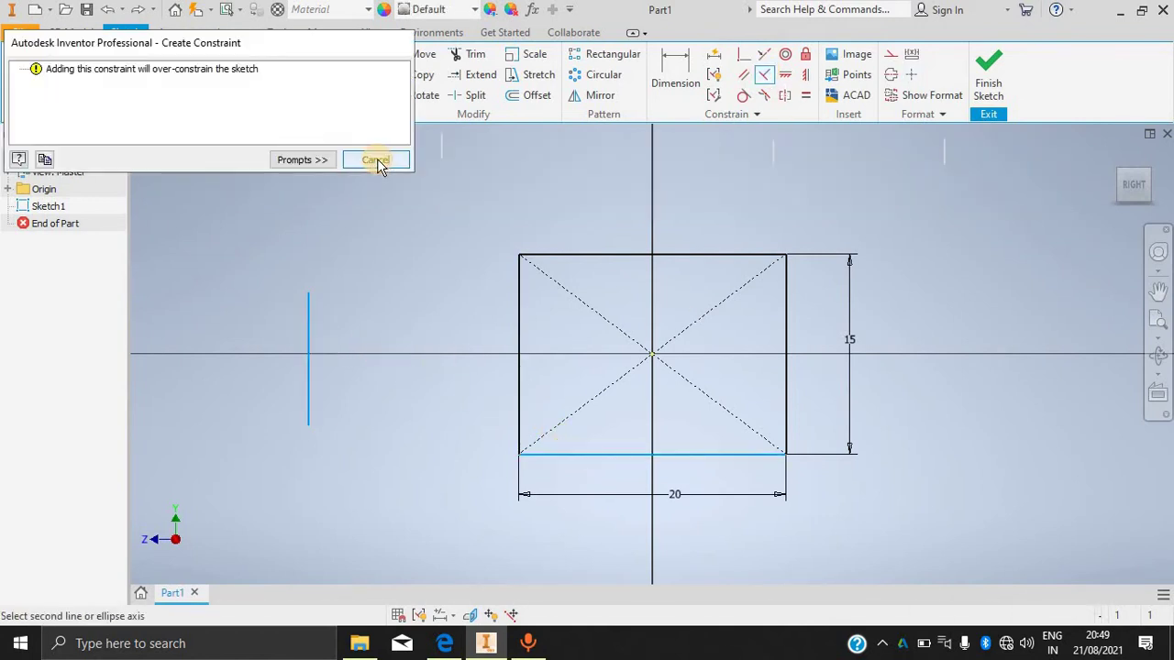
left_click(370, 161)
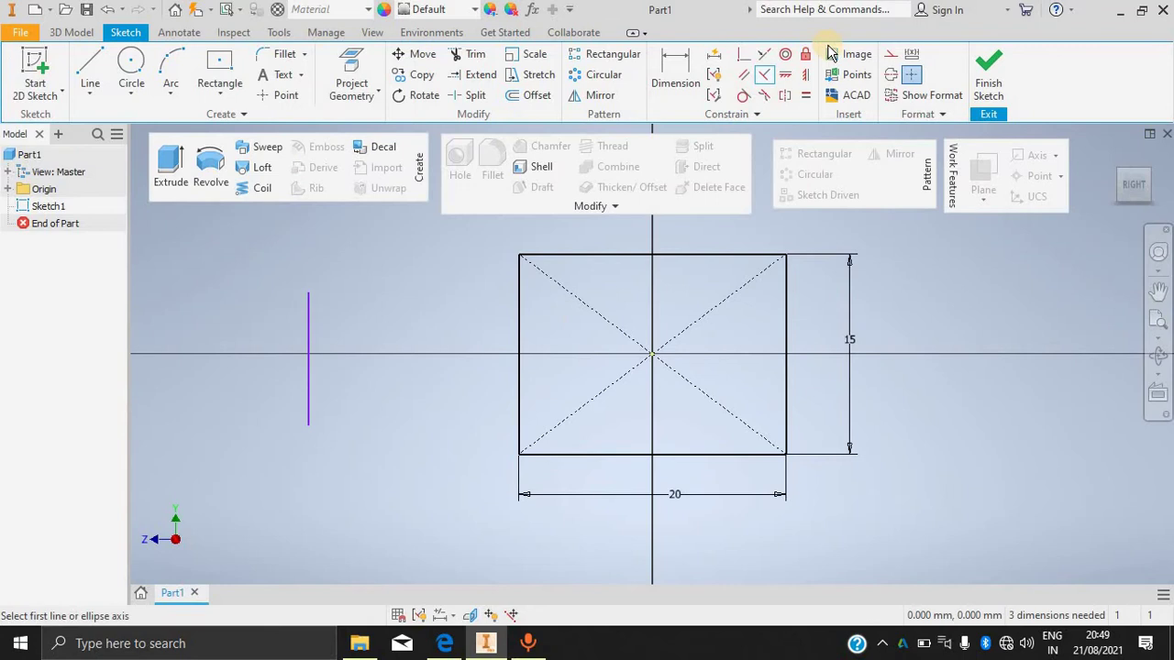
Sketch a horizontal line just above the vertical line, level with the rectangle's top edge.
left_click(90, 68)
left_click(234, 254)
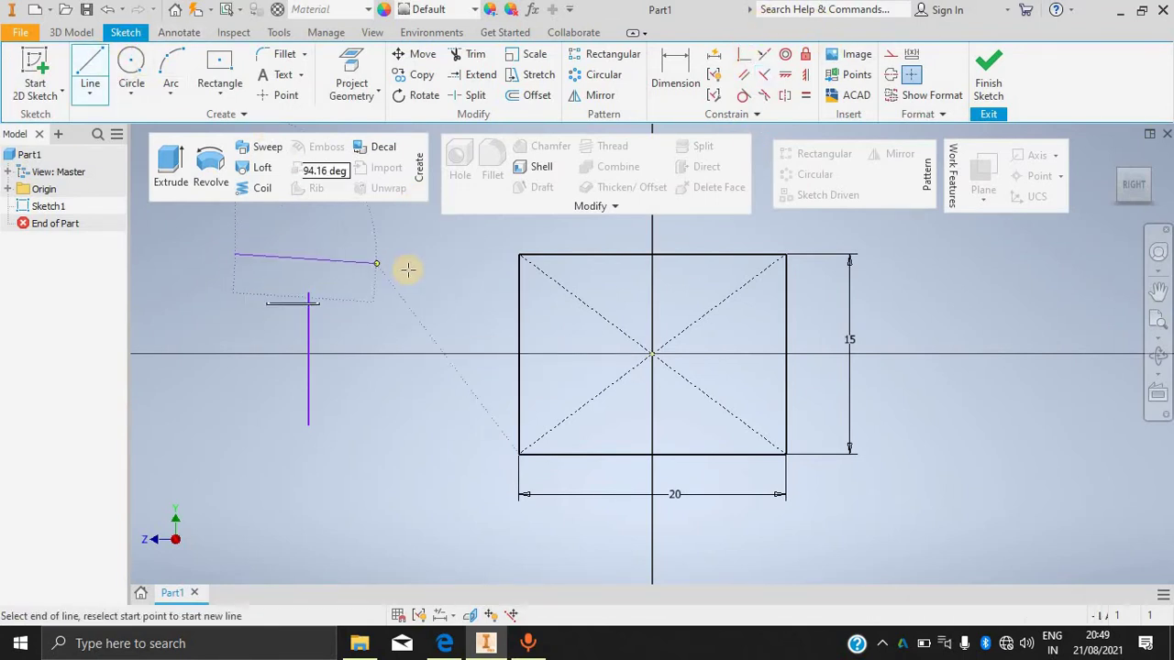
left_click(429, 254)
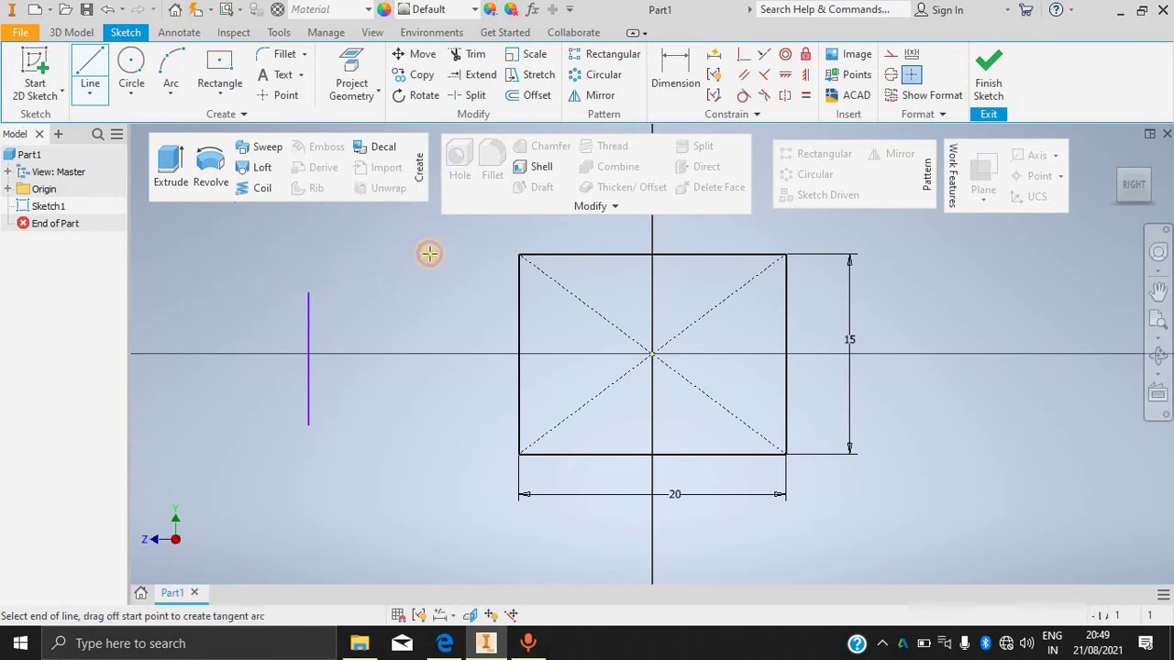
key("Escape")
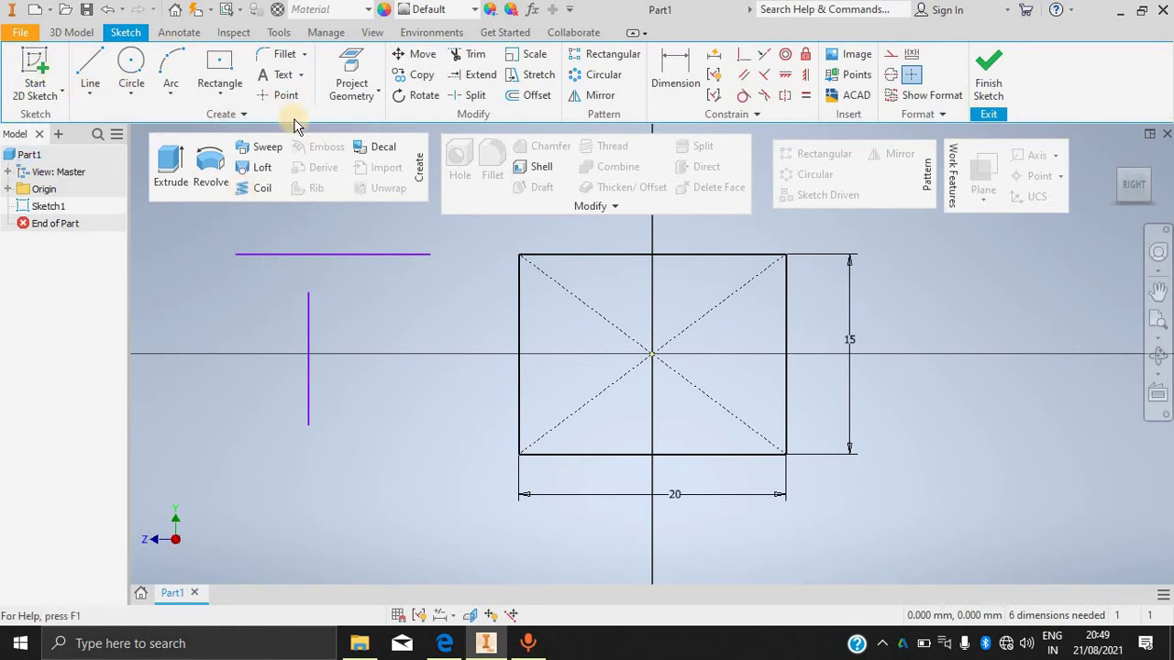
Apply a Perpendicular constraint between the vertical line and the horizontal line above it.
left_click(763, 76)
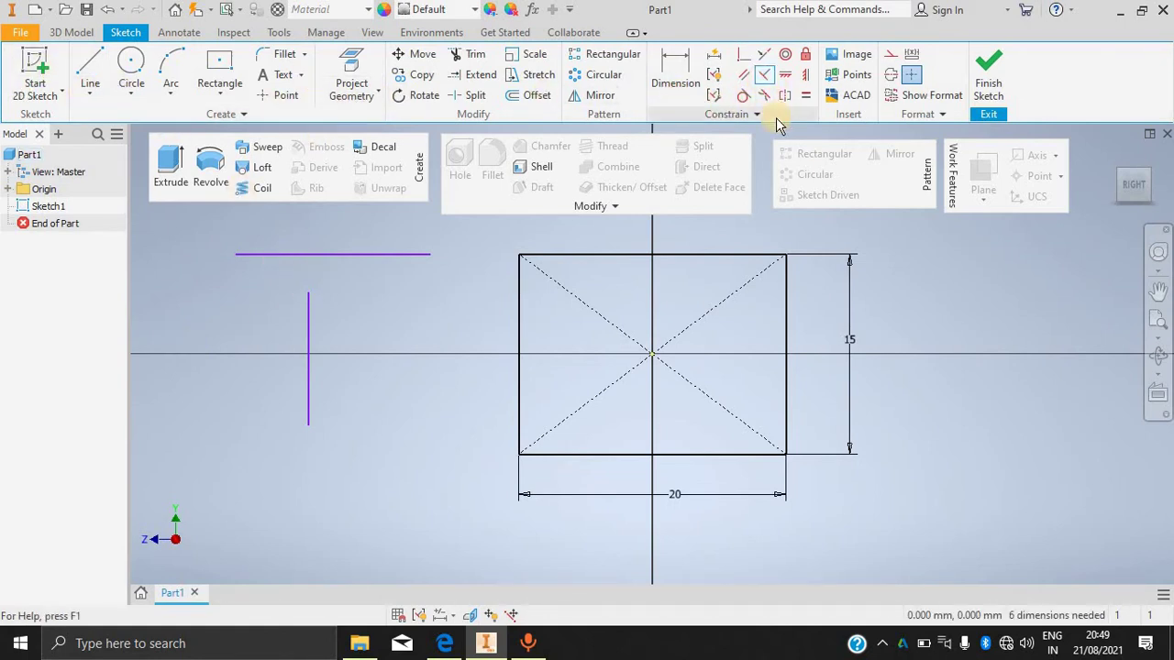
left_click(307, 348)
left_click(354, 256)
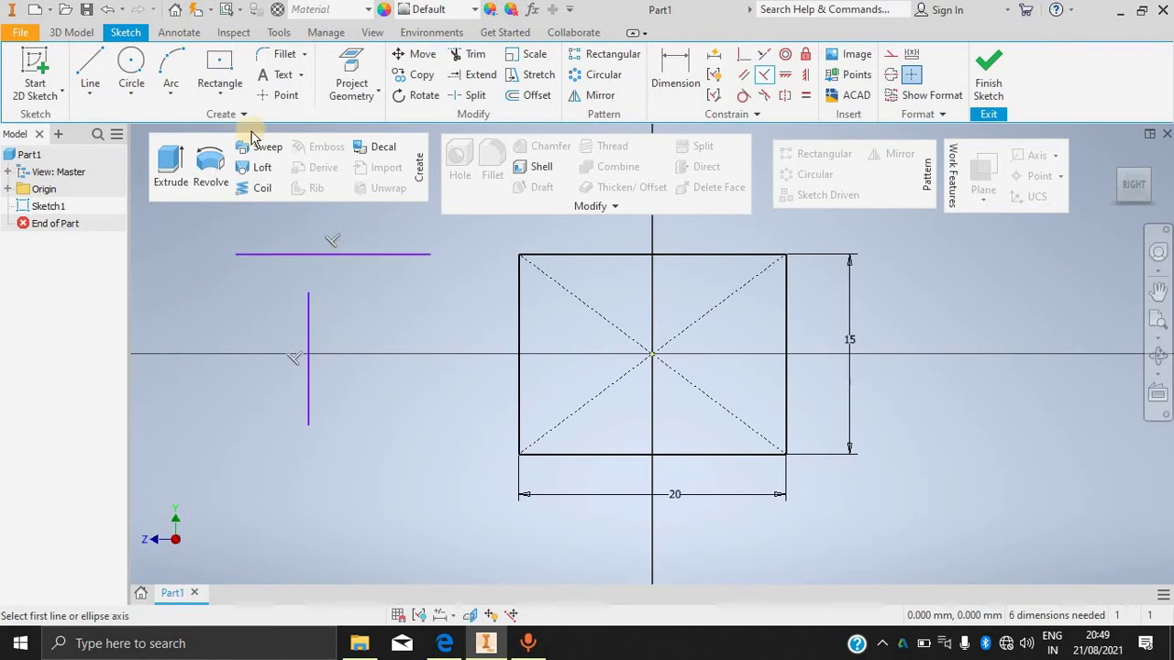
Sketch a single horizontal line about 15 mm long below the vertical line.
left_click(90, 73)
left_click(264, 530)
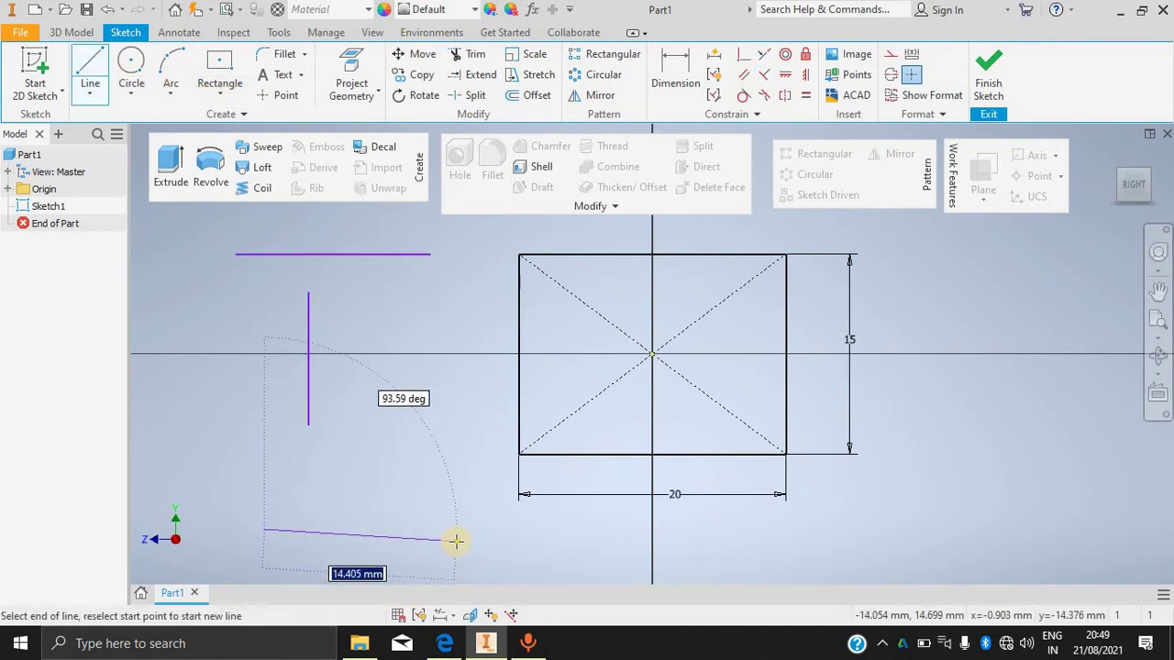
left_click(462, 526)
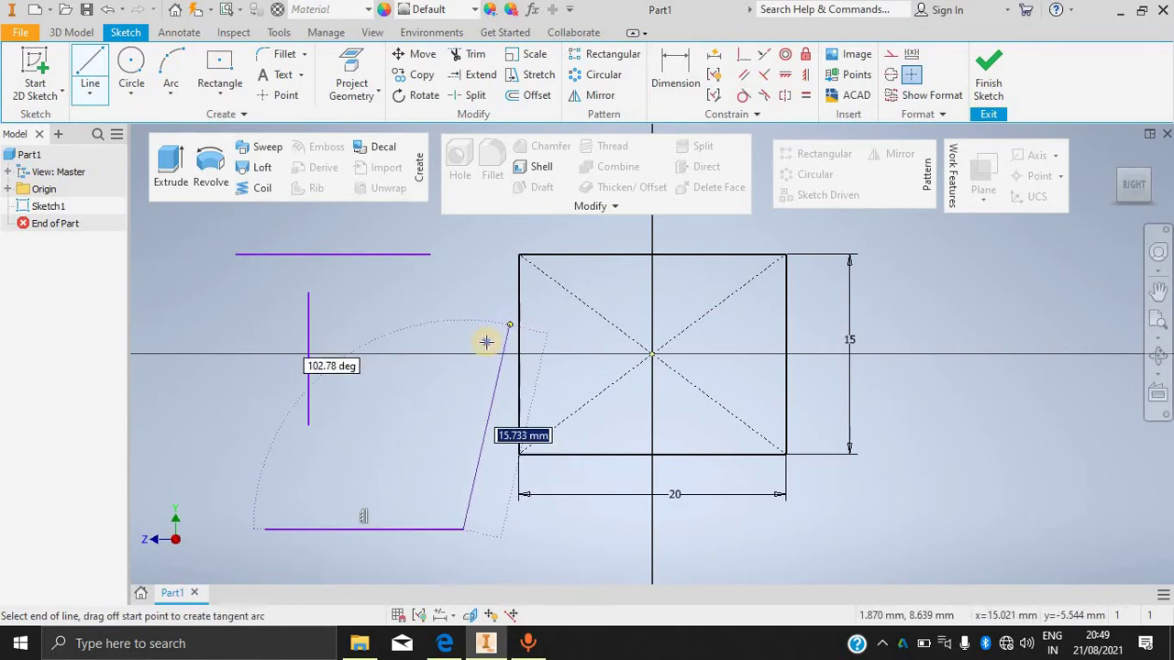
right_click(569, 374)
left_click(564, 380)
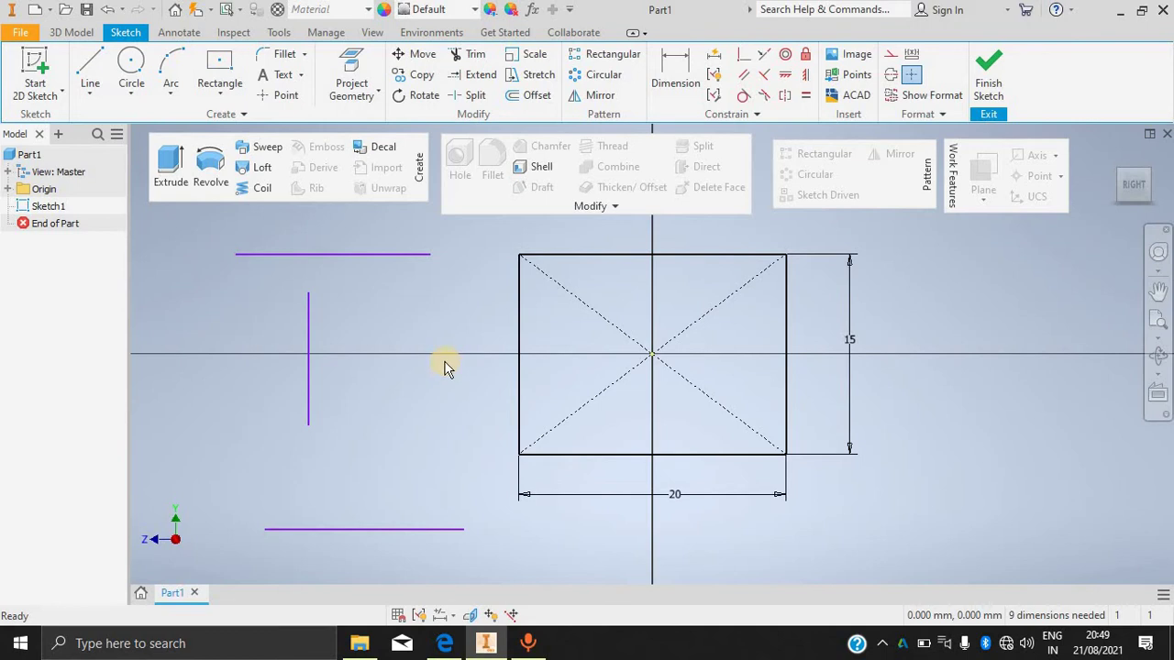
Convert the lower horizontal line to construction geometry.
right_click(409, 421)
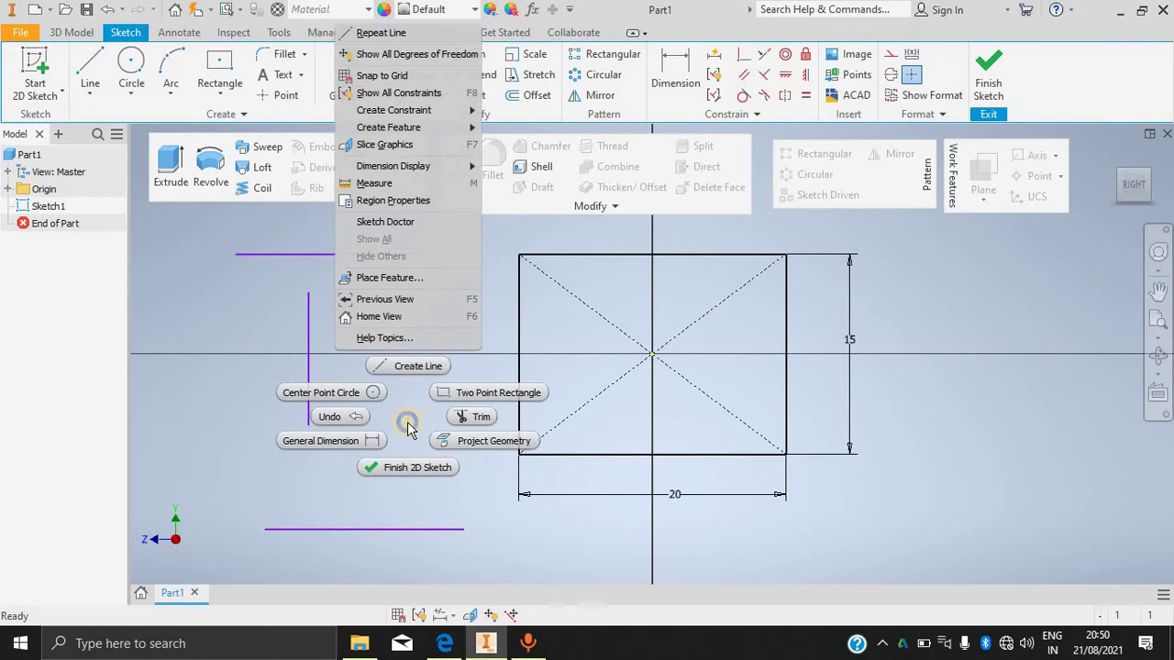
left_click(535, 498)
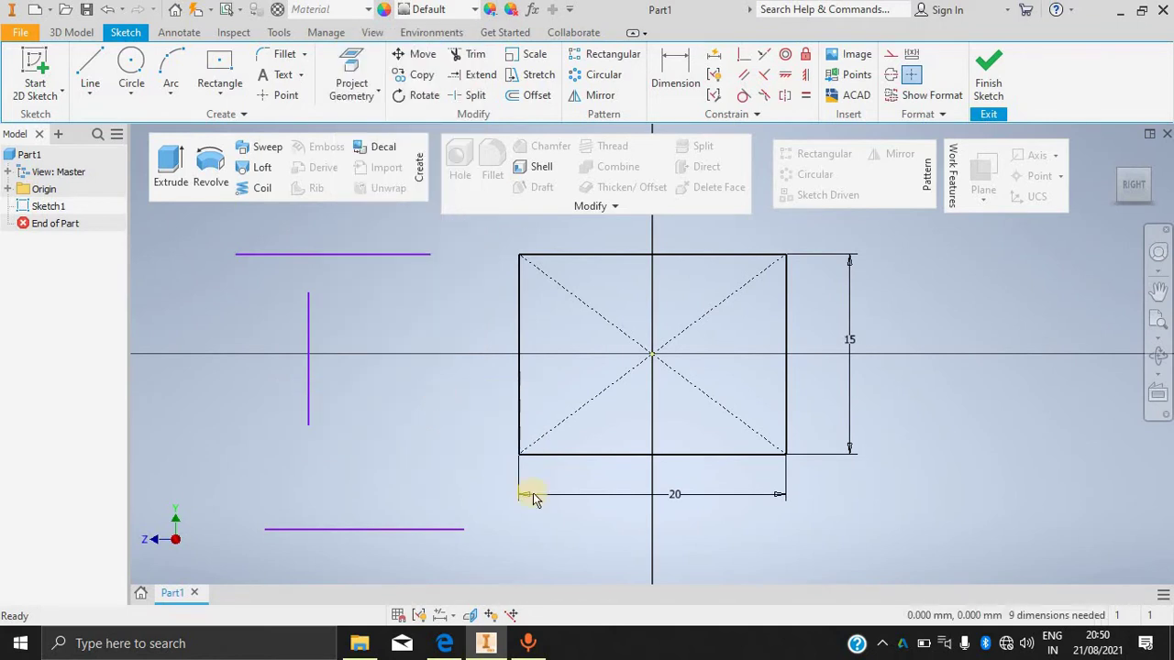
right_click(408, 532)
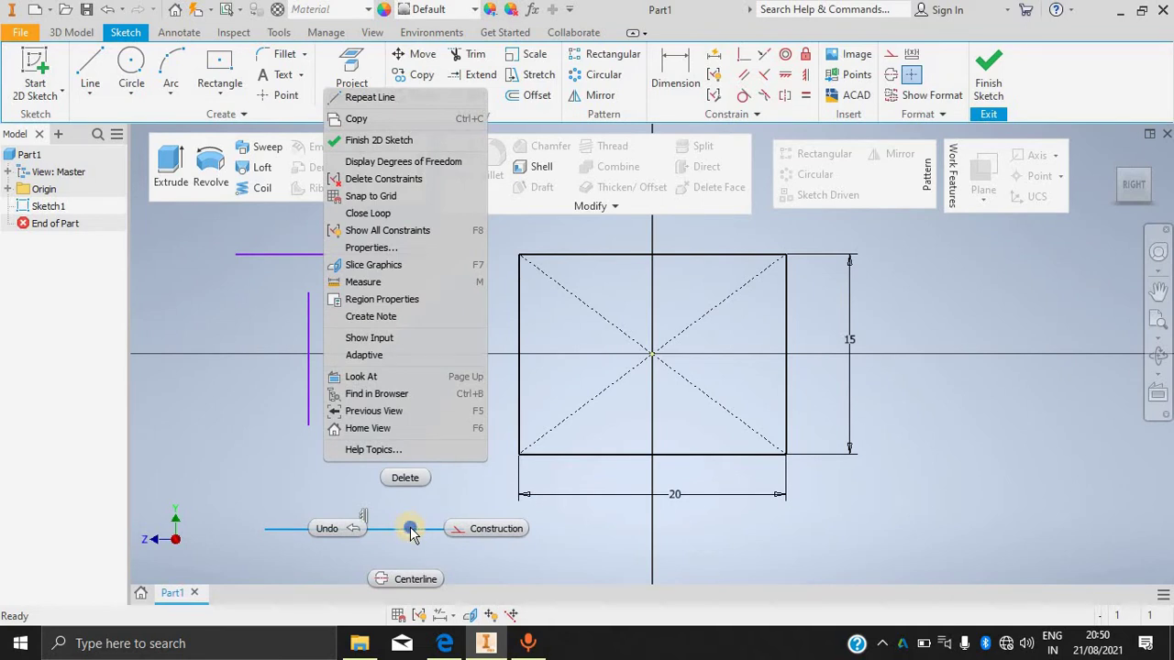
left_click(475, 528)
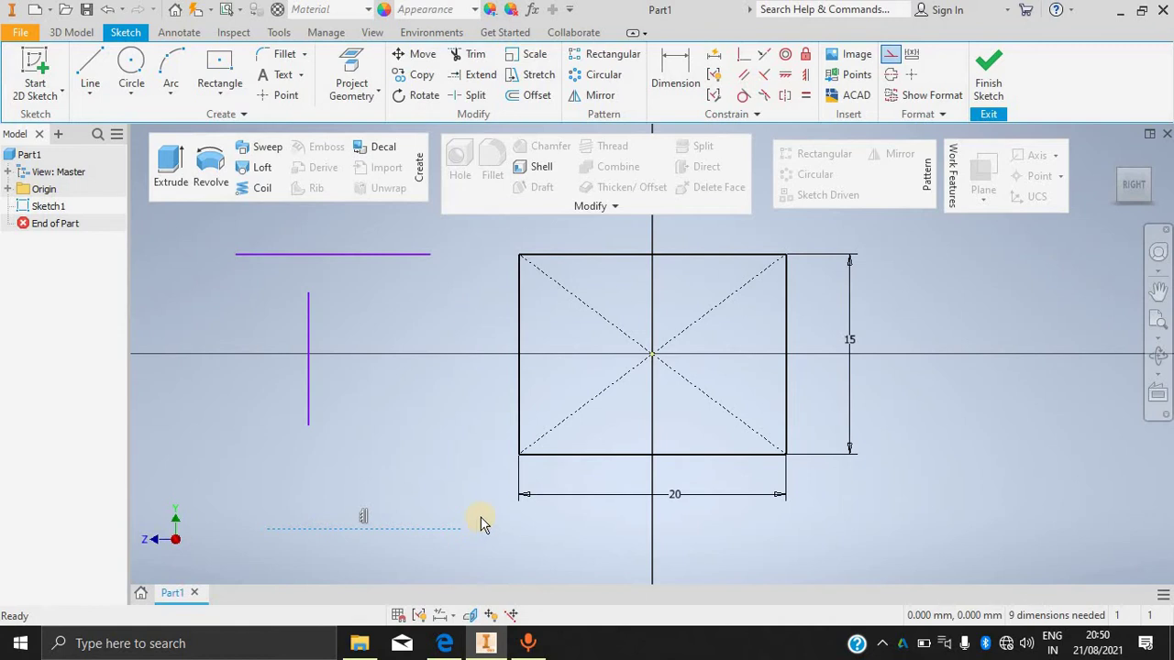
key("Escape")
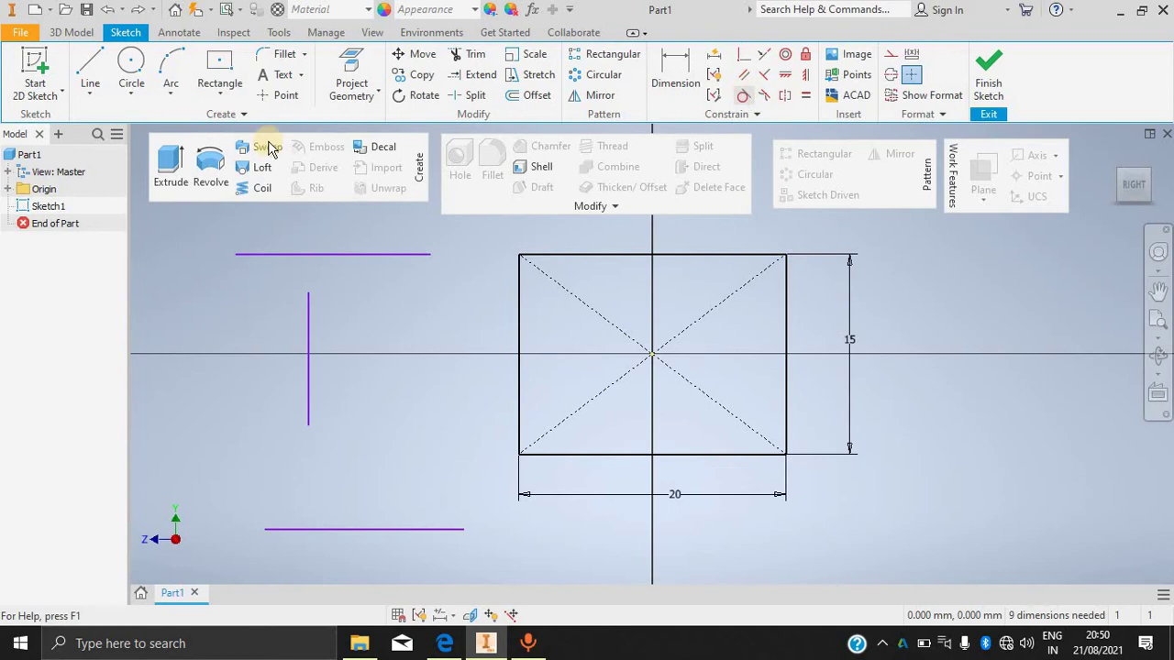
Sketch a circle above the lower horizontal line, overlapping the lower end of the vertical line.
left_click(131, 60)
left_click(411, 448)
key("Return")
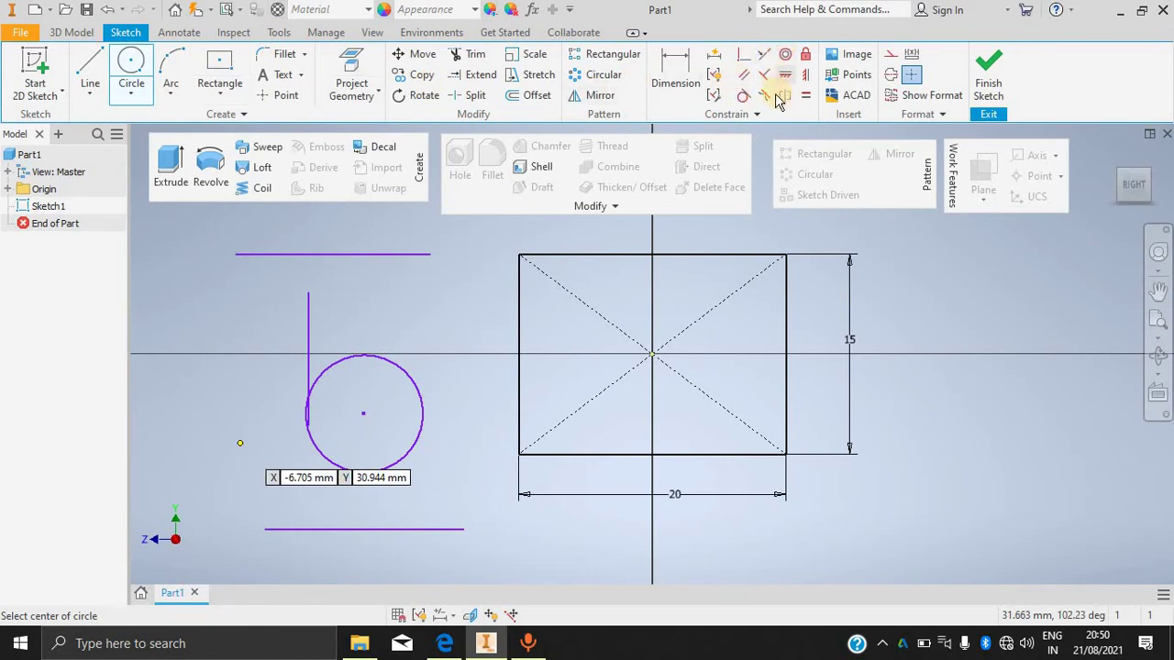
Make the circle tangent to the lower horizontal line, and undo both the Tangent constraint and the circle.
left_click(744, 95)
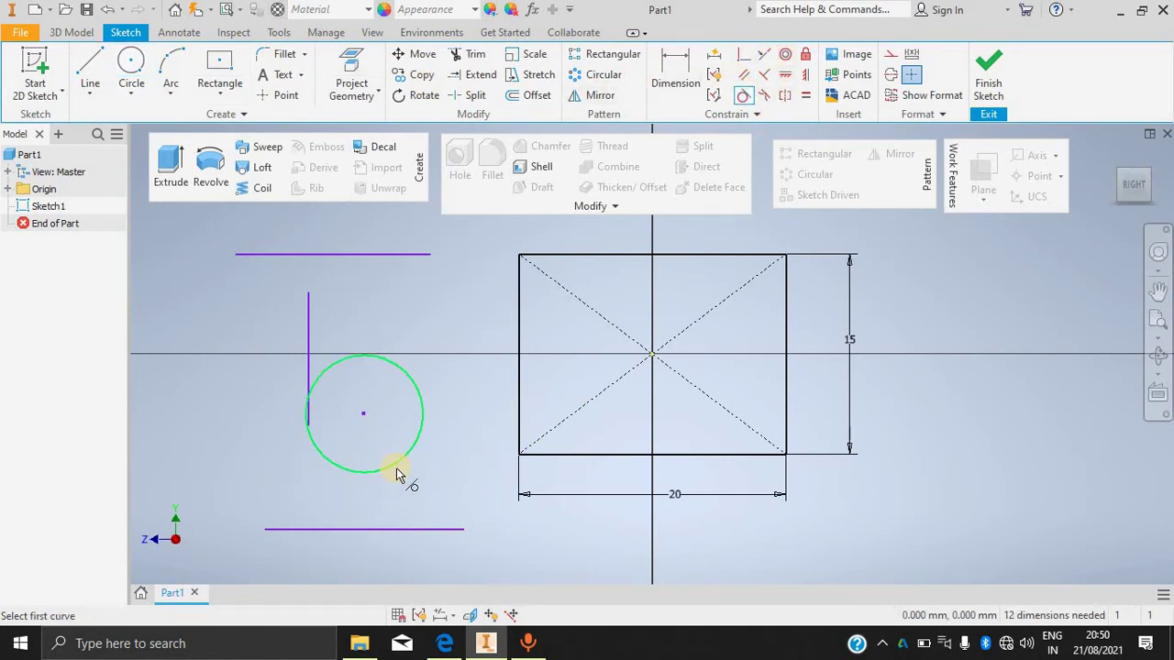
left_click(396, 468)
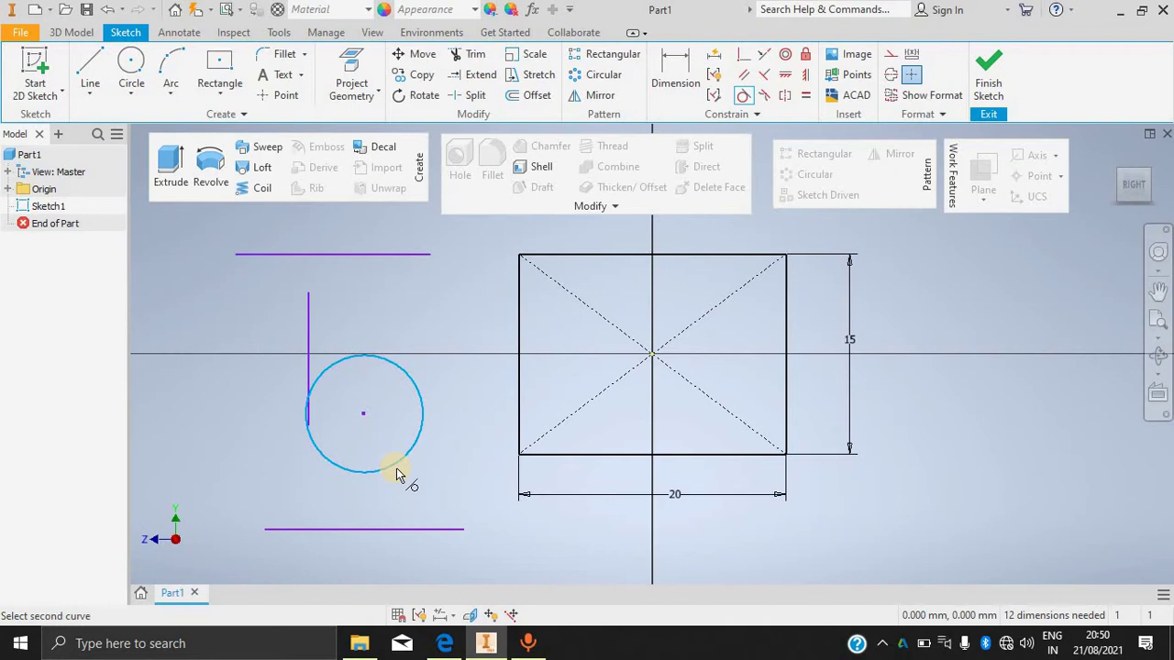
left_click(422, 540)
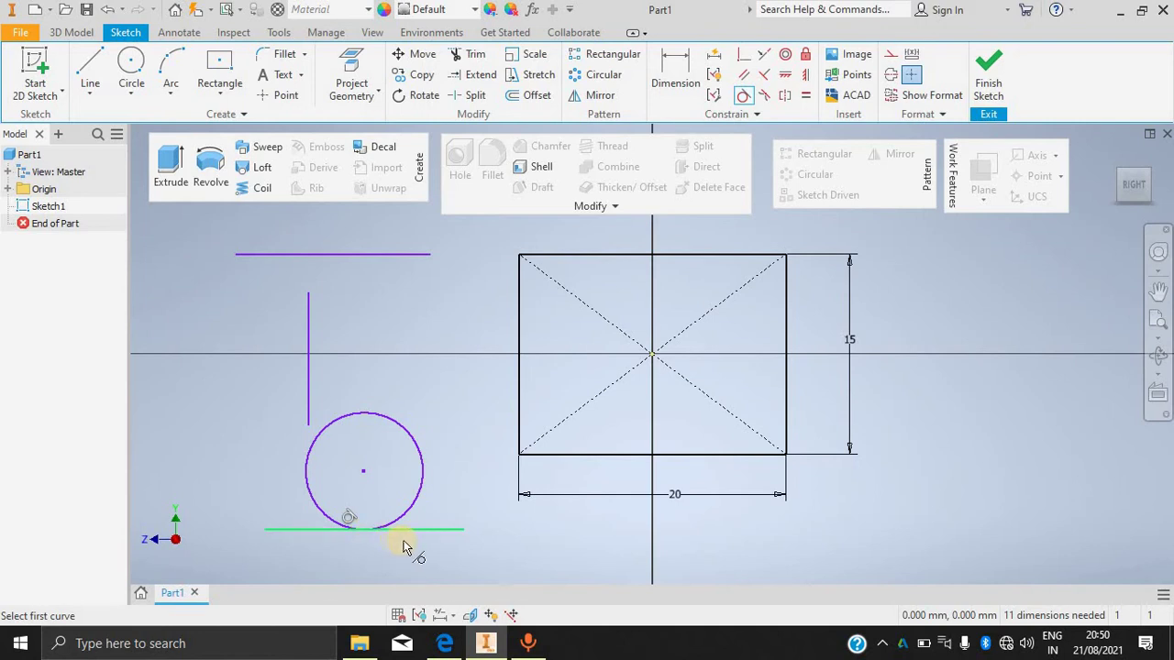
key("ctrl+z")
key("ctrl+z")
Sketch a circle about 5.7 mm in diameter above the lower horizontal line, clear of the vertical line.
left_click(130, 62)
left_click(394, 453)
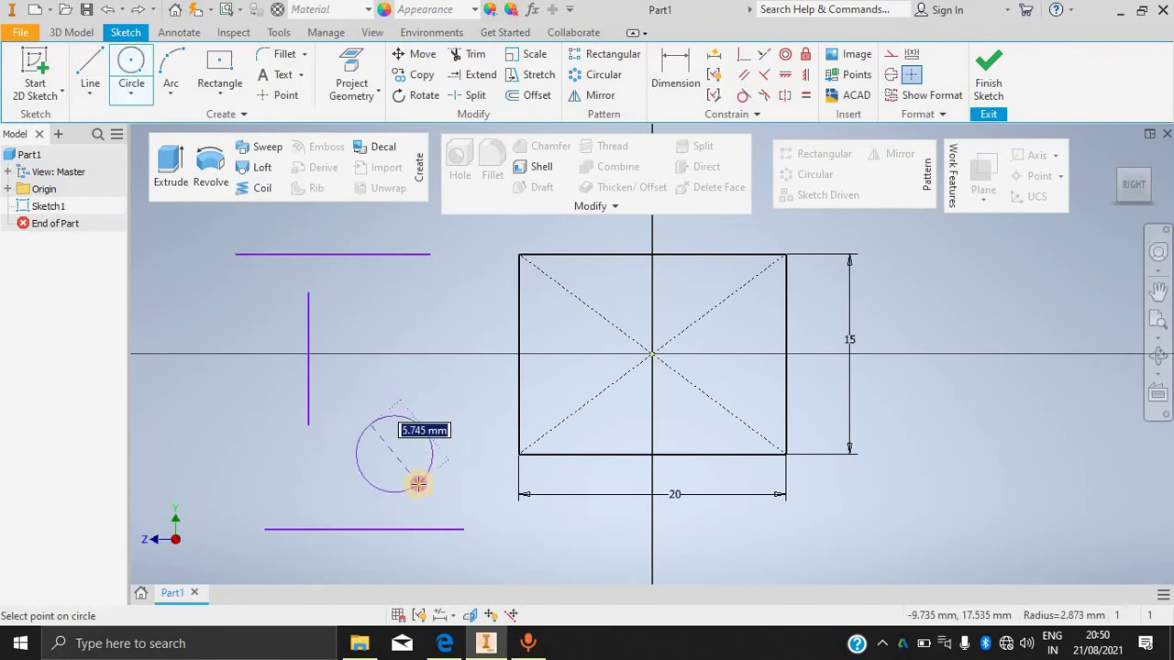
Draw a circle about 5.7 mm in diameter above the lower horizontal line and constrain it tangent to that line.
left_click(417, 483)
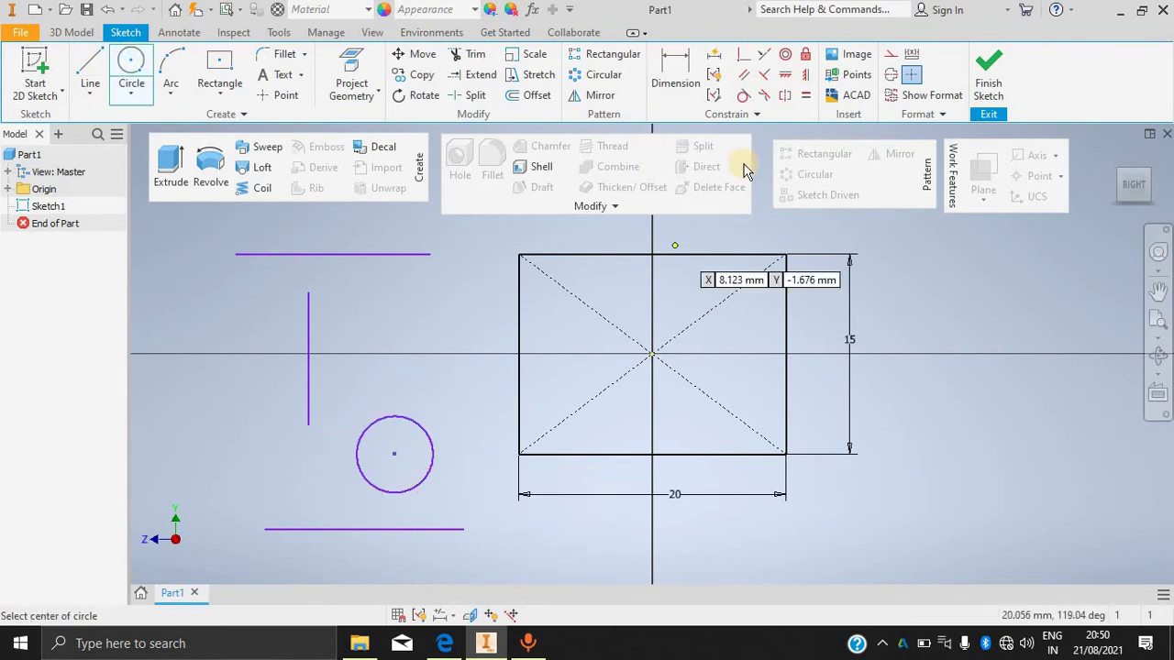
left_click(743, 95)
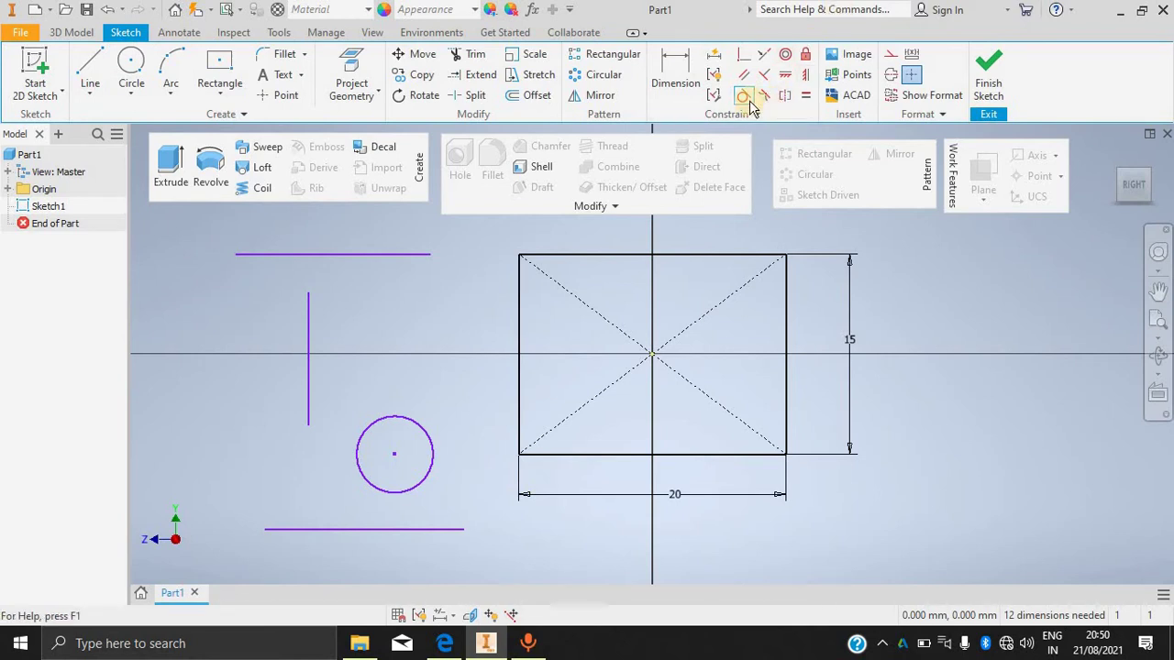
left_click(410, 528)
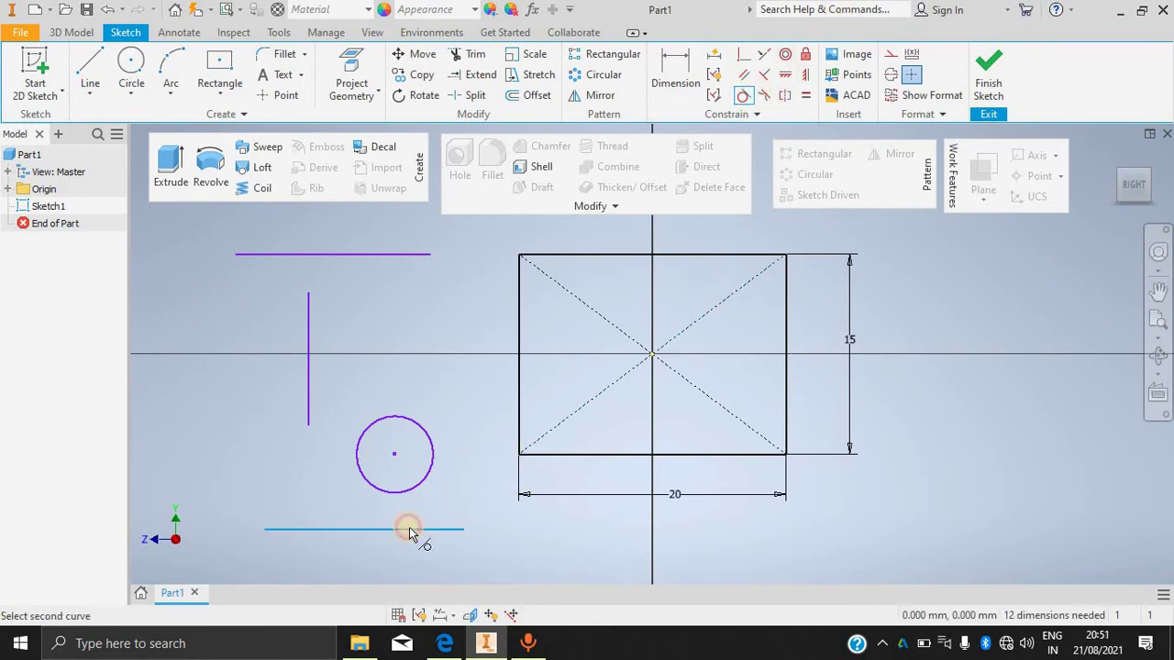
left_click(425, 477)
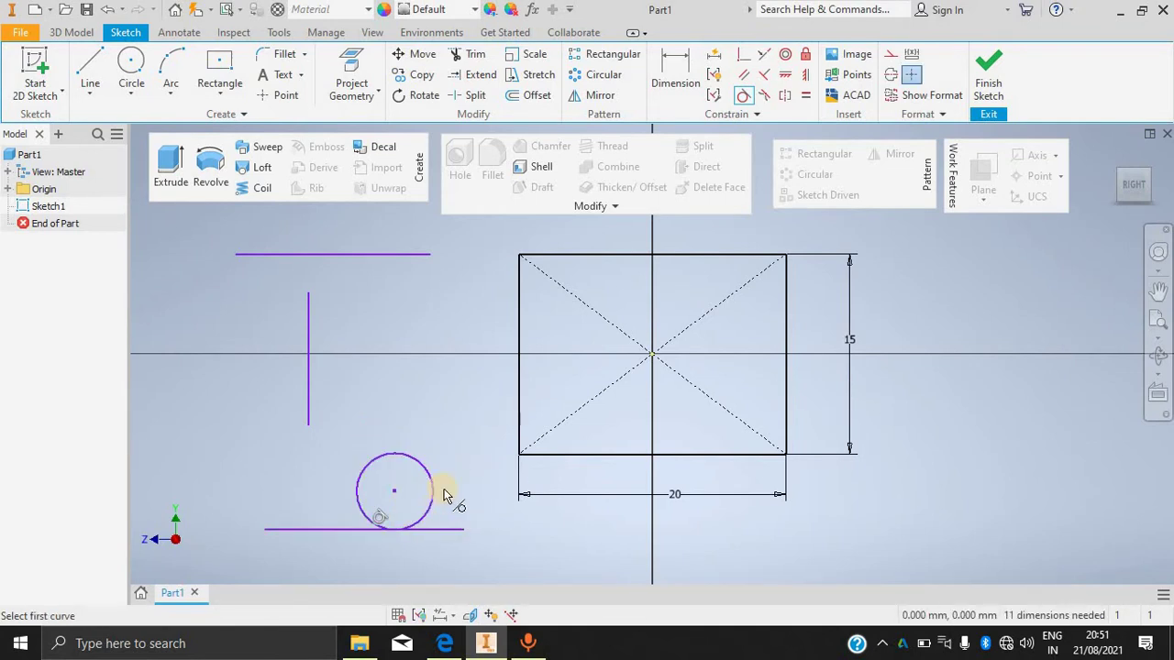
Undo the tangency and the circle, and draw a circle centred on the lower endpoint of the vertical line.
key("ctrl+z")
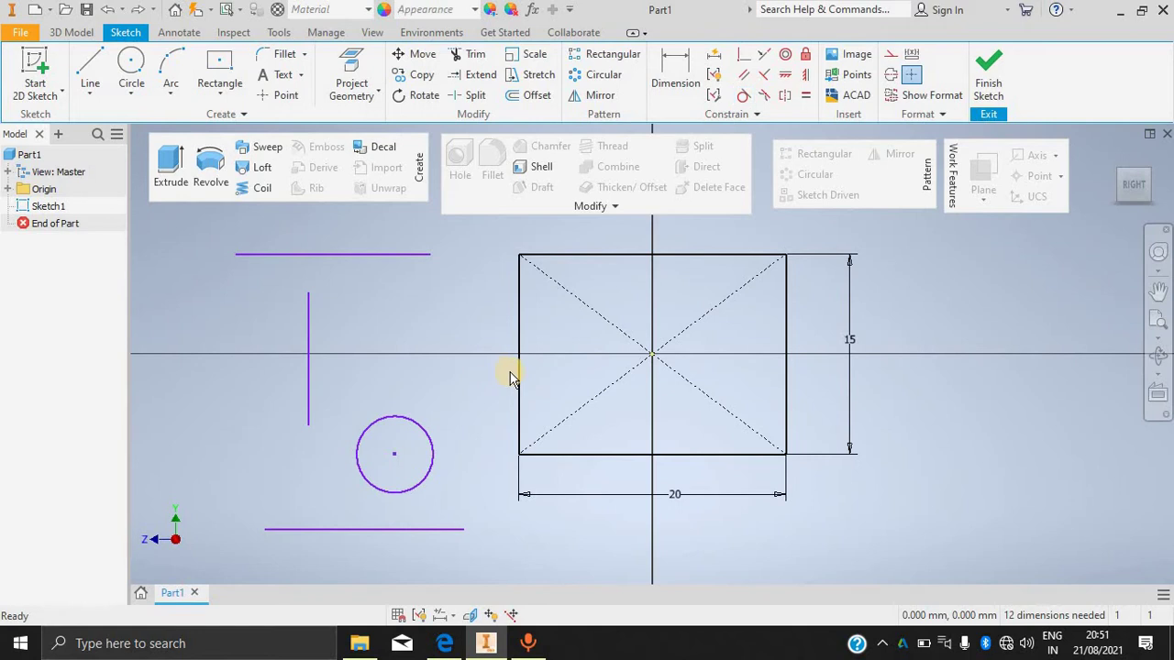
key("ctrl+z")
left_click(131, 72)
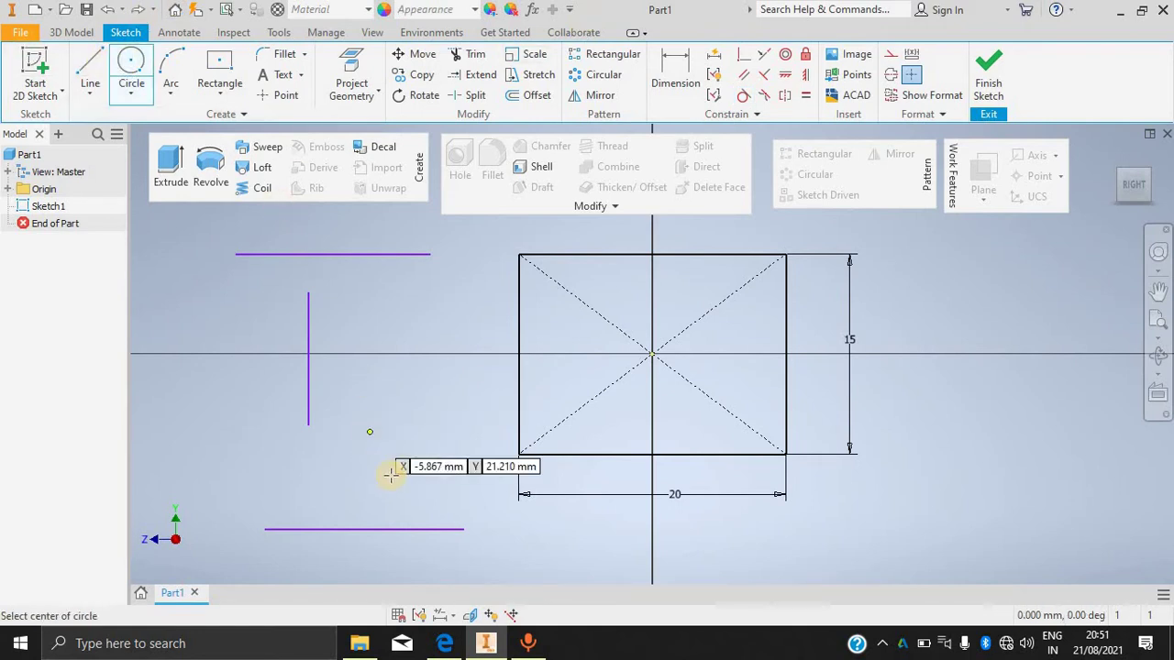
left_click(309, 425)
left_click(351, 451)
key("Escape")
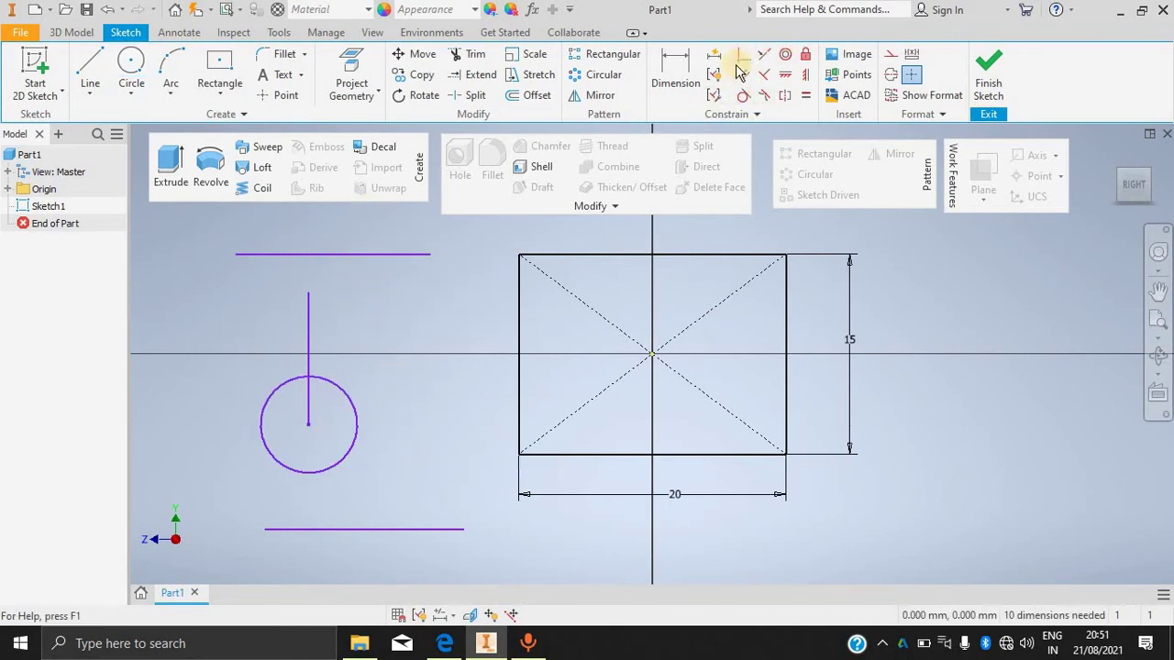
Apply a coincident constraint between the circle and the vertical line's lower endpoint.
left_click(336, 476)
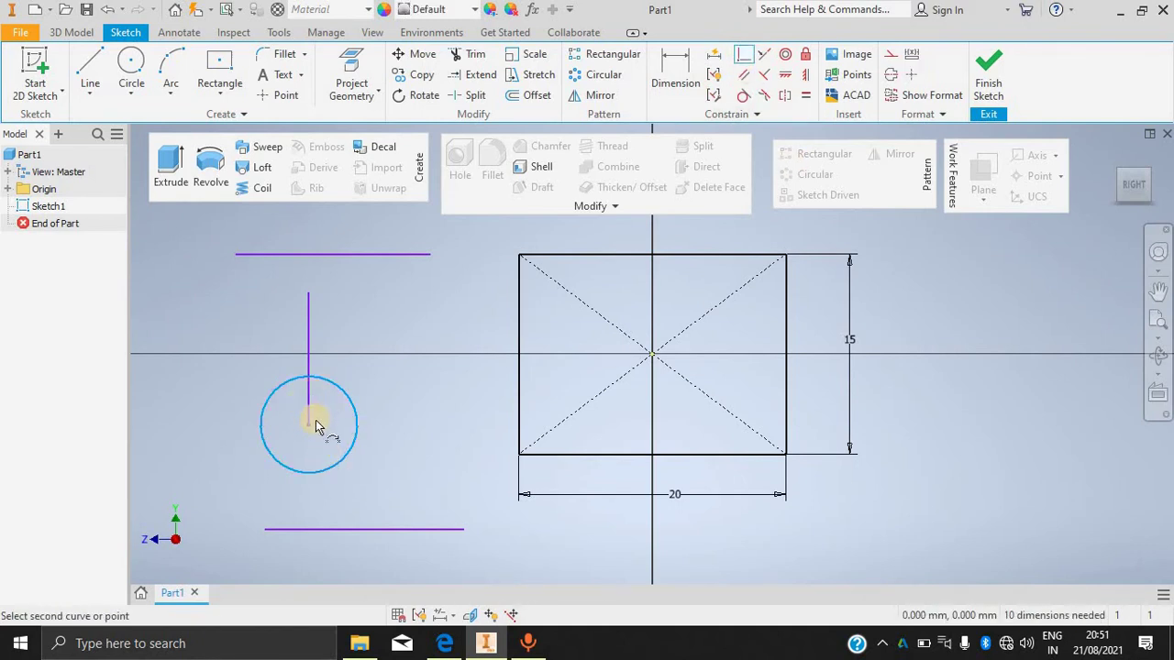
left_click(309, 427)
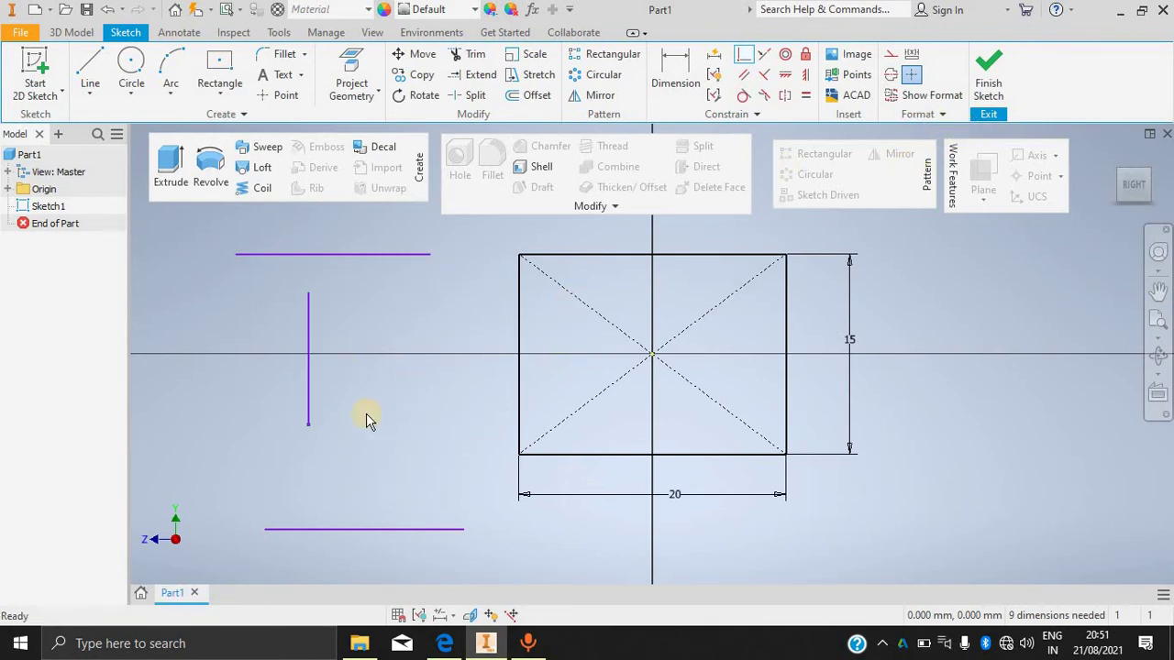
key("Escape")
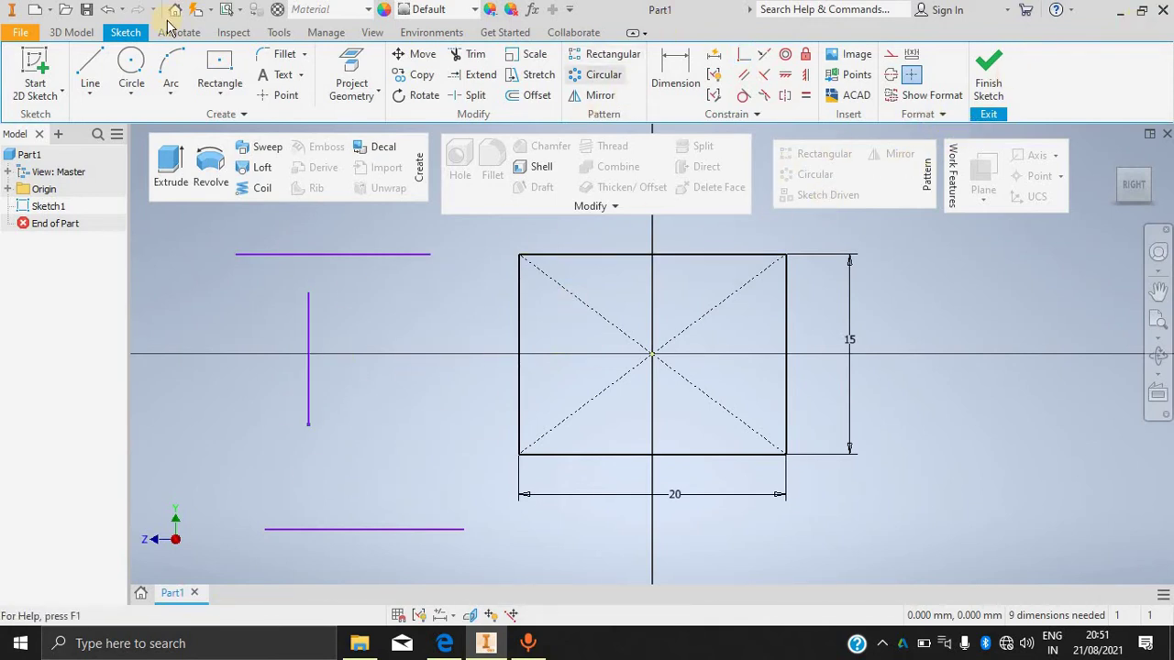
Draw a small circle centred on the lower-left corner of the 20 by 15 rectangle.
left_click(131, 66)
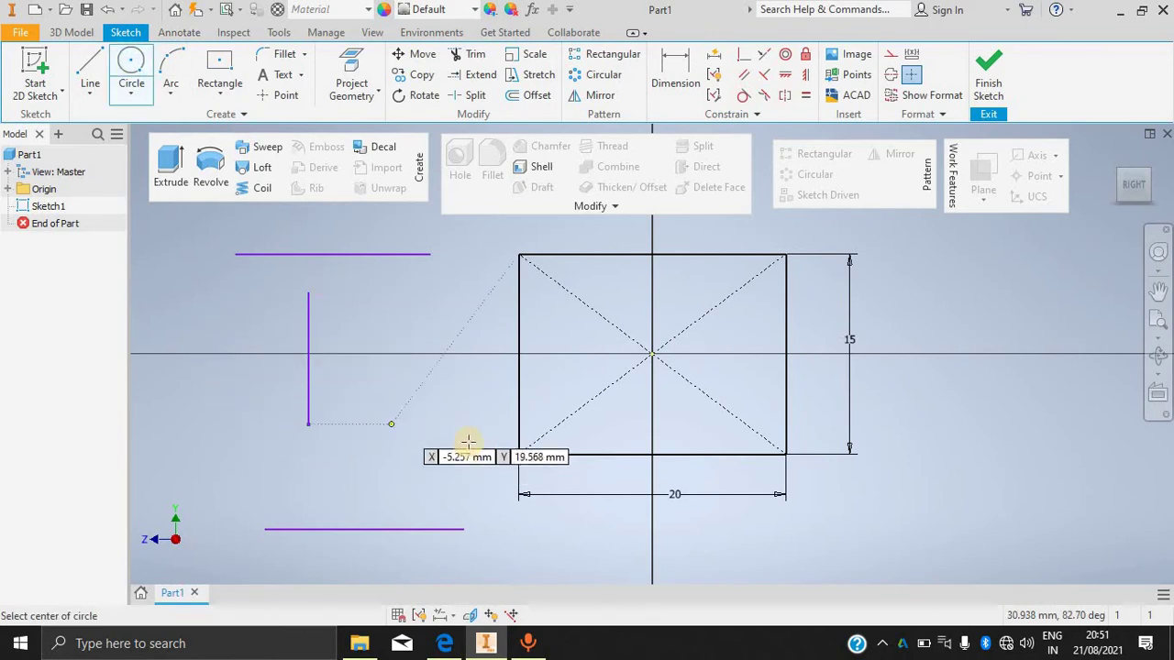
left_click(519, 453)
left_click(551, 469)
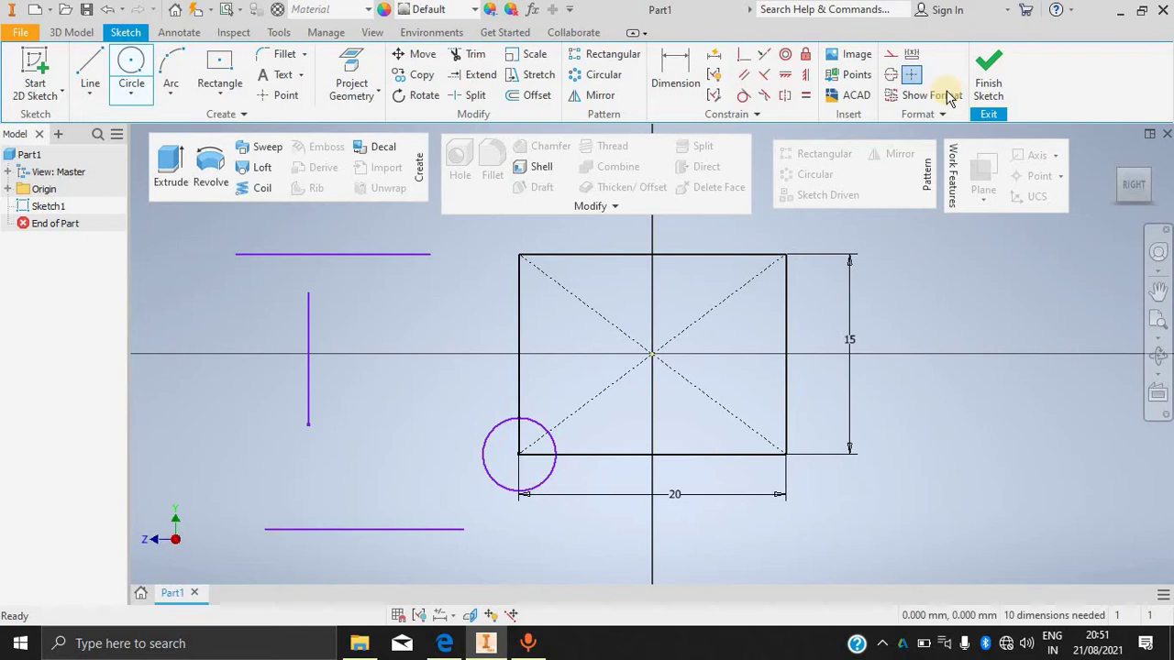
Try a coincident constraint between the corner circle and the rectangle's lower-left corner, and undo it.
left_click(743, 74)
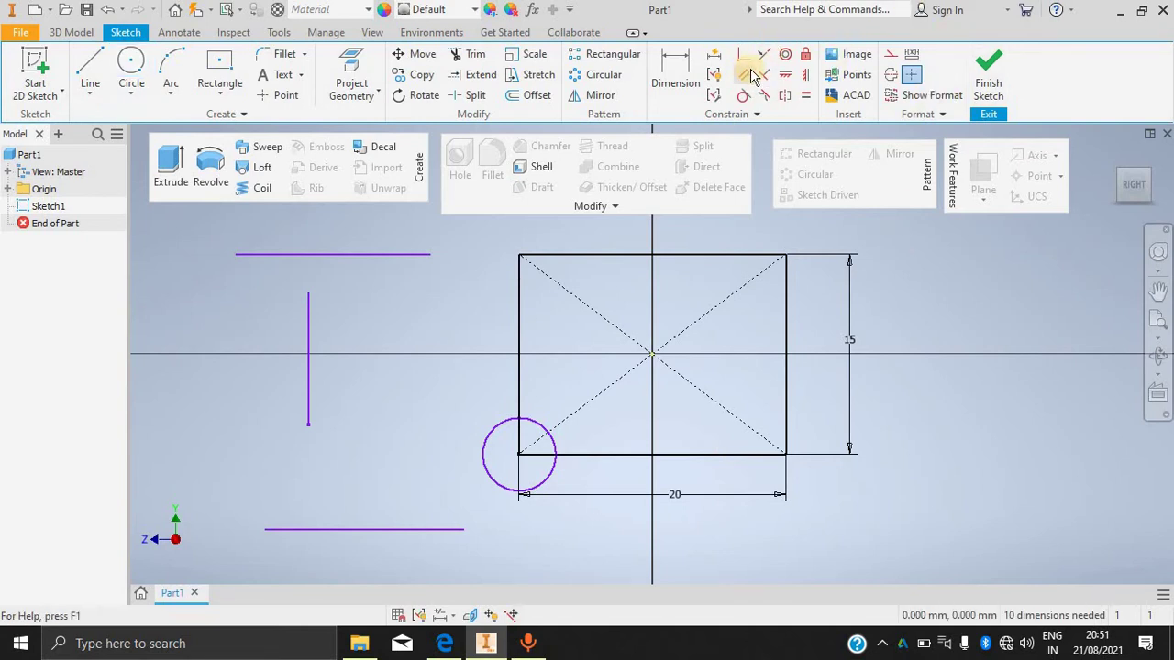
left_click(742, 52)
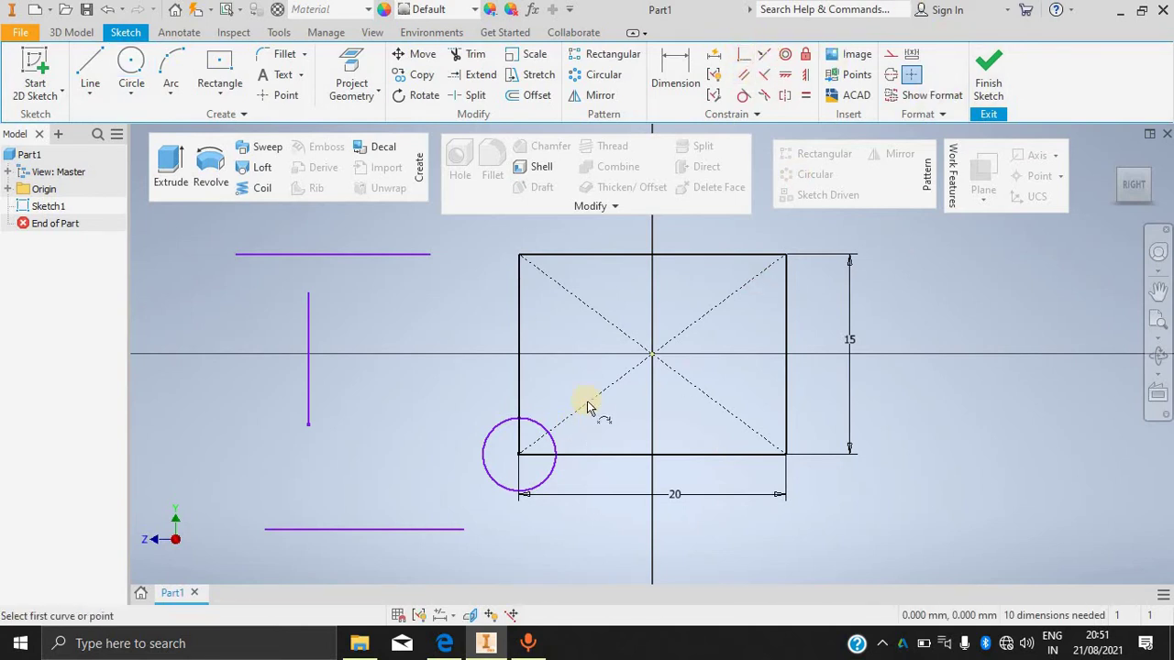
left_click(494, 435)
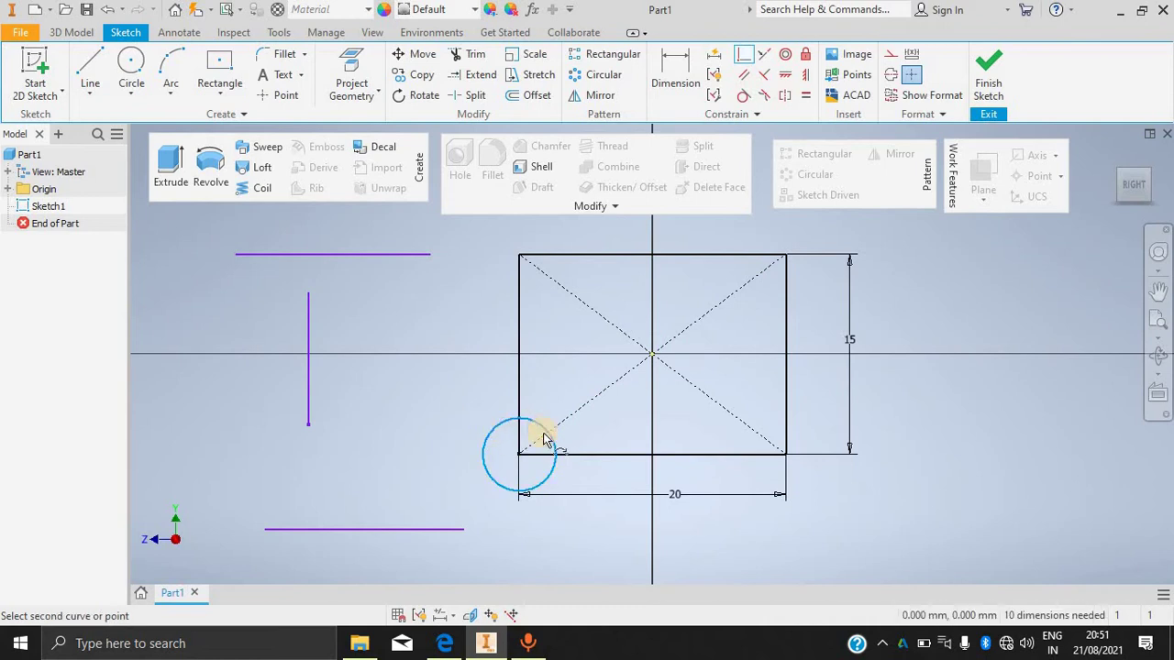
left_click(519, 456)
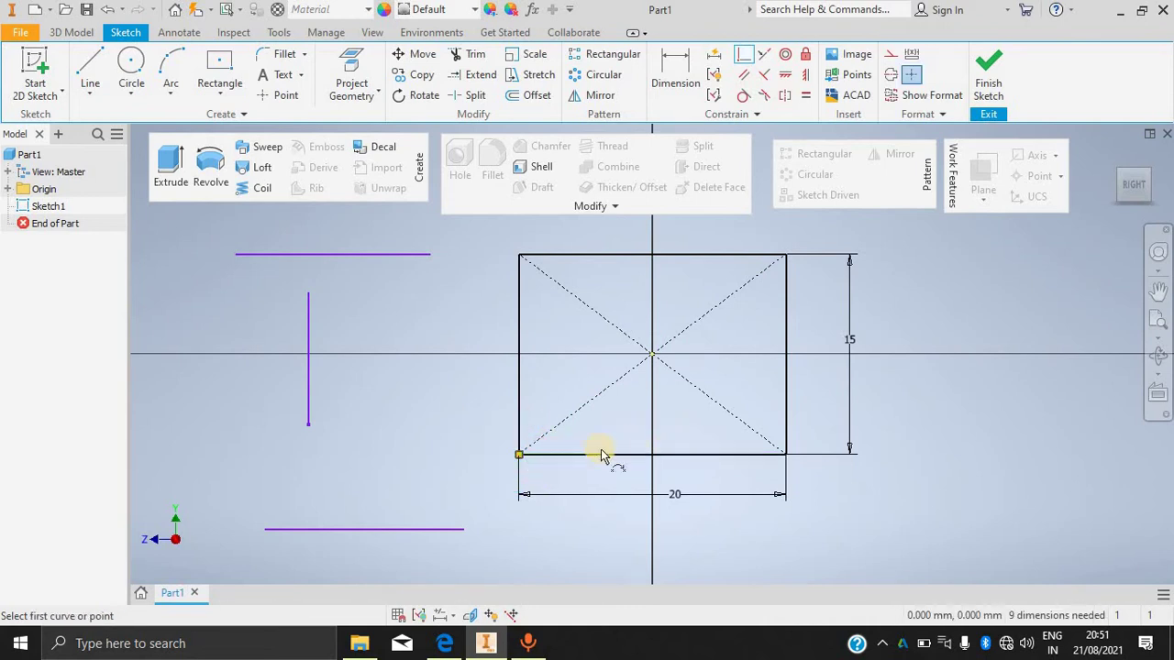
scroll(544, 466, "up", 3)
scroll(347, 381, "down", 2)
key("ctrl+z")
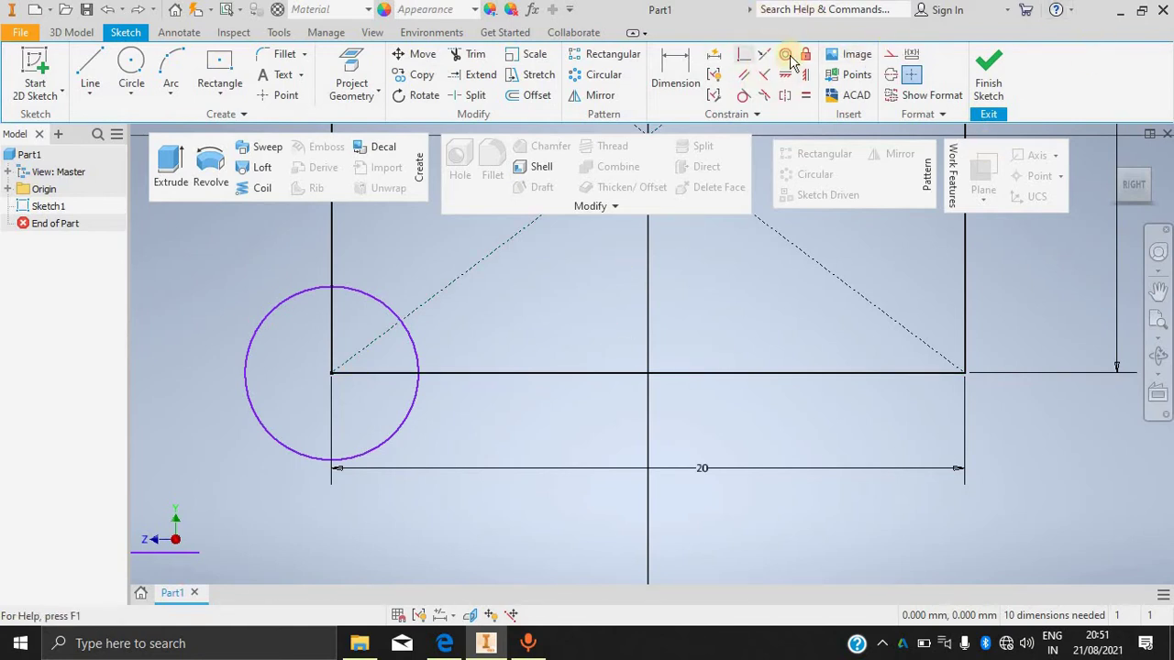
left_click(356, 350)
left_click(333, 393)
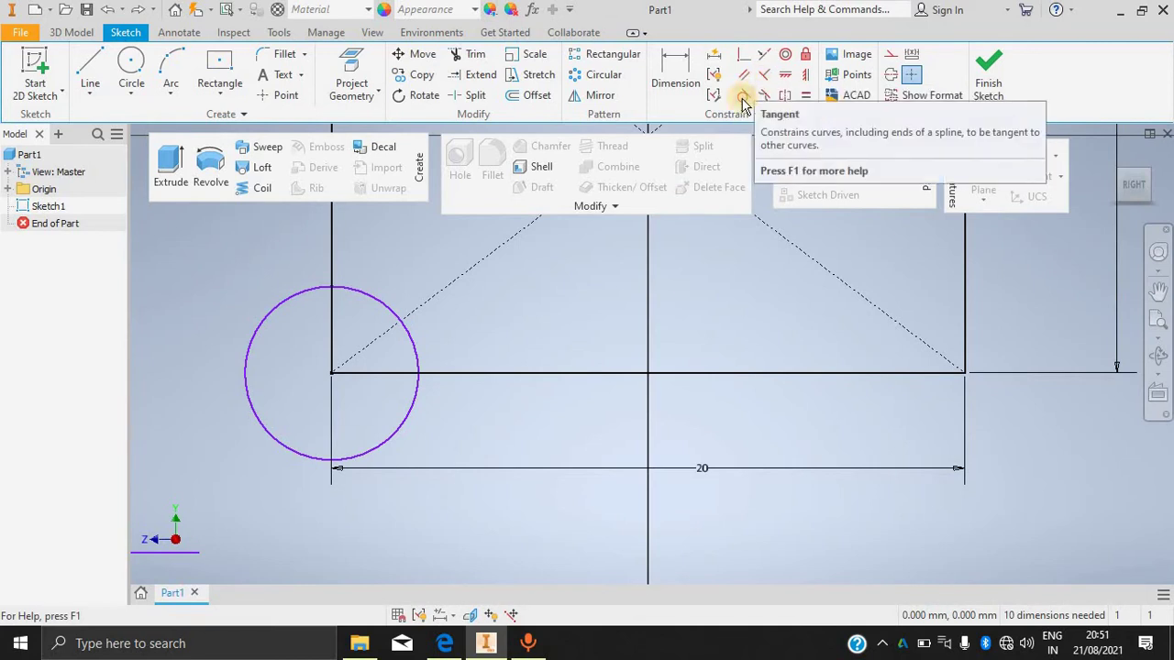
Delete the corner circle and draw a new one between the vertical line and the rectangle, above the lower line.
scroll(340, 314, "down", 3)
key("Delete")
left_click(130, 66)
left_click(229, 310)
left_click(264, 343)
key("Escape")
Constrain the circle tangent to the rectangle's left edge and to the lower horizontal line.
left_click(743, 97)
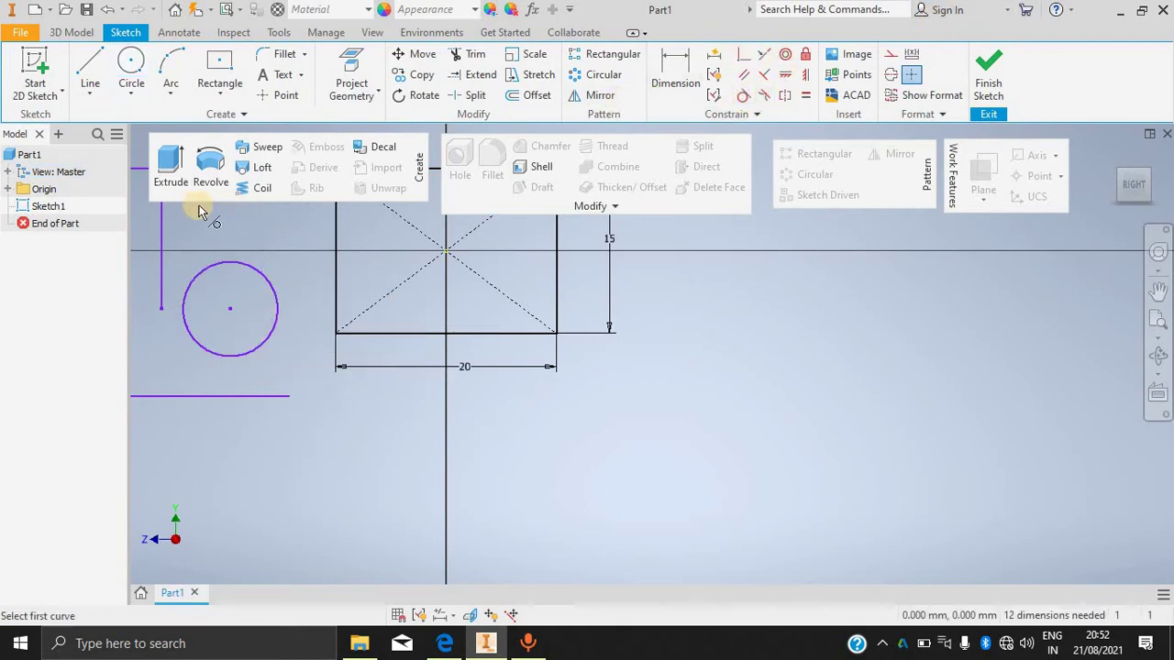
left_click(272, 292)
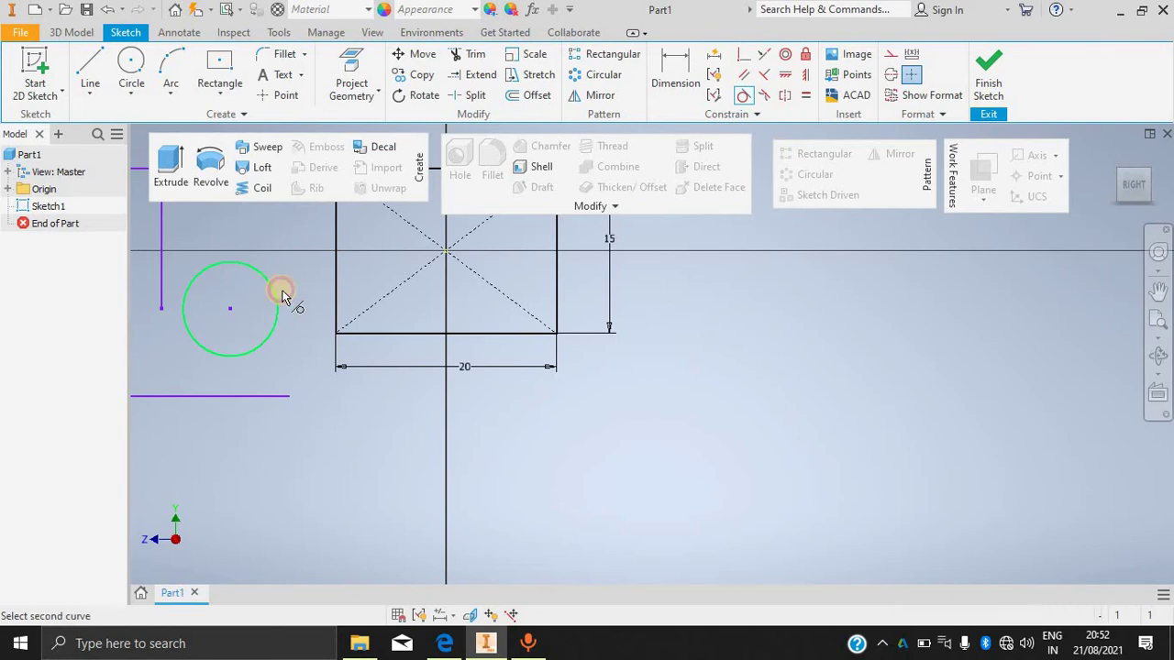
left_click(339, 290)
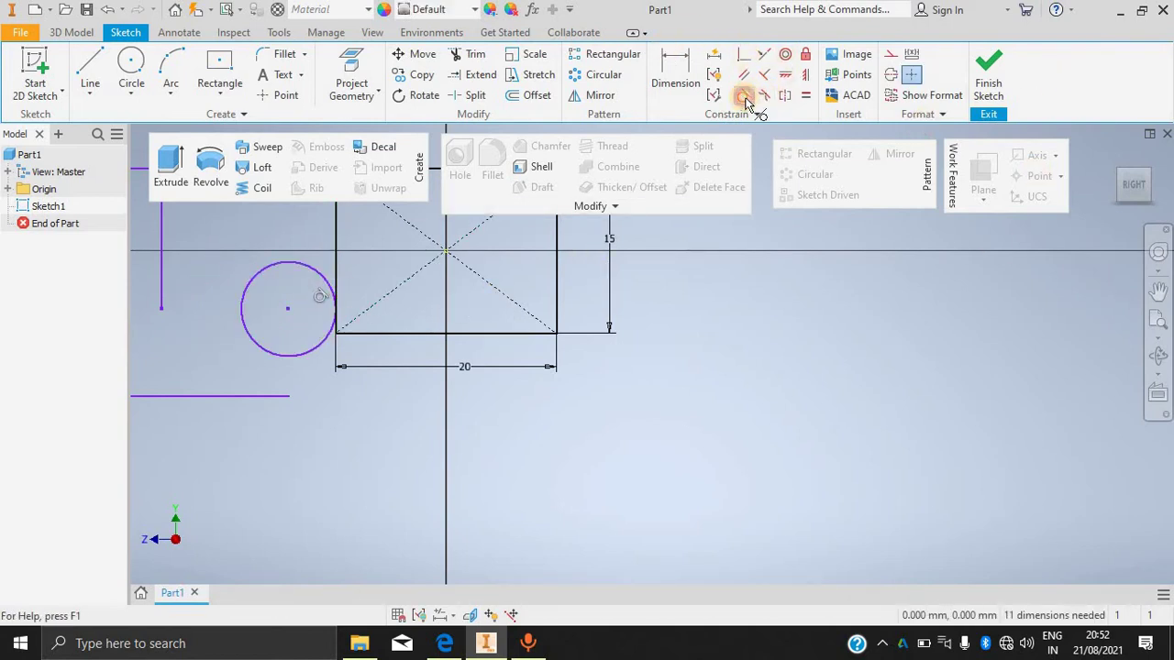
left_click(244, 397)
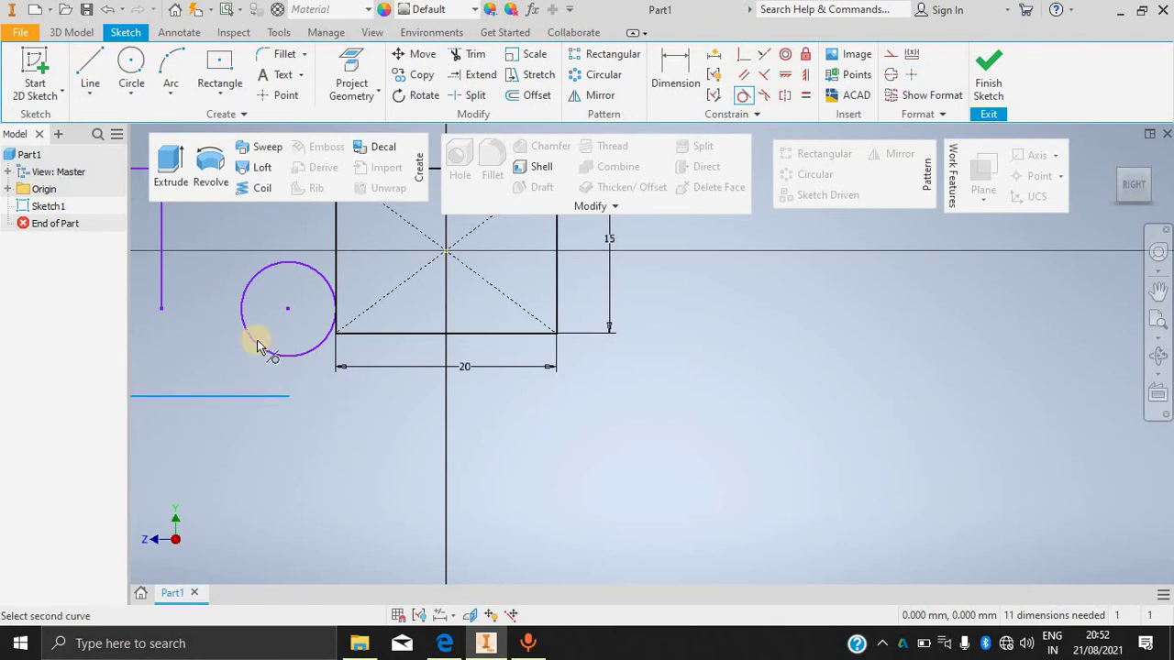
left_click(258, 344)
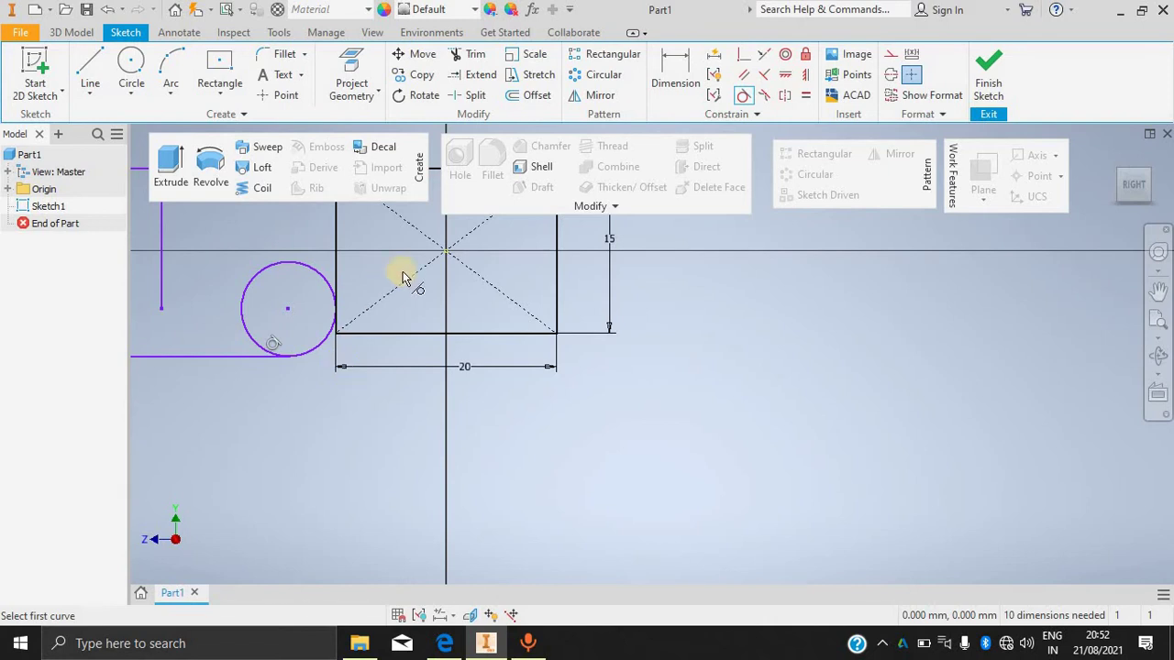
left_click(787, 97)
left_click(743, 115)
key("Escape")
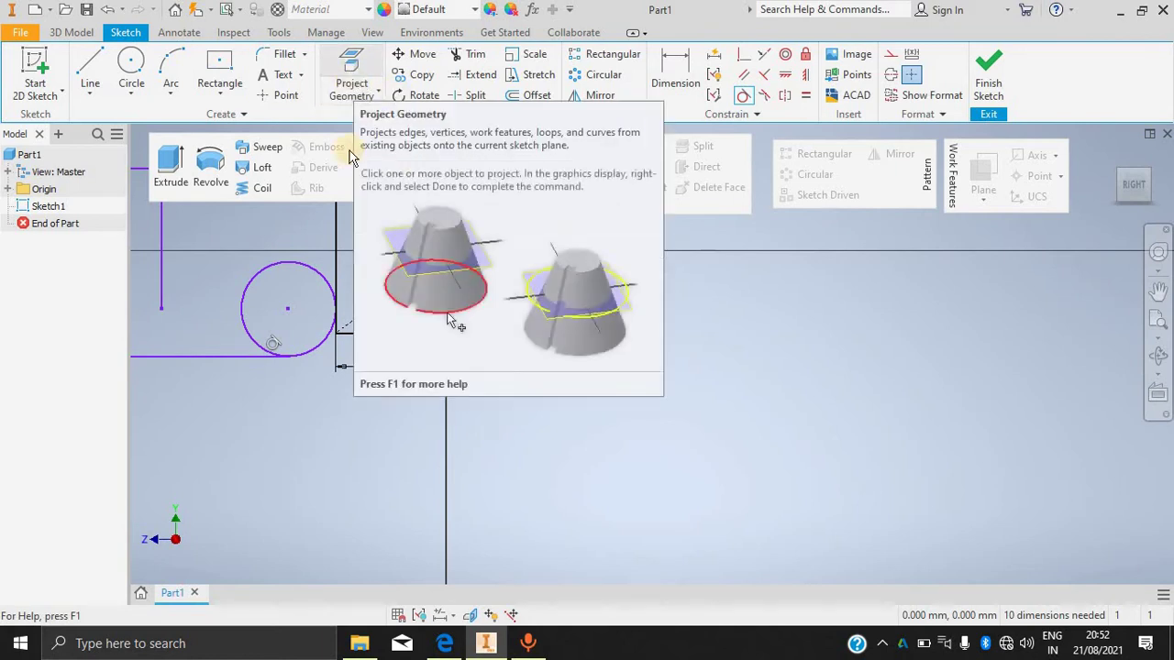
left_click(373, 98)
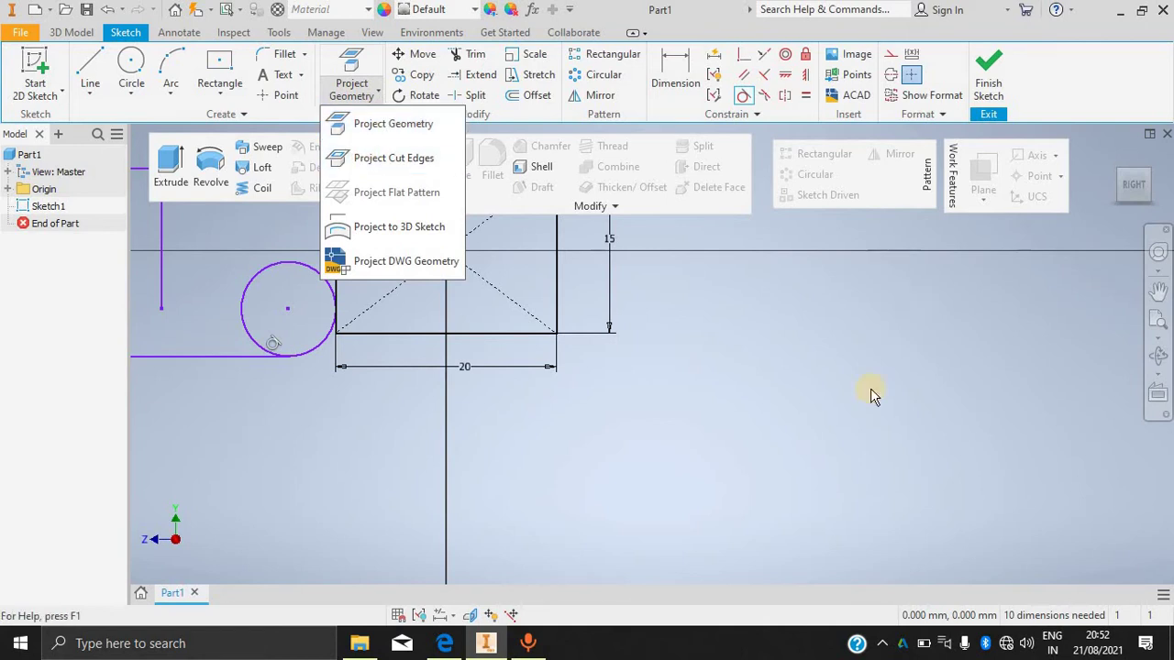
left_click(731, 369)
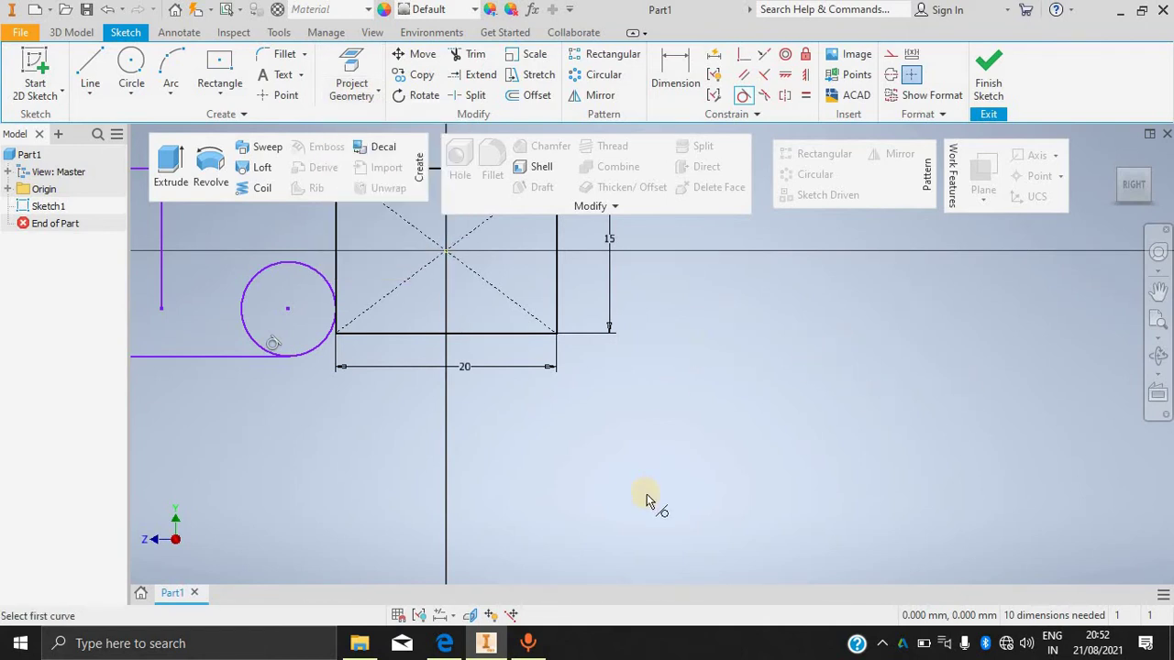
Delete all the geometry in the sketch, including the rectangle, the lines and the circle.
scroll(646, 500, "down", 5)
scroll(647, 501, "up", 3)
key("Escape")
left_click_drag(730, 326, 337, 499)
key("Delete")
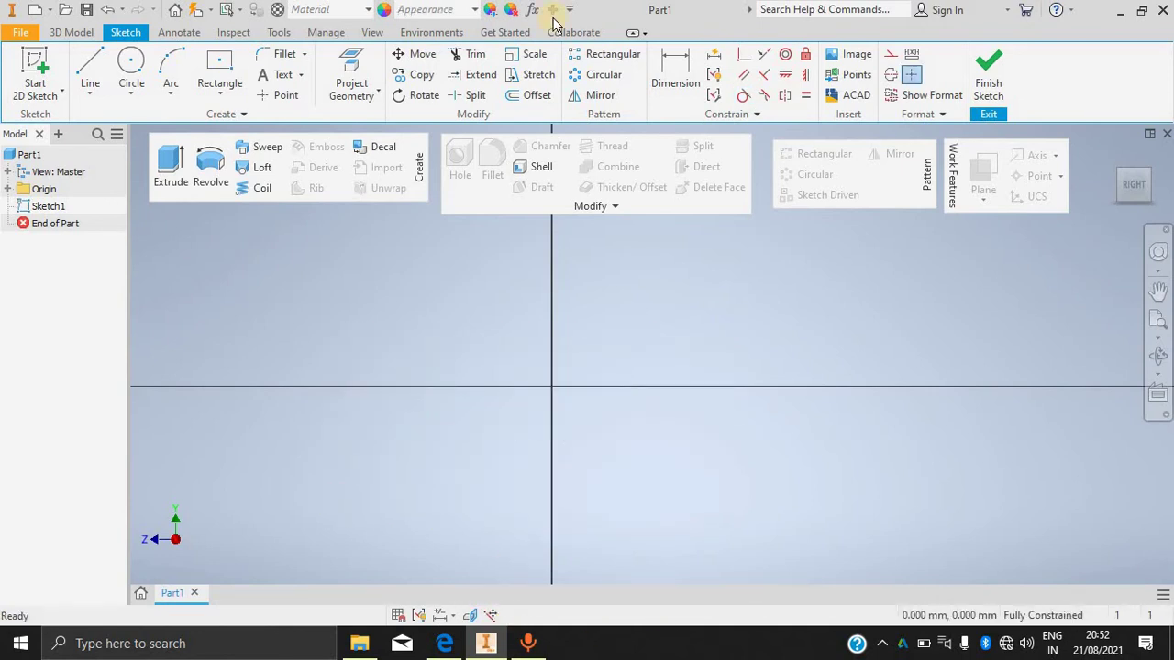
Draw a circle centred on the origin with a centre-point rectangle inside it, and finish the sketch.
left_click(131, 64)
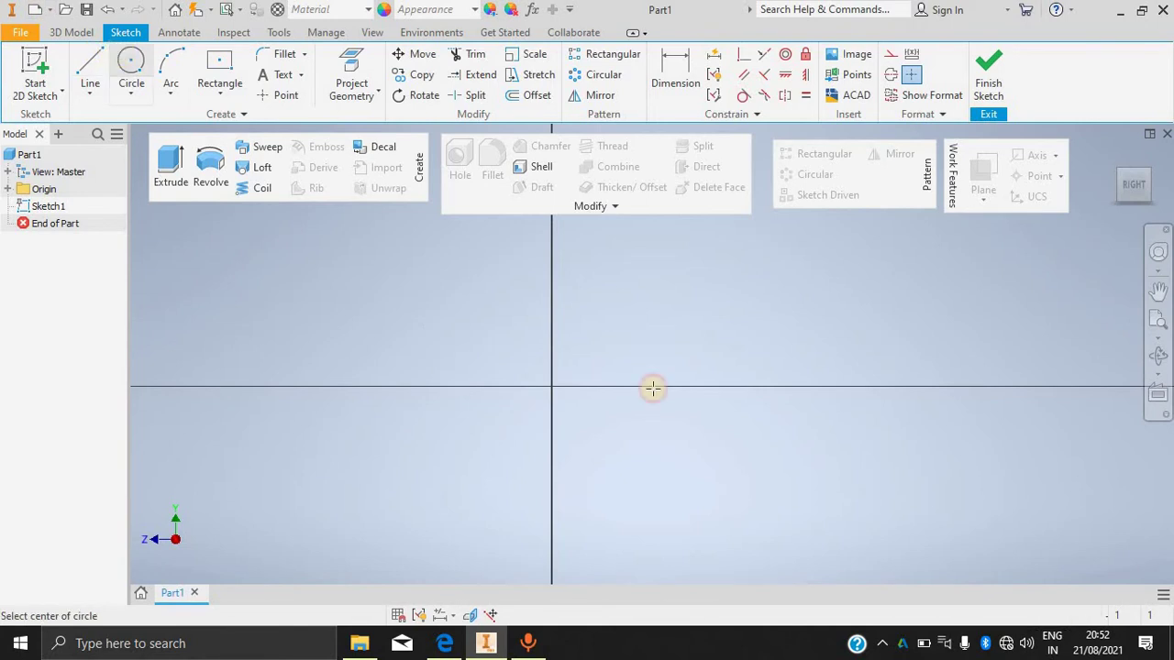
left_click(551, 386)
left_click(670, 451)
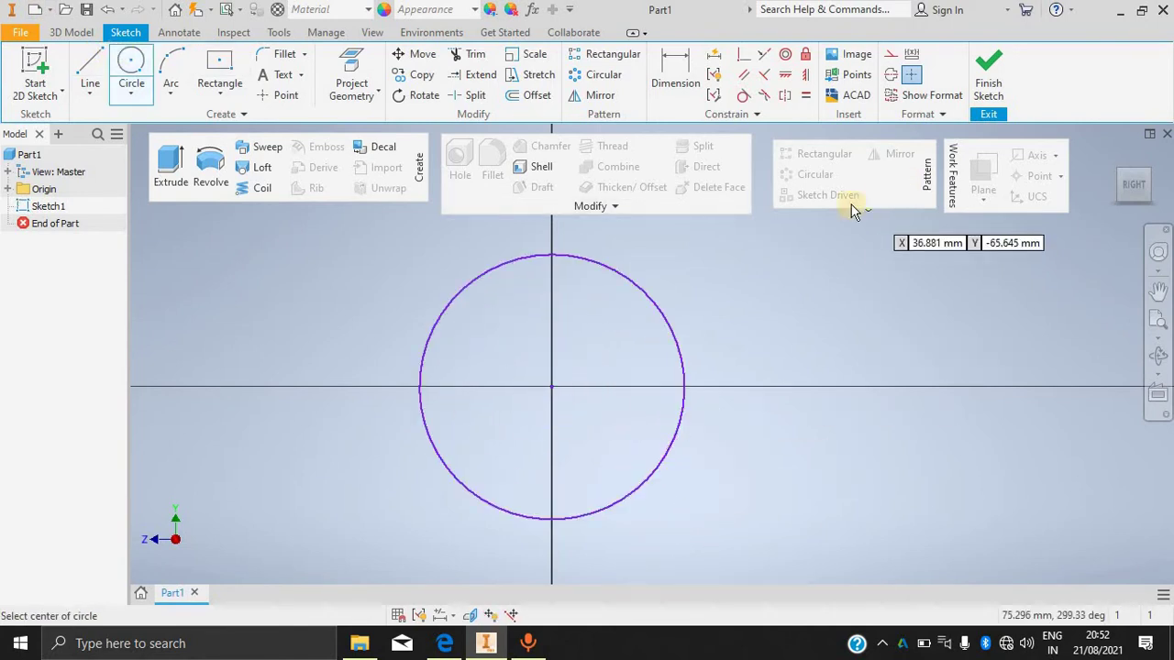
left_click(219, 64)
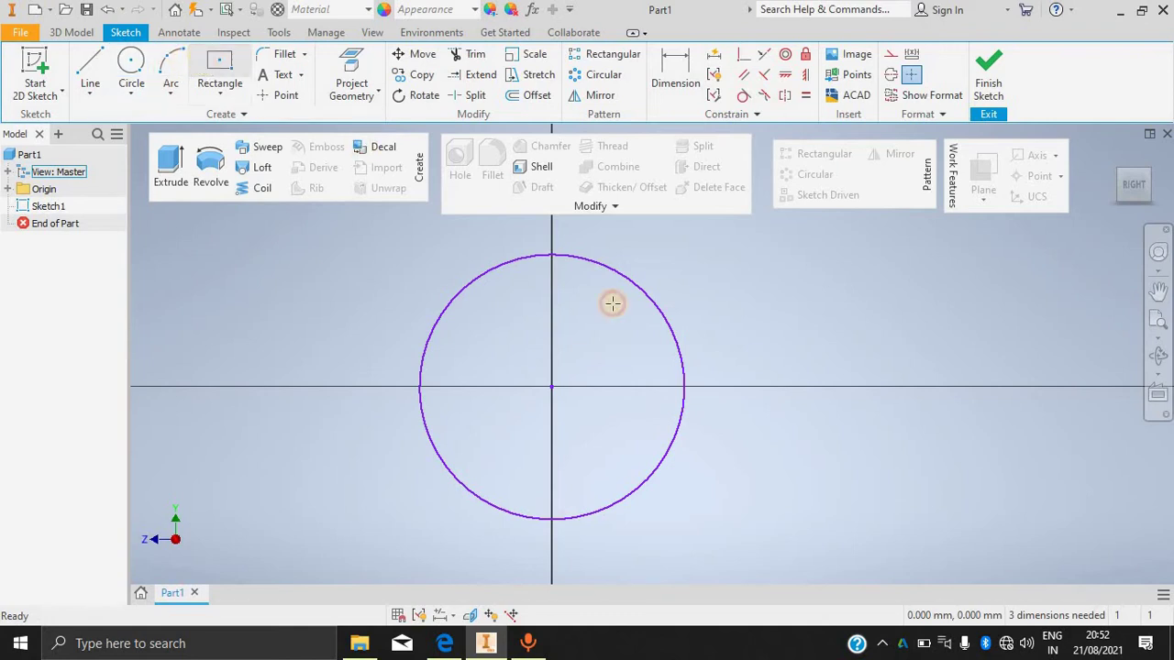
left_click(550, 386)
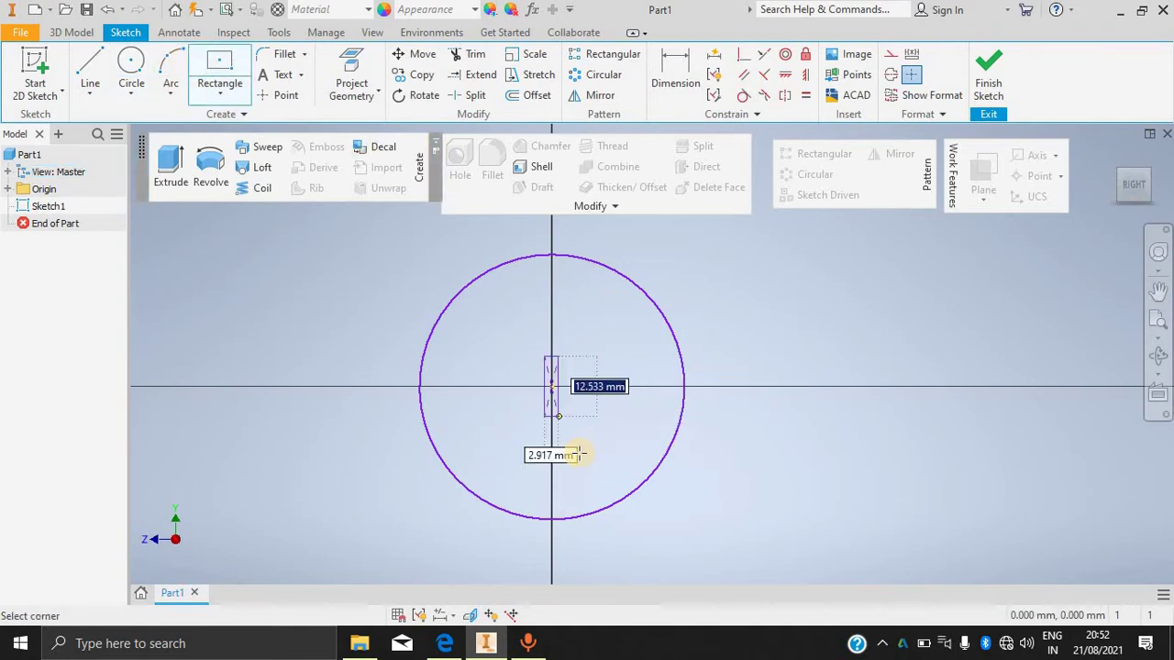
left_click(627, 470)
left_click(988, 75)
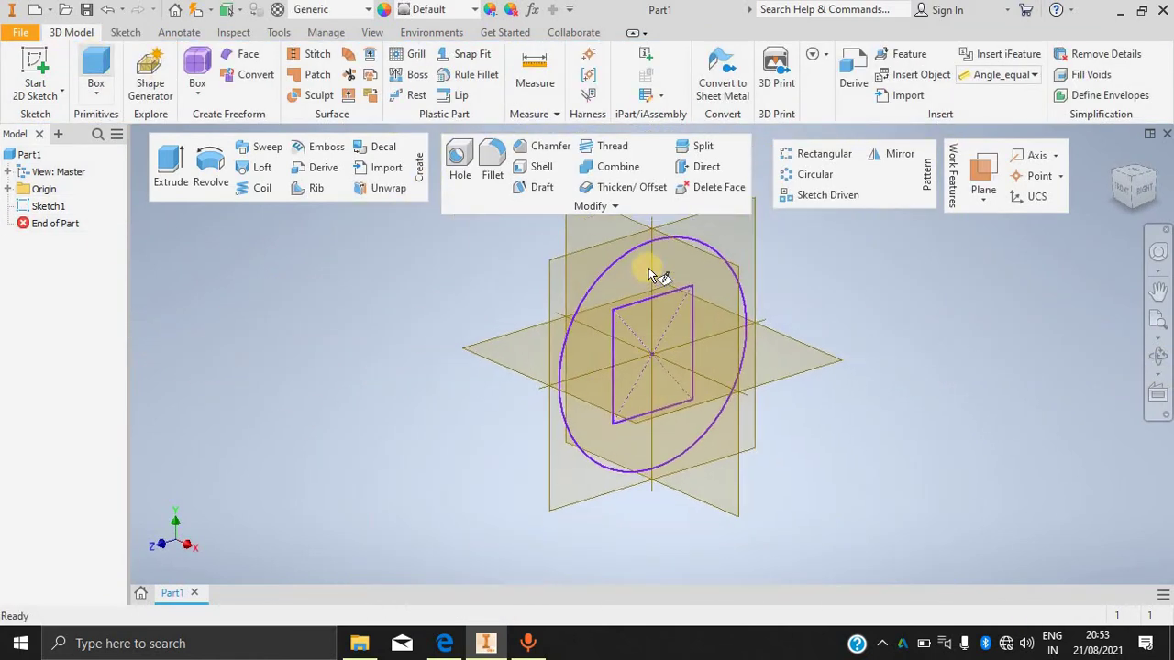
Extrude the region between the circle and the inner rectangle by 10 mm.
key("s")
left_click(621, 258)
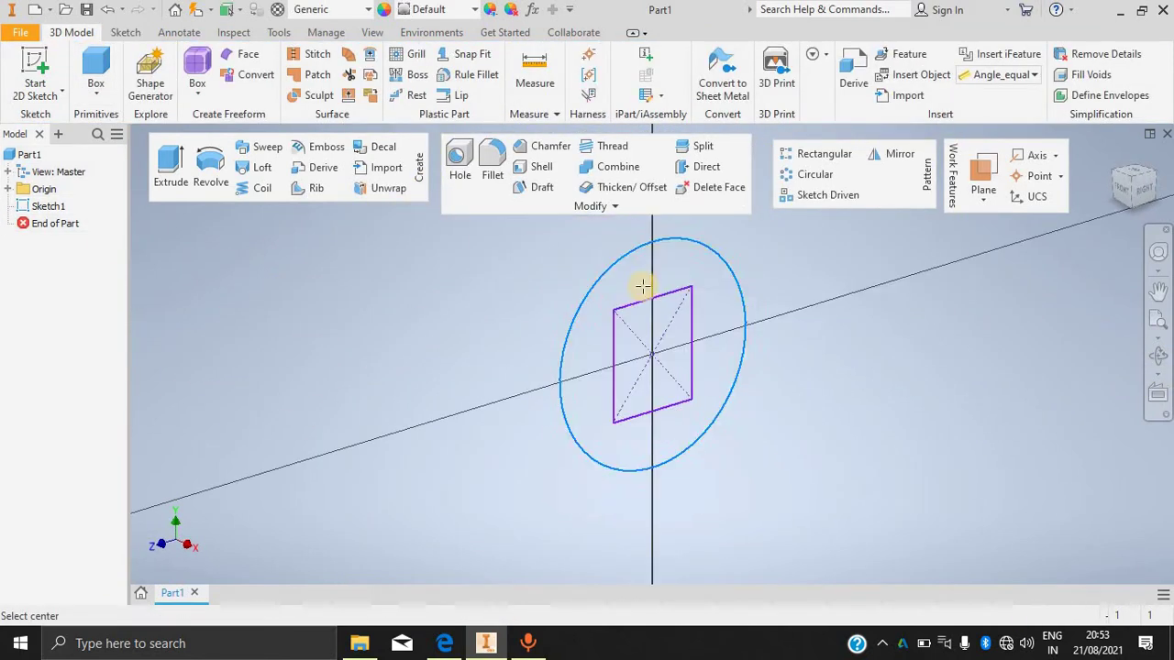
right_click_drag(604, 292, 728, 333)
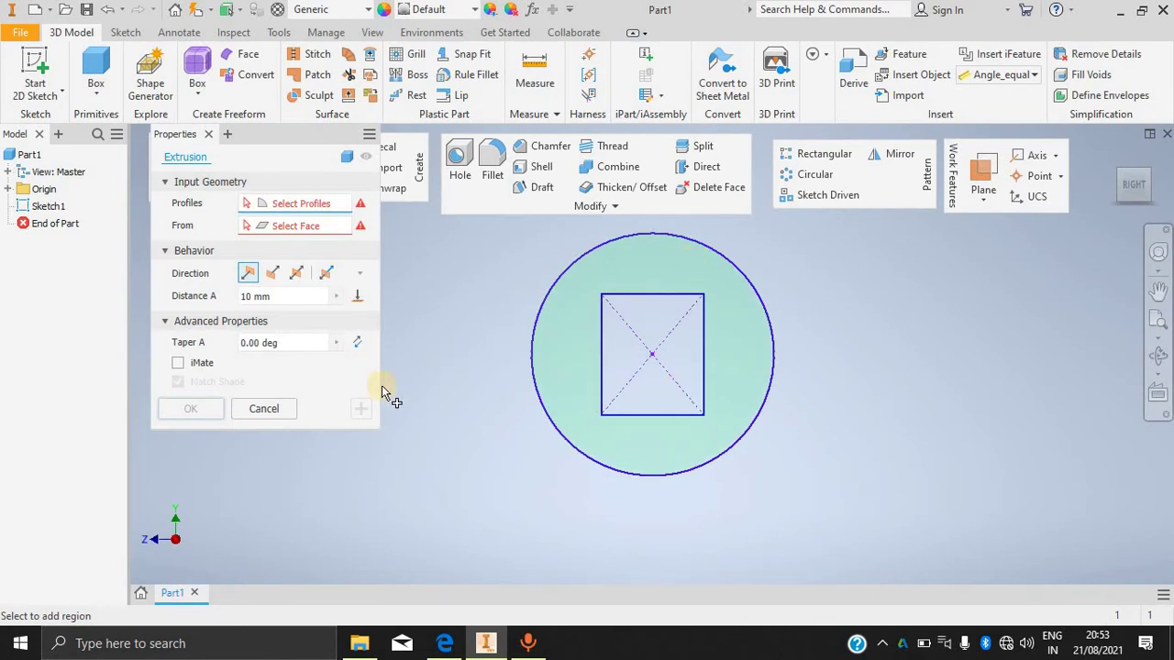
left_click(592, 345)
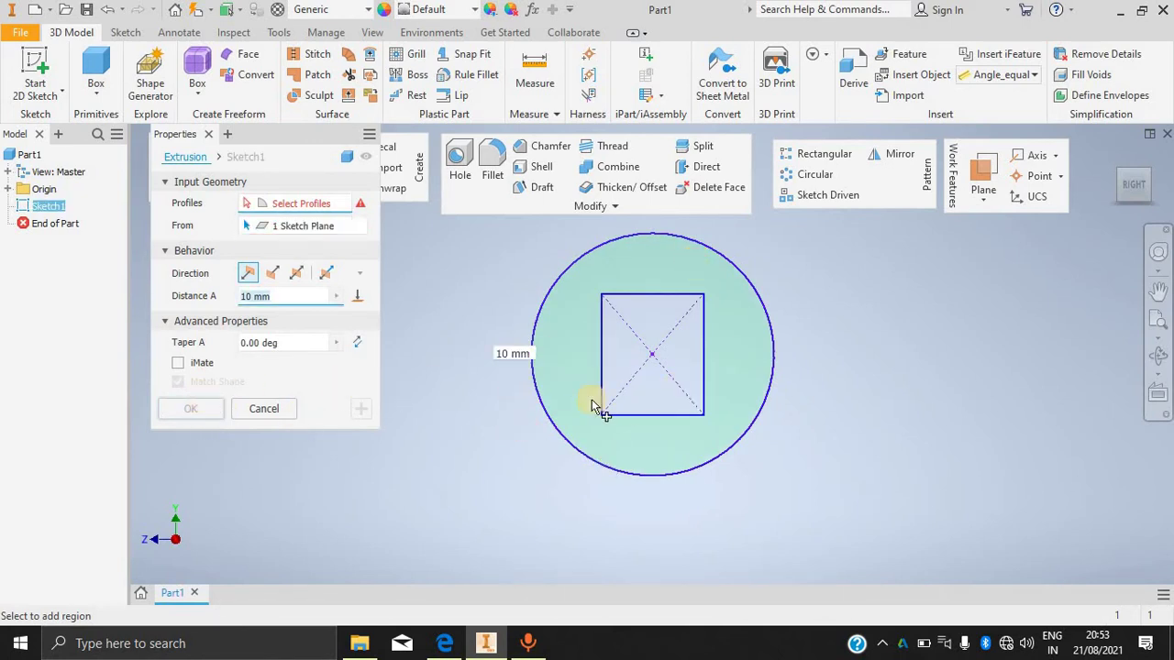
middle_click_drag(458, 499, 550, 476, "shift")
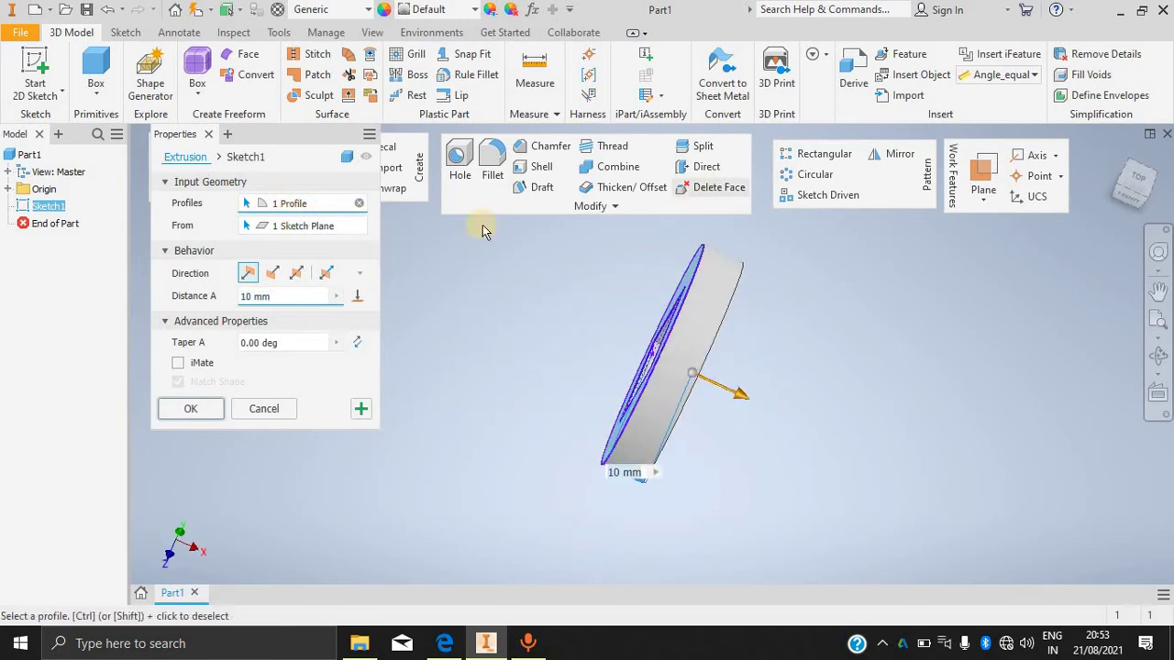
left_click(204, 407)
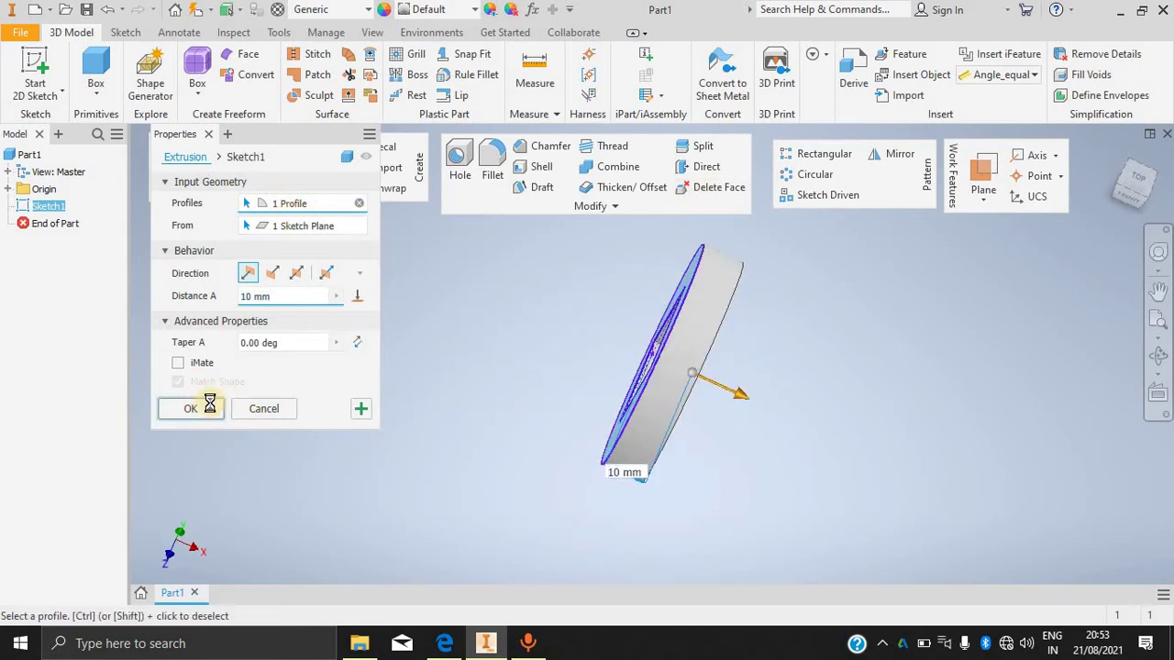
Create a sketch on the flat ring face of the disc and finish it without drawing anything.
middle_click_drag(964, 430, 645, 262, "shift")
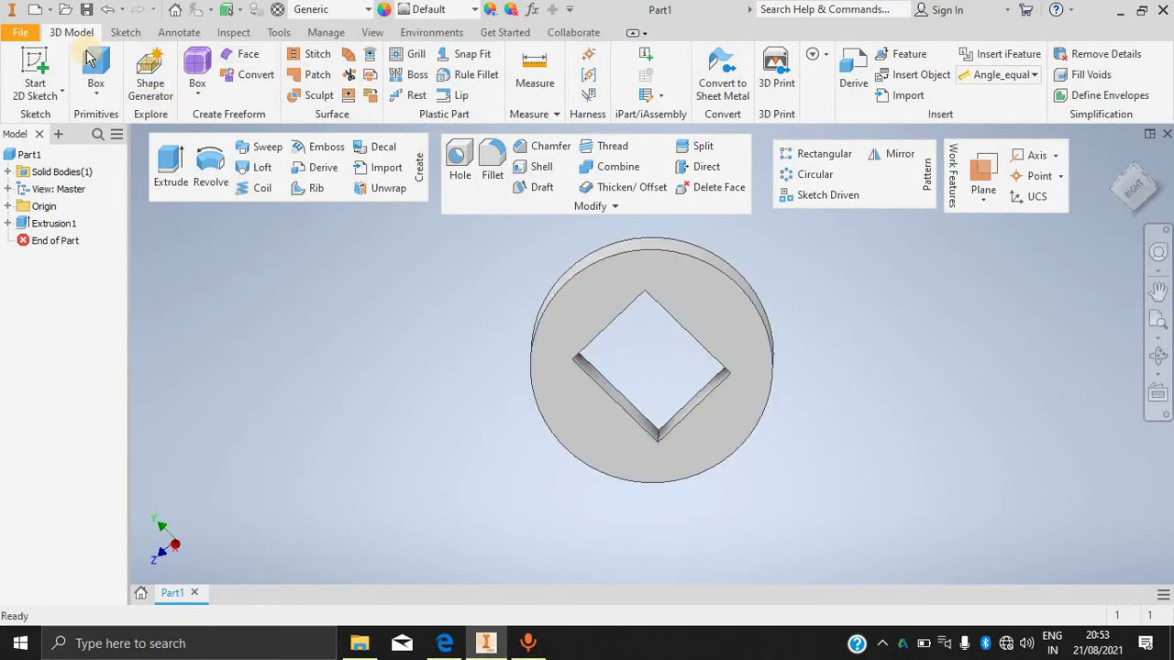
left_click(712, 326)
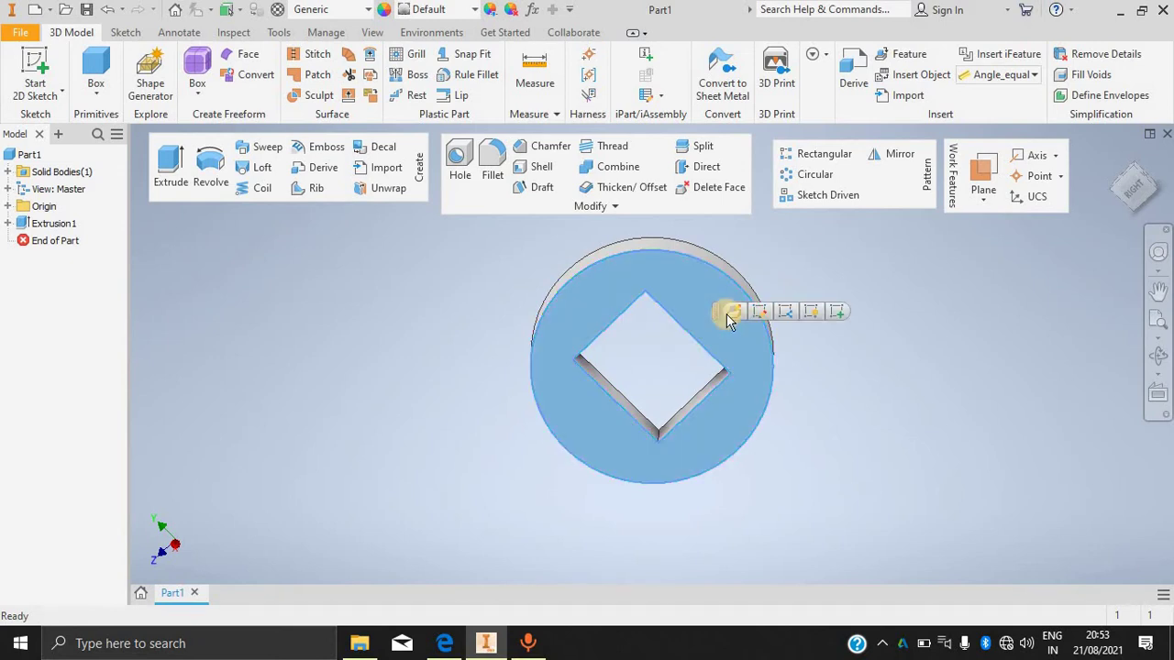
left_click(51, 62)
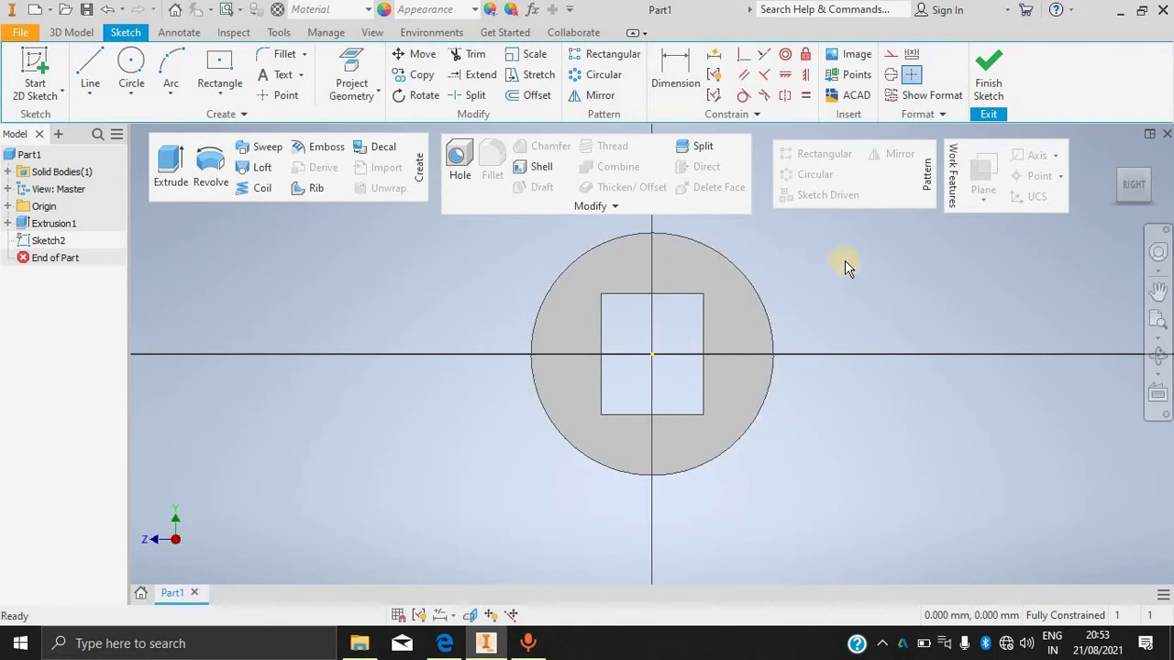
left_click(984, 87)
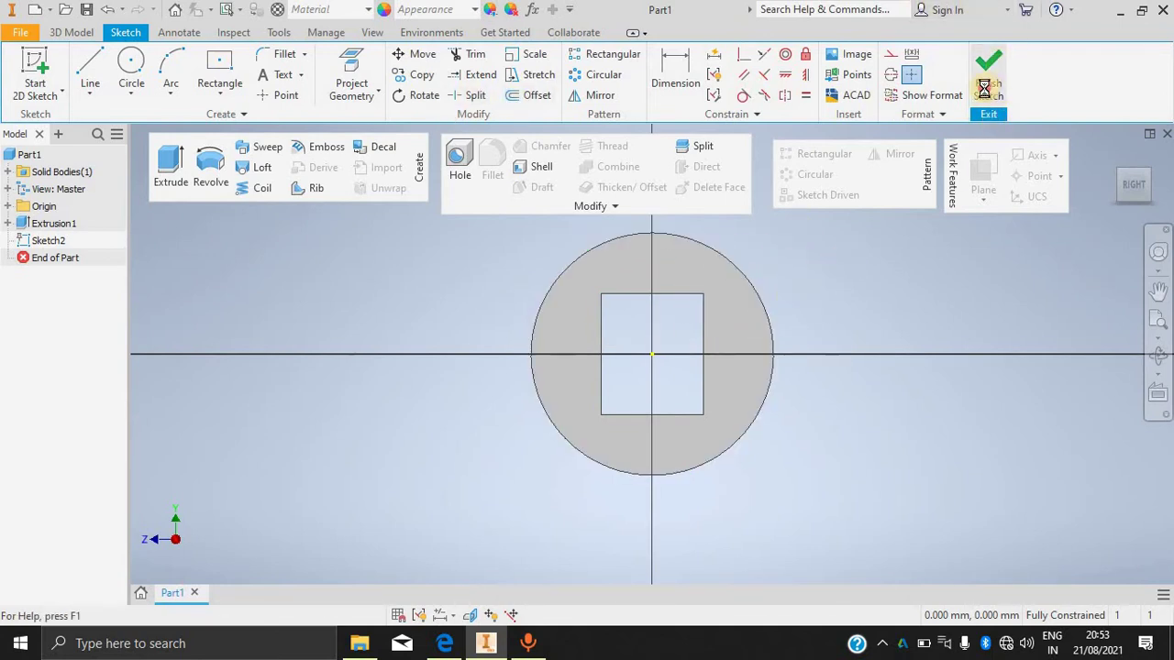
Show the disc edge-on in the back view and start a new 2D sketch on its side.
mouse_move(857, 363)
middle_mouse_down()
mouse_move(825, 375)
mouse_move(867, 347)
middle_mouse_up()
key("F4")
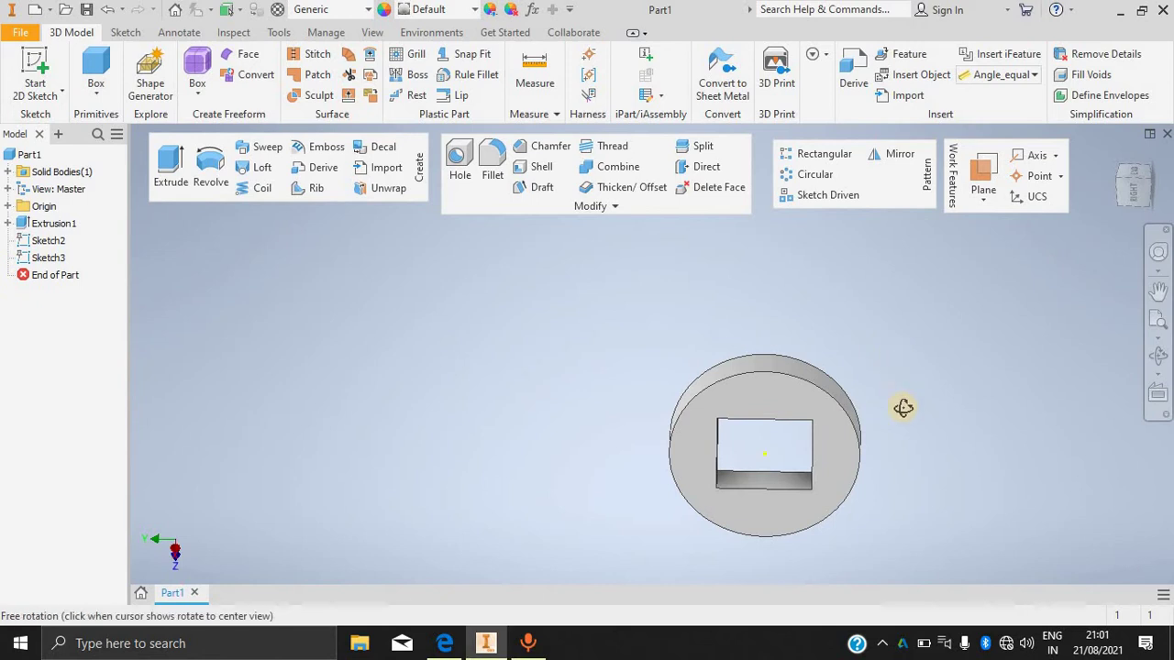
mouse_move(899, 360)
left_mouse_down()
mouse_move(929, 360)
mouse_move(969, 388)
left_mouse_up()
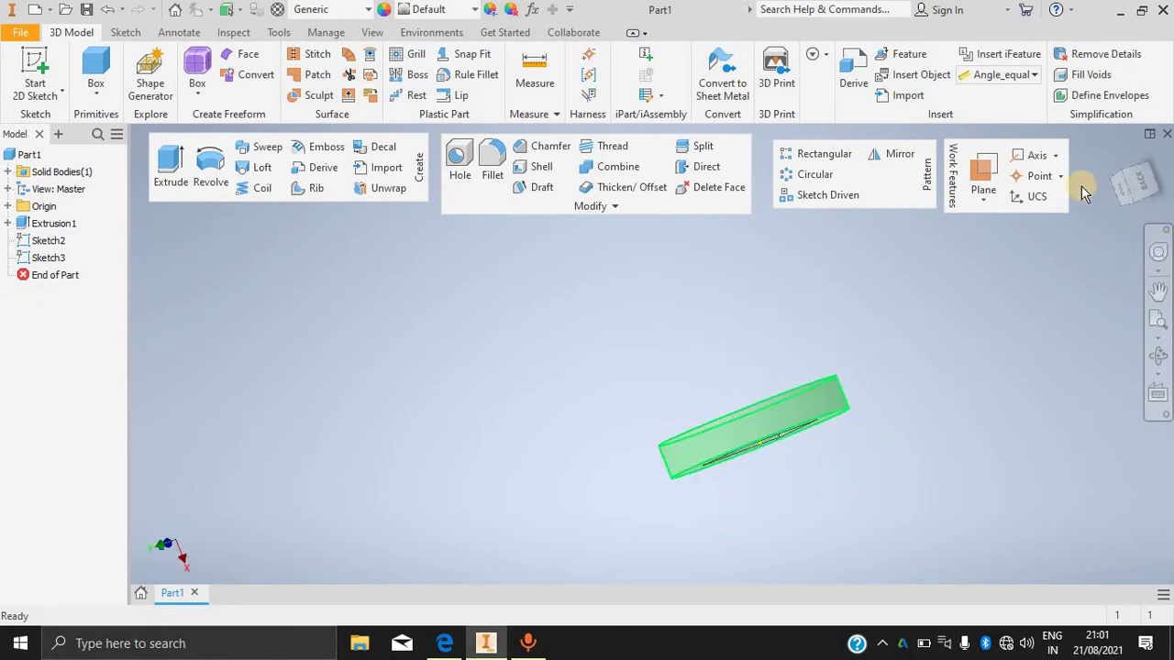
left_click(1147, 207)
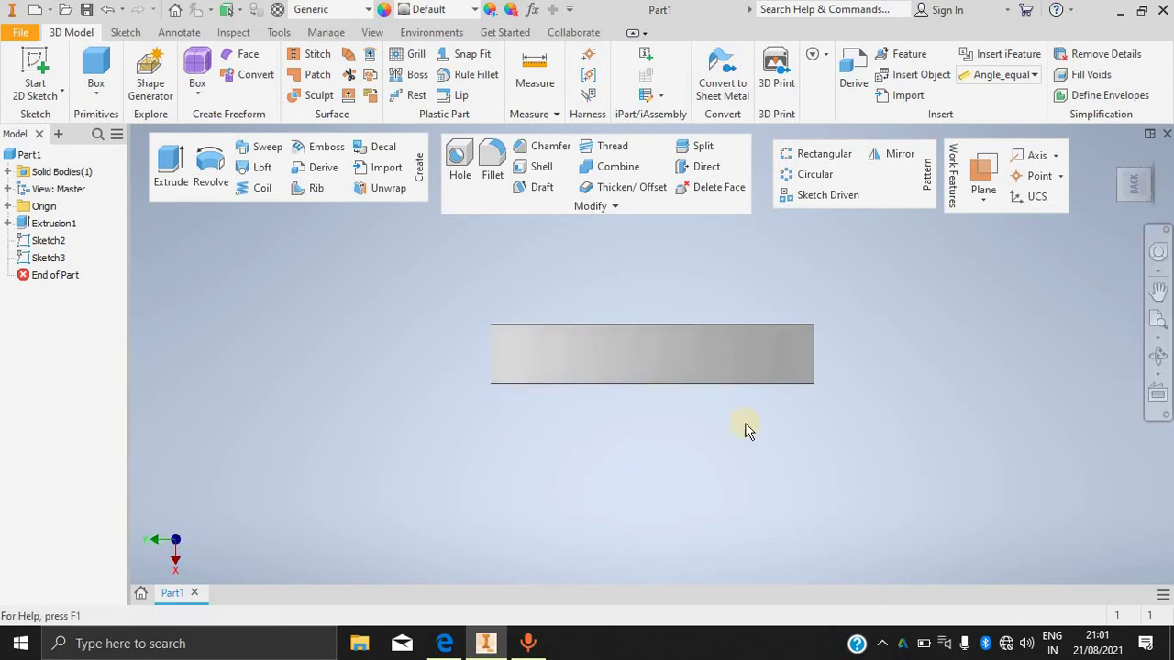
left_click(654, 370)
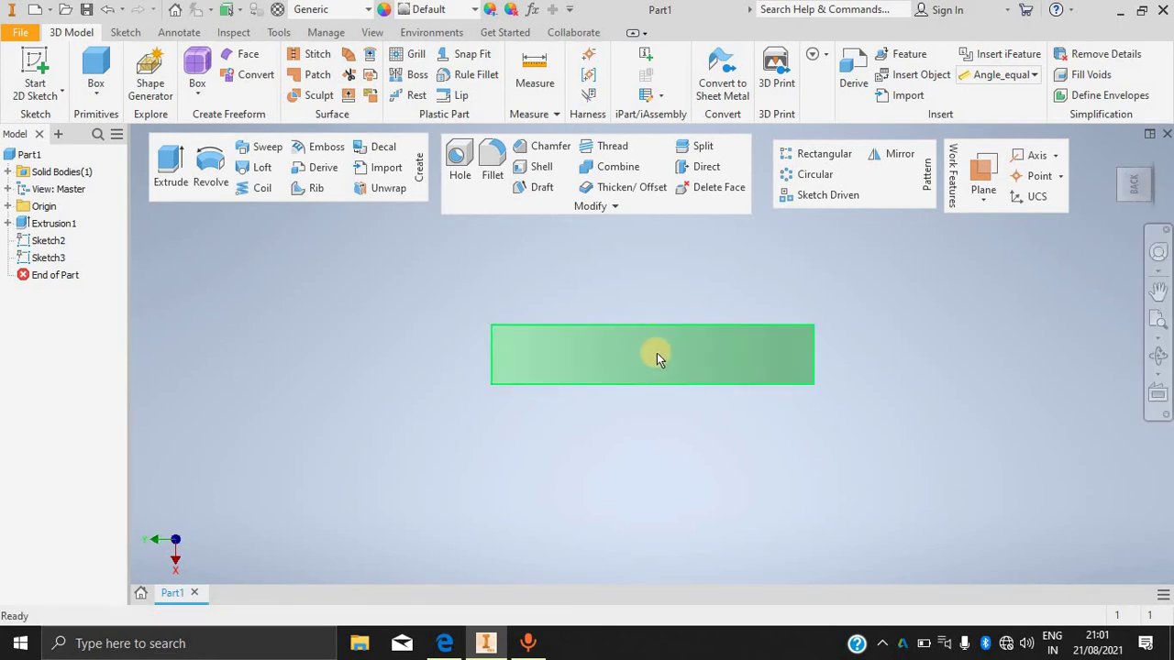
left_click(49, 76)
left_click(692, 349)
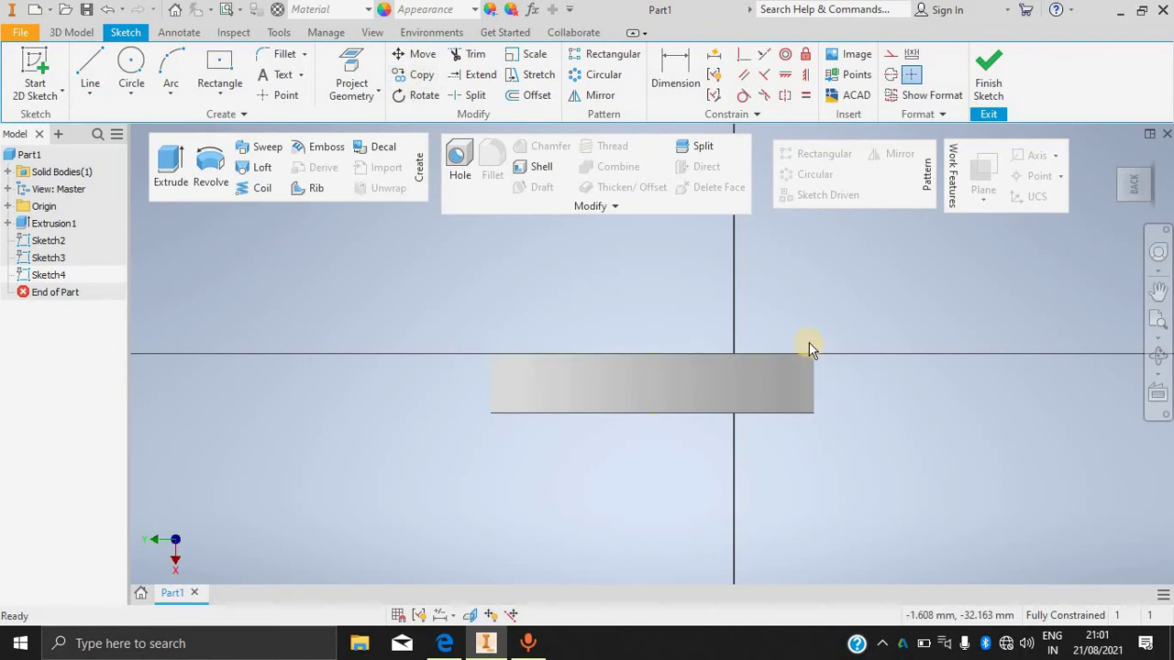
Project the right and left end edges of the disc's side profile into the sketch.
left_click(371, 101)
left_click(365, 71)
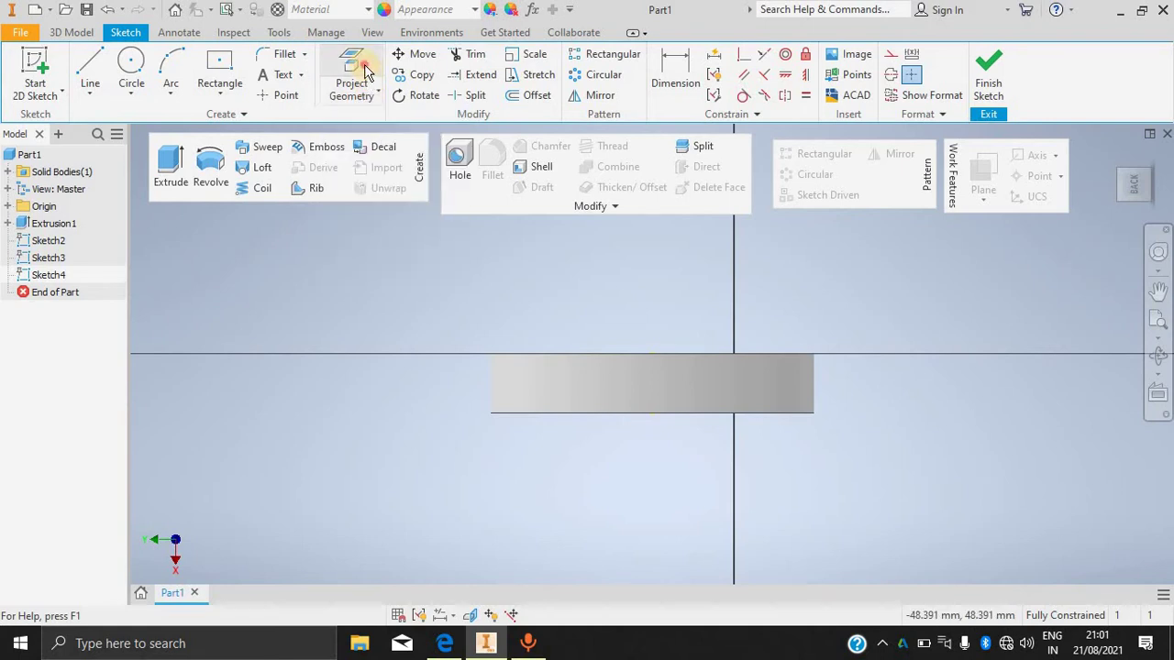
left_click(815, 383)
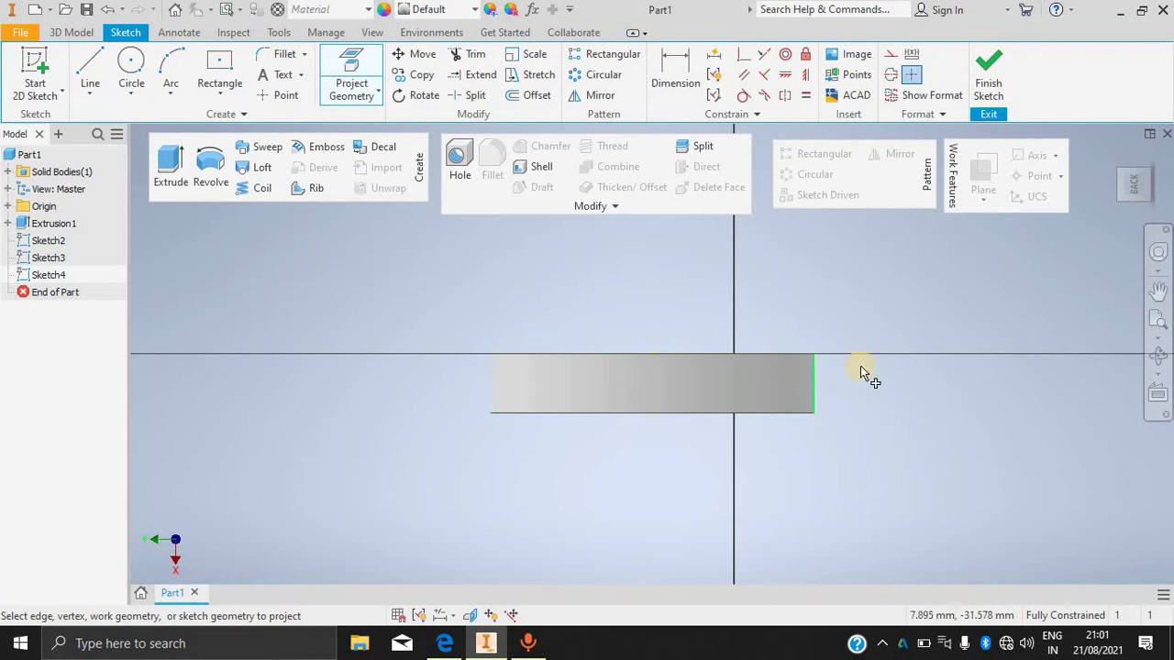
left_click(494, 381)
Draw two concentric circles near the middle of the disc's side profile, between the projected edges.
left_click(130, 63)
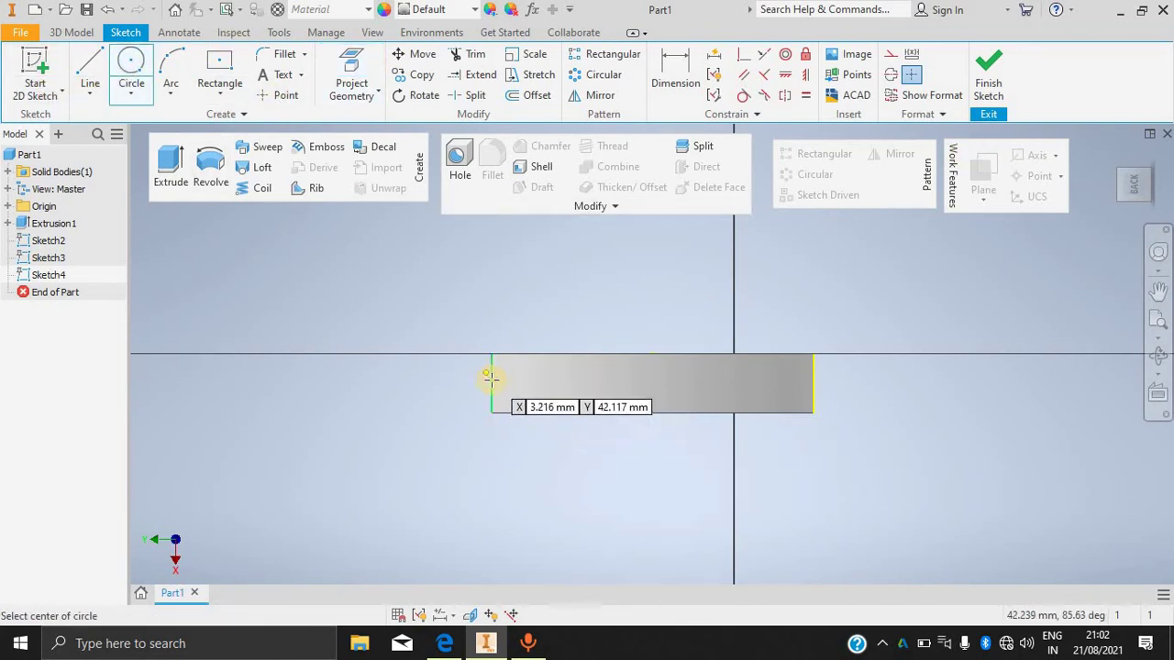
left_click(639, 384)
left_click(655, 385)
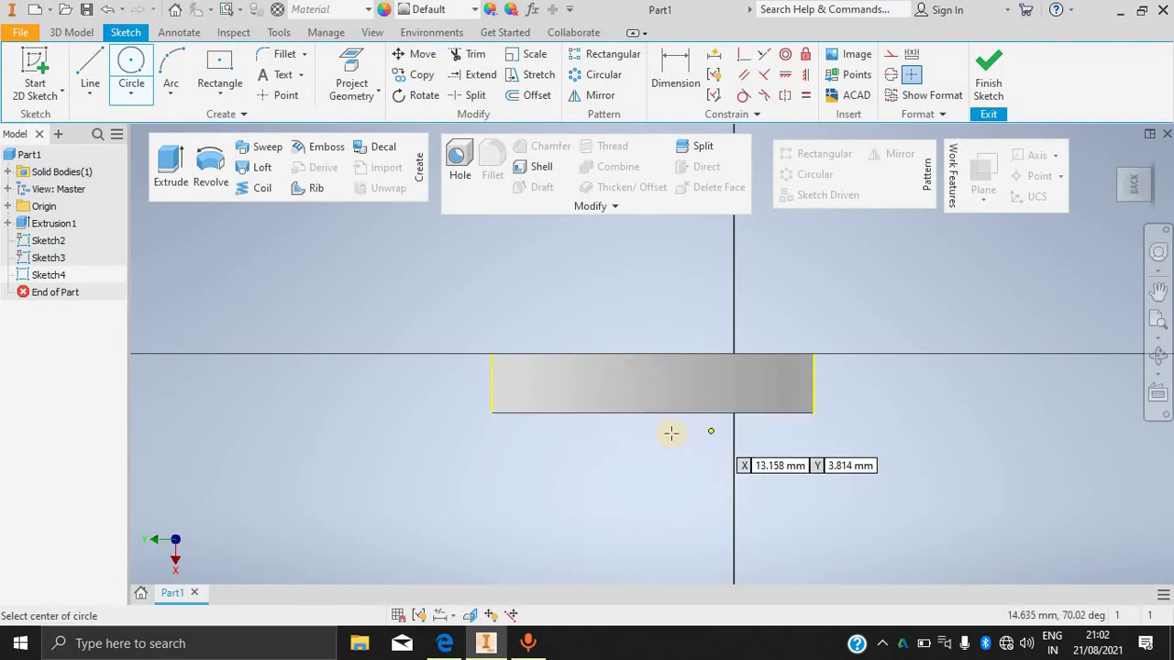
left_click(639, 383)
left_click(667, 386)
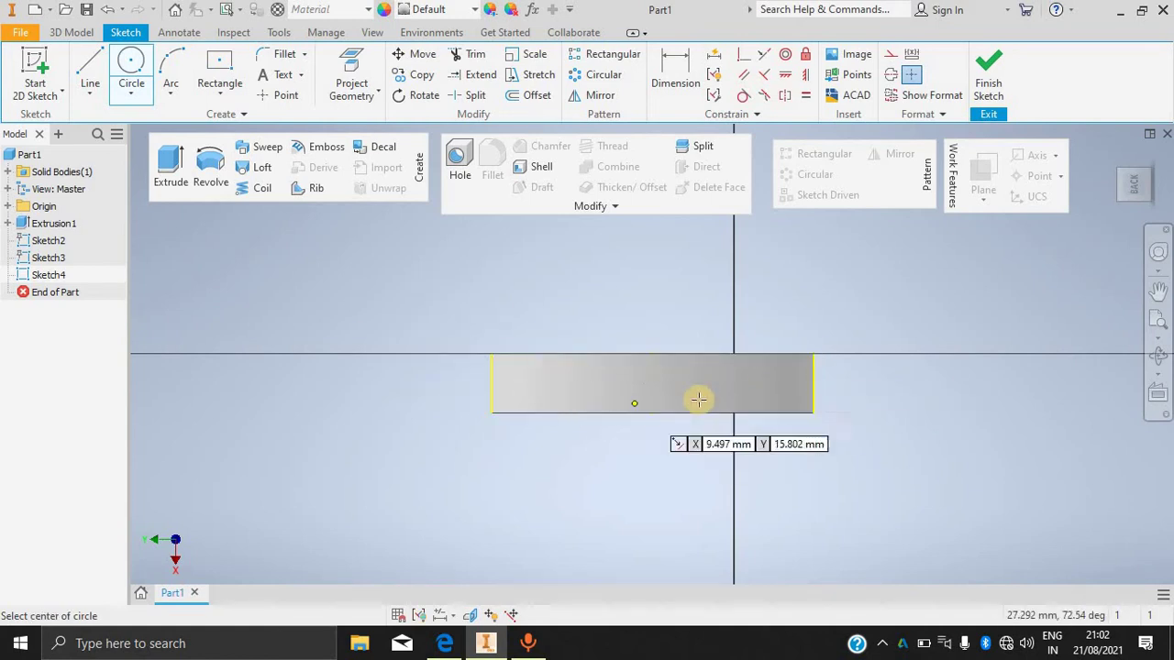
key("Escape")
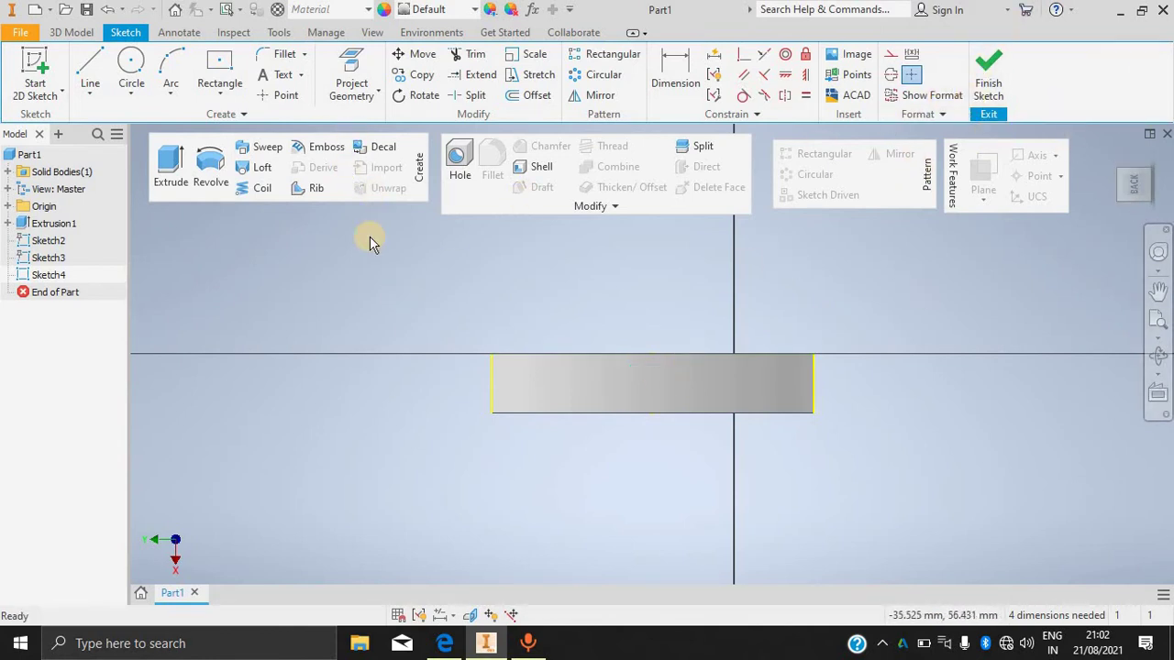
Dimension the horizontal distance from the circles' centre to the right projected edge and set it to 30 mm.
left_click(676, 62)
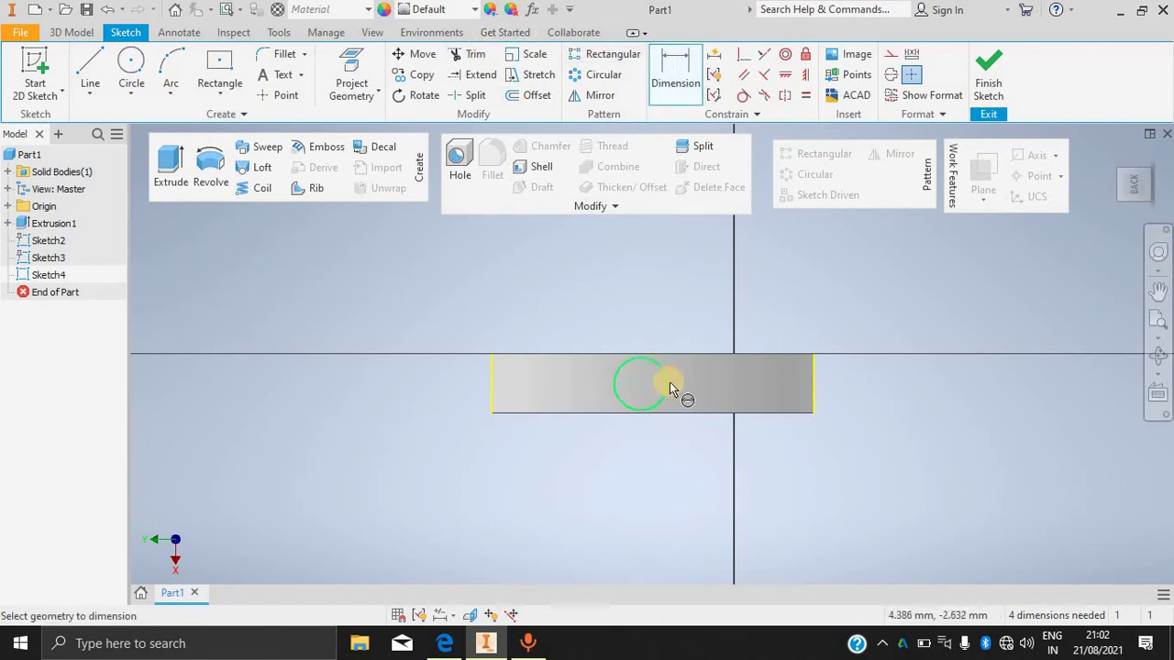
left_click(642, 382)
left_click(668, 383)
left_click(813, 386)
left_click(813, 367)
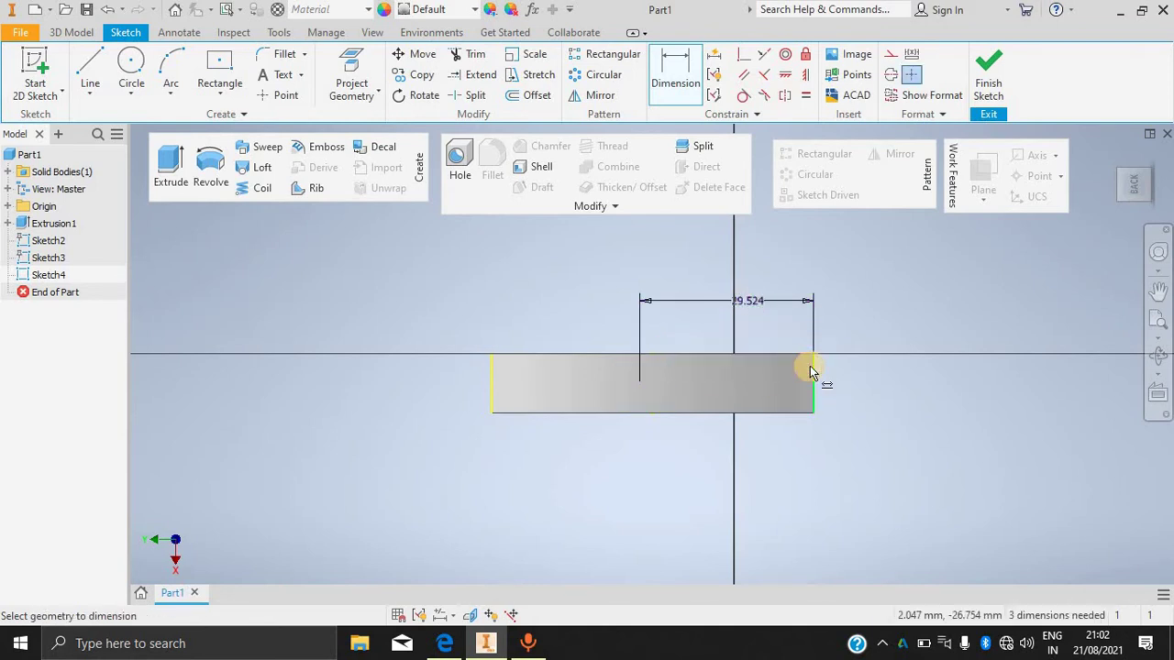
double_click(763, 308)
left_click(817, 363)
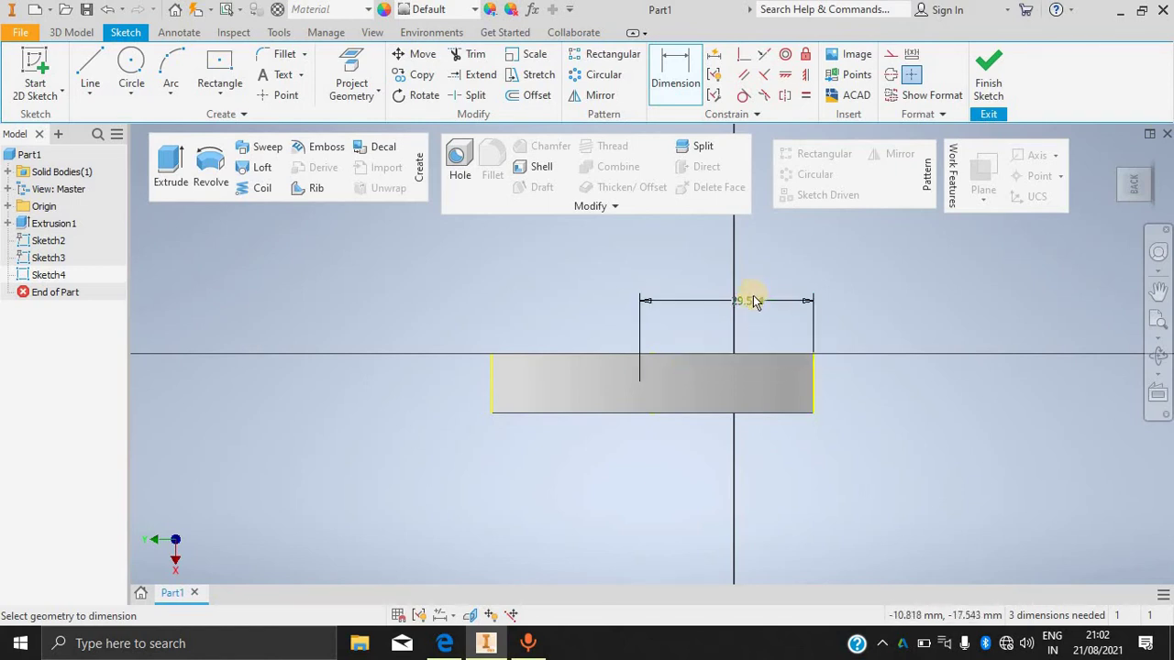
double_click(755, 300)
type("30")
left_click(816, 363)
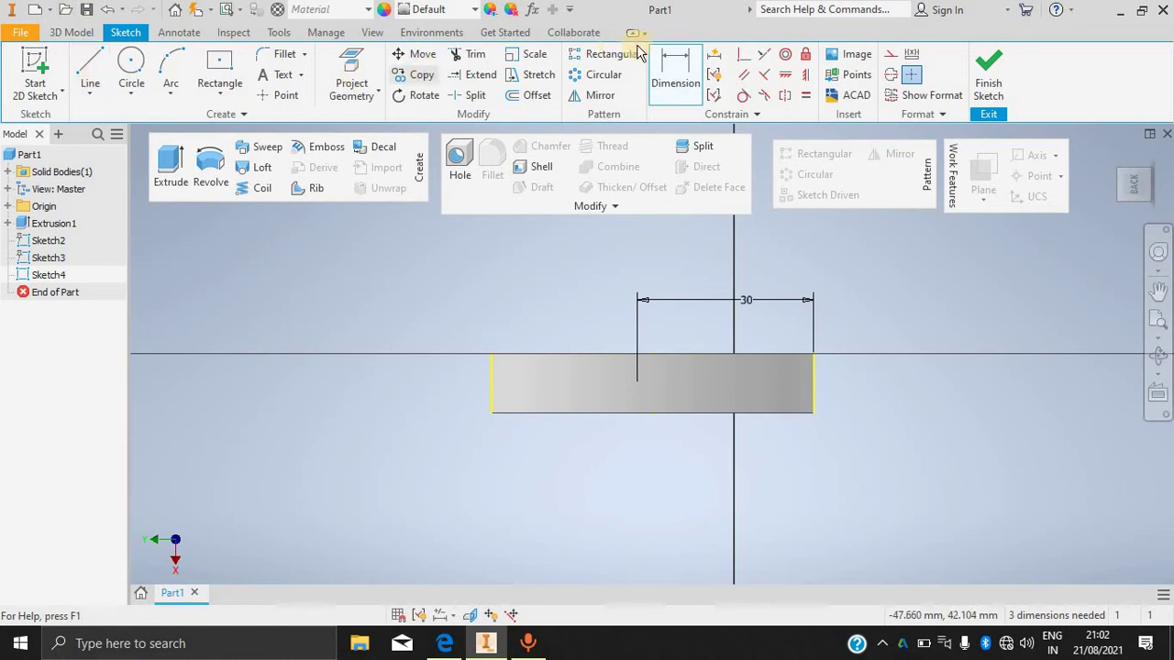
Dimension the vertical distance from the circles' centre to the lower edge of the disc's profile.
left_click(639, 412)
left_click(679, 414)
left_click(786, 397)
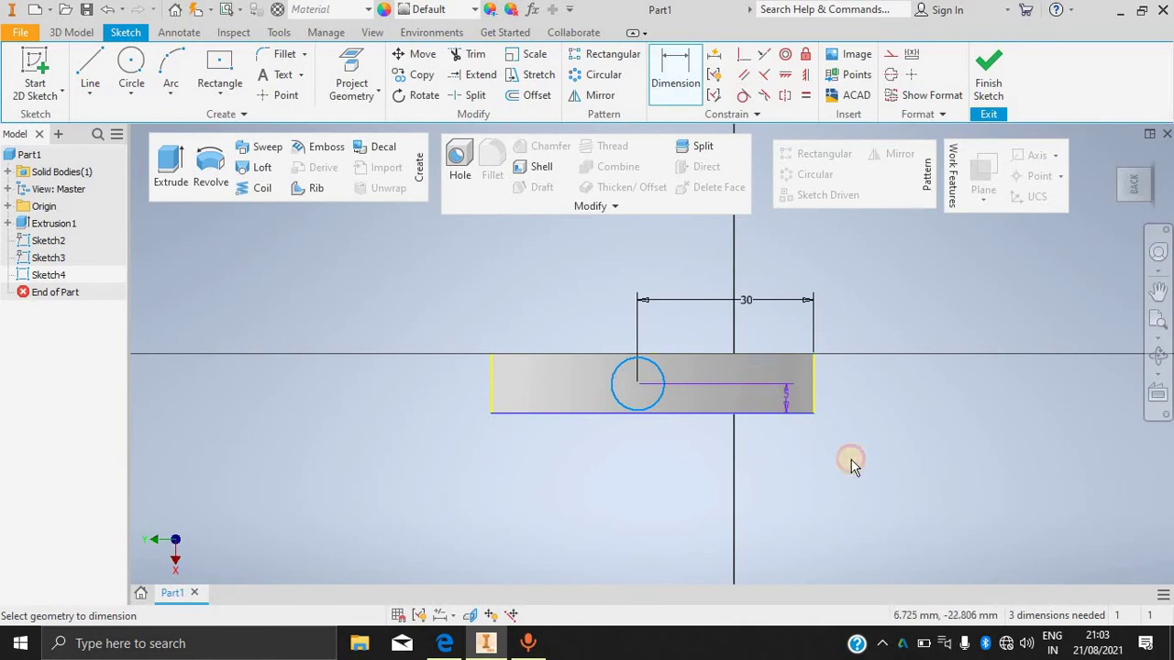
left_click(852, 420)
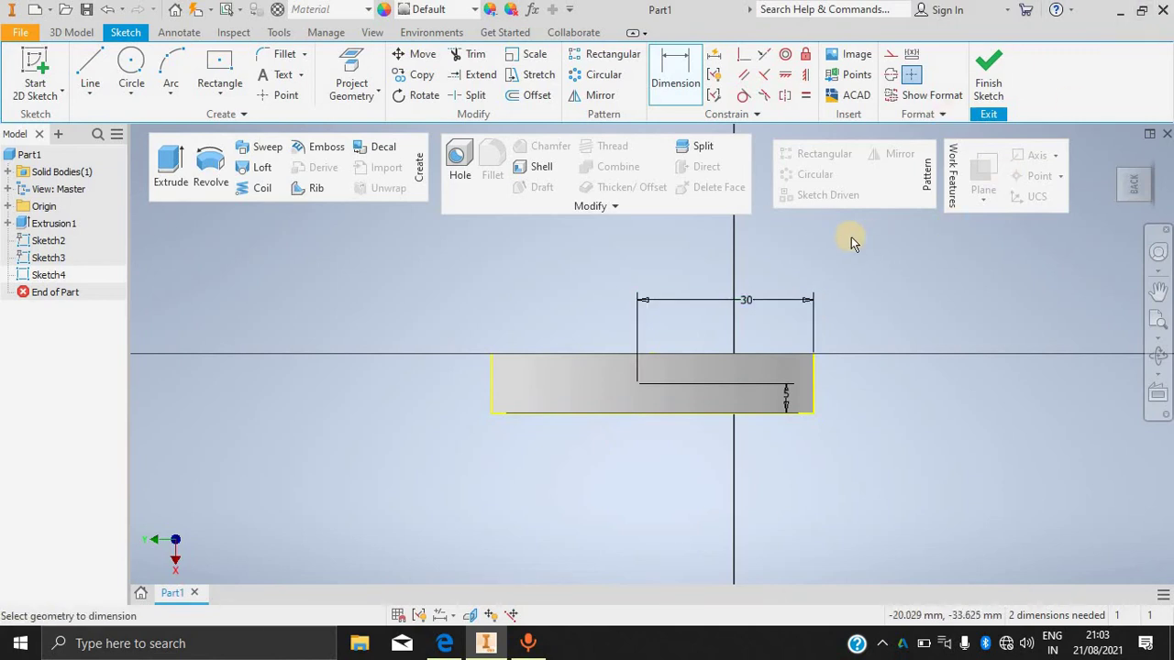
key("Escape")
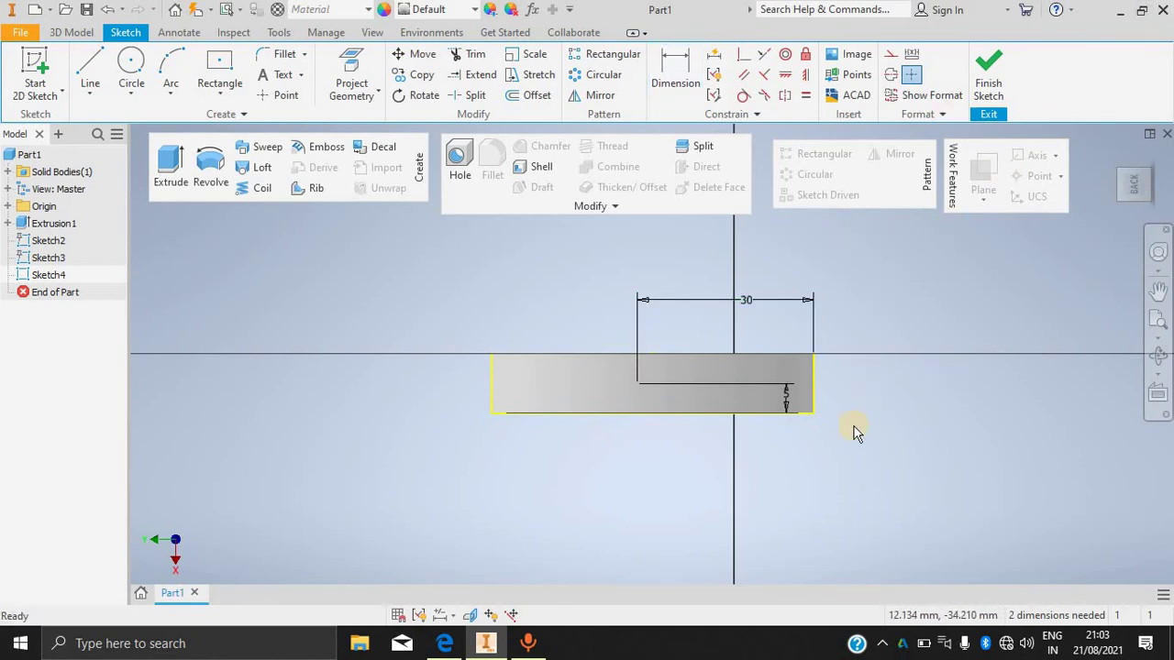
Convert the projected right and left edges to construction geometry.
right_click(814, 381)
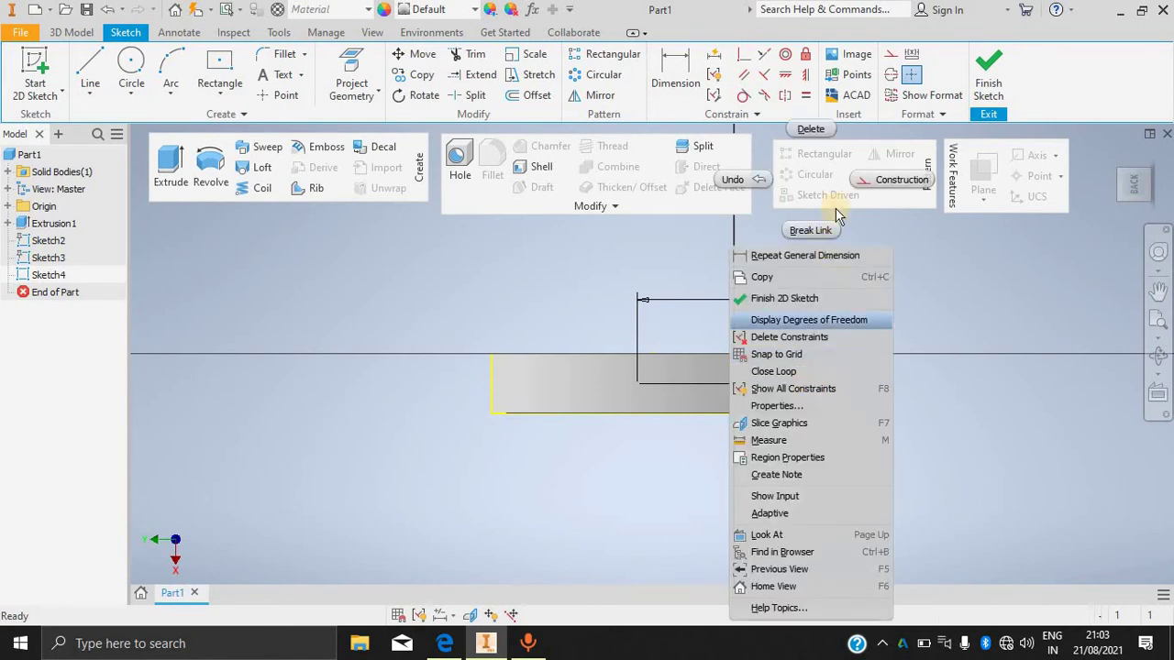
left_click(894, 180)
right_click(498, 392)
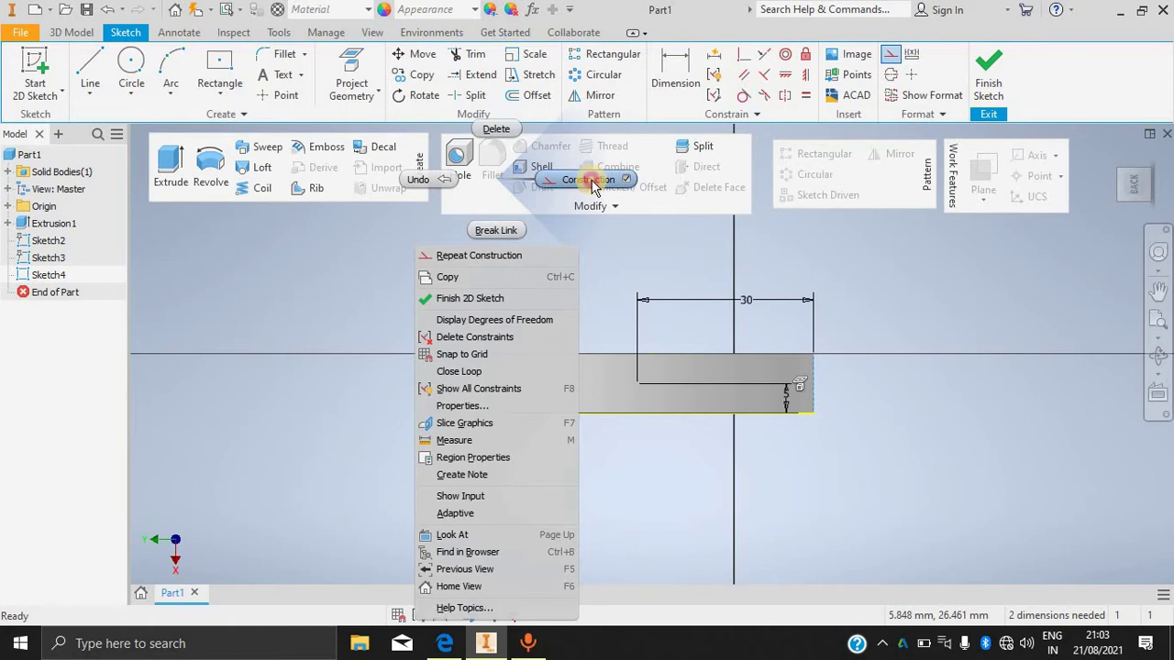
left_click(592, 181)
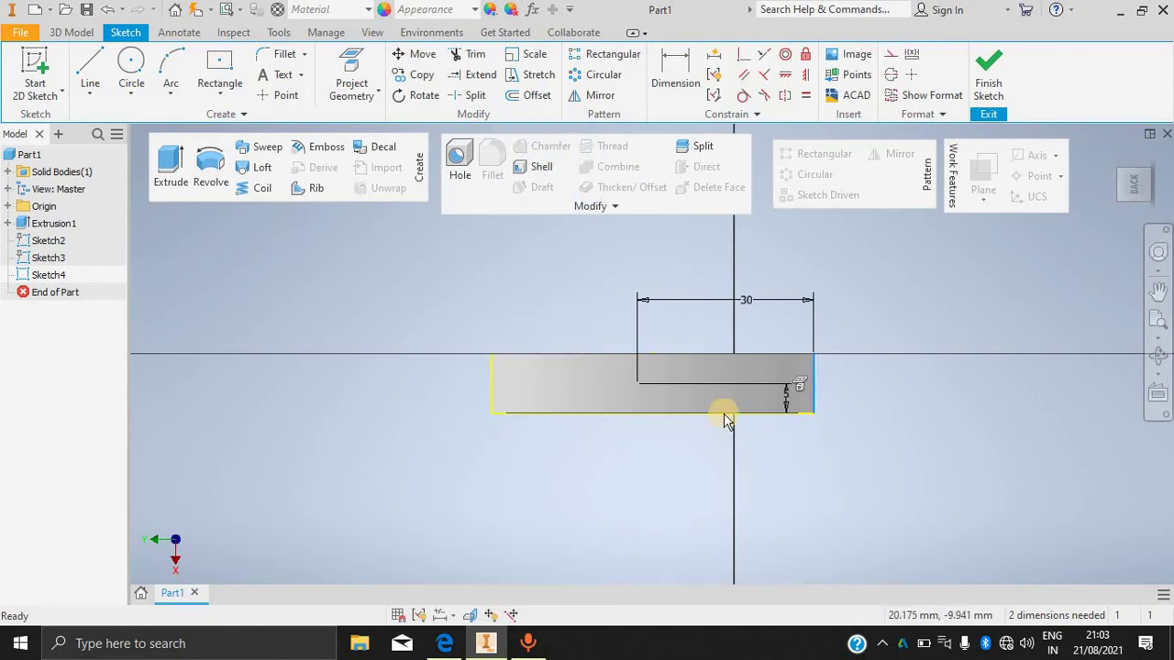
right_click(486, 375)
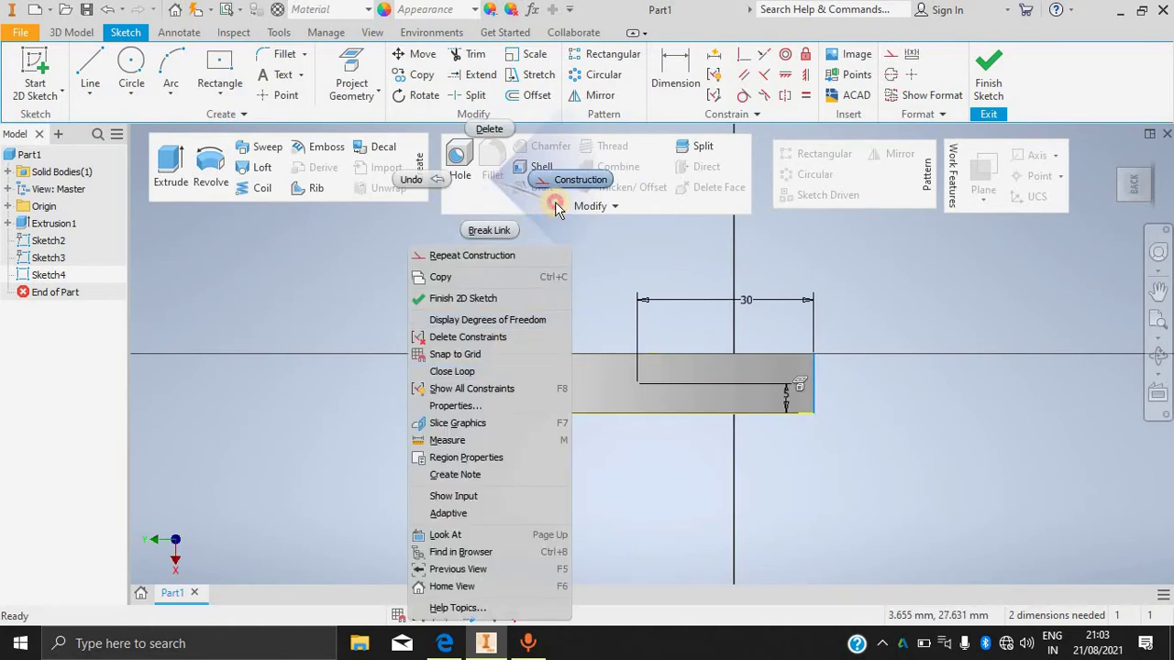
left_click(556, 208)
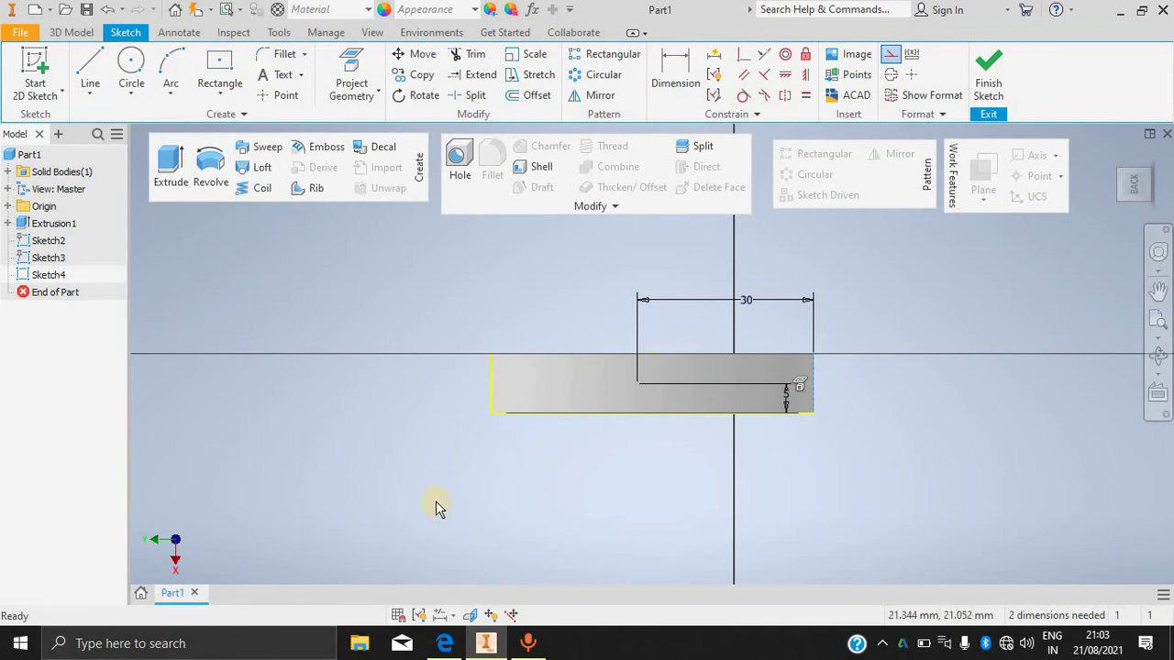
Show the available geometry projection types and finish the sketch.
left_click(563, 387)
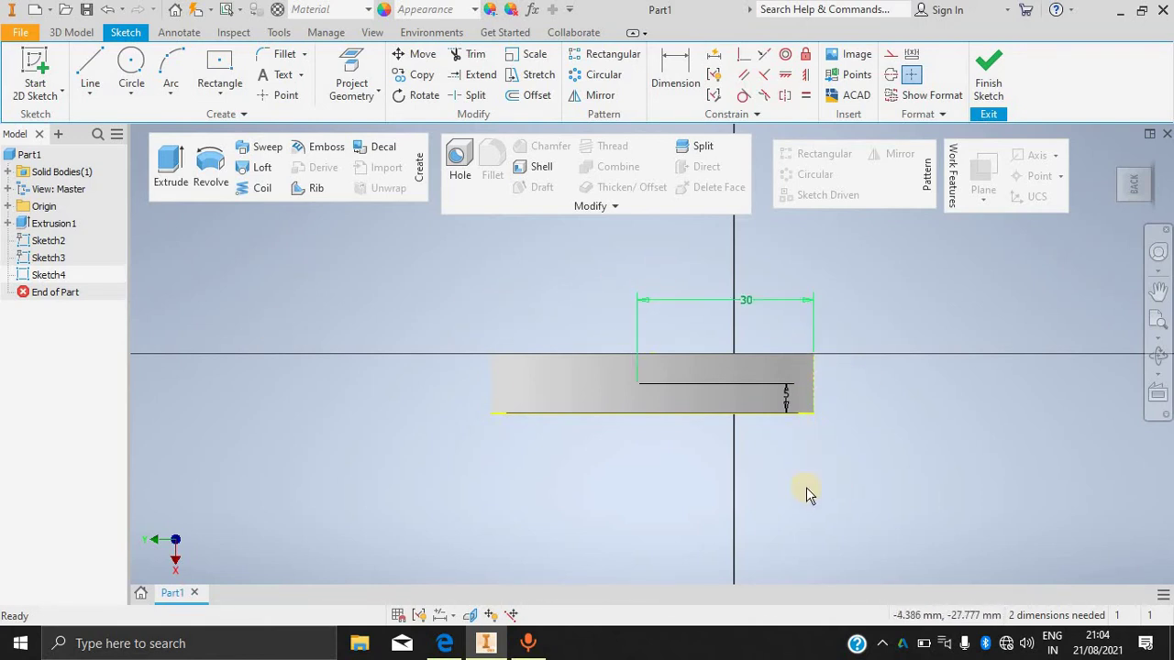
left_click(351, 87)
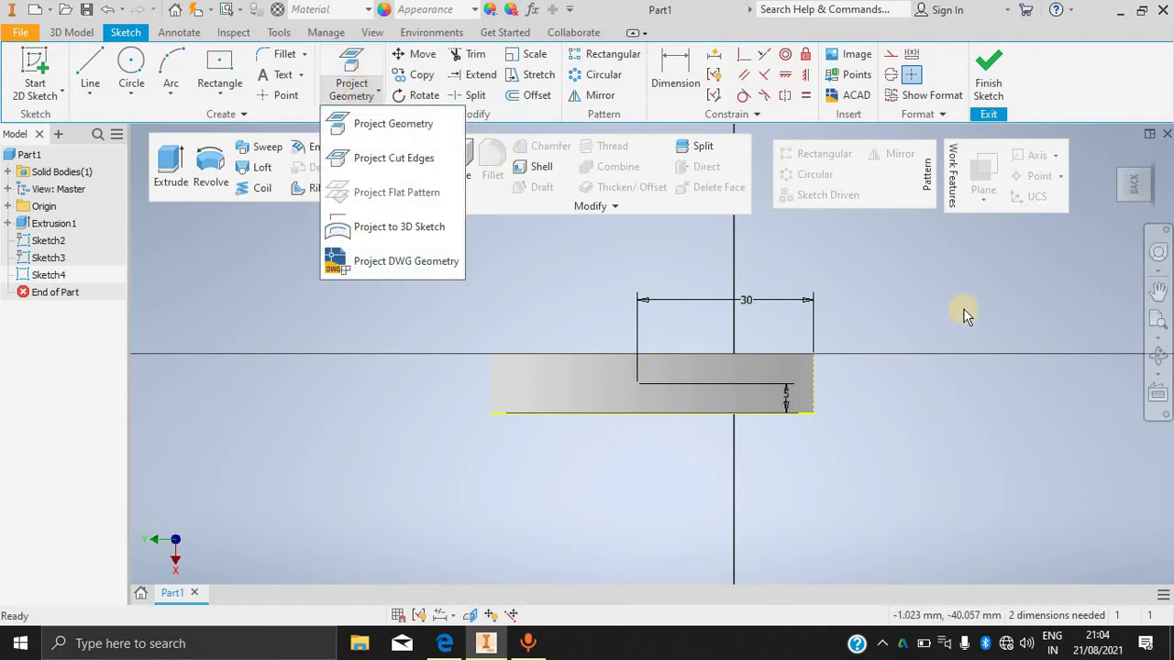
left_click(992, 84)
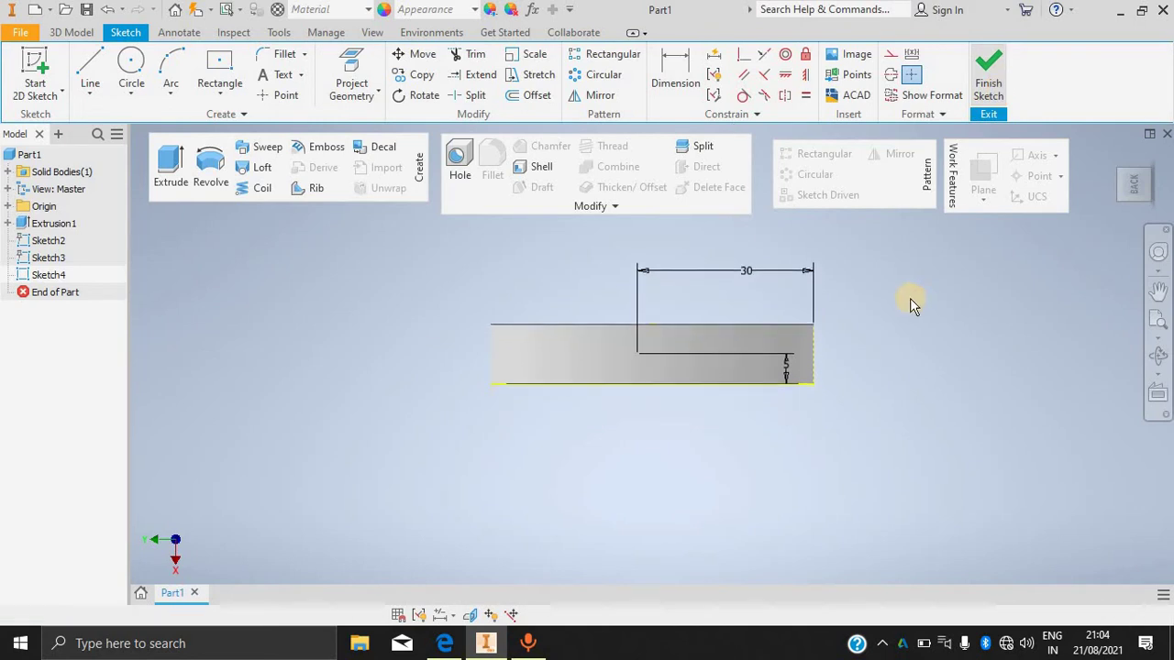
Examine how the side sketch's circles and projected lower edge sit relative to the disc in an angled view.
key("F4")
left_click_drag(916, 345, 703, 265)
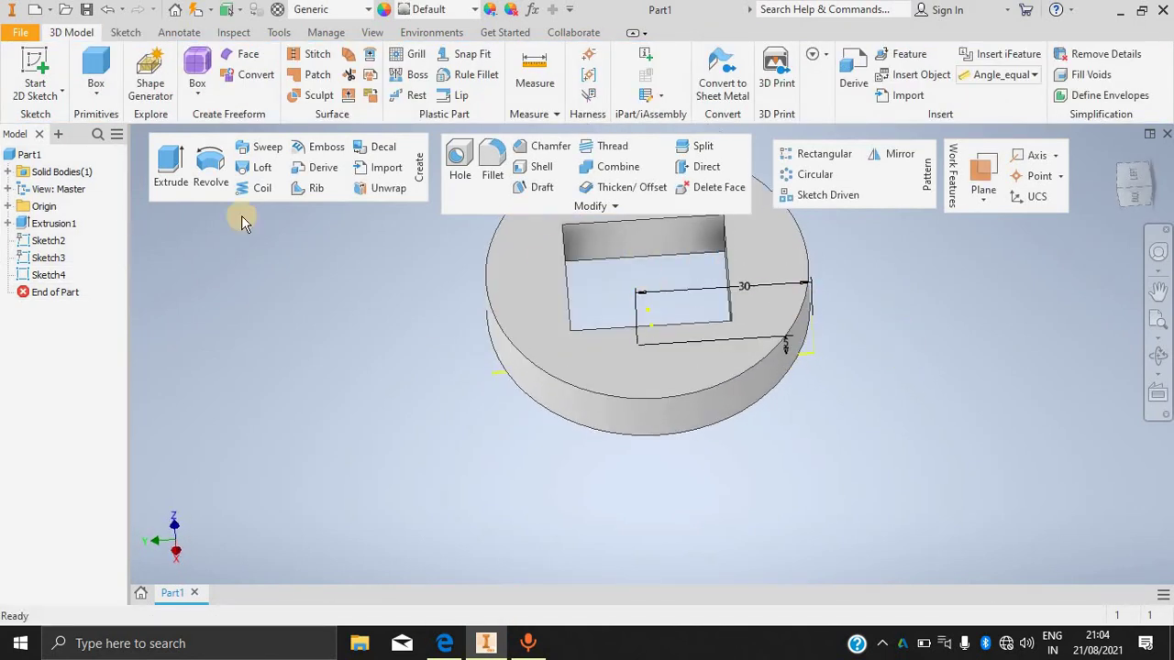
left_click(48, 275)
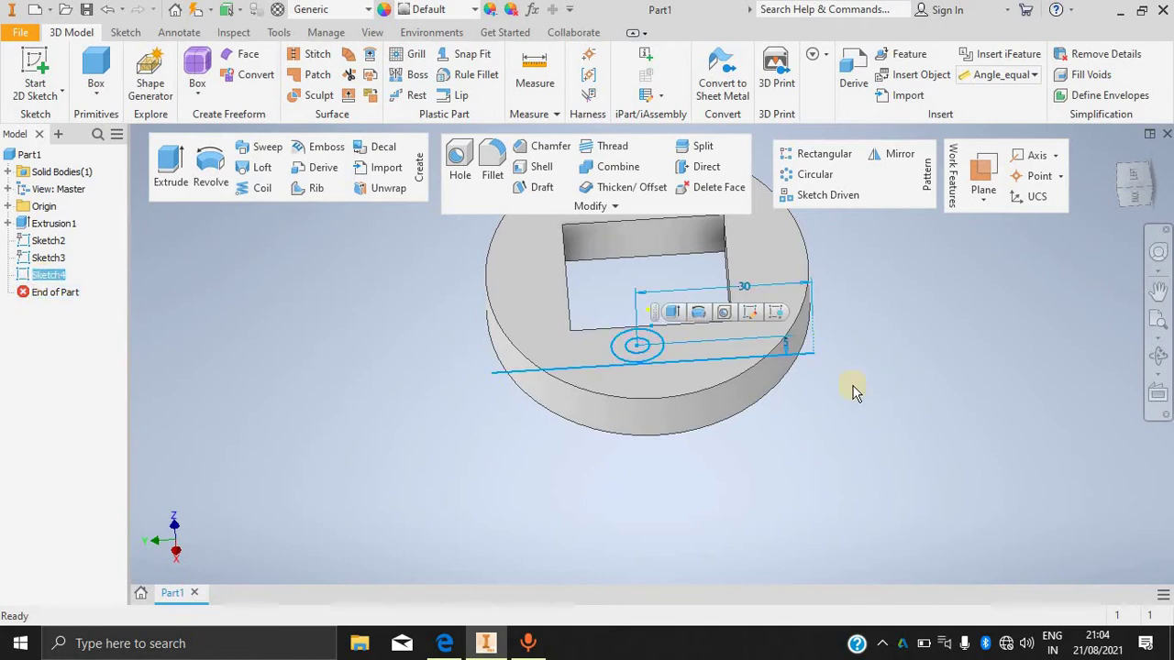
mouse_move(931, 360)
left_mouse_down()
mouse_move(935, 336)
mouse_move(1034, 385)
mouse_move(1043, 347)
mouse_move(948, 390)
mouse_move(925, 339)
mouse_move(912, 367)
left_mouse_up()
key("Escape")
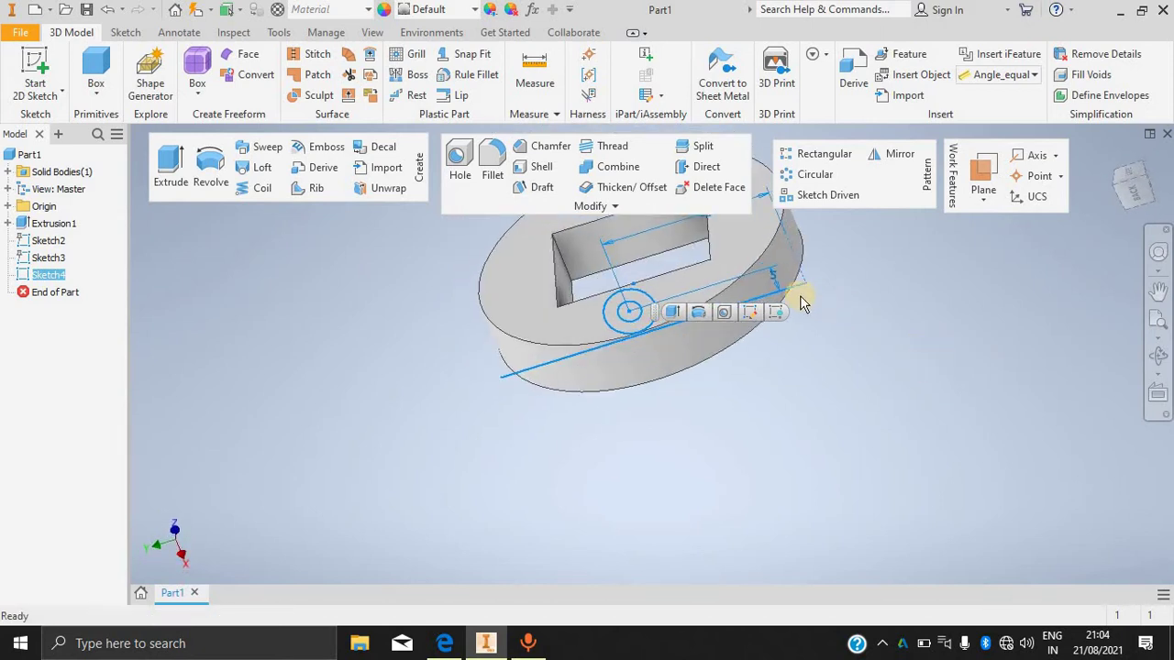
left_click(796, 289)
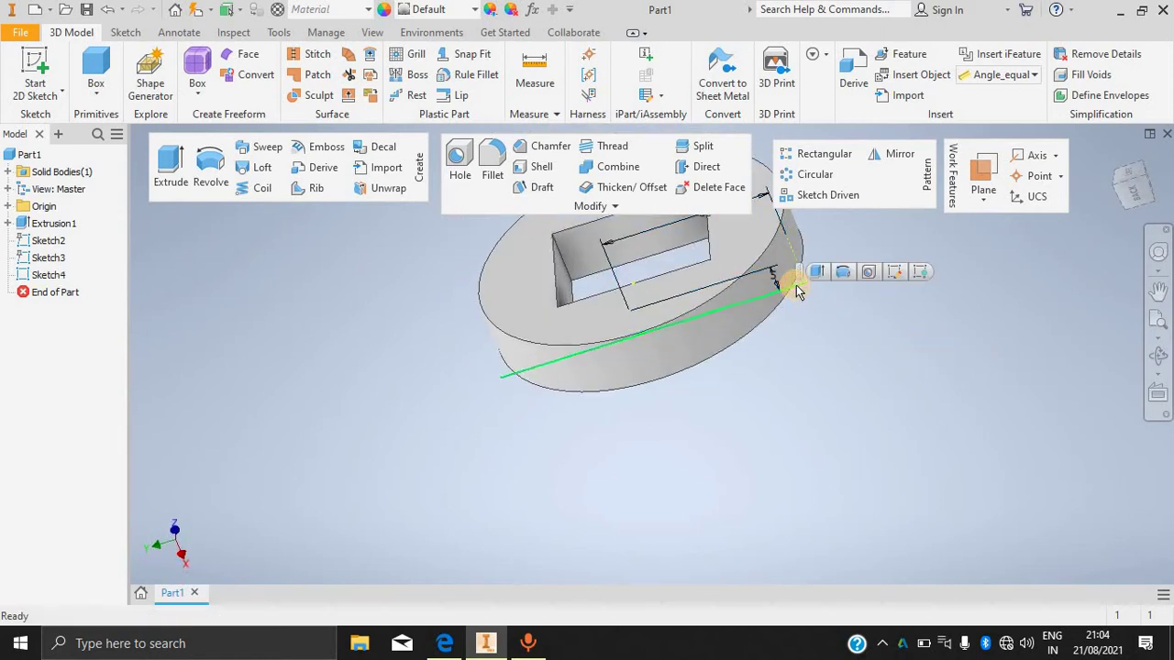
left_click(908, 283)
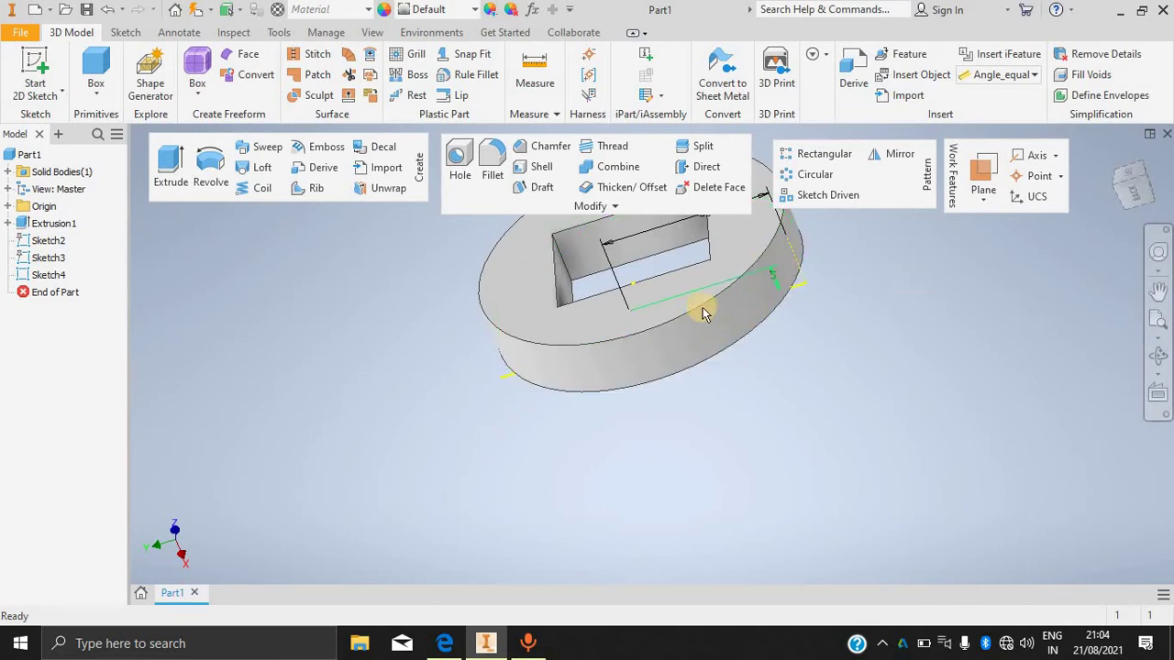
Extrude the small inner circle of the side sketch as a symmetric Through All cut across the disc.
left_click(48, 274)
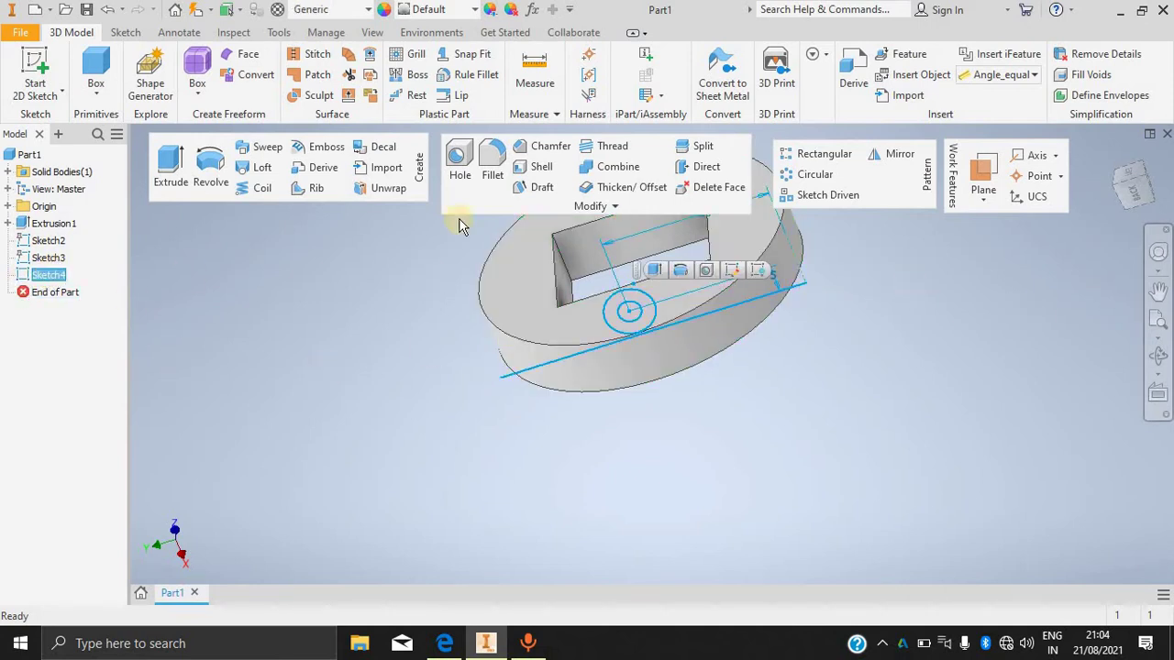
left_click(170, 165)
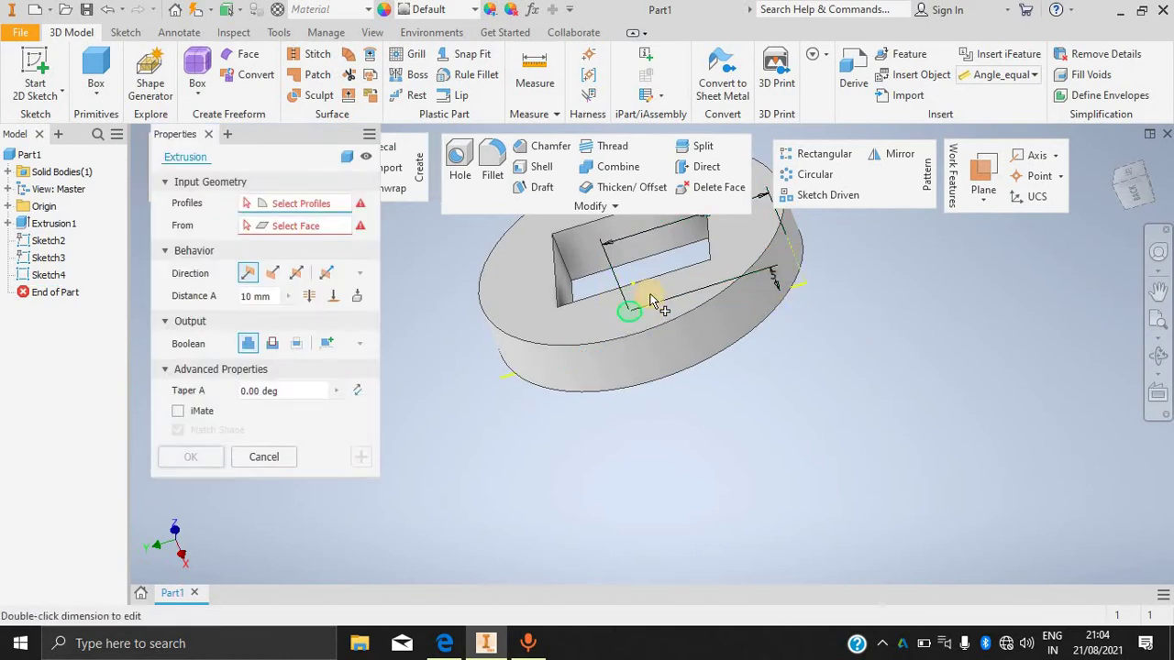
left_click(642, 307)
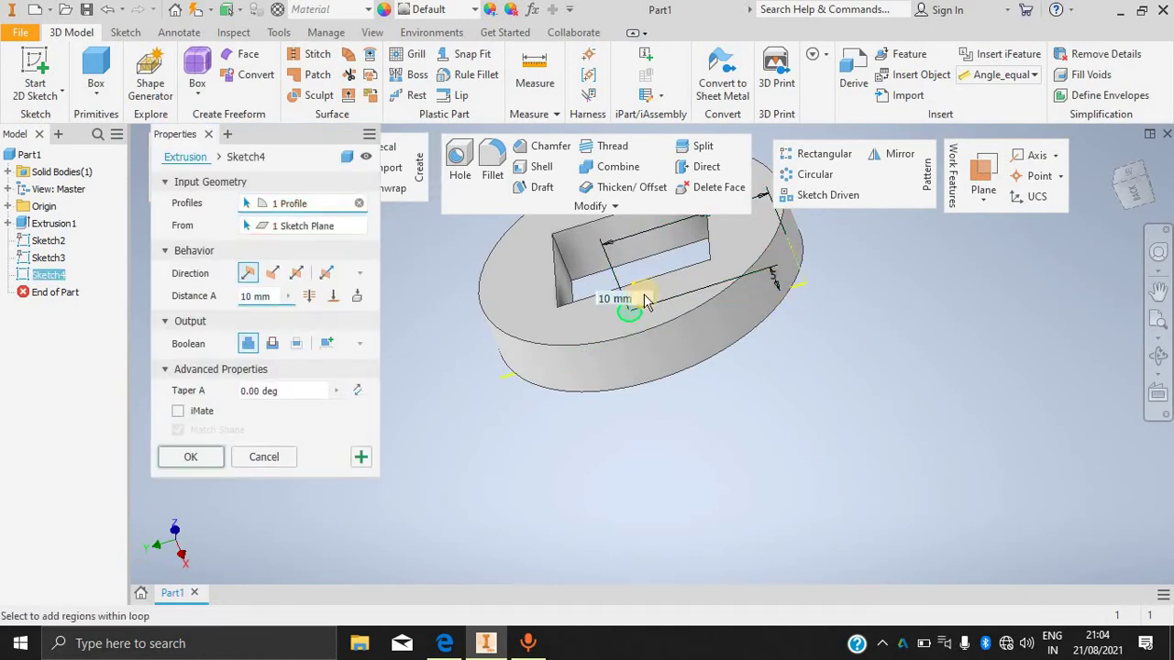
left_click(327, 274)
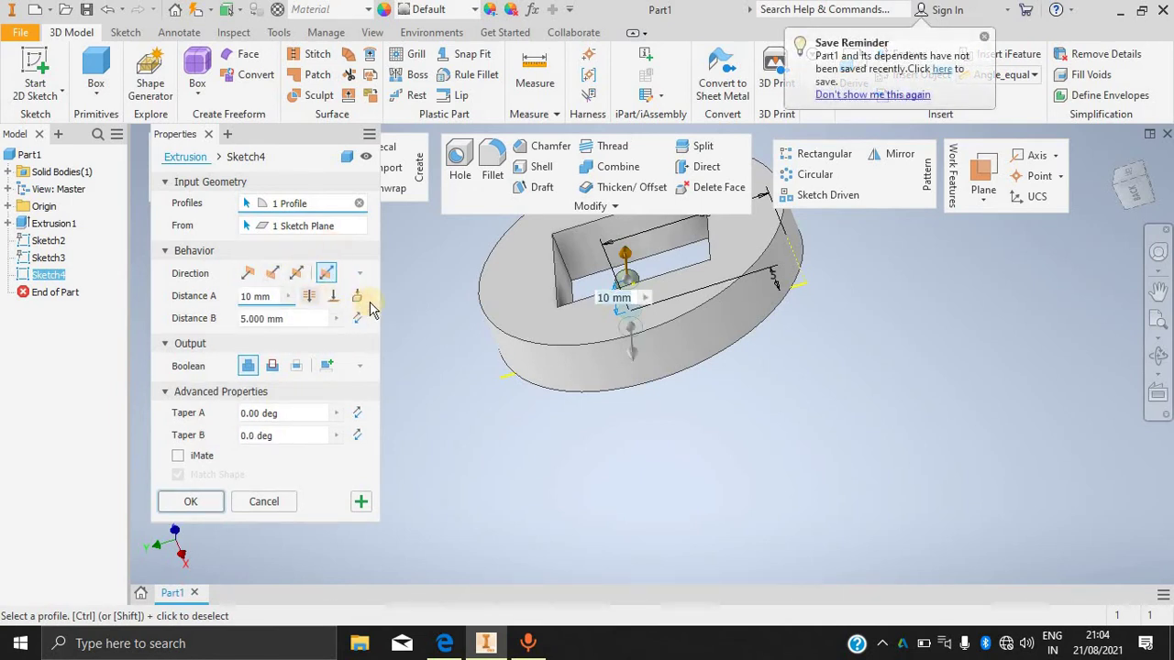
left_click(309, 295)
left_click(272, 365)
left_click(309, 390)
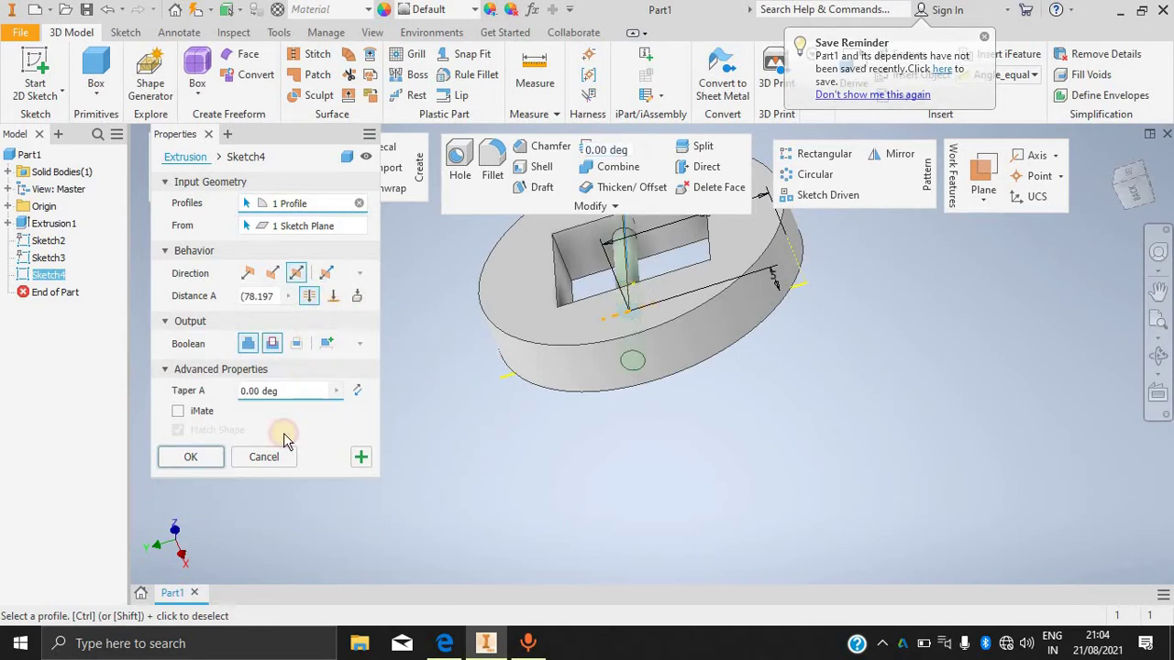
left_click(188, 458)
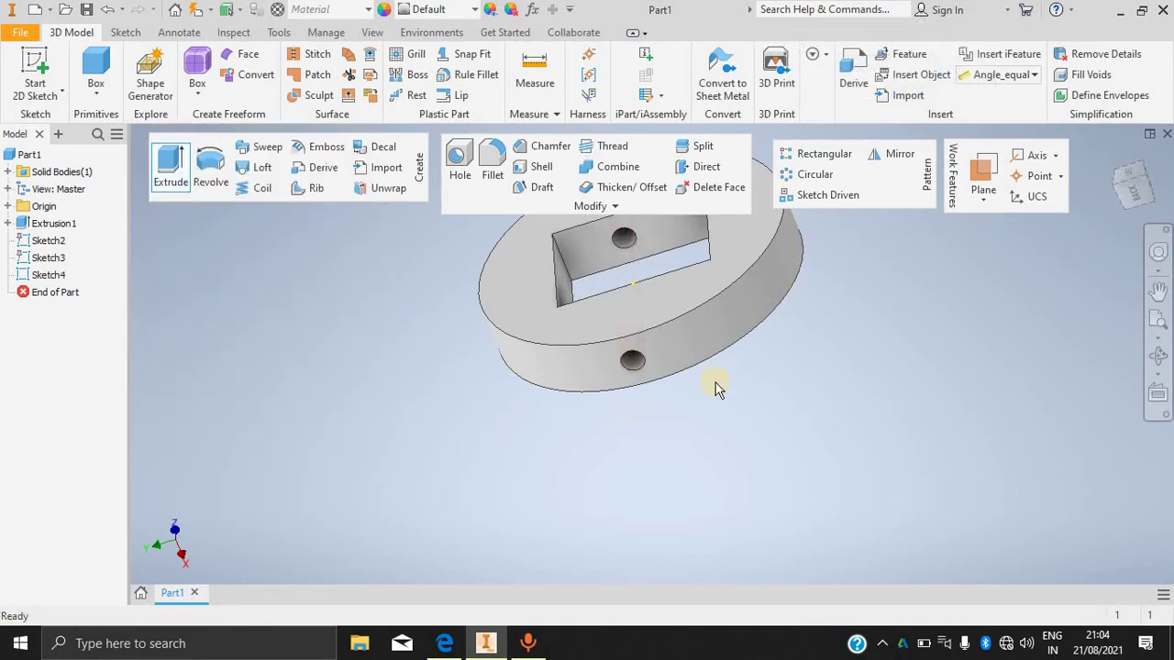
Start a new 2D sketch on a plane facing the side of the disc with the round hole.
mouse_move(799, 333)
left_mouse_down()
mouse_move(813, 265)
mouse_move(804, 322)
mouse_move(793, 299)
mouse_move(804, 312)
mouse_move(785, 320)
left_mouse_up()
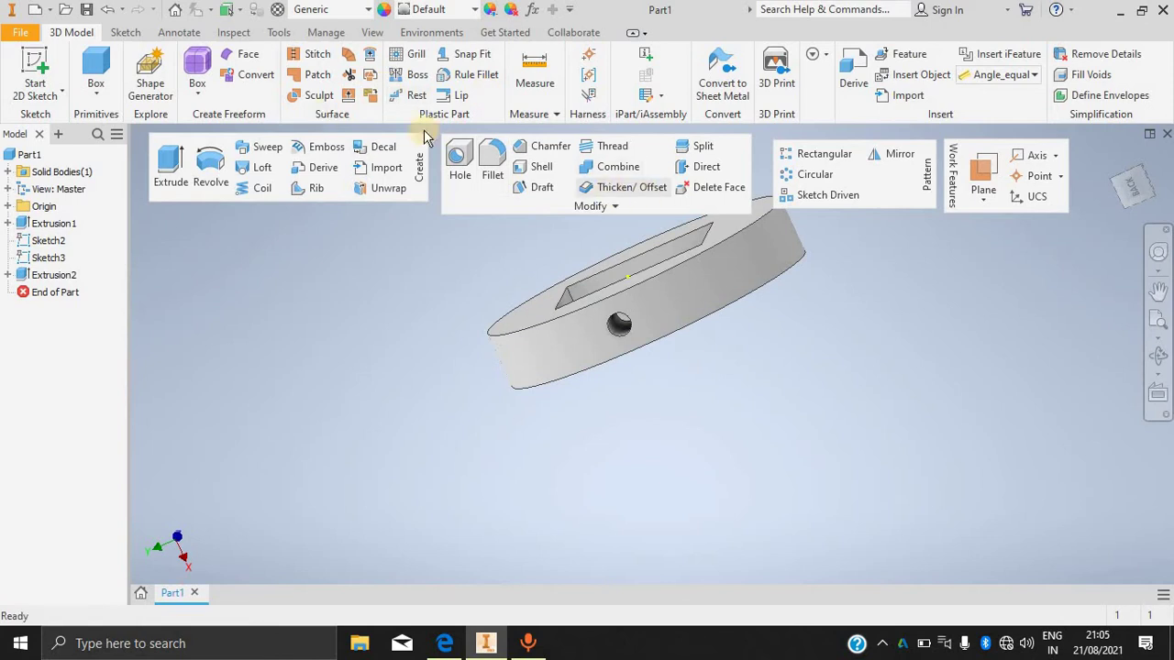
left_click(719, 287)
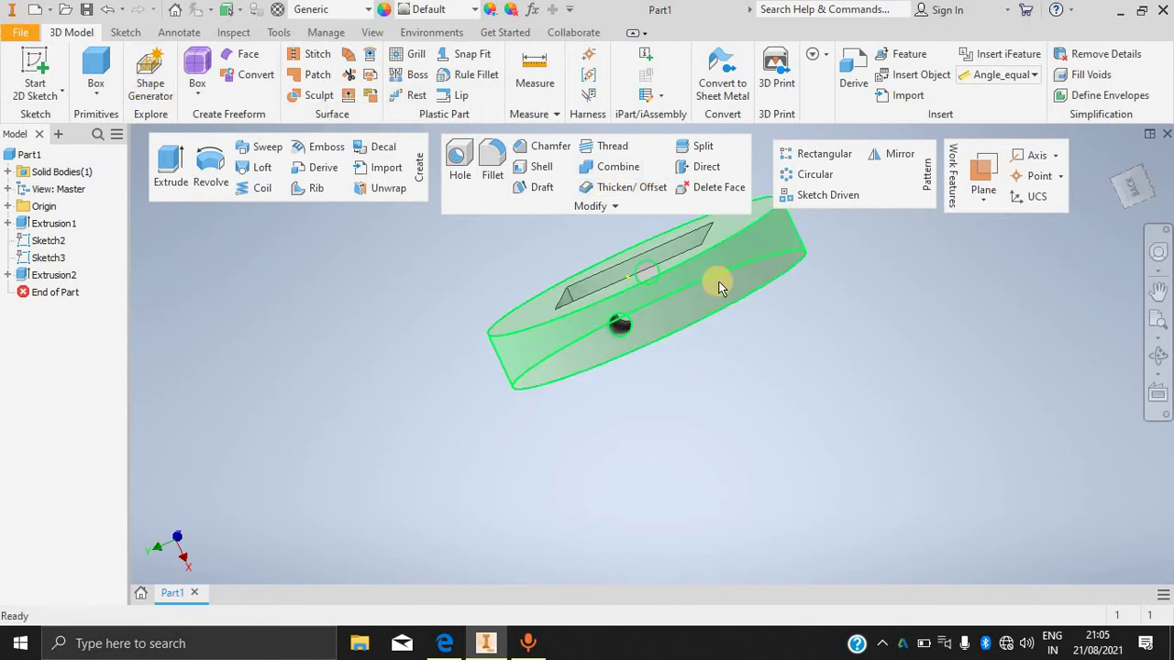
left_click(895, 222)
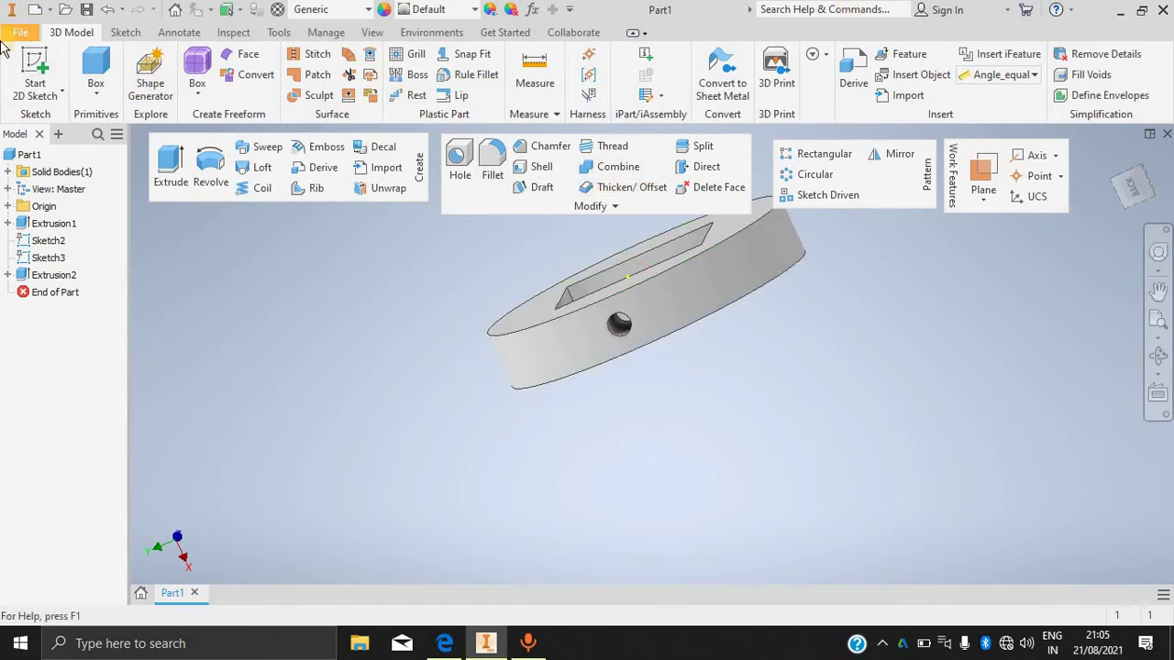
left_click(37, 62)
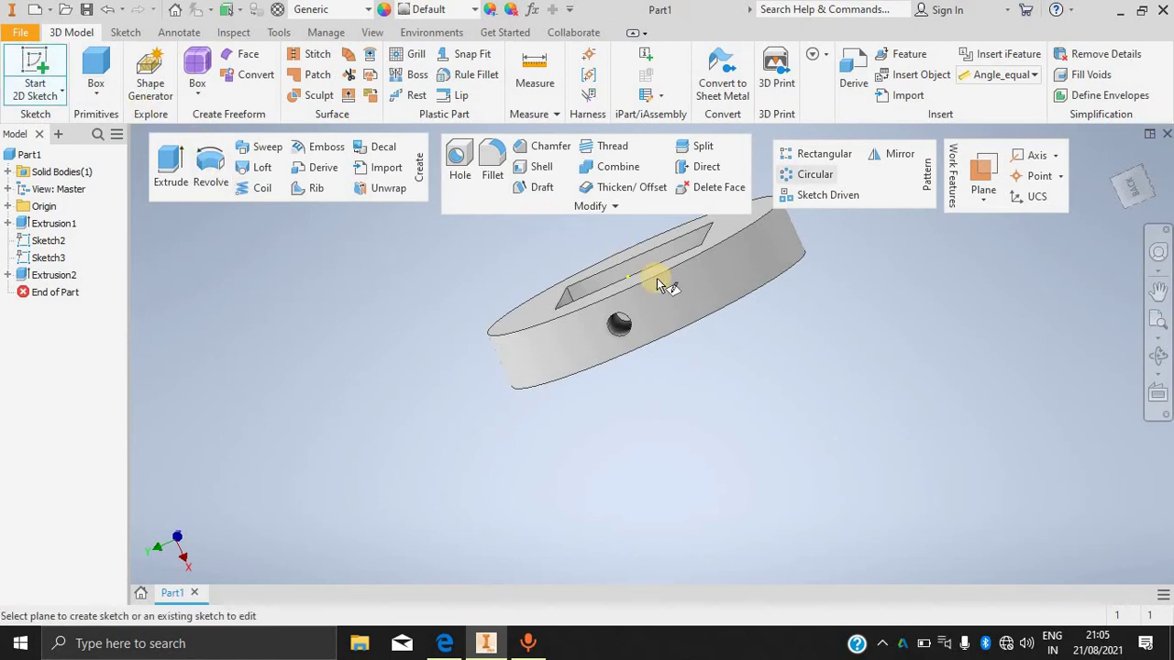
left_click(676, 312)
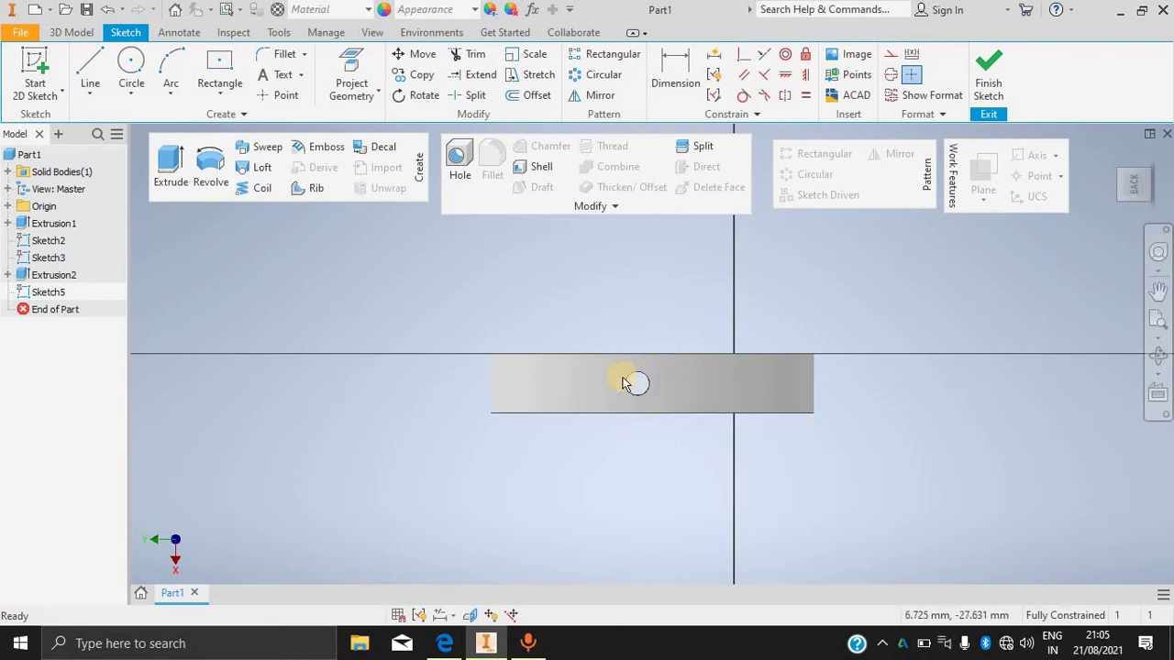
left_click(219, 66)
left_click(492, 412)
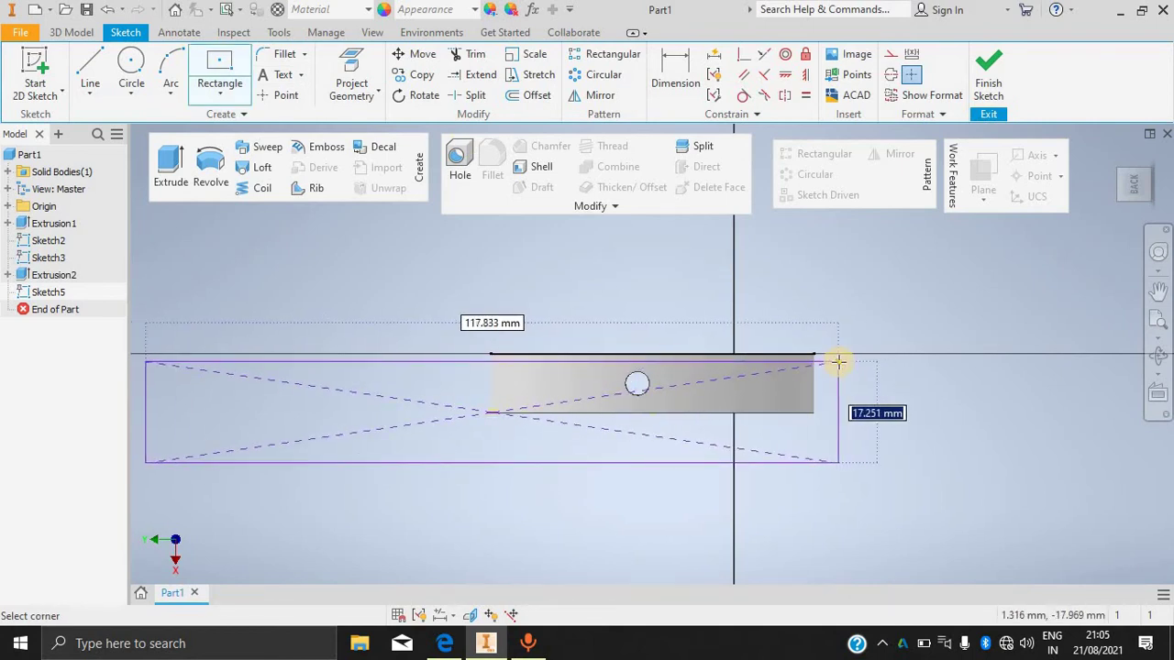
key("Escape")
Draw a two-point rectangle around the disc's side profile, from its lower-left corner to its upper-right corner.
left_click(219, 94)
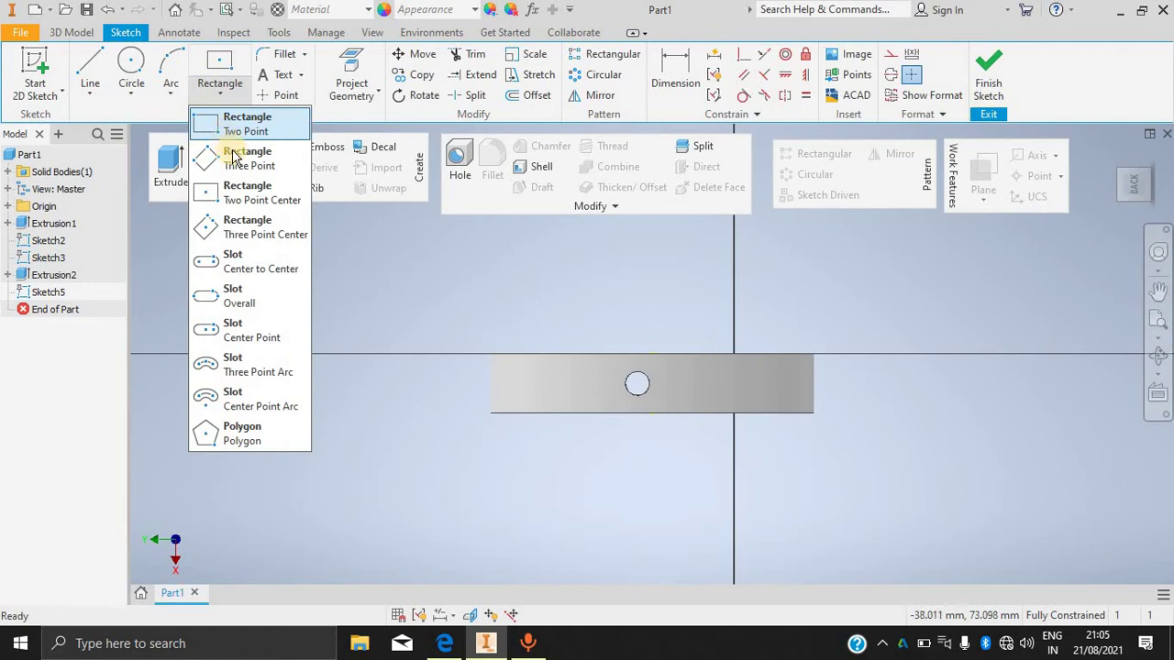
left_click(230, 118)
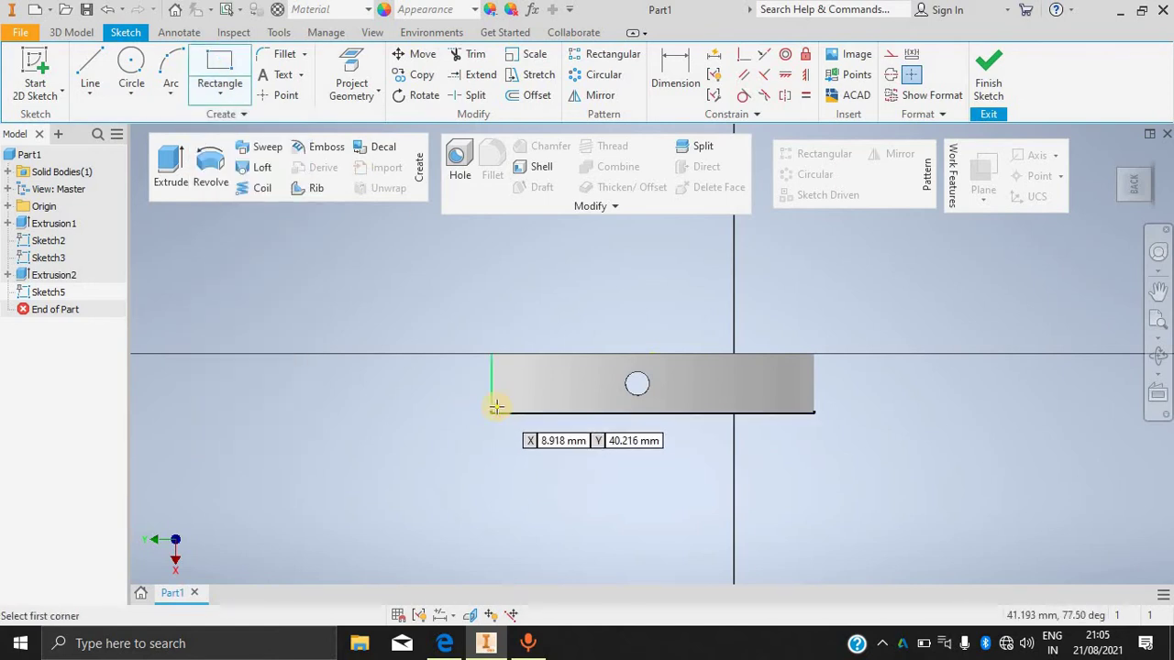
left_click(492, 413)
left_click(813, 354)
key("Escape")
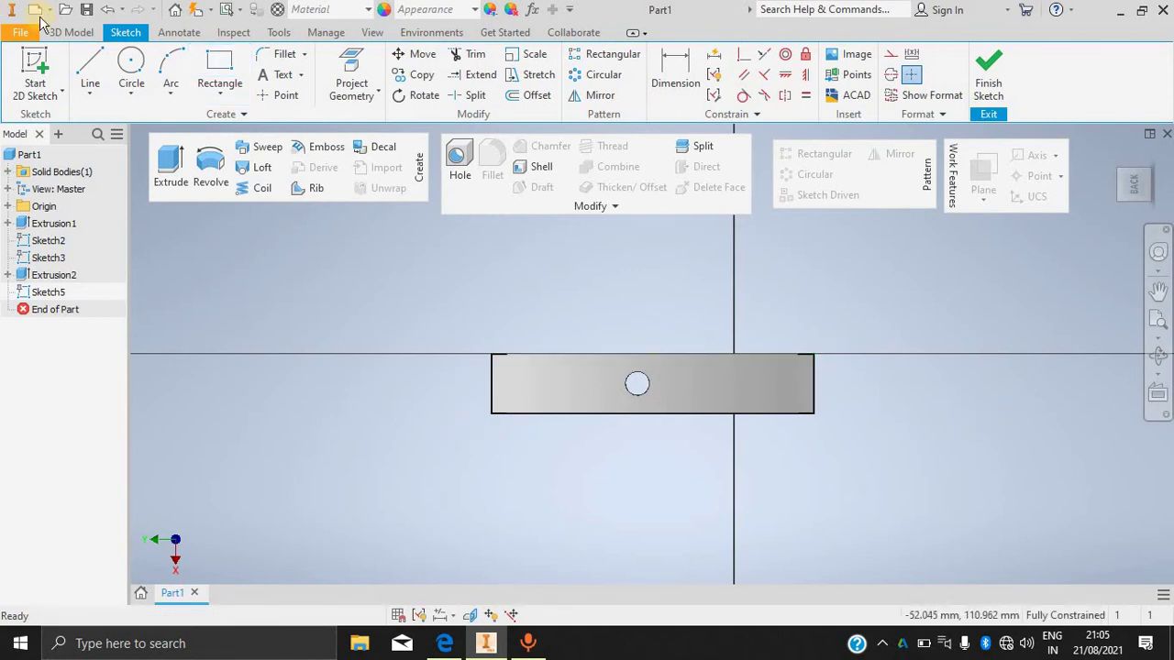
left_click(89, 80)
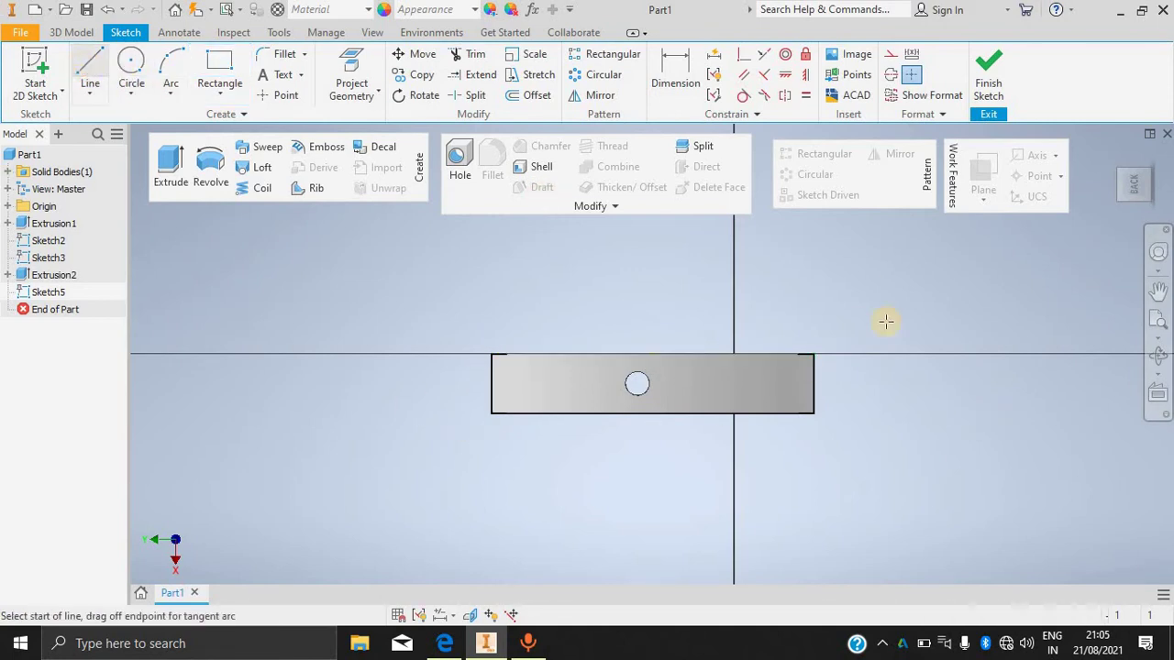
left_click(814, 354)
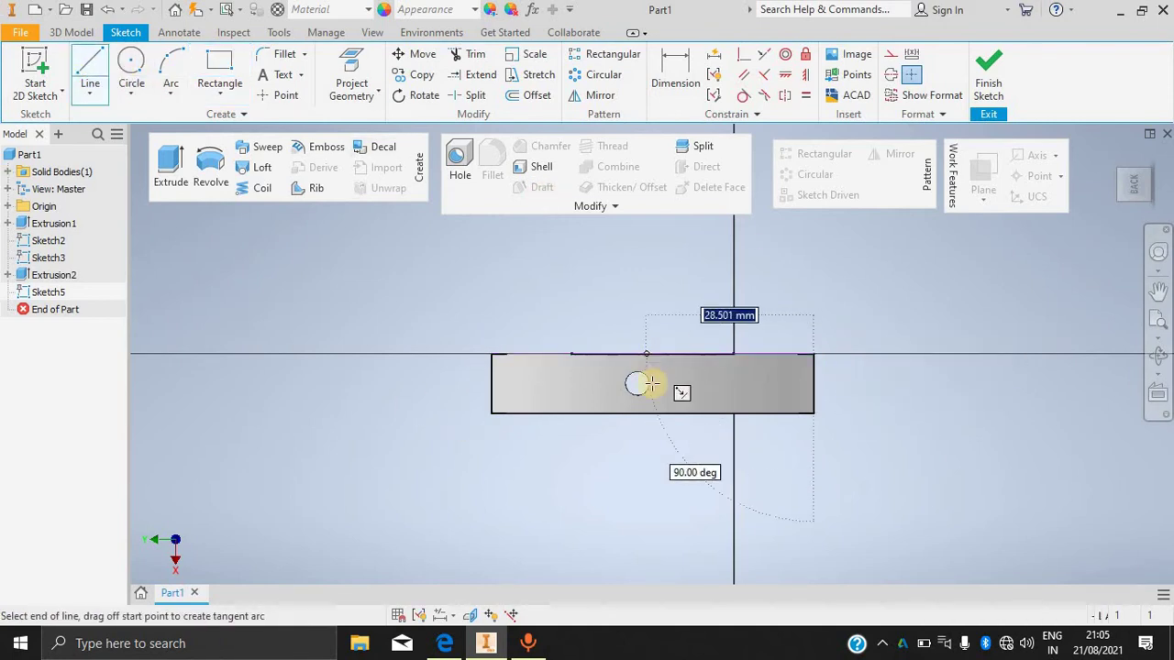
key("Escape")
key("Escape")
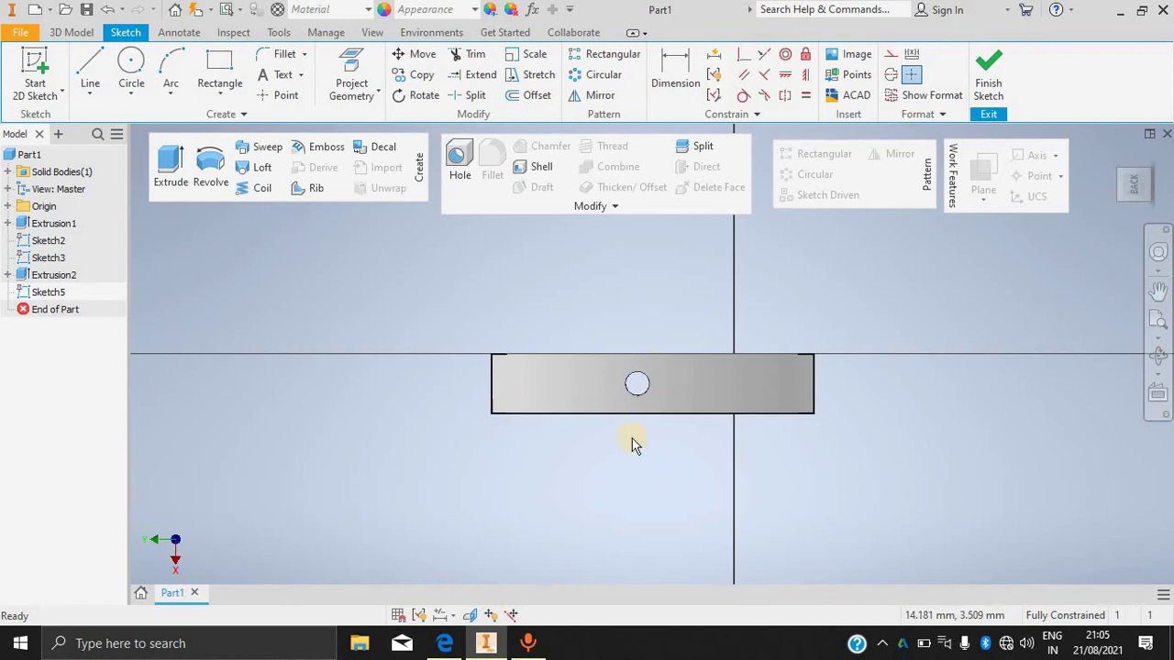
Finish the rectangle sketch and start another 2D sketch on a plane facing the disc's side.
left_click(988, 74)
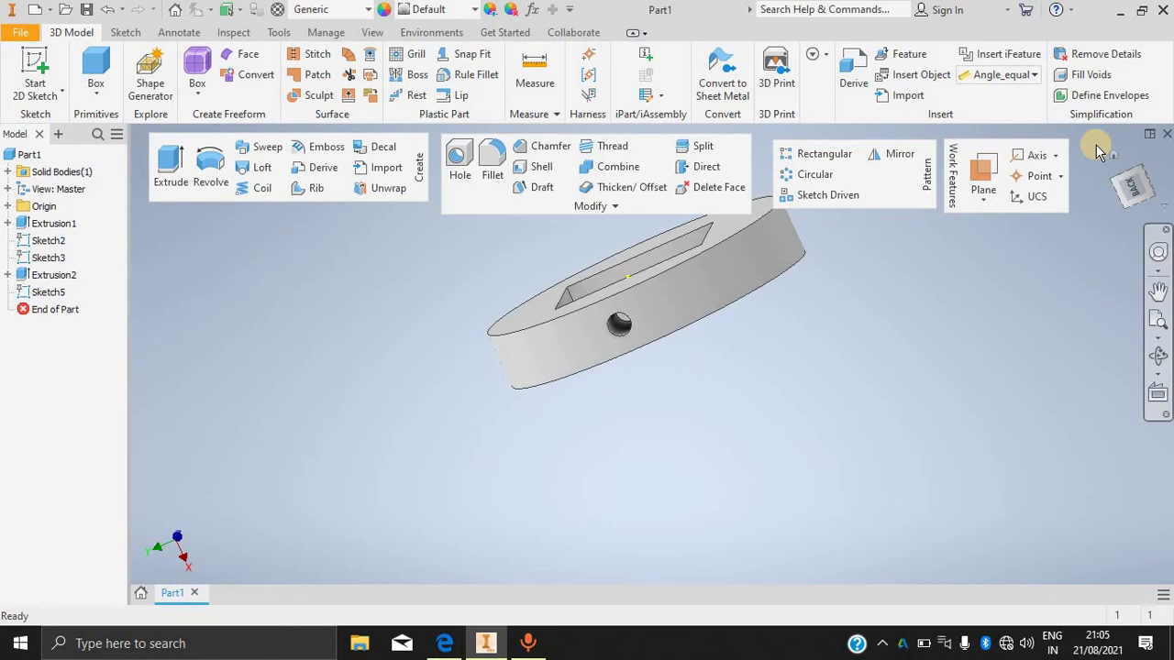
left_click(36, 75)
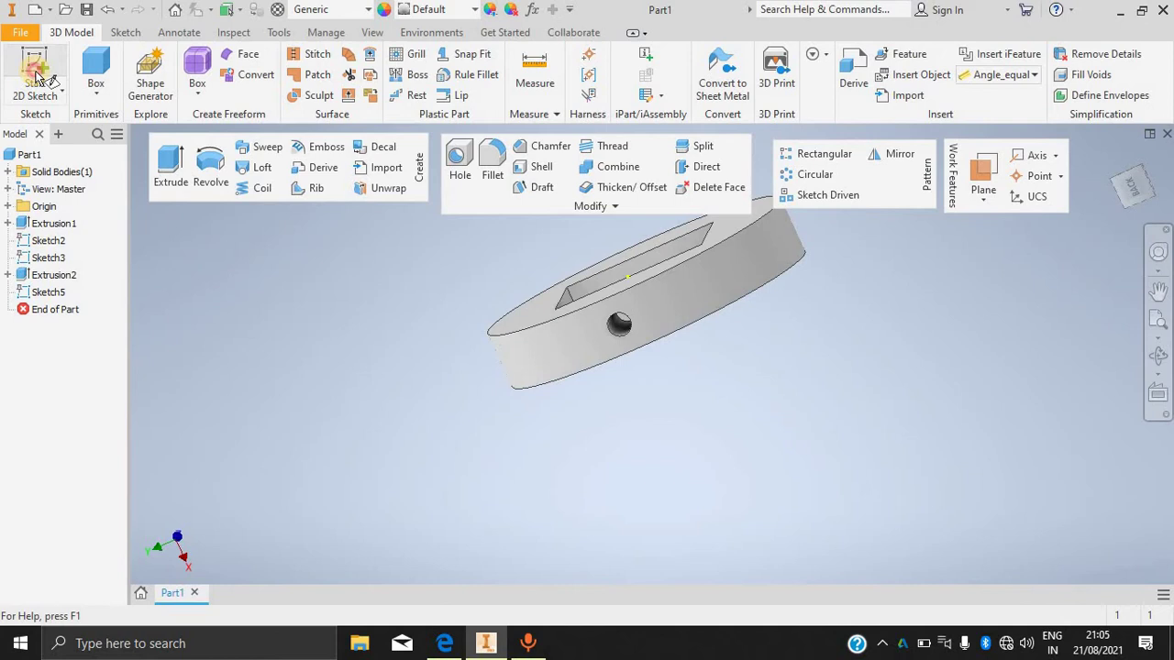
left_click(650, 266)
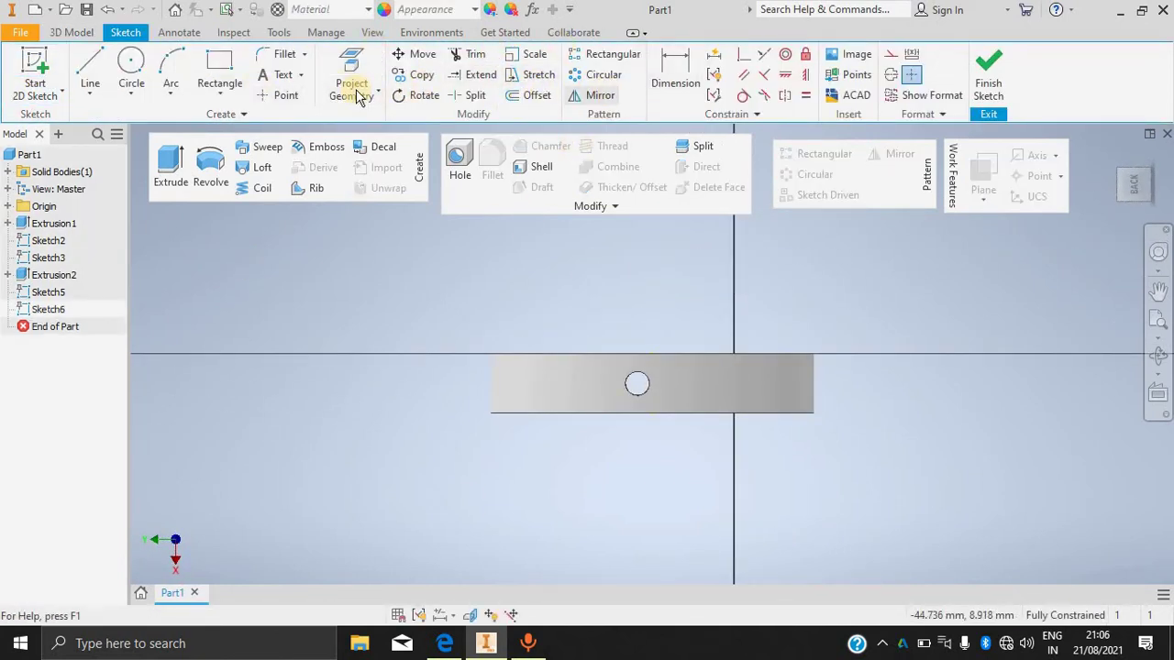
Review the geometry projection types and the colour choices in the sketch format options.
left_click(363, 92)
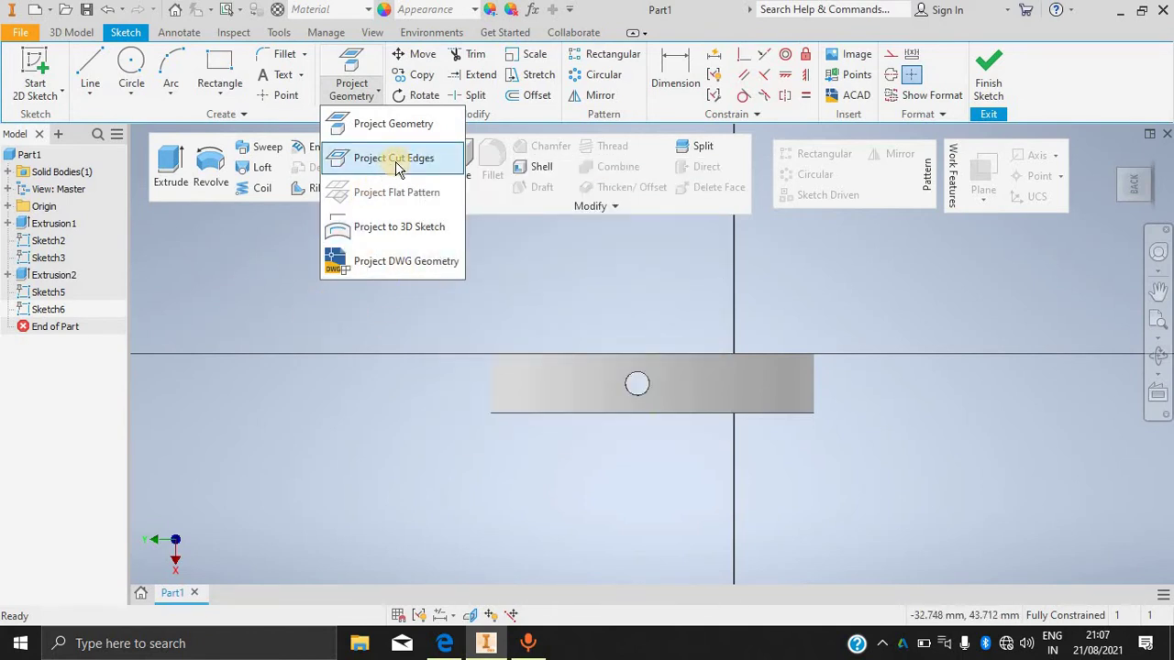
left_click(284, 278)
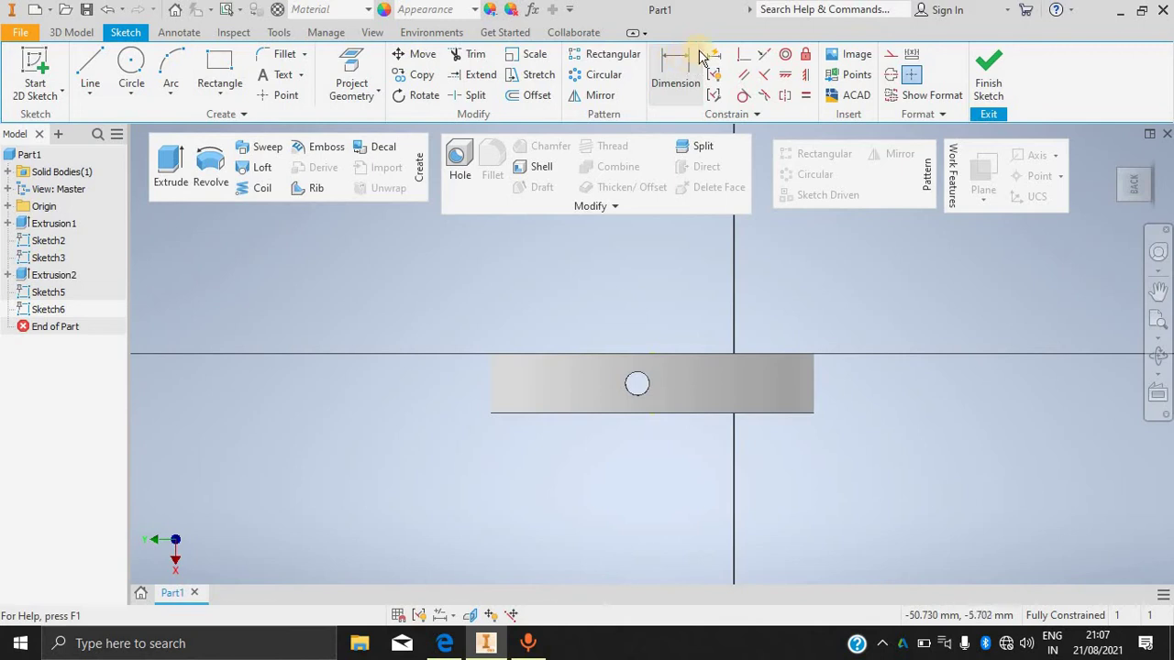
left_click(949, 114)
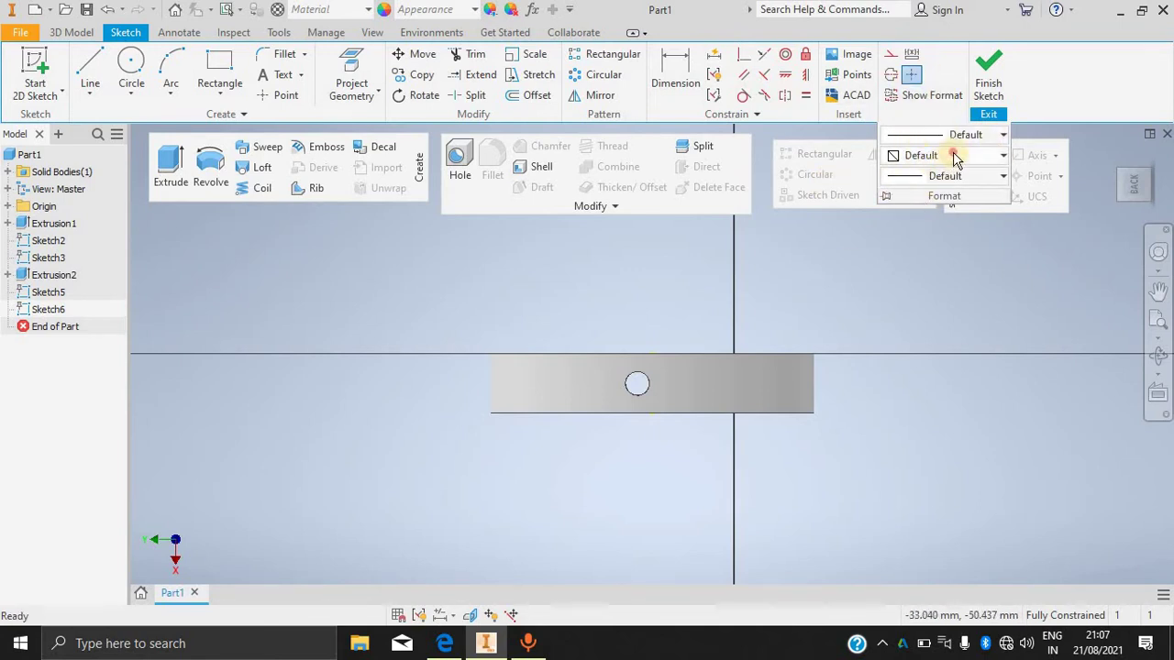
left_click(954, 157)
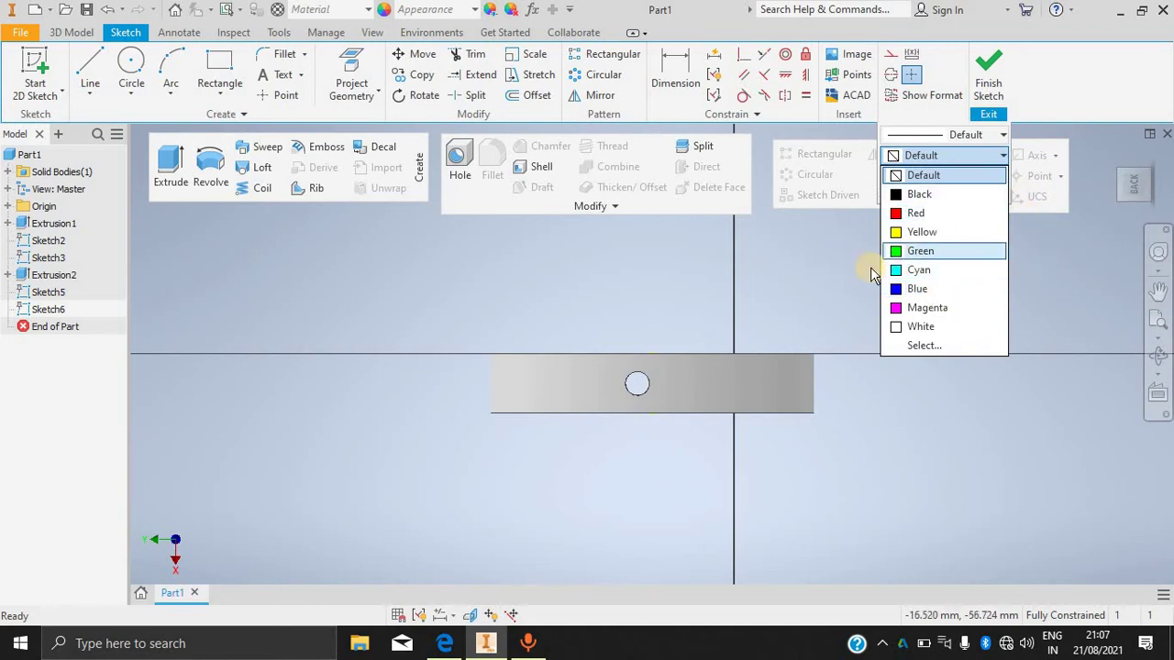
left_click(825, 275)
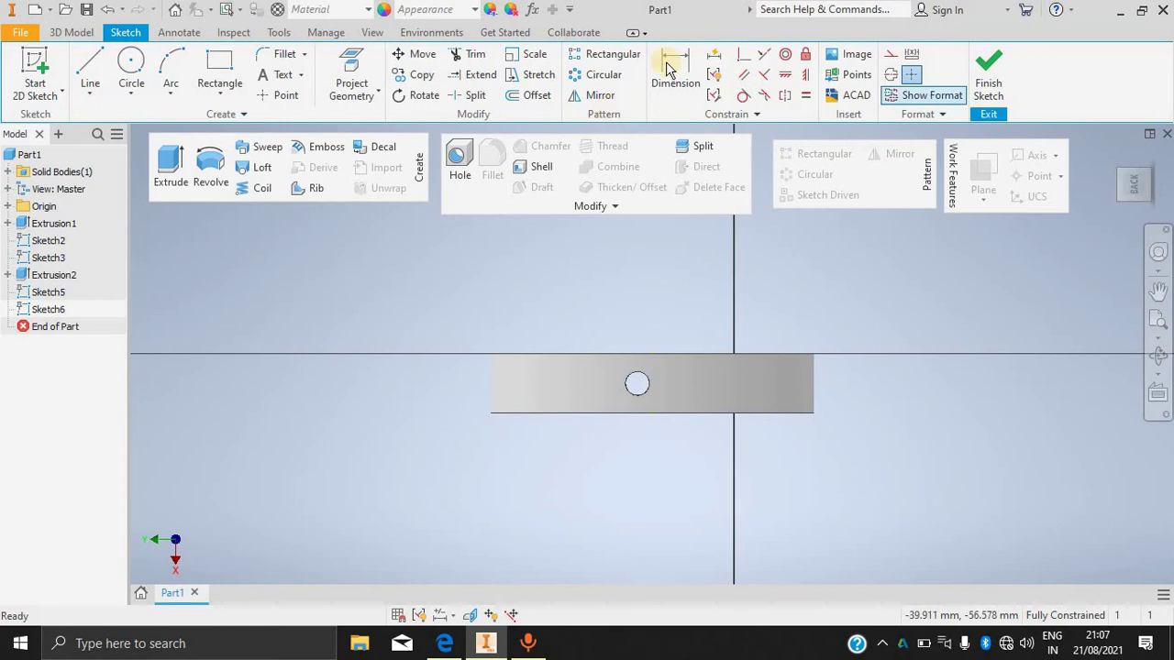
left_click(243, 114)
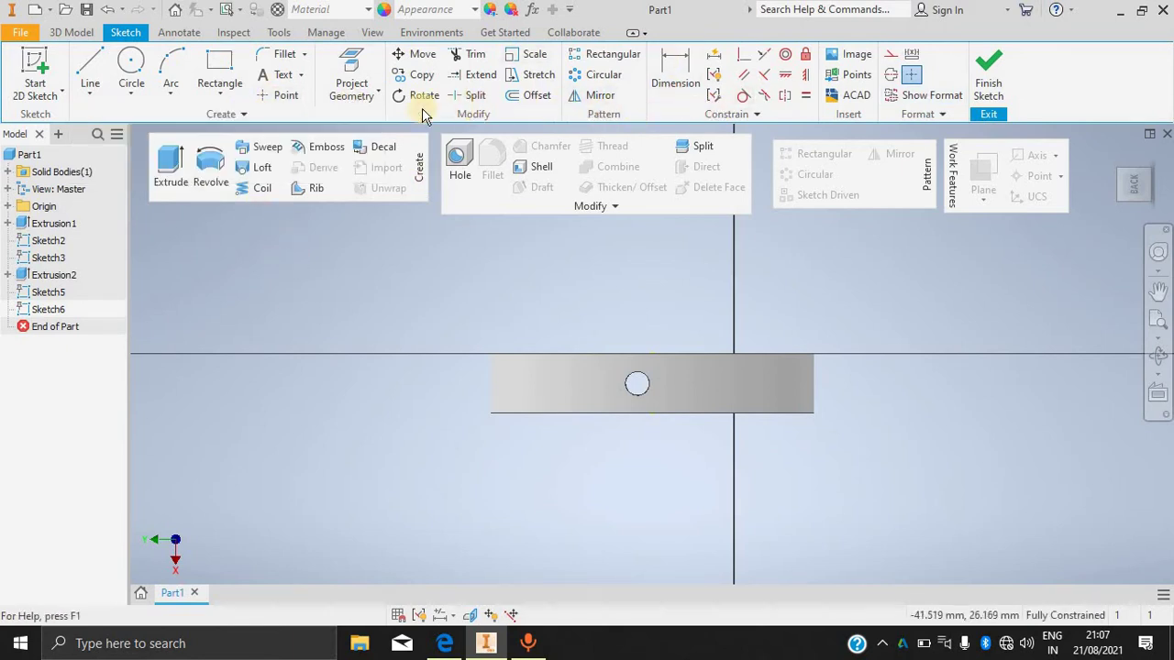
left_click(378, 93)
left_click(736, 317)
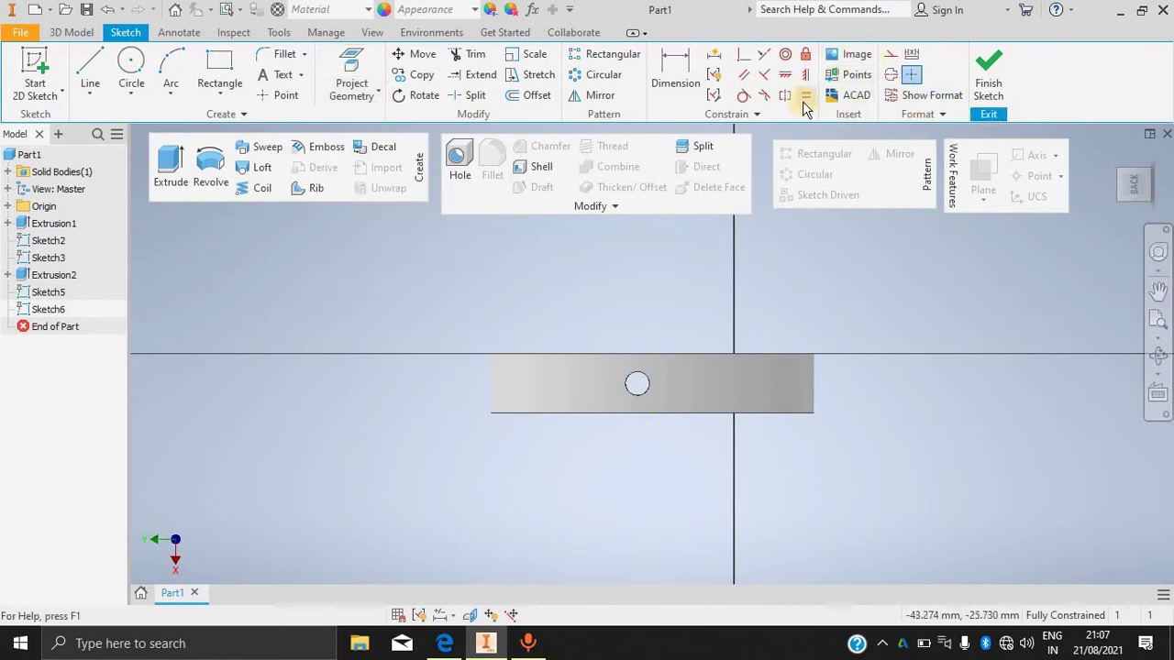
left_click(757, 113)
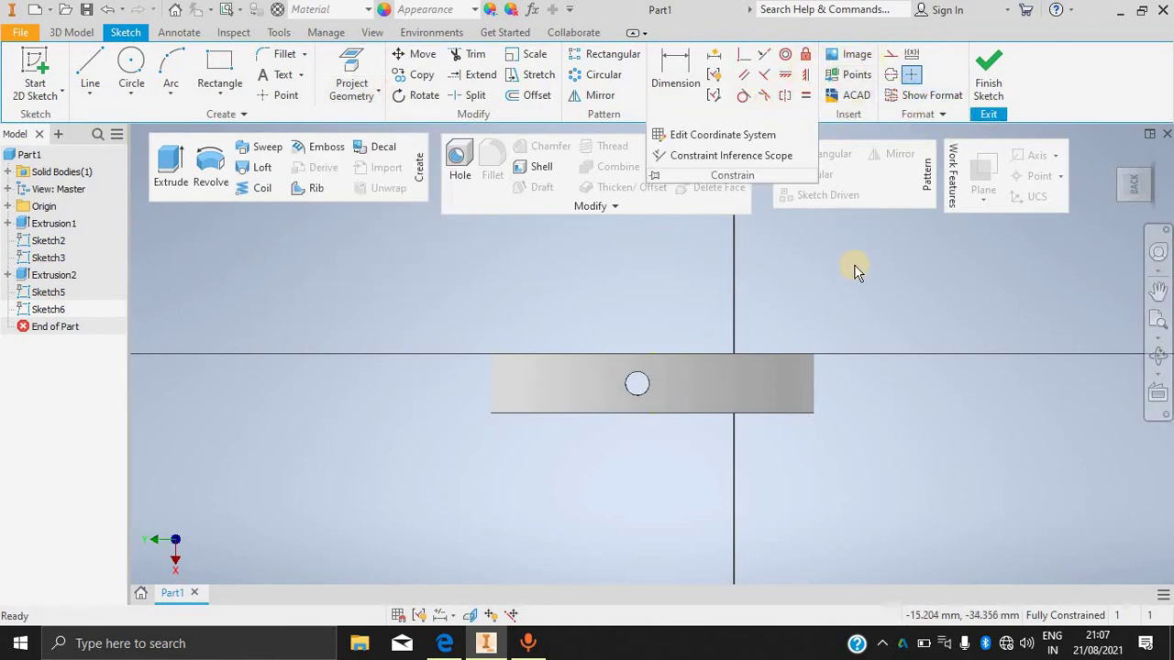
Make the hidden Layout and Parameters tool groups visible in the sketch ribbon.
right_click(1055, 88)
mouse_move(894, 126)
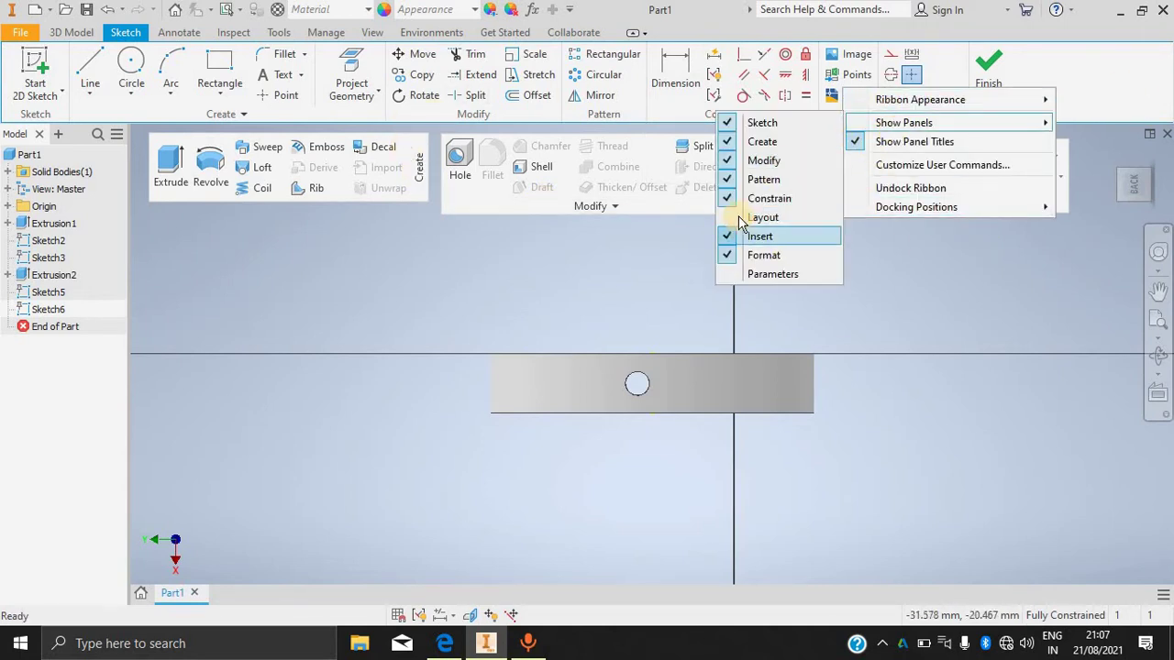
left_click(747, 214)
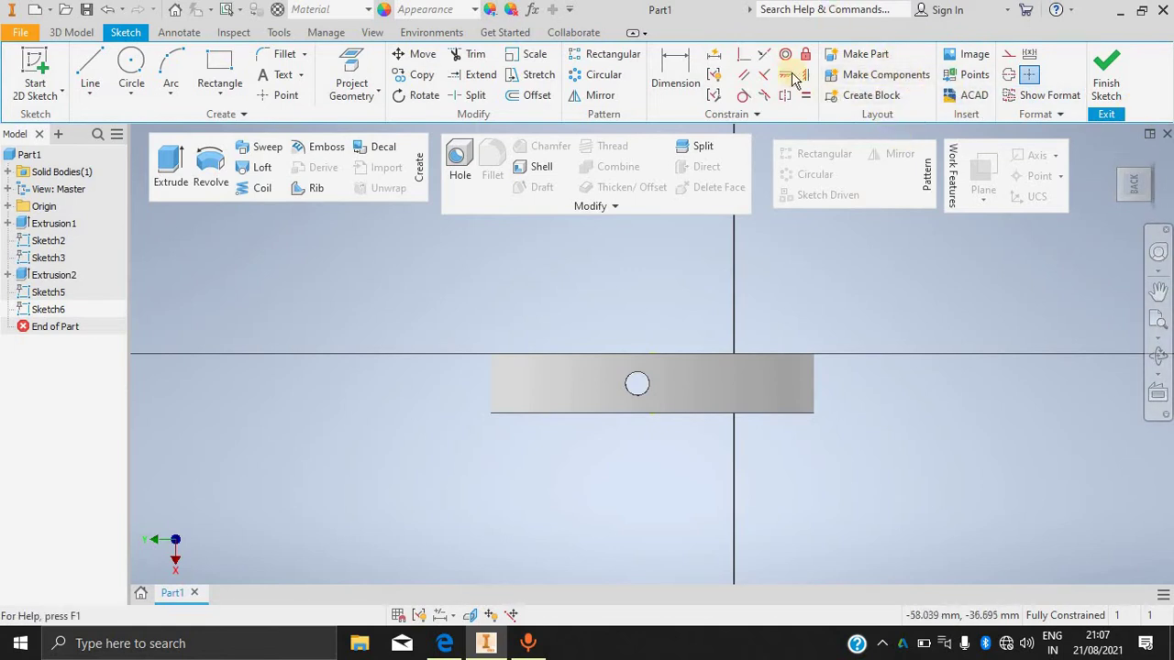
right_click(1155, 84)
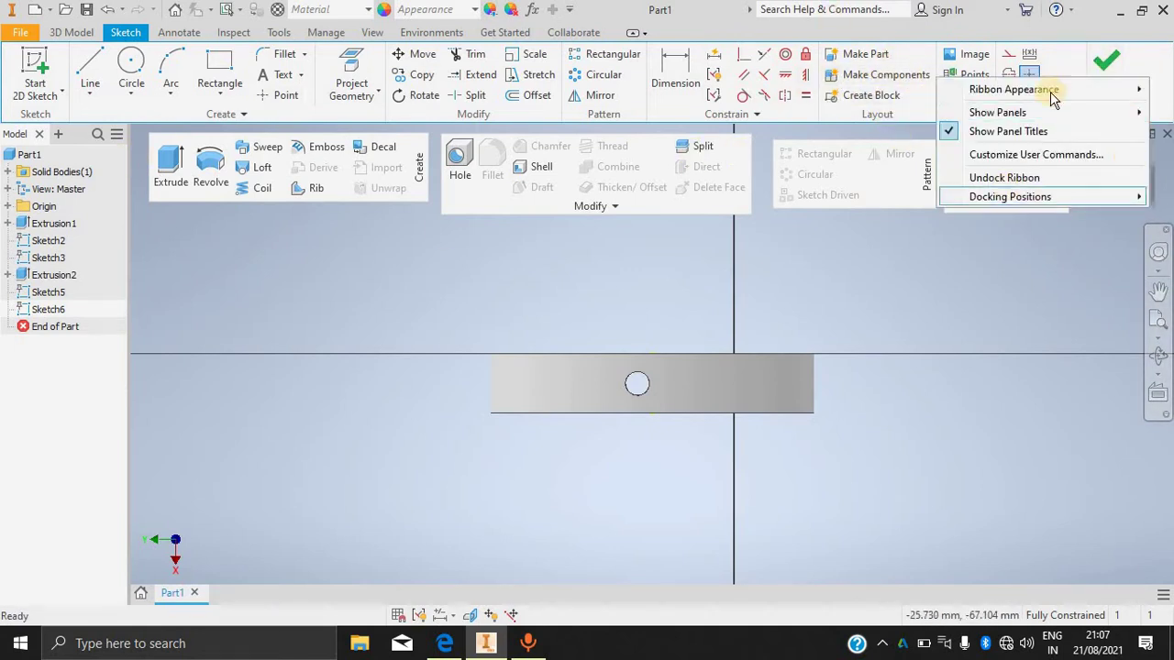
mouse_move(1034, 113)
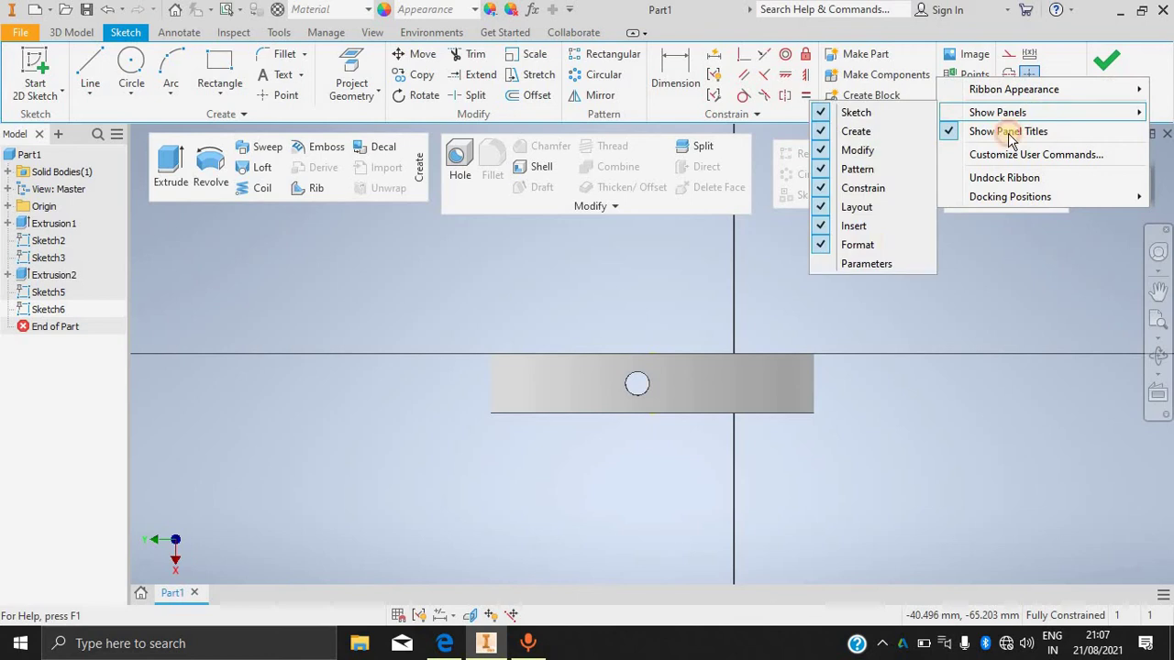
left_click(842, 263)
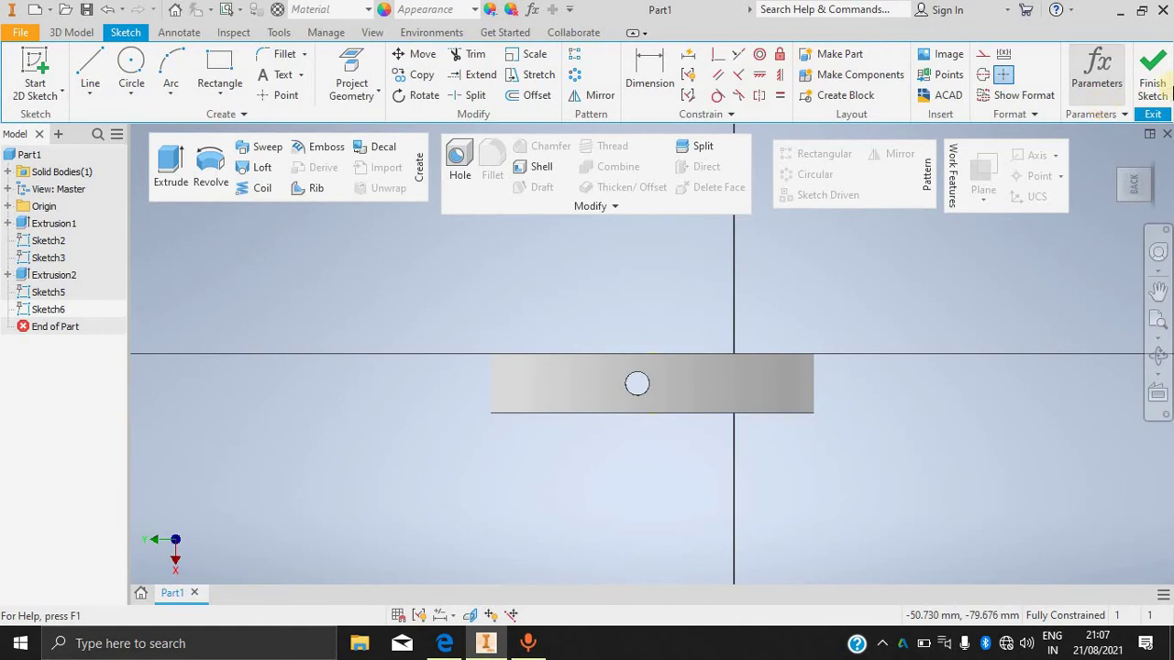
Open the parameter table and reposition it so the model and user parameter rows can be read.
left_click(1110, 108)
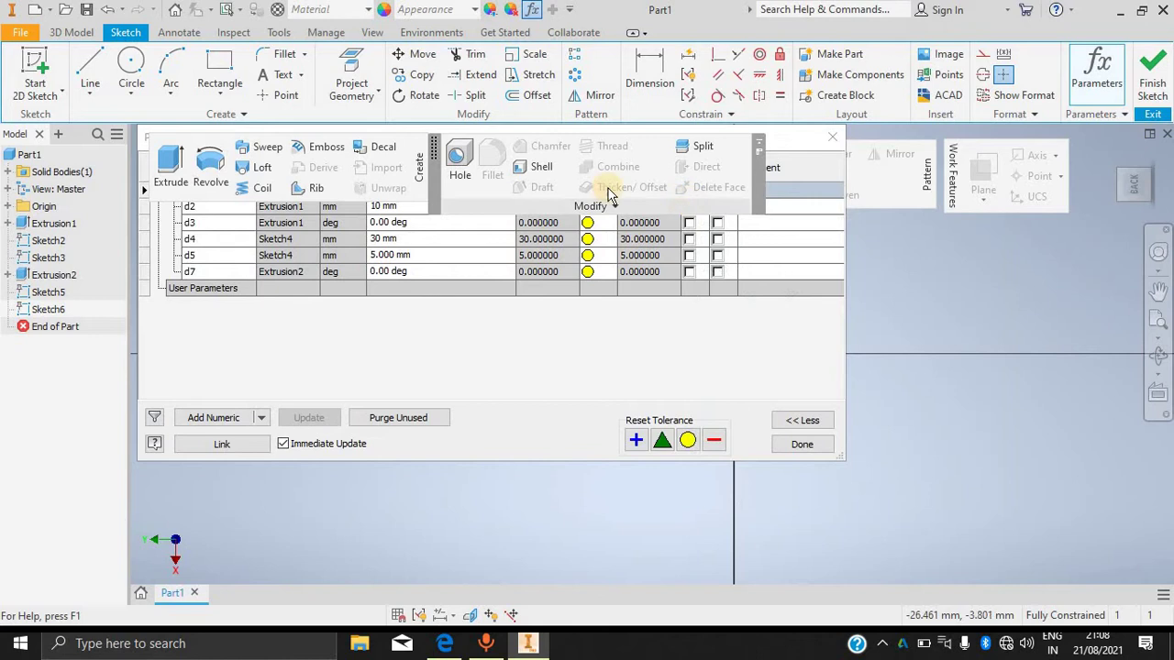
left_click_drag(722, 130, 550, 241)
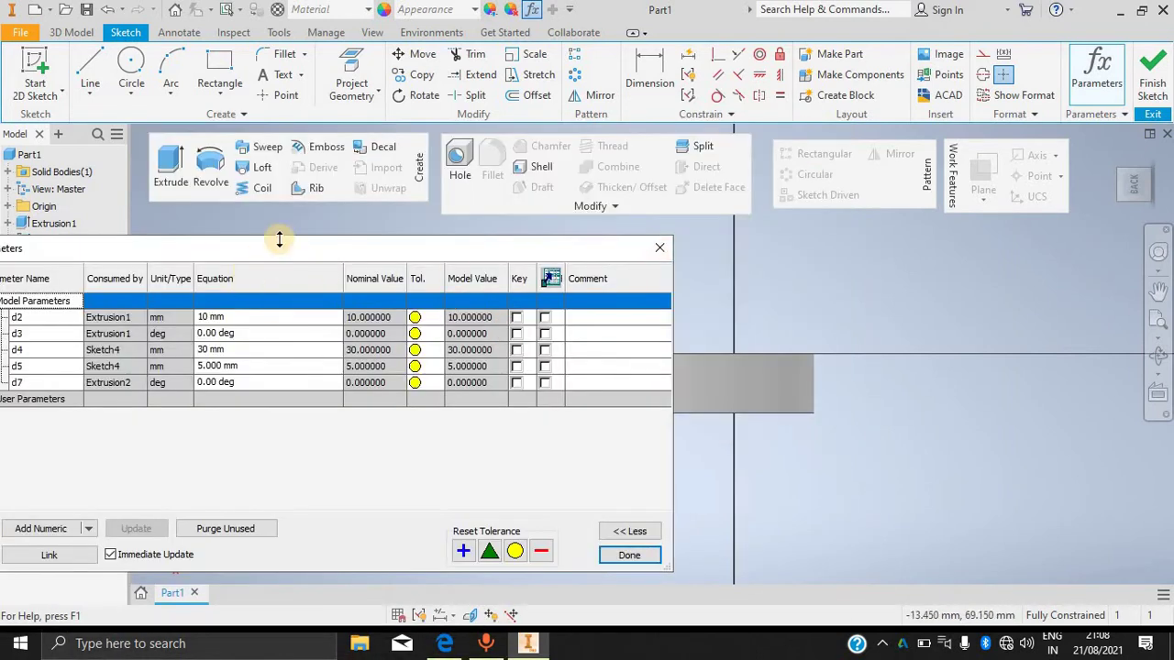
left_click_drag(401, 233, 596, 168)
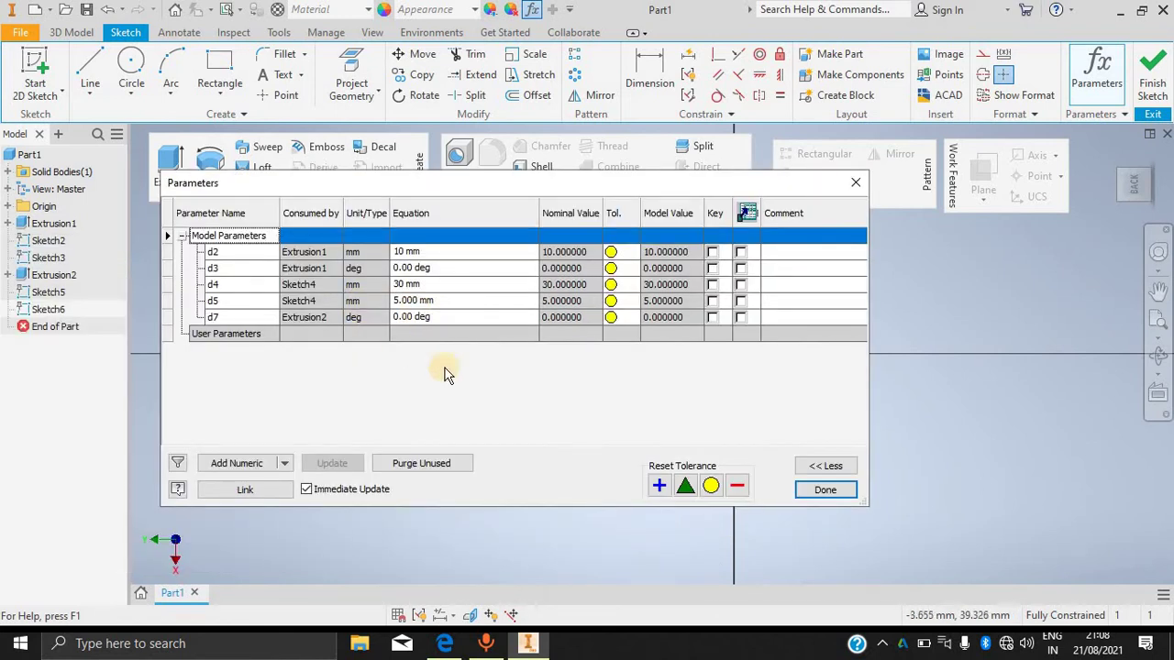
left_click(298, 253)
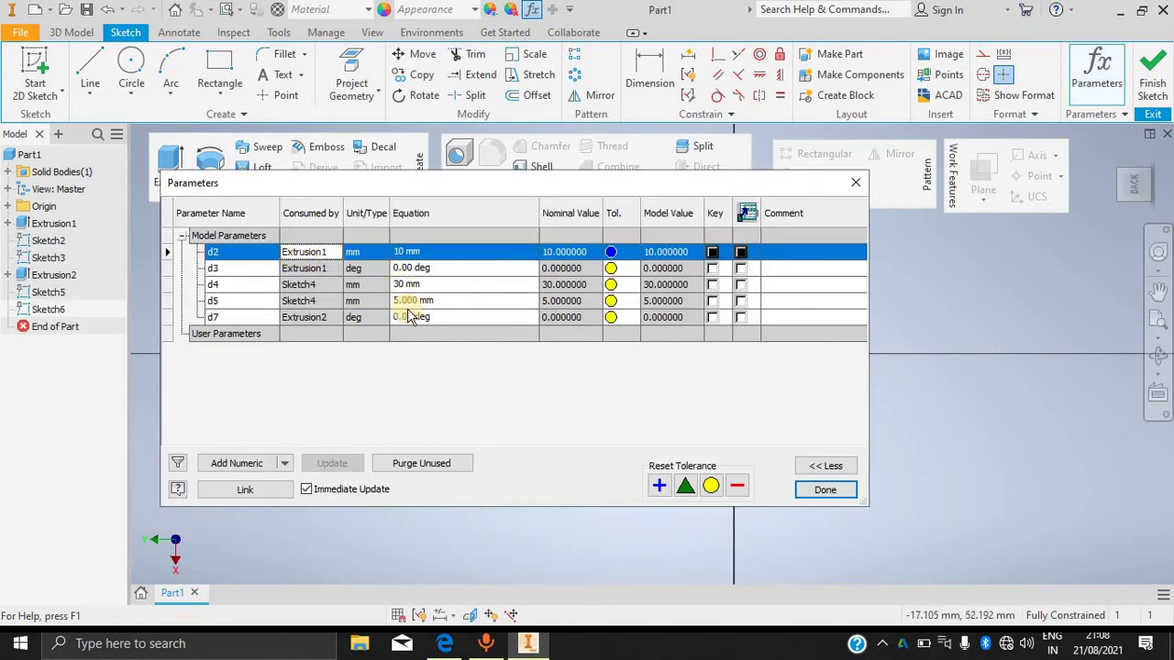
left_click(248, 336)
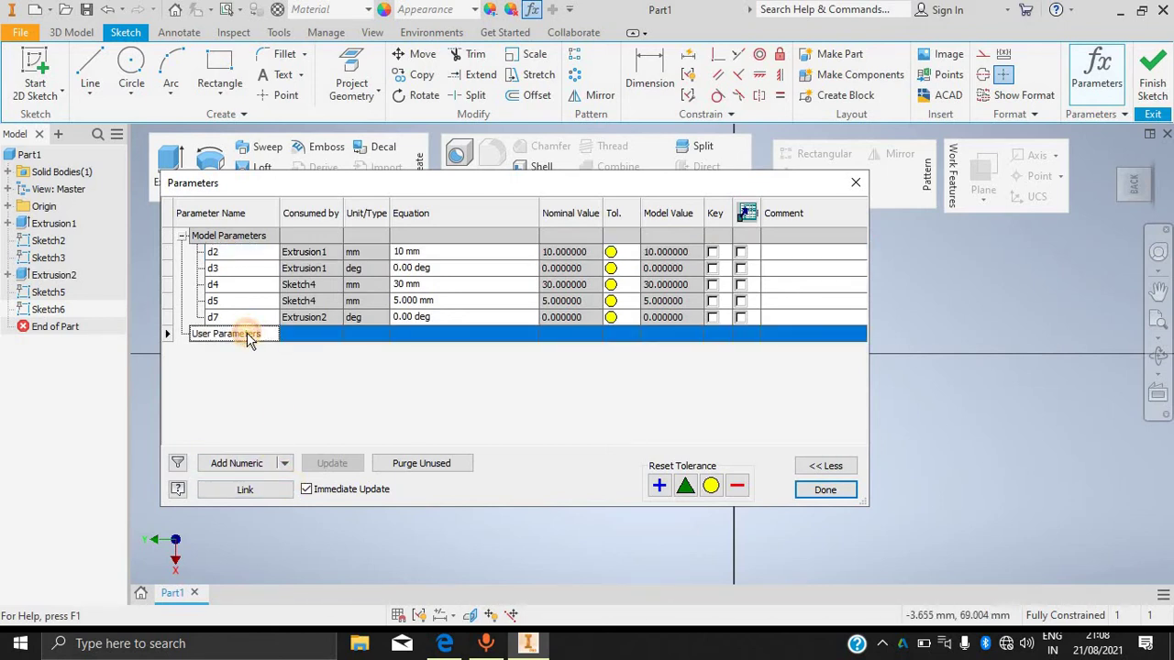
Add a numeric user parameter named length and close the parameter table.
left_click(256, 461)
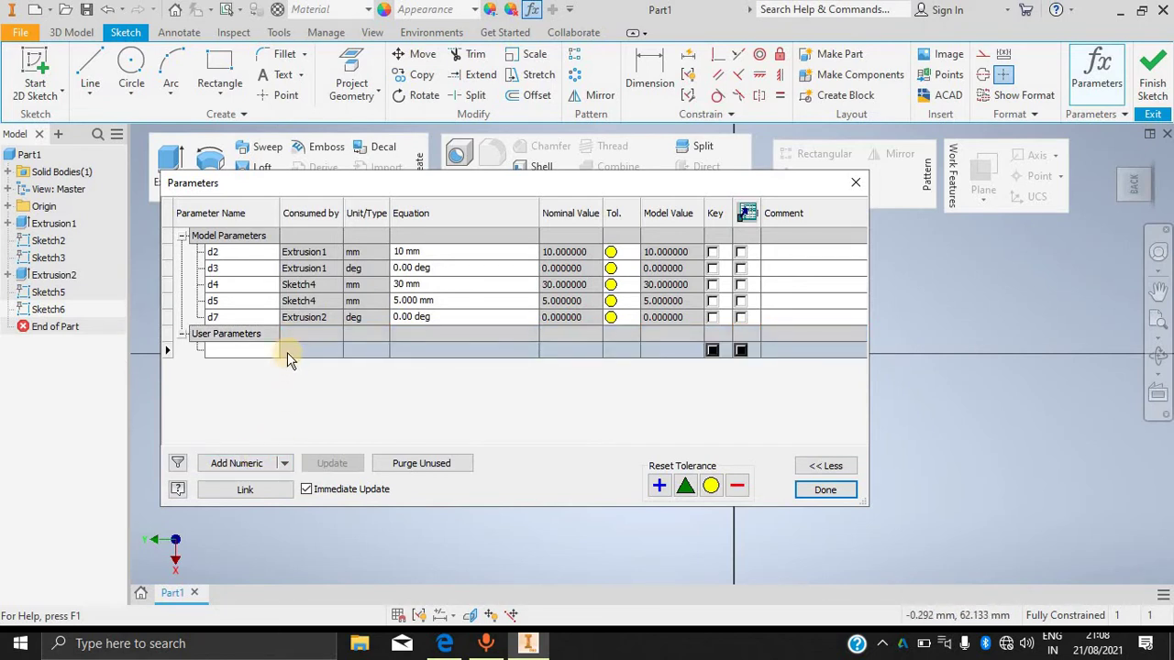
type("length")
key("Return")
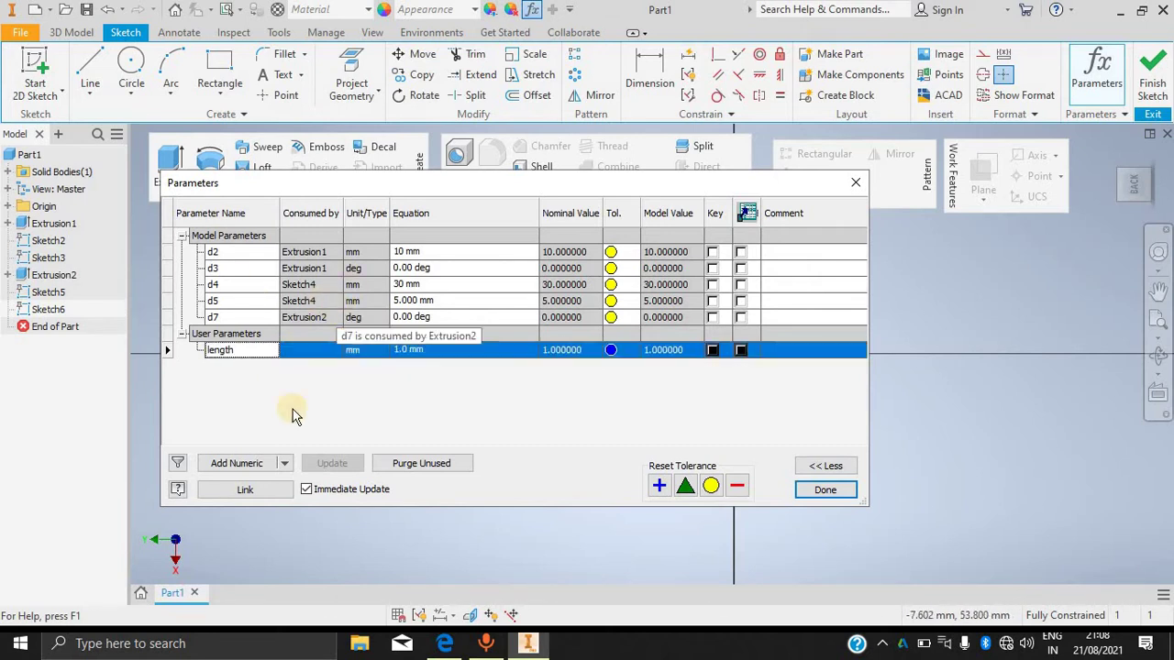
left_click(315, 347)
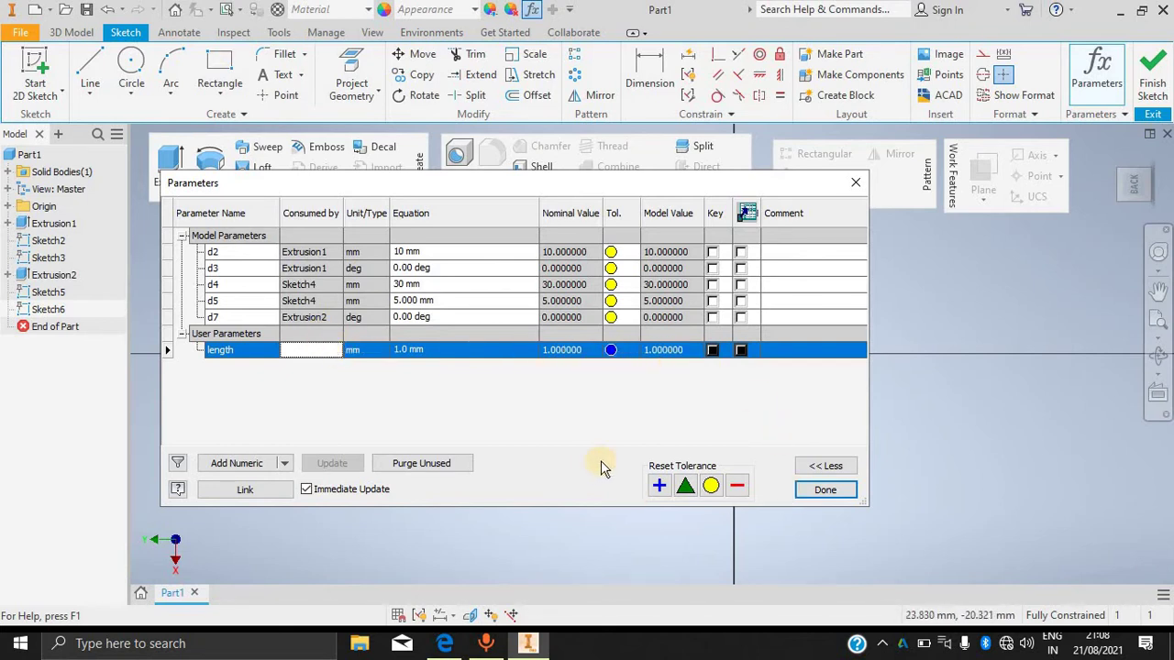
left_click(800, 492)
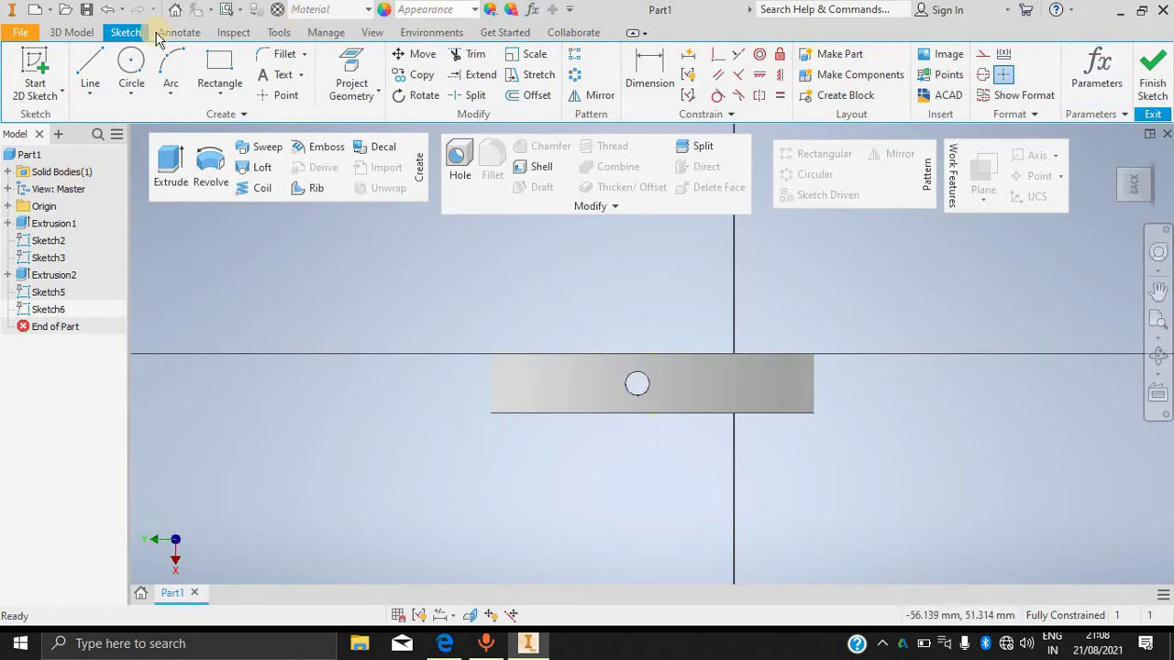
Draw a horizontal line about 41.5 mm long from the sketch origin along the disc profile's upper edge to its upper-left corner.
key("c")
left_click(90, 65)
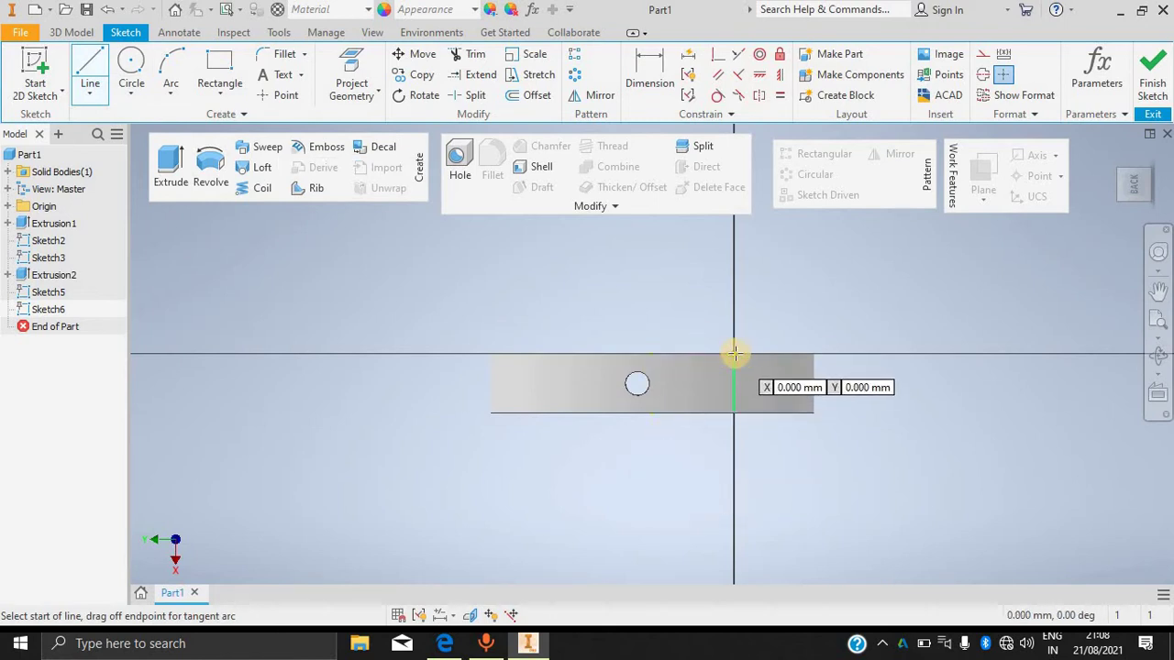
left_click(733, 353)
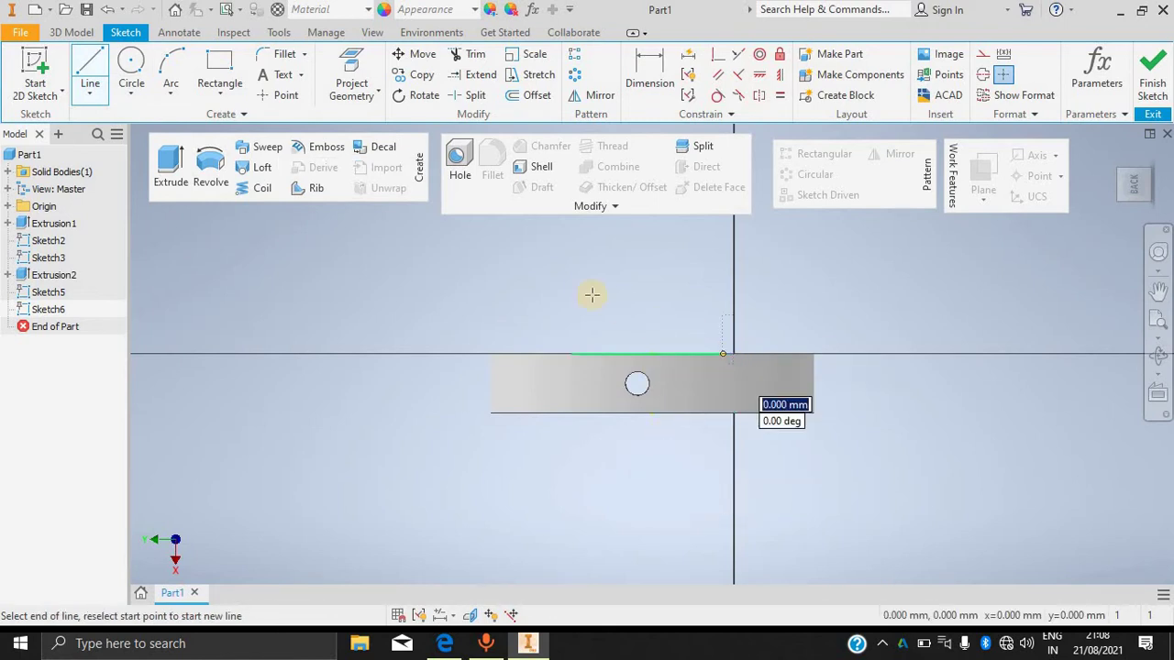
left_click(488, 353)
key("Escape")
left_click(563, 362)
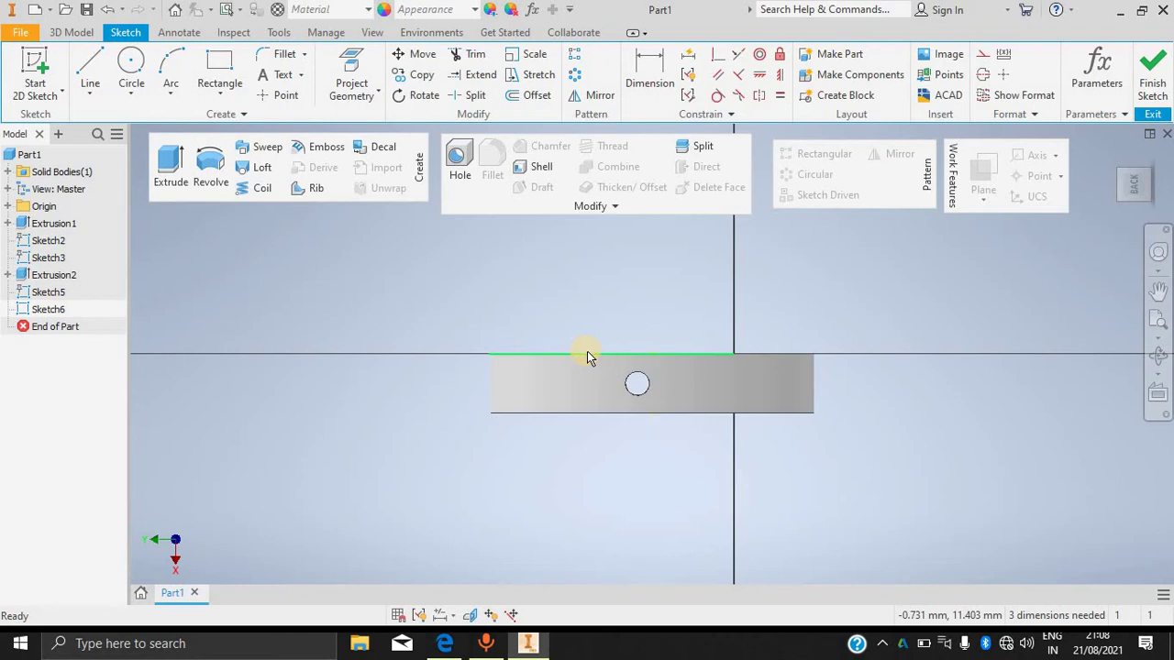
right_click(586, 353)
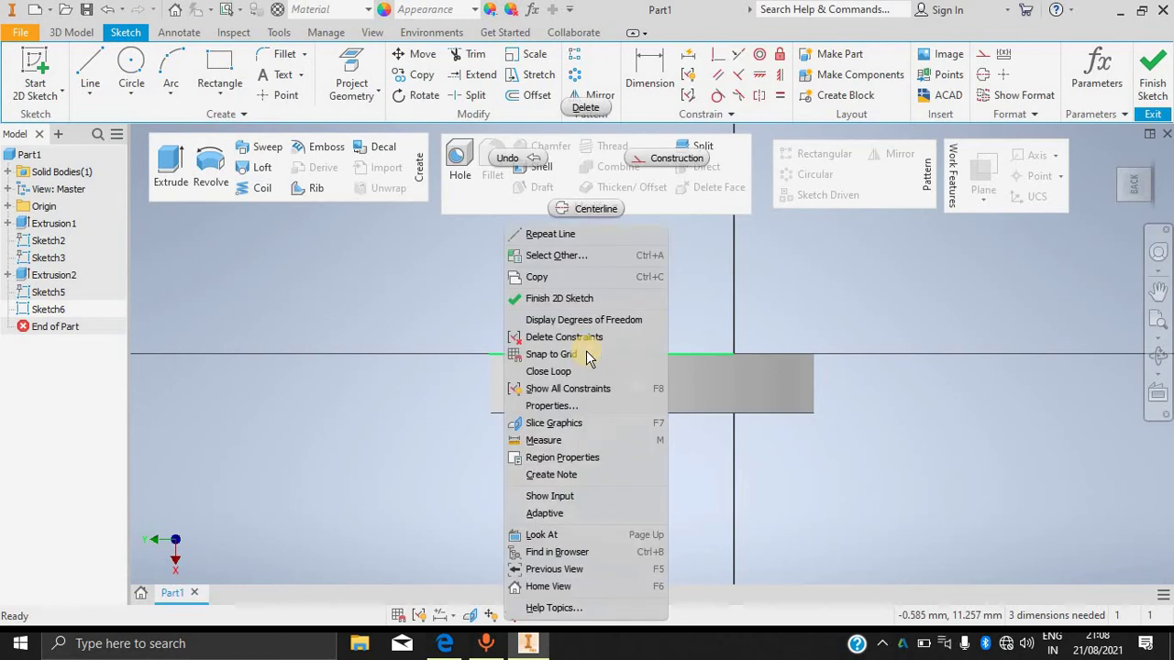
key("Escape")
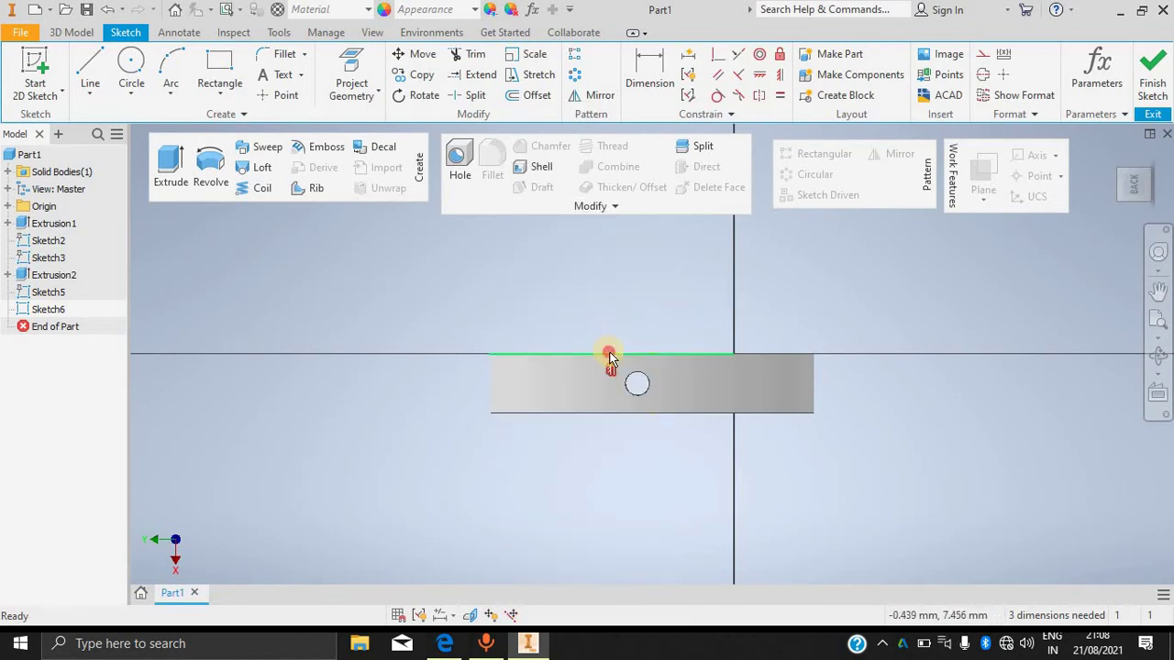
right_click(607, 352)
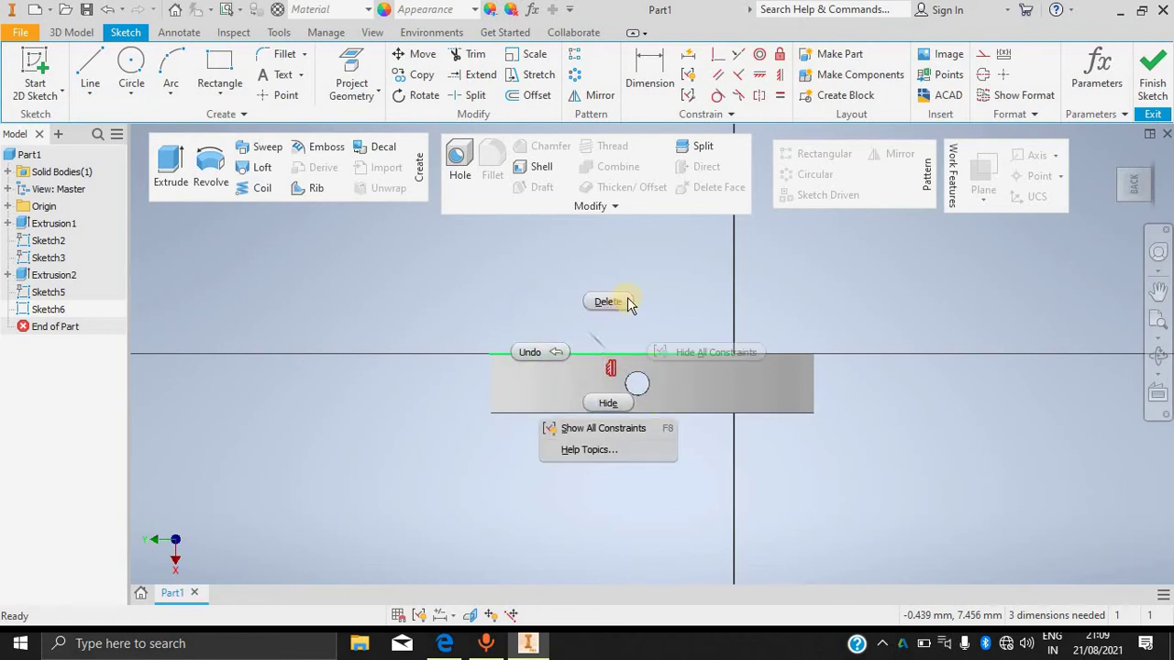
key("Escape")
Dimension the horizontal line above the profile and set its value to the user parameter length.
left_click(629, 92)
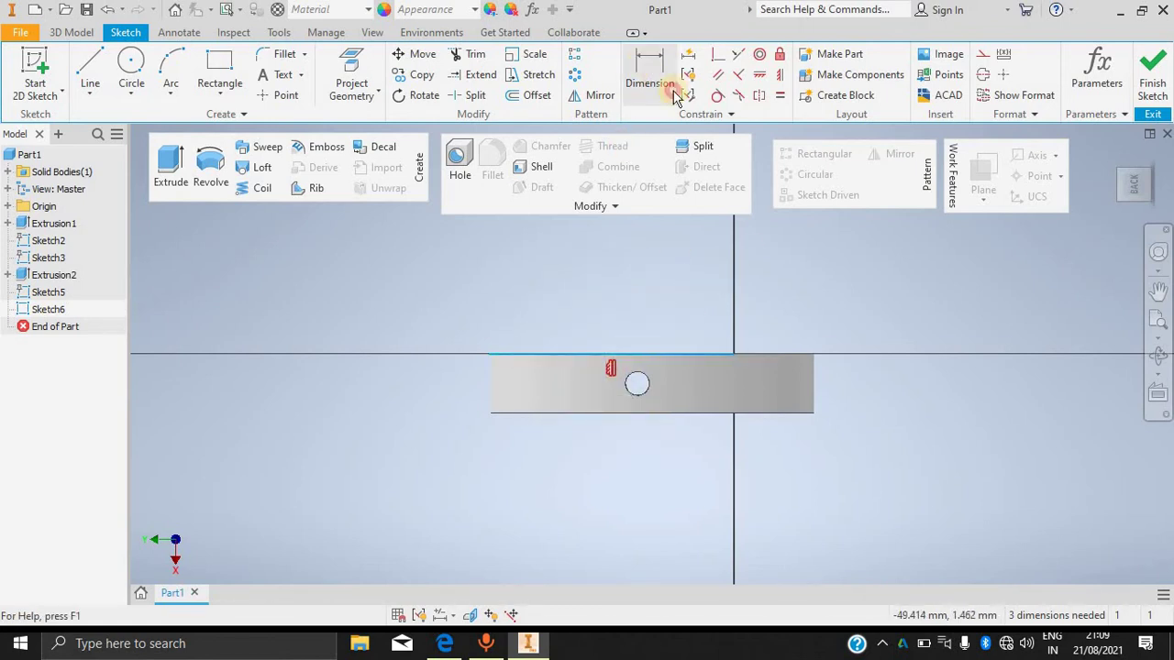
left_click(654, 291)
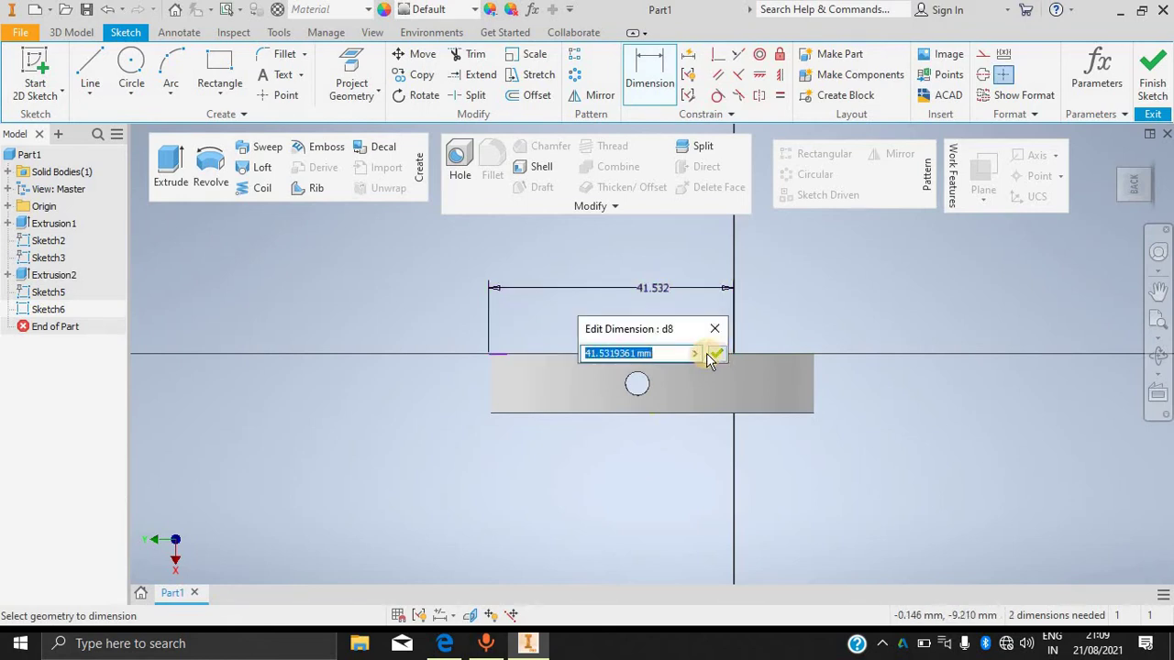
key("BackSpace")
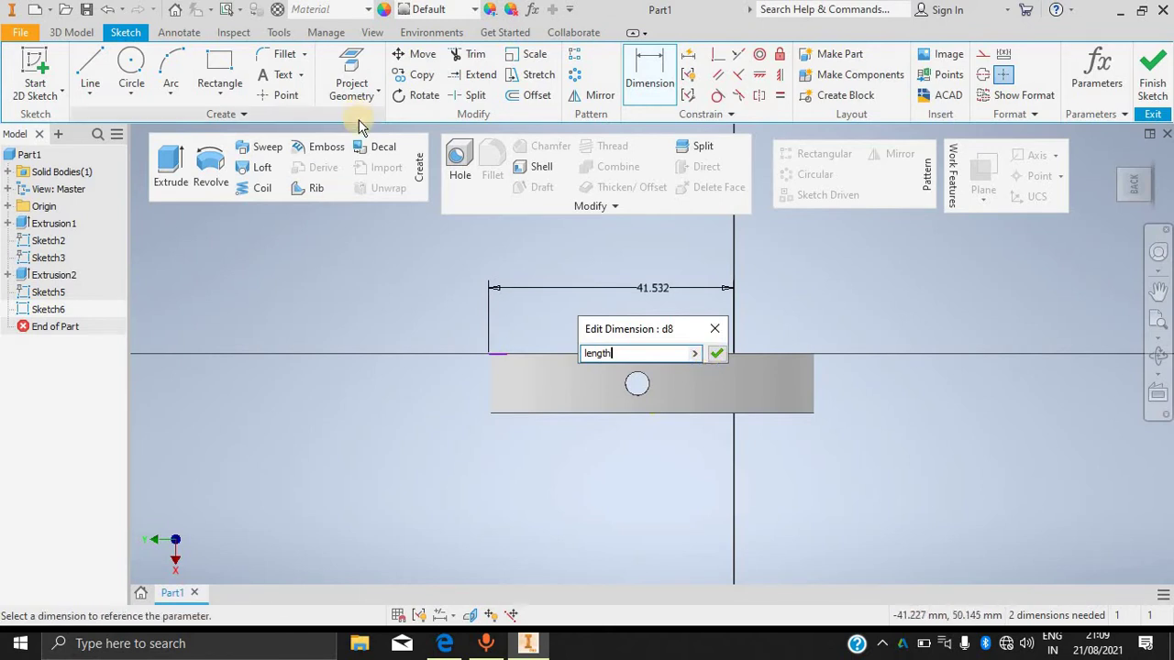
left_click(696, 354)
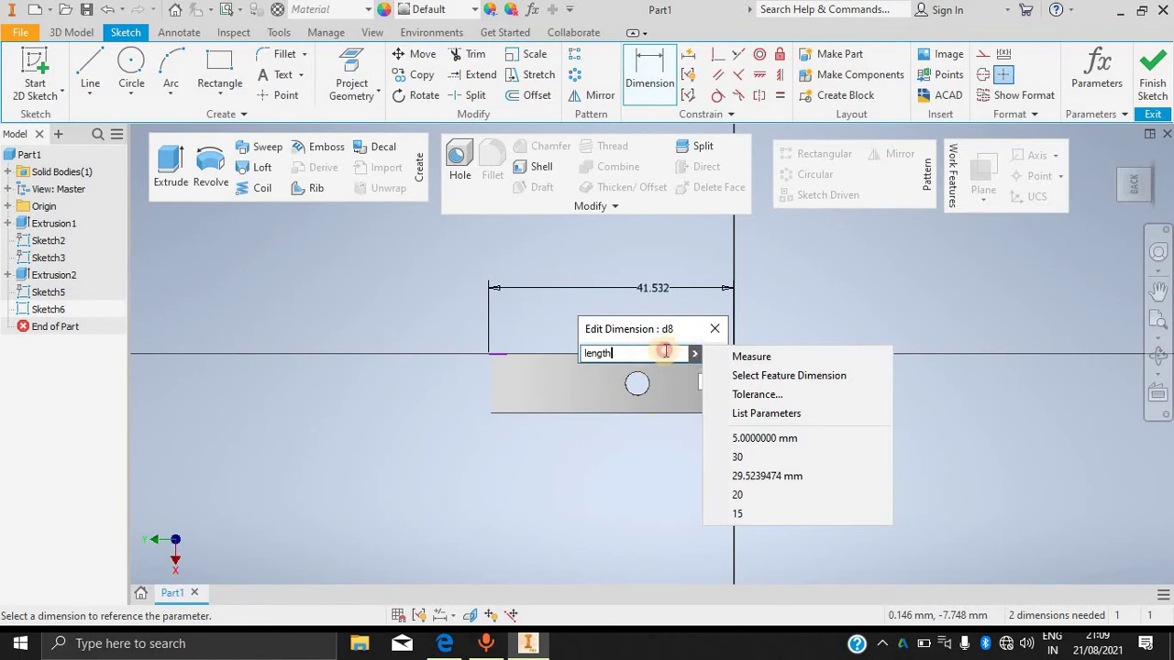
left_click(727, 352)
left_click(720, 353)
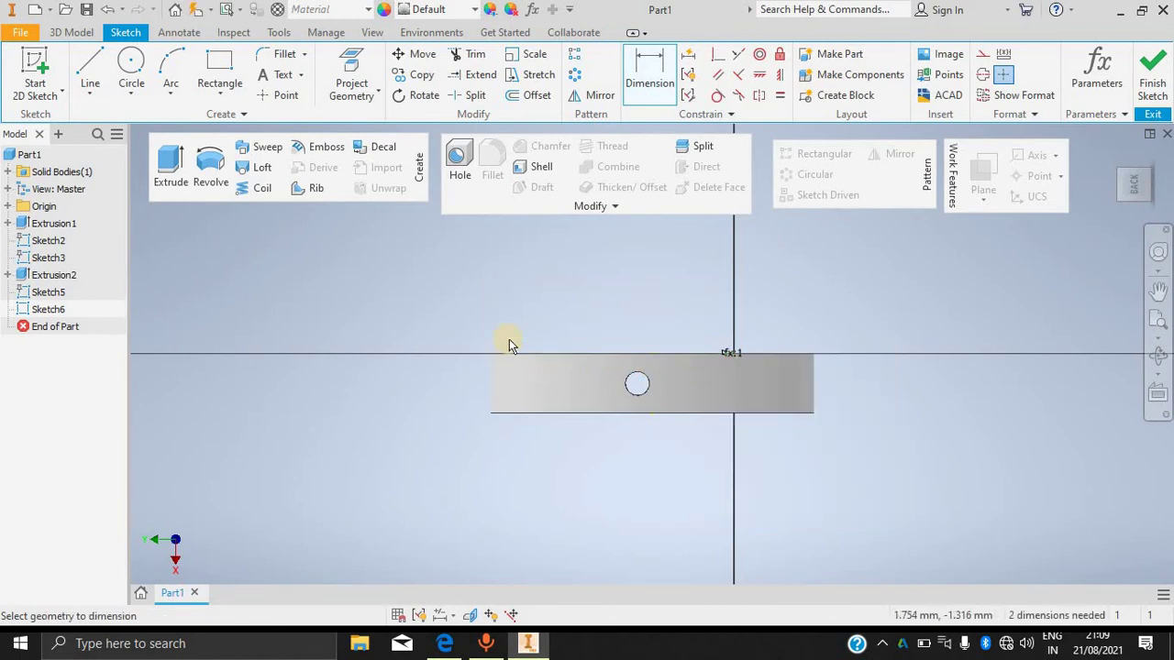
Set the equation of the user parameter length to (d4-d2)/2 in the parameter table and close the table.
scroll(485, 340, "down", 3)
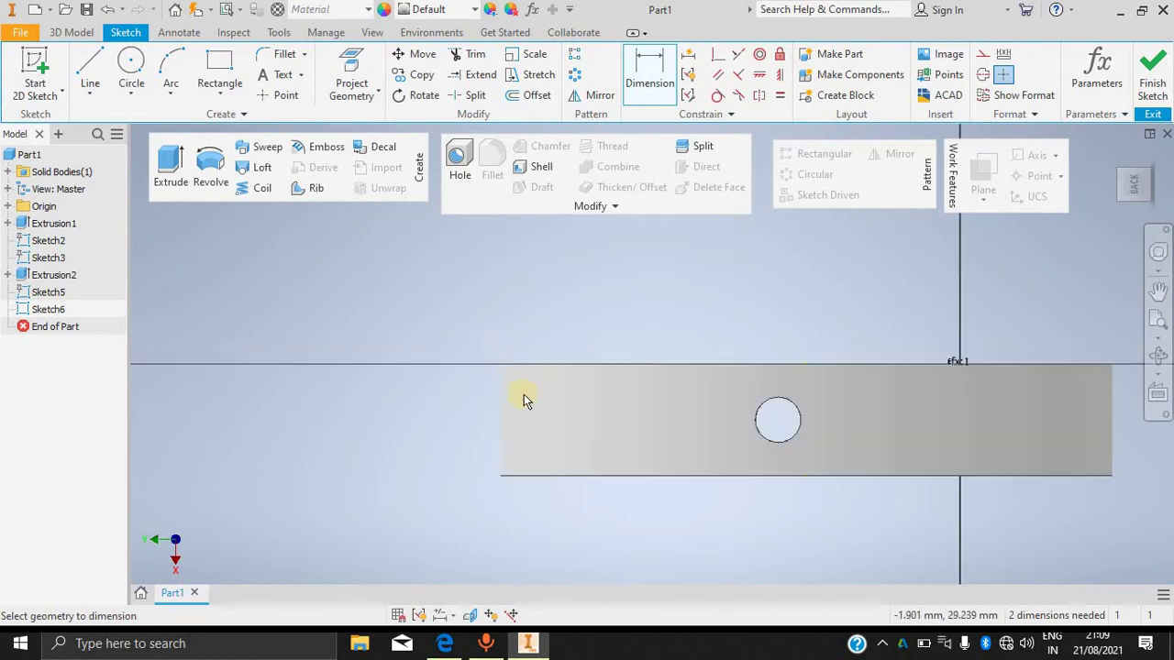
scroll(523, 394, "down", 3)
scroll(522, 338, "up", 3)
scroll(536, 275, "down", 3)
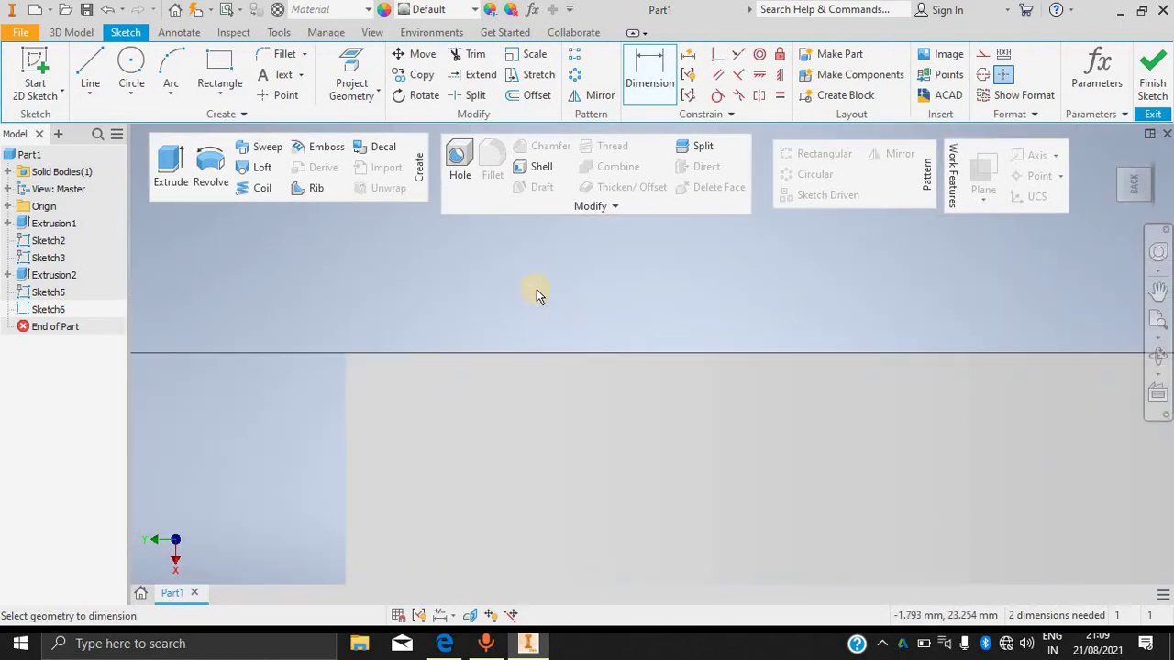
scroll(538, 293, "up", 2)
left_click(1097, 72)
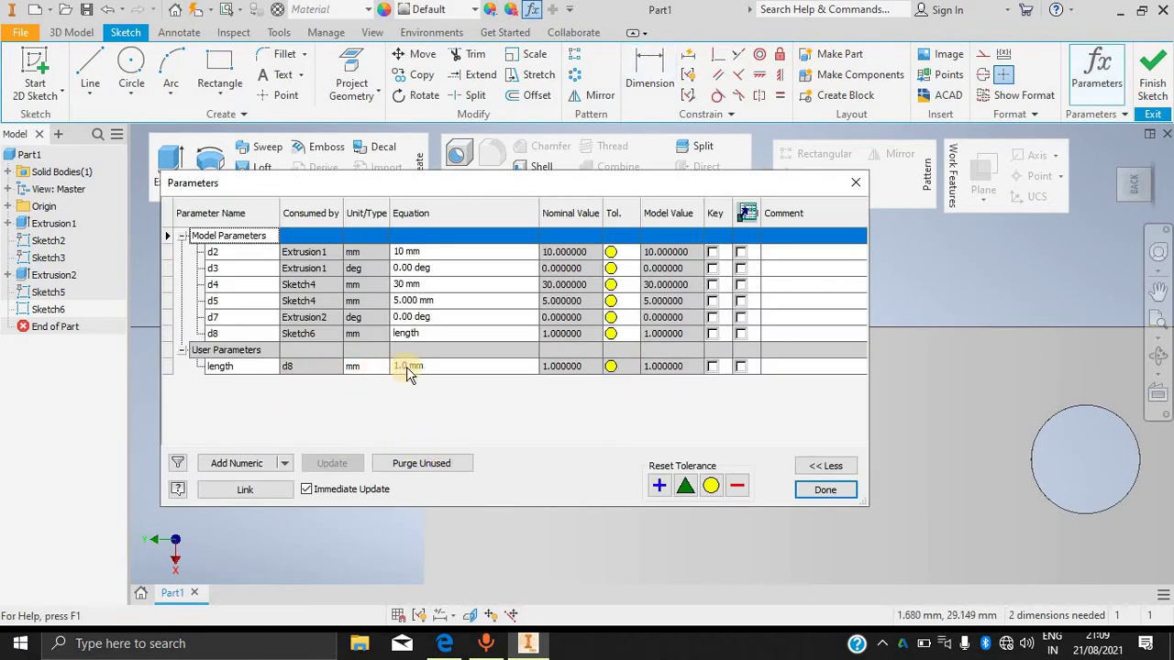
left_click(406, 368)
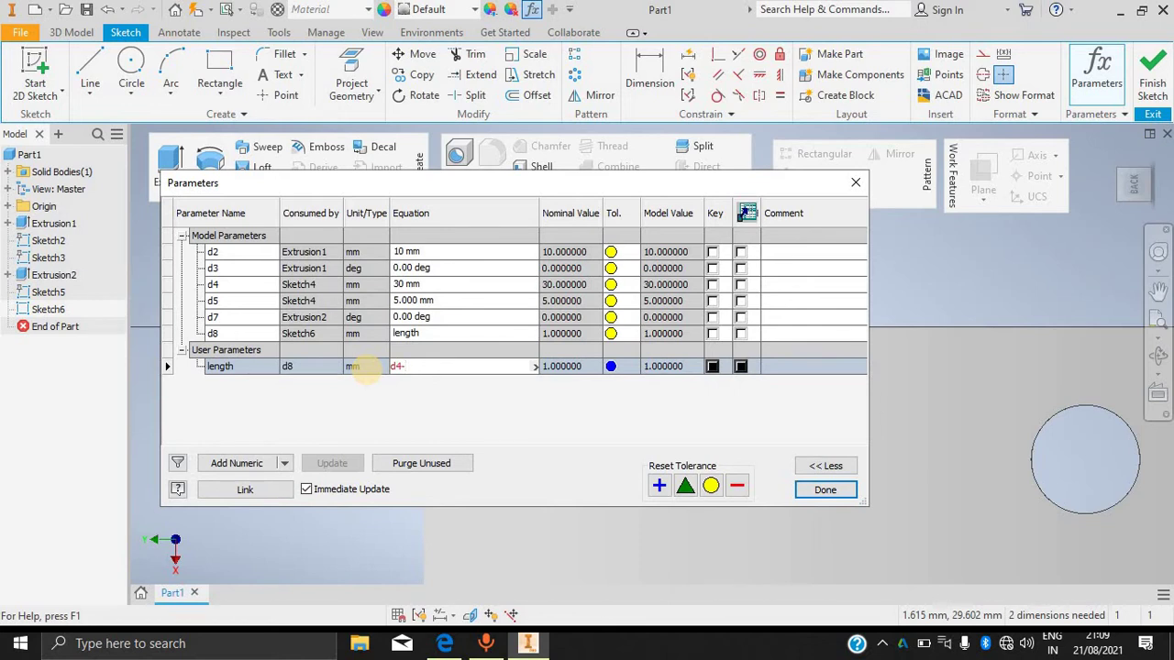
type(")")
key("Left")
key("Left")
key("Left")
key("Left")
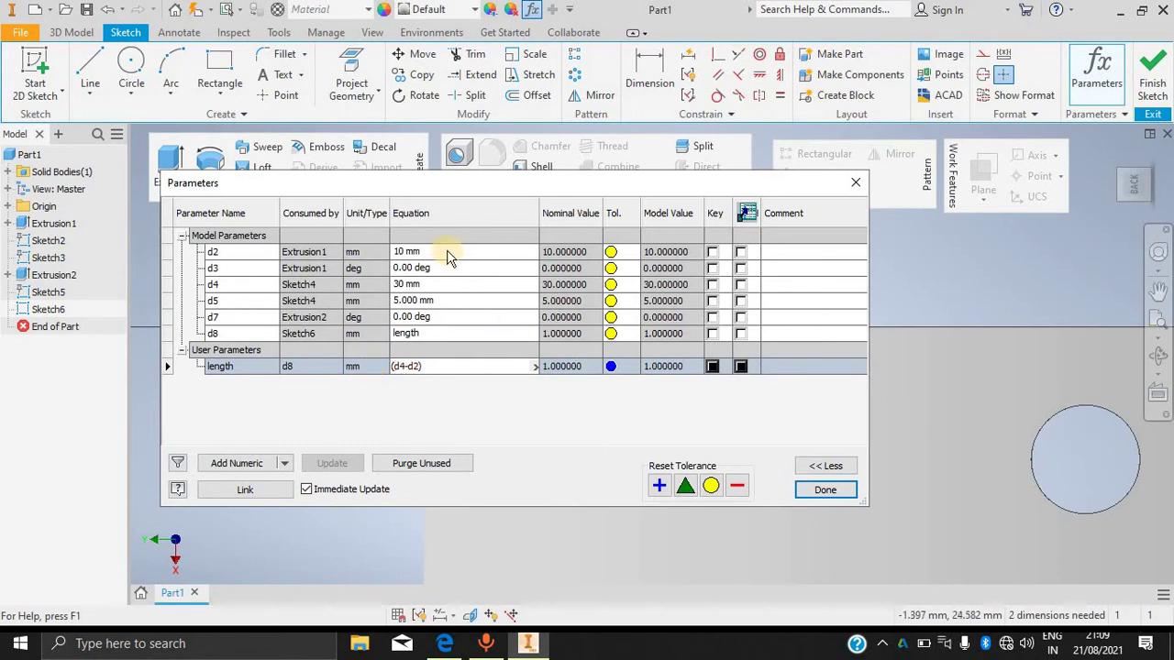
left_click(445, 365)
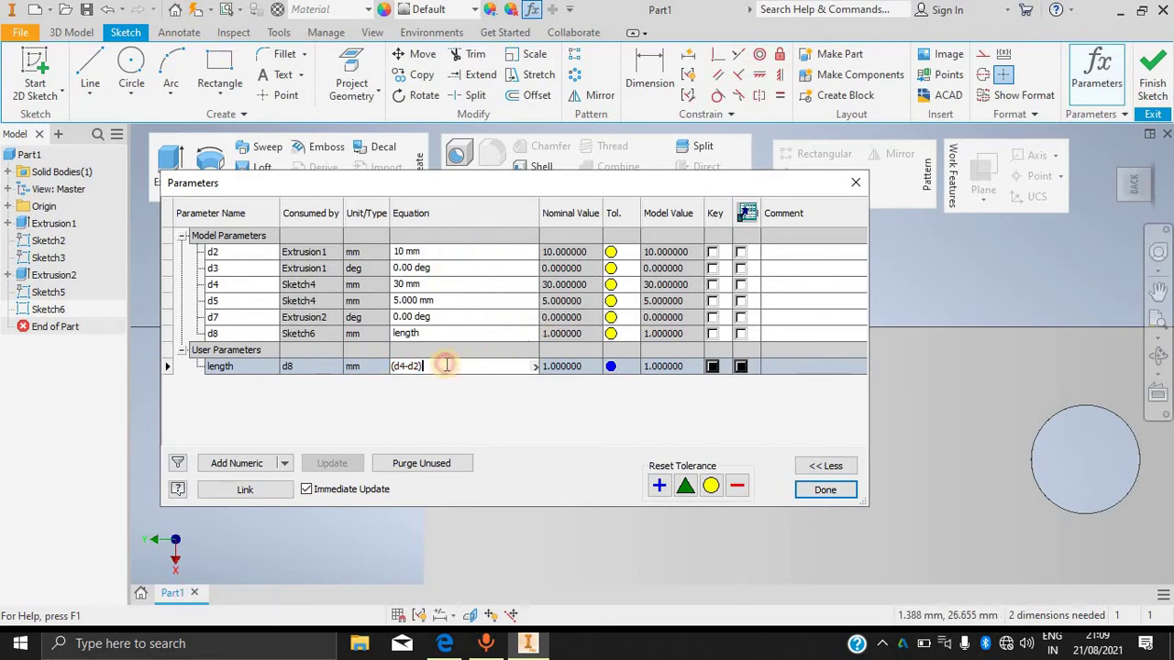
type("/2")
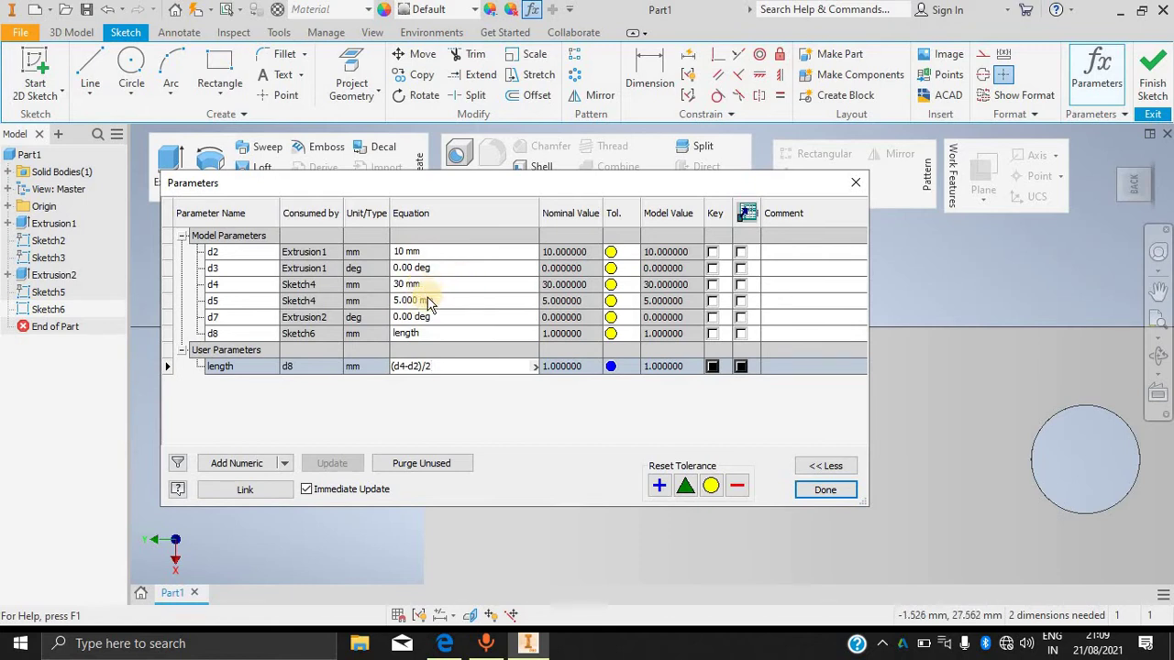
left_click(804, 495)
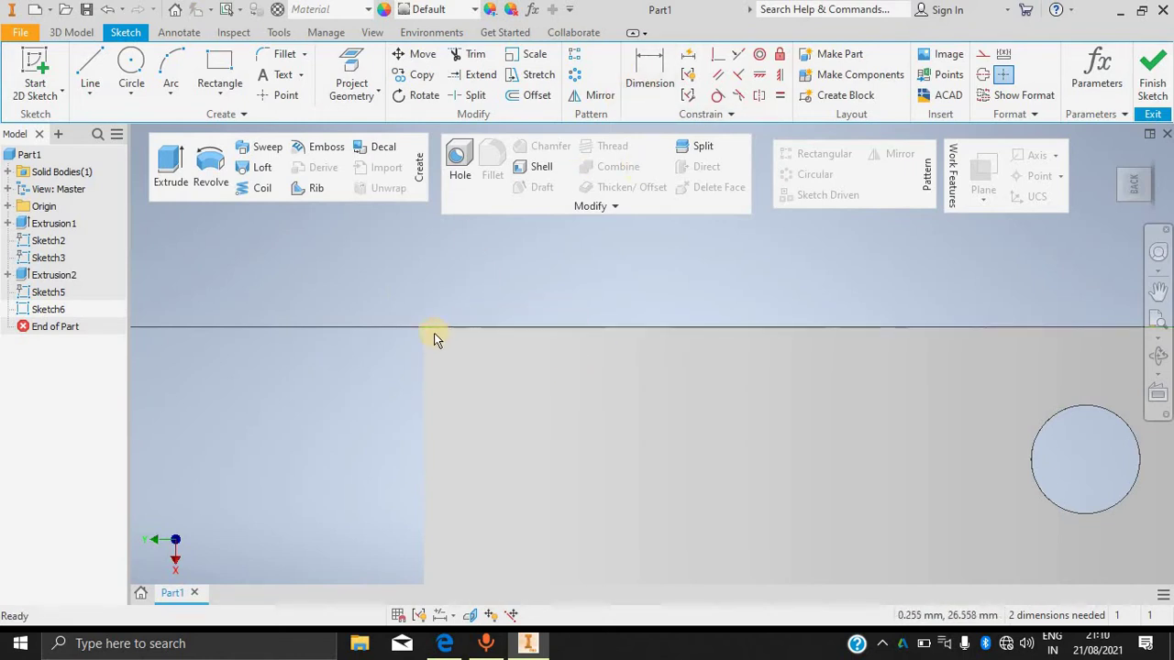
Examine the parameter-driven line and its dimension along the disc profile's upper edge.
scroll(803, 317, "up", 5)
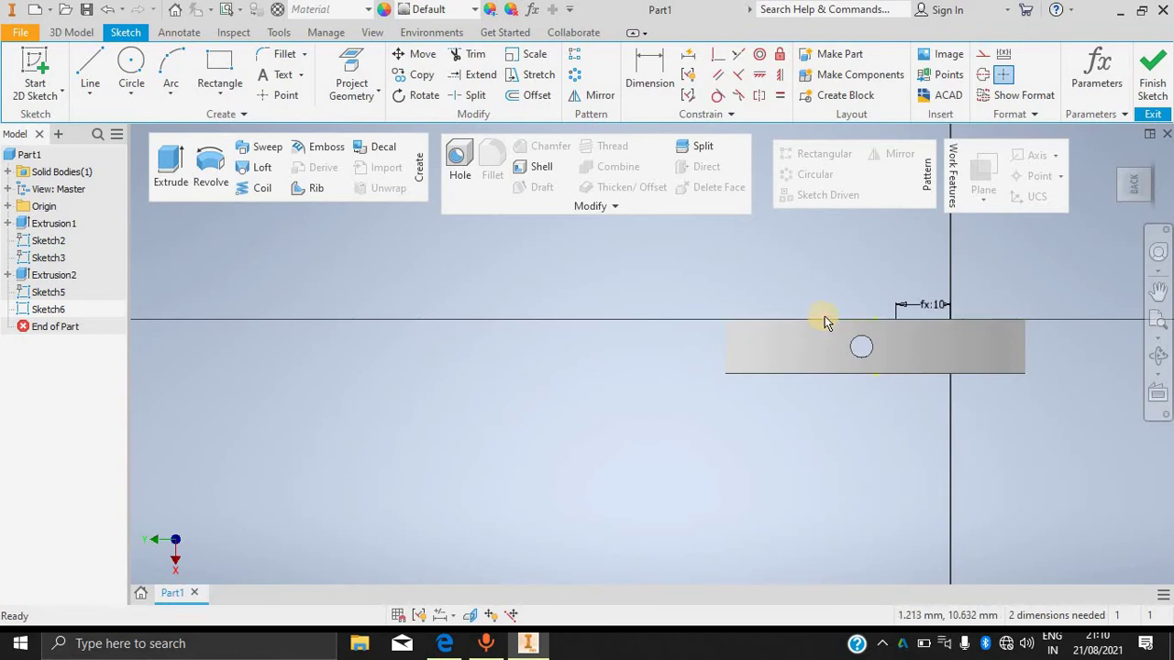
scroll(880, 275, "down", 3)
scroll(907, 240, "up", 2)
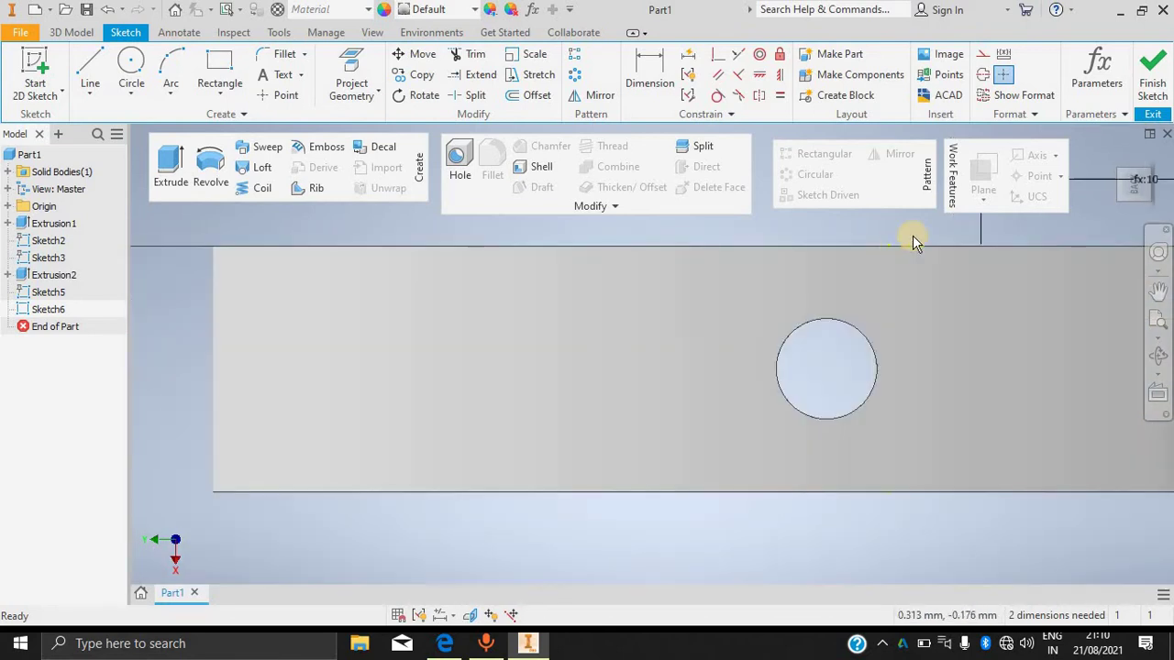
scroll(913, 235, "down", 4)
scroll(660, 417, "up", 2)
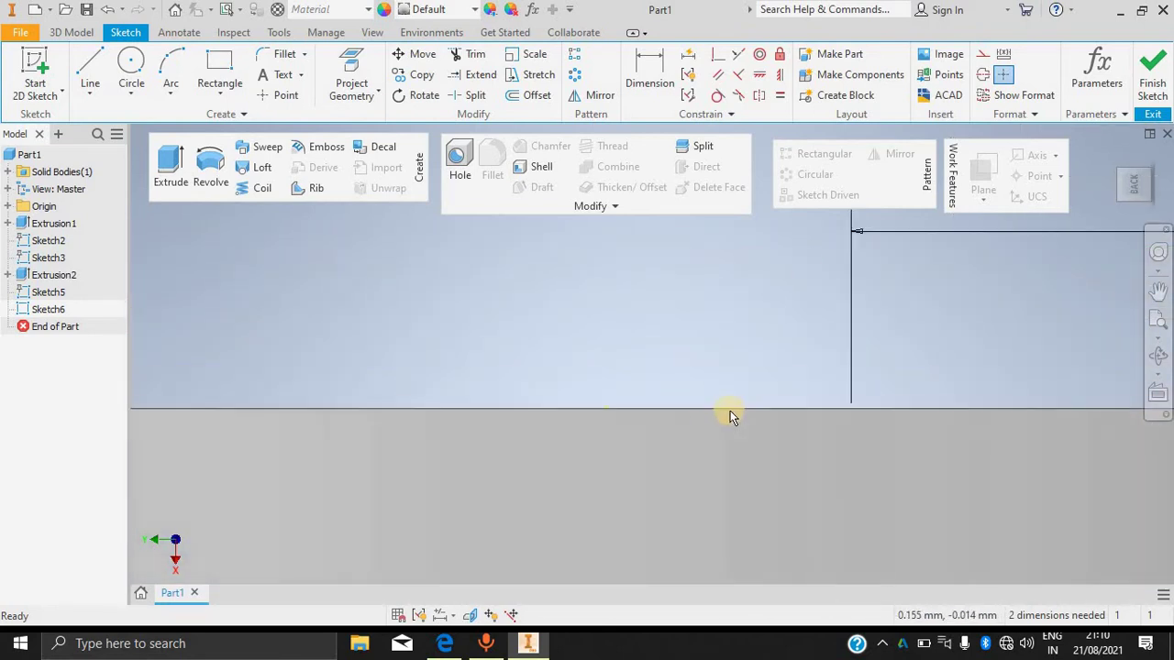
scroll(669, 387, "up", 2)
left_click(676, 393)
left_click(682, 393)
middle_click_drag(598, 300, 468, 383, "shift")
mouse_move(400, 471)
middle_mouse_down("shift")
mouse_move(336, 412)
mouse_move(280, 392)
middle_mouse_up("shift")
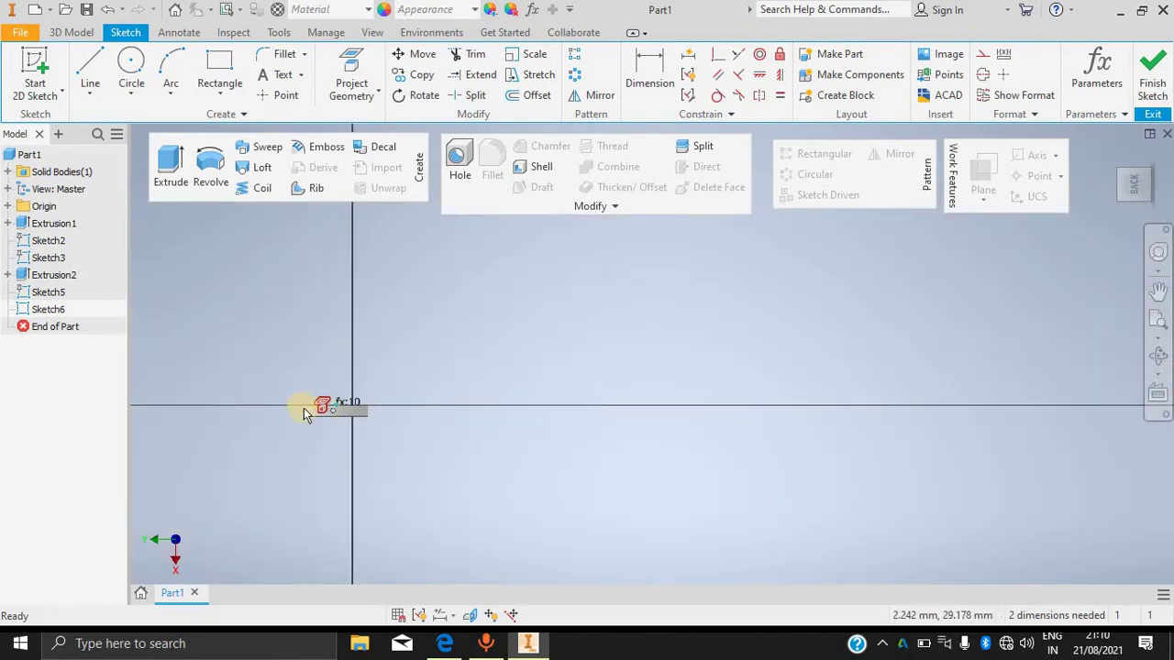
scroll(302, 407, "up", 10)
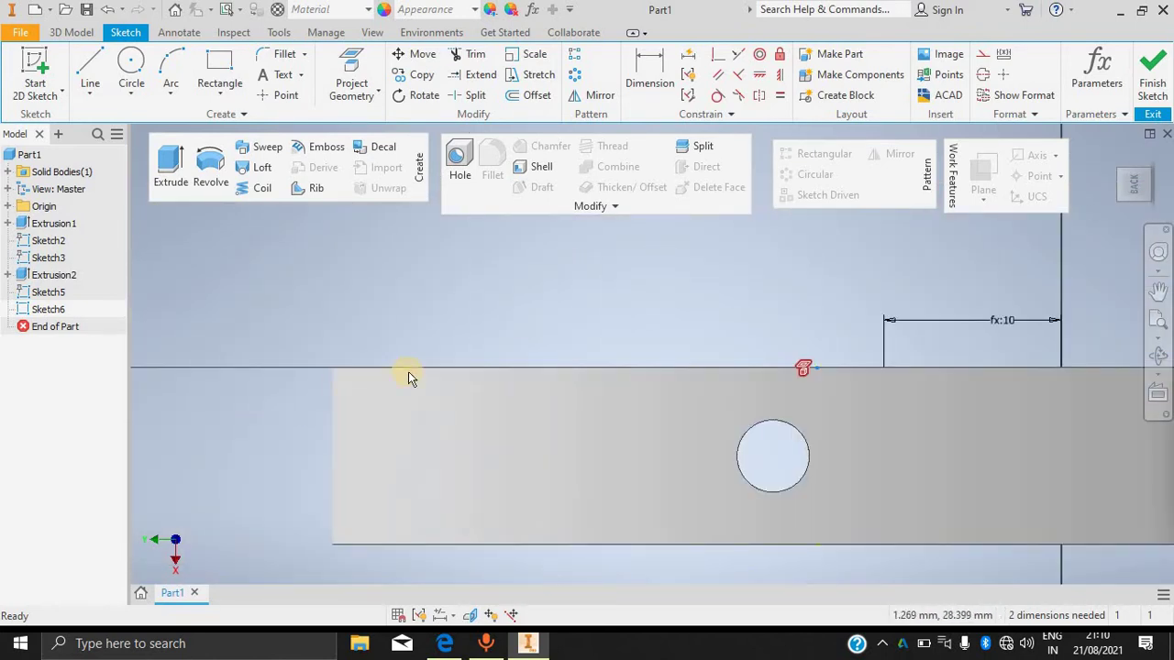
right_click(579, 373)
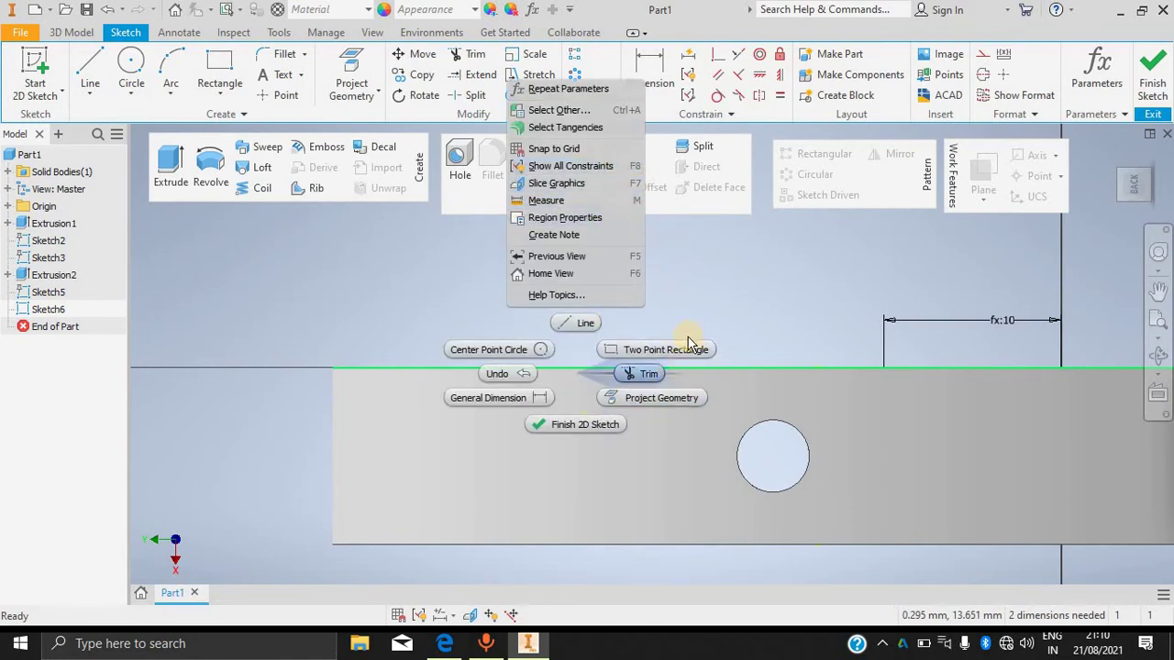
left_click(390, 430)
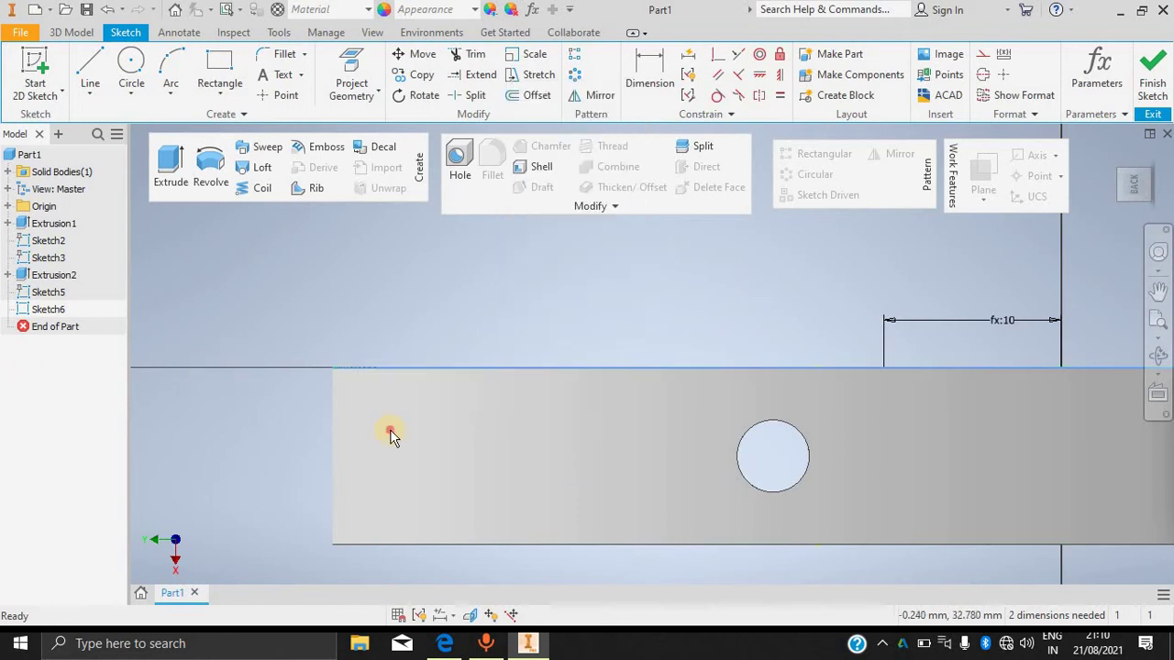
Hide the solid body Solid1 and select the dimensioned horizontal line.
left_click(7, 172)
right_click(52, 190)
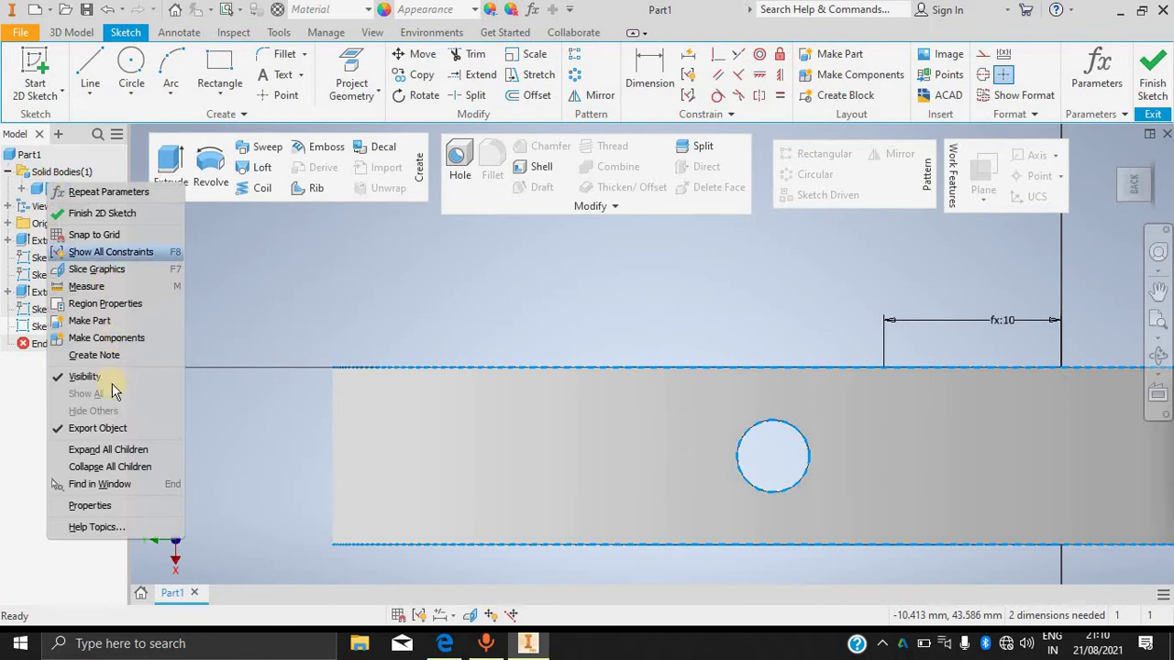
left_click(93, 376)
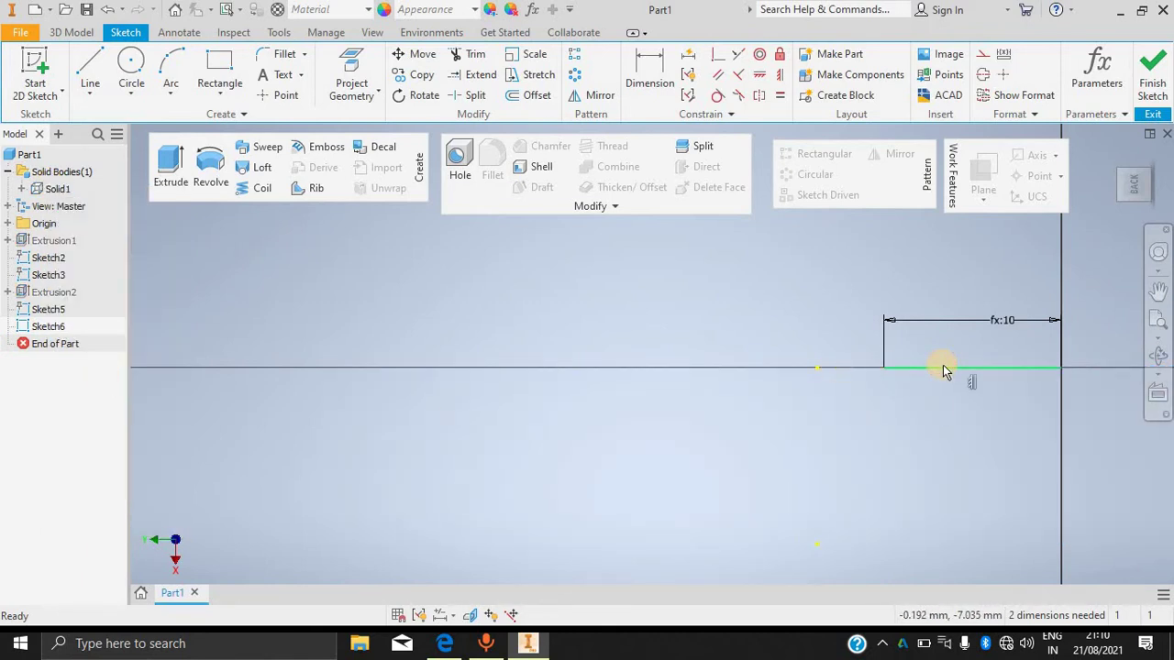
left_click(999, 367)
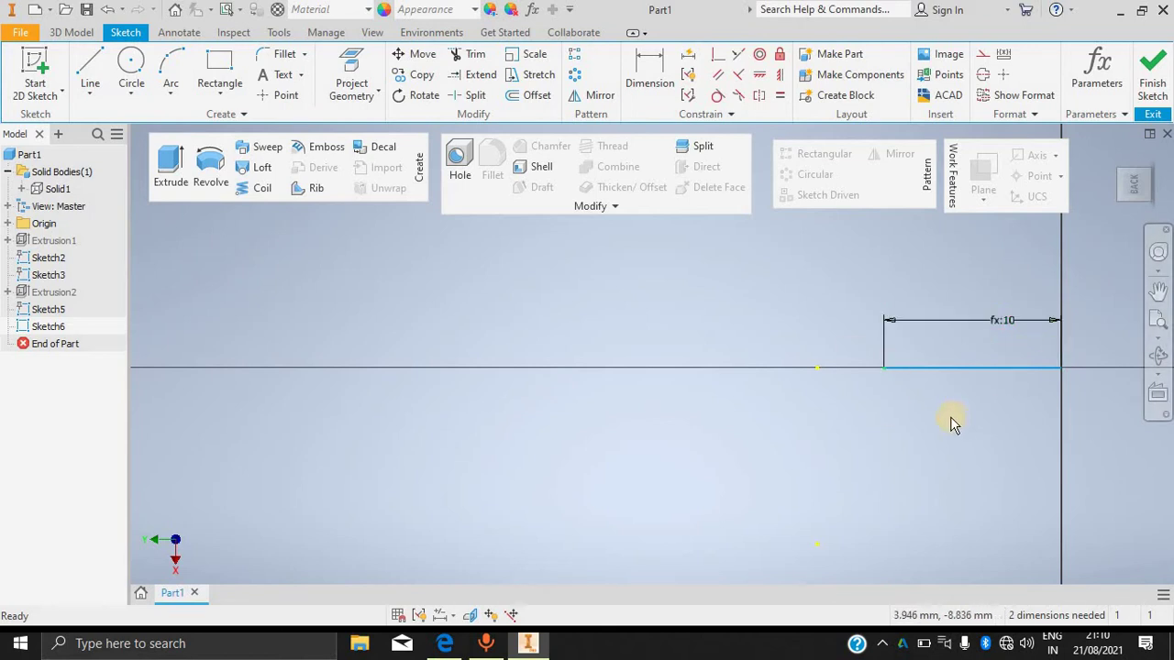
Turn the visibility of the solid body Solid1 back on.
left_click(37, 190)
right_click(42, 191)
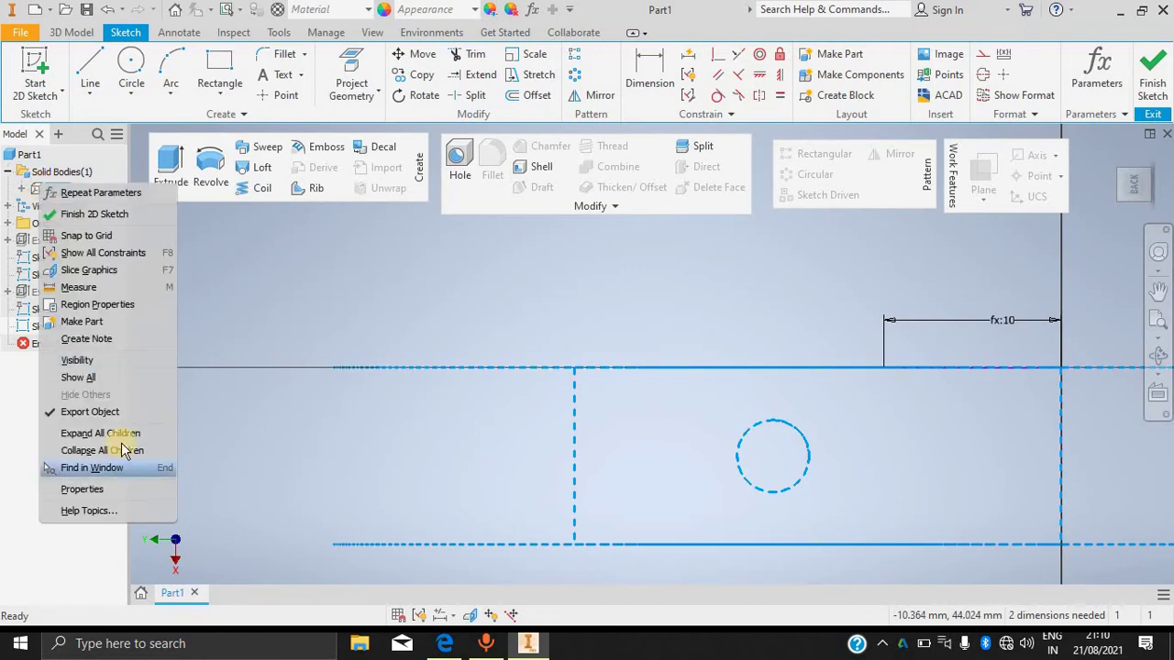
left_click(77, 359)
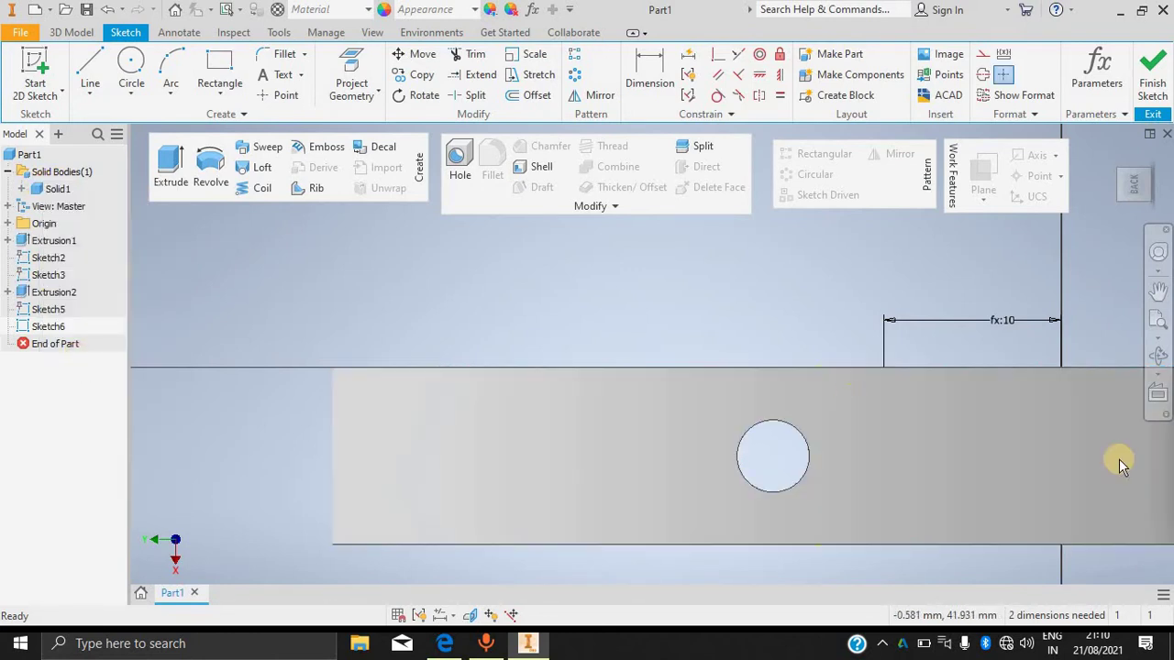
Open the horizontal line's dimension for editing and close it without a change.
double_click(996, 320)
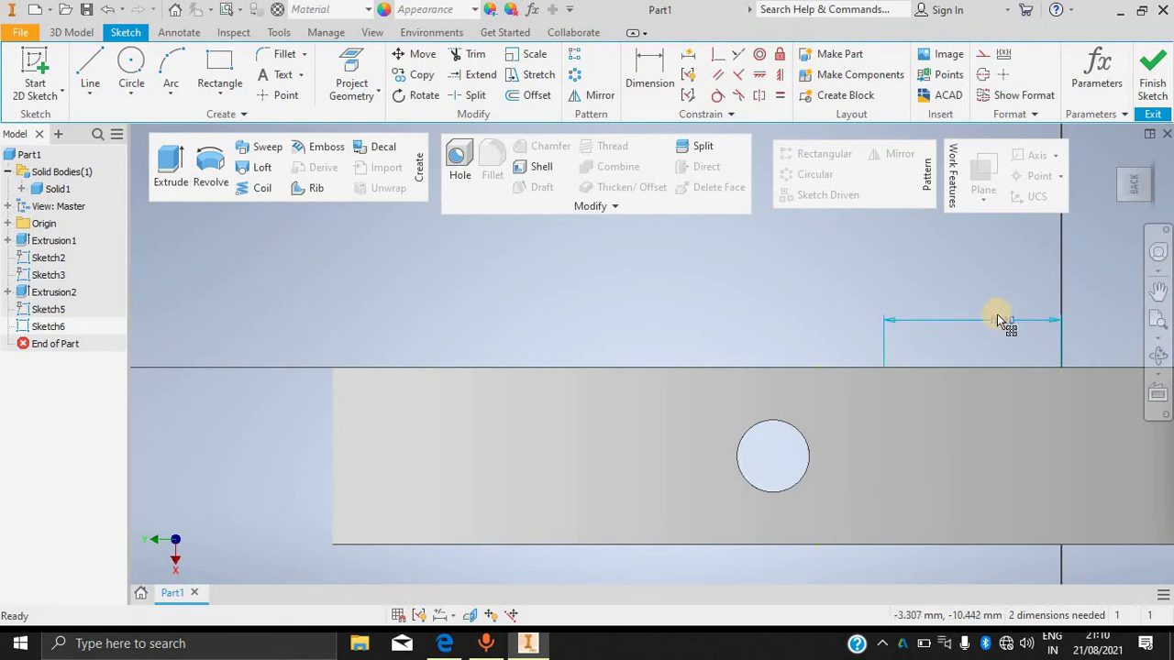
left_click(886, 252)
left_click(738, 260)
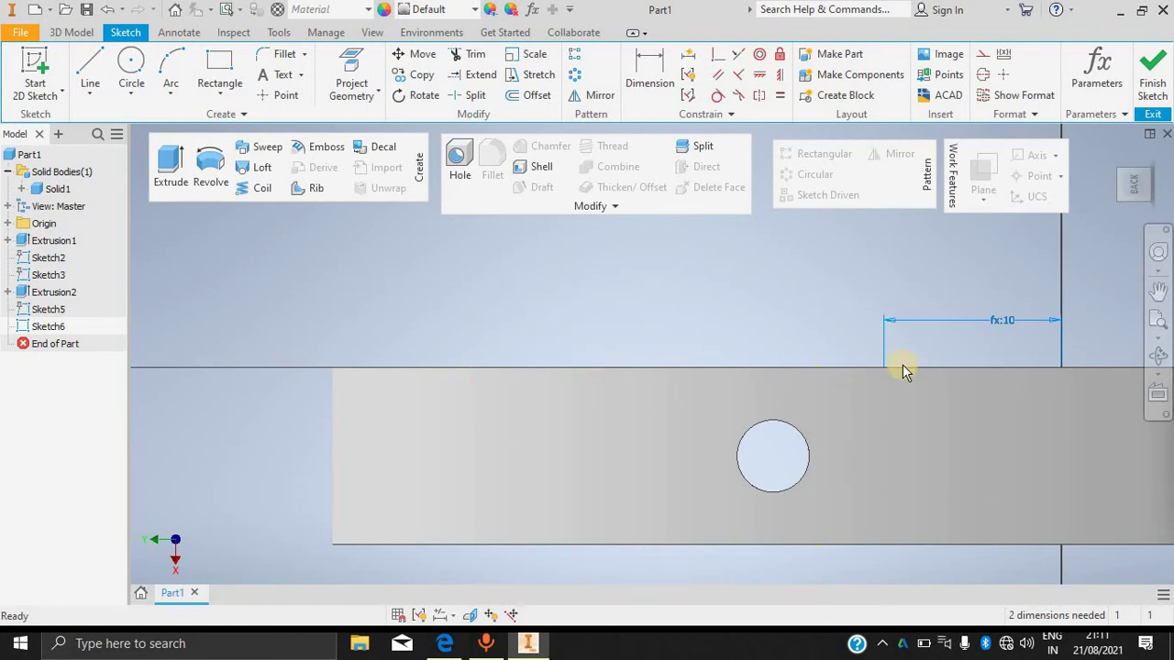
Open the parameter table and add a numeric user parameter named module.
scroll(902, 364, "up", 5)
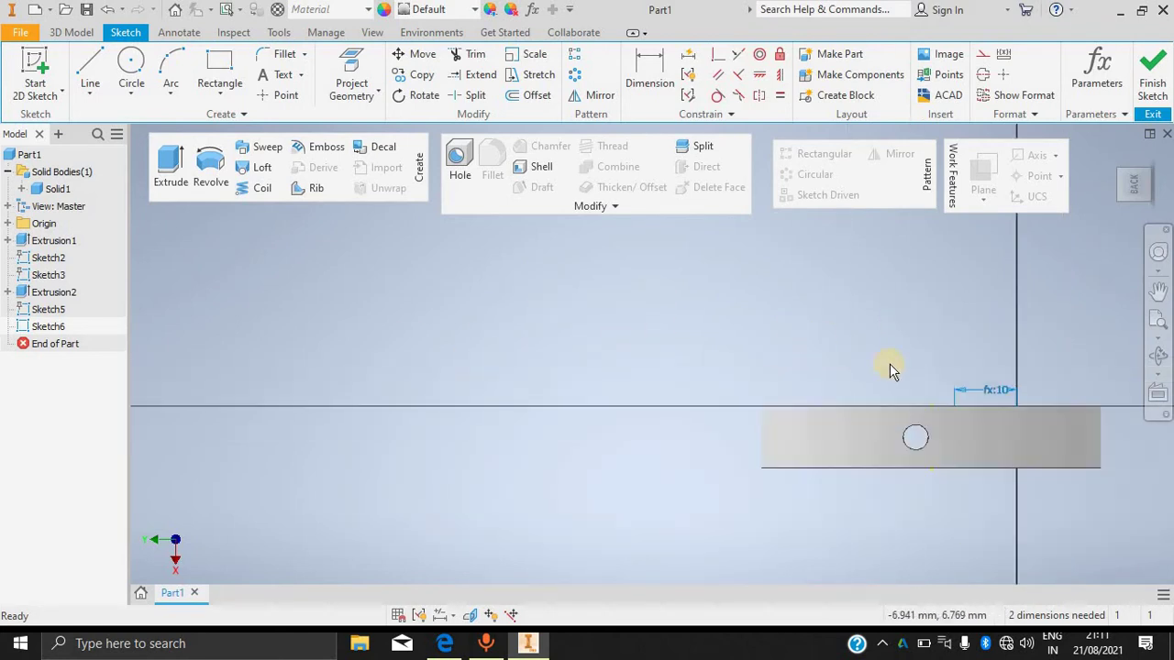
scroll(957, 365, "up", 3)
scroll(957, 364, "down", 4)
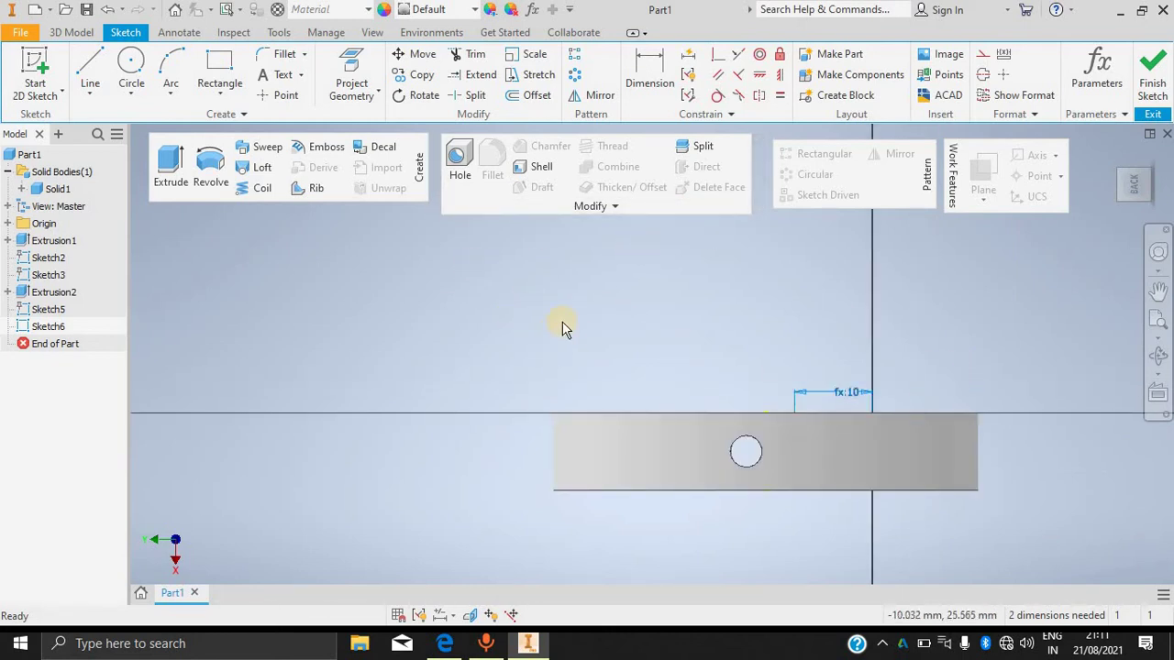
left_click(1097, 78)
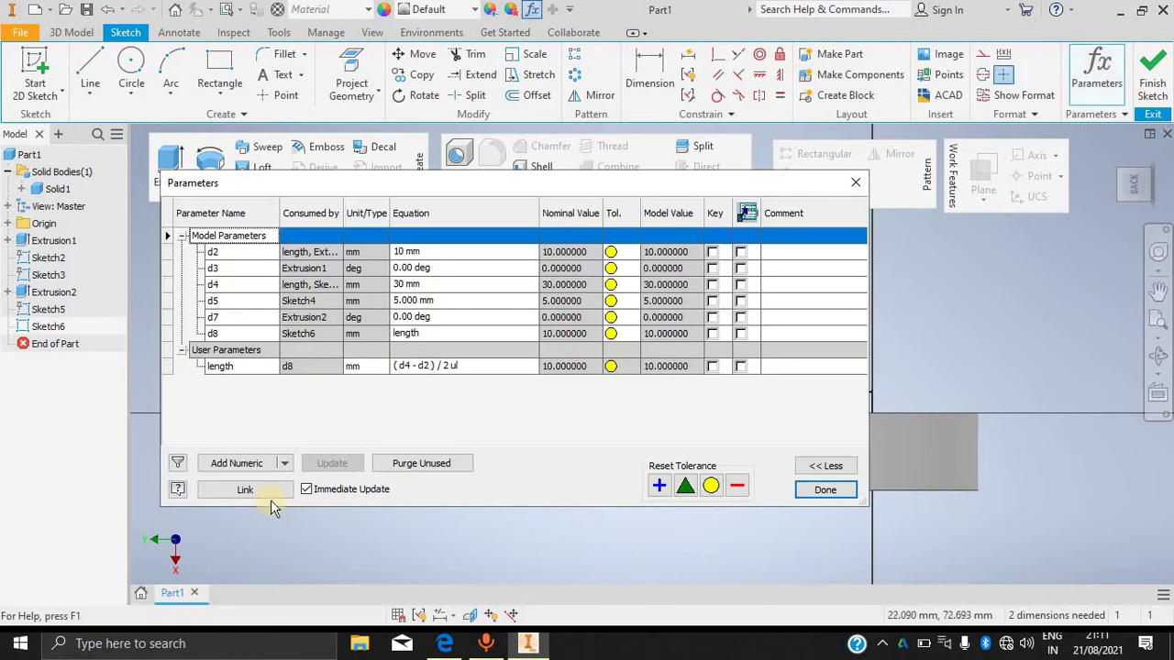
double_click(253, 353)
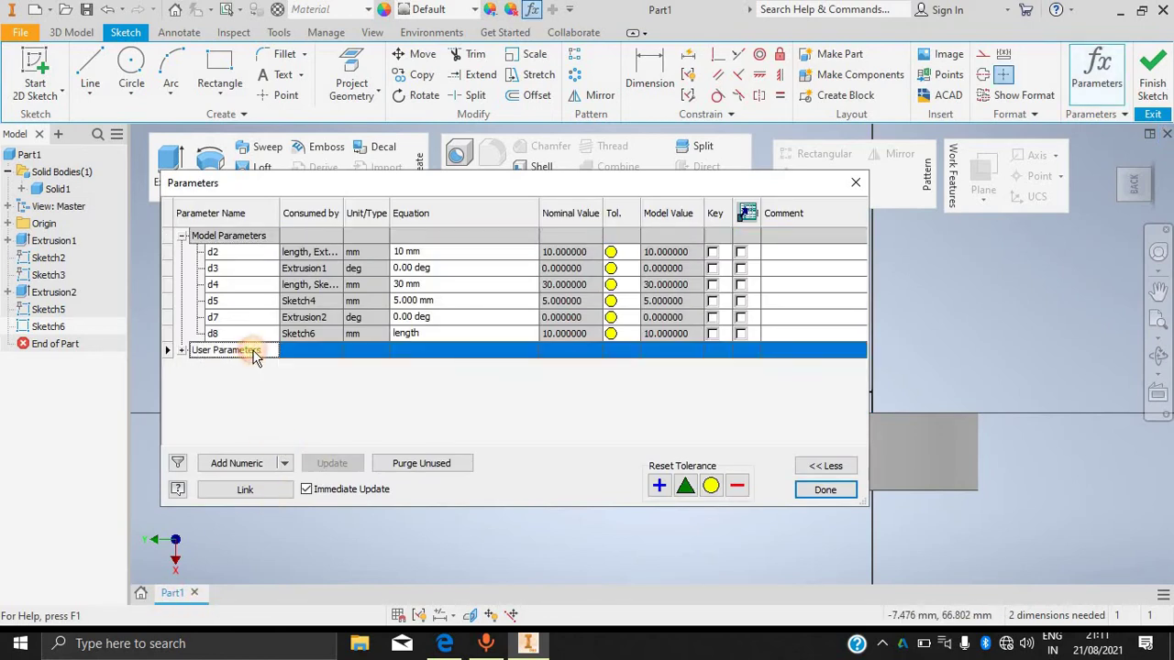
double_click(255, 355)
double_click(254, 367)
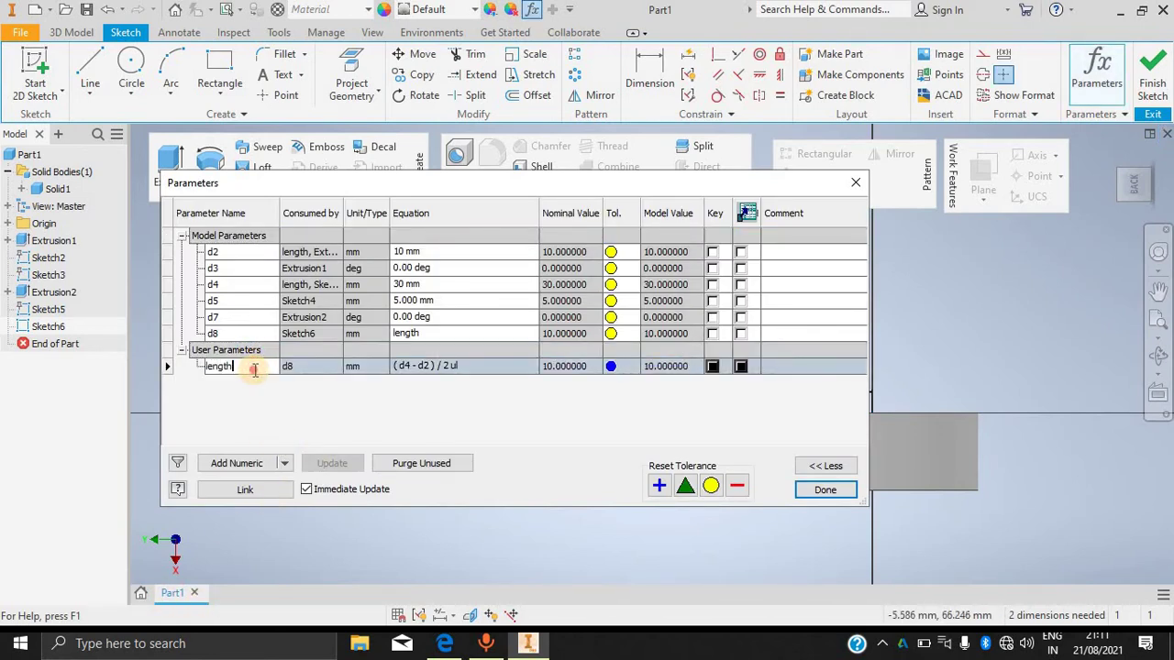
left_click(268, 465)
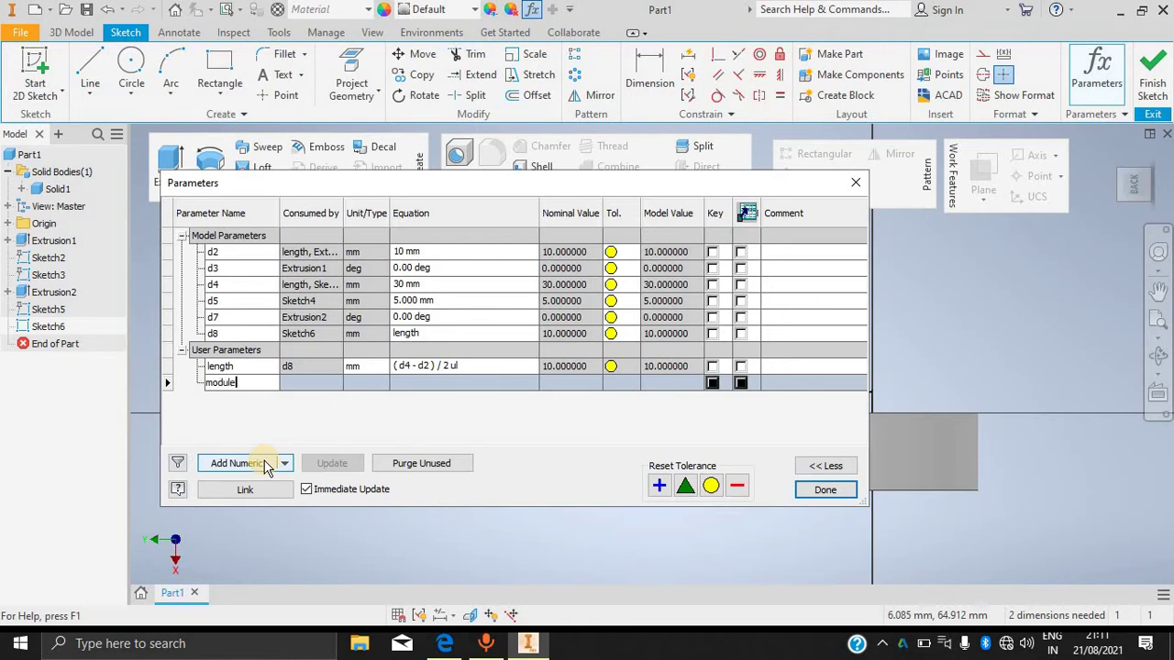
type("module")
key("Tab")
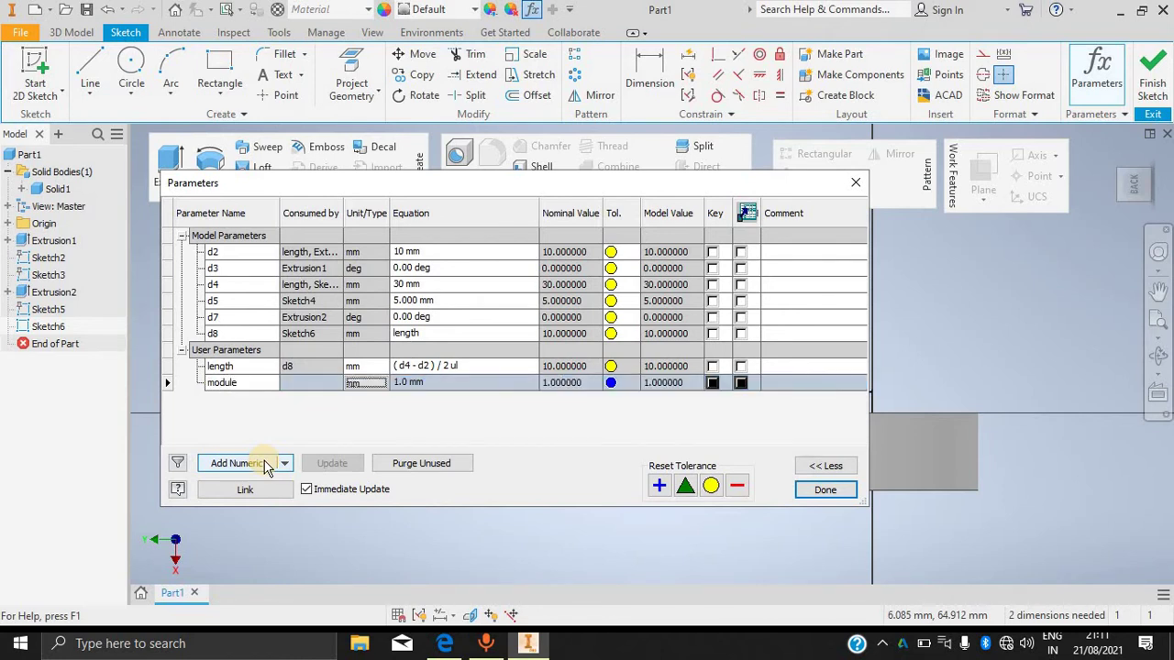
Set the equation of the user parameter module to 5 mm and select its row.
left_click(459, 383)
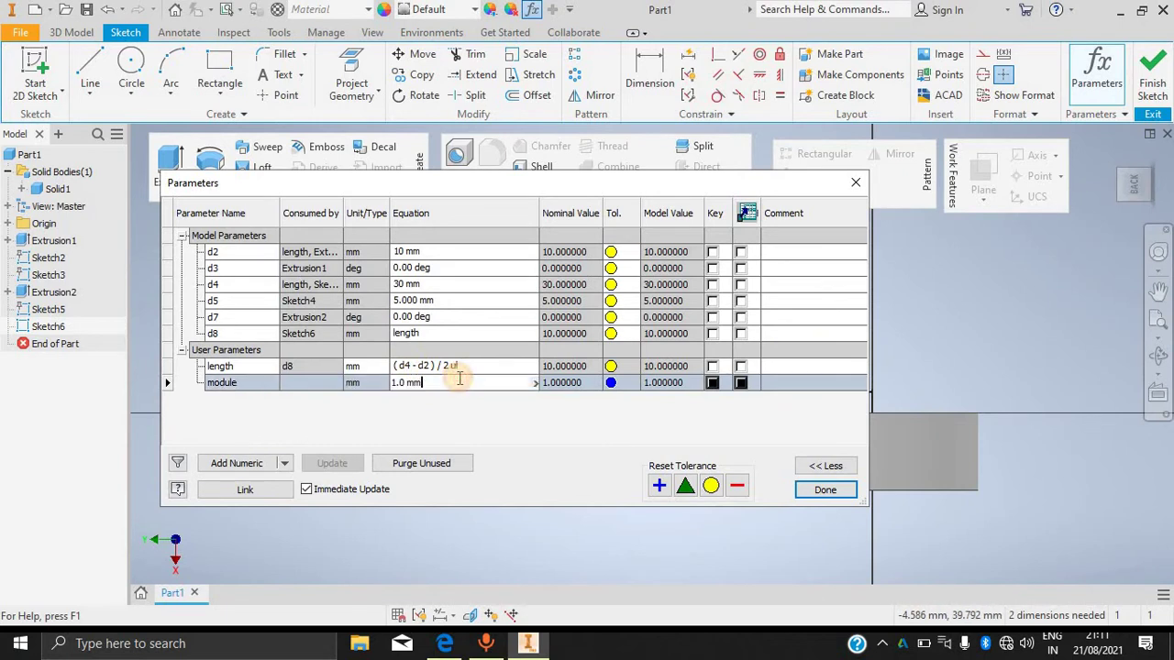
key("ctrl+a")
key("BackSpace")
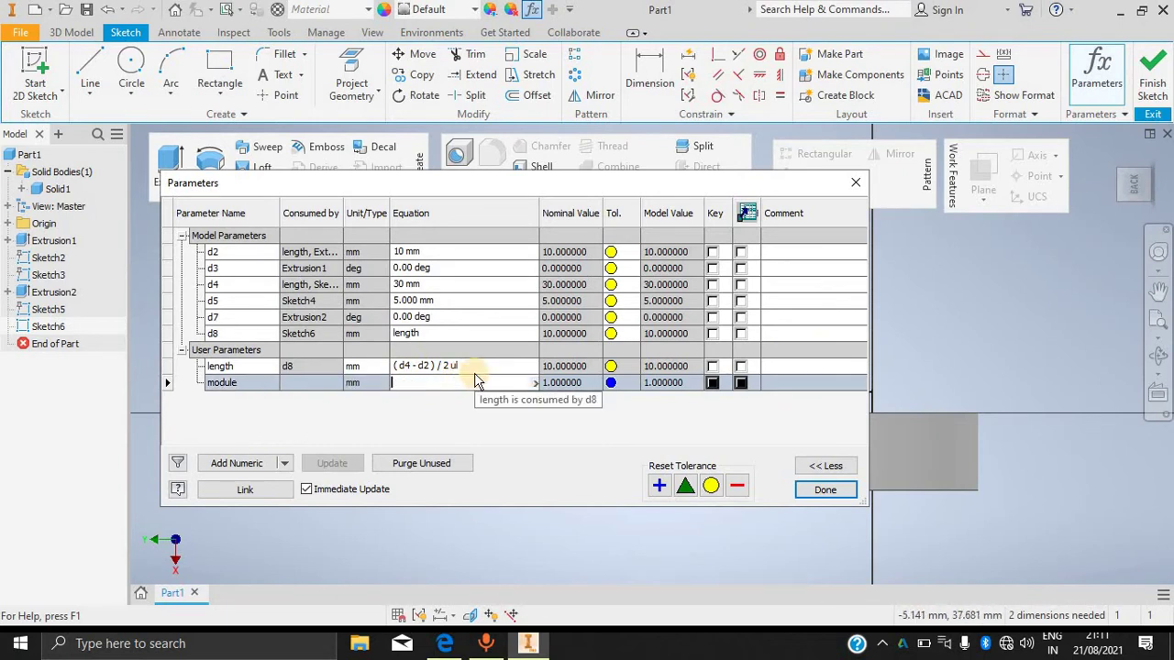
type("5")
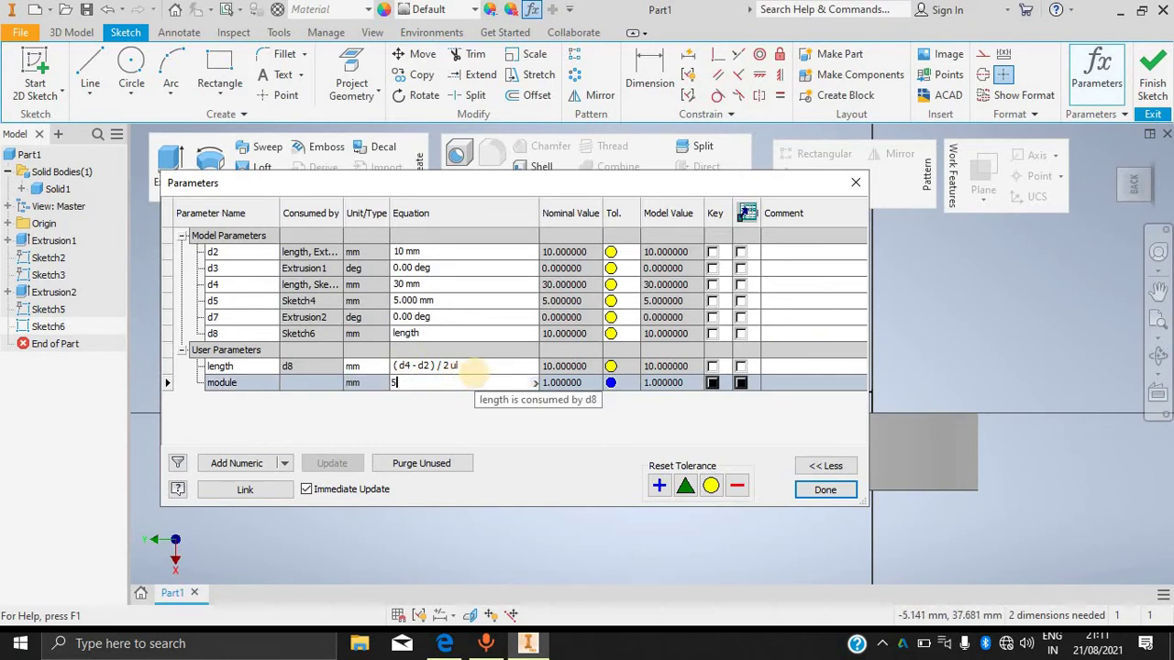
key("Return")
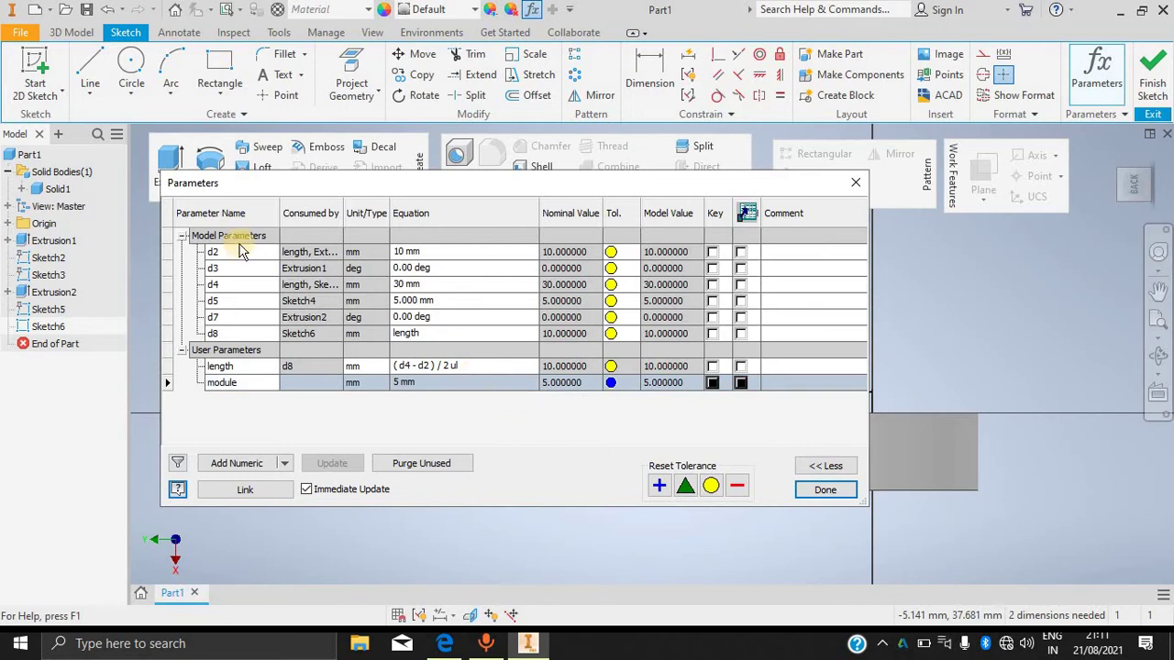
left_click(299, 385)
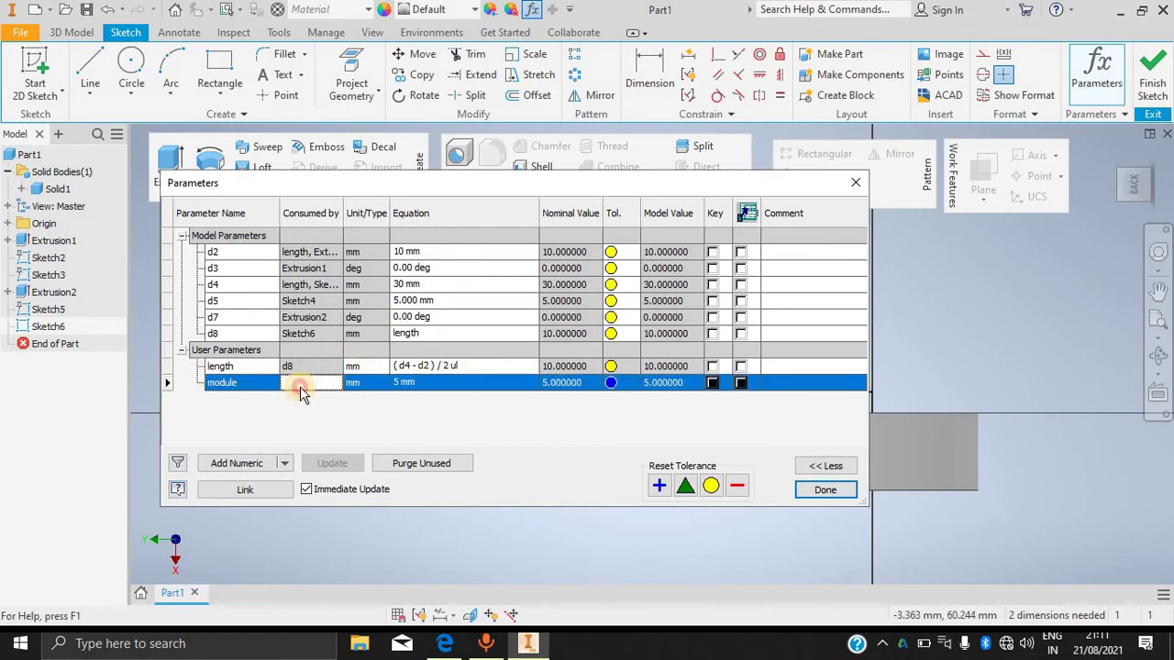
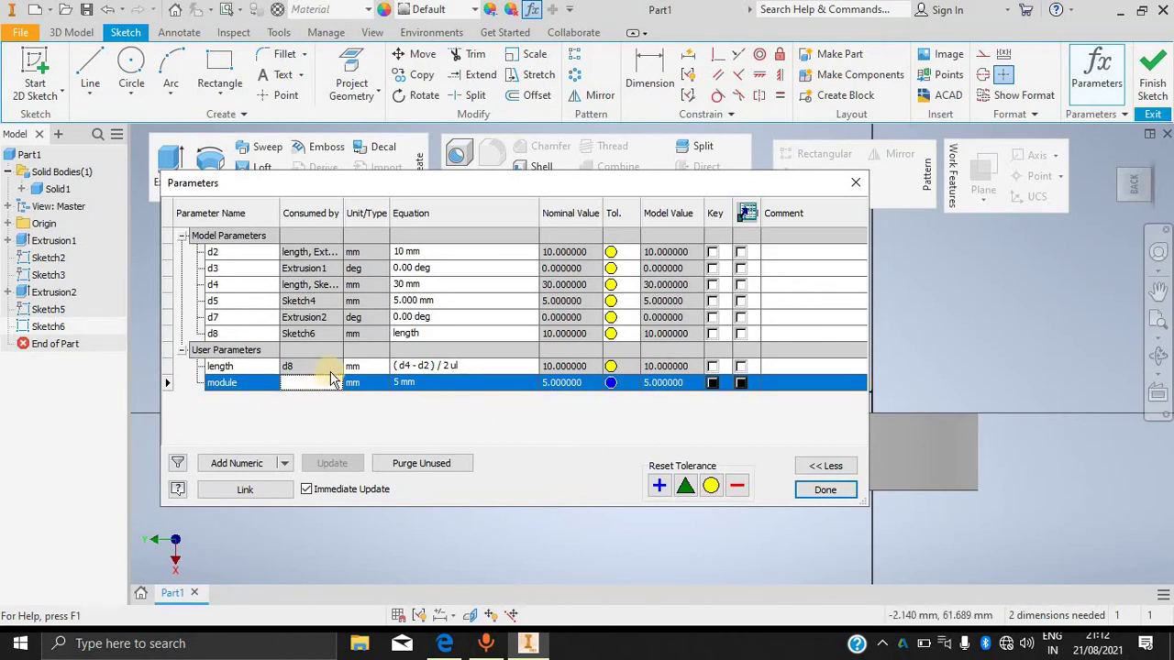
Set the equation of the user parameter module to 4 mm and finish the sketch.
left_click(403, 383)
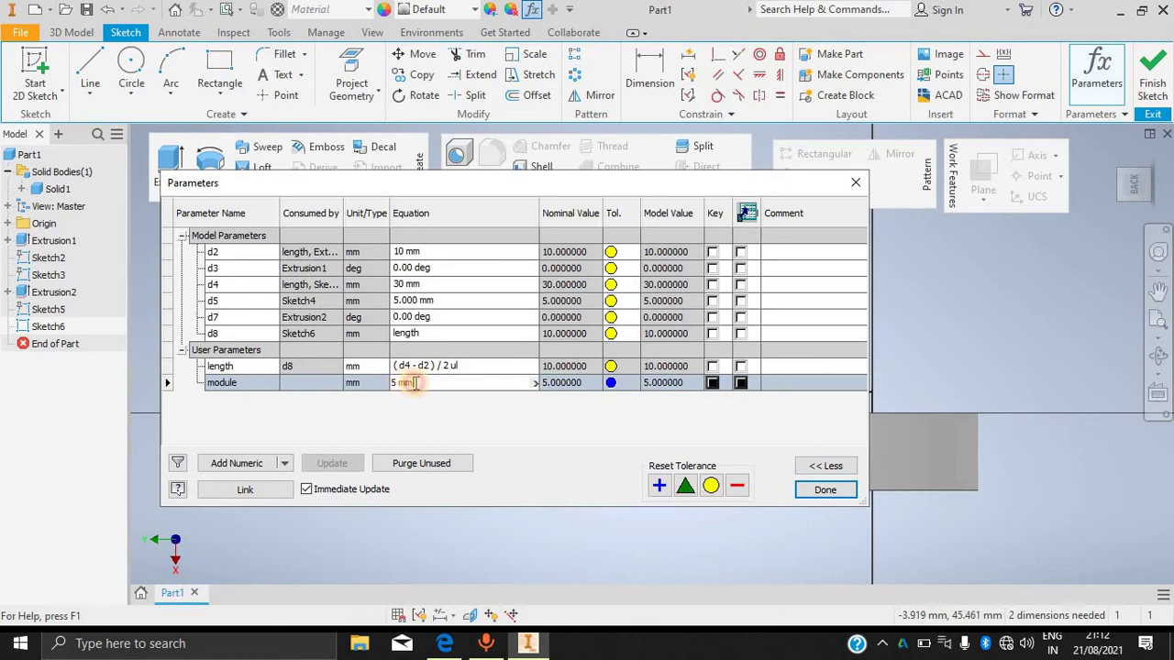
key("Return")
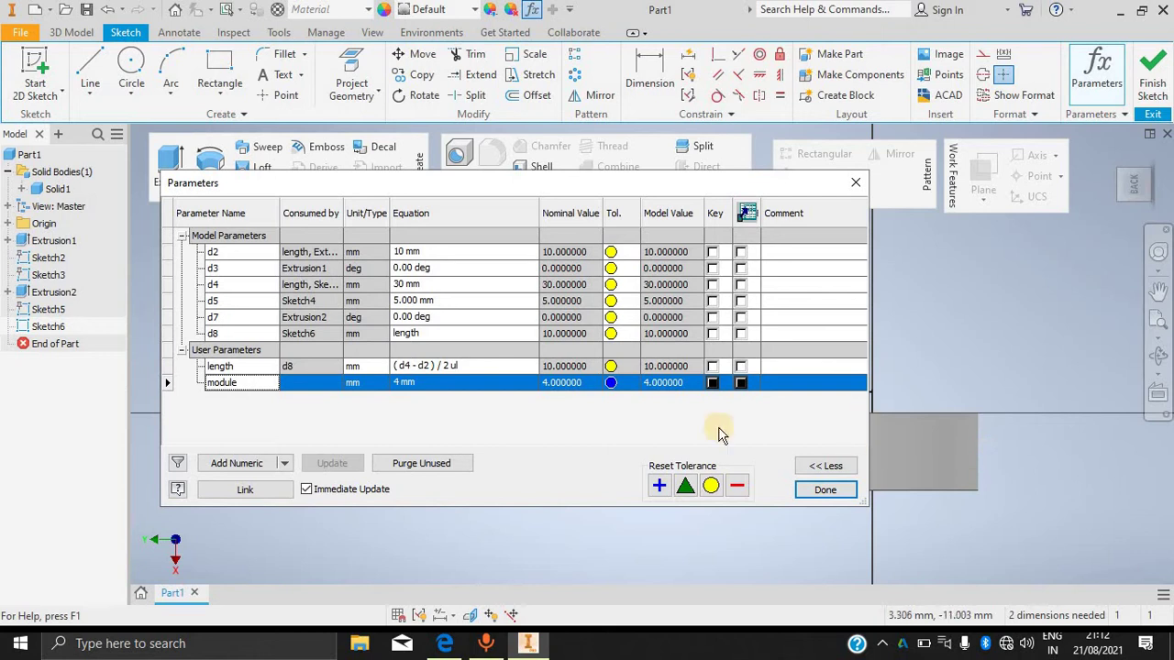
left_click(712, 383)
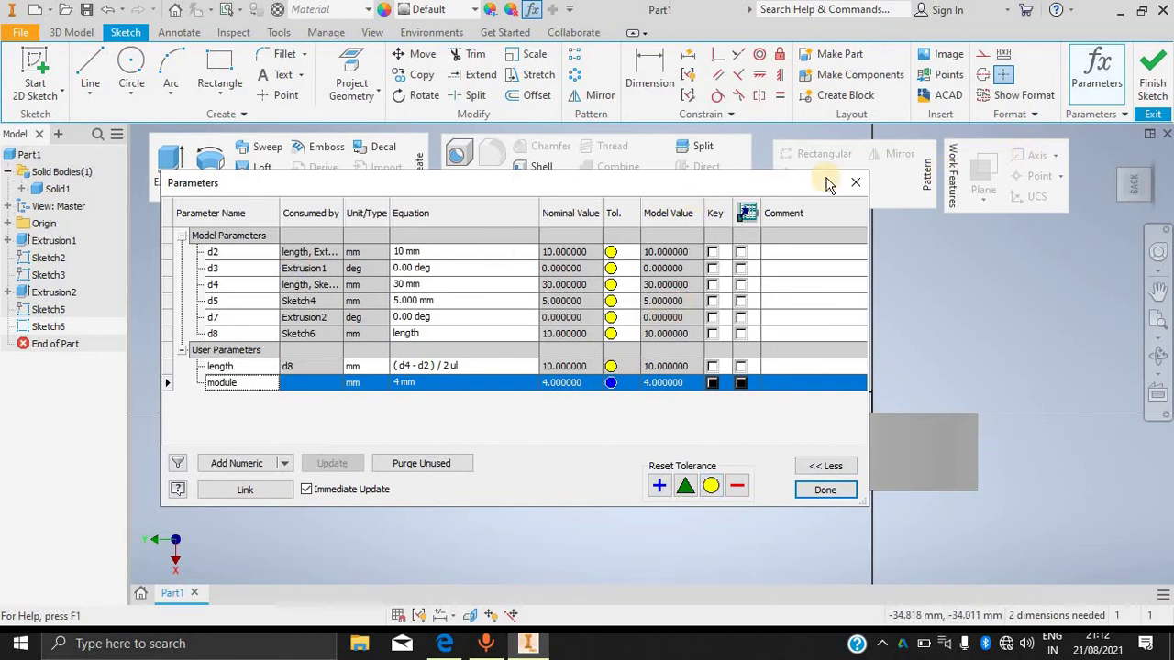
left_click(825, 491)
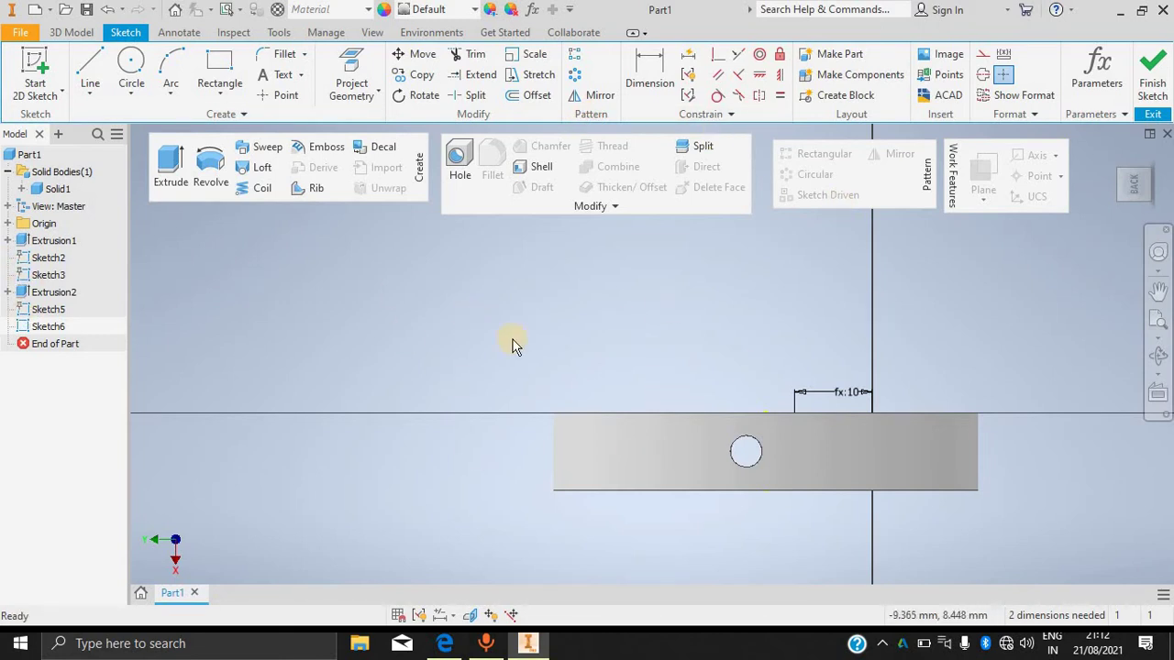
left_click(1152, 73)
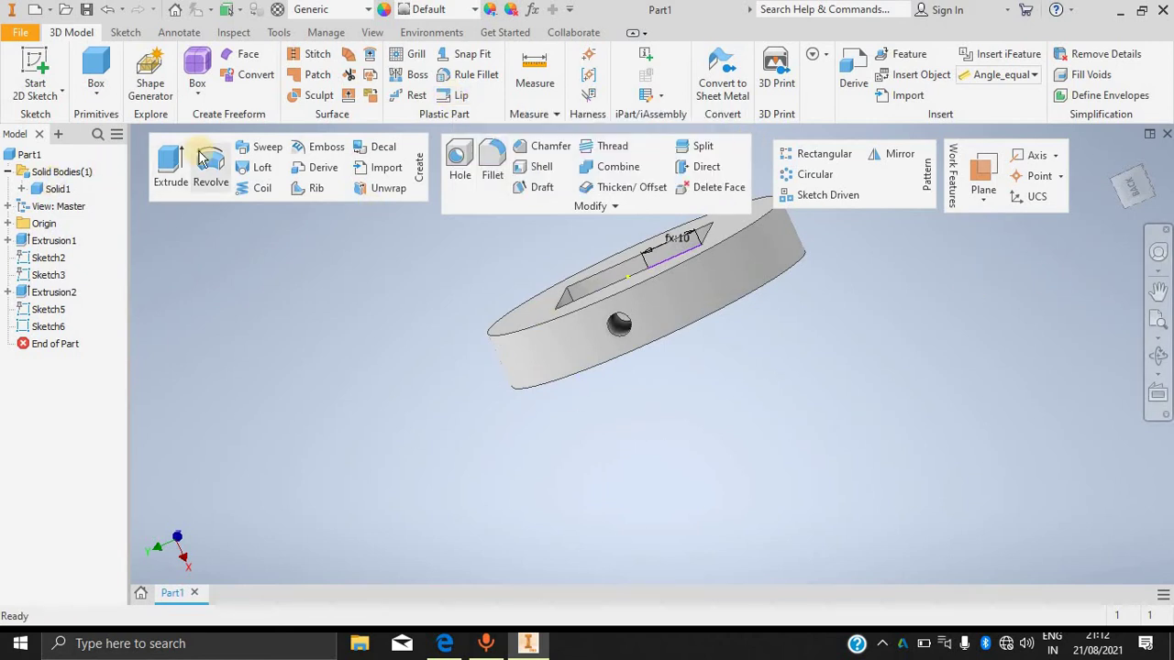
Start a constant 2 mm fillet on the outer edge of the disc's front face and show the additional fillet options.
scroll(661, 283, "up", 3)
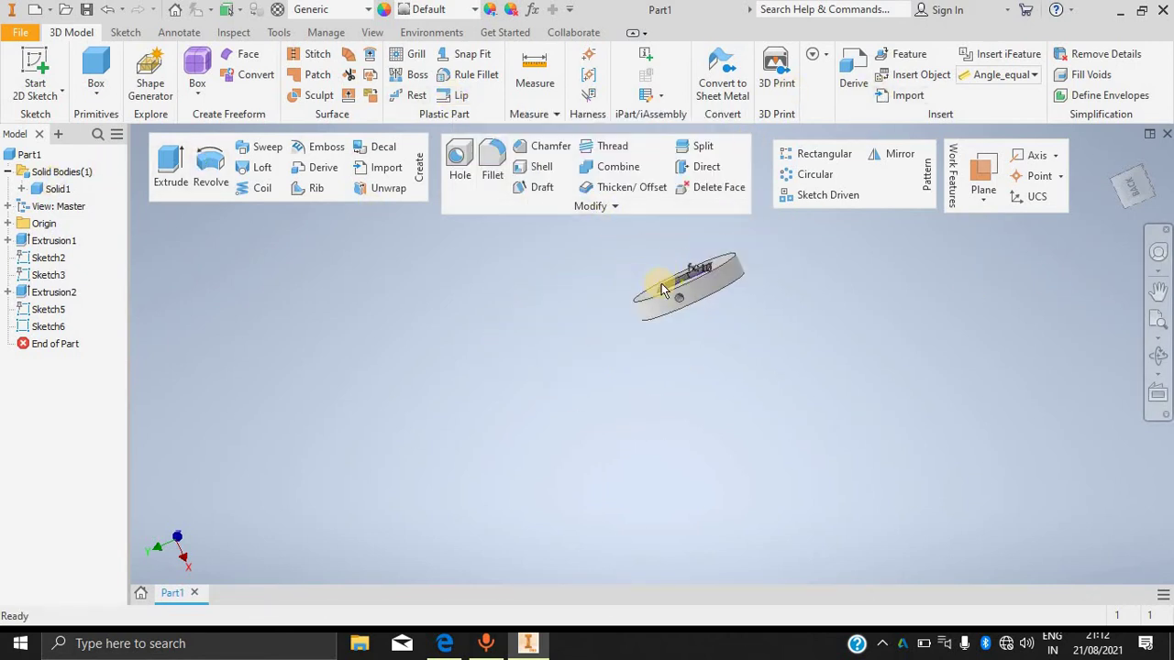
scroll(897, 314, "down", 3)
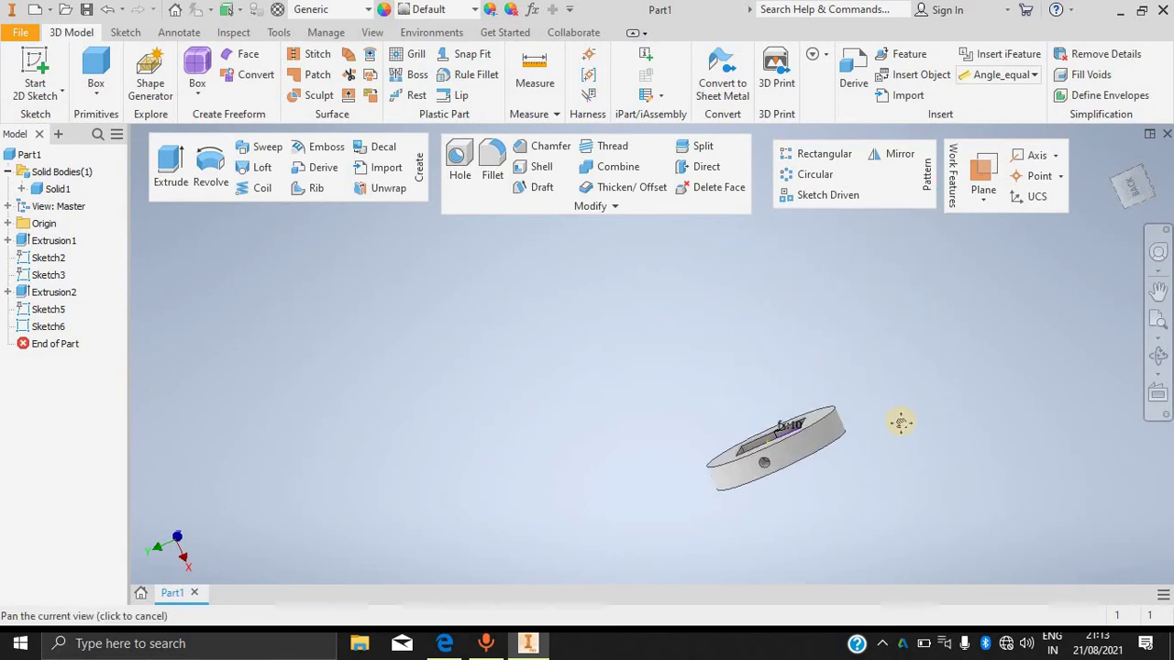
key("F4")
left_click_drag(897, 419, 908, 461)
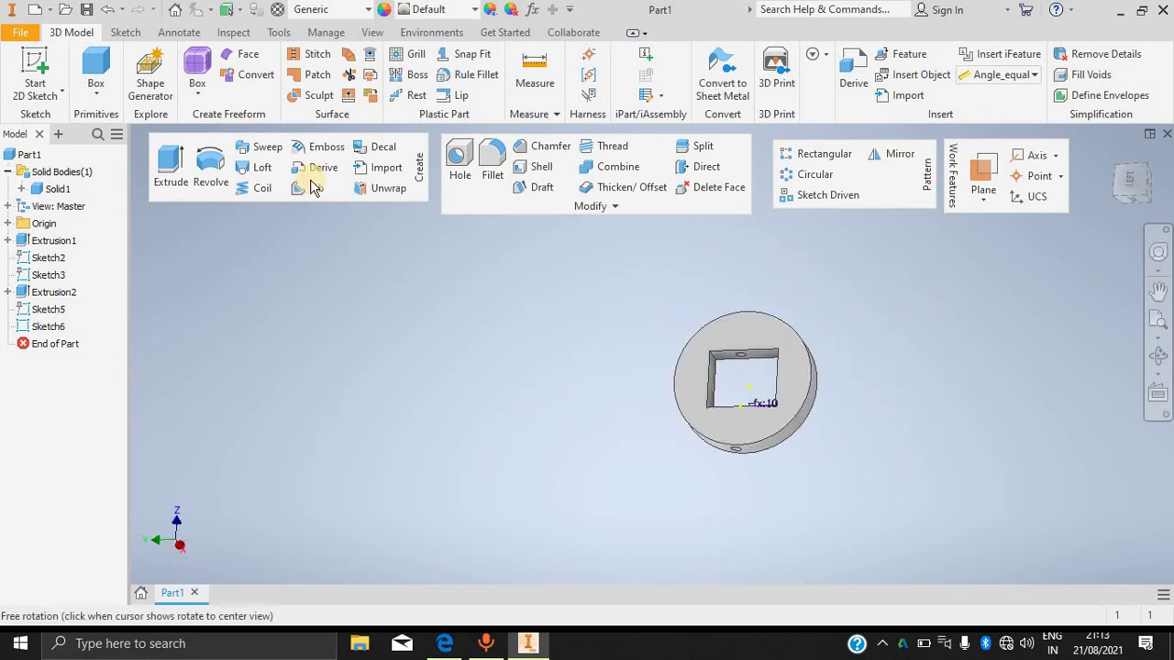
left_click(603, 207)
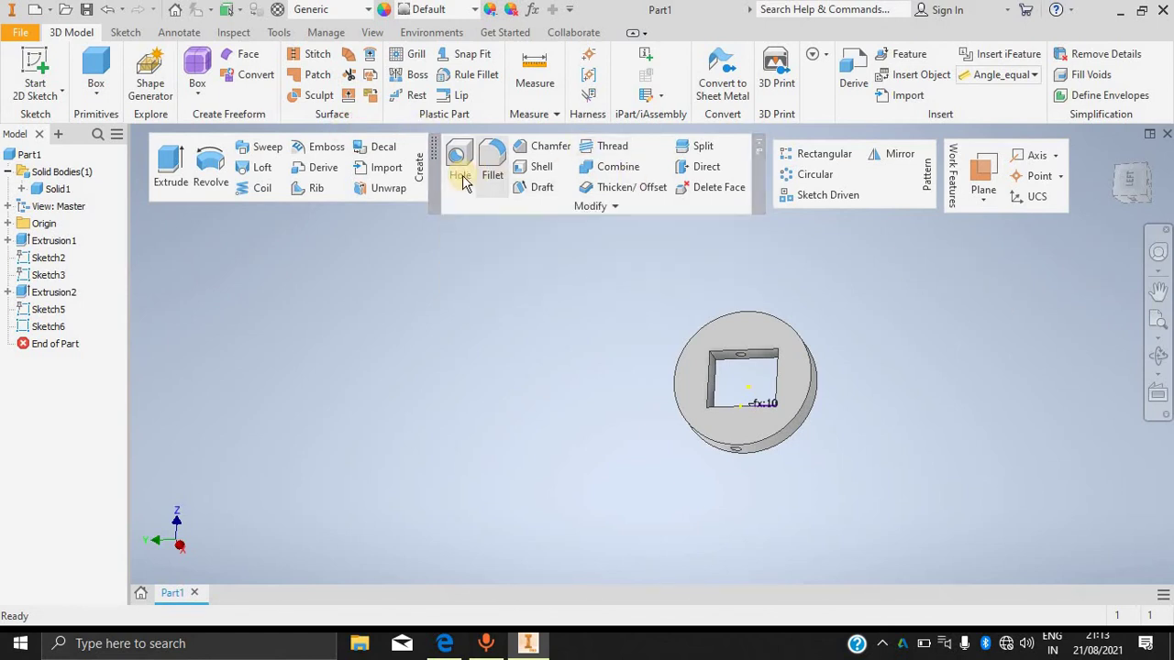
key("f")
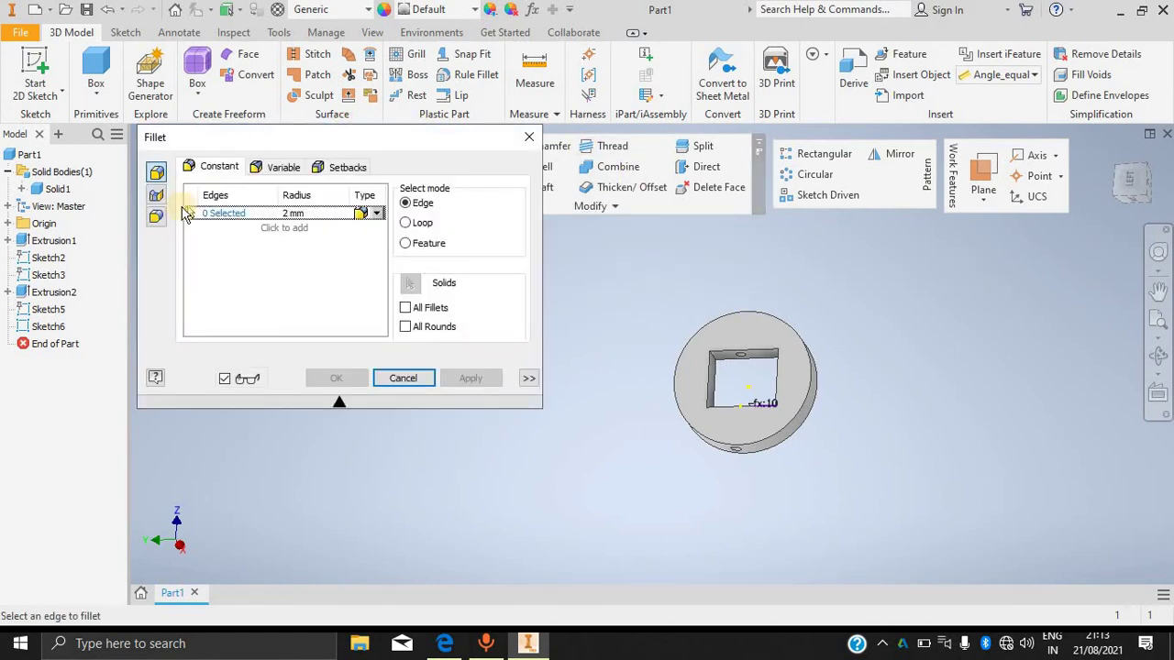
left_click(779, 326)
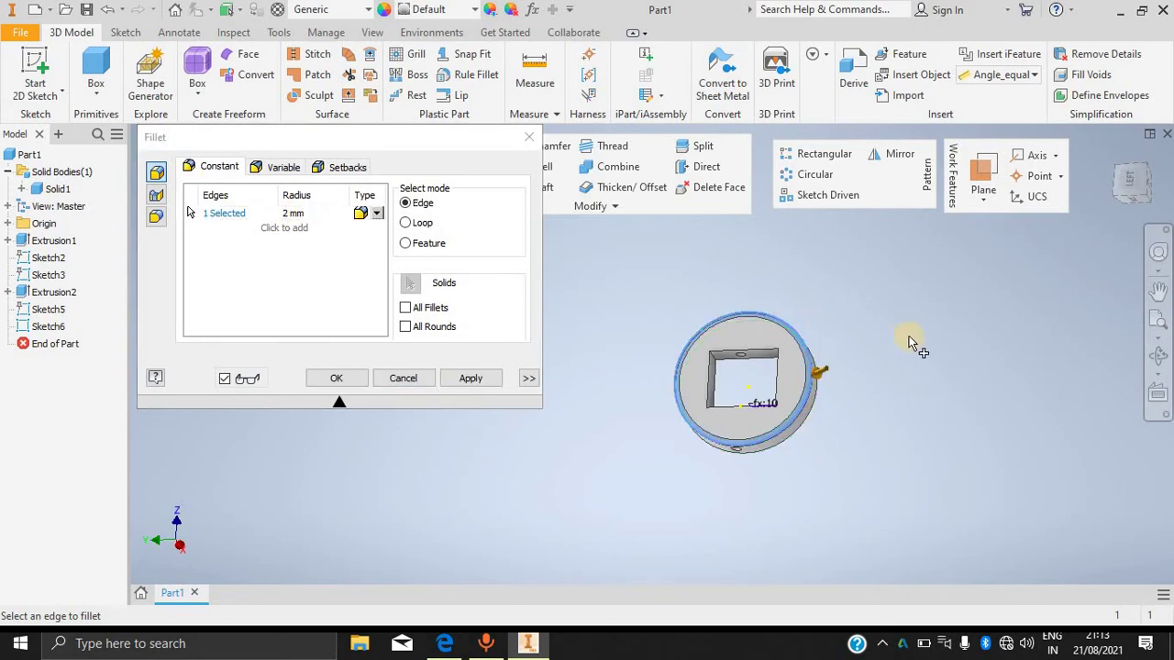
scroll(817, 346, "down", 5)
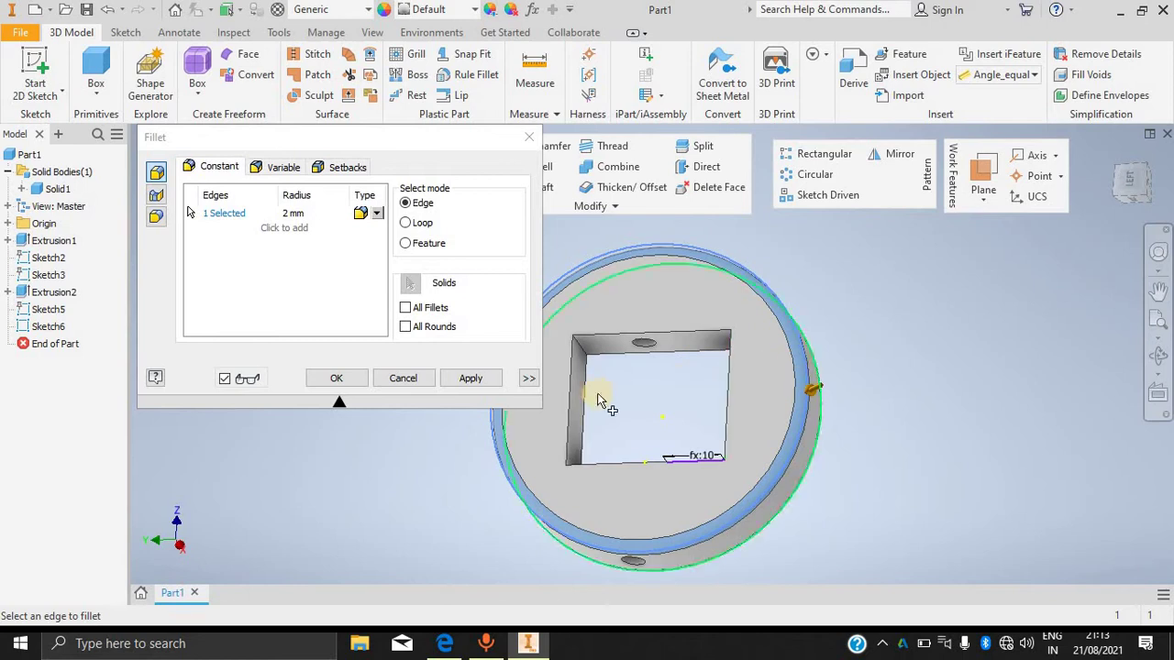
left_click(529, 378)
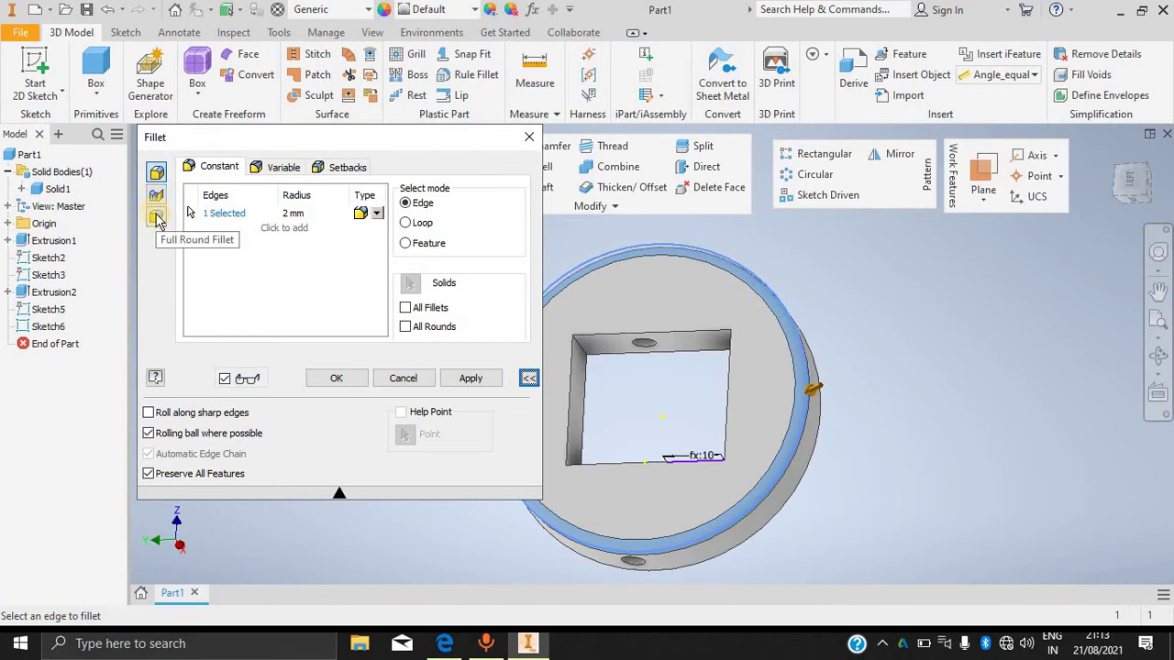
Add the disc's rear outer edge as a variable fillet of type Tangent Fillet and apply the fillets.
left_click(284, 167)
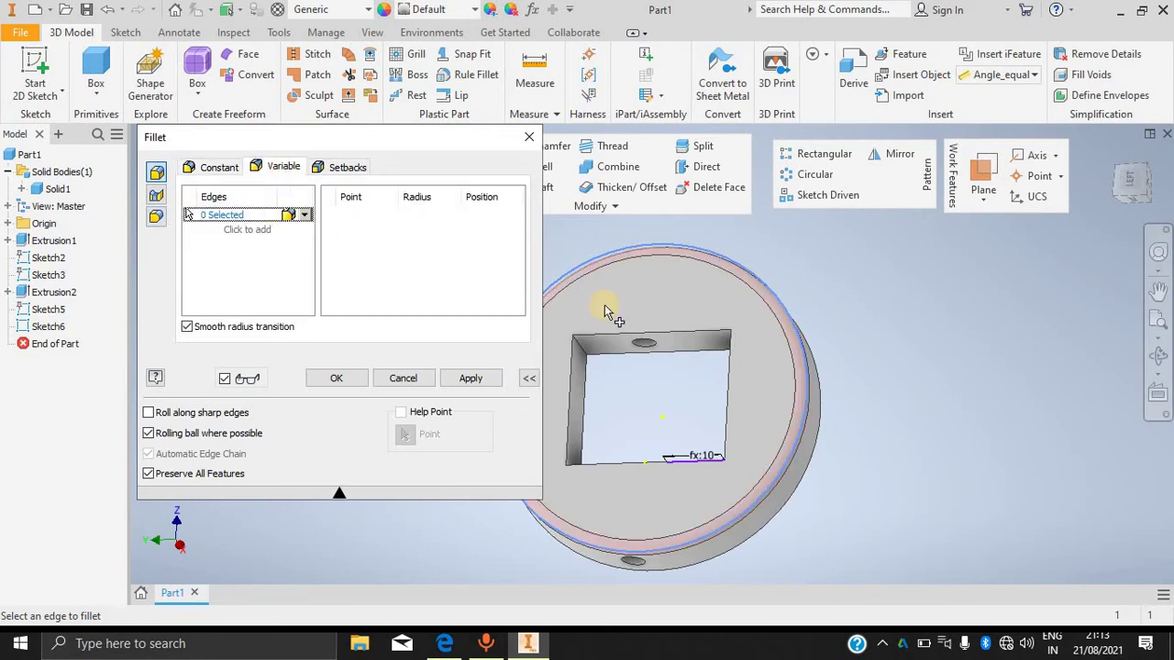
middle_click_drag(926, 336, 780, 340, "shift")
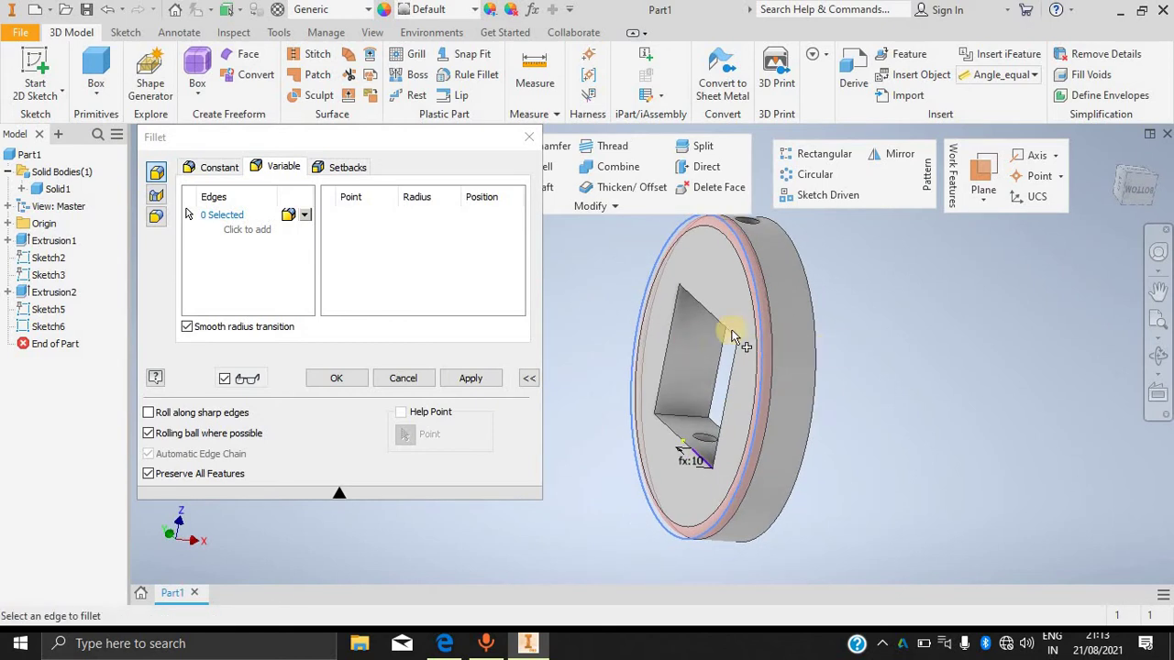
left_click(812, 321)
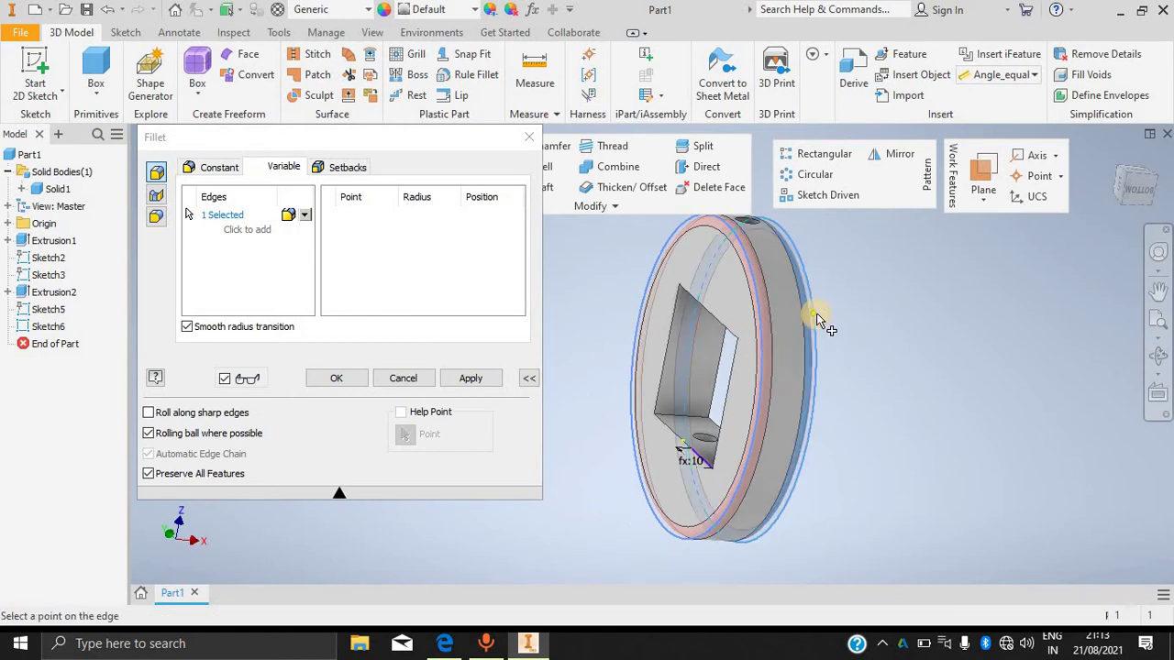
left_click(302, 217)
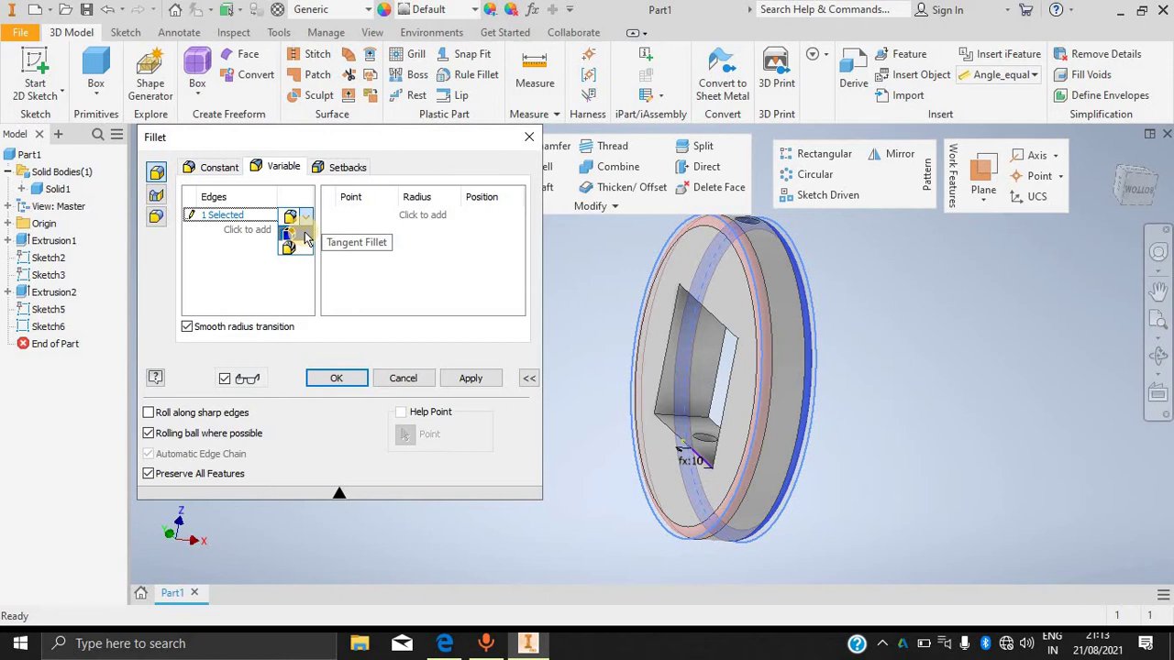
left_click(305, 236)
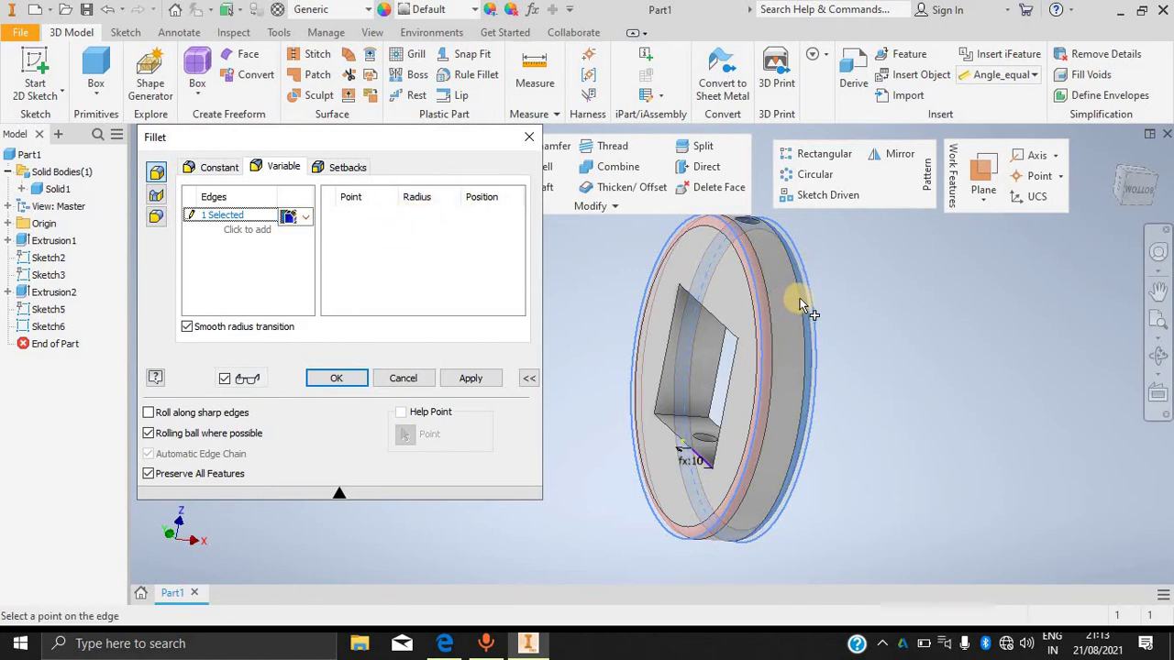
left_click(261, 231)
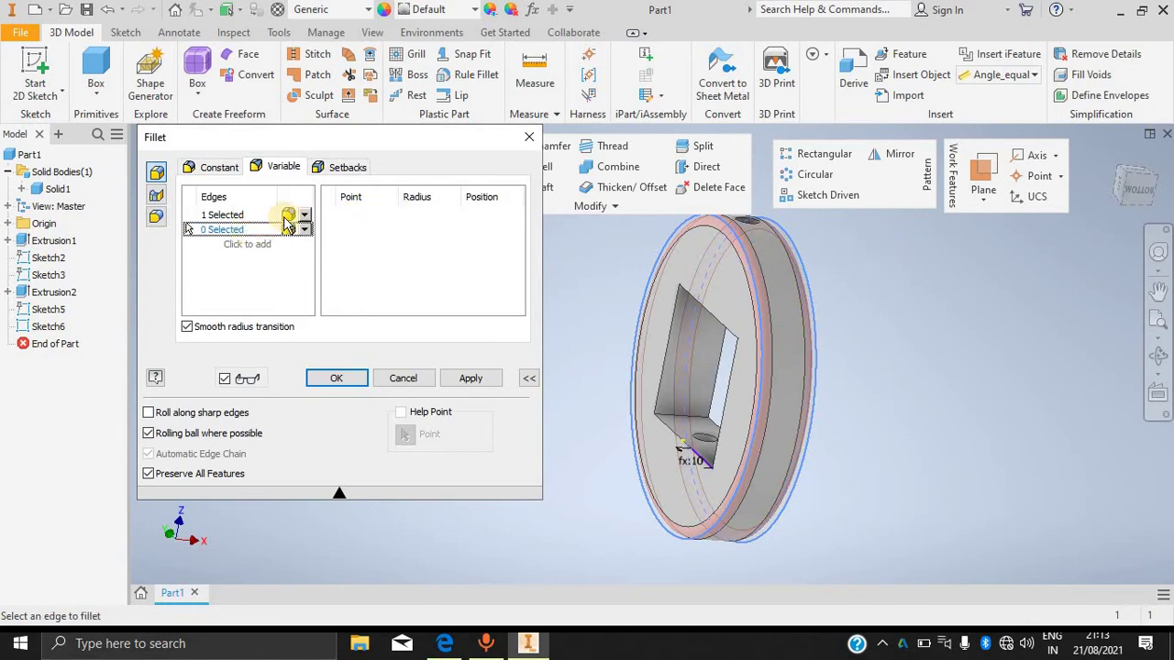
left_click(471, 379)
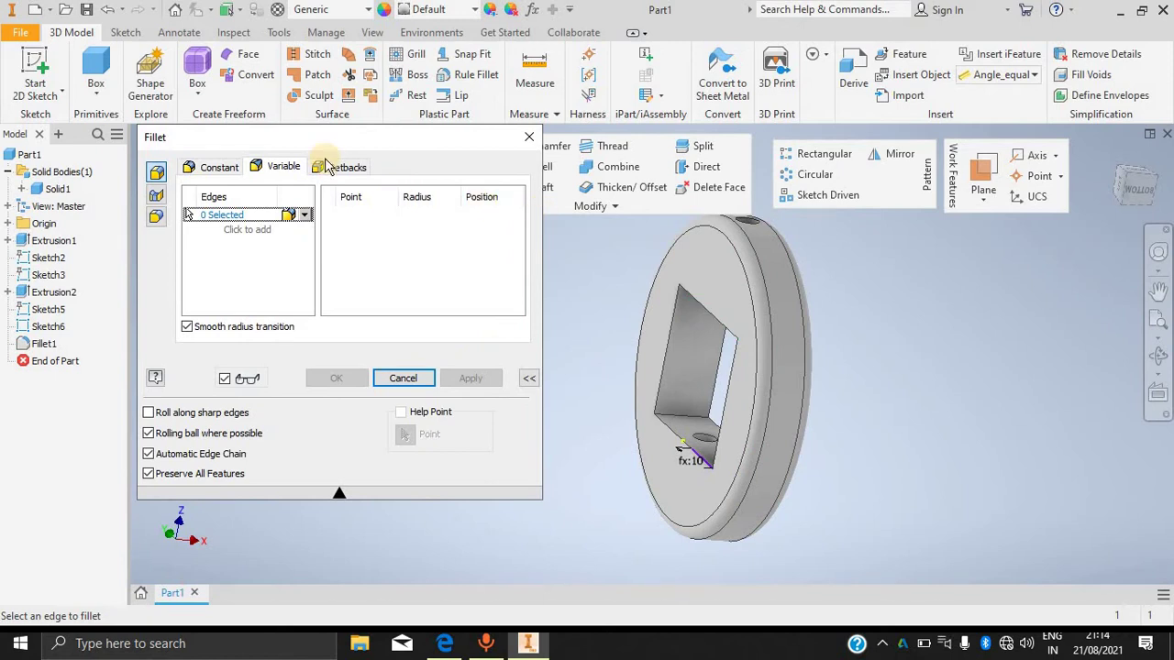
Create a variable fillet on the upper front edge of the square hole with a 2 mm start radius and a larger end radius.
left_click(719, 328)
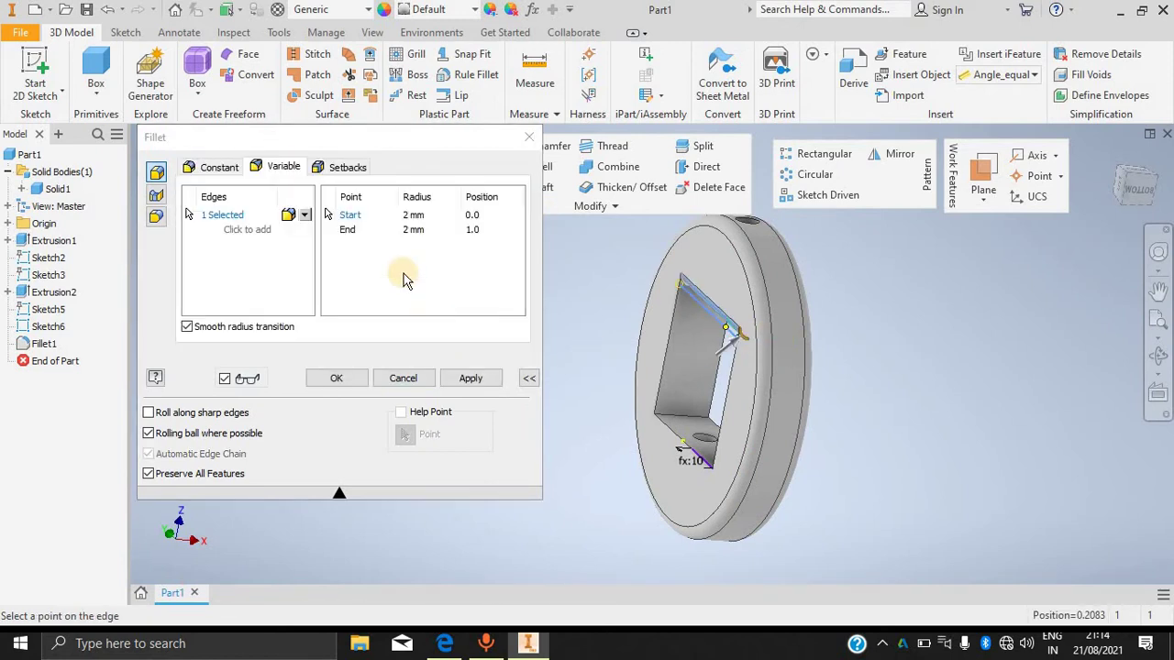
left_click(410, 217)
left_click(347, 218)
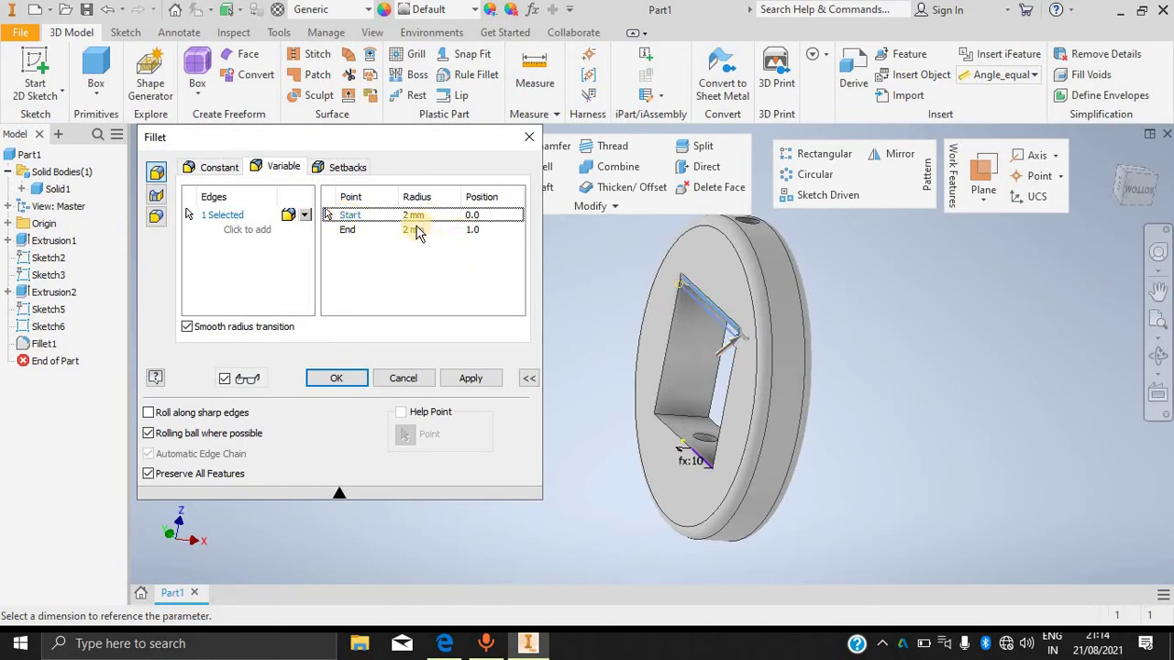
left_click(415, 230)
left_click(376, 227)
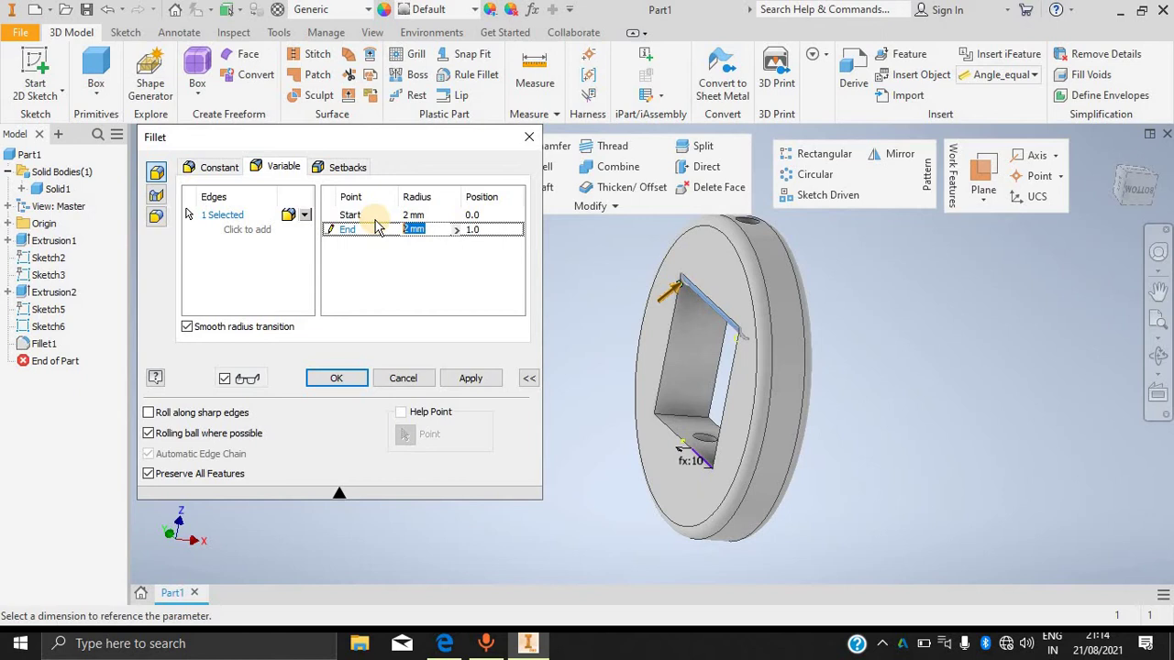
left_click(336, 377)
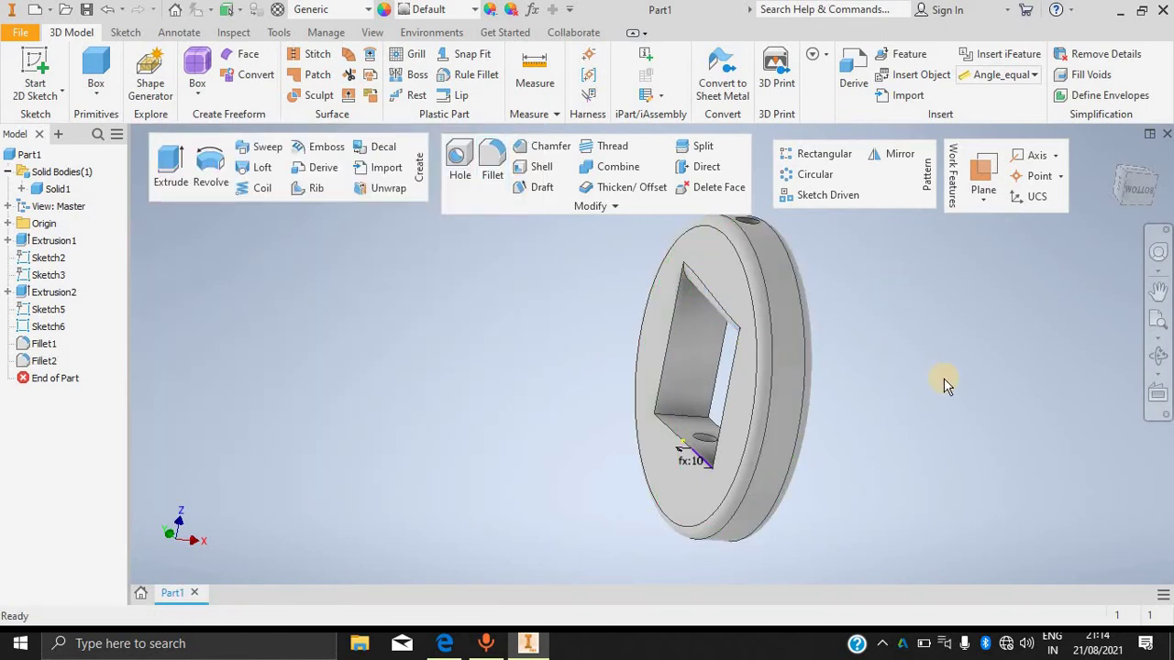
Examine the variable fillet along the square hole's edge up close and from several angles.
middle_click_drag(977, 359, 1004, 341, "shift")
scroll(642, 408, "down", 3)
scroll(642, 407, "up", 8)
scroll(541, 587, "up", 5)
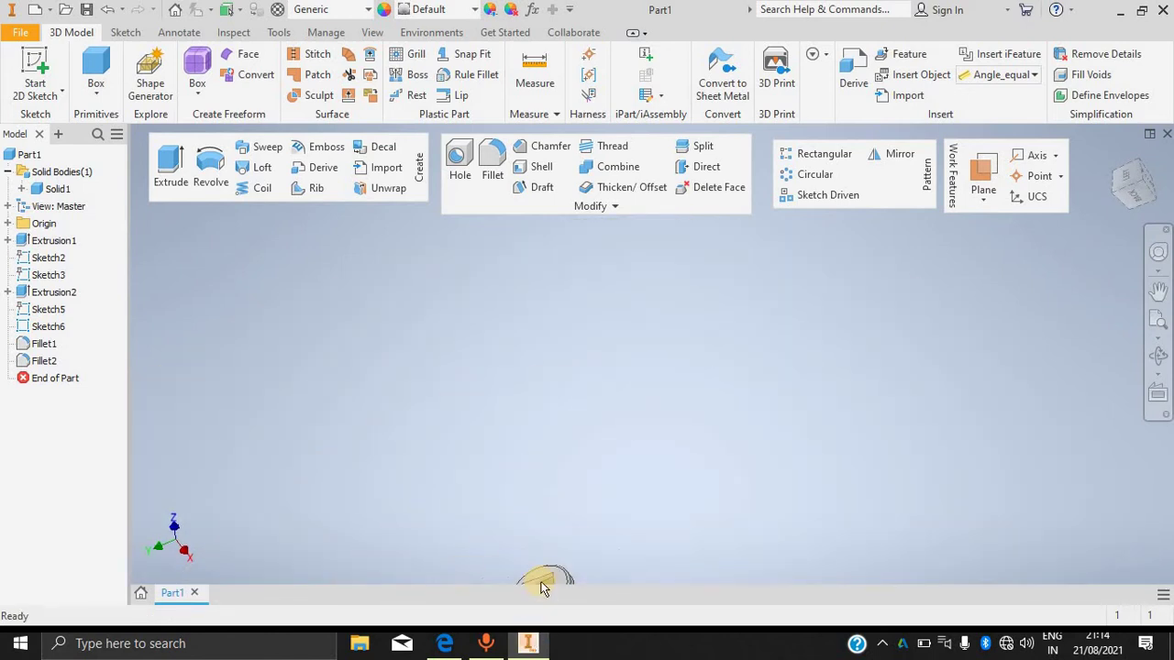
scroll(673, 385, "up", 4)
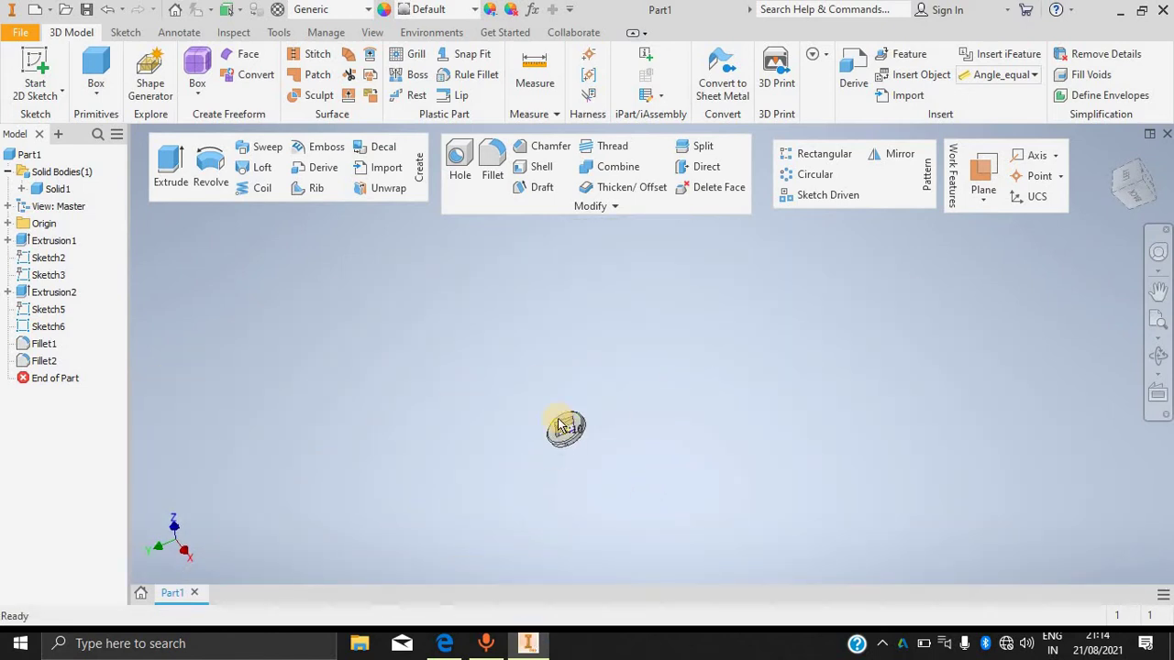
scroll(708, 471, "down", 8)
scroll(707, 485, "up", 2)
scroll(711, 497, "down", 5)
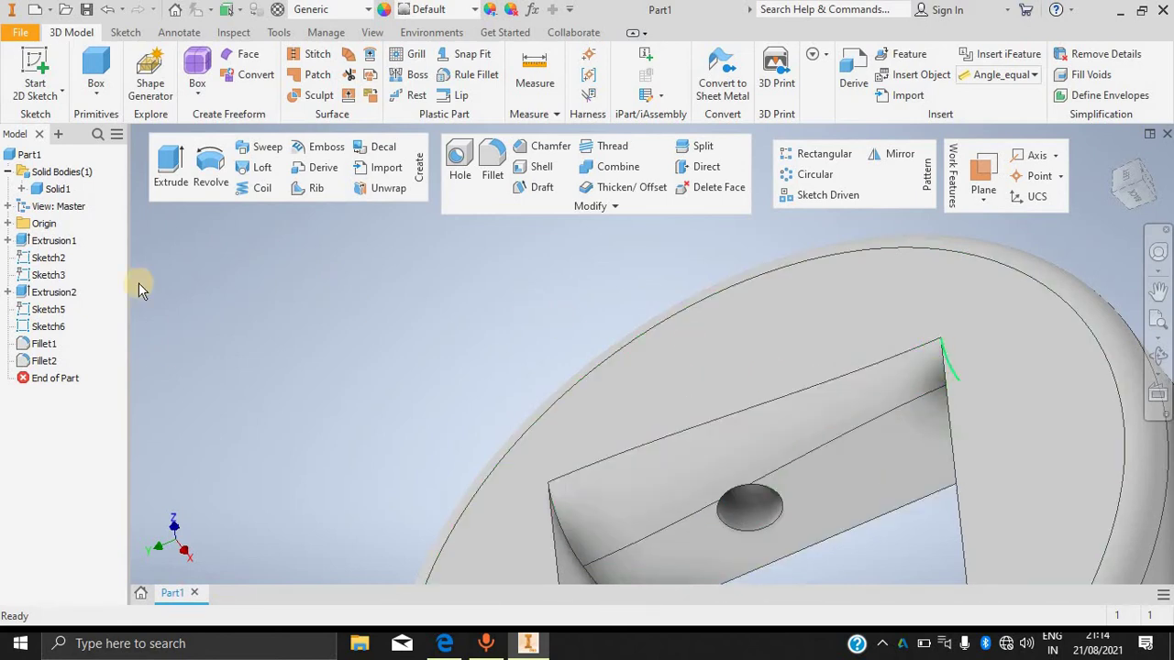
scroll(832, 419, "up", 3)
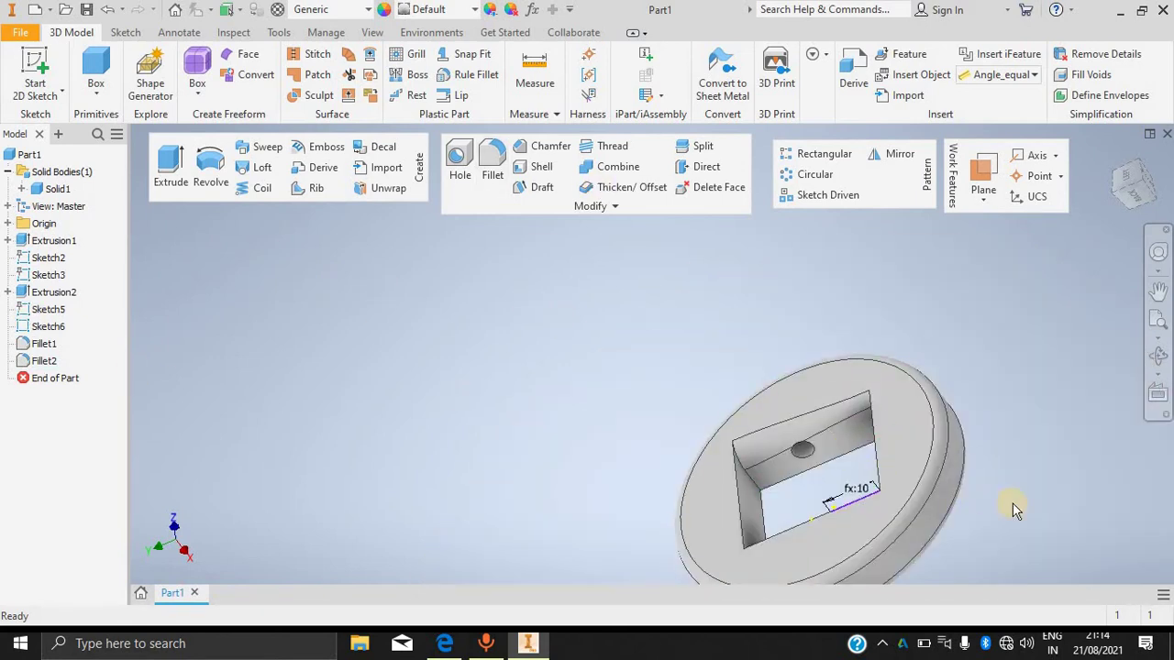
middle_click_drag(1036, 450, 1161, 439, "shift")
scroll(780, 558, "down", 5)
scroll(992, 287, "up", 3)
scroll(992, 287, "down", 5)
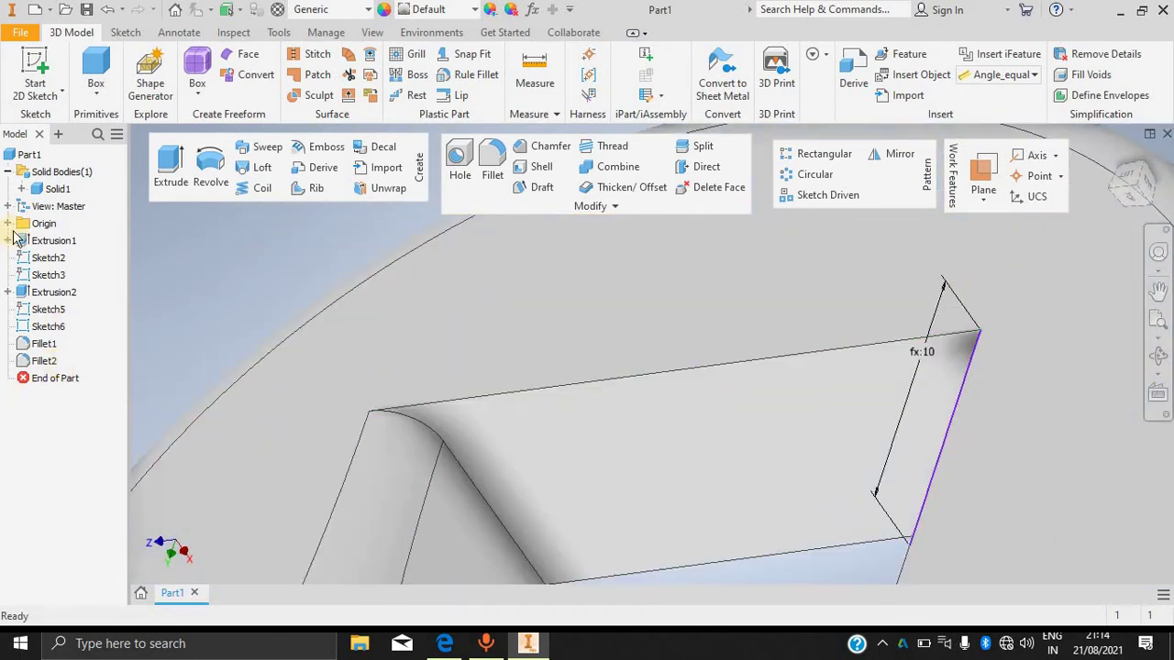
left_click(492, 157)
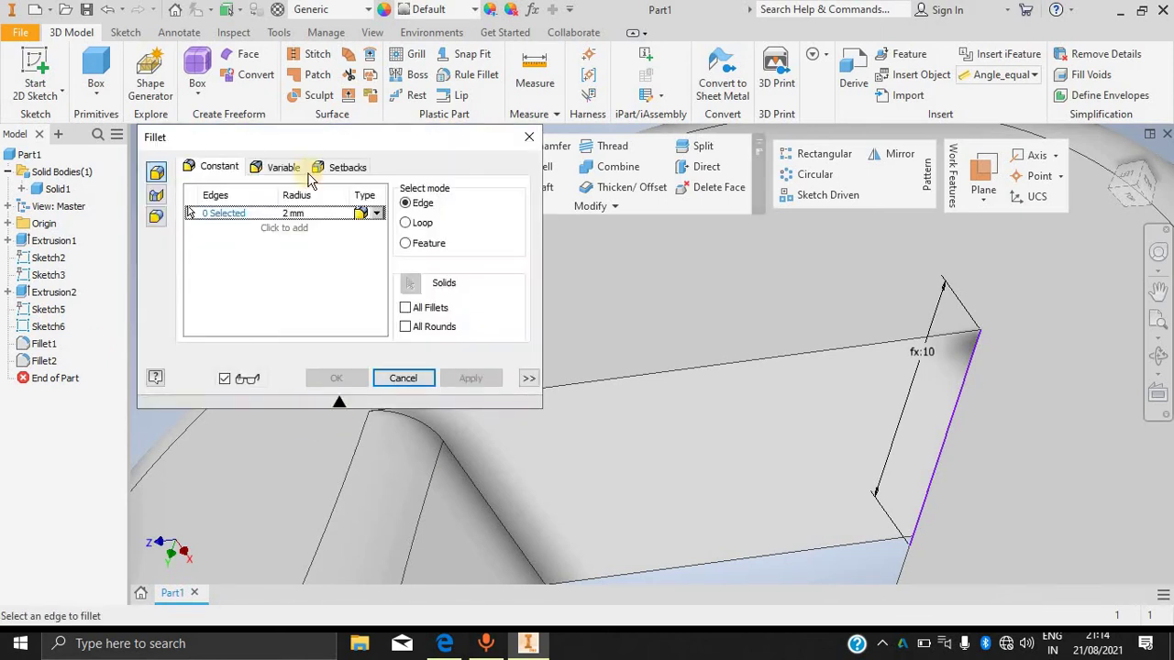
left_click(277, 169)
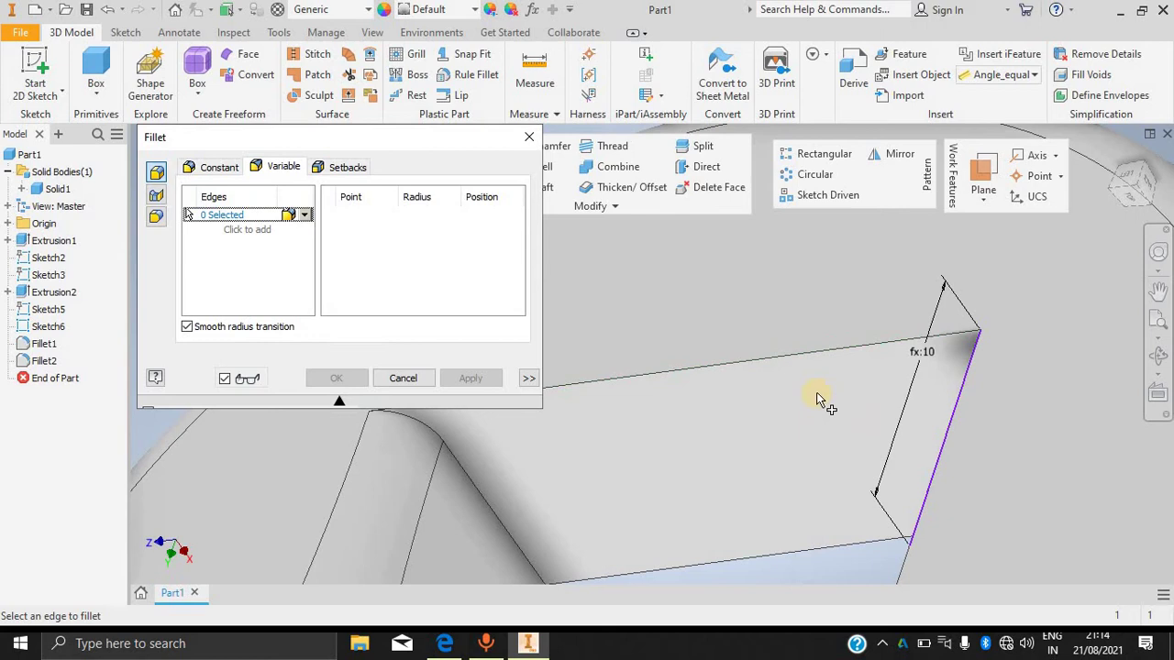
left_click(835, 353)
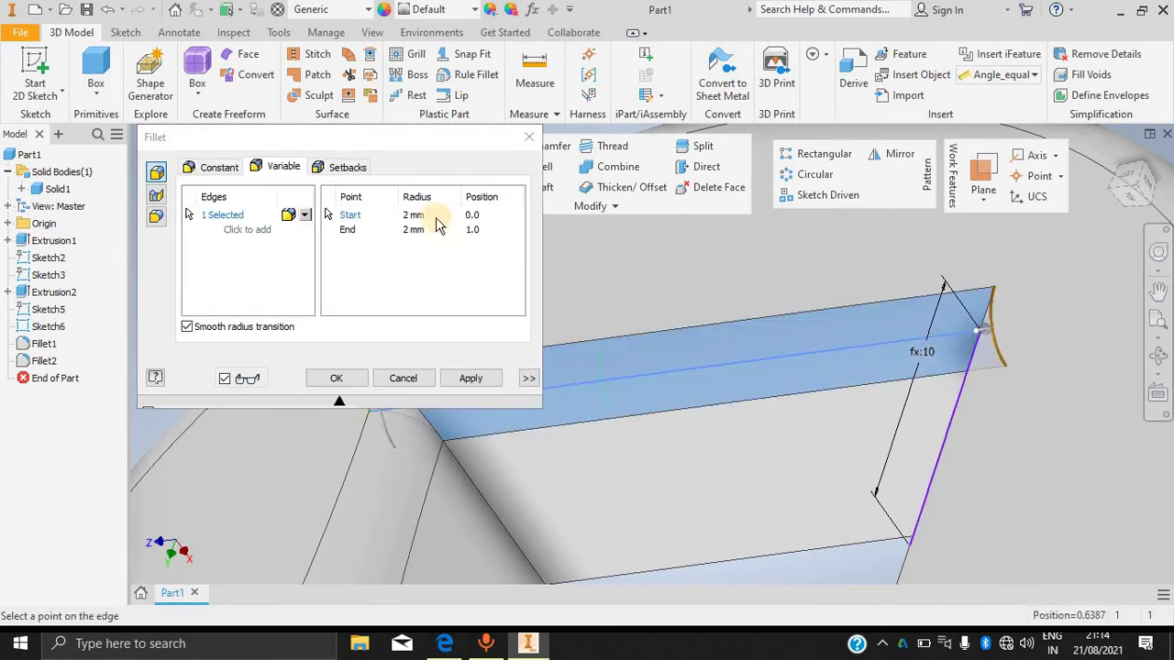
left_click(477, 215)
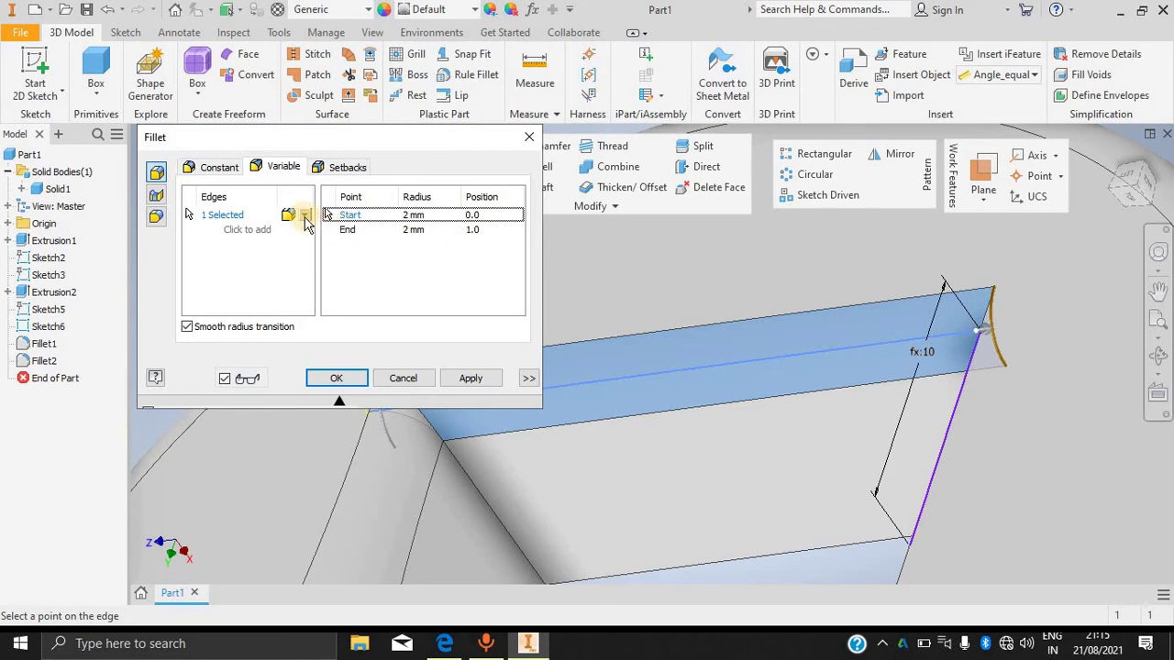
left_click(478, 229)
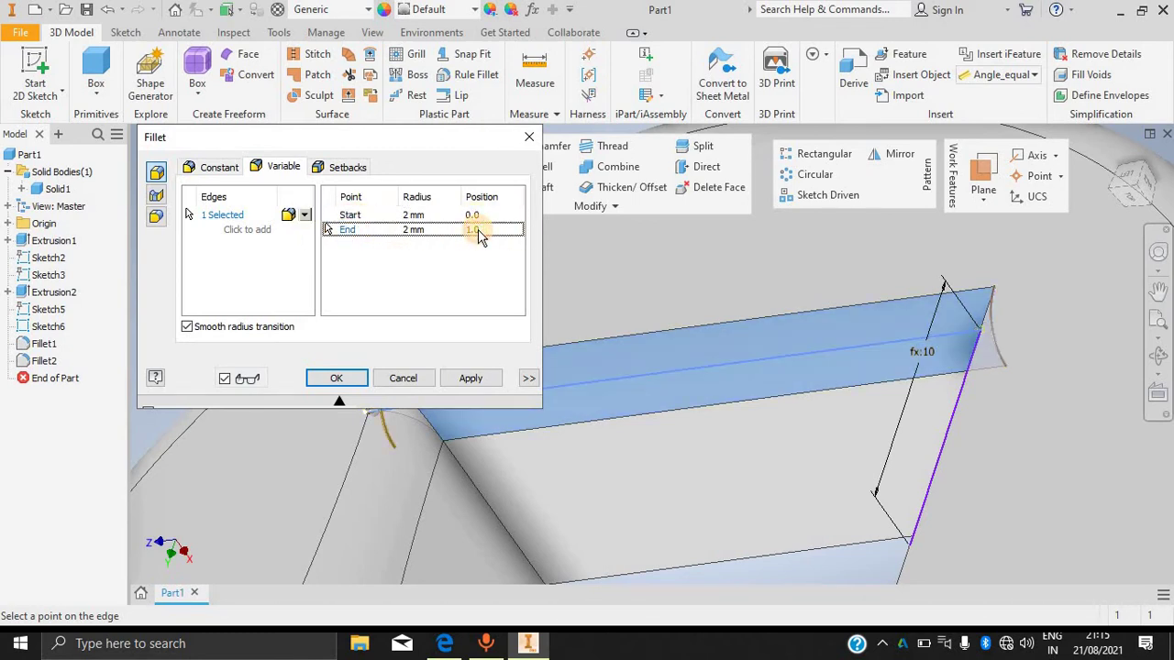
scroll(516, 451, "up", 5)
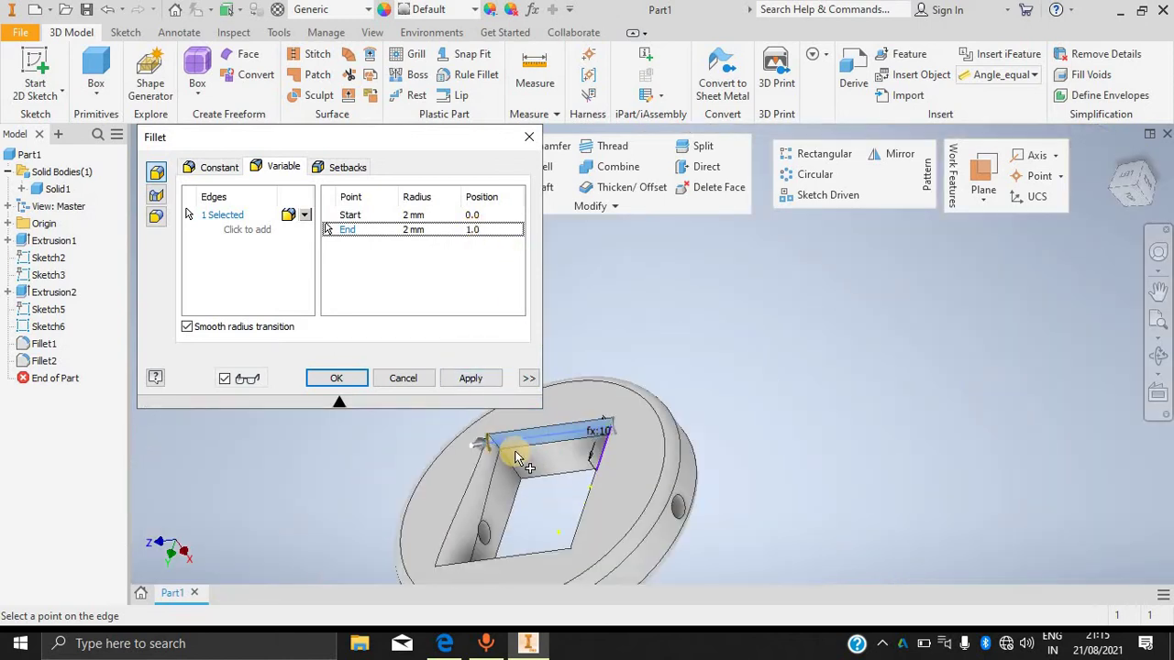
scroll(484, 445, "down", 5)
left_click(471, 216)
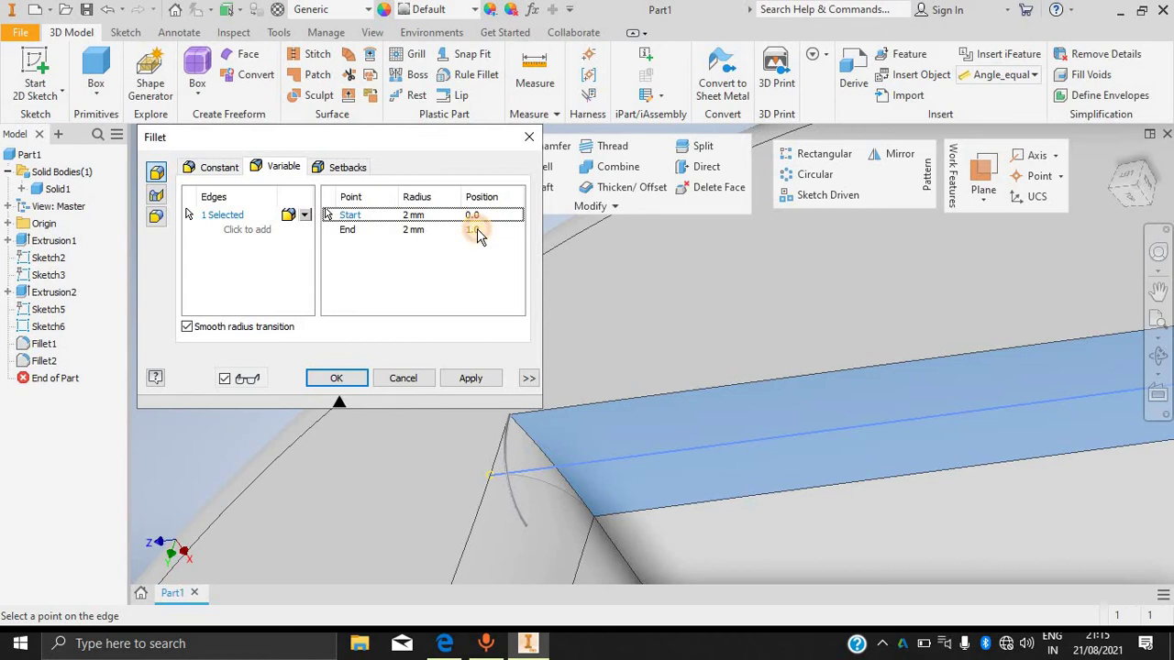
left_click(476, 230)
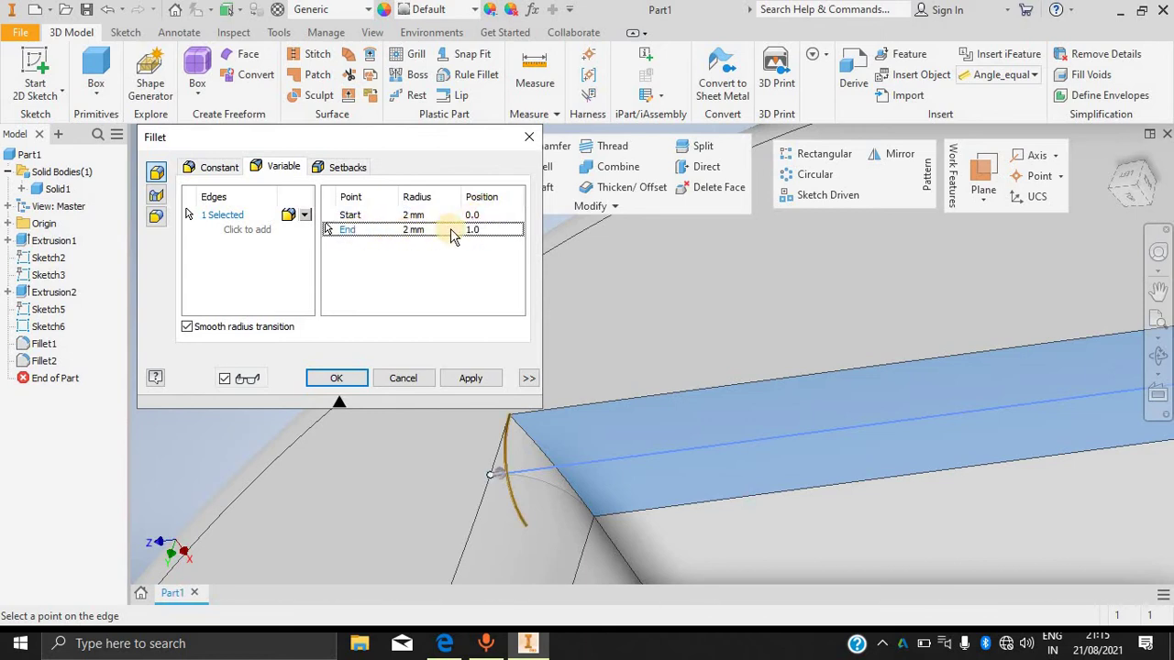
left_click(472, 217)
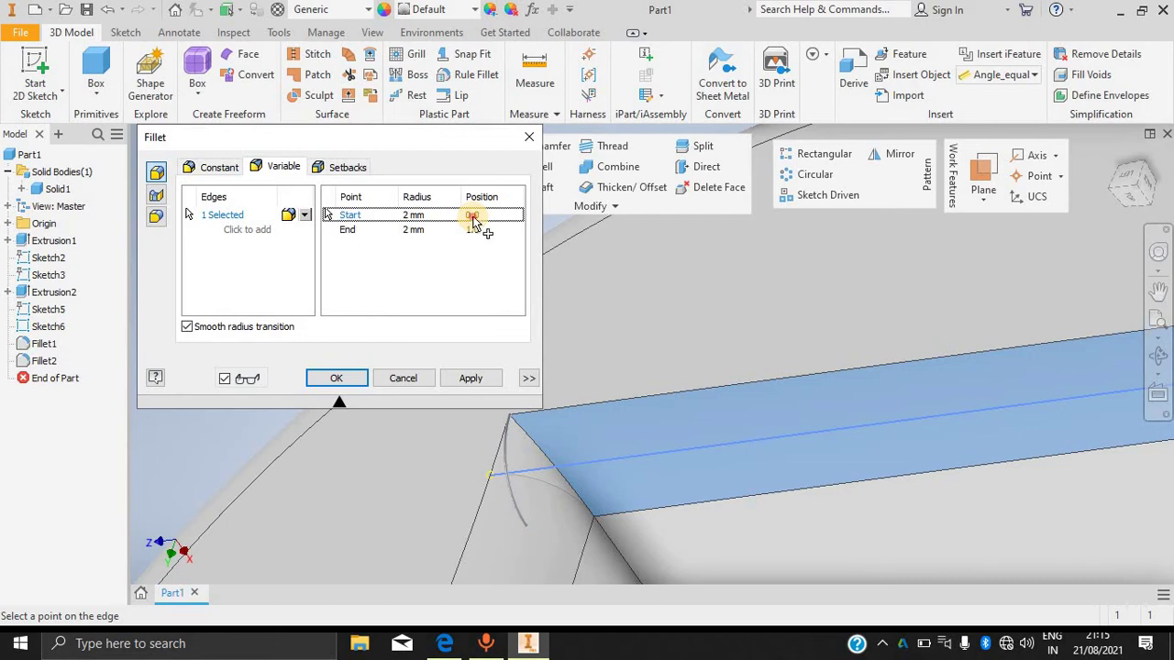
left_click(388, 231)
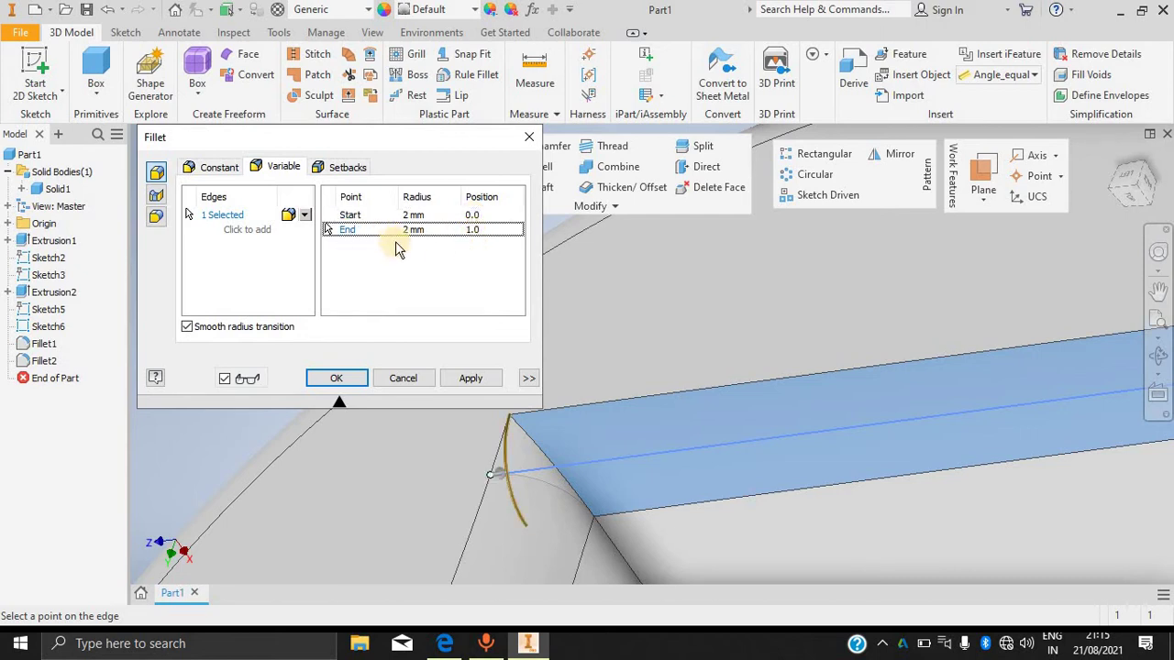
left_click(410, 383)
Start a variable fillet on the square hole's front edge adjoining the already filleted edge and select its end point.
scroll(708, 468, "down", 5)
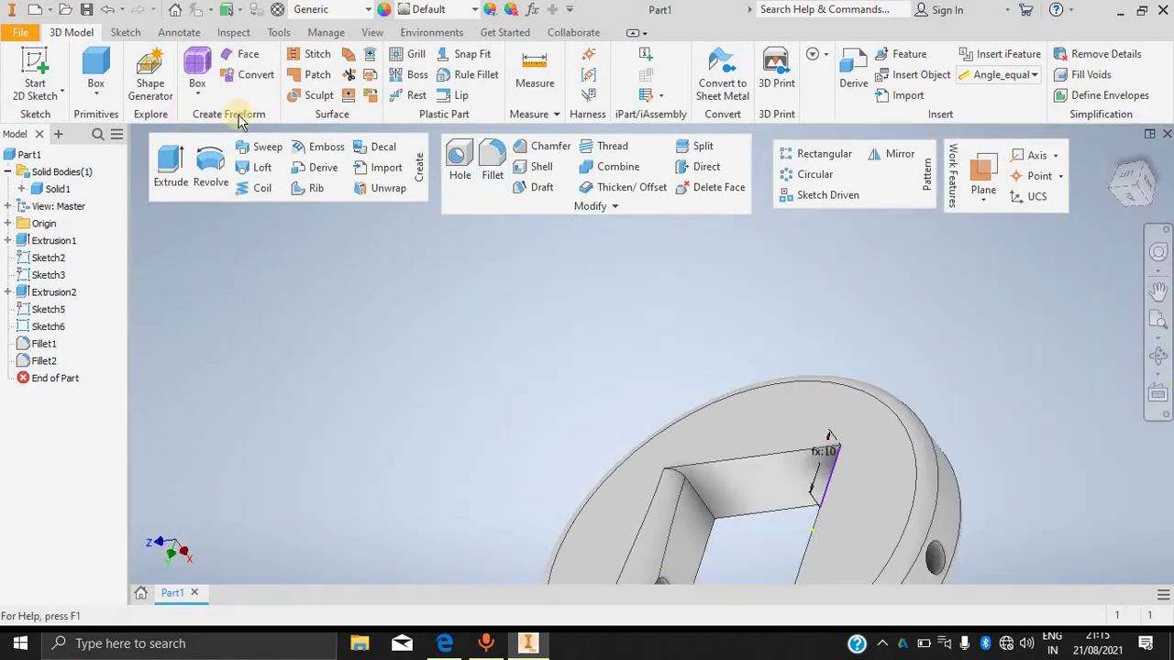
left_click(492, 161)
left_click(449, 488)
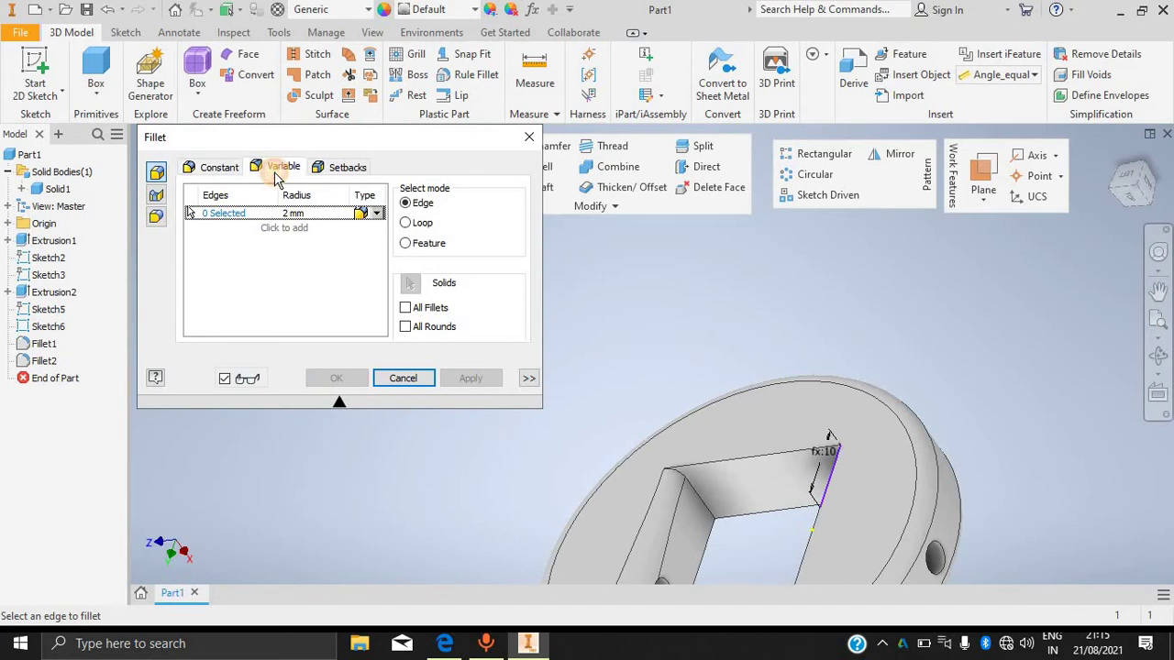
left_click(279, 168)
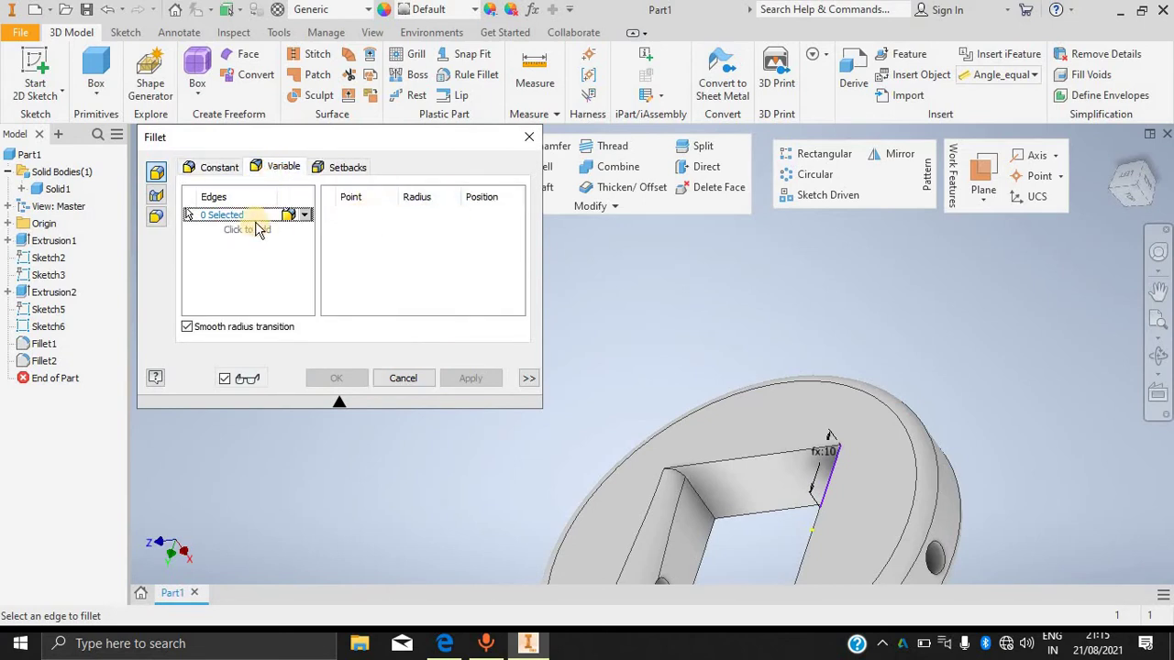
left_click(744, 468)
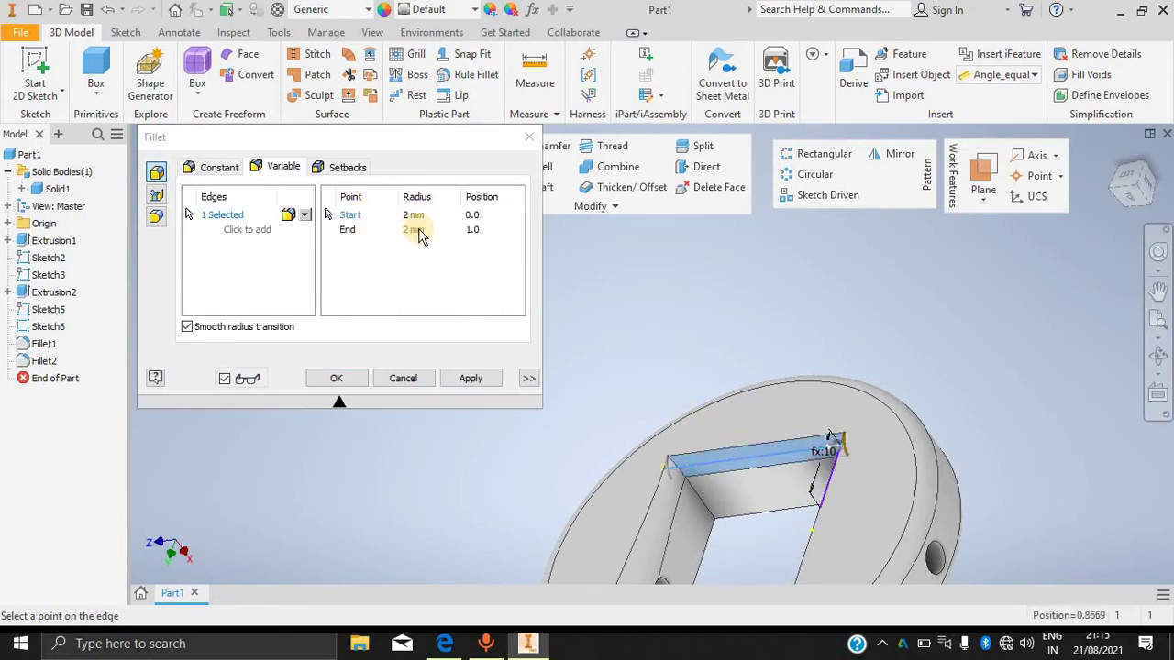
left_click(344, 229)
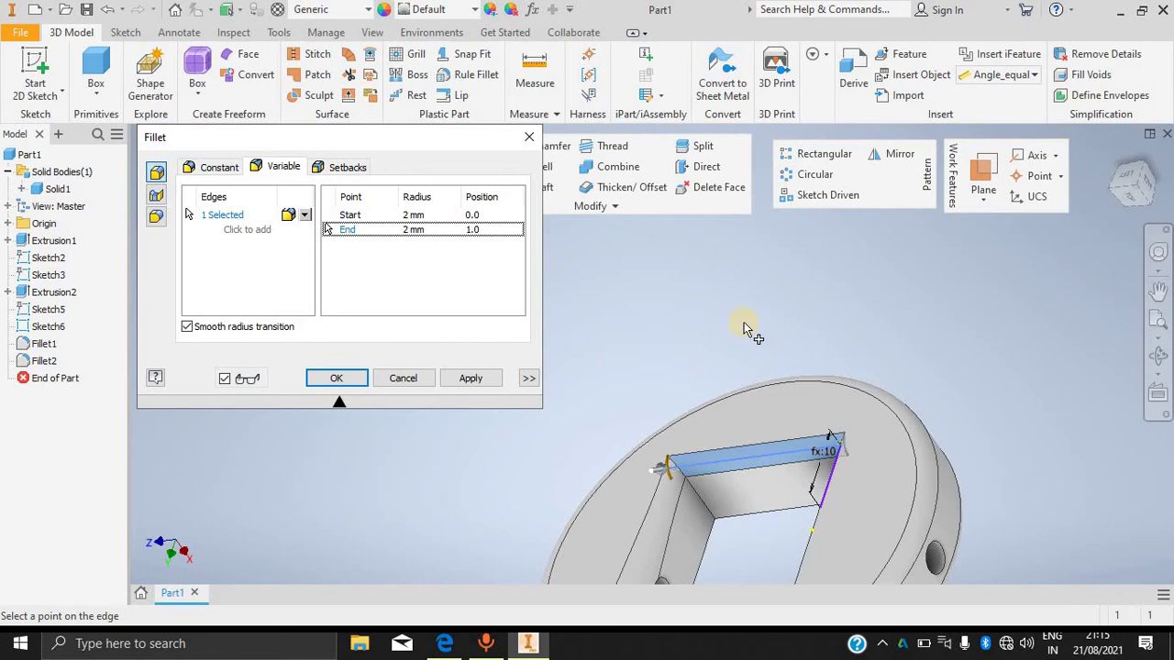
Examine the variable fillet's start and end points on the edge up close, selecting each one in turn.
scroll(848, 449, "down", 3)
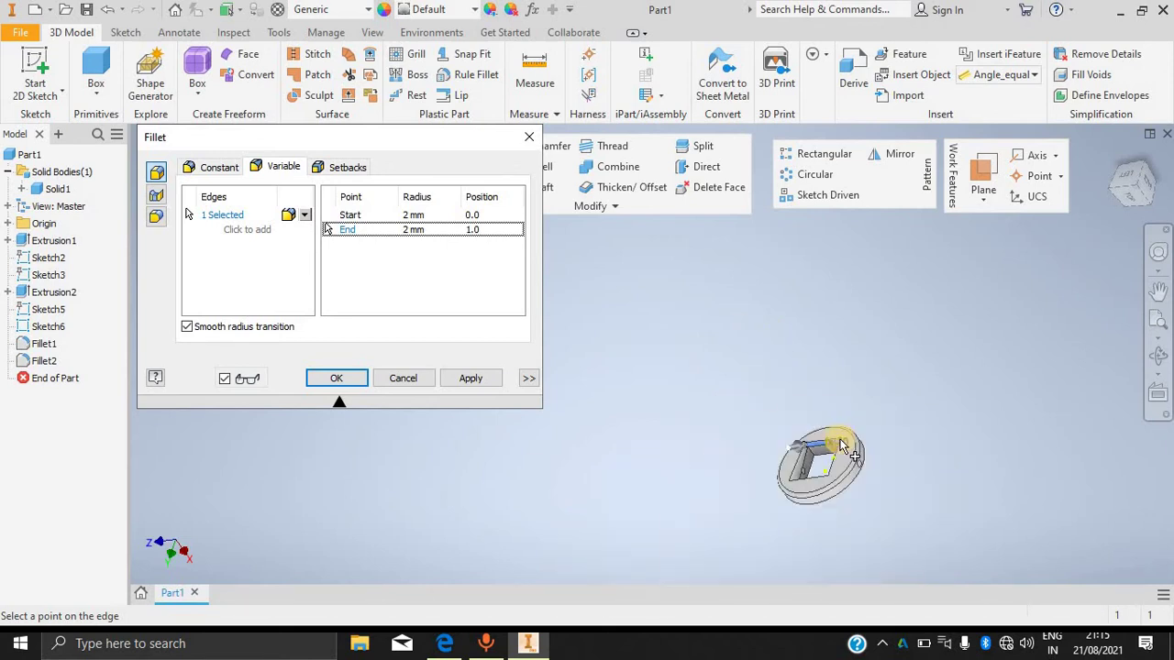
scroll(836, 446, "up", 8)
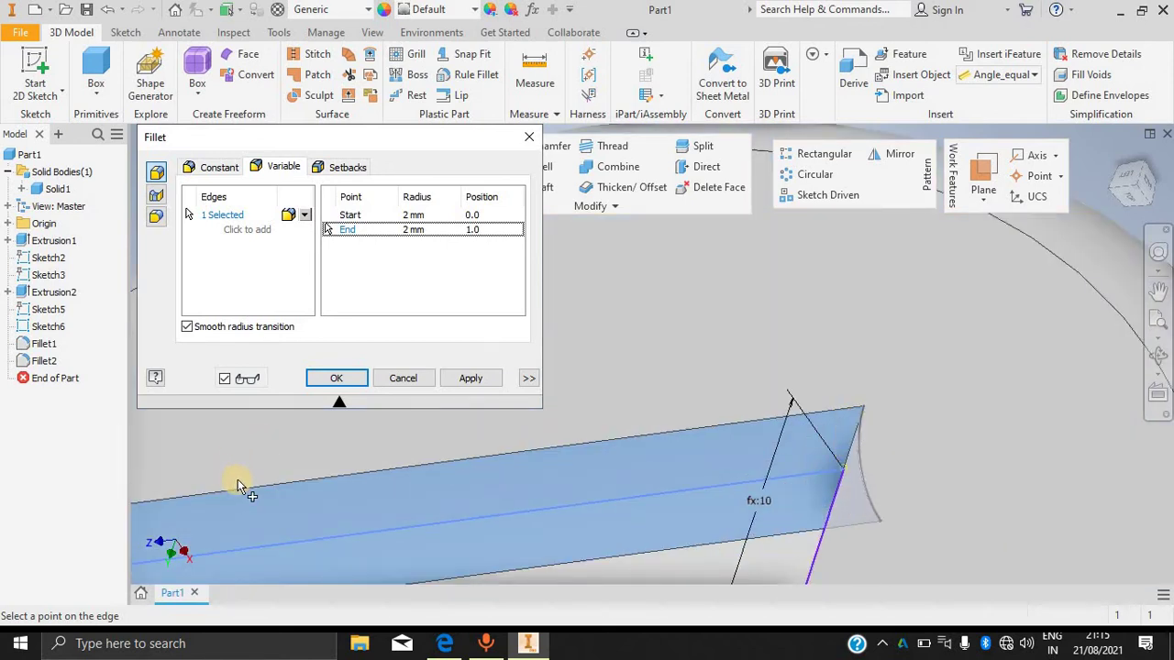
scroll(339, 524, "down", 3)
middle_click_drag(581, 458, 487, 467, "shift")
scroll(337, 518, "up", 2)
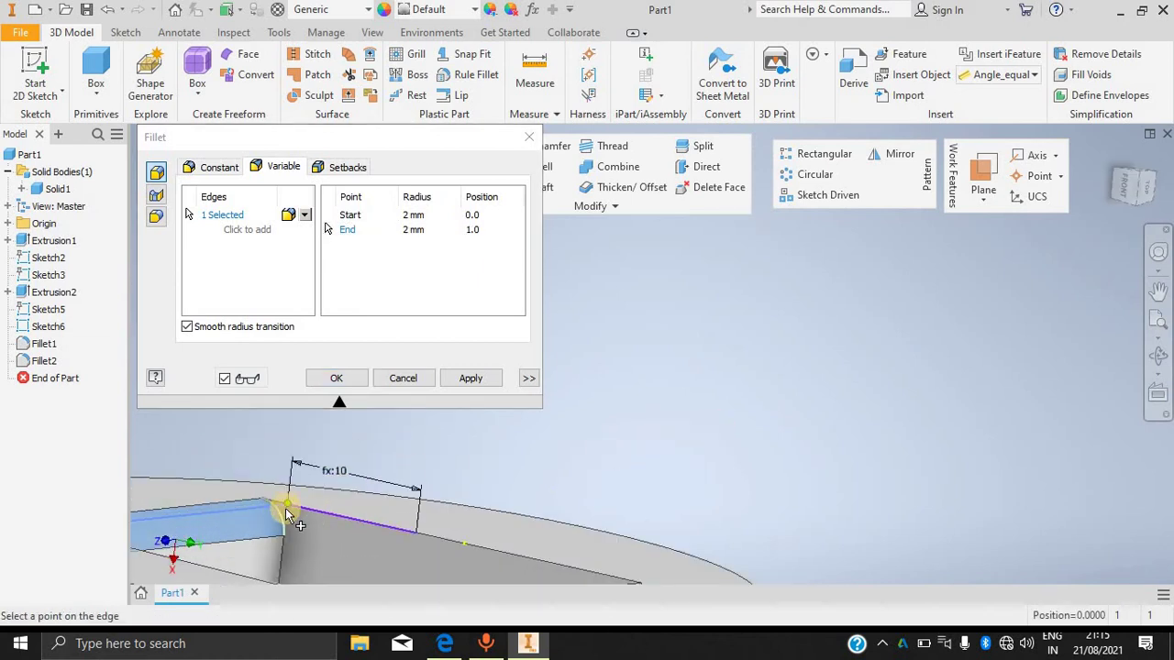
left_click(285, 504)
left_click(659, 360)
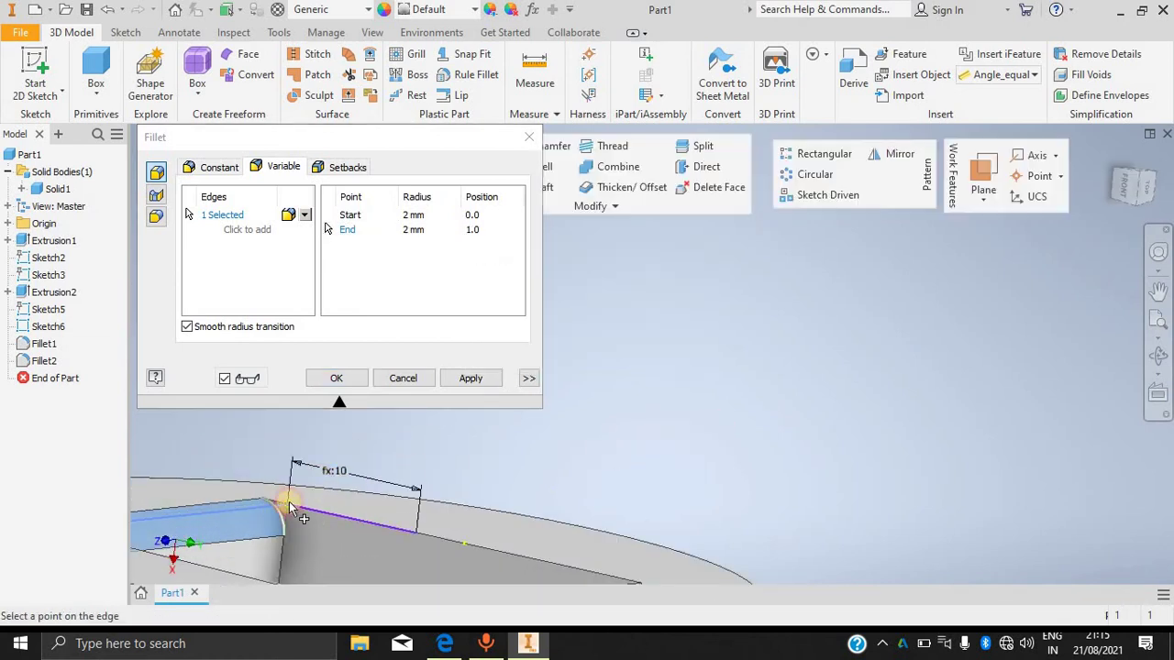
left_click(286, 523)
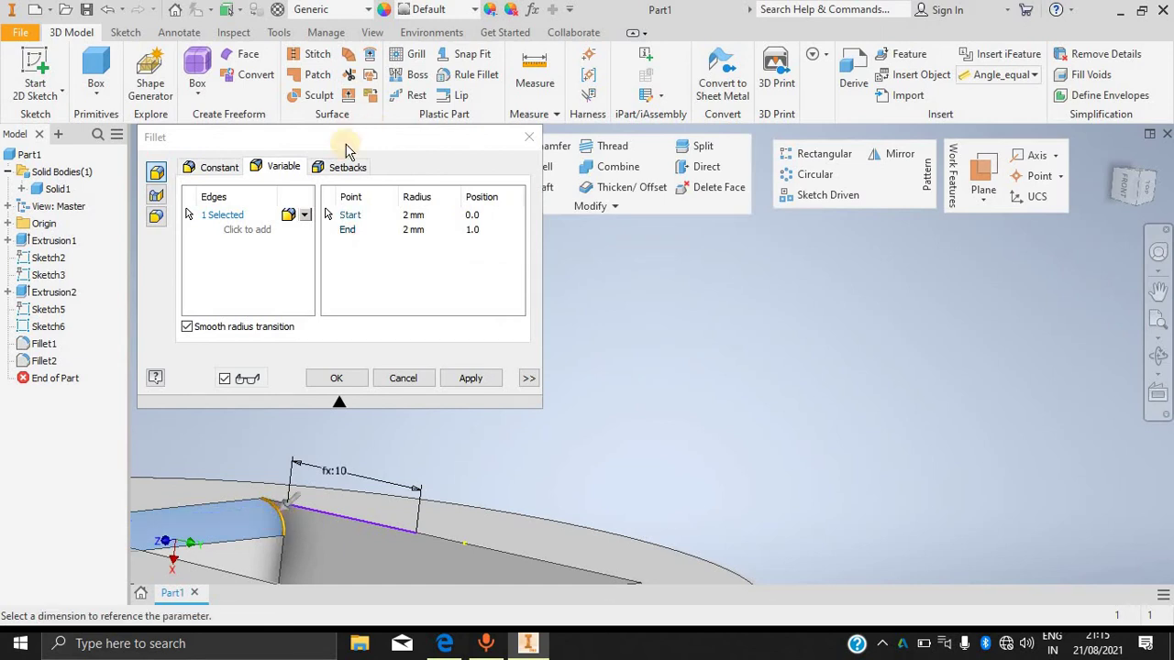
left_click(424, 219)
left_click(257, 536)
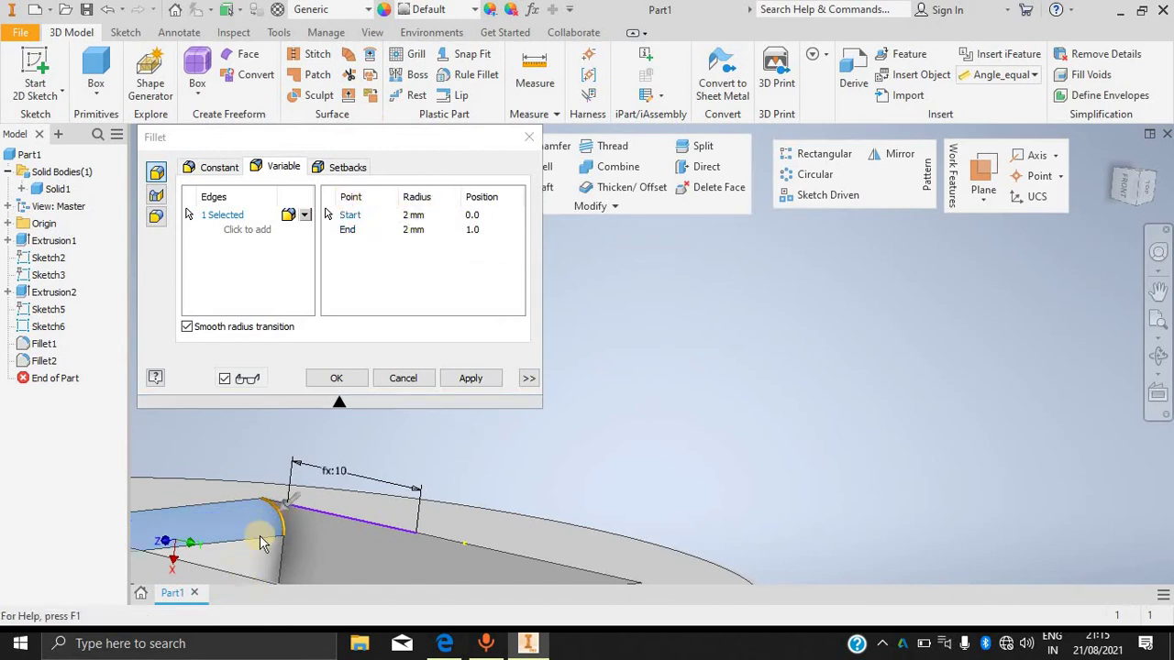
left_click(384, 214)
left_click(353, 229)
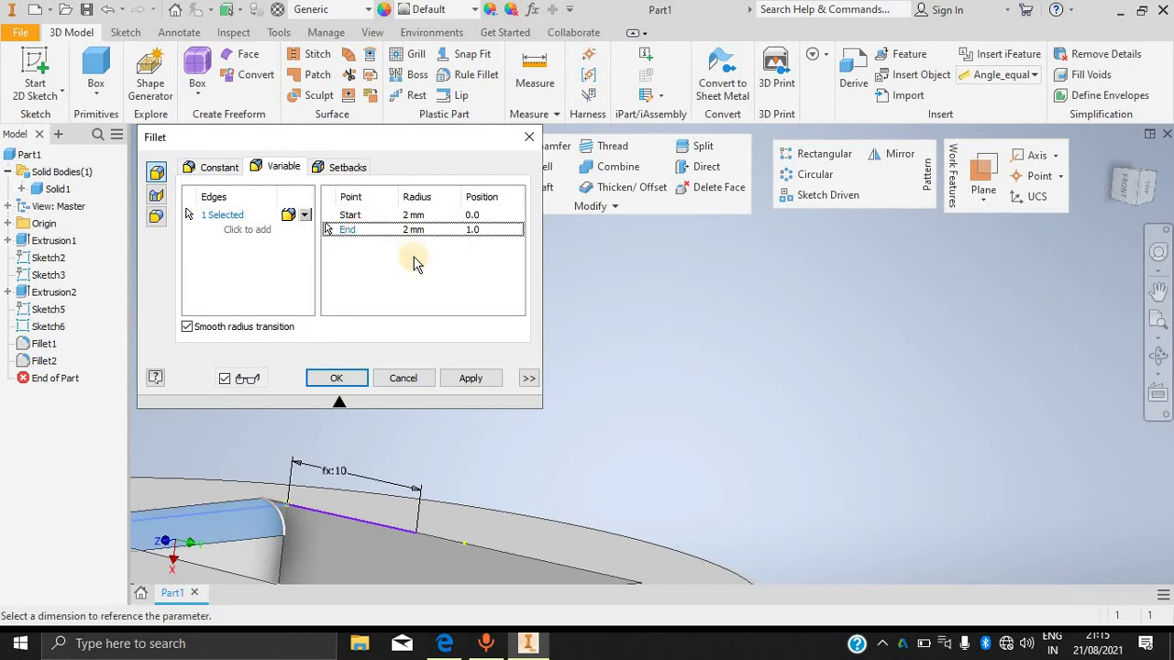
Set the variable fillet's start radius to 4 mm and check the preview along the edge.
left_click(444, 216)
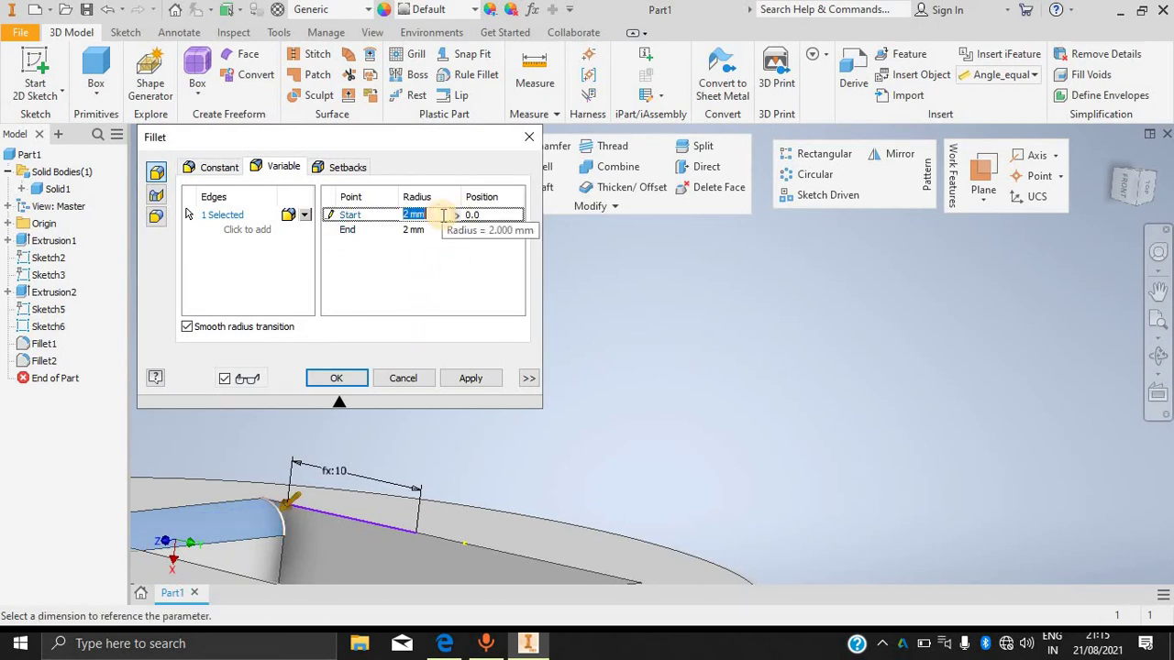
type("4")
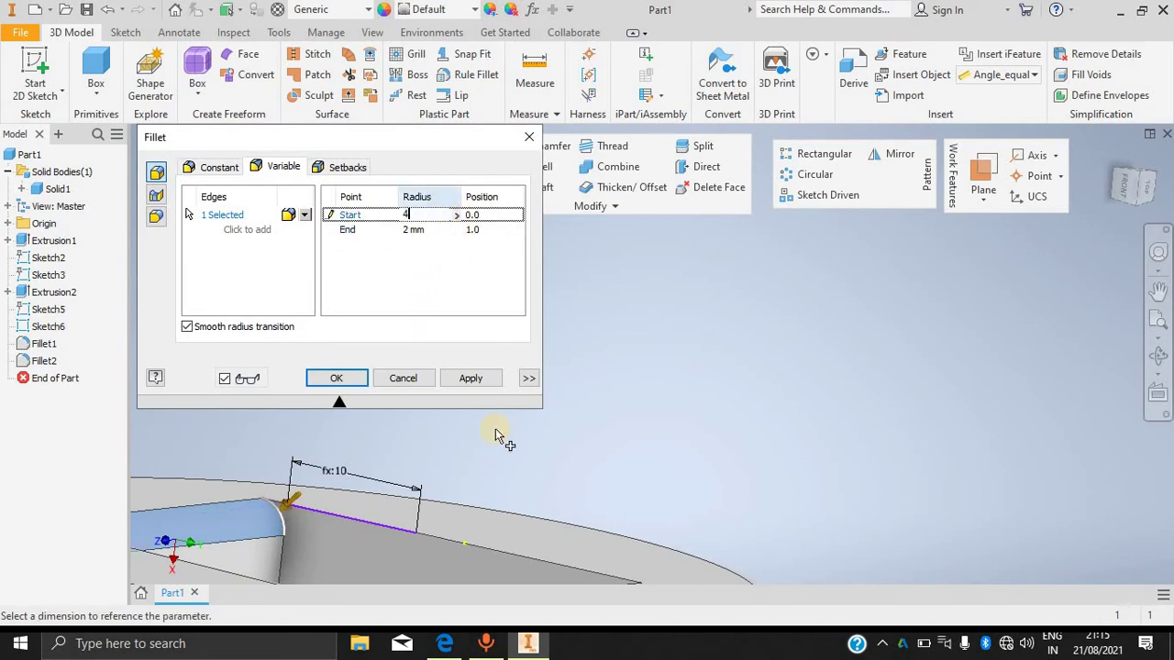
key("Return")
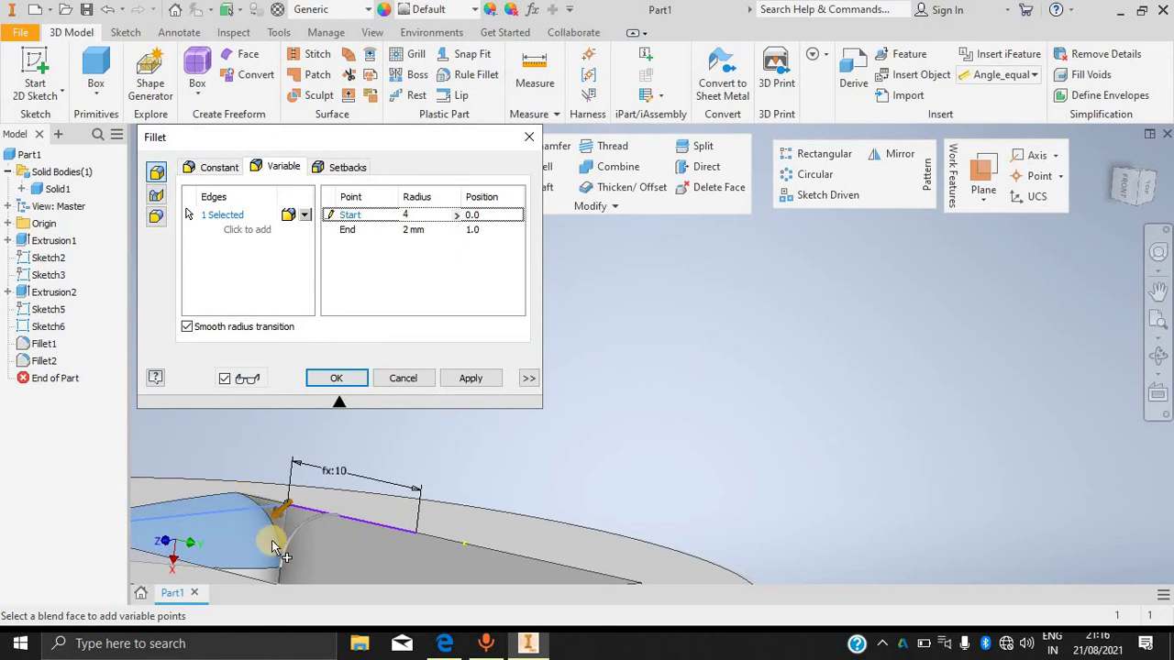
scroll(266, 552, "down", 5)
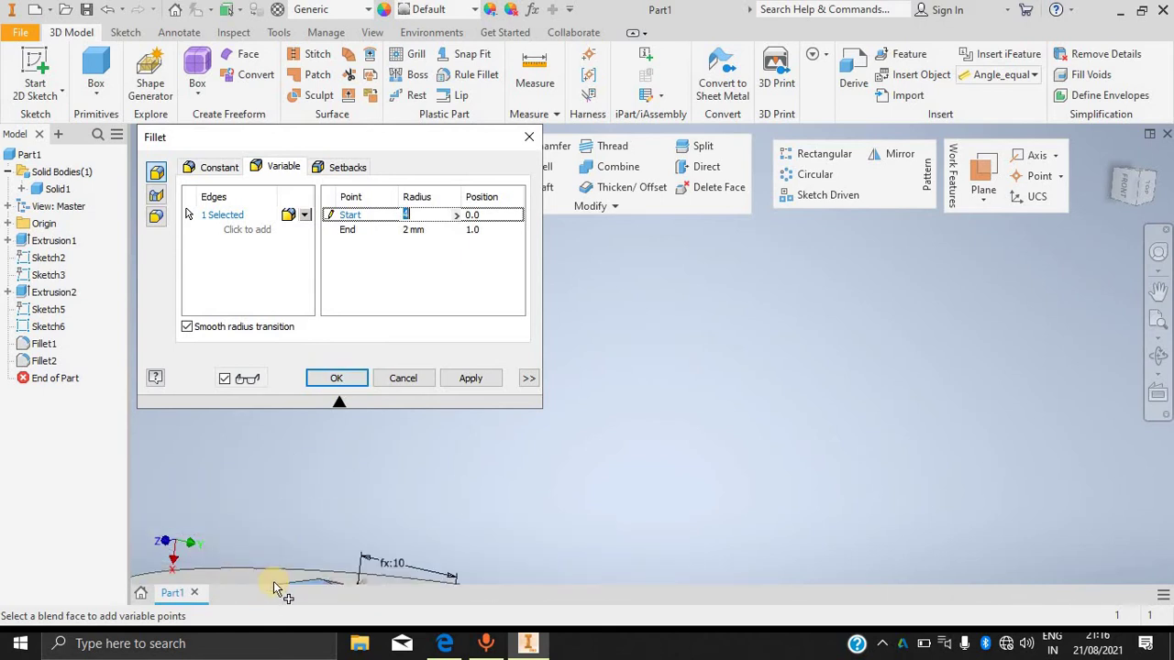
scroll(300, 568, "up", 5)
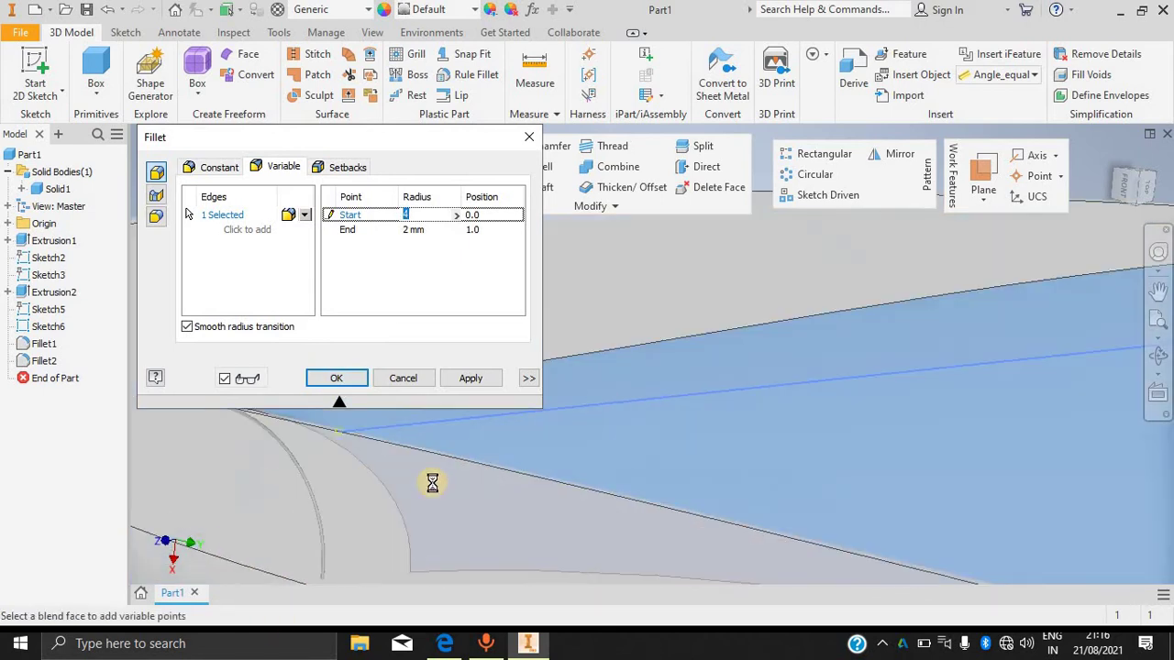
scroll(605, 410, "down", 3)
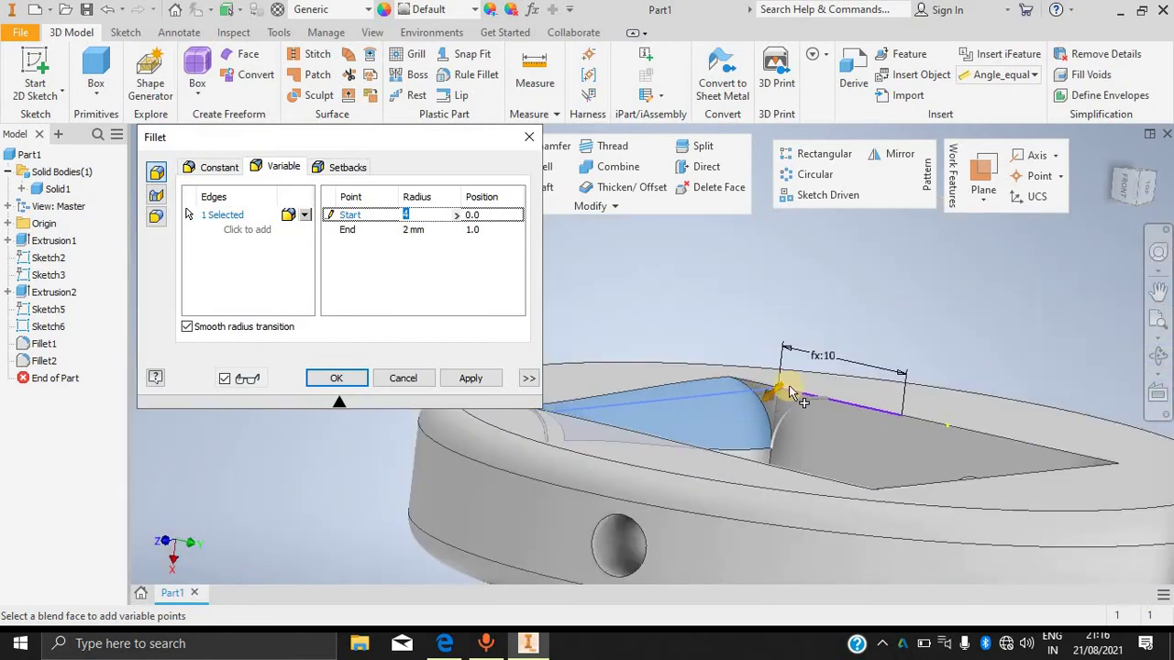
left_click(332, 217)
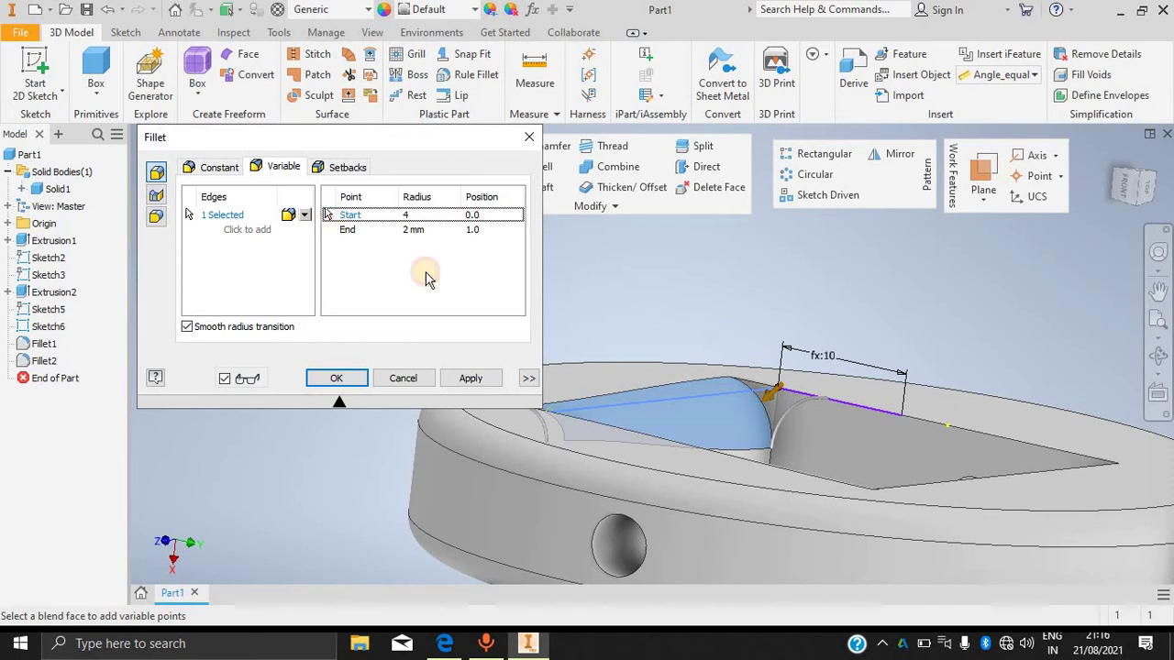
Compare the fillet's start and end points, and add an intermediate point close to the end at about position 0.9752.
middle_click_drag(992, 323, 568, 480, "shift")
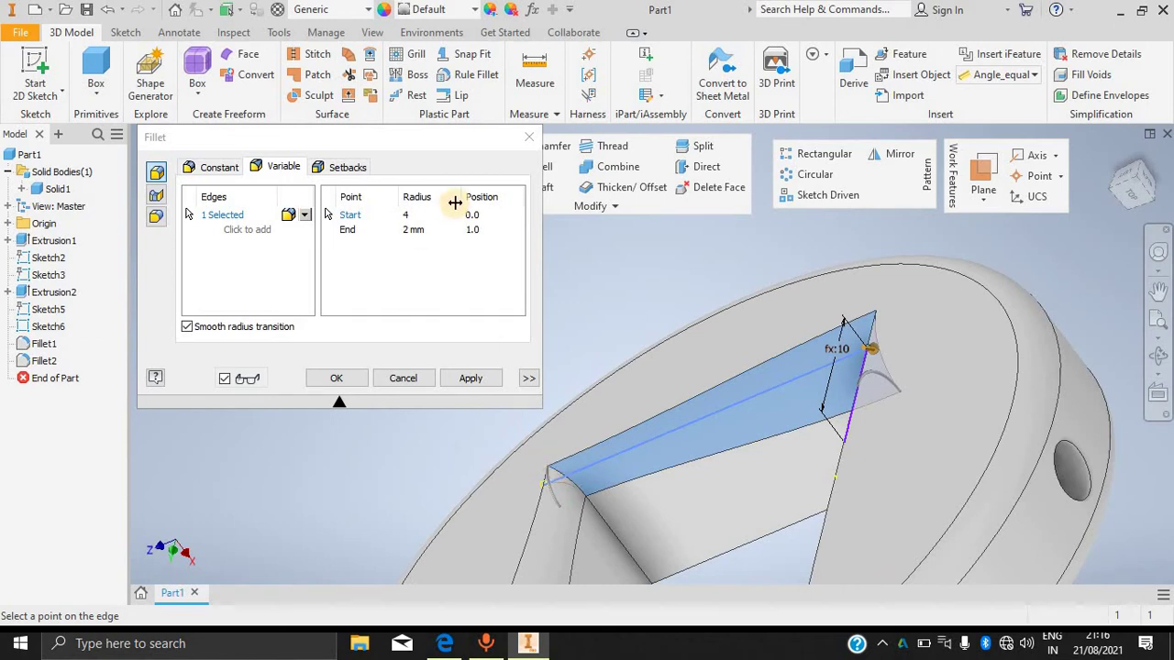
left_click(865, 348)
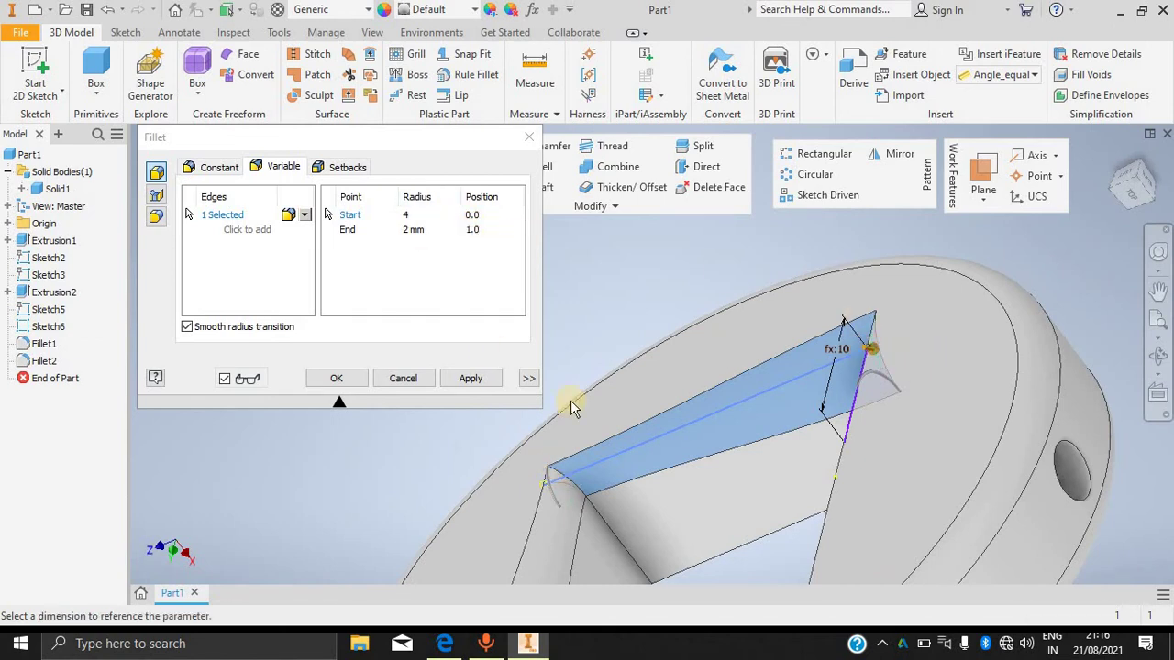
scroll(568, 485, "down", 5)
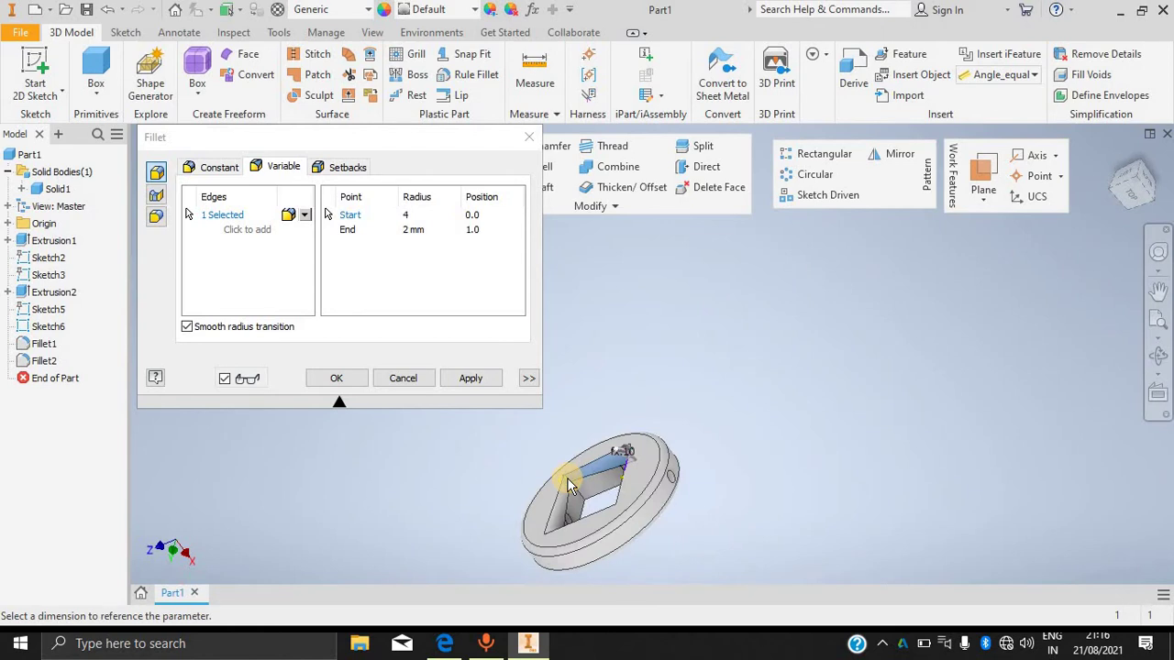
scroll(521, 487, "up", 8)
left_click(515, 483)
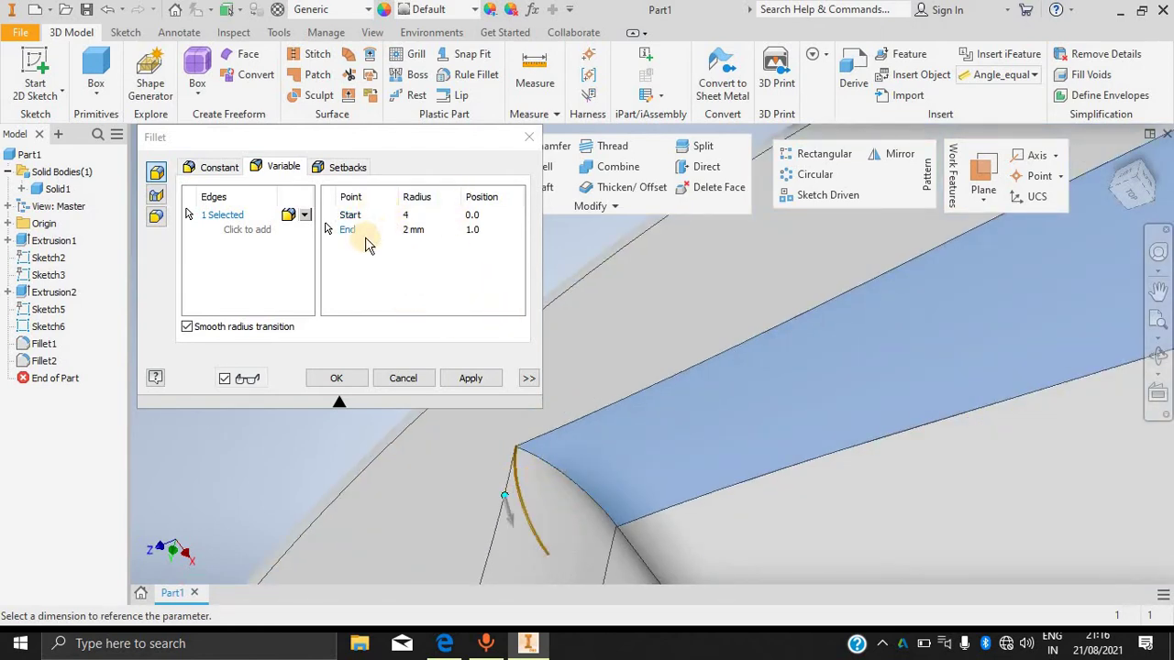
left_click(348, 215)
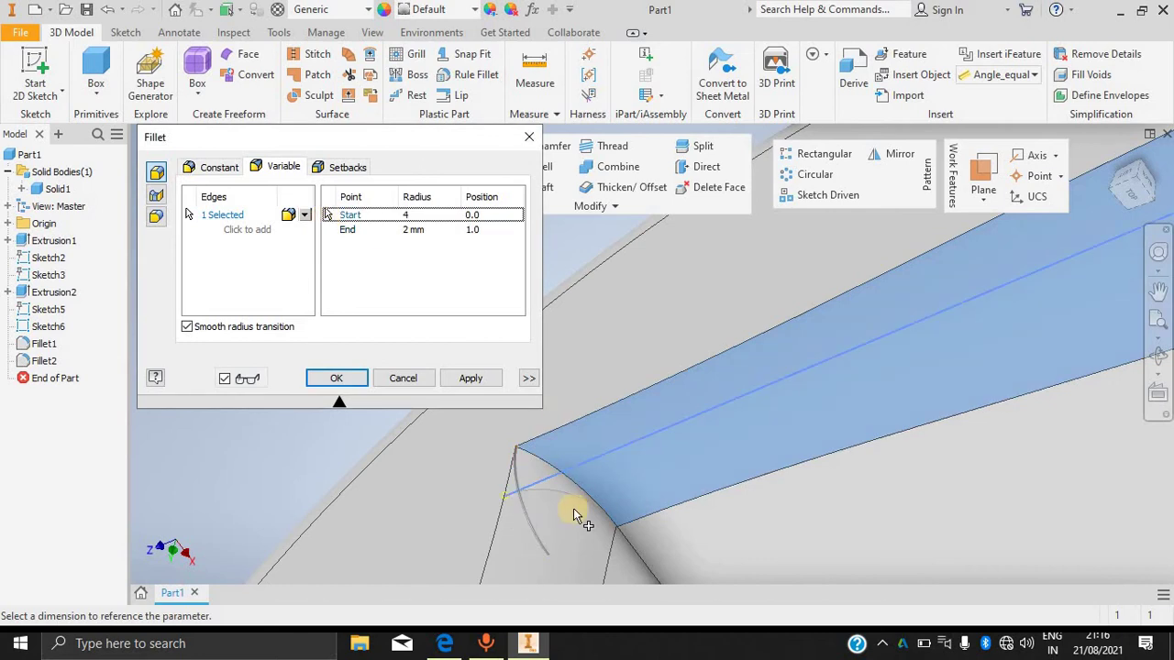
left_click(524, 484)
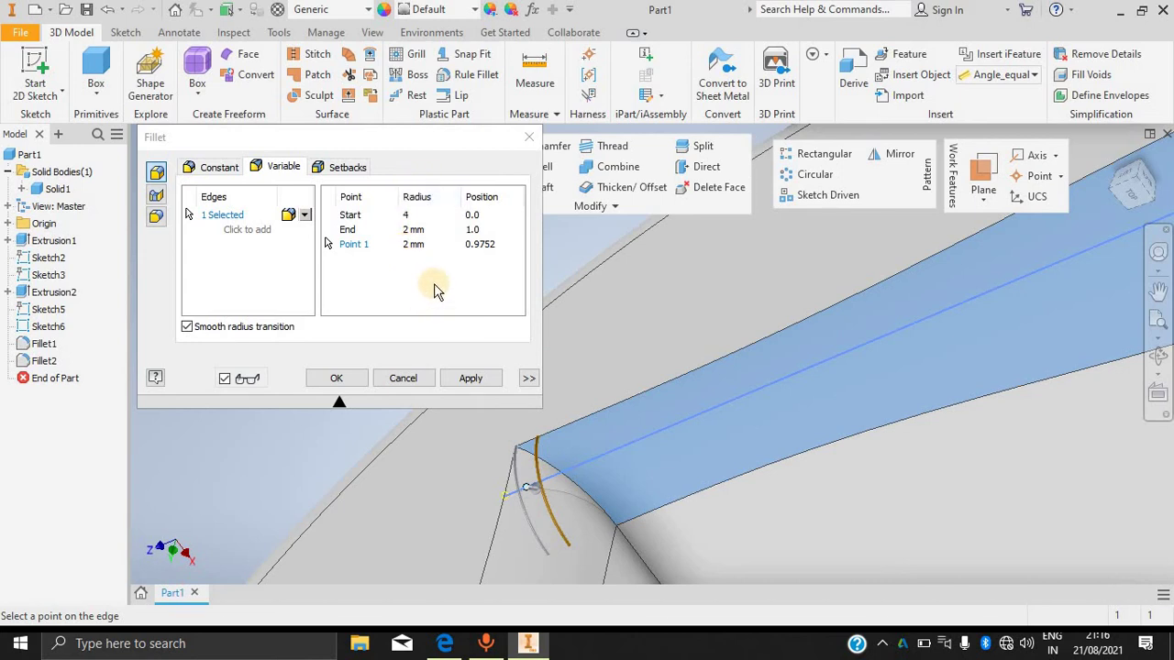
Discard the unfinished variable fillet and look at the Fillet command's setback options on the disc part.
key("Escape")
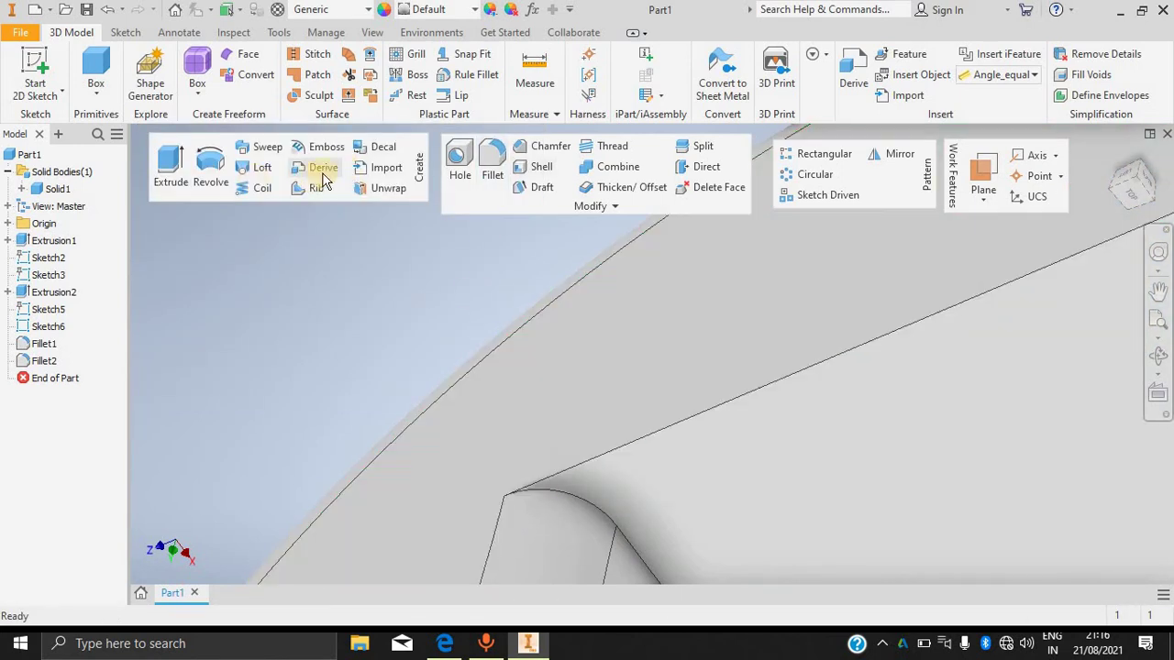
scroll(961, 422, "down", 3)
scroll(943, 374, "up", 3)
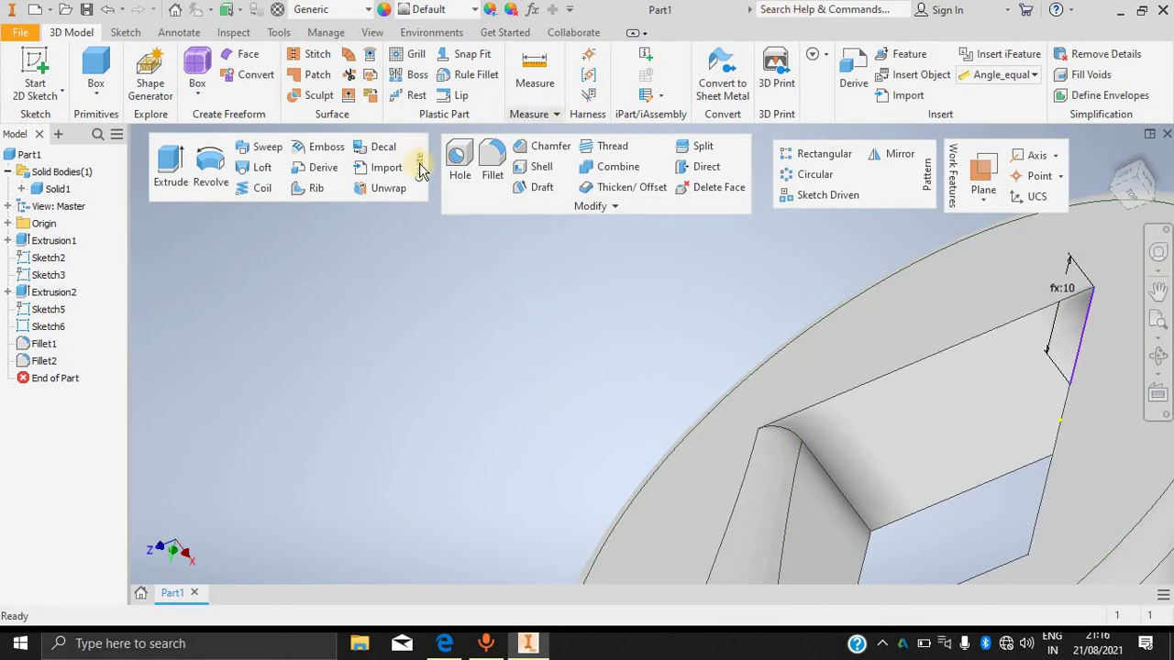
left_click(488, 170)
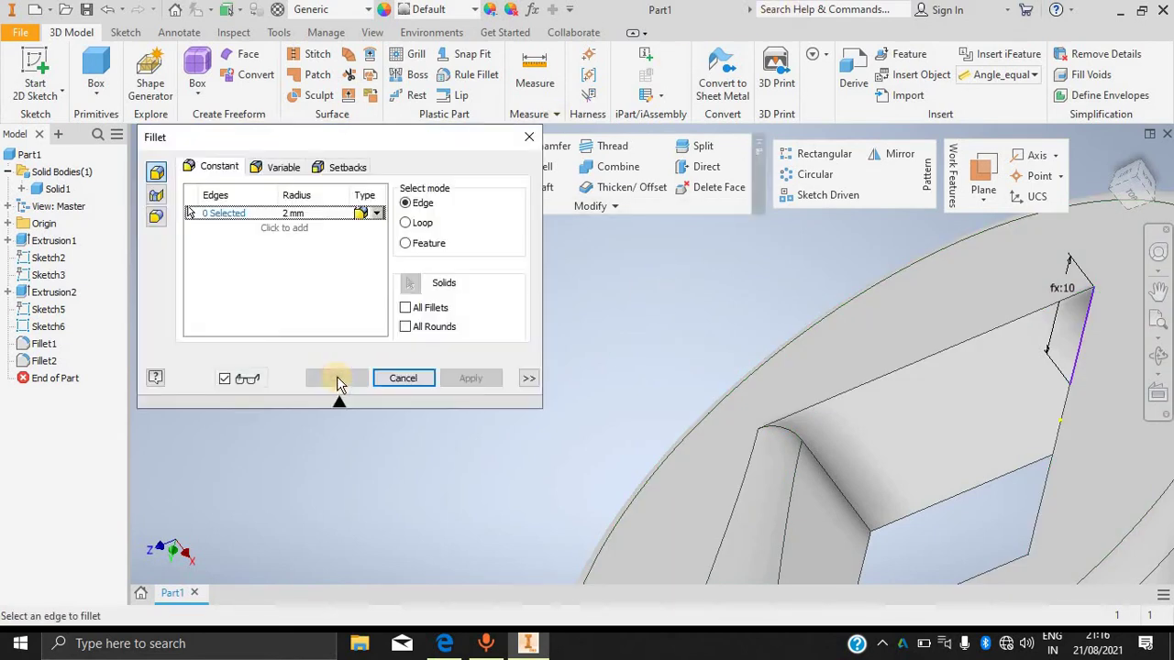
left_click(353, 169)
scroll(804, 451, "up", 5)
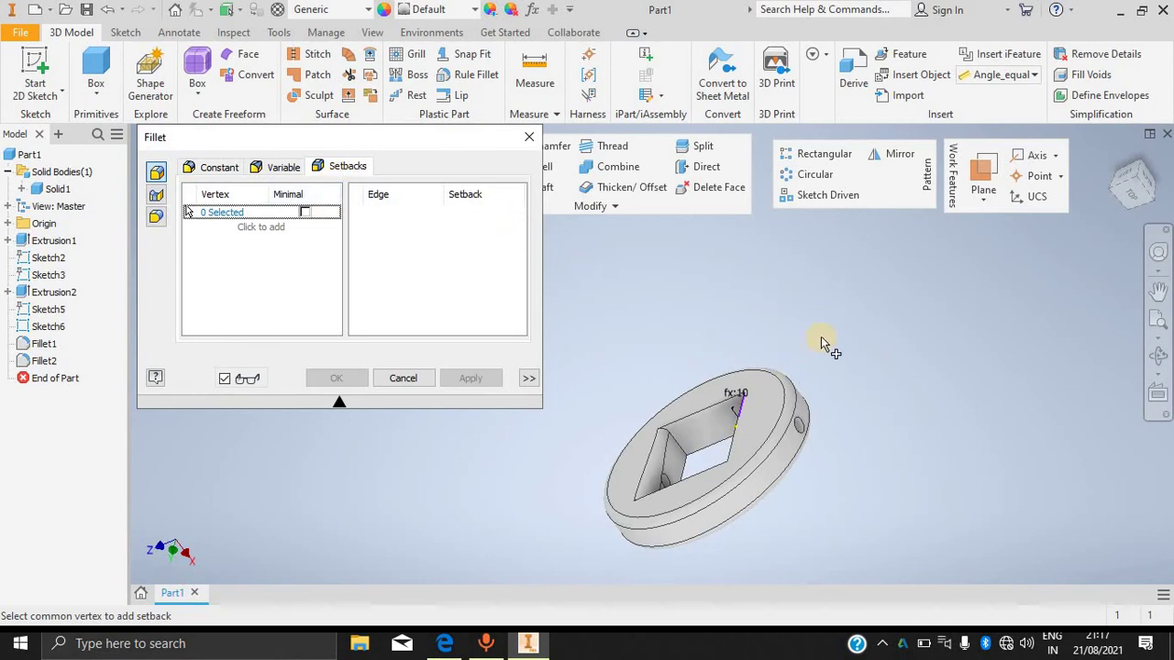
left_click(526, 147)
Create a new part document for demonstrating fillet setbacks.
key("s")
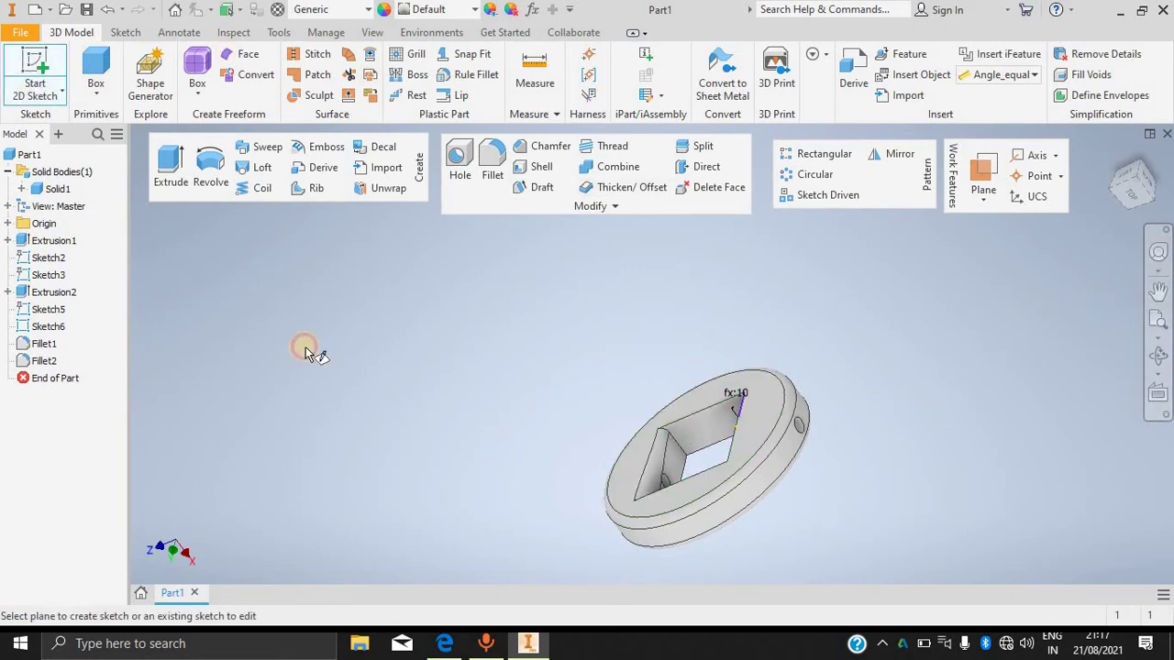
left_click(48, 10)
left_click(34, 10)
left_click(48, 9)
key("Escape")
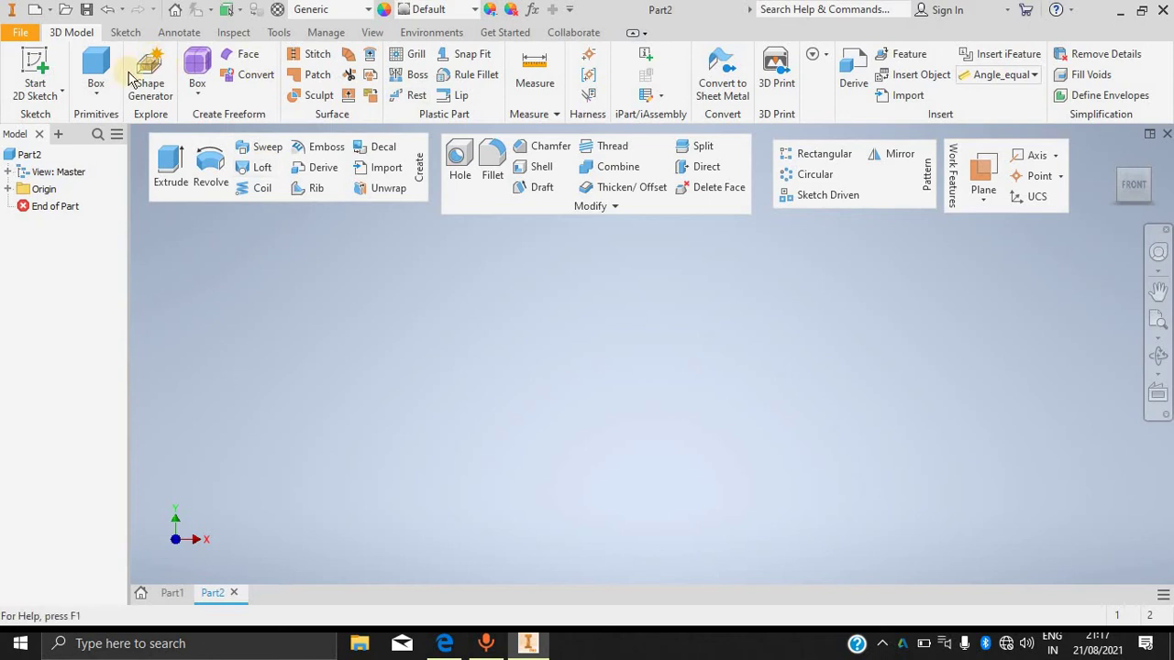
Create a box primitive on the YZ plane, centred on the origin and extruded 10 mm.
left_click(95, 103)
left_click(115, 121)
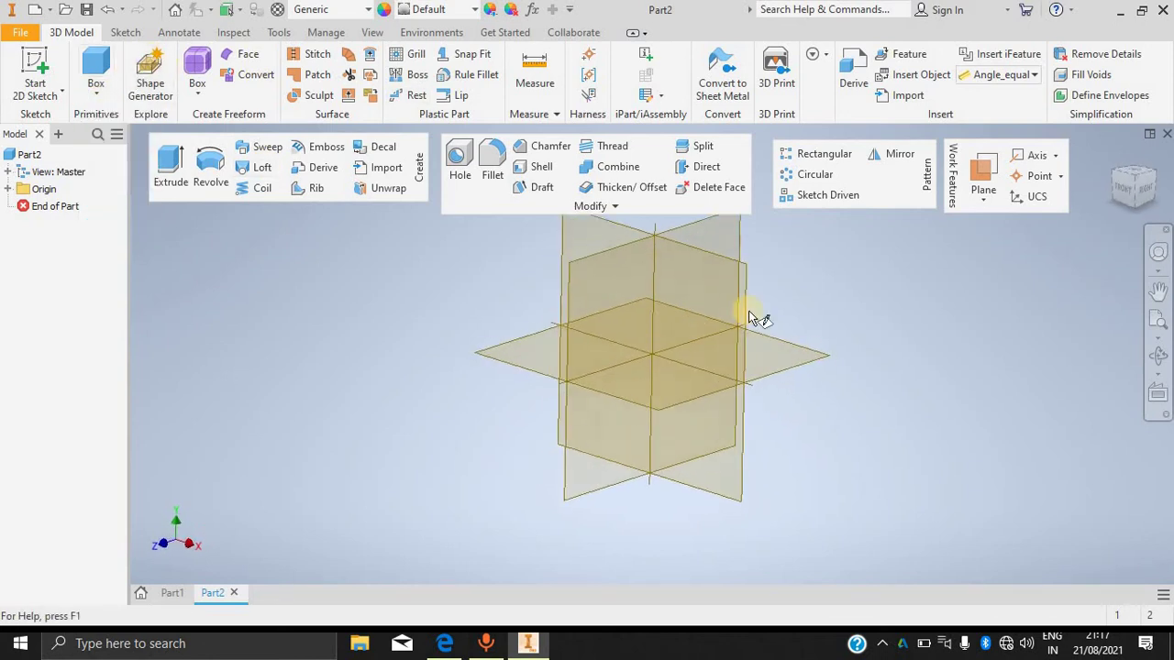
left_click(750, 255)
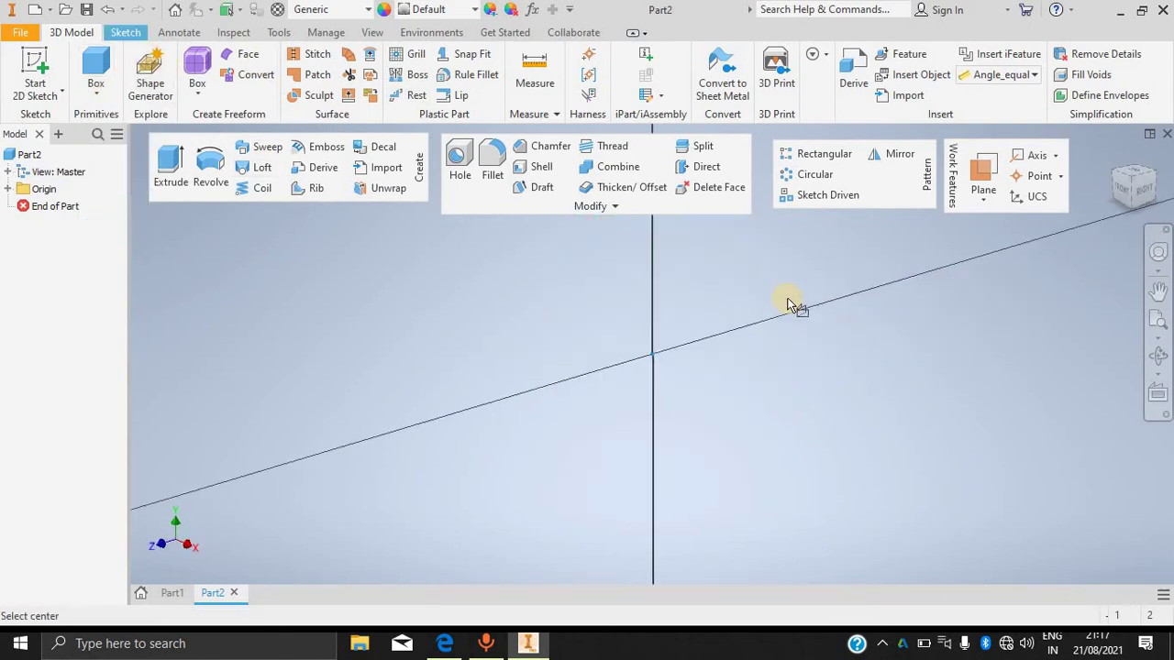
left_click(651, 353)
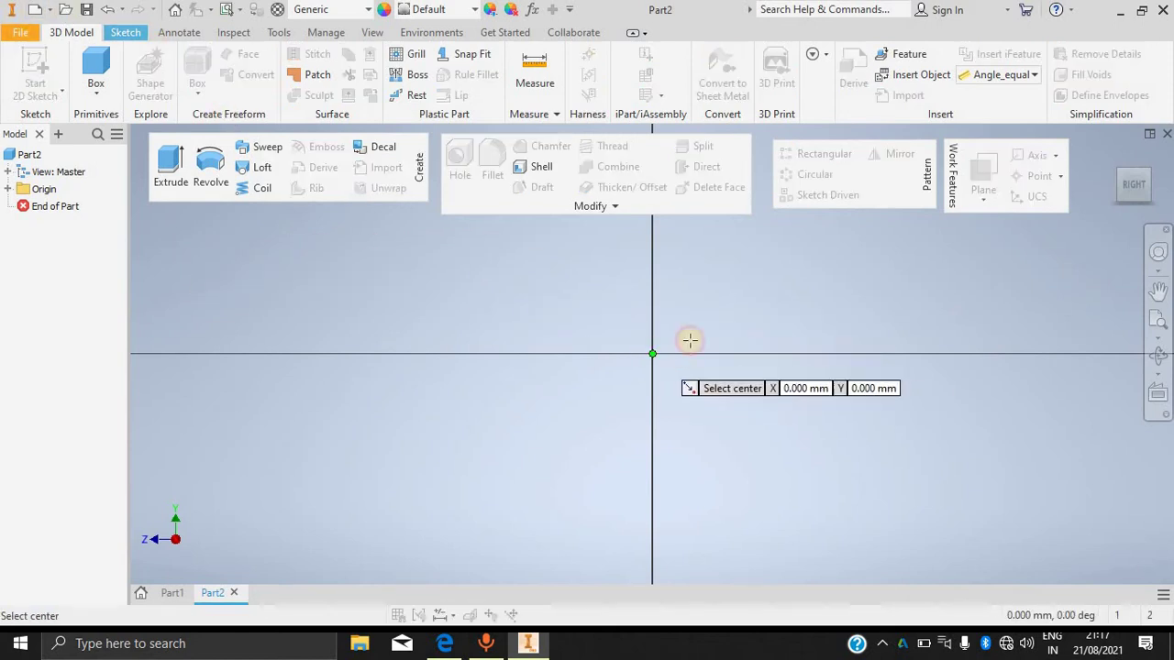
left_click(763, 251)
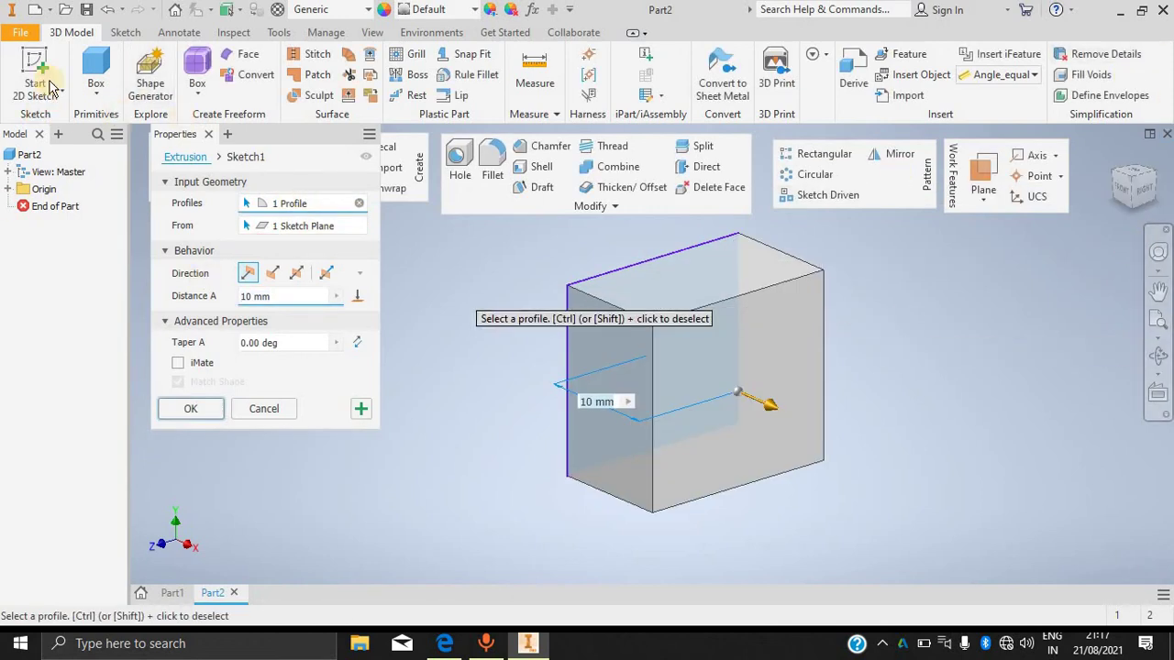
left_click(200, 411)
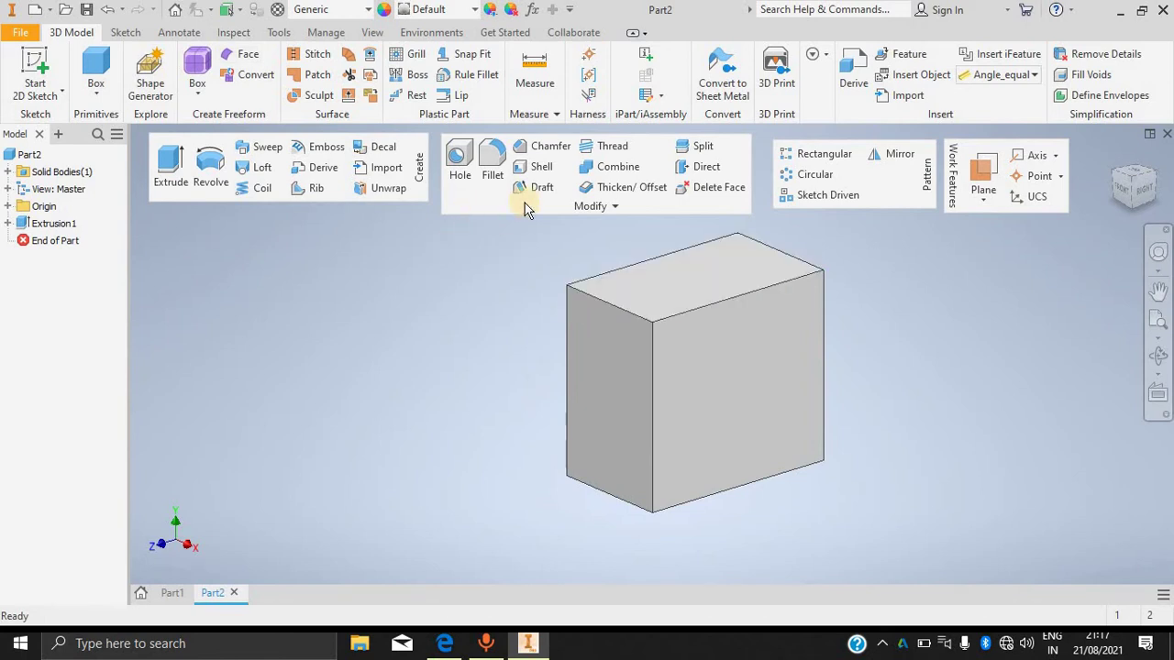
Start a fillet with setbacks on the box and try to select its near top corner as the common vertex.
left_click(486, 164)
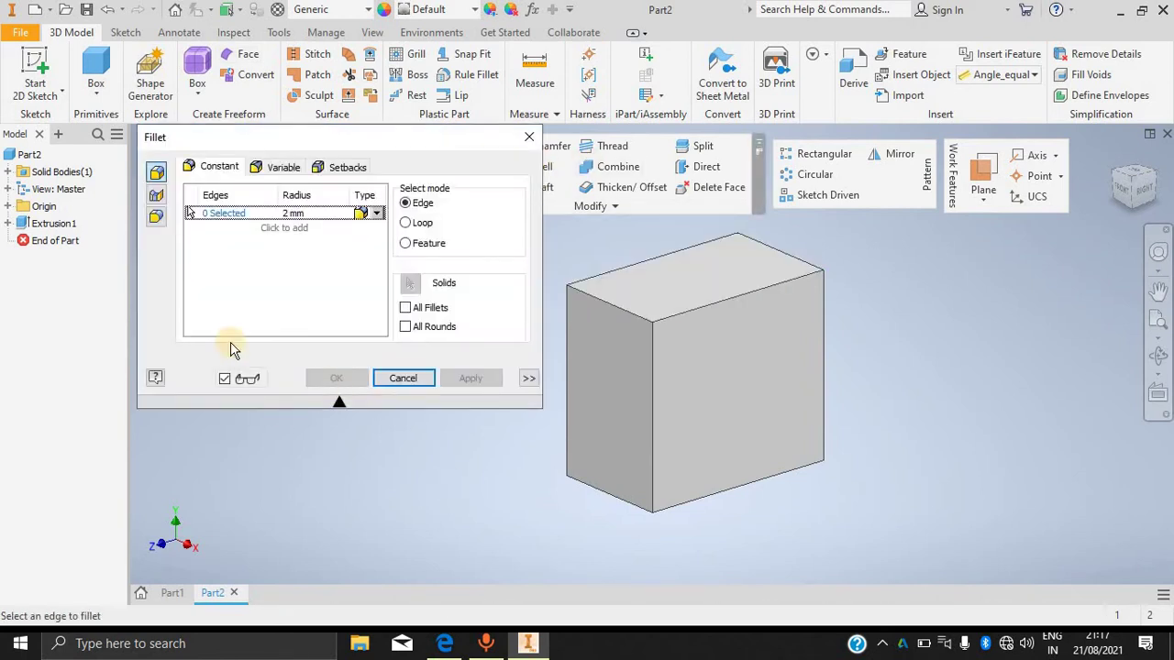
left_click(337, 168)
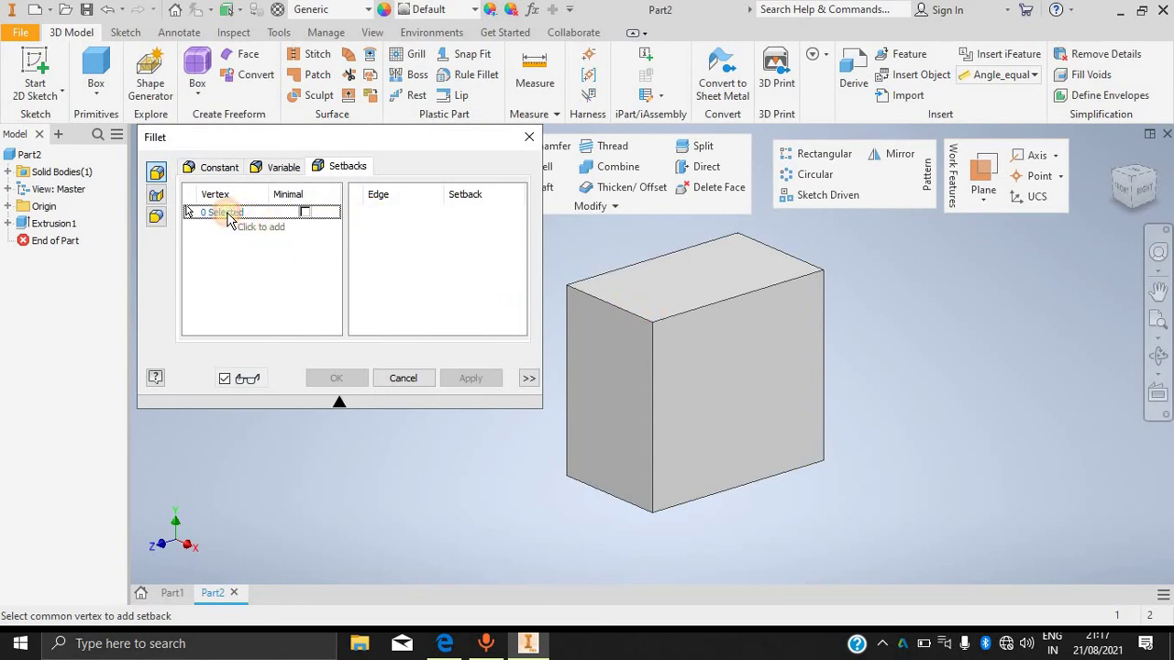
left_click(648, 328)
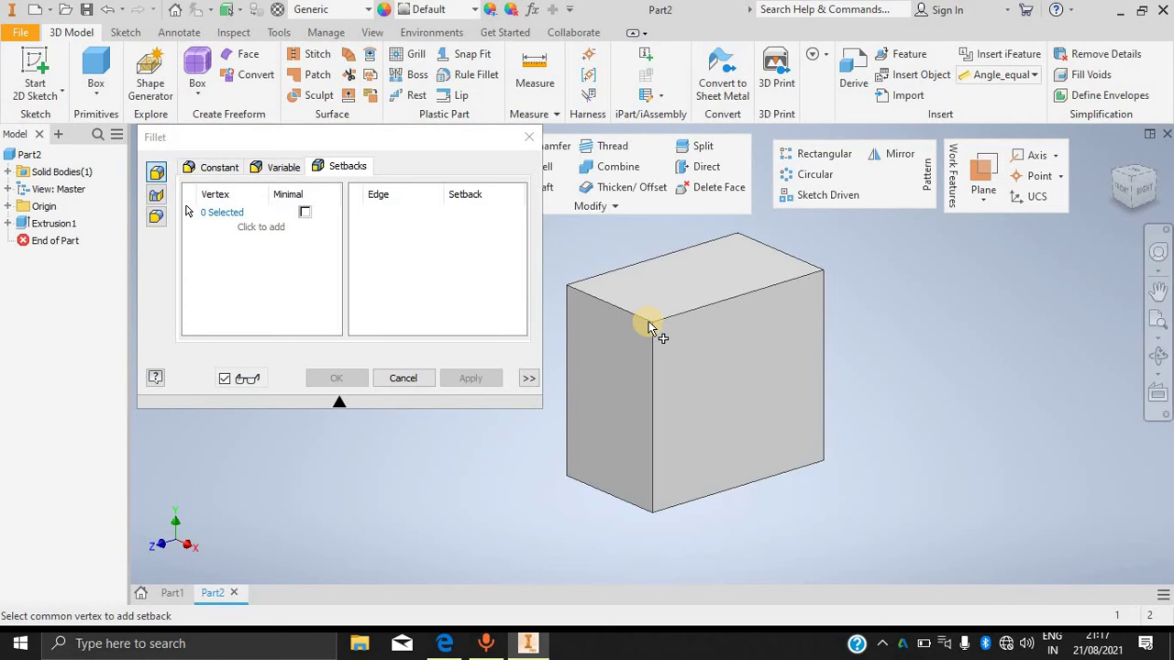
scroll(653, 325, "up", 3)
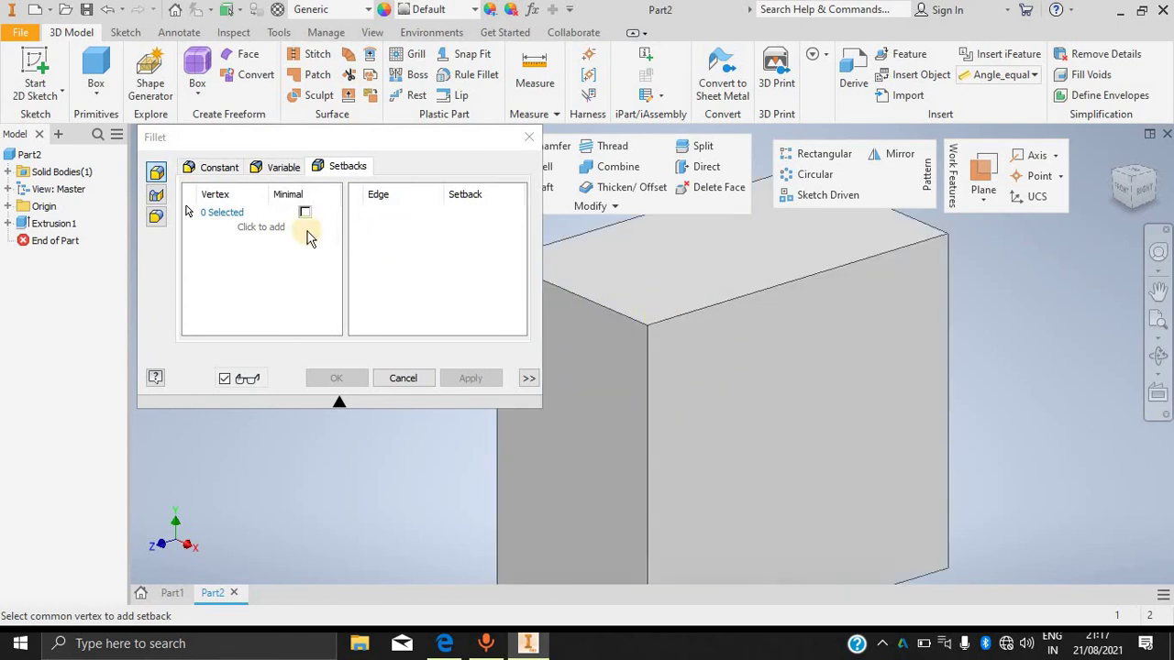
Add a second setback vertex entry without the Minimal option and try to assign the box's near top corner.
left_click(306, 214)
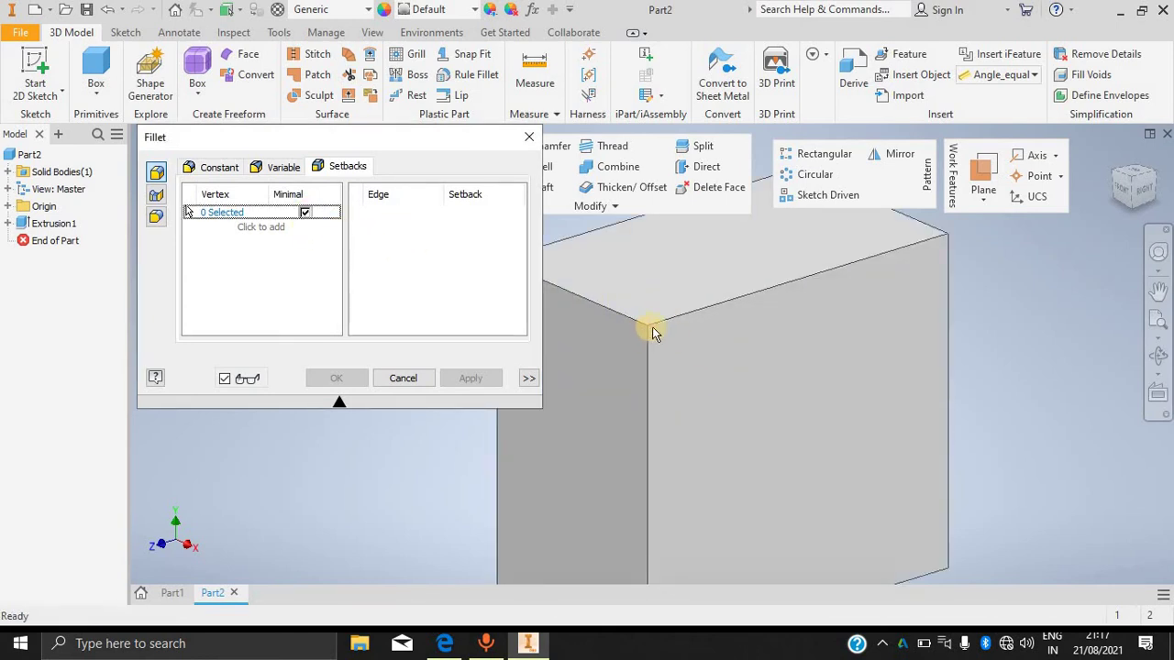
left_click(305, 213)
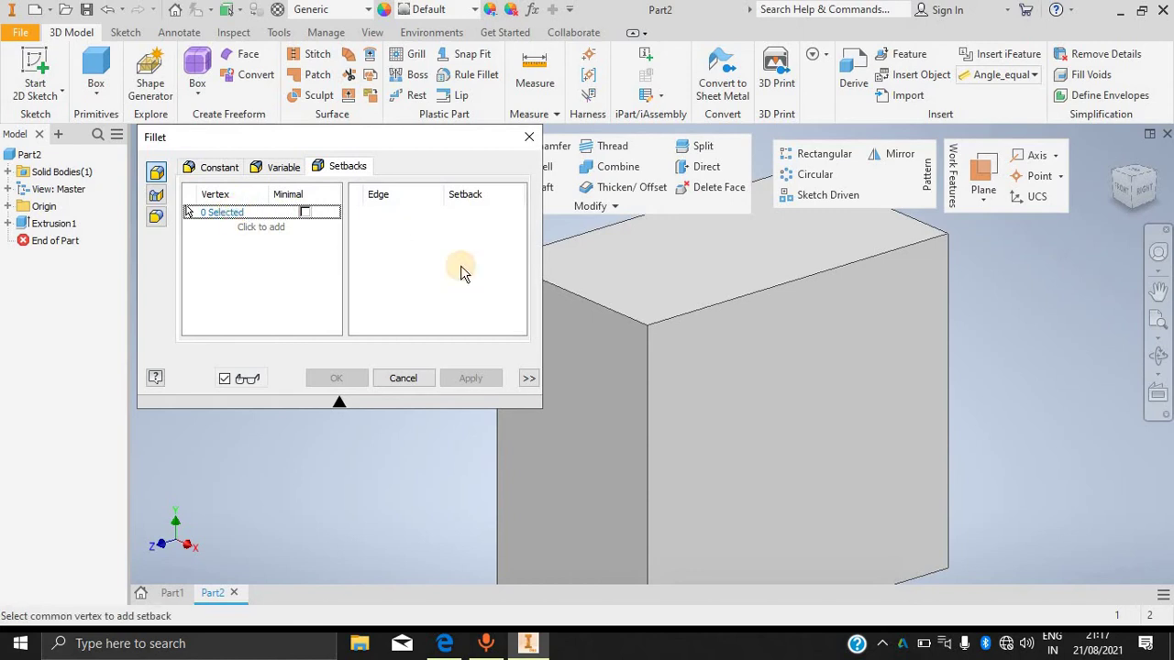
left_click(271, 234)
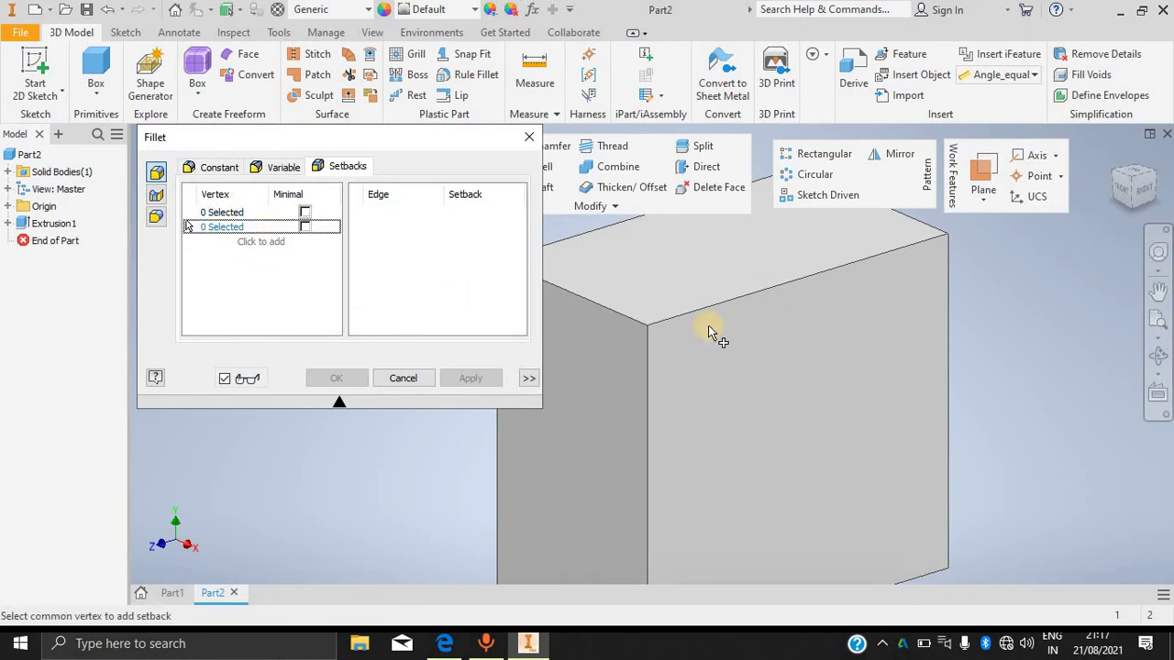
left_click(655, 321)
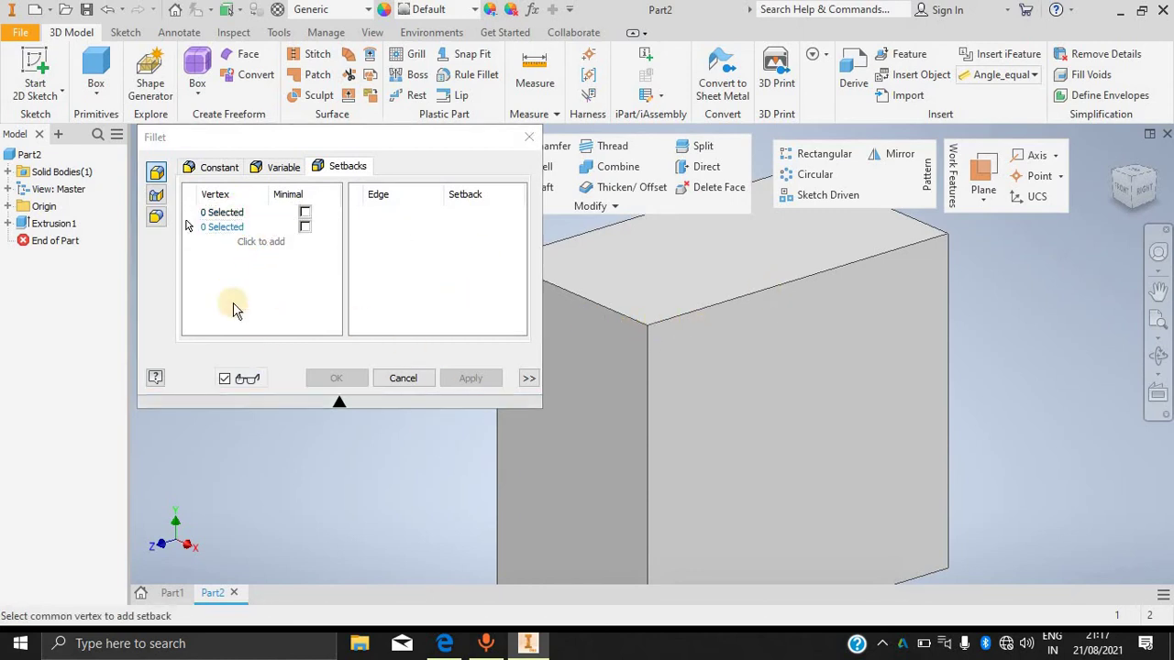
Enable Minimal for both setback vertex entries and try the near top corner again.
left_click(169, 172)
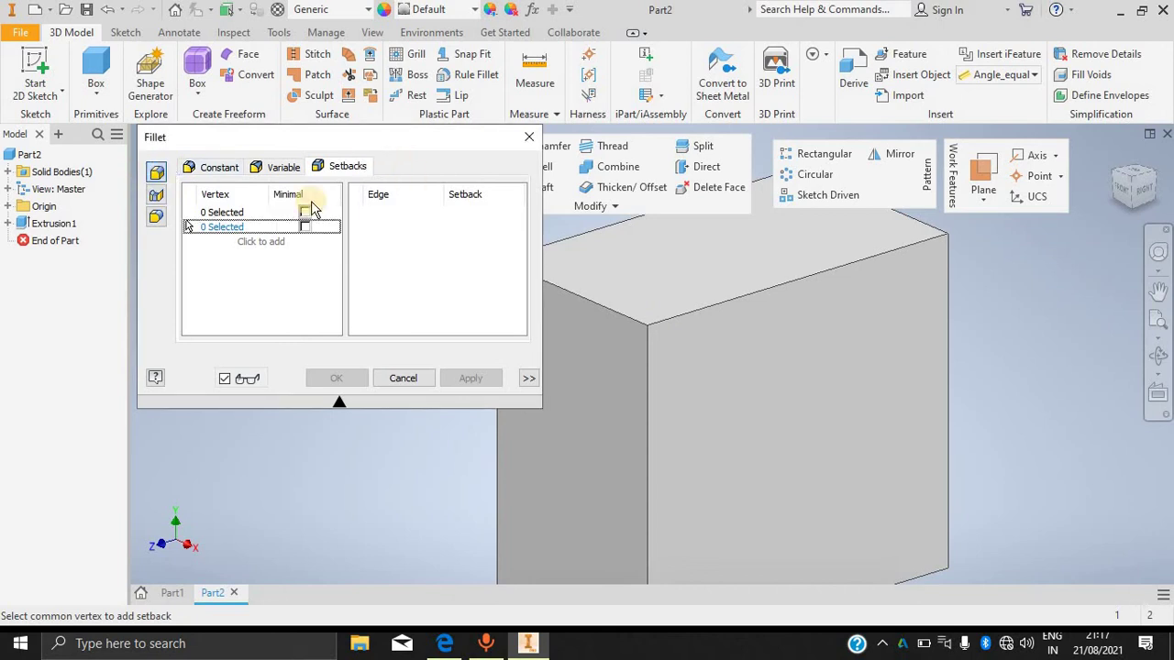
left_click(224, 213)
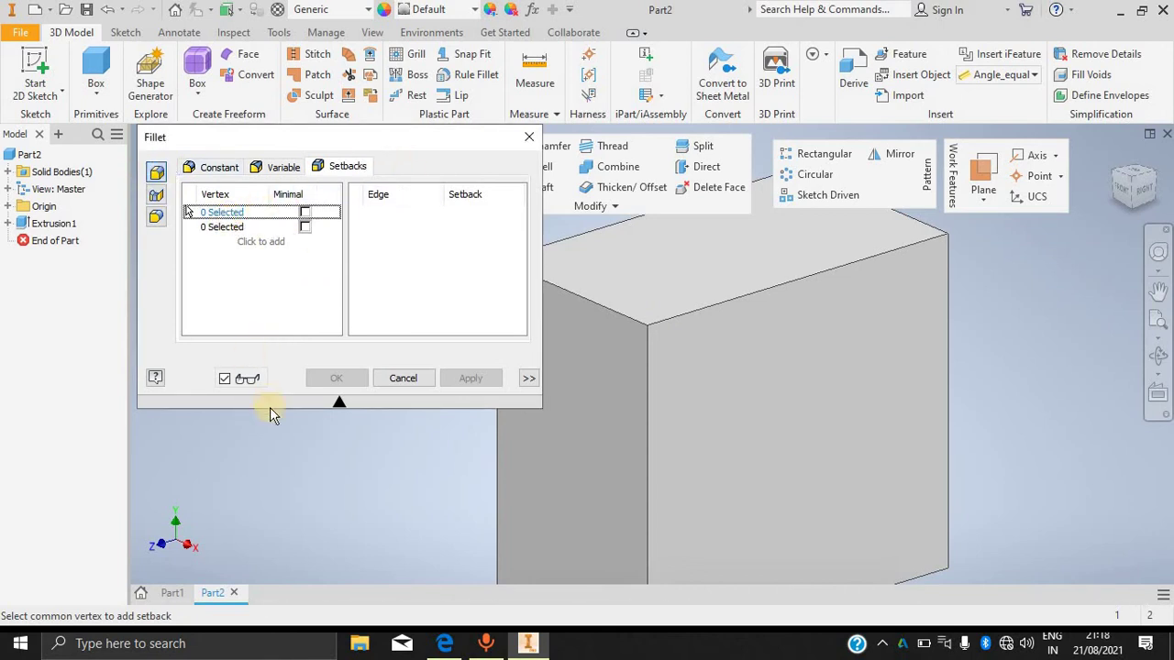
left_click(305, 226)
left_click(647, 321)
left_click(225, 216)
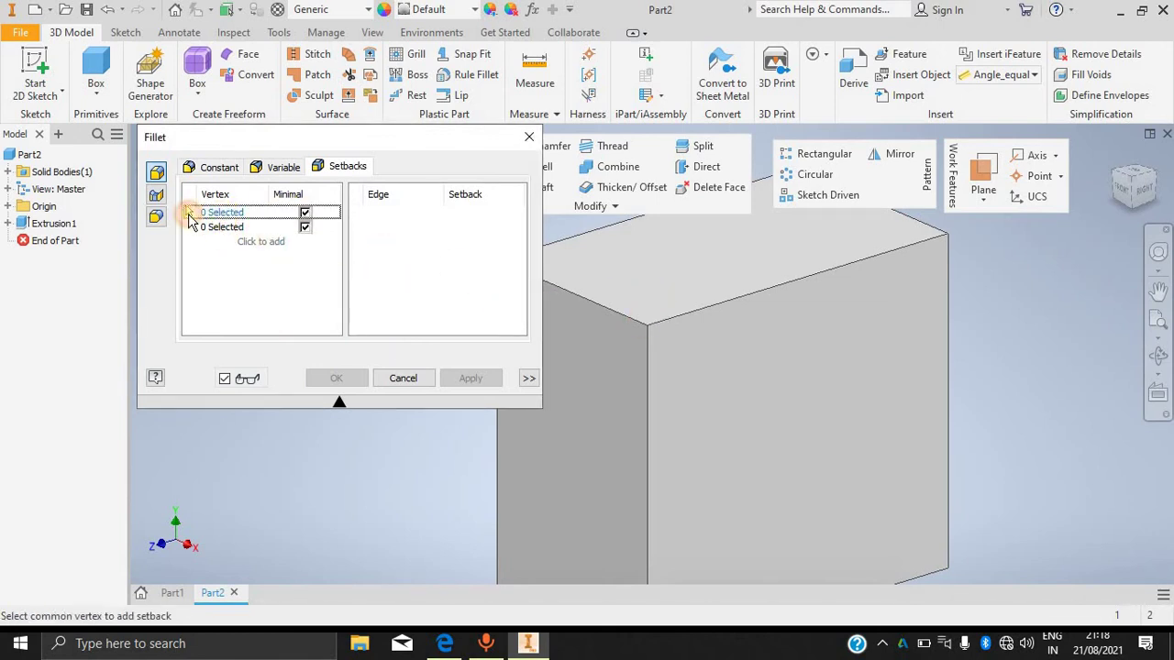
Enable Roll along sharp edges for the fillet and try to select the opposite corner of the top front edge as setback vertex.
middle_click_drag(1027, 288, 836, 280)
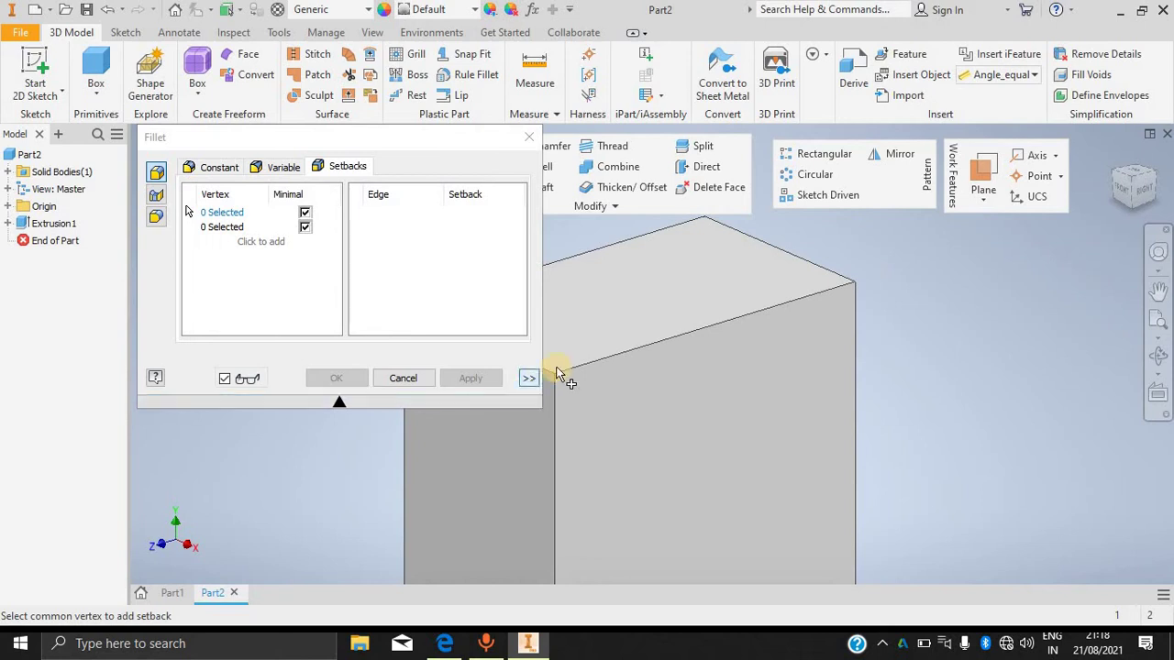
left_click(528, 380)
left_click(194, 415)
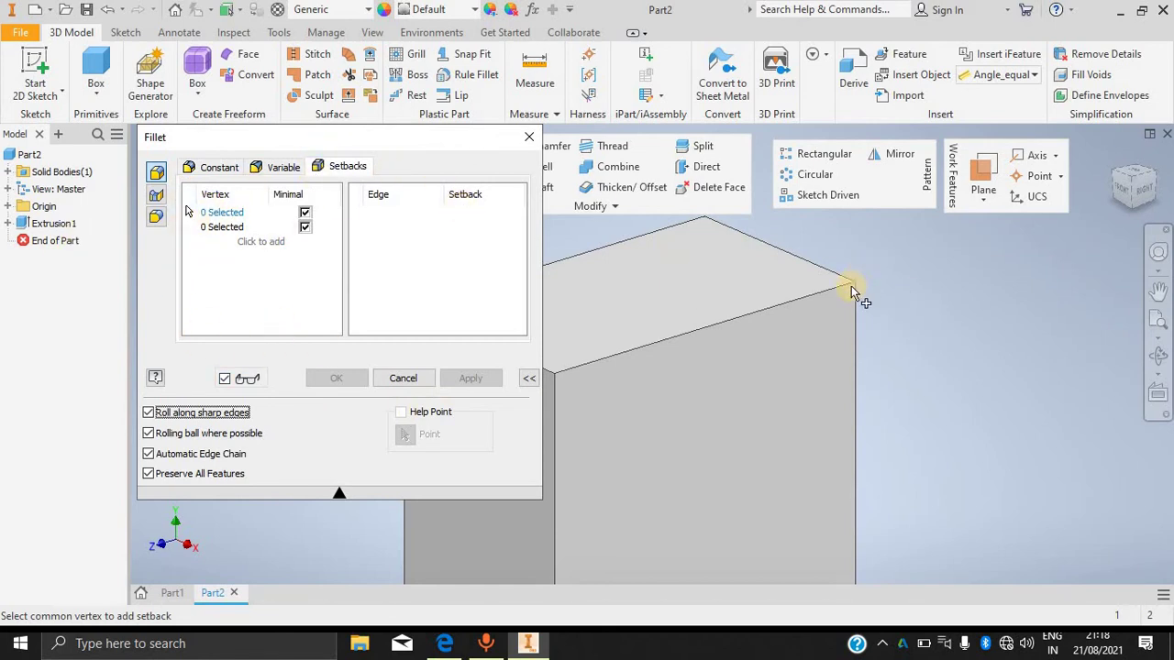
left_click(204, 216)
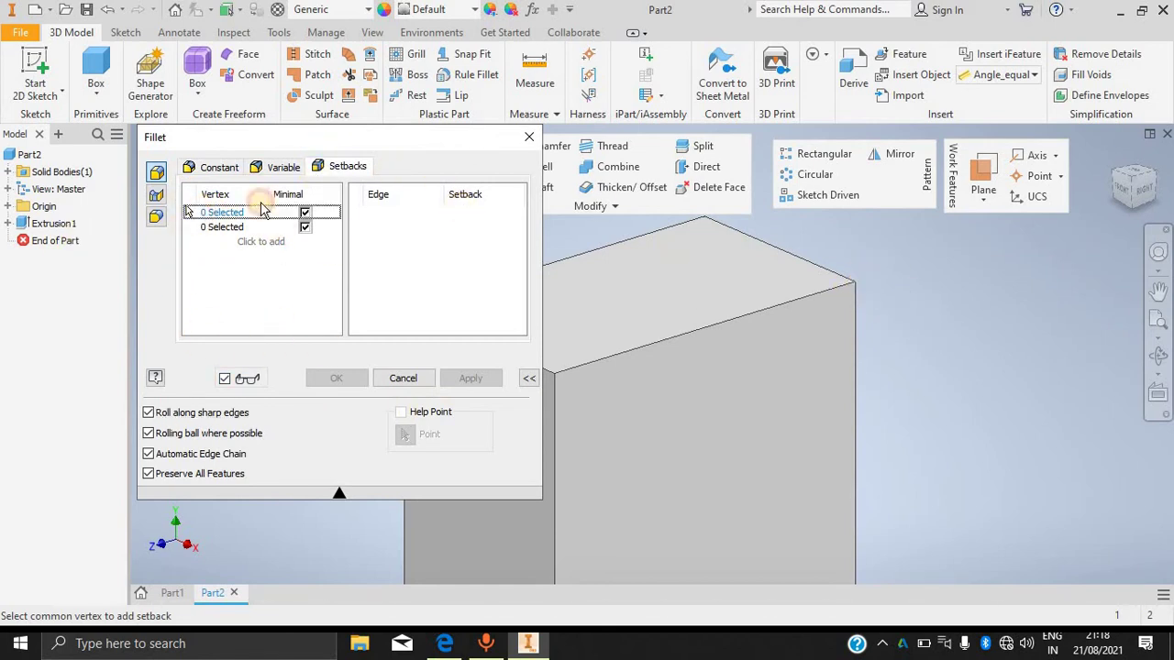
left_click(844, 292)
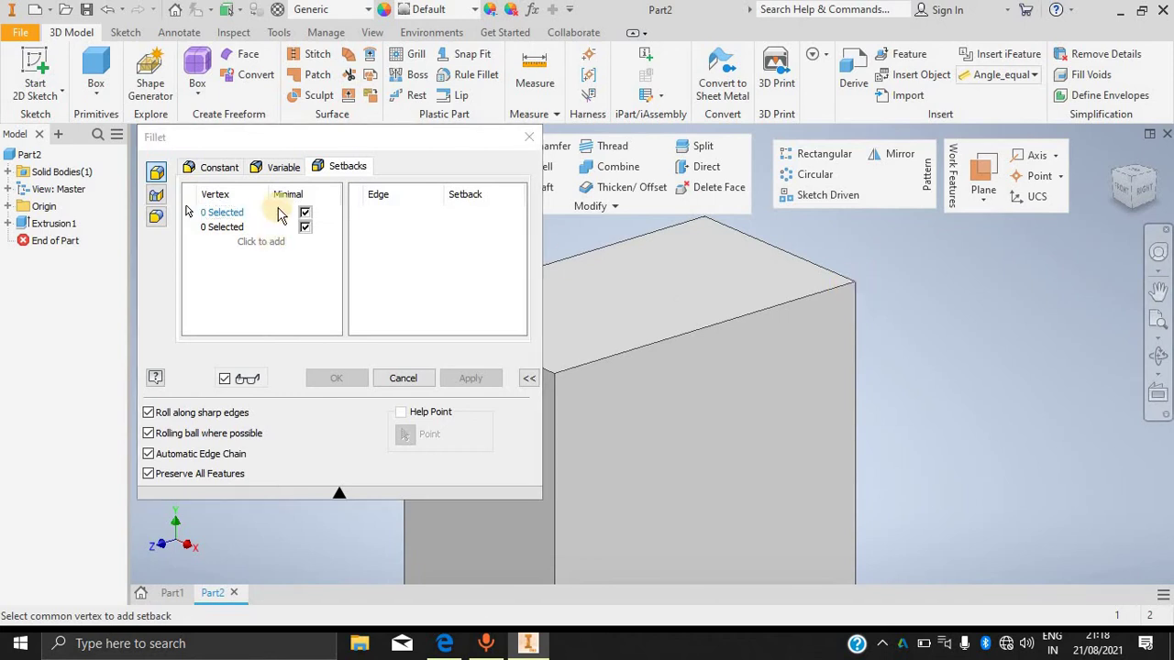
Disable Minimal for both setback vertex entries and try to select the box's top front edge.
left_click(284, 167)
left_click(344, 167)
left_click(304, 228)
left_click(668, 341)
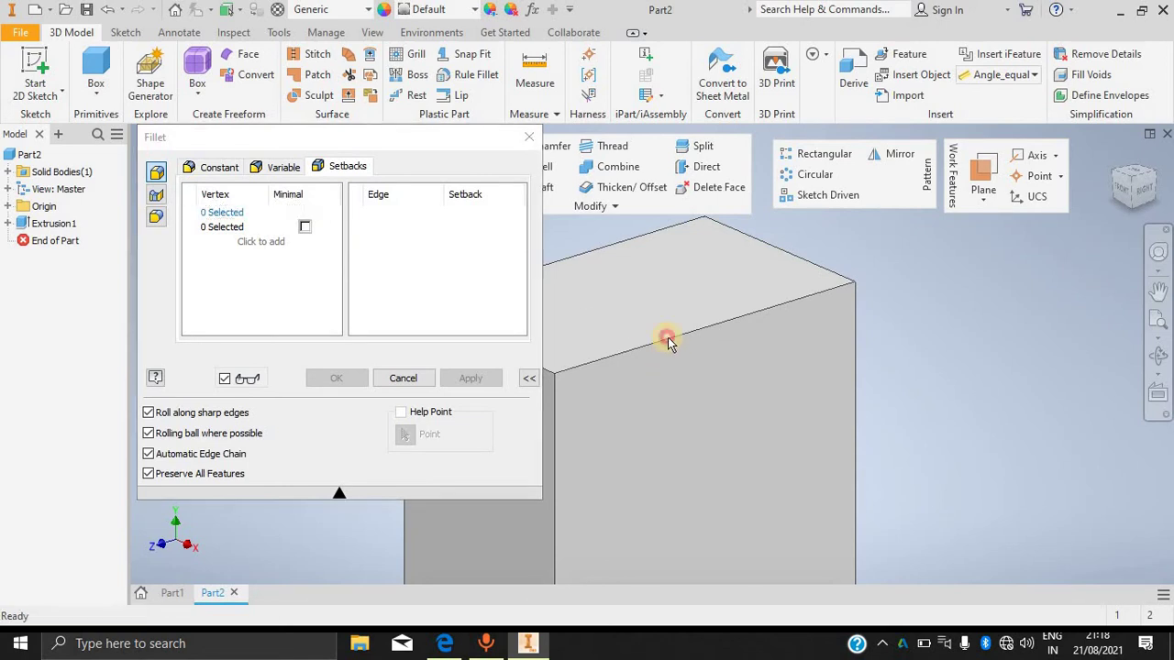
scroll(792, 314, "up", 5)
key("Home")
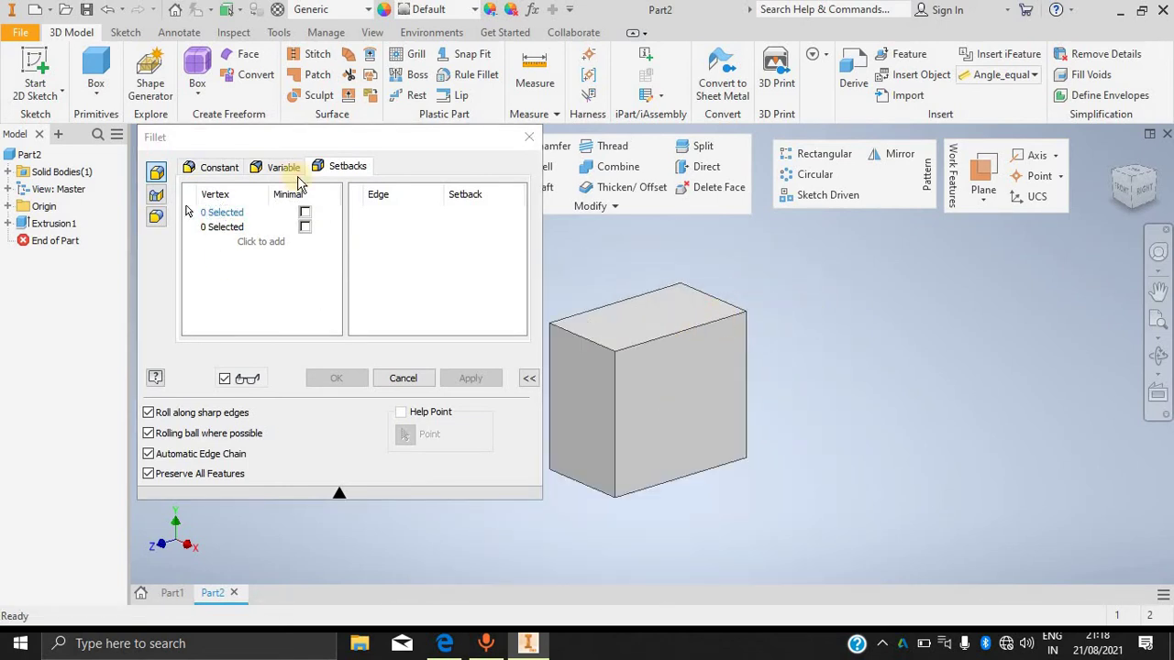
Reactivate the first setback vertex entry and examine the box's near top corner up close.
left_click(367, 224)
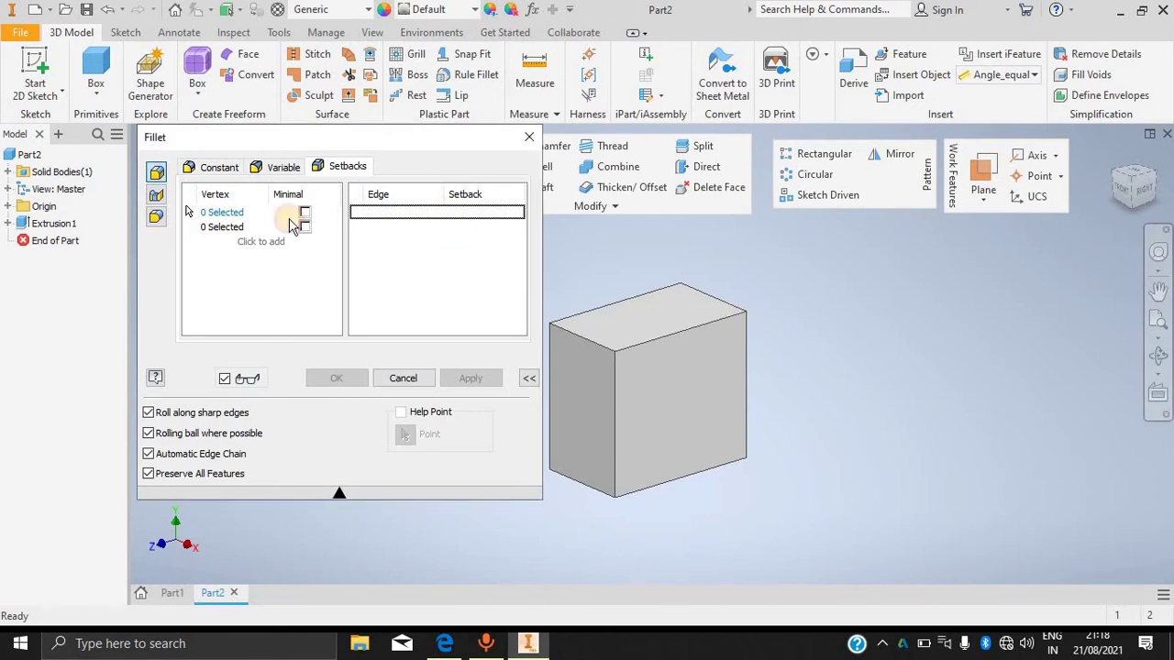
left_click(225, 214)
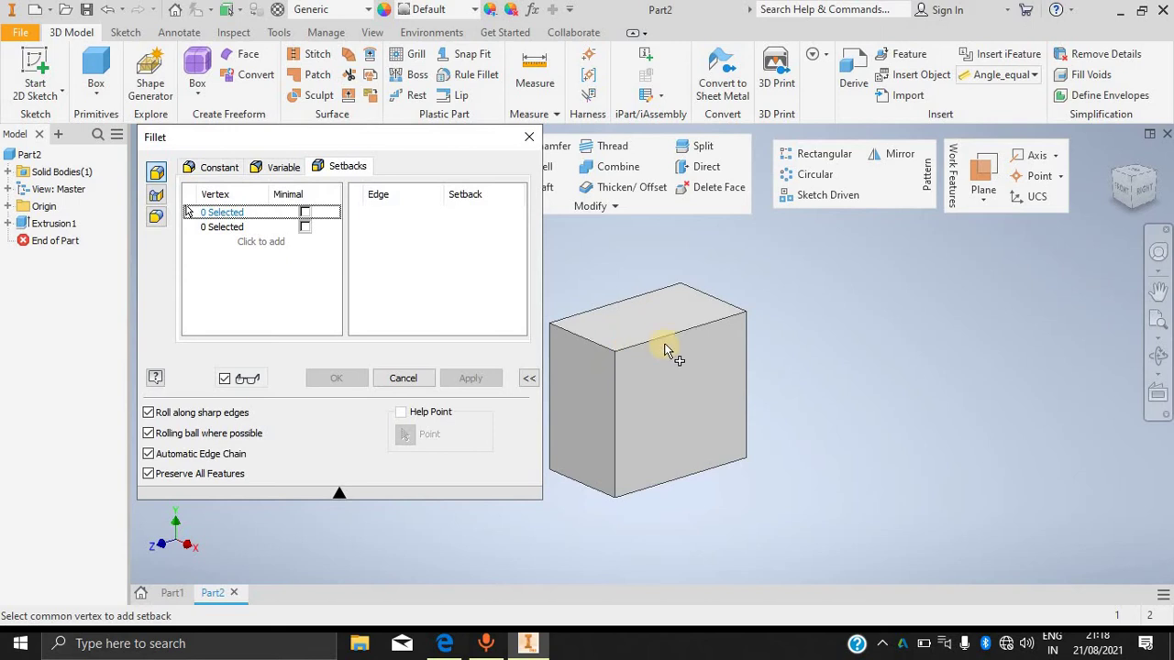
scroll(602, 351, "down", 5)
scroll(685, 382, "up", 8)
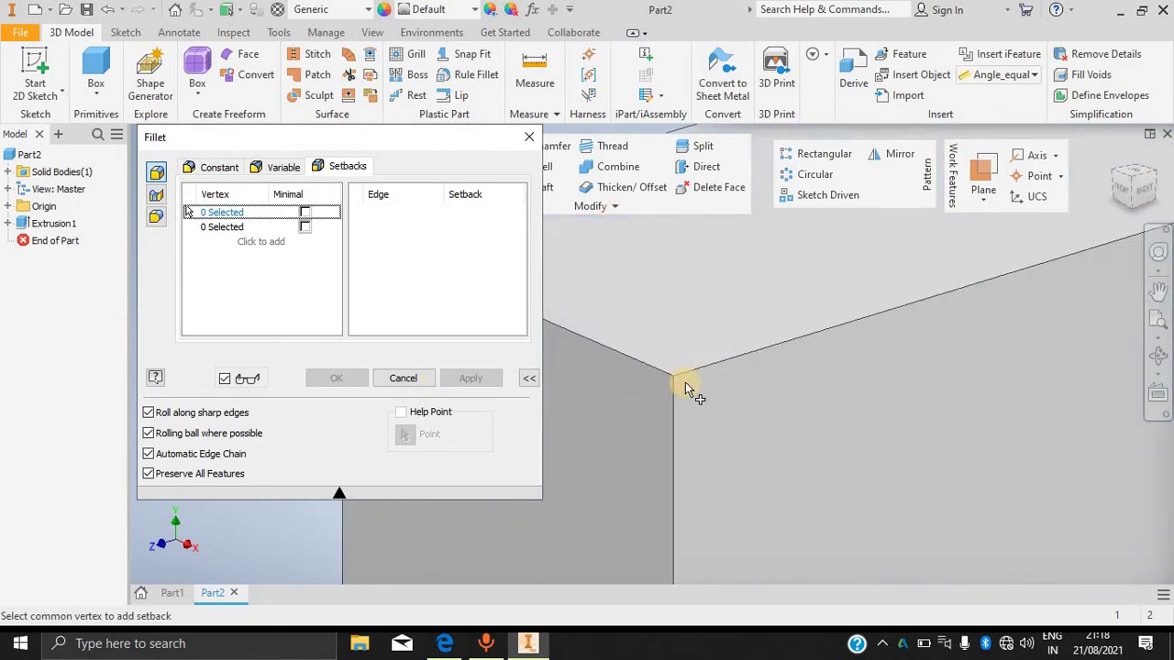
scroll(646, 383, "down", 3)
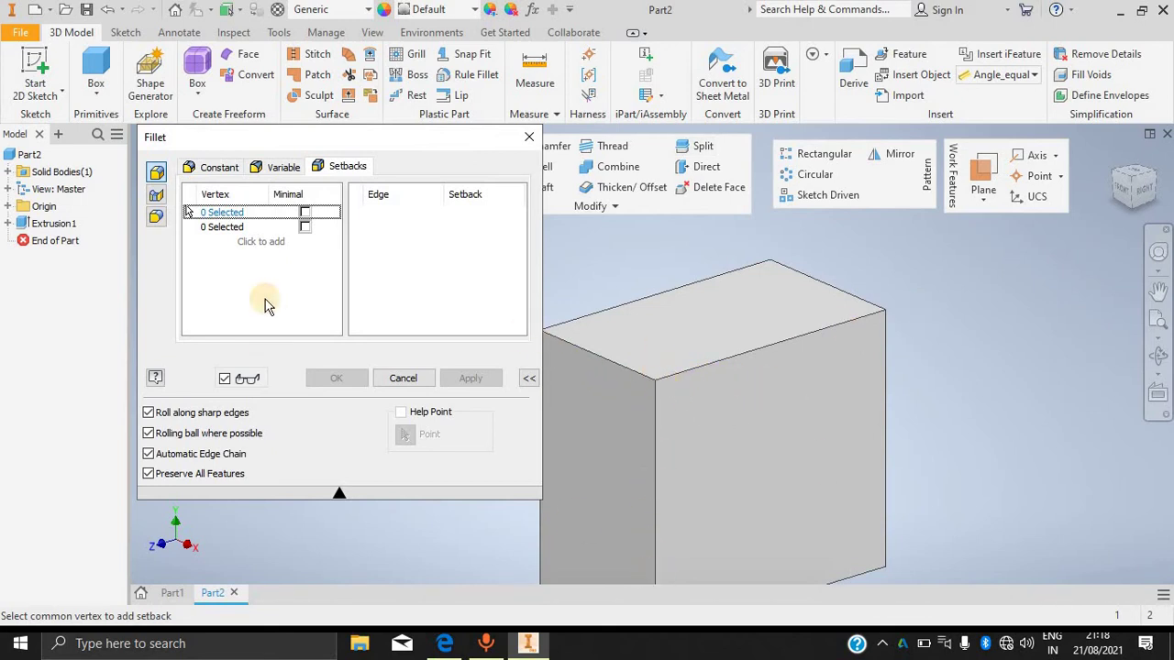
Hide the additional fillet options and look at the Face and FullRound fillet settings in turn.
left_click(530, 378)
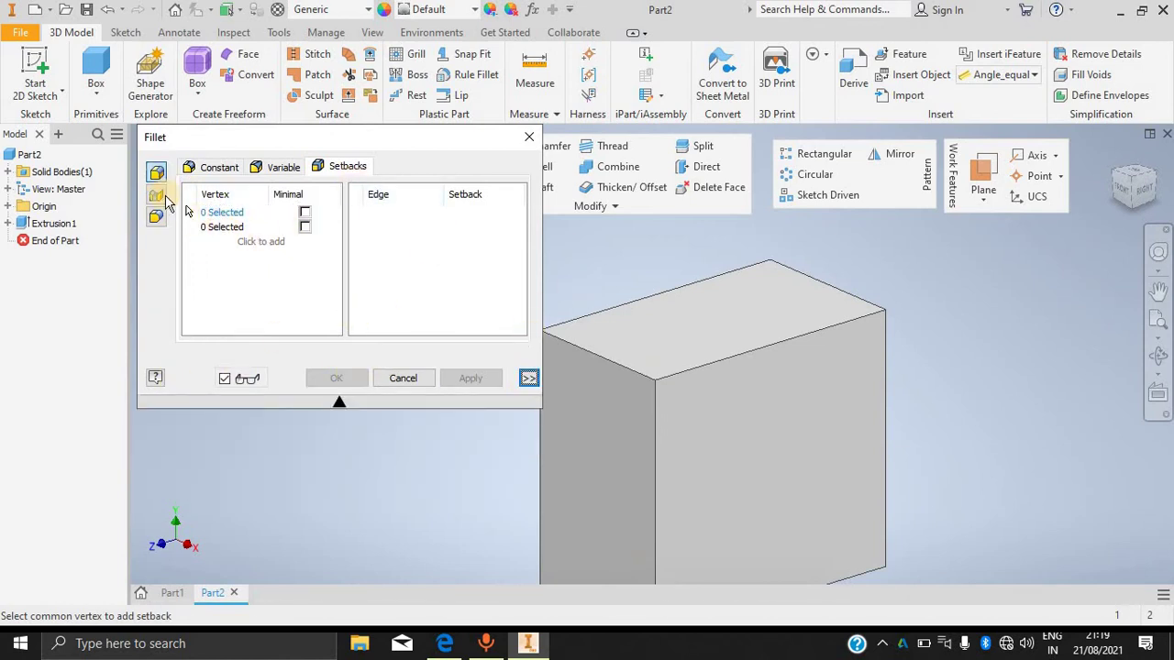
left_click(156, 196)
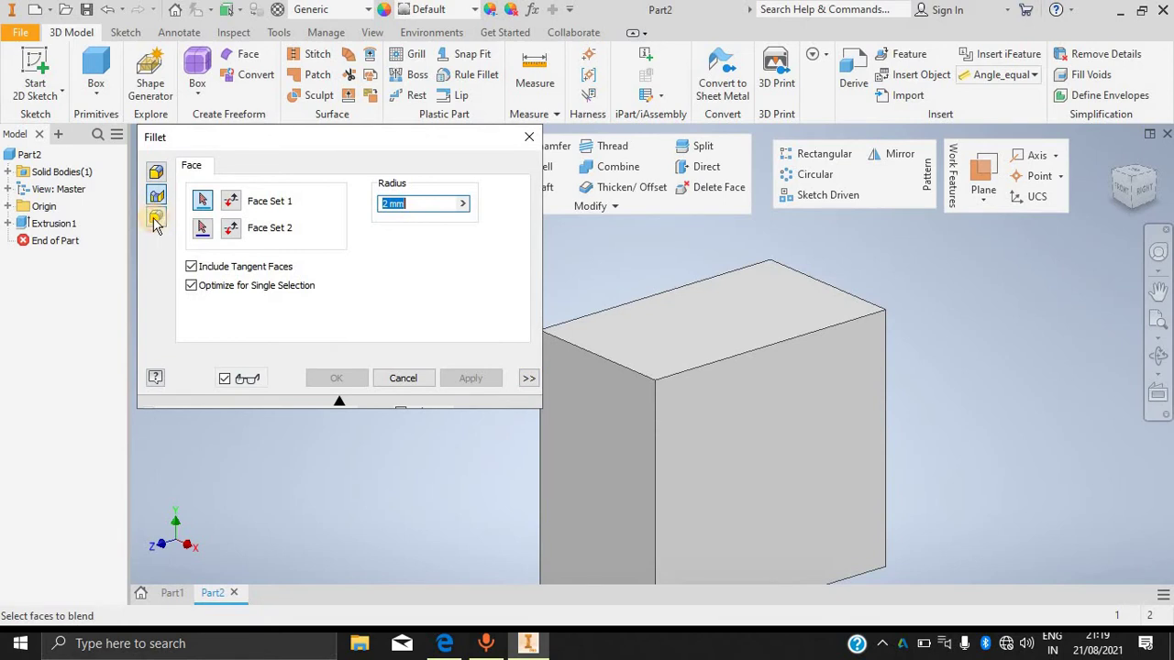
left_click(156, 219)
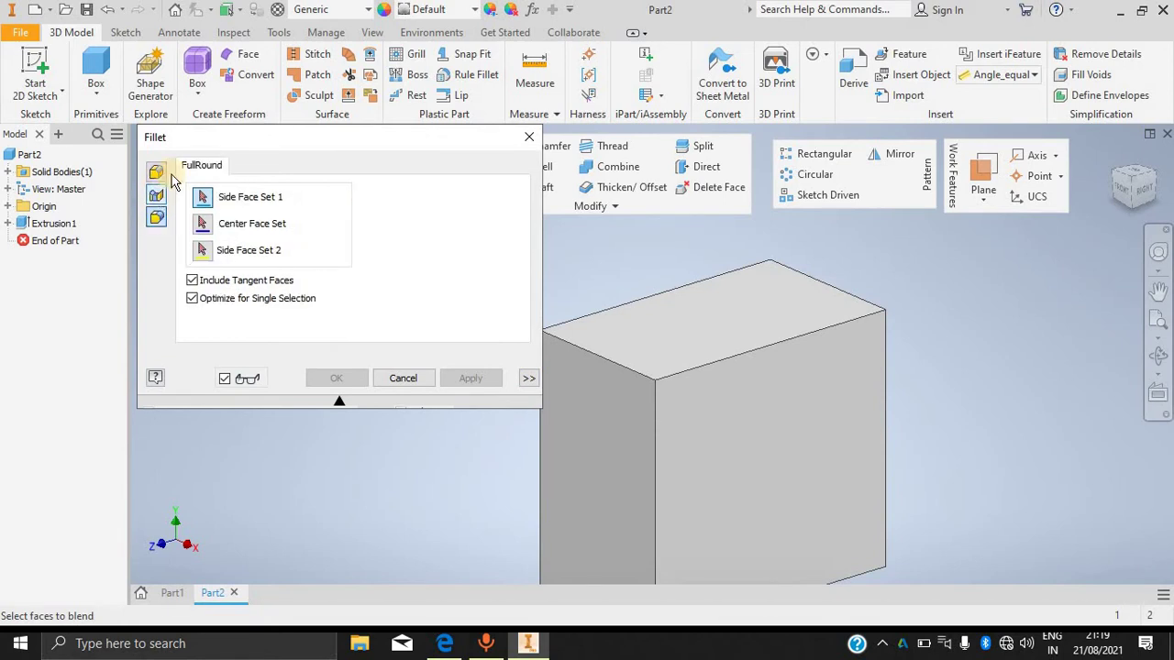
left_click(786, 335)
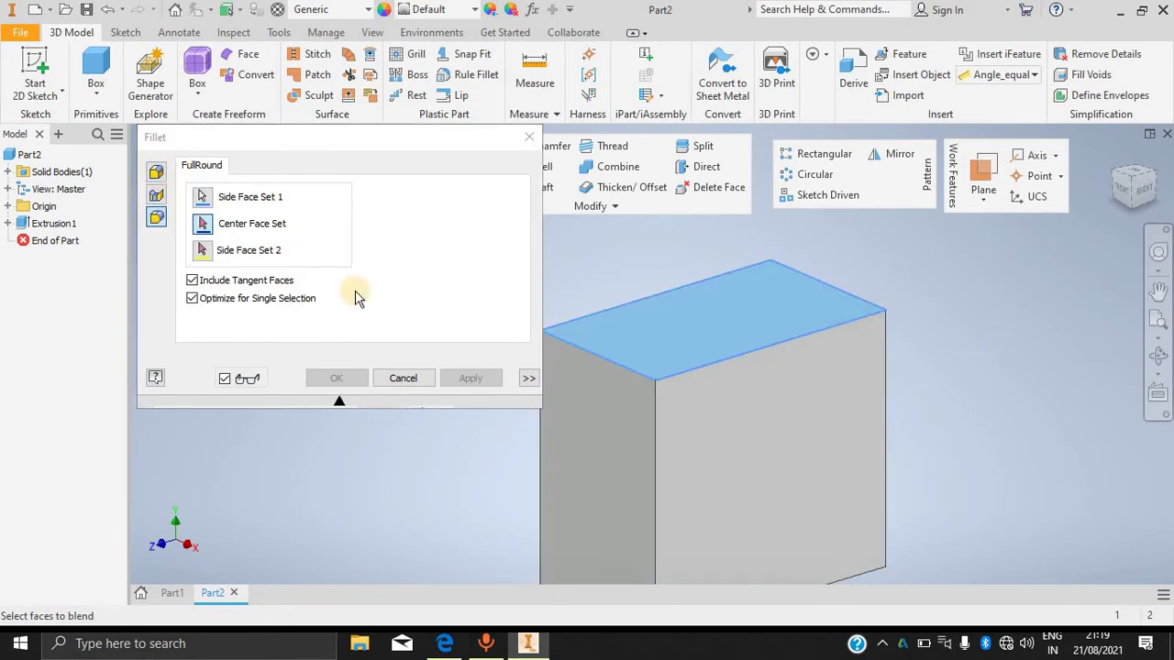
left_click(610, 468)
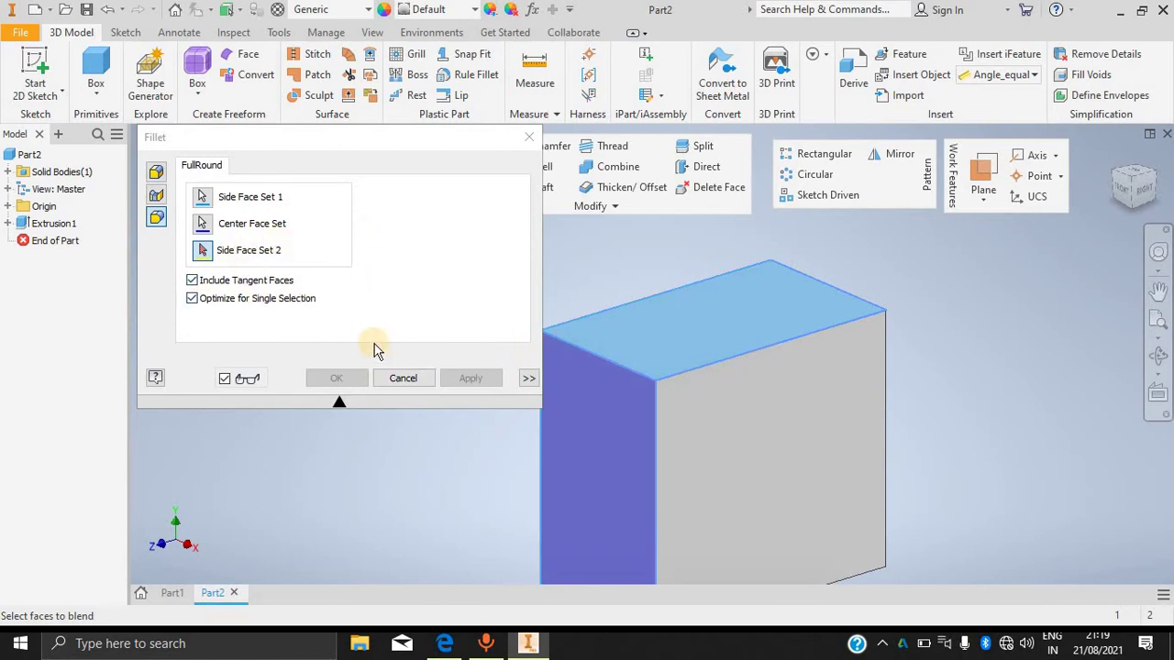
left_click(203, 229)
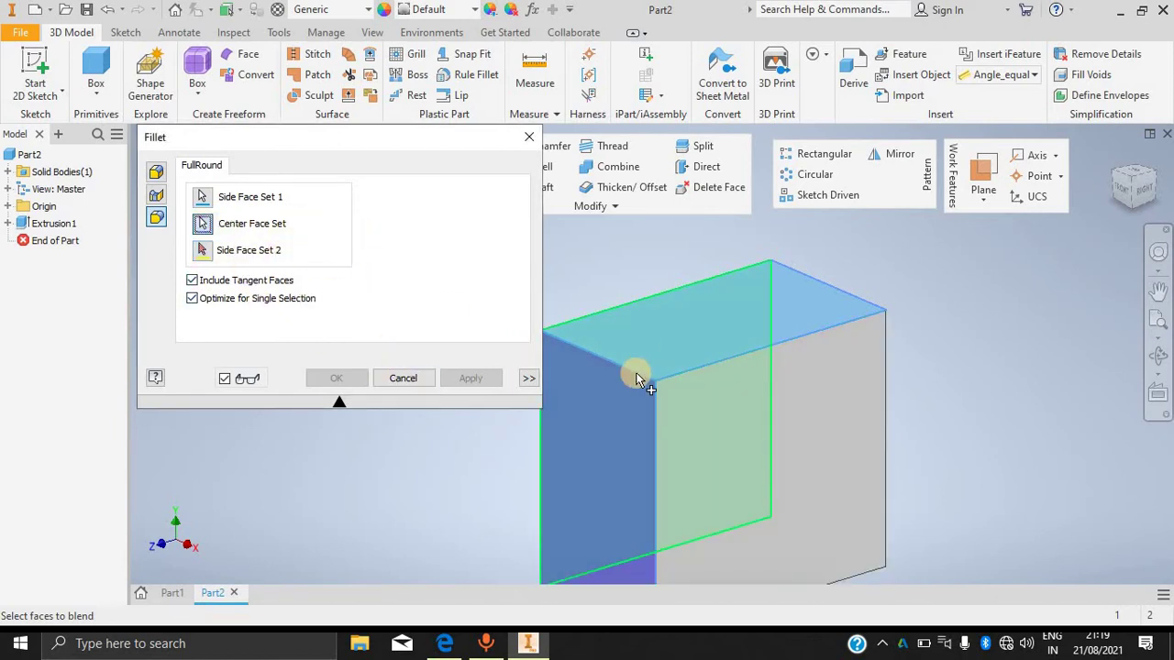
left_click(637, 377)
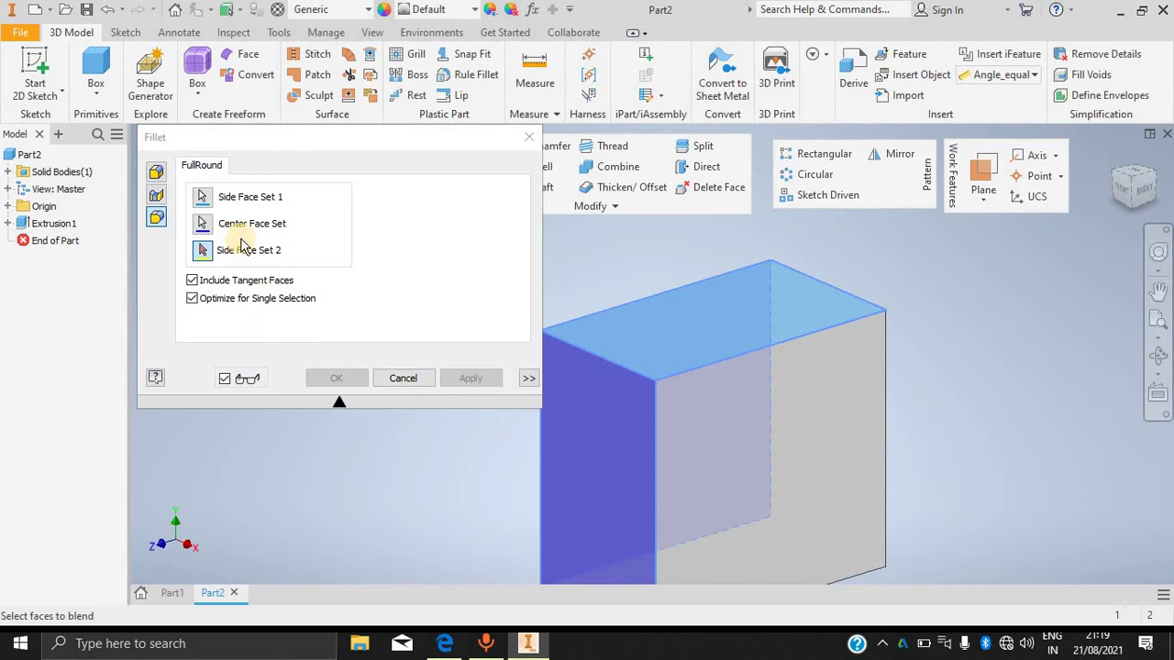
left_click(203, 195)
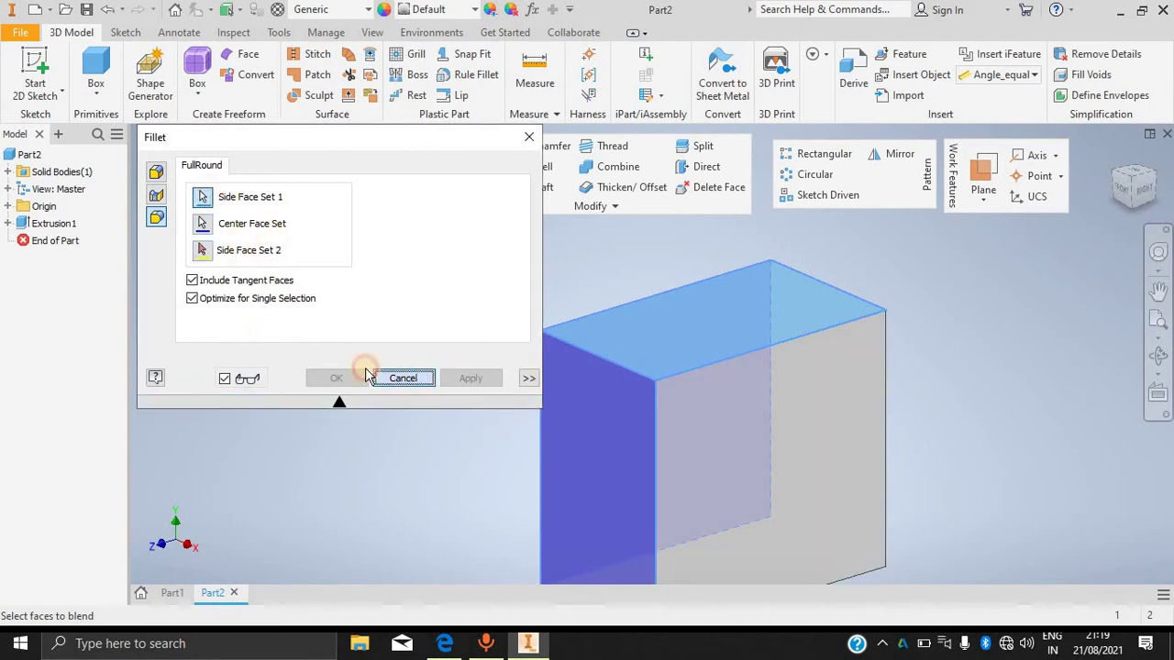
left_click(376, 378)
Create a FullRound fillet with the box's top and bottom faces as side face sets and the narrow side face between them as center.
left_click(488, 154)
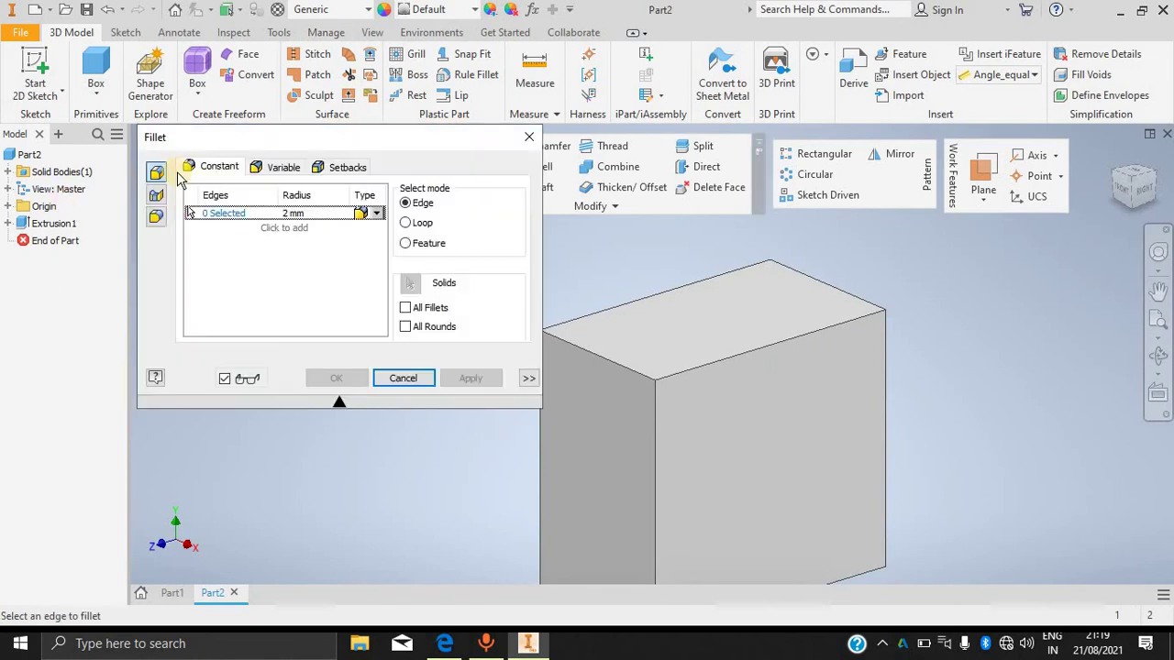
left_click(156, 217)
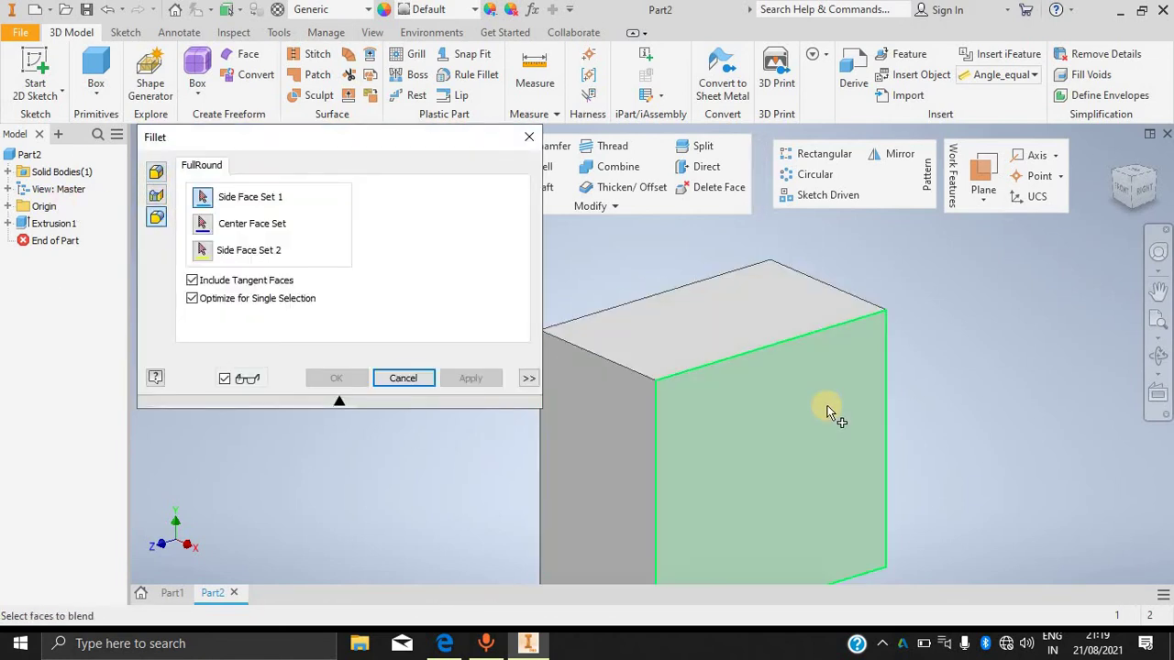
scroll(827, 413, "down", 5)
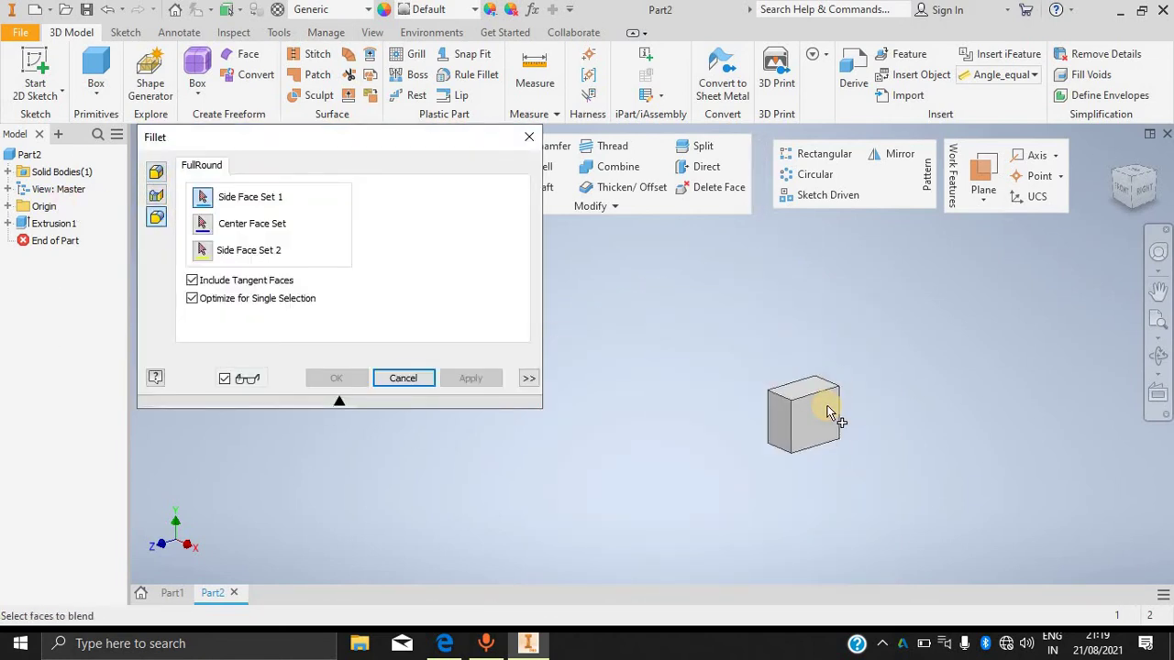
left_click(775, 427)
left_click(775, 438)
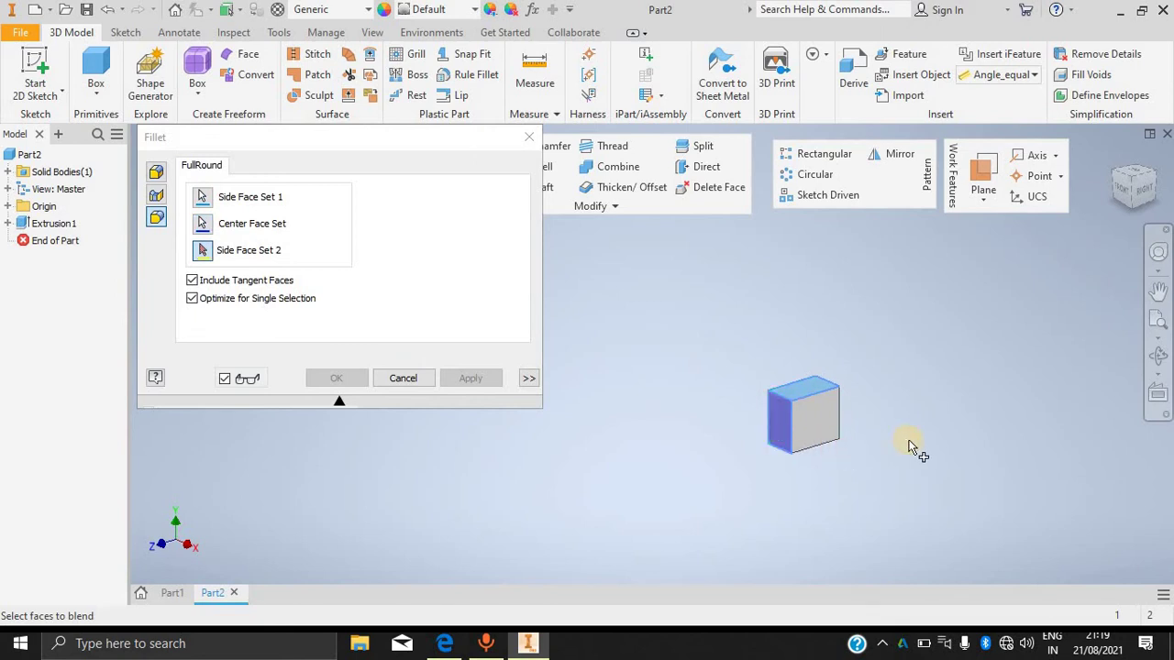
left_click_drag(896, 426, 757, 440)
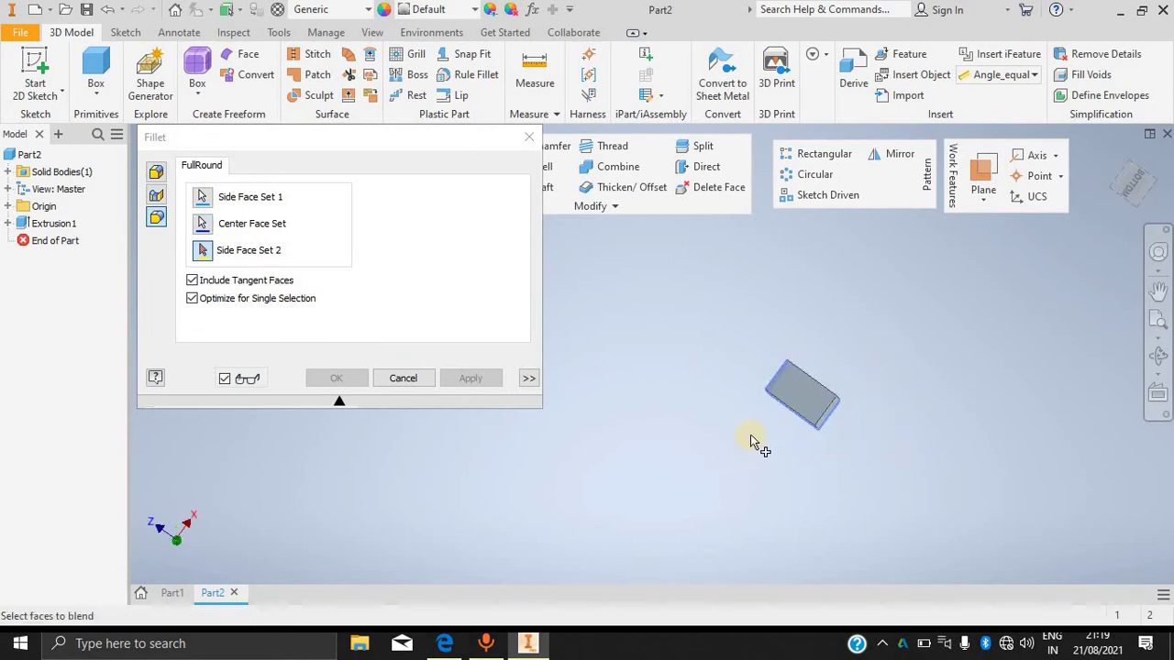
left_click(786, 414)
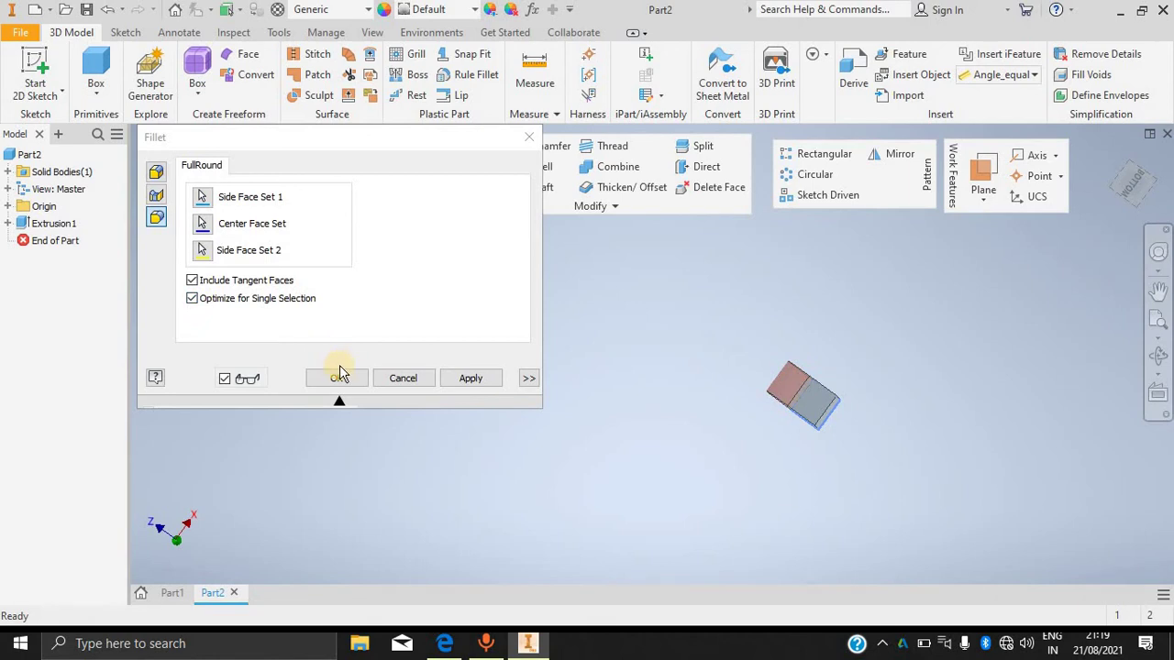
left_click(337, 377)
left_click_drag(935, 342, 535, 364)
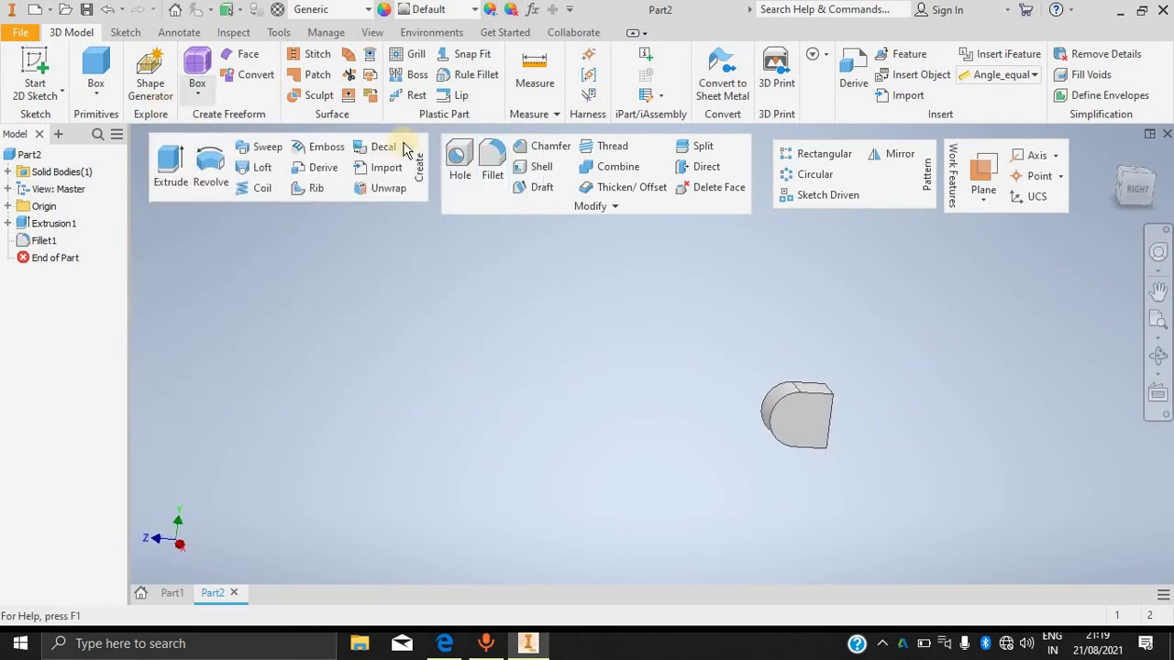
Try to create a 2 mm Face fillet between the two opposite D-shaped faces.
left_click(492, 160)
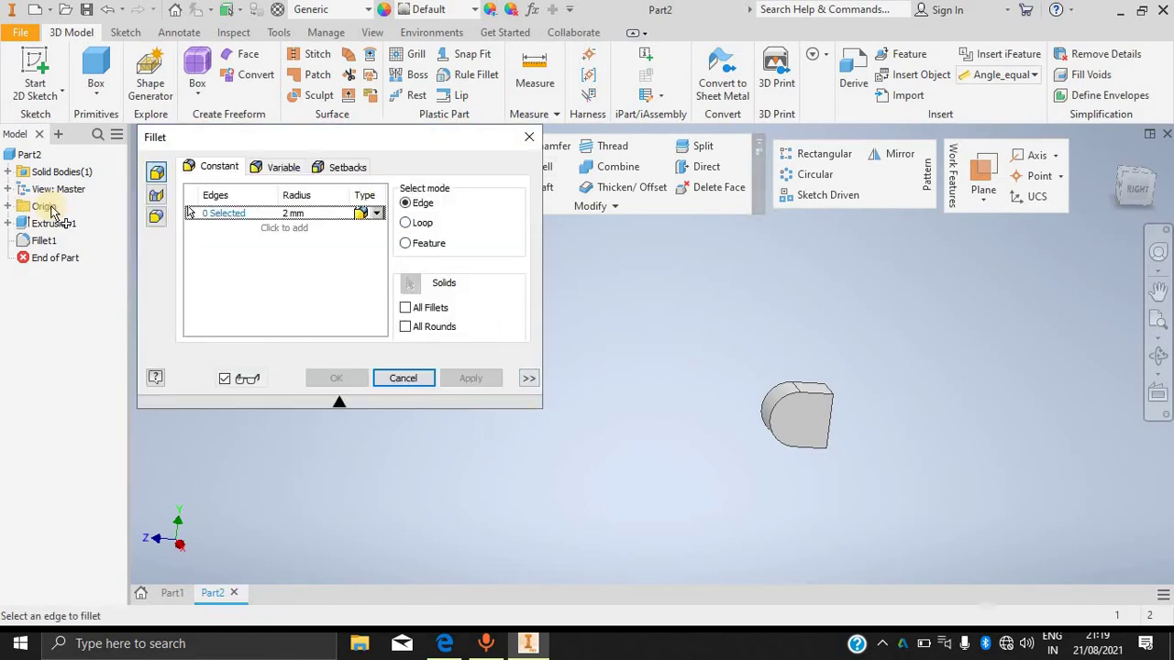
left_click(157, 196)
left_click(815, 410)
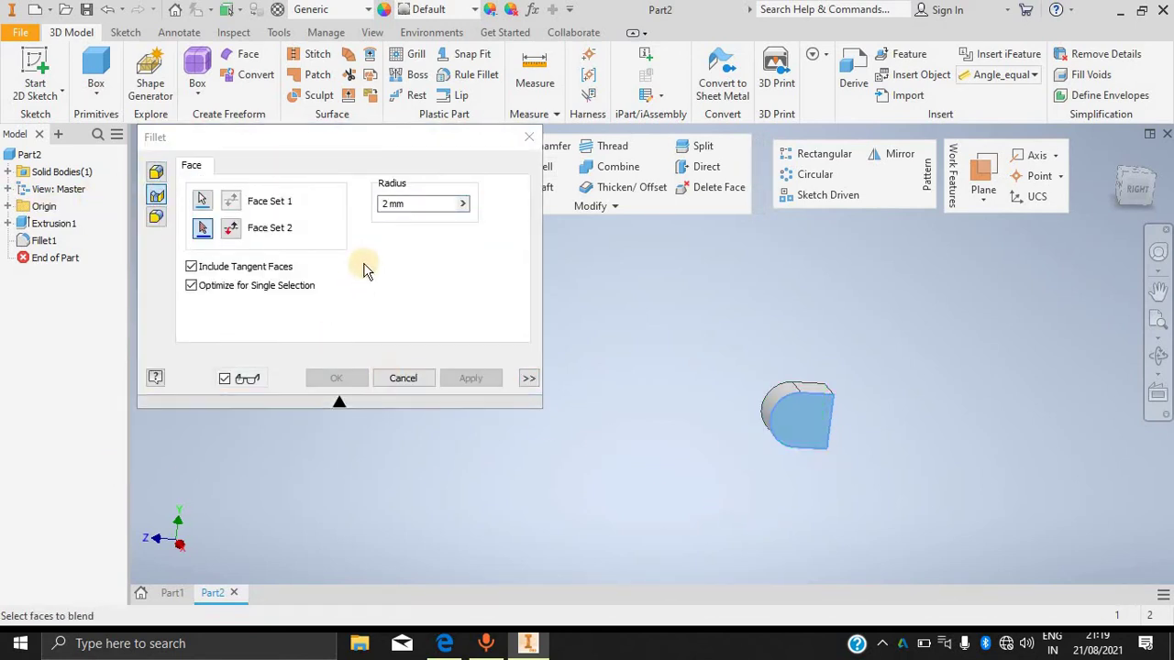
middle_click_drag(979, 369, 794, 406, "shift")
left_click(794, 406)
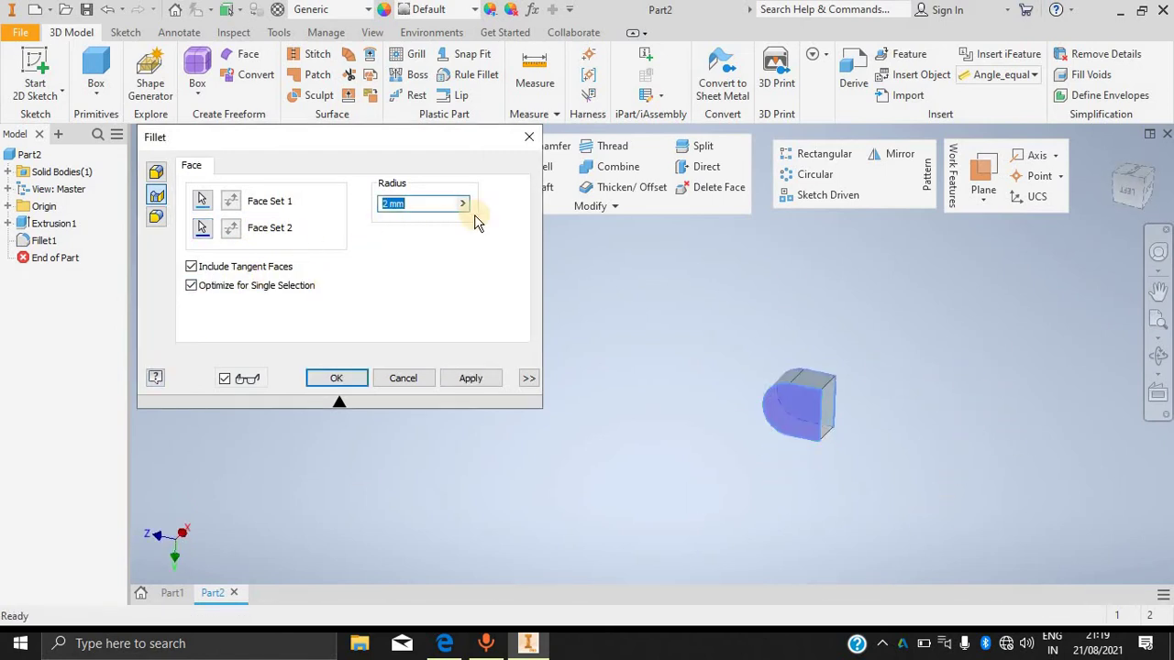
left_click(342, 377)
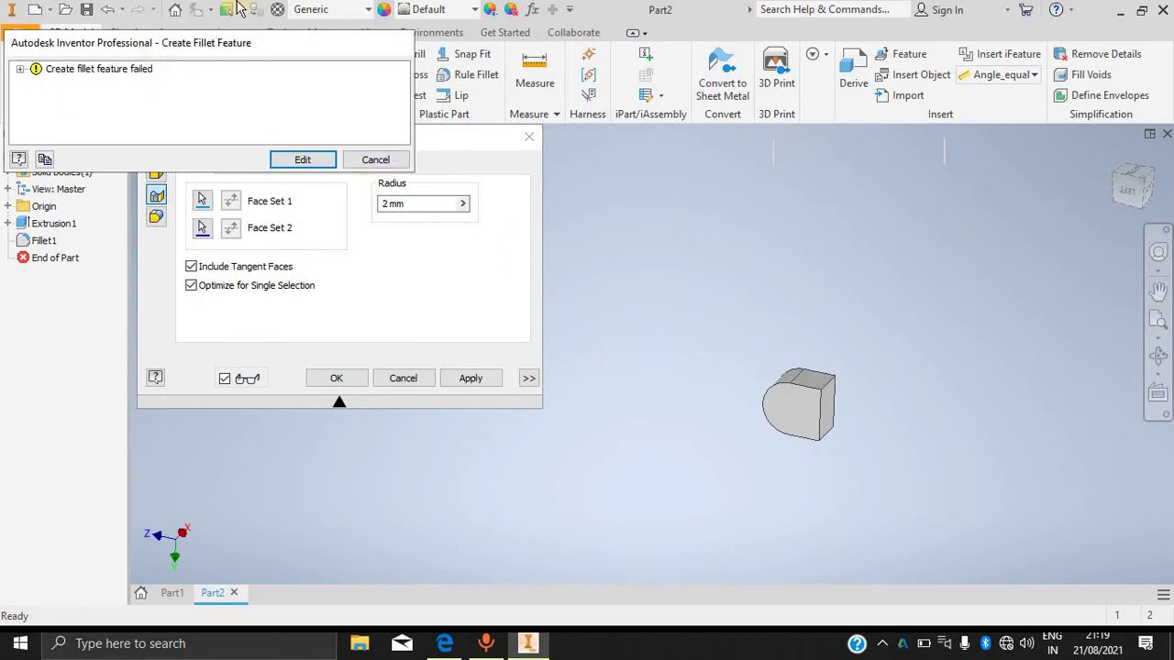
left_click(358, 158)
Try a Face fillet between one D-shaped face and the adjacent flat end face.
middle_click_drag(871, 362, 779, 346, "shift")
scroll(780, 347, "up", 2)
scroll(933, 273, "up", 3)
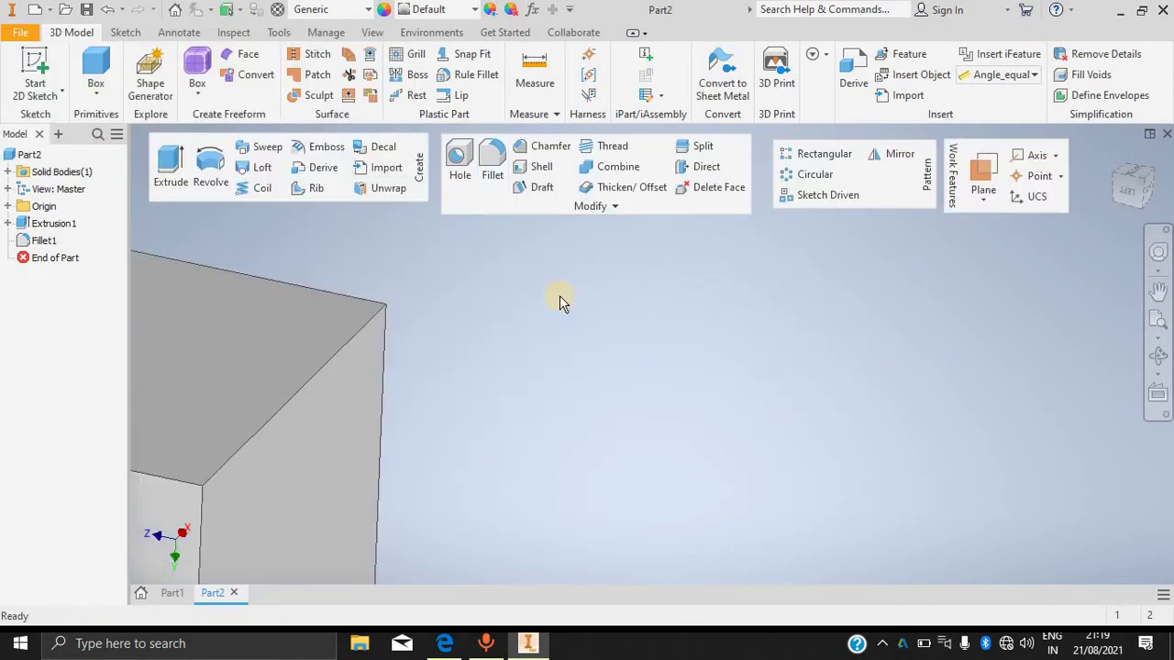
scroll(560, 295, "down", 2)
left_click(492, 156)
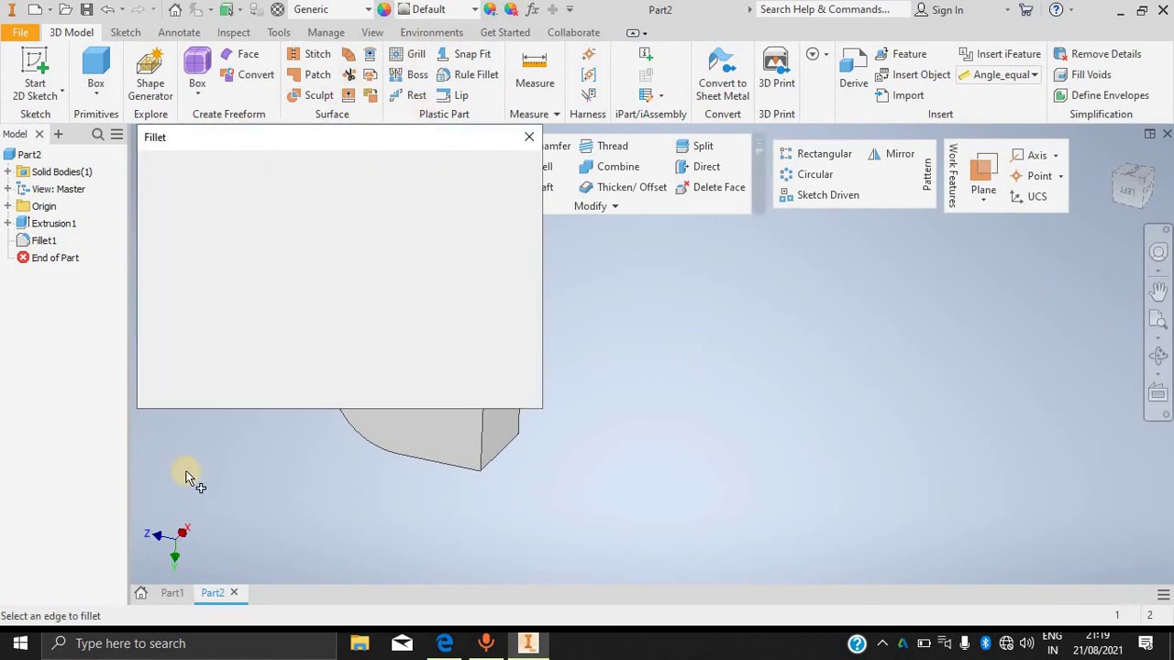
left_click(155, 196)
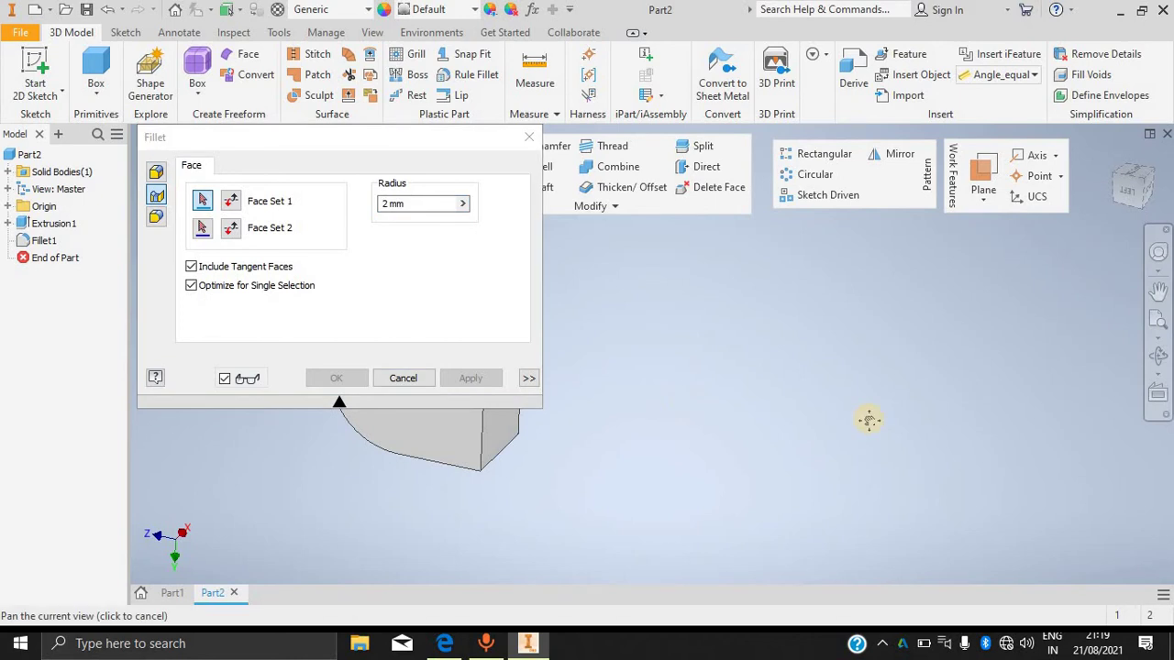
middle_click_drag(430, 396, 684, 423)
left_click(685, 419)
left_click(746, 392)
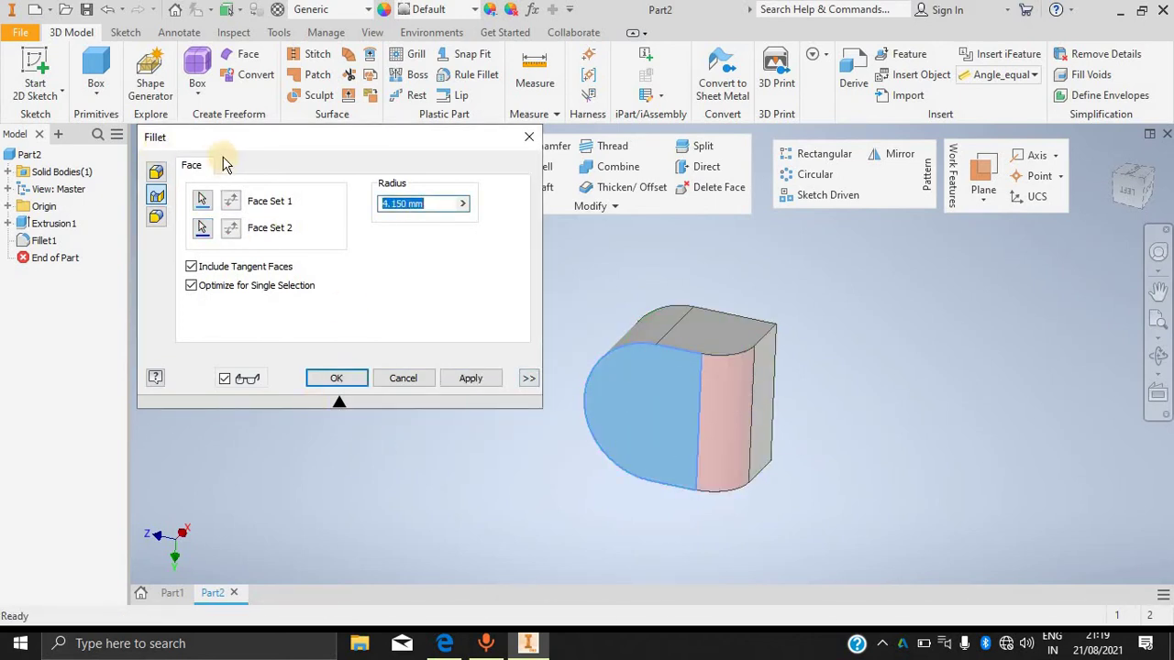
left_click(402, 378)
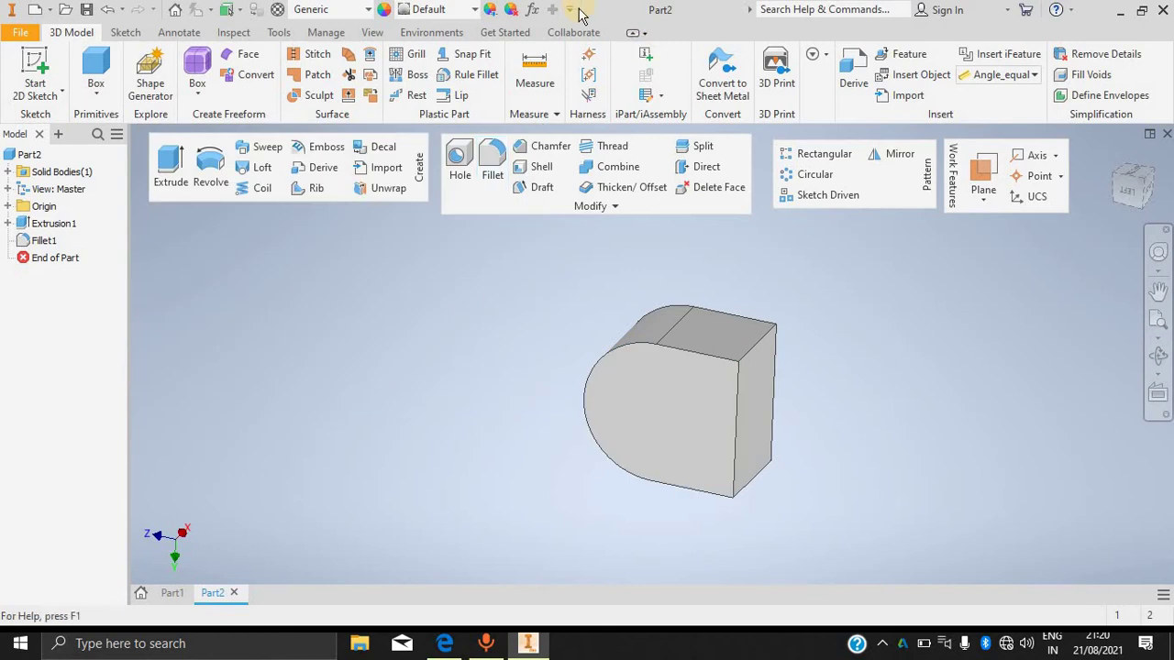
Try to pick the corner shared by the D-shaped and flat end faces as fillet setback vertex, moving the Modify panel clear.
left_click(492, 160)
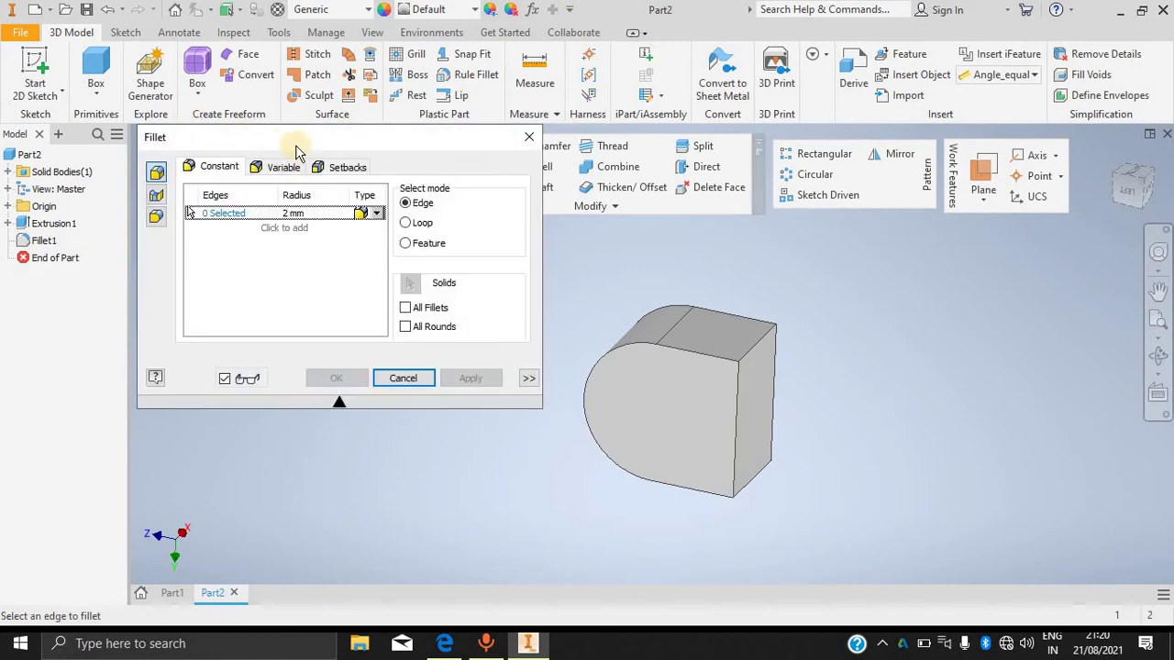
left_click(325, 165)
left_click(241, 213)
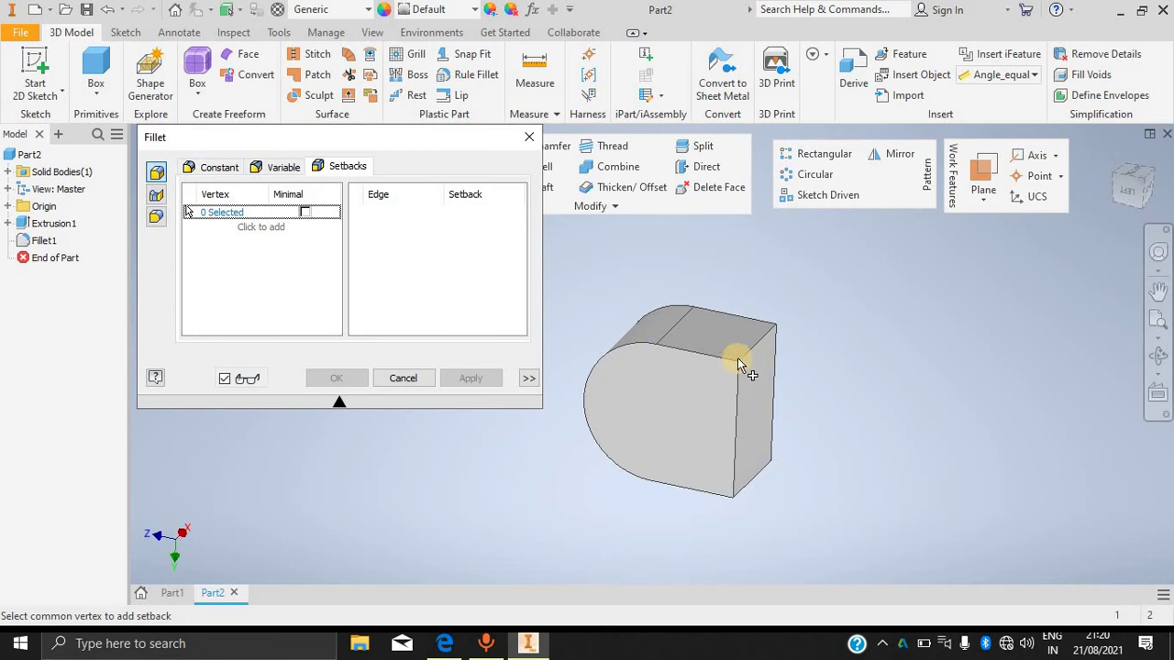
scroll(737, 358, "down", 5)
scroll(728, 244, "up", 5)
scroll(729, 231, "down", 5)
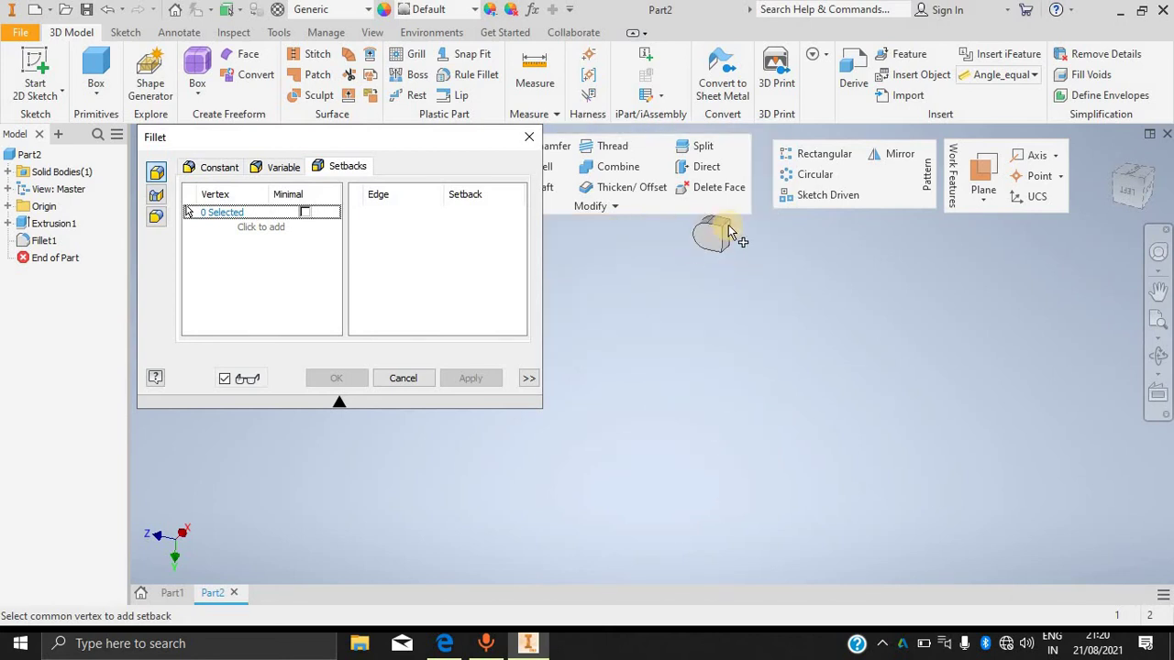
scroll(697, 238, "up", 5)
left_click(661, 240)
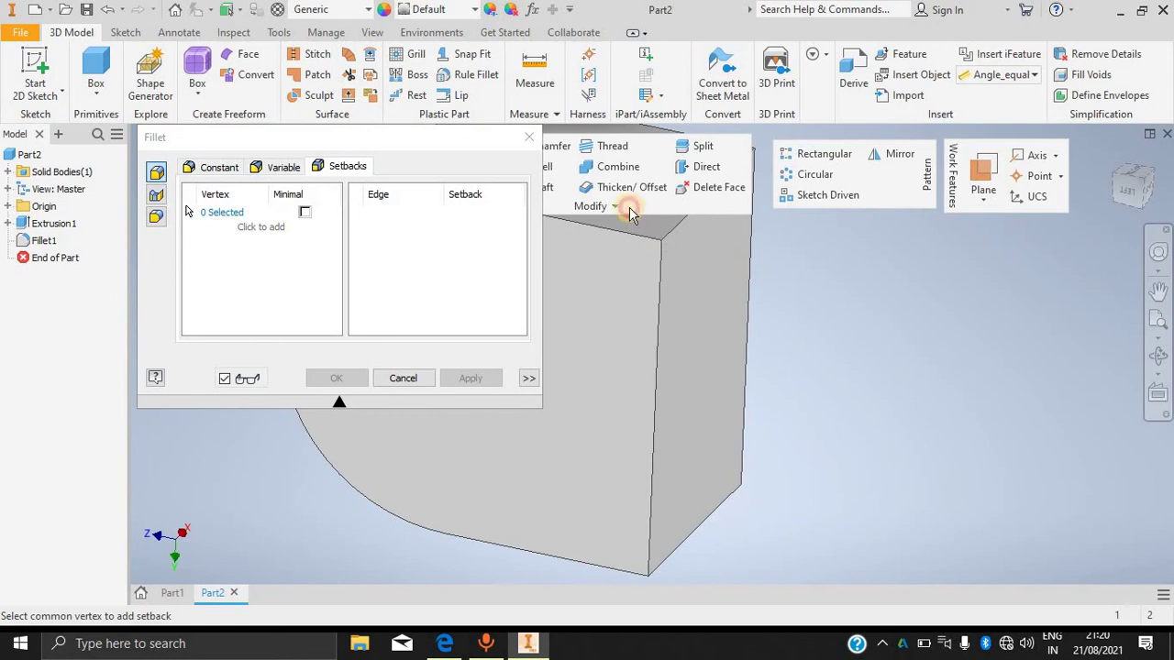
mouse_move(628, 209)
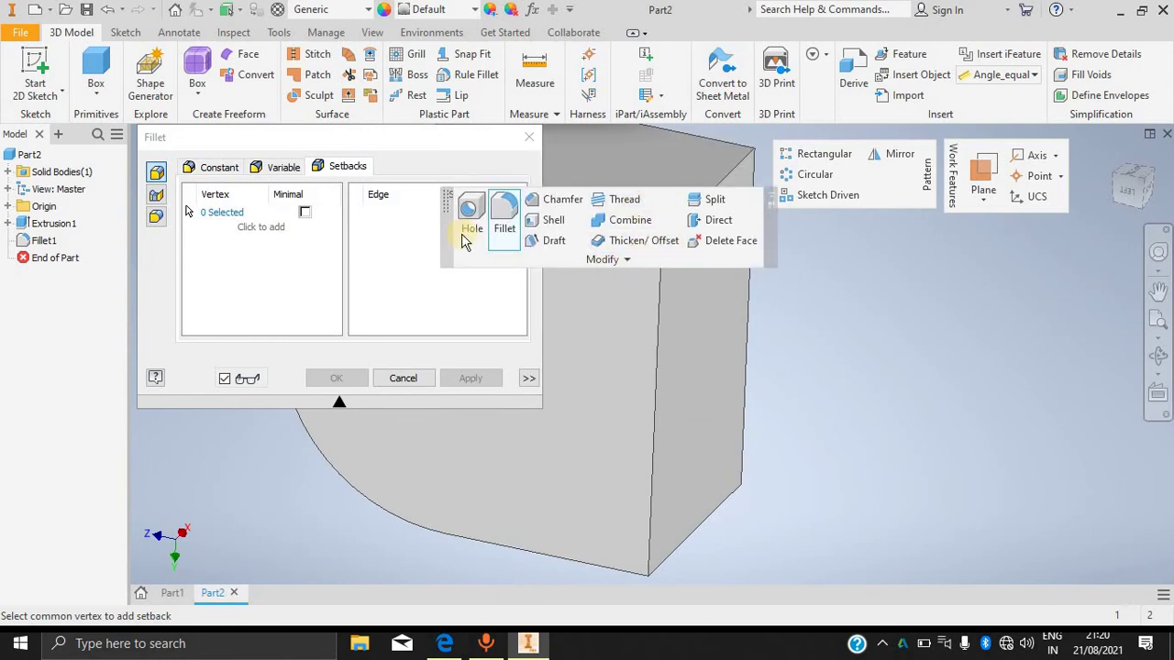
left_click_drag(446, 200, 843, 240)
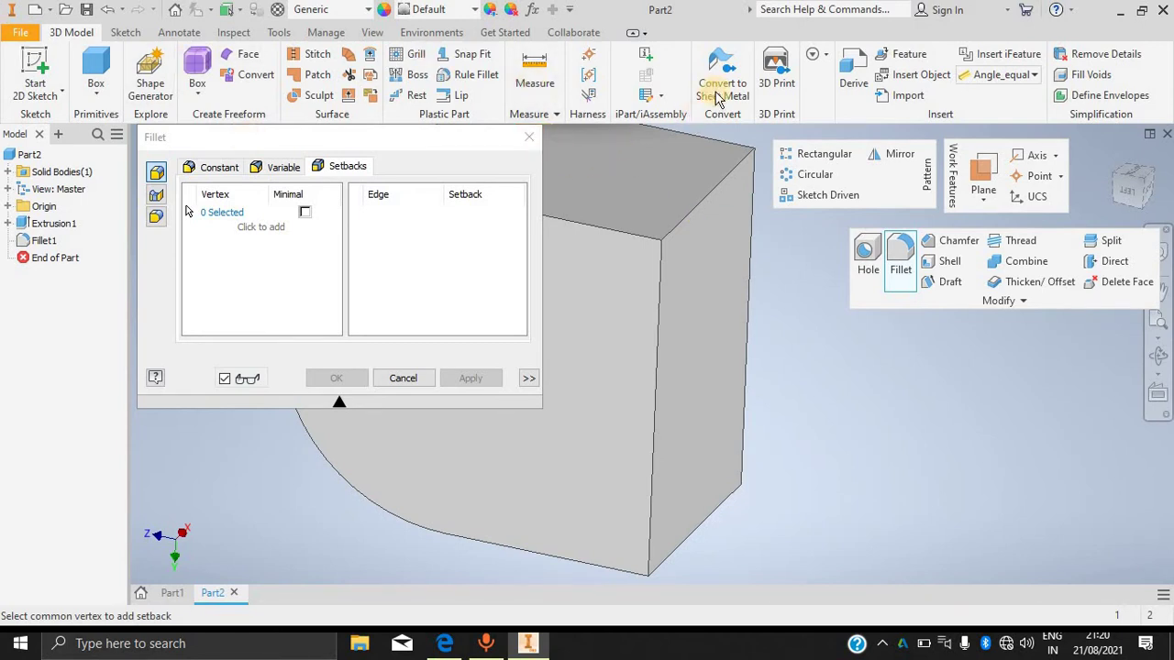
left_click(529, 136)
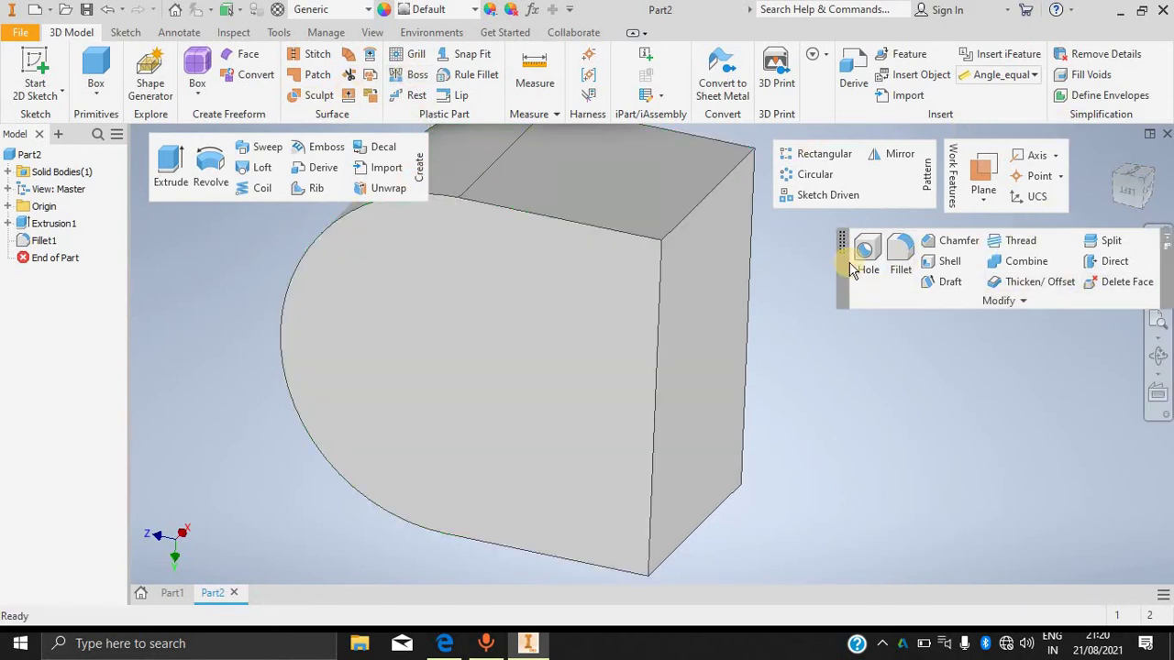
Return the floating Modify panel to the gap between the Create and Pattern panels.
left_click_drag(846, 244, 802, 234)
left_click(603, 176)
left_click_drag(603, 176, 440, 142)
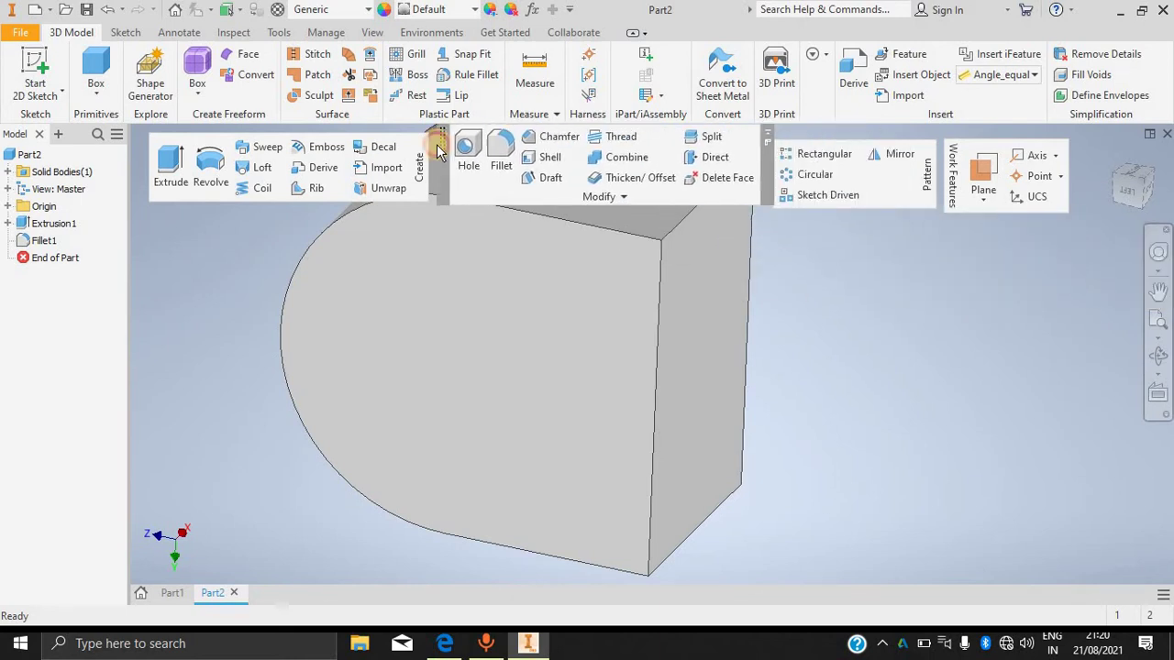
Try a 1 mm thick inside Shell that removes the D-shaped front face, with Automatic Face Chain enabled.
middle_click_drag(853, 289, 885, 366, "shift")
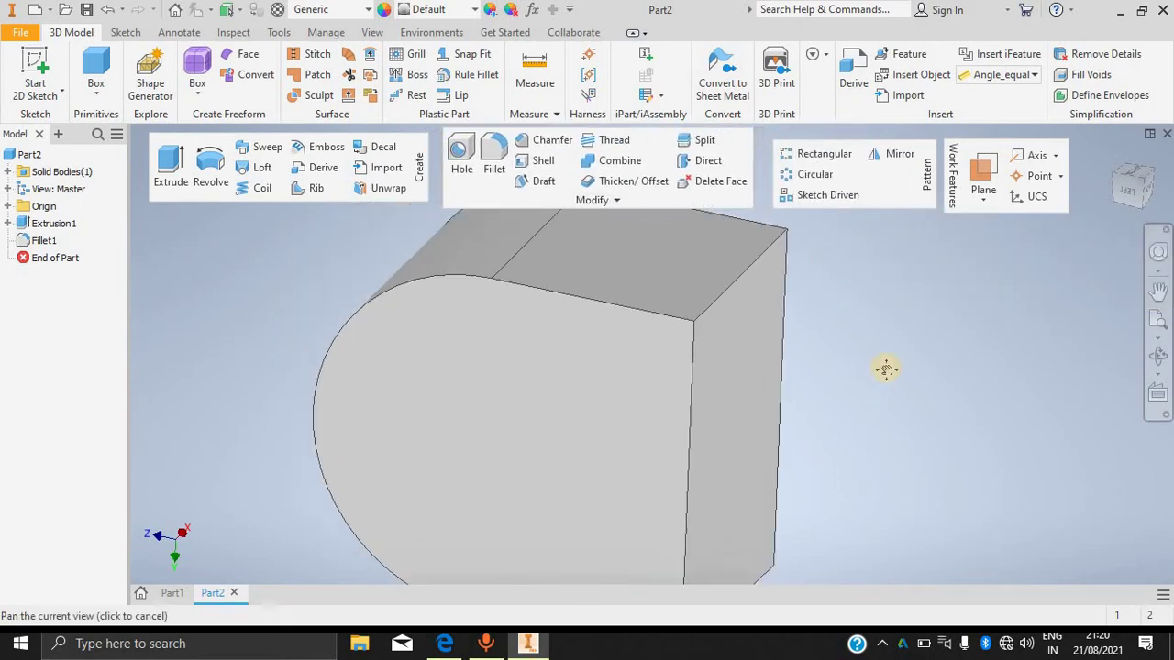
left_click(542, 161)
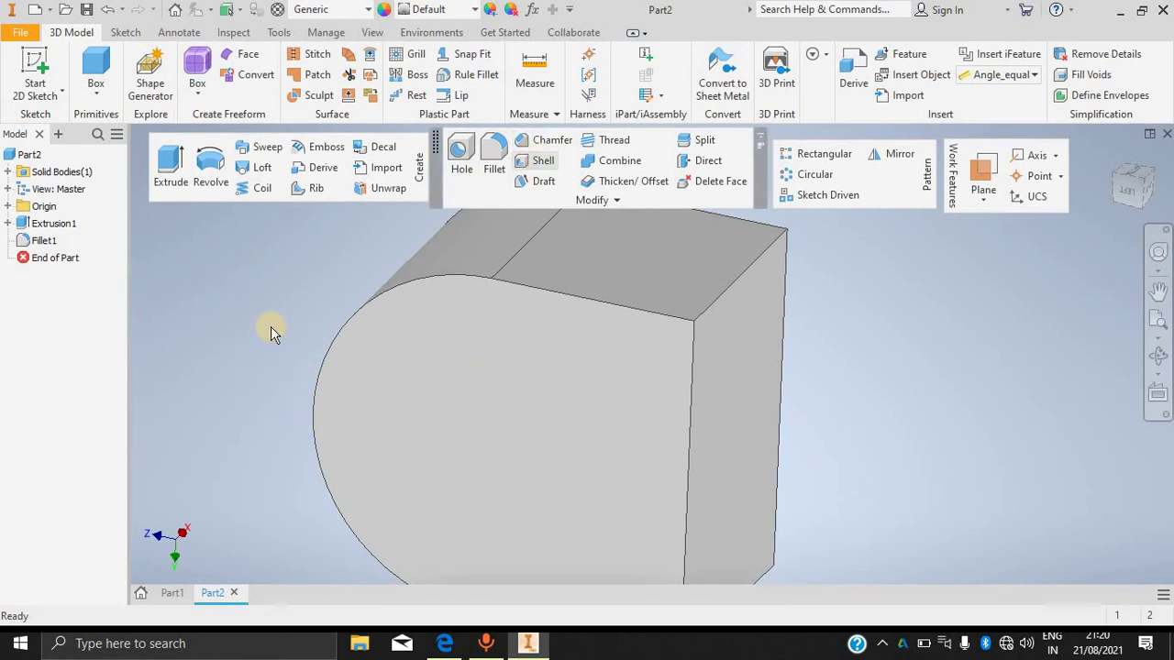
left_click(686, 328)
left_click(669, 338)
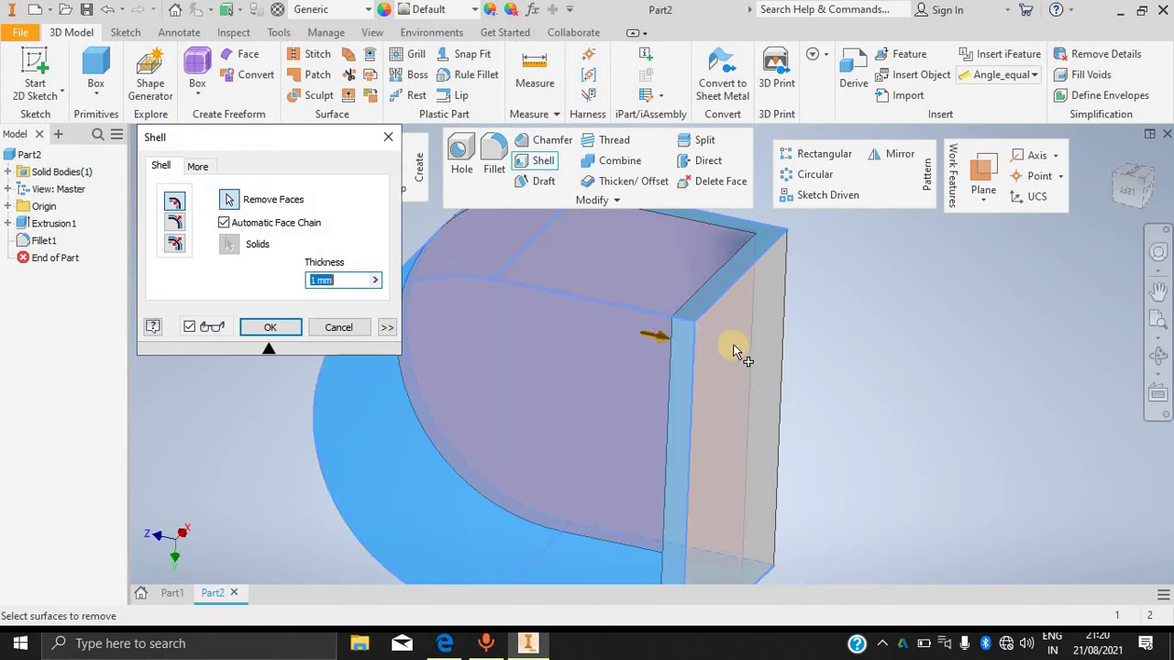
scroll(821, 340, "up", 5)
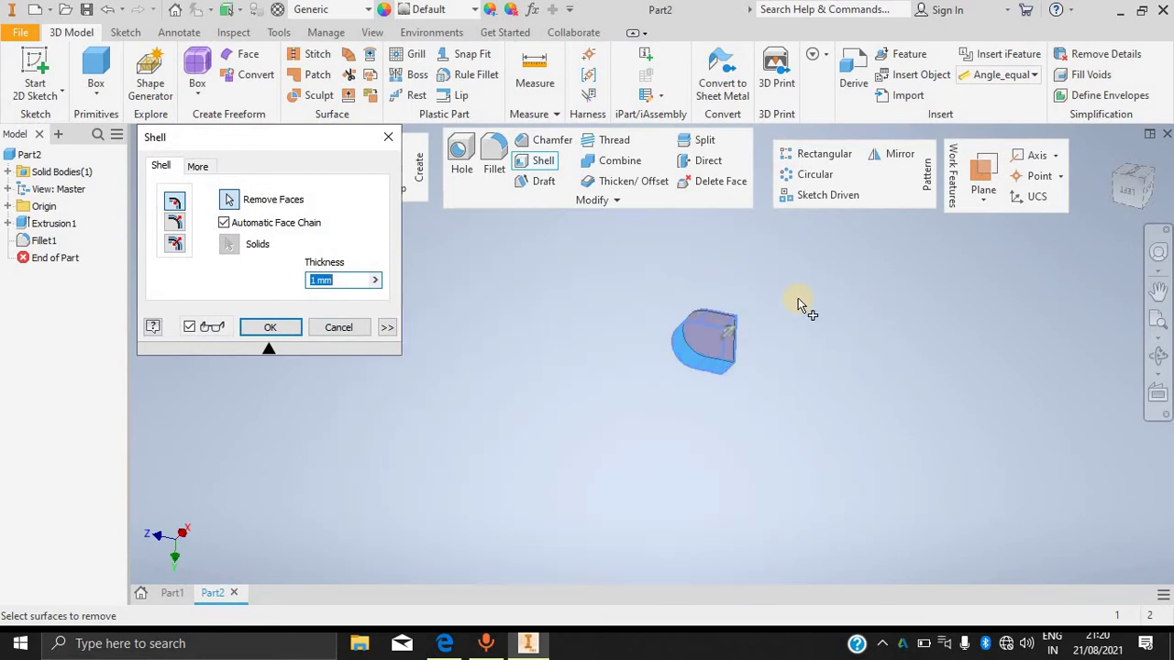
key("Escape")
Try an inside Shell with thickness 2 on the filleted part, without removing any faces.
left_click_drag(805, 279, 596, 438)
scroll(702, 344, "down", 3)
scroll(729, 331, "up", 4)
left_click_drag(775, 286, 663, 412)
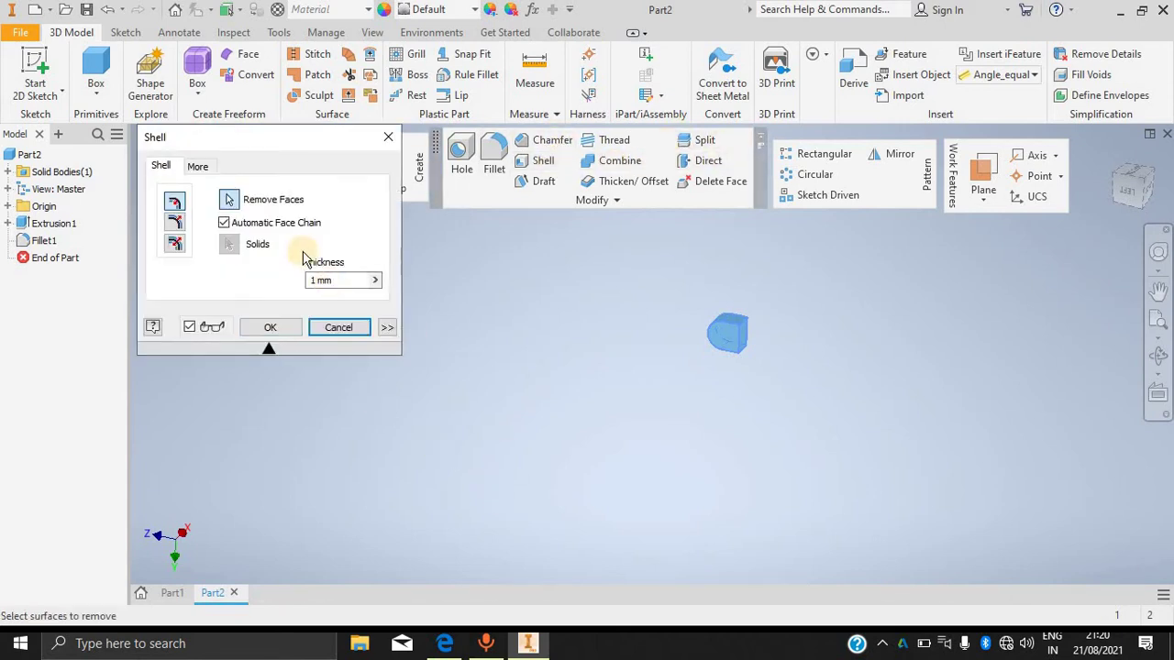
left_click(352, 279)
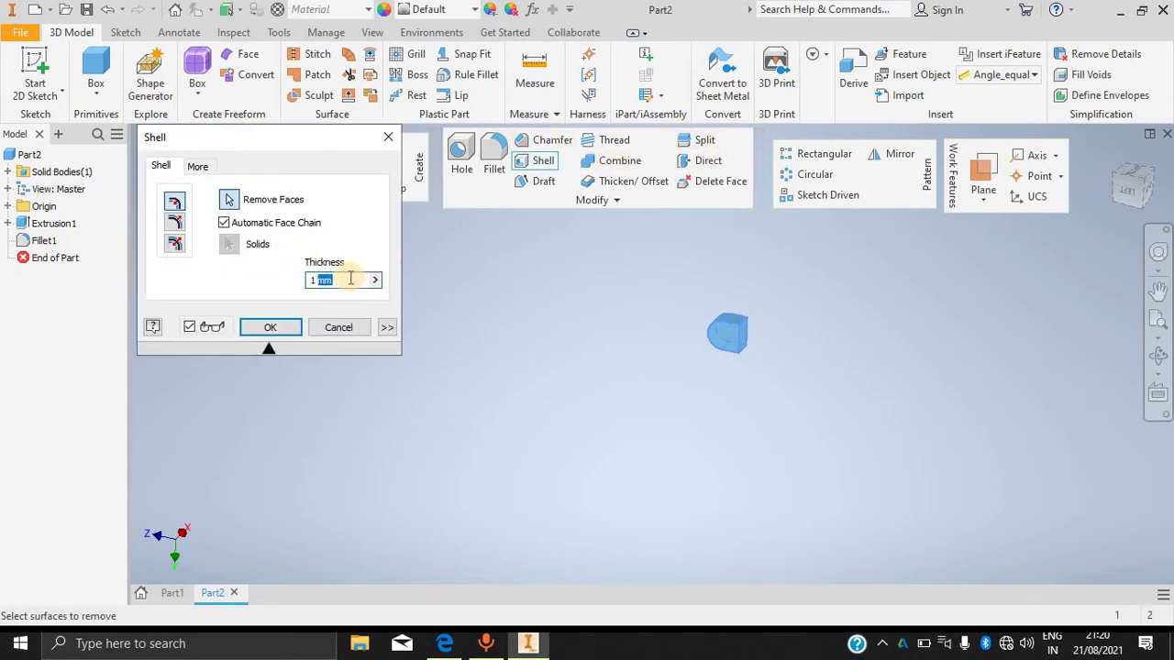
key("BackSpace")
type("2")
key("Return")
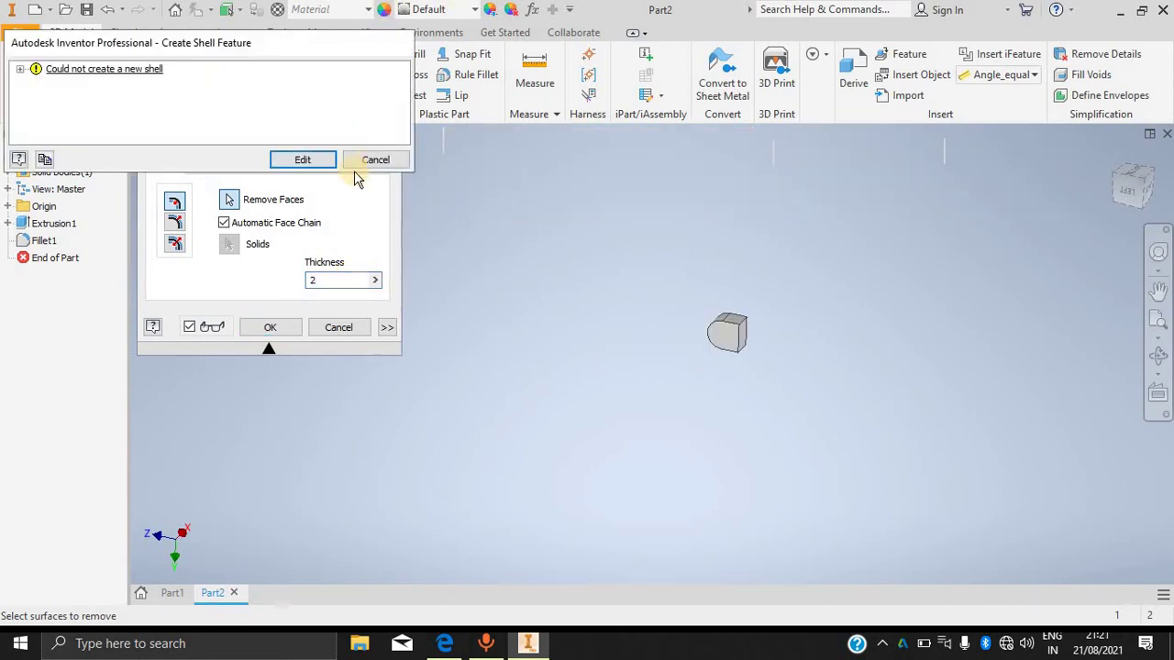
left_click(311, 162)
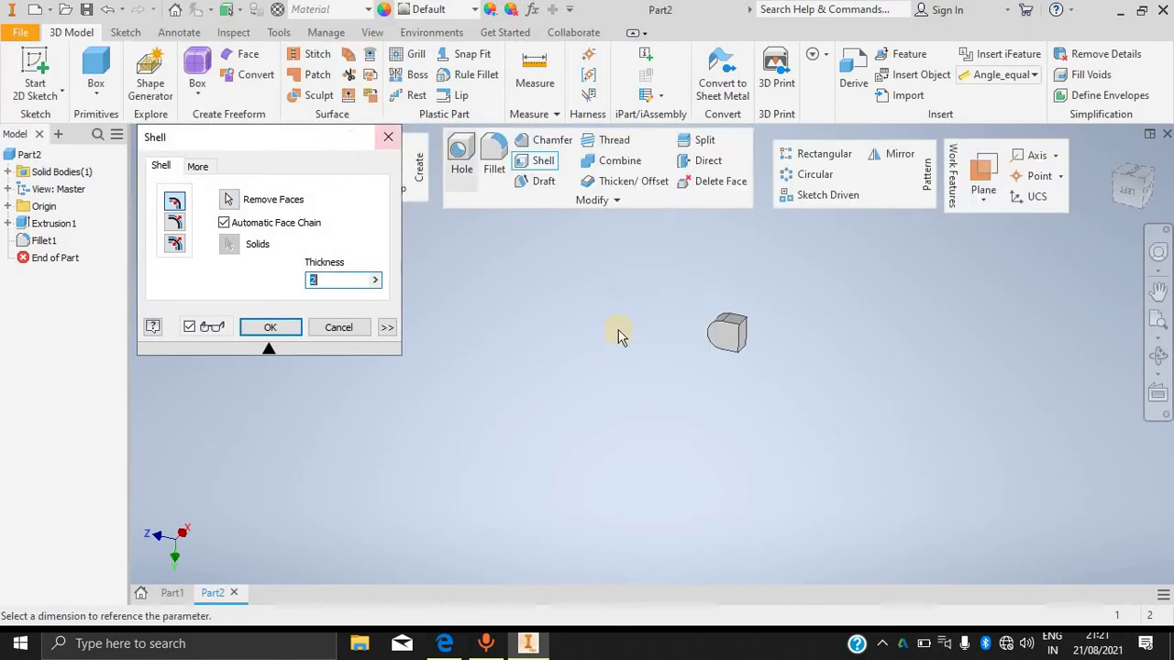
left_click(337, 328)
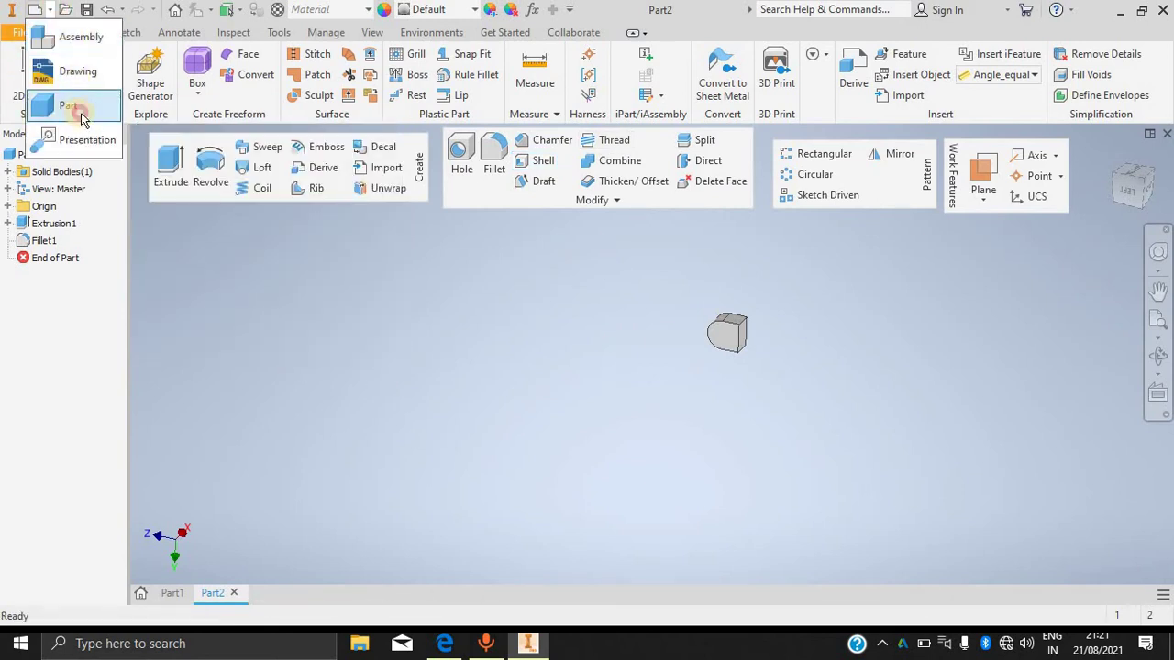
Create a new part and sketch a rectangle about 17.7 by 15 mm on the YZ plane, with one corner at the origin.
left_click(70, 106)
left_click(22, 57)
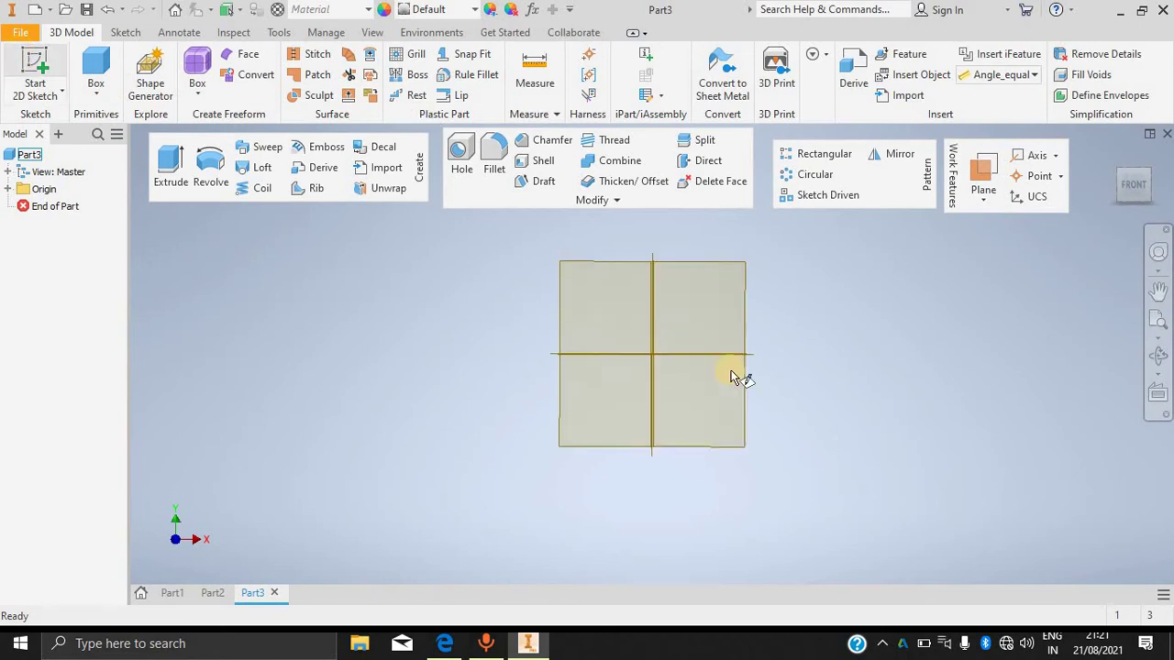
left_click(665, 325)
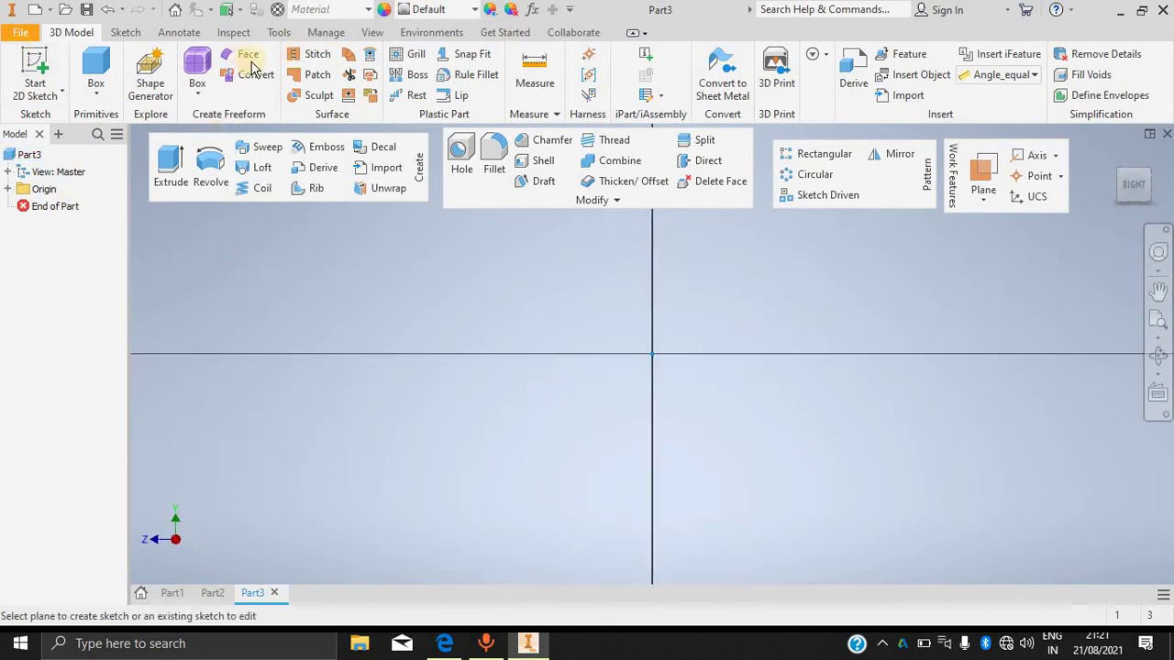
left_click(220, 69)
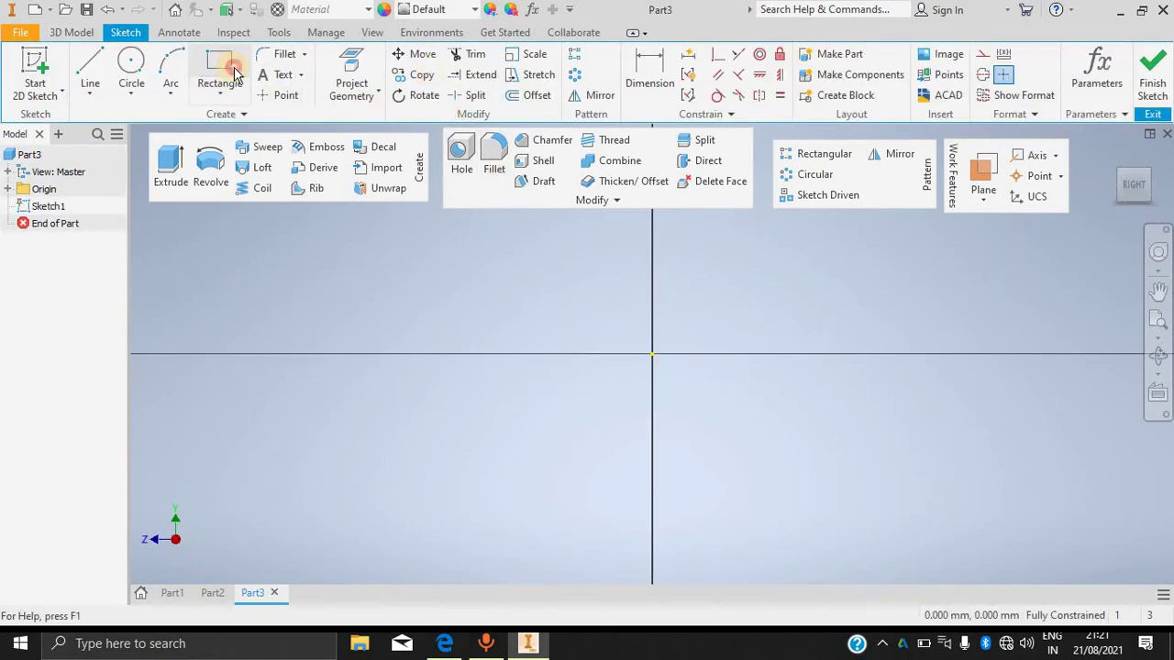
left_click(653, 355)
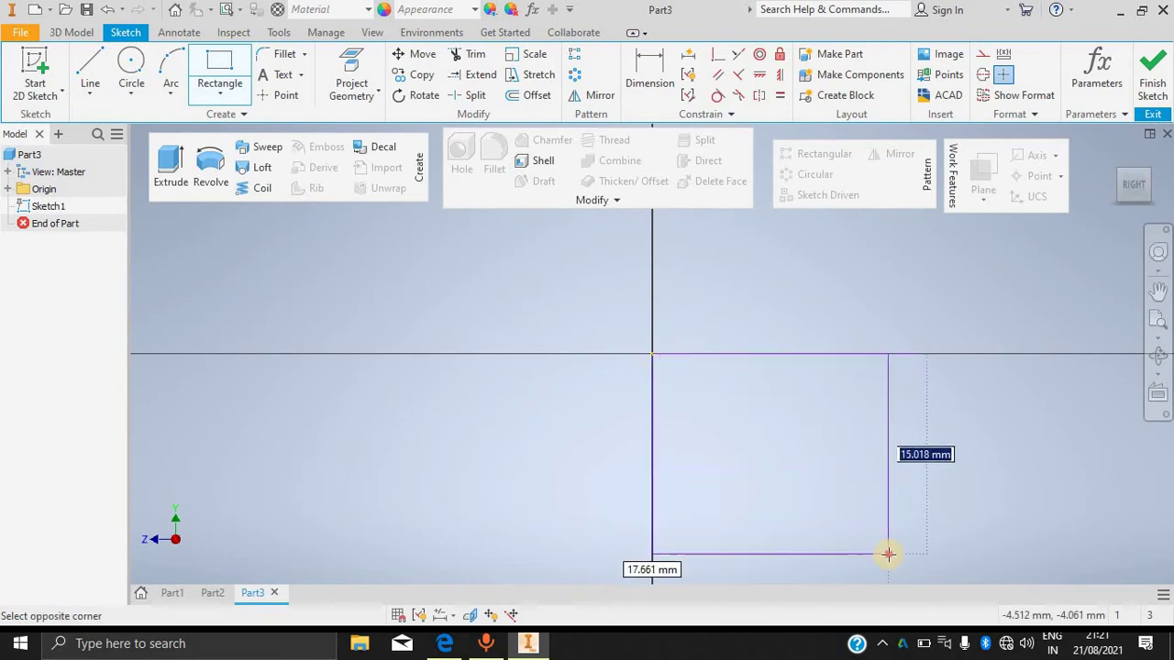
left_click(887, 554)
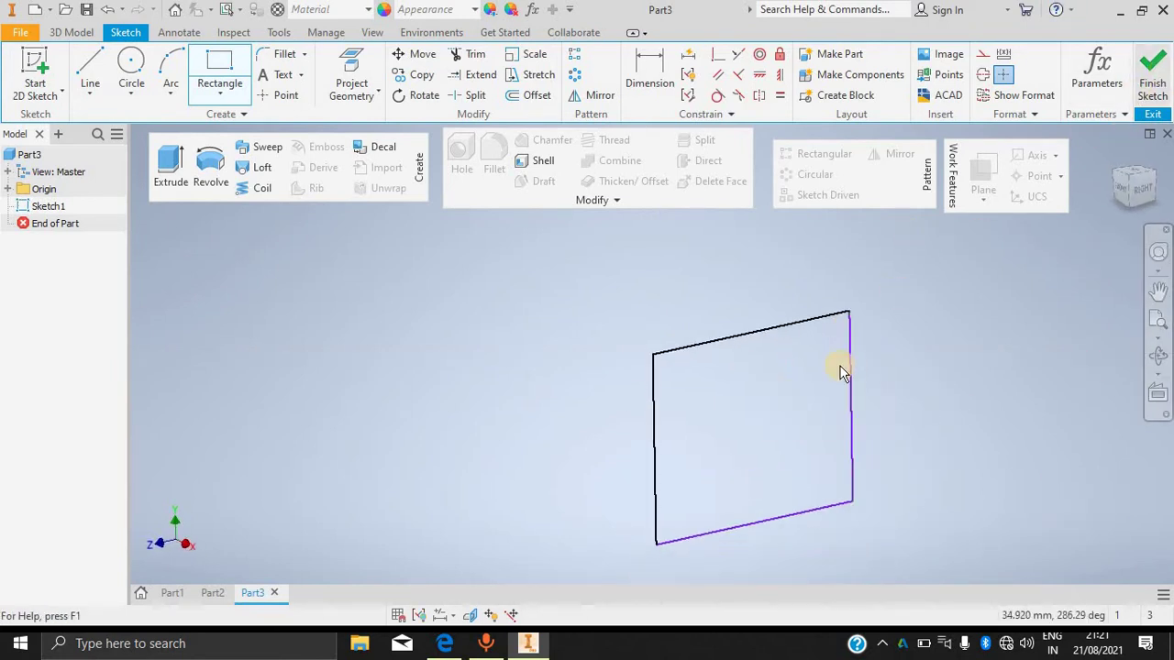
Extrude the rectangular profile into a solid box, increasing the extrusion distance.
left_click(175, 153)
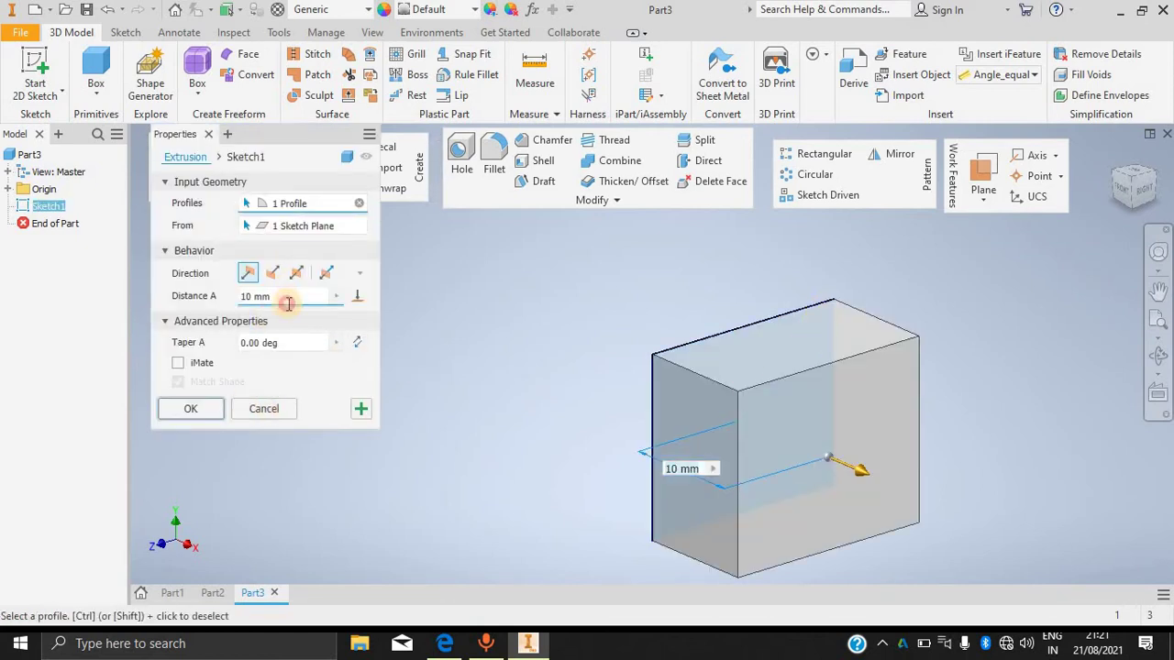
left_click(288, 303)
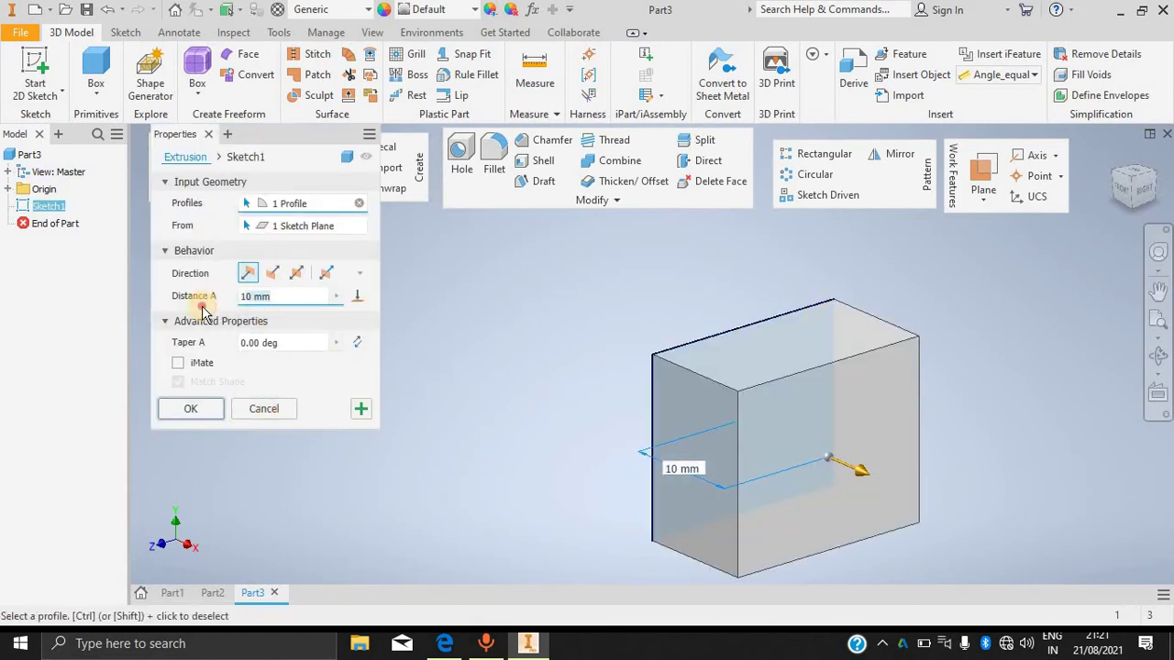
key("Return")
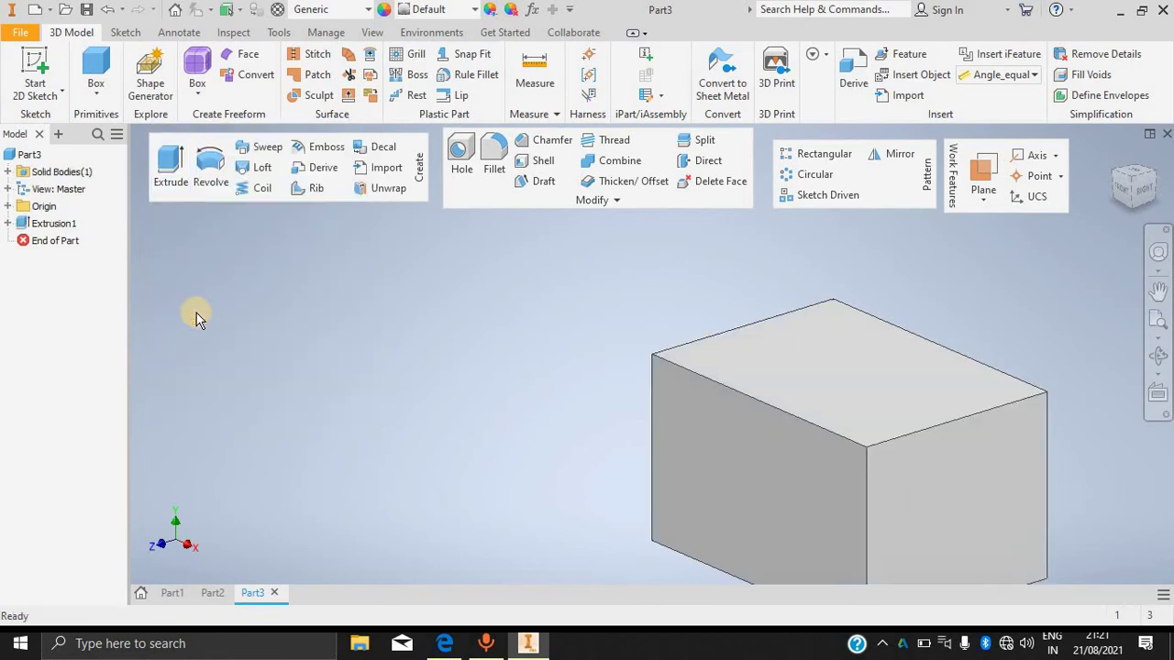
Shell the box inward with thickness 5 and Automatic Face Chain enabled, keeping all outer faces.
left_click(542, 161)
left_click(793, 386)
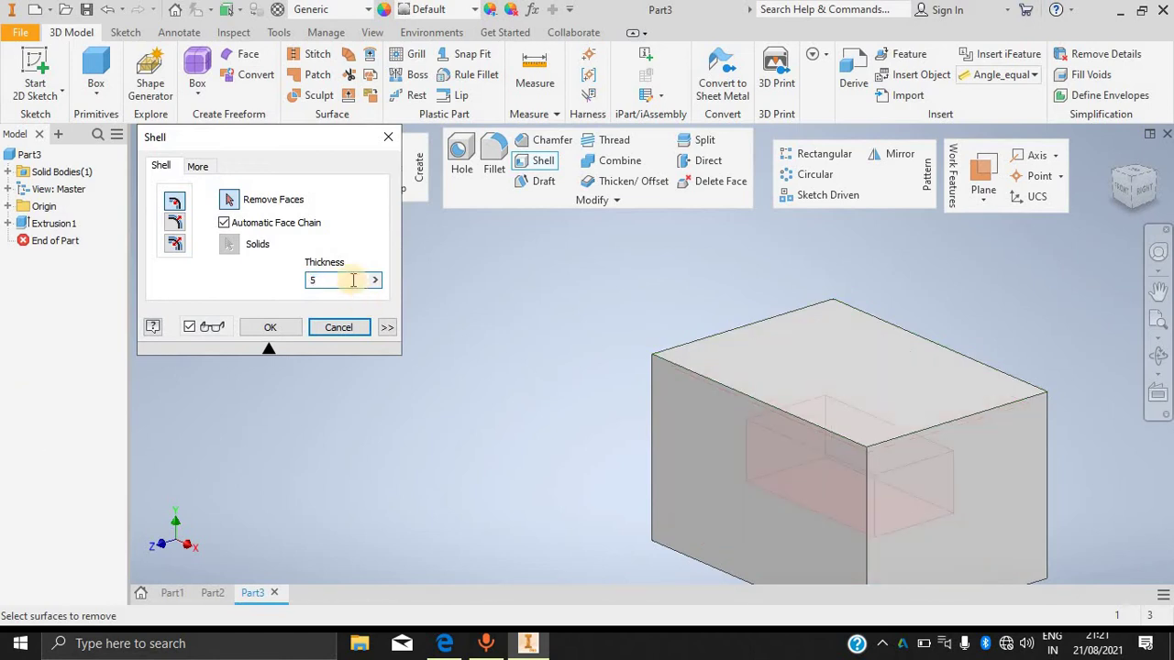
left_click(270, 328)
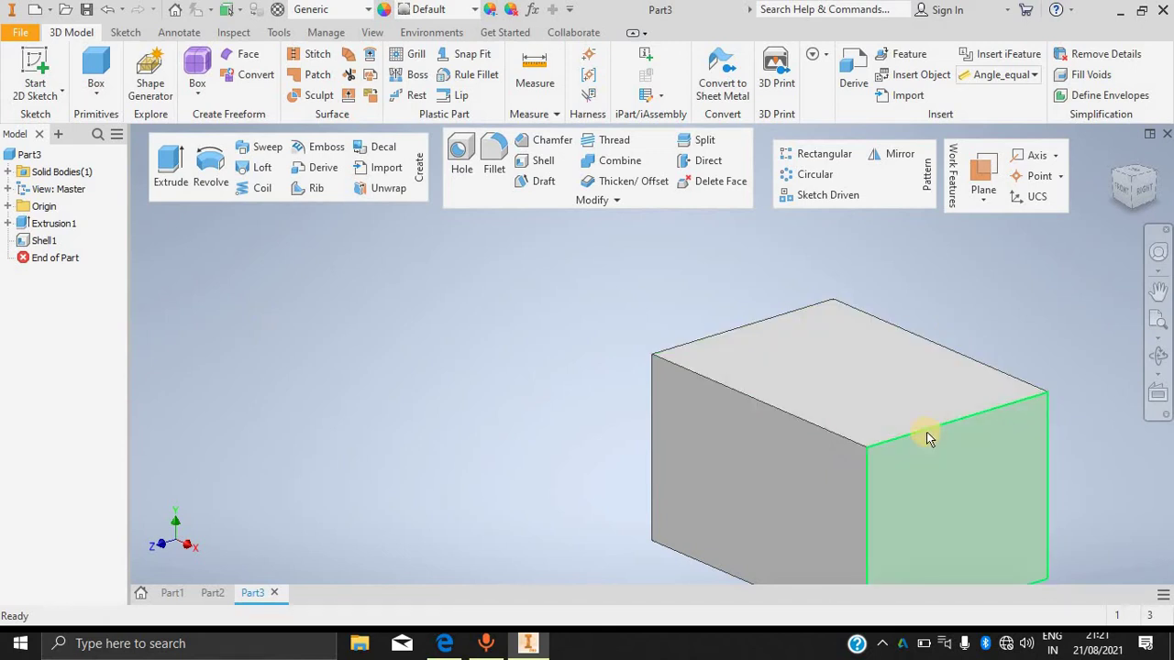
Examine the outer faces of the shelled box at several magnifications.
scroll(977, 311, "up", 5)
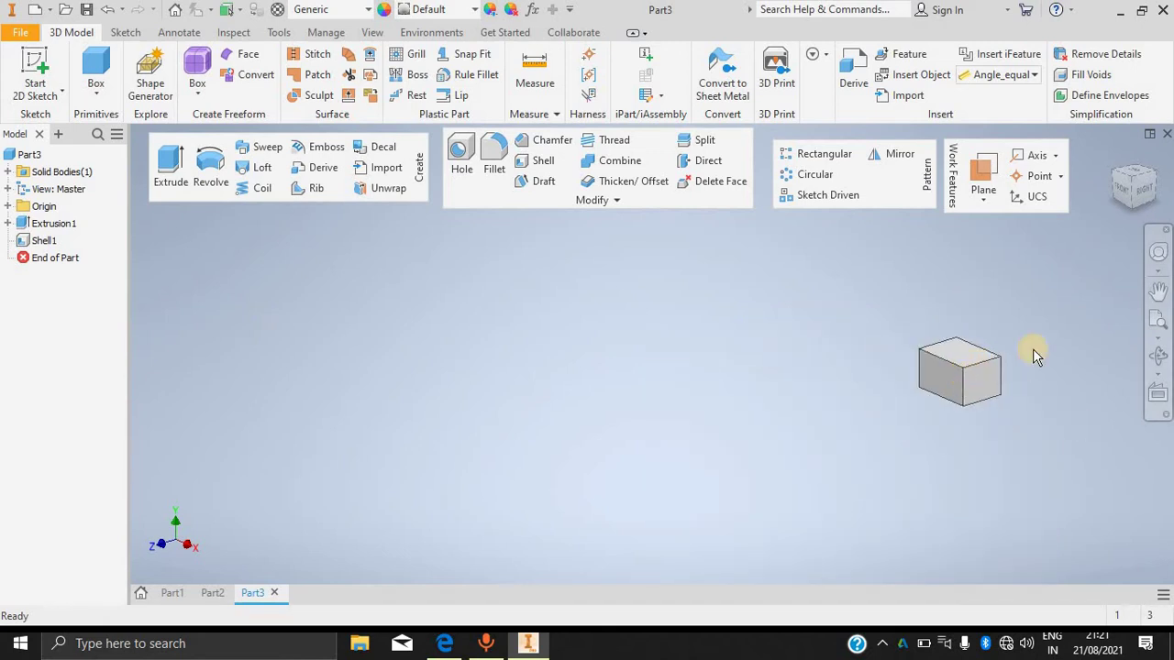
scroll(878, 419, "down", 8)
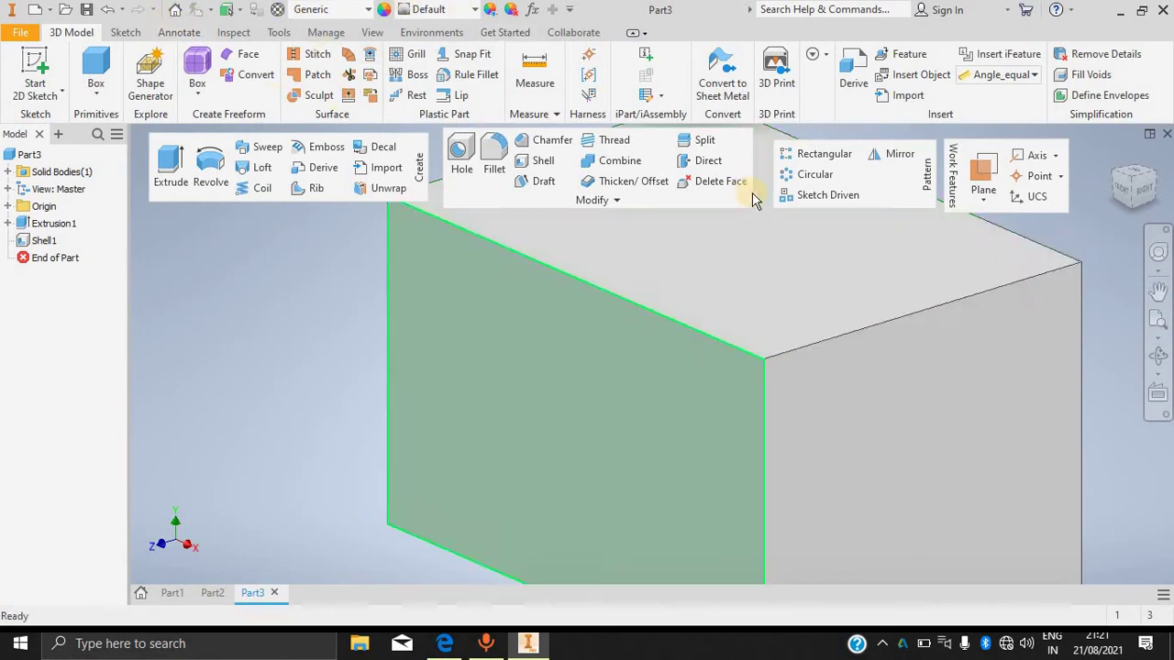
scroll(755, 230, "down", 5)
scroll(775, 235, "up", 2)
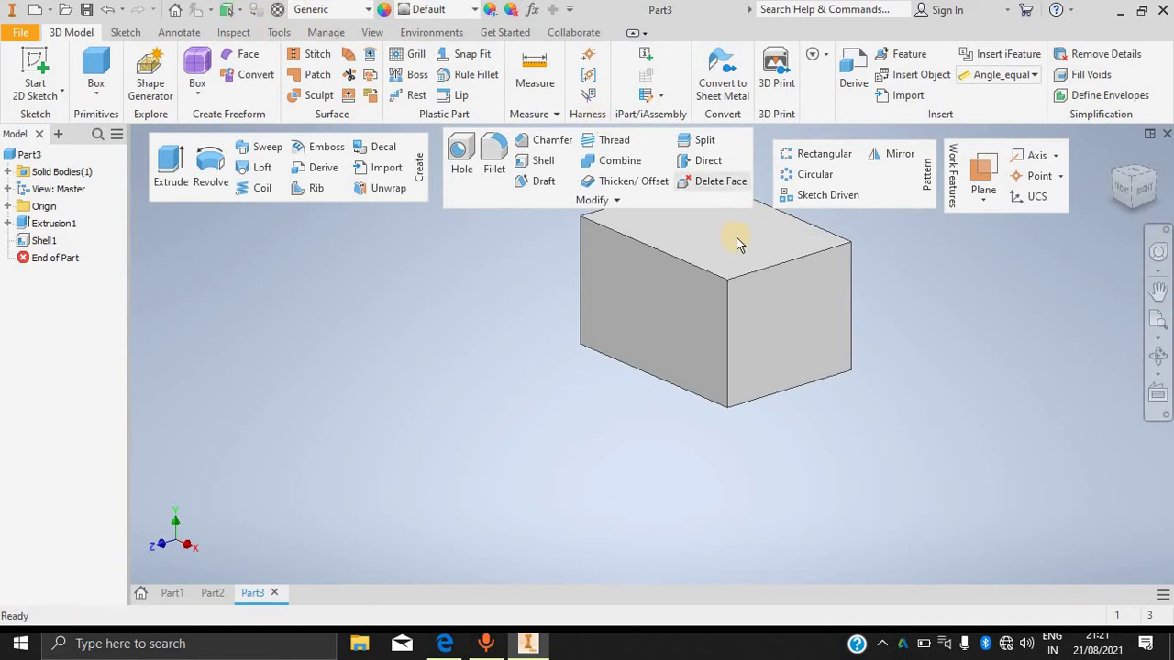
scroll(786, 268, "down", 4)
scroll(766, 236, "up", 5)
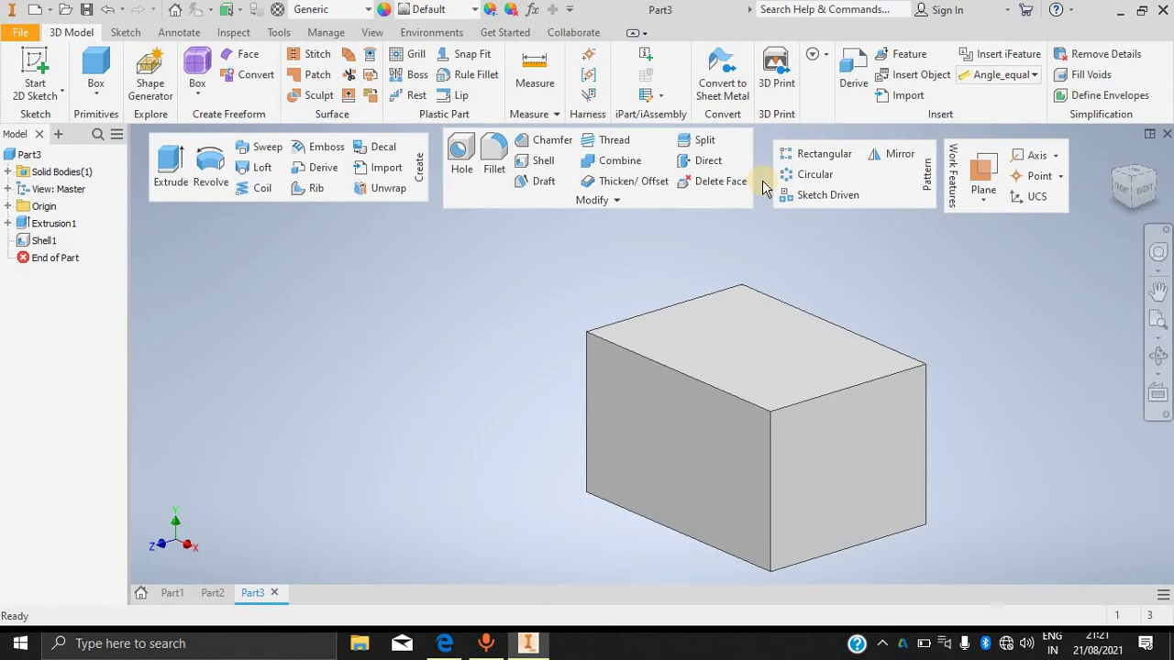
left_click(796, 391)
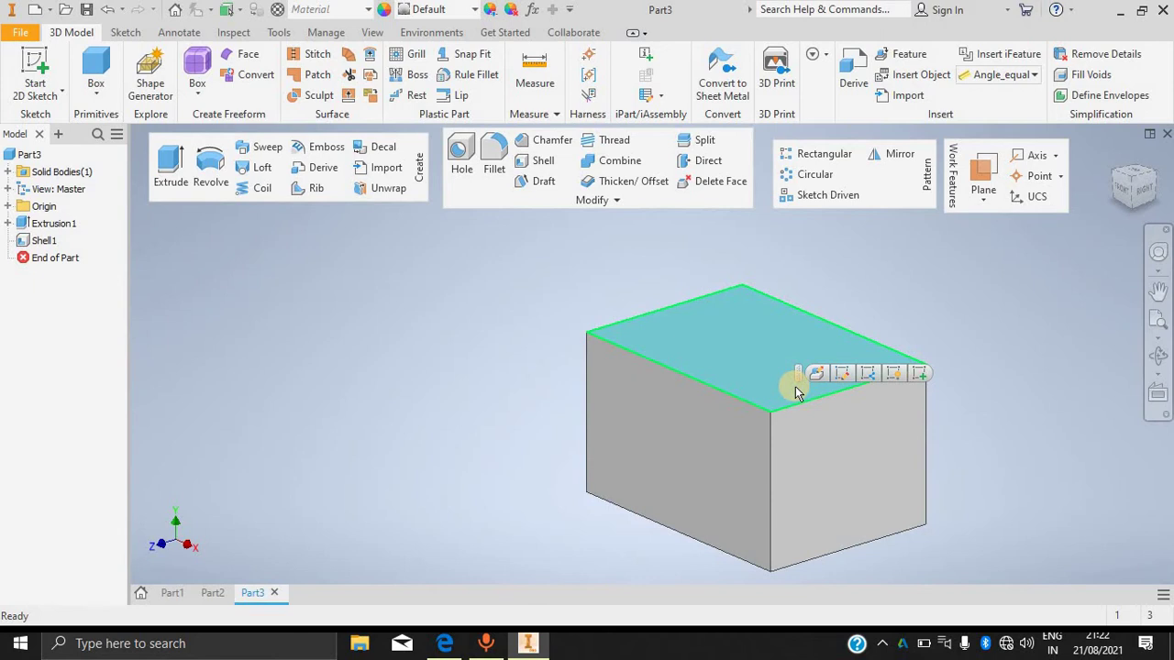
left_click(1084, 251)
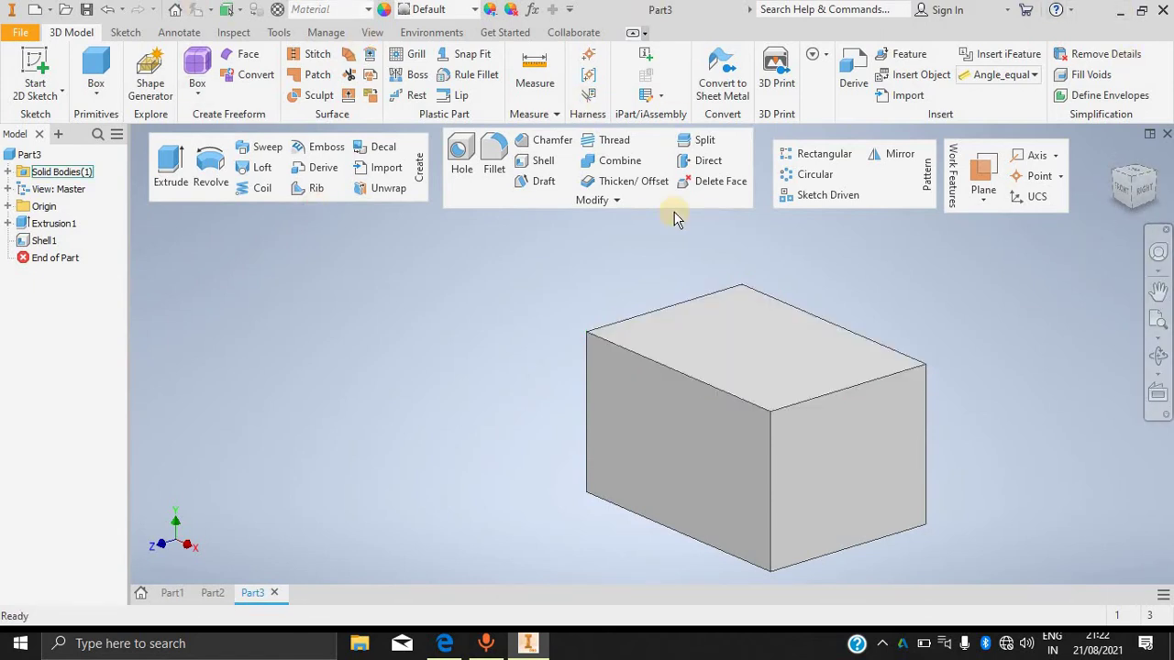
Try a Half Section View of the shelled box using its front face with zero offset.
left_click(320, 34)
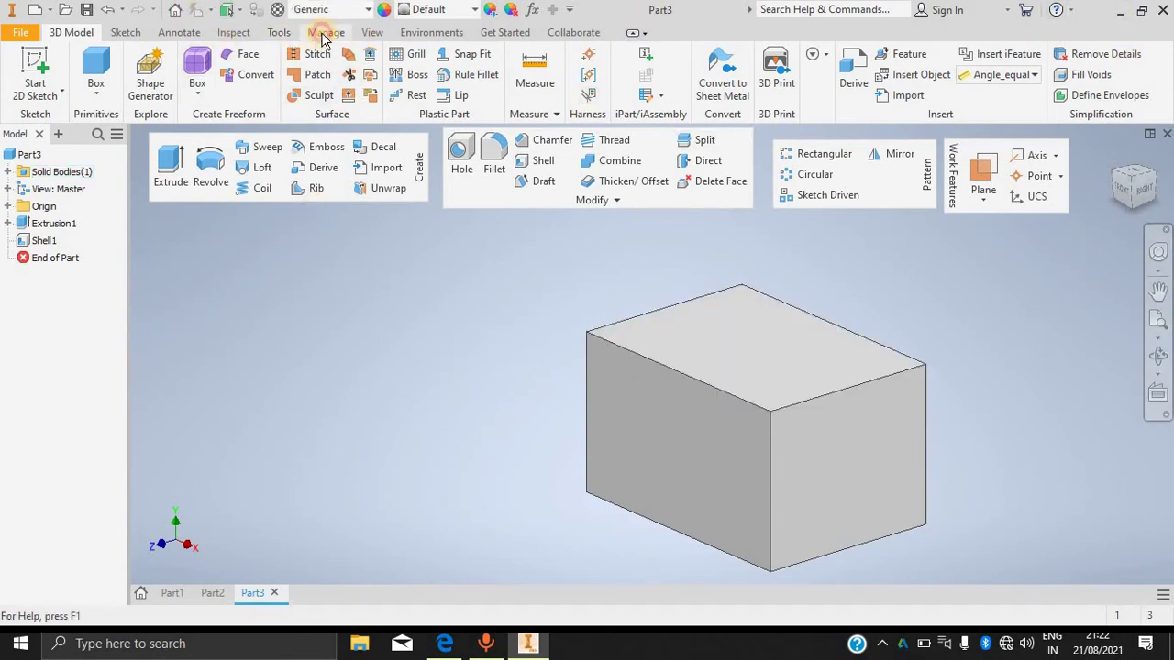
left_click(373, 32)
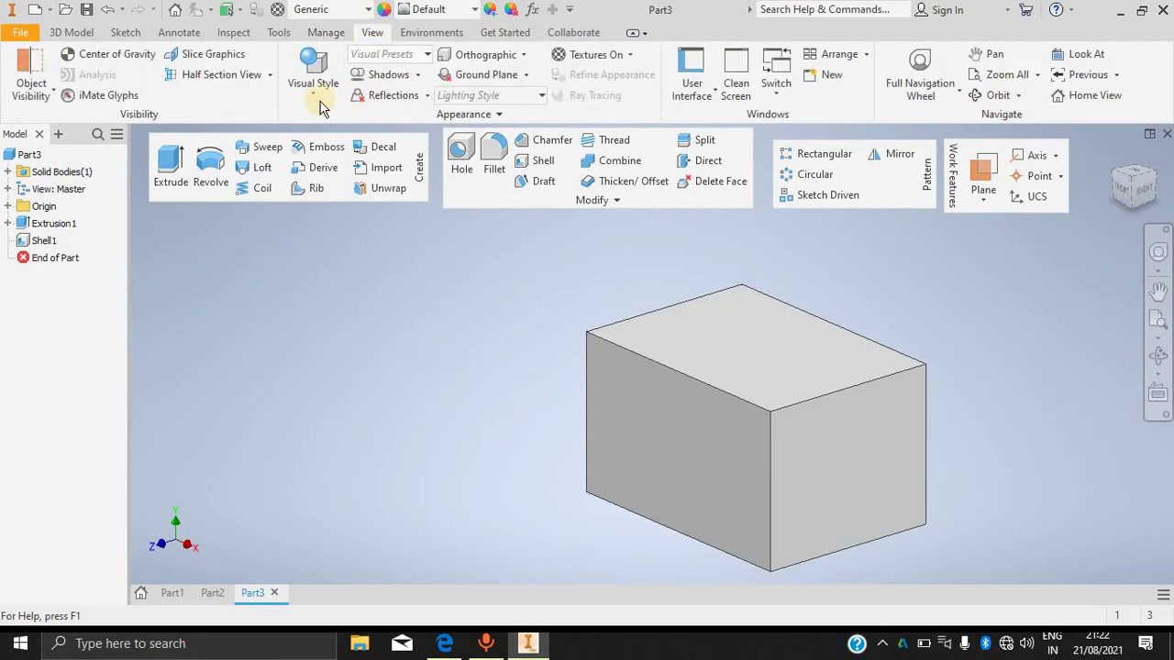
left_click(229, 75)
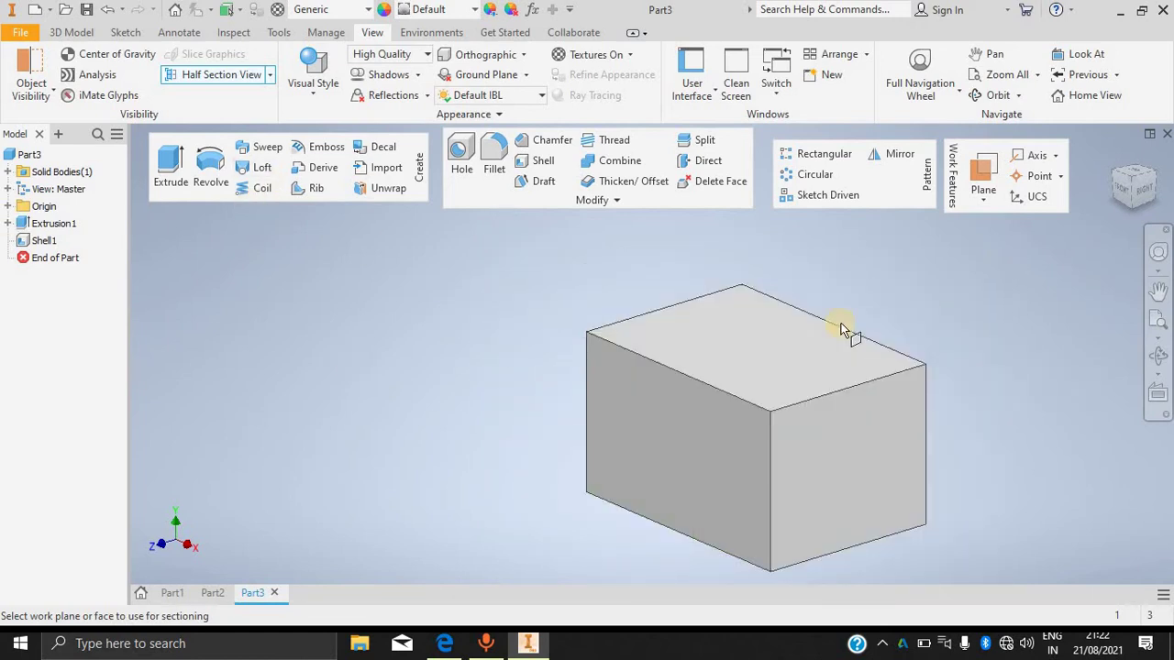
left_click(9, 172)
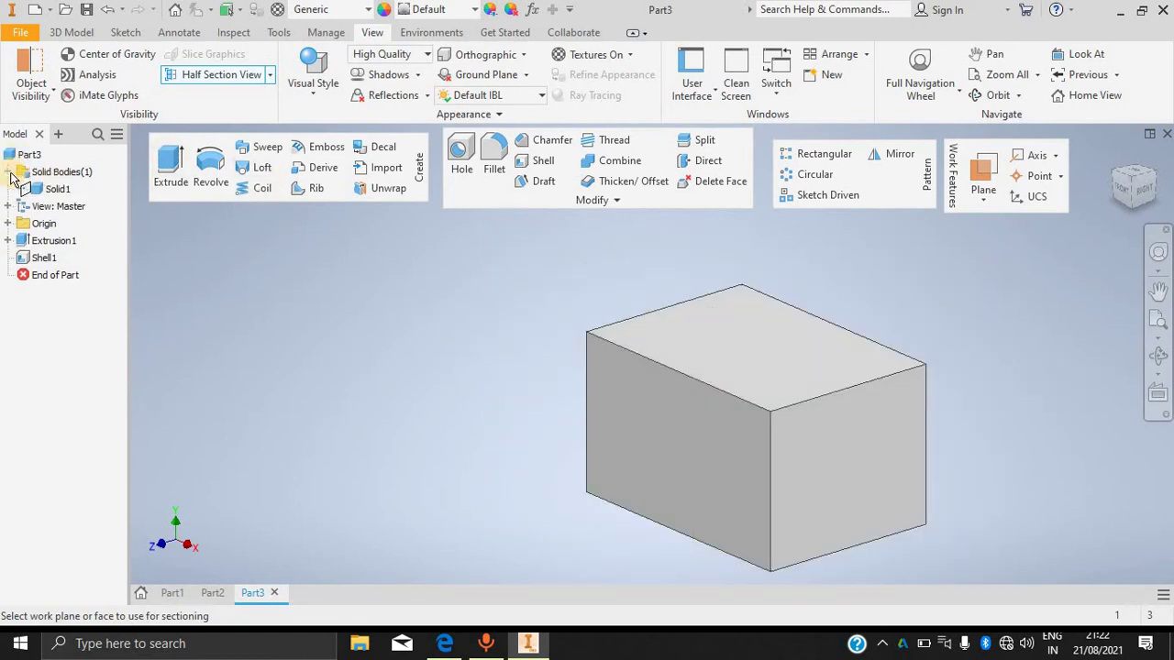
left_click(7, 207)
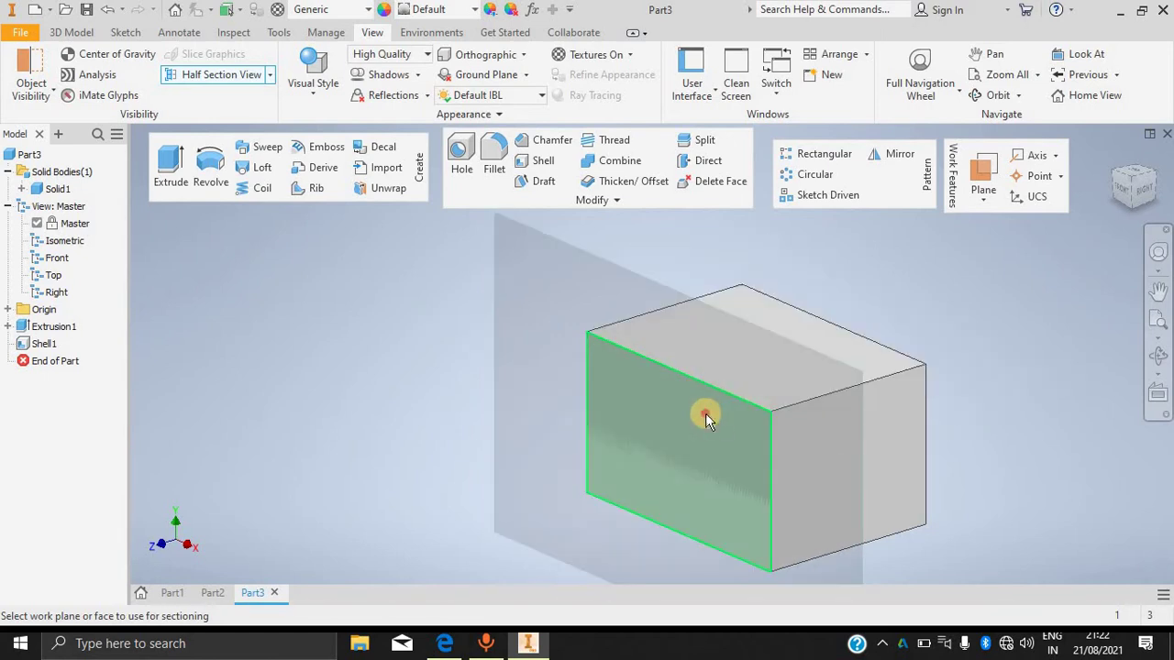
left_click(705, 413)
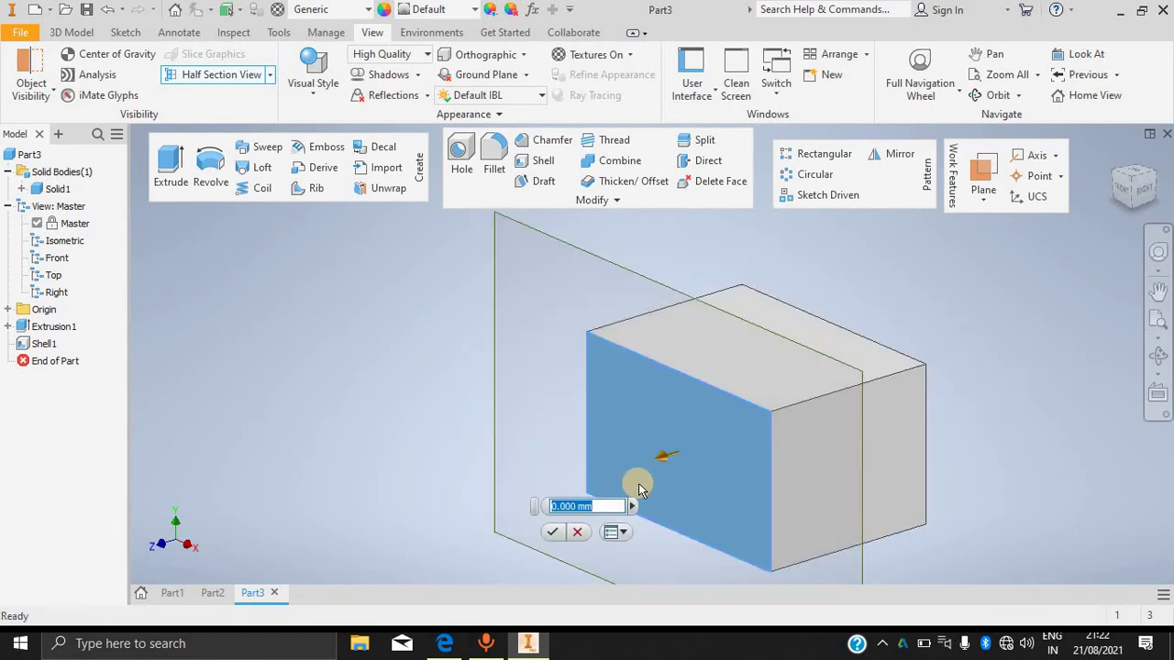
left_click(552, 531)
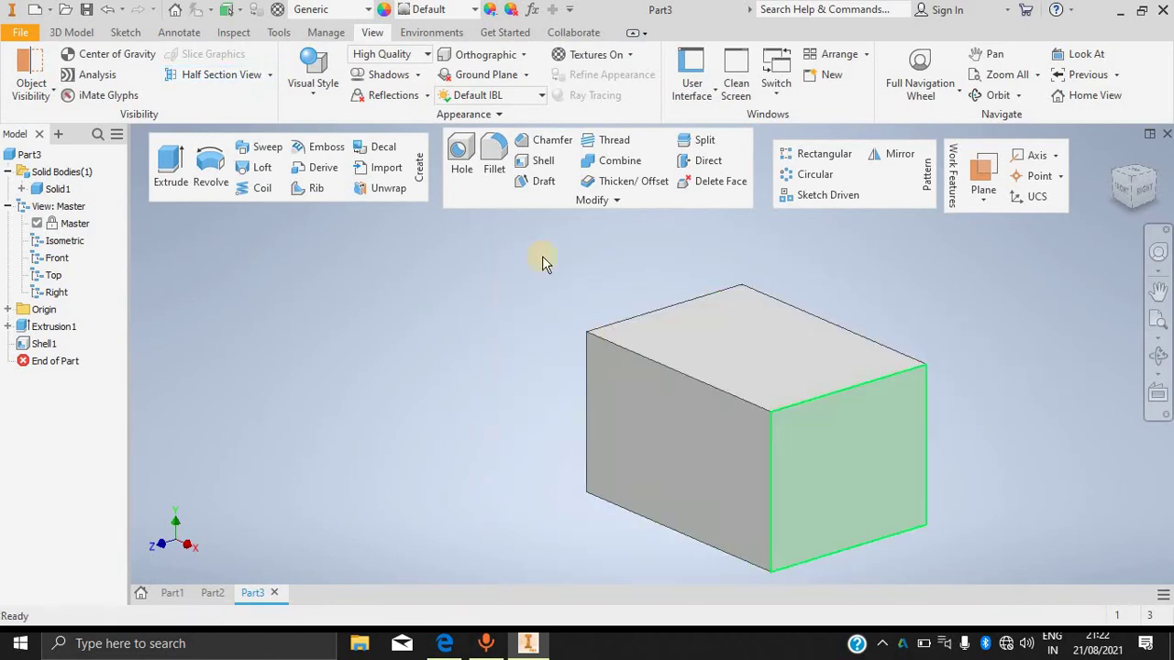
Try a Half Section View using the box's right face with an offset of -50.
left_click(269, 77)
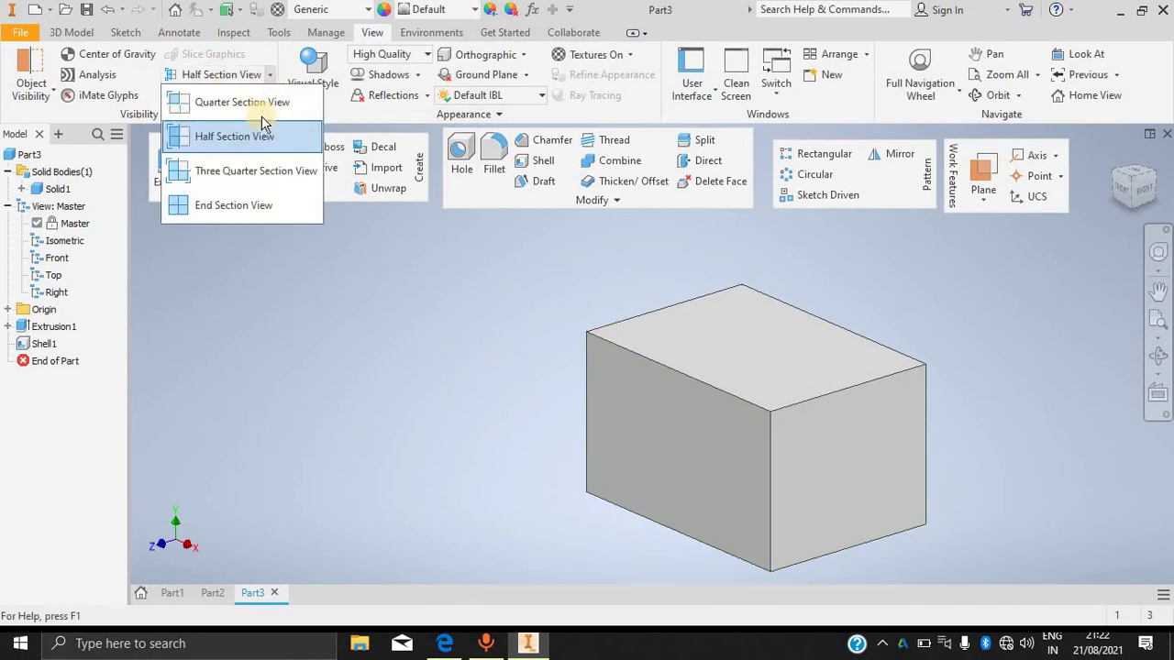
left_click(241, 140)
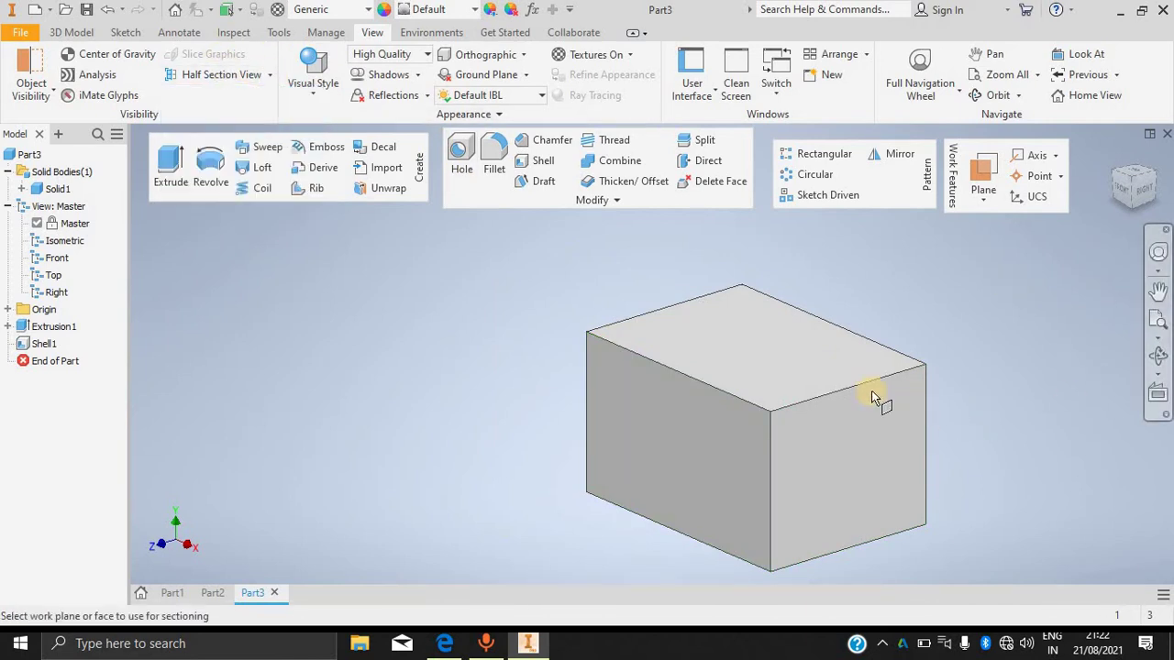
left_click(853, 418)
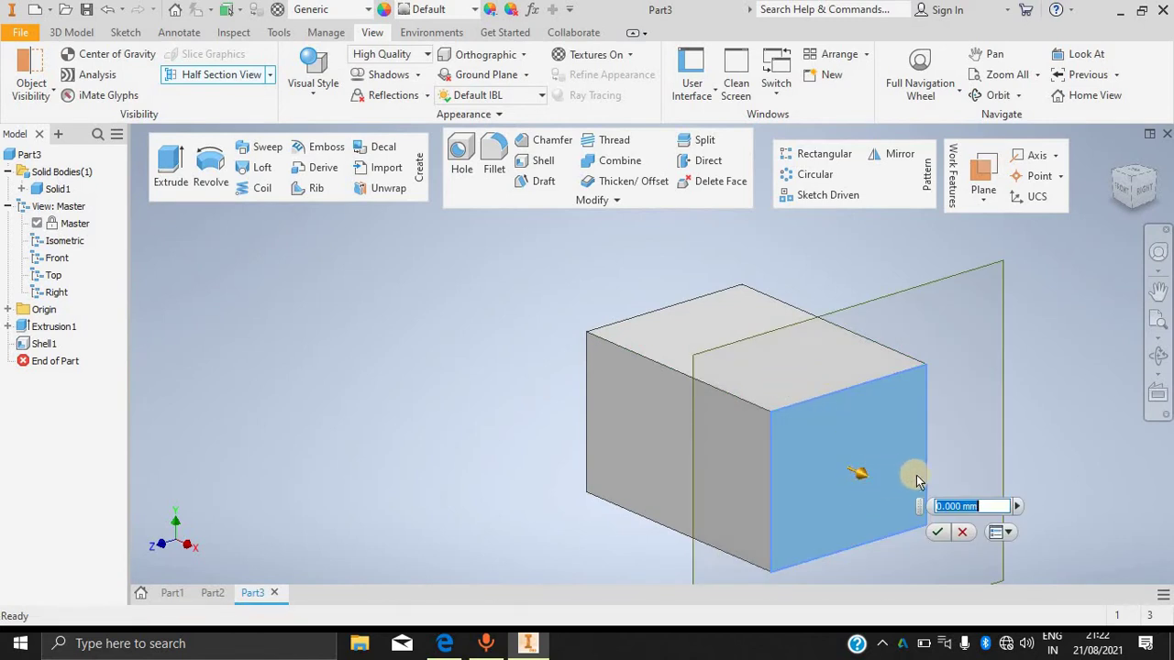
type("-50")
key("Return")
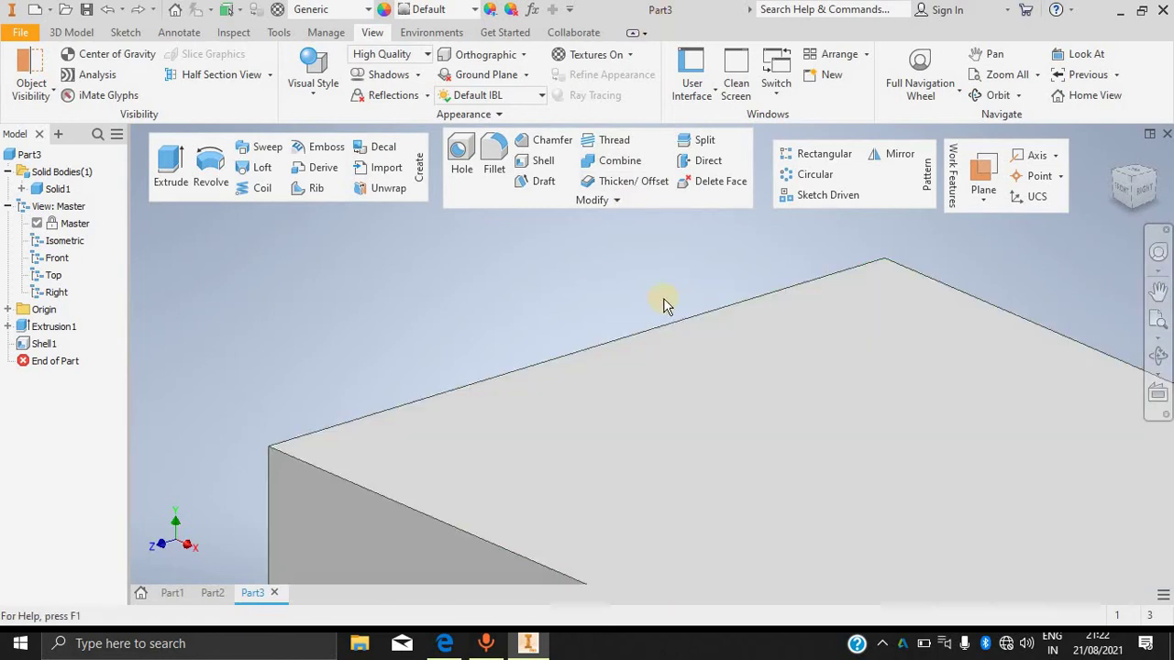
scroll(706, 321, "down", 10)
scroll(702, 278, "up", 4)
scroll(687, 241, "down", 4)
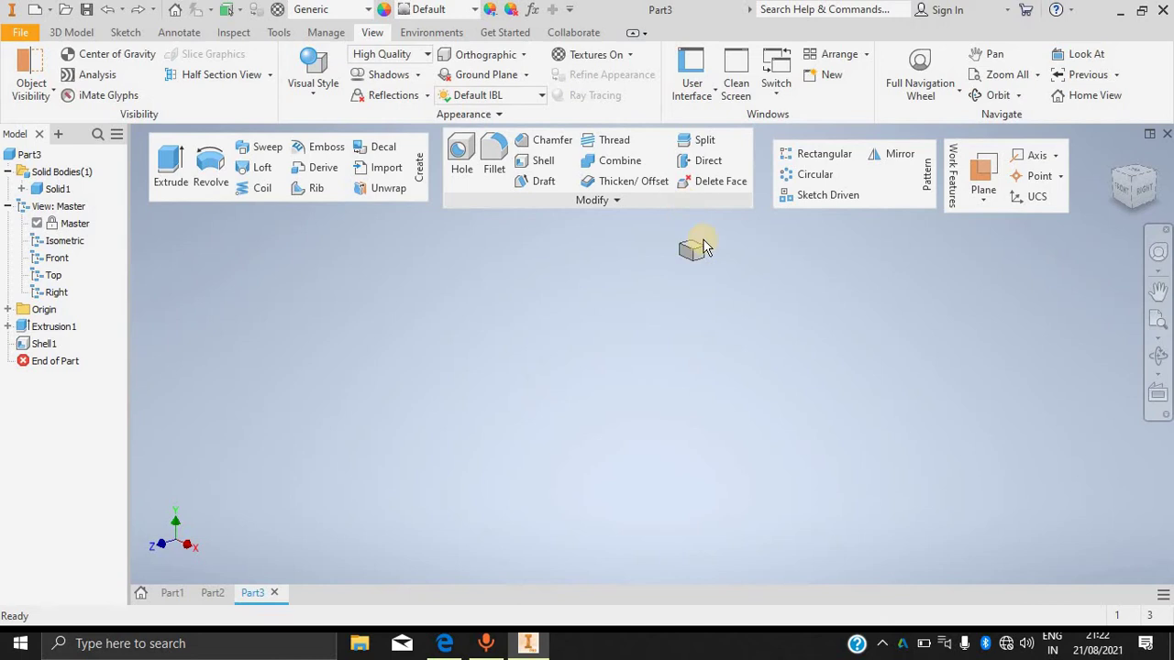
scroll(713, 262, "up", 8)
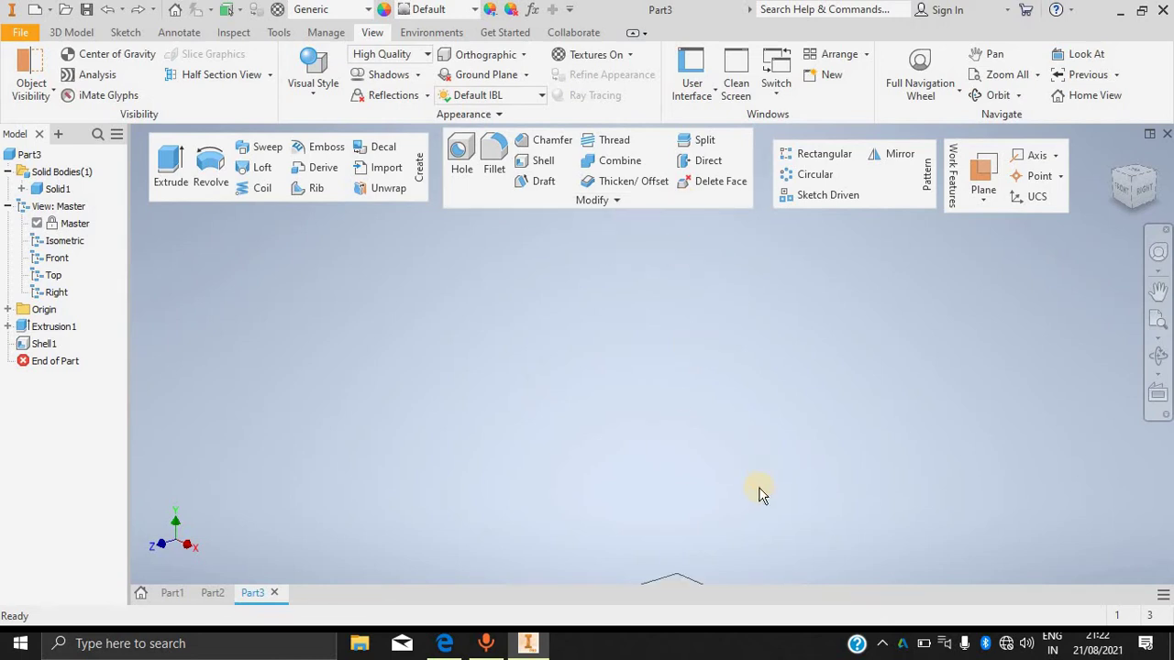
scroll(786, 547, "up", 5)
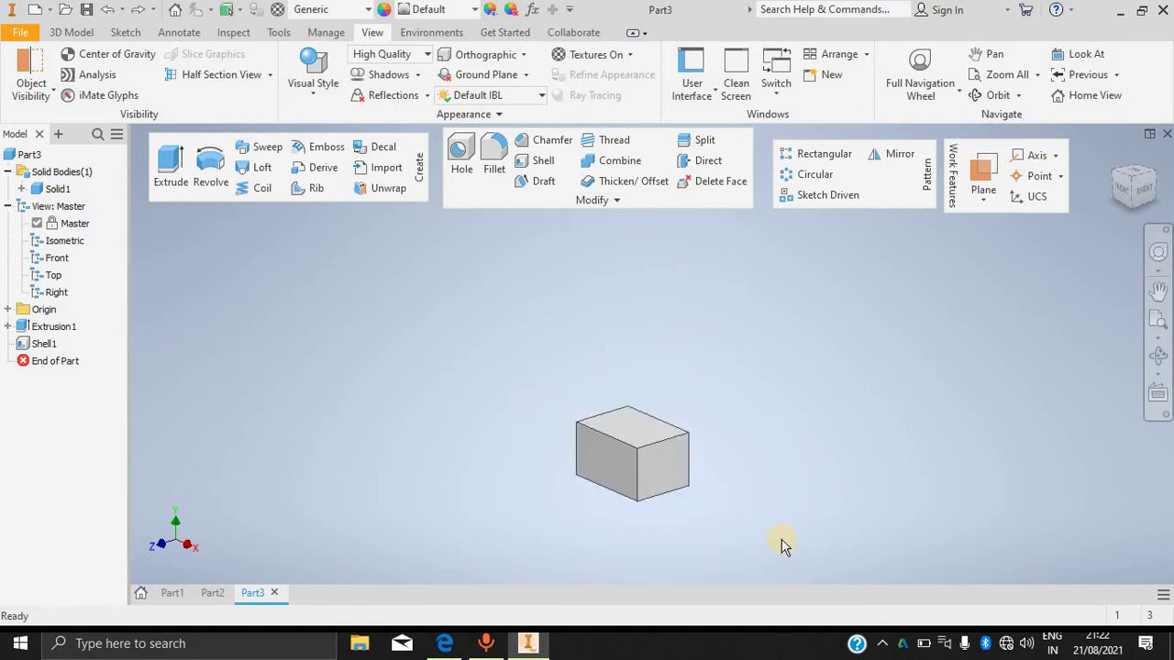
Examine the shelled box's inner cavity in the Wireframe visual style, and set the visual style to Realistic.
left_click(243, 77)
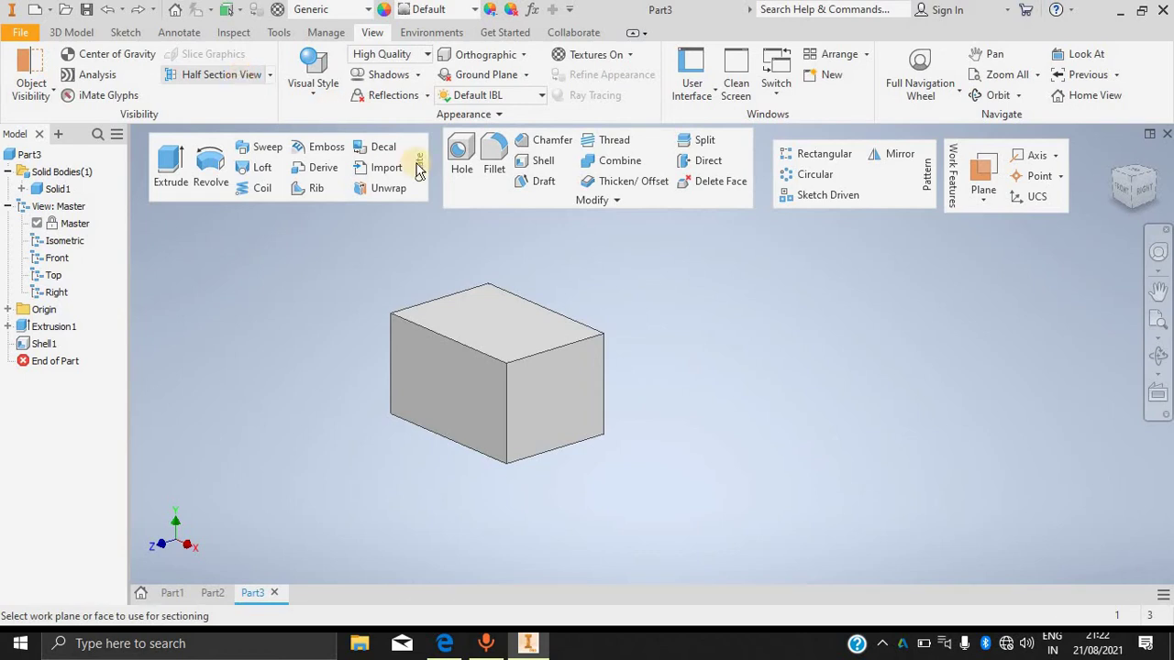
left_click(310, 99)
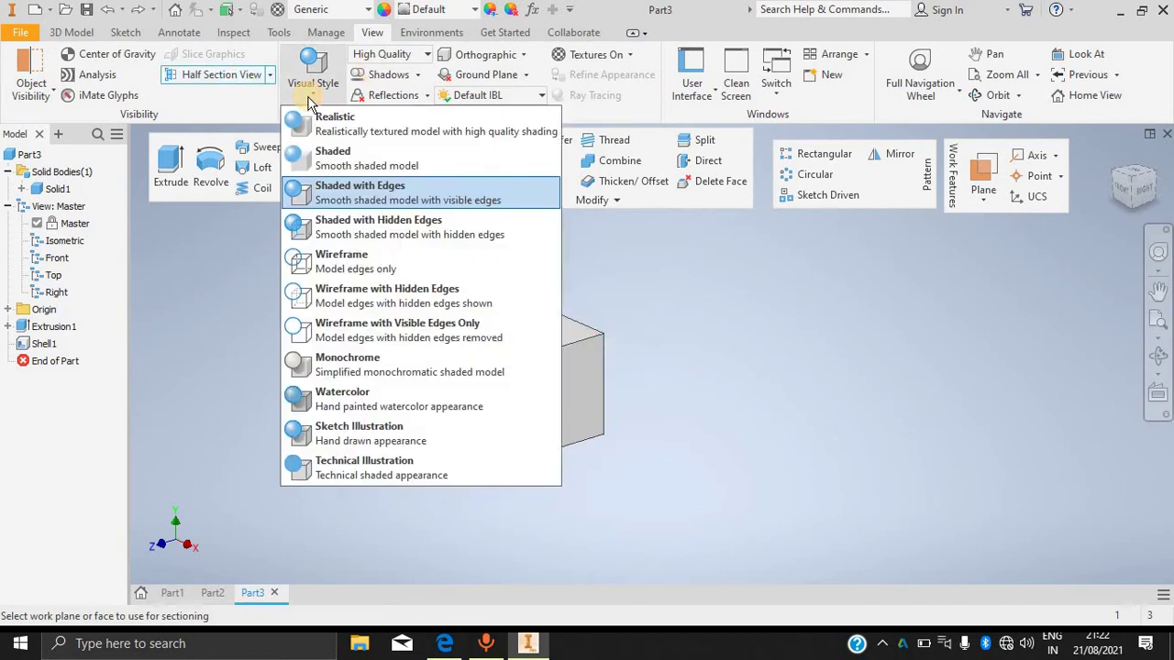
left_click(356, 264)
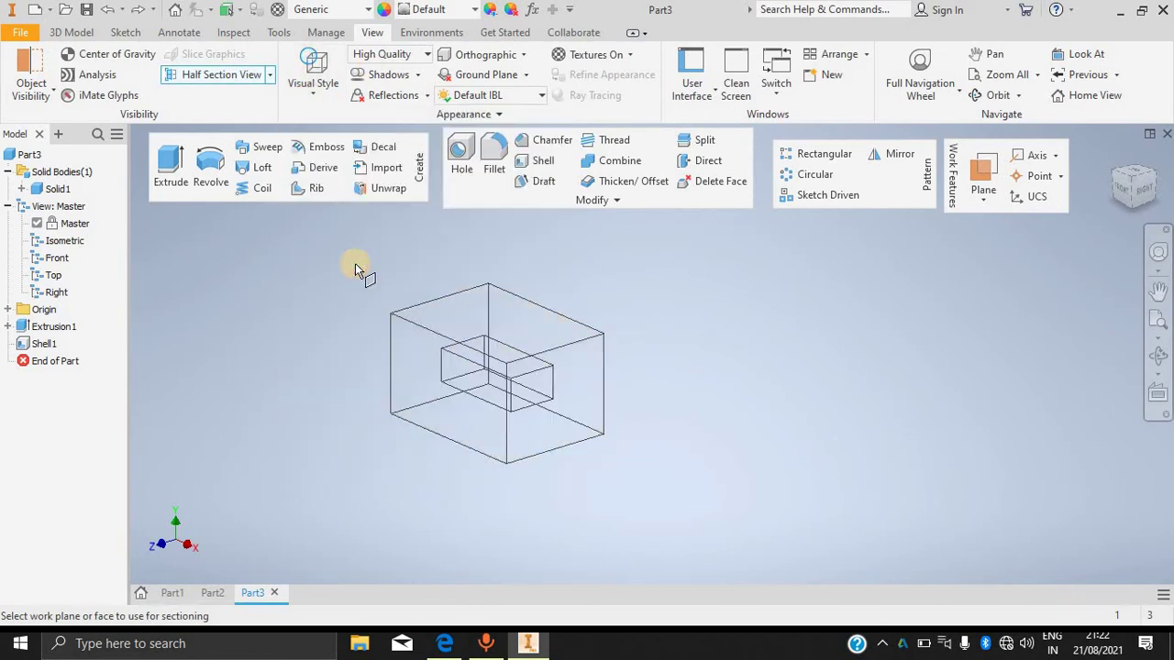
scroll(529, 417, "up", 5)
scroll(589, 446, "down", 6)
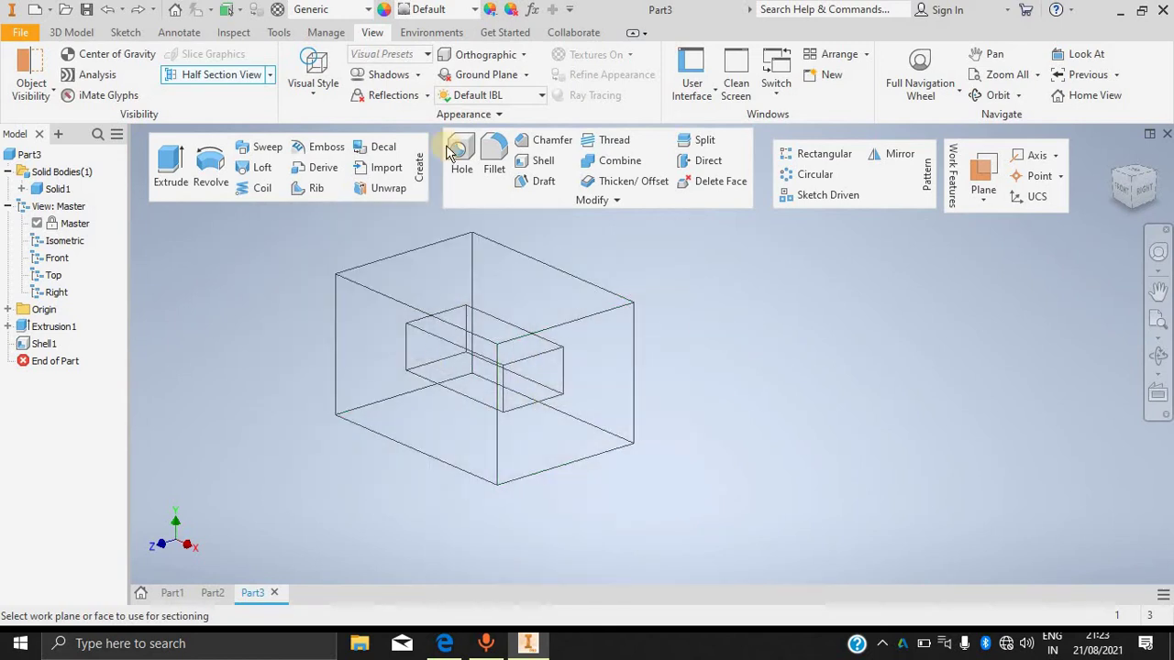
left_click(314, 91)
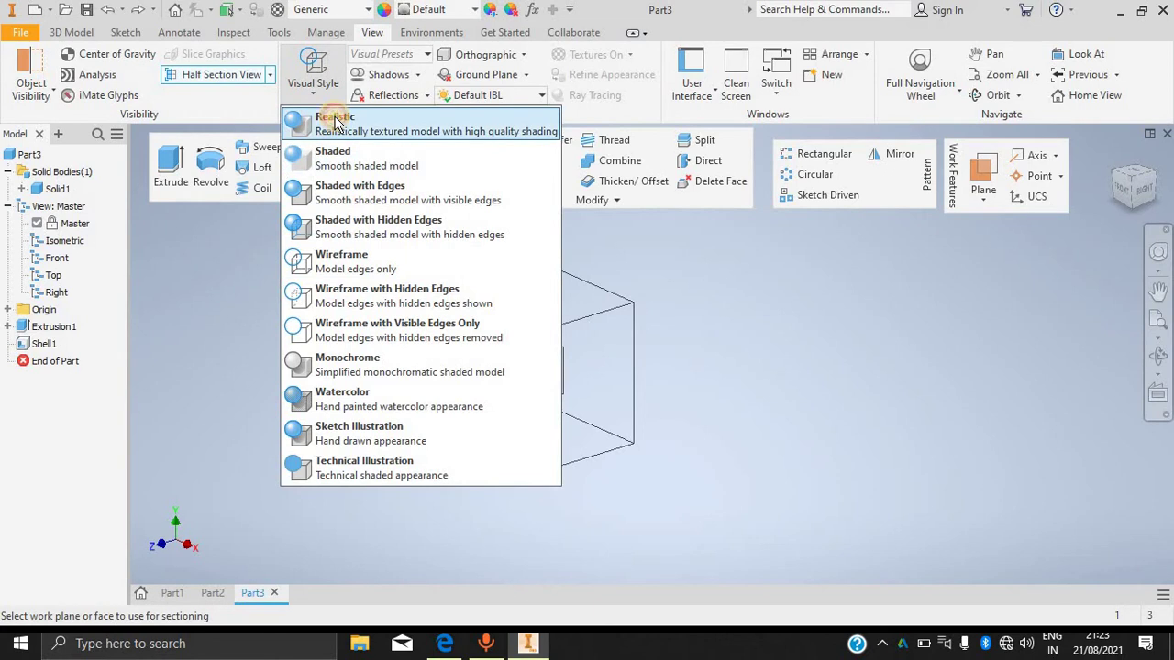
left_click(336, 118)
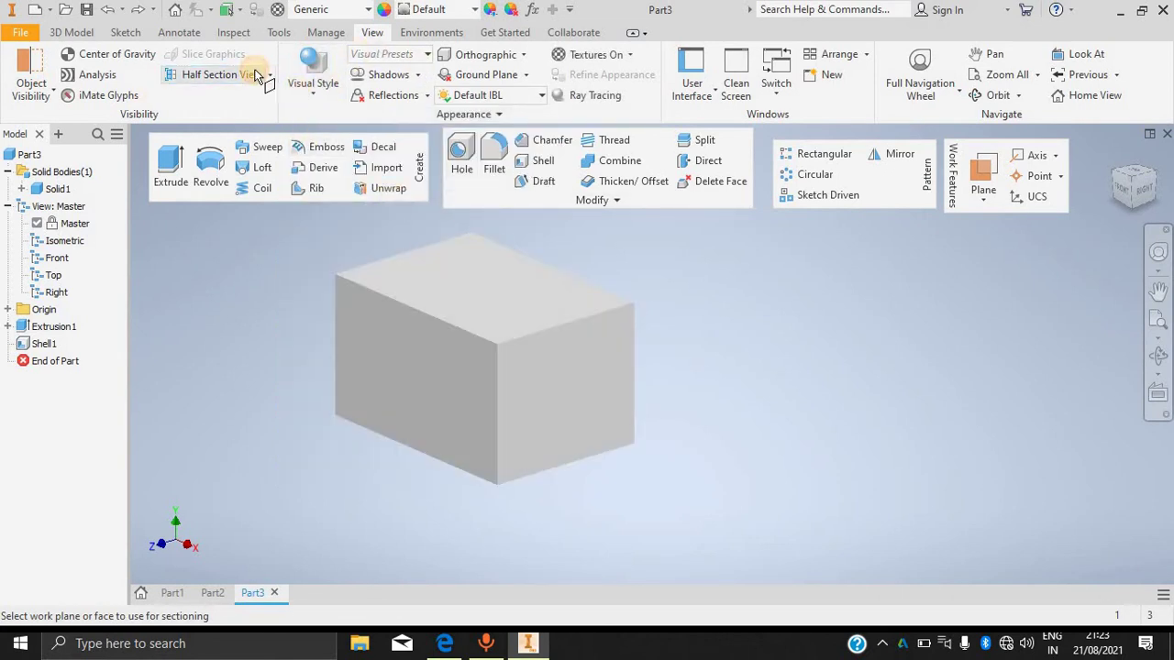
left_click(550, 366)
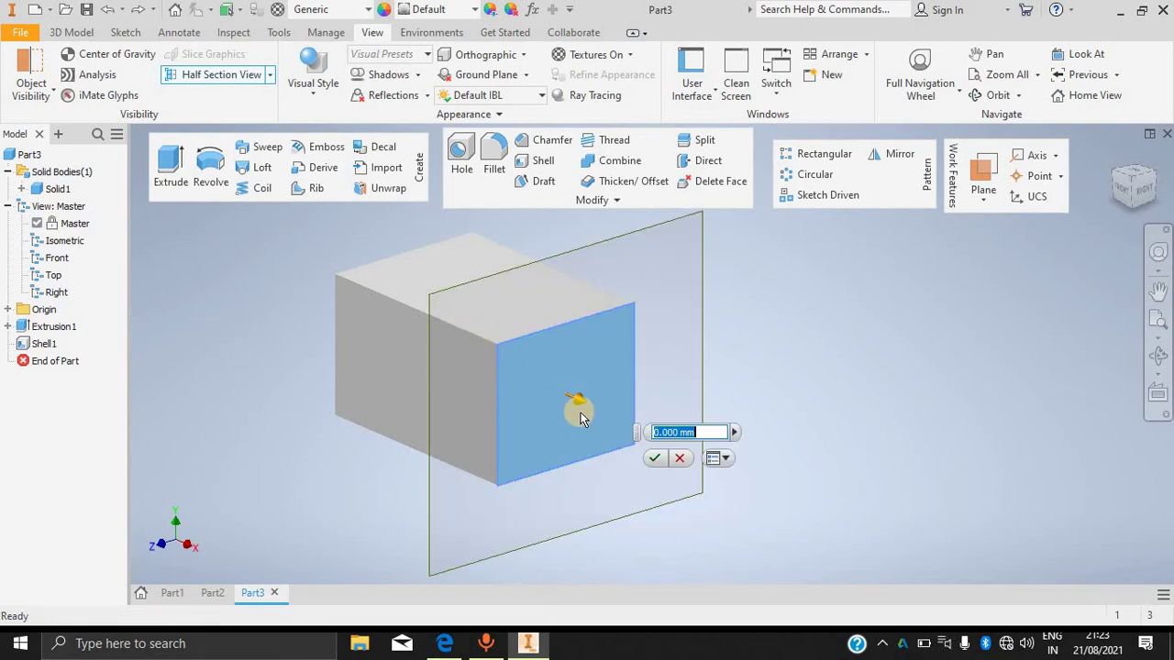
left_click(725, 459)
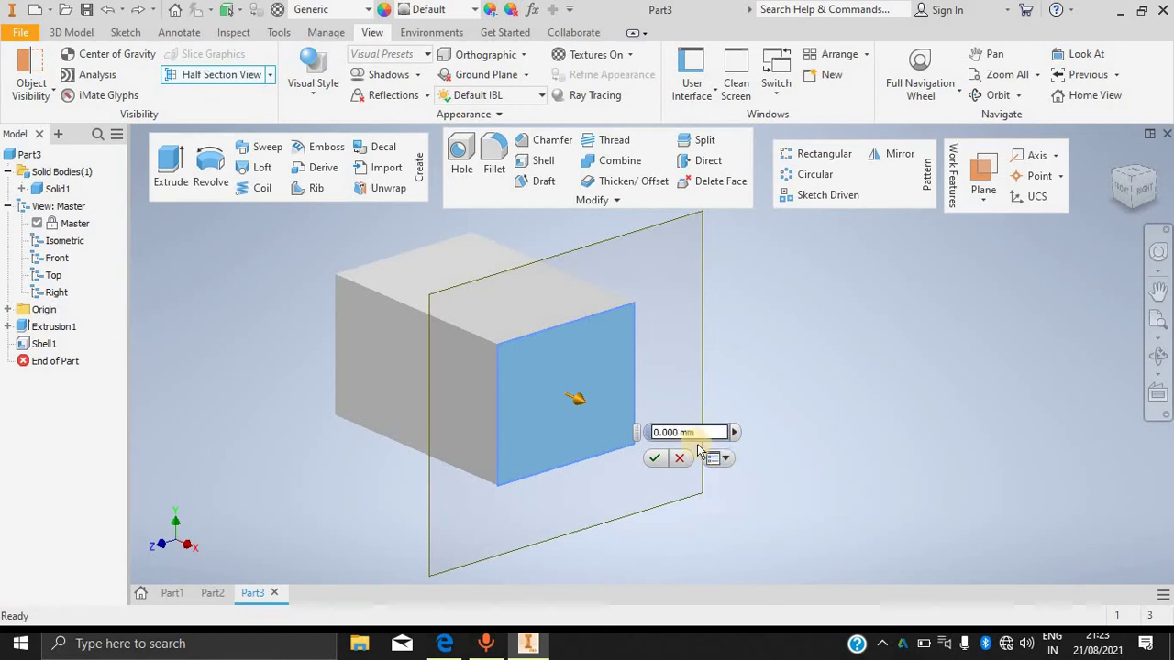
left_click(701, 434)
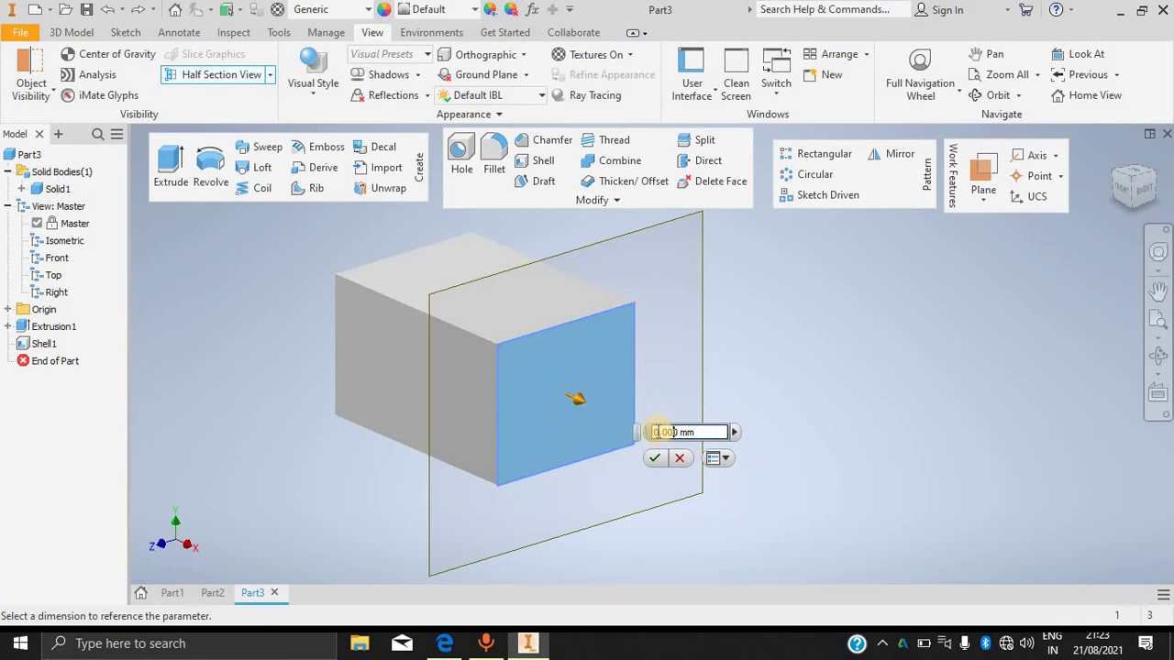
left_click_drag(639, 438, 215, 380)
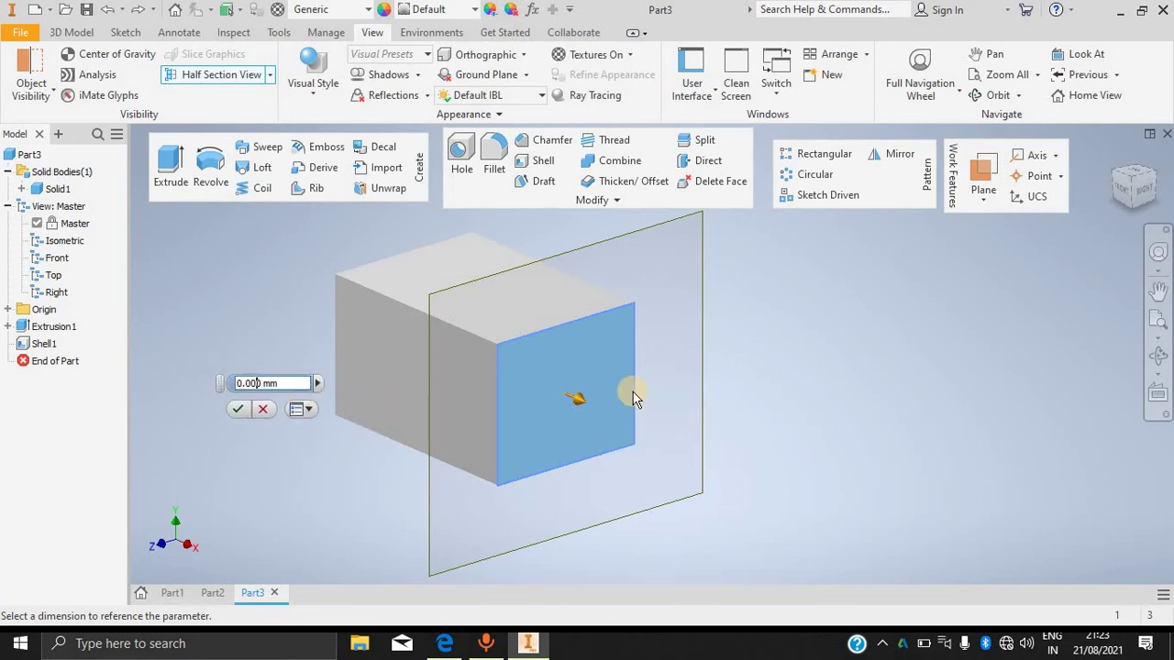
left_click(575, 395)
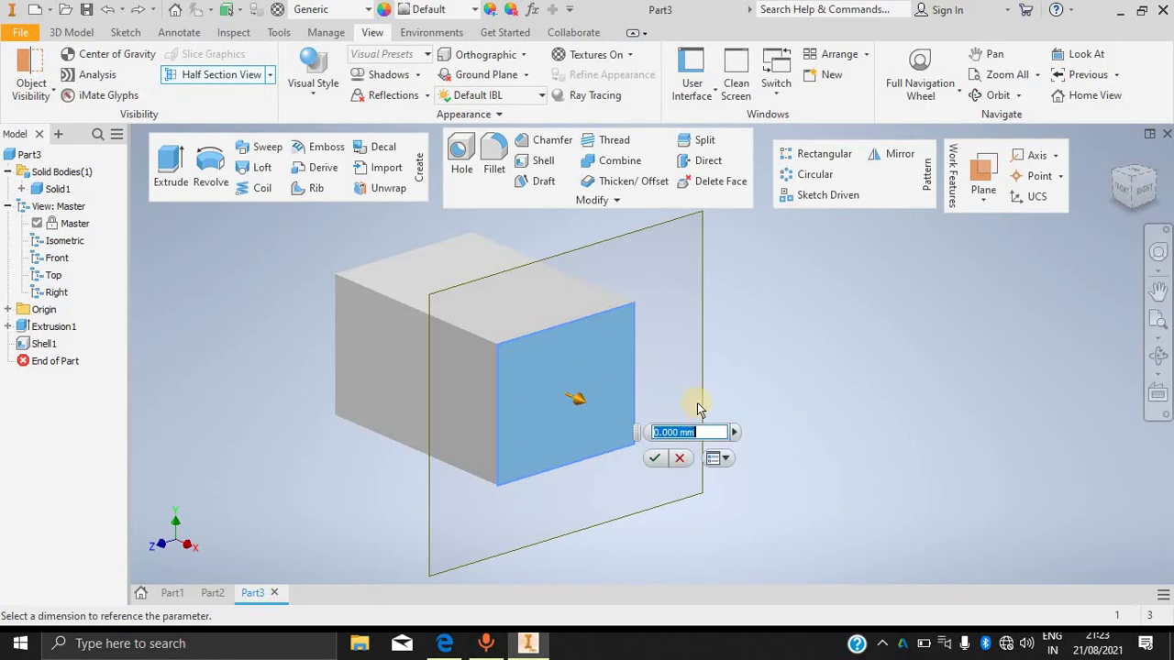
key("Escape")
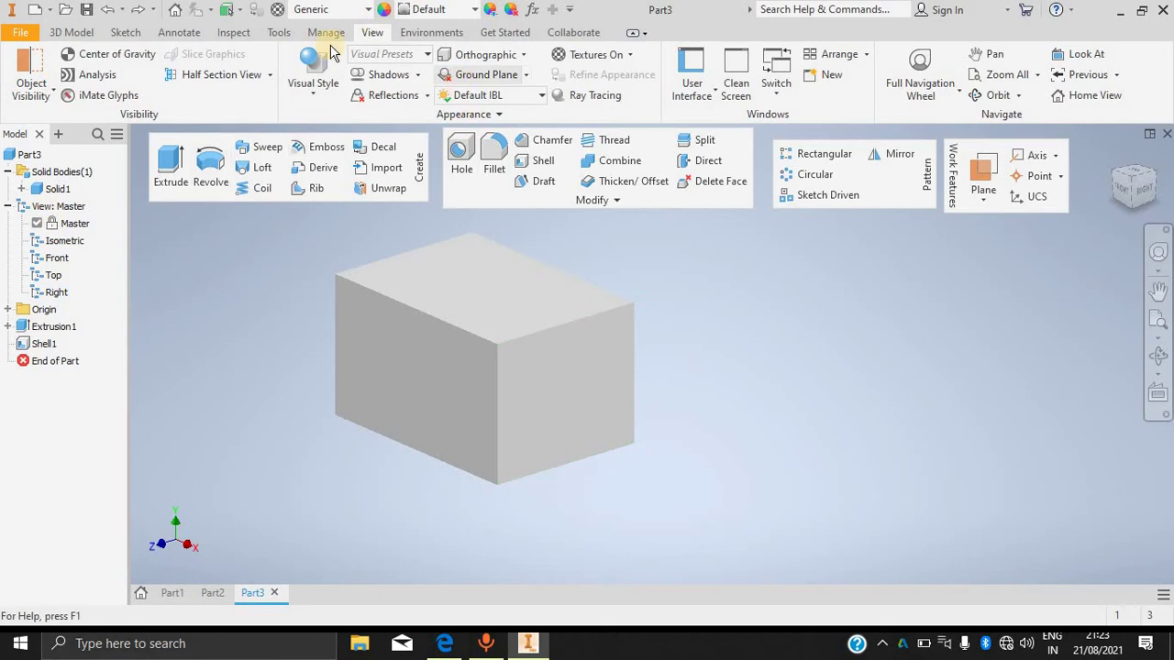
Create a Half Section View from the box's right face, offset inward so that it cuts through the cavity.
left_click(216, 75)
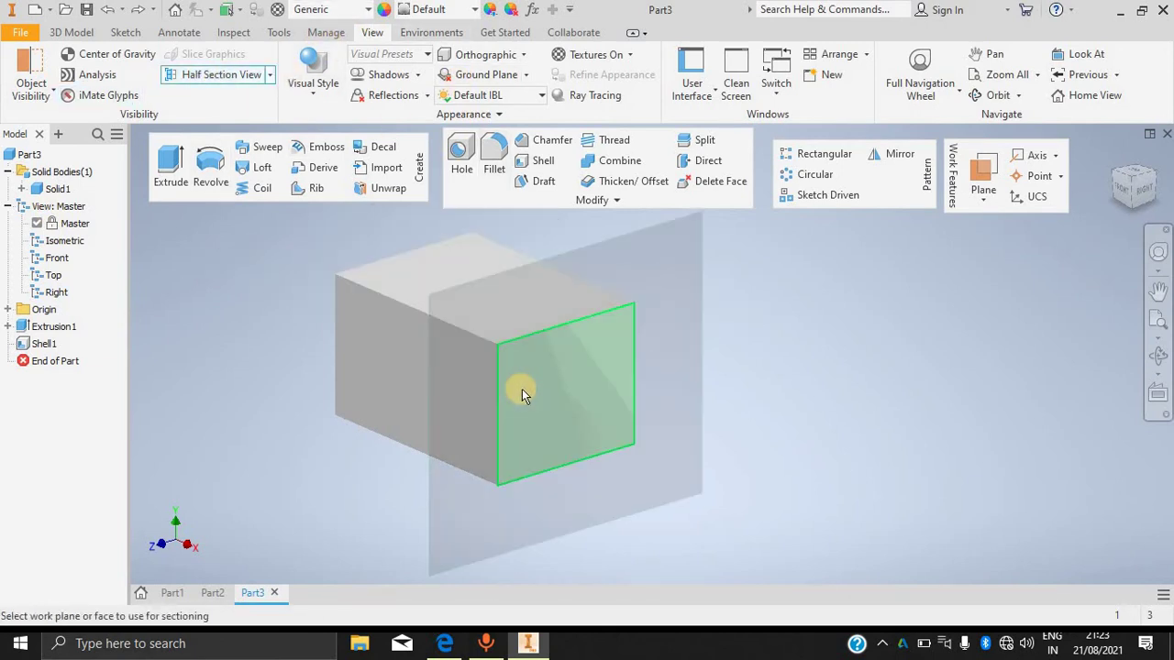
left_click(521, 388)
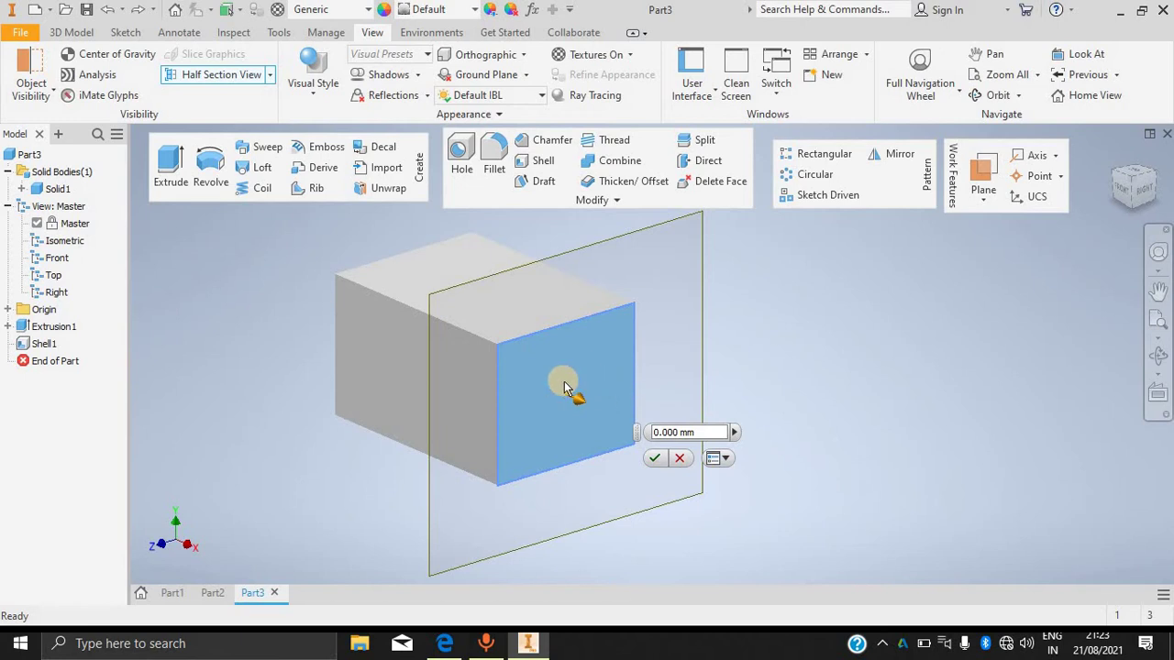
left_click_drag(502, 342, 466, 322)
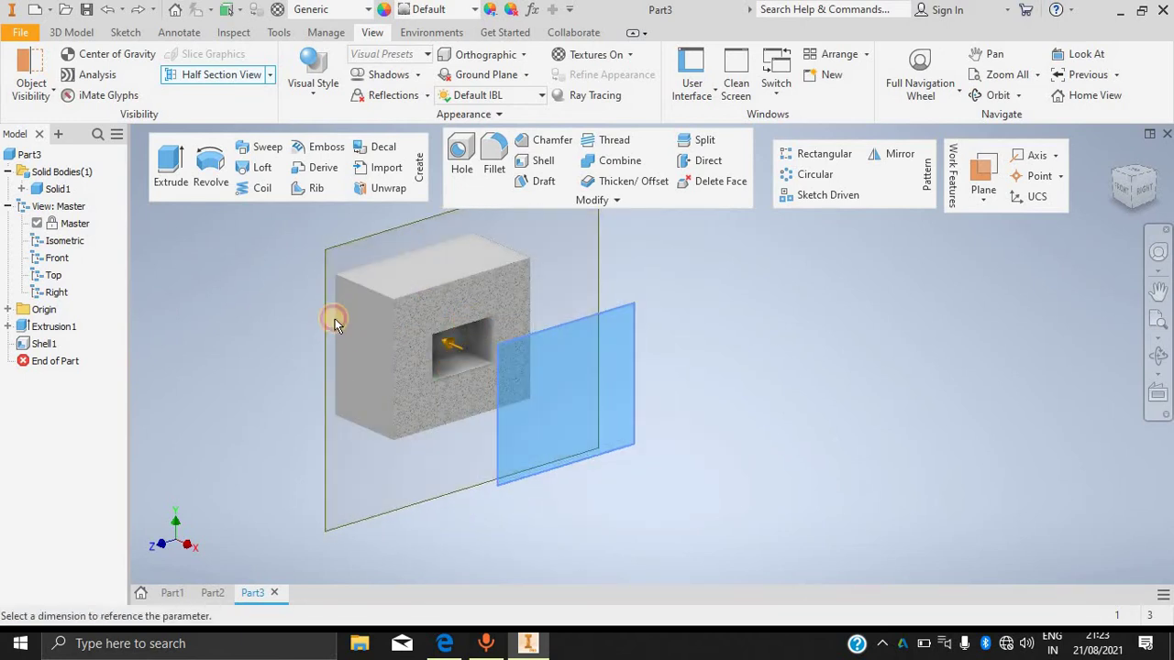
left_click(329, 317)
Examine the cut face and inner cavity of the sectioned box at several magnifications, and restore the full box view.
scroll(427, 358, "down", 5)
scroll(419, 309, "up", 8)
scroll(445, 275, "down", 5)
scroll(446, 271, "up", 8)
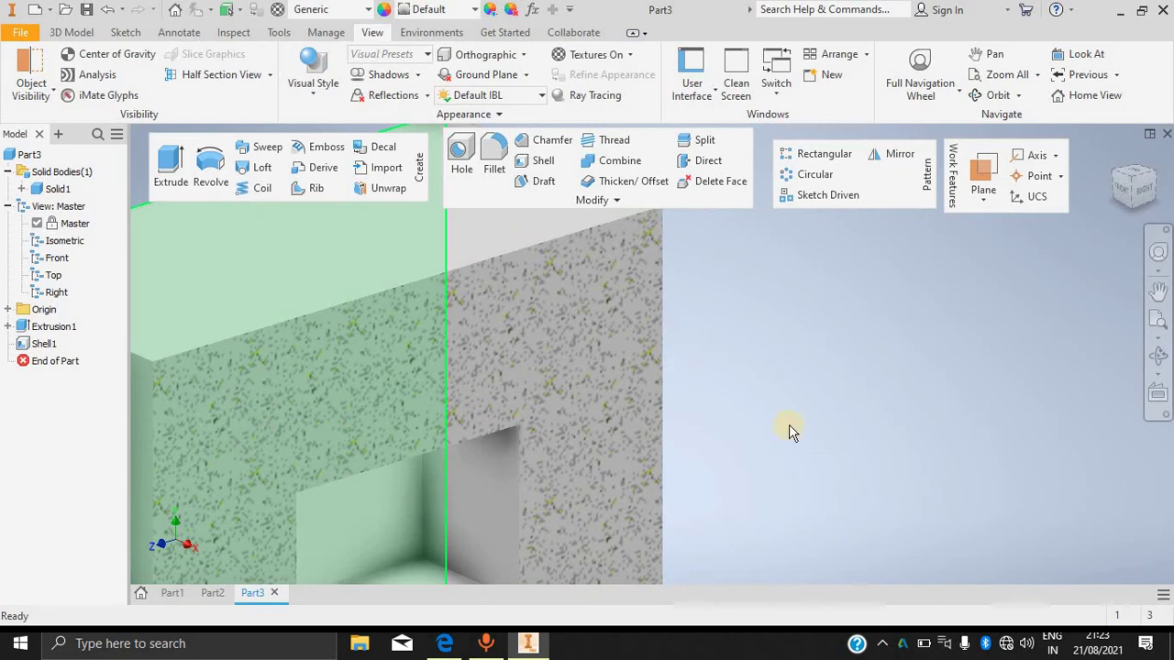
scroll(477, 385, "down", 2)
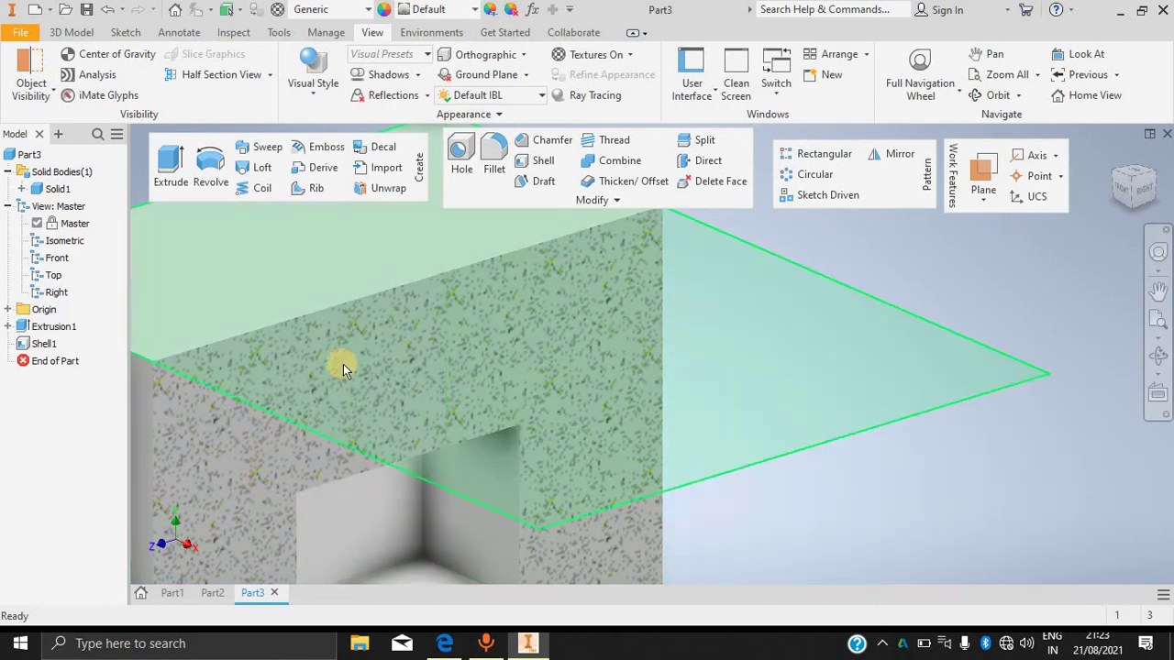
scroll(488, 429, "down", 3)
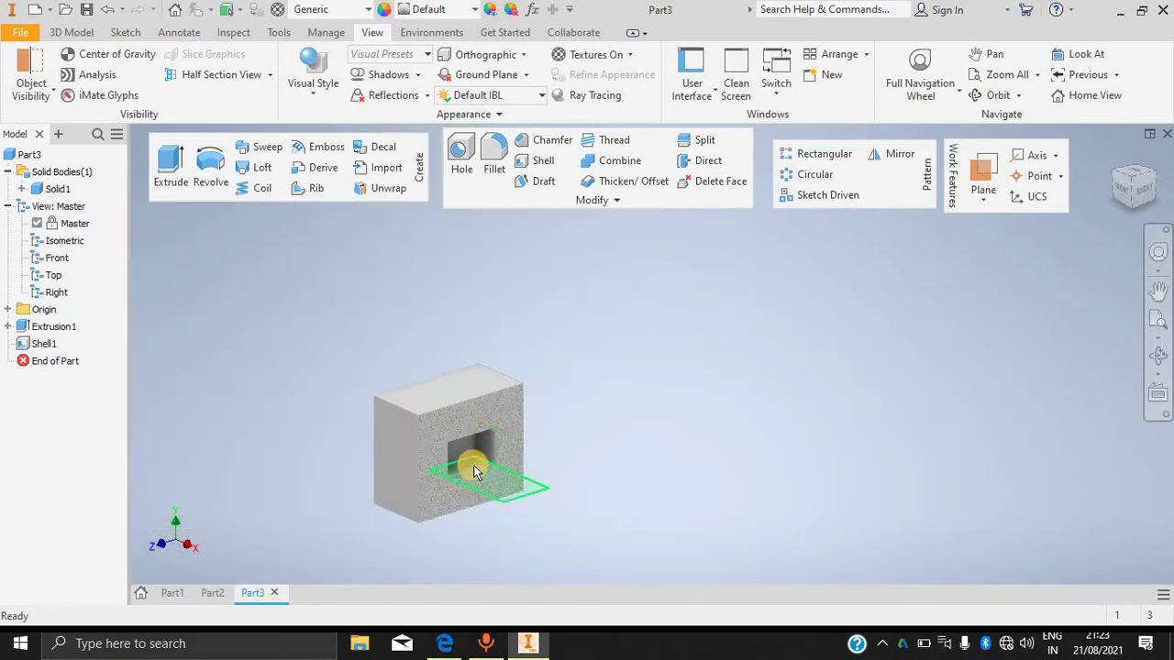
scroll(473, 465, "up", 4)
scroll(474, 467, "down", 3)
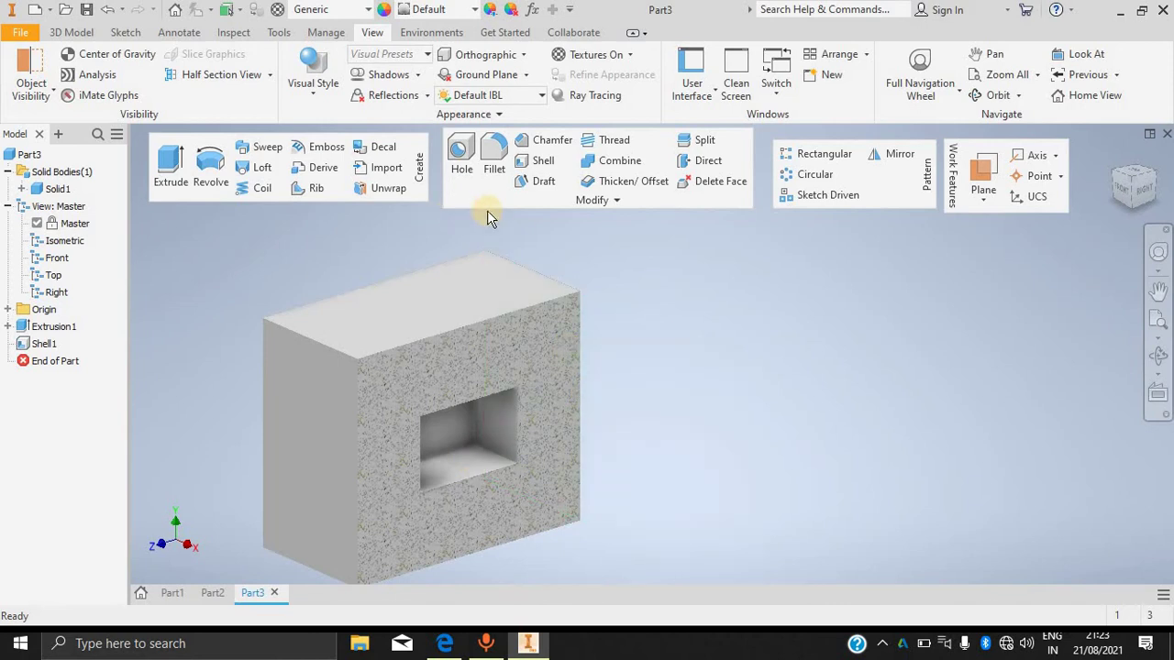
scroll(487, 217, "up", 2)
scroll(832, 445, "down", 5)
scroll(832, 444, "up", 2)
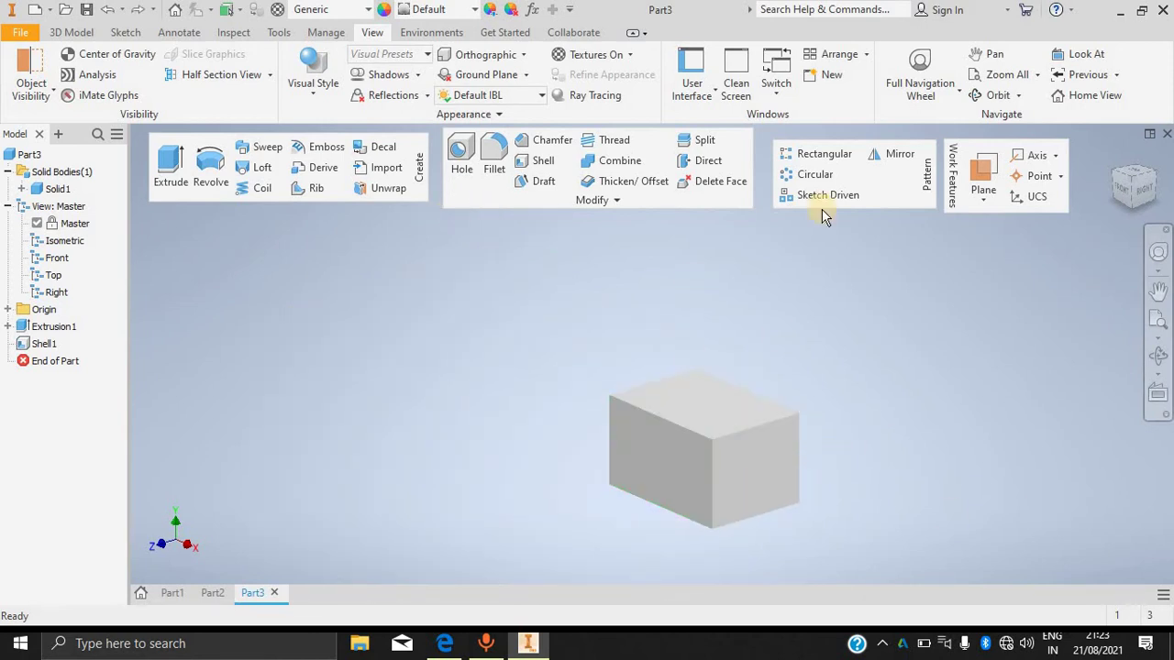
Edit the box's Shell feature to a smaller wall thickness.
double_click(44, 343)
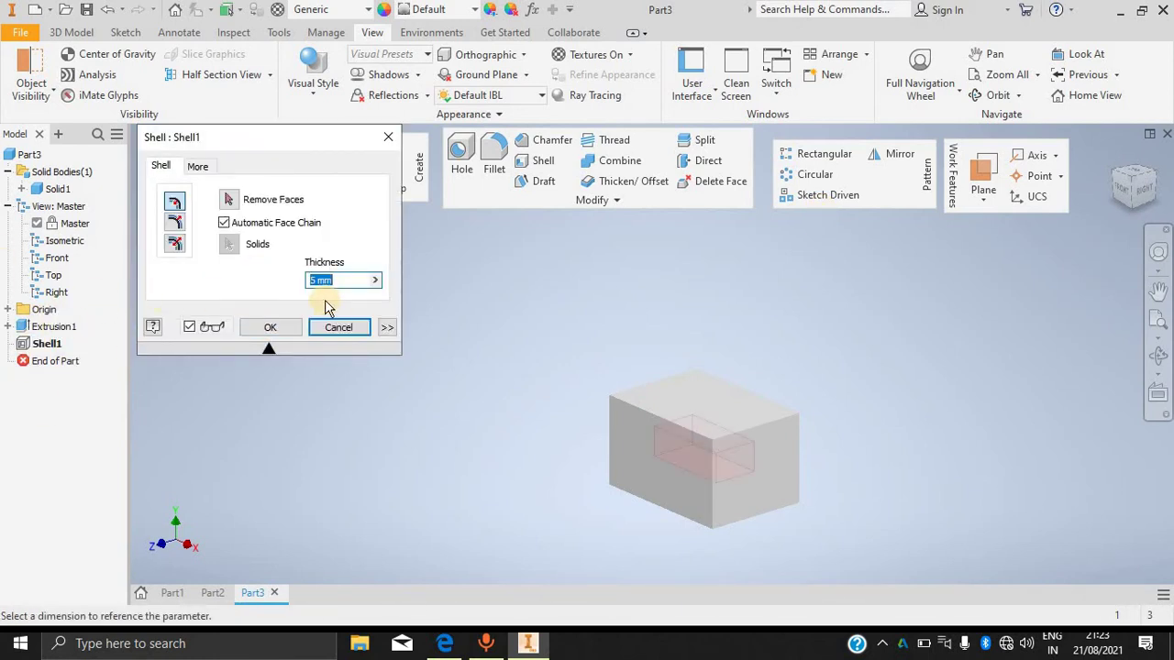
key("Return")
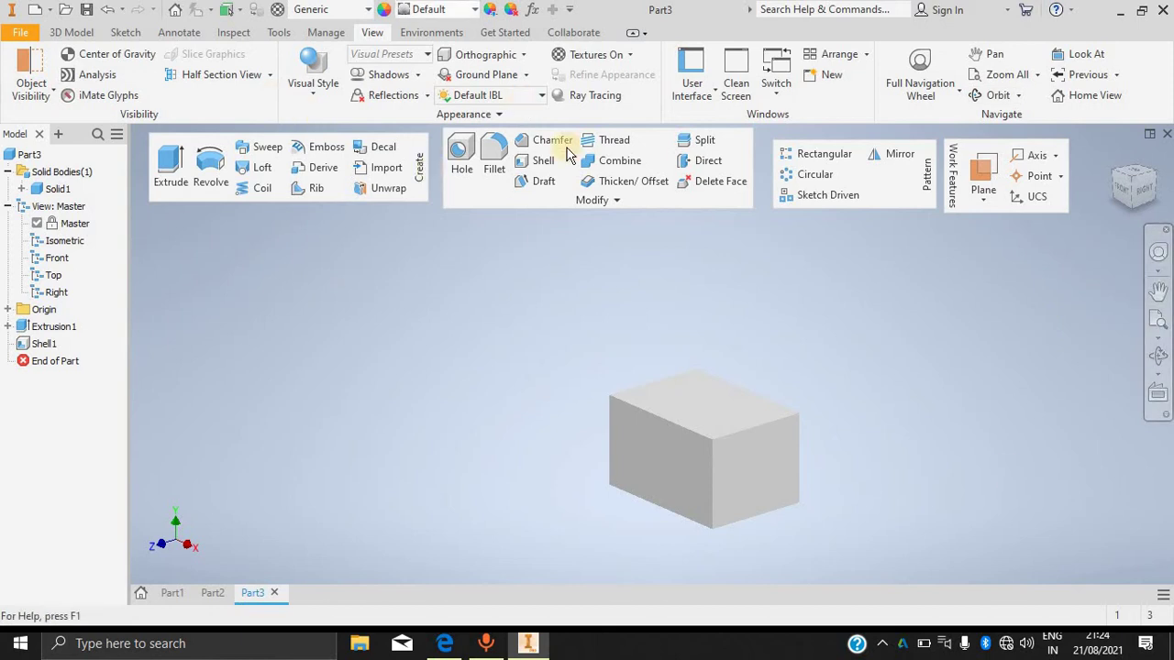
left_click(223, 74)
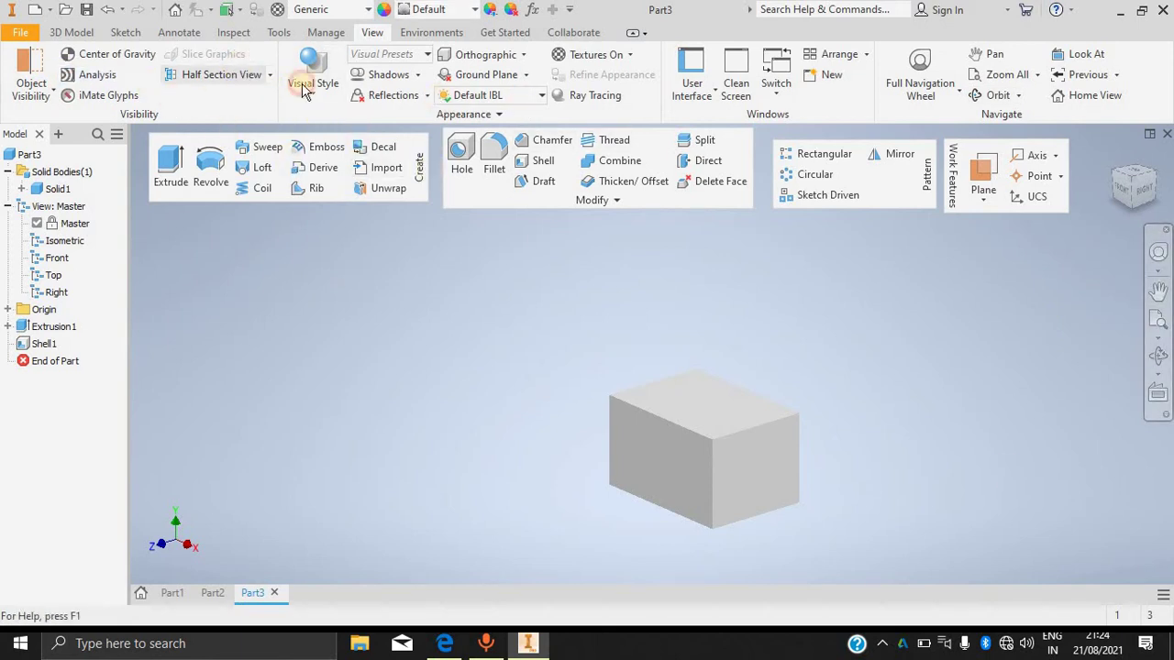
left_click(756, 458)
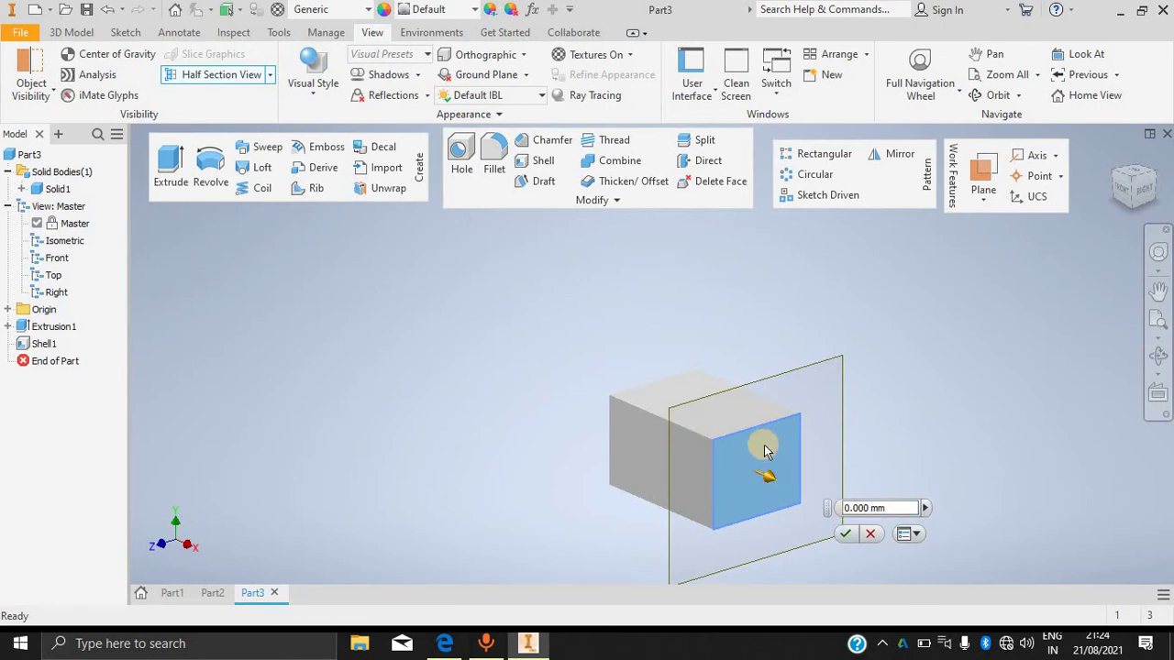
left_click_drag(761, 483, 709, 478)
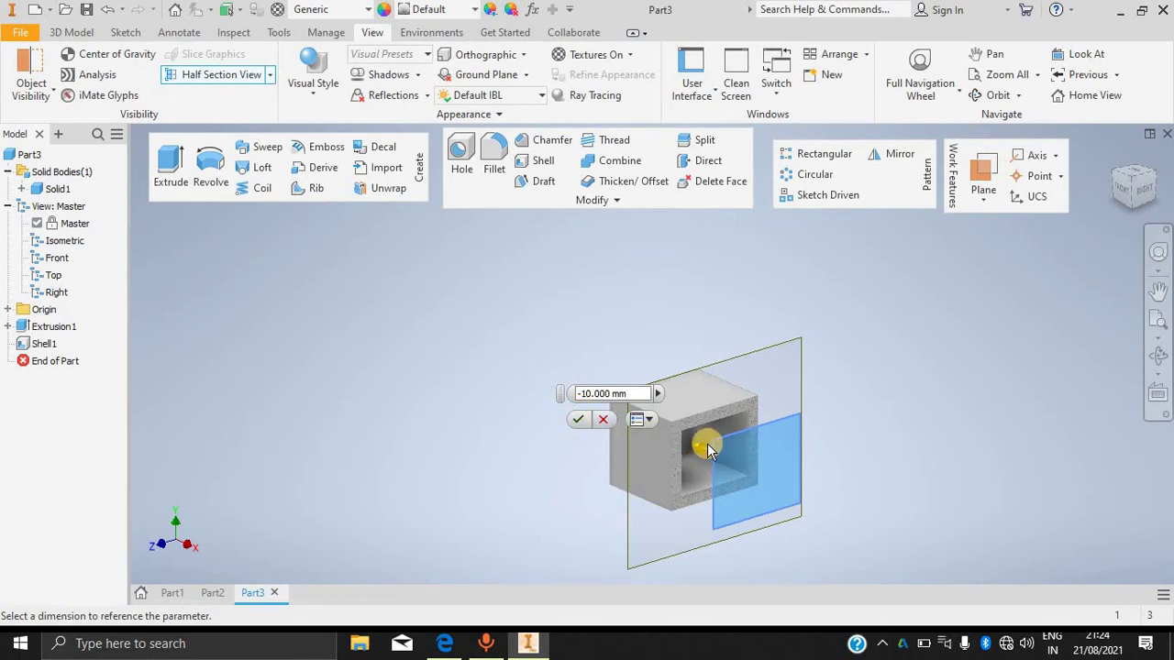
key("Escape")
Create a Half Section View from the box's right face with an offset of -14.5 mm and inspect the cavity.
left_click(229, 75)
left_click(753, 469)
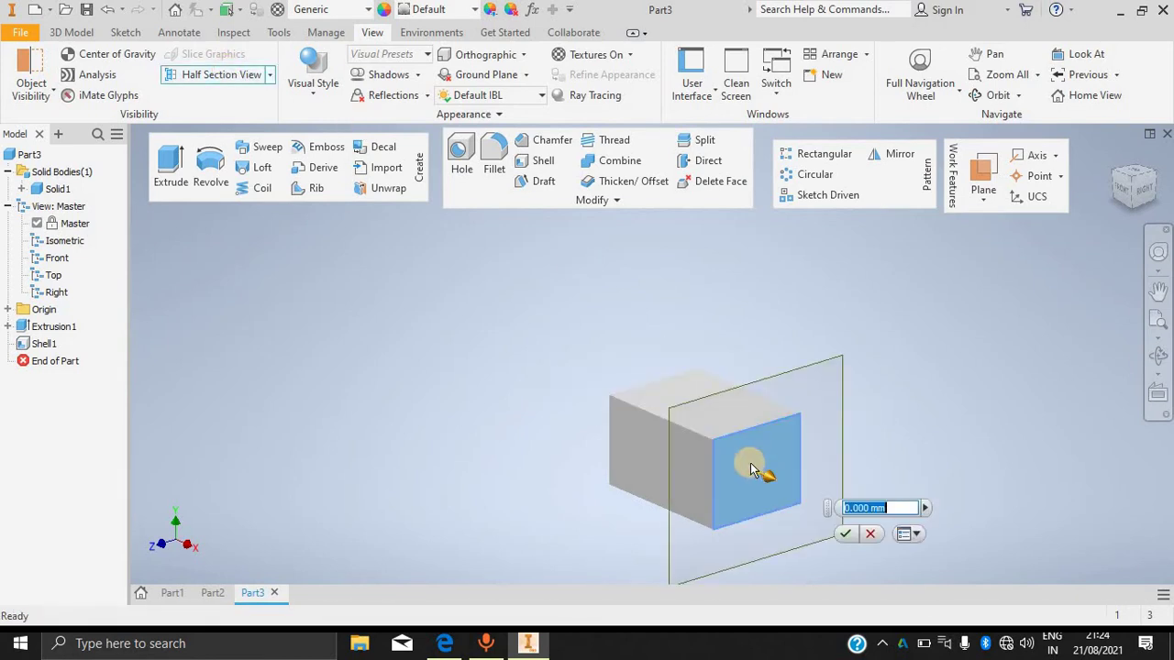
left_click_drag(732, 468, 671, 440)
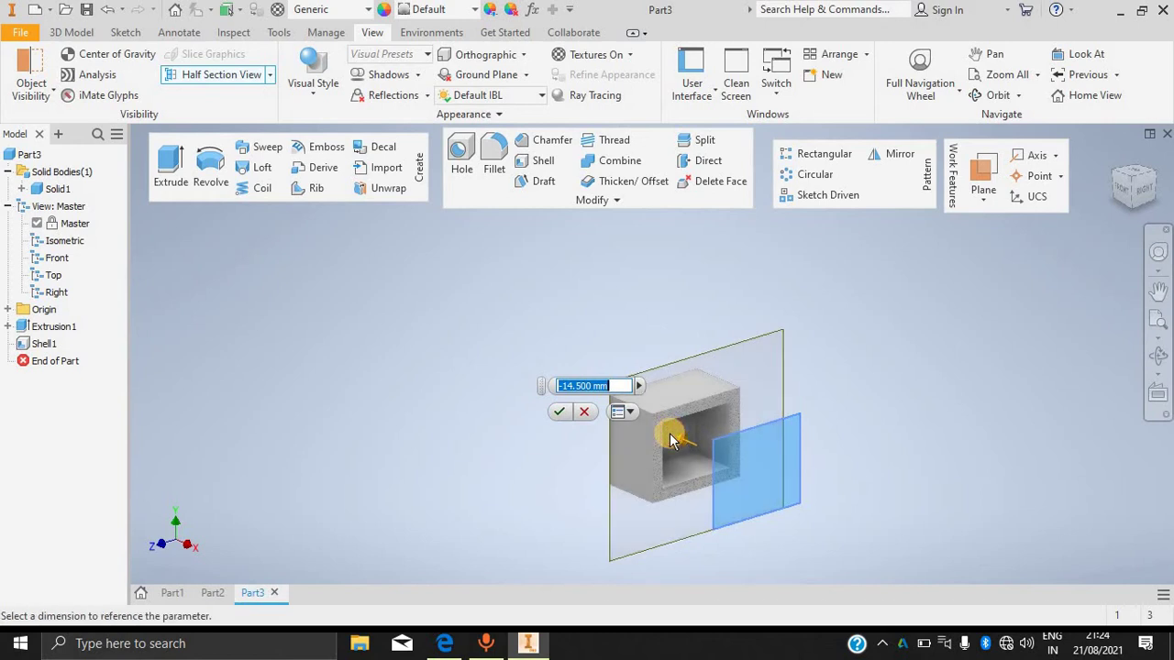
left_click(555, 416)
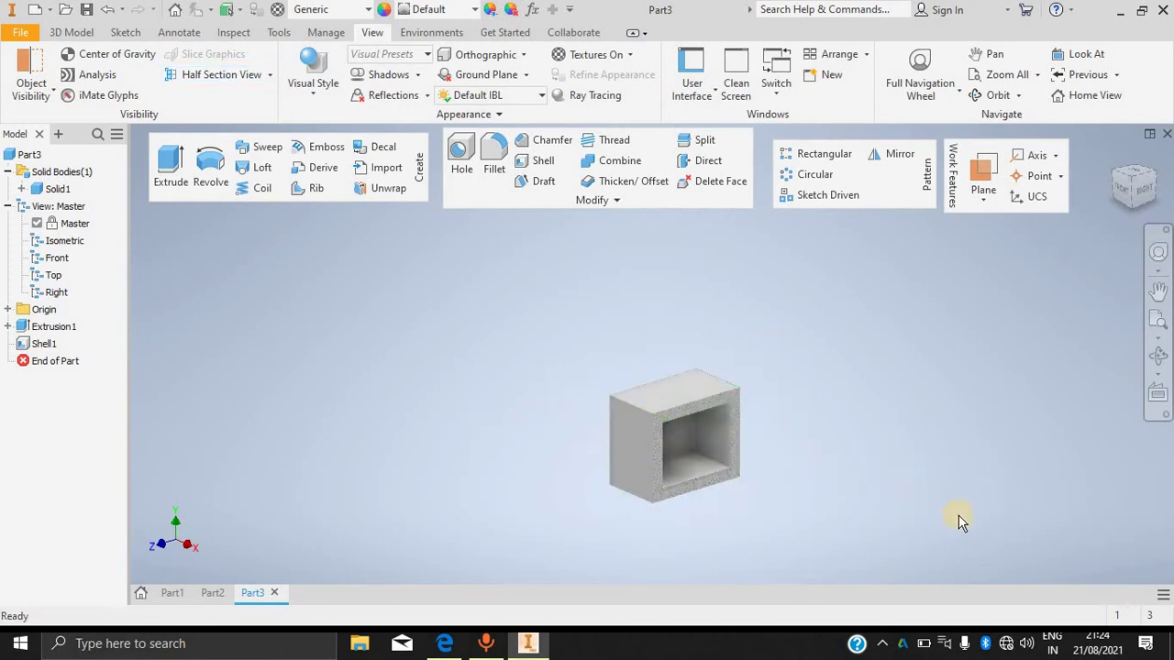
left_click_drag(847, 447, 770, 441)
key("Escape")
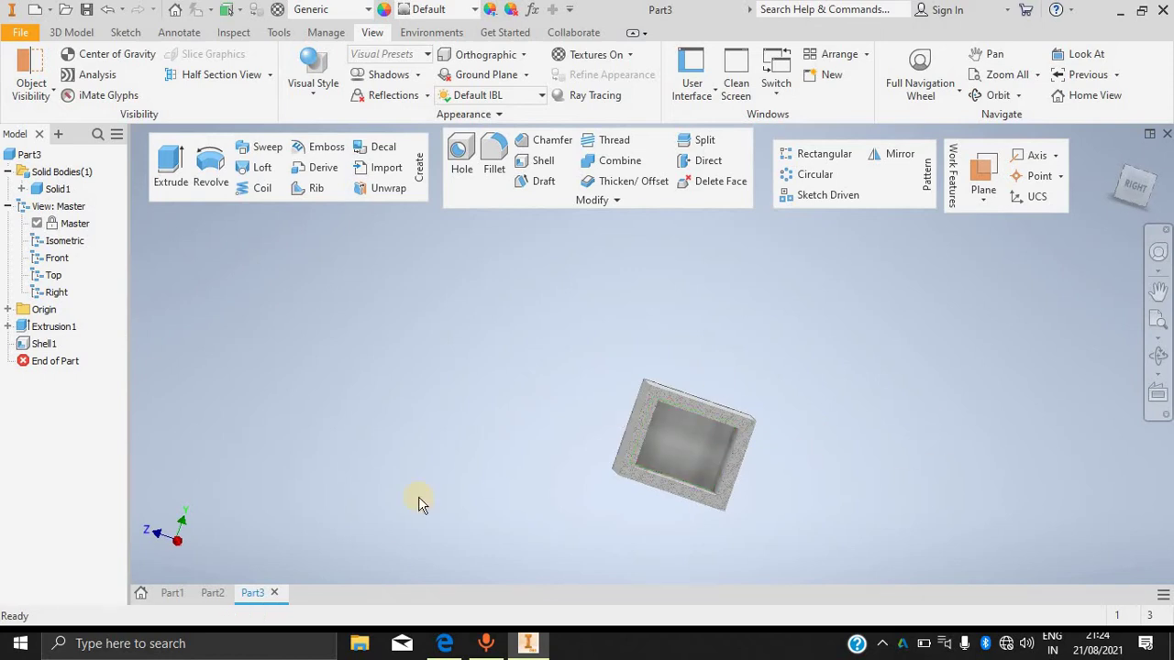
left_click(269, 75)
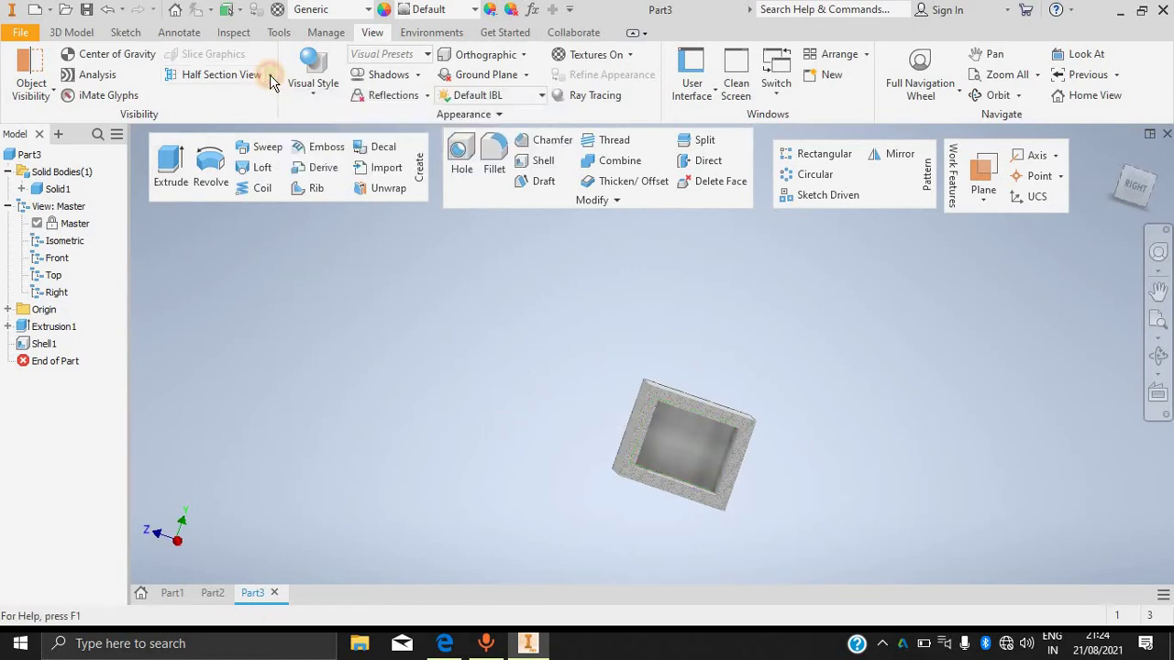
left_click(489, 220)
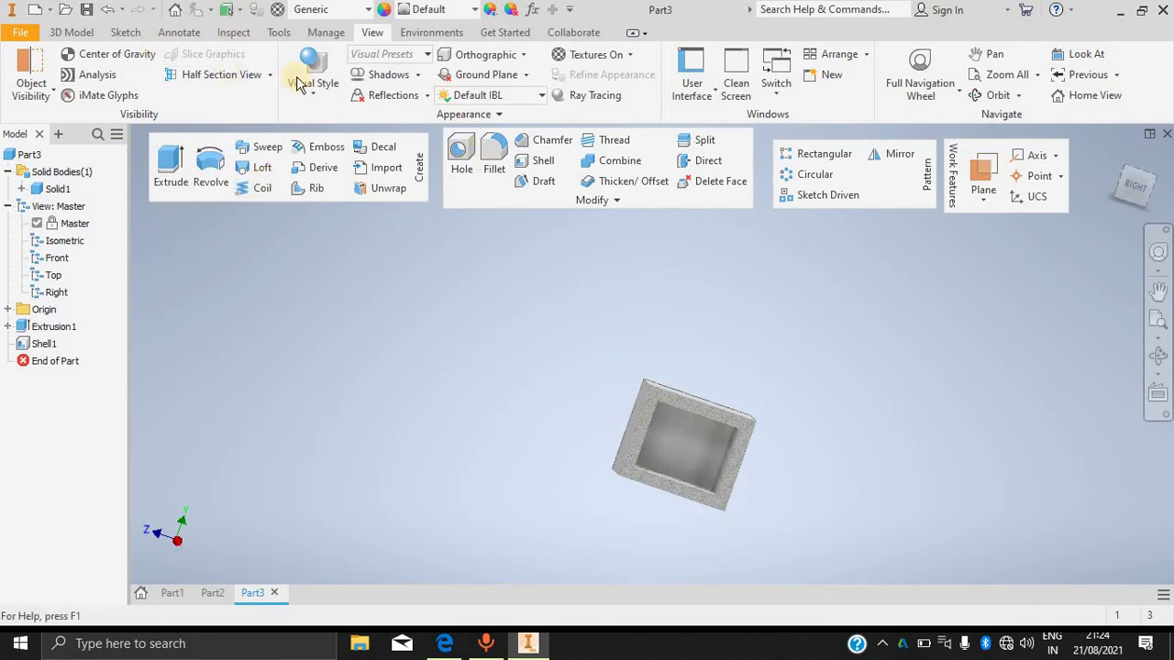
left_click(69, 32)
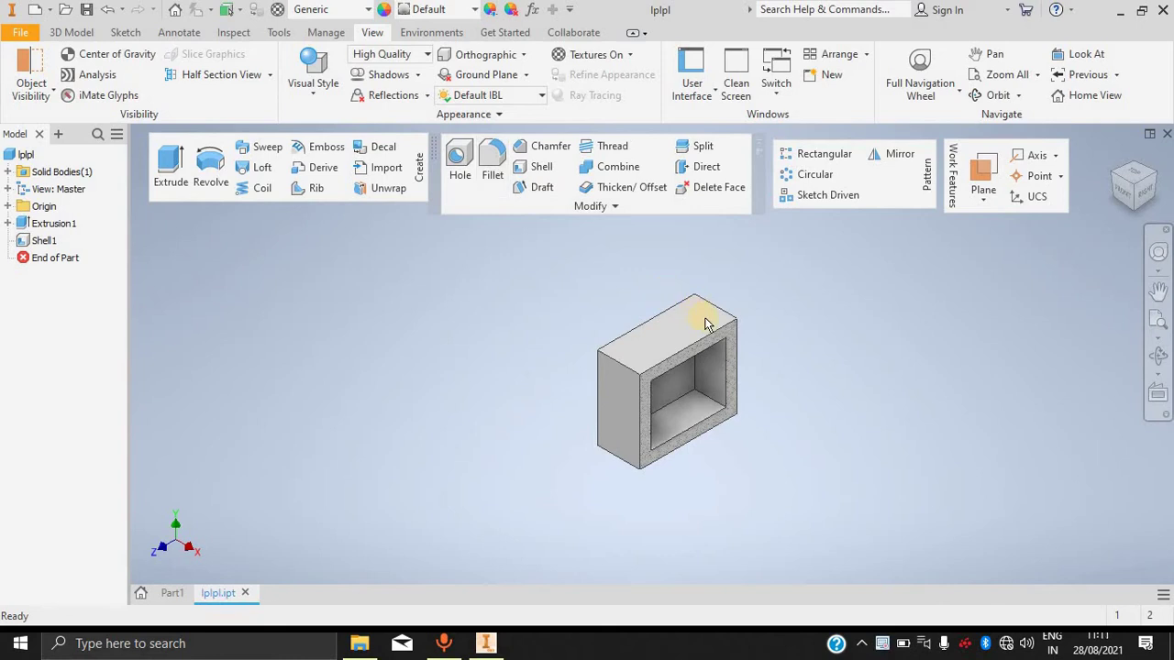
Create a new part file.
middle_click_drag(811, 395, 799, 374)
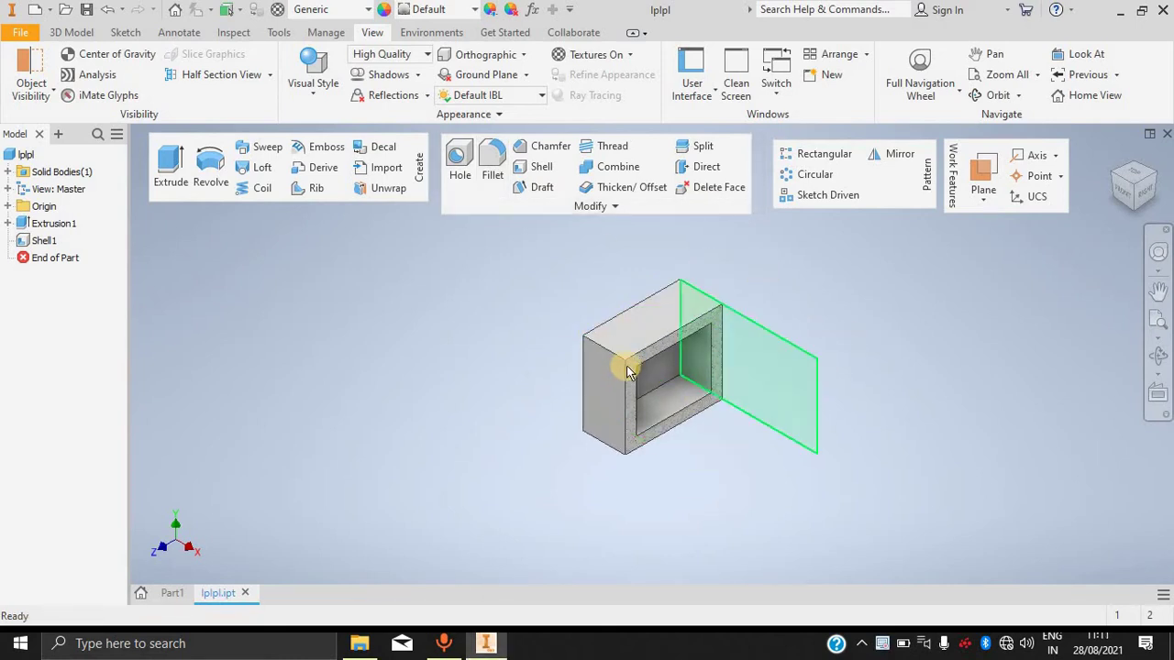
left_click(50, 9)
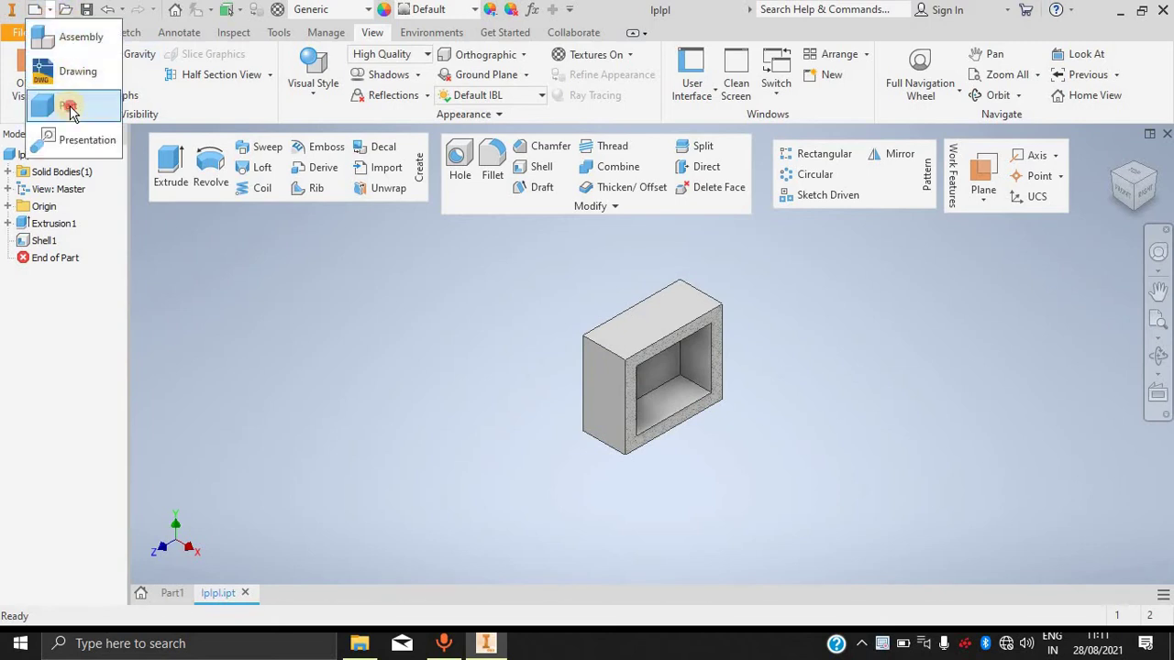
left_click(66, 105)
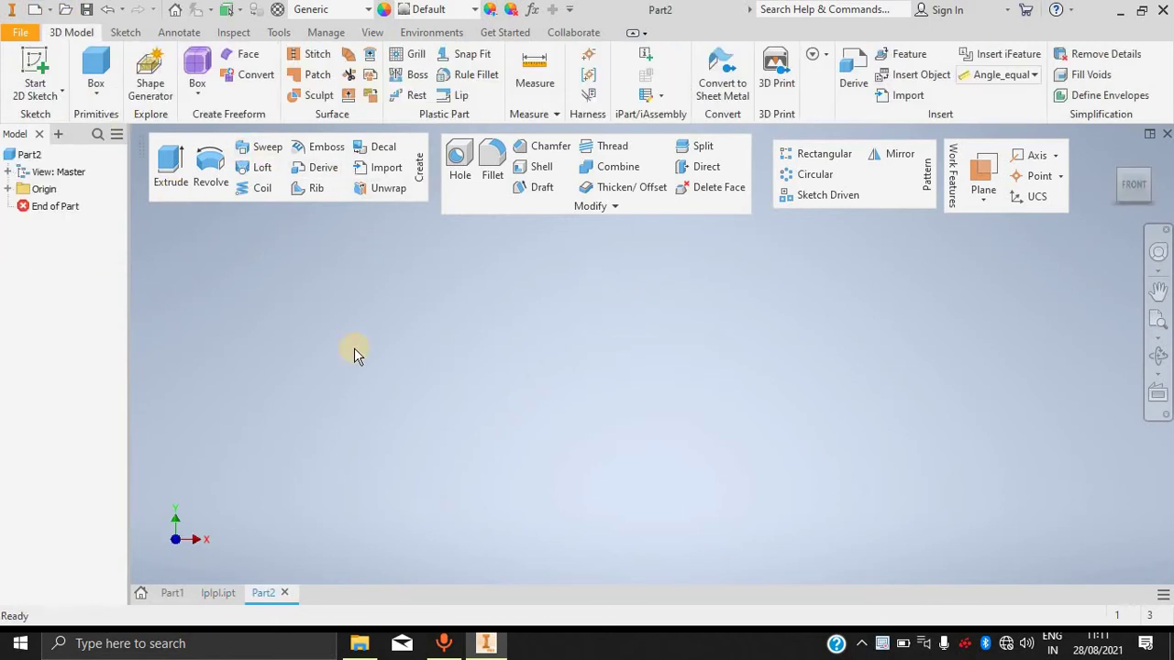
Start a 2D sketch on the YZ plane of the new part.
left_click(34, 68)
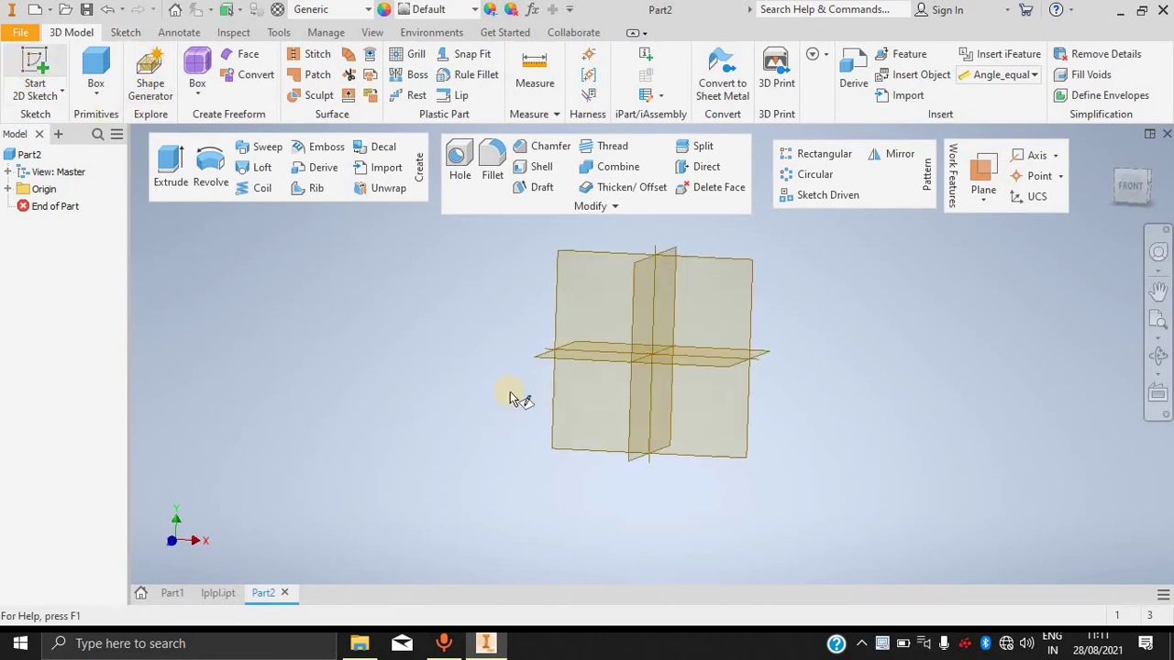
left_click(597, 427)
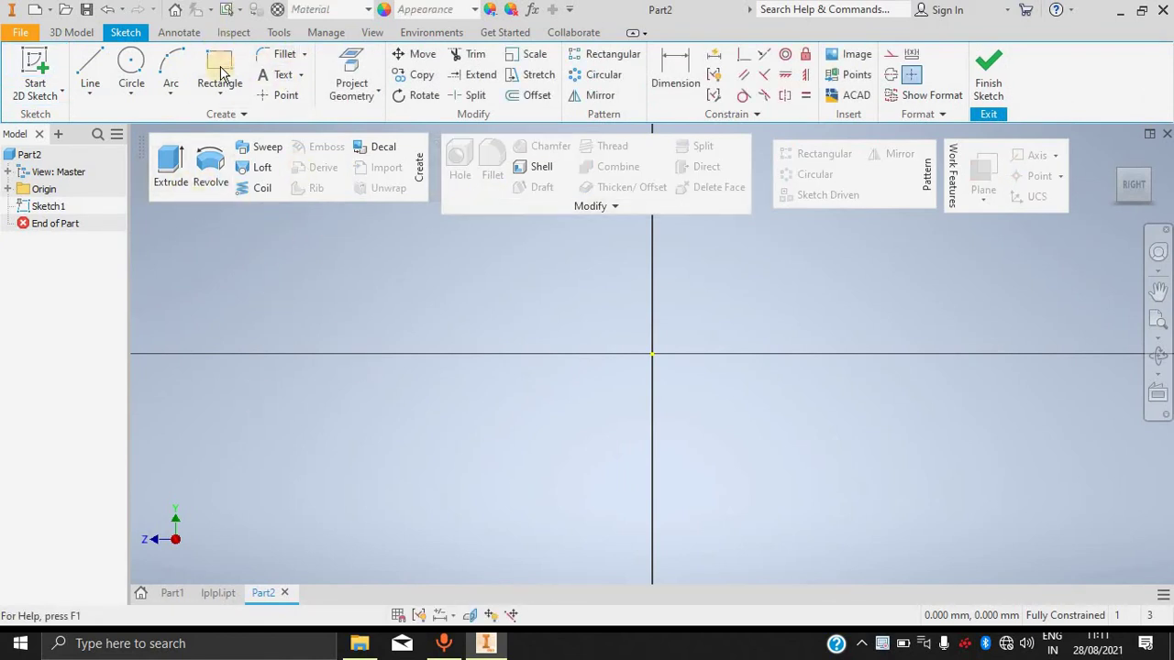
left_click(248, 106)
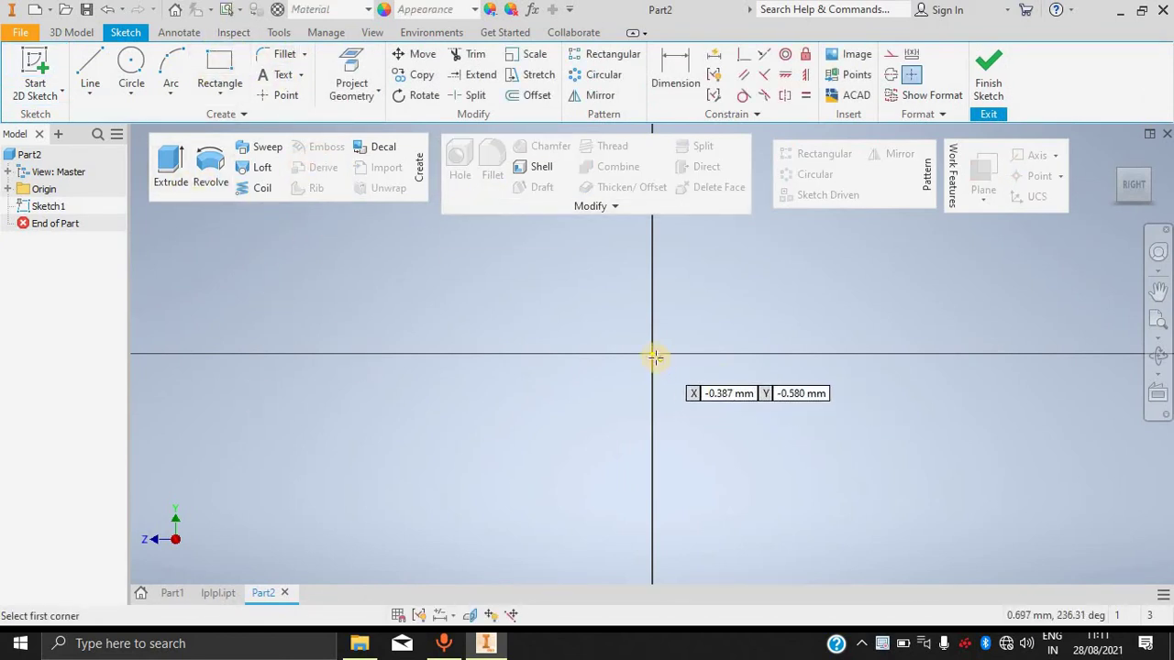
left_click(651, 354)
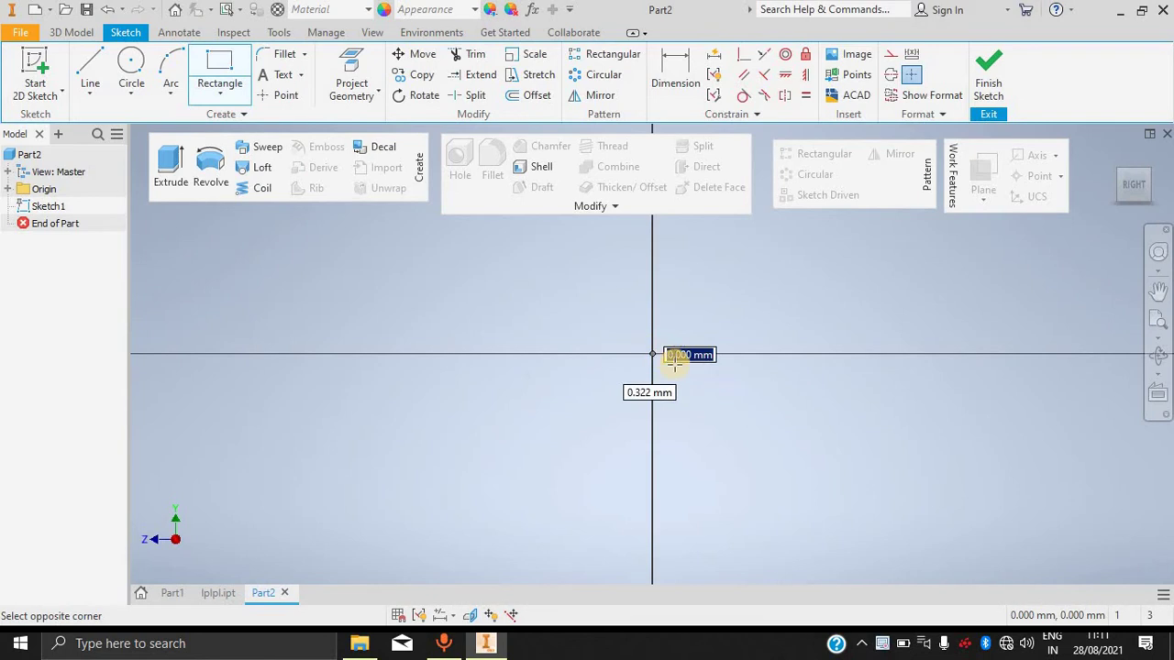
right_click(723, 357)
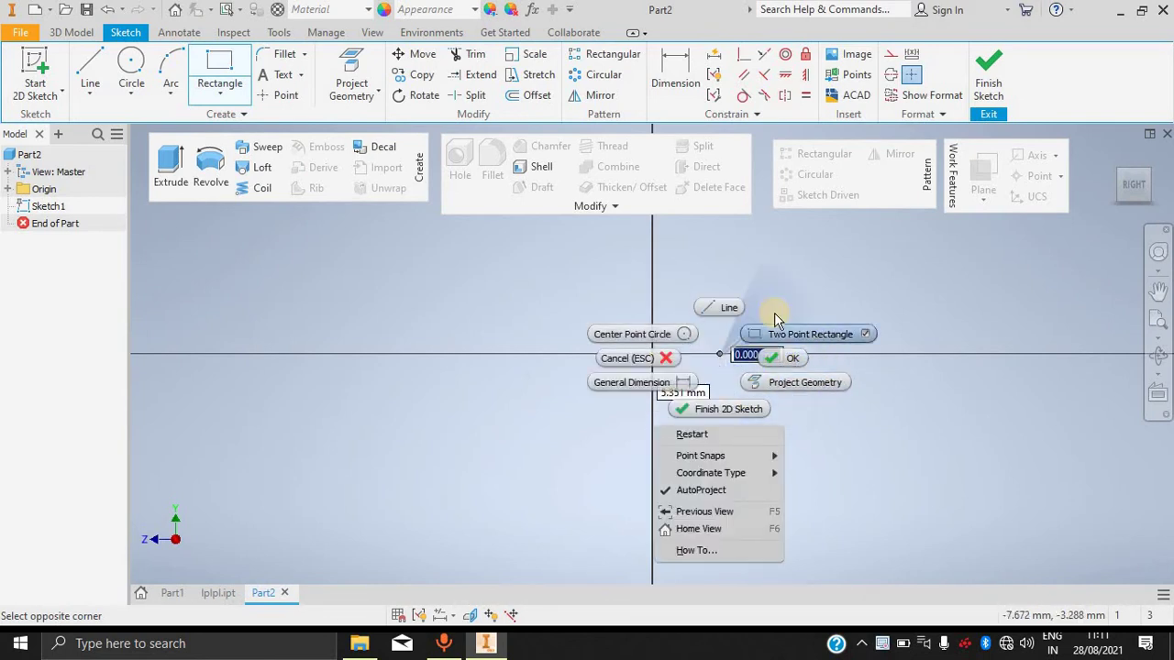
left_click(831, 287)
key("Escape")
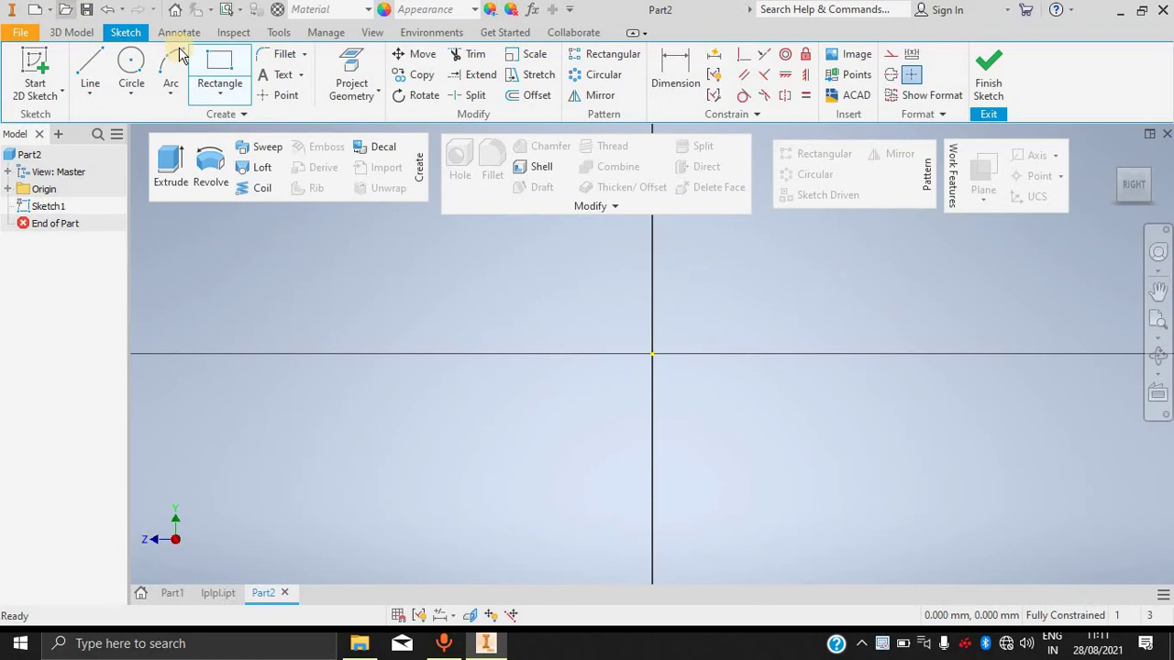
Sketch a two-point center rectangle, wider than tall, centred on the origin and finish the sketch.
left_click(219, 93)
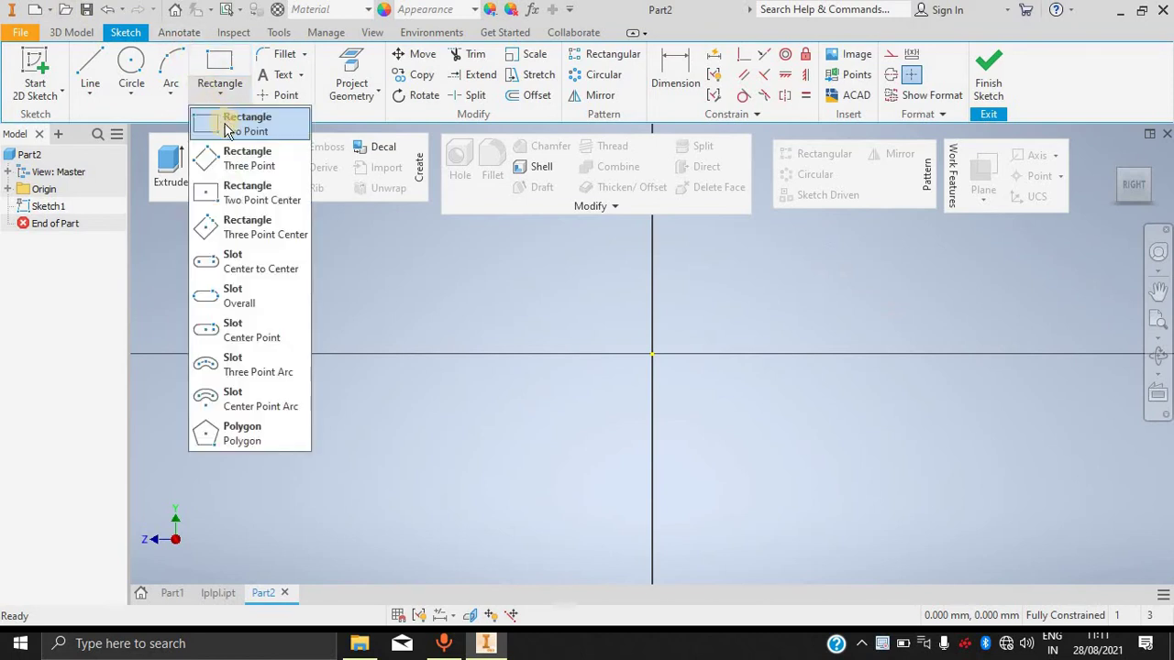
left_click(241, 194)
left_click(663, 376)
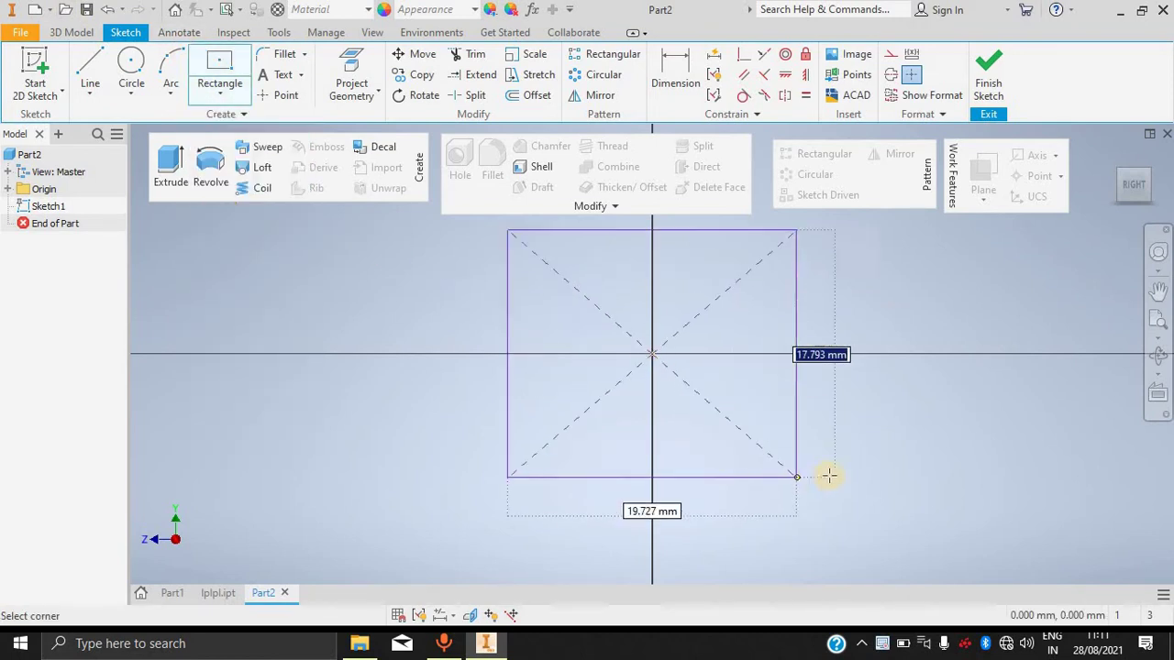
left_click(911, 518)
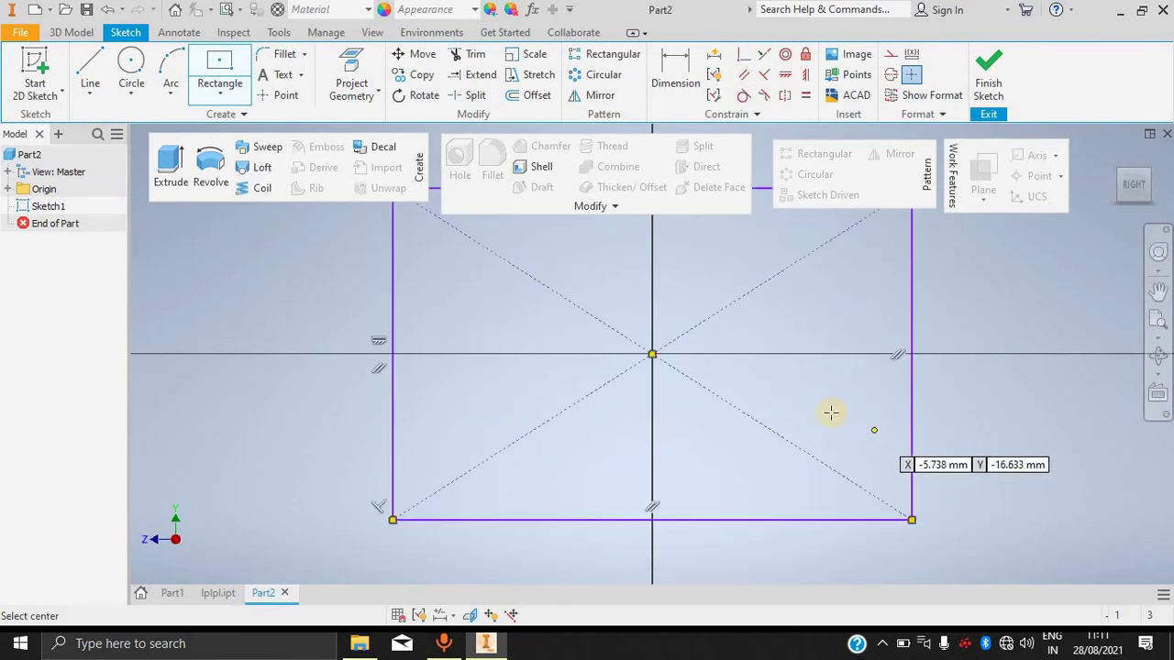
scroll(817, 406, "up", 1)
scroll(819, 404, "down", 3)
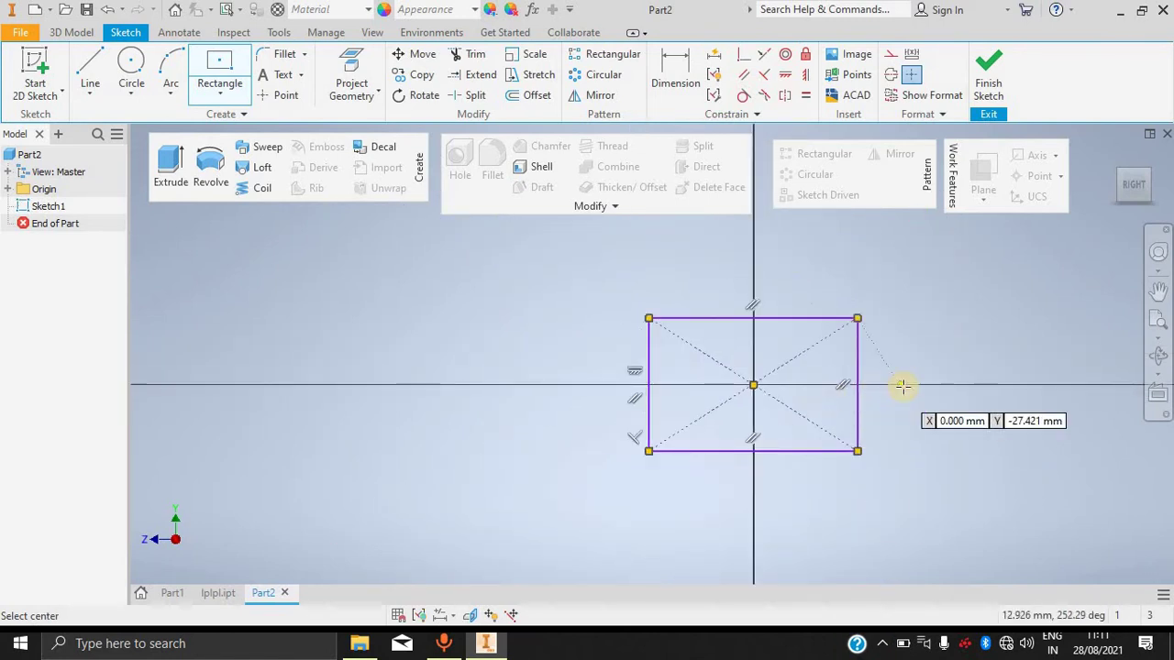
scroll(898, 385, "up", 2)
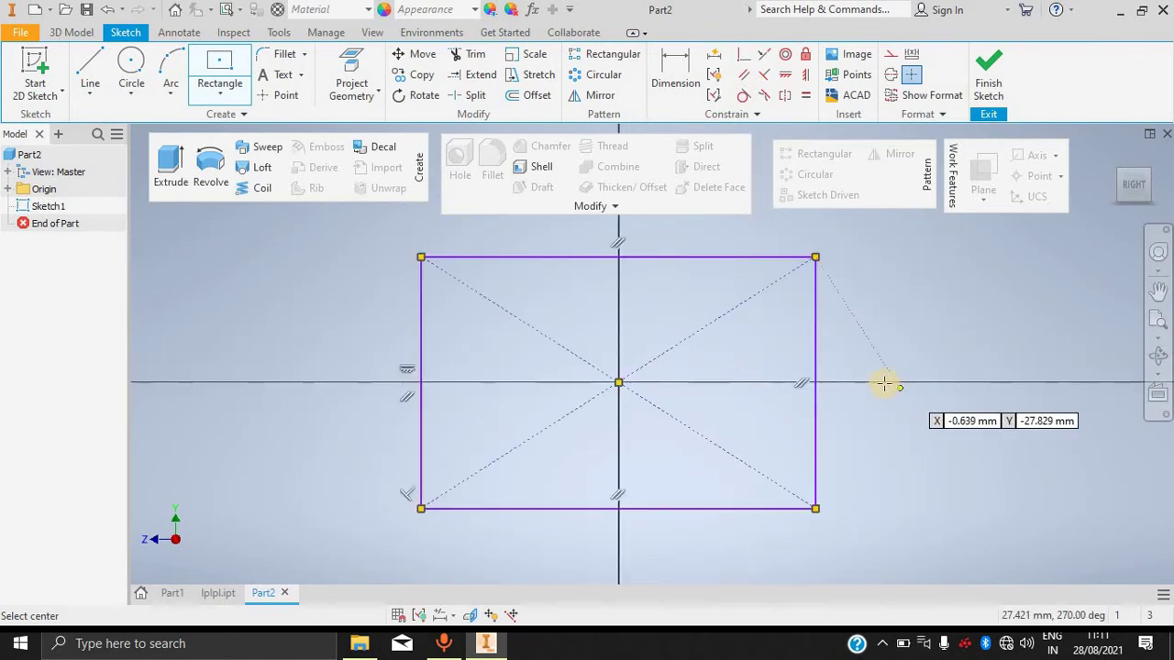
left_click(985, 83)
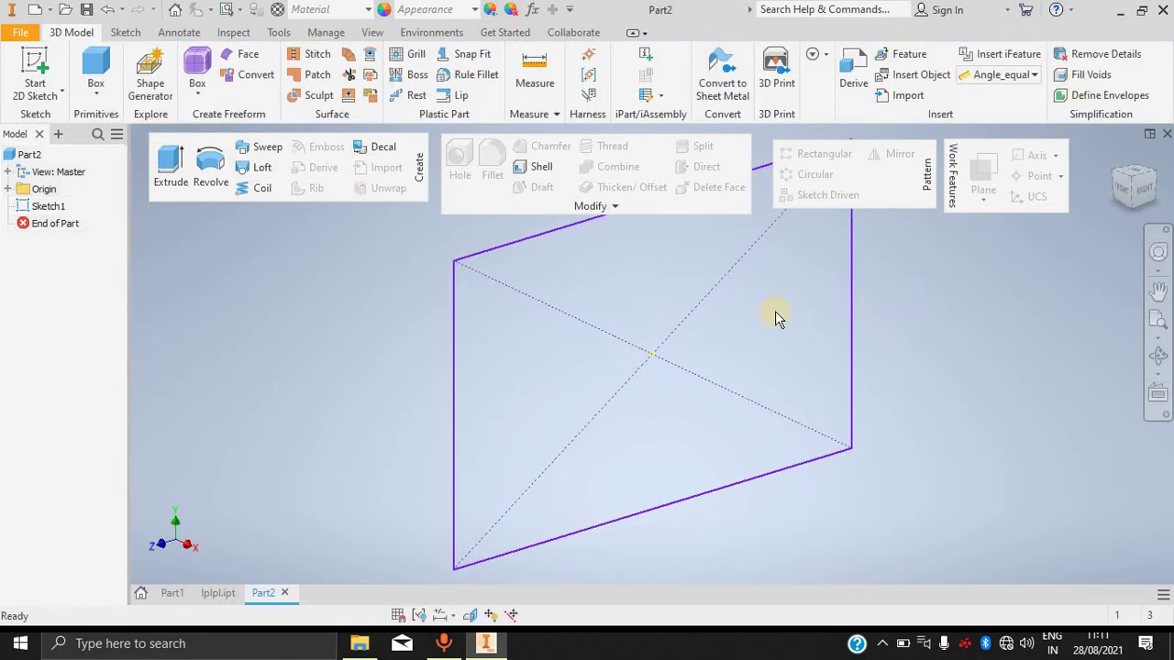
Extrude the rectangle 25 mm in the default direction into a solid block.
scroll(660, 349, "down", 5)
scroll(586, 326, "up", 4)
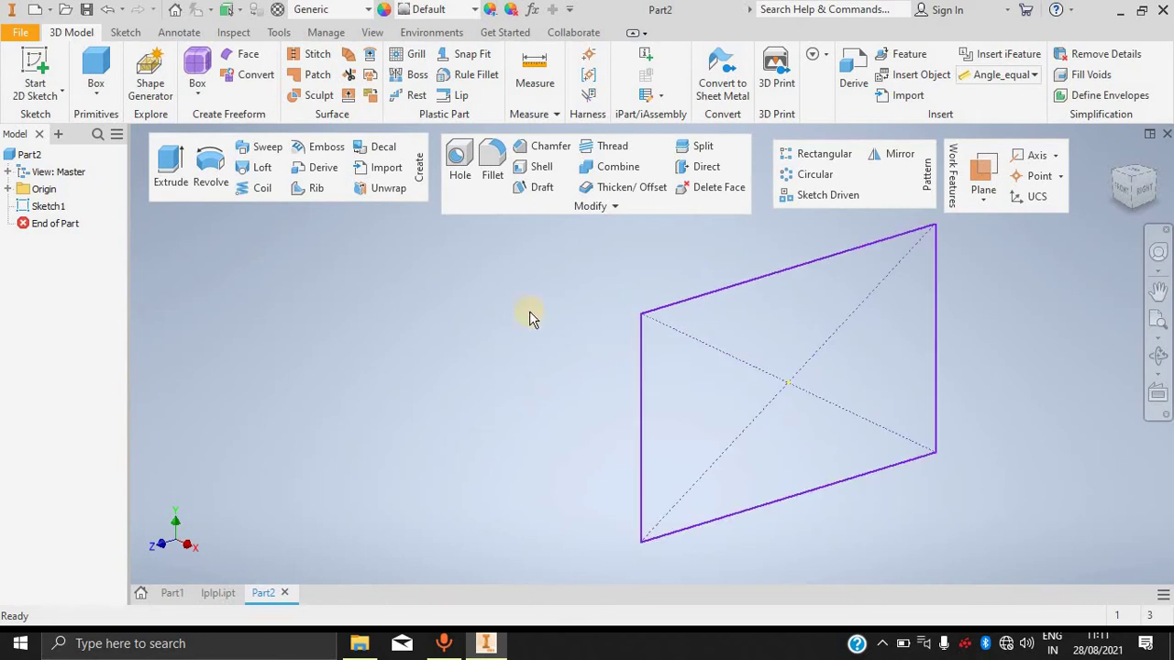
left_click(167, 187)
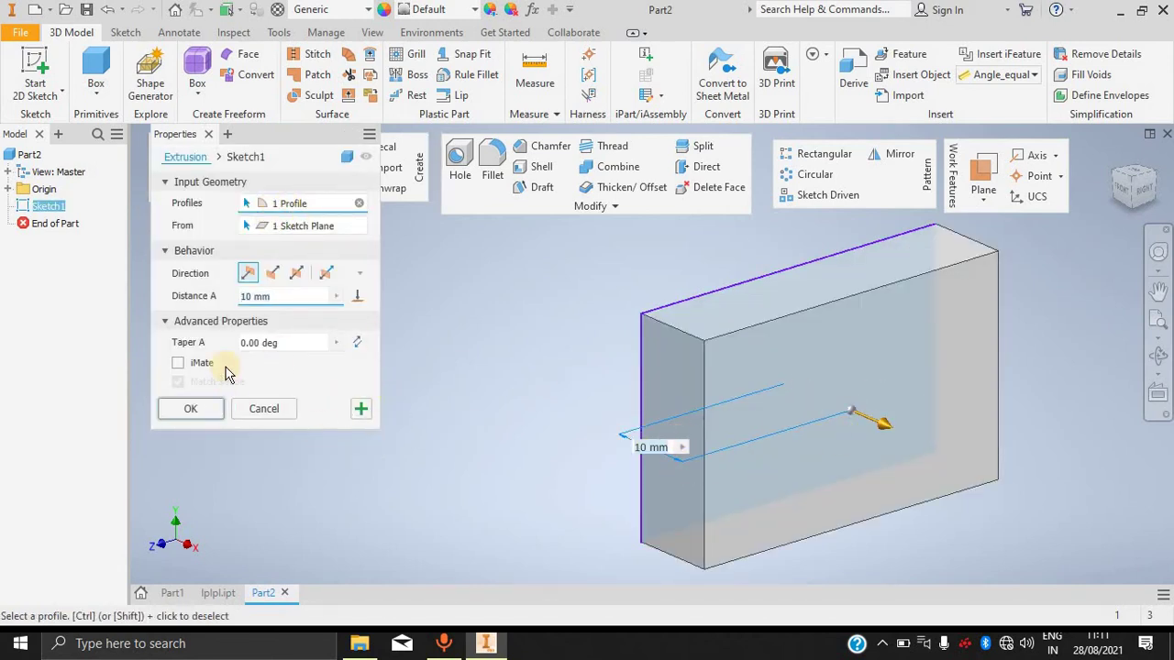
left_click(302, 303)
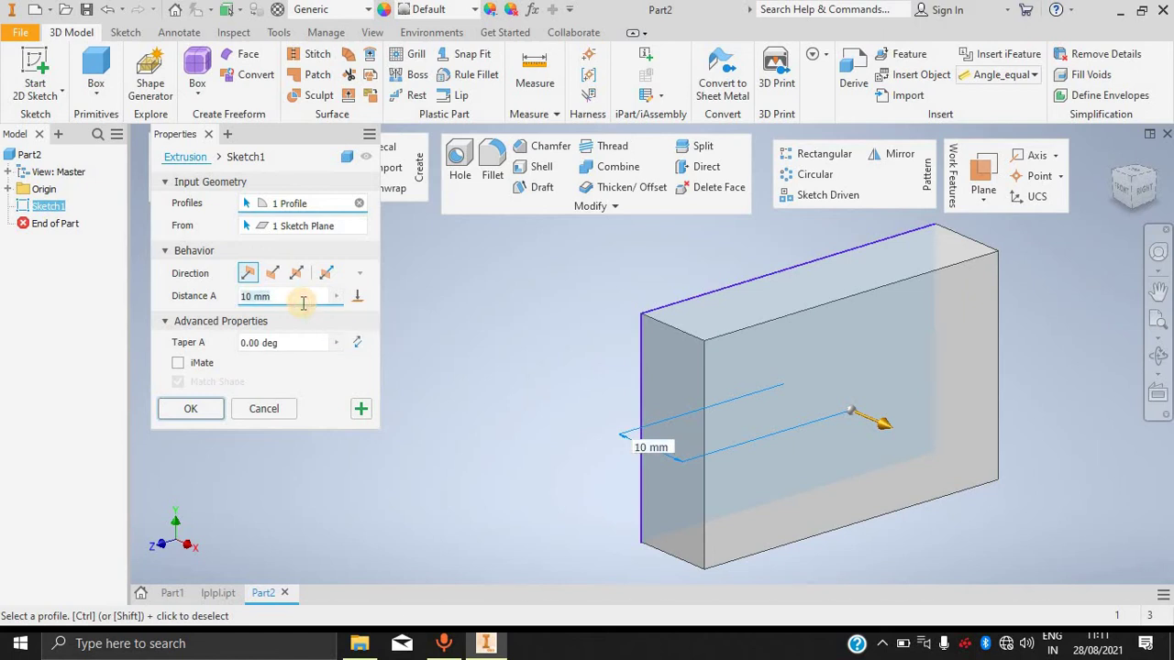
right_click(302, 302)
key("Escape")
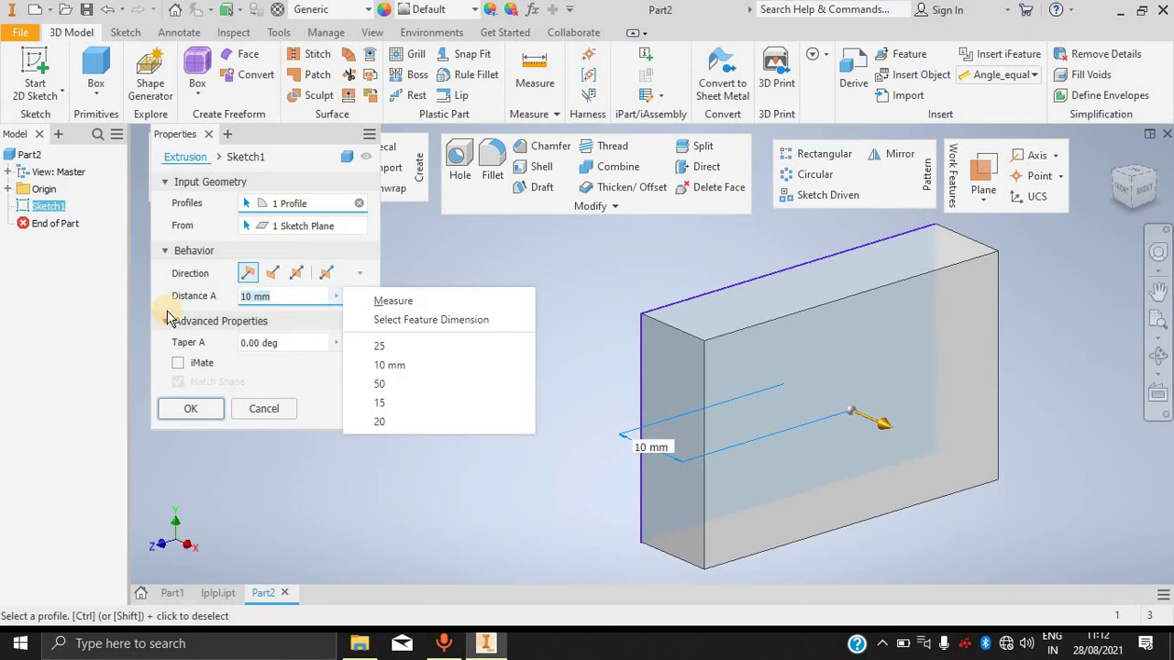
left_click(376, 346)
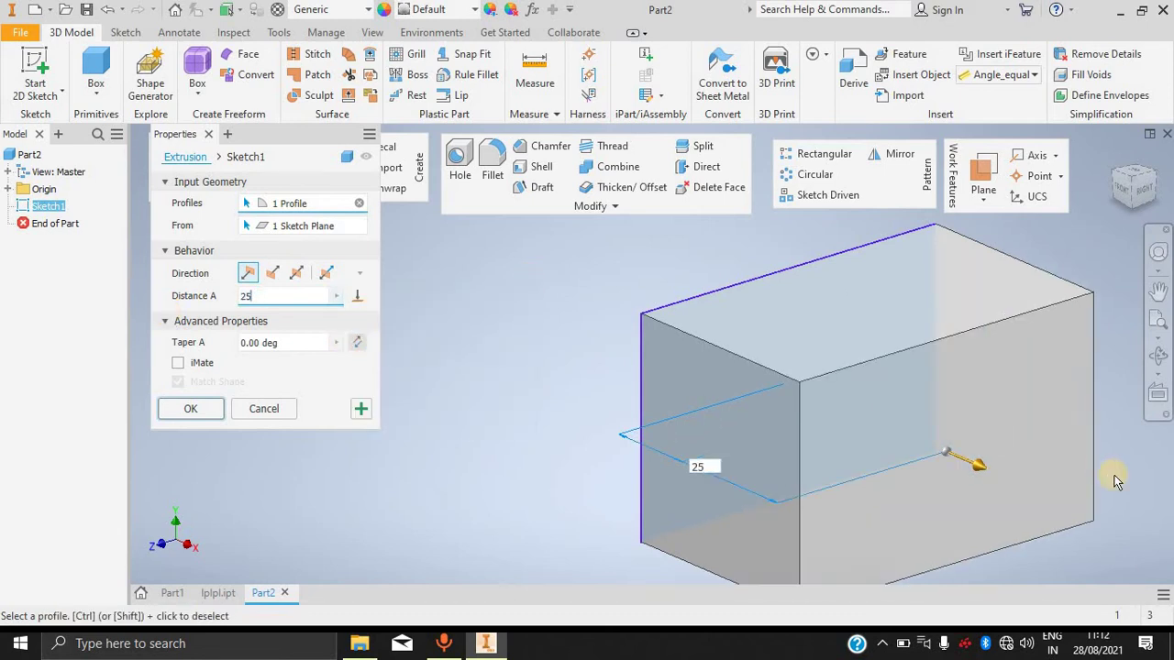
scroll(1078, 432, "down", 5)
scroll(1095, 444, "up", 4)
scroll(1051, 404, "down", 2)
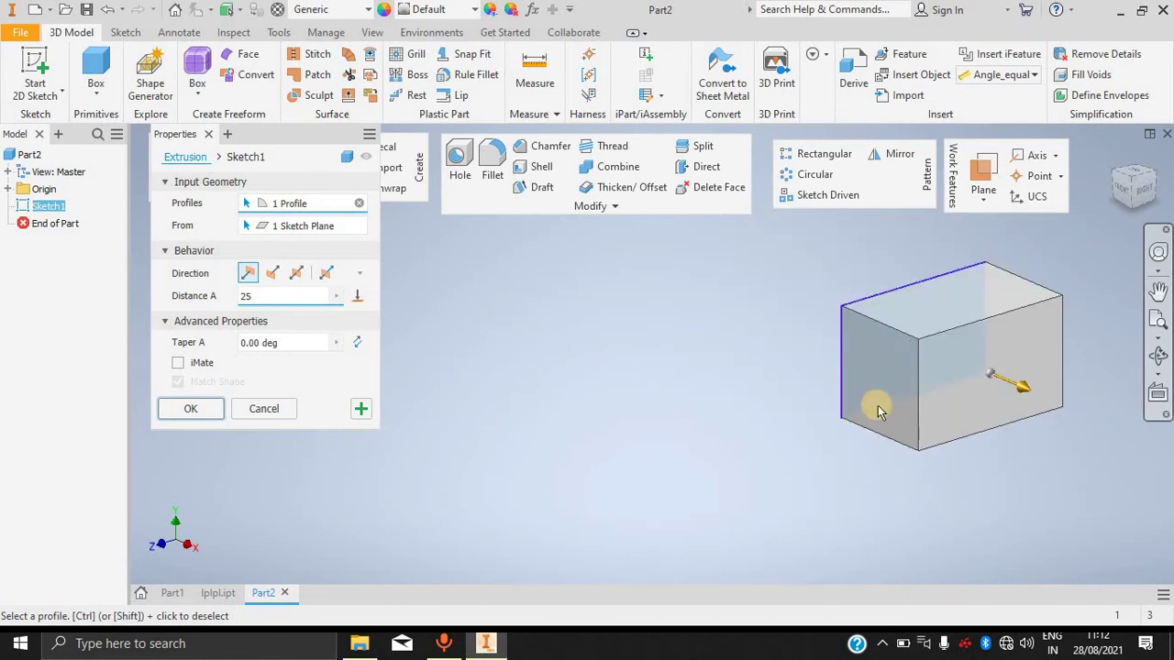
left_click(181, 415)
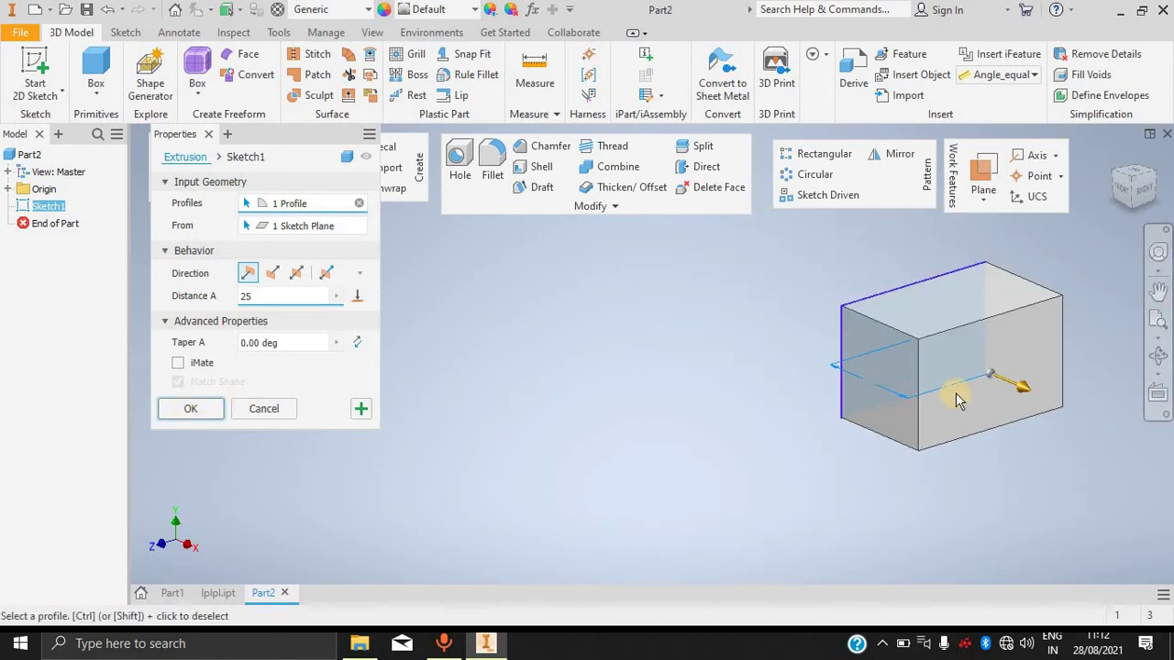
middle_click_drag(1103, 353, 766, 422)
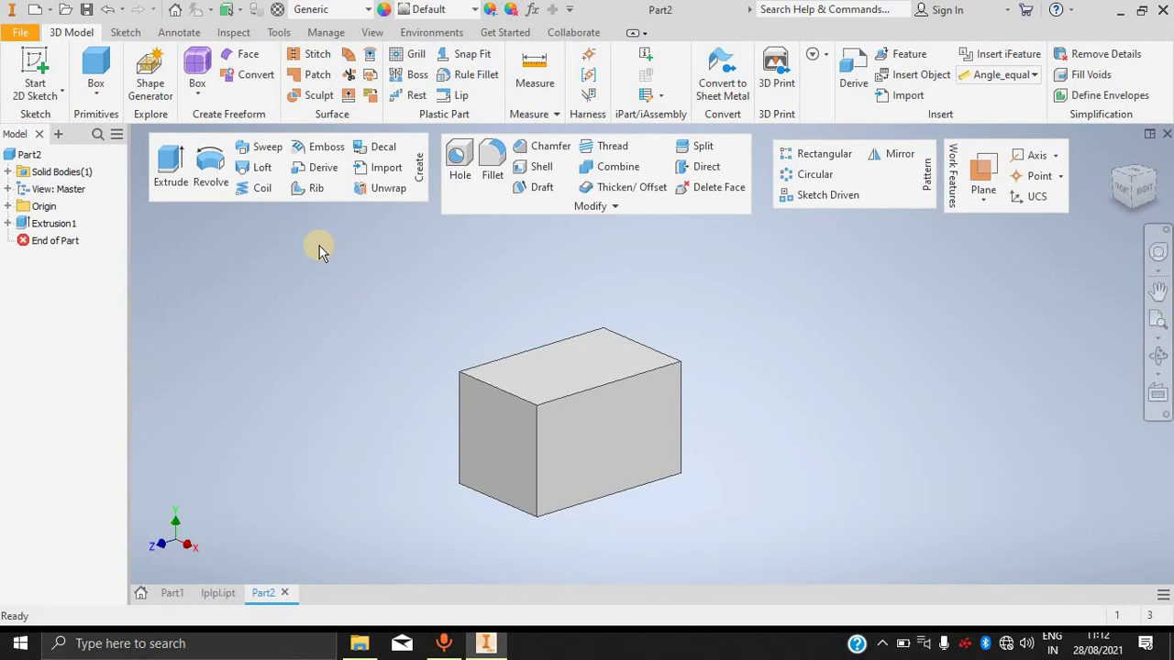
Undo the block's extrusion, keeping only the rectangle sketch.
key("alt+shift")
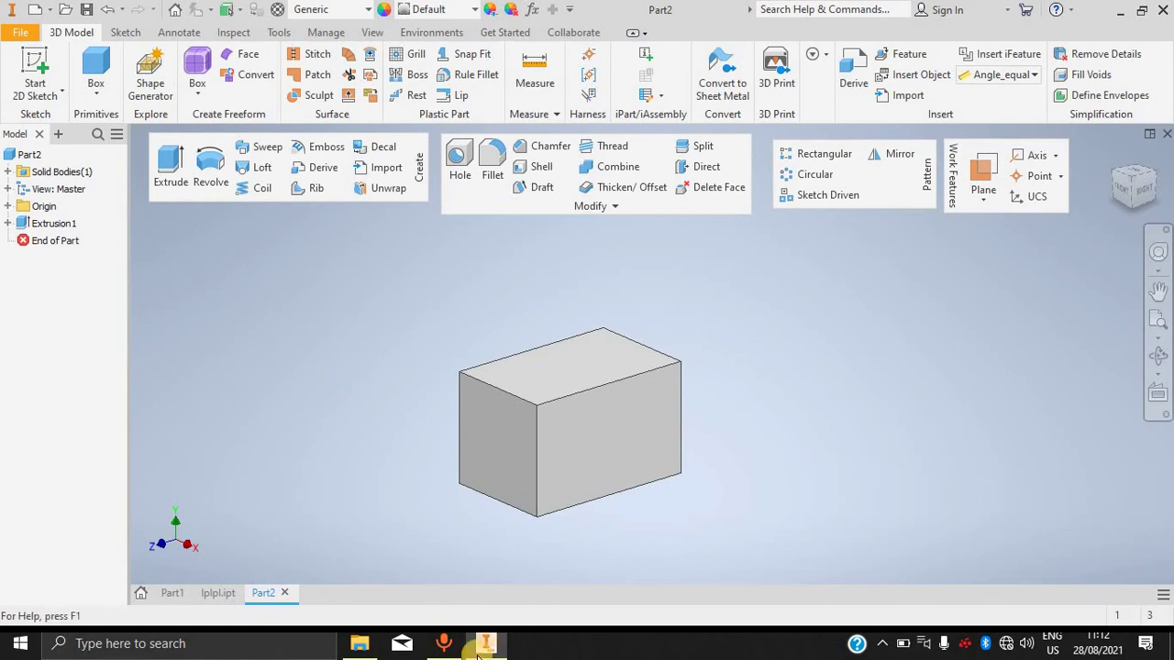
key("ctrl+z")
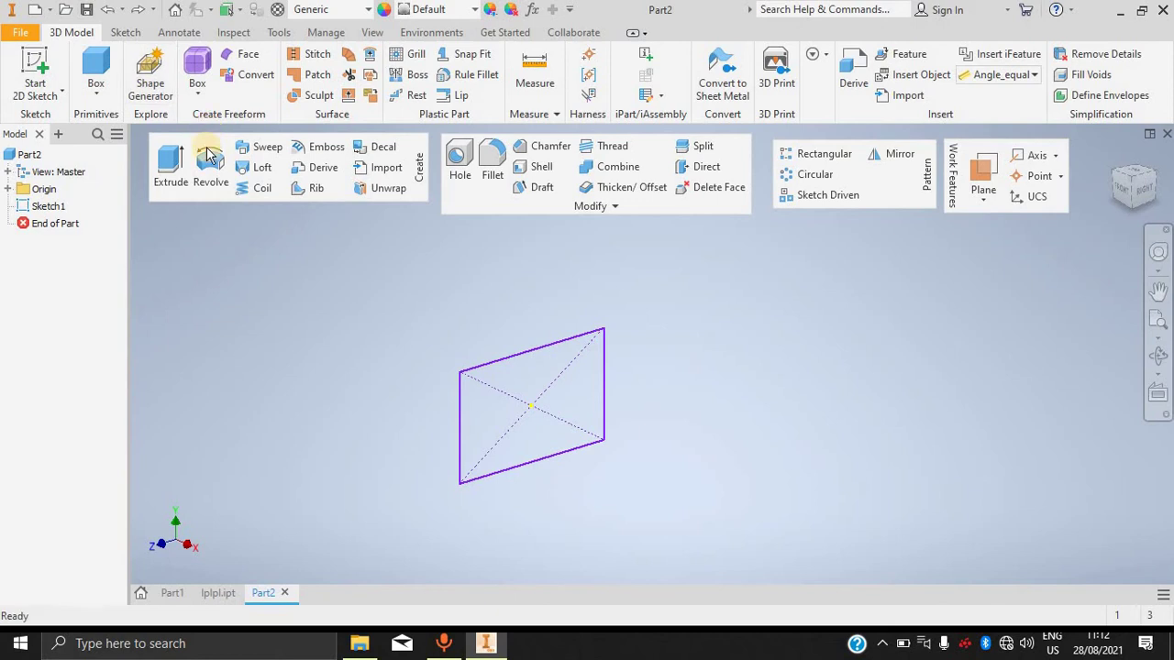
Revolve the rectangle profile a full 360 degrees about its left vertical edge to form a solid cylinder.
left_click(209, 179)
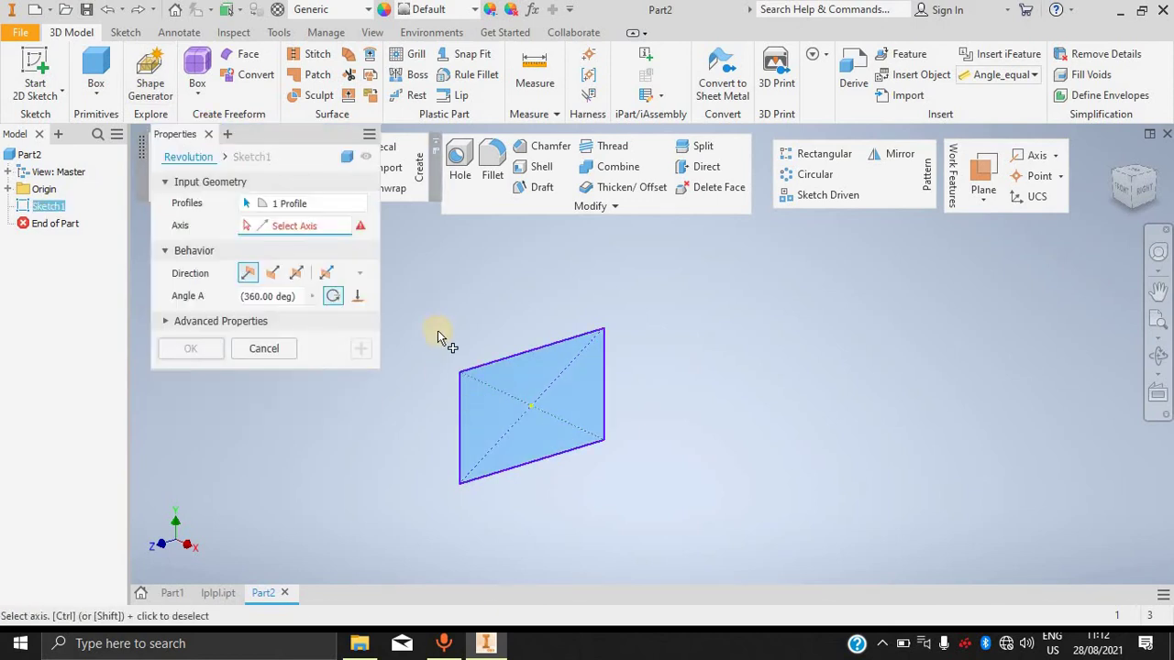
left_click(544, 413)
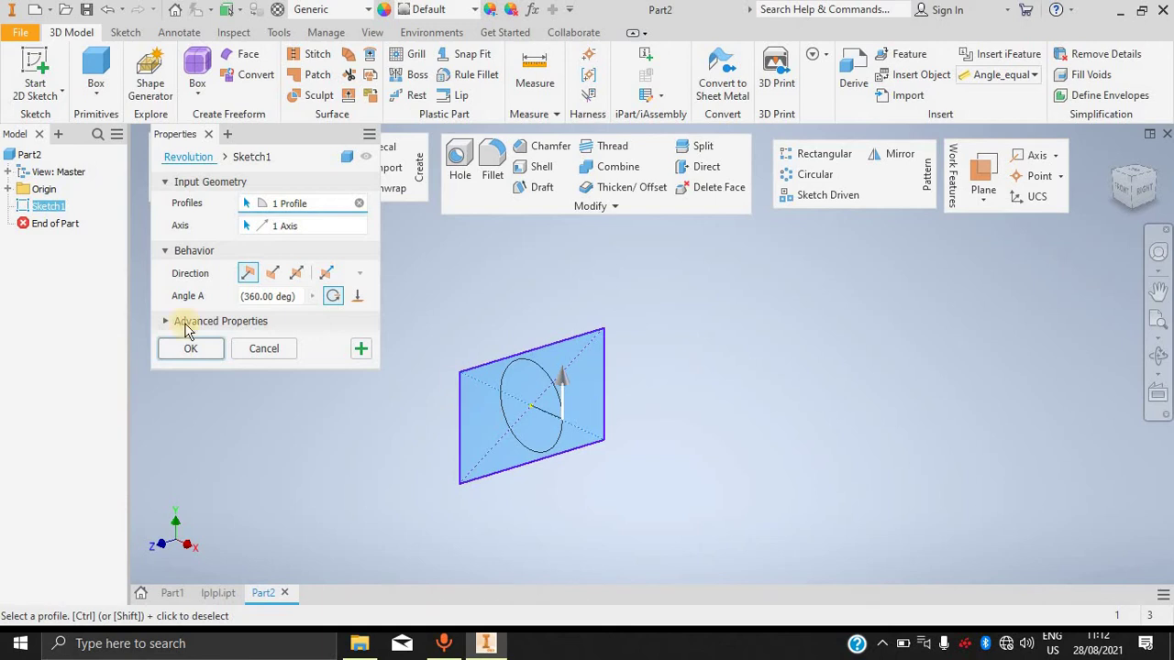
left_click(300, 226)
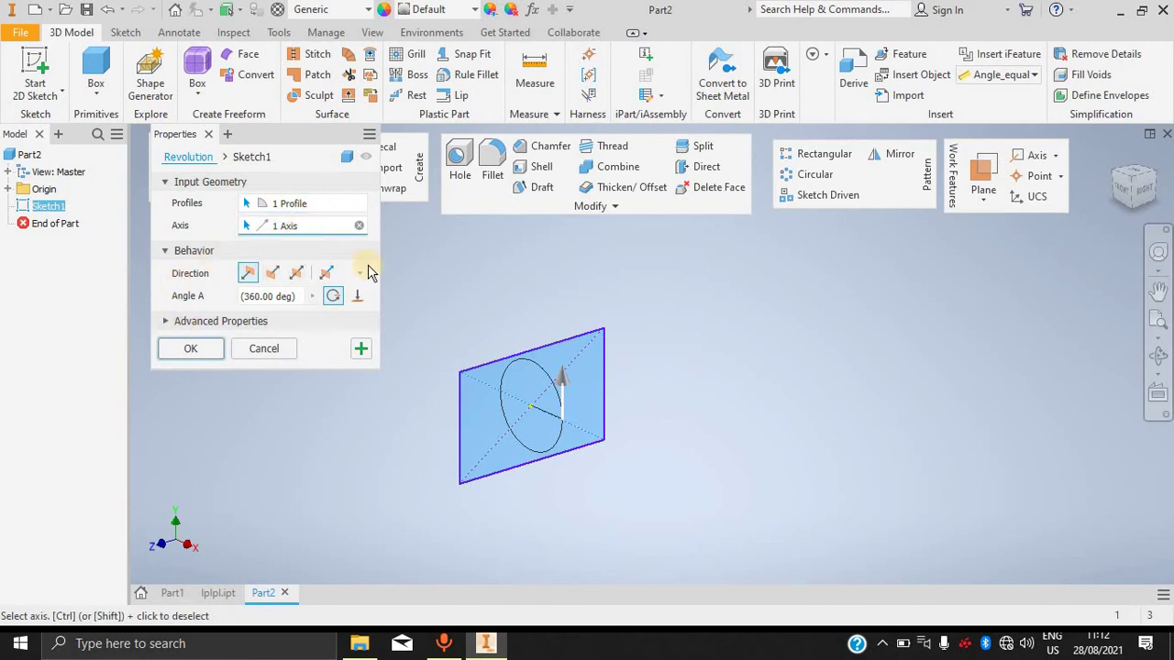
left_click(456, 425)
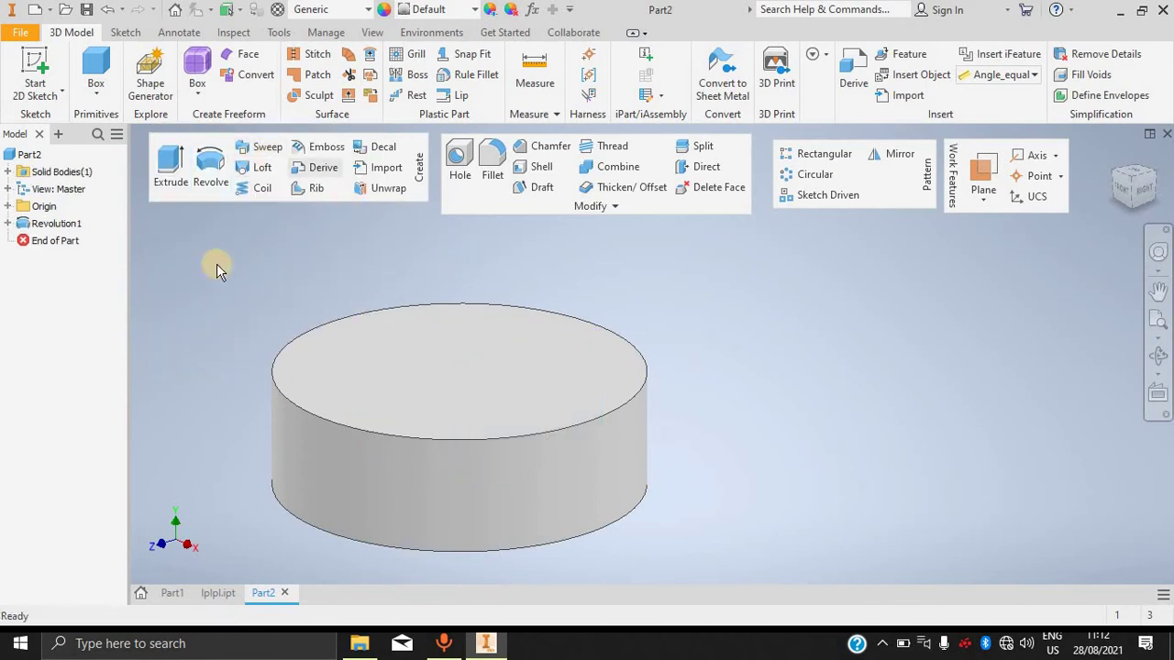
Place a through-all Hole near the centre of the cylinder's top face with a counterbore seat.
left_click(452, 172)
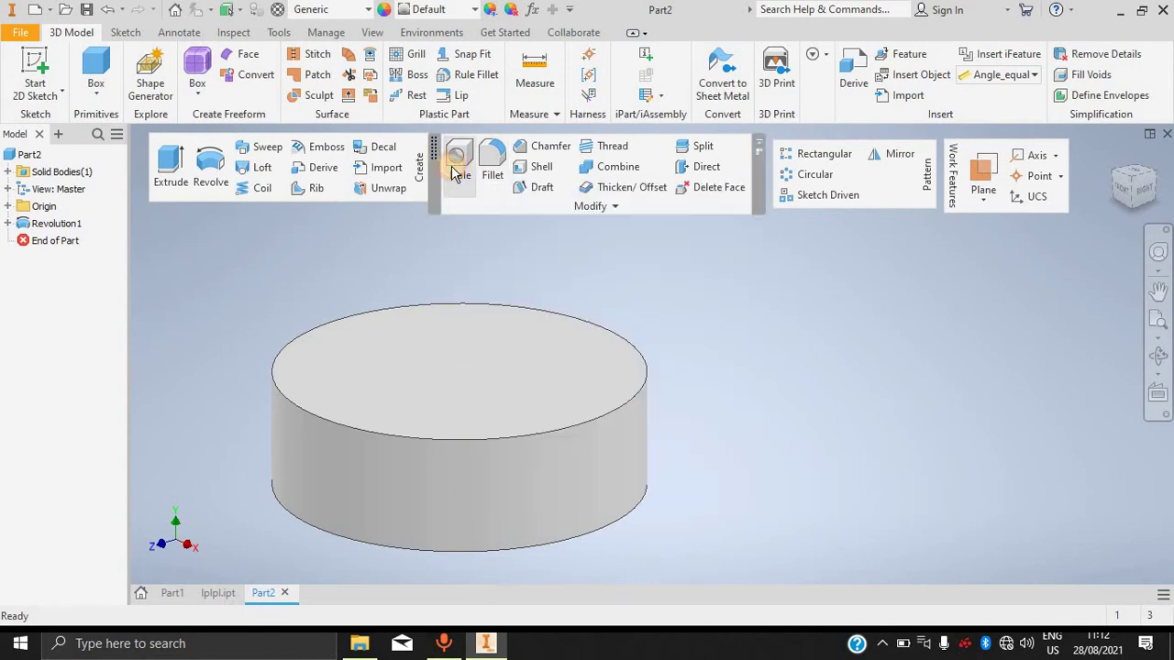
left_click(476, 367)
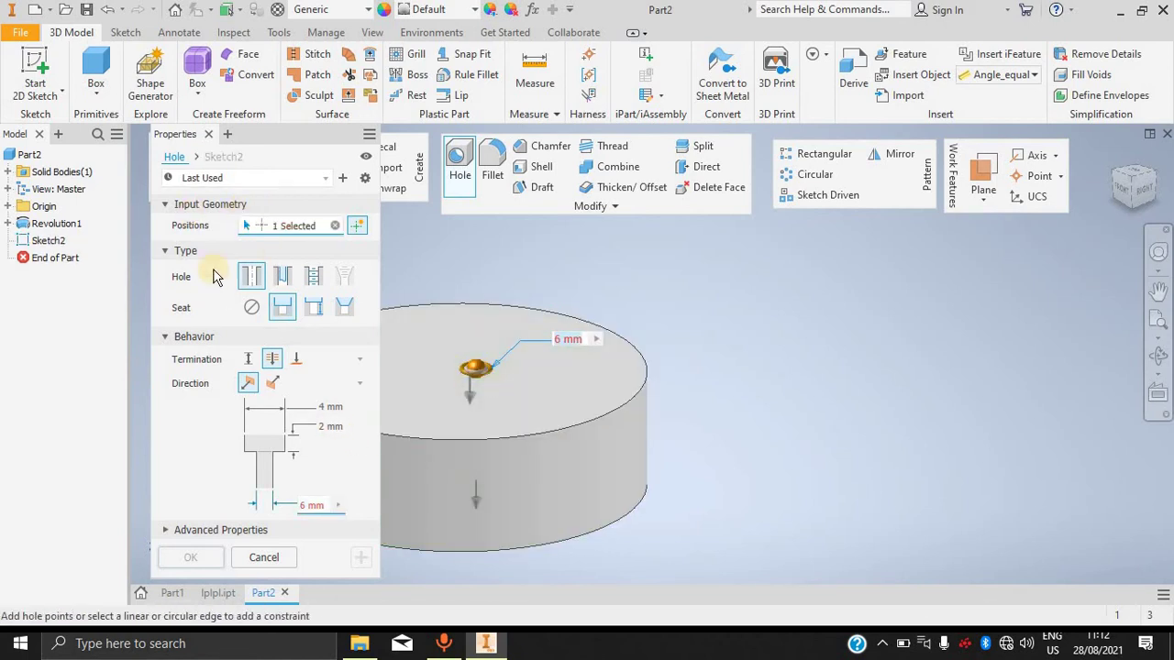
left_click(286, 310)
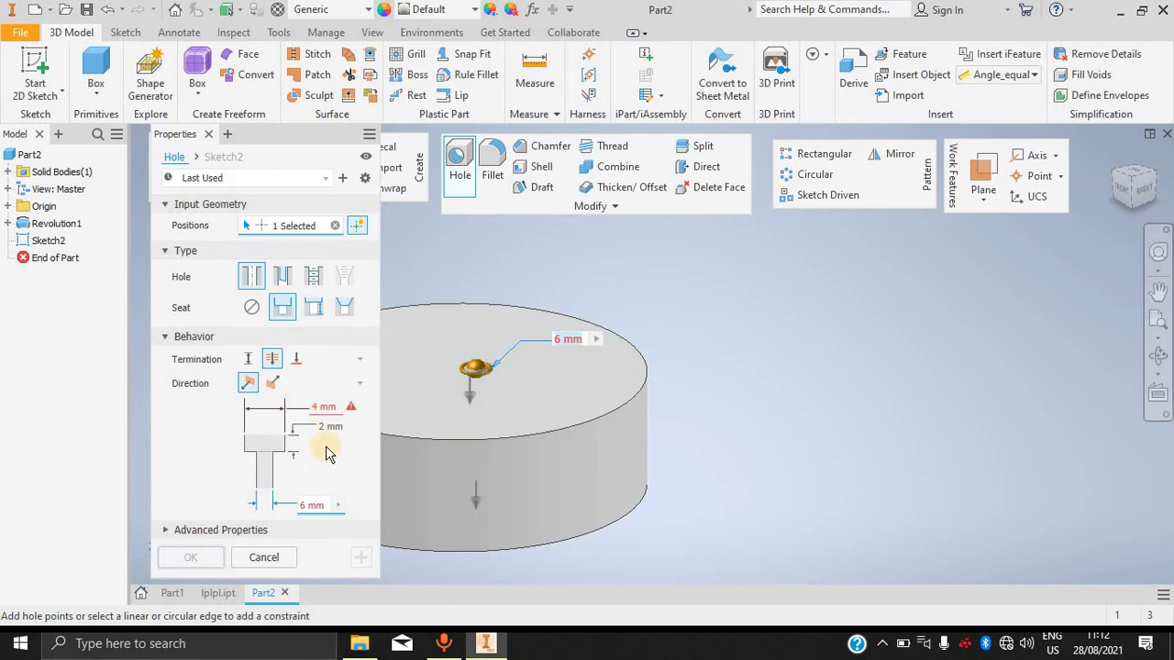
Set the diameter of the counterbored hole to 12 mm.
left_click(335, 507)
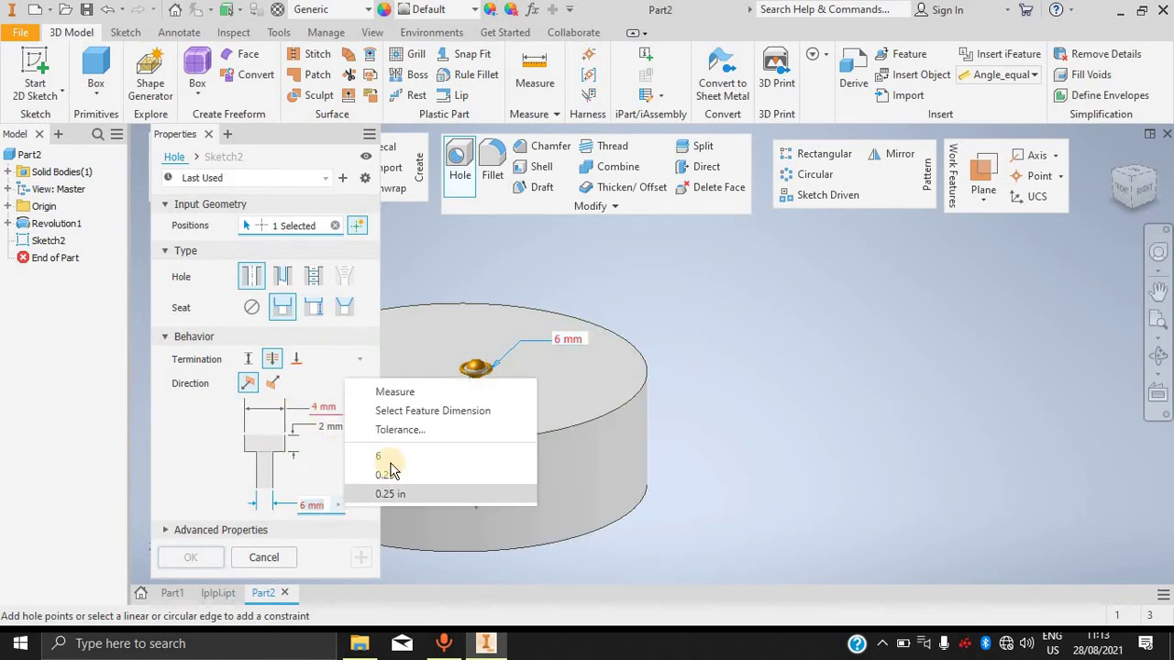
left_click(319, 506)
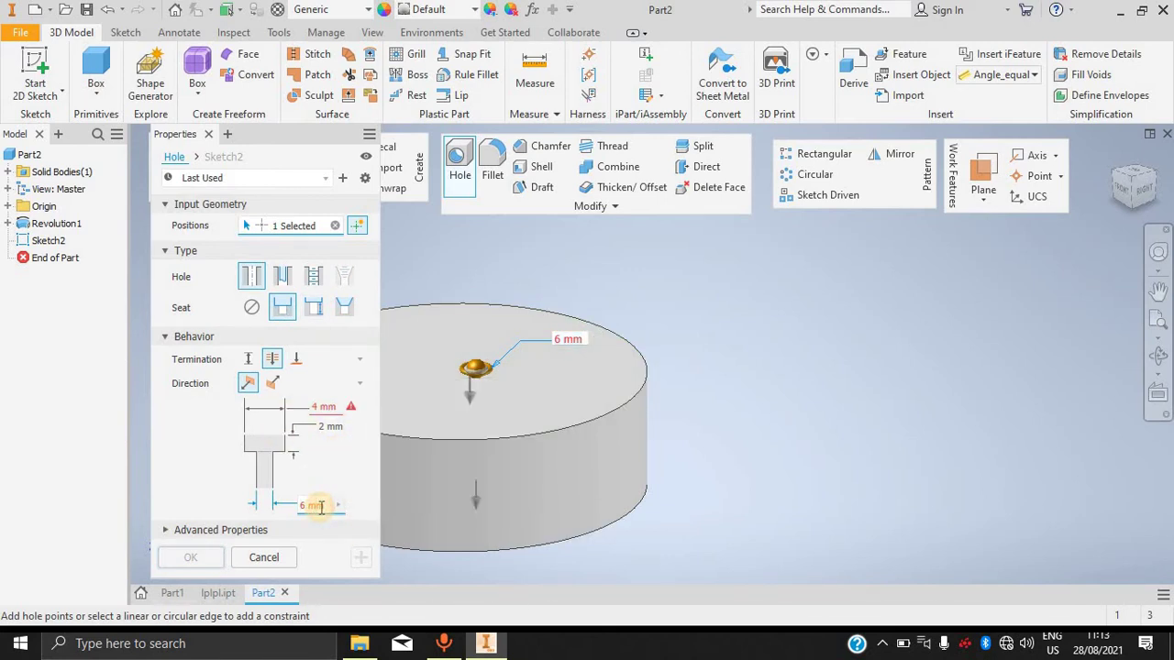
key("BackSpace")
left_click(332, 425)
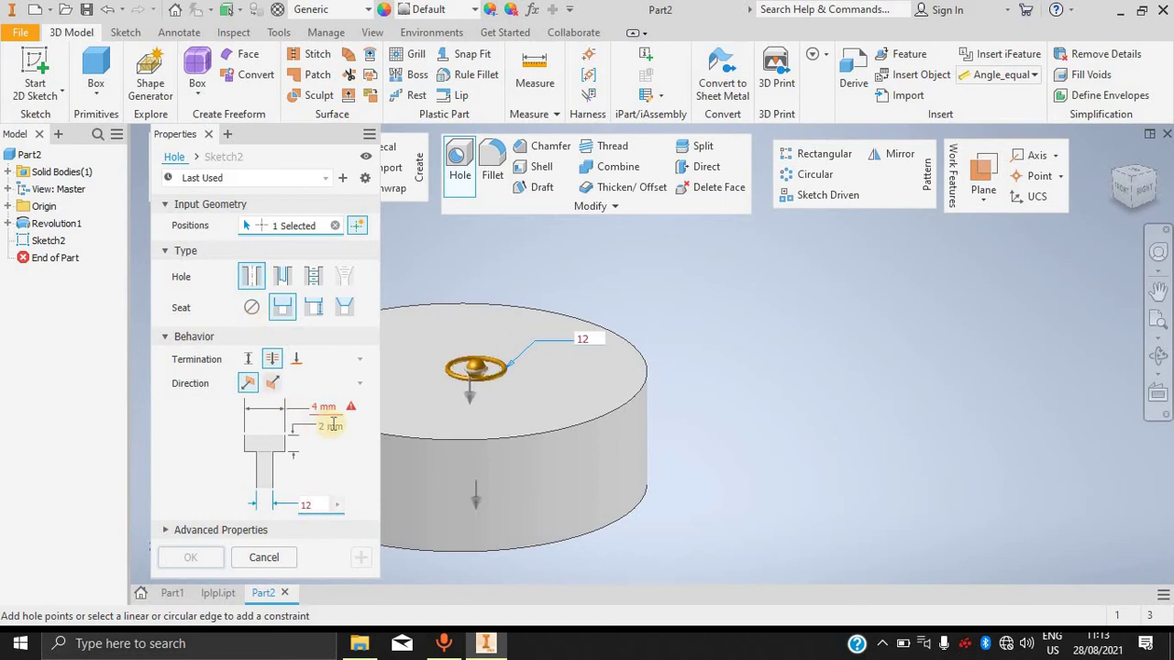
Set the hole's counterbore diameter to 5 mm and open the recent values for that dimension.
left_click(339, 409)
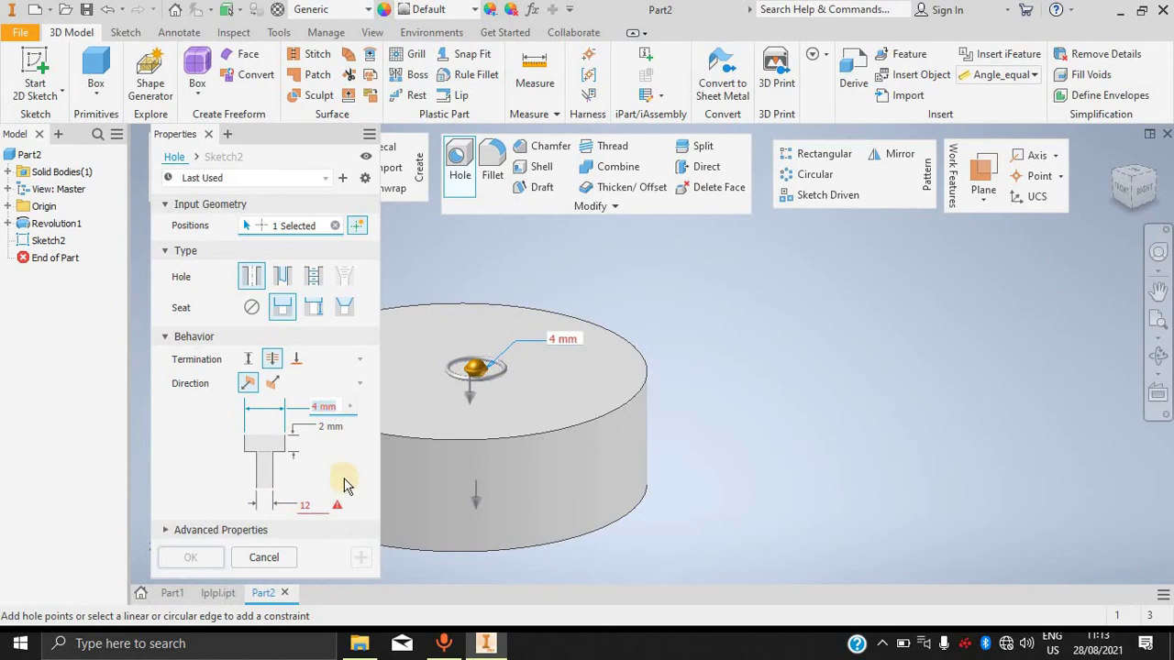
left_click(337, 406)
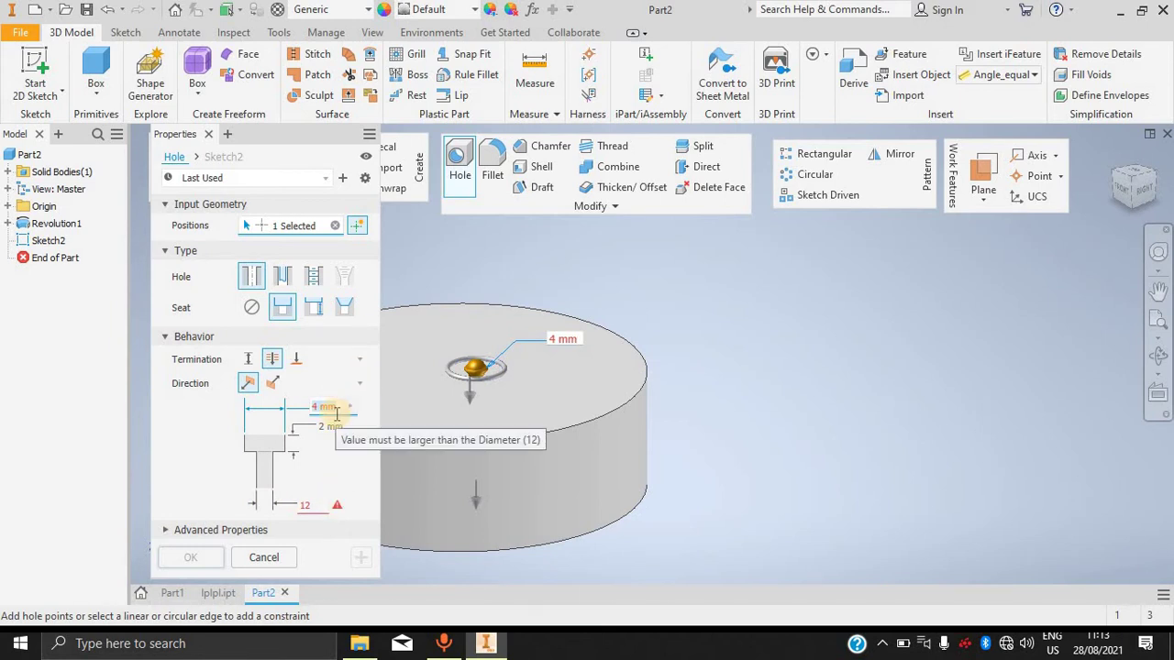
type("5")
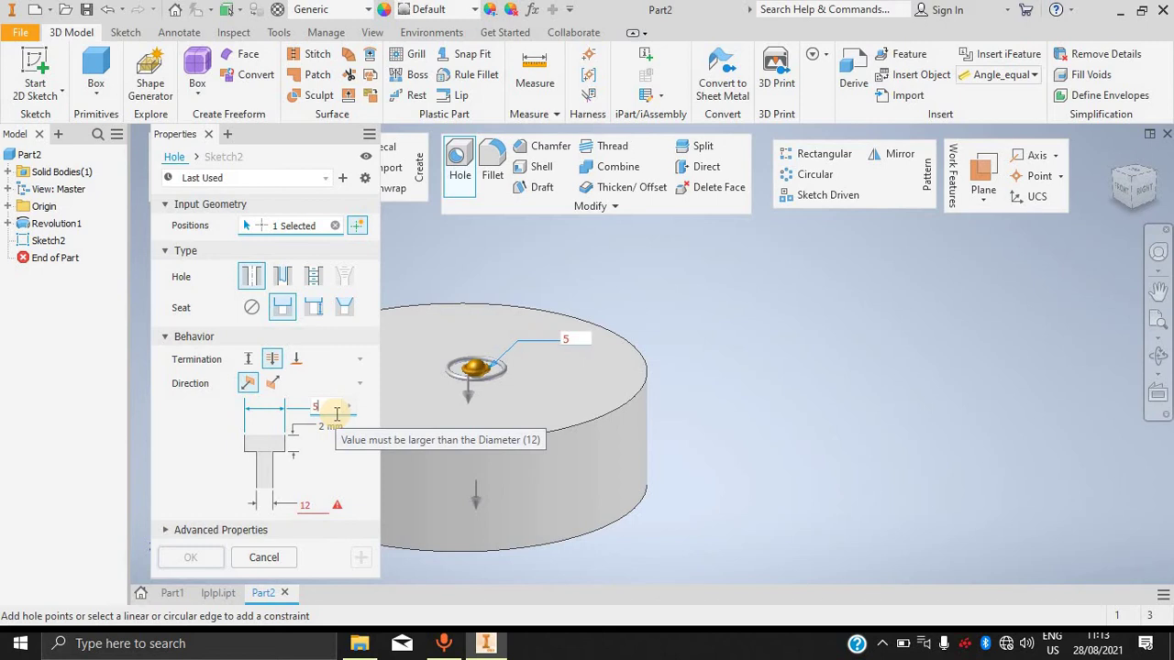
left_click(348, 406)
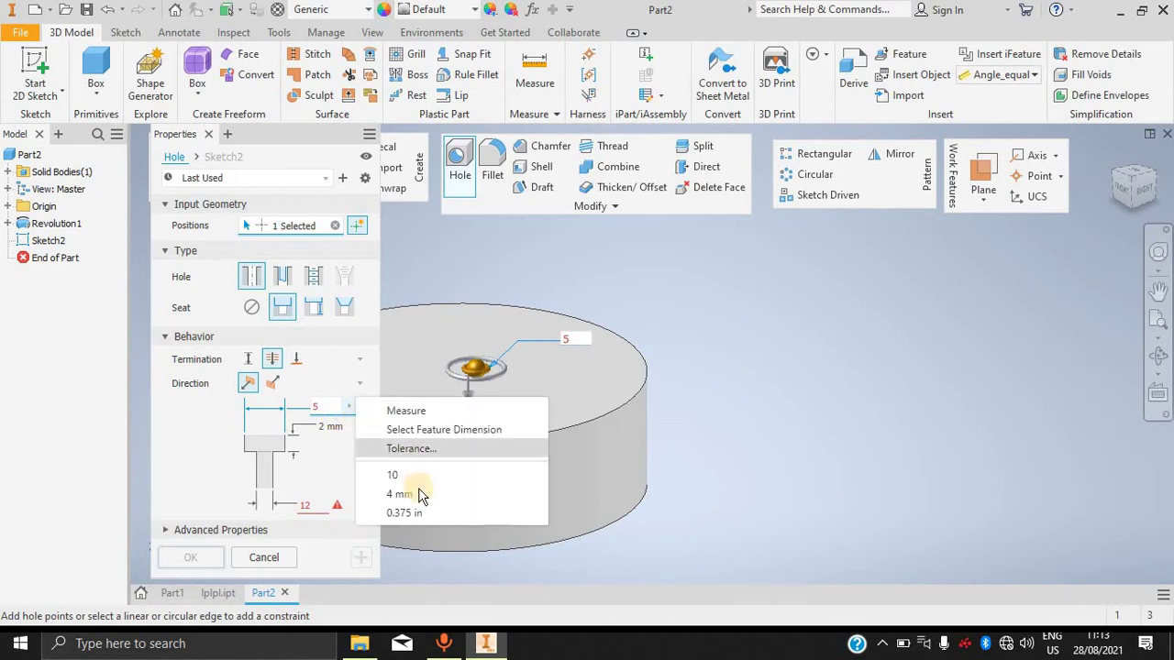
Set the counterbore diameter to 10 mm and stretch the counterbore depth to 39.75 mm.
left_click(385, 475)
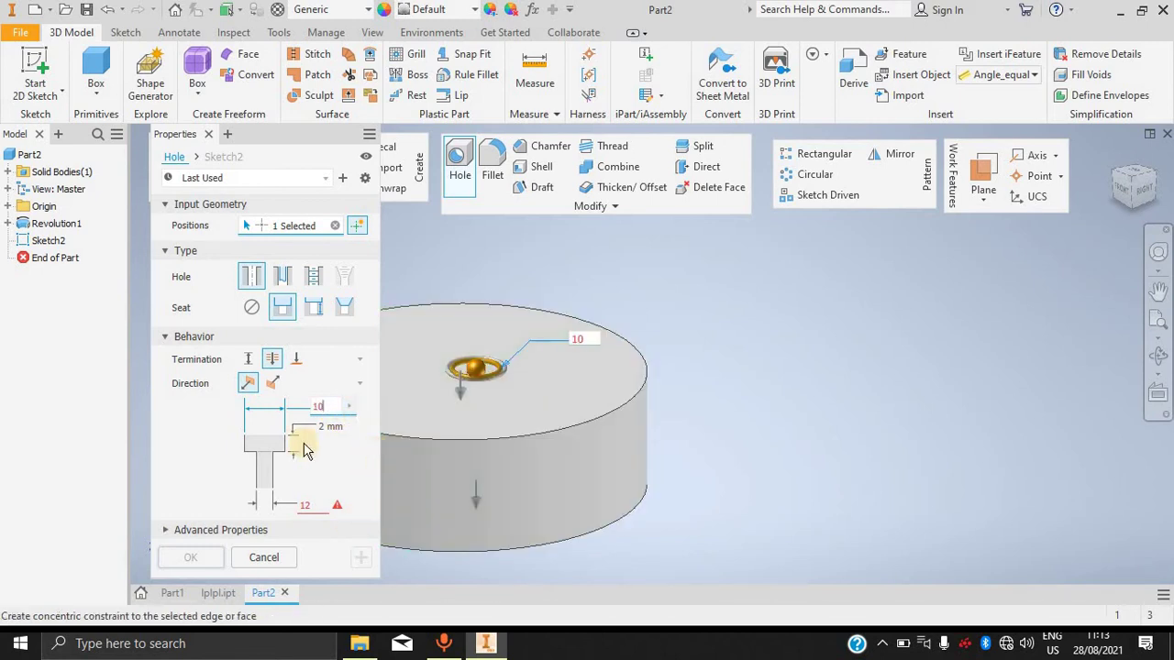
left_click(318, 504)
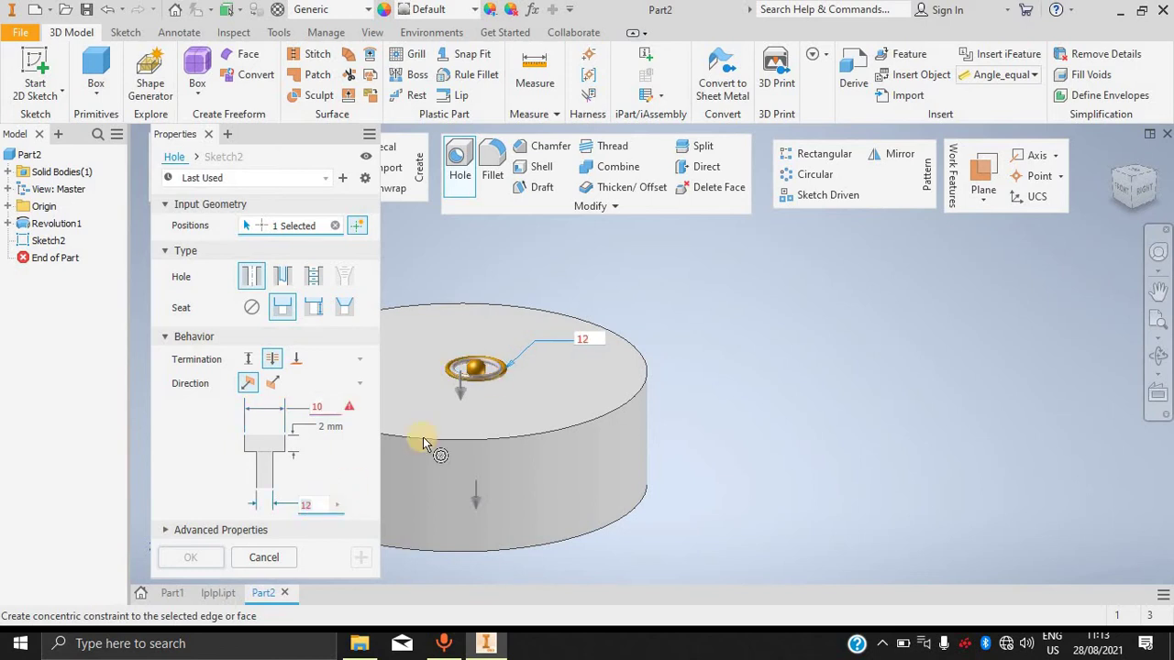
left_click_drag(459, 396, 460, 555)
Enlarge the counterbore diameter beyond the 12 mm drill diameter and create the counterbored hole through the disc.
left_click(319, 406)
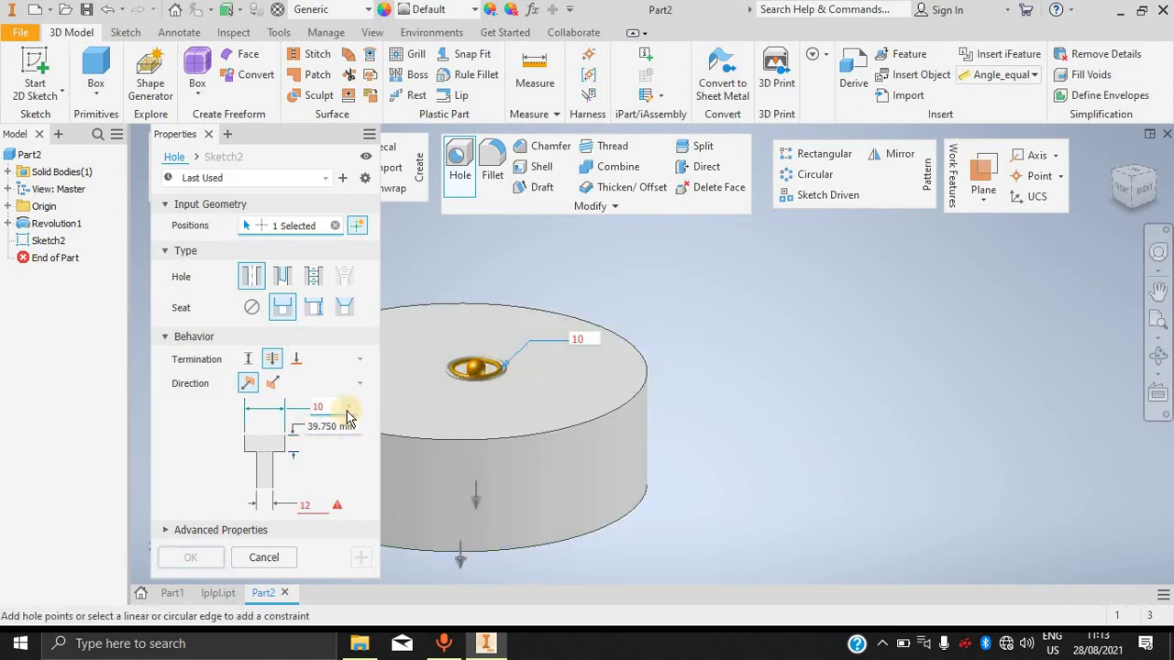
left_click(348, 406)
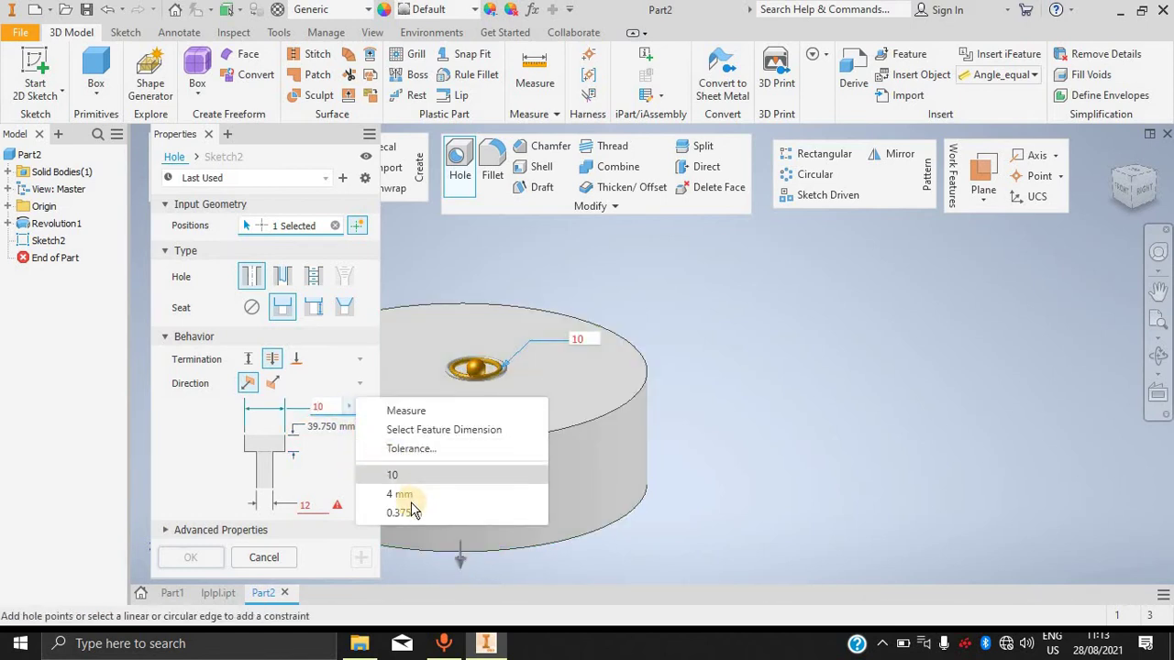
left_click(330, 407)
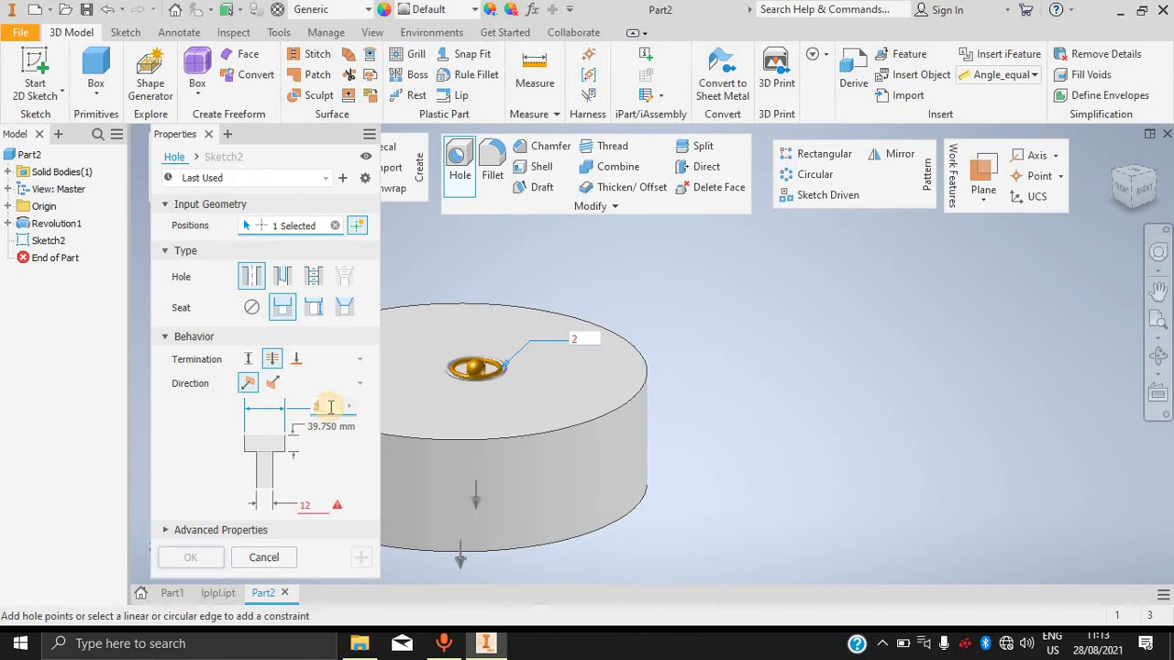
key("Return")
Thread the hole's inner cylindrical face at full depth with the ISO Metric profile, M25x2, class 6H, right-handed.
middle_click_drag(754, 369, 733, 458, "shift")
middle_click_drag(817, 480, 747, 391)
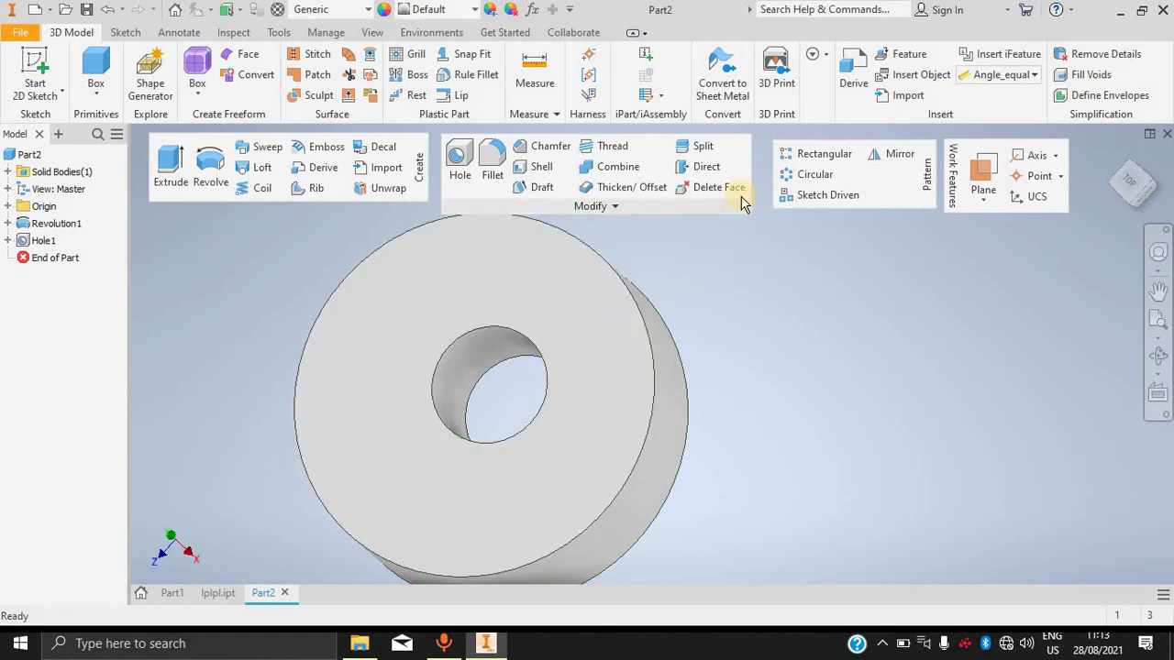
left_click(613, 152)
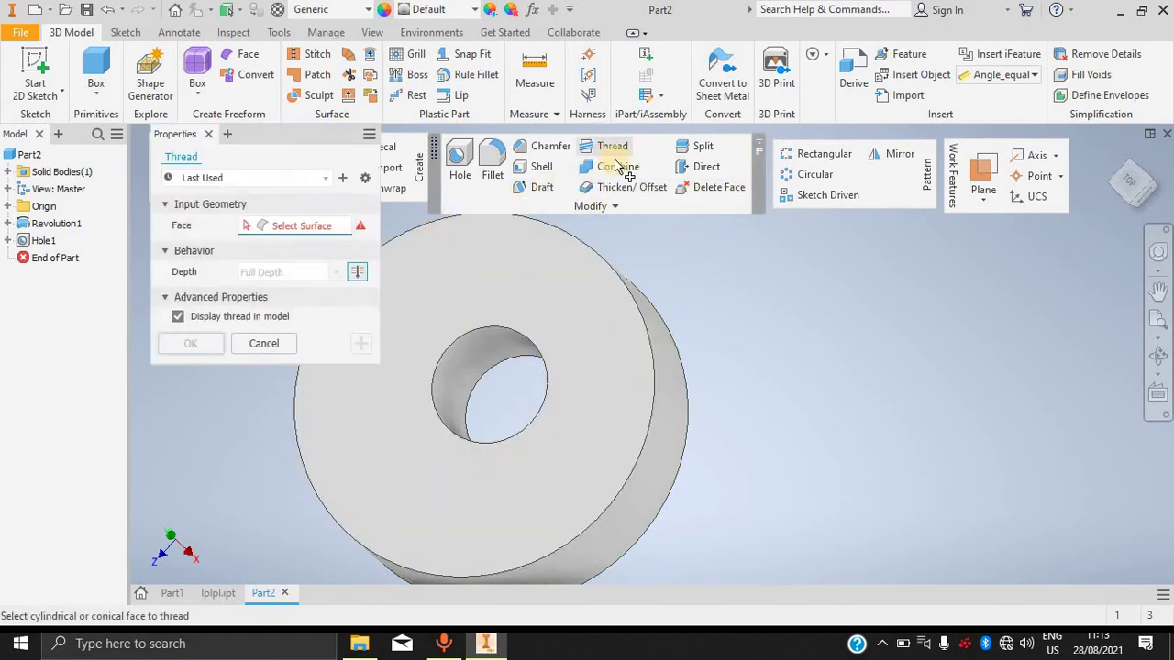
left_click(468, 355)
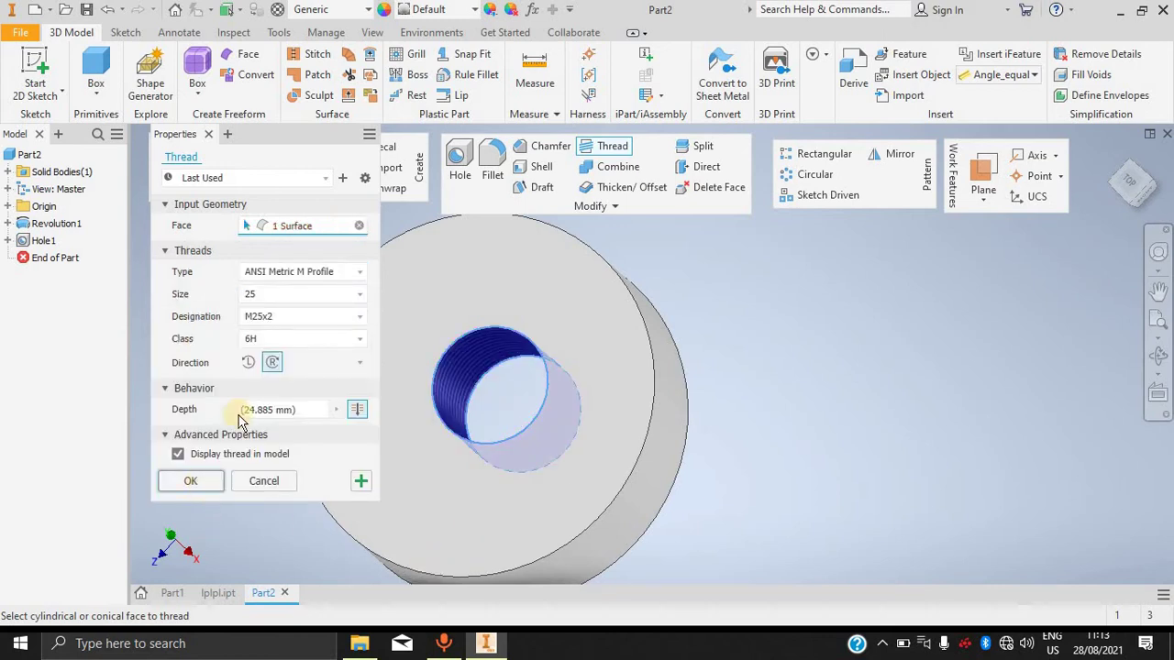
left_click(356, 275)
left_click(320, 311)
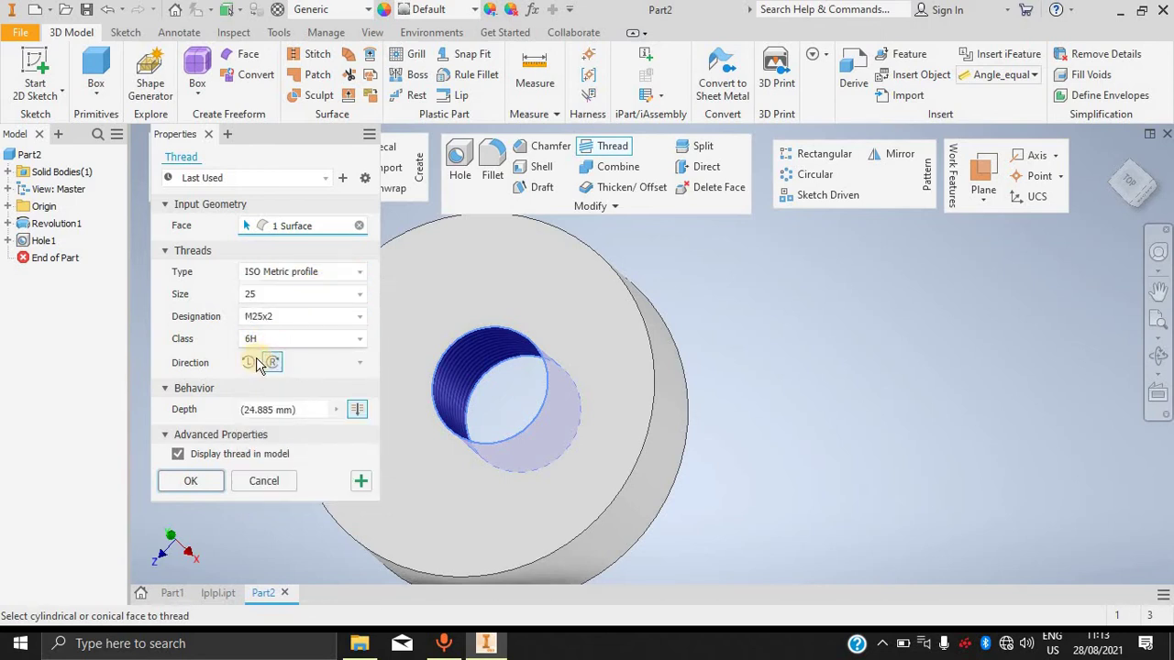
left_click(220, 476)
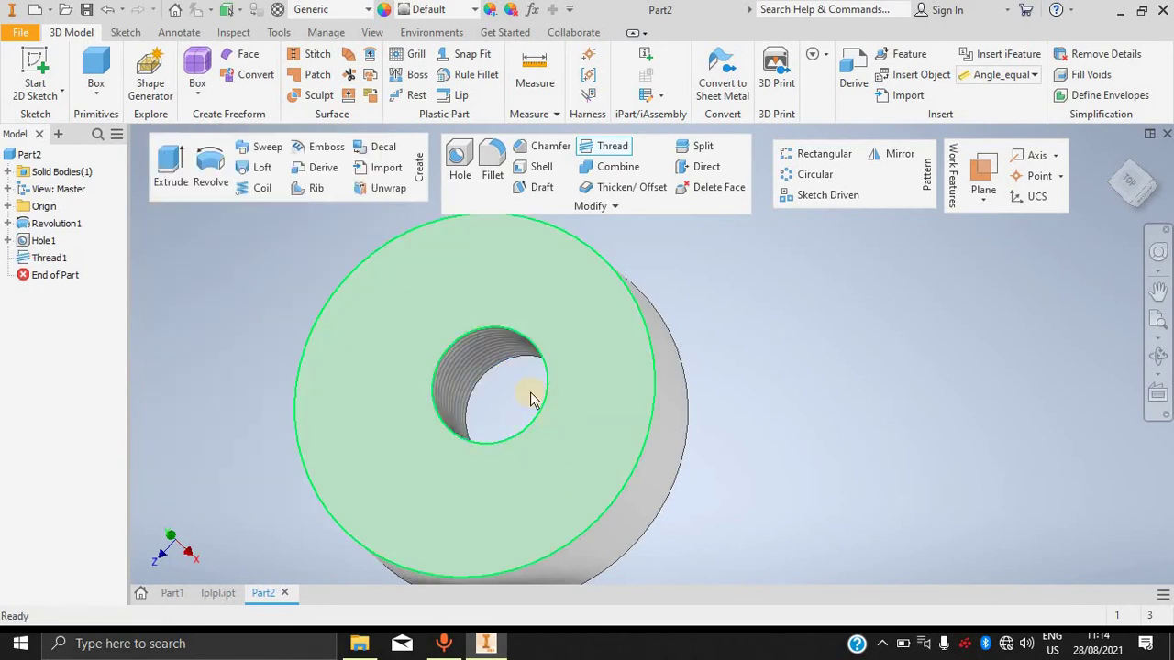
Examine the thread inside the central hole up close and from different angles.
scroll(554, 426, "up", 3)
scroll(498, 374, "down", 5)
scroll(442, 322, "up", 4)
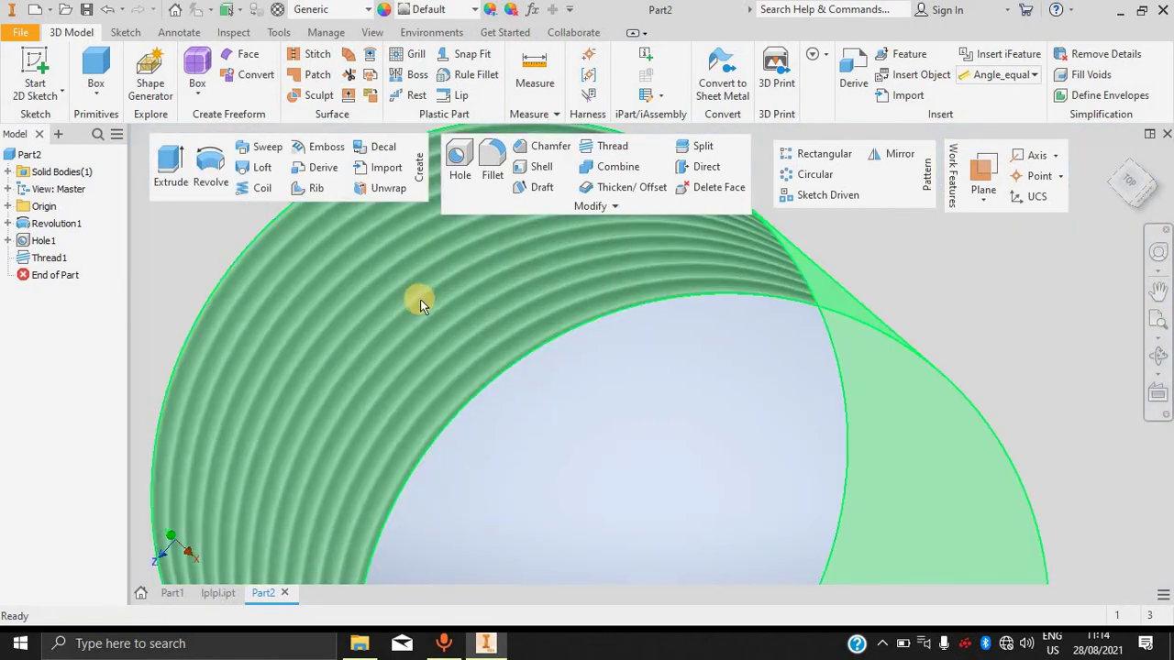
scroll(420, 299, "down", 5)
key("F2")
left_click_drag(804, 367, 1004, 415)
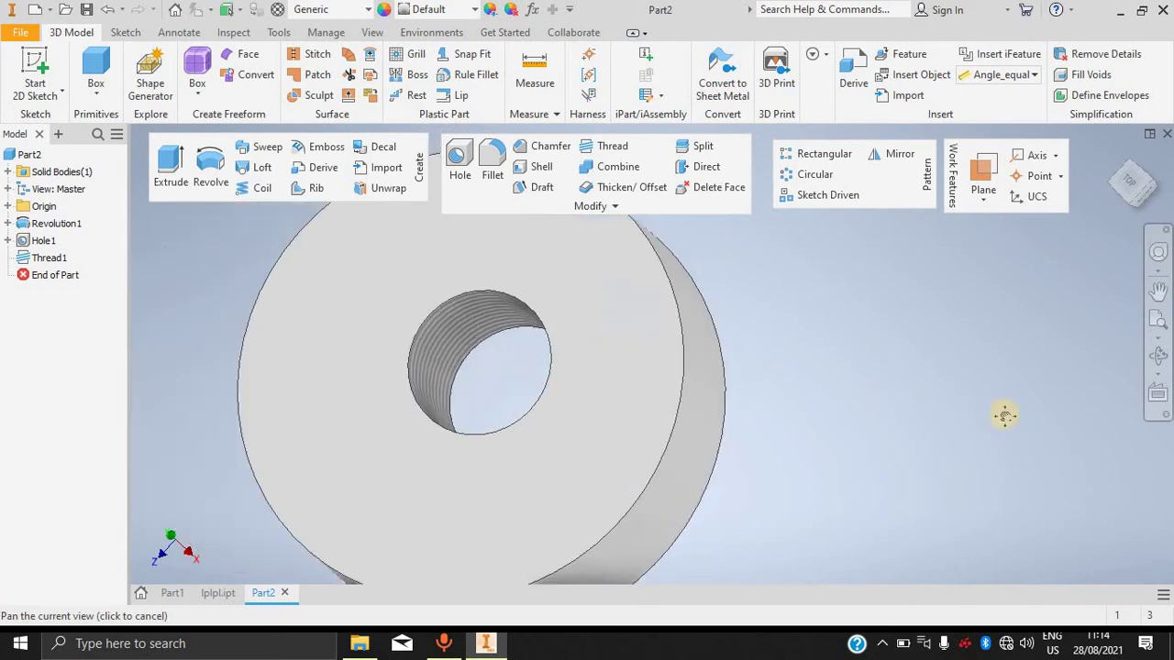
key("Escape")
left_click_drag(911, 386, 736, 388)
scroll(705, 367, "up", 5)
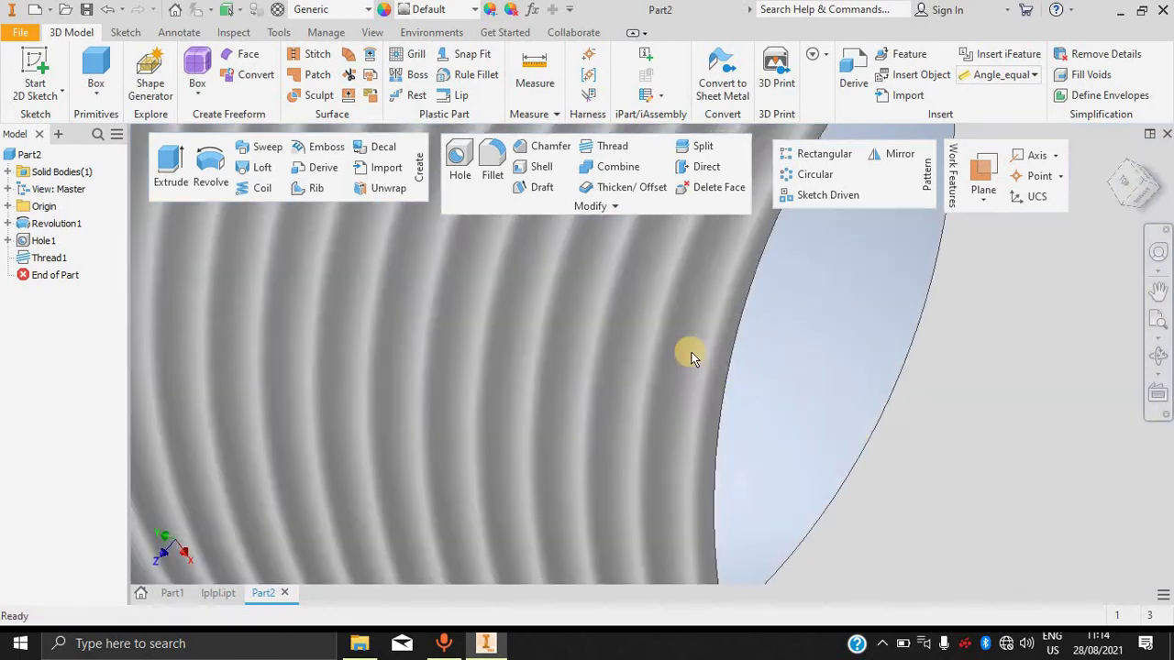
scroll(697, 360, "down", 5)
scroll(683, 323, "up", 3)
Chamfer the disc's outer circular edge on the front face with a 2 mm distance.
left_click(492, 343)
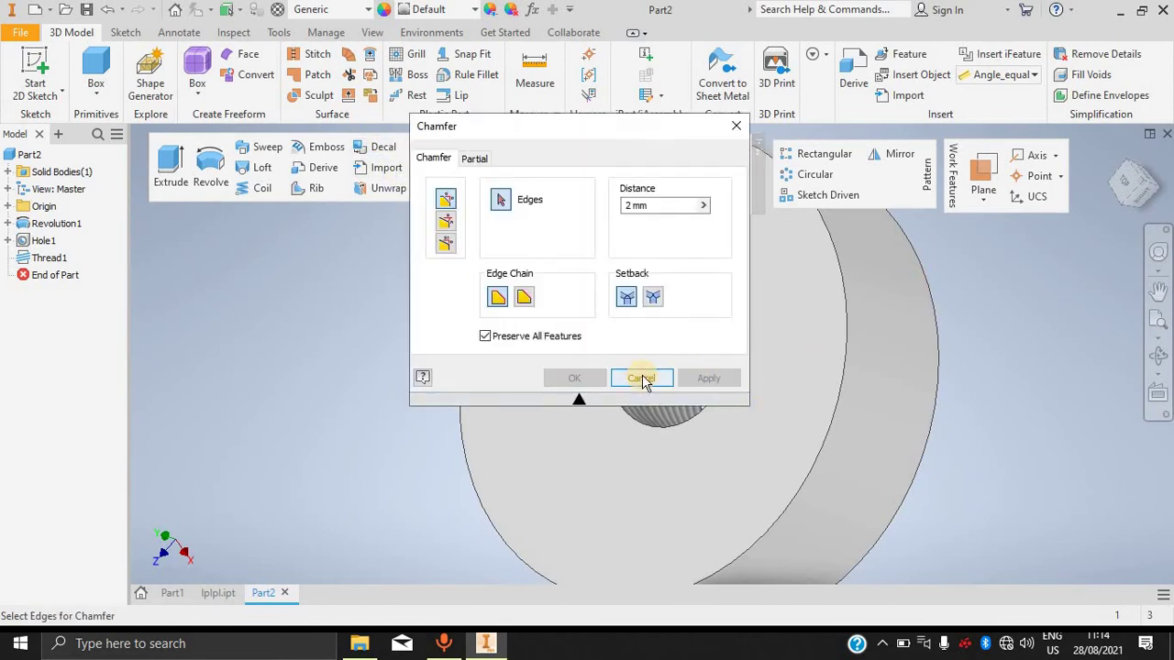
left_click(857, 399)
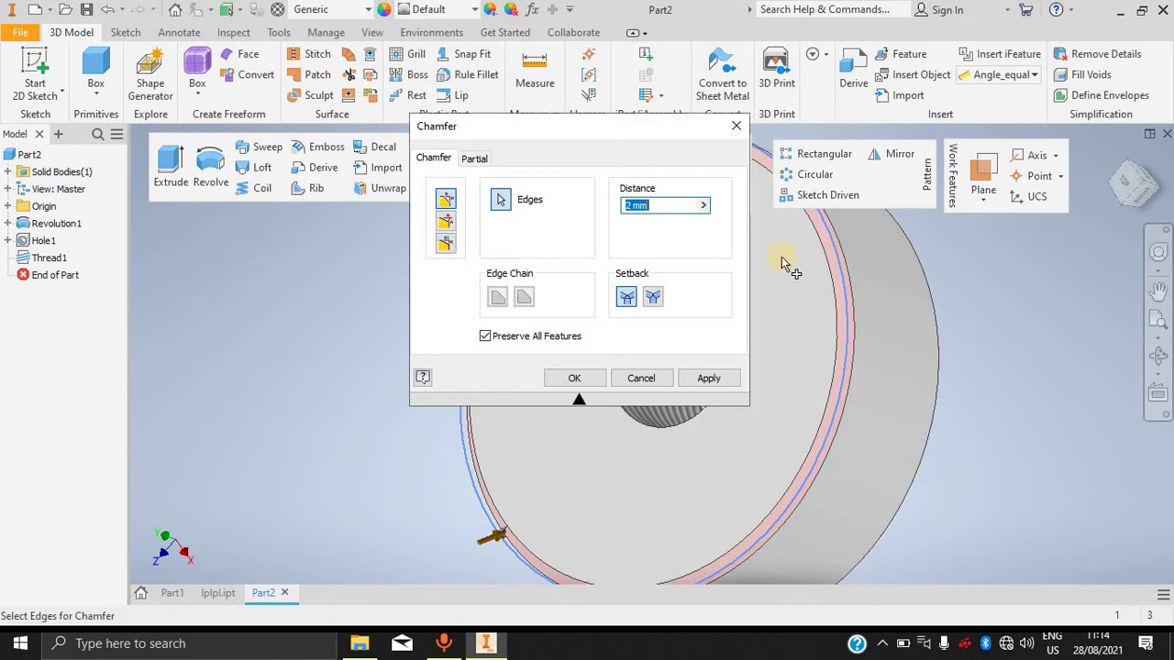
left_click(586, 376)
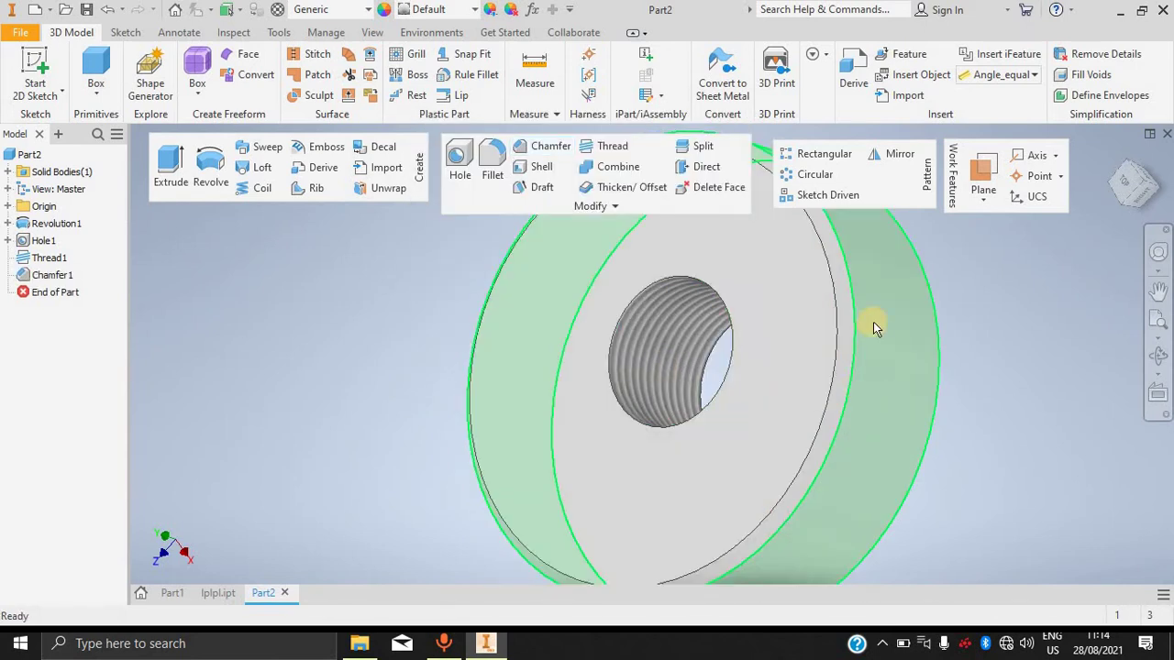
Apply a 5-degree face draft to the disc's outer cylindrical face, using its axis as the pull direction.
middle_click_drag(1054, 356, 880, 336)
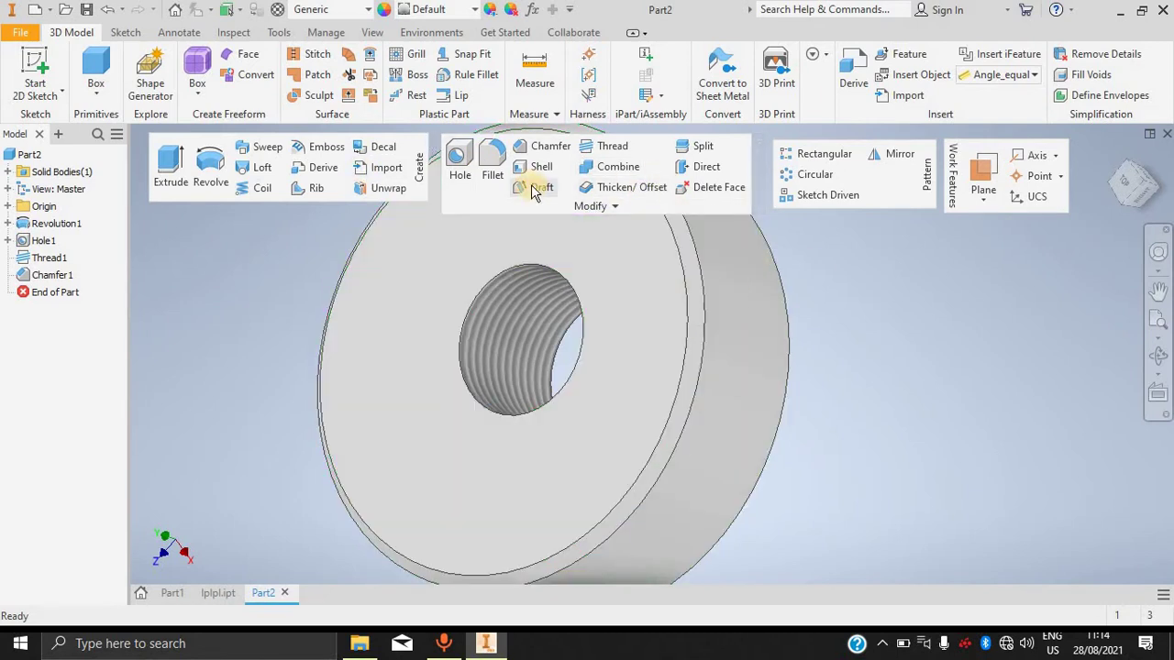
left_click(539, 188)
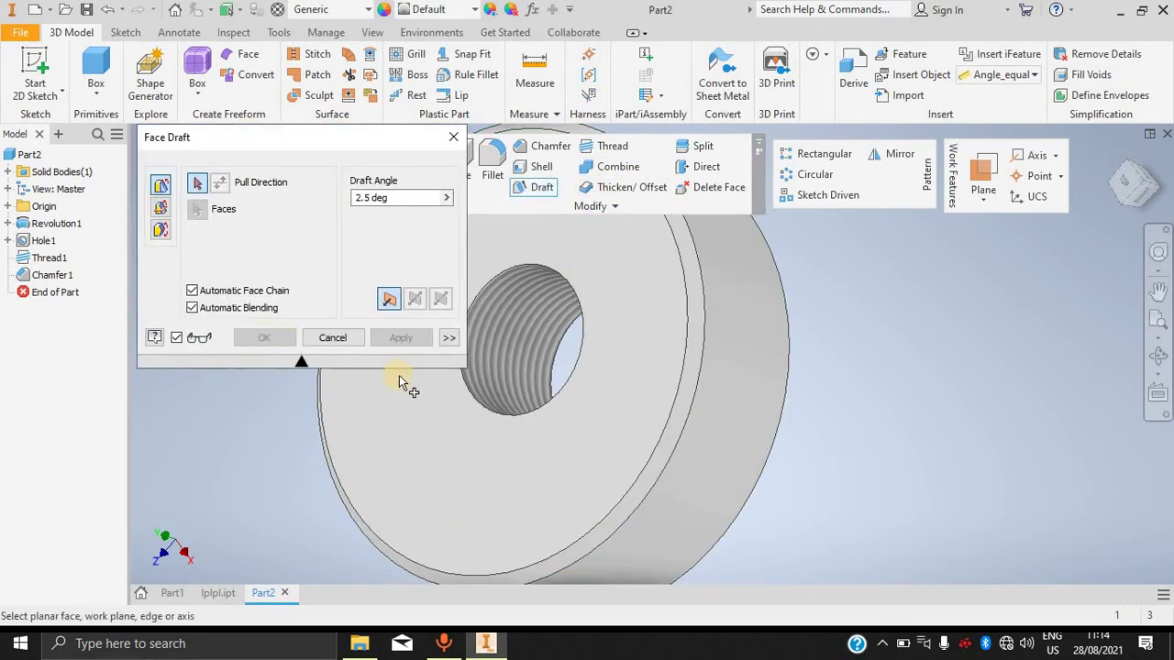
left_click(736, 351)
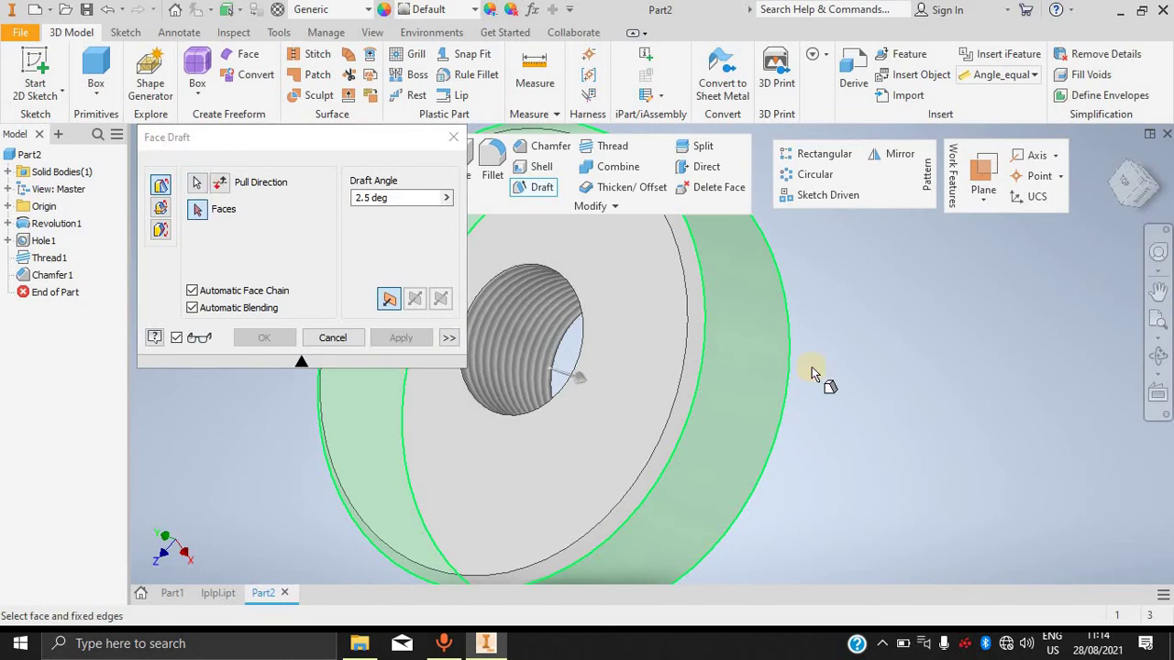
left_click(412, 200)
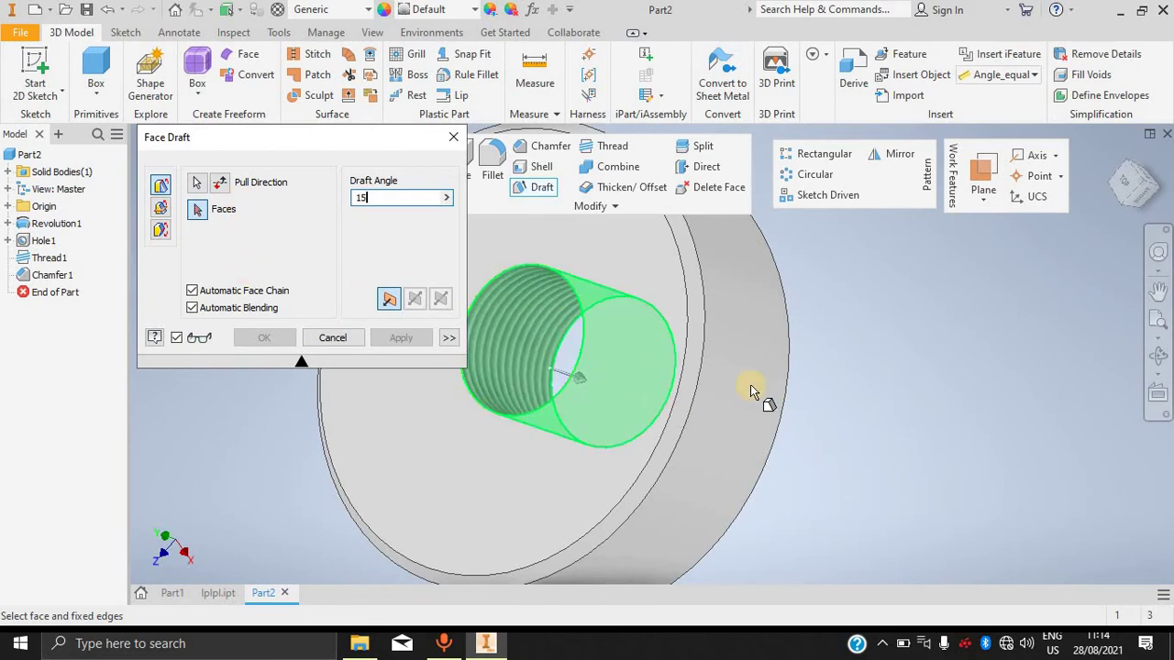
left_click(563, 378)
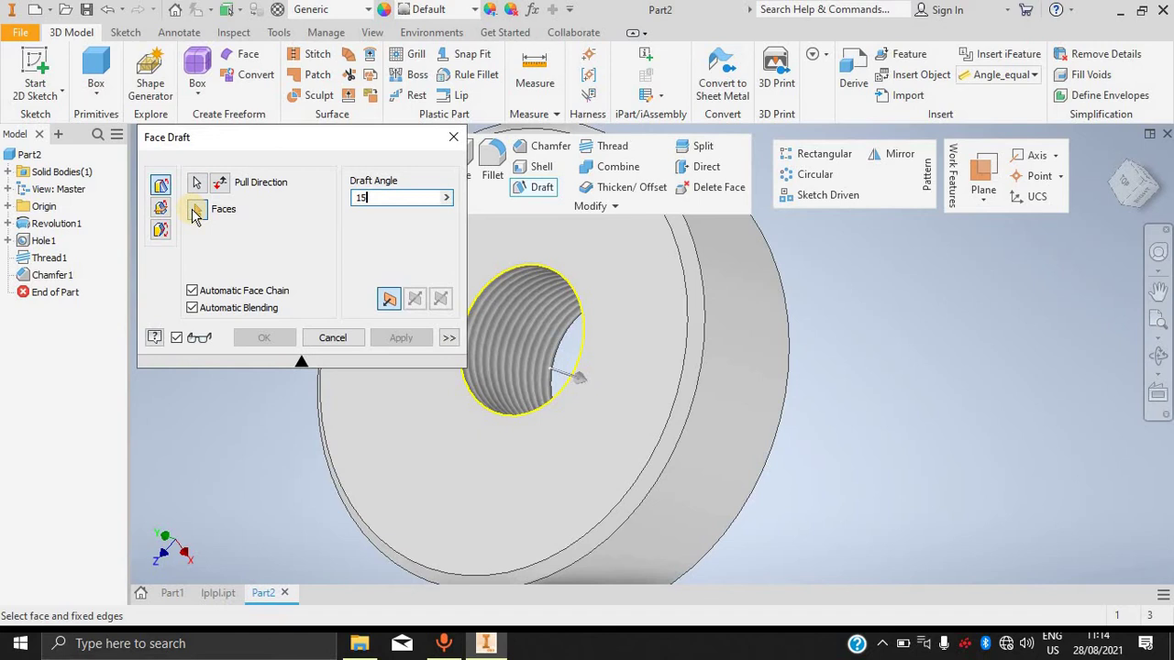
left_click(202, 185)
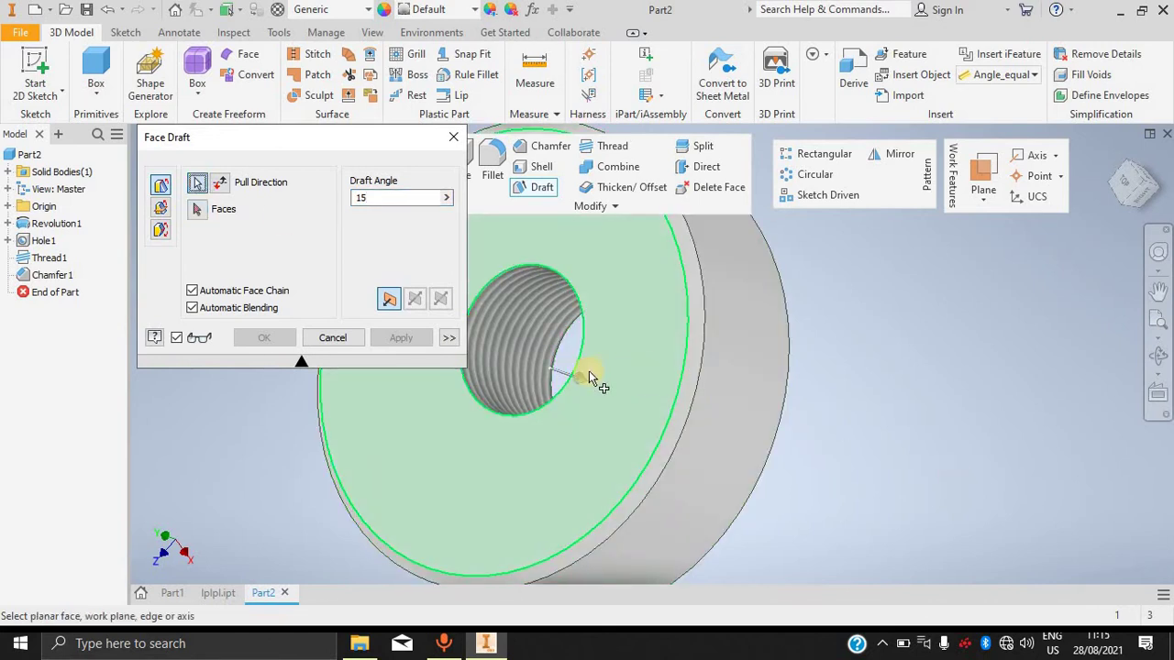
left_click(780, 414)
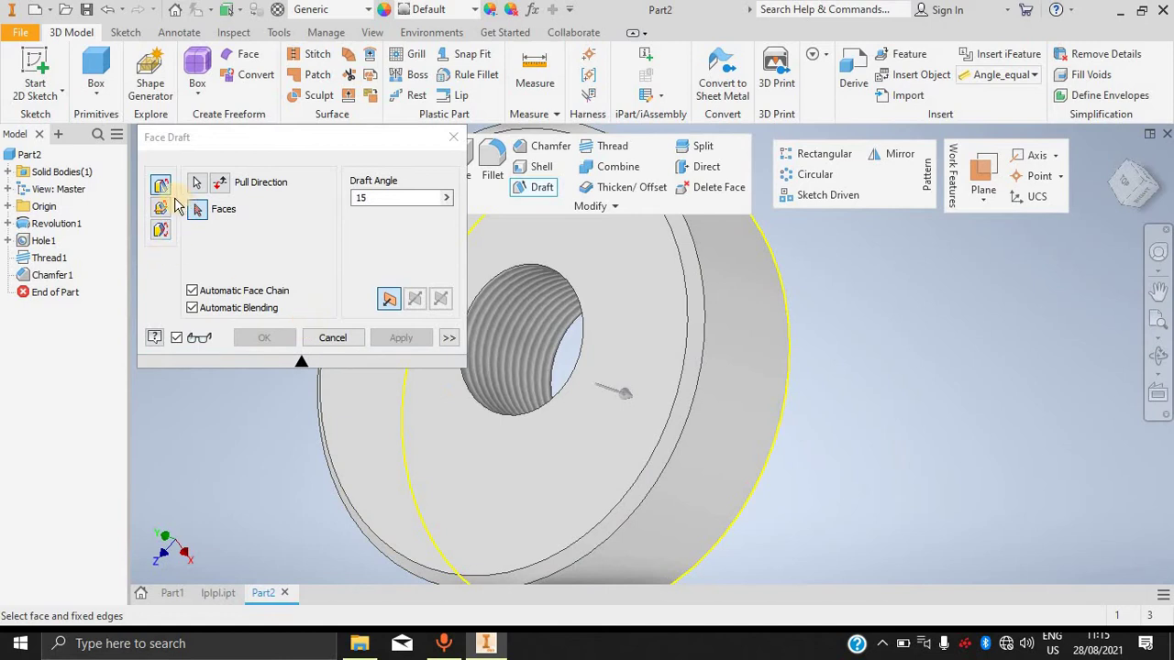
left_click(446, 197)
left_click(392, 197)
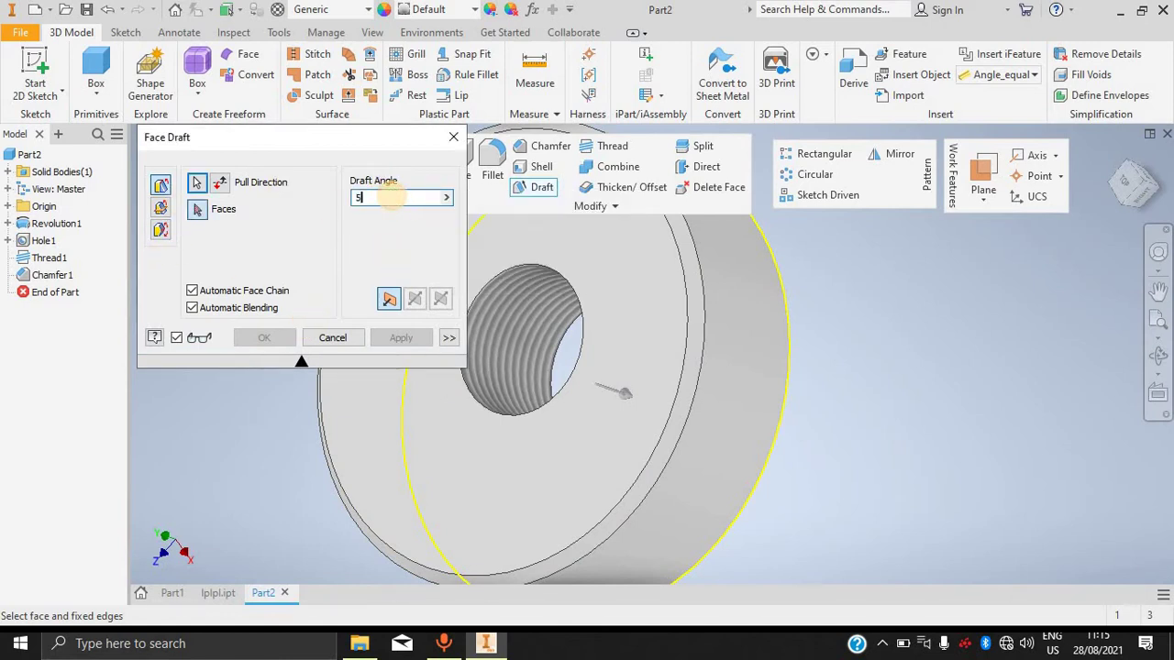
left_click(776, 370)
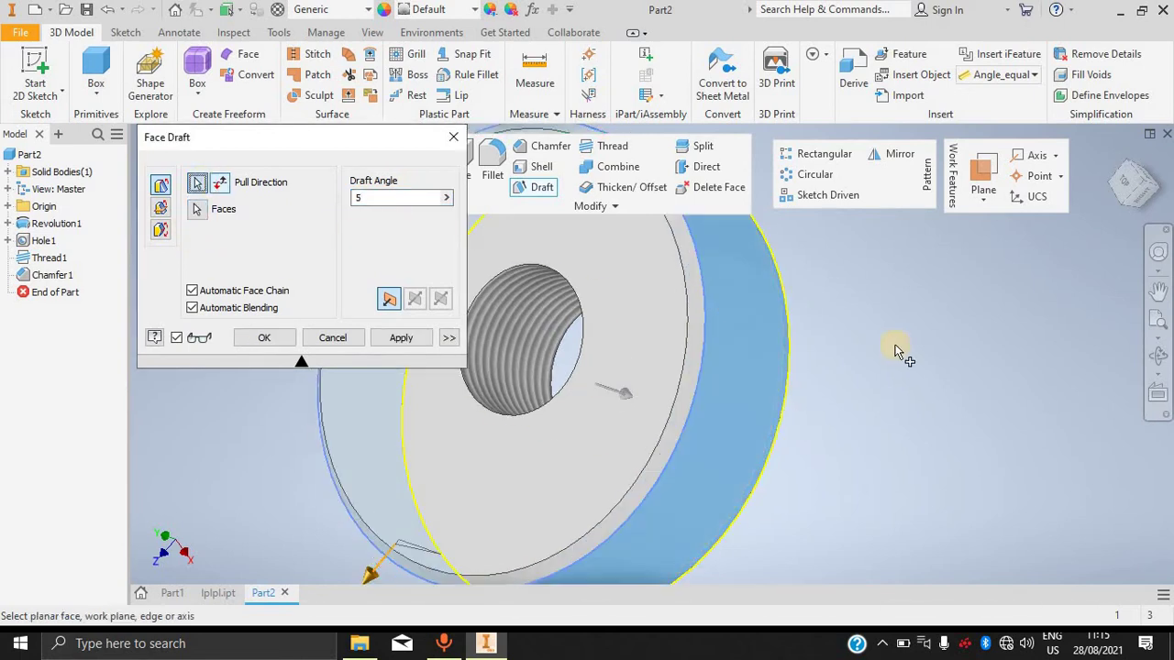
left_click(725, 350)
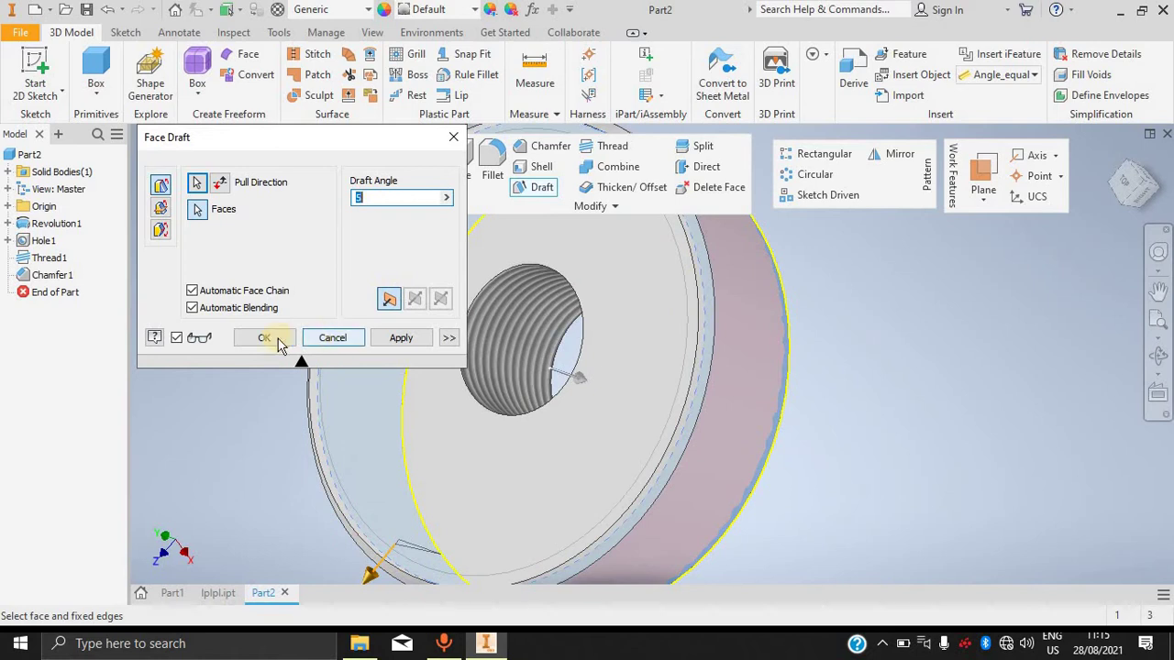
left_click(264, 337)
Examine the drafted outer face in the right side view and from an oblique angle.
middle_click_drag(833, 385, 696, 395, "shift")
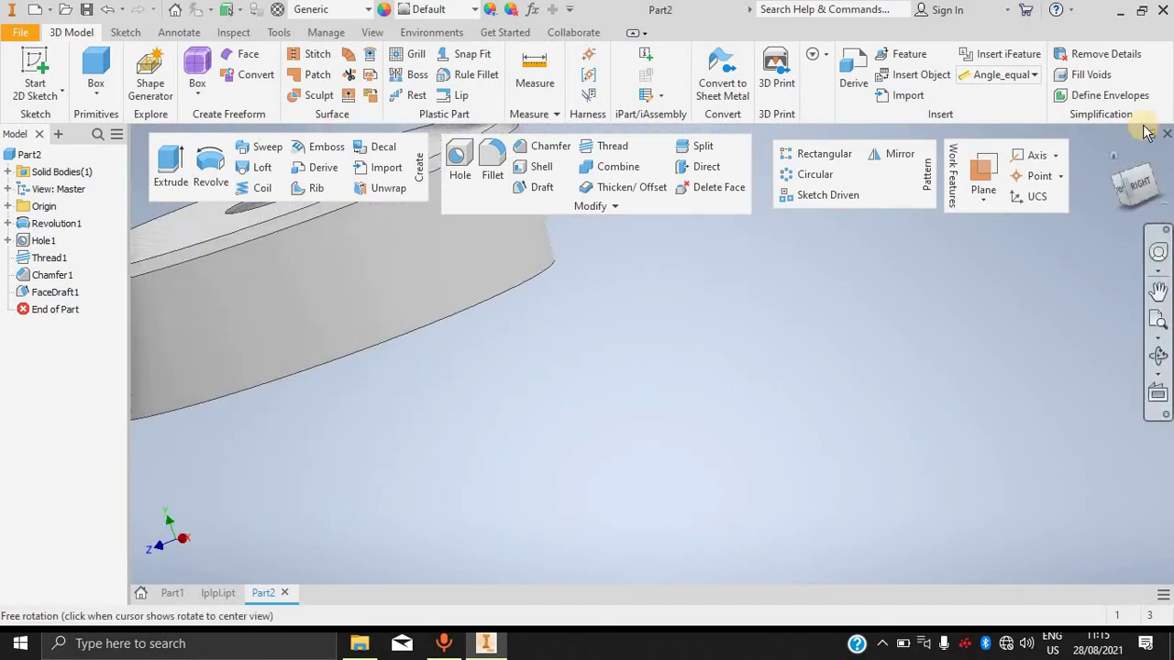
left_click(1133, 183)
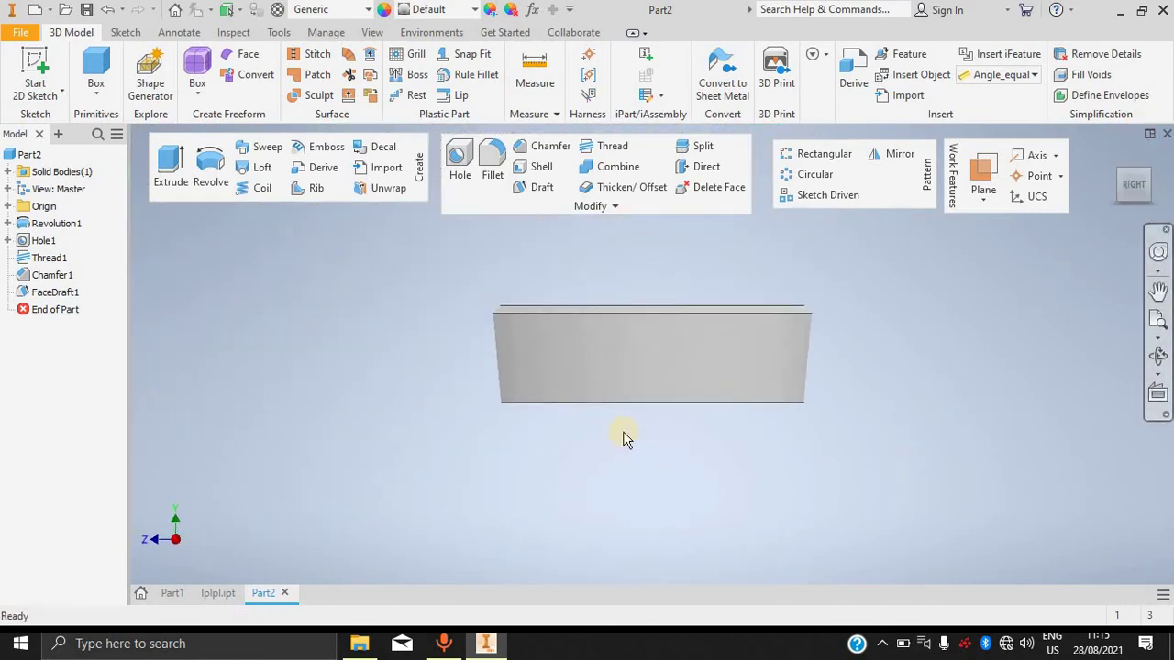
middle_click_drag(458, 387, 583, 337, "shift")
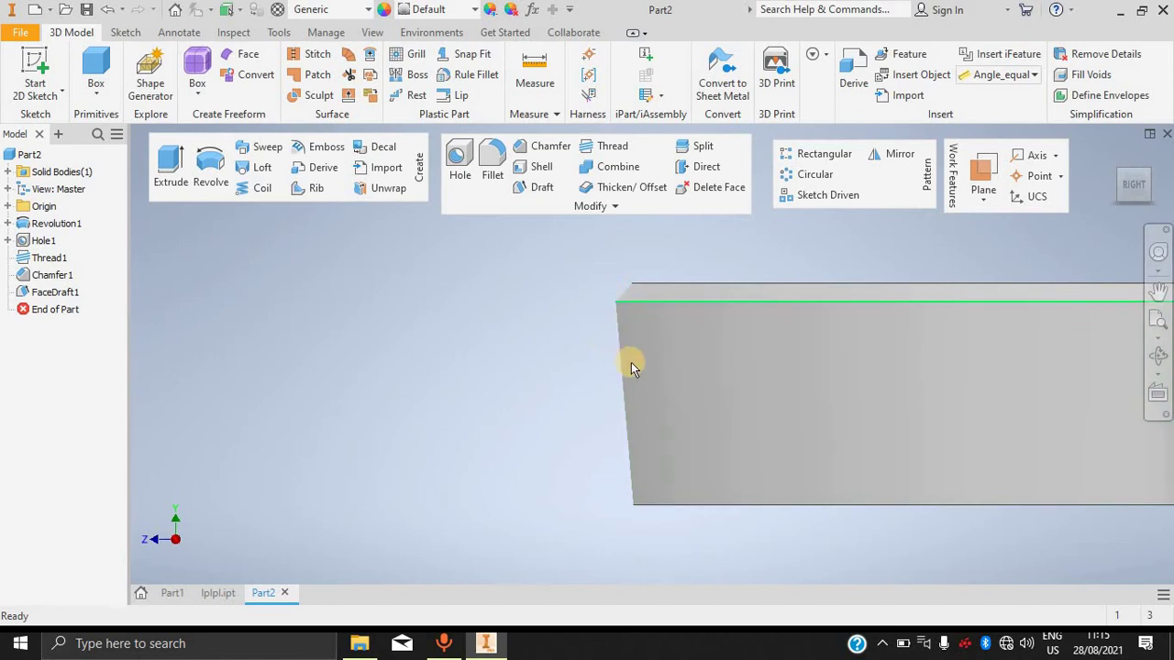
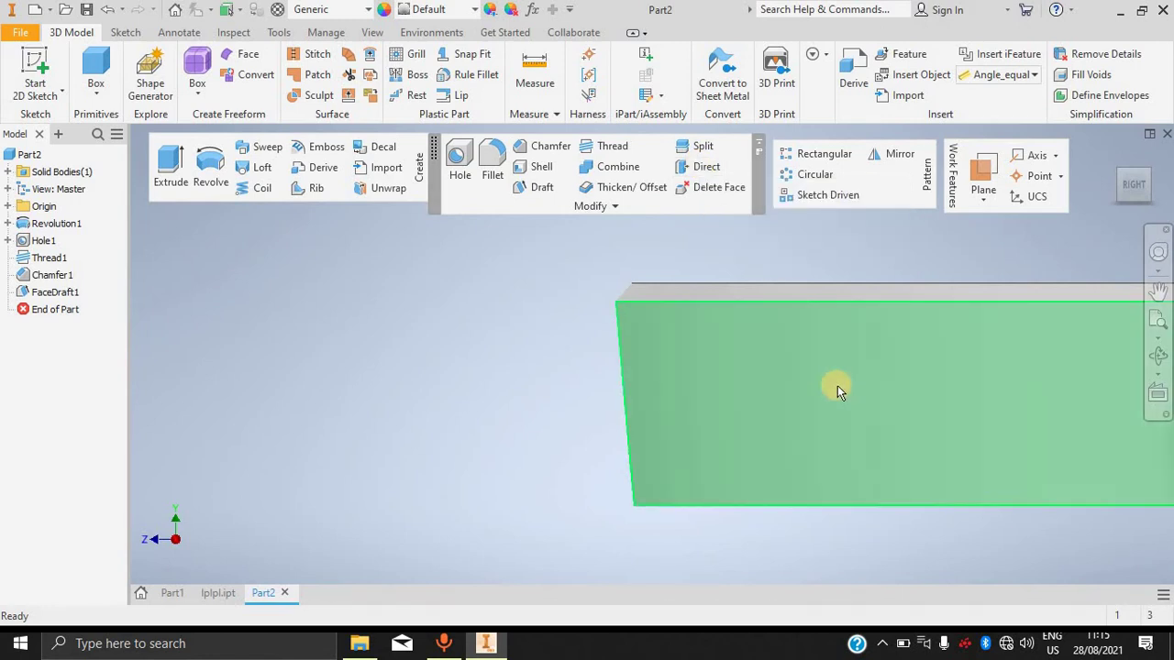
middle_click_drag(278, 335, 427, 471)
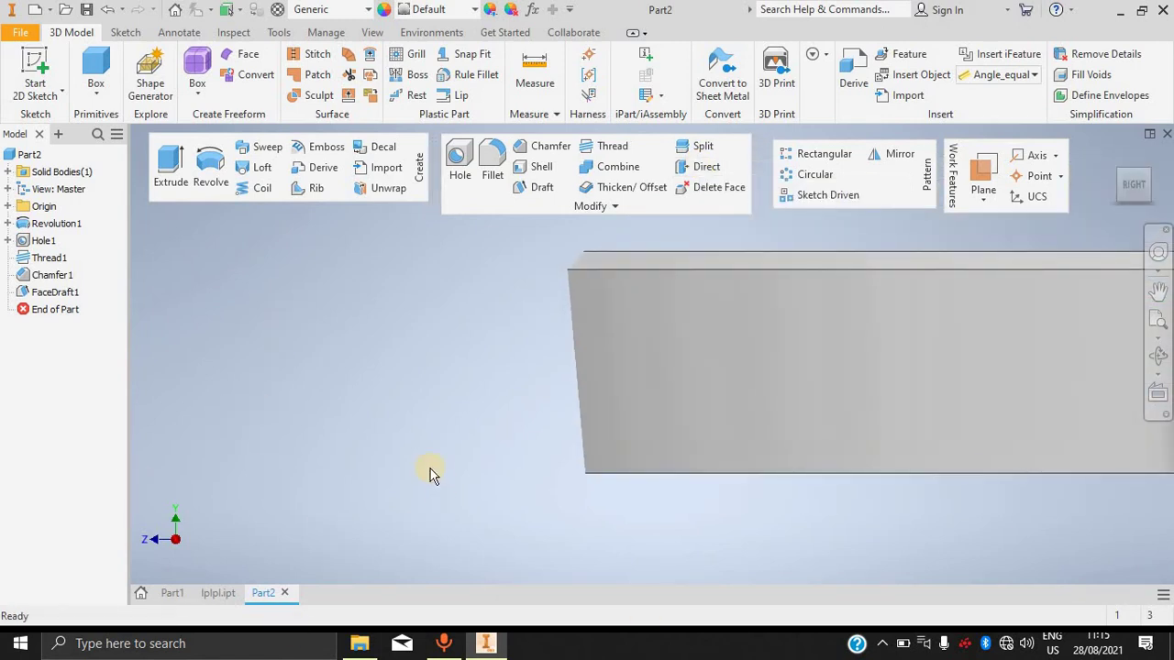
middle_click_drag(320, 375, 331, 397, "shift")
scroll(375, 398, "down", 5)
scroll(359, 396, "up", 8)
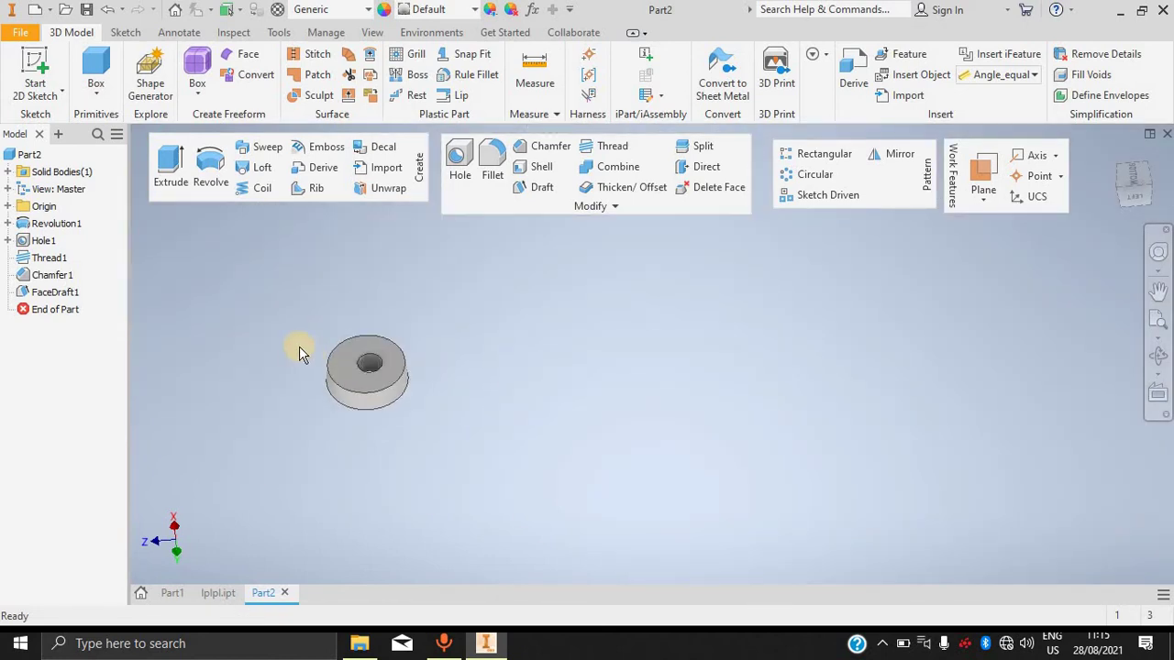
scroll(311, 351, "down", 5)
scroll(295, 352, "up", 4)
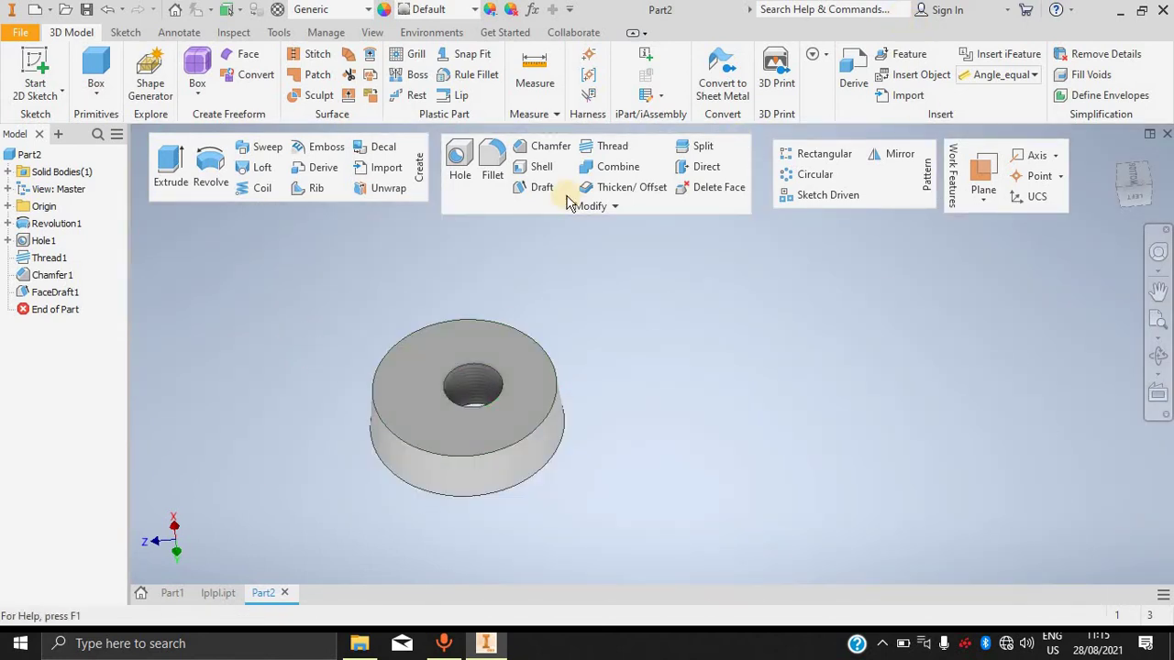
Move the part's flat face with the central hole outward about 58.75 mm along its axis using a direct edit.
left_click(702, 166)
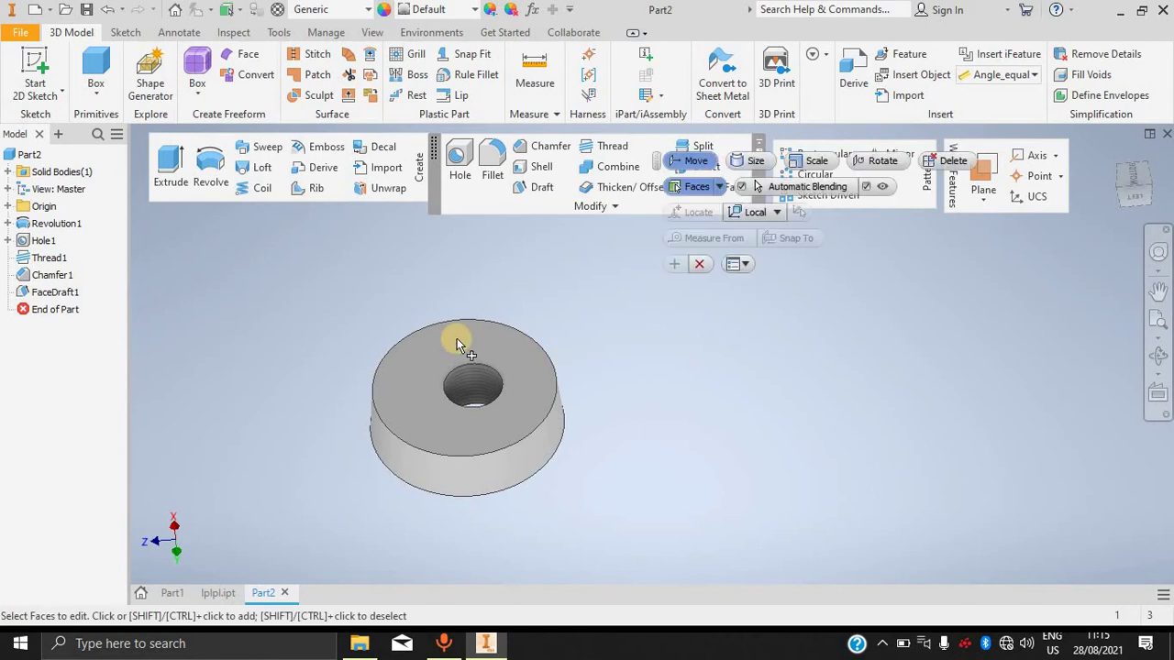
left_click(457, 338)
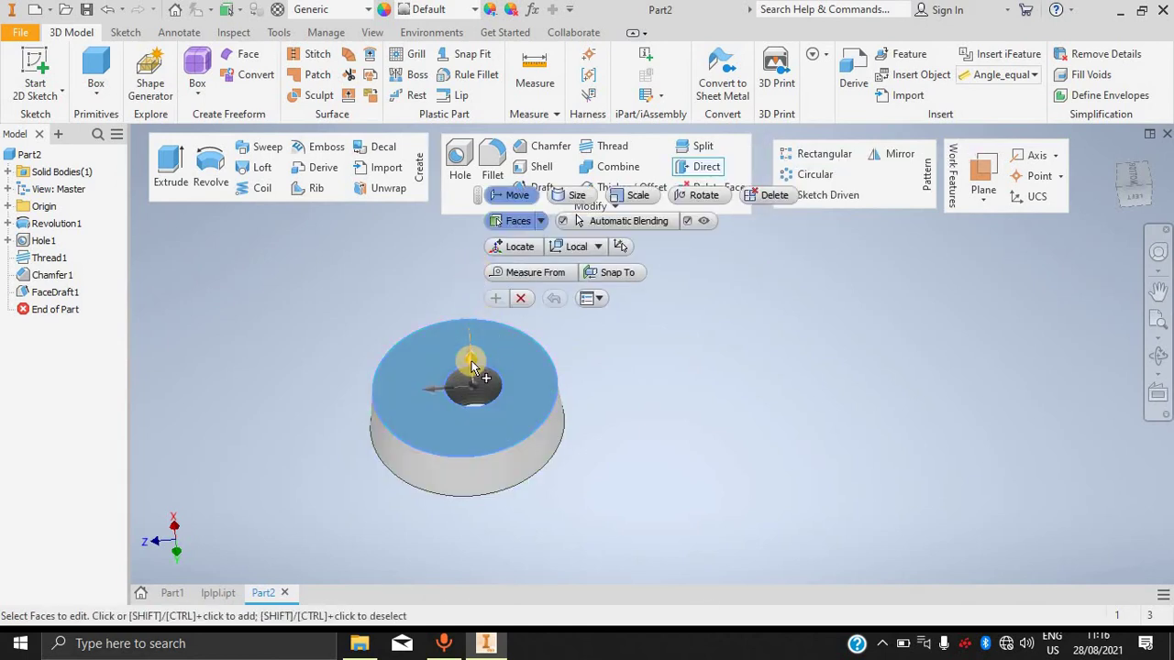
left_click_drag(461, 271, 462, 269)
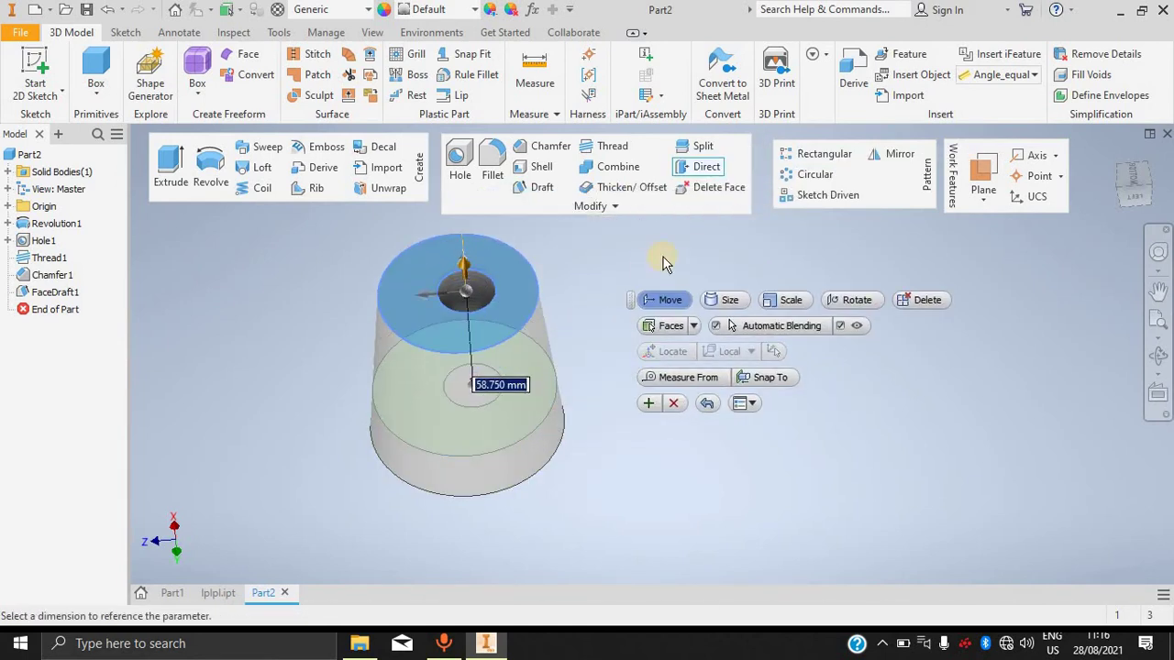
right_click_drag(664, 255, 743, 255)
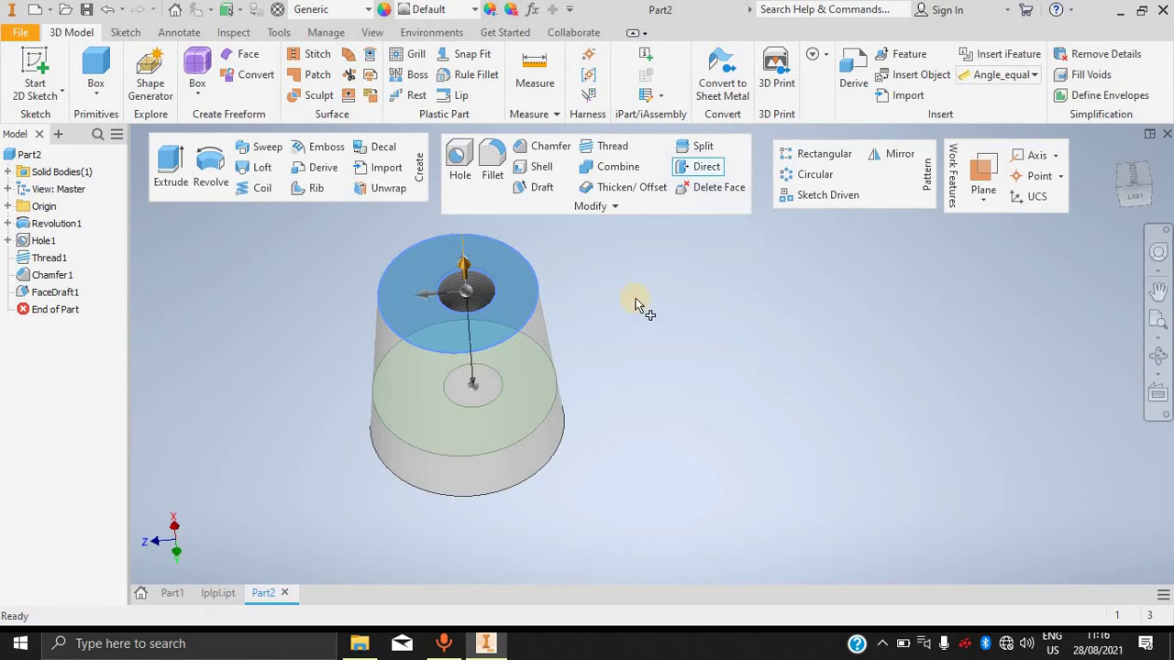
scroll(559, 369, "down", 2)
left_click(479, 274)
scroll(480, 275, "up", 2)
scroll(480, 274, "down", 2)
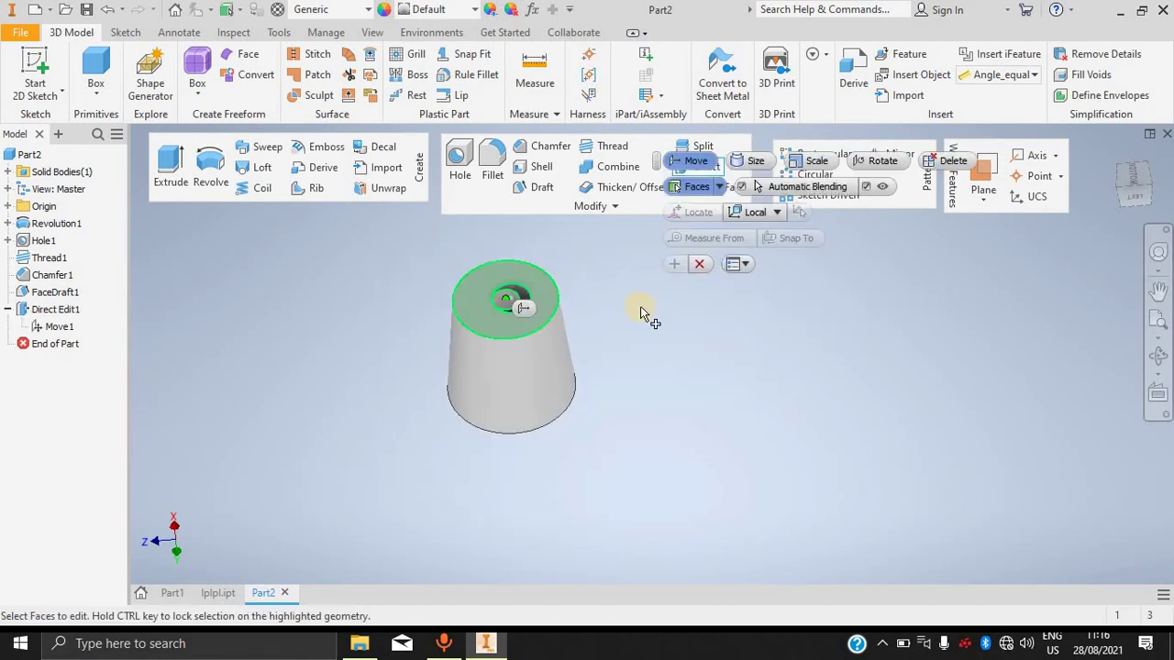
scroll(532, 267, "up", 4)
scroll(532, 266, "down", 4)
scroll(532, 263, "up", 3)
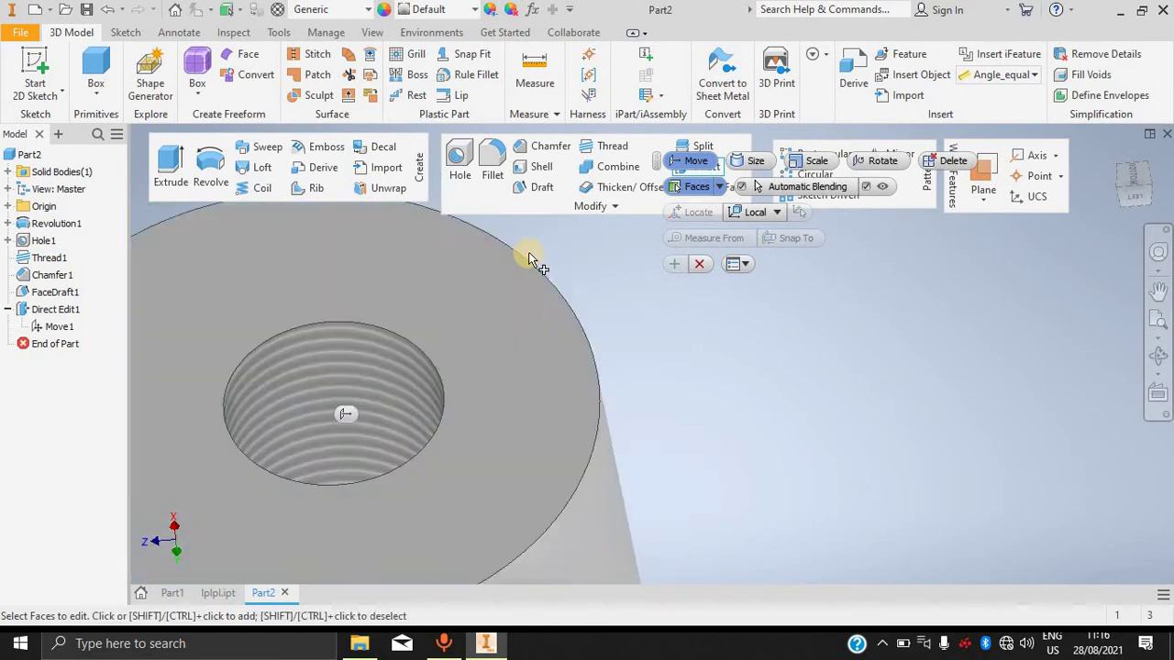
scroll(531, 263, "down", 3)
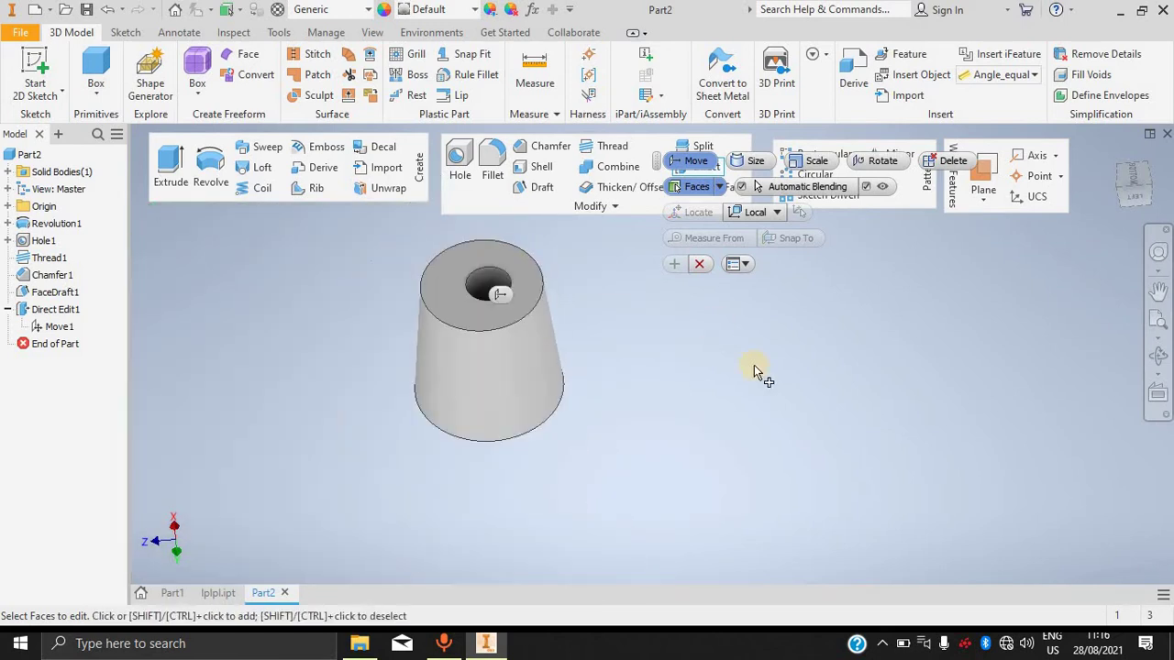
left_click(699, 263)
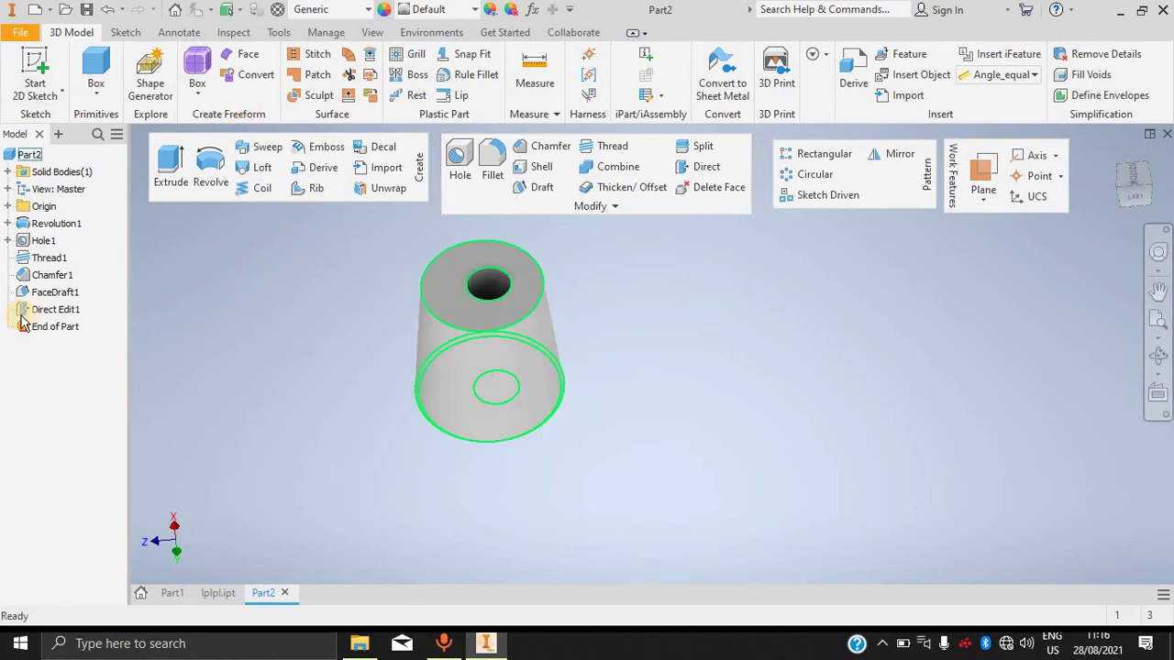
left_click(608, 210)
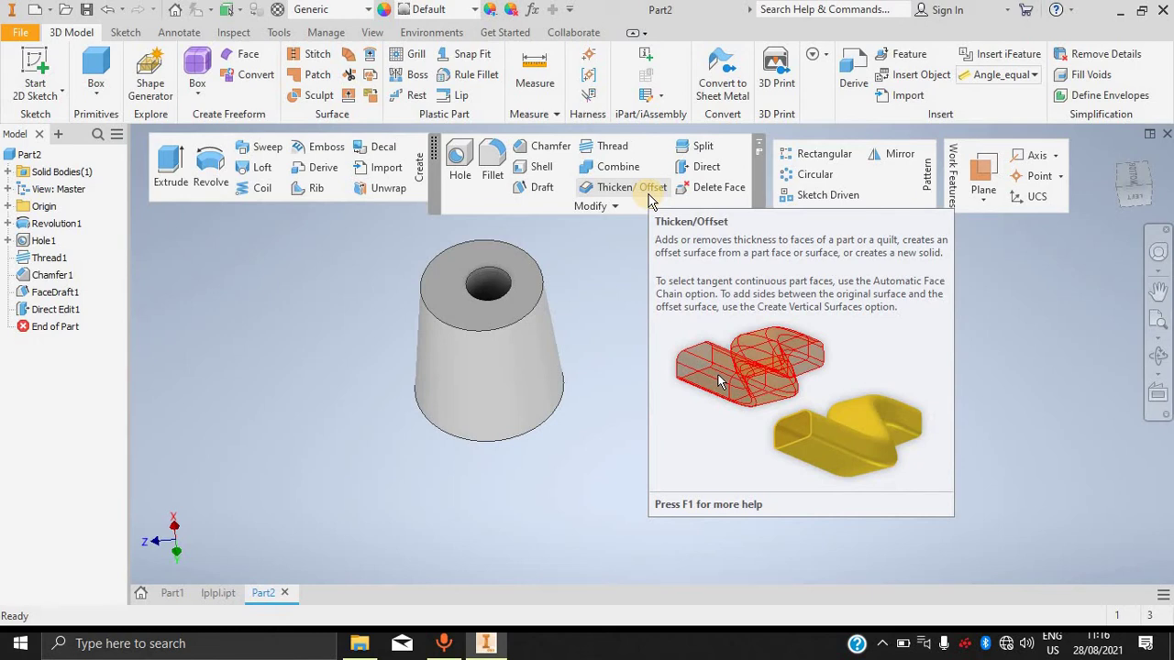
left_click(38, 92)
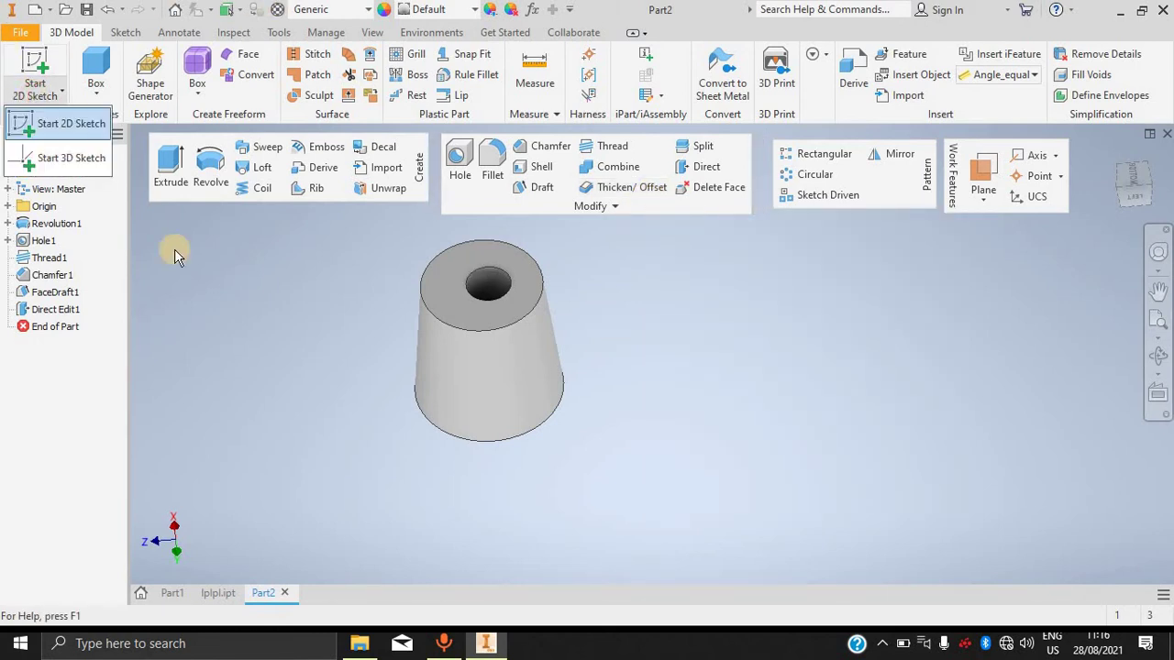
left_click(78, 128)
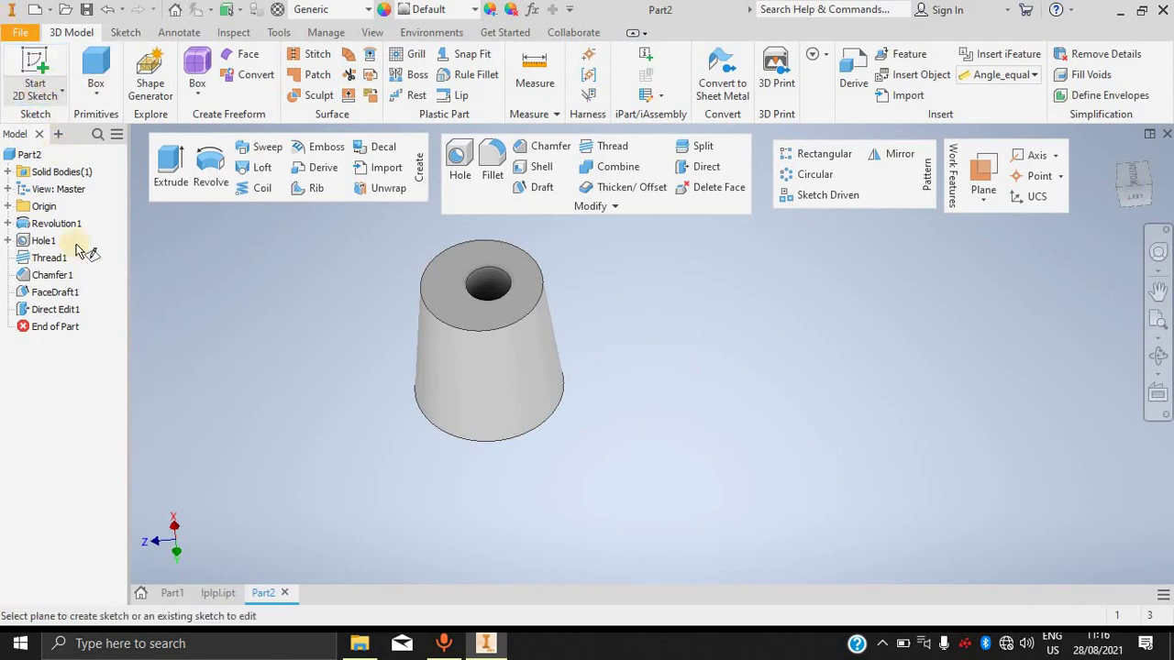
left_click(59, 70)
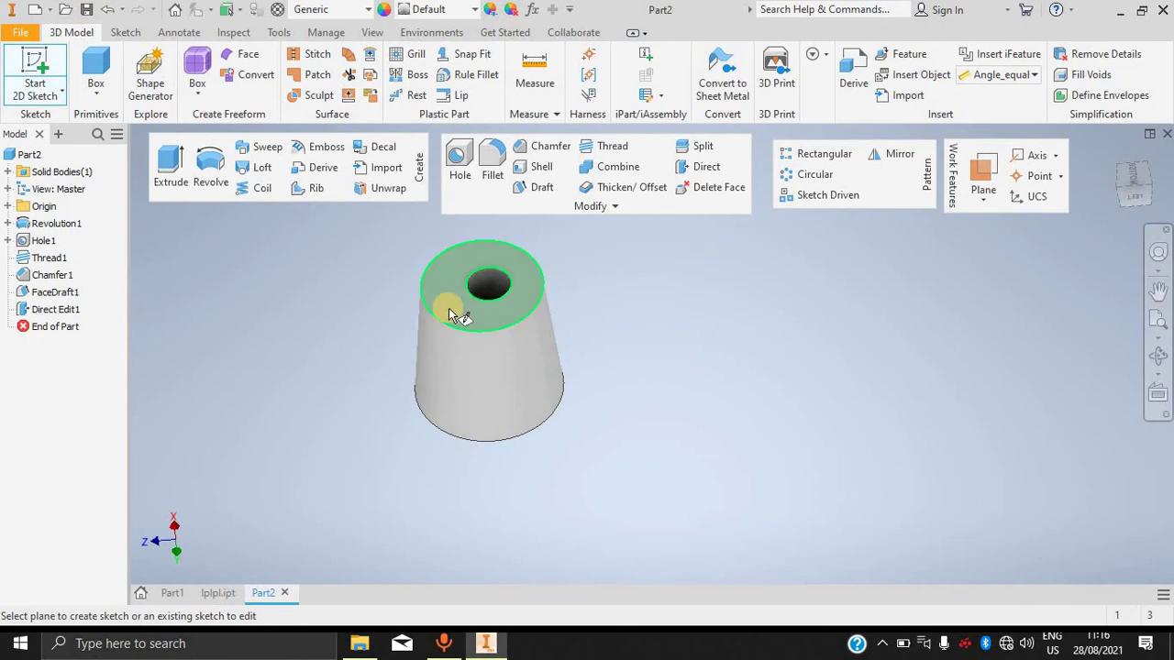
left_click(35, 68)
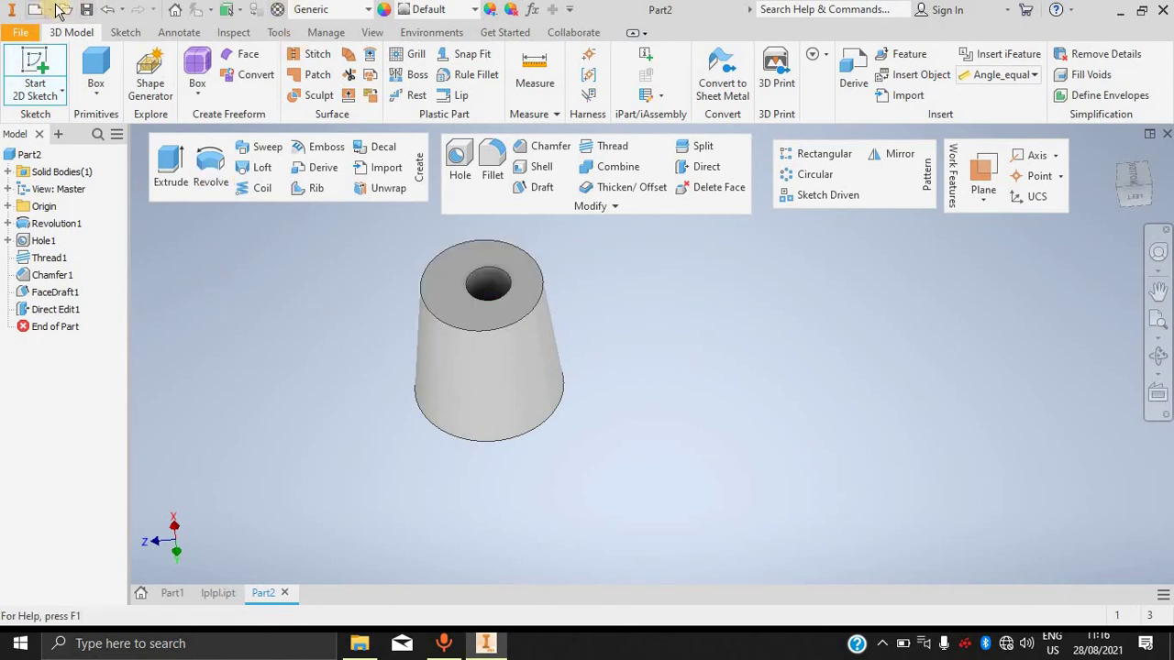
Create a new part and add a box primitive on the YZ plane, centred on the origin and extruded 10 mm.
left_click(51, 11)
left_click(55, 106)
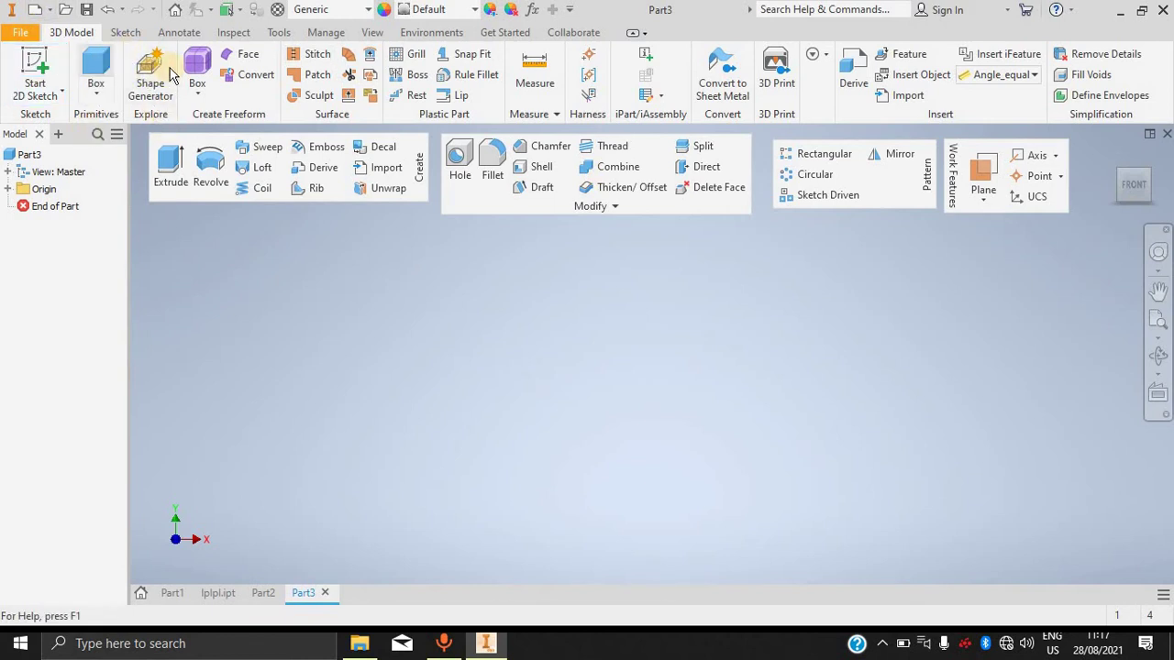
left_click(89, 72)
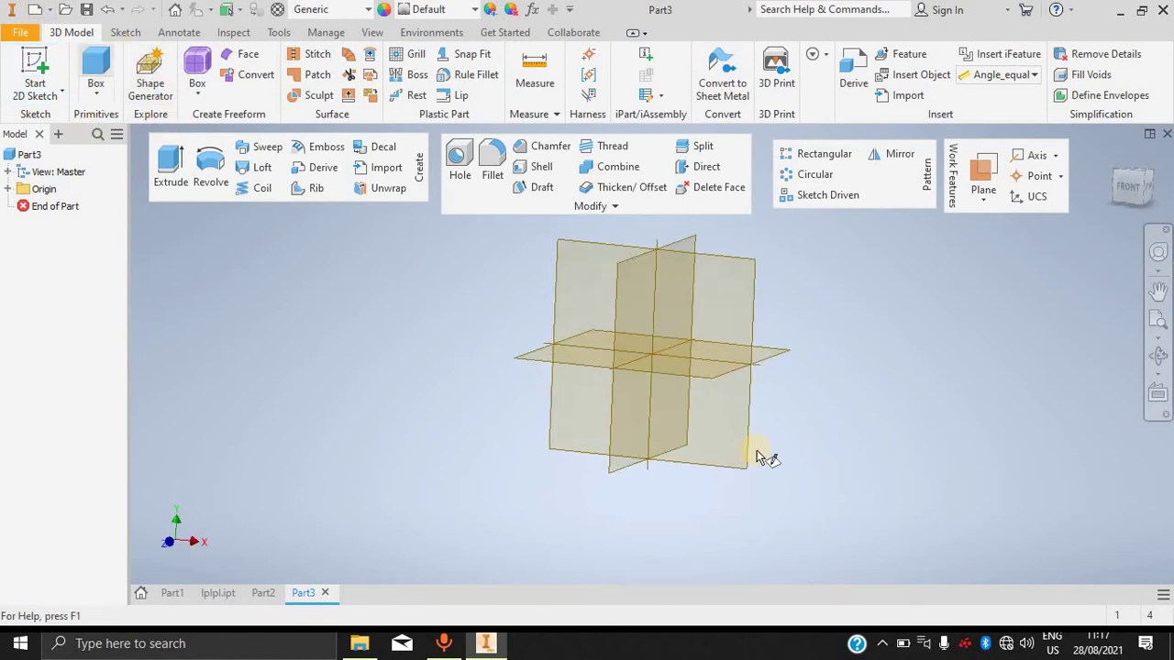
left_click(581, 296)
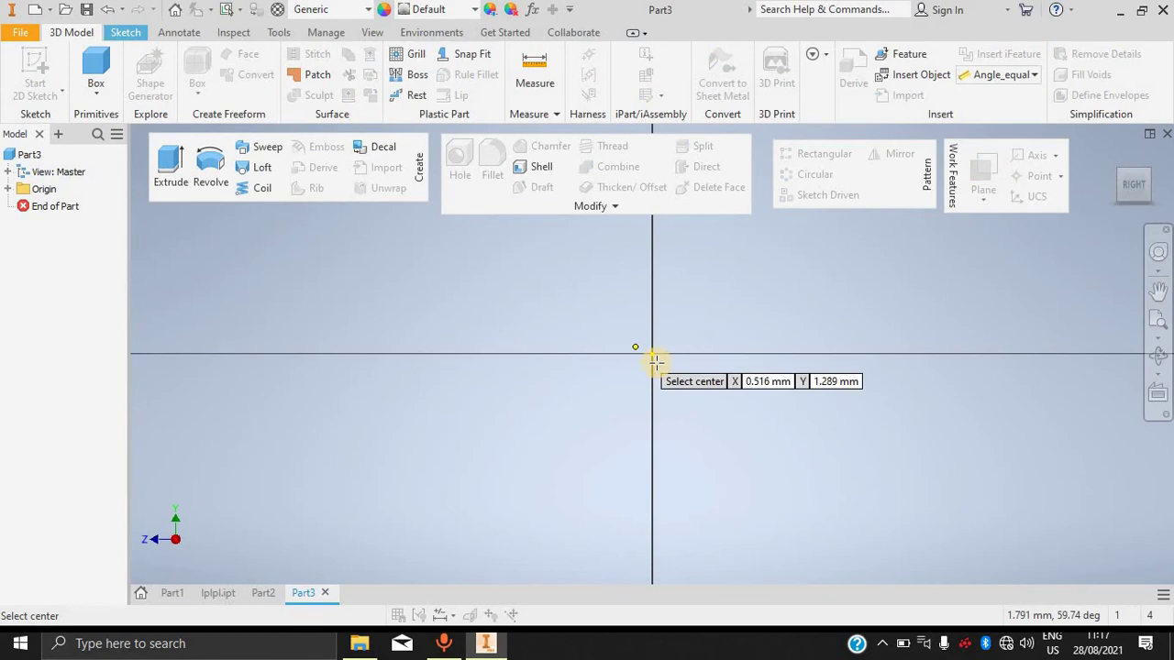
left_click(650, 355)
left_click(766, 474)
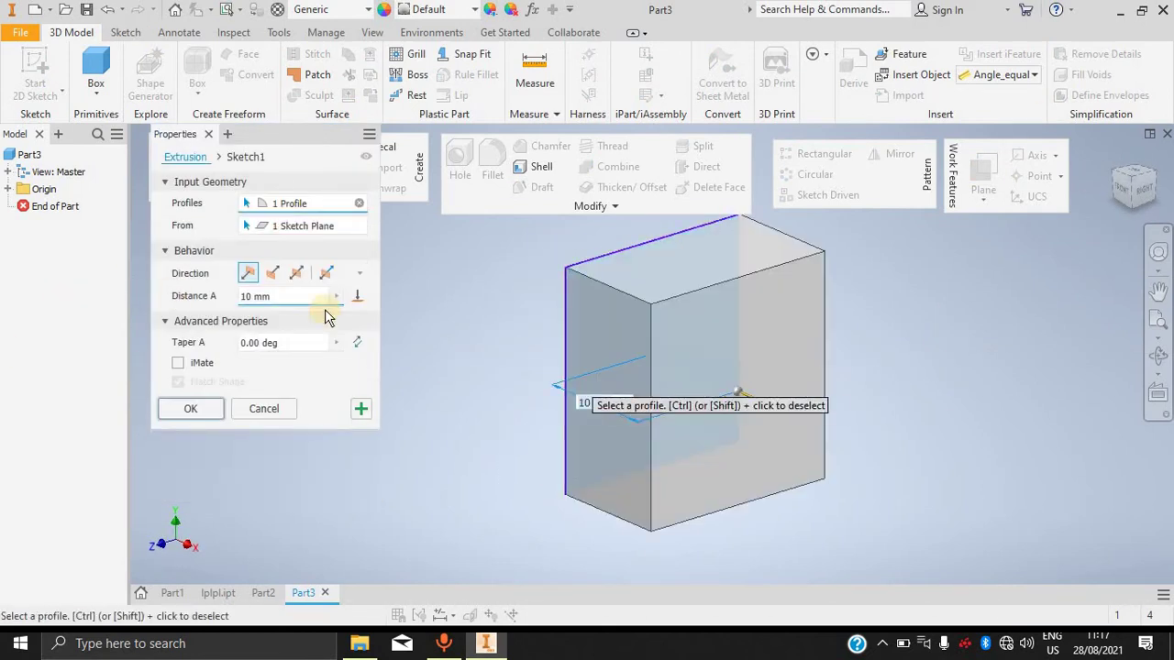
left_click(188, 408)
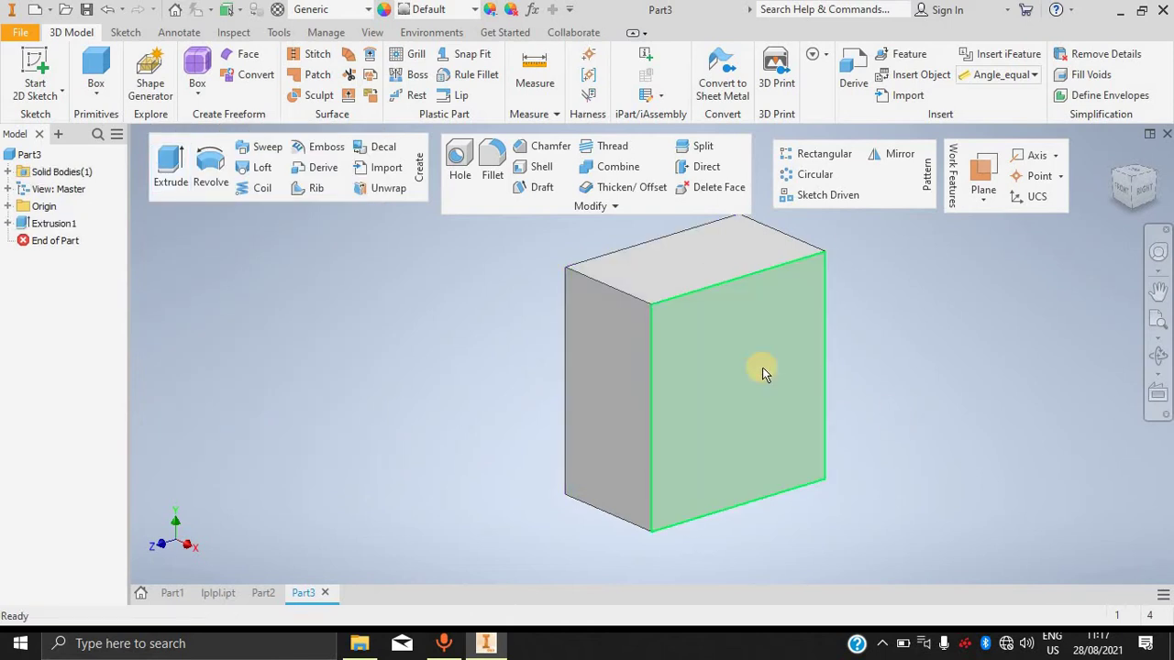
scroll(773, 331, "up", 5)
scroll(752, 394, "down", 4)
scroll(678, 367, "up", 3)
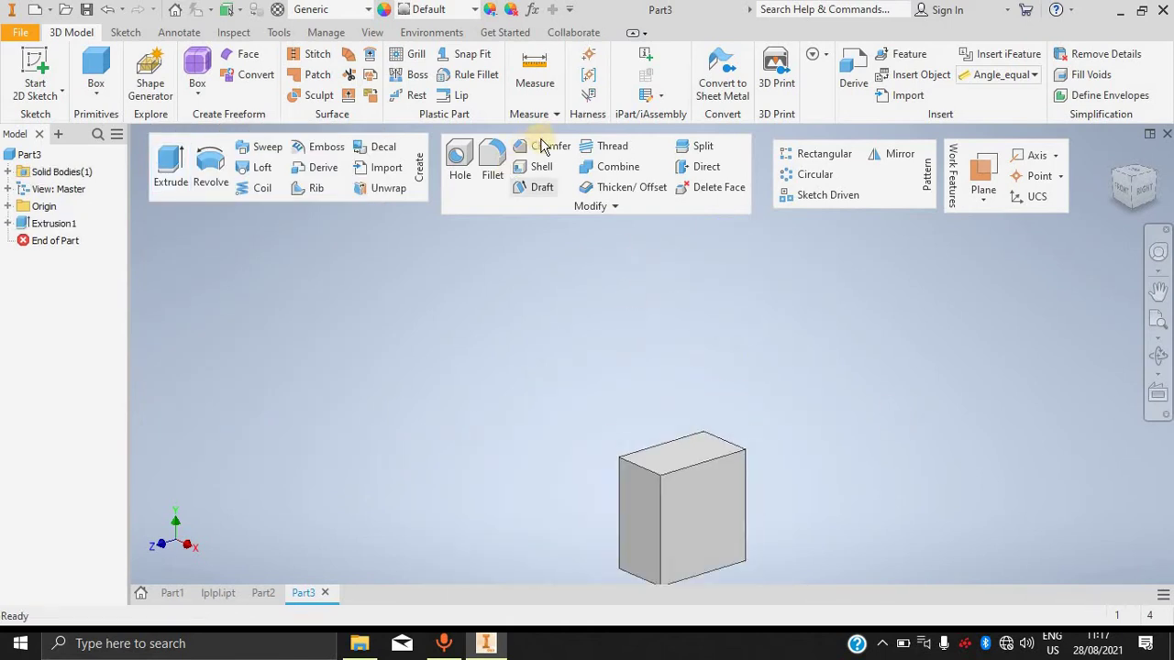
left_click(543, 168)
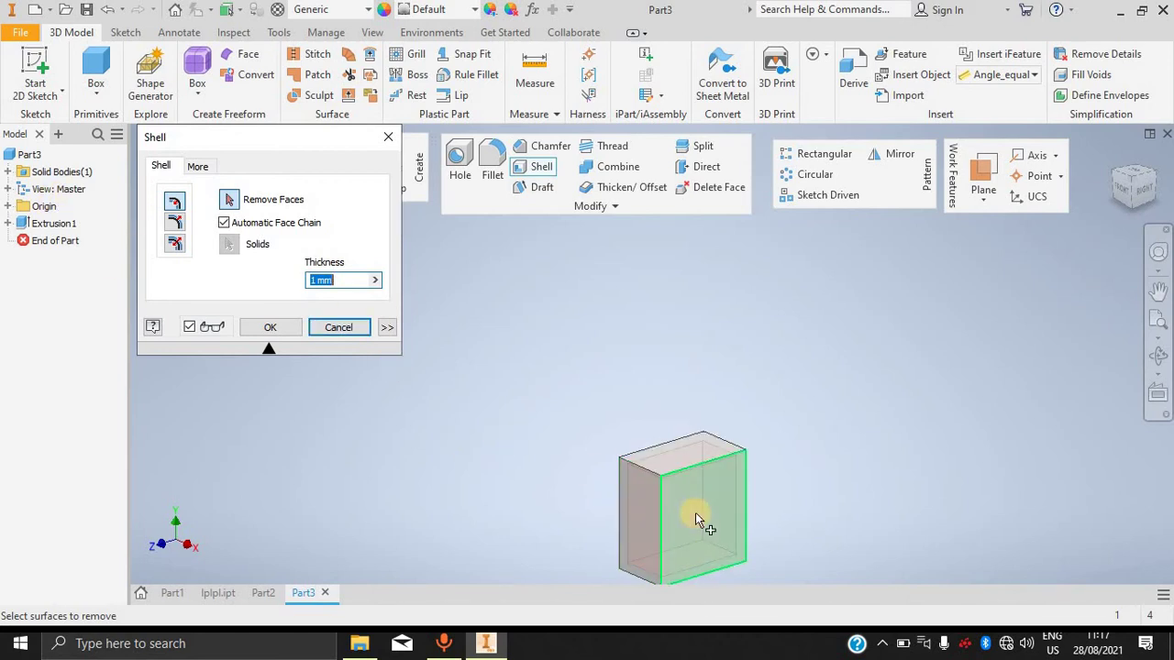
left_click(705, 519)
left_click(646, 515)
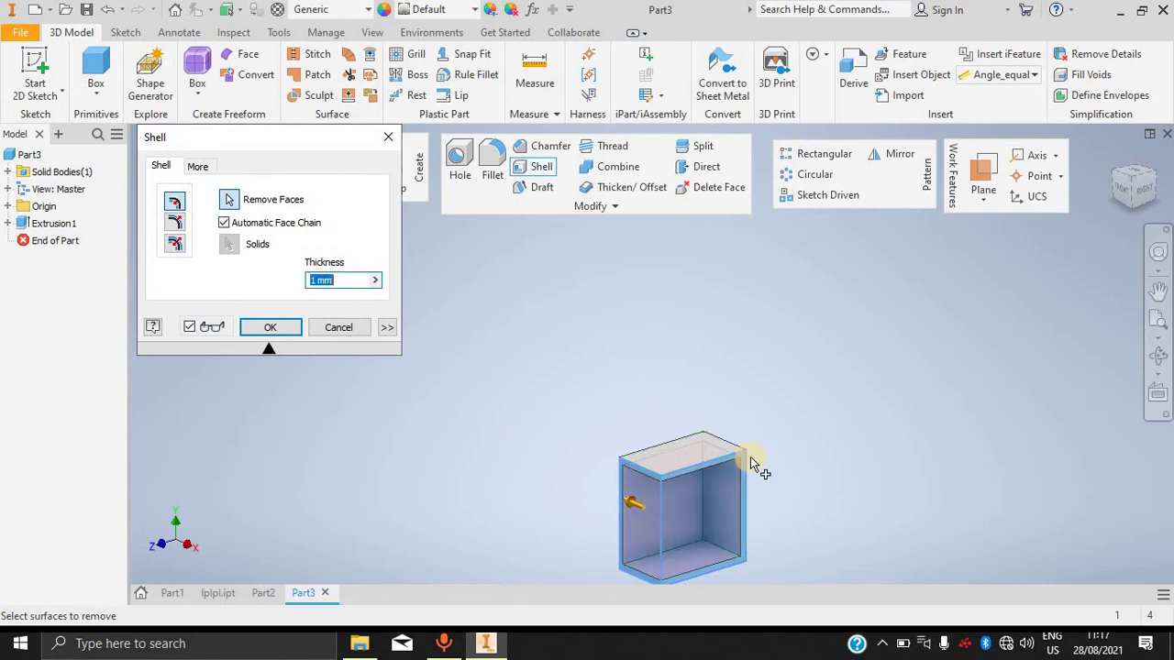
key("Escape")
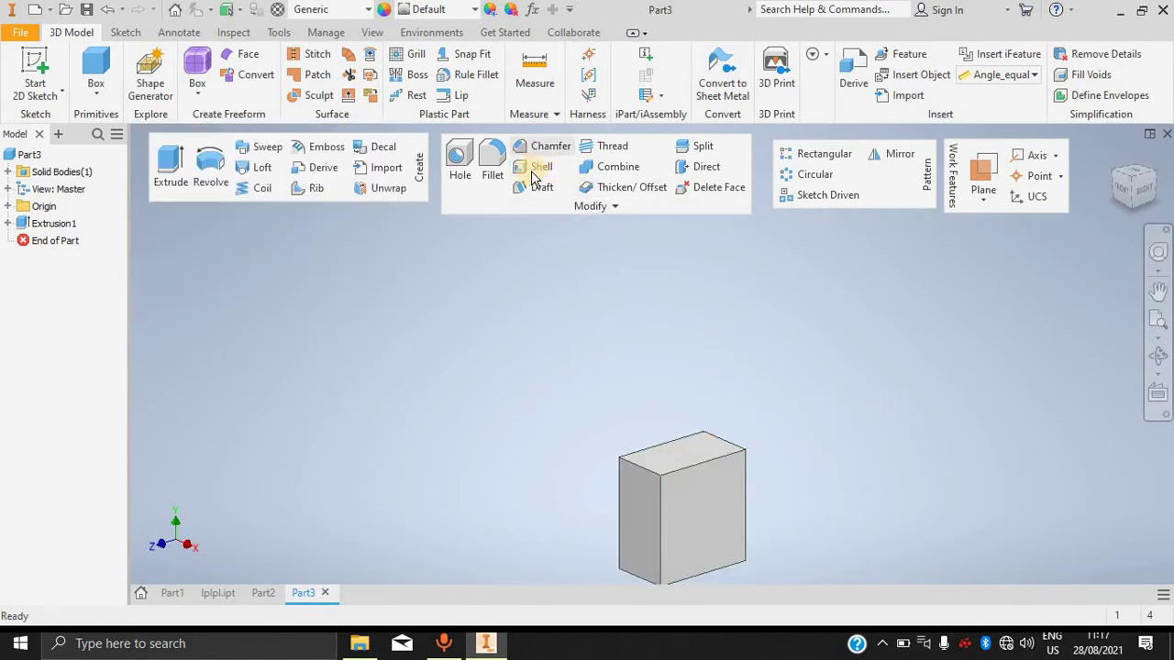
Shell the box with a 1 mm wall thickness without removing any faces.
left_click(539, 166)
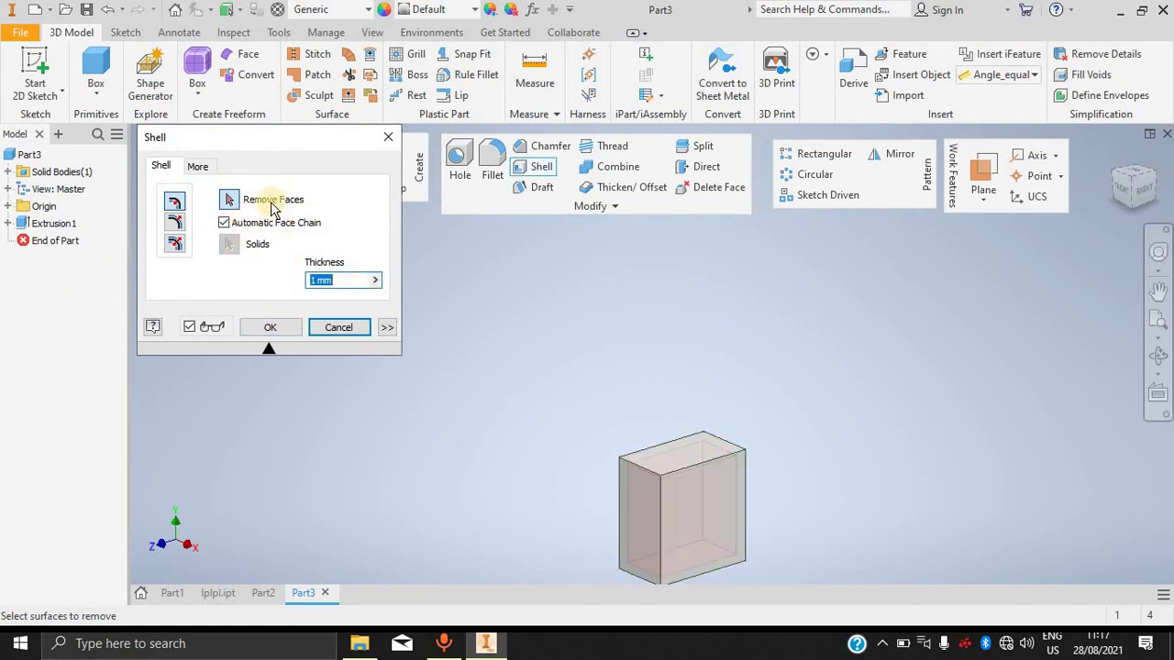
left_click(289, 328)
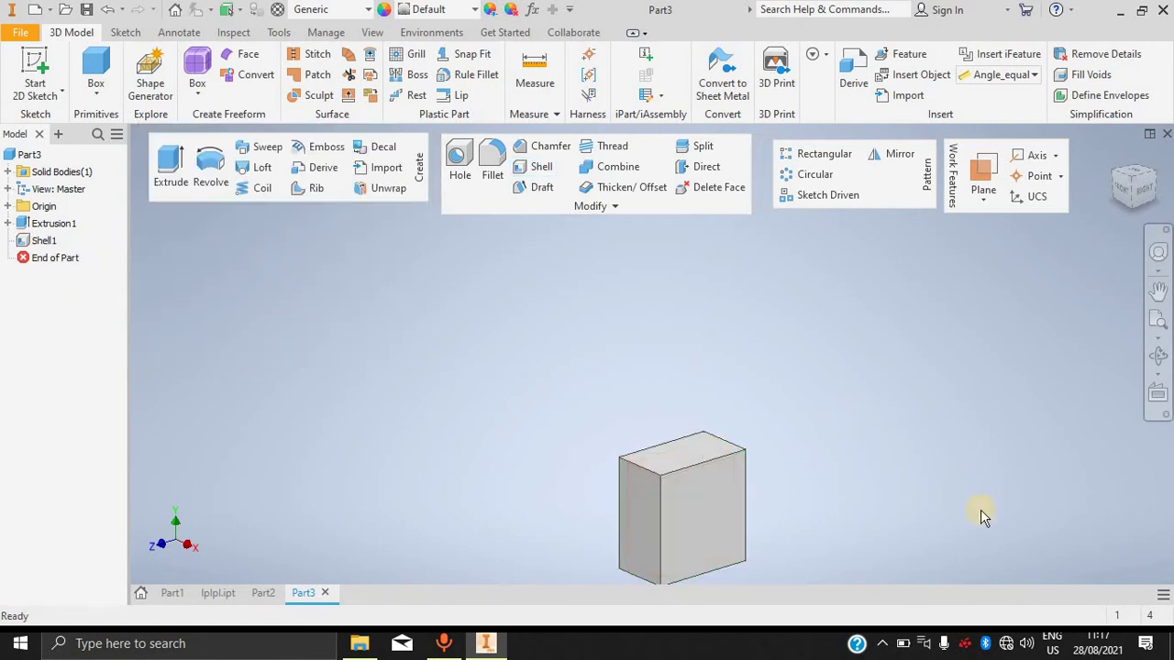
Try a half section view of the box from its right face with a 36.5 mm plane offset.
left_click(369, 32)
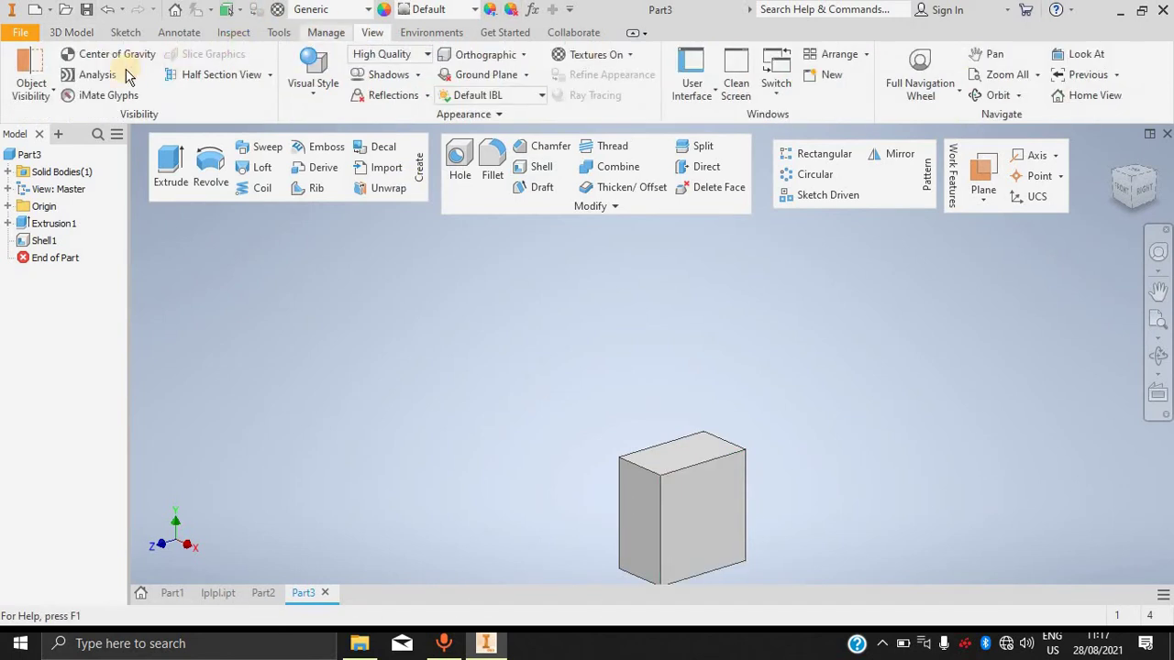
left_click(213, 75)
left_click(707, 554)
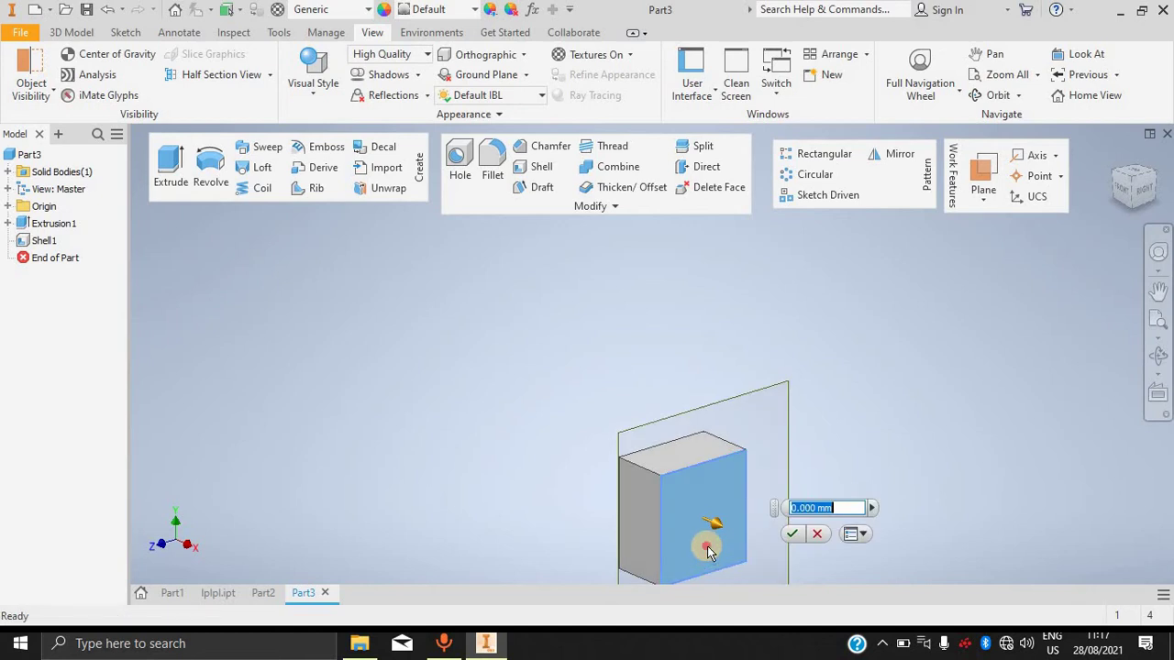
left_click_drag(676, 524, 882, 569)
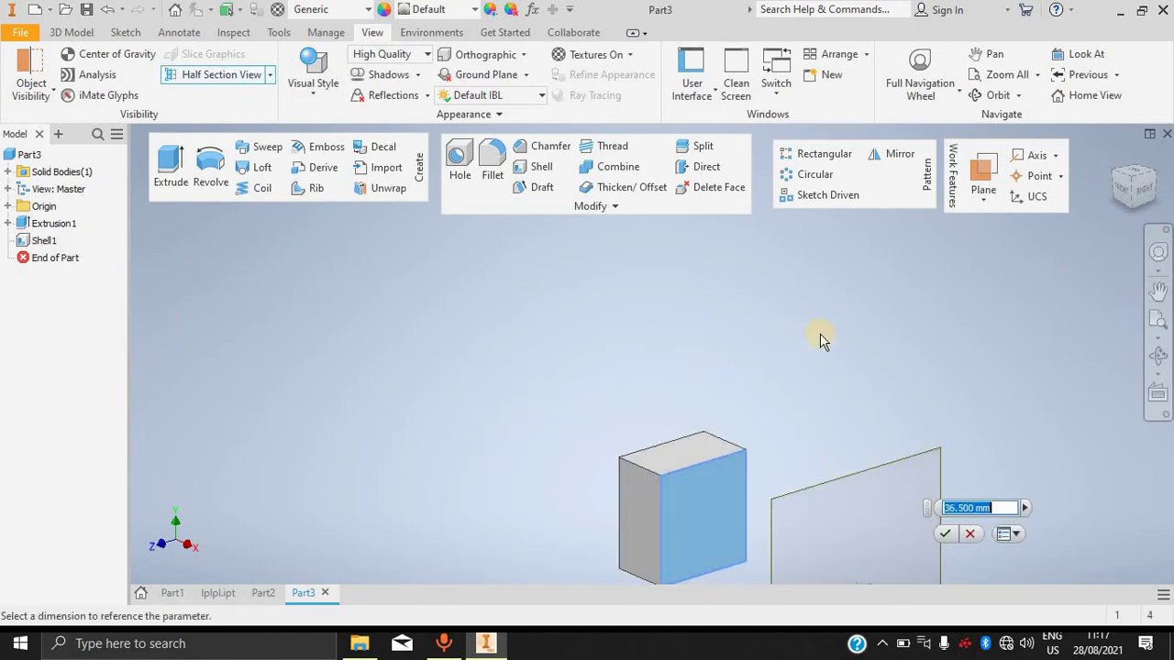
key("Return")
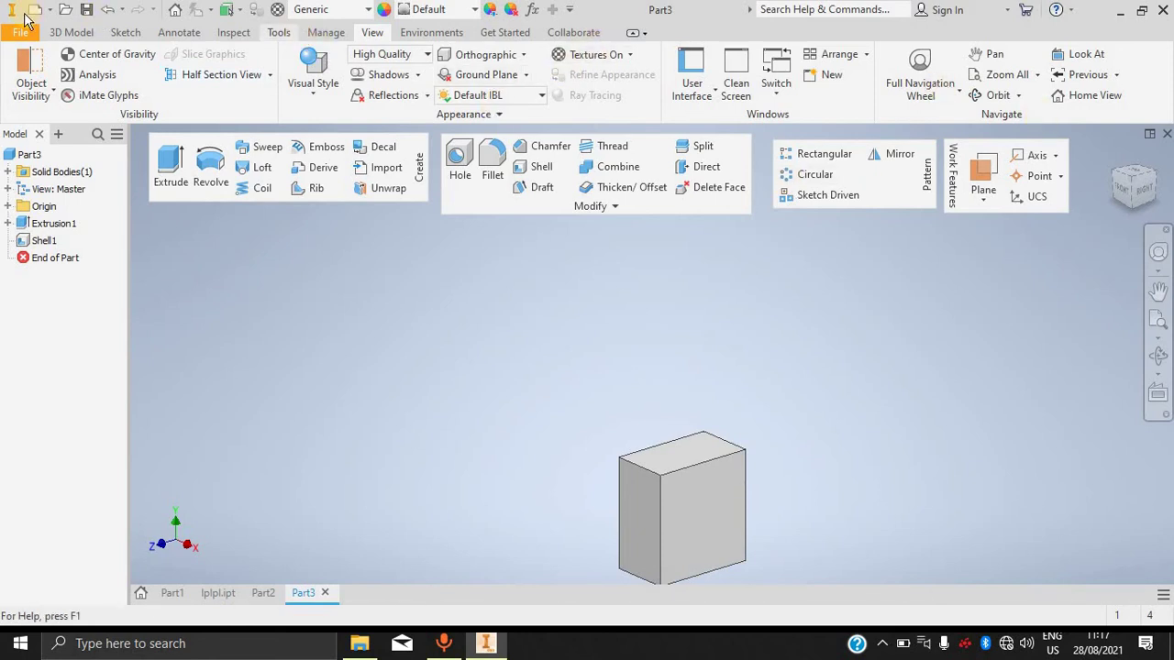
Thicken the box's right face outward by 3 mm.
left_click(73, 33)
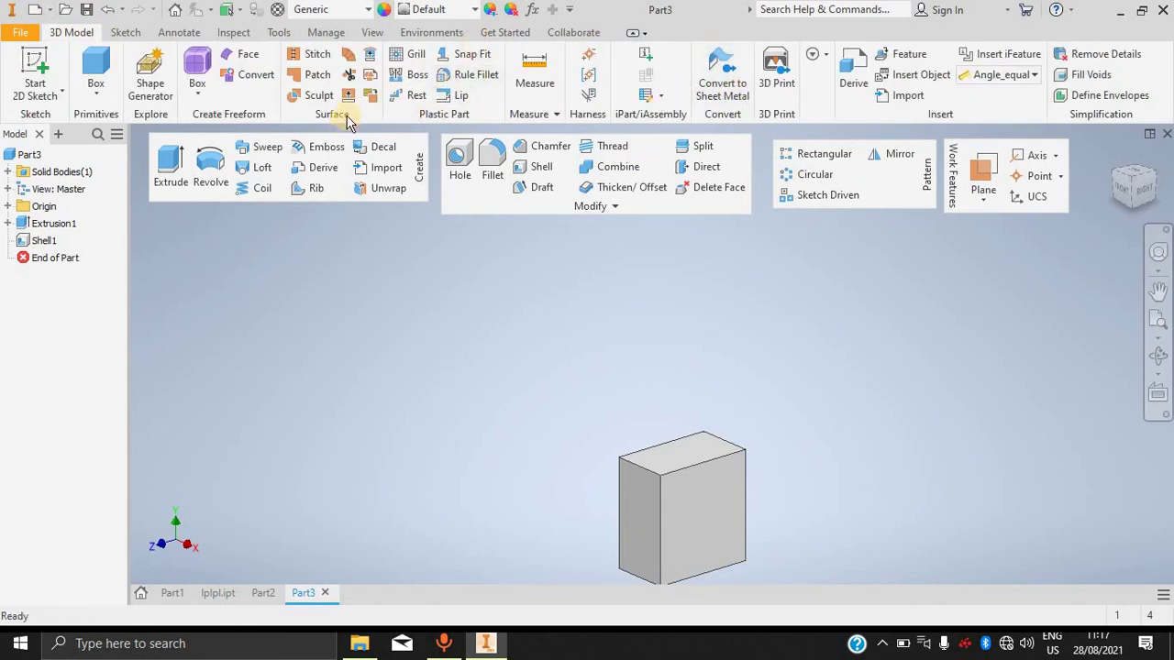
left_click(617, 190)
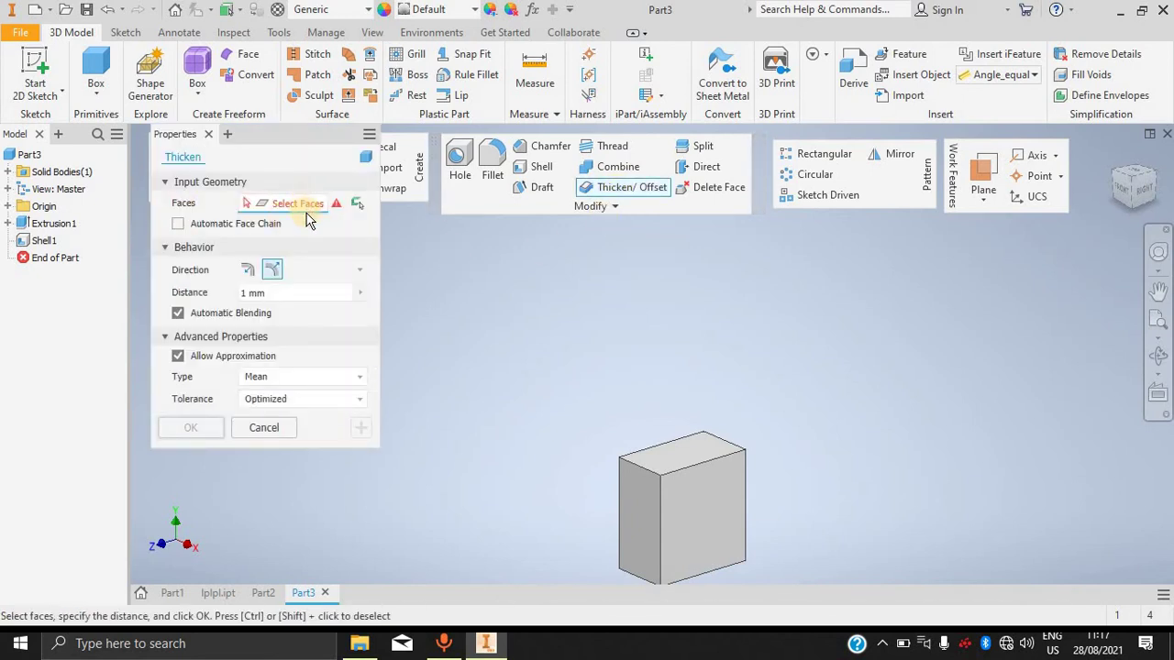
left_click(696, 524)
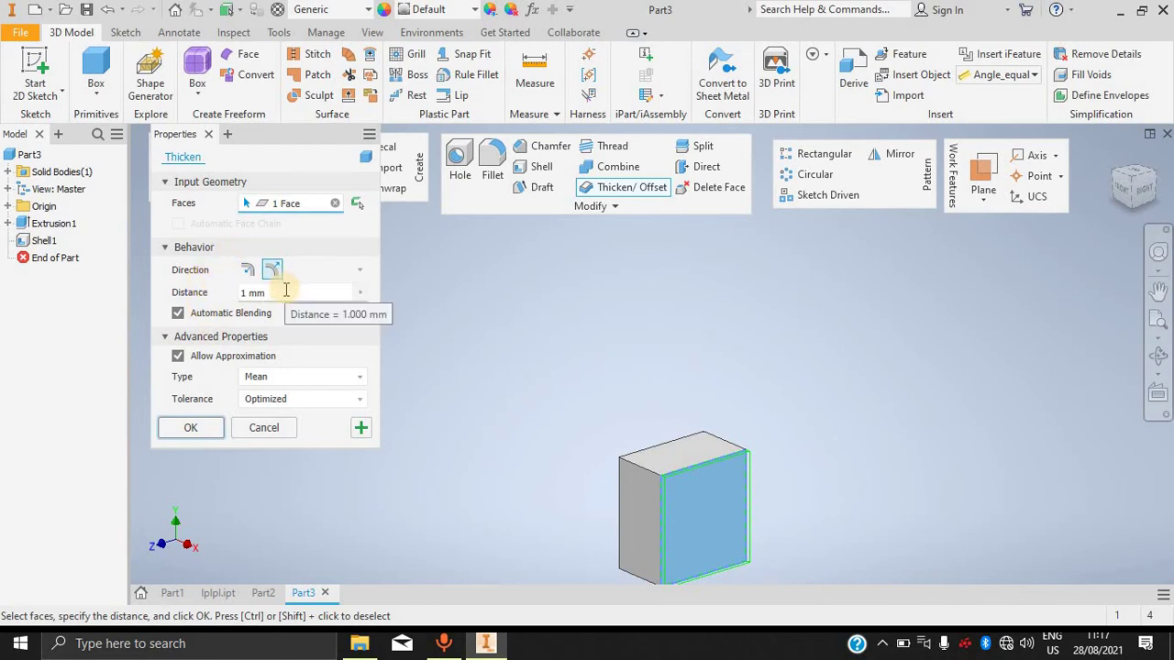
left_click(255, 291)
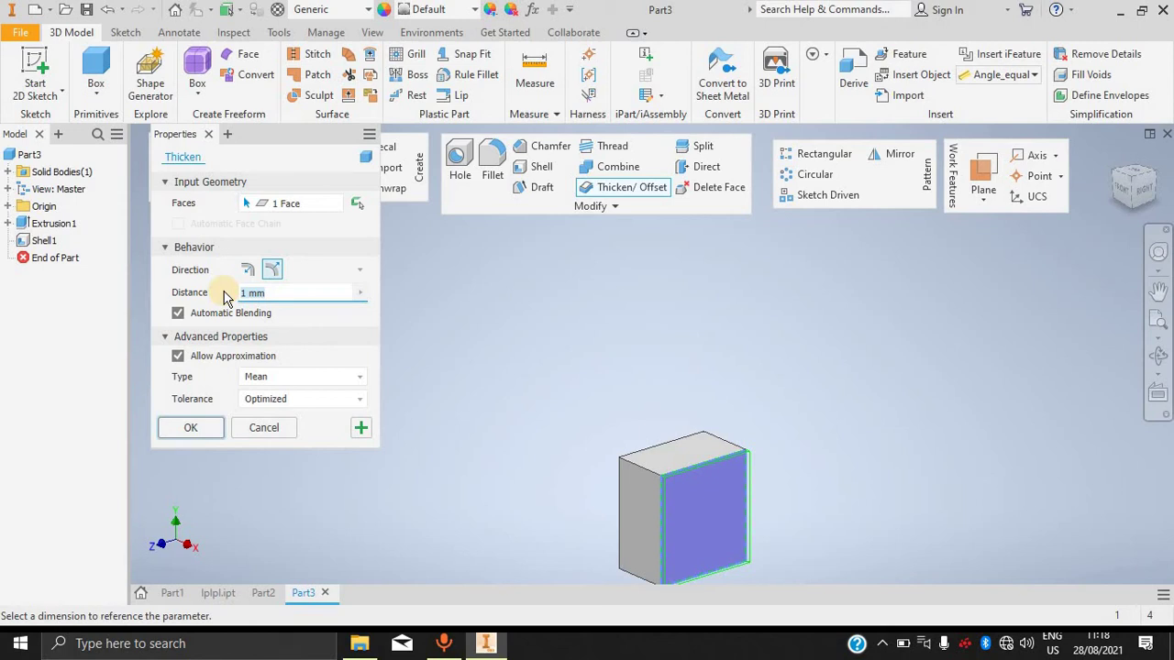
type("3")
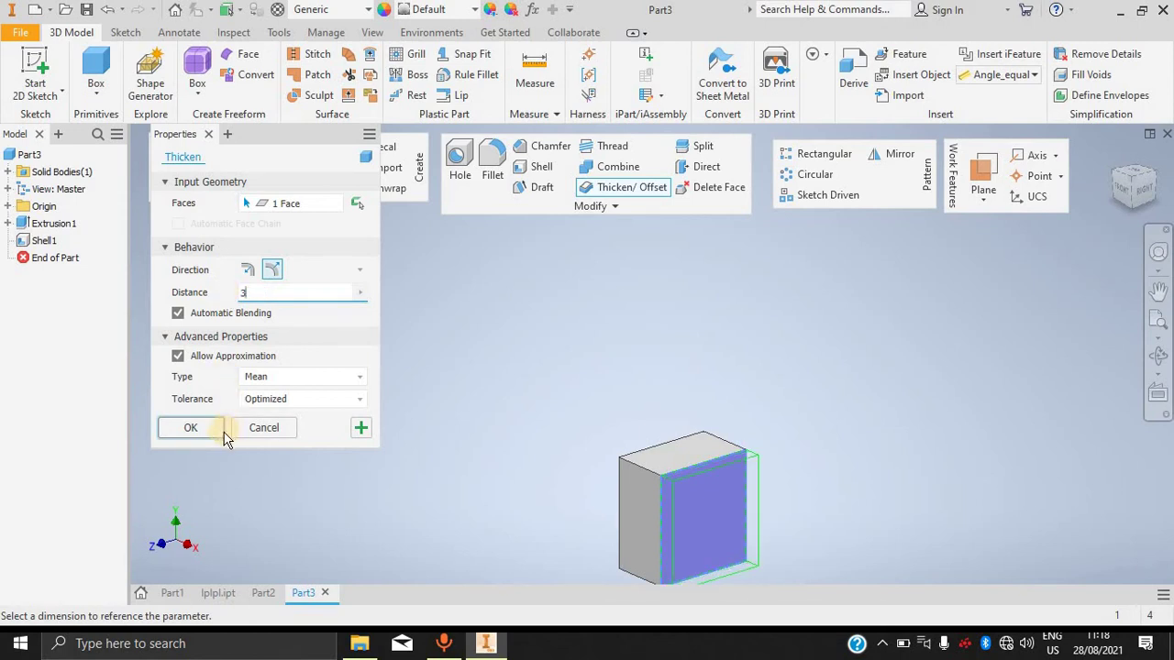
middle_click_drag(843, 463, 749, 364)
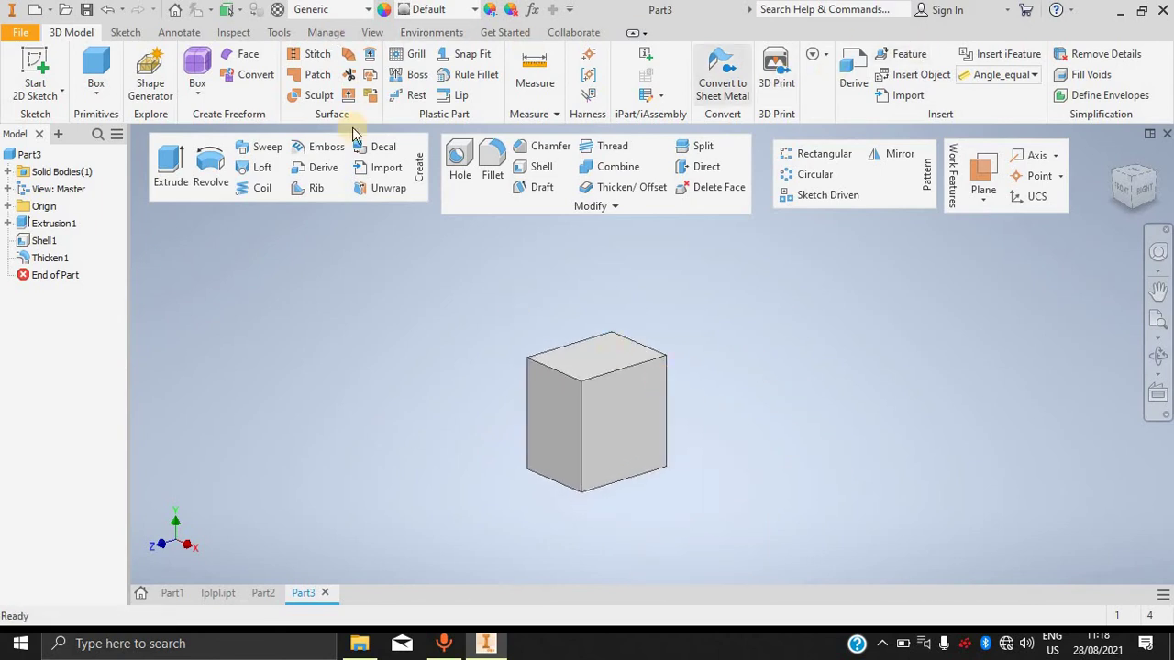
Cut a half section view of the box from its side face with a -13.5 mm plane offset and inspect the interior.
left_click(372, 32)
left_click(243, 74)
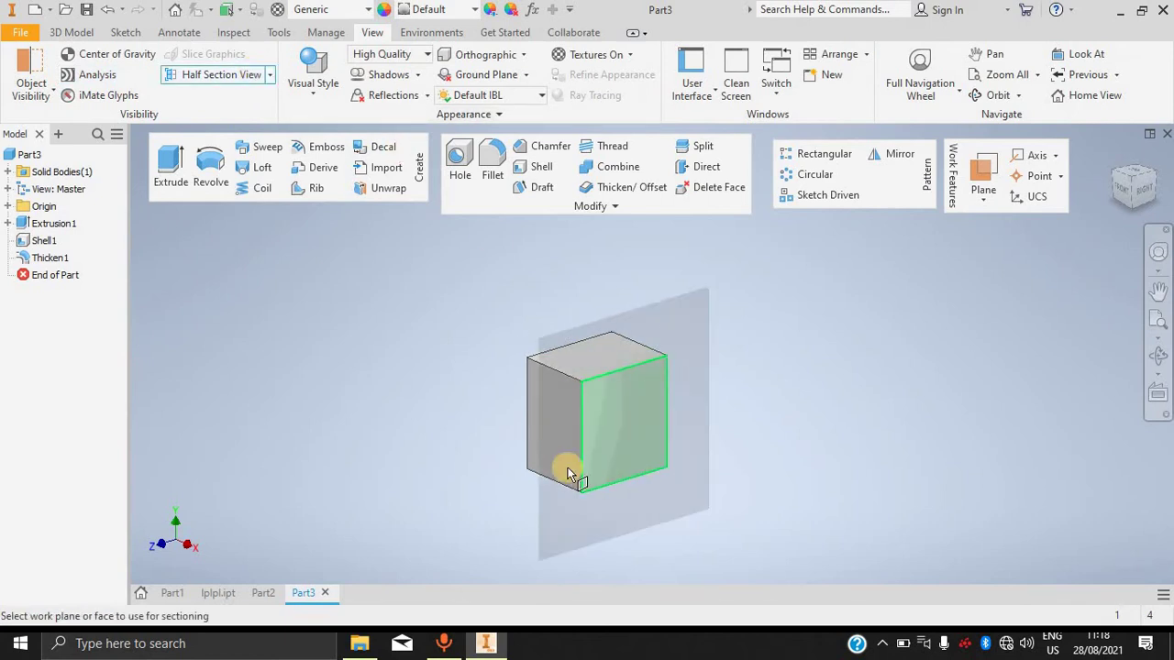
left_click(560, 466)
left_click_drag(560, 465, 639, 452)
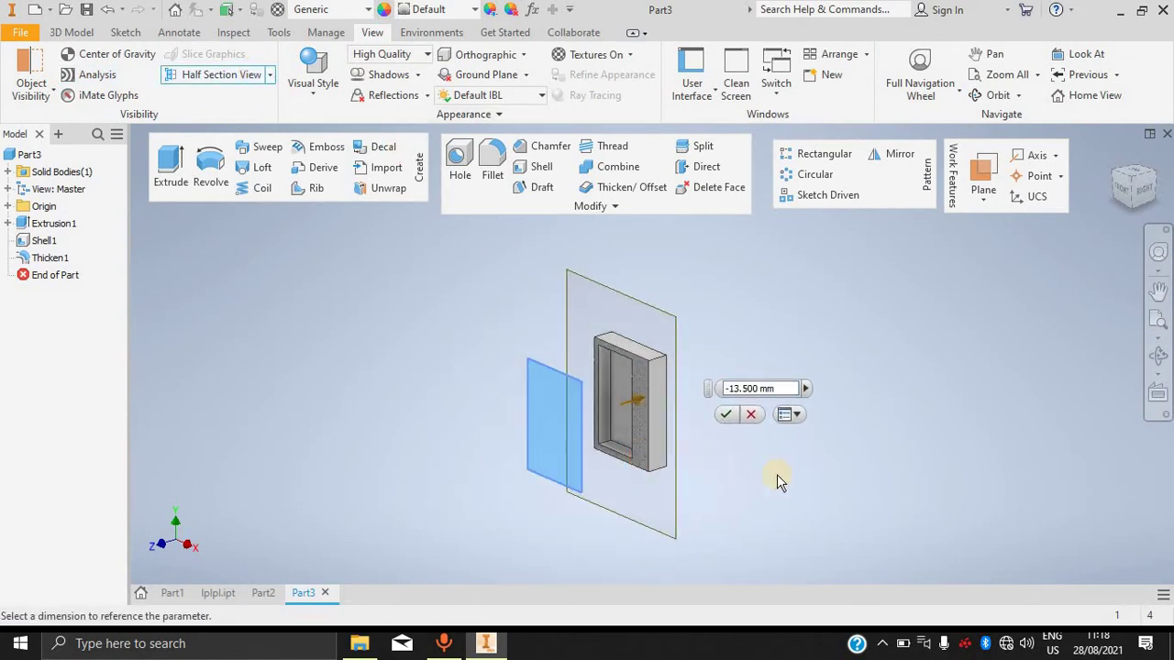
key("Return")
middle_click_drag(701, 455, 688, 401, "shift")
scroll(668, 401, "up", 5)
scroll(591, 390, "down", 4)
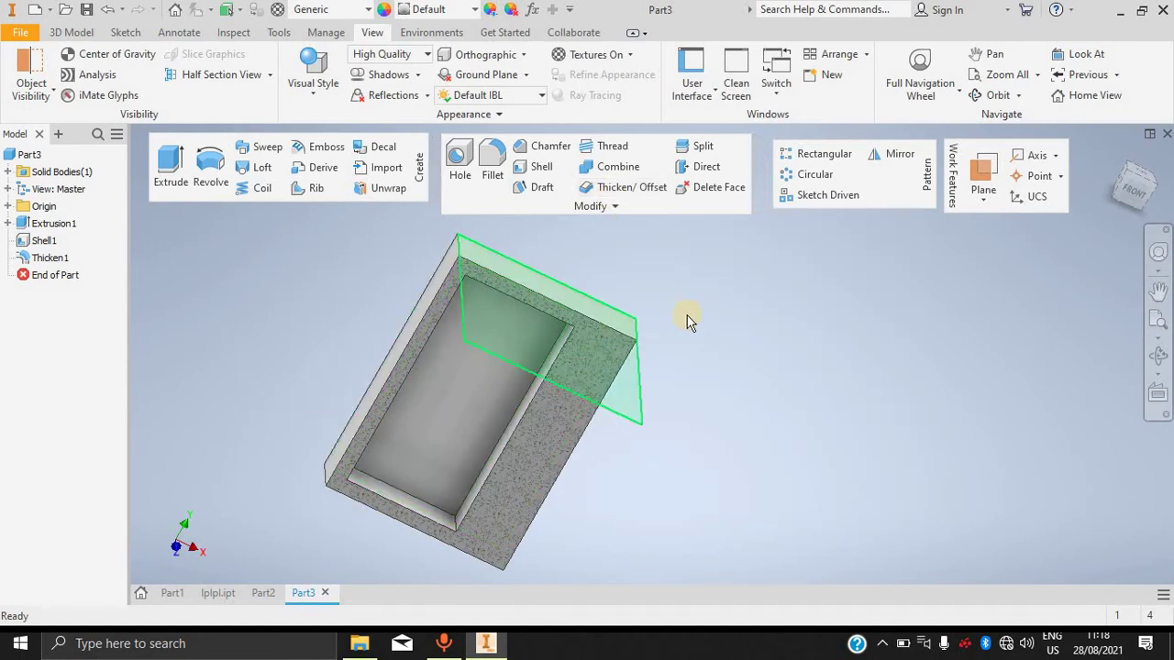
Set the thicken feature's distance to 0.5 mm.
double_click(41, 257)
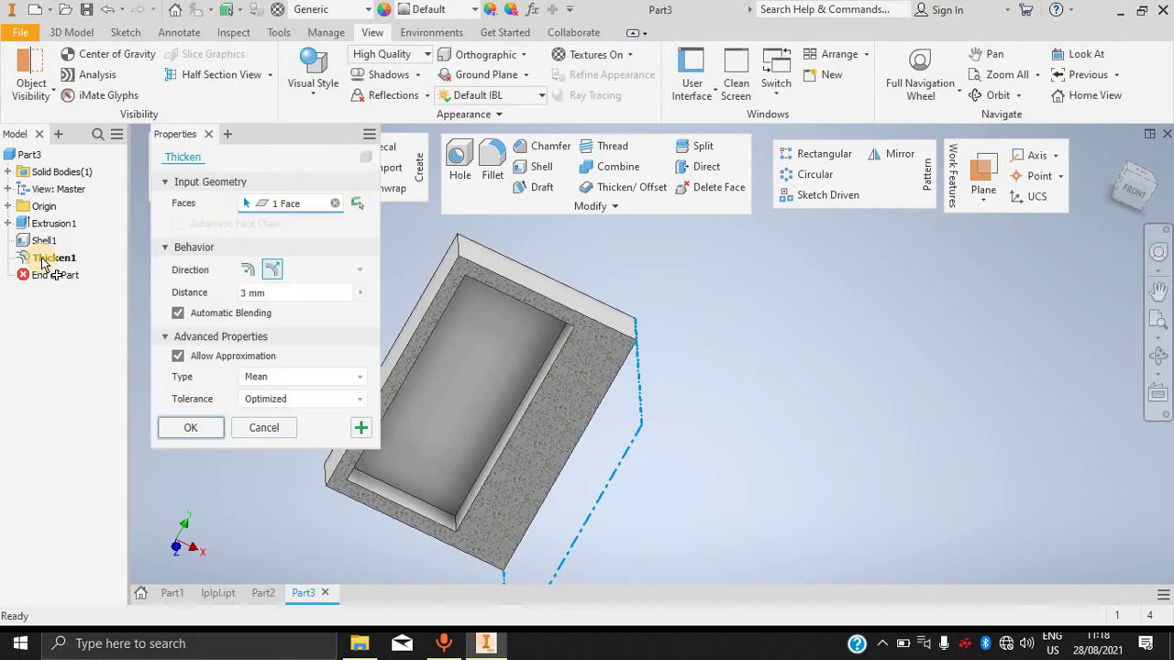
left_click(272, 291)
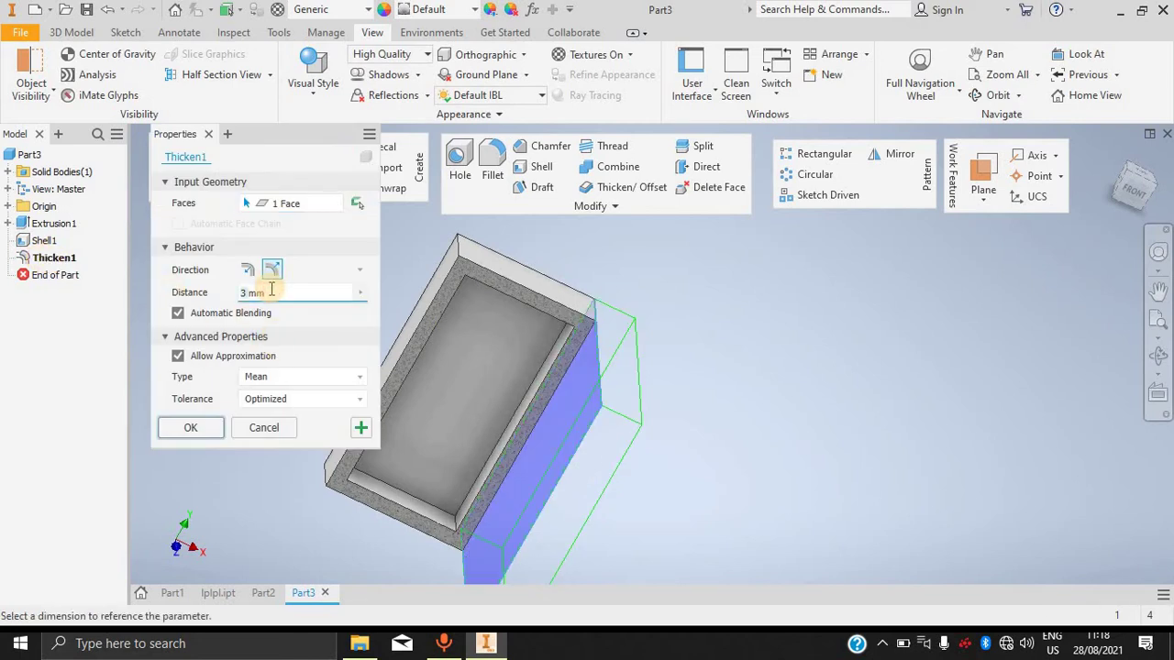
key("BackSpace")
key("BackSpace")
key("BackSpace")
key("BackSpace")
type("1.5")
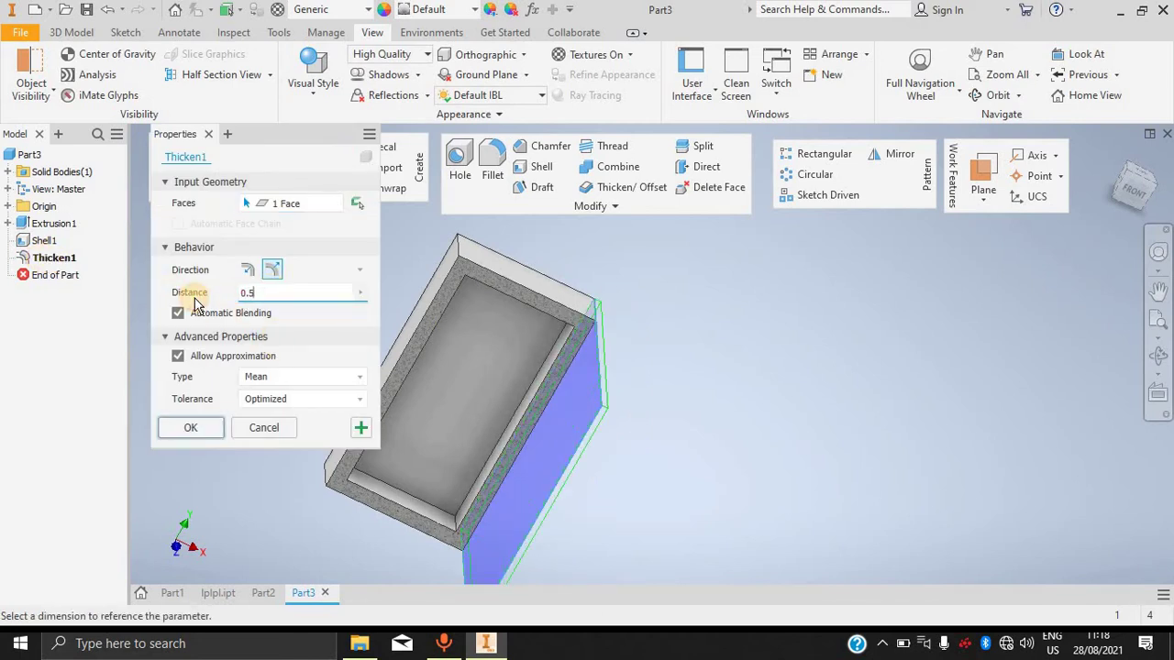
key("Return")
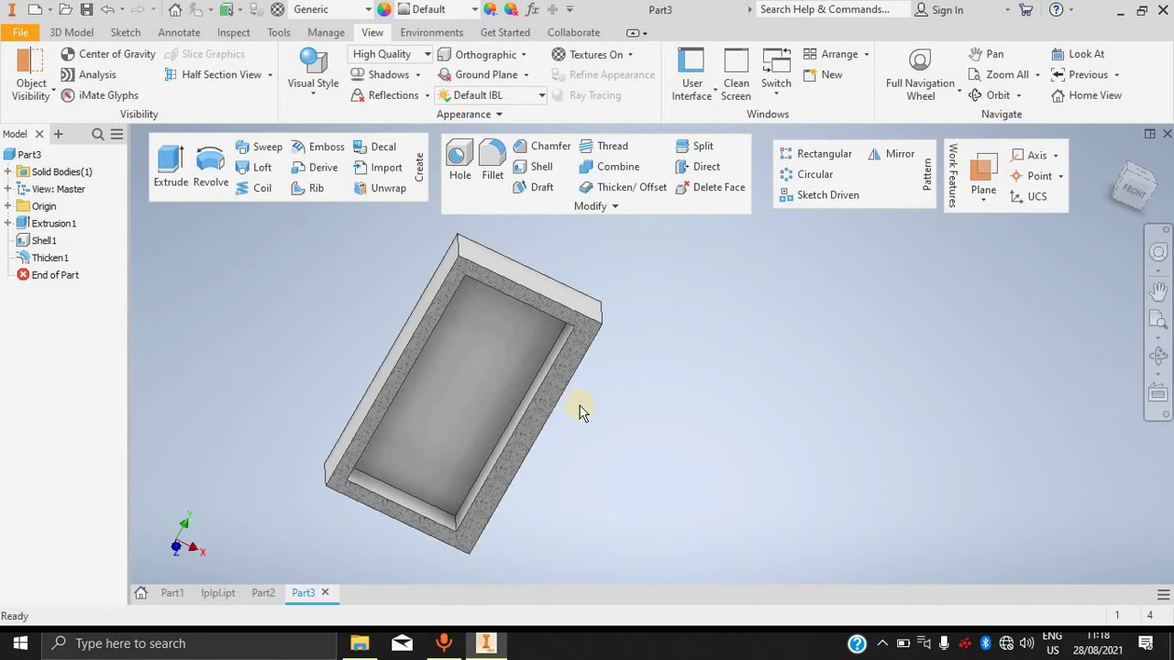
key("F2")
left_click_drag(618, 306, 637, 392)
key("F4")
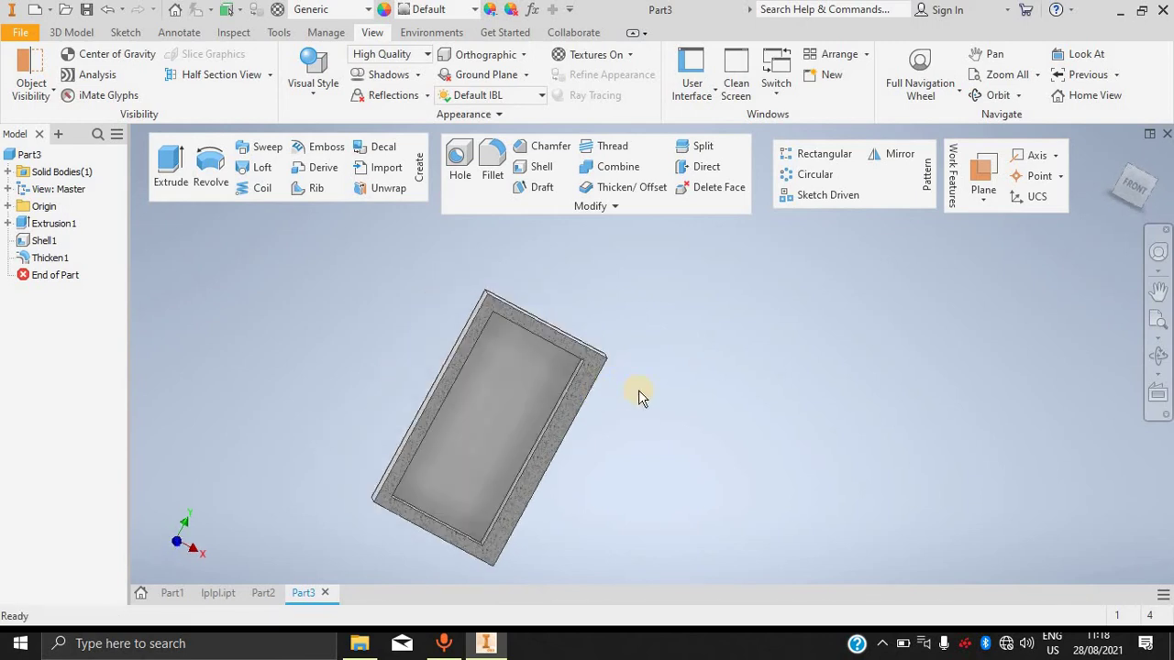
double_click(50, 263)
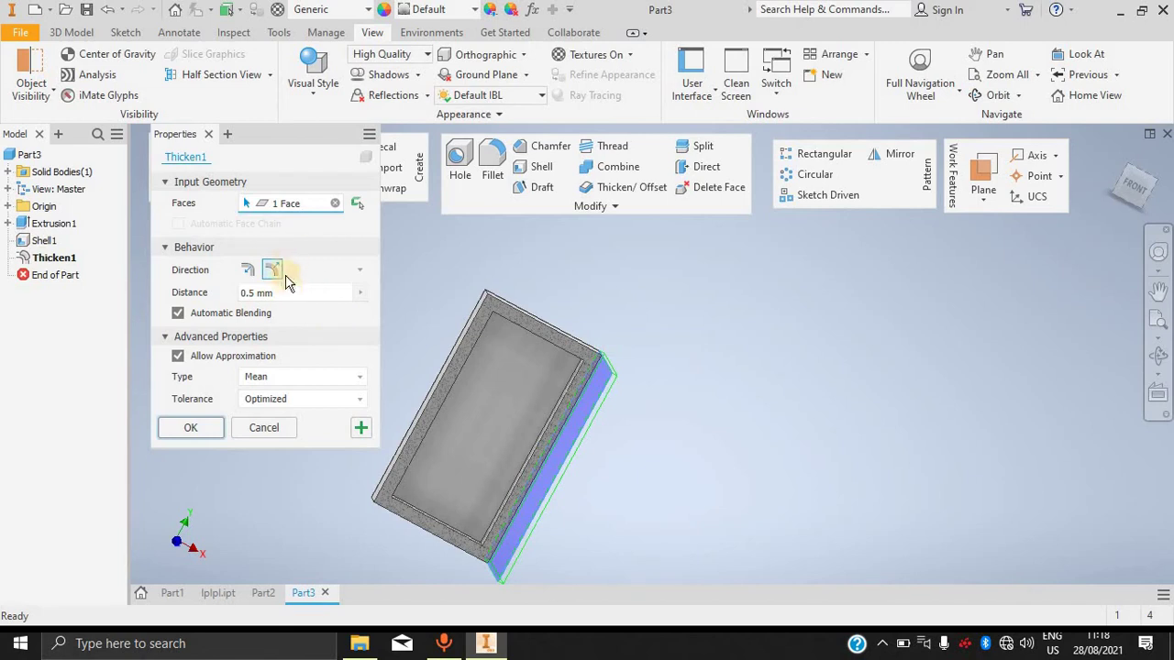
left_click(288, 292)
left_click_drag(288, 291, 243, 280)
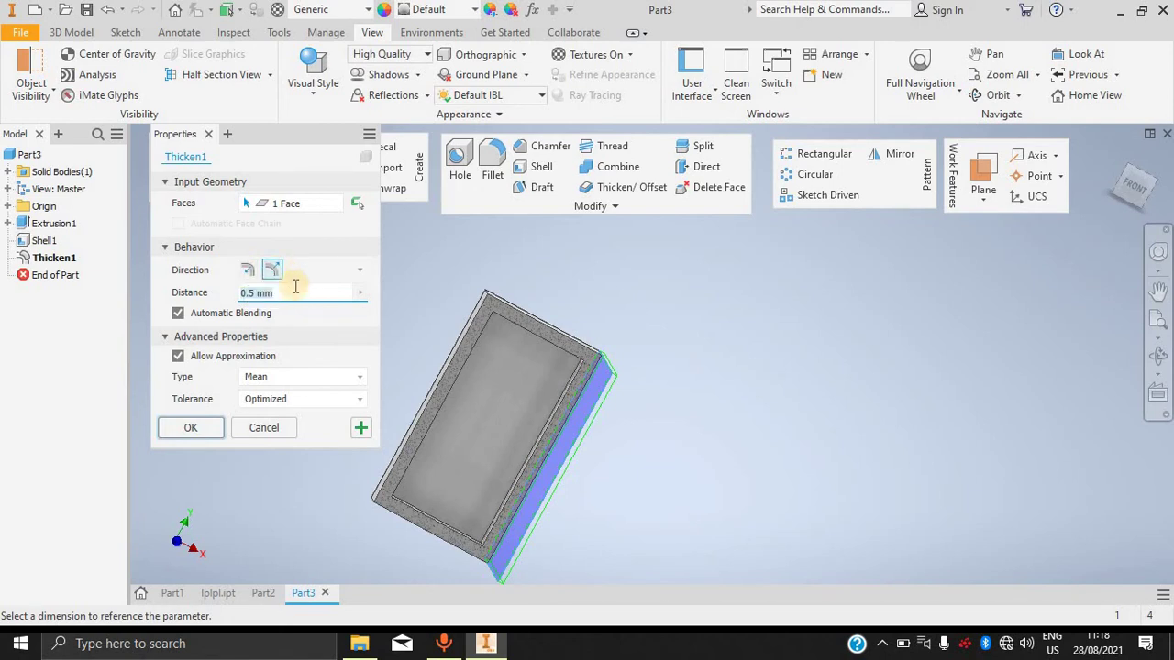
key("BackSpace")
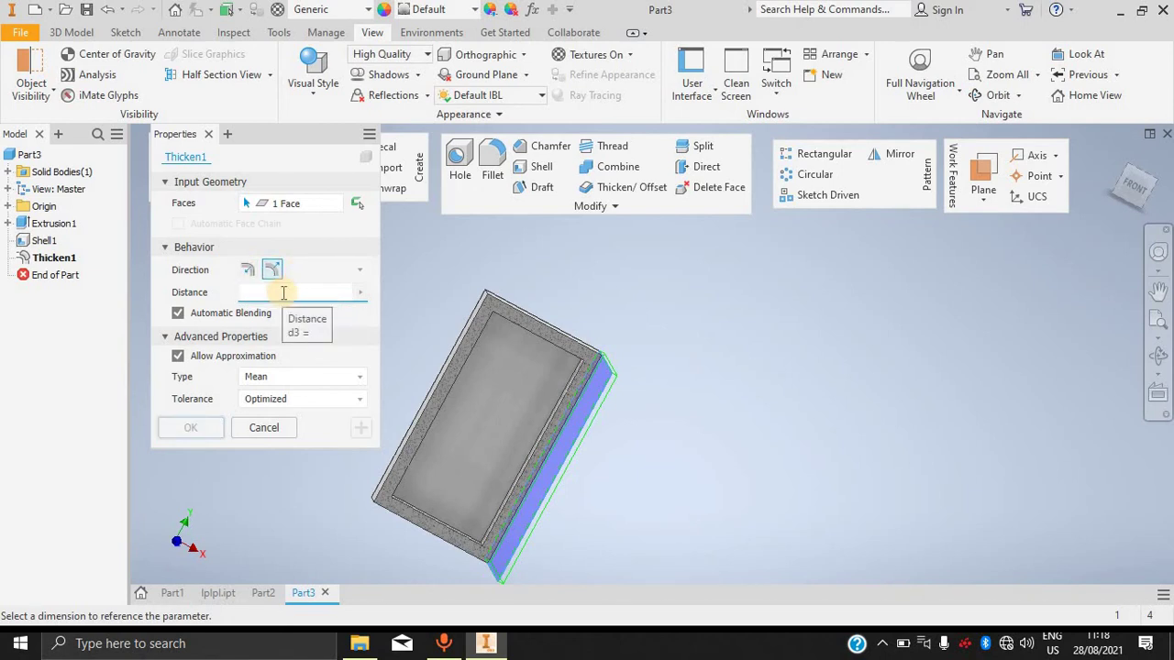
type("0")
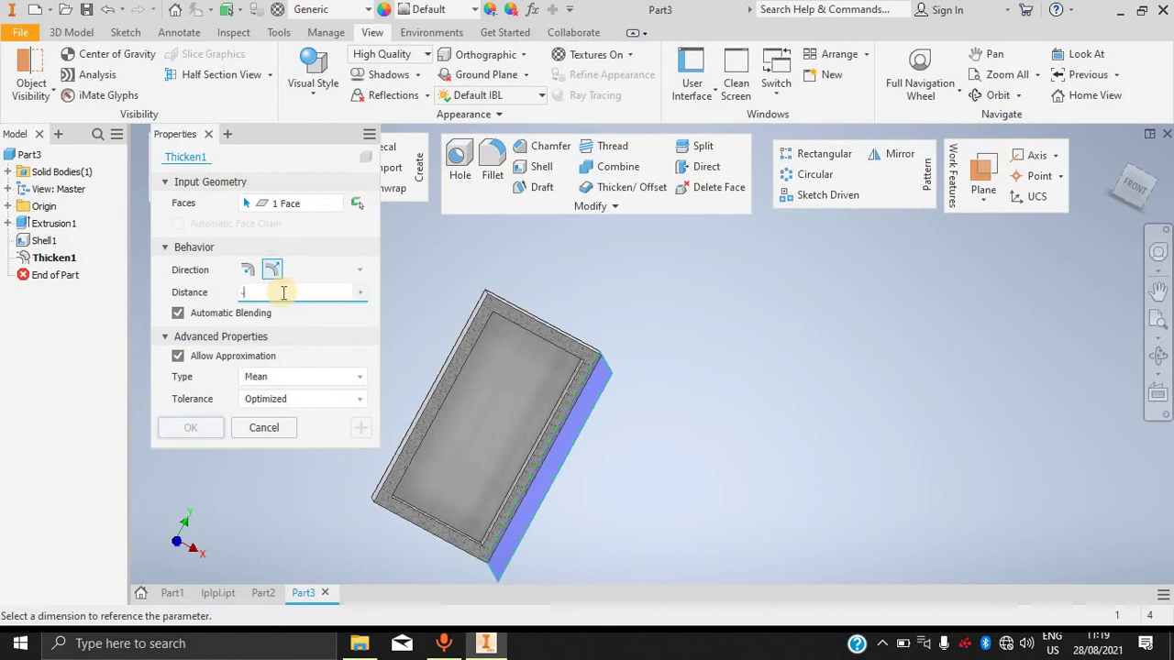
type("0.5")
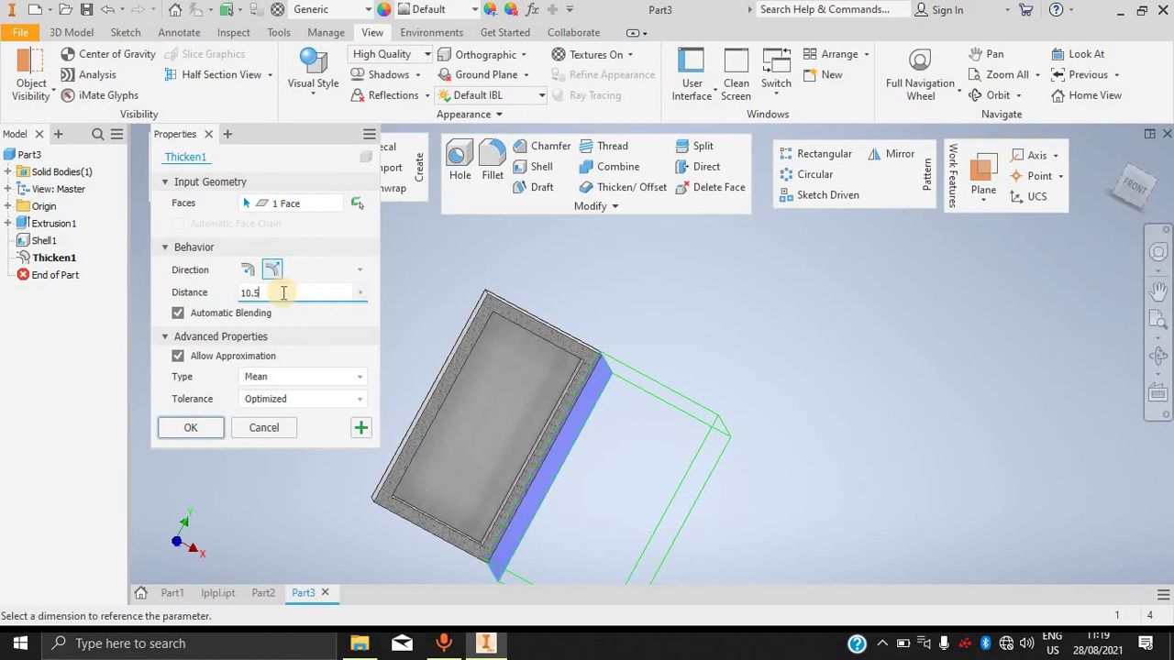
key("BackSpace")
key("BackSpace")
key("BackSpace")
key("BackSpace")
type("0")
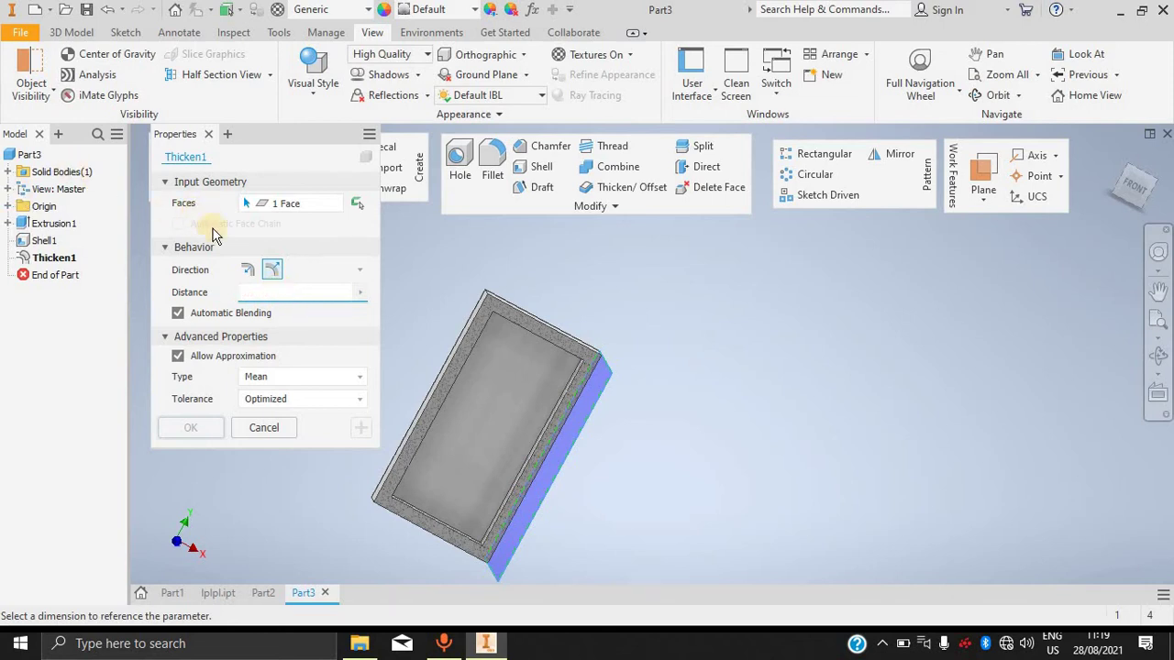
left_click(250, 267)
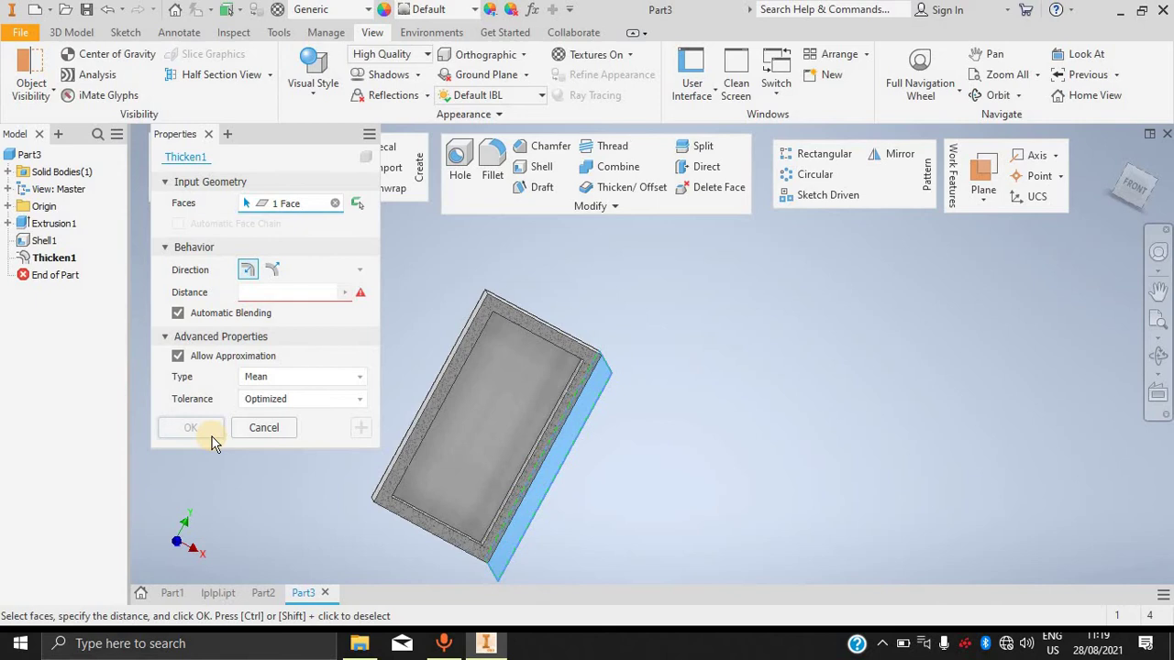
left_click(273, 272)
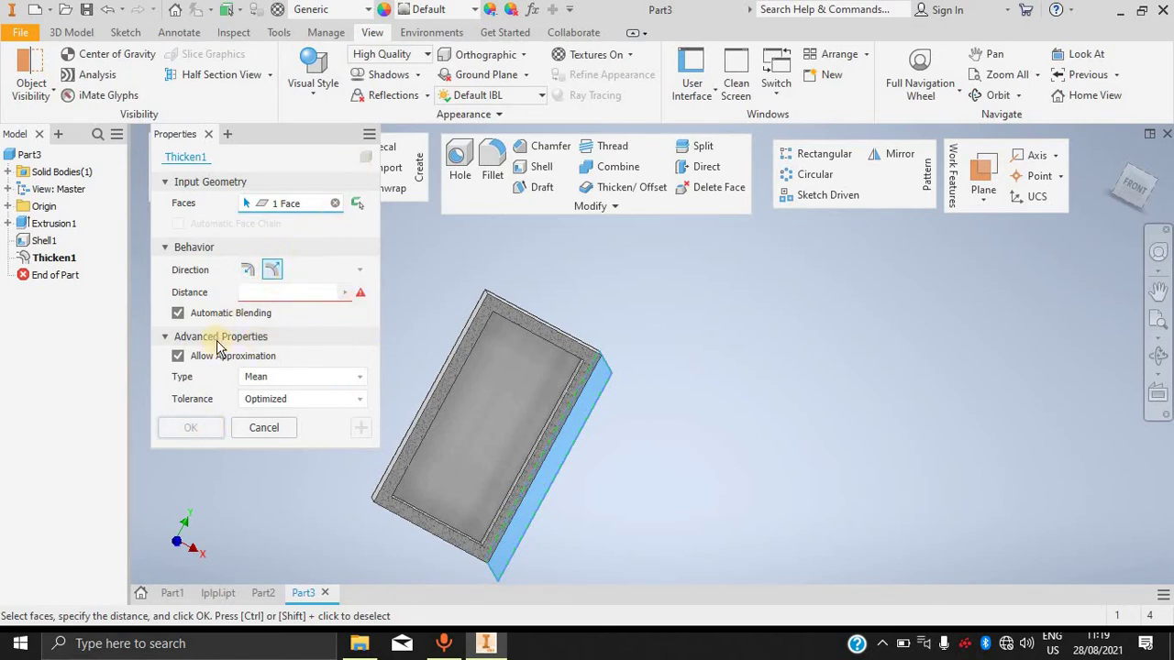
left_click(264, 431)
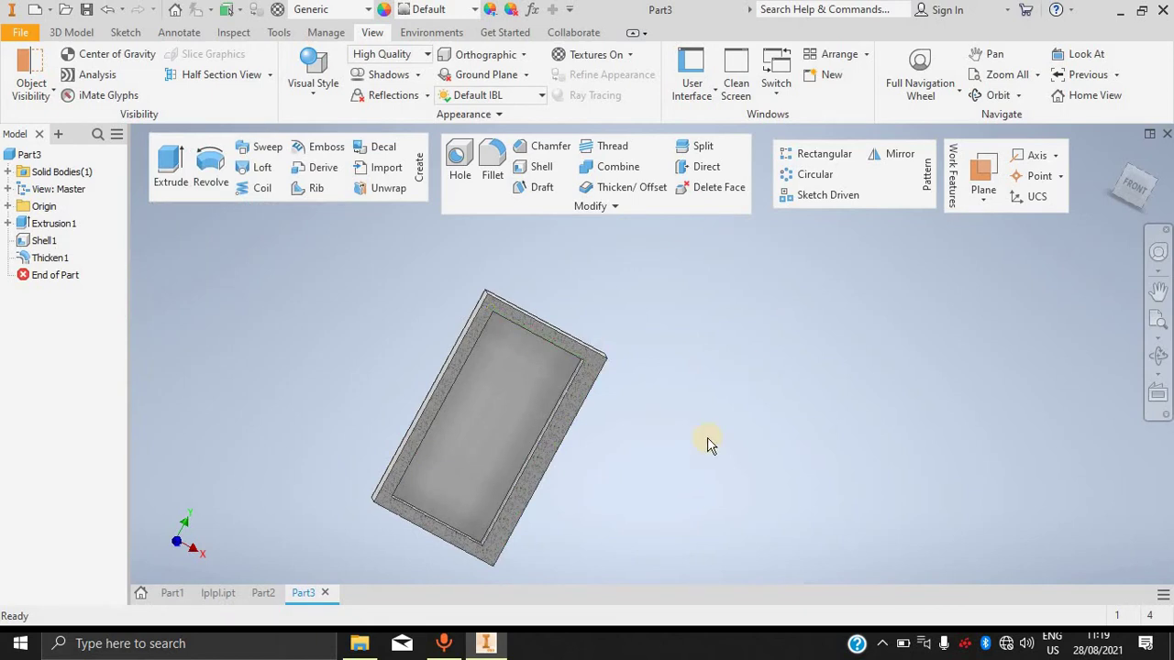
Switch the model to a visual style without edge lines and end the half section view.
left_click(615, 208)
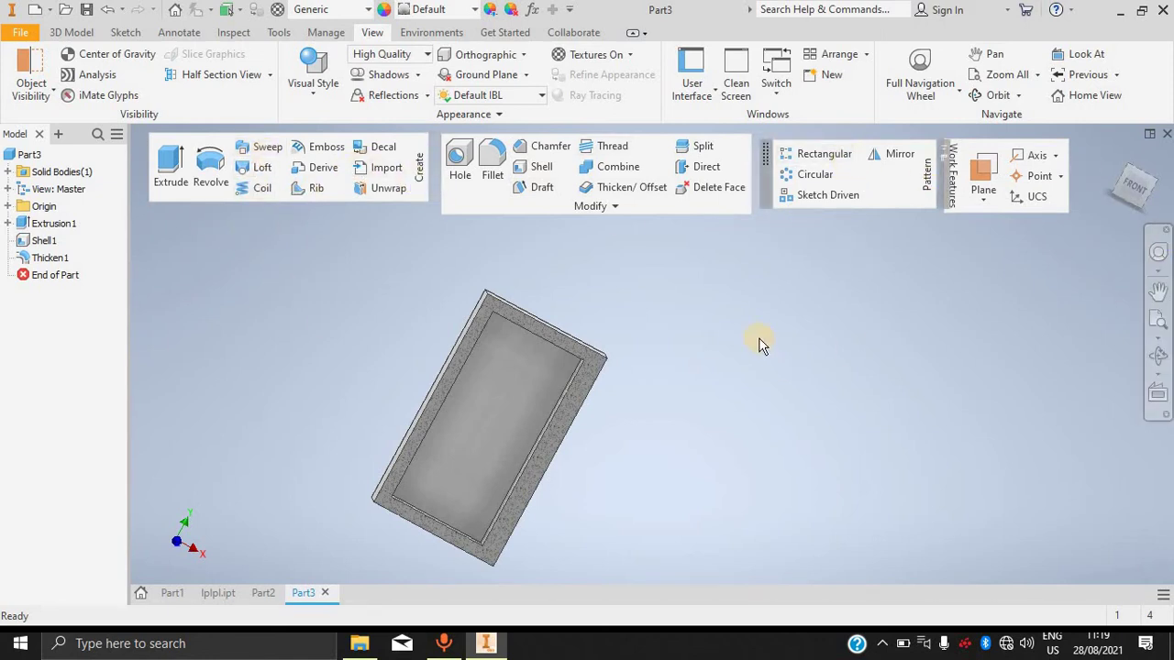
left_click(43, 240)
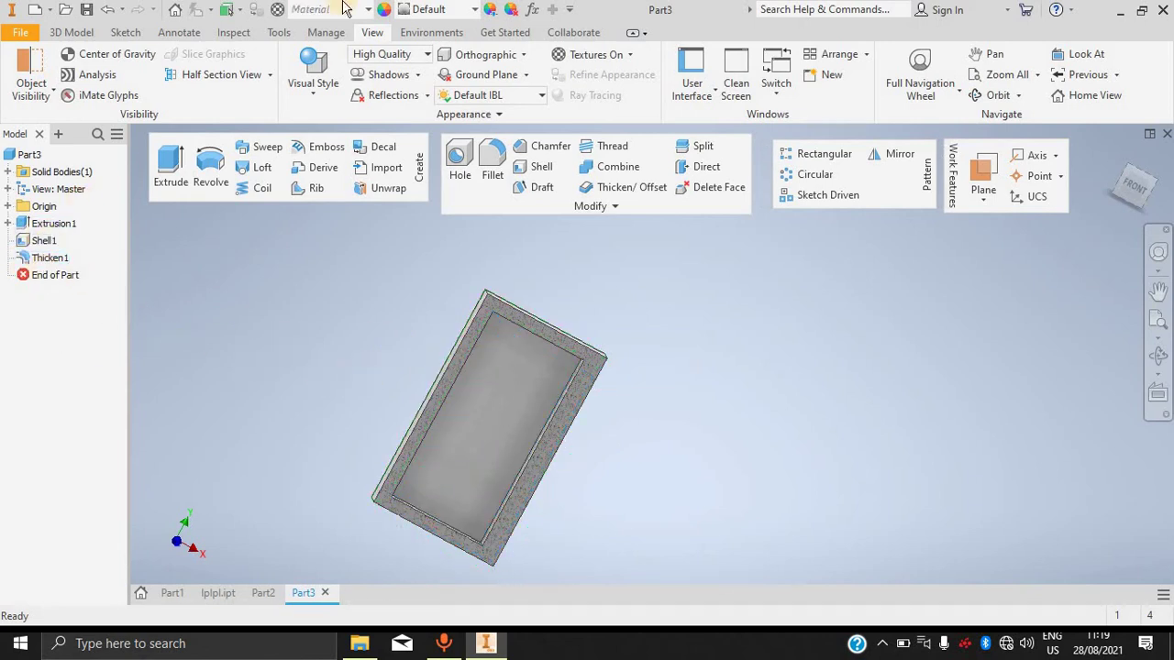
left_click(299, 87)
left_click(537, 197)
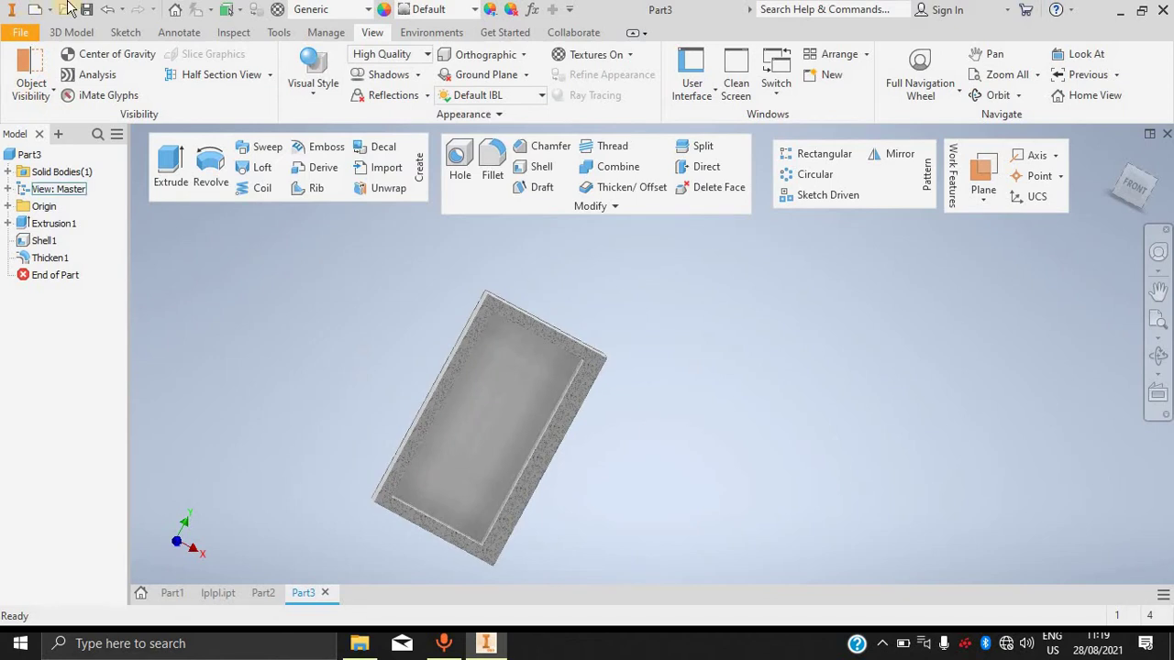
left_click(269, 74)
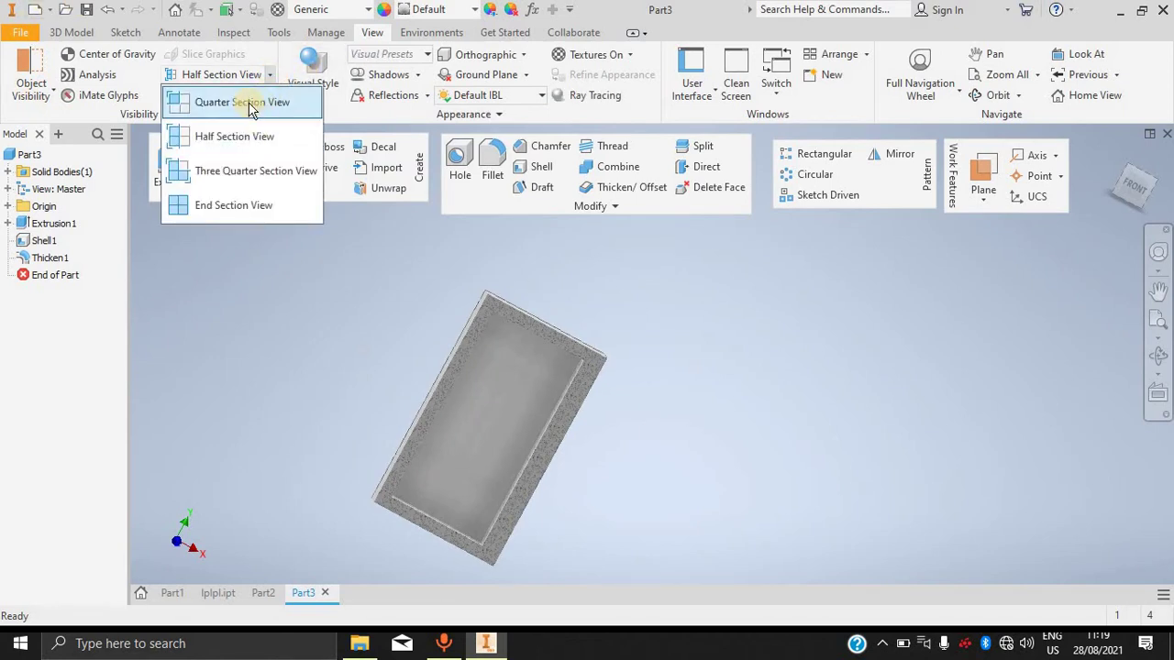
left_click(264, 204)
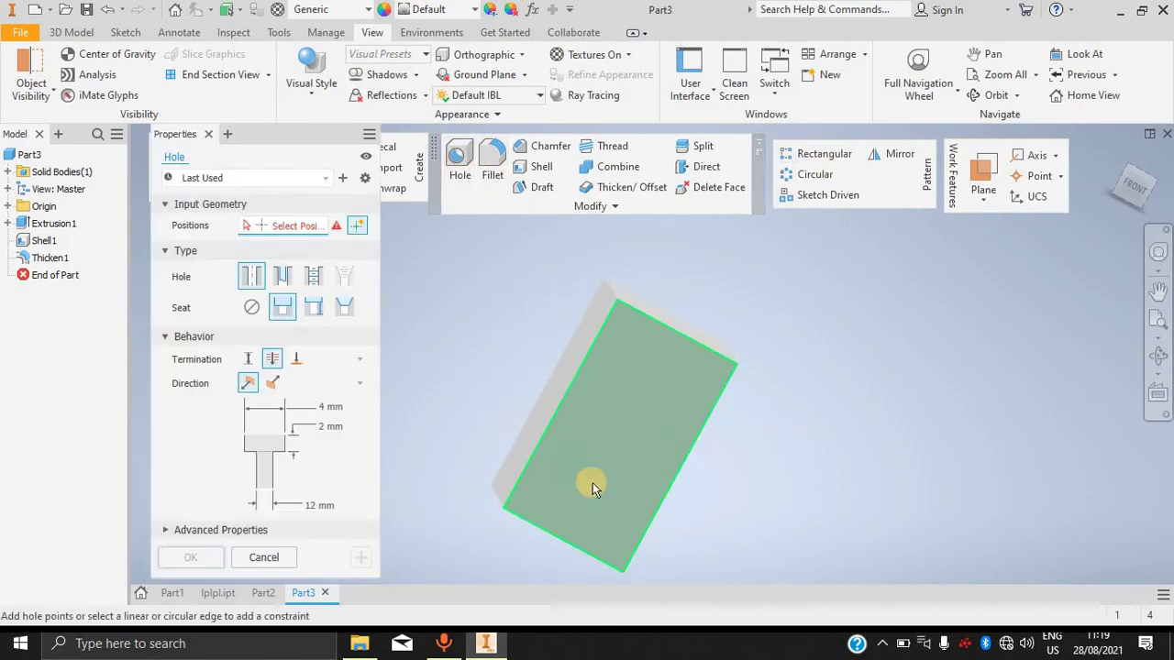
Place a through-all counterbore hole on the box's front face and reposition its centre point on that face.
left_click(591, 483)
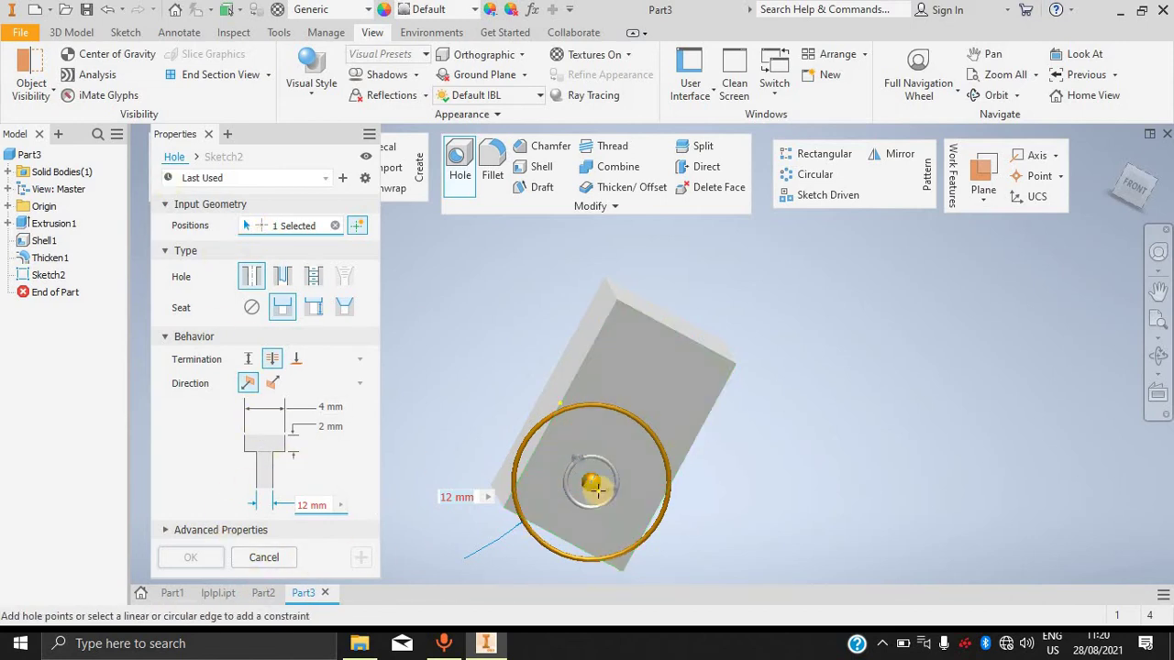
key("F2")
left_click_drag(1000, 446, 964, 370)
middle_click_drag(948, 377, 506, 379, "shift")
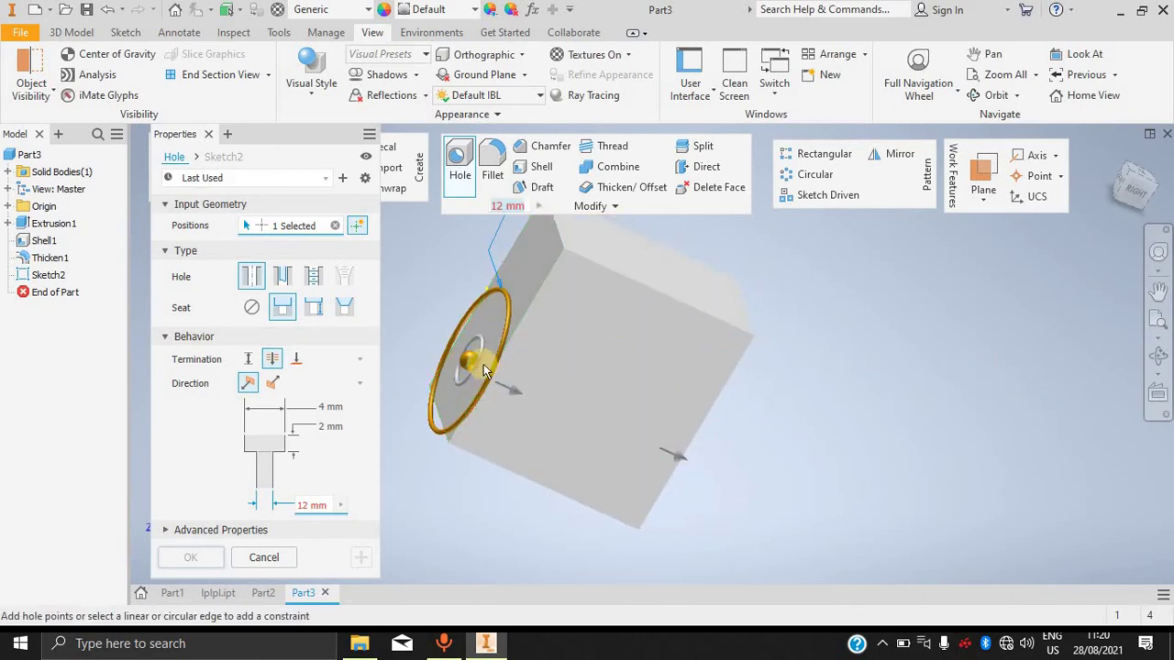
left_click_drag(483, 364, 655, 429)
left_click_drag(551, 390, 490, 332)
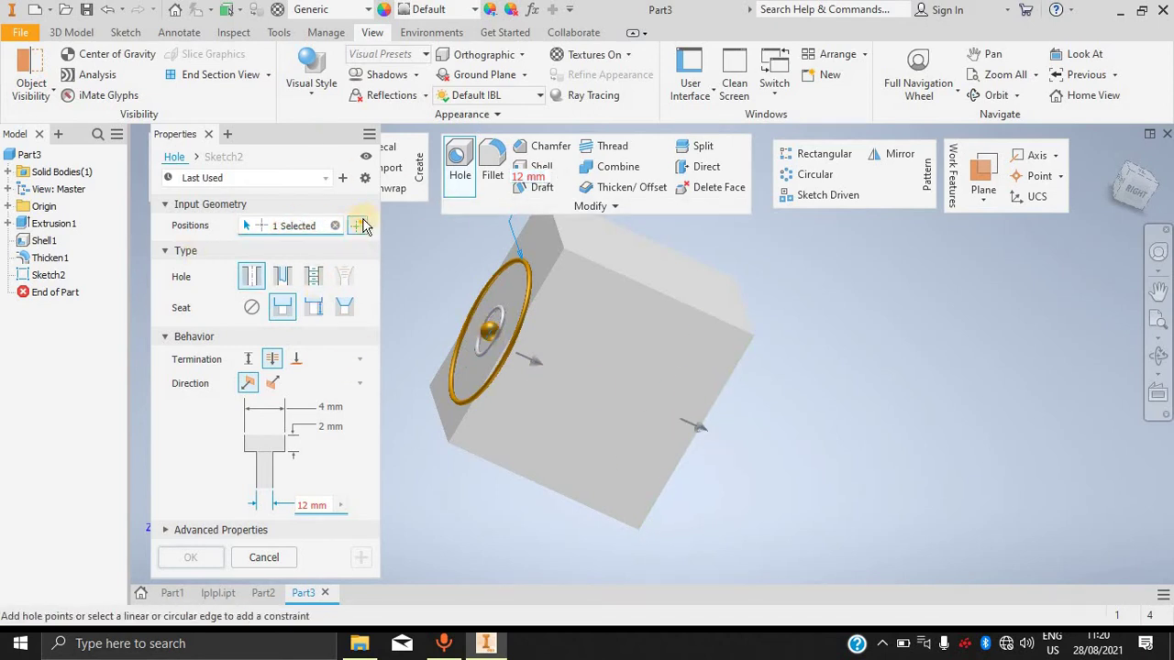
Reduce the counterbore hole's inner diameter to 2.25 mm, create the hole and inspect it from the front.
left_click(491, 328)
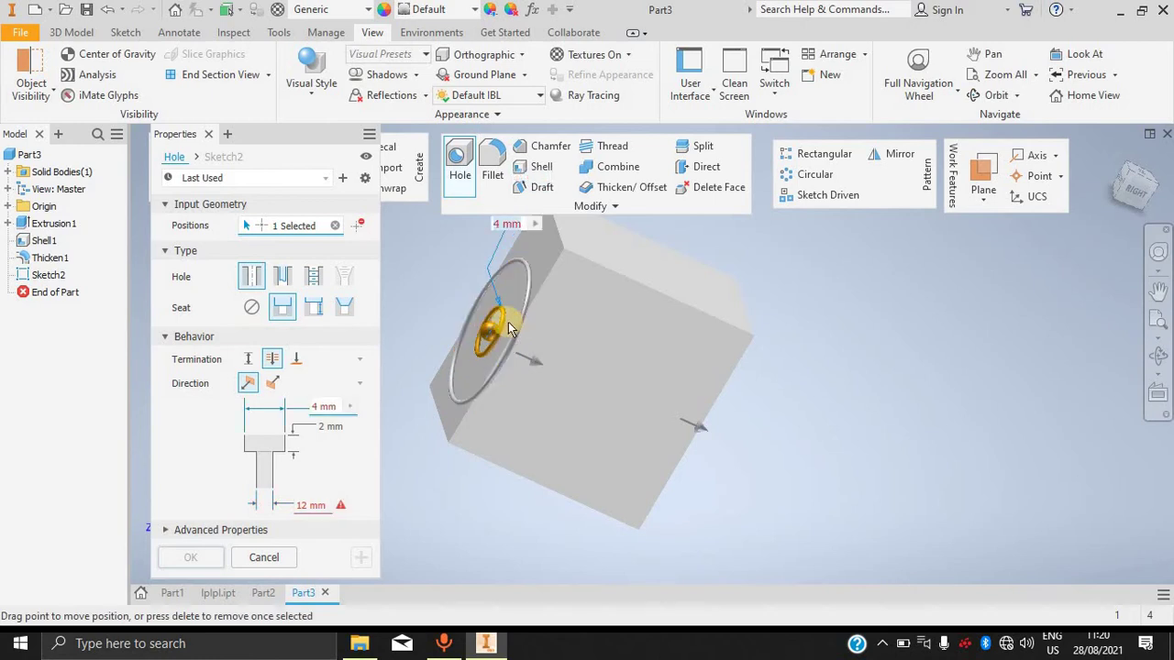
left_click_drag(516, 328, 486, 343)
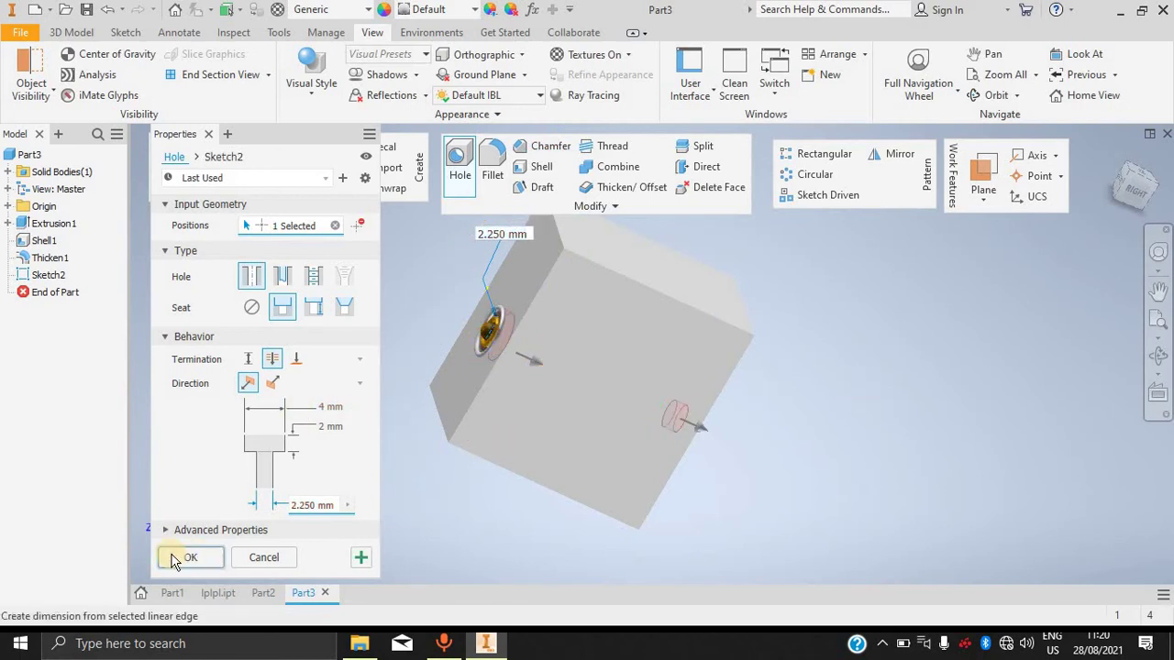
left_click(191, 558)
middle_click_drag(833, 450, 823, 406)
middle_click_drag(728, 385, 862, 412, "shift")
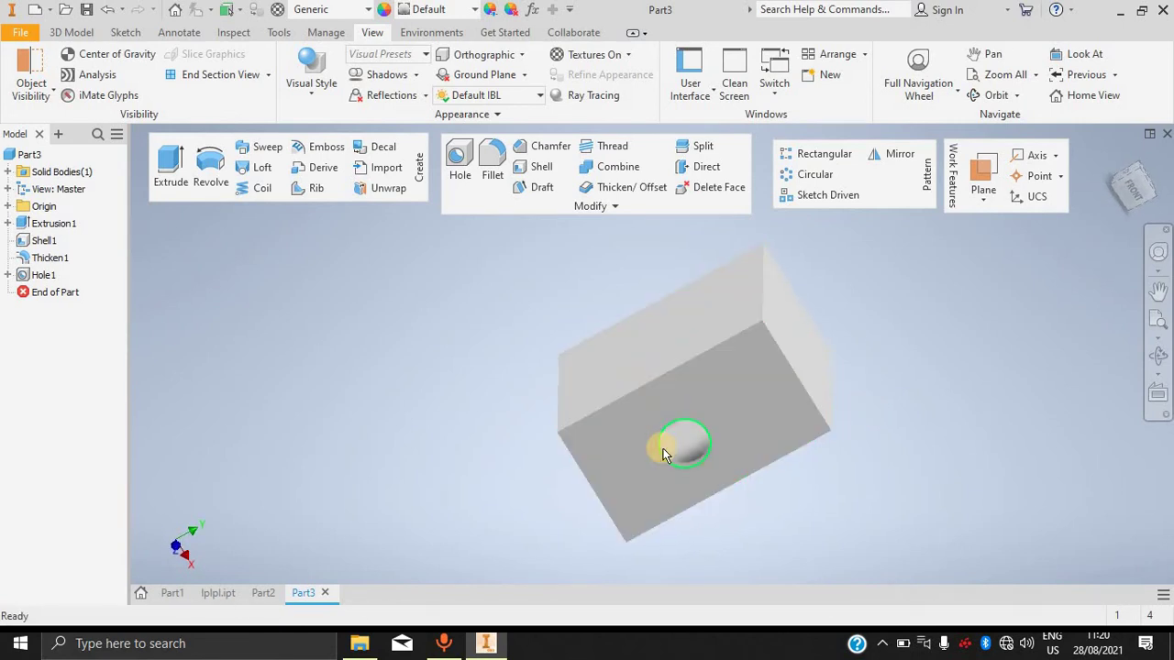
key("F5")
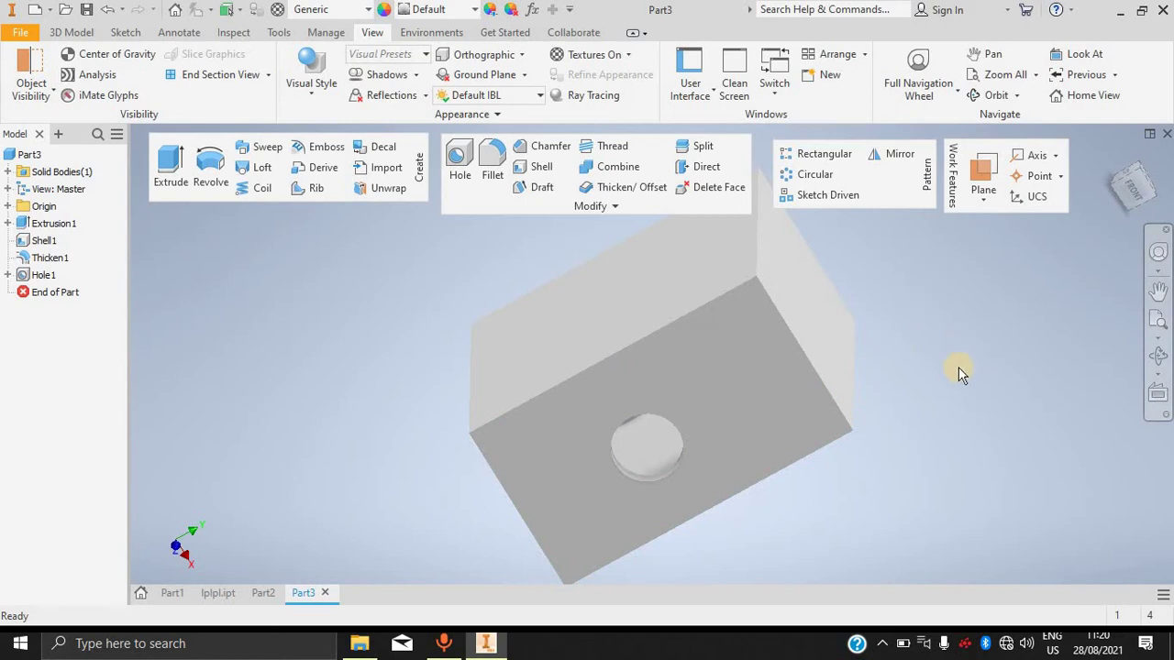
middle_click_drag(935, 314, 940, 351, "shift")
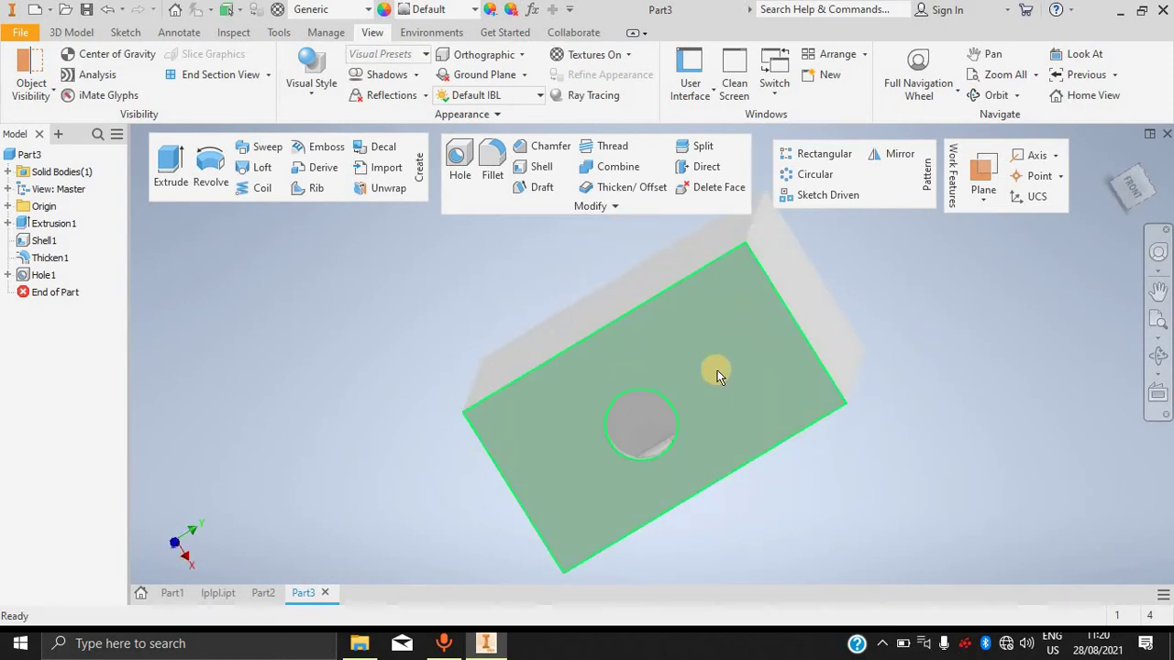
Start a rectangular pattern of individual features and select the counterbore hole as the feature to pattern.
left_click(814, 154)
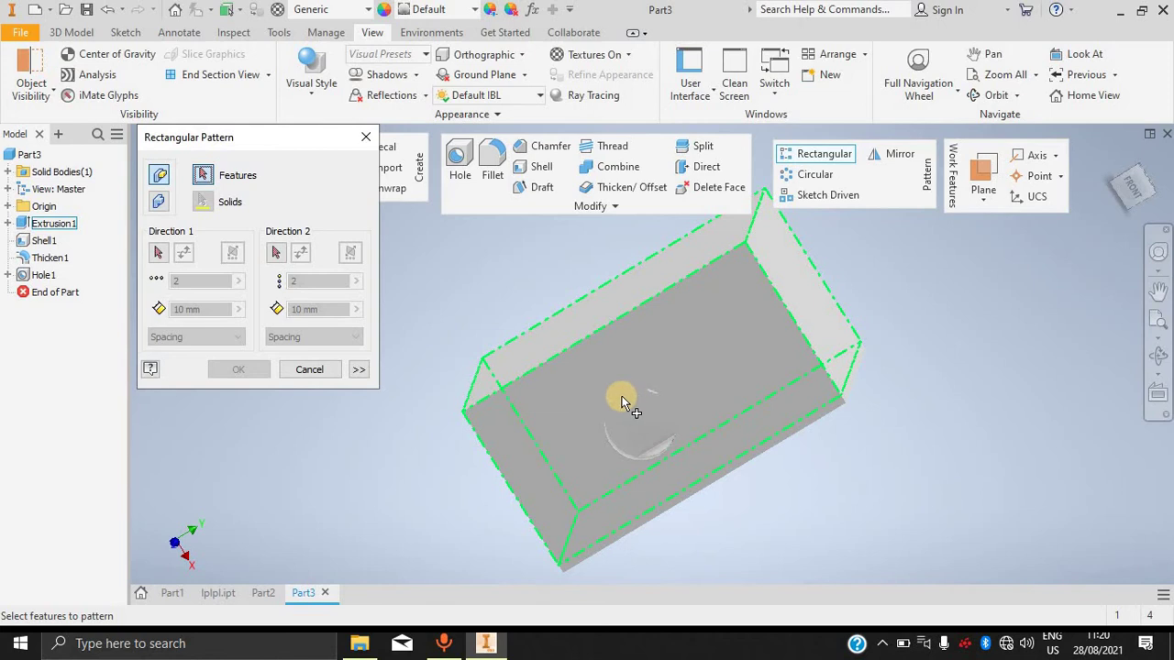
key("Escape")
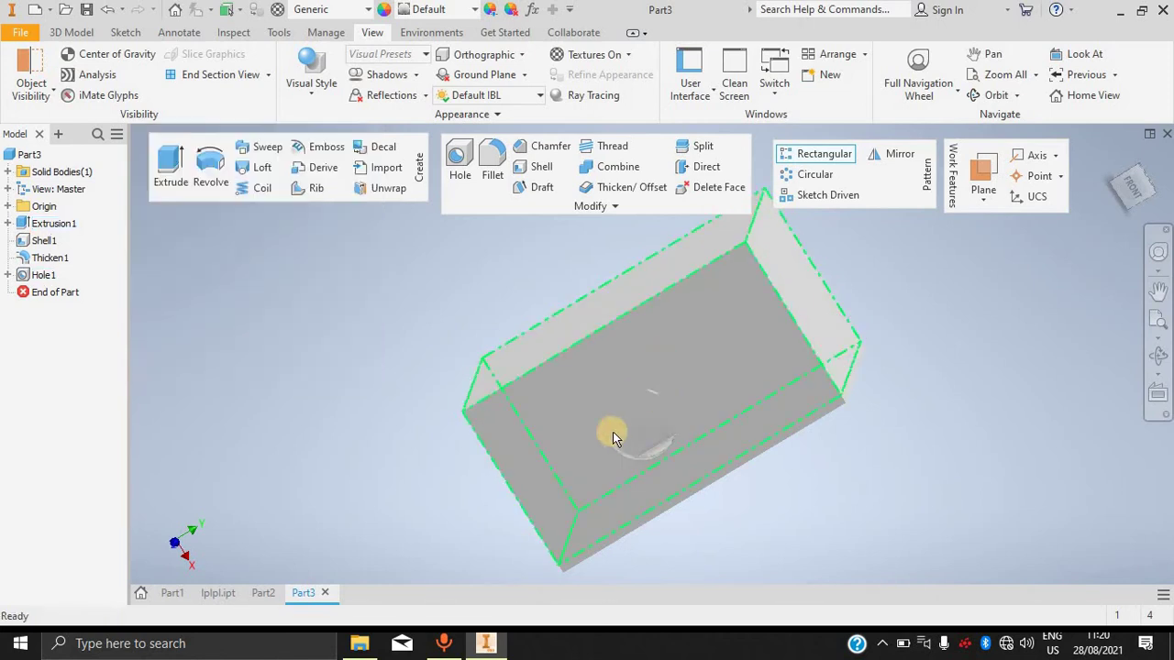
left_click(818, 154)
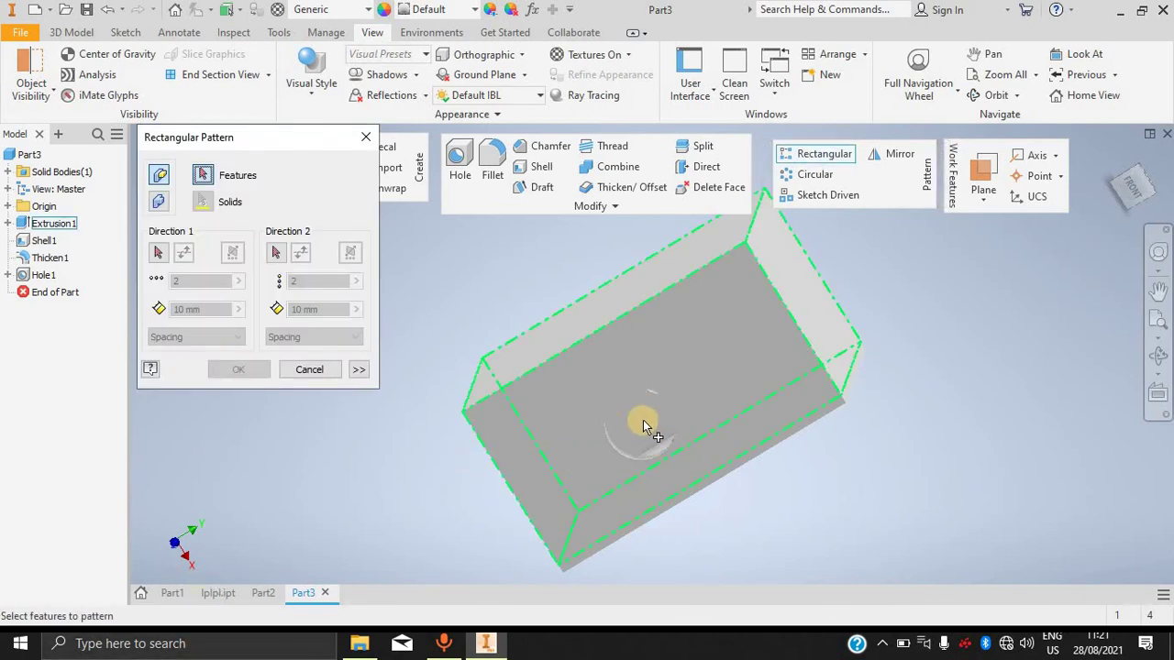
left_click(27, 278)
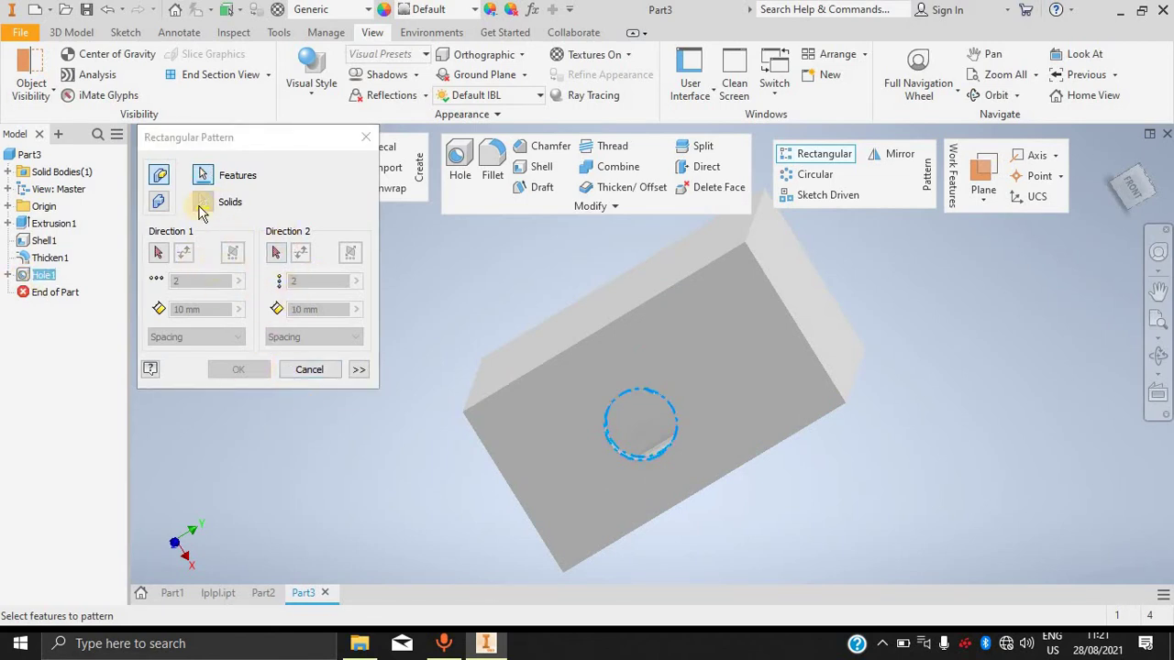
left_click(156, 201)
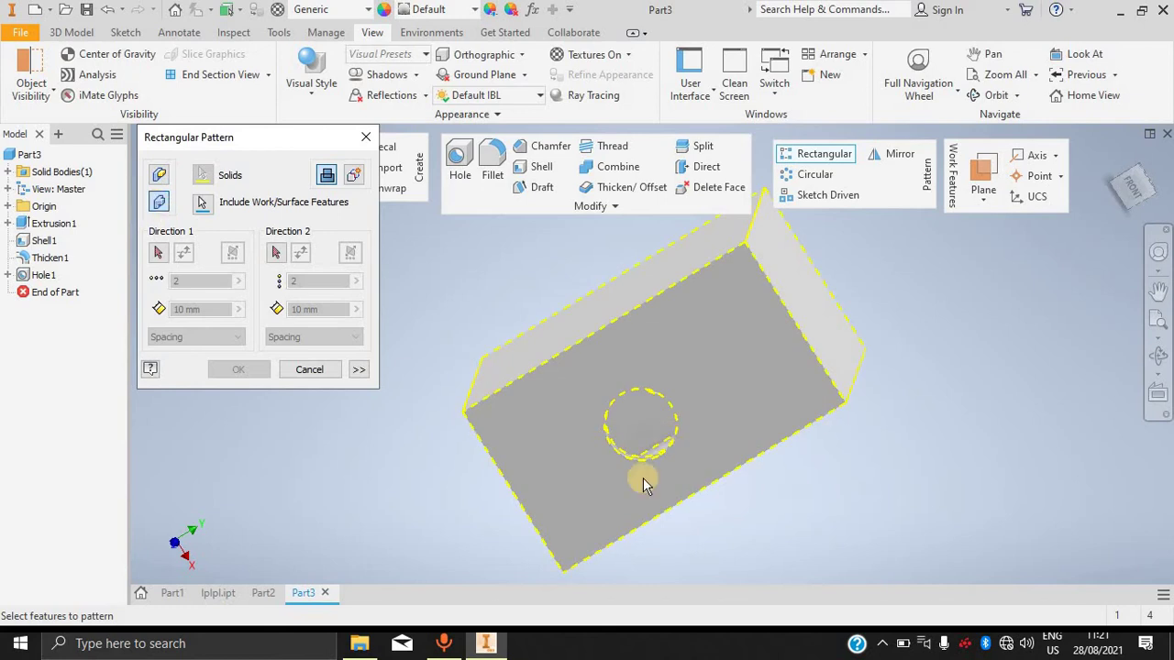
left_click(587, 468)
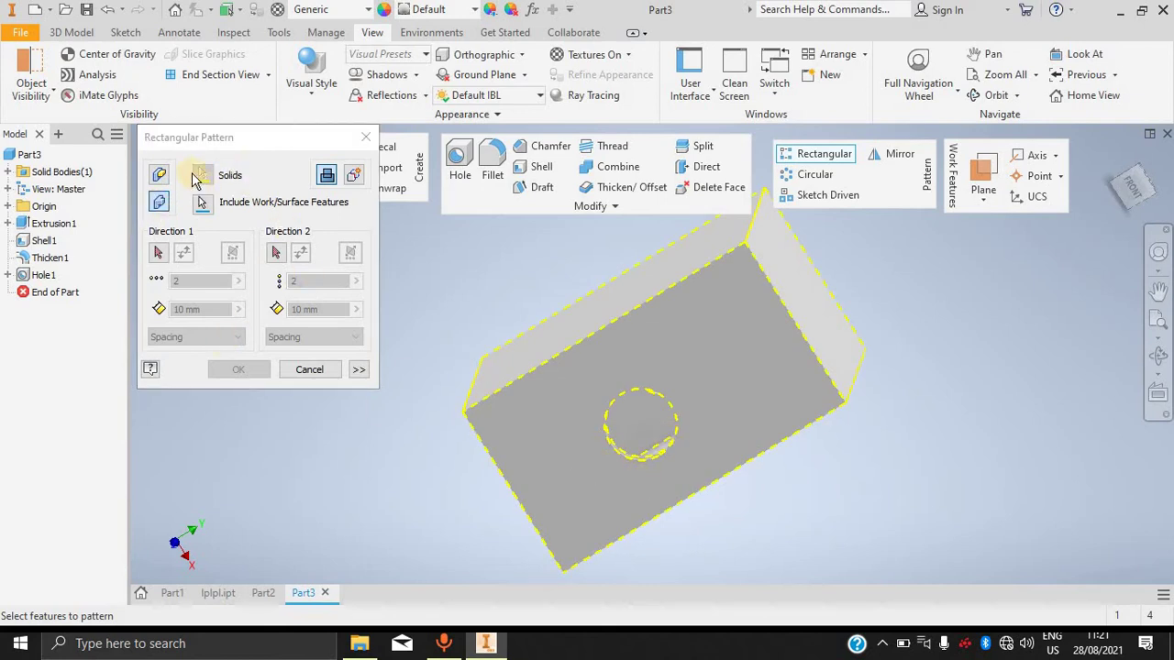
left_click(158, 174)
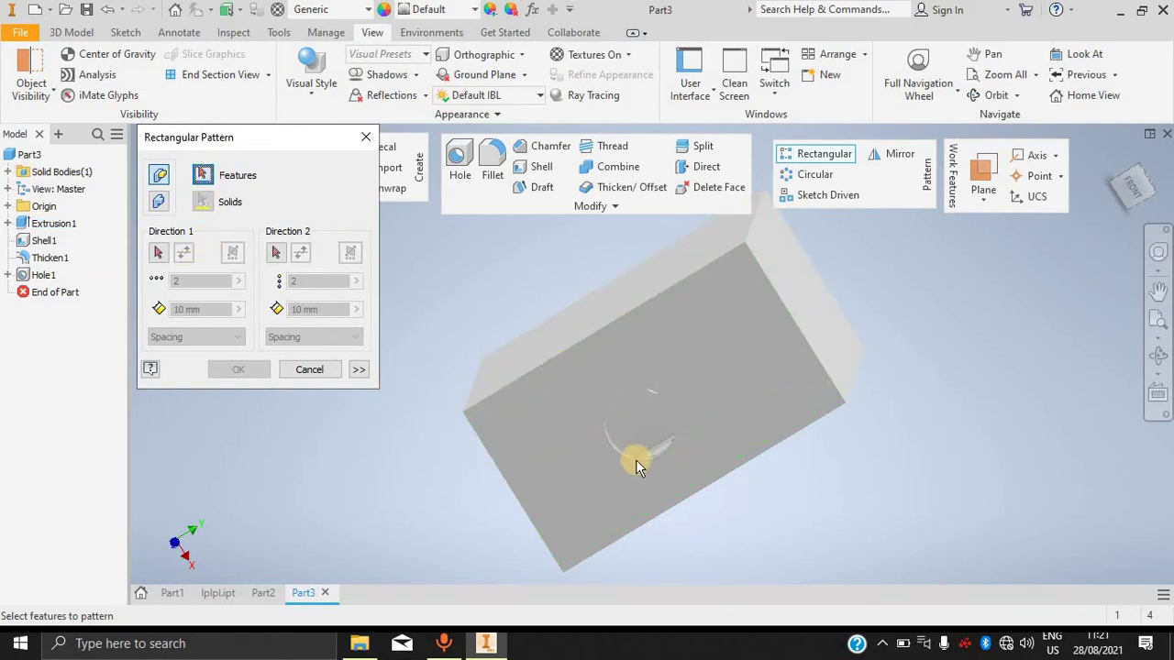
left_click(41, 275)
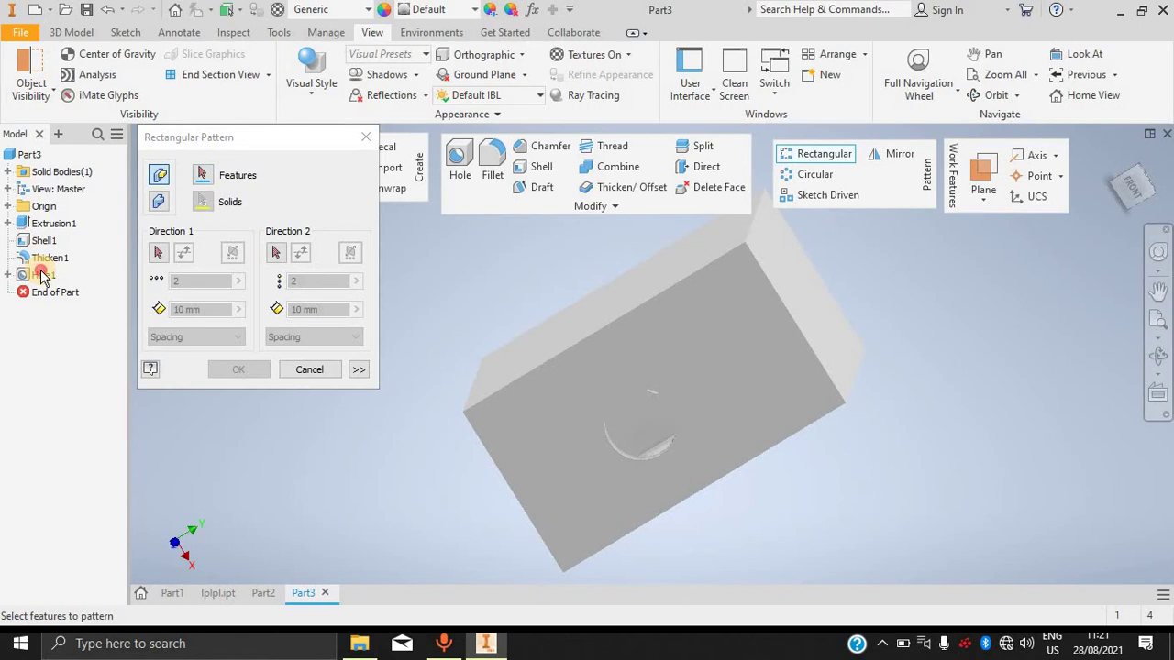
left_click(201, 181)
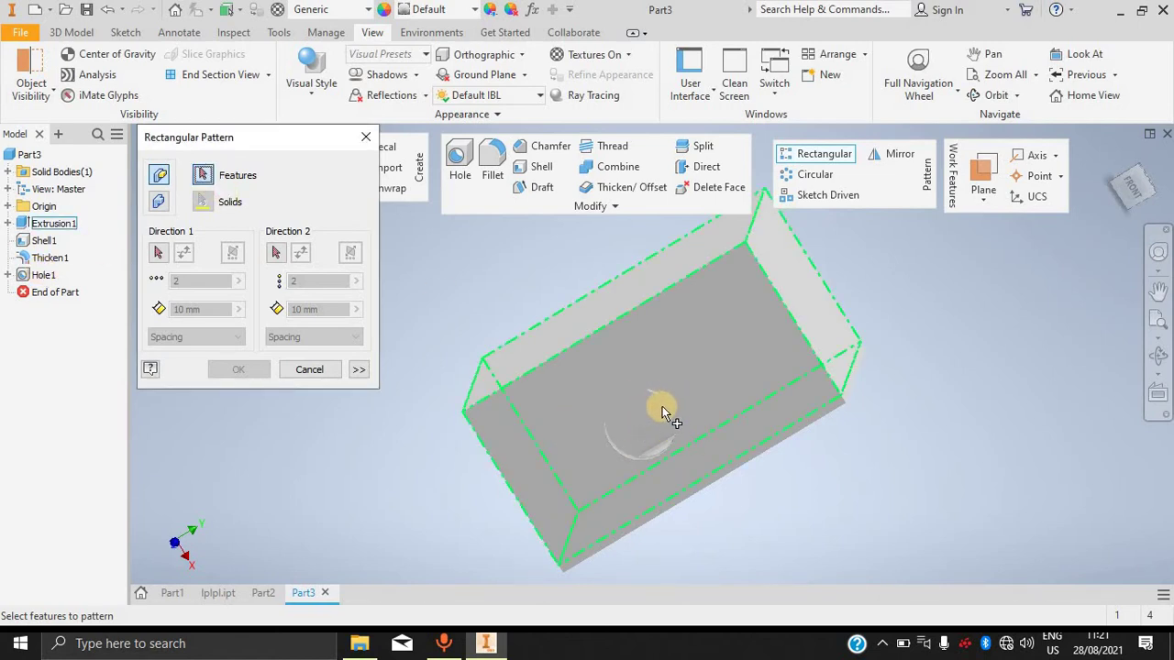
middle_click_drag(840, 454, 671, 552, "shift")
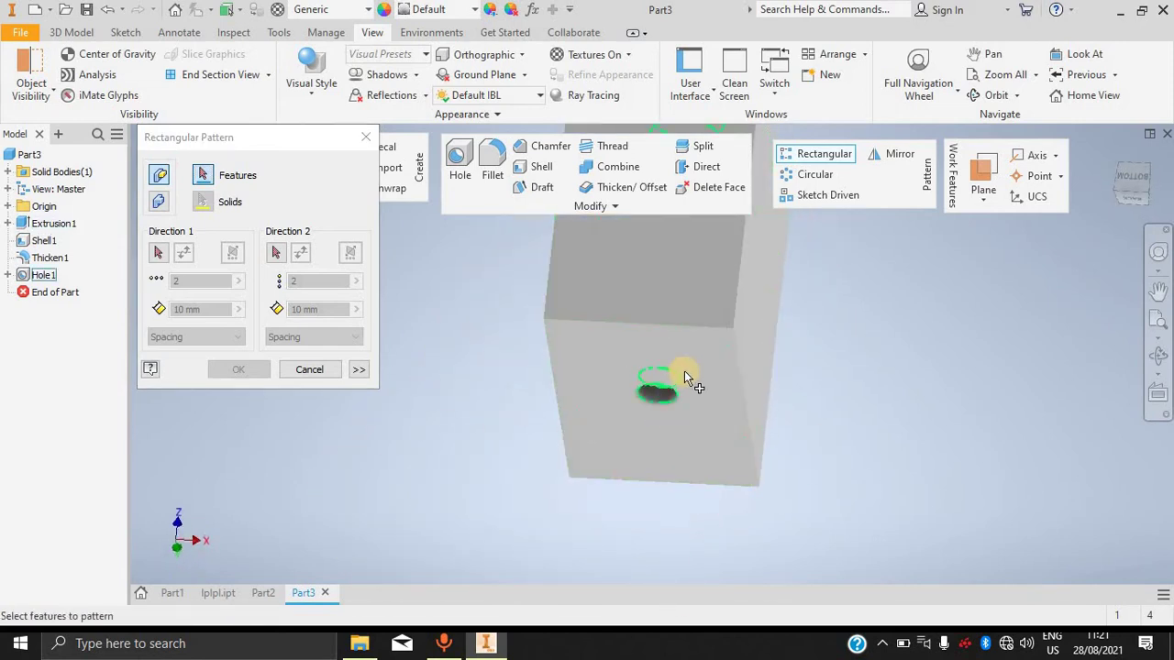
left_click(662, 395)
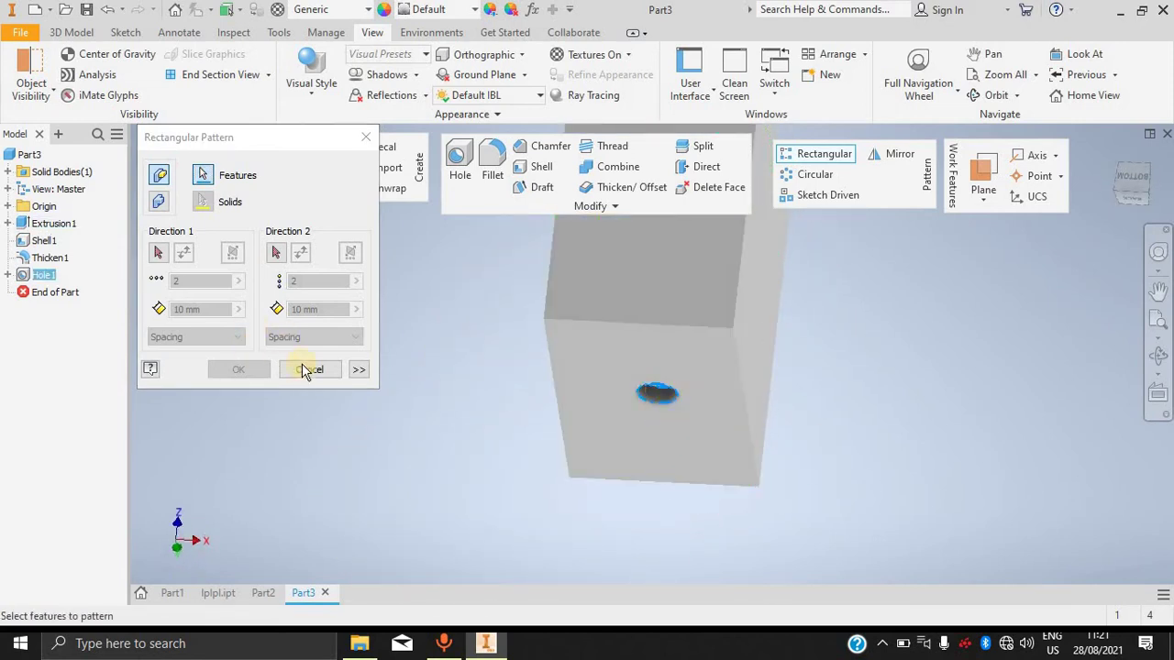
Define the pattern's first direction from the face with the hole and its second direction from the adjacent face.
left_click(161, 252)
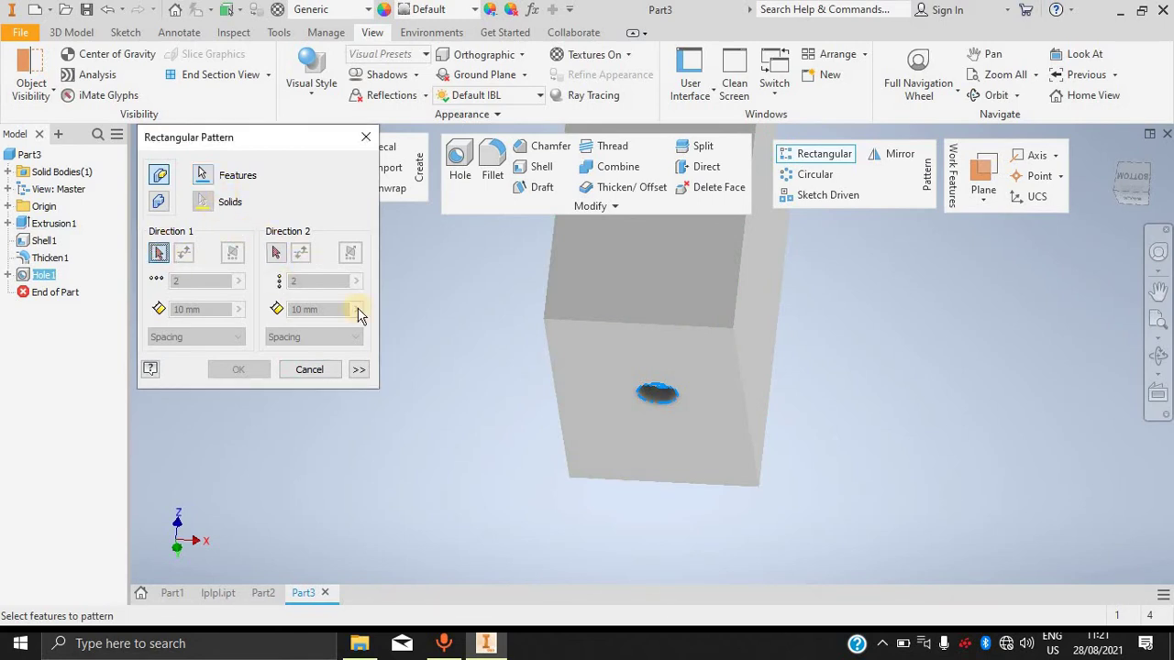
left_click(703, 362)
left_click(274, 253)
left_click(674, 287)
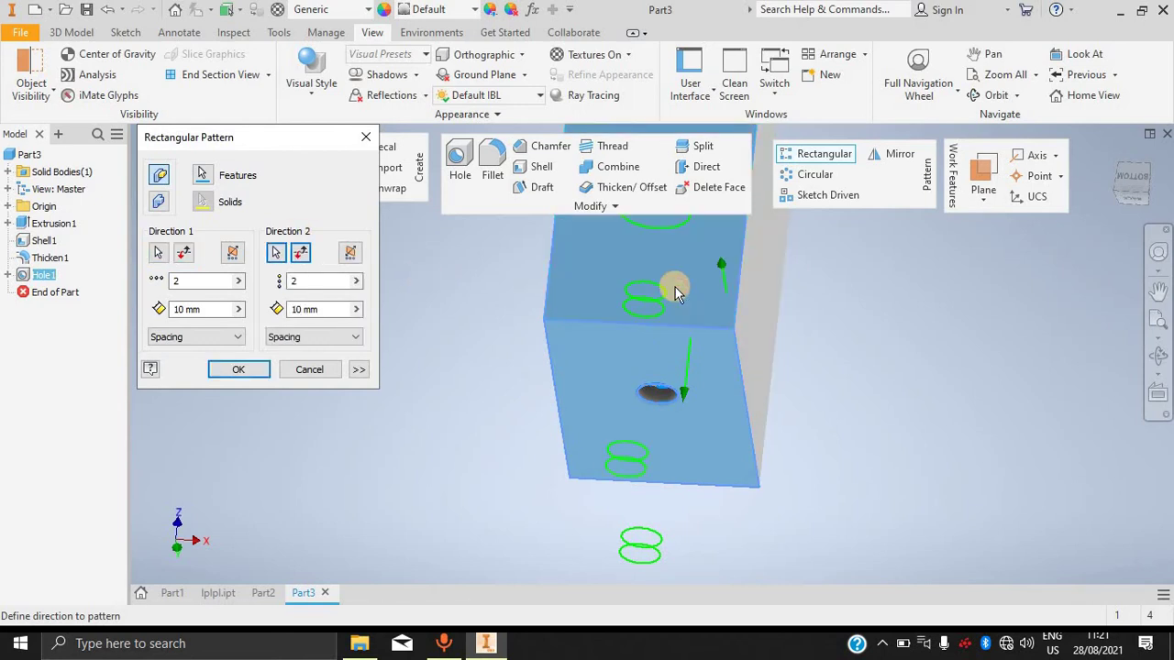
scroll(842, 361, "up", 3)
middle_click_drag(917, 385, 874, 425)
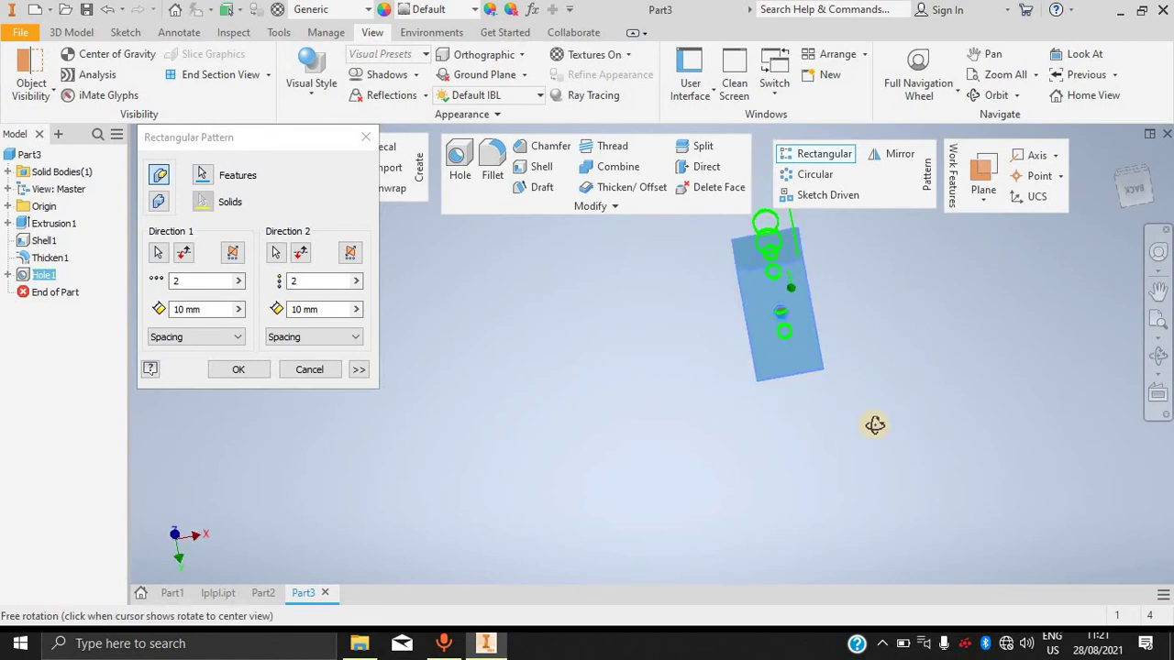
Set the hole pattern's spacing to 1 mm in direction 1 and 5 mm in direction 2.
left_click(208, 280)
left_click(214, 308)
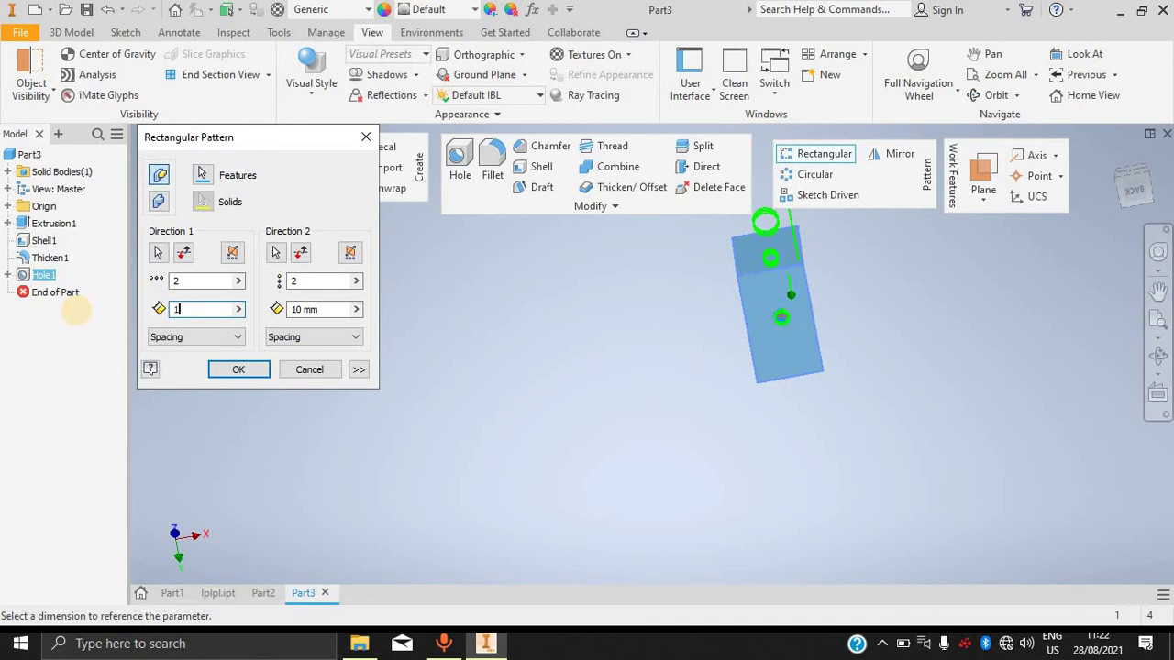
left_click_drag(339, 310, 253, 321)
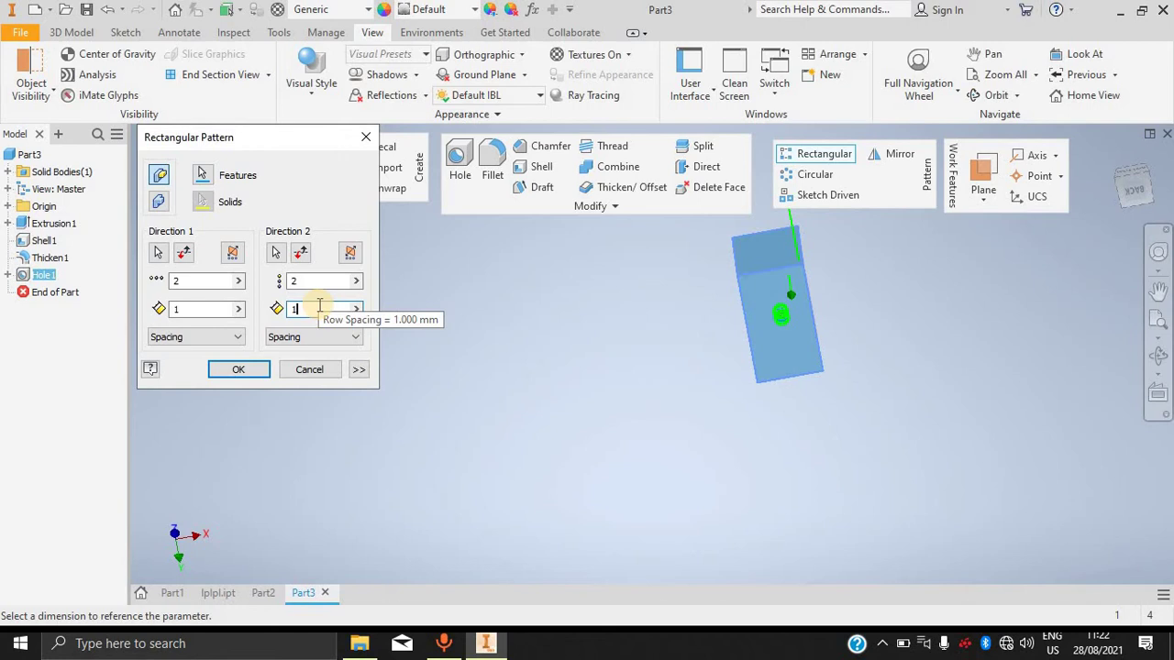
key("BackSpace")
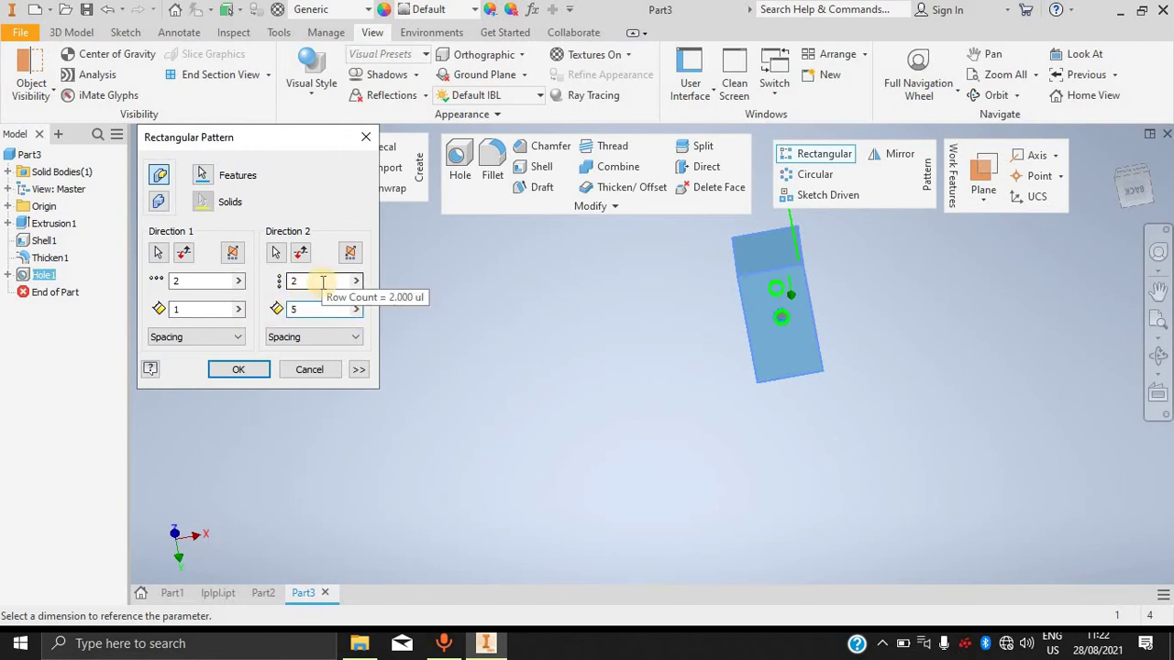
Try to create the hole pattern with a direction 1 count of 0.
left_click(185, 280)
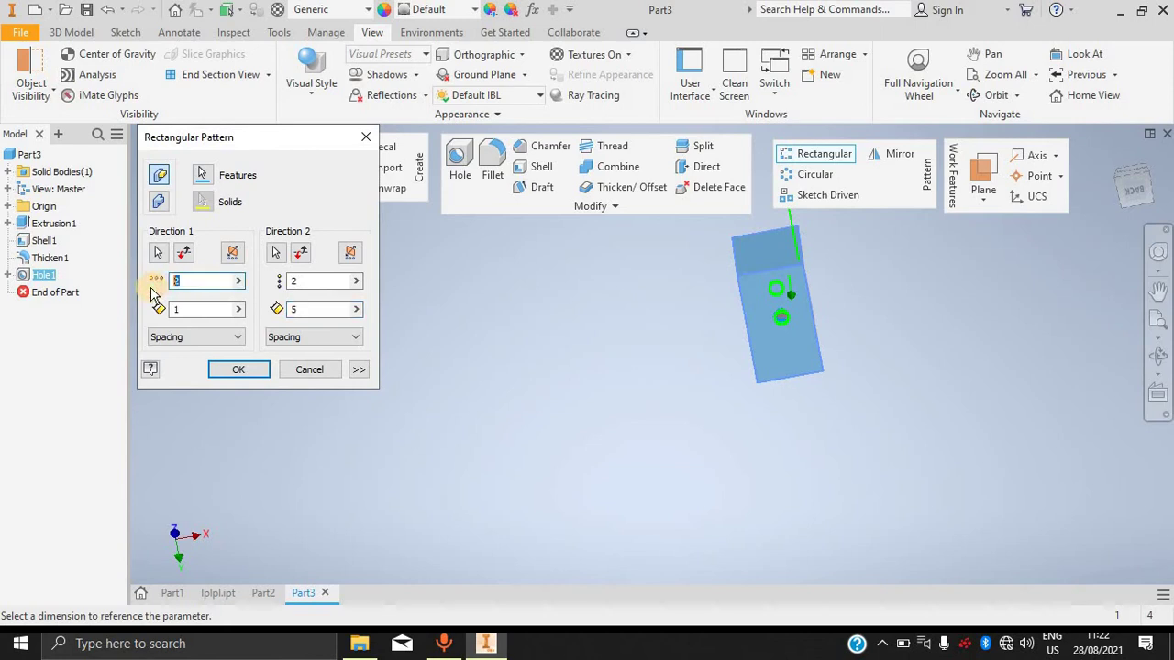
type("1")
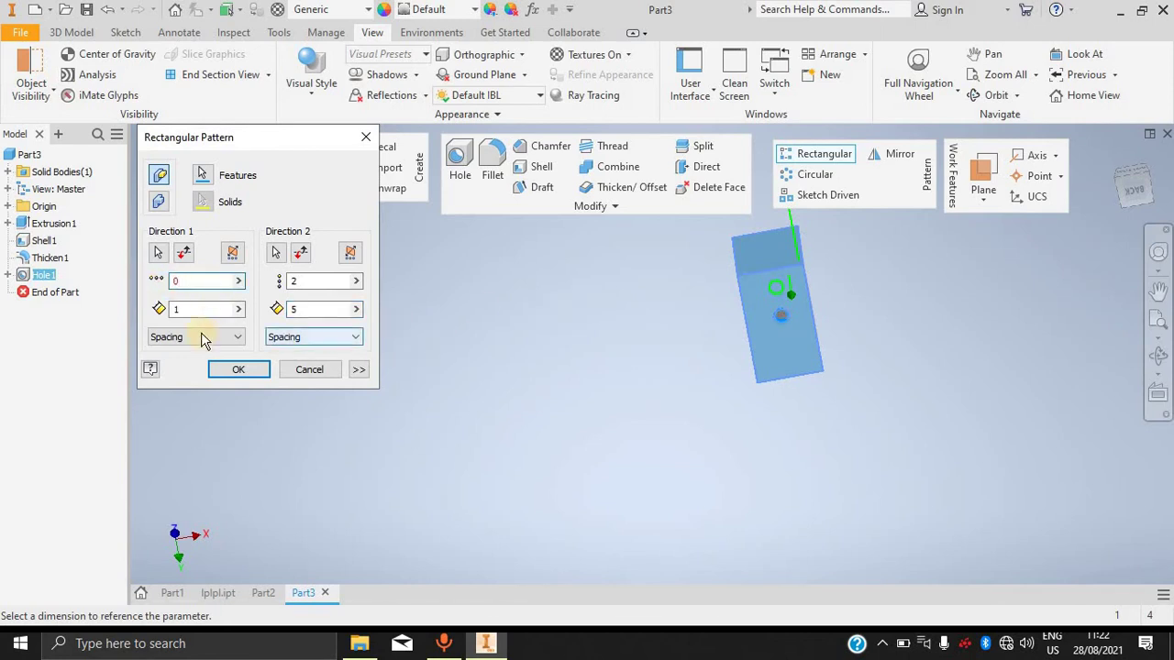
left_click(312, 370)
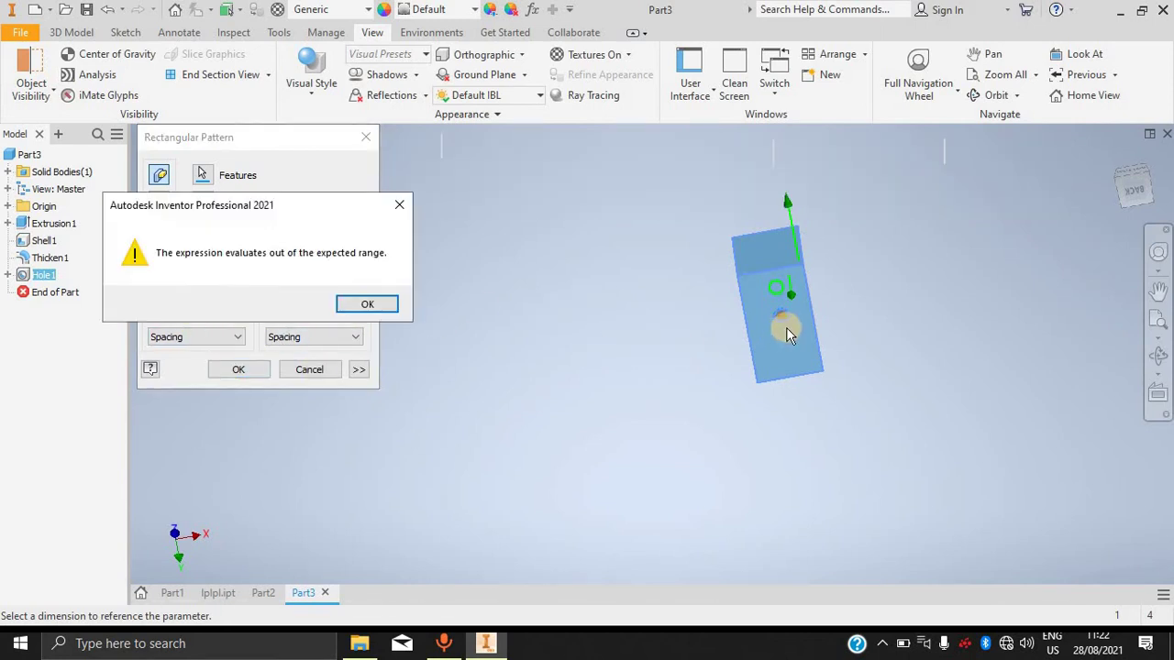
left_click(361, 303)
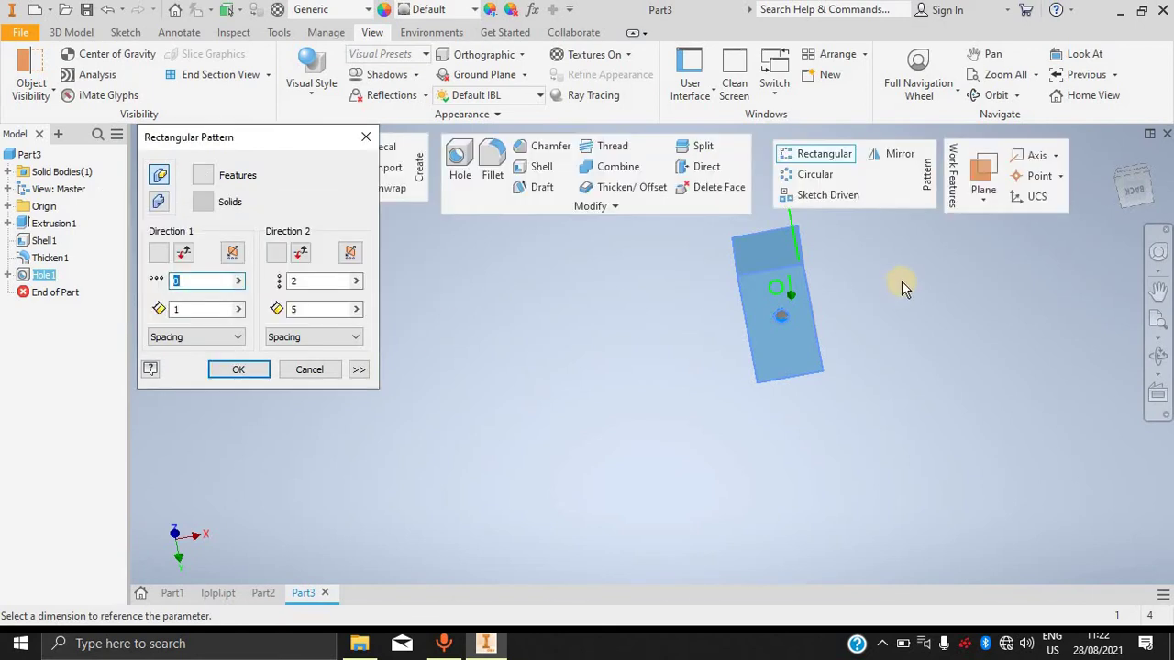
Correct the direction 1 count, create the rectangular pattern and inspect the patterned holes on the box.
middle_click_drag(904, 215, 878, 262, "shift")
scroll(733, 252, "up", 5)
scroll(912, 264, "down", 5)
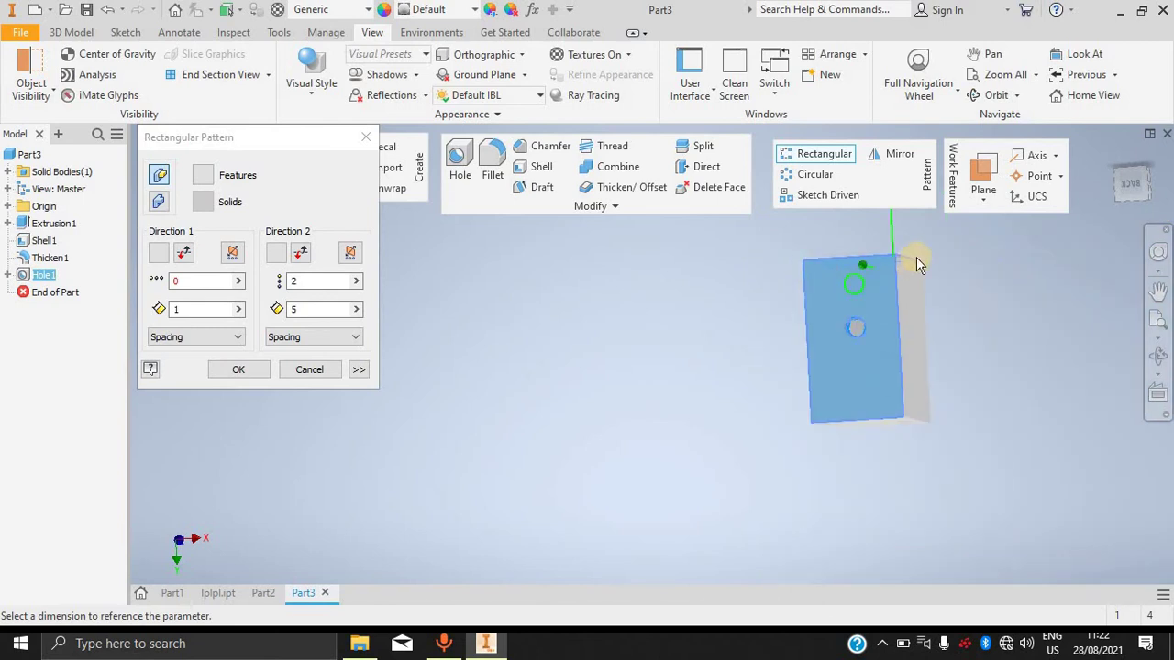
scroll(908, 266, "up", 4)
middle_click_drag(921, 341, 794, 365)
scroll(794, 365, "down", 5)
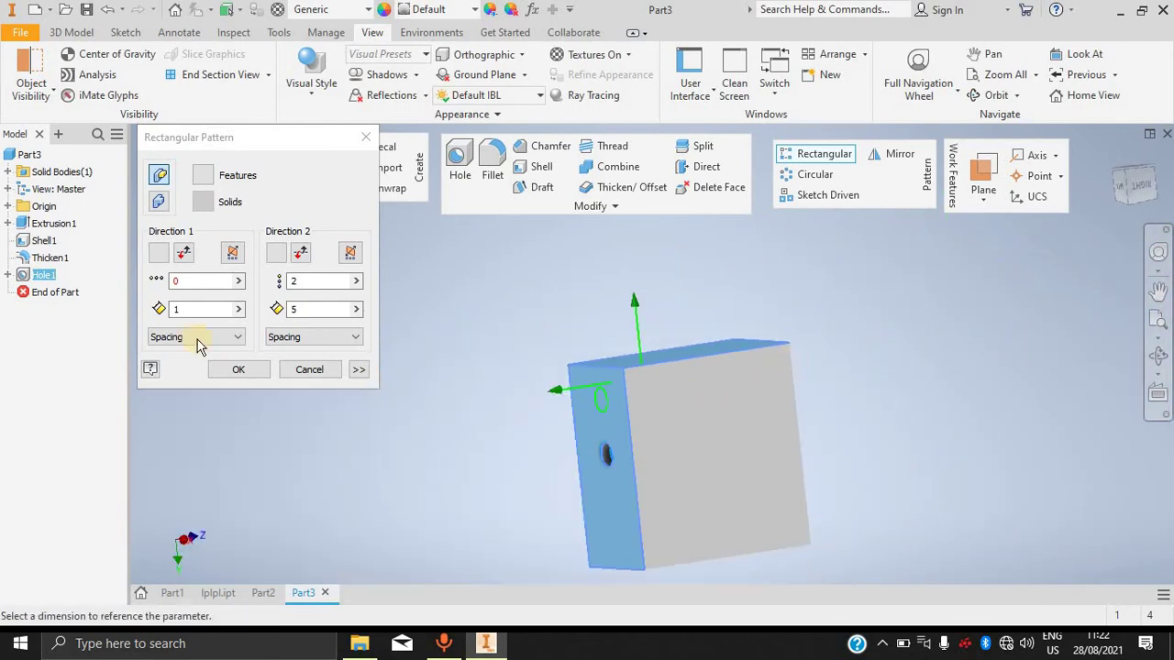
double_click(179, 281)
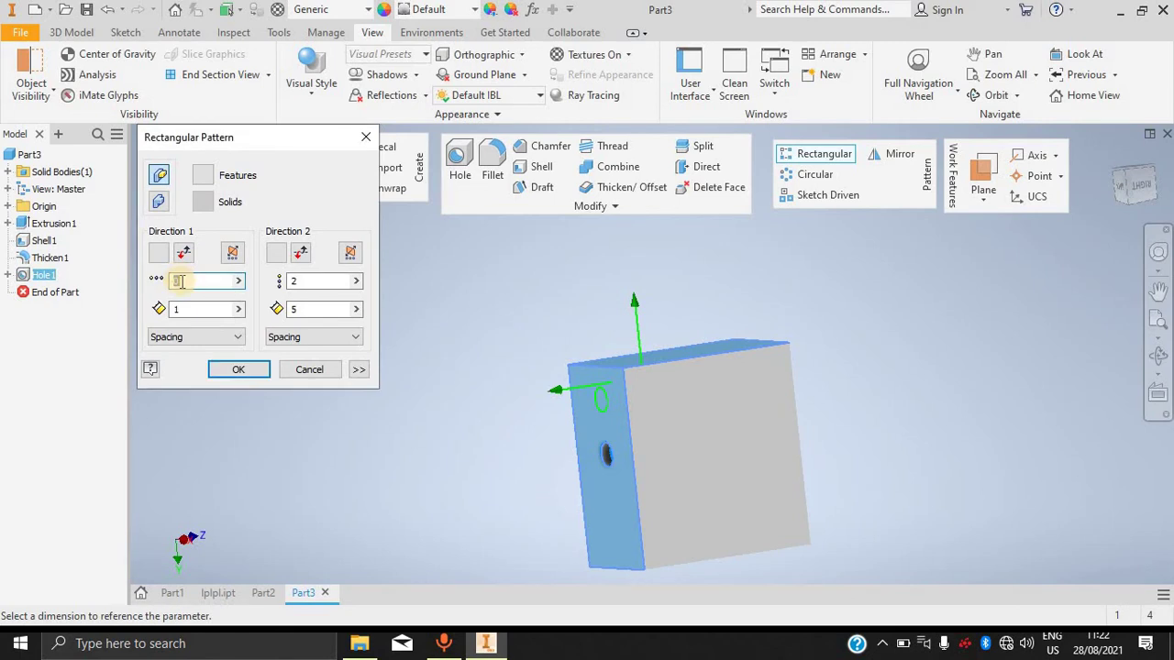
left_click(236, 368)
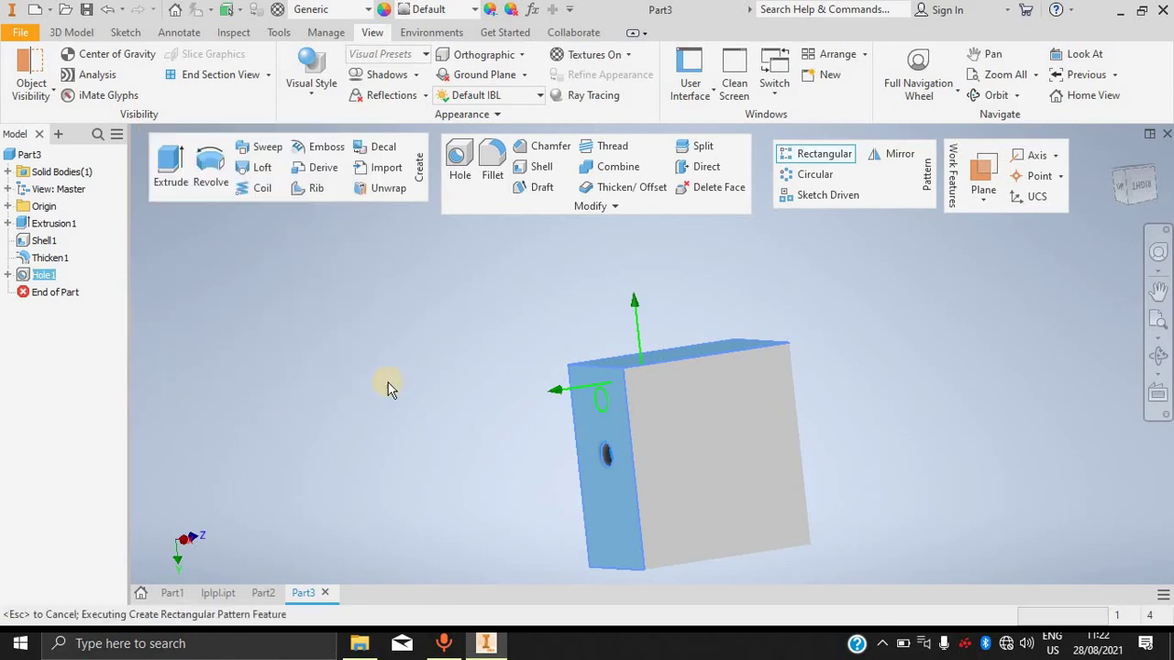
middle_click_drag(914, 390, 1038, 380, "shift")
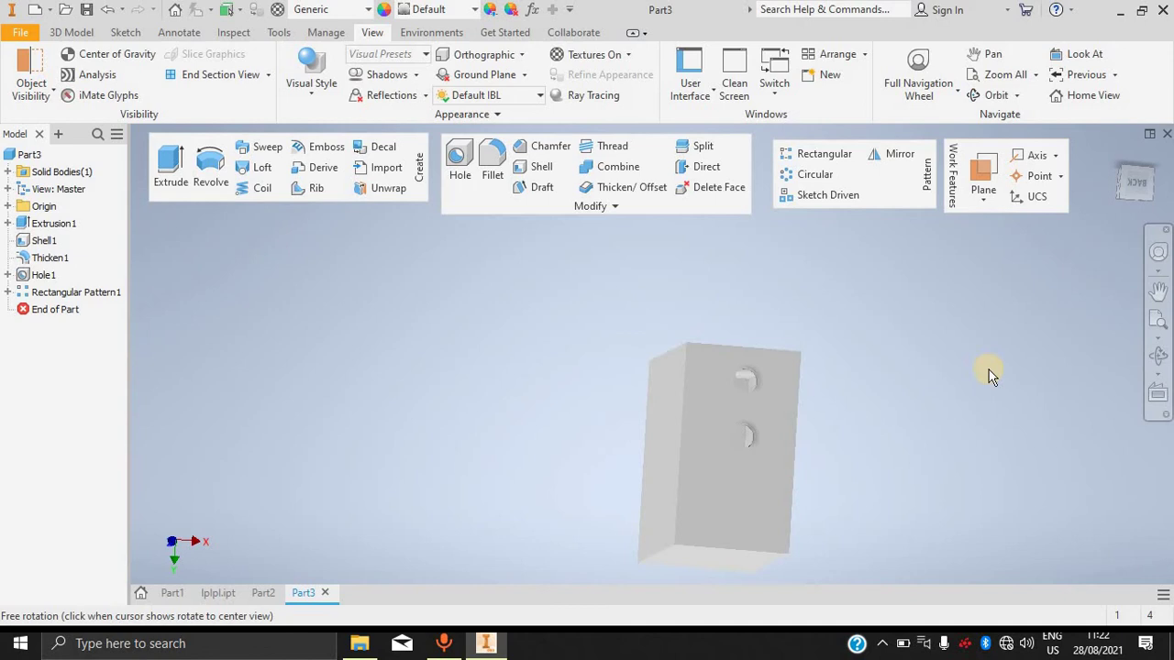
middle_click_drag(886, 367, 732, 476, "shift")
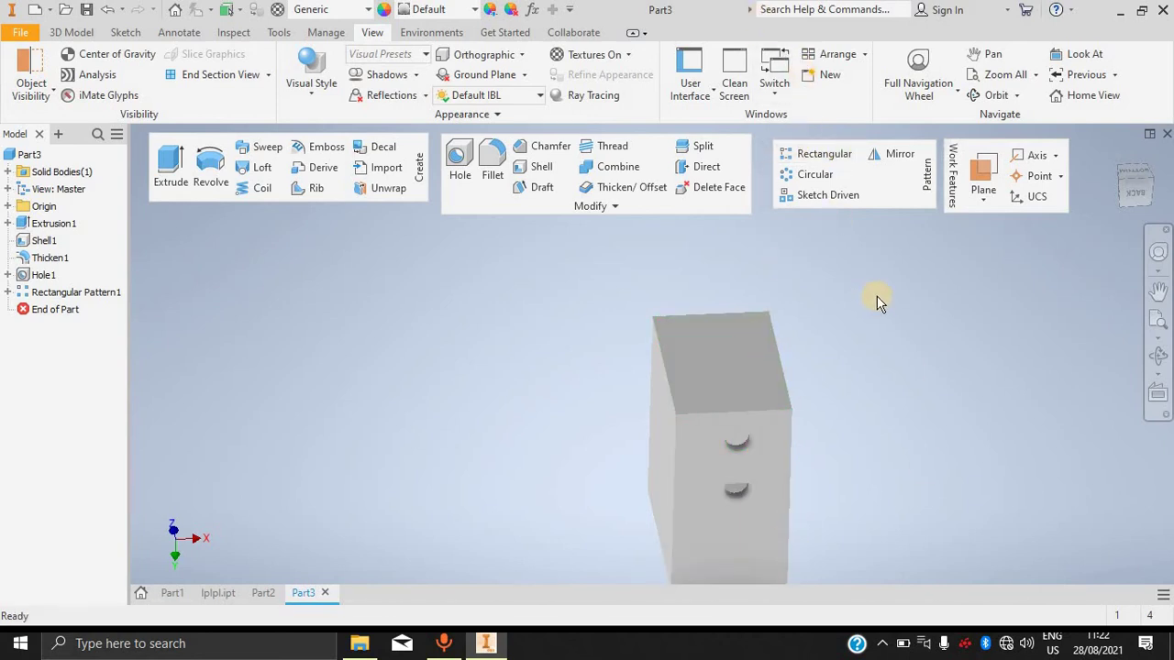
Sketch a small circle near the upper corner of the box's right face and finish the sketch.
middle_click_drag(877, 302, 689, 395, "shift")
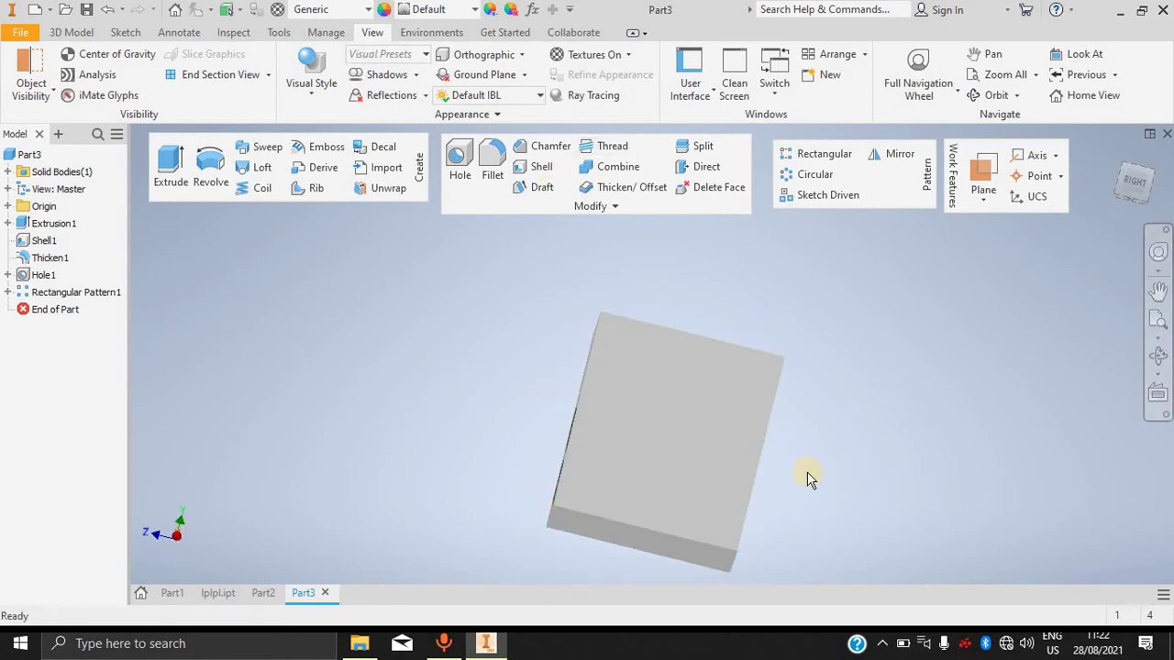
left_click(701, 490)
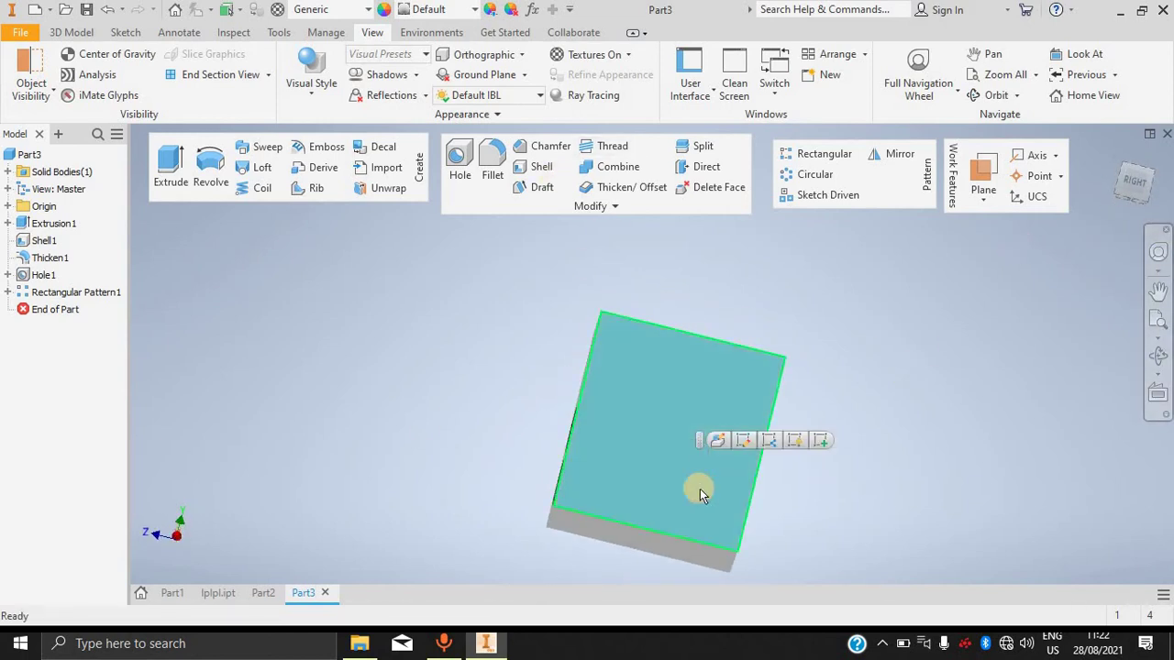
left_click(126, 32)
left_click(29, 66)
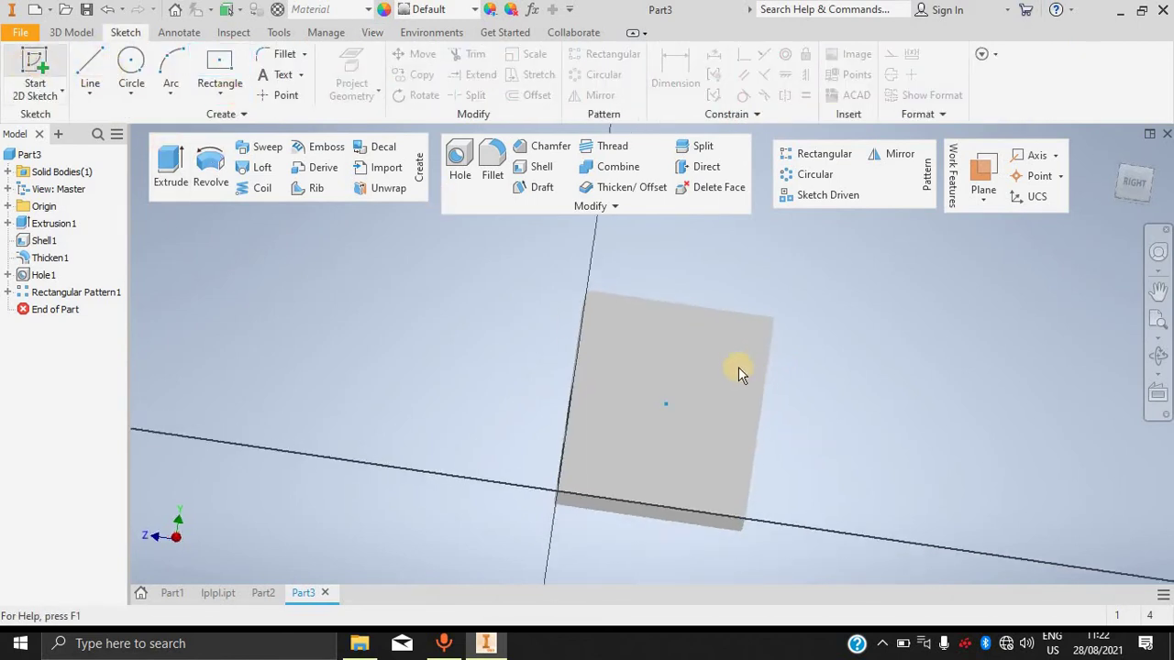
left_click(131, 62)
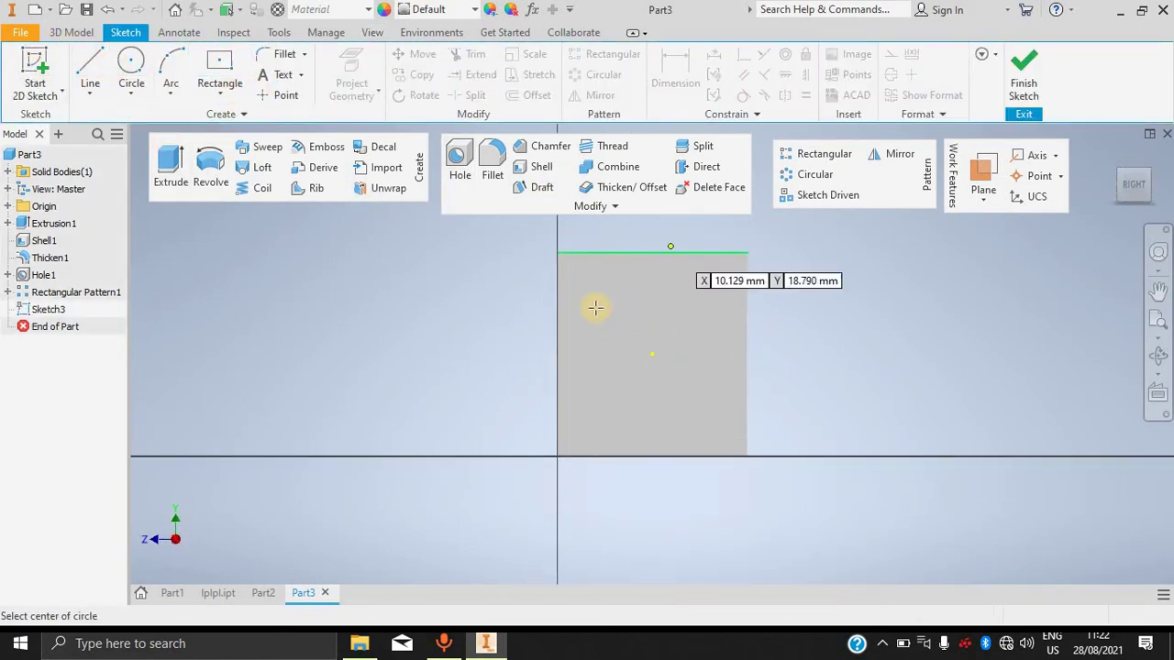
left_click(570, 271)
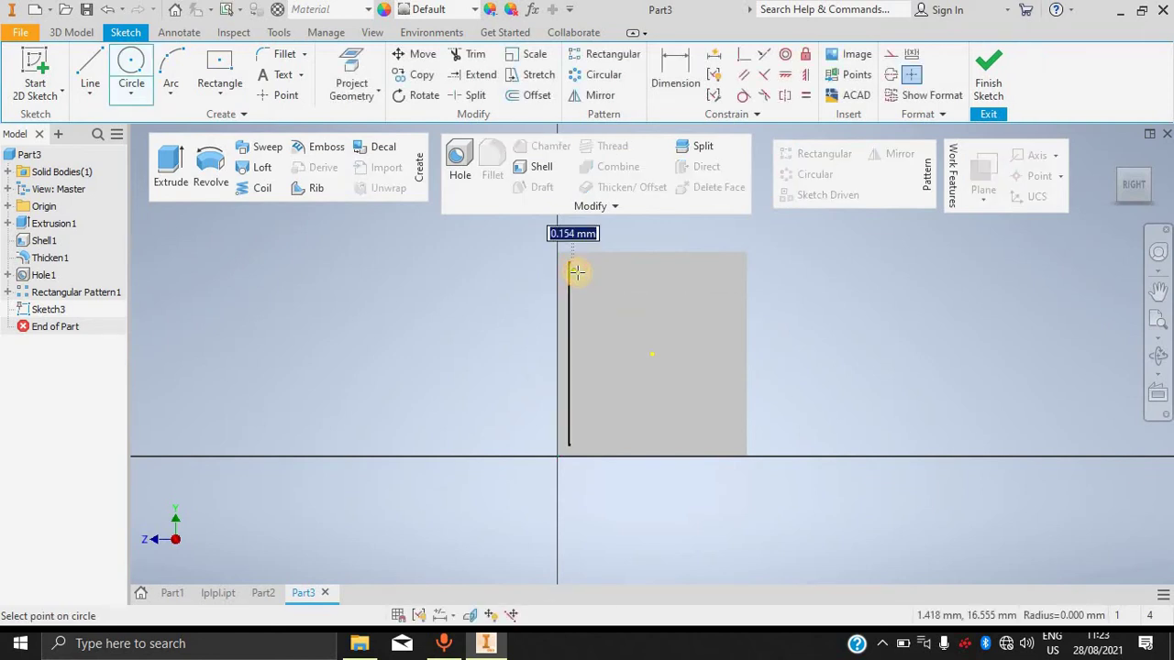
left_click(574, 271)
left_click(982, 80)
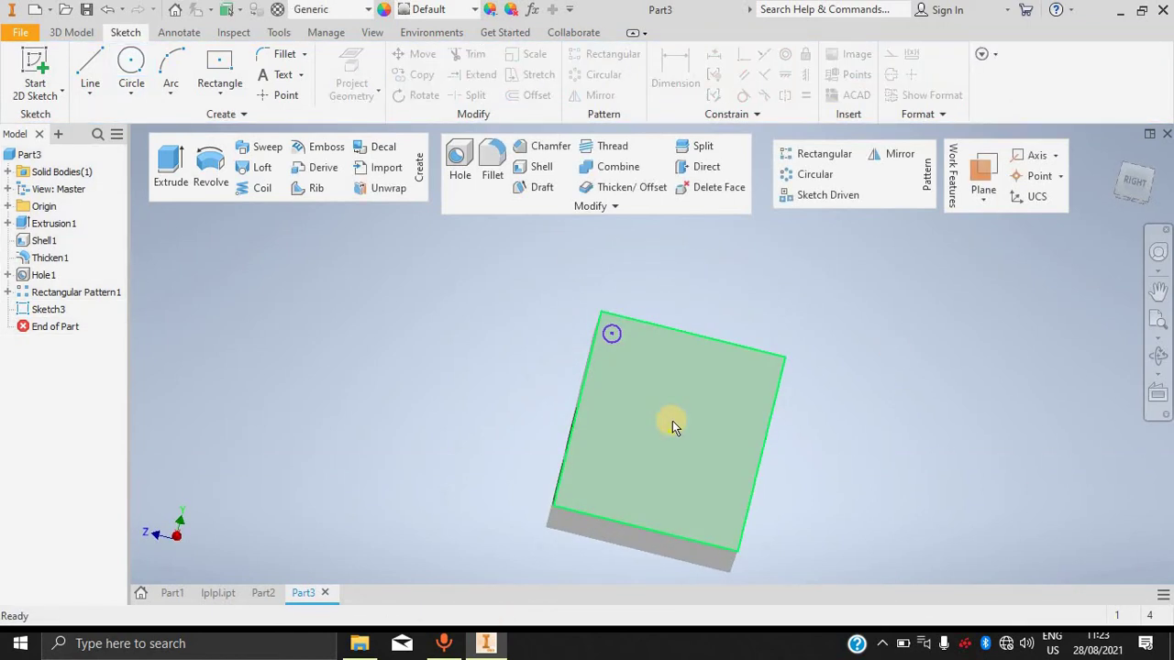
Extrude the small circle 10 mm as a cut into the box's right face.
left_click(169, 167)
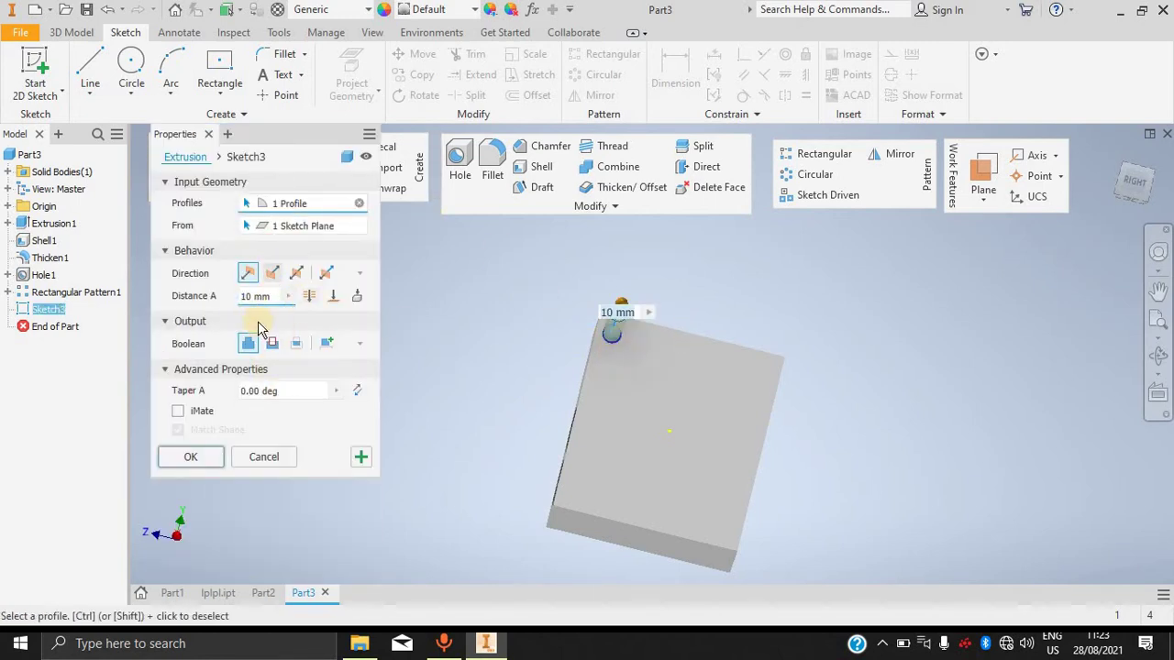
left_click(272, 343)
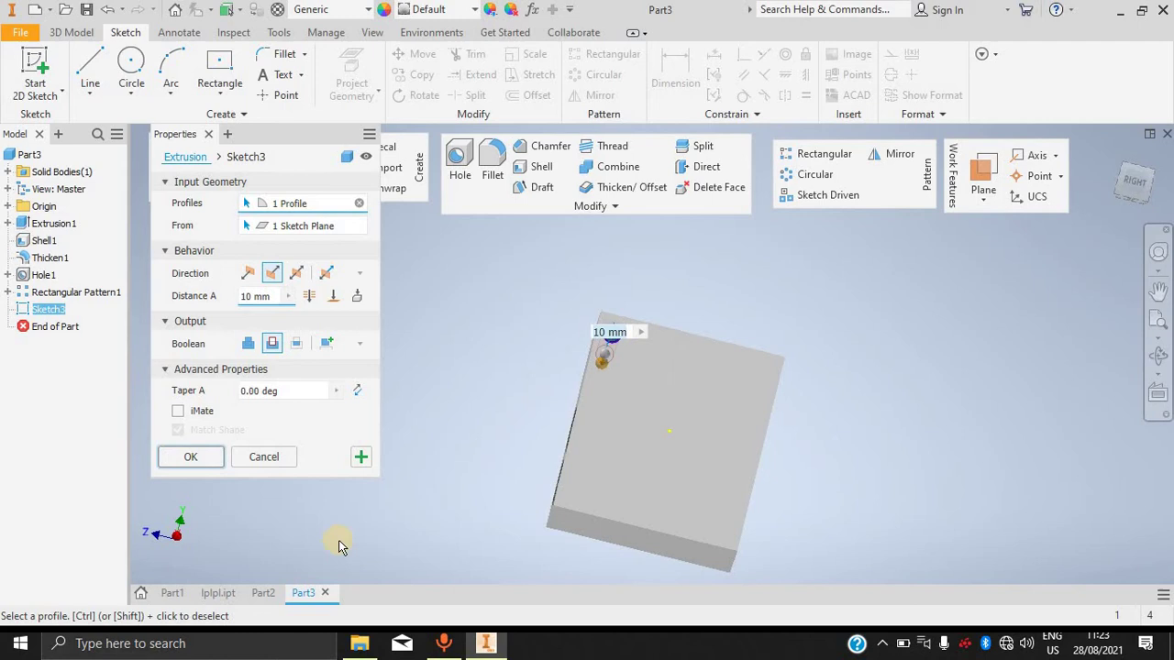
left_click(190, 456)
mouse_move(414, 465)
middle_mouse_down("shift")
mouse_move(660, 449)
mouse_move(542, 476)
mouse_move(394, 474)
mouse_move(403, 472)
middle_mouse_up("shift")
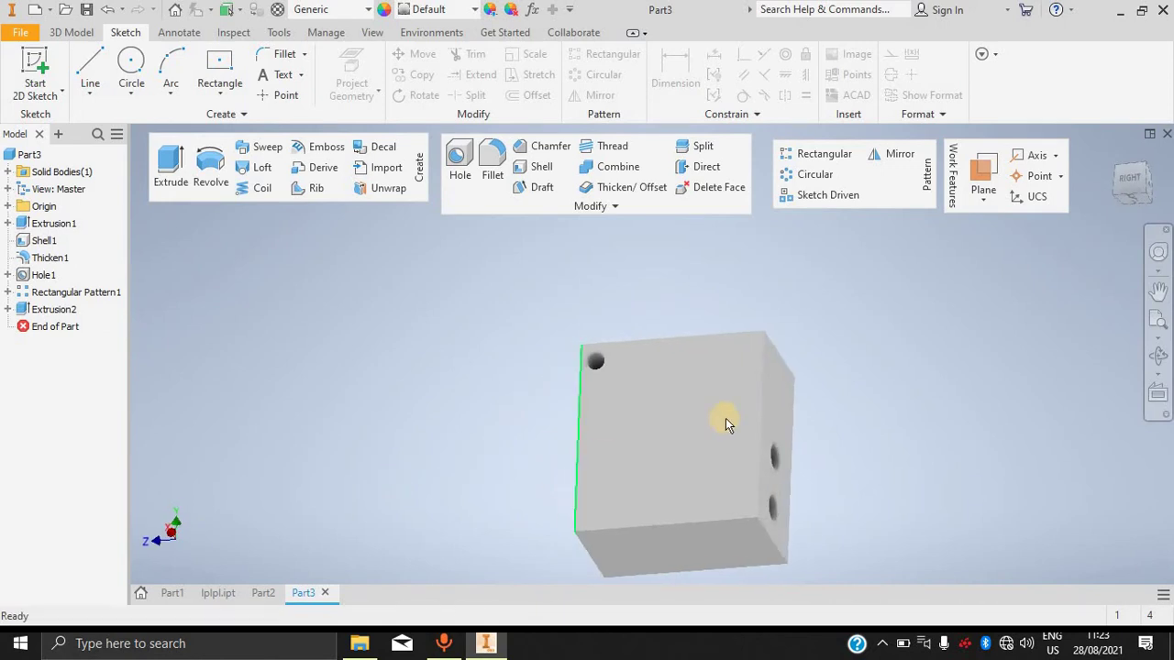
Start a rectangular pattern of the circular cut, running down the right face's vertical edge and along its upper edge, with direction 2 flipped inward.
middle_click_drag(893, 346, 909, 366, "shift")
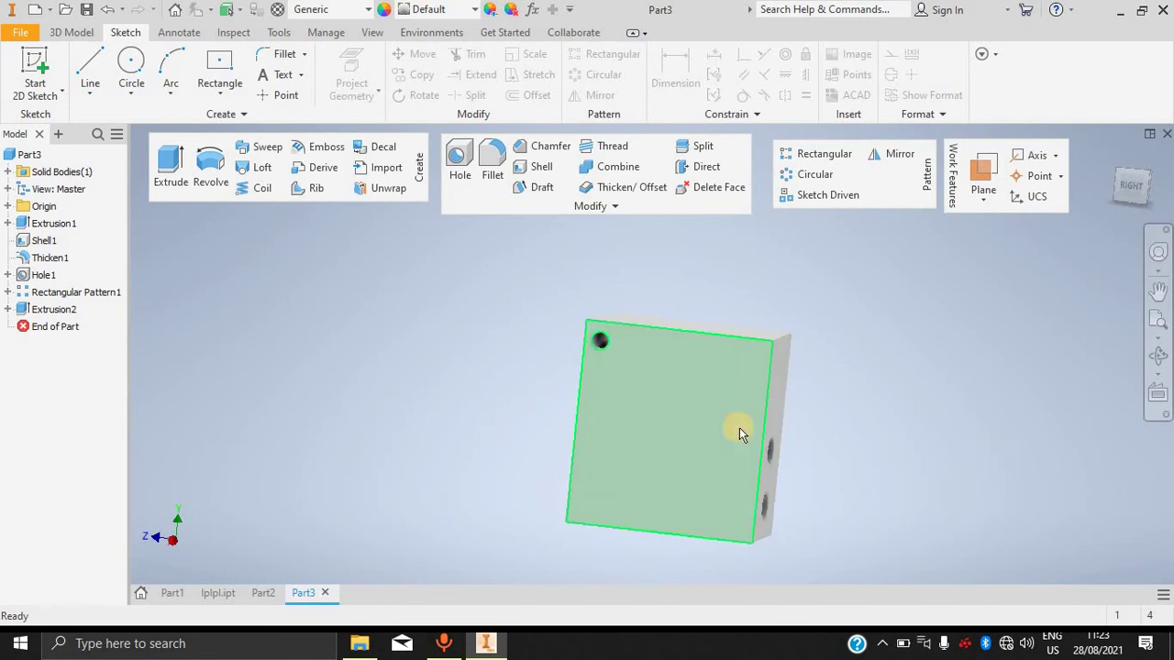
left_click(812, 154)
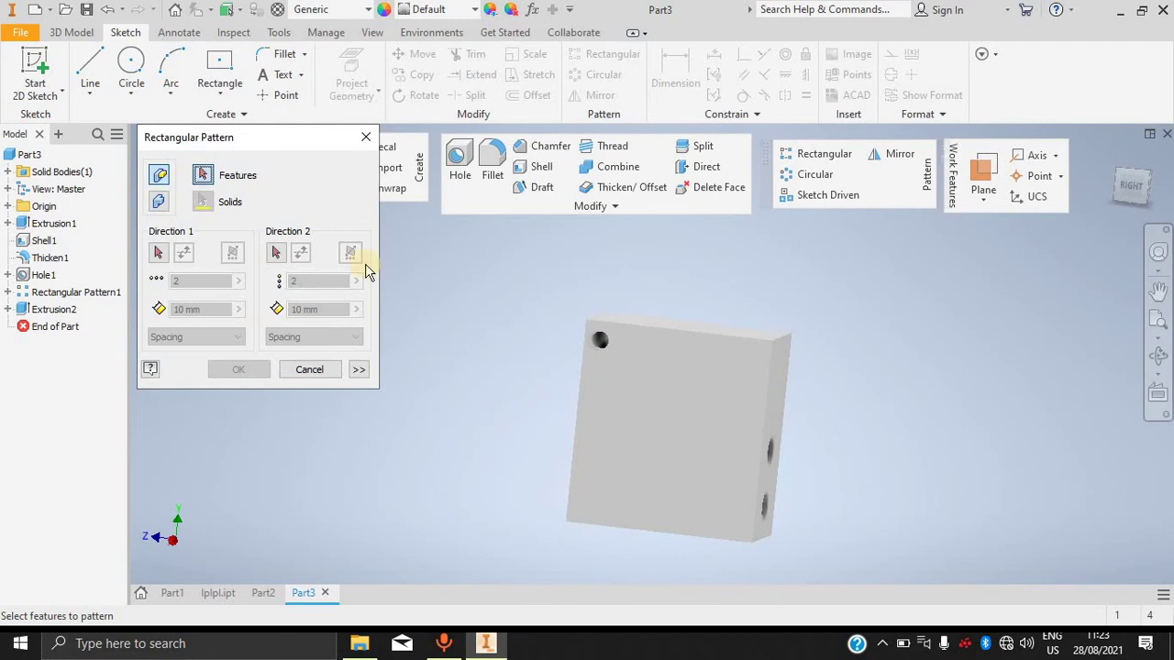
left_click(604, 348)
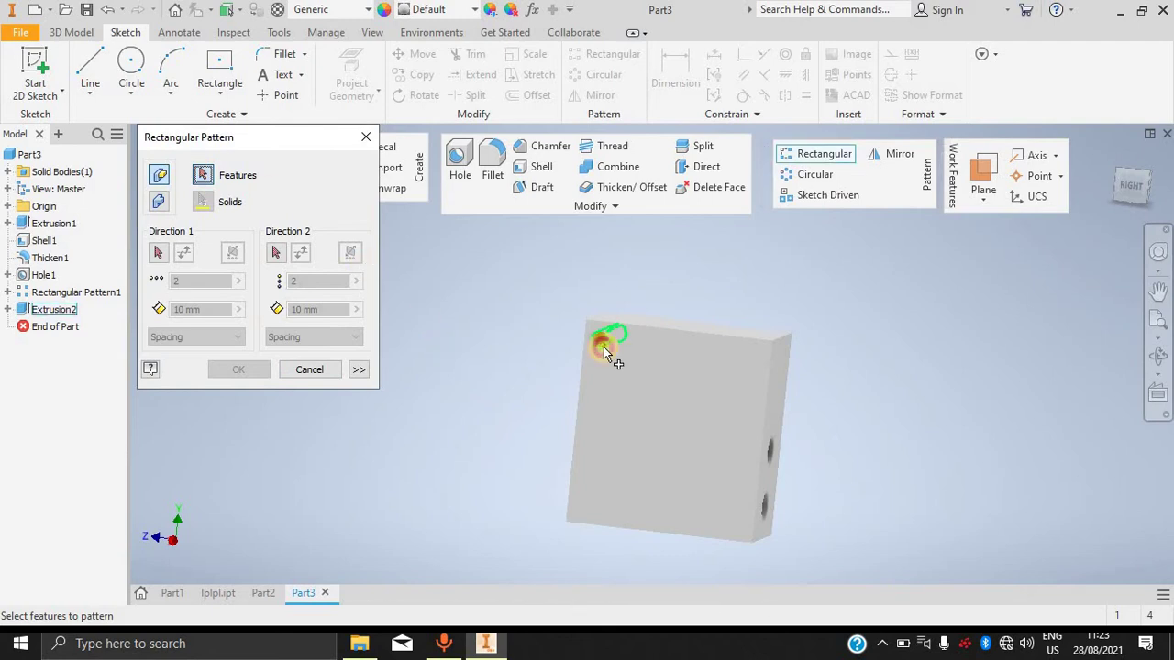
left_click(157, 254)
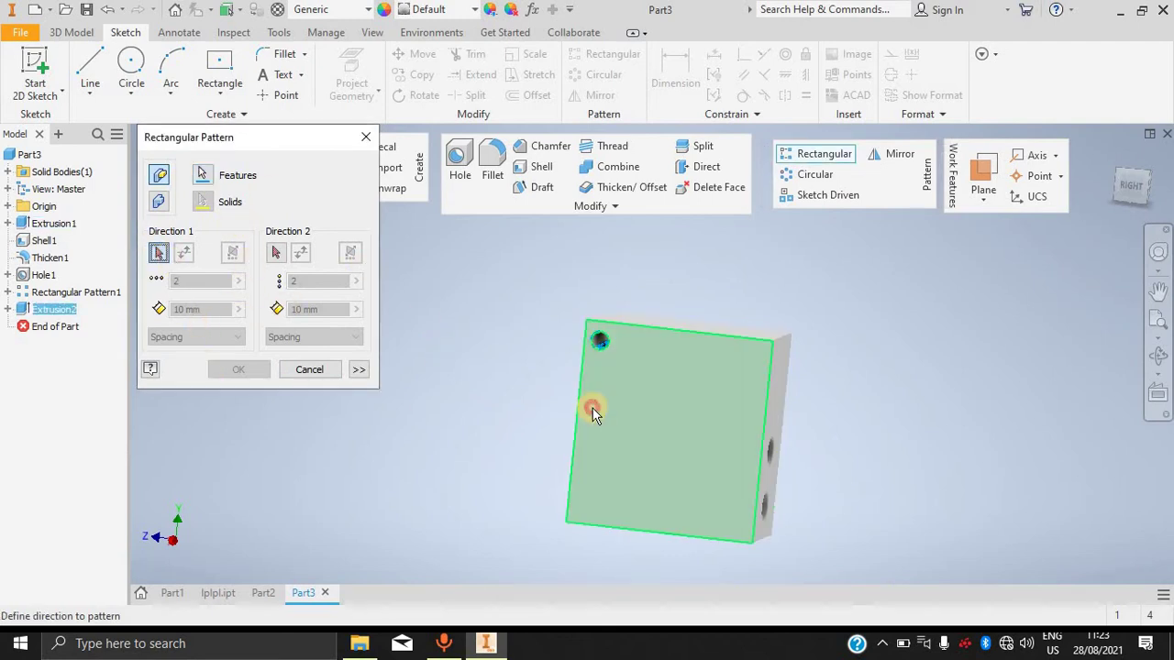
left_click(593, 408)
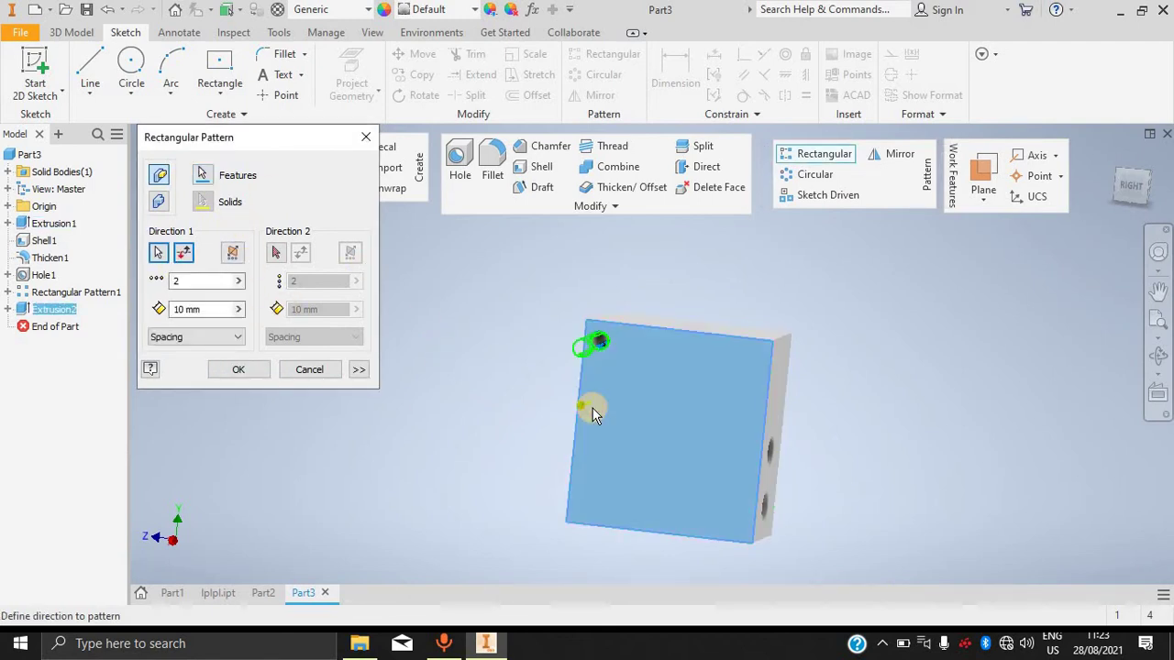
left_click(276, 253)
left_click(698, 333)
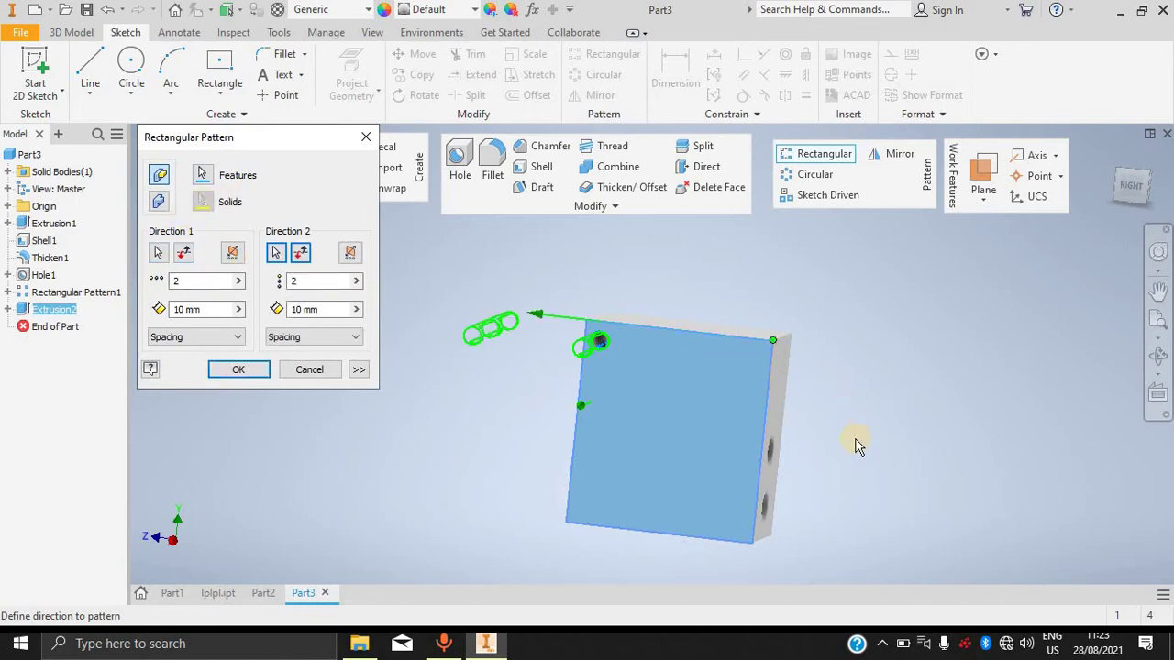
left_click(303, 259)
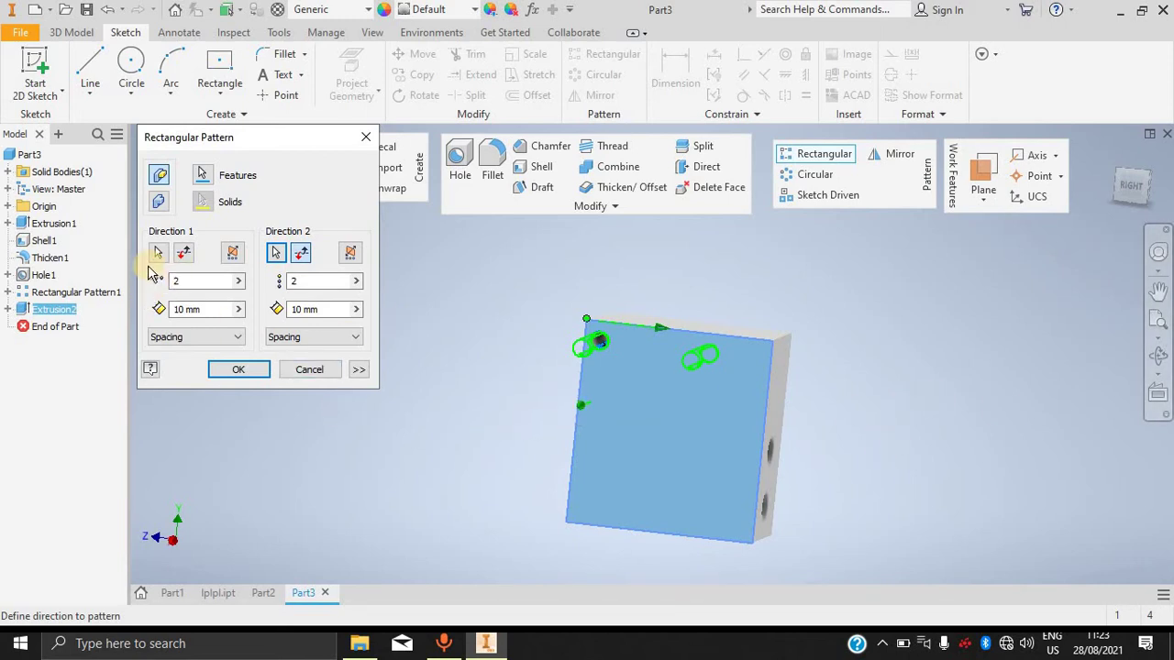
left_click(569, 433)
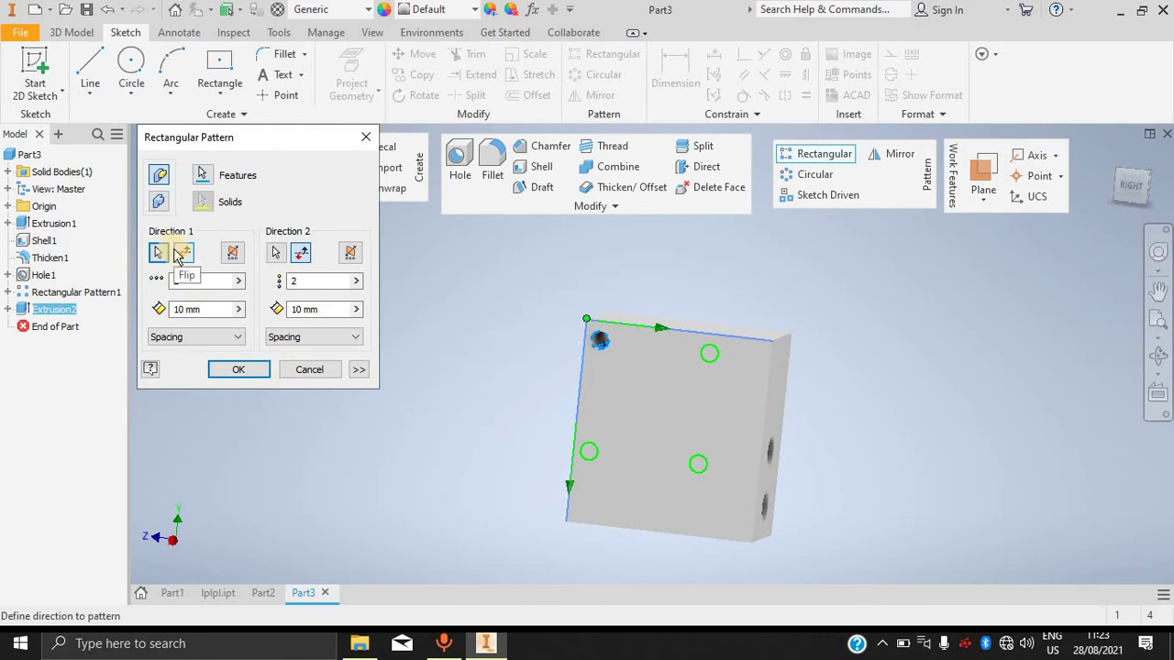
Set the cut pattern's count to 5 and its spacing to 2 mm in both directions.
left_click(213, 283)
type("5")
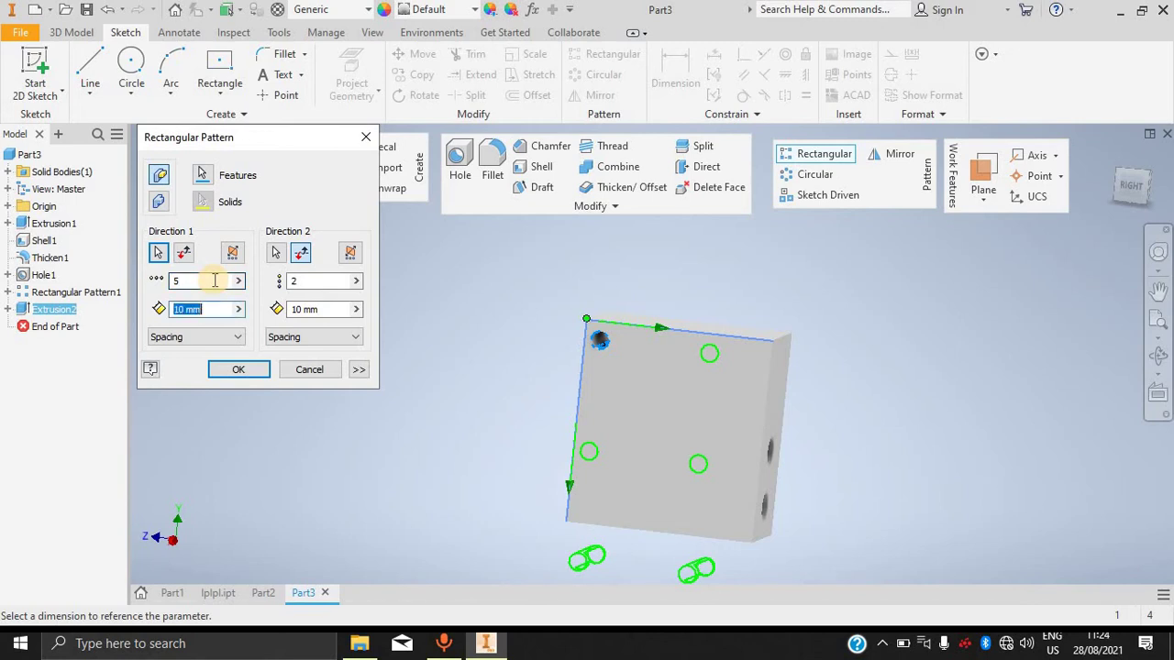
type("2")
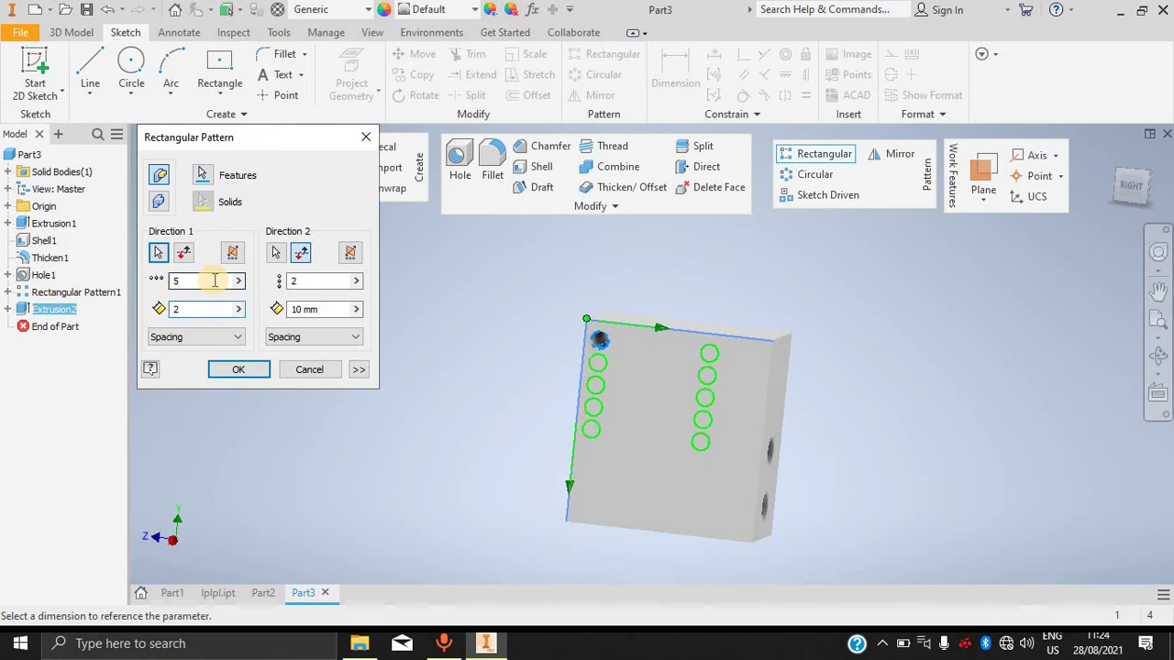
key("Tab")
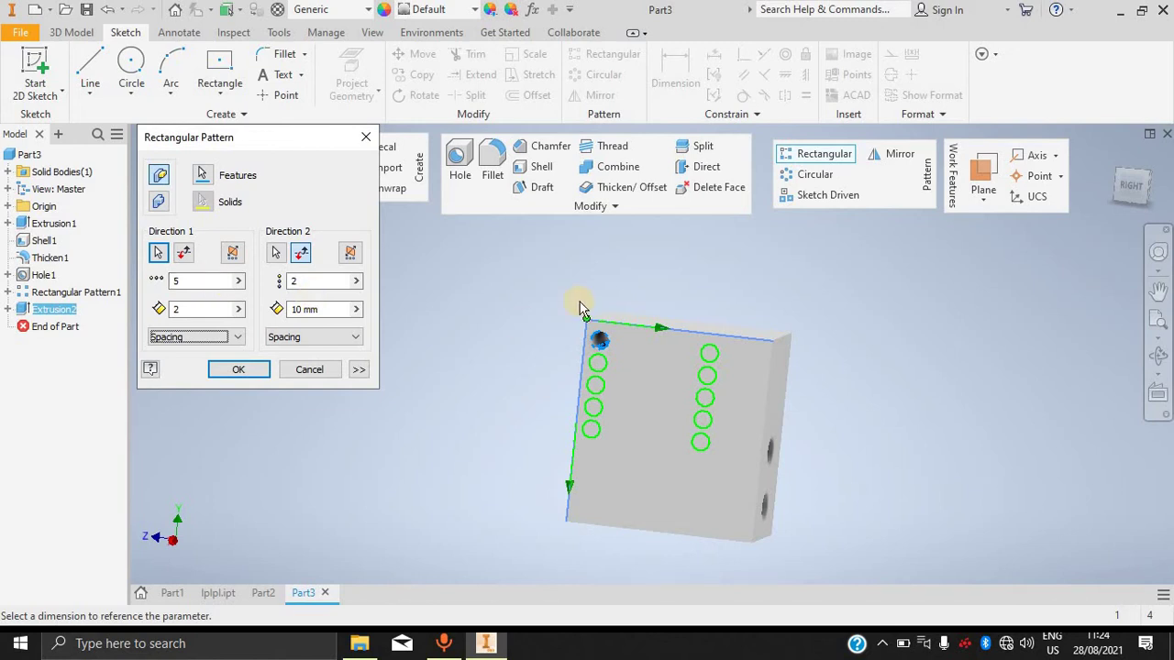
left_click(316, 280)
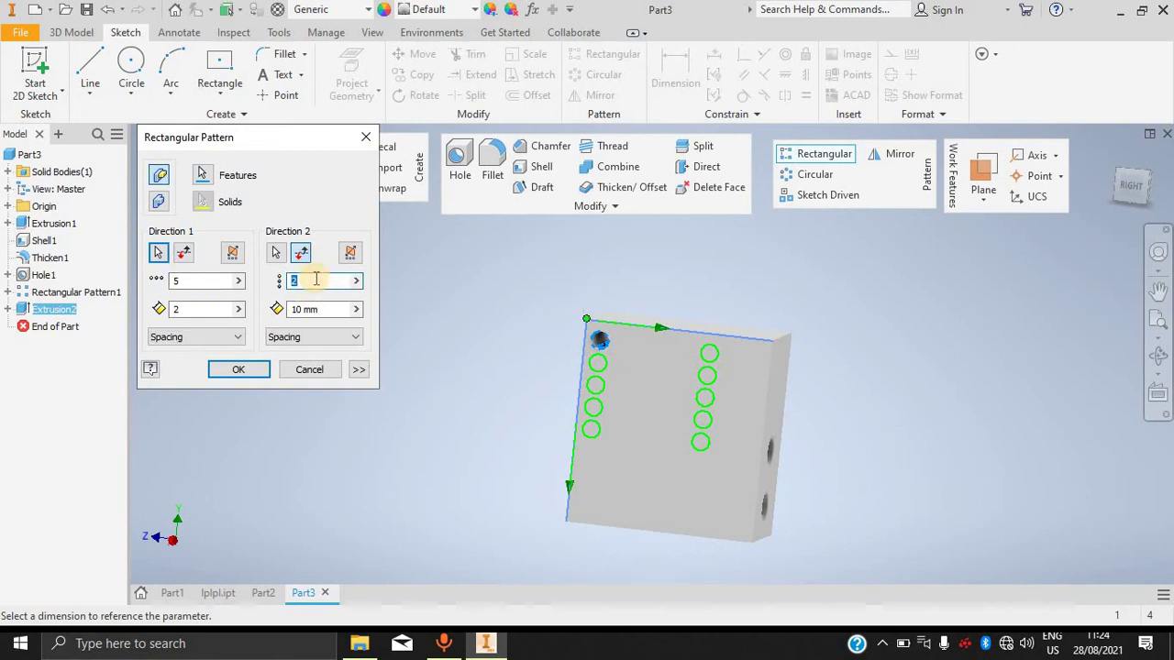
type("5")
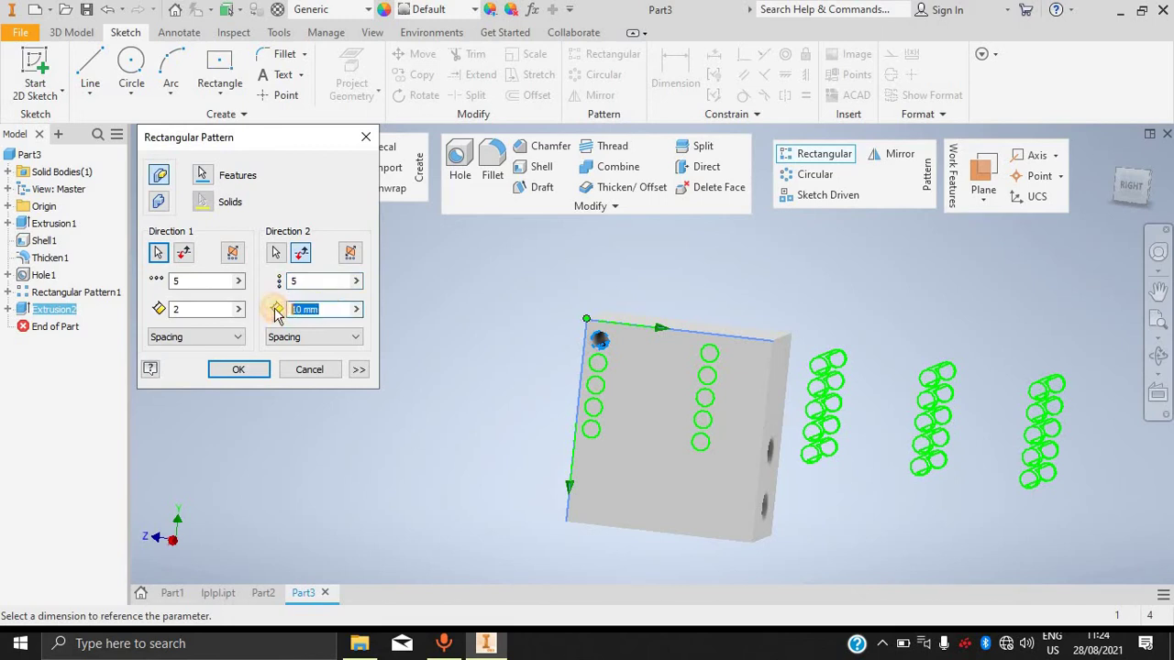
type("2")
Raise the cut pattern's count to 8 in both directions, create the pattern and inspect the resulting holes.
left_click(291, 281)
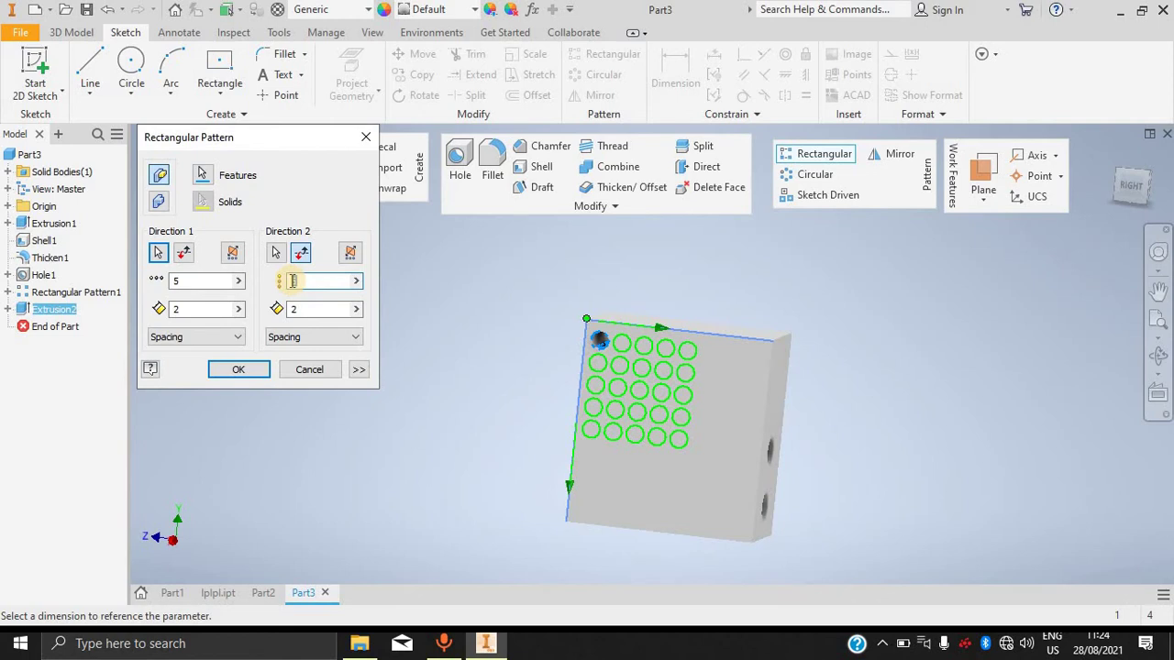
type("10")
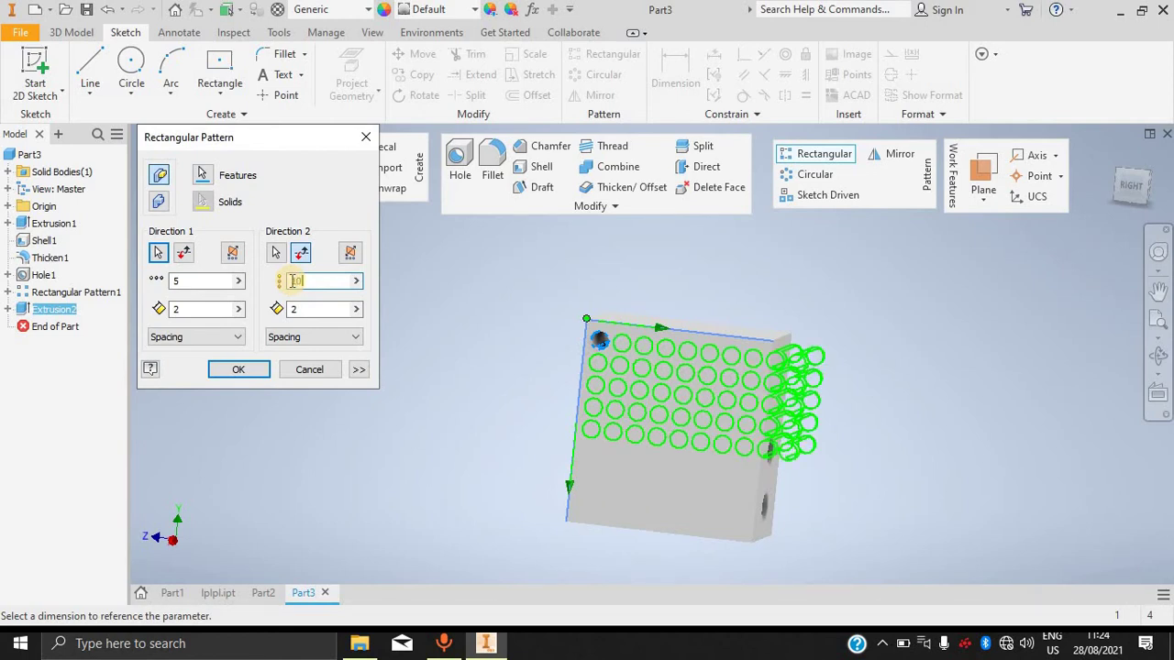
left_click(321, 277)
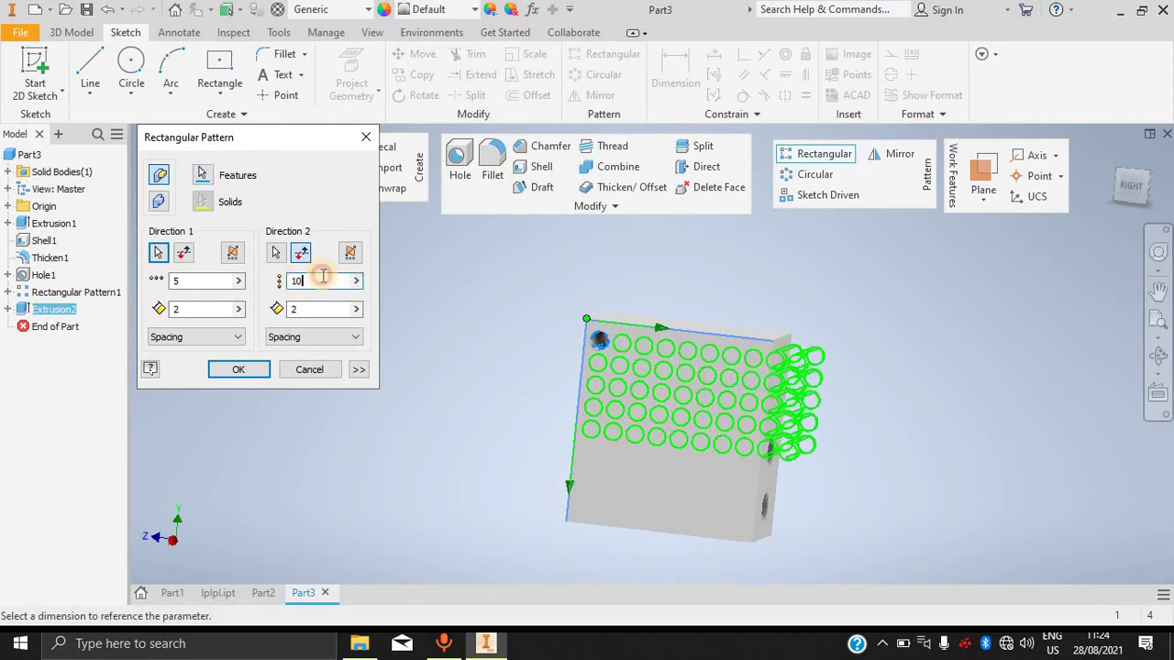
double_click(315, 280)
type("8")
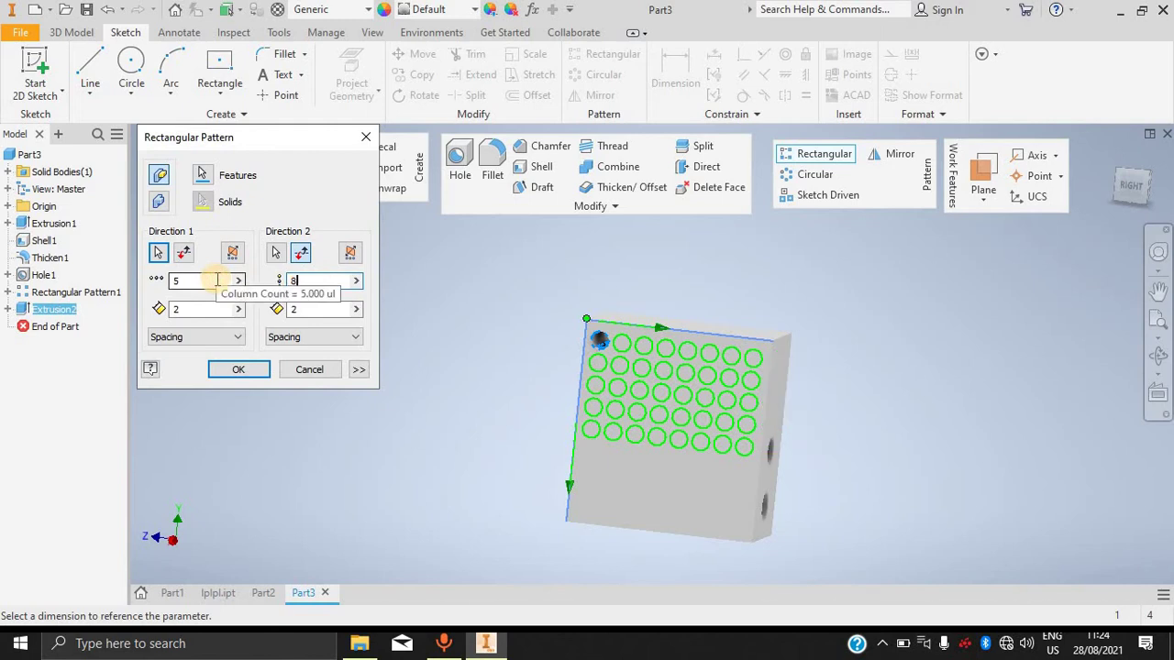
left_click_drag(196, 282, 133, 280)
type("8")
left_click(240, 369)
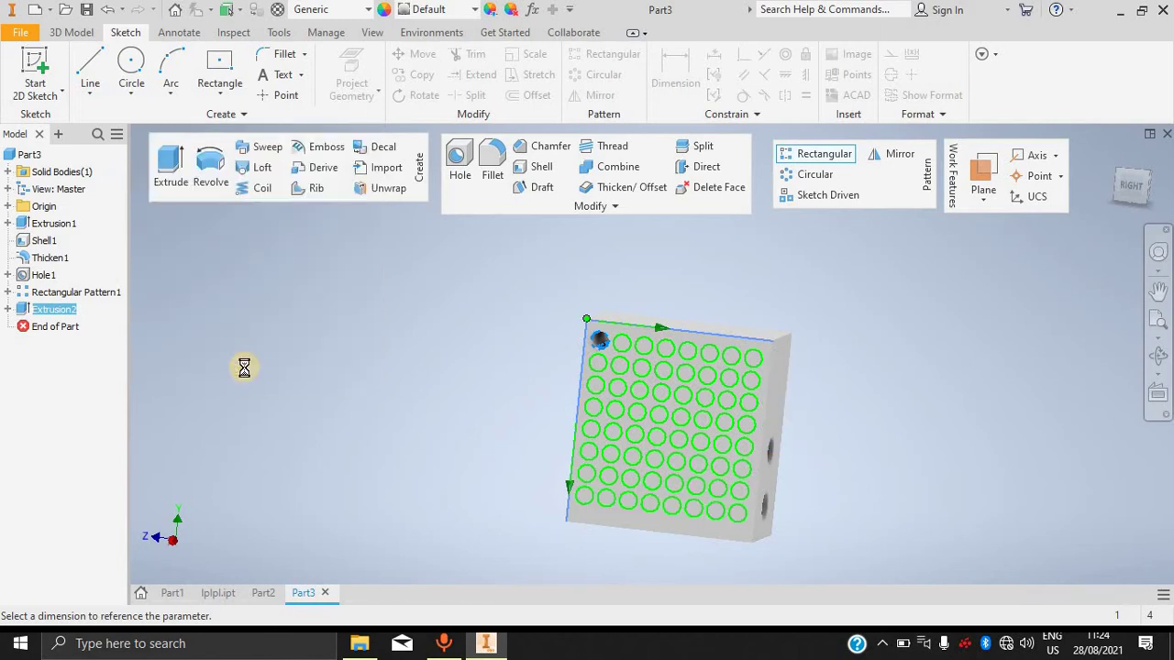
middle_click_drag(952, 266, 894, 397)
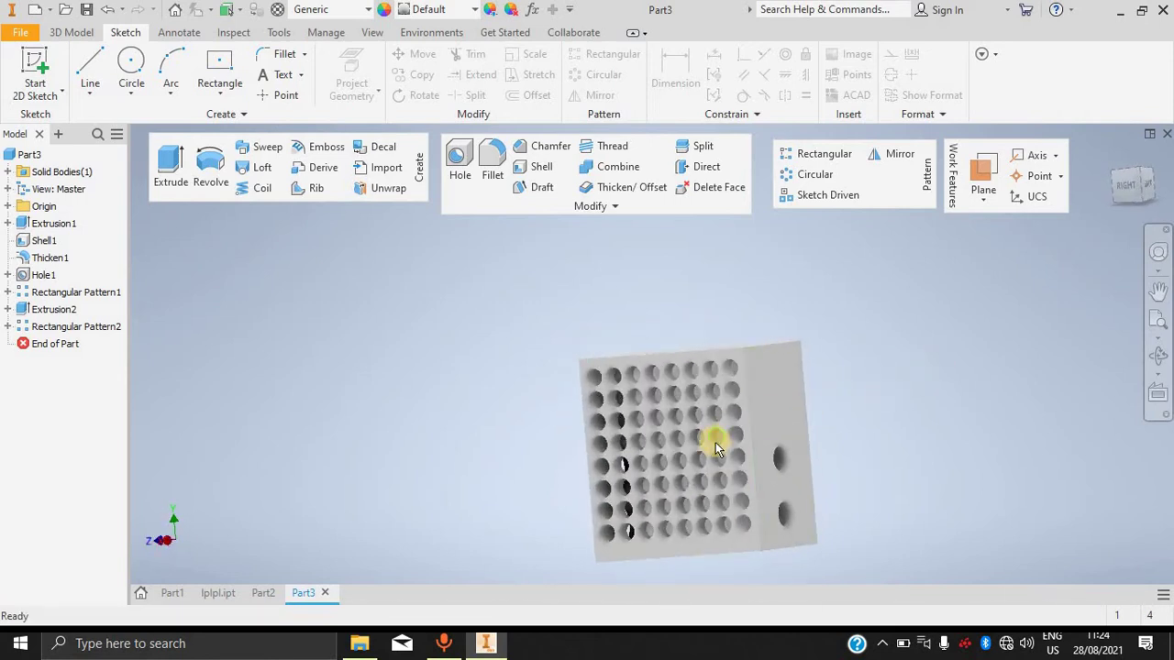
scroll(707, 437, "up", 8)
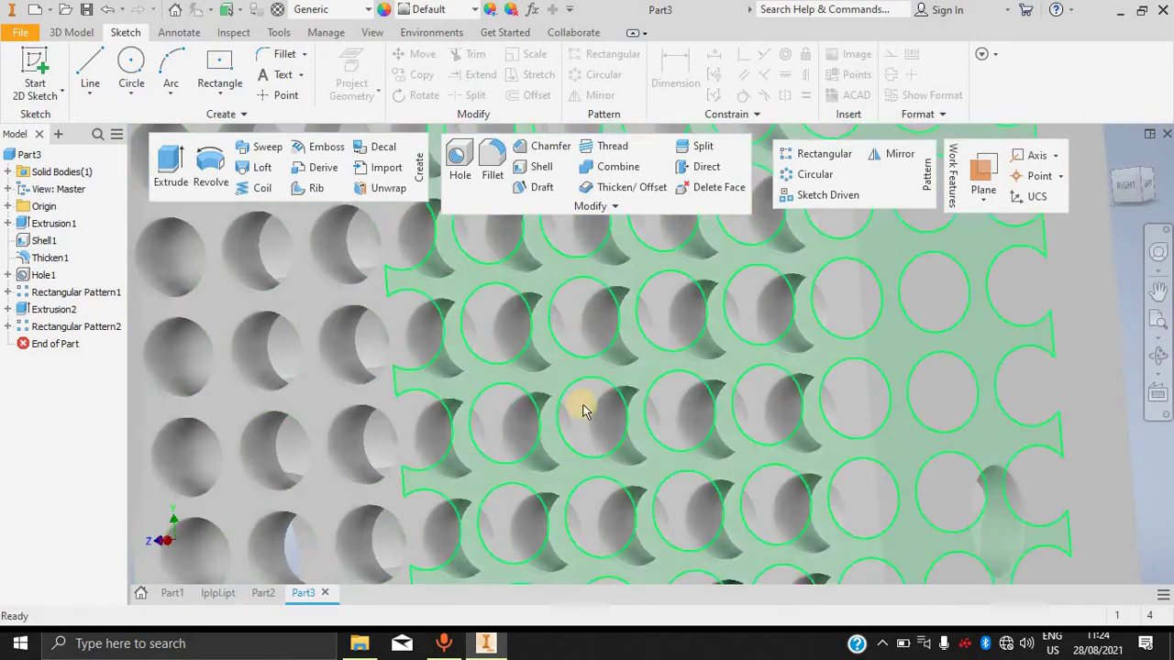
scroll(580, 403, "down", 8)
scroll(579, 404, "up", 2)
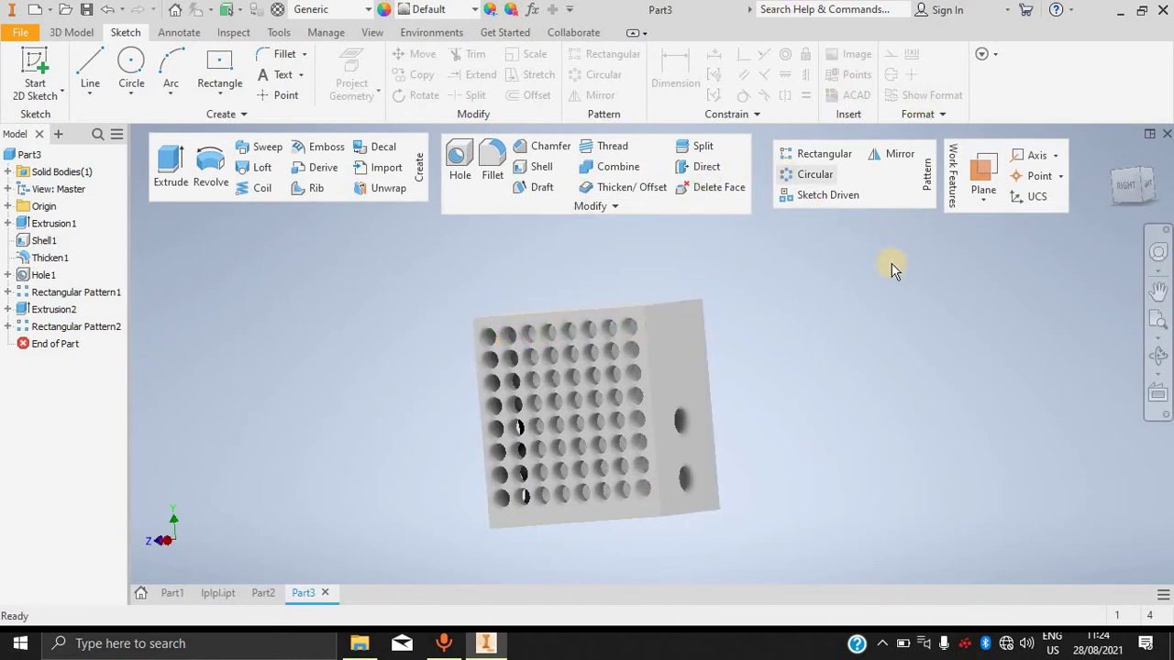
Start a sketch on the box's left face and draw a circle about 15.8 mm in diameter centred on the origin.
middle_click_drag(791, 314, 621, 431, "shift")
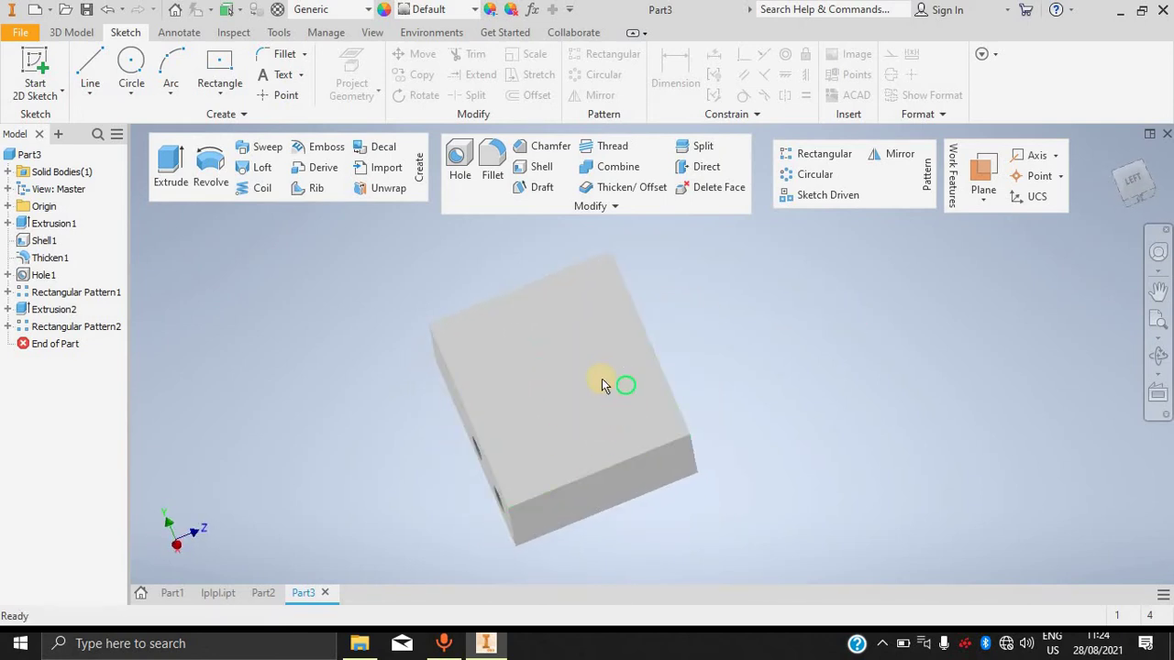
left_click(36, 74)
left_click(553, 421)
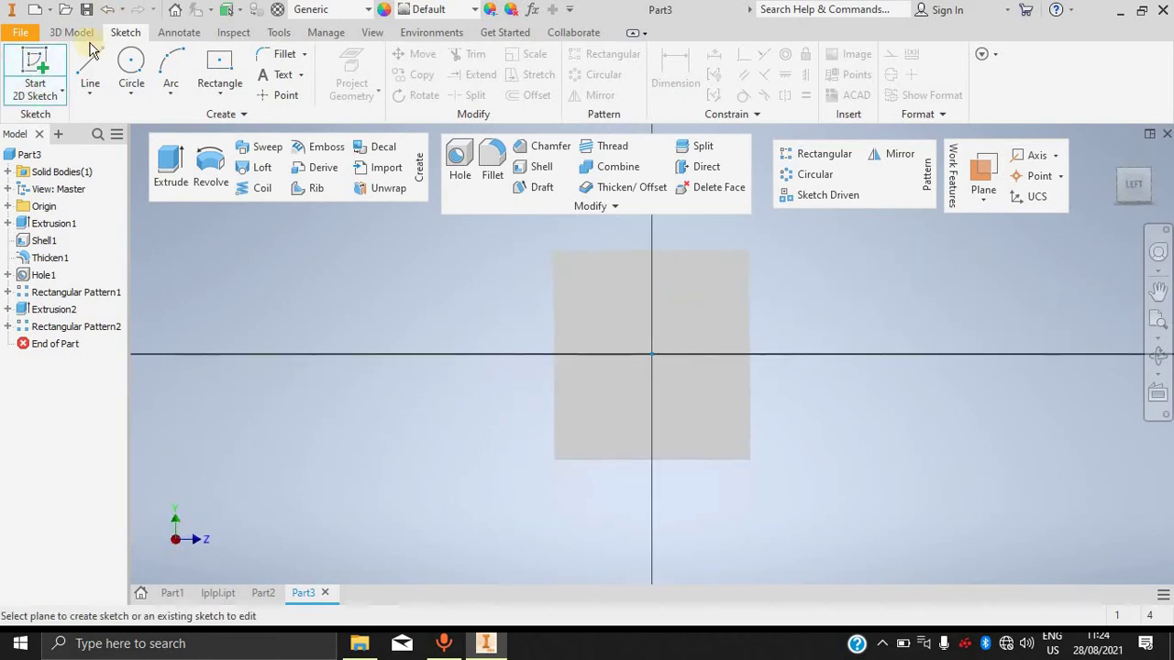
left_click(131, 89)
left_click(164, 123)
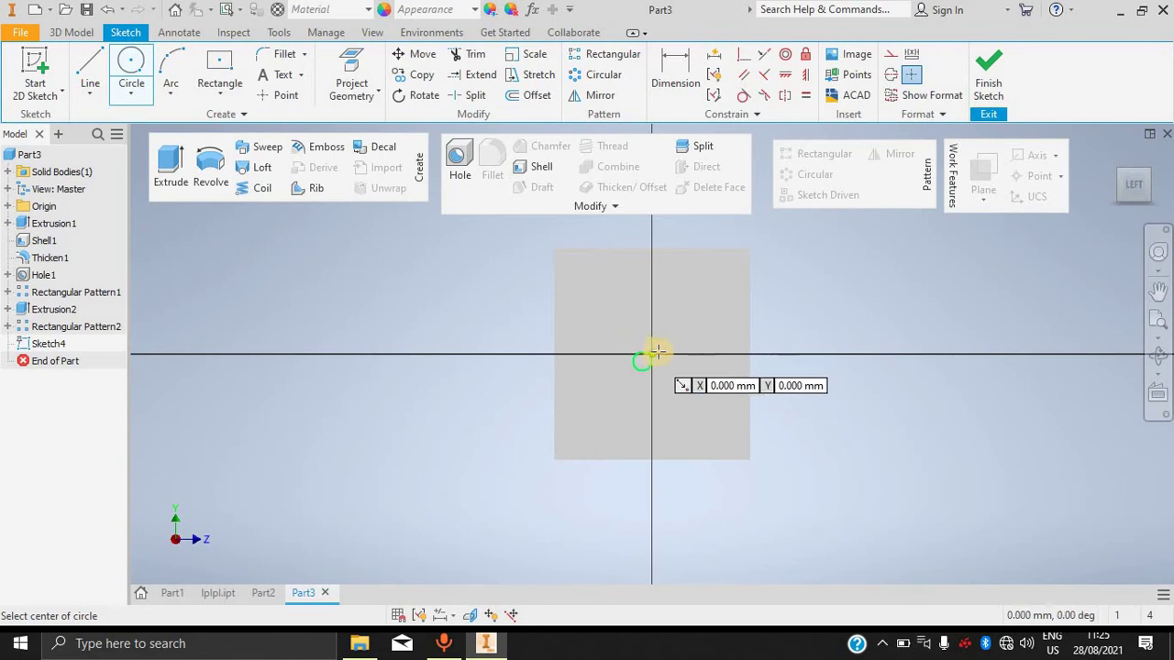
key("Escape")
left_click(131, 60)
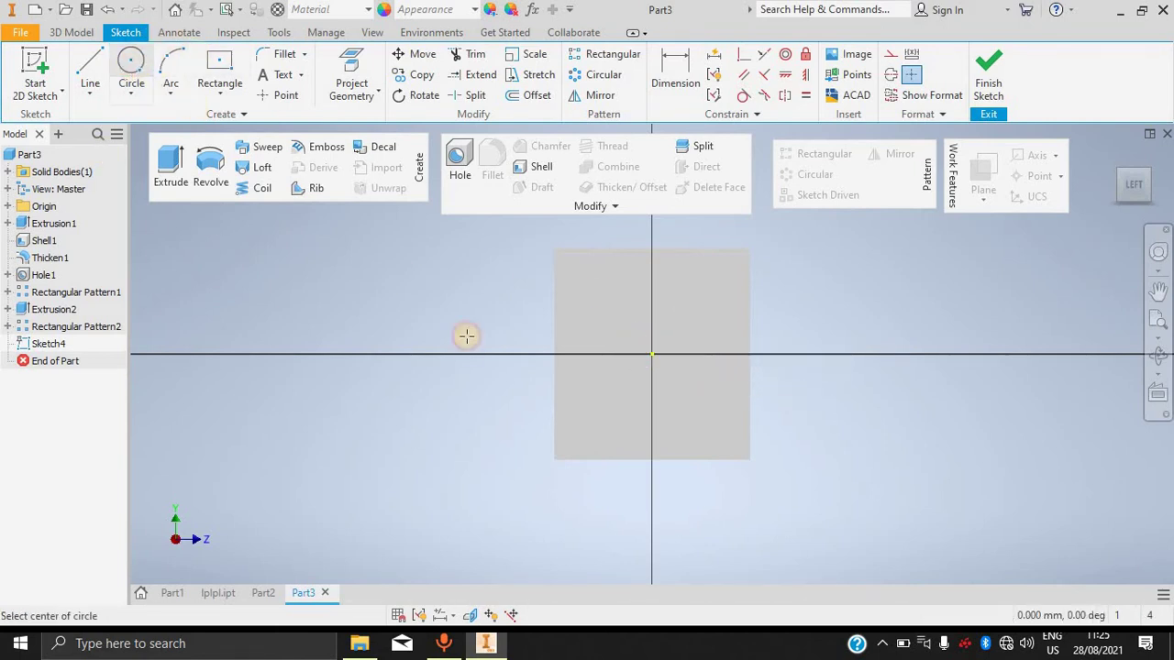
left_click(651, 354)
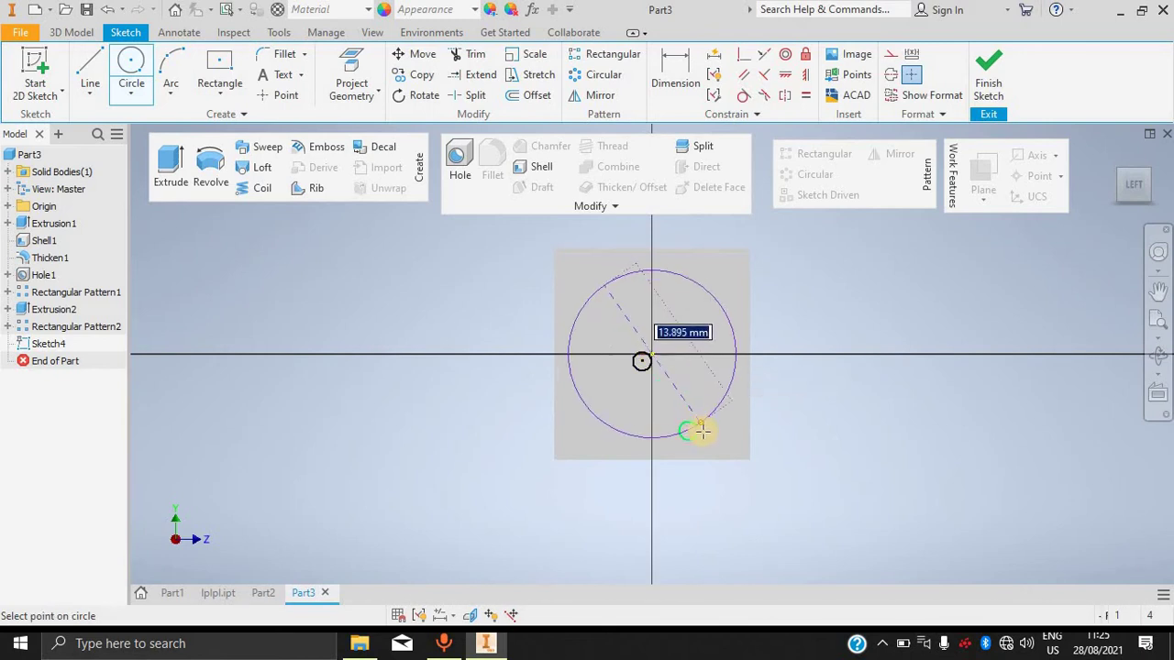
left_click(702, 432)
key("Escape")
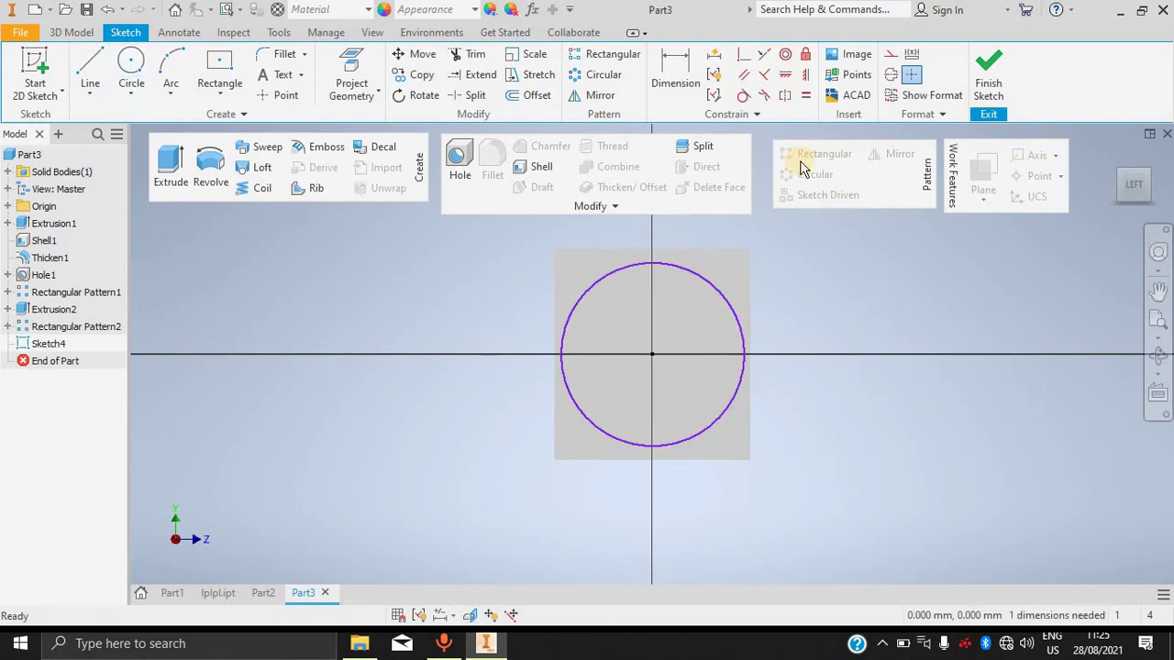
Convert the circle on the left face to construction geometry and dimension its diameter to 12 mm.
right_click(708, 289)
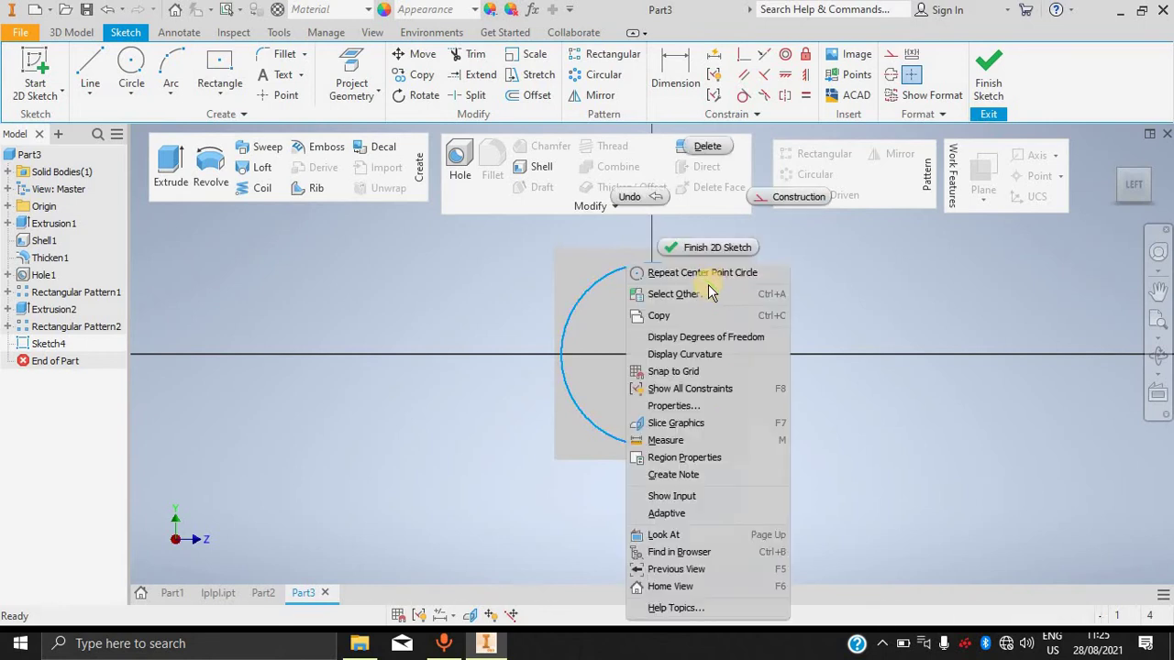
left_click(781, 197)
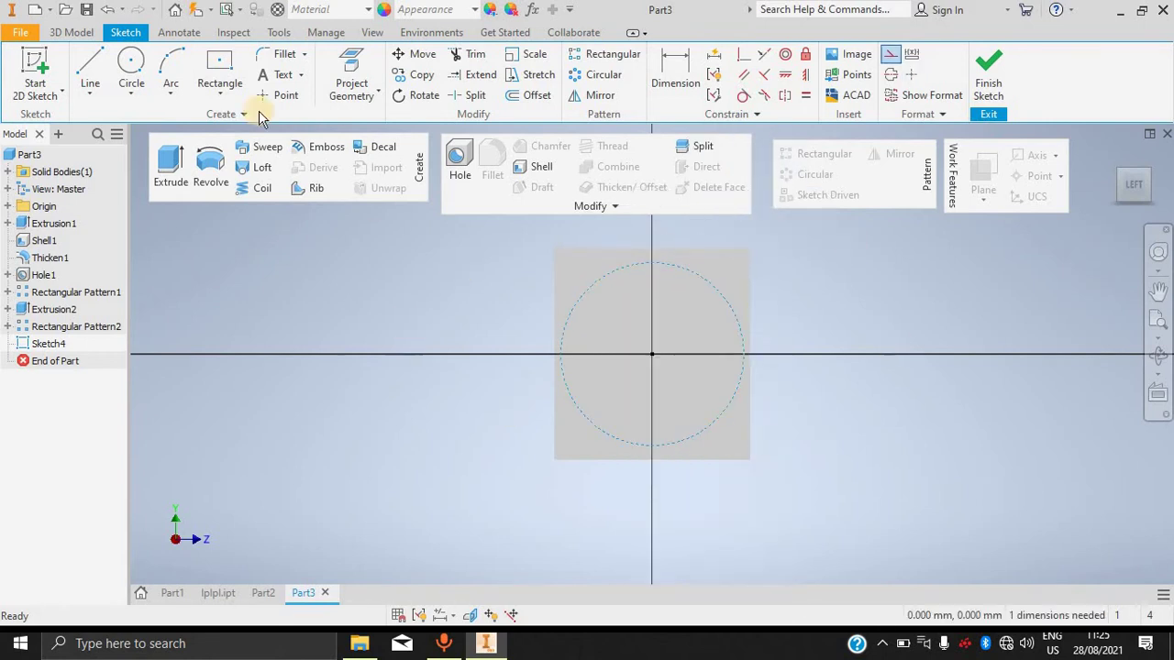
left_click(131, 68)
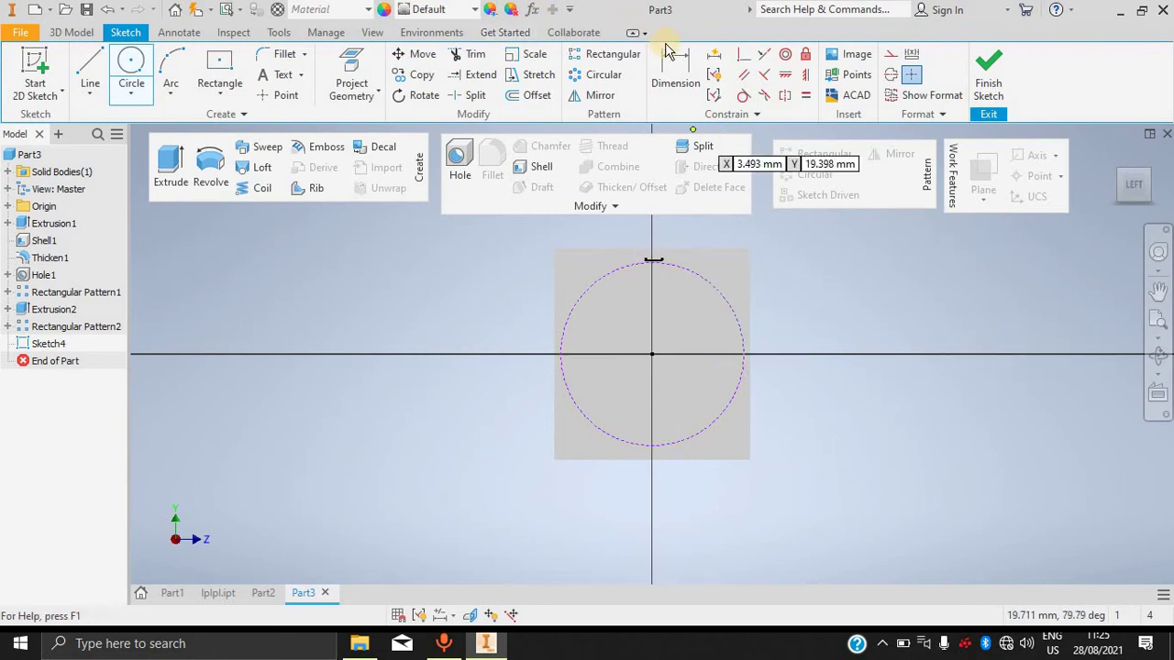
left_click(675, 73)
left_click(694, 283)
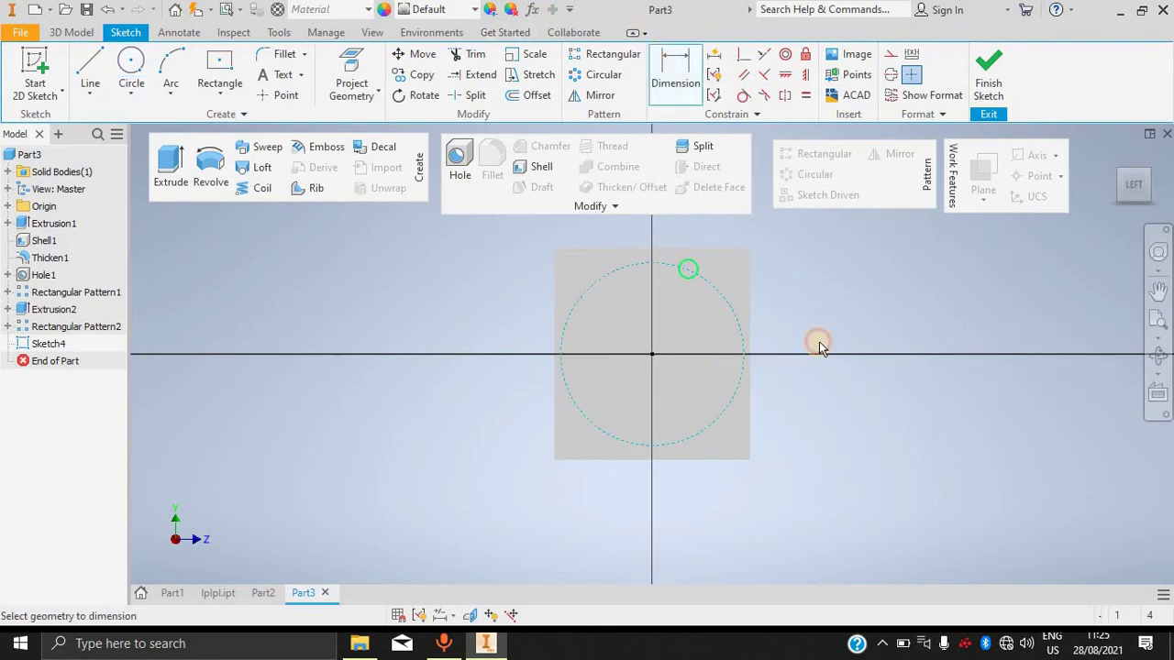
left_click(848, 319)
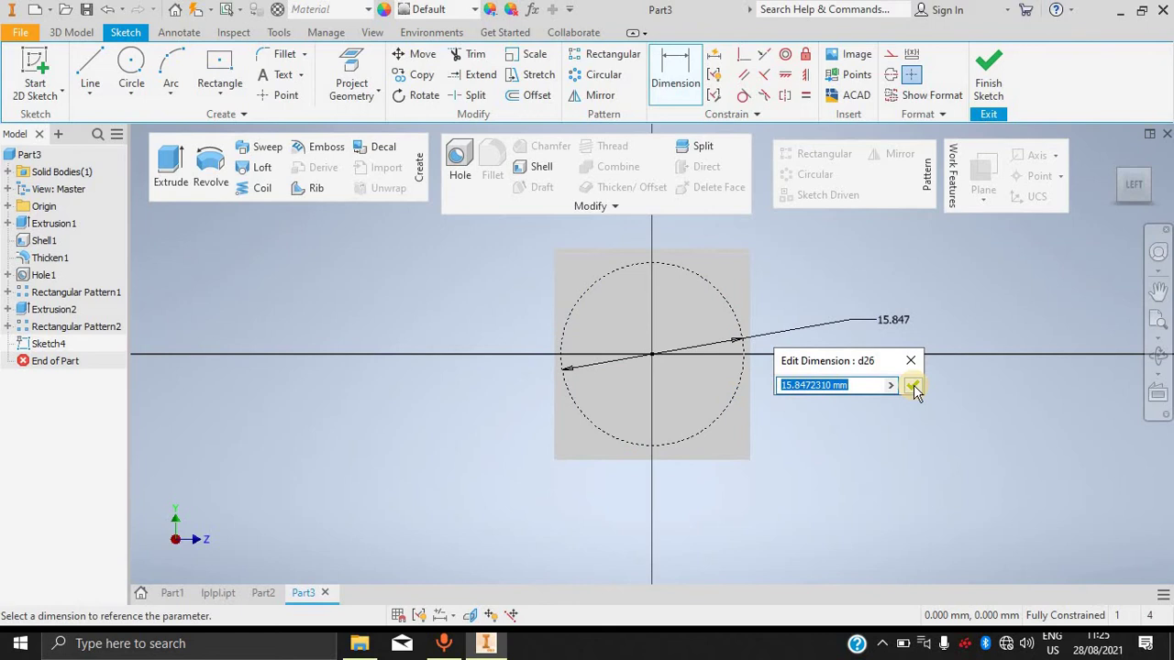
type("12")
left_click(913, 385)
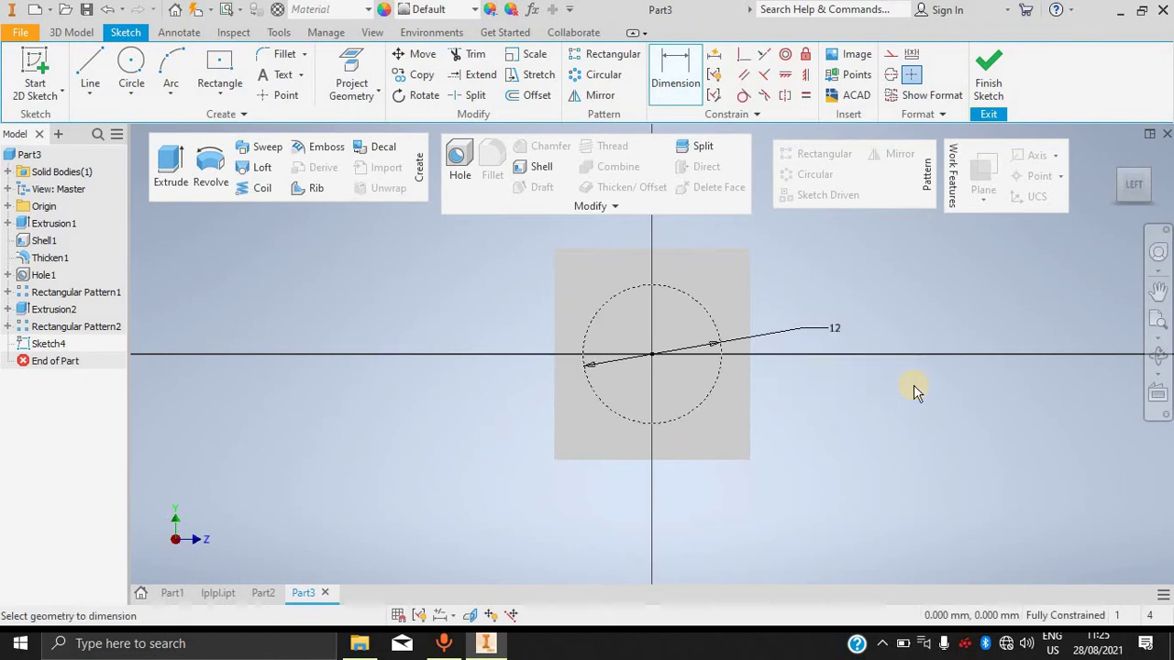
Draw a small circle centred where the 12 mm construction circle crosses the positive horizontal axis, and finish the sketch.
left_click(130, 60)
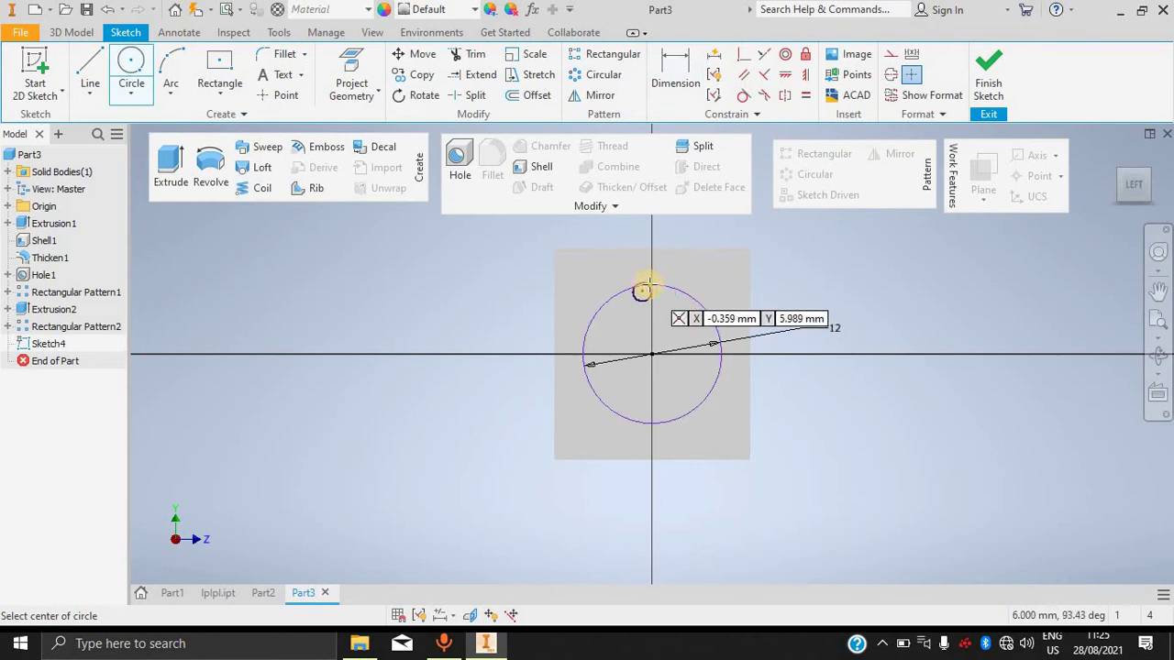
scroll(641, 286, "up", 5)
scroll(532, 332, "down", 3)
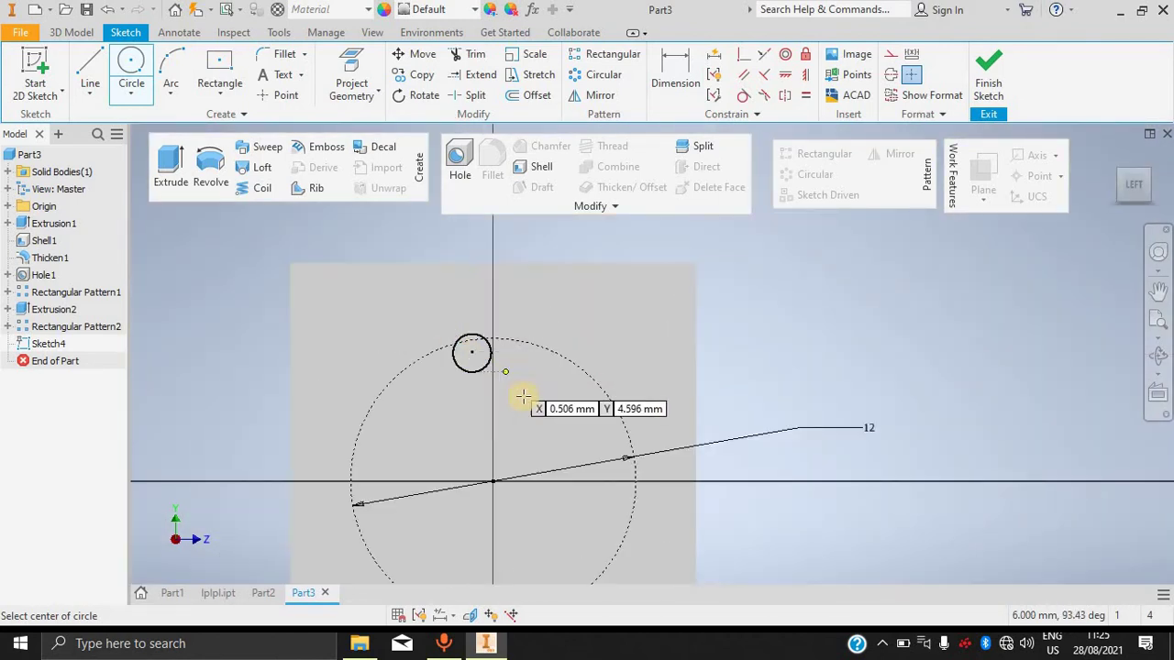
scroll(554, 450, "up", 5)
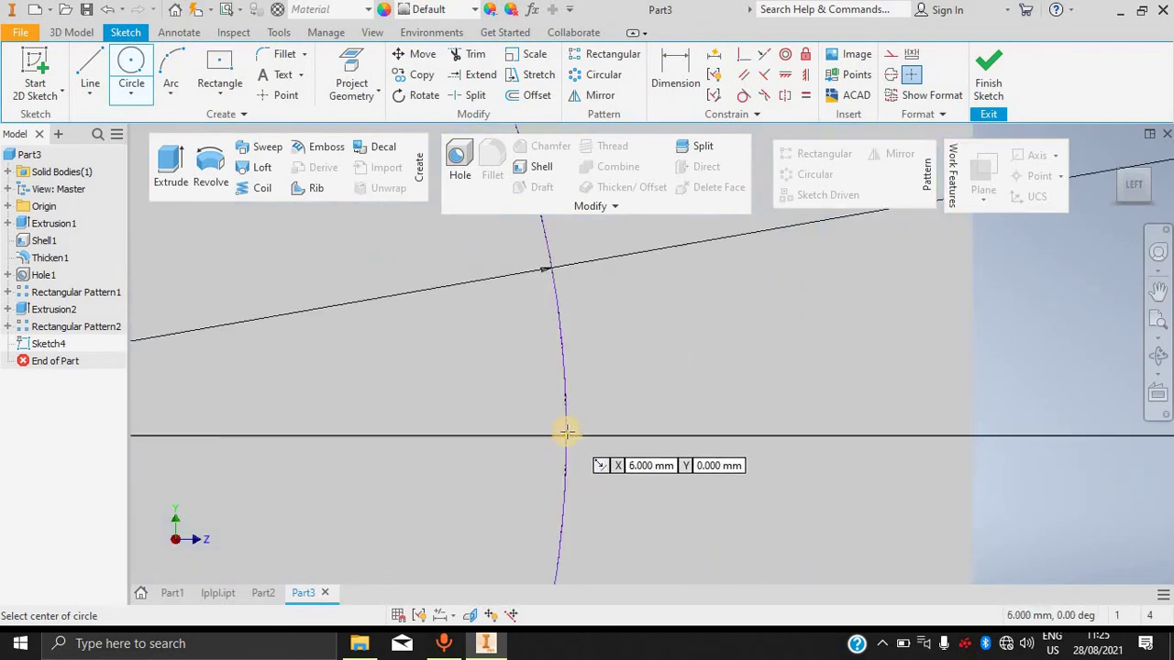
left_click(564, 436)
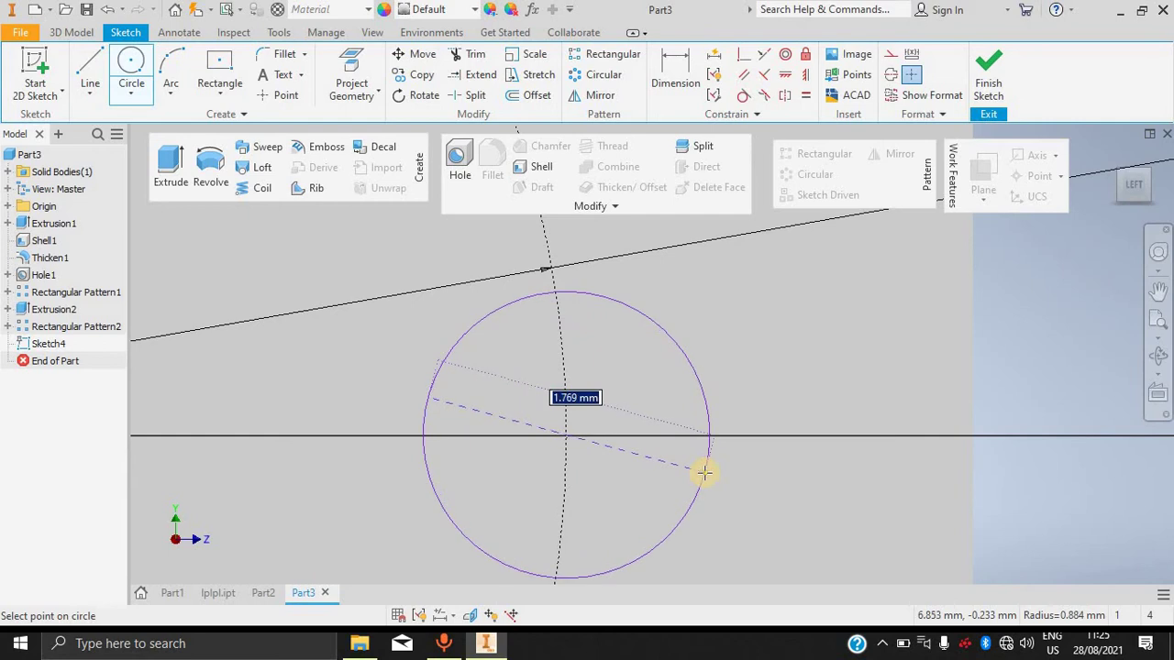
left_click(748, 460)
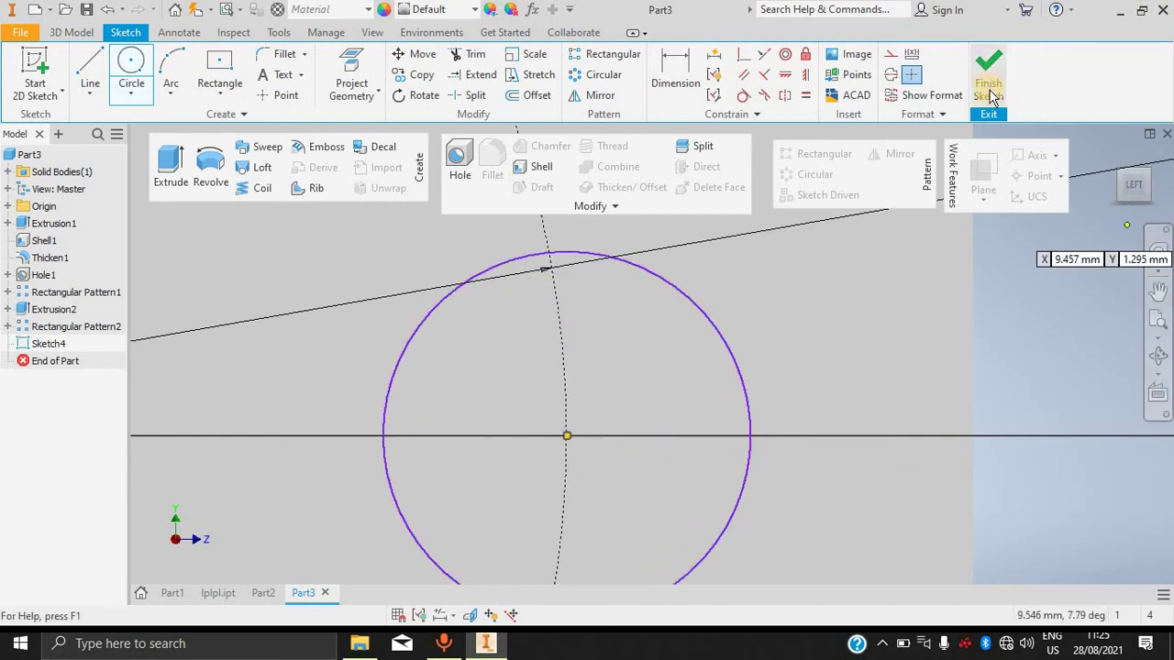
scroll(816, 268, "up", 5)
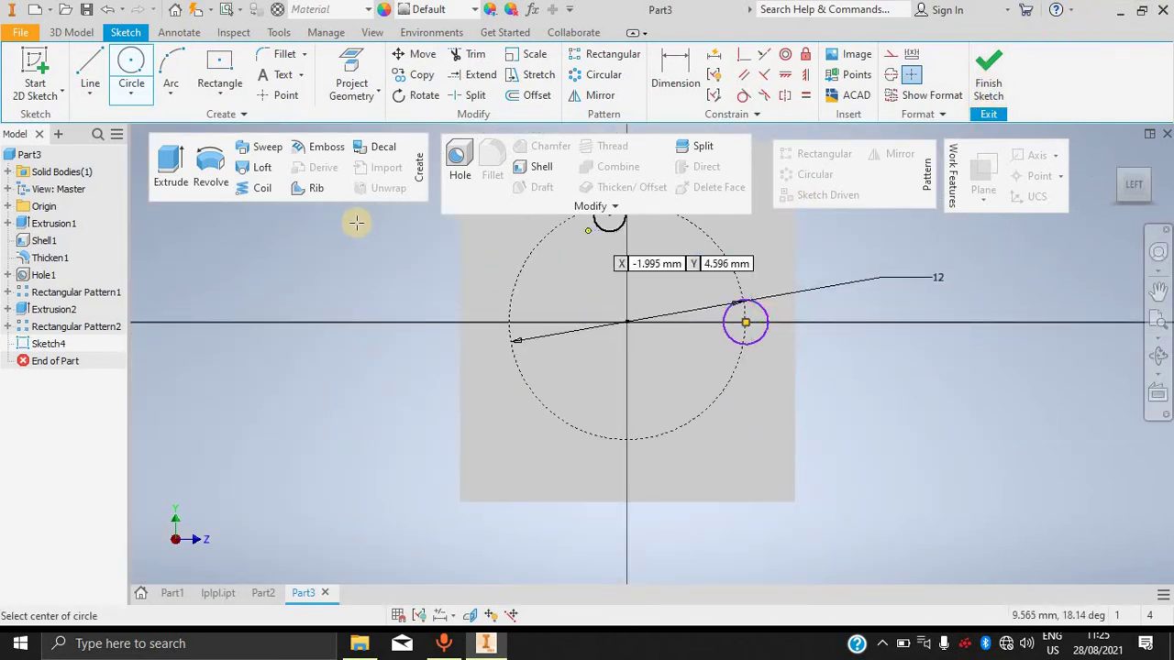
left_click(987, 78)
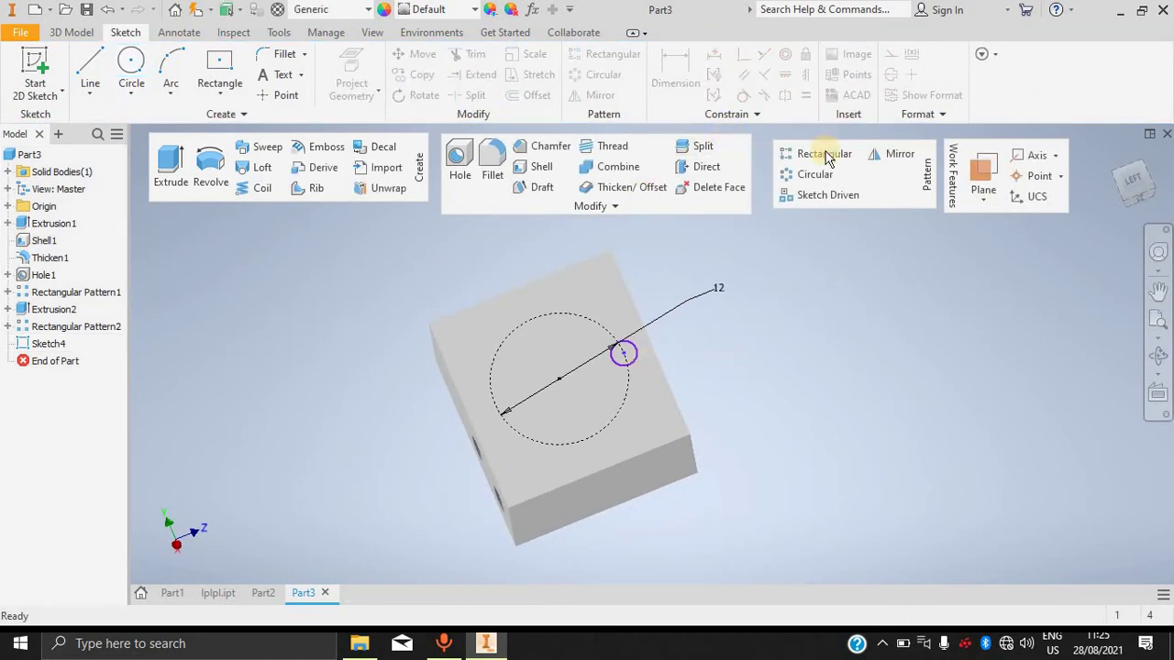
Extrude the small circle as a 10 mm cut into the box's left face.
left_click(811, 175)
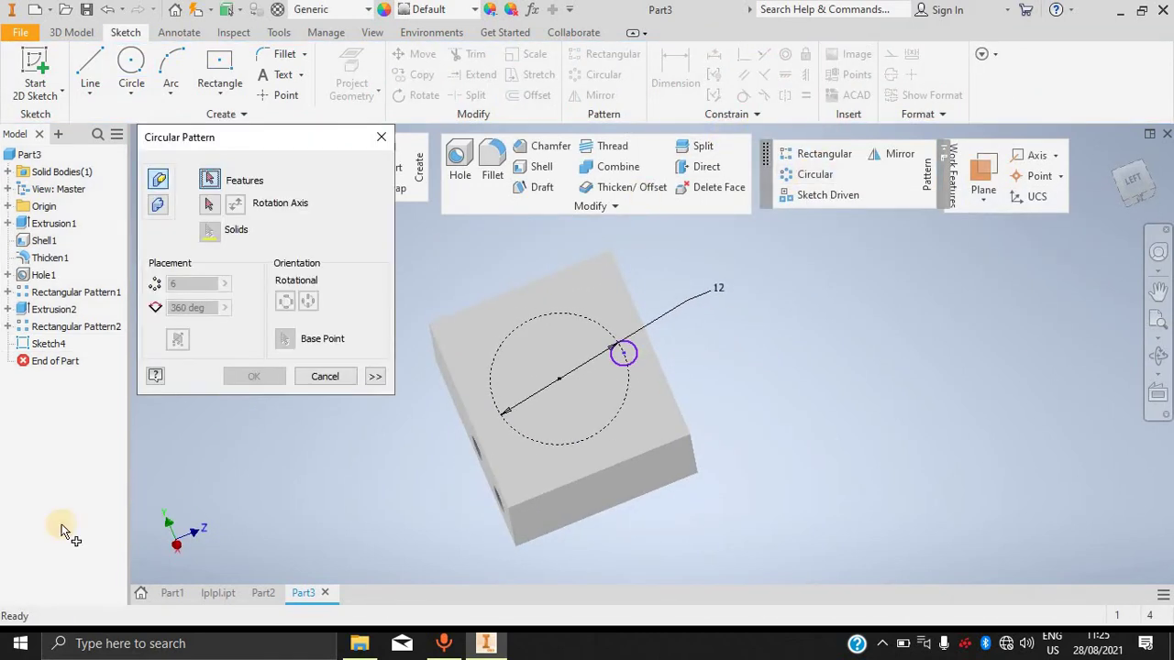
key("Escape")
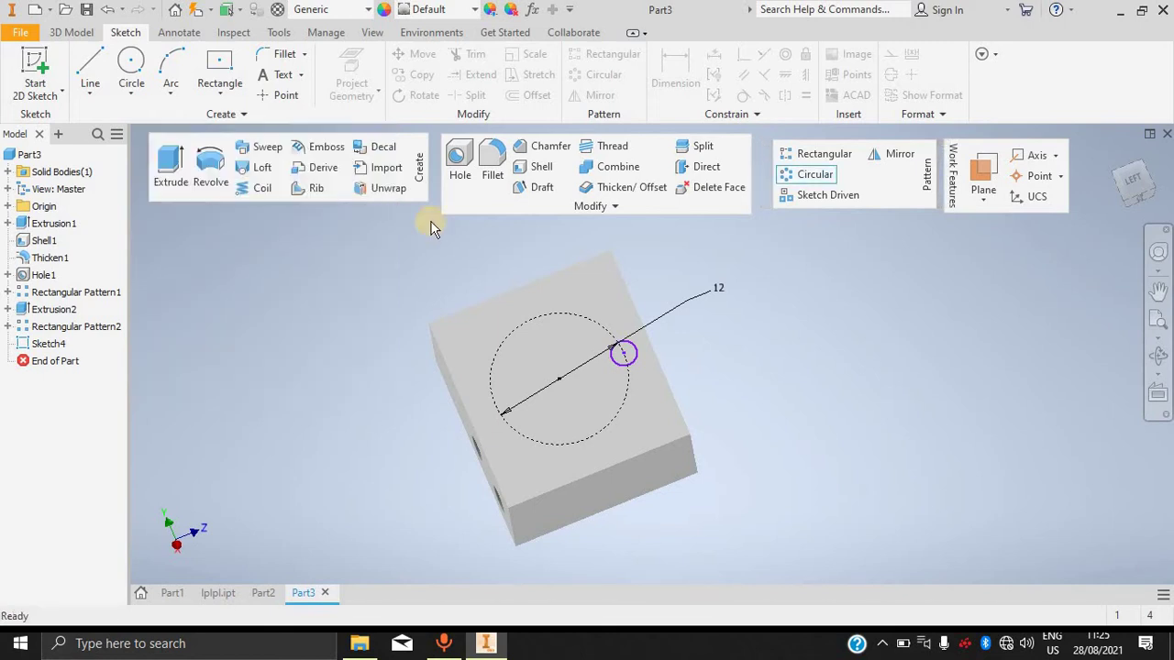
left_click(171, 174)
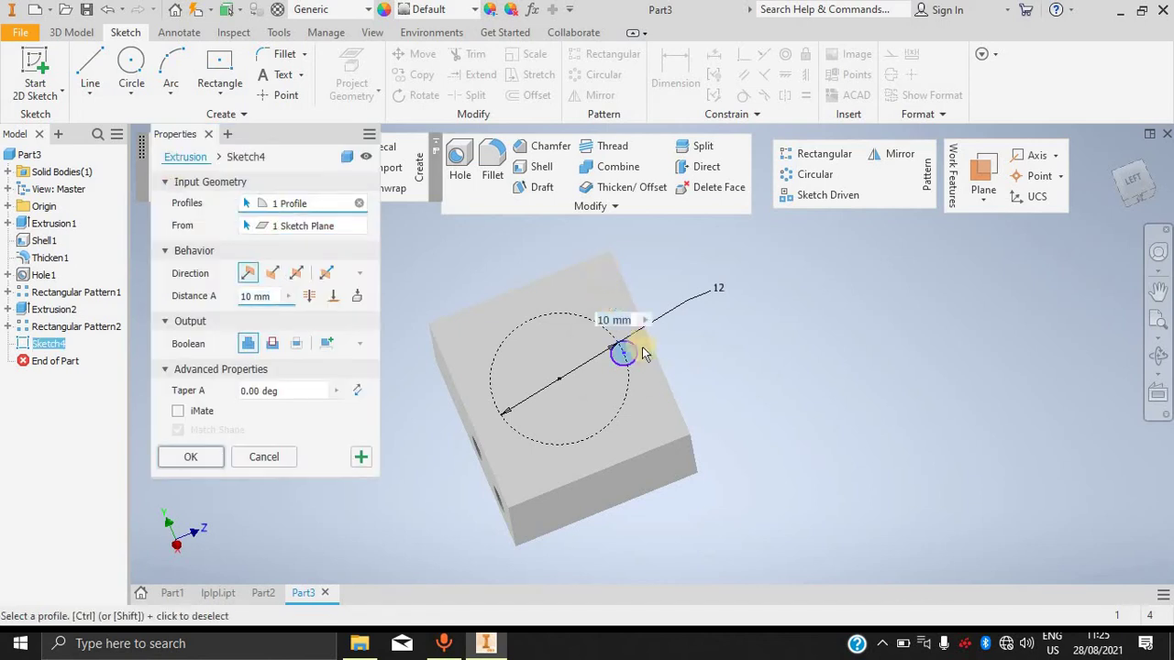
left_click(272, 344)
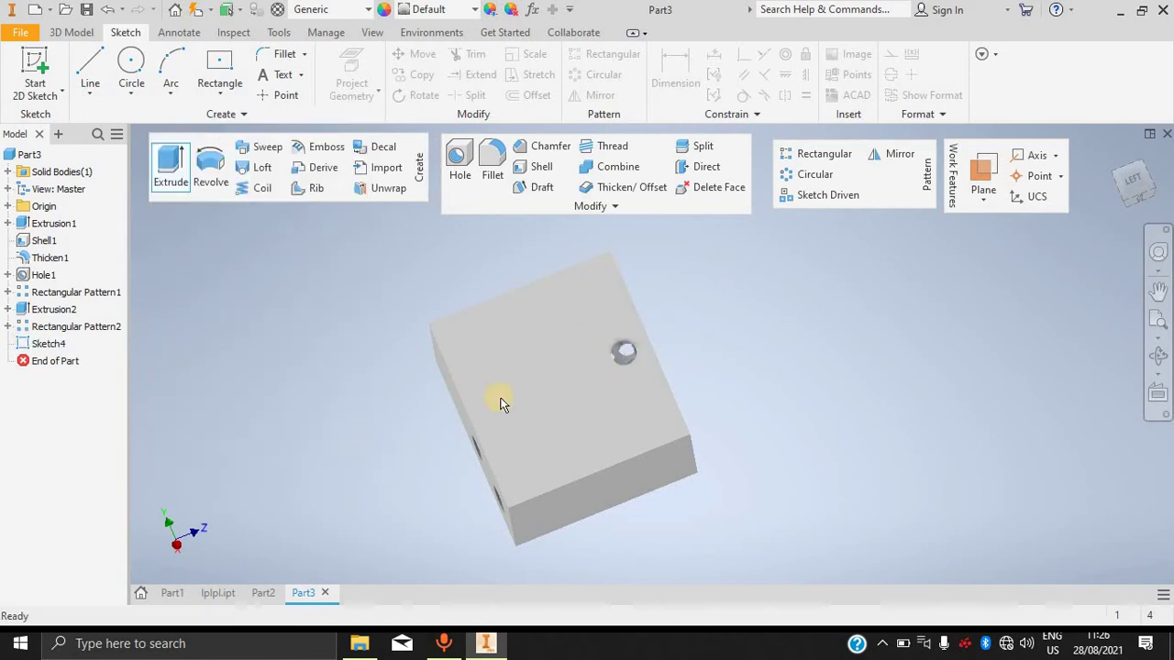
middle_click_drag(724, 348, 500, 394, "shift")
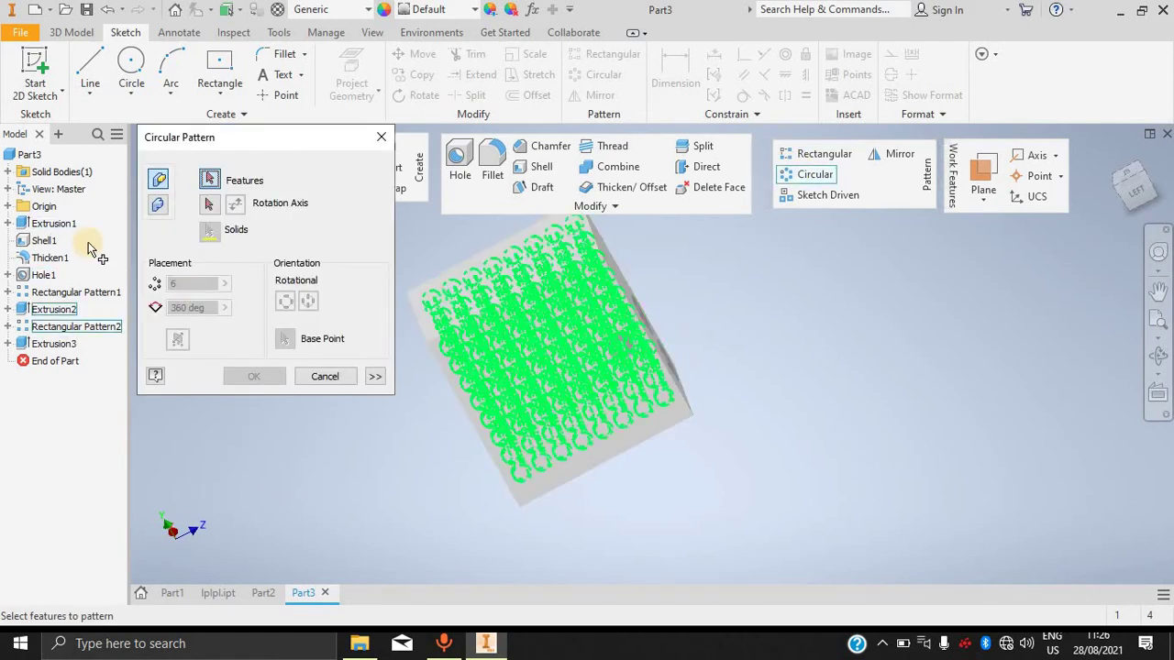
left_click(621, 344)
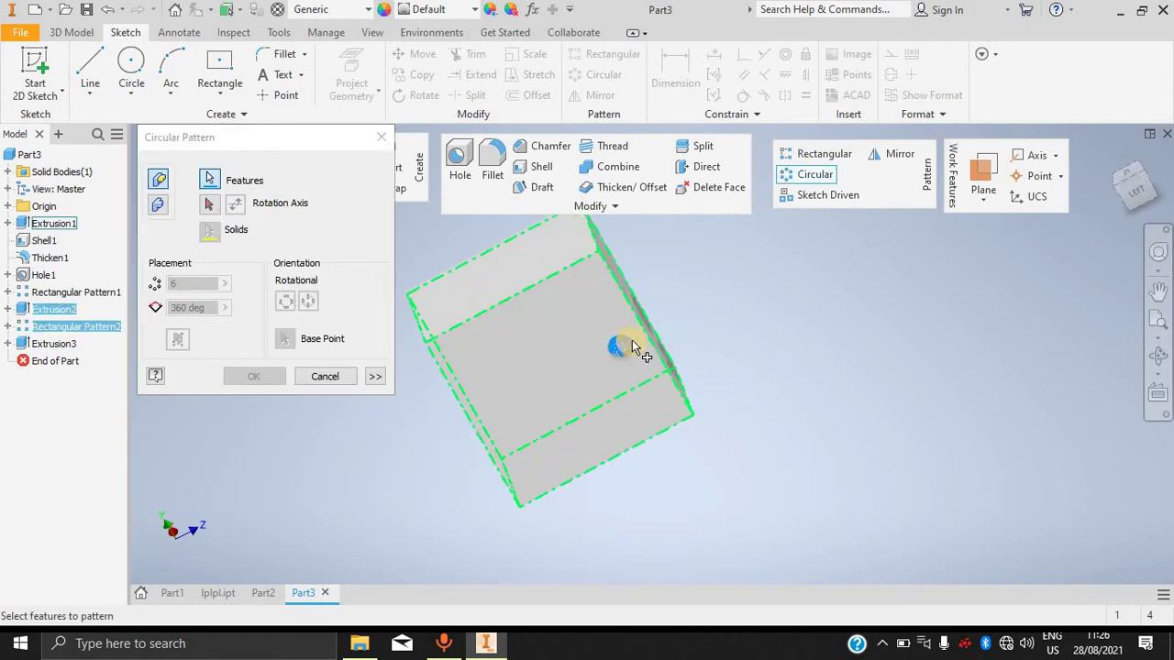
key("Escape")
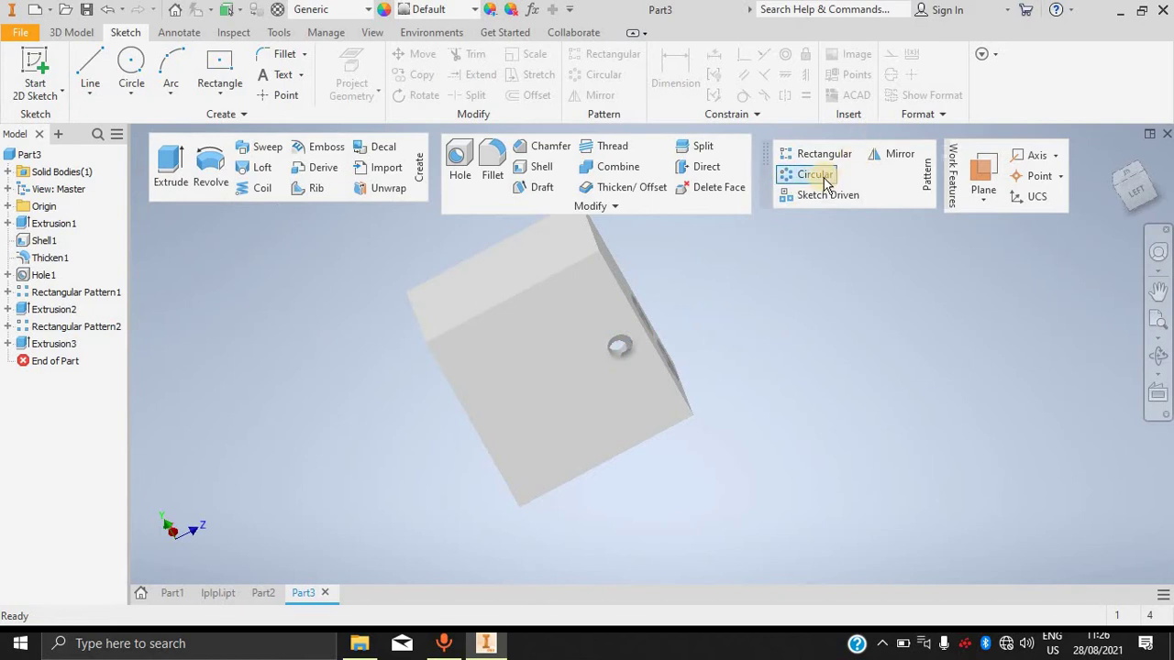
middle_click_drag(670, 501, 658, 466, "shift")
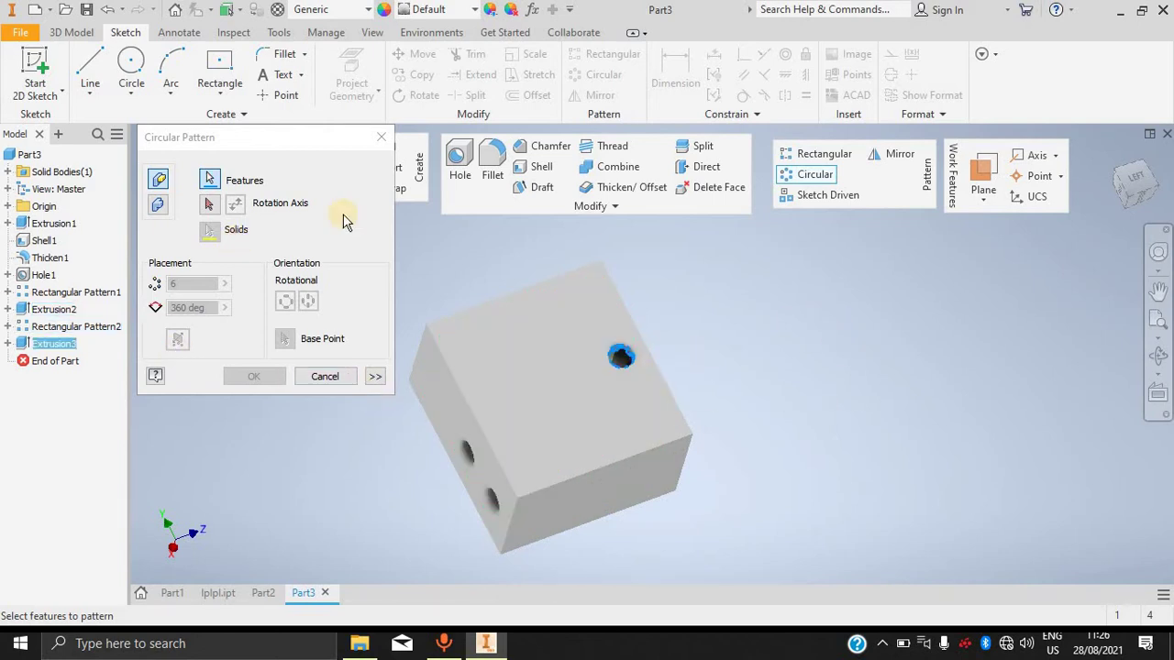
left_click(212, 206)
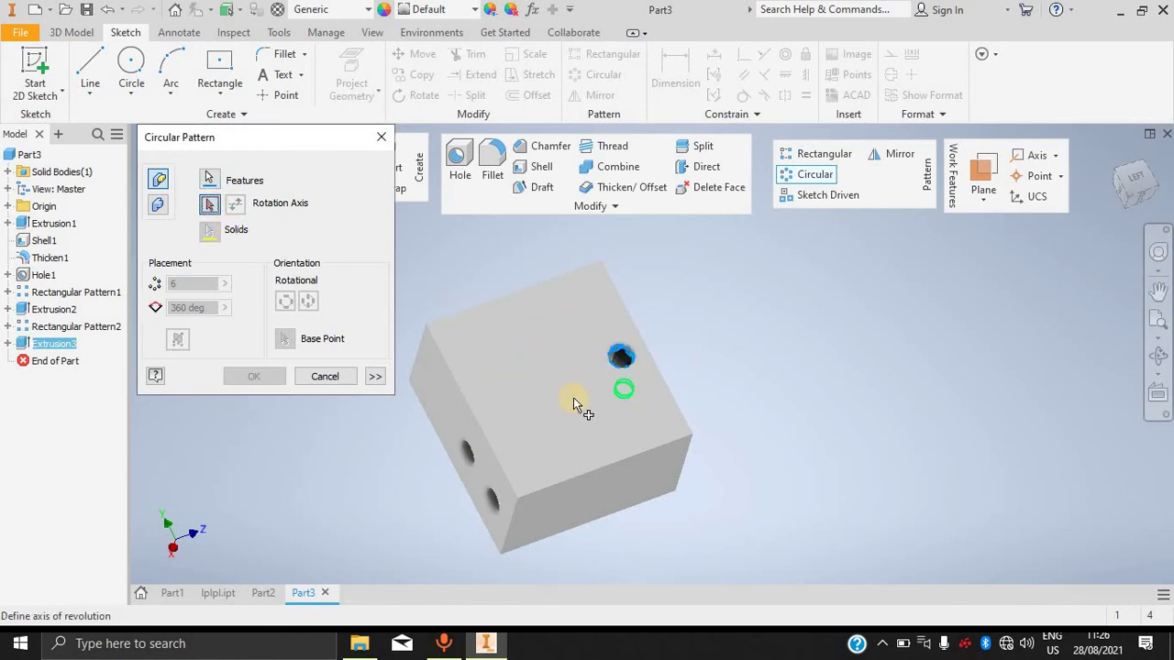
middle_click_drag(707, 327, 713, 372, "shift")
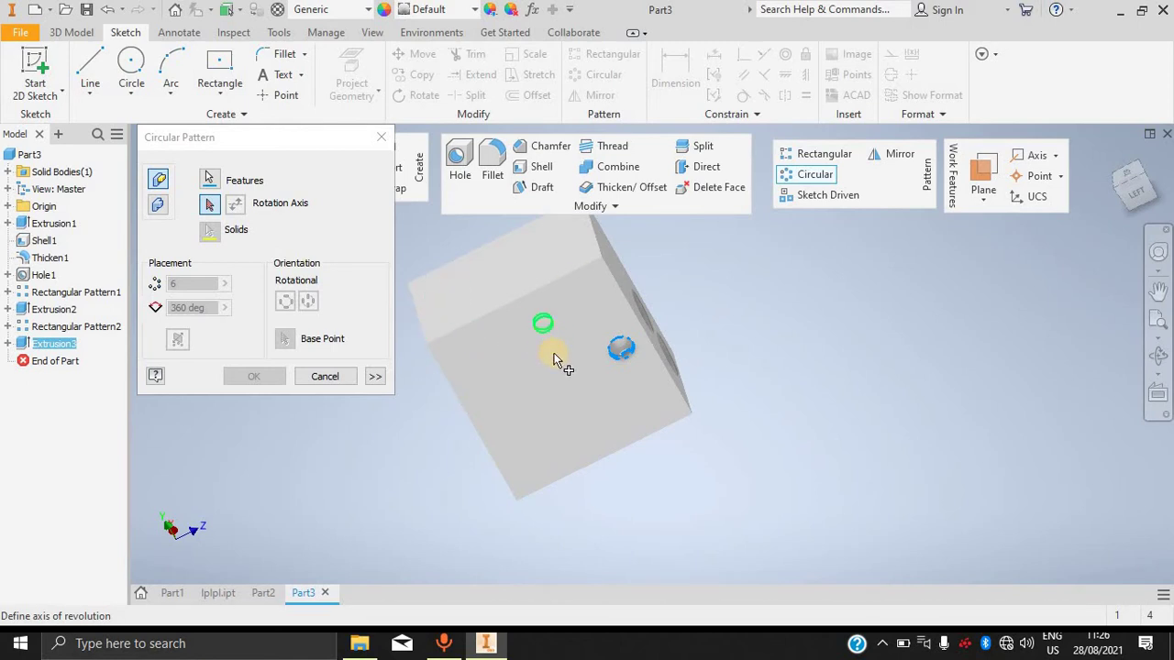
left_click(8, 344)
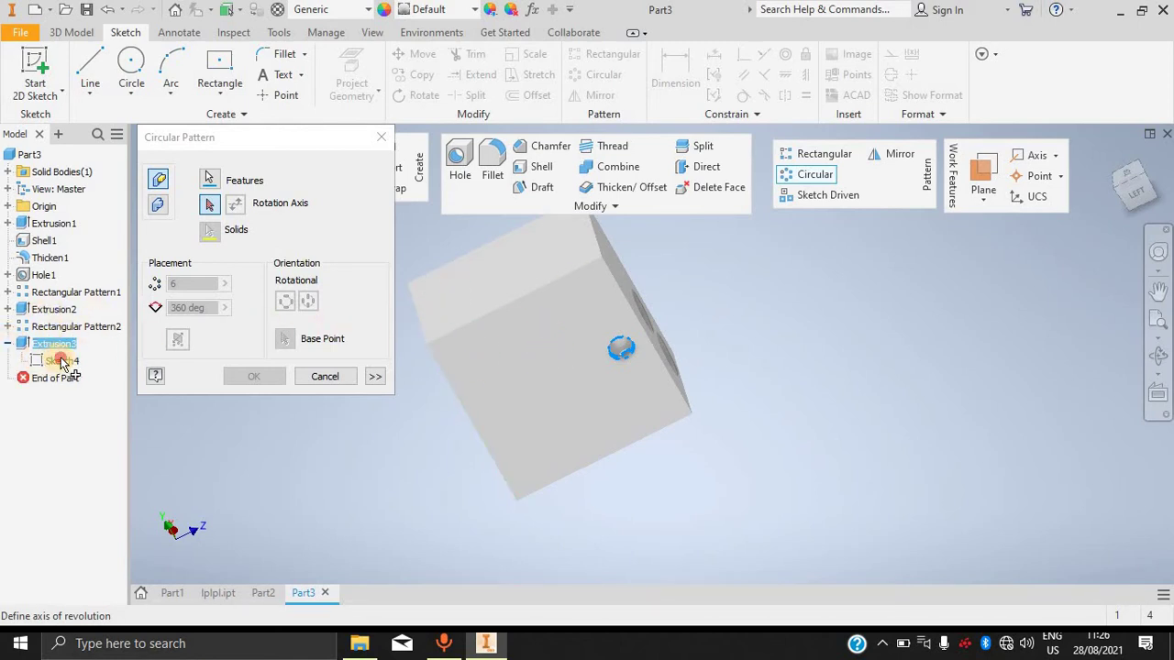
right_click(57, 364)
left_click(87, 358)
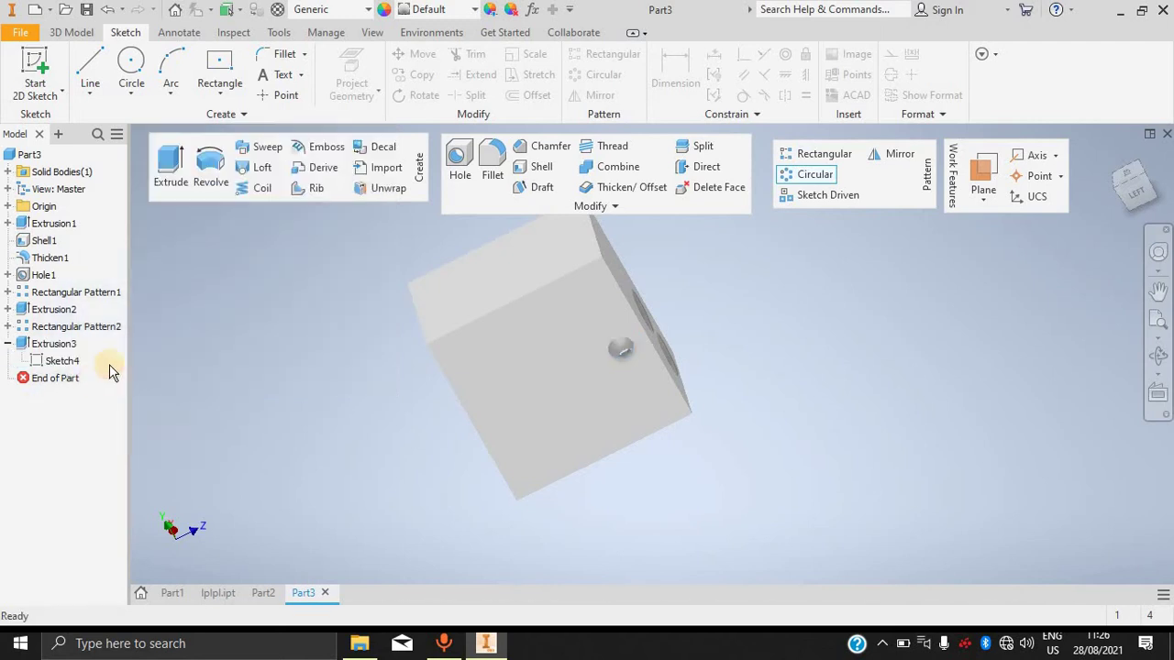
Reopen and close the small cut's sketch, and highlight it on the model to inspect the construction circle.
double_click(54, 361)
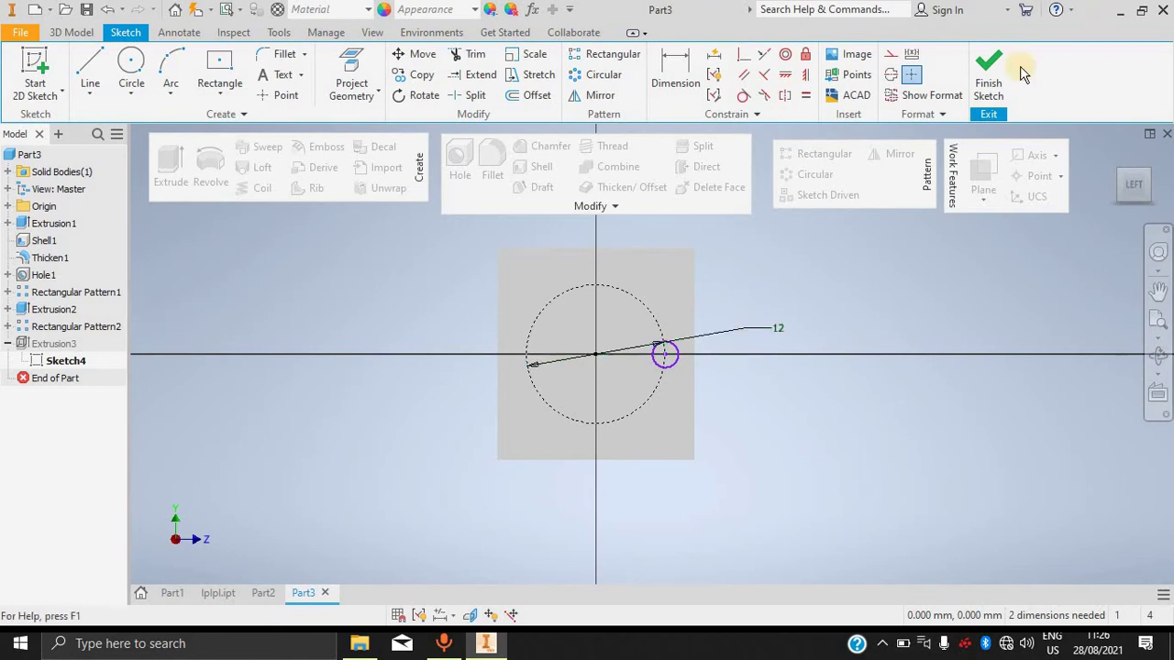
left_click(987, 82)
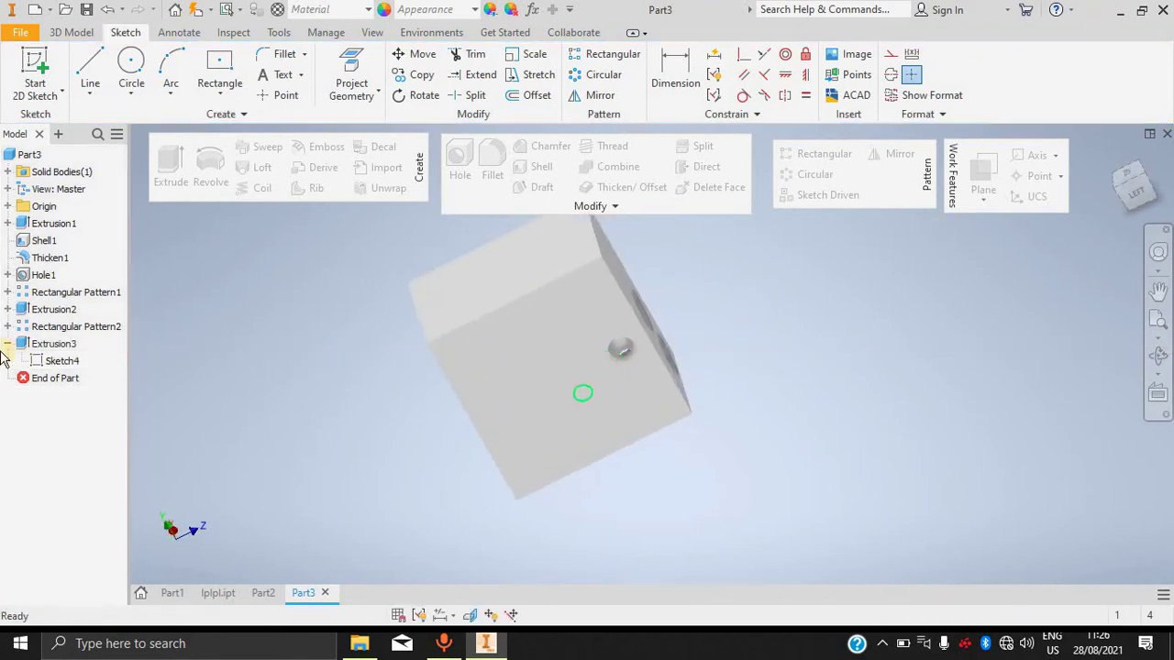
left_click(58, 362)
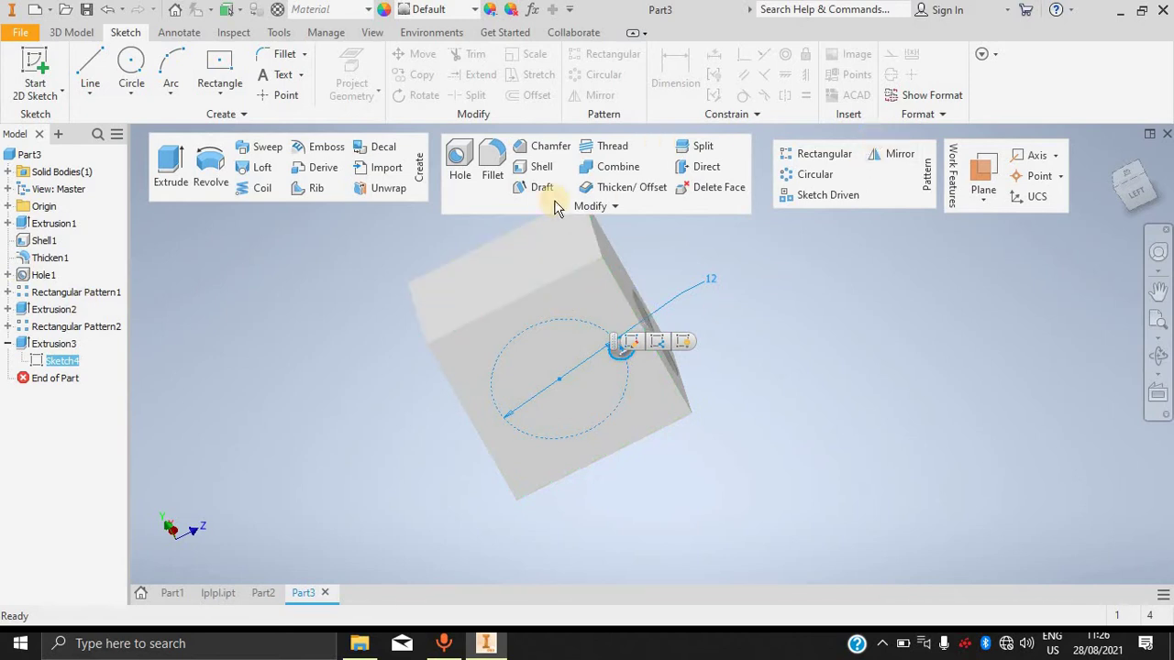
Start a circular pattern of the small extruded cut, using a rotation axis near the middle of the left face.
left_click(814, 175)
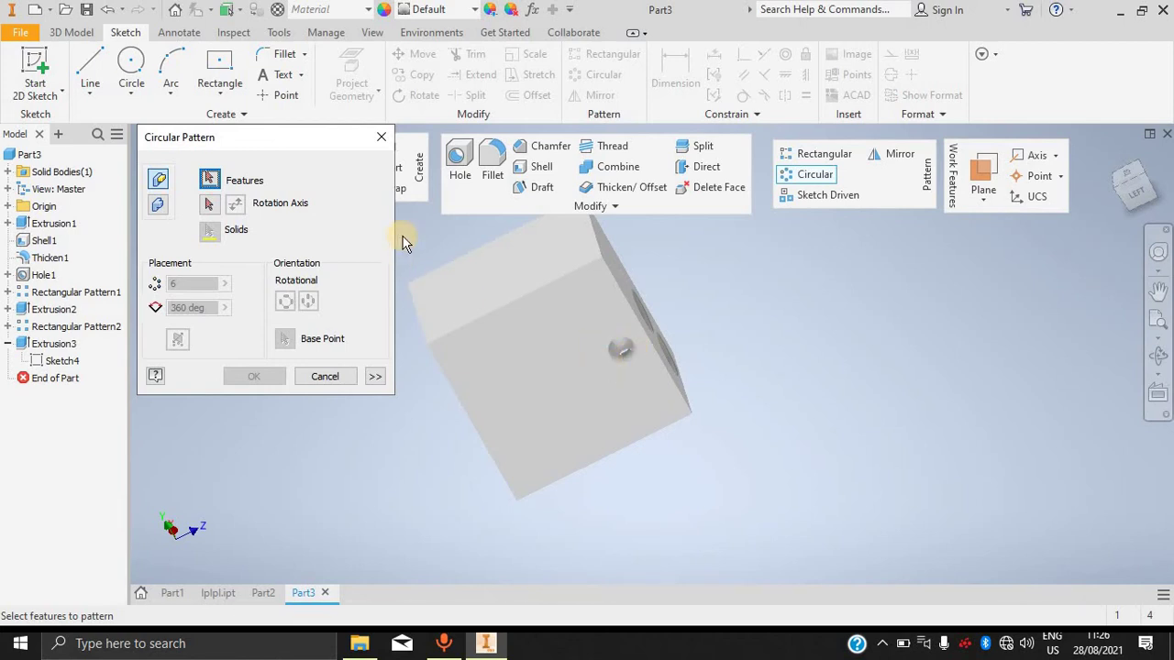
left_click(51, 345)
left_click(208, 179)
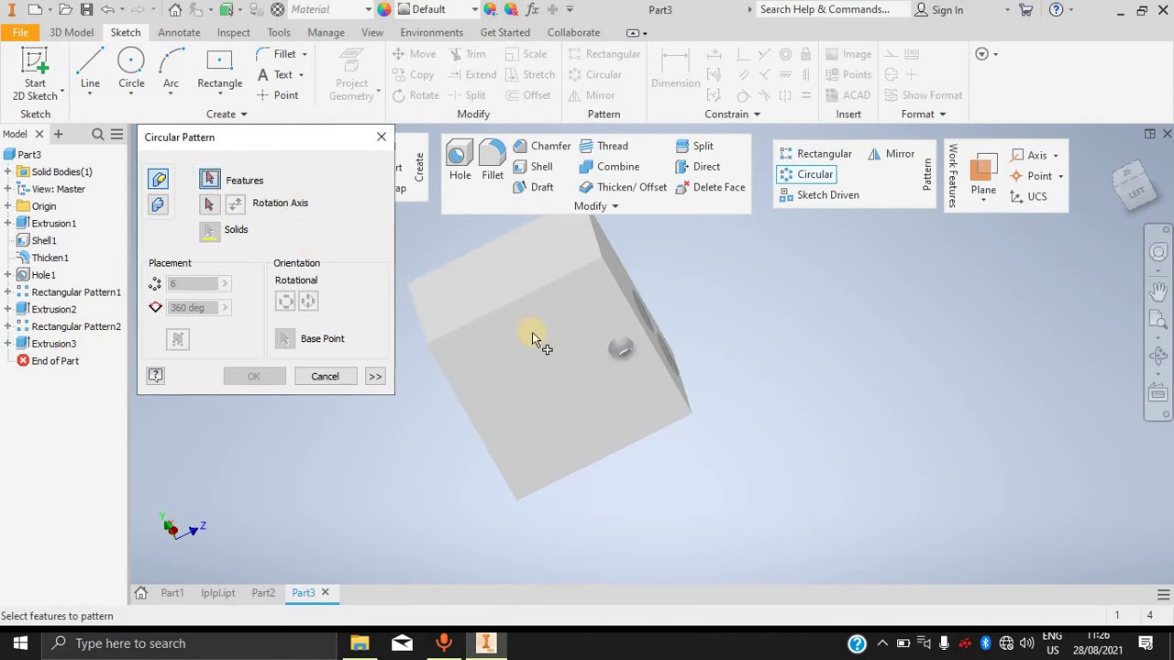
left_click(62, 344)
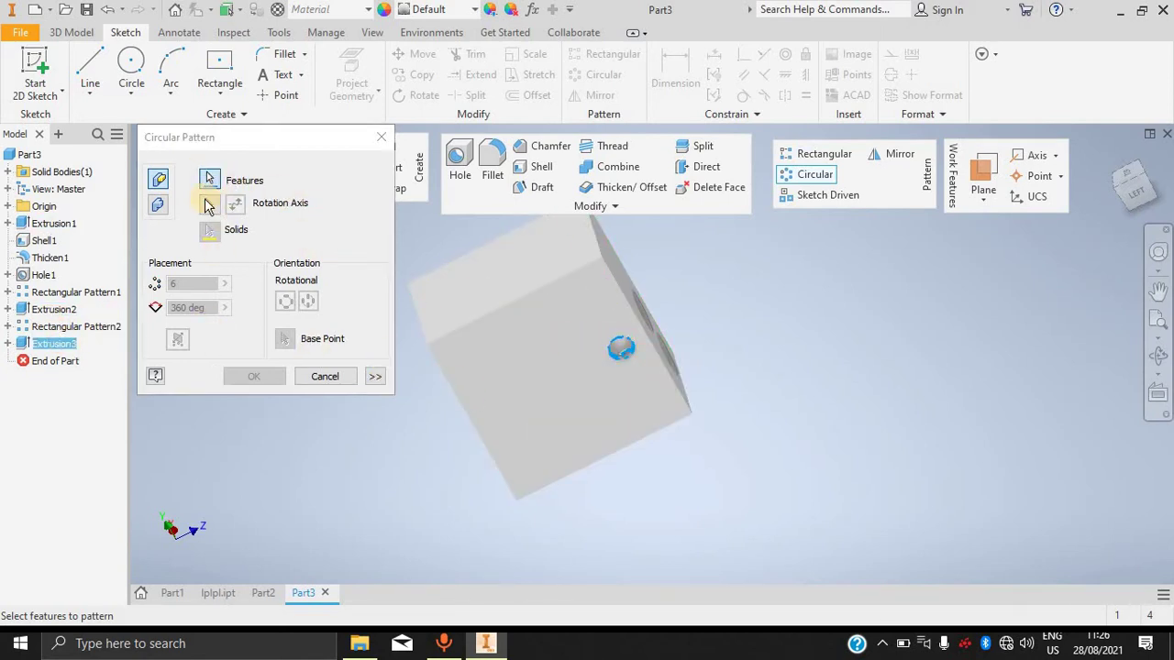
left_click(209, 204)
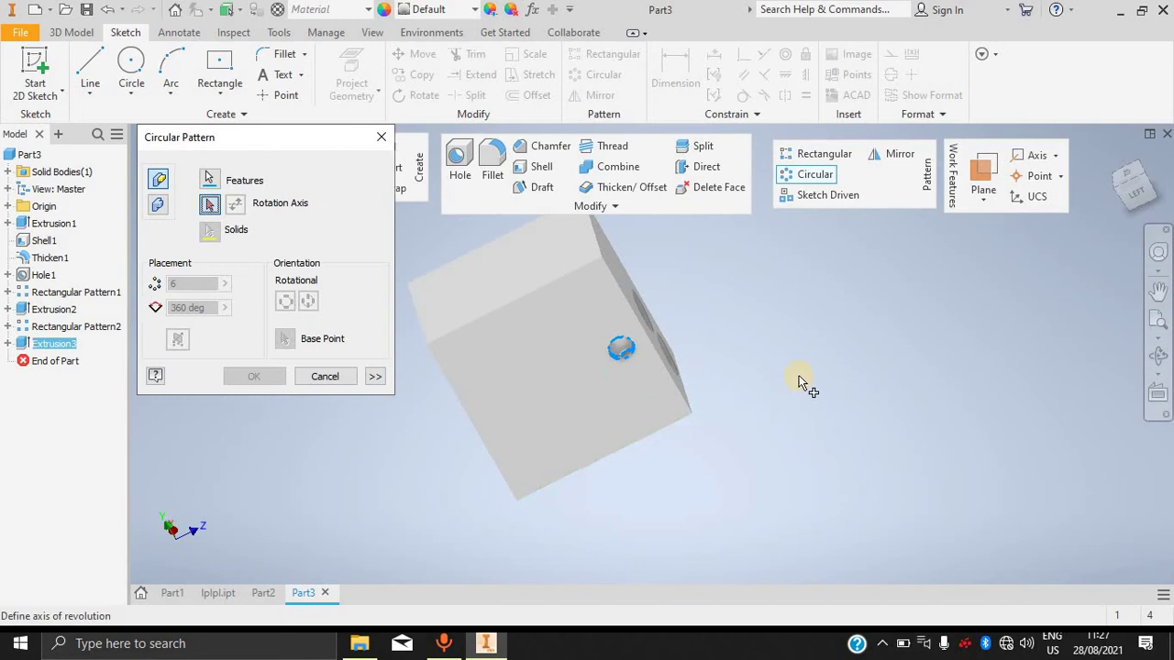
mouse_move(697, 431)
middle_mouse_down("shift")
mouse_move(724, 354)
mouse_move(725, 409)
mouse_move(707, 419)
middle_mouse_up("shift")
middle_click_drag(642, 471, 623, 403, "shift")
left_click(623, 403)
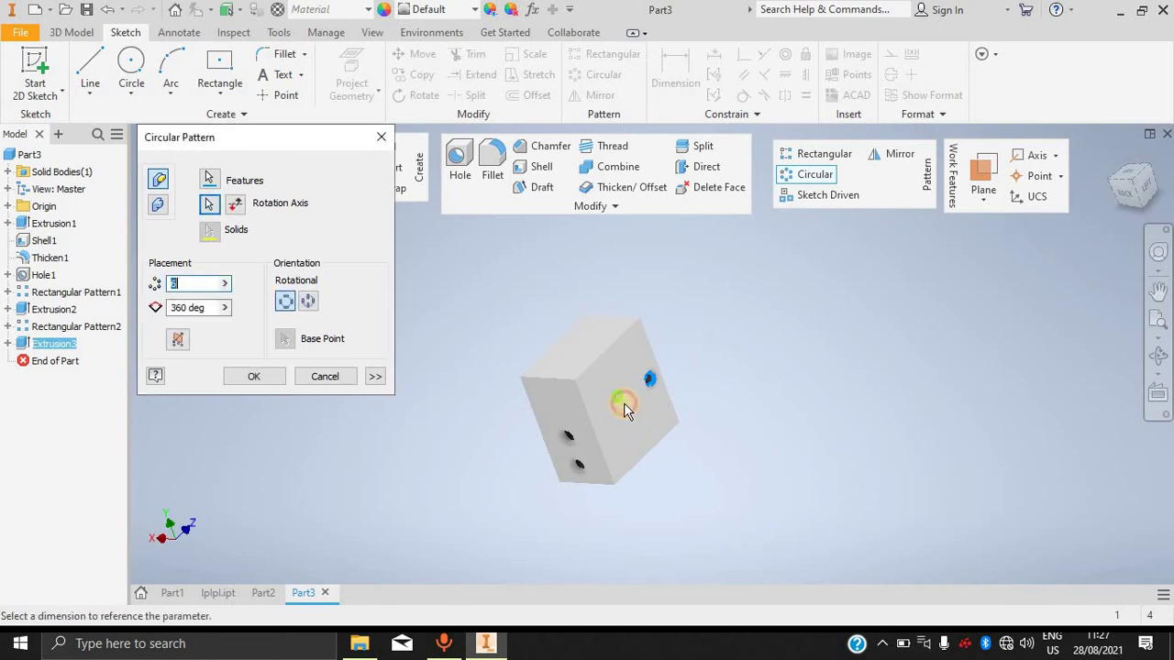
Set the circular pattern's count to 6 over 360 degrees and create the pattern.
type("6")
middle_click_drag(872, 396, 784, 403, "shift")
middle_click_drag(699, 405, 550, 376, "shift")
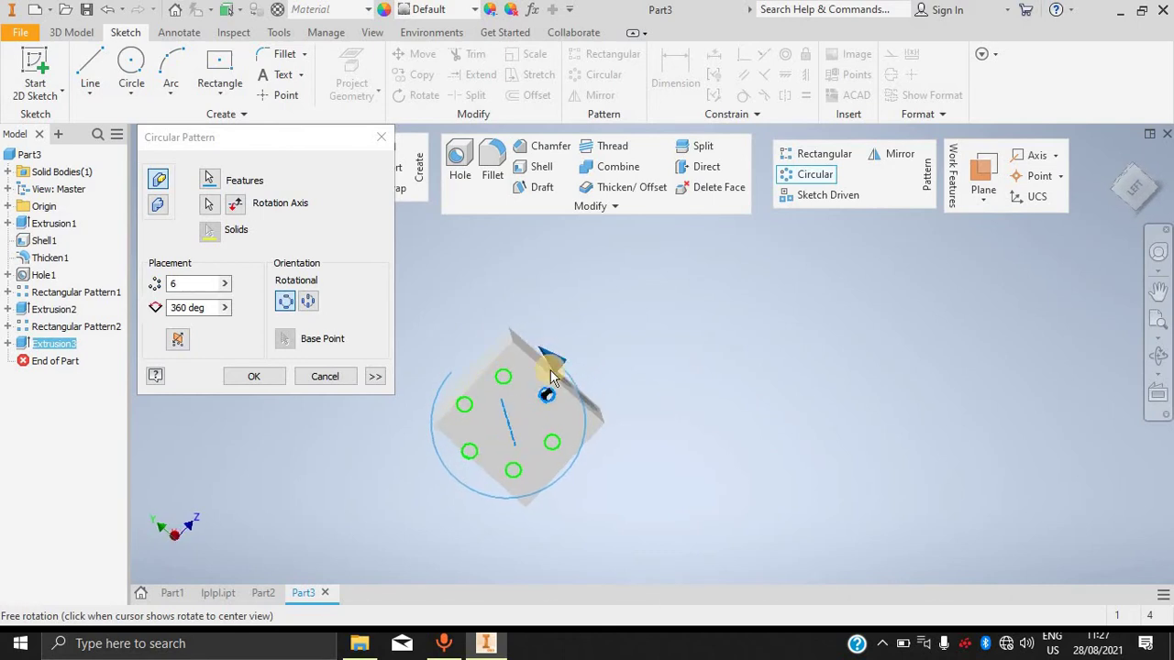
left_click(248, 370)
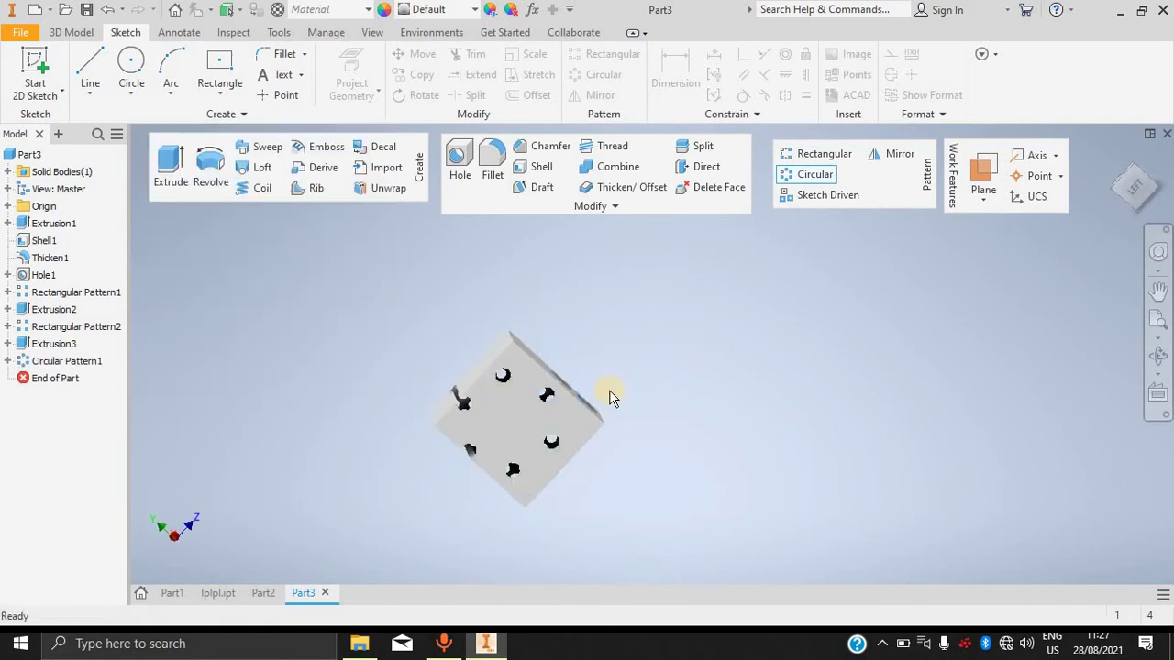
scroll(610, 422, "up", 5)
scroll(506, 415, "down", 3)
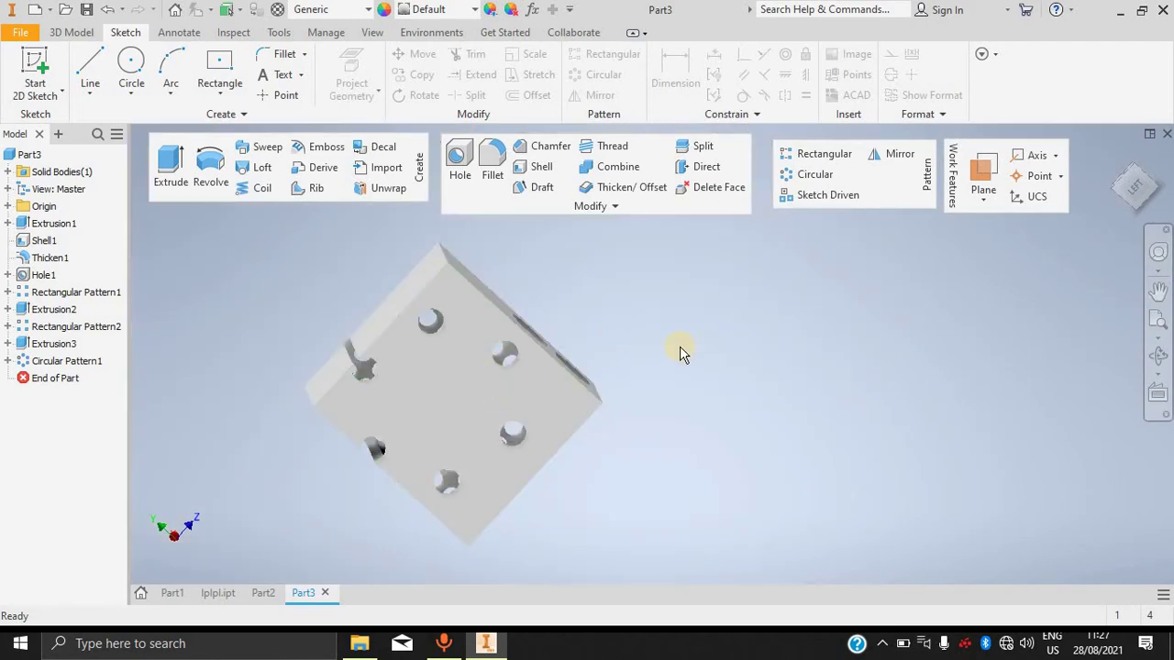
middle_click_drag(724, 366, 521, 406, "shift")
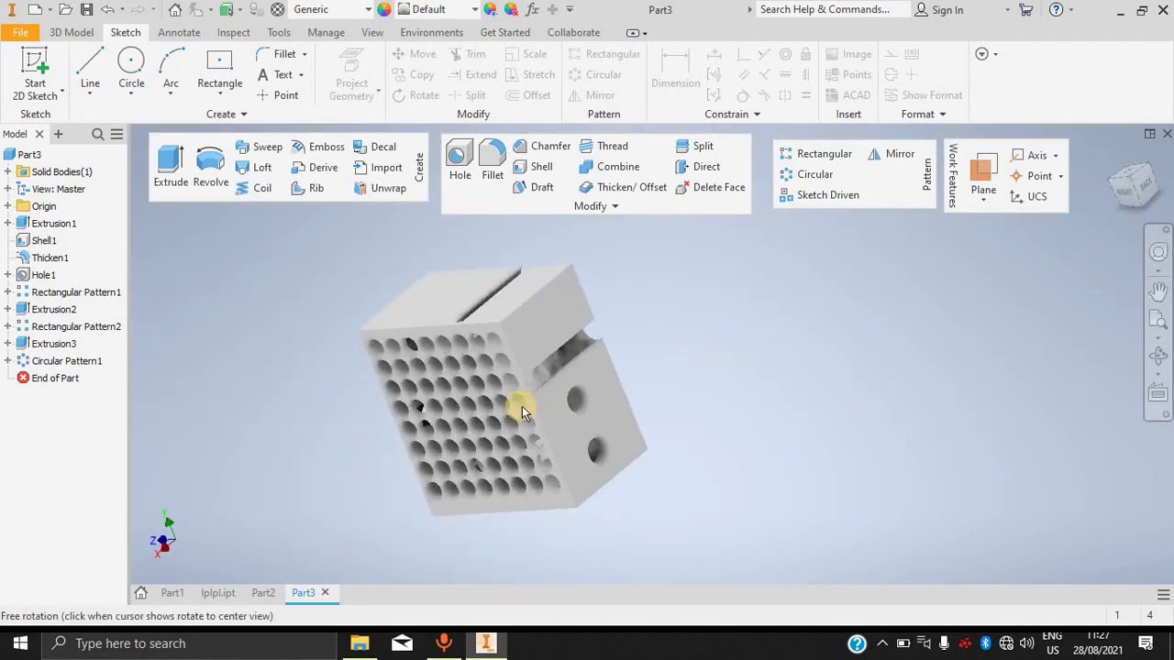
middle_click_drag(791, 367, 618, 419, "shift")
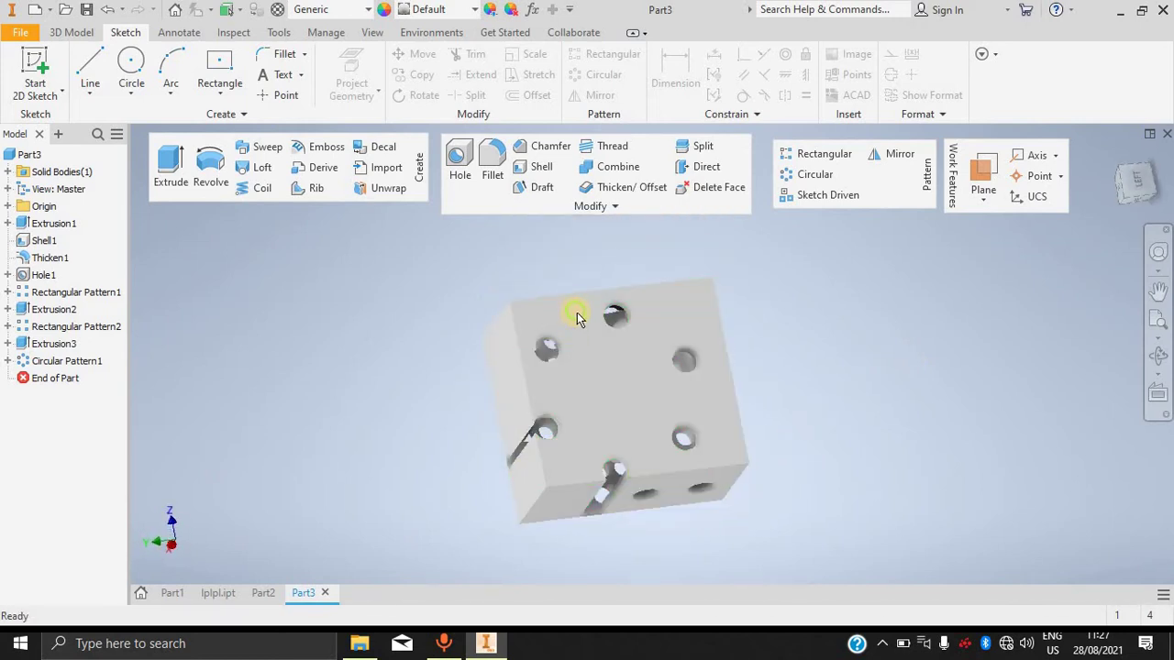
left_click(996, 199)
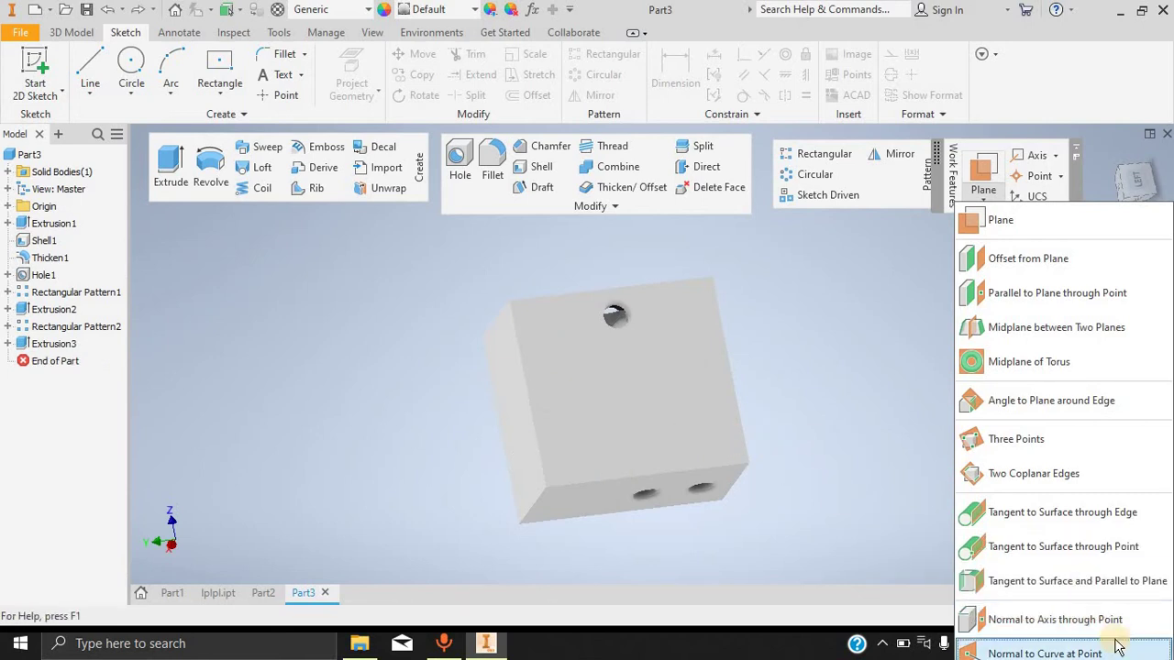
left_click(1088, 622)
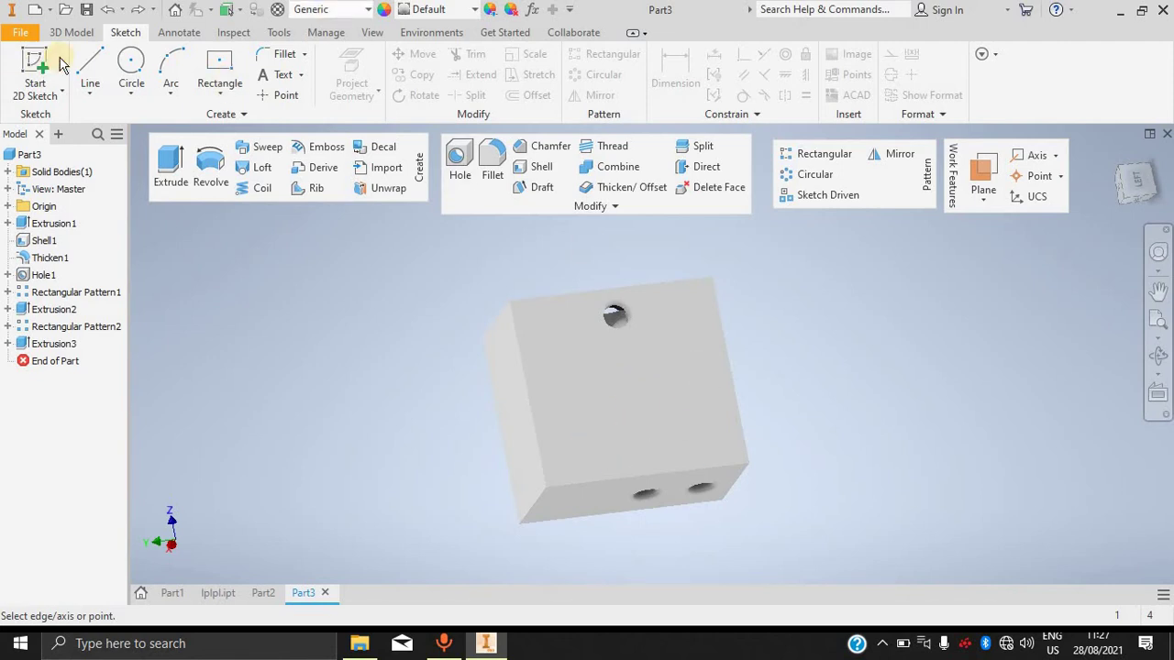
left_click(90, 91)
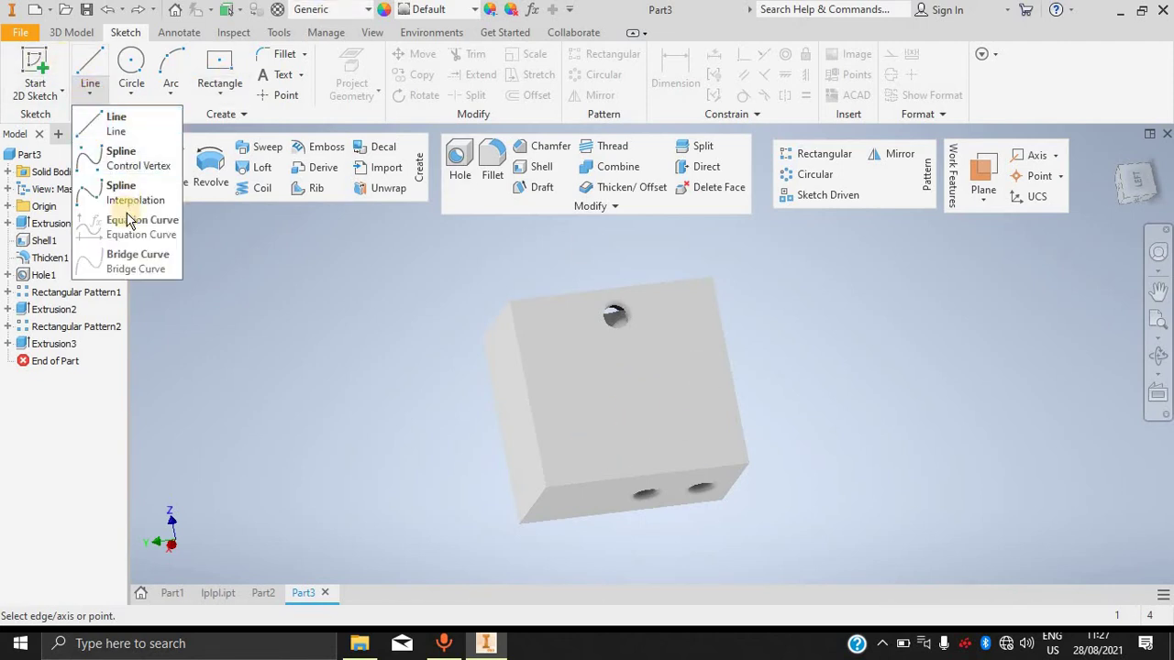
left_click(131, 87)
left_click(442, 362)
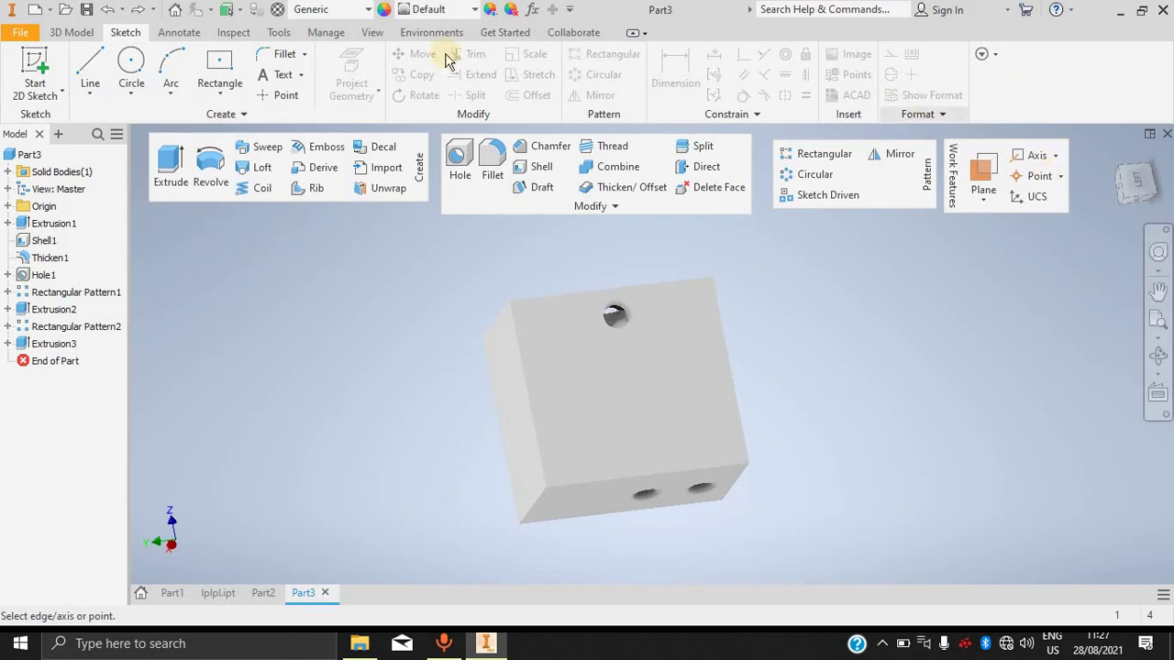
left_click(103, 96)
left_click(1155, 516)
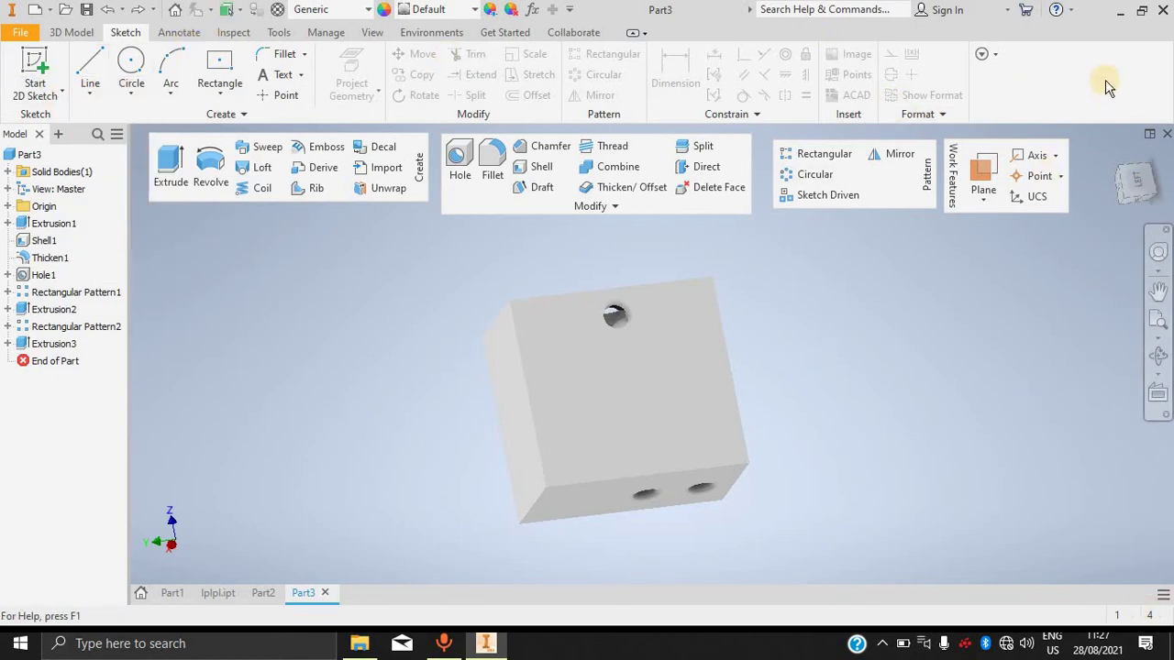
Create a work axis running through the box near the middle of its left face.
left_click(1040, 160)
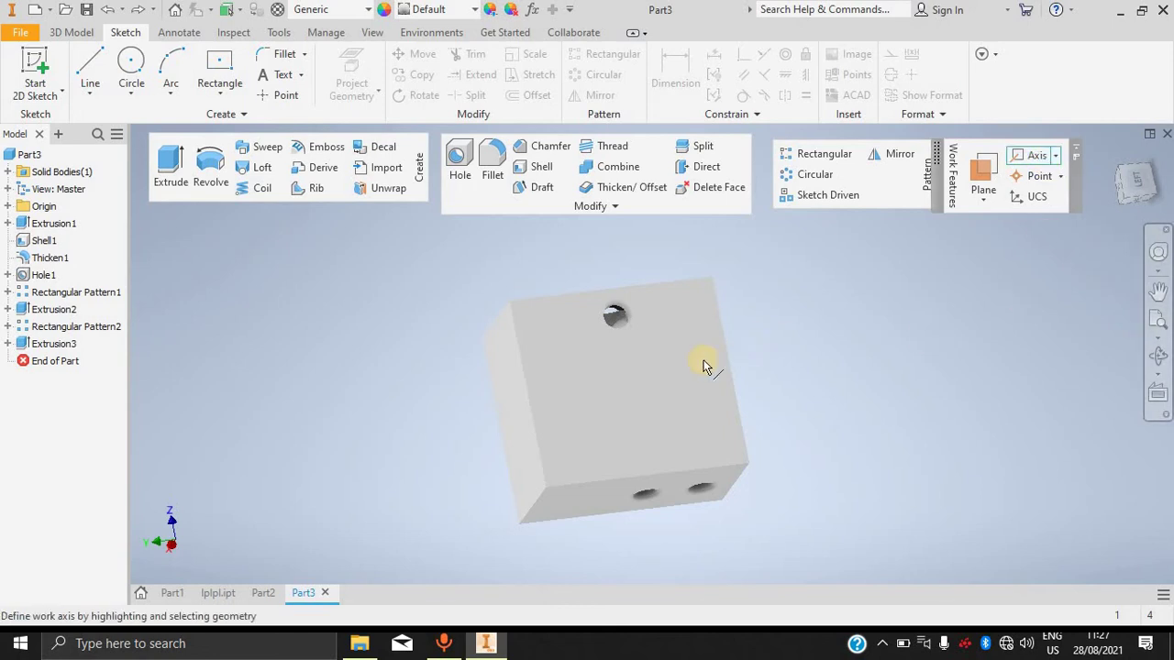
left_click(632, 394)
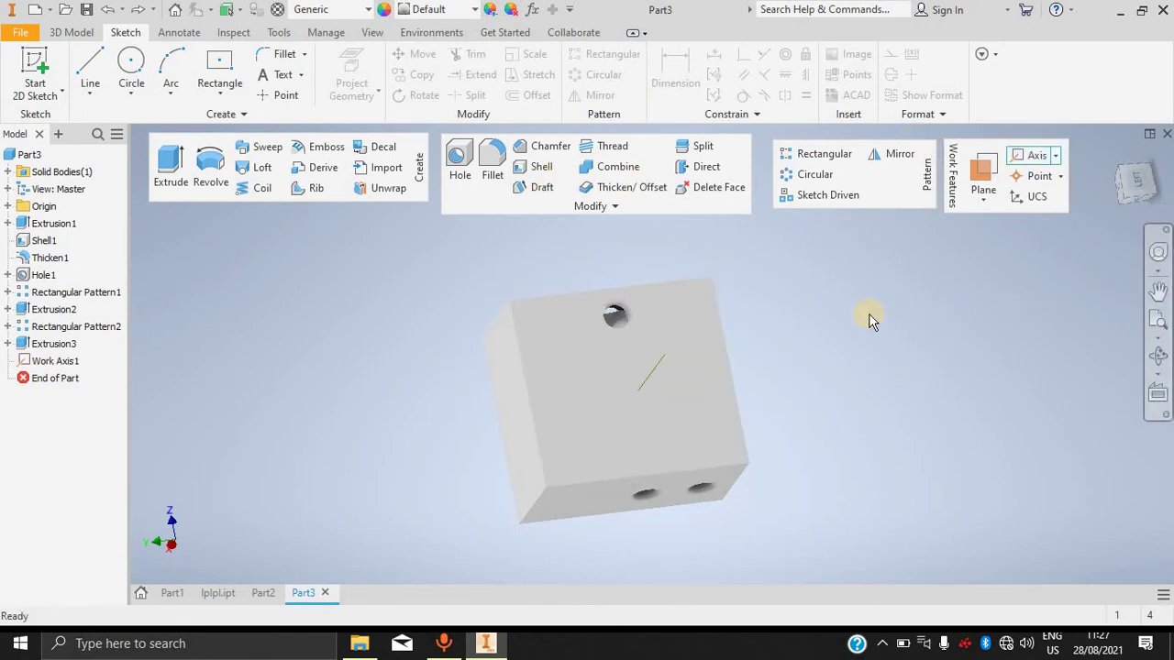
right_click(969, 303)
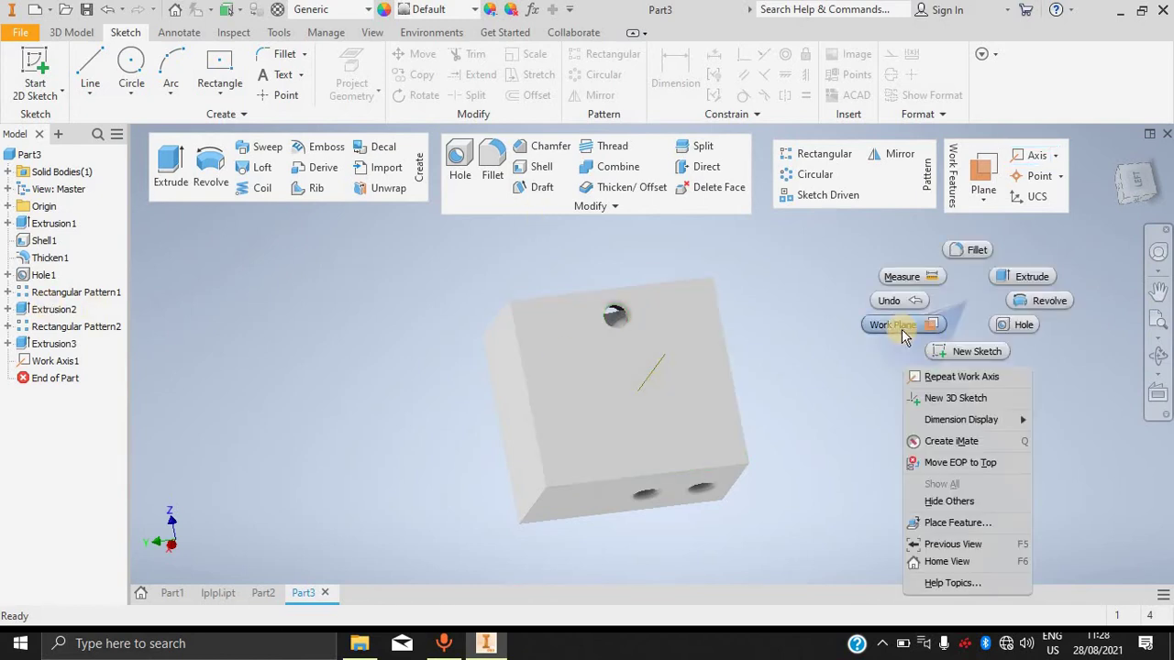
left_click(800, 252)
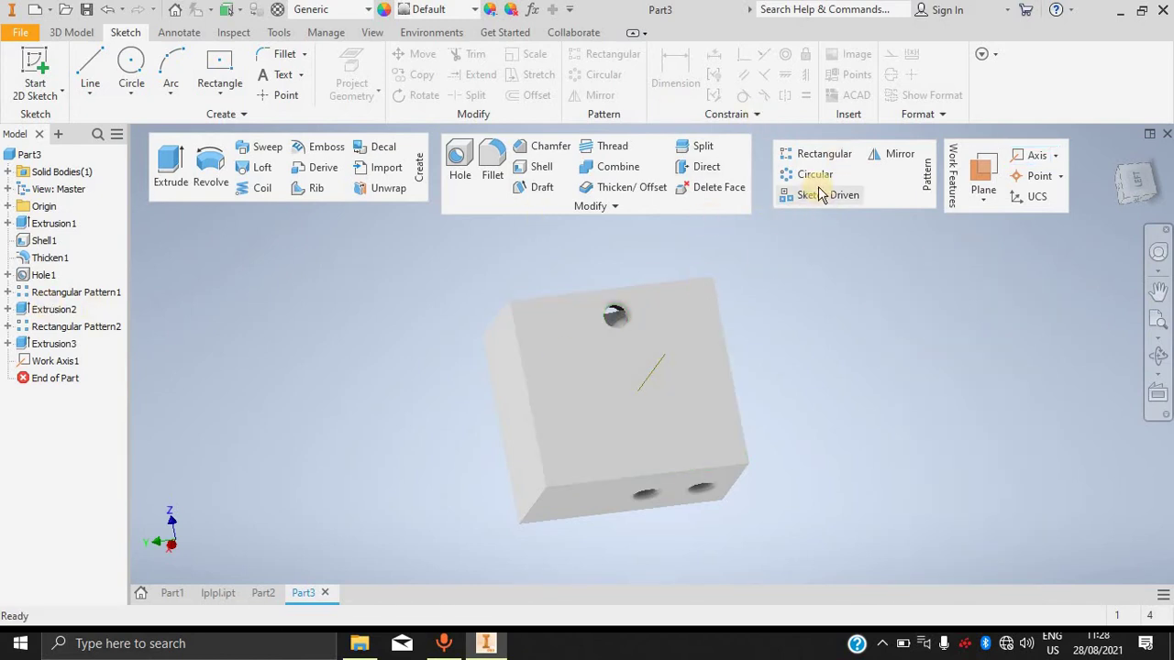
Circular-pattern the small extruded cut around the new work axis with 6 occurrences over 360 degrees.
left_click(255, 381)
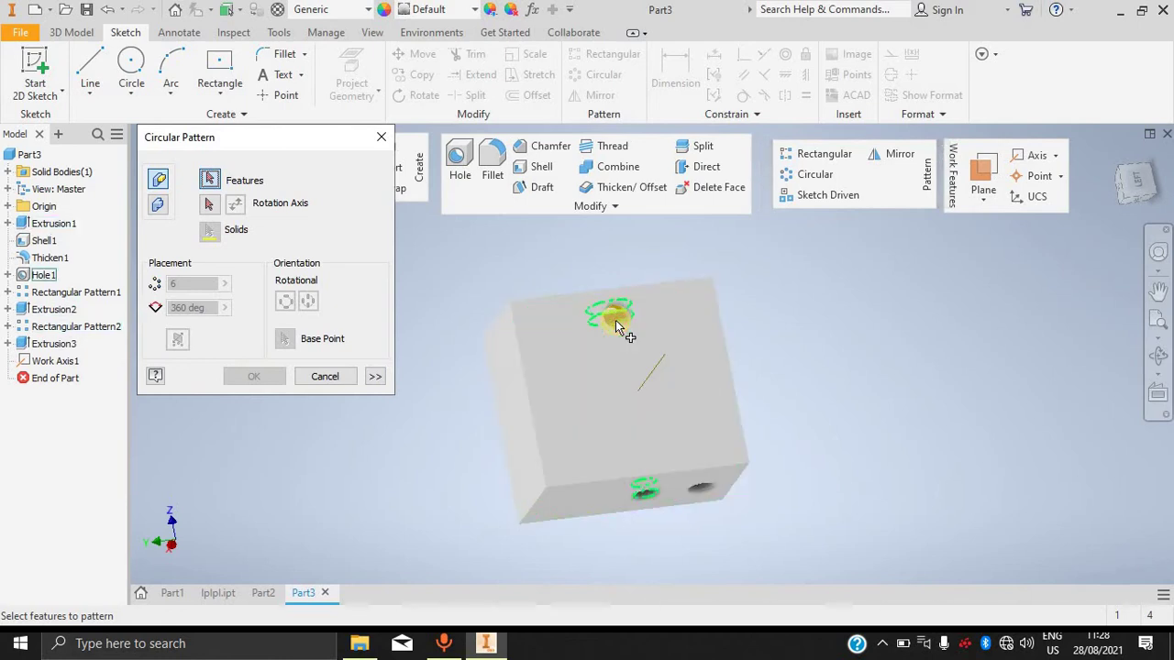
left_click(54, 343)
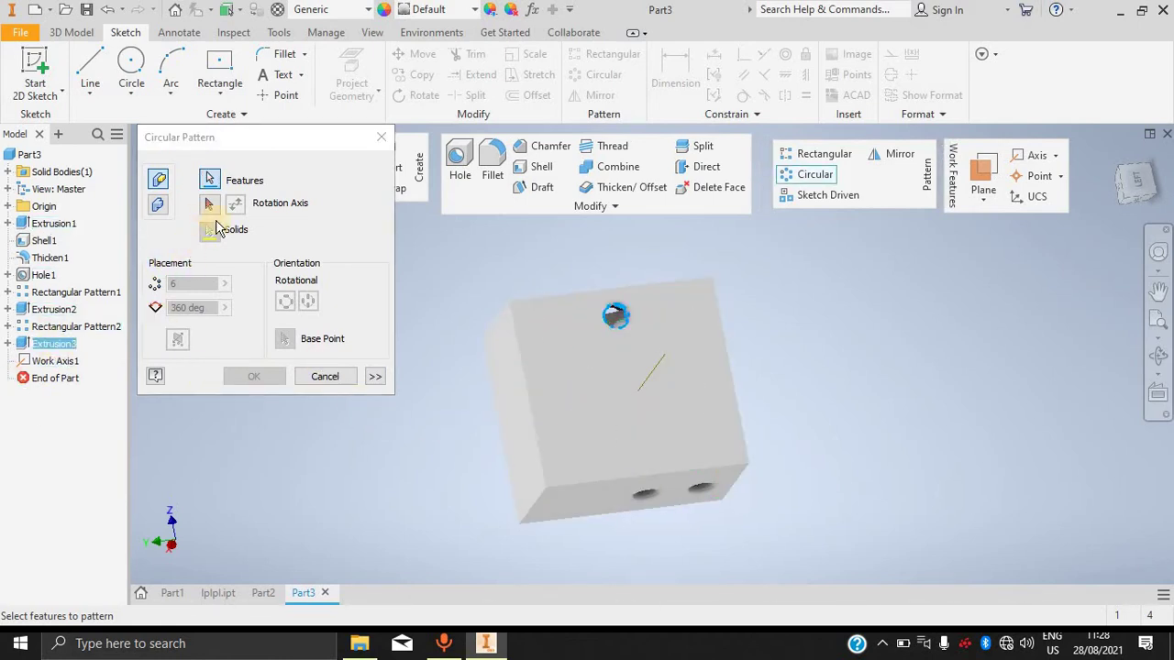
left_click(652, 371)
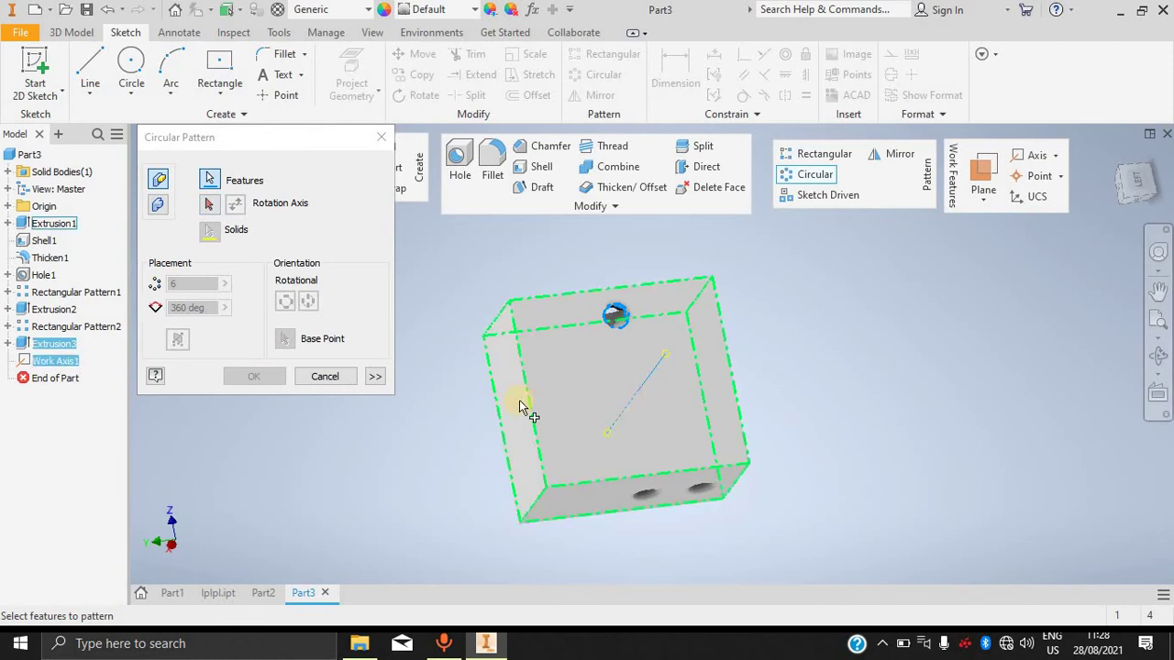
left_click(209, 202)
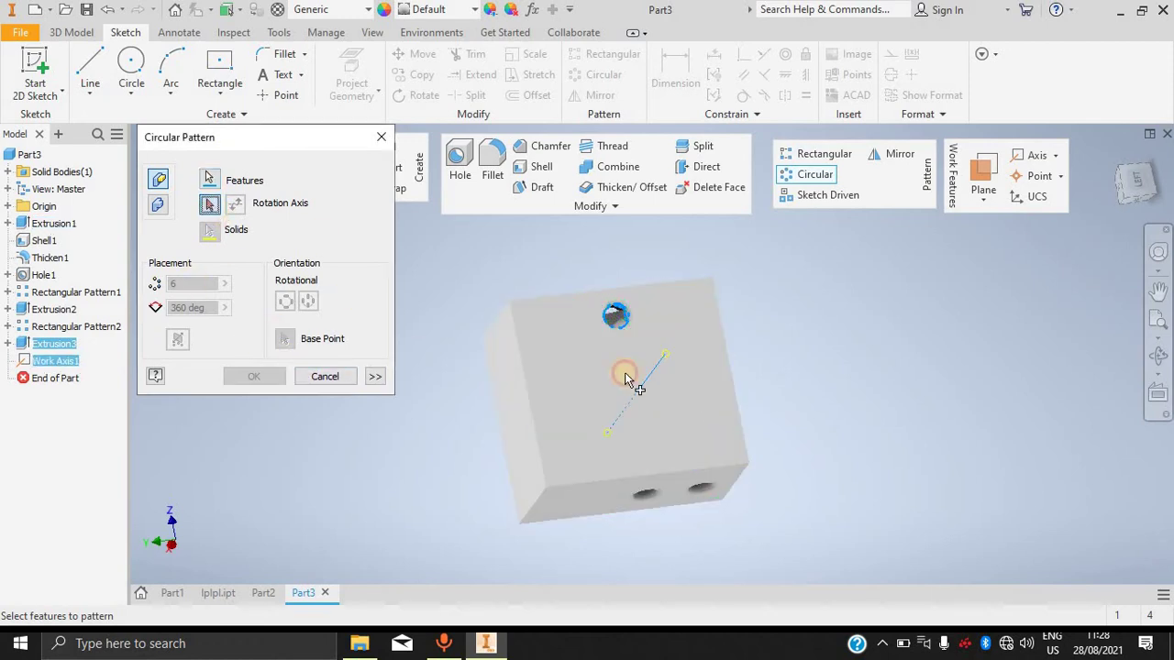
left_click(643, 376)
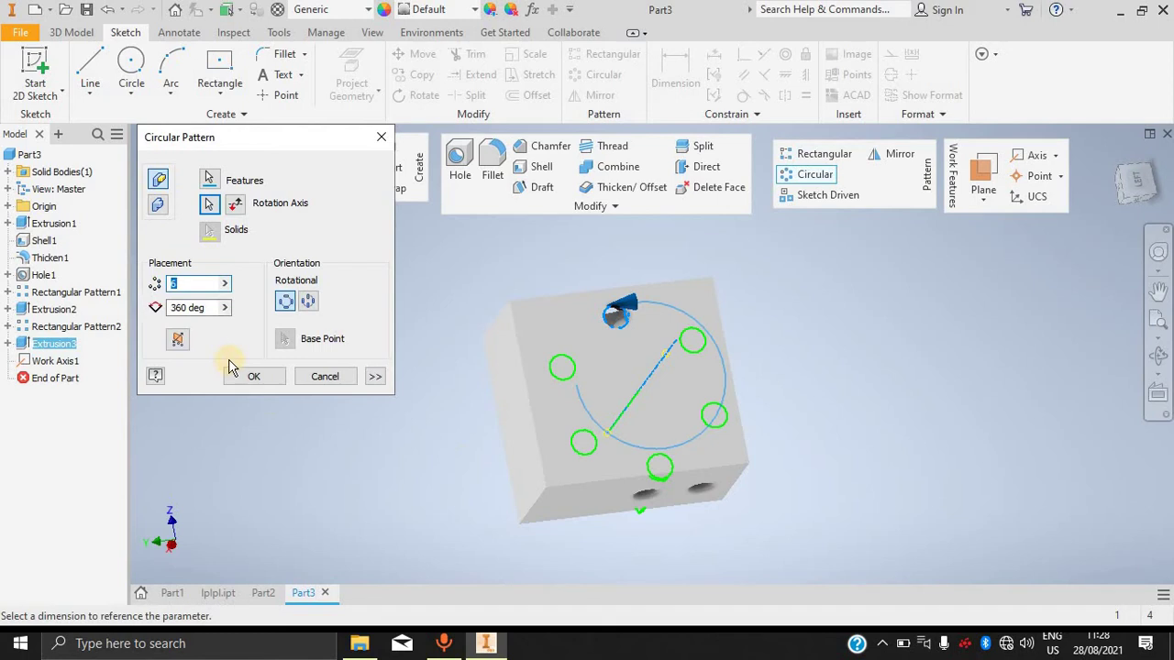
left_click(254, 378)
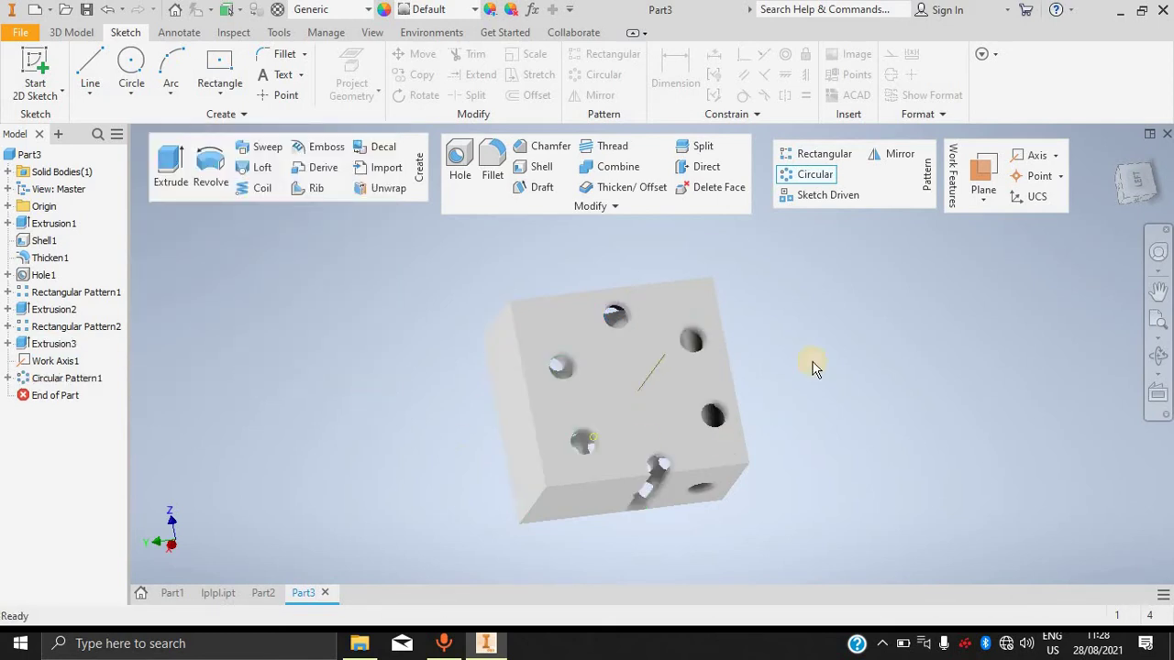
middle_click_drag(835, 353, 804, 370, "shift")
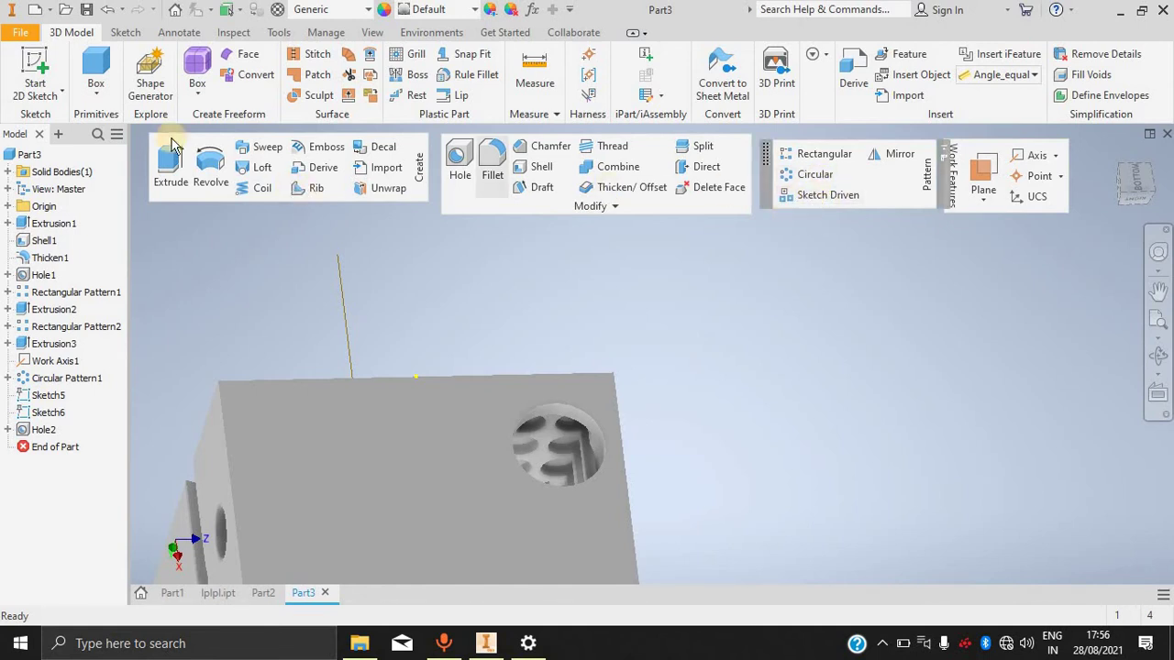
Create a new part from Standard.ipt and draw the base rectangle of a box primitive on the YZ plane, centred on the origin.
left_click(35, 9)
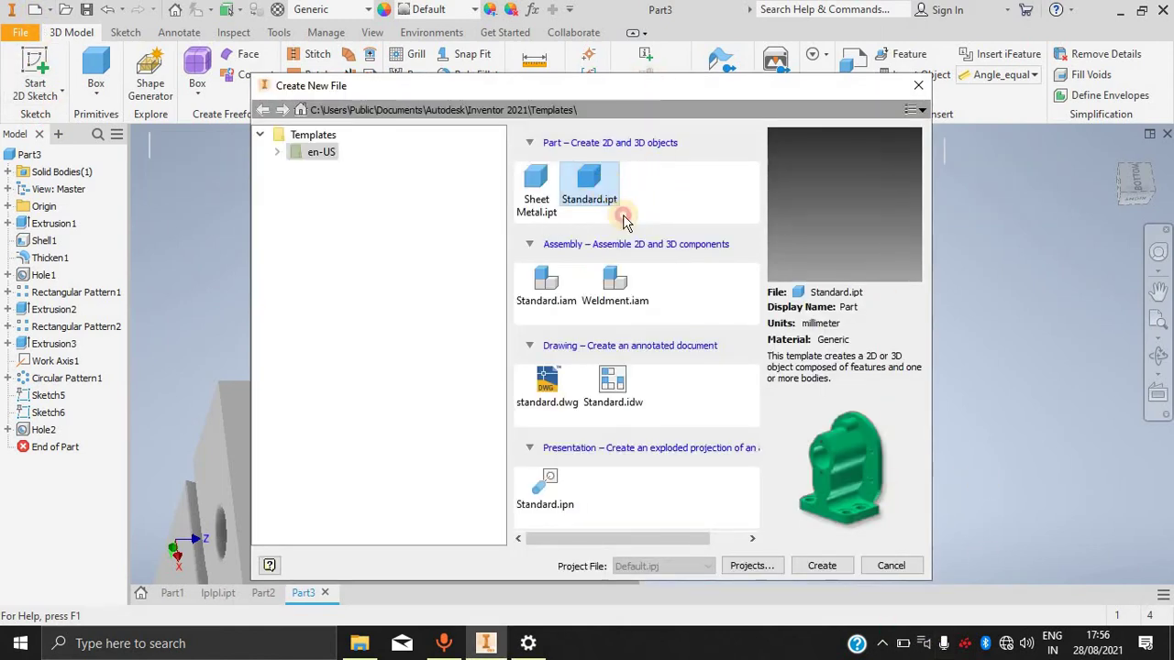
left_click(820, 565)
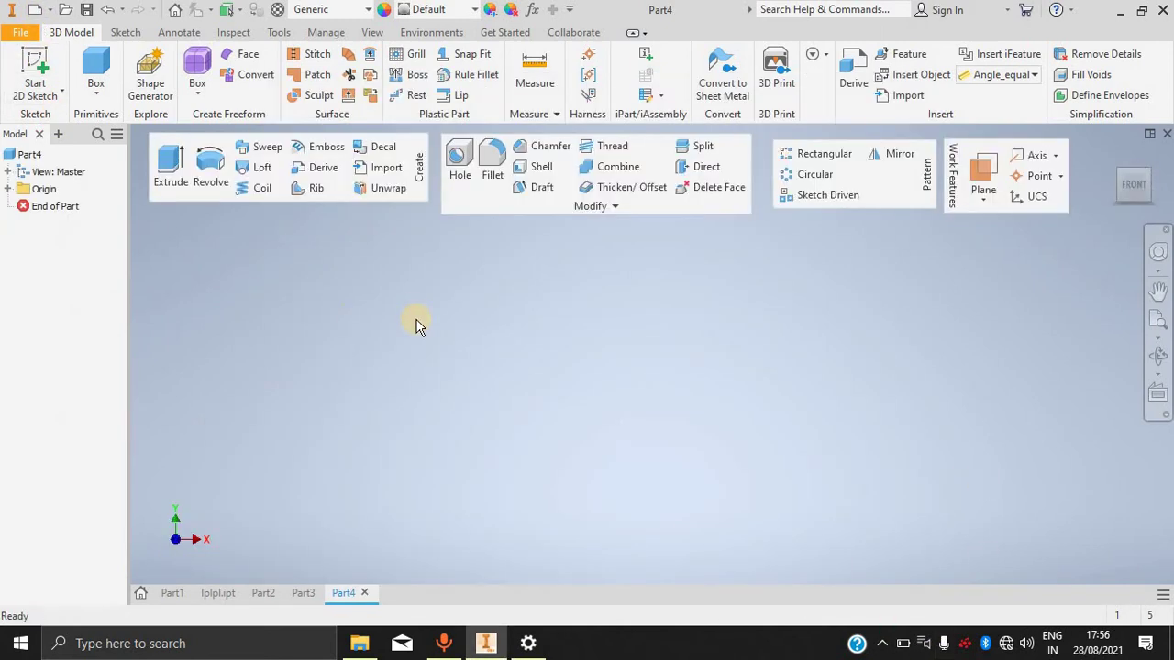
left_click(95, 71)
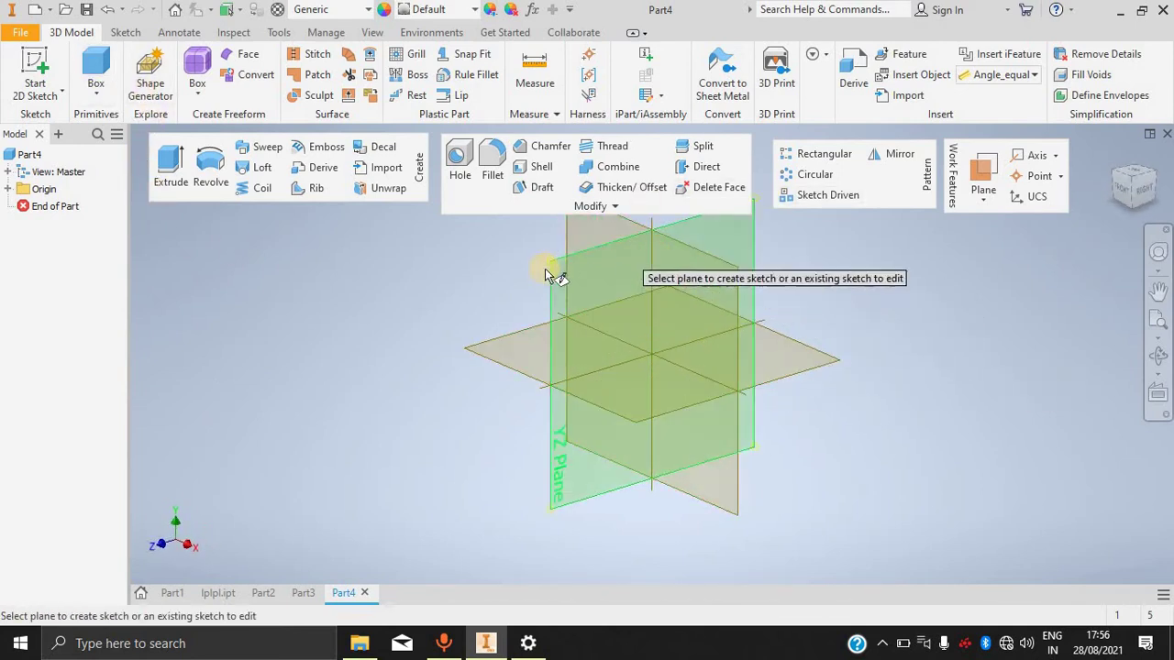
left_click(569, 274)
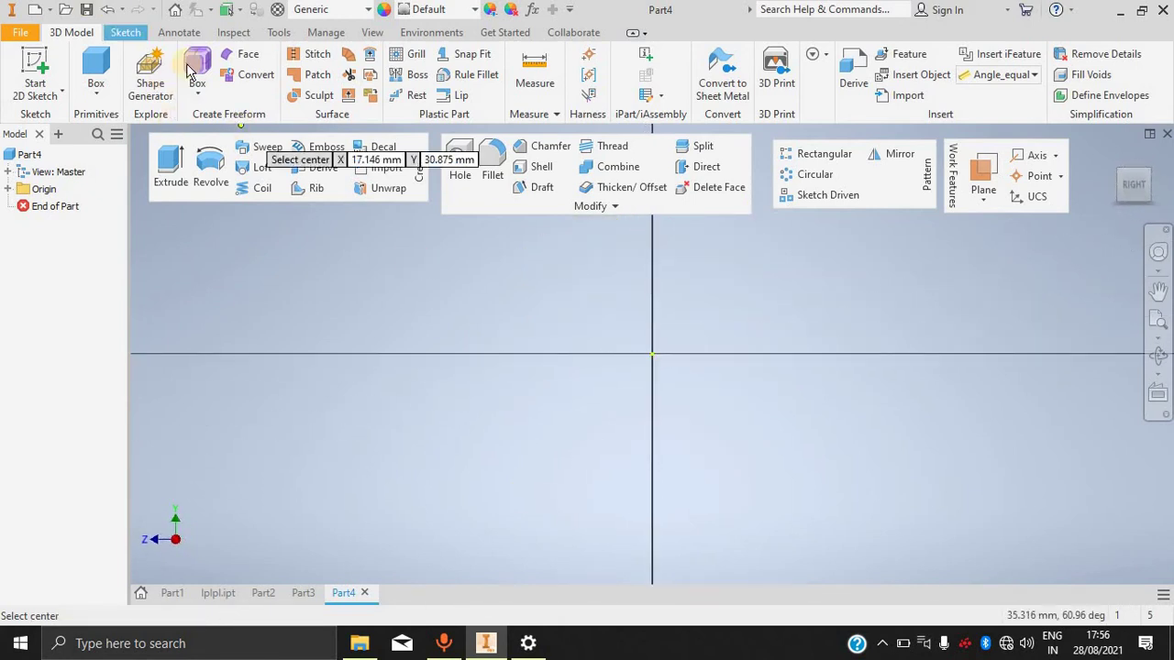
left_click(653, 353)
scroll(812, 450, "up", 5)
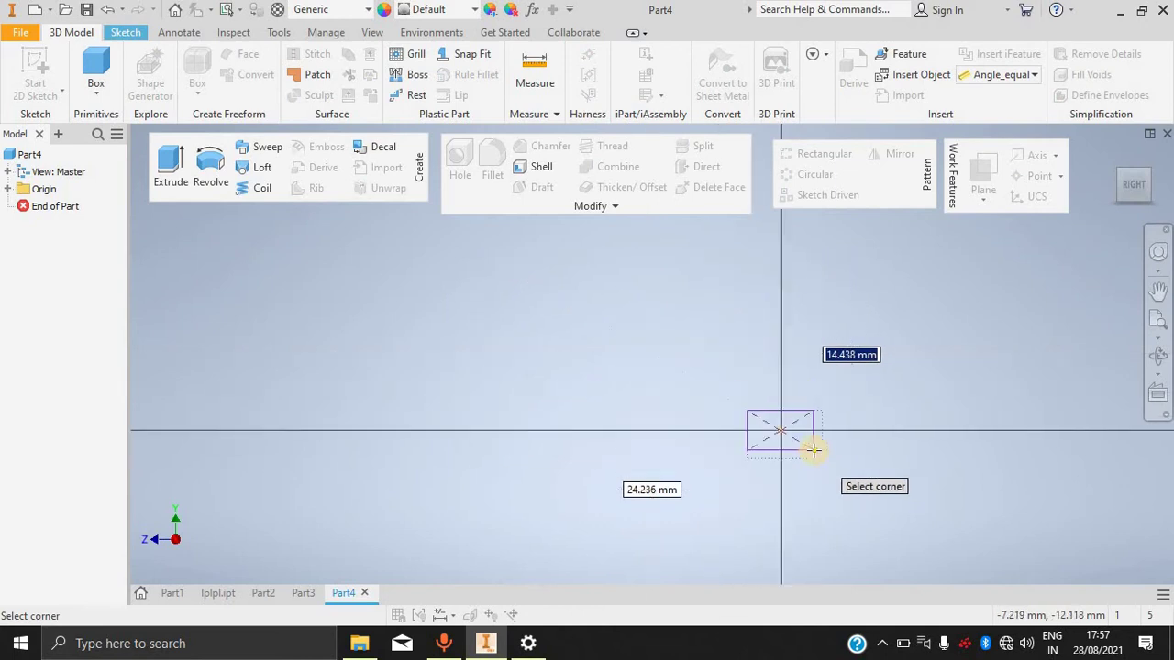
left_click(901, 525)
key("e")
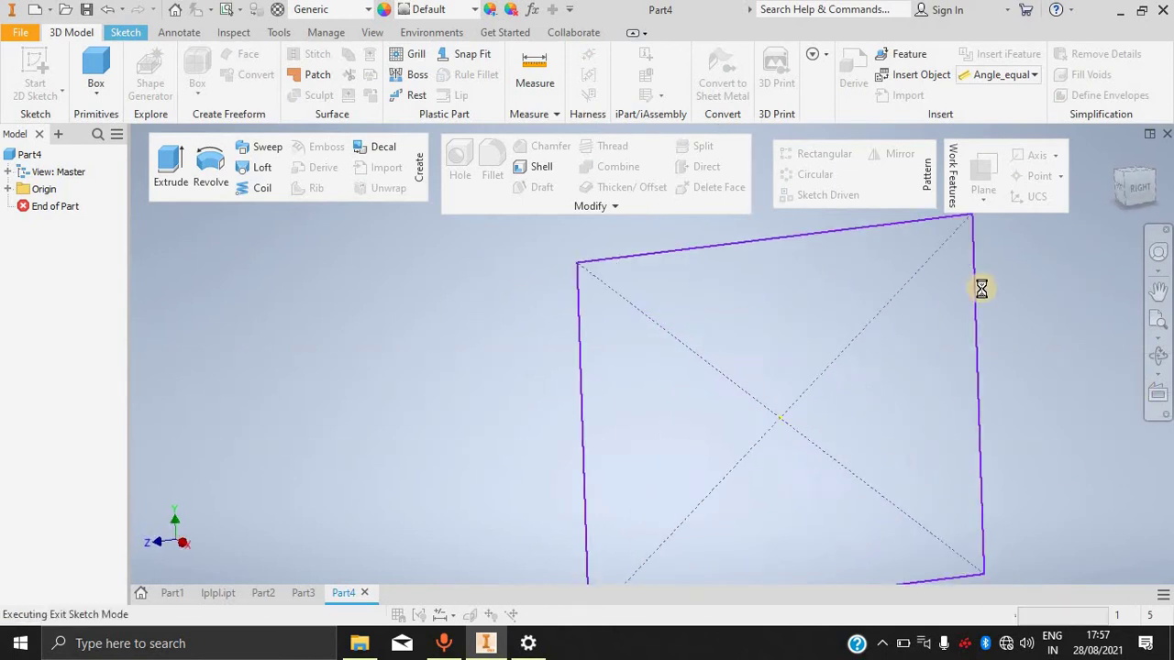
Extrude the box primitive's rectangle by 200 mm.
scroll(712, 409, "up", 5)
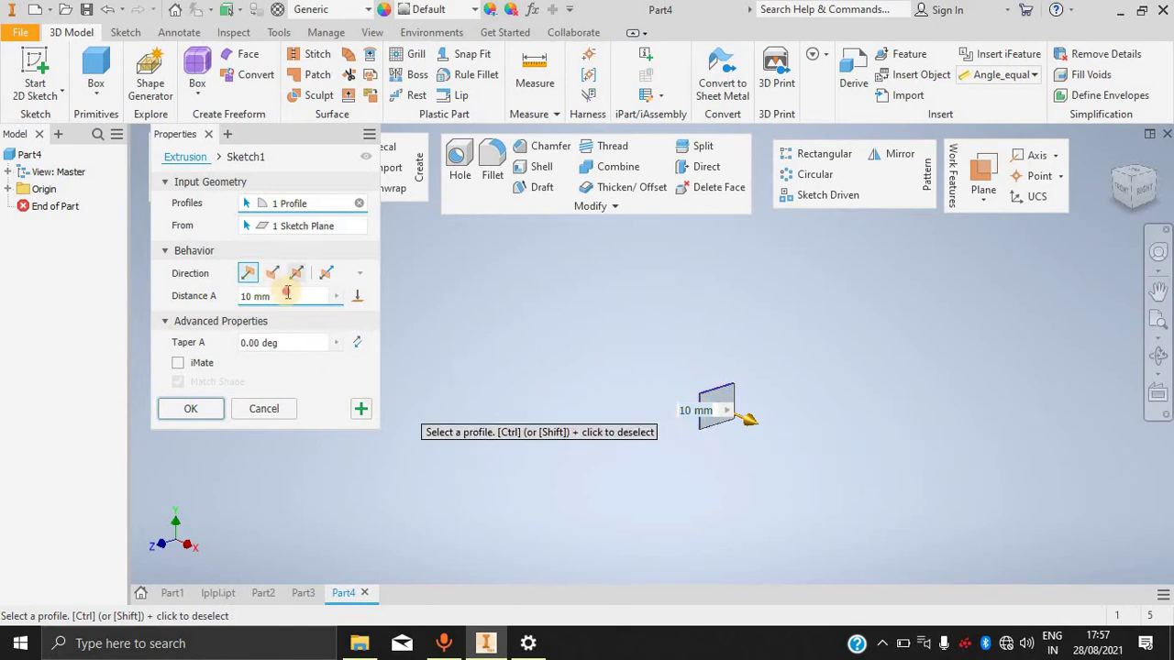
left_click(183, 298)
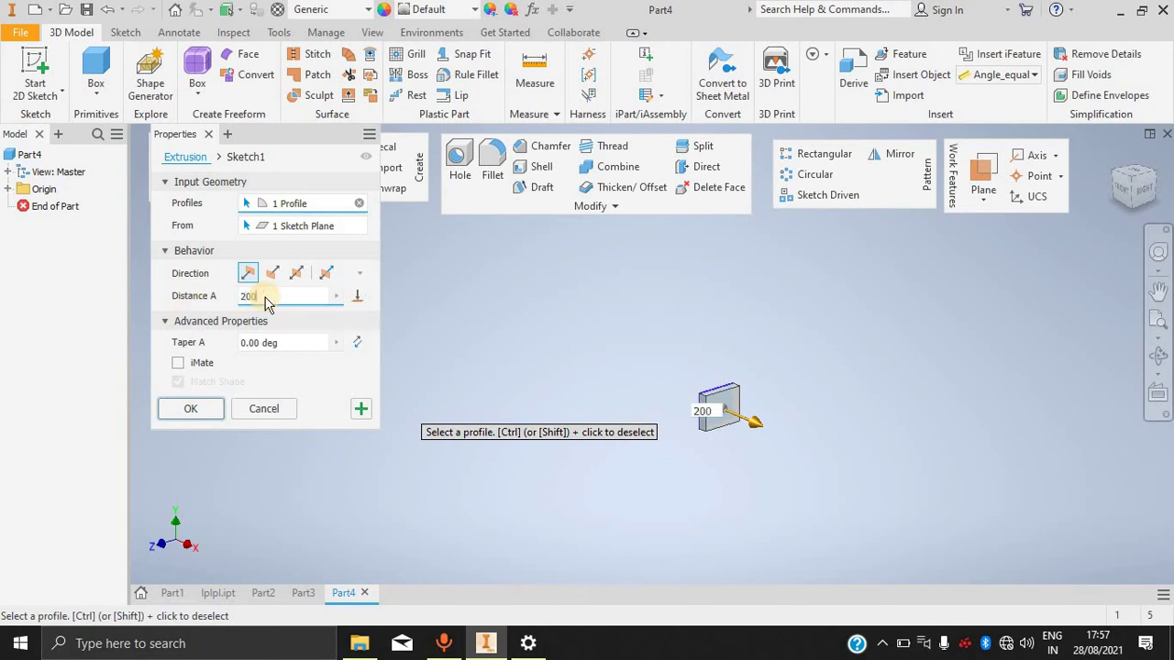
key("Return")
scroll(706, 416, "down", 8)
scroll(681, 308, "up", 6)
scroll(655, 467, "down", 4)
scroll(627, 551, "up", 5)
scroll(618, 532, "down", 6)
scroll(715, 358, "up", 2)
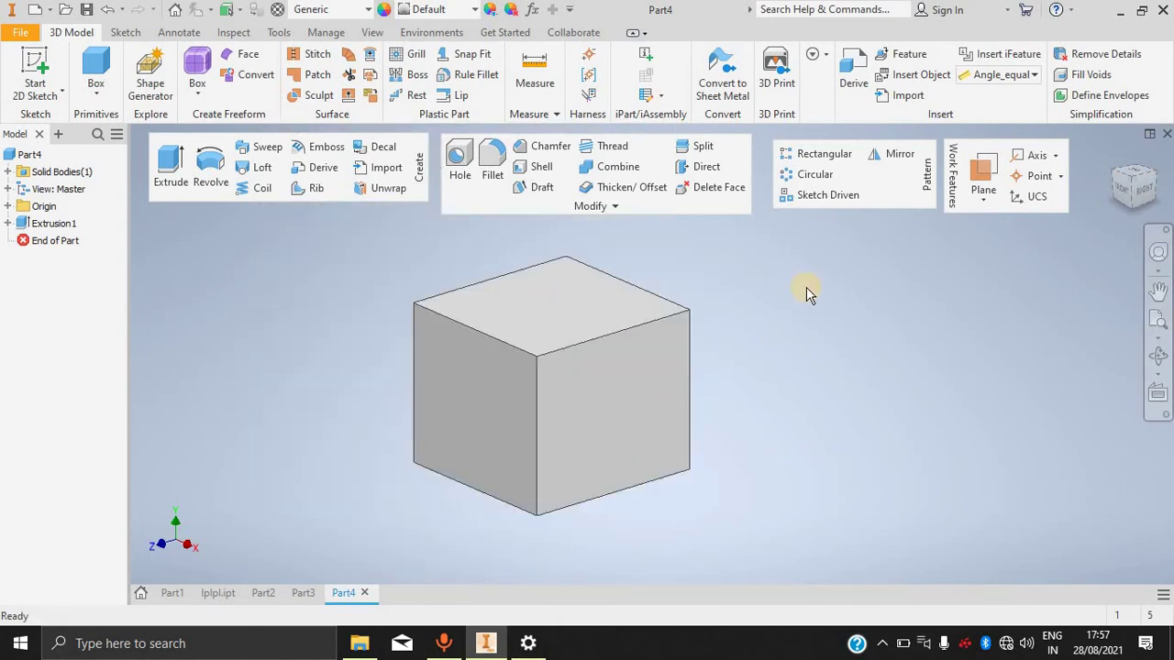
Place a 2.25 mm counterbore hole, 5 mm deep with a 4 mm wide, 2 mm deep seat, on the box's top face near the back corner.
left_click(623, 394)
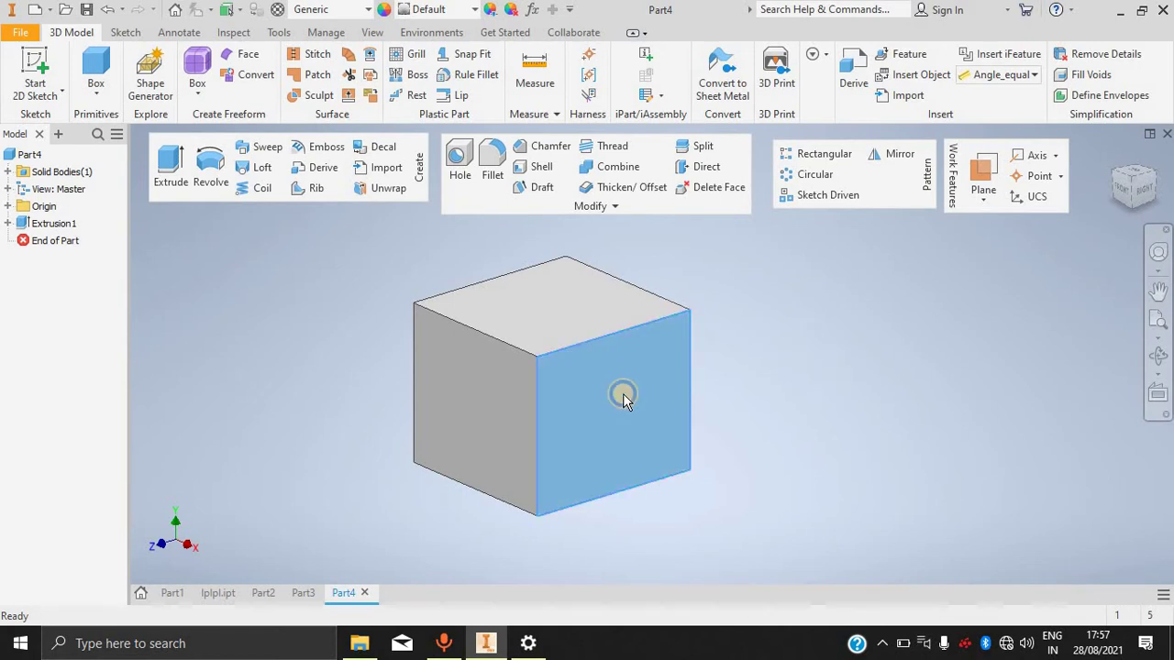
left_click(933, 372)
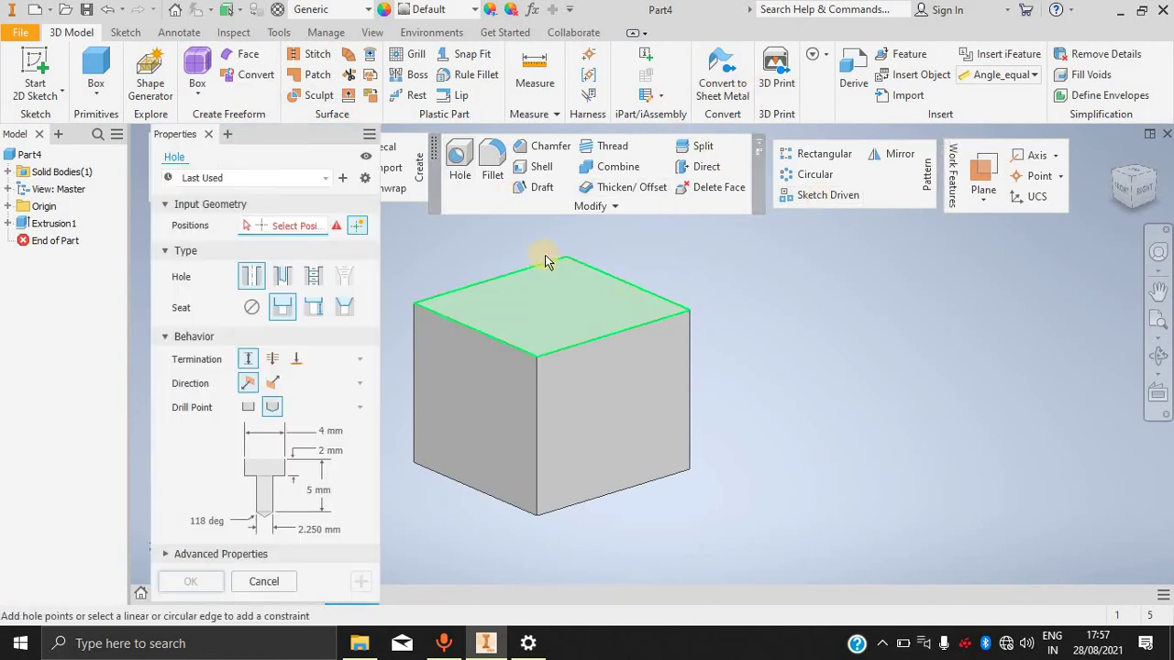
left_click(565, 282)
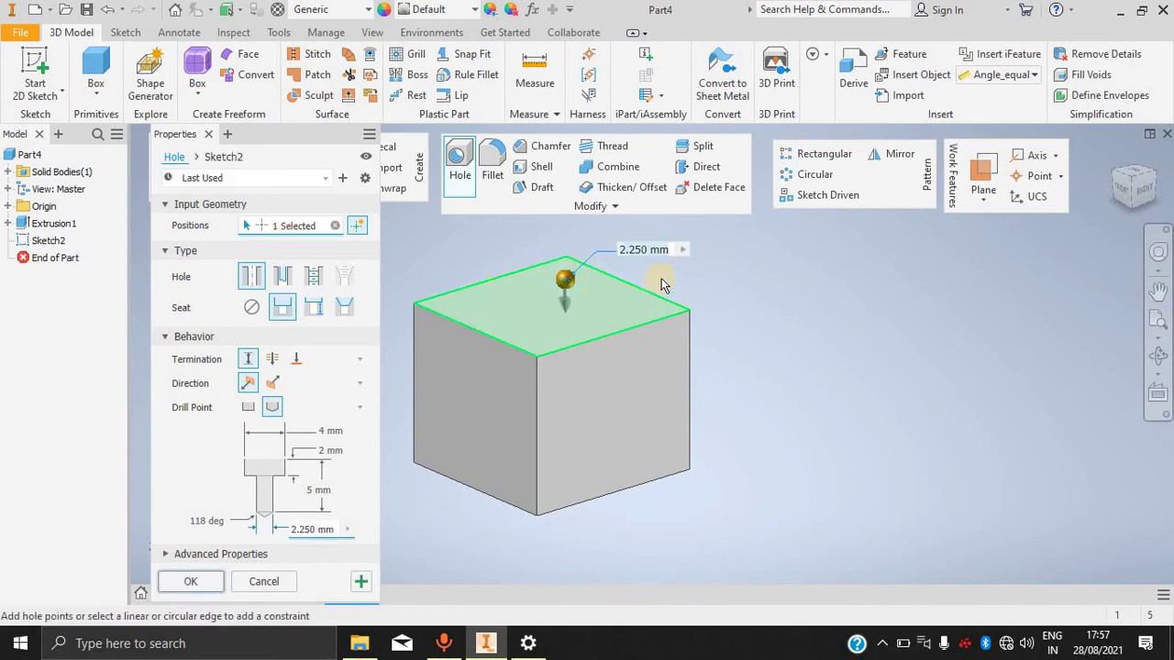
left_click(189, 582)
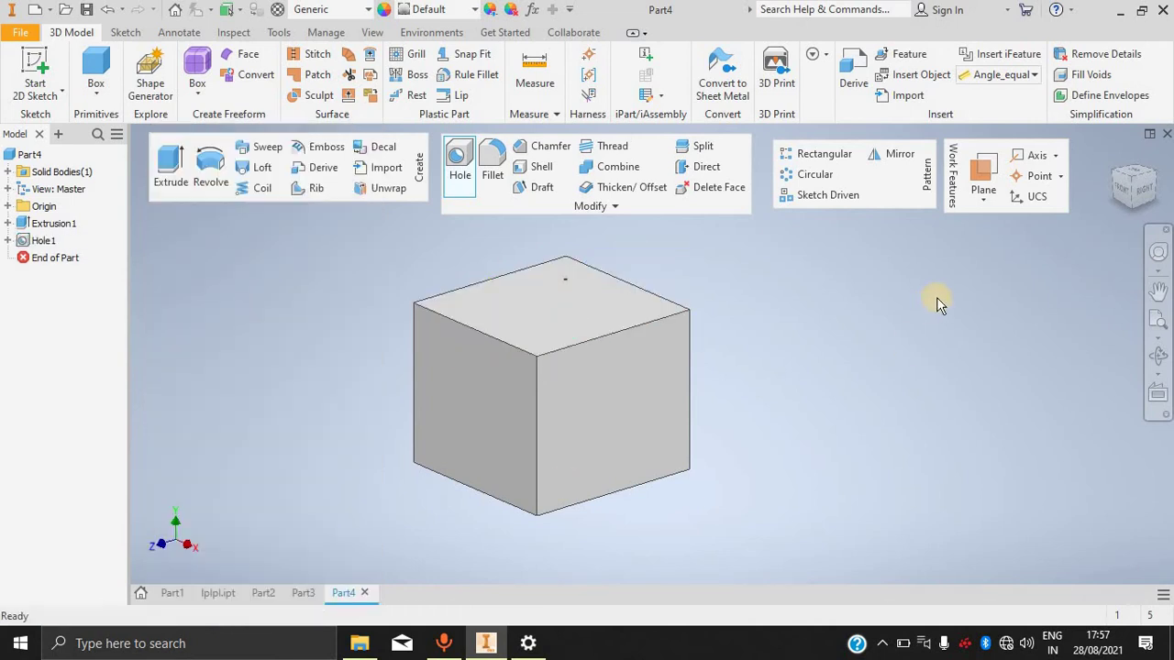
Inspect the small counterbore hole on the top face up close, and undo it.
scroll(586, 291, "up", 3)
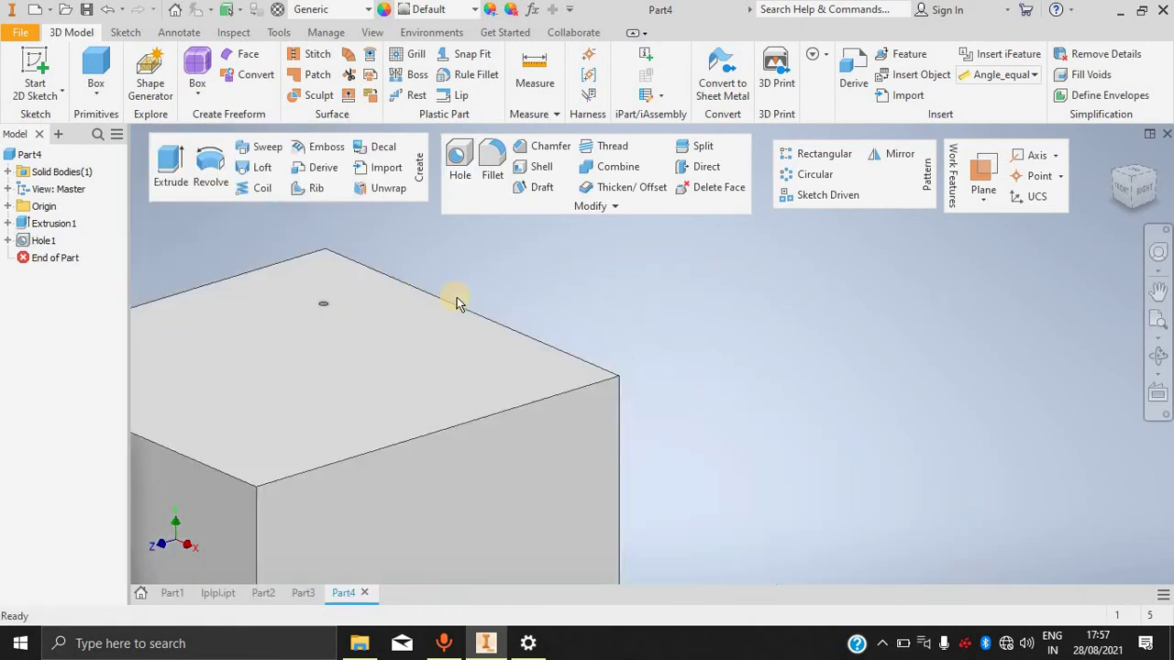
middle_click_drag(528, 281, 437, 302, "shift")
scroll(426, 277, "down", 3)
scroll(427, 277, "up", 5)
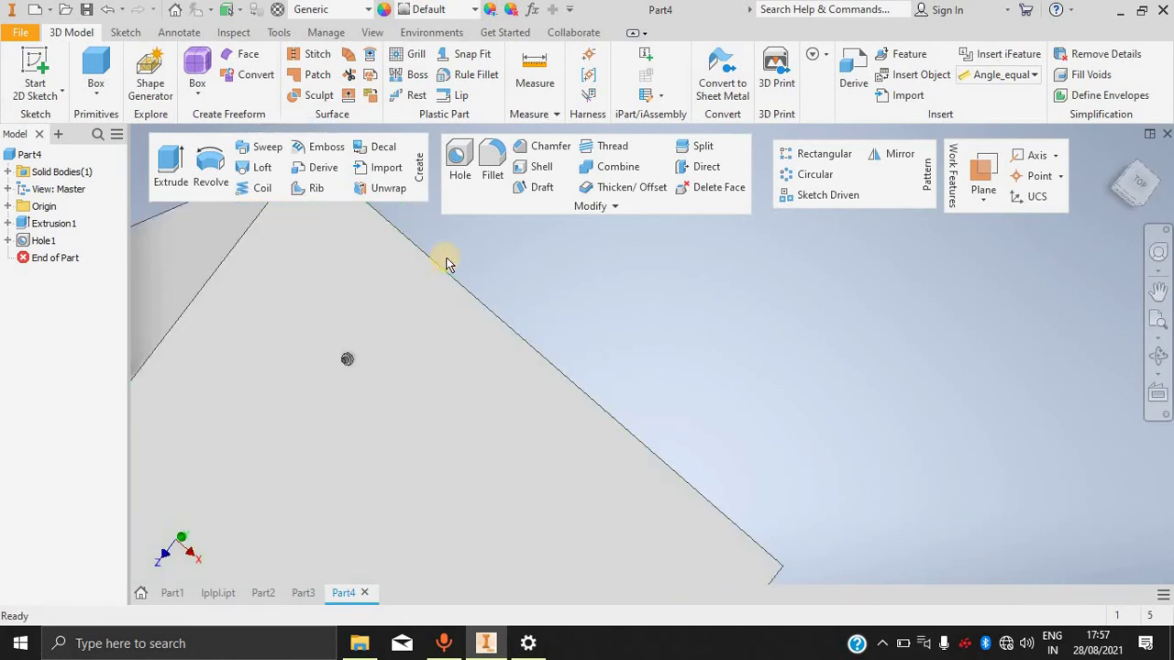
key("ctrl+z")
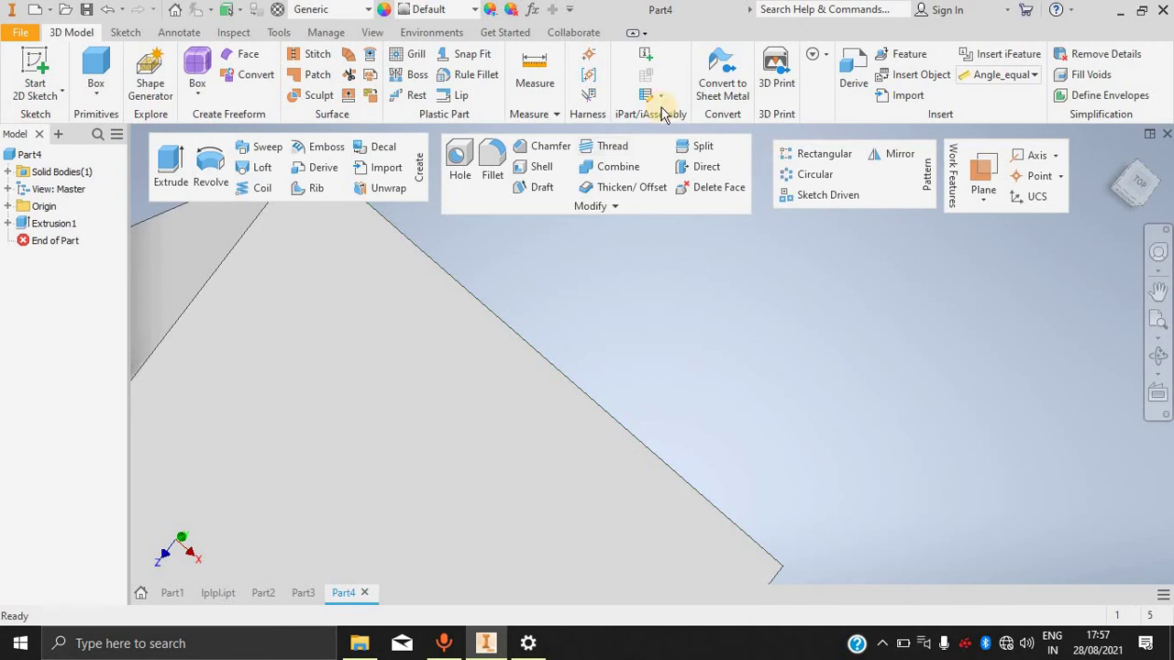
Place a 2.25 mm counterbore hole, 100 mm deep with a 25 mm wide, 5 mm deep seat, on the box's top face near the back corner.
key("h")
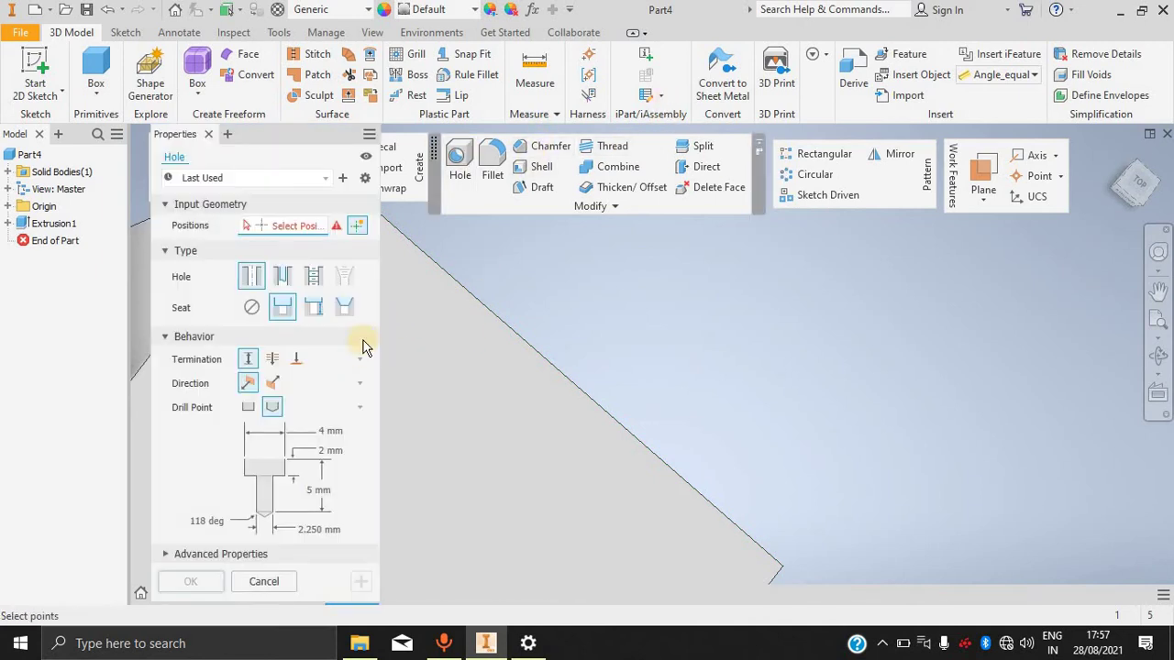
left_click(428, 365)
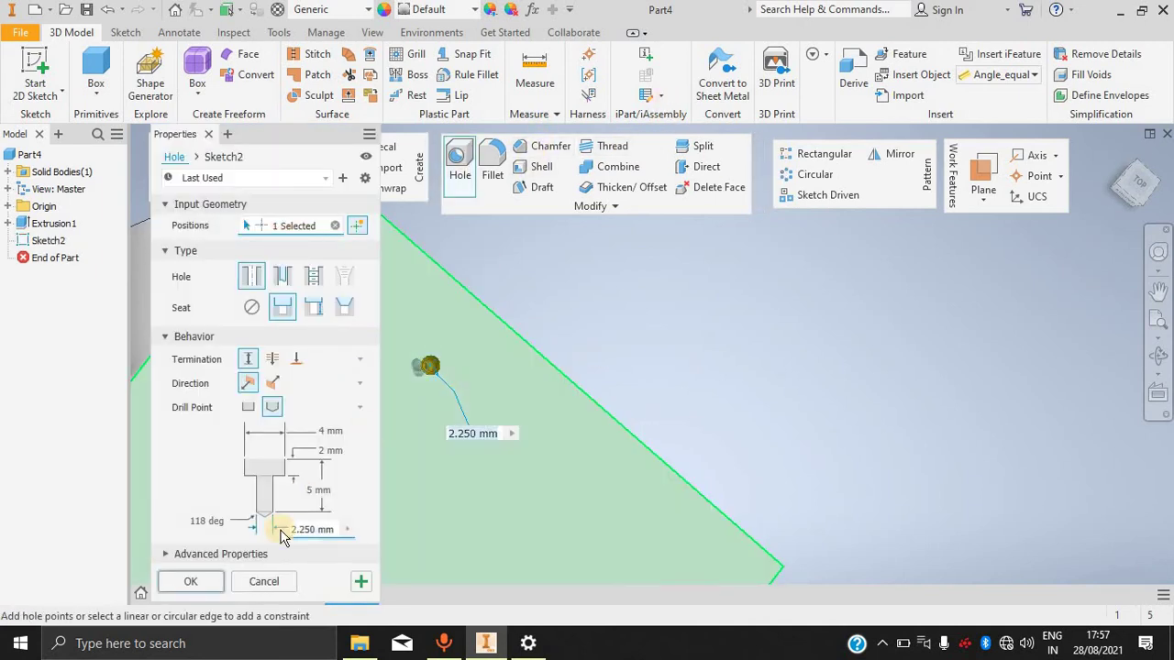
left_click(336, 436)
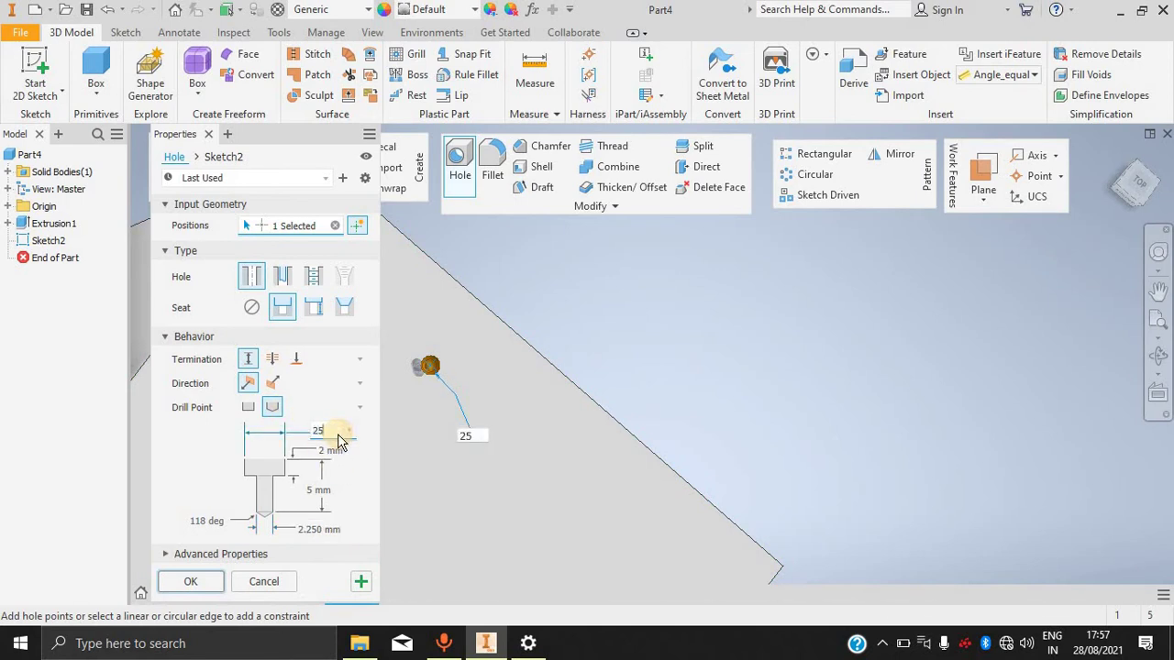
key("Tab")
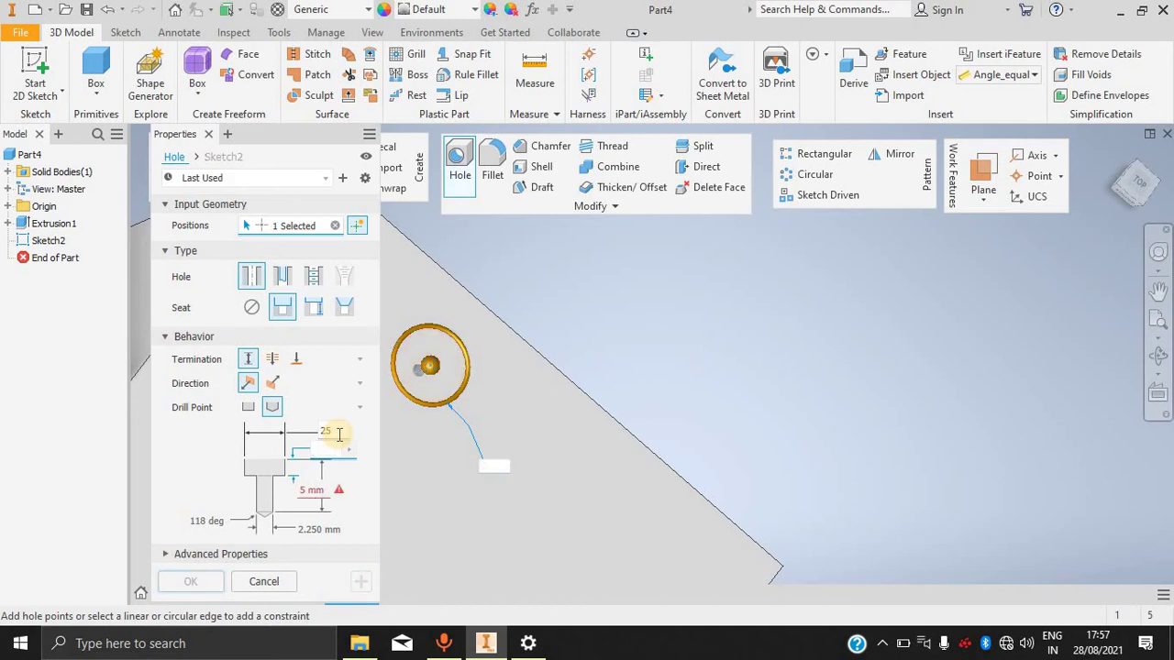
key("Tab")
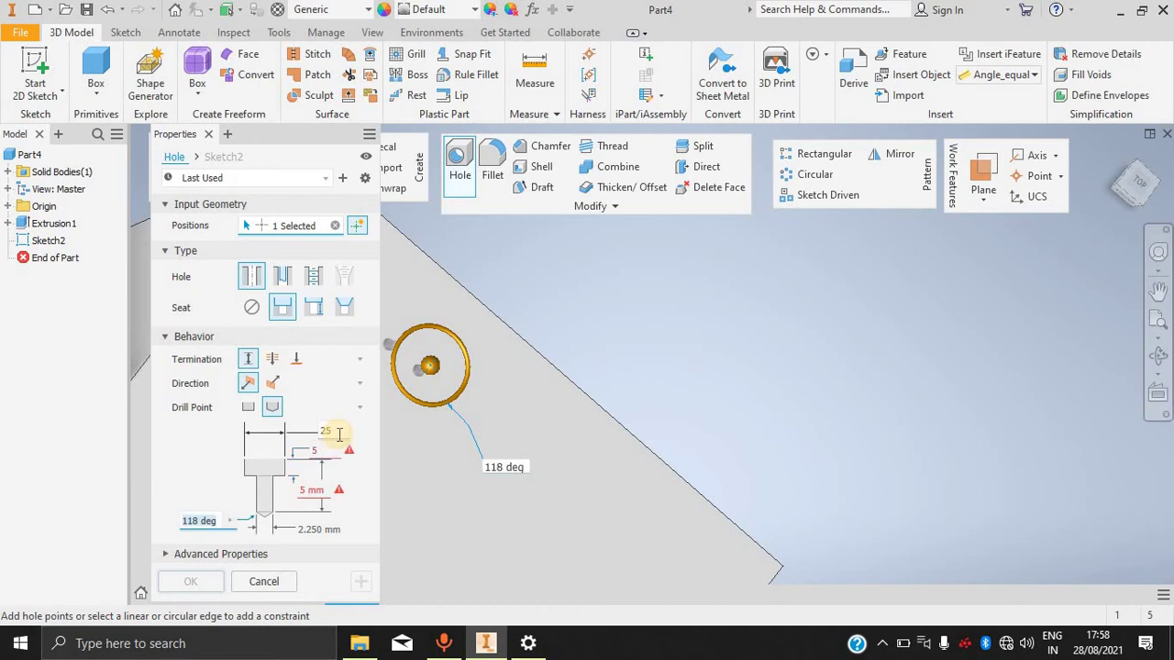
left_click(328, 490)
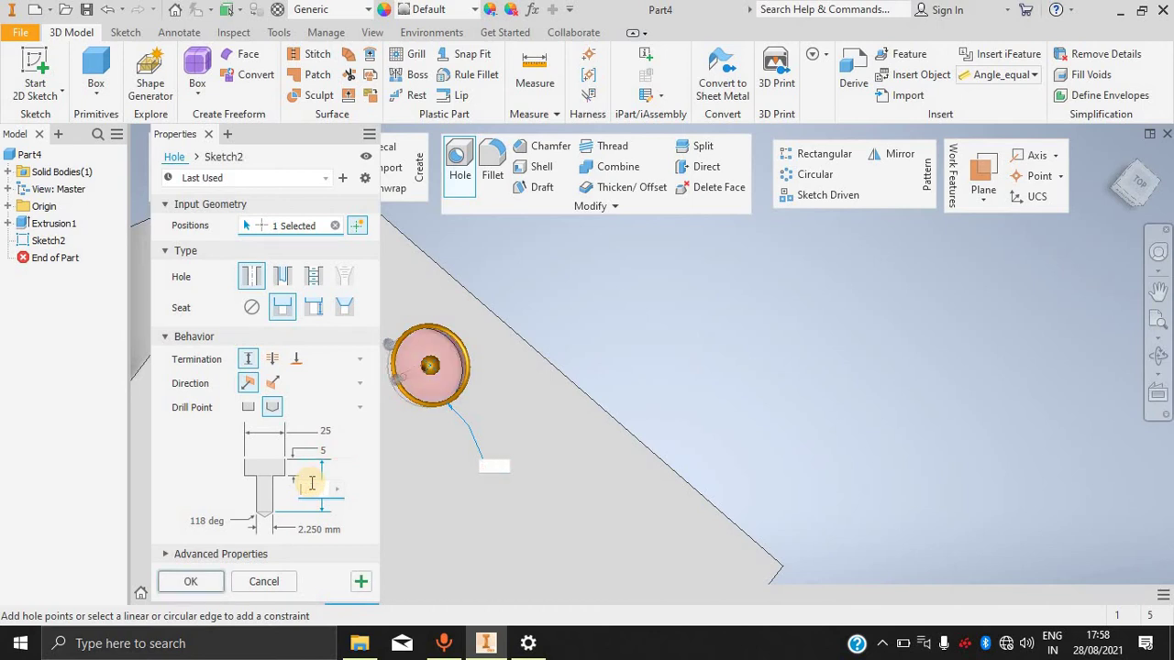
key("Tab")
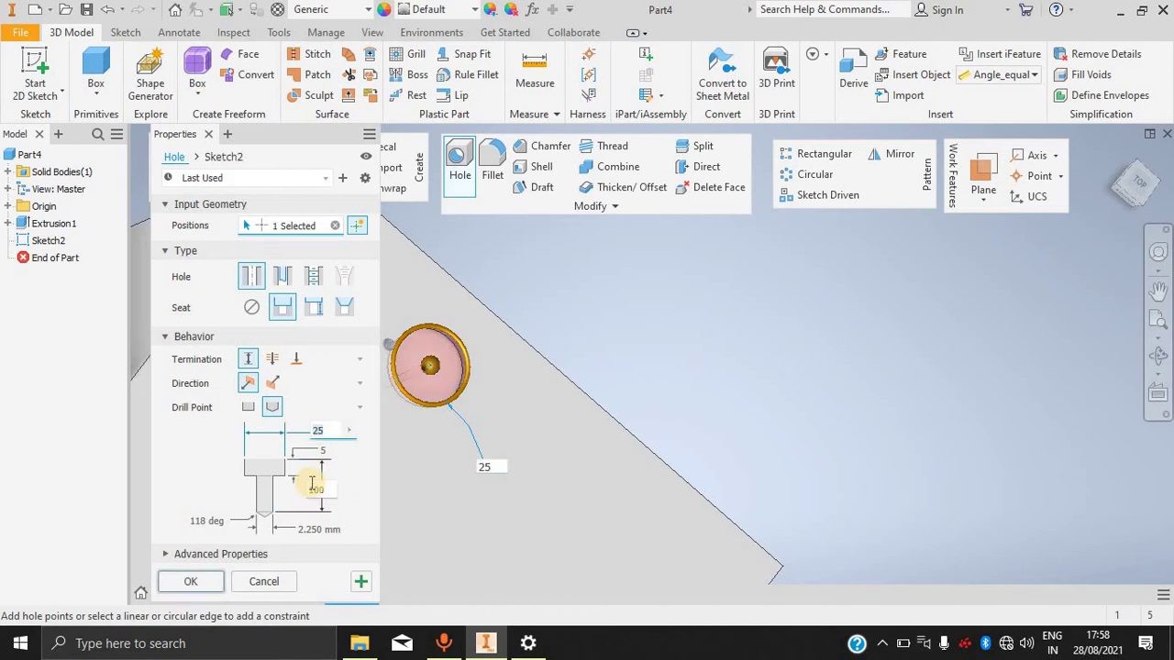
left_click(190, 581)
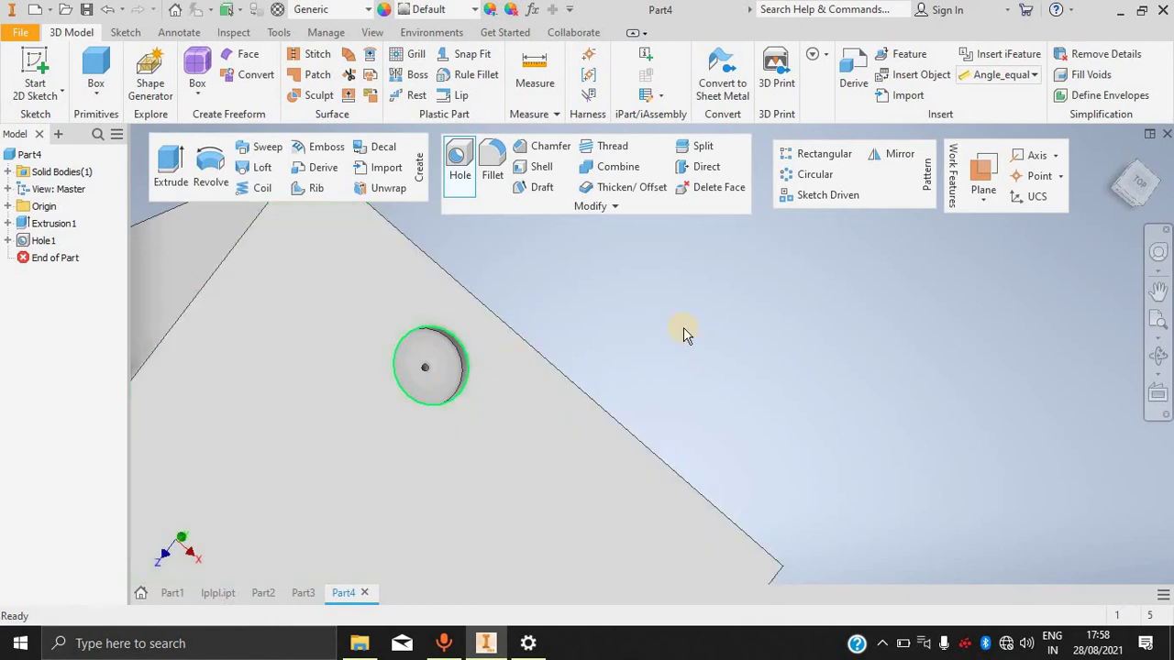
Examine the enlarged counterbore hole on the box's top face, both up close and against the whole box.
key("F6")
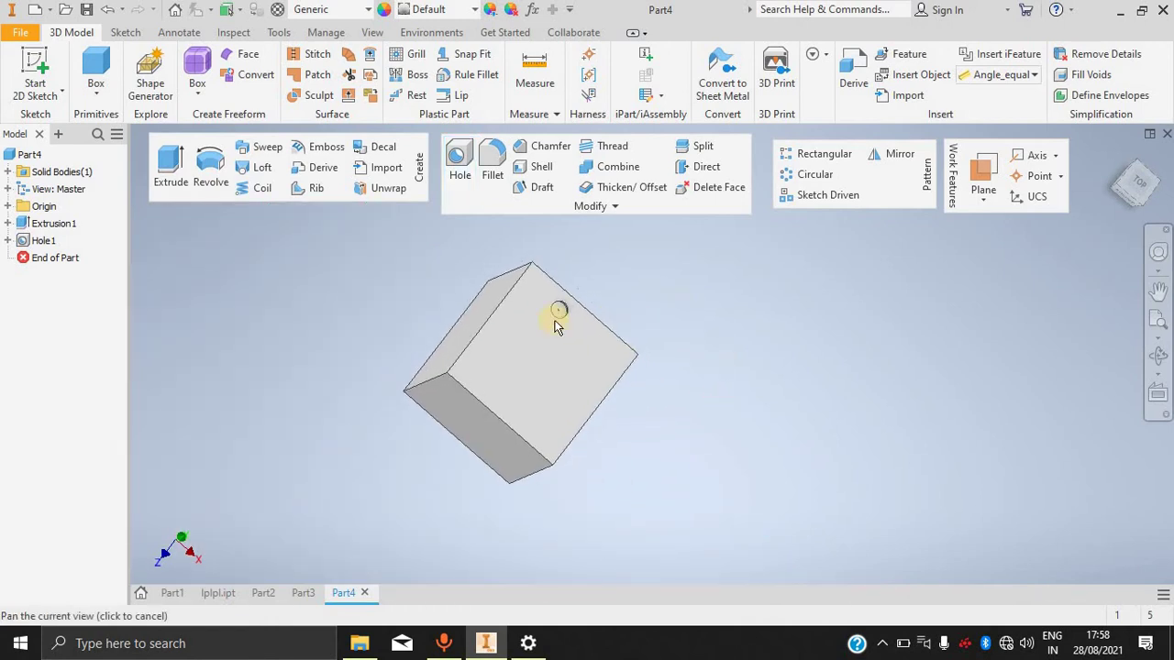
scroll(560, 309, "up", 3)
scroll(666, 309, "up", 7)
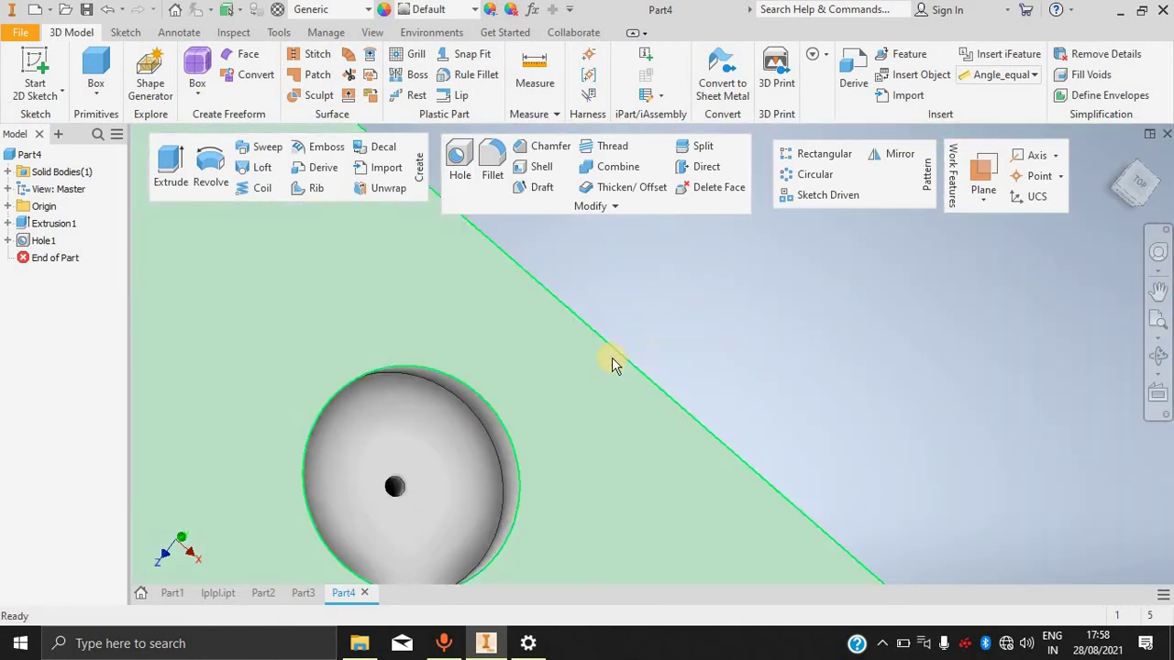
scroll(654, 312, "down", 4)
scroll(559, 431, "down", 6)
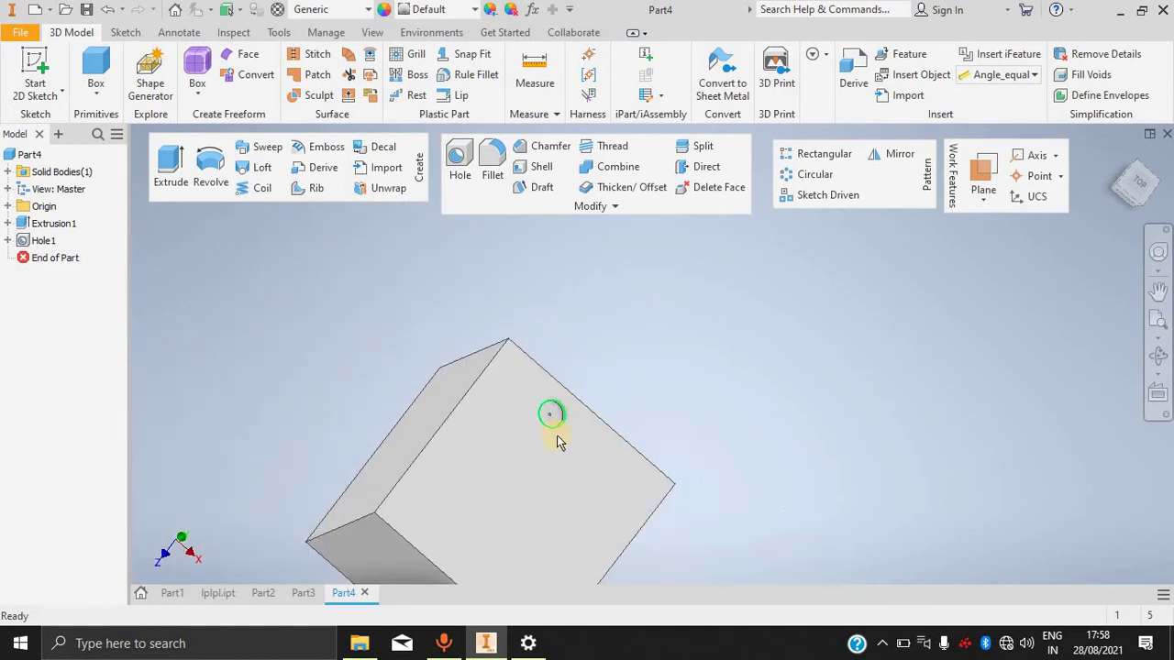
scroll(540, 466, "up", 3)
scroll(549, 404, "down", 1)
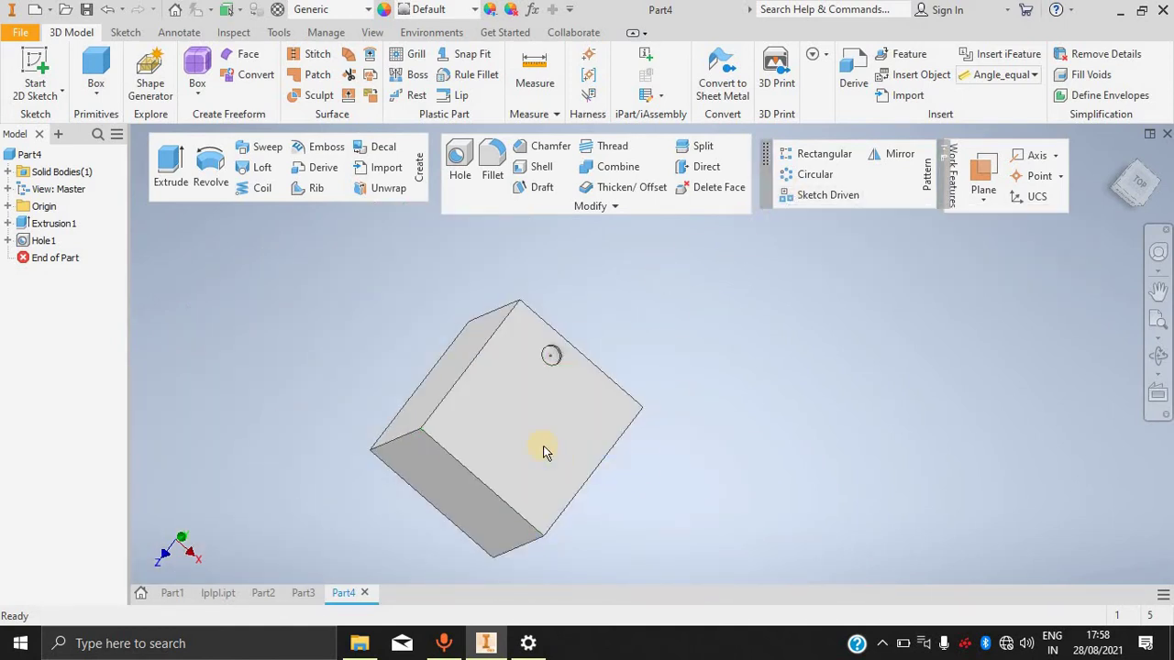
Sketch six scattered points on the box's top face beside the counterbore hole, and finish the sketch.
left_click(600, 445)
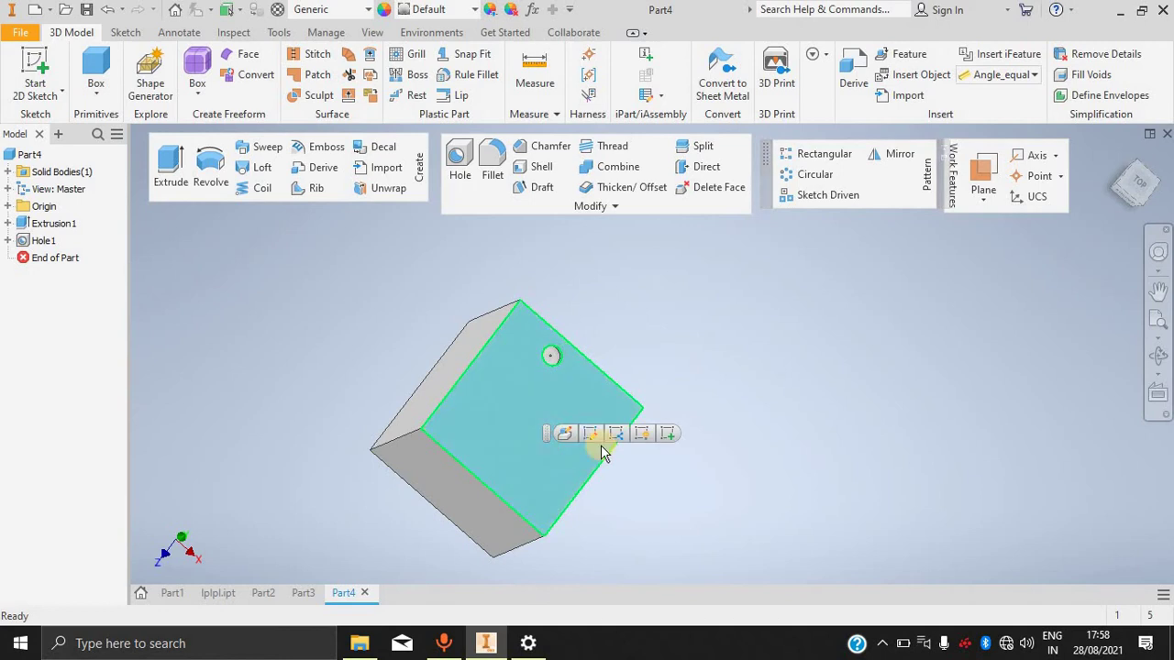
left_click(53, 67)
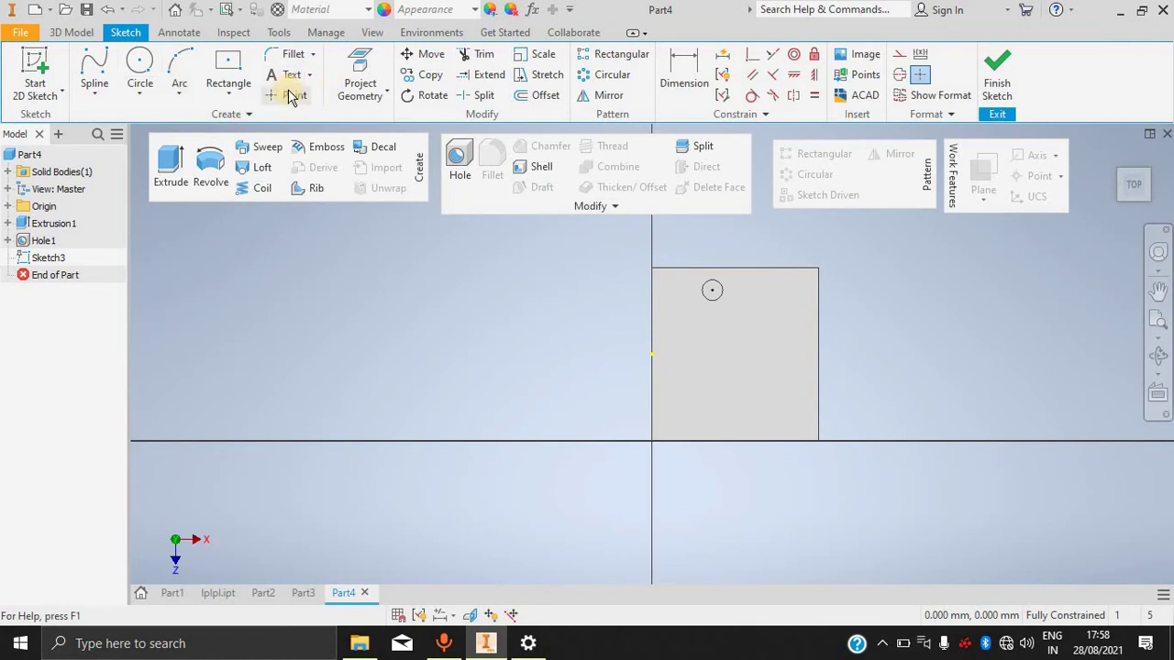
left_click(103, 101)
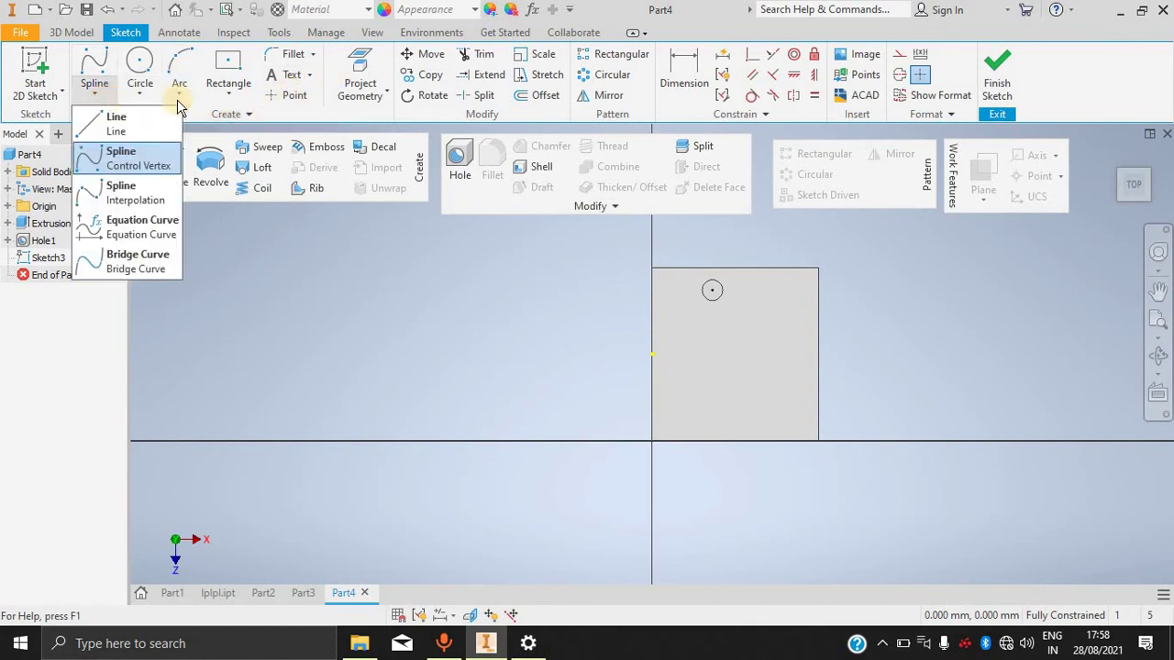
left_click(719, 258)
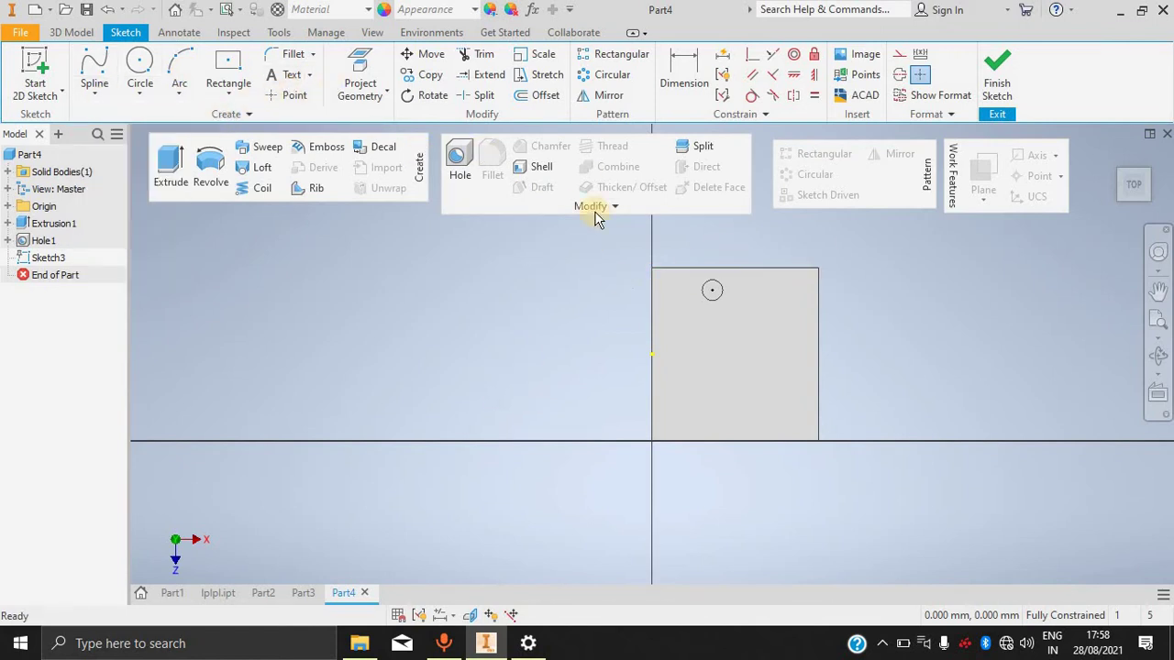
left_click(294, 96)
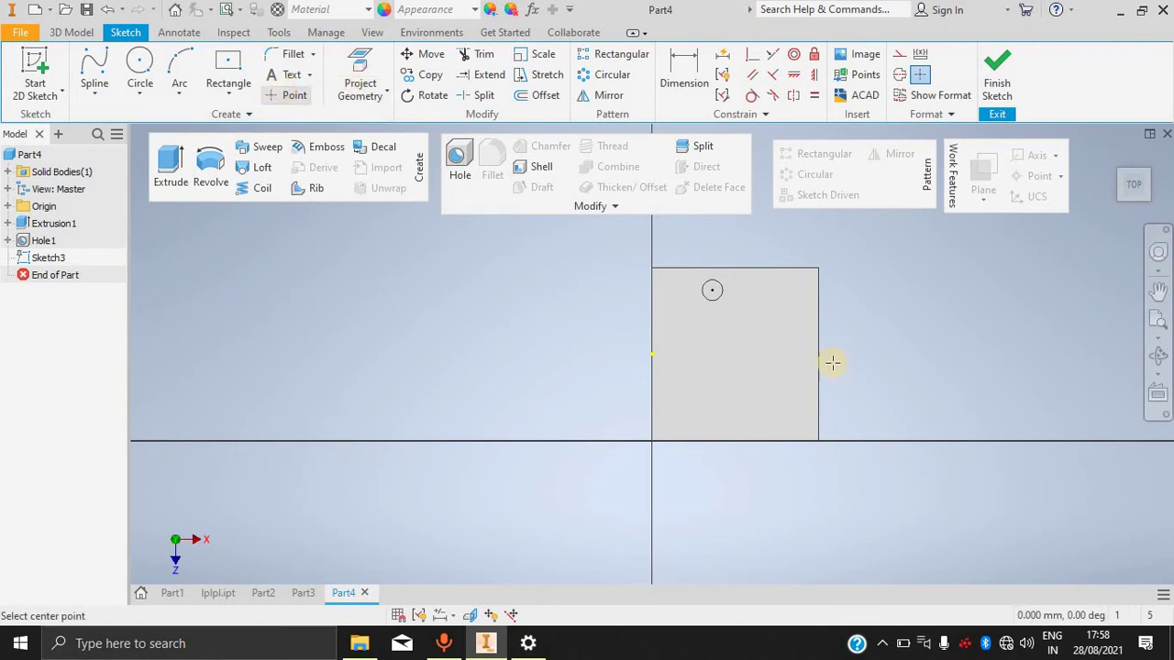
left_click(676, 311)
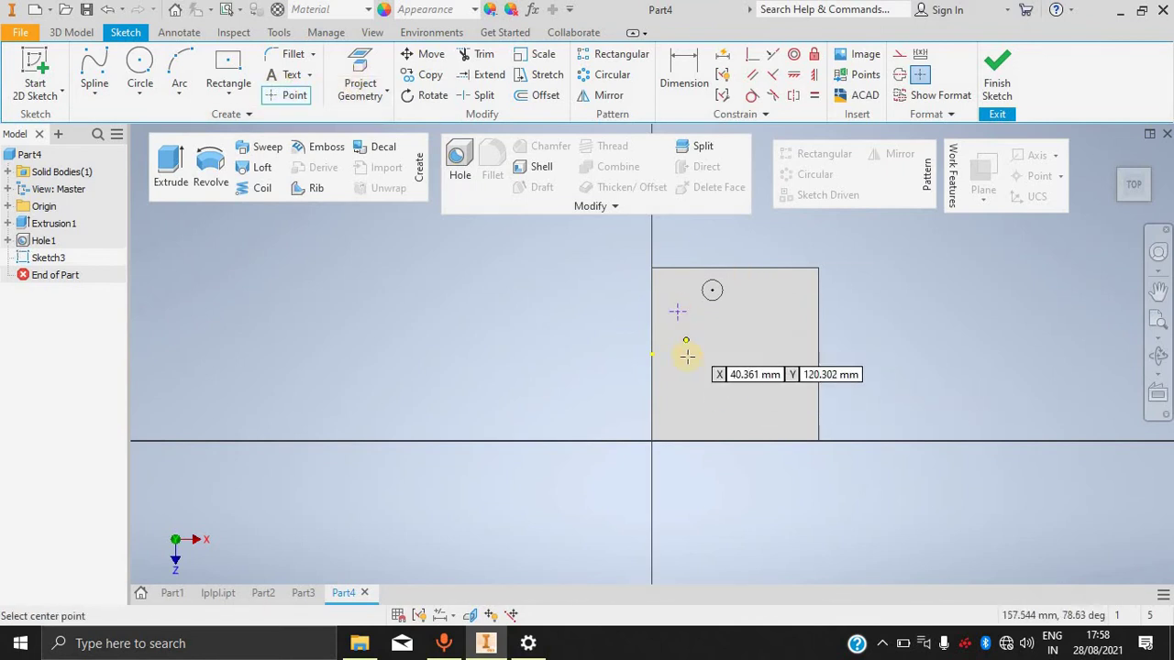
left_click(701, 330)
left_click(683, 365)
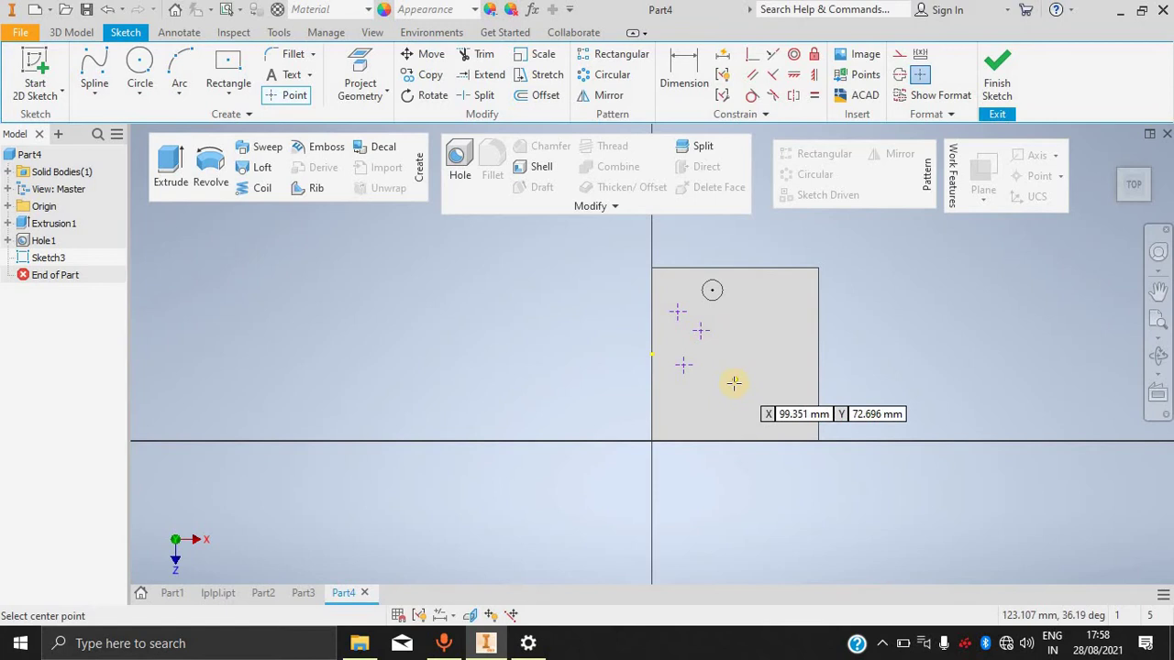
left_click(733, 382)
left_click(700, 425)
left_click(778, 424)
left_click(996, 73)
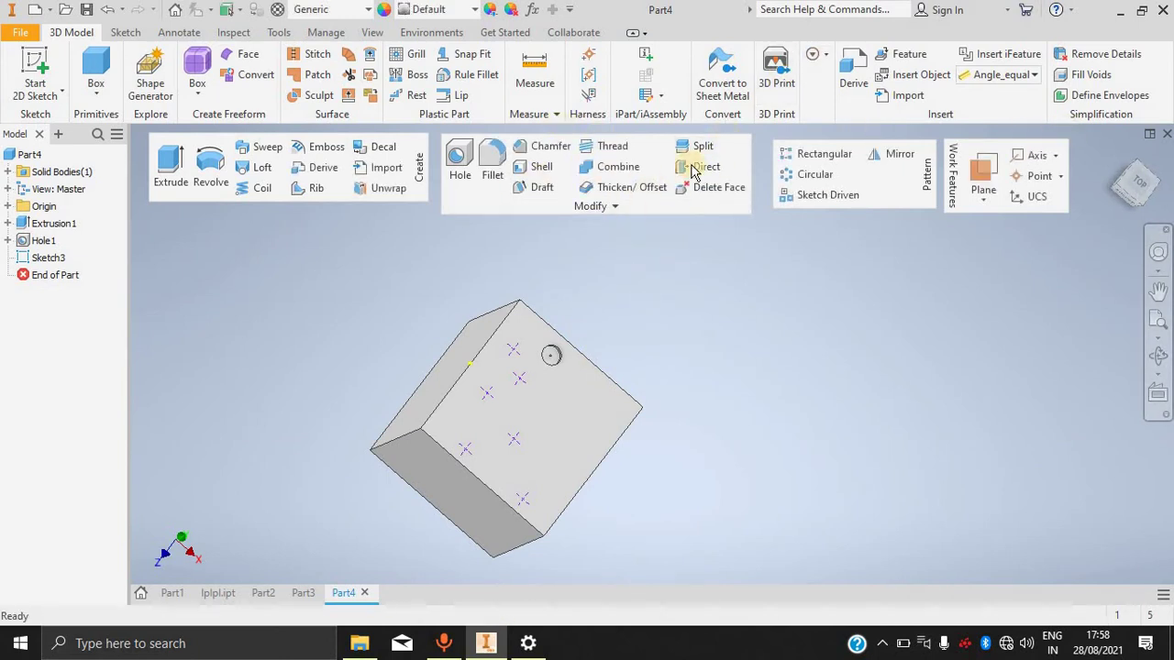
Create a sketch-driven pattern of the counterbore hole at the six sketched points on the top face.
left_click(825, 195)
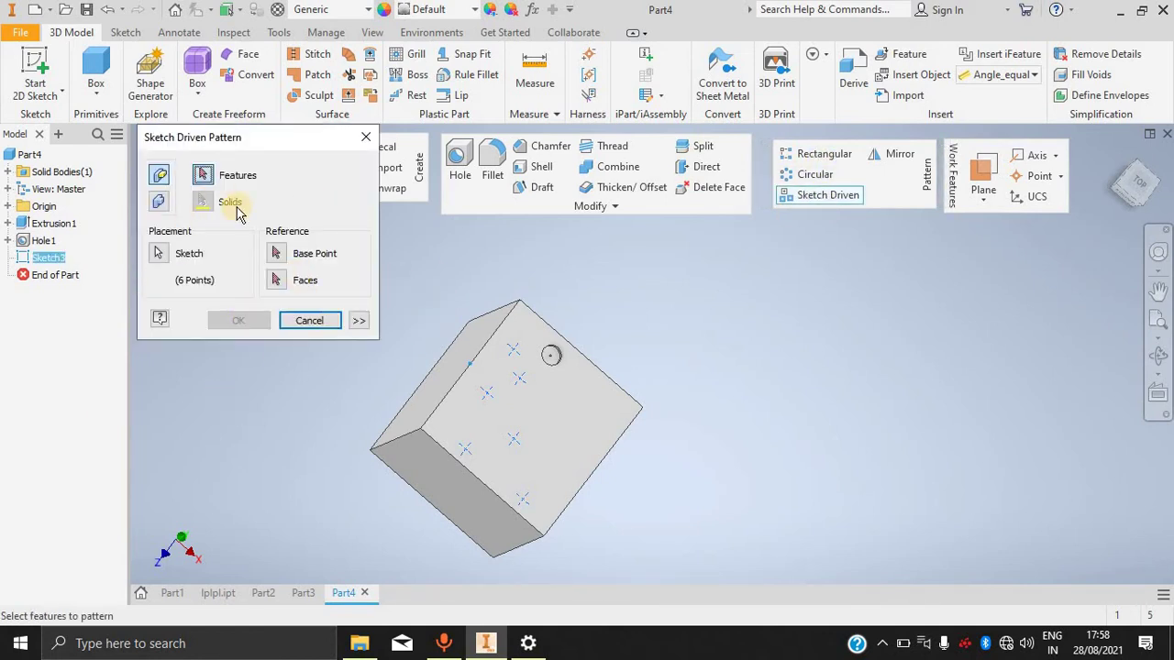
left_click(552, 357)
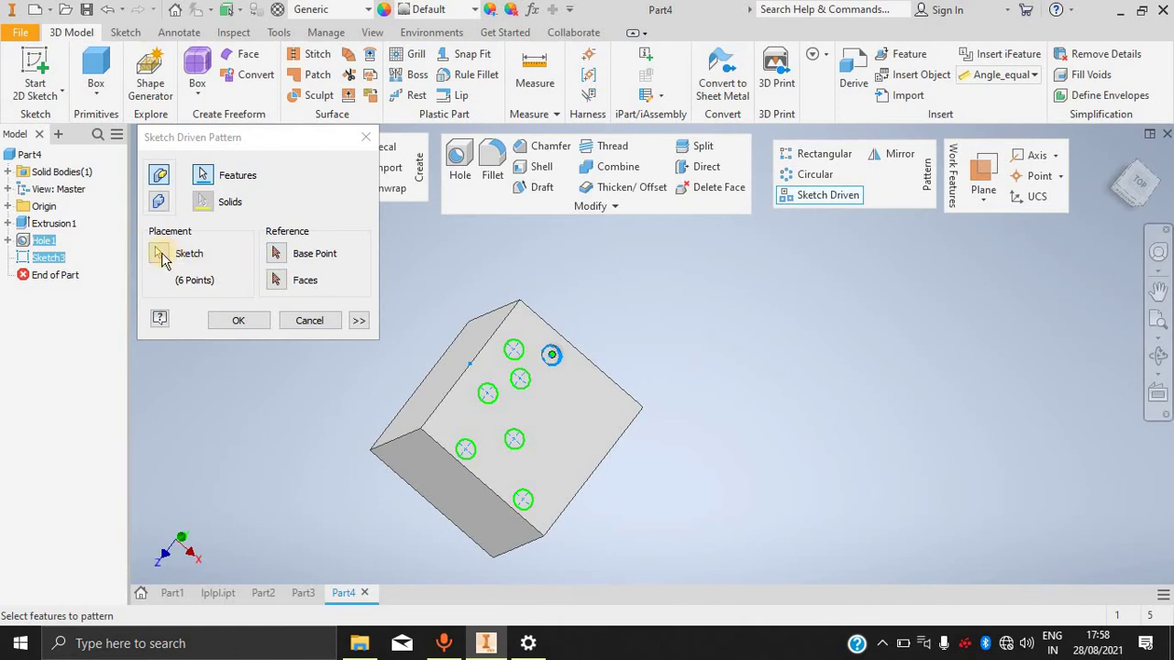
left_click(160, 254)
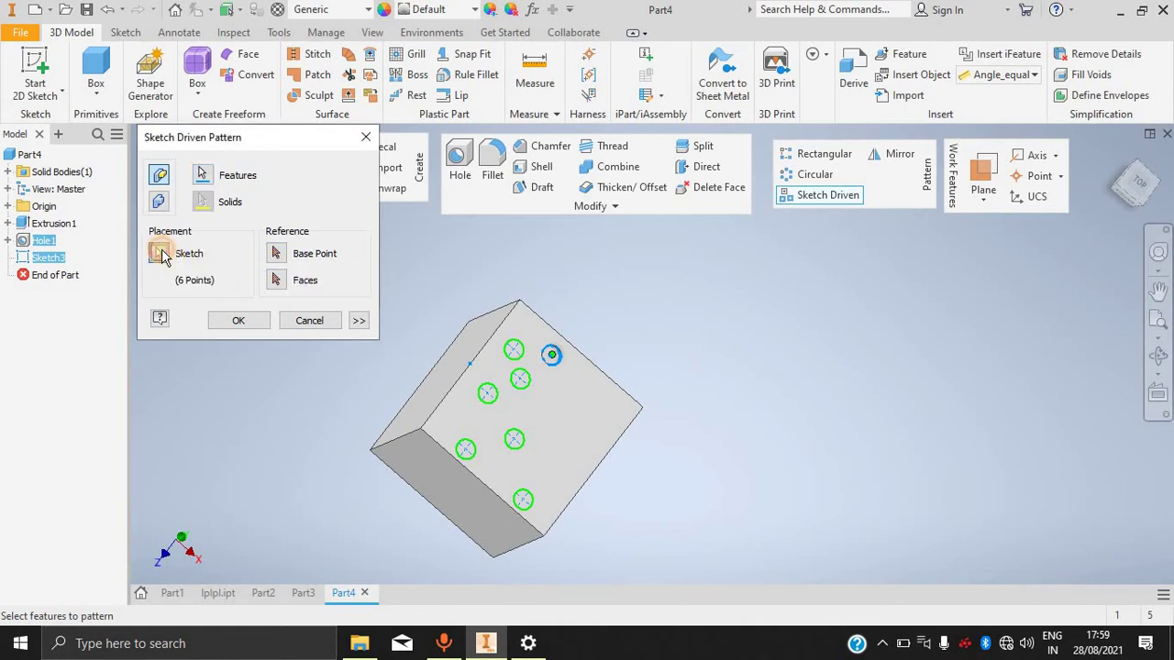
left_click(511, 352)
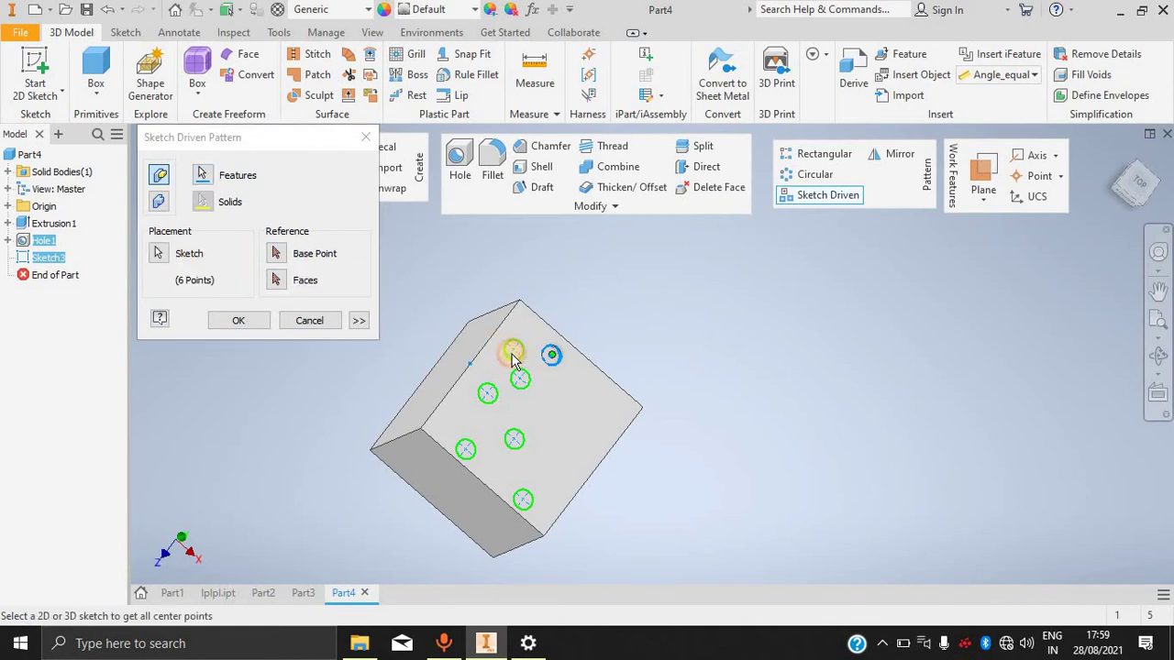
left_click(48, 258)
left_click(240, 321)
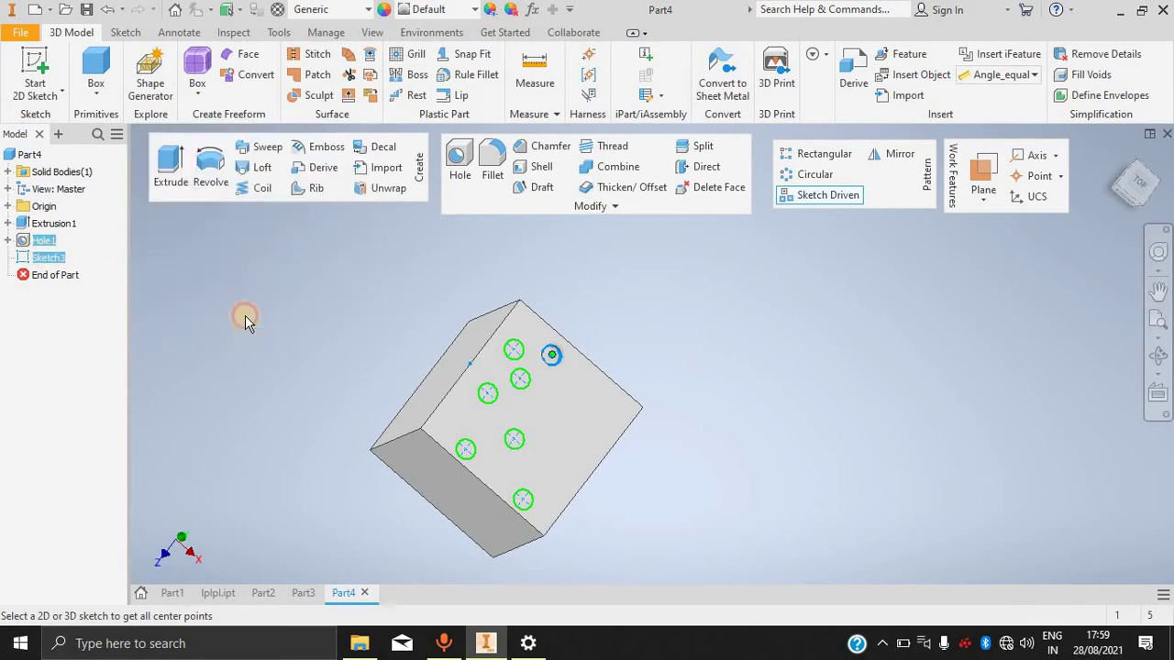
Examine the patterned counterbore holes on the box's top face up close and from a distance.
scroll(555, 414, "up", 2)
scroll(551, 409, "down", 2)
scroll(519, 427, "up", 3)
scroll(519, 422, "down", 2)
scroll(510, 427, "up", 2)
scroll(511, 427, "up", 2)
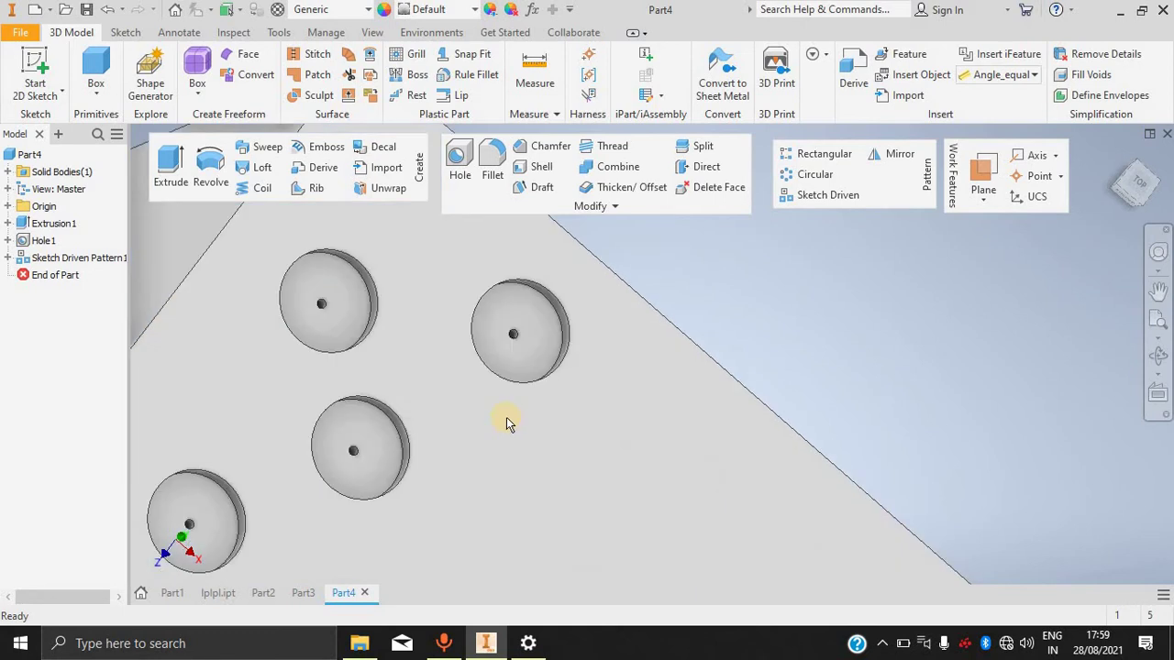
scroll(505, 419, "down", 5)
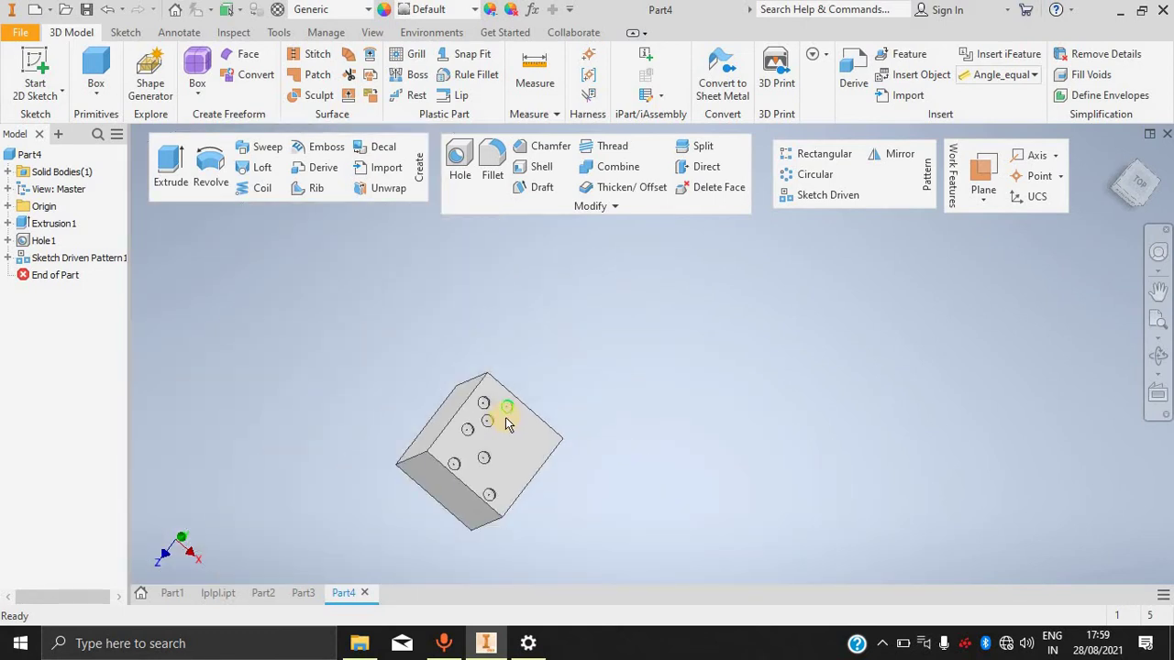
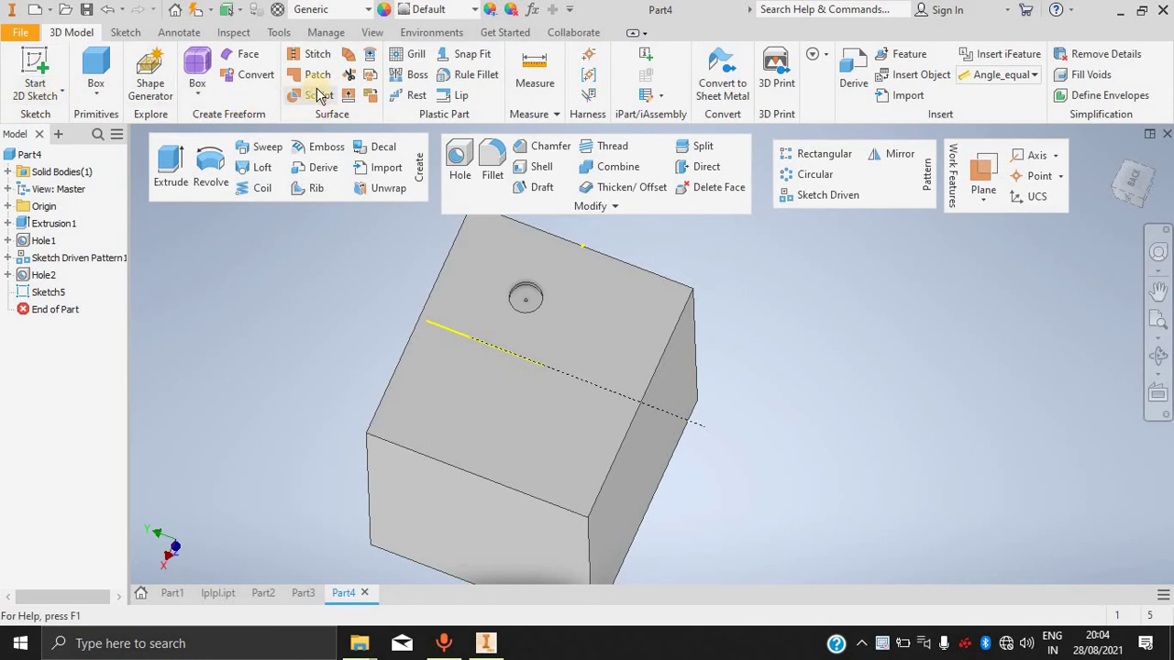
left_click(36, 154)
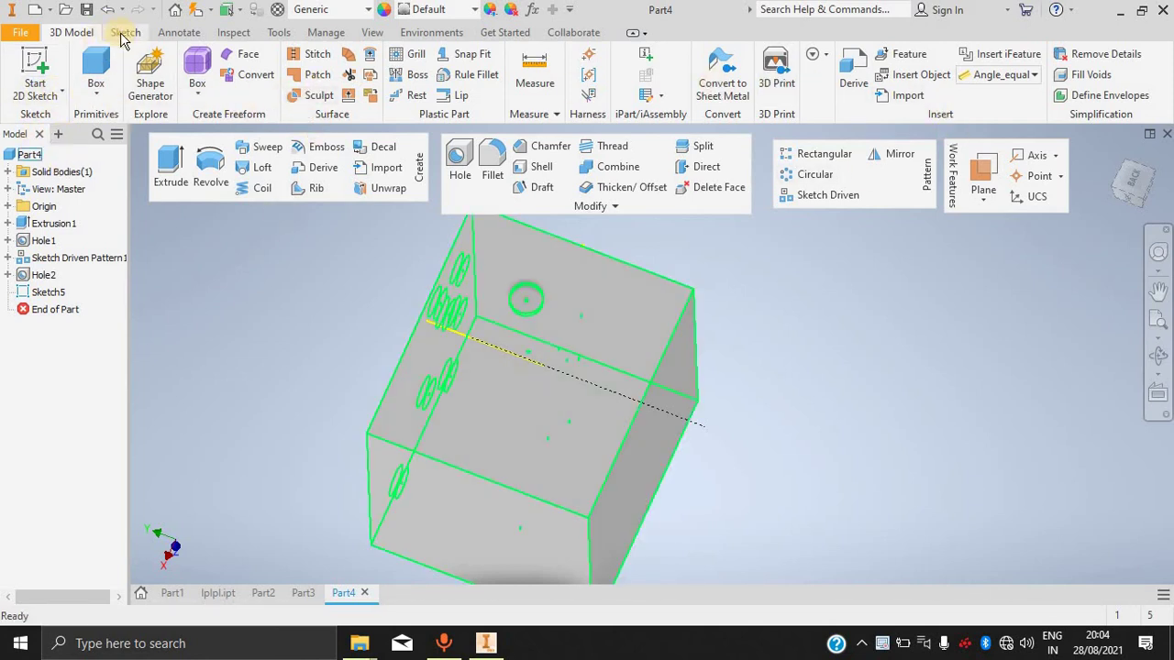
left_click(802, 383)
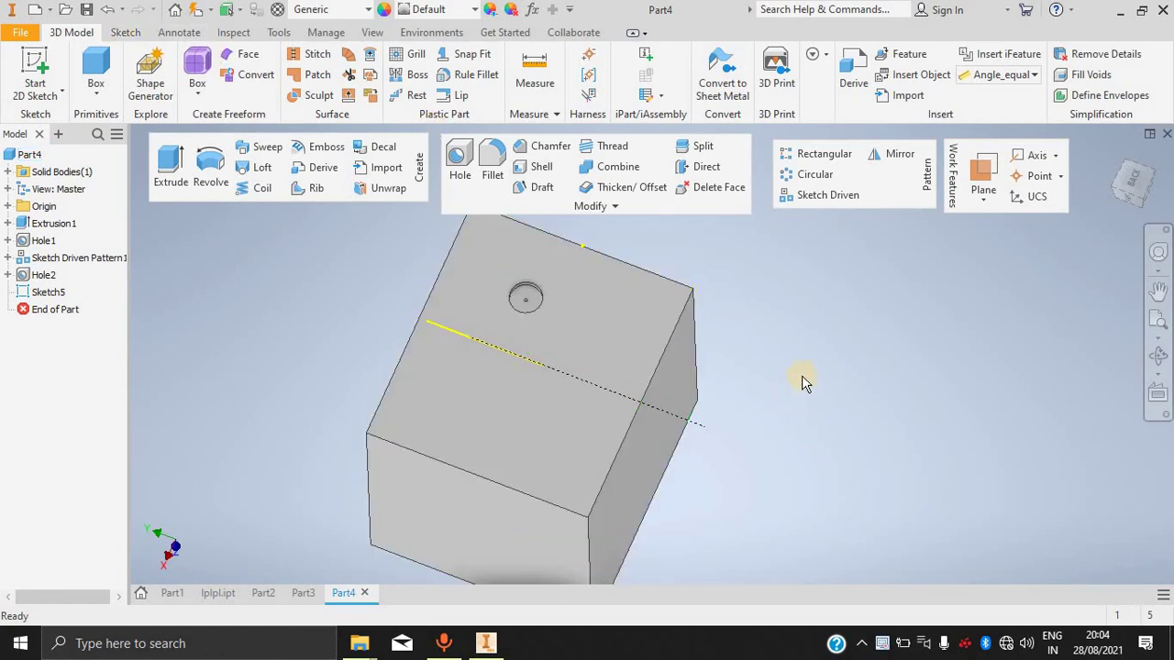
Create a work plane offset -100 mm from the box's narrow visible side face, into the body.
middle_click_drag(758, 364, 796, 370)
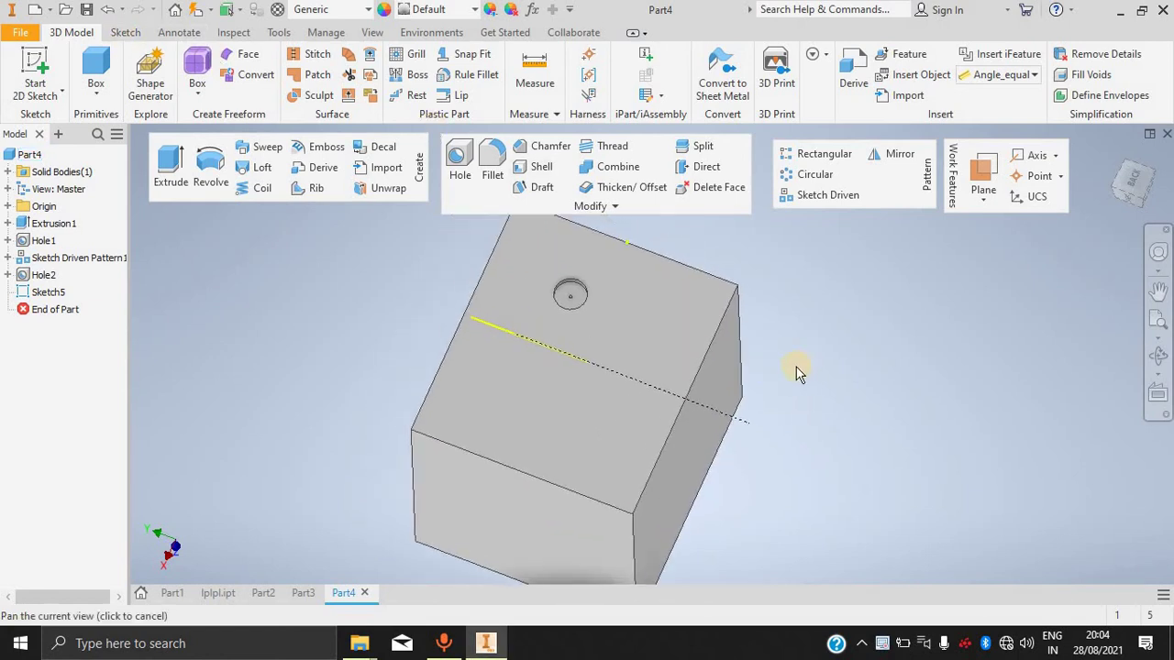
middle_click_drag(796, 284, 653, 303, "shift")
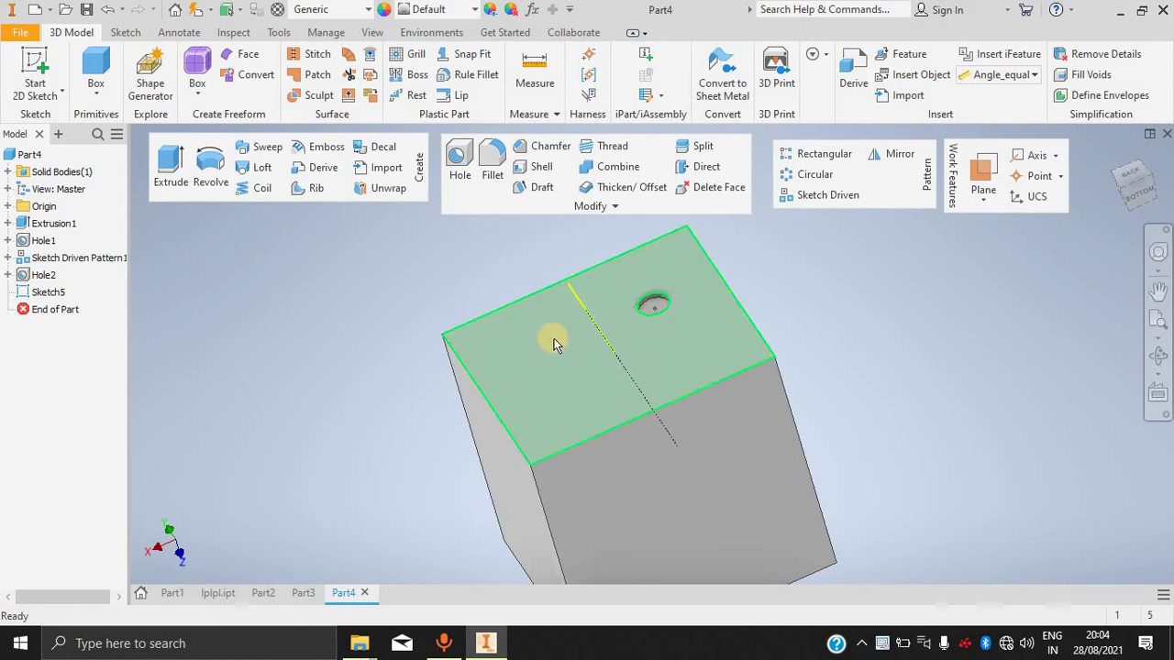
mouse_move(581, 371)
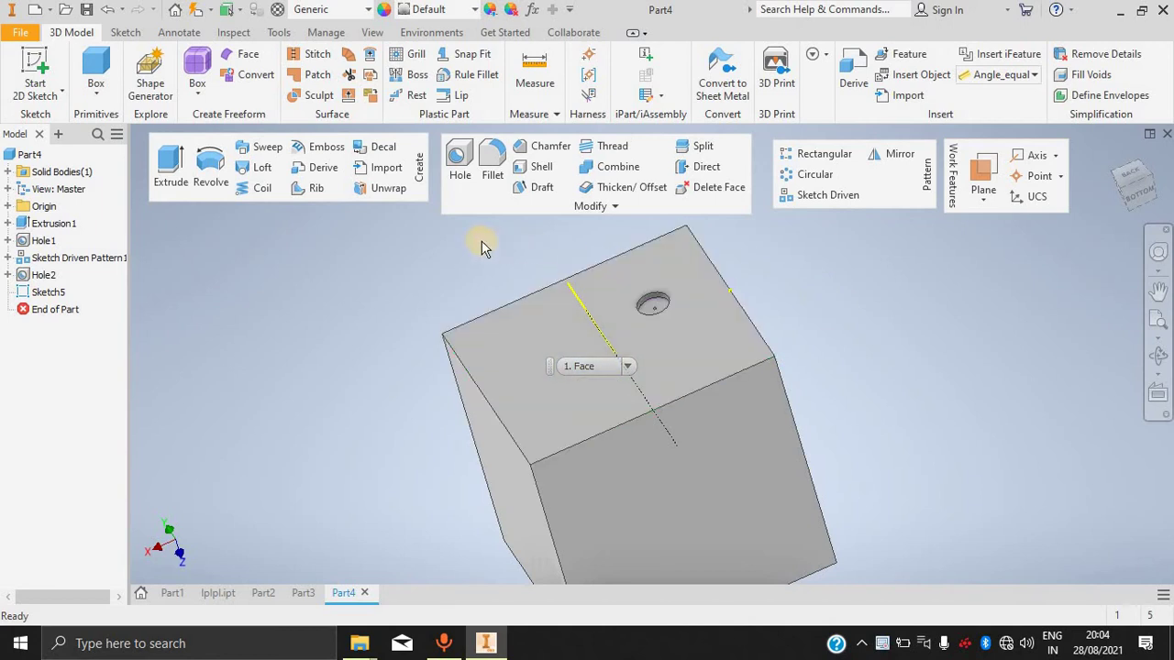
left_click(984, 197)
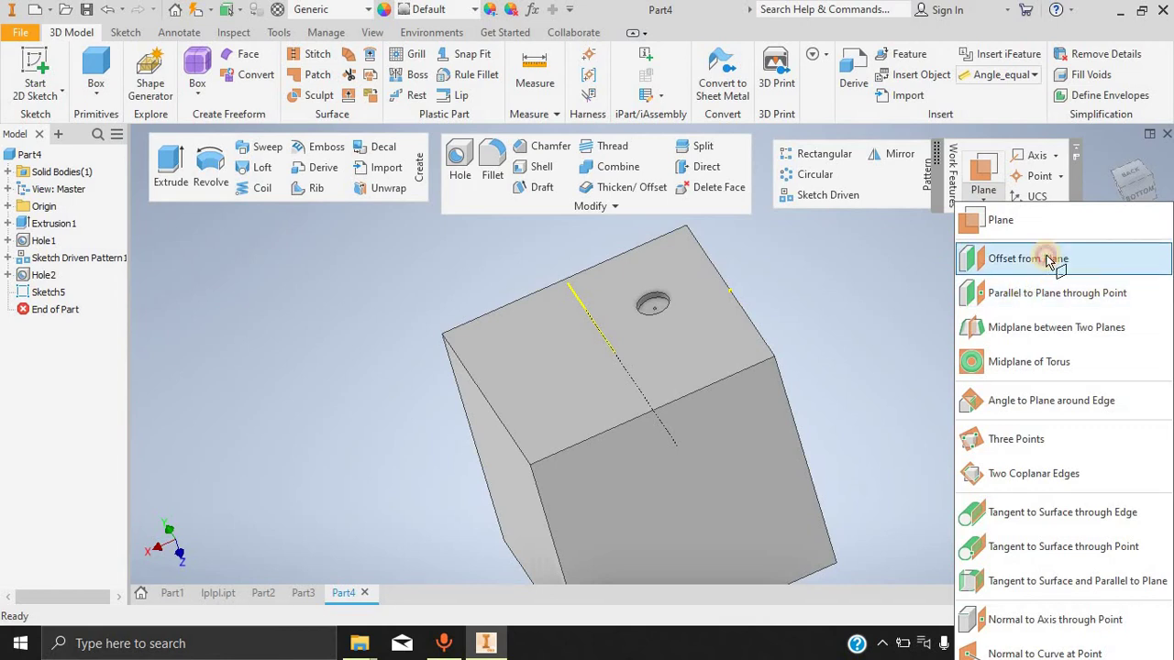
left_click(1048, 260)
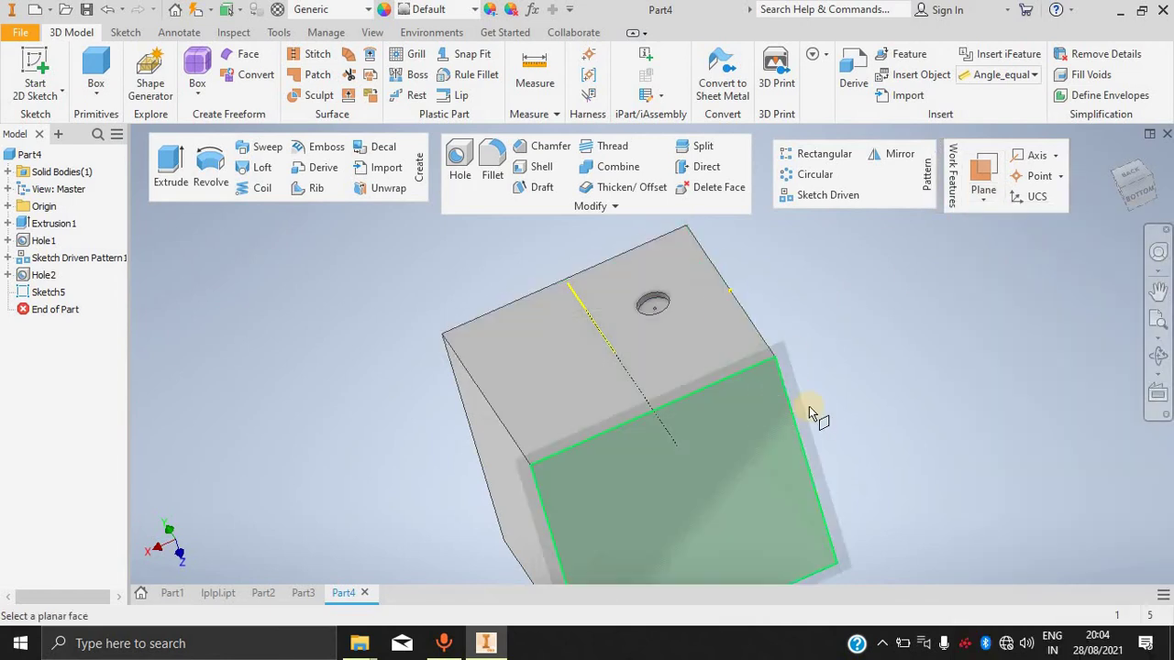
left_click(497, 492)
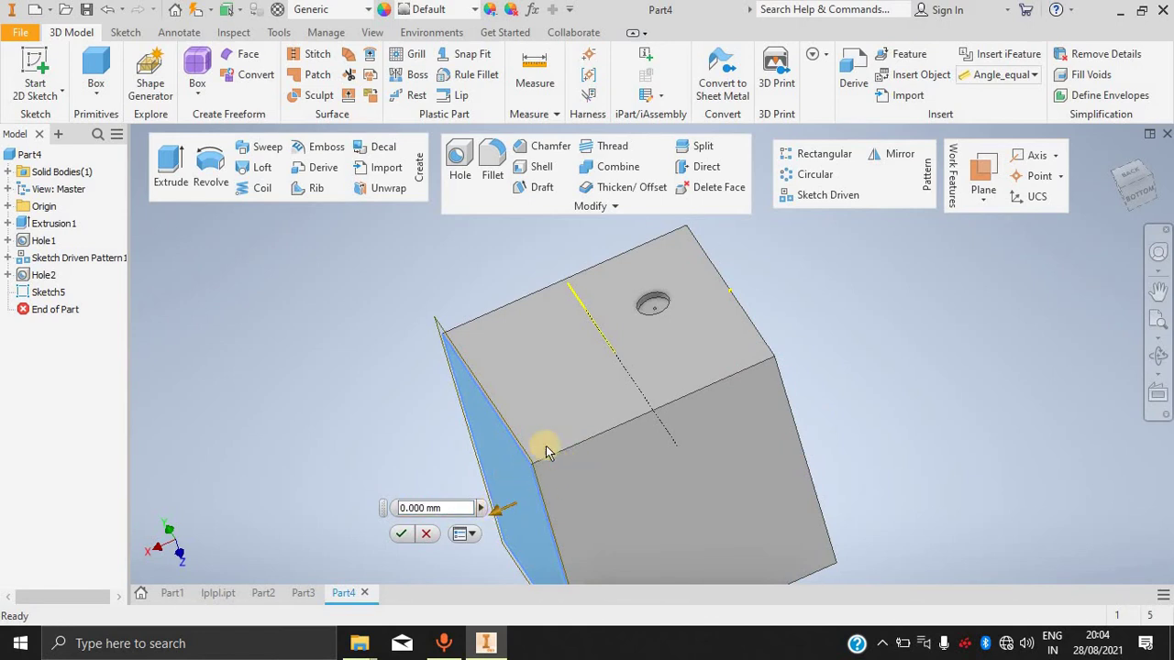
left_click_drag(507, 439, 627, 404)
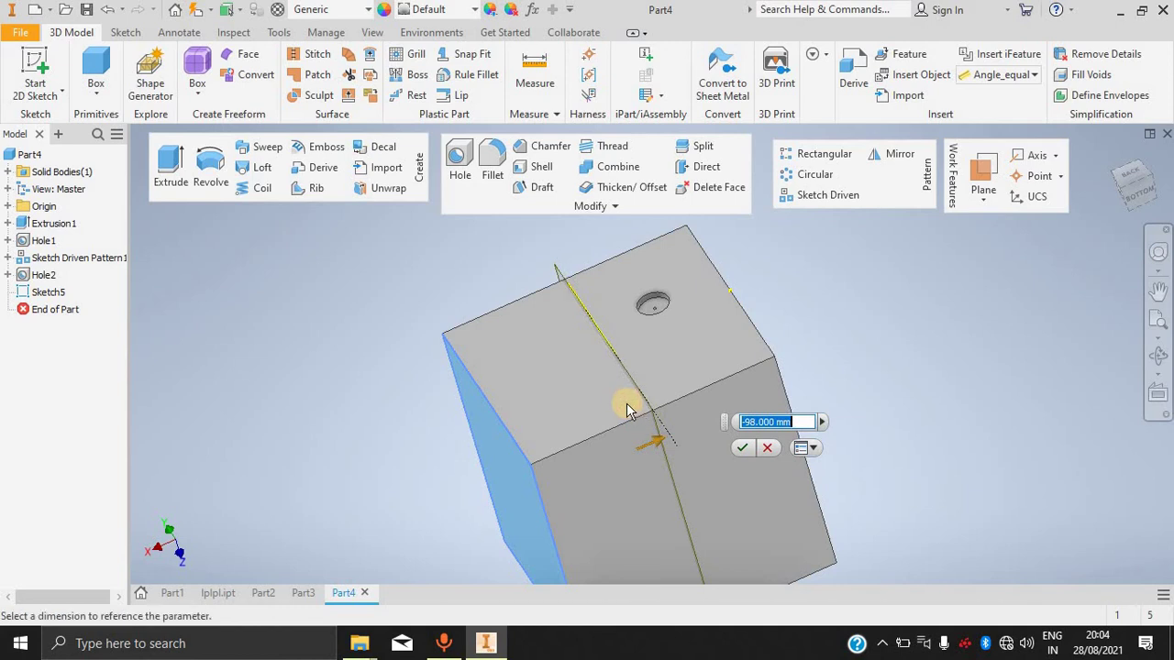
type("-100")
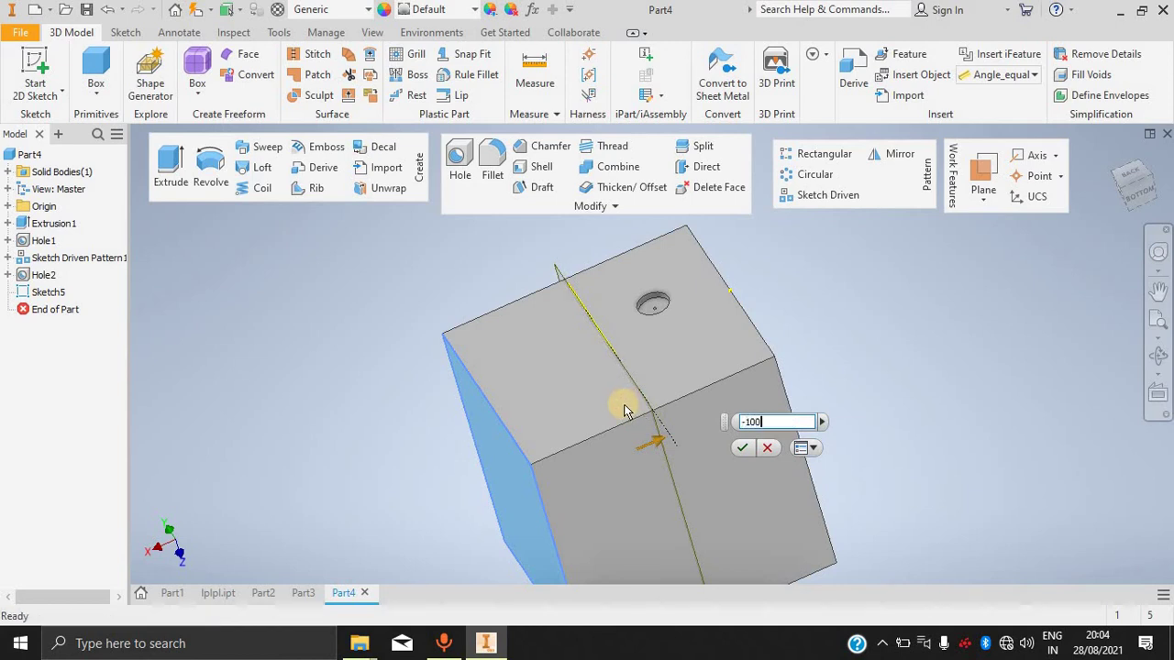
key("Return")
left_click(674, 454)
left_click(808, 363)
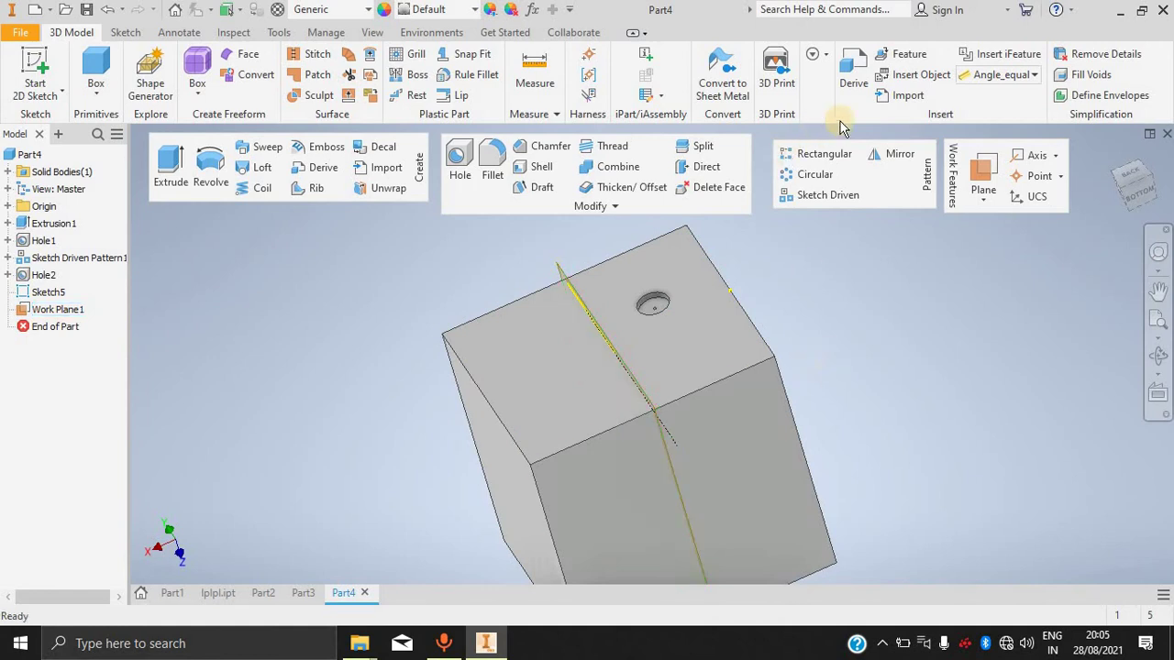
Mirror the counterbore hole on the box's top face across the offset work plane.
left_click(902, 158)
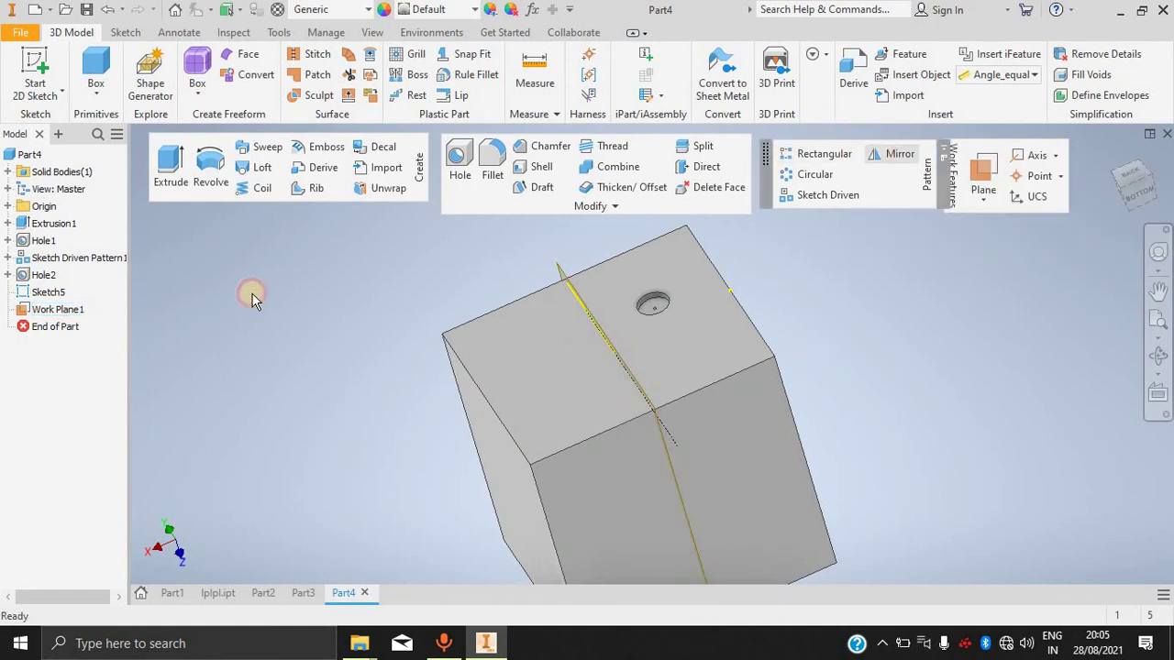
left_click(647, 308)
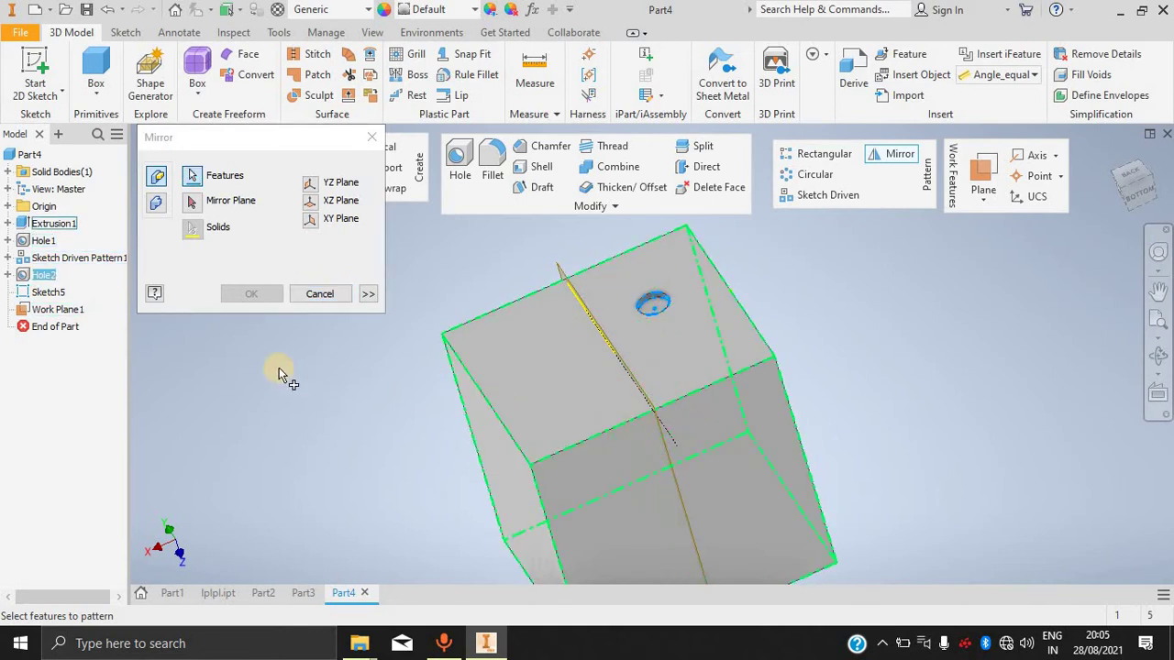
left_click(197, 205)
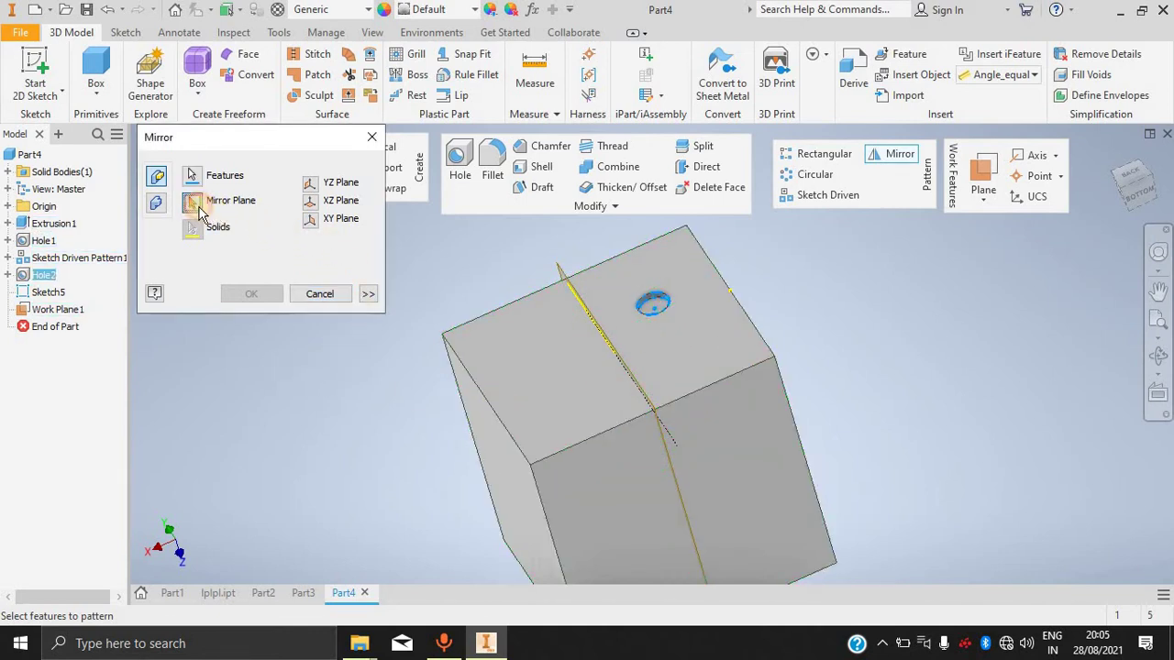
left_click(675, 467)
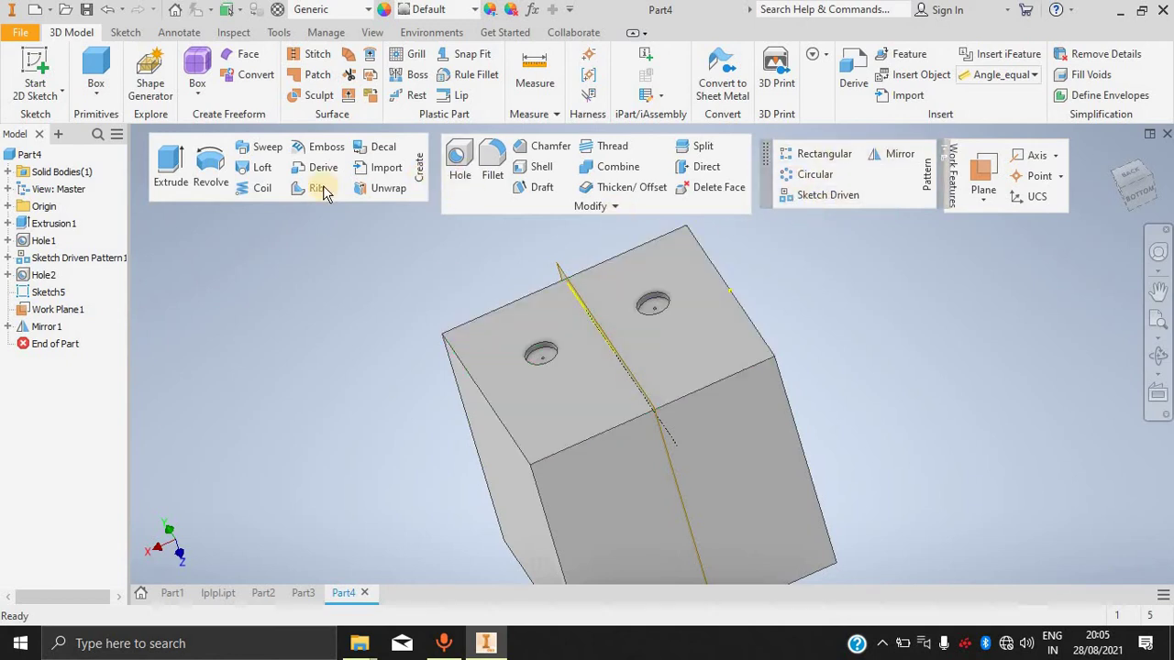
middle_click_drag(768, 295, 728, 245)
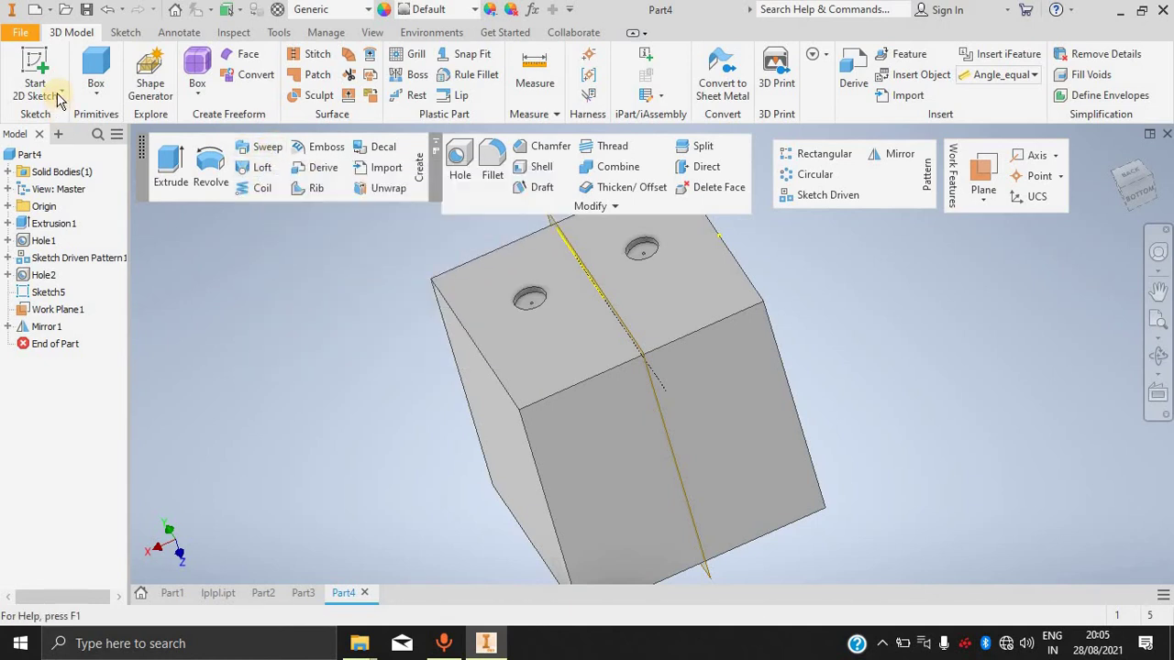
Create a new part and sketch a circle centred on the origin on the YZ plane, finishing the sketch.
left_click(49, 9)
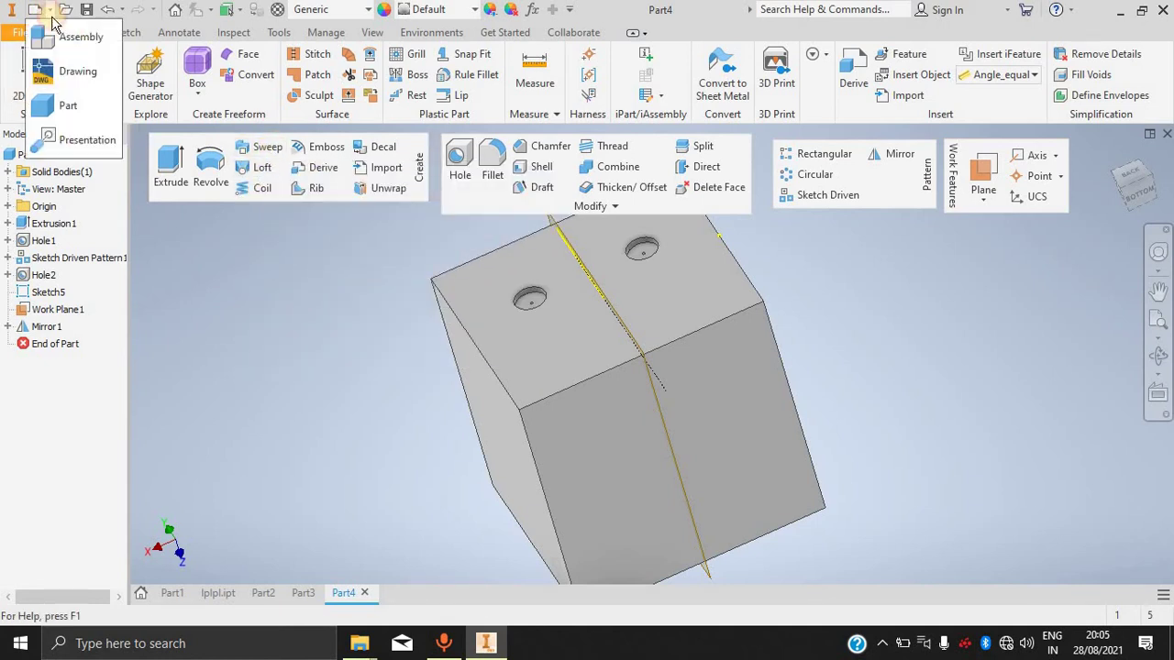
left_click(67, 106)
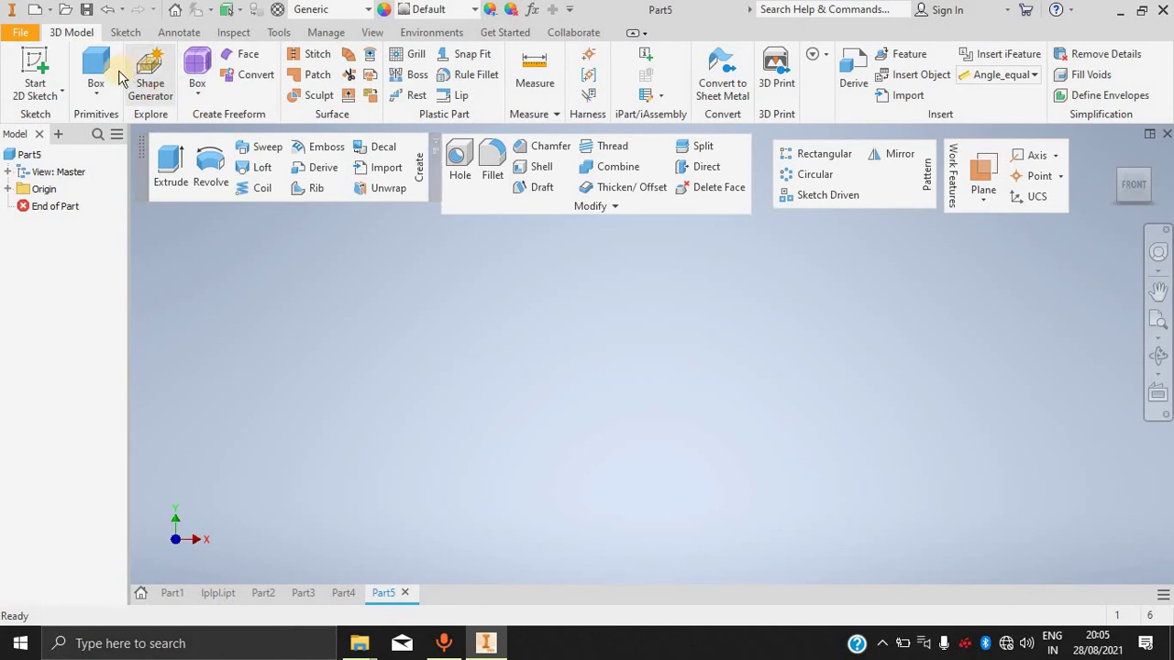
left_click(35, 69)
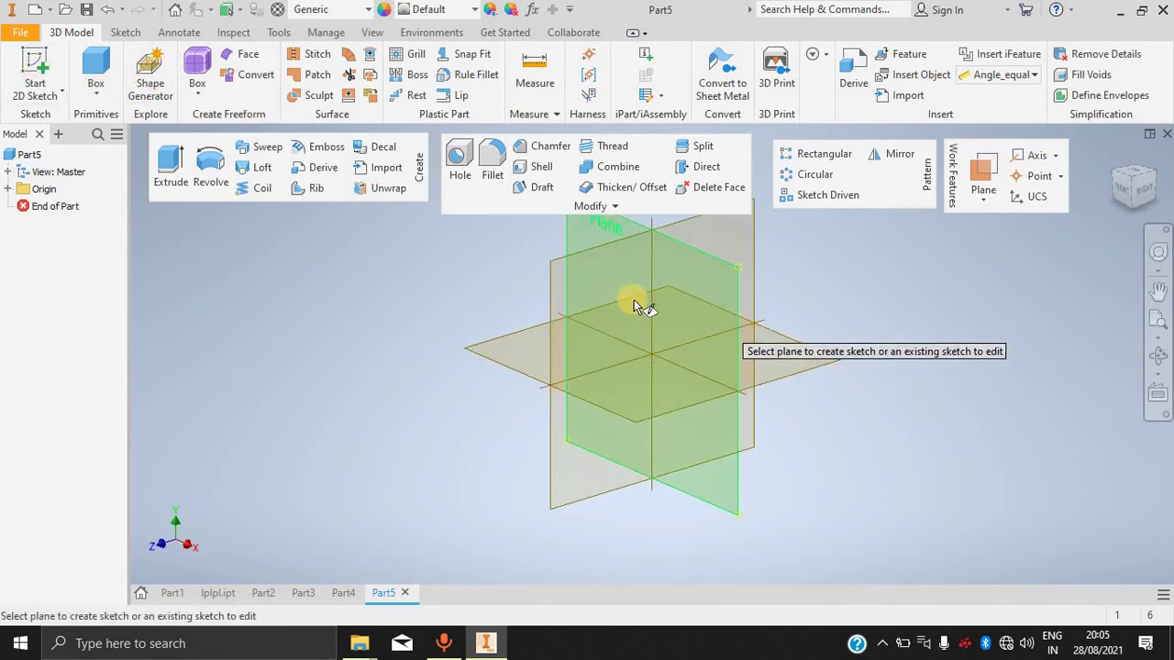
left_click(624, 299)
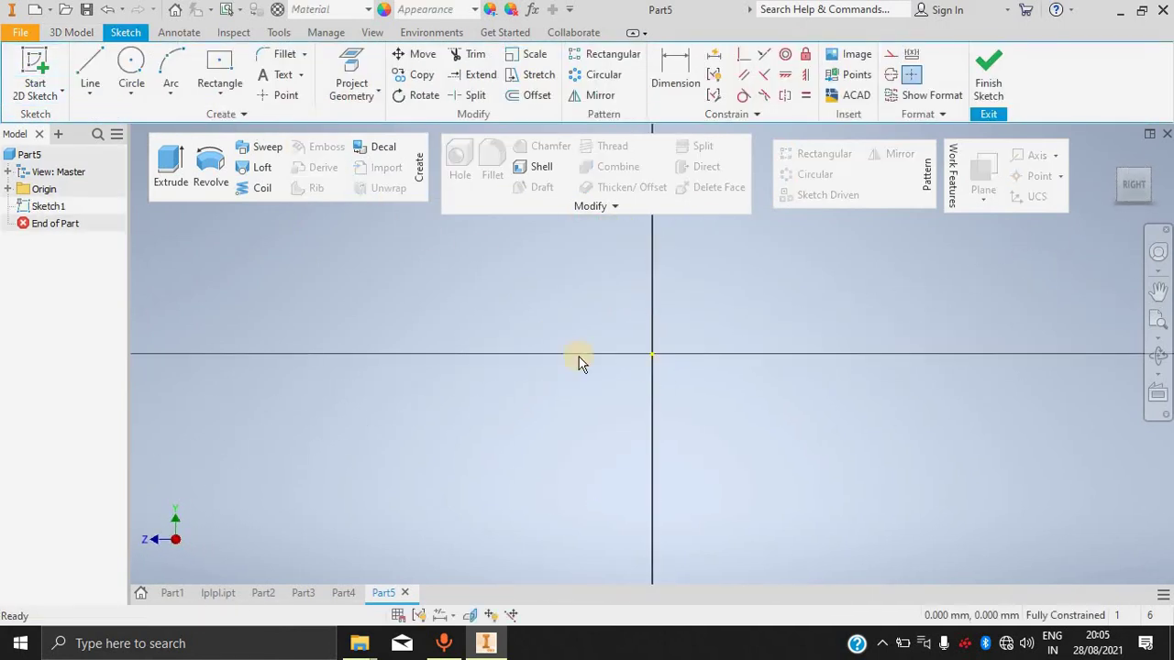
left_click(131, 73)
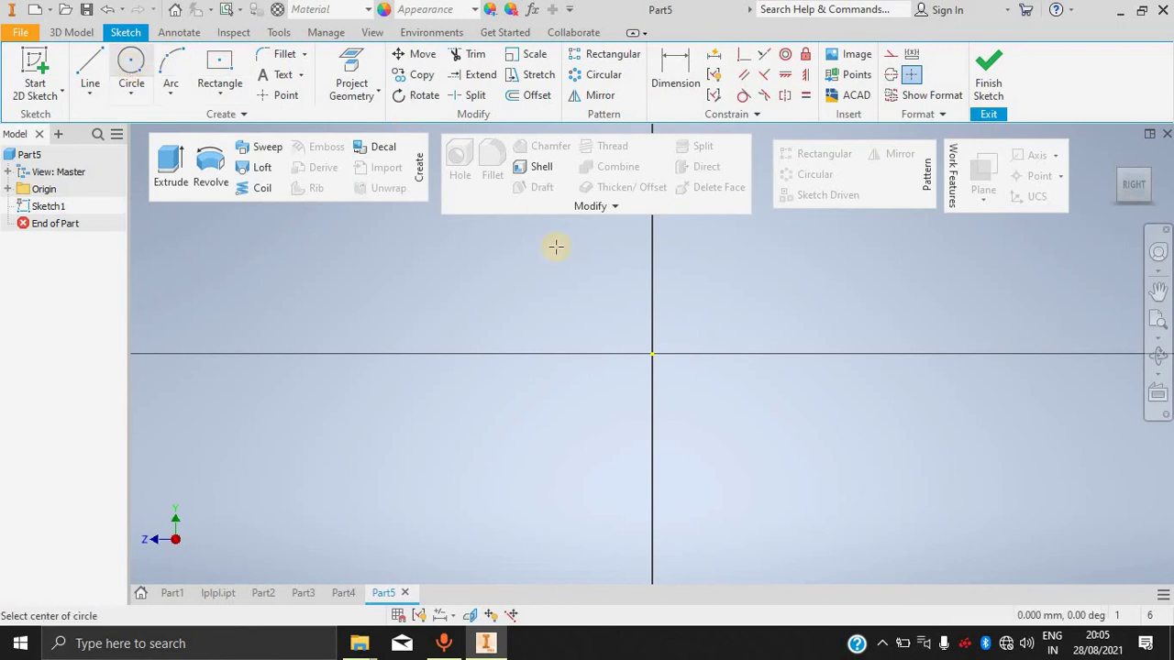
left_click(652, 354)
left_click(730, 409)
left_click(983, 78)
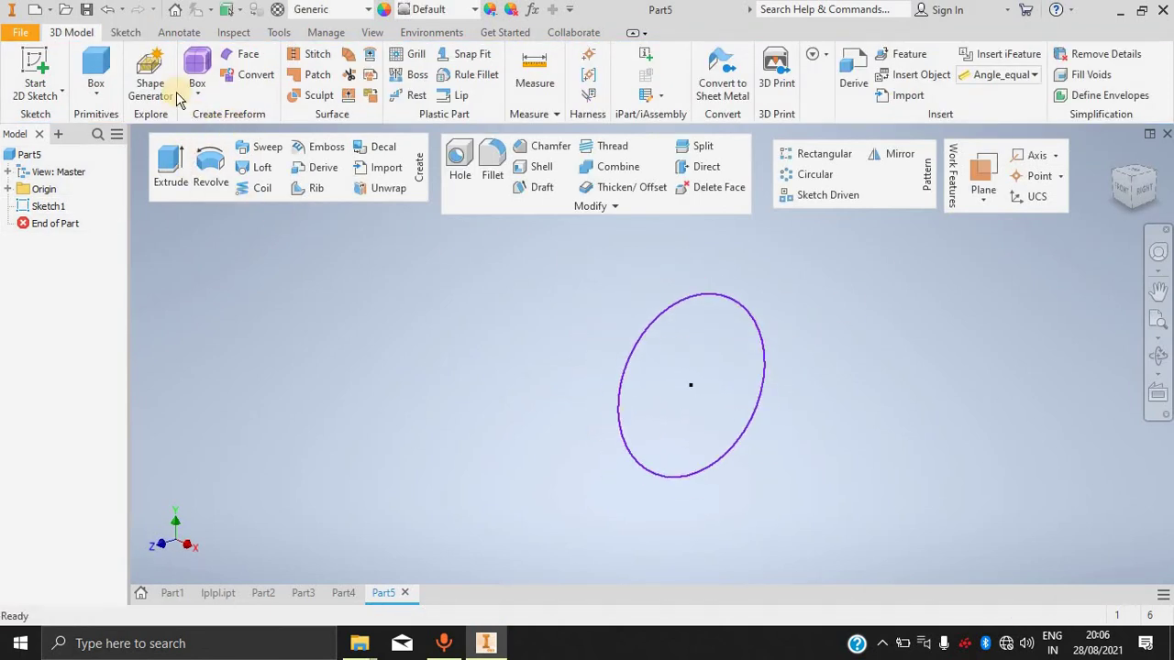
Try to sketch a winding control-vertex spline starting at the circle's centre on the XY plane, and finish the sketch.
left_click(36, 78)
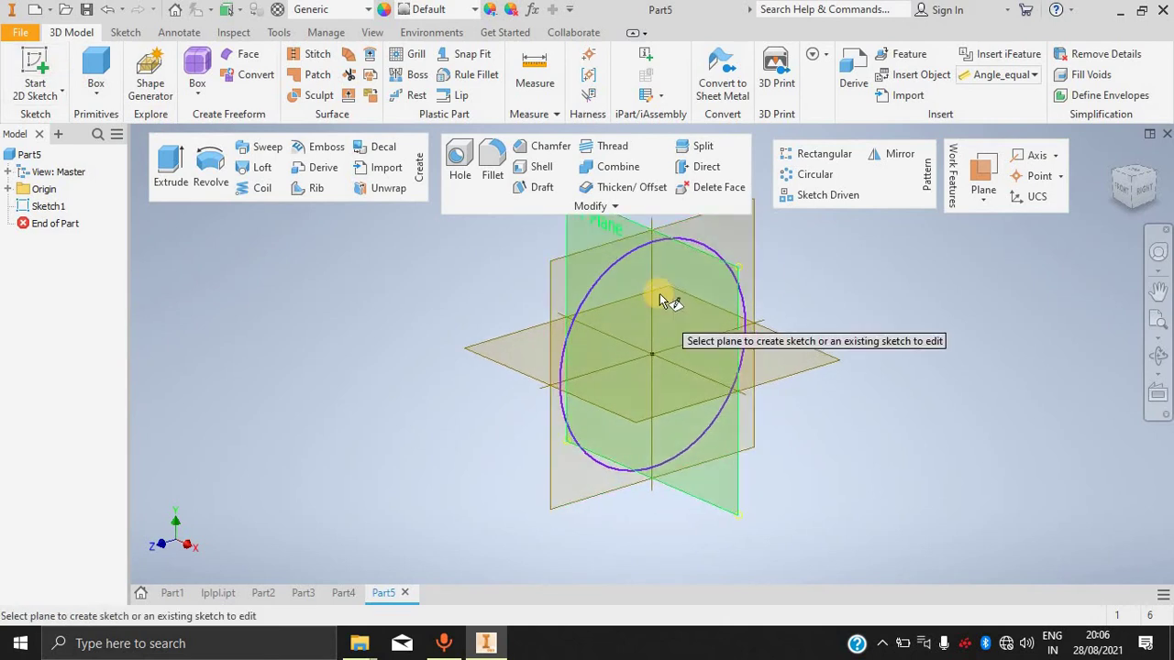
left_click(716, 283)
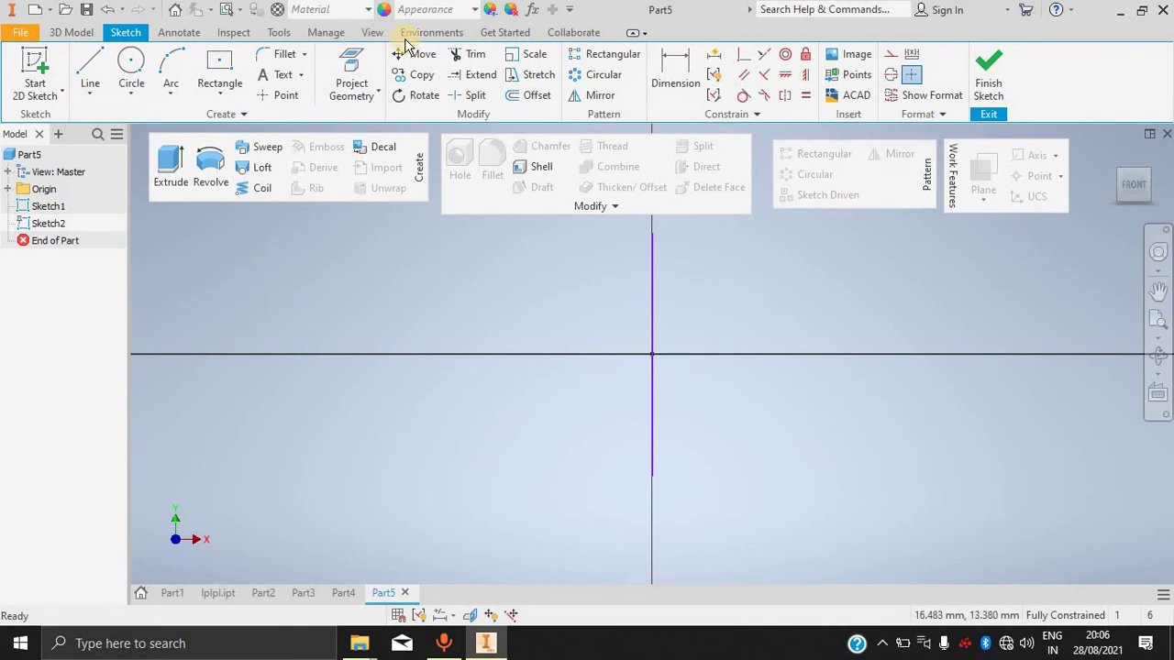
left_click(89, 92)
left_click(131, 174)
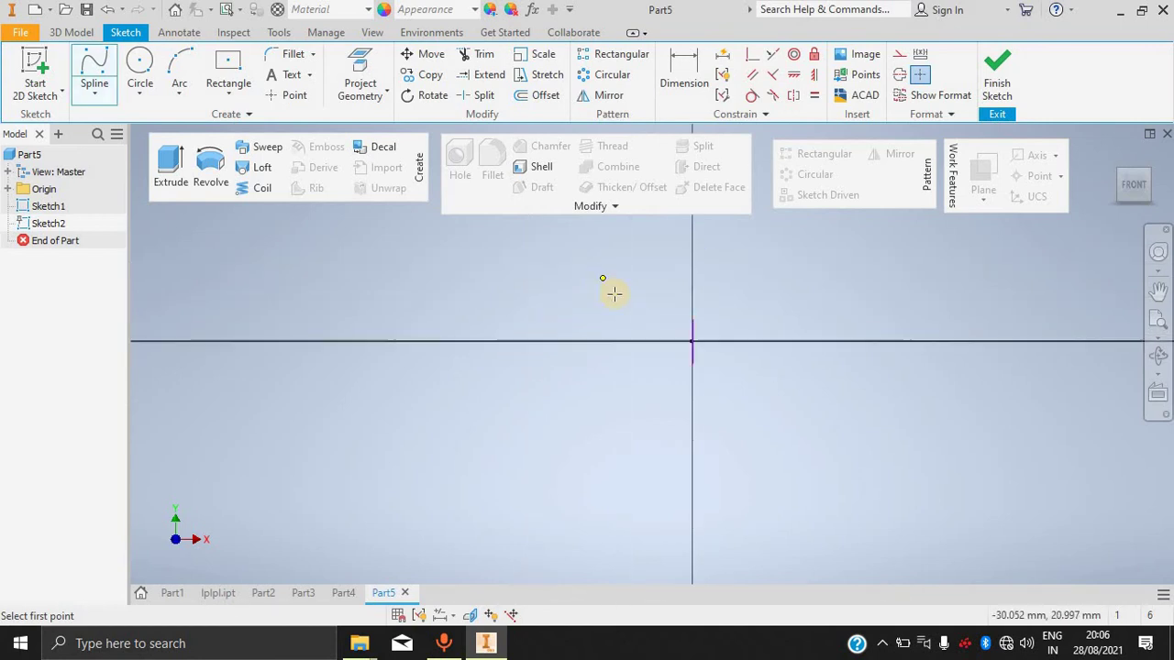
left_click(691, 342)
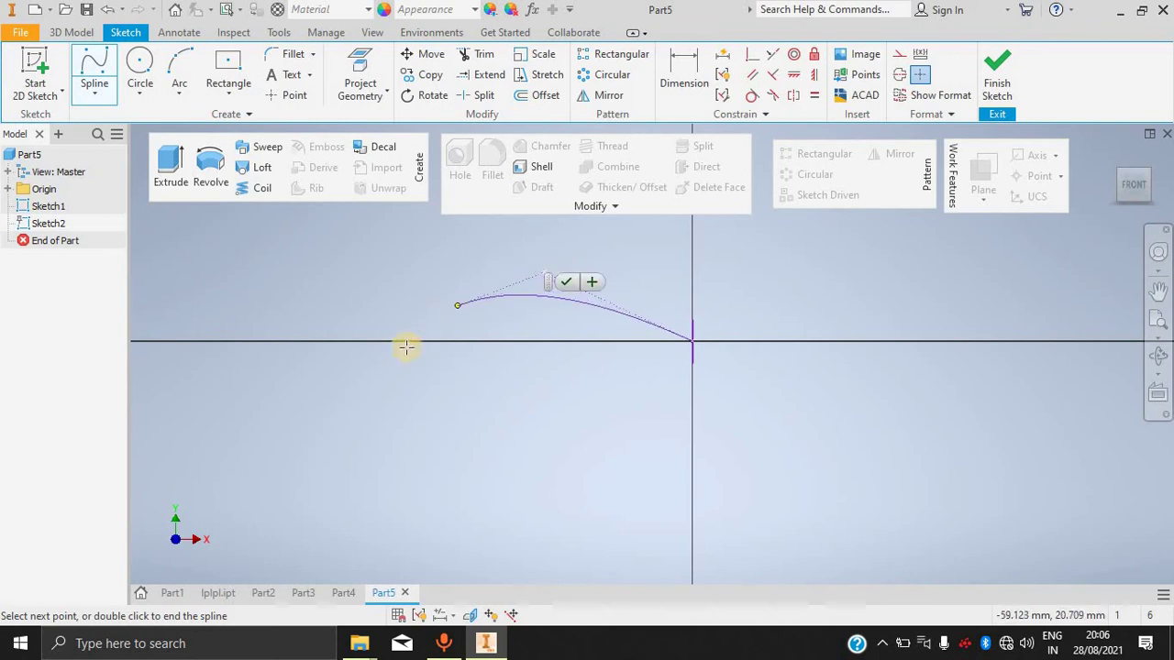
left_click(360, 378)
left_click(190, 290)
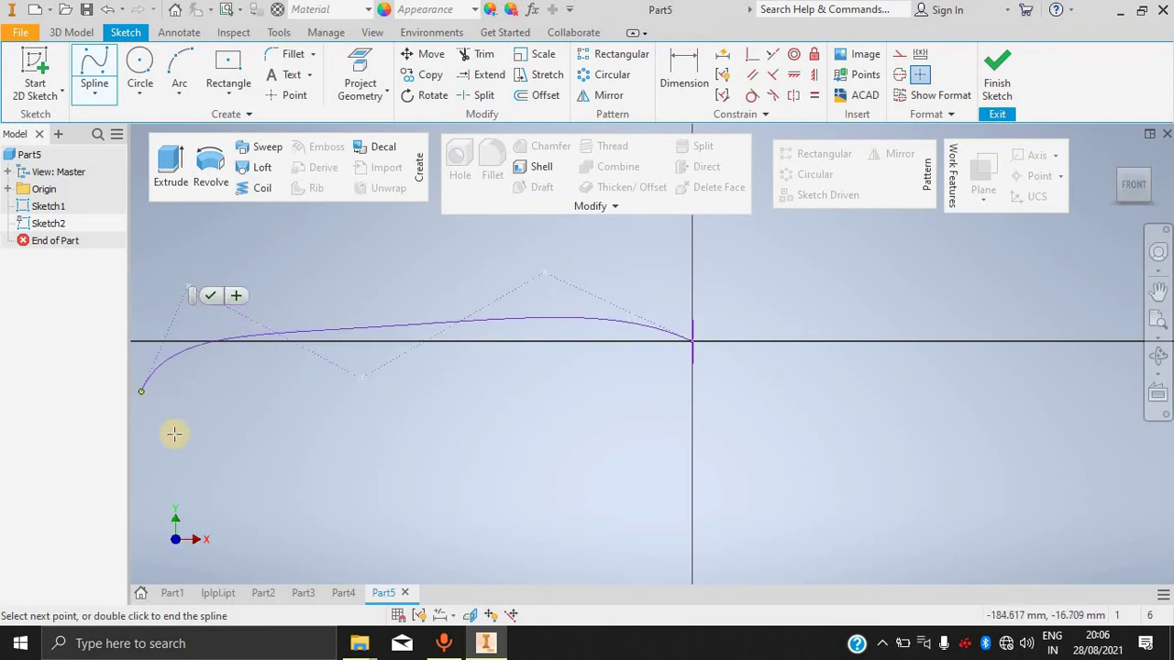
left_click(564, 494)
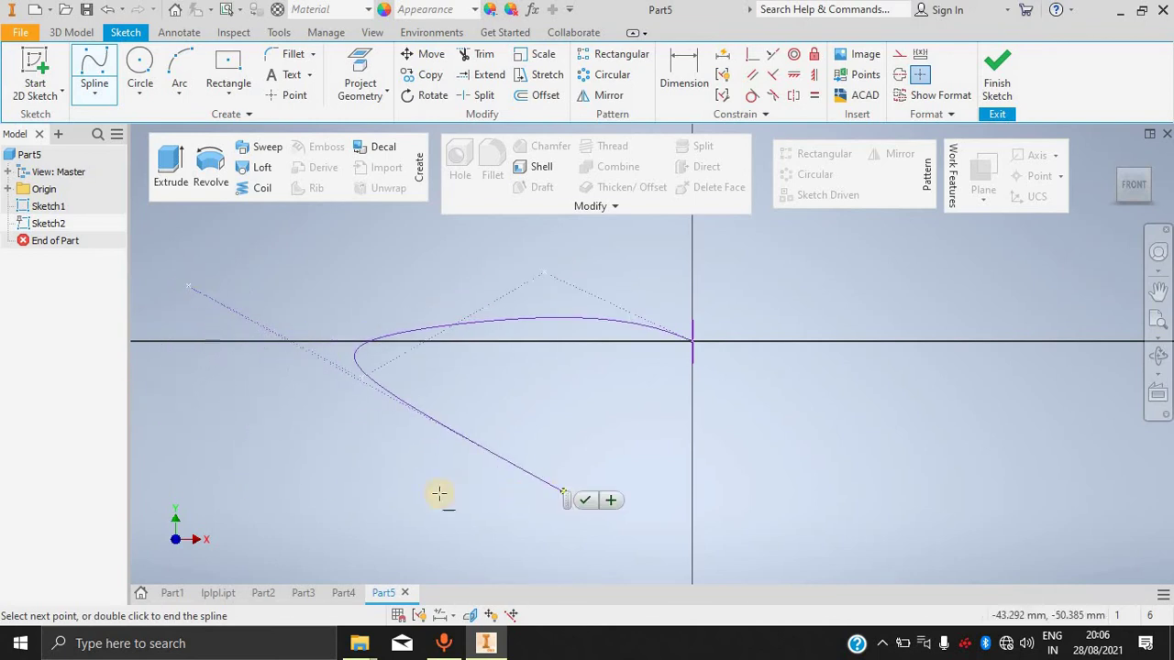
left_click(273, 460)
right_click(315, 406)
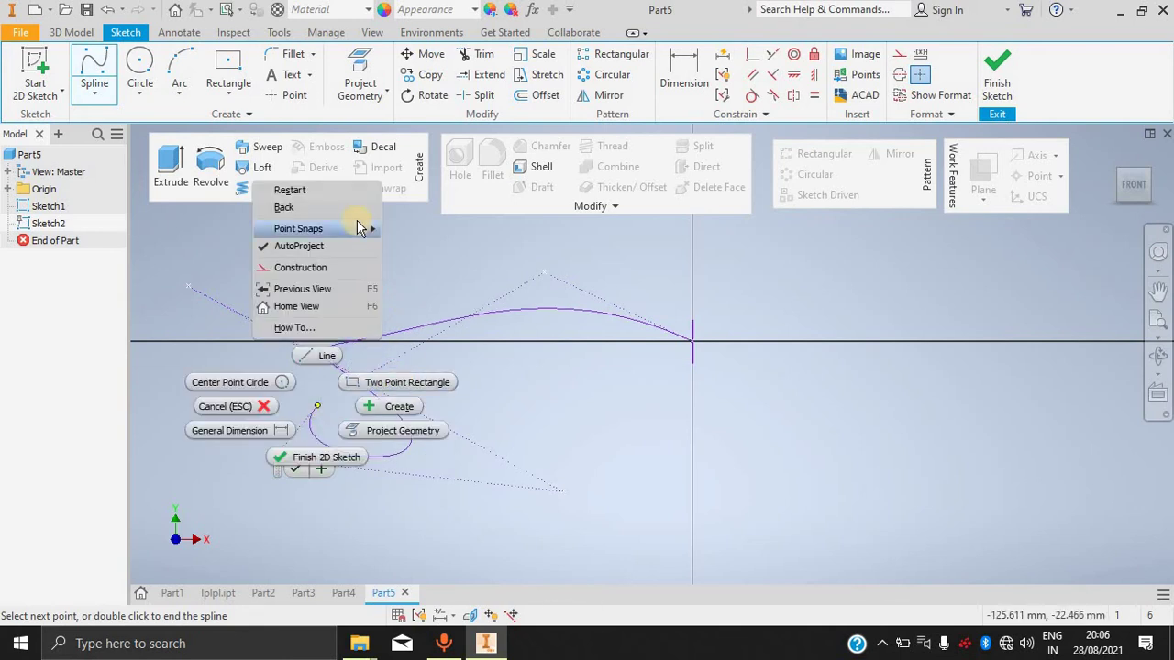
left_click(323, 457)
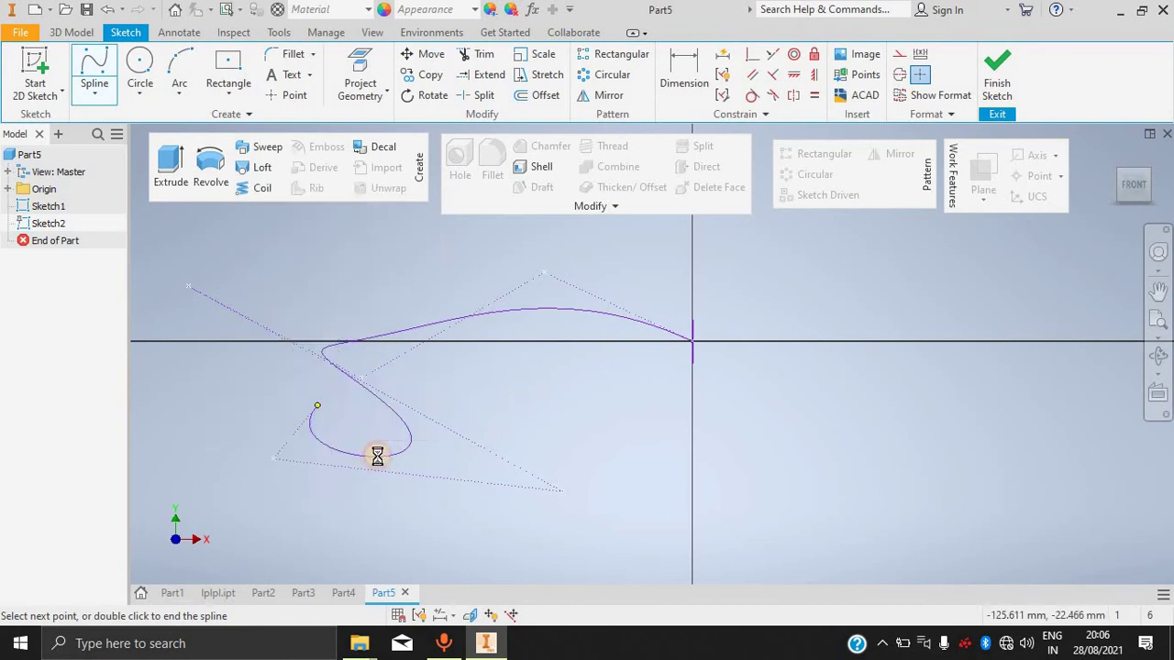
scroll(668, 377, "down", 5)
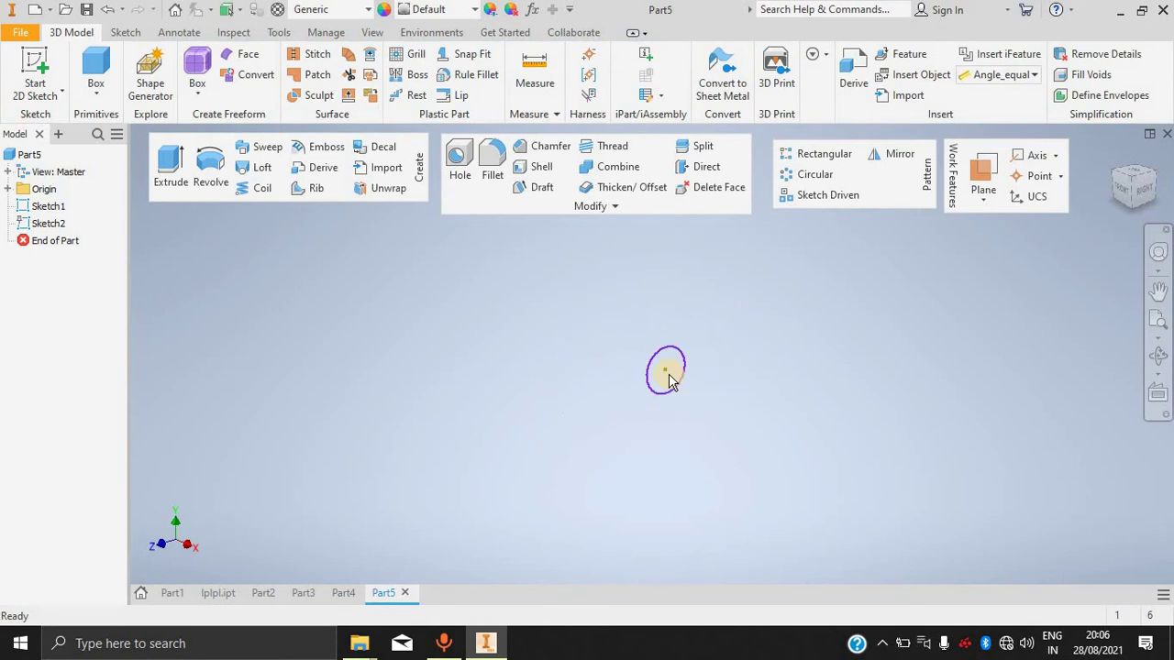
Check the two sketches in the new part, opening the second one for editing.
left_click(47, 225)
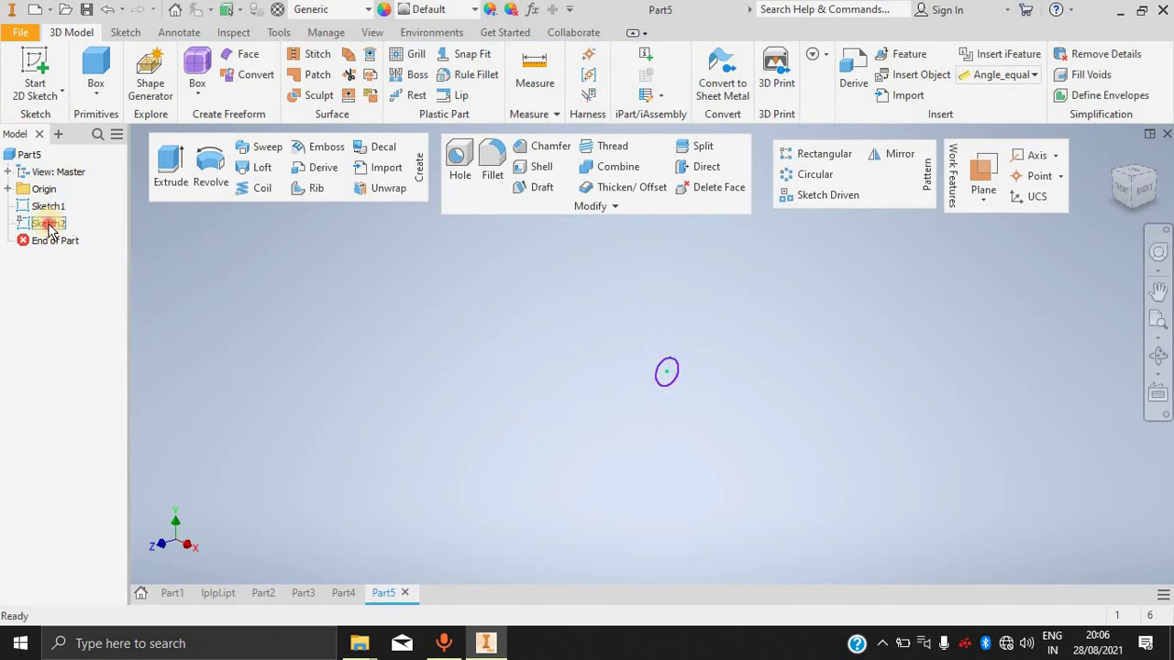
left_click(60, 207)
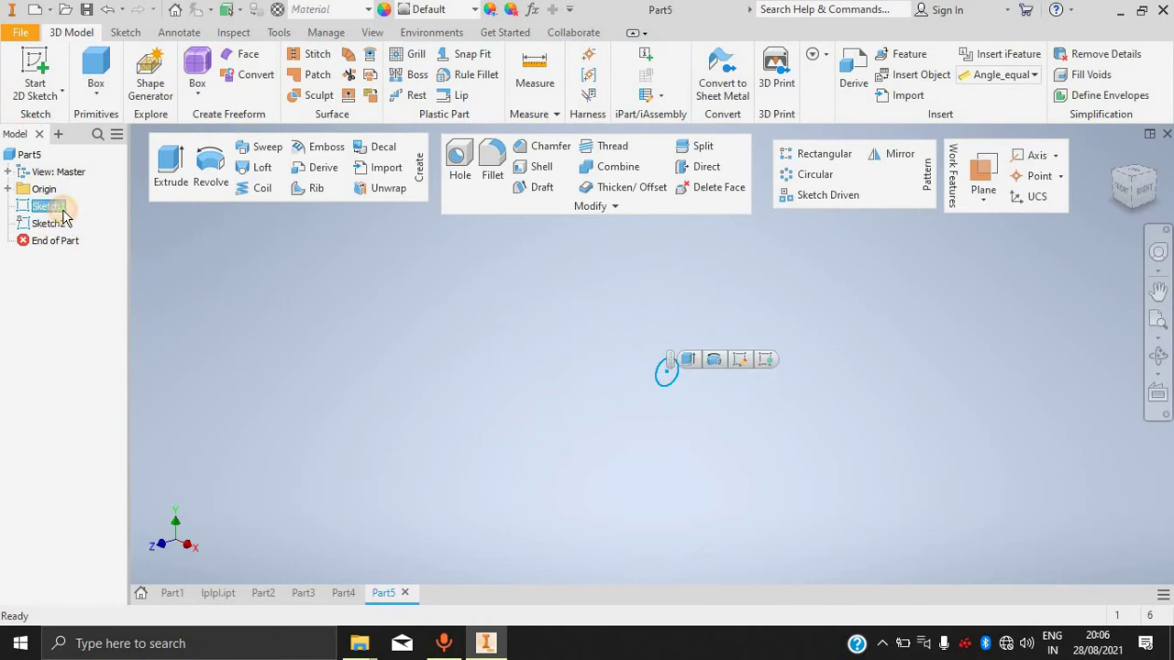
left_click(43, 224)
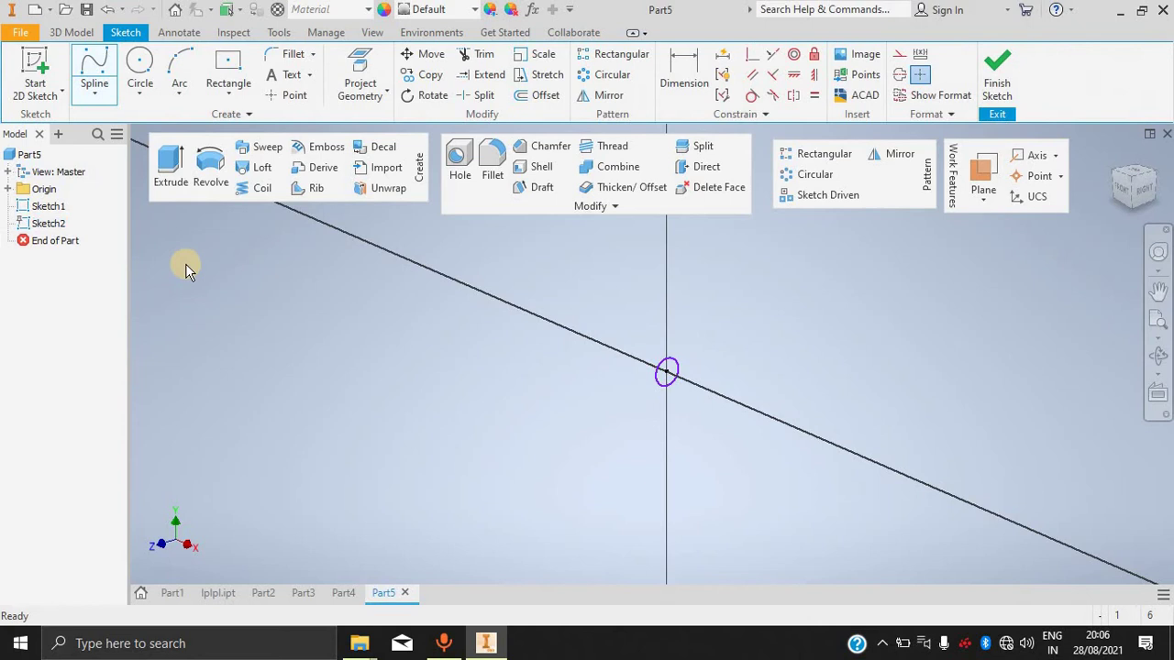
left_click(35, 71)
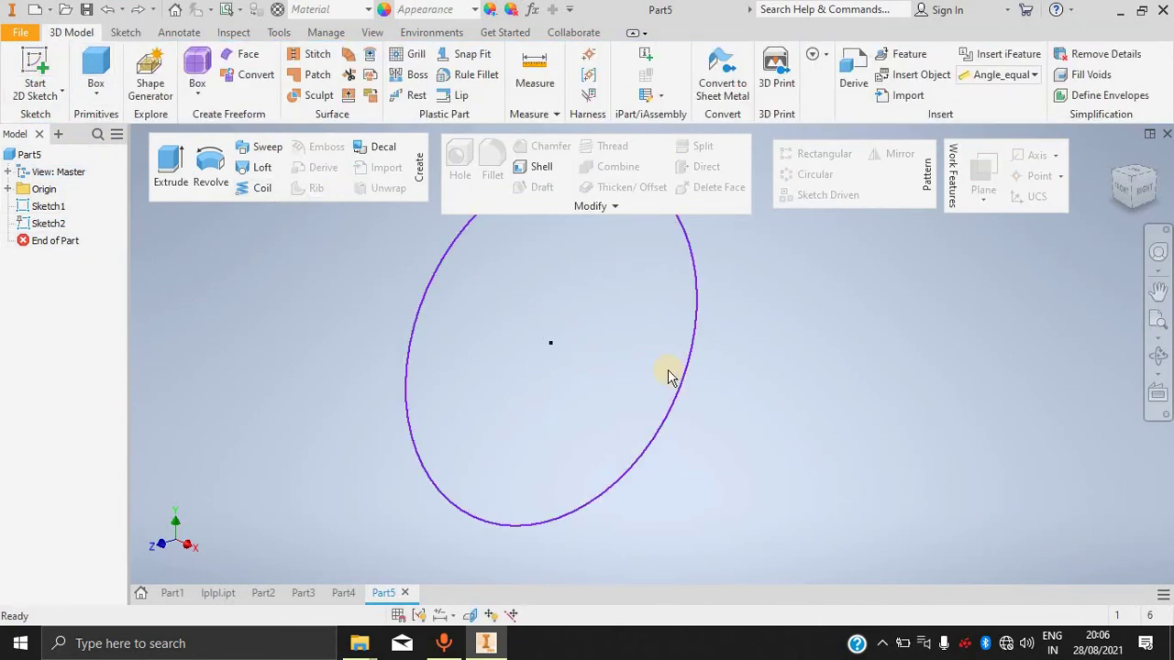
Sketch a wavy control-vertex spline of six points on the XY plane, starting at the circle's centre, and finish the sketch.
left_click(47, 68)
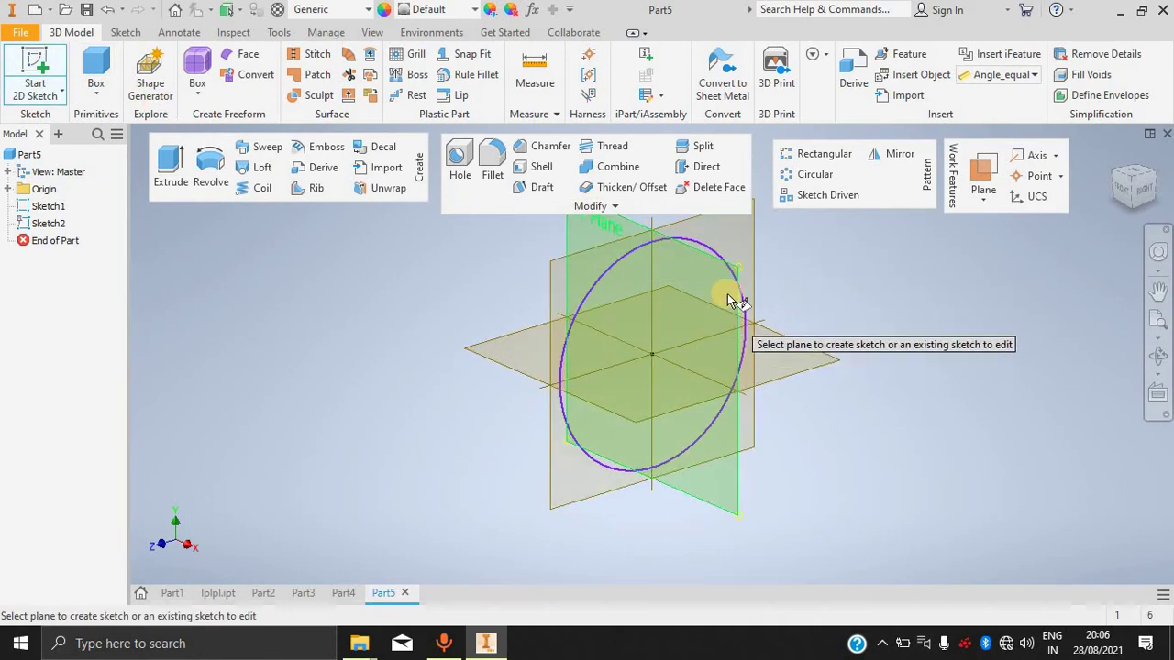
left_click(666, 301)
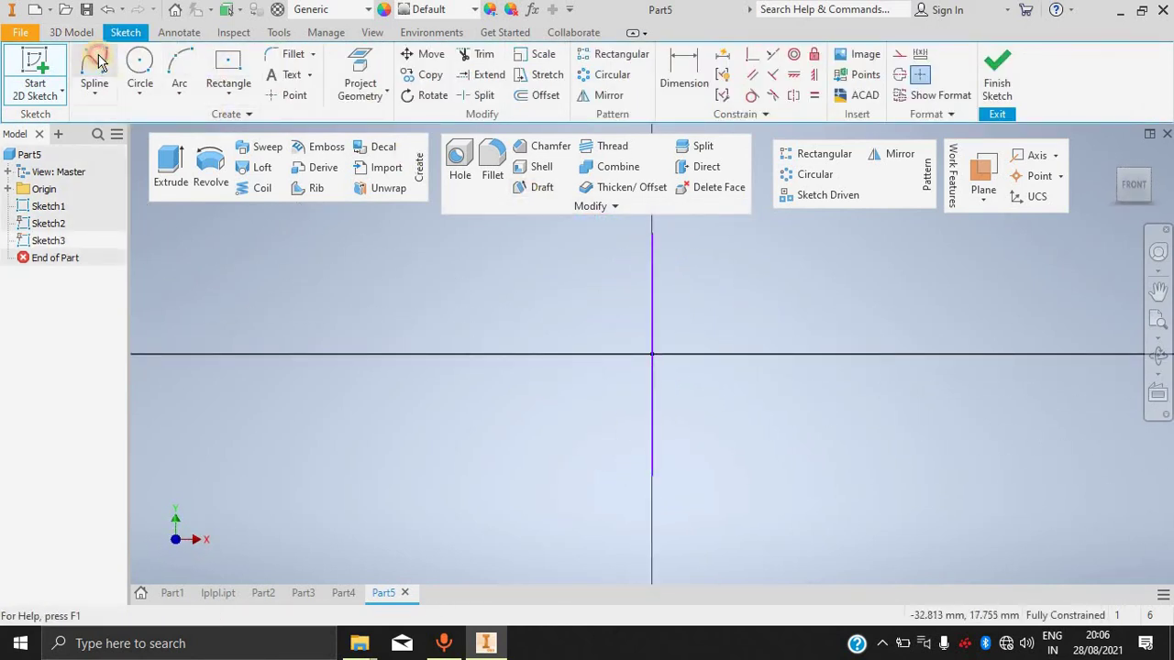
left_click(95, 66)
left_click(651, 354)
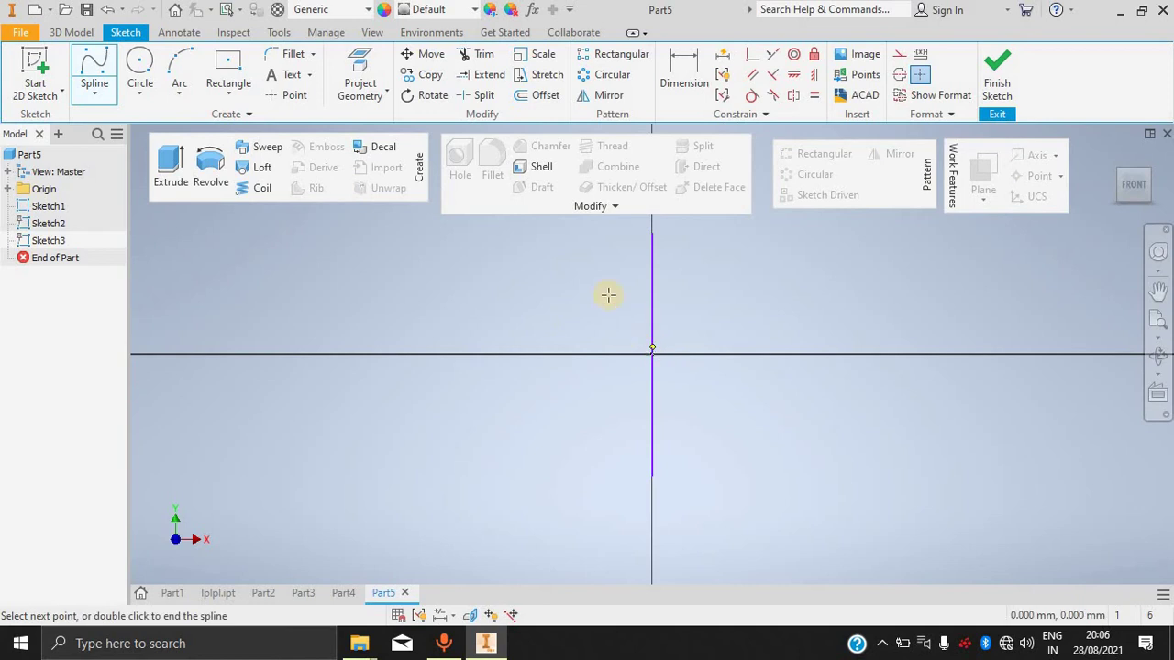
left_click(574, 305)
left_click(523, 388)
left_click(395, 291)
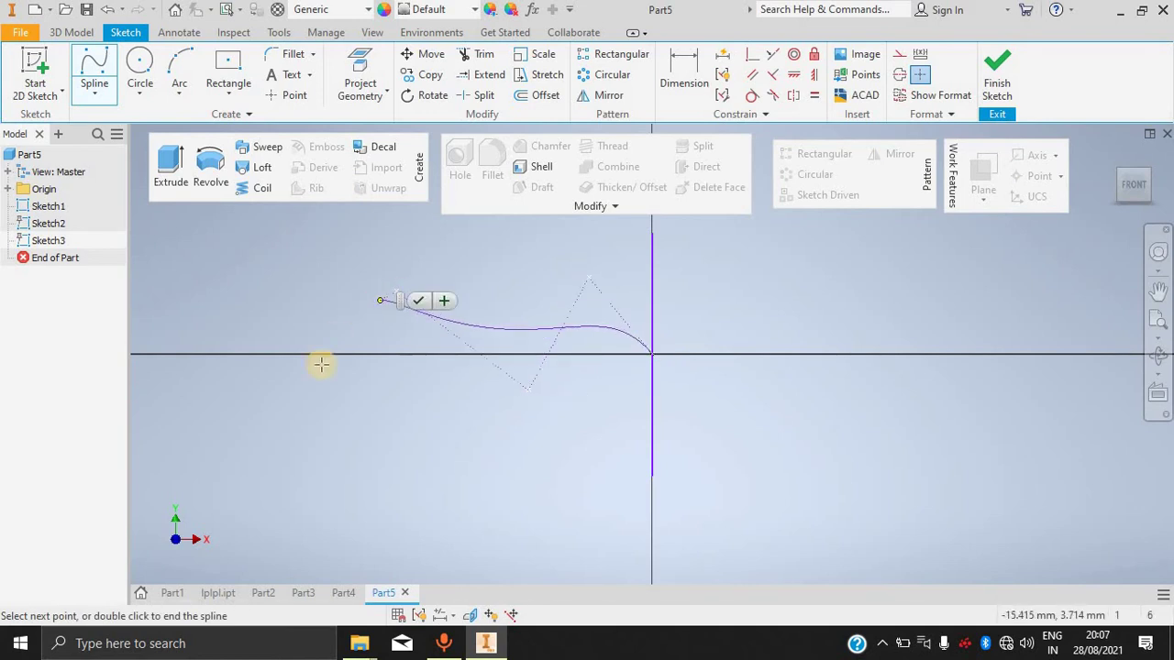
left_click(299, 417)
left_click(194, 310)
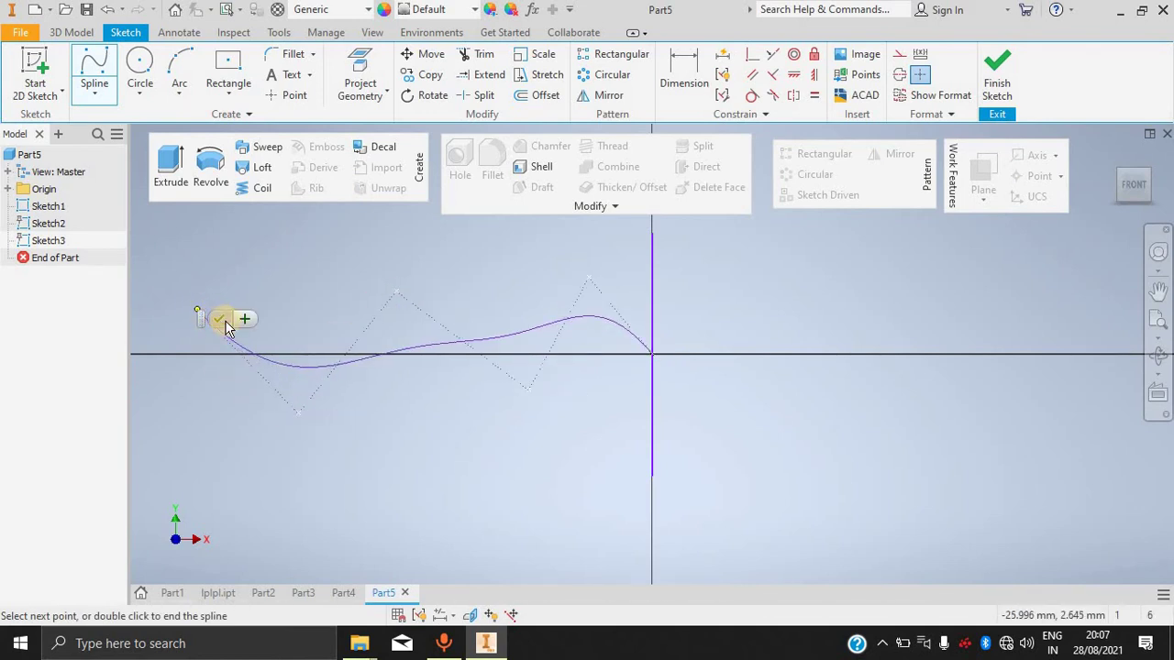
left_click(226, 323)
left_click(996, 80)
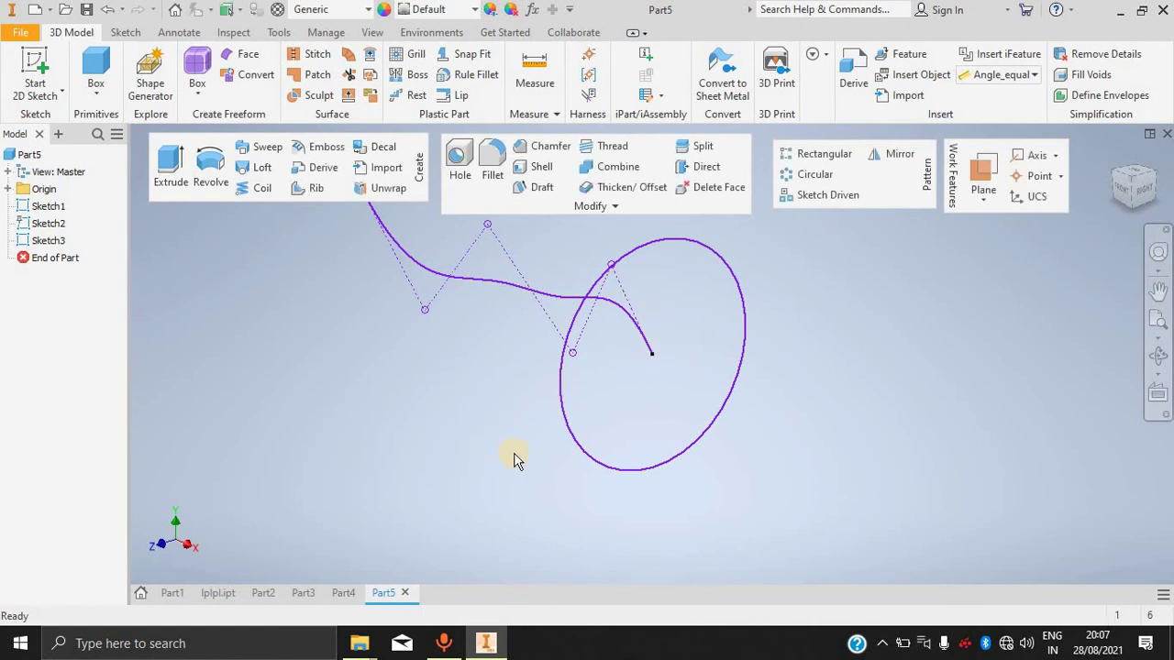
Sweep the circle profile along the wavy spline path with 0 deg taper and 0 deg twist.
middle_click_drag(515, 458, 591, 440, "shift")
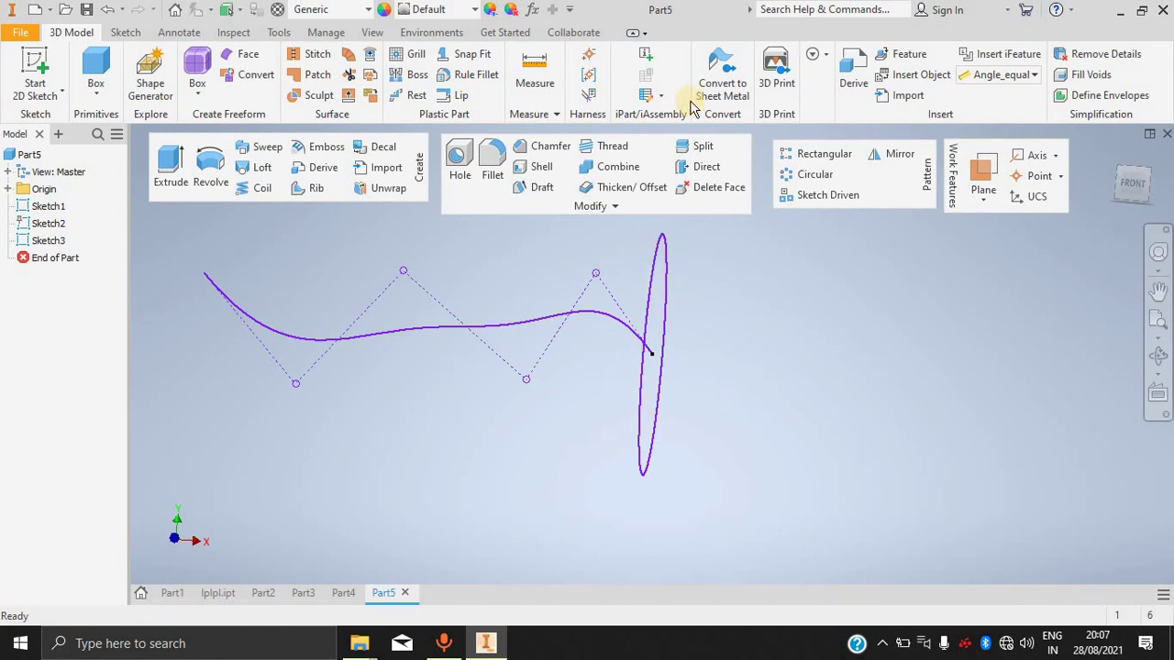
left_click(51, 209)
left_click(806, 281)
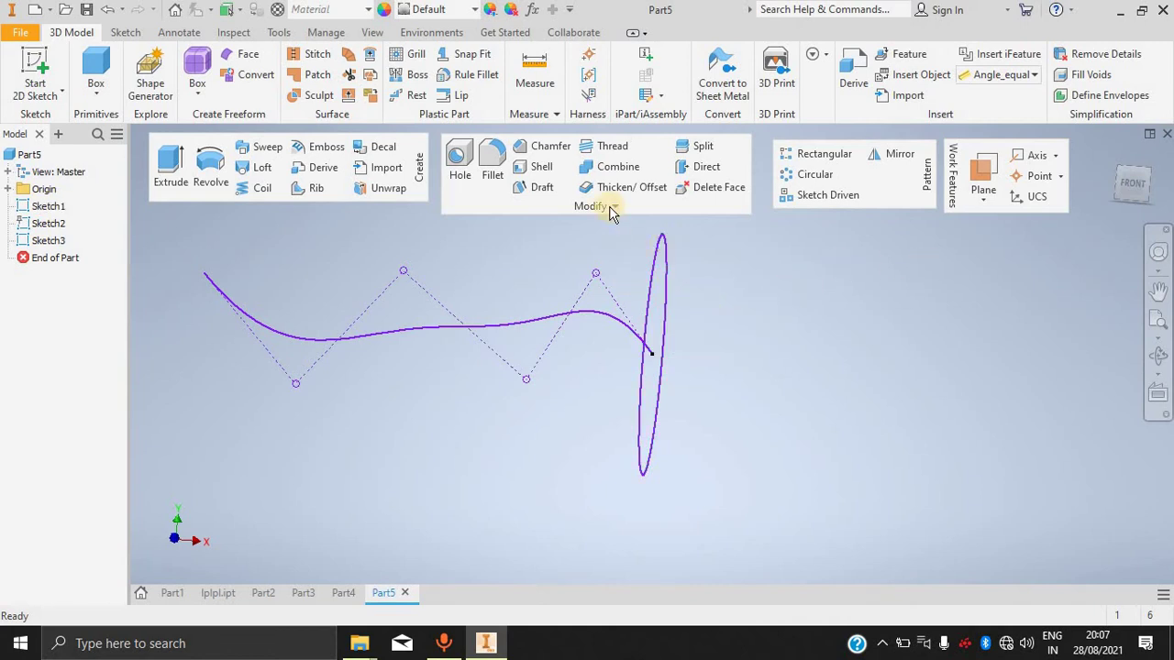
left_click(268, 147)
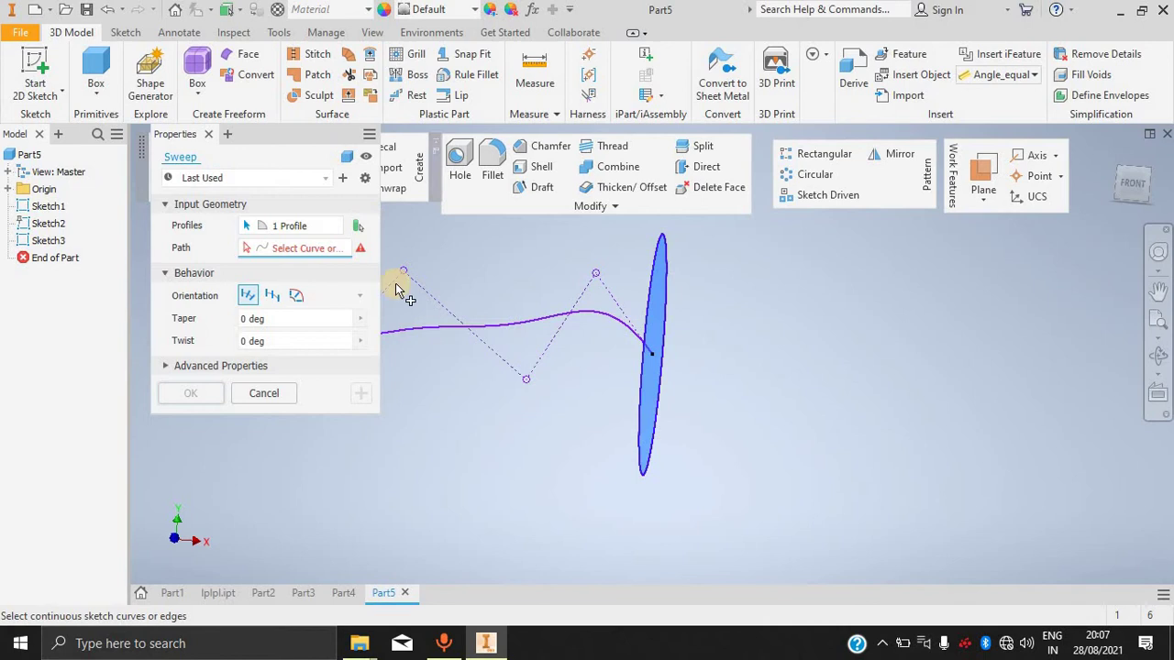
left_click(458, 327)
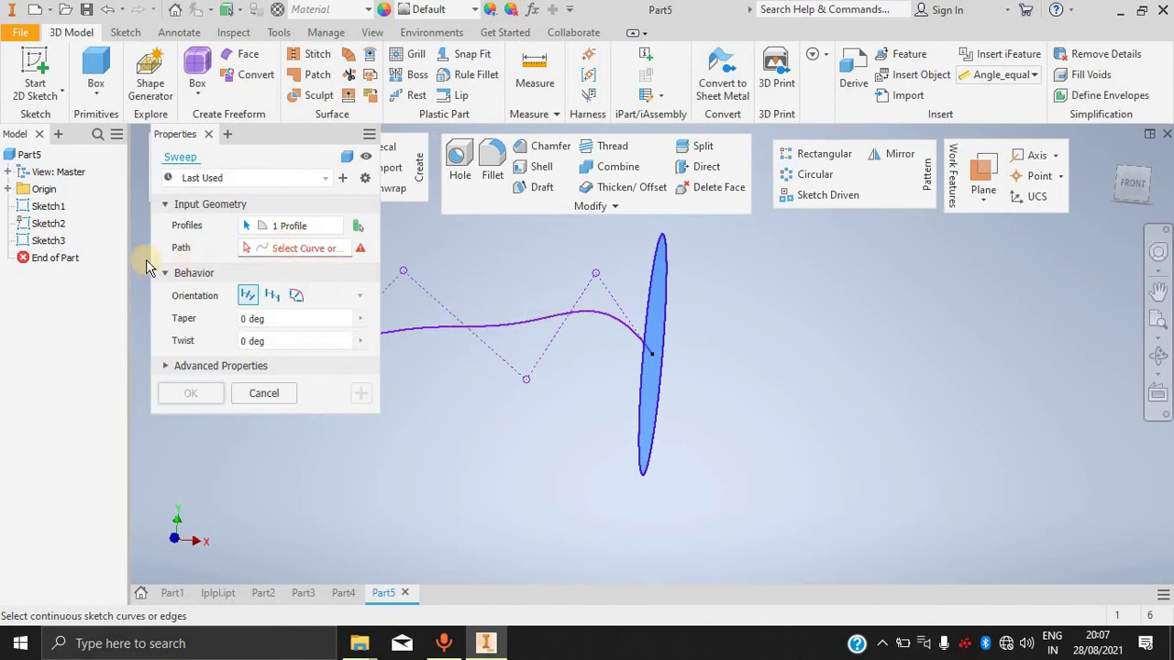
left_click(321, 255)
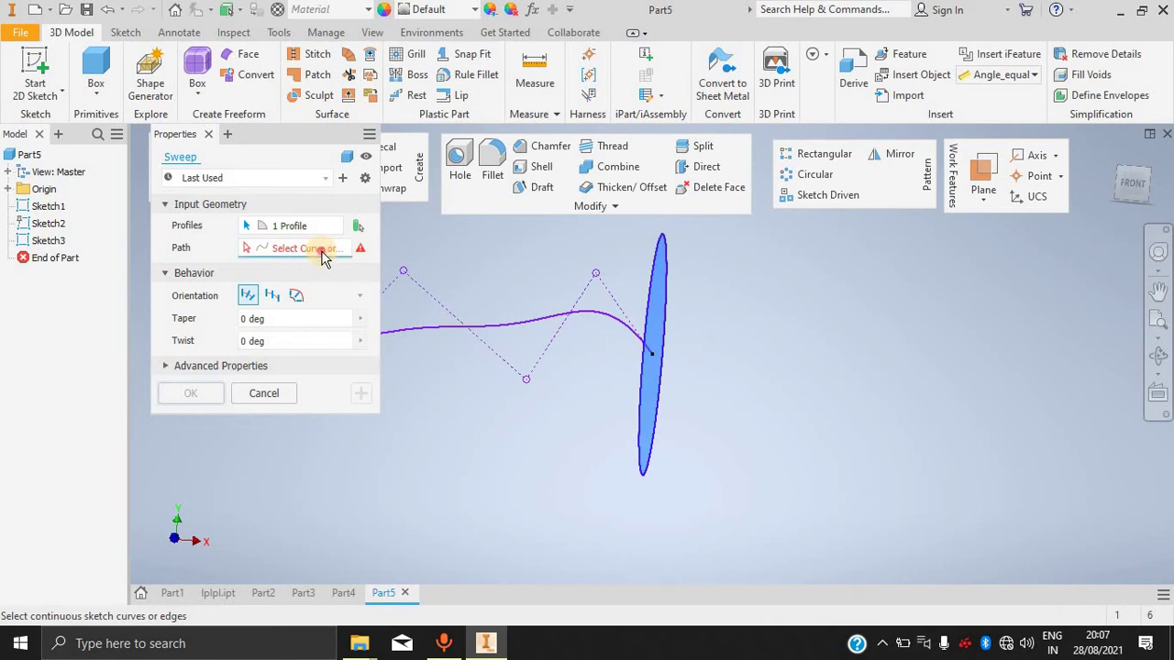
left_click(410, 364)
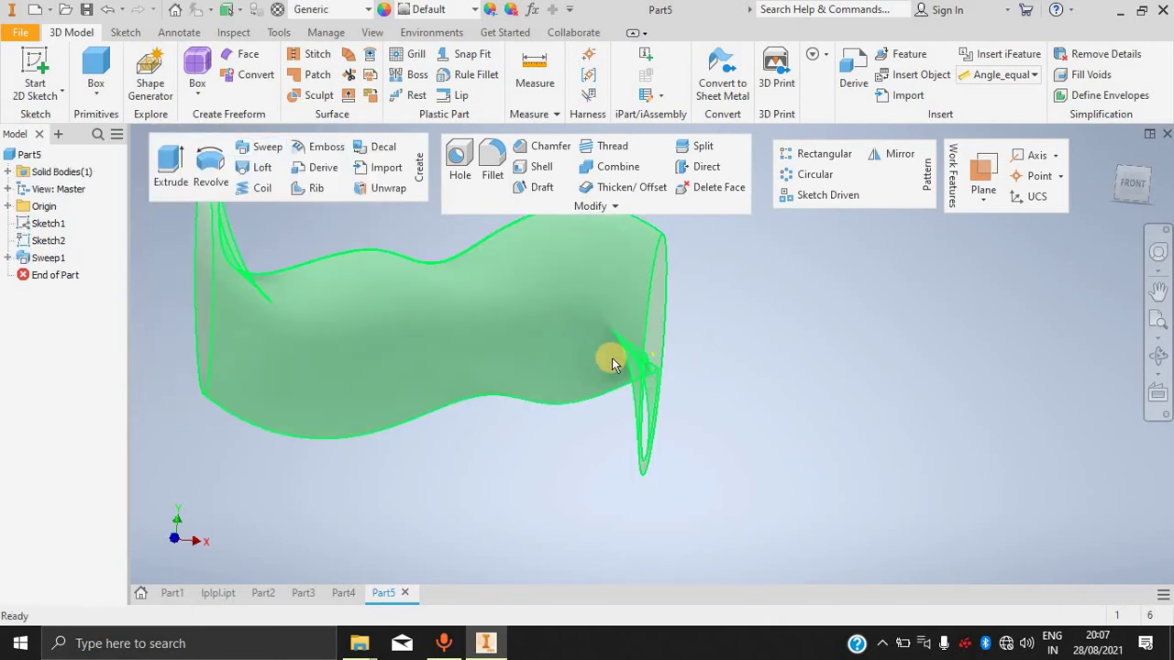
Edit the sweep's profile sketch, set the circle's diameter to 5 mm, and finish the sketch.
scroll(731, 404, "down", 5)
middle_click_drag(799, 375, 675, 377, "shift")
scroll(677, 377, "up", 5)
scroll(678, 381, "down", 5)
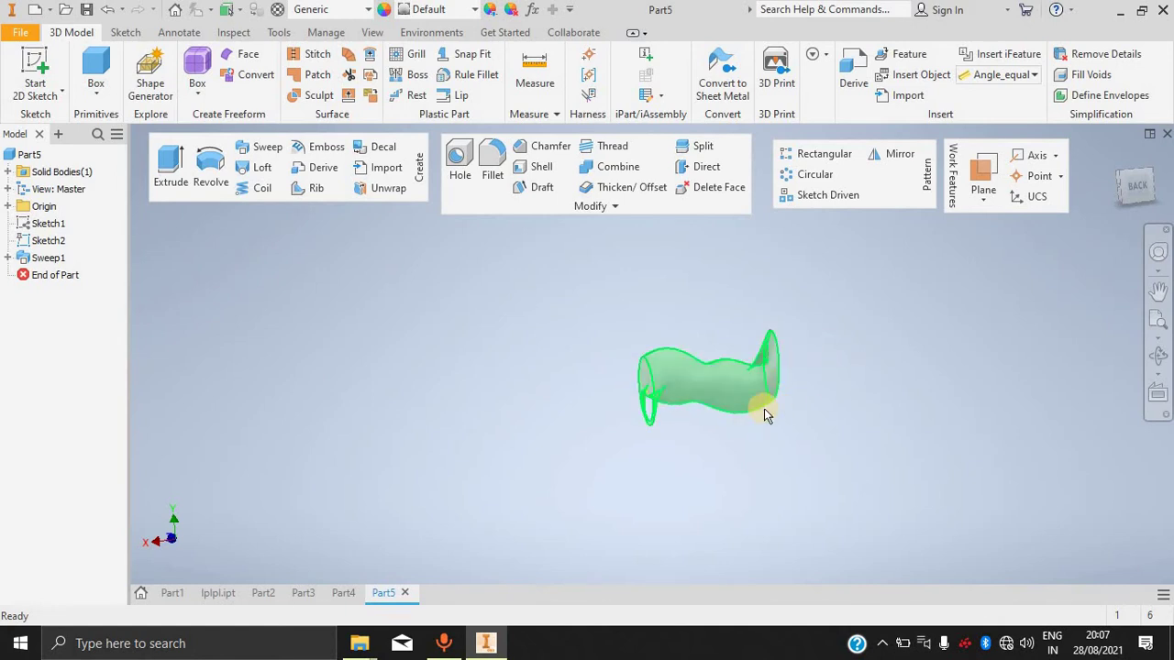
left_click(57, 226)
right_click(58, 226)
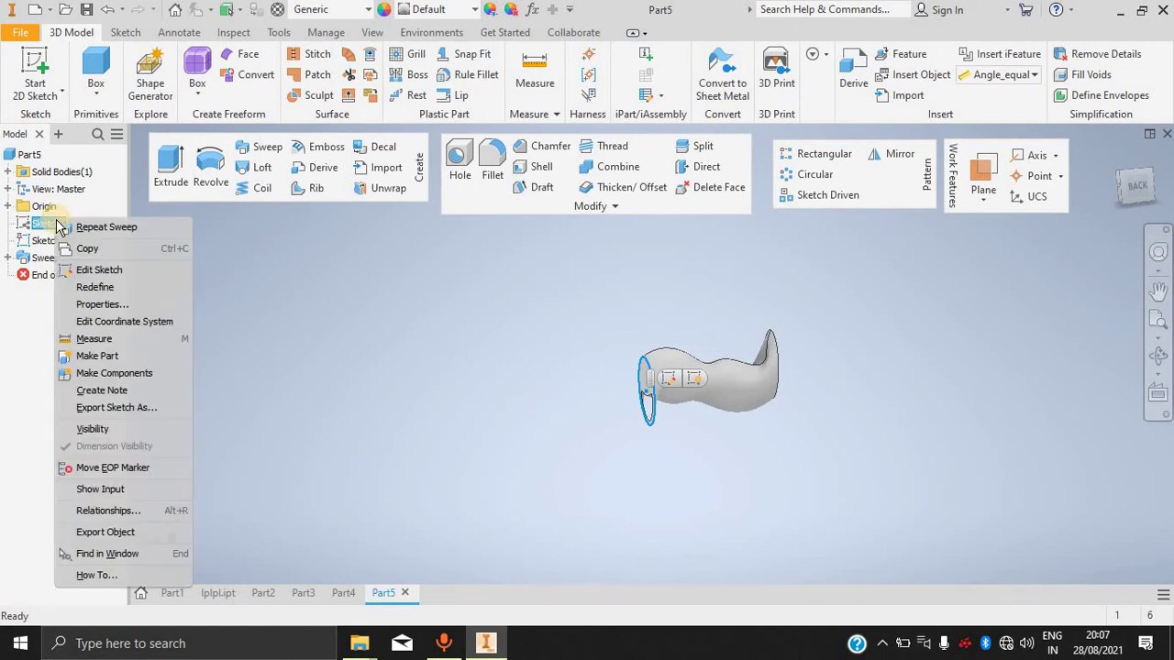
left_click(115, 273)
left_click(696, 77)
left_click(672, 328)
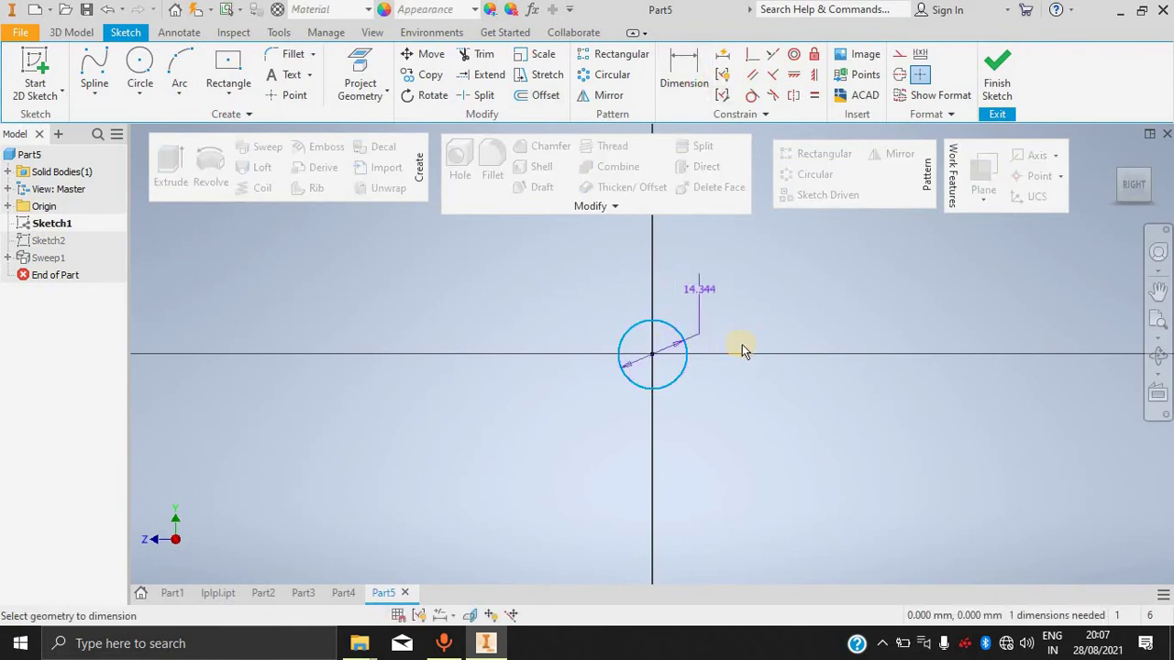
left_click(780, 372)
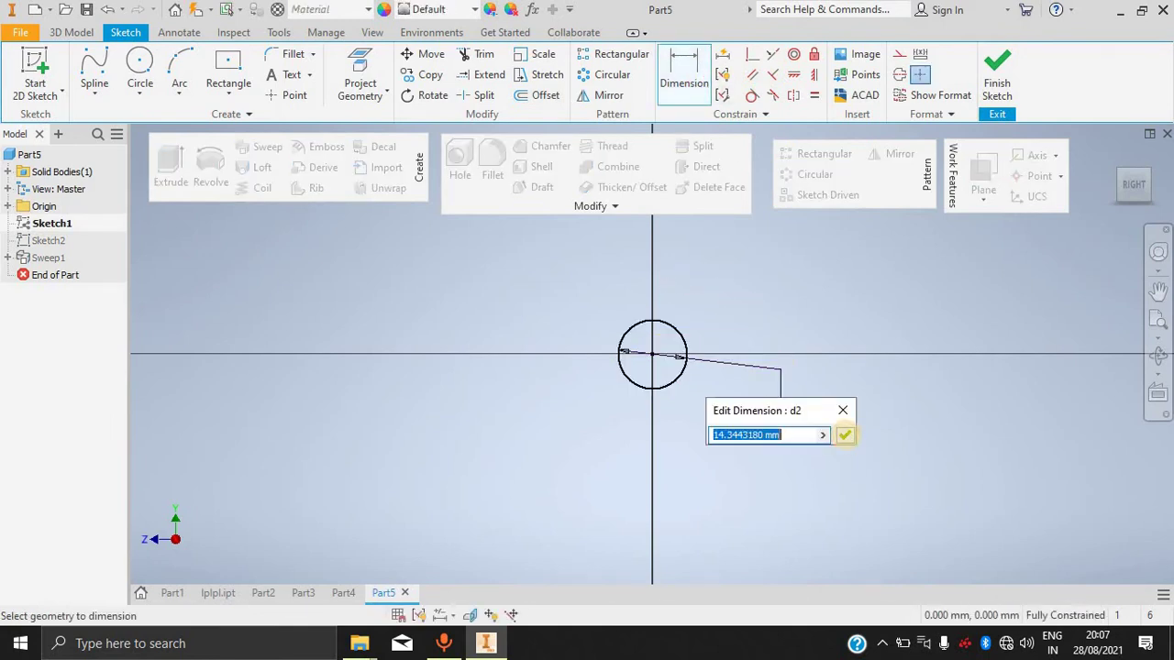
type("5")
left_click(844, 435)
left_click(1003, 85)
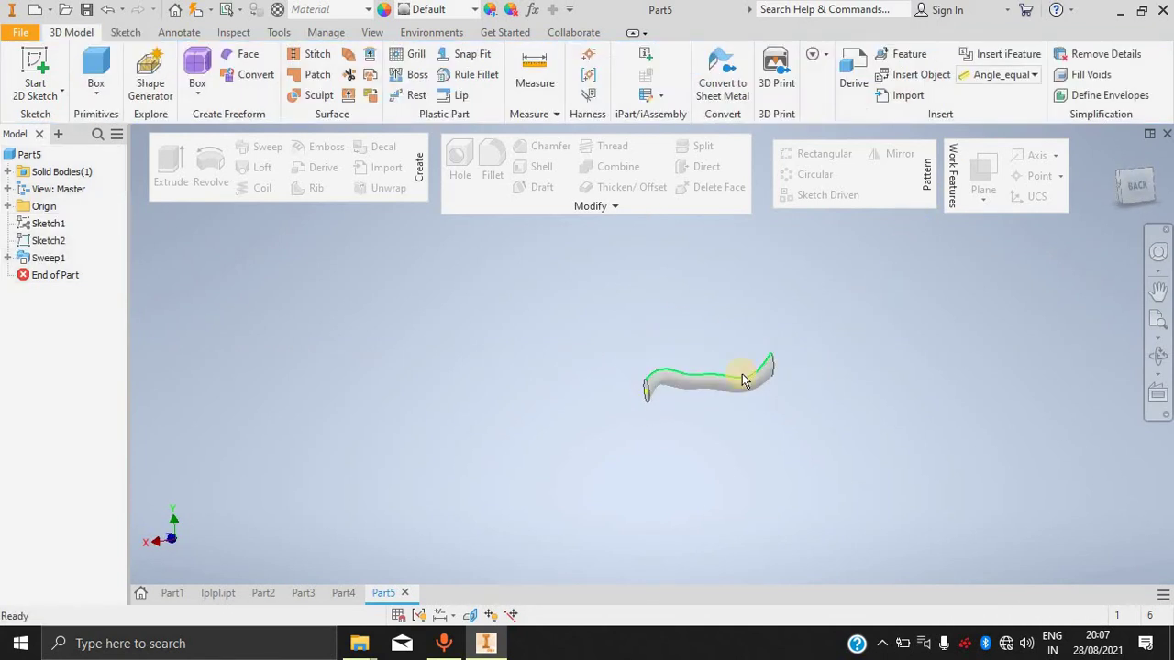
middle_click_drag(871, 390, 775, 359)
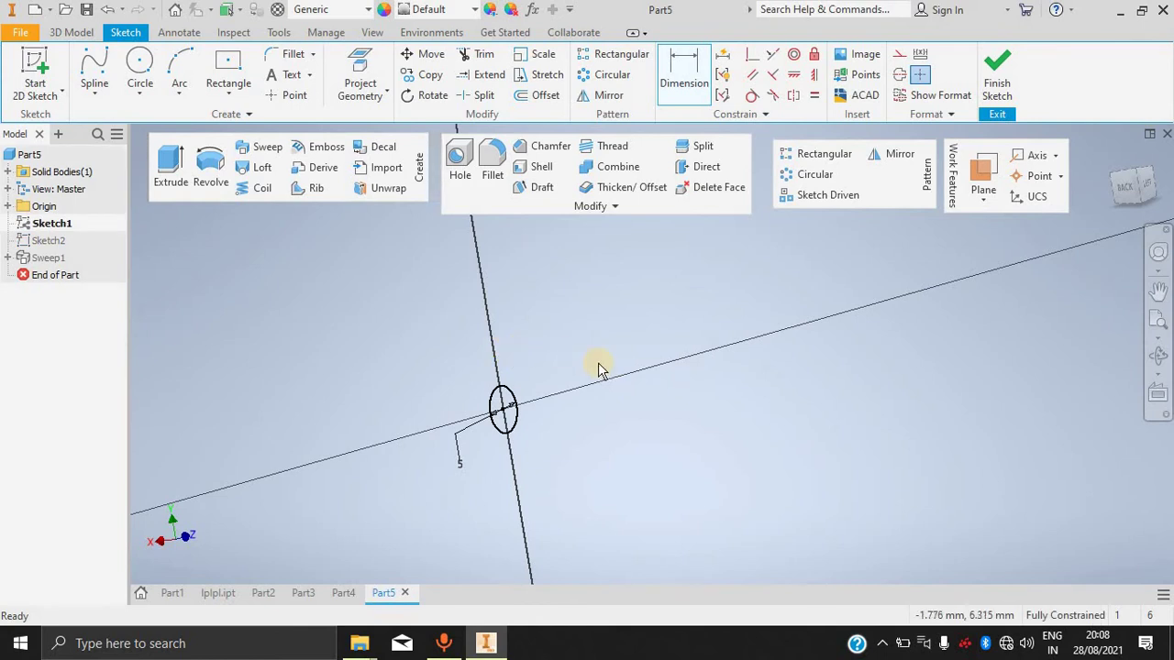
left_click(997, 78)
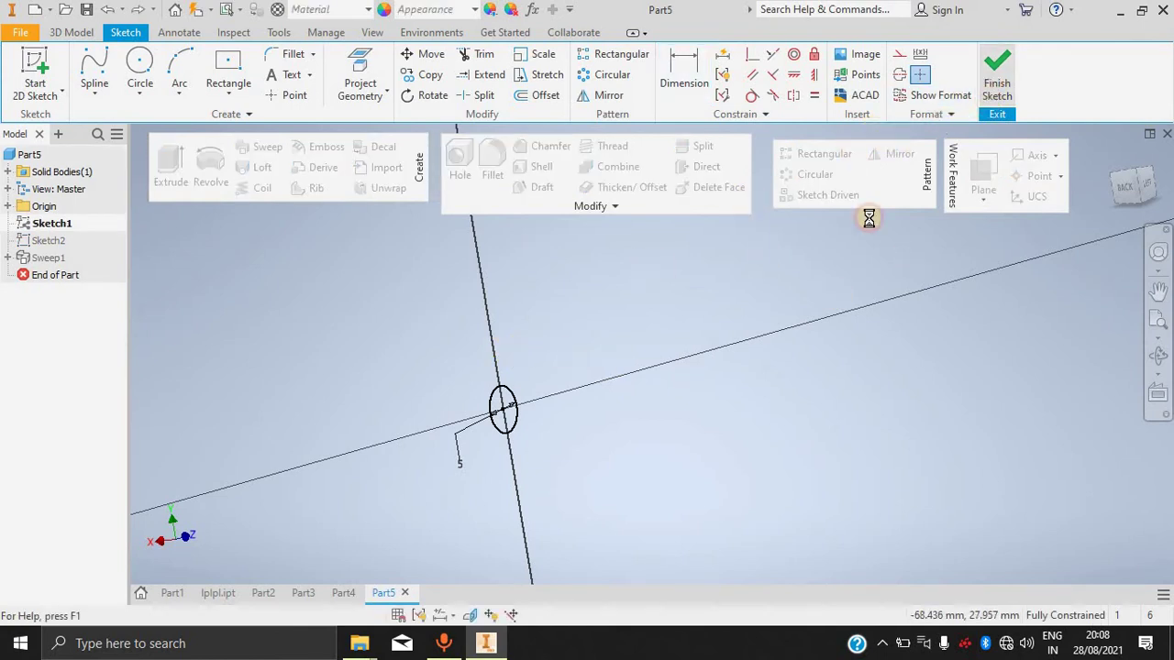
Create a new part file.
left_click(51, 9)
left_click(60, 106)
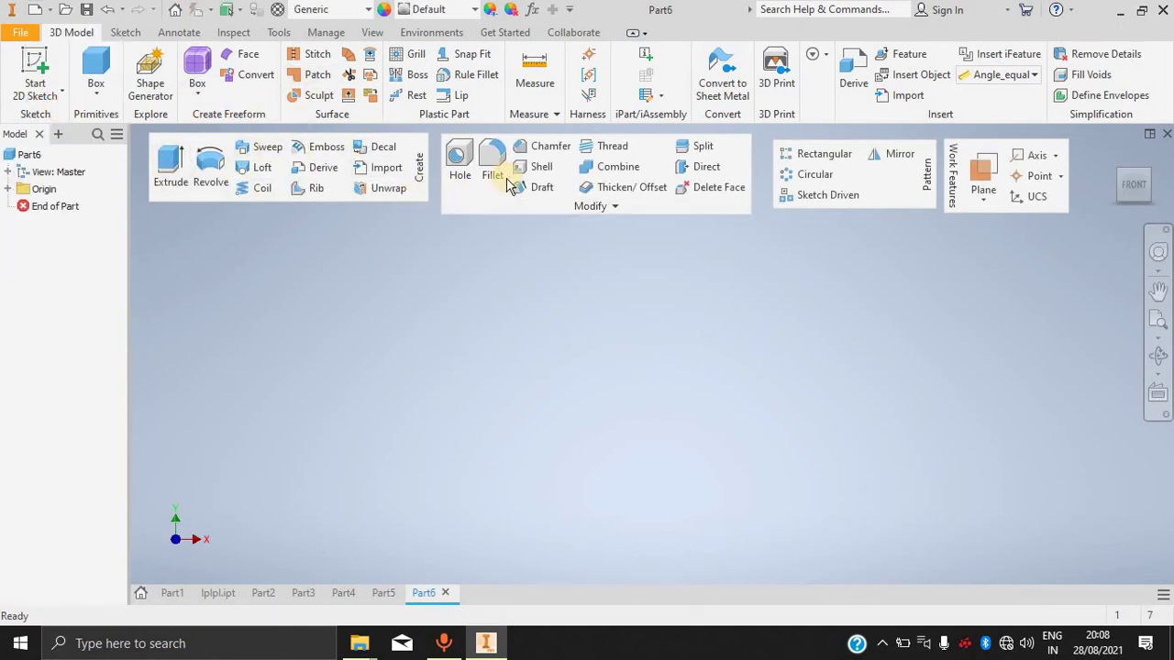
left_click(996, 197)
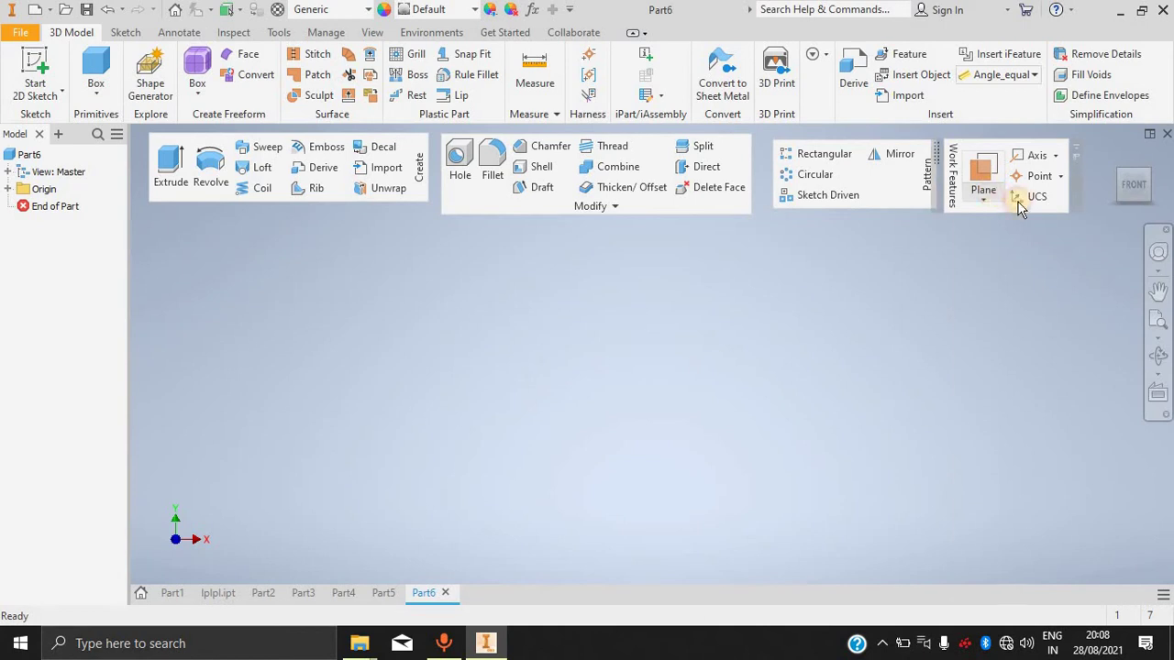
left_click(1028, 261)
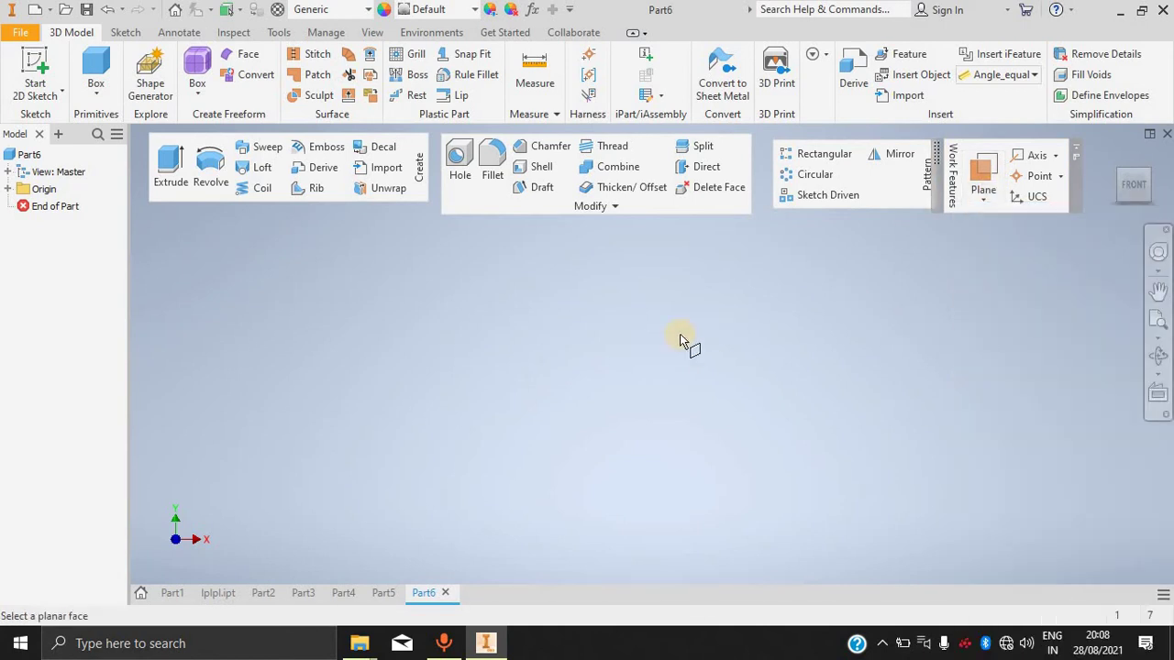
left_click(8, 172)
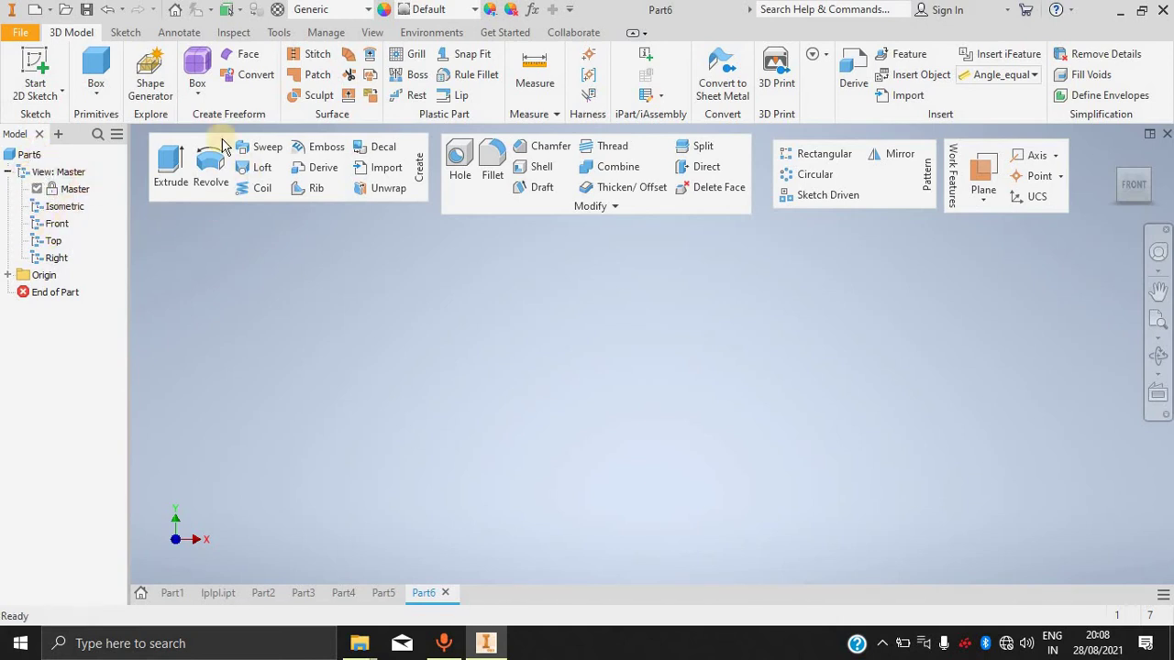
Sketch a circle centred on the origin on the XY plane of the new part and finish the sketch.
left_click(36, 84)
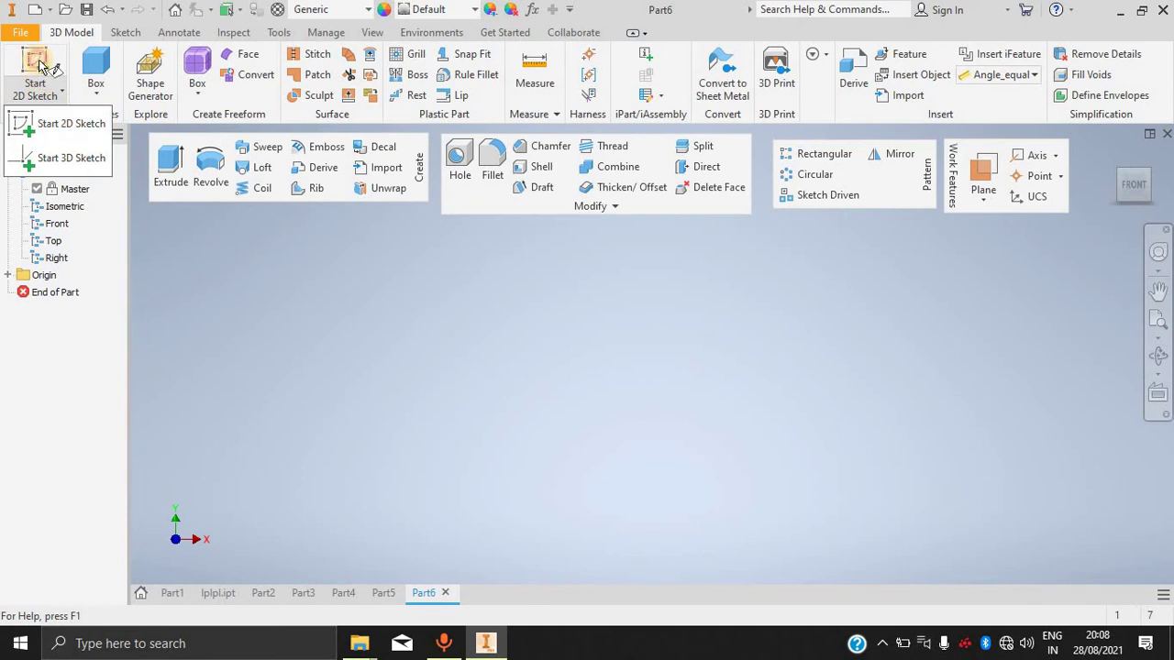
left_click(71, 123)
left_click(740, 277)
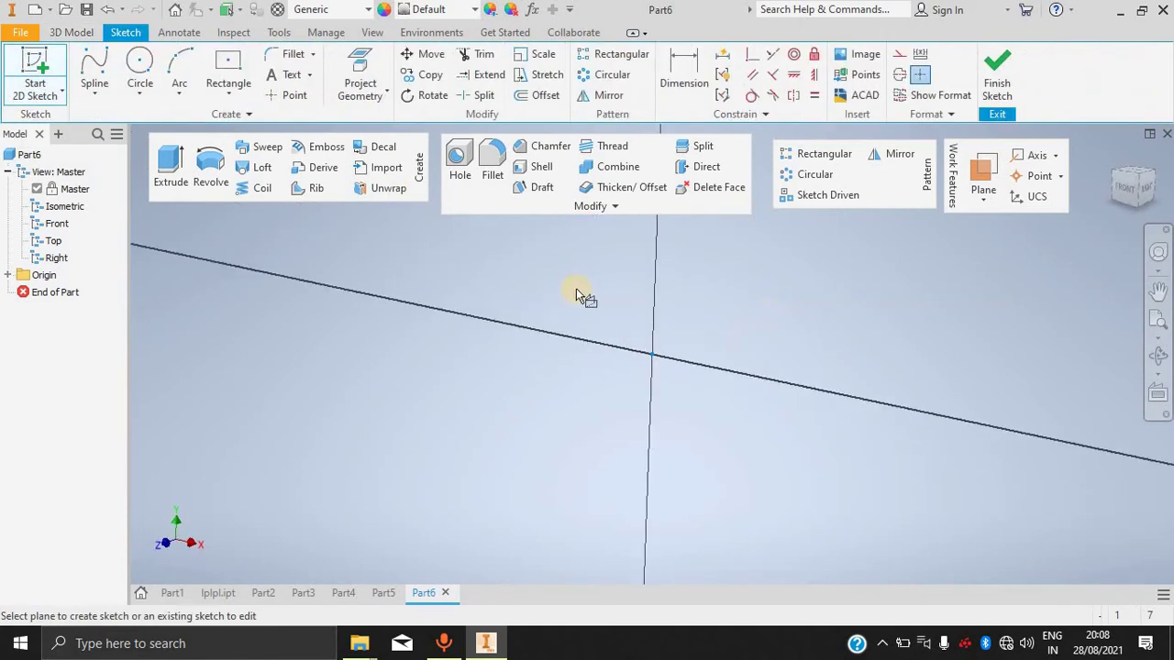
left_click(139, 72)
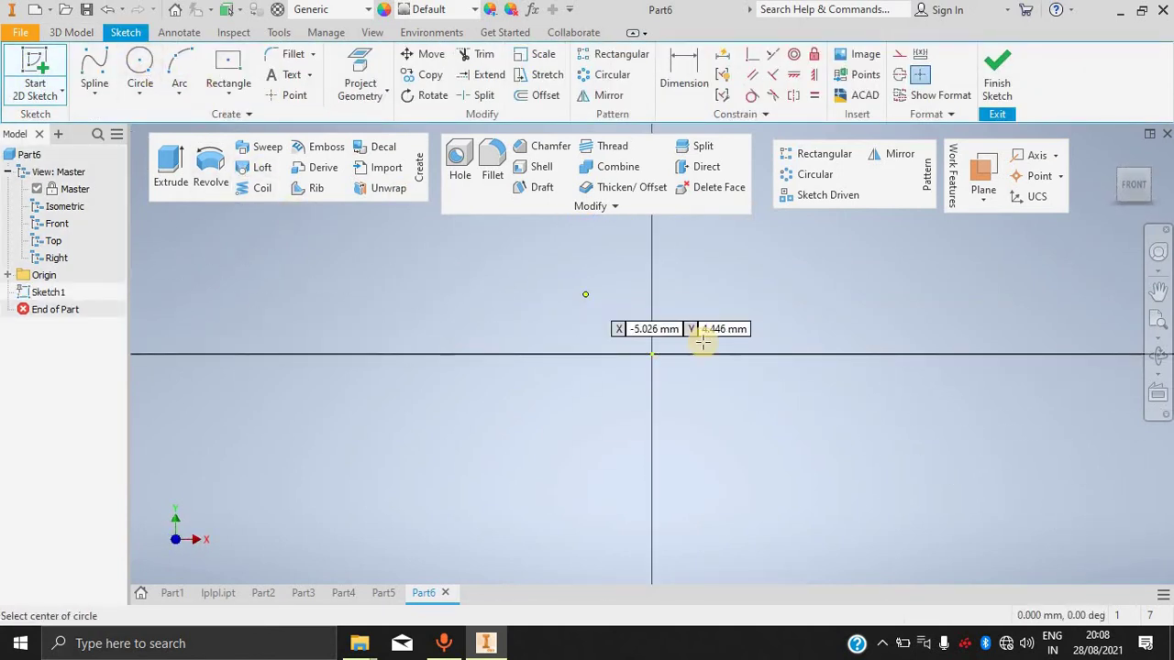
left_click(651, 354)
key("Escape")
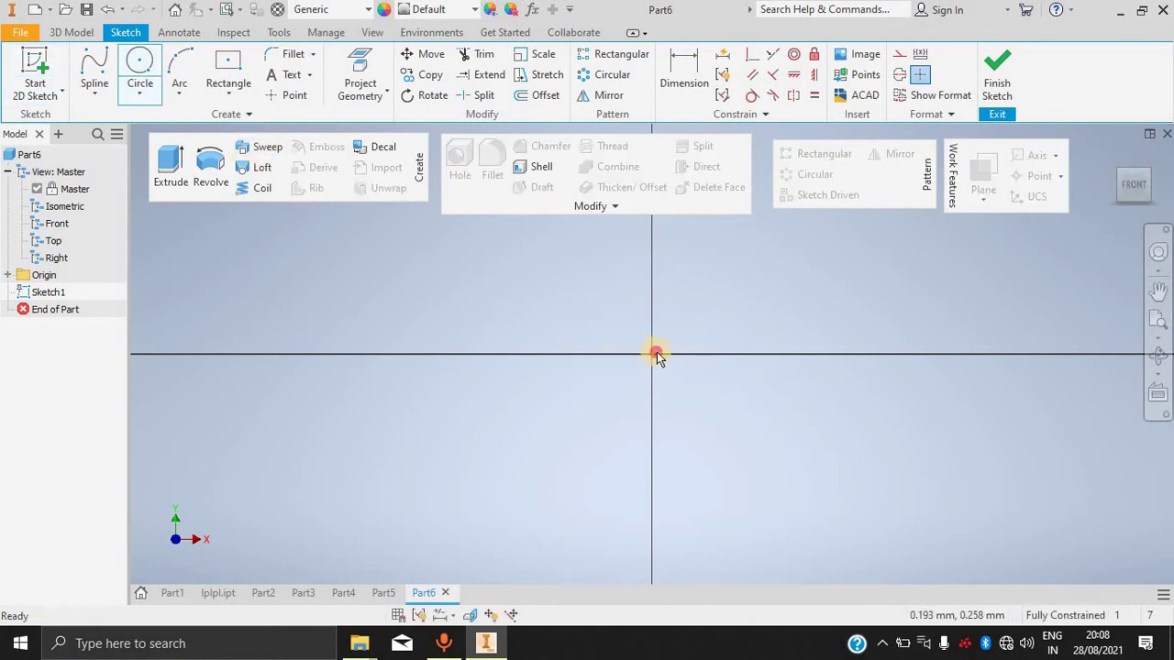
left_click(140, 66)
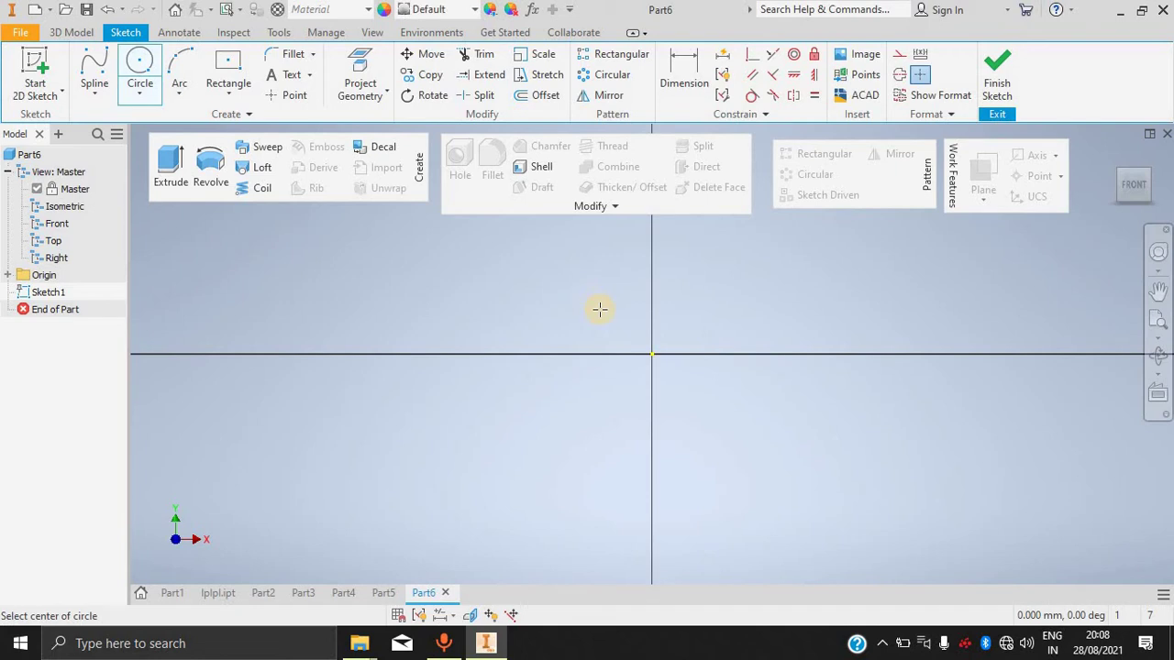
left_click(651, 354)
left_click(764, 474)
left_click(997, 74)
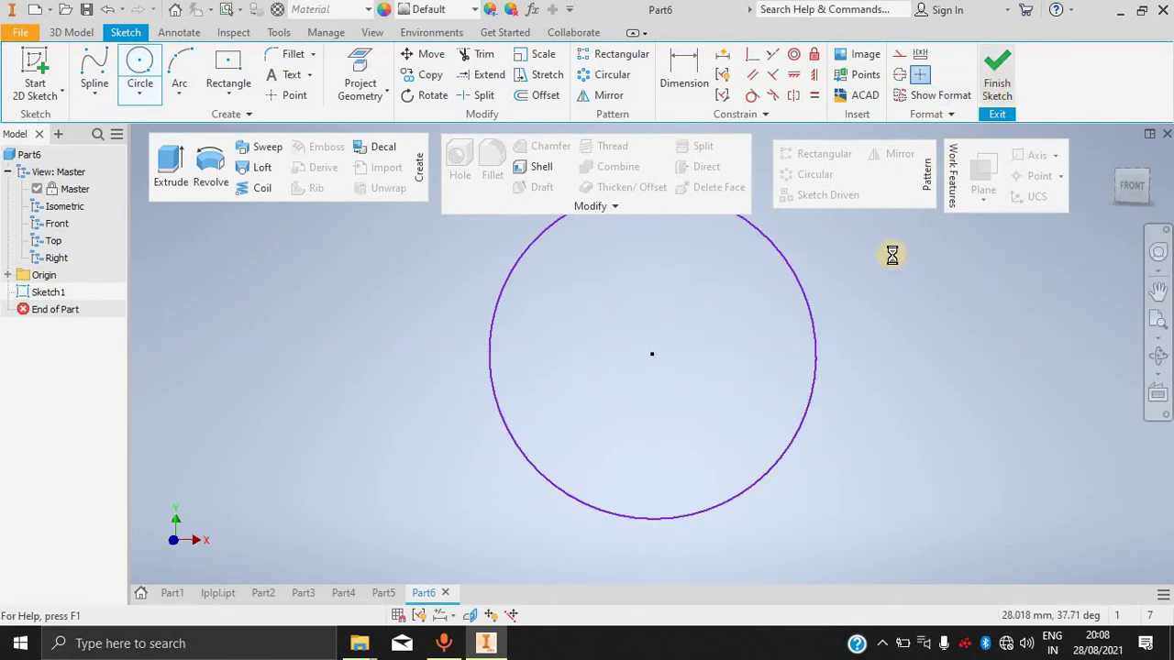
middle_click_drag(752, 286, 1074, 244, "shift")
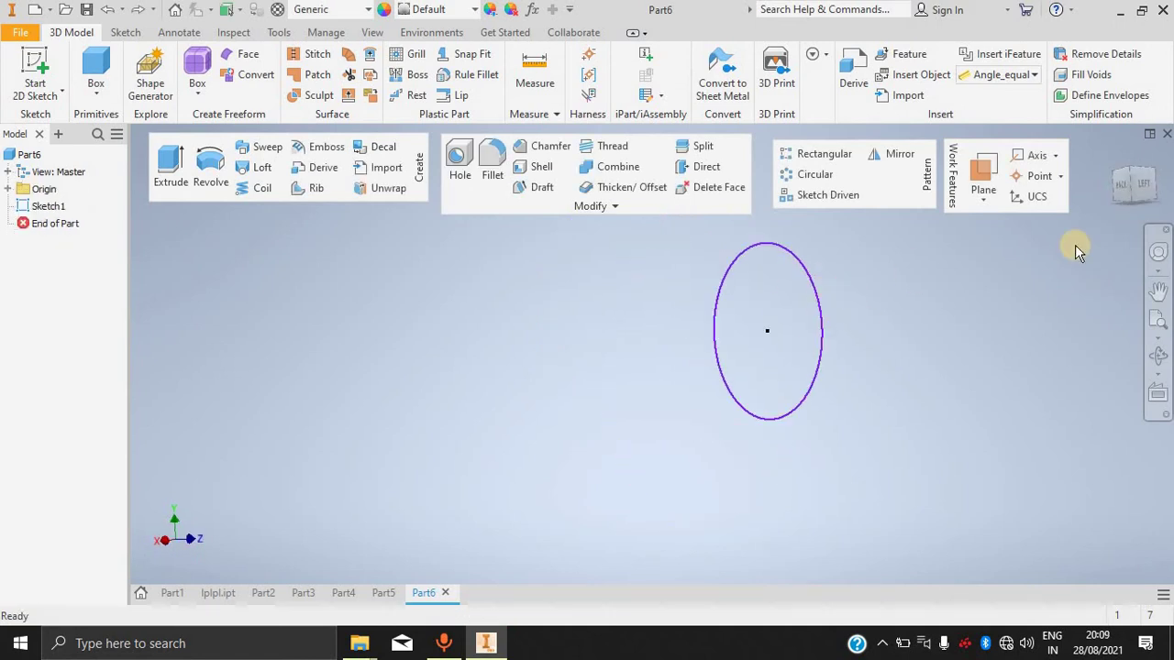
left_click(1117, 188)
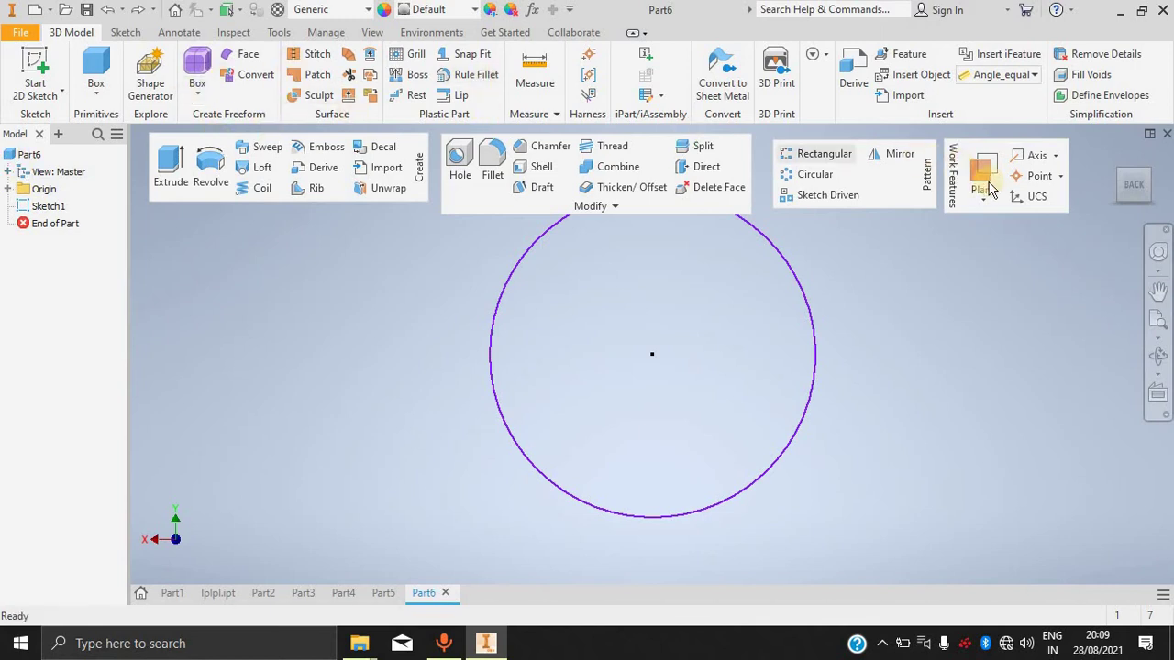
left_click(992, 190)
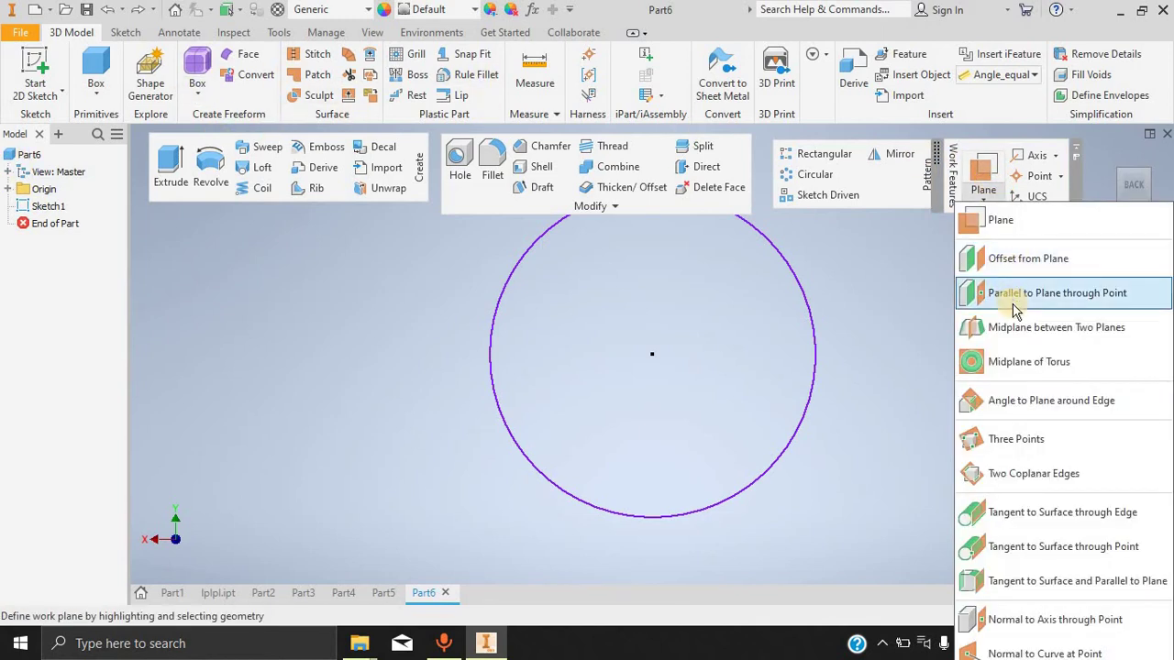
left_click(1027, 264)
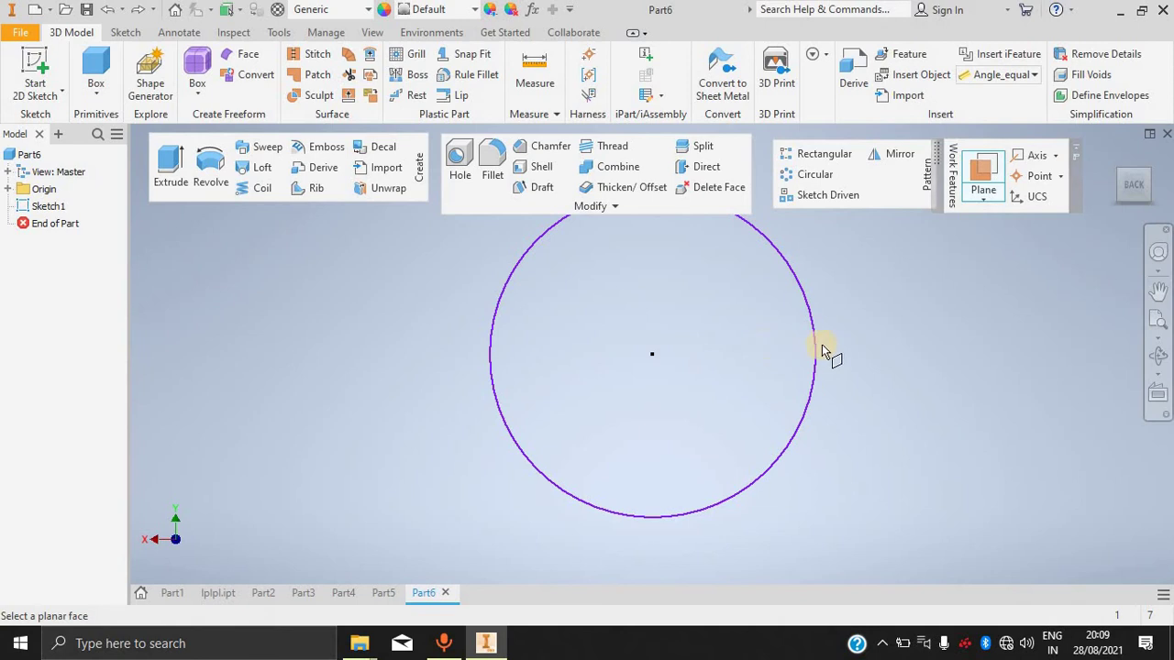
middle_click_drag(913, 327, 748, 360, "shift")
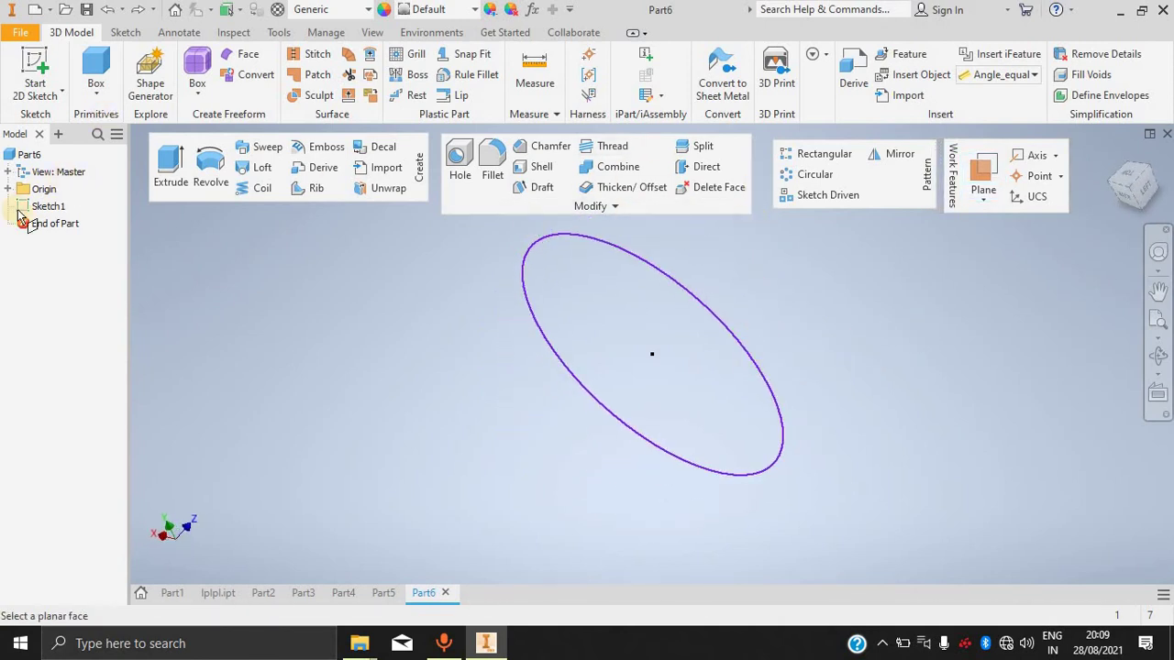
left_click(7, 172)
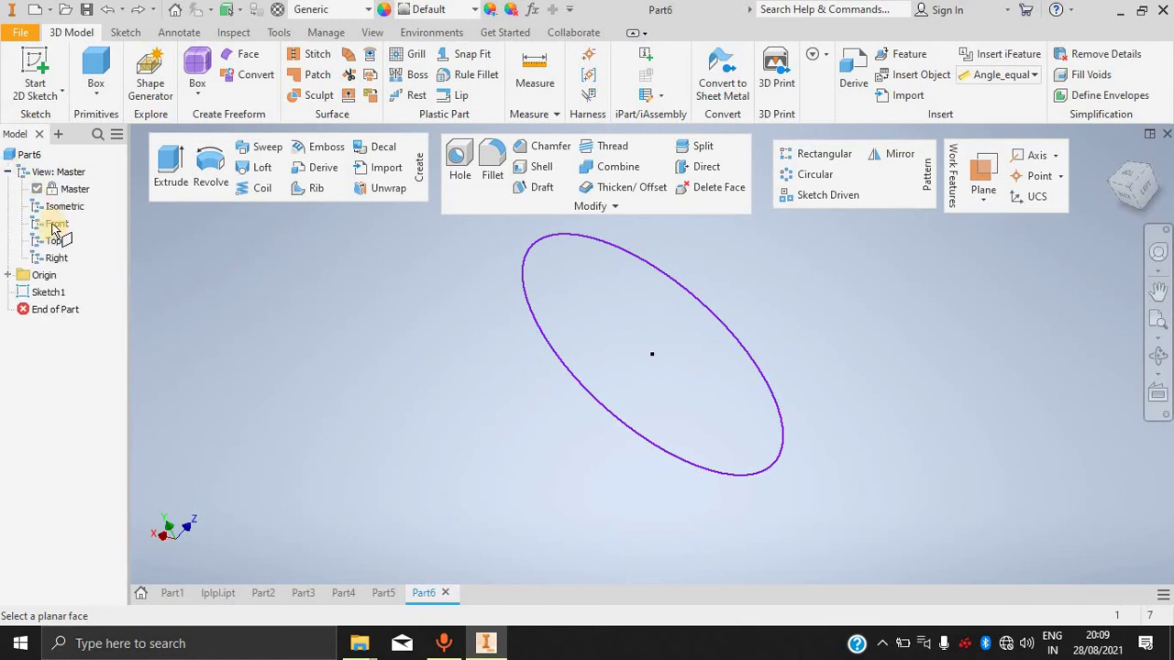
right_click(52, 229)
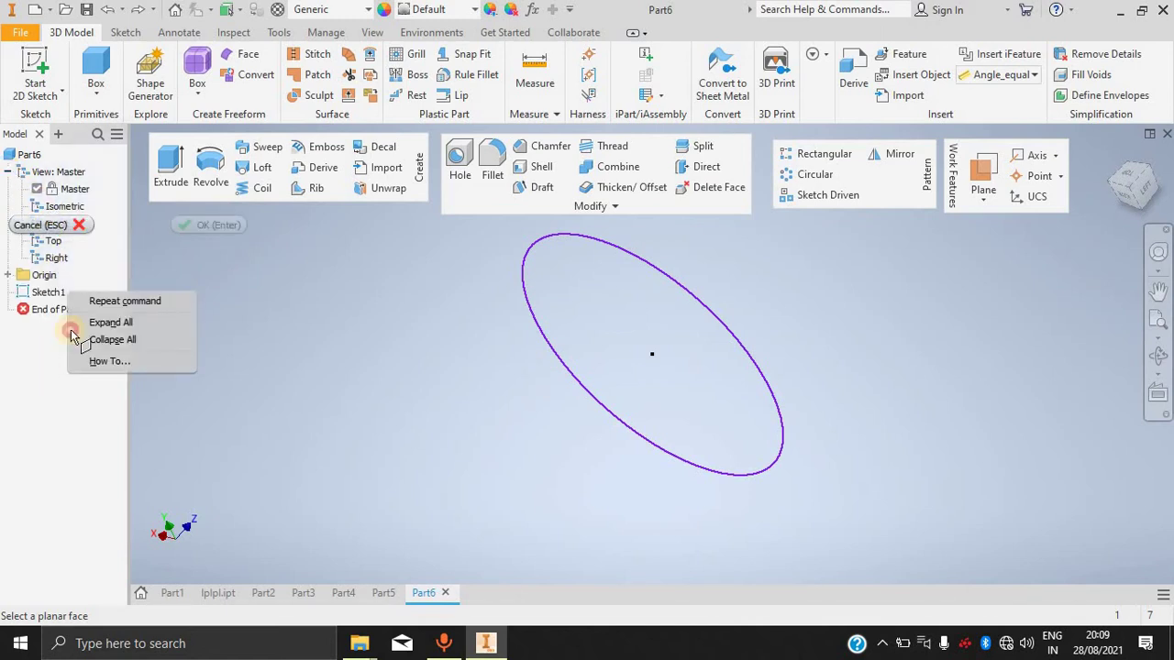
left_click(67, 228)
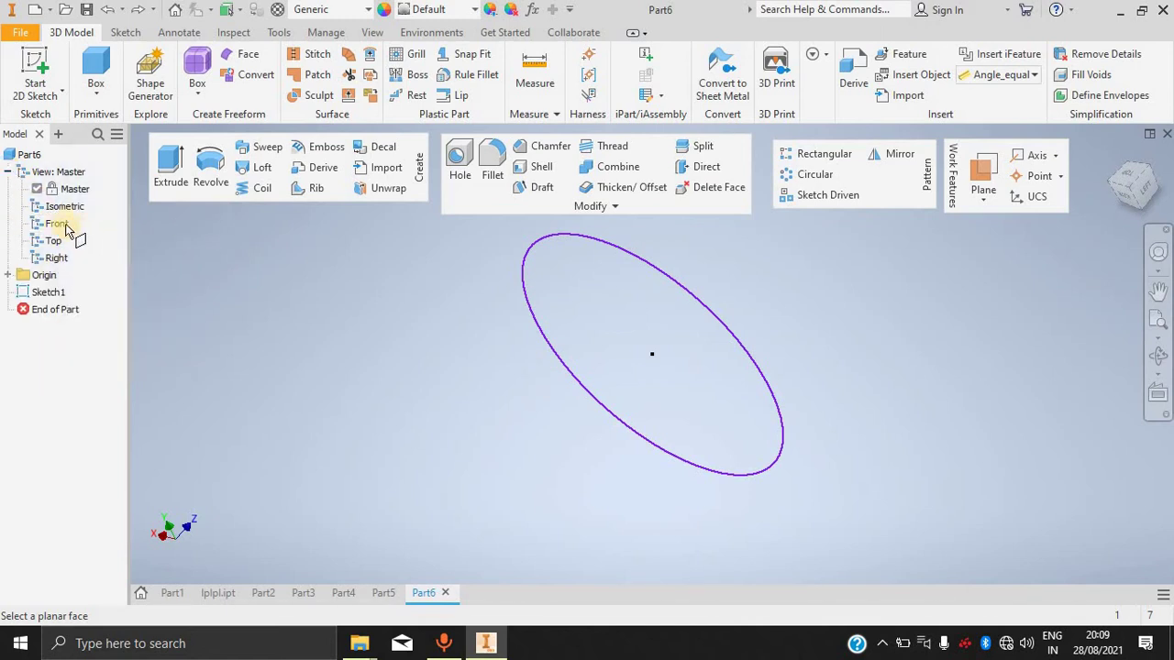
left_click(984, 191)
key("Escape")
right_click(50, 222)
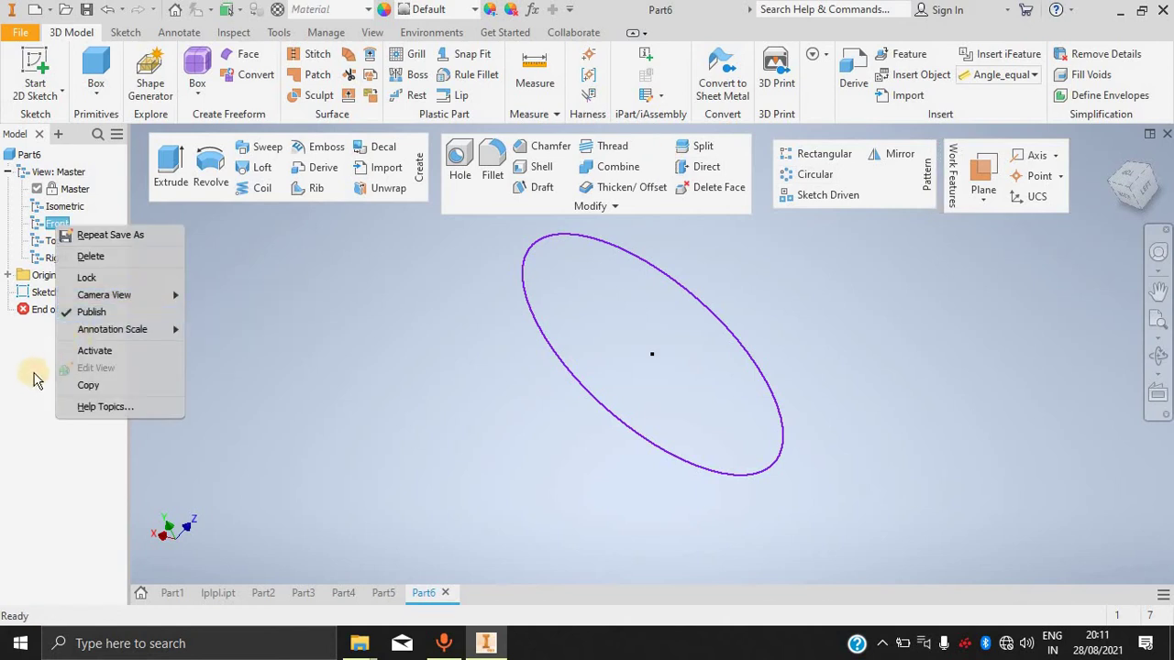
key("Escape")
Turn on the visibility of the origin's XY plane.
left_click(7, 275)
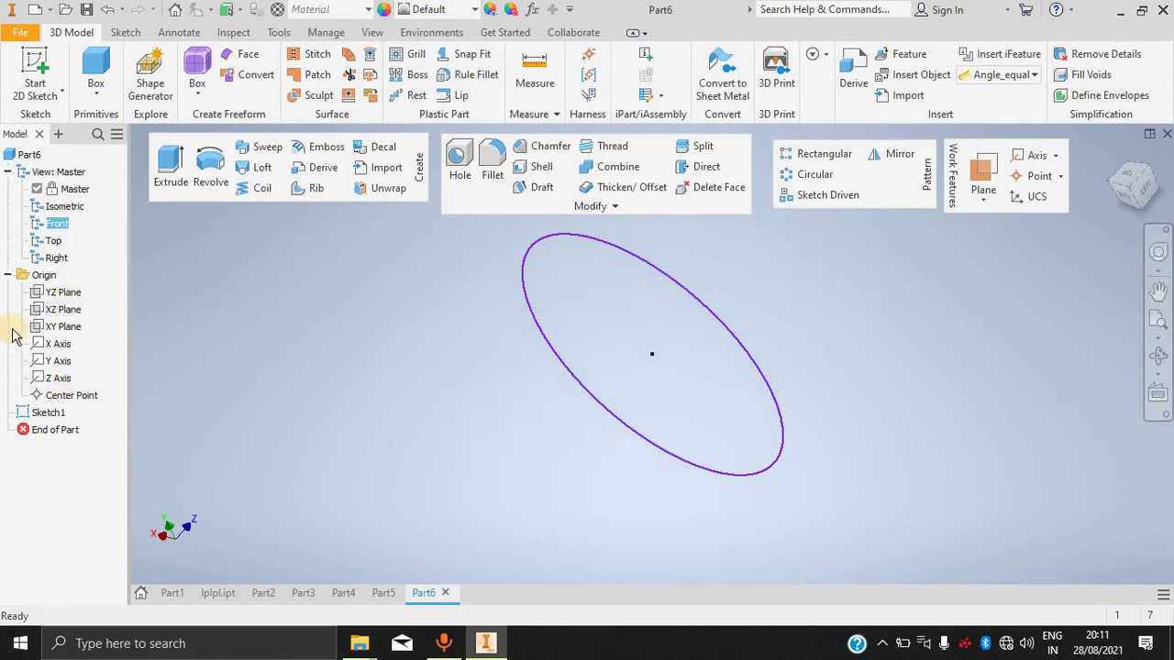
left_click(71, 329)
right_click(72, 330)
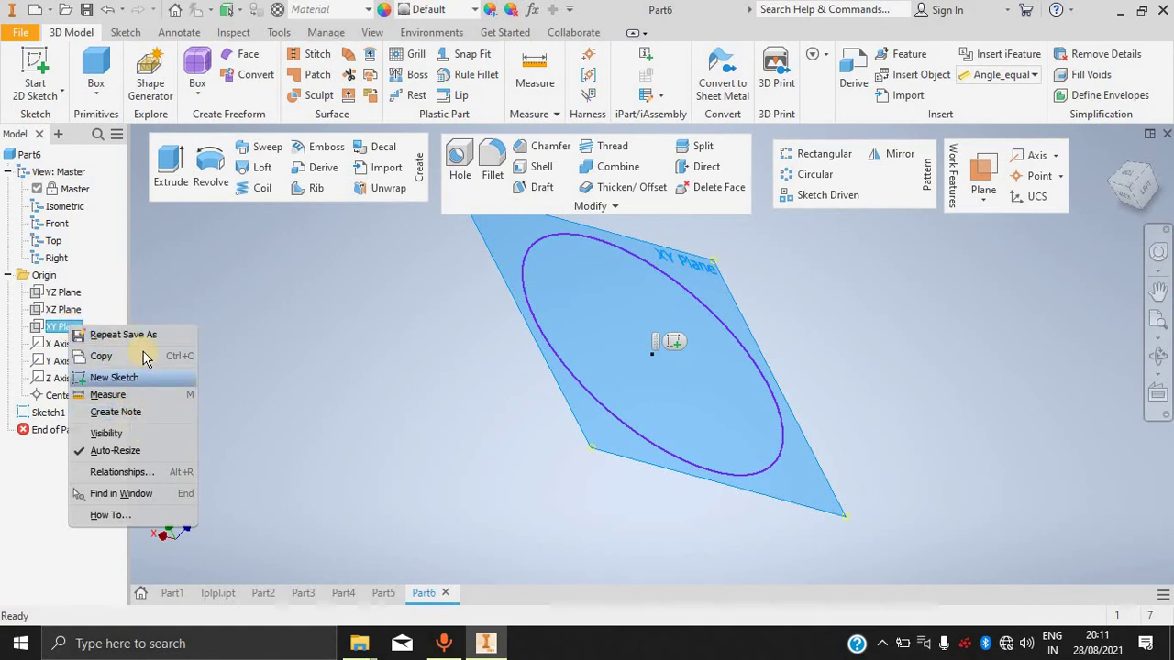
left_click(138, 432)
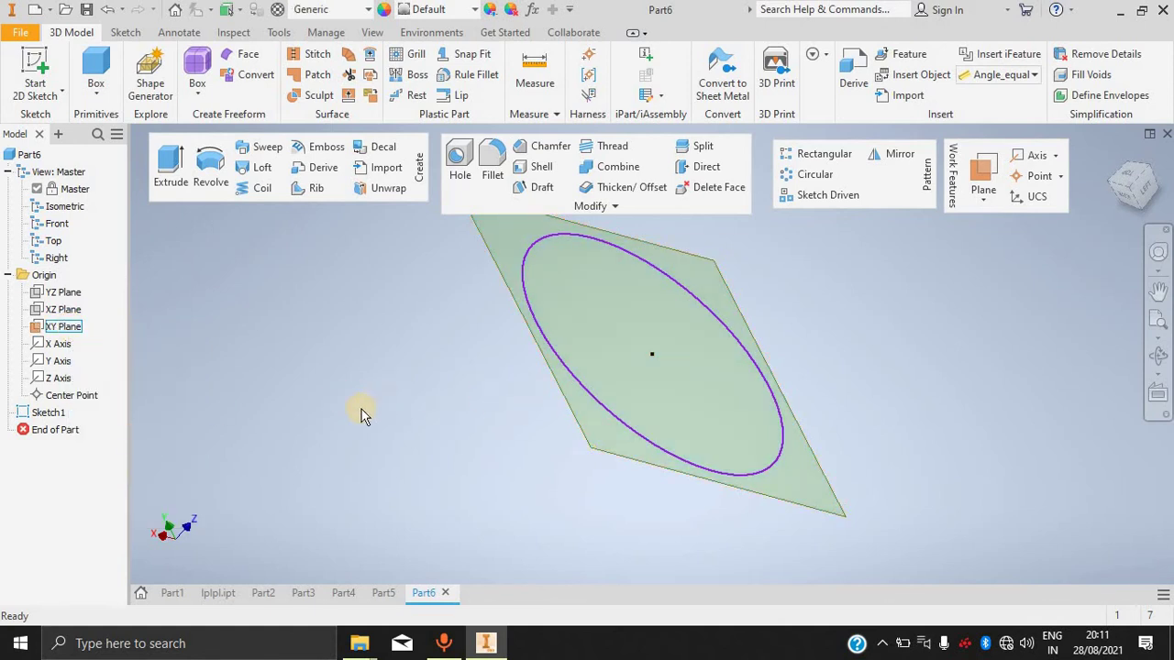
Create a work plane offset 50 mm from the XY plane.
middle_click_drag(377, 433, 923, 264, "shift")
left_click(981, 174)
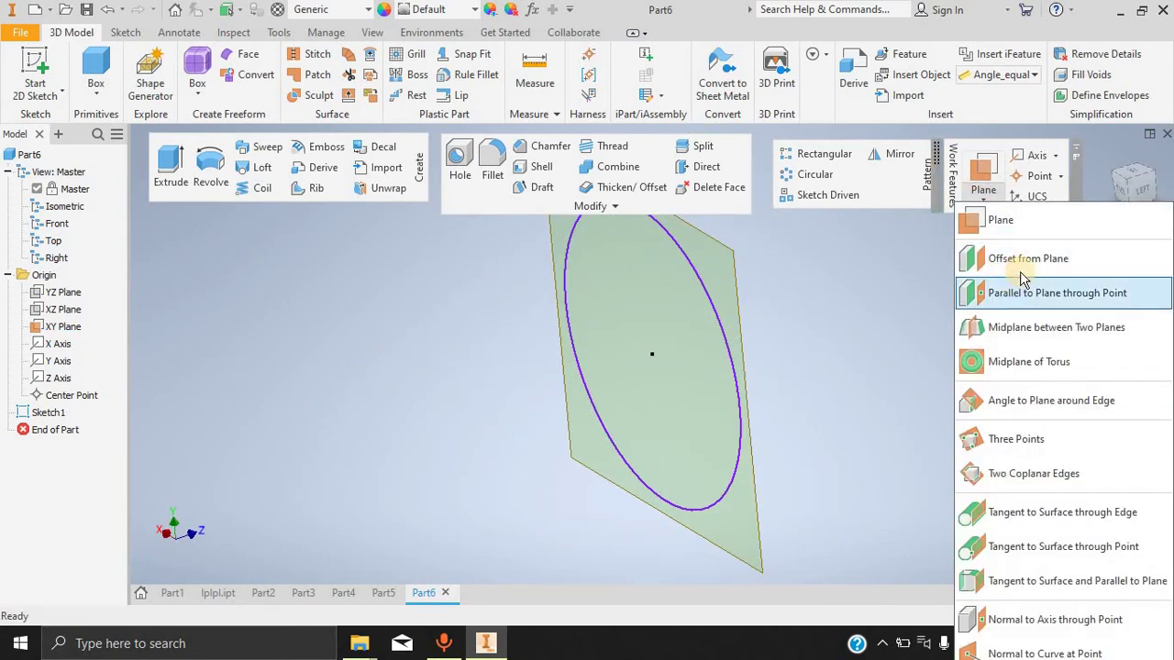
left_click(1025, 260)
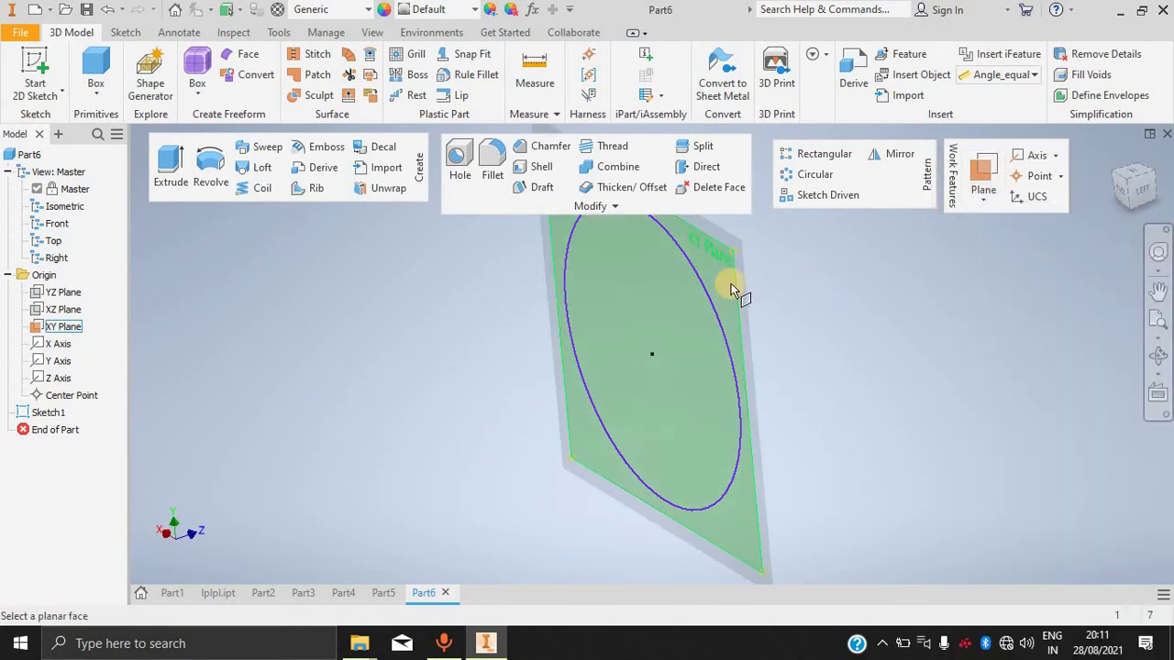
left_click(731, 286)
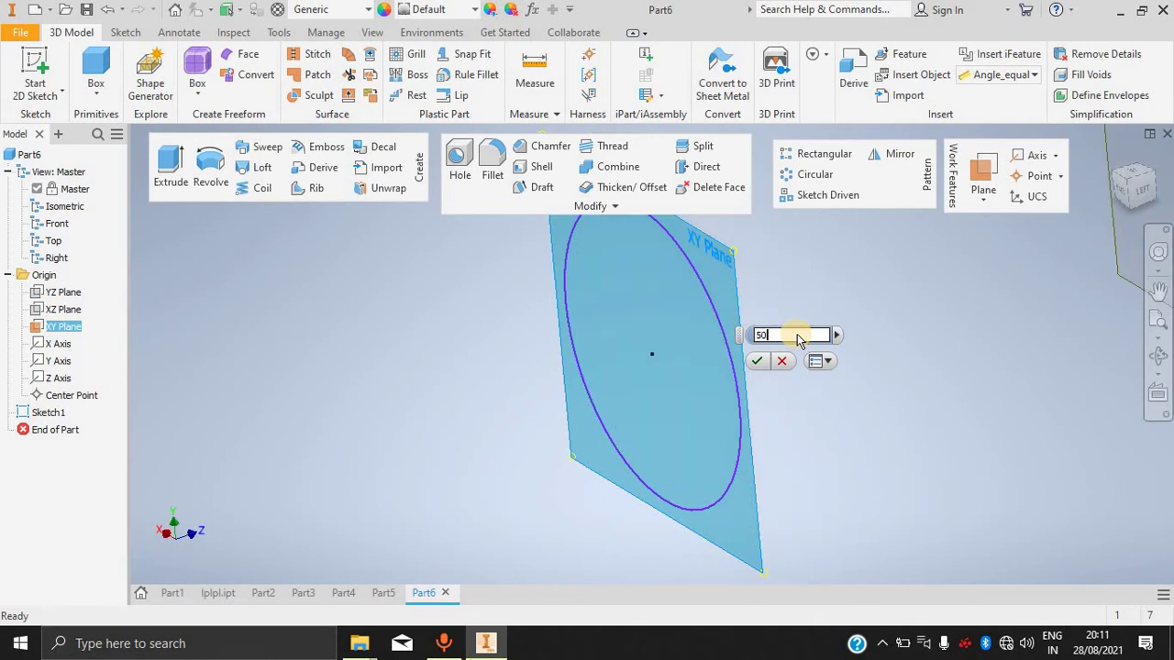
left_click(768, 361)
Sketch an inscribed six-sided polygon about 48 mm in radius, centred on the origin, on the offset work plane and finish the sketch.
scroll(799, 334, "down", 5)
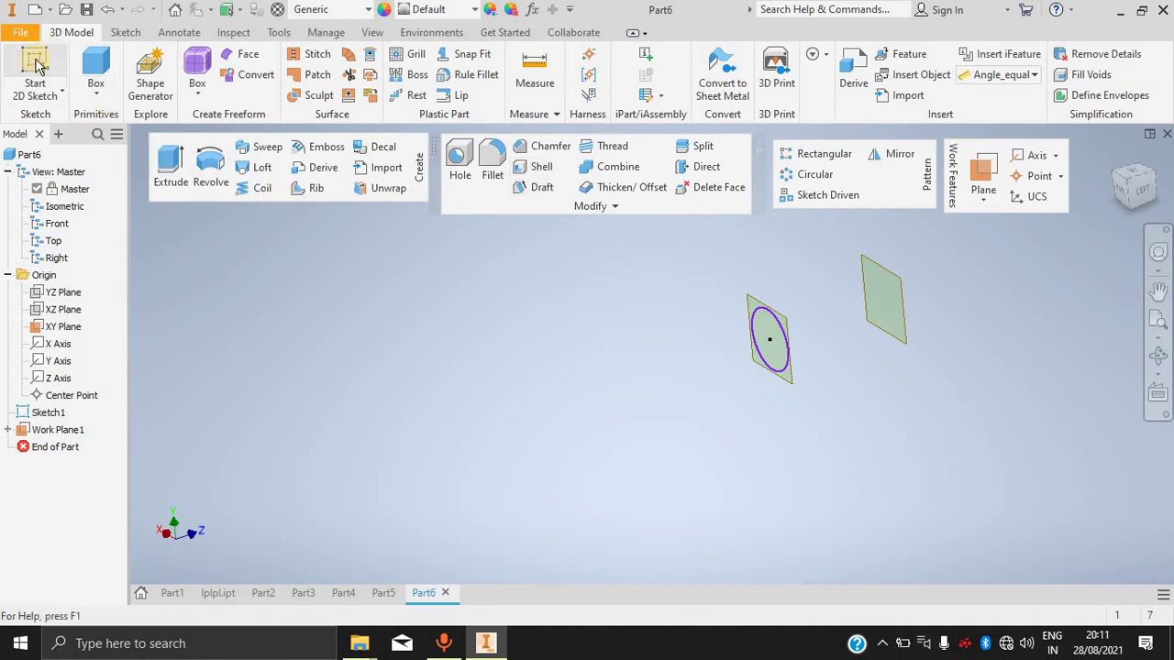
left_click(900, 281)
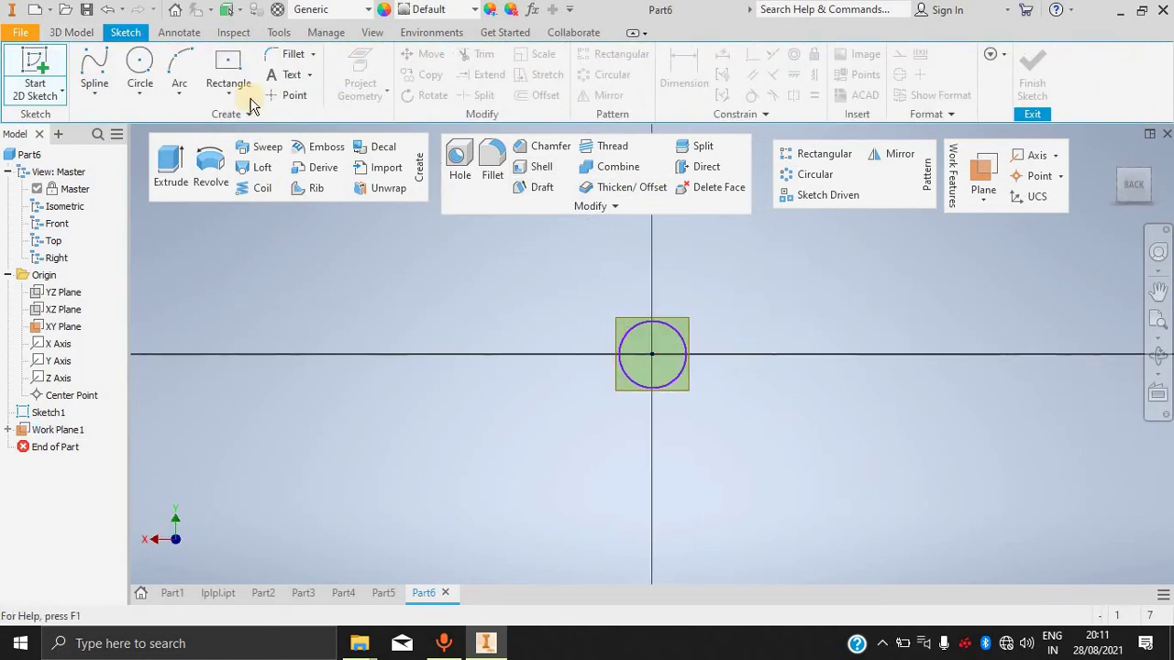
left_click(140, 93)
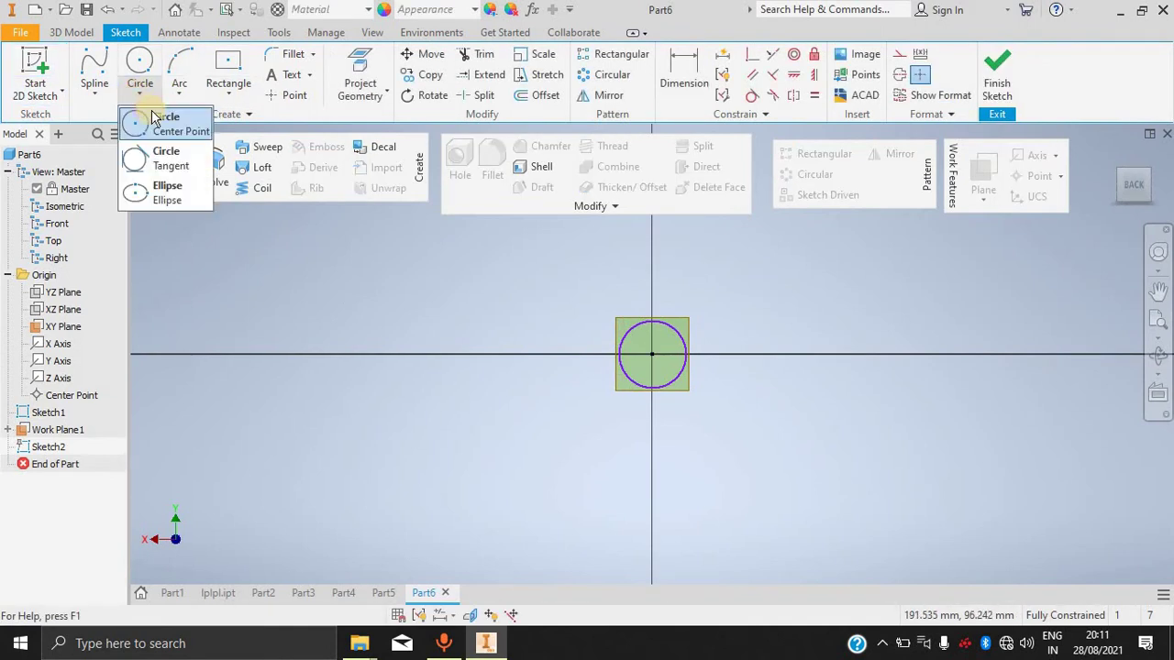
left_click(93, 92)
left_click(228, 92)
left_click(259, 431)
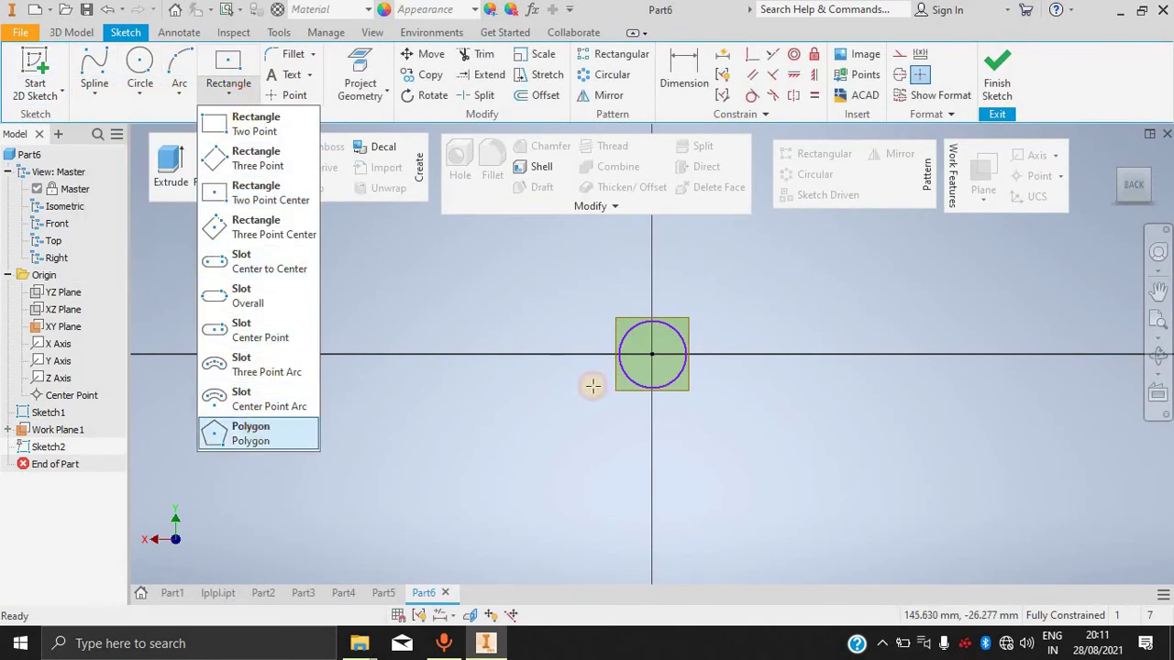
left_click(651, 353)
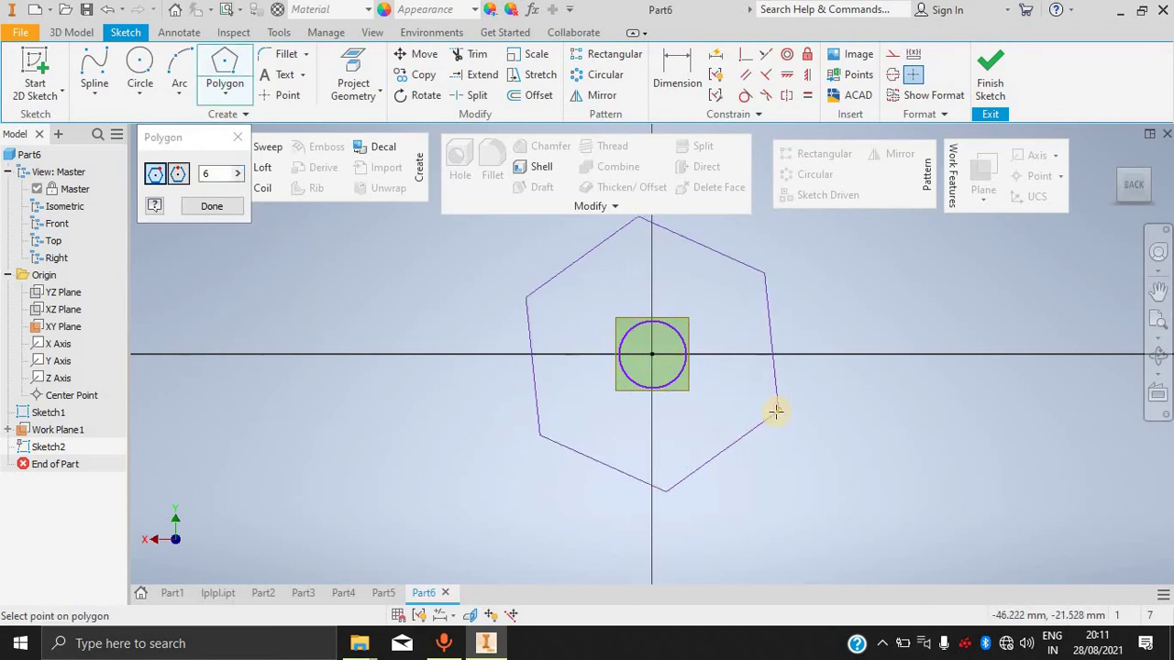
left_click(767, 418)
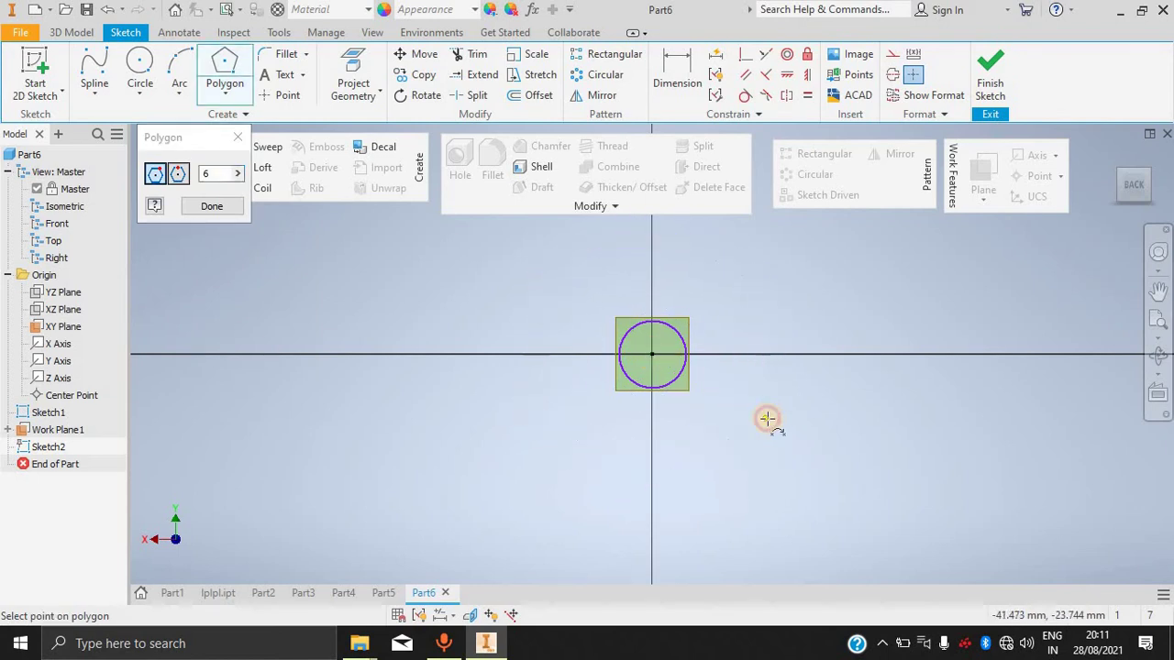
left_click(1008, 97)
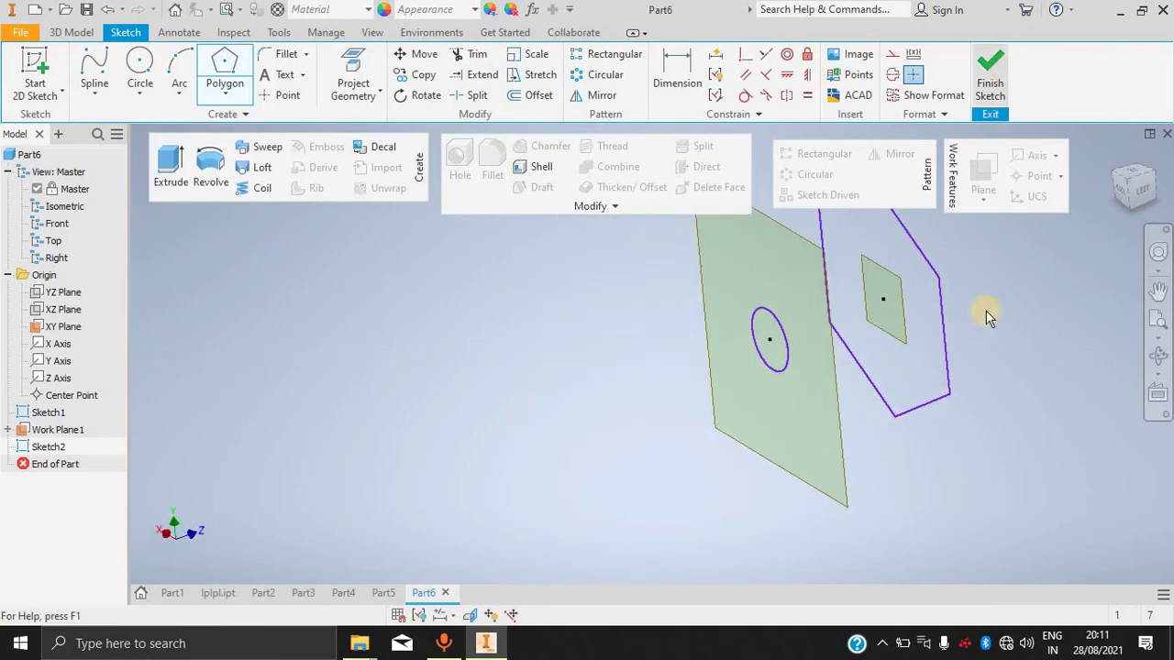
Loft a solid from the circle sketch to the hexagon sketch on the offset work plane.
scroll(1002, 286, "down", 2)
scroll(999, 258, "up", 2)
scroll(981, 249, "down", 2)
scroll(972, 246, "up", 3)
scroll(962, 244, "down", 2)
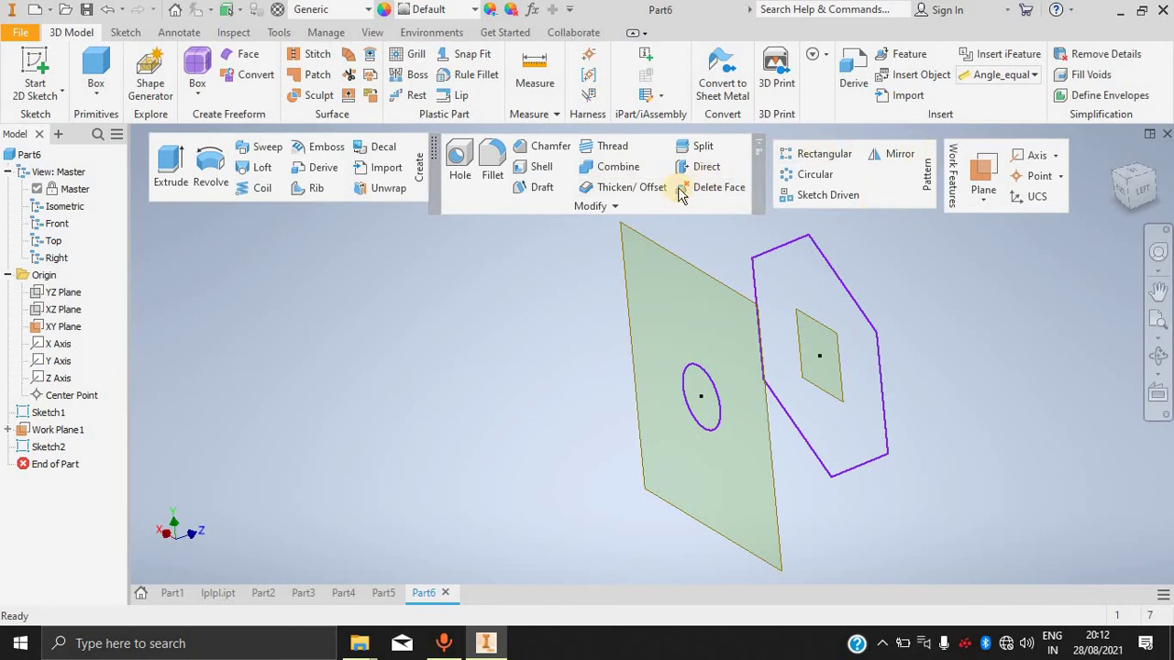
left_click(270, 171)
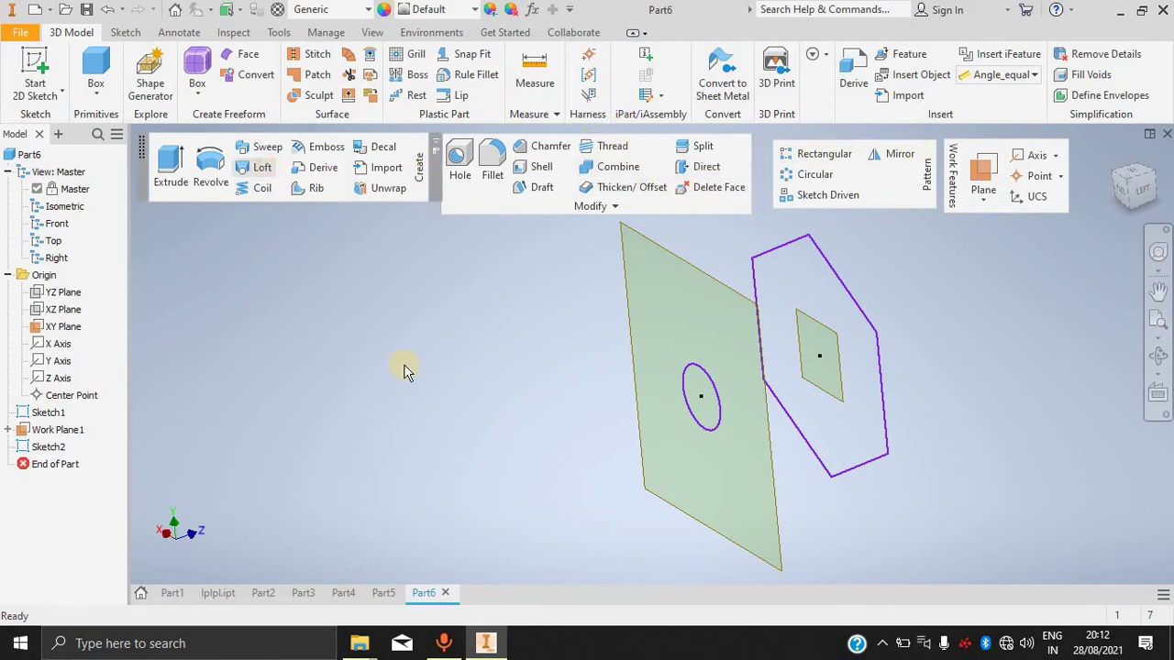
left_click(263, 244)
left_click(711, 385)
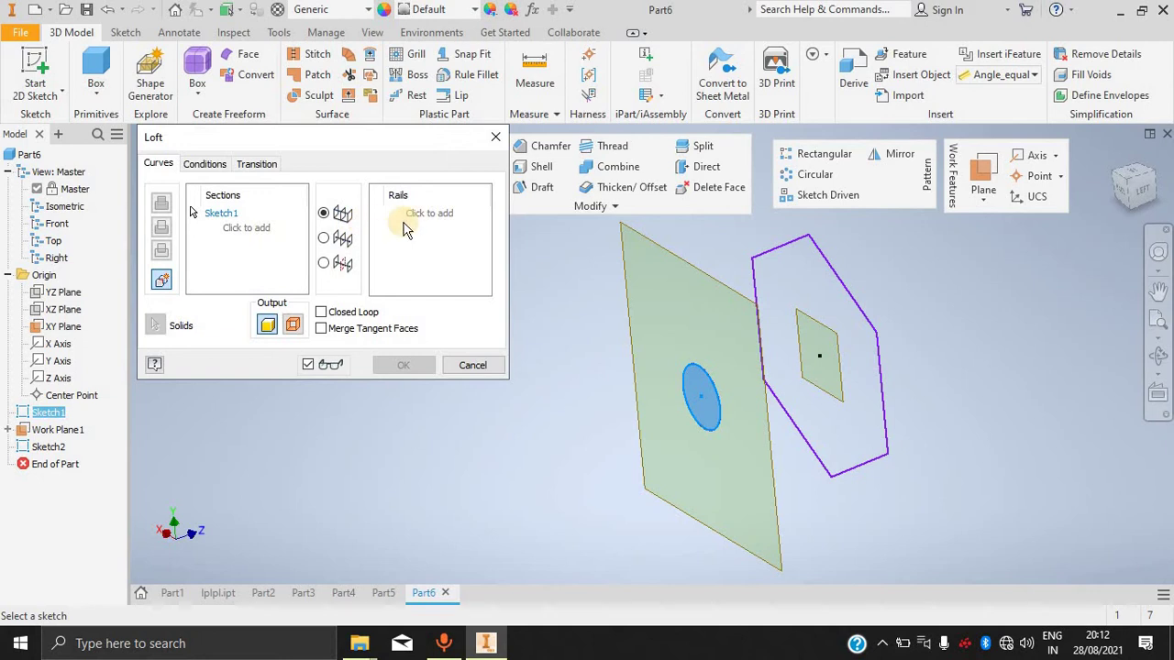
left_click(232, 232)
left_click(822, 305)
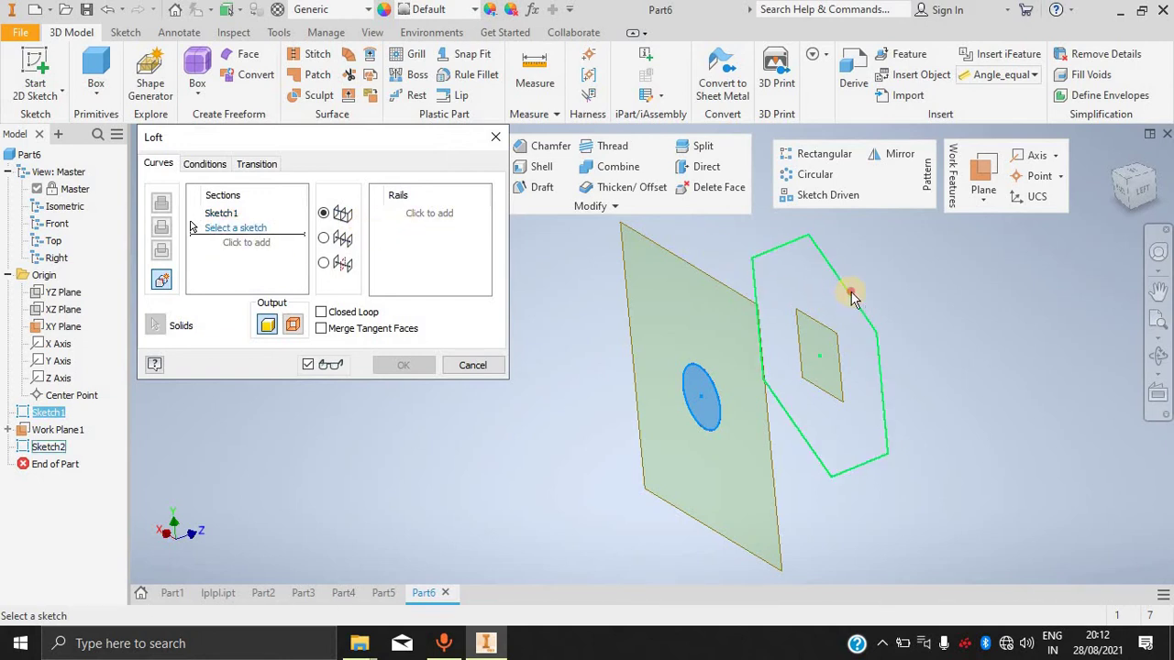
left_click(403, 366)
middle_click_drag(984, 360, 971, 339, "shift")
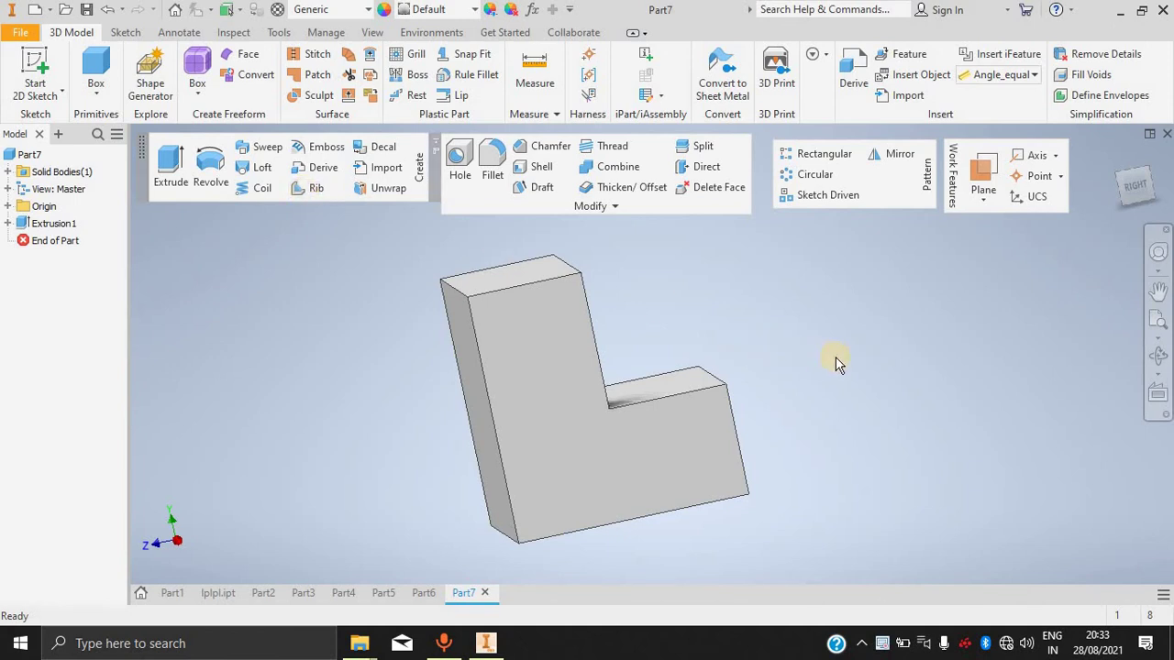
Edit the L-shaped body's extrusion so its 10 mm distance runs symmetrically about the sketch plane.
middle_click_drag(853, 376, 702, 407, "shift")
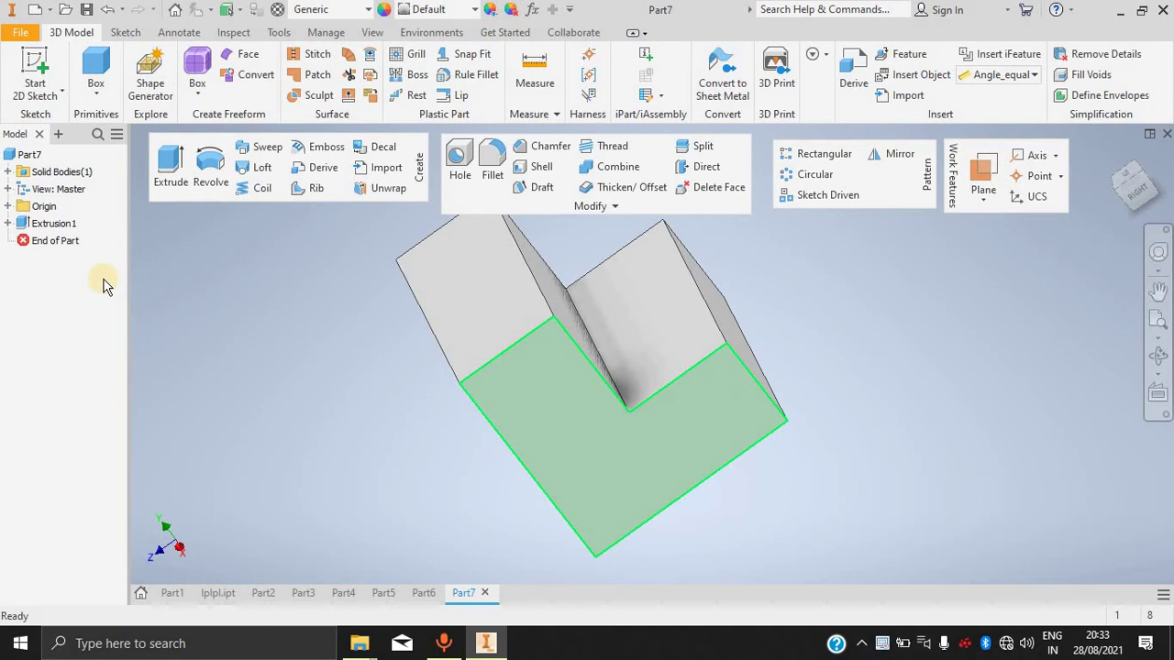
left_click(49, 225)
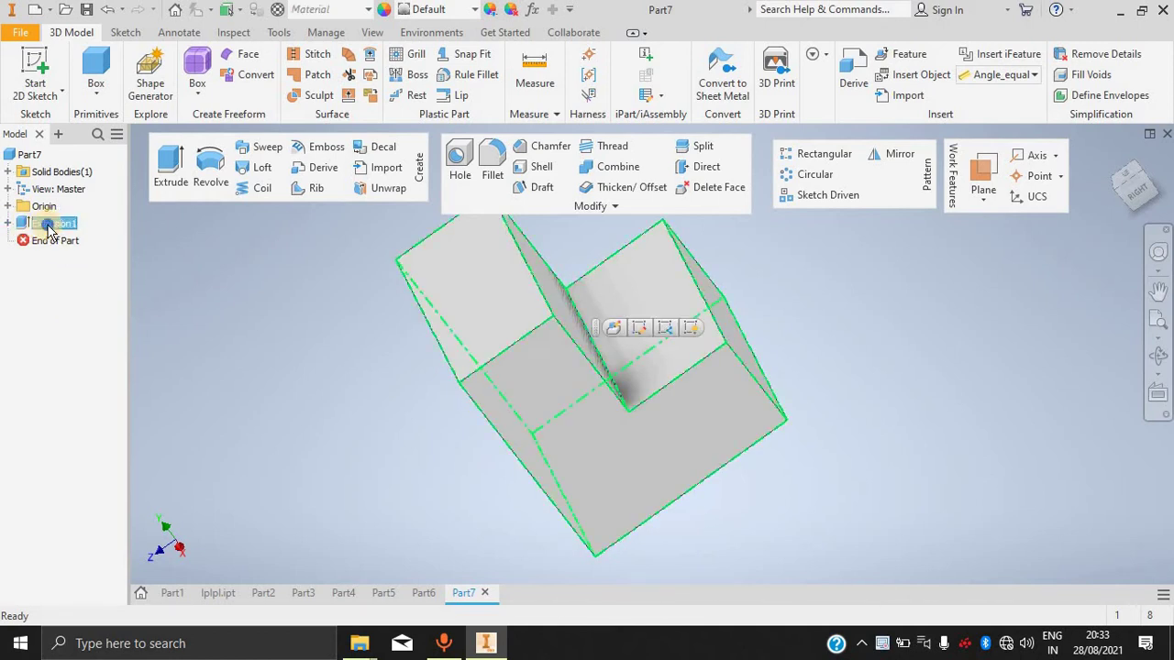
right_click(50, 228)
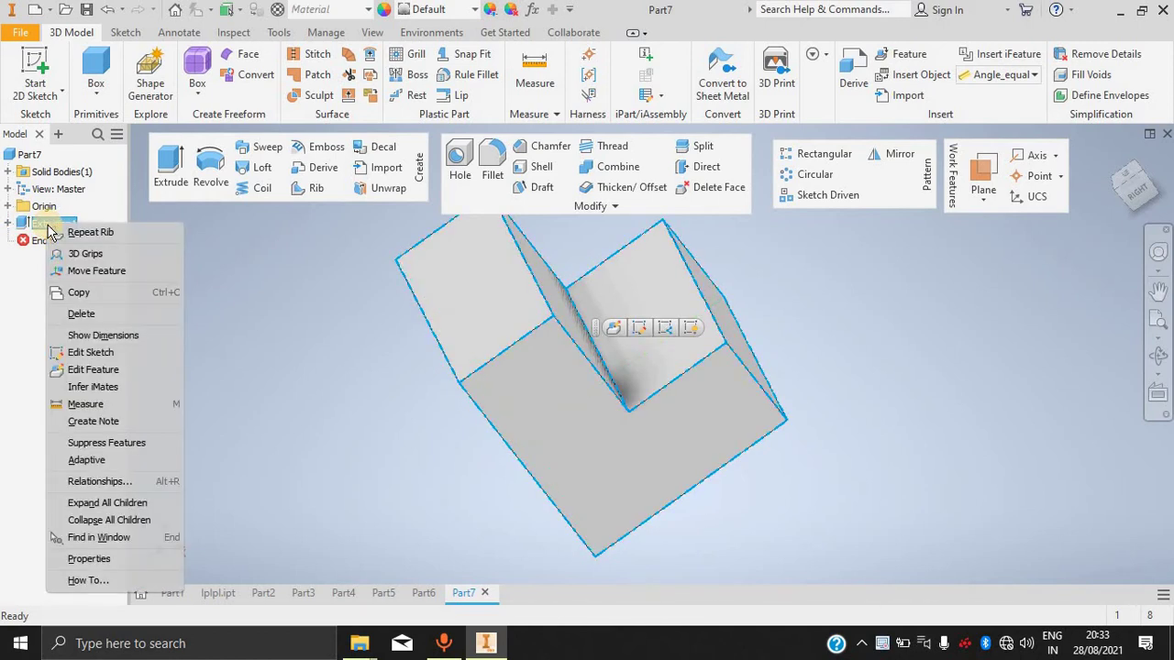
left_click(118, 370)
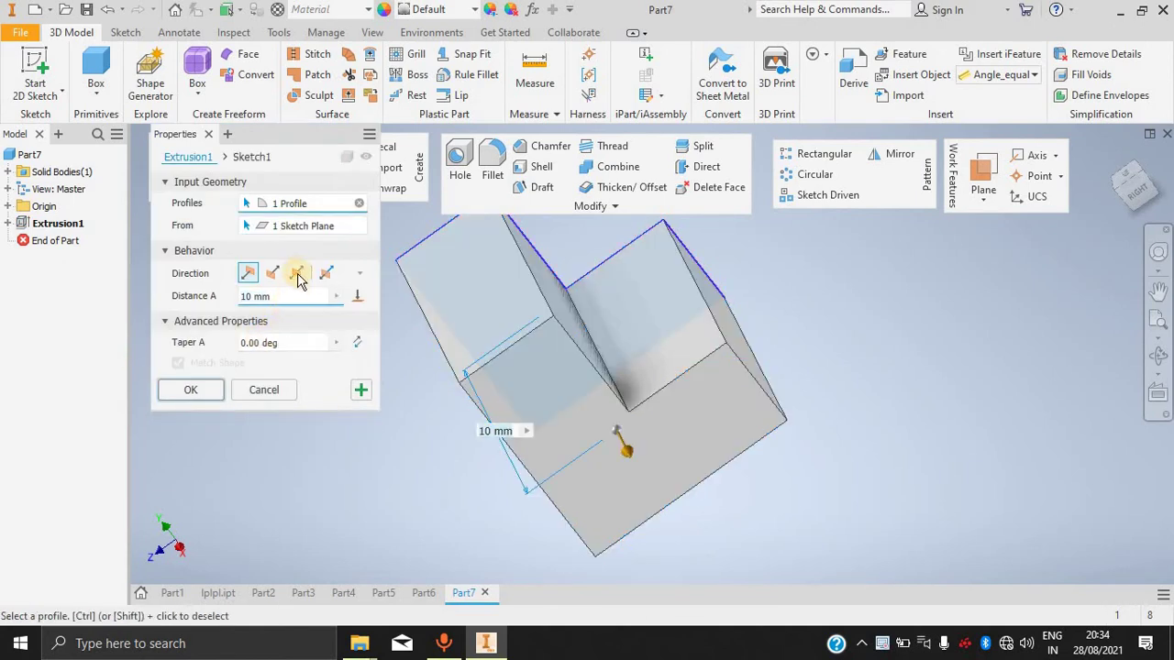
left_click(297, 274)
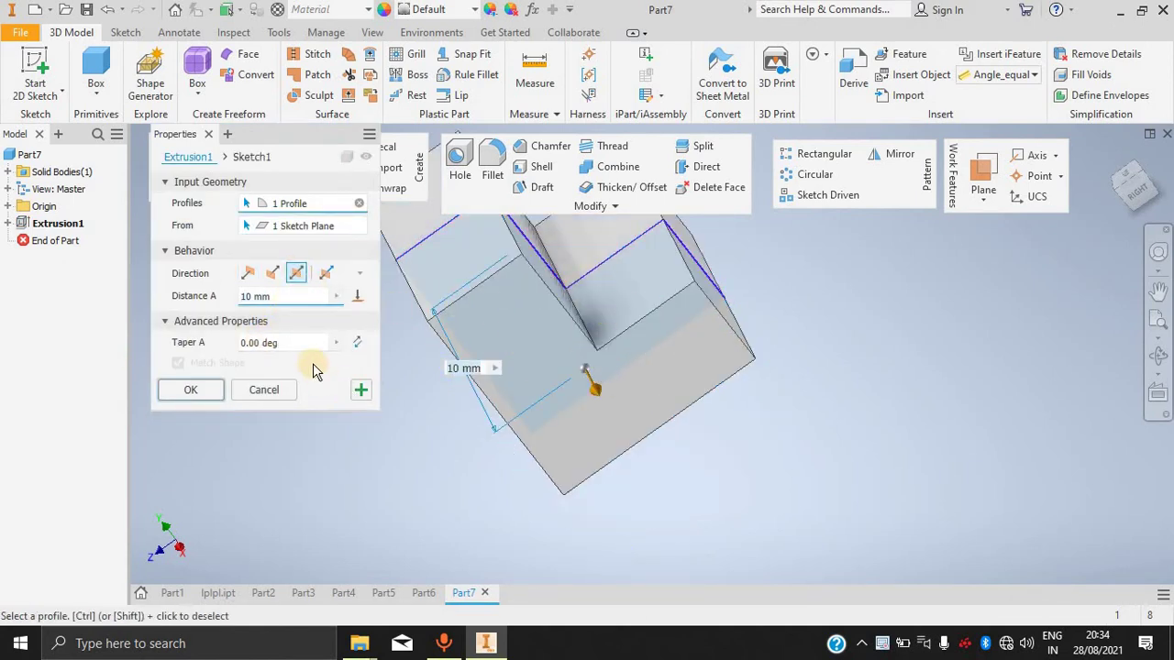
left_click(193, 390)
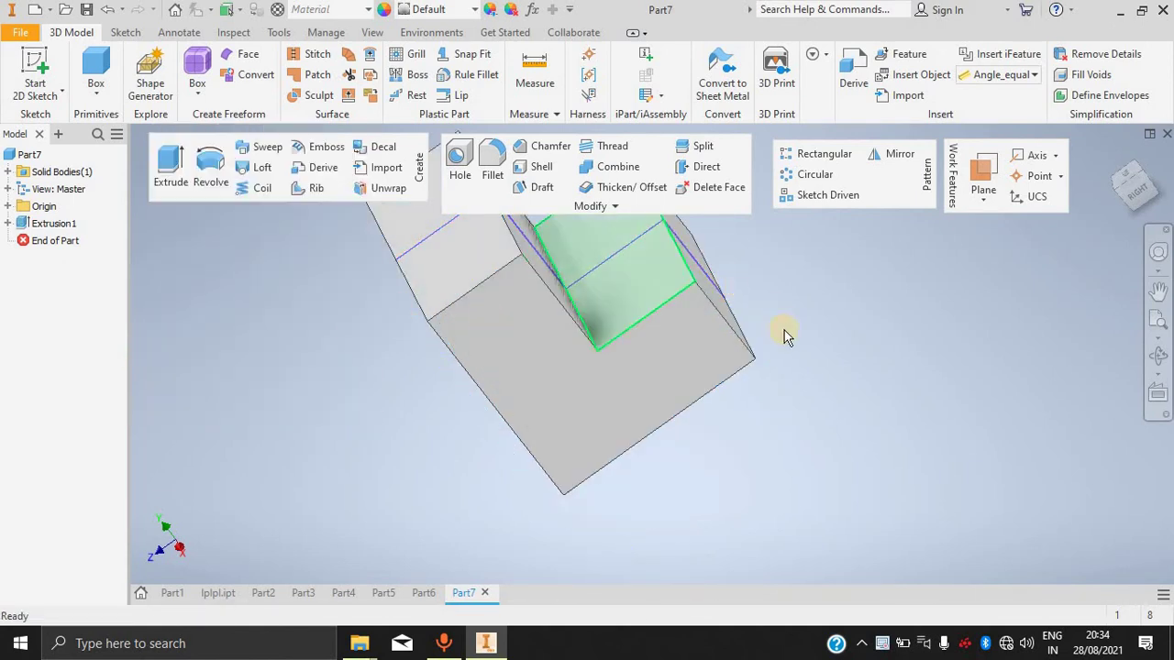
scroll(842, 364, "down", 5)
middle_click_drag(878, 327, 885, 371)
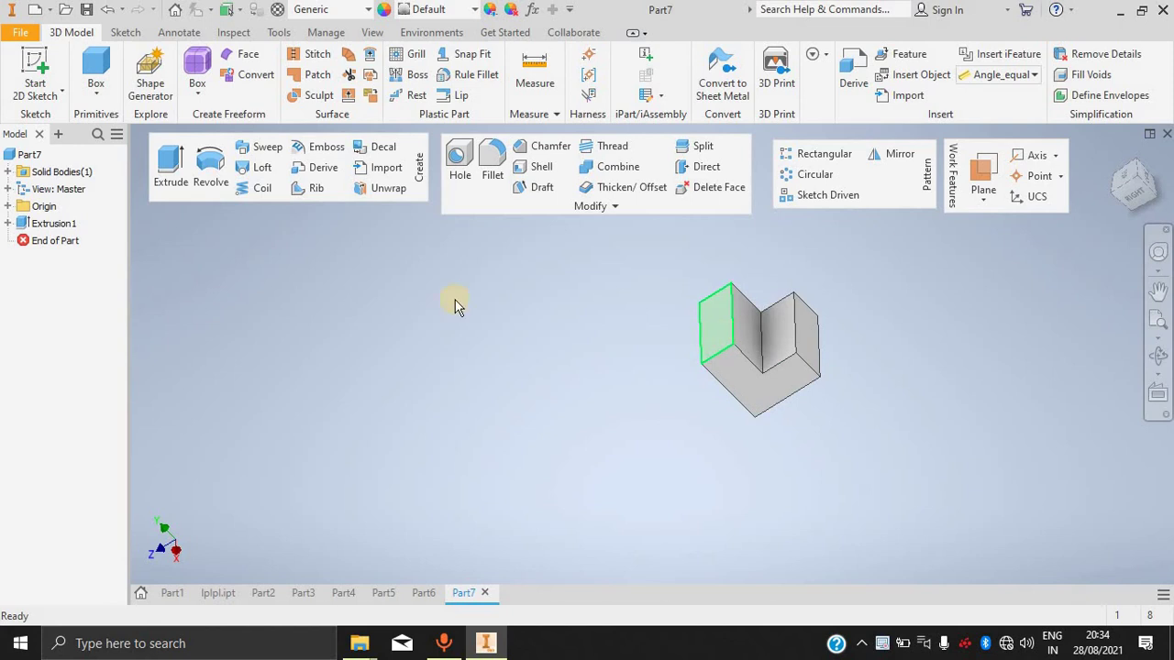
left_click(28, 244)
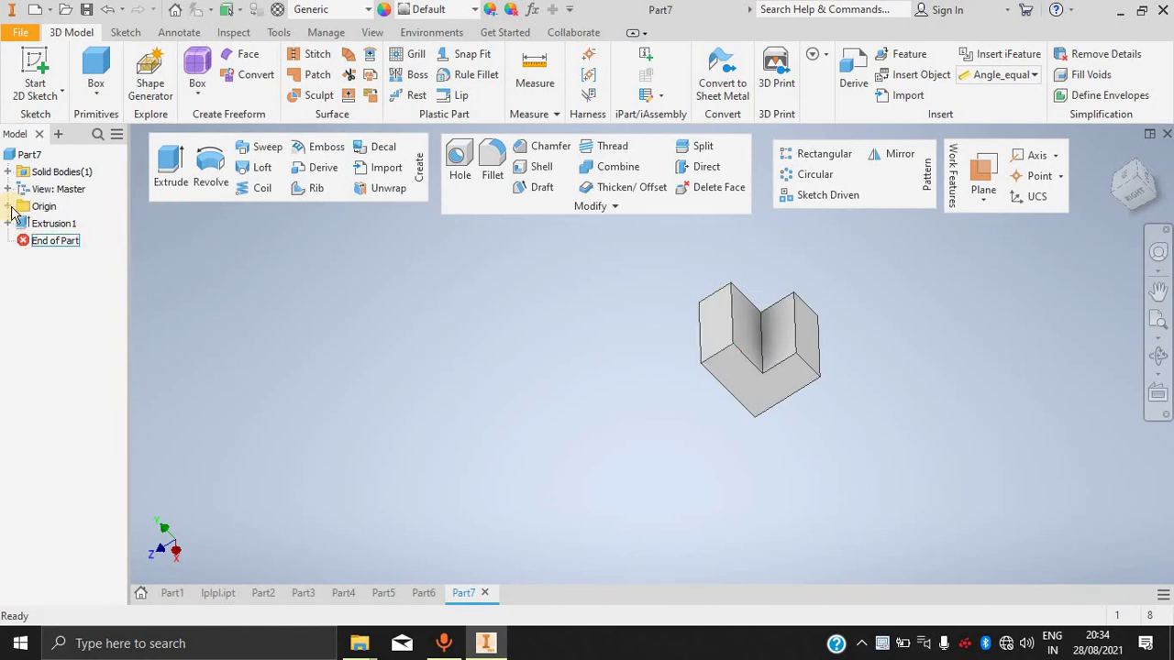
Make the origin YZ plane visible, so that it shows through the middle of the L-shaped body.
left_click(9, 207)
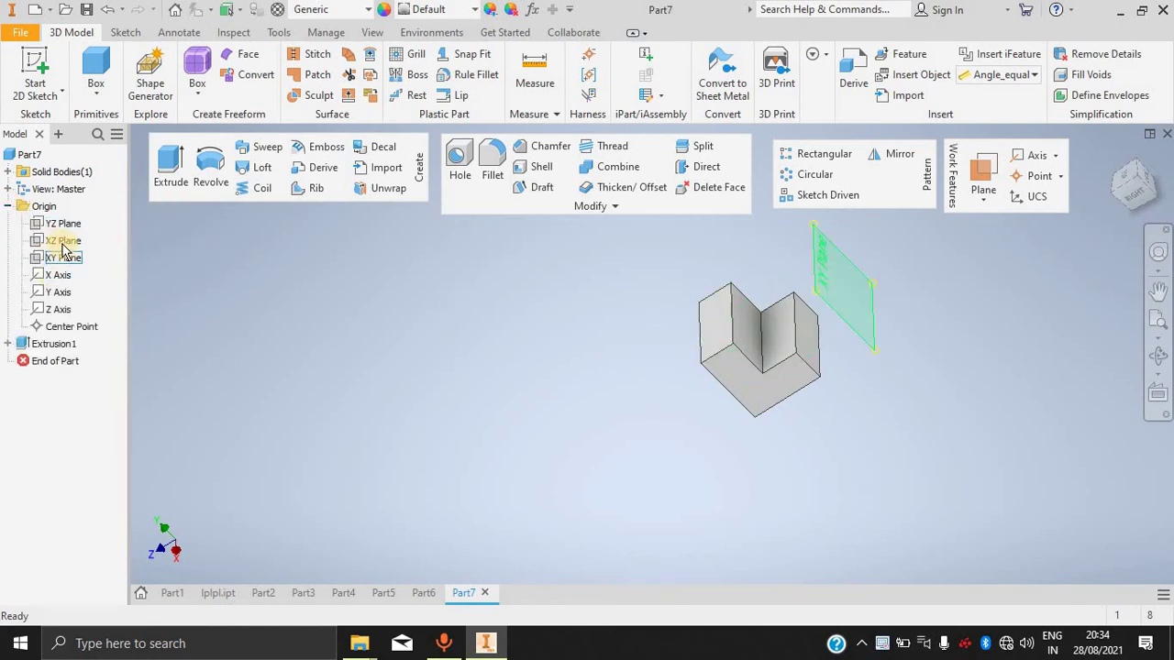
mouse_move(820, 364)
middle_mouse_down("shift")
mouse_move(815, 403)
mouse_move(819, 357)
mouse_move(846, 324)
mouse_move(868, 348)
mouse_move(830, 353)
middle_mouse_up("shift")
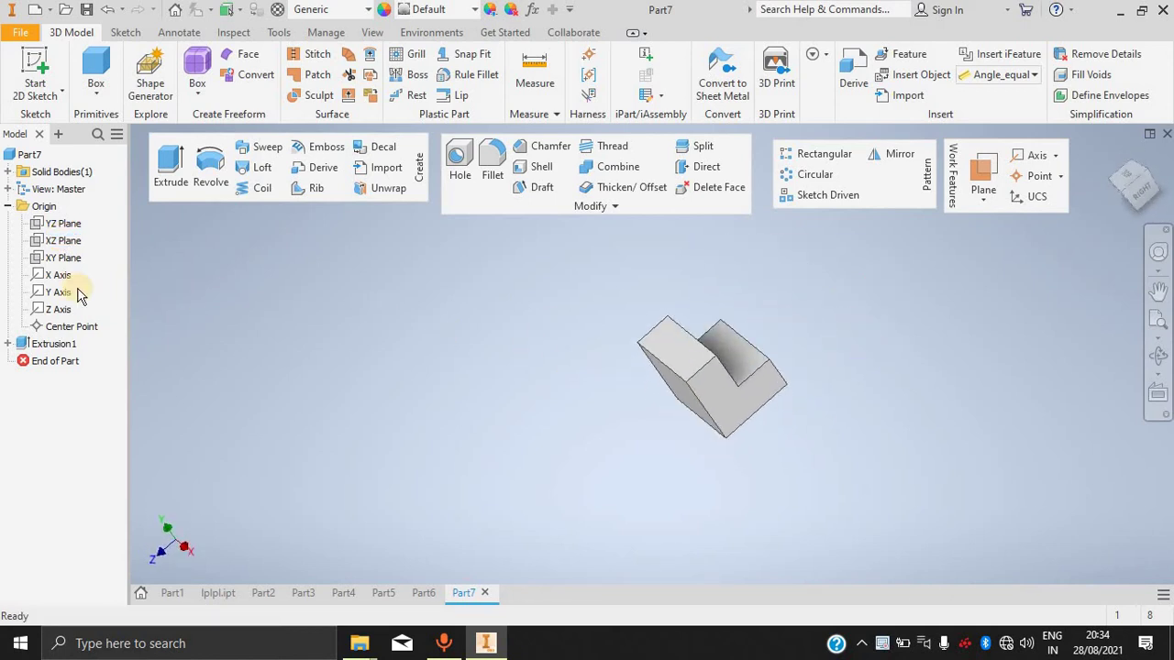
left_click(64, 225)
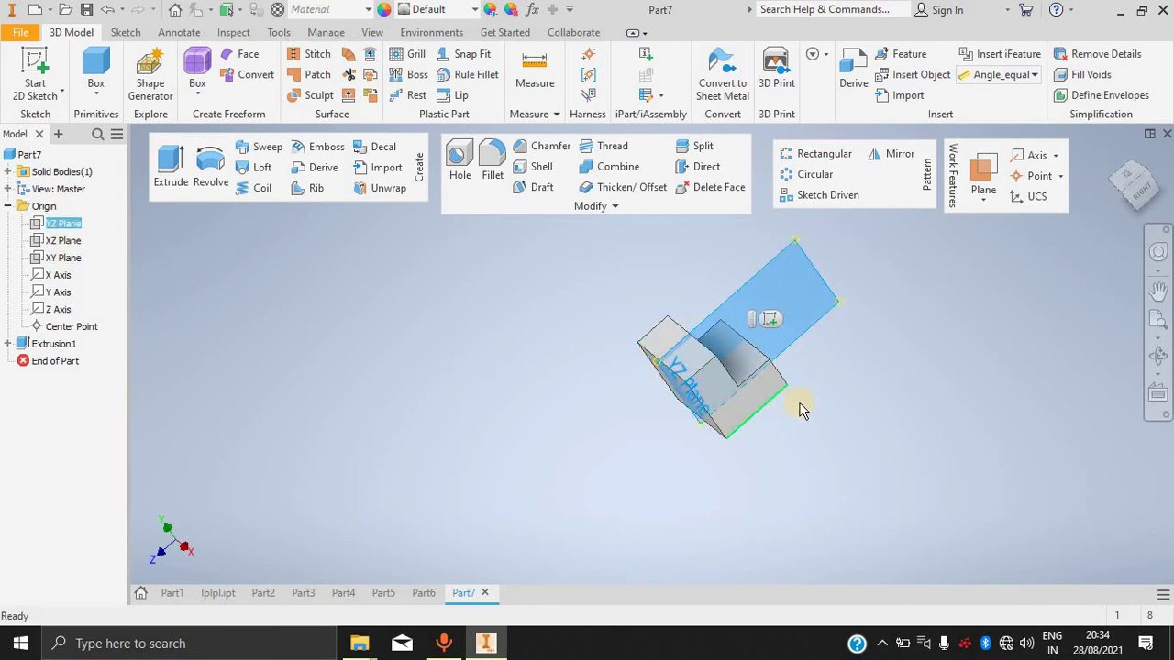
middle_click_drag(808, 397, 787, 369, "shift")
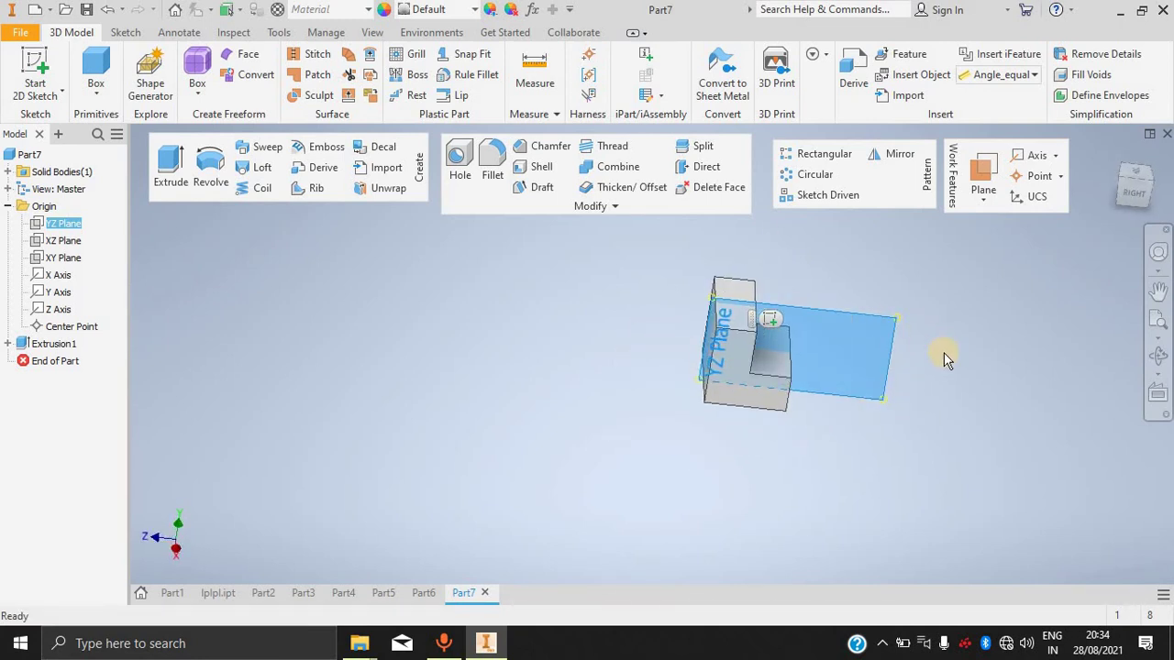
scroll(944, 352, "up", 2)
scroll(911, 366, "up", 2)
scroll(760, 328, "down", 5)
middle_click_drag(841, 357, 780, 358, "shift")
scroll(781, 358, "up", 2)
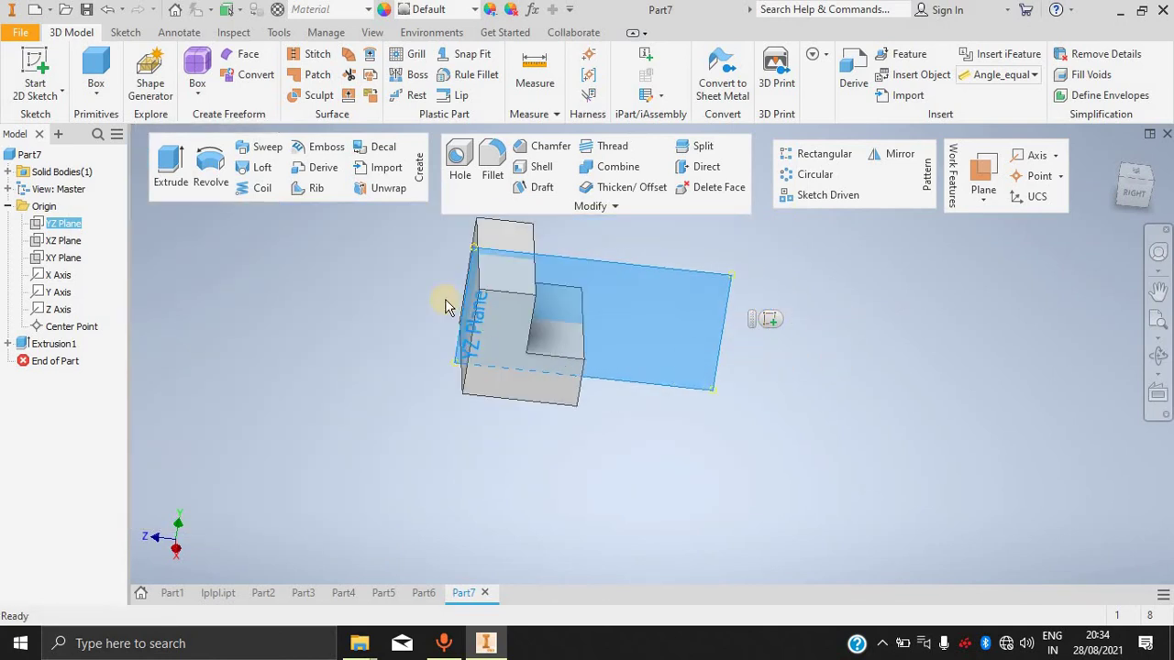
left_click(65, 225)
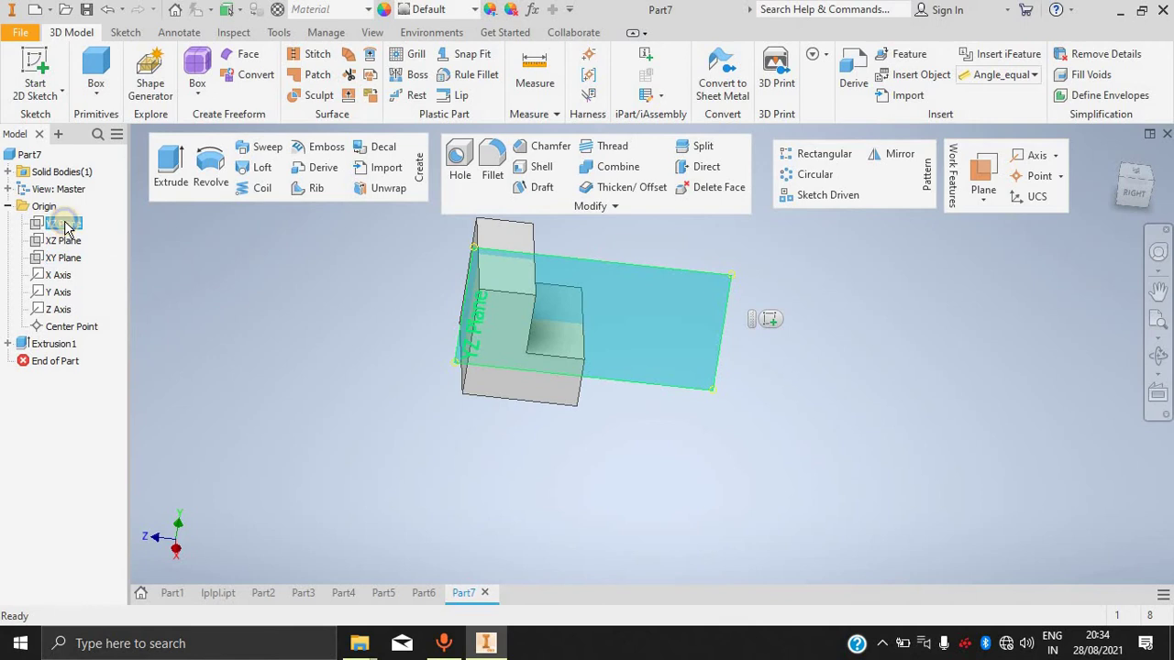
right_click(65, 224)
left_click(145, 325)
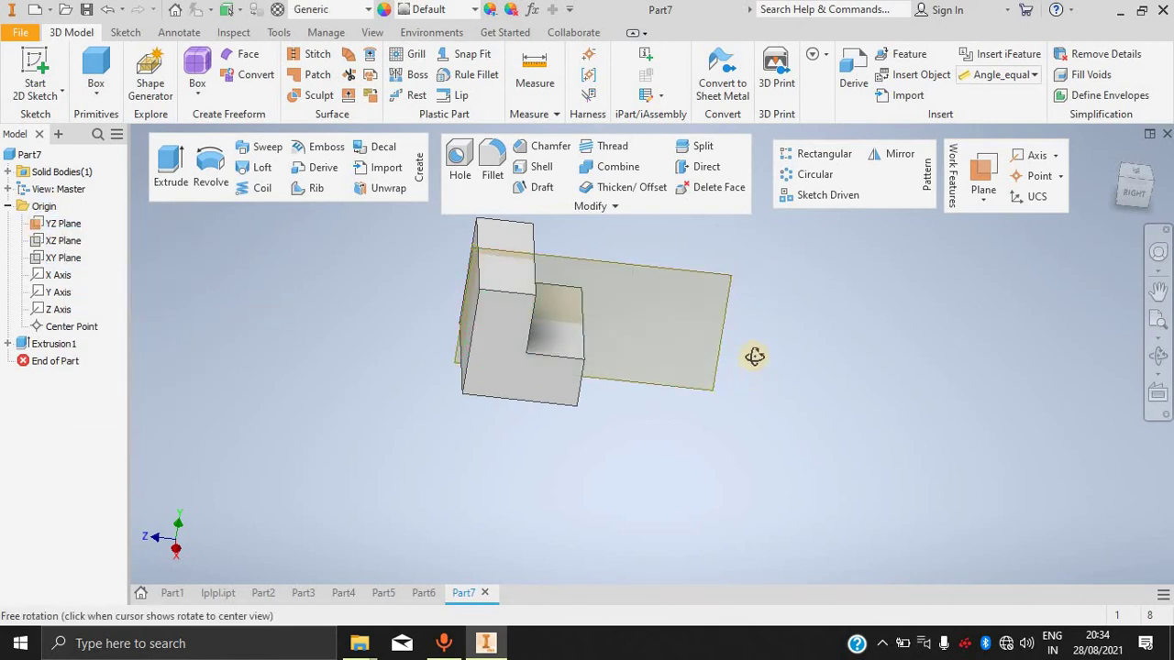
Sketch a sloped line across the inner corner of the L-shaped body on the YZ plane and finish the sketch.
middle_click_drag(751, 356, 730, 374, "shift")
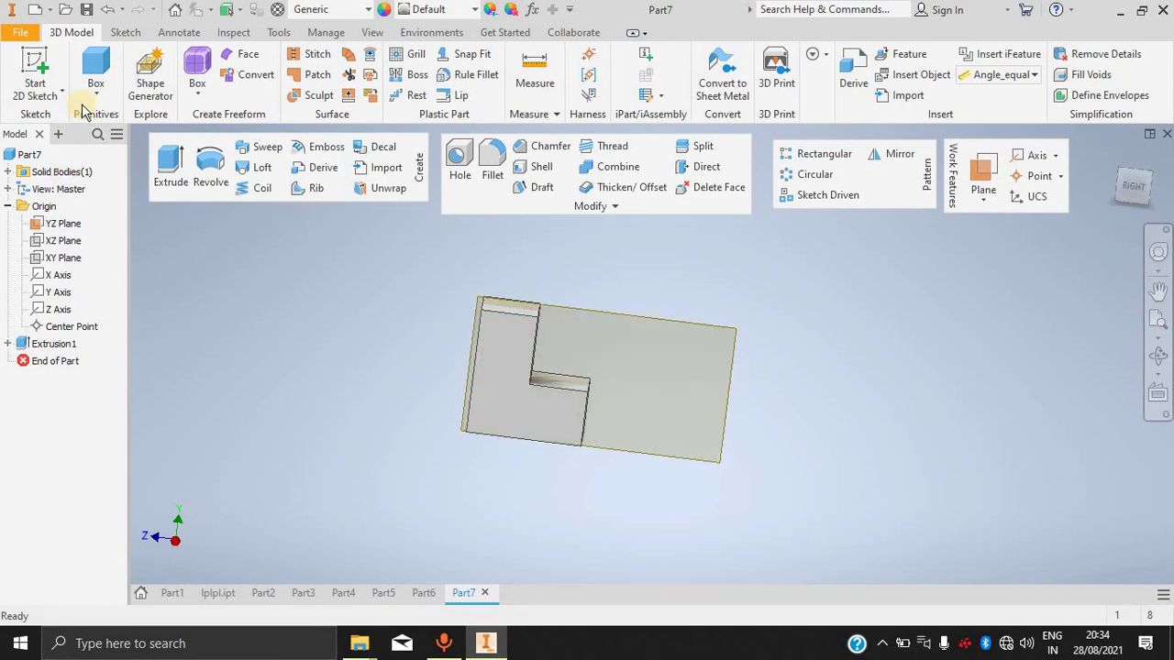
left_click(35, 72)
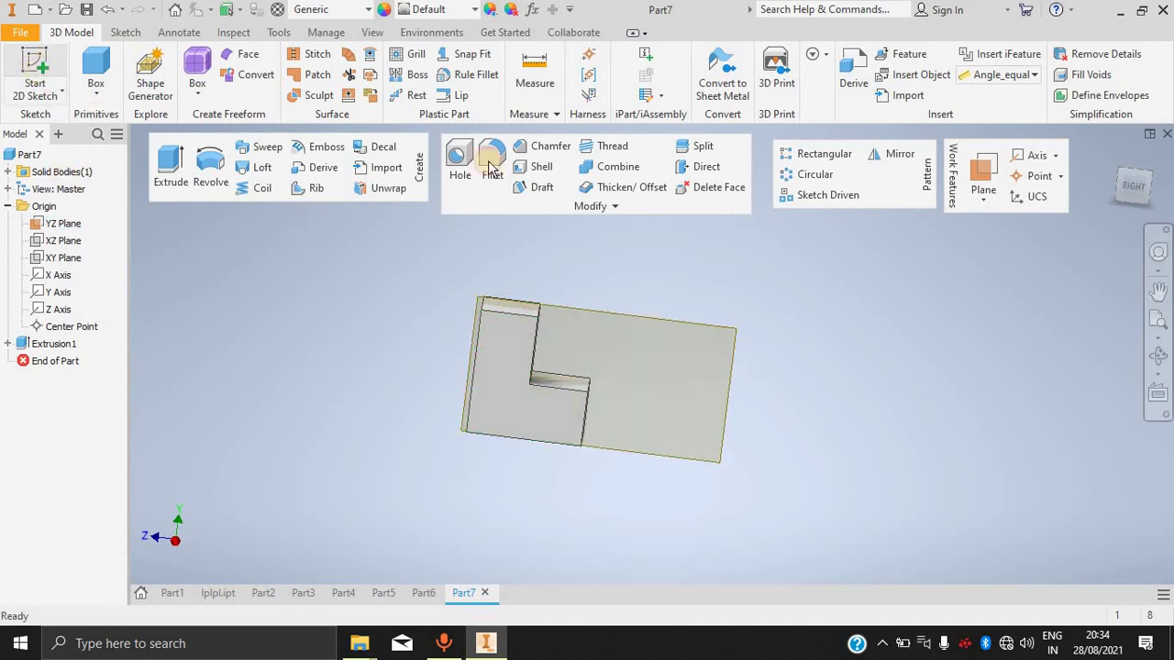
left_click(733, 348)
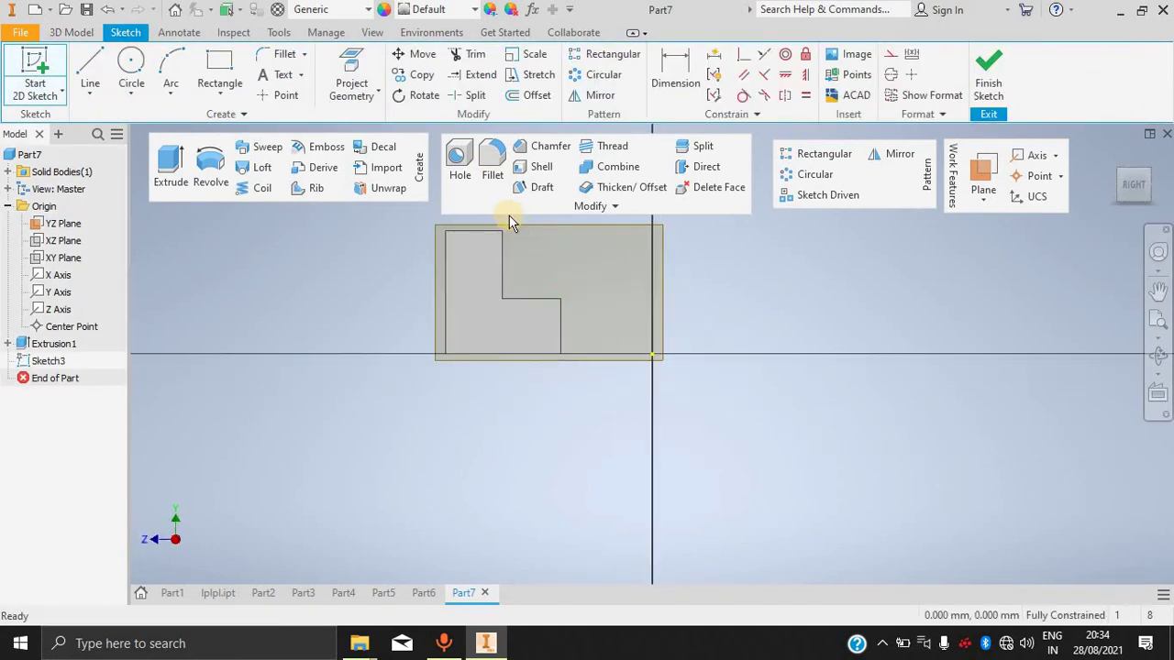
scroll(510, 219, "up", 5)
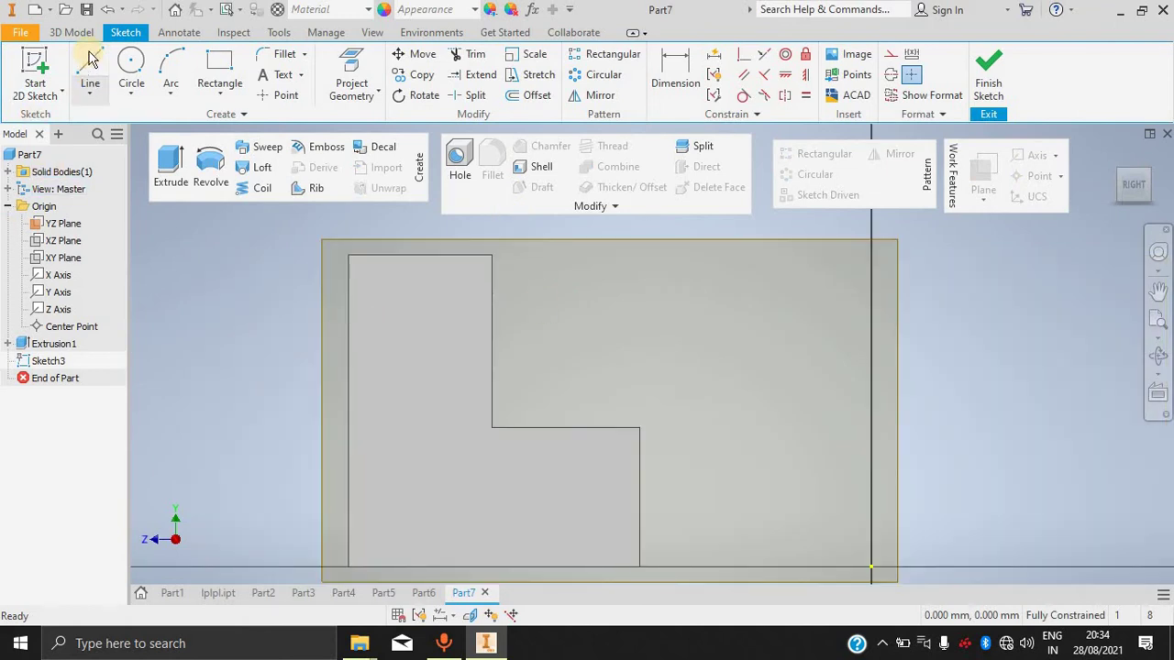
left_click(90, 63)
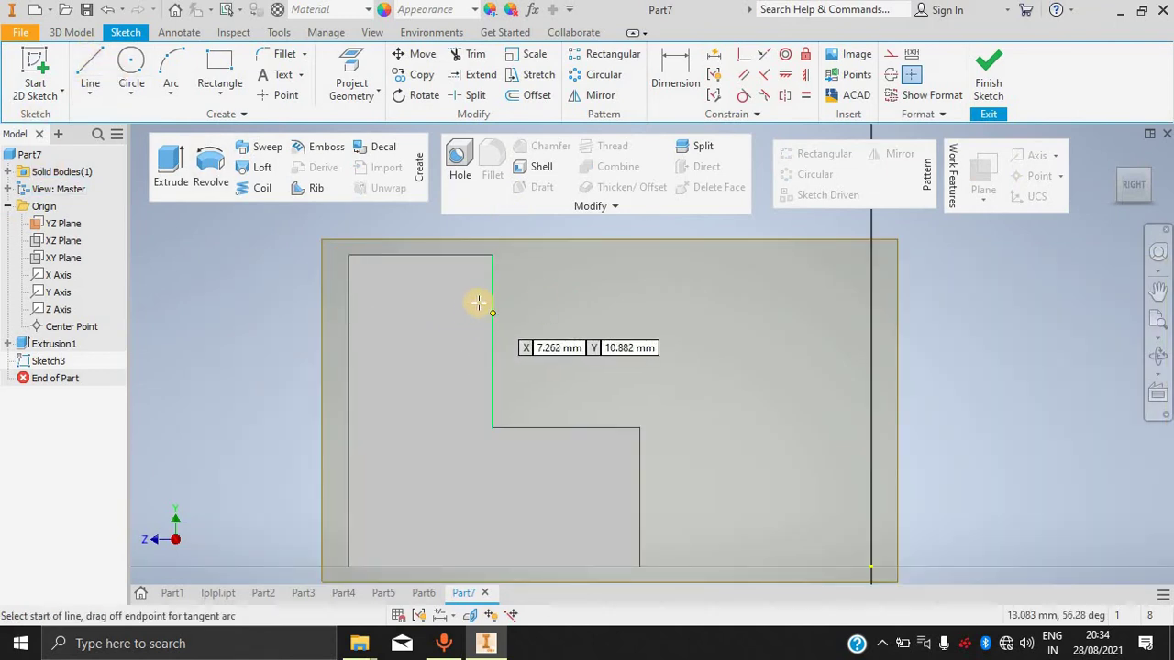
left_click(508, 328)
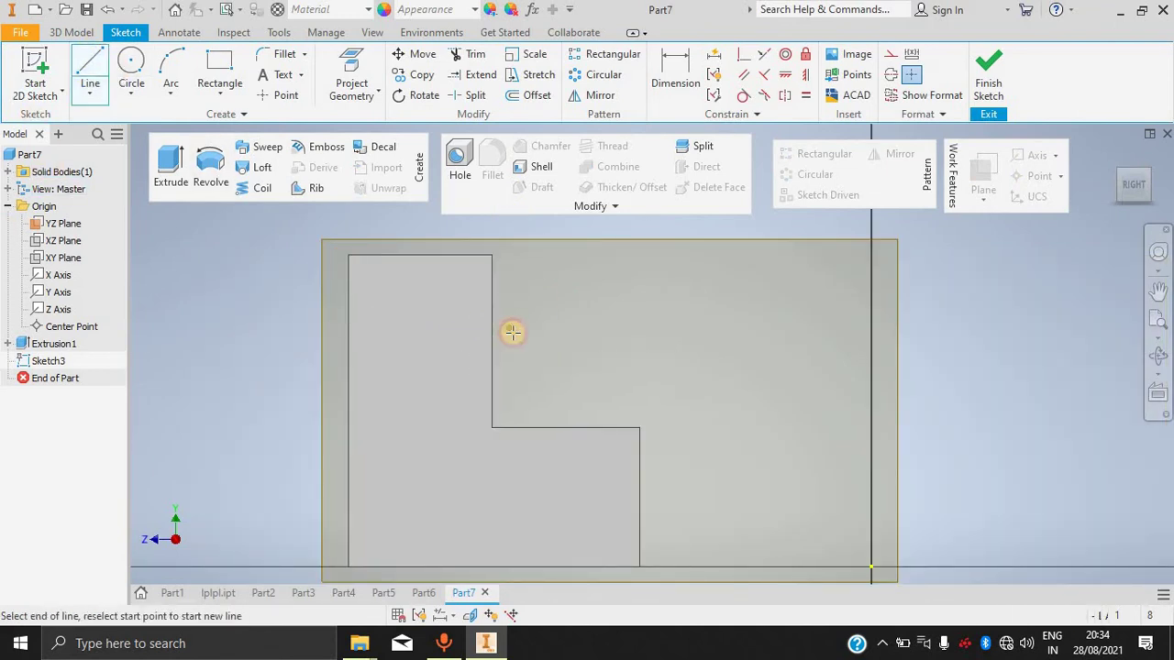
left_click(599, 412)
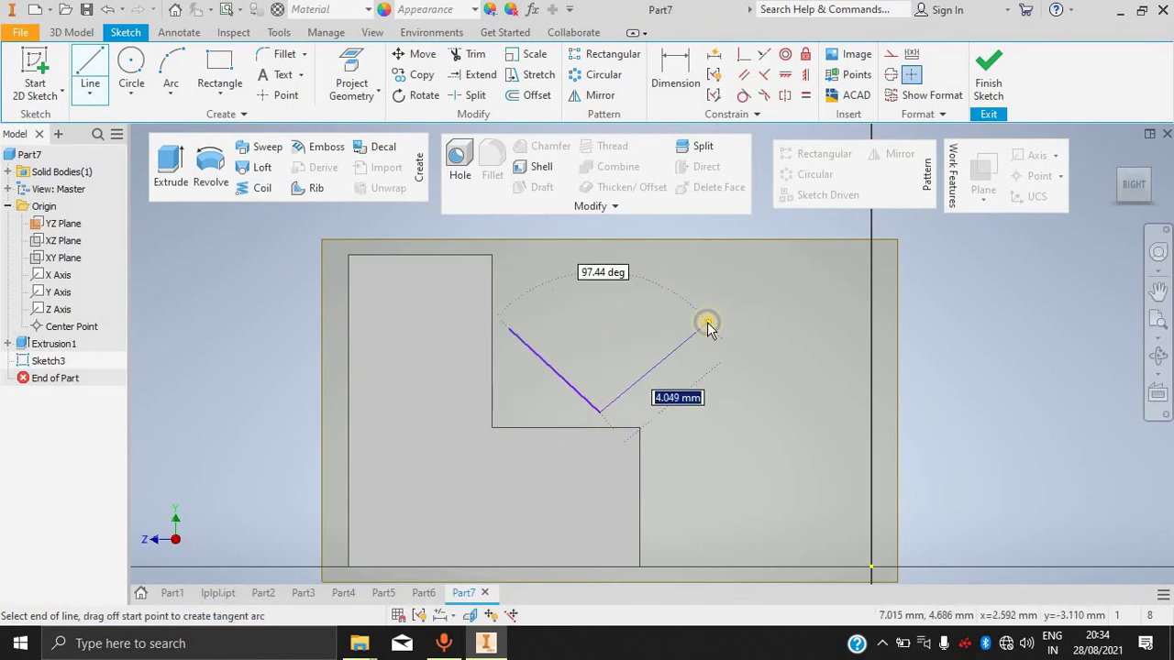
right_click(708, 323)
left_click(752, 323)
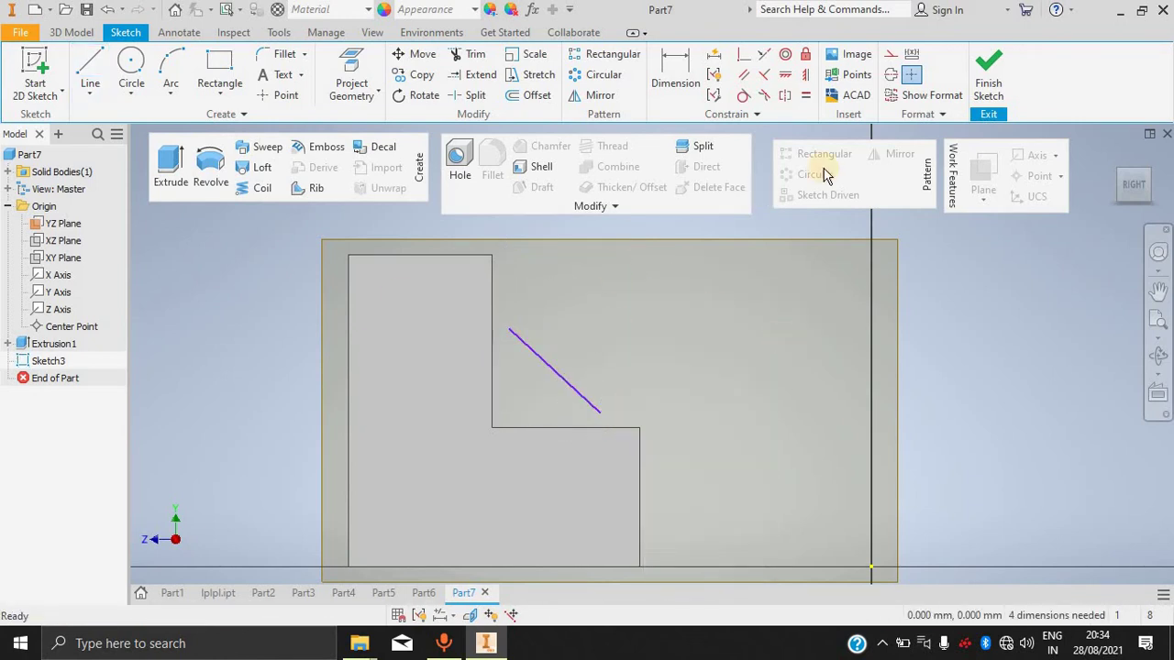
left_click(988, 81)
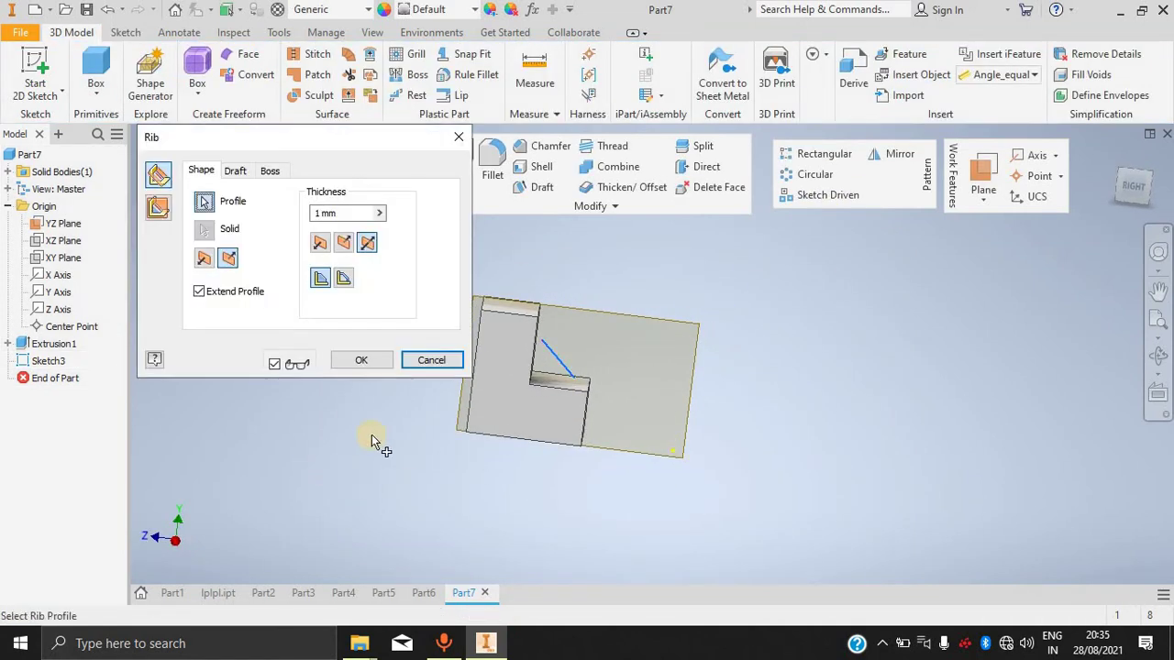
Try to create a 1 mm thick rib normal to the sketch plane from the sloped line, with its direction flipped.
left_click(556, 357)
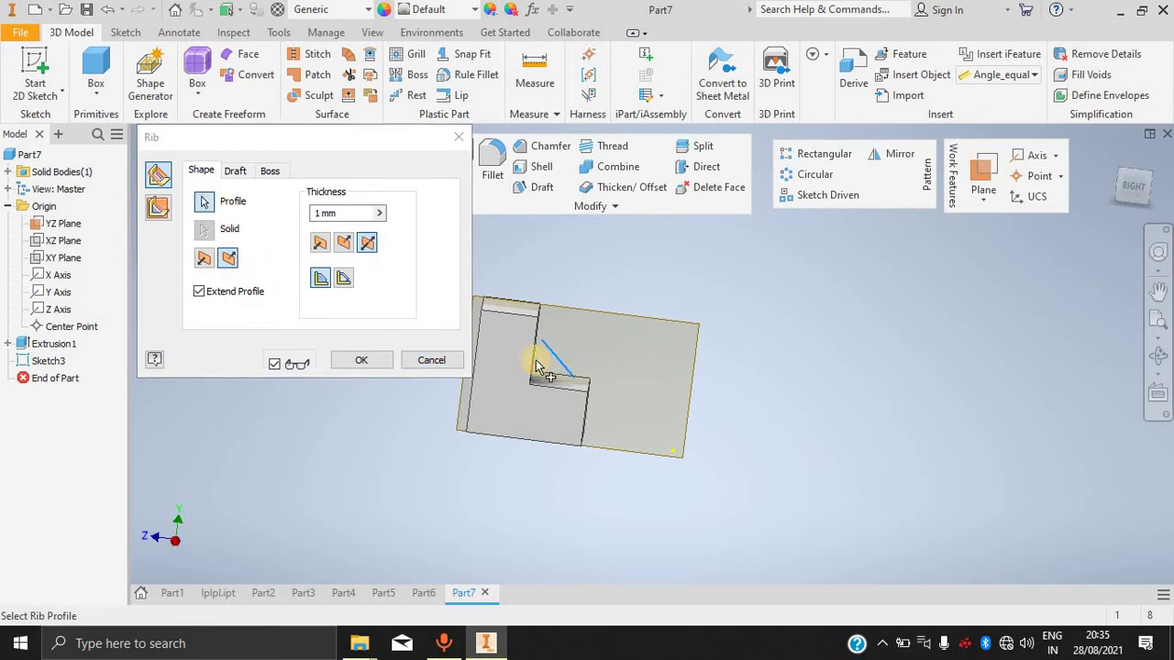
left_click(237, 260)
left_click(204, 259)
left_click(569, 361)
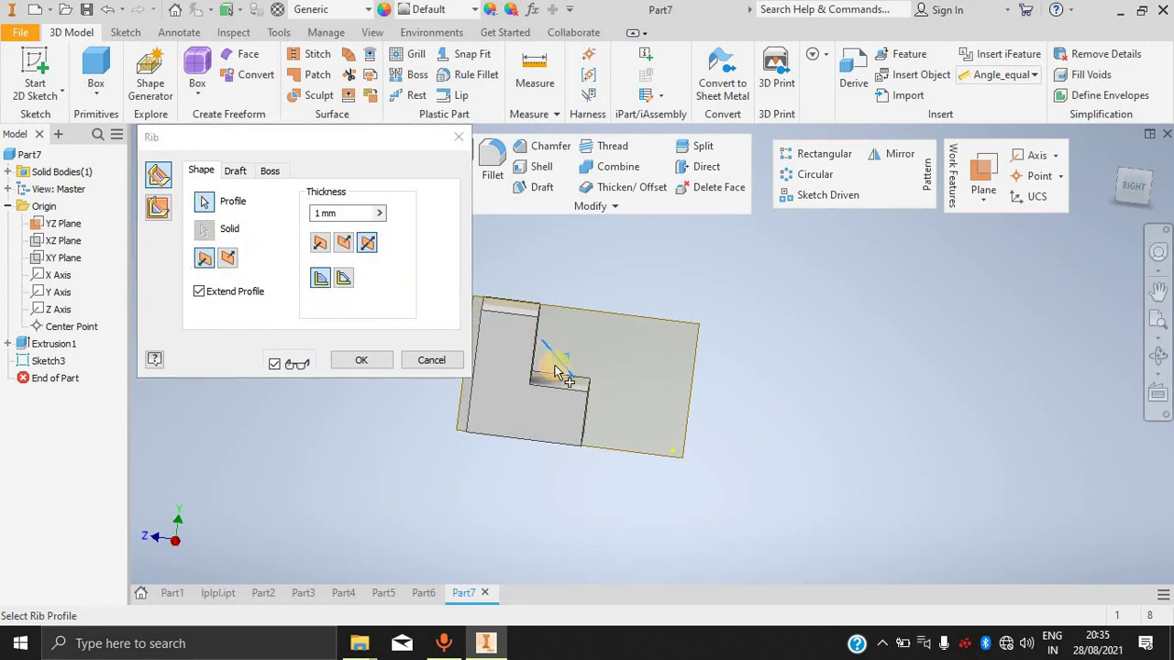
left_click(579, 357)
left_click(555, 365)
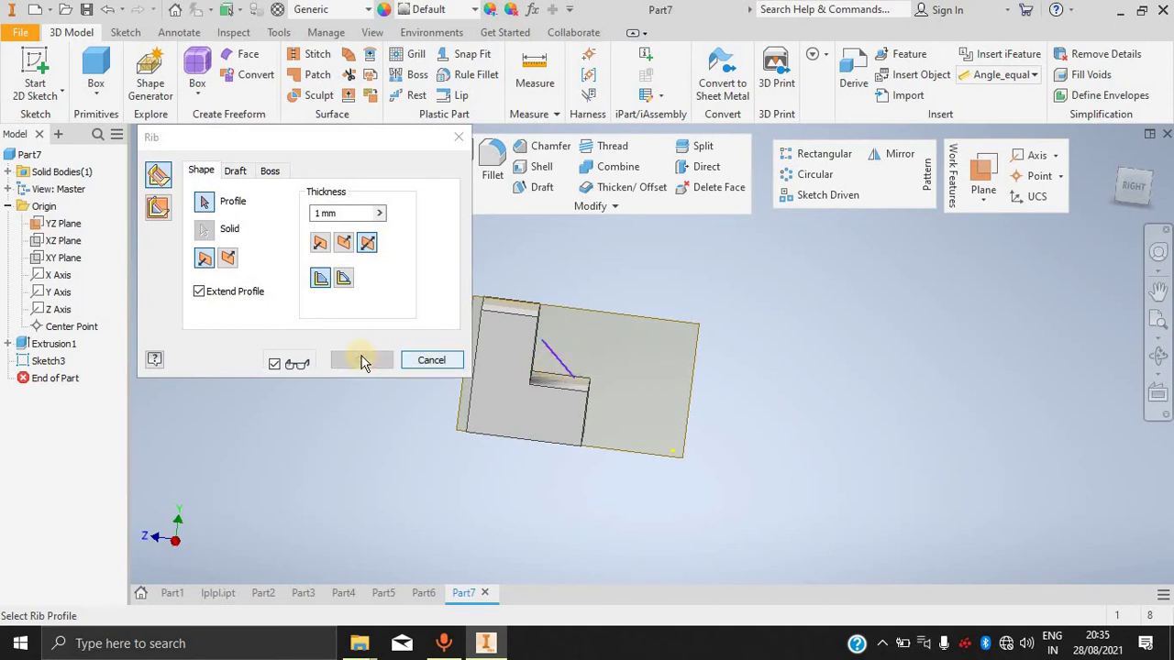
left_click(563, 370)
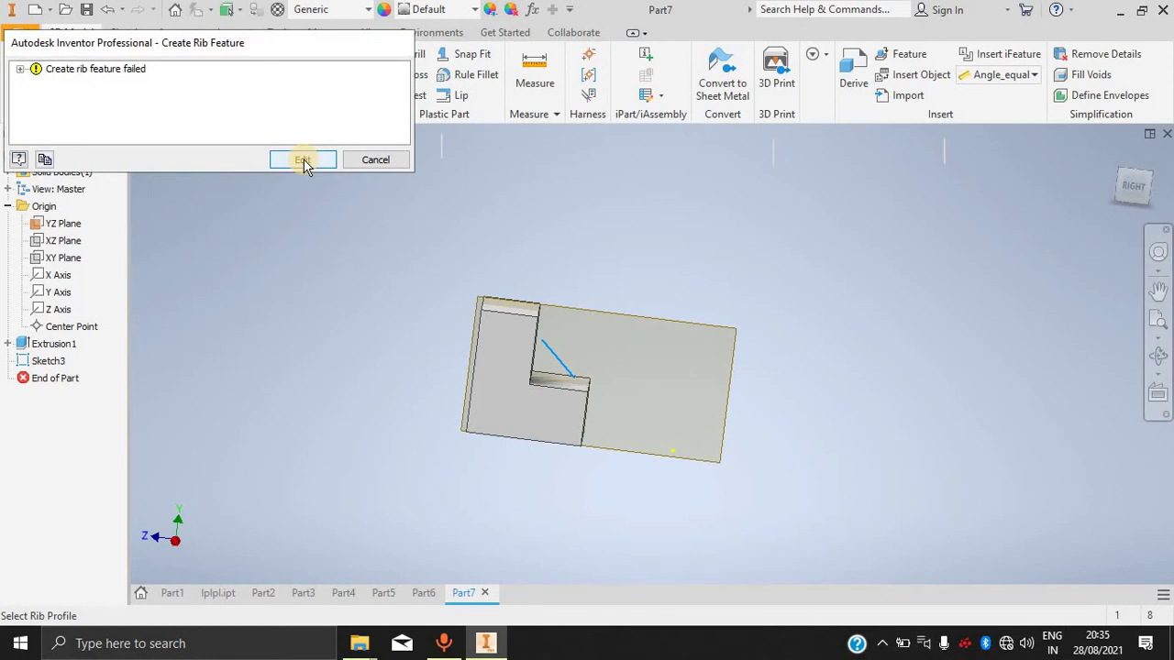
left_click(312, 158)
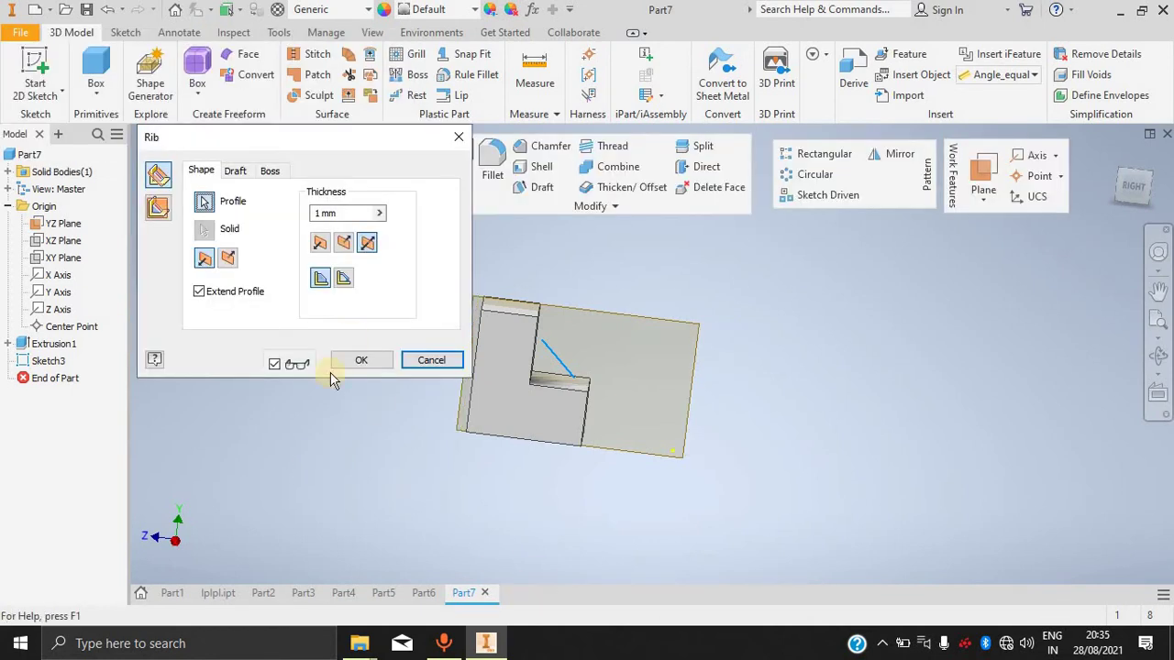
Change the rib type to parallel to the sketch plane, comparing its preview with the normal-to-sketch-plane type.
left_click(229, 258)
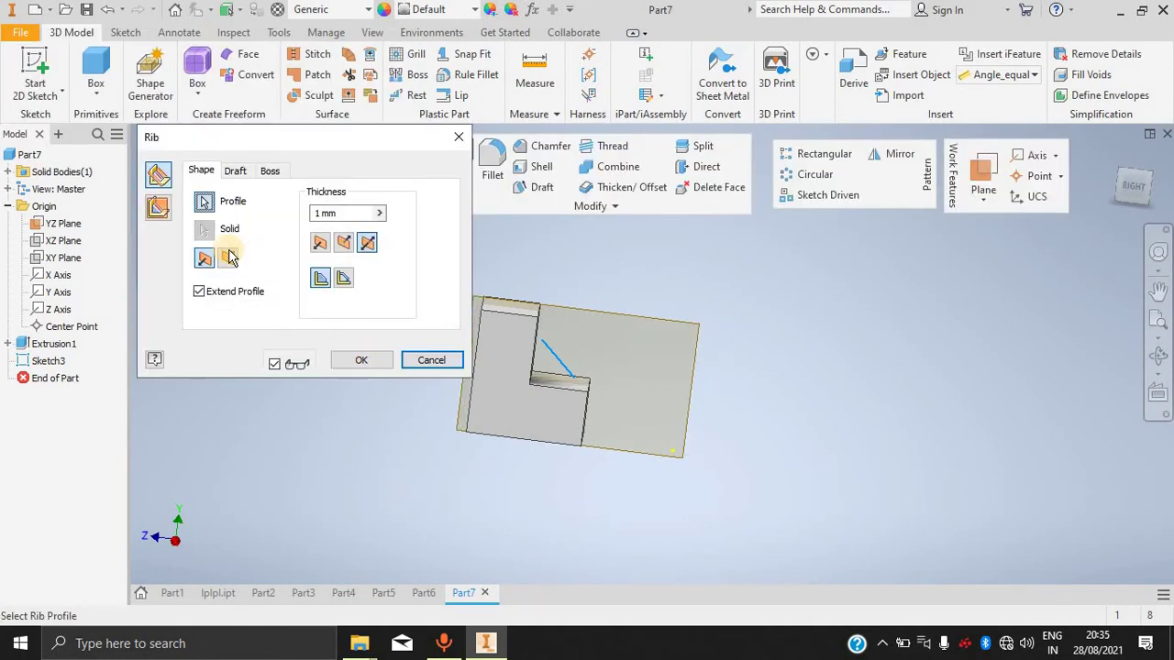
left_click(163, 209)
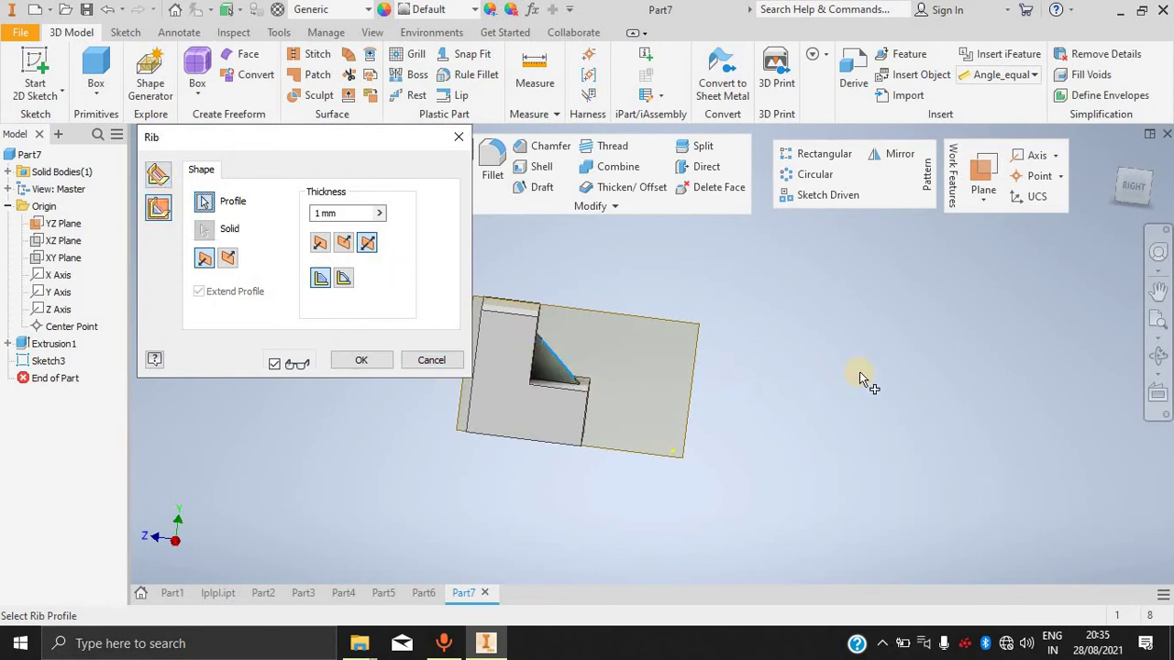
key("F6")
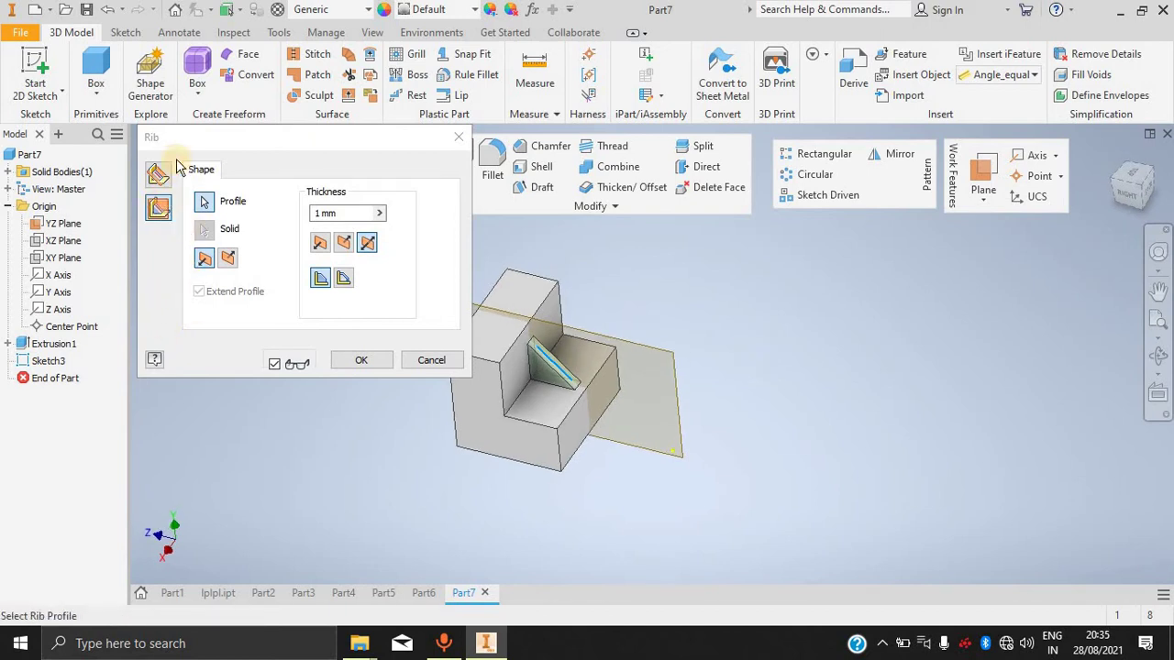
left_click(158, 182)
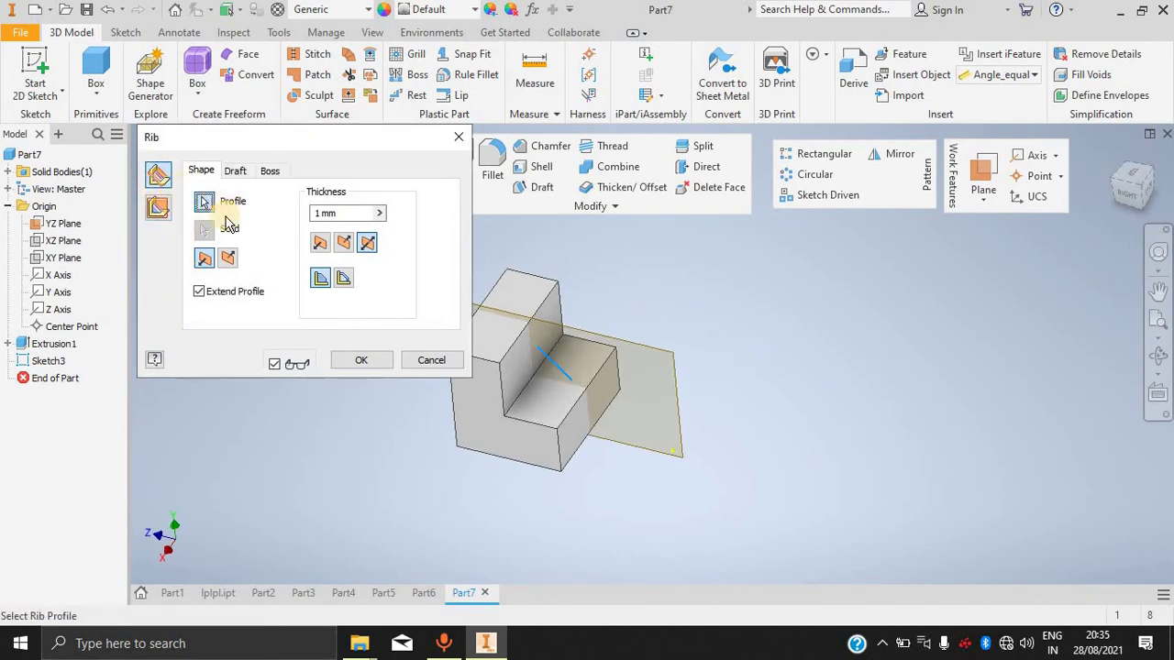
left_click(157, 207)
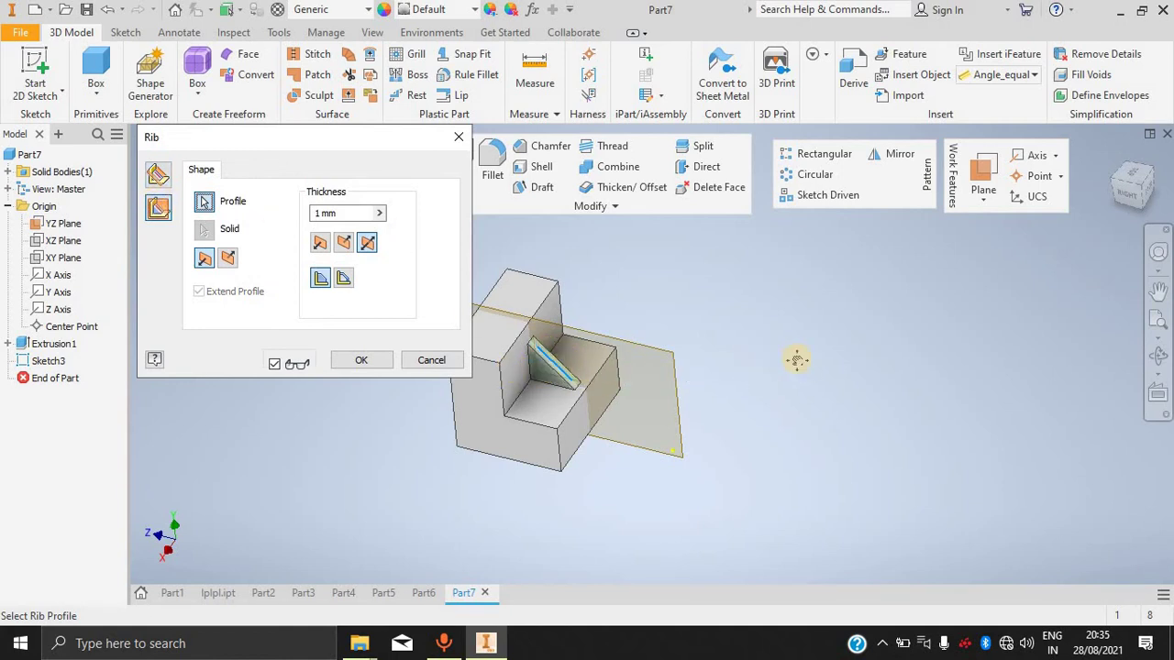
middle_click_drag(795, 359, 796, 334)
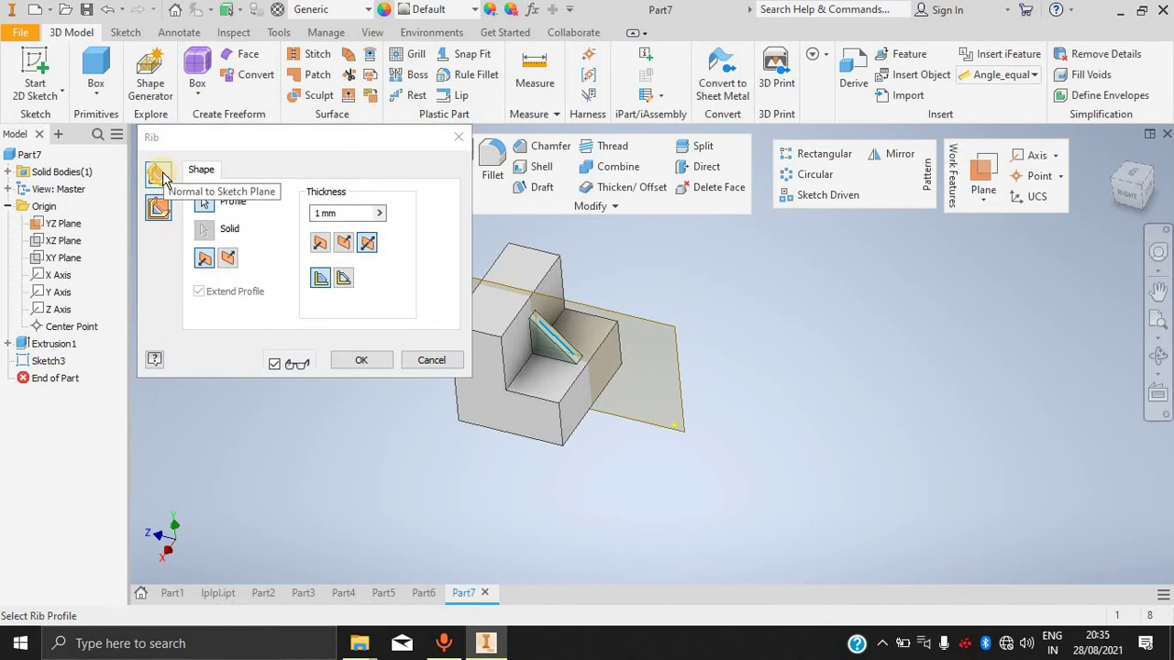
Set the rib thickness to 2 mm, symmetric about the profile and extending to the next face, and create the rib.
left_click(367, 244)
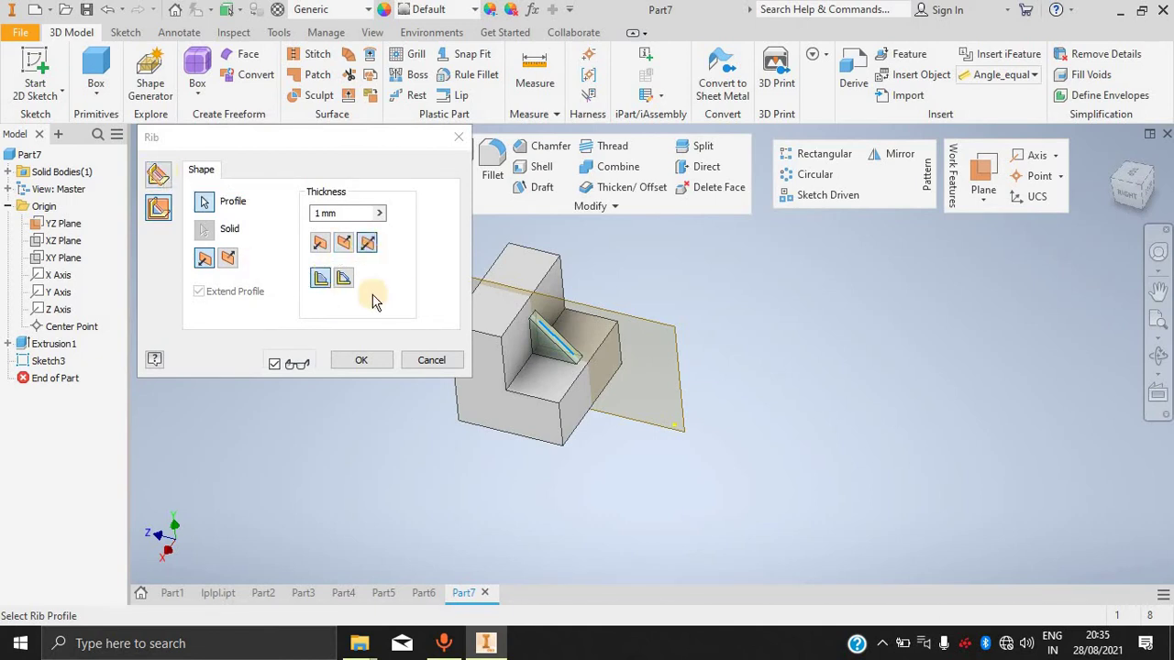
left_click(362, 210)
left_click_drag(361, 214, 299, 222)
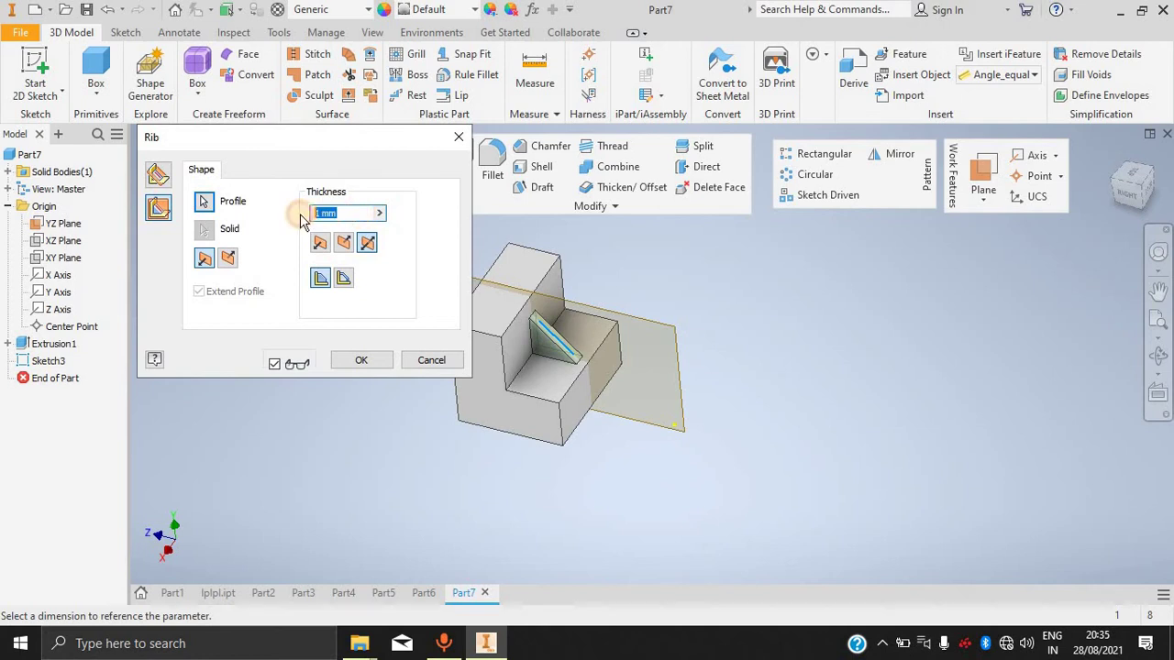
type("4")
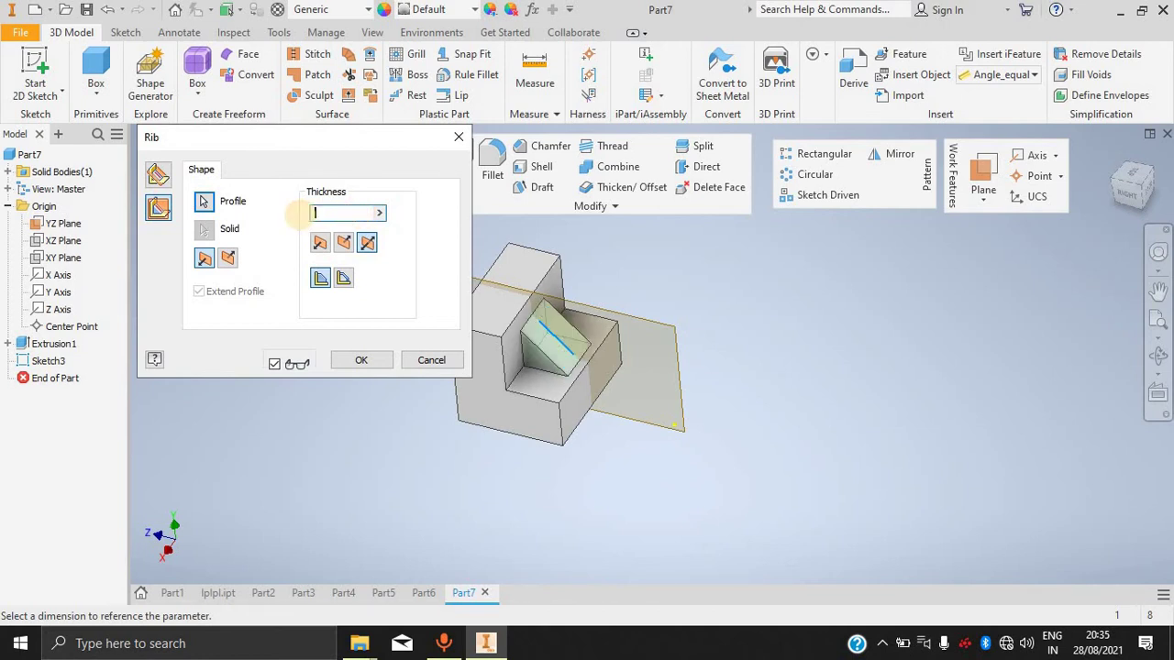
type("2")
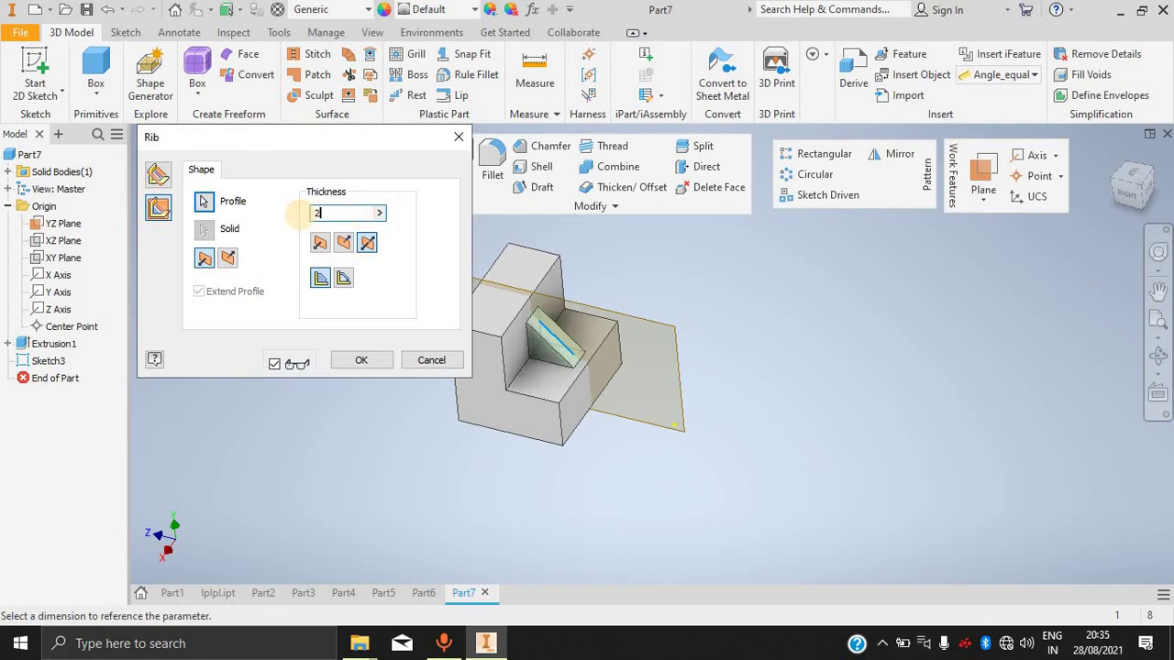
left_click(344, 280)
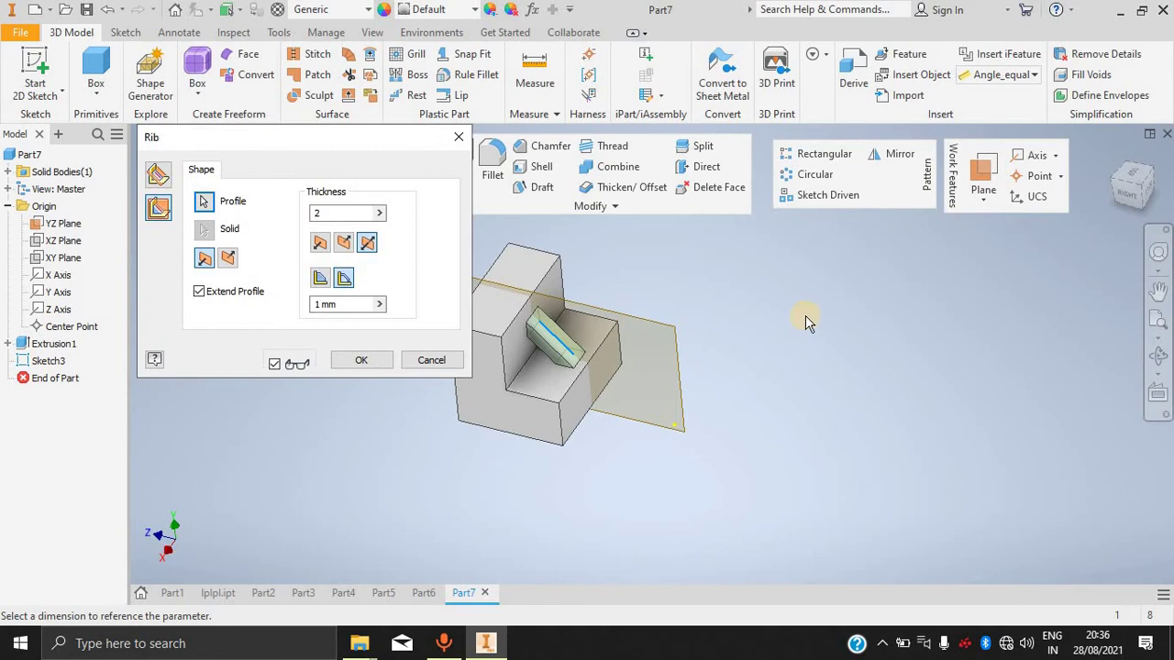
middle_click_drag(807, 321, 846, 307, "shift")
left_click(322, 282)
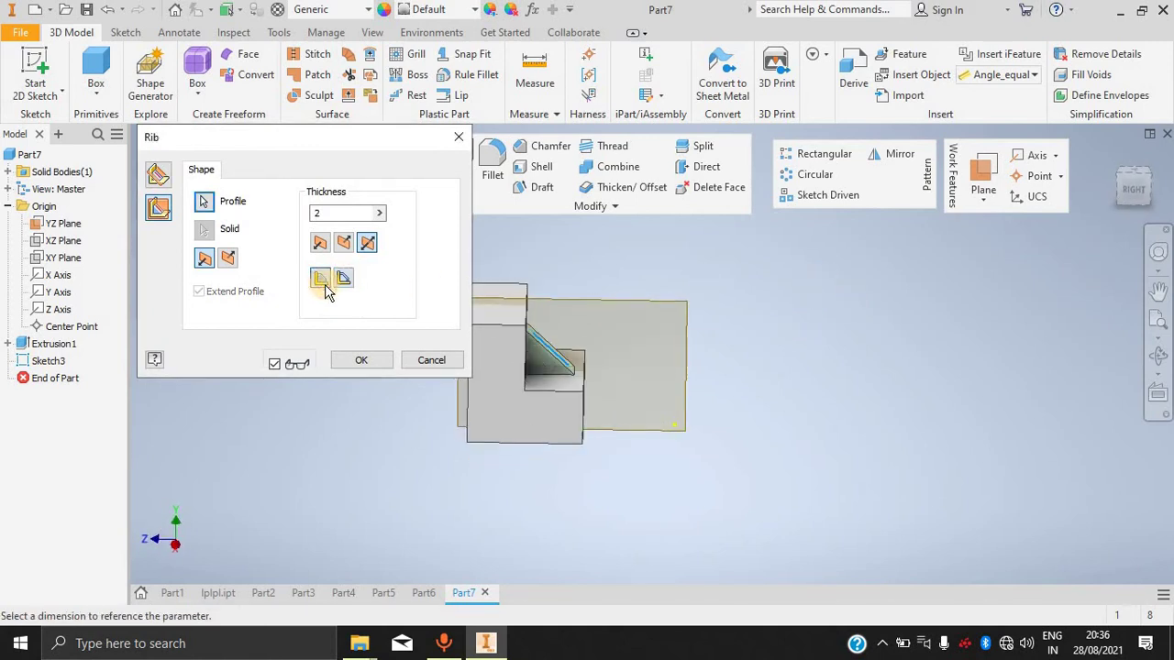
left_click(372, 363)
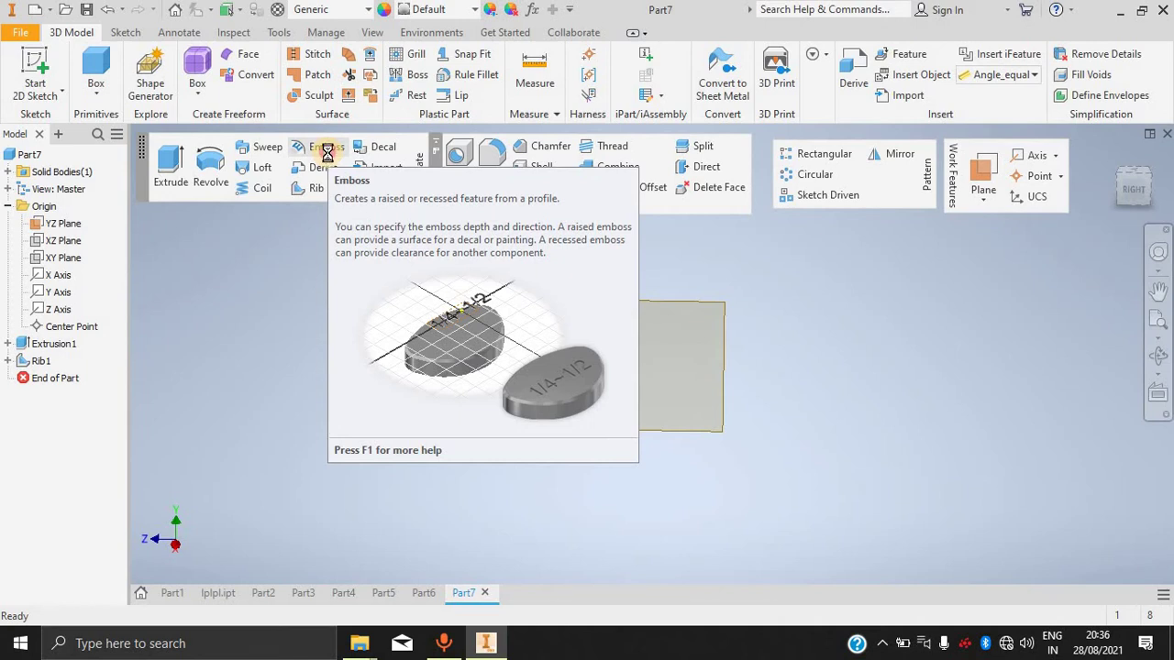
Try the Emboss command without a sketch, and start a 2D sketch on the L-shaped side face of the body.
left_click(328, 152)
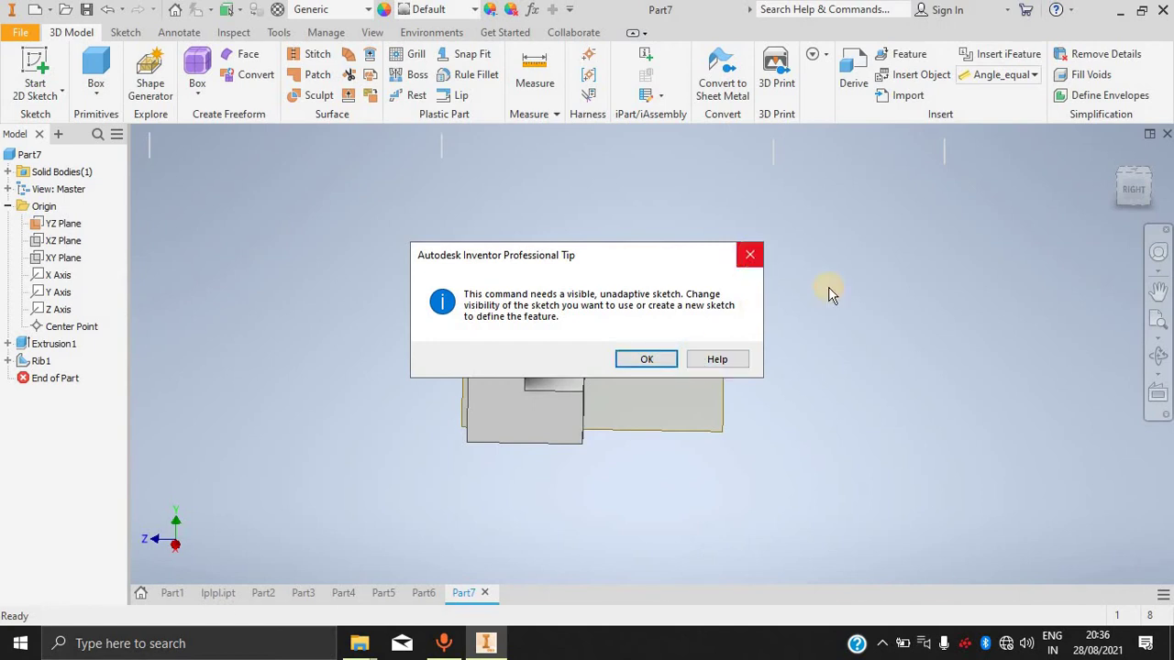
left_click(749, 256)
left_click_drag(765, 363, 860, 378)
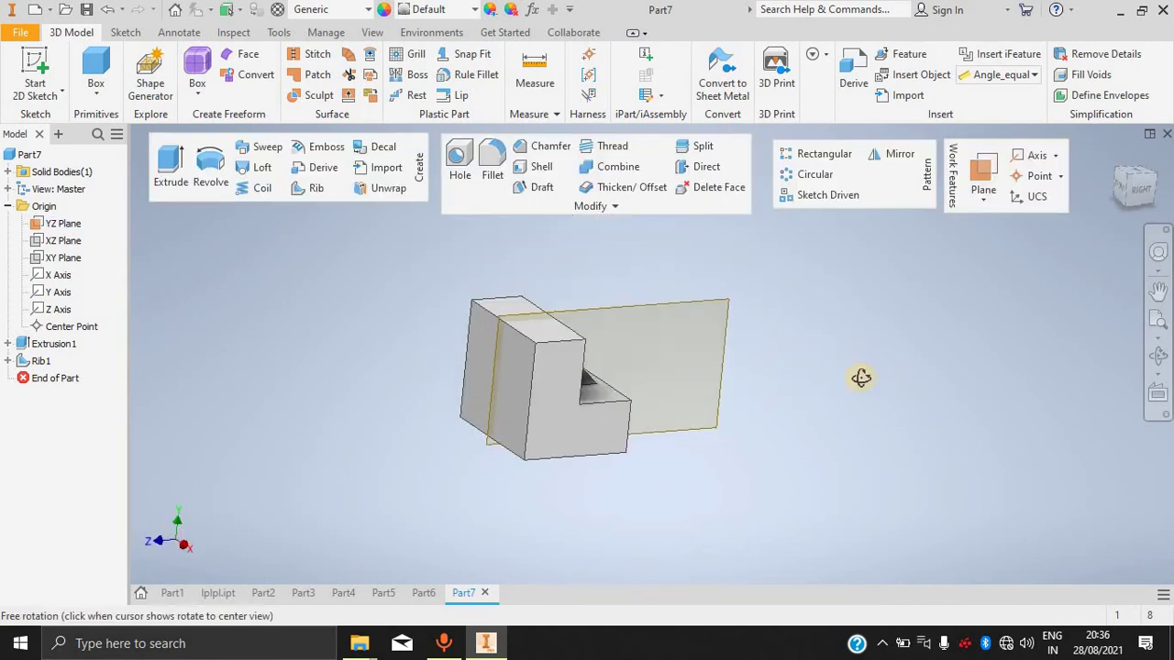
key("Escape")
left_click(539, 419)
left_click(28, 84)
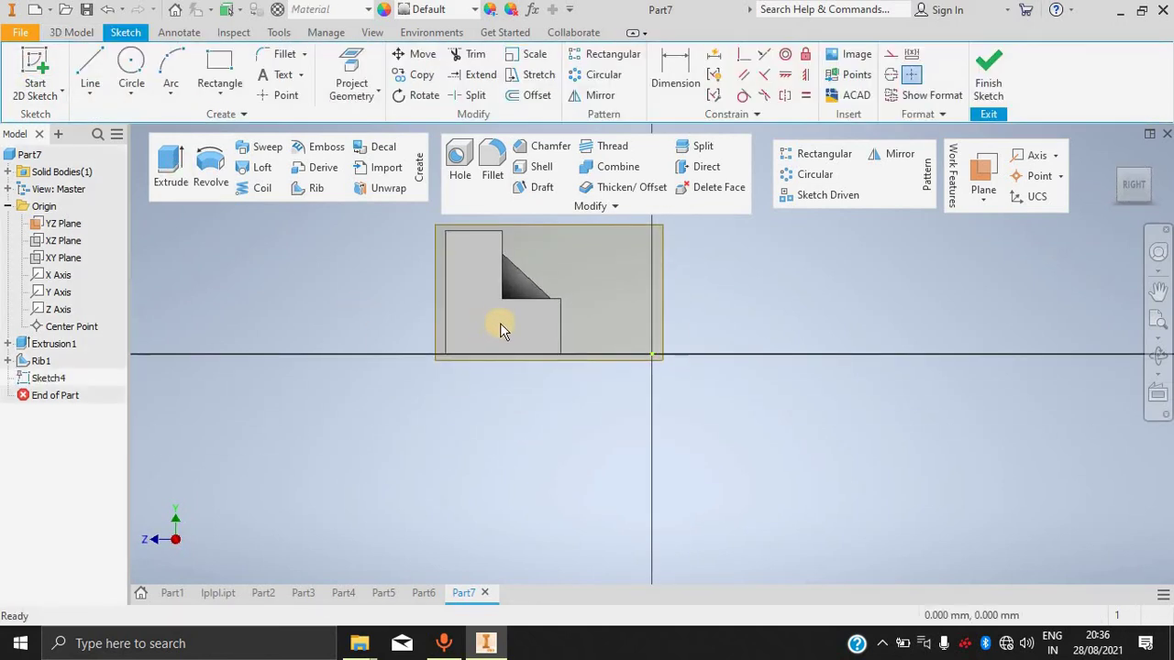
Add the sketch text "1234" in 3.05 mm Tahoma across the lower part of the L-shaped face.
left_click(303, 78)
left_click(296, 103)
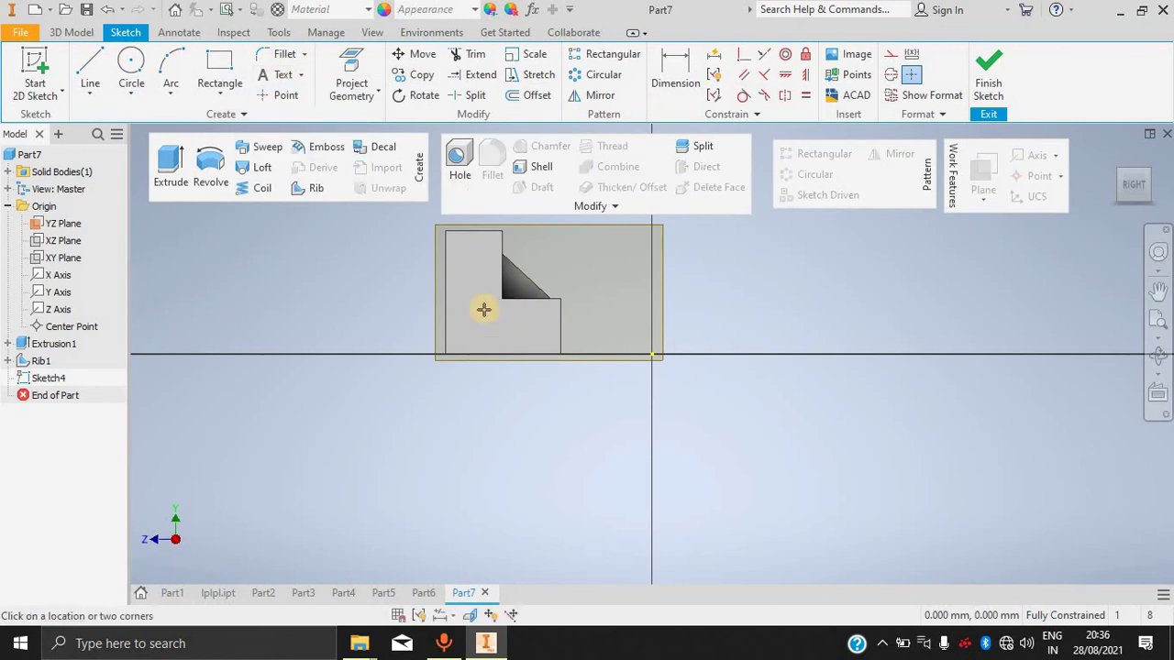
left_click_drag(467, 314, 532, 340)
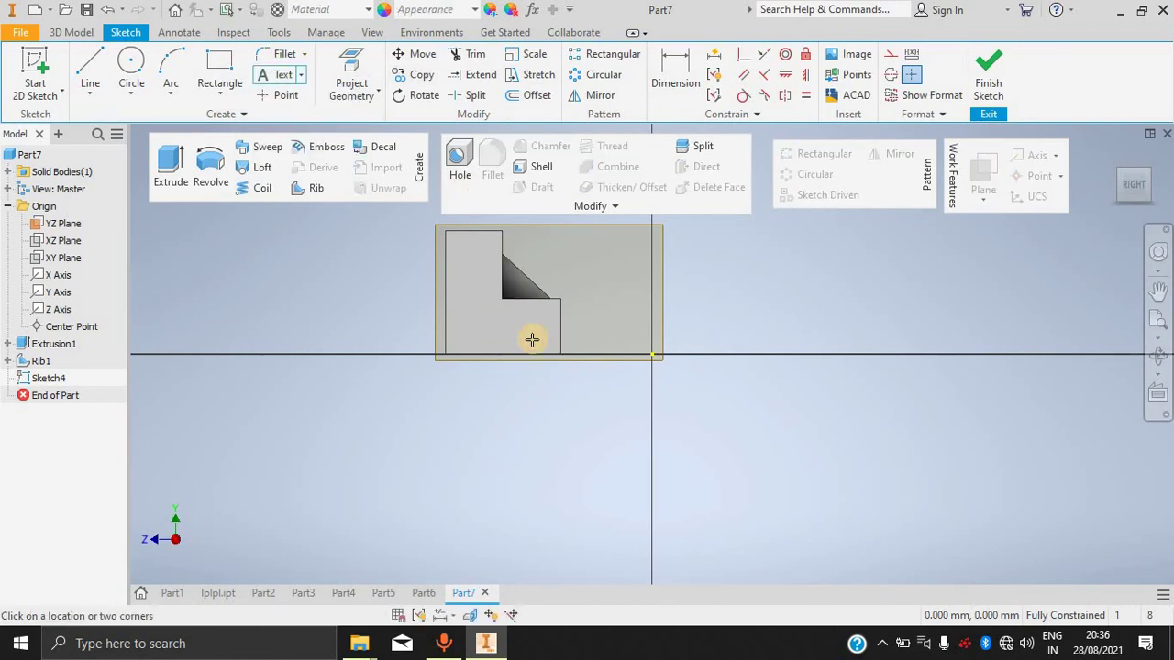
left_click(825, 573)
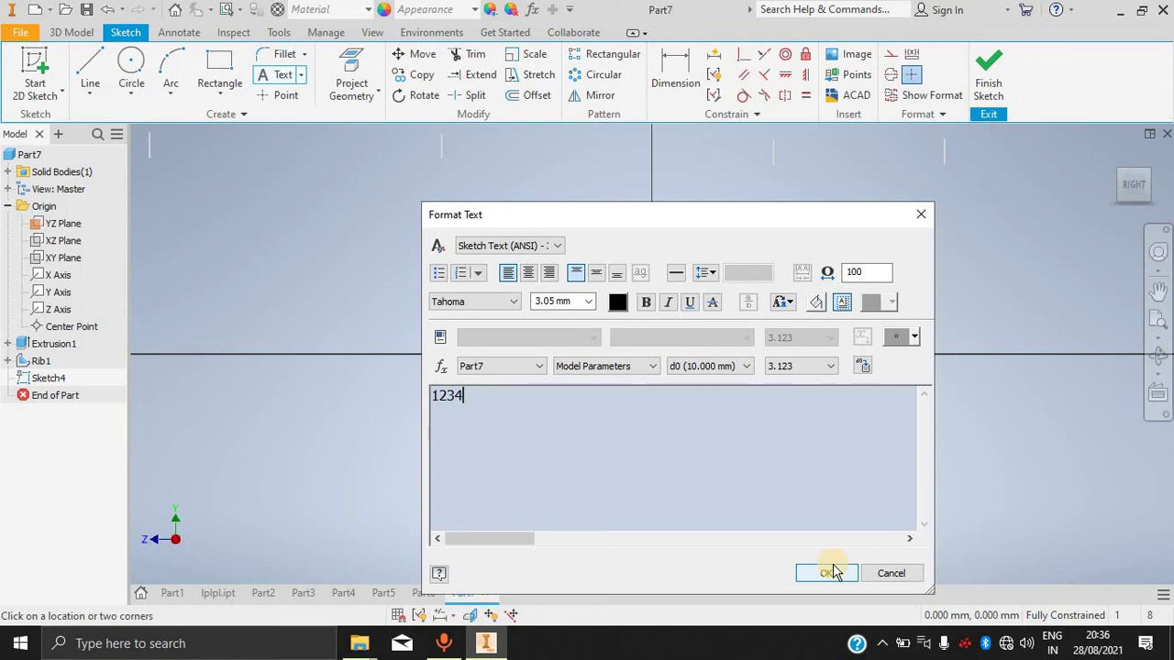
left_click(836, 570)
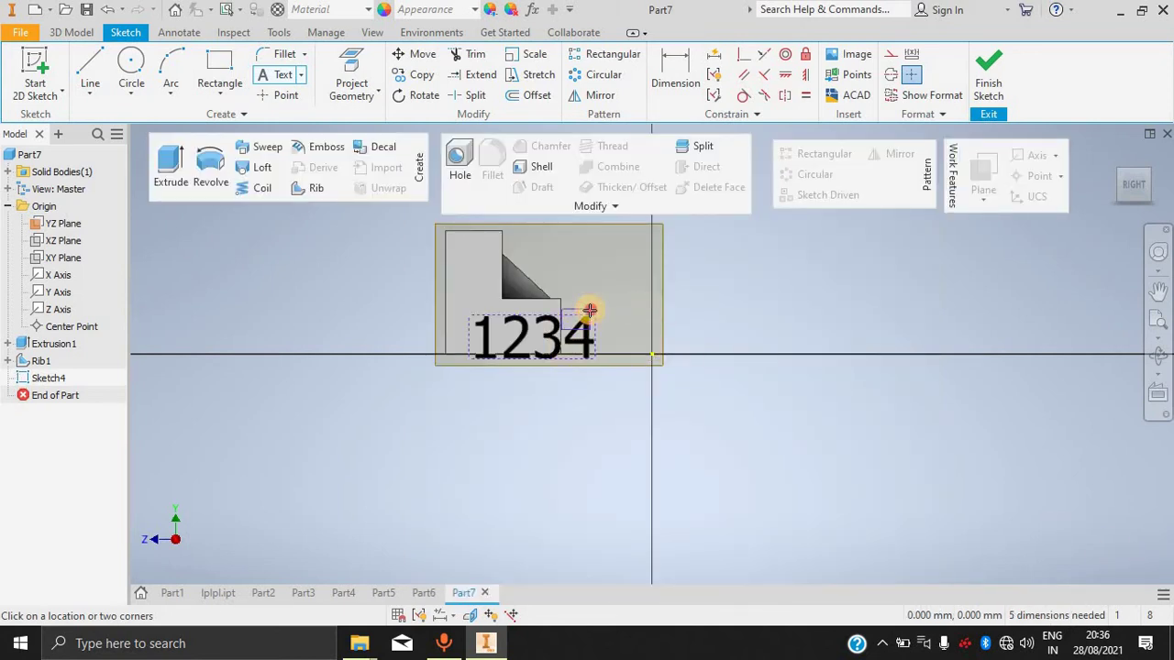
left_click(825, 571)
left_click(822, 572)
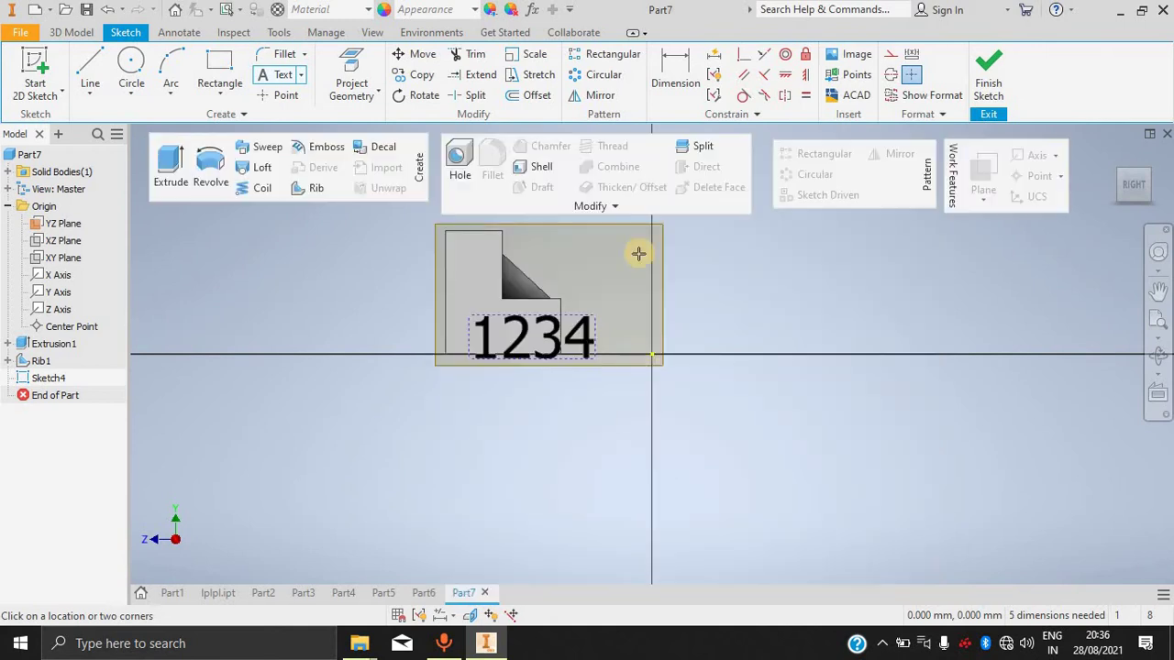
Finish the text sketch and turn the part to its right side view.
left_click(988, 75)
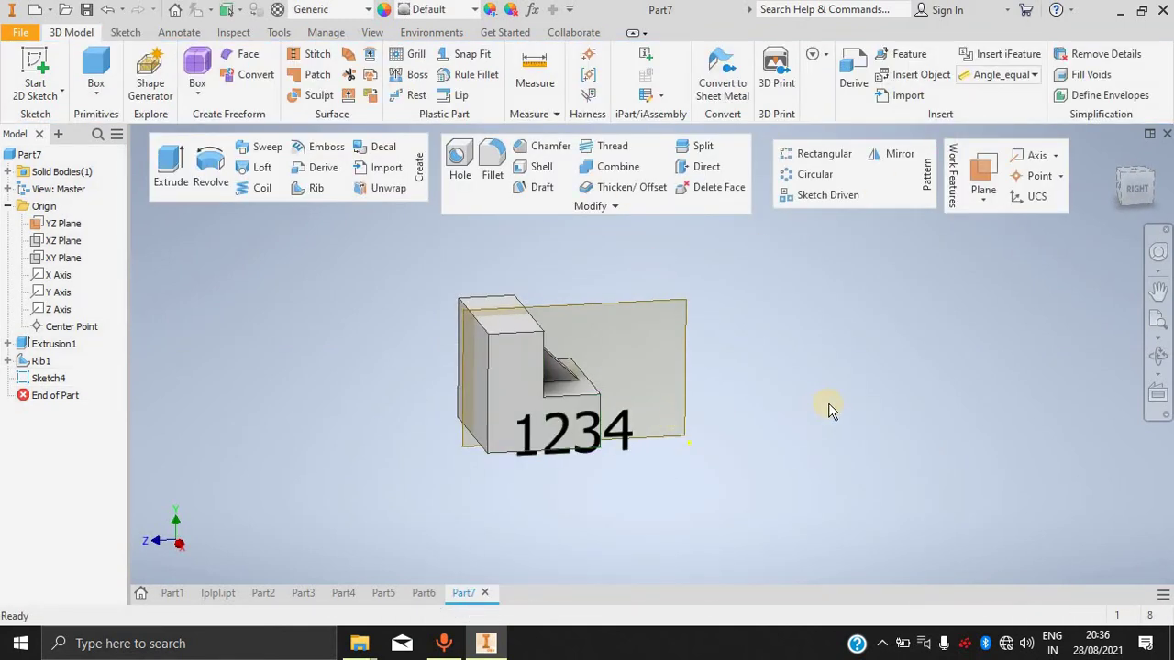
middle_click_drag(828, 403, 765, 380)
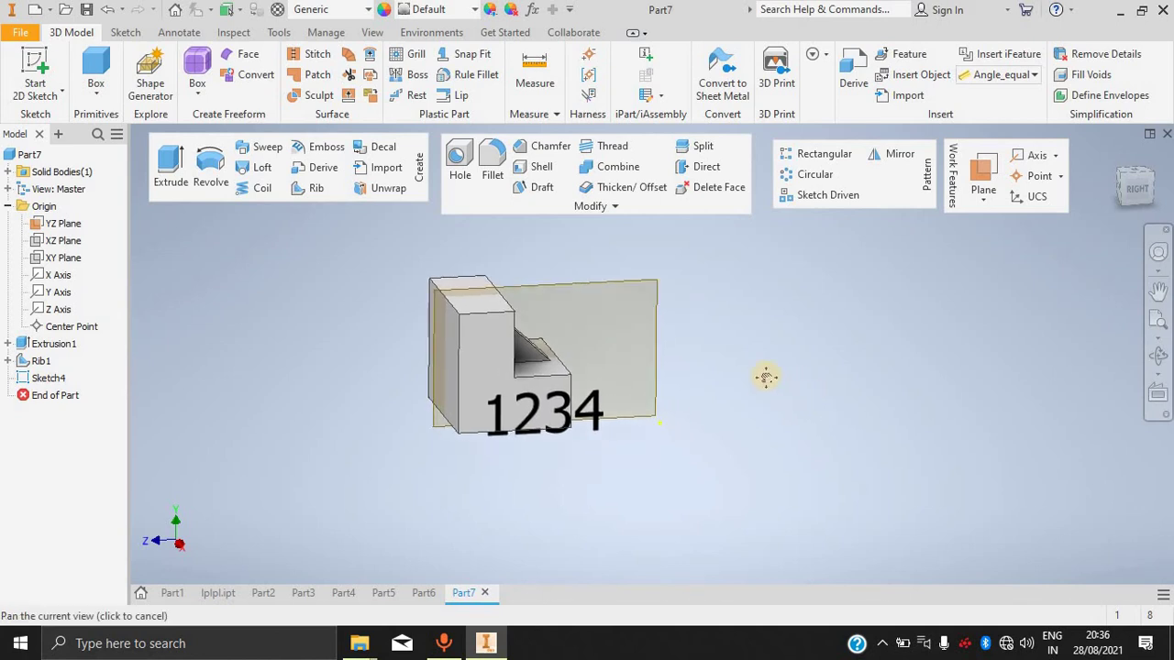
left_click(1134, 179)
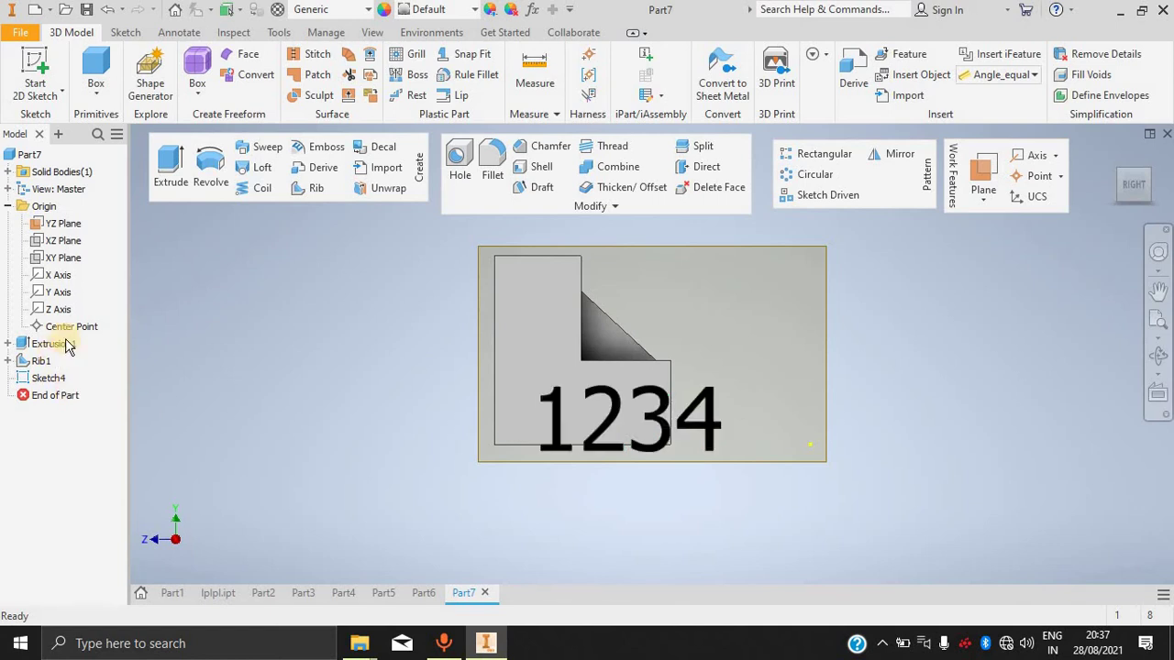
Reopen Sketch4 for editing and move the 1234 text box over the lower block of the part.
left_click(46, 378)
right_click(46, 378)
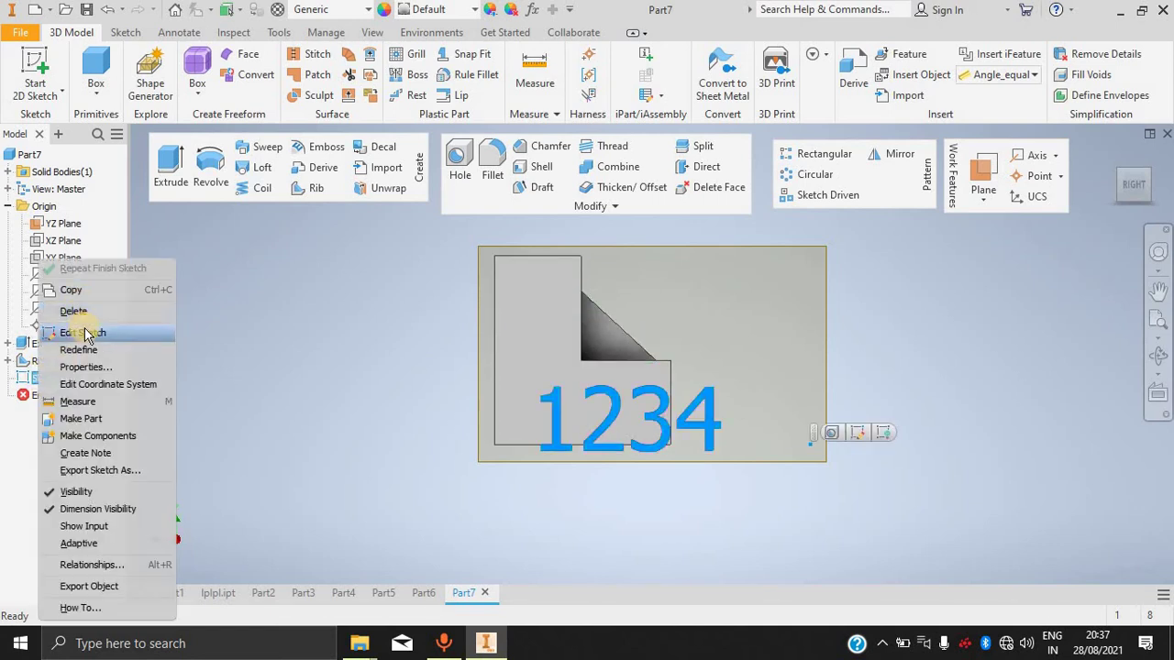
left_click(85, 336)
mouse_move(512, 322)
left_mouse_down()
mouse_move(538, 335)
mouse_move(509, 298)
mouse_move(465, 305)
left_mouse_up()
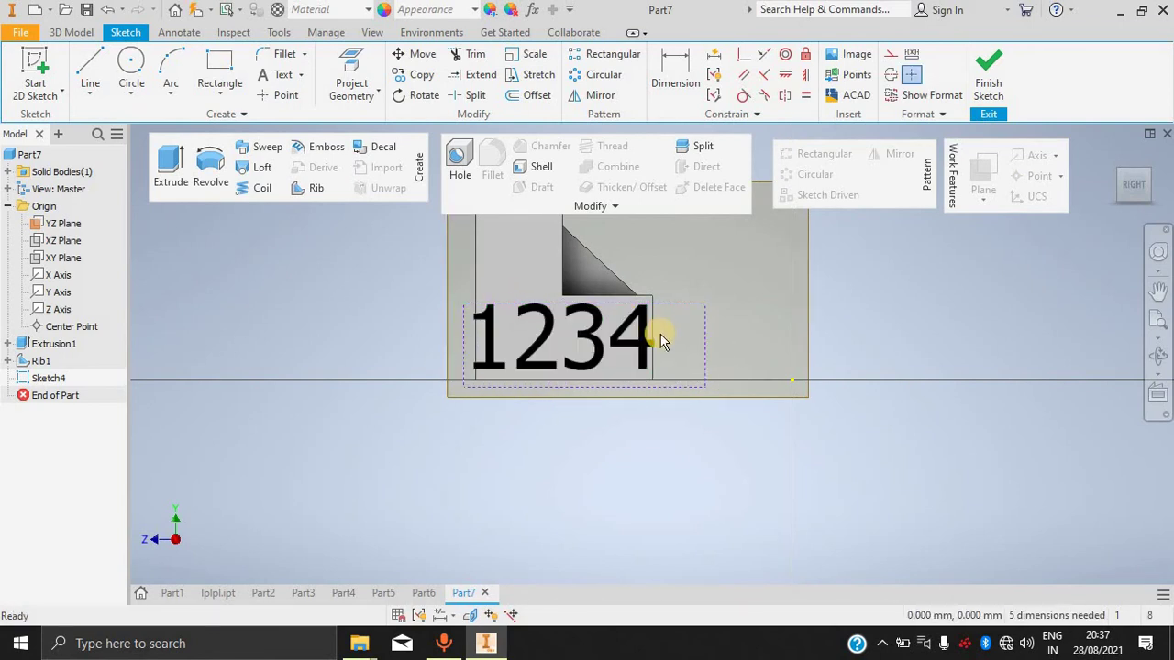
scroll(663, 335, "up", 5)
scroll(654, 336, "down", 6)
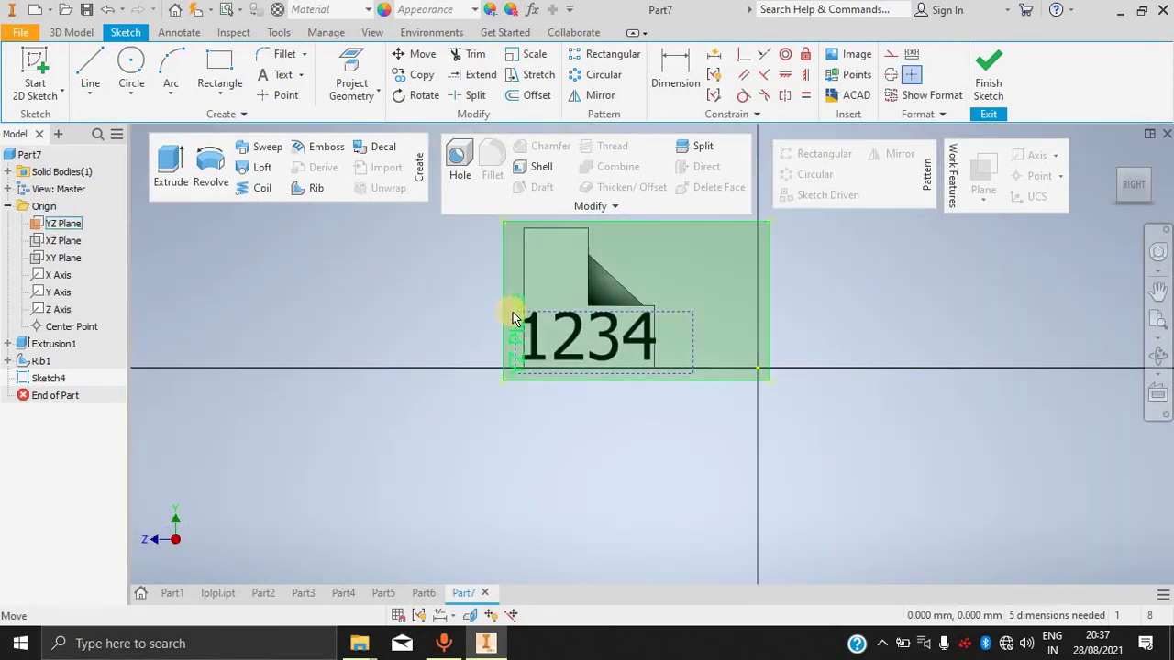
mouse_move(519, 317)
left_mouse_down()
mouse_move(558, 318)
mouse_move(516, 307)
left_mouse_up()
Try setting the parameter precision to 2.12 in the formatting of the 1234 text.
left_click(579, 339)
double_click(579, 339)
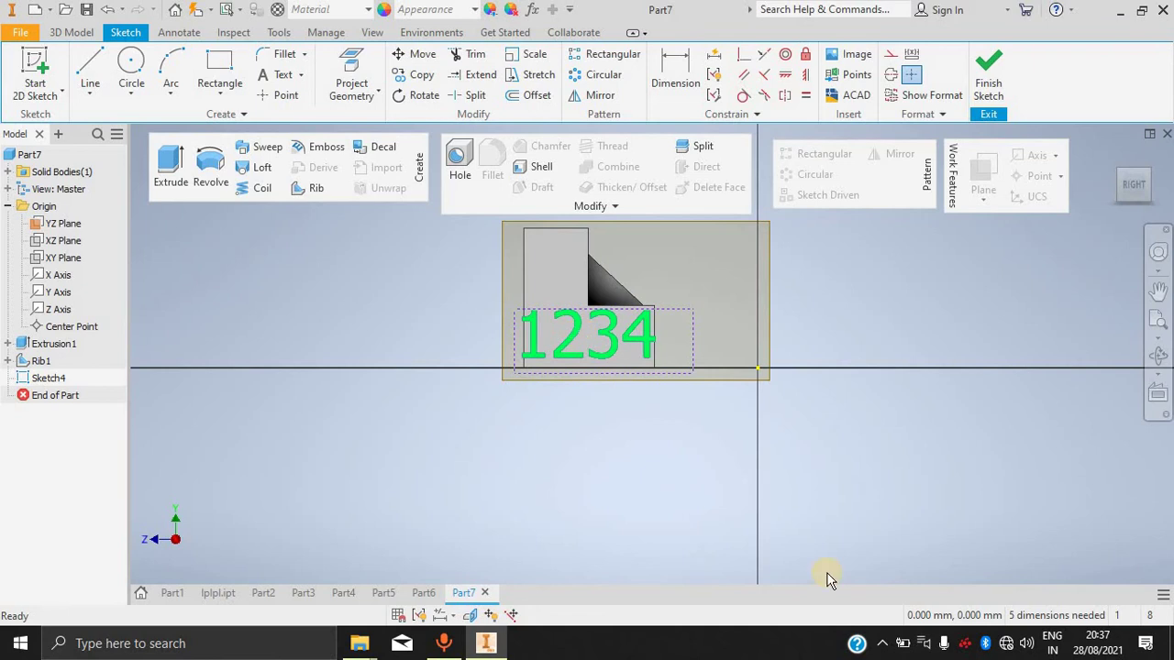
left_click(829, 366)
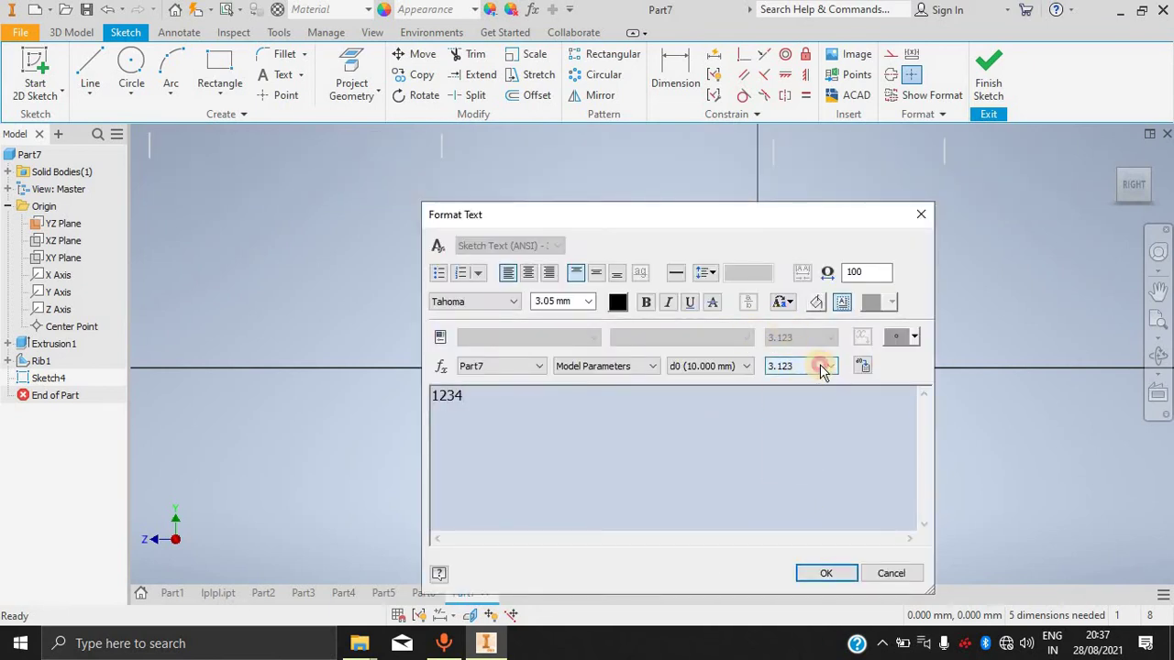
left_click(807, 394)
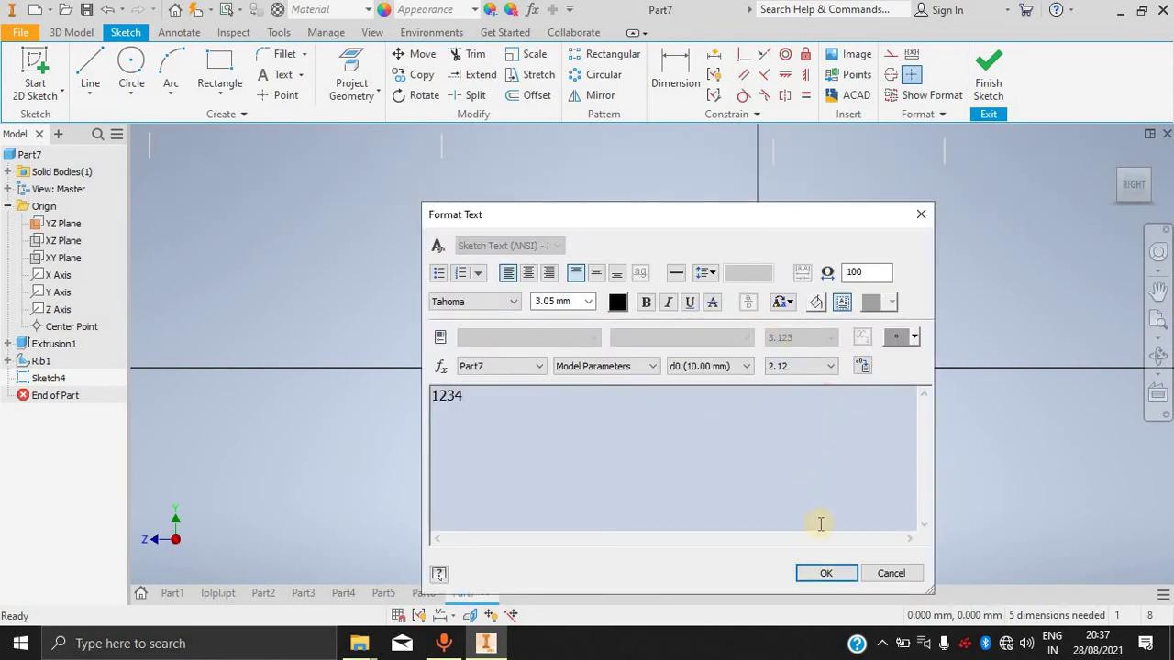
left_click(825, 573)
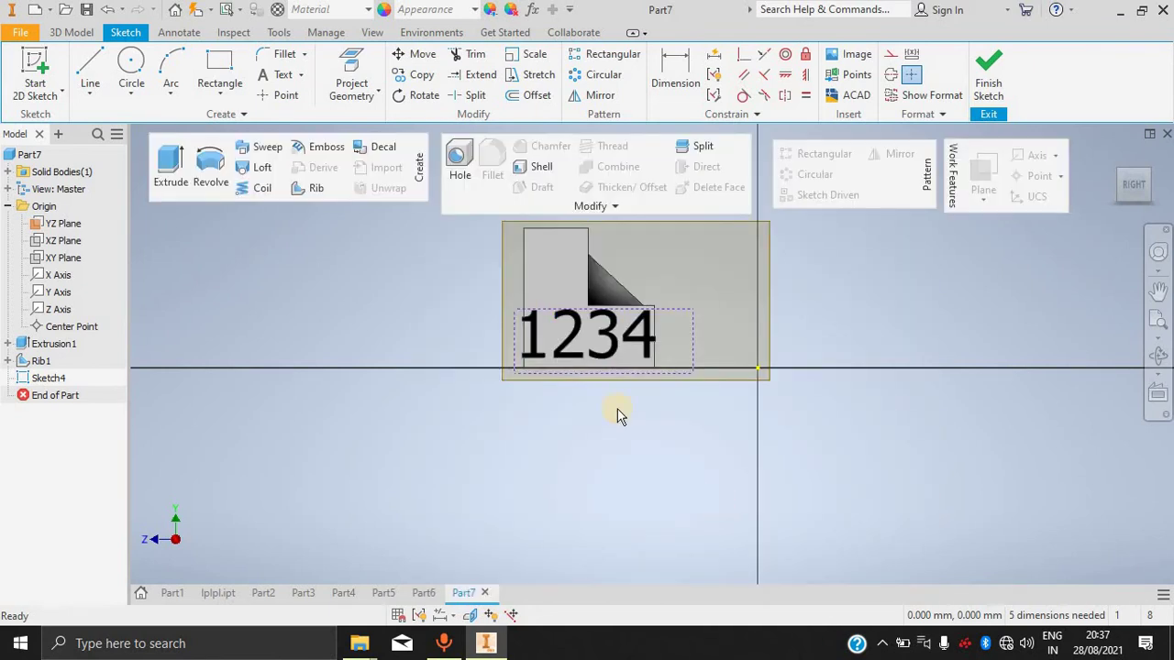
Set the height of the 1234 text to 2.54 mm and fit its box inside the lower block's face, finishing the sketch.
double_click(603, 346)
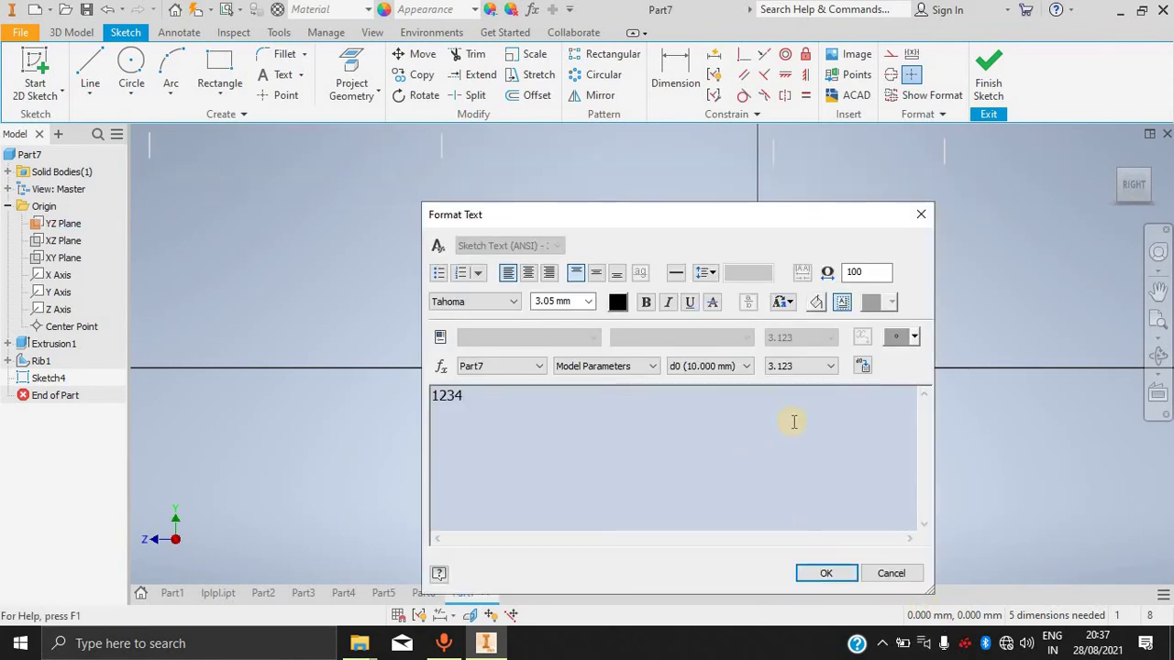
left_click(587, 302)
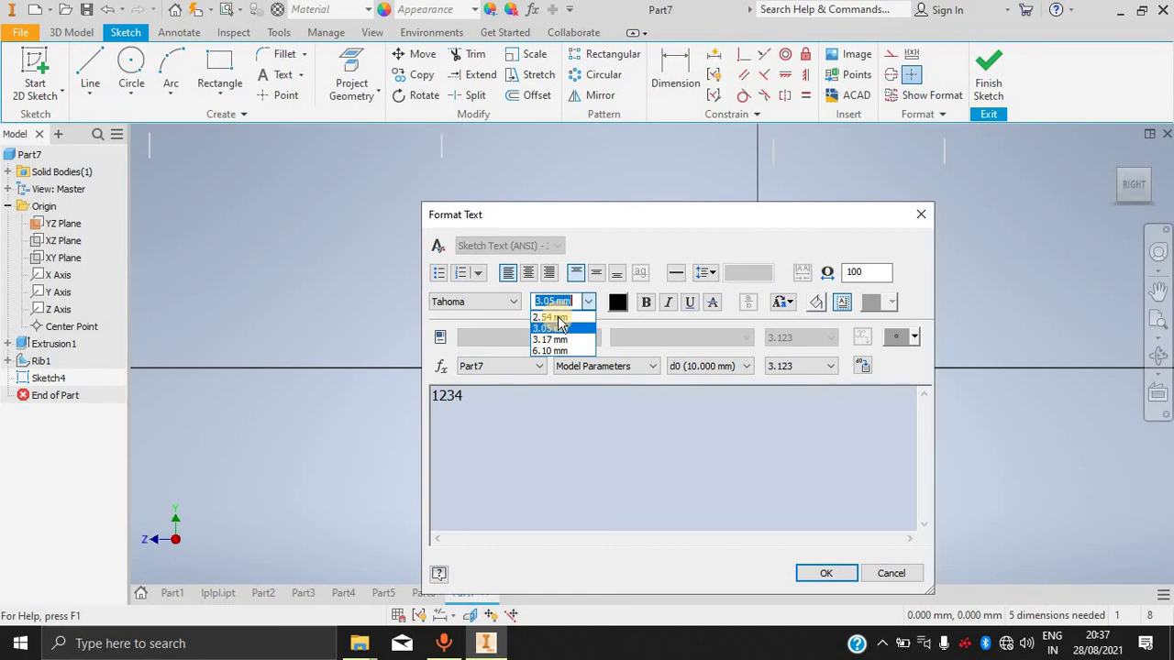
left_click(557, 334)
left_click_drag(499, 397, 392, 408)
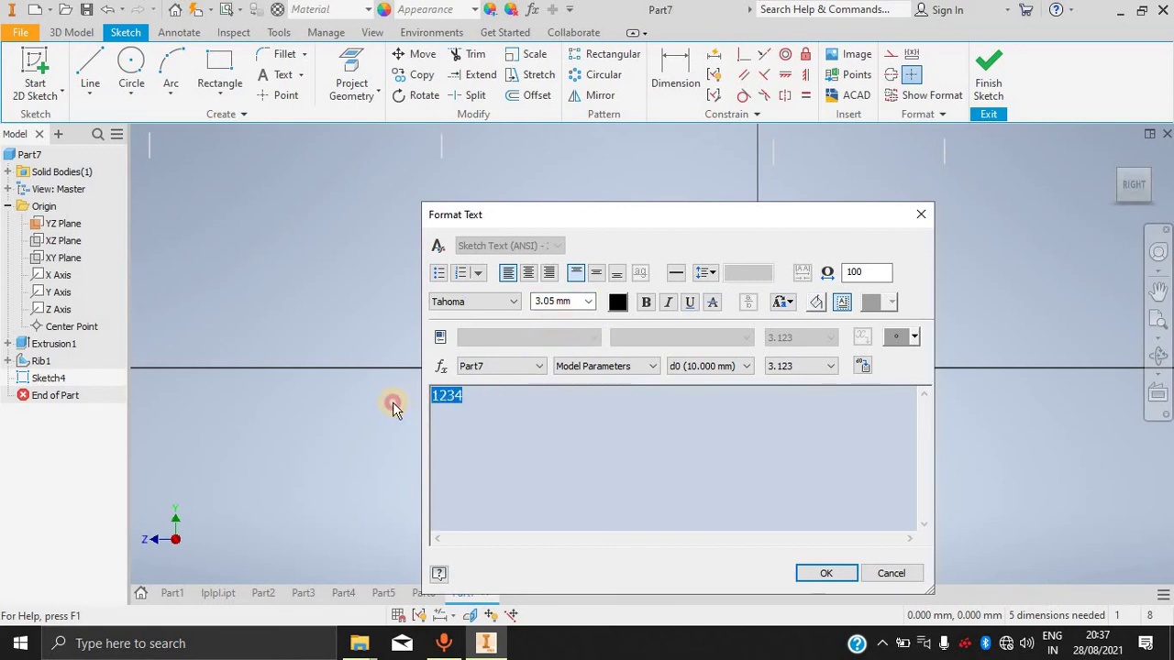
left_click(588, 301)
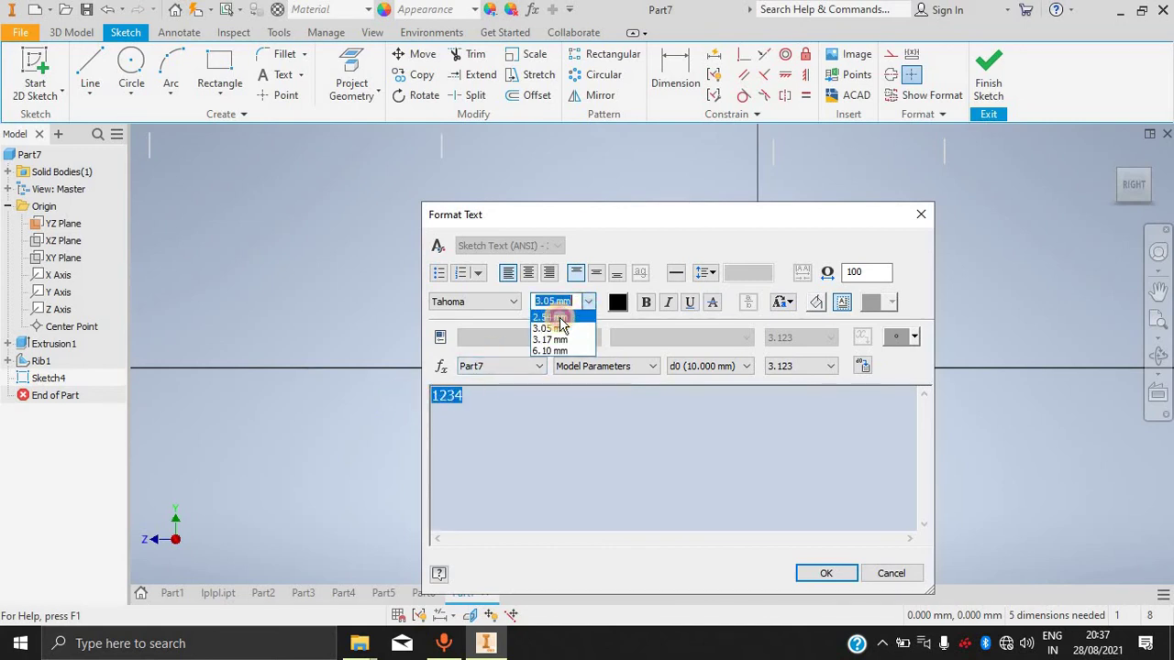
left_click(555, 324)
left_click(825, 573)
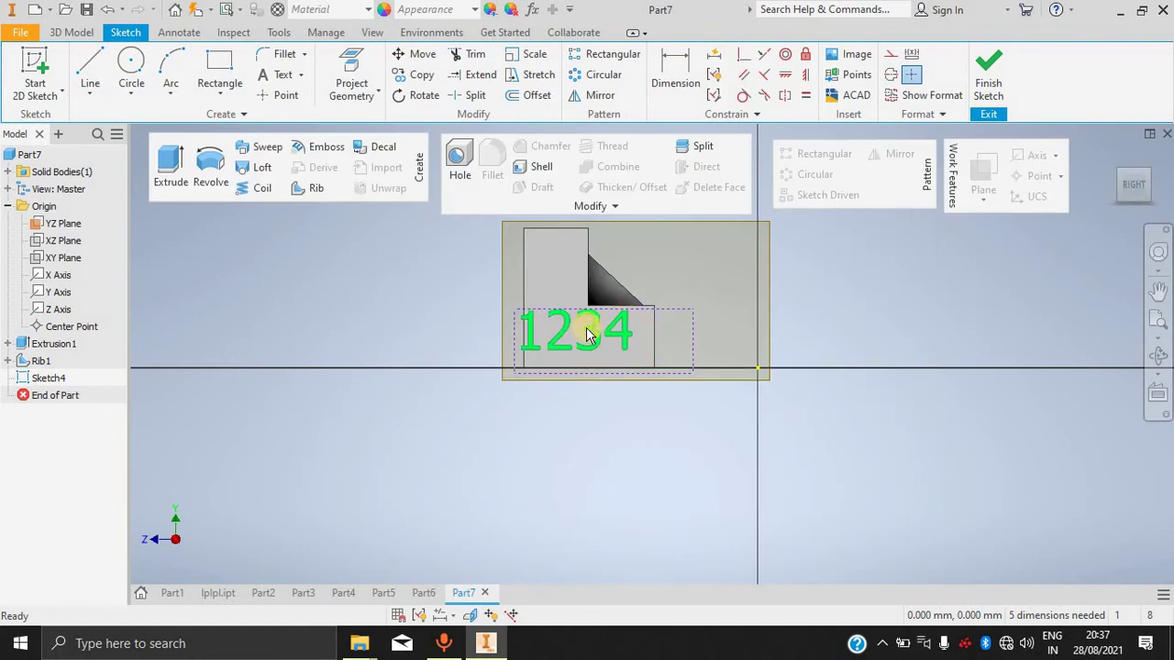
left_click_drag(512, 311, 530, 317)
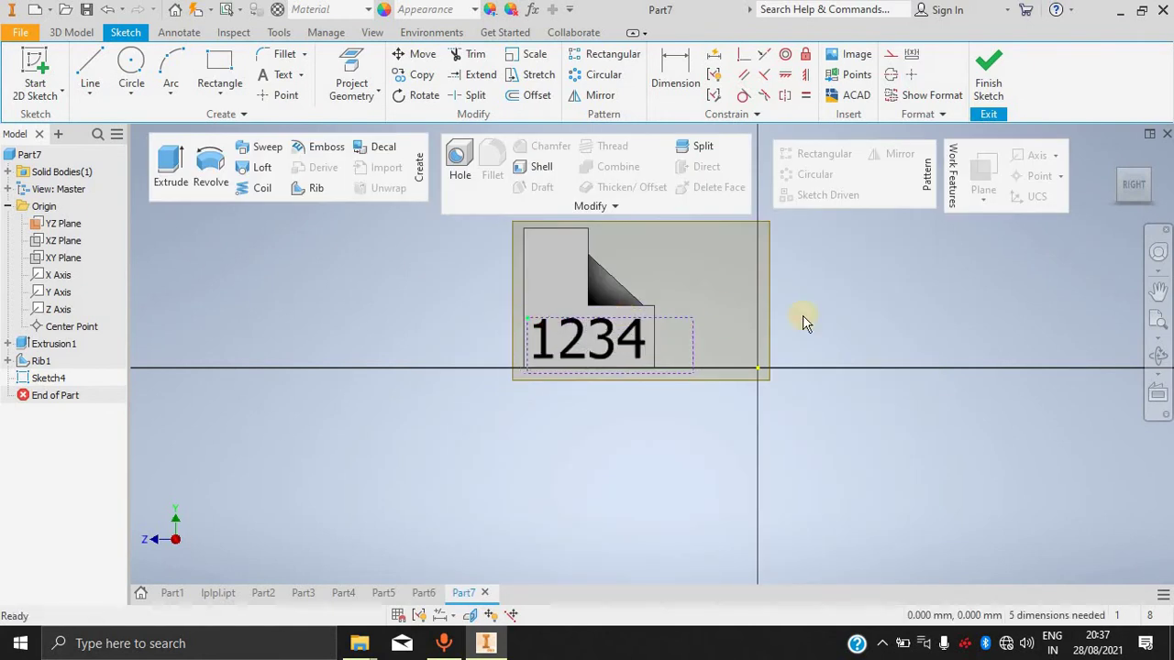
left_click(988, 83)
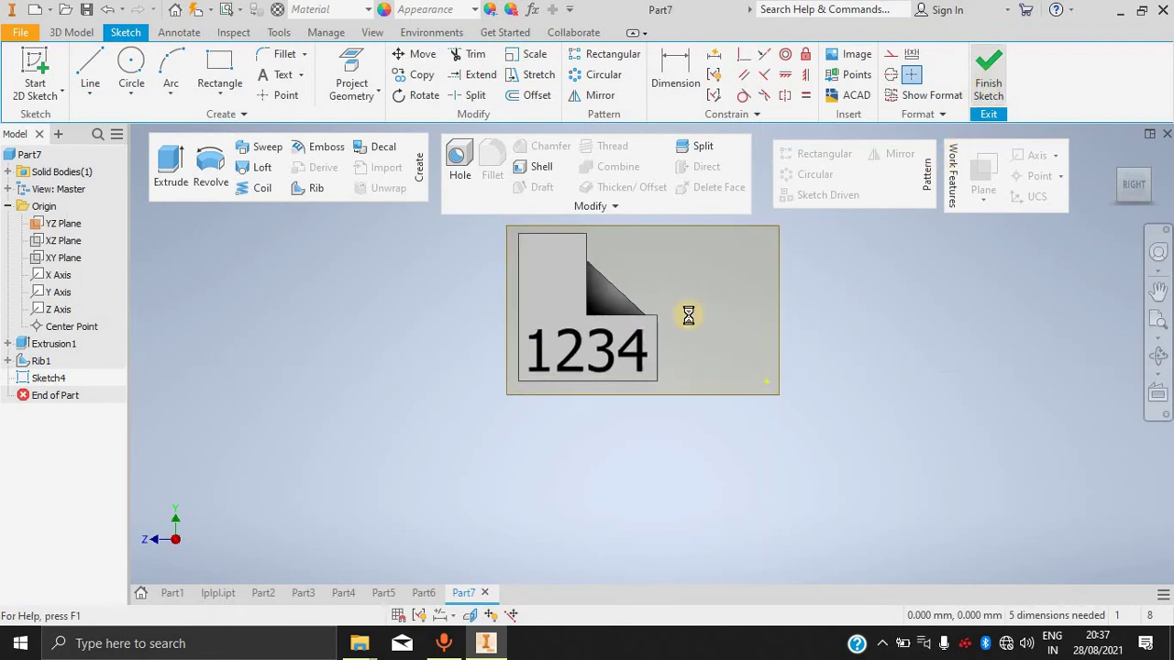
Emboss the 1234 text outward from the side face with a depth of 1 mm.
left_click(316, 147)
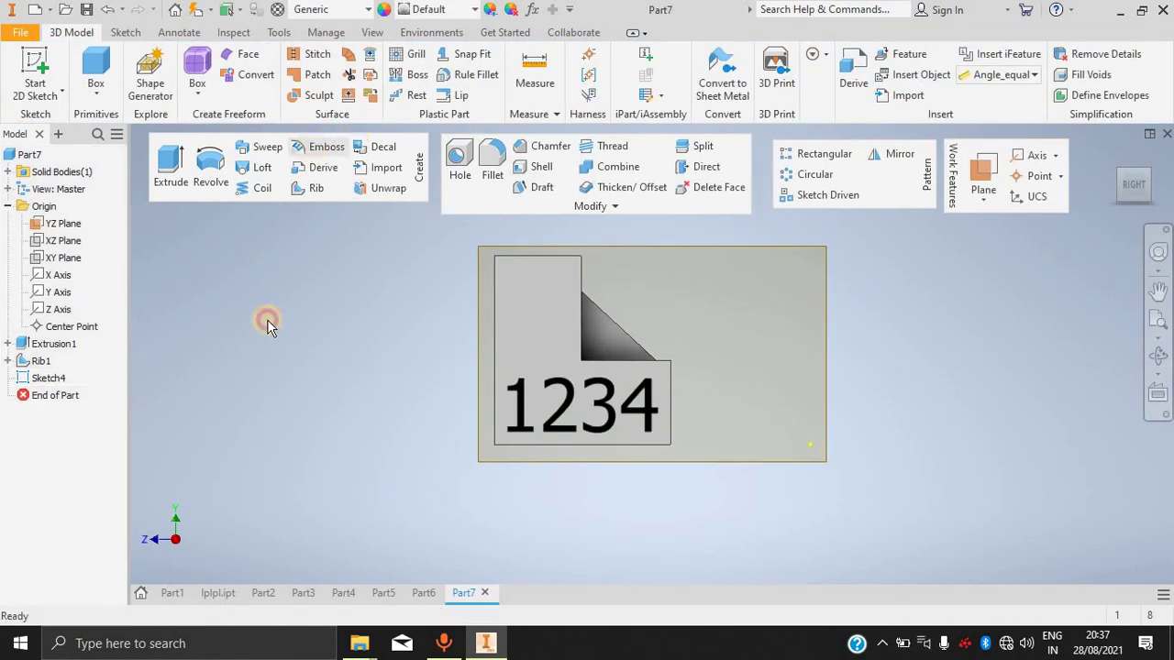
left_click(548, 406)
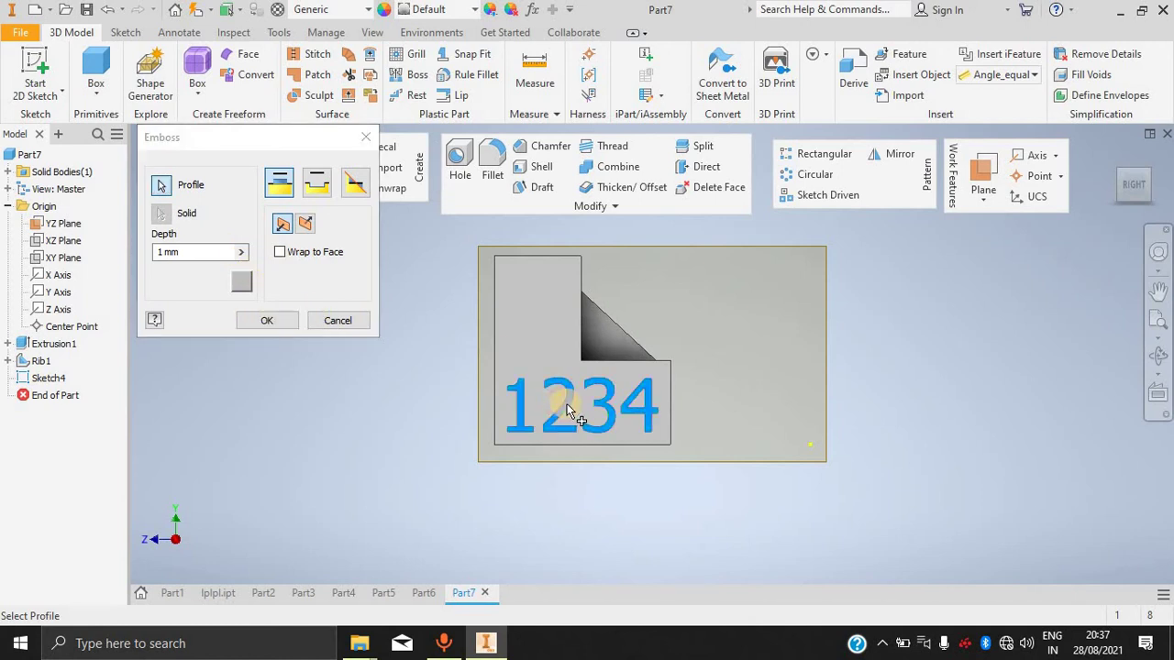
left_click(240, 254)
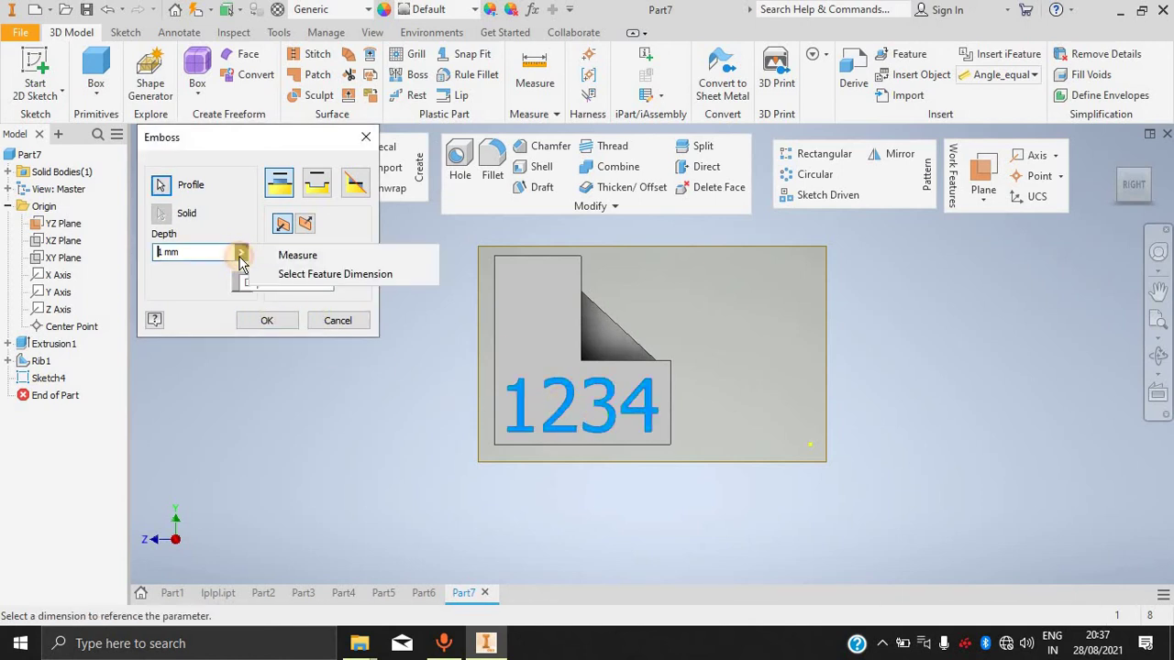
left_click(265, 320)
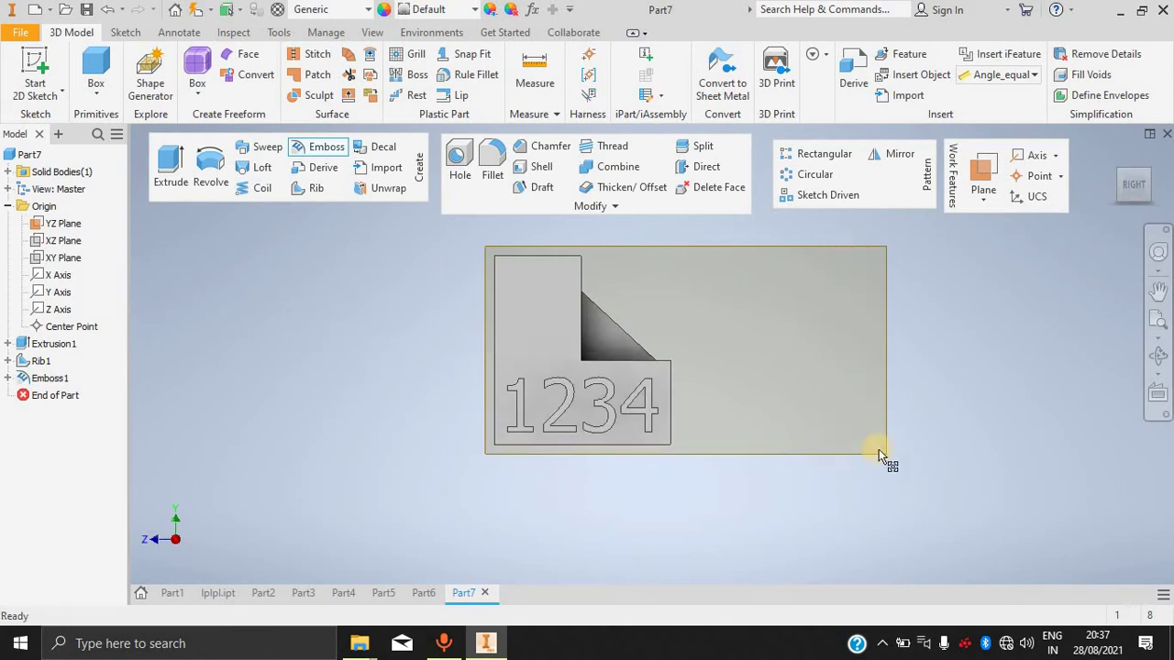
middle_click_drag(894, 434, 962, 403, "shift")
middle_click_drag(683, 303, 675, 437)
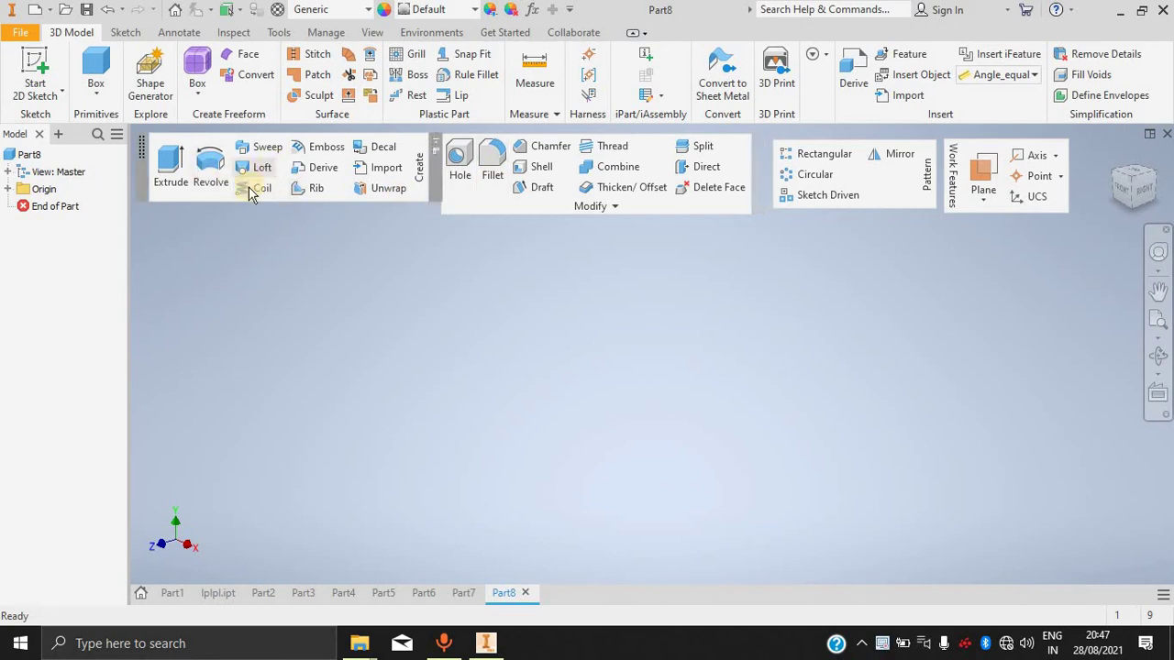
Start a sketch on the YZ plane of Part8 and draw a vertical line upward from the origin.
key("s")
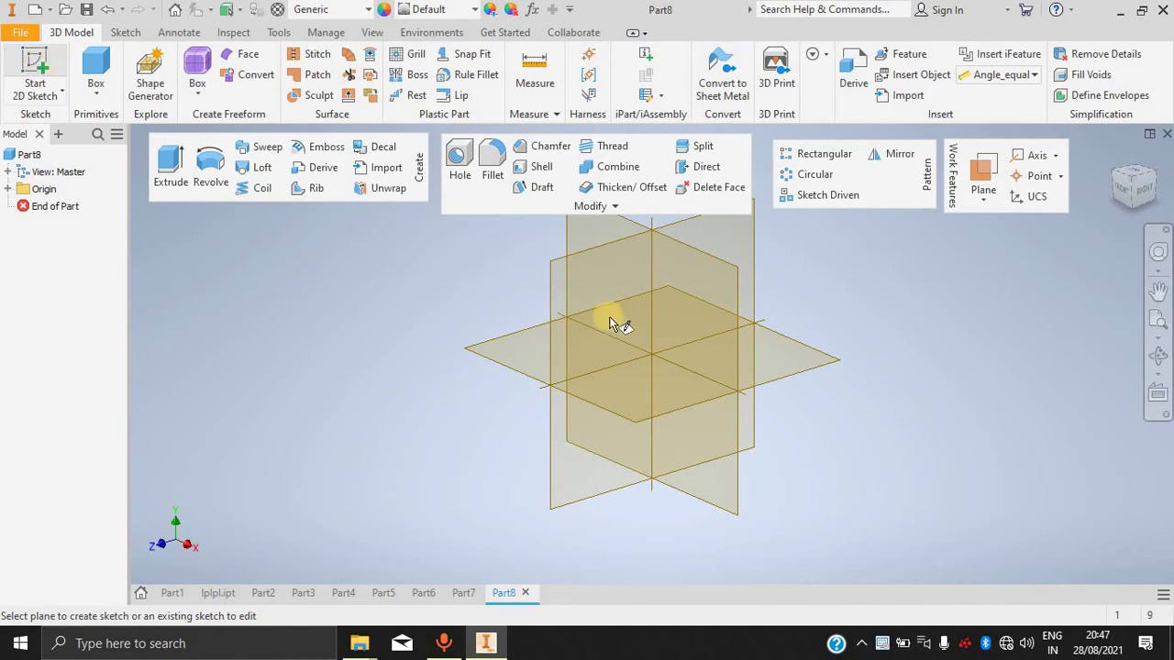
left_click(471, 341)
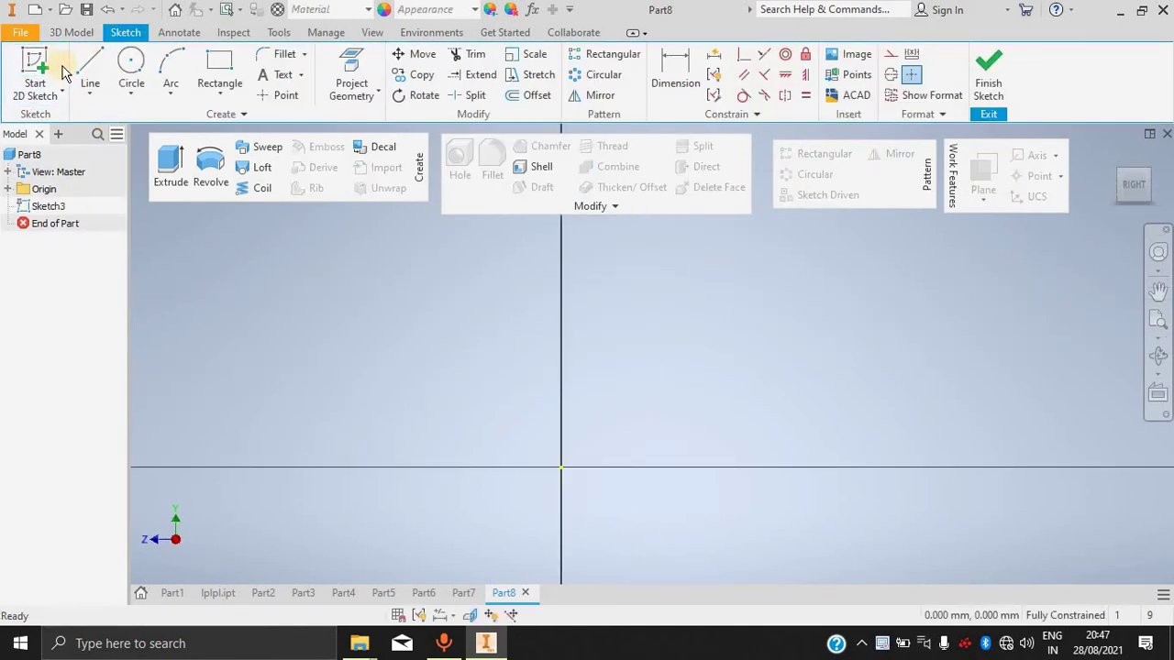
left_click(90, 91)
left_click(108, 119)
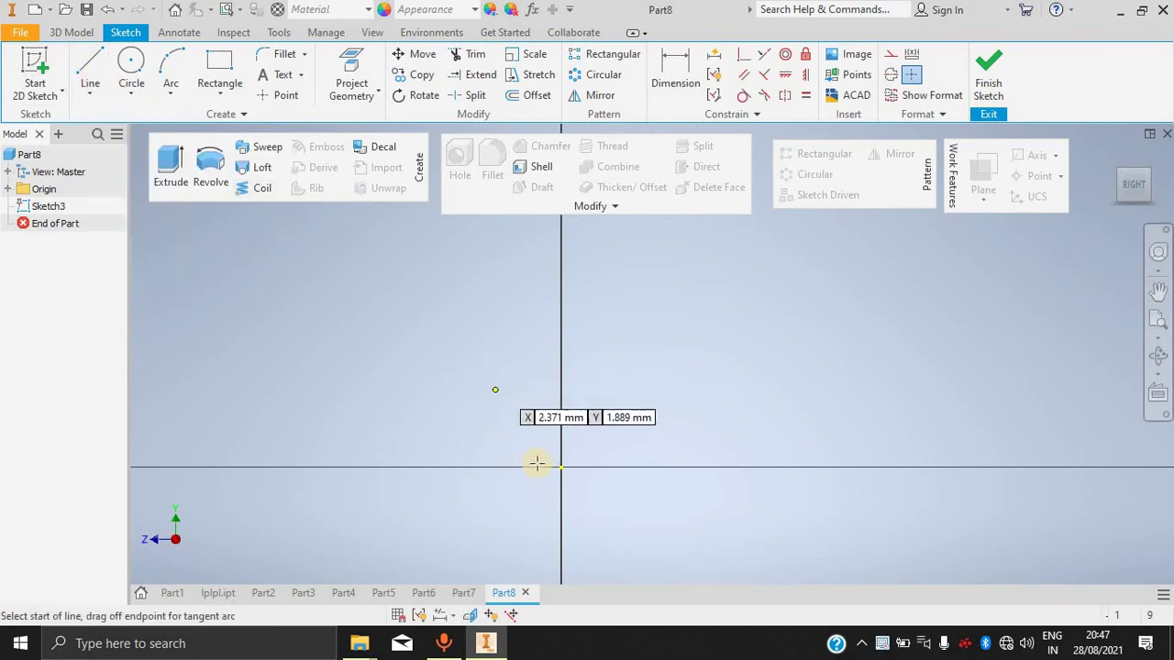
left_click(561, 467)
left_click(562, 242)
right_click(654, 239)
left_click(702, 242)
Draw a horizontal line about 4.2 mm long between the origin and a point on the sketch's horizontal axis.
left_click(90, 72)
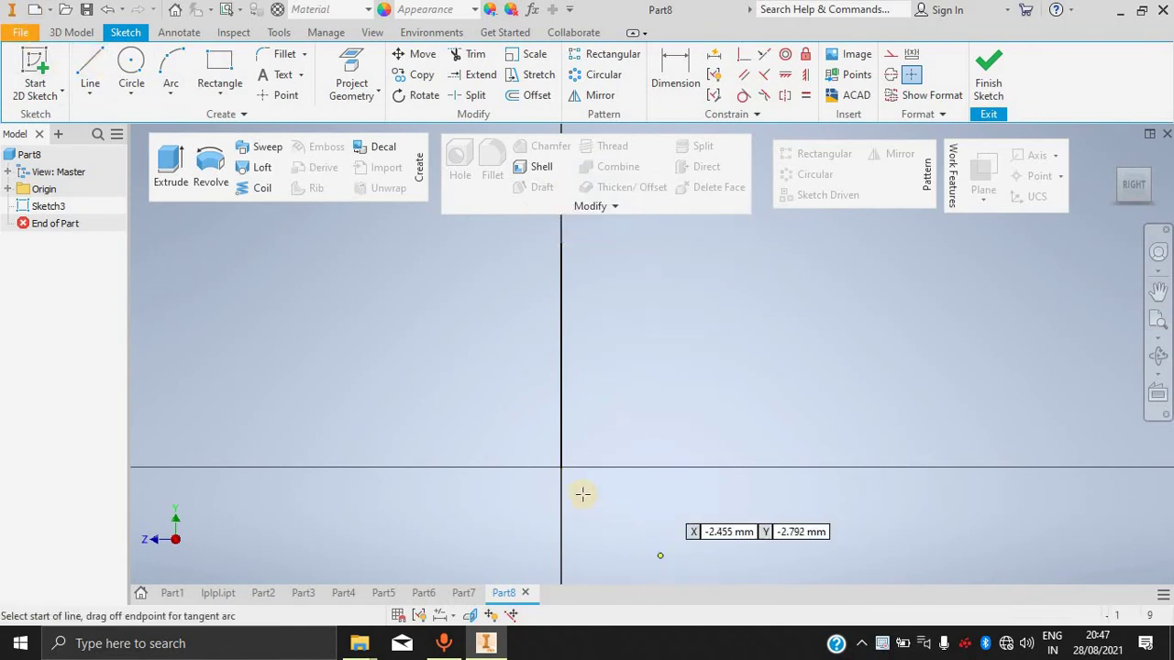
left_click(709, 466)
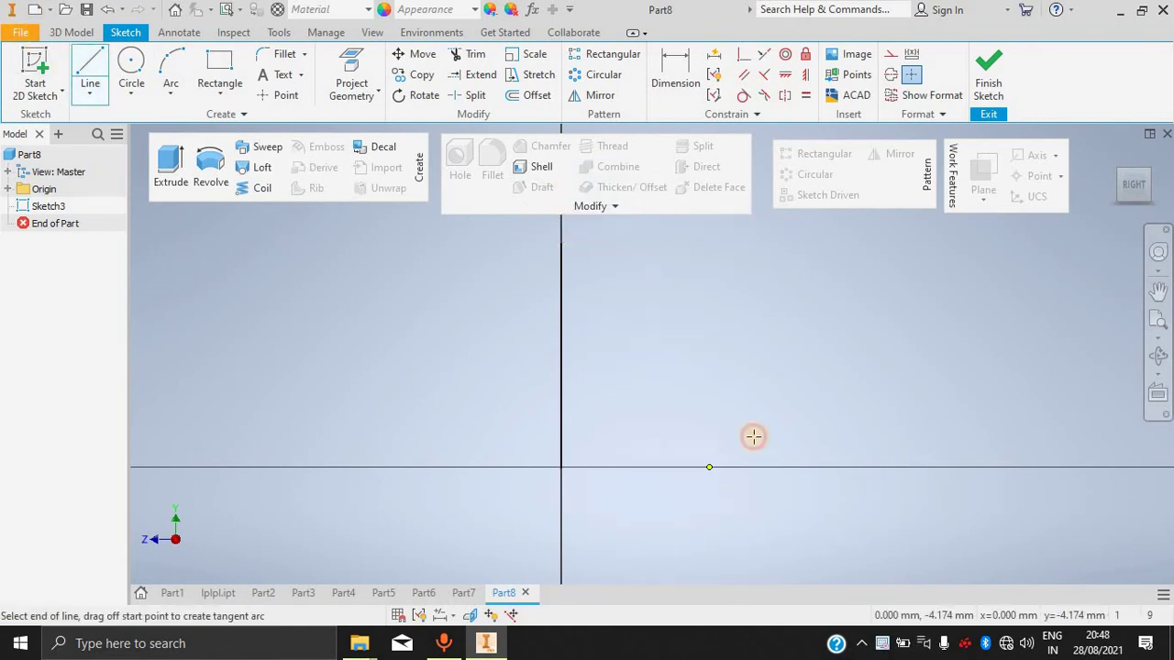
right_click(744, 253)
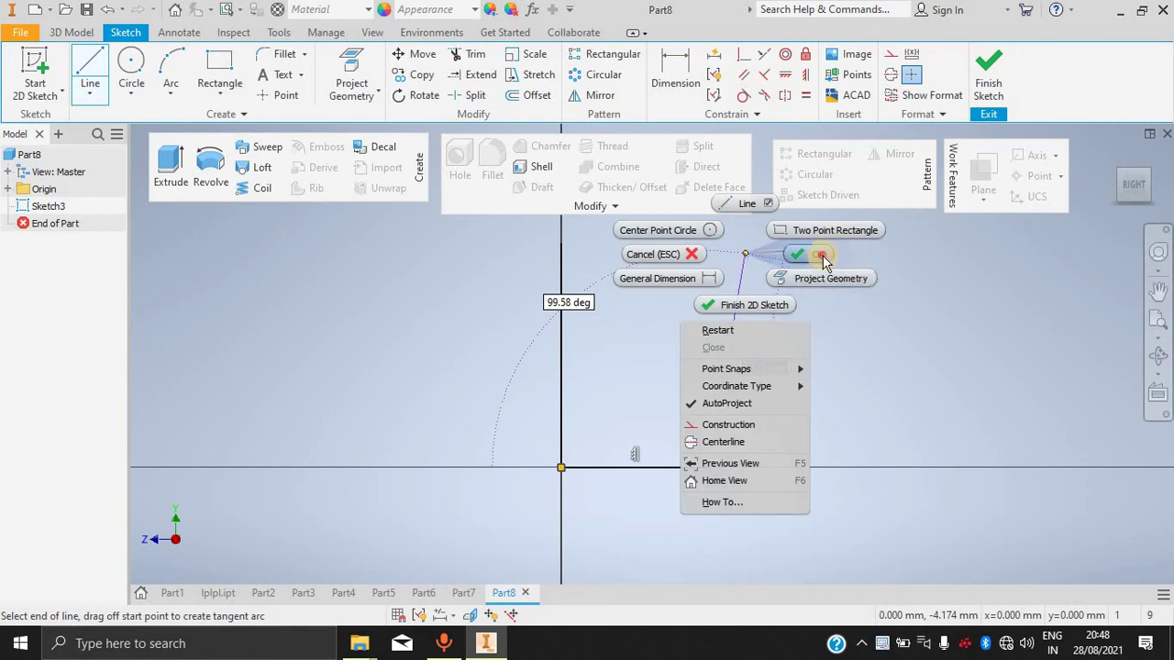
left_click(820, 255)
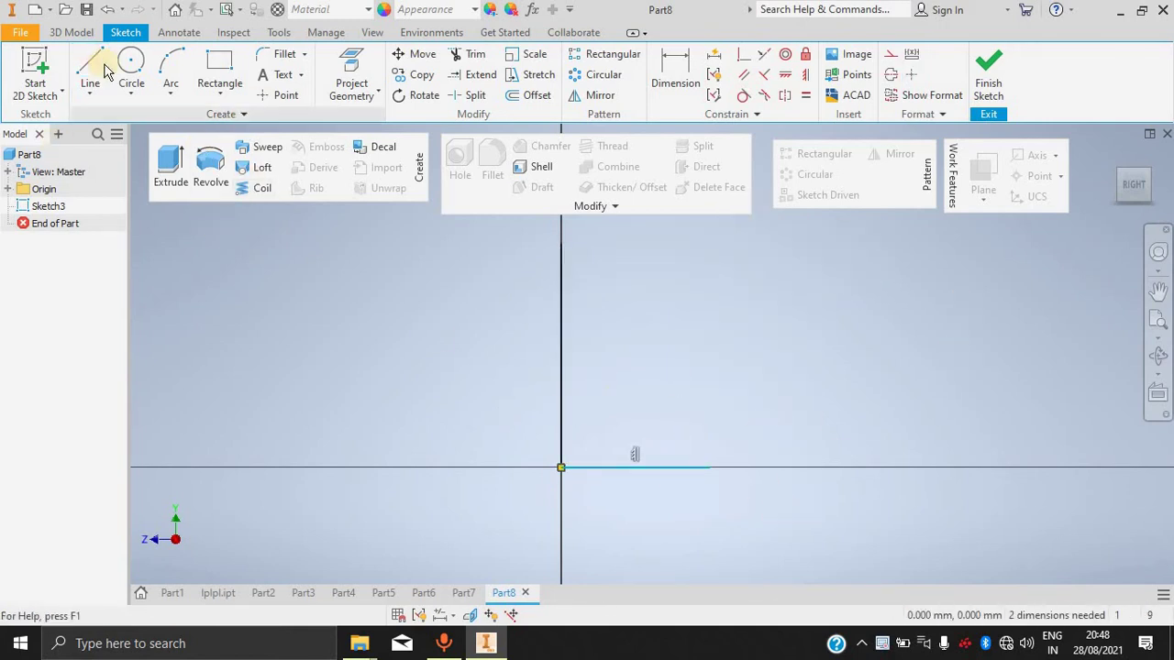
Draw a circle about 1.4 mm in diameter centred on the horizontal line's free end and finish the sketch.
left_click(133, 62)
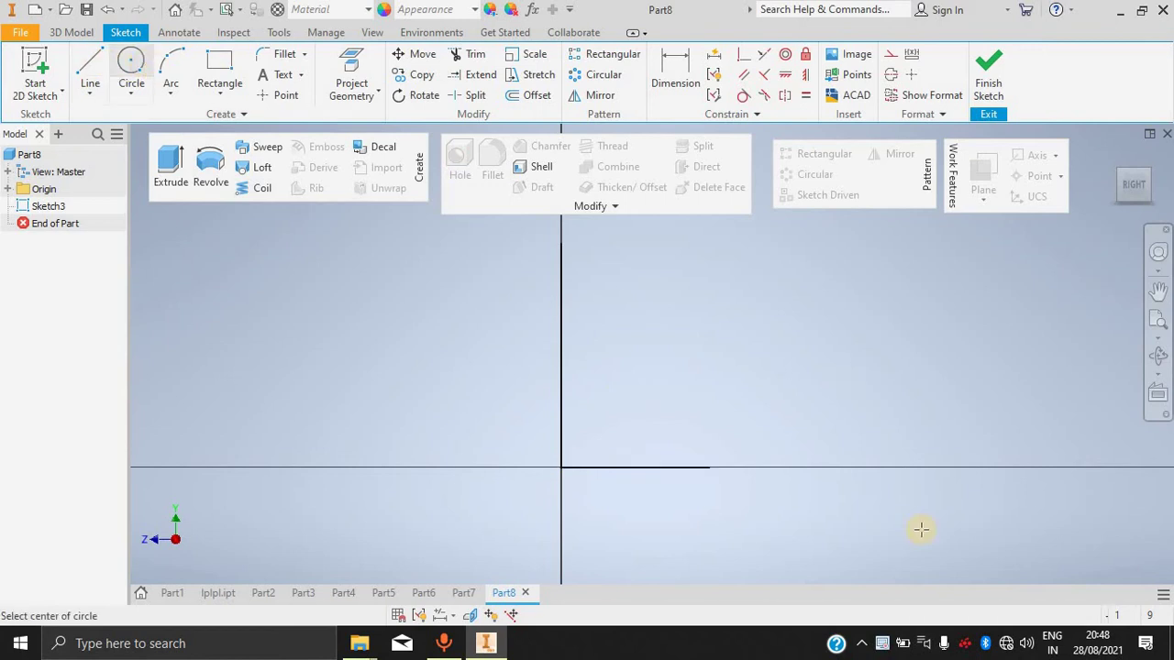
left_click(709, 467)
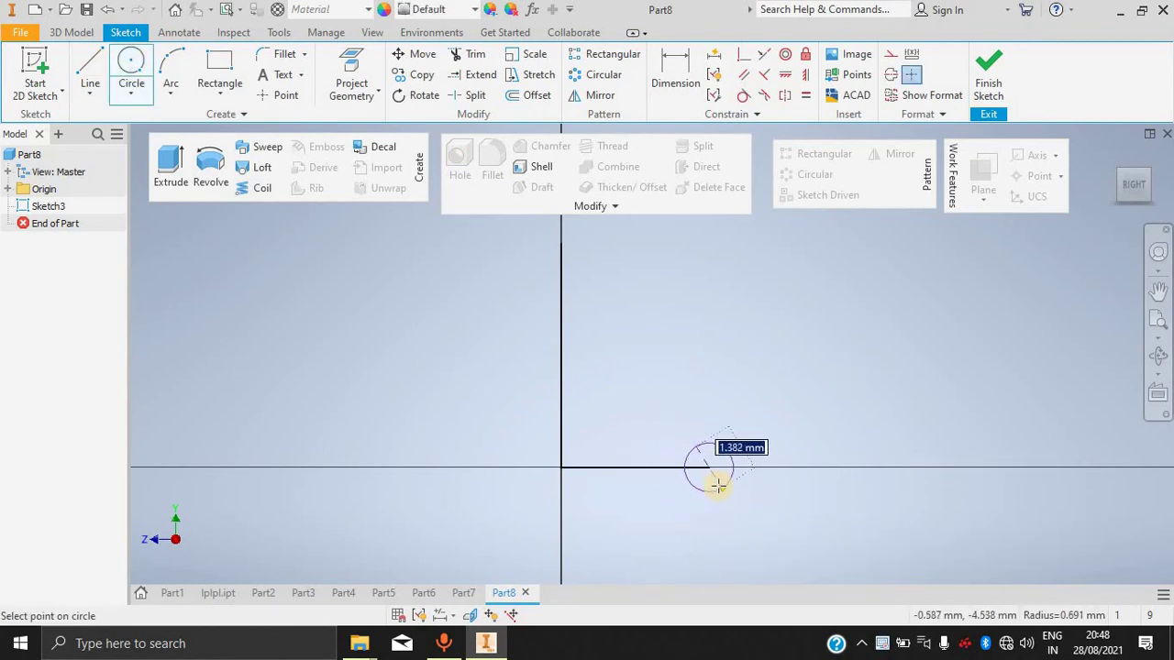
key("Return")
left_click(988, 81)
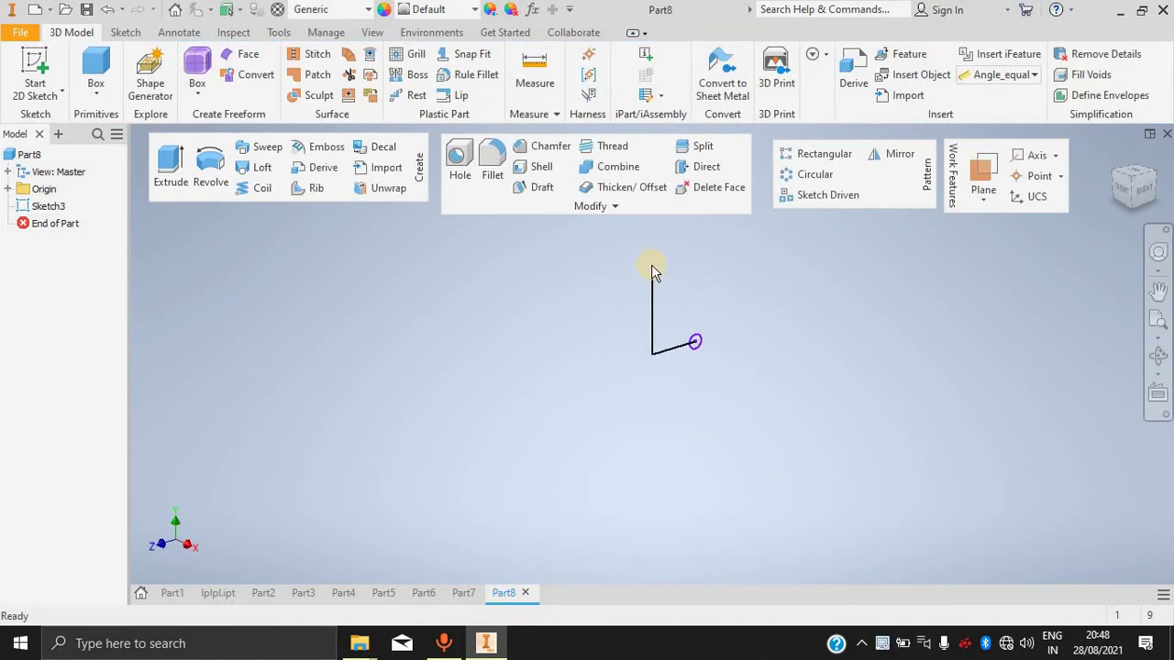
Start a Coil feature from the sketched circle, using the vertical line as its axis.
mouse_move(712, 357)
middle_mouse_down("shift")
mouse_move(659, 303)
mouse_move(623, 230)
middle_mouse_up("shift")
scroll(603, 223, "down", 3)
scroll(601, 218, "down", 2)
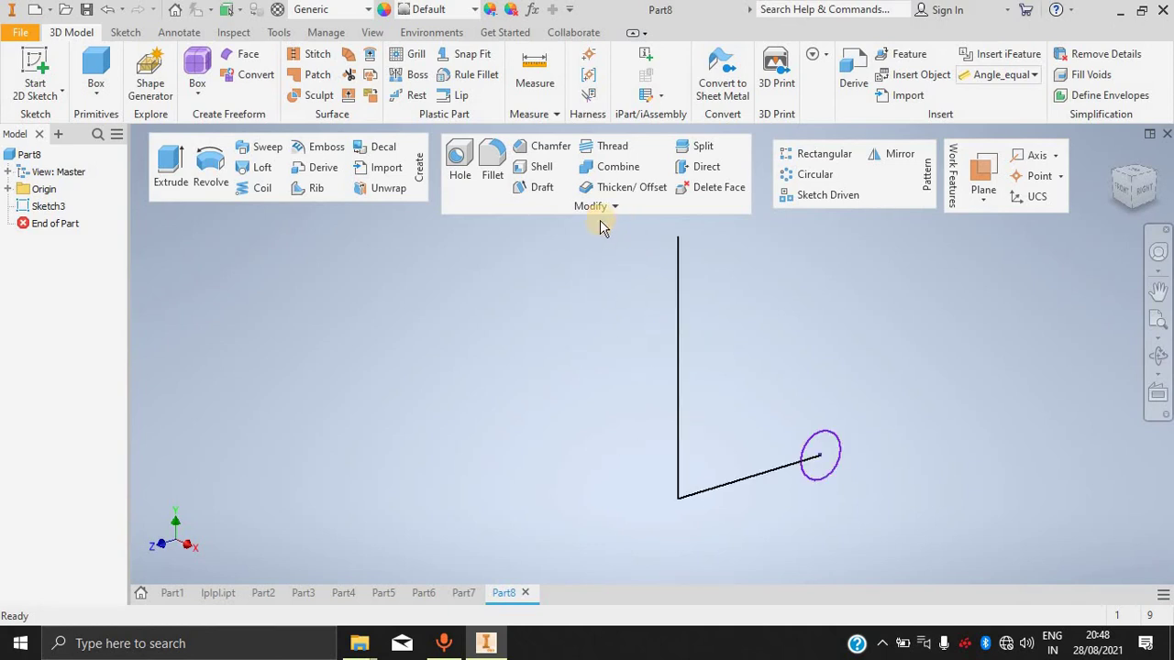
scroll(600, 220, "up", 2)
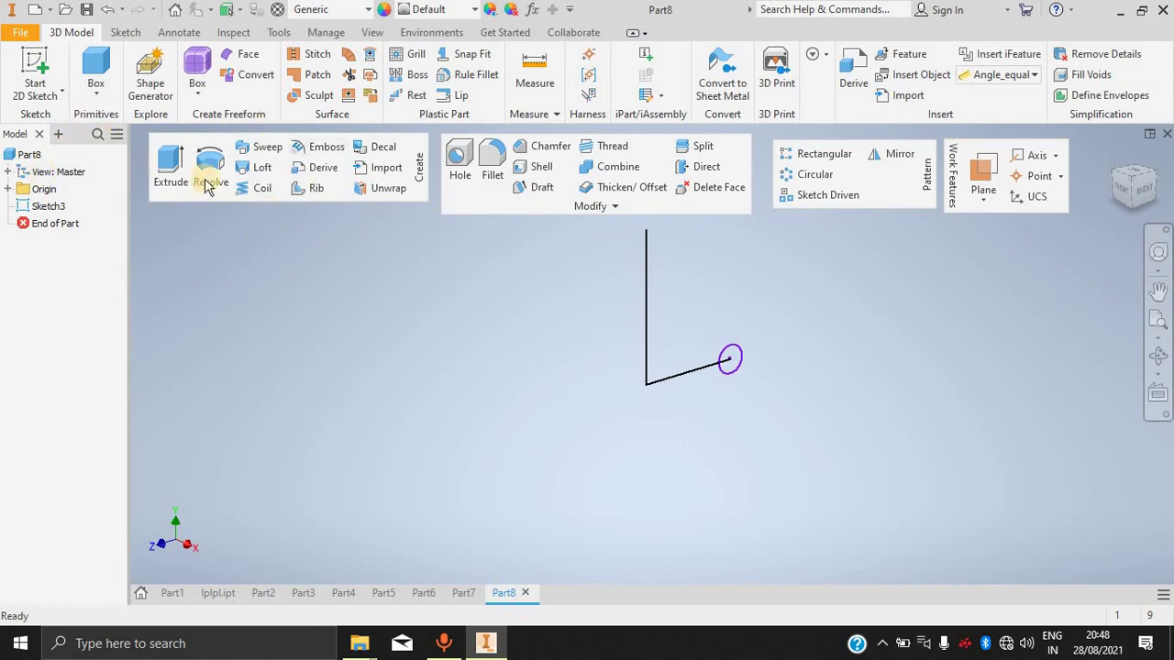
left_click(253, 189)
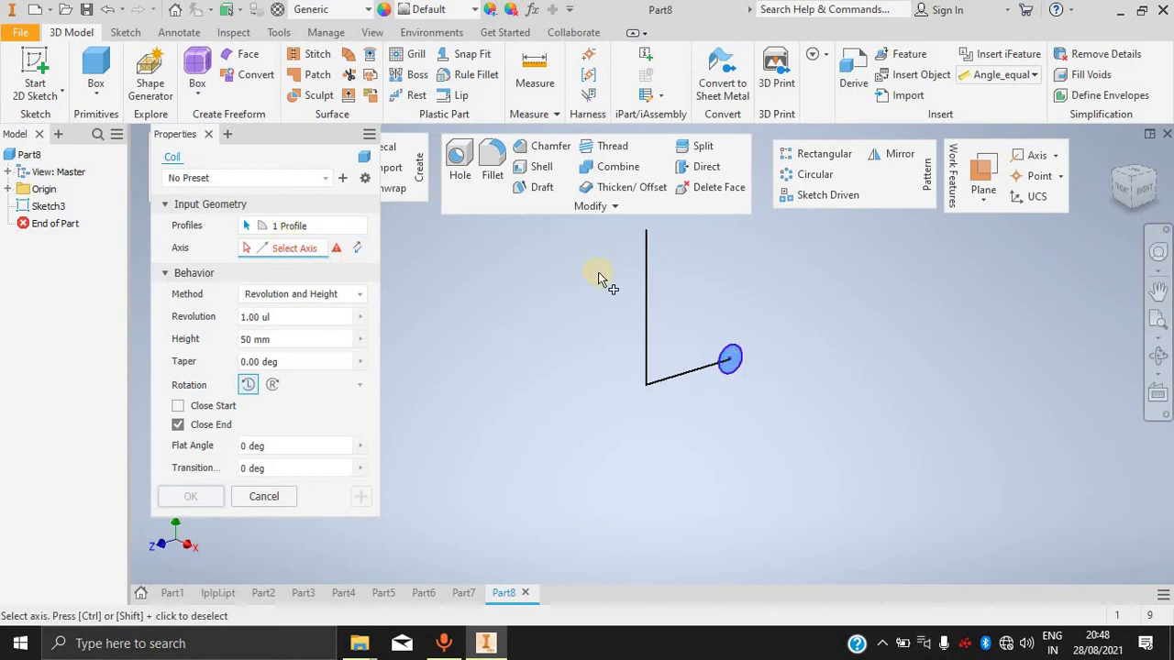
left_click(643, 281)
scroll(721, 275, "down", 5)
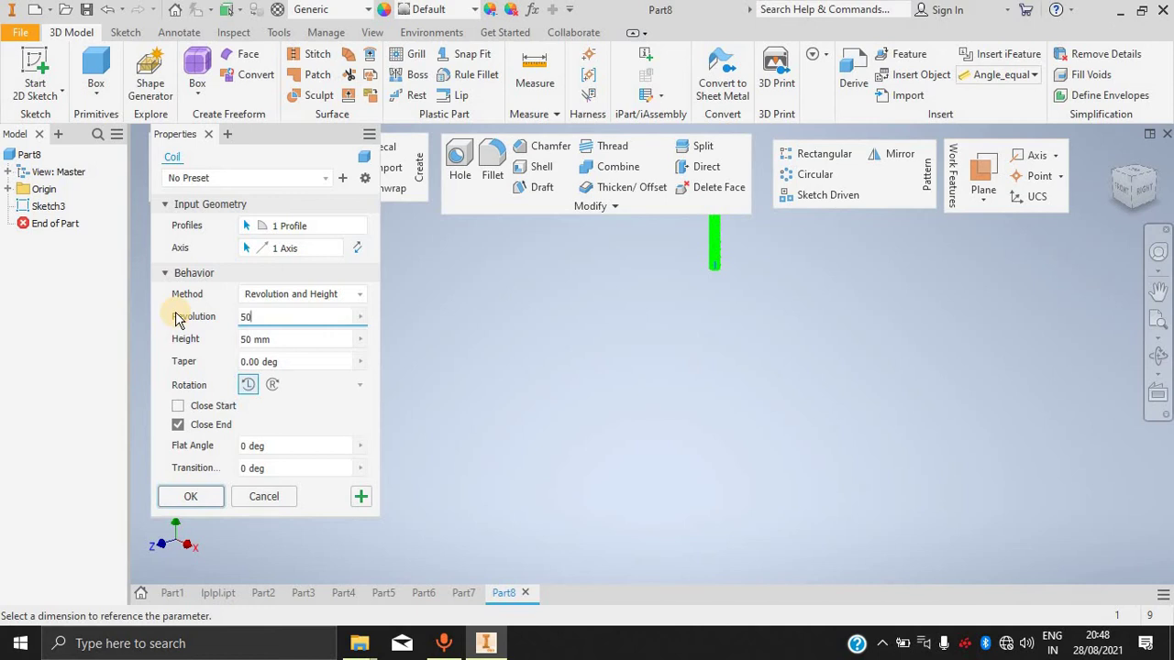
Set the coil's revolutions to 25, create it, and inspect the finished spring.
type("50")
key("BackSpace")
key("BackSpace")
type("25")
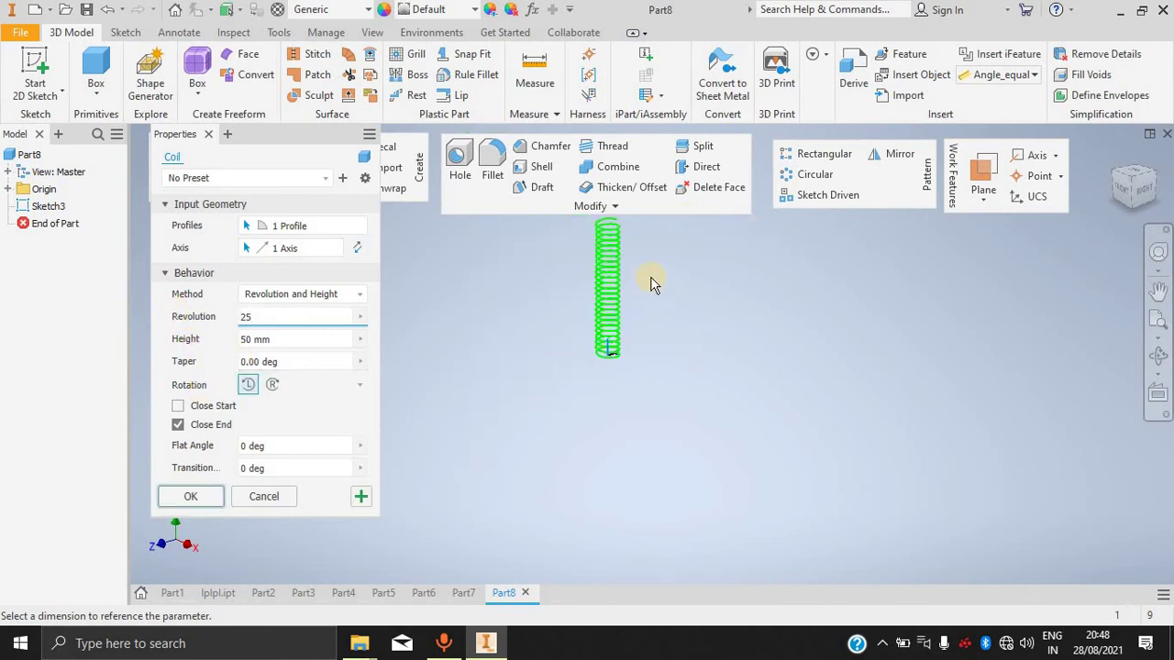
scroll(645, 238, "down", 3)
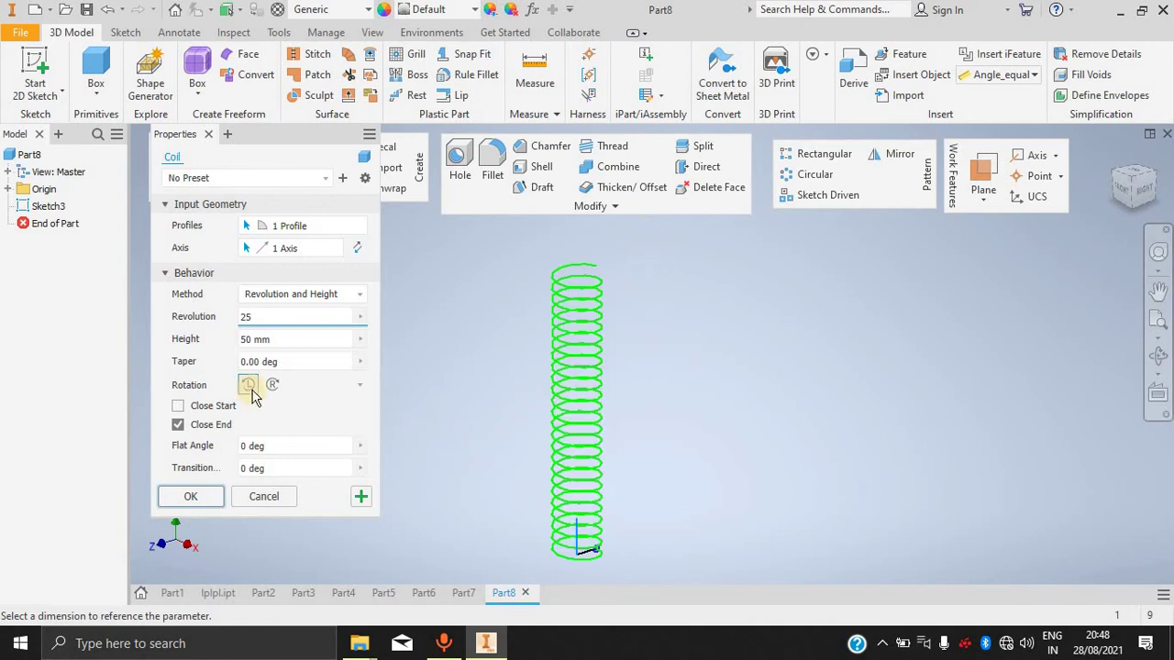
left_click(212, 496)
scroll(642, 398, "down", 3)
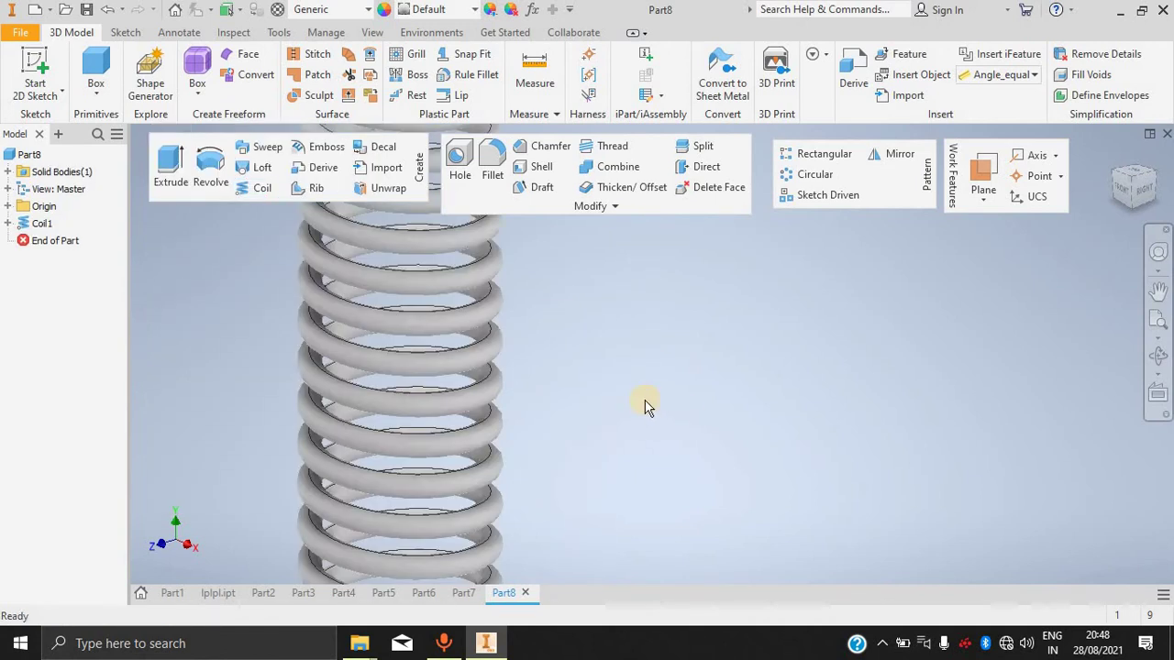
scroll(645, 406, "up", 5)
middle_click_drag(648, 407, 550, 387, "shift")
scroll(572, 393, "down", 5)
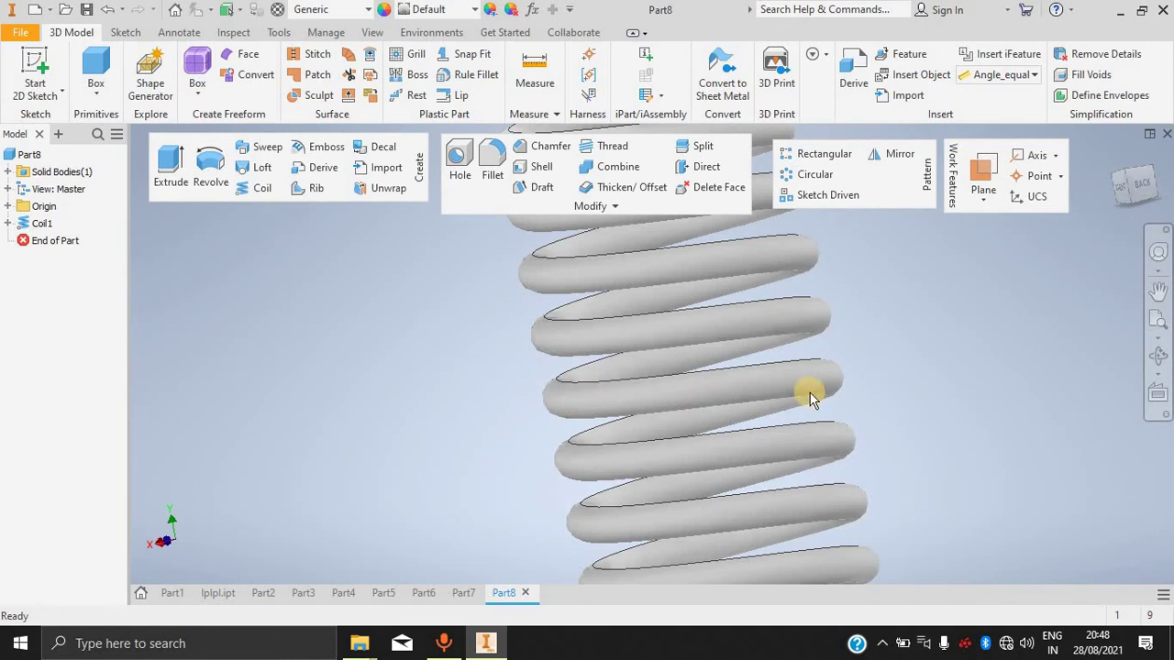
scroll(756, 396, "up", 5)
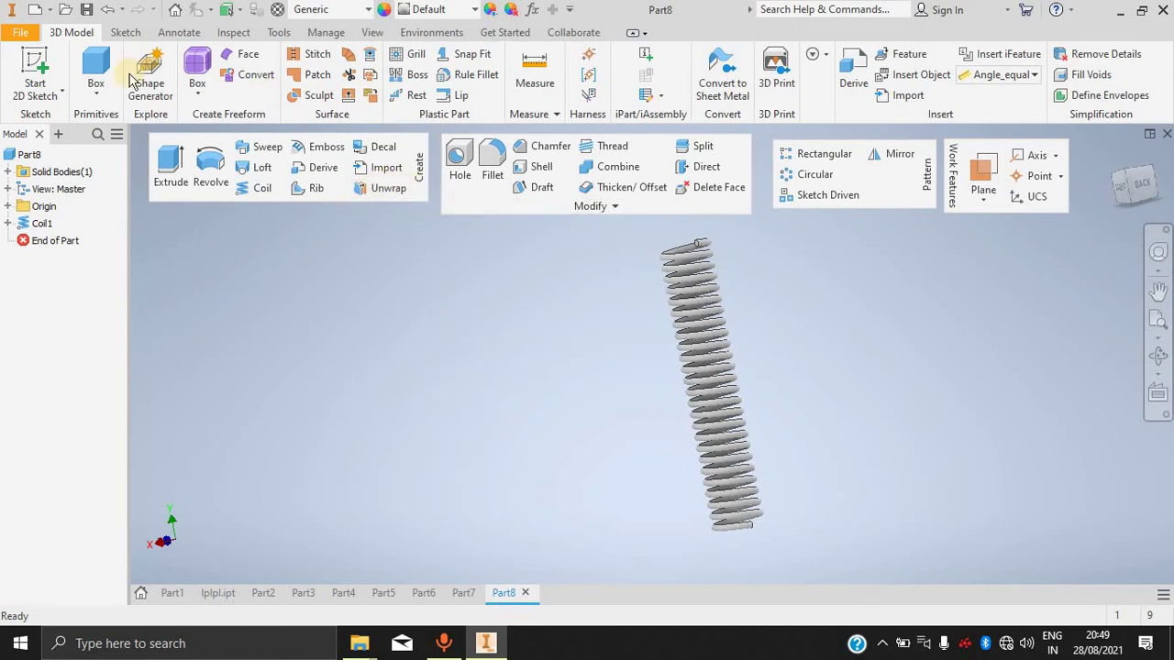
left_click(62, 95)
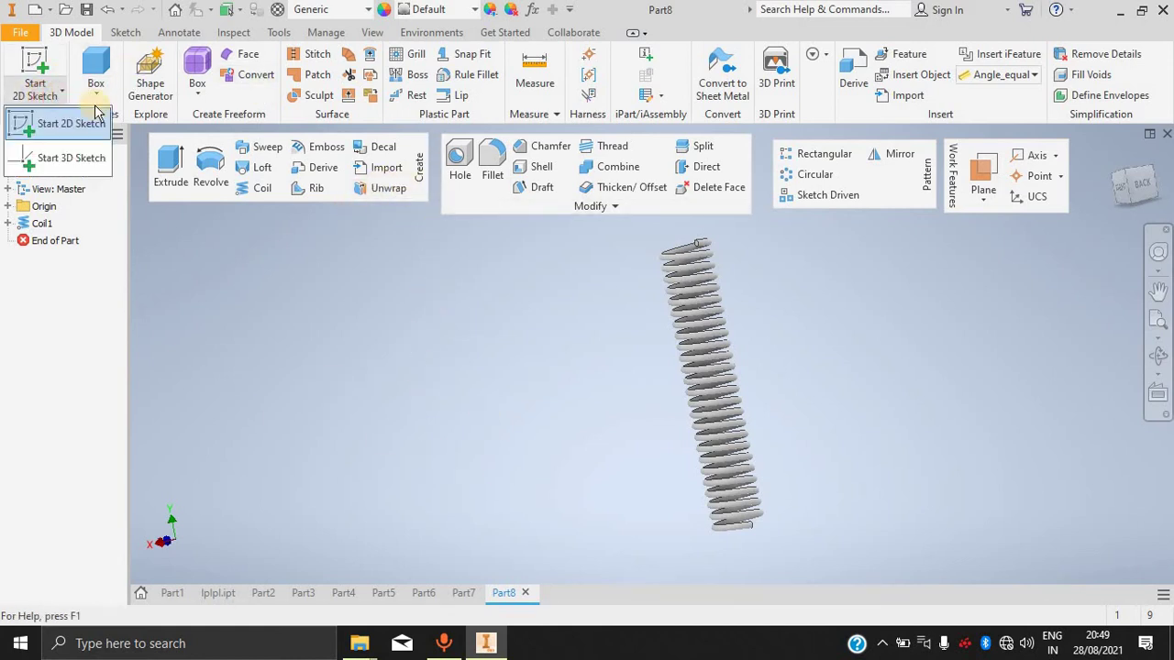
left_click(300, 296)
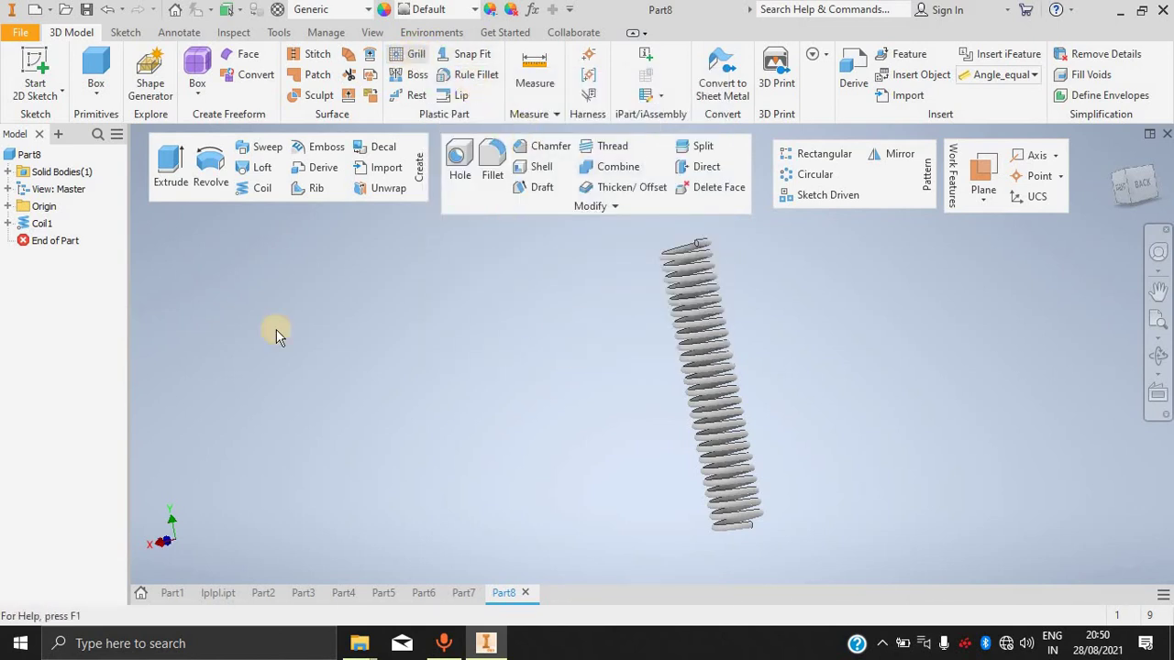
left_click(37, 95)
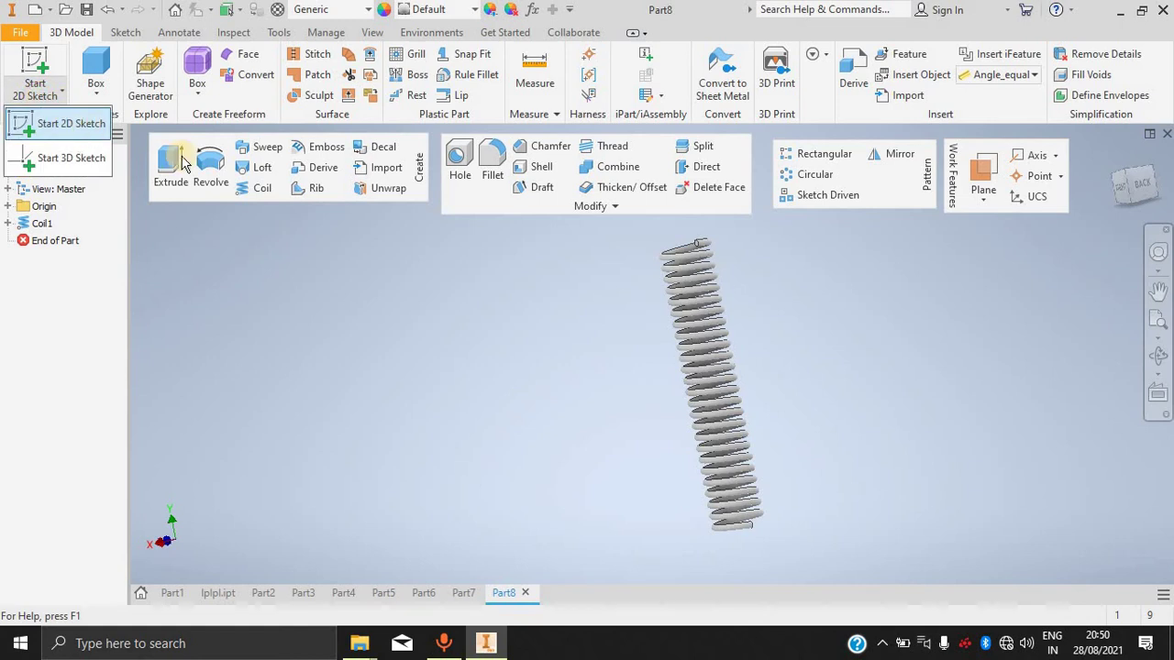
left_click(296, 348)
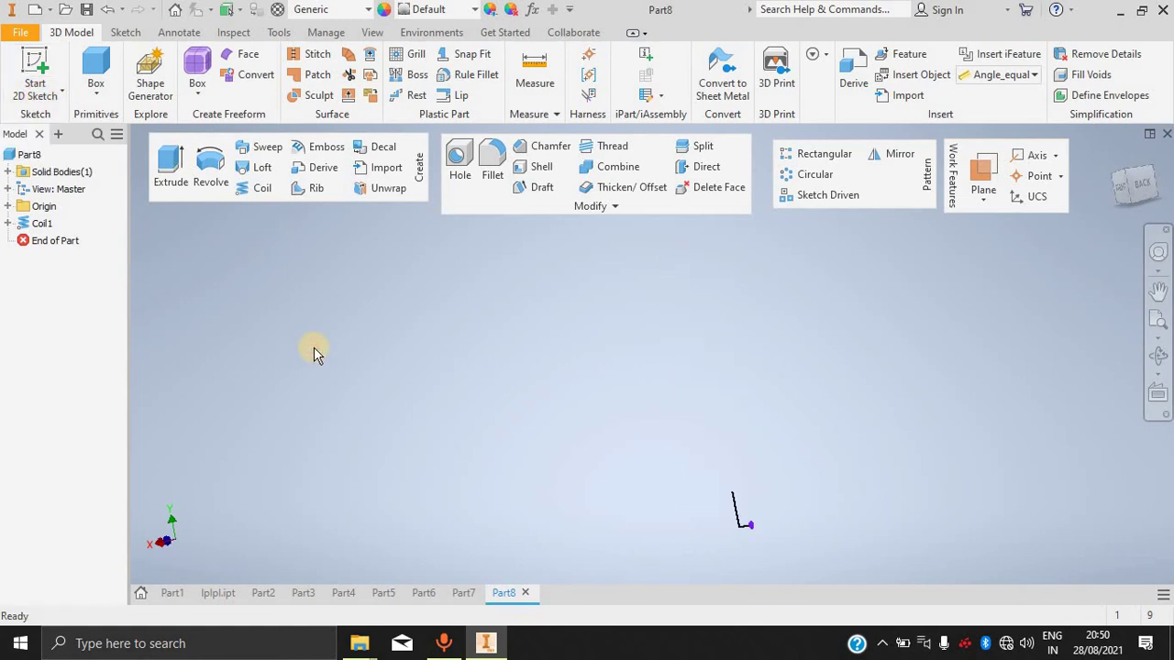
Undo the coil and delete its sketch to empty the part.
key("ctrl+z")
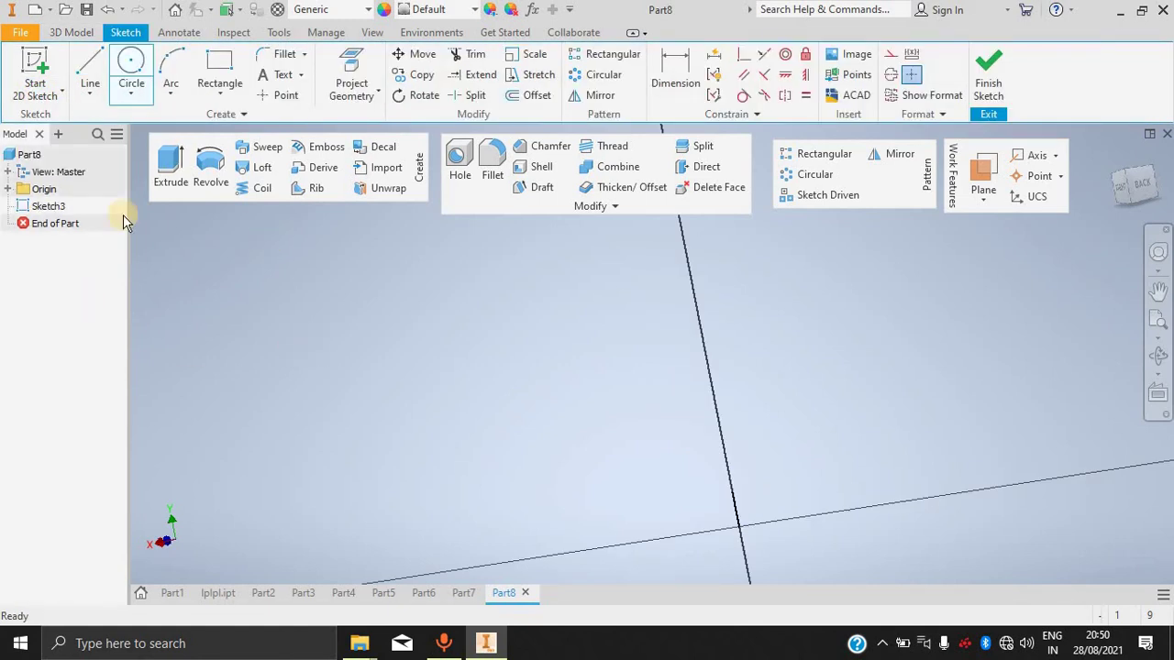
left_click(57, 208)
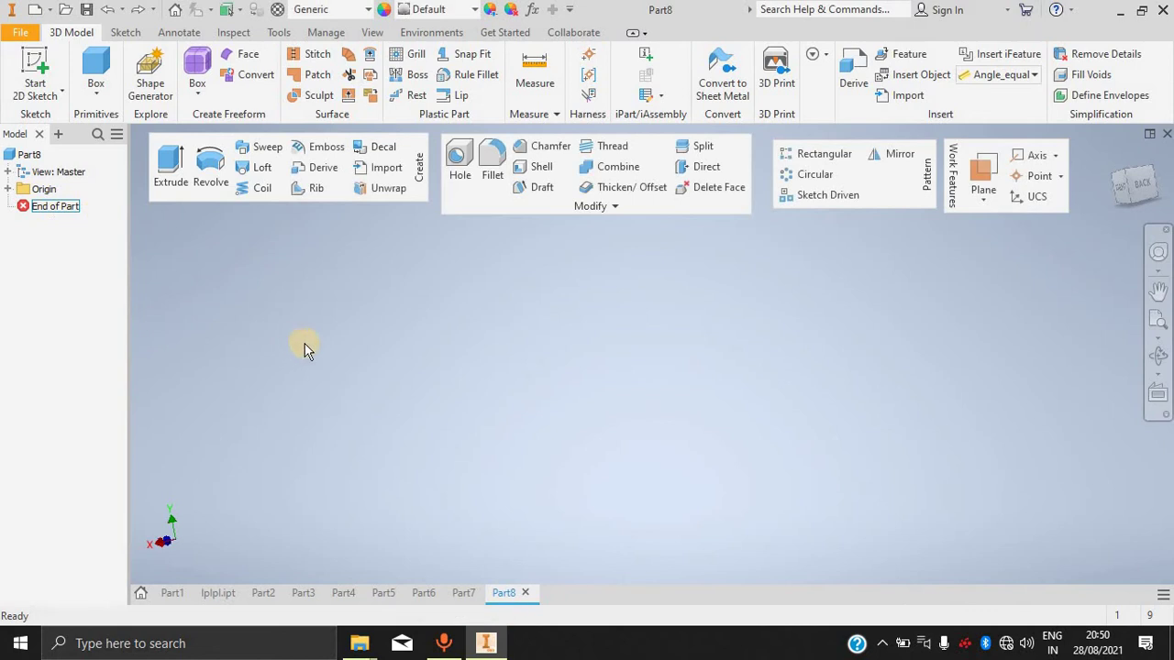
Create a thin box primitive on the YZ plane with its rectangular base centred on the origin.
left_click(40, 69)
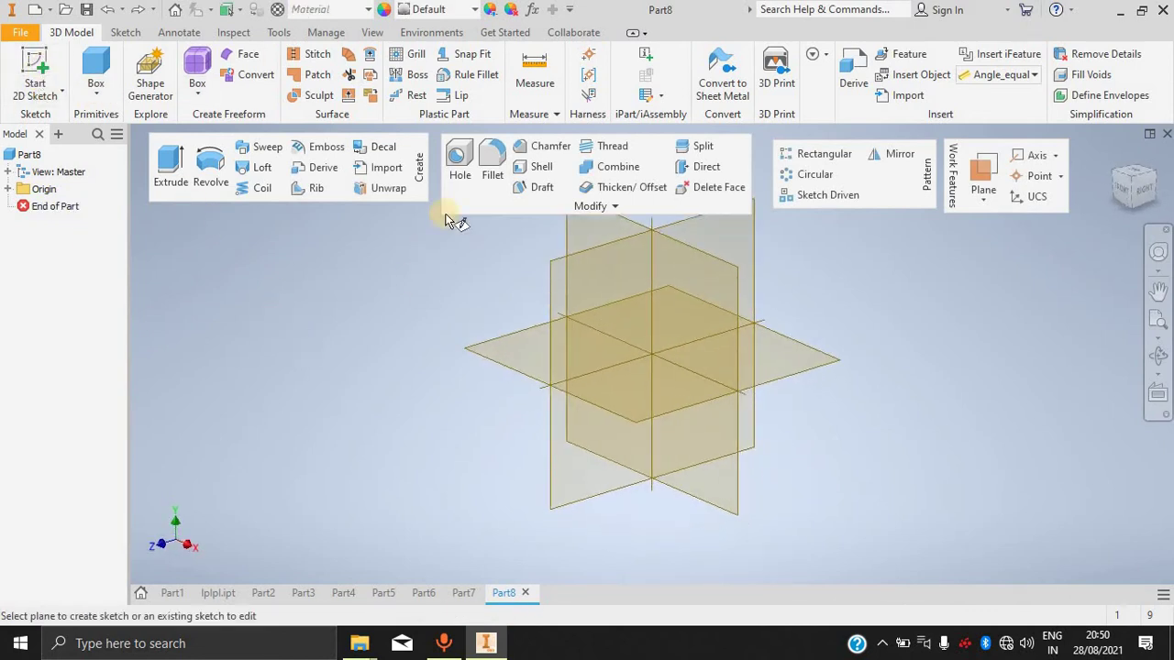
left_click(97, 72)
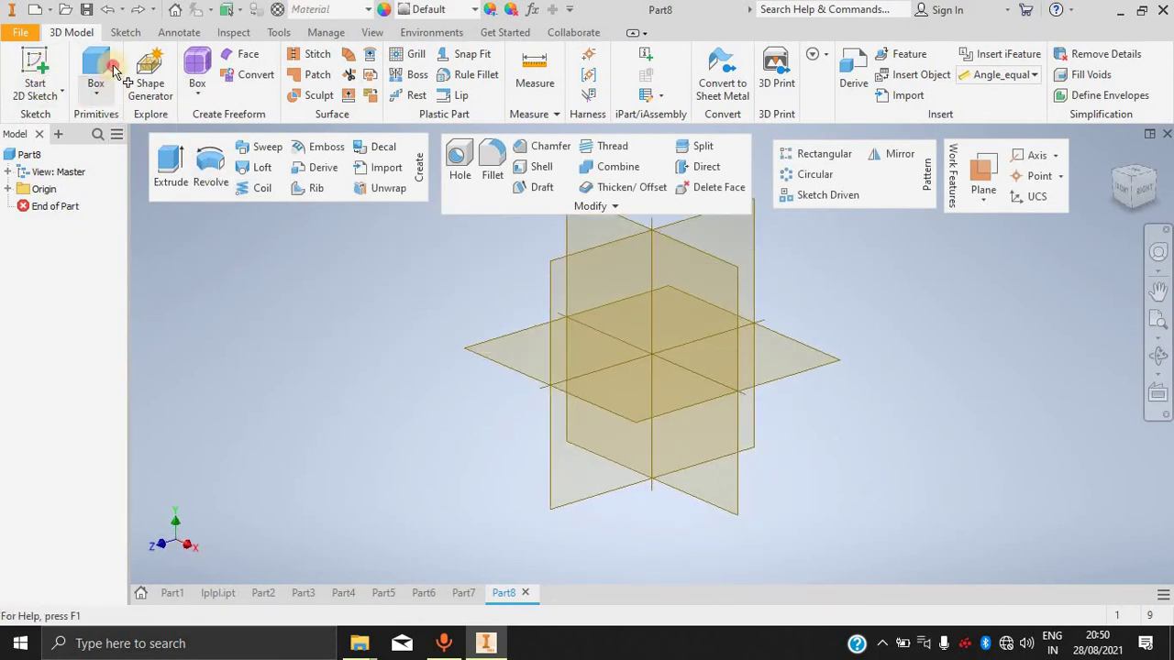
left_click(632, 351)
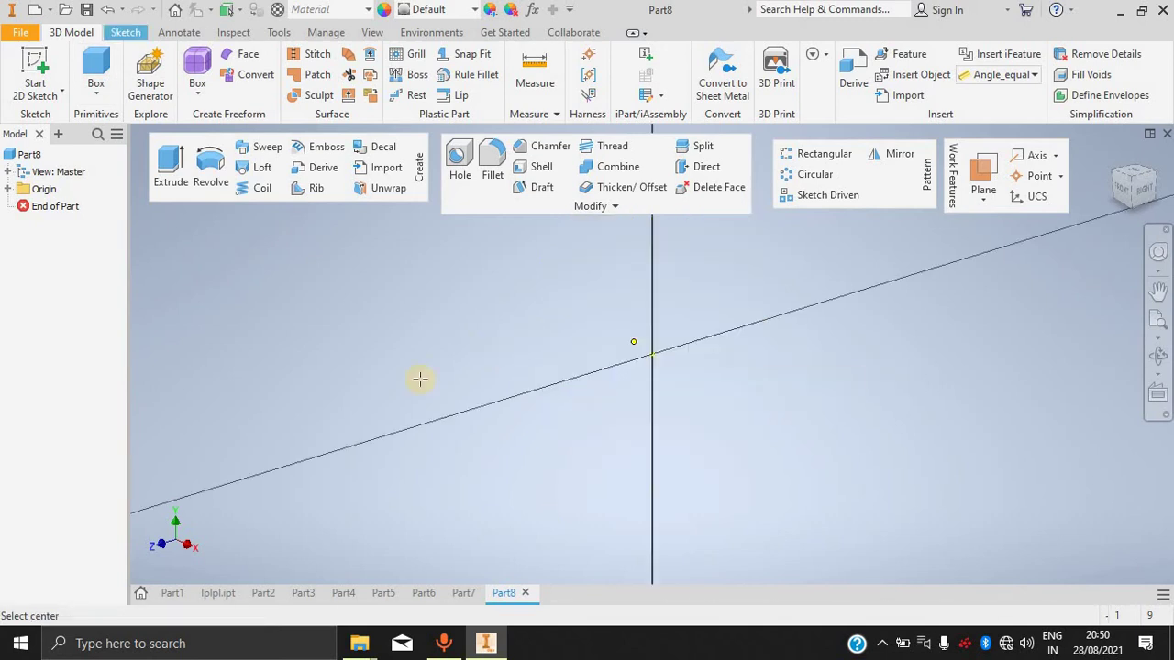
left_click(652, 354)
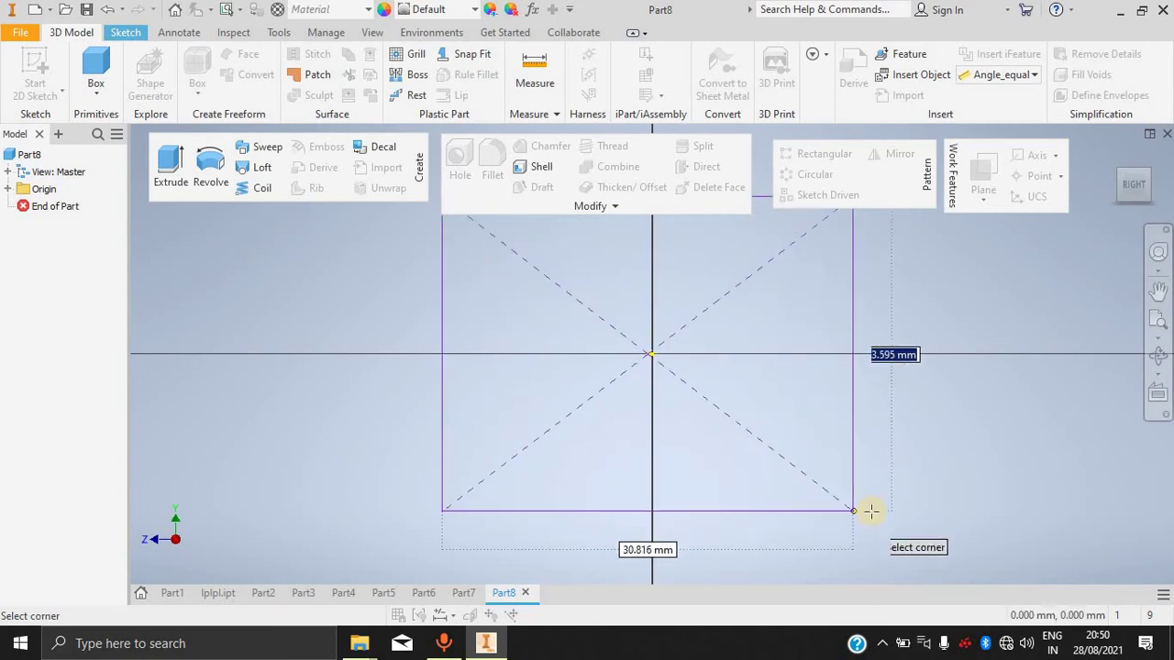
left_click(895, 349)
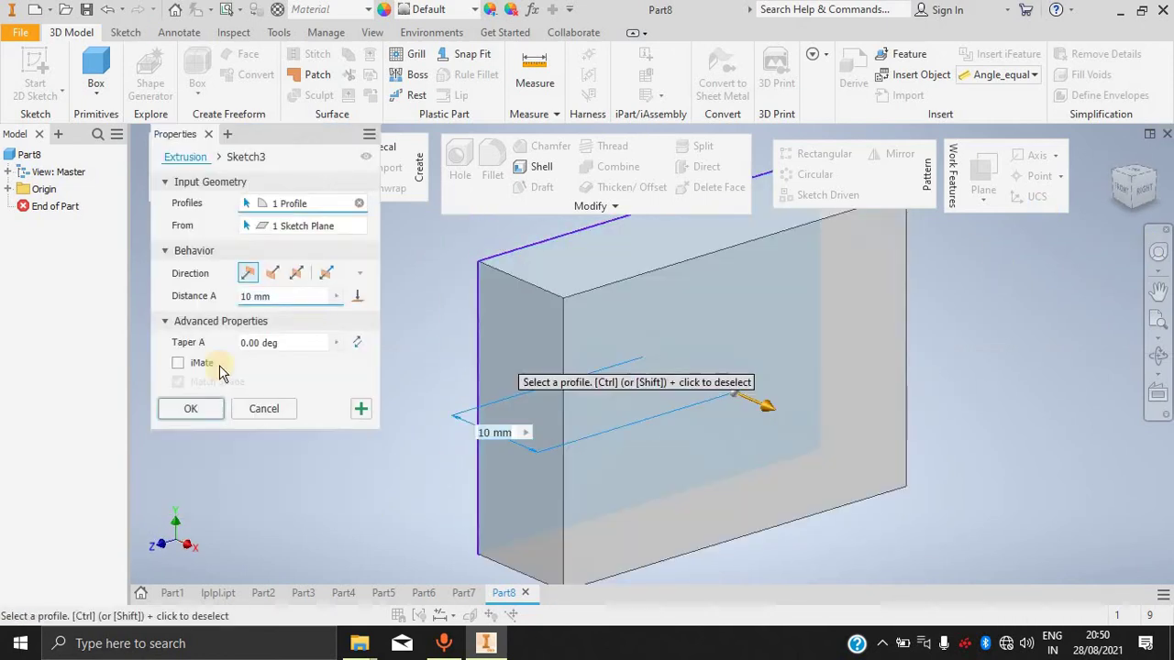
left_click(233, 297)
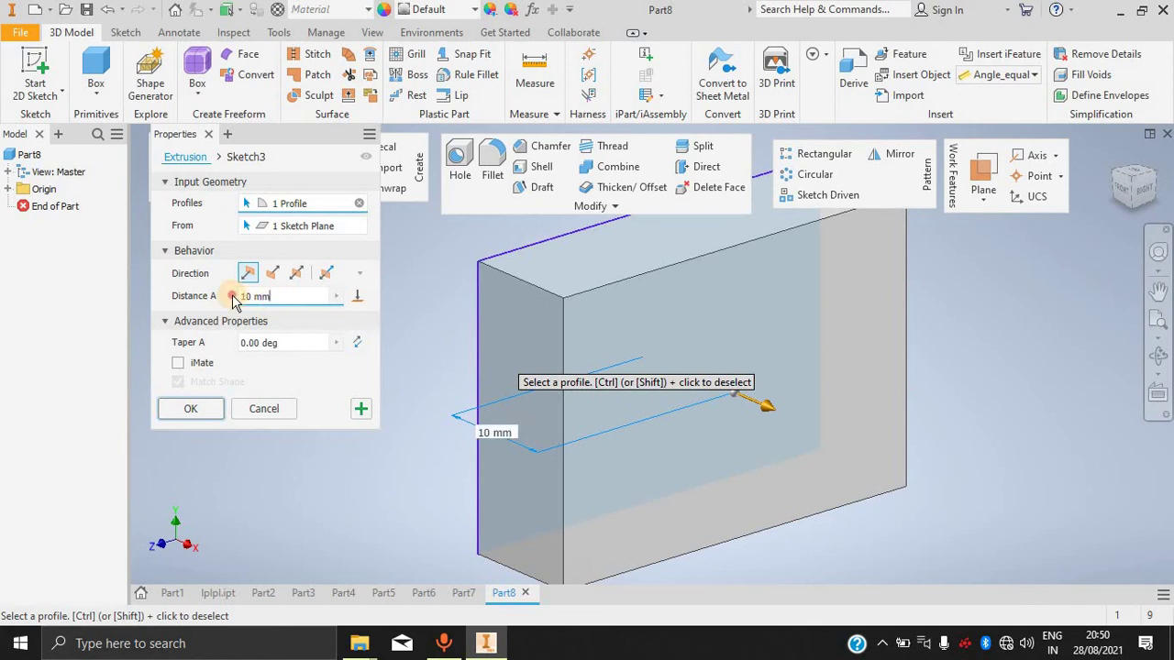
key("Return")
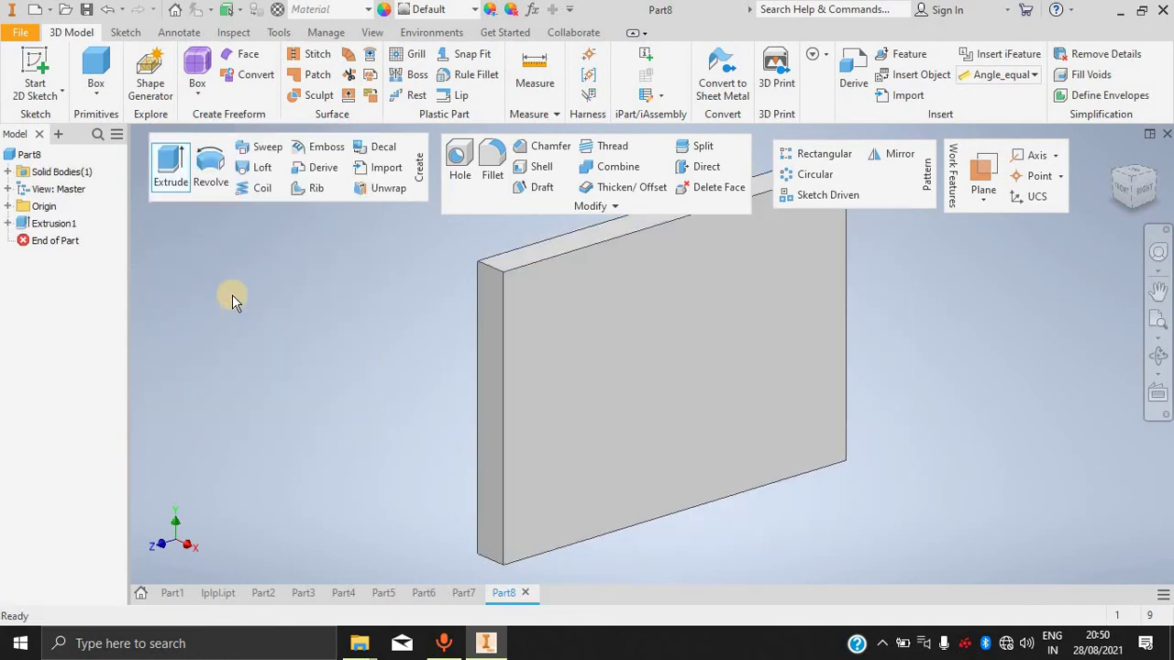
scroll(606, 335, "down", 5)
scroll(606, 335, "up", 5)
scroll(606, 336, "down", 3)
scroll(606, 336, "up", 2)
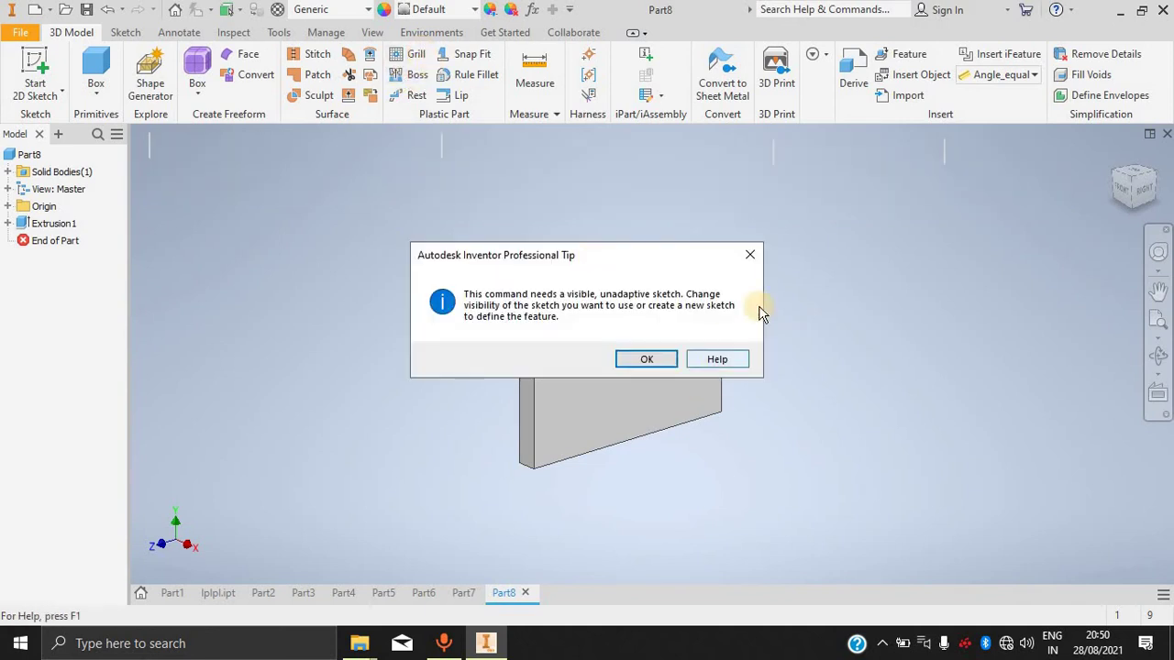
left_click(749, 254)
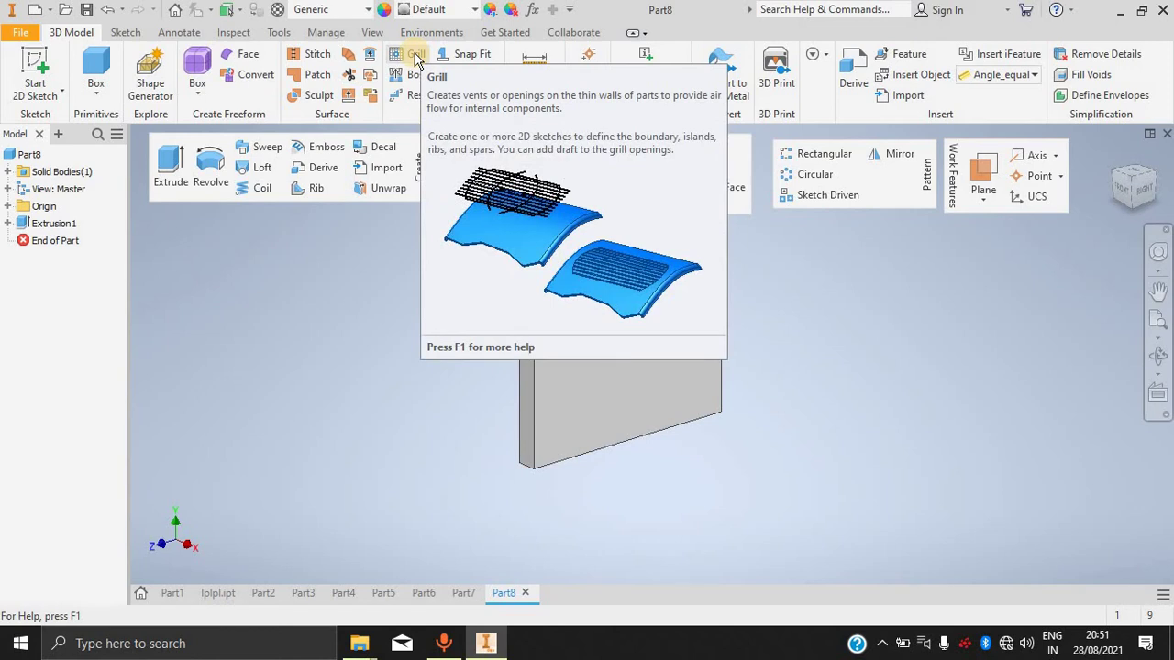
Start a 2D sketch on the large front face of the thin box.
left_click(630, 408)
left_click(37, 71)
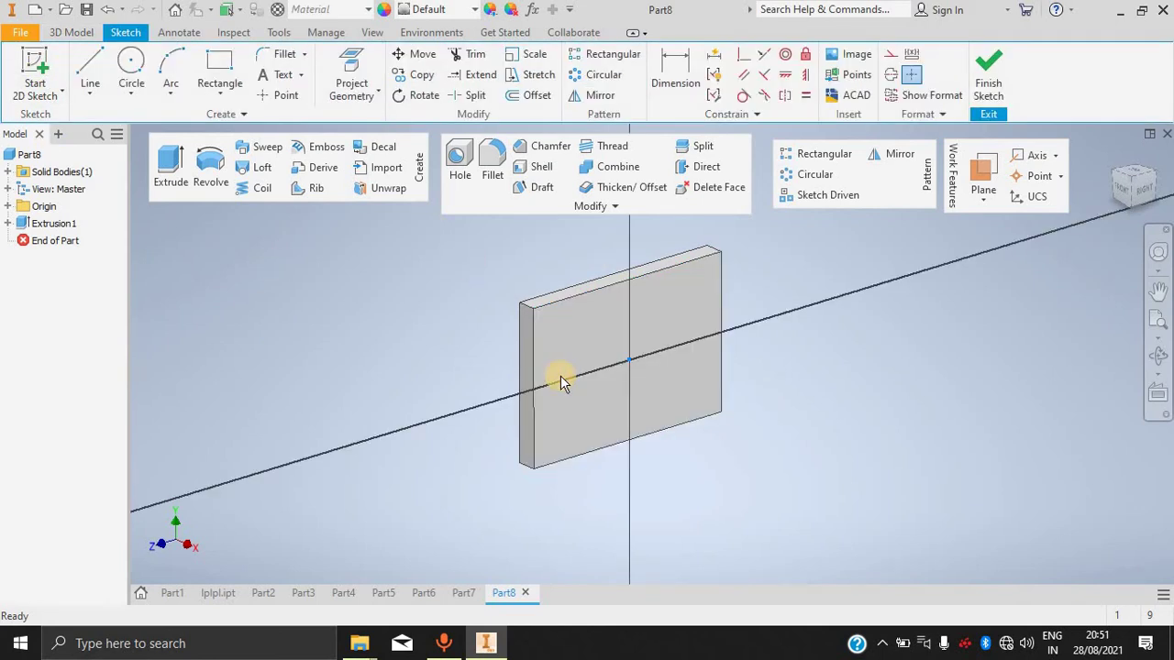
left_click(220, 71)
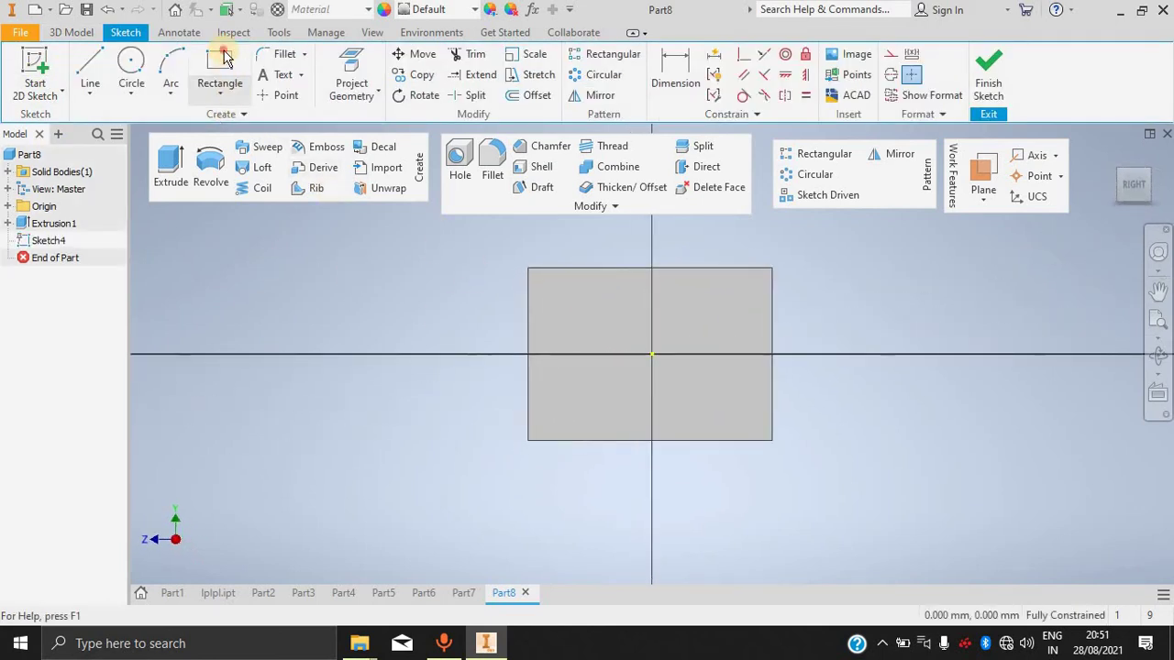
left_click(651, 355)
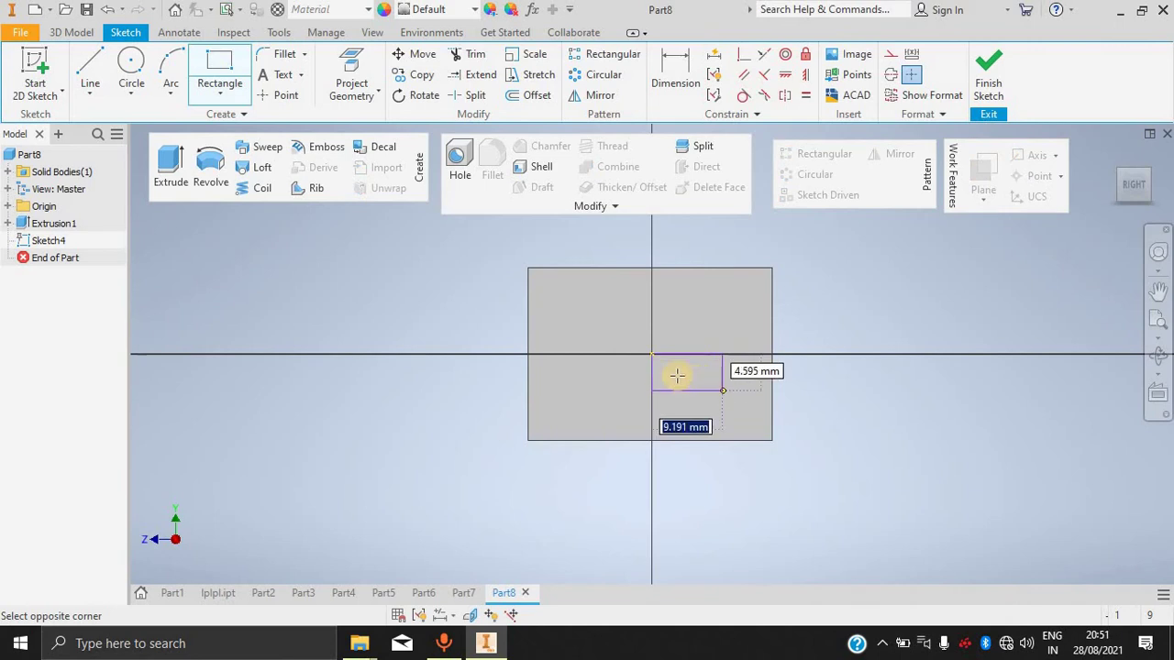
right_click(721, 312)
left_click(777, 312)
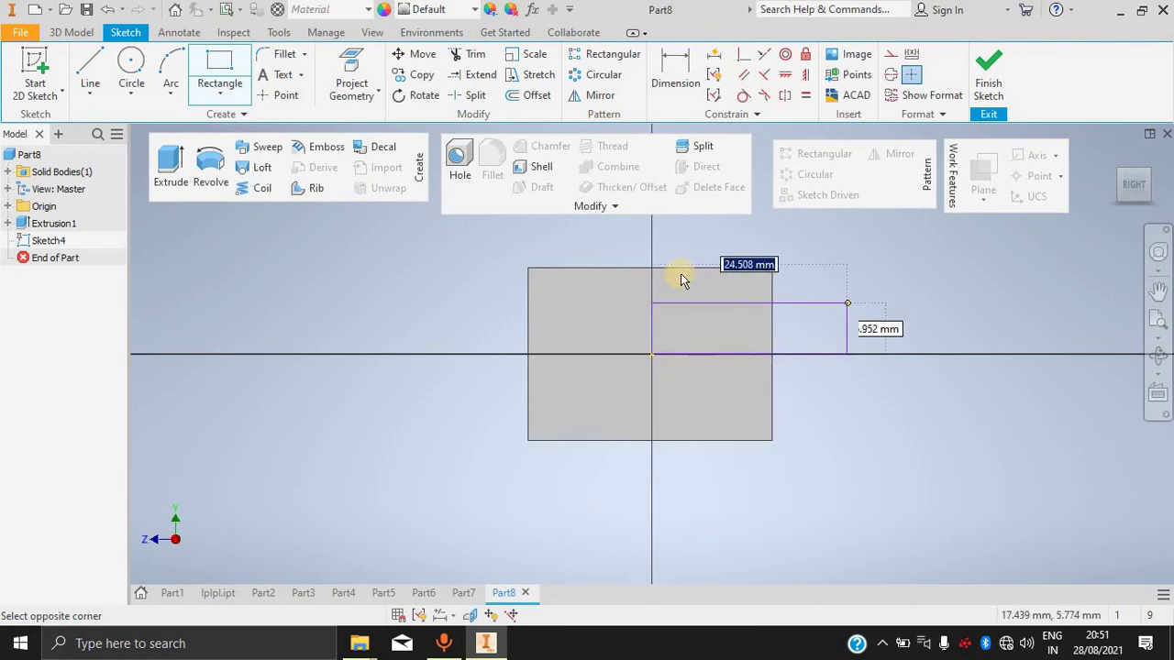
Draw a two-point centre rectangle from the origin, slightly smaller than the face outline.
left_click(226, 92)
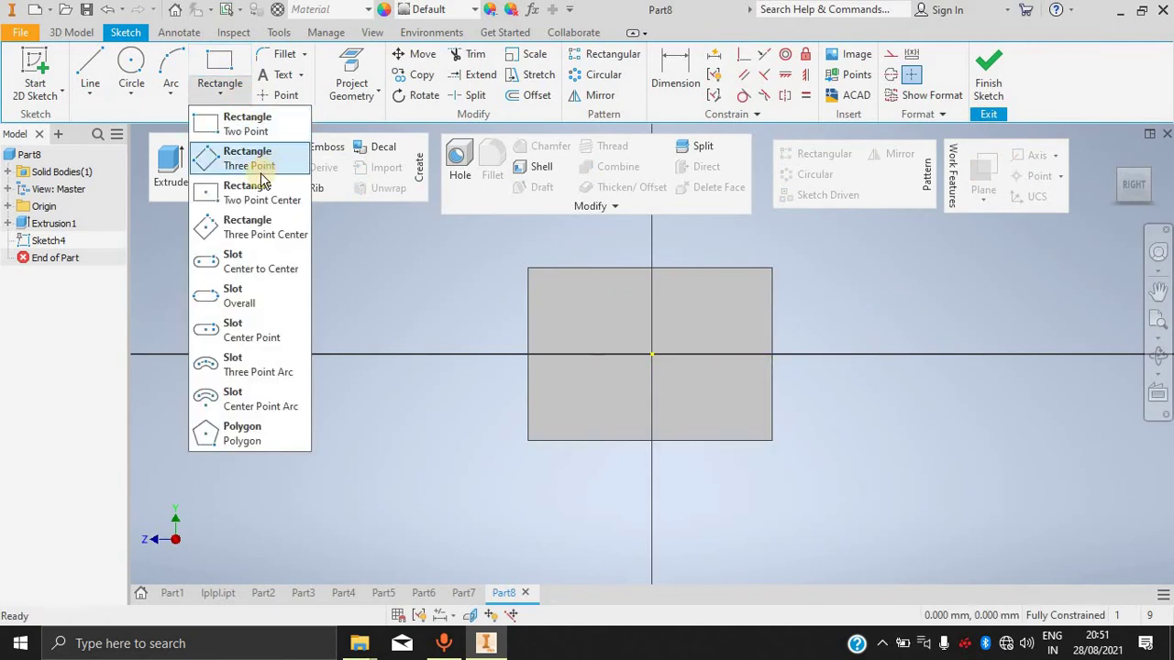
left_click(257, 191)
left_click(652, 354)
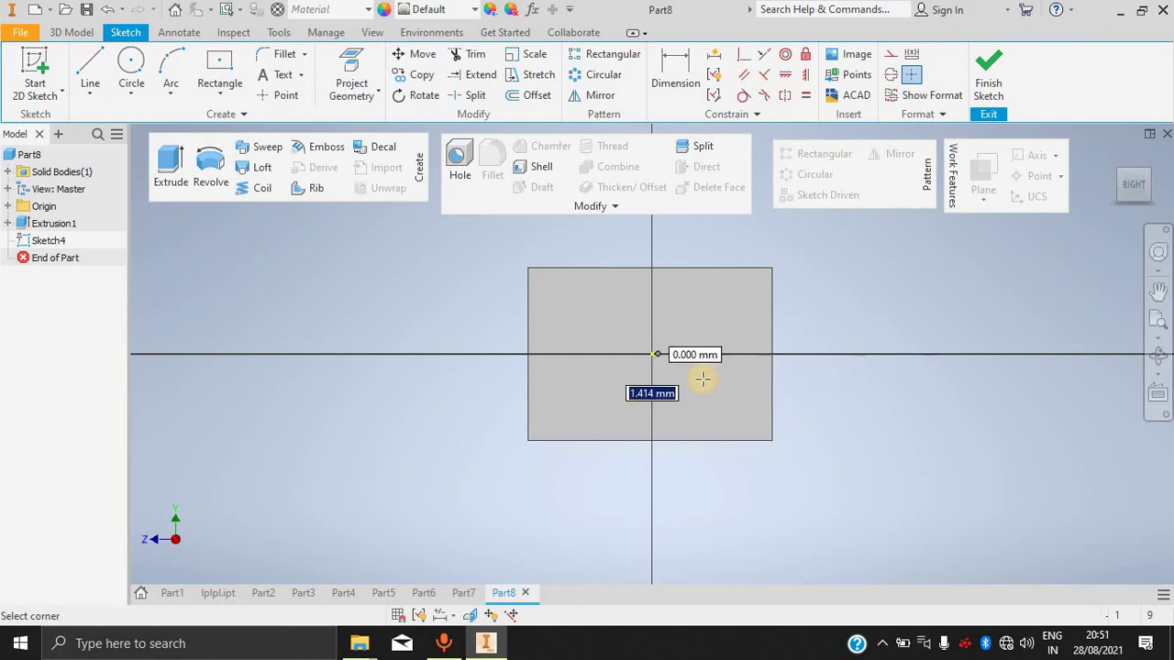
left_click(733, 418)
key("Escape")
Draw two horizontal lines across the upper half of the sketched rectangle, each extending slightly past both of its sides.
left_click(90, 66)
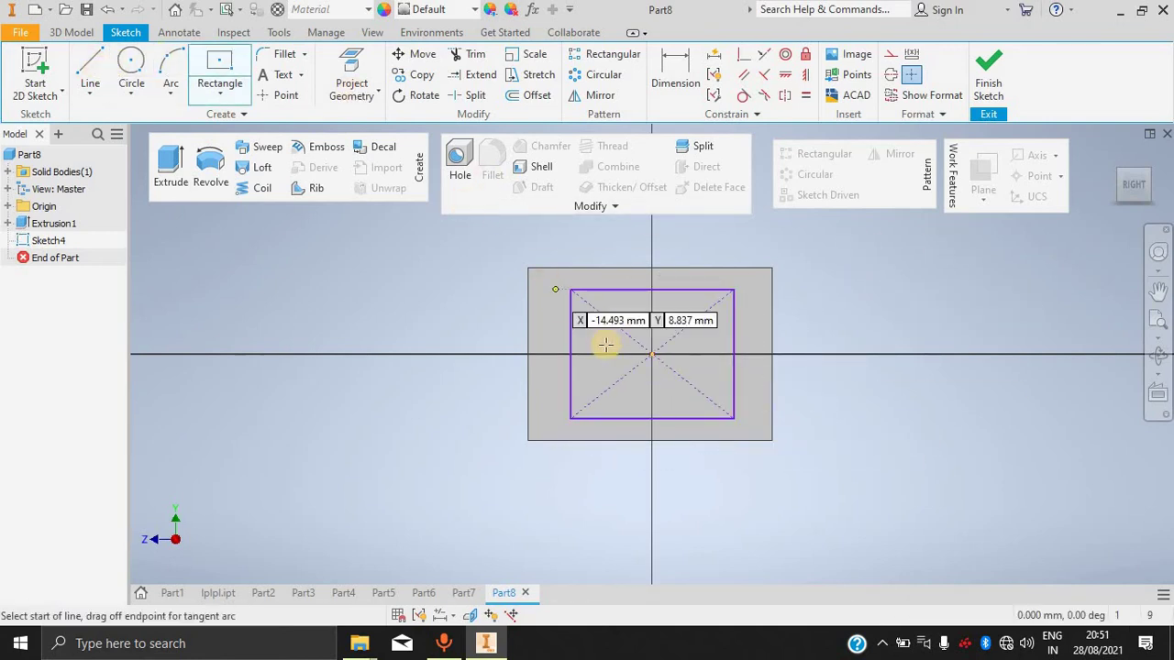
left_click(547, 318)
left_click(757, 318)
key("Escape")
left_click(90, 66)
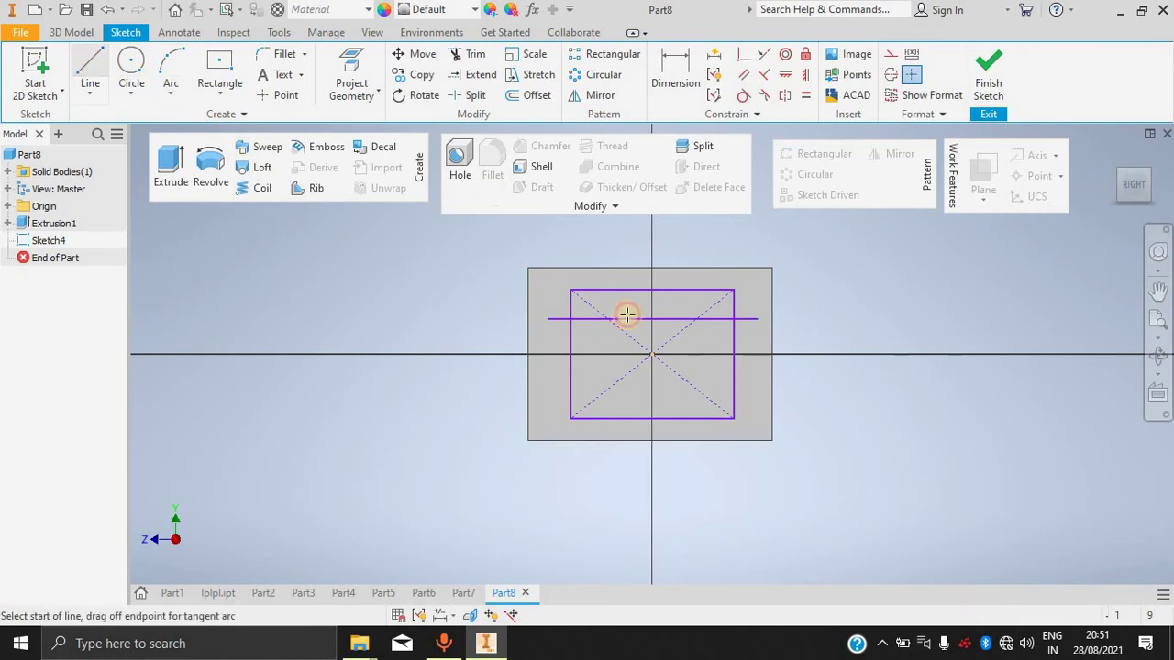
left_click(549, 341)
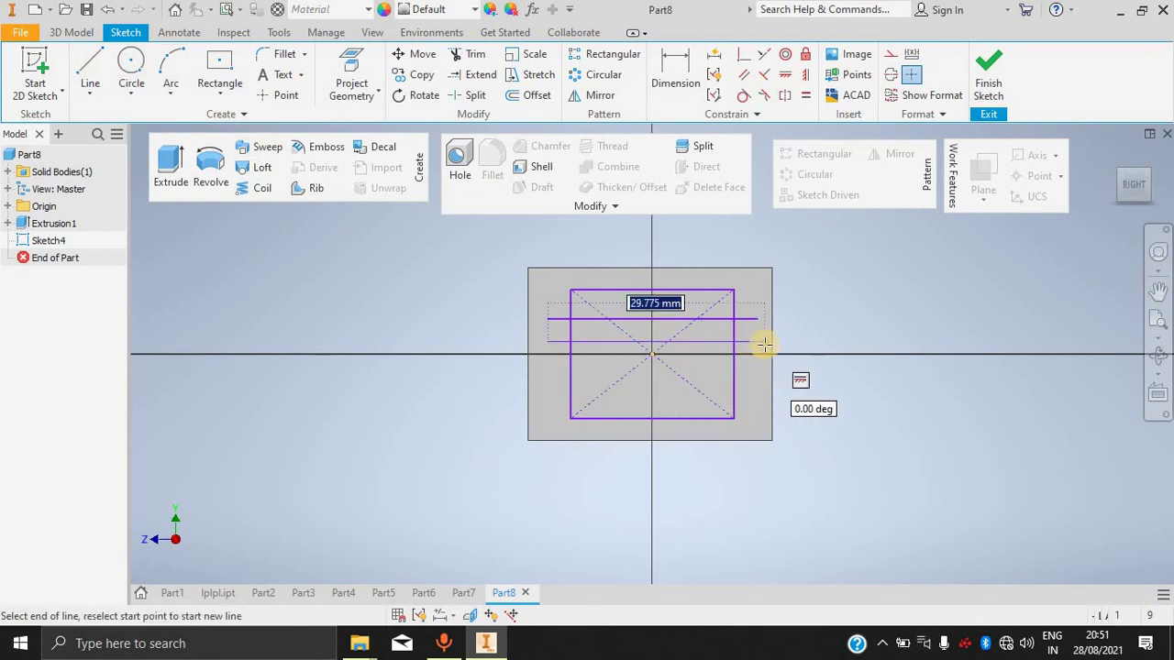
left_click(757, 341)
key("Escape")
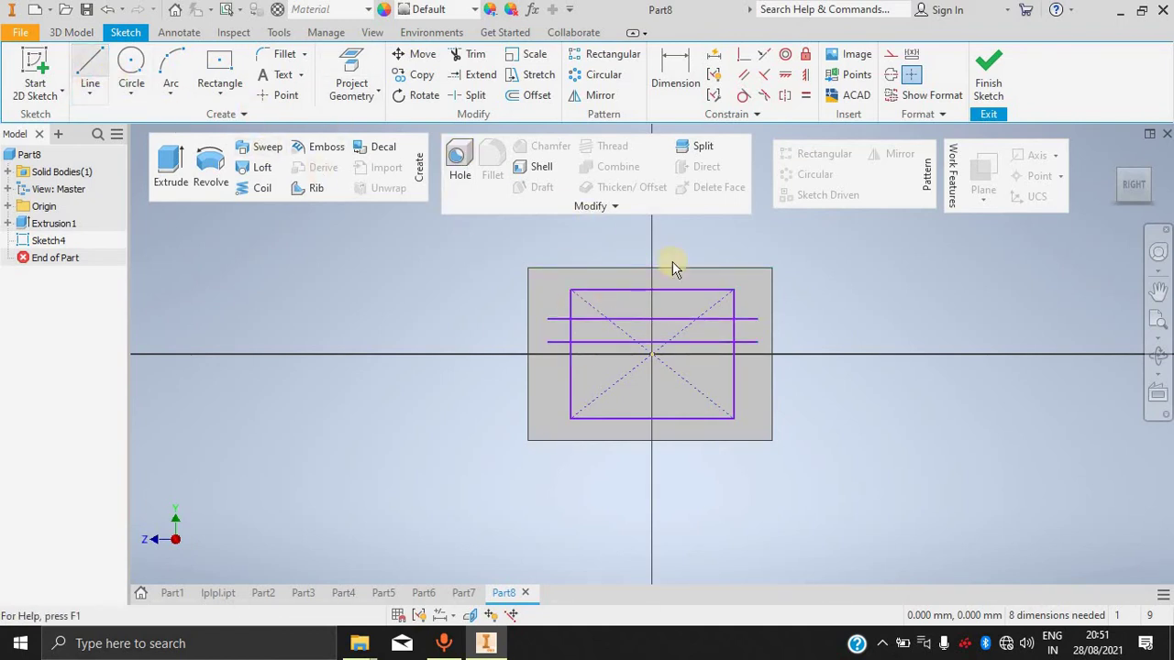
Draw two vertical lines across the left half of the rectangle, each extending slightly past its upper and lower edges.
left_click(90, 72)
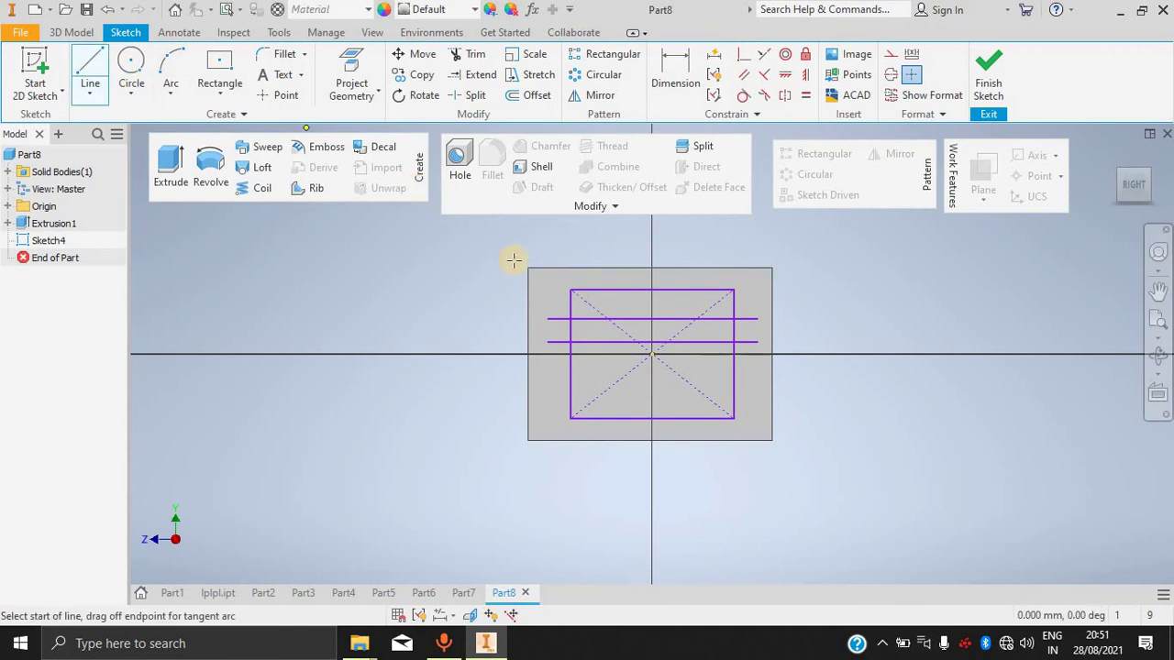
left_click(592, 277)
left_click(591, 431)
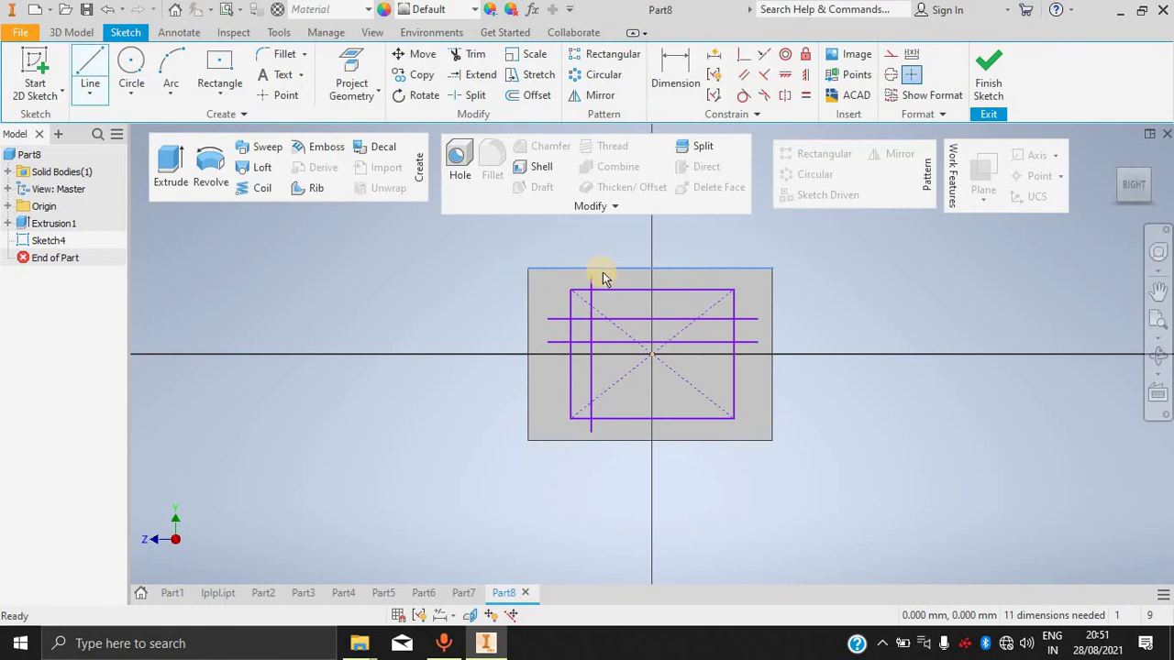
left_click(89, 78)
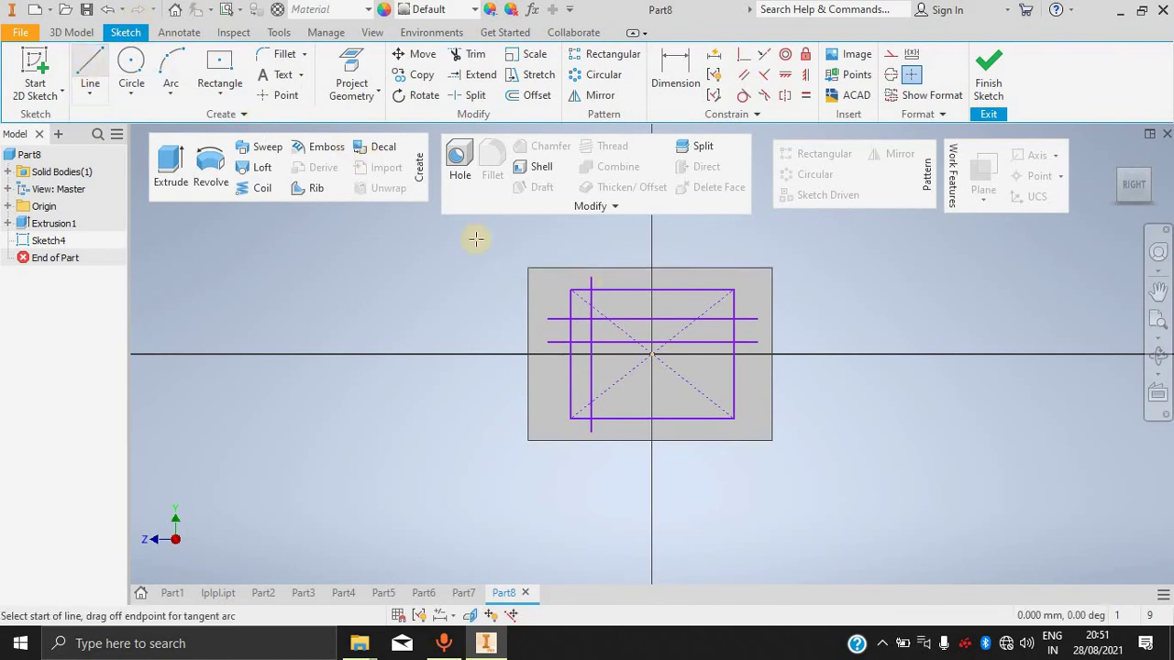
left_click(621, 276)
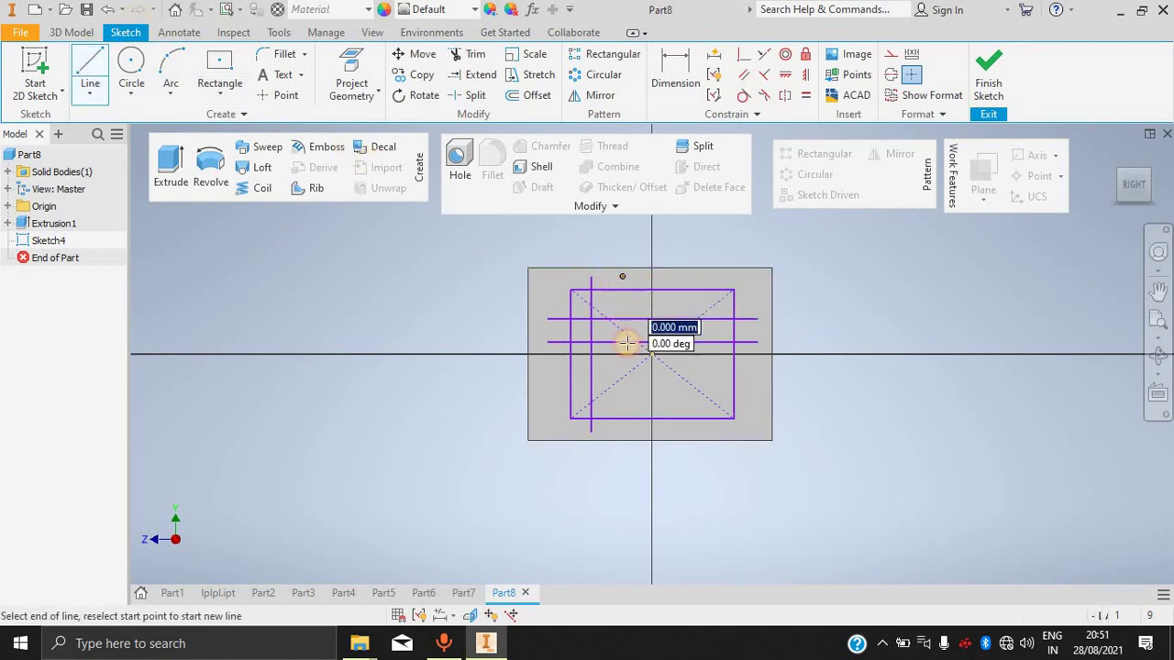
left_click(623, 432)
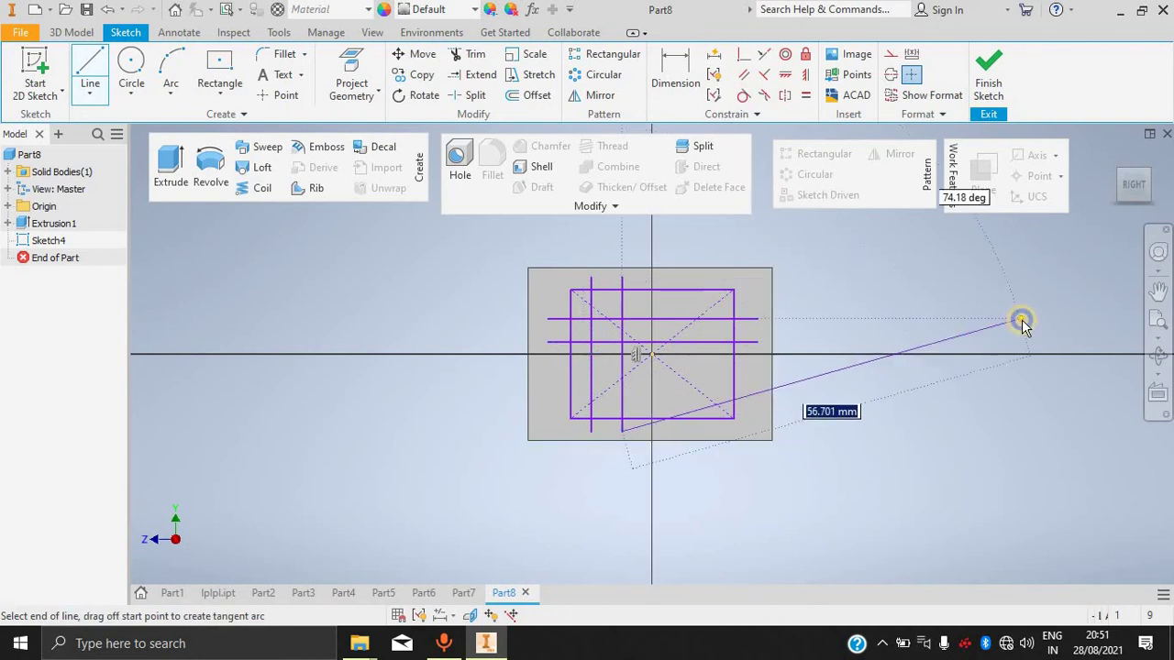
right_click(1022, 321)
left_click(1079, 330)
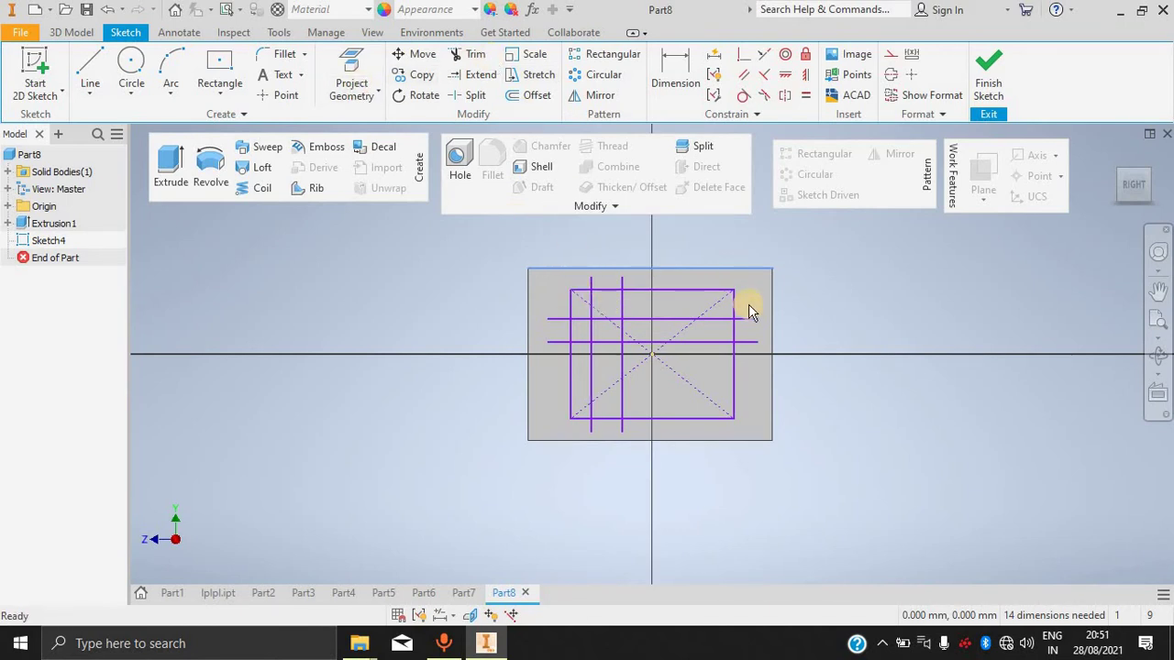
left_click(593, 96)
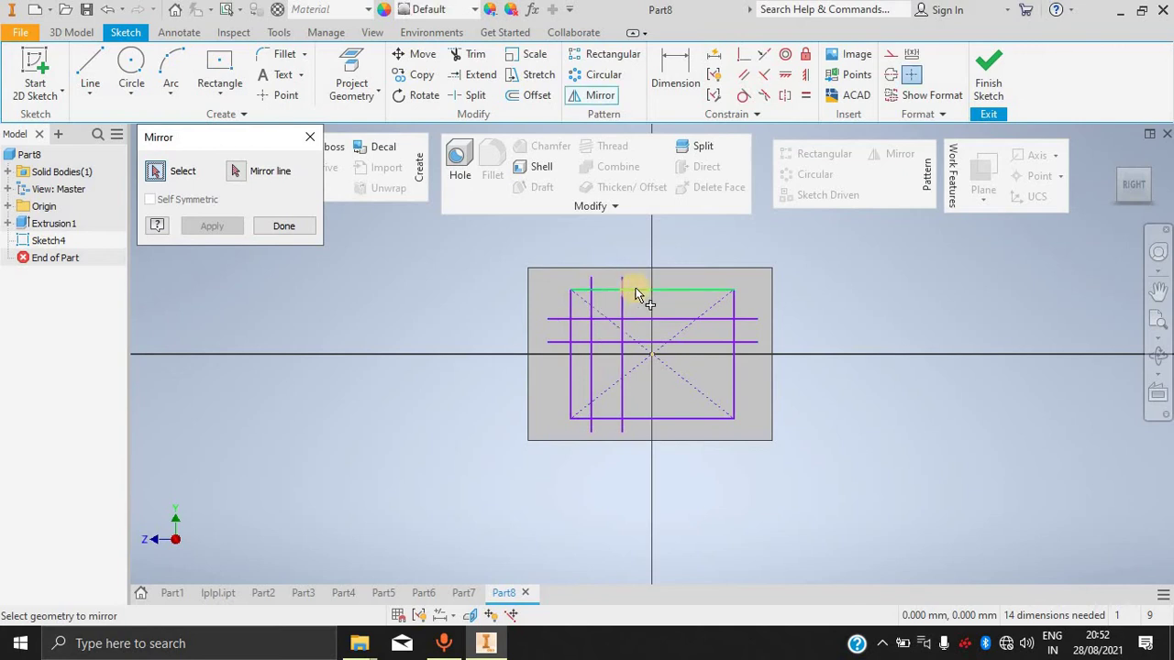
left_click(593, 305)
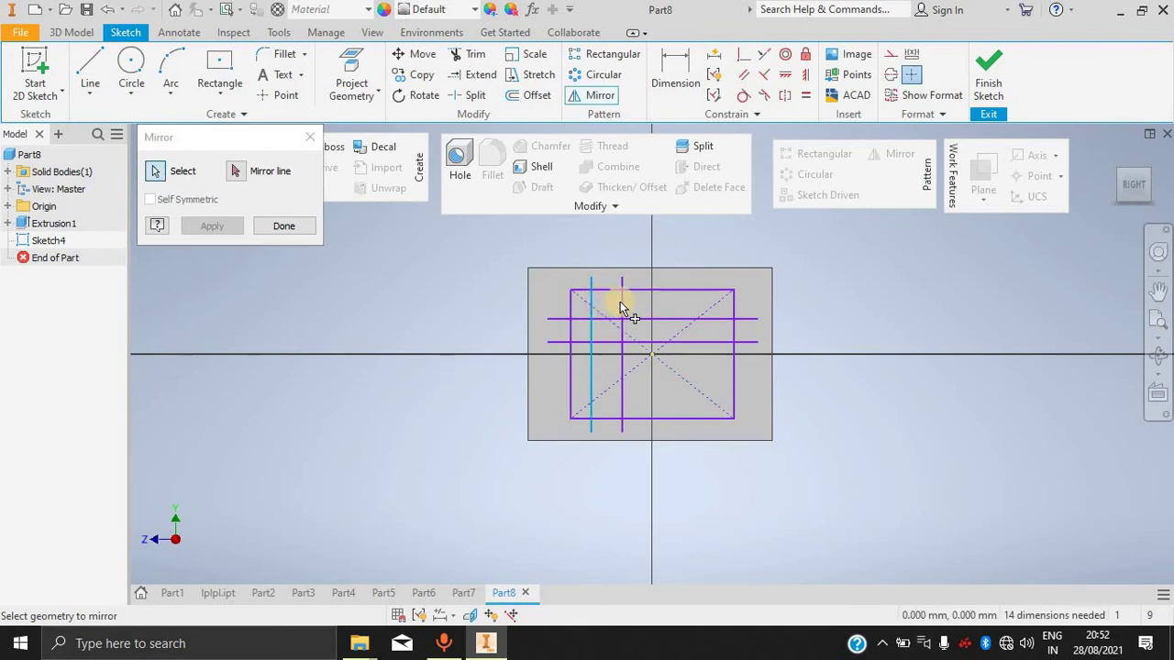
left_click(236, 171)
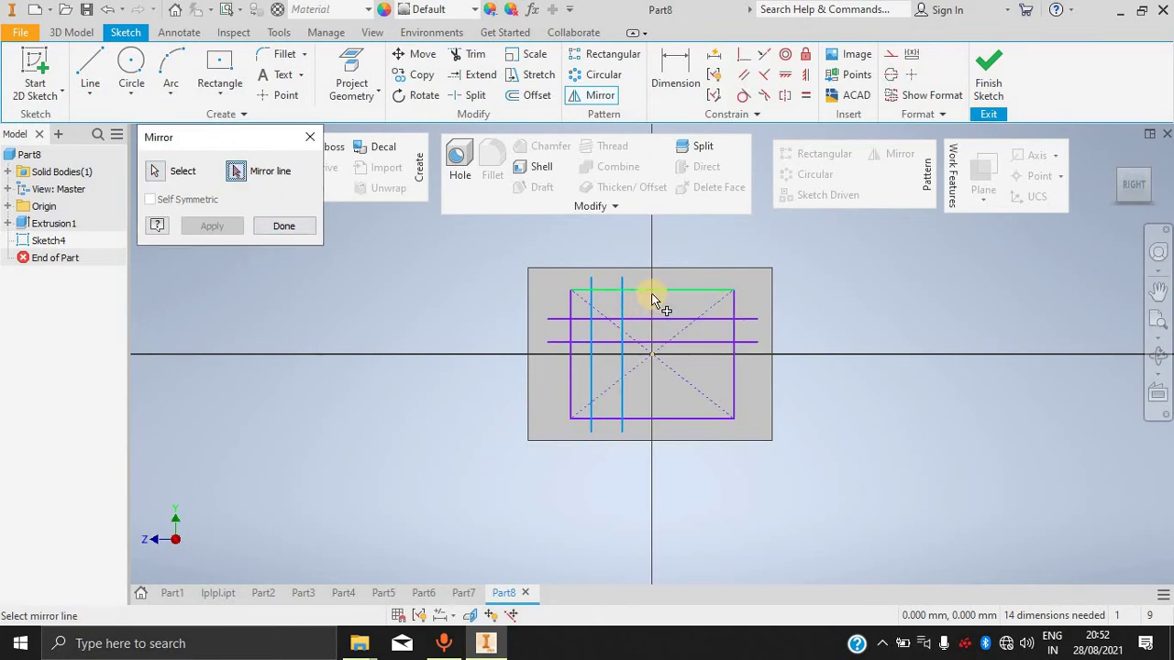
left_click(662, 355)
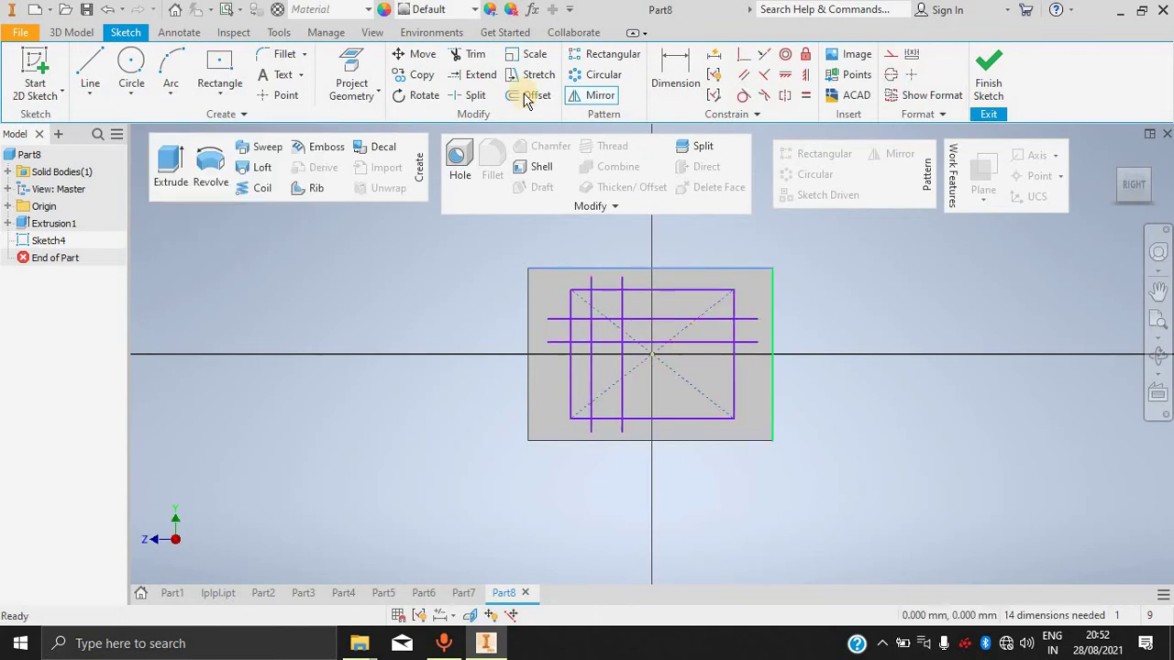
Draw a vertical line through the origin beyond the face's upper and lower edges and convert it to construction geometry.
left_click(90, 62)
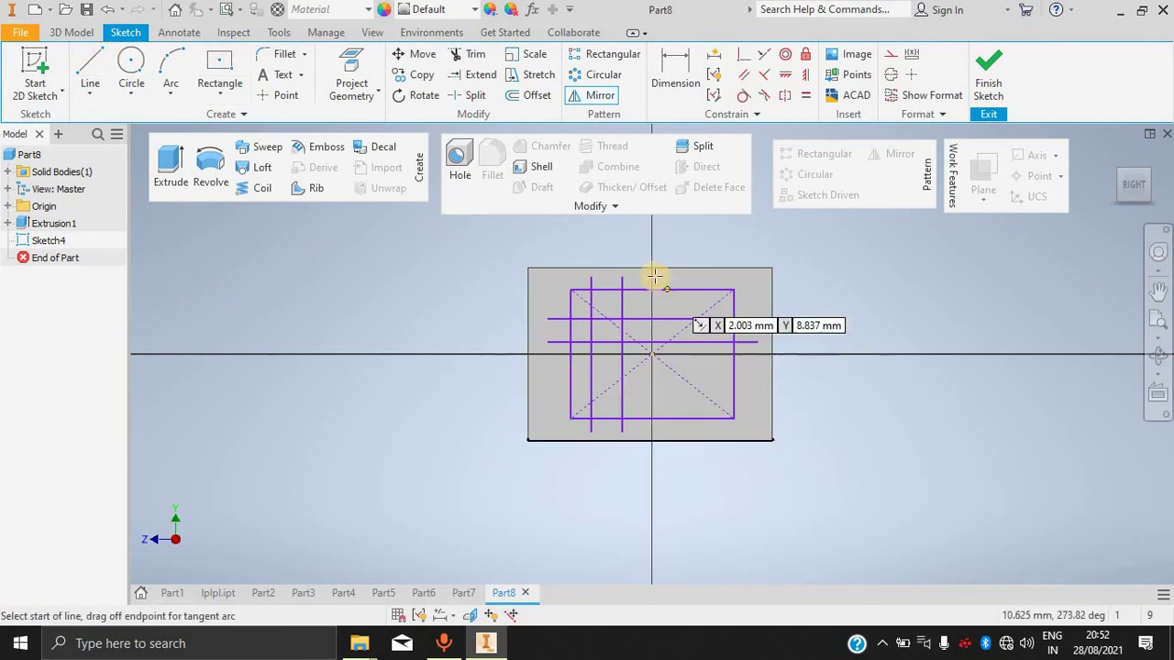
left_click(653, 233)
left_click(652, 500)
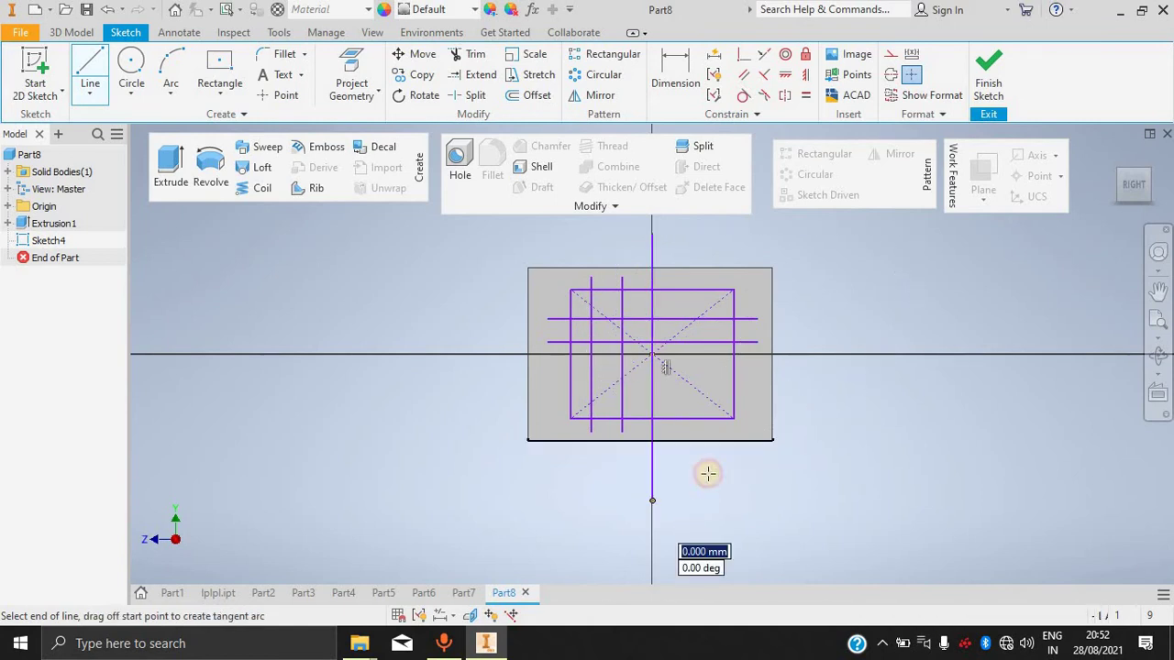
right_click(838, 452)
left_click(894, 451)
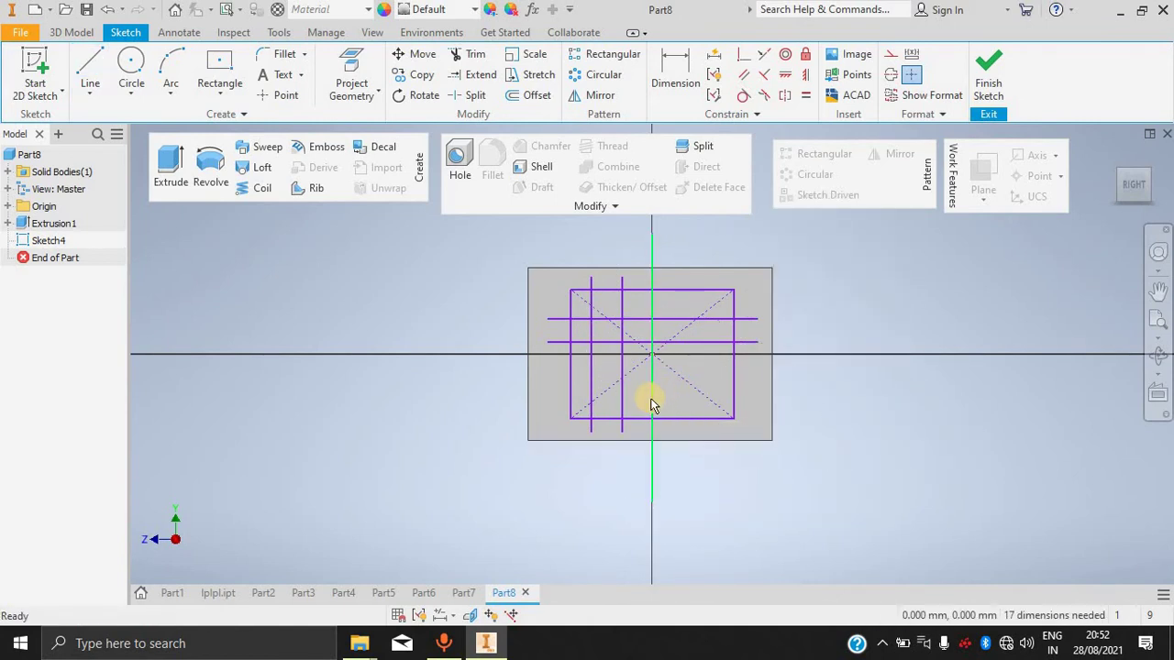
right_click(651, 405)
left_click(732, 185)
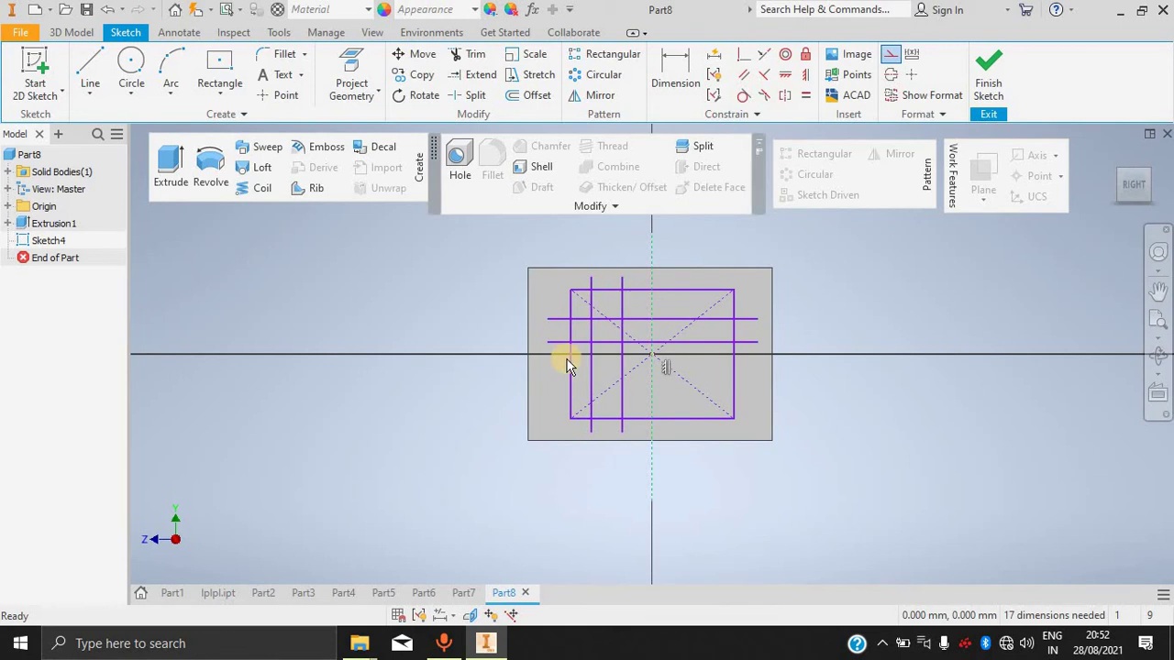
Draw a horizontal line about 51 mm long through the origin, extending past both sides of the face.
left_click(90, 64)
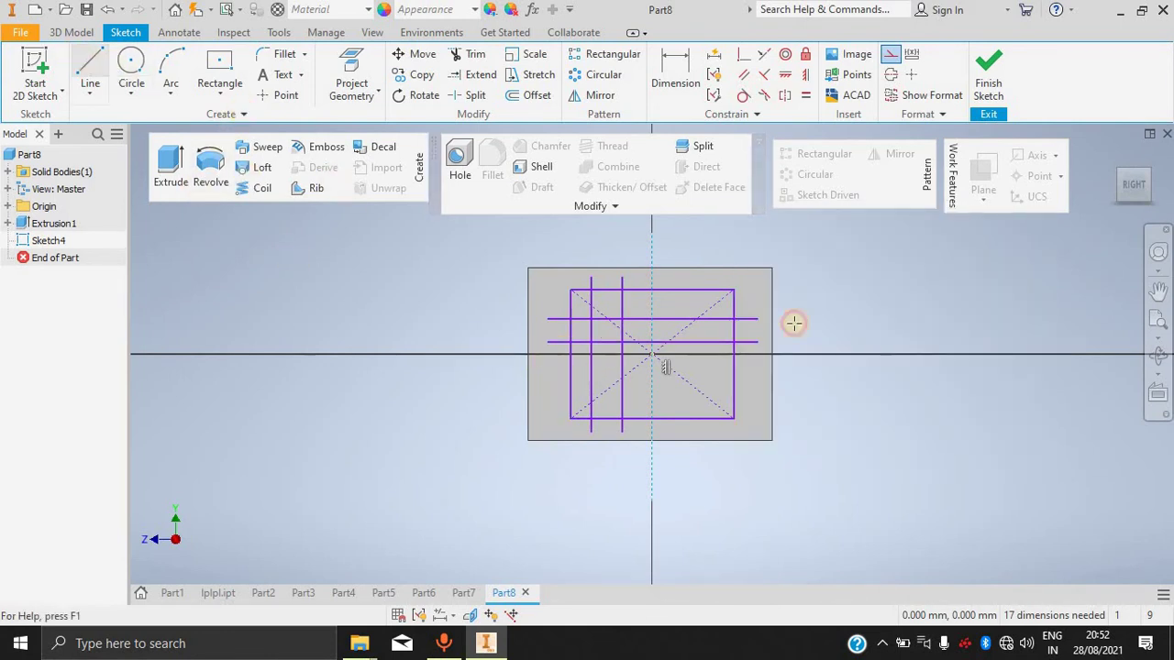
left_click(485, 353)
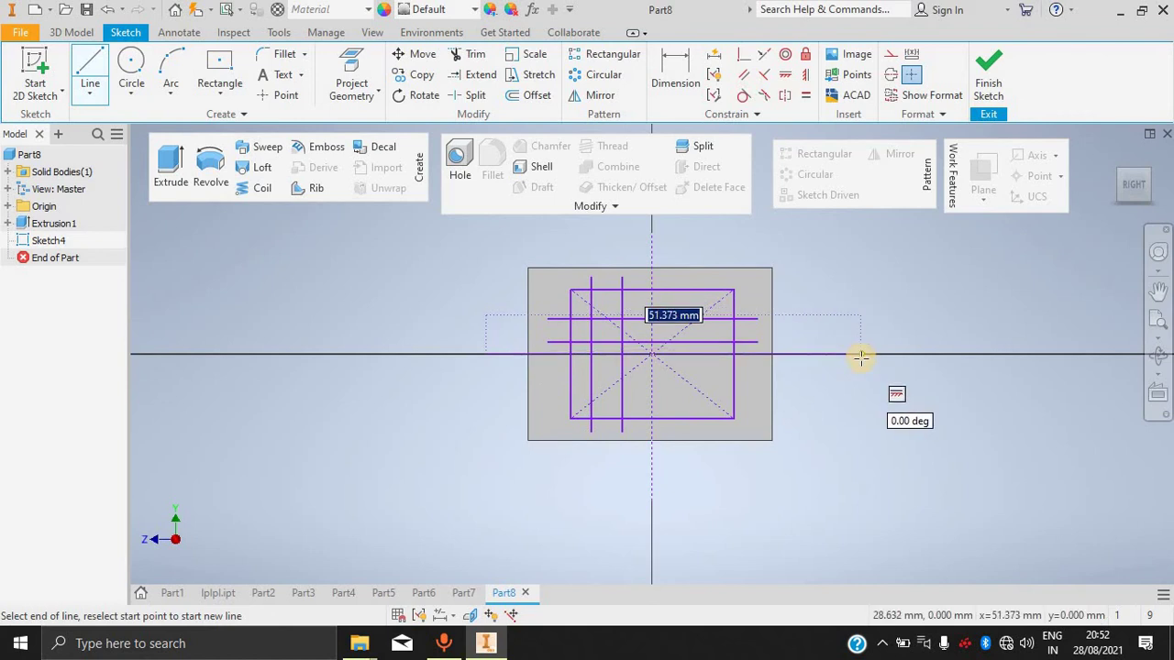
left_click(860, 356)
right_click(932, 310)
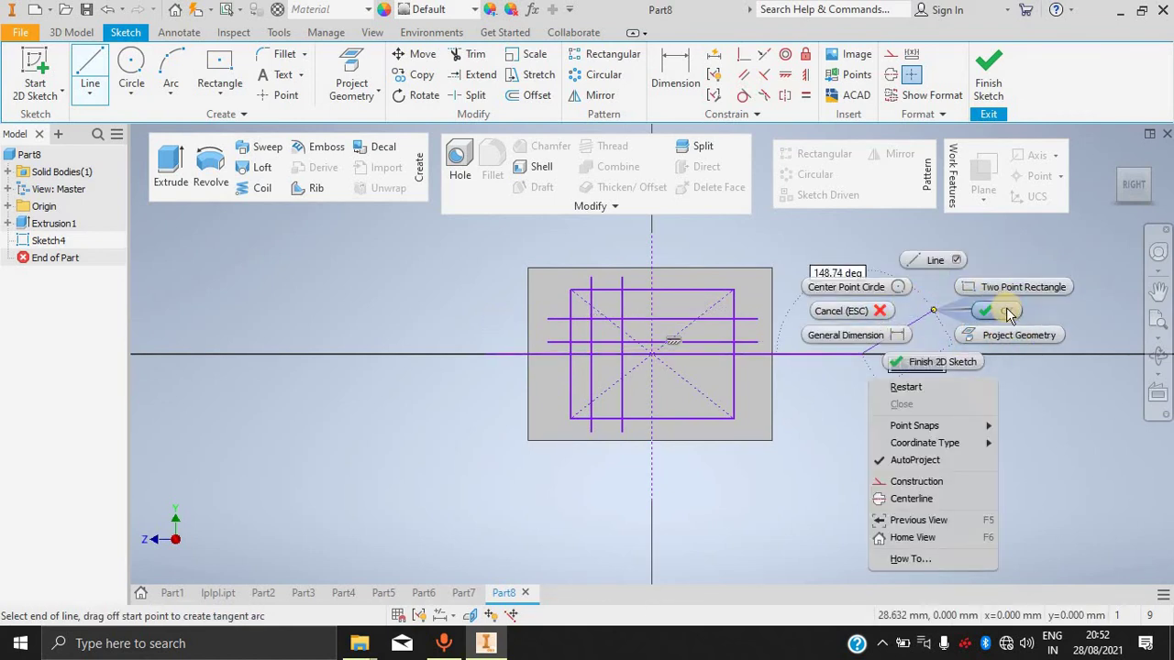
left_click(1008, 312)
Convert the horizontal centre line to construction geometry, with the vertical centre line kept as construction.
left_click(775, 353)
right_click(828, 285)
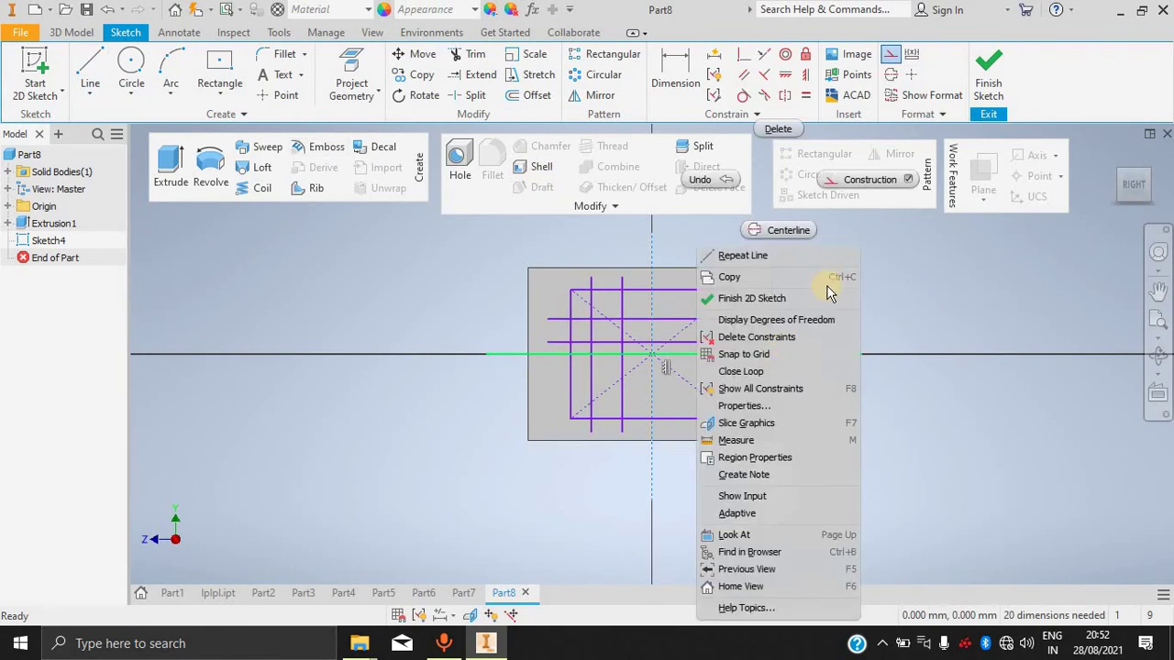
left_click(859, 187)
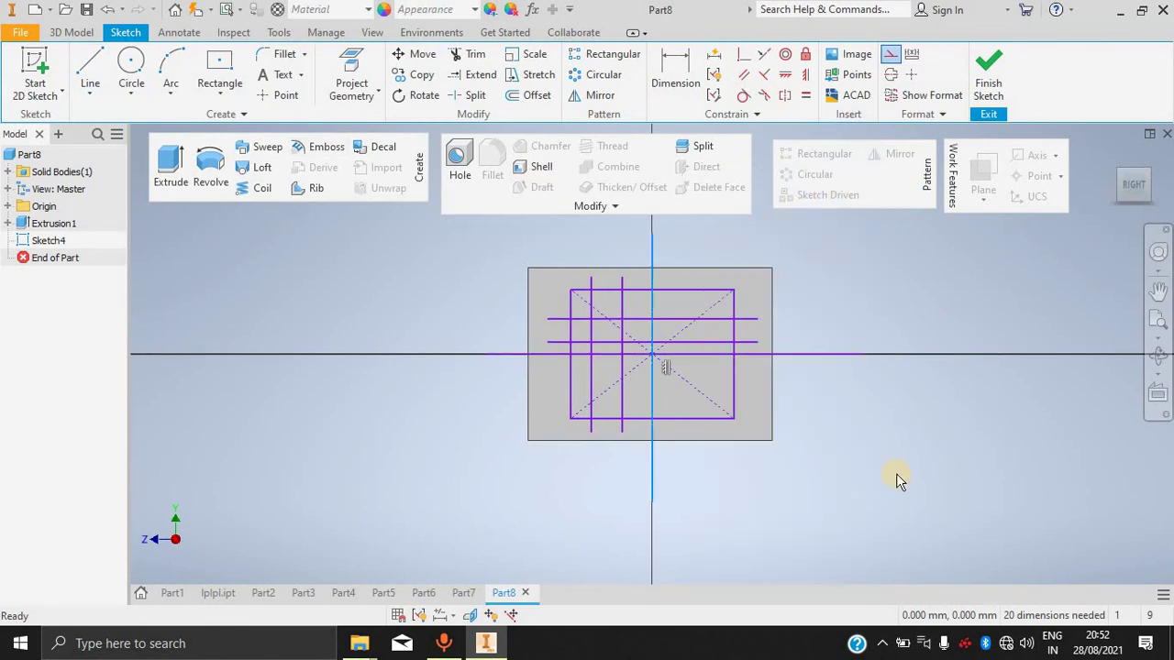
right_click(530, 352)
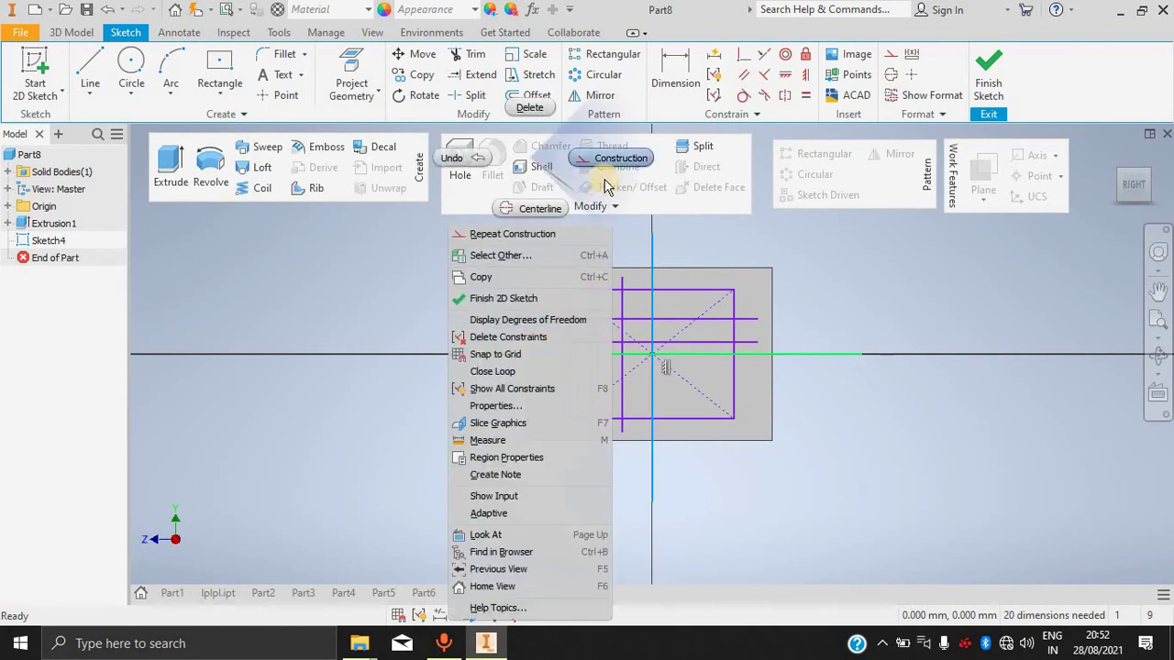
left_click(619, 160)
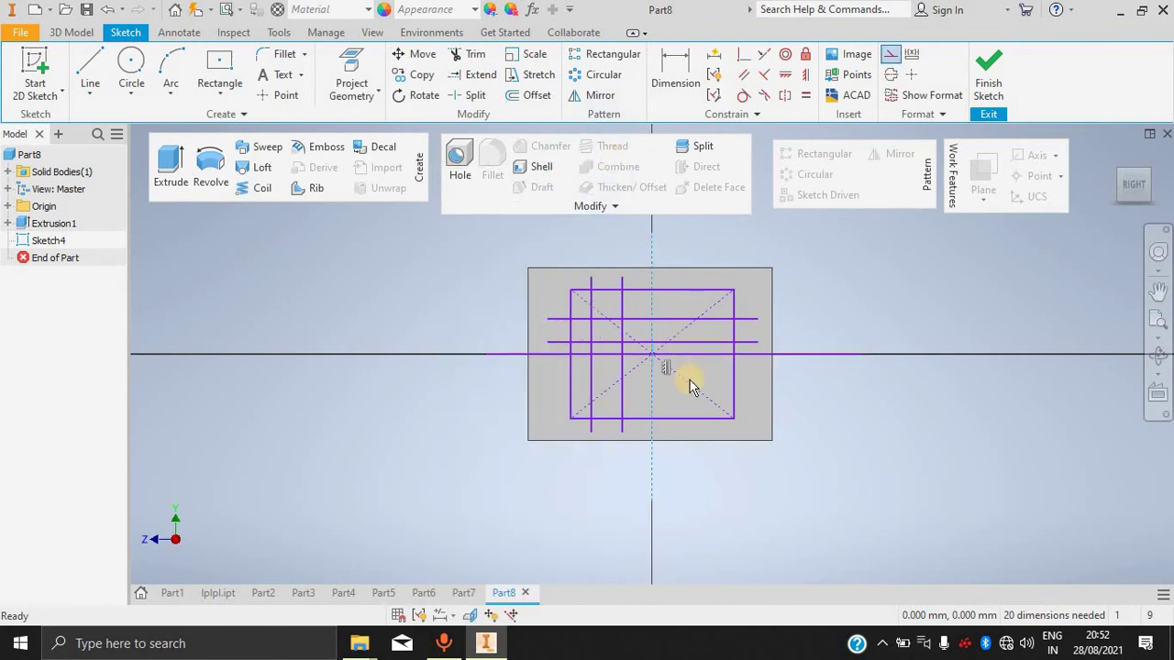
right_click(500, 359)
left_click(591, 179)
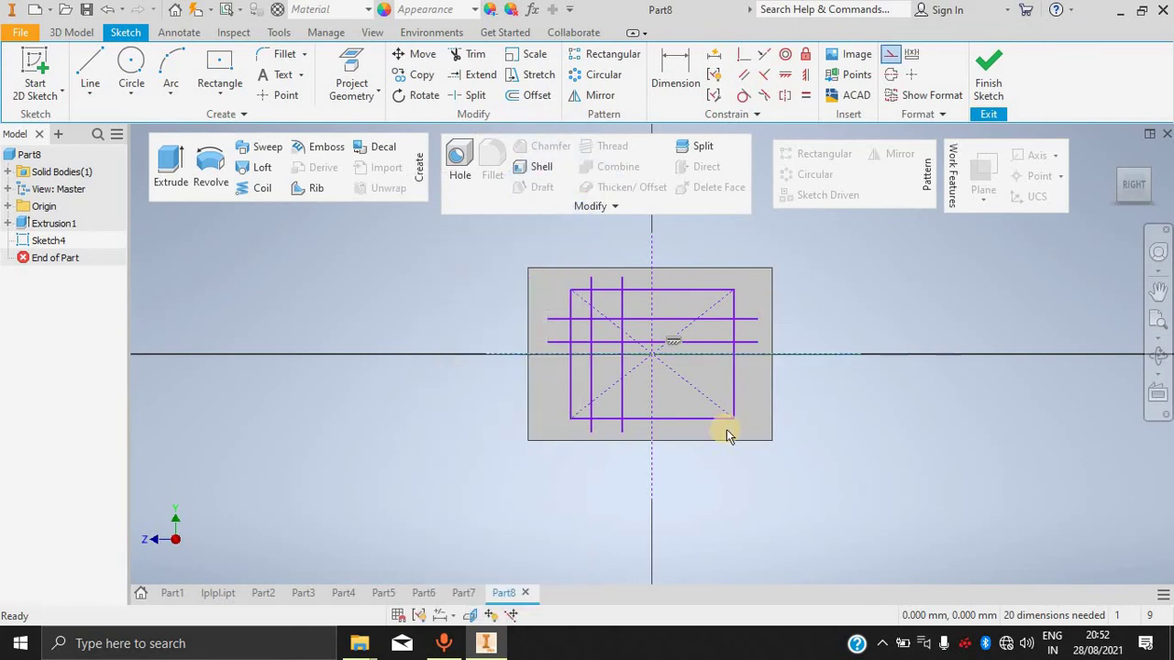
left_click(734, 303)
left_click(594, 75)
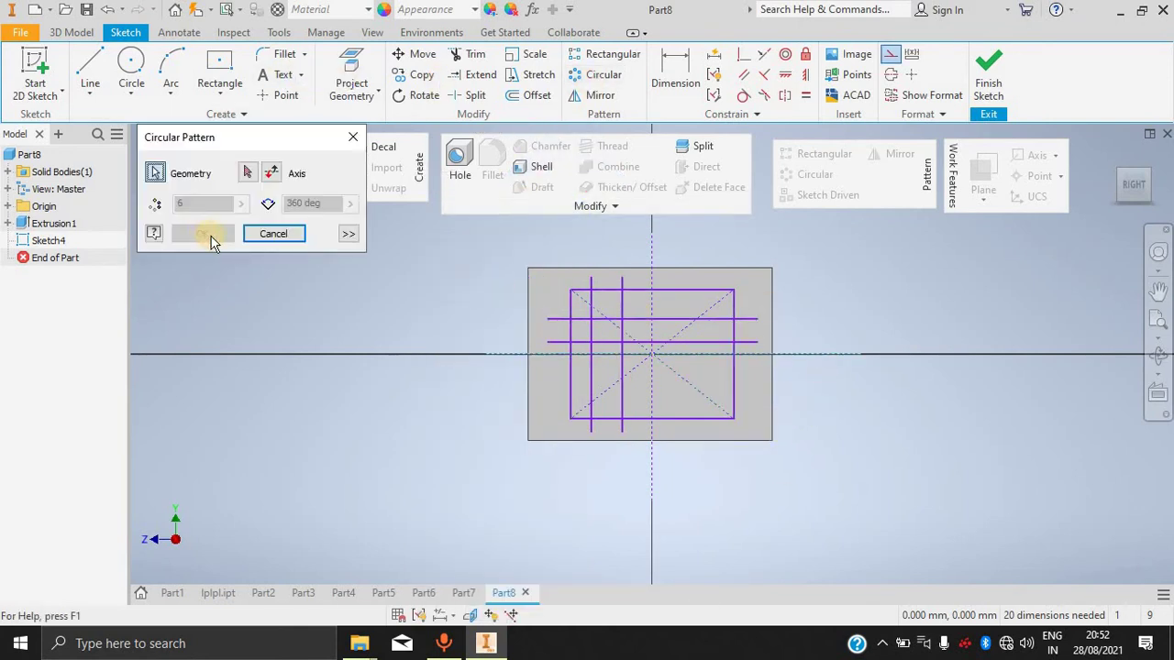
left_click(353, 136)
Mirror the two vertical lines about the vertical construction line to the right half of the rectangle.
left_click(596, 96)
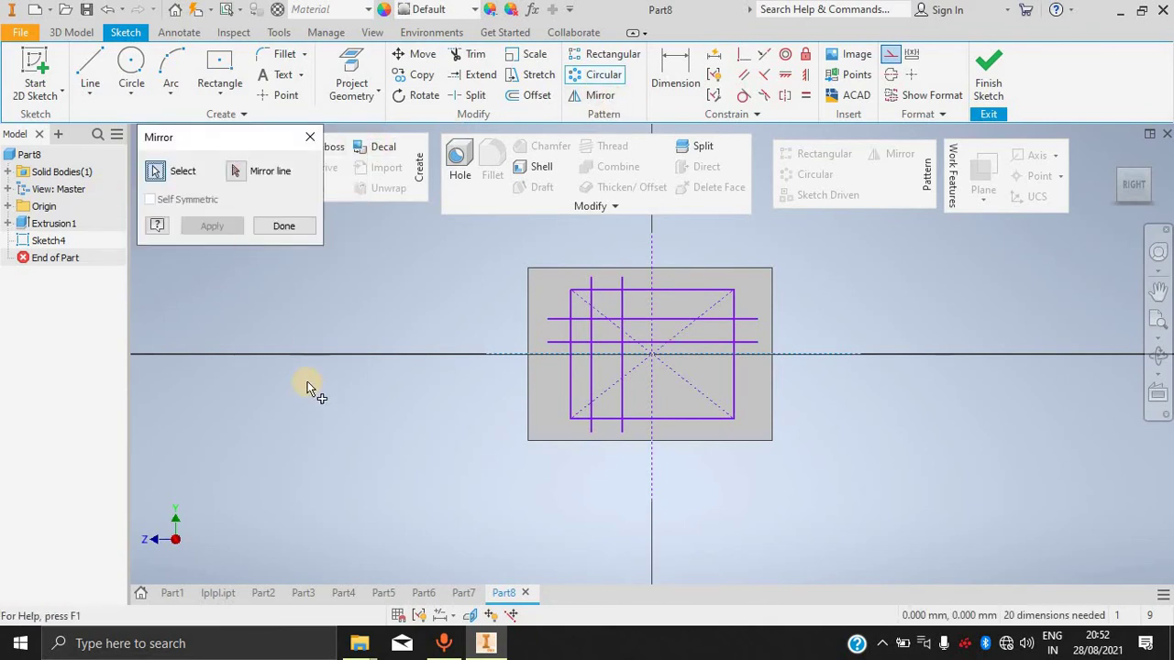
left_click(589, 294)
left_click(621, 309)
left_click(231, 171)
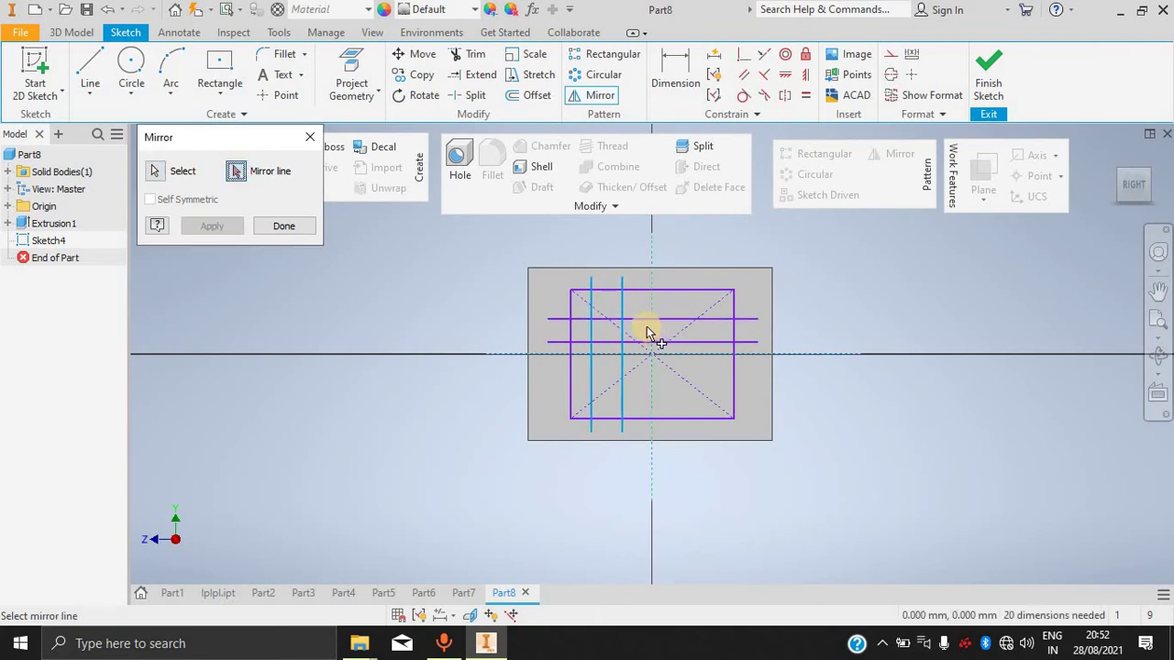
left_click(652, 326)
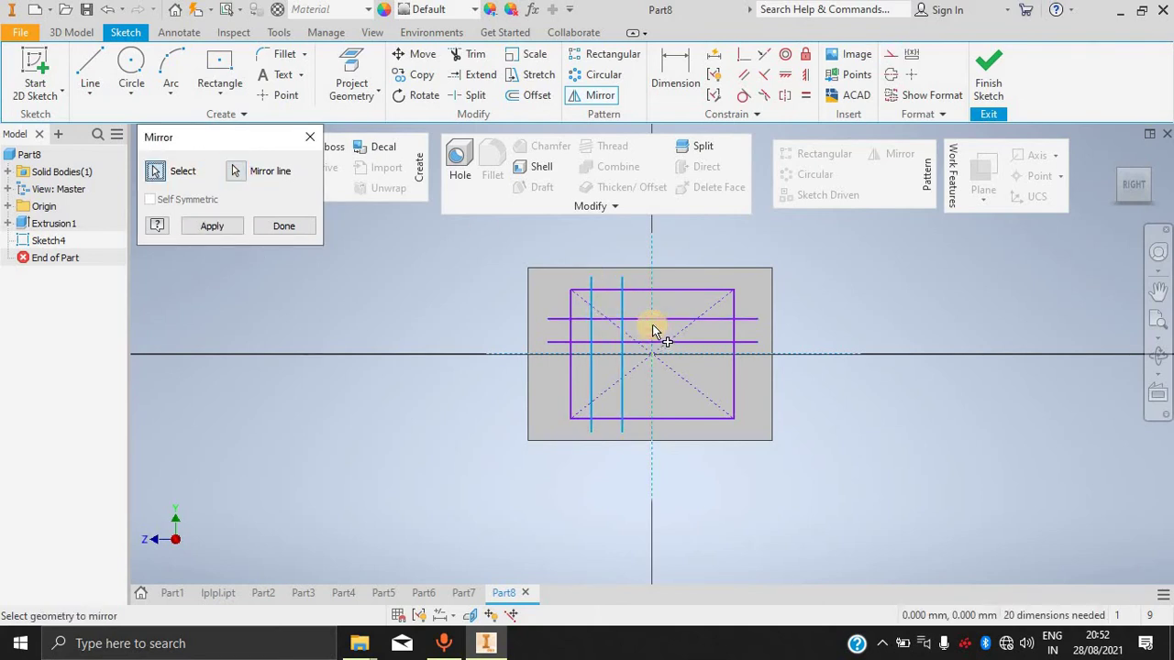
left_click(207, 225)
left_click(698, 374)
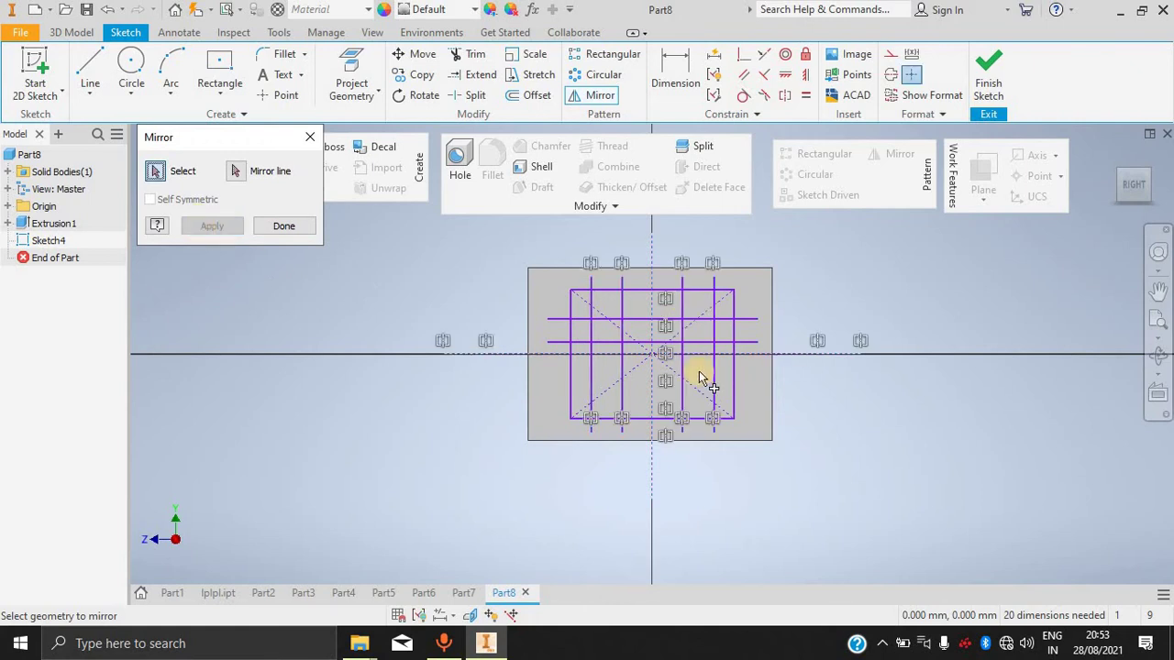
left_click(284, 226)
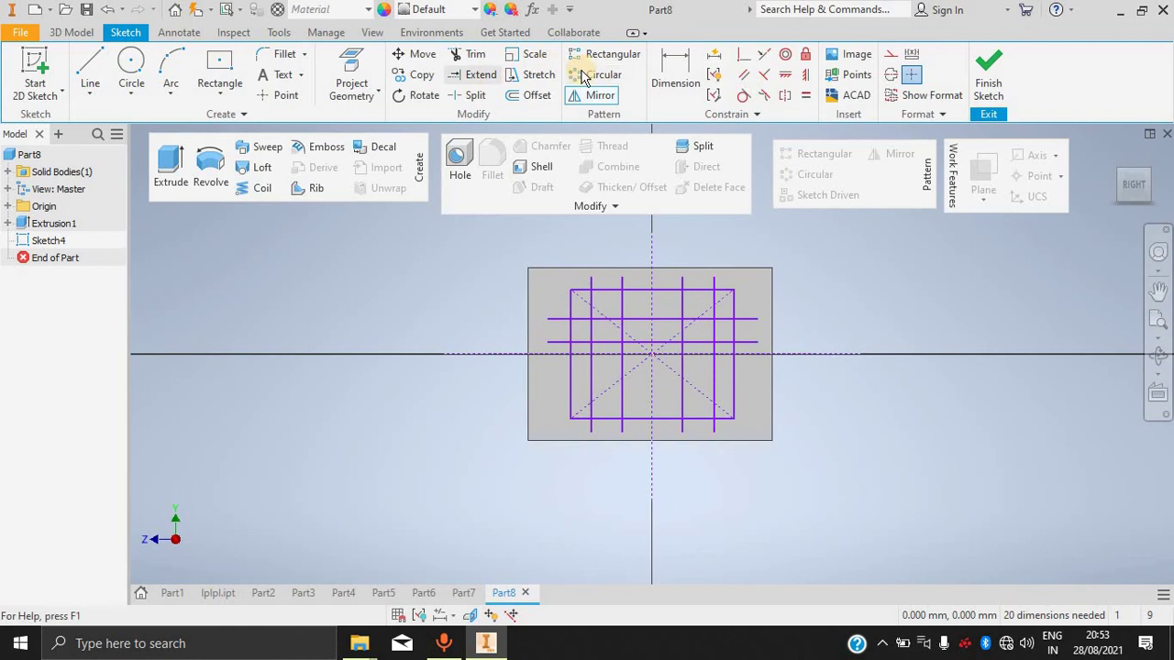
Mirror the two upper horizontal lines about the horizontal construction line and finish the grill sketch.
left_click(594, 95)
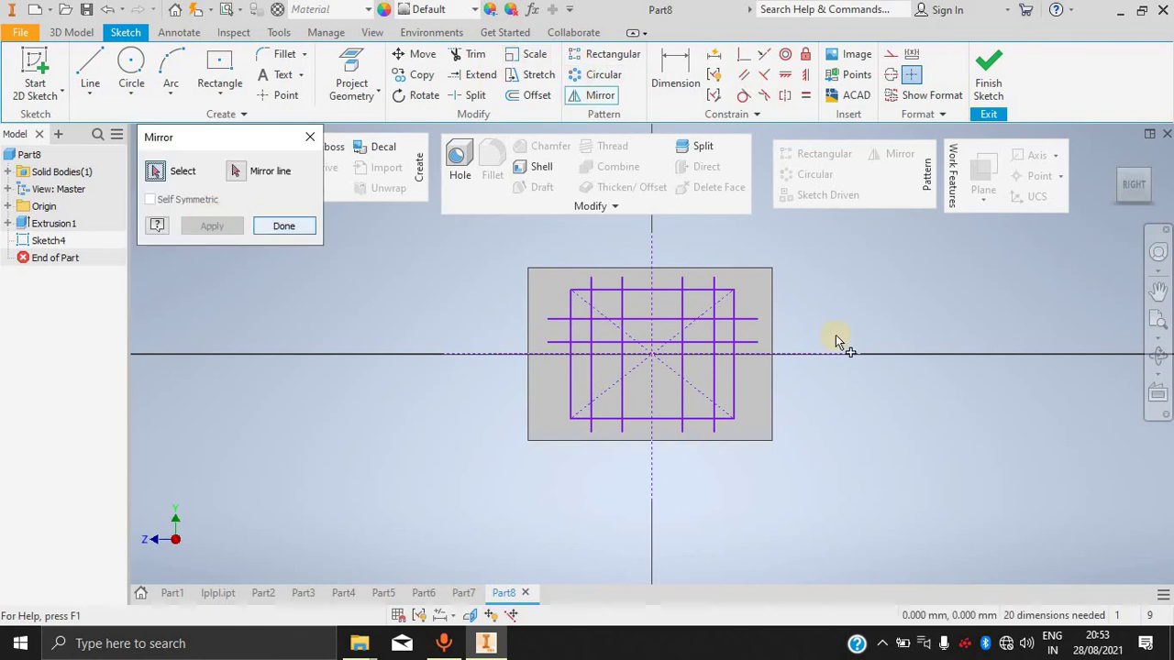
left_click(639, 320)
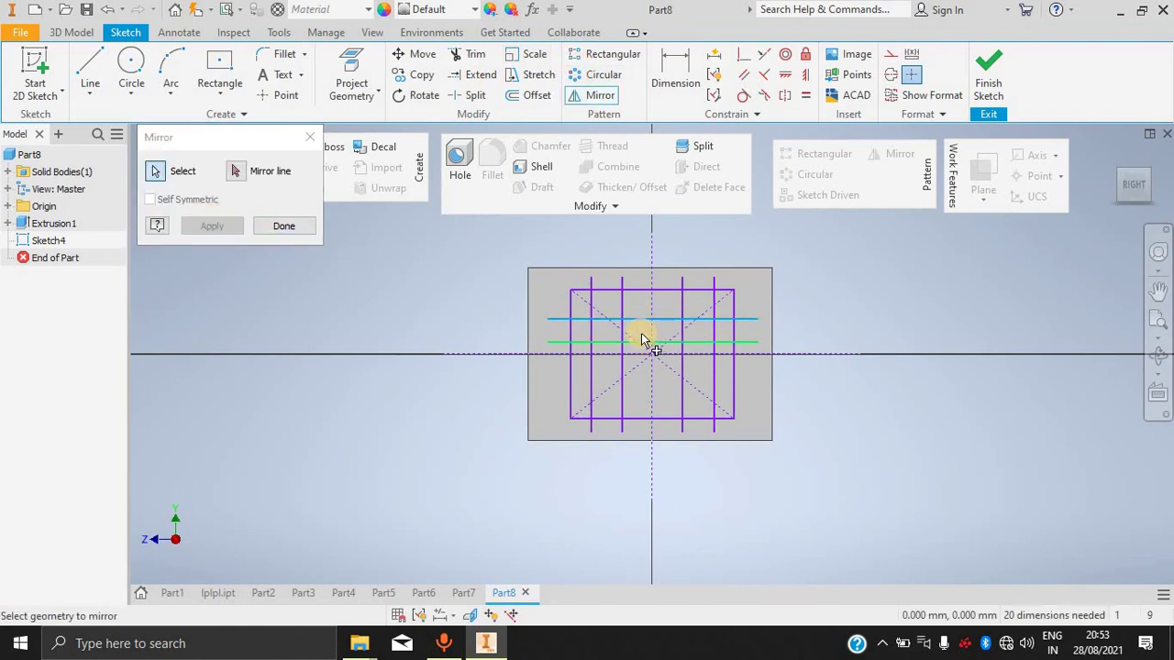
left_click(638, 323)
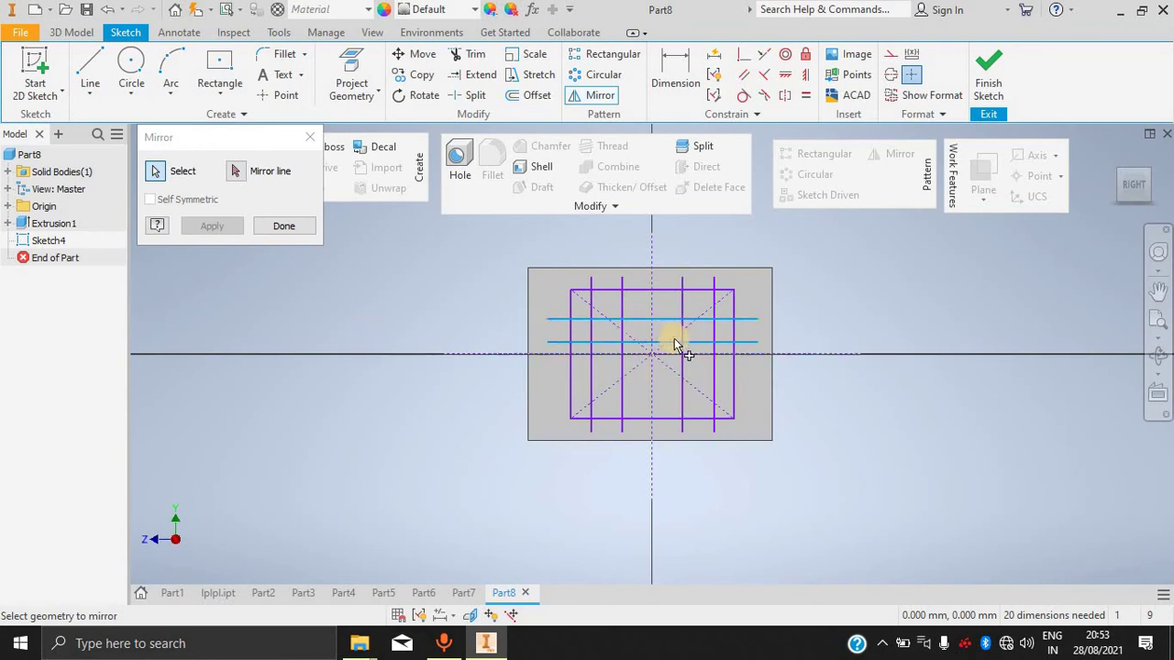
left_click(233, 173)
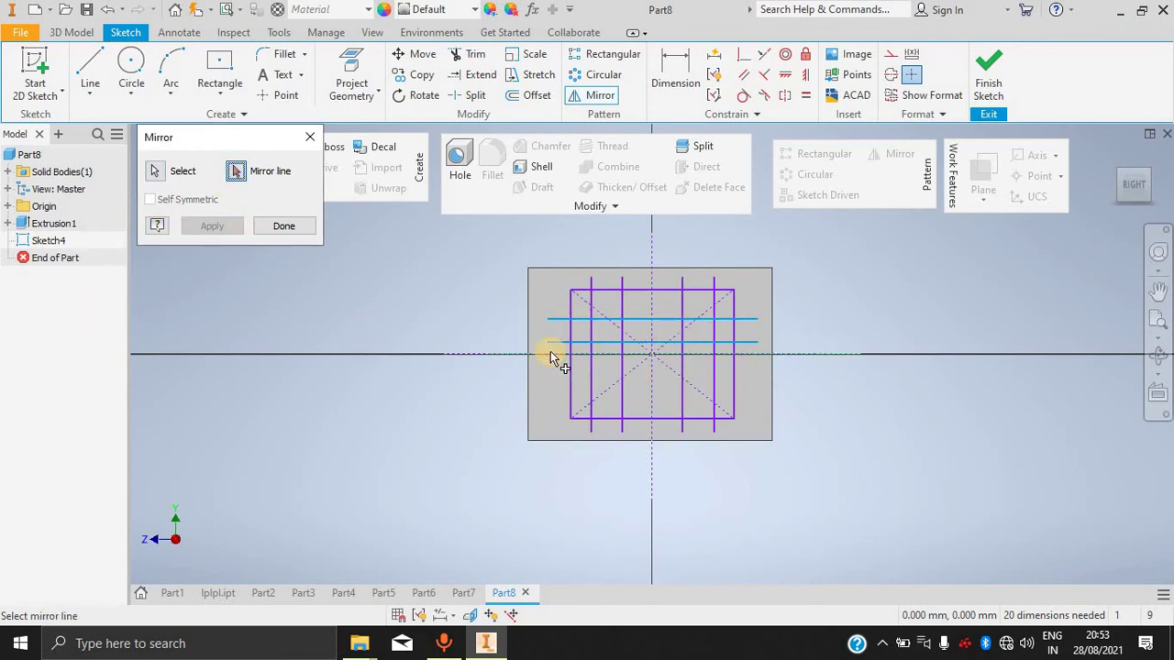
left_click(550, 354)
left_click(212, 226)
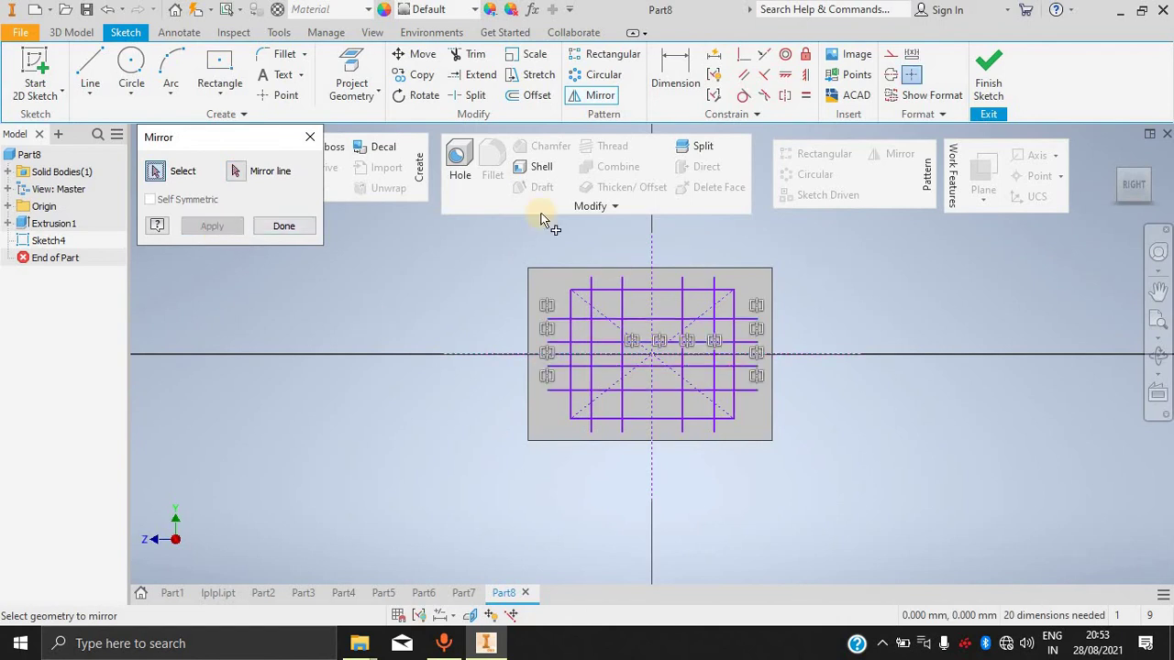
left_click(989, 80)
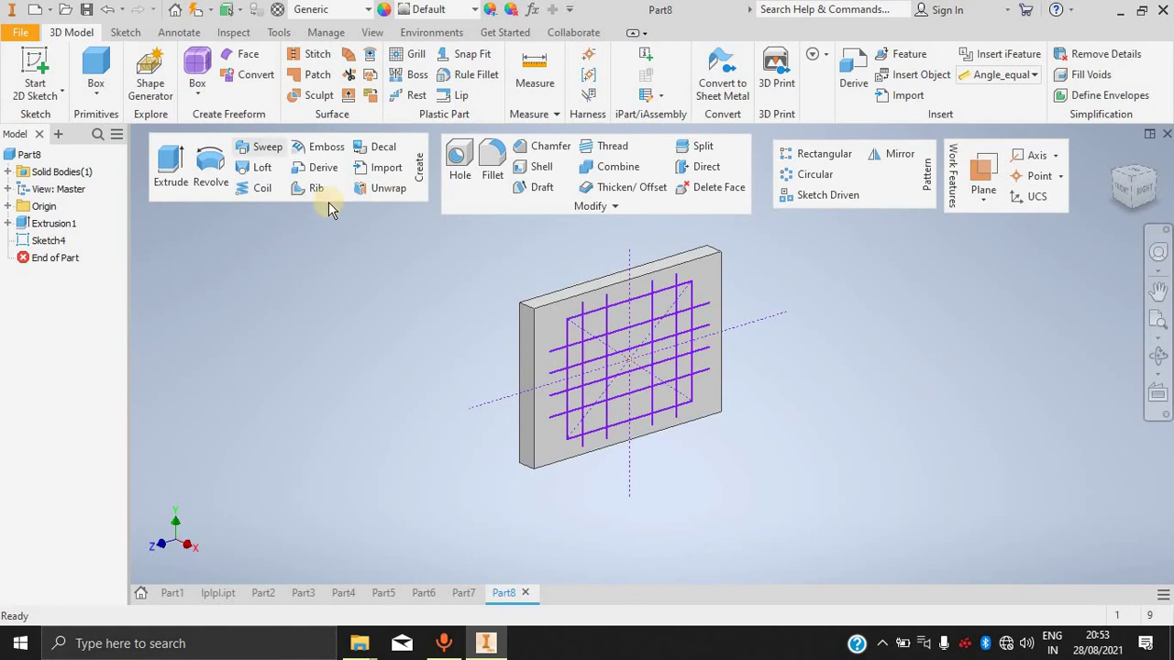
Start a Grill feature with the sketched rectangle as its boundary profile.
left_click(410, 55)
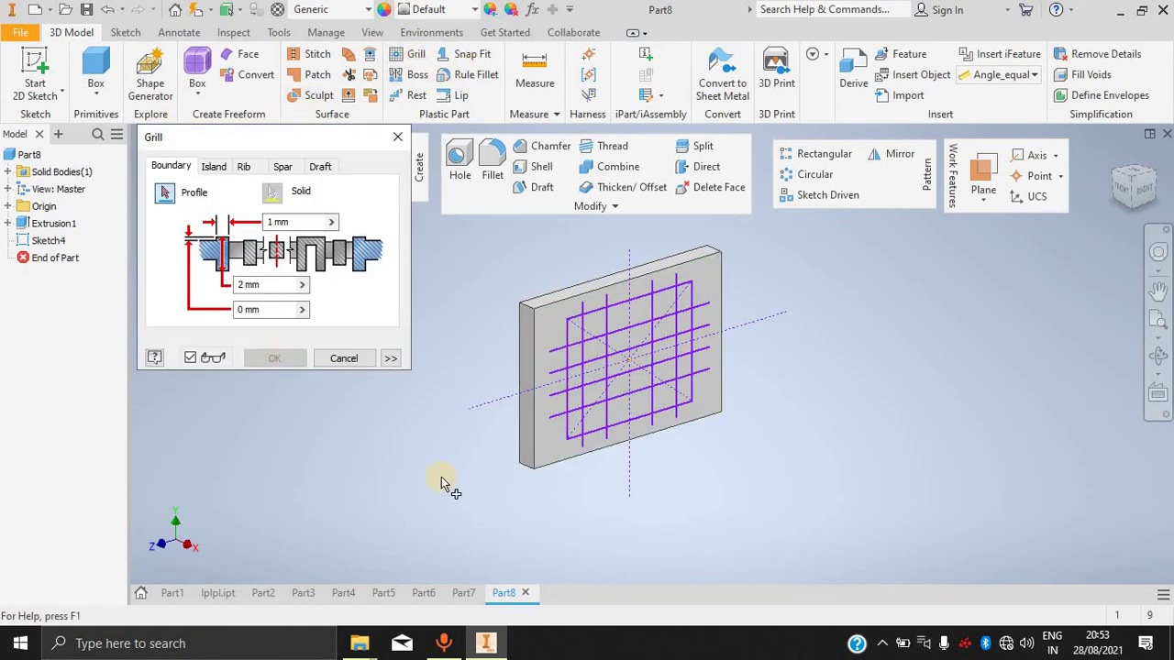
left_click(216, 166)
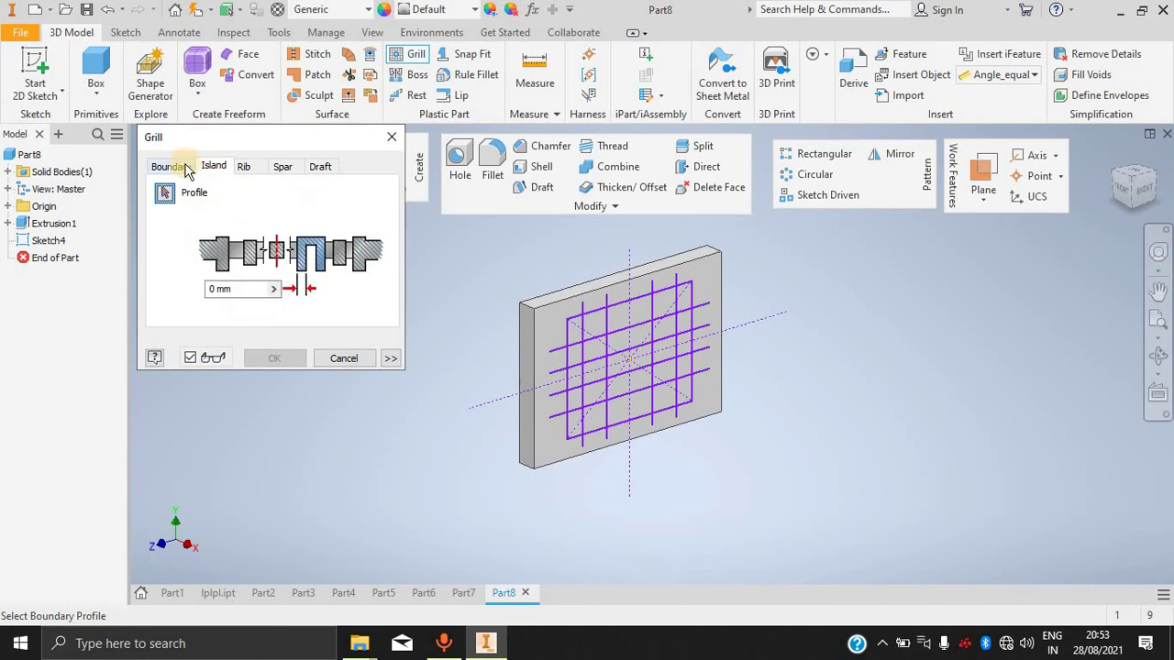
left_click(184, 166)
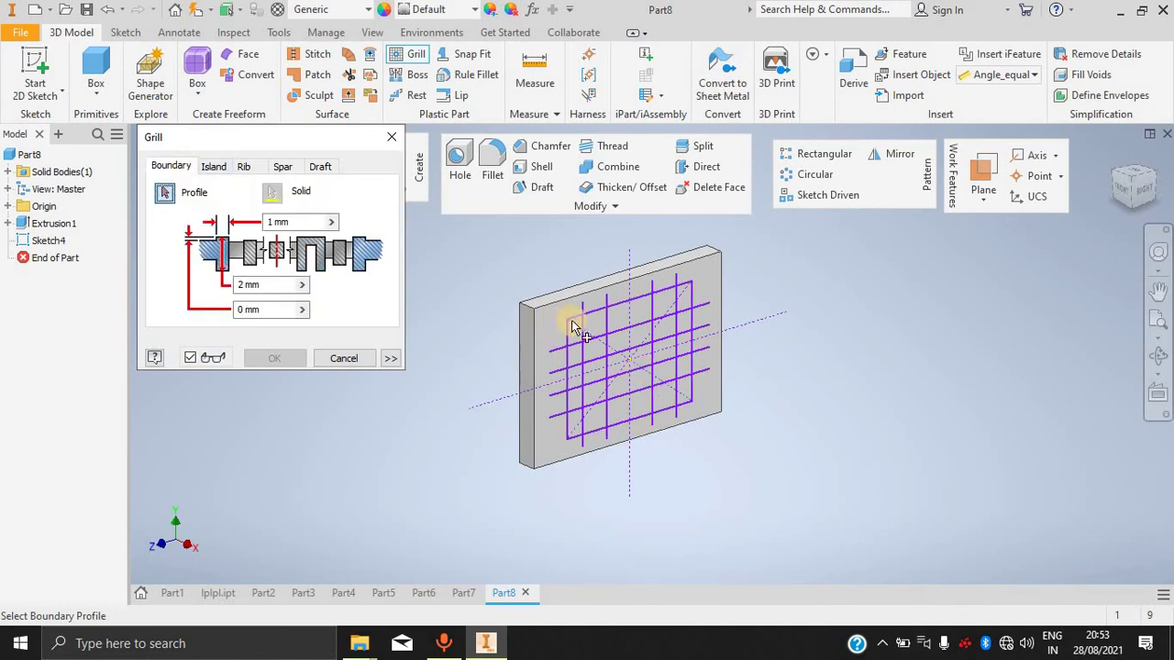
left_click(660, 419)
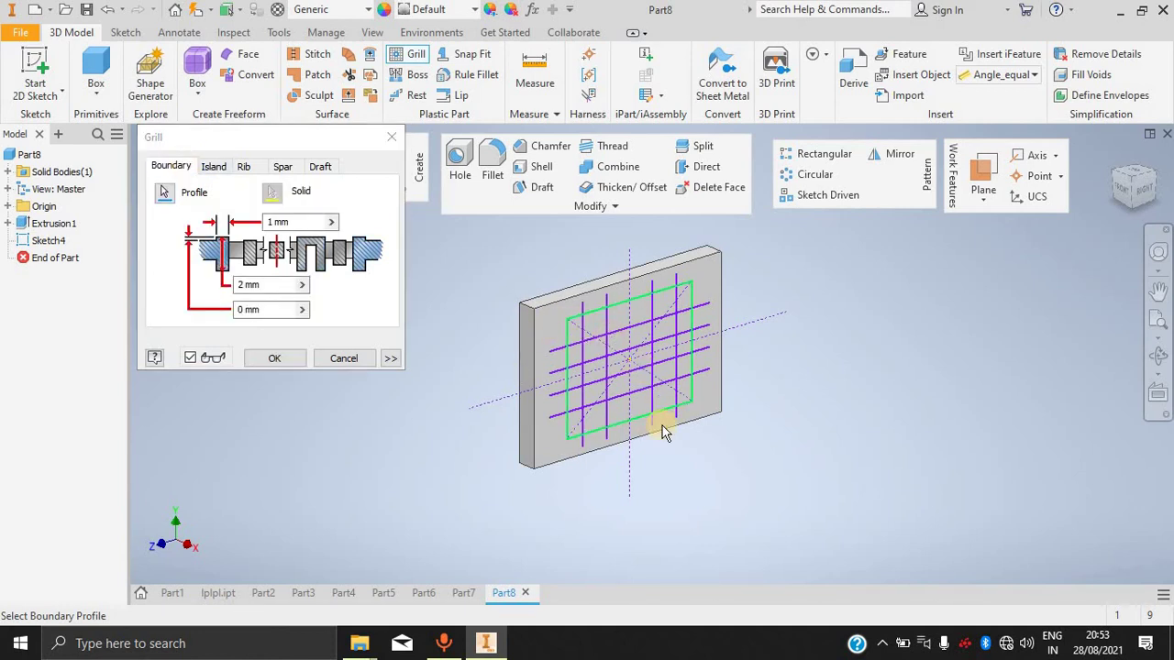
Assign the four vertical sketch lines as the grill's rib profiles.
left_click(229, 166)
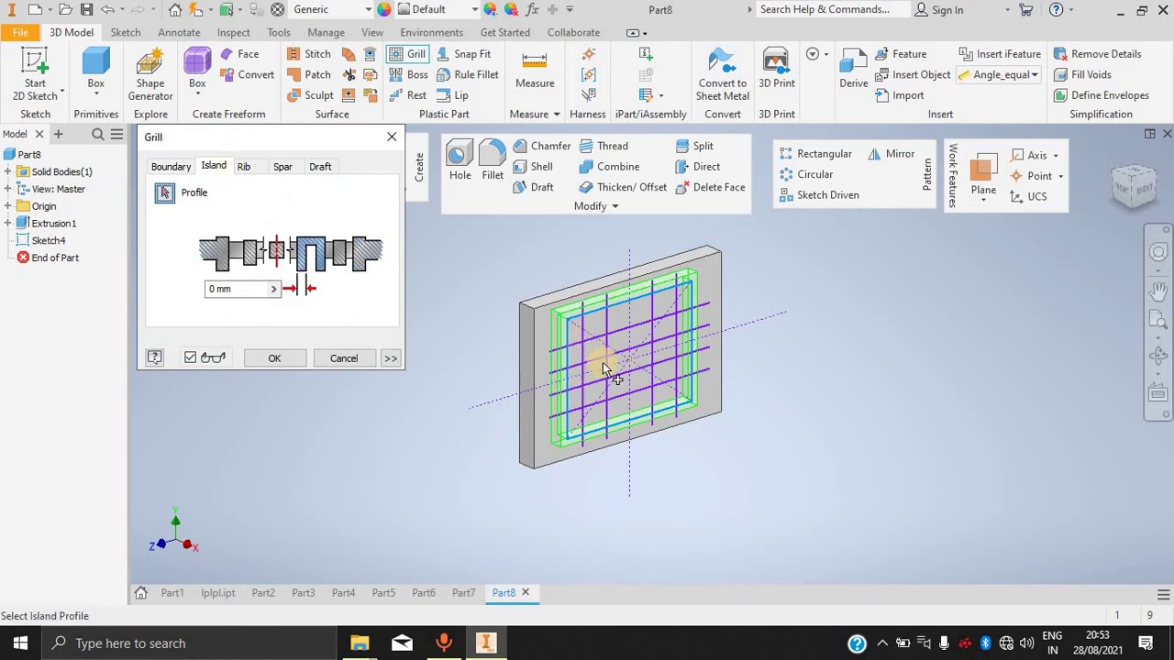
left_click(247, 168)
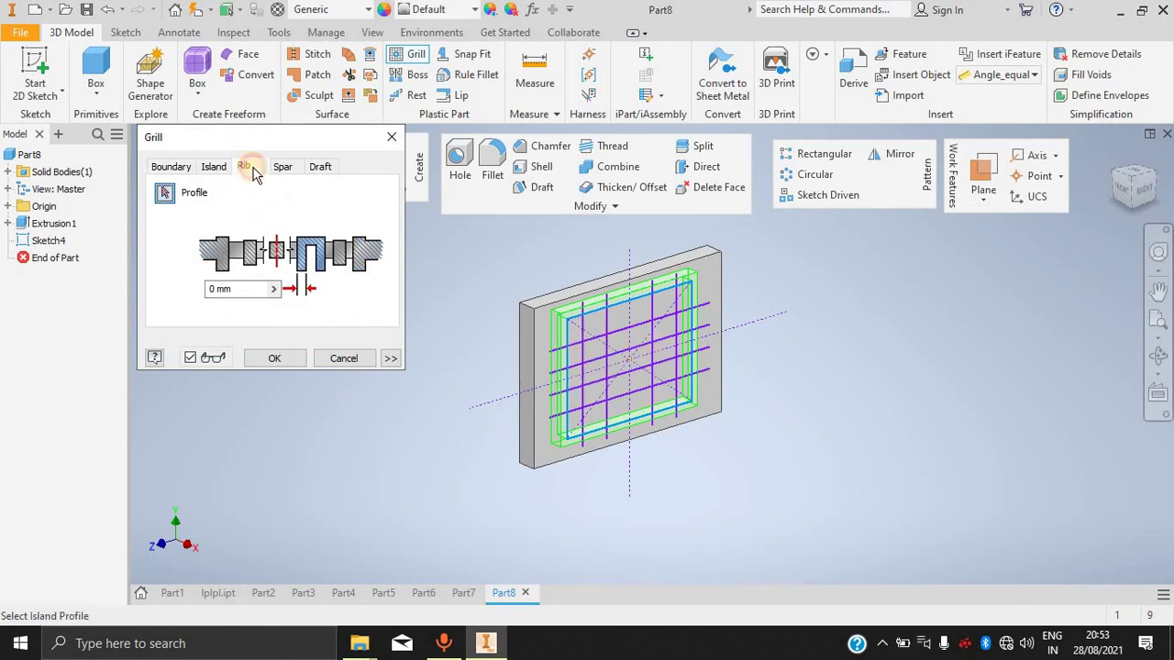
left_click(284, 168)
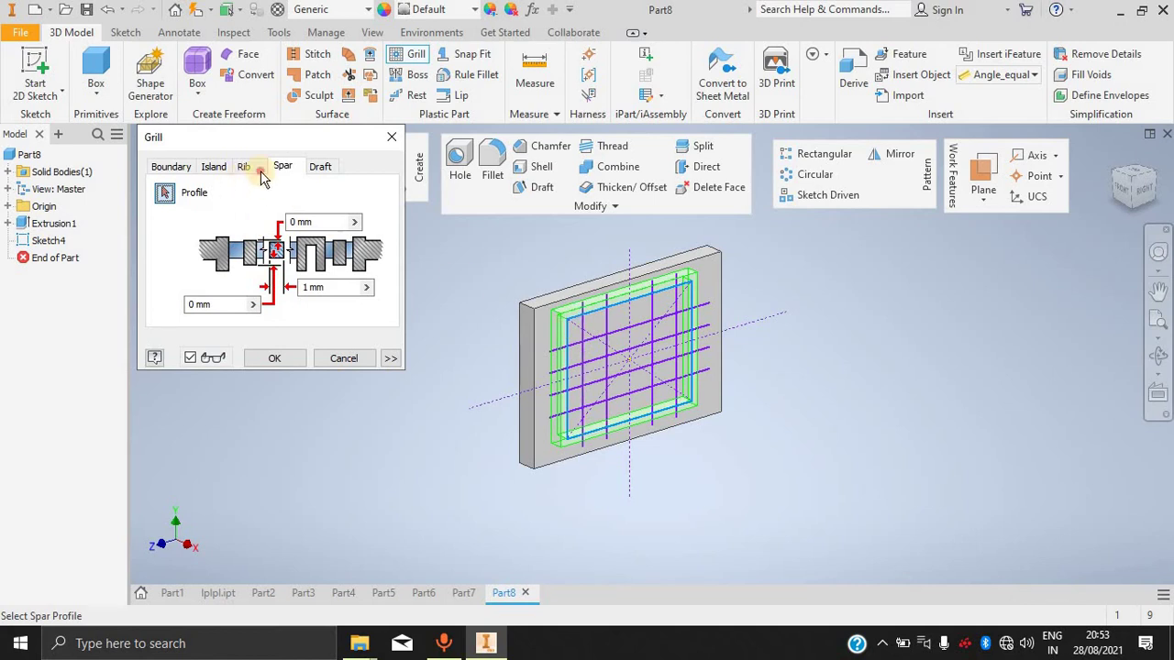
left_click(257, 172)
left_click(612, 323)
left_click(654, 306)
left_click(679, 305)
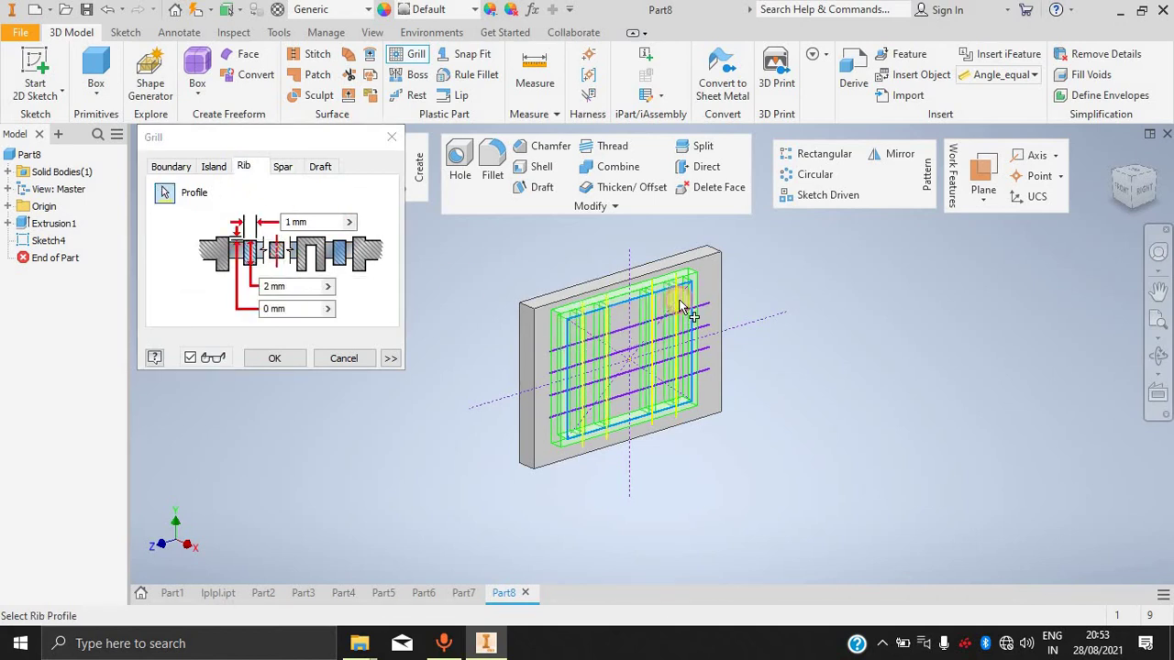
Assign the four horizontal sketch lines as the grill's spar profiles and create the grill.
left_click(280, 167)
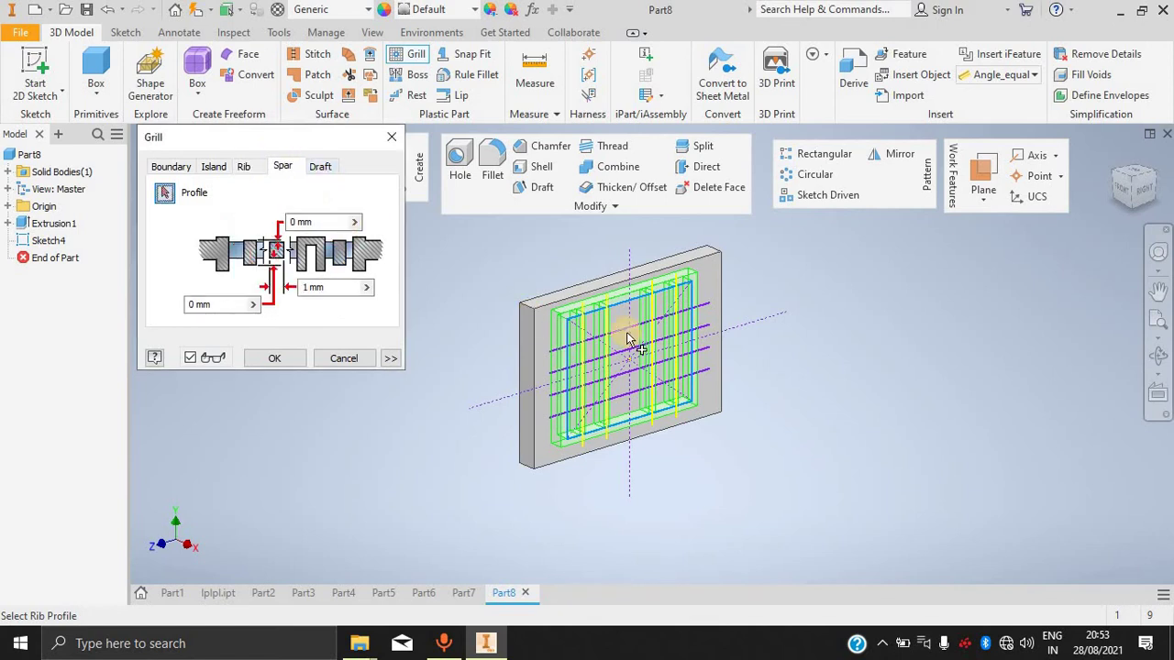
left_click(572, 370)
left_click(568, 390)
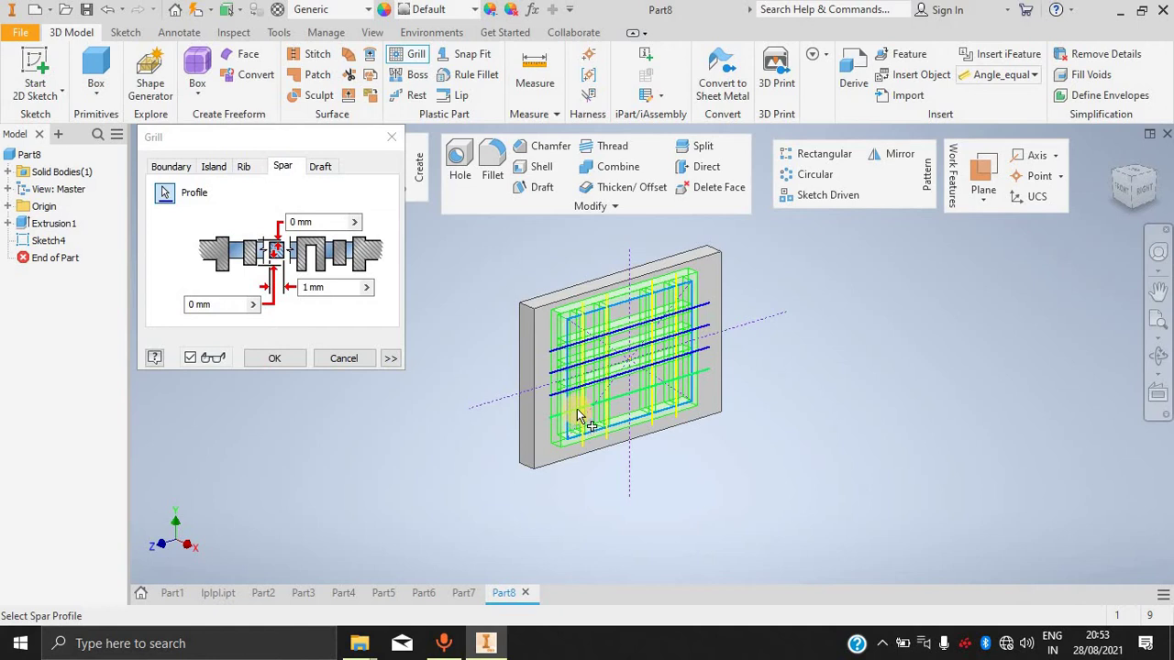
left_click(616, 403)
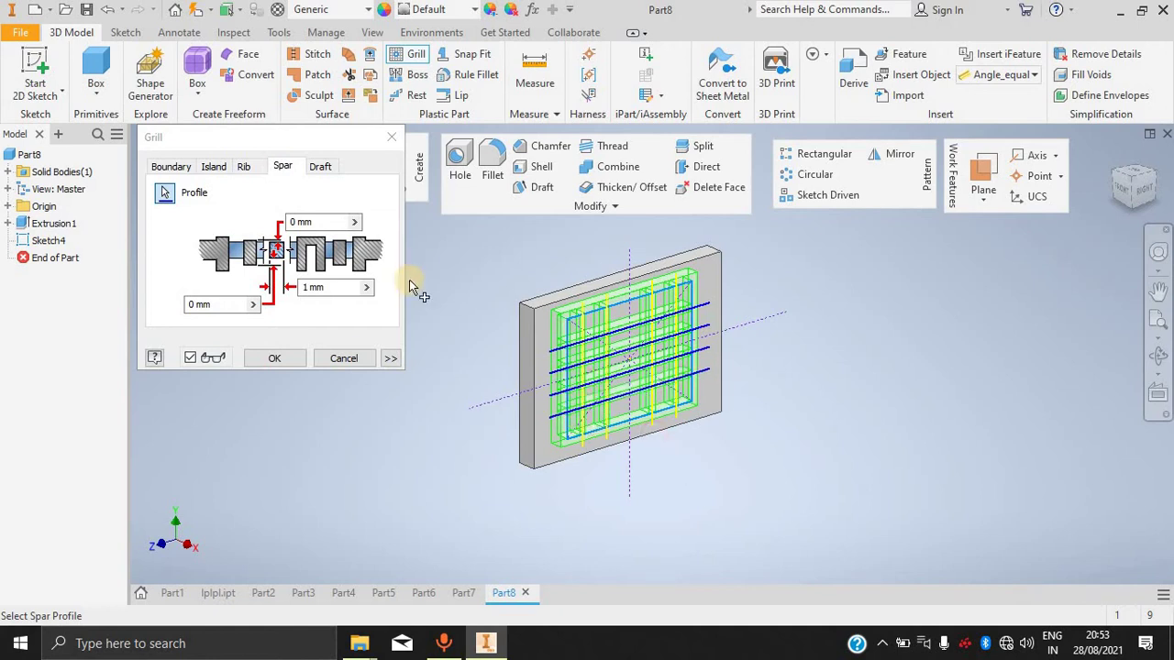
left_click(275, 357)
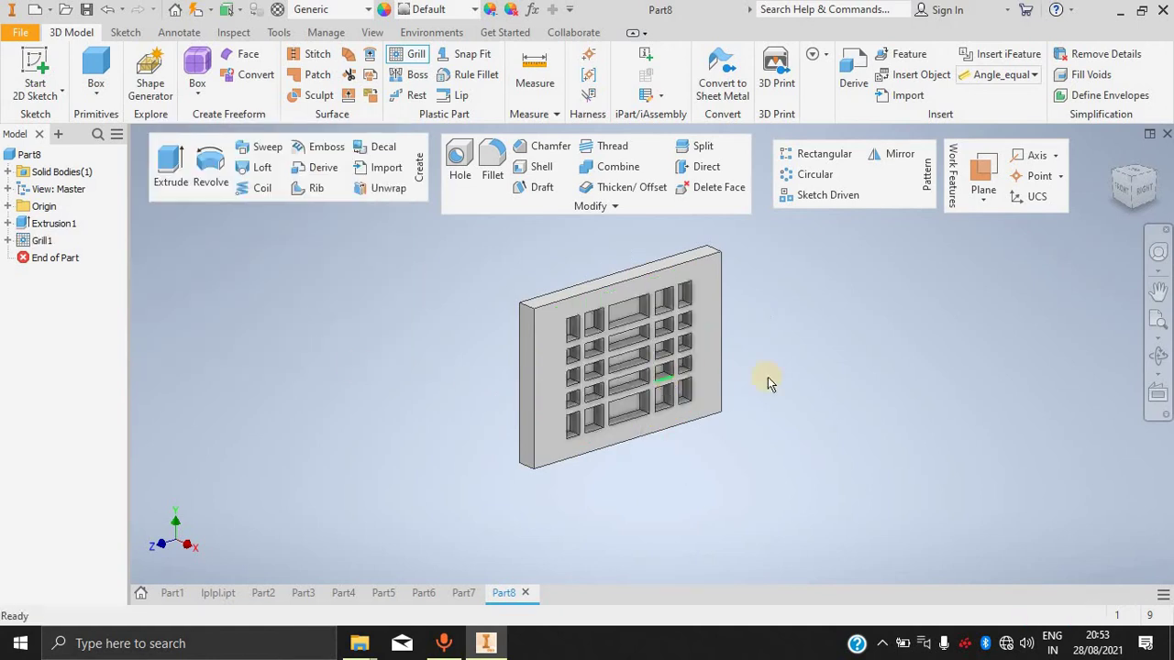
middle_click_drag(857, 296, 833, 254, "shift")
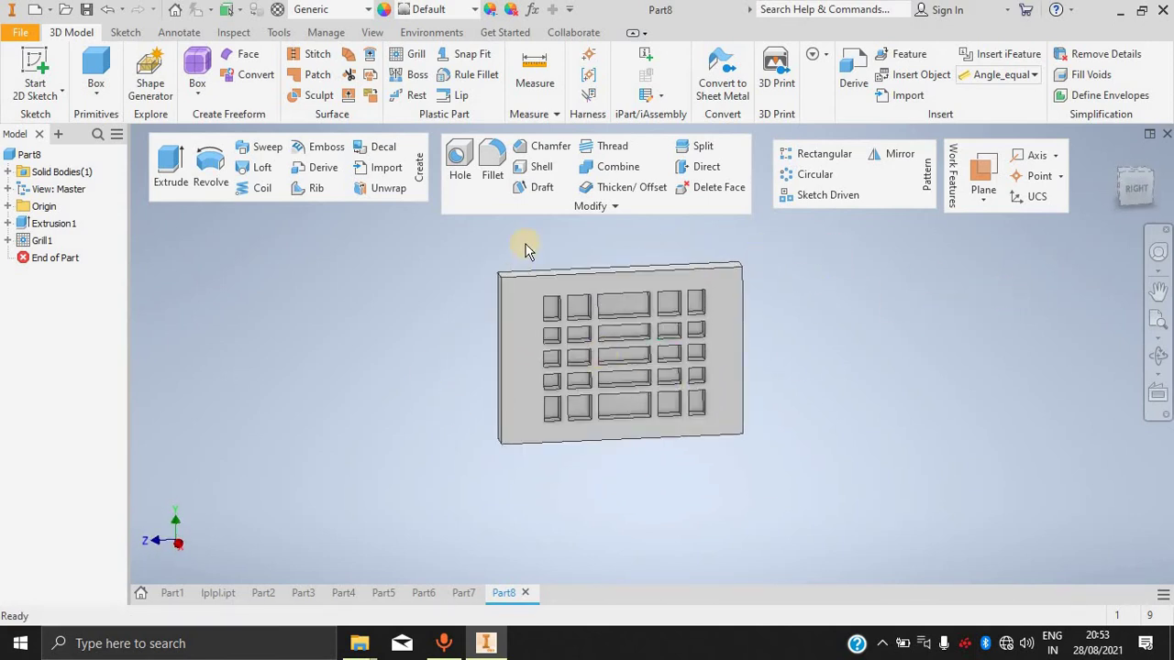
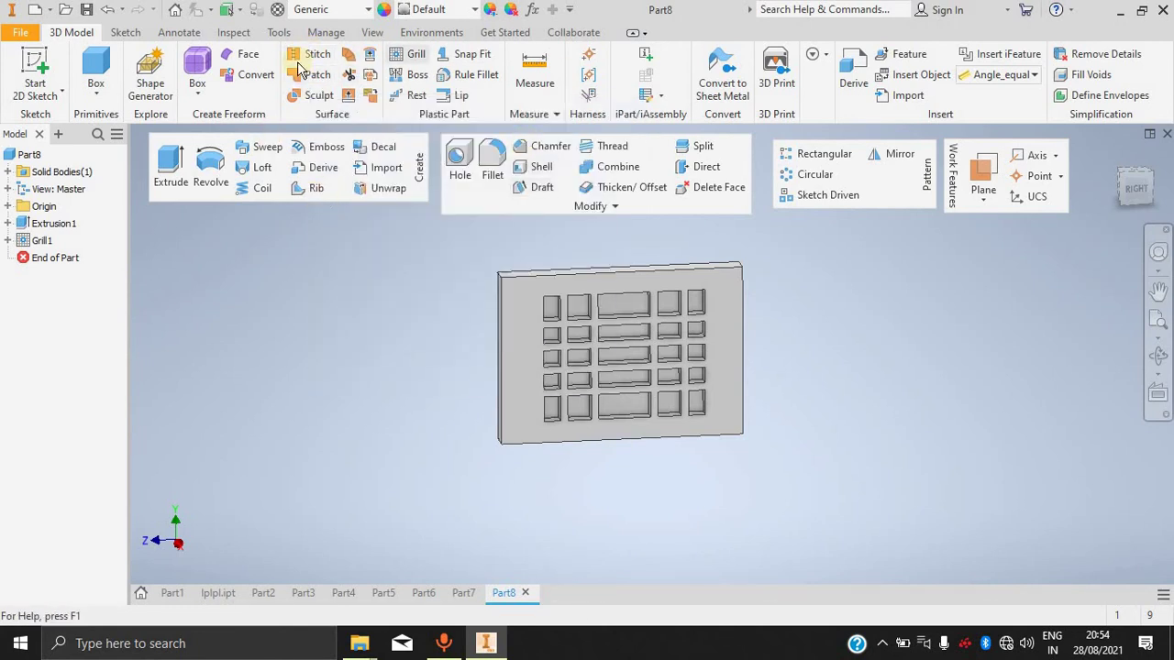
left_click(126, 32)
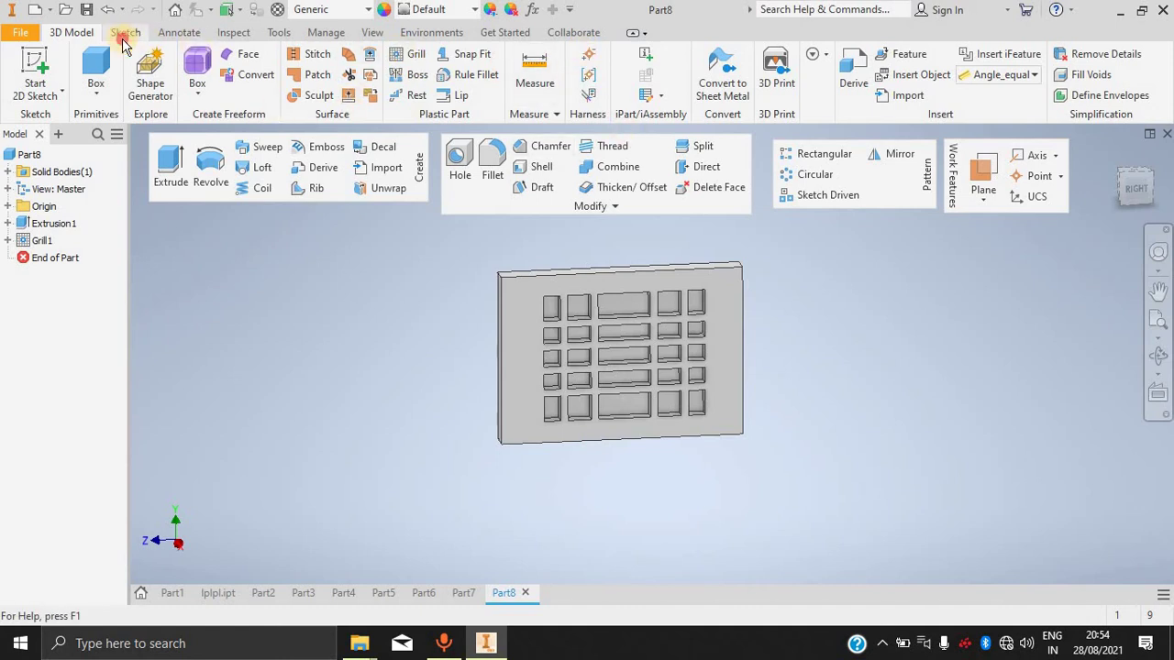
left_click(179, 32)
left_click(275, 33)
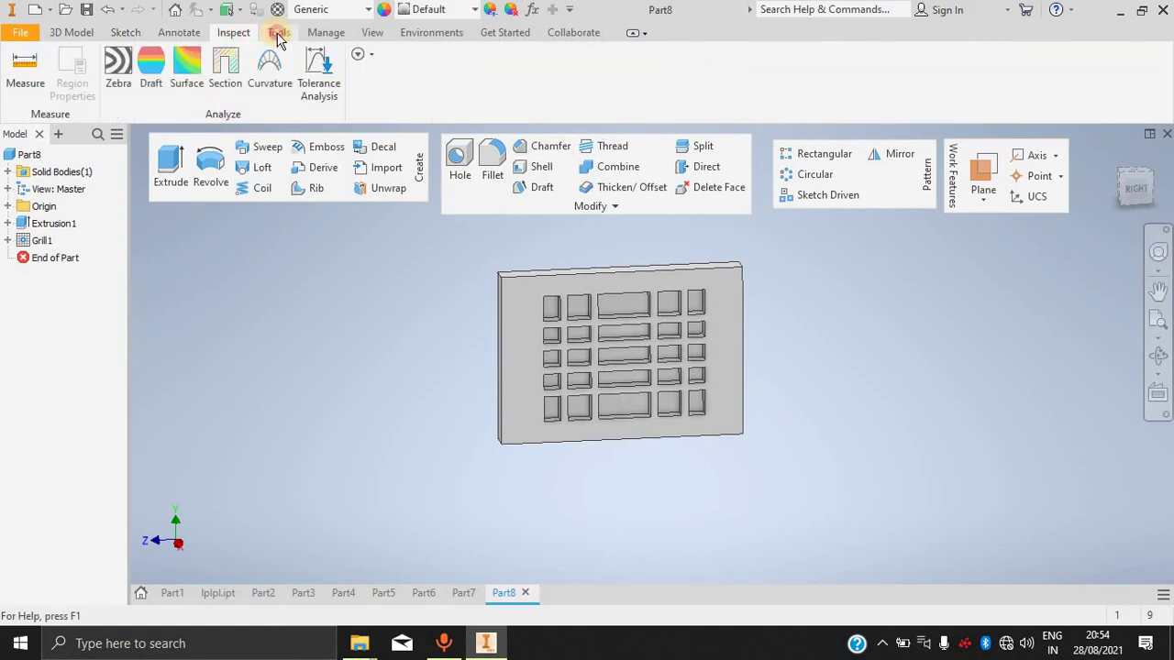
left_click(320, 33)
right_click(668, 42)
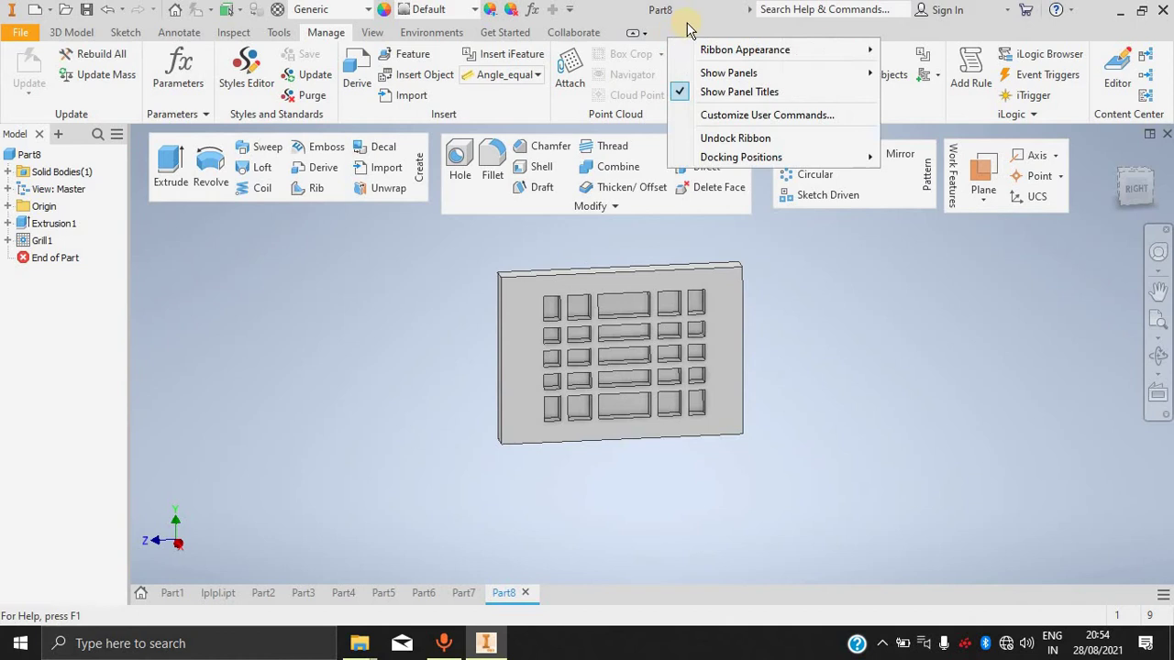
mouse_move(761, 73)
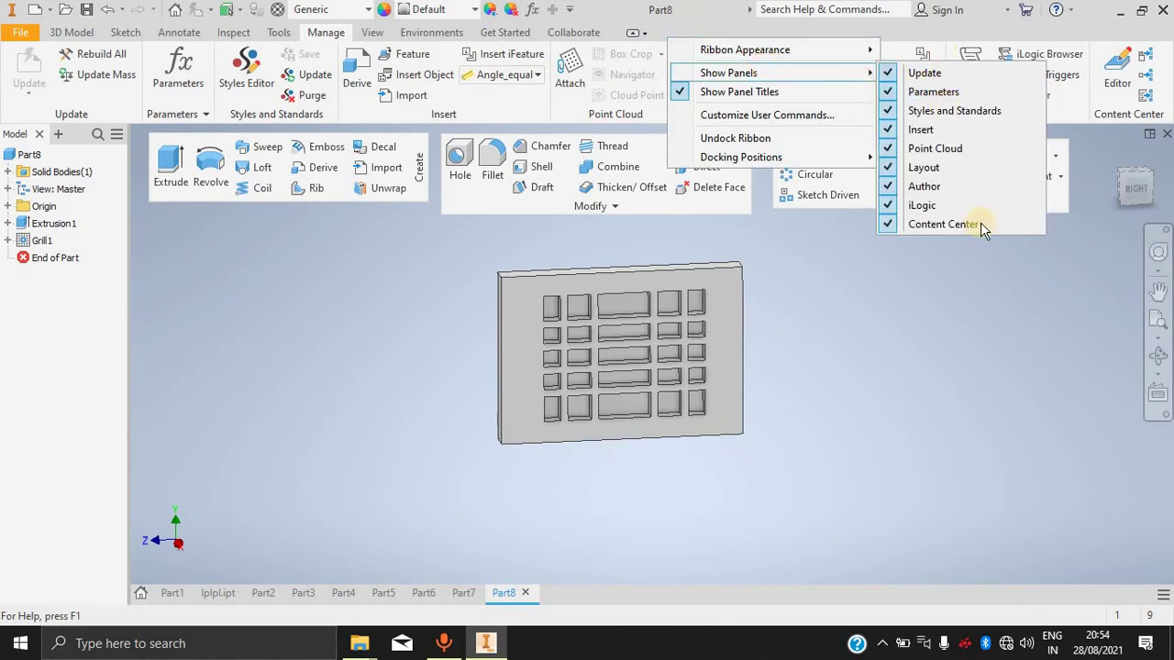
left_click(943, 318)
left_click(129, 33)
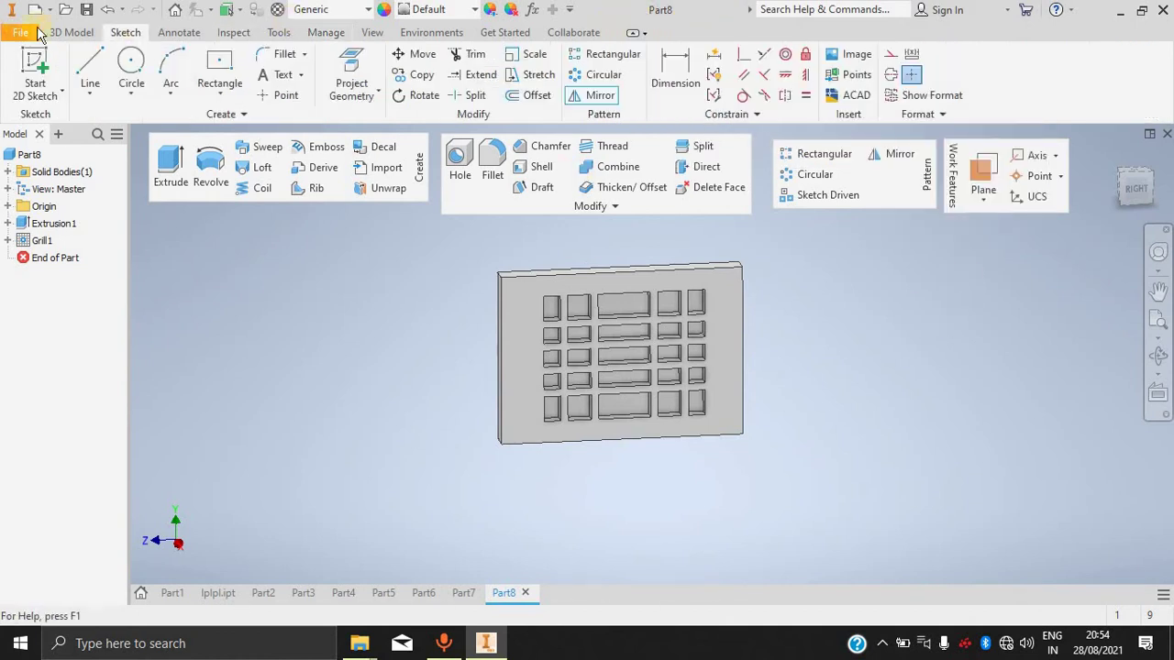
left_click(55, 33)
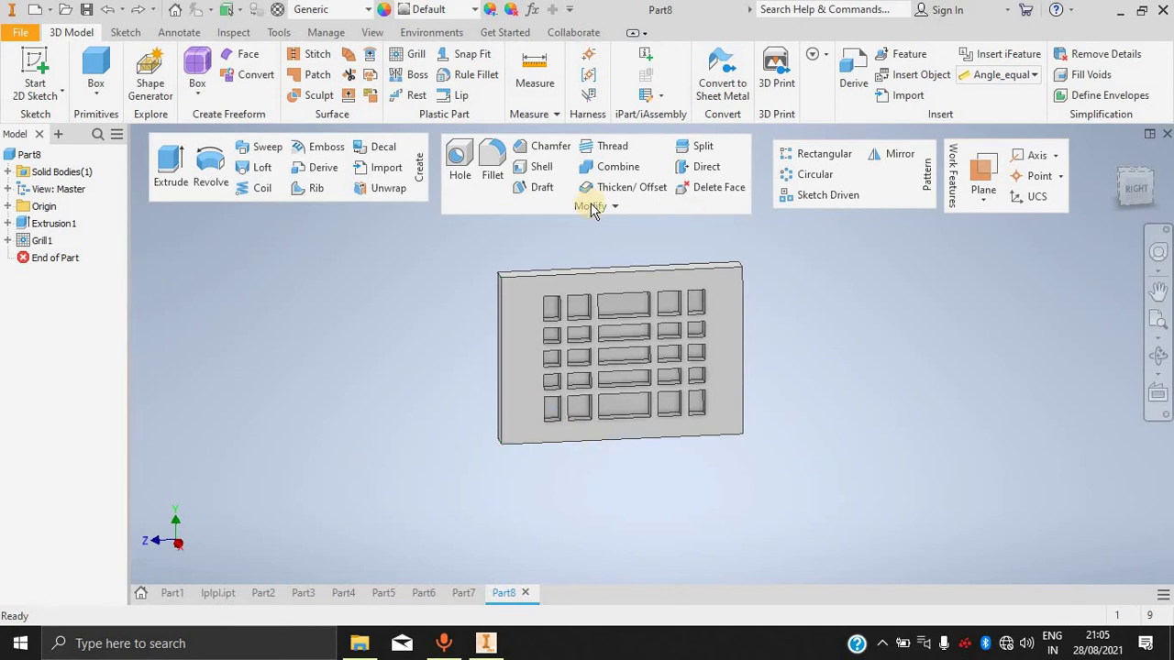
left_click(62, 89)
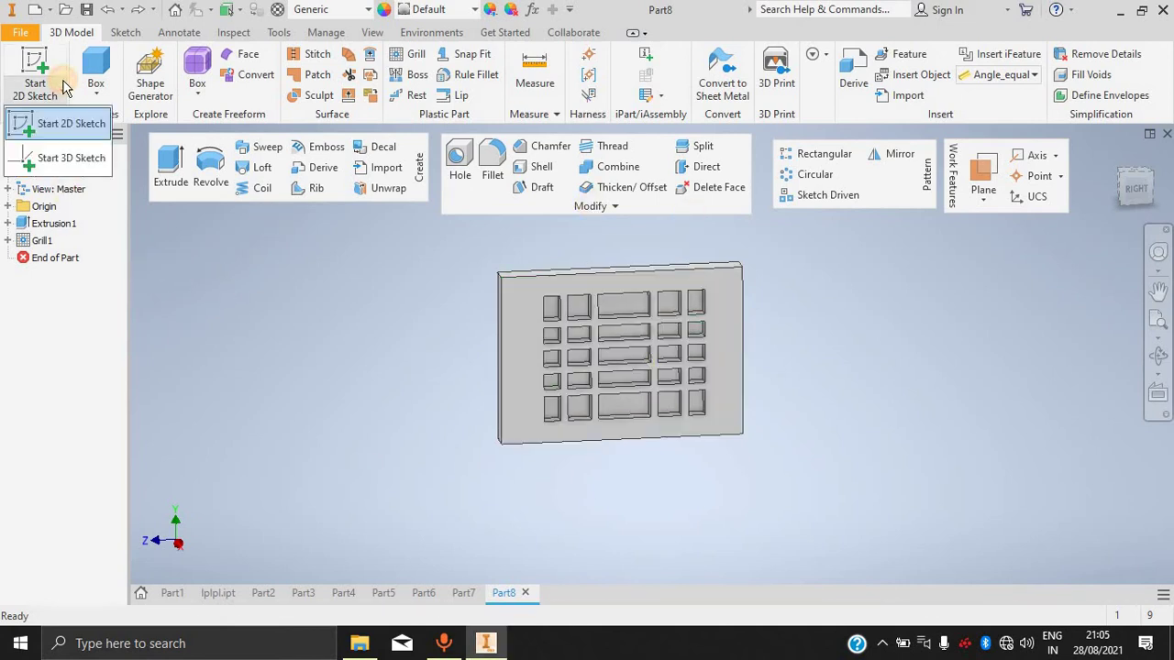
Create a new sheet metal part from the Sheet Metal.ipt template.
left_click(49, 11)
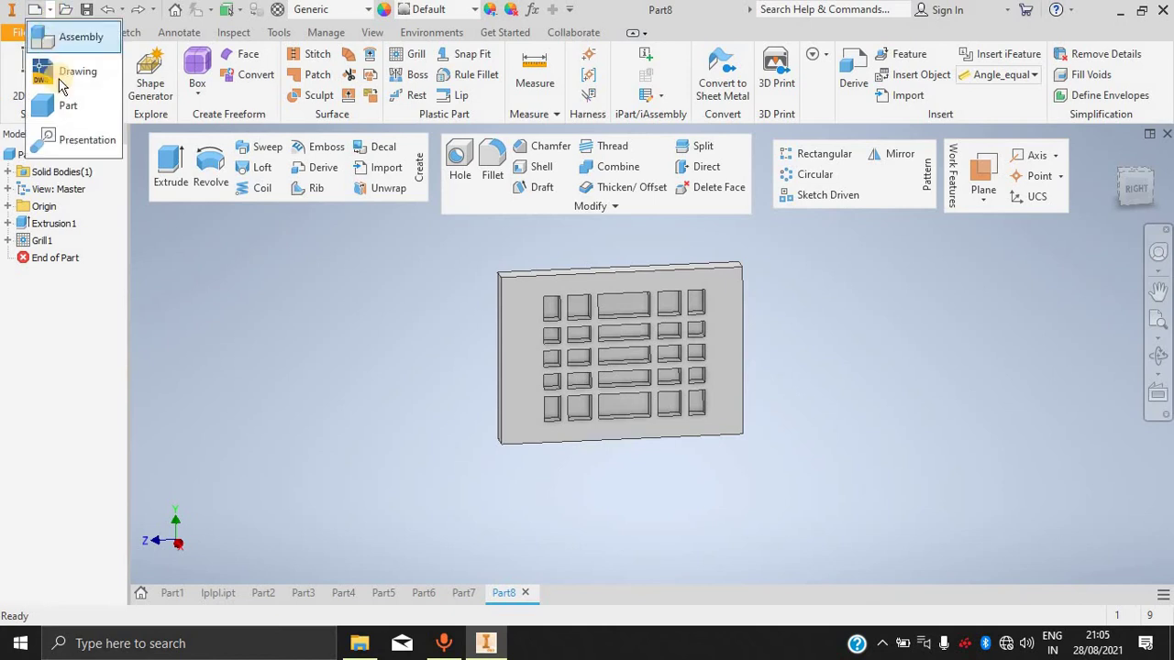
left_click(52, 95)
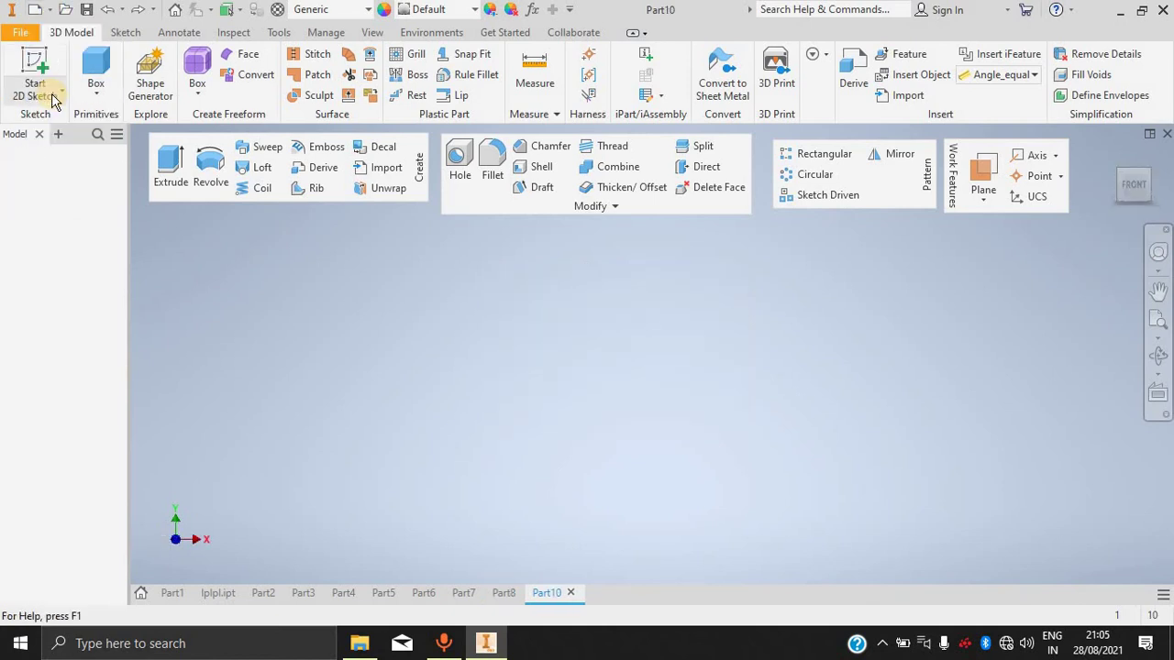
key("ctrl+n")
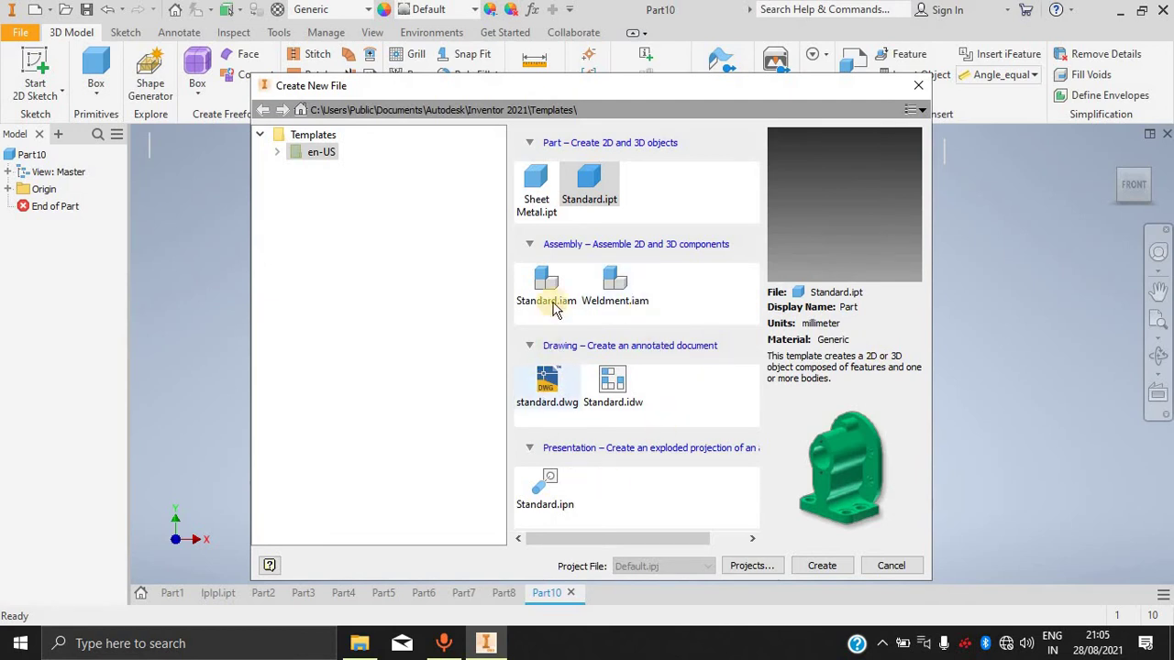
left_click(534, 188)
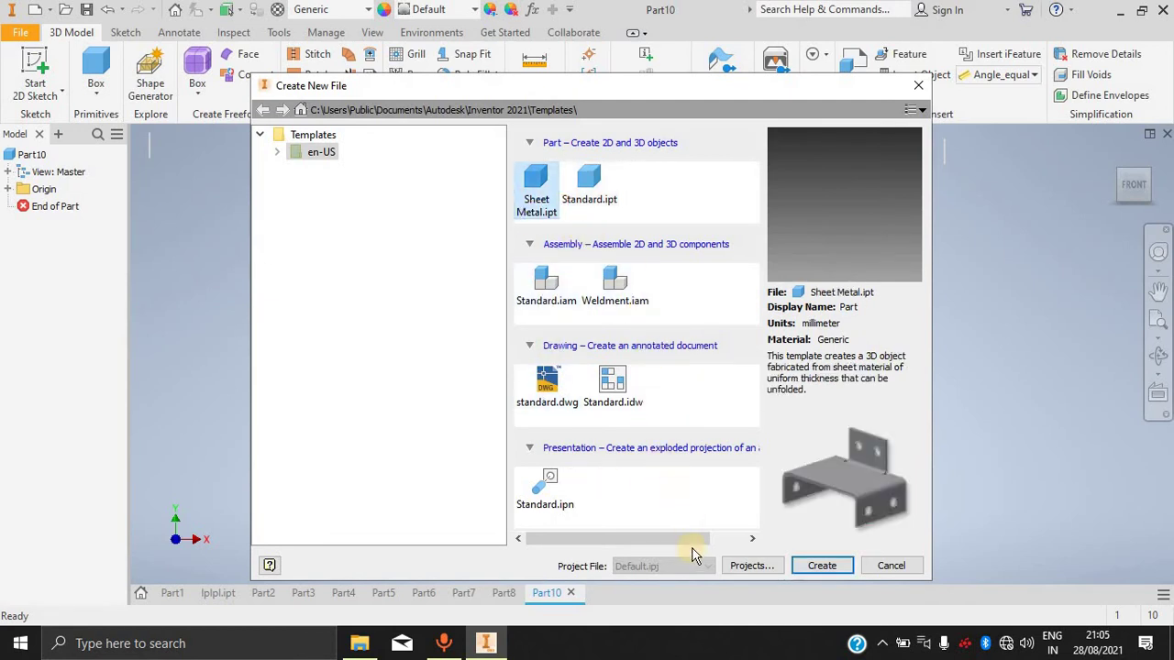
left_click(822, 565)
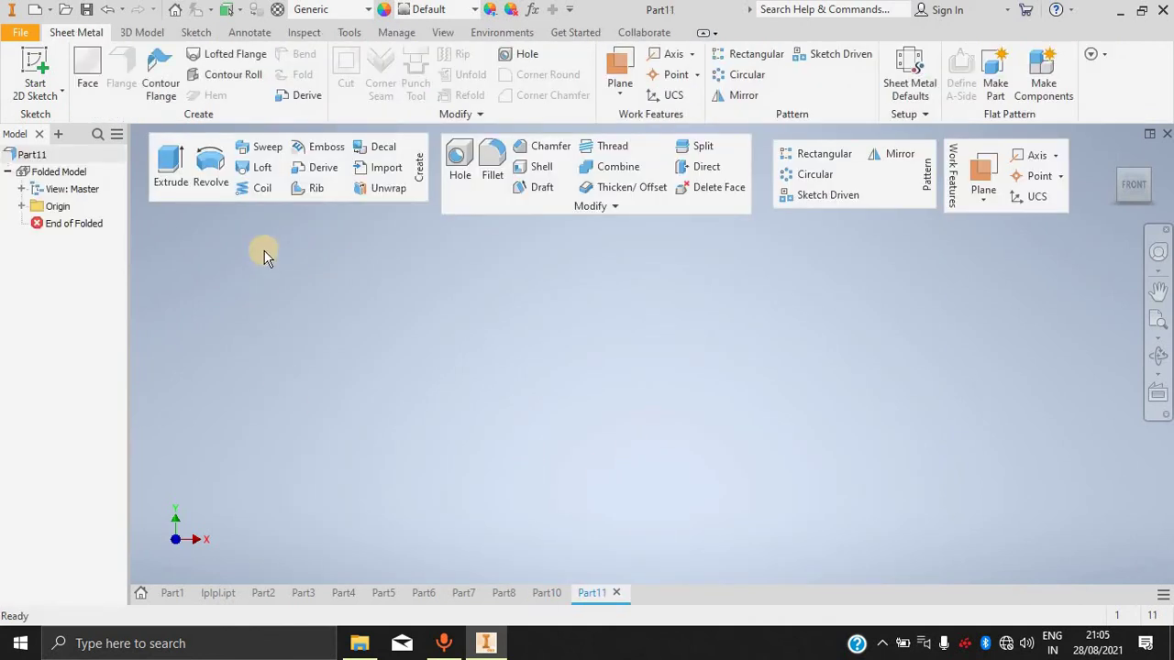
Start a 2D sketch on the YZ origin plane of the sheet metal part.
left_click(91, 73)
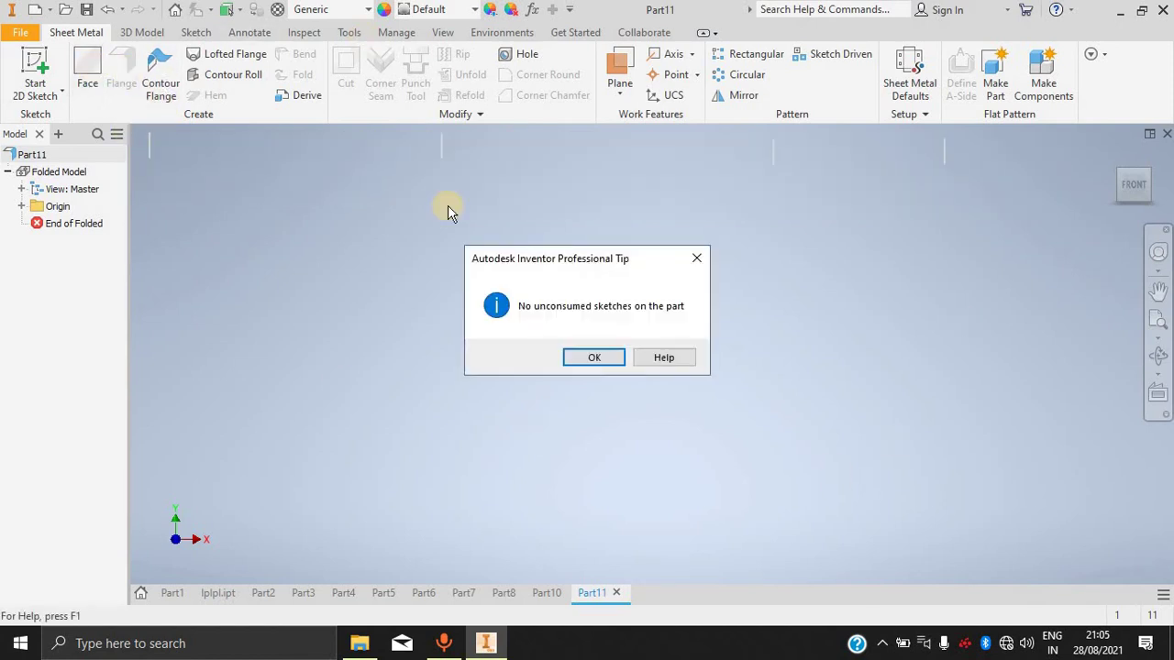
left_click(701, 267)
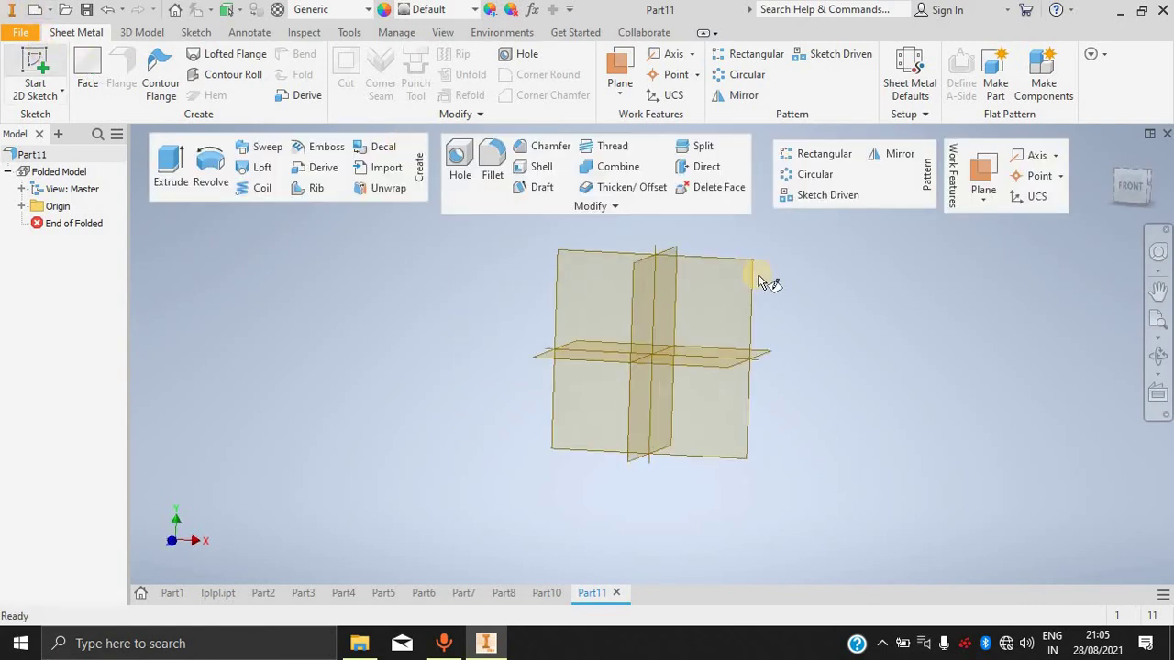
left_click(599, 276)
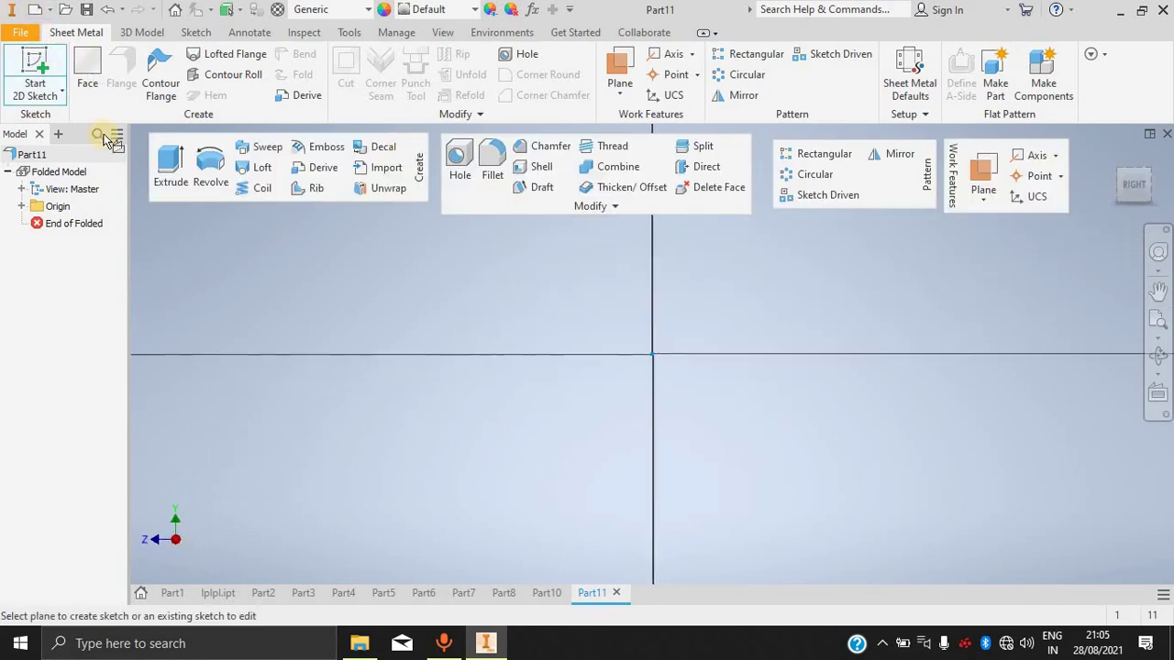
Sketch a center rectangle about 39.7 mm wide and 28.1 mm high, centred on the origin, and finish the sketch.
left_click(220, 91)
left_click(260, 193)
left_click(652, 354)
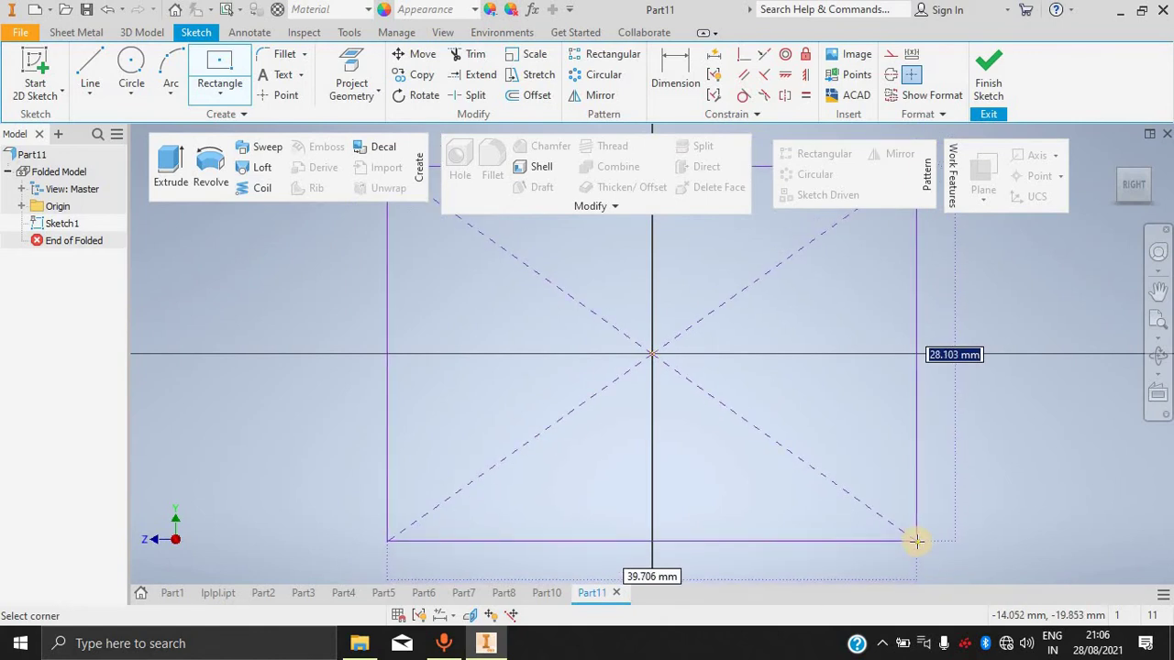
left_click(916, 541)
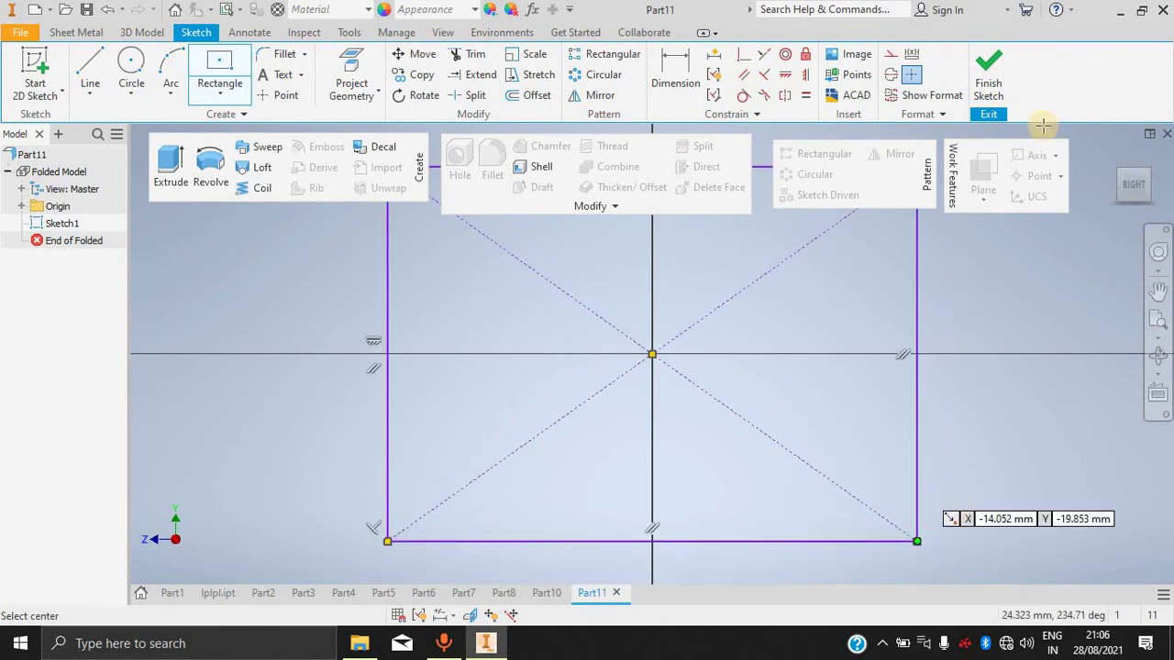
left_click(992, 81)
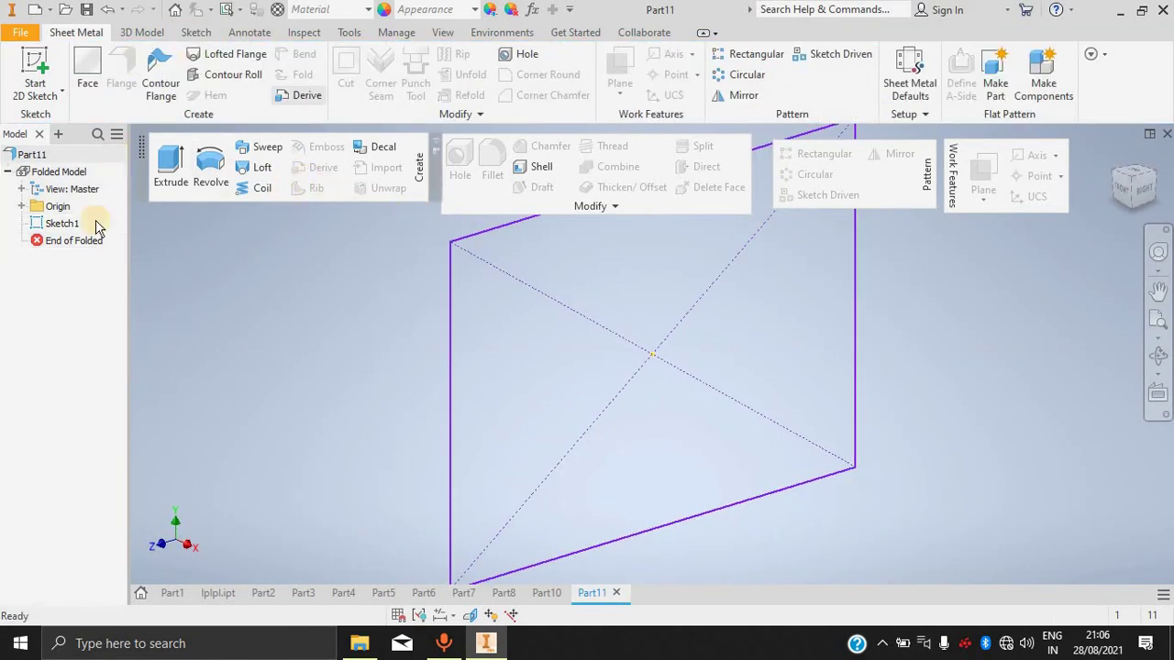
Create a sheet metal face from the rectangle, reviewing the unfold and bend options and keeping the Default (Straight) relief shape.
left_click(92, 71)
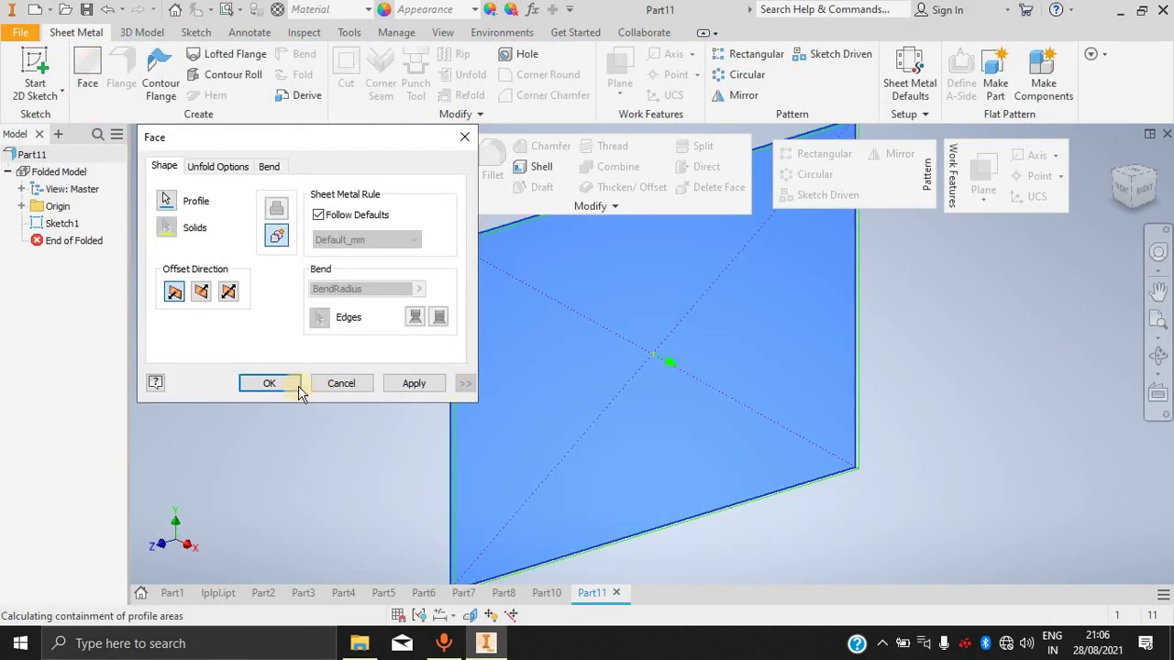
left_click(228, 171)
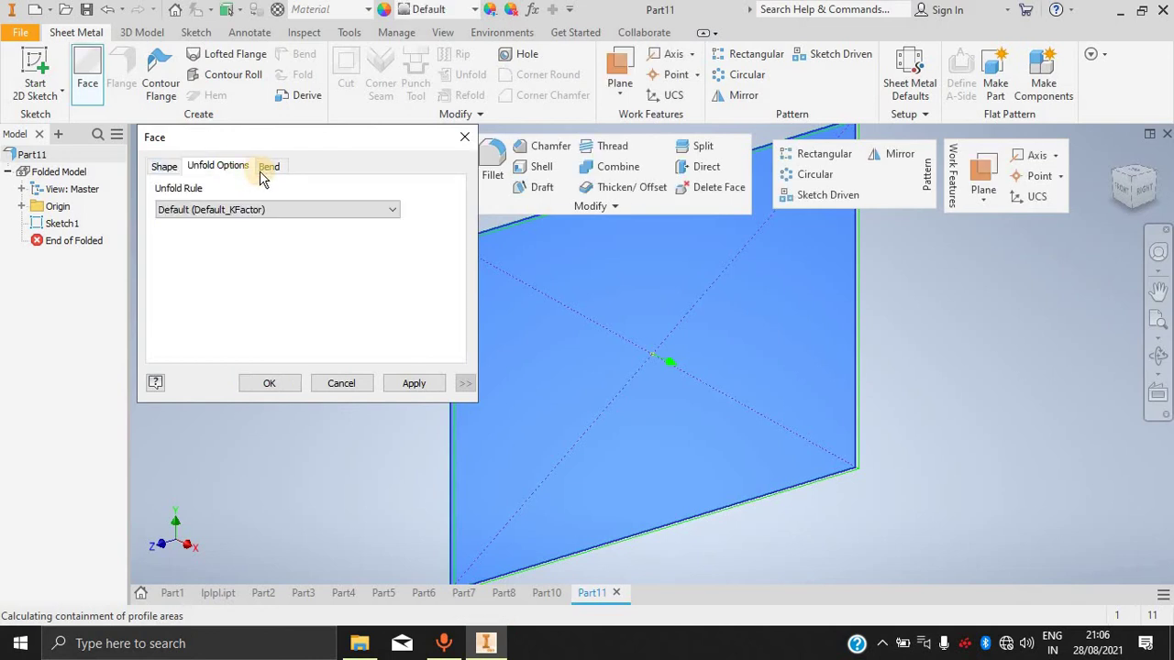
left_click(270, 169)
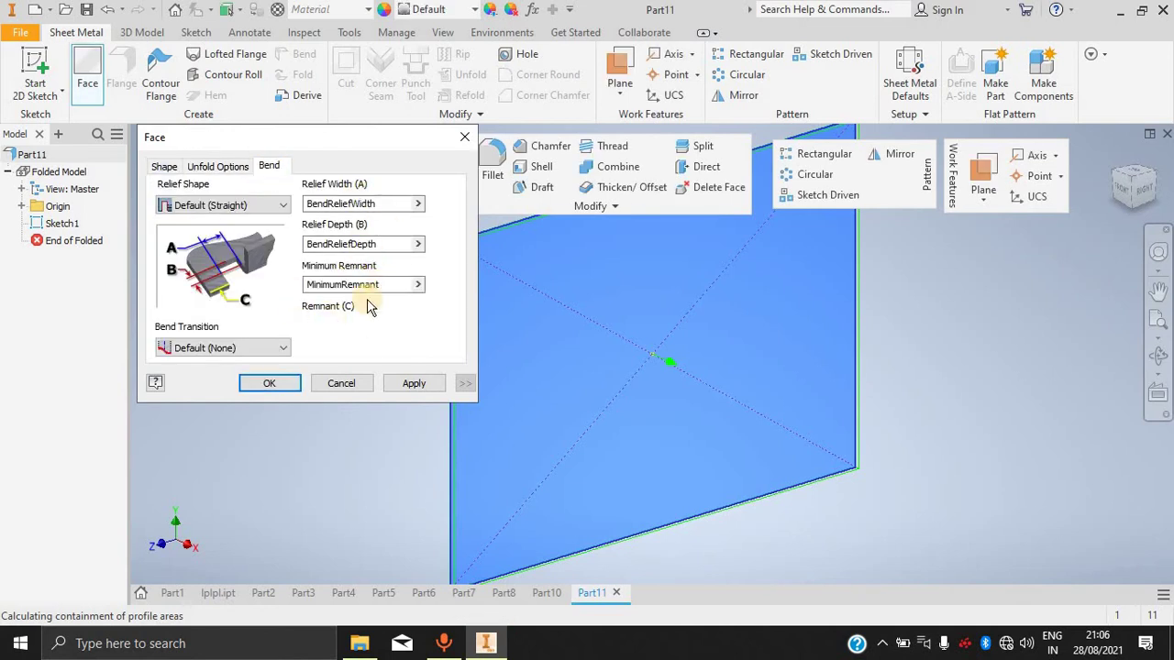
left_click(238, 207)
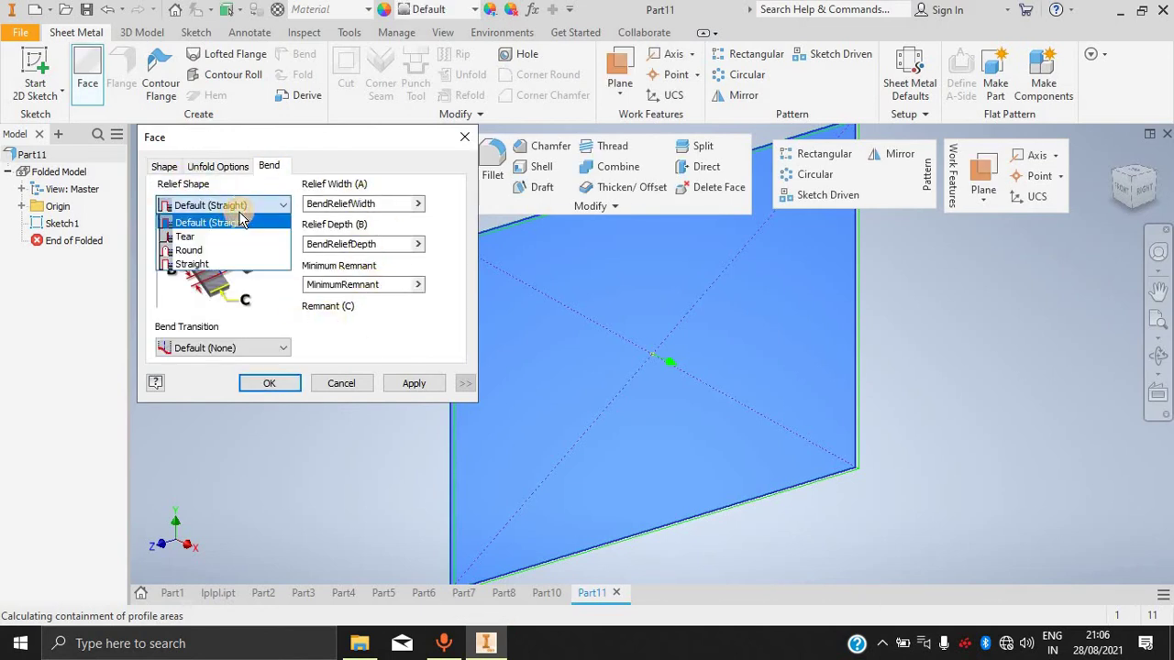
left_click(244, 209)
left_click(237, 205)
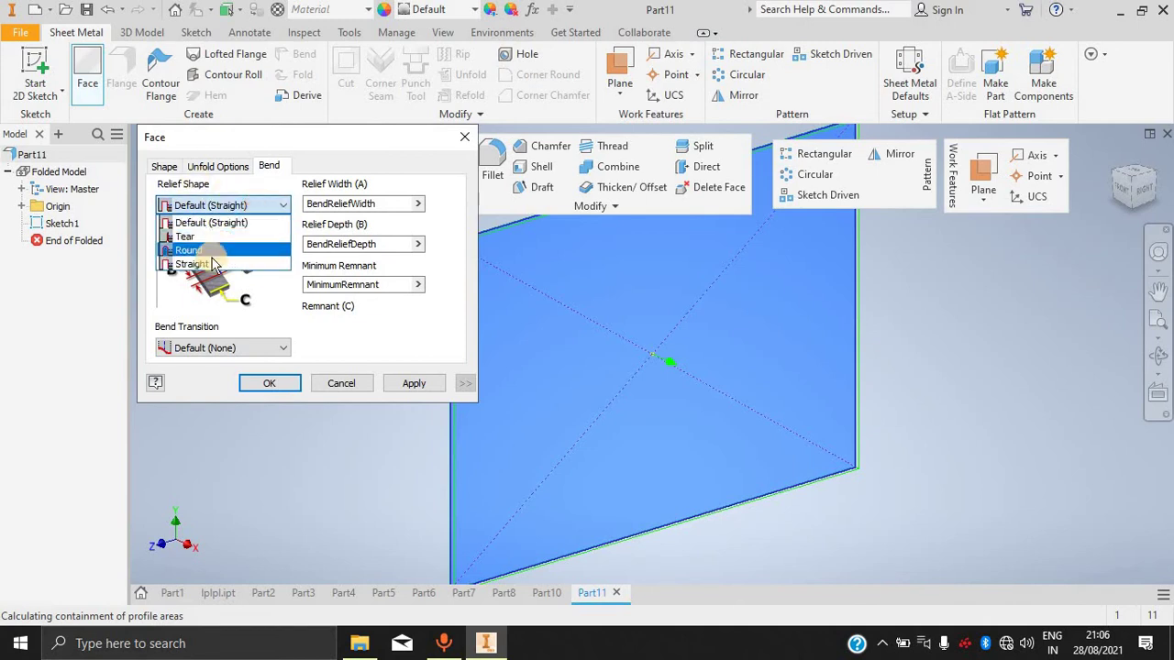
left_click(243, 223)
left_click(218, 166)
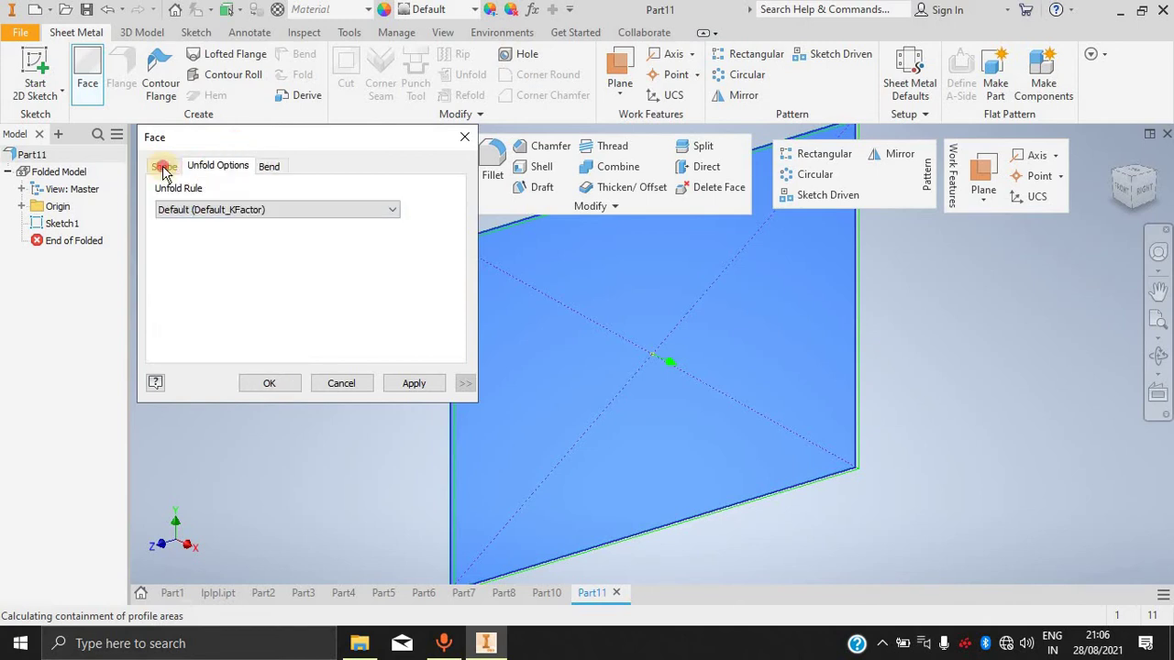
left_click(164, 166)
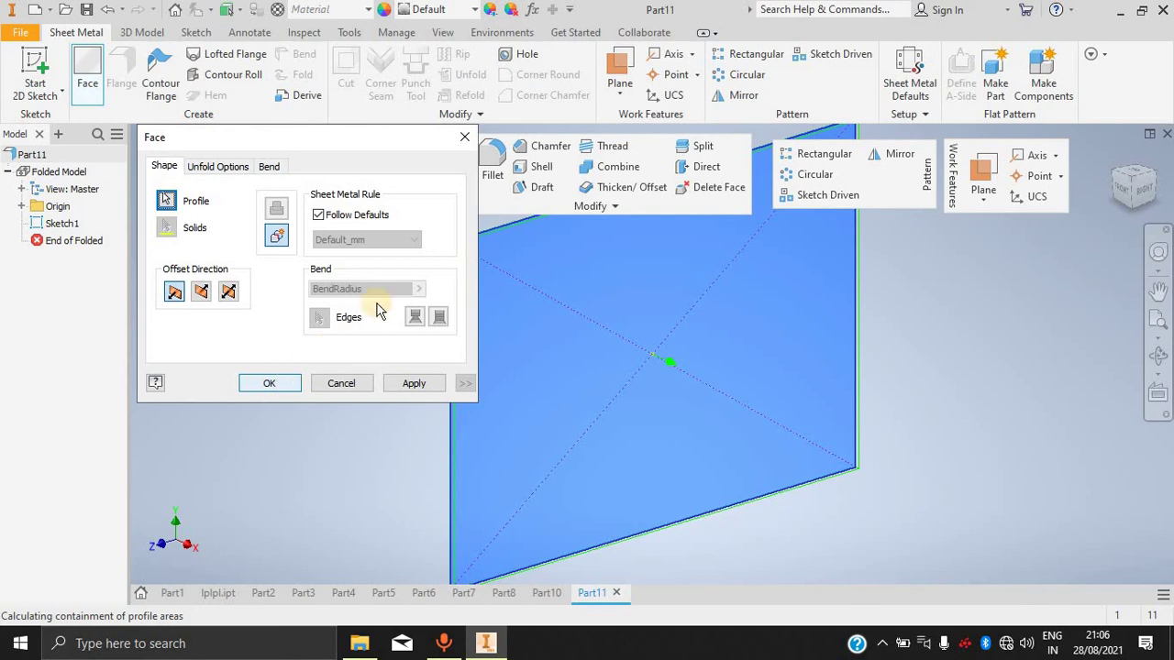
left_click(295, 384)
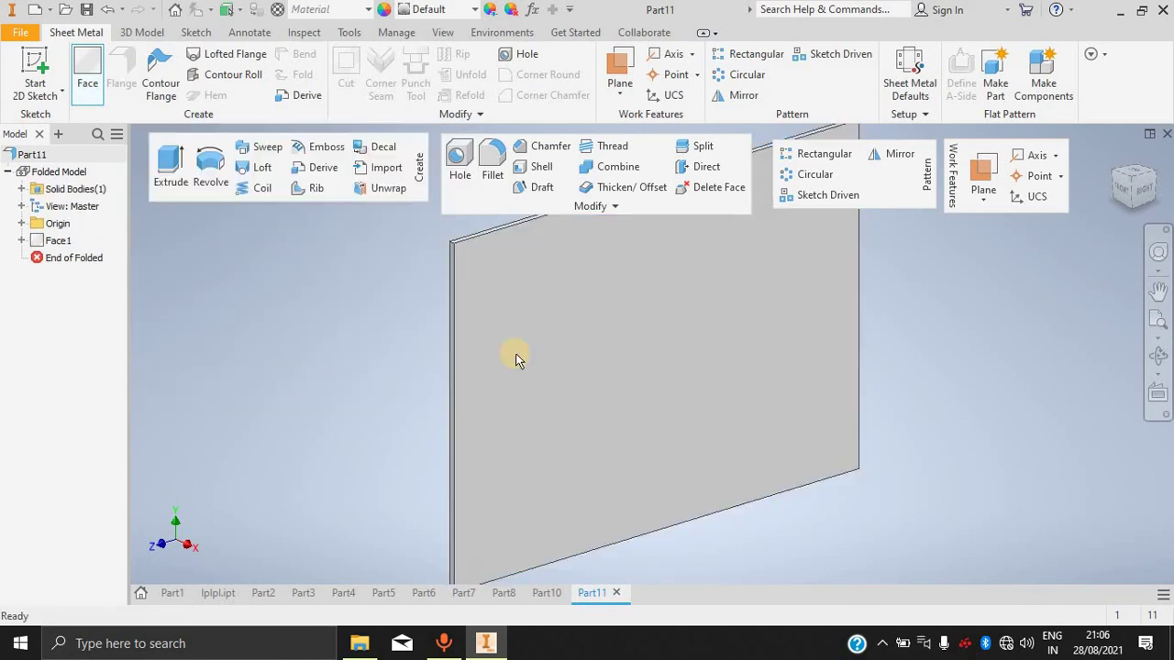
Add 25 mm flanges at 90 degrees along all four edges of the rectangular face.
scroll(771, 312, "down", 2)
scroll(774, 280, "up", 2)
scroll(774, 281, "down", 3)
scroll(749, 336, "up", 1)
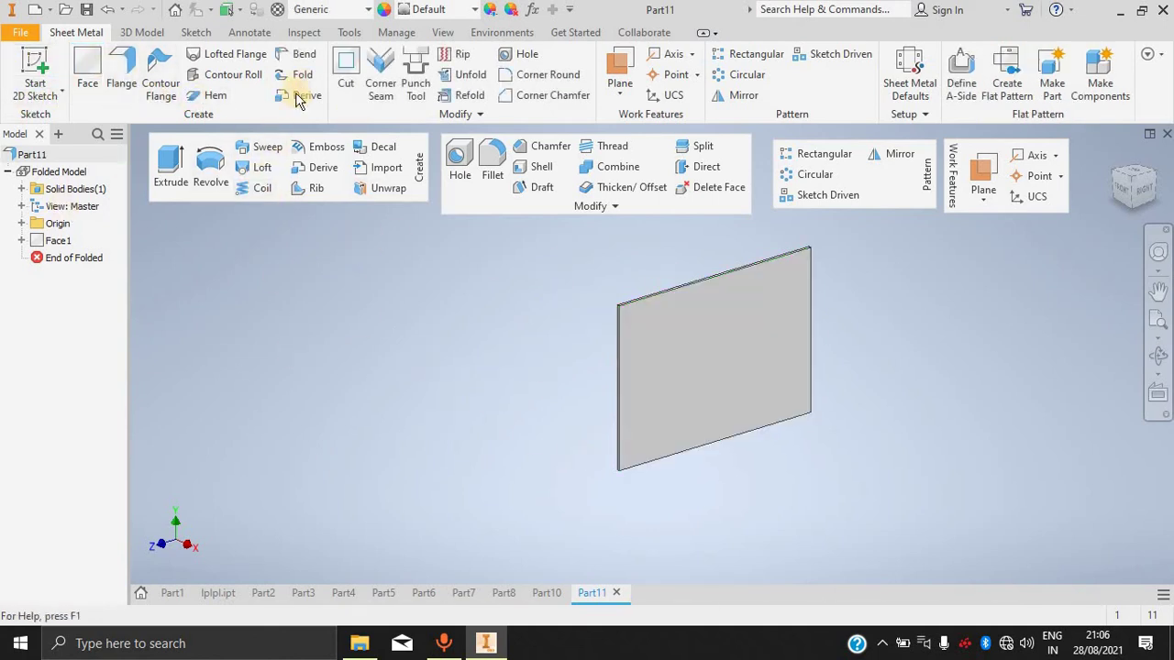
key("f")
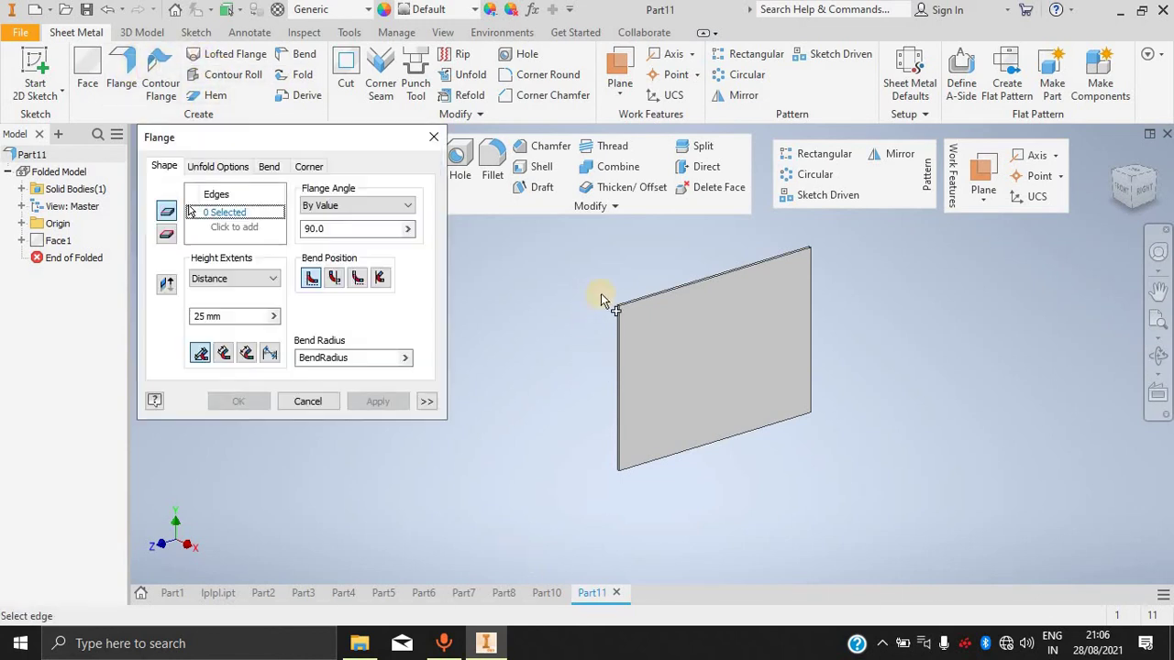
left_click(657, 291)
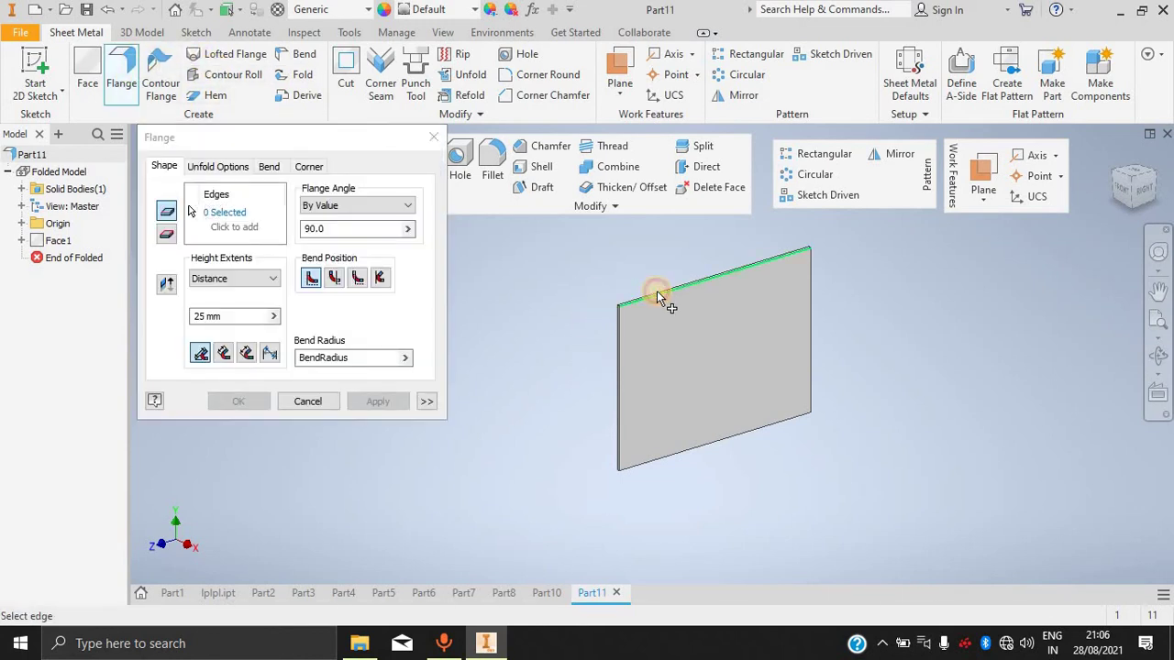
left_click(620, 365)
left_click(780, 424)
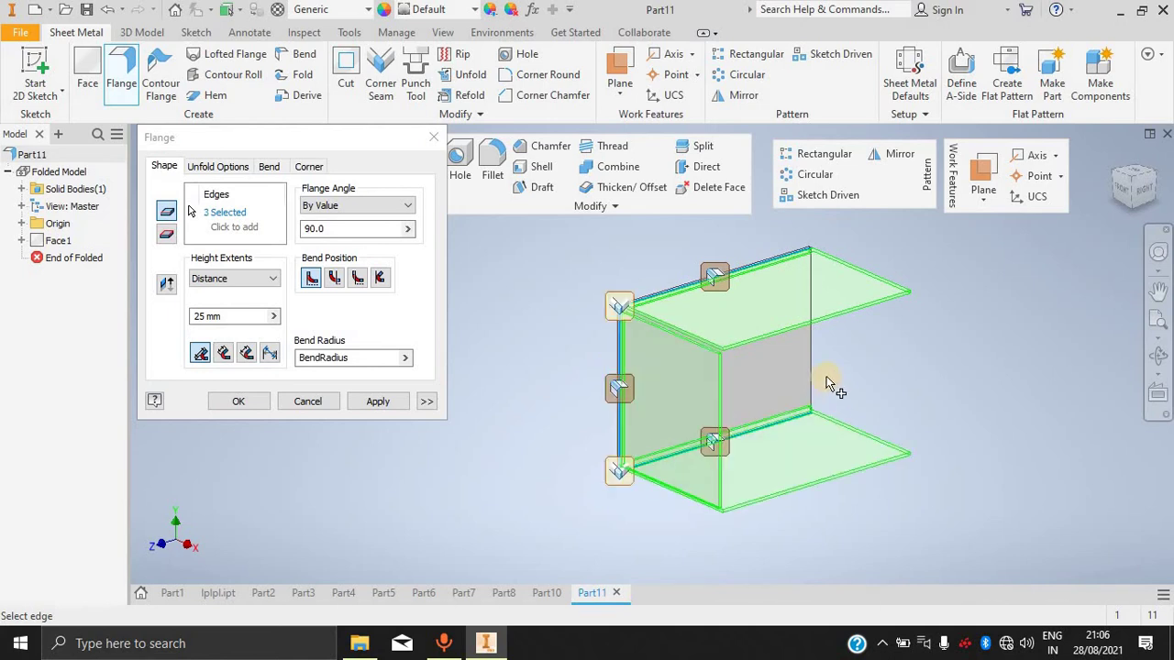
left_click(240, 401)
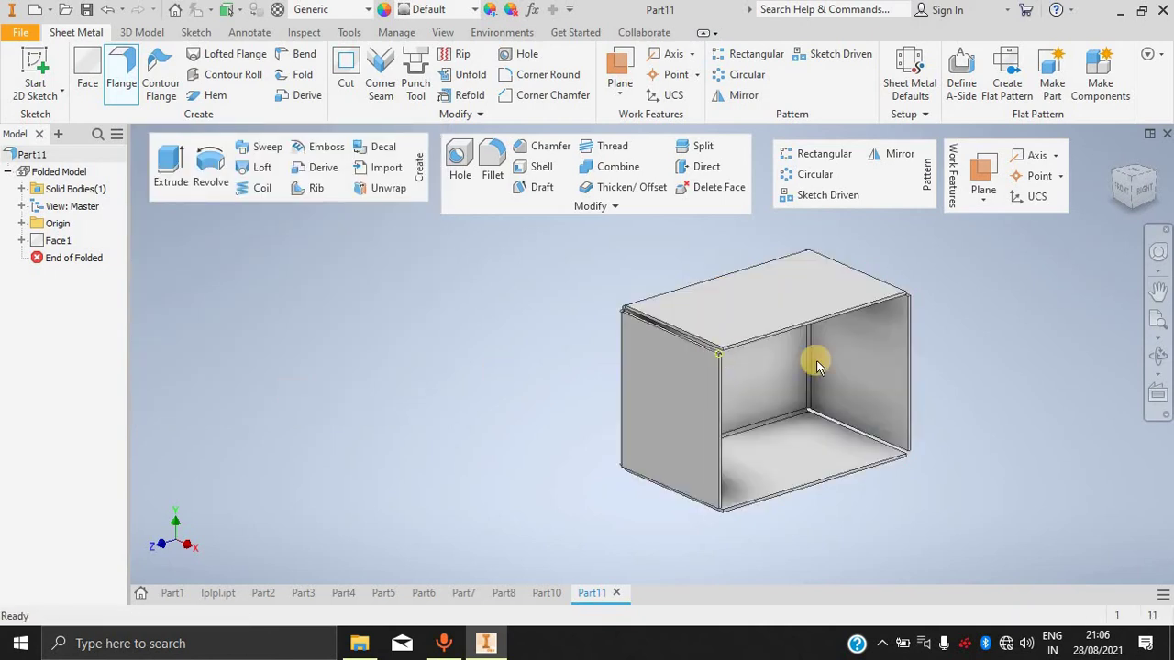
Add a single hem to the upper flange's outer long edge with gap Thickness * 0.50 and length Thickness * 4.0.
middle_click_drag(995, 333, 867, 329, "shift")
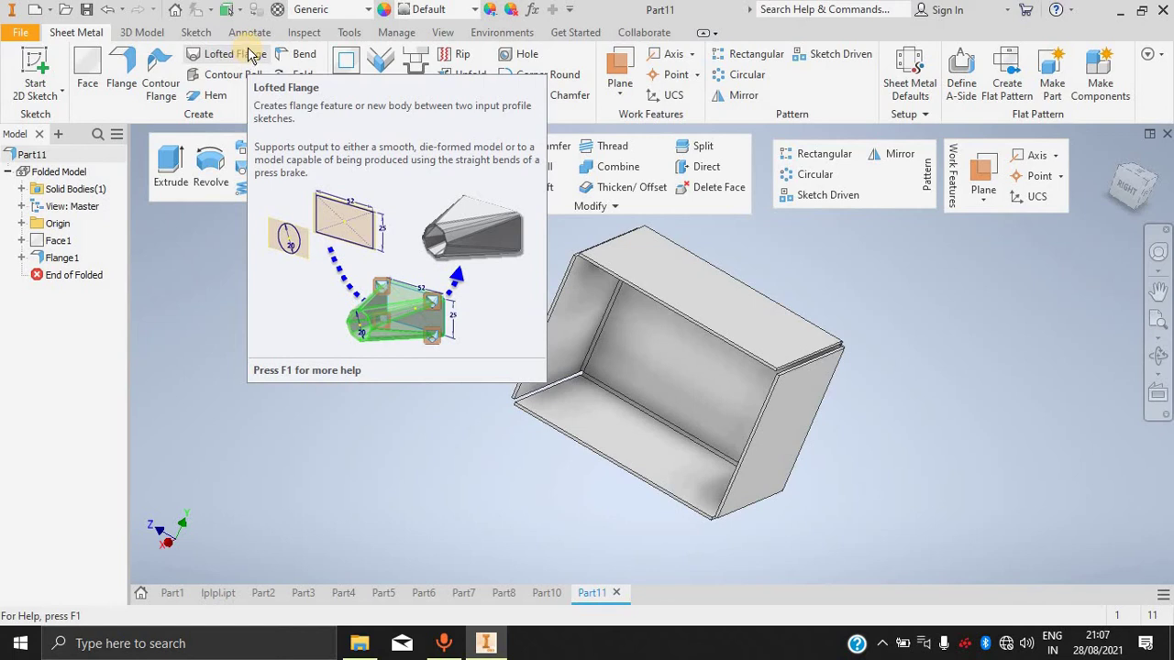
left_click(211, 101)
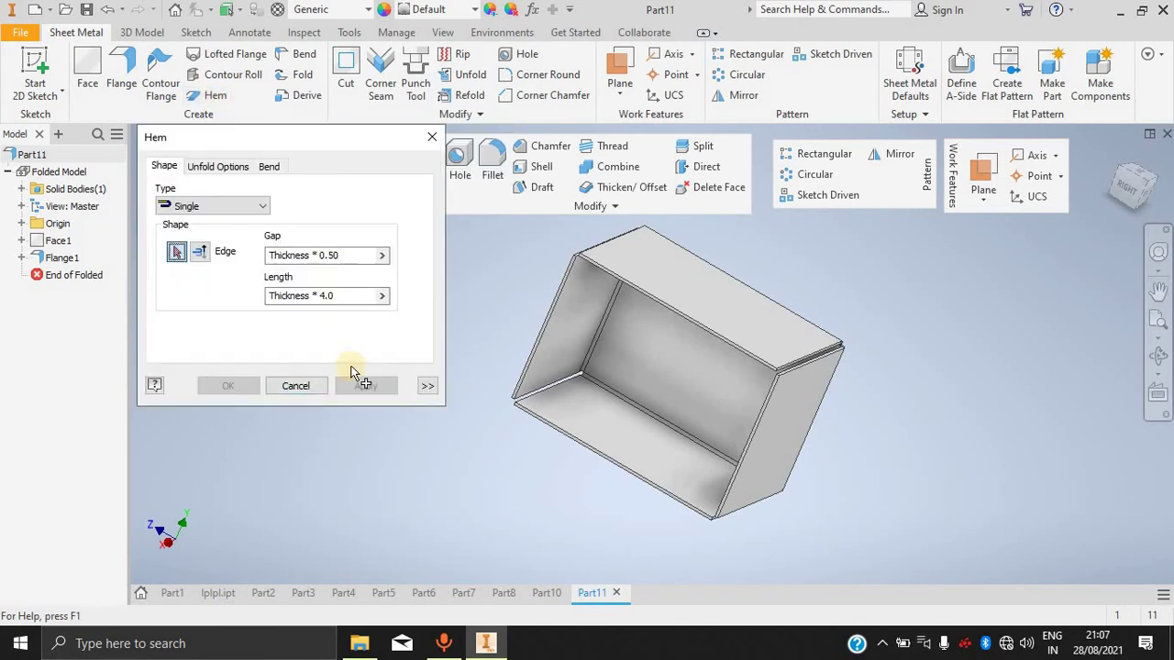
left_click(692, 327)
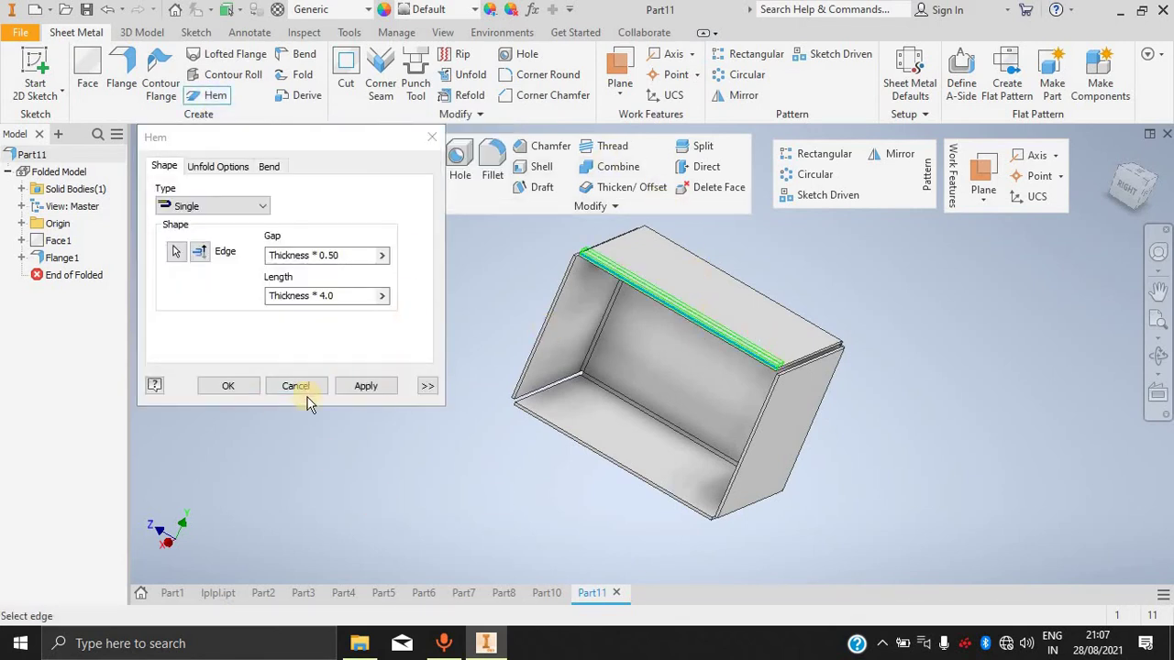
left_click(244, 391)
Examine the hem's folded profile and the corner gap beside it up close from several angles.
scroll(761, 362, "up", 5)
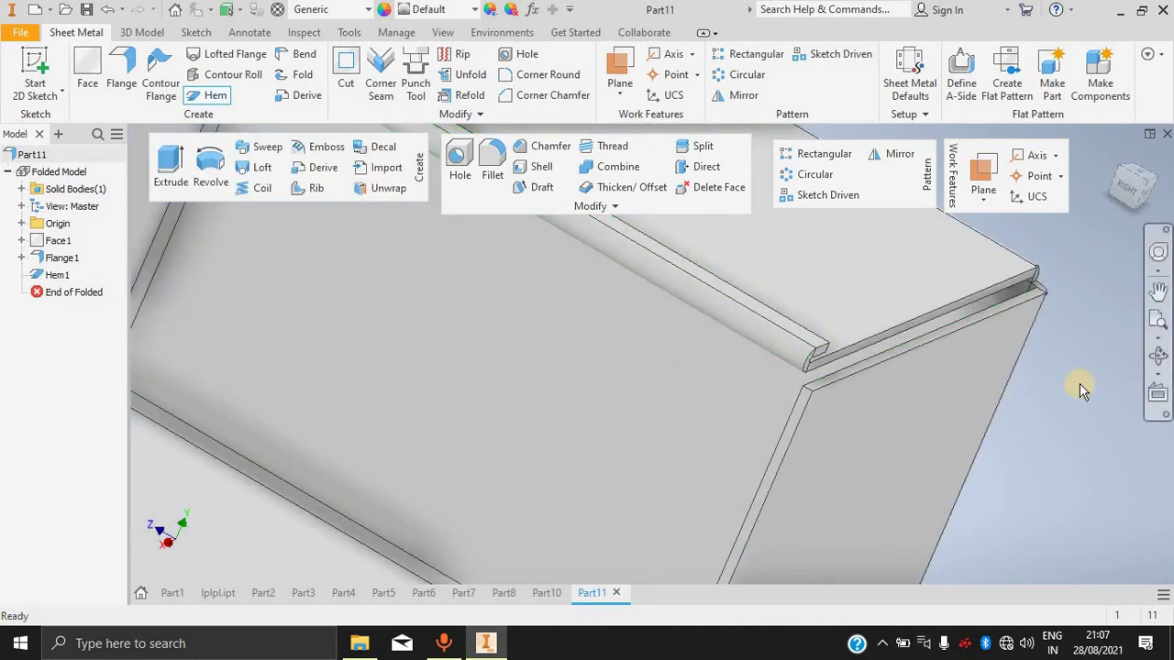
key("F2")
left_click_drag(1088, 380, 1121, 419)
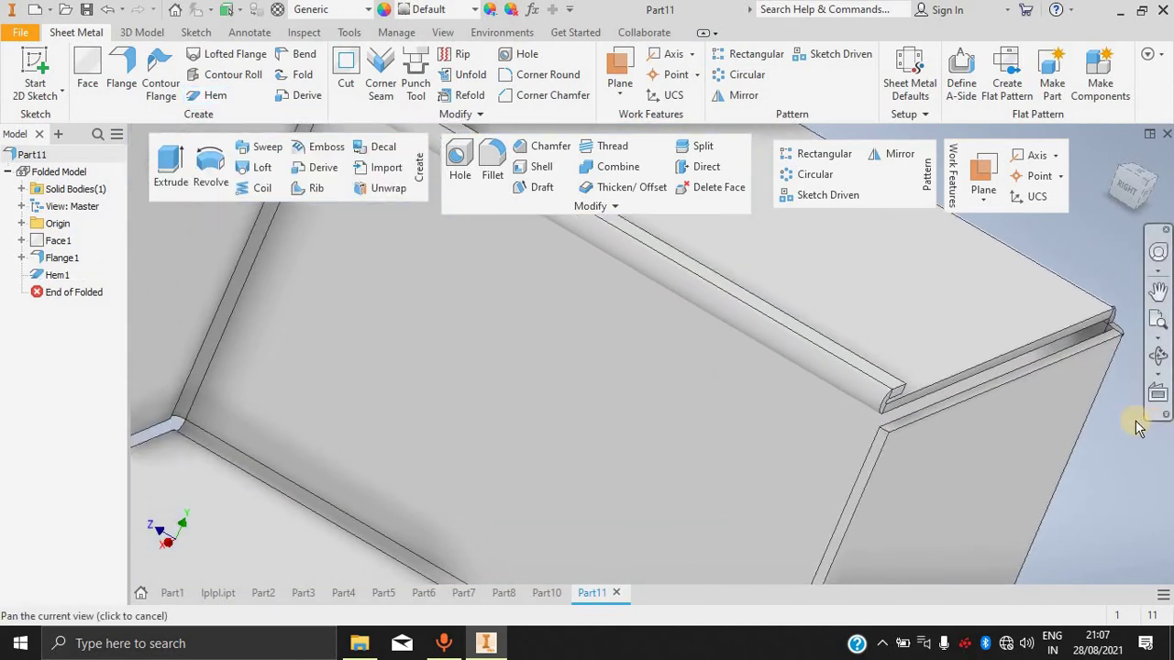
left_click_drag(1069, 263, 1006, 257)
key("F4")
key("Escape")
key("F5")
key("F5")
key("F5")
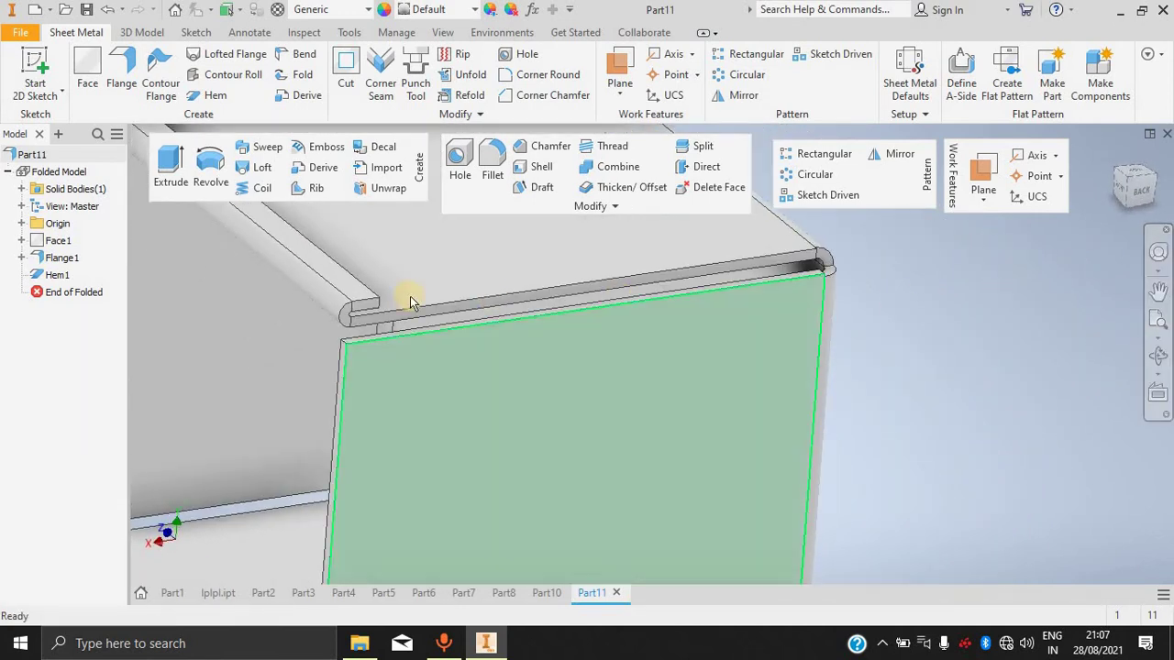
key("F5")
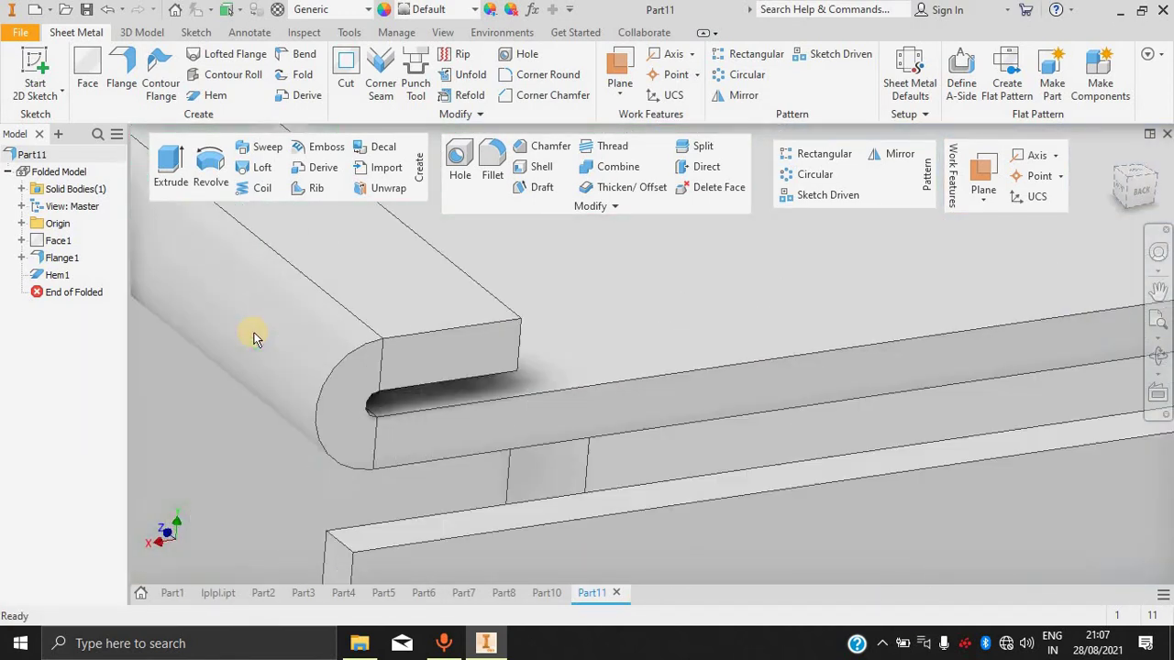
key("F5")
key("F5")
key("F5")
key("F5")
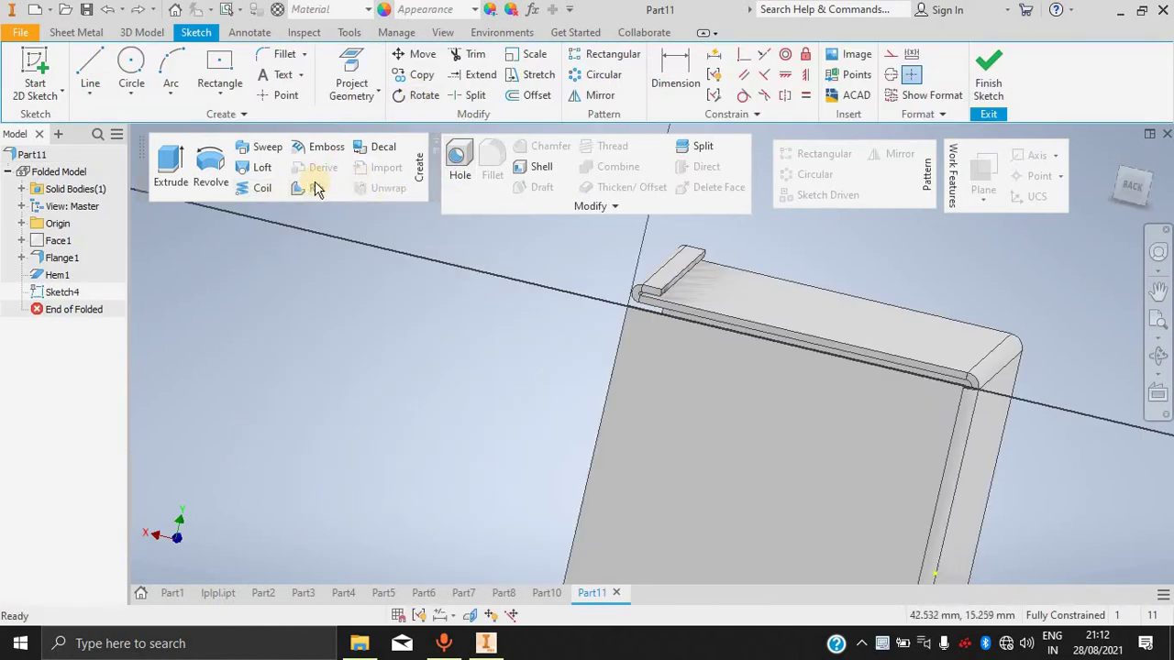
Finish the open sketch and bend the facing edges of the hemmed flange and the adjacent side flange using the BendRadius value.
left_click(1006, 80)
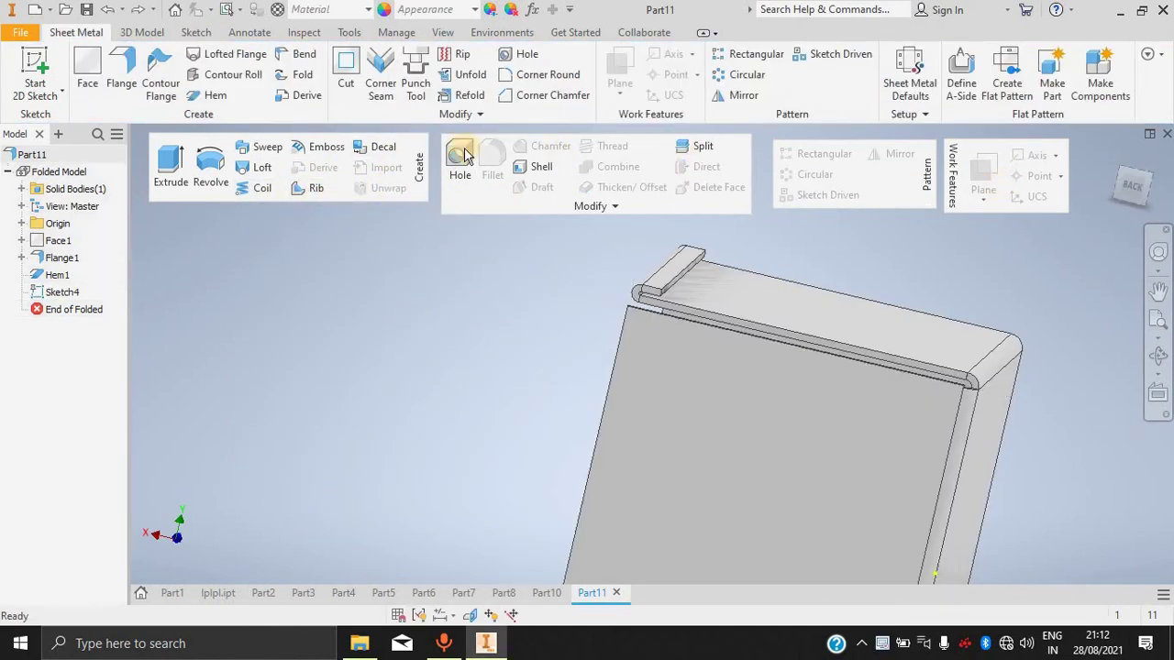
left_click(295, 54)
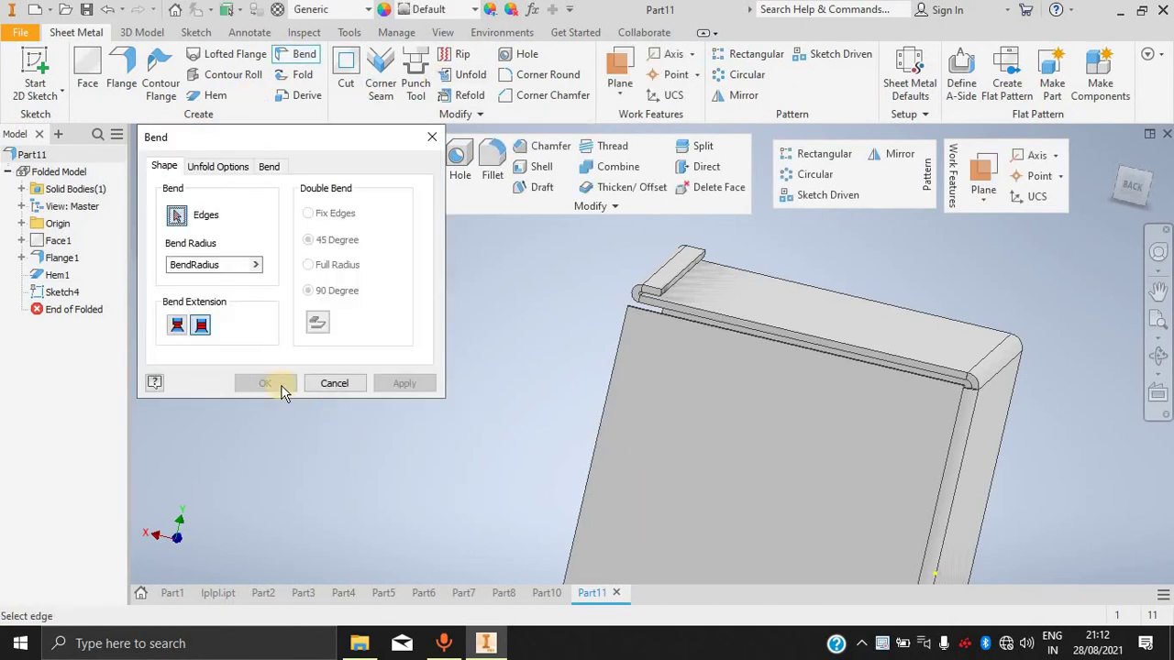
left_click(787, 331)
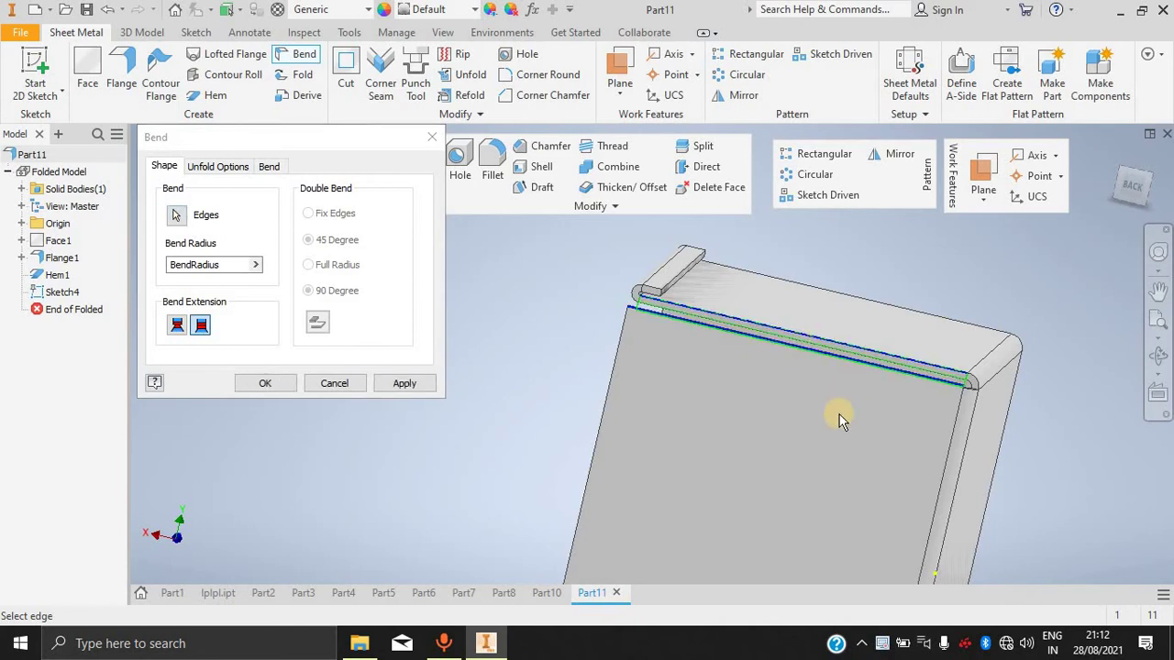
left_click(265, 383)
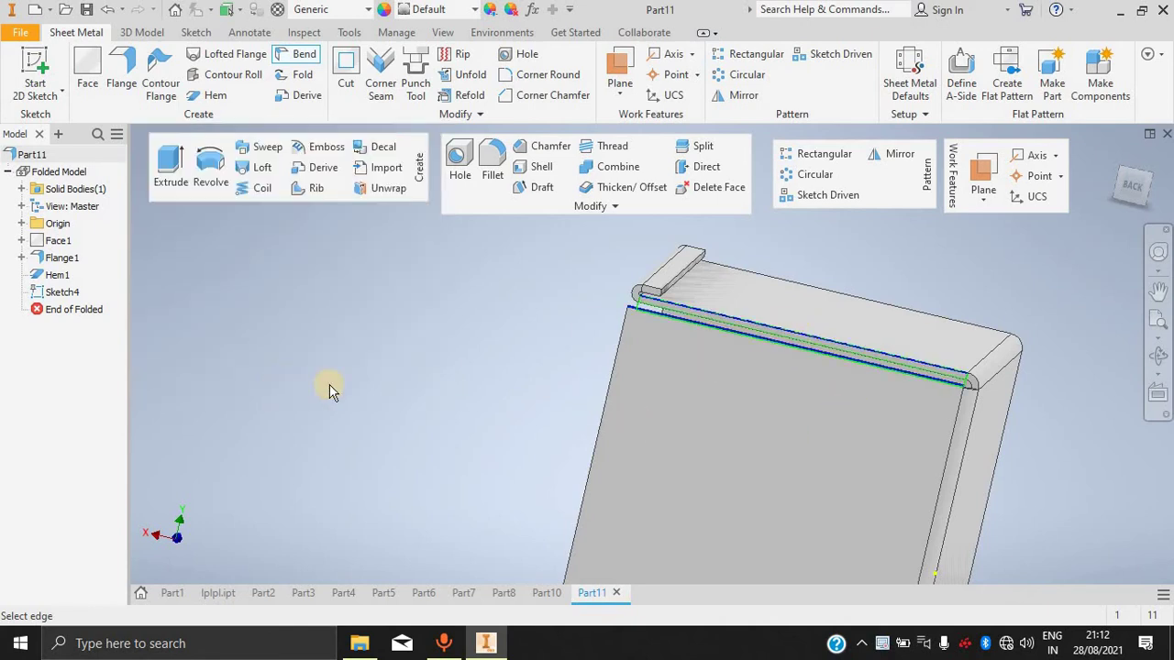
scroll(796, 345, "up", 5)
scroll(987, 326, "down", 5)
middle_click_drag(1029, 244, 935, 262)
middle_click_drag(1018, 262, 933, 262, "shift")
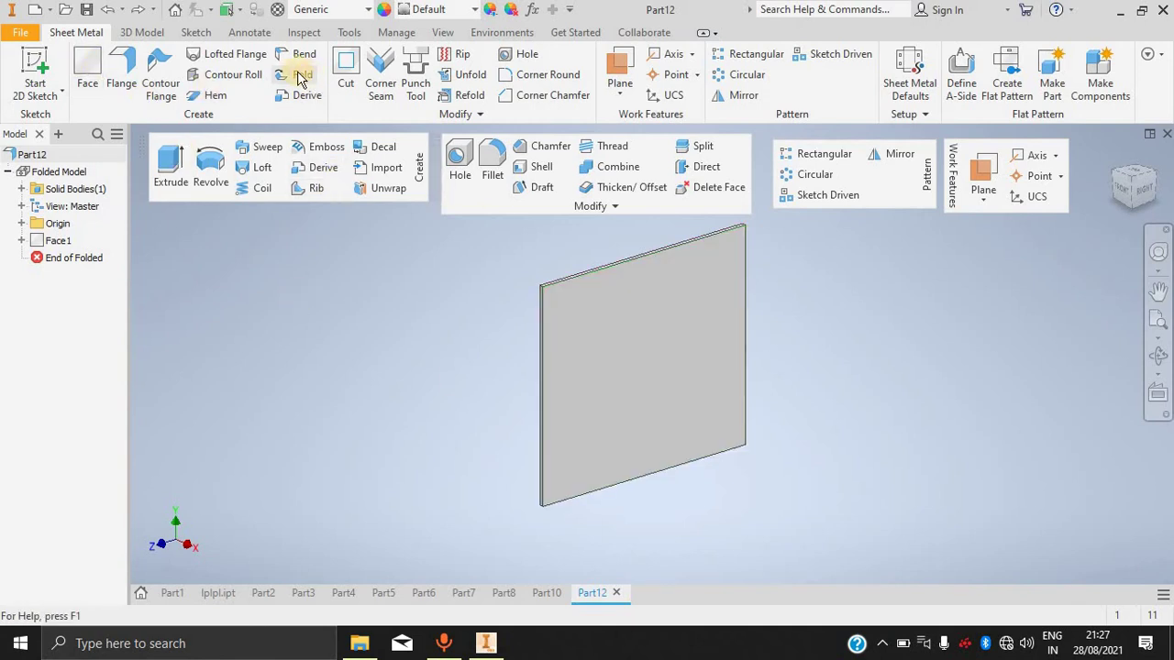
Sketch a vertical line on the sheet metal face of Part12, running through the origin from the upper edge to the lower edge.
key("s")
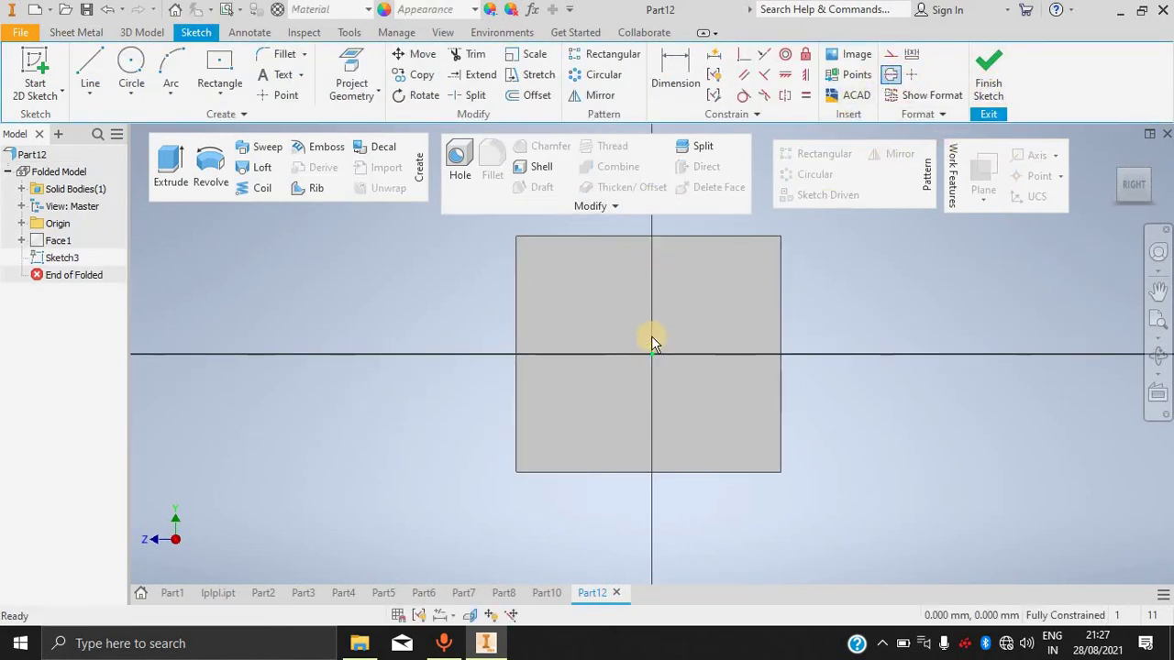
left_click(90, 66)
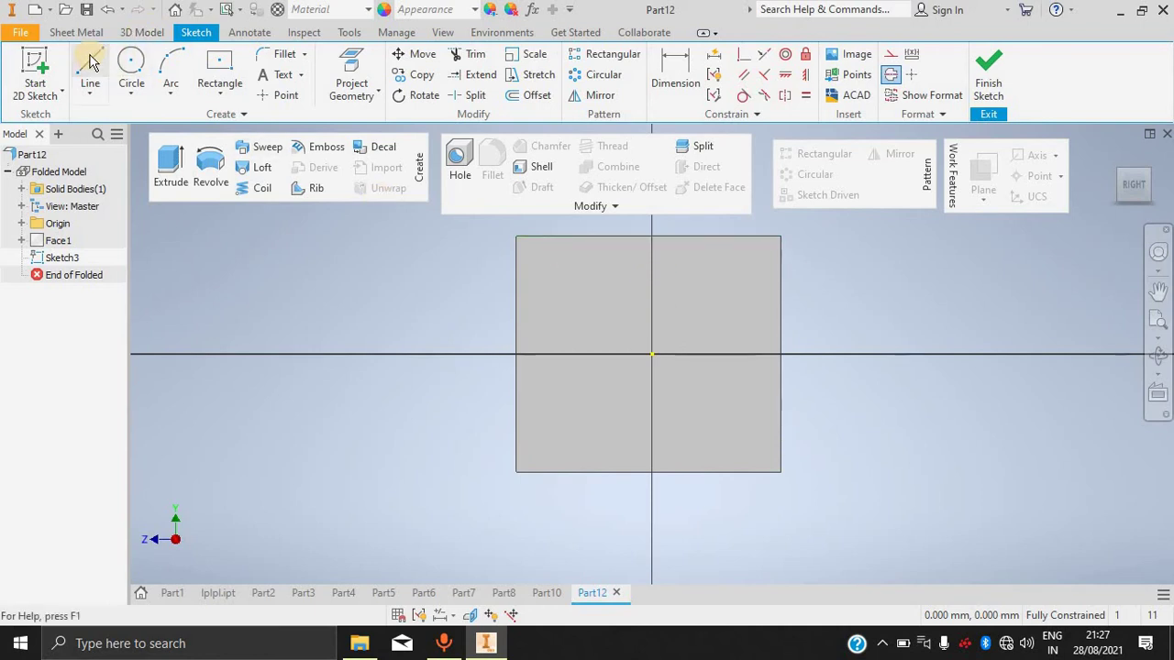
left_click(652, 238)
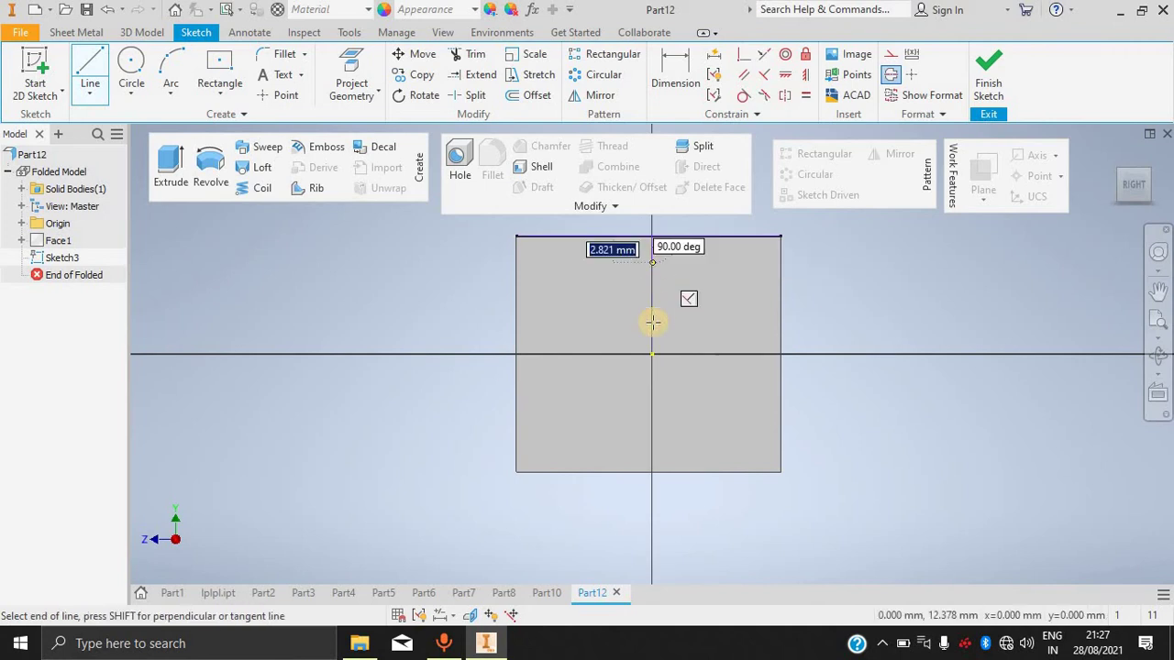
left_click(650, 473)
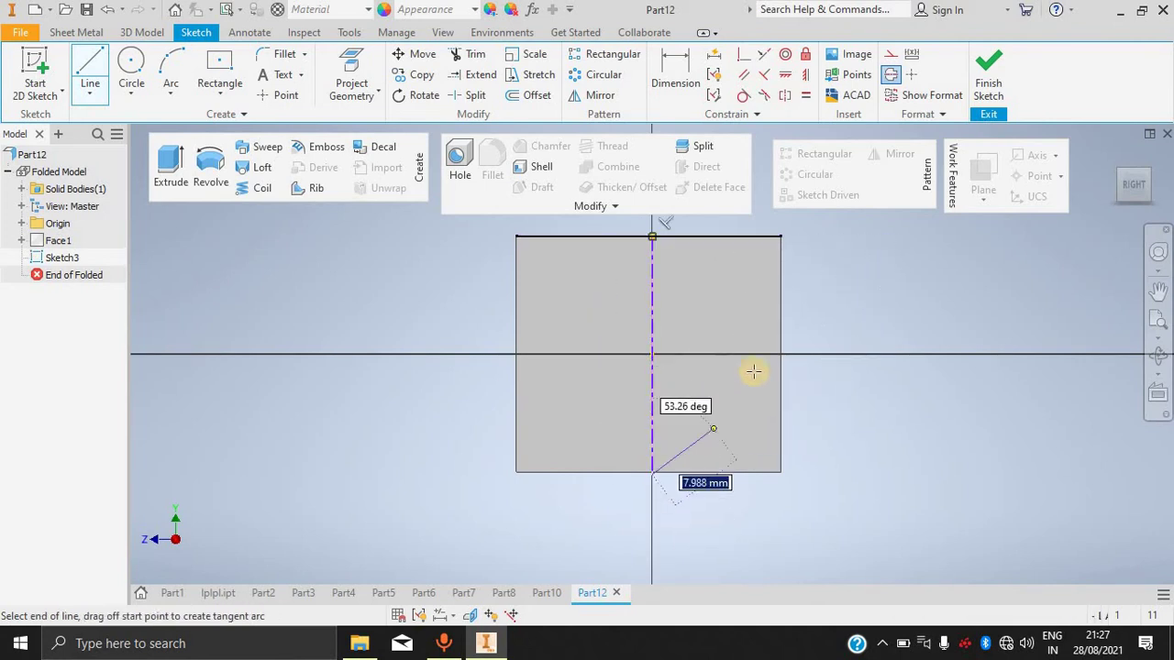
right_click(877, 280)
left_click(931, 290)
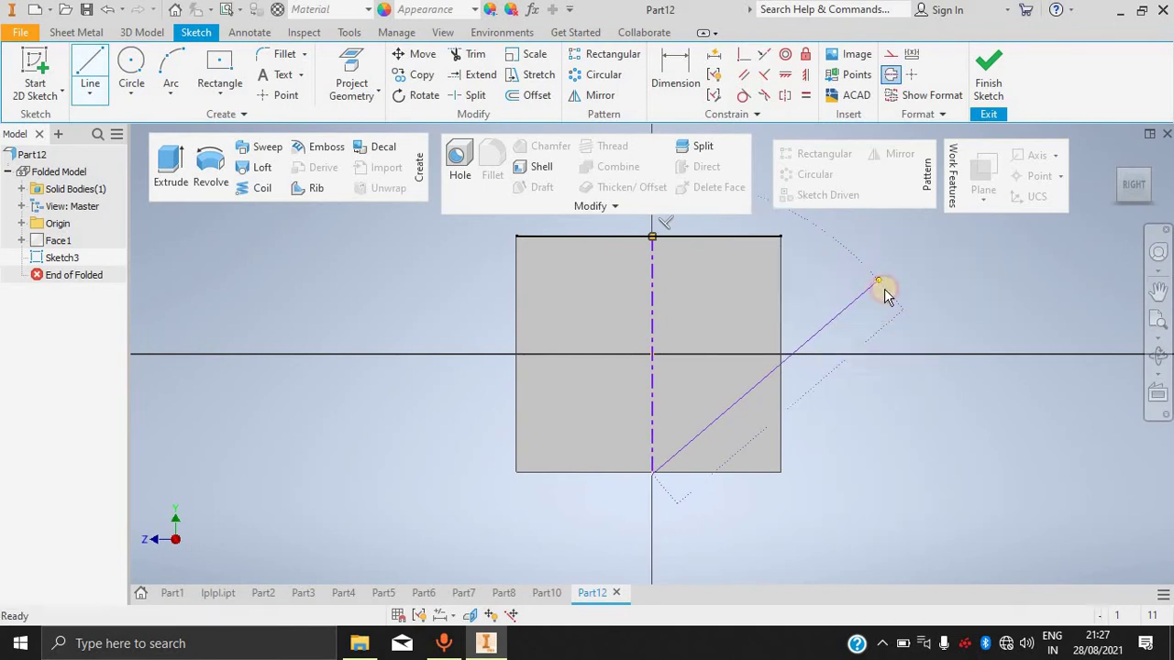
left_click(685, 236)
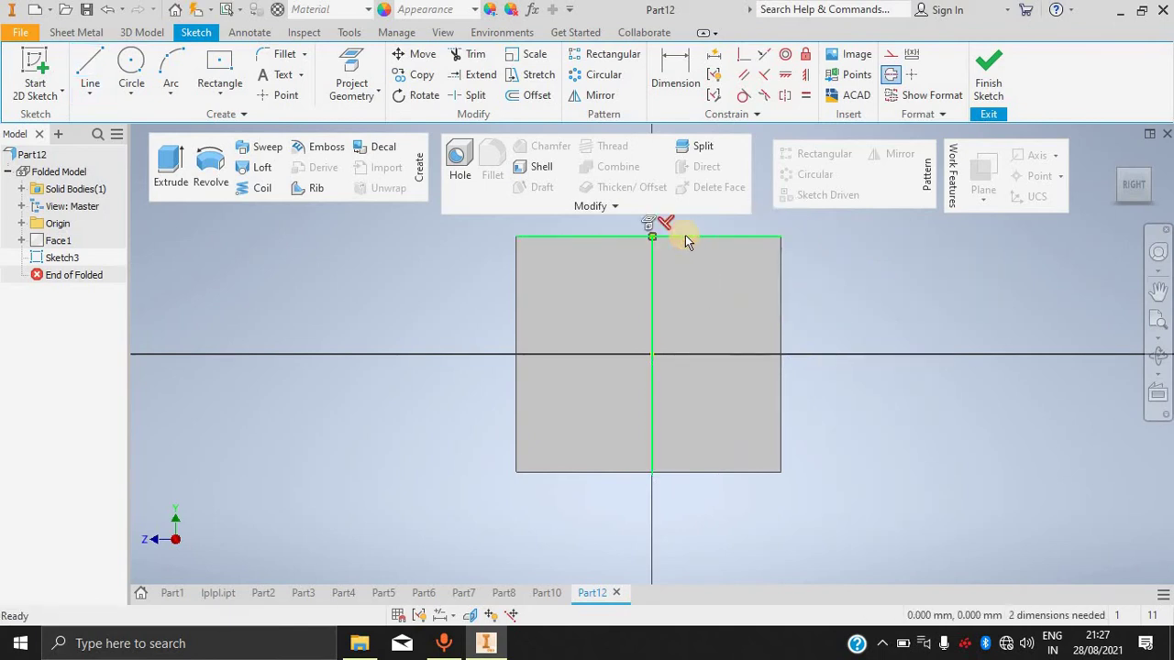
Format the vertical line across the plate as a centerline and finish the sketch.
left_click(699, 235)
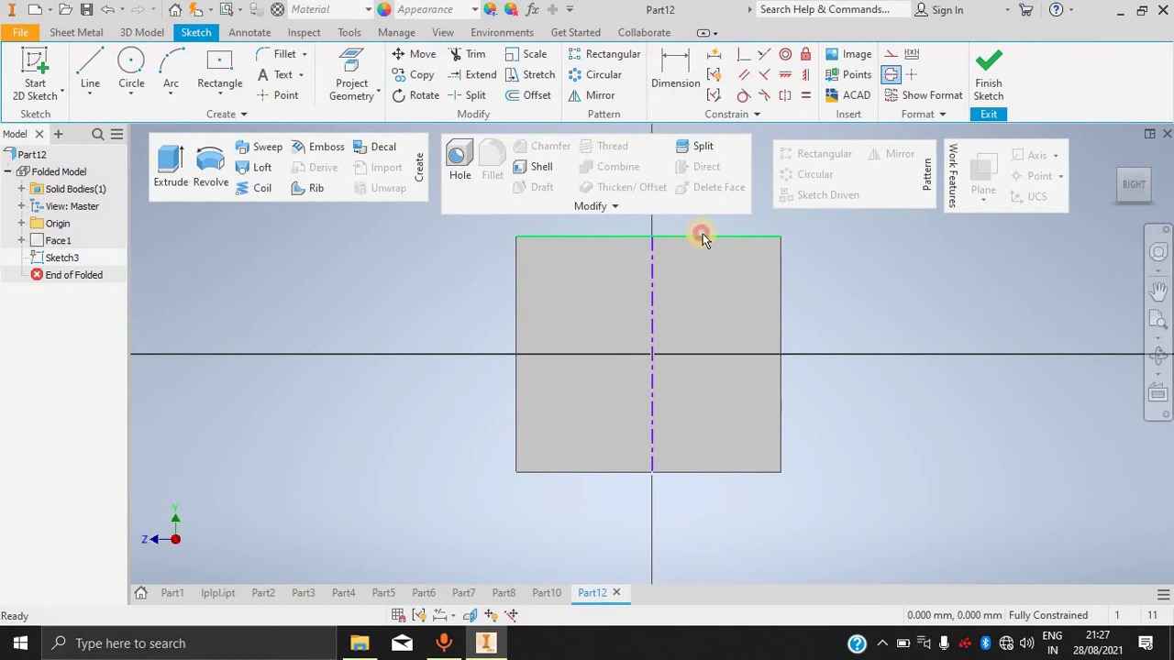
right_click(908, 306)
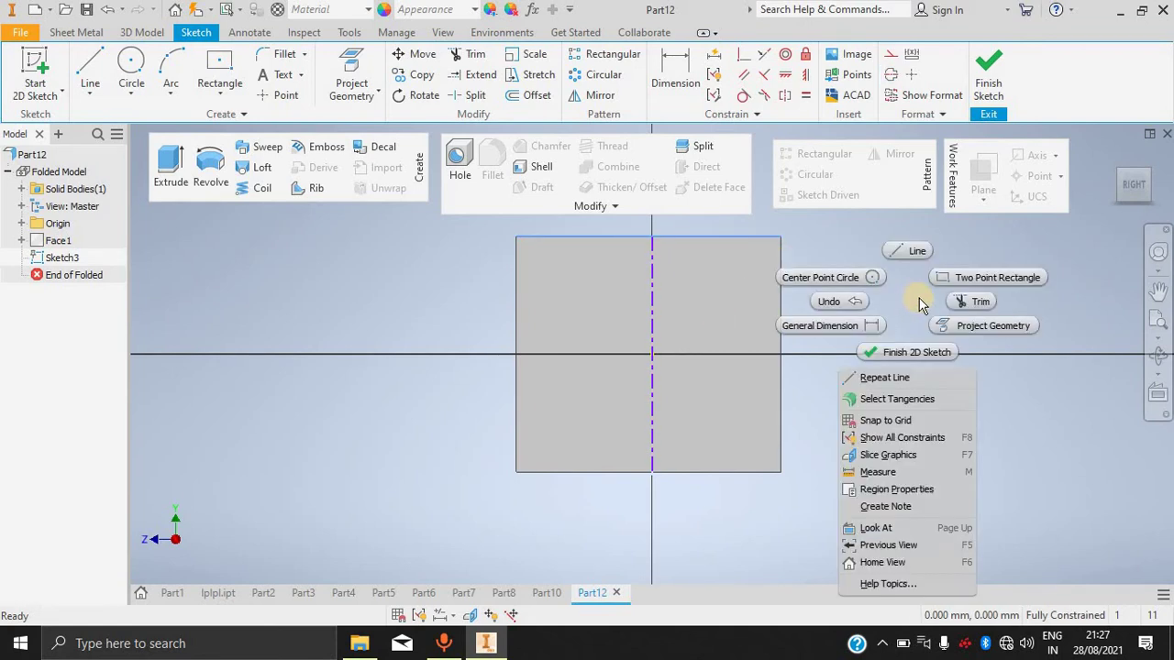
left_click(970, 306)
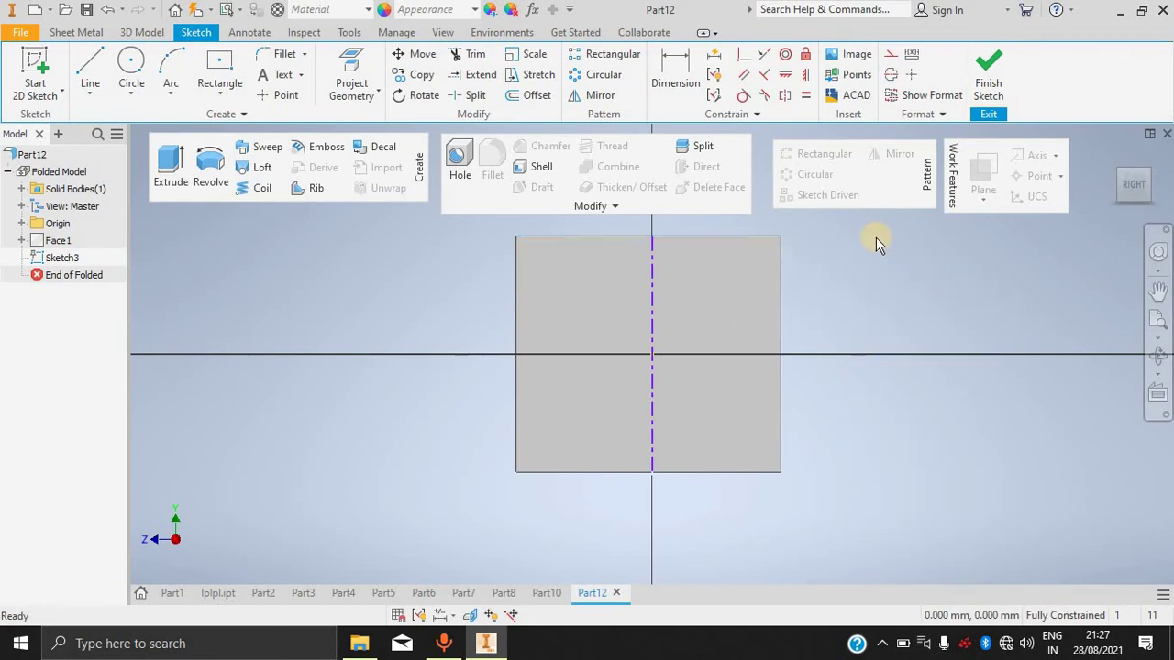
left_click(659, 250)
key("ctrl+z")
left_click(651, 313)
left_click(891, 75)
right_click(875, 196)
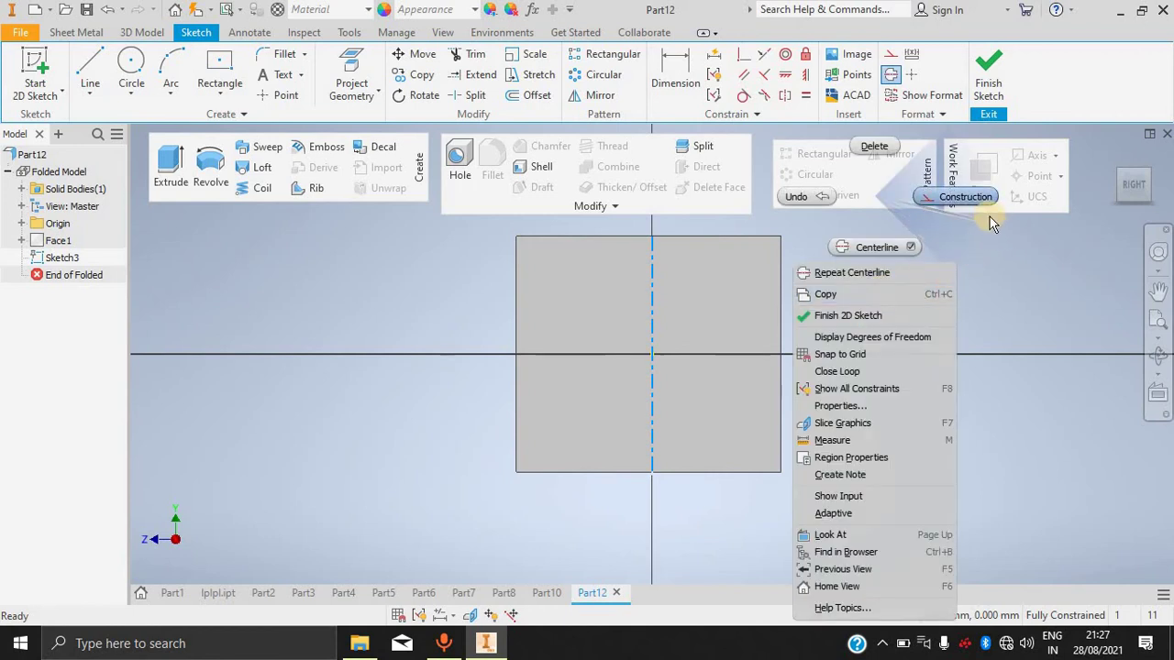
left_click(1068, 282)
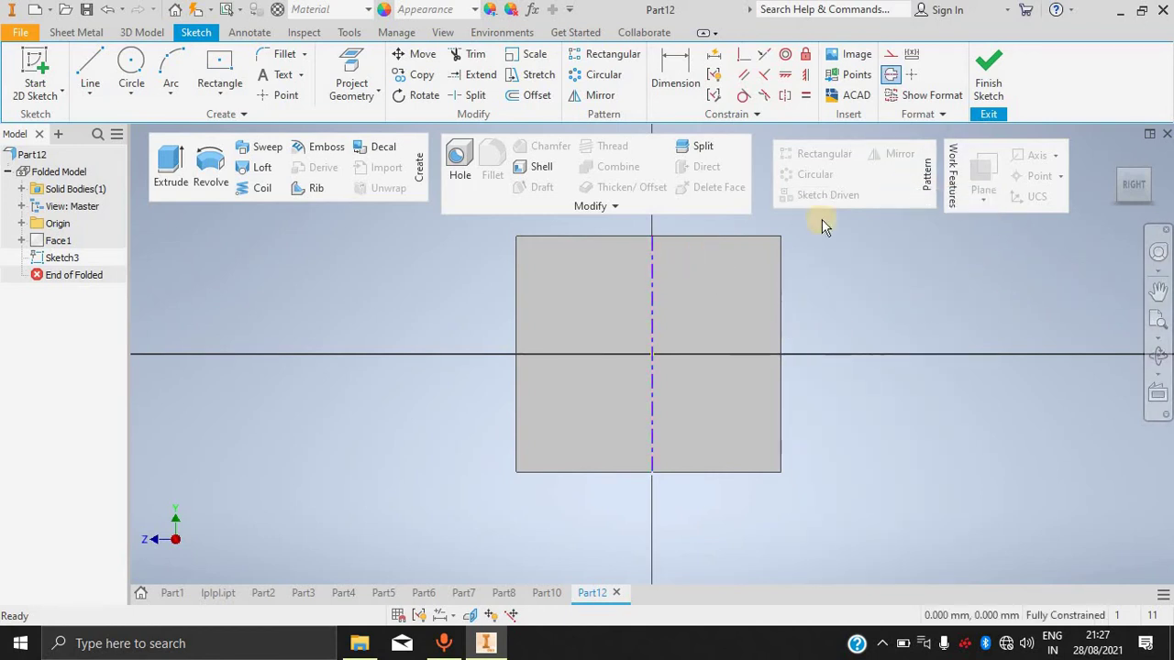
left_click(989, 83)
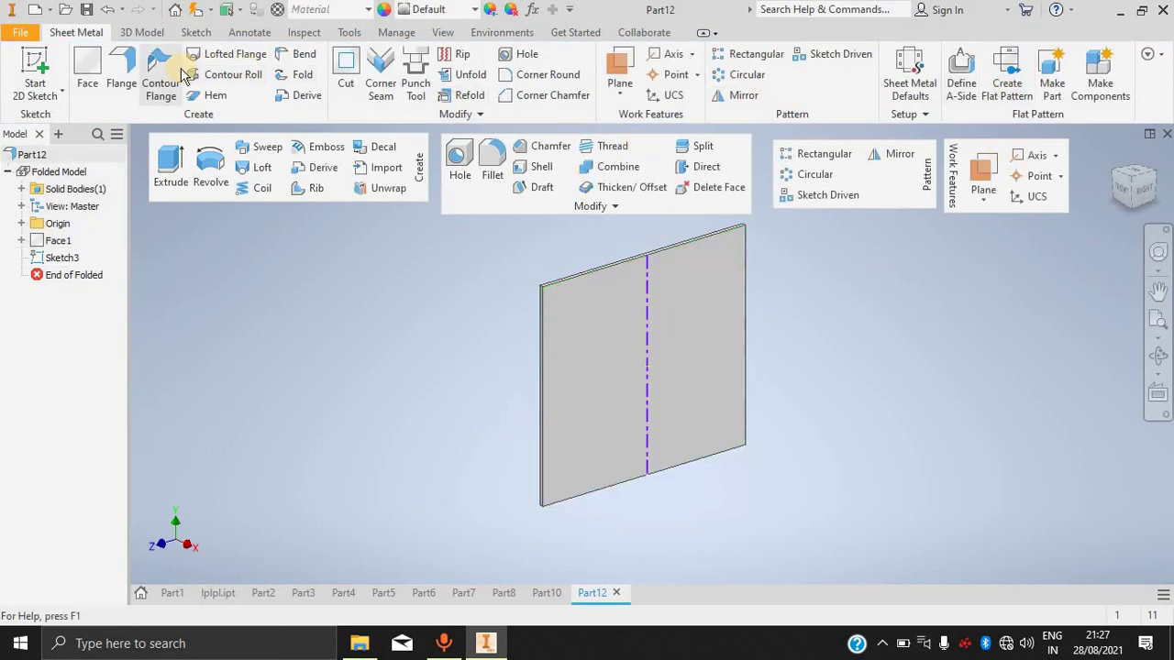
Try to fold the plate about the sketched centerline with a 90-degree angle and the BendRadius value.
left_click(303, 74)
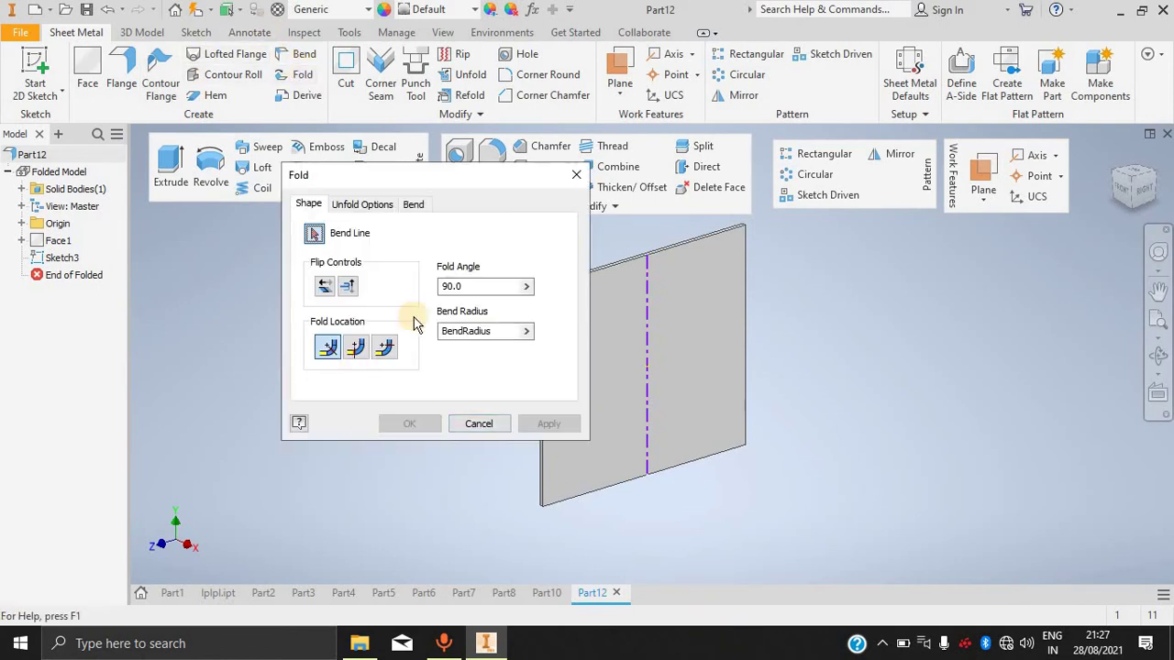
left_click(313, 235)
left_click(647, 328)
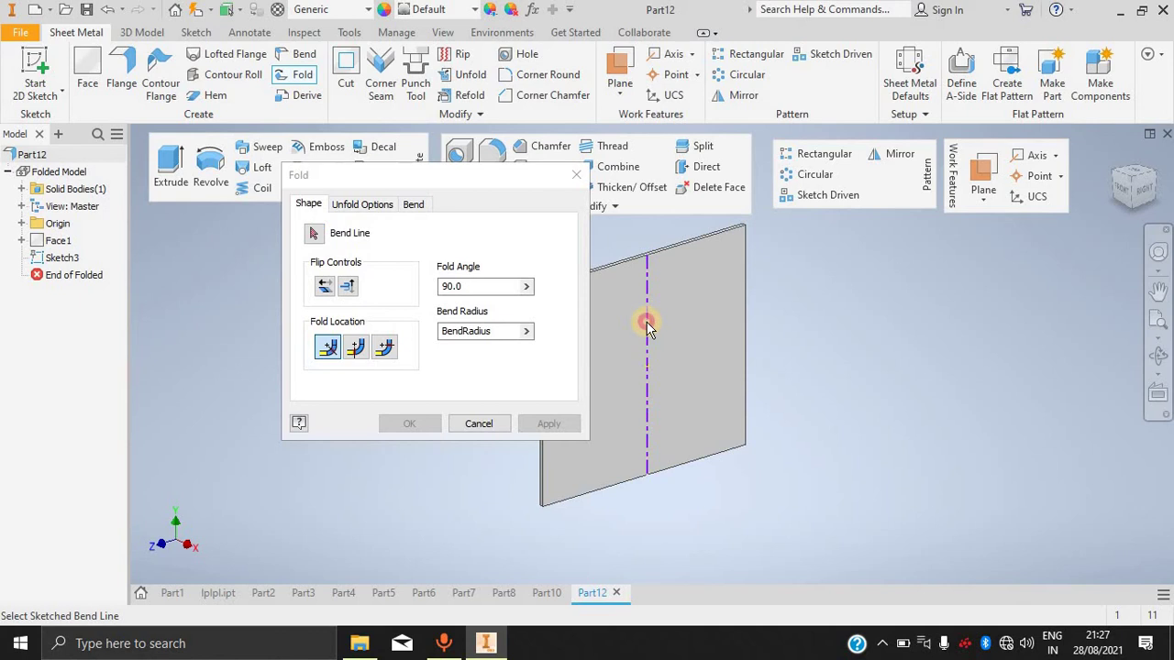
left_click(479, 424)
Reopen the plate's bend line sketch and delete the existing vertical centerline.
double_click(646, 392)
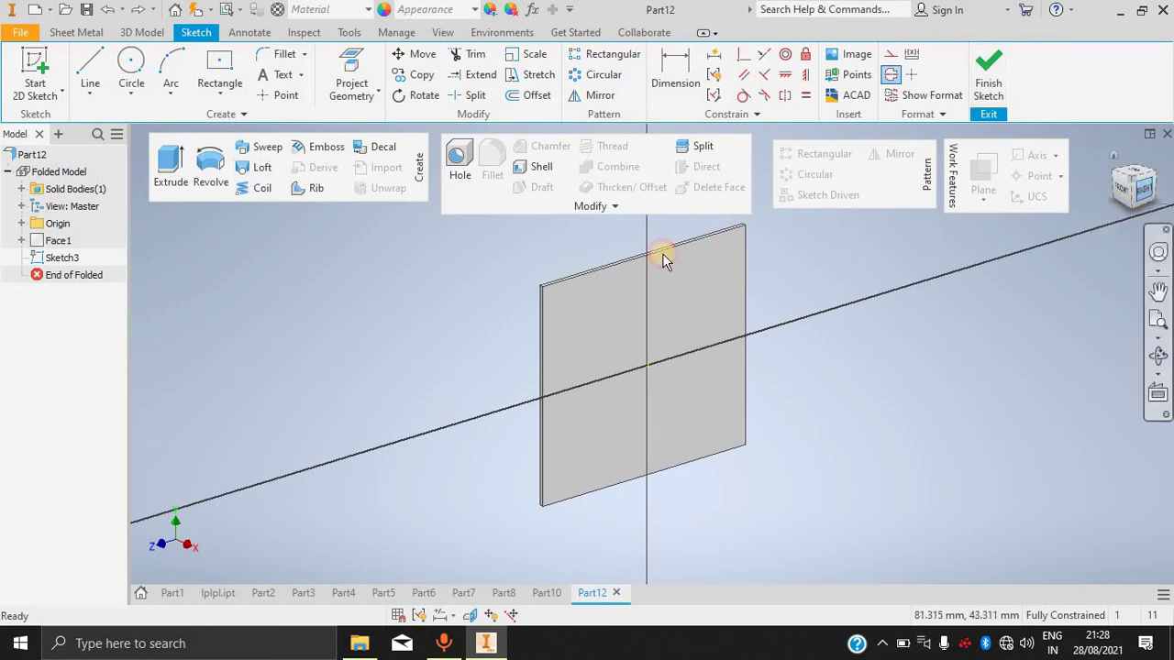
key("Page_Up")
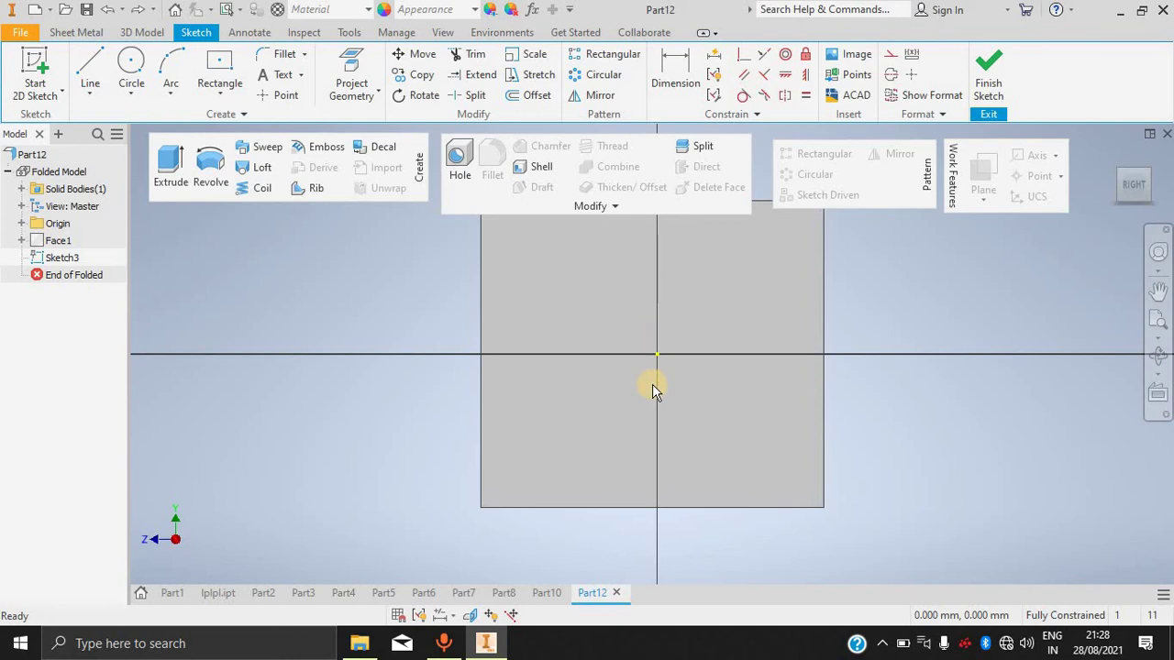
scroll(650, 400, "down", 5)
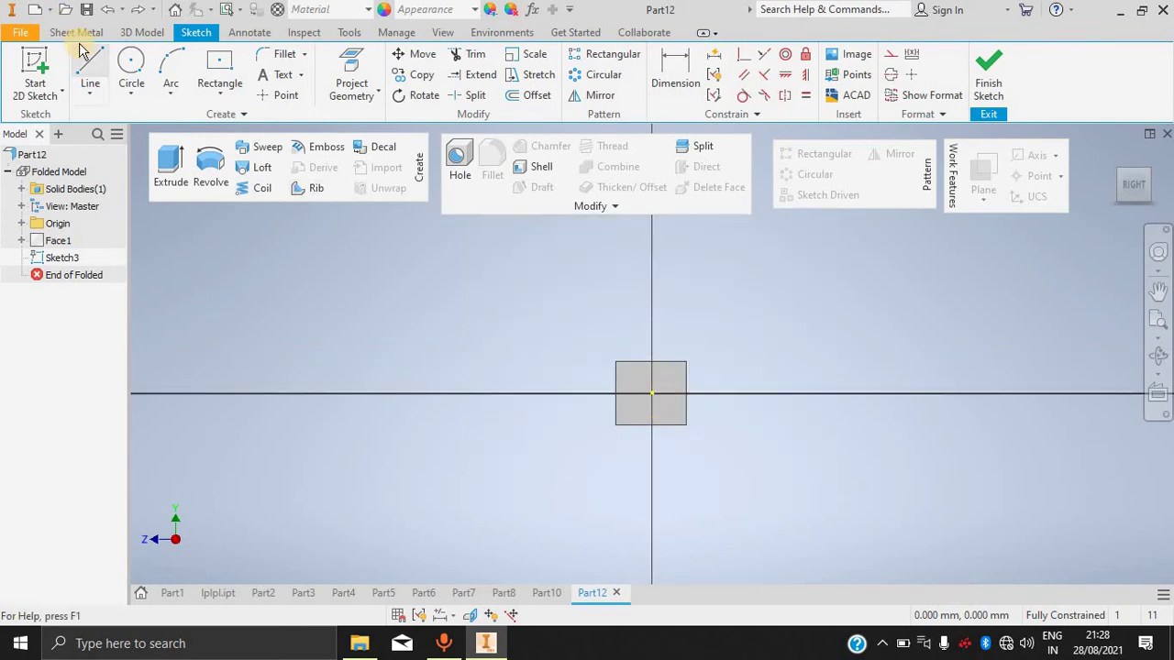
left_click(92, 61)
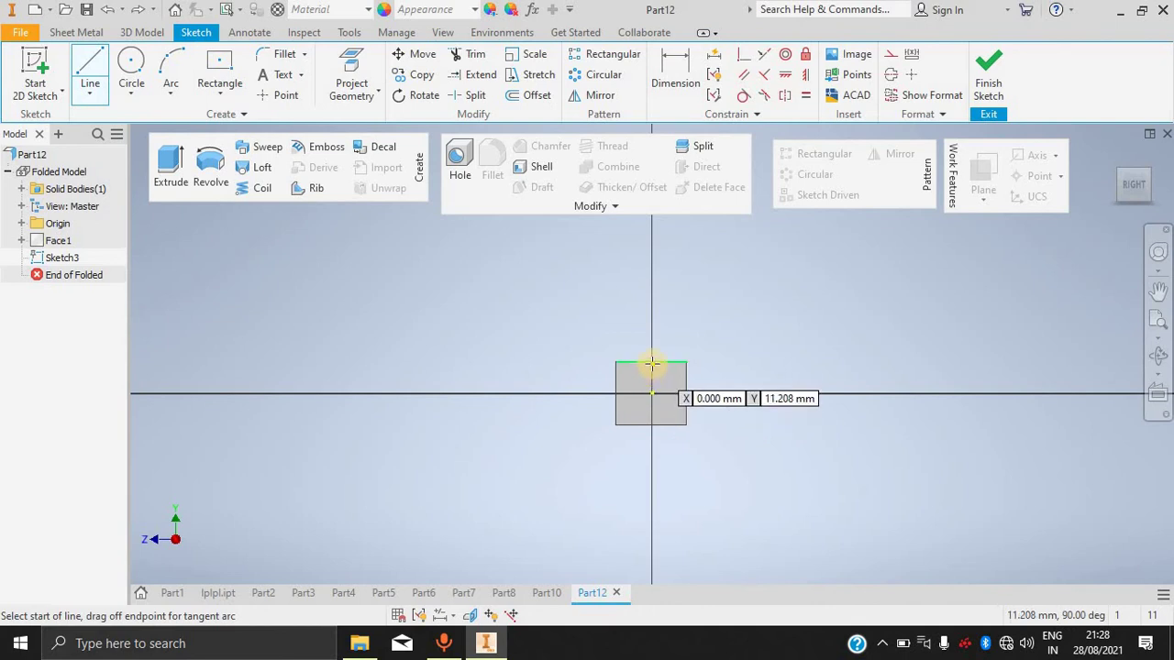
left_click(658, 424)
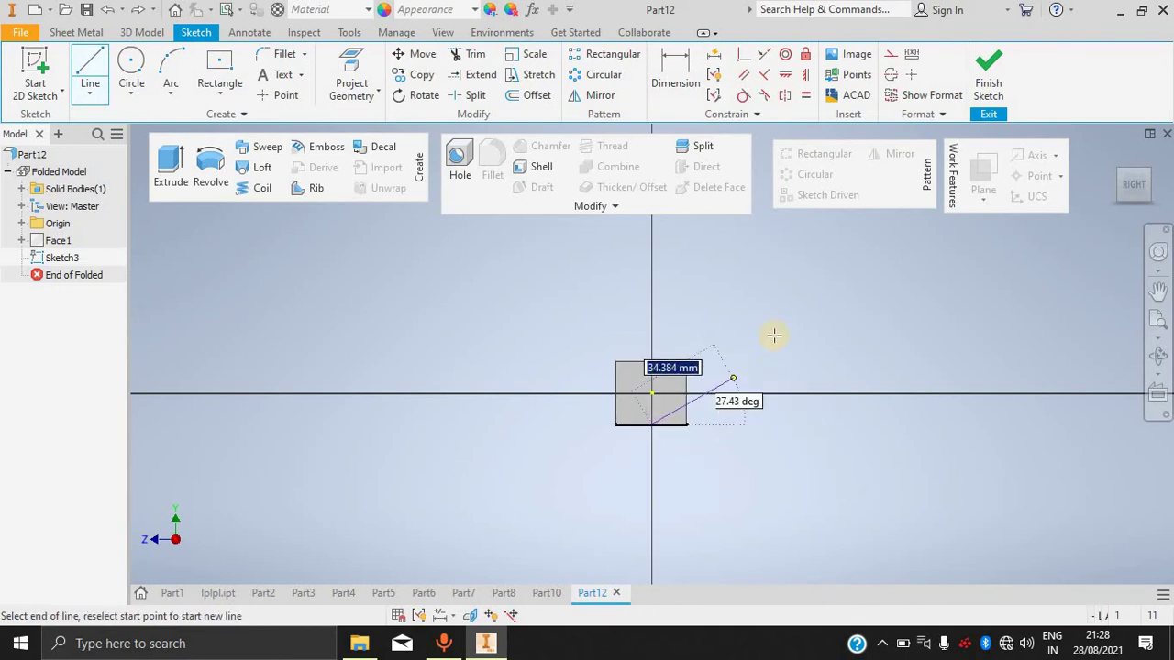
right_click(775, 337)
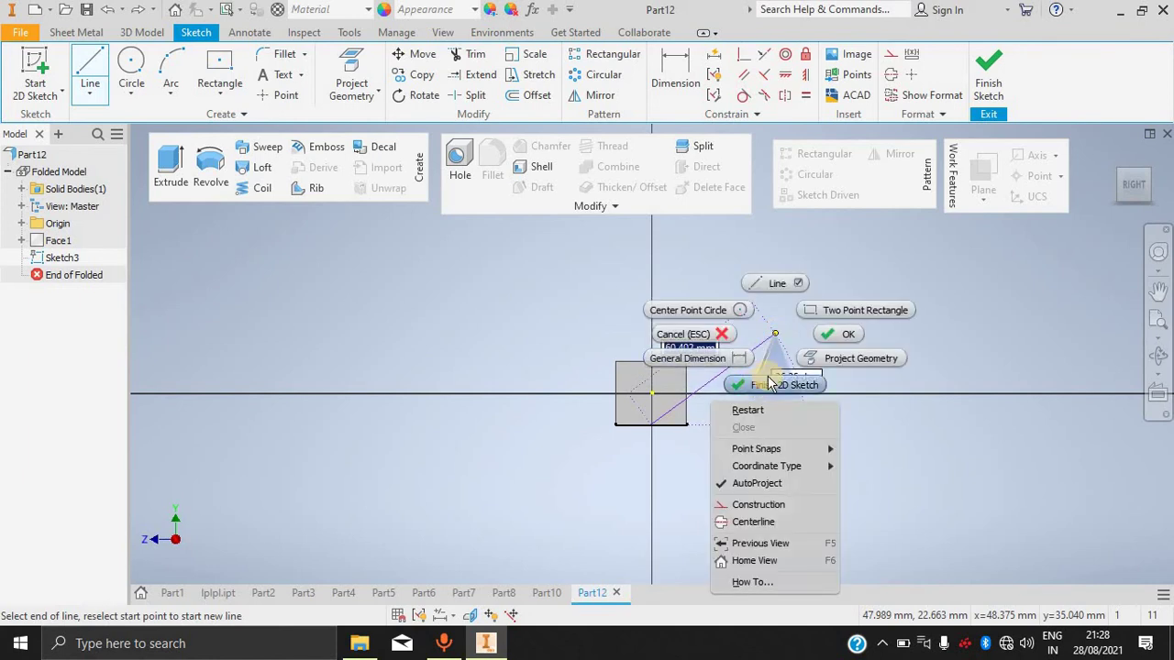
left_click(830, 333)
scroll(656, 374, "up", 10)
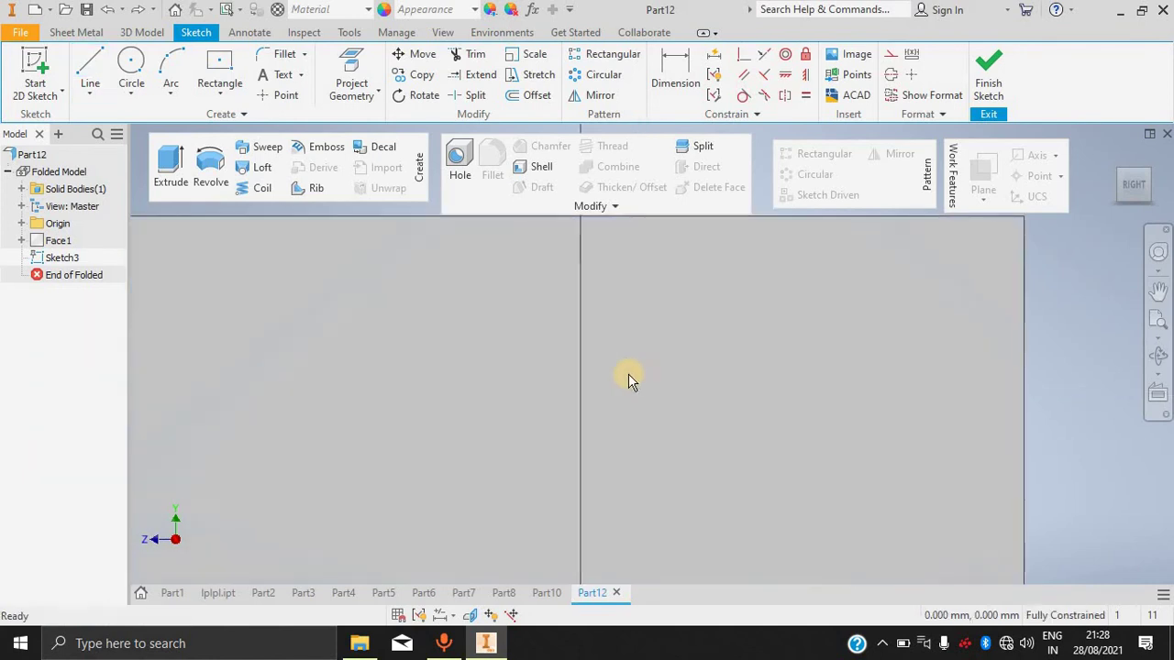
scroll(614, 371, "down", 10)
Draw a vertical line through the origin from the plate's upper edge to its lower edge.
left_click(90, 72)
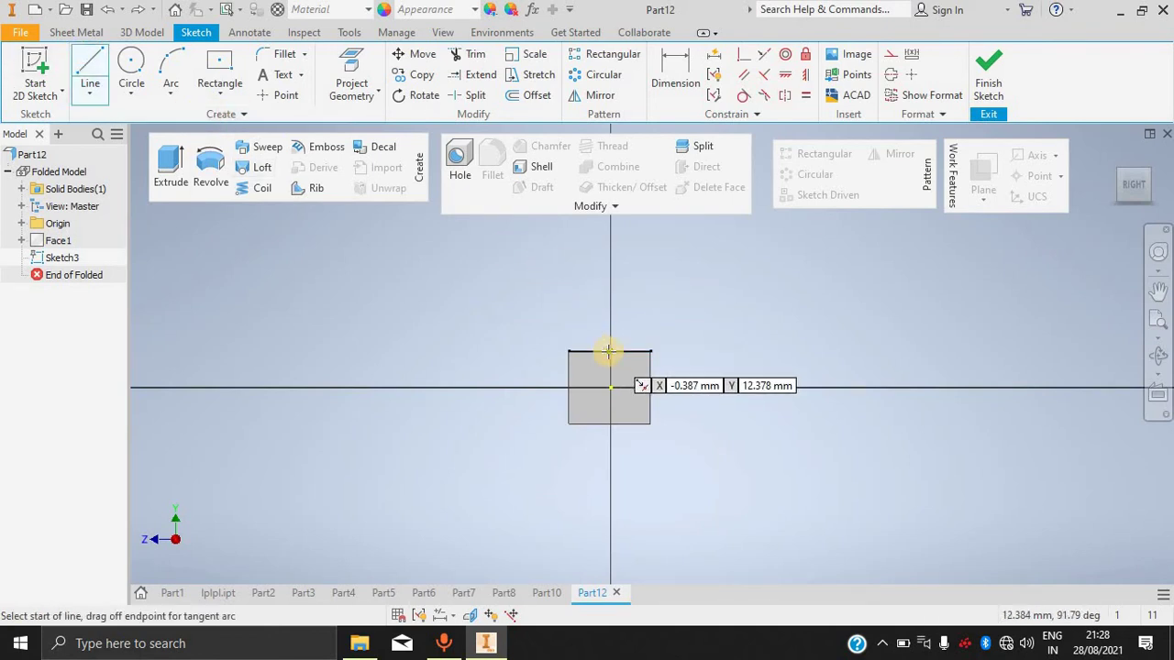
left_click(610, 389)
double_click(609, 423)
right_click(768, 308)
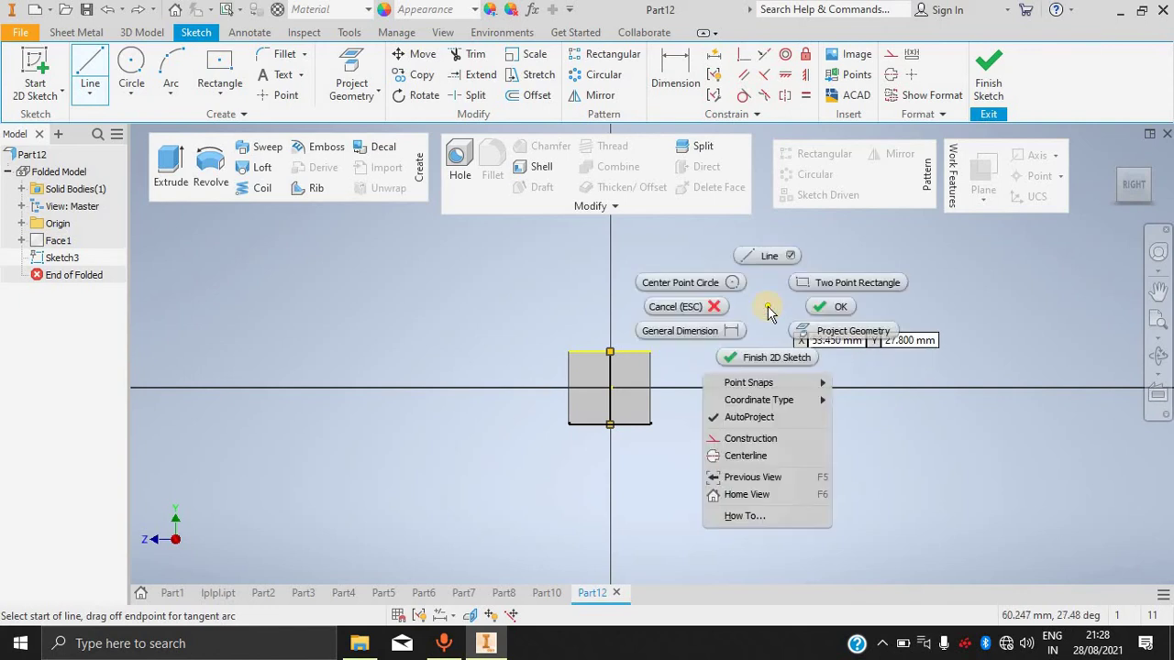
left_click(825, 315)
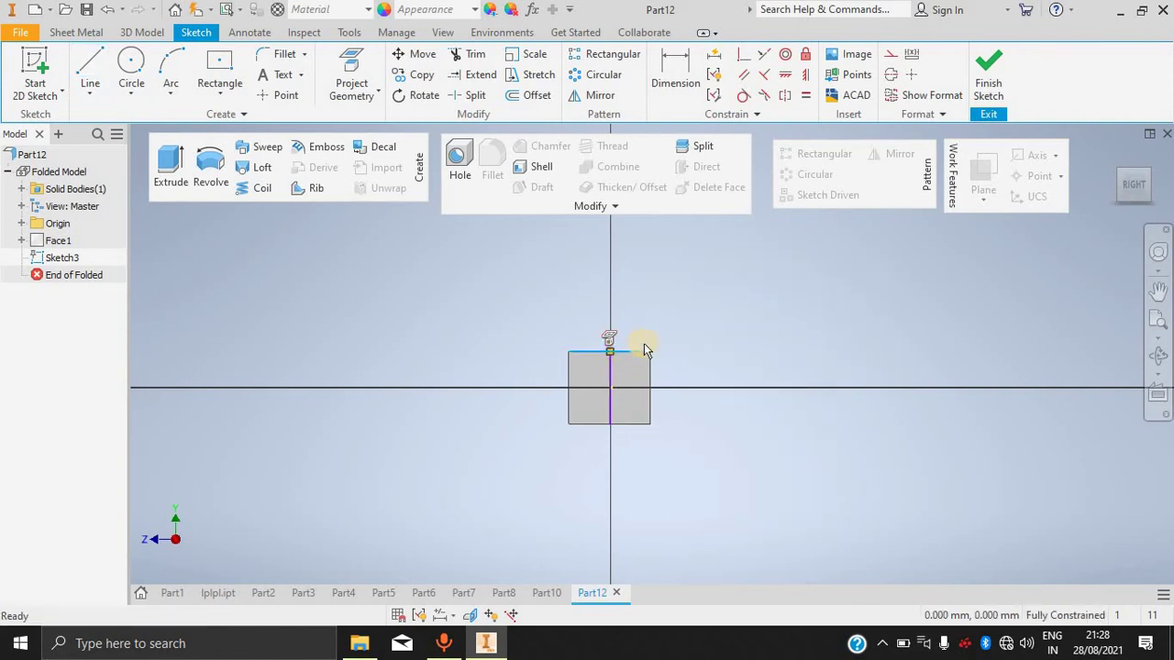
Format the redrawn vertical line as a centerline and finish the sketch.
left_click(624, 425)
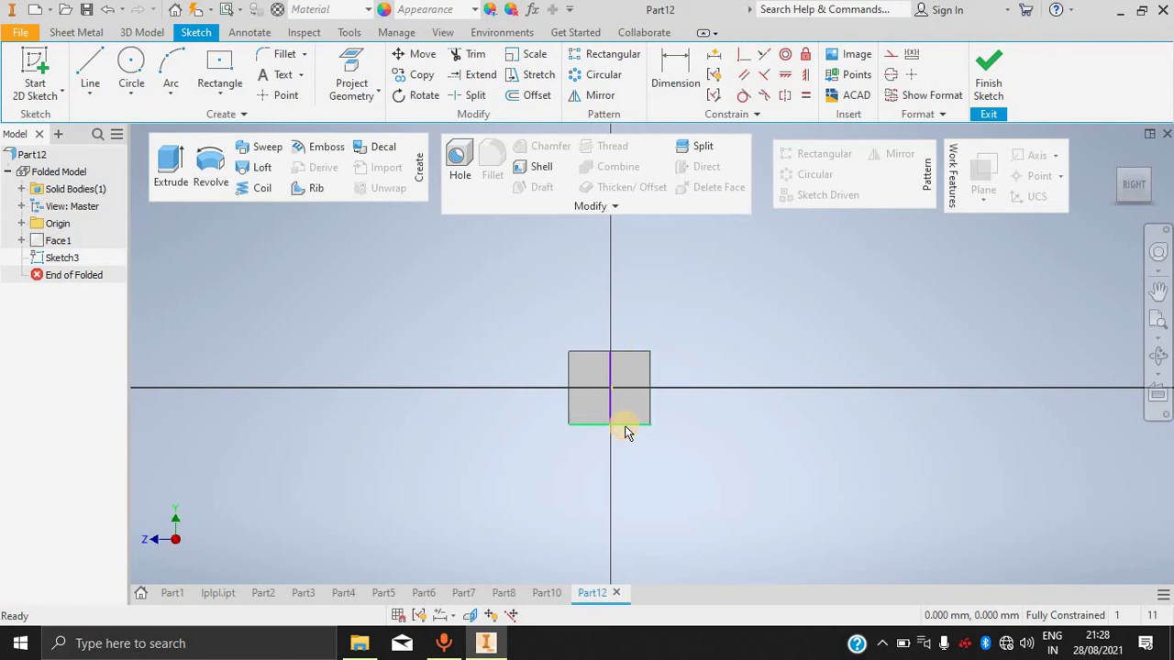
left_click(612, 374)
left_click(892, 74)
right_click(825, 318)
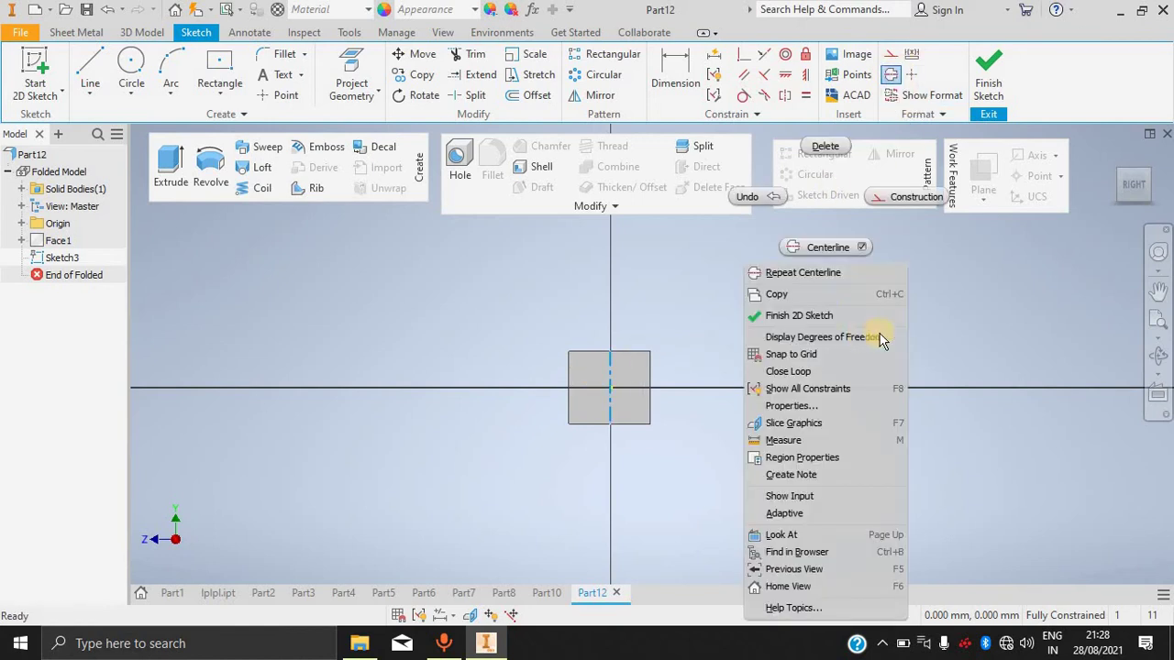
left_click(1017, 302)
left_click(989, 73)
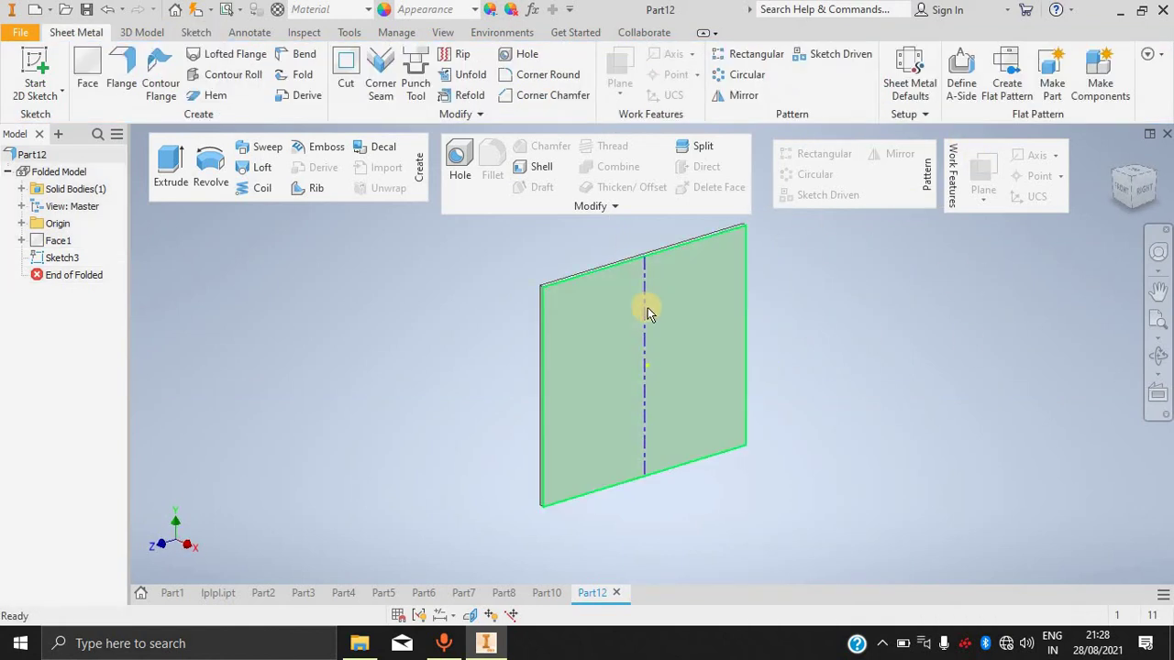
Fold the plate 90 degrees about the sketched centerline using BendRadius and the centerline-of-bend fold location.
left_click(644, 308)
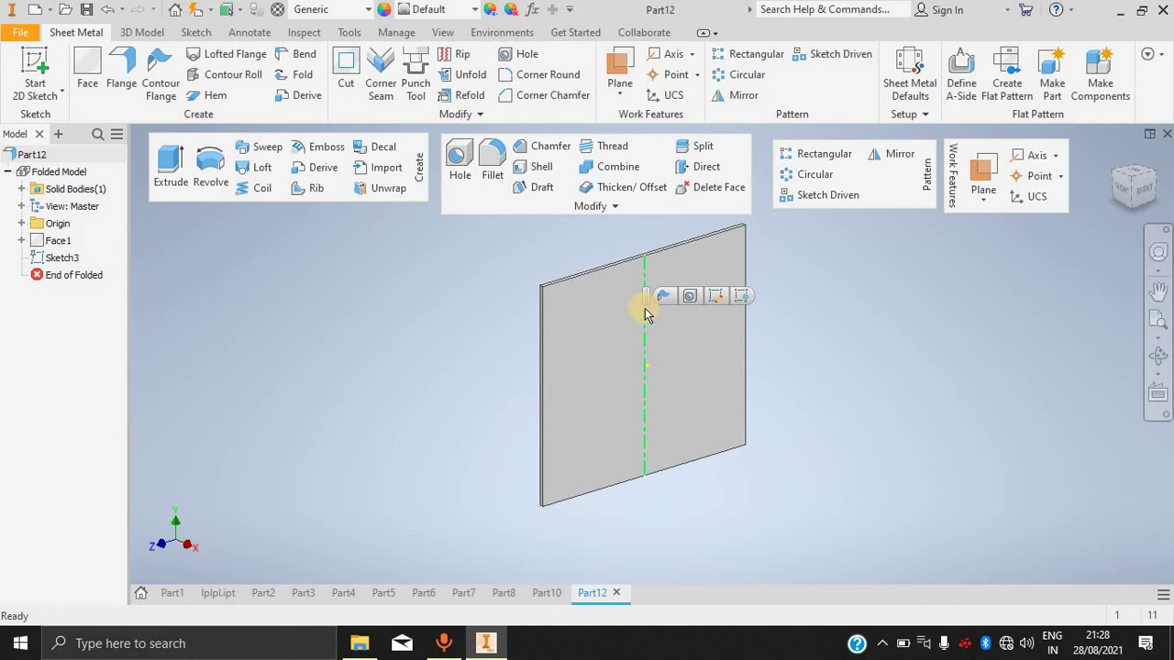
left_click(645, 334)
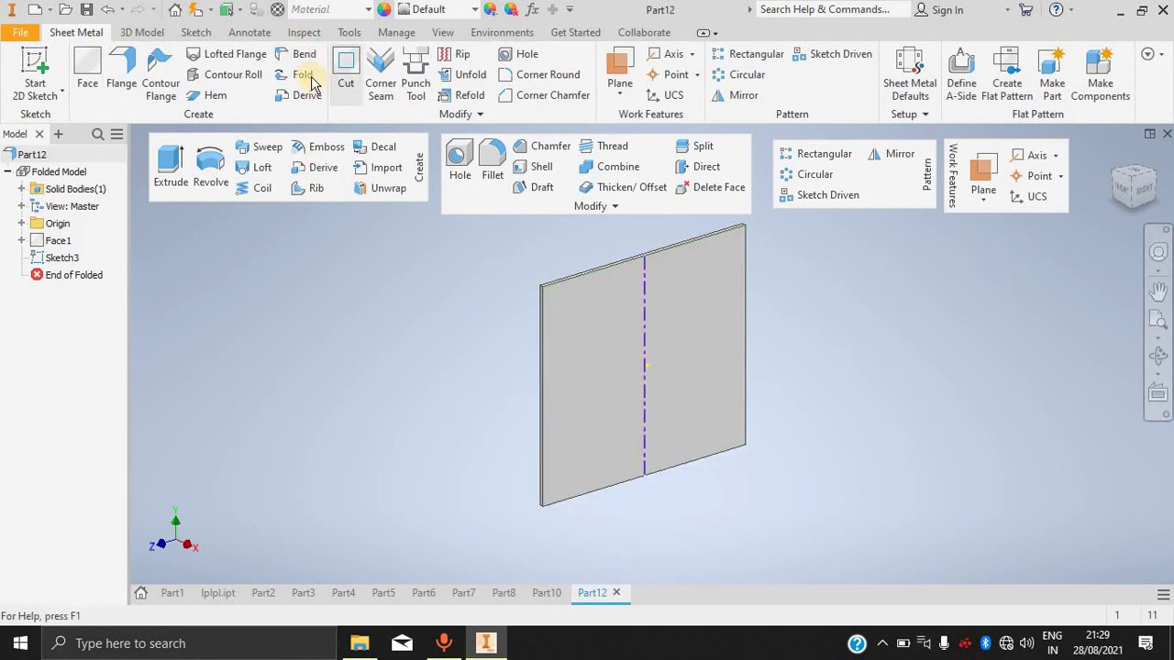
left_click(295, 74)
left_click(644, 336)
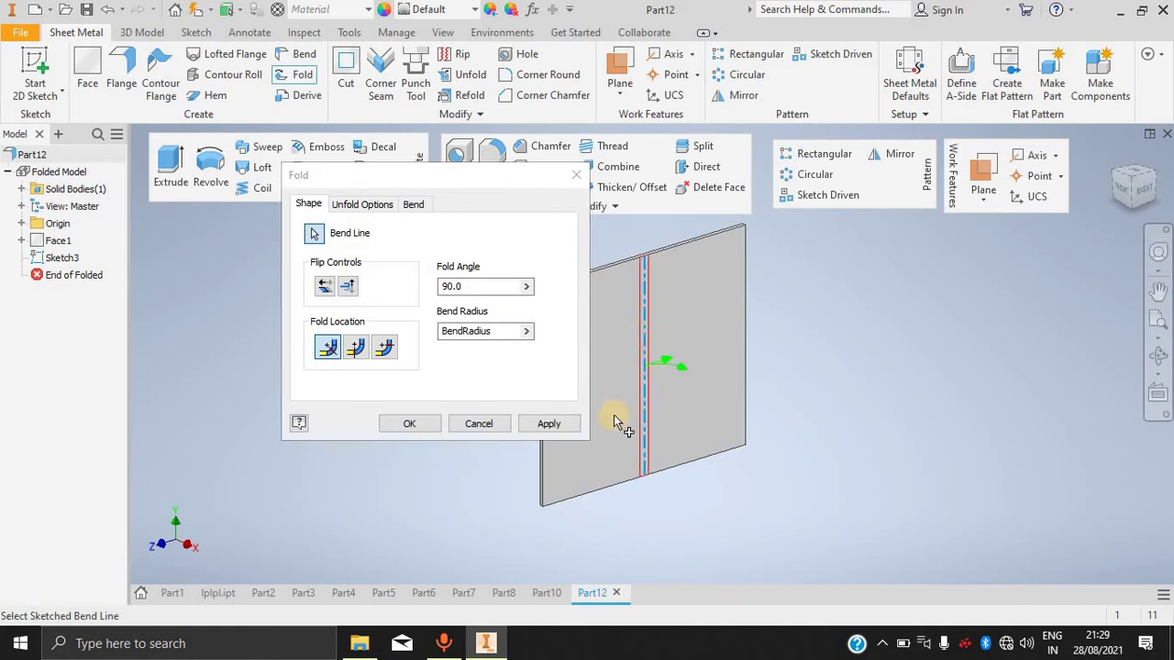
left_click(409, 423)
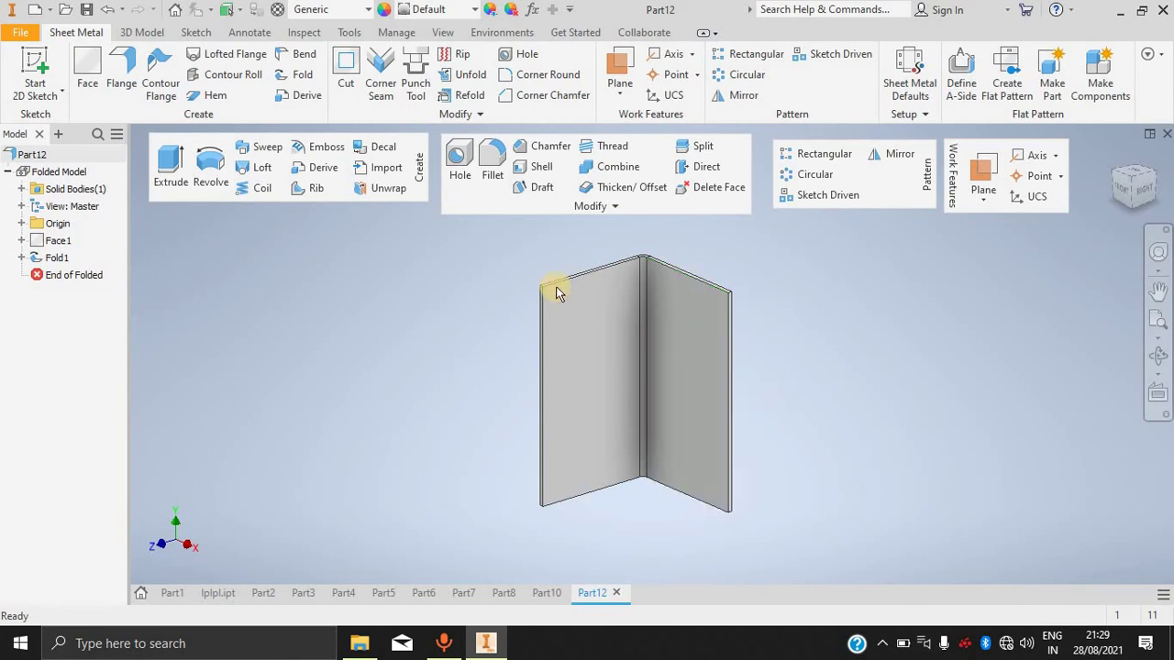
scroll(625, 279, "down", 5)
scroll(625, 279, "up", 6)
scroll(626, 278, "down", 2)
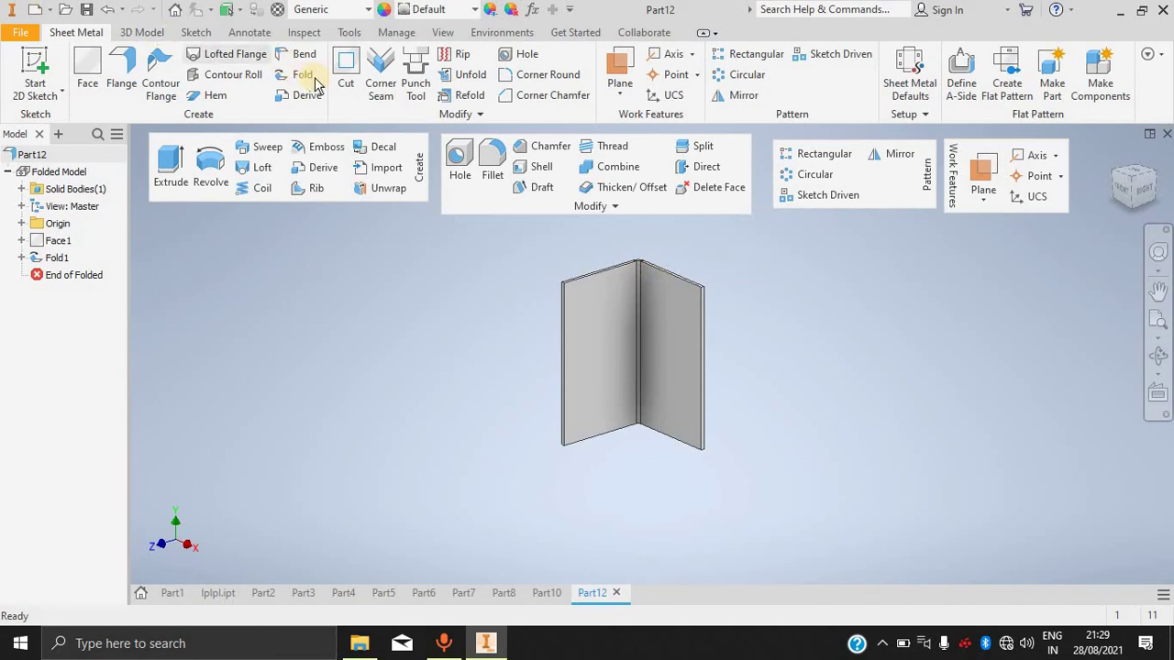
Start a sketch on the flat face left of the fold and draw a circle in its upper half.
left_click(345, 74)
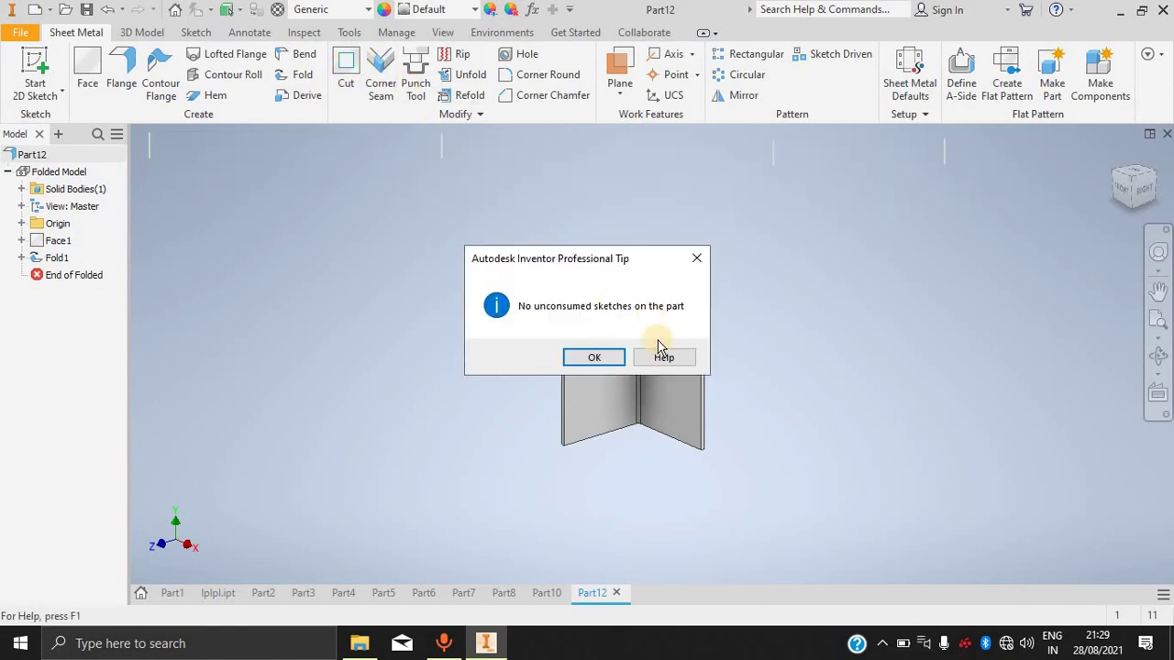
left_click(697, 257)
left_click(613, 386)
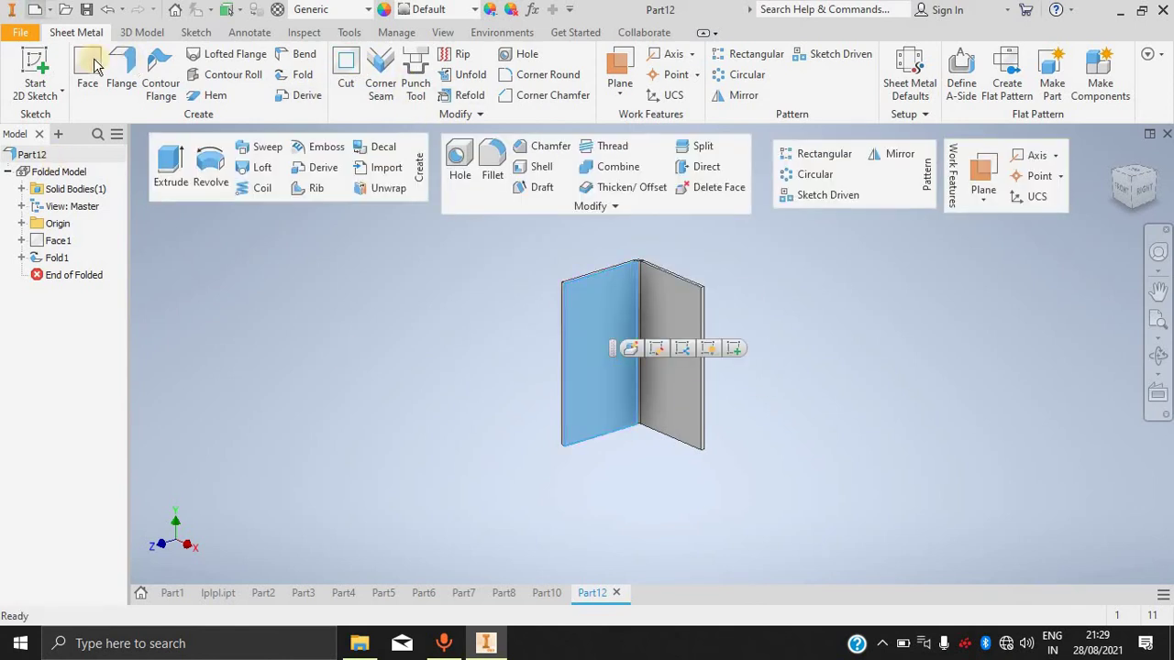
left_click(36, 72)
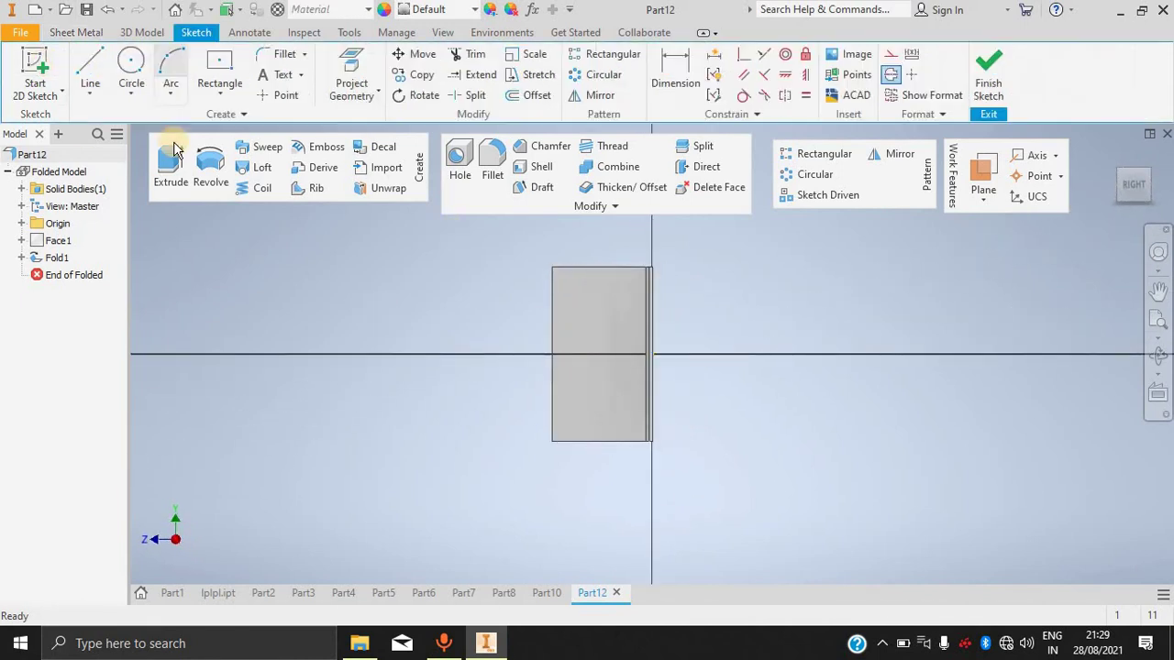
left_click(131, 69)
left_click(592, 334)
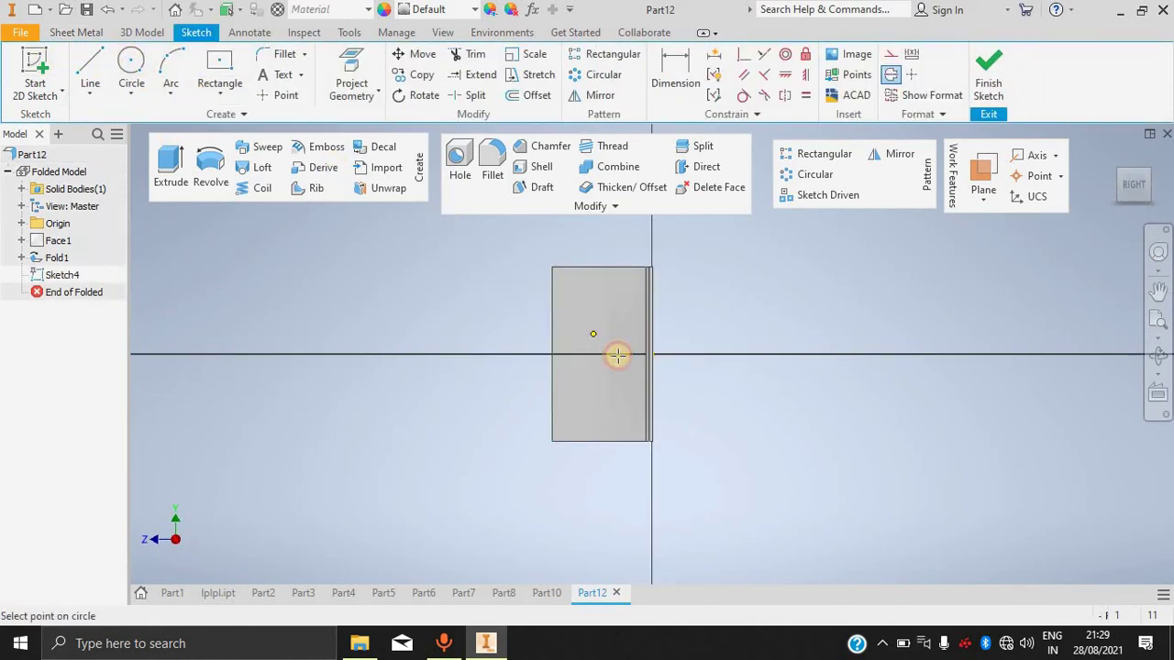
left_click(567, 312)
Cut the circle through the folded plate's flat wall using a Distance extent of Thickness, and inspect the hole.
key("F6")
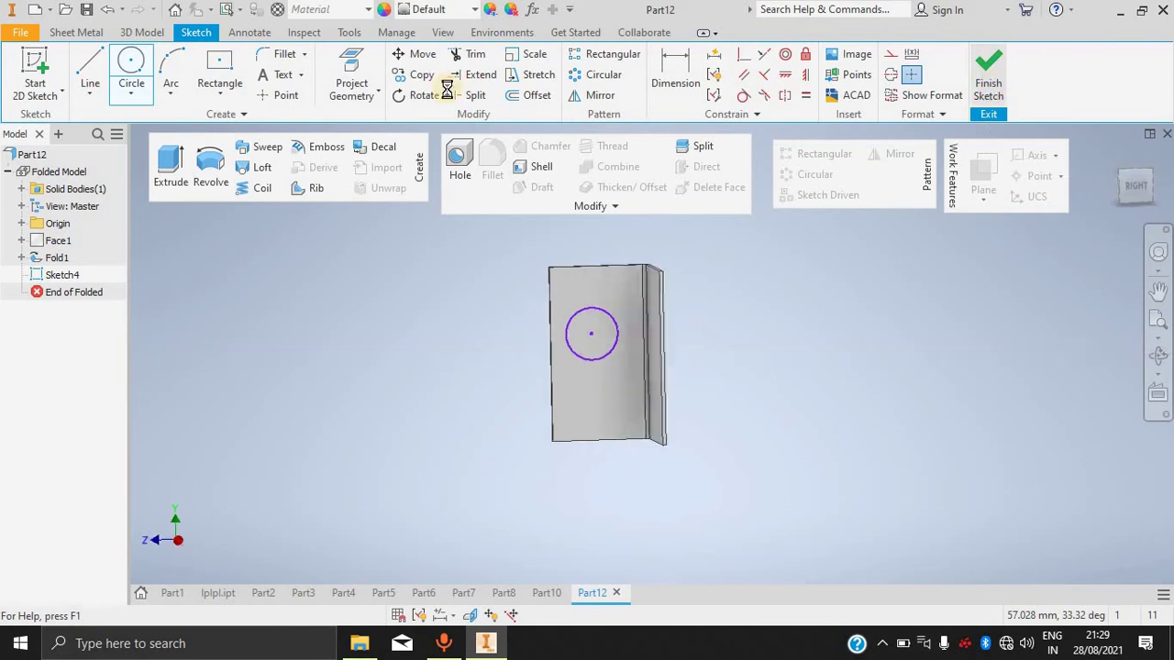
left_click(76, 32)
left_click(346, 78)
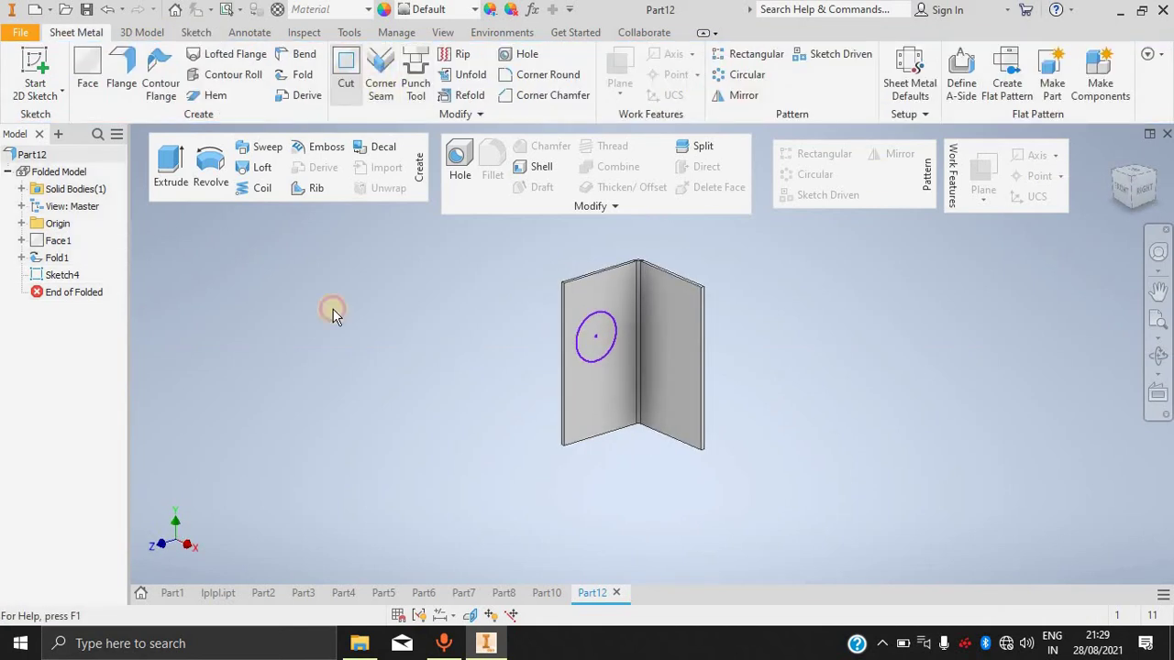
left_click(596, 333)
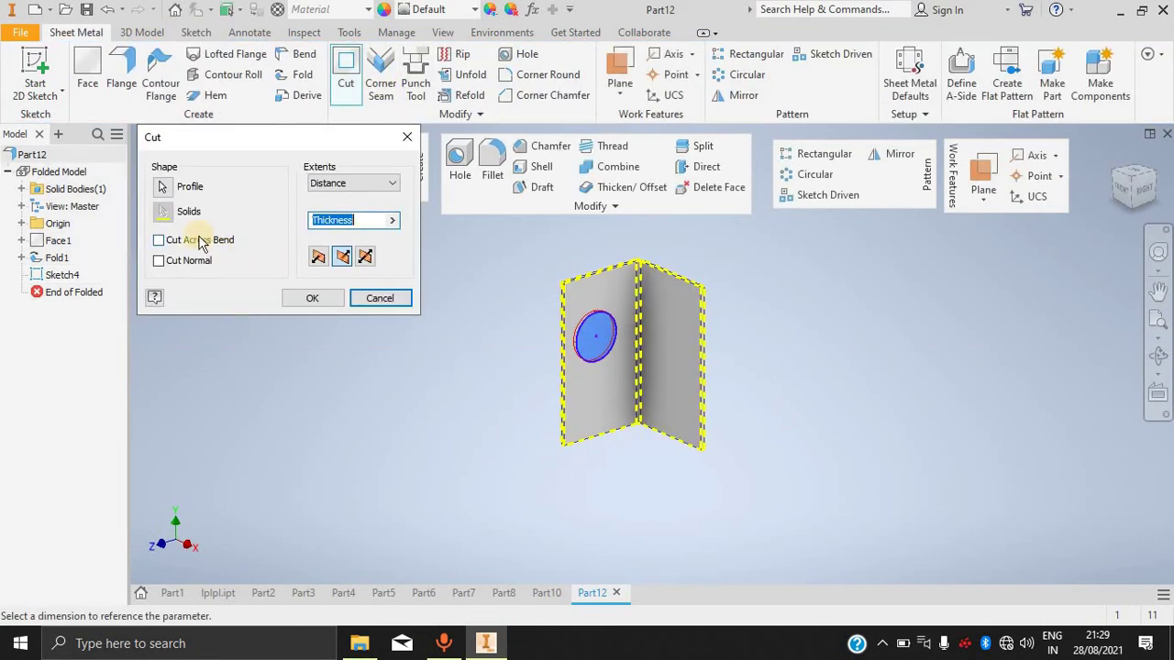
left_click(313, 299)
middle_click_drag(829, 316, 608, 330, "shift")
scroll(610, 329, "down", 5)
scroll(611, 329, "up", 5)
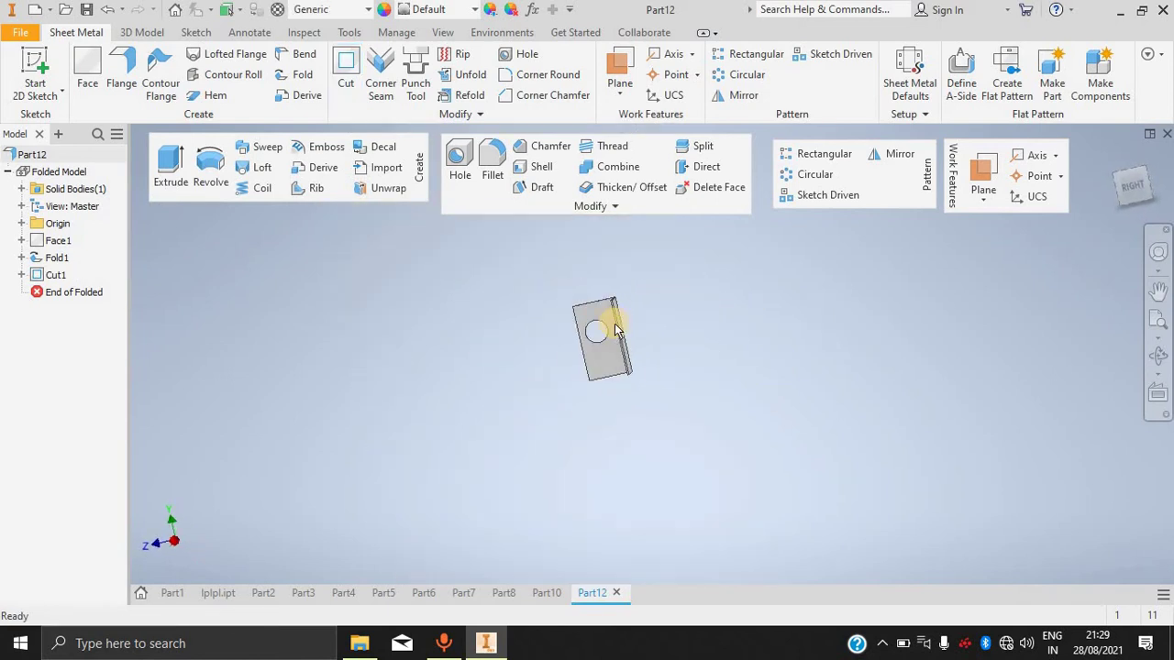
scroll(571, 327, "down", 5)
scroll(571, 327, "up", 5)
scroll(571, 321, "down", 5)
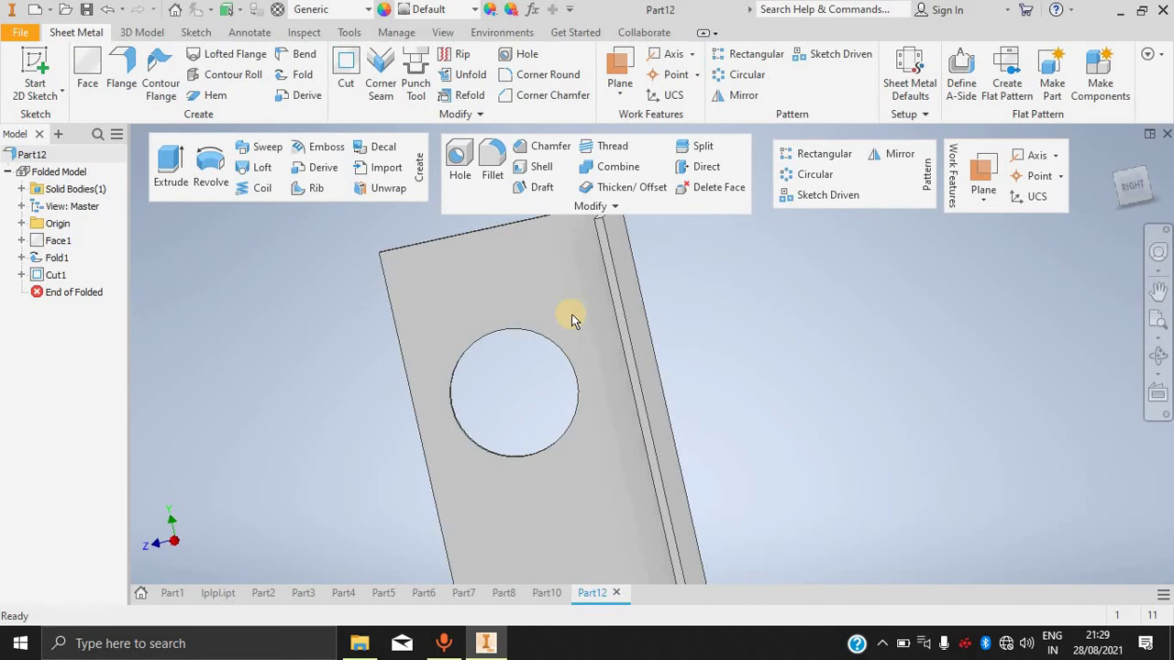
scroll(568, 314, "up", 3)
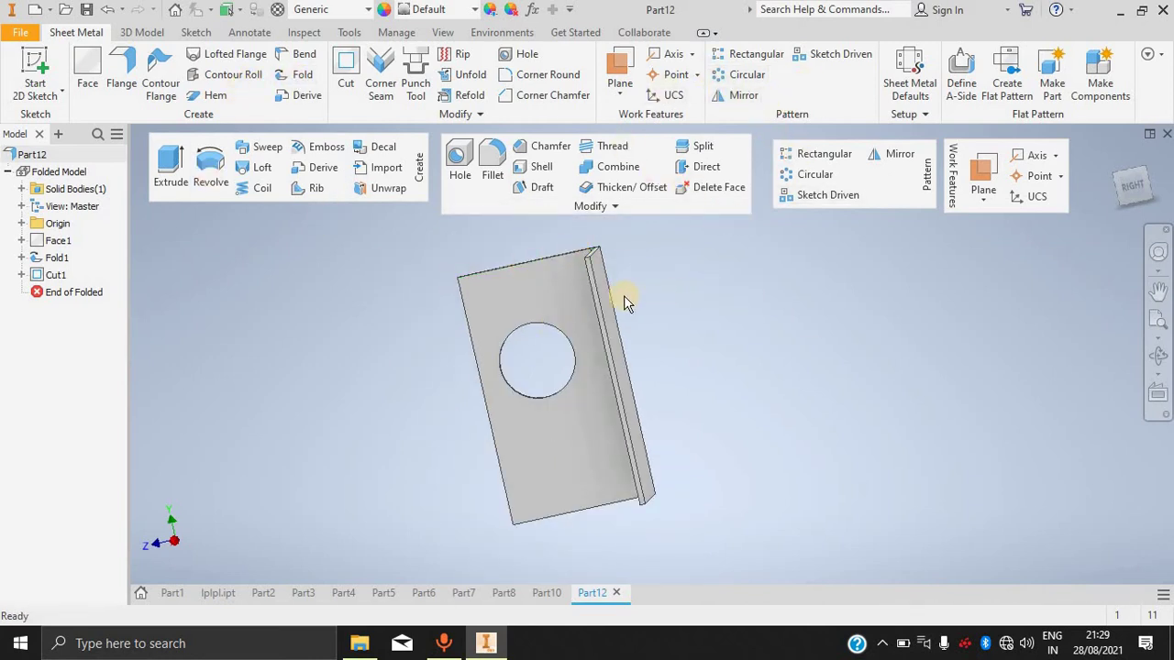
middle_click_drag(703, 328, 712, 359, "shift")
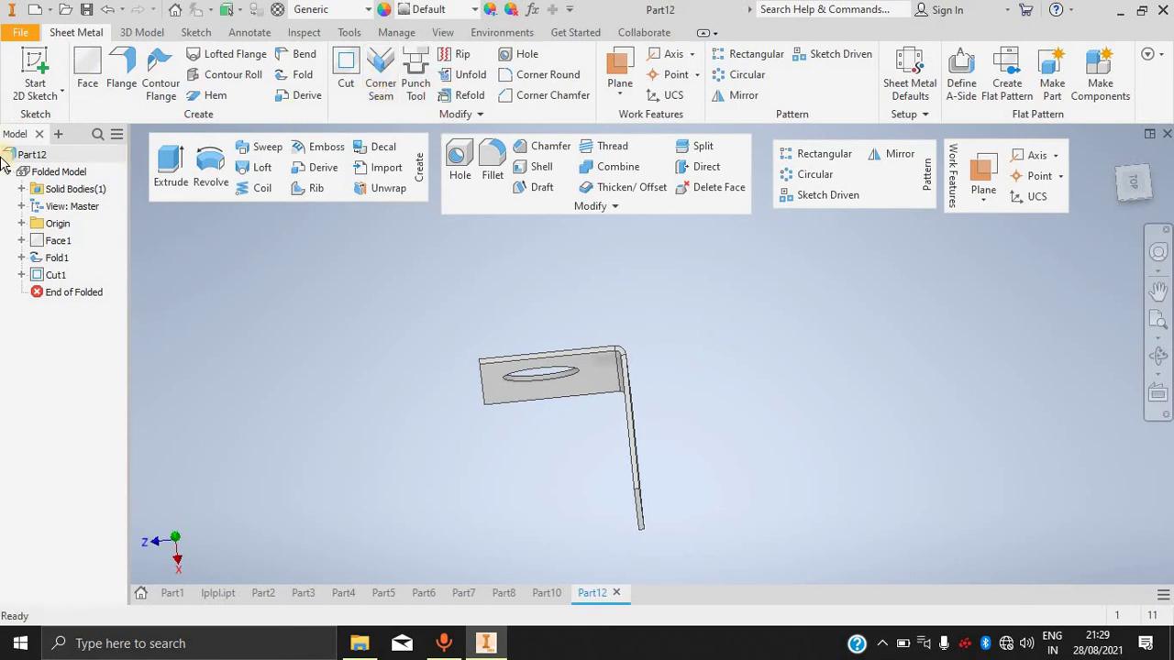
left_click(543, 596)
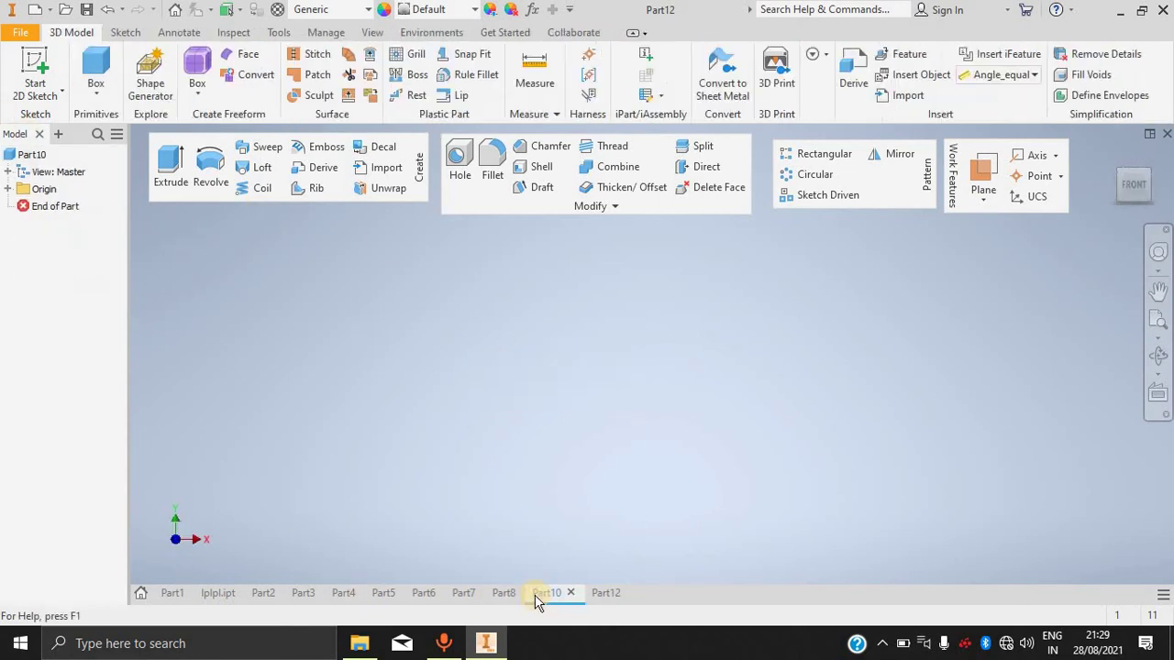
left_click(475, 595)
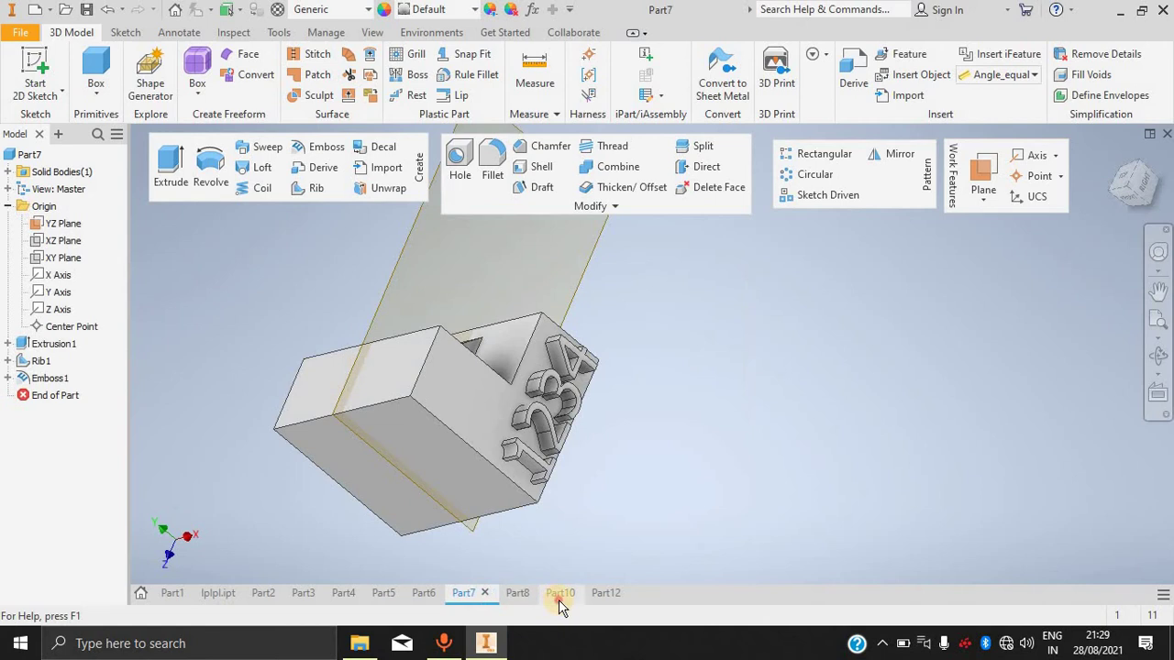
left_click(601, 593)
scroll(652, 373, "down", 3)
scroll(656, 392, "up", 2)
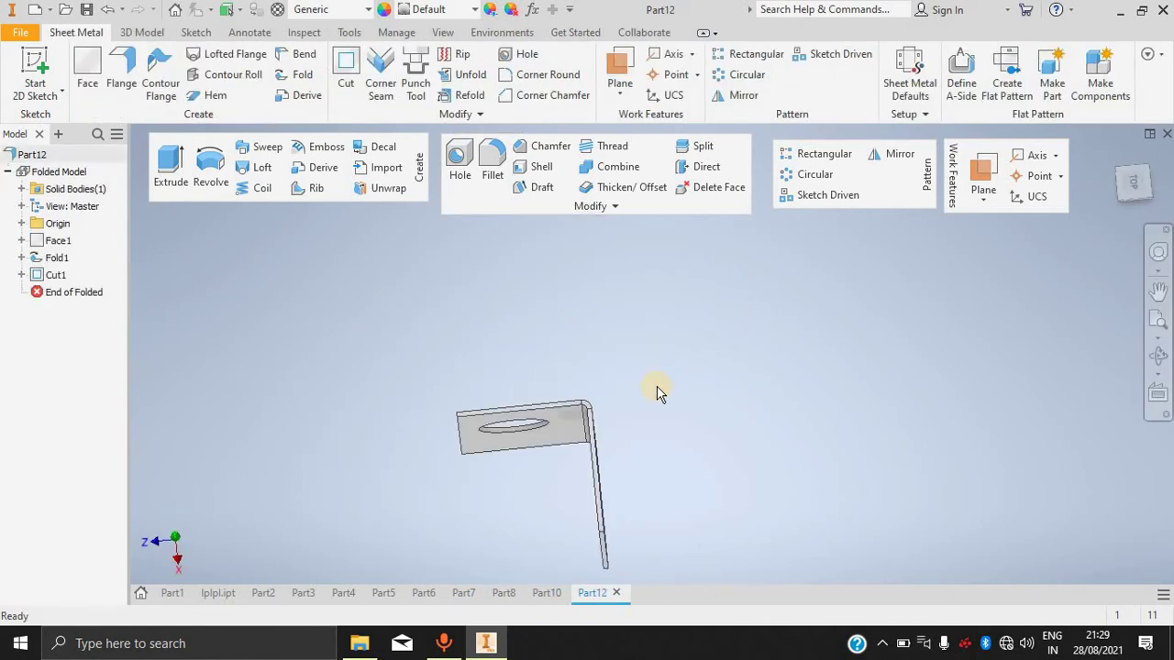
middle_click_drag(656, 434, 682, 366, "shift")
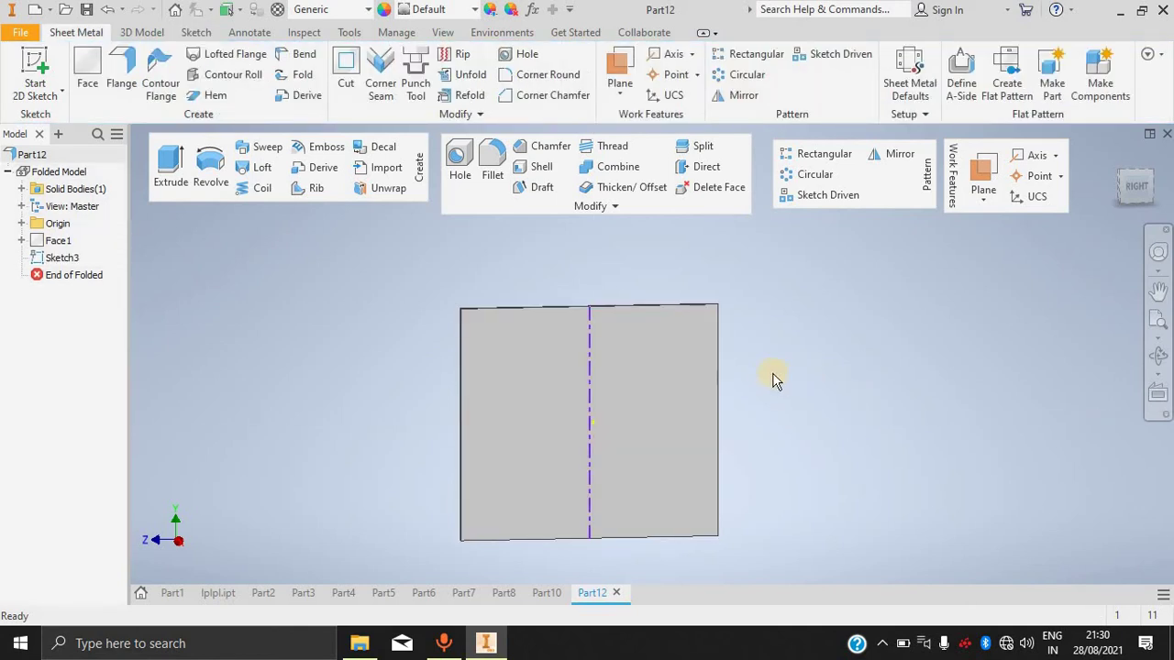
Undo the circular cut, the fold and the centerline sketch, back to the plain flat plate.
key("ctrl+z")
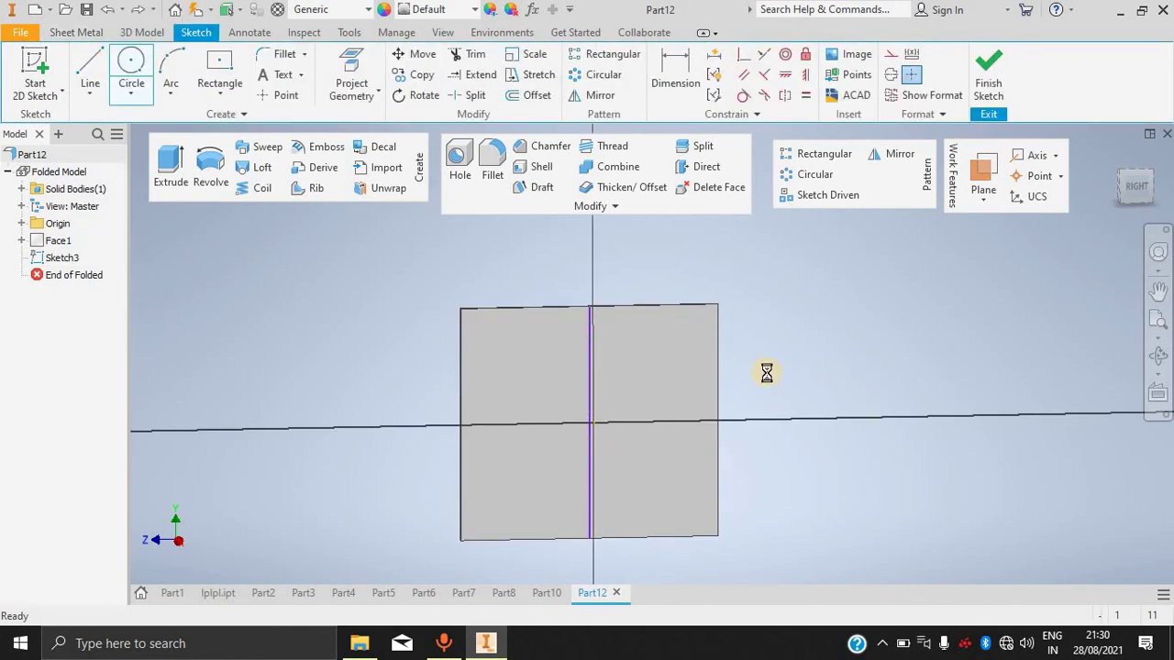
key("ctrl+z")
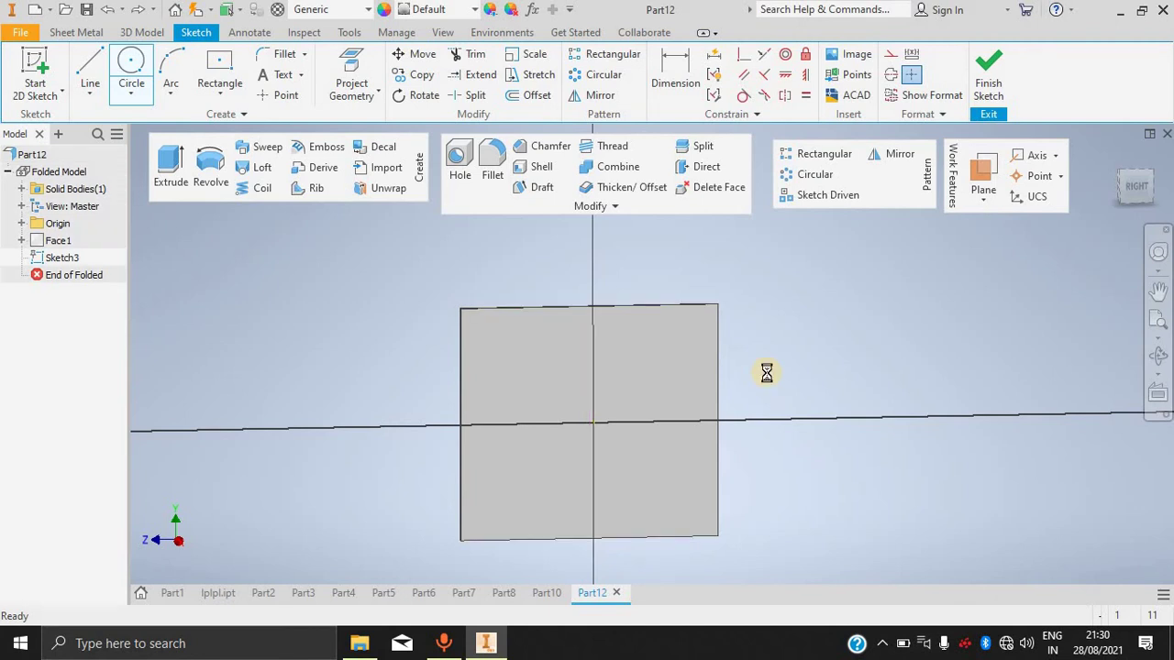
key("ctrl+z")
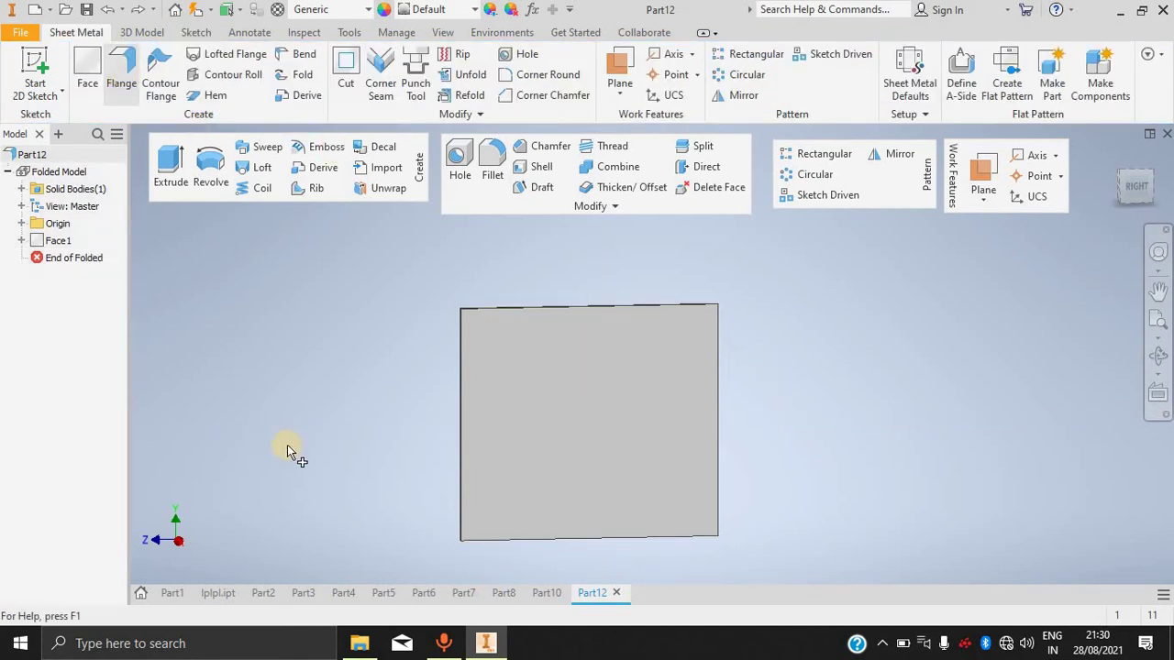
Add a 25 mm, 90-degree flange along the plate's top edge, and matching flanges along its other three edges in a second feature.
left_click(564, 320)
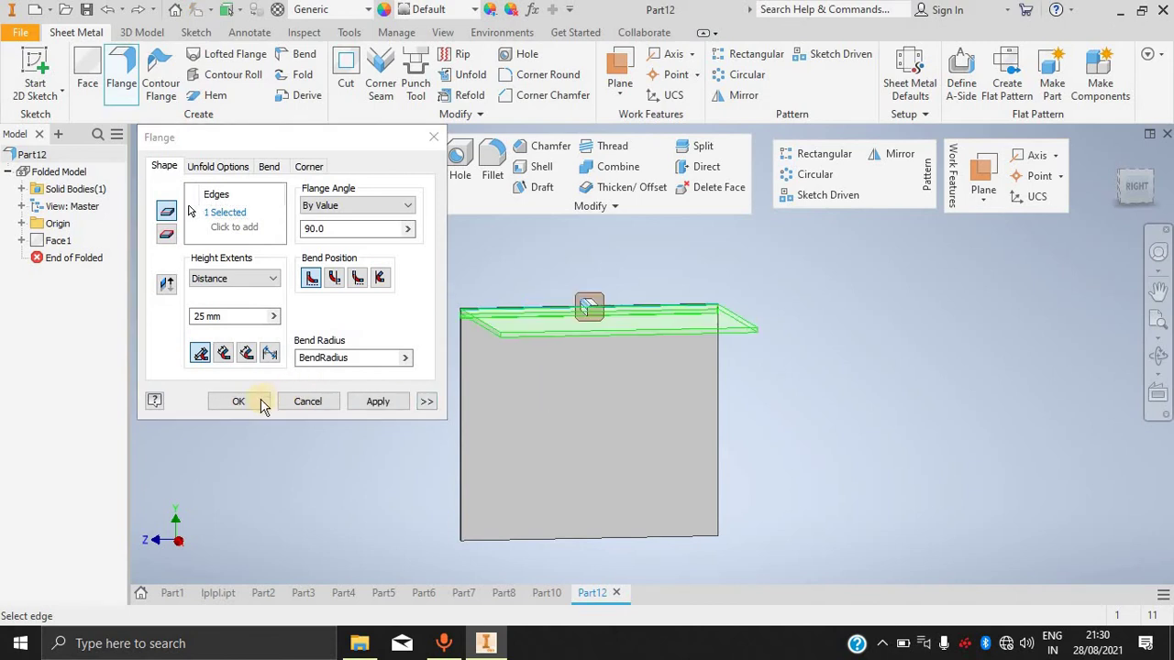
left_click(237, 400)
left_click(121, 73)
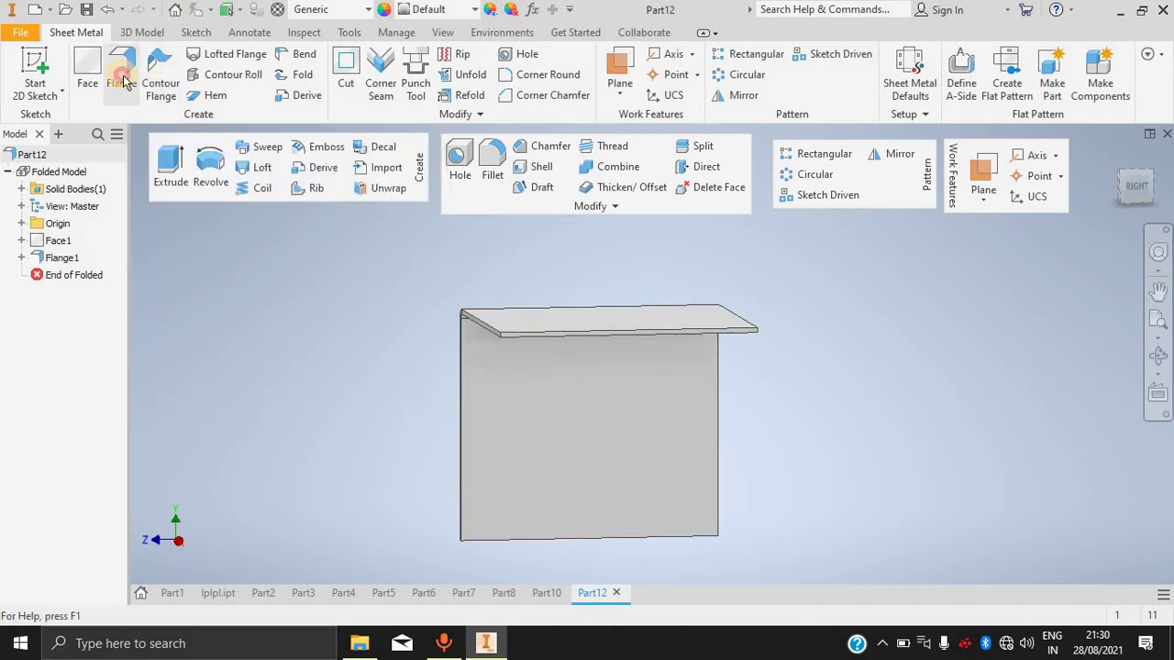
left_click(463, 415)
left_click(716, 411)
left_click(611, 543)
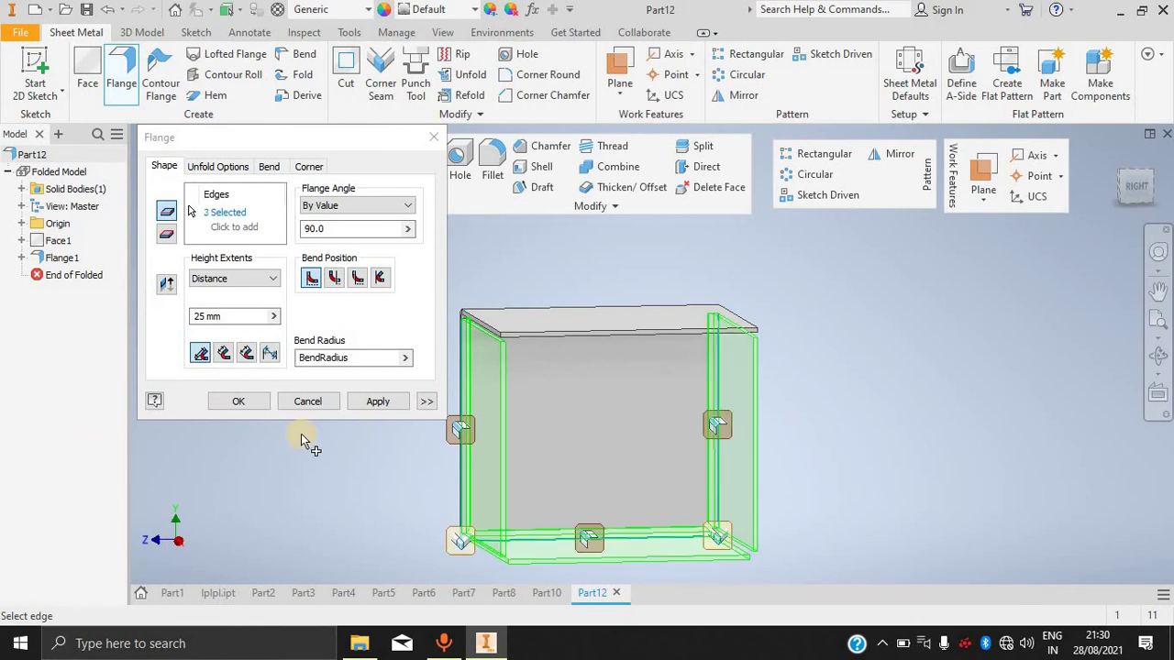
left_click(231, 401)
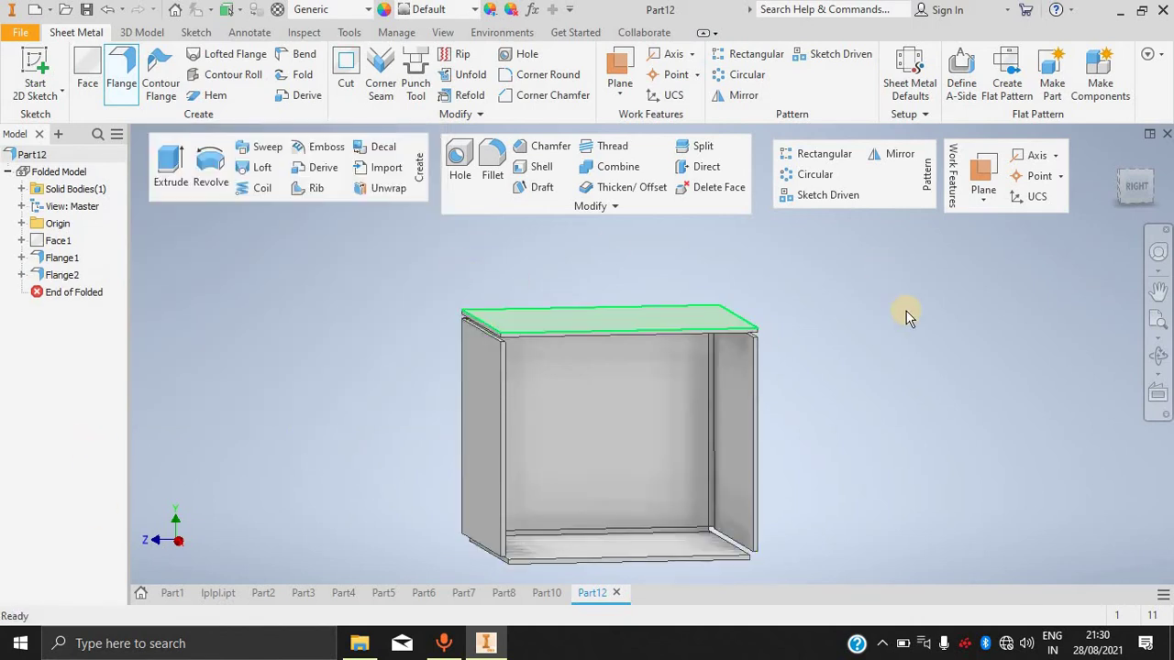
Create a corner seam between the top flange and the adjacent side flange using the Seam shape with Maximum Gap Distance.
middle_click_drag(832, 332, 775, 333, "shift")
left_click(380, 73)
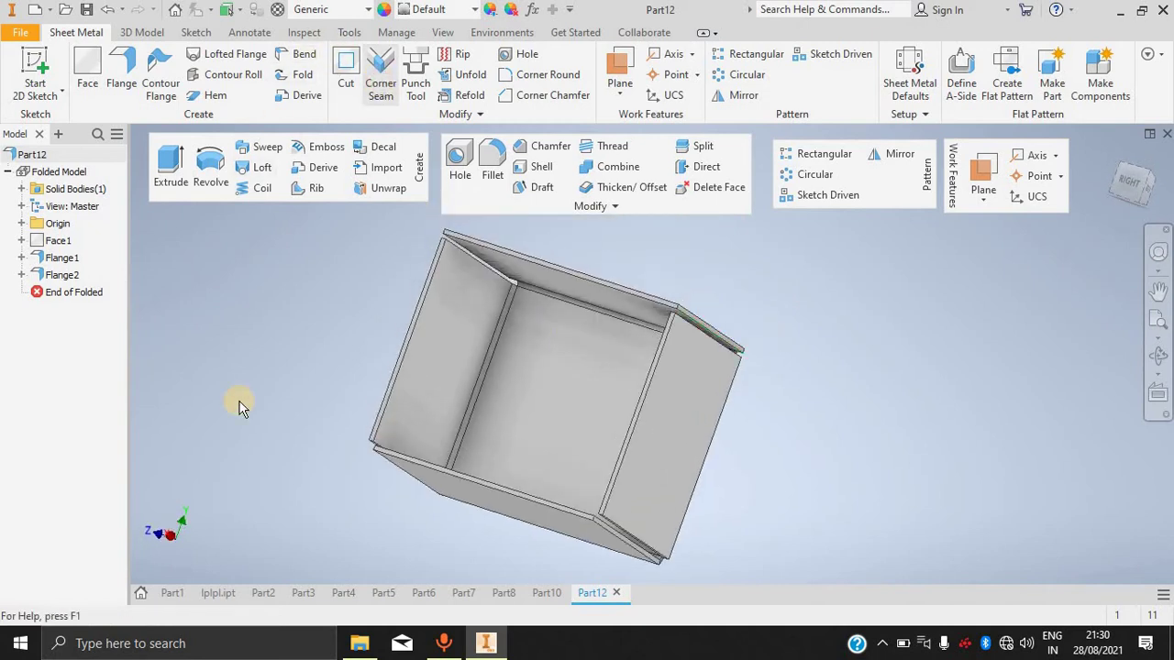
left_click(713, 338)
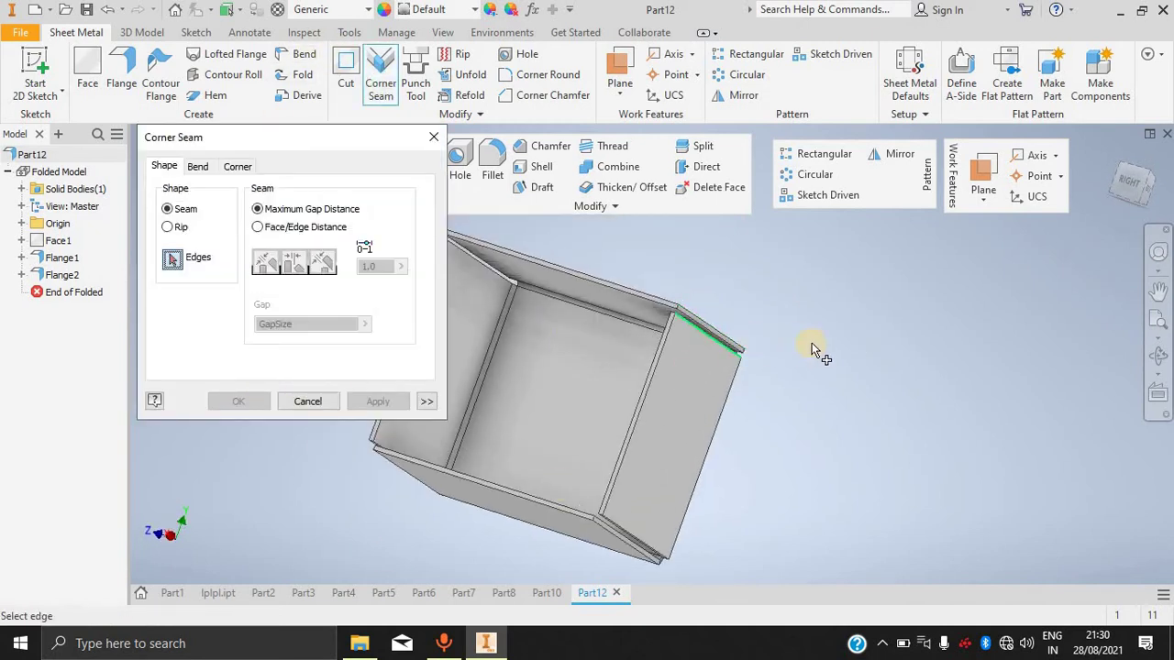
middle_click_drag(798, 358, 688, 390, "shift")
scroll(608, 348, "down", 4)
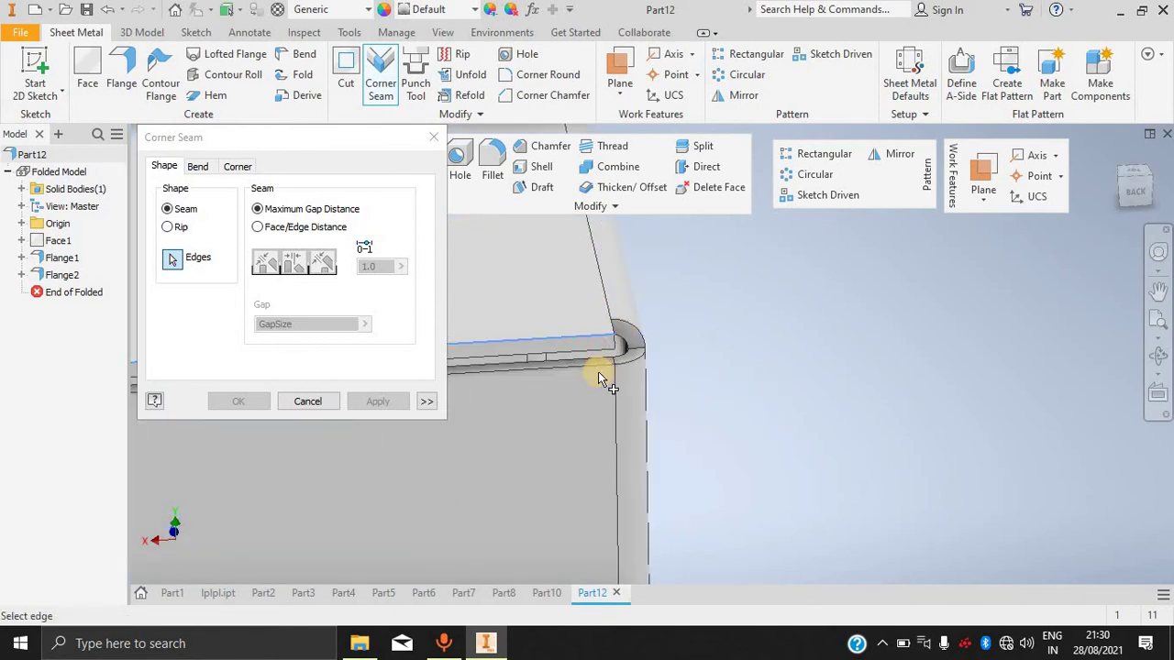
left_click(614, 372)
left_click(234, 399)
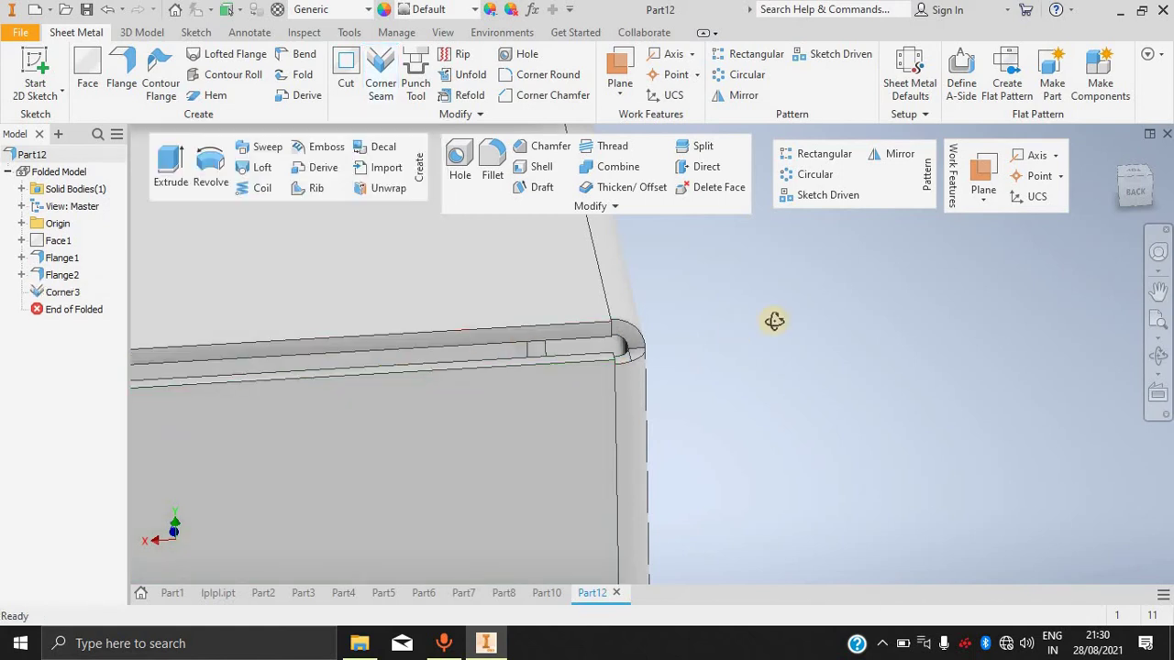
Start another corner seam and examine its bend, corner and Rip shape options.
middle_click_drag(773, 321, 728, 334, "shift")
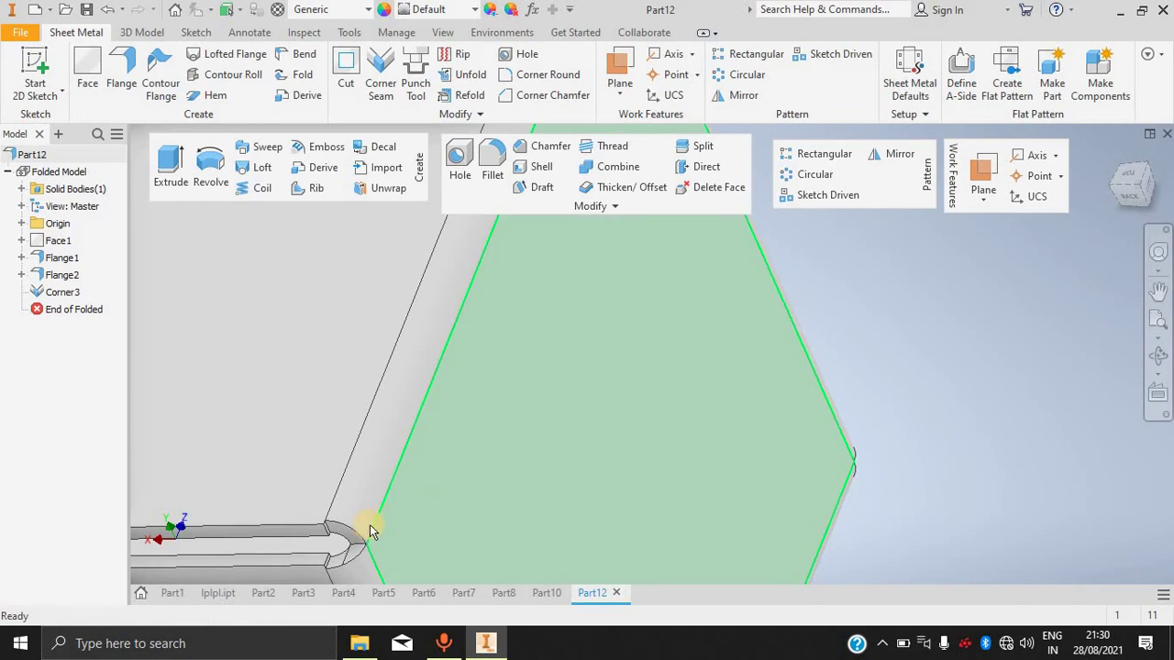
middle_click_drag(367, 523, 401, 215, "shift")
left_click(383, 92)
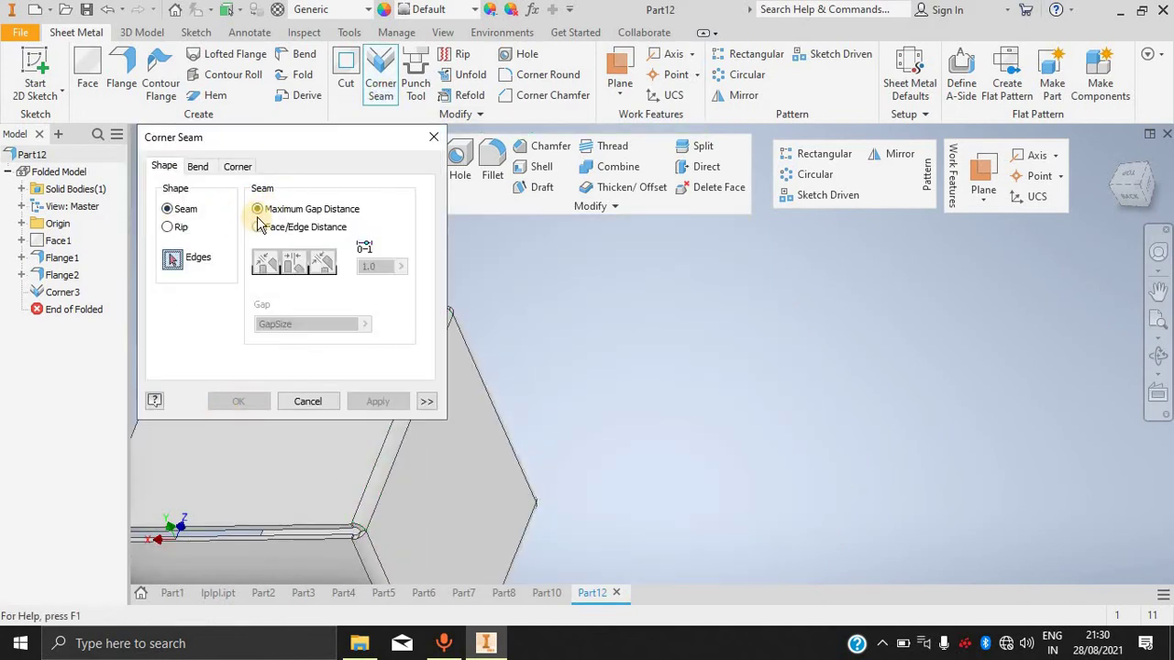
left_click(198, 168)
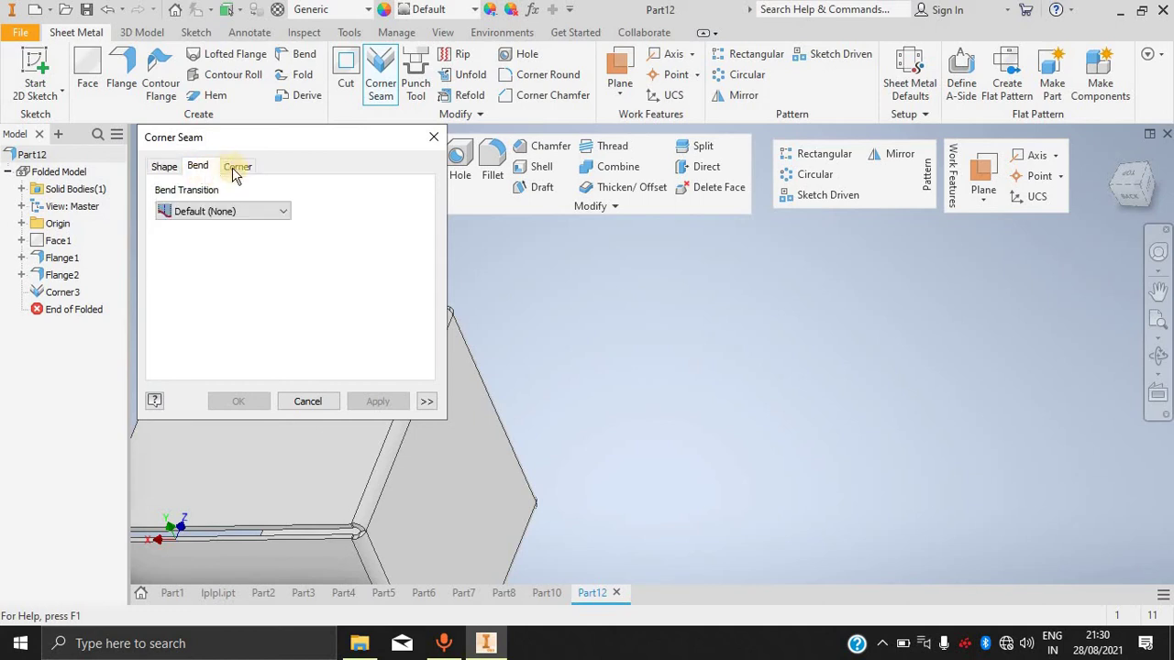
left_click(237, 166)
left_click(163, 167)
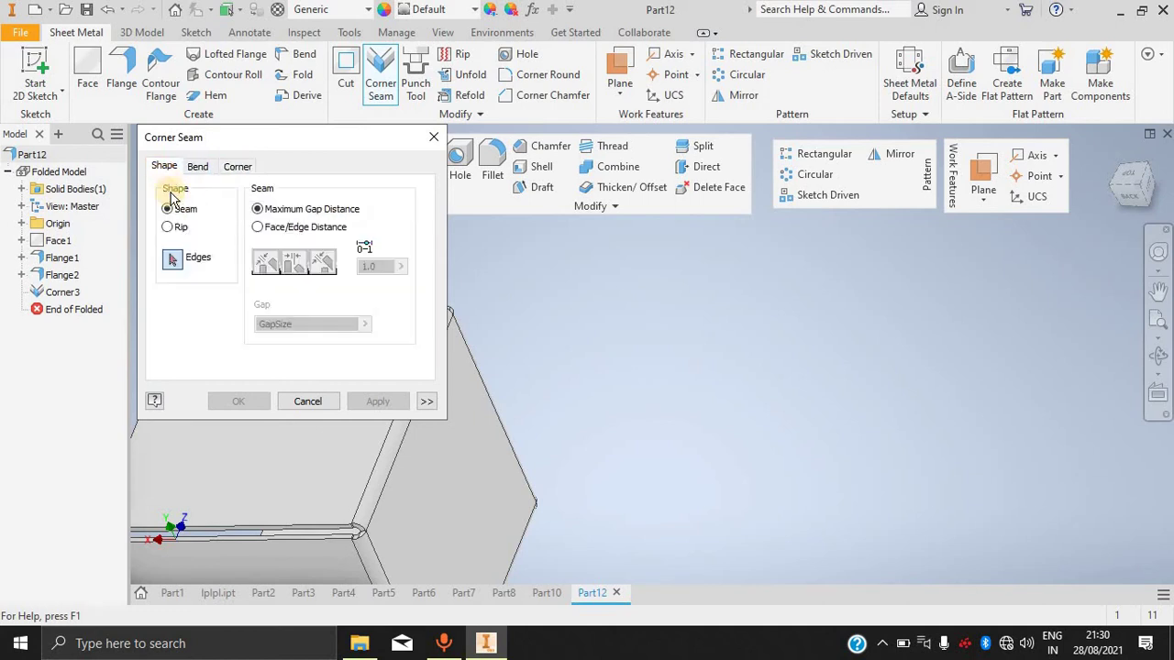
left_click(180, 229)
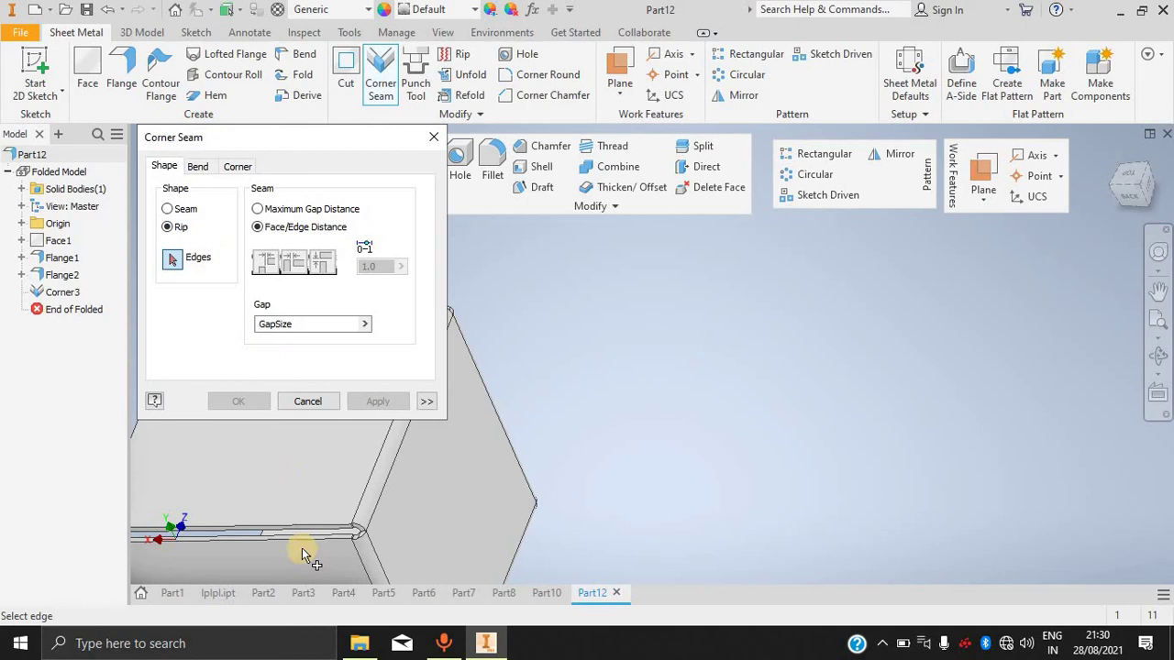
scroll(408, 467, "down", 5)
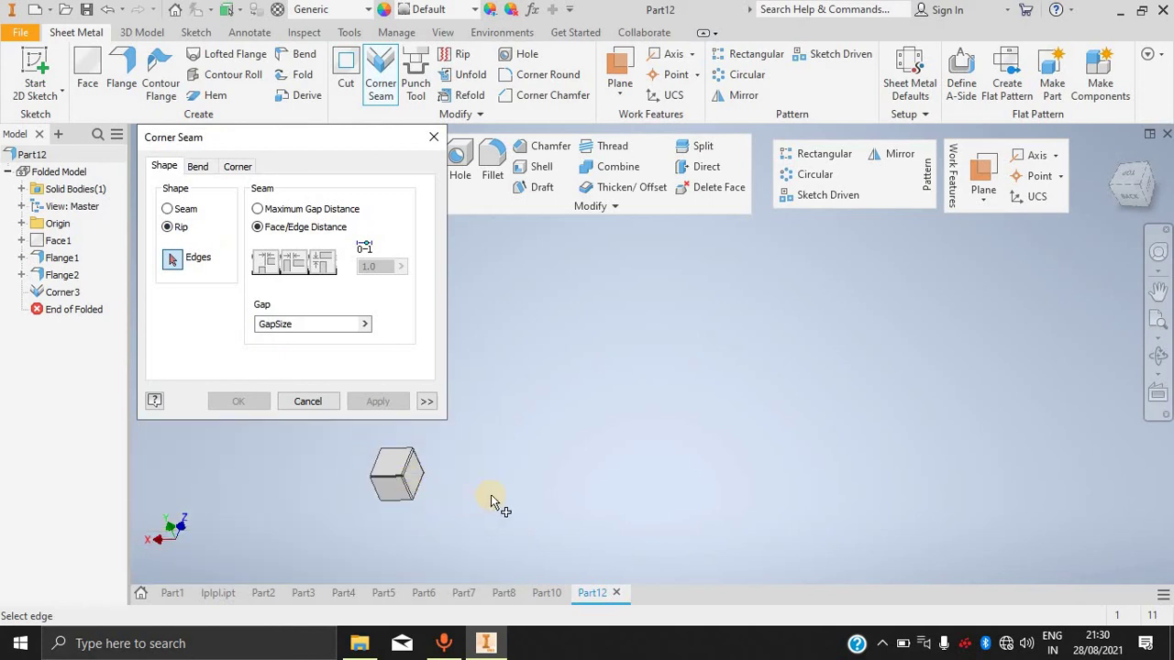
middle_click_drag(494, 465, 449, 466, "shift")
scroll(293, 520, "up", 5)
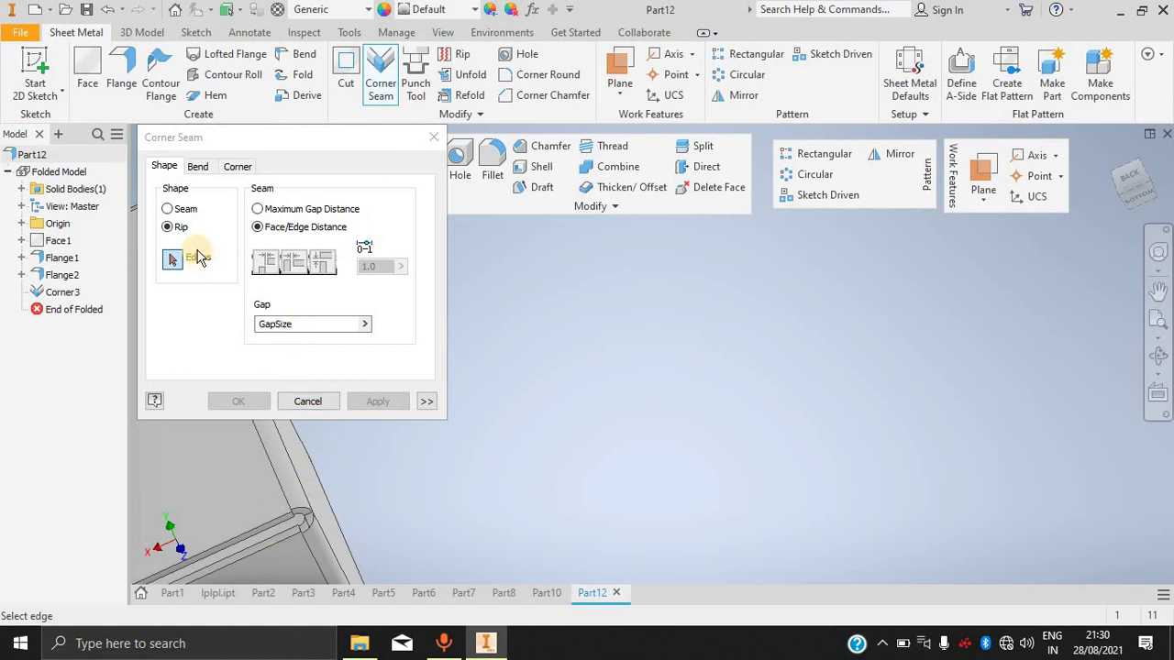
Create a corner seam between the side flange and the bottom flange using the Seam shape, Maximum Gap Distance and the GapSize gap.
left_click(167, 209)
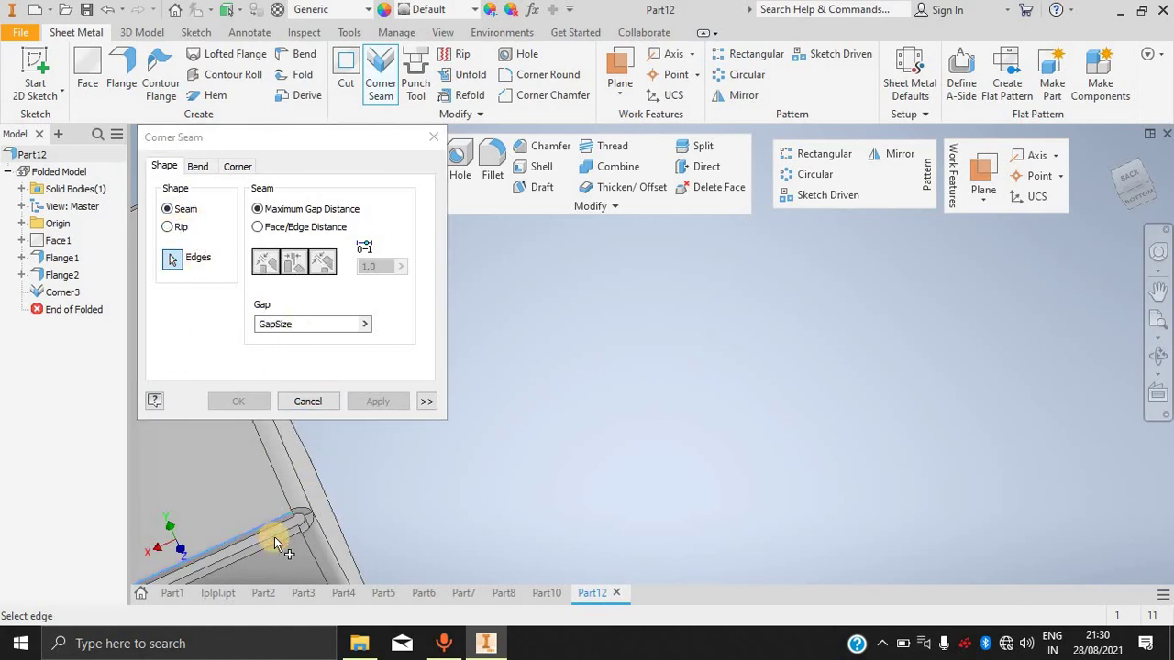
left_click(275, 539)
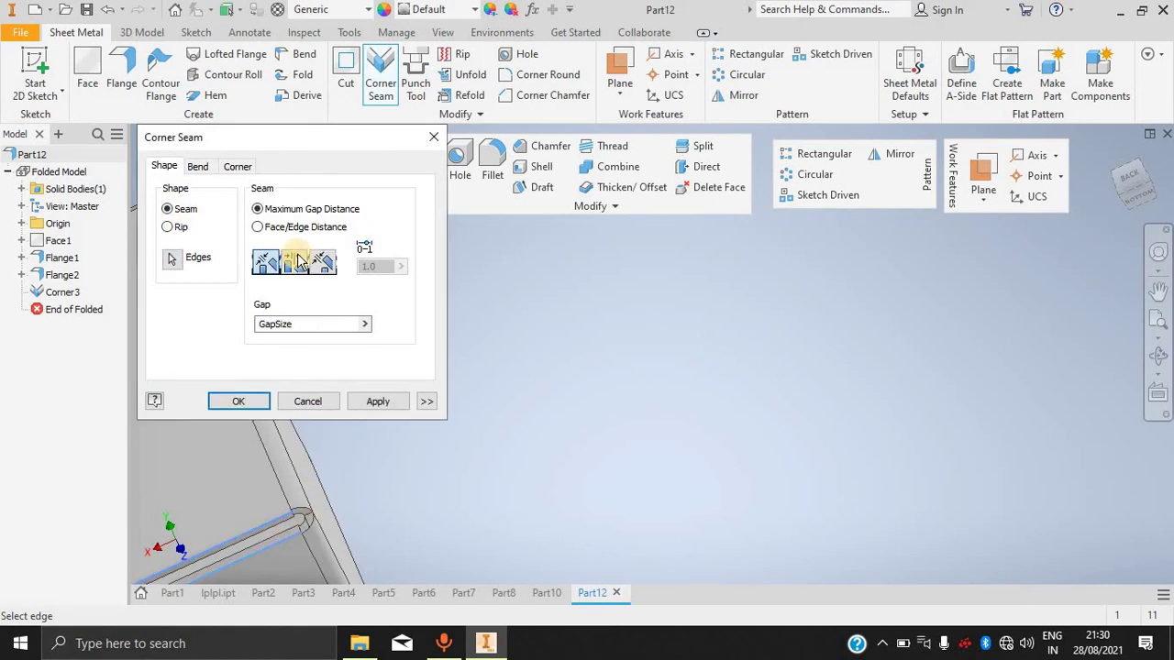
left_click(258, 227)
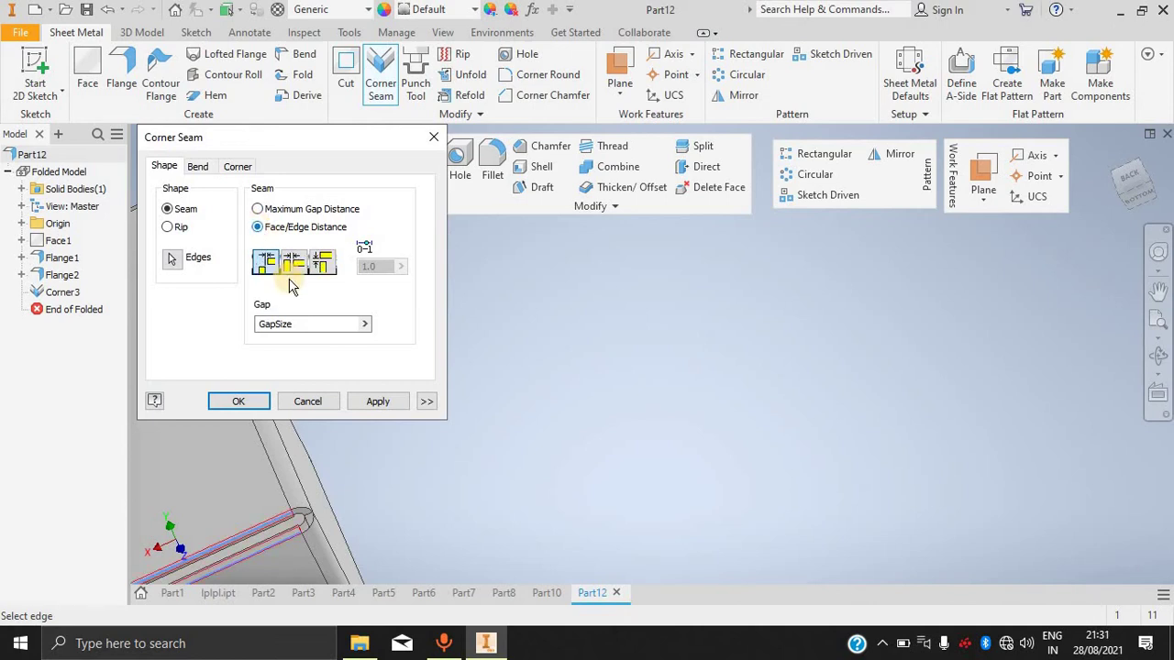
left_click(265, 210)
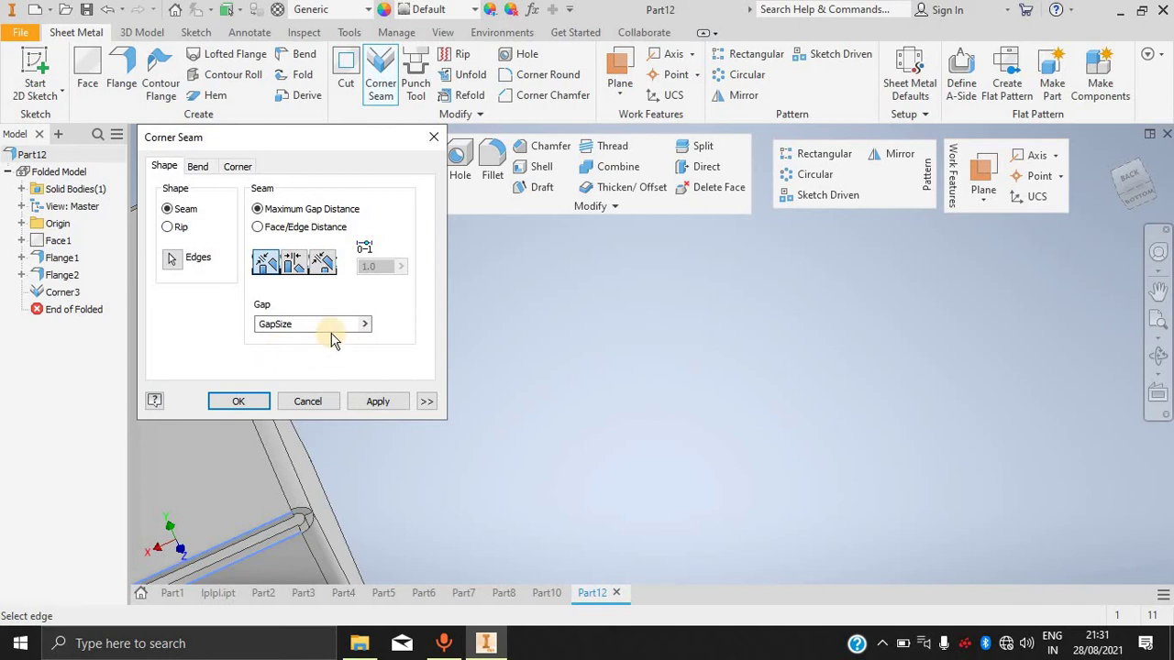
left_click(365, 324)
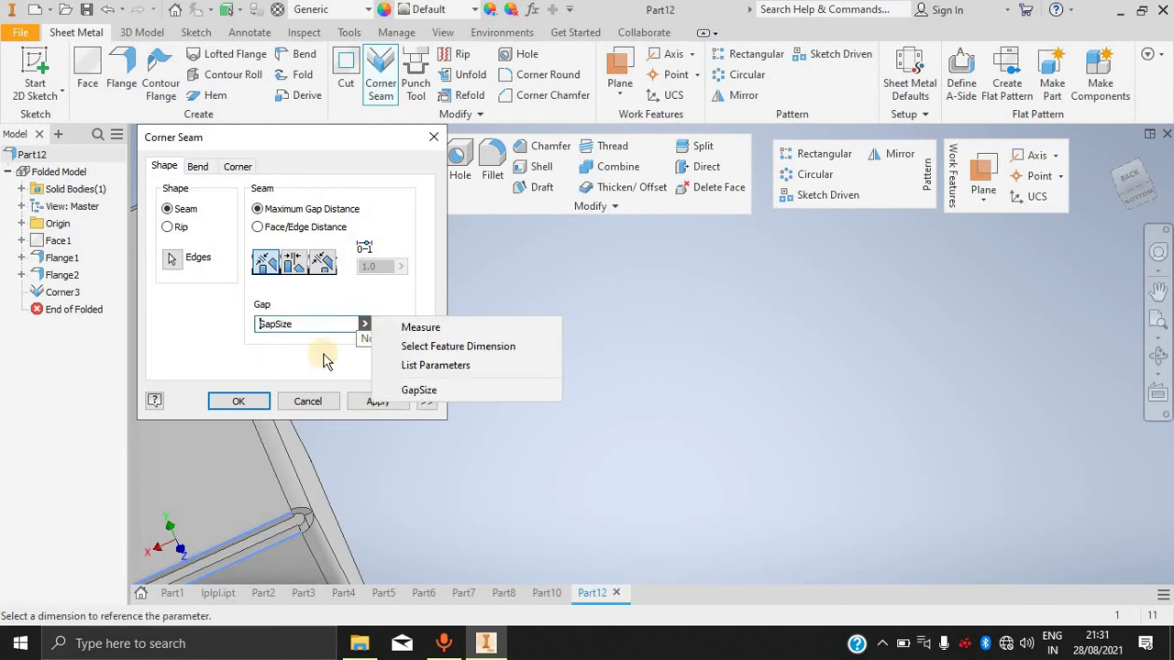
left_click(237, 400)
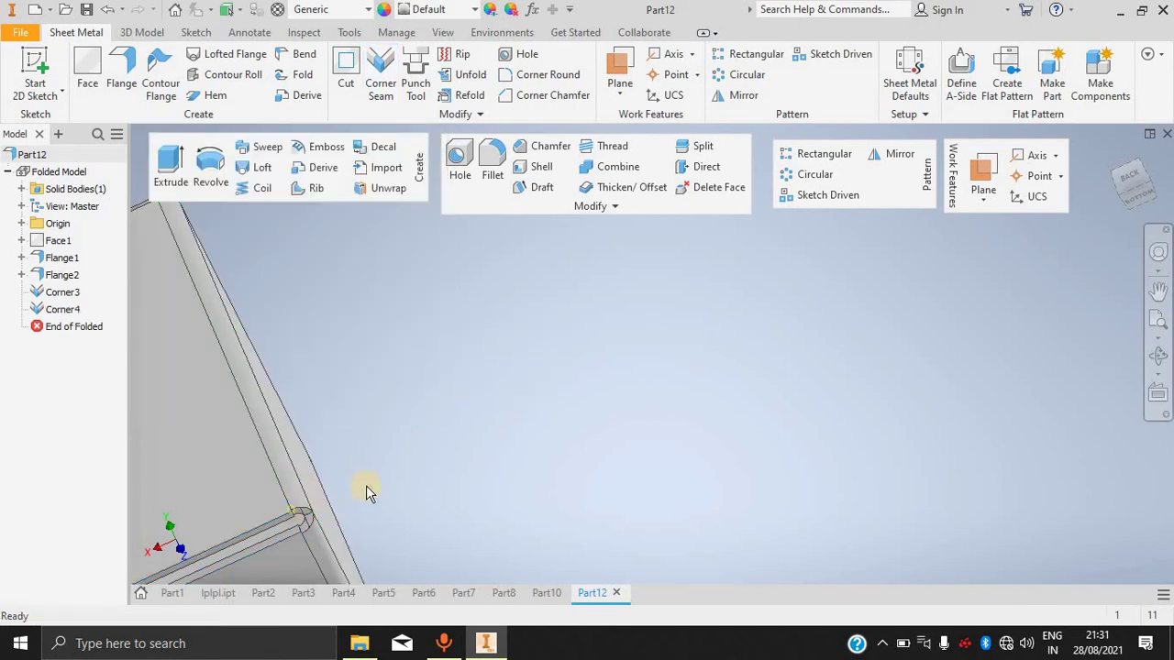
scroll(339, 507, "down", 5)
scroll(310, 529, "up", 5)
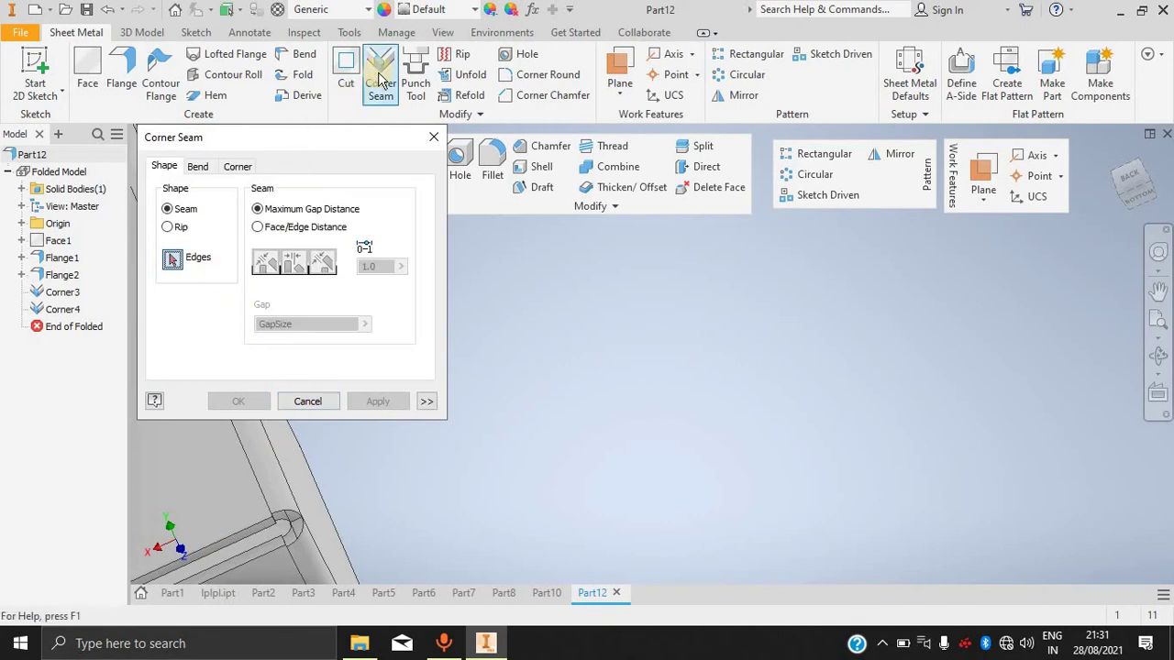
left_click(434, 137)
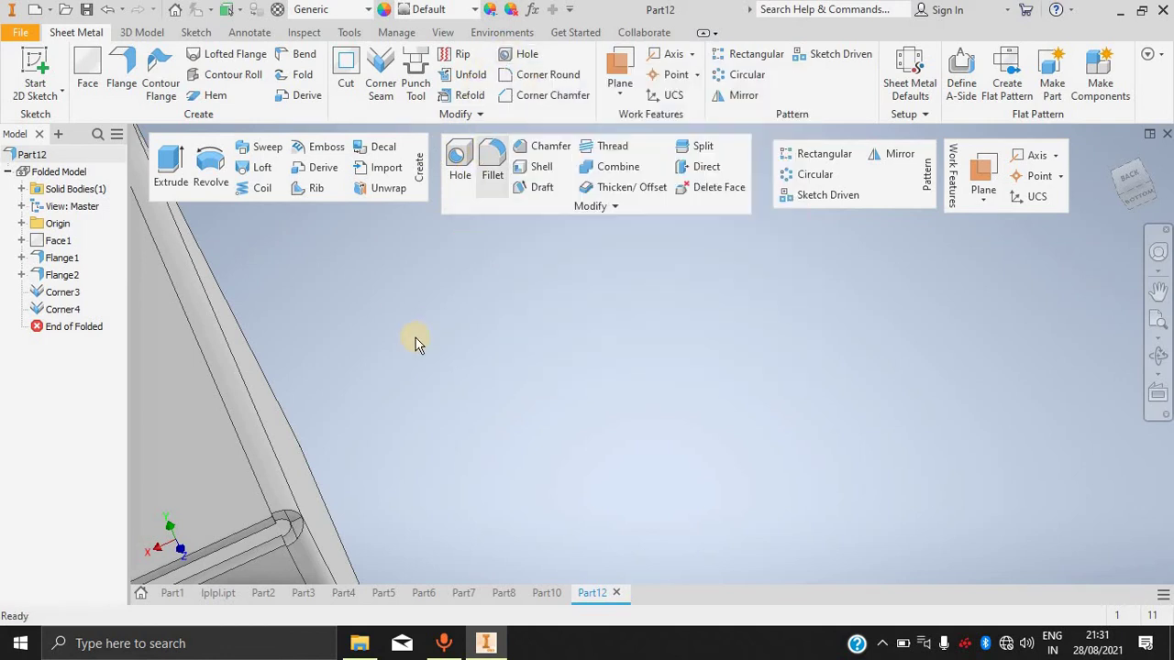
Place two counterbore holes close together on the upper flange face, setting the hole depth to 5 mm.
scroll(414, 340, "down", 5)
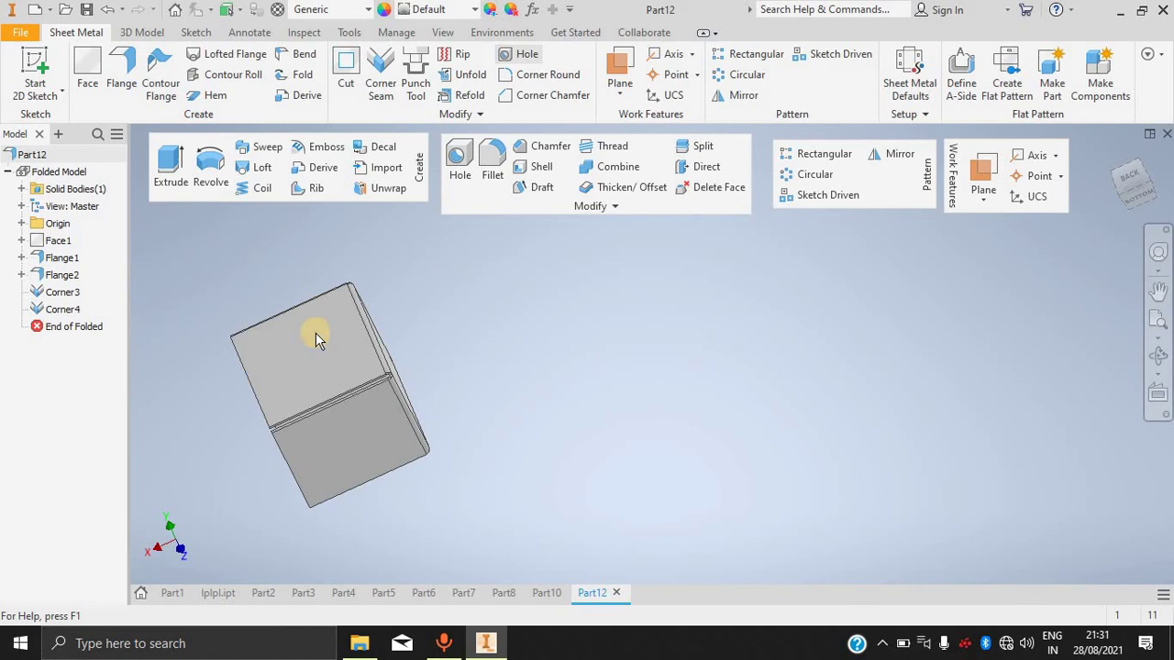
key("h")
middle_click_drag(436, 337, 624, 334)
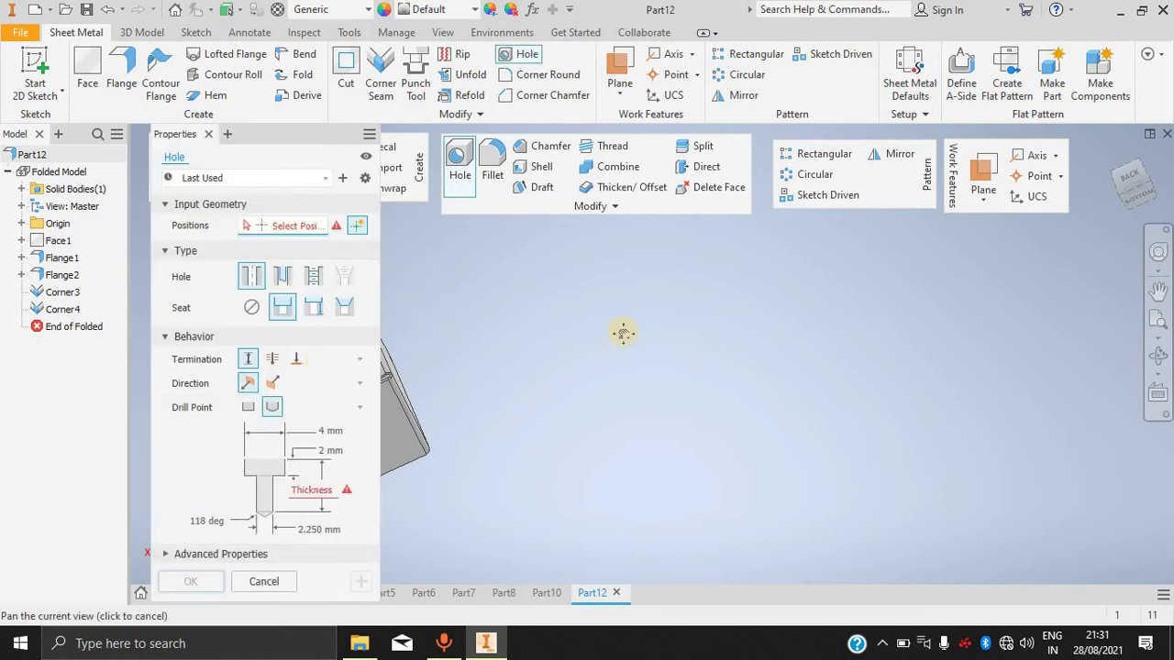
left_click(509, 354)
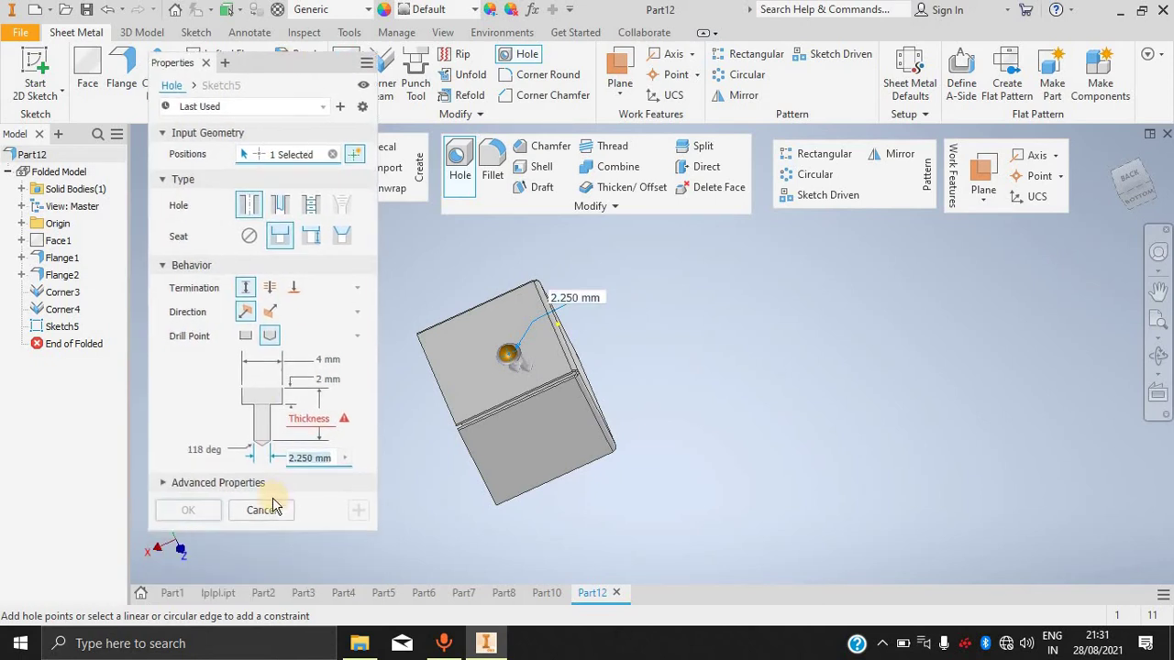
left_click(465, 341)
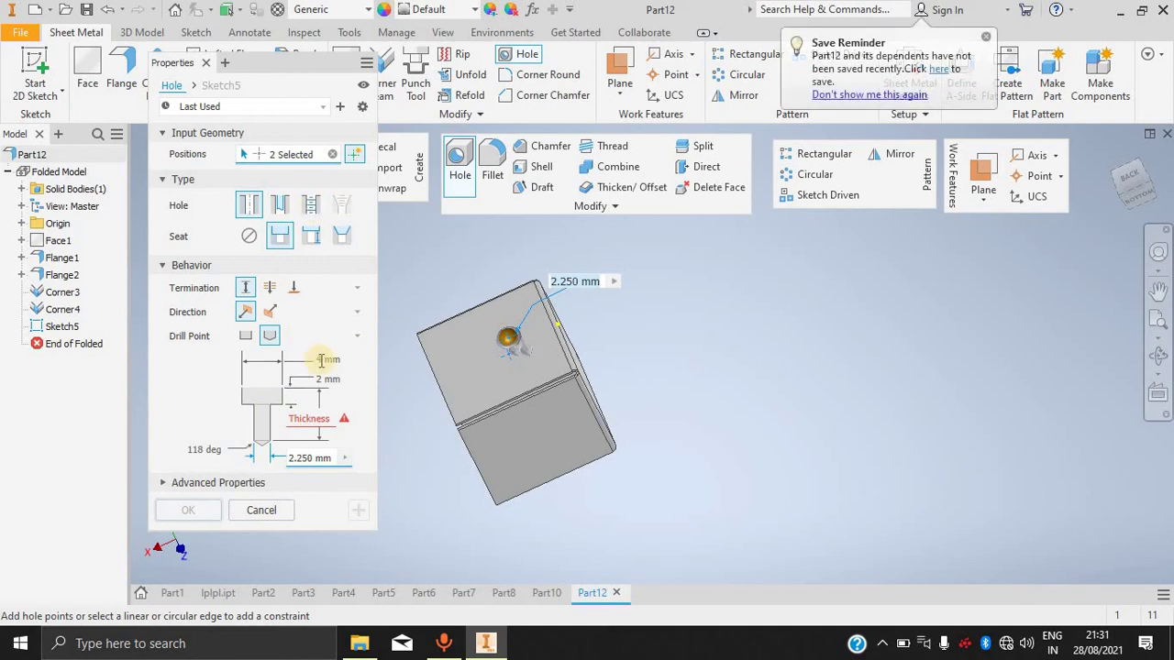
left_click(323, 420)
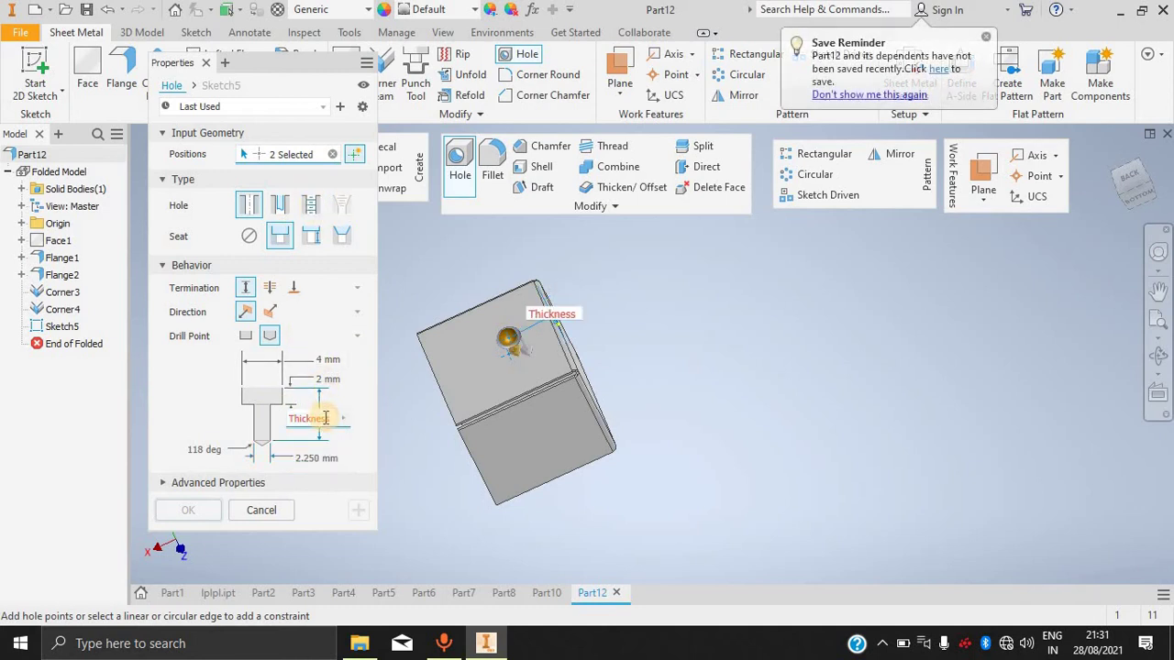
left_click(346, 422)
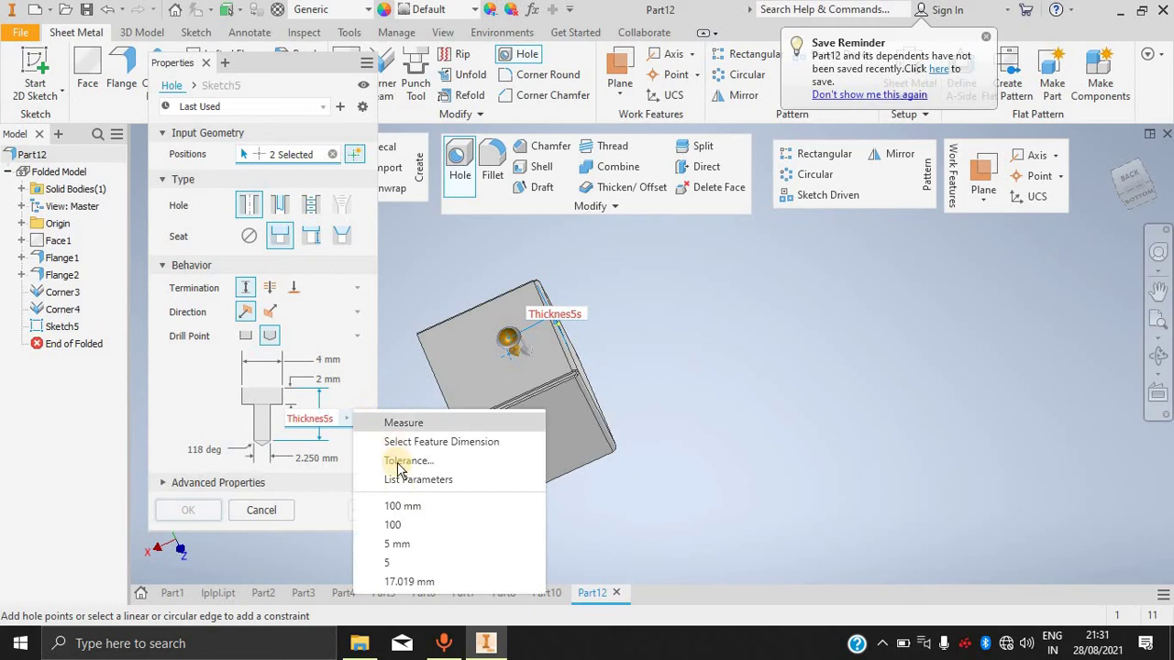
left_click(365, 542)
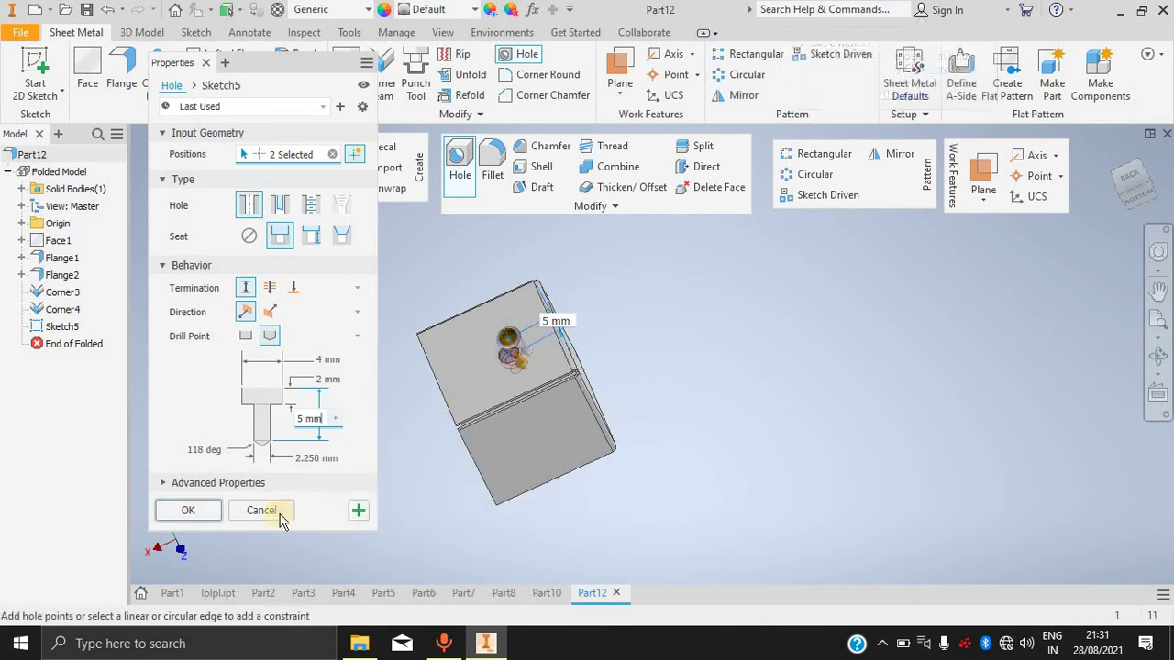
left_click(190, 511)
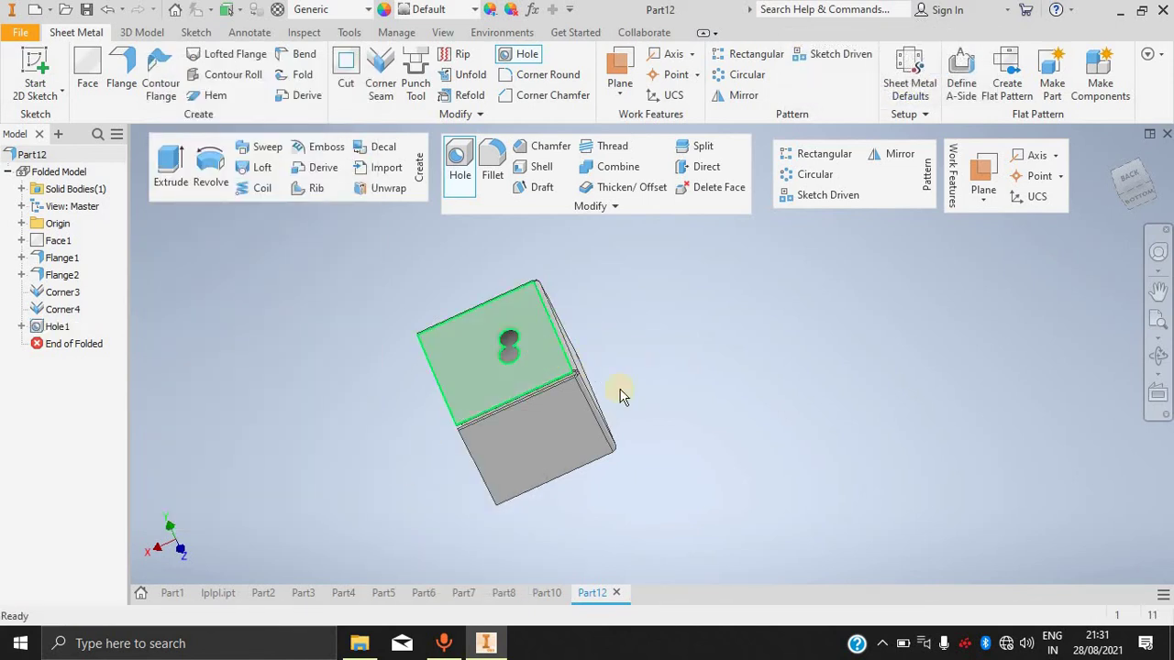
Round the lower flange's outer corner beside the seam with a 6 mm Corner Round.
left_click(566, 77)
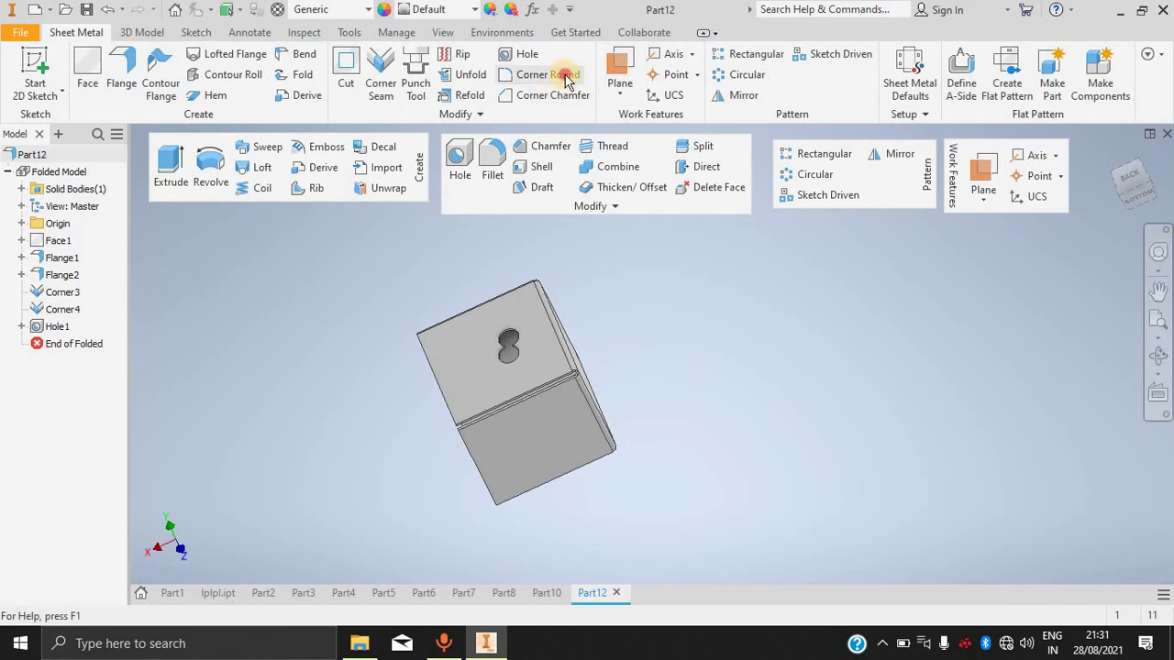
scroll(510, 433, "up", 5)
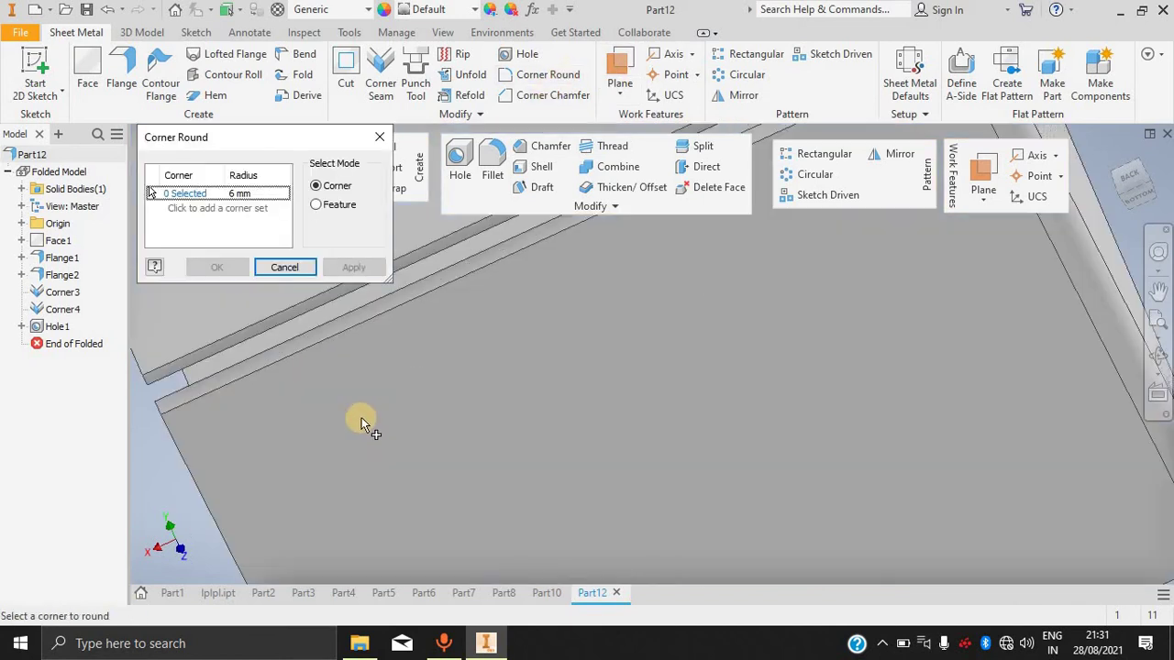
left_click(160, 408)
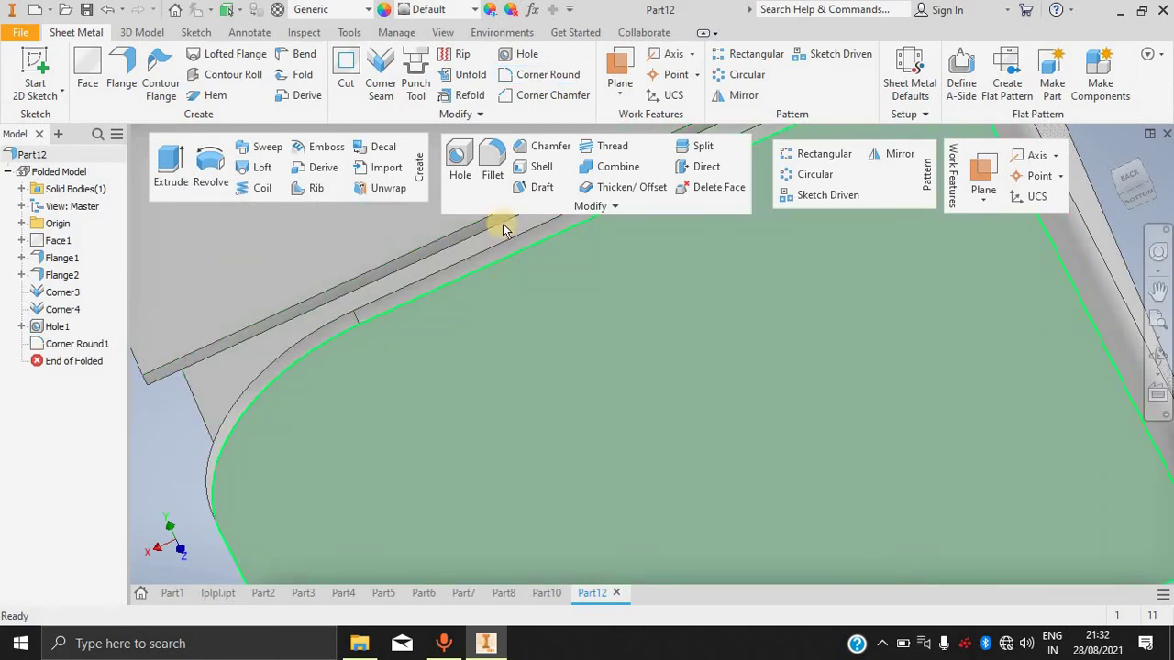
Chamfer the adjacent corner of the flange with the holes using a 6 mm Corner Chamfer.
scroll(503, 229, "down", 5)
left_click(543, 95)
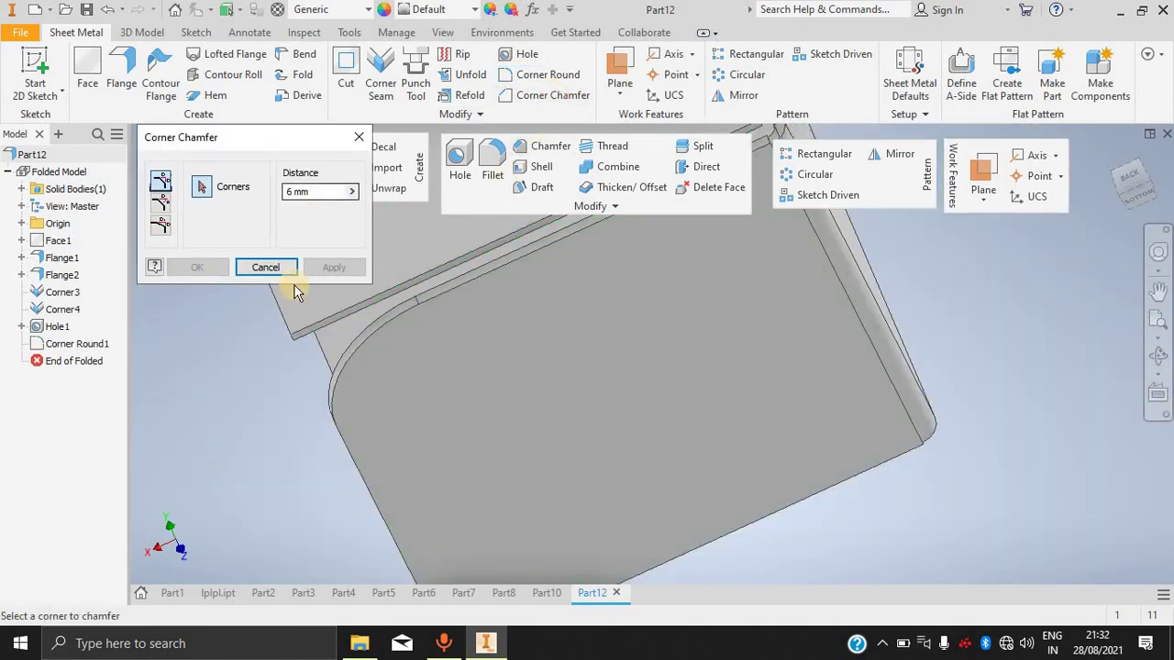
left_click(294, 338)
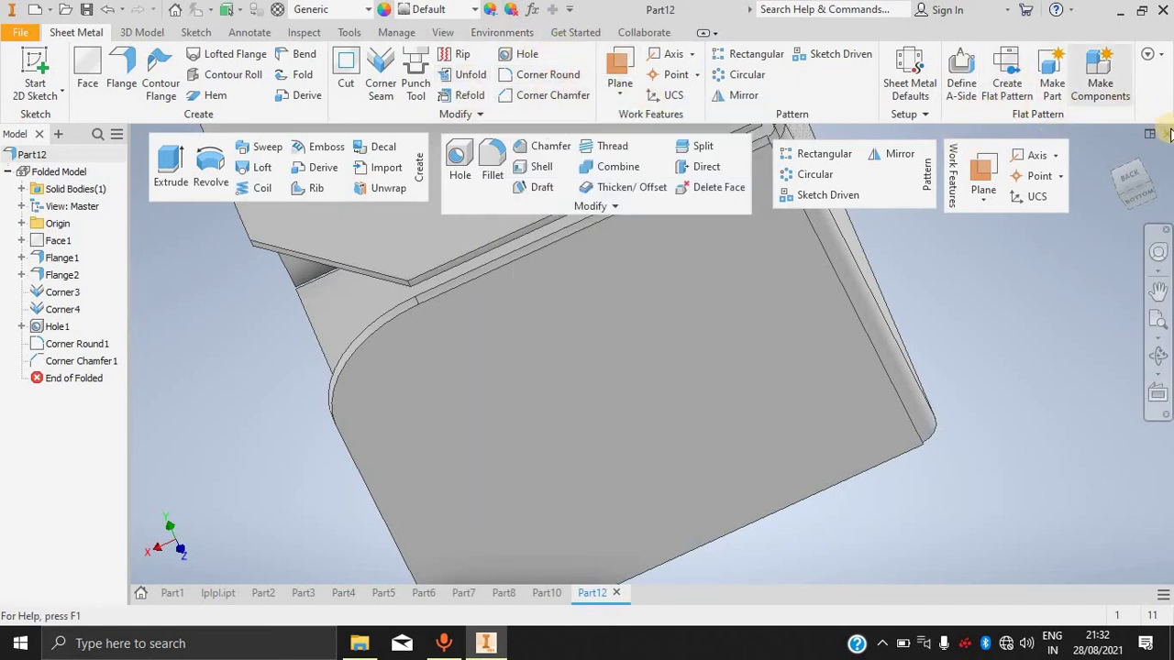
Create the flat pattern of the flanged box, inspect the unfolded shape, and return to the folded part.
left_click(1018, 78)
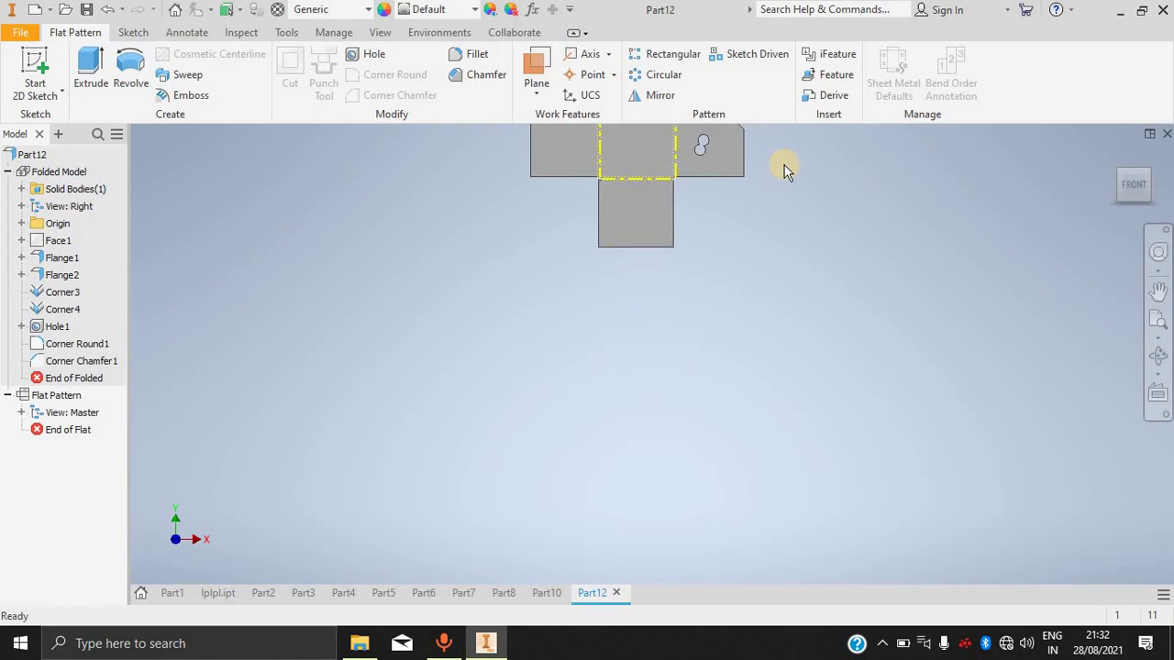
middle_click_drag(870, 159, 742, 357)
scroll(742, 358, "up", 5)
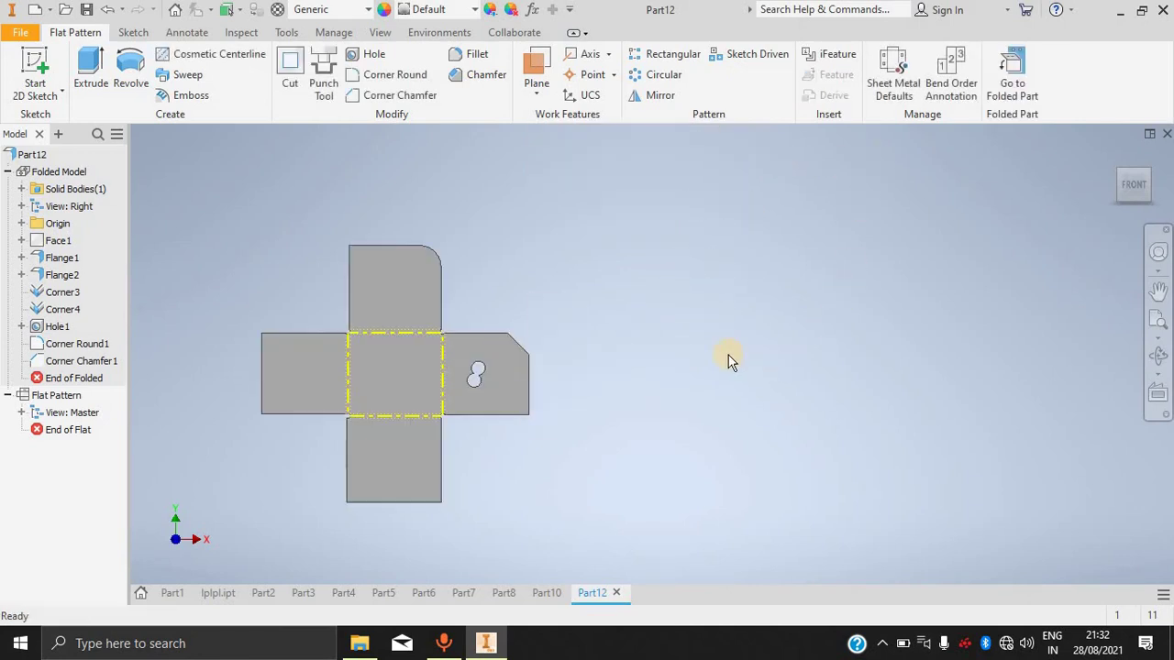
middle_click_drag(577, 375, 716, 359)
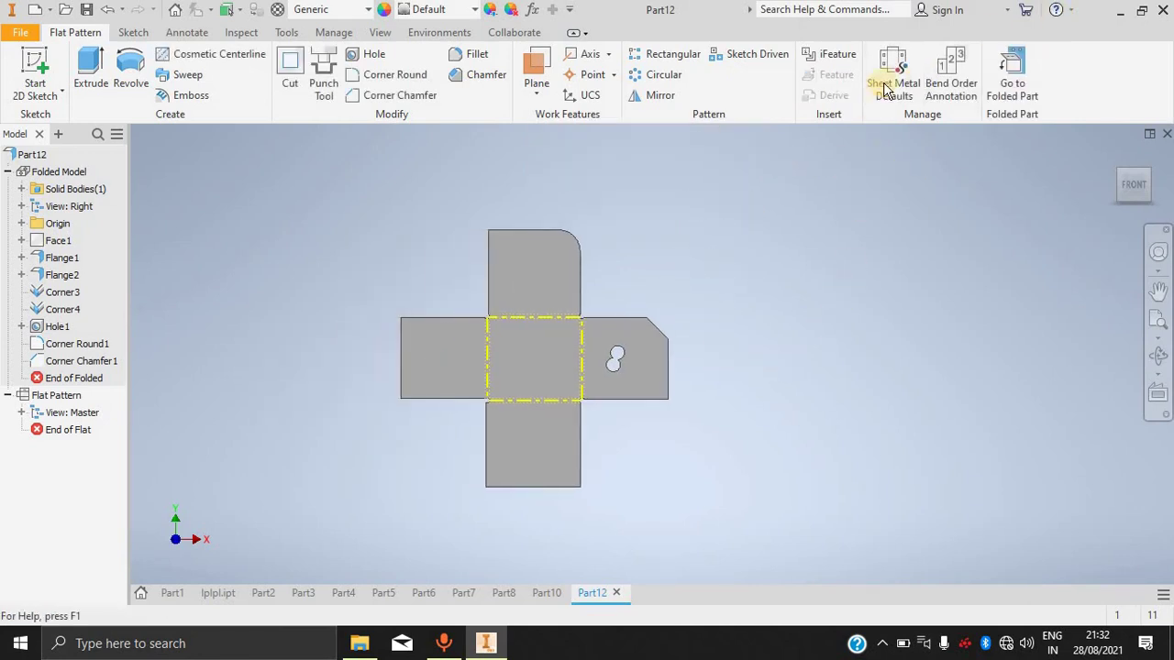
left_click(1012, 85)
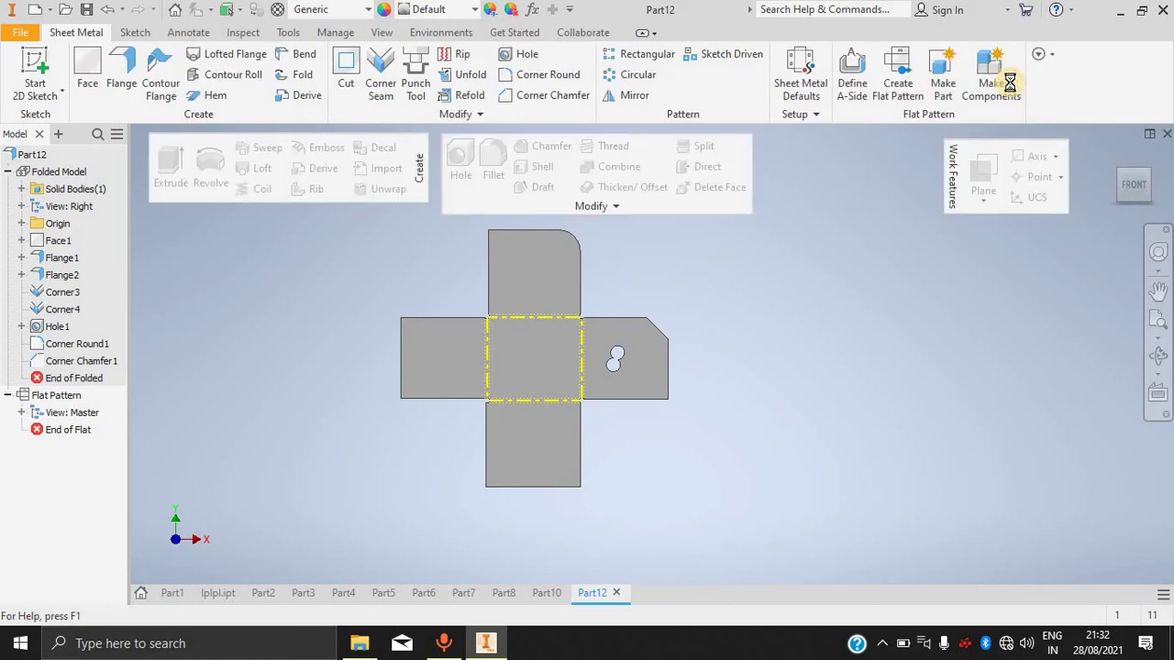
scroll(801, 287, "down", 4)
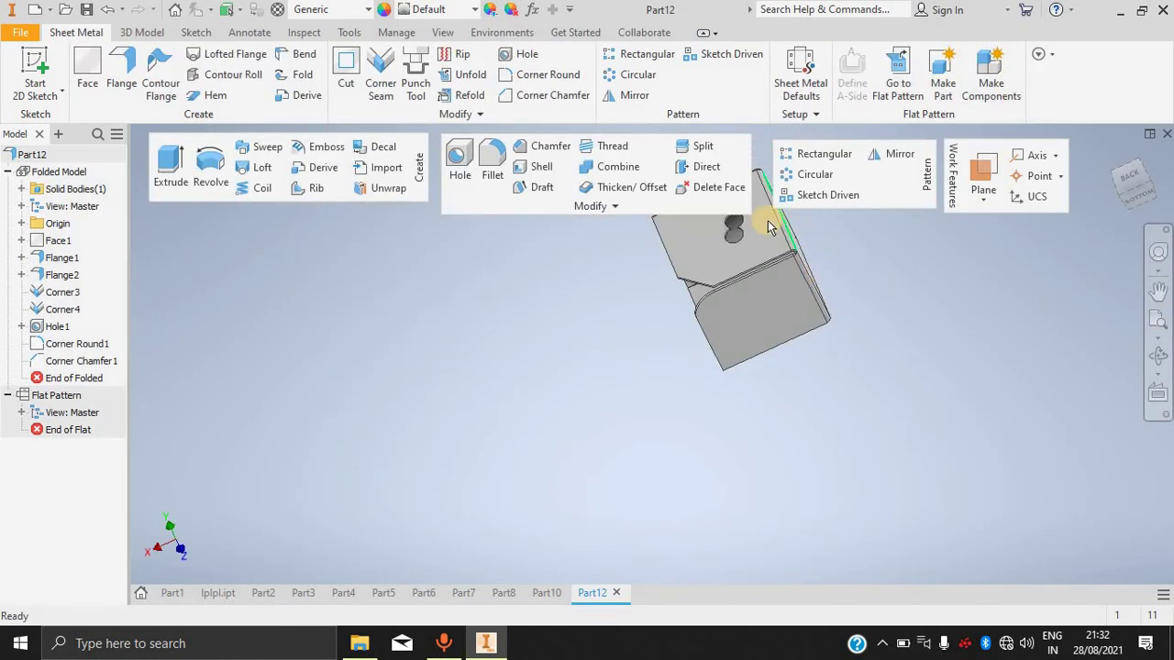
scroll(766, 246, "up", 4)
scroll(769, 244, "down", 3)
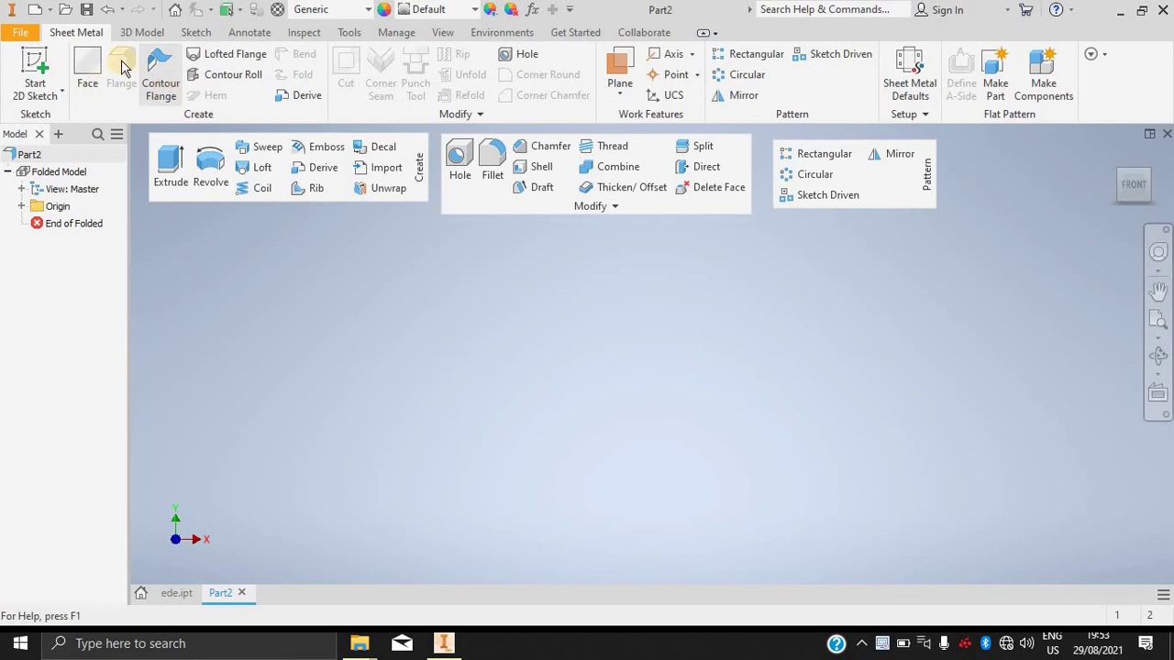
Sketch an open stair-step line profile with three risers and three treads from the origin on the YZ plane, about 19 mm wide and 10 mm high.
left_click(25, 65)
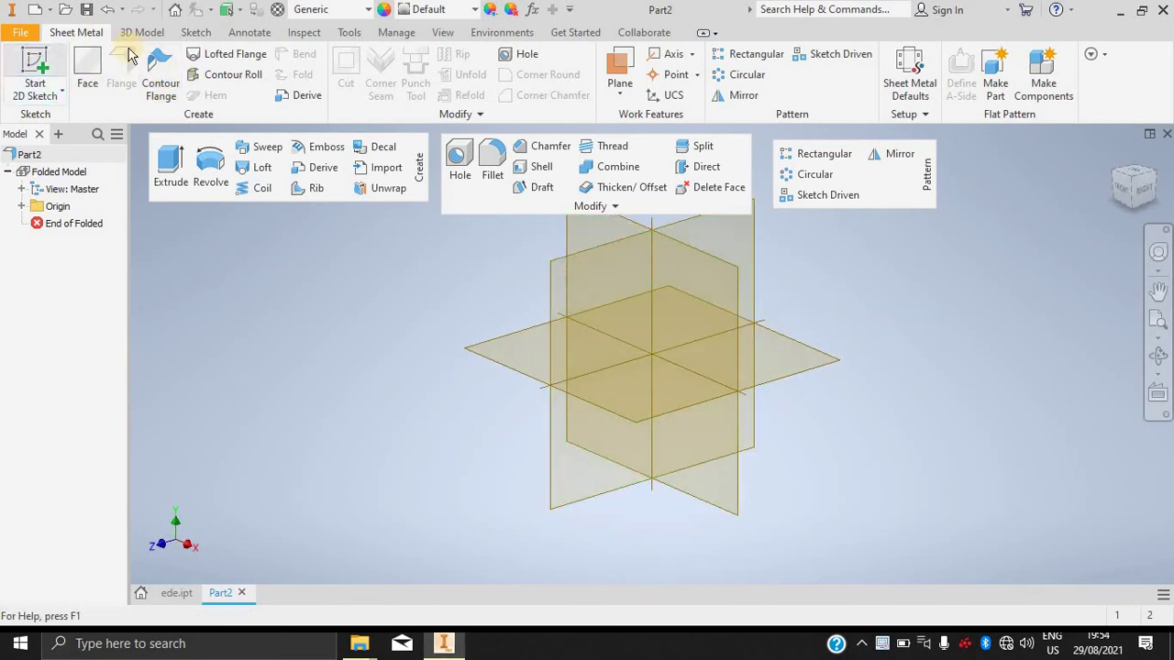
left_click(593, 269)
left_click(90, 81)
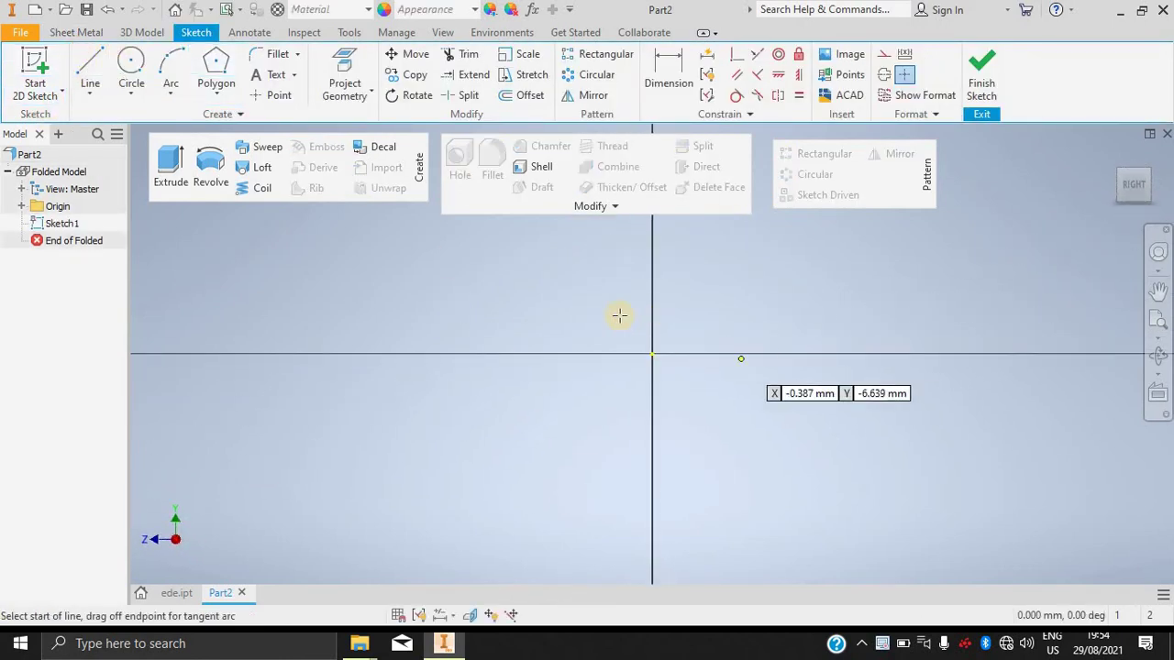
left_click(652, 296)
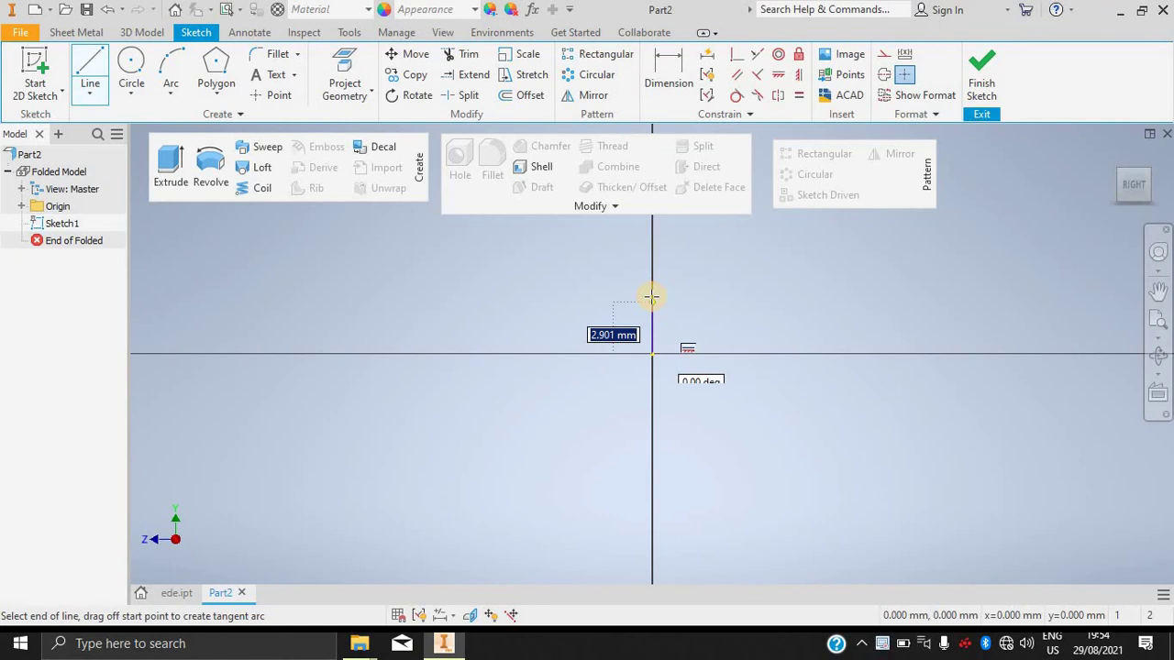
left_click(735, 297)
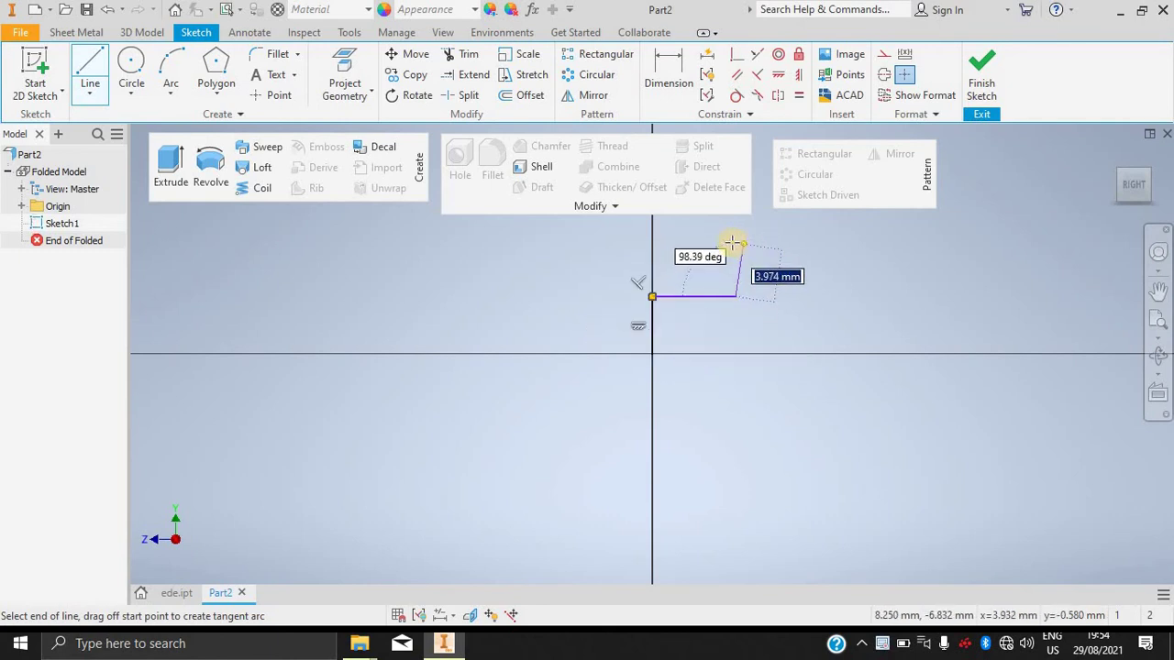
left_click(734, 242)
left_click(837, 242)
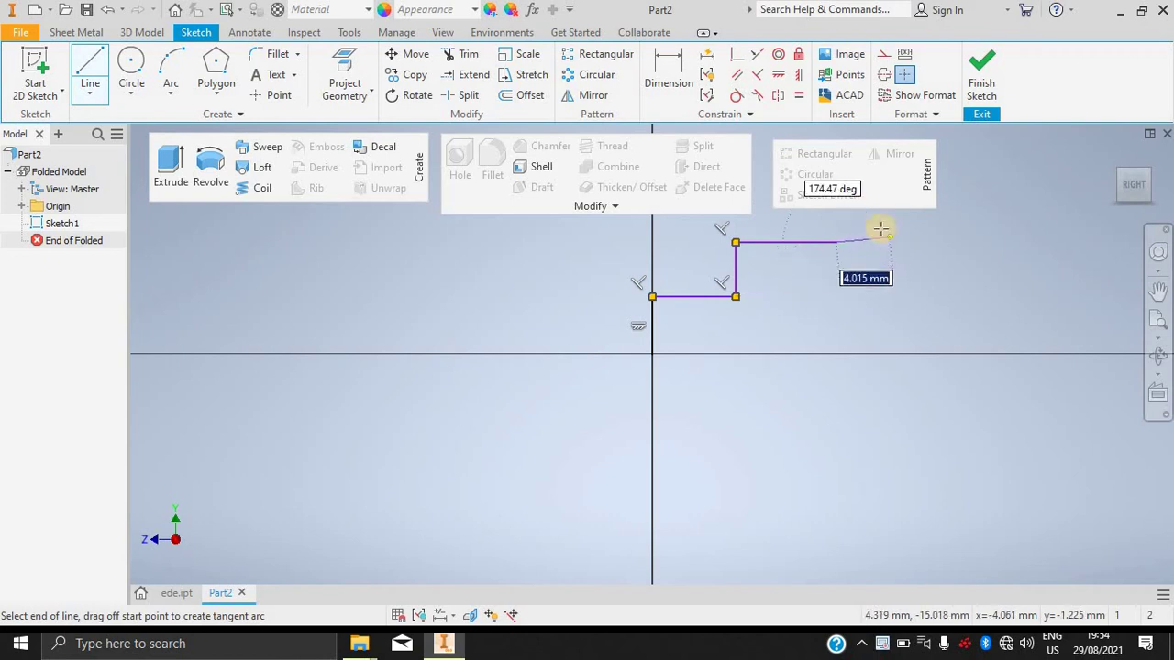
left_click(836, 217)
left_click(908, 220)
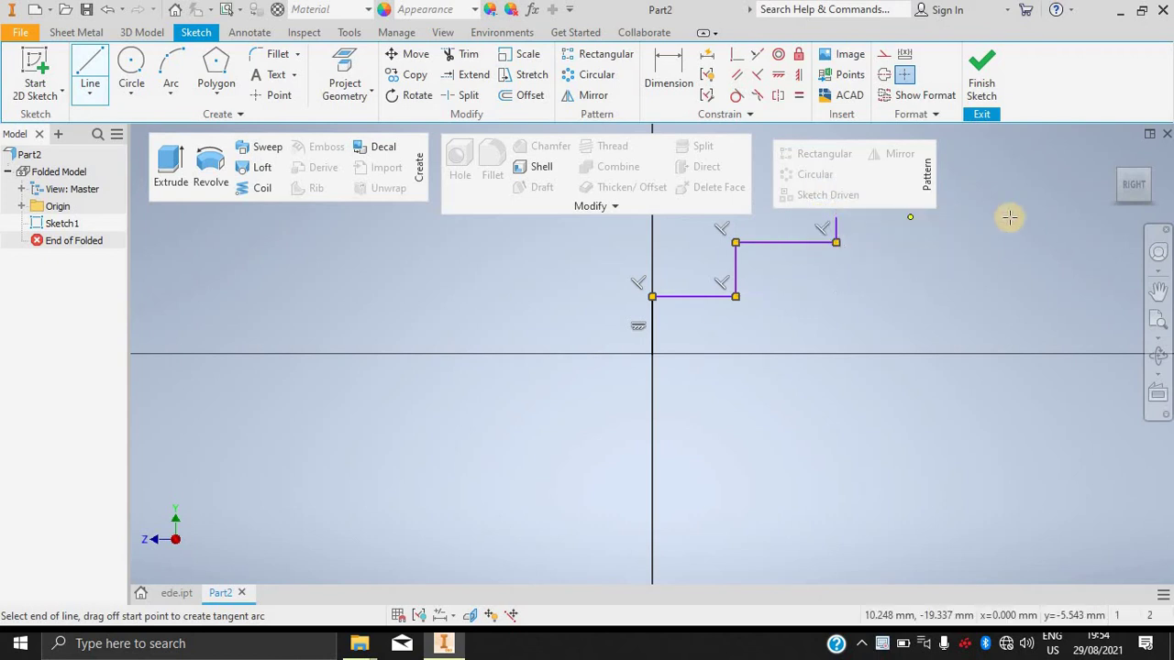
right_click(1048, 213)
left_click(1036, 174)
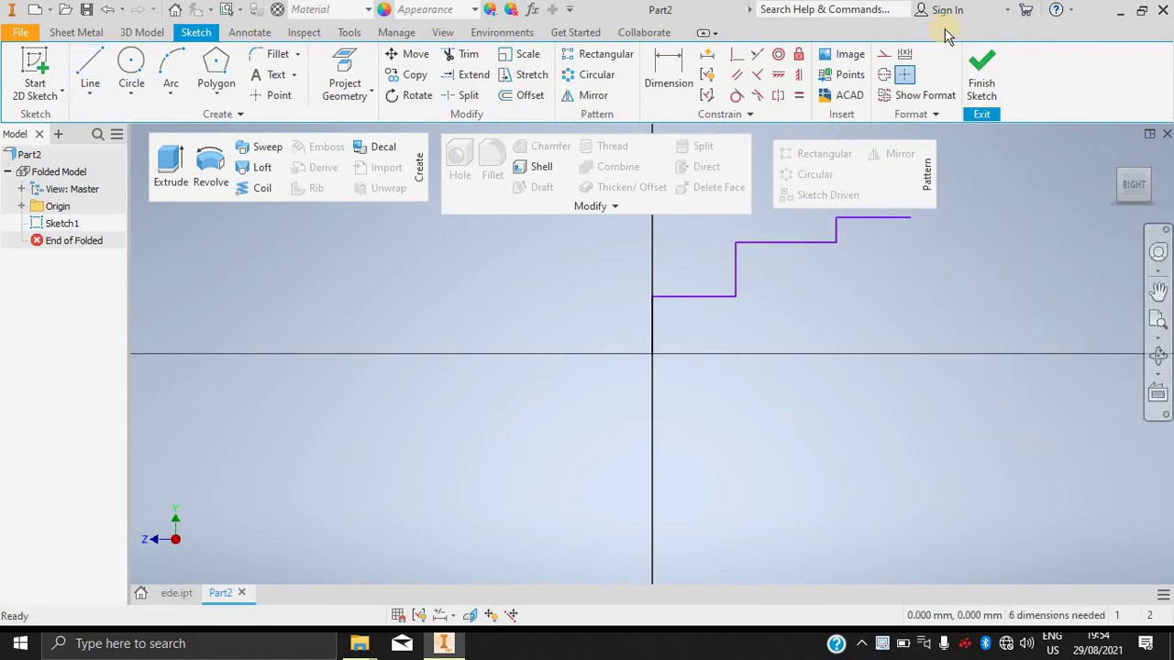
left_click(981, 73)
Start a contour flange from the stepped profile, compare the offset directions, and set the offset to Both Sides.
left_click(160, 76)
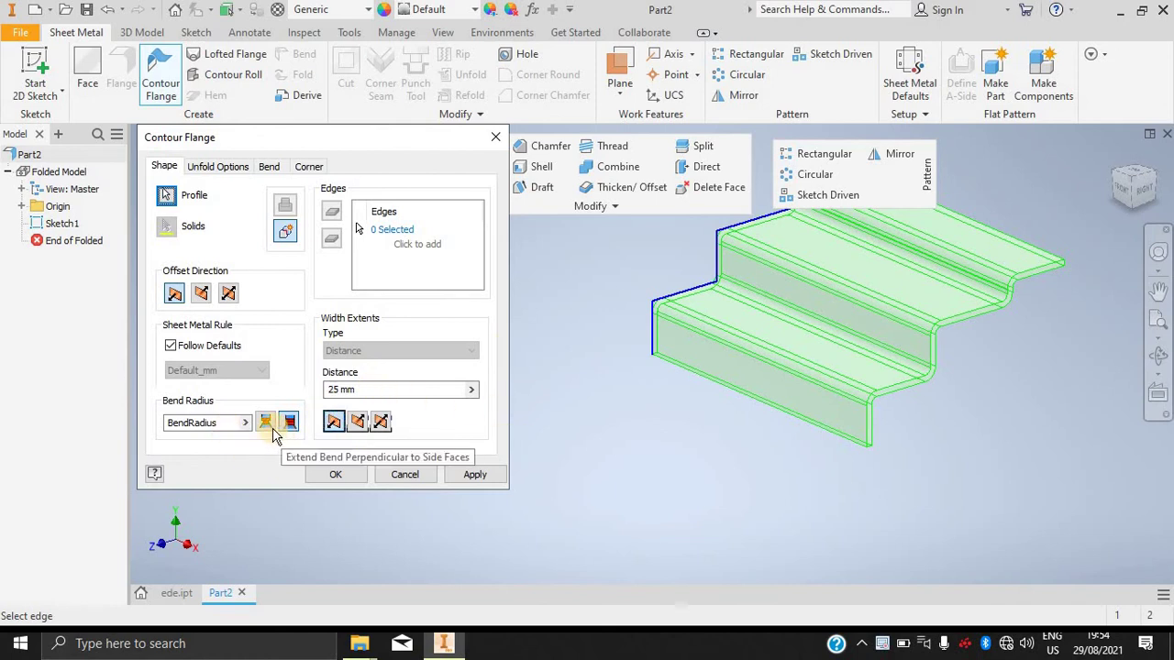
left_click(202, 295)
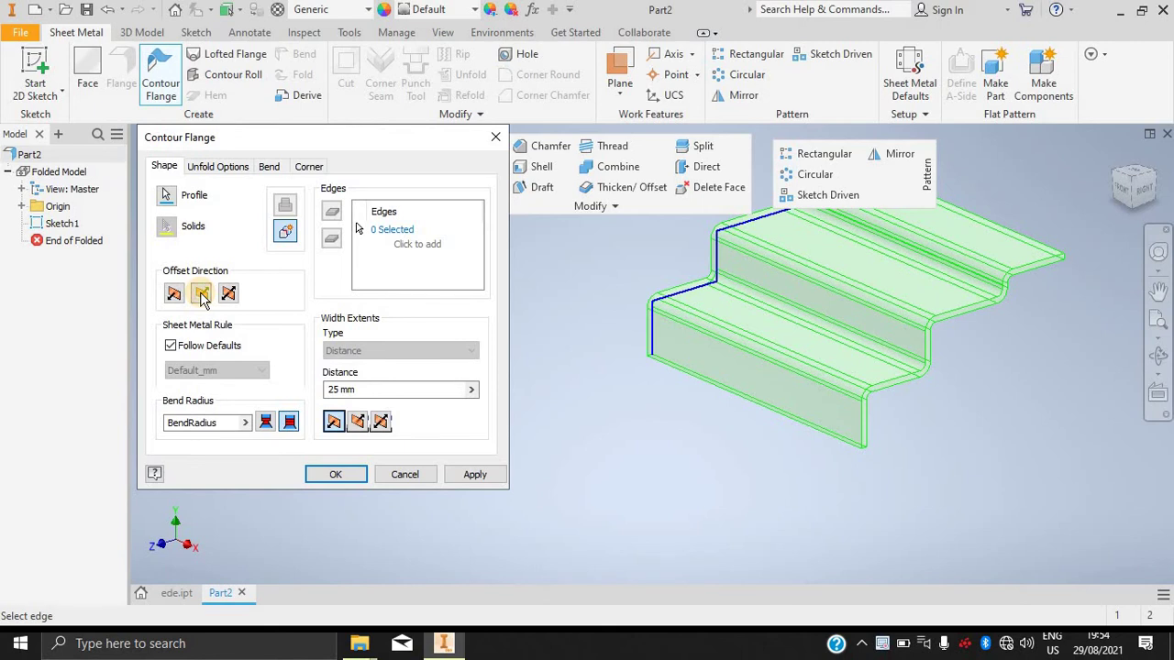
left_click(174, 294)
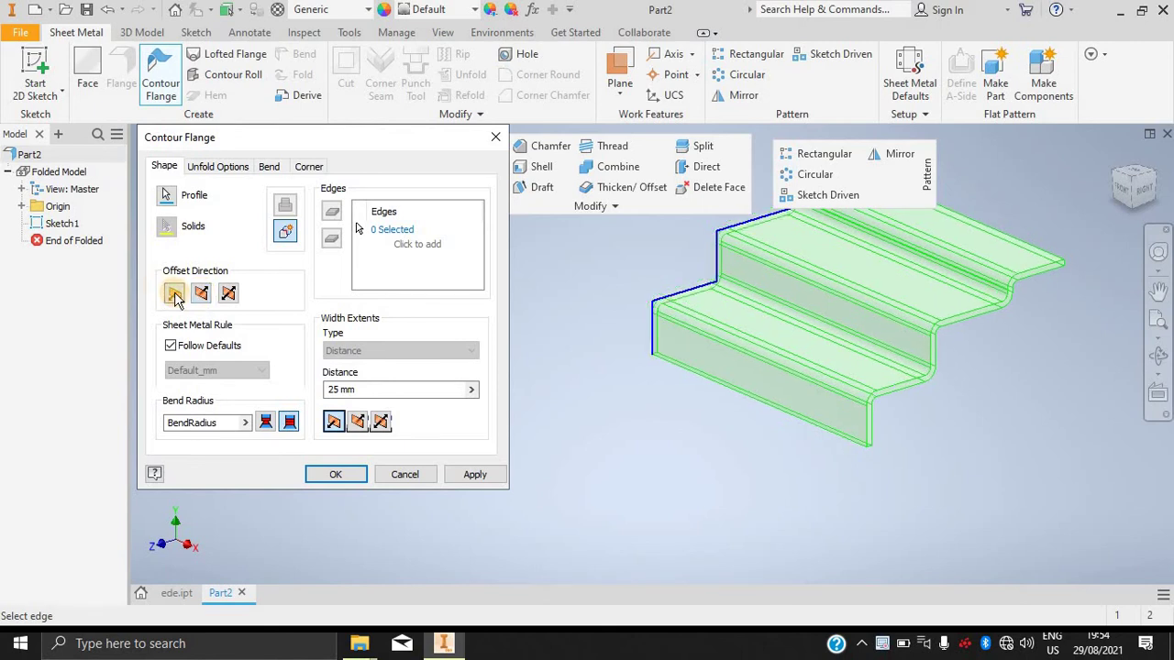
left_click(204, 295)
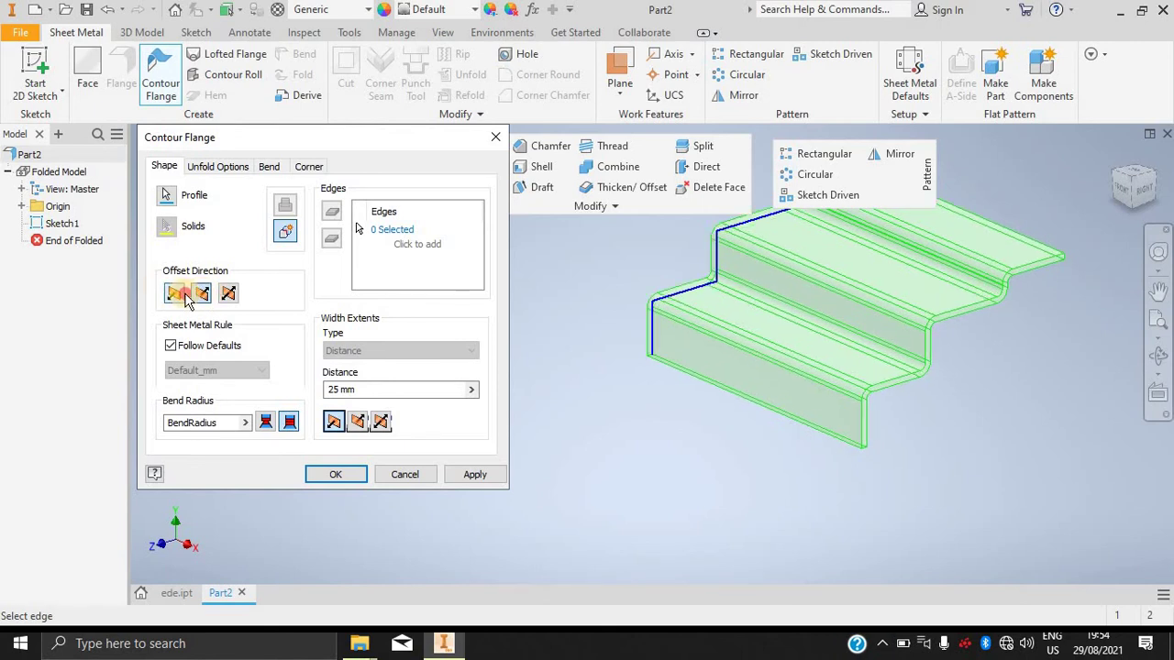
left_click(175, 294)
left_click(228, 294)
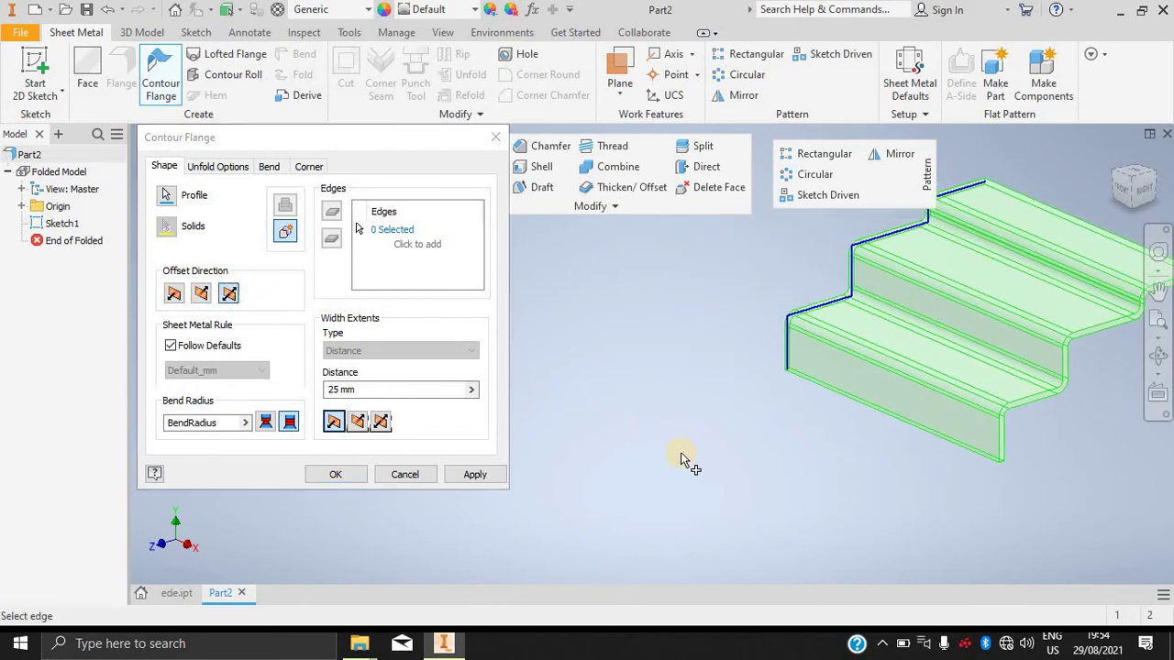
middle_click_drag(746, 474, 819, 480, "shift")
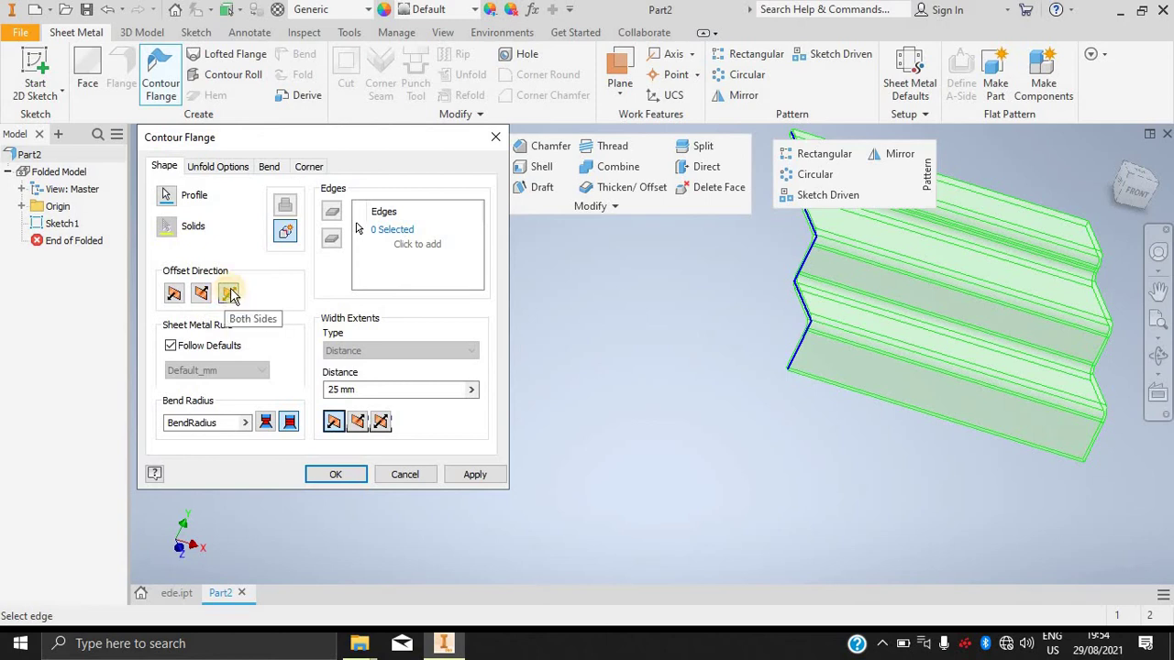
Compare the width directions, set the contour flange's width to 50 mm on both sides of the profile, create it and inspect the result.
left_click(358, 424)
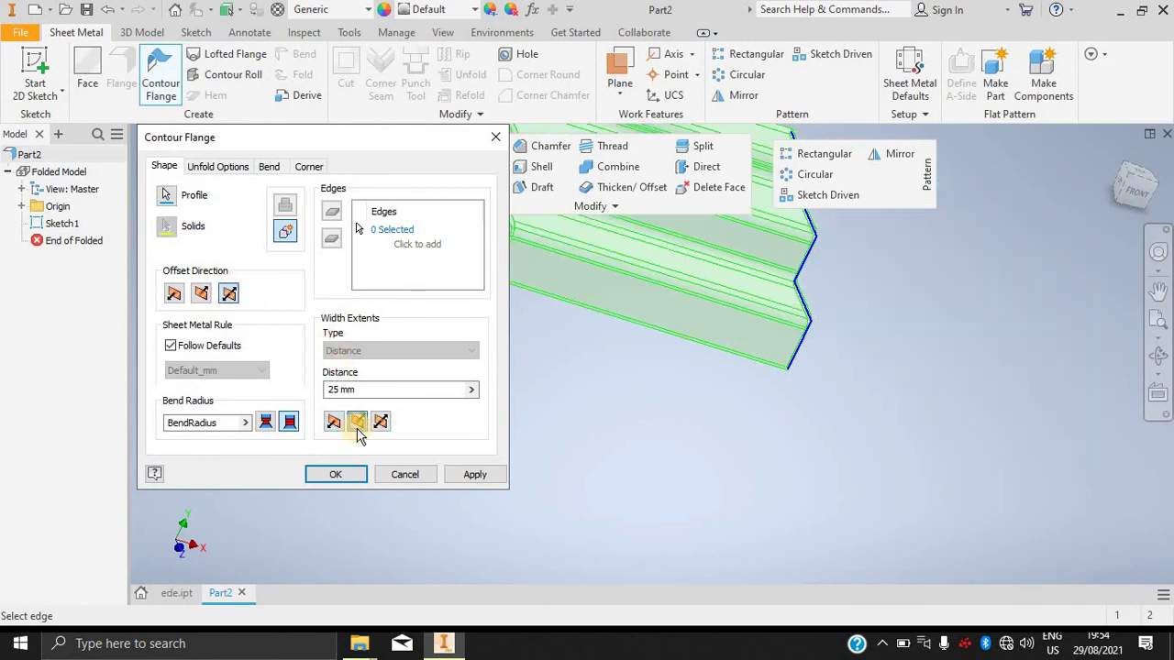
left_click(382, 422)
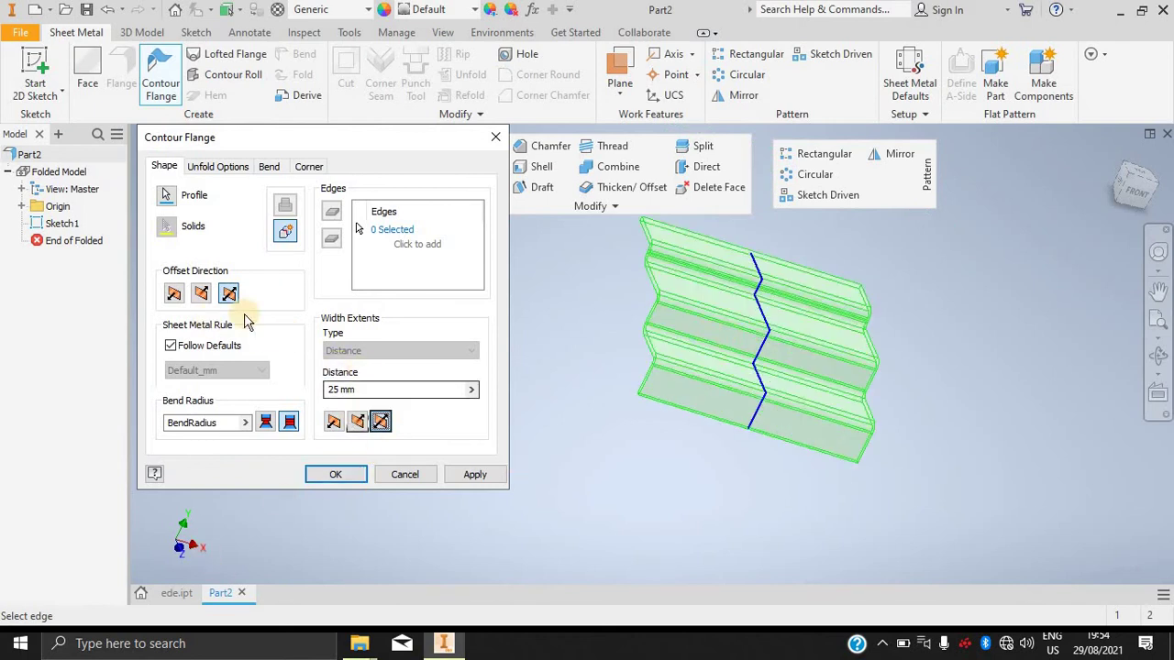
left_click(360, 390)
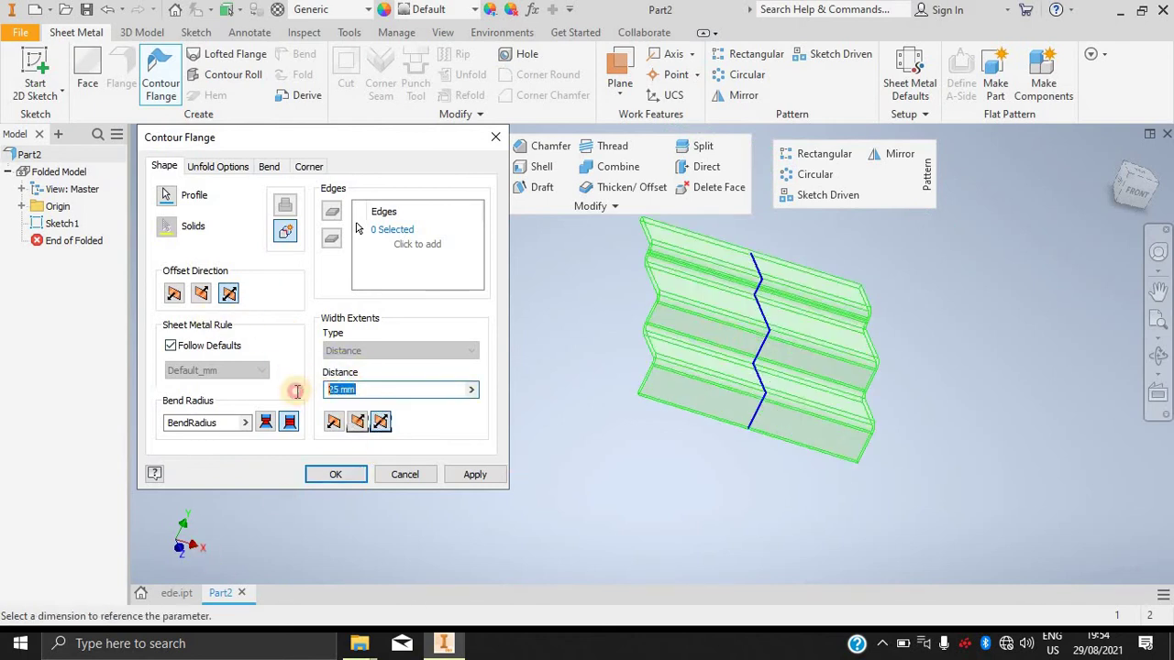
type("50")
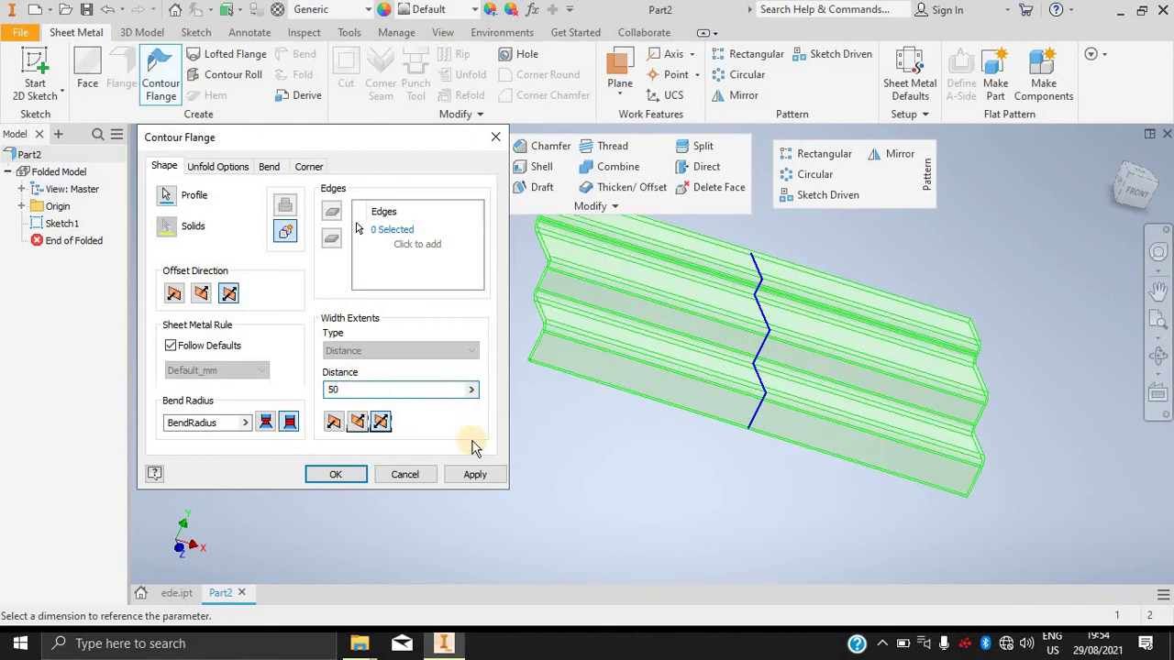
left_click(336, 474)
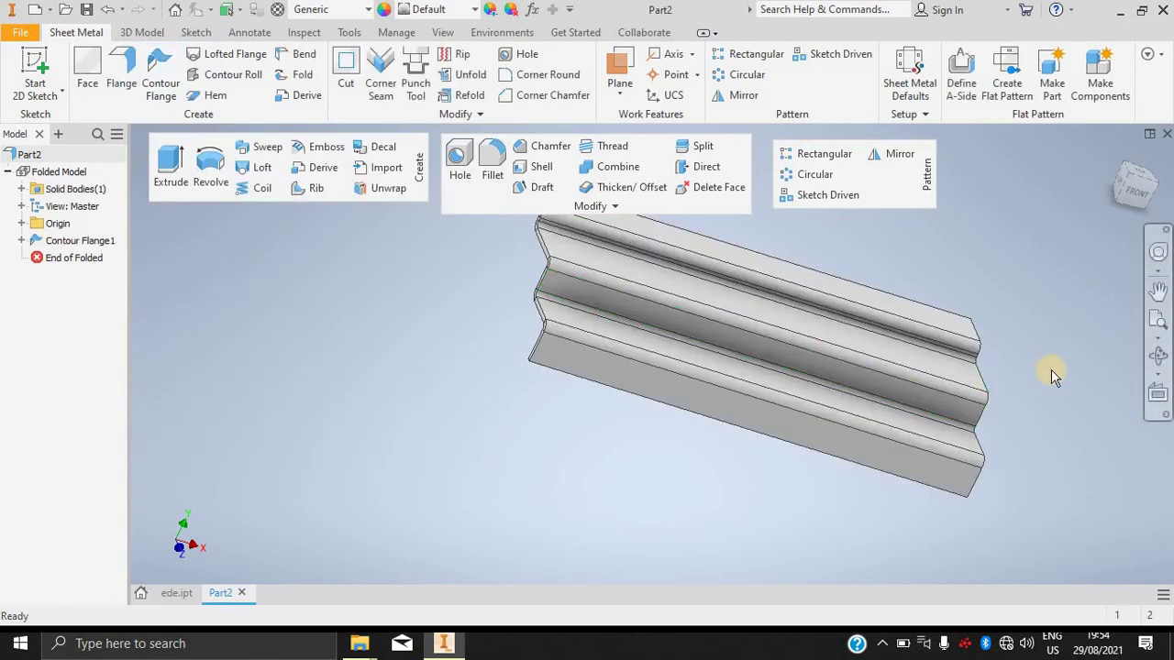
middle_click_drag(948, 338, 861, 339, "shift")
scroll(931, 364, "down", 2)
scroll(930, 365, "up", 2)
scroll(931, 365, "down", 2)
middle_click_drag(930, 365, 946, 392, "shift")
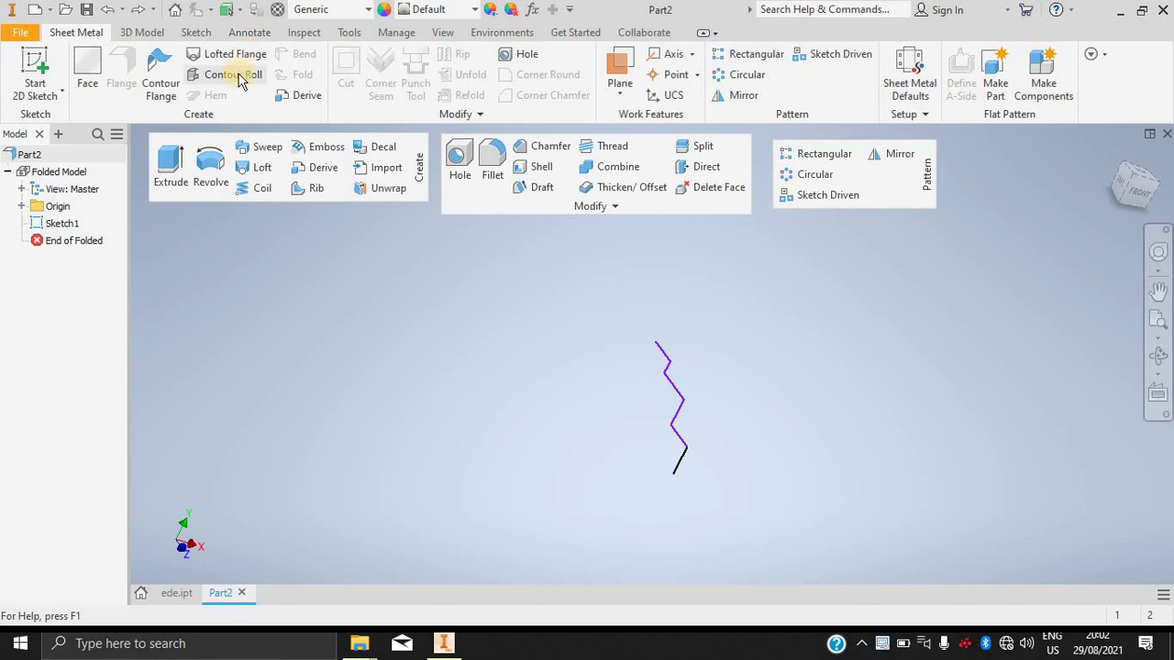
Edit the stepped profile's sketch and draw a separate vertical line about 39 mm long, about 37 mm from the origin on the profile's side.
left_click(60, 224)
double_click(60, 224)
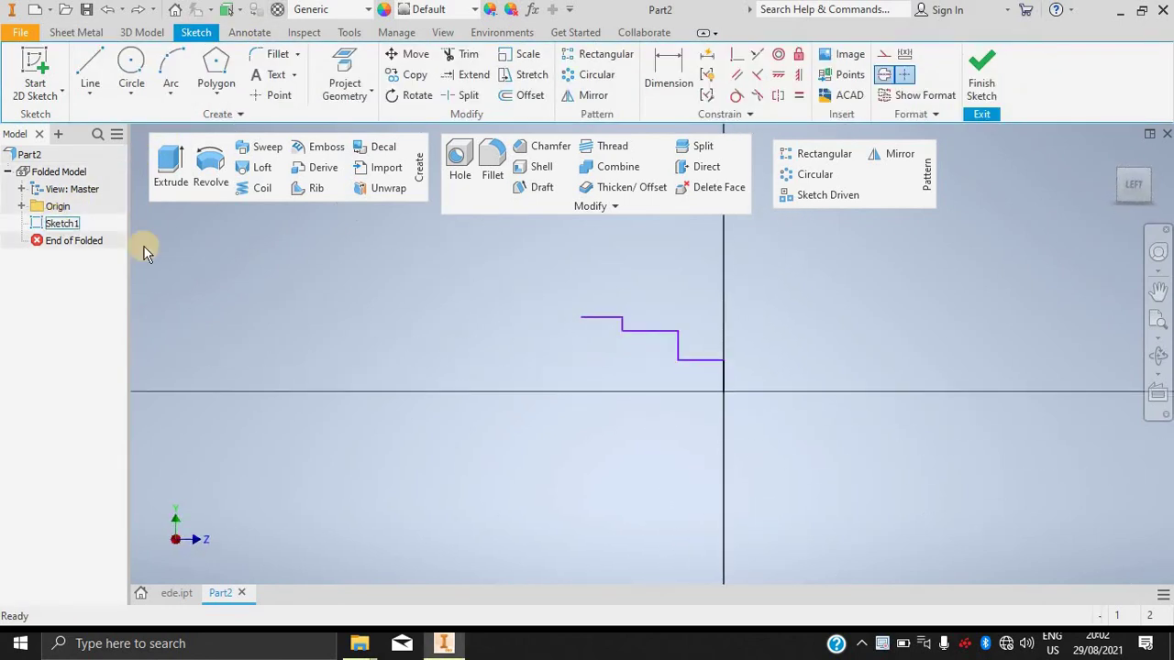
left_click(91, 66)
left_click(449, 256)
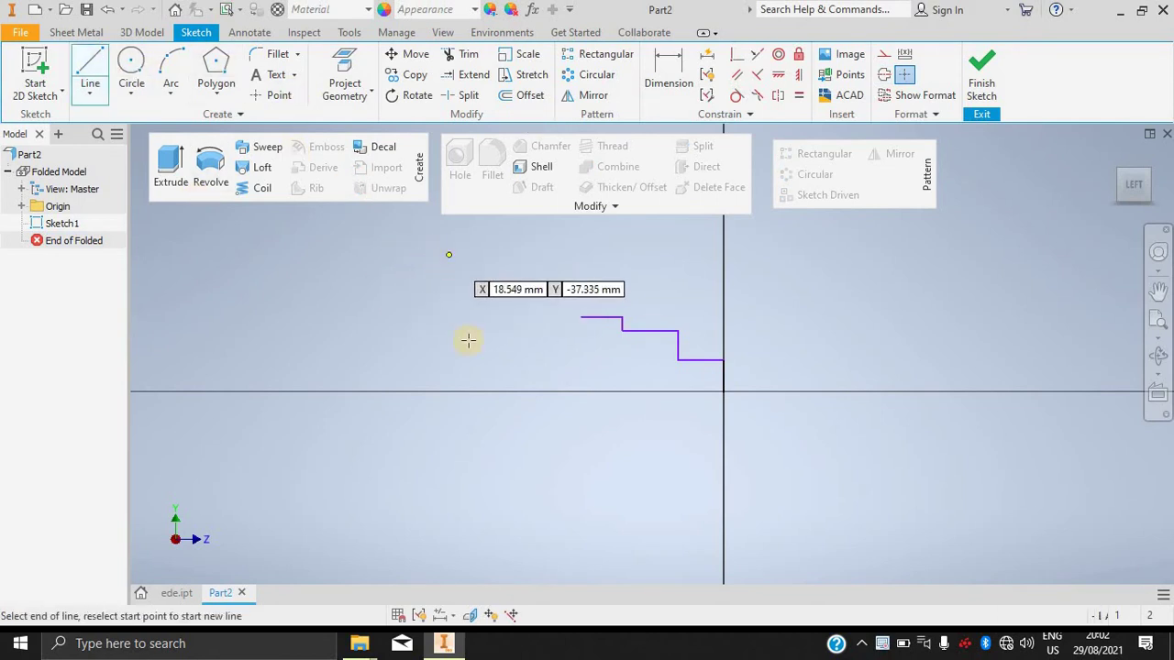
left_click(445, 544)
right_click(520, 271)
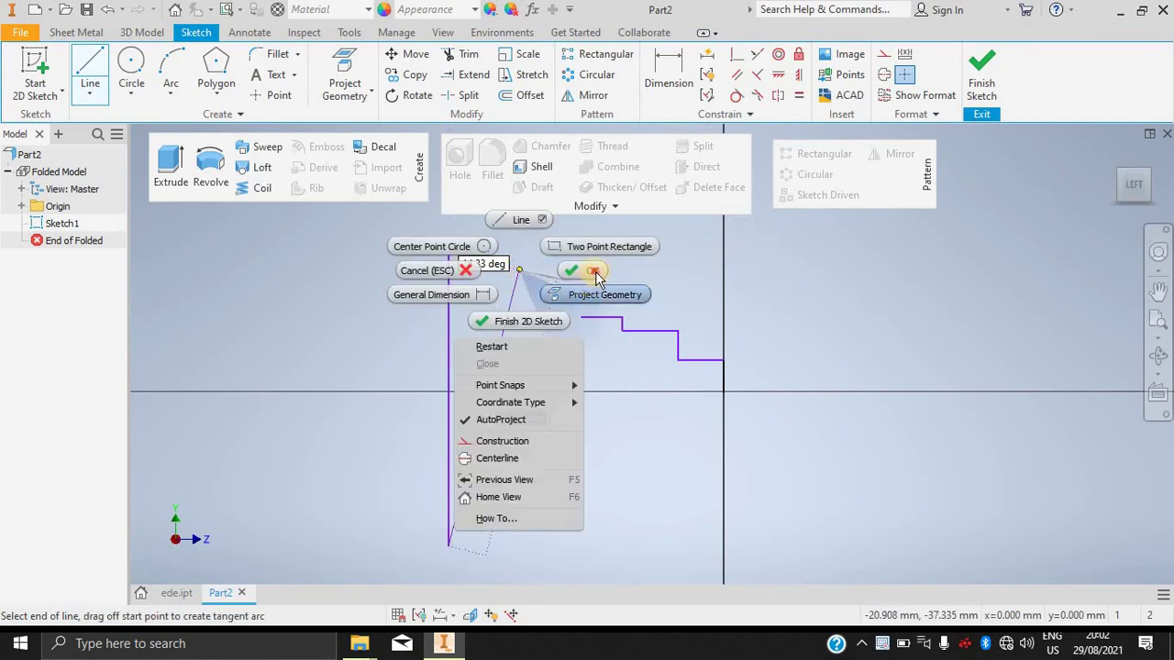
left_click(593, 272)
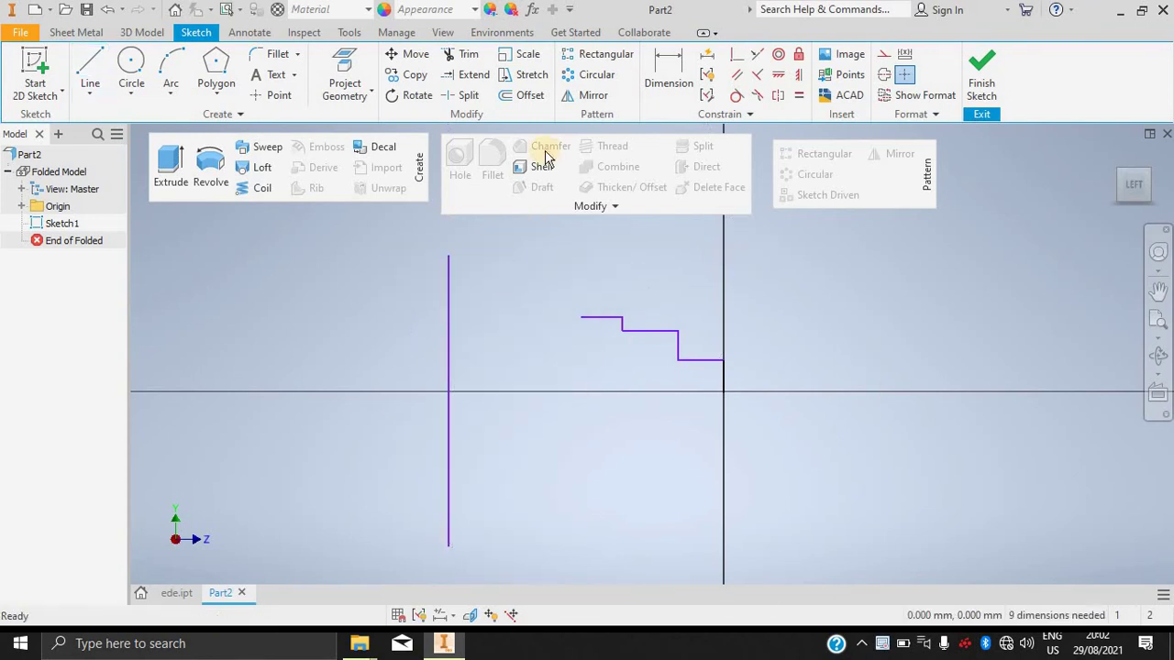
Convert the new vertical line to a centerline and finish the sketch.
left_click(882, 79)
left_click(448, 344)
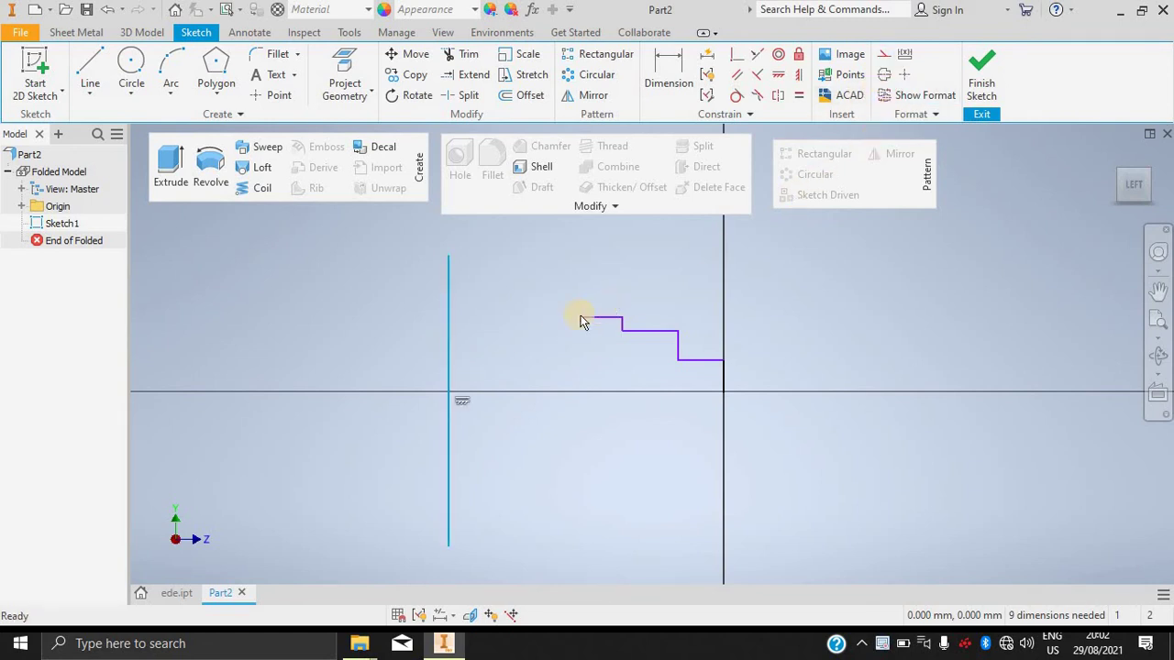
left_click(886, 79)
right_click(601, 269)
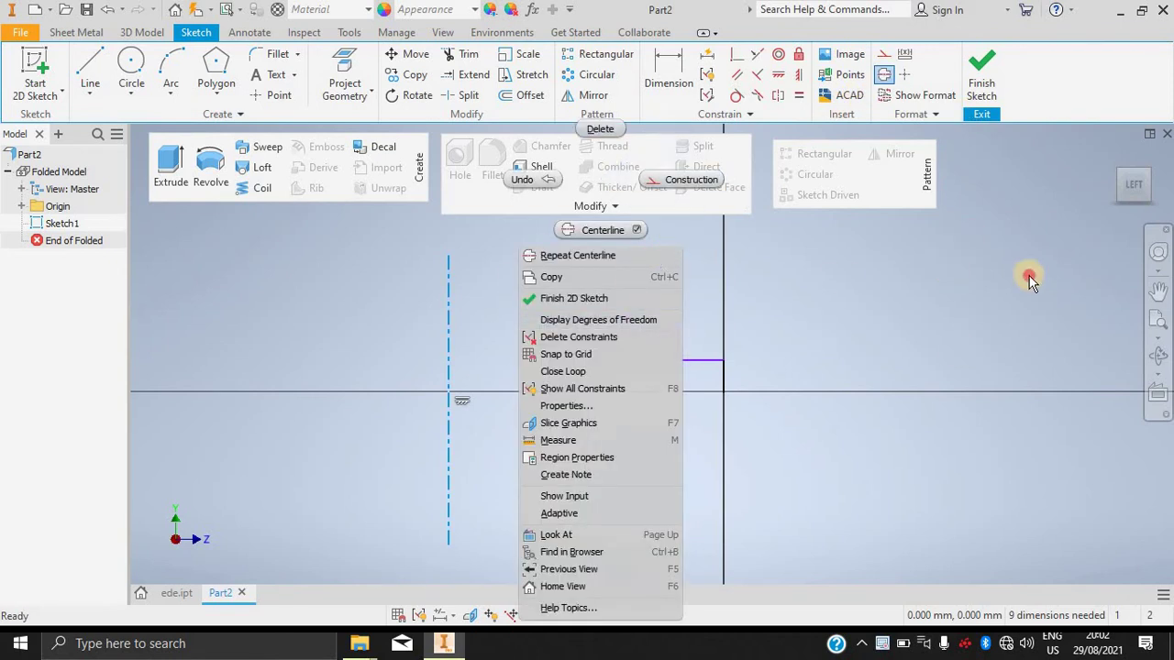
key("Escape")
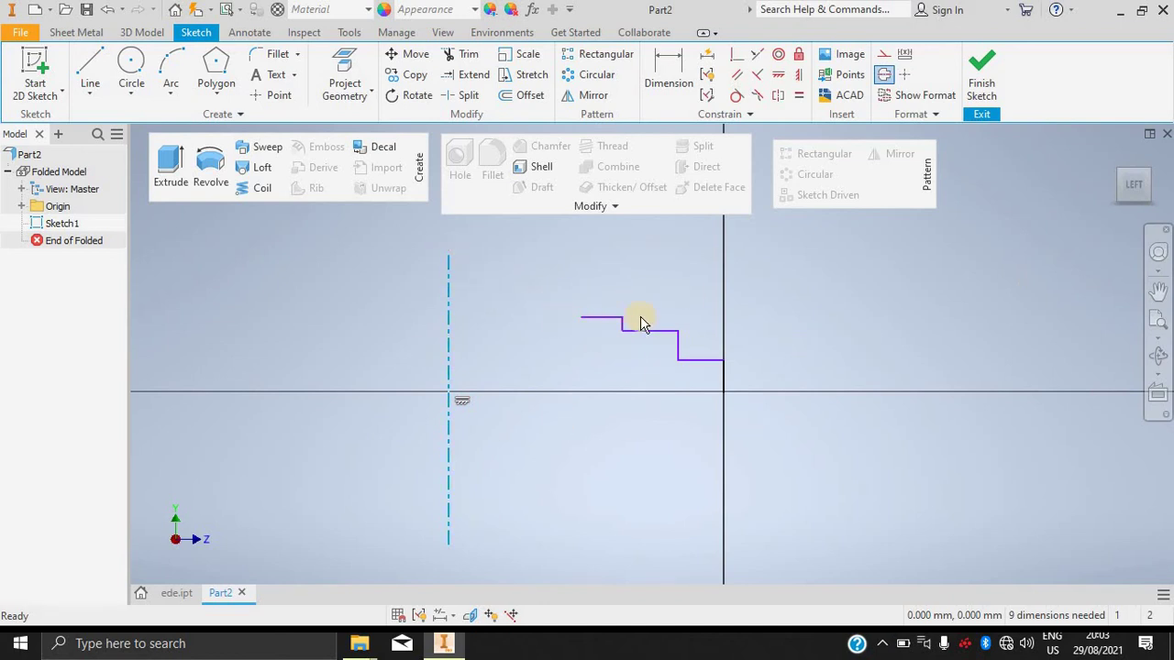
left_click(981, 68)
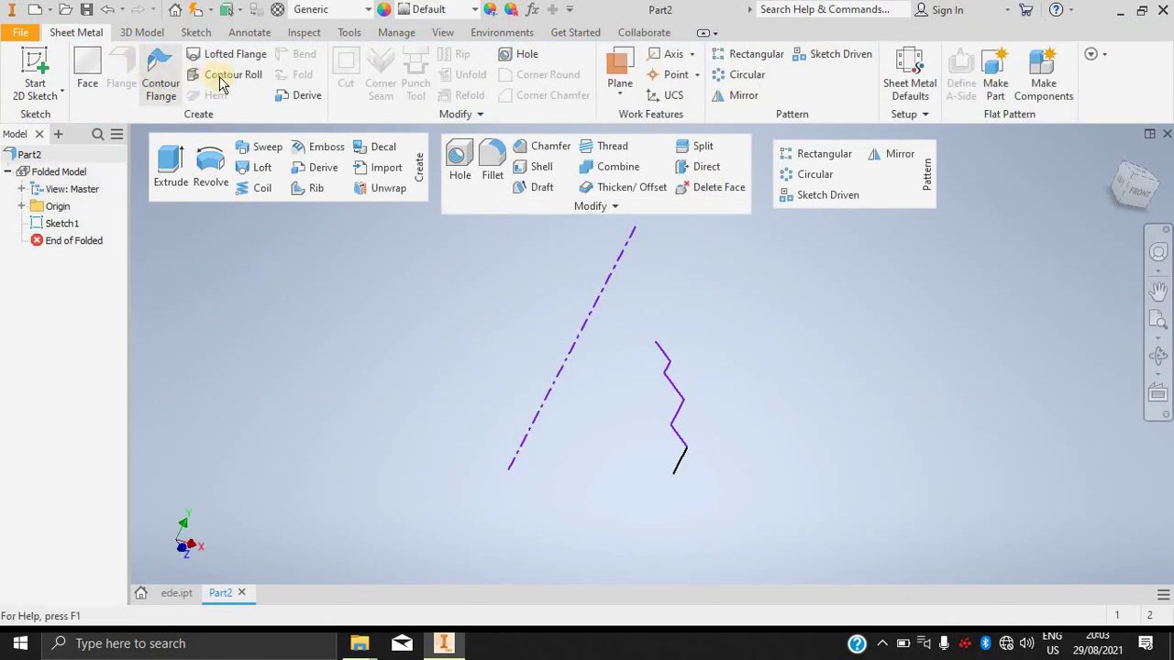
Start a contour roll of the stepped profile about the centerline and try a rolled angle of 360 degrees.
left_click(228, 78)
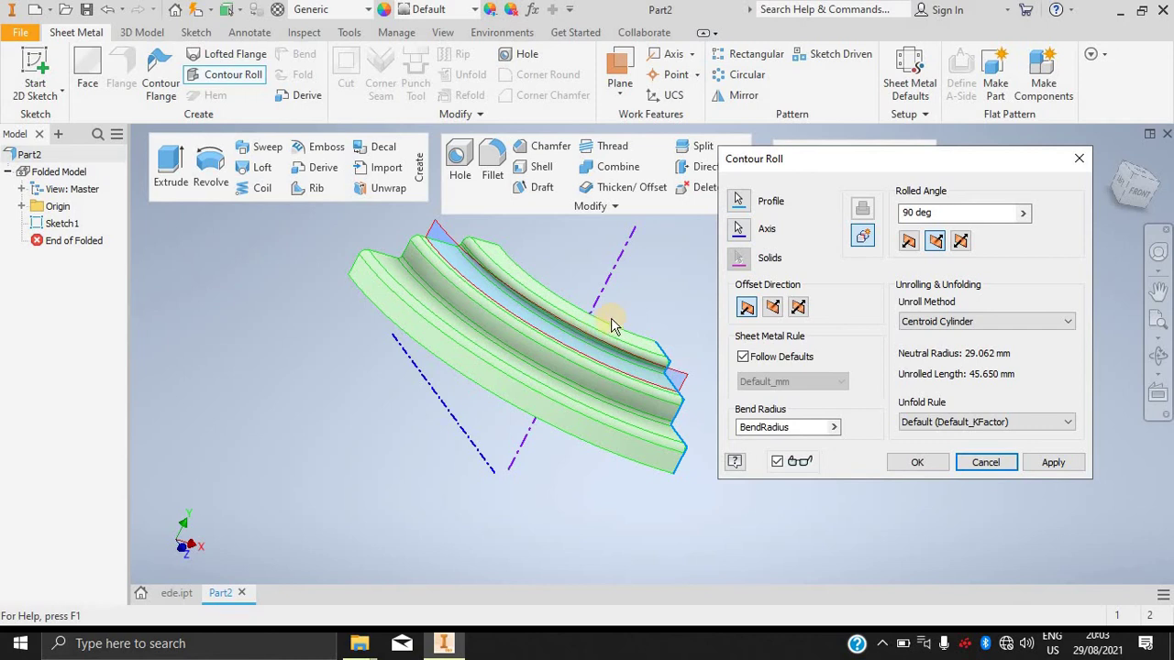
left_click(1022, 213)
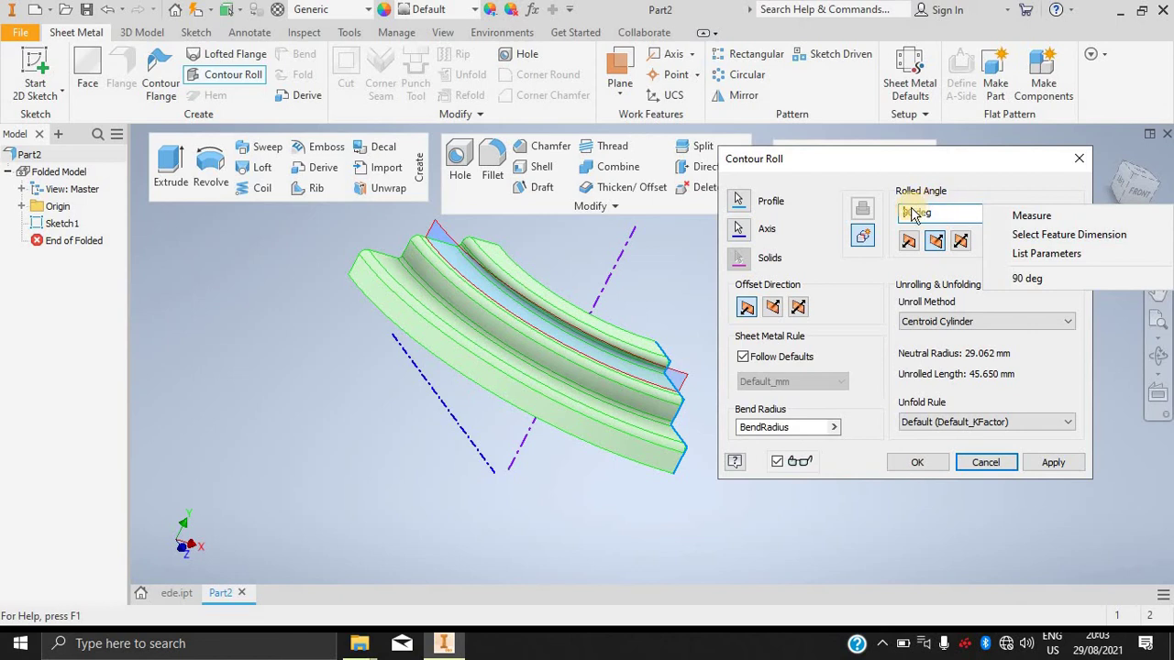
left_click(974, 214)
key("Home")
key("Delete")
key("Delete")
key("Delete")
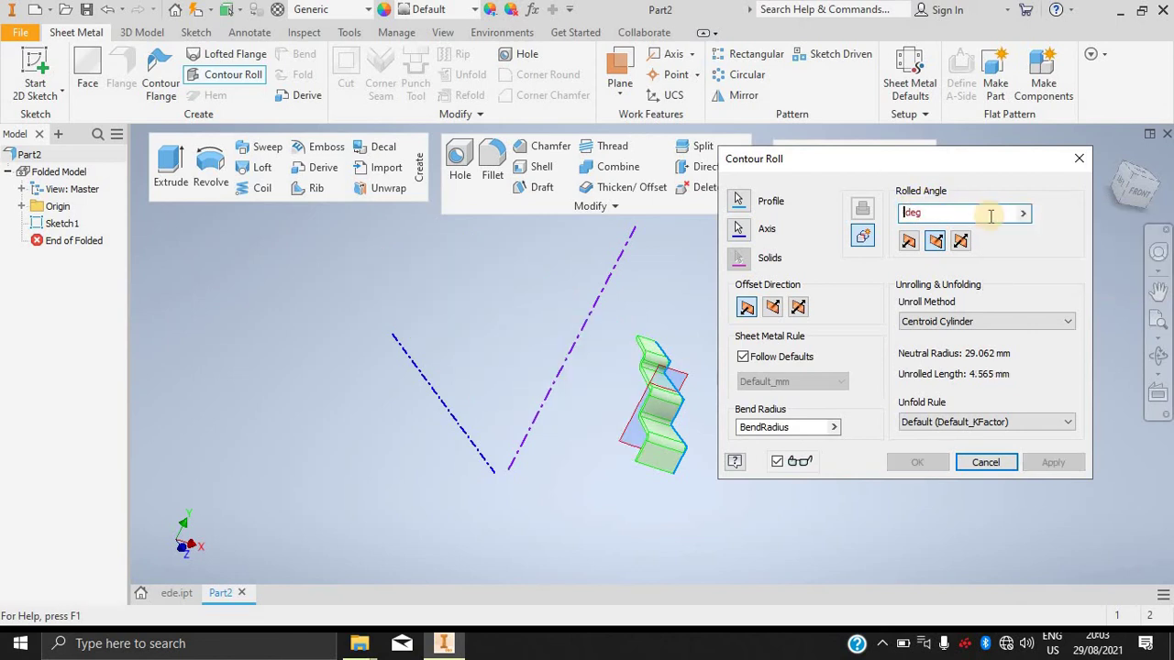
type("360")
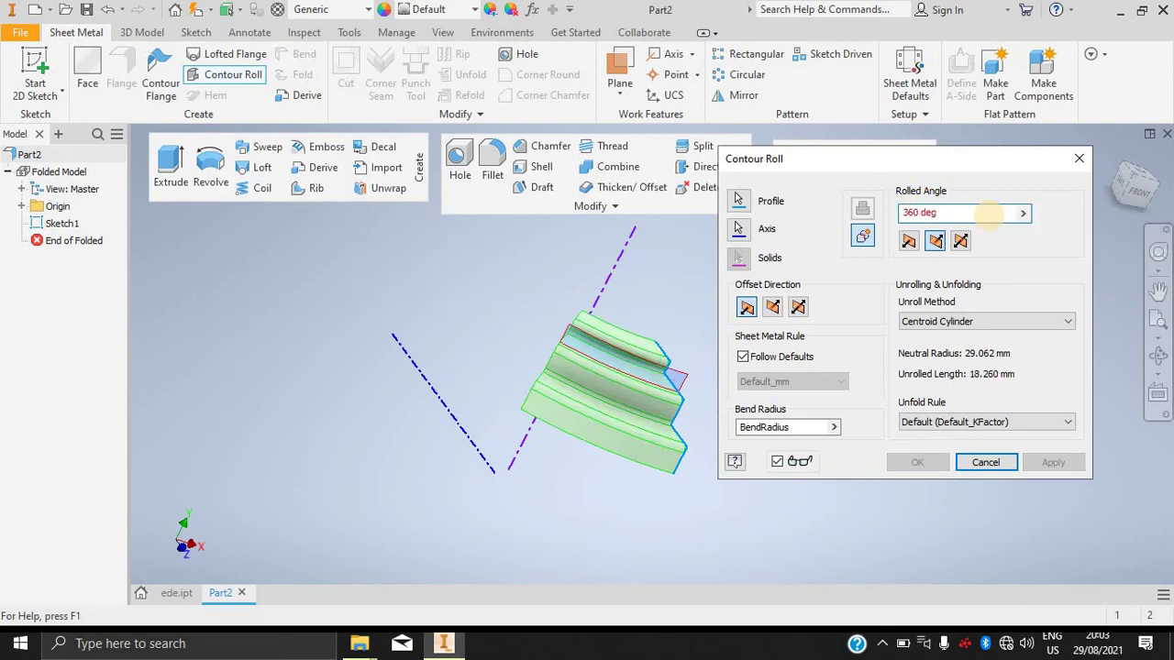
Try rolled angles of 150, 270 and 300 degrees for the contour roll and compare the previews.
key("BackSpace")
key("BackSpace")
key("BackSpace")
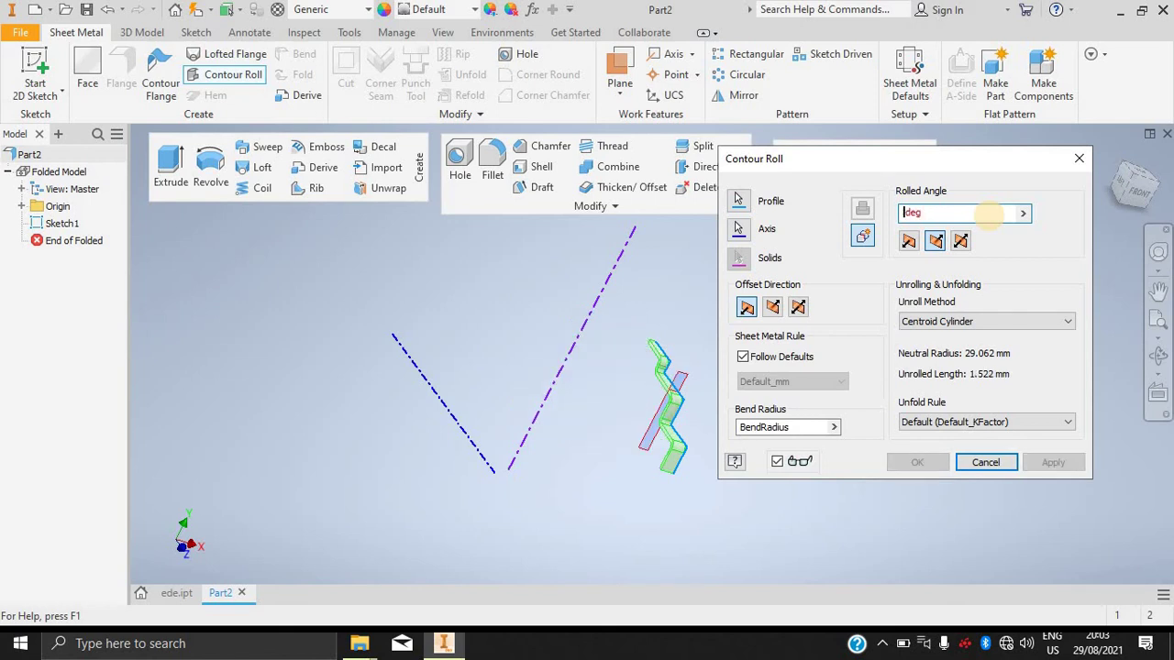
type("150")
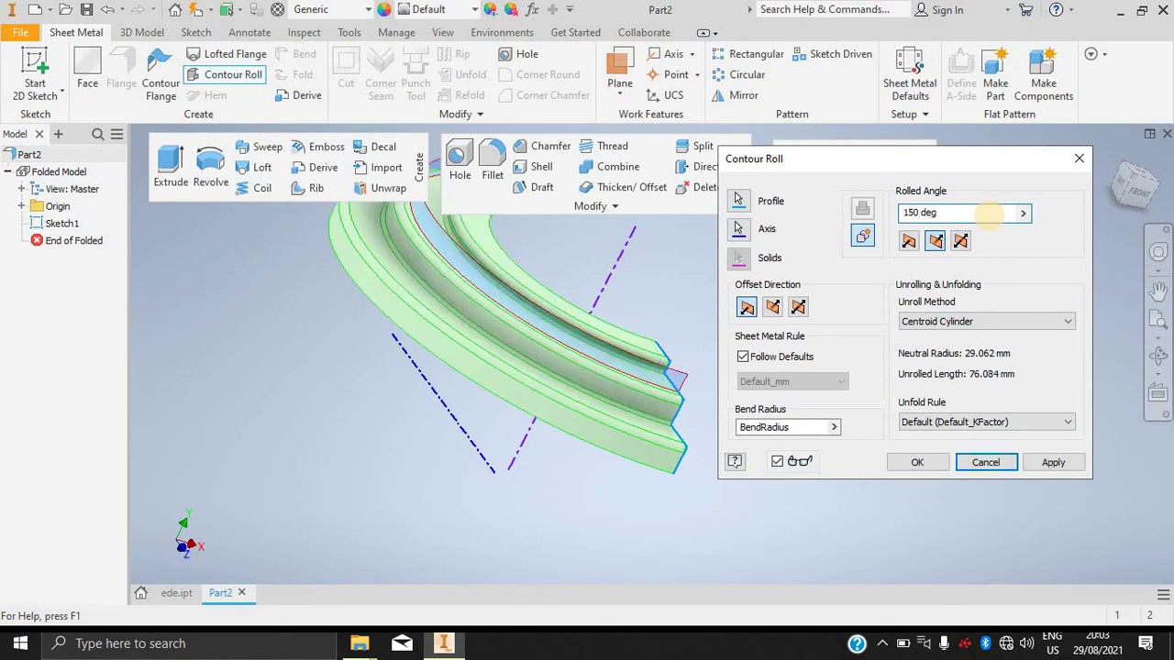
key("BackSpace")
key("BackSpace")
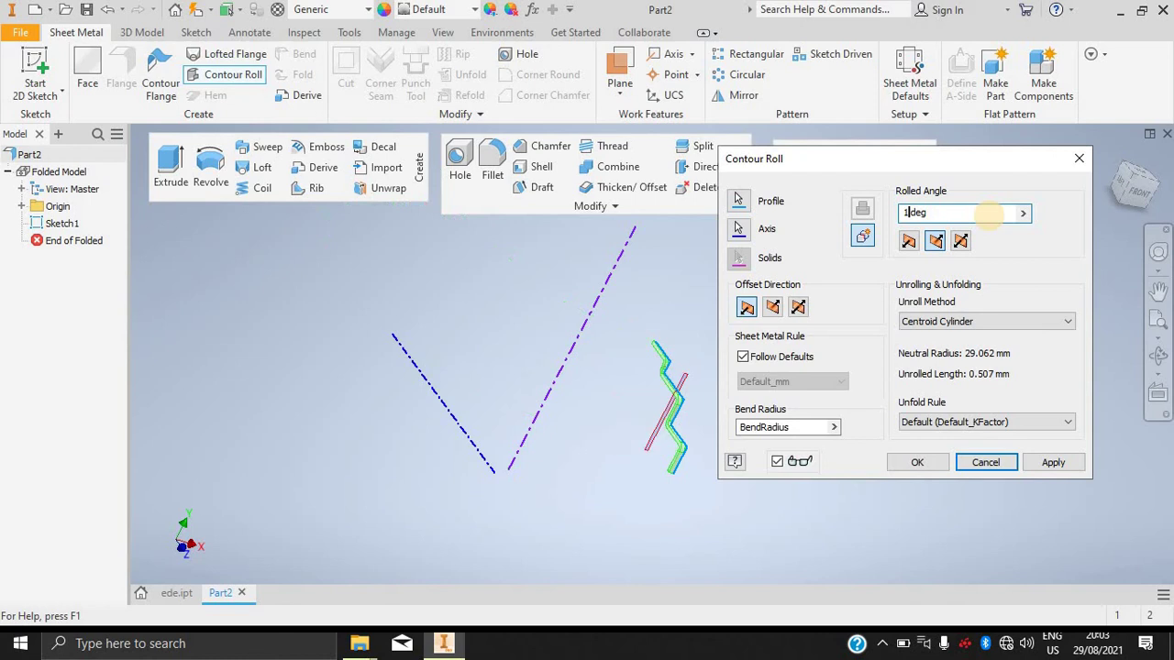
key("BackSpace")
type("270")
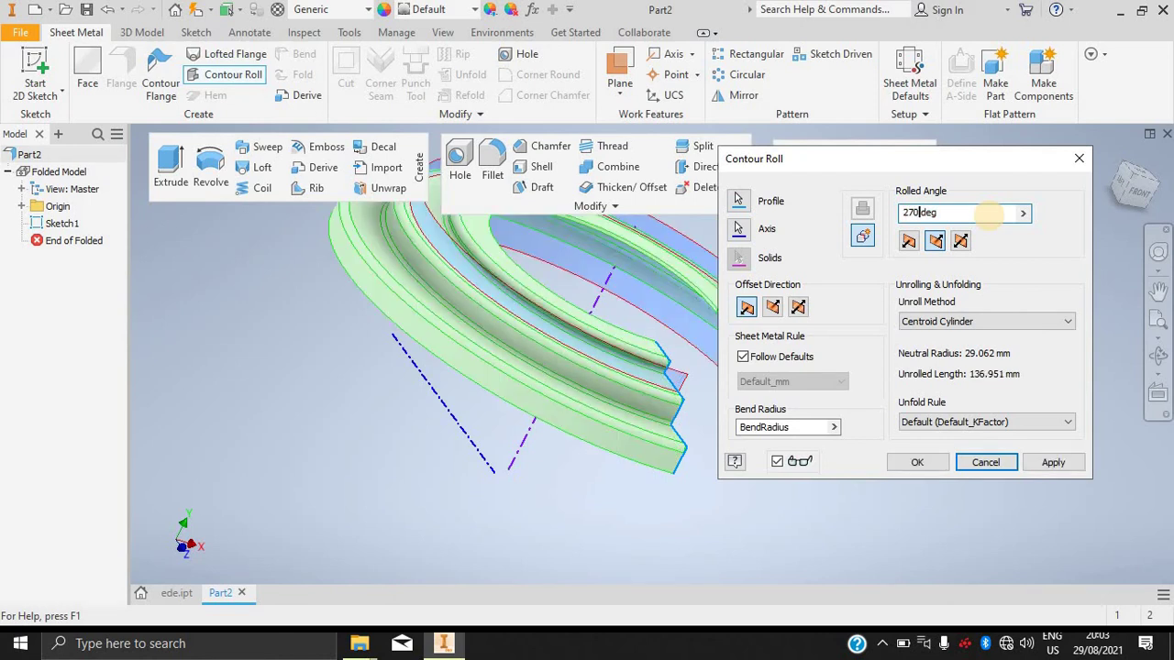
key("BackSpace")
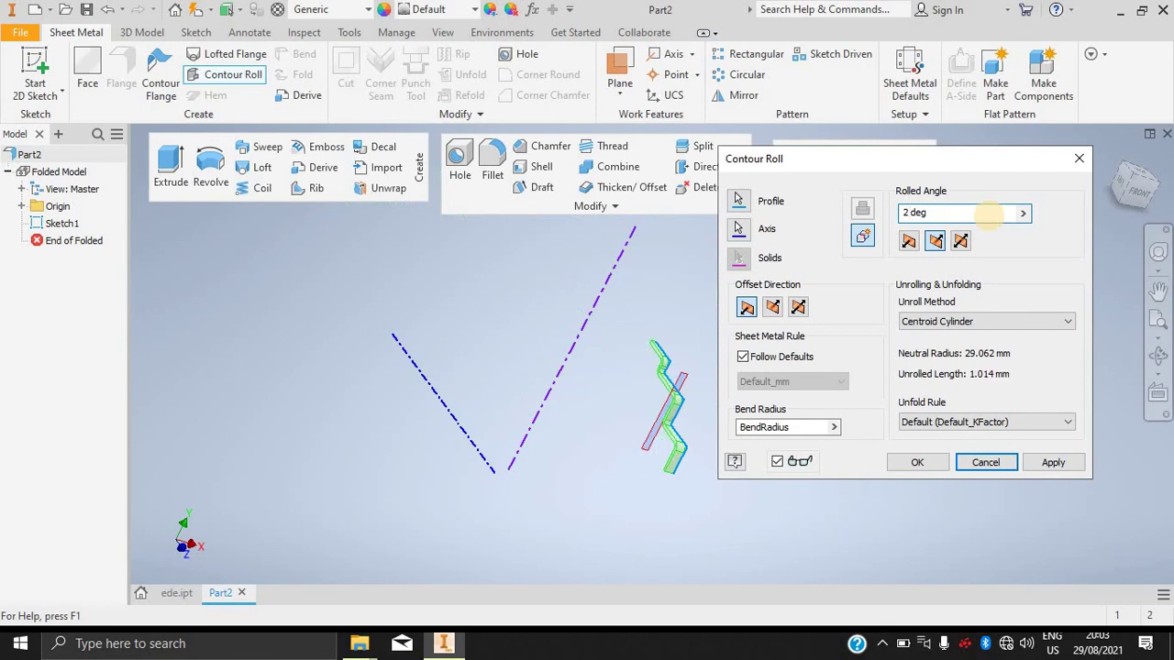
key("BackSpace")
type("300")
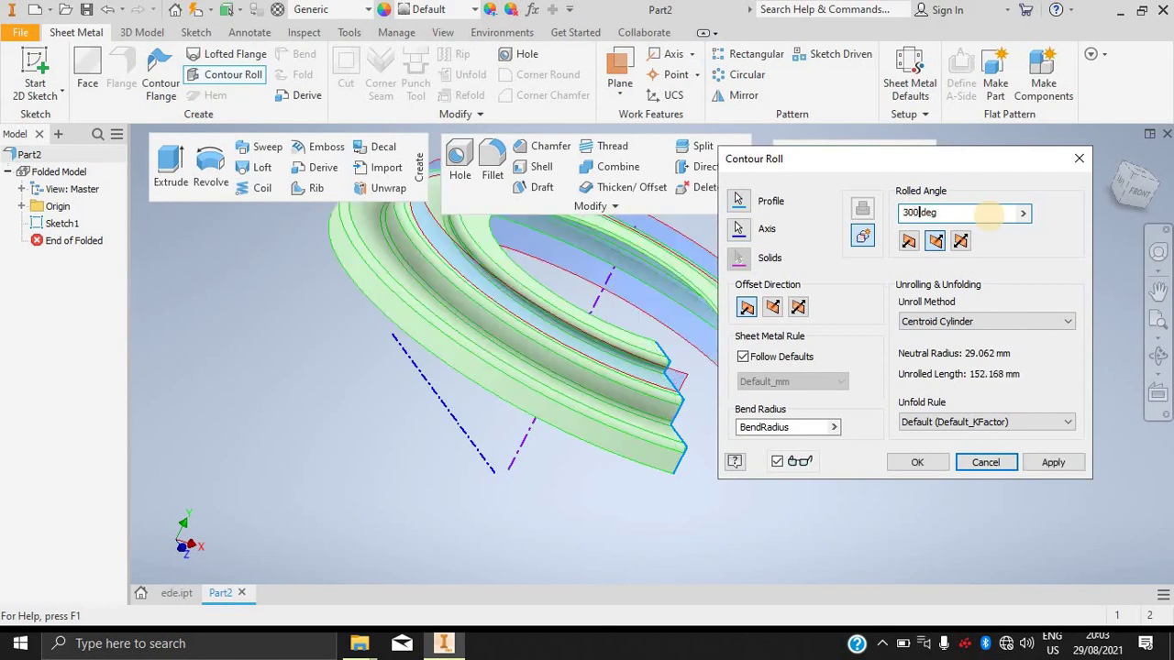
Try rolled angles of 360, 356, 358 and 355 degrees to compare the gap between the contour roll's ends.
key("BackSpace")
key("BackSpace")
type("60")
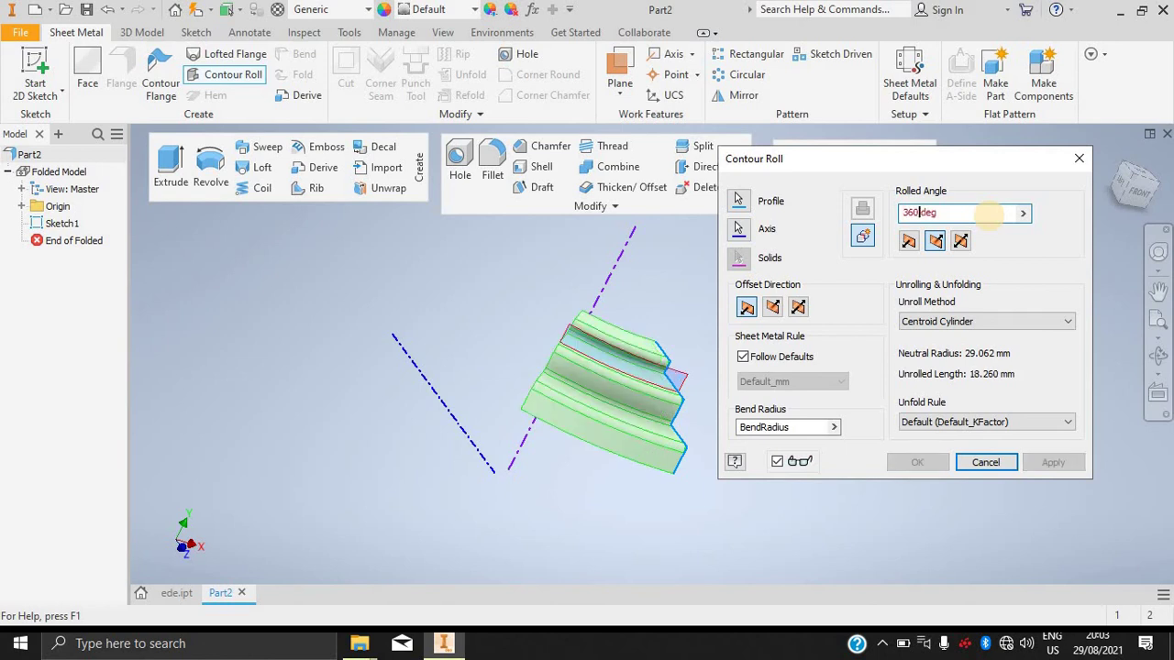
key("BackSpace")
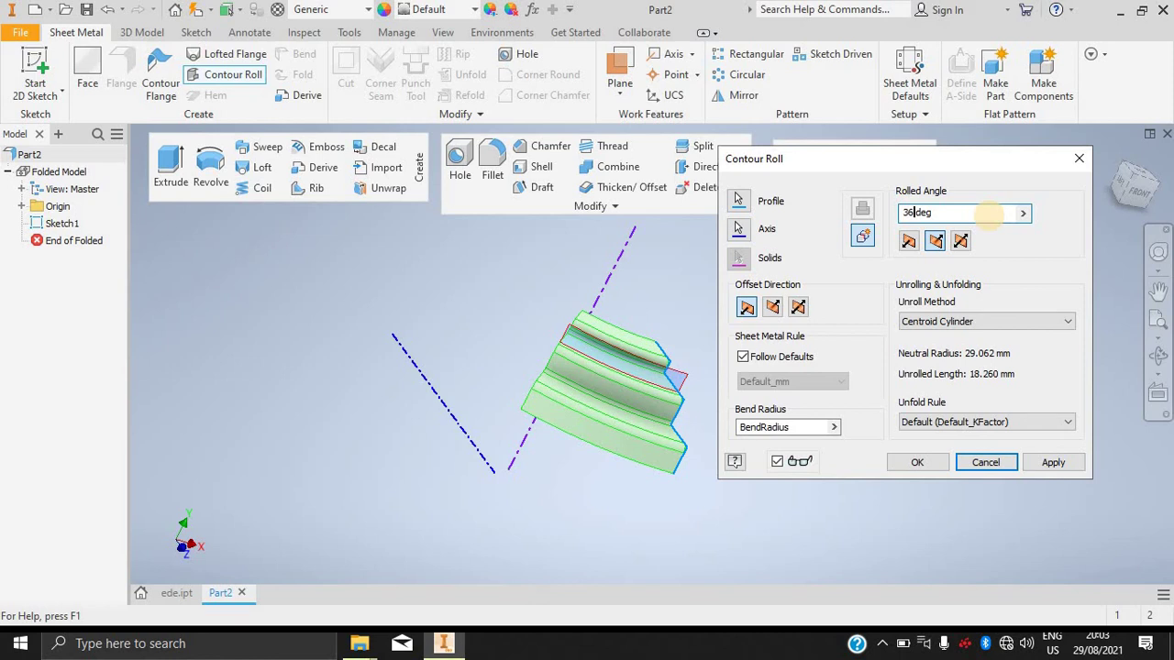
type("5")
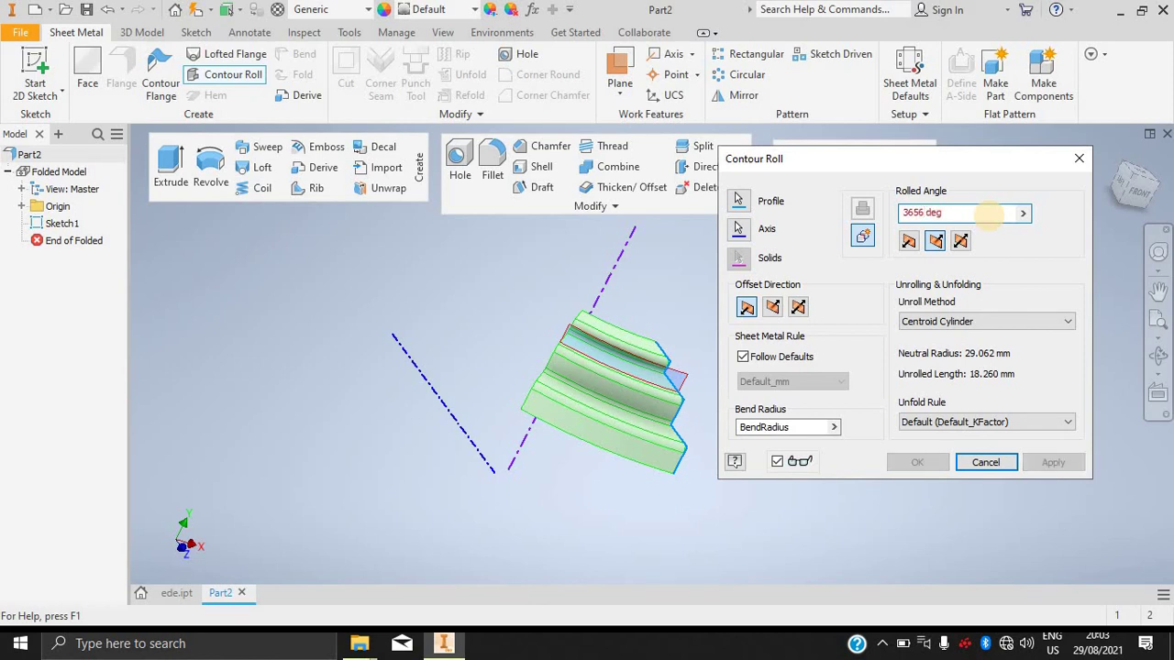
key("BackSpace")
key("BackSpace")
type("56")
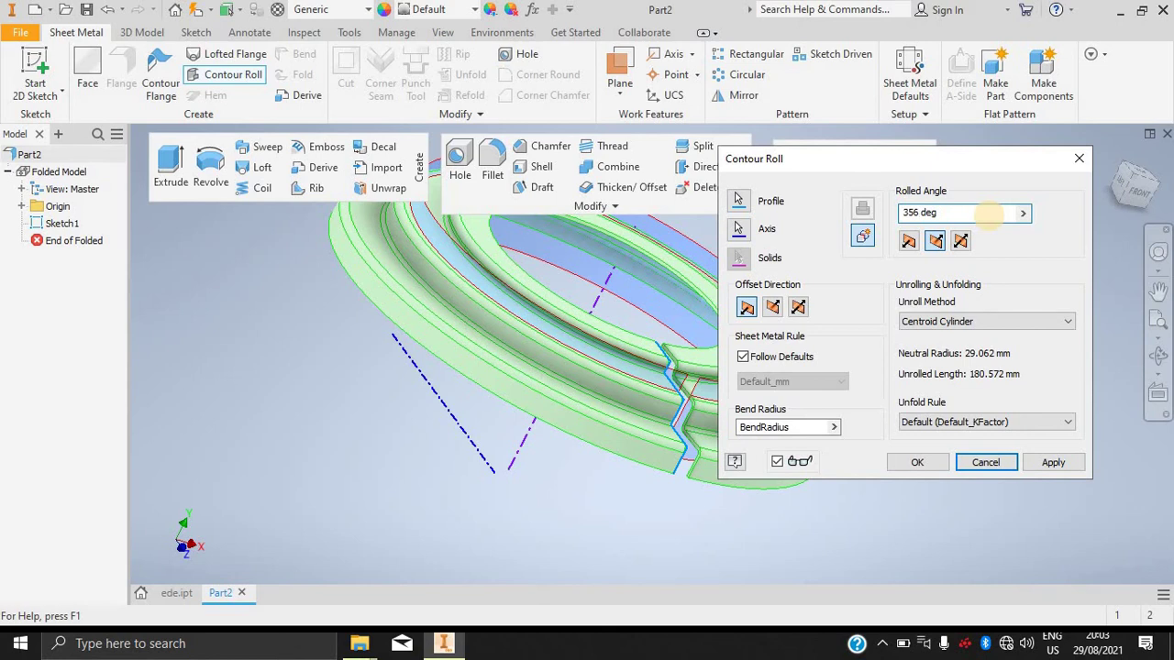
key("BackSpace")
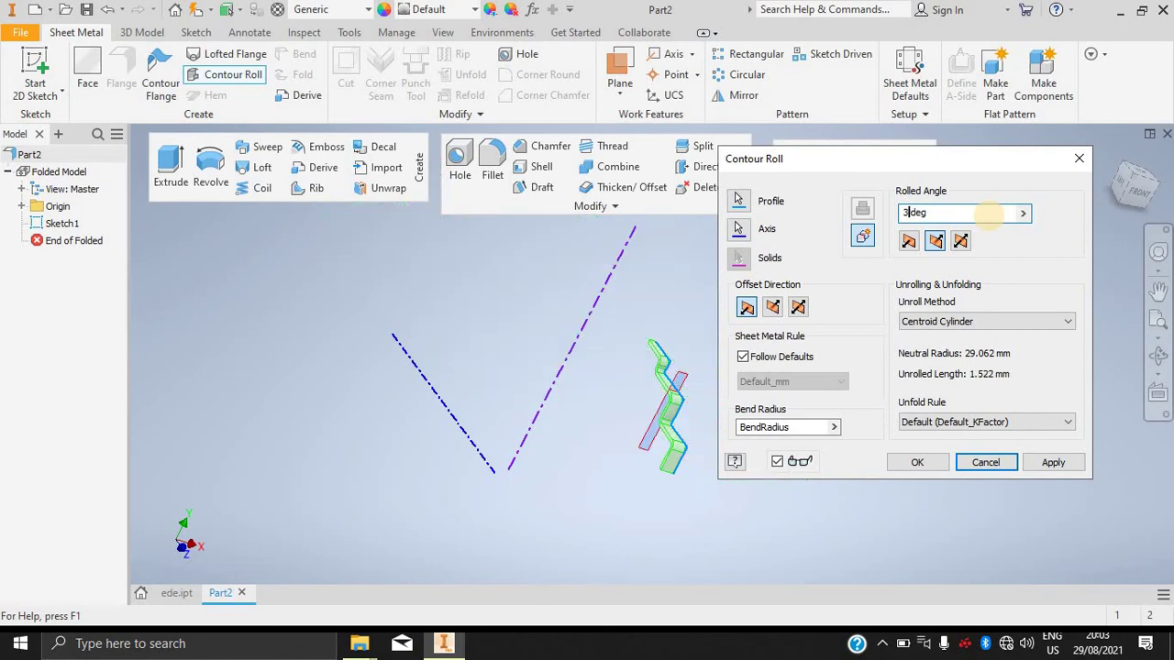
type("58")
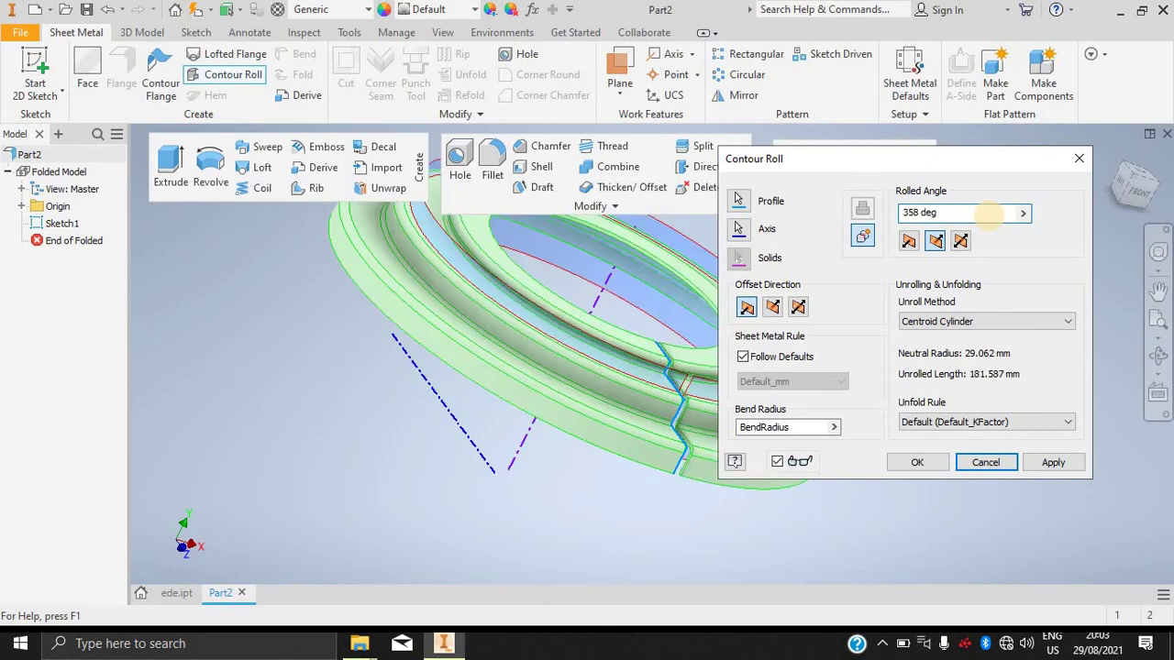
key("BackSpace")
type("5")
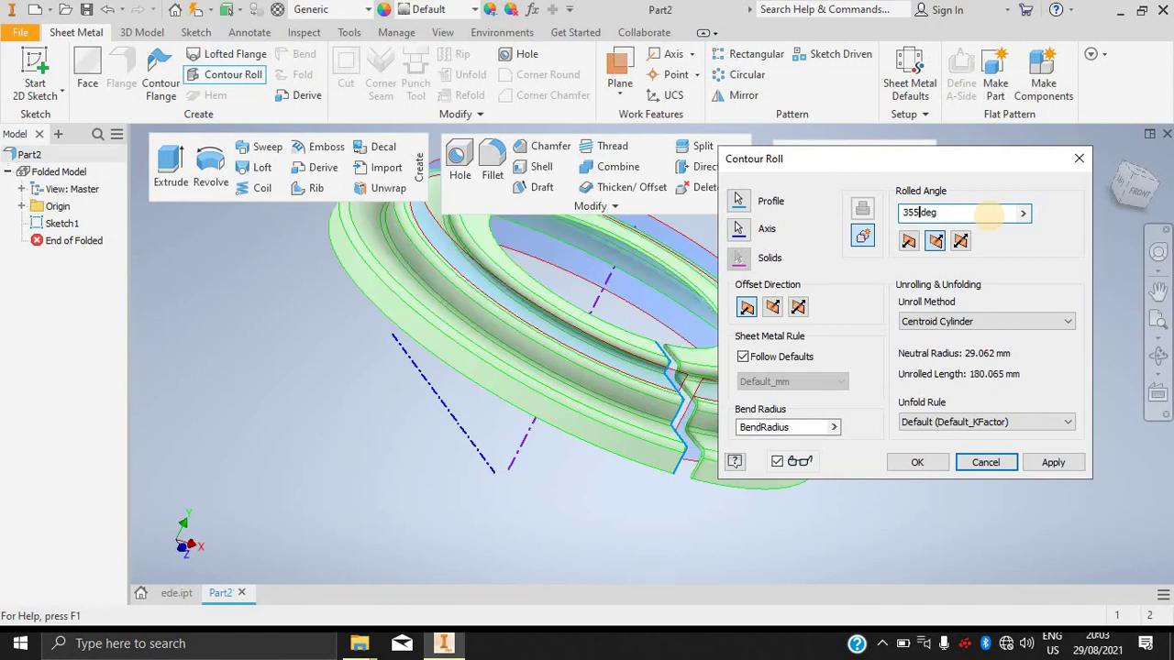
Set the rolled angle to 359 degrees, create the contour roll and inspect the ring from its open side.
key("BackSpace")
type("9")
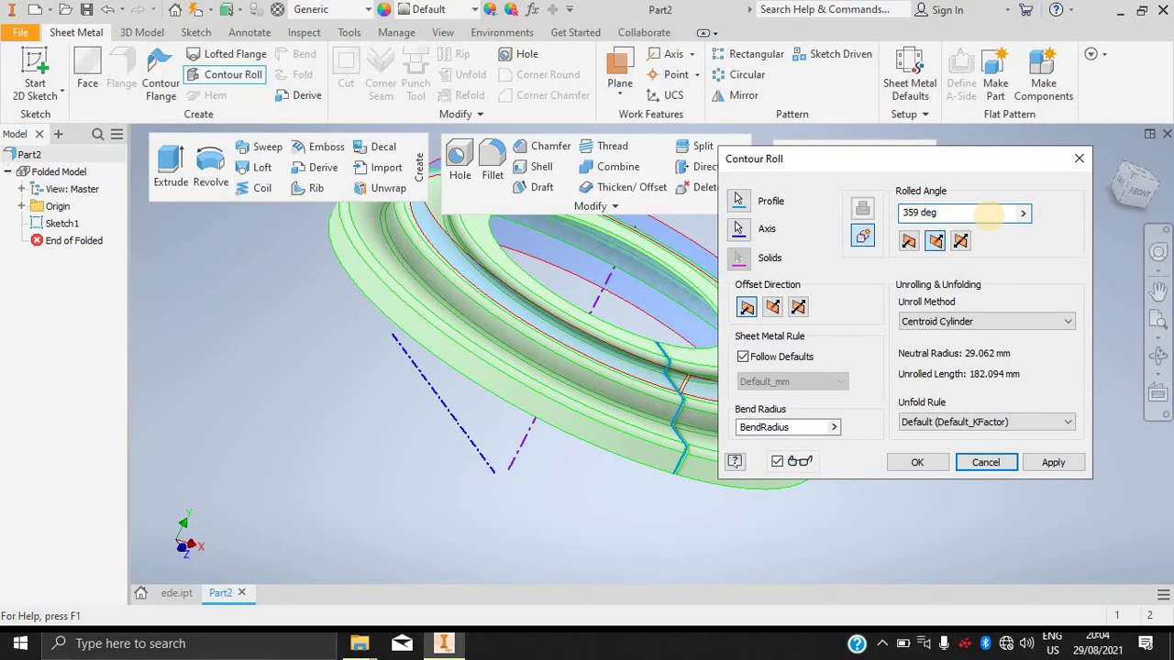
left_click(917, 462)
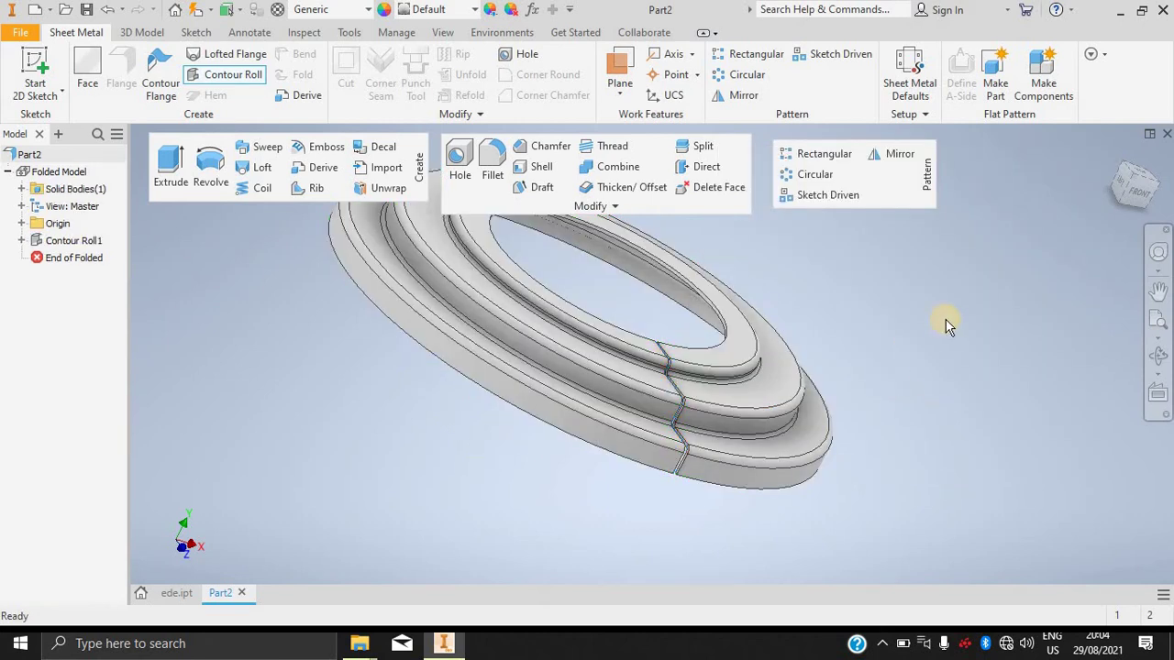
middle_click_drag(900, 458, 662, 336, "shift")
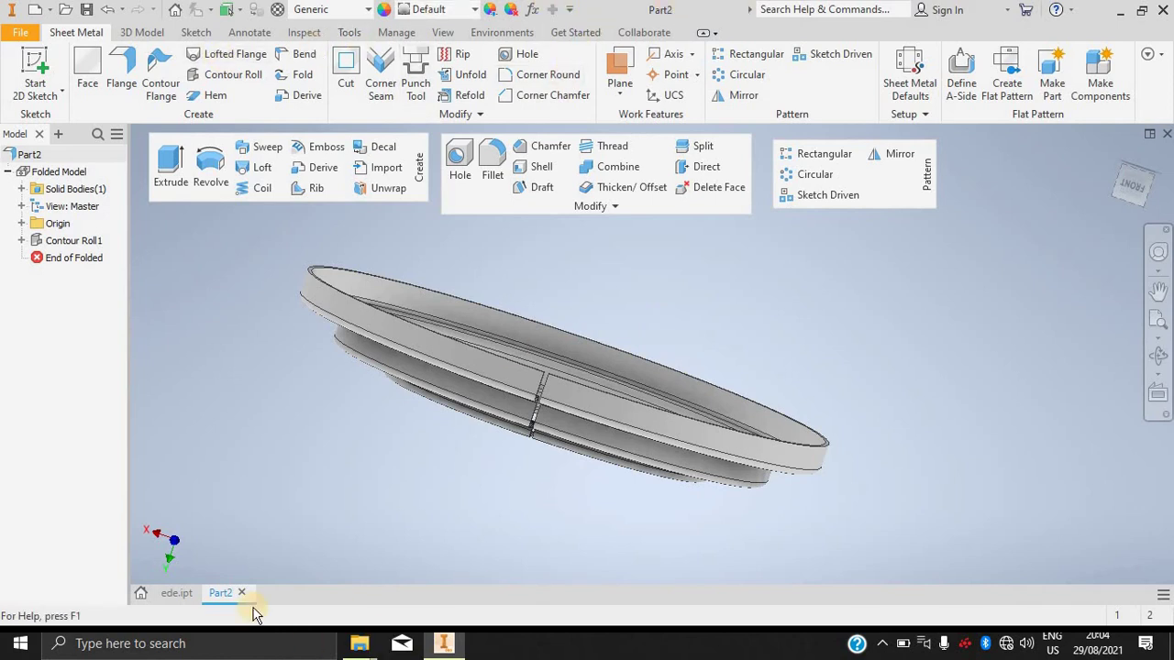
Switch to ede.ipt and create a die-formed-free lofted flange between the hexagon and circle profiles with 0.5 mm chord tolerance.
left_click(176, 594)
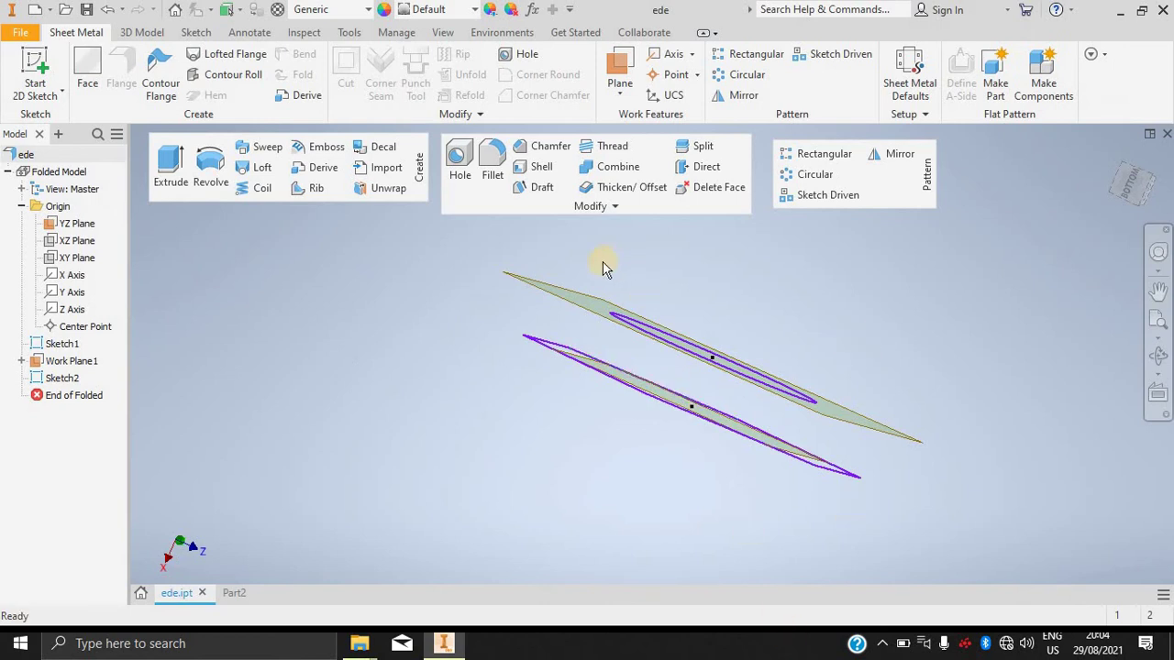
mouse_move(676, 423)
middle_mouse_down("shift")
mouse_move(676, 401)
mouse_move(592, 425)
mouse_move(540, 482)
mouse_move(804, 383)
mouse_move(996, 343)
middle_mouse_up("shift")
left_click(793, 273)
middle_click_drag(849, 383, 809, 369, "shift")
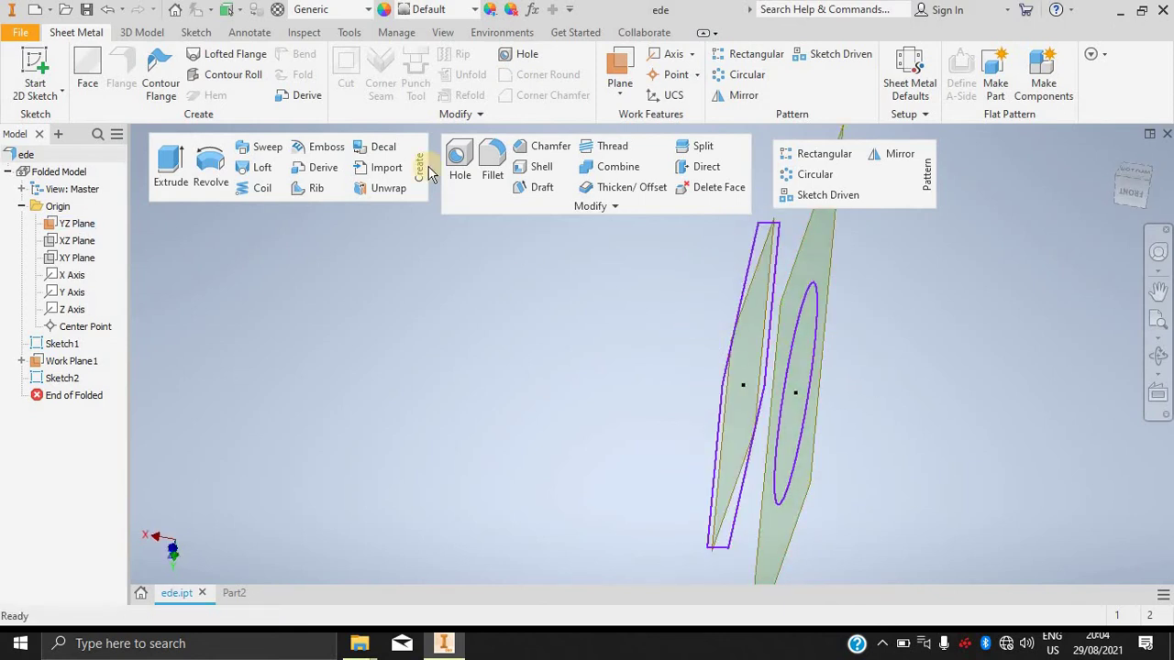
left_click(234, 54)
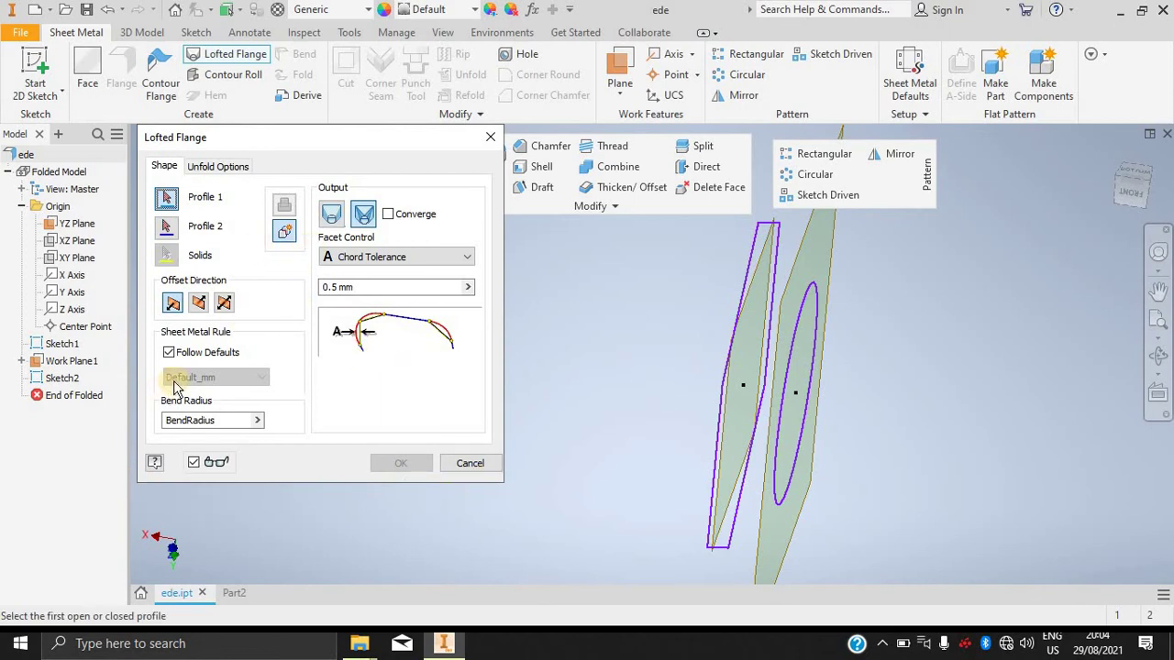
left_click(740, 306)
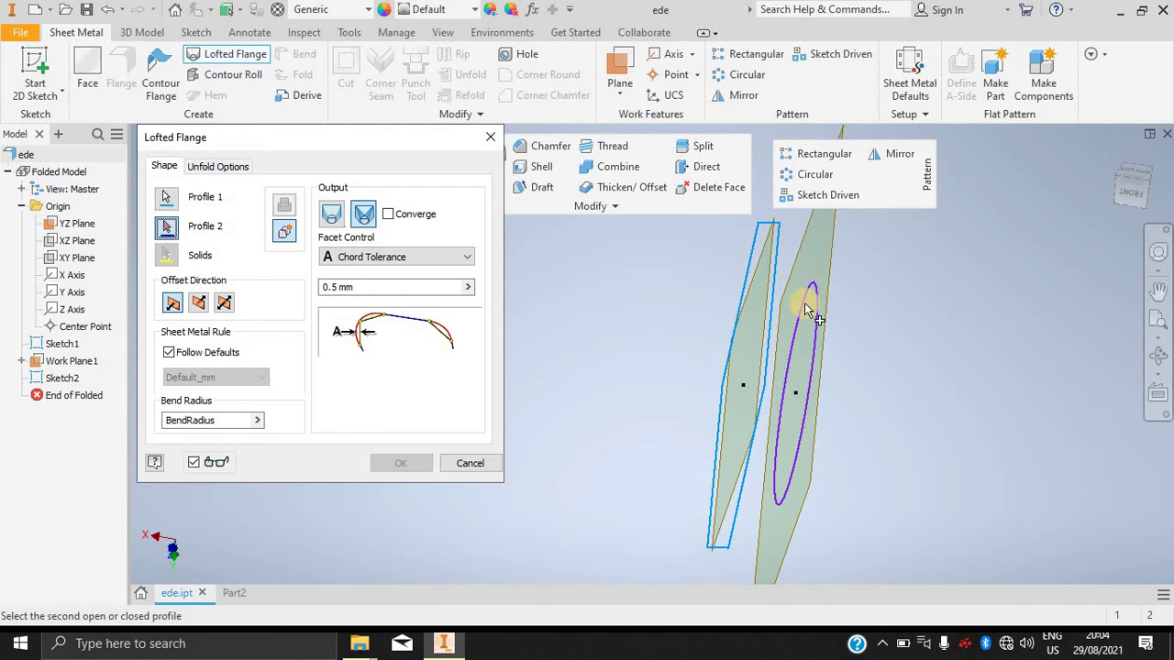
left_click(796, 331)
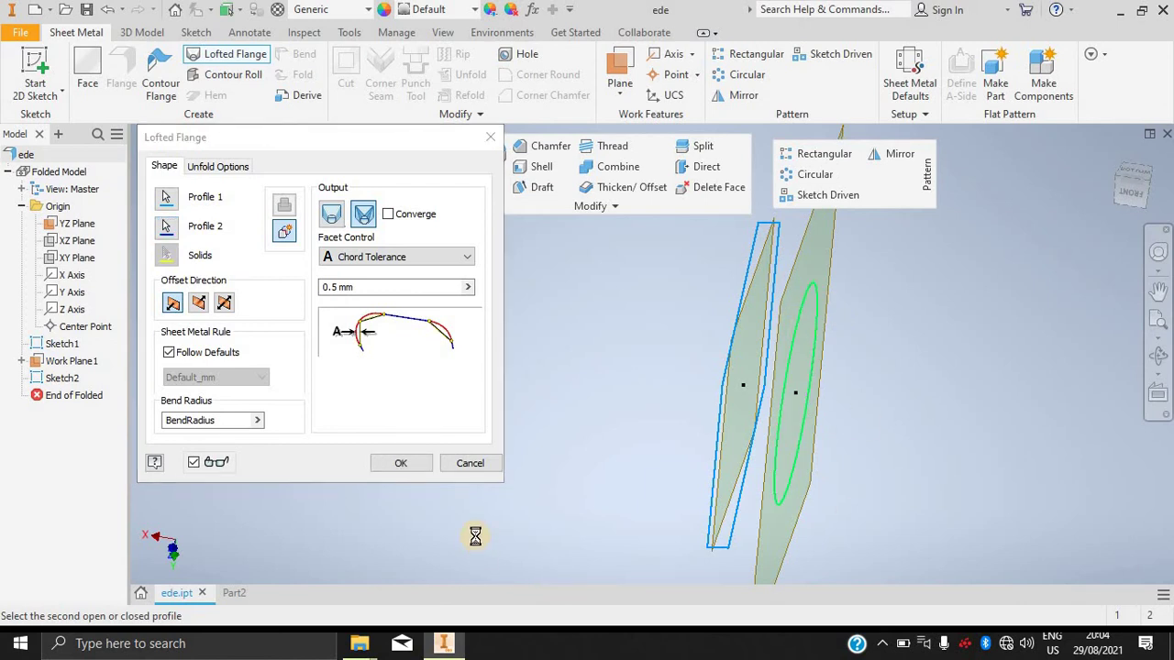
left_click(405, 463)
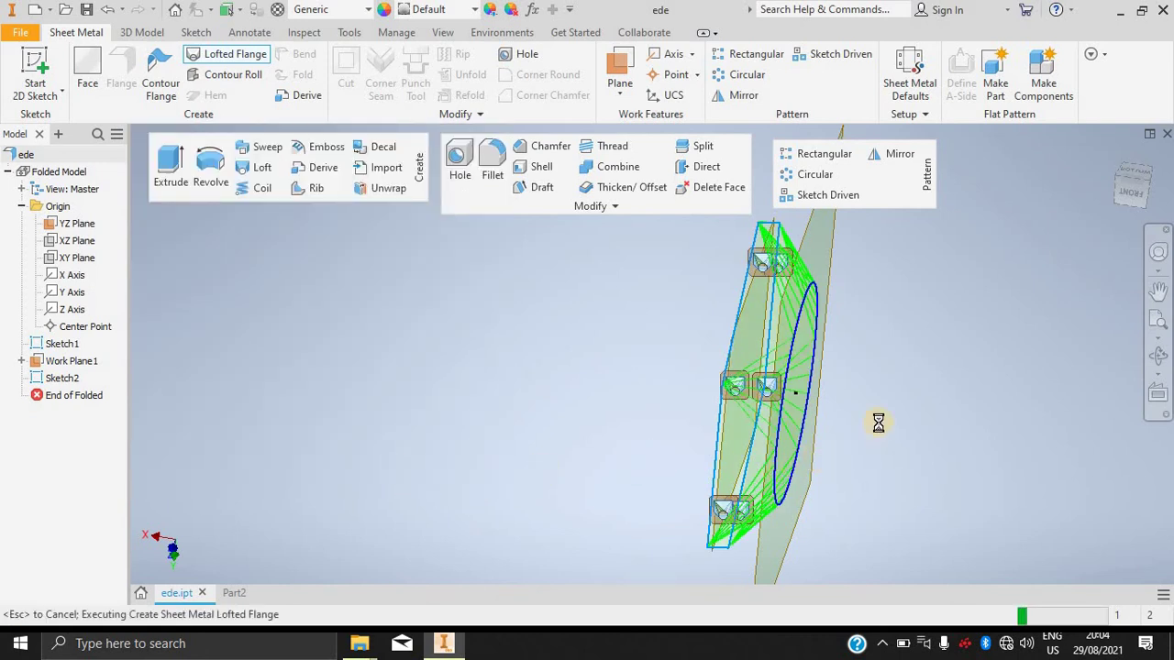
key("F4")
left_click_drag(963, 467, 625, 315)
key("Escape")
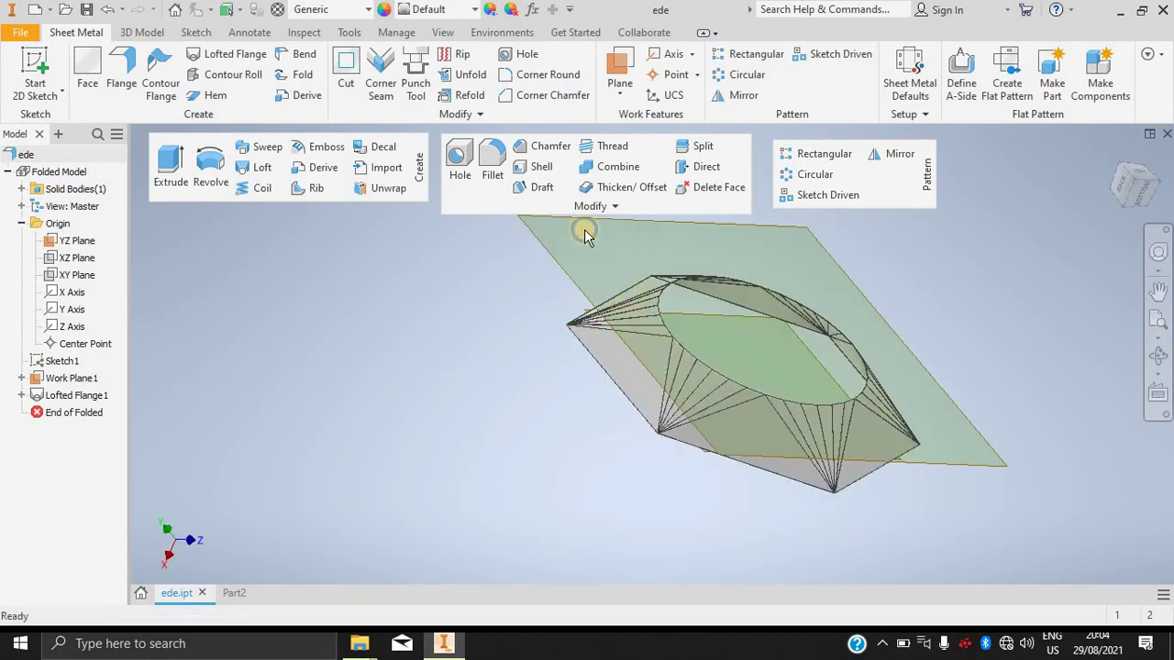
Hide the YZ origin plane that covers the lofted flange.
right_click(587, 235)
left_click(990, 461)
right_click(994, 464)
key("Escape")
right_click(1004, 469)
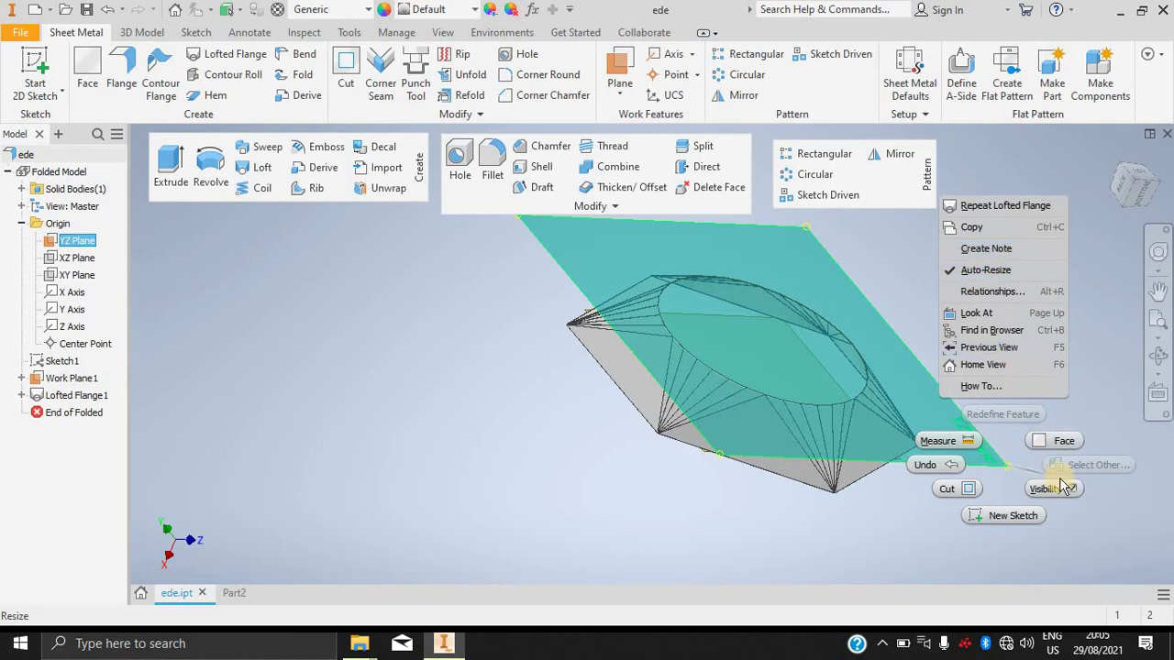
key("Escape")
right_click(967, 445)
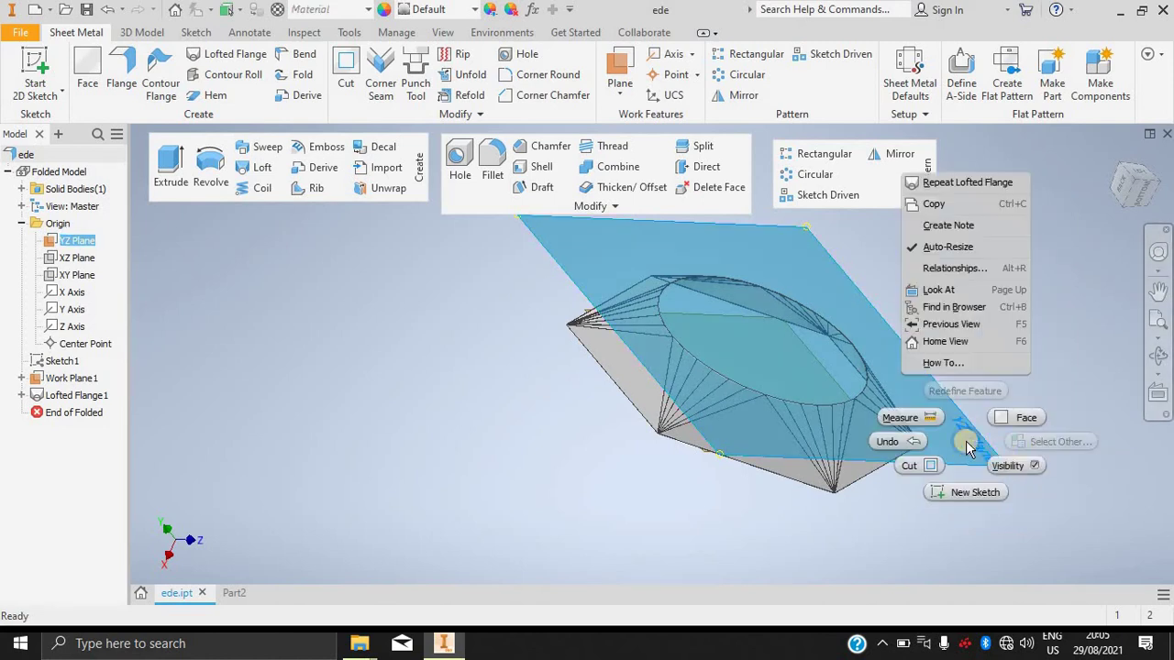
left_click(1024, 468)
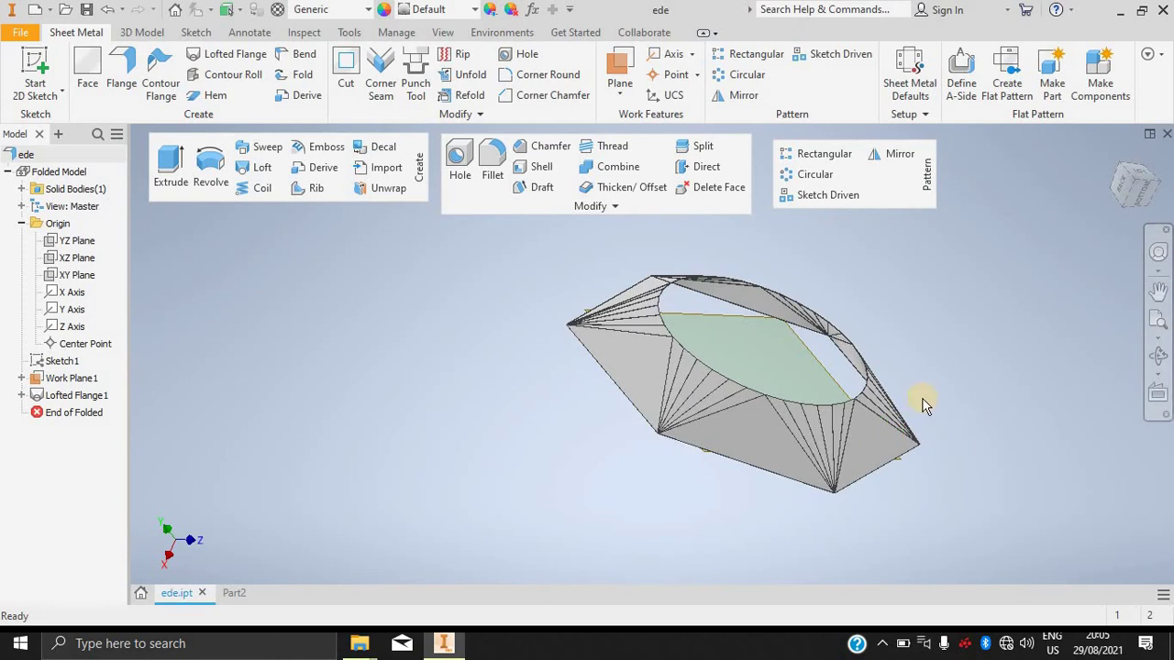
Hide Work Plane1 inside the lofted flange and inspect the flange from its circular opening.
middle_click_drag(932, 394, 728, 375, "shift")
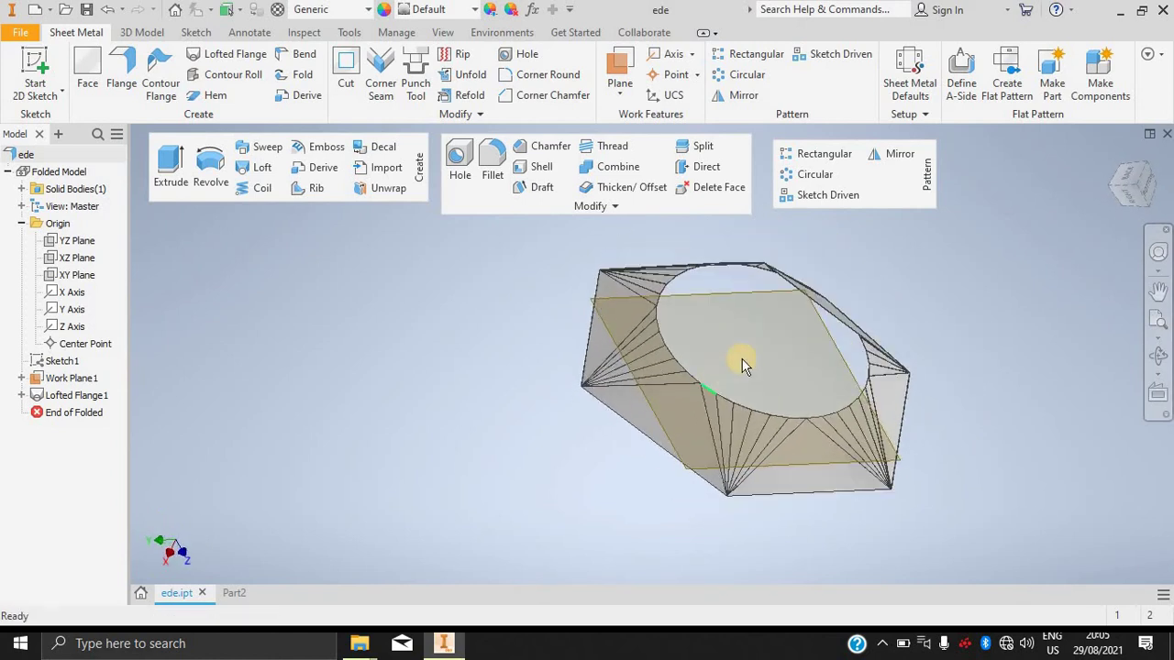
right_click(697, 296)
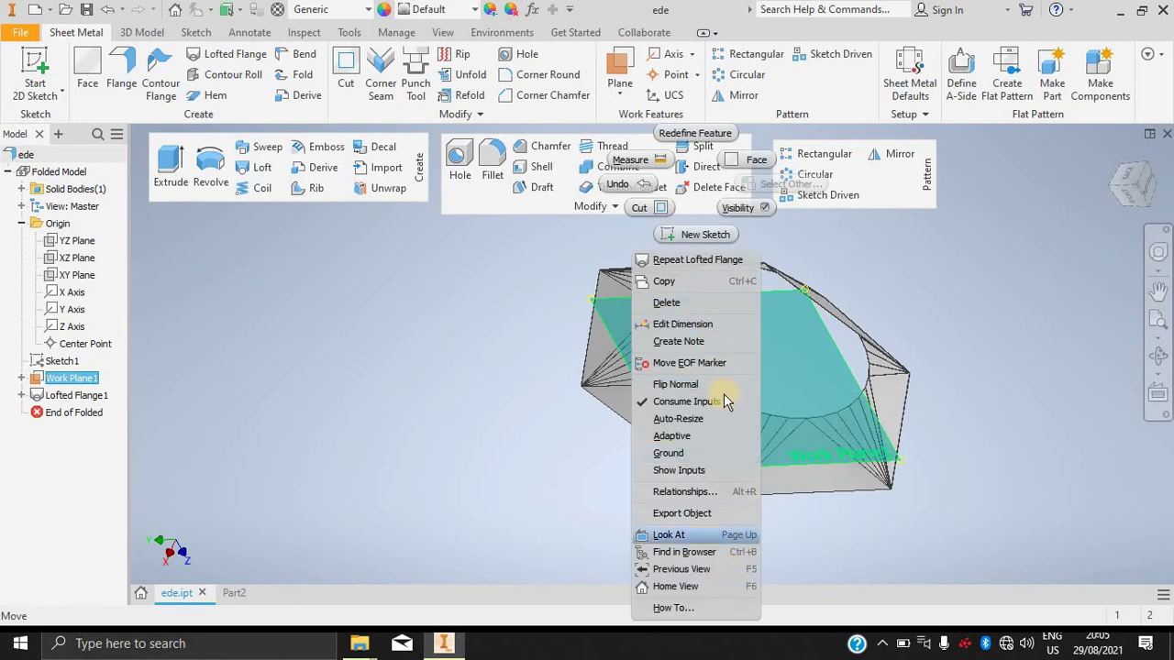
left_click(738, 207)
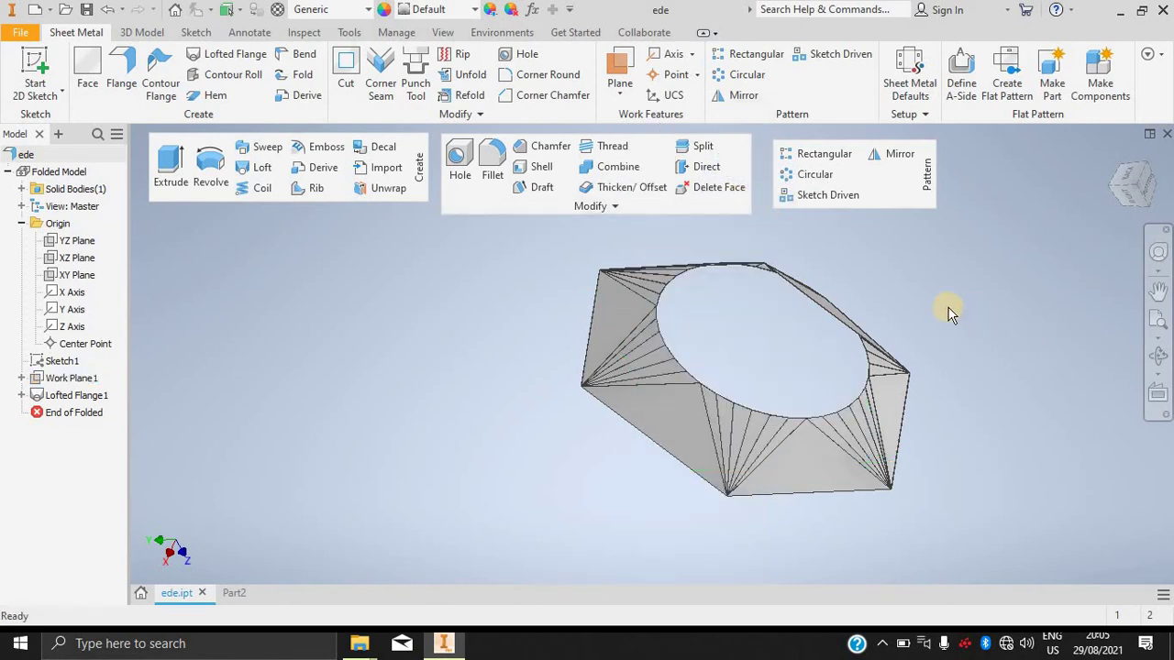
left_click_drag(905, 343, 569, 330)
key("Escape")
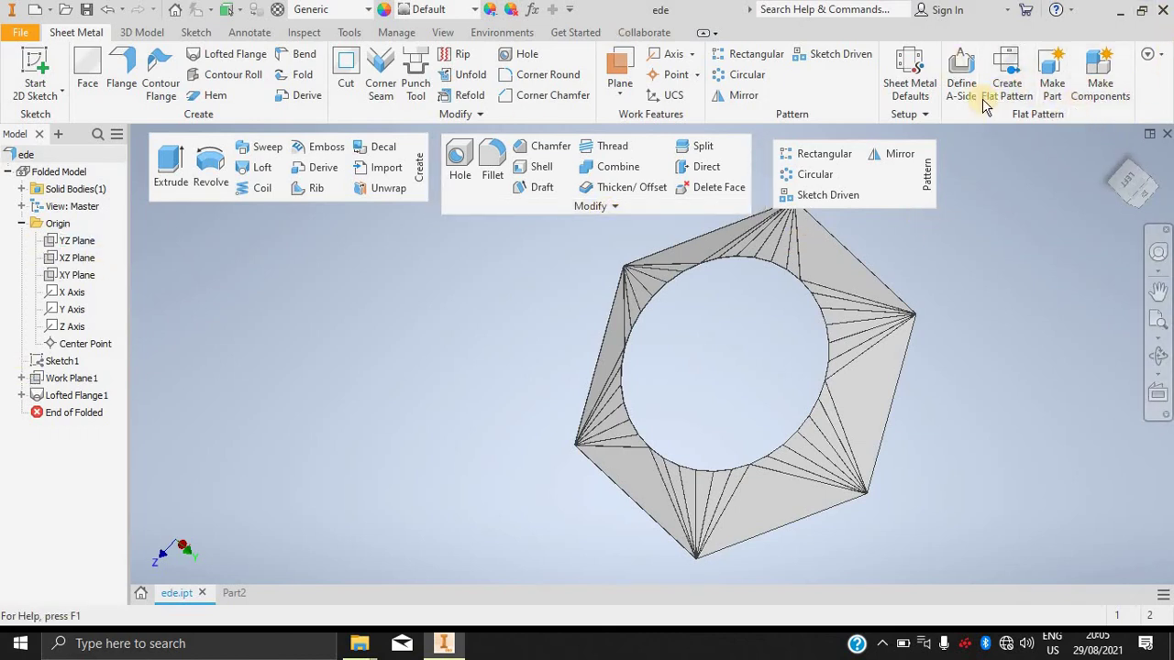
Create a new sheet metal part and start a 2D sketch on its XY plane.
left_click(923, 114)
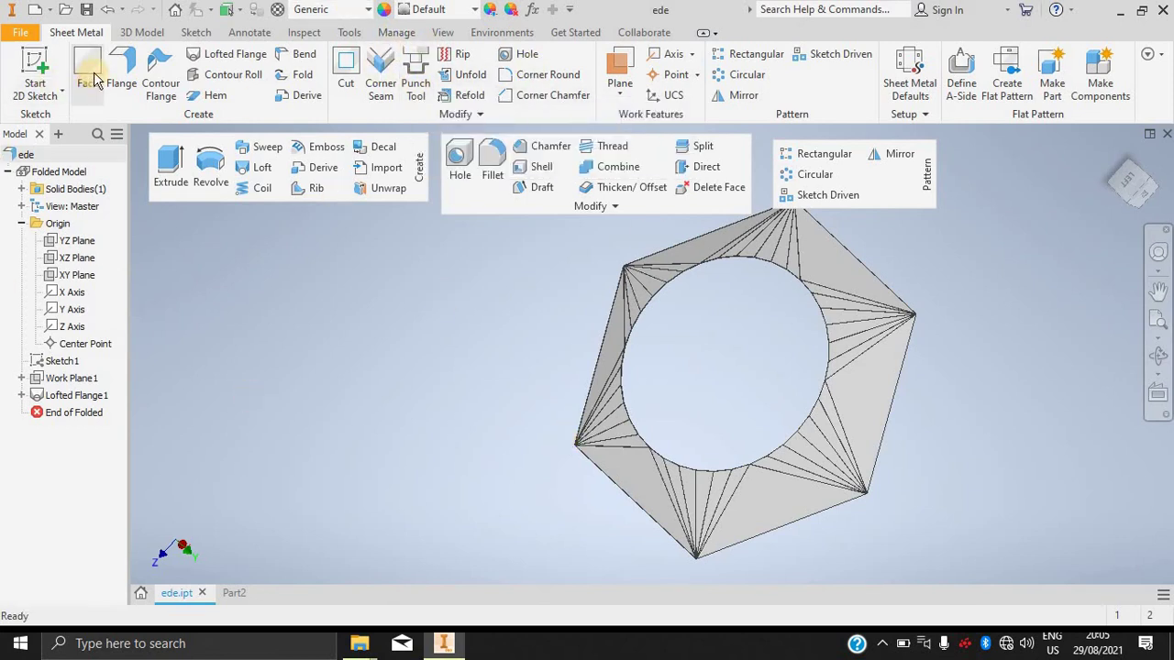
left_click(232, 594)
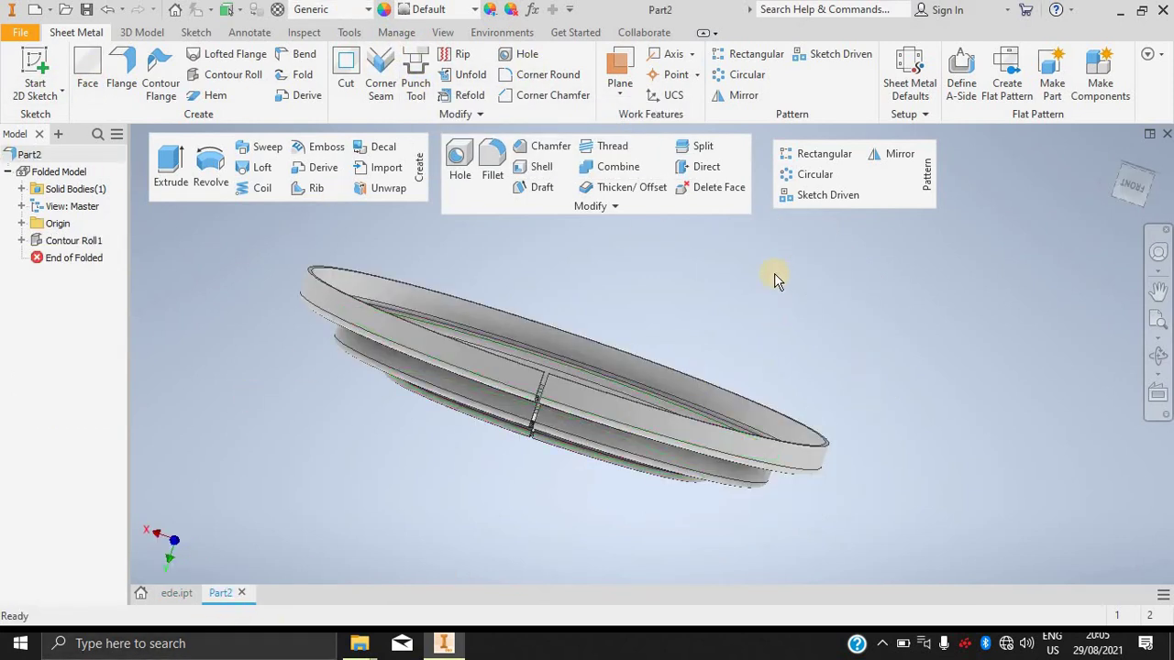
middle_click_drag(776, 263, 736, 388, "shift")
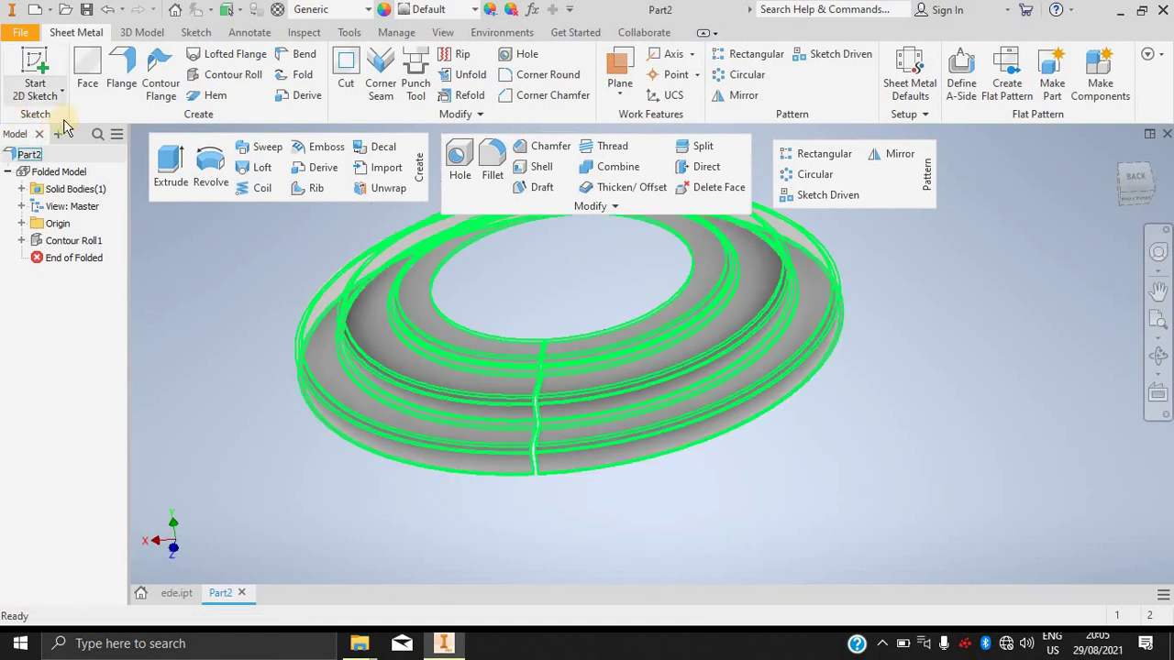
left_click(34, 11)
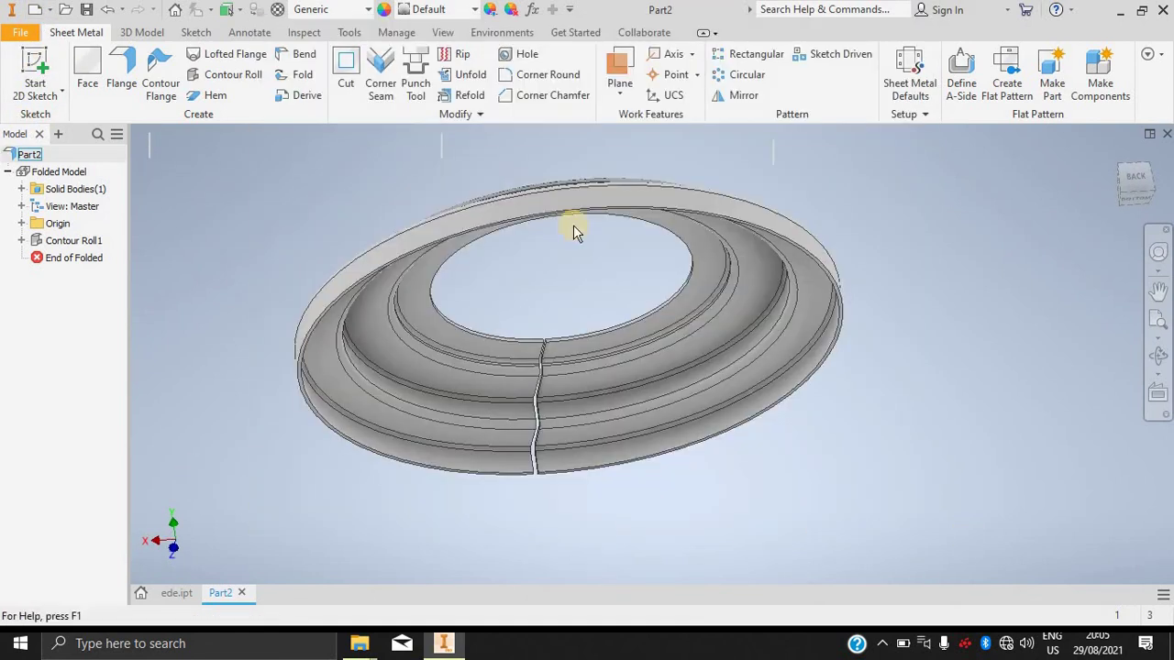
left_click(37, 64)
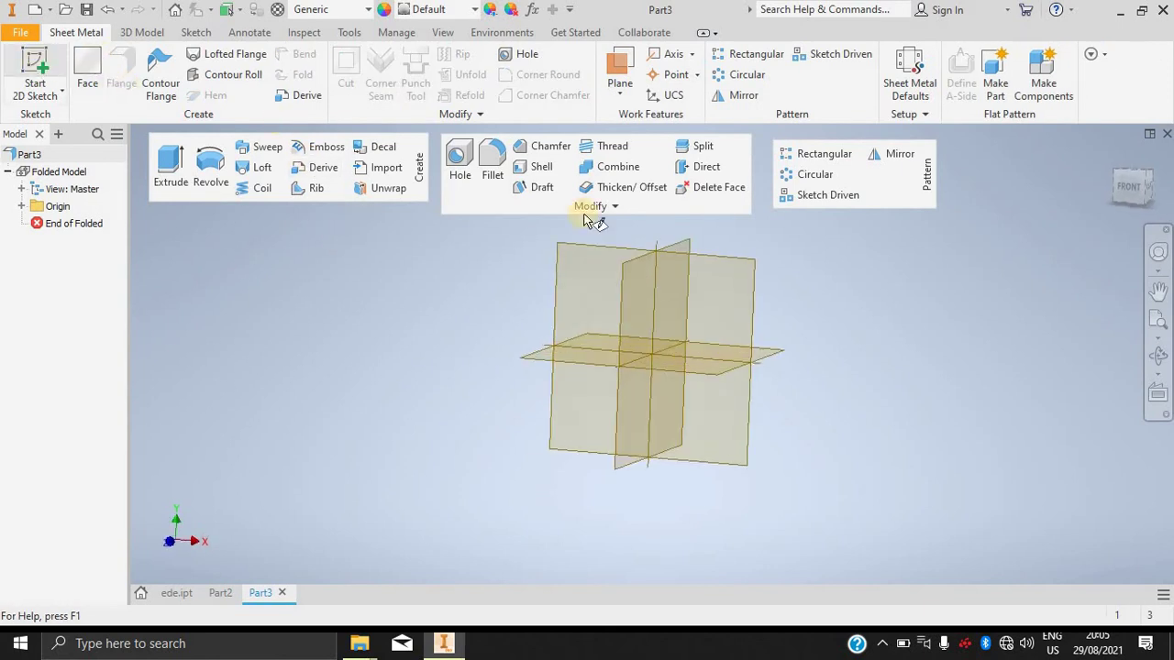
left_click(705, 307)
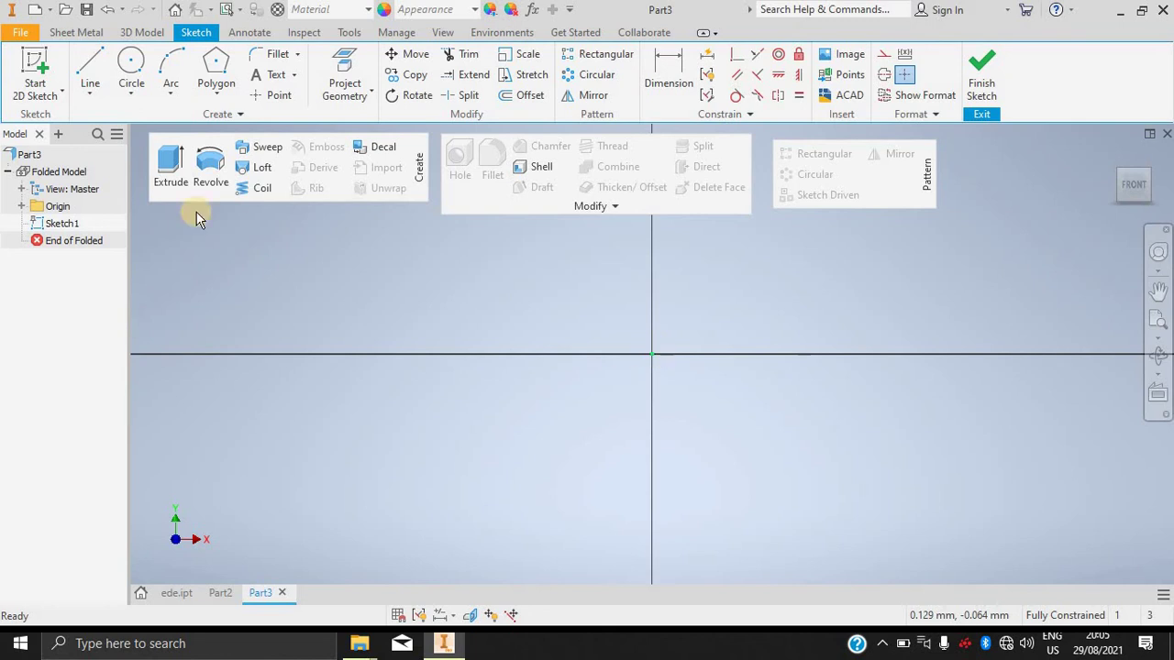
Draw a two-point center rectangle centered on the origin and turn it into a sheet metal face with default settings.
left_click(651, 356)
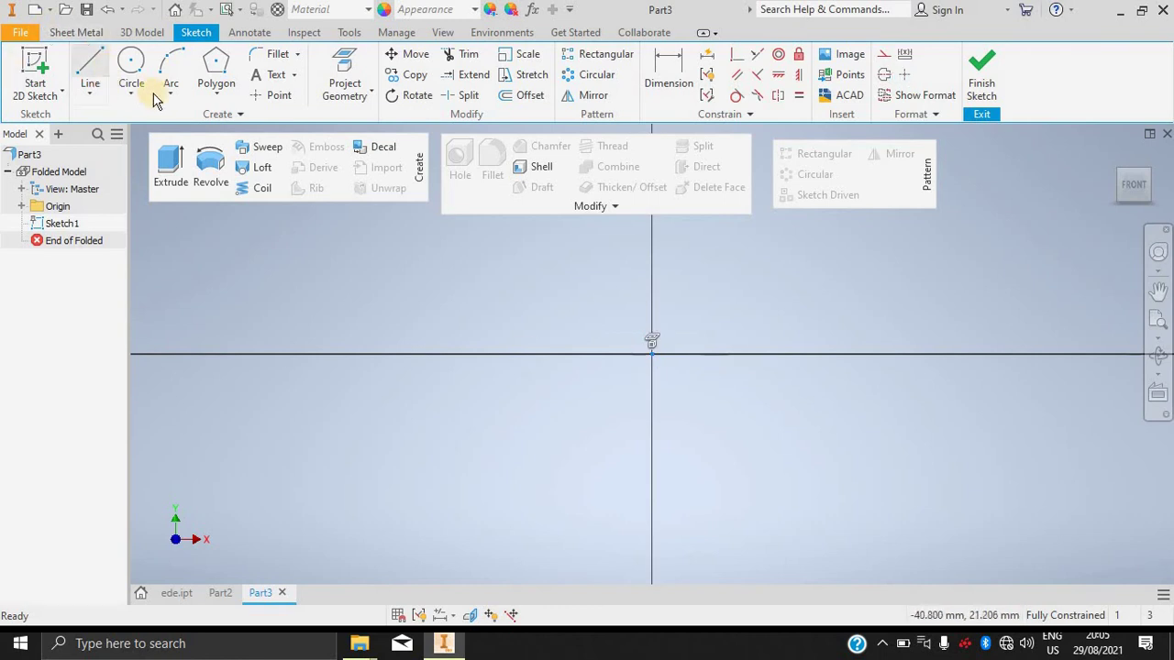
left_click(211, 97)
left_click(253, 122)
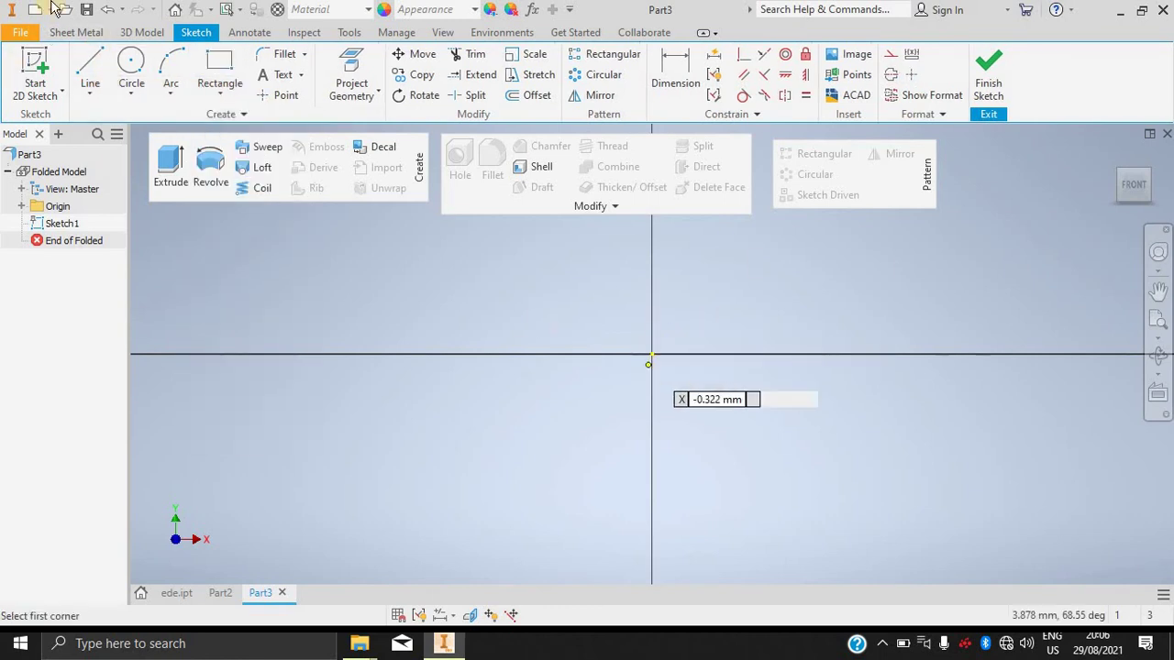
left_click(219, 95)
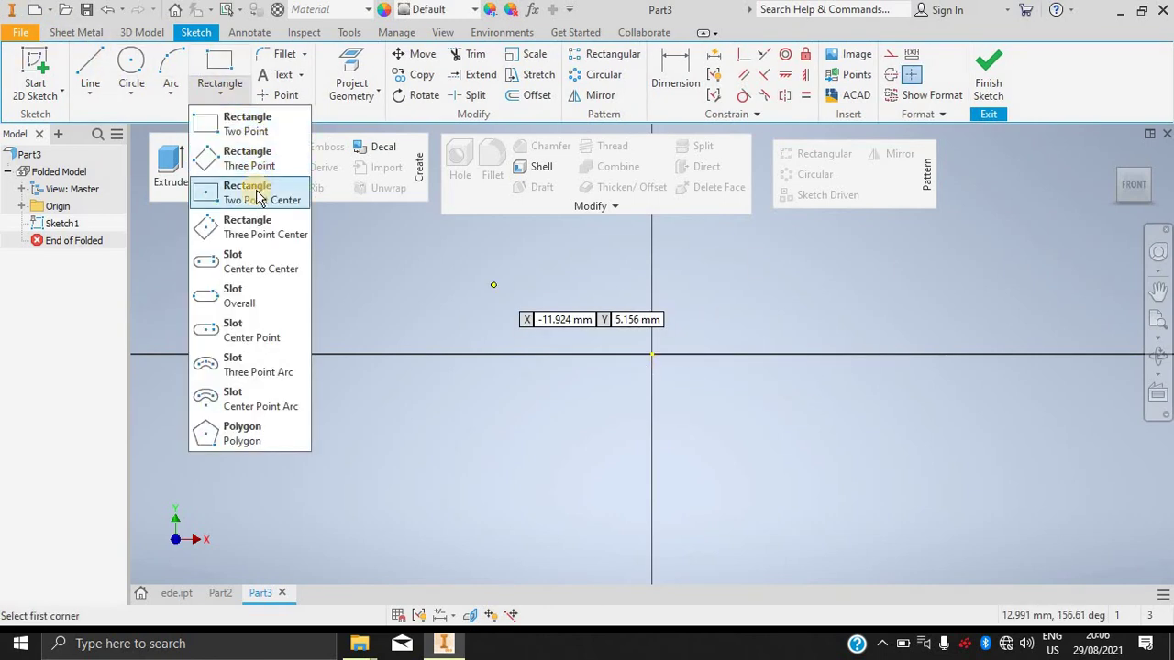
left_click(246, 193)
left_click(651, 354)
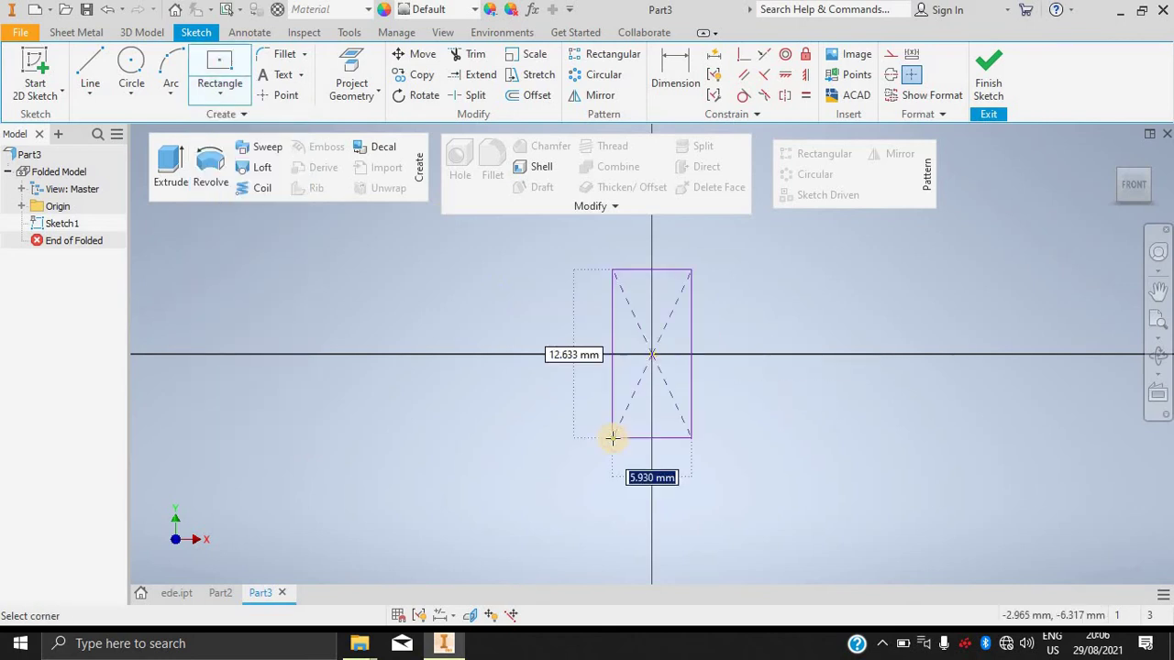
left_click(781, 465)
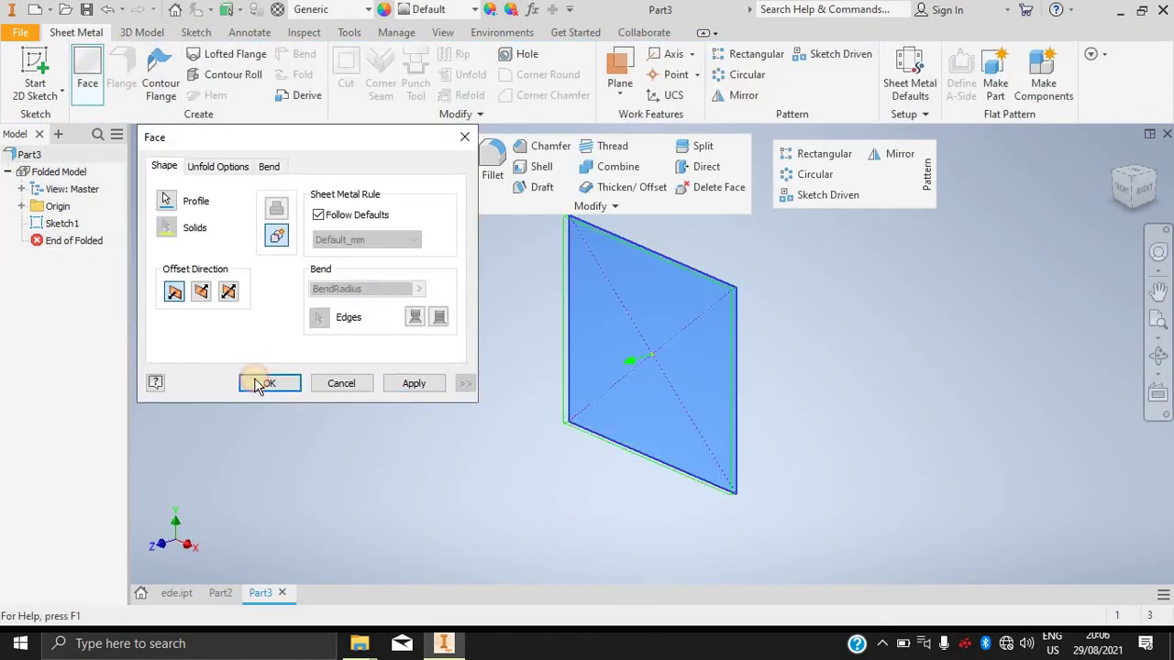
left_click(264, 383)
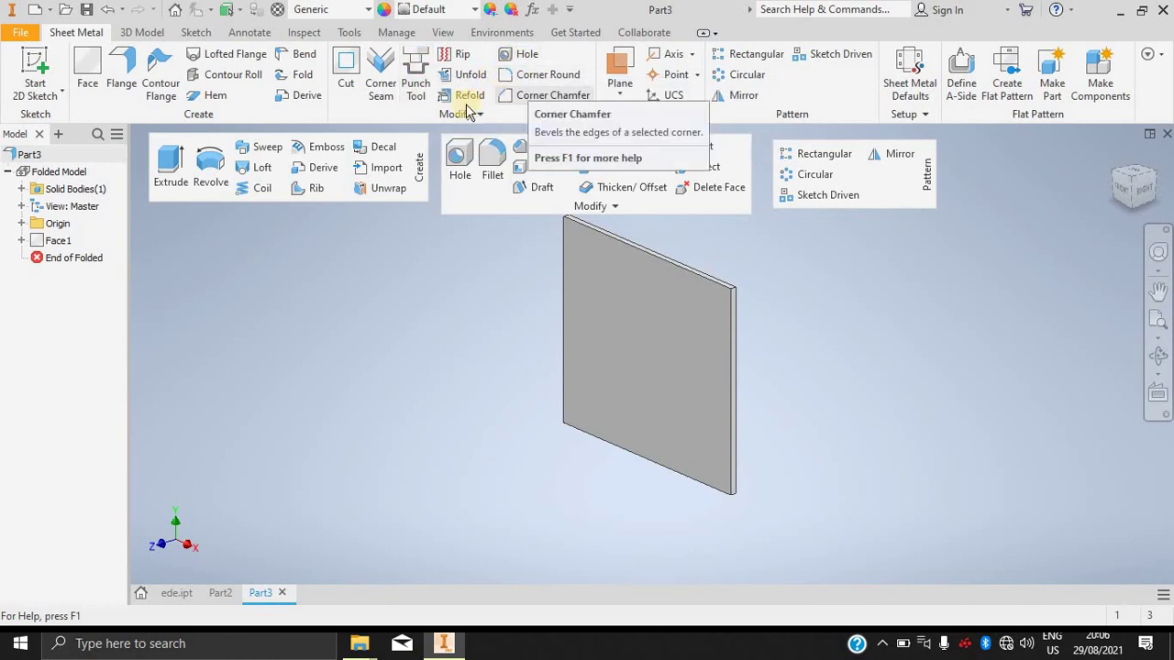
Try the Punch Tool, then sketch a center rectangle around the middle of the plate's front face and finish the sketch.
left_click(415, 79)
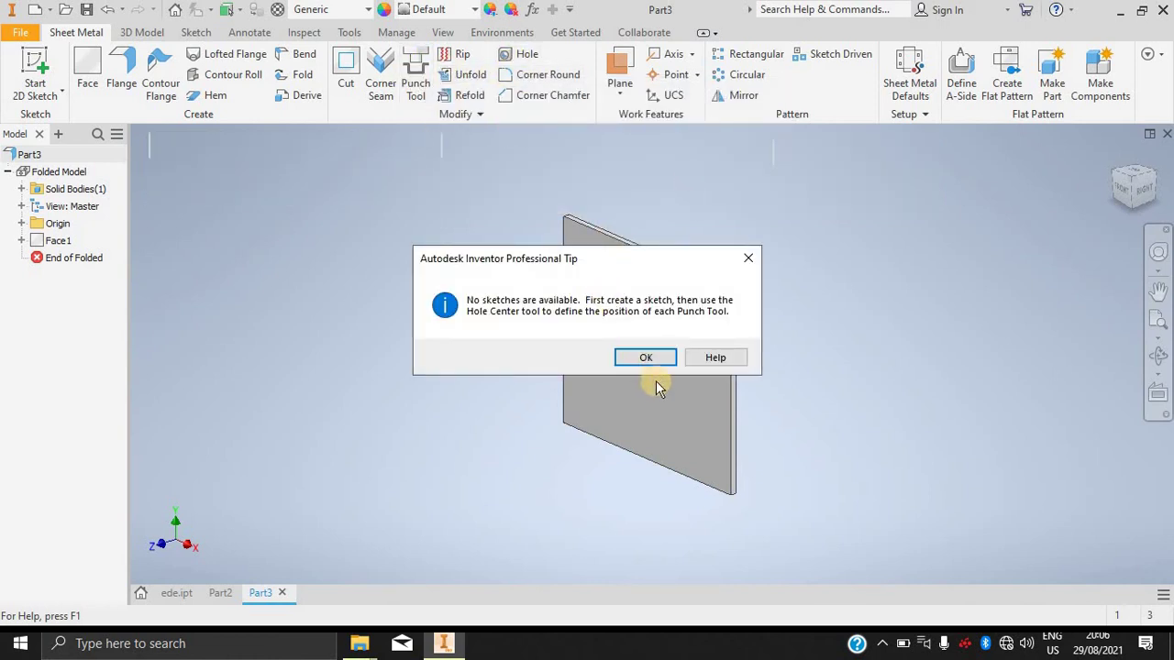
left_click(645, 358)
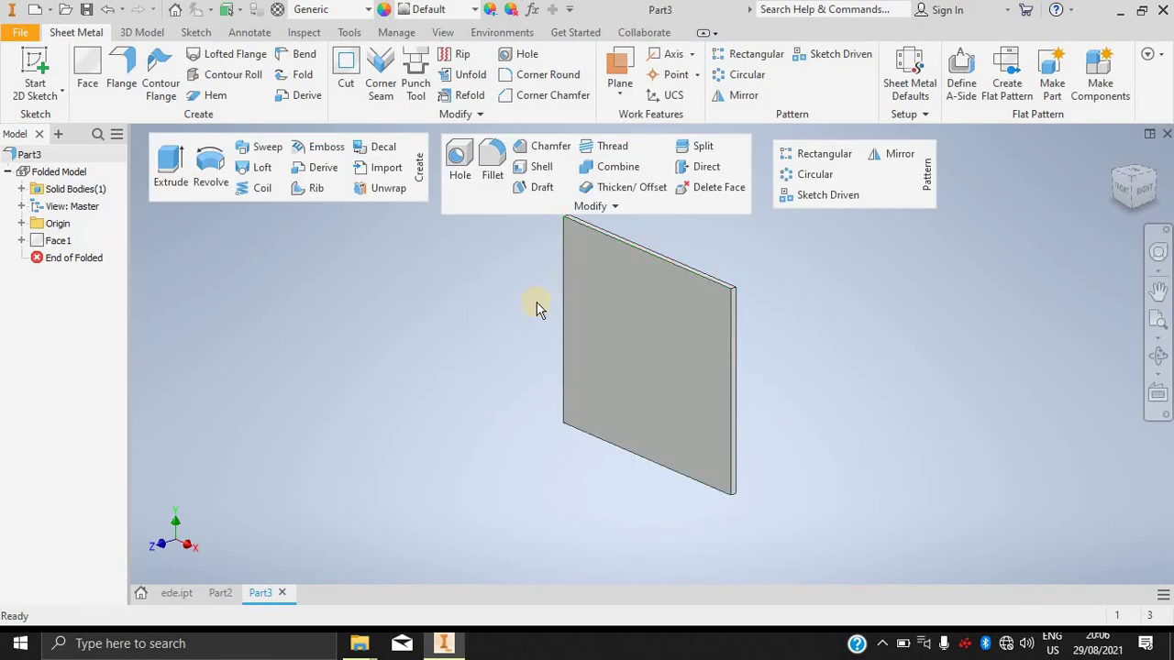
left_click(697, 311)
left_click(34, 73)
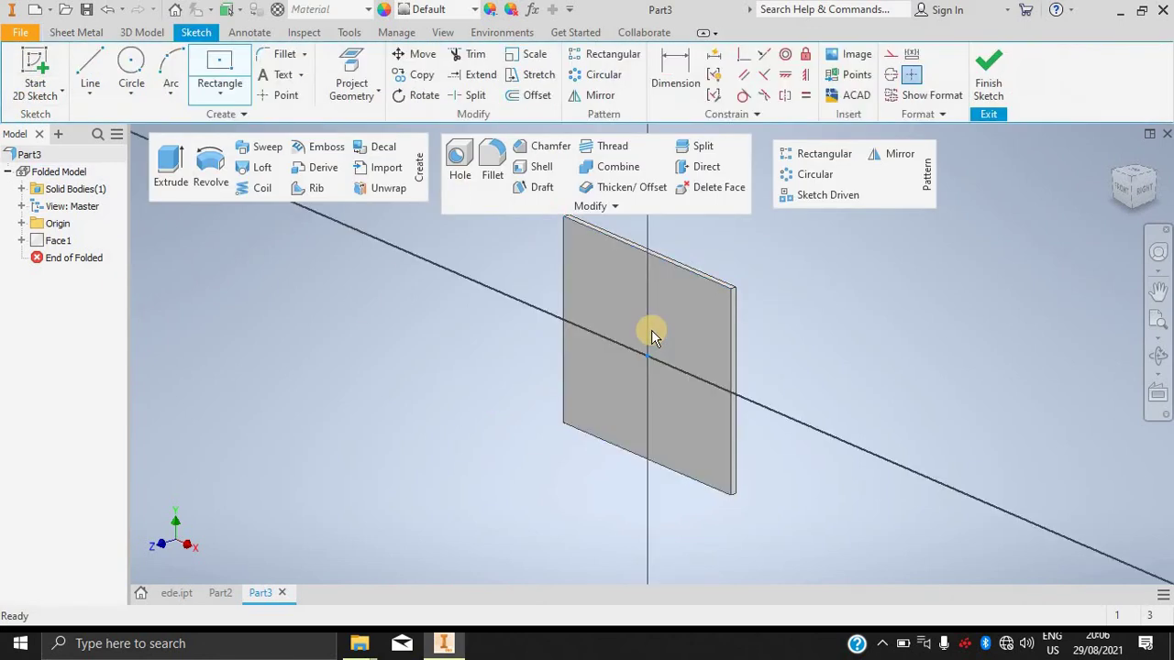
left_click(210, 90)
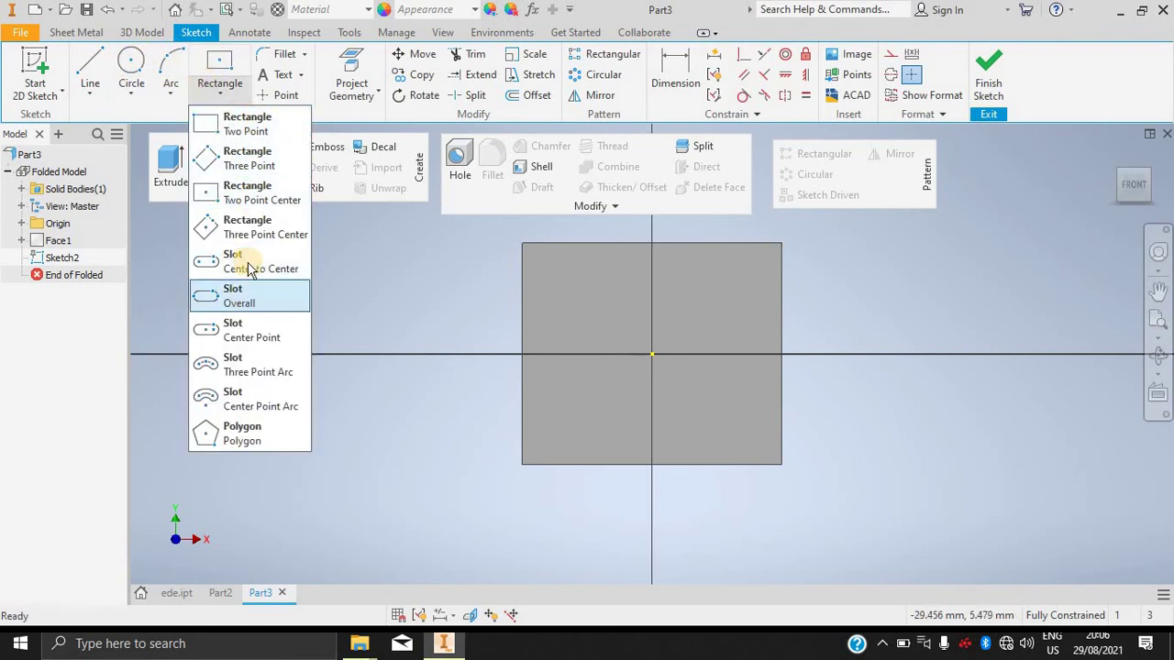
left_click(433, 212)
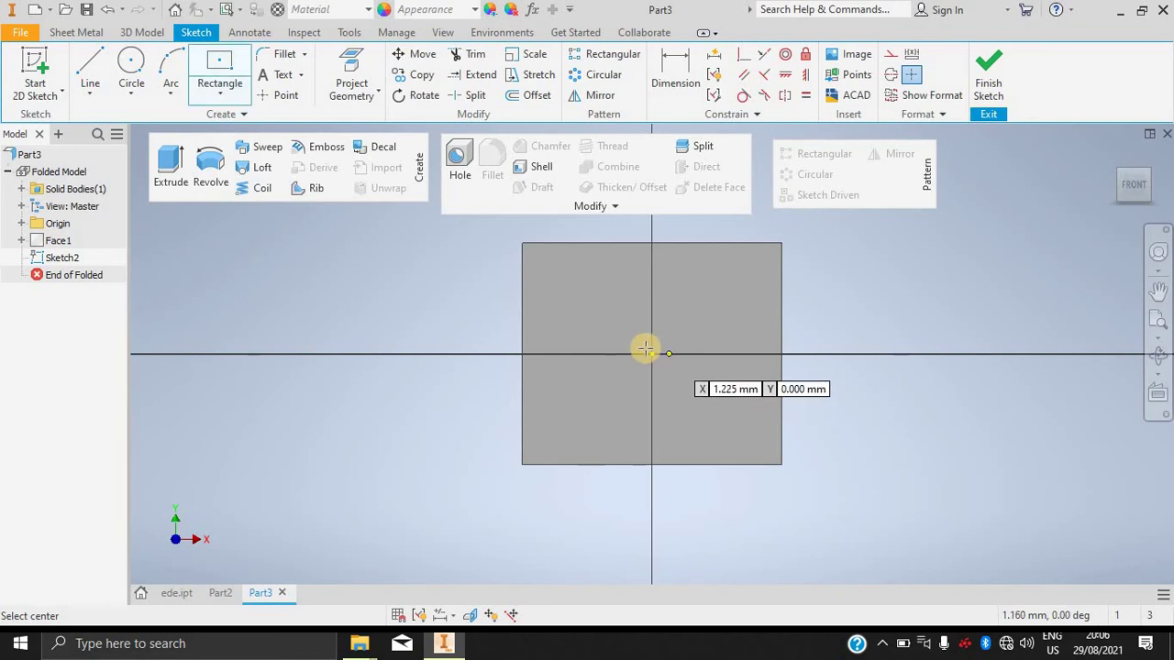
left_click(661, 364)
left_click(732, 424)
left_click(989, 82)
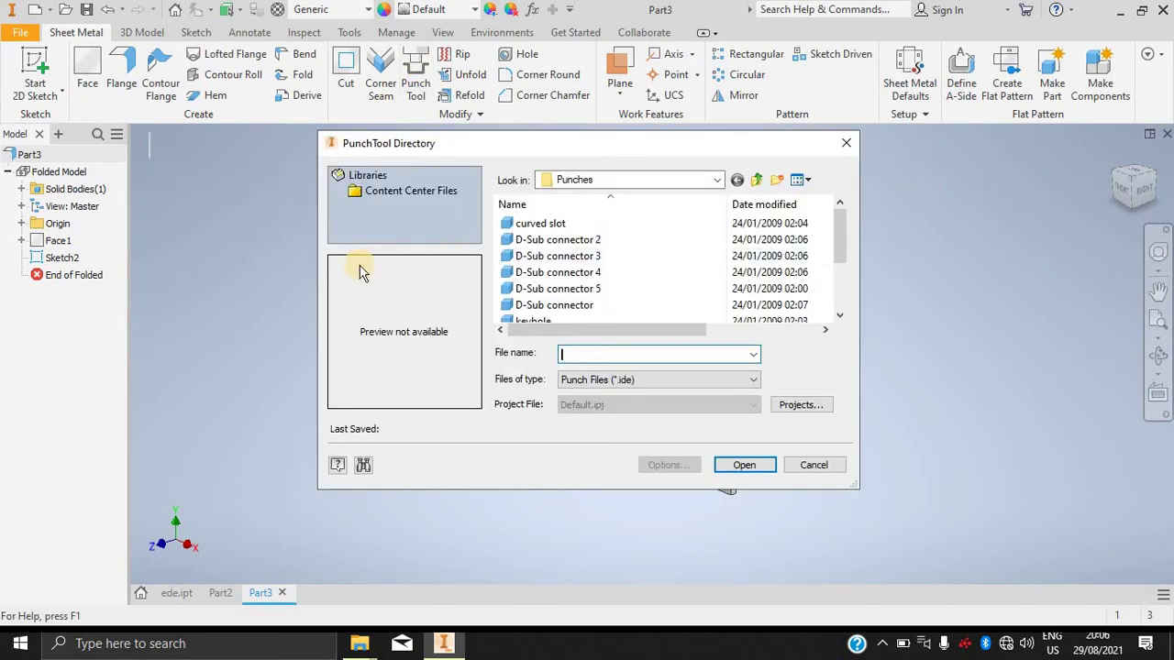
Browse the Punches folder and load the Square Emboss punch into the Punch Tool.
scroll(612, 279, "down", 2)
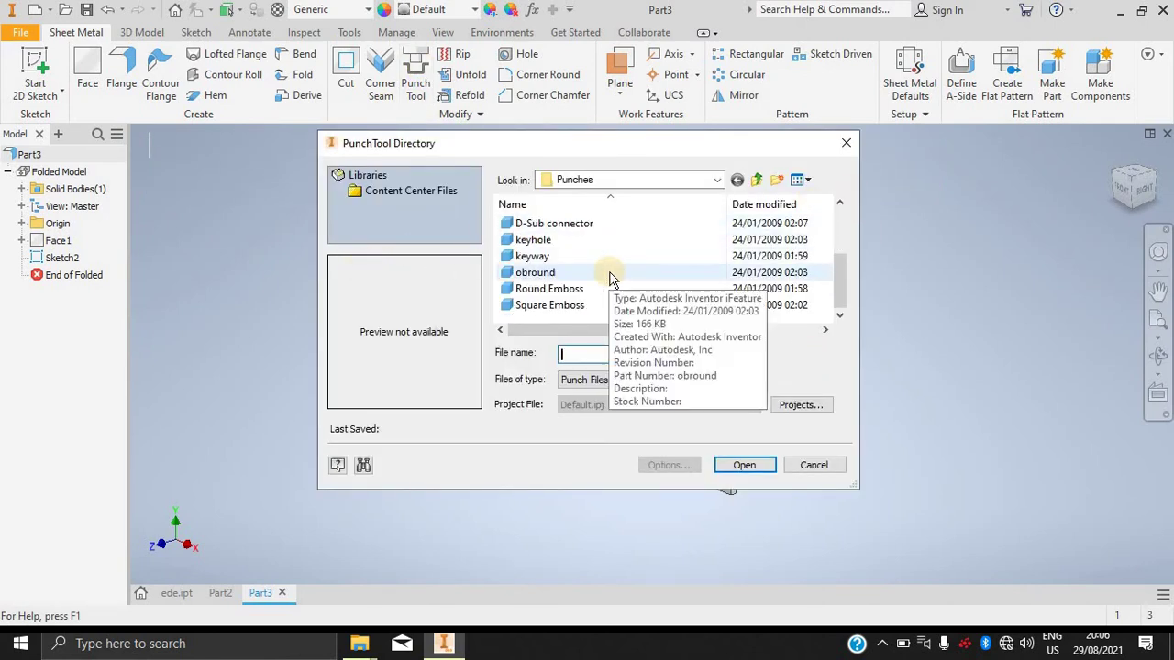
scroll(612, 280, "up", 2)
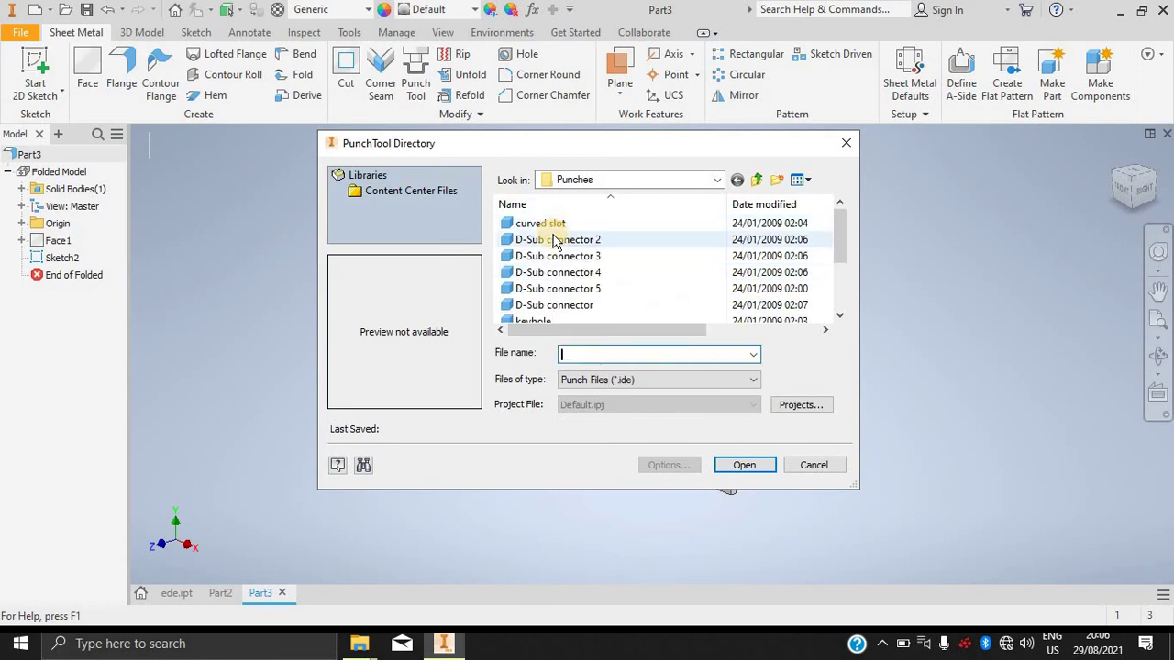
scroll(559, 294, "down", 2)
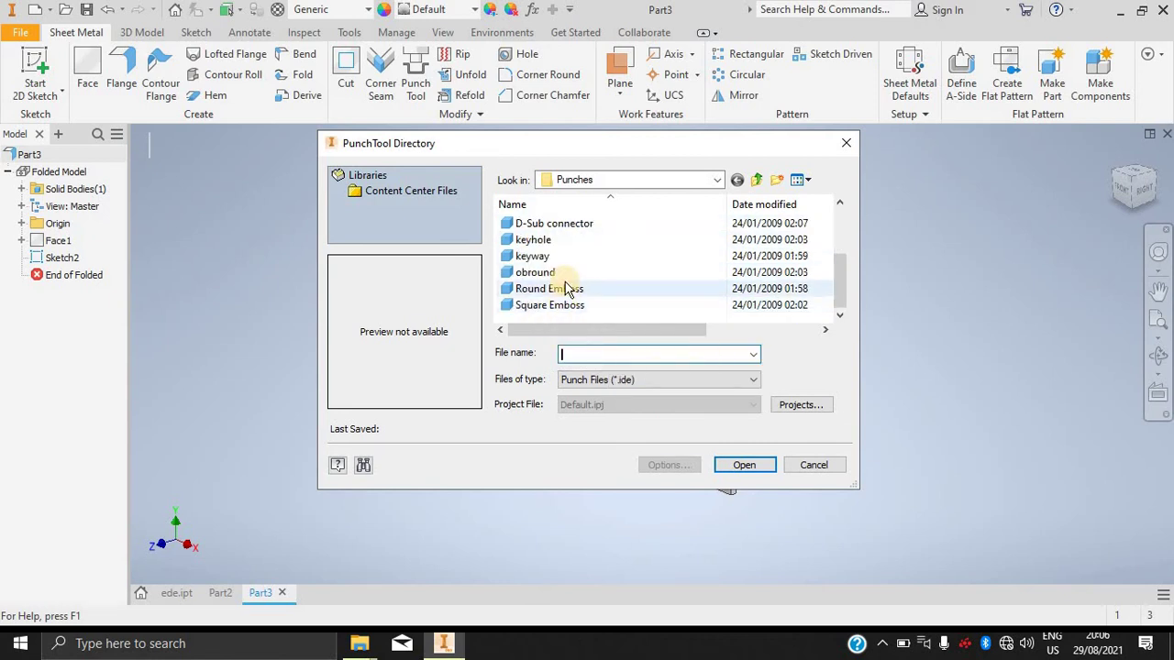
left_click(554, 307)
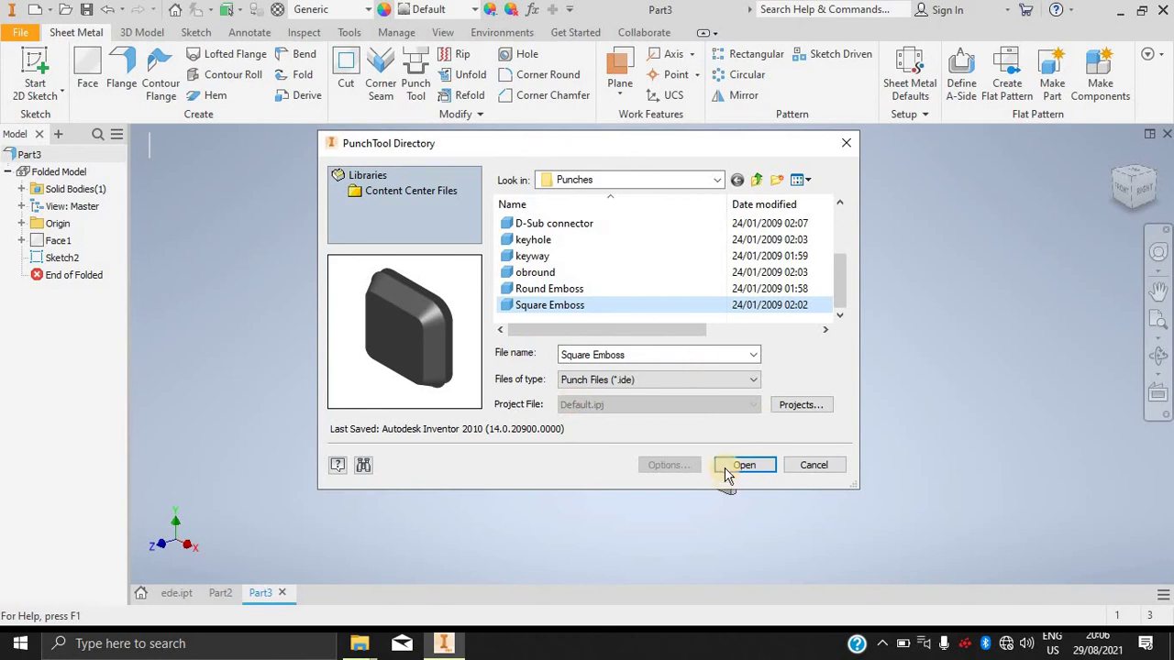
left_click(741, 466)
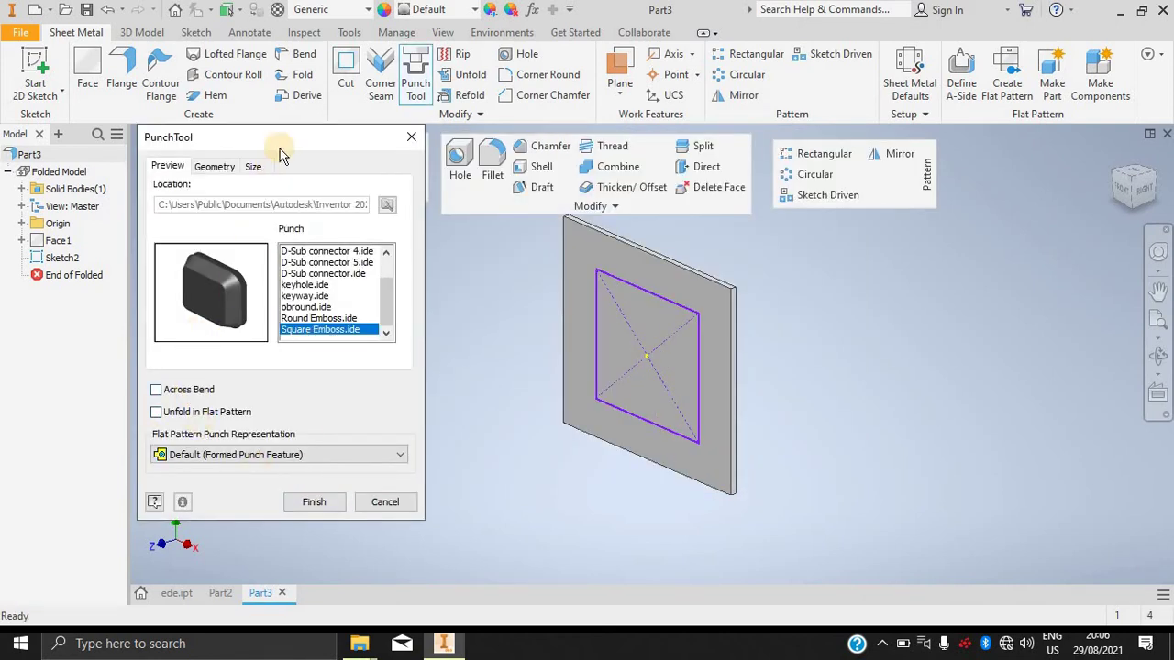
Review the geometry and size settings of the Square Emboss punch.
left_click(229, 168)
left_click(254, 165)
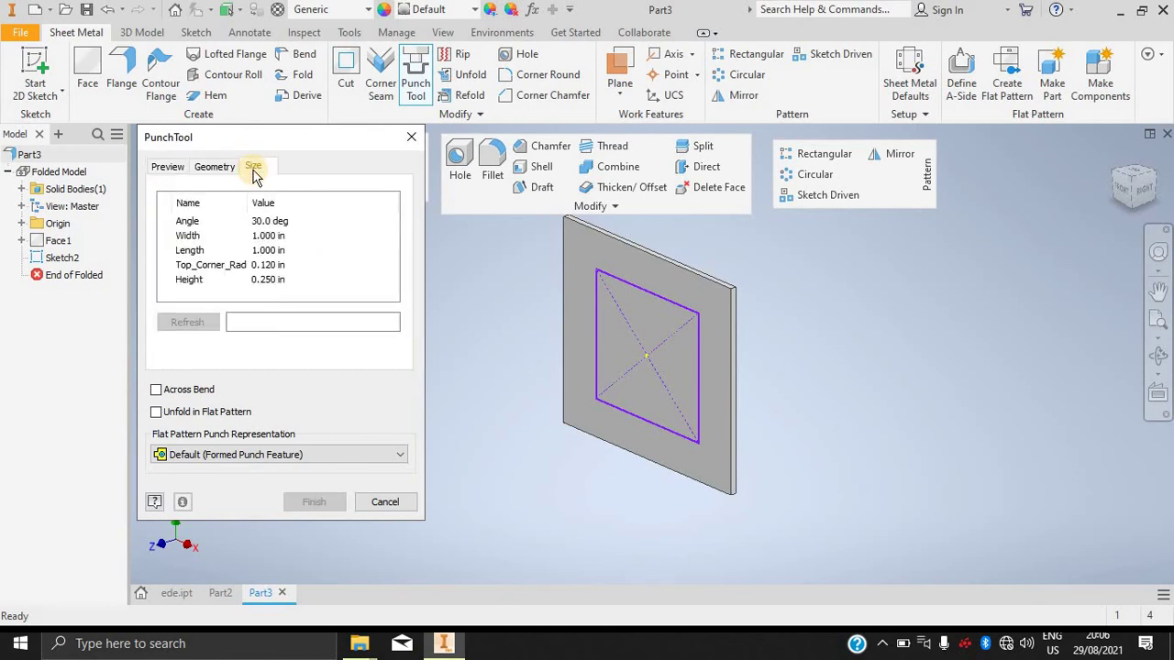
left_click(156, 171)
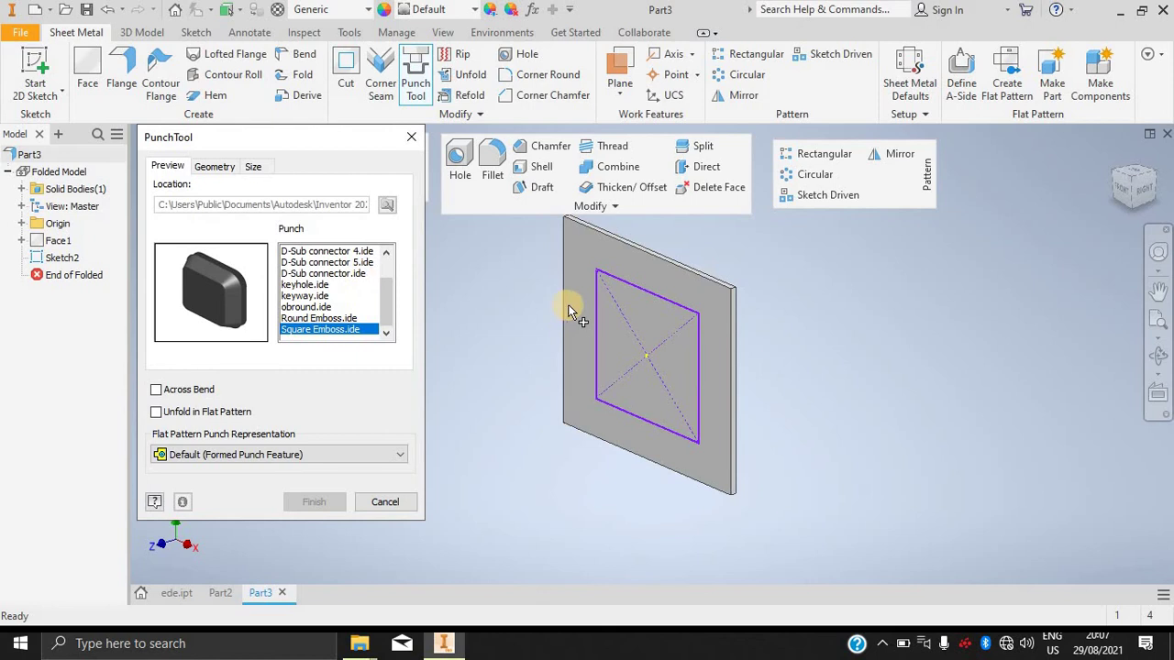
Try the 2D Sketch Representation for the punch's flat pattern, then restore Default (Formed Punch Feature).
left_click(298, 446)
left_click(298, 446)
left_click(299, 454)
left_click(275, 500)
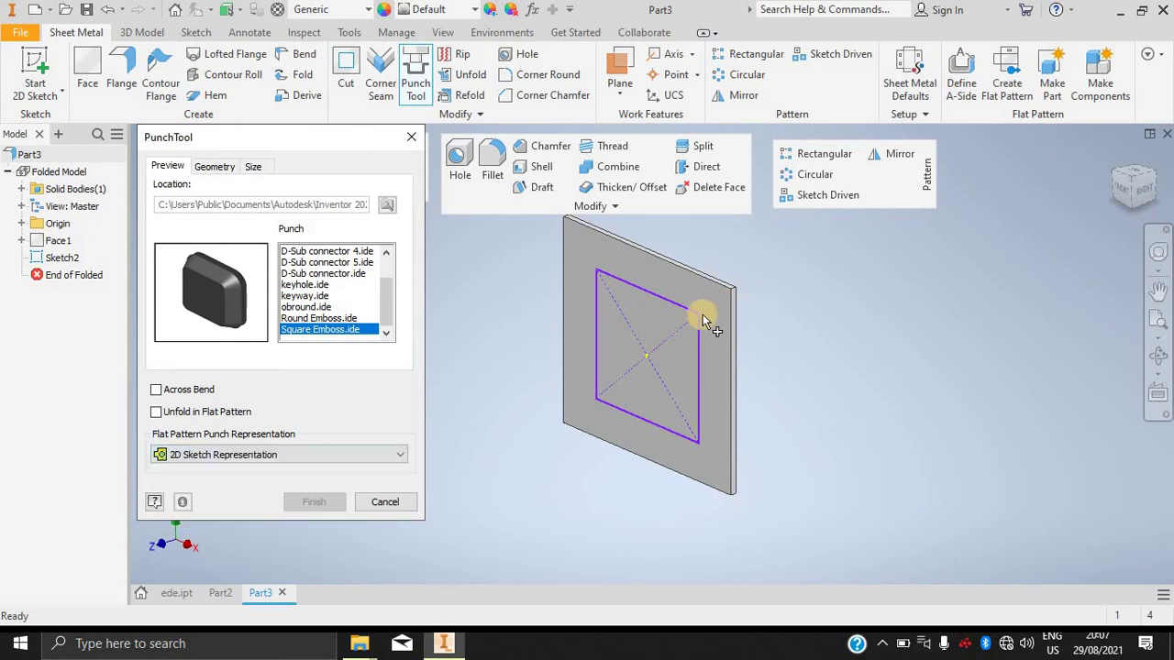
left_click(383, 451)
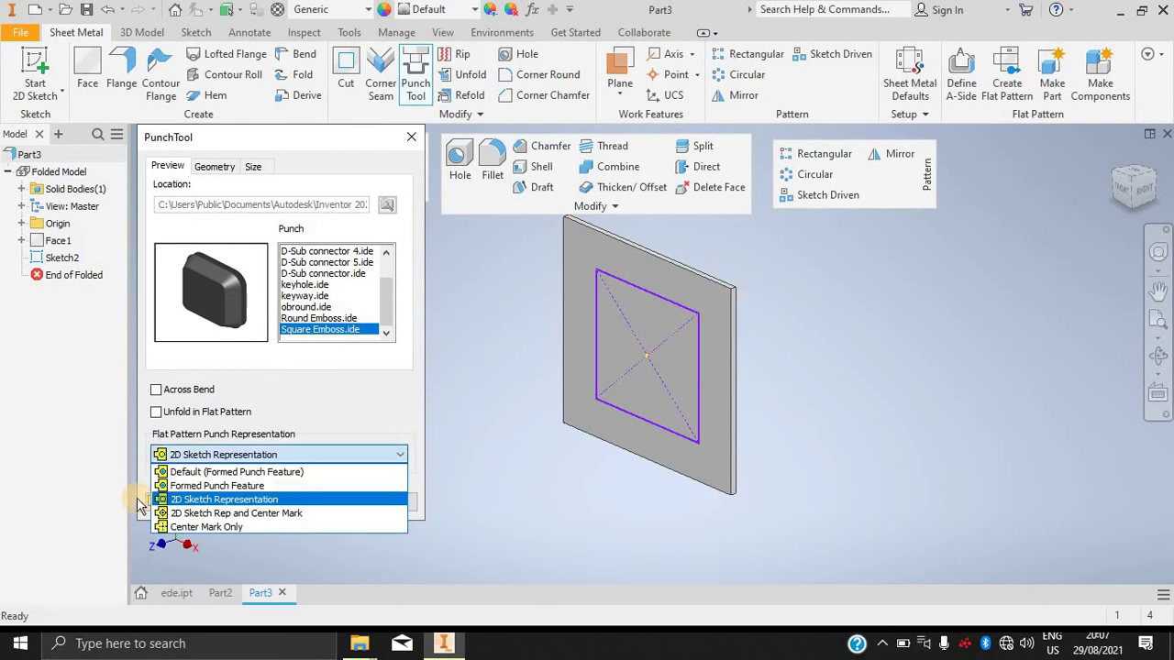
left_click(220, 475)
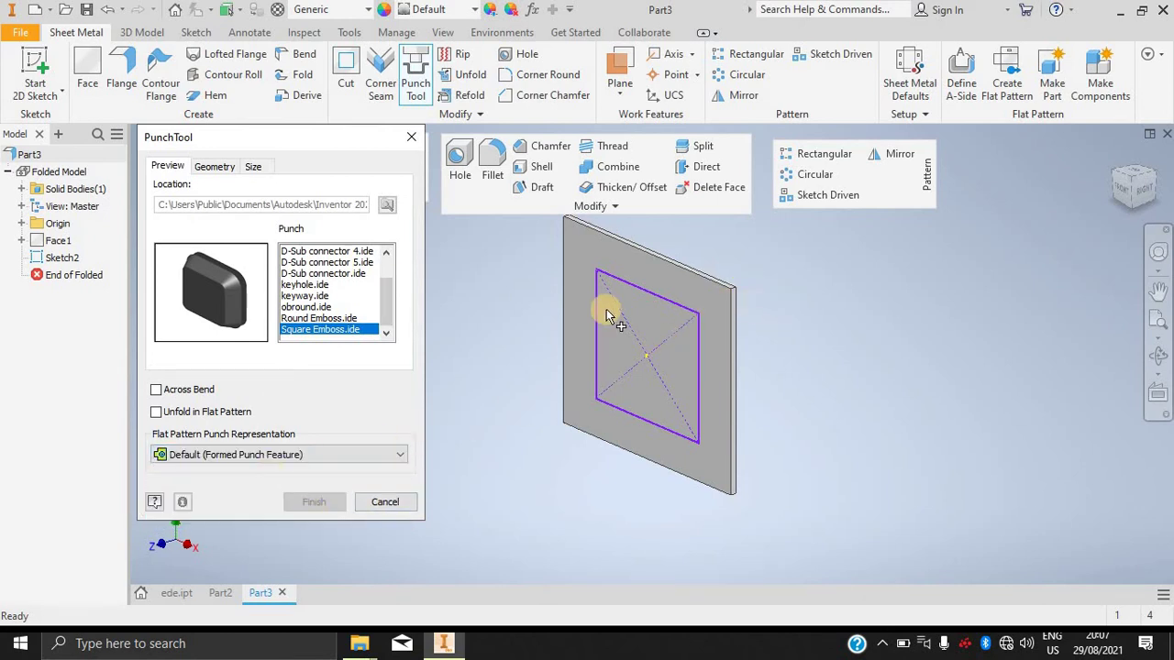
Recheck the punch's size parameters, the available punch shapes and the Across Bend option, keeping Square Emboss selected.
left_click(220, 166)
left_click(255, 167)
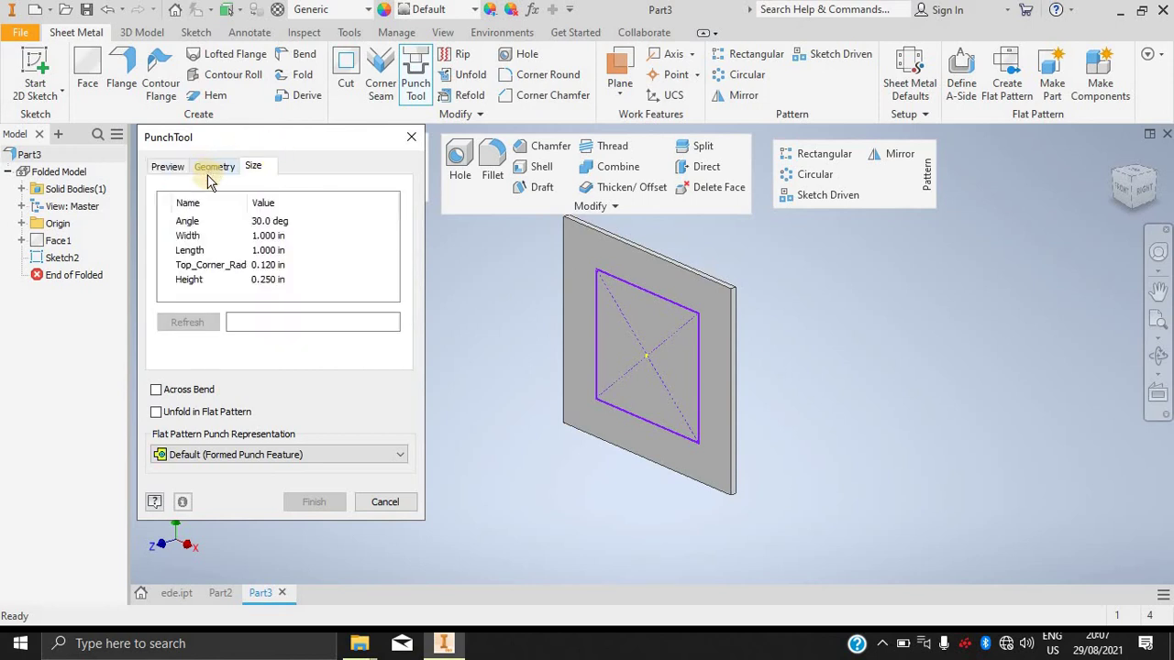
left_click(165, 167)
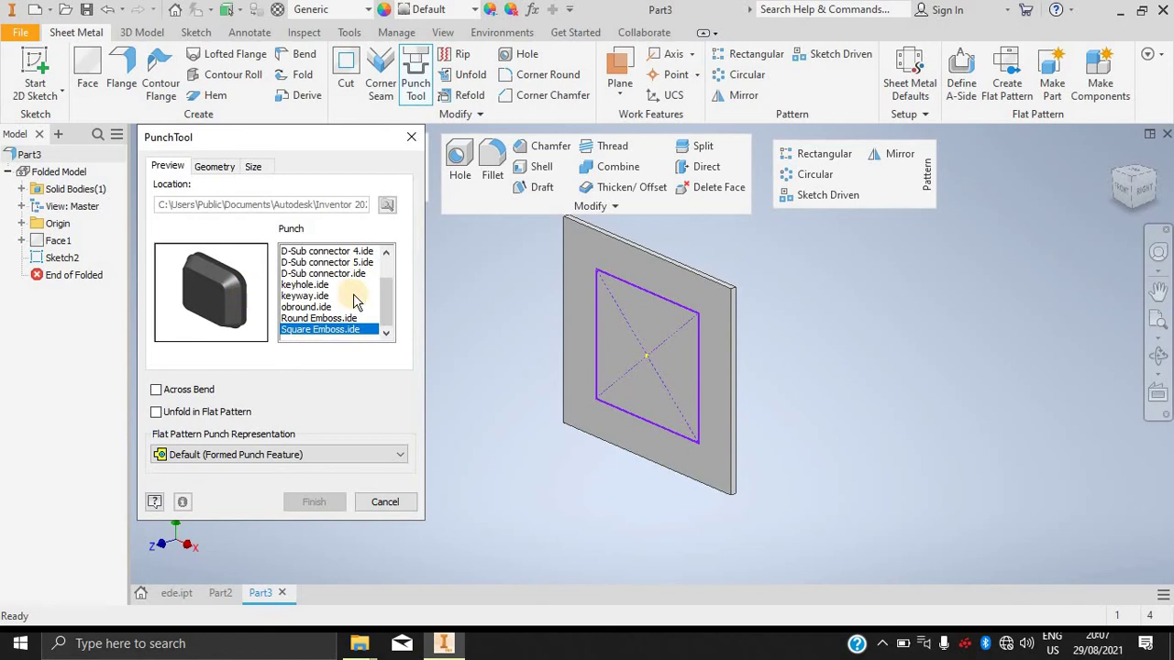
scroll(334, 307, "down", 1)
left_click(342, 331)
left_click(614, 313)
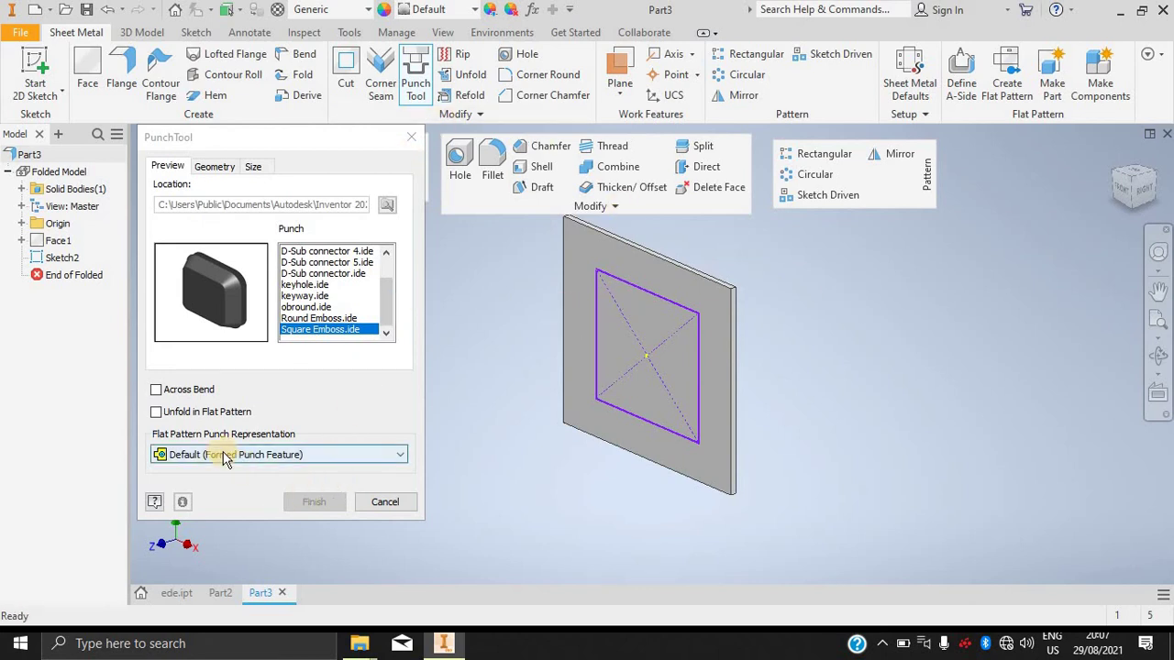
left_click(188, 391)
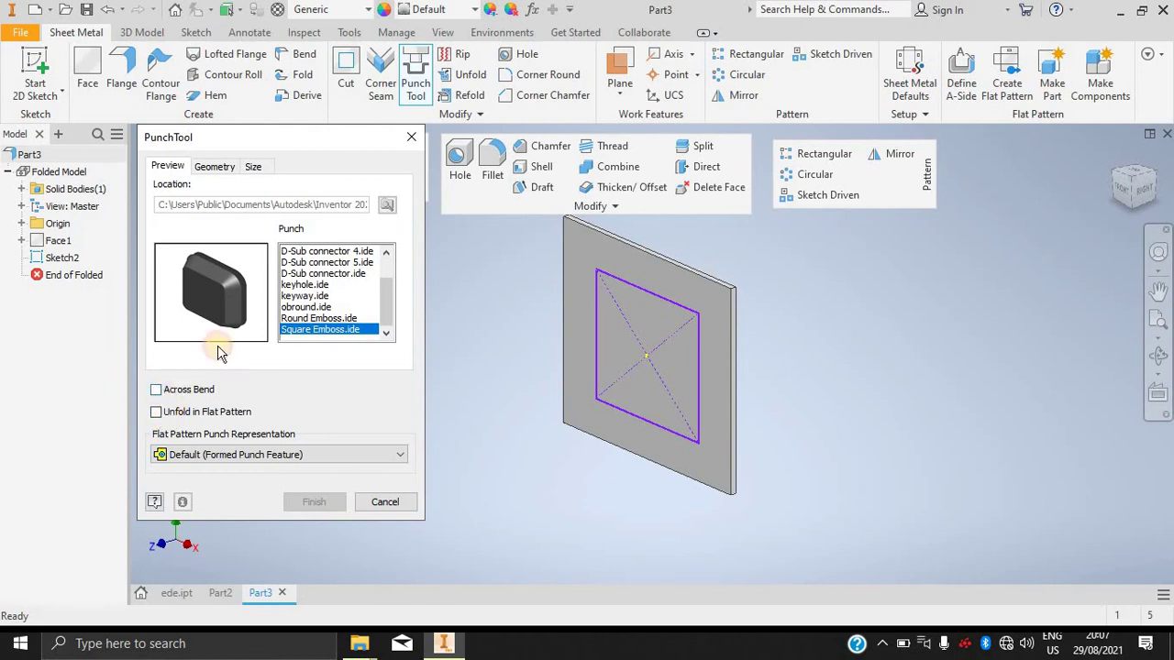
Place the punch center on the center point of the sketched rectangle.
left_click(214, 166)
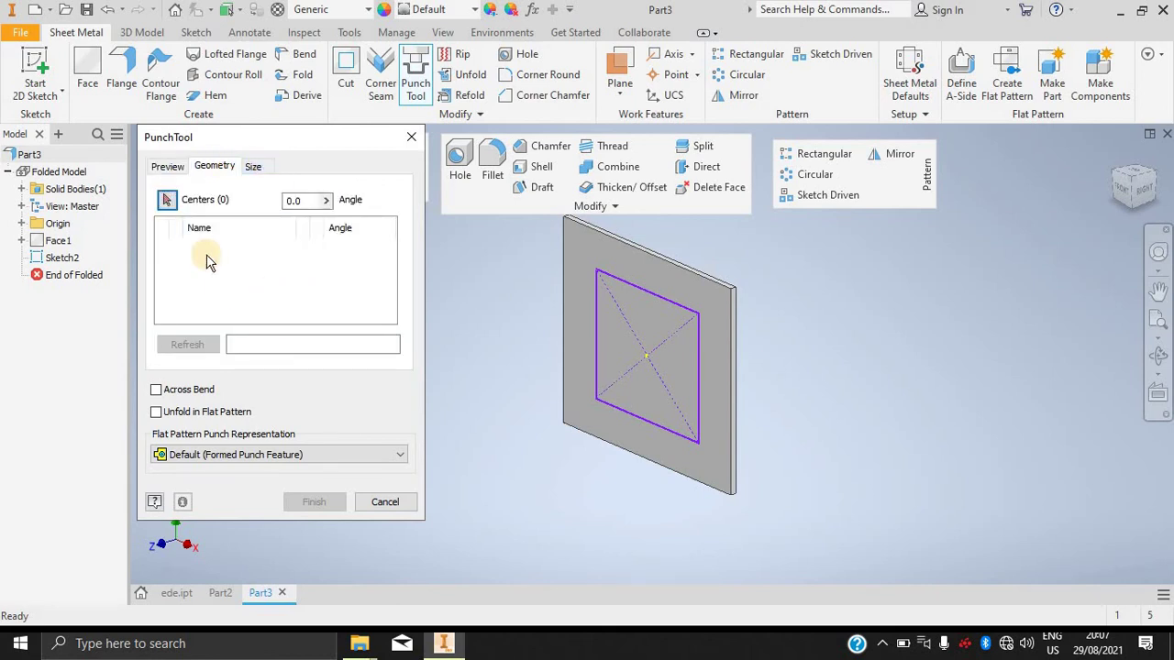
left_click(167, 200)
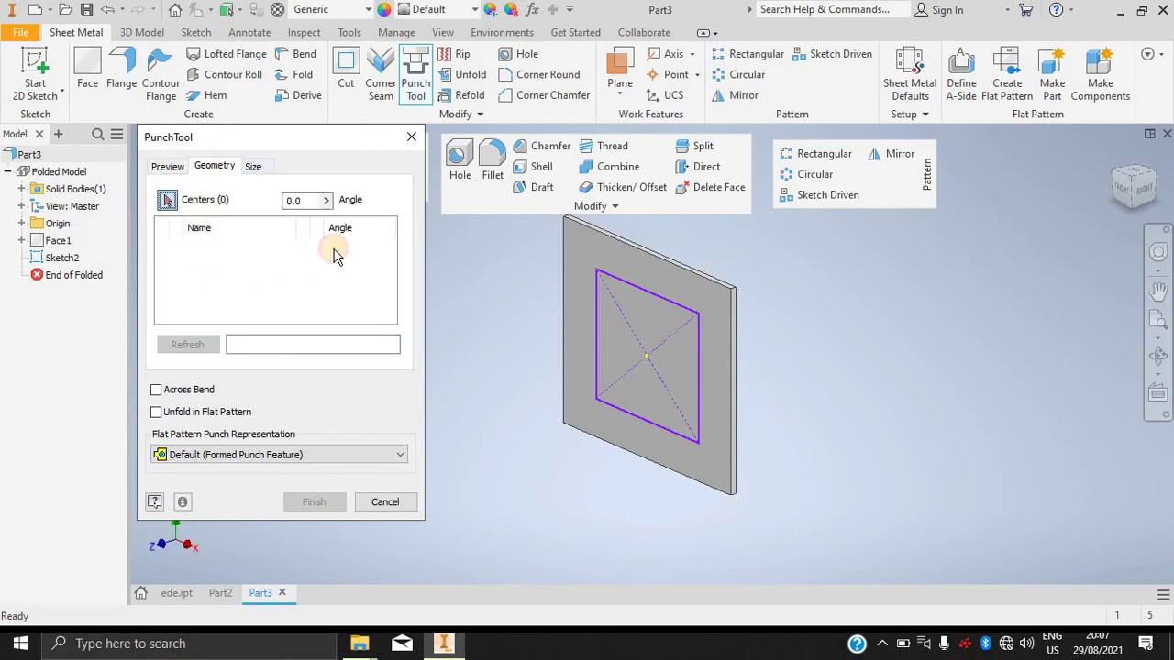
left_click(646, 362)
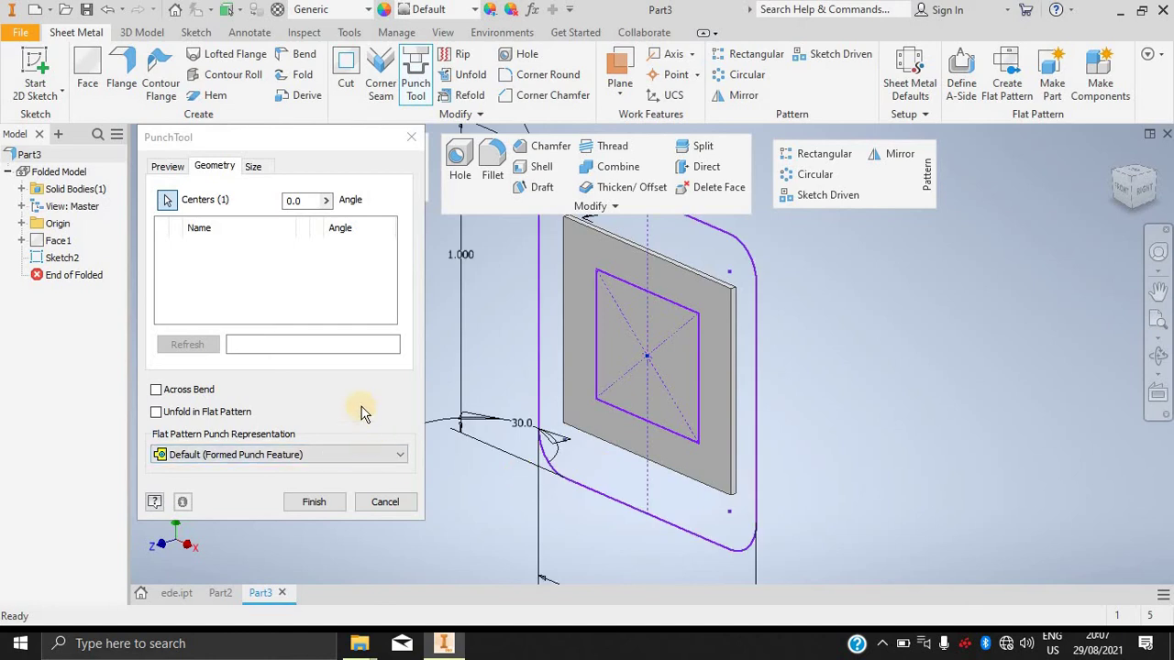
Try a length of 0.5 mm for the square emboss.
left_click(254, 166)
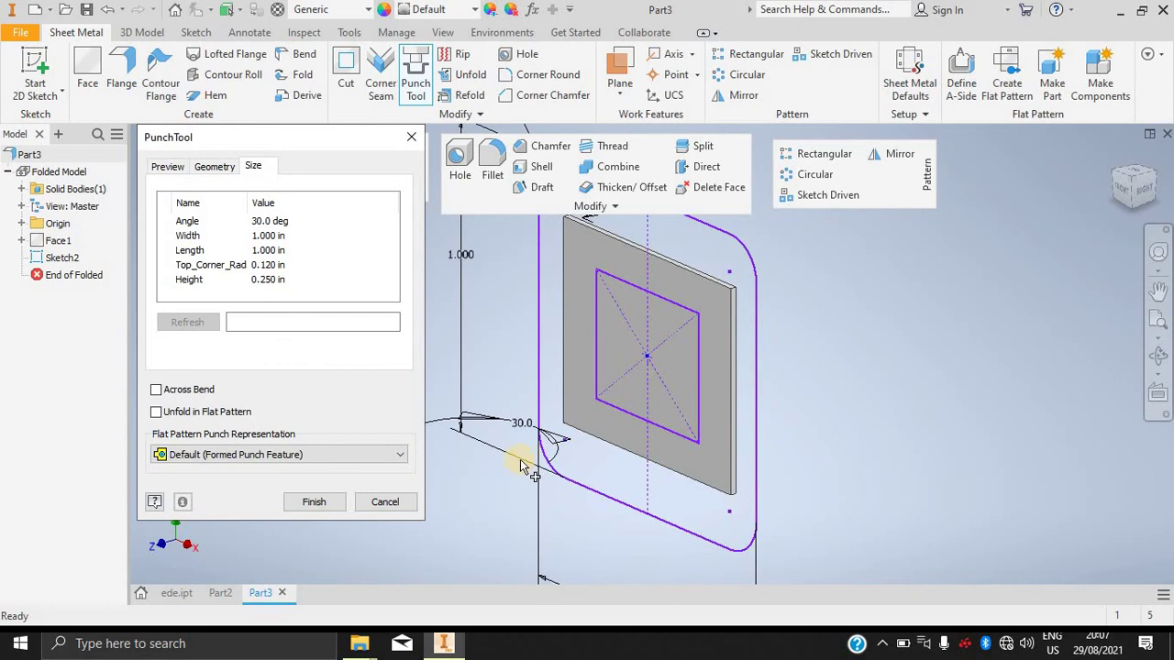
left_click(168, 166)
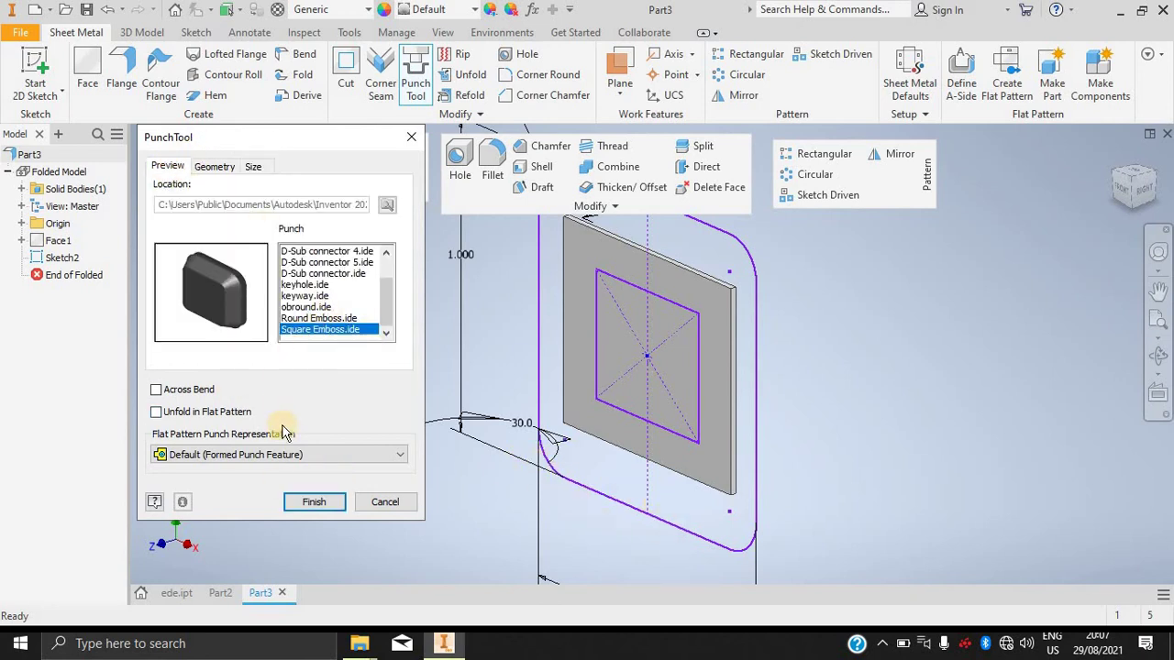
left_click(253, 166)
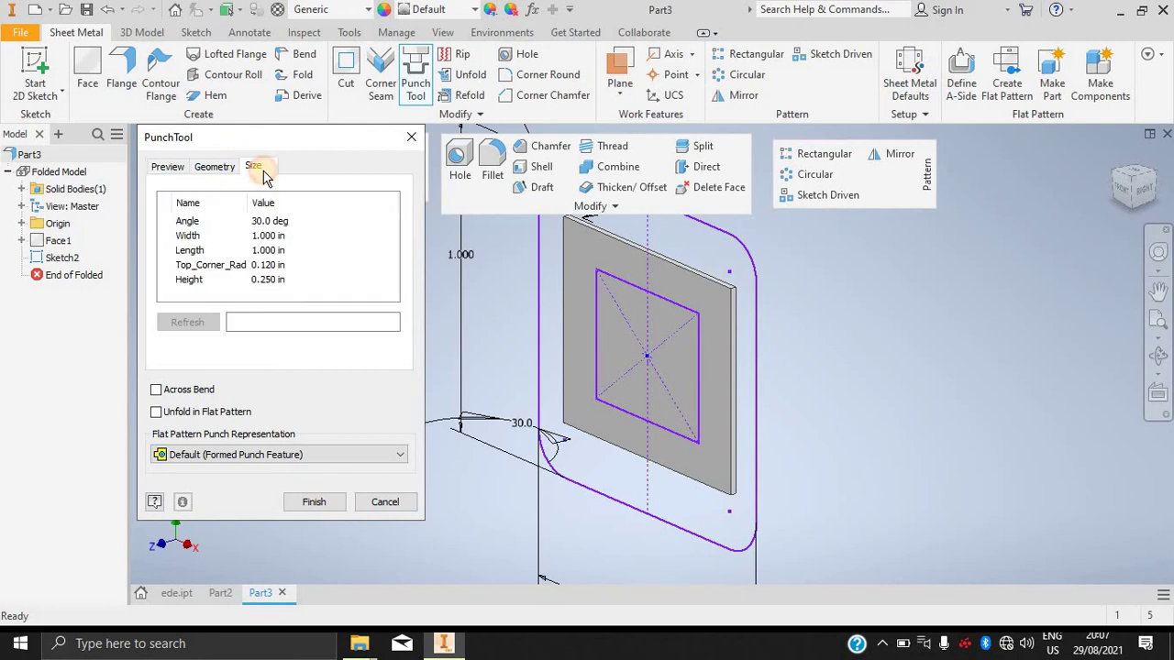
left_click(280, 248)
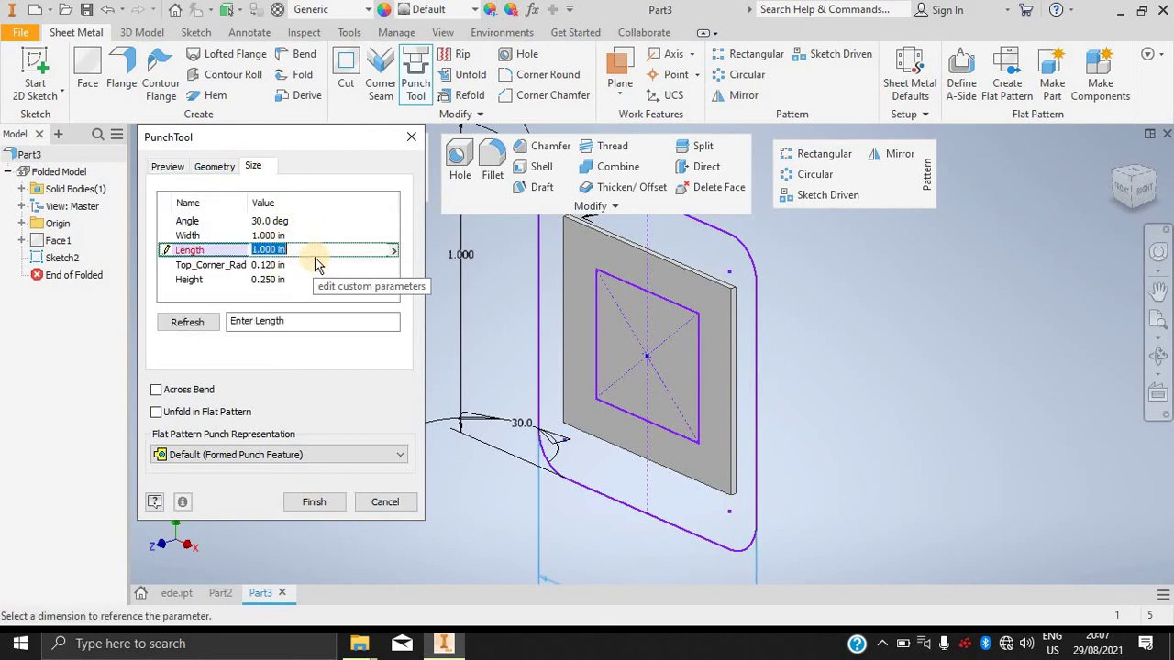
type("0.5 mm")
key("Return")
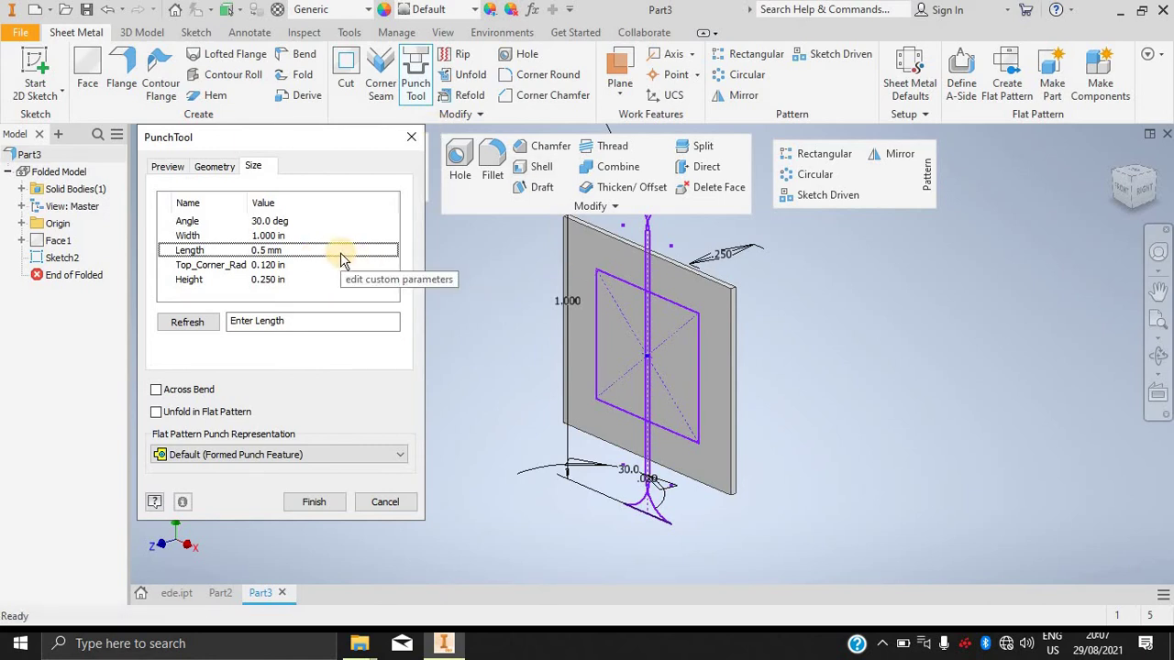
Try emboss lengths of 50 mm and 20 mm in turn.
left_click(306, 250)
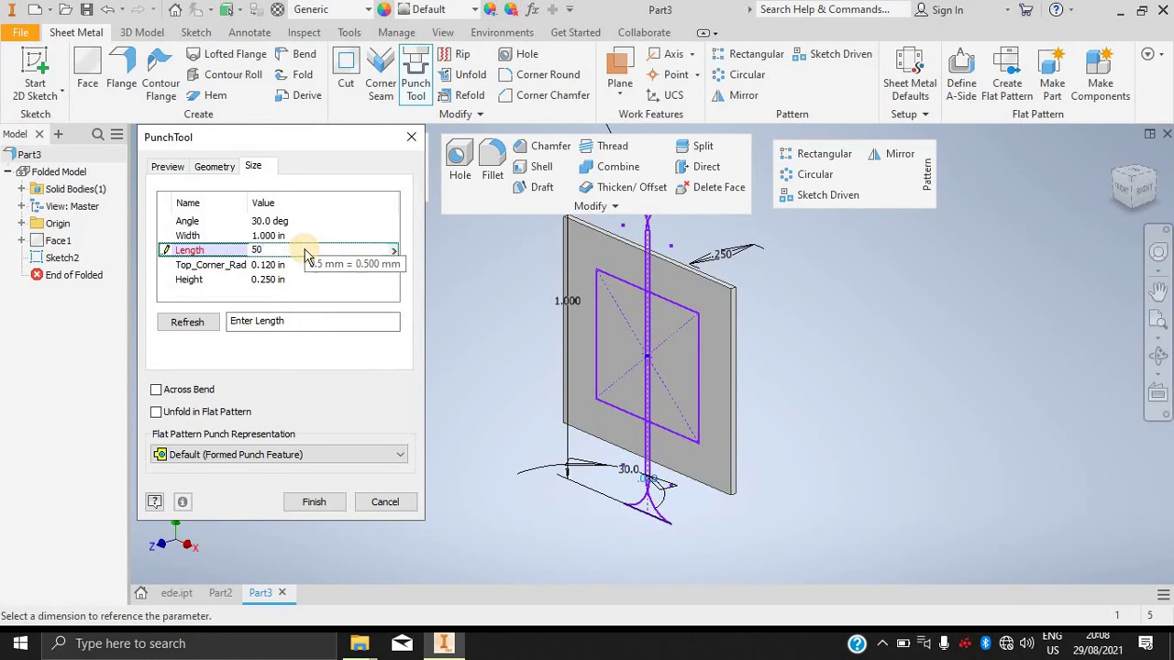
type("50")
key("Return")
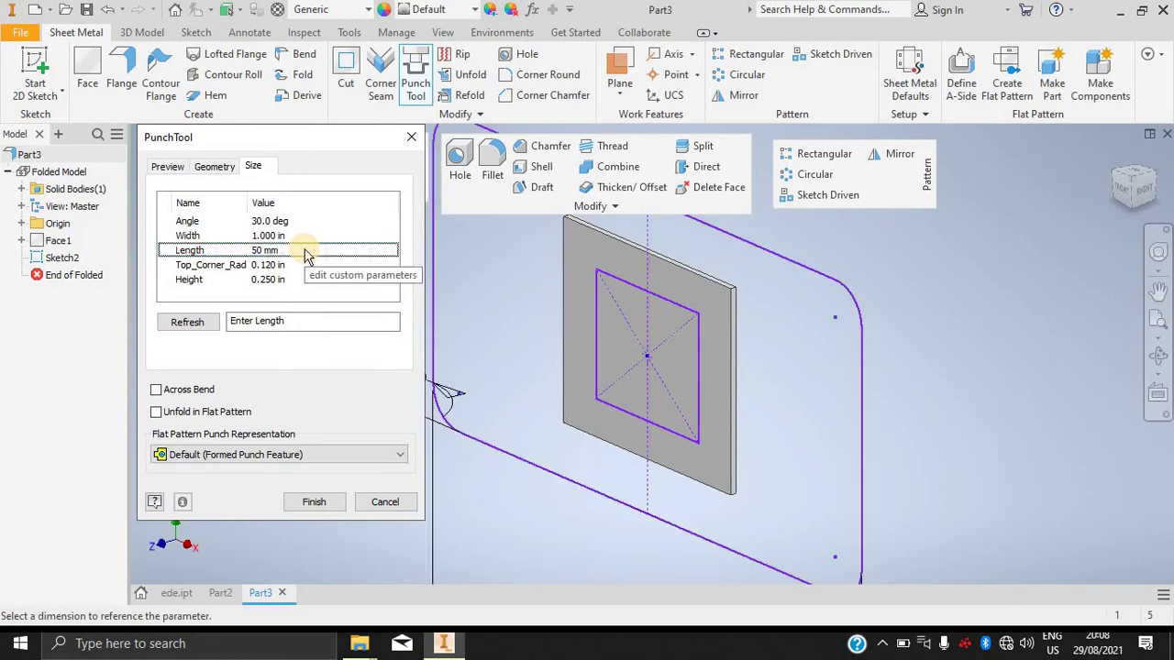
left_click(297, 251)
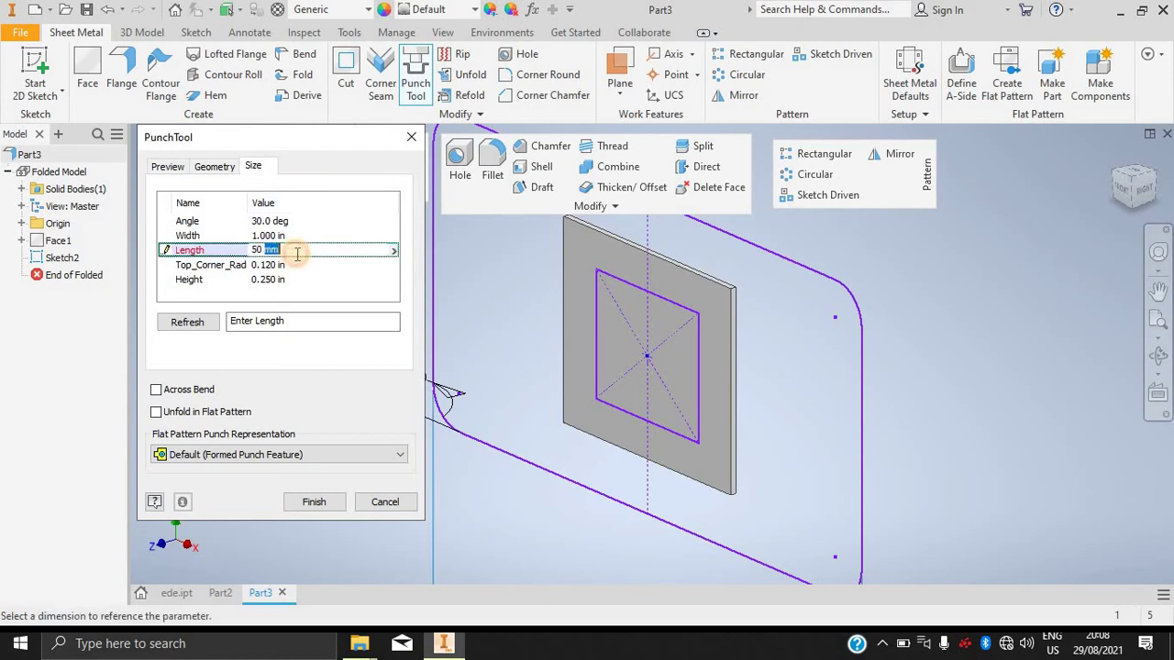
left_click_drag(297, 254, 234, 260)
type("20")
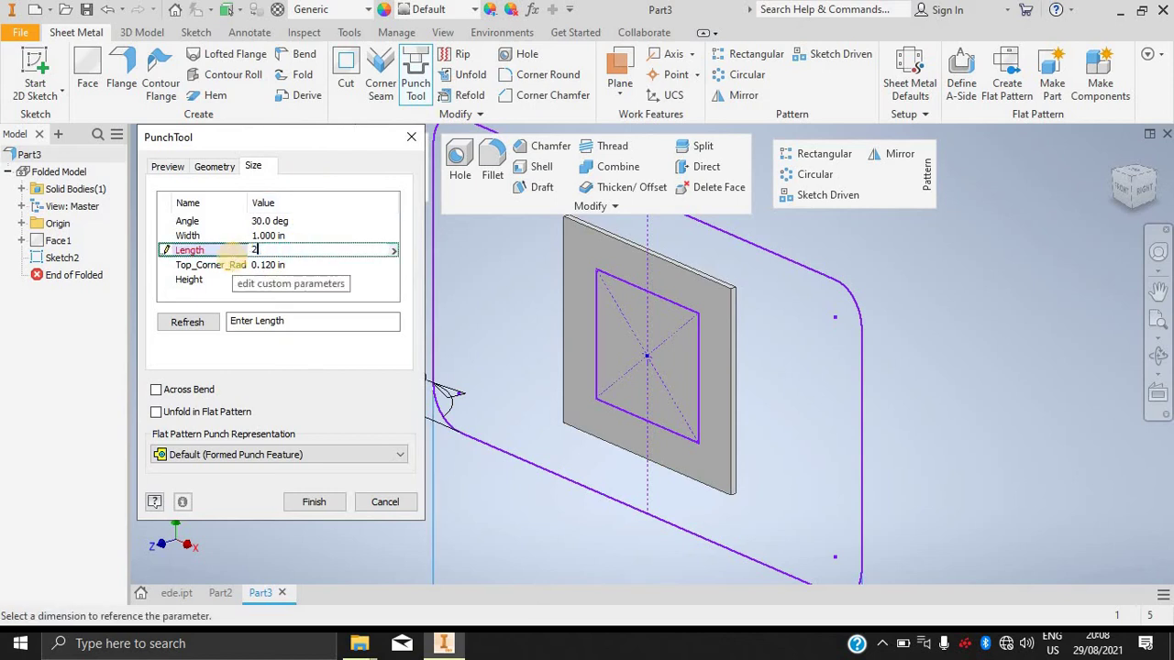
key("Return")
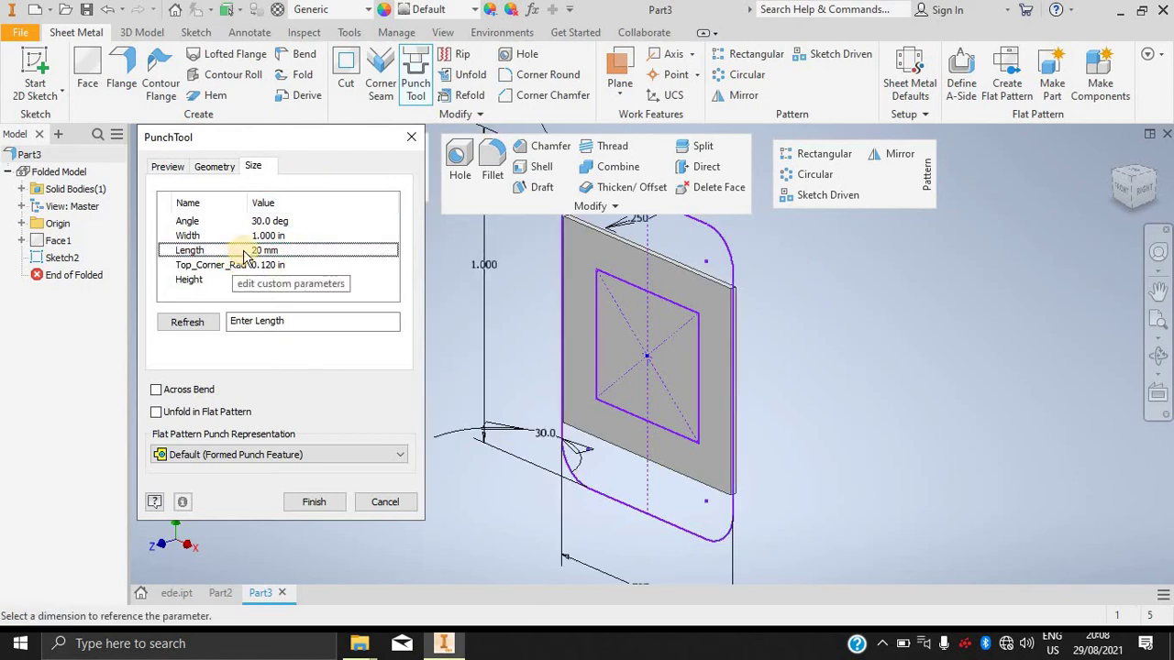
Set the emboss length and width to 10 mm, create the punch feature and inspect it from below.
left_click(267, 237)
left_click(275, 250)
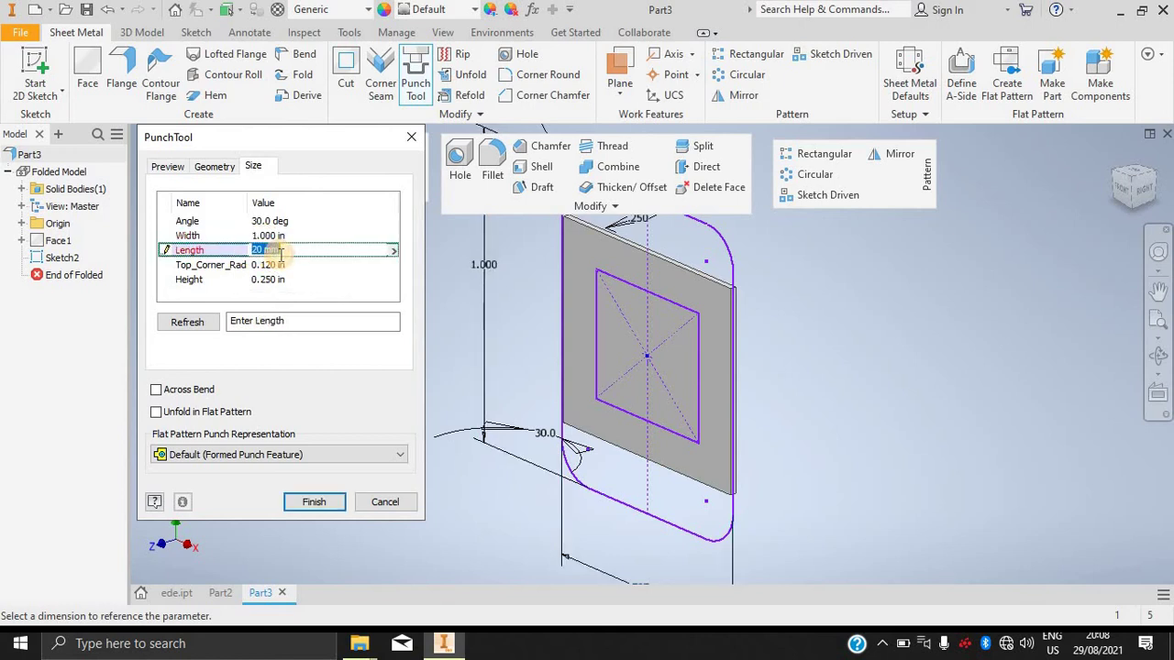
type("10")
key("Return")
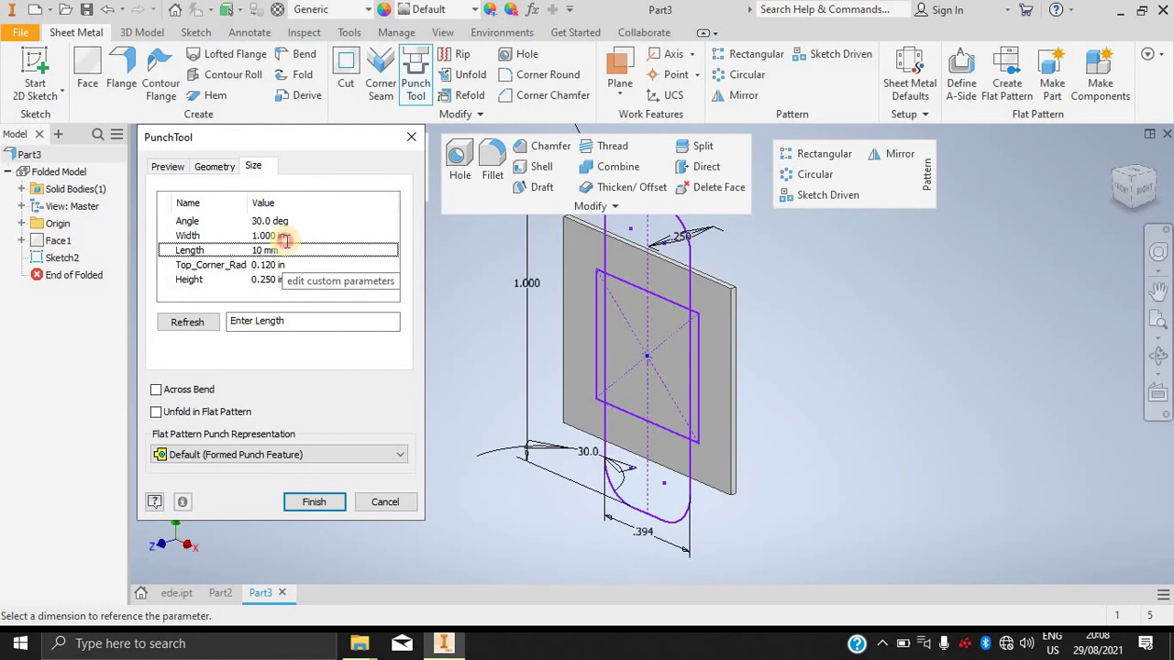
left_click(286, 237)
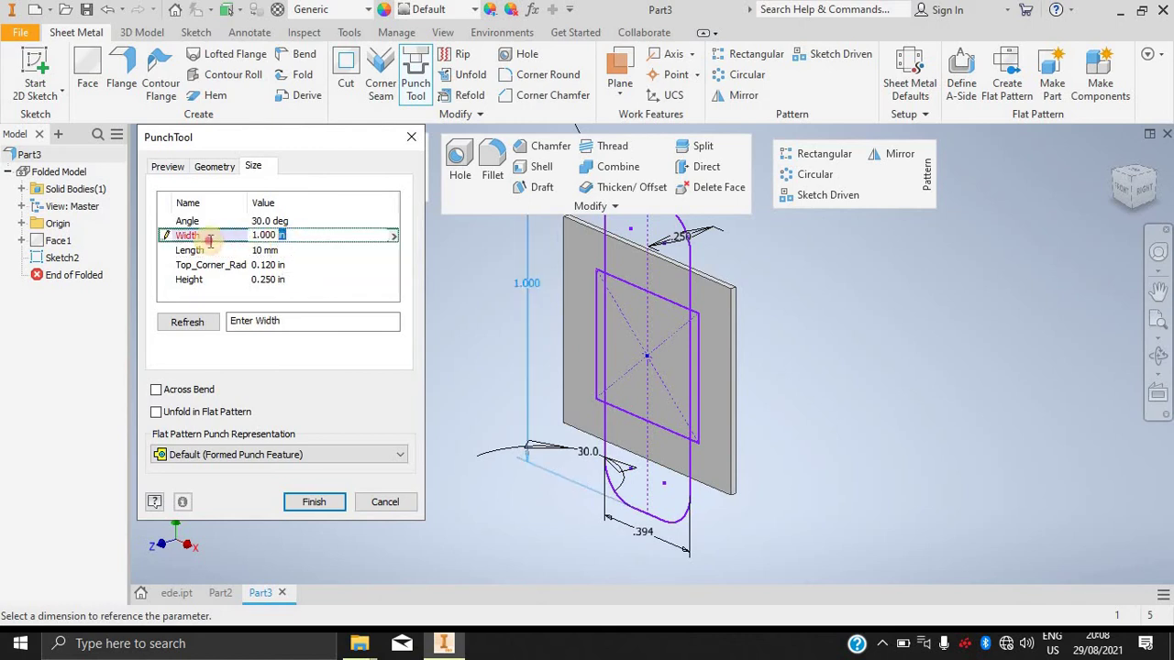
type("10 mm")
key("Return")
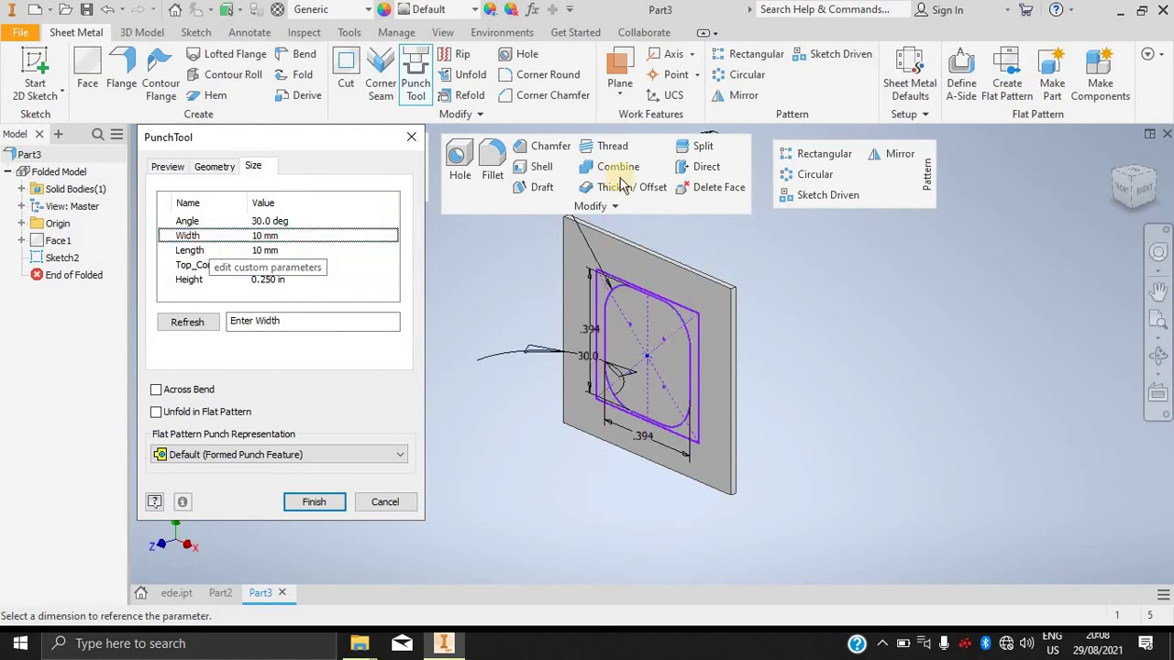
left_click(315, 502)
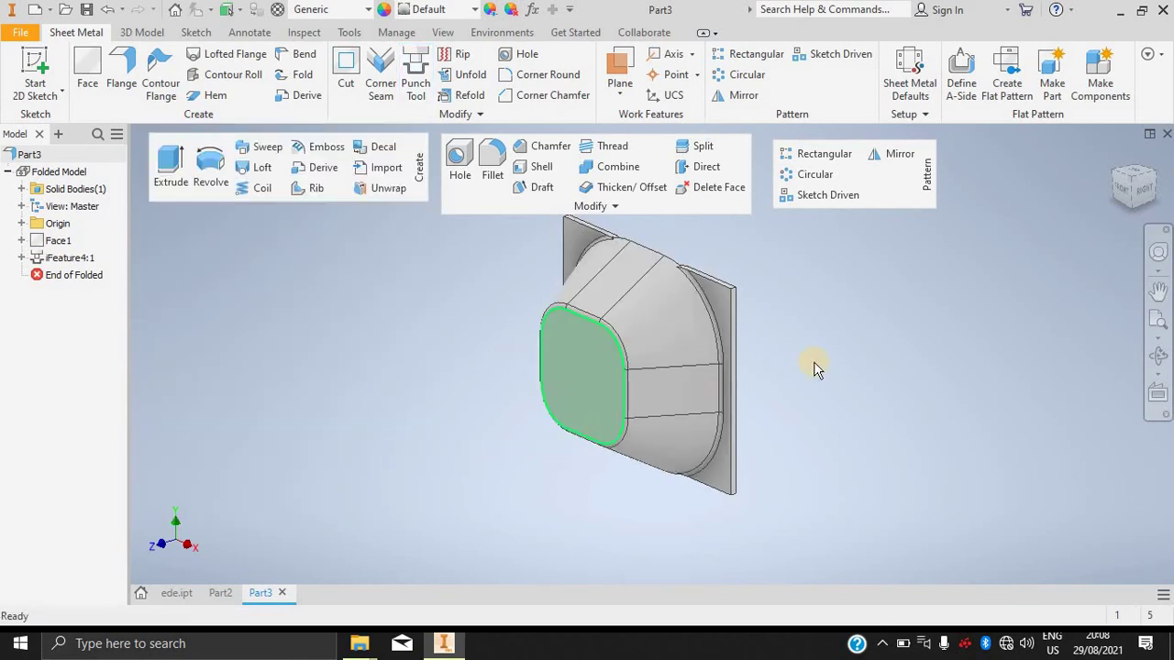
middle_click_drag(839, 355, 667, 469, "shift")
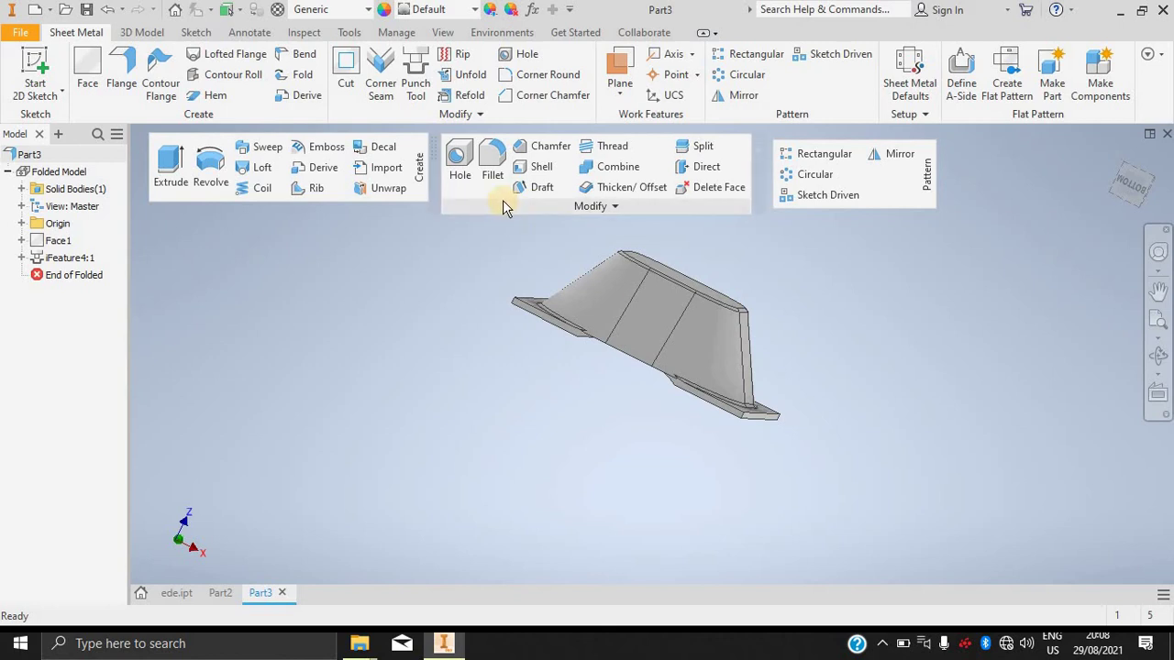
left_click(467, 115)
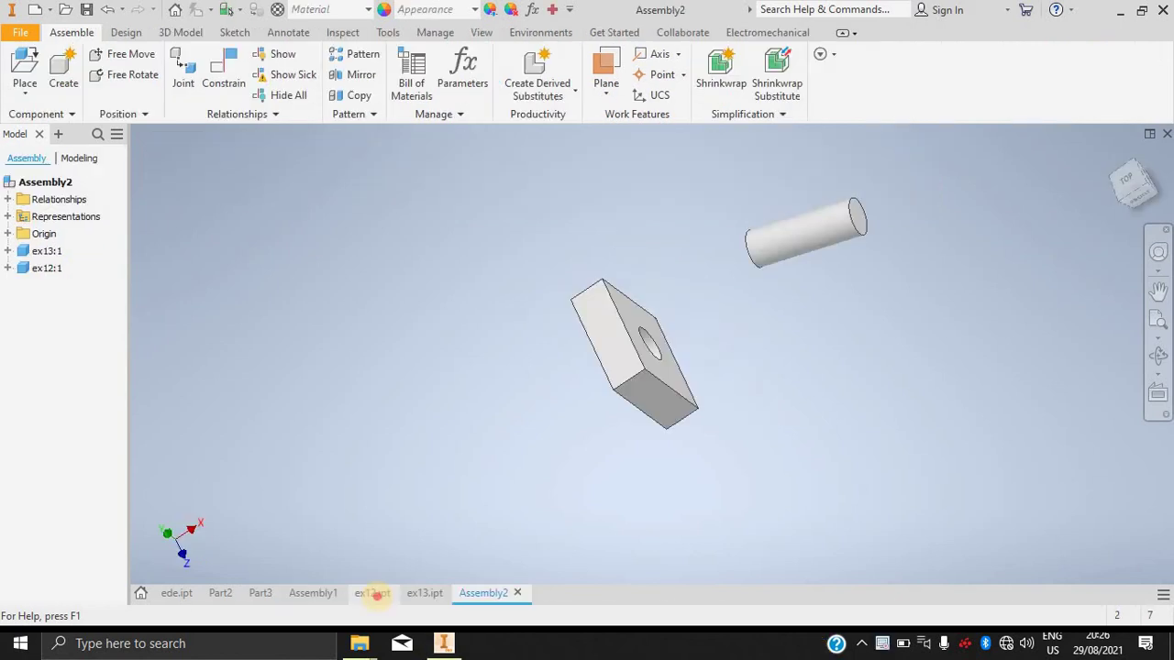
Review the ex12 and ex13 part models in their own files.
left_click(376, 593)
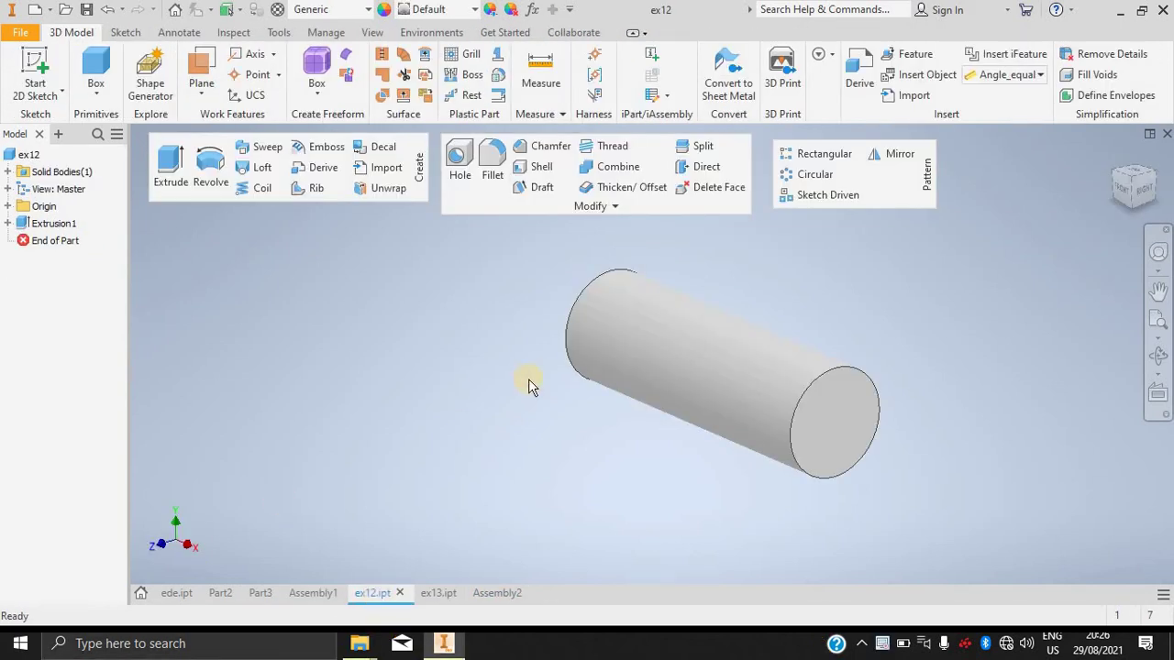
left_click(439, 593)
left_click(379, 593)
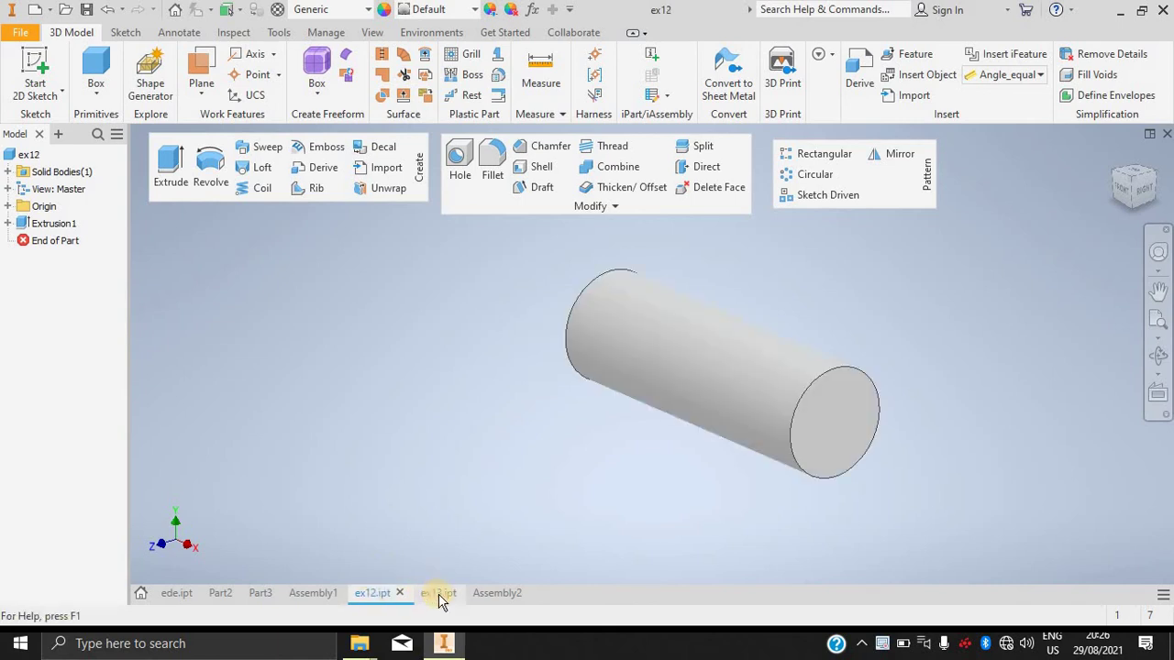
left_click(439, 593)
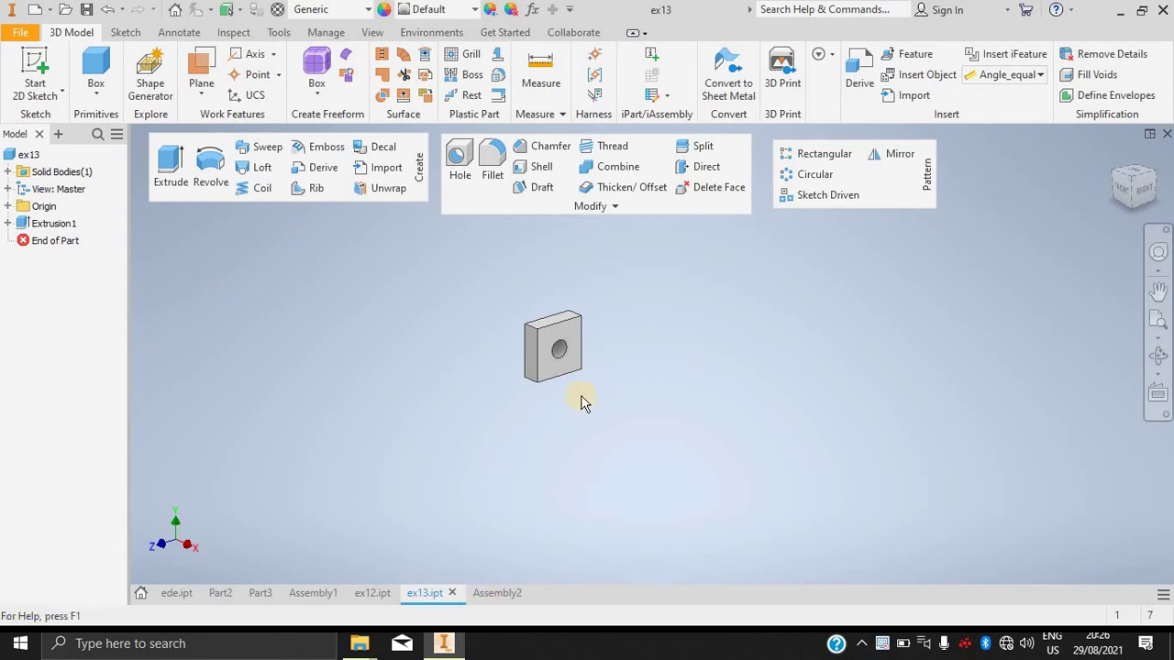
Create a new assembly and place a single ex13 block in it, shown in isometric view.
left_click(47, 13)
left_click(350, 220)
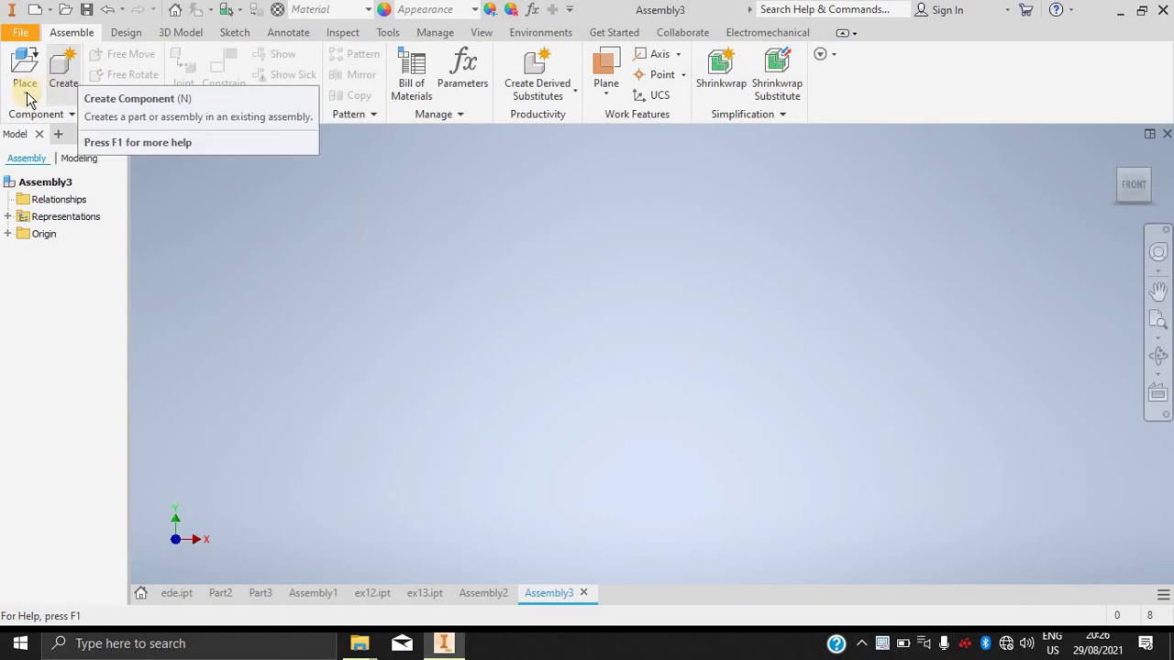
left_click(24, 89)
left_click(51, 124)
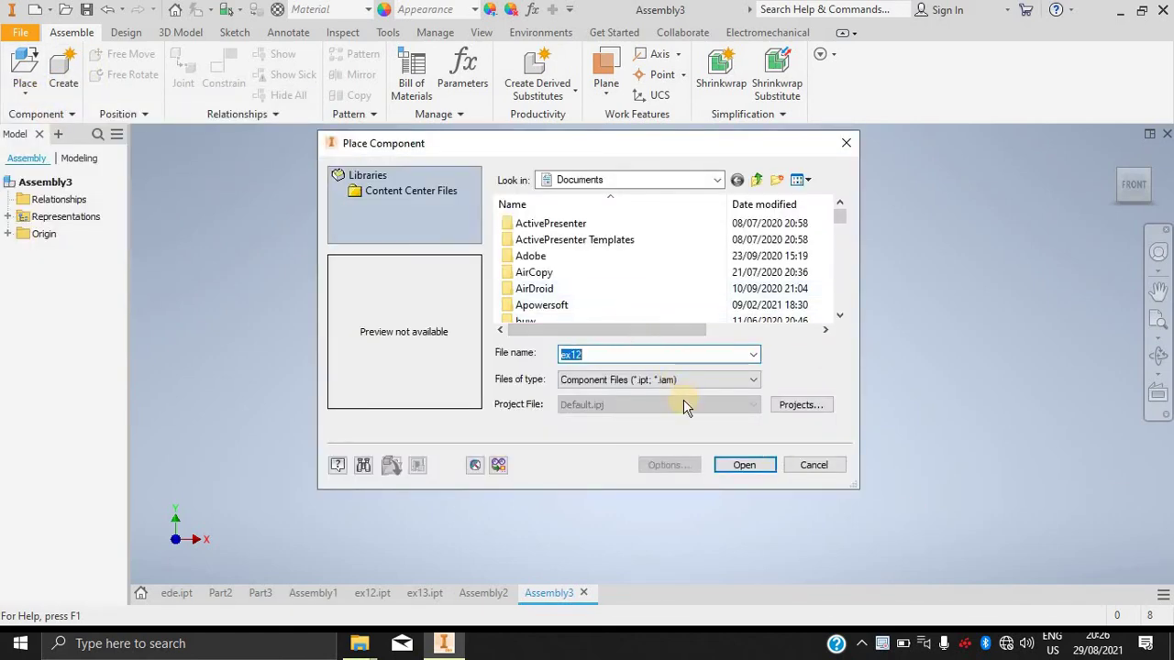
scroll(644, 311, "down", 3)
scroll(645, 303, "down", 8)
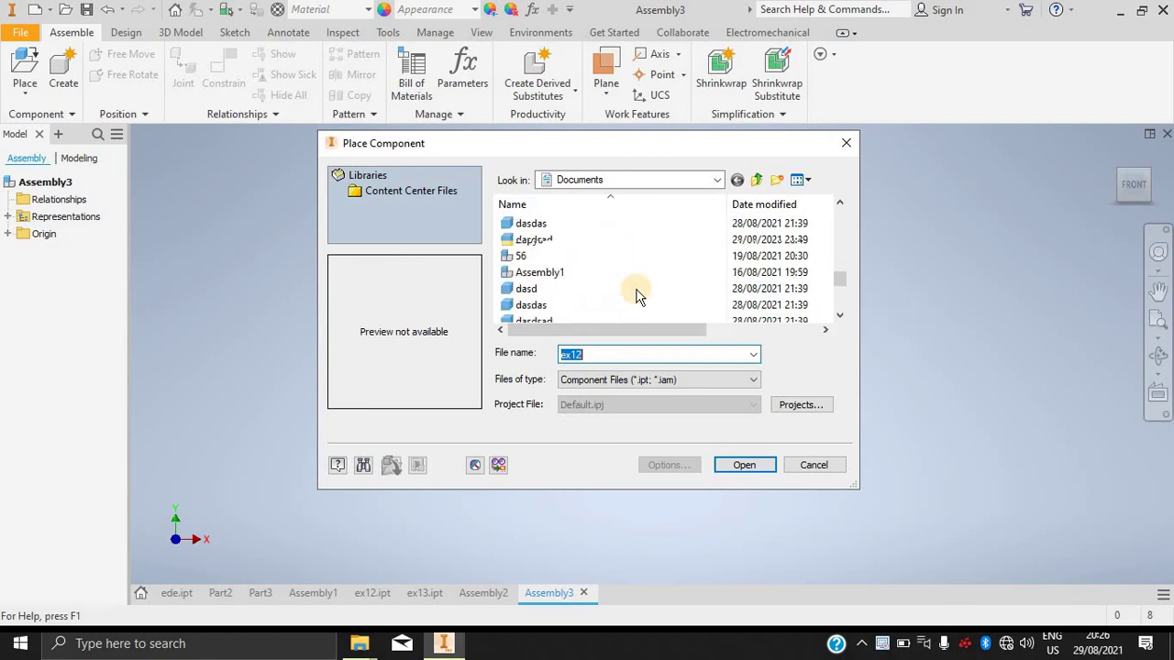
left_click(538, 290)
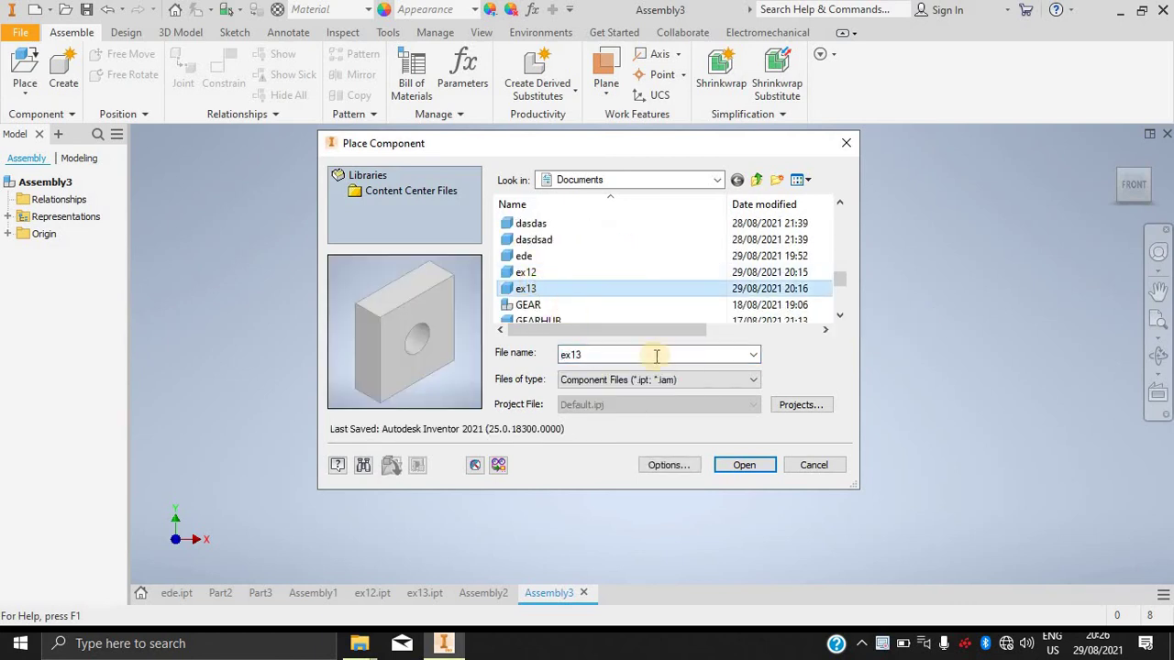
left_click(741, 465)
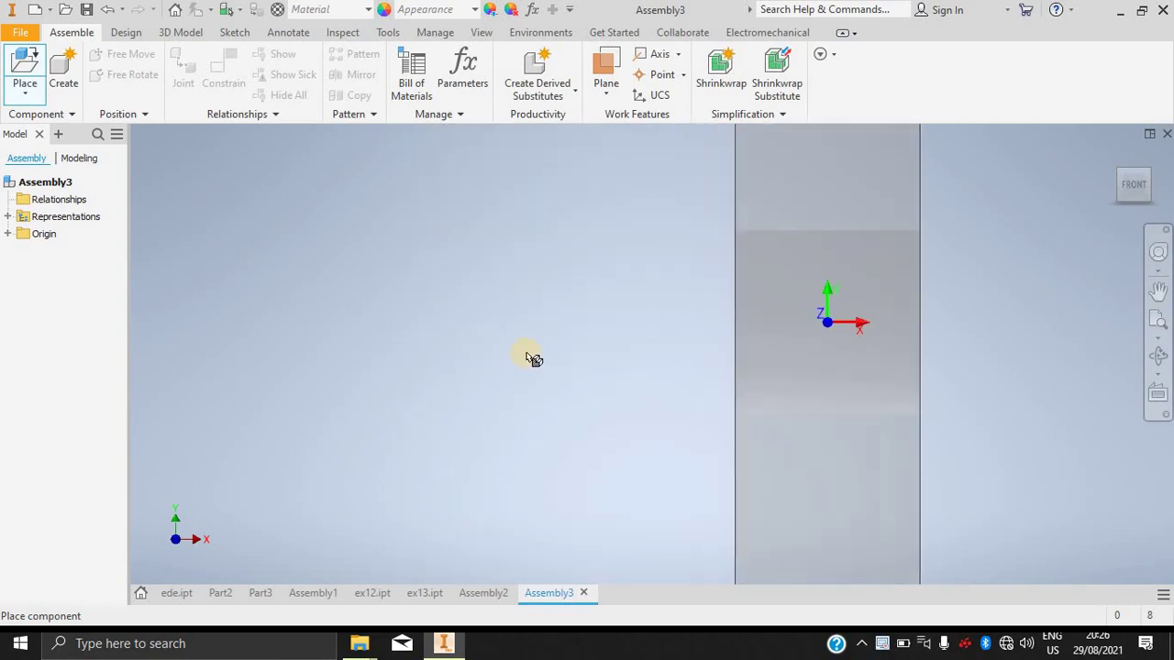
left_click(489, 369)
key("F6")
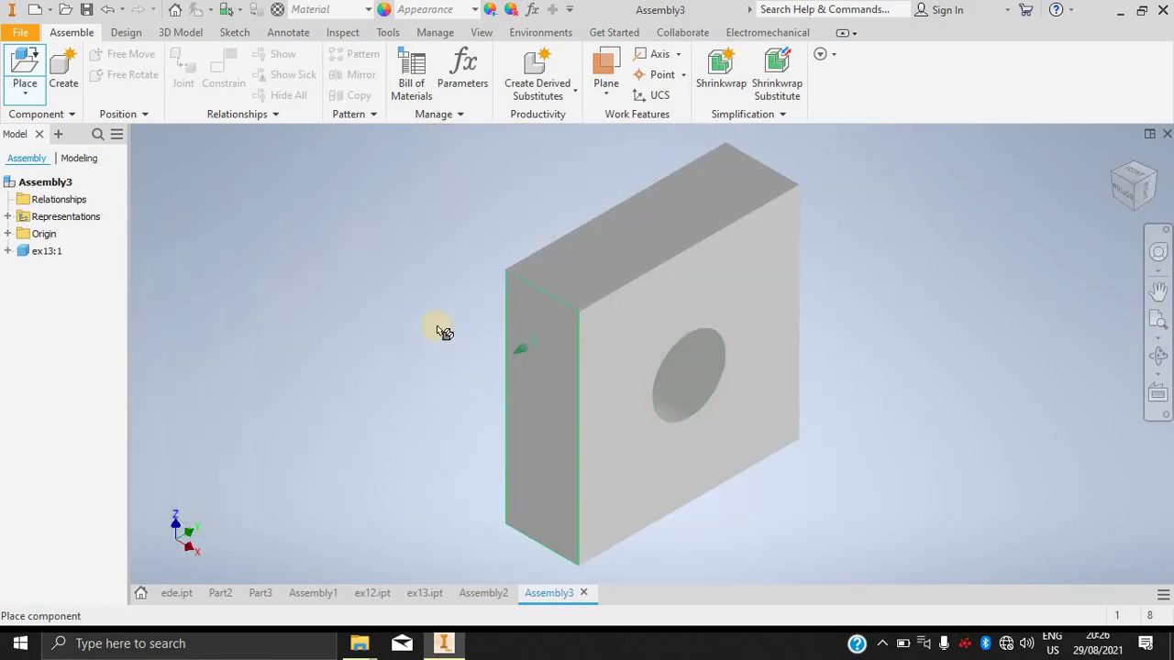
right_click(341, 332)
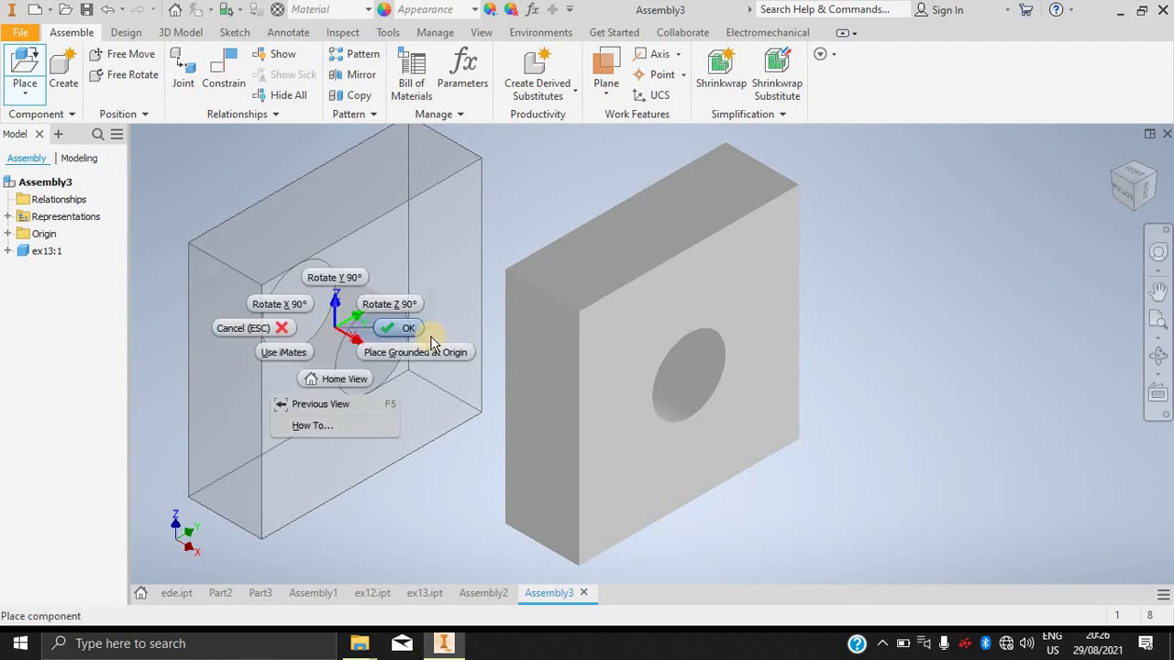
left_click(249, 326)
Set the assembly's visual style to Shaded with Edges.
scroll(641, 339, "down", 2)
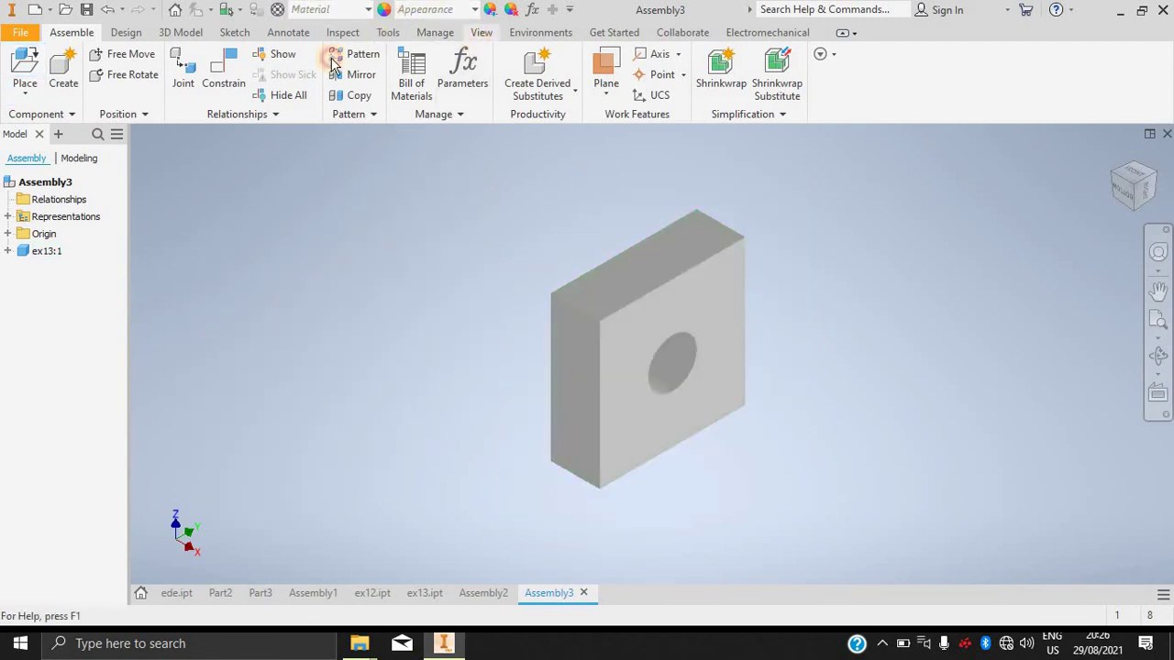
left_click(482, 33)
left_click(330, 88)
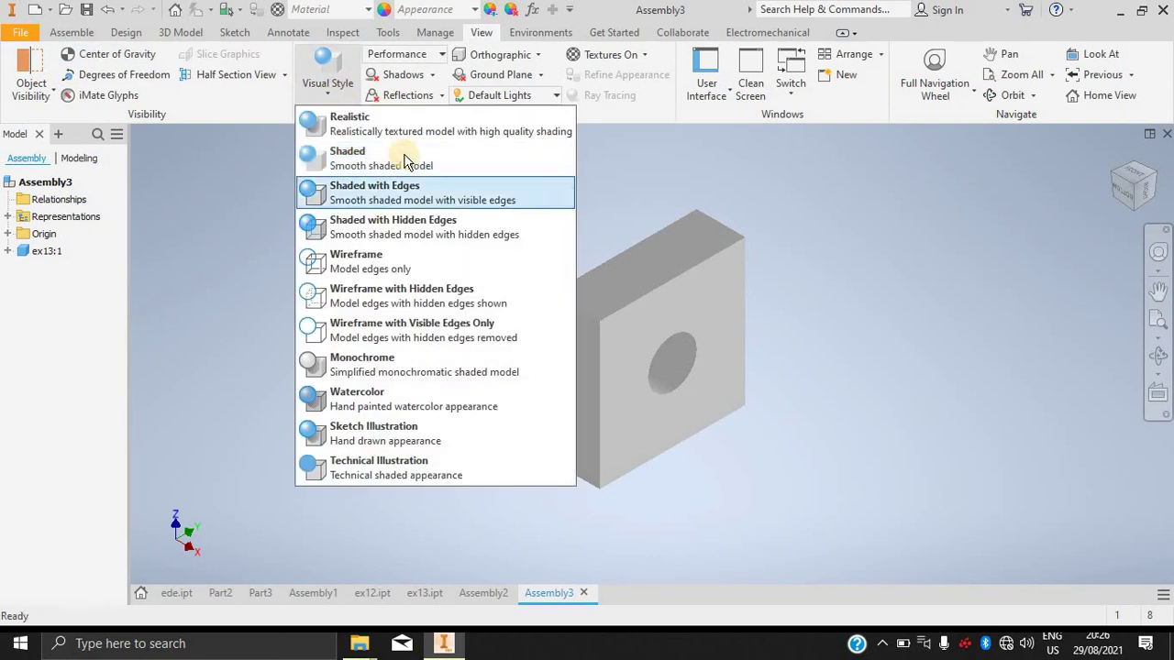
left_click(380, 193)
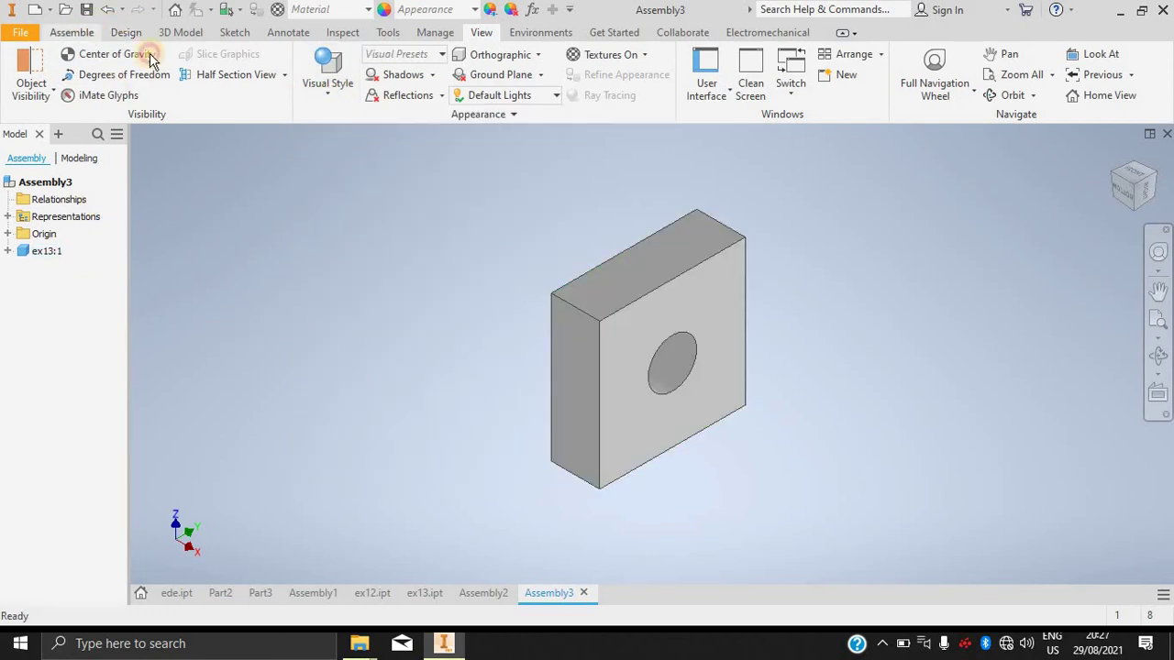
Place two instances of the ex12 cylinder from Documents, one on each side of the ex13 block.
left_click(72, 32)
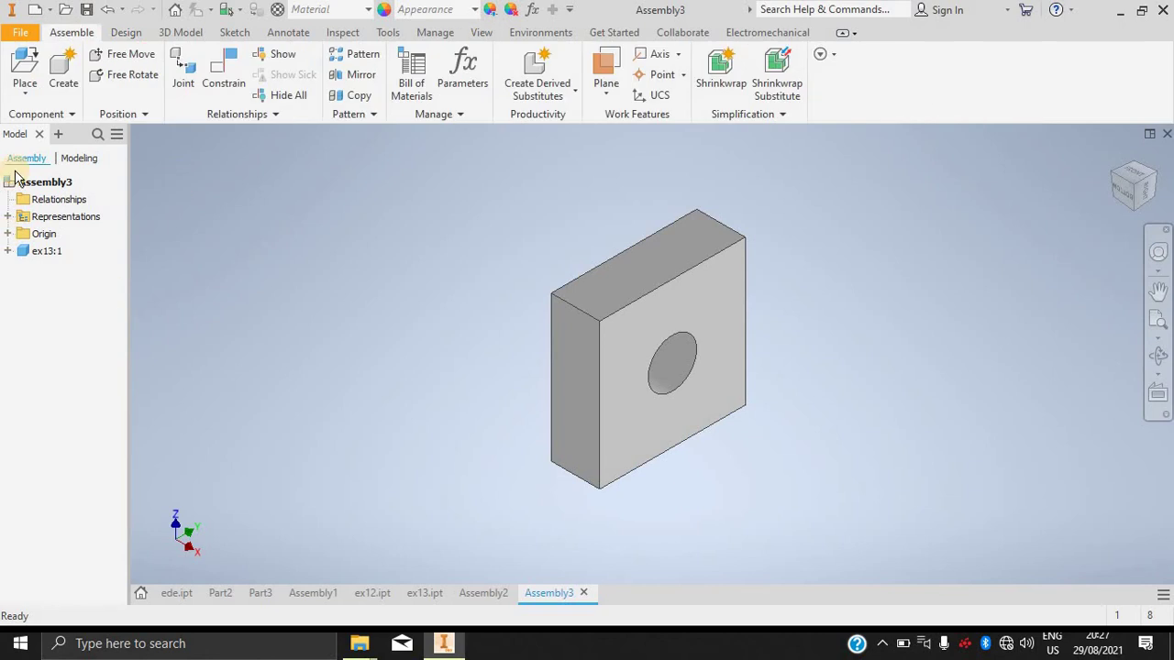
left_click(24, 92)
left_click(96, 124)
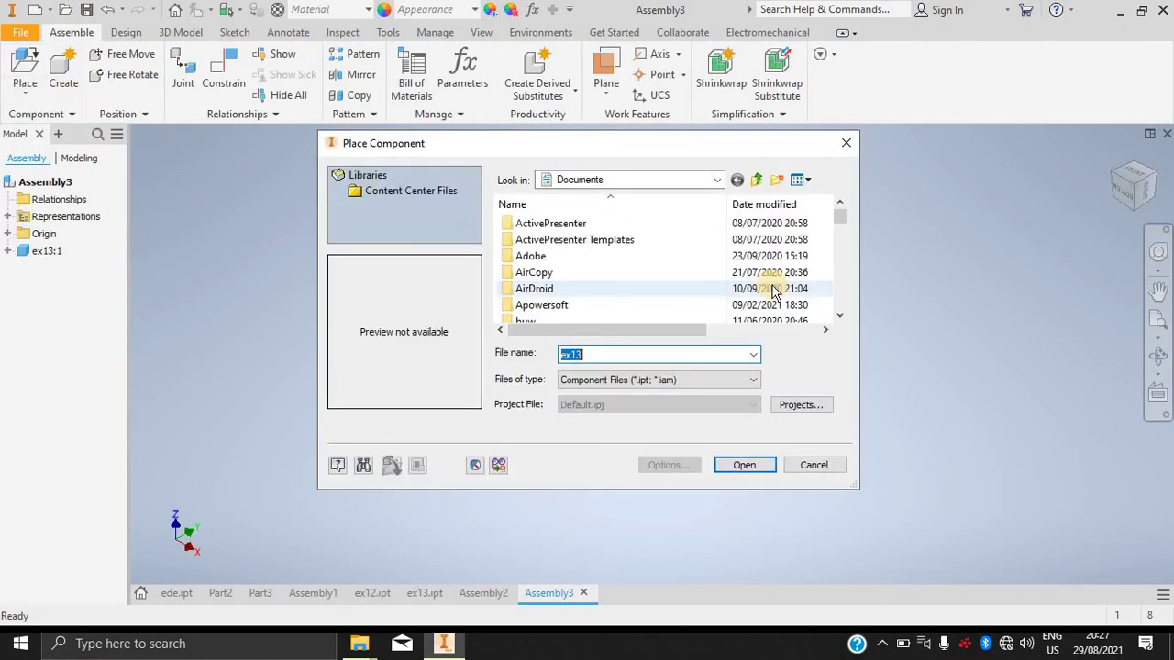
scroll(675, 286, "down", 5)
scroll(675, 286, "down", 8)
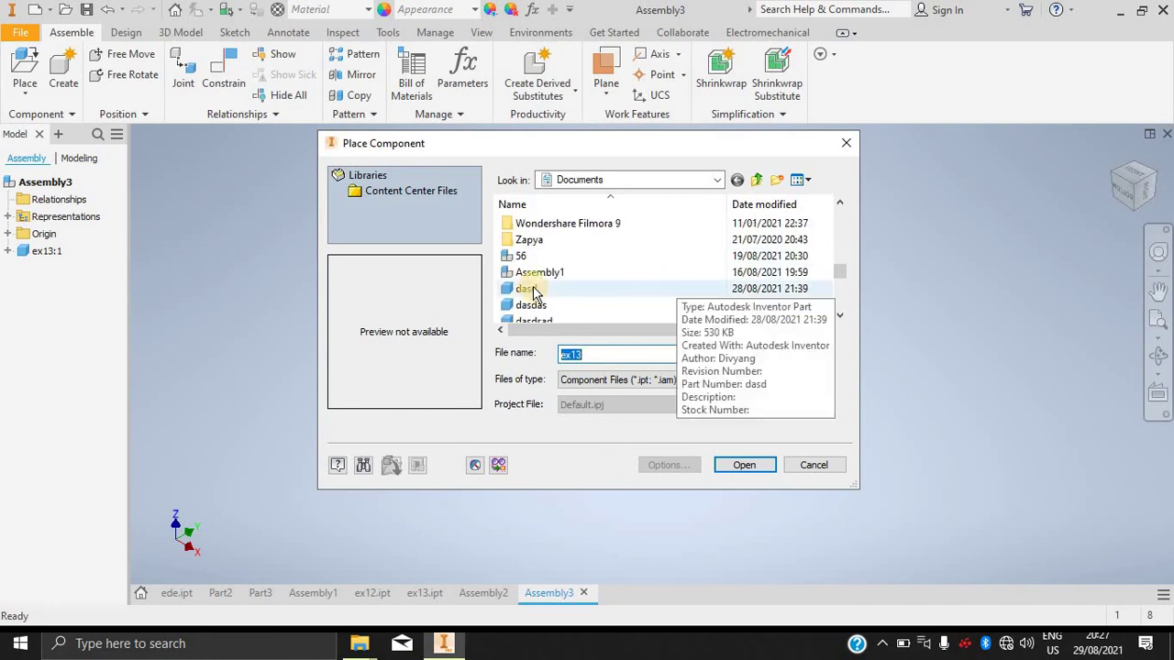
scroll(570, 260, "up", 5)
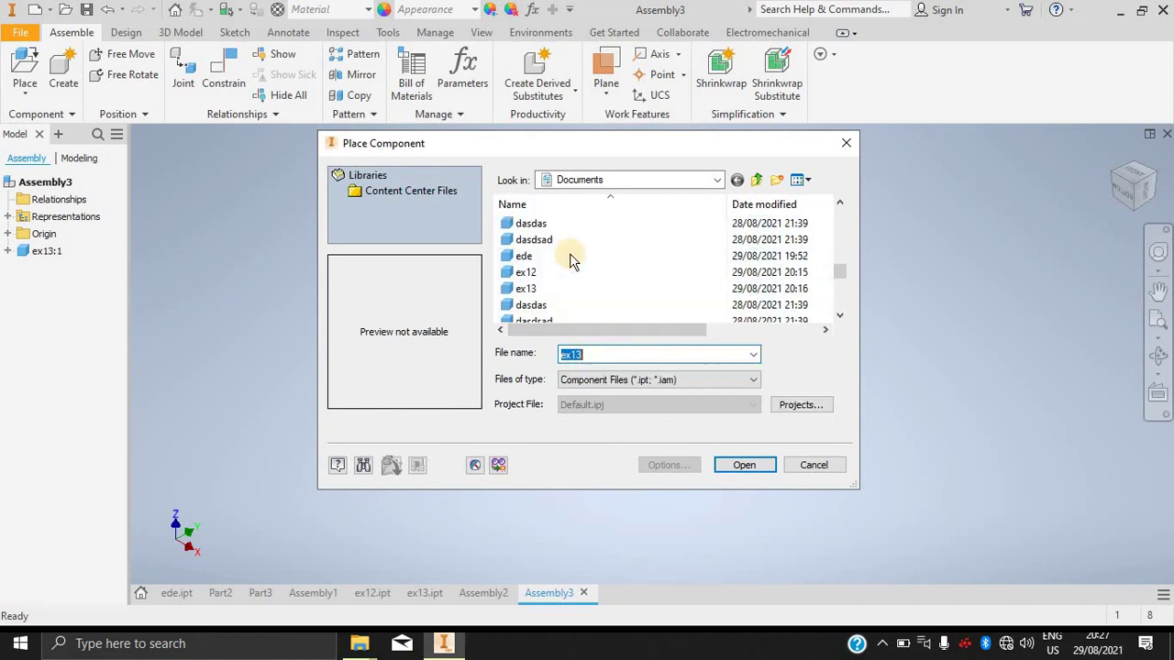
scroll(600, 280, "down", 2)
scroll(581, 246, "down", 2)
scroll(537, 288, "up", 2)
left_click(561, 272)
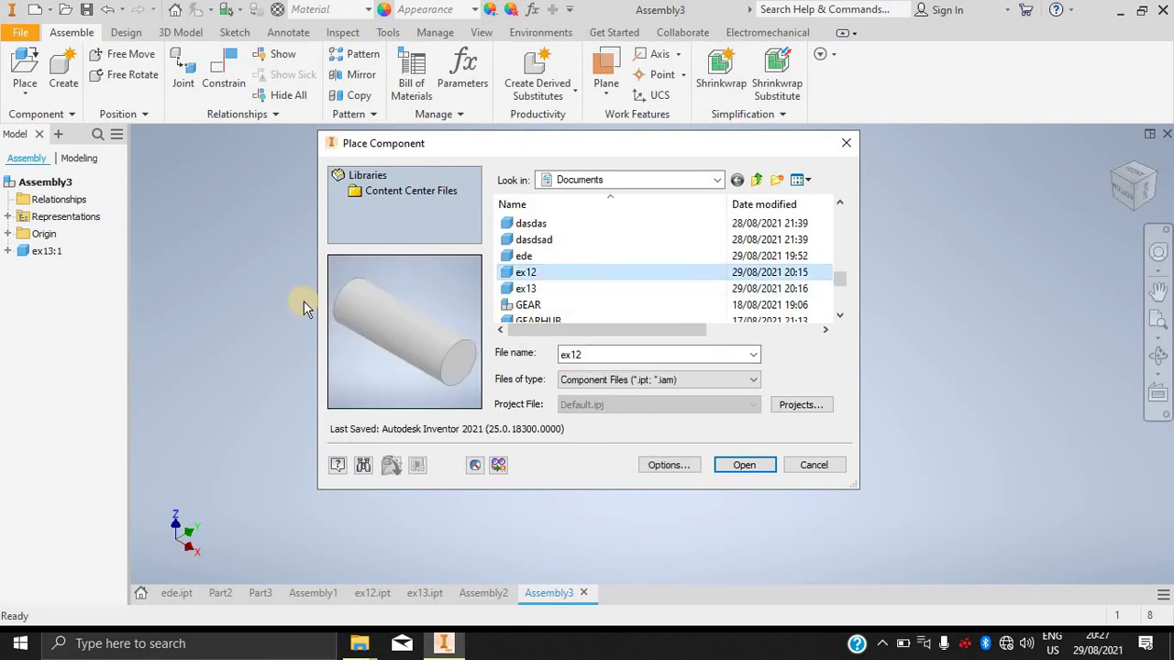
left_click(743, 465)
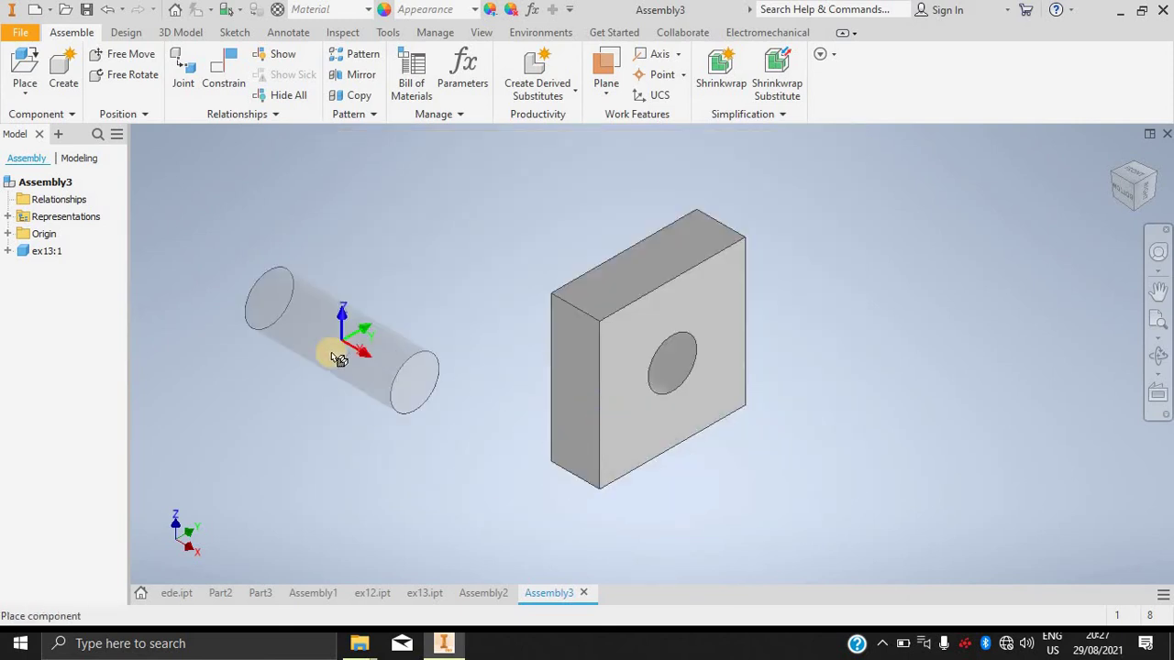
left_click(340, 358)
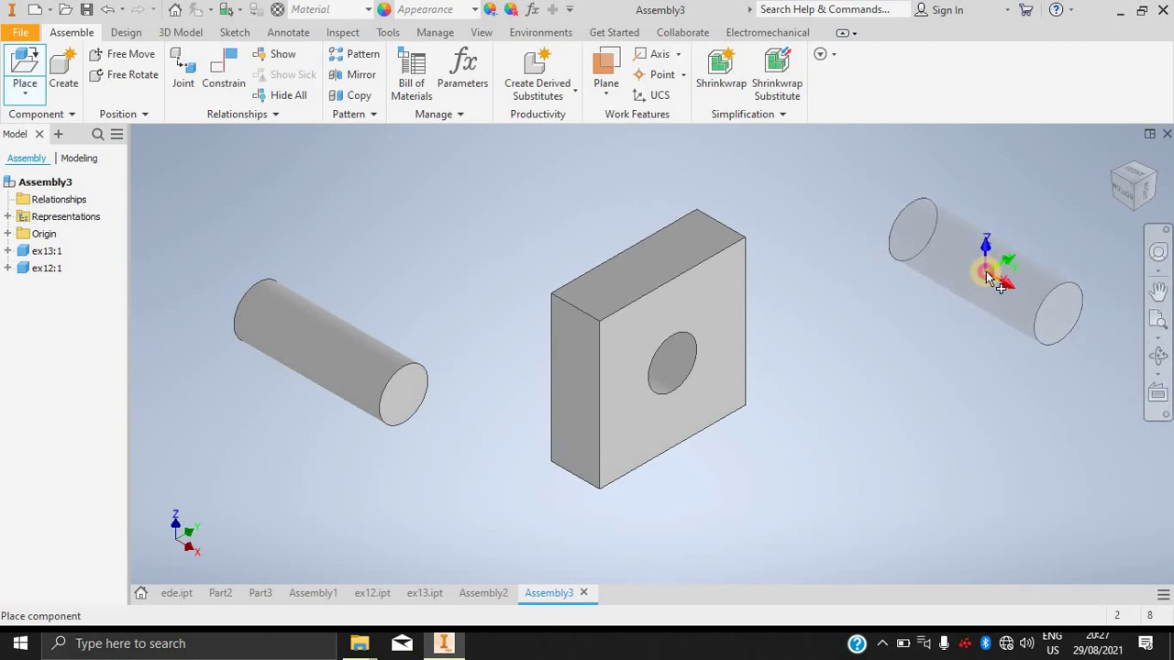
left_click(987, 264)
right_click(922, 346)
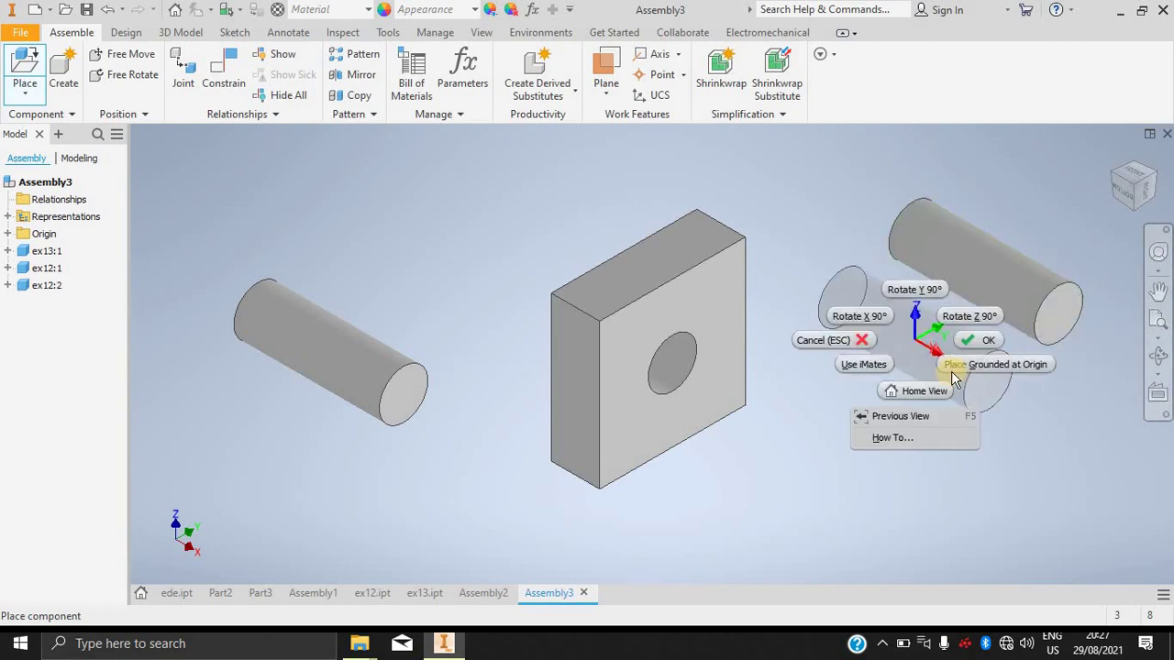
left_click(789, 341)
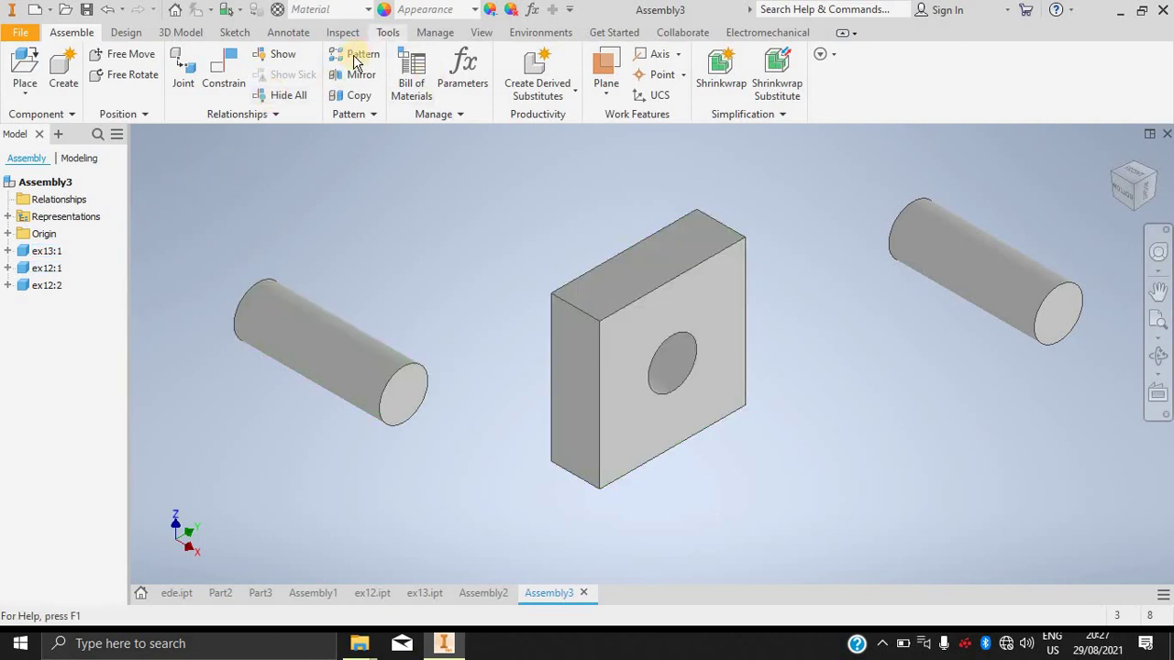
Copy the first ex12 cylinder as a new component file with the default naming and place the copy below the original.
left_click(358, 96)
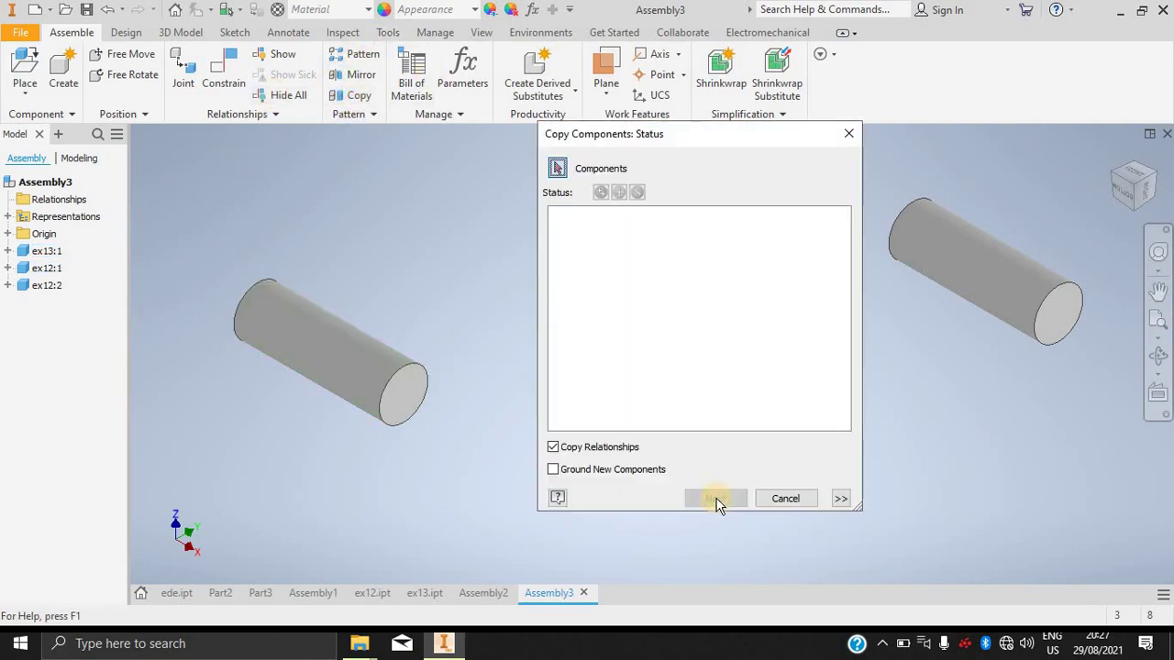
left_click(368, 370)
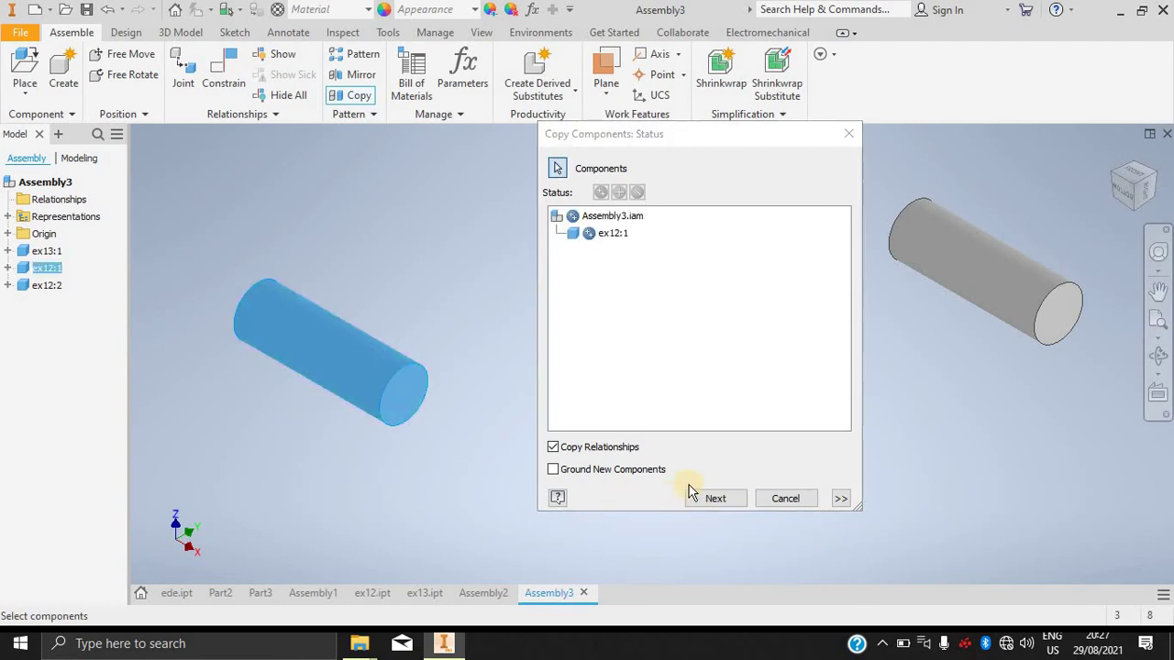
left_click(725, 505)
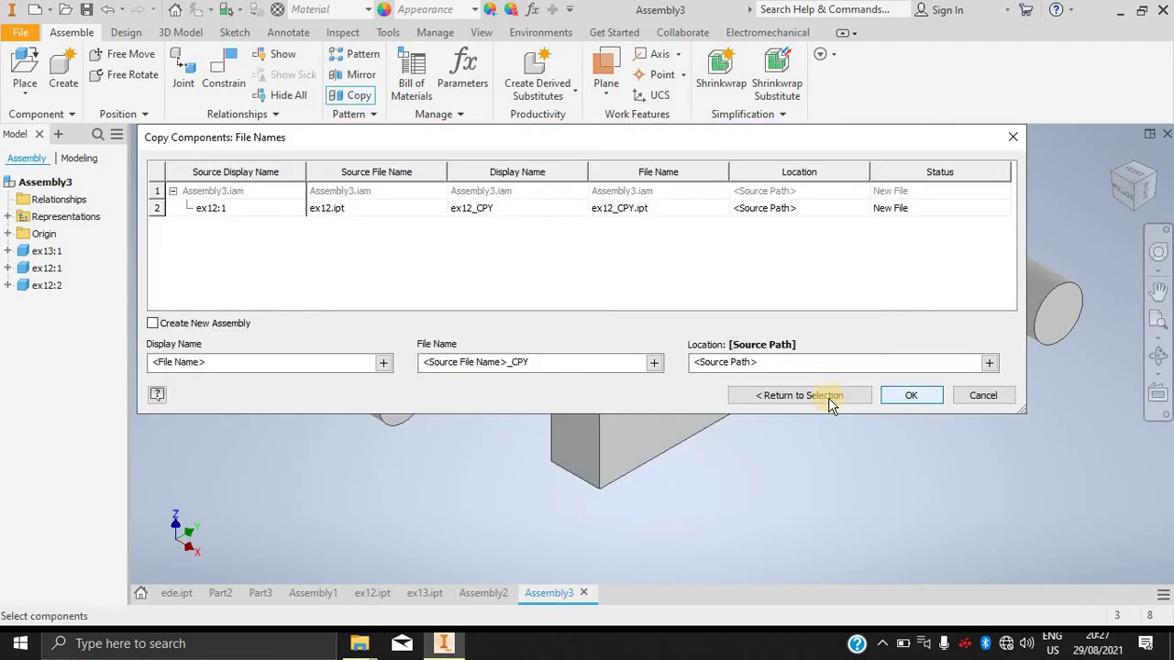
left_click(906, 395)
left_click(260, 492)
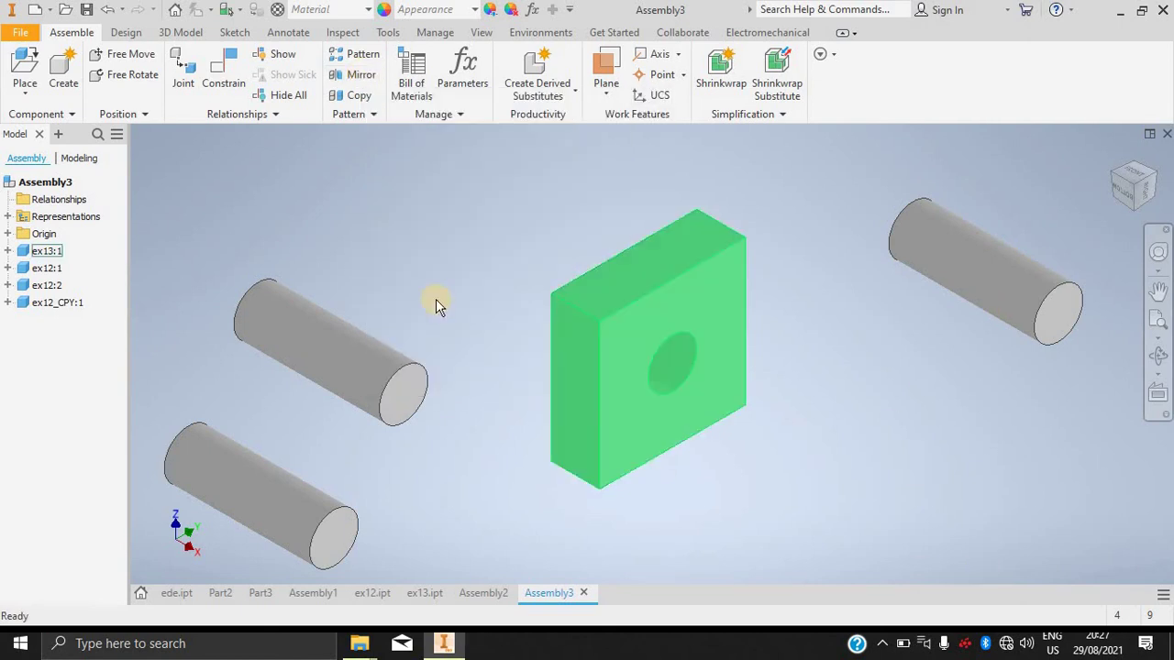
Free-move the first ex12 cylinder closer to the ex13 block.
left_click(592, 336)
key("Escape")
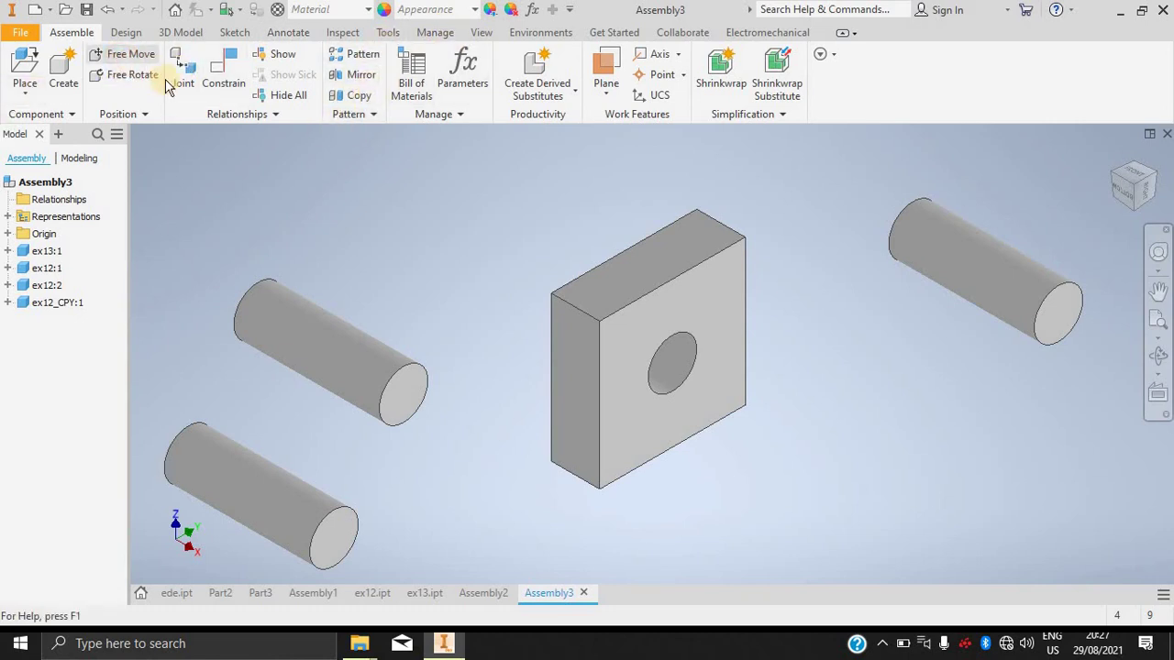
left_click(121, 54)
left_click_drag(313, 336, 480, 296)
Free-rotate the copied cylinder so that it tilts away from its original orientation.
left_click(151, 78)
left_click(245, 493)
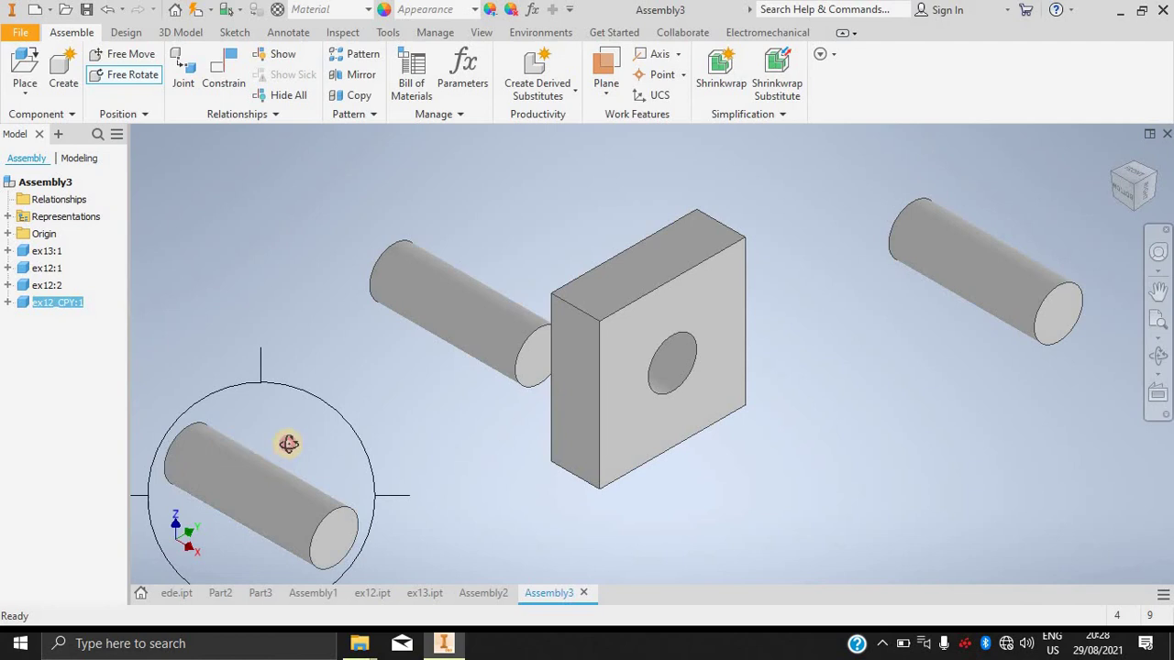
left_click_drag(260, 471, 286, 436)
right_click(227, 271)
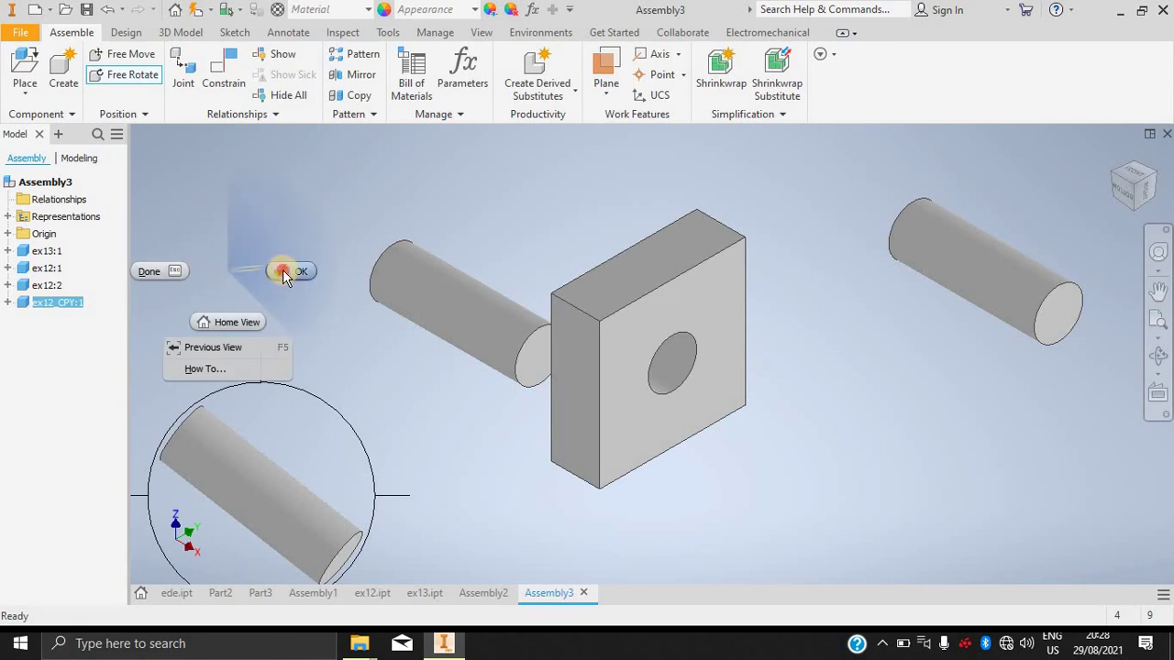
left_click(284, 269)
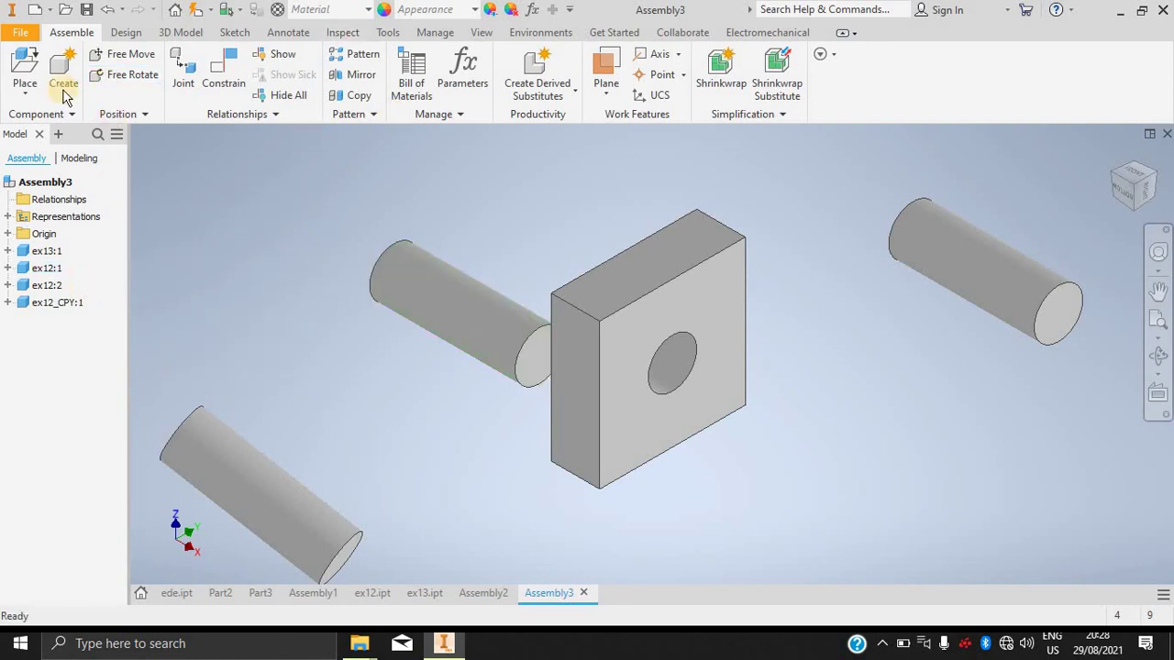
Start a joint from the copied cylinder's end face to the second ex12 cylinder's end face and display the available joint types.
left_click(176, 75)
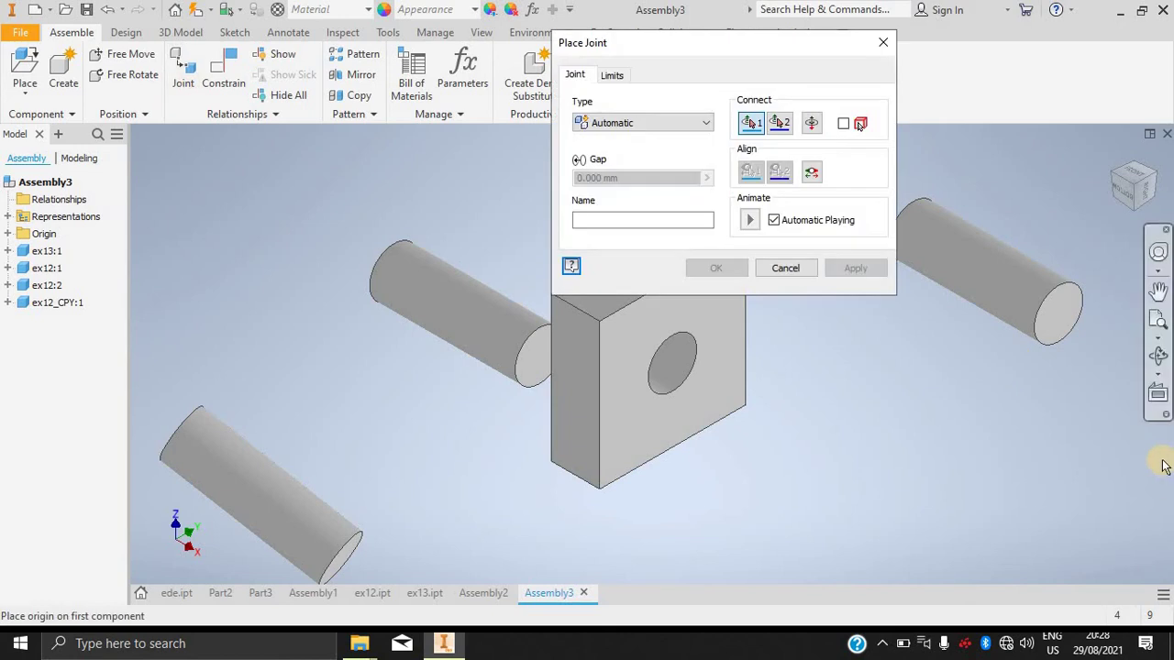
left_click(340, 551)
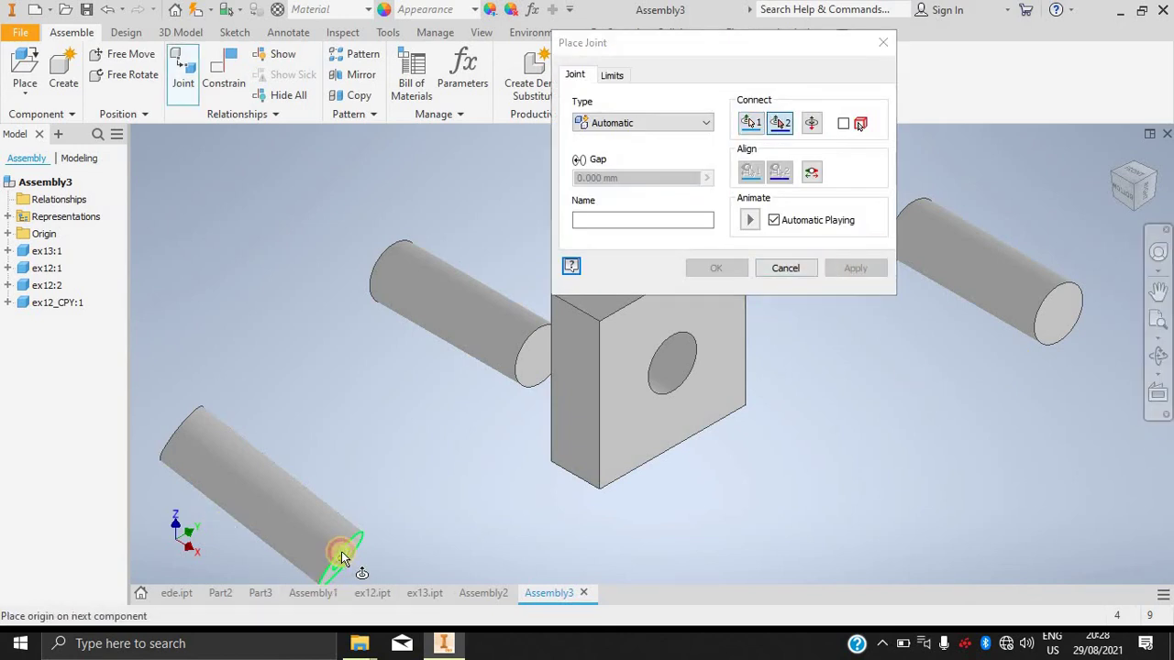
left_click(1060, 316)
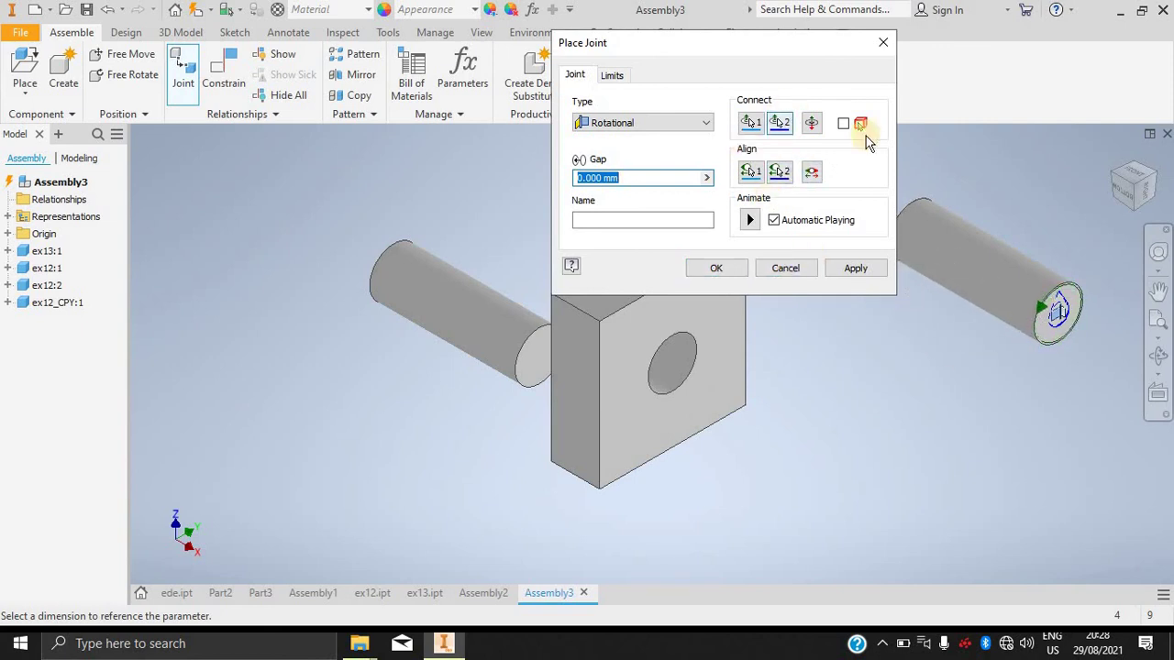
left_click(699, 124)
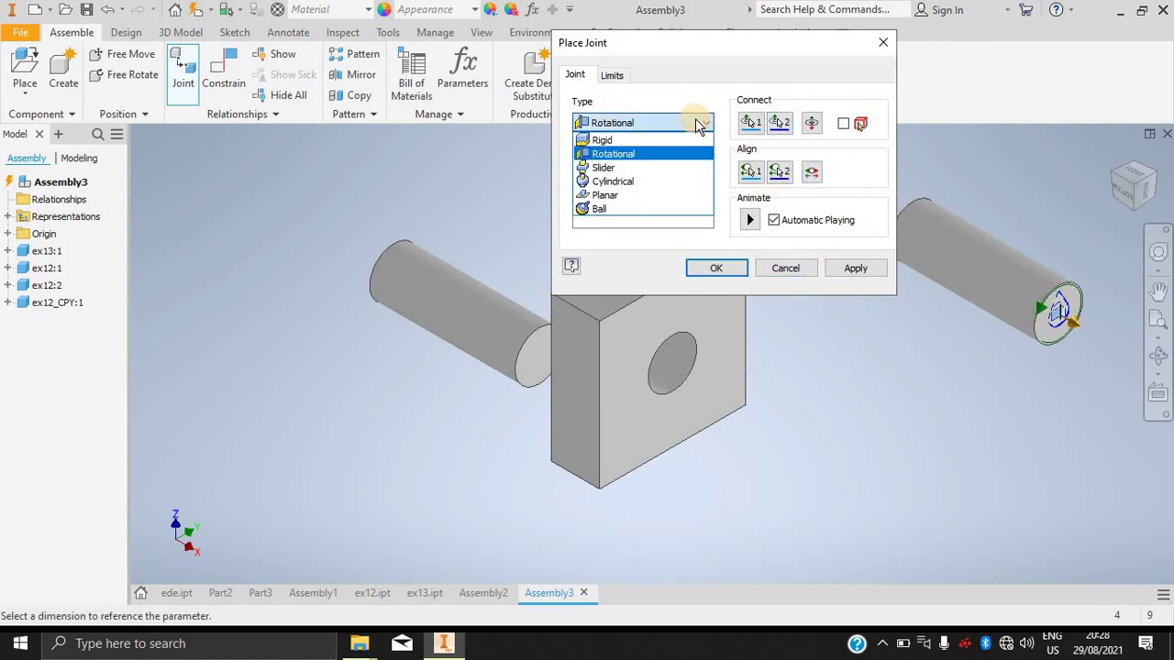
left_click(696, 121)
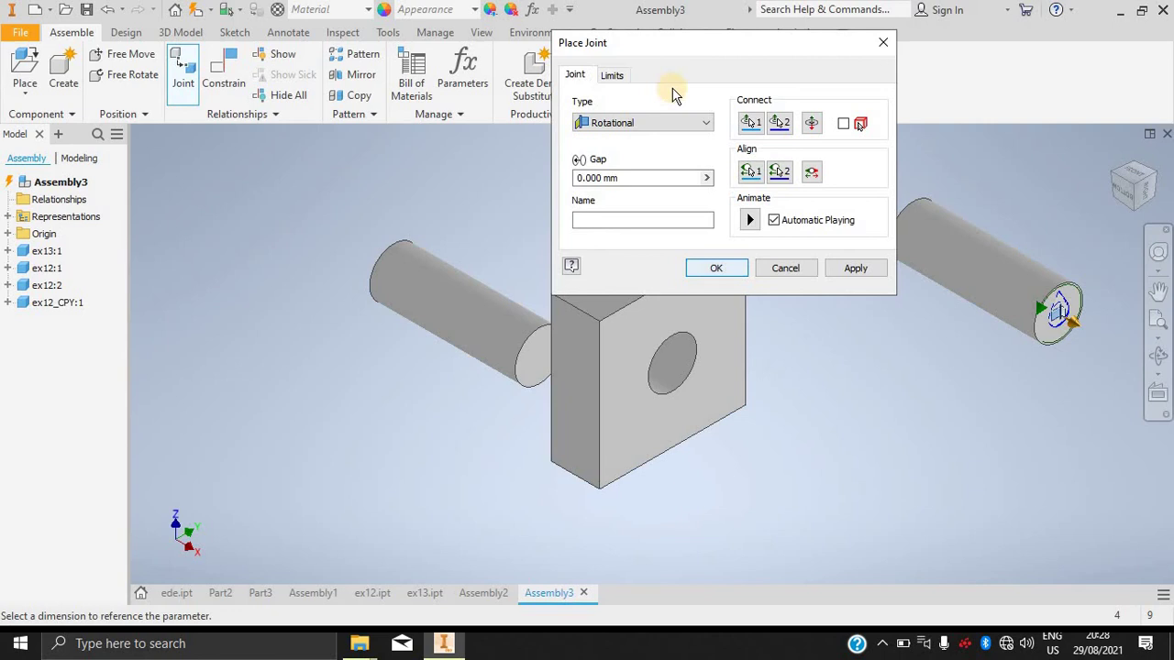
left_click(687, 124)
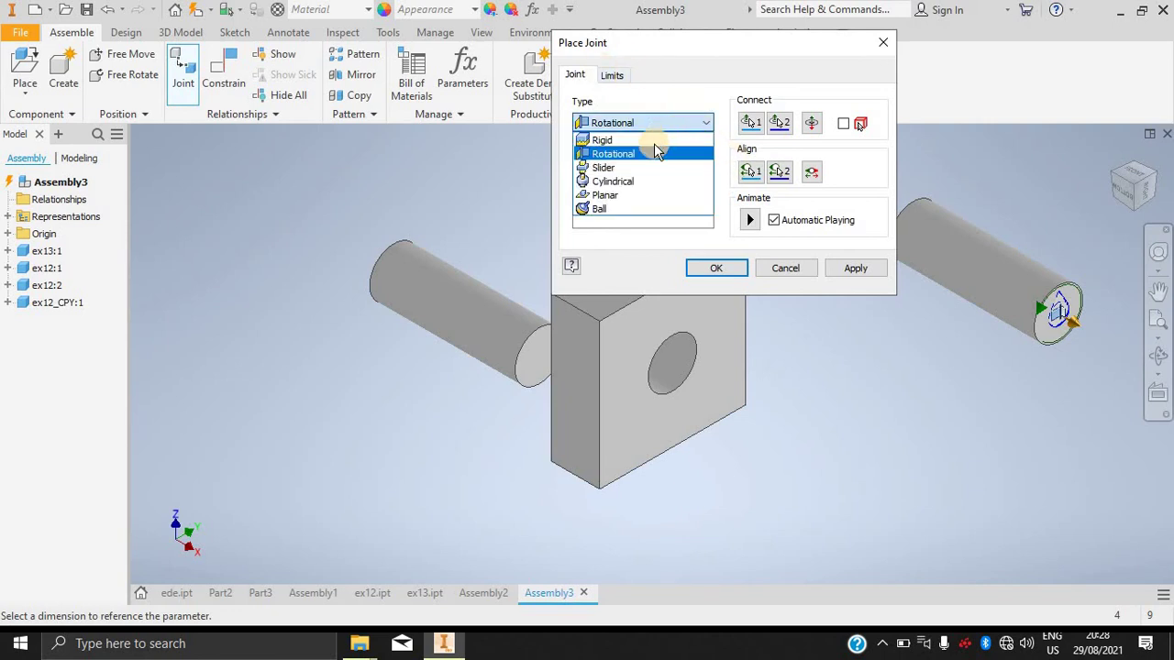